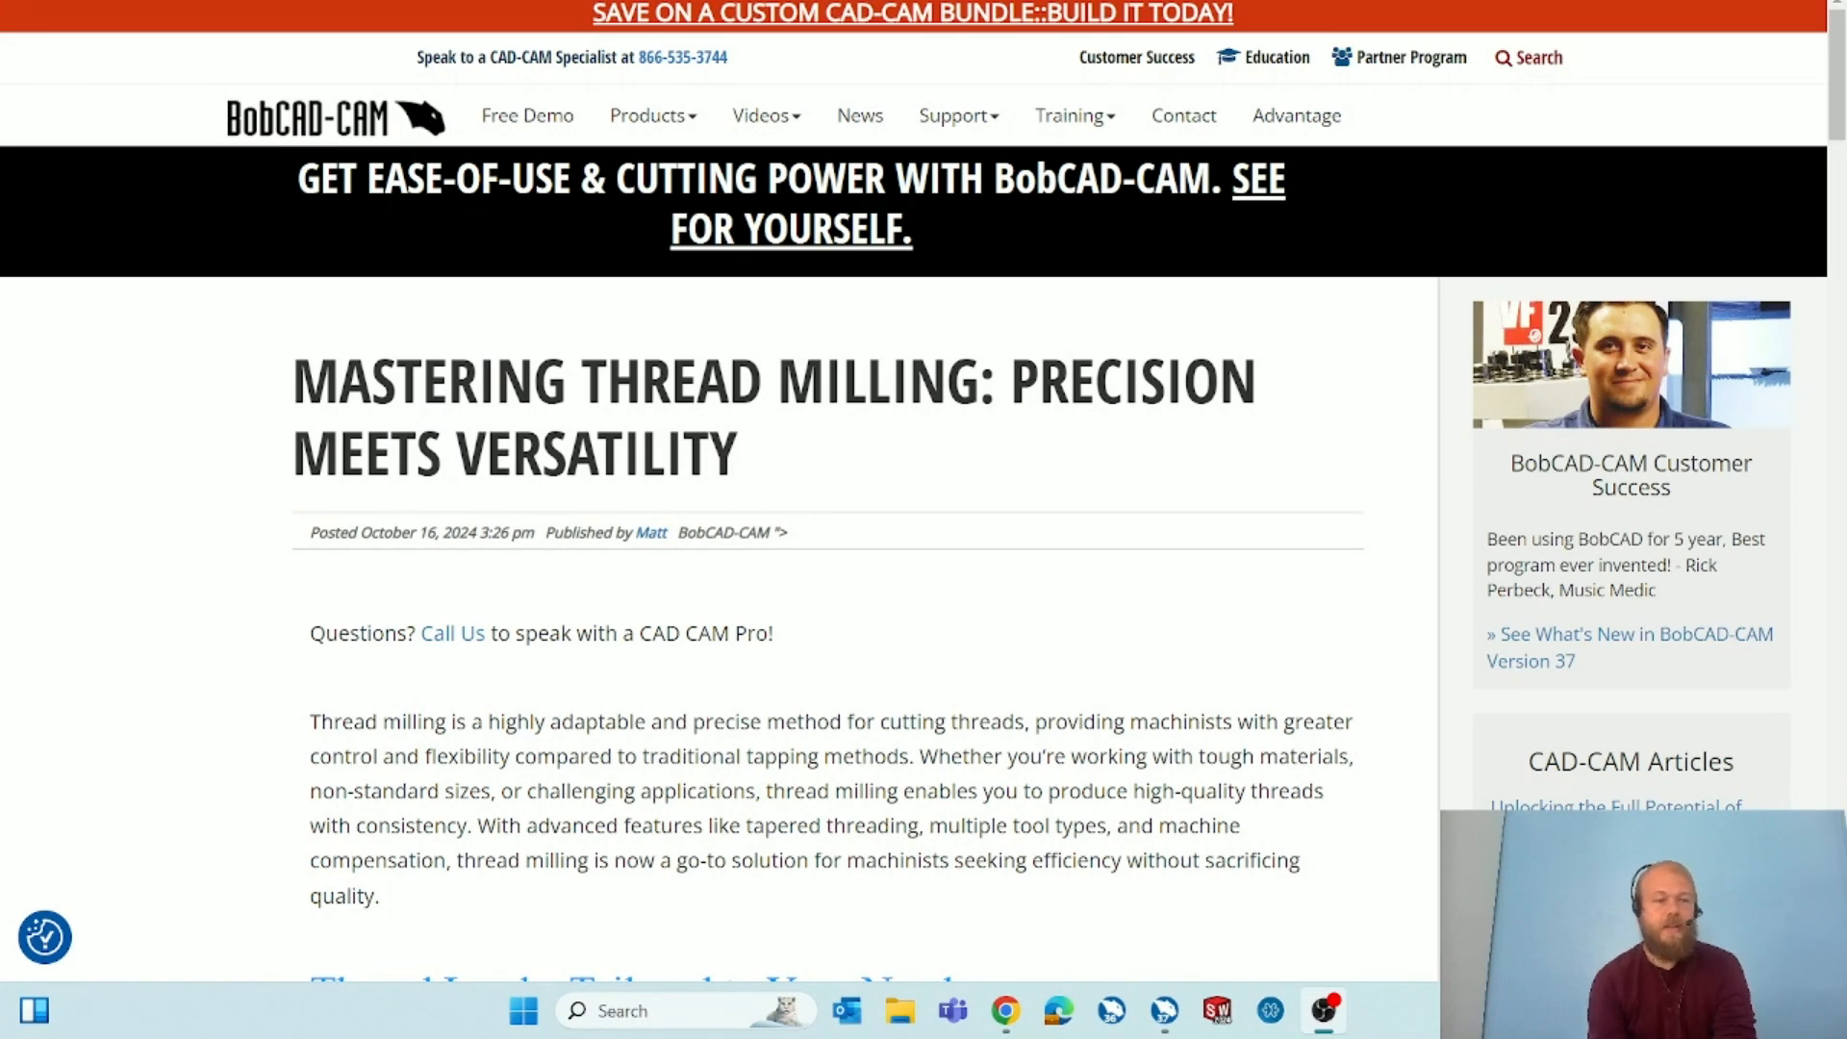
Close the chatbot on the BobCAD-CAM site and open the article "Mastering Thread Milling: Precision Meets Versatility" from the News page.
{"action": "key", "text": "alt+Tab"}
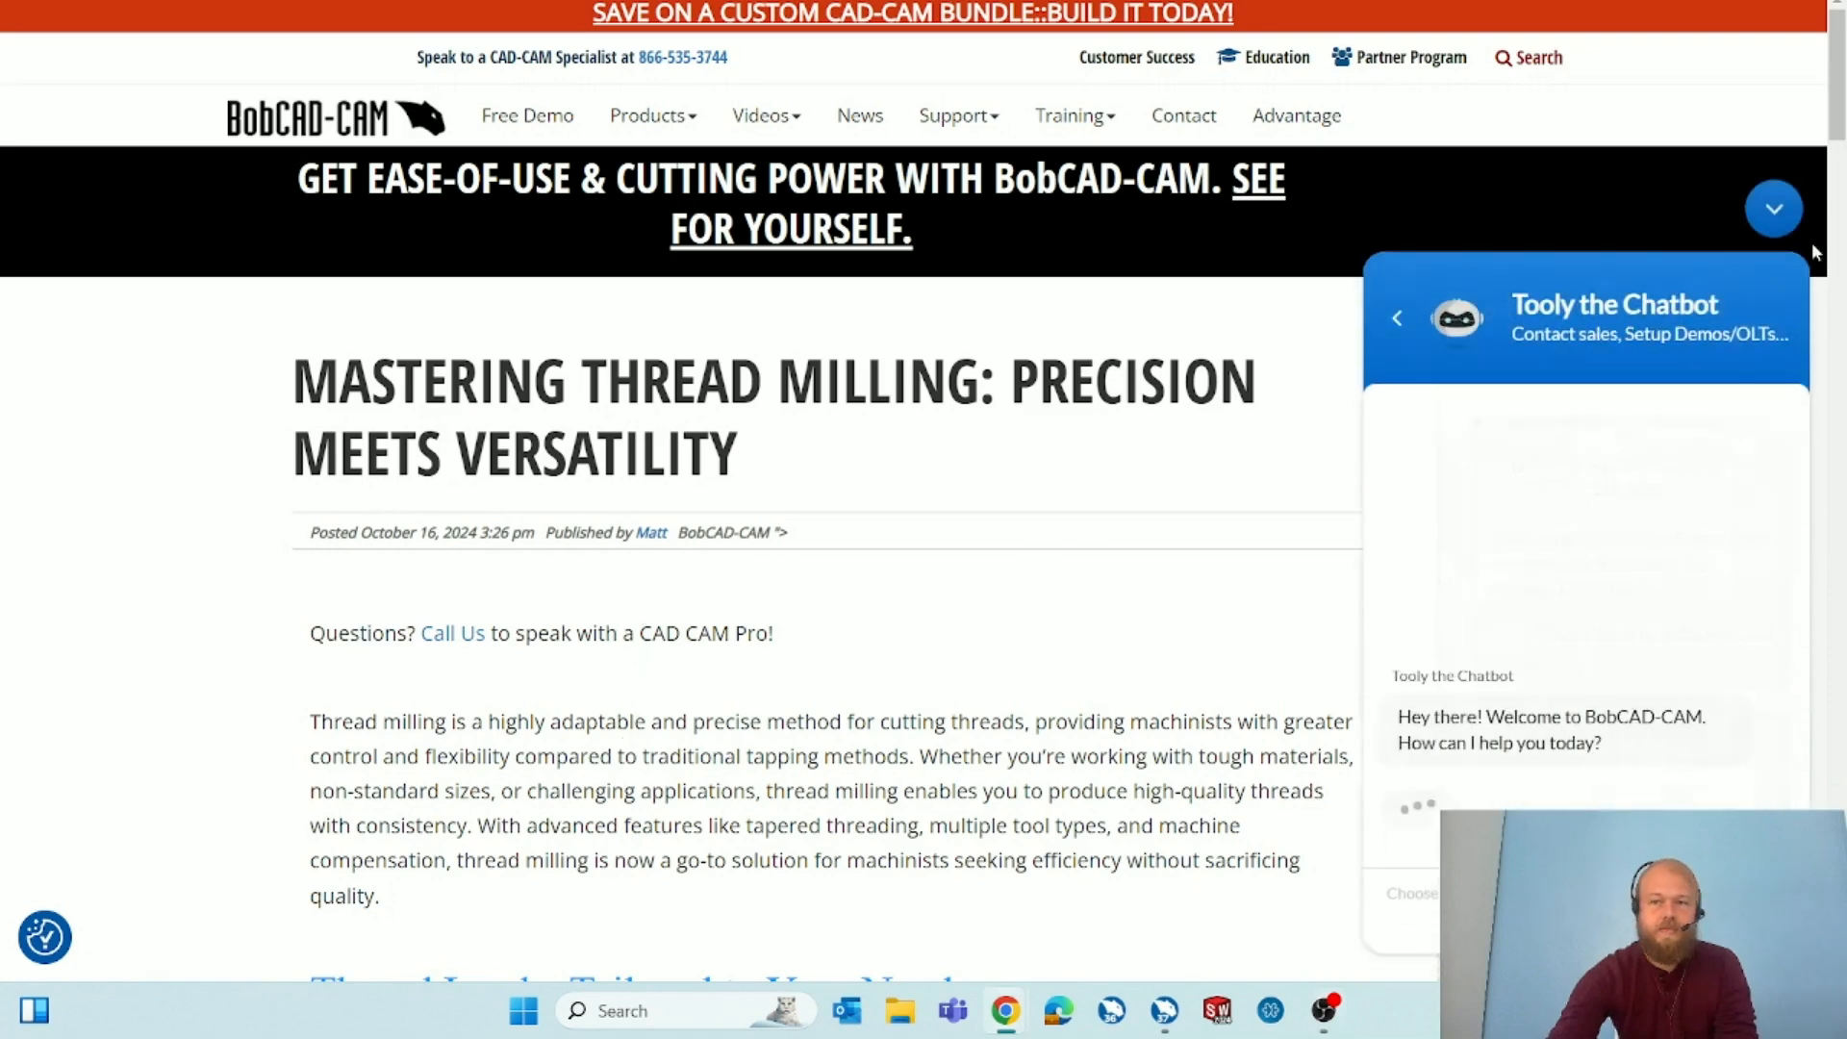
{"action": "left_click", "coordinate": [1774, 212]}
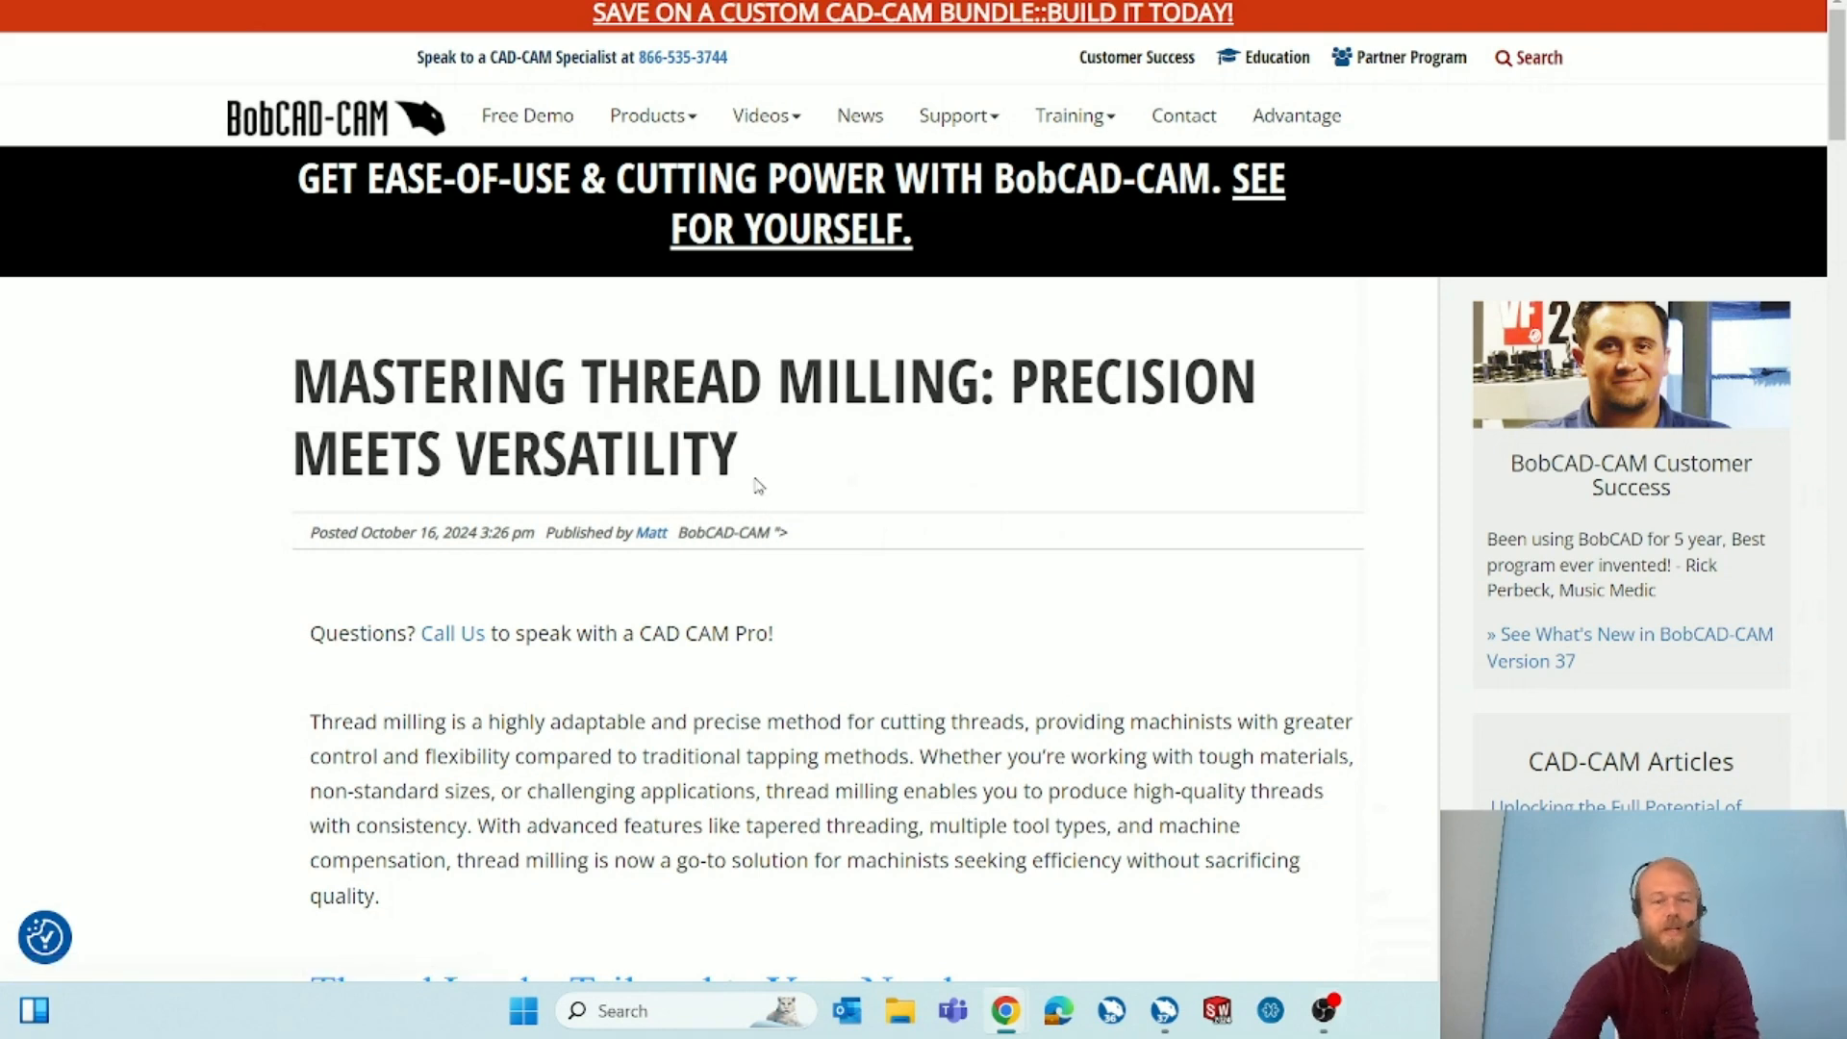
{"action": "left_click", "coordinate": [856, 116]}
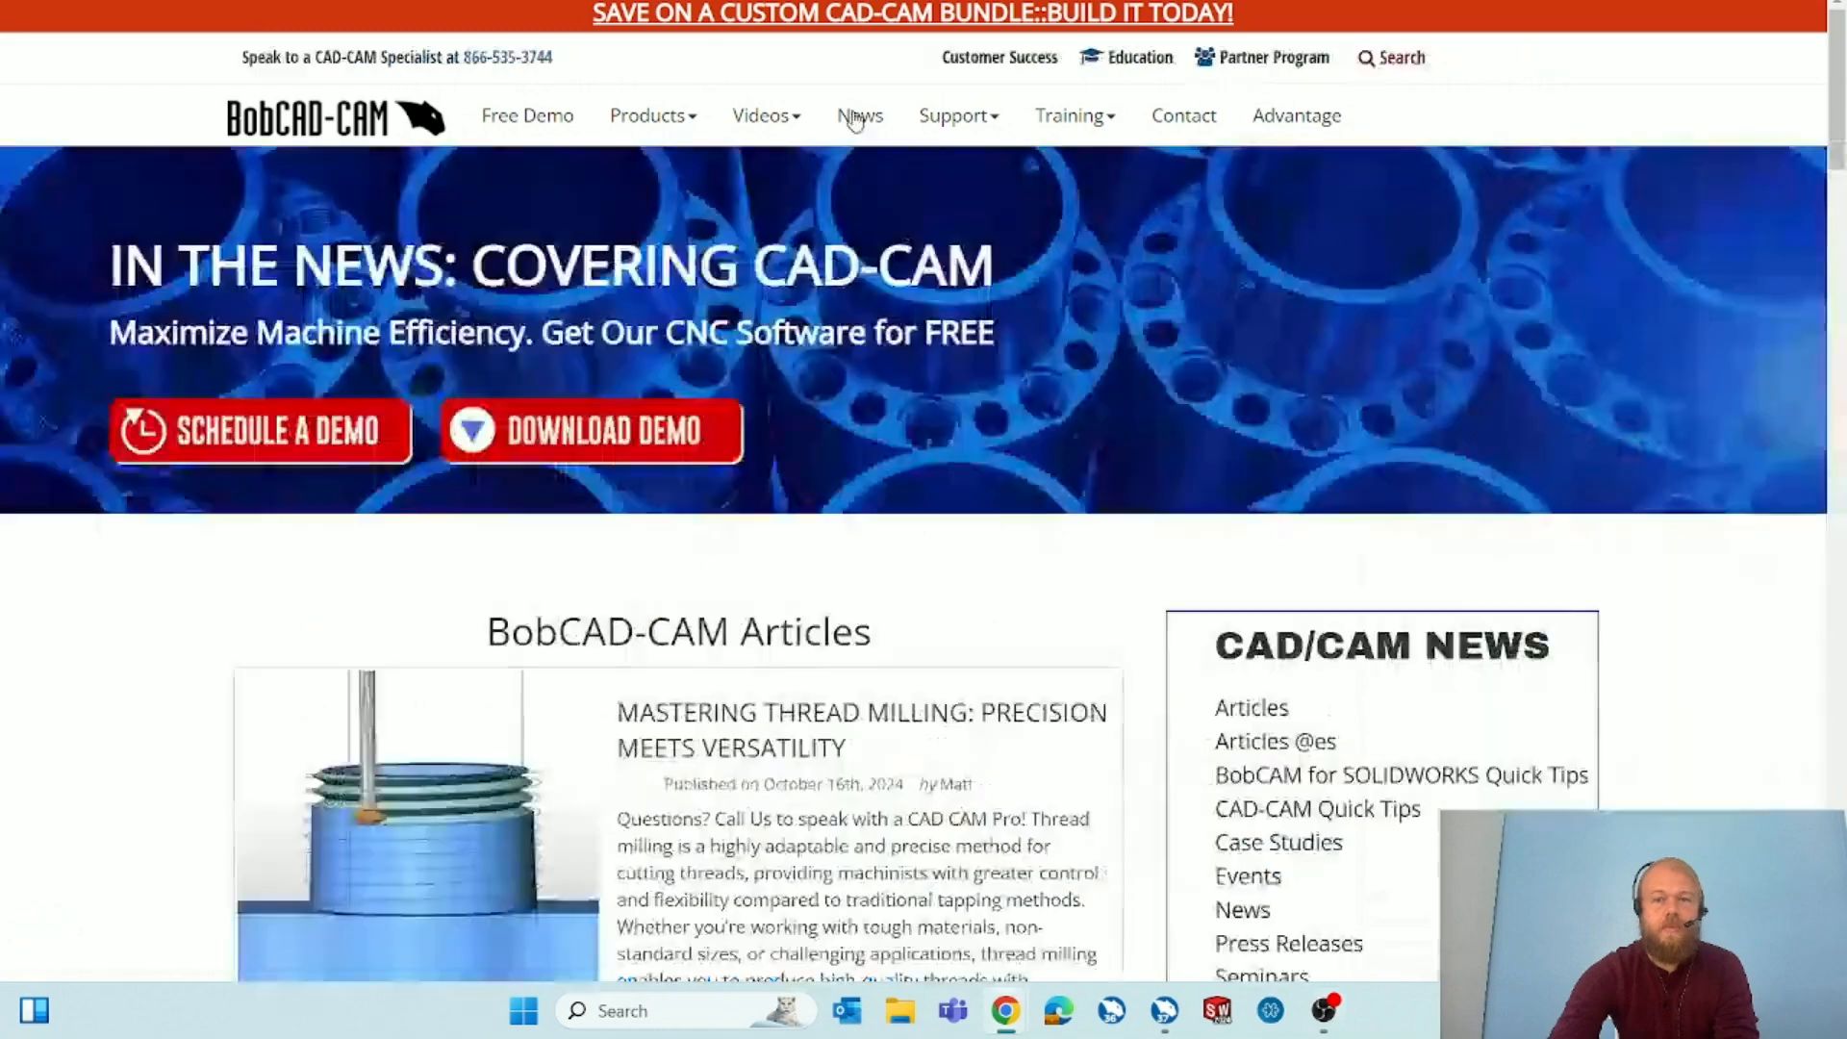
{"action": "scroll", "coordinate": [825, 578], "scroll_direction": "down", "scroll_amount": 3}
{"action": "scroll", "coordinate": [825, 582], "scroll_direction": "down", "scroll_amount": 5}
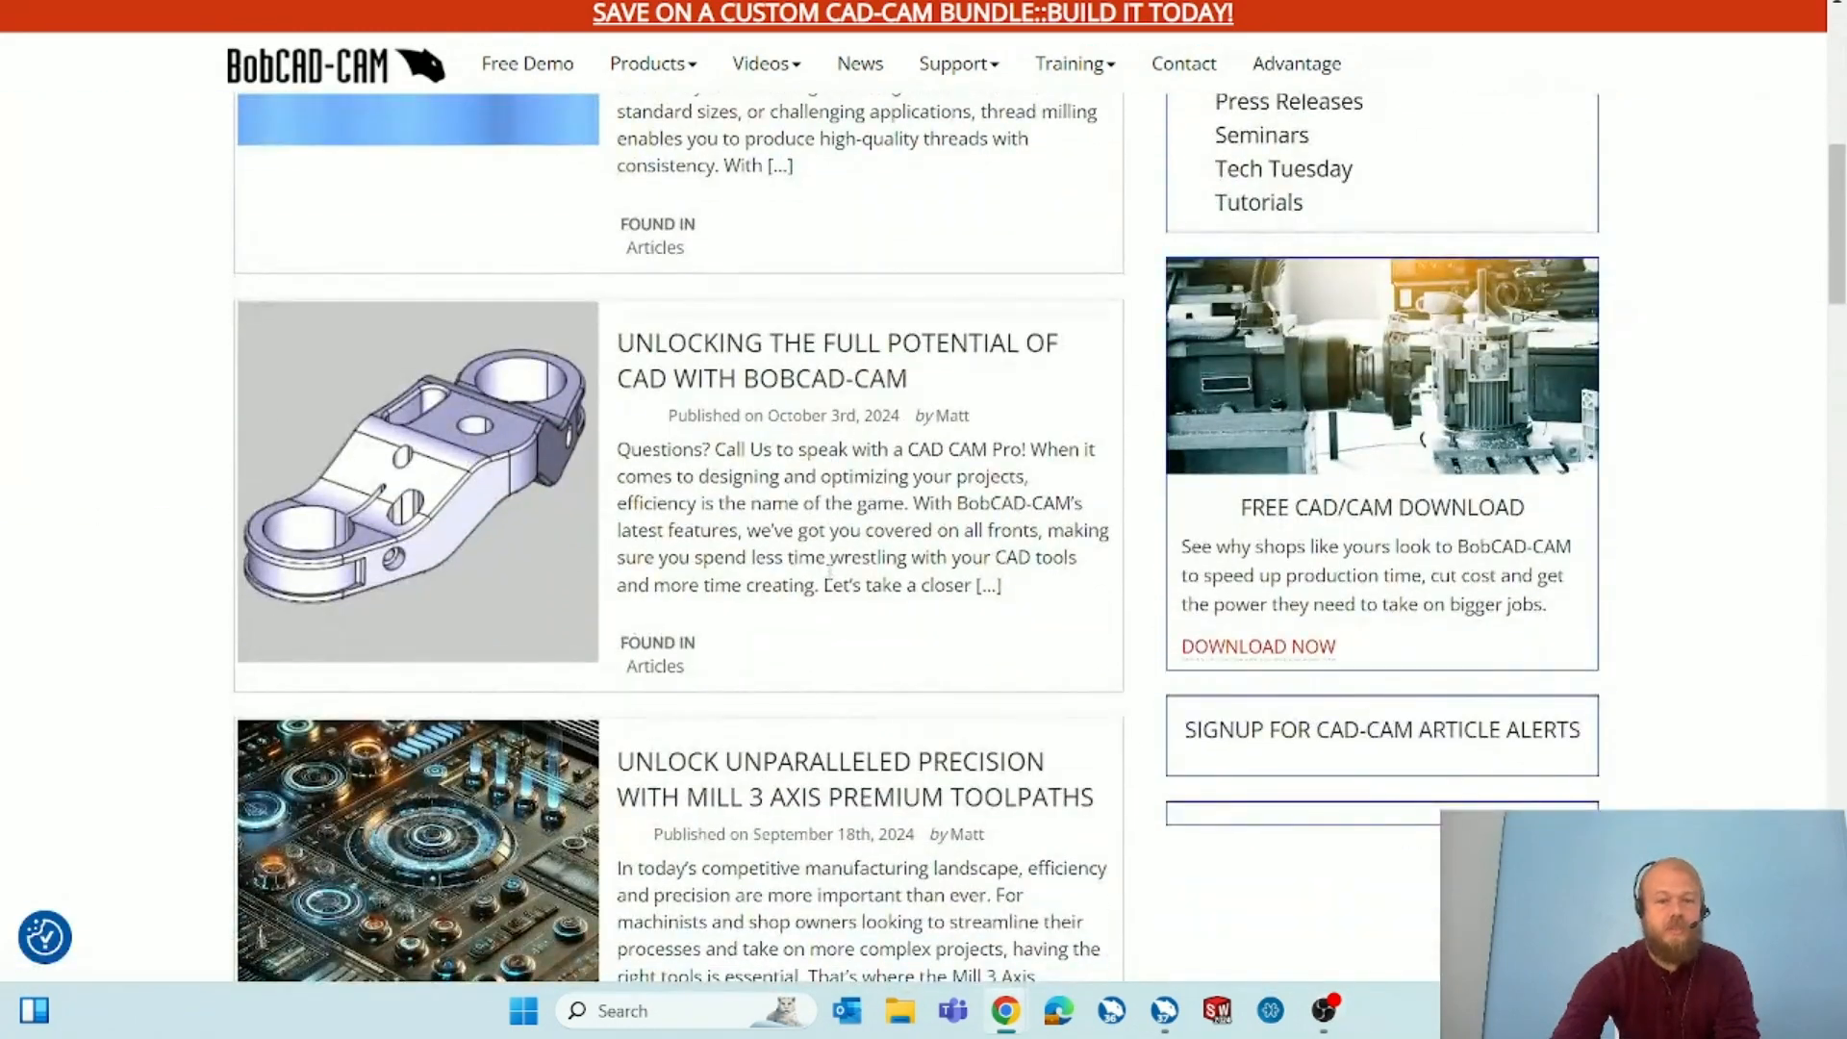
{"action": "scroll", "coordinate": [830, 577], "scroll_direction": "down", "scroll_amount": 1}
{"action": "scroll", "coordinate": [832, 584], "scroll_direction": "up", "scroll_amount": 5}
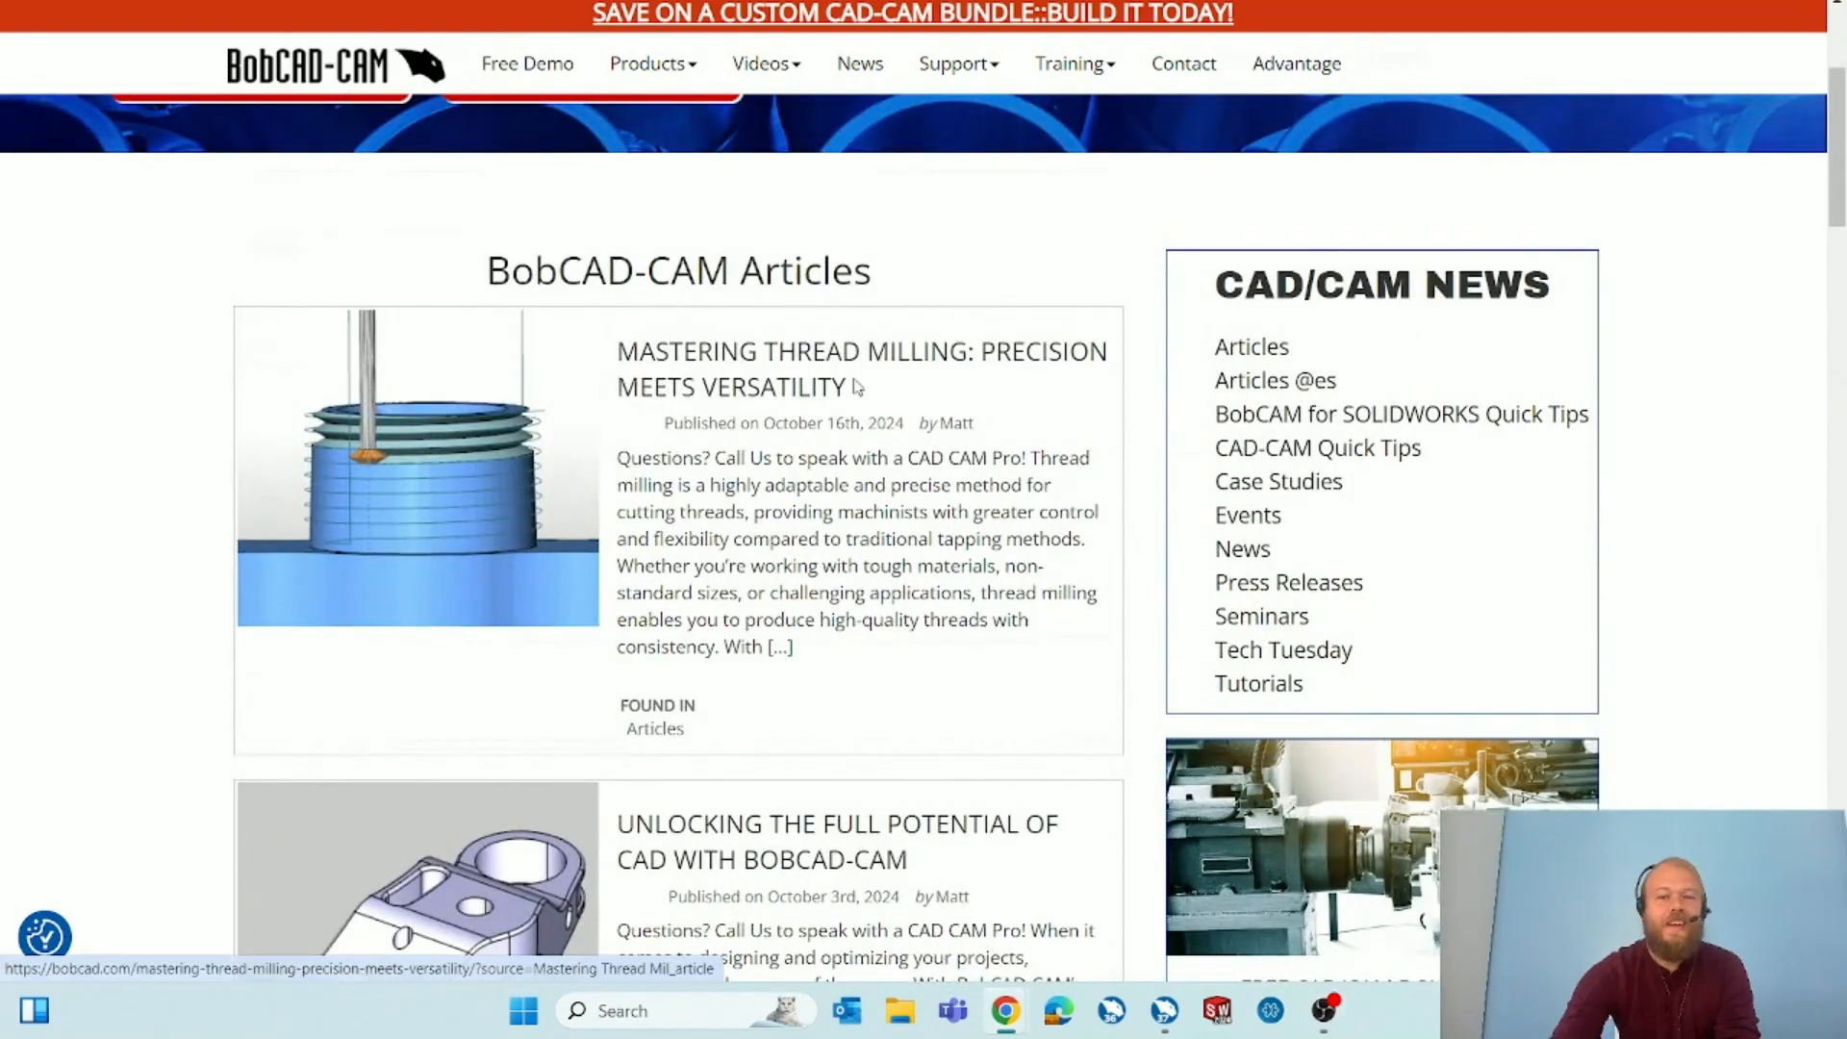
{"action": "left_click", "coordinate": [680, 402]}
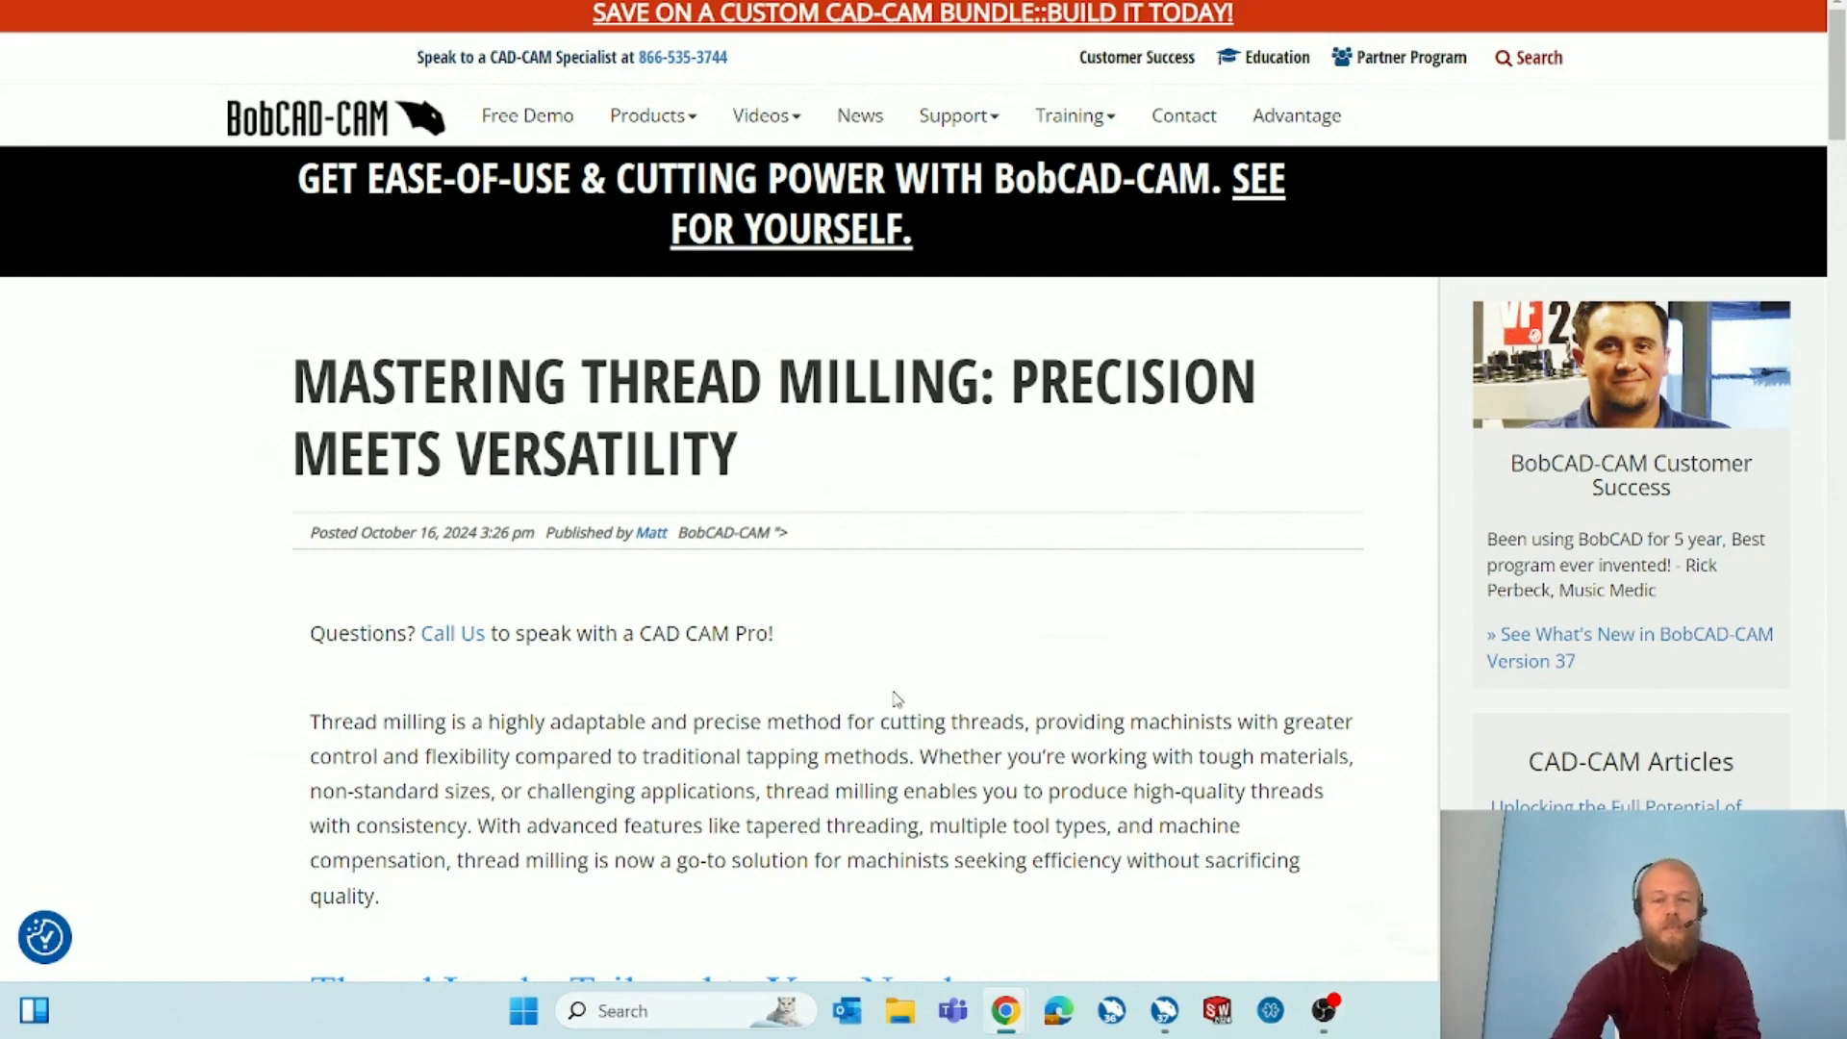
Read through the thread milling article, covering thread leads, tapered threads, side roughing, machine compensation and thread mill tool types.
{"action": "scroll", "coordinate": [897, 698], "scroll_direction": "down", "scroll_amount": 3}
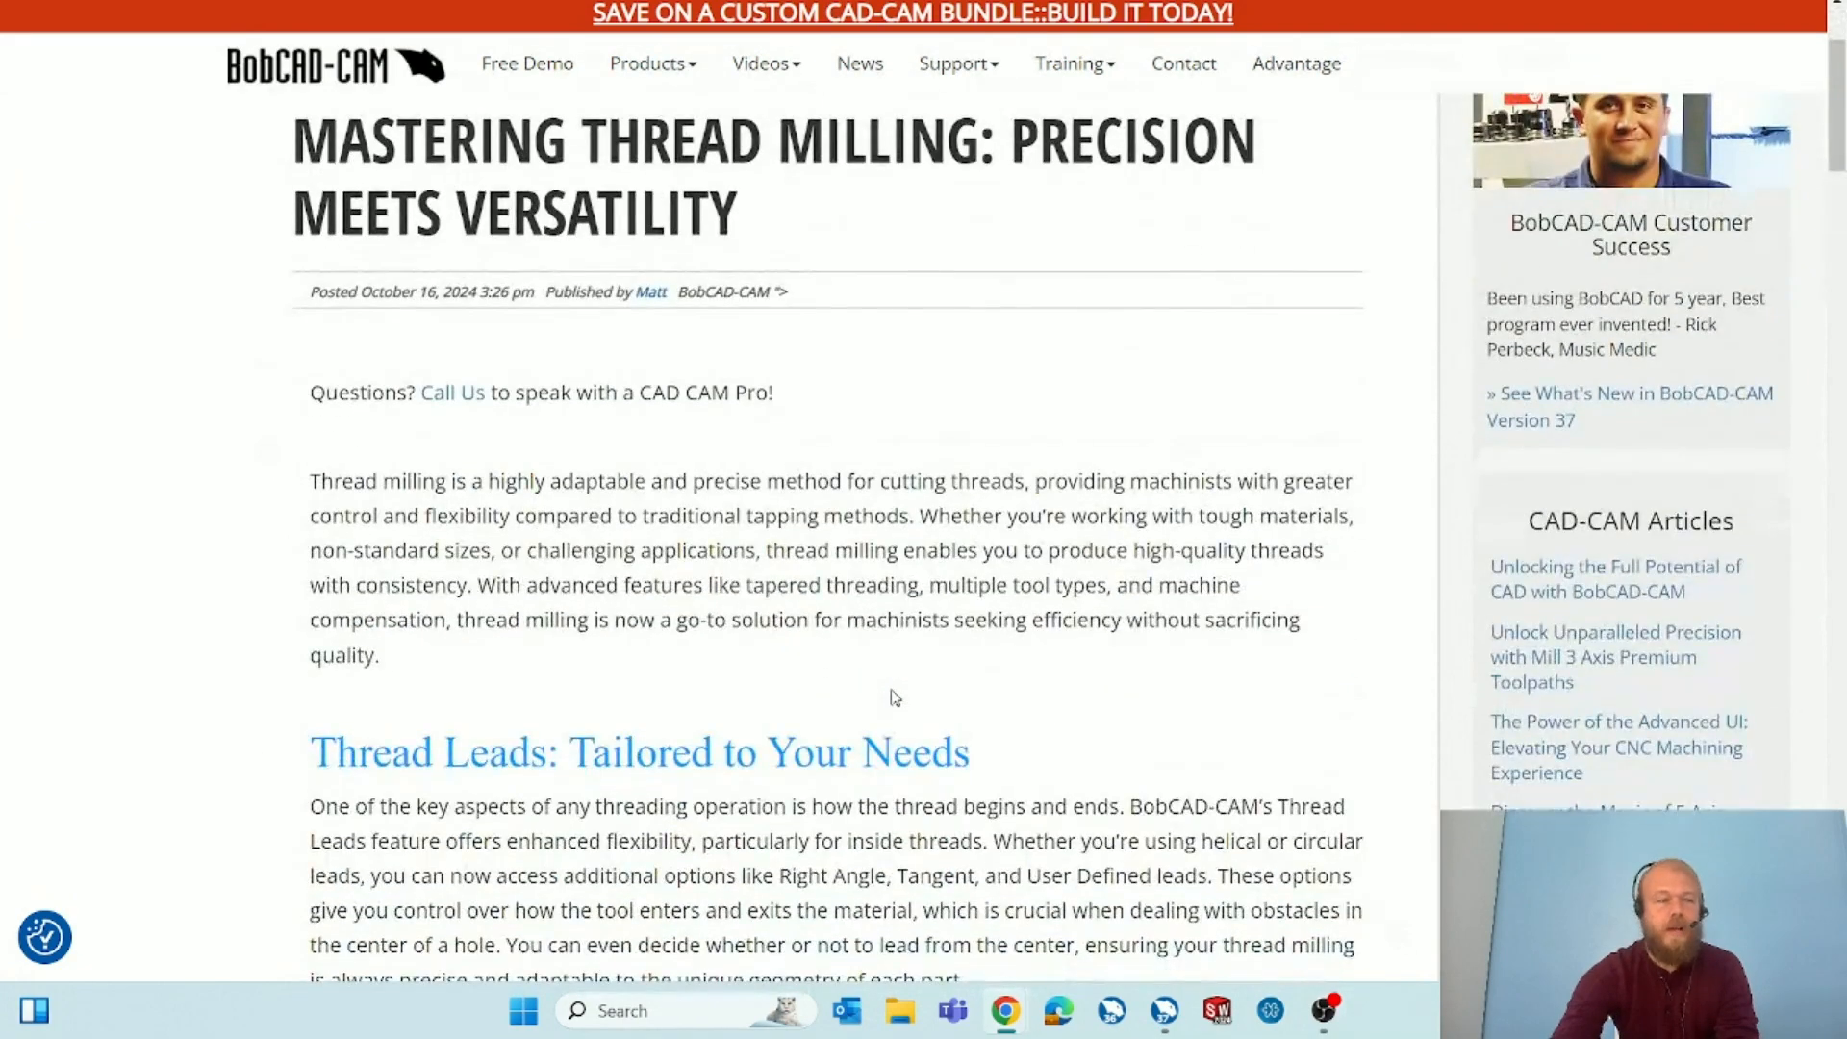
{"action": "scroll", "coordinate": [896, 697], "scroll_direction": "down", "scroll_amount": 1}
{"action": "scroll", "coordinate": [895, 687], "scroll_direction": "down", "scroll_amount": 5}
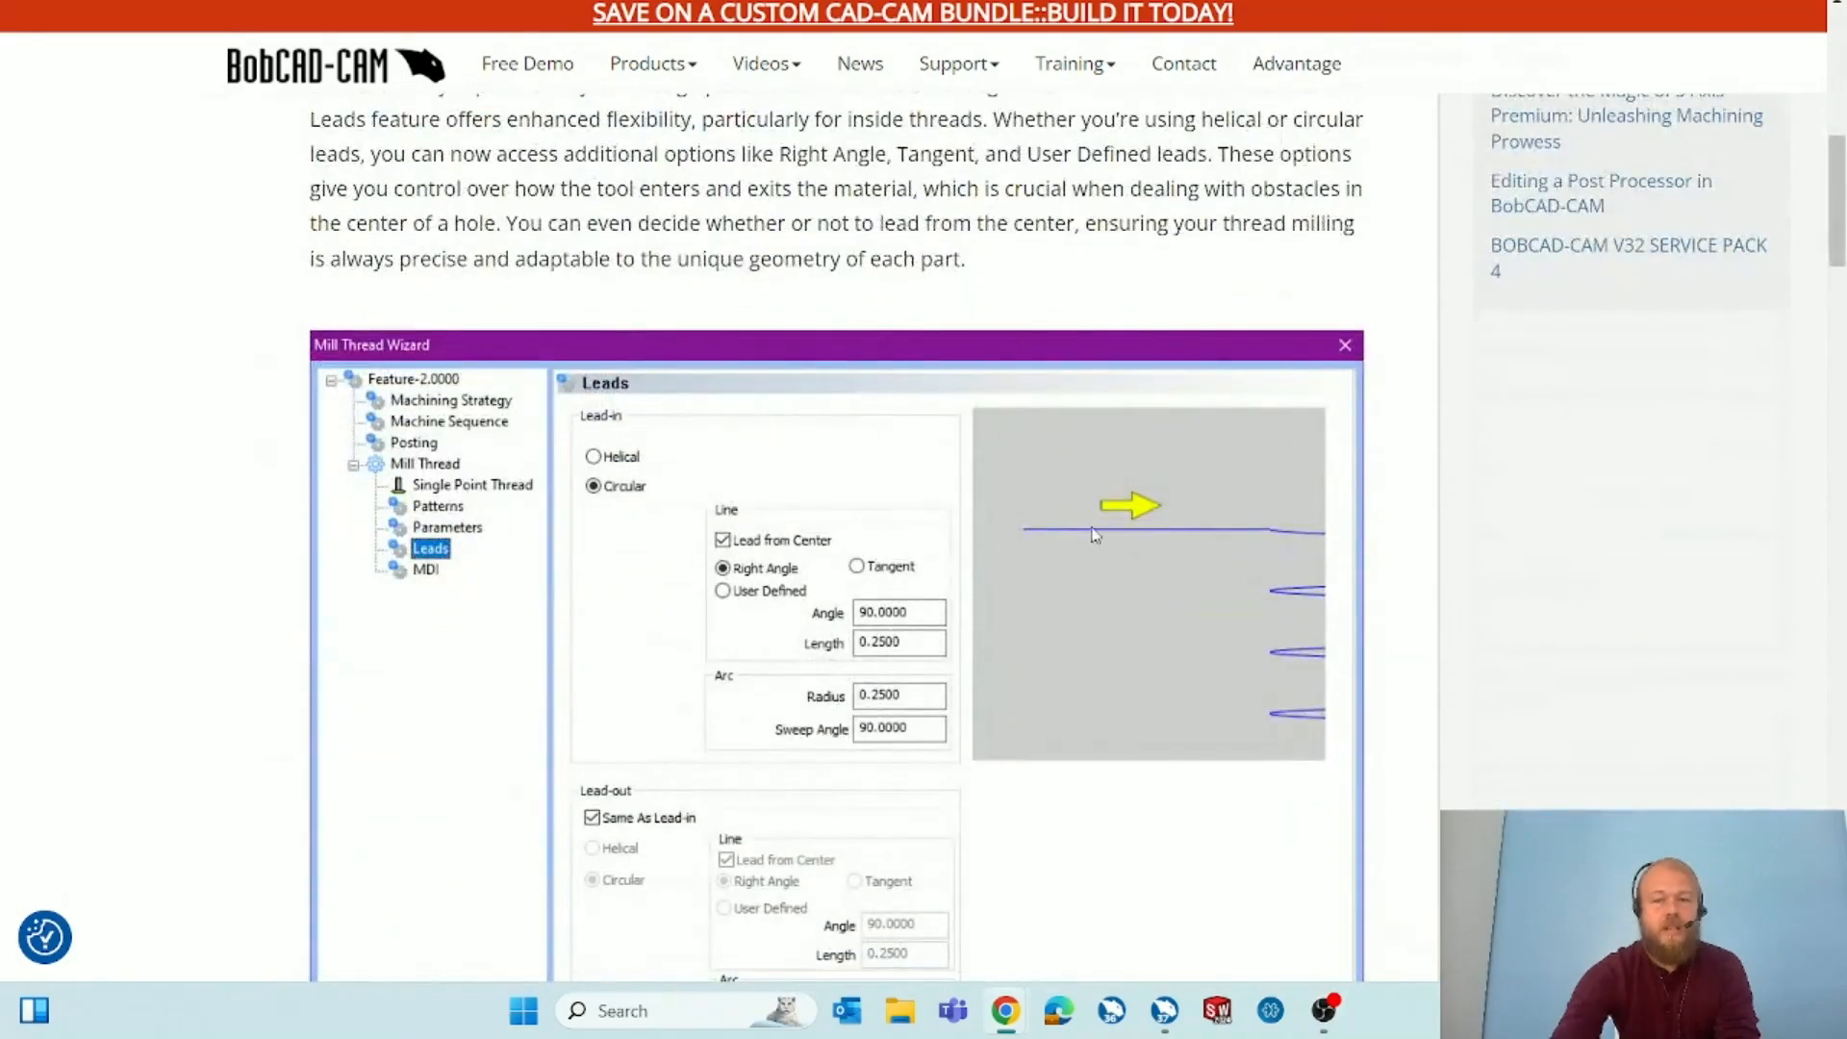
{"action": "scroll", "coordinate": [1082, 589], "scroll_direction": "down", "scroll_amount": 11}
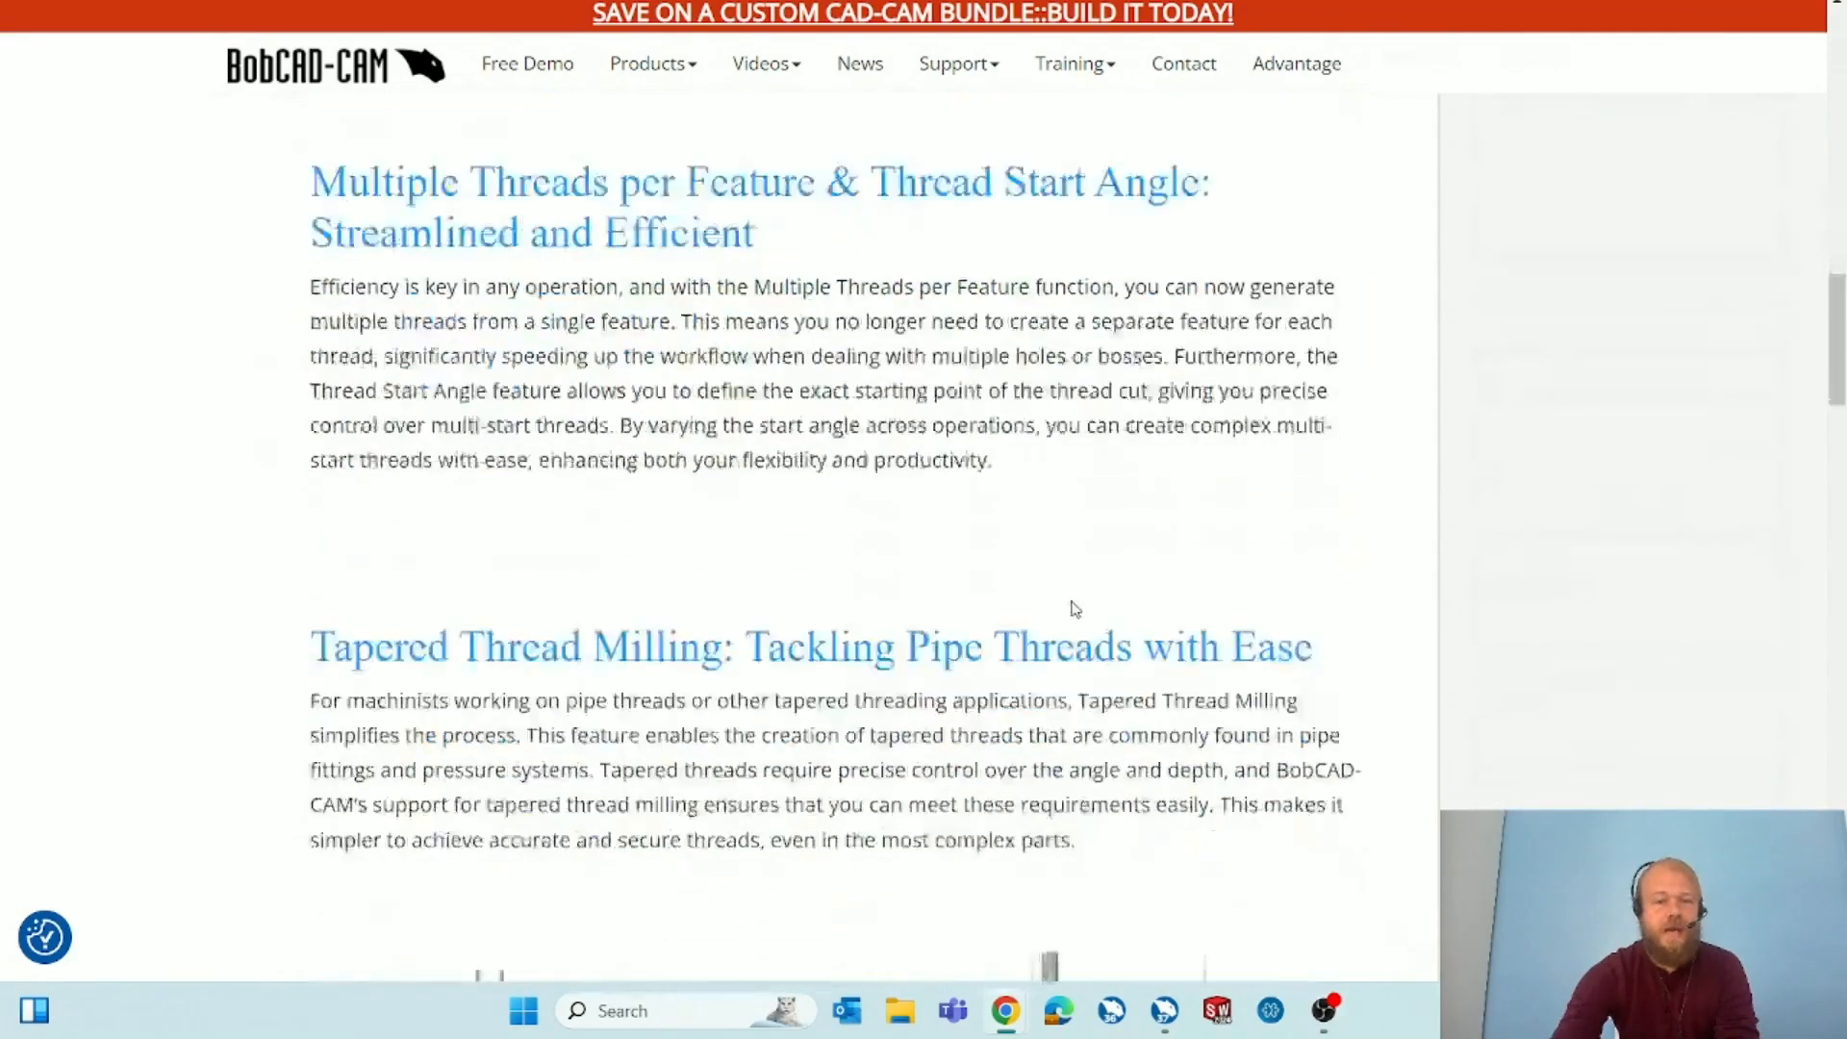
{"action": "scroll", "coordinate": [1072, 601], "scroll_direction": "down", "scroll_amount": 1}
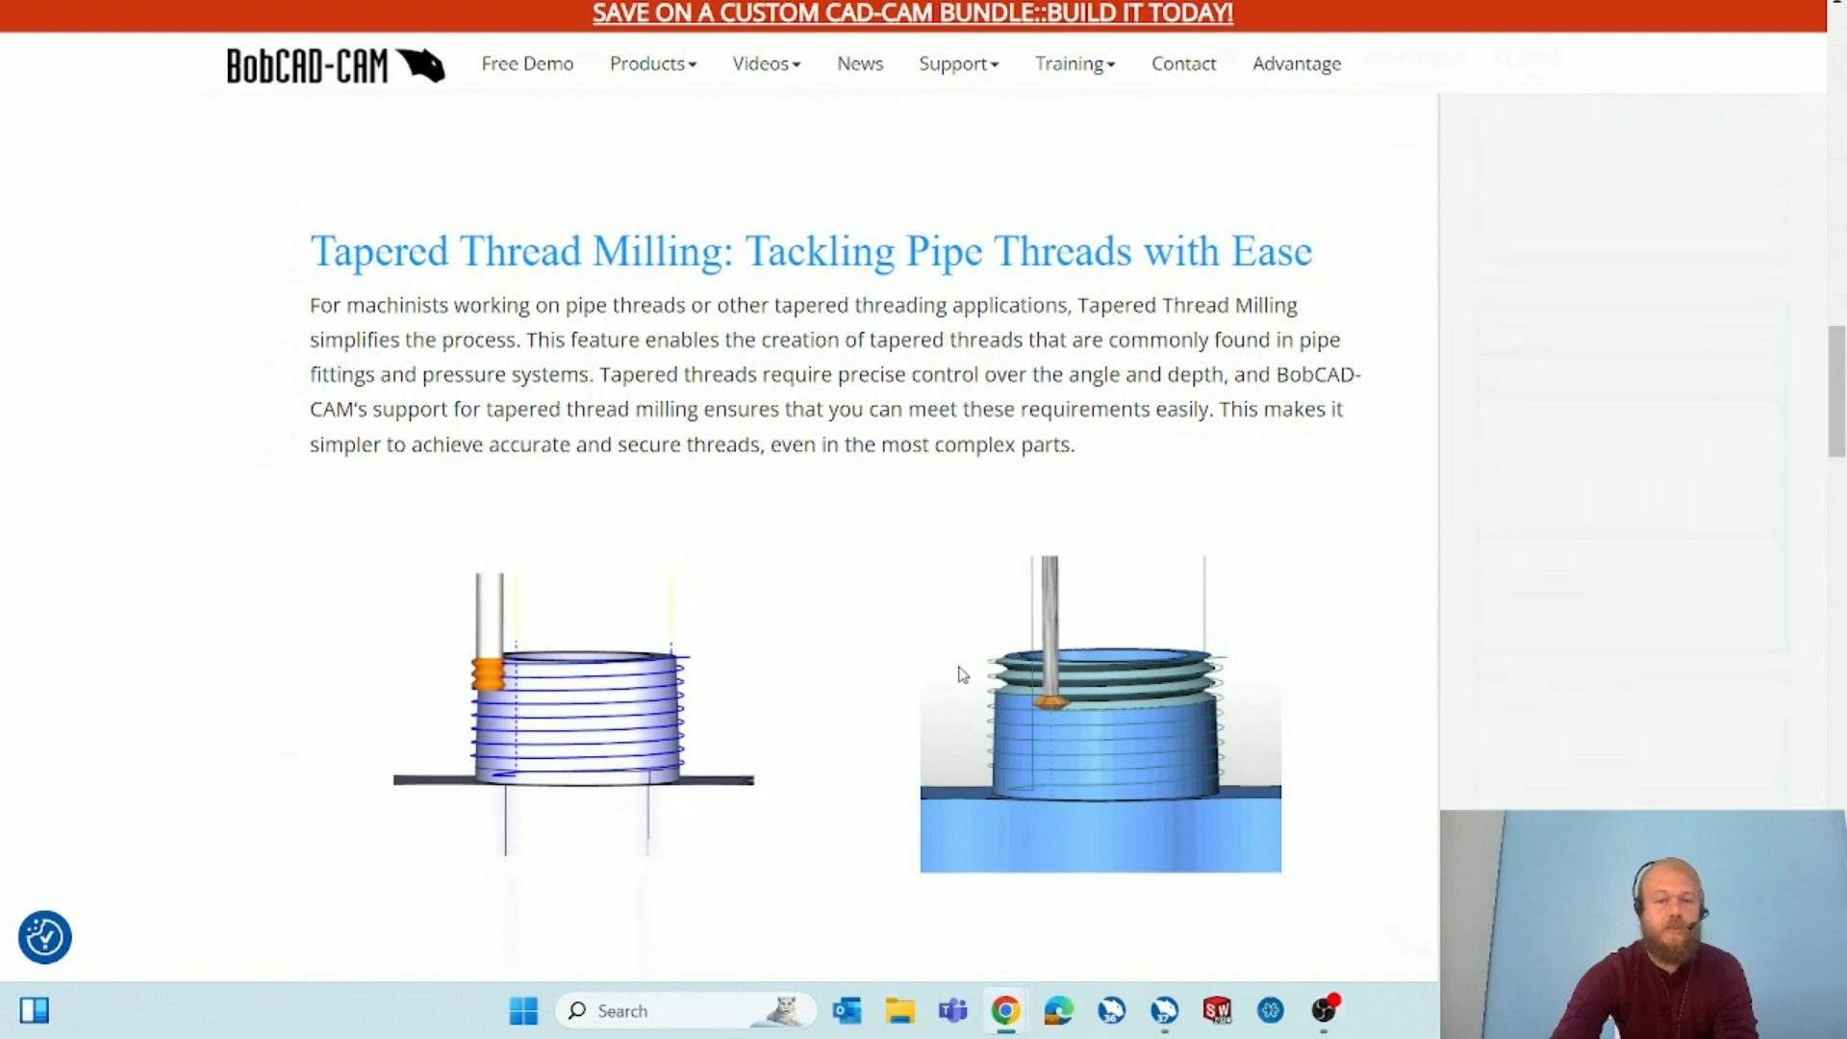
{"action": "scroll", "coordinate": [965, 671], "scroll_direction": "down", "scroll_amount": 3}
{"action": "scroll", "coordinate": [965, 664], "scroll_direction": "down", "scroll_amount": 3}
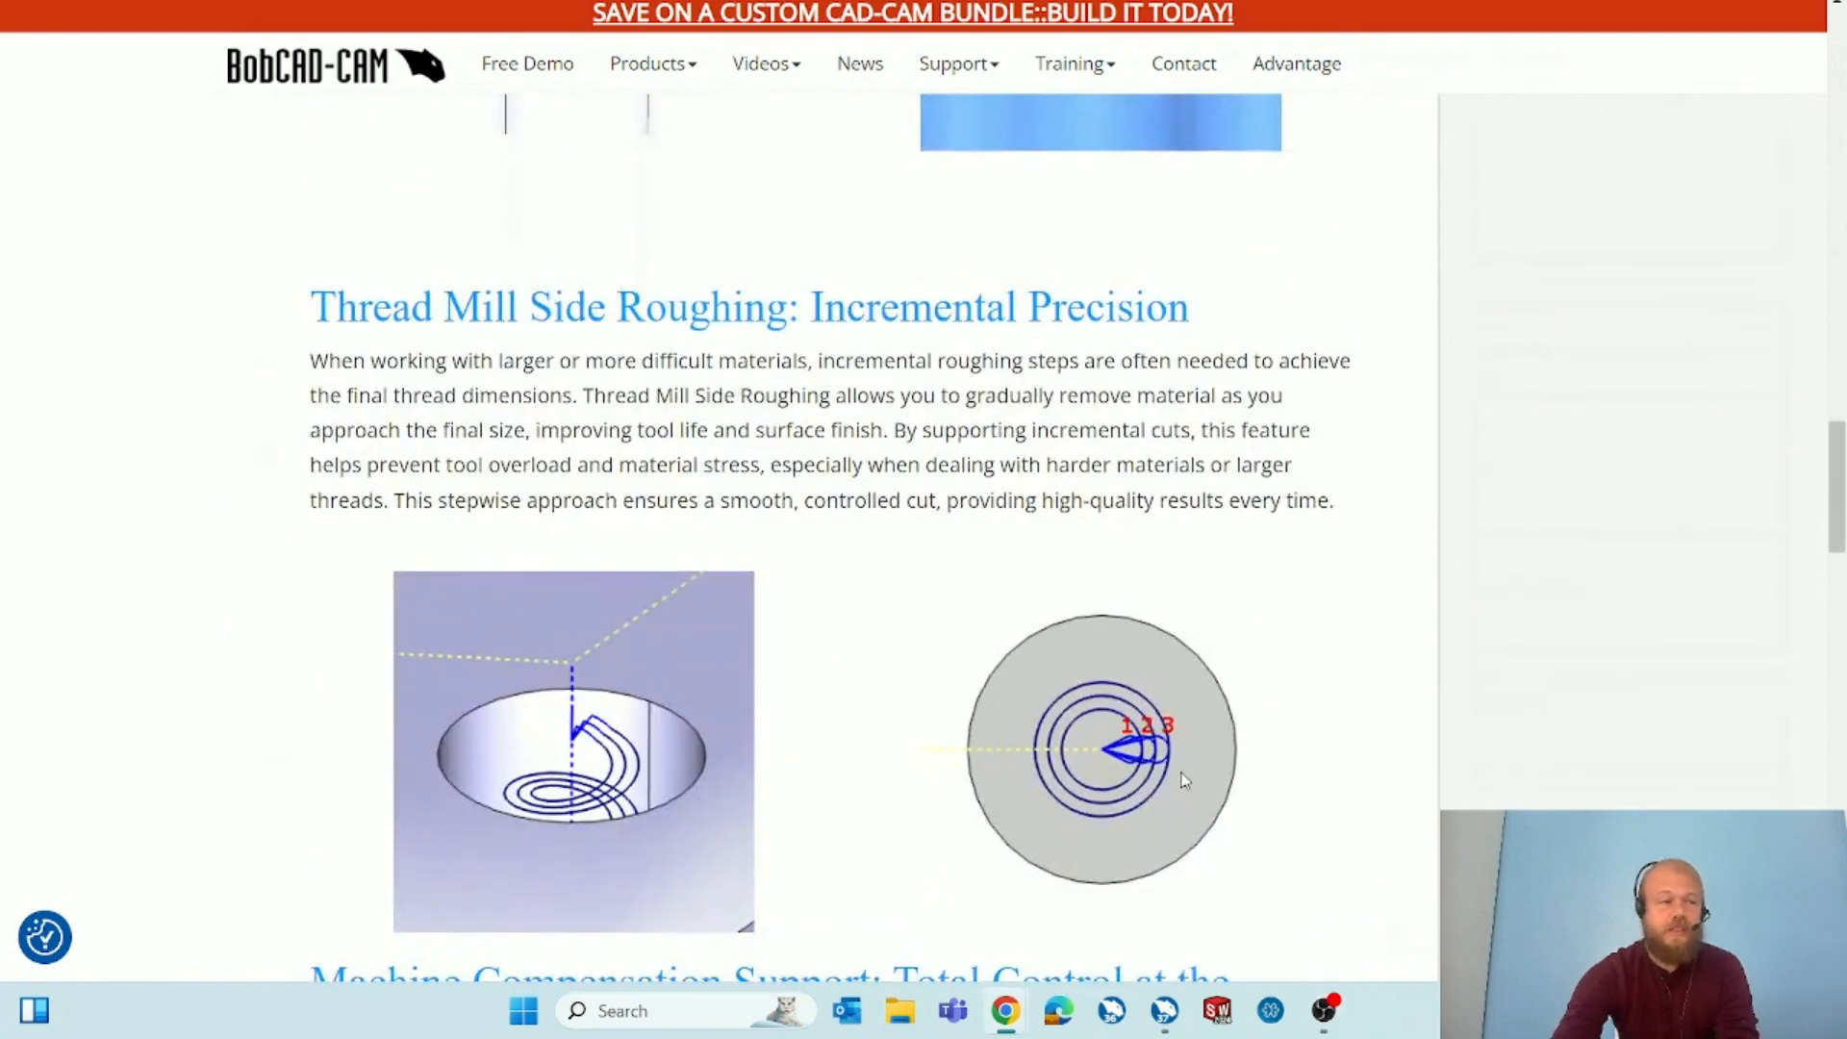
{"action": "scroll", "coordinate": [1168, 753], "scroll_direction": "down", "scroll_amount": 1}
{"action": "scroll", "coordinate": [1168, 753], "scroll_direction": "down", "scroll_amount": 3}
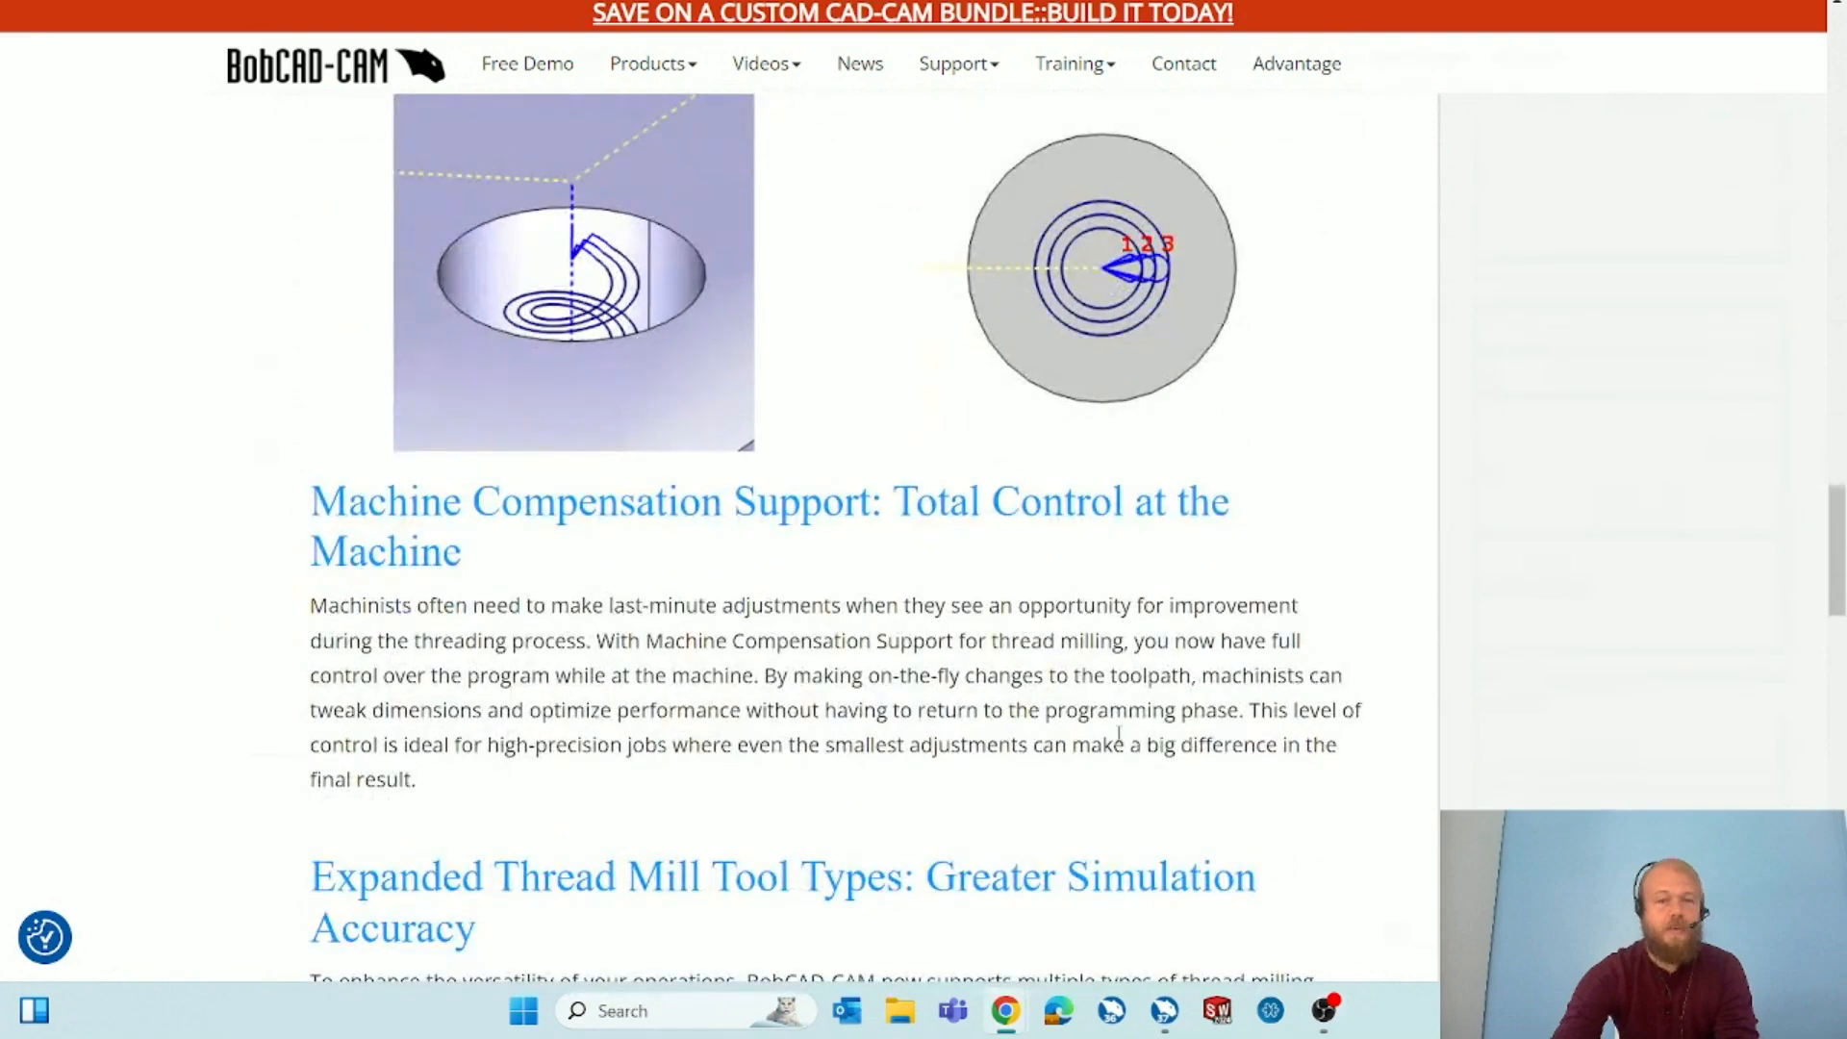
{"action": "scroll", "coordinate": [769, 626], "scroll_direction": "down", "scroll_amount": 3}
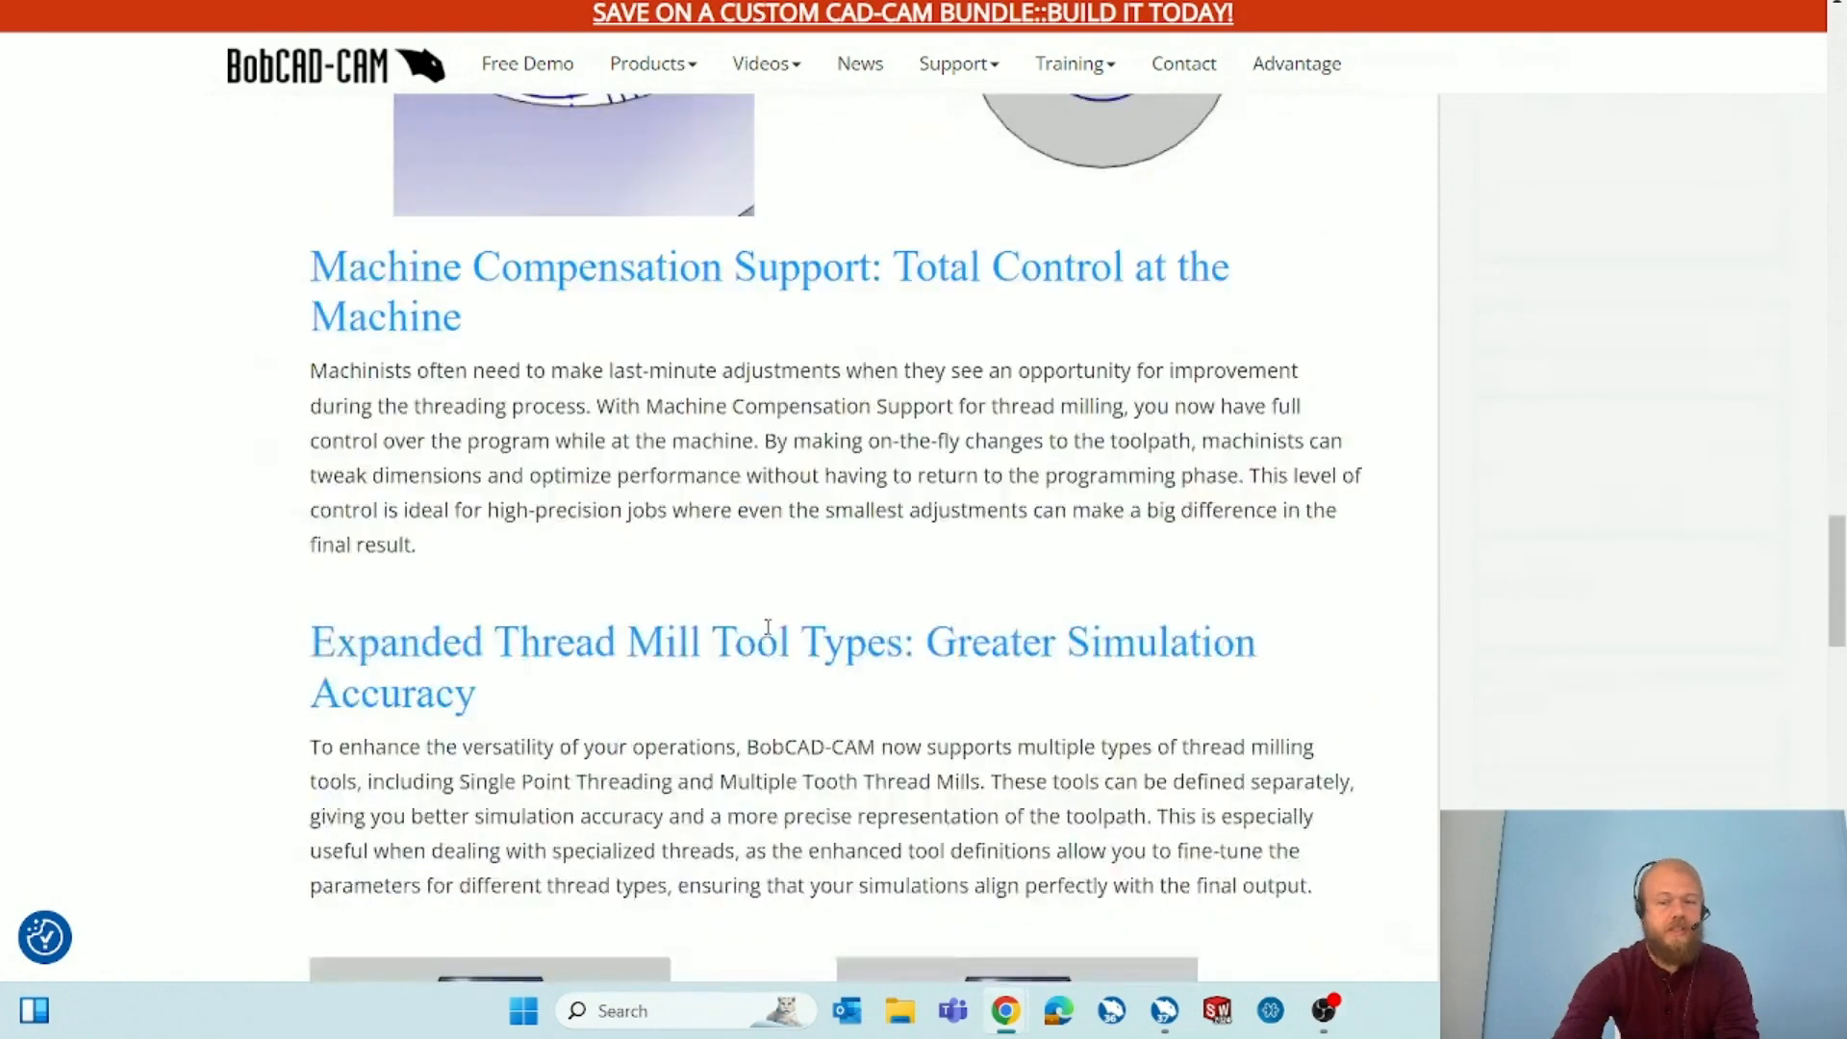
{"action": "scroll", "coordinate": [770, 626], "scroll_direction": "down", "scroll_amount": 4}
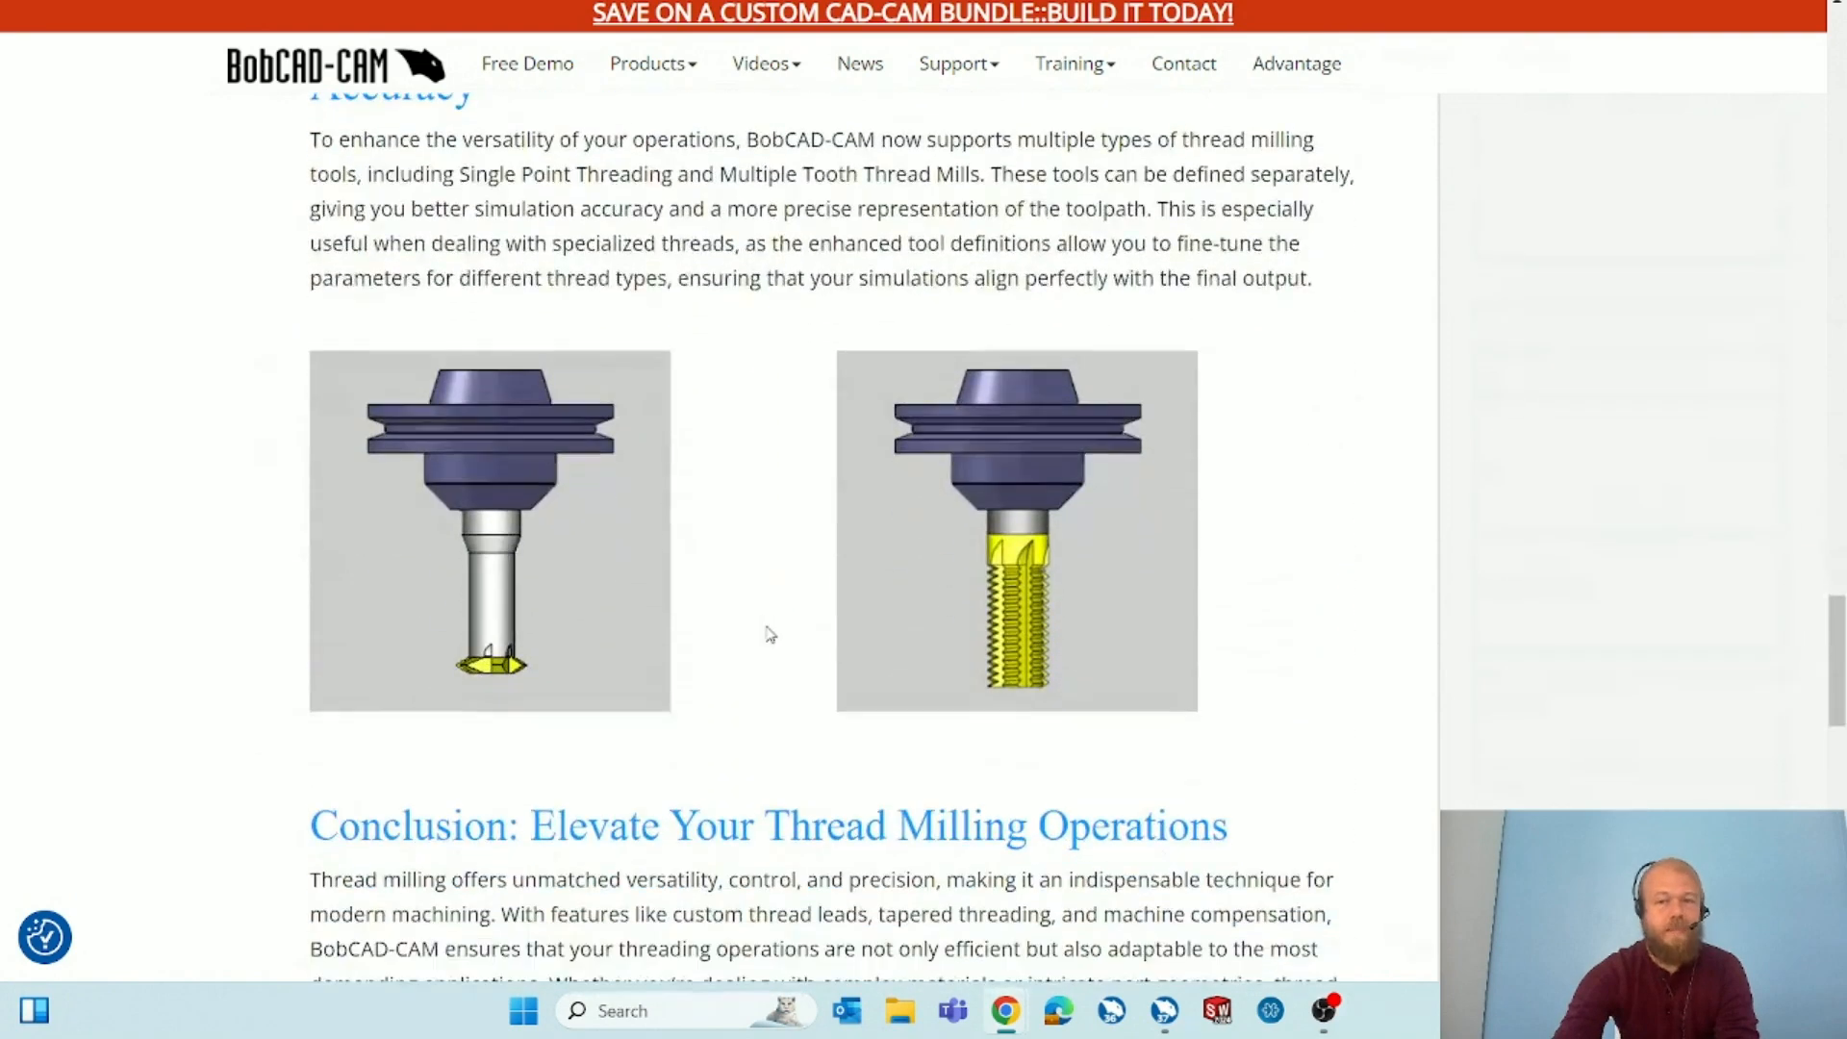
{"action": "scroll", "coordinate": [1000, 644], "scroll_direction": "down", "scroll_amount": 5}
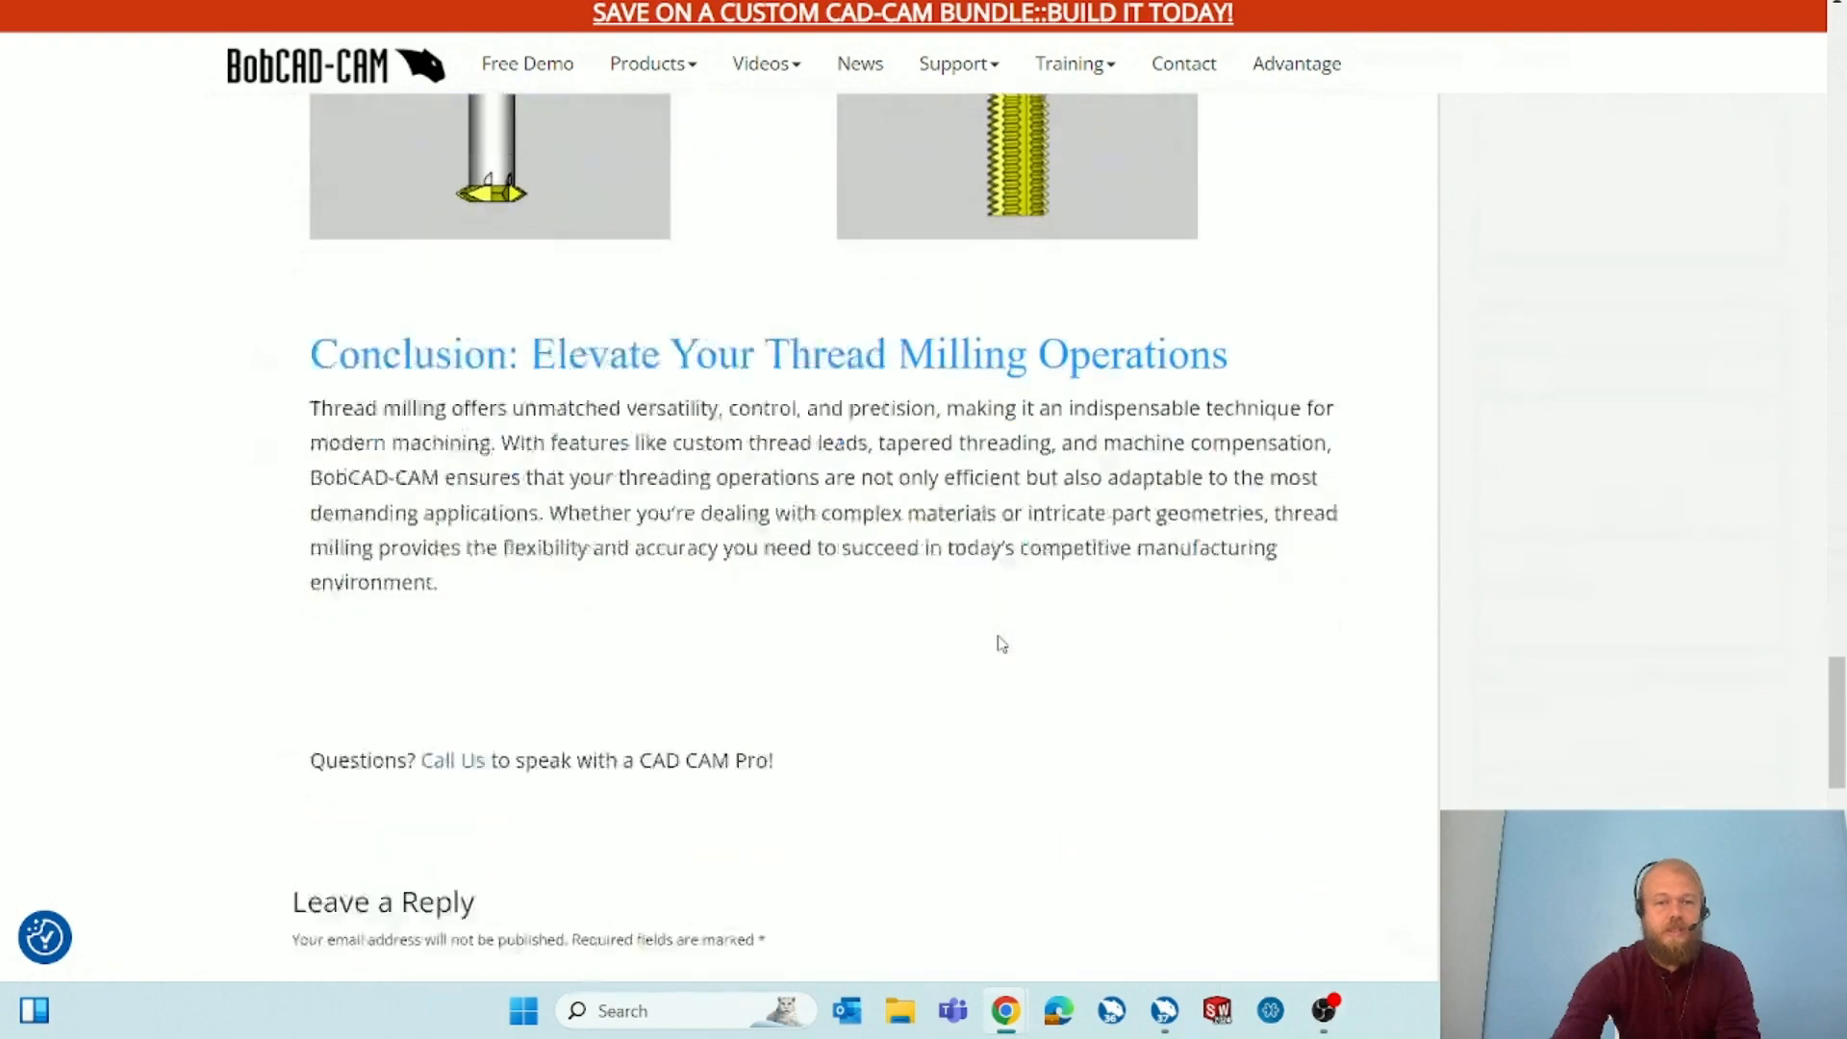
{"action": "scroll", "coordinate": [1002, 645], "scroll_direction": "up", "scroll_amount": 20}
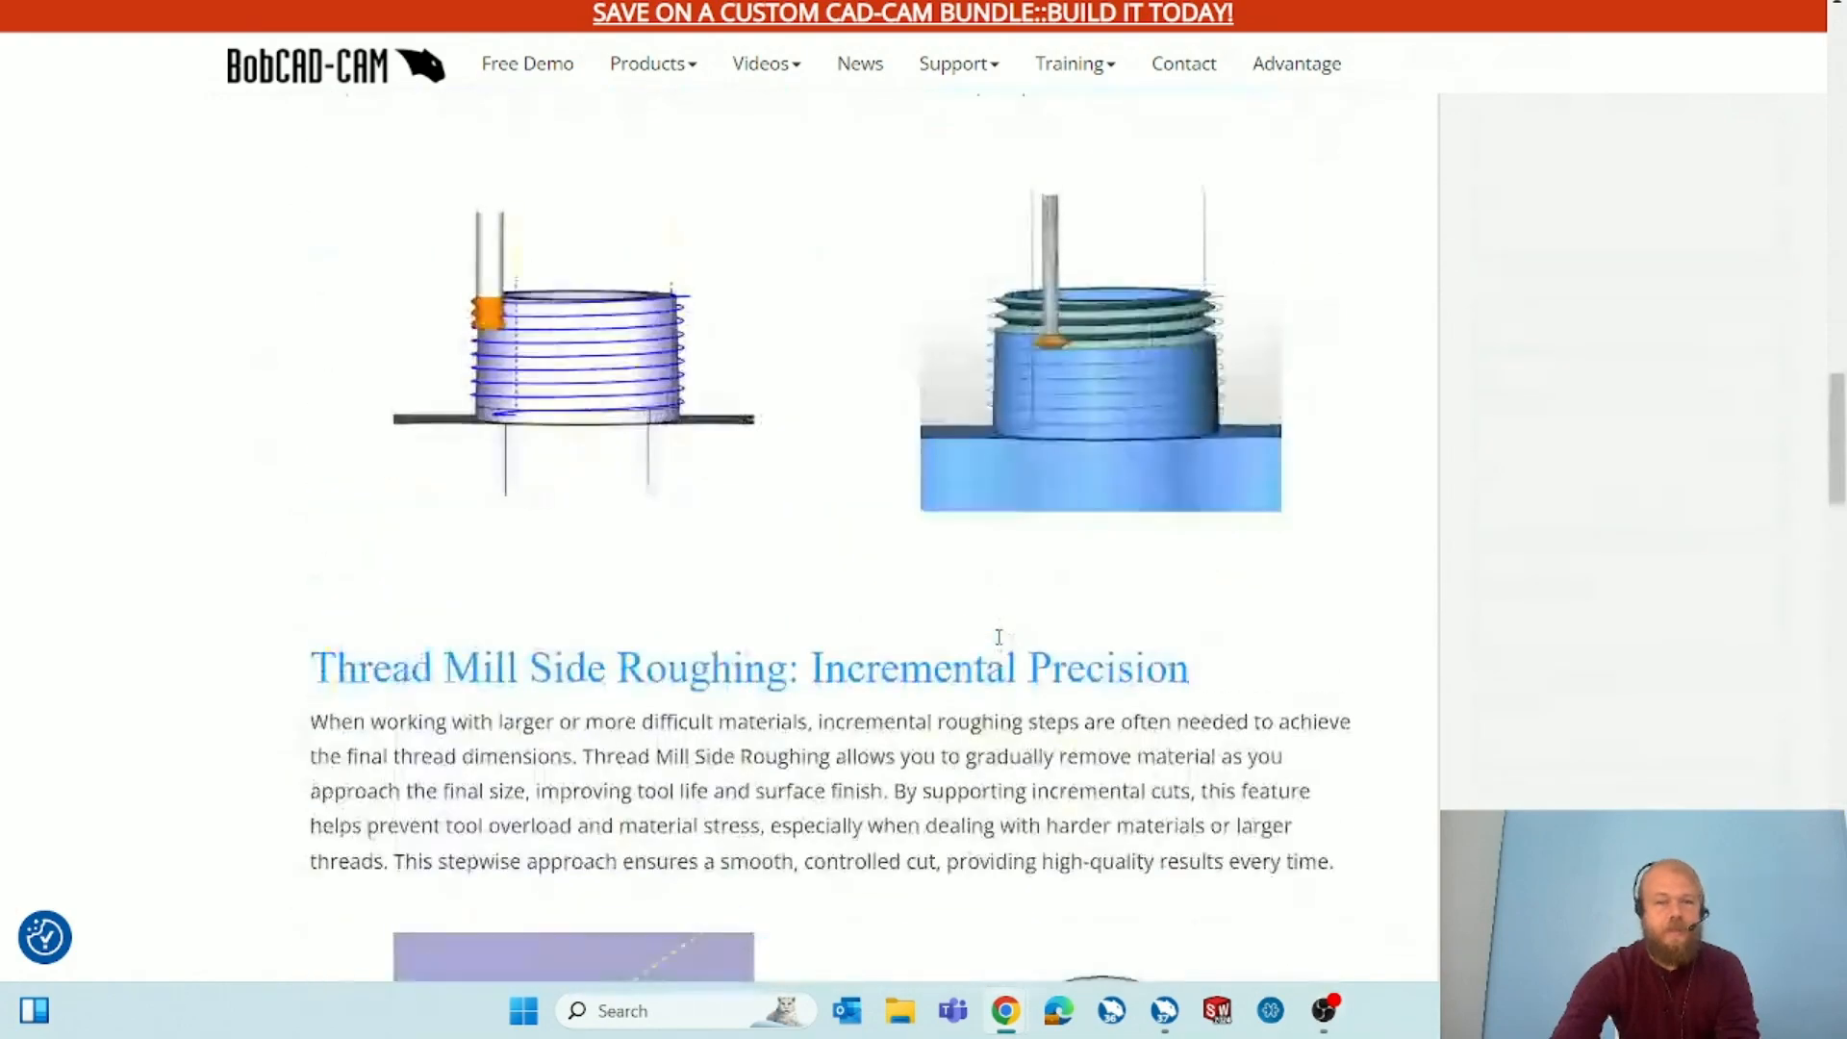
{"action": "scroll", "coordinate": [999, 640], "scroll_direction": "up", "scroll_amount": 12}
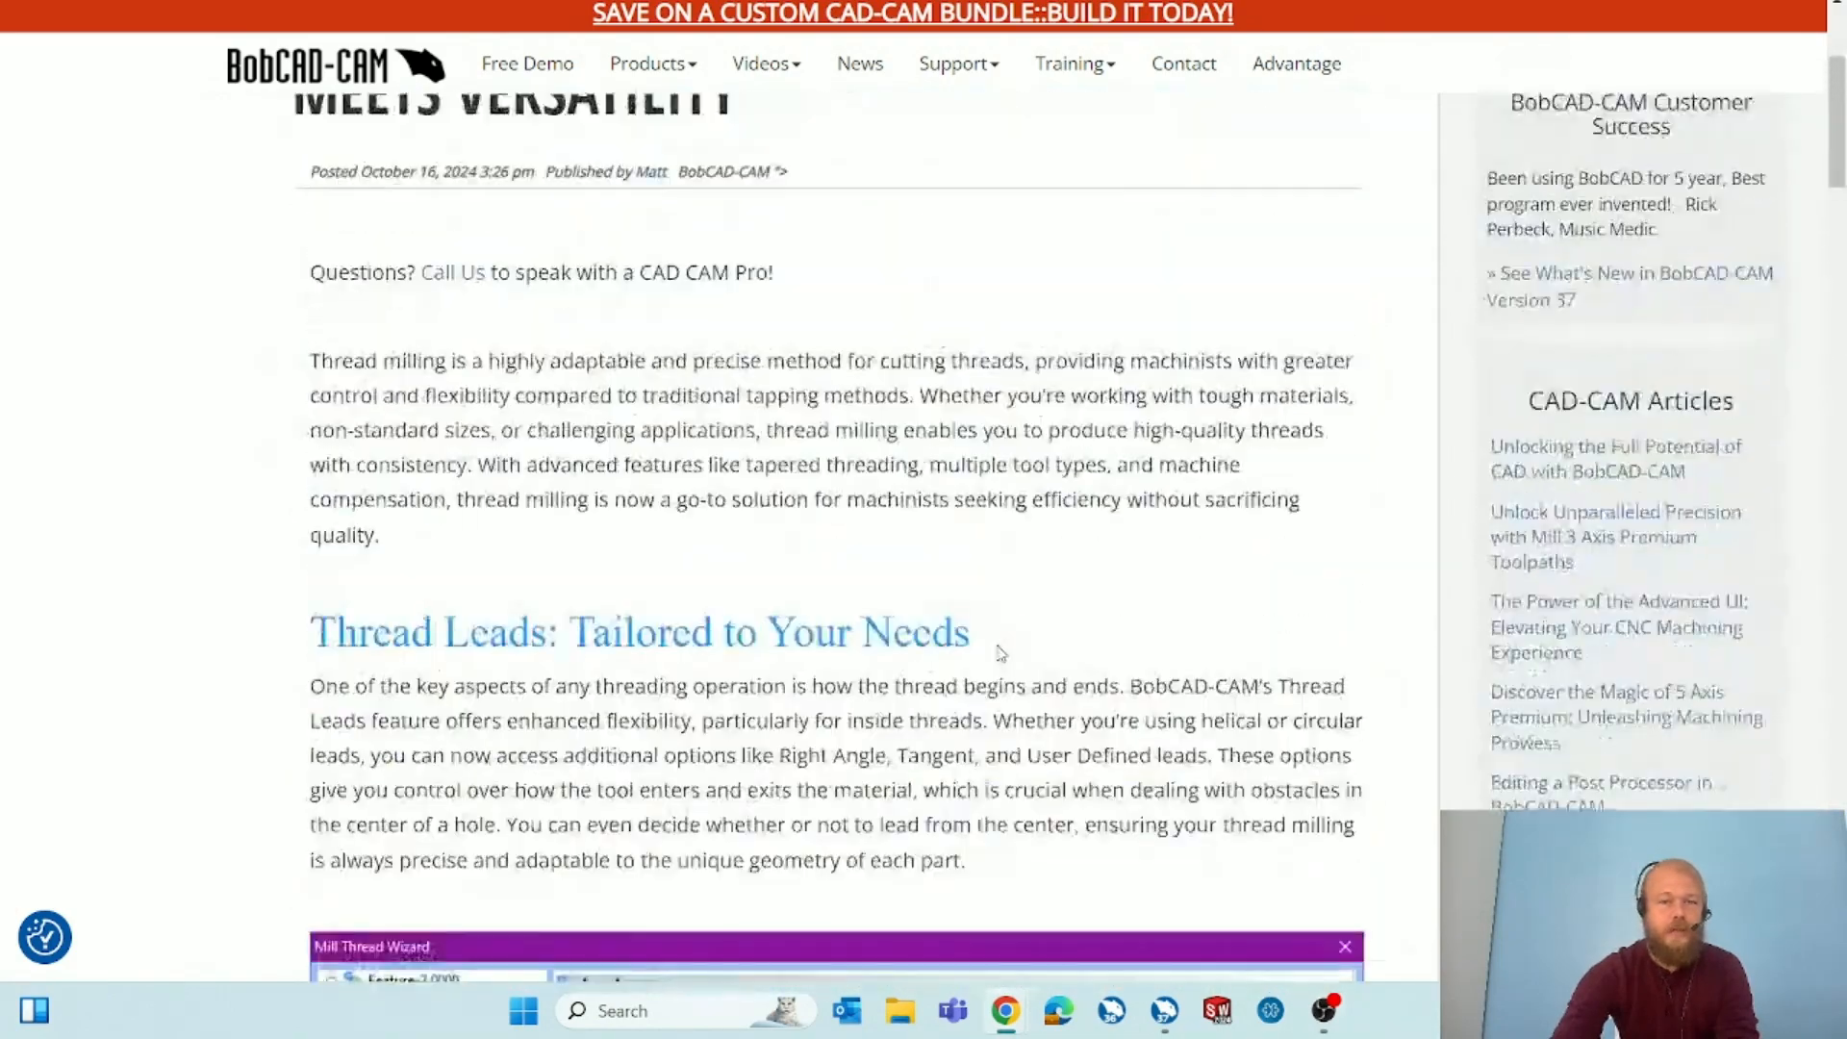
{"action": "scroll", "coordinate": [993, 647], "scroll_direction": "up", "scroll_amount": 2}
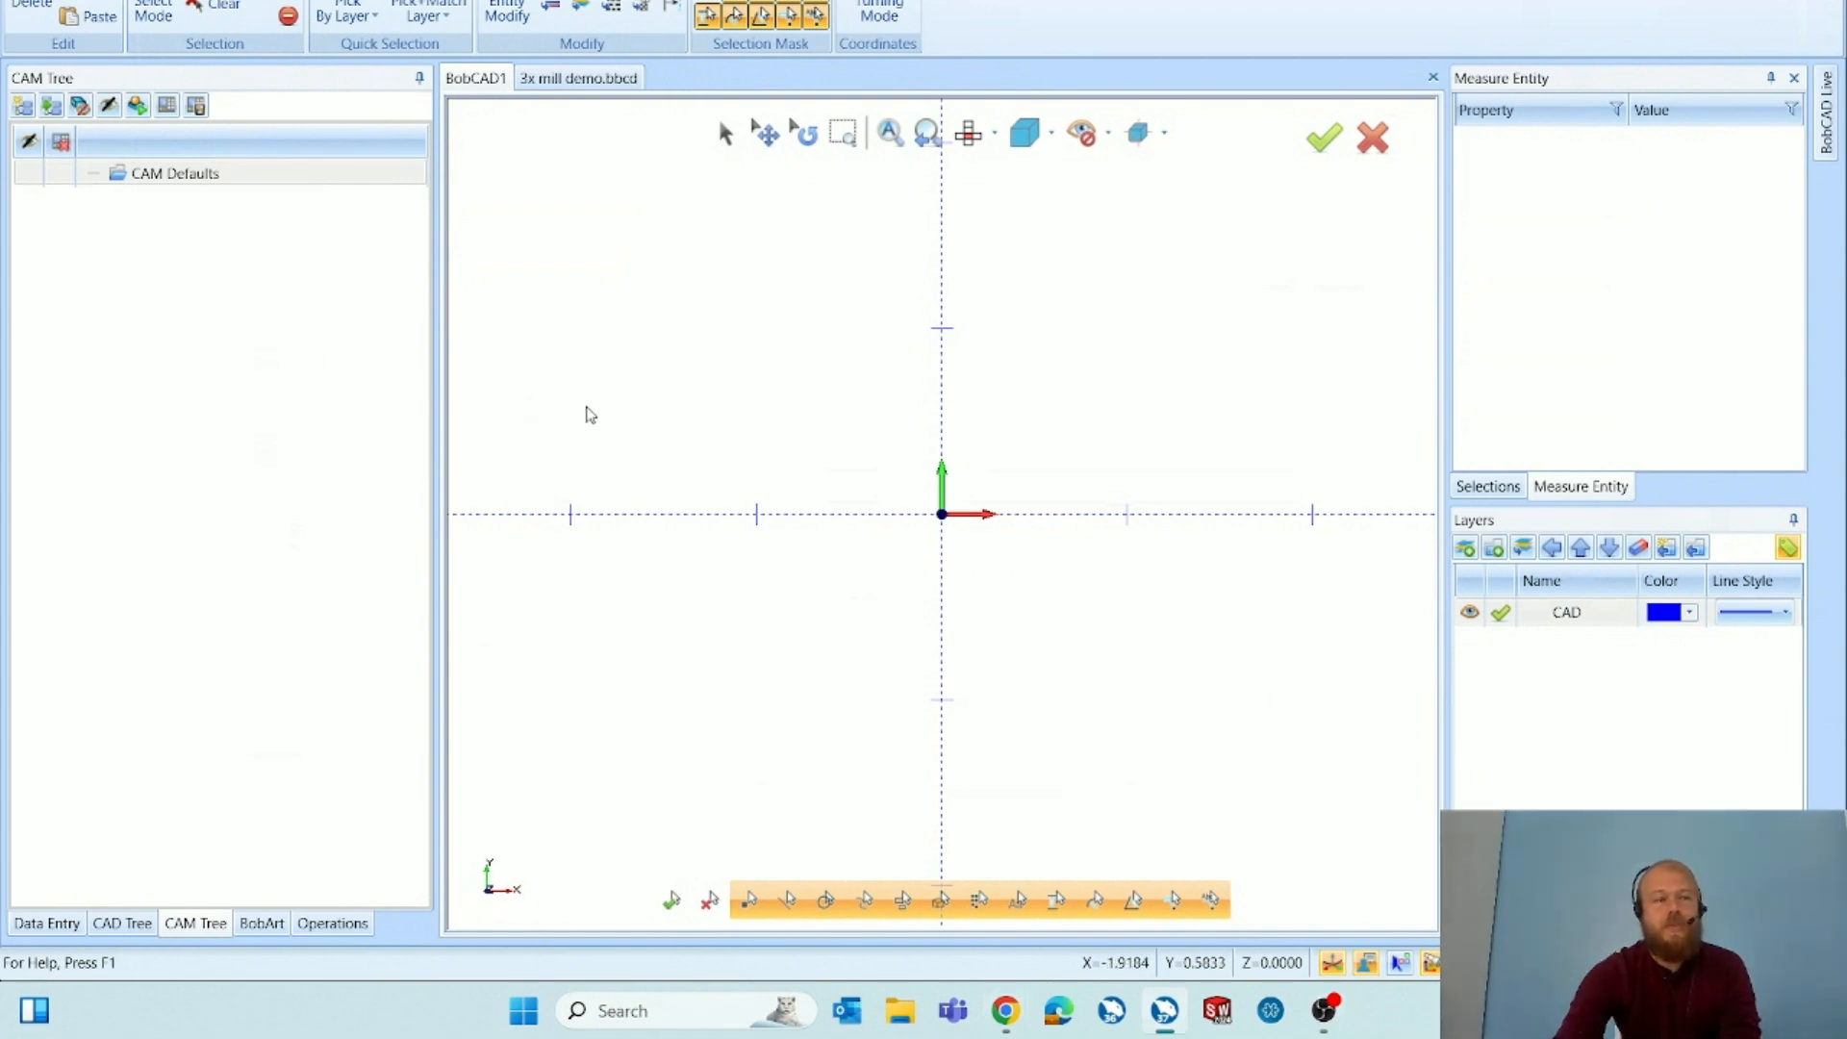
In BobCAD-CAM, start a rectangle and set its length and width to 4.0000 each.
{"action": "middle_click_drag", "start_coordinate": [804, 487], "coordinate": [1094, 484]}
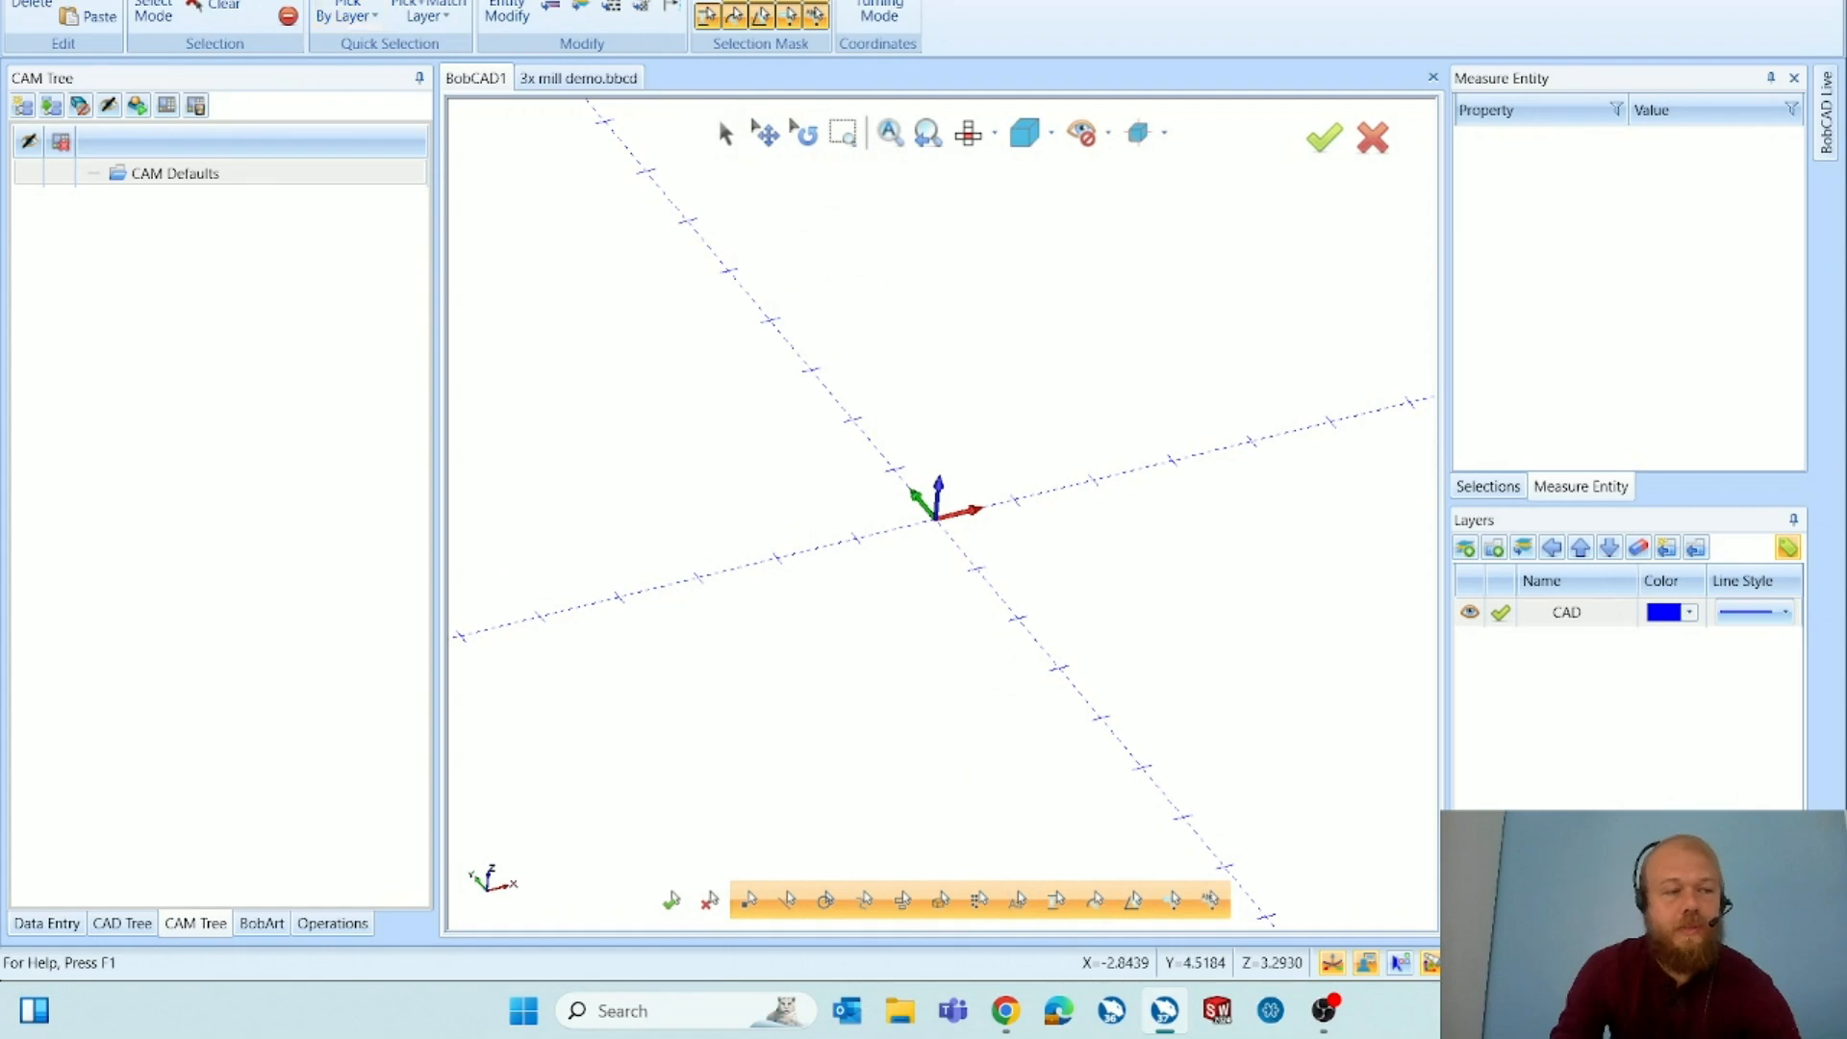
{"action": "left_click", "coordinate": [462, 0]}
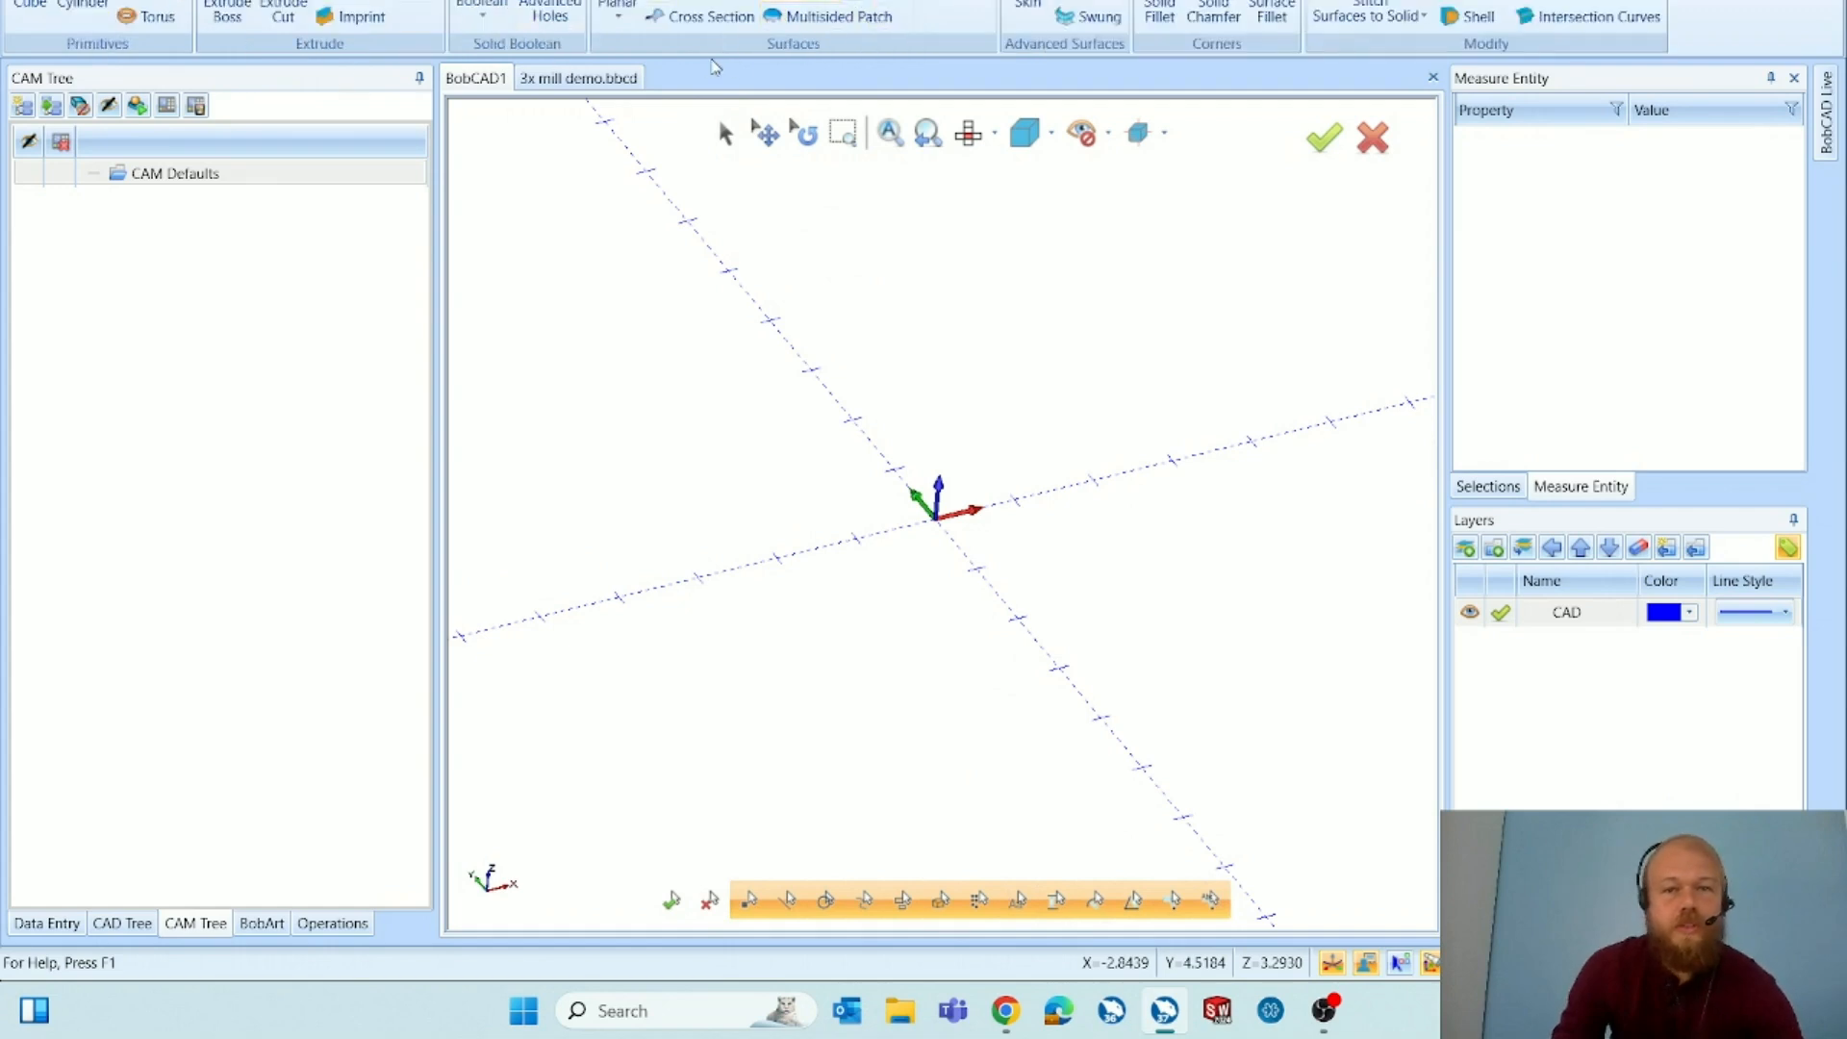
{"action": "left_click", "coordinate": [288, 0]}
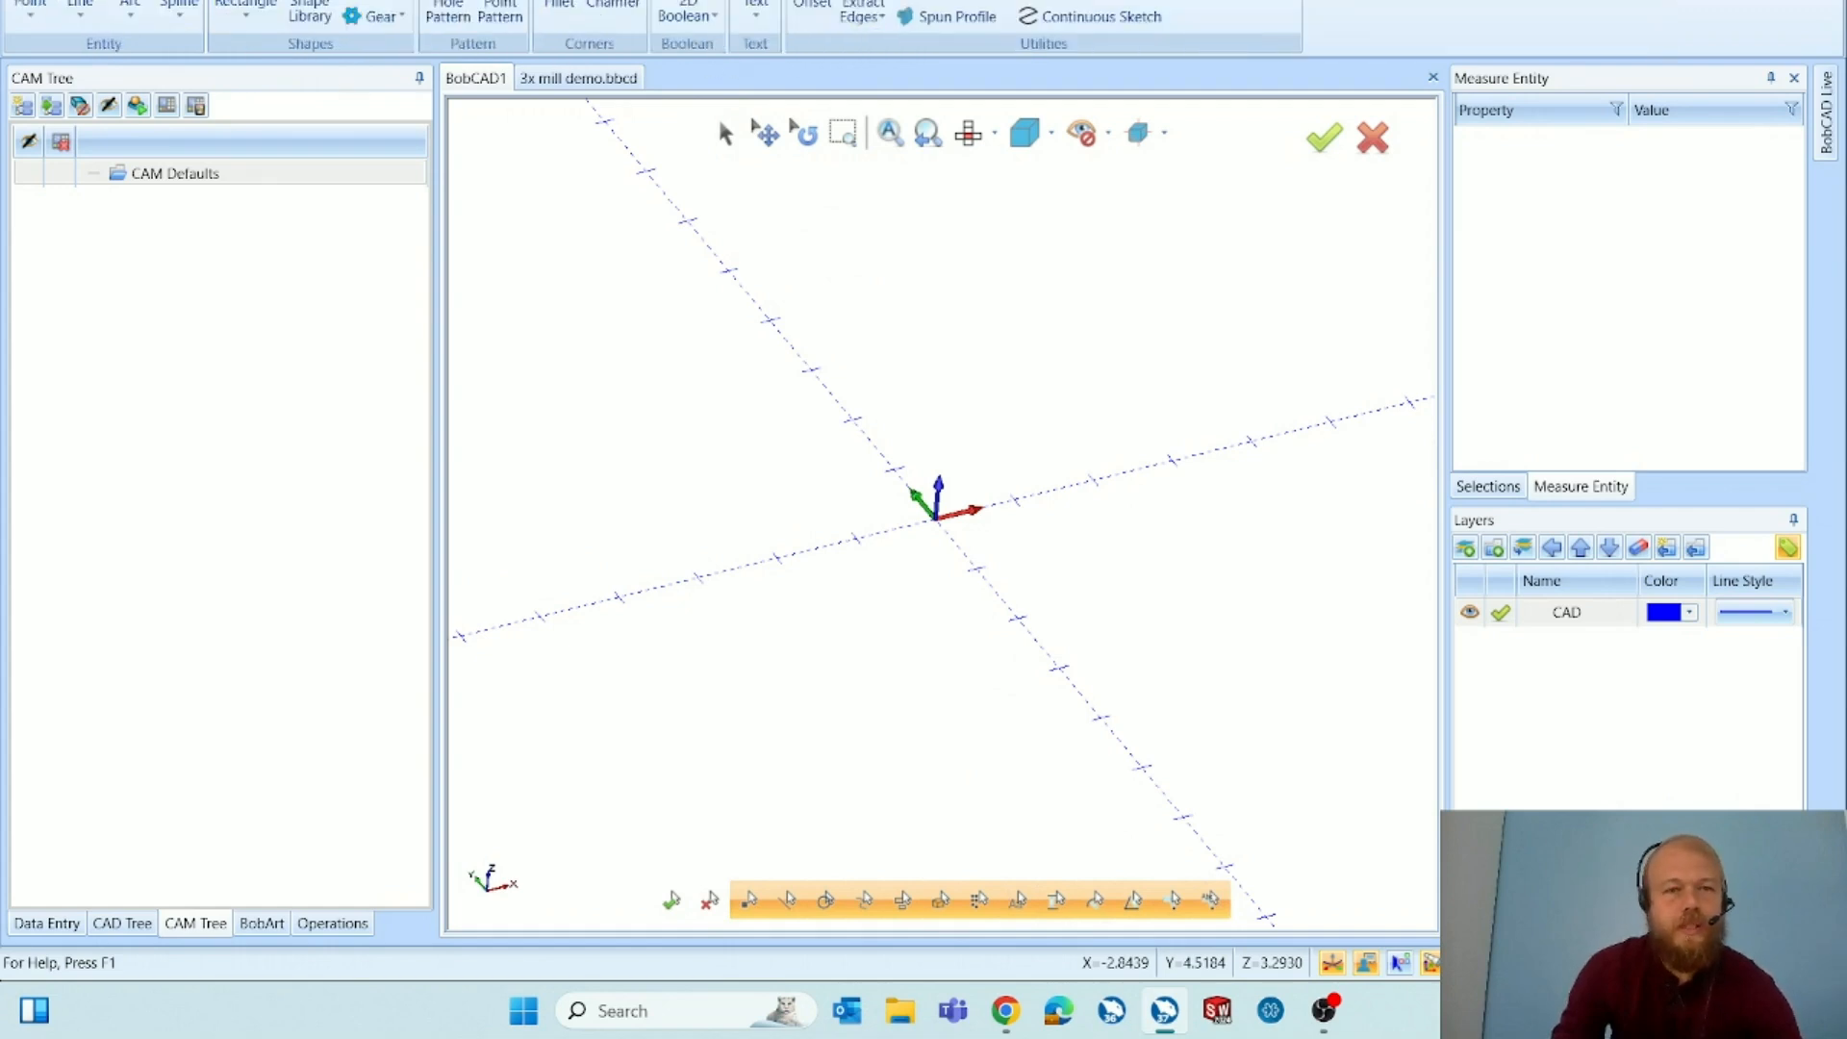
{"action": "left_click", "coordinate": [246, 5]}
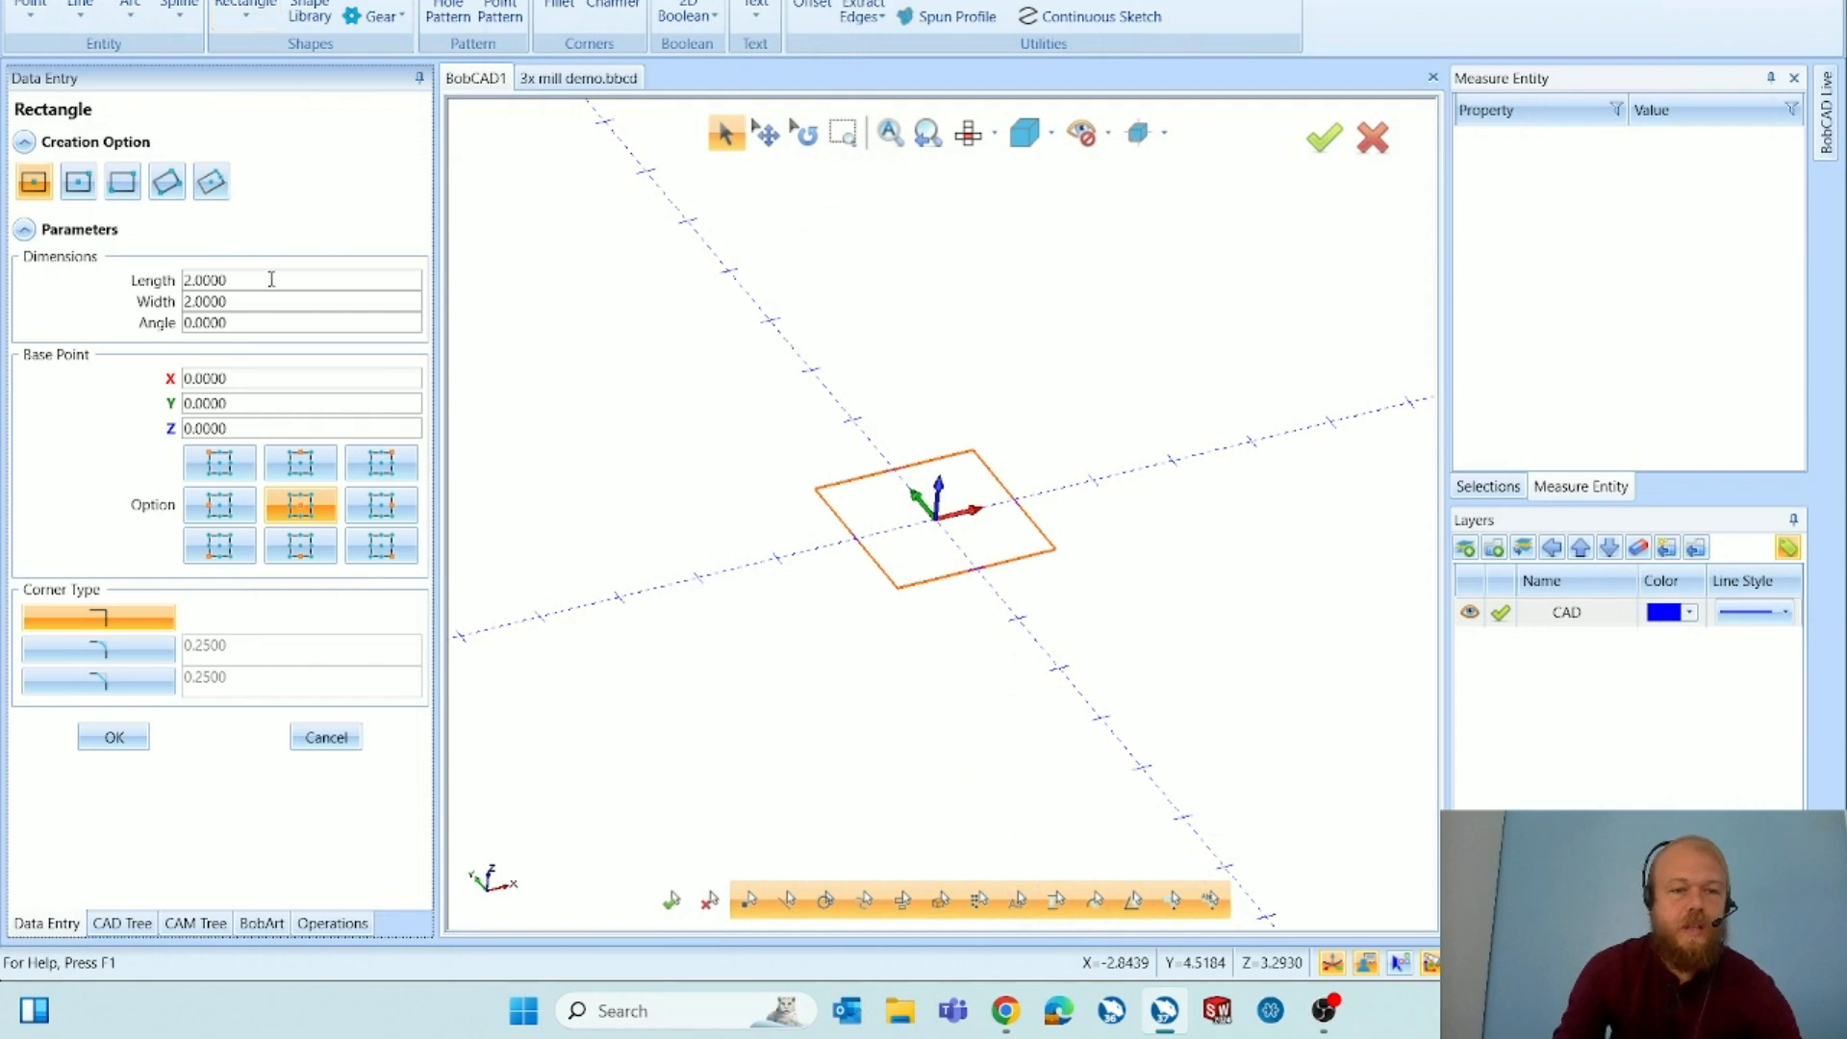
{"action": "left_click_drag", "start_coordinate": [271, 279], "coordinate": [189, 281]}
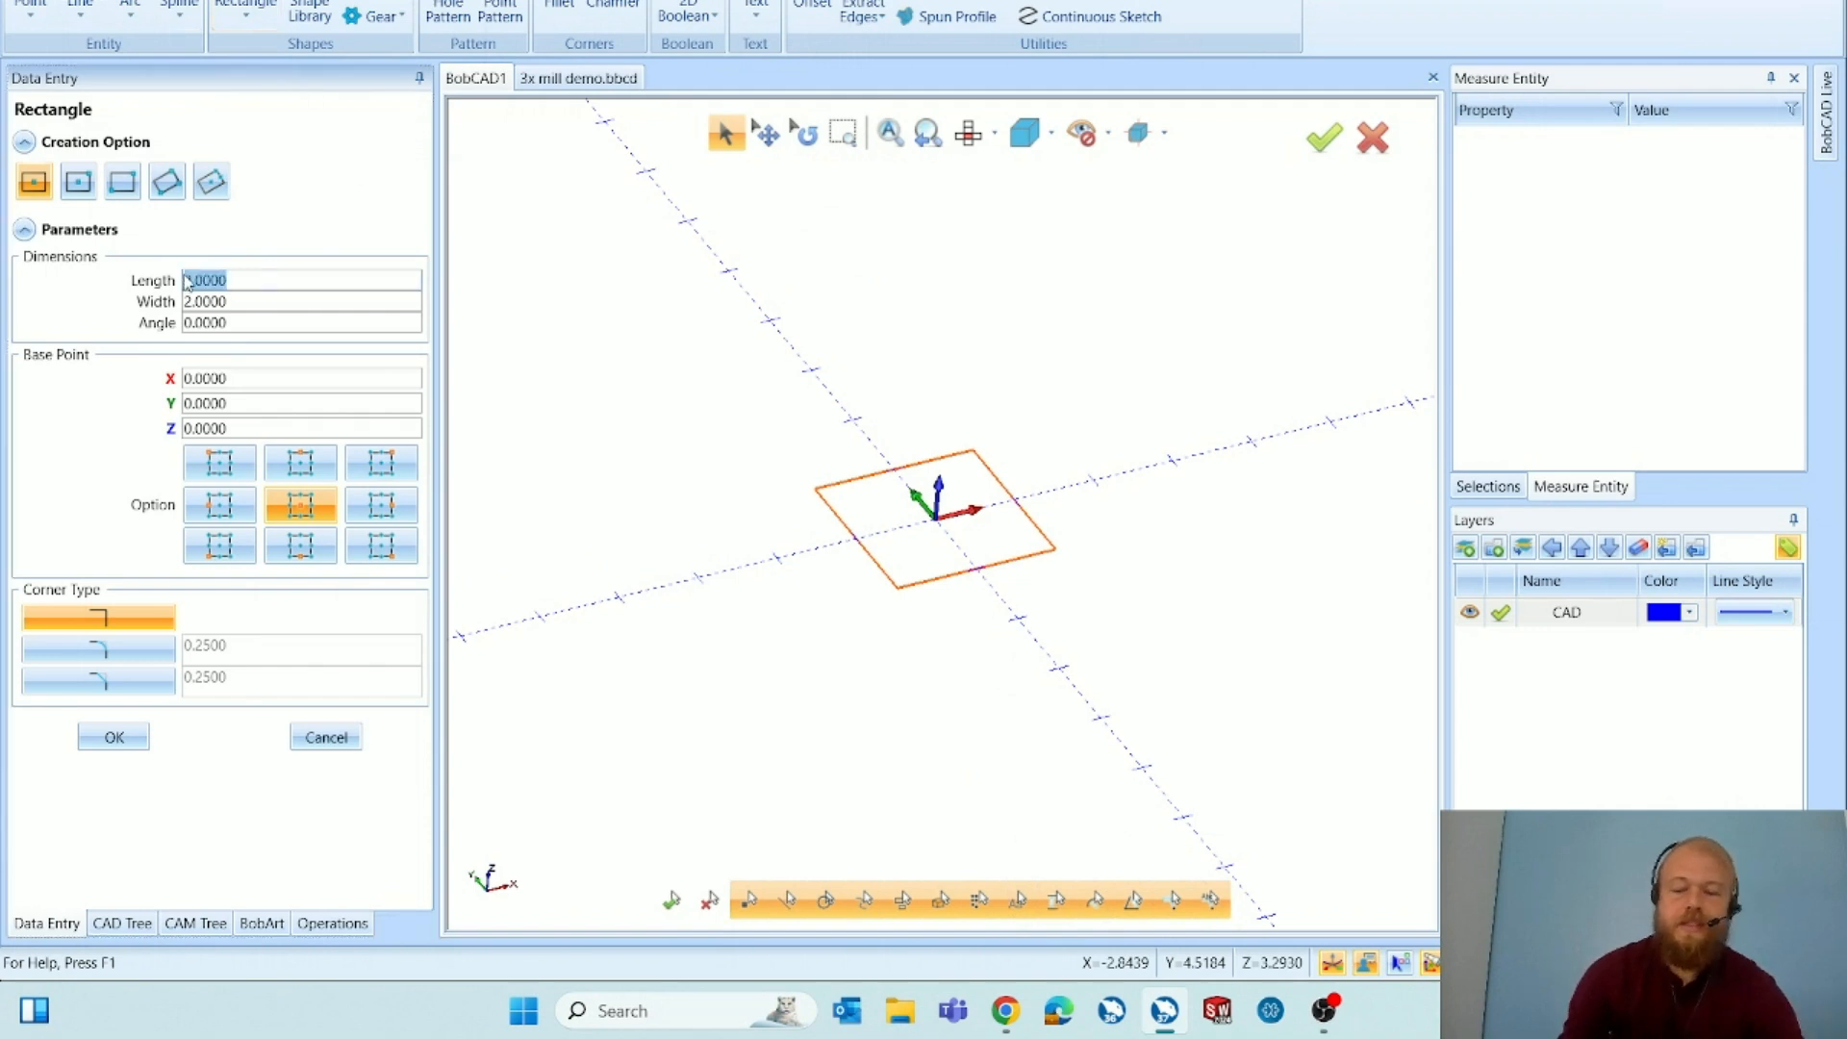
{"action": "type", "text": "4"}
{"action": "key", "text": "Tab"}
{"action": "type", "text": "4"}
{"action": "key", "text": "Tab"}
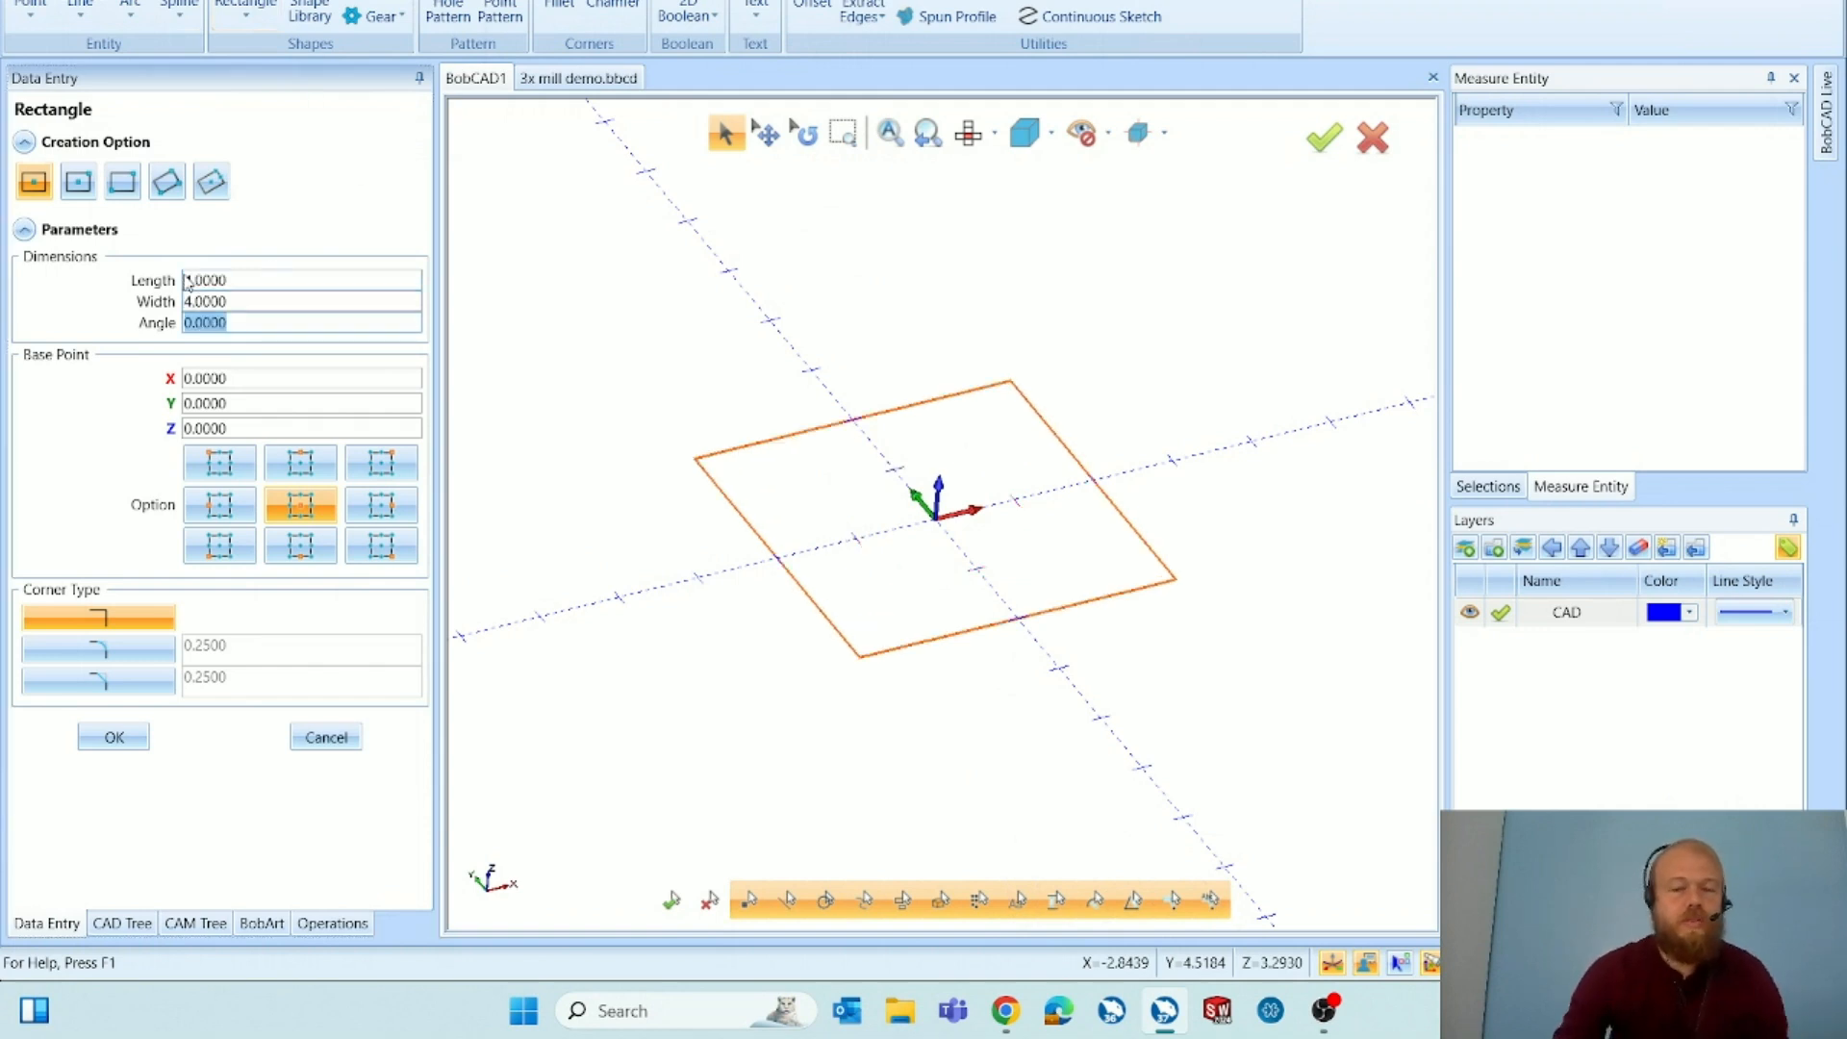
{"action": "left_click", "coordinate": [230, 280]}
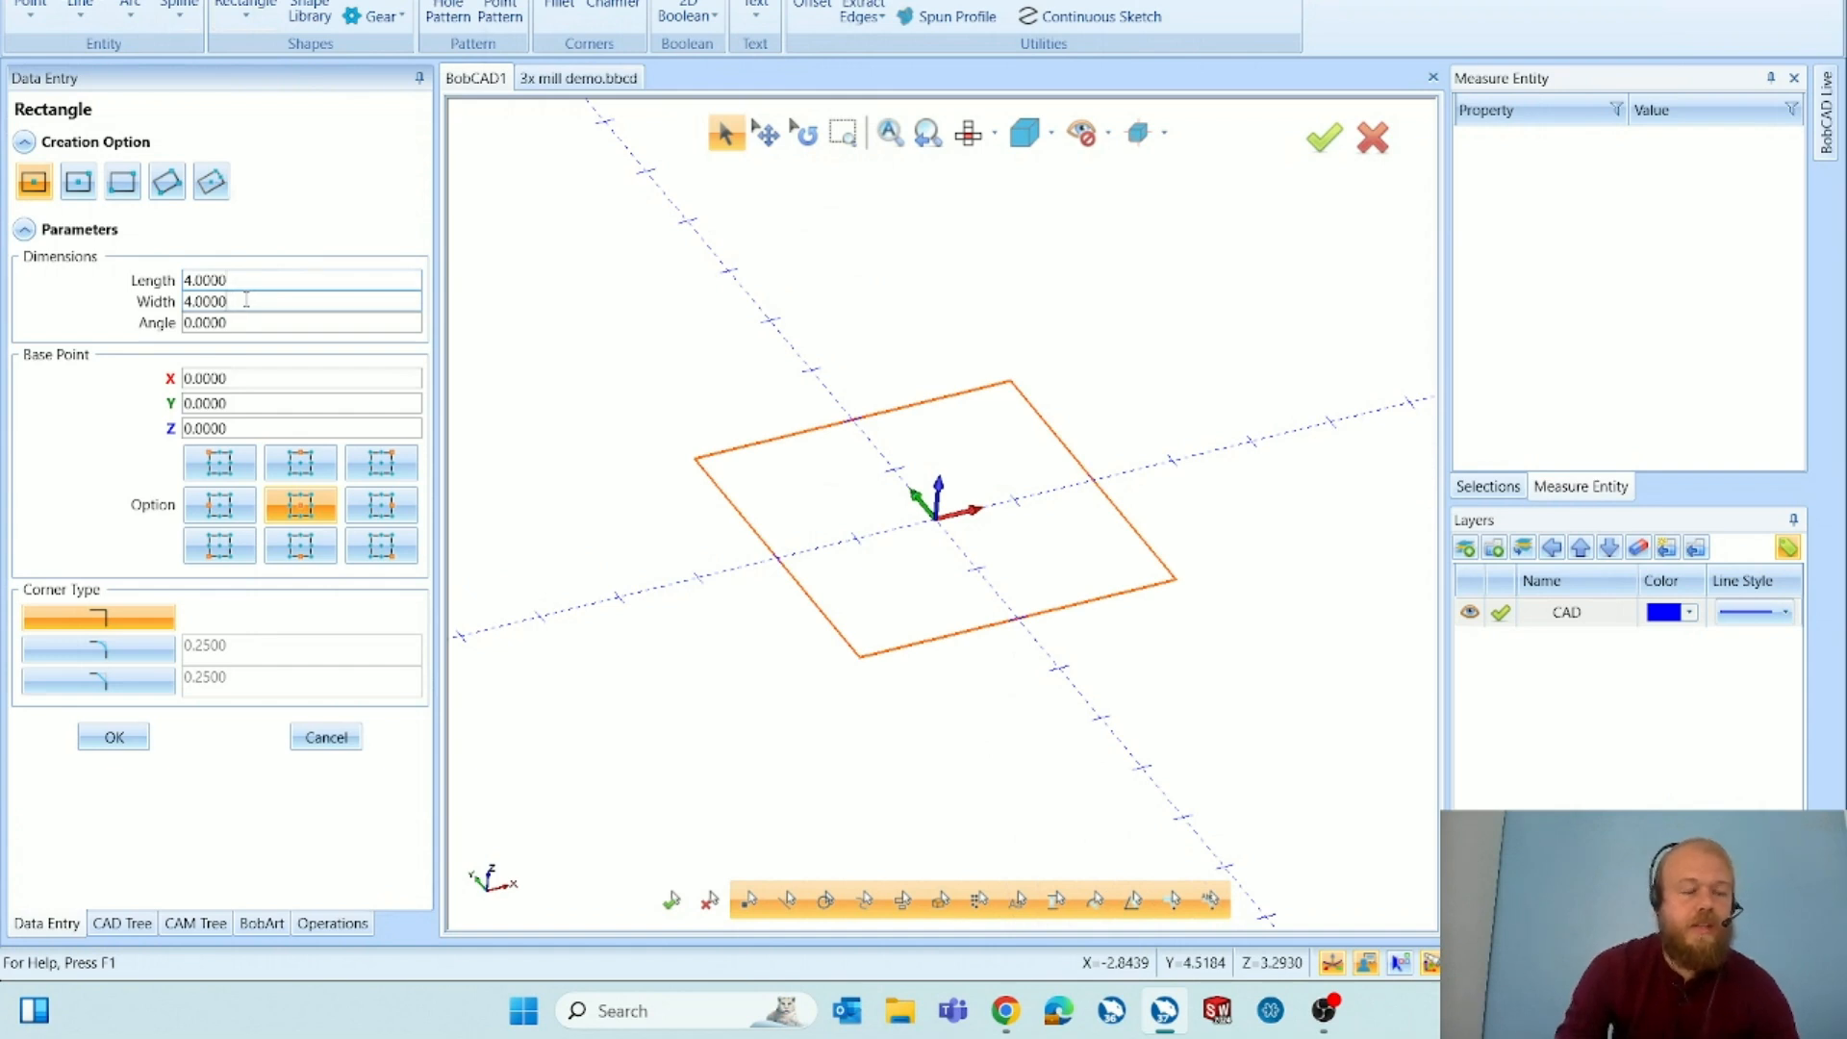
Set the rectangle's base point Z to -2.0000, create it, and close the rectangle command.
{"action": "double_click", "coordinate": [231, 429]}
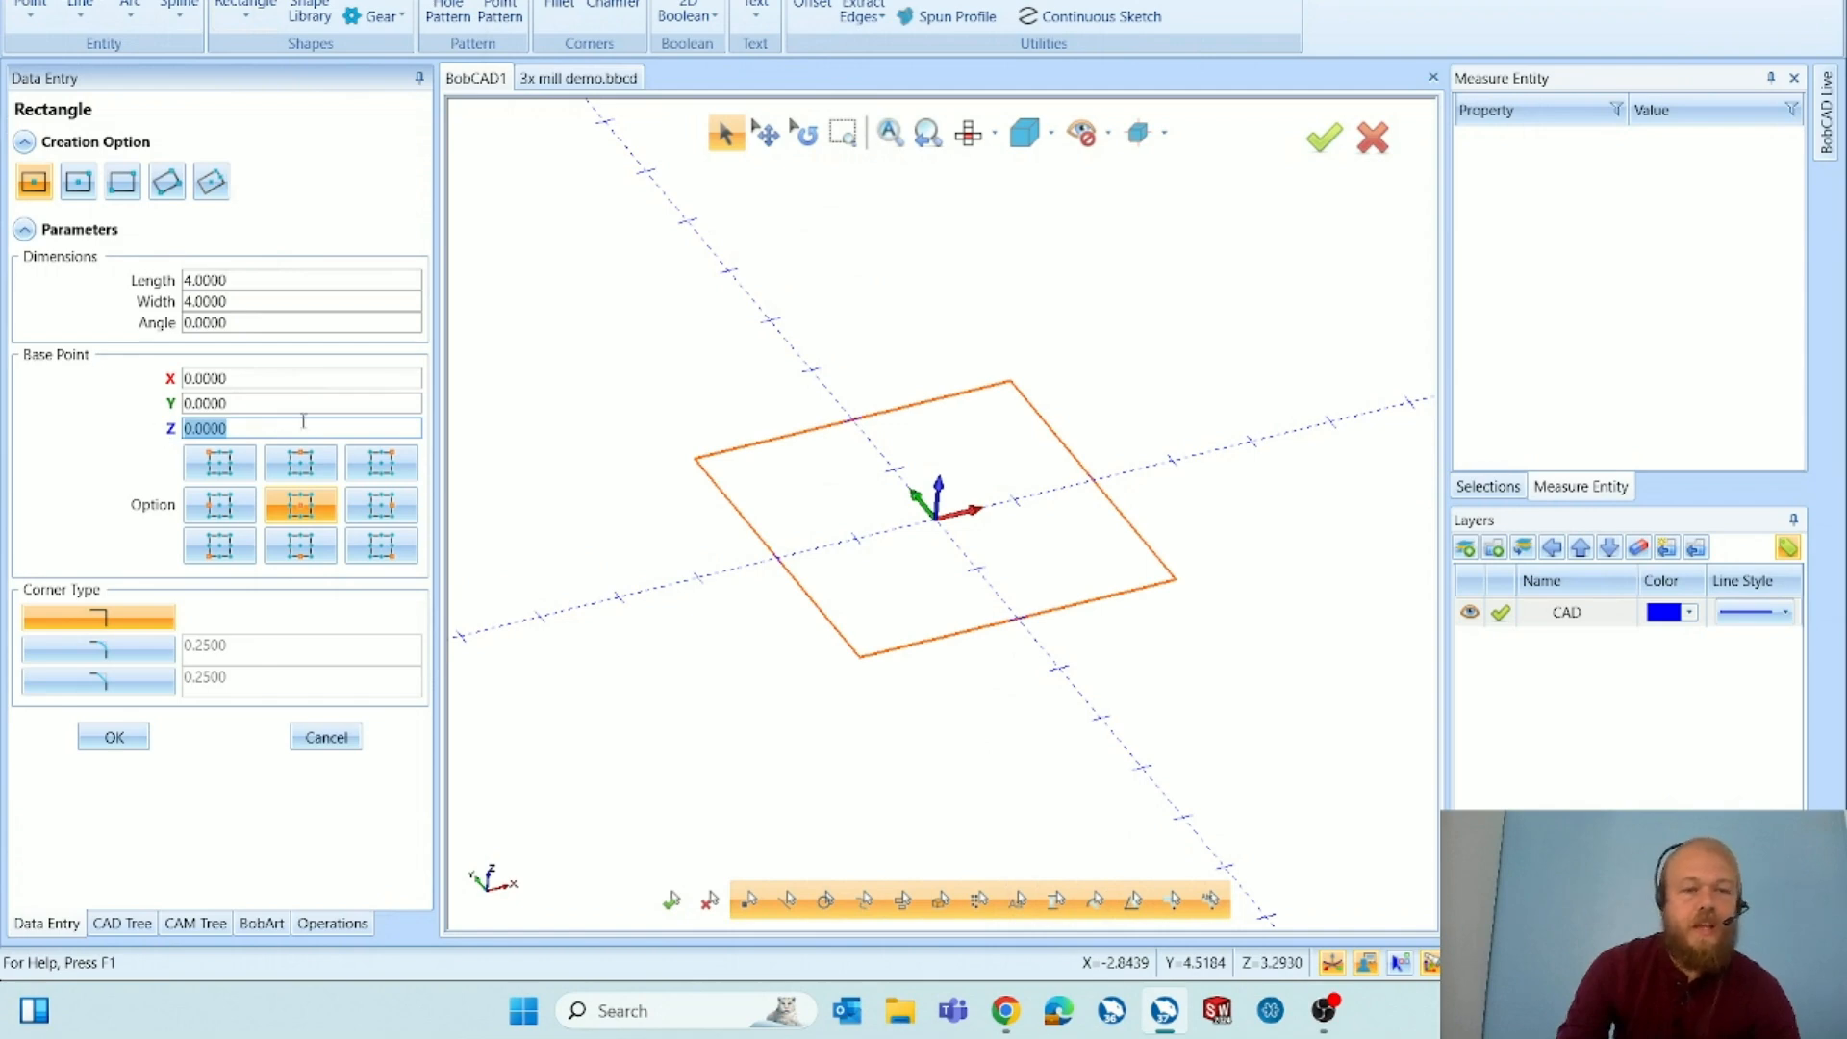
{"action": "key", "text": "BackSpace"}
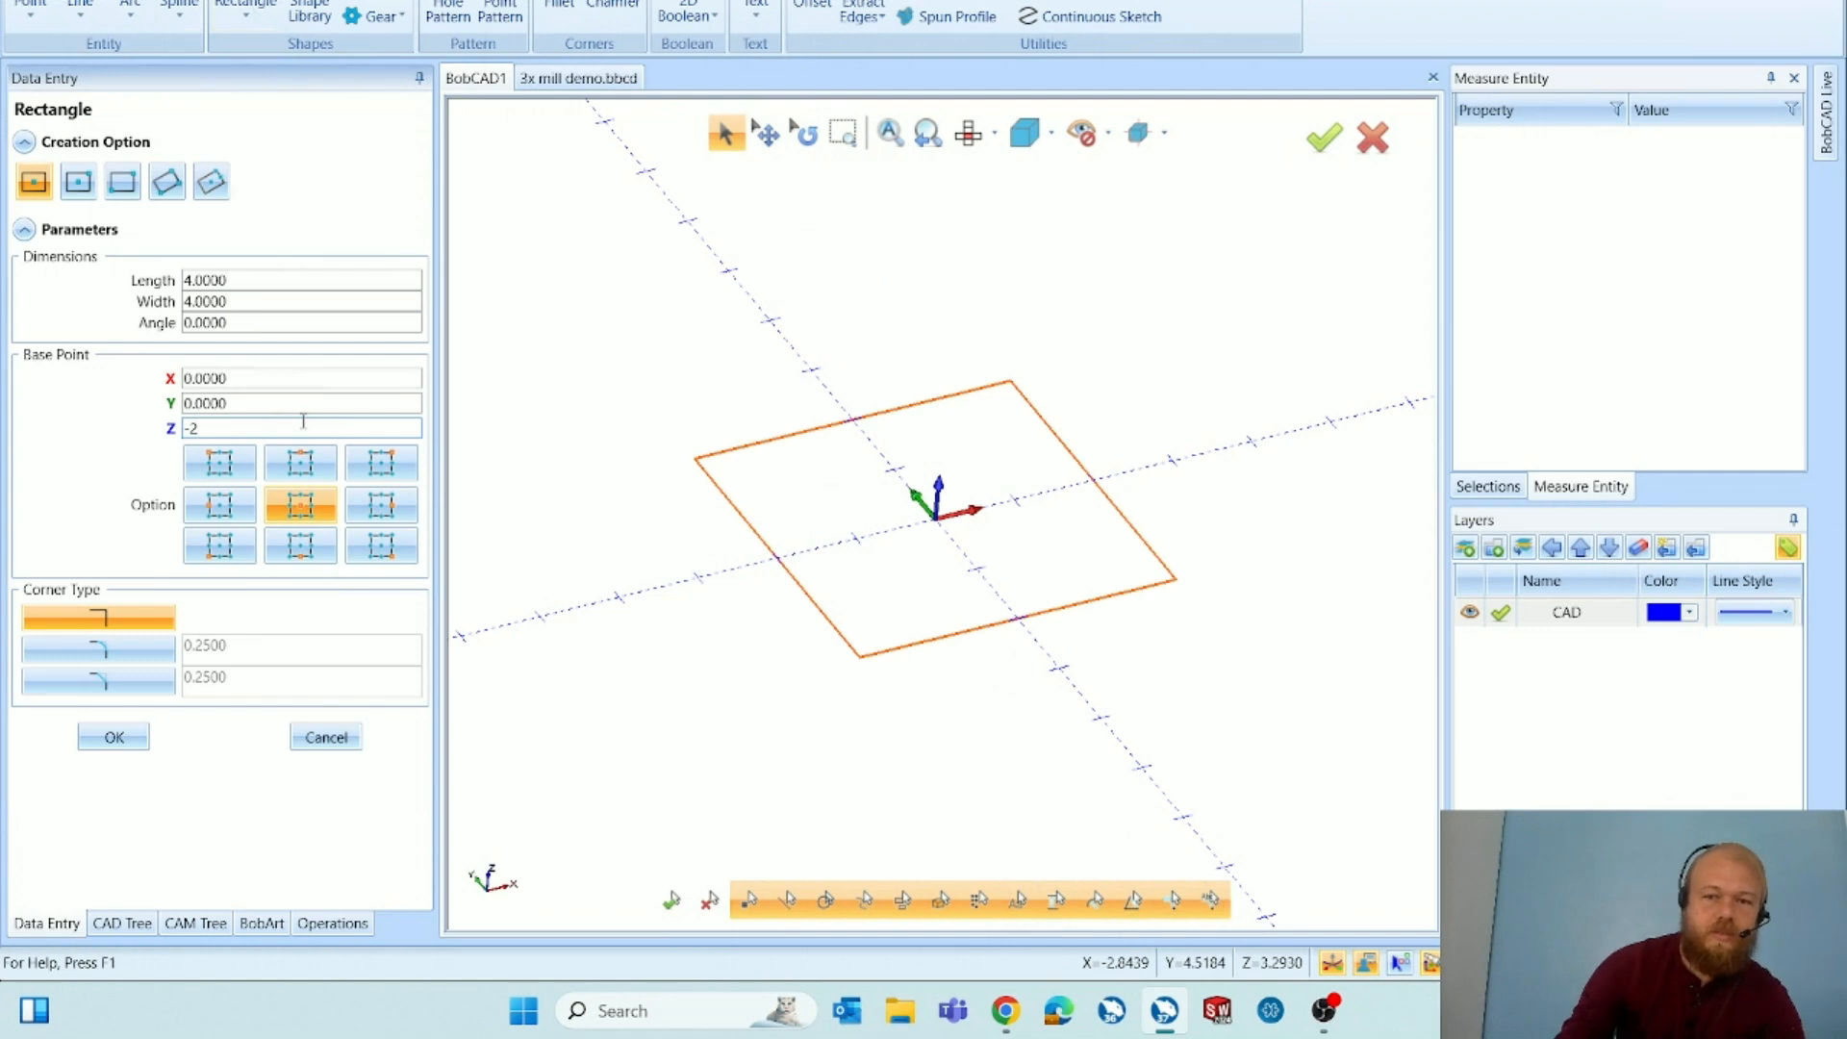
{"action": "key", "text": "Return"}
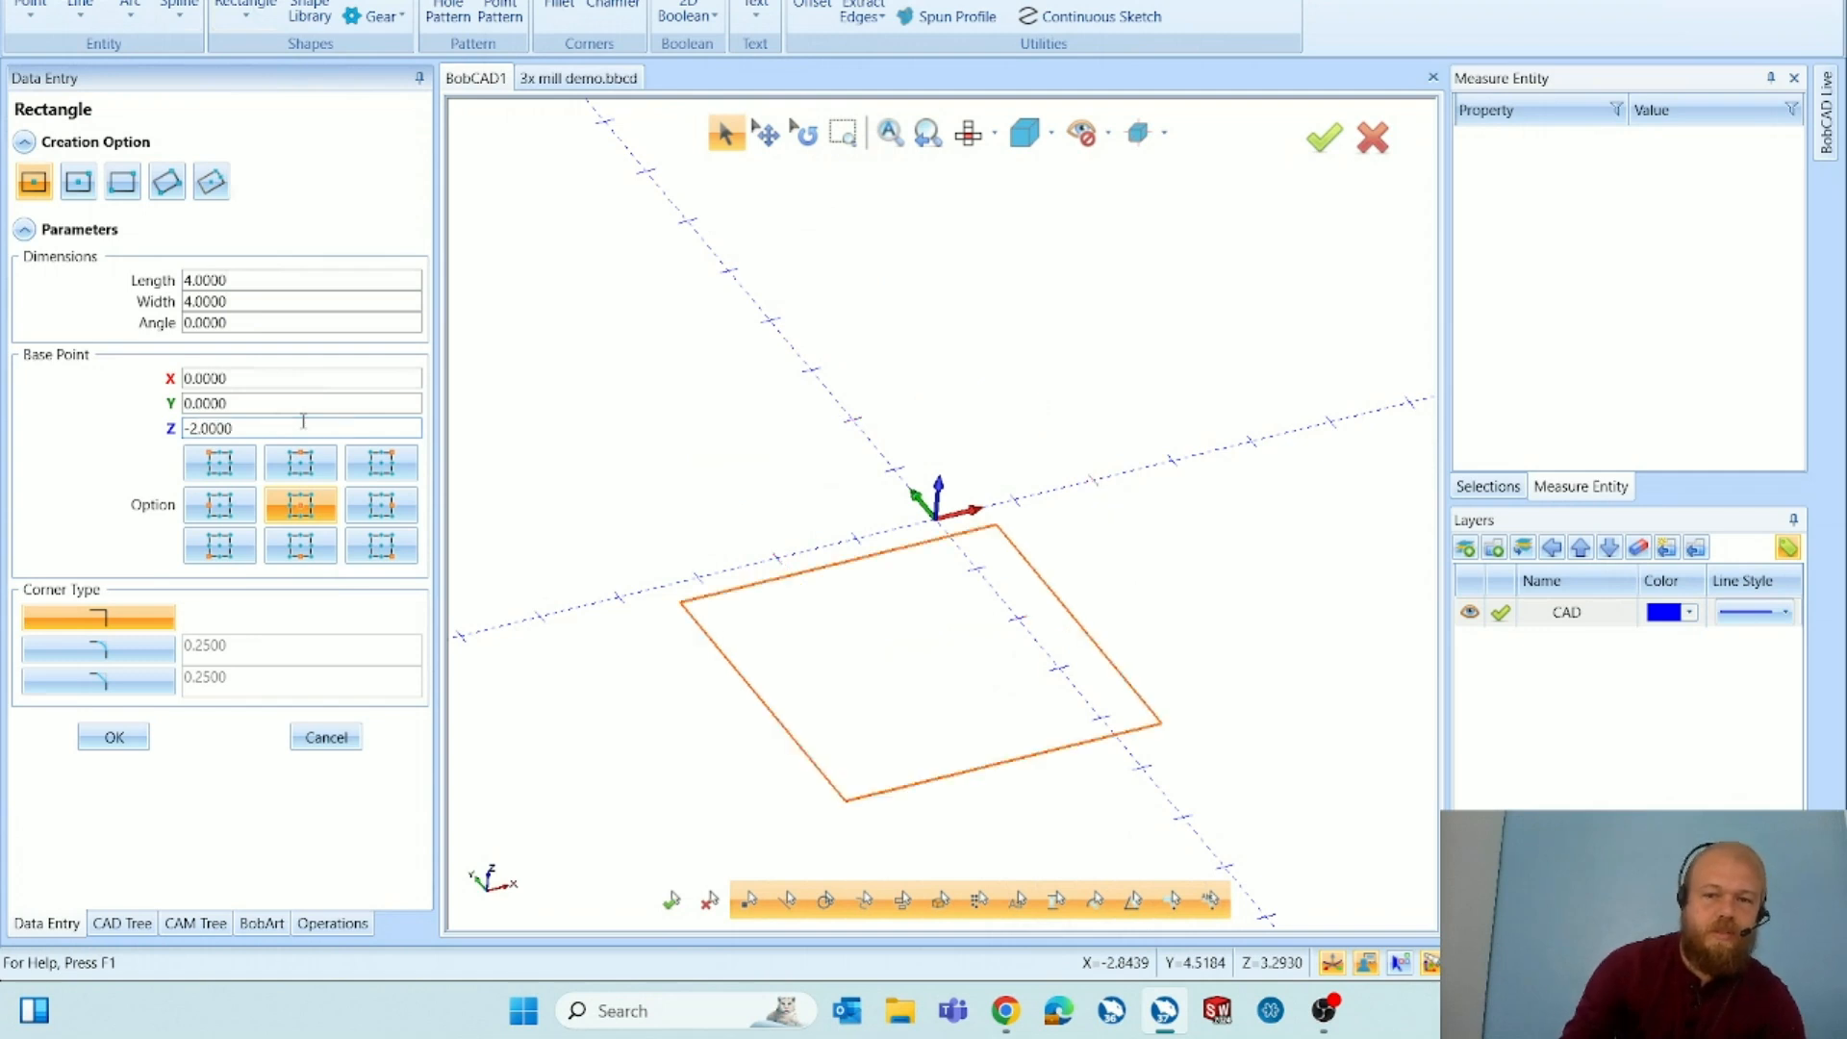
{"action": "left_click", "coordinate": [113, 738]}
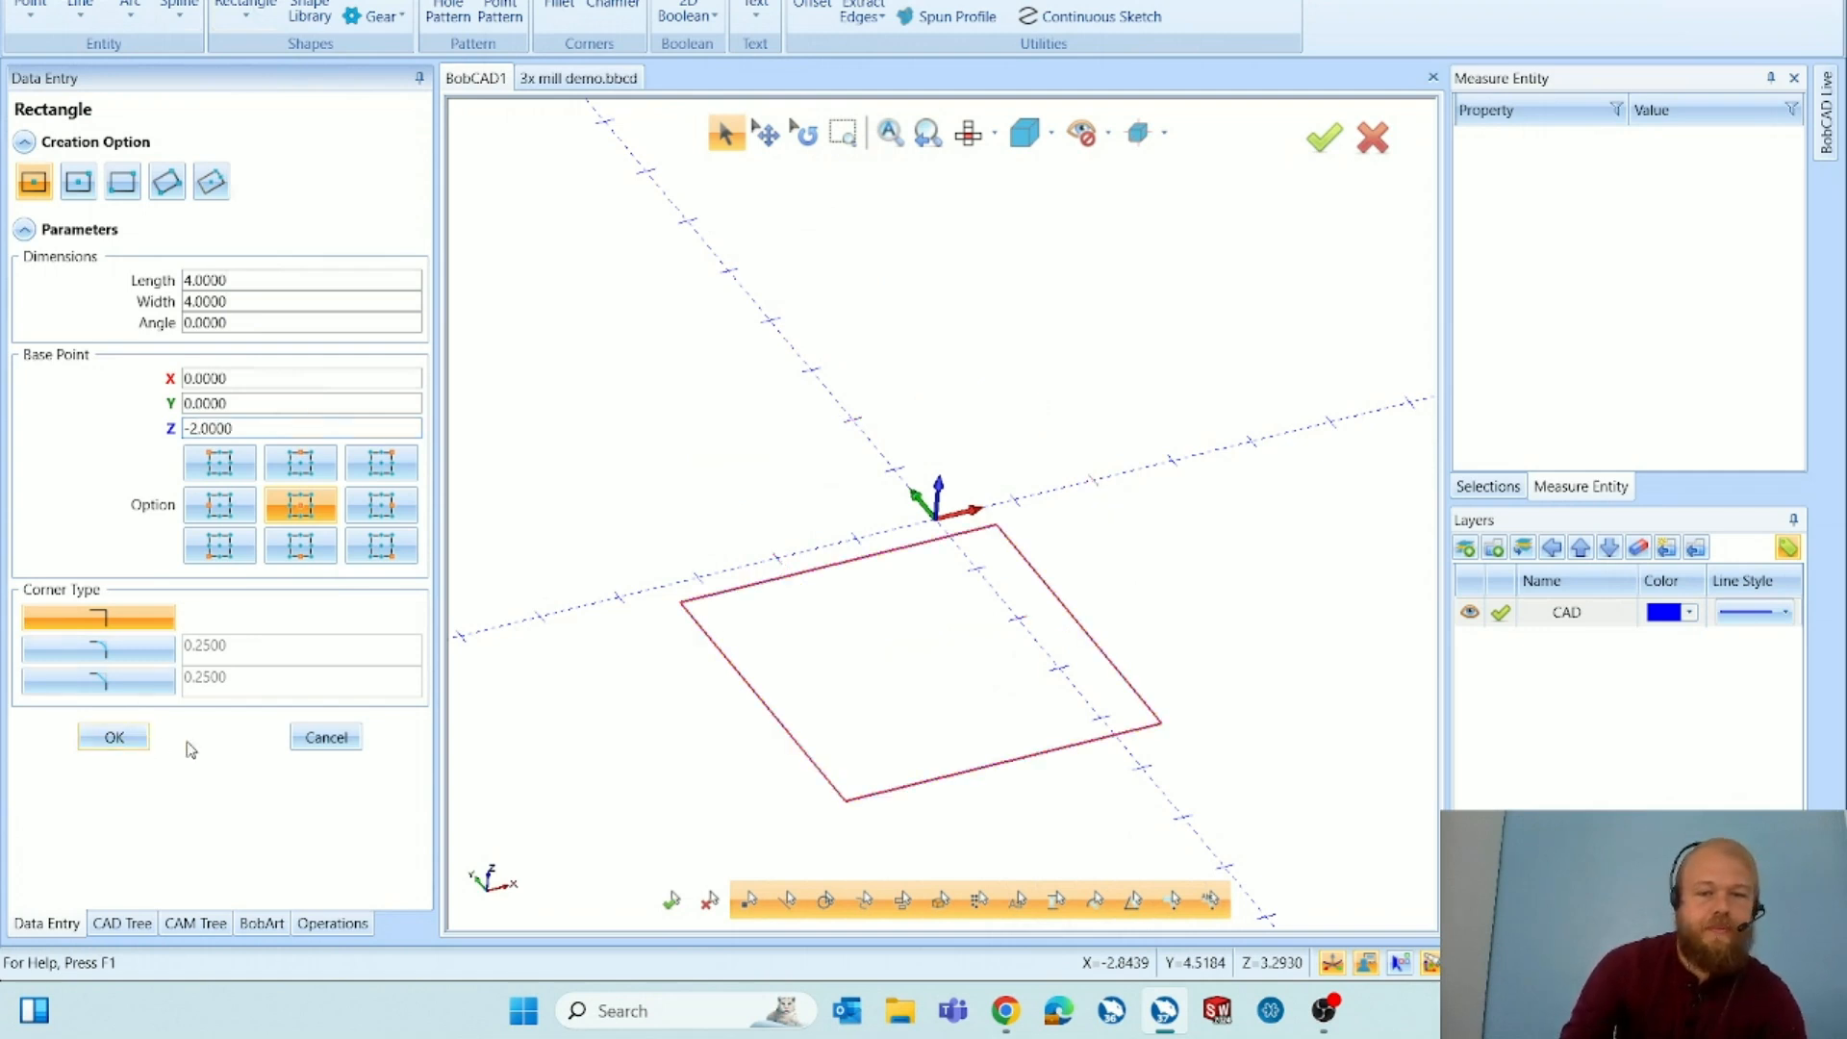
{"action": "left_click", "coordinate": [326, 738]}
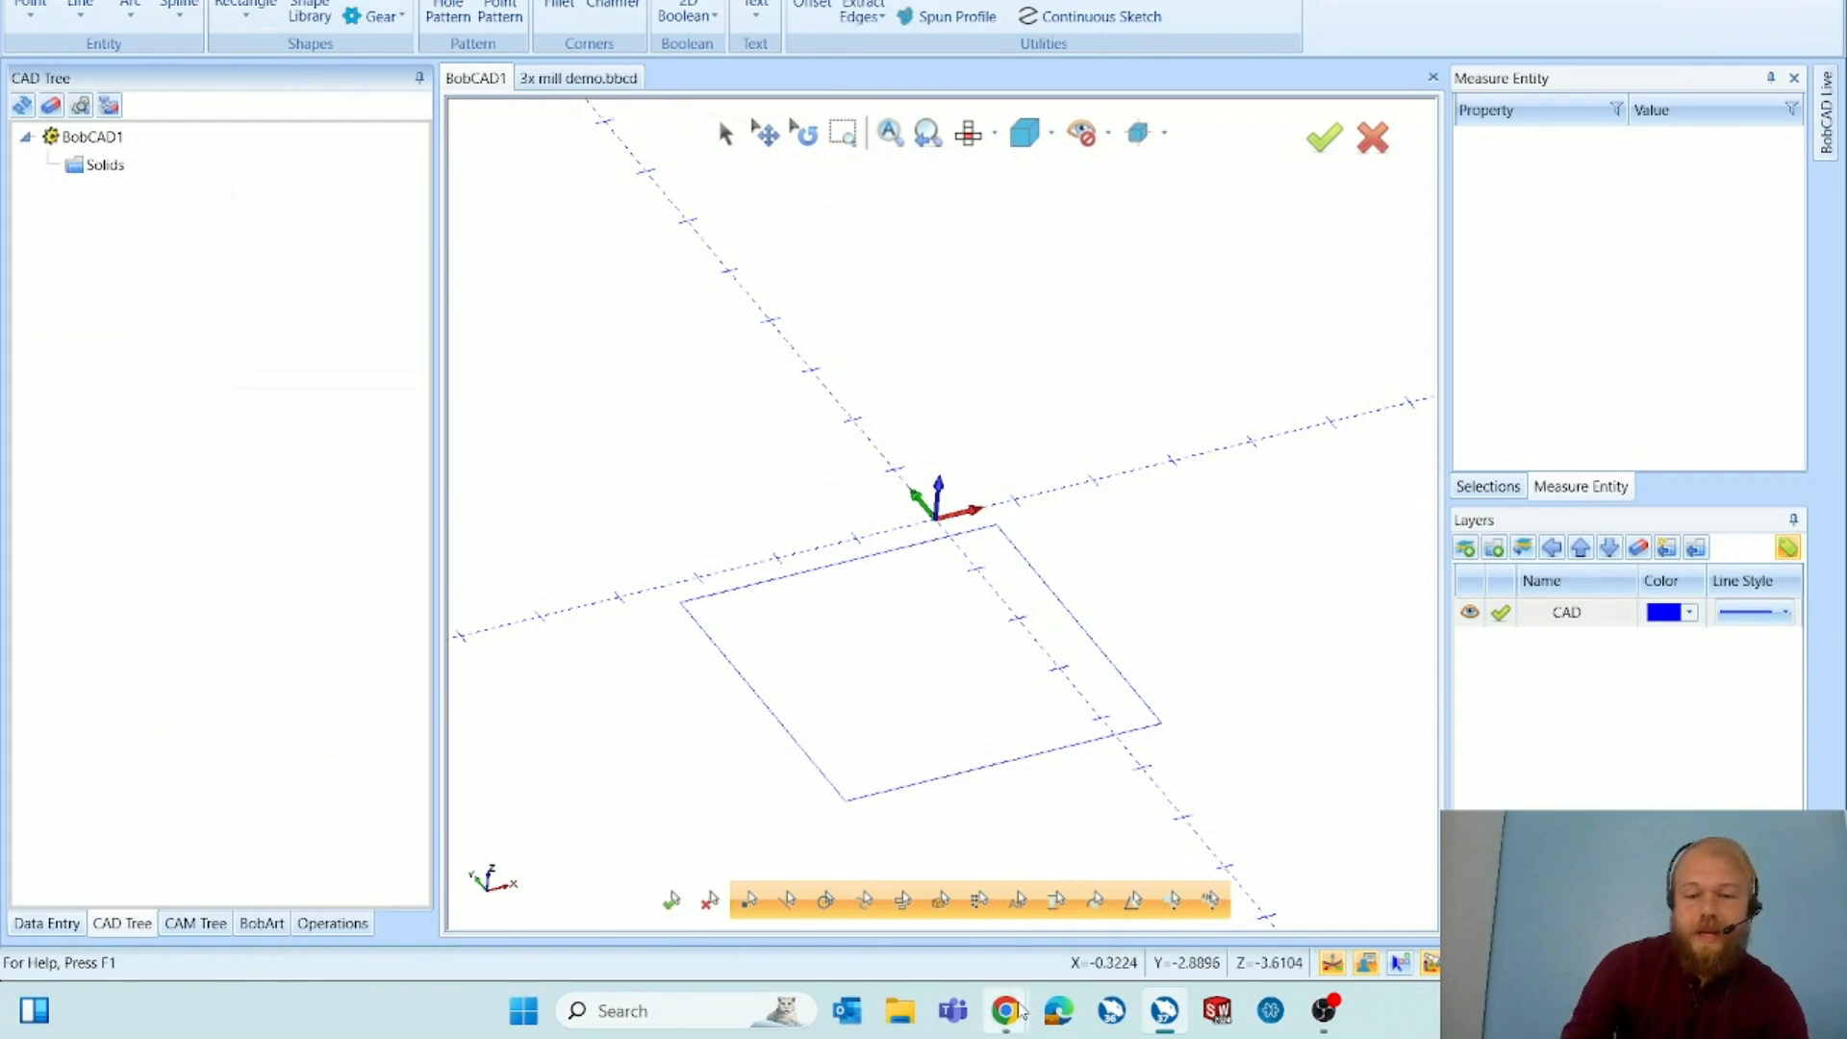
Switch to Chrome and examine the Tapered Thread Milling section and its pictures in the thread milling article.
{"action": "mouse_move", "coordinate": [1005, 1010]}
{"action": "left_click", "coordinate": [1064, 926]}
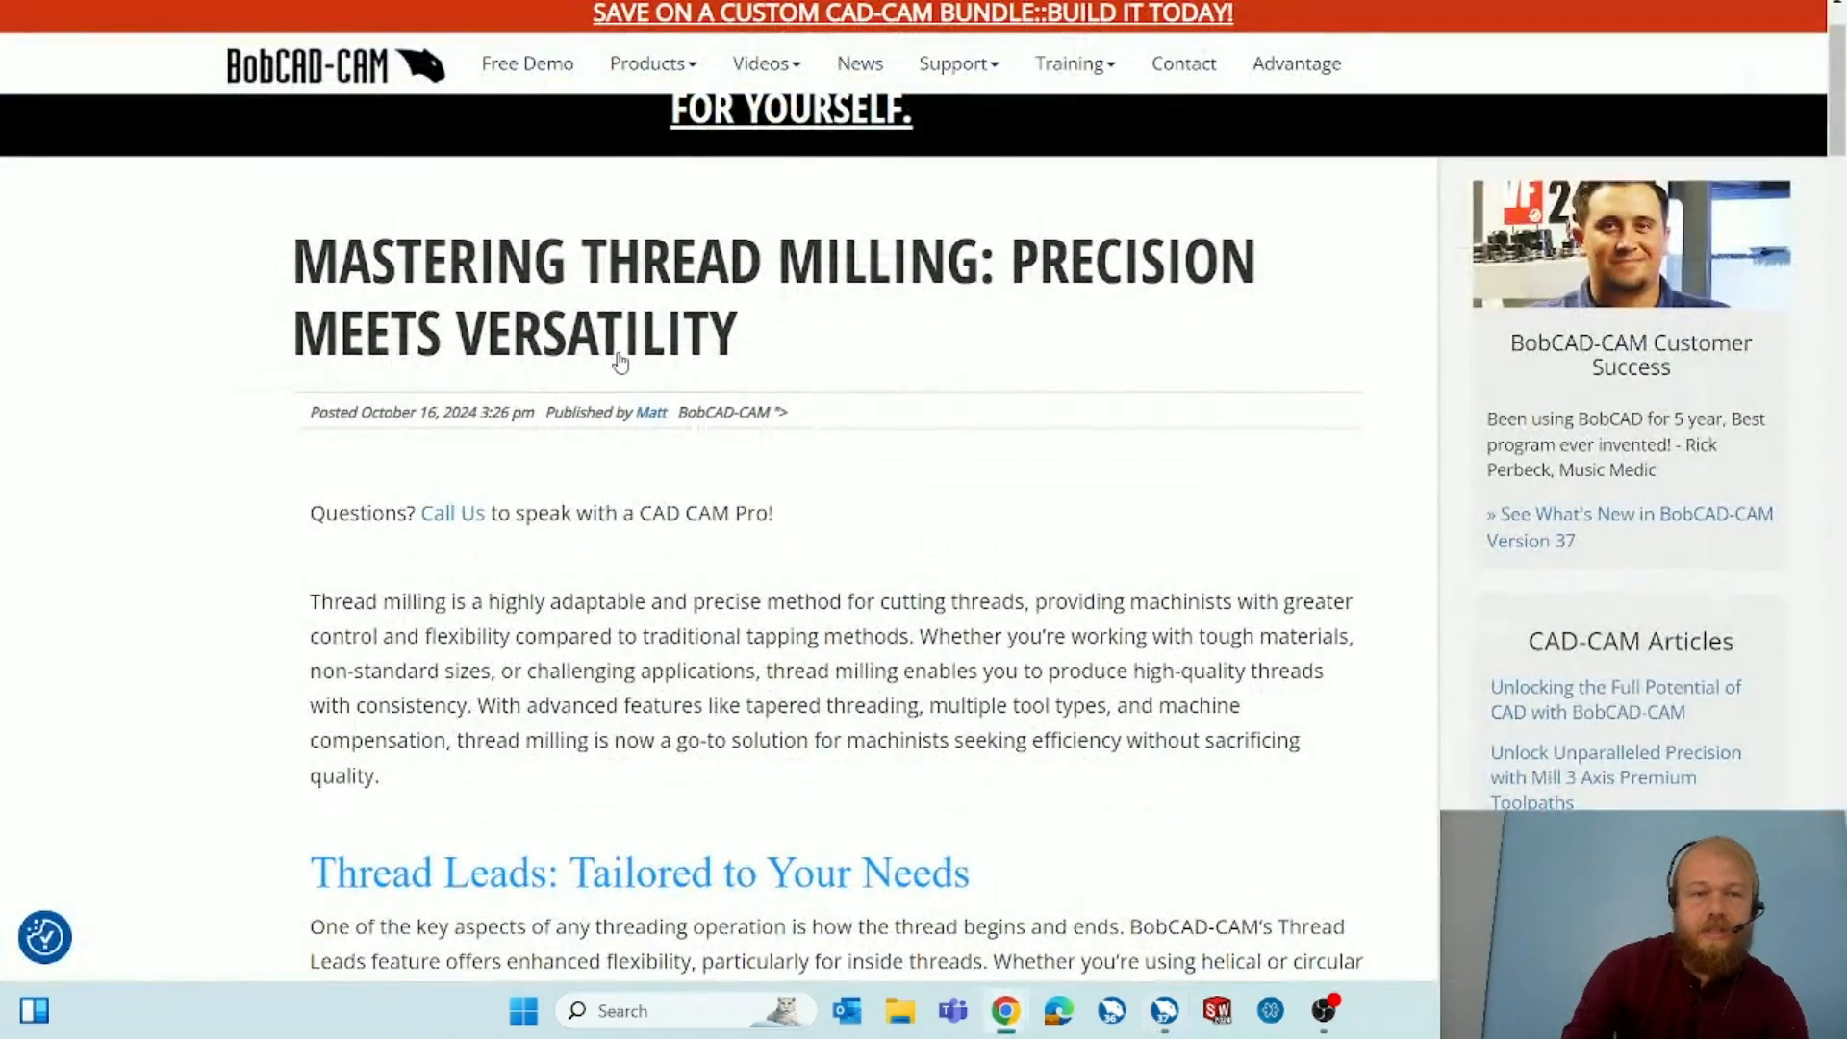
{"action": "scroll", "coordinate": [822, 447], "scroll_direction": "down", "scroll_amount": 10}
{"action": "scroll", "coordinate": [820, 445], "scroll_direction": "down", "scroll_amount": 10}
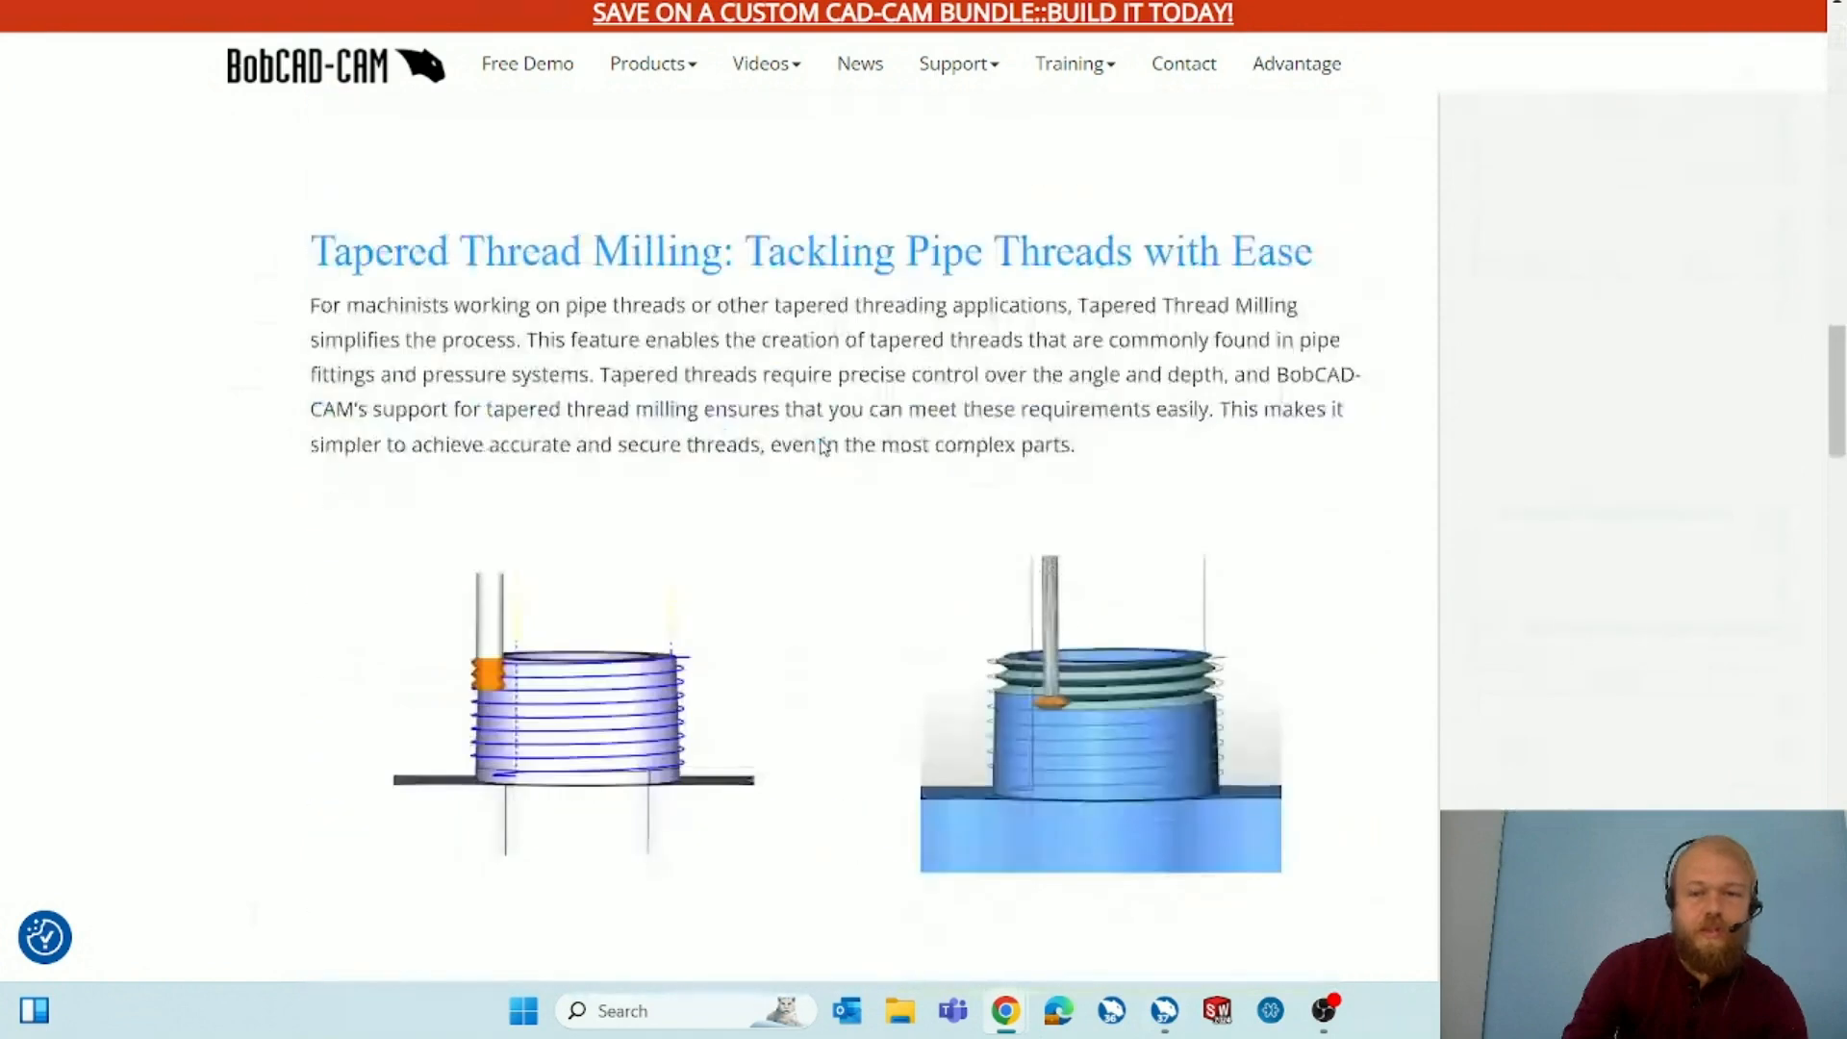
{"action": "scroll", "coordinate": [821, 445], "scroll_direction": "up", "scroll_amount": 3}
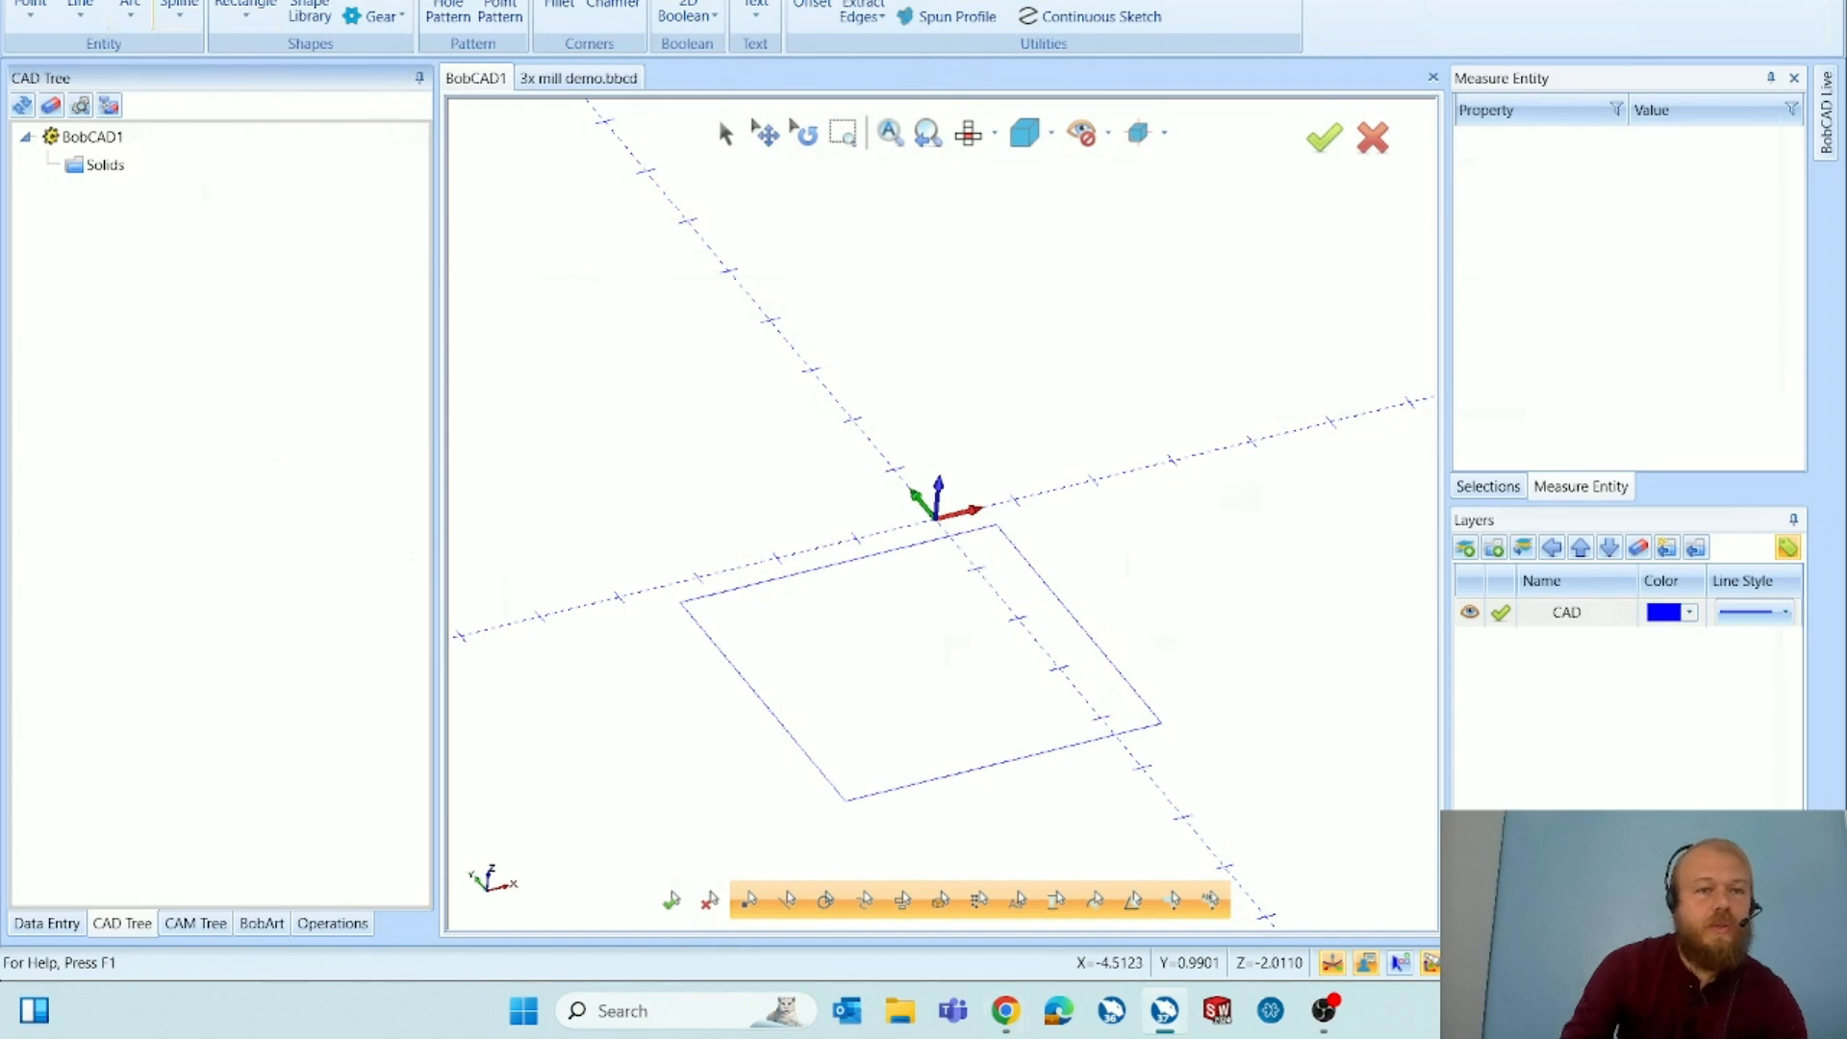
Create a full circle with a diameter of 0.25 centred on the origin.
{"action": "left_click", "coordinate": [130, 7]}
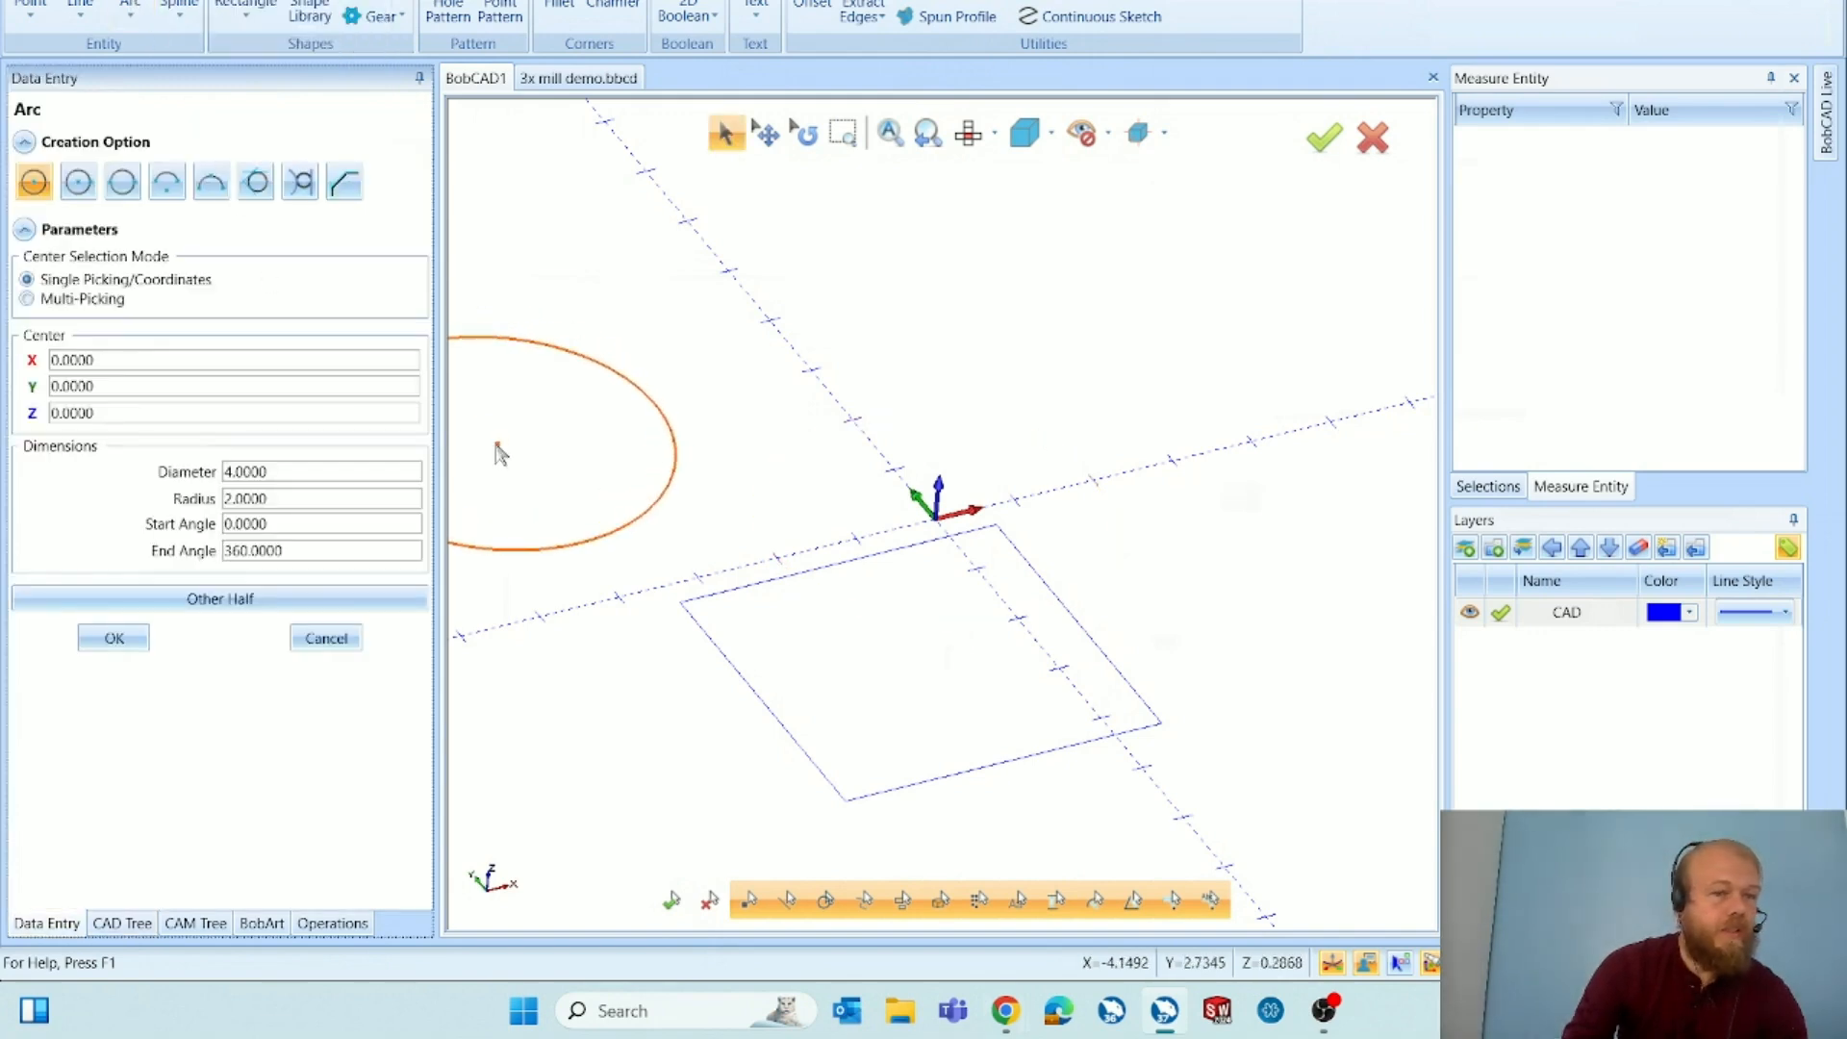
{"action": "left_click_drag", "start_coordinate": [273, 471], "coordinate": [199, 478]}
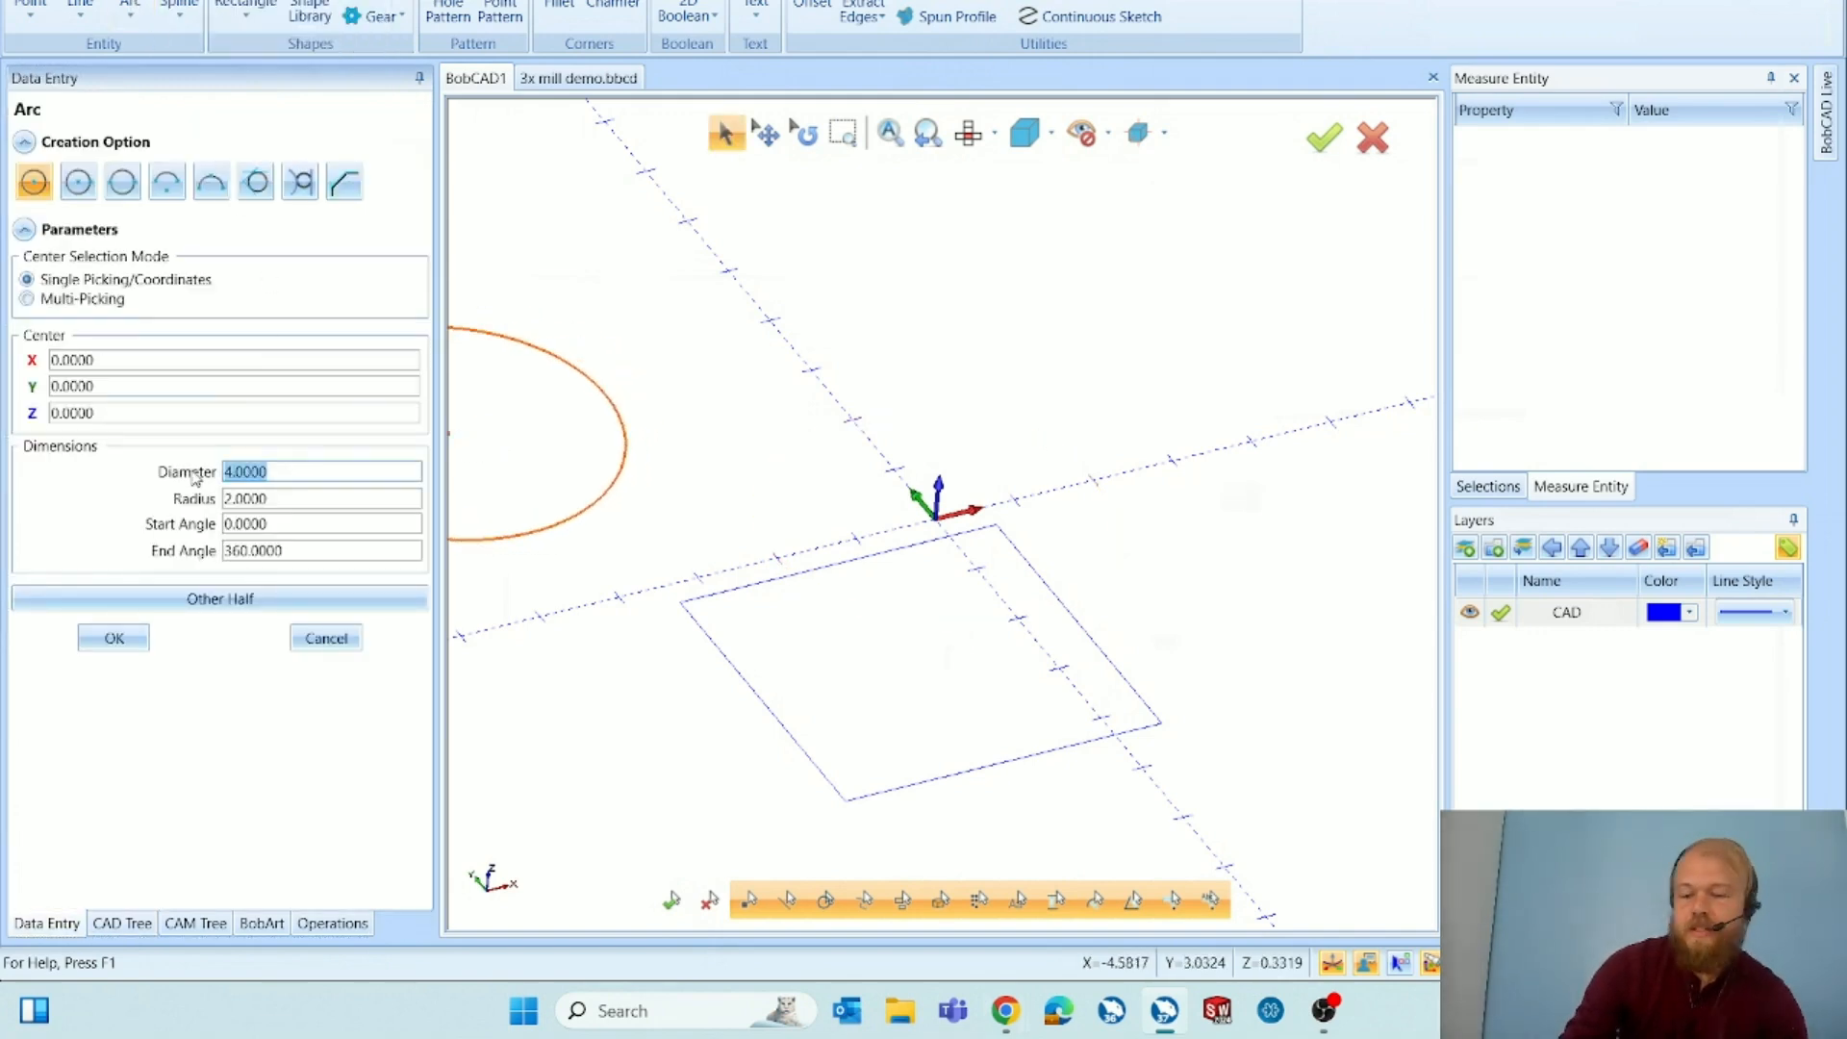
{"action": "key", "text": "BackSpace"}
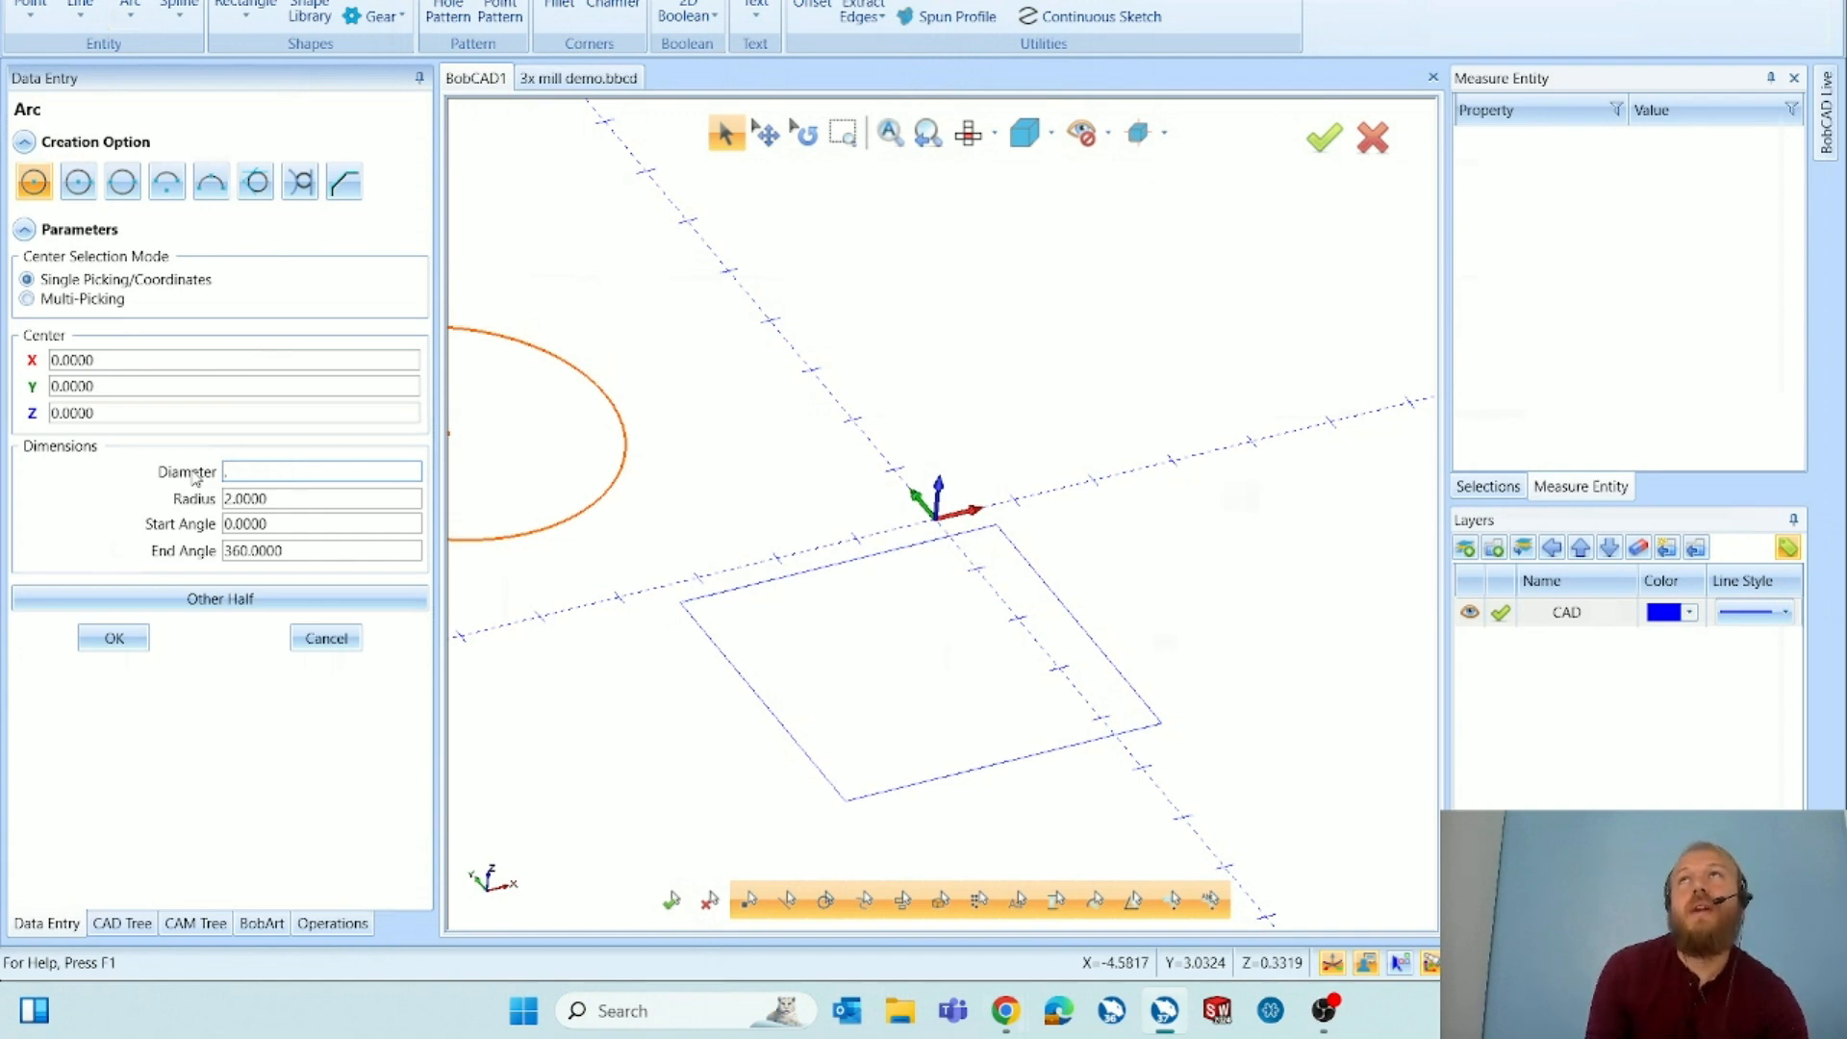
{"action": "type", "text": ".25"}
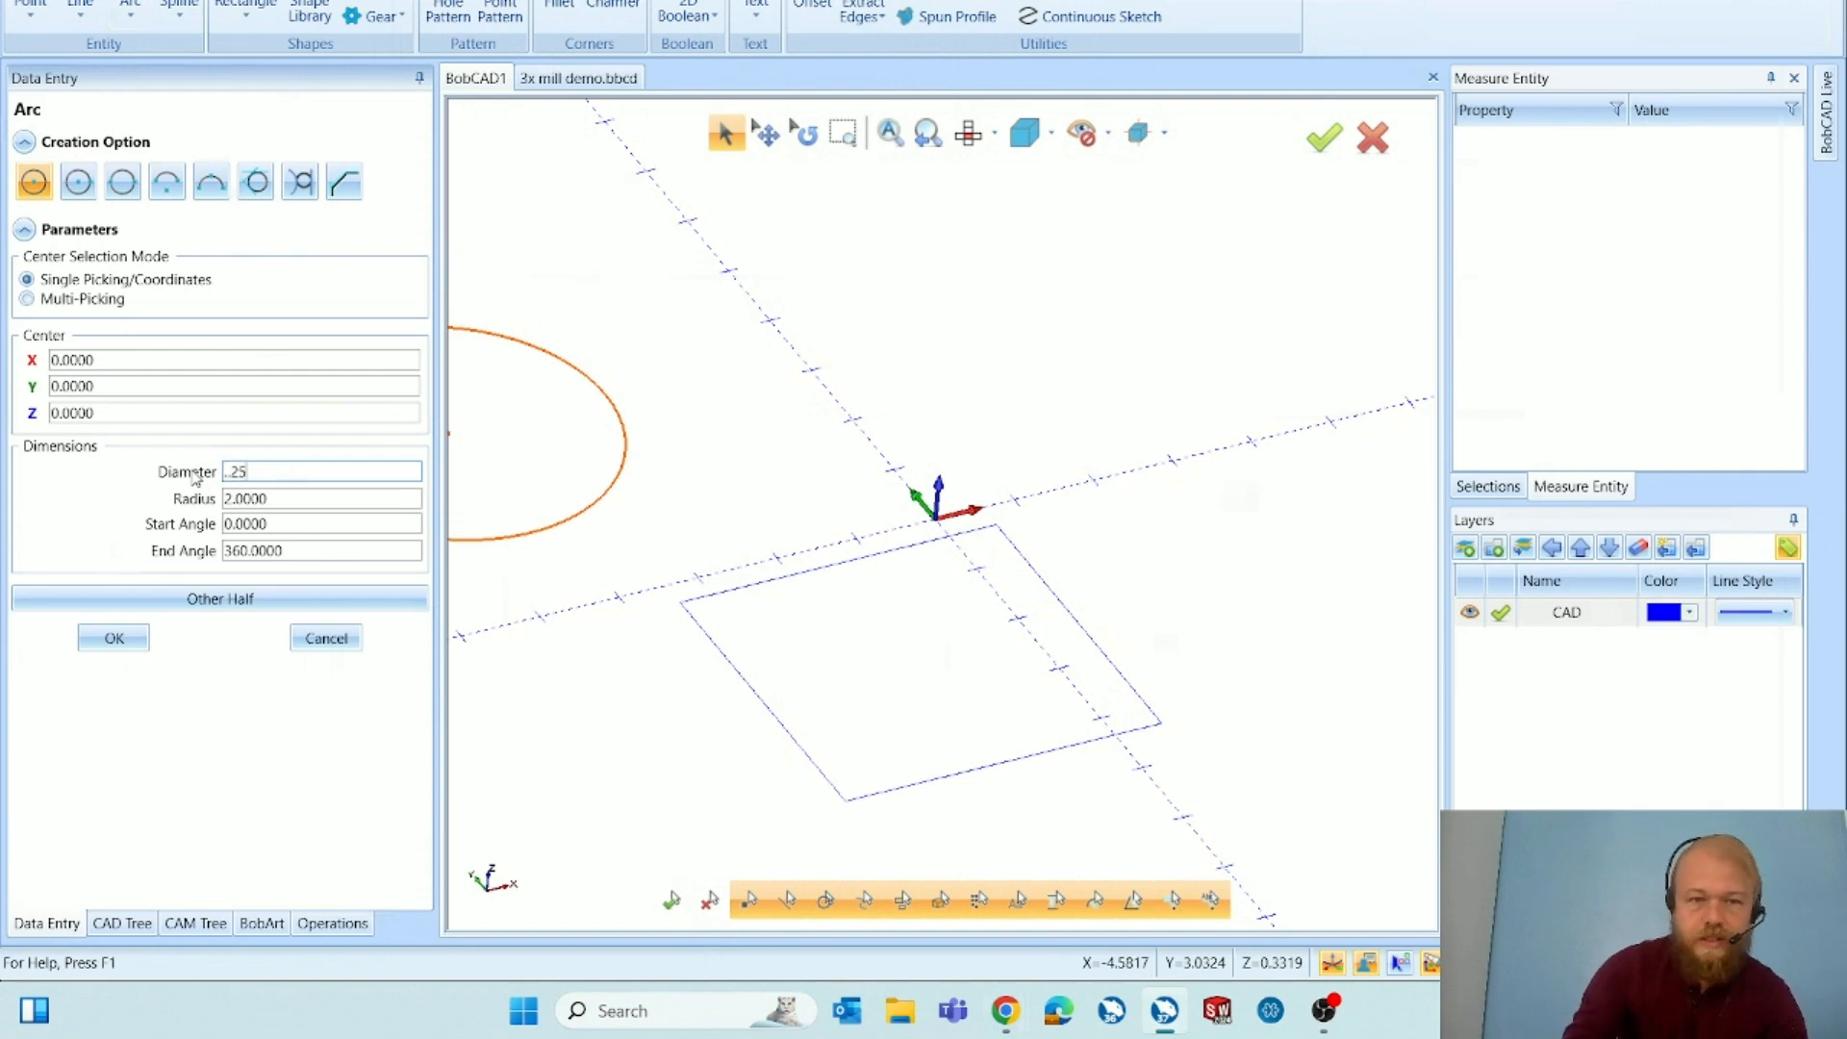
{"action": "key", "text": "Tab"}
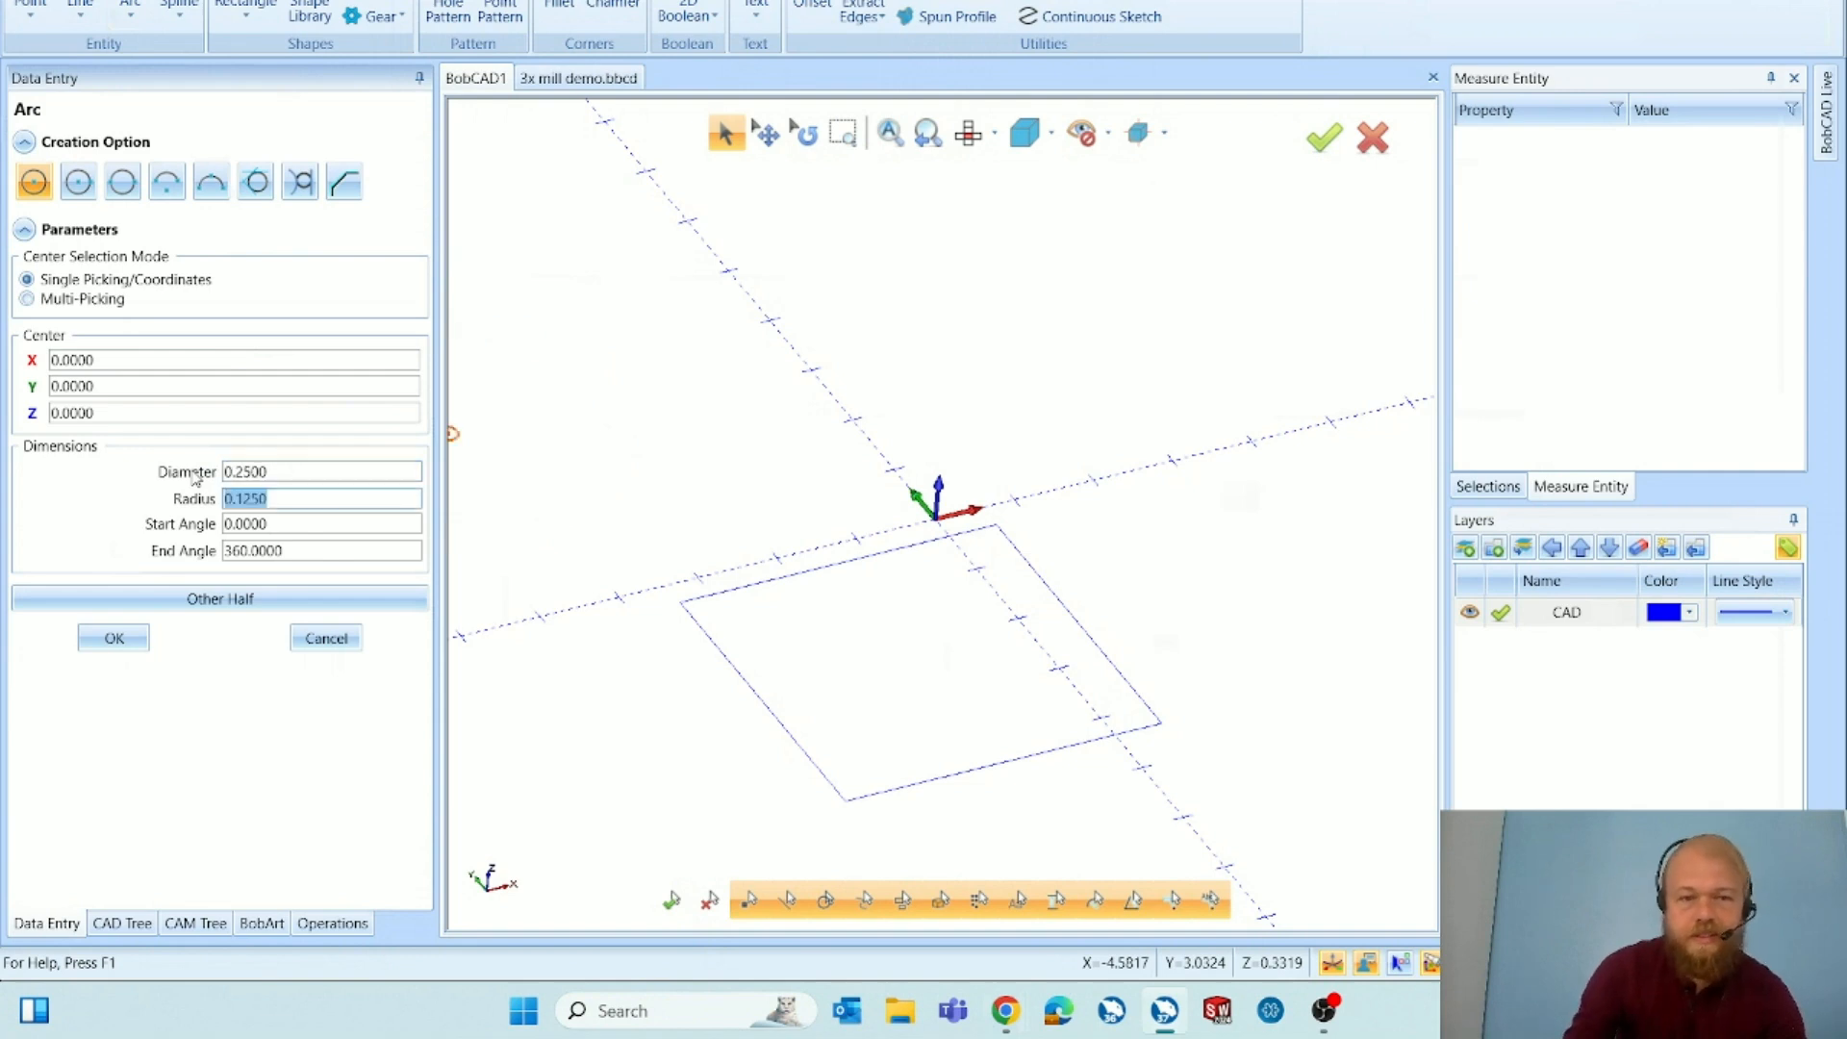
{"action": "left_click", "coordinate": [114, 638]}
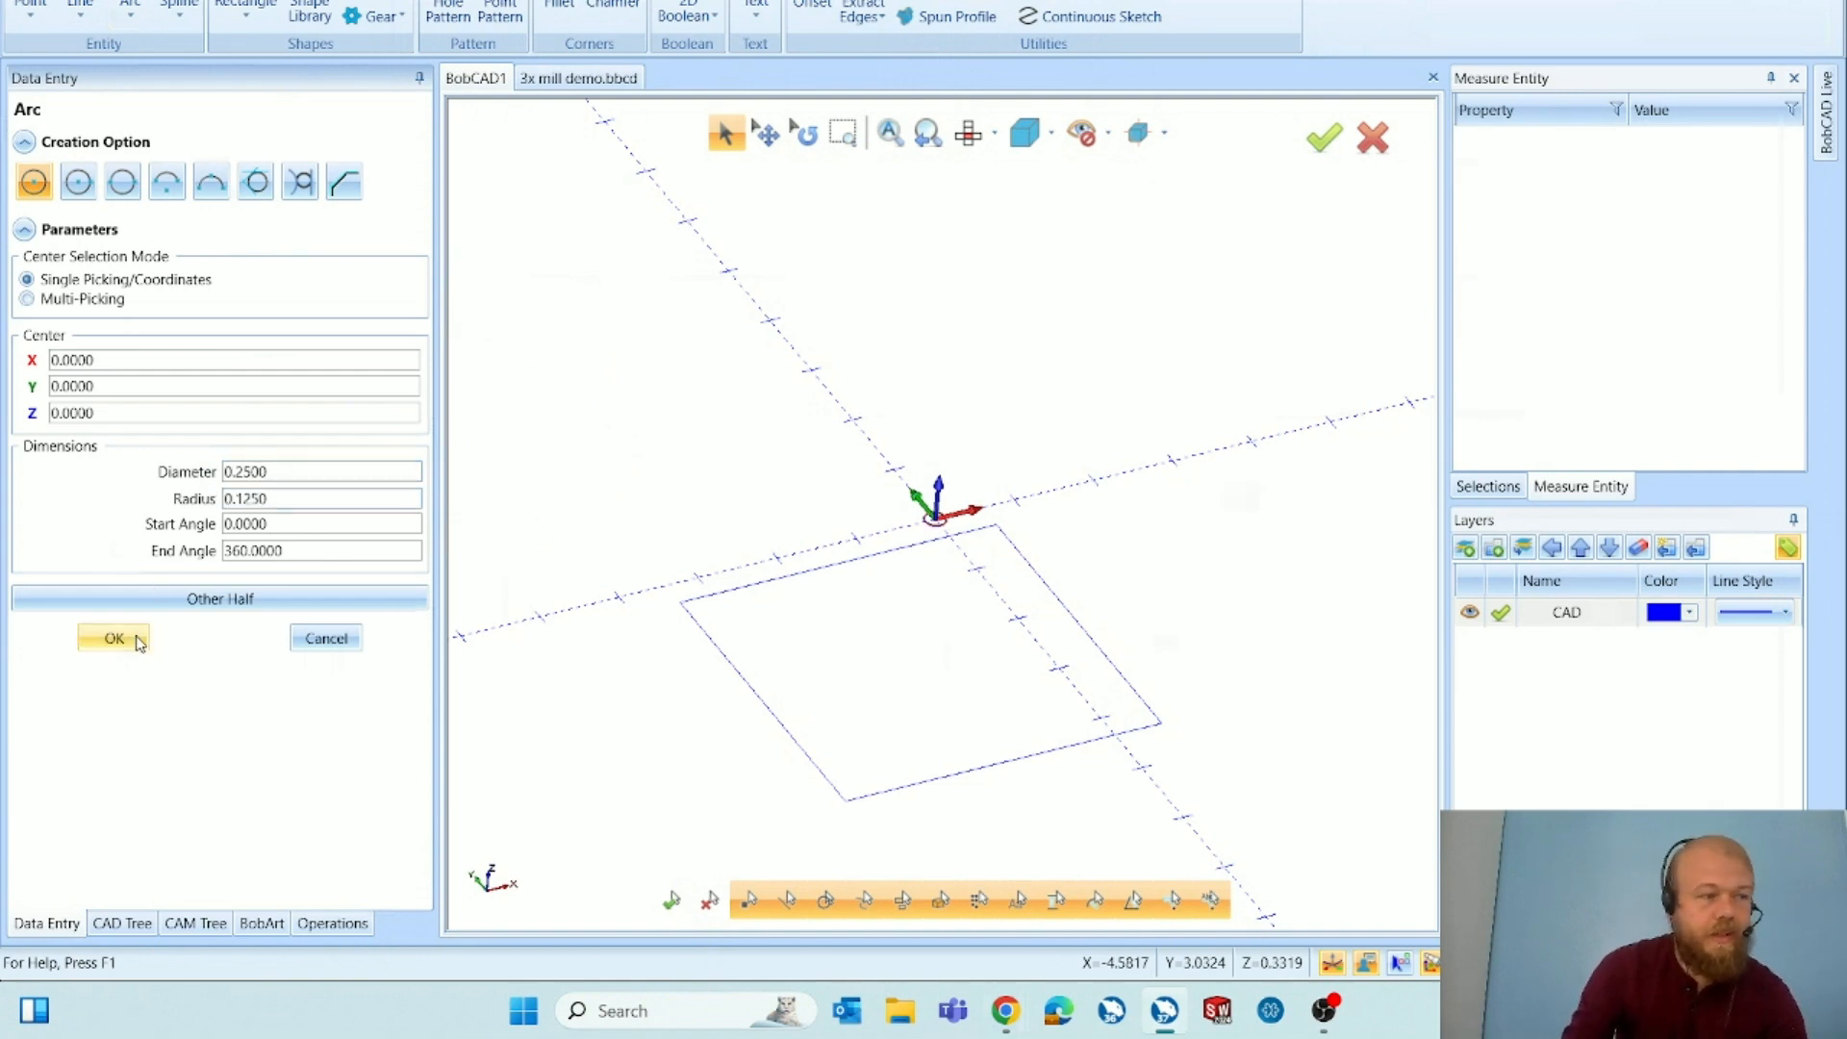
Add a concentric circle with a diameter of 0.5 at the origin and close the arc command.
{"action": "key", "text": "BackSpace"}
{"action": "type", "text": ".5"}
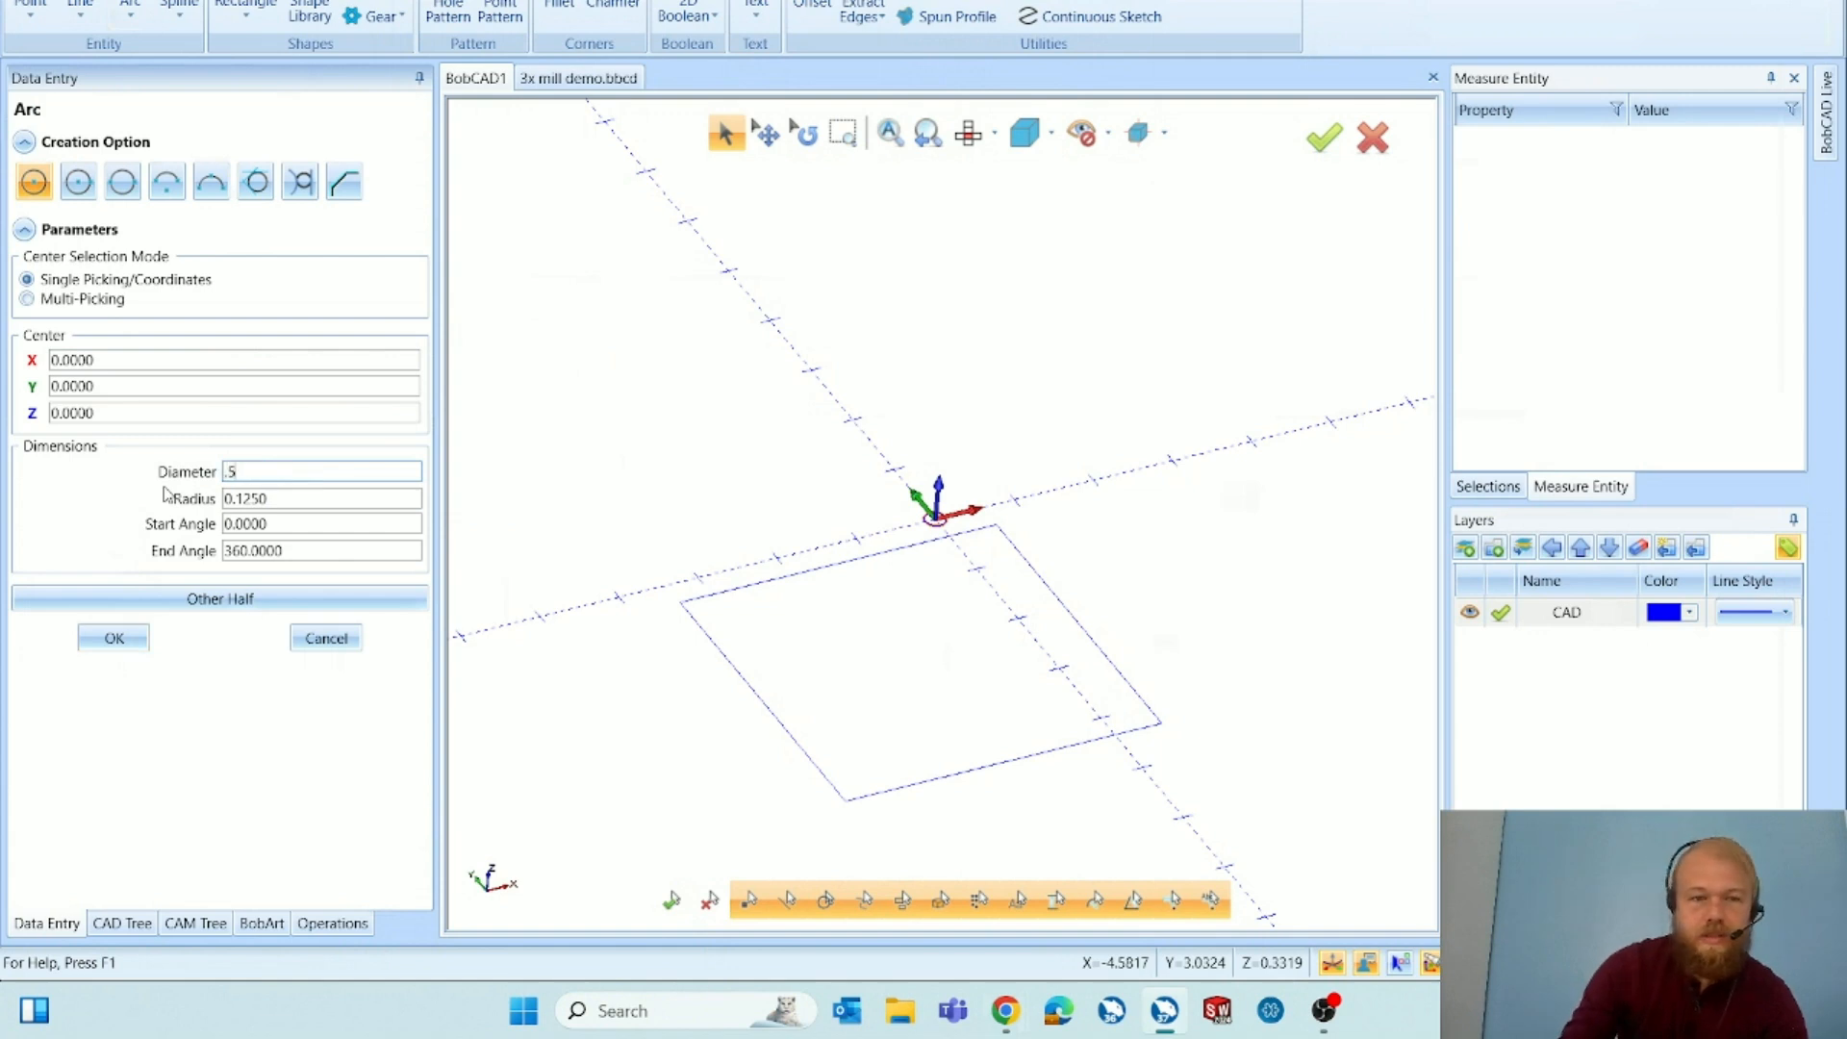
{"action": "key", "text": "Tab"}
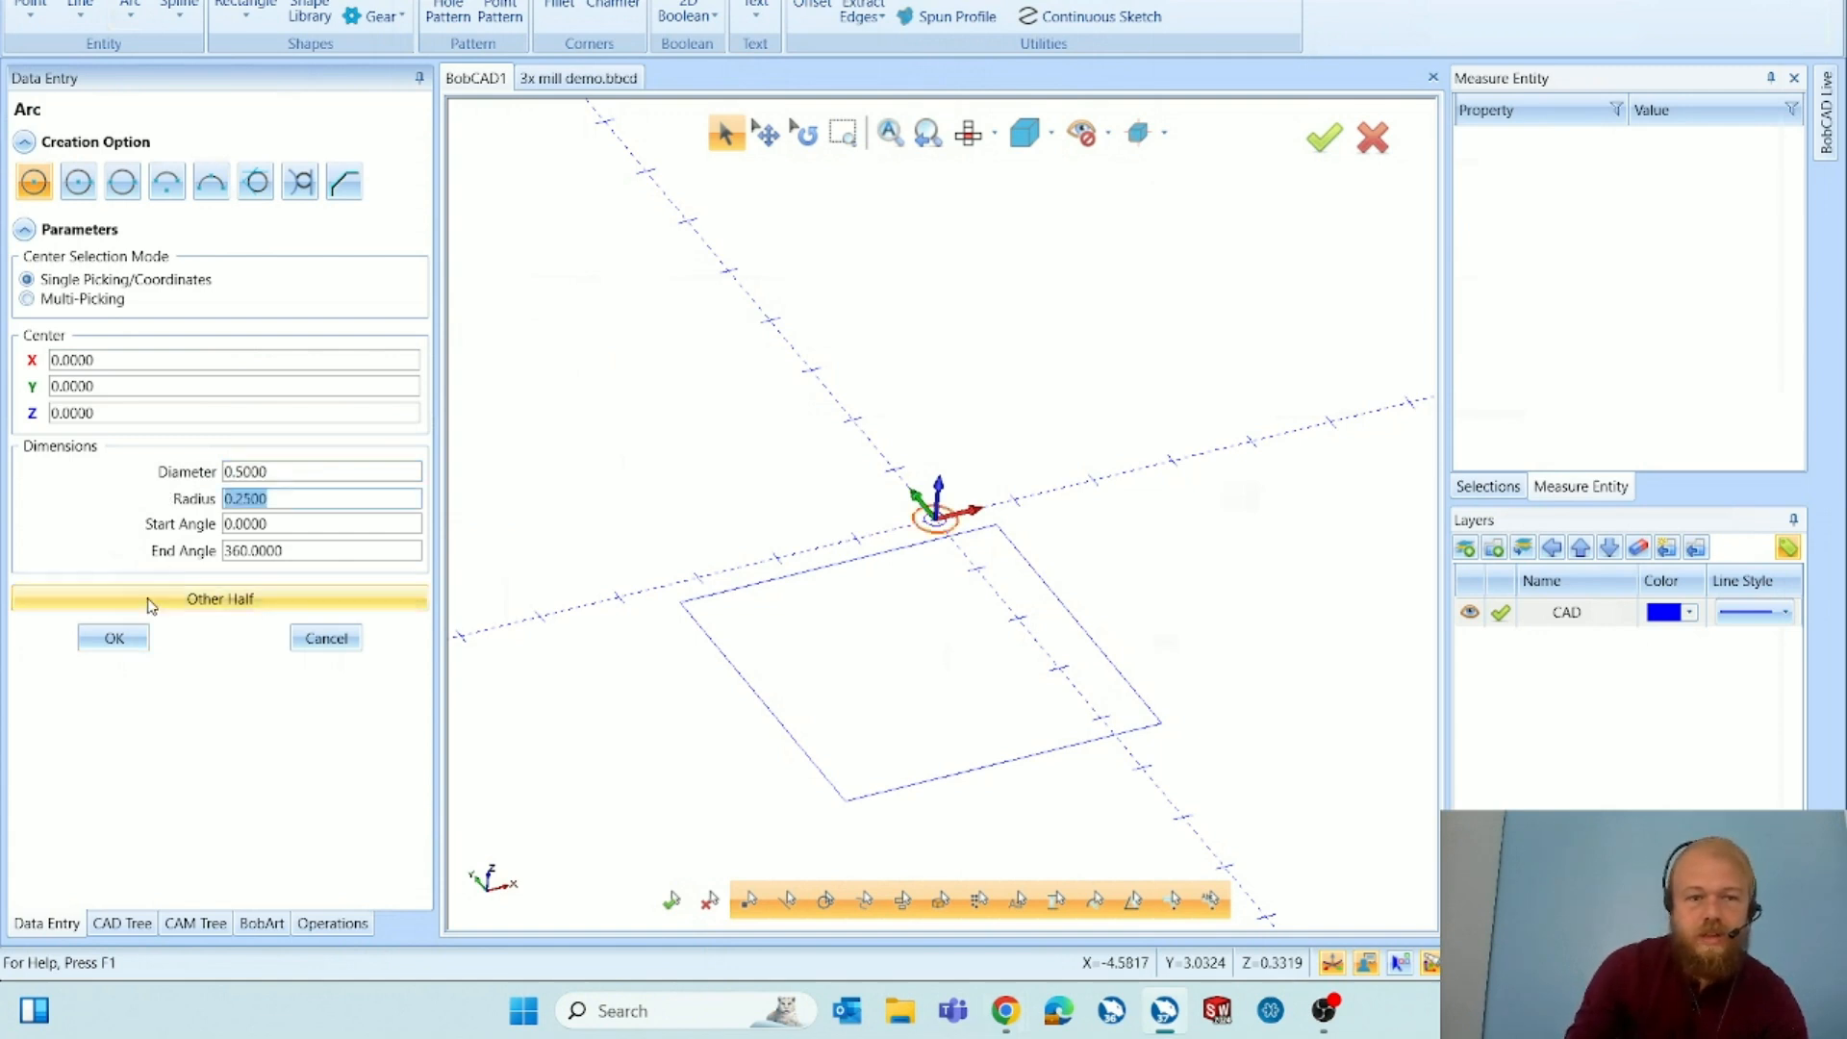
{"action": "left_click", "coordinate": [141, 641]}
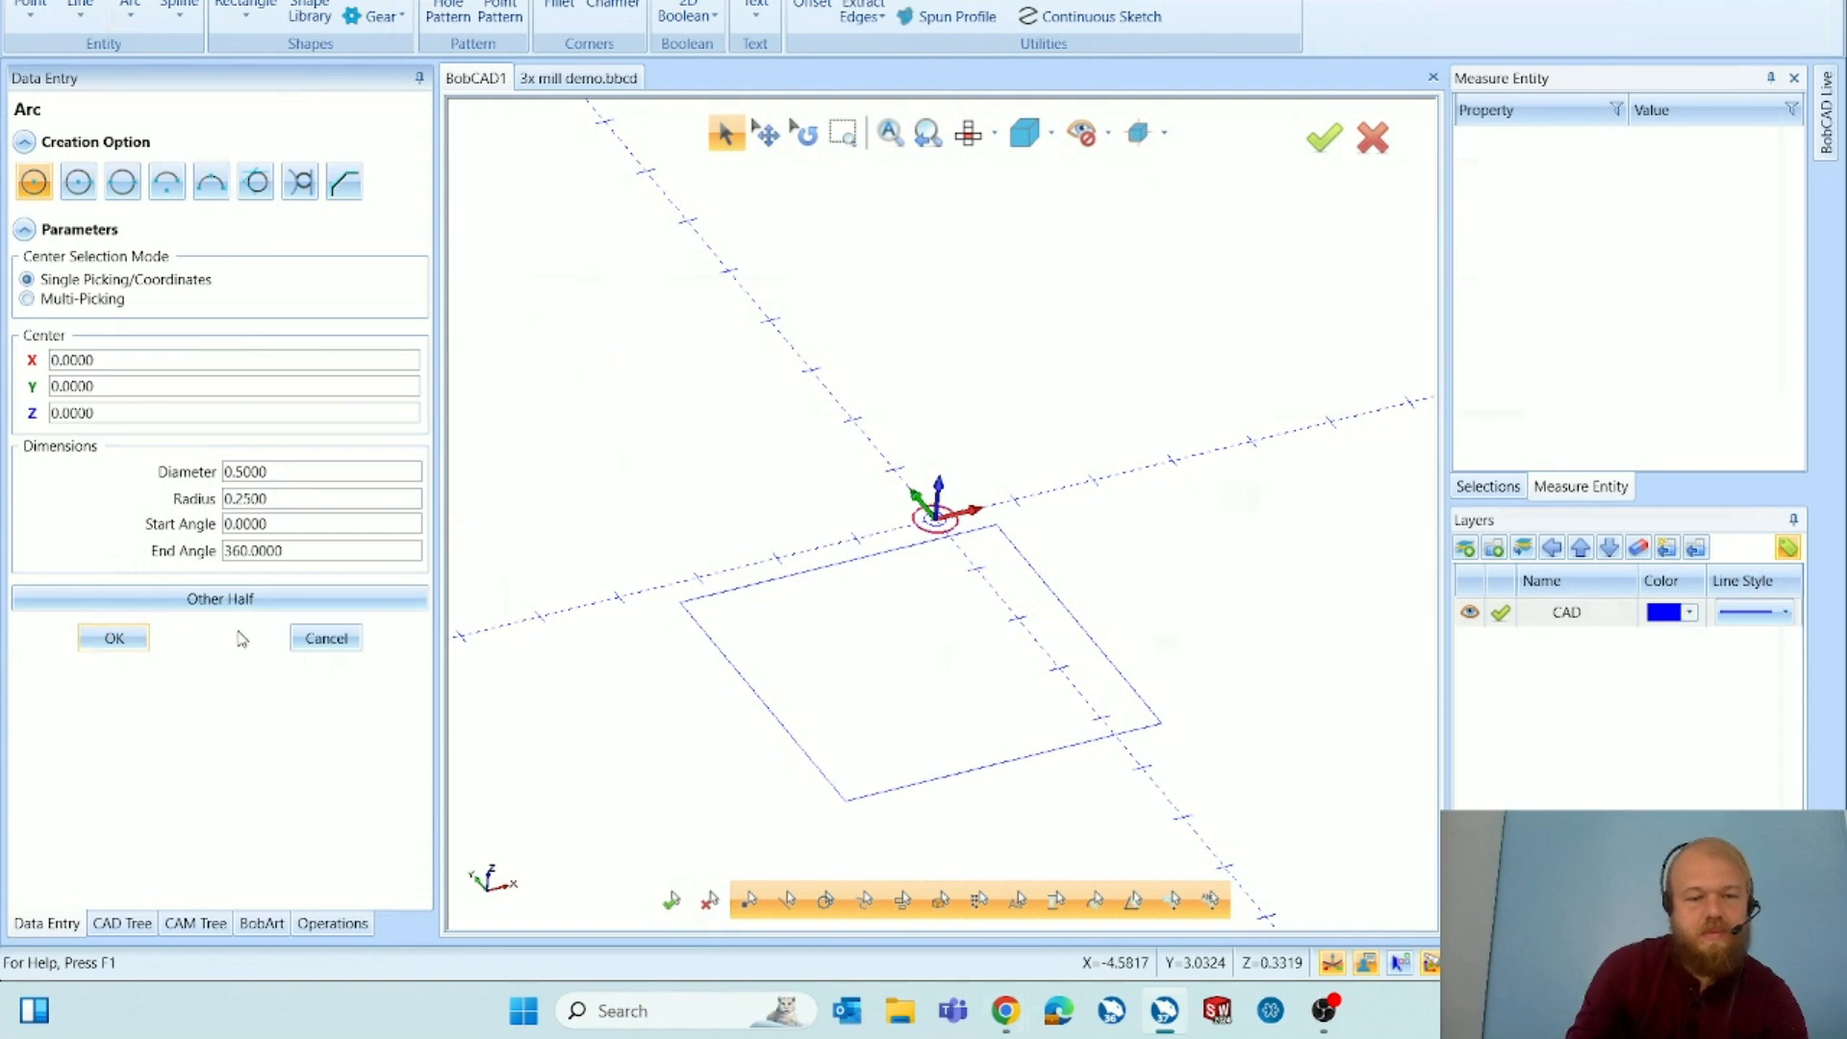
{"action": "left_click", "coordinate": [259, 472]}
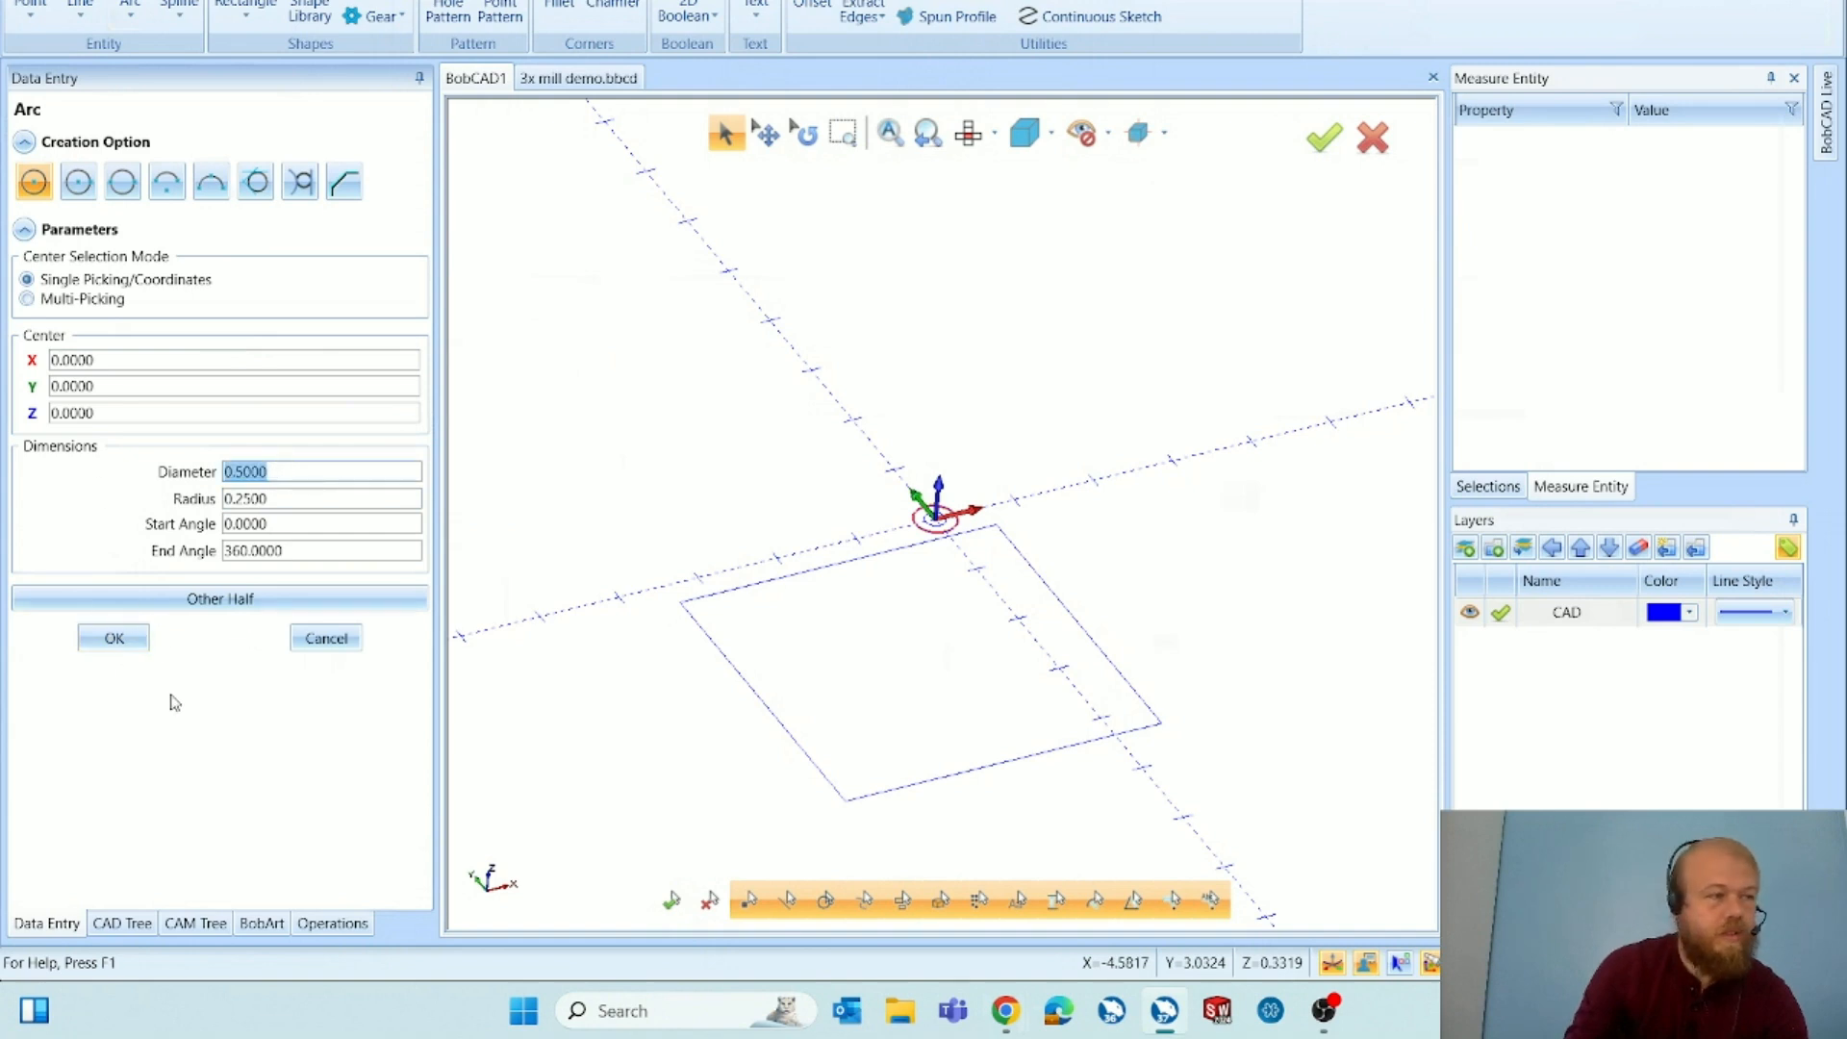
{"action": "left_click", "coordinate": [113, 639]}
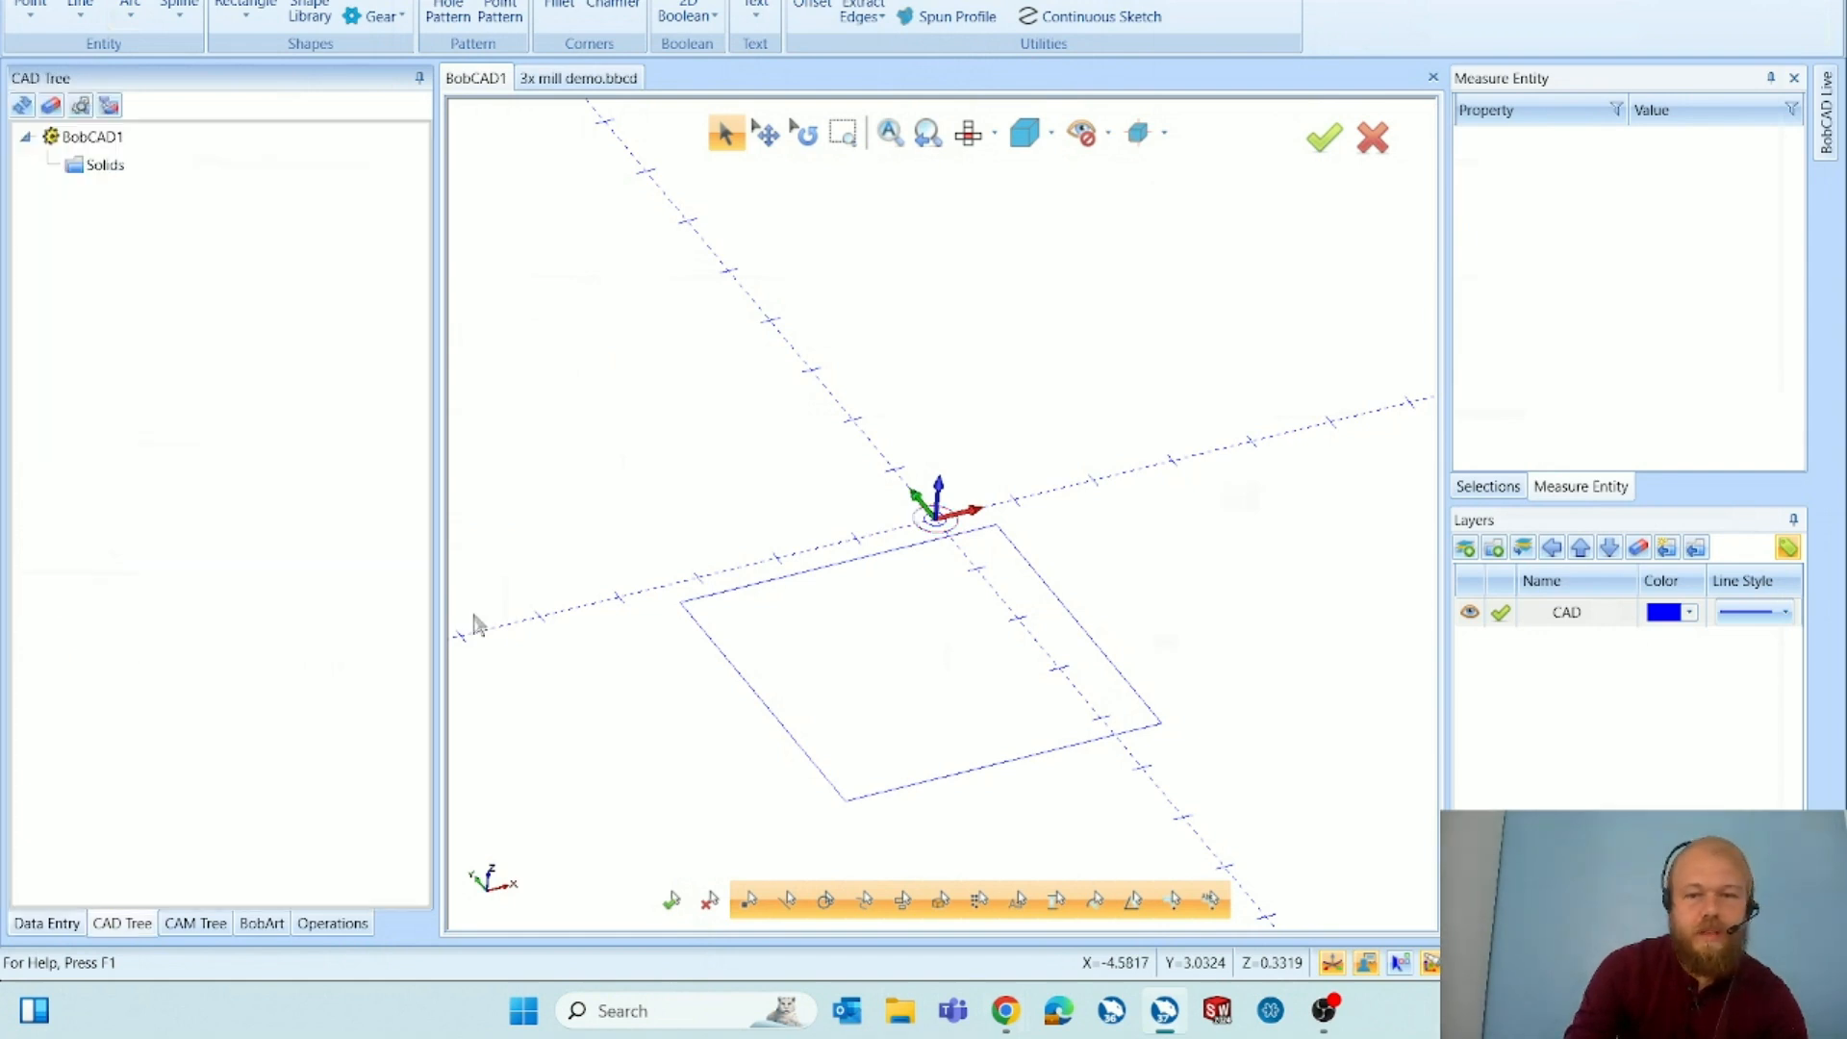
Extrude the two concentric circles into a hollow post, with positive distance 0 and other-direction distance 2.
{"action": "middle_click_drag", "start_coordinate": [870, 581], "coordinate": [880, 554]}
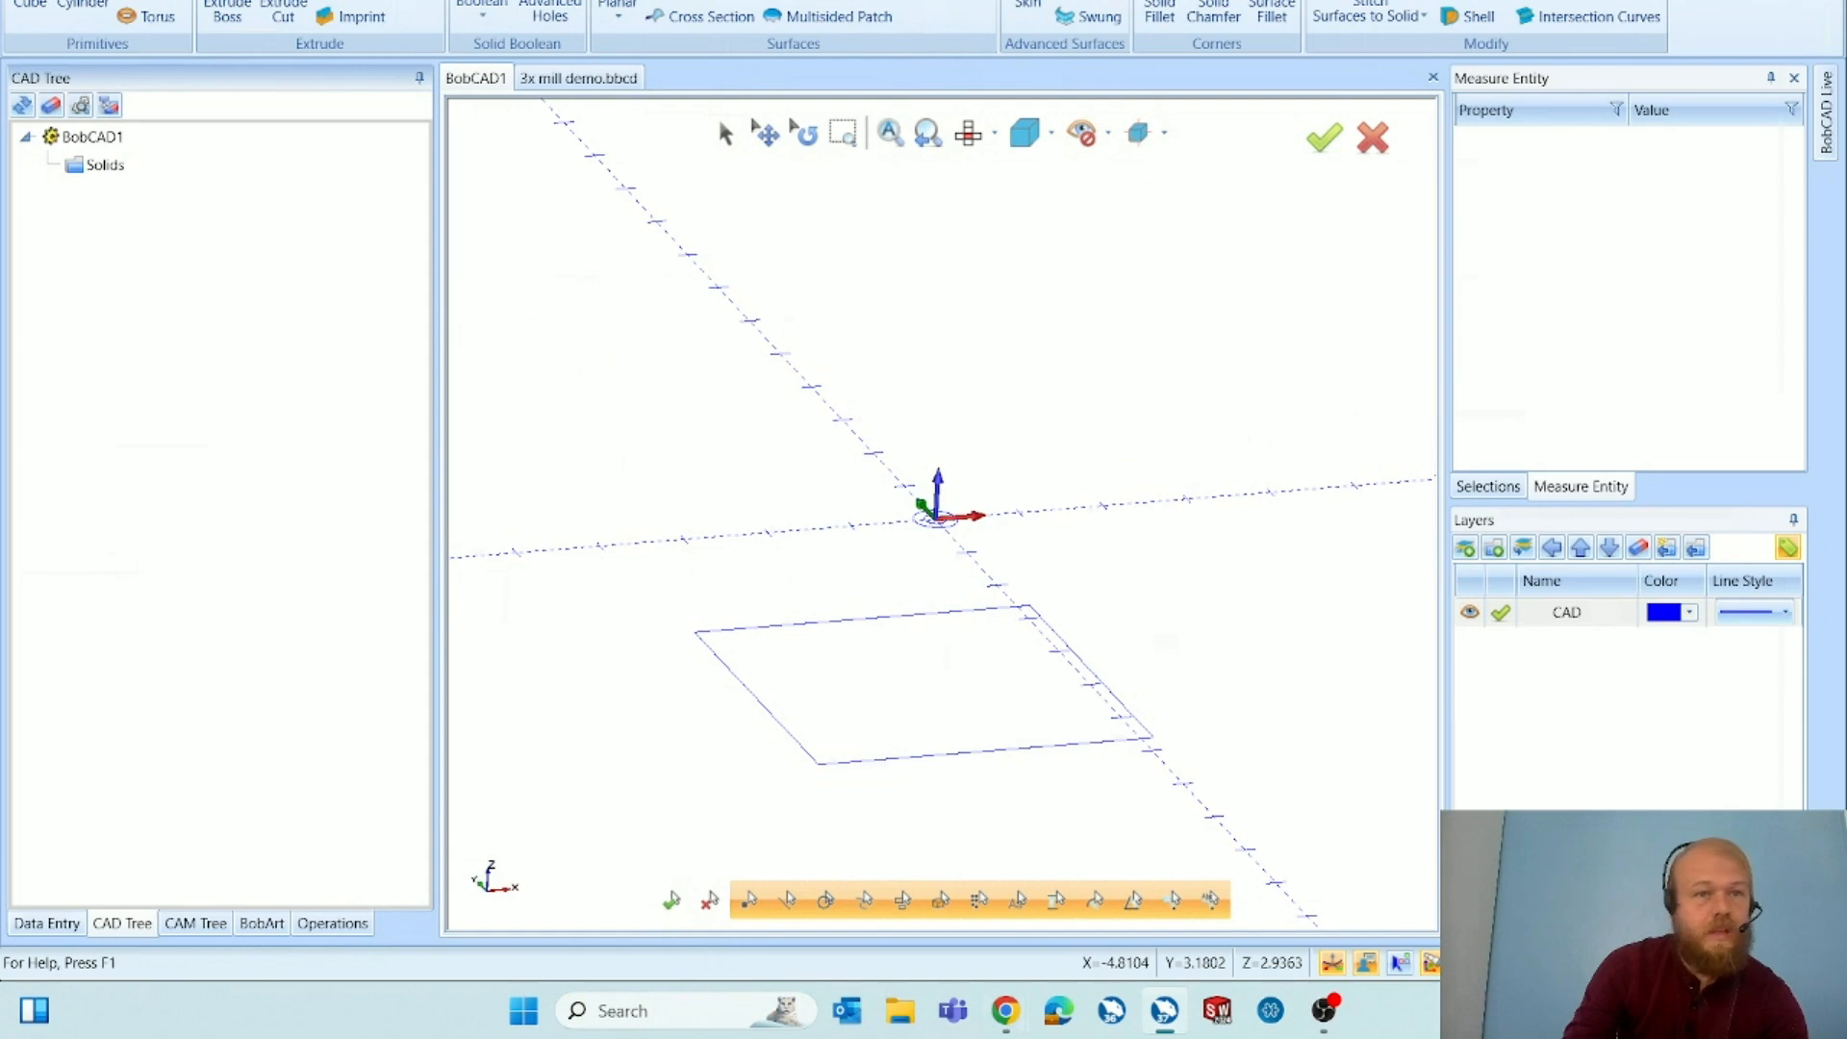
{"action": "left_click", "coordinate": [227, 11]}
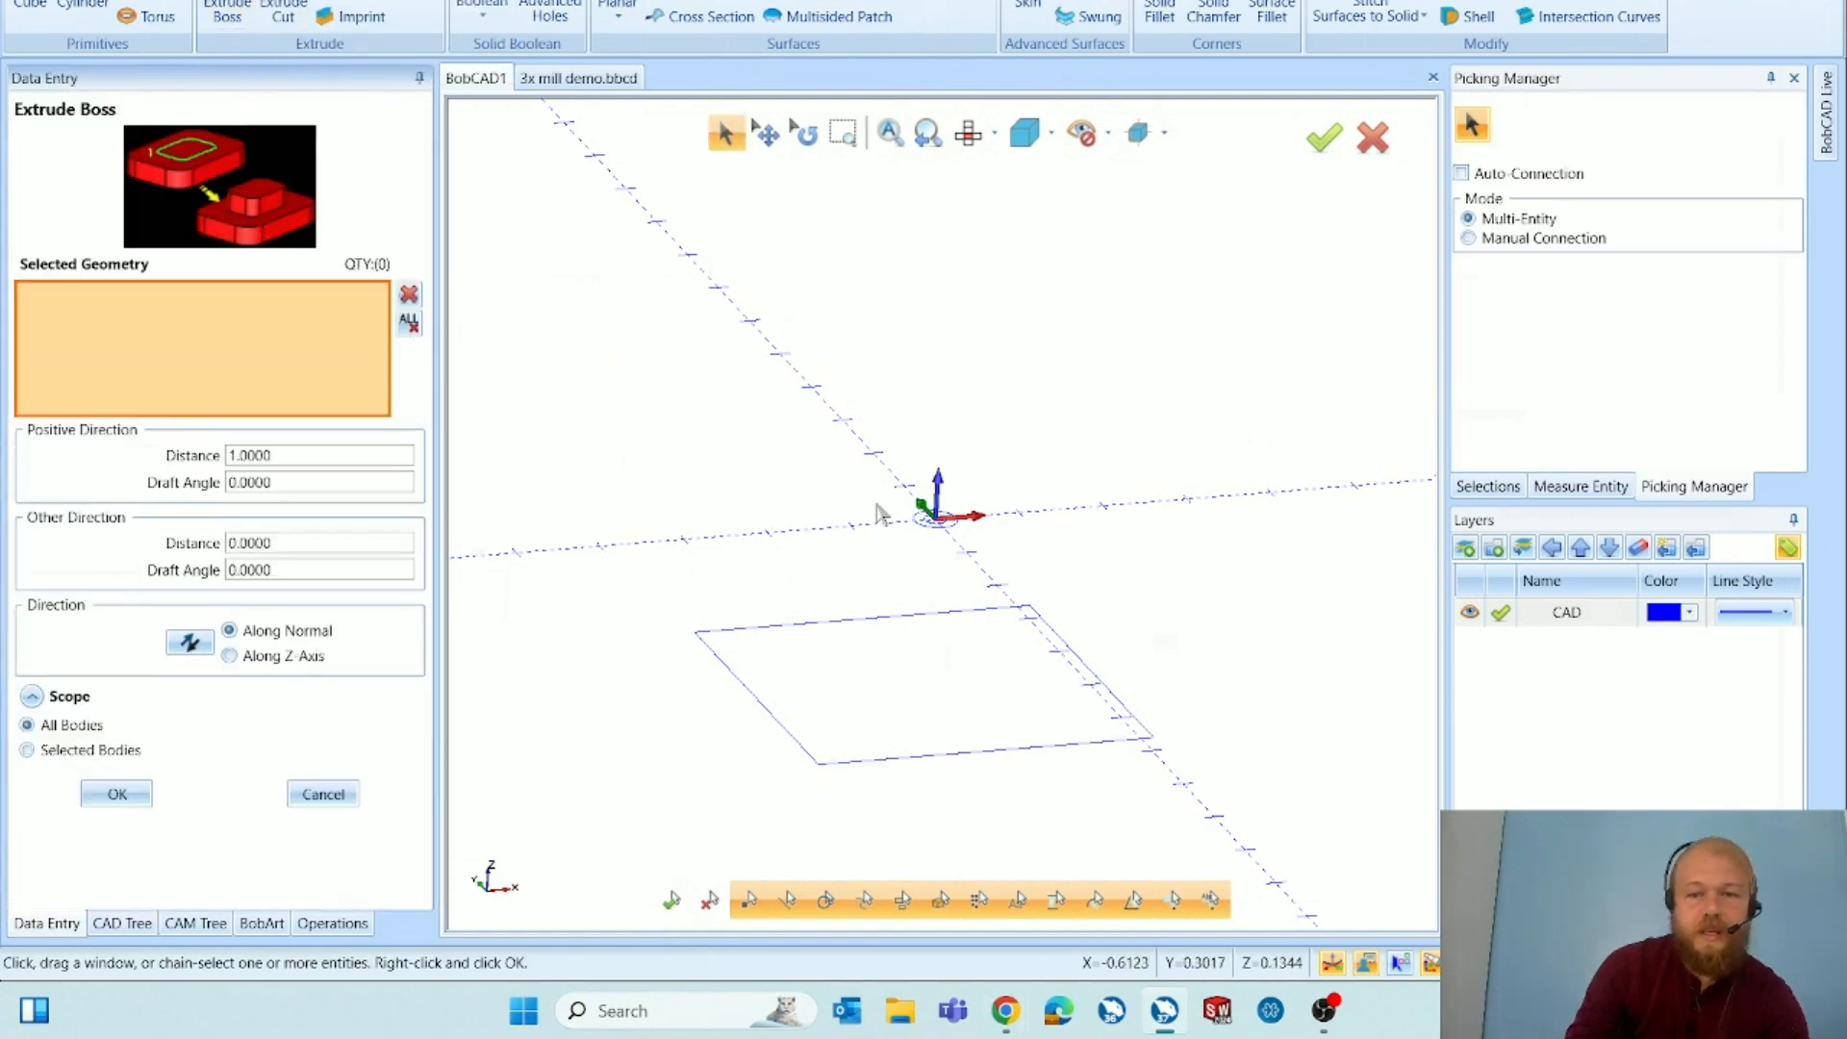
{"action": "left_click_drag", "start_coordinate": [908, 539], "coordinate": [972, 497]}
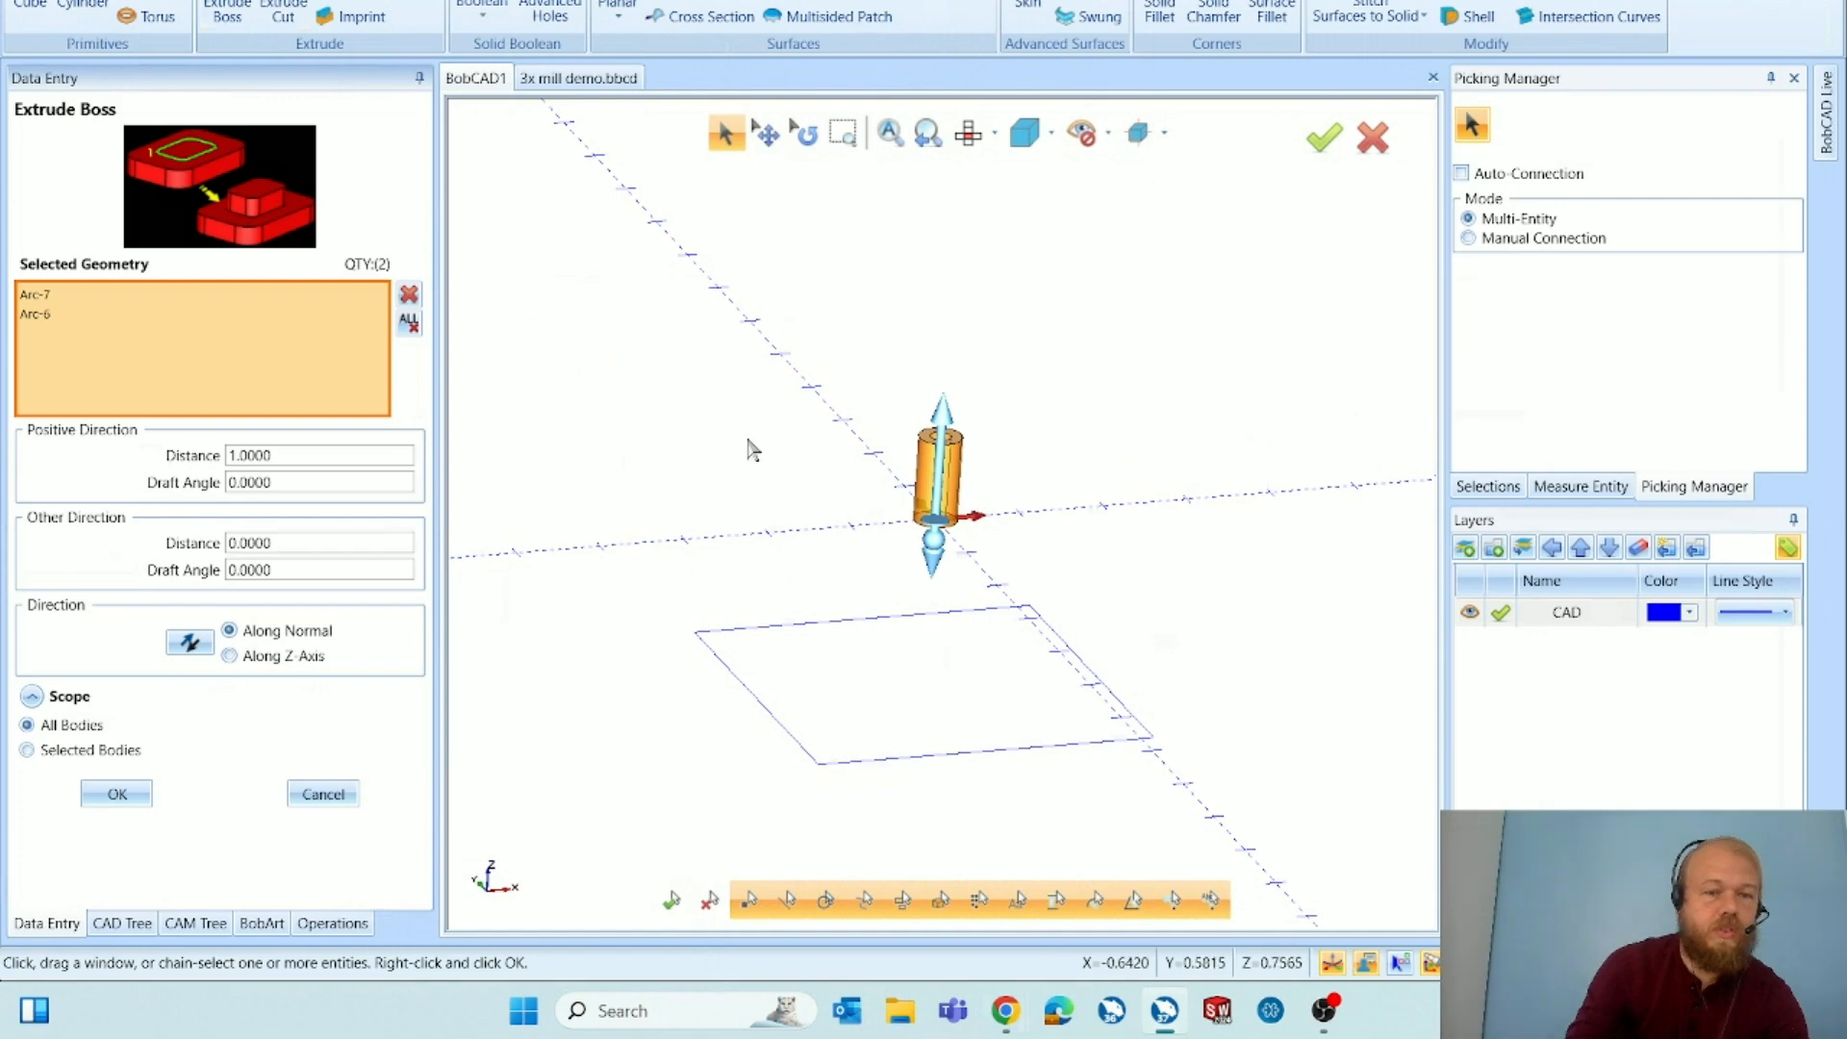
{"action": "left_click", "coordinate": [286, 456]}
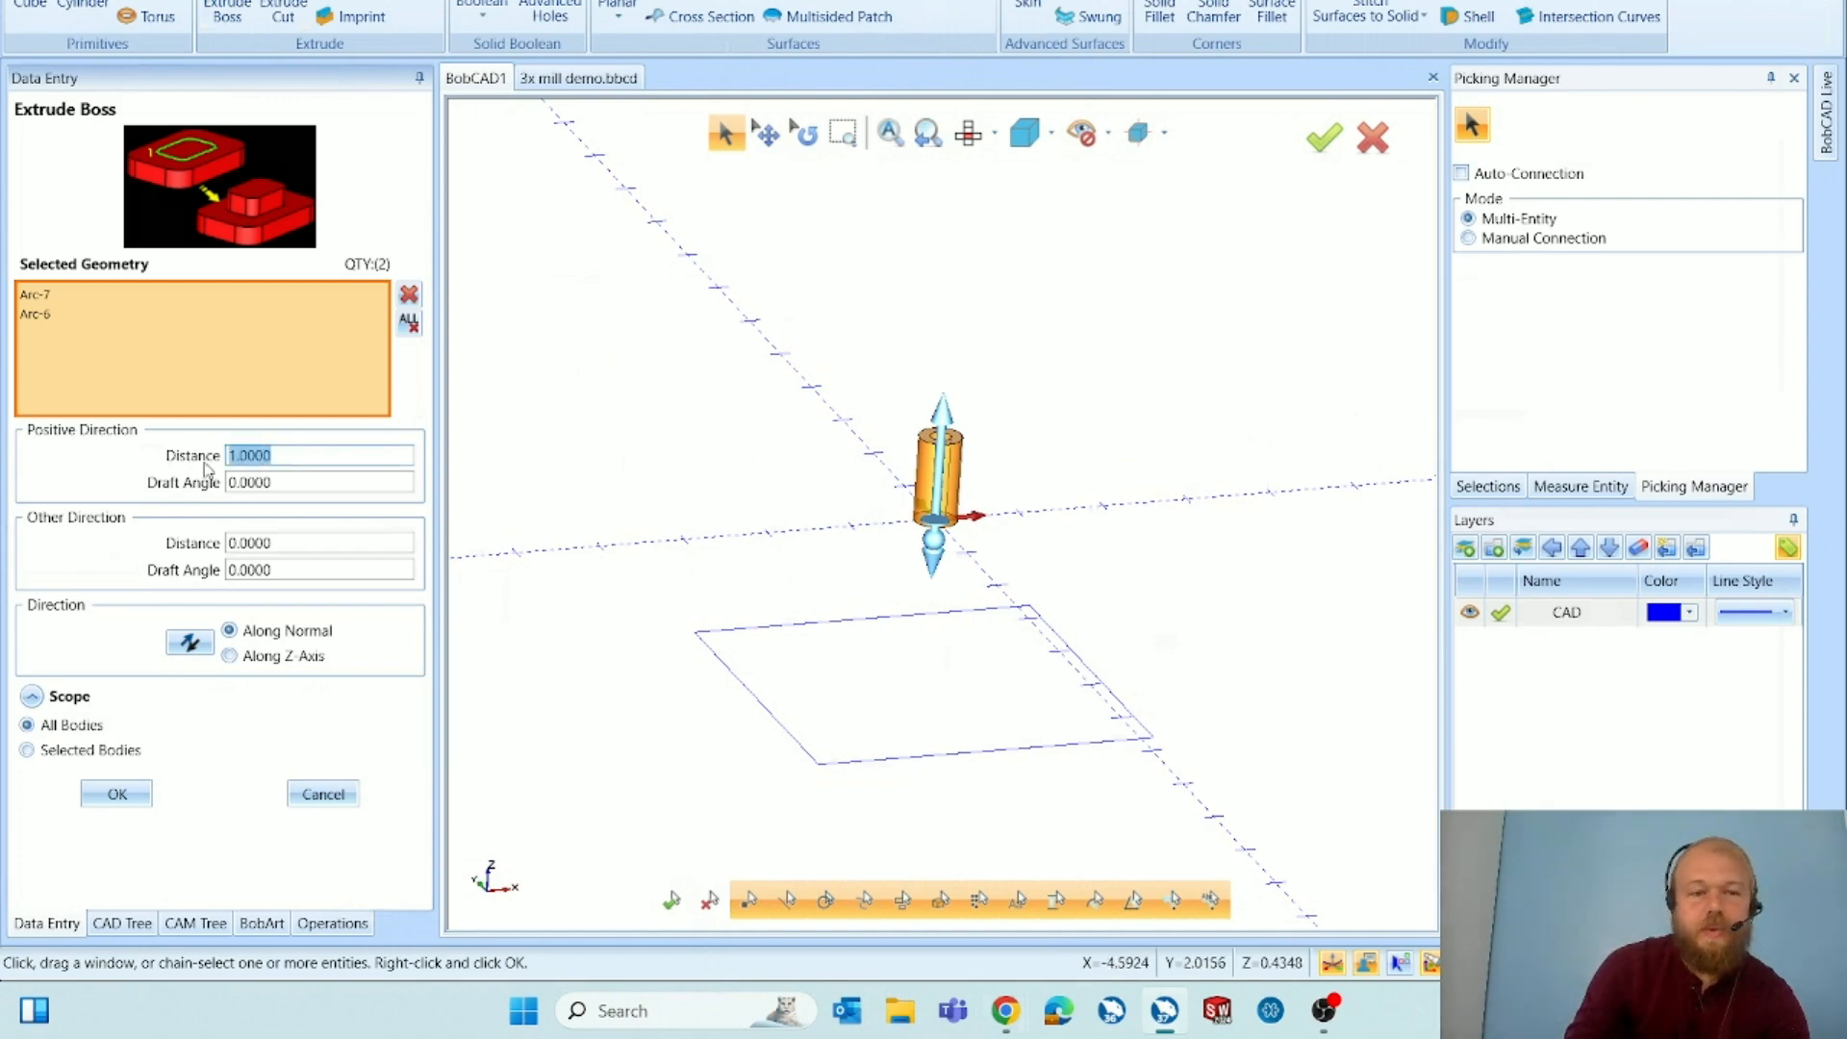
{"action": "mouse_move", "coordinate": [186, 469]}
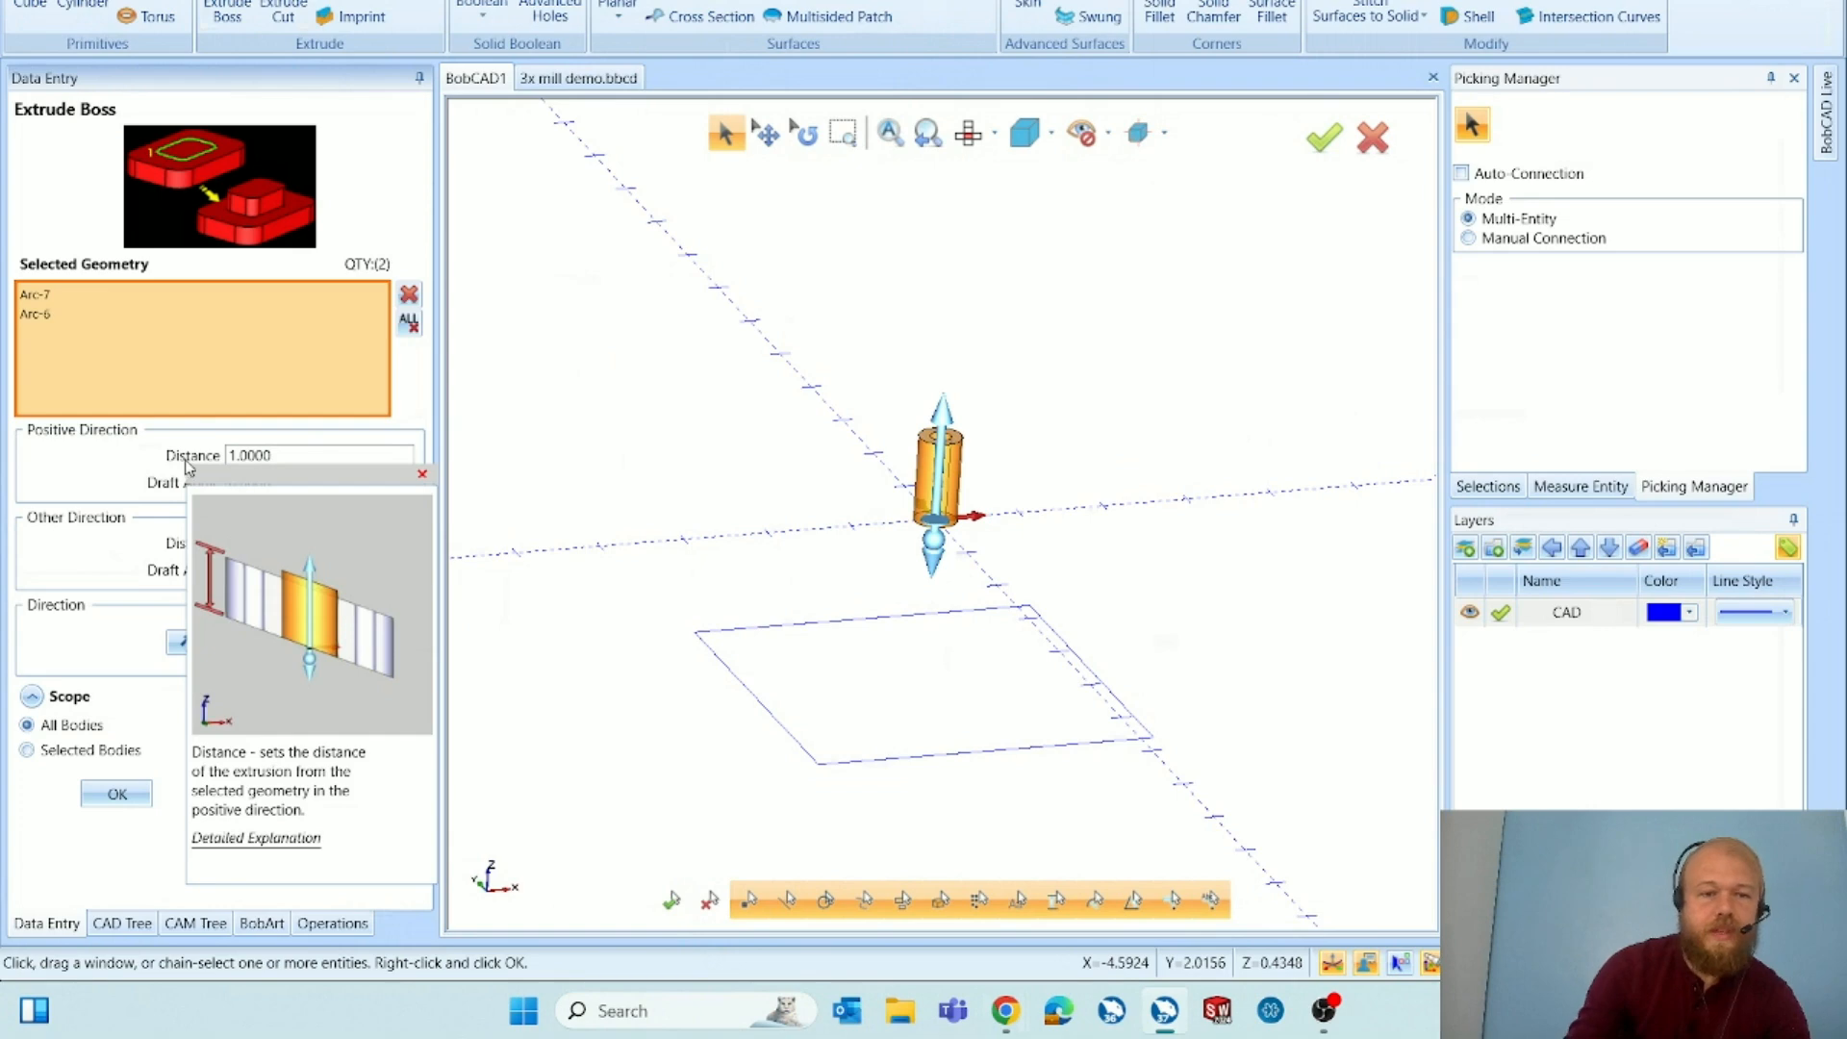
{"action": "type", "text": "0"}
{"action": "key", "text": "Tab"}
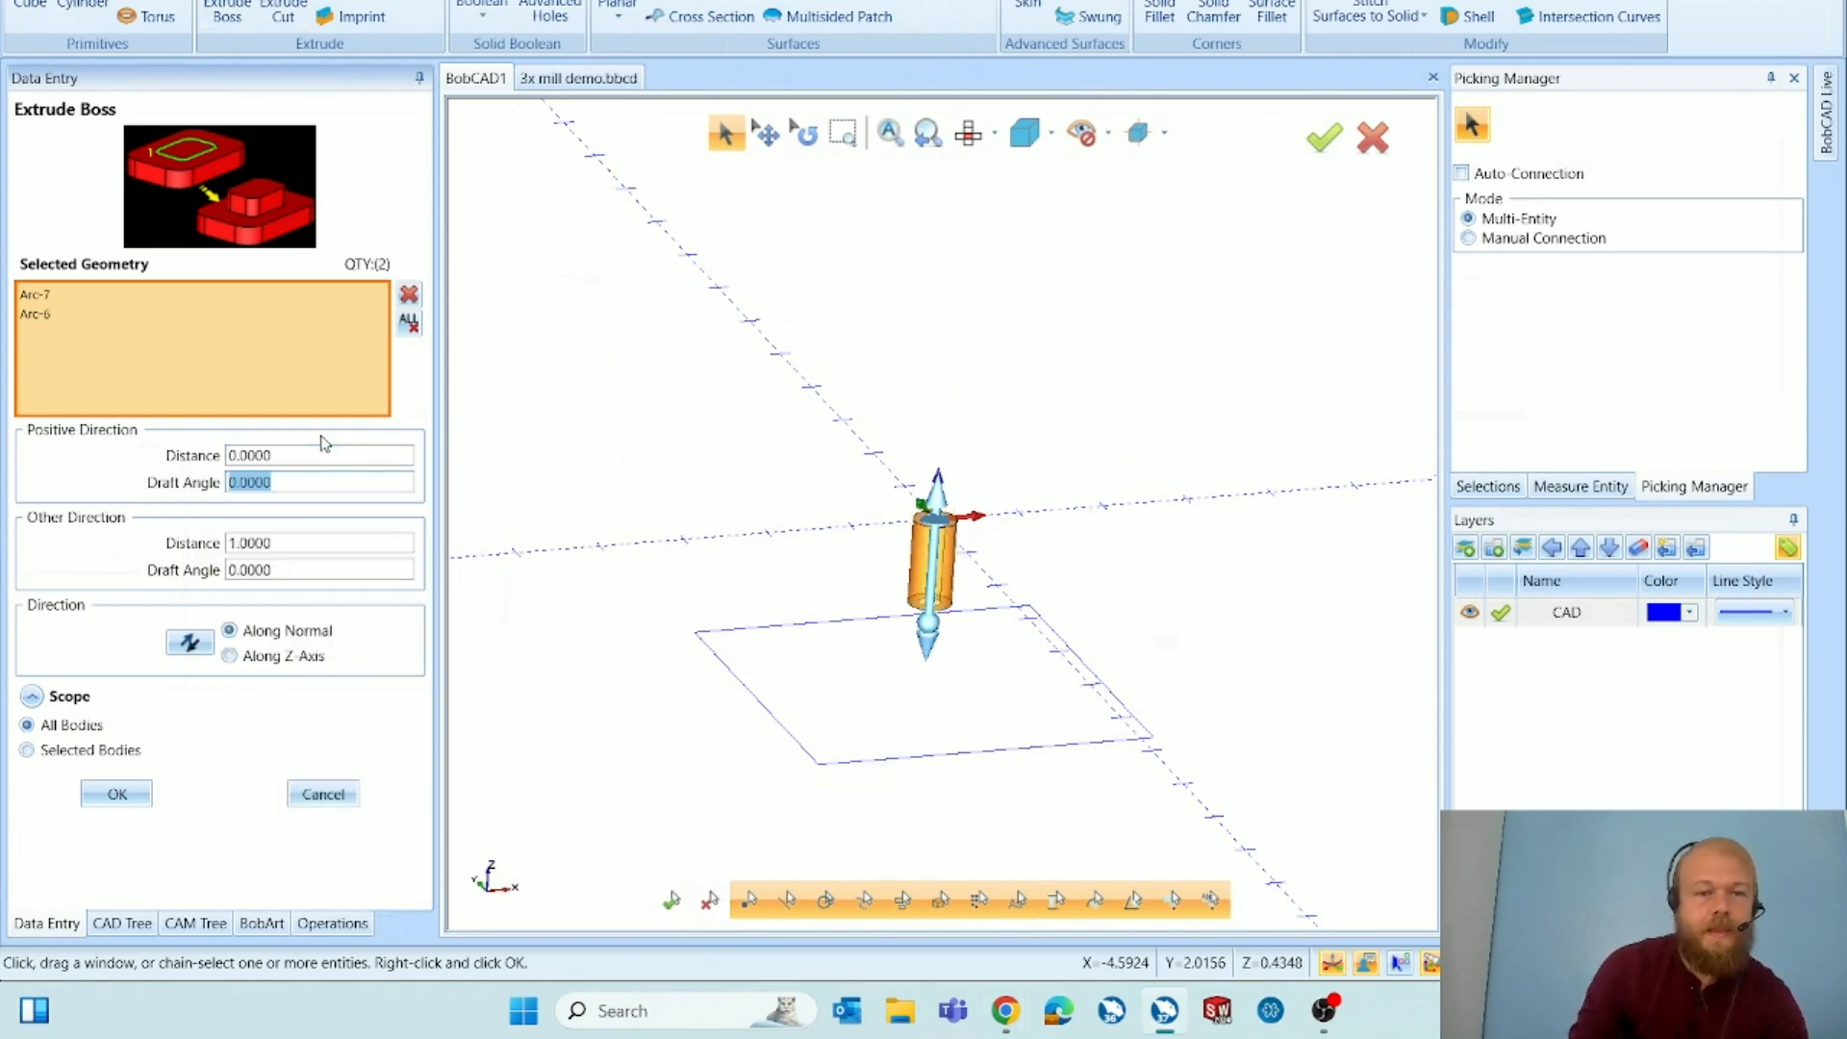
{"action": "key", "text": "Tab"}
{"action": "type", "text": "2"}
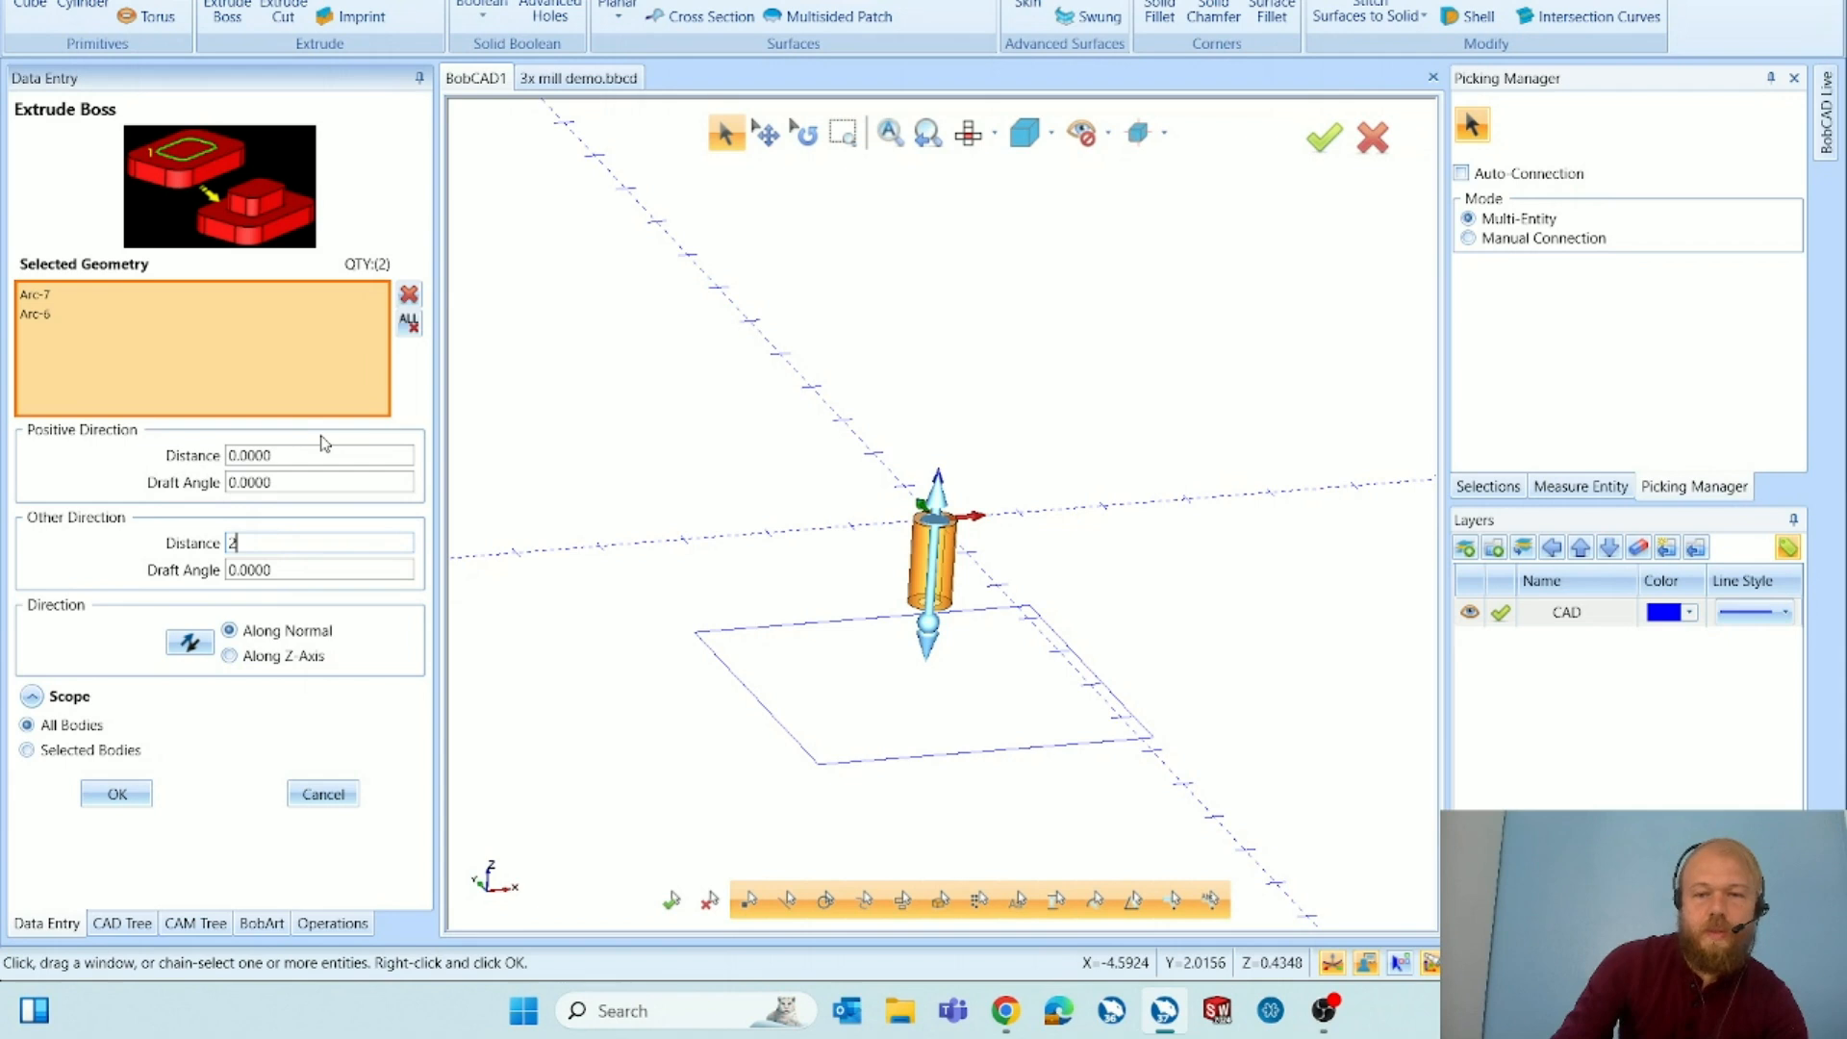
{"action": "key", "text": "Tab"}
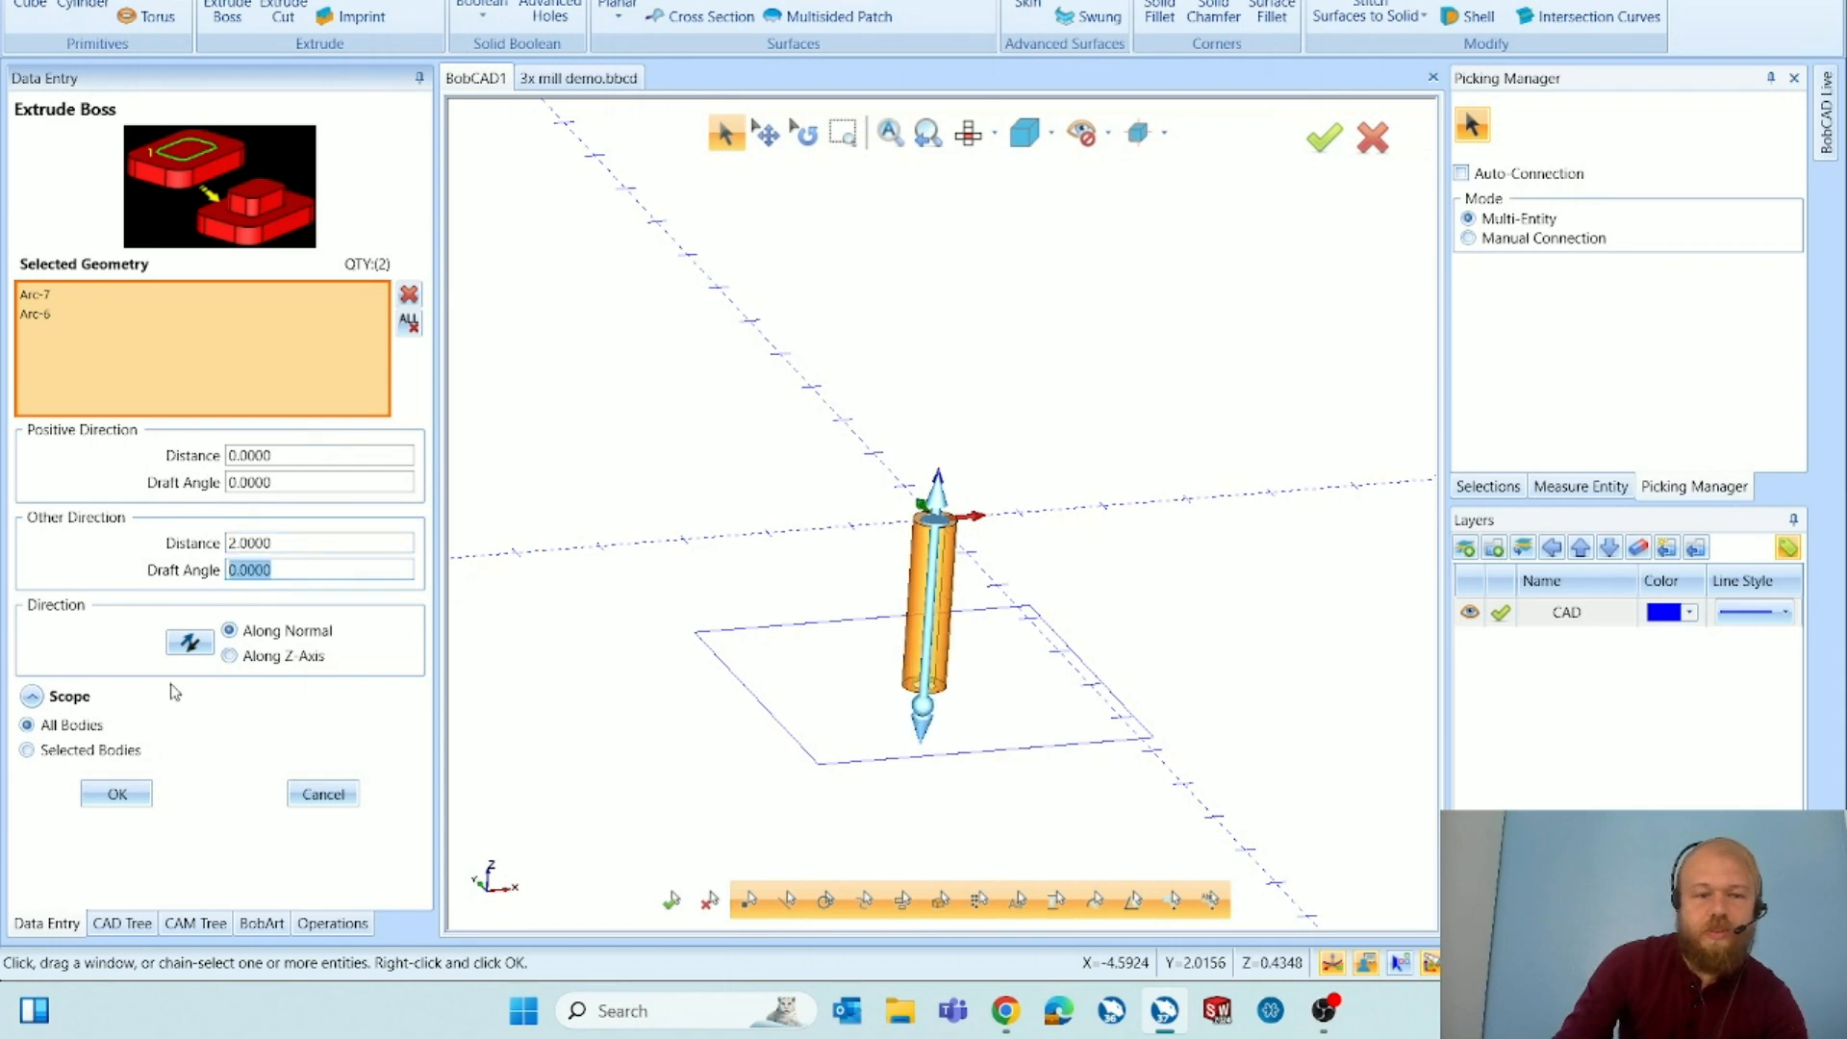
{"action": "left_click", "coordinate": [141, 802]}
Extrude the four lines of the base rectangle 2.0000 in the other direction and close the Extrude Boss command.
{"action": "middle_click_drag", "start_coordinate": [746, 583], "coordinate": [825, 581]}
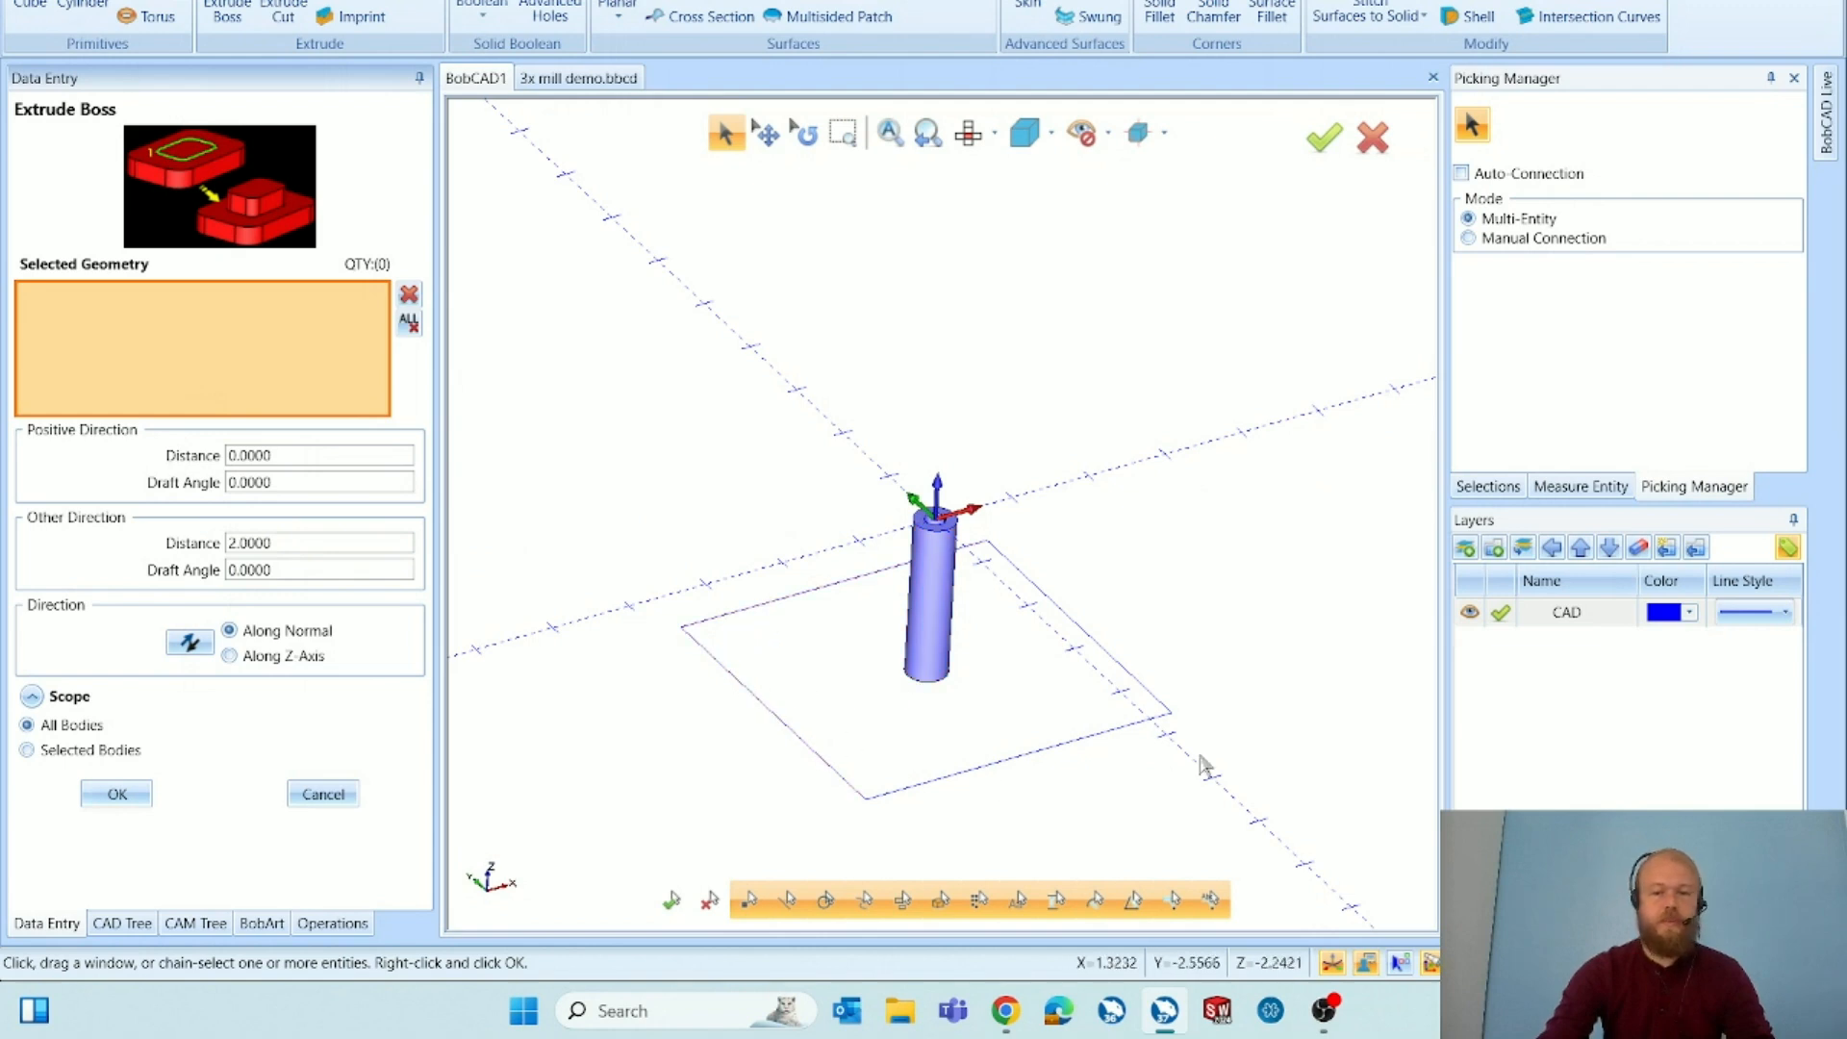
{"action": "middle_click_drag", "start_coordinate": [1016, 698], "coordinate": [882, 713]}
{"action": "middle_click_drag", "start_coordinate": [1208, 631], "coordinate": [979, 712]}
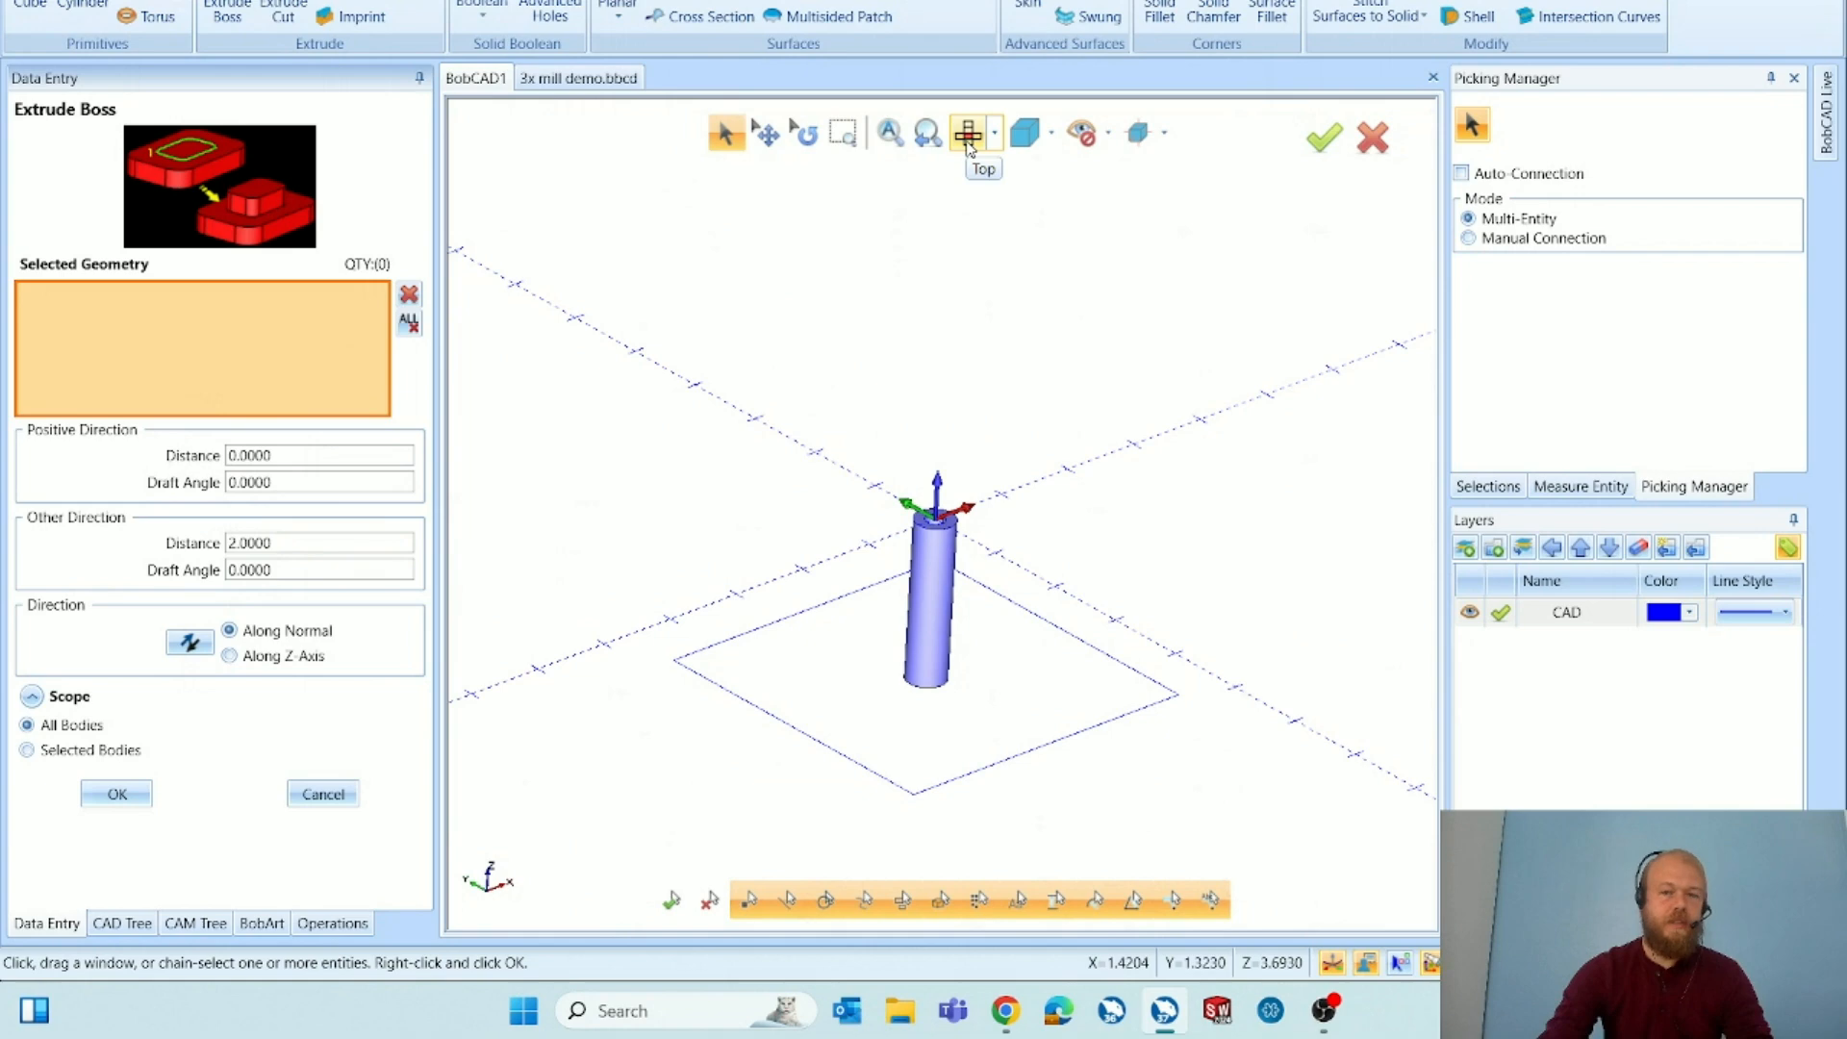
{"action": "left_click", "coordinate": [970, 137]}
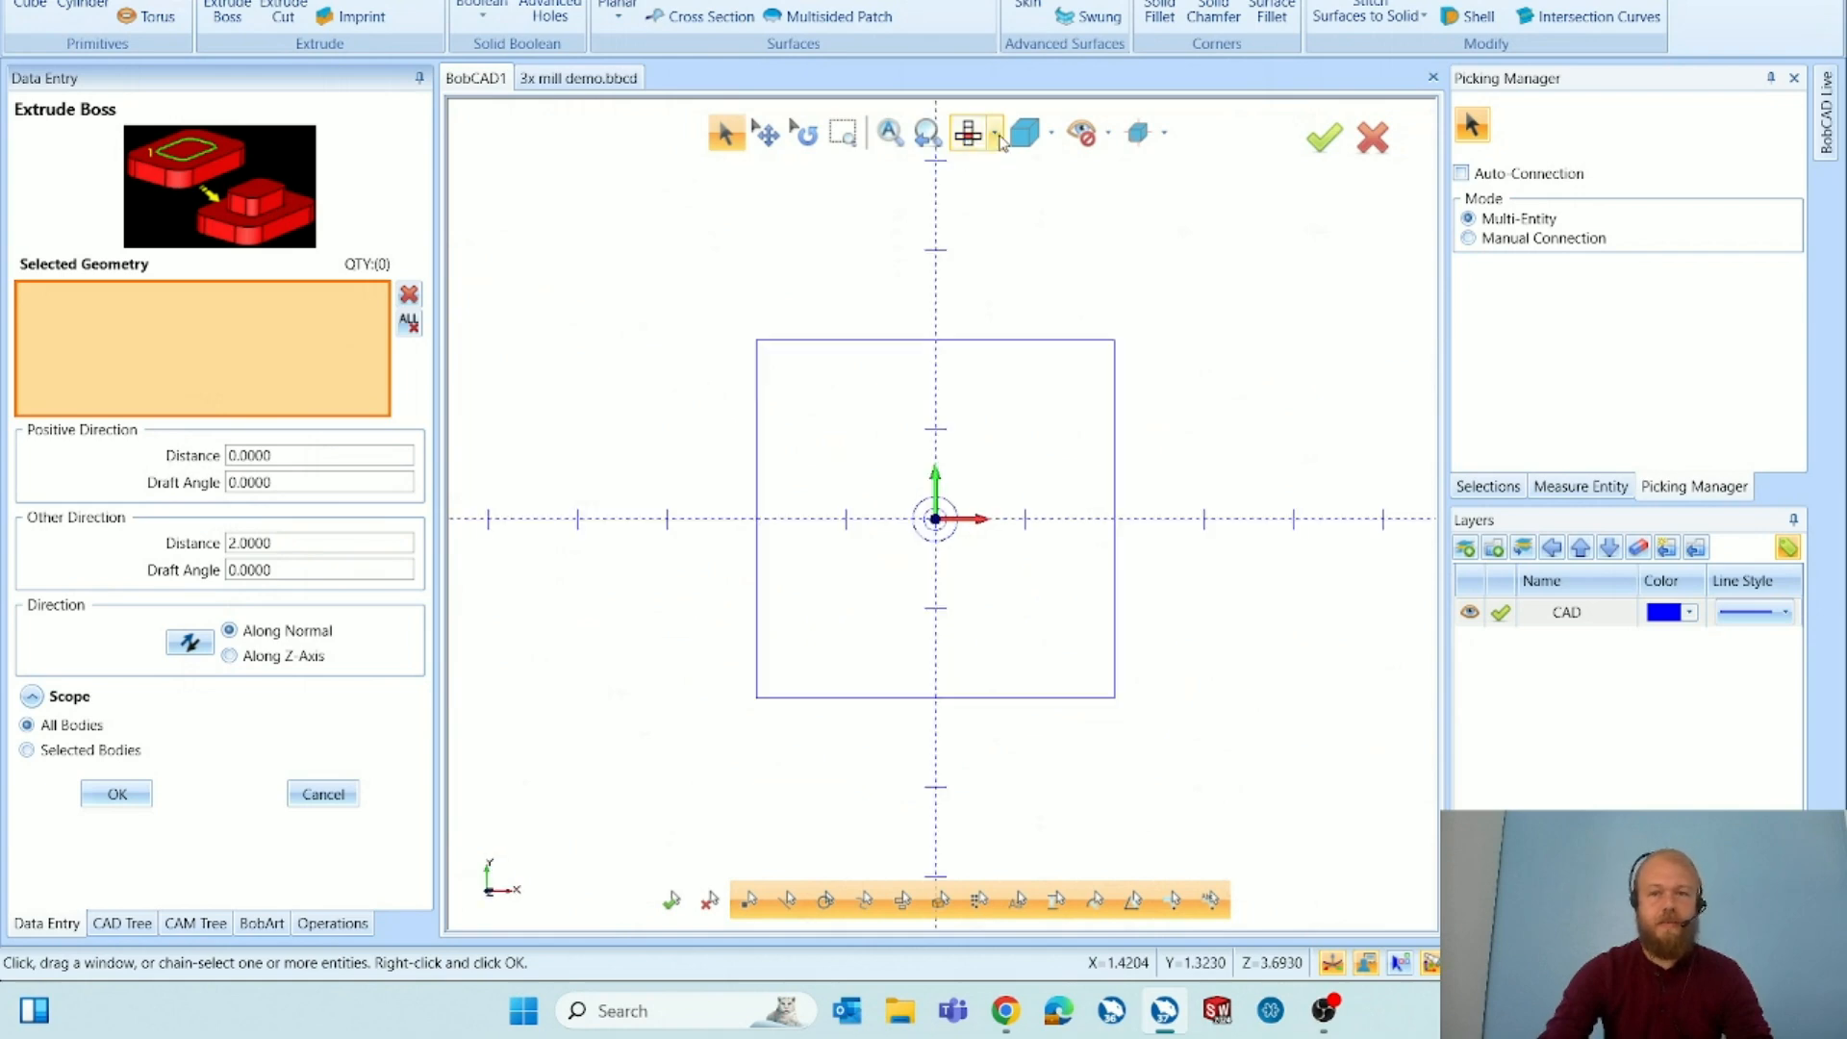
{"action": "left_click", "coordinate": [995, 135]}
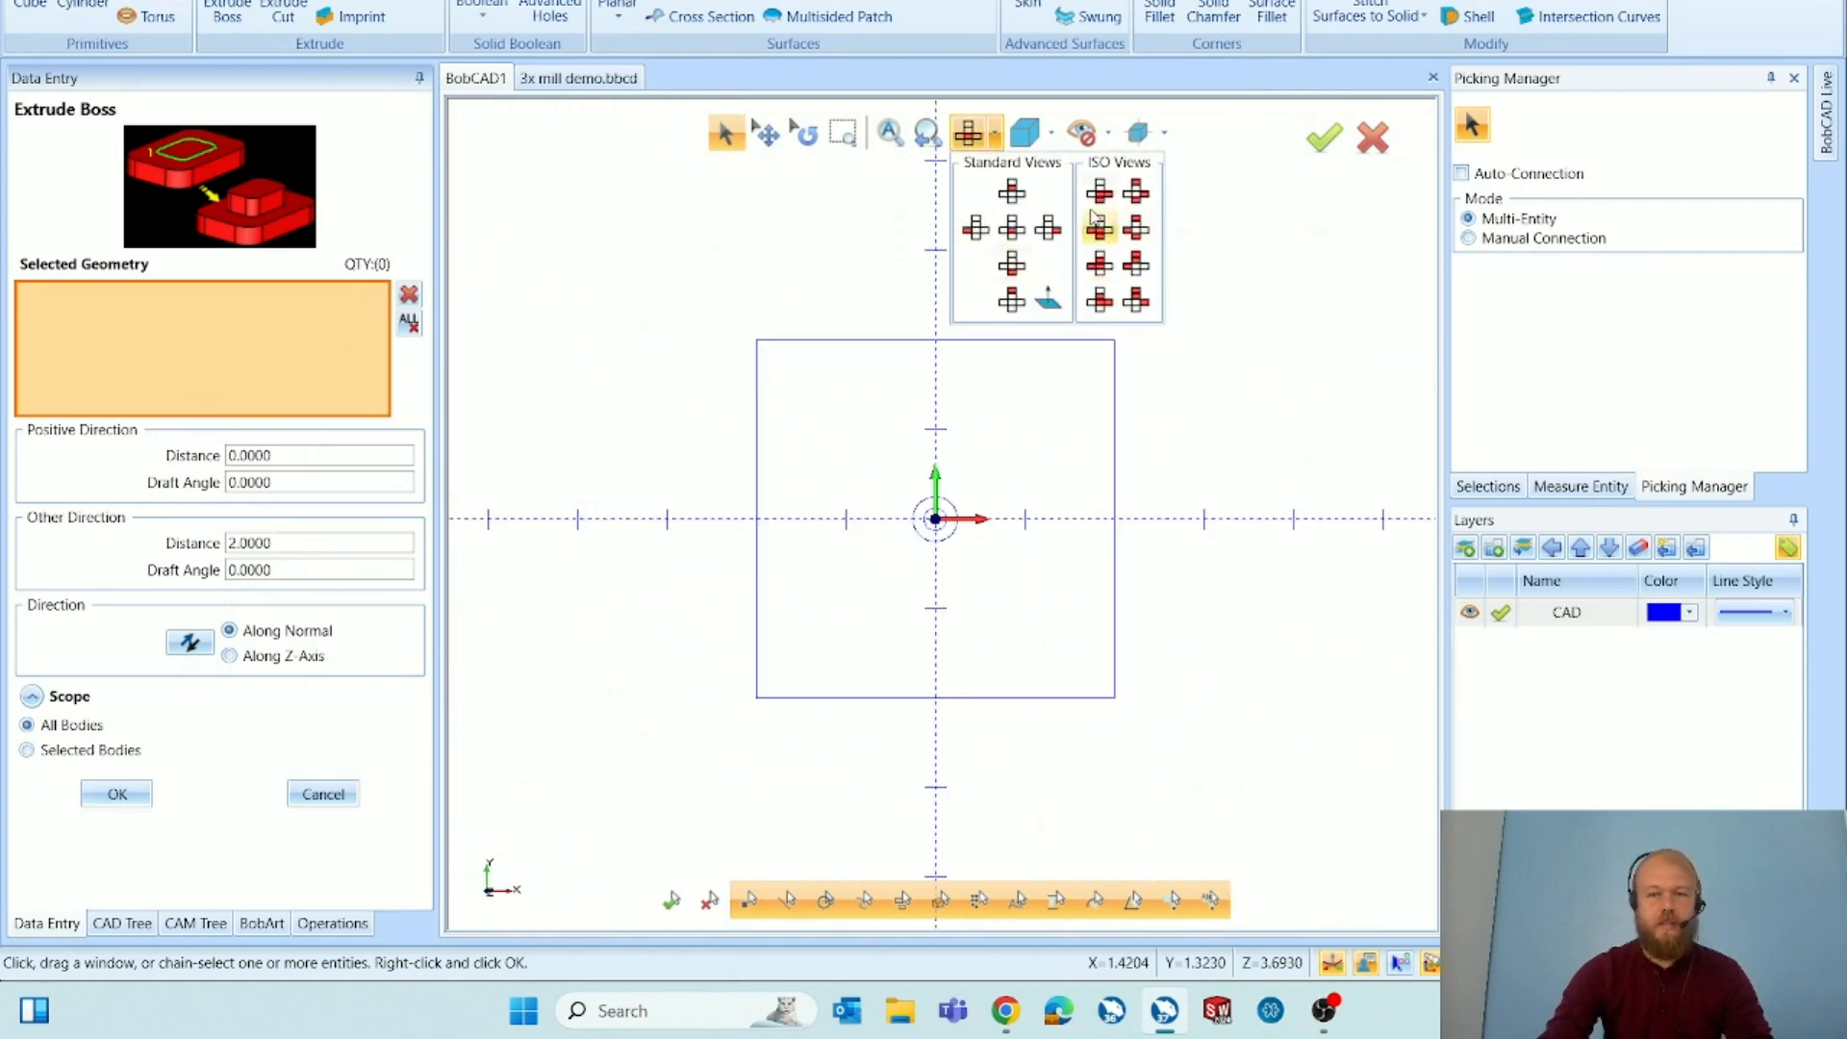
{"action": "left_click", "coordinate": [1100, 229]}
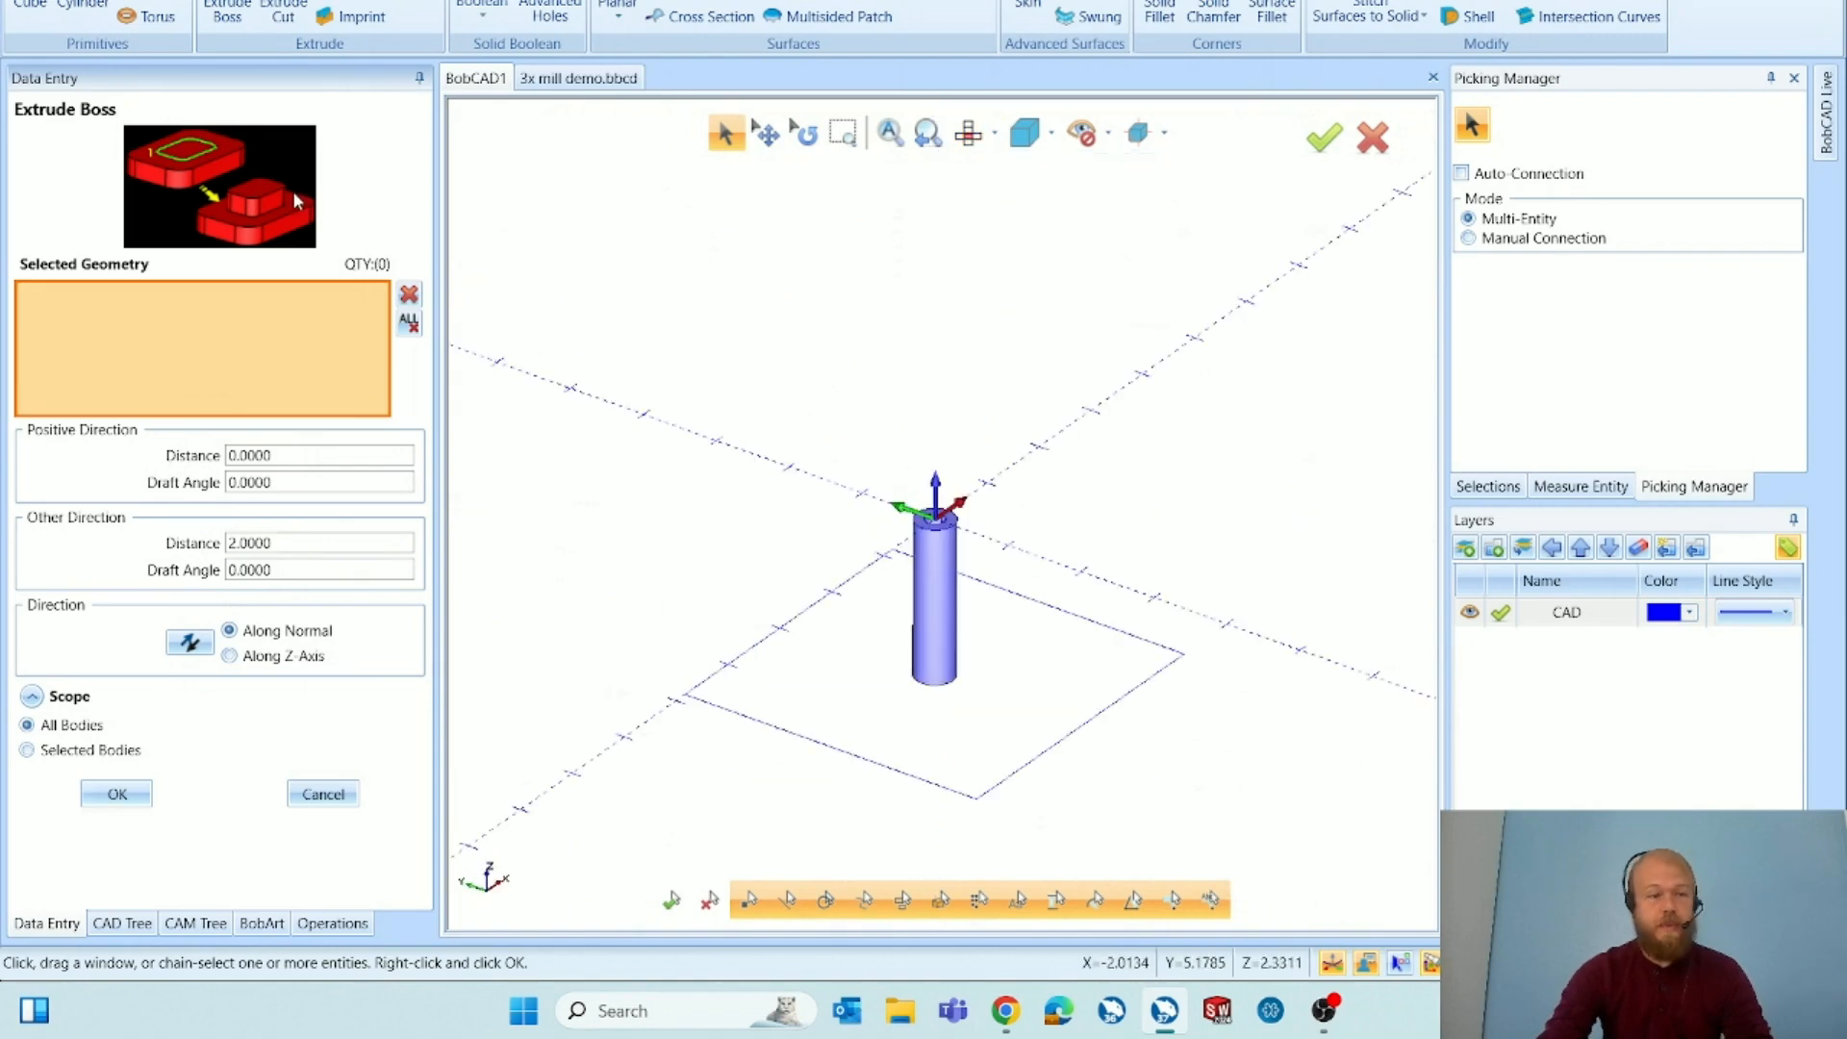
{"action": "left_click_drag", "start_coordinate": [680, 639], "coordinate": [780, 745]}
{"action": "left_click_drag", "start_coordinate": [1130, 628], "coordinate": [1220, 746]}
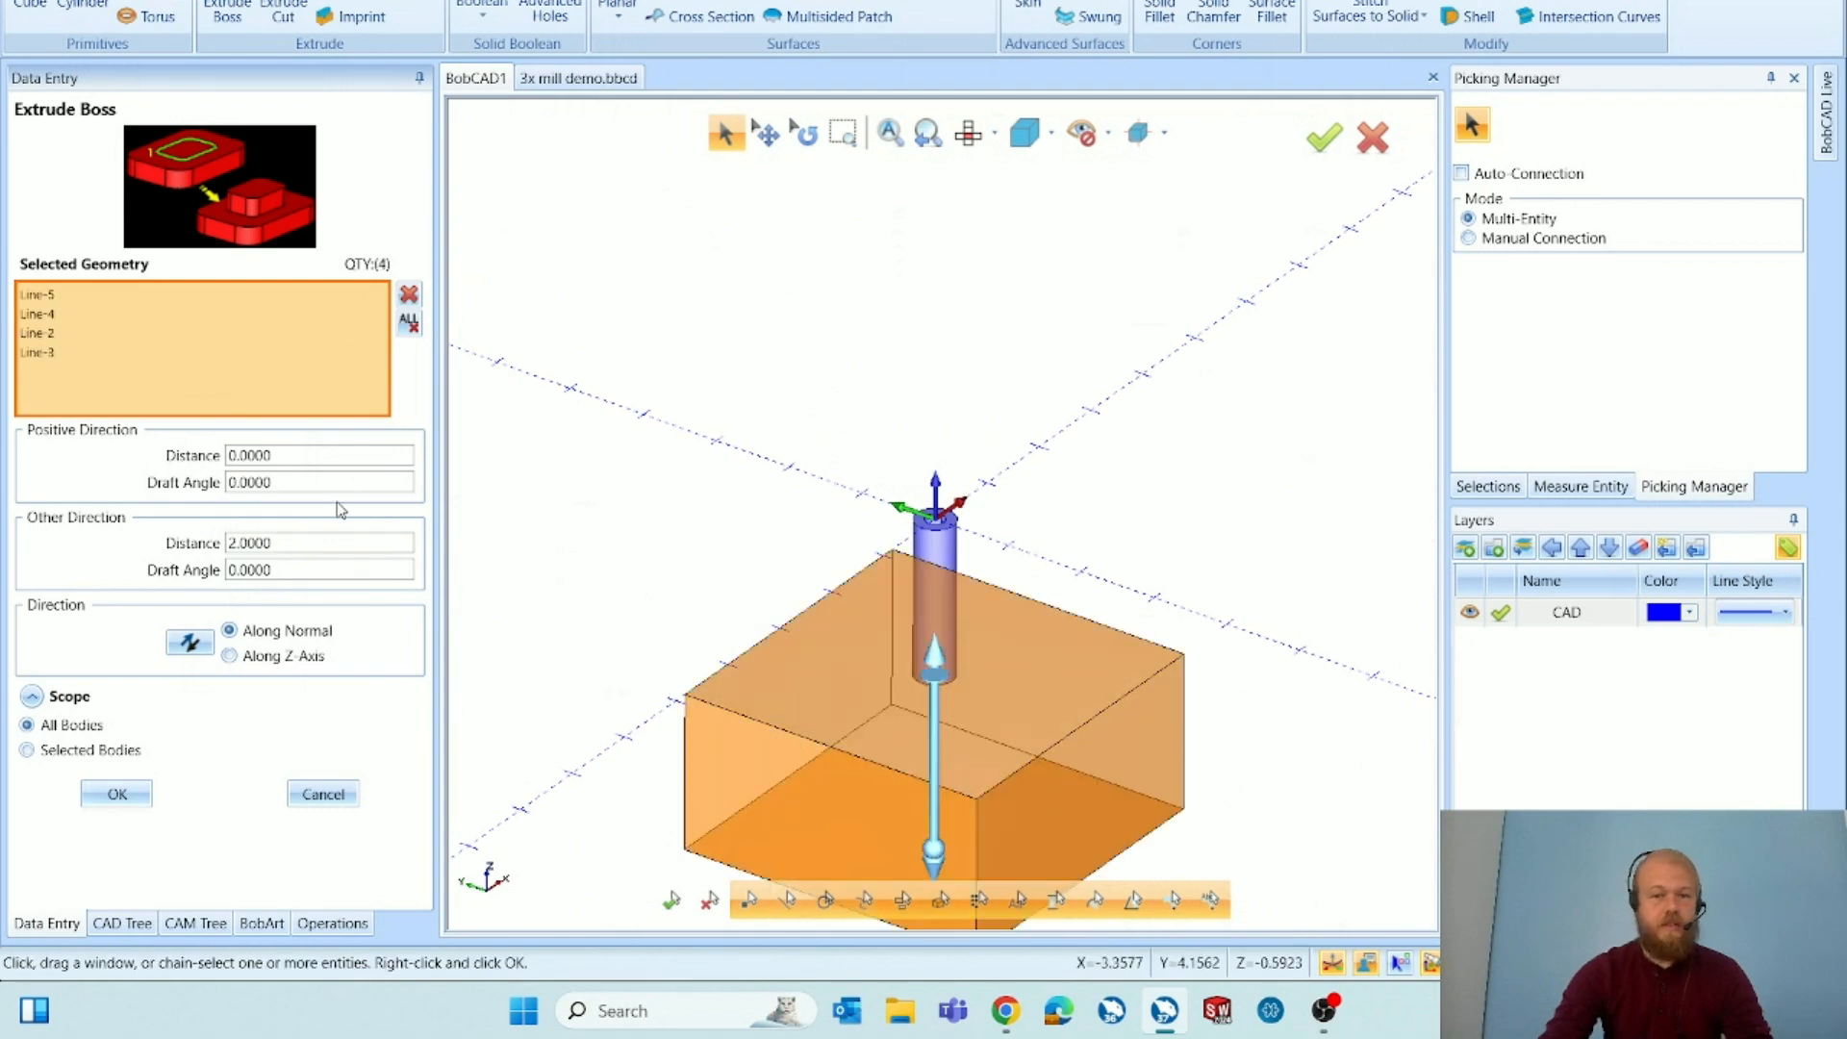
{"action": "middle_click_drag", "start_coordinate": [735, 454], "coordinate": [741, 417]}
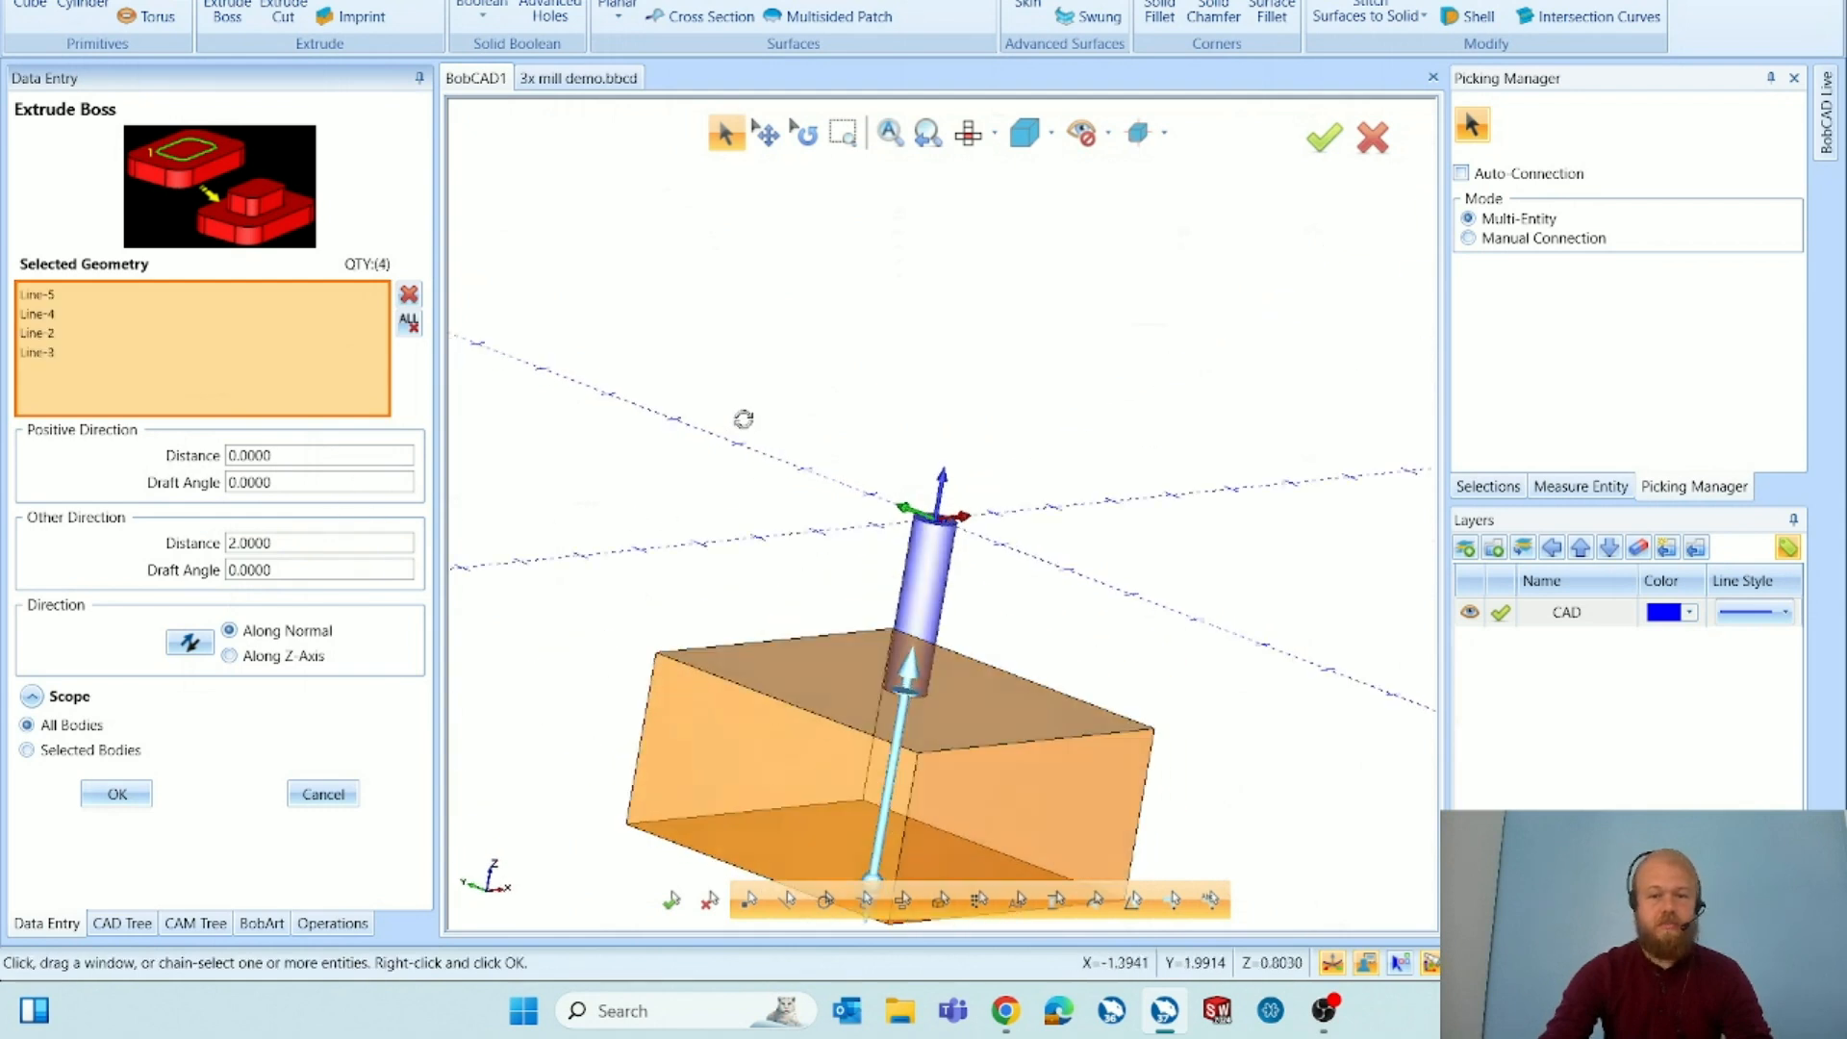
{"action": "left_click", "coordinate": [93, 810]}
{"action": "middle_click_drag", "start_coordinate": [1070, 459], "coordinate": [1139, 505]}
{"action": "scroll", "coordinate": [1001, 563], "scroll_direction": "up", "scroll_amount": 2}
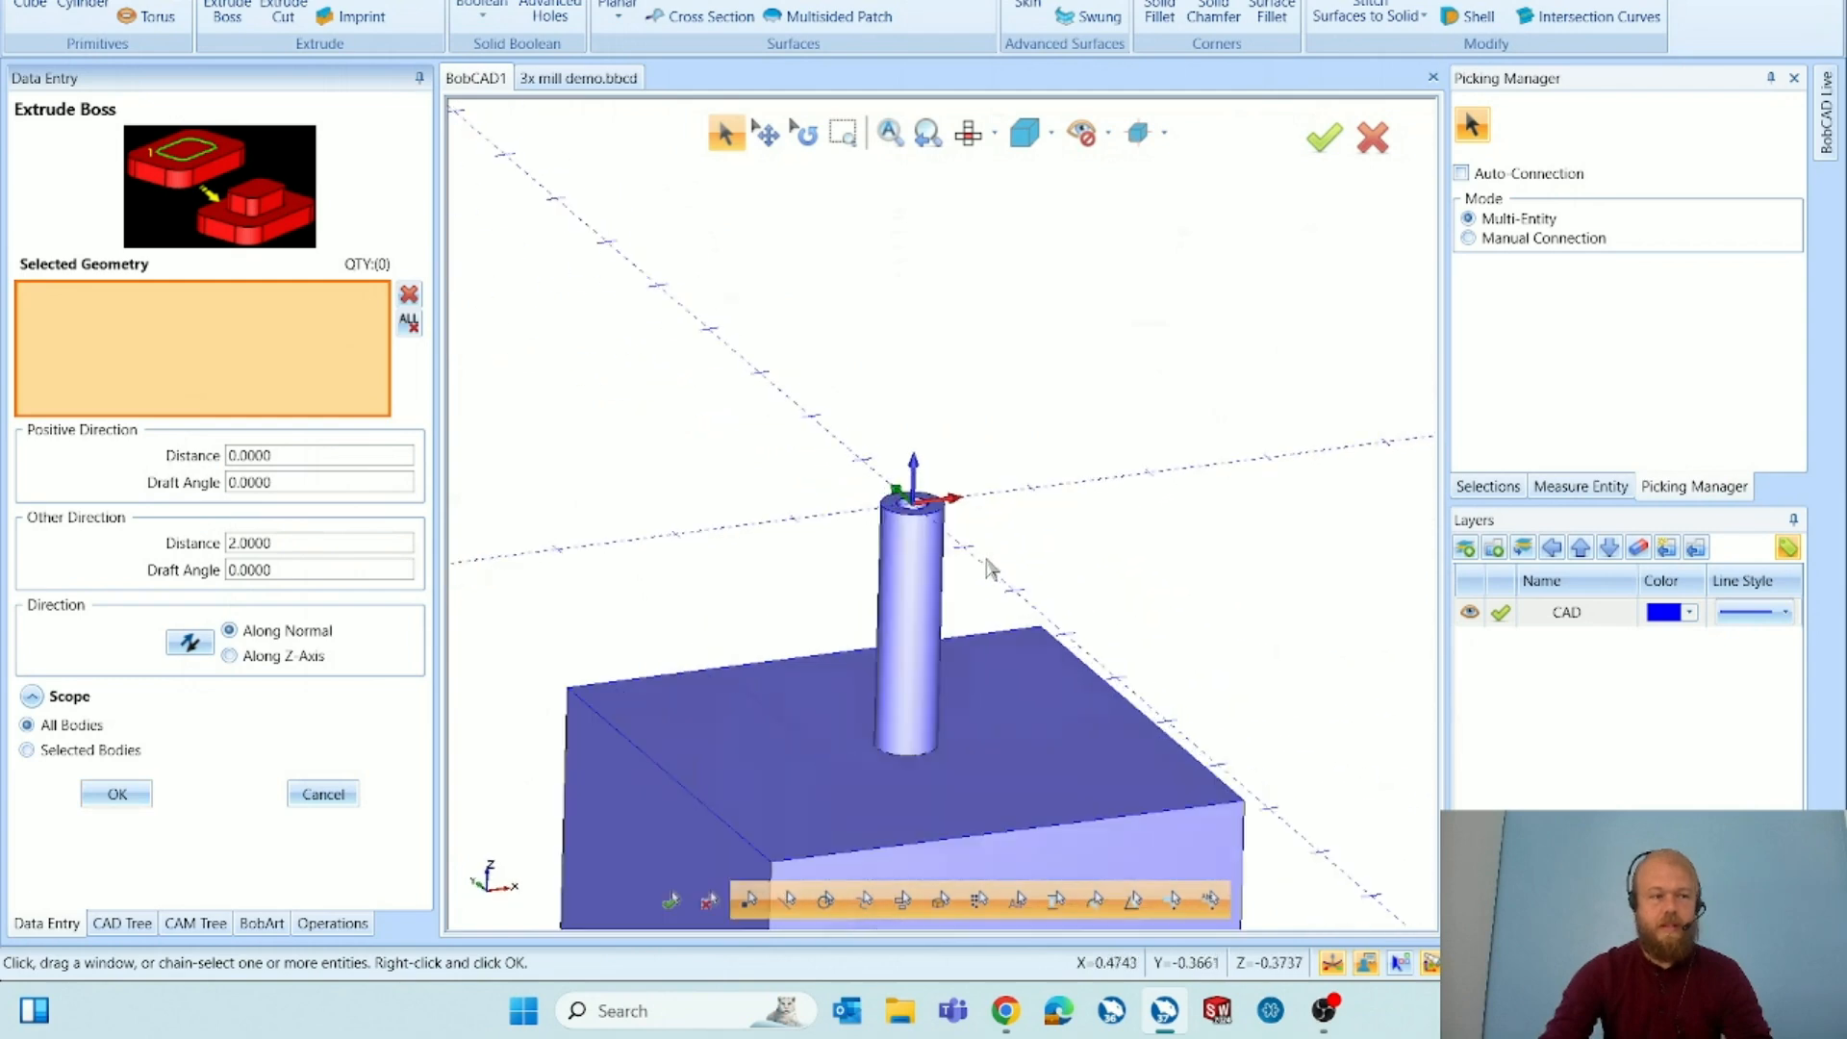
{"action": "scroll", "coordinate": [861, 543], "scroll_direction": "up", "scroll_amount": 2}
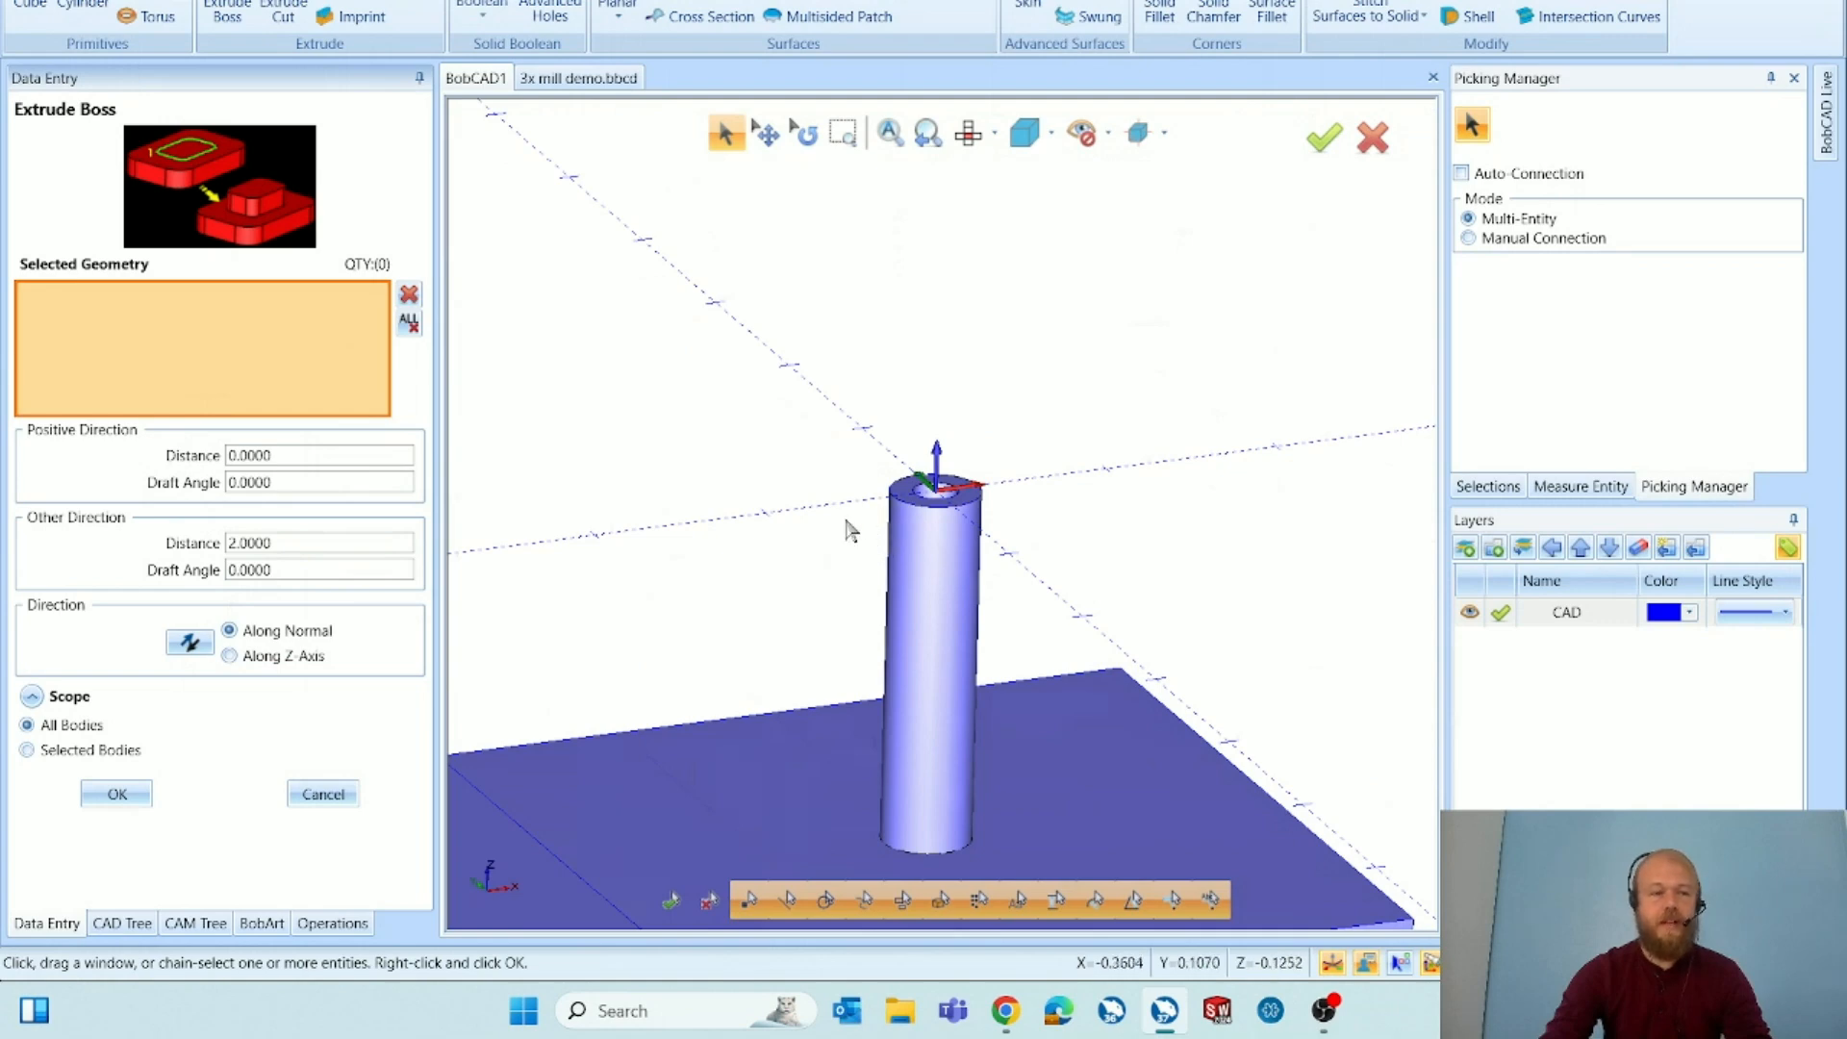
{"action": "left_click", "coordinate": [323, 794]}
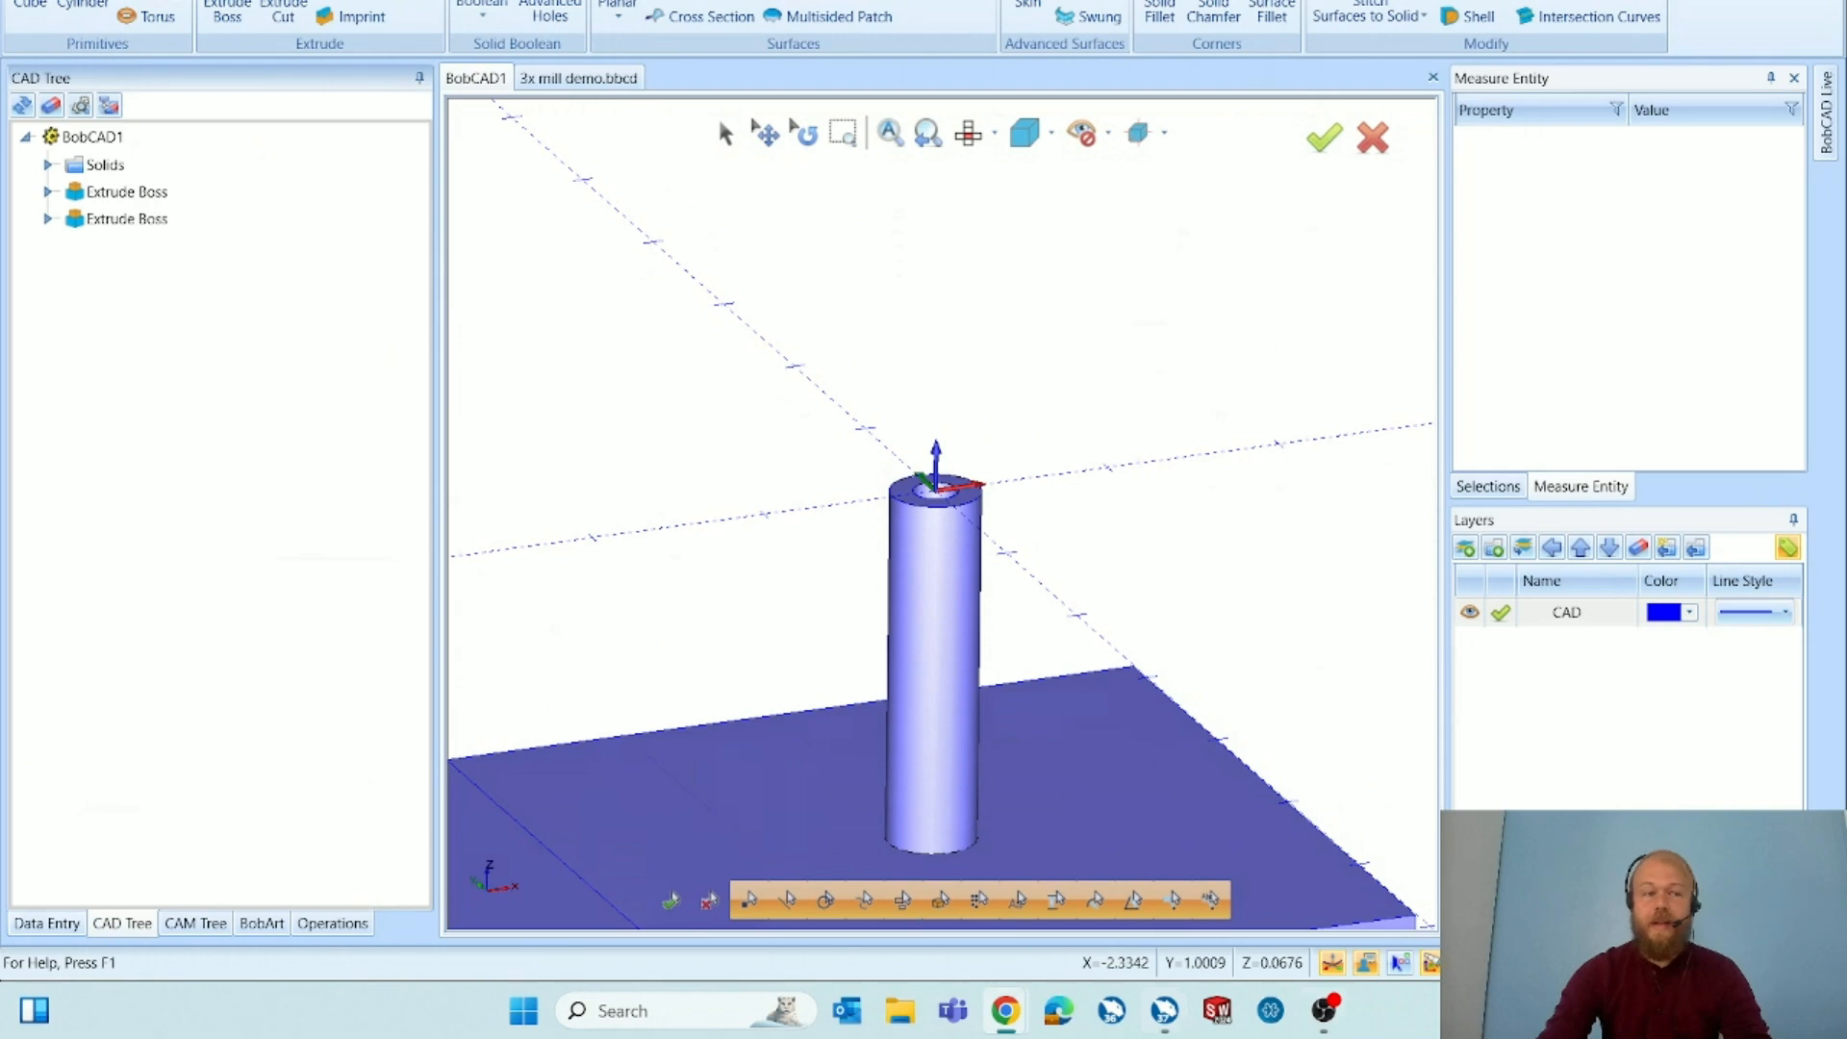
Start a new milling job on the BC_3x_Mill machine, assign the solid part as workpiece in the Stock Wizard, and continue to the stock definition.
{"action": "scroll", "coordinate": [835, 444], "scroll_direction": "down", "scroll_amount": 2}
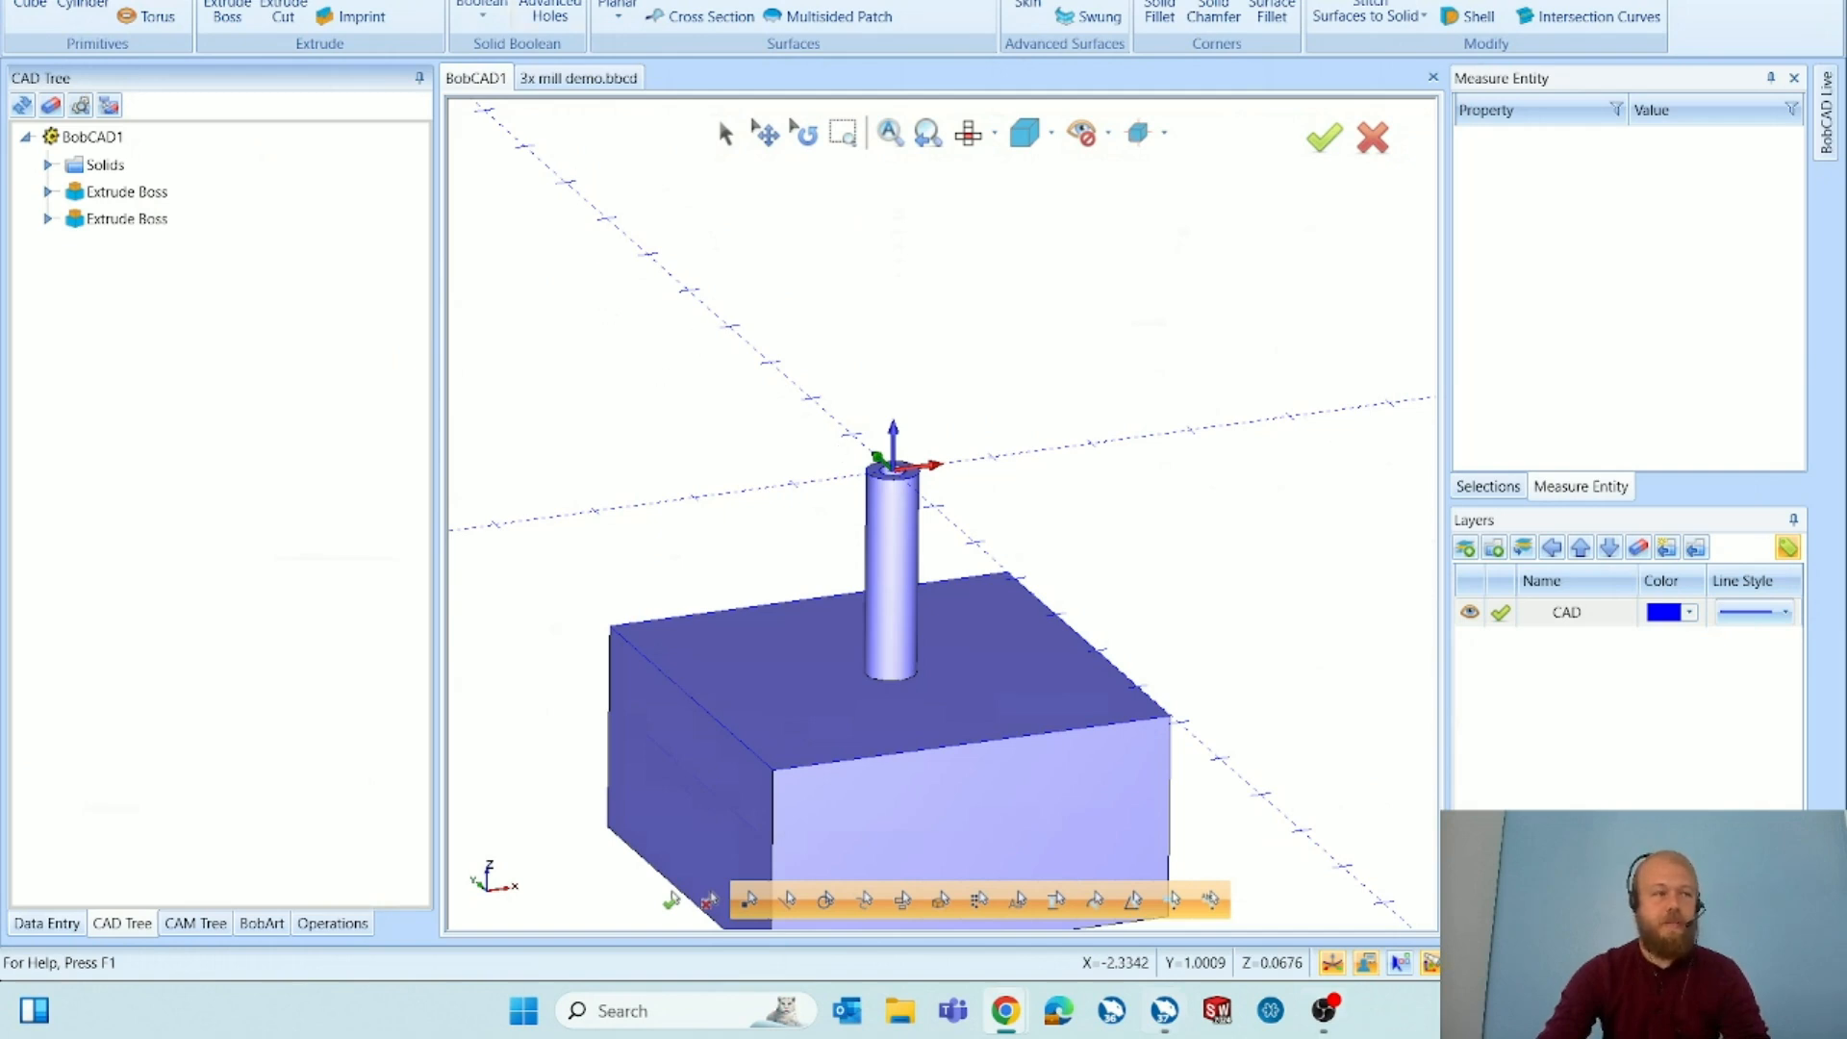
{"action": "left_click", "coordinate": [553, 0]}
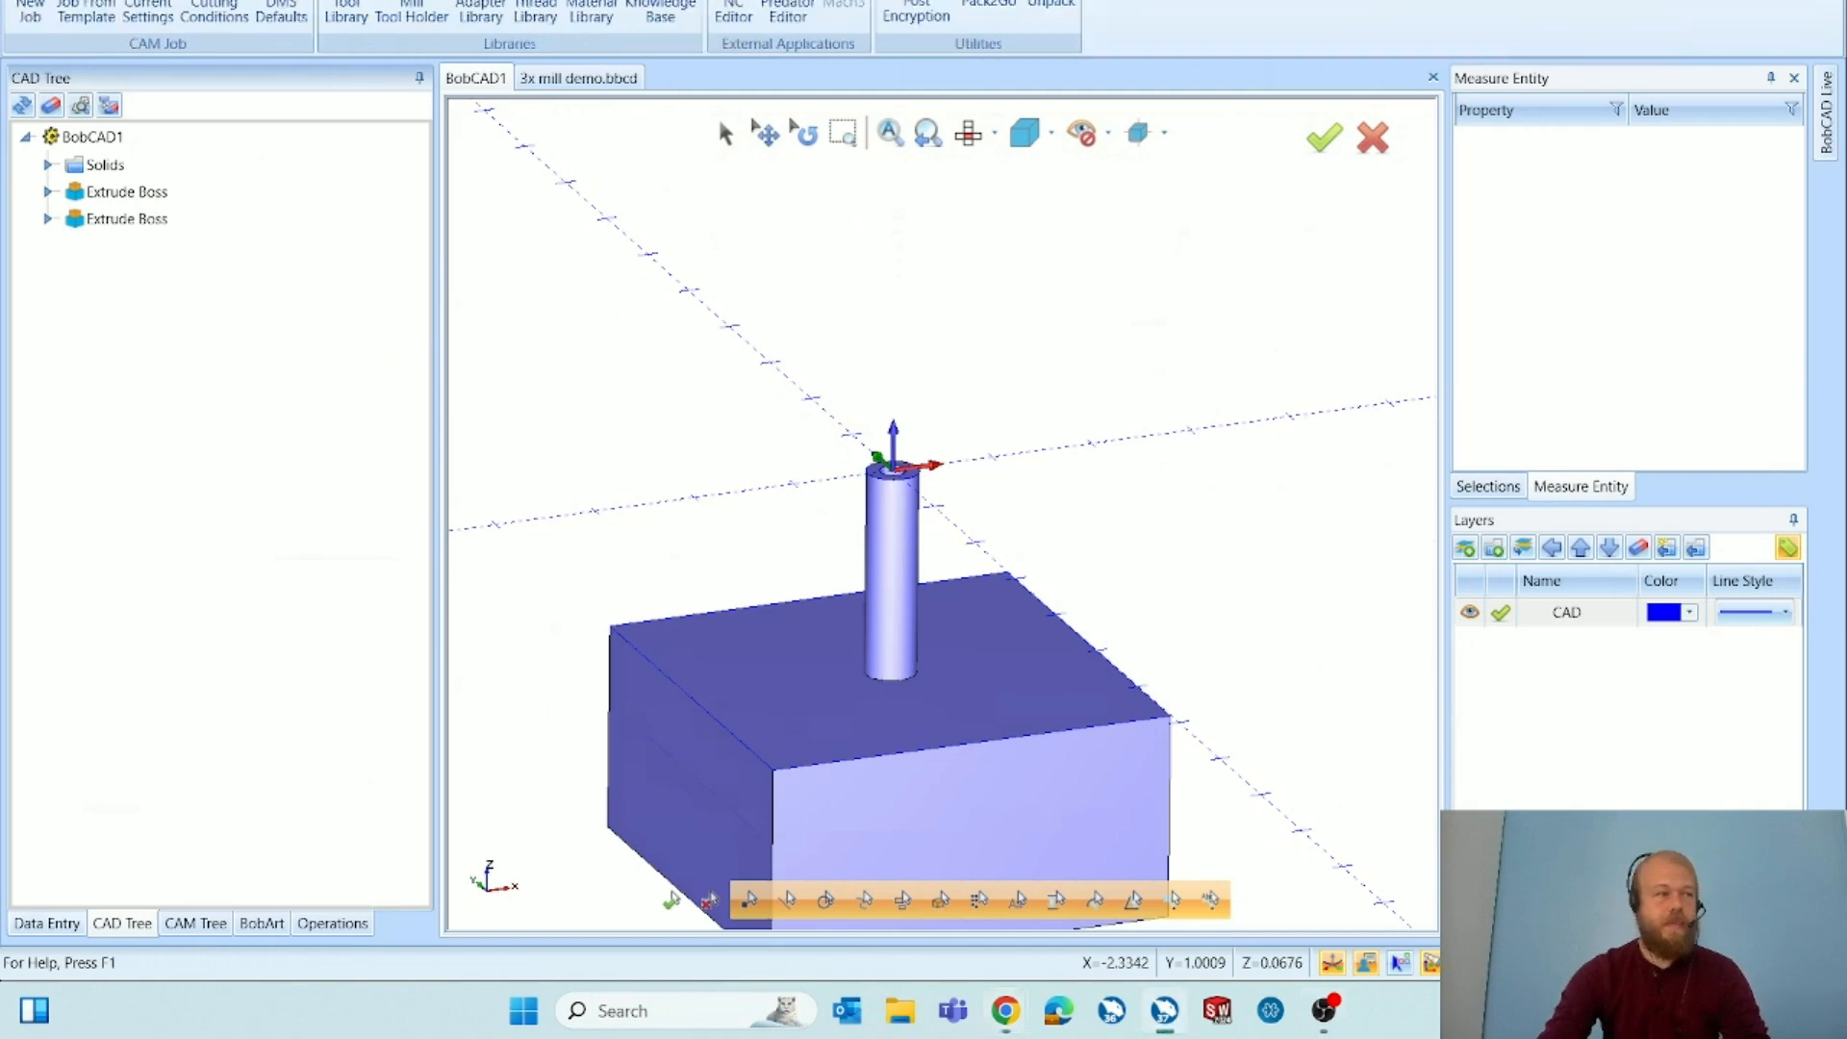
{"action": "left_click", "coordinate": [19, 16]}
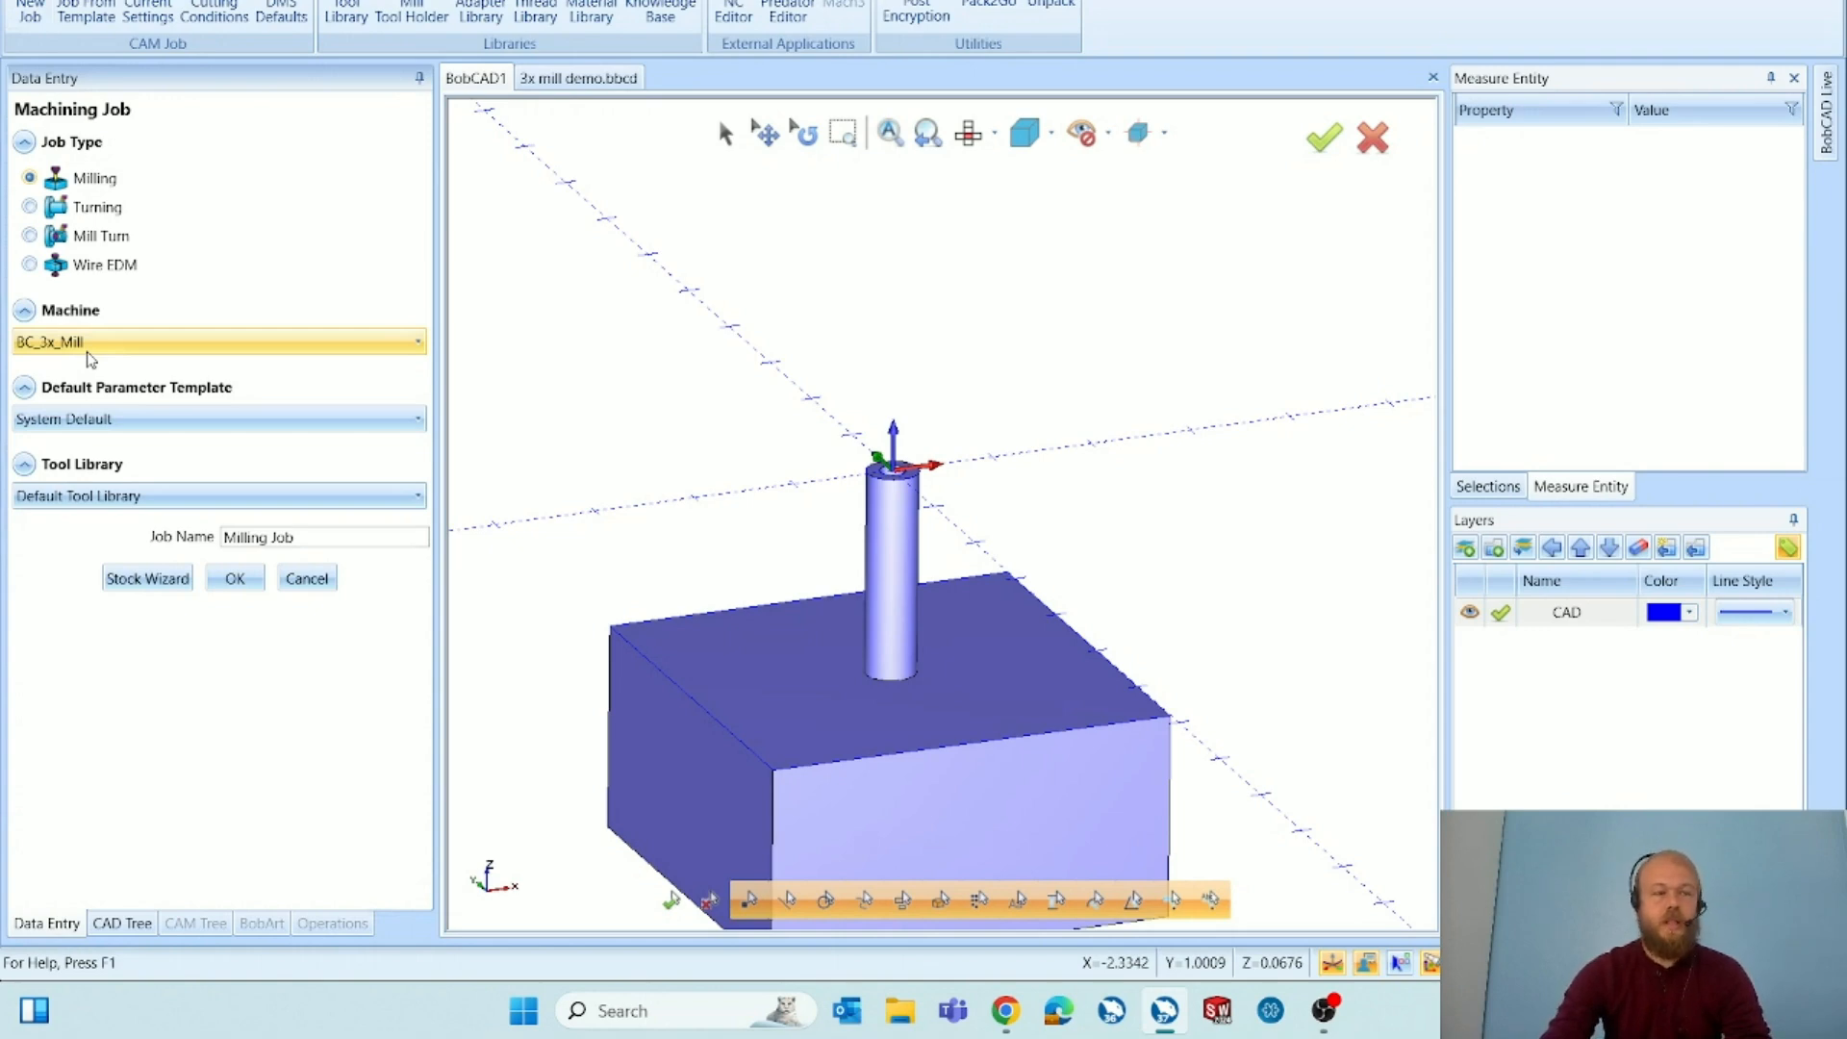
{"action": "left_click", "coordinate": [140, 578]}
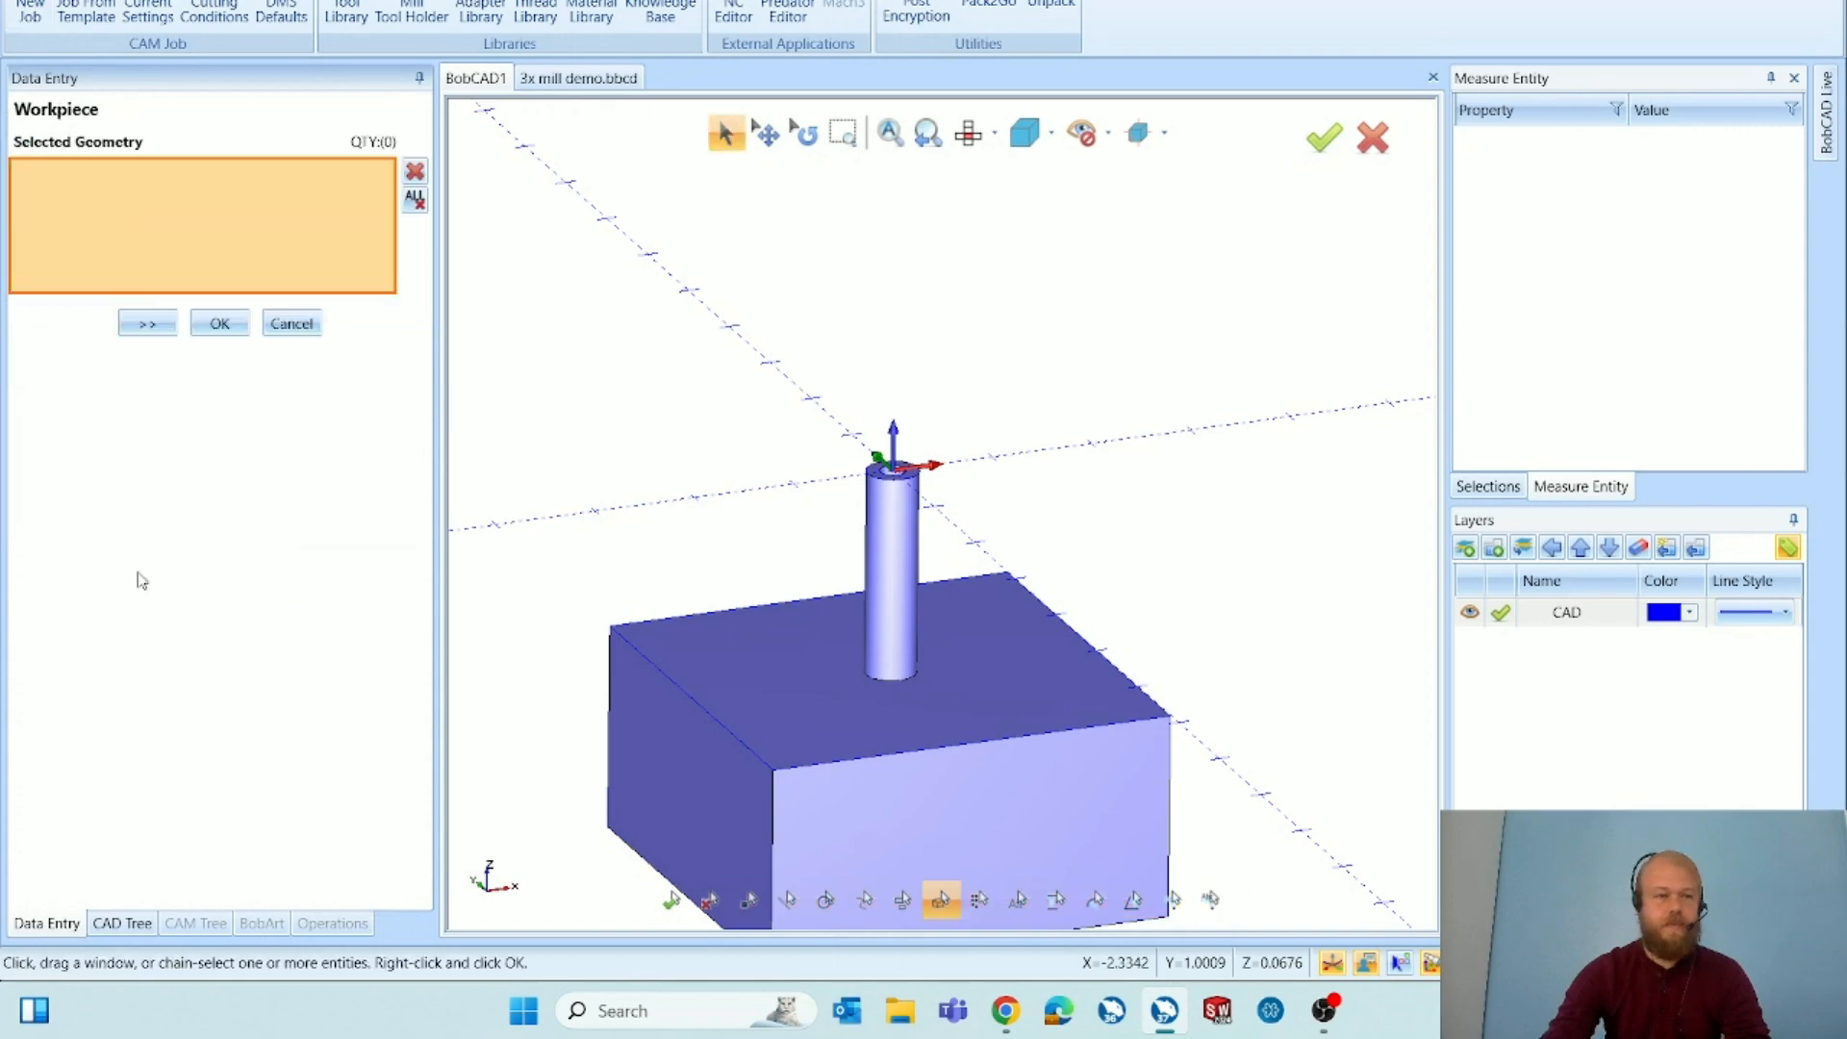
{"action": "left_click", "coordinate": [868, 650]}
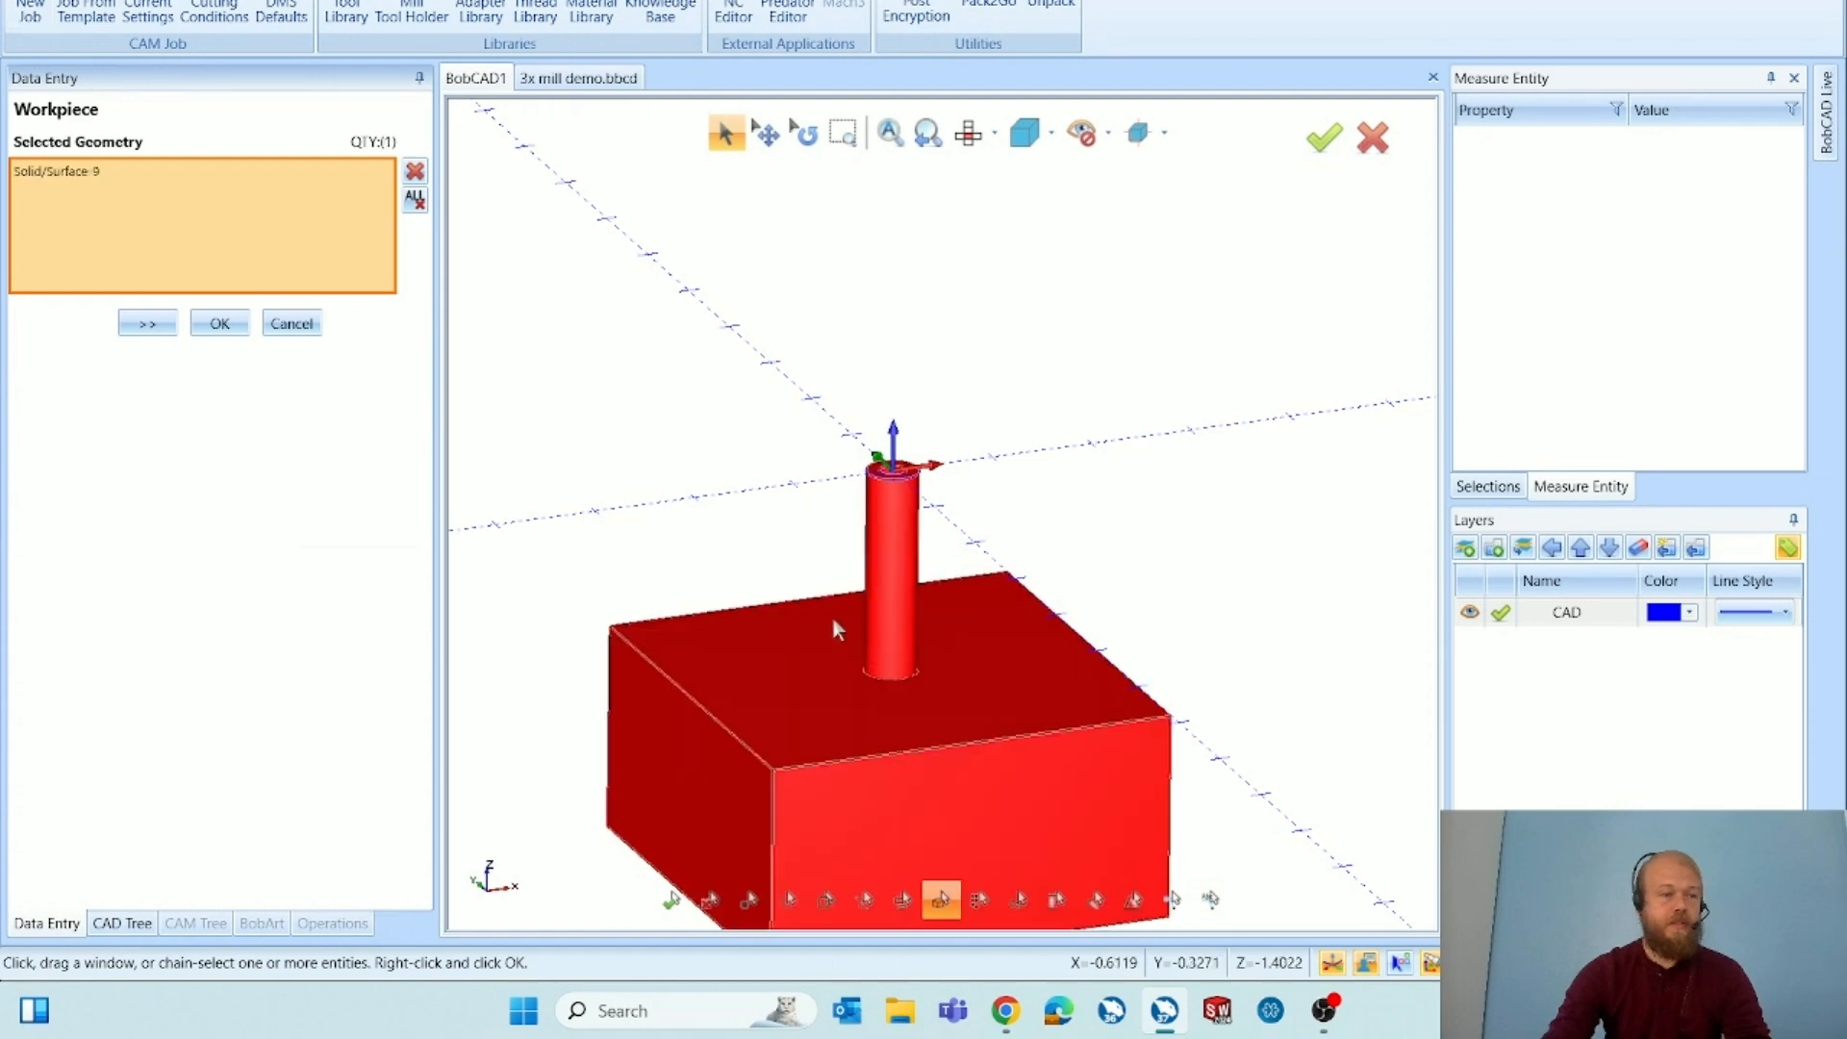
{"action": "left_click", "coordinate": [145, 327]}
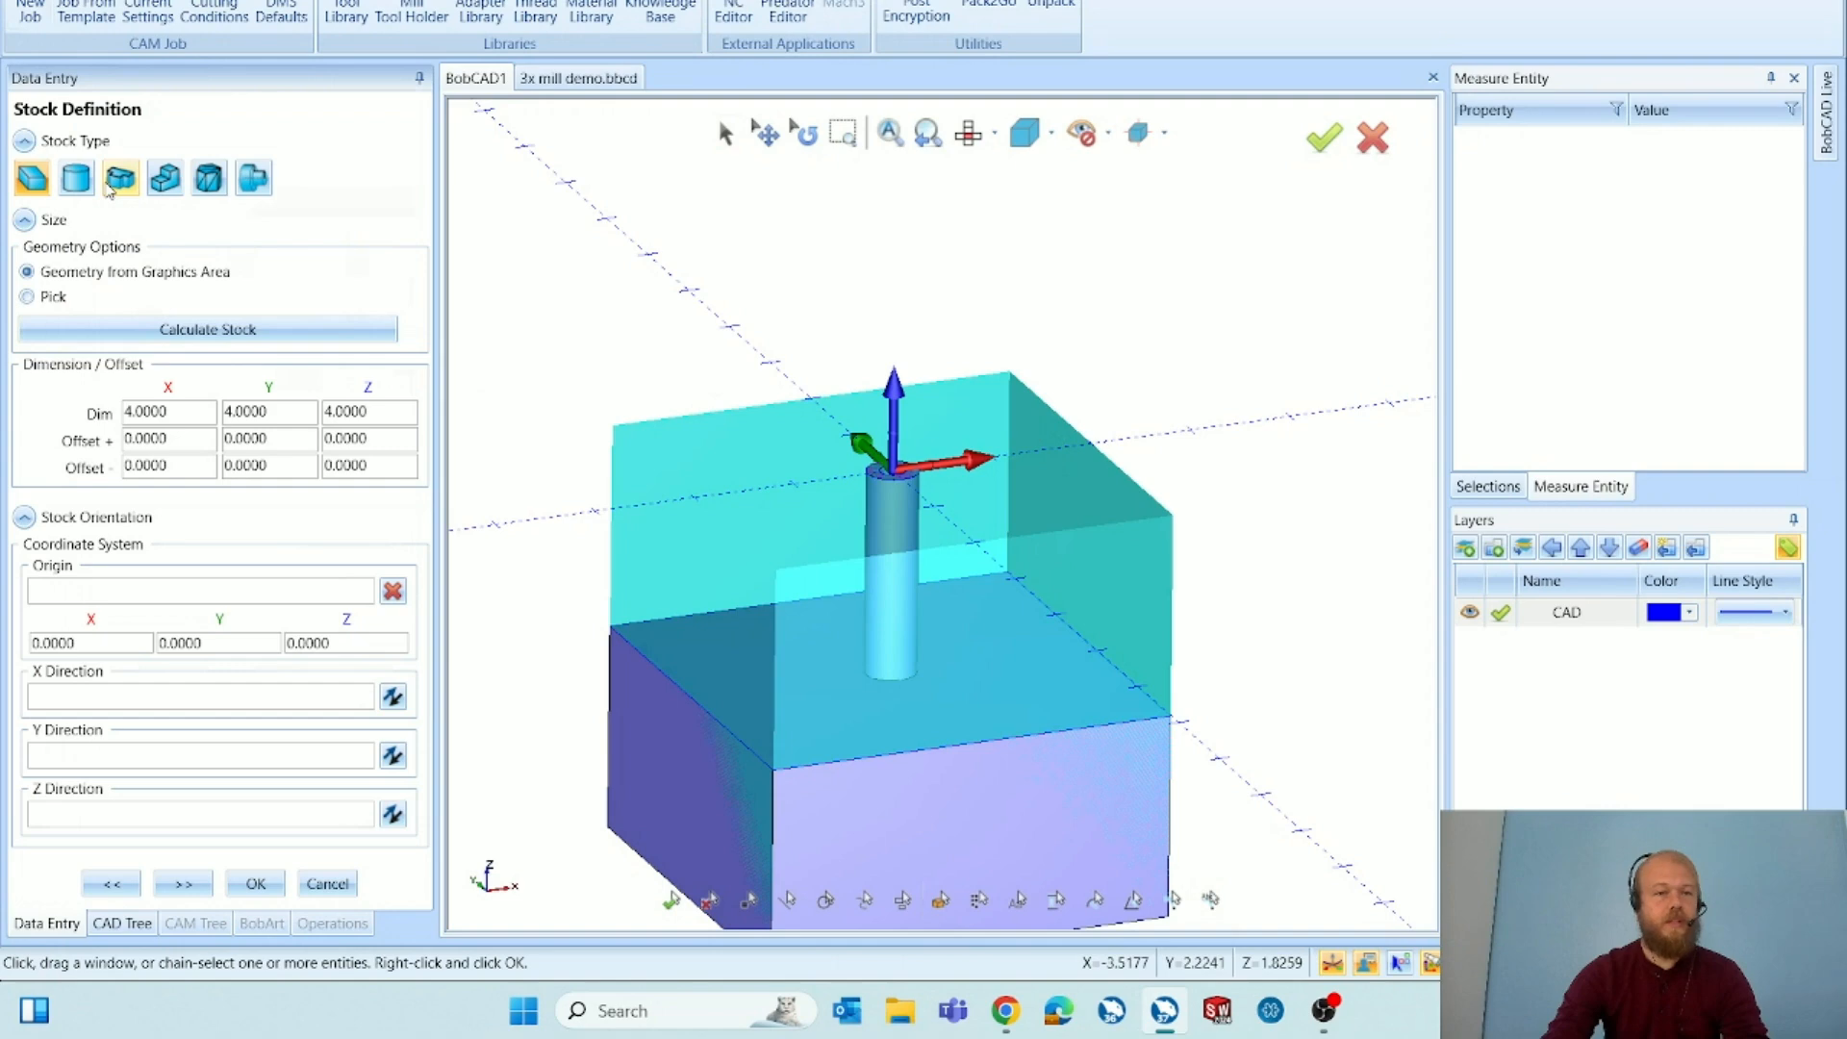
Define the stock as a solid body from the block-and-post solid, calculate it, and continue to the machine setup.
{"action": "left_click", "coordinate": [163, 181]}
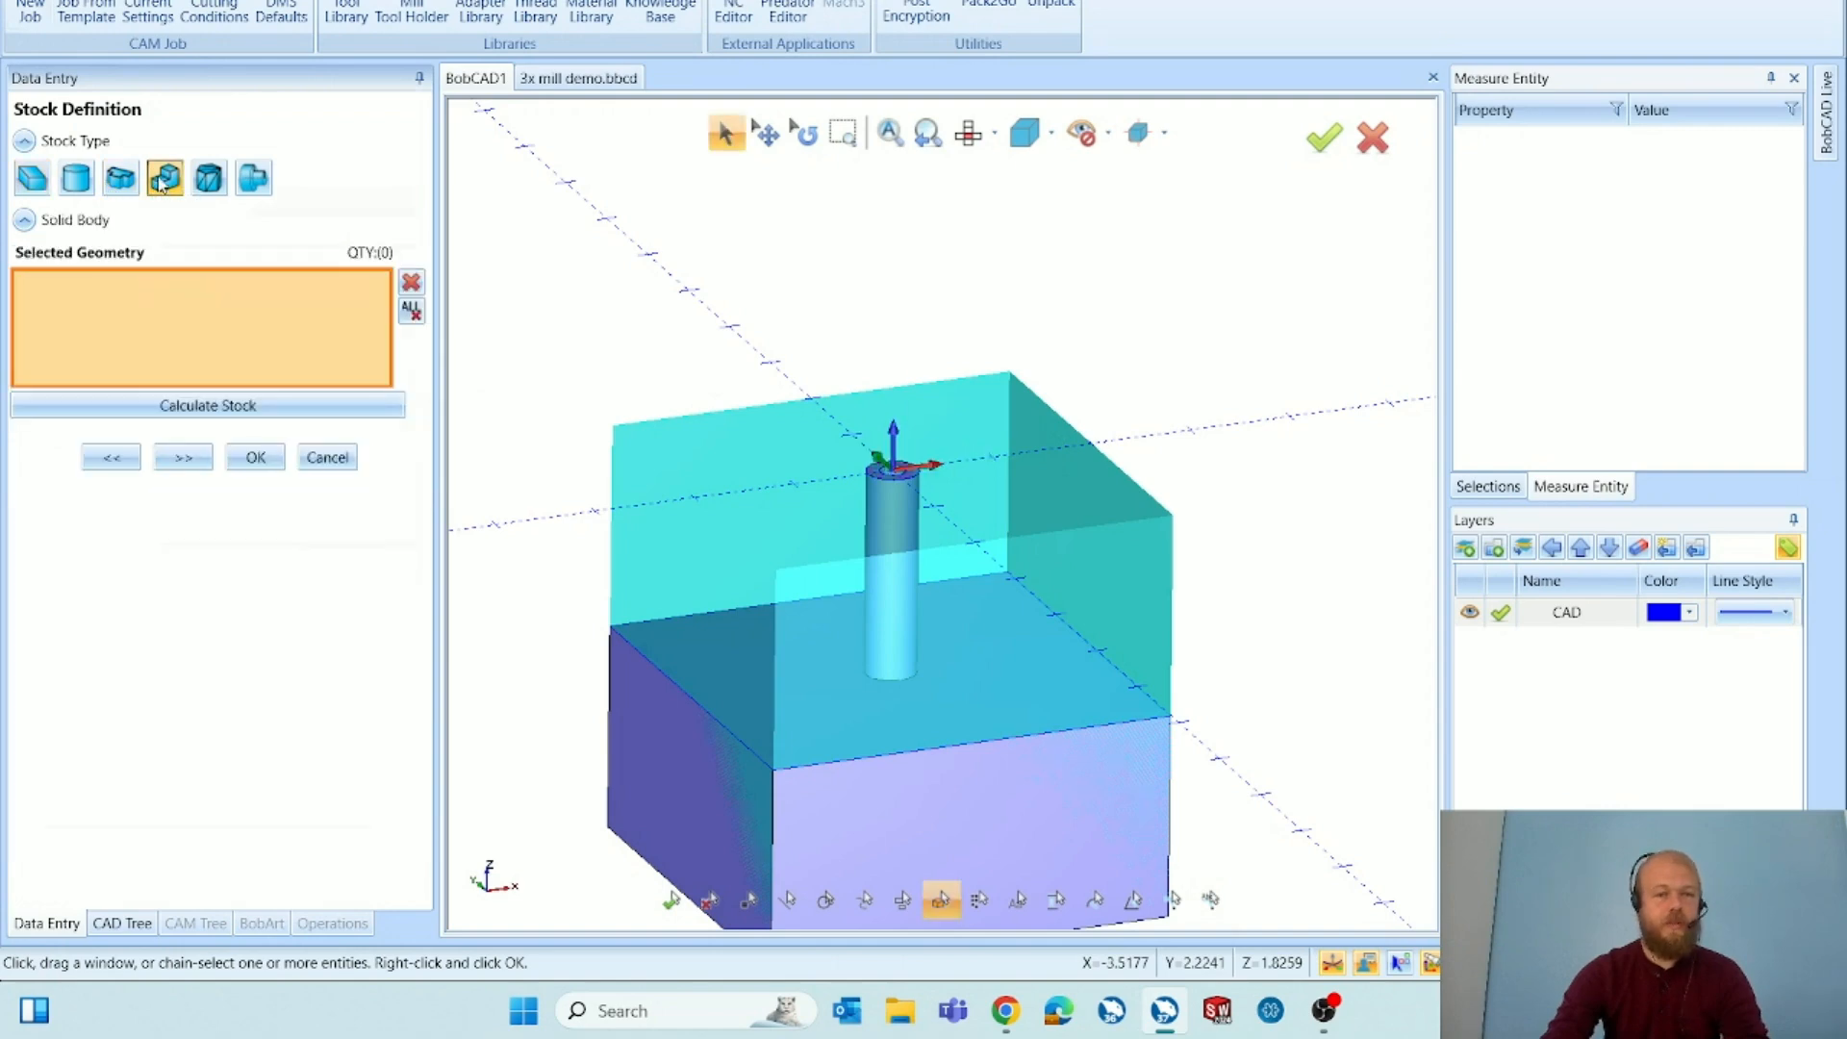
{"action": "left_click", "coordinate": [940, 709]}
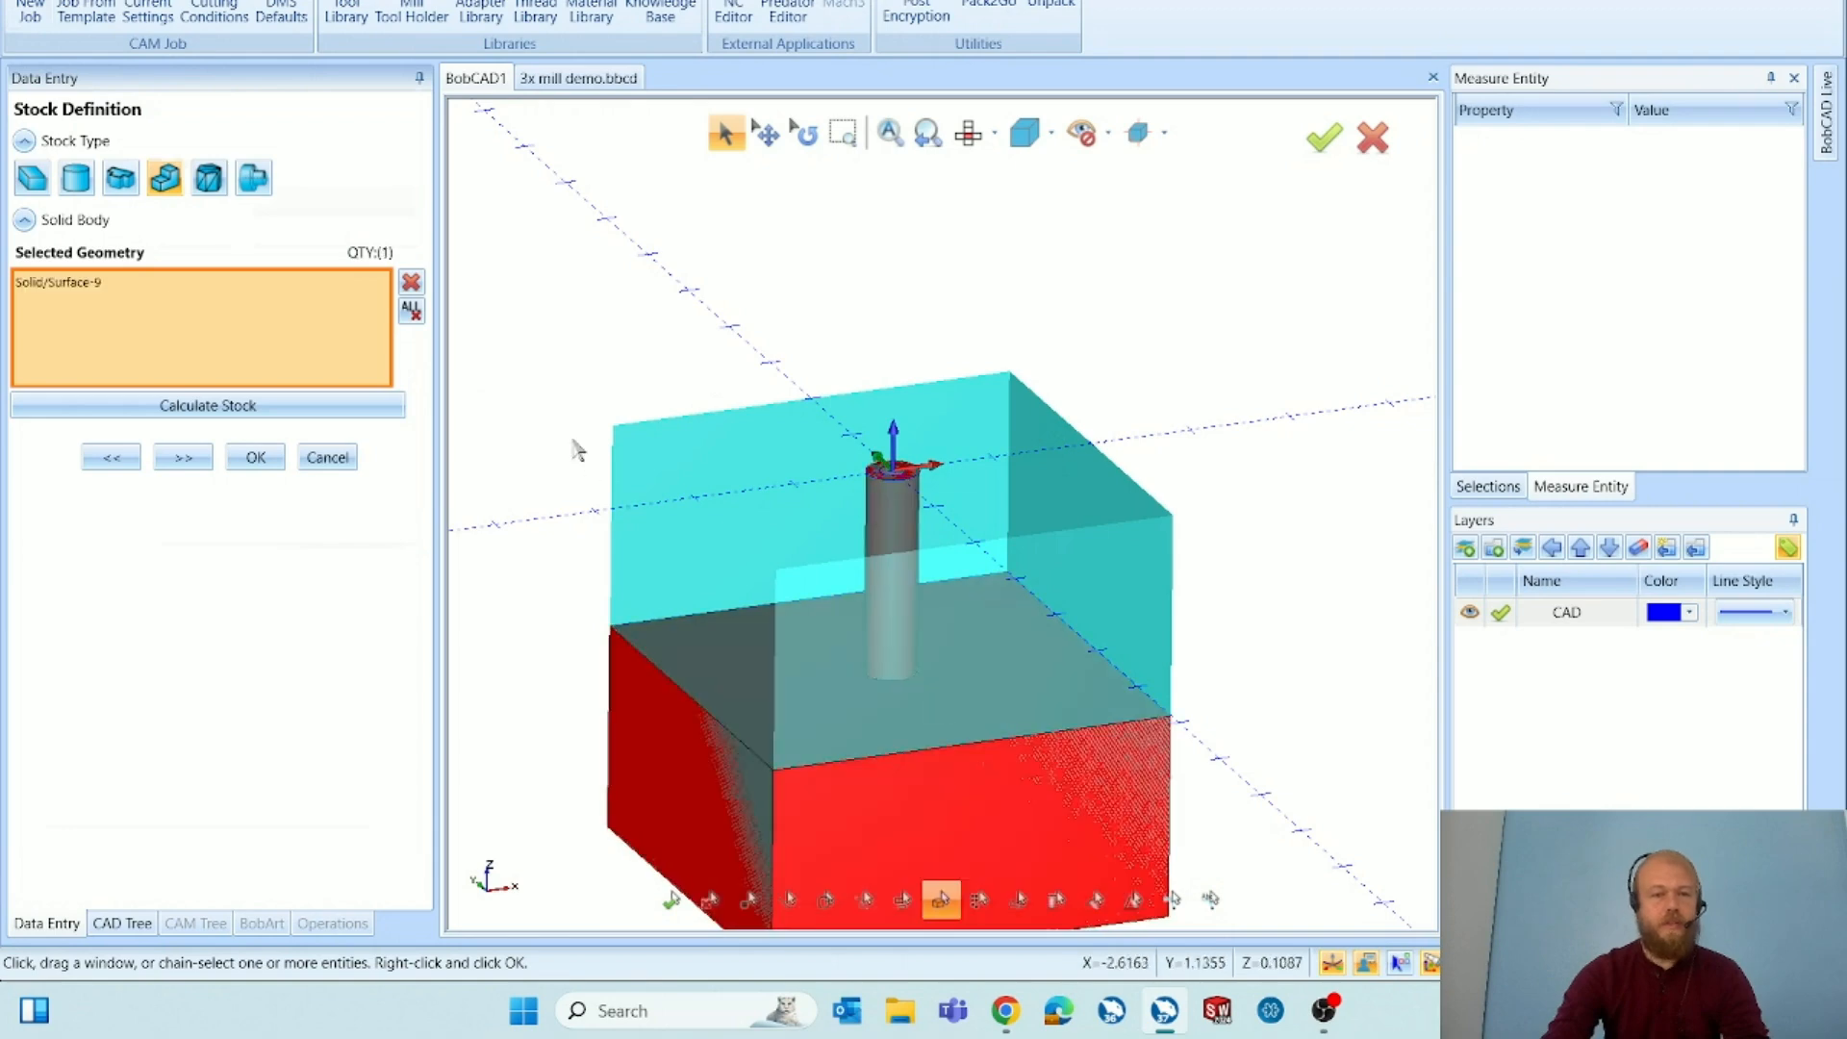
{"action": "left_click", "coordinate": [347, 414]}
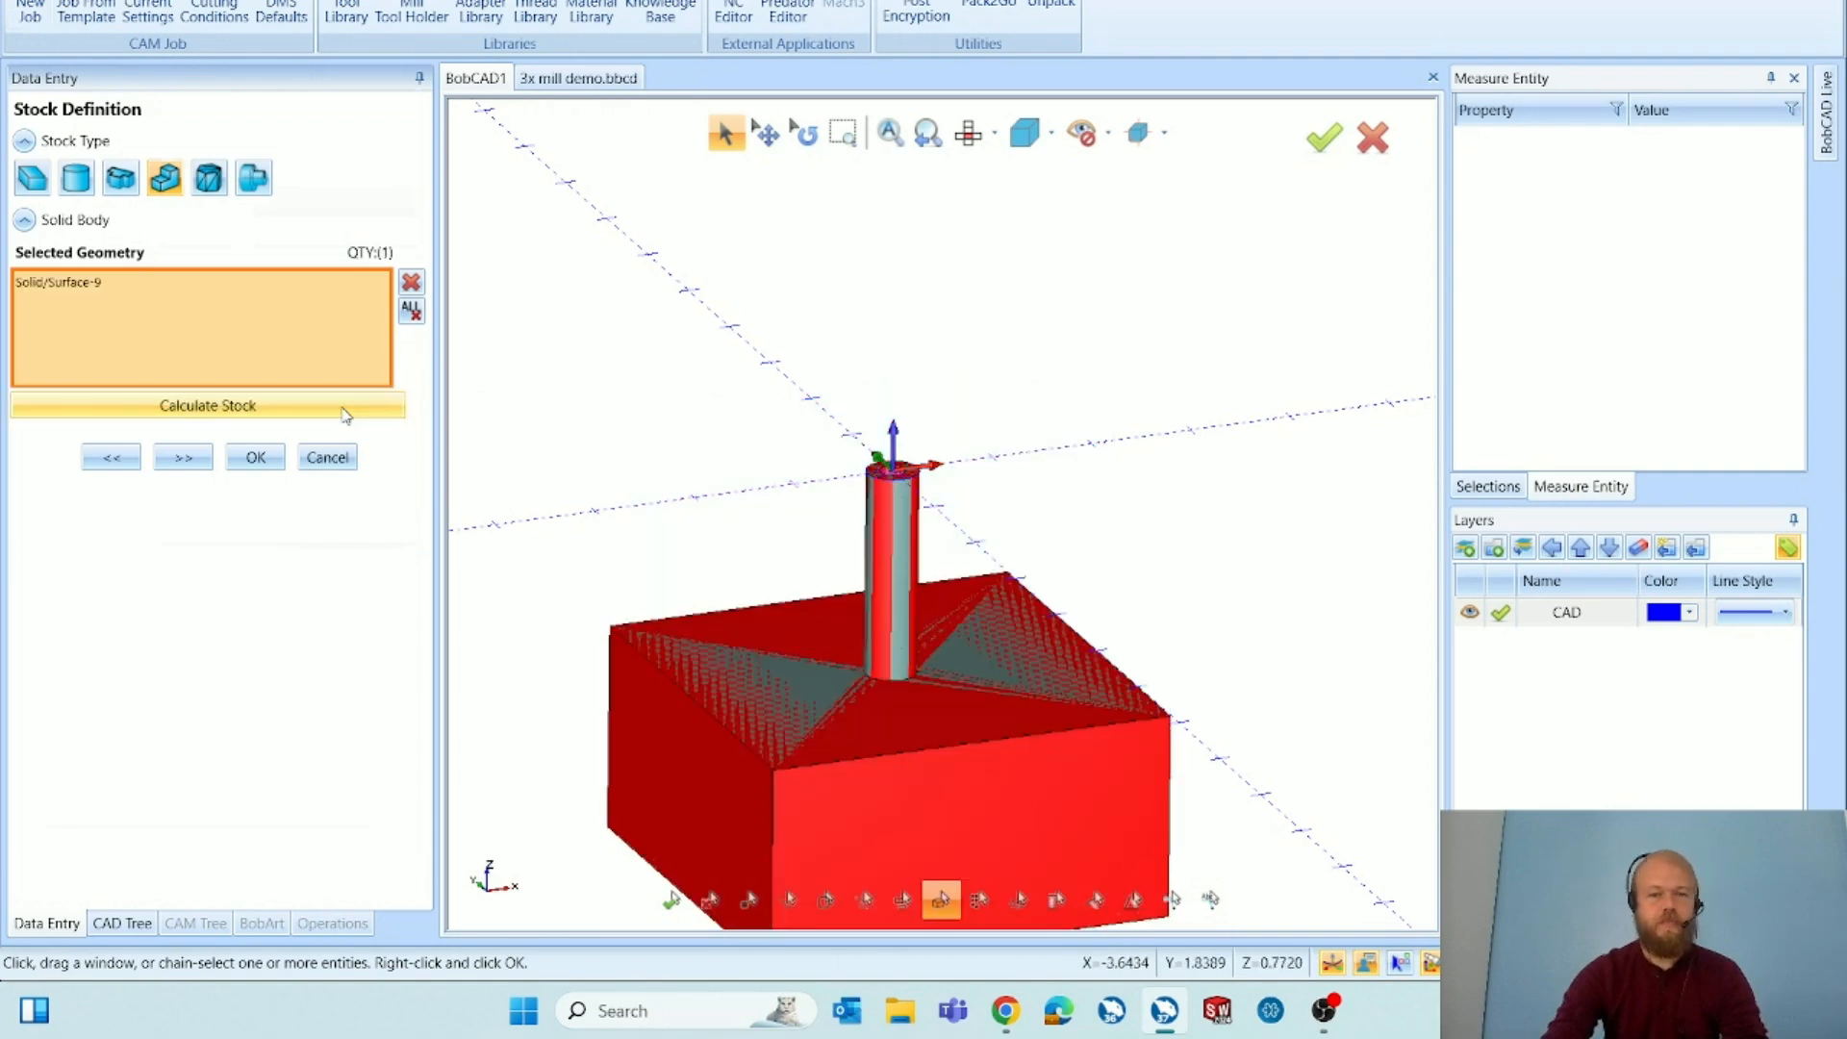
{"action": "left_click", "coordinate": [192, 460]}
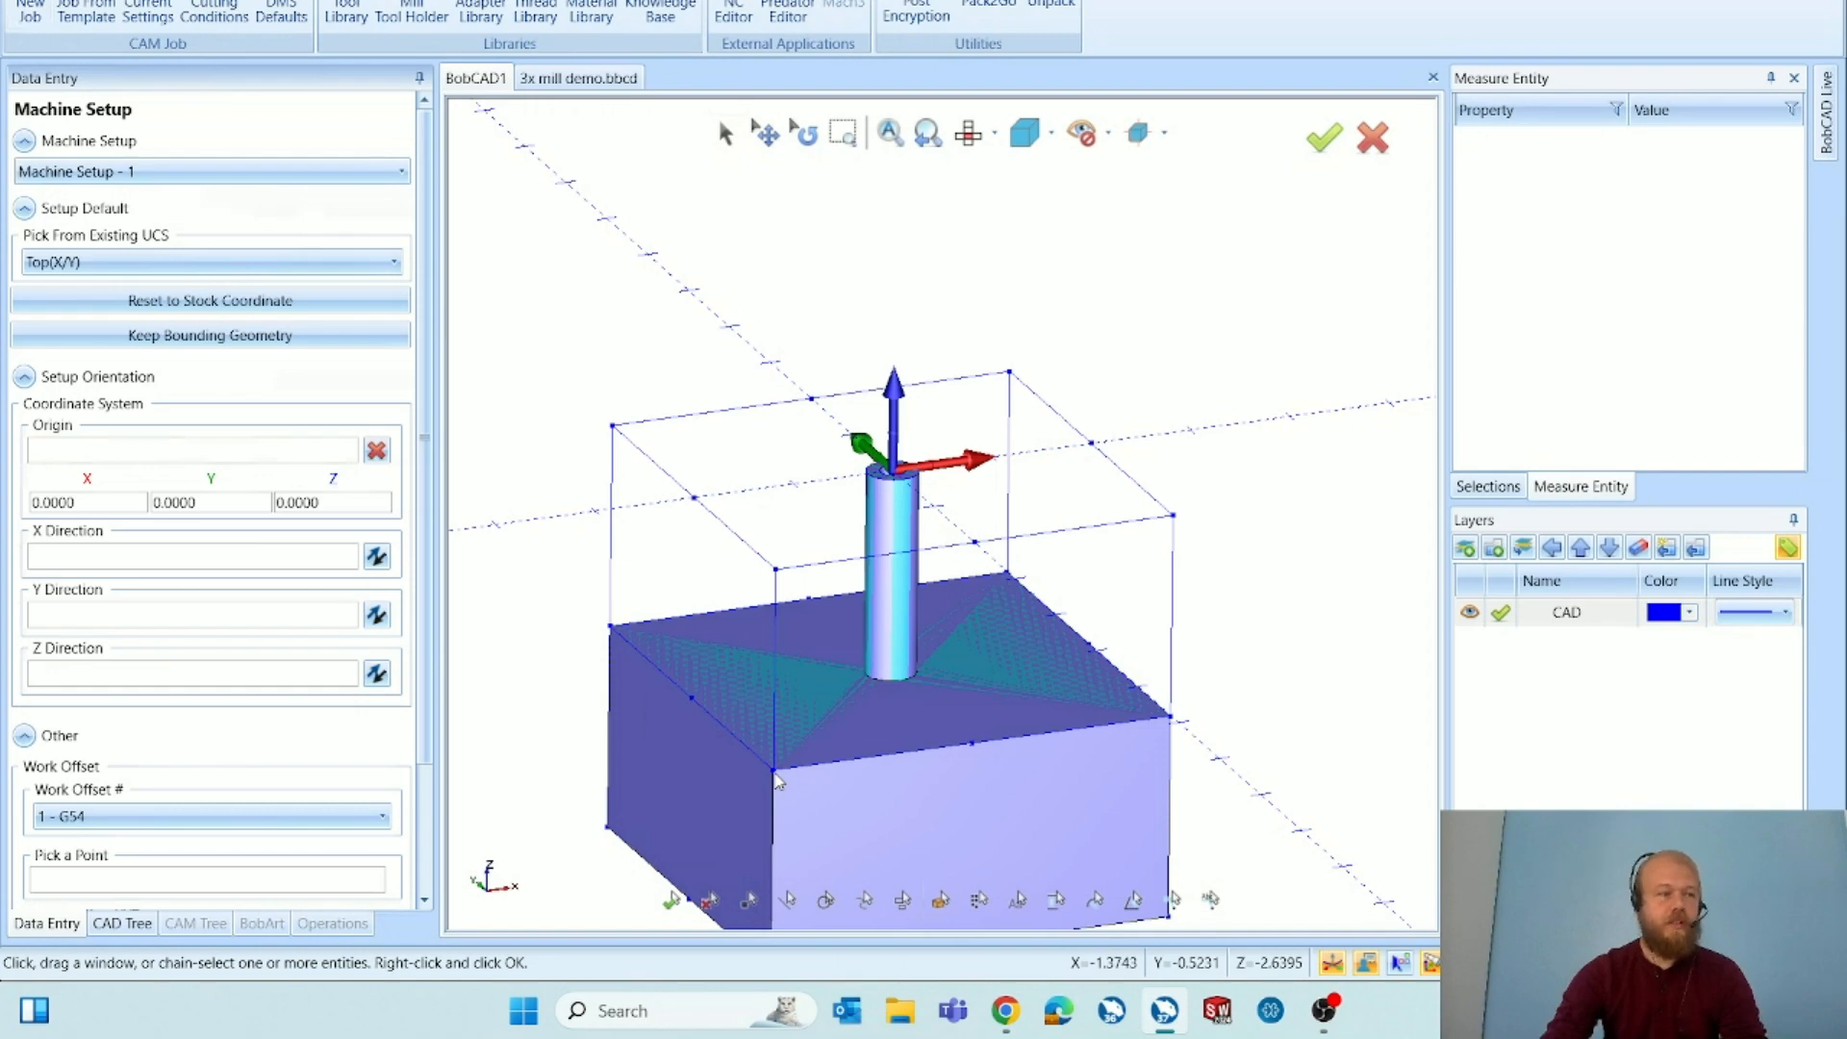
Place the Machine Setup - 1 origin at the centre of the post's top face and finish the job setup.
{"action": "left_click", "coordinate": [93, 458]}
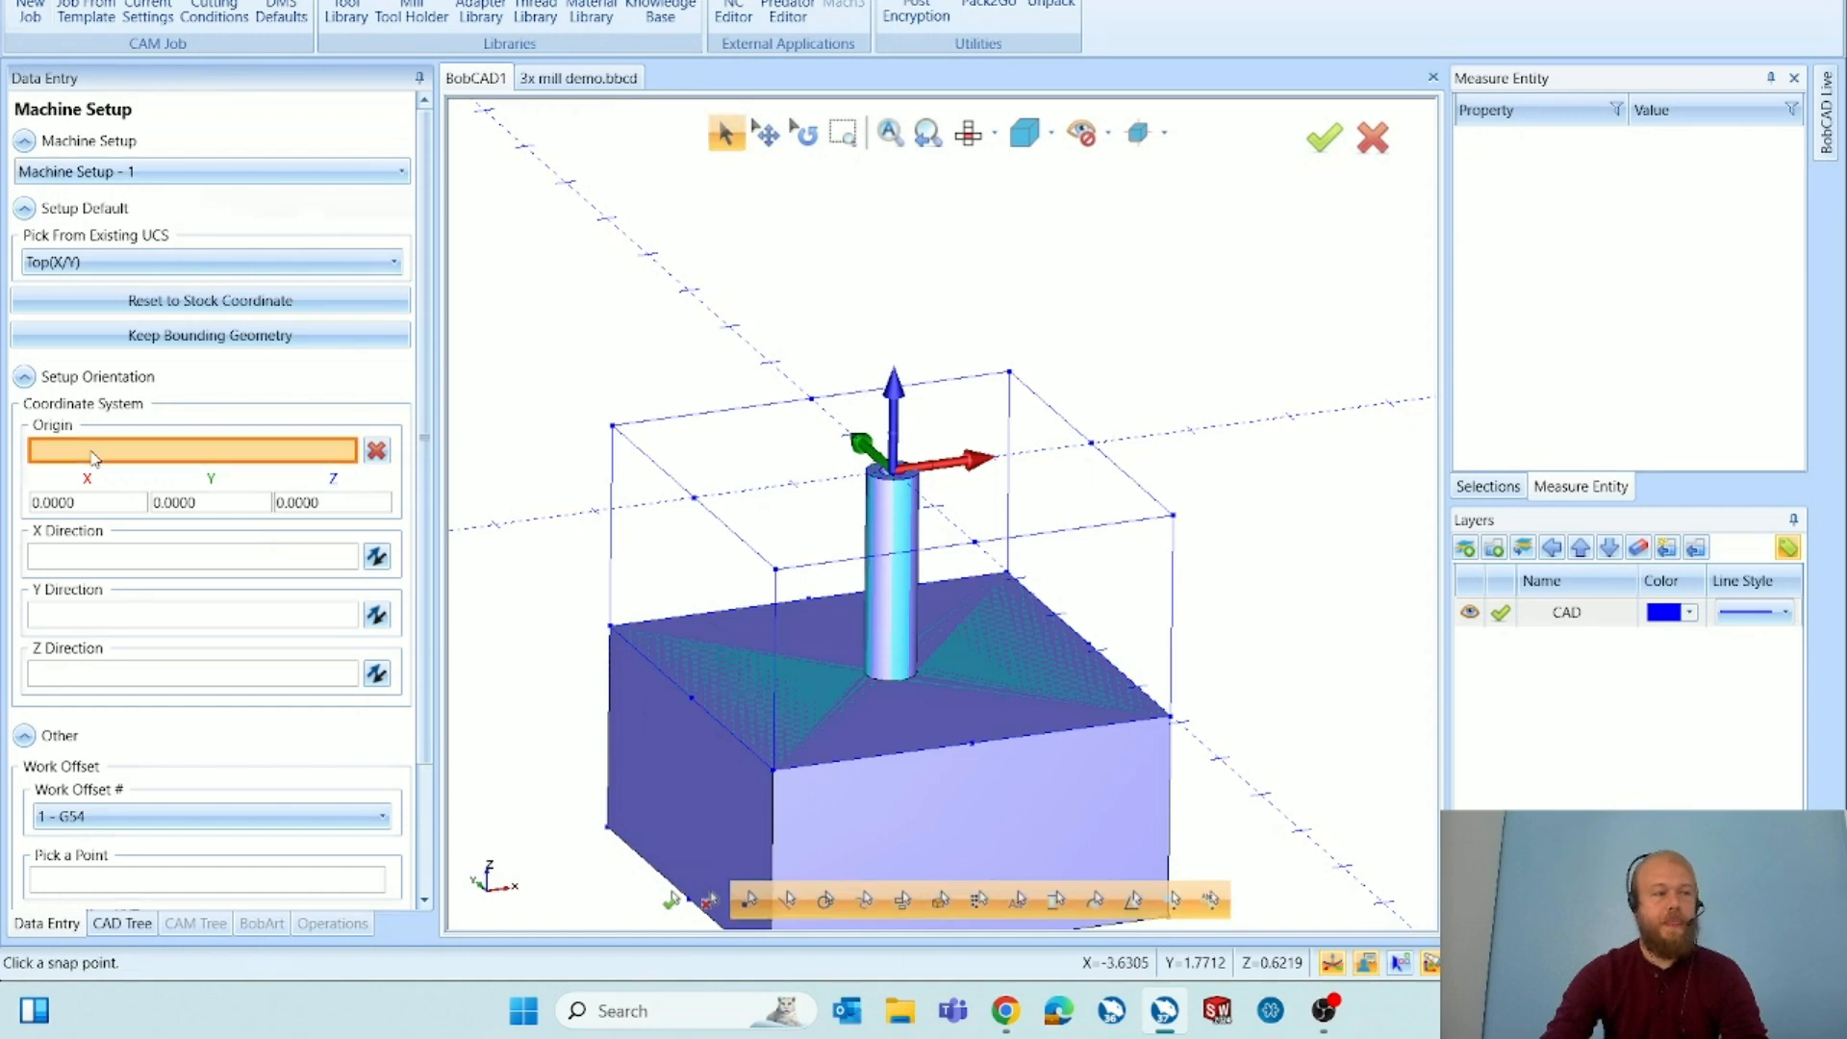
{"action": "left_click", "coordinate": [775, 773]}
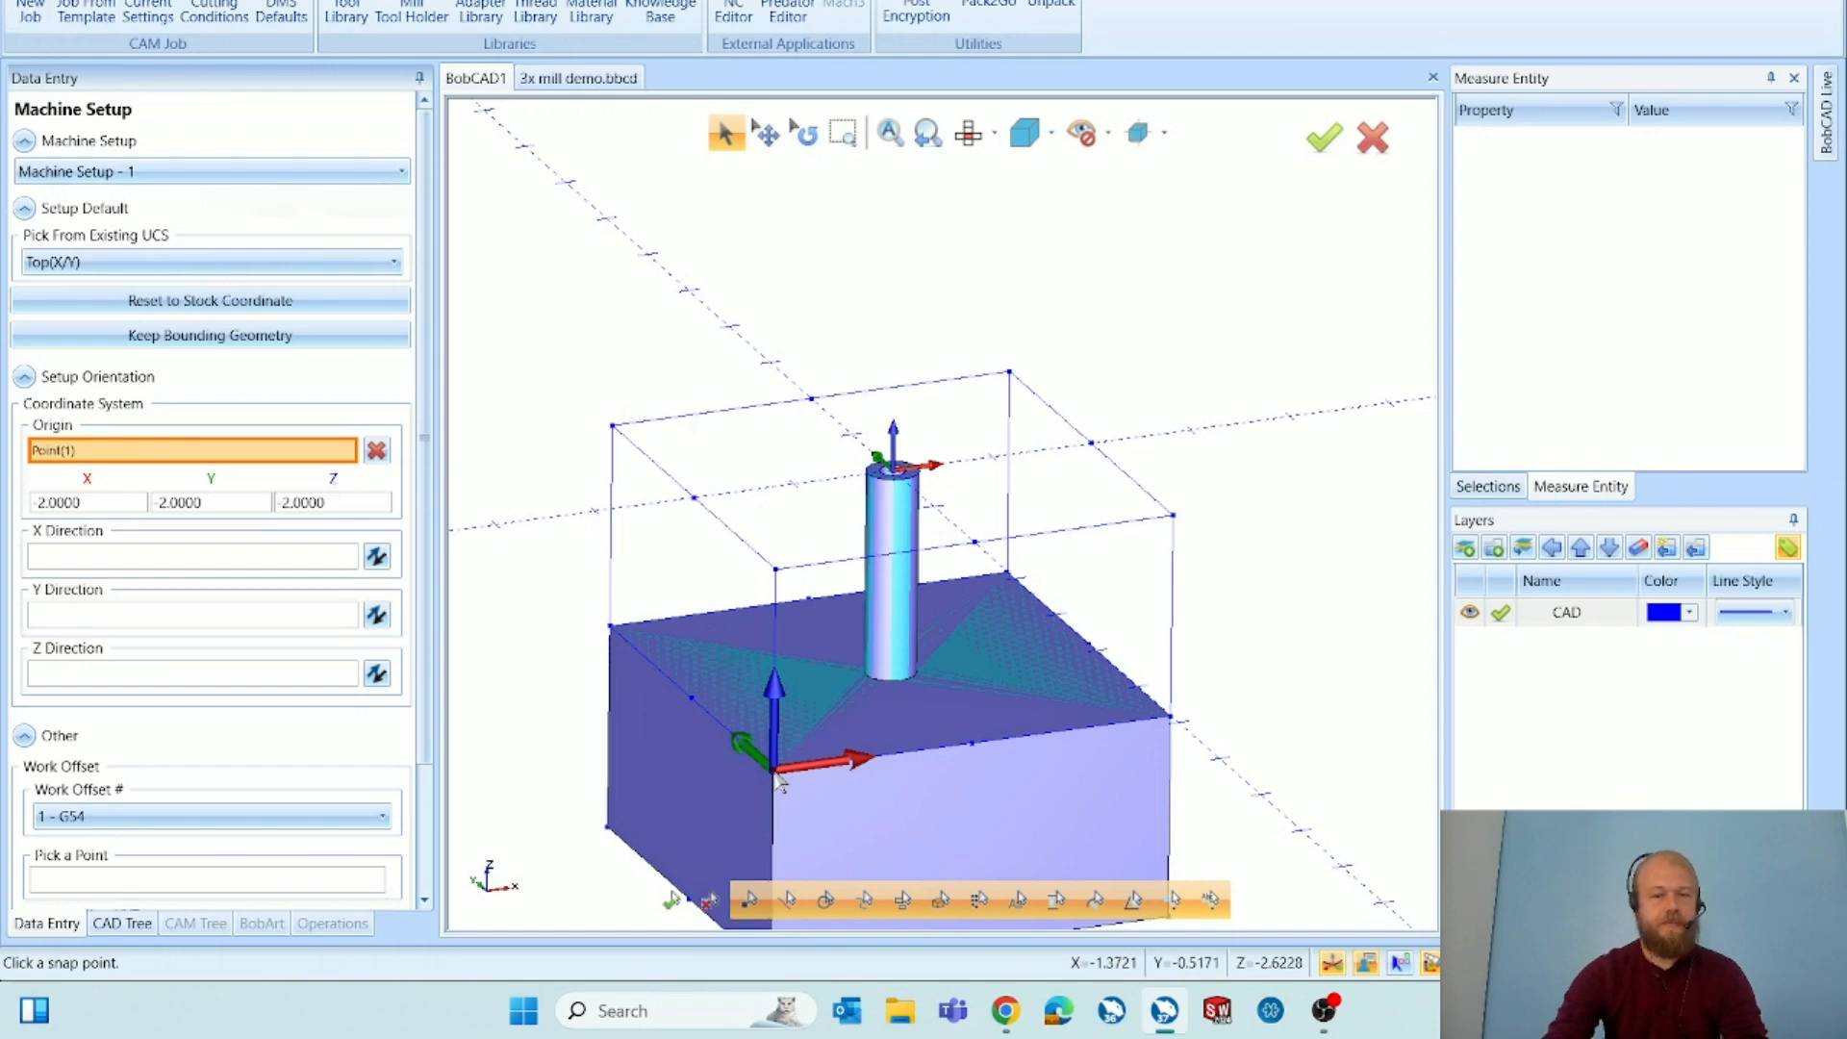
{"action": "scroll", "coordinate": [890, 481], "scroll_direction": "up", "scroll_amount": 5}
{"action": "left_click", "coordinate": [890, 481]}
{"action": "scroll", "coordinate": [883, 461], "scroll_direction": "down", "scroll_amount": 5}
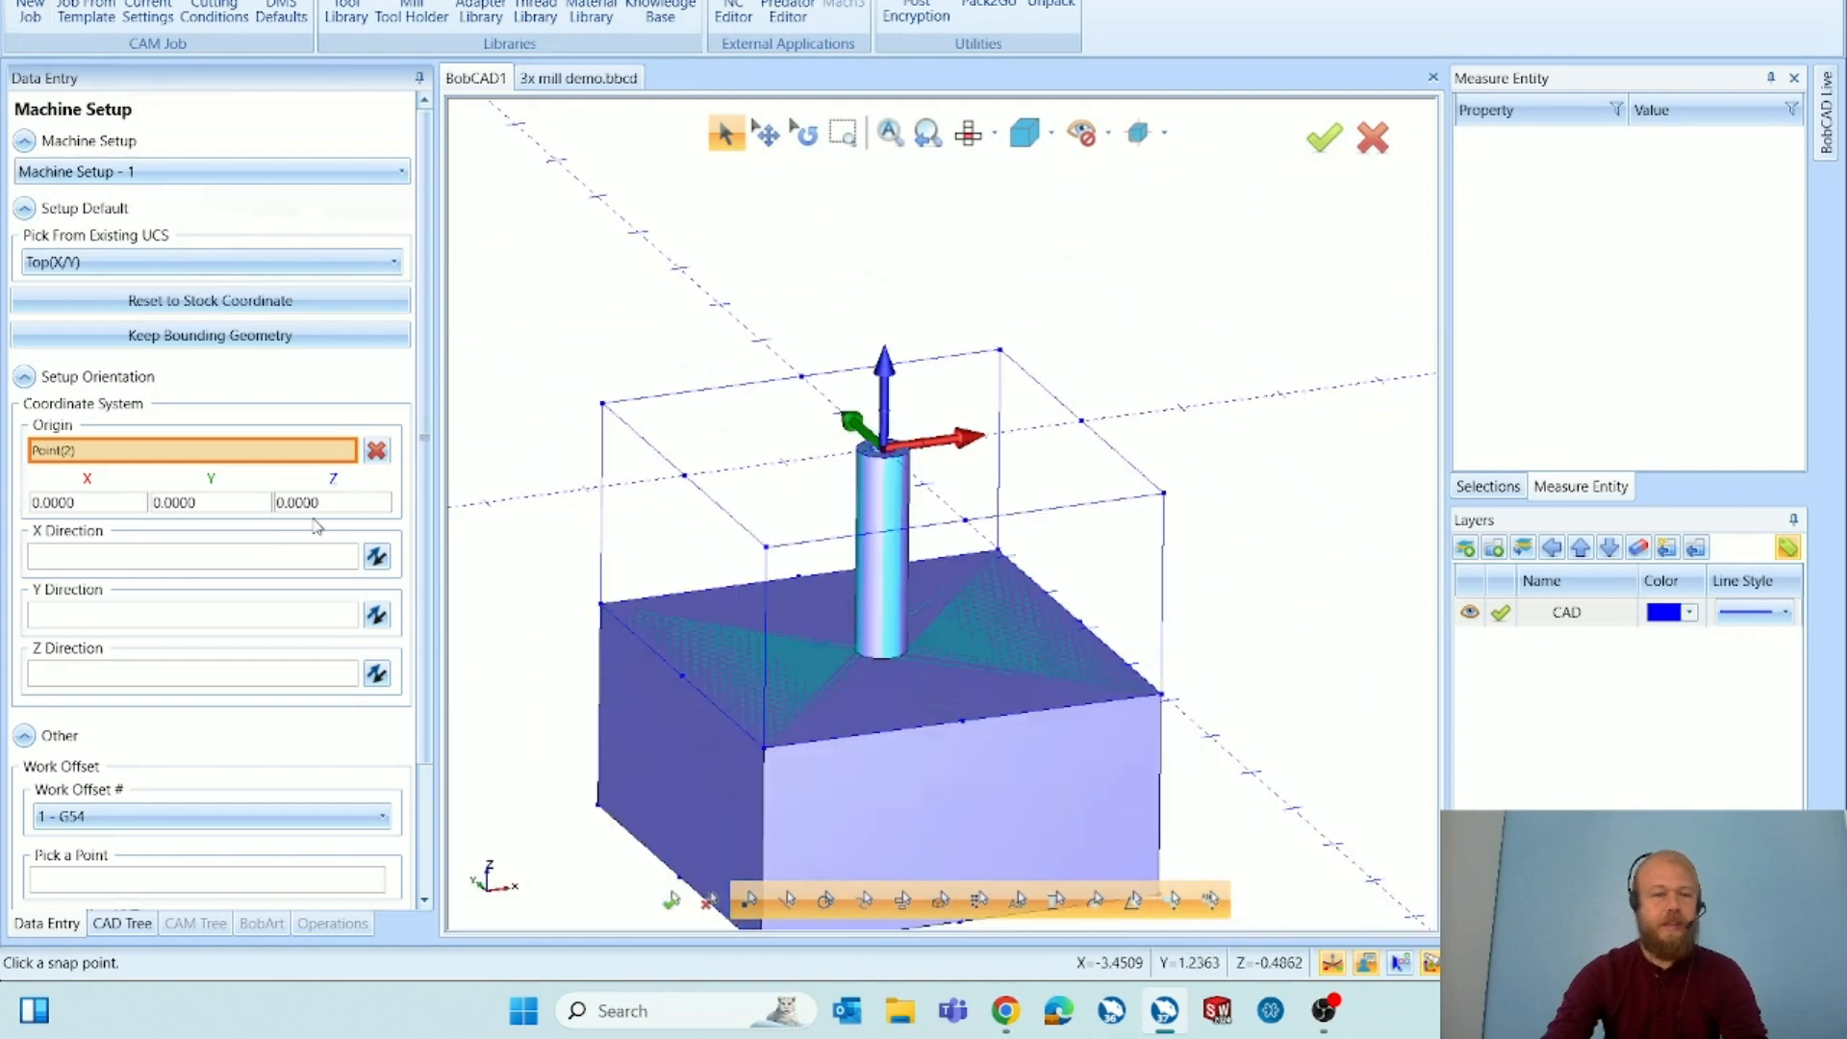
{"action": "left_click", "coordinate": [247, 508]}
{"action": "left_click", "coordinate": [323, 508]}
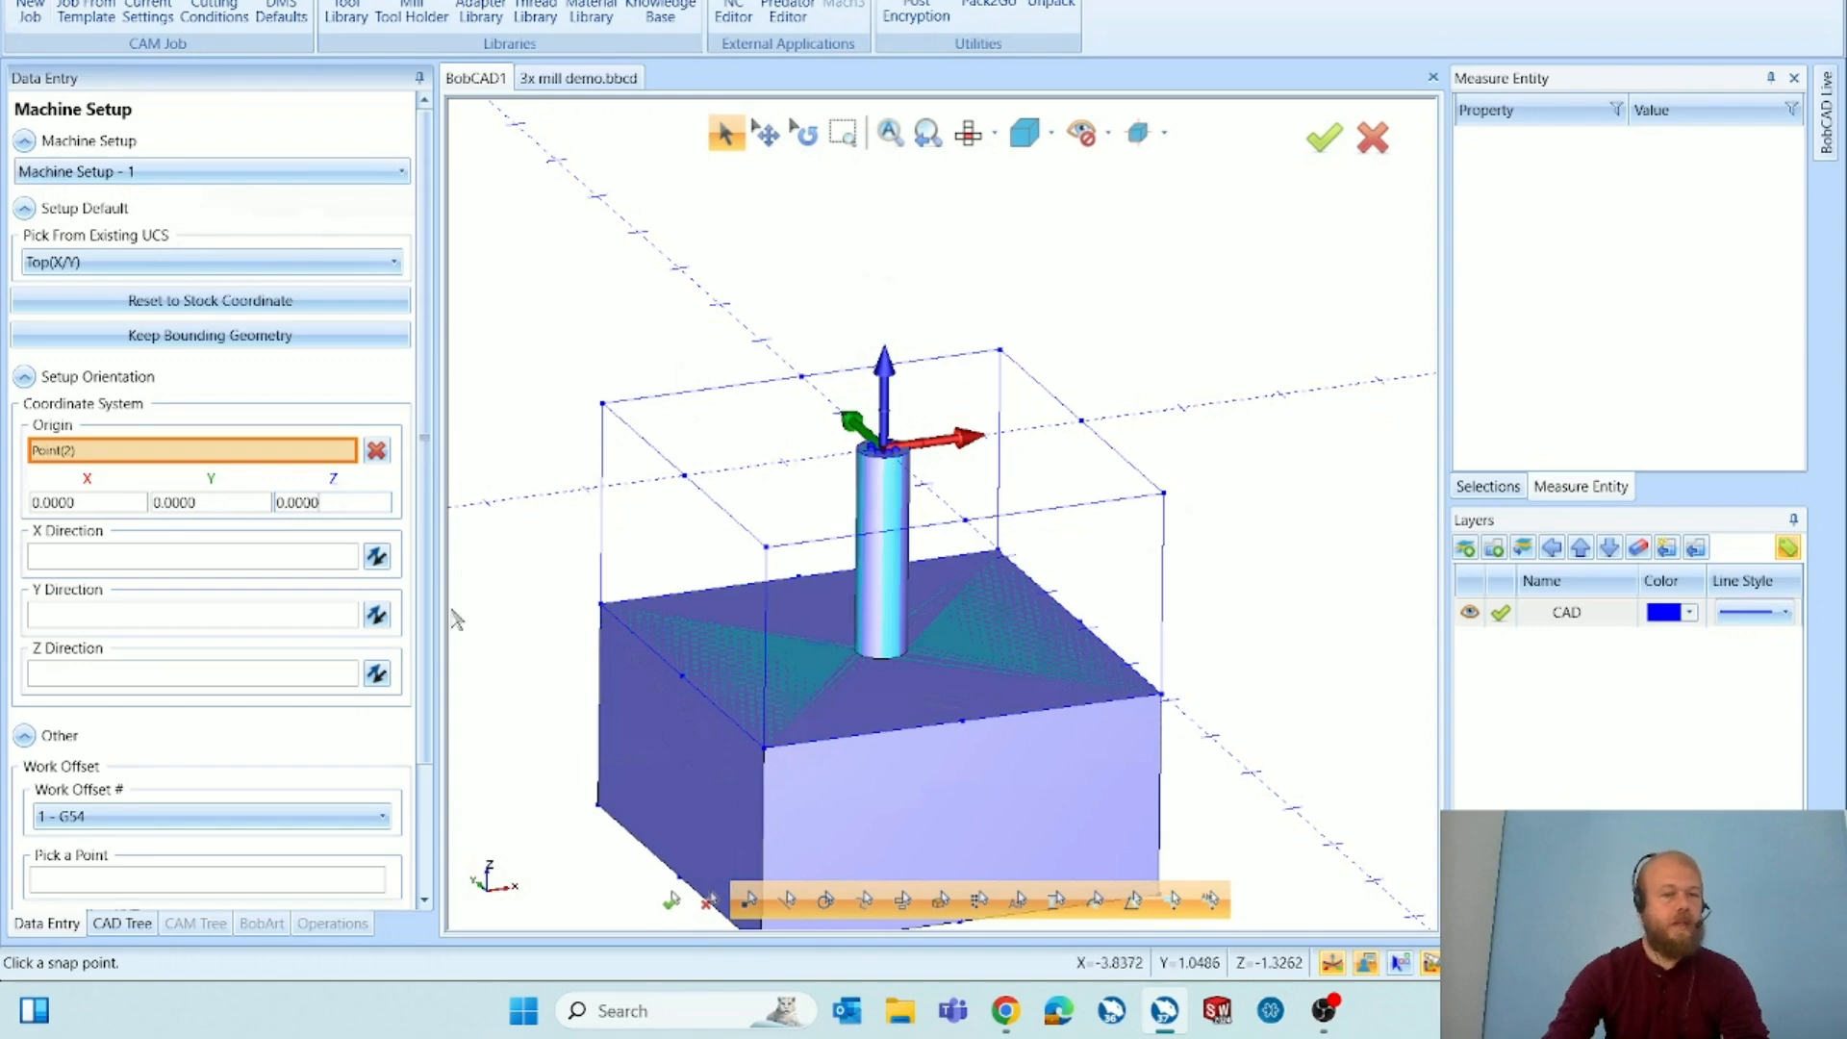
{"action": "scroll", "coordinate": [422, 734], "scroll_direction": "down", "scroll_amount": 3}
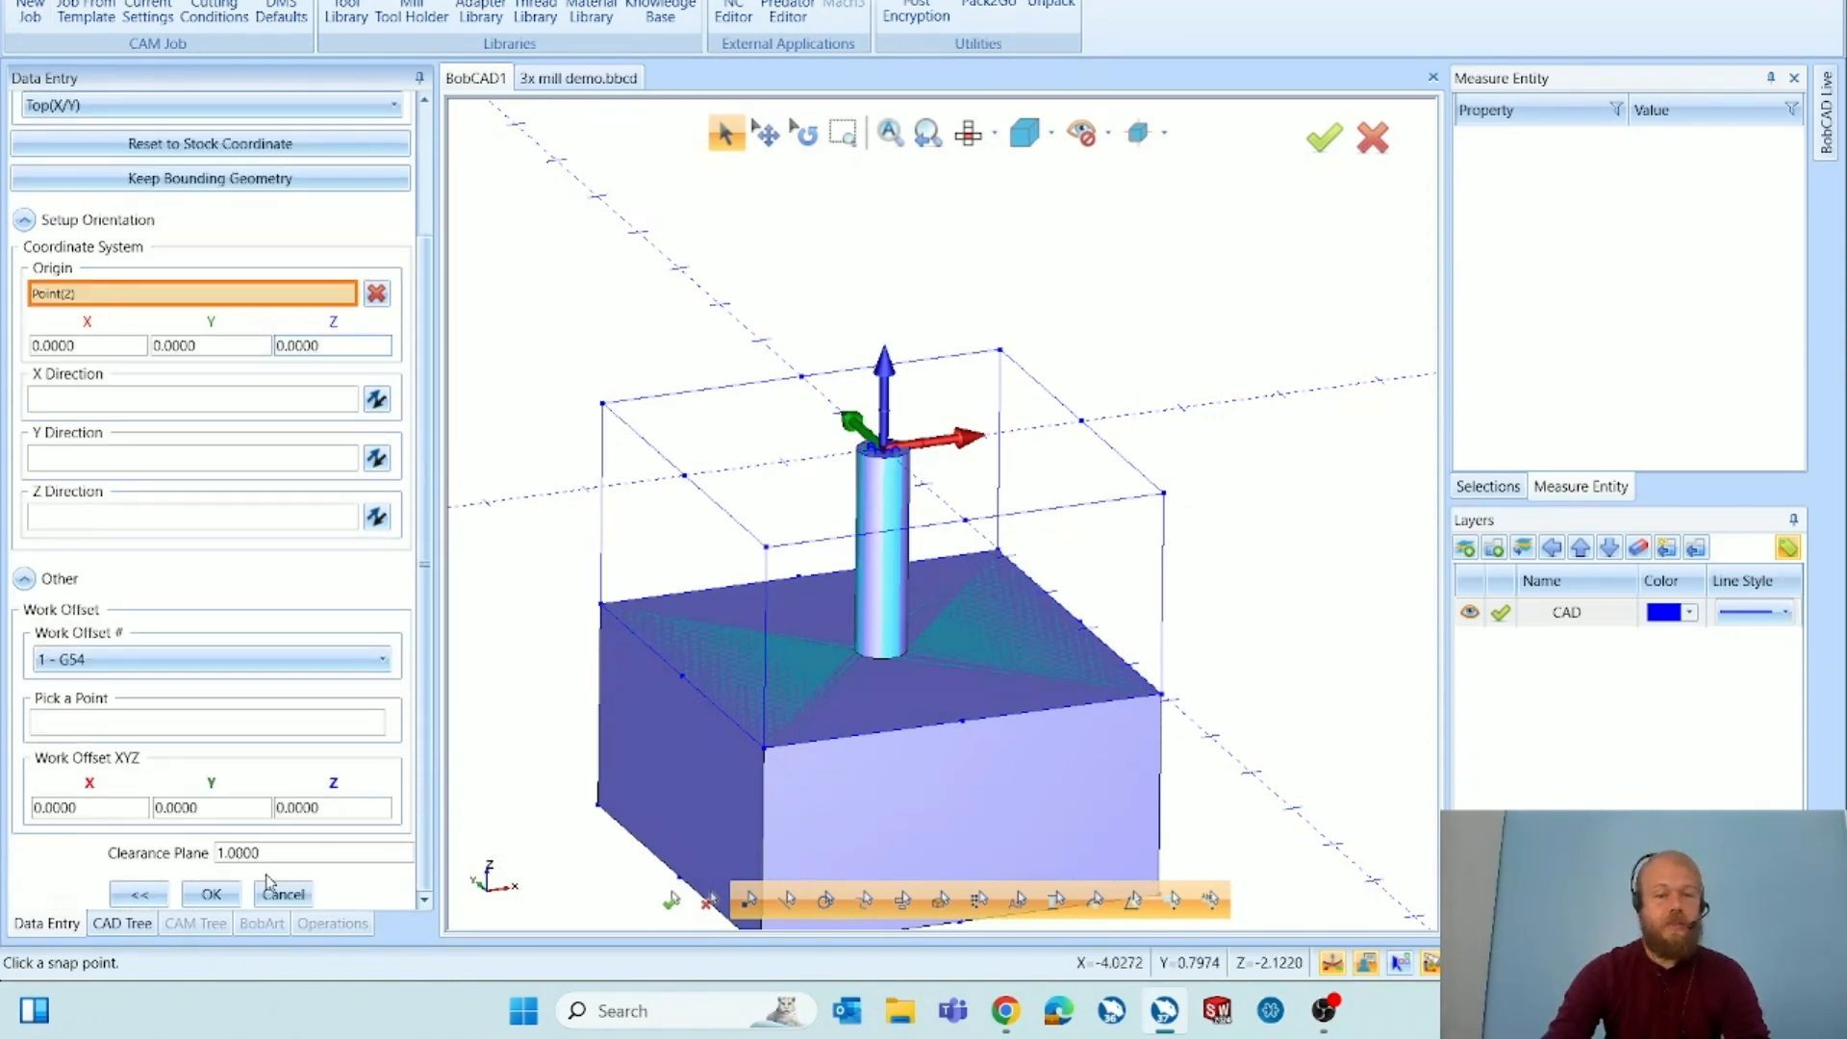
{"action": "left_click", "coordinate": [212, 895]}
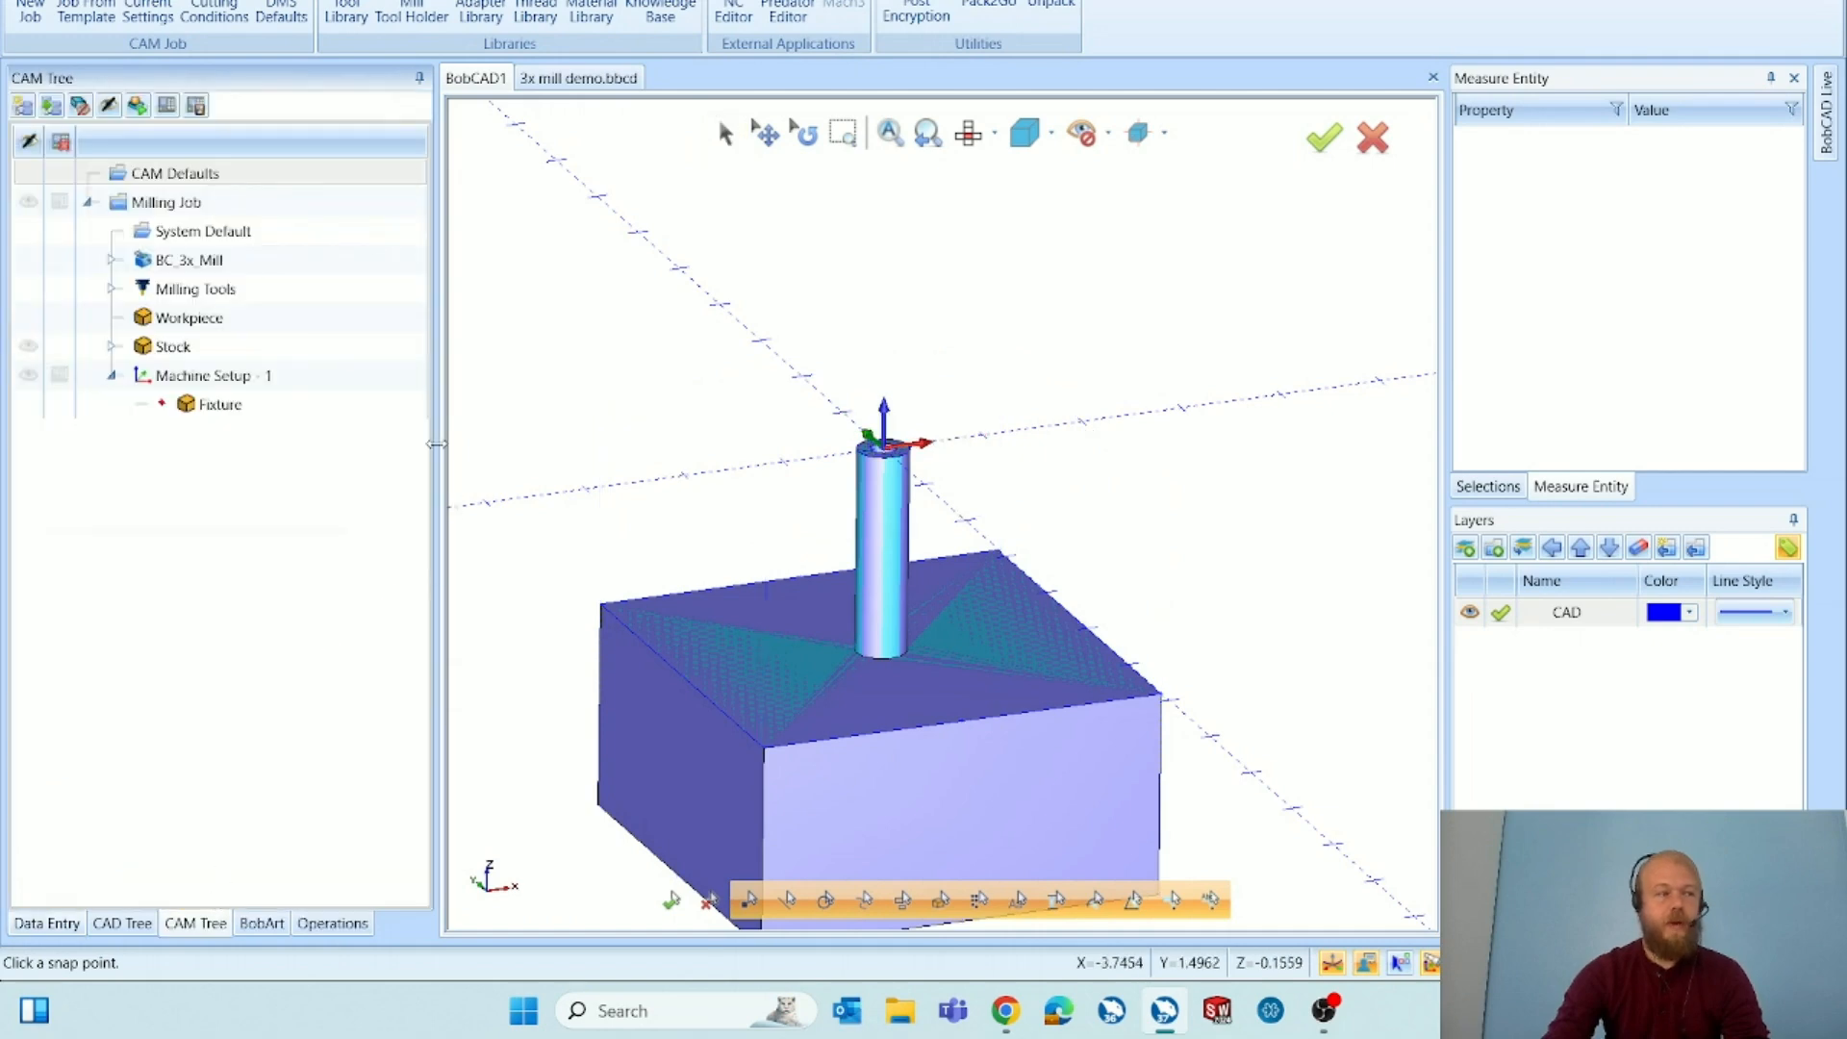
Add a Mill Thread feature to Machine Setup - 1 and assign the post's outer top edge as its geometry.
{"action": "right_click", "coordinate": [327, 377]}
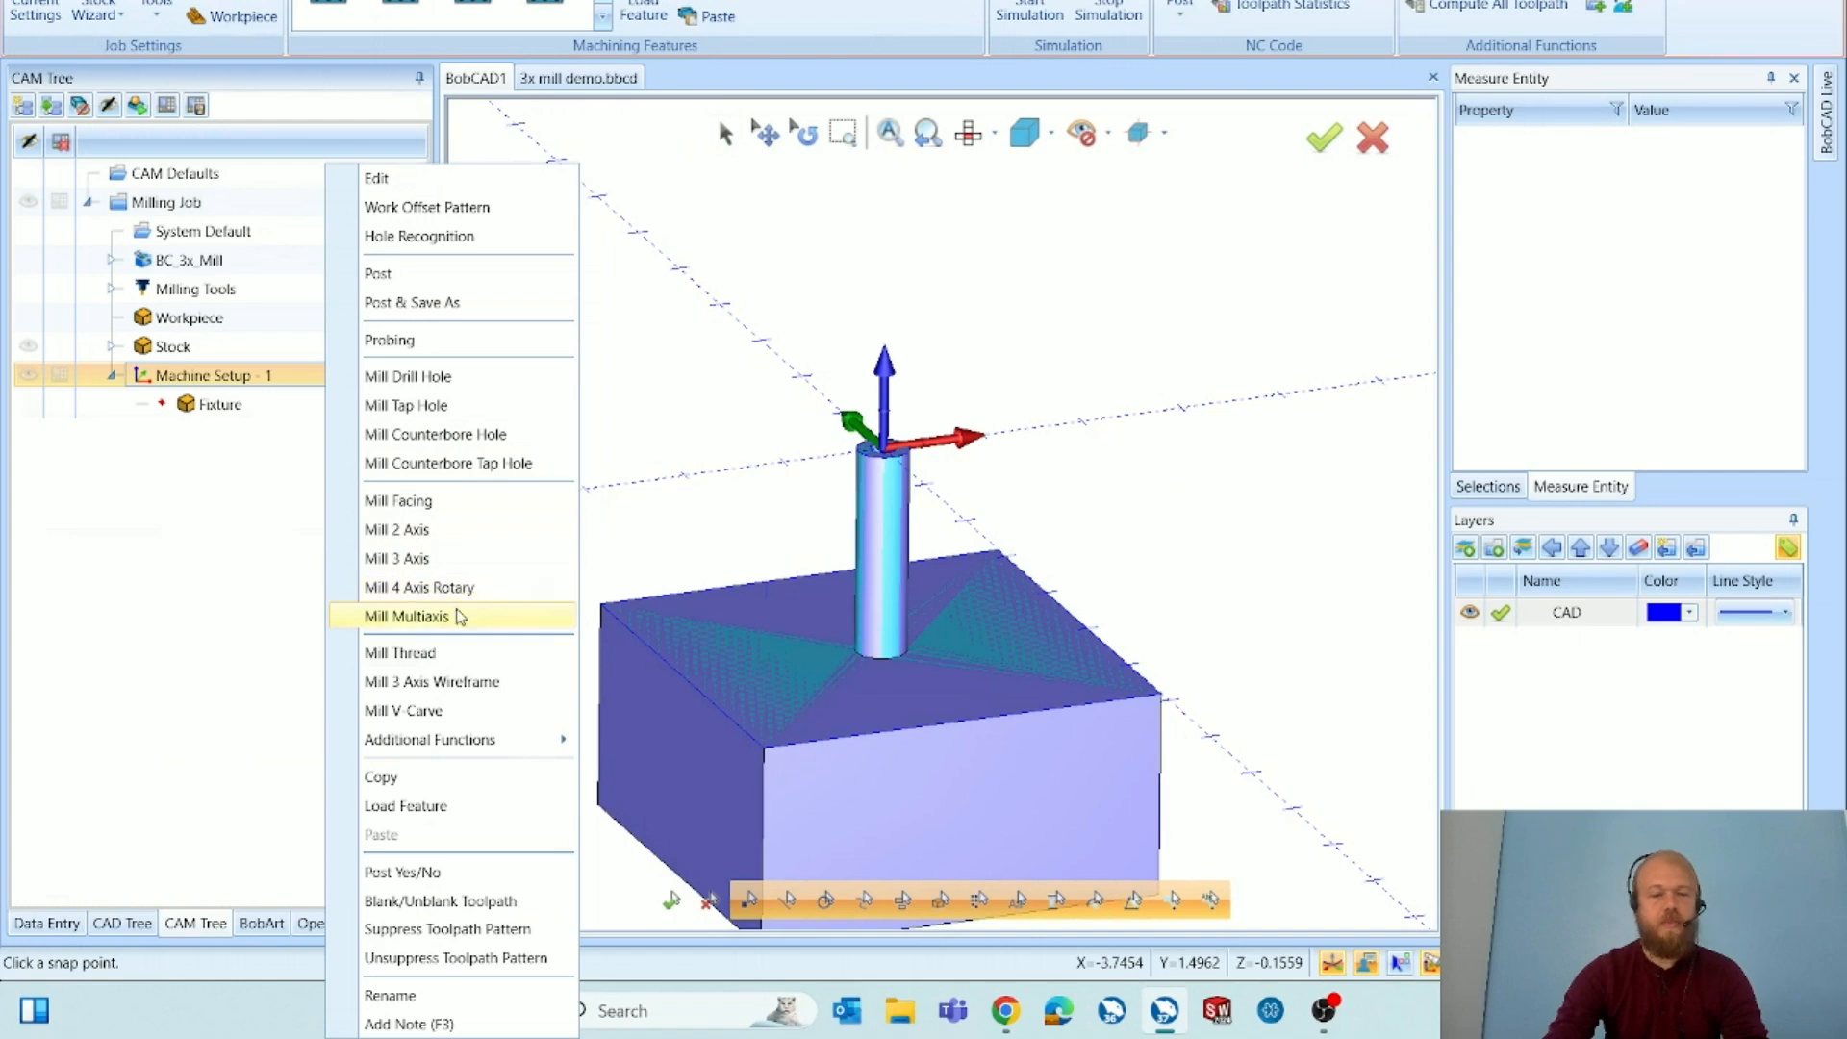
{"action": "left_click", "coordinate": [512, 662]}
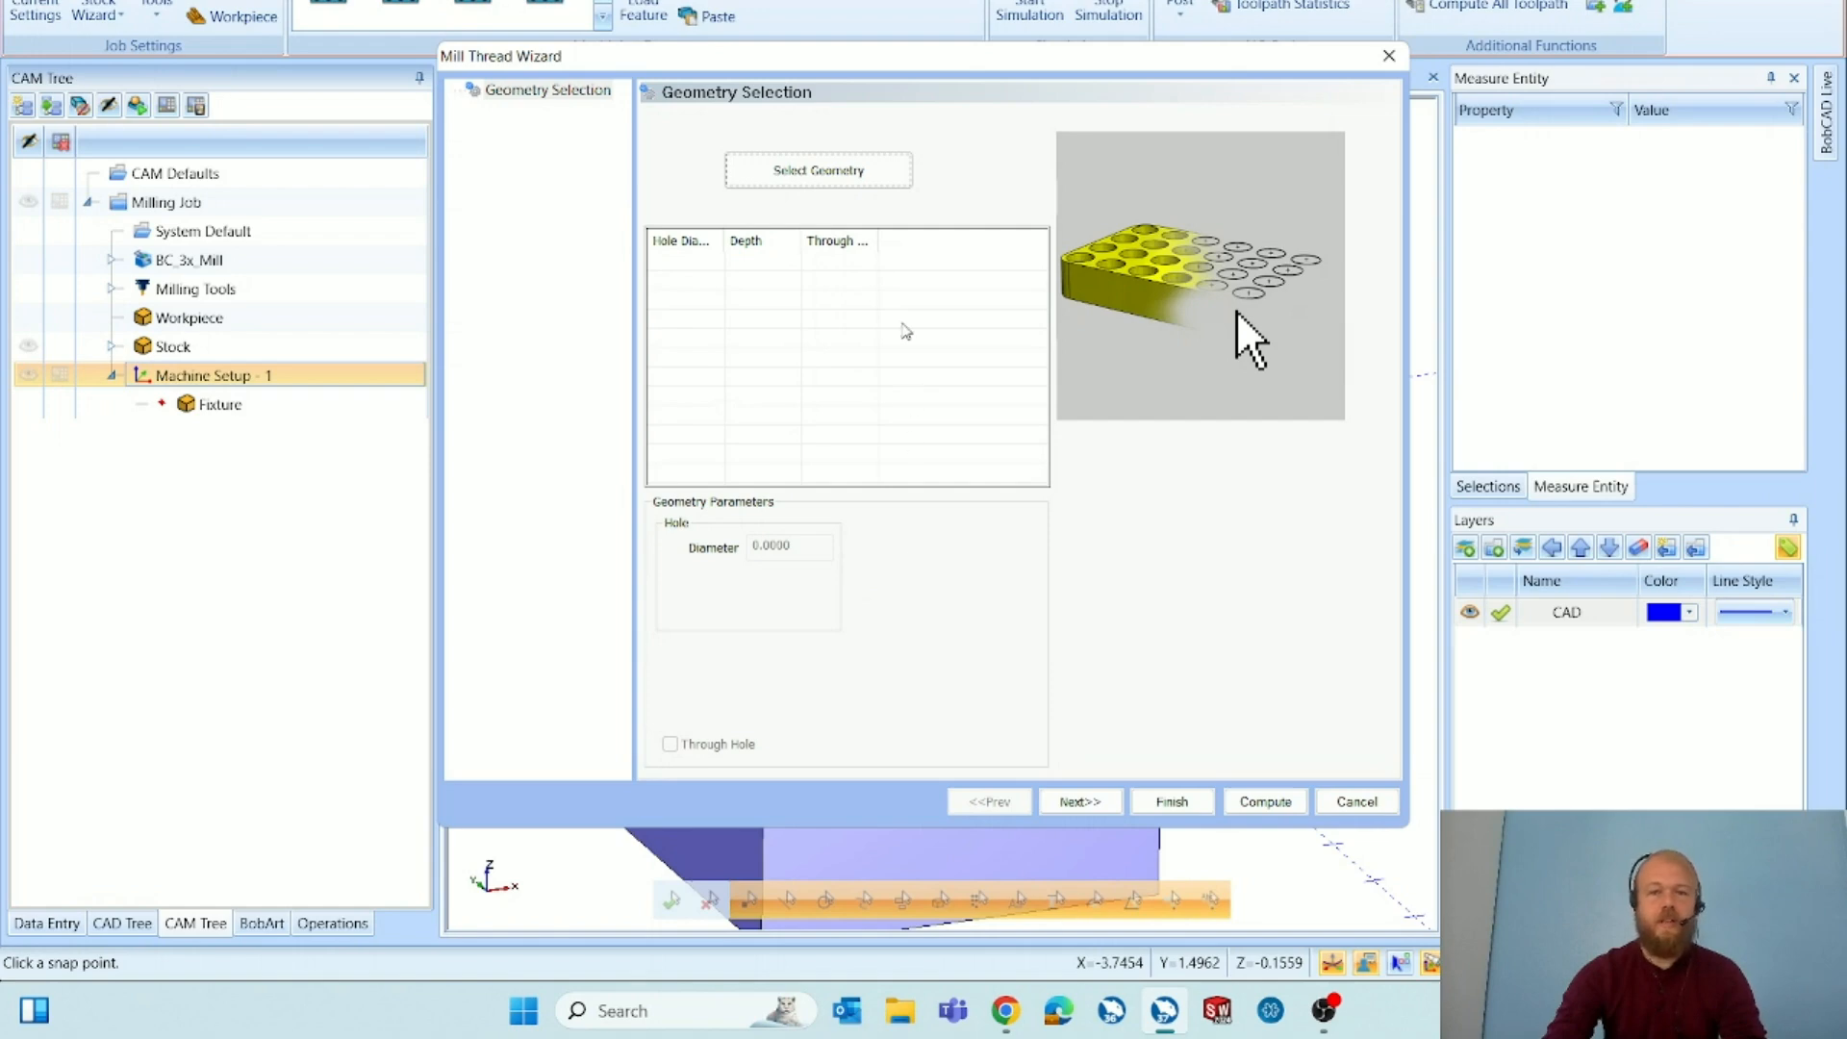
{"action": "left_click", "coordinate": [833, 180]}
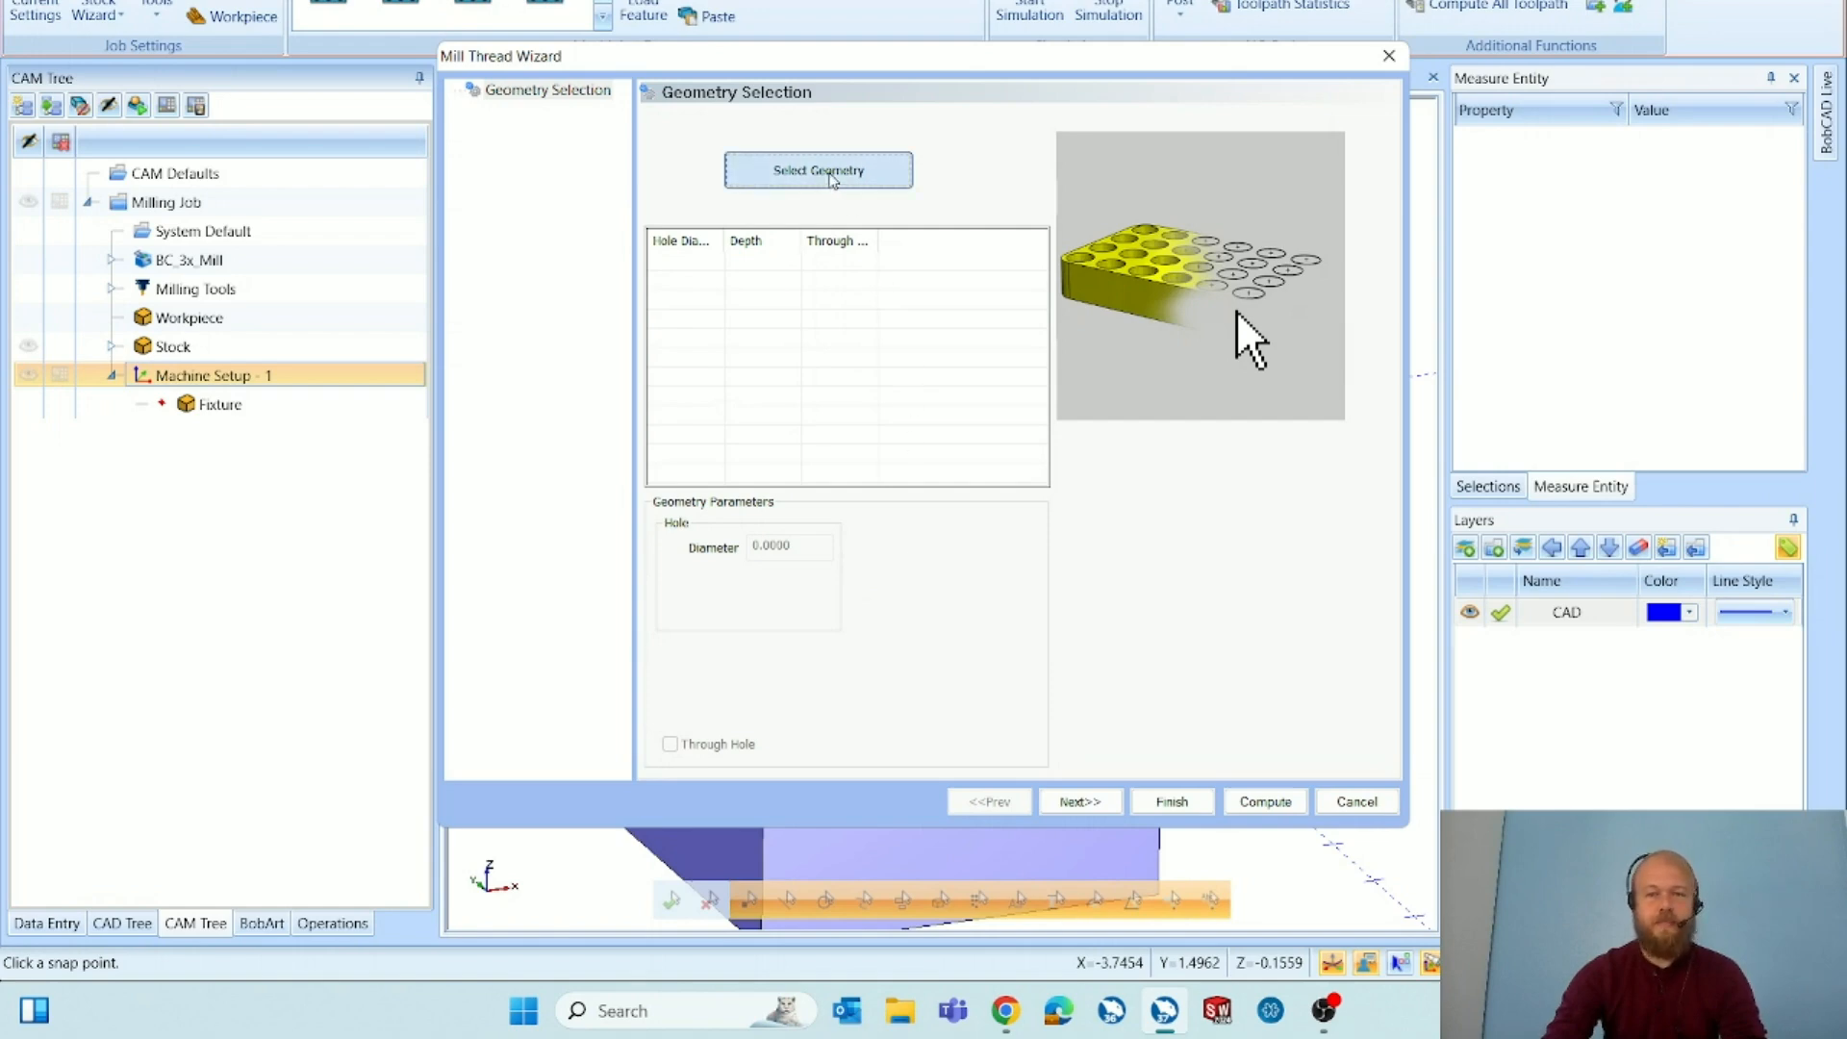
{"action": "scroll", "coordinate": [951, 472], "scroll_direction": "up", "scroll_amount": 2}
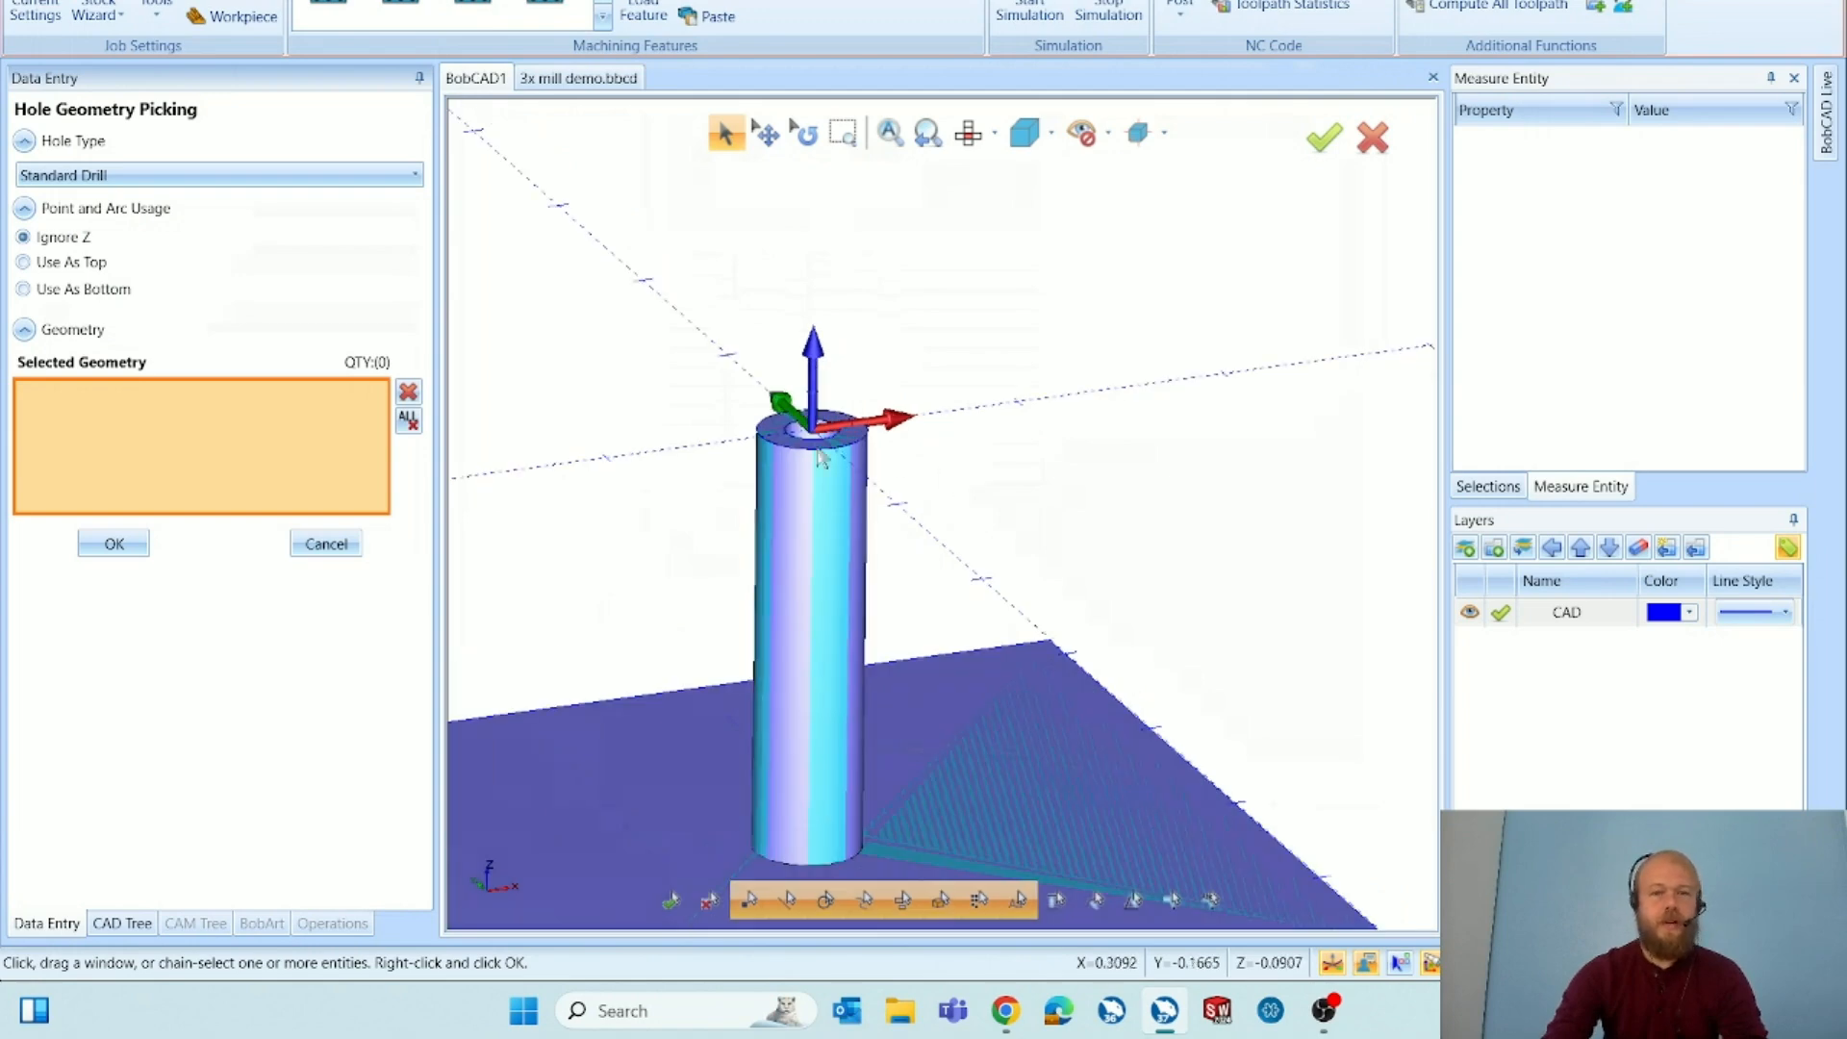
{"action": "scroll", "coordinate": [740, 438], "scroll_direction": "up", "scroll_amount": 4}
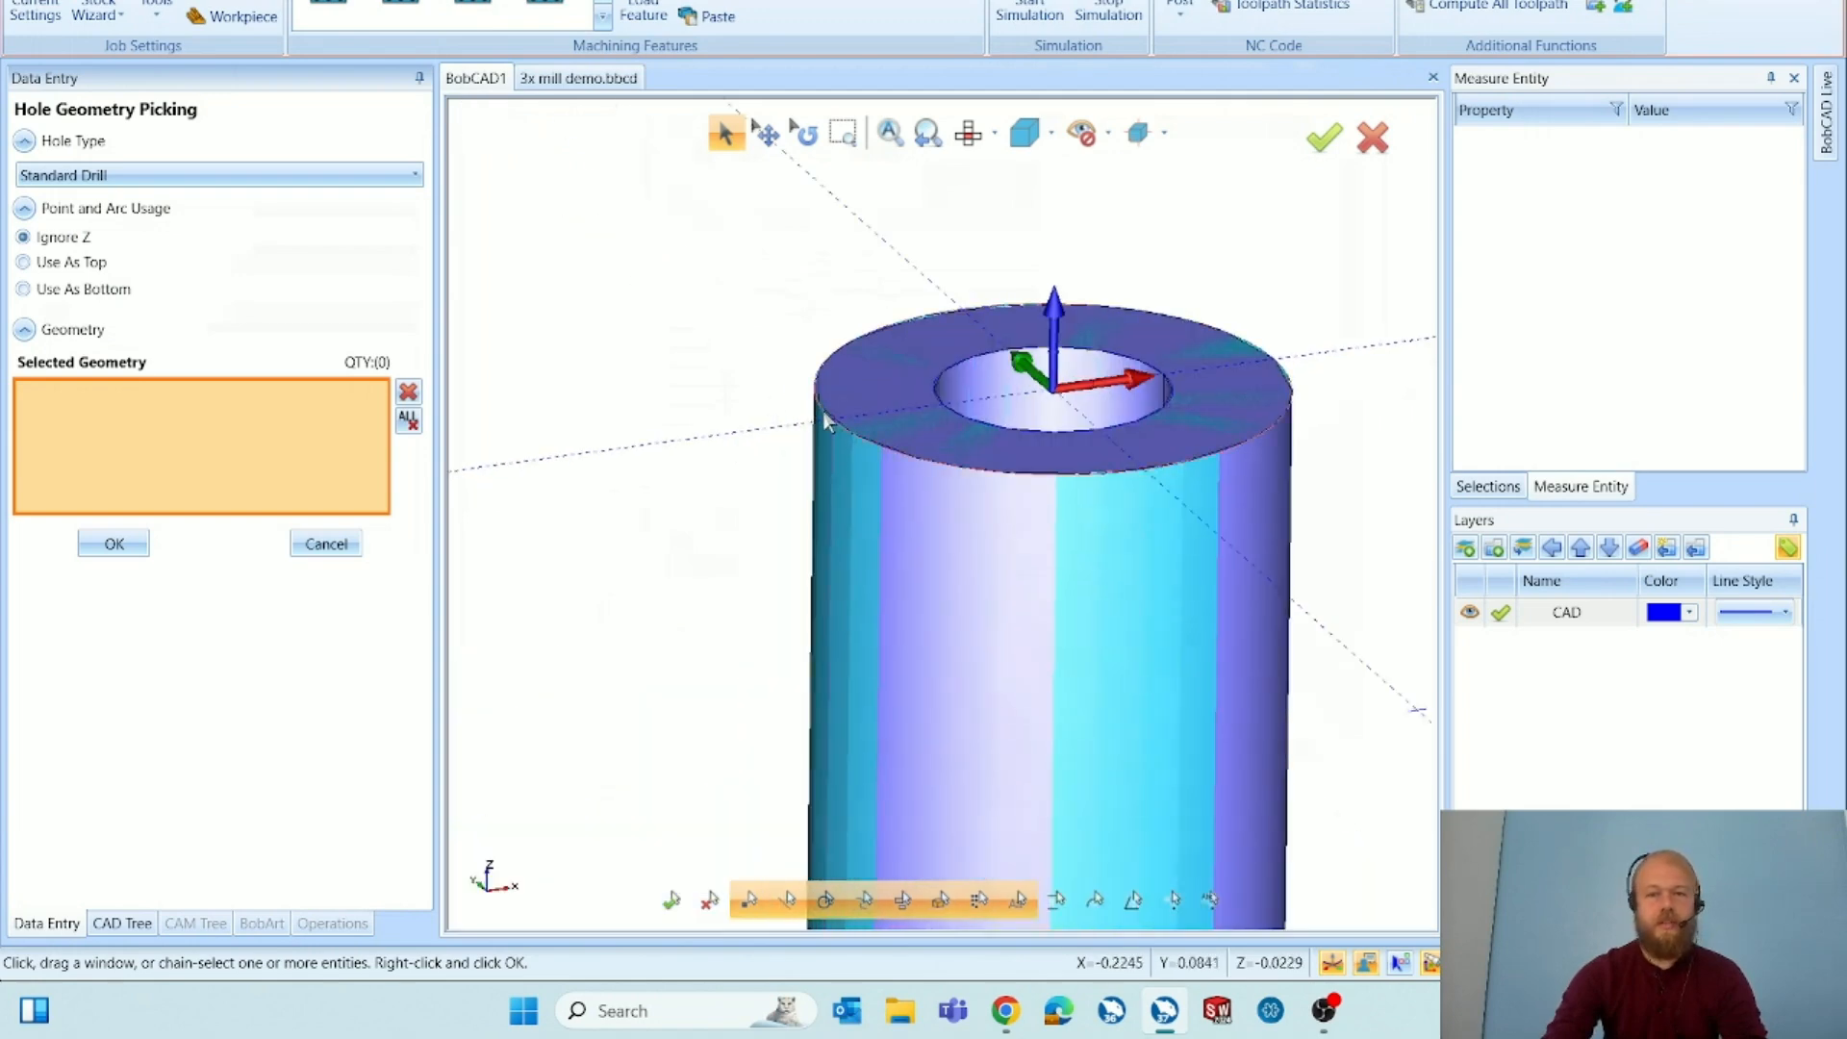
{"action": "left_click", "coordinate": [815, 421]}
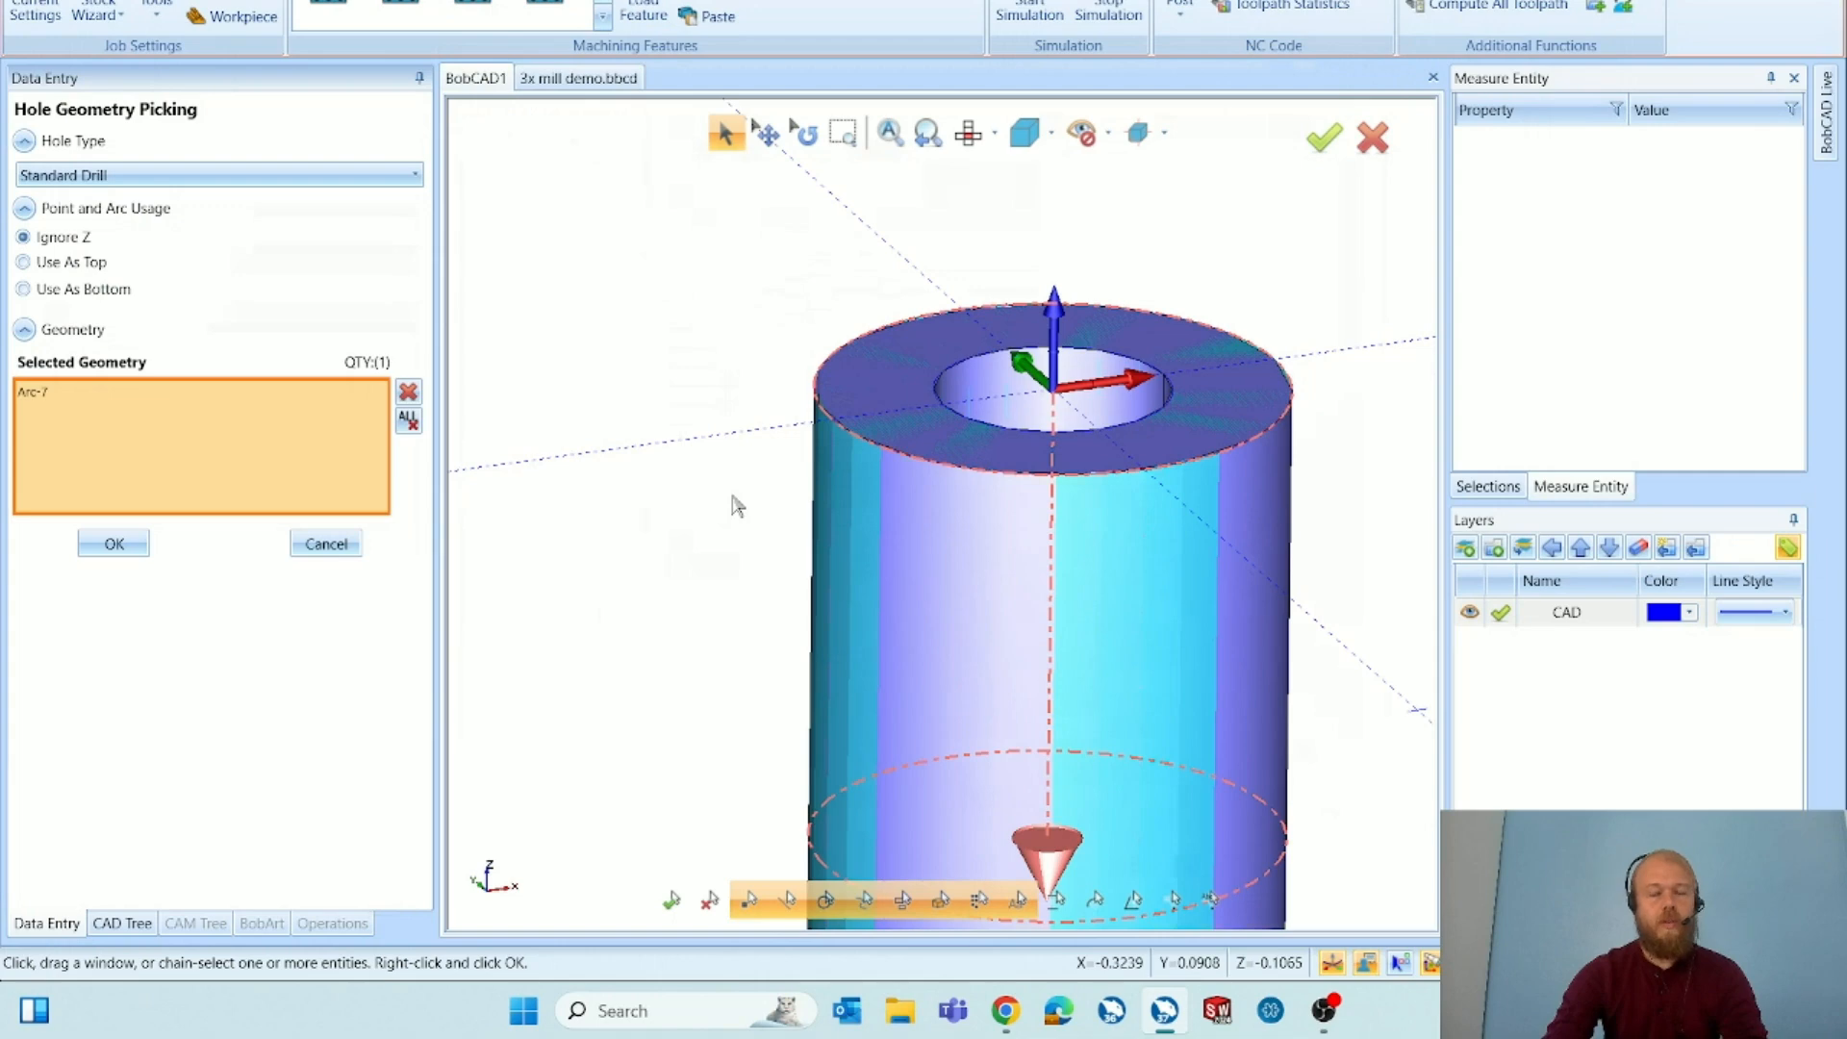
{"action": "scroll", "coordinate": [709, 481], "scroll_direction": "down", "scroll_amount": 5}
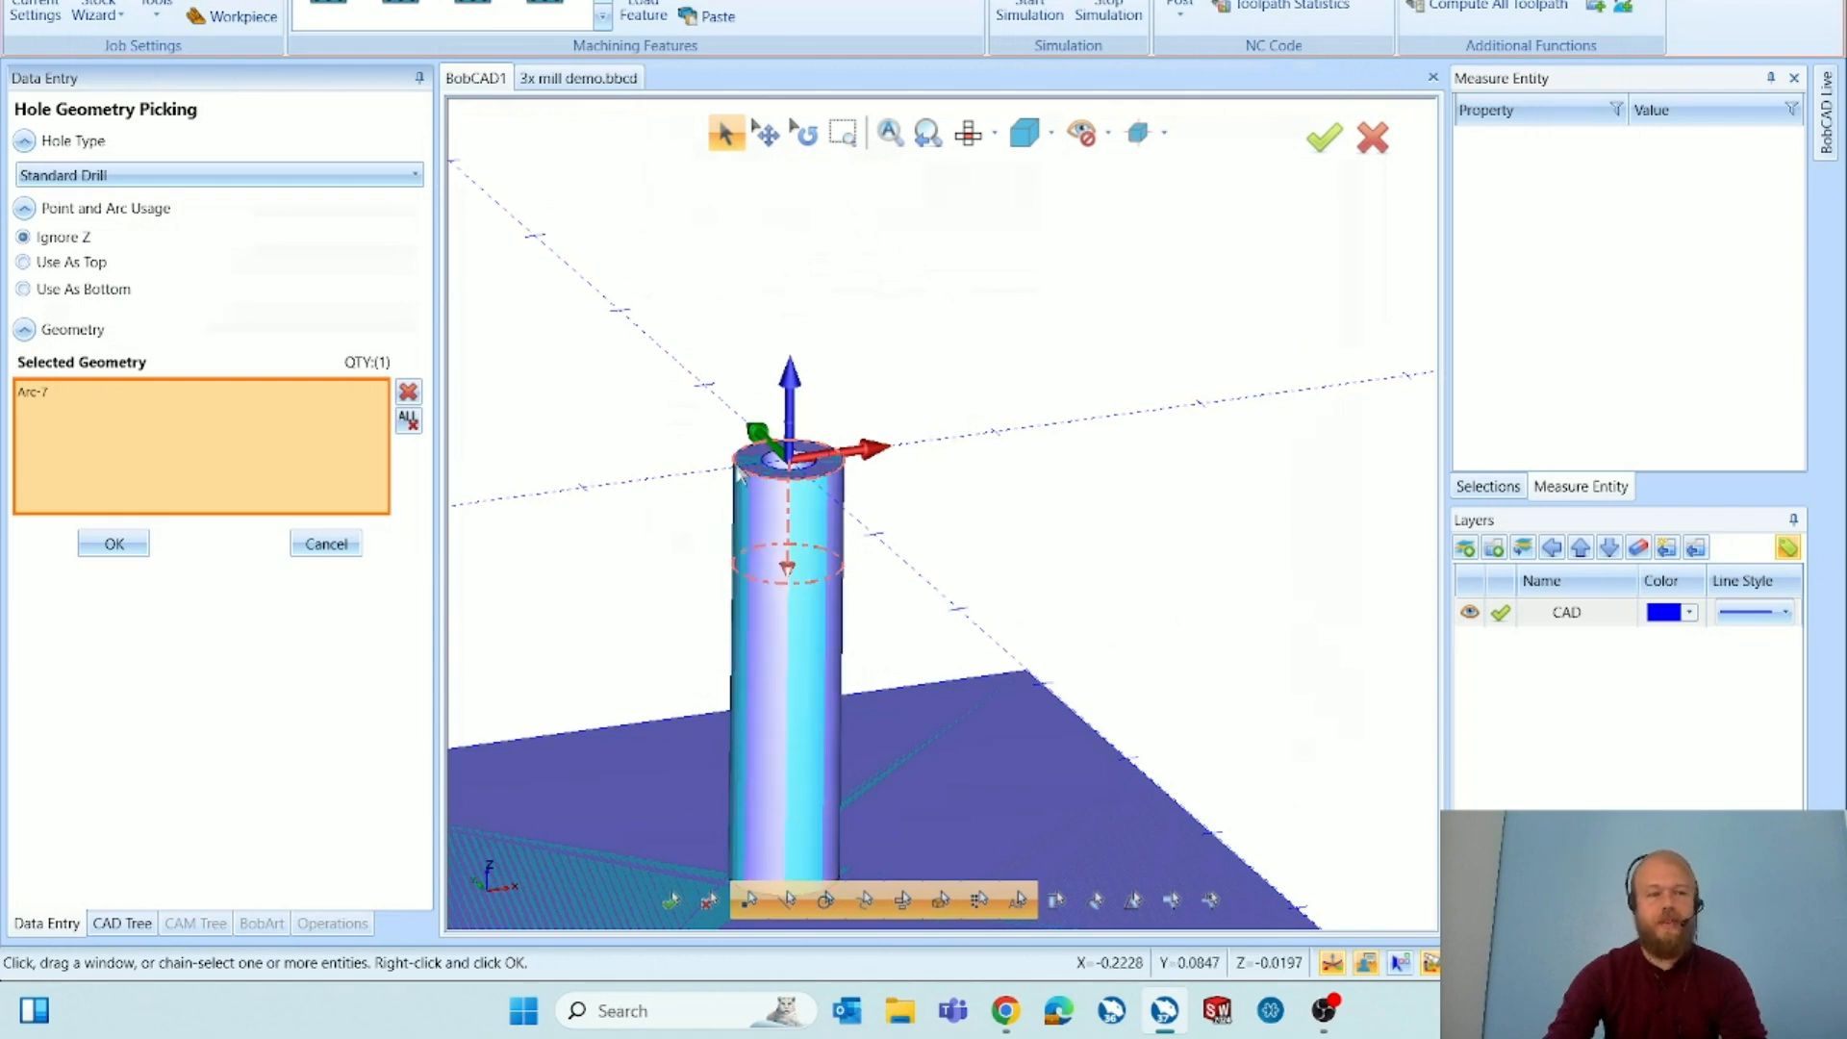
{"action": "scroll", "coordinate": [737, 471], "scroll_direction": "down", "scroll_amount": 3}
{"action": "scroll", "coordinate": [1034, 476], "scroll_direction": "down", "scroll_amount": 2}
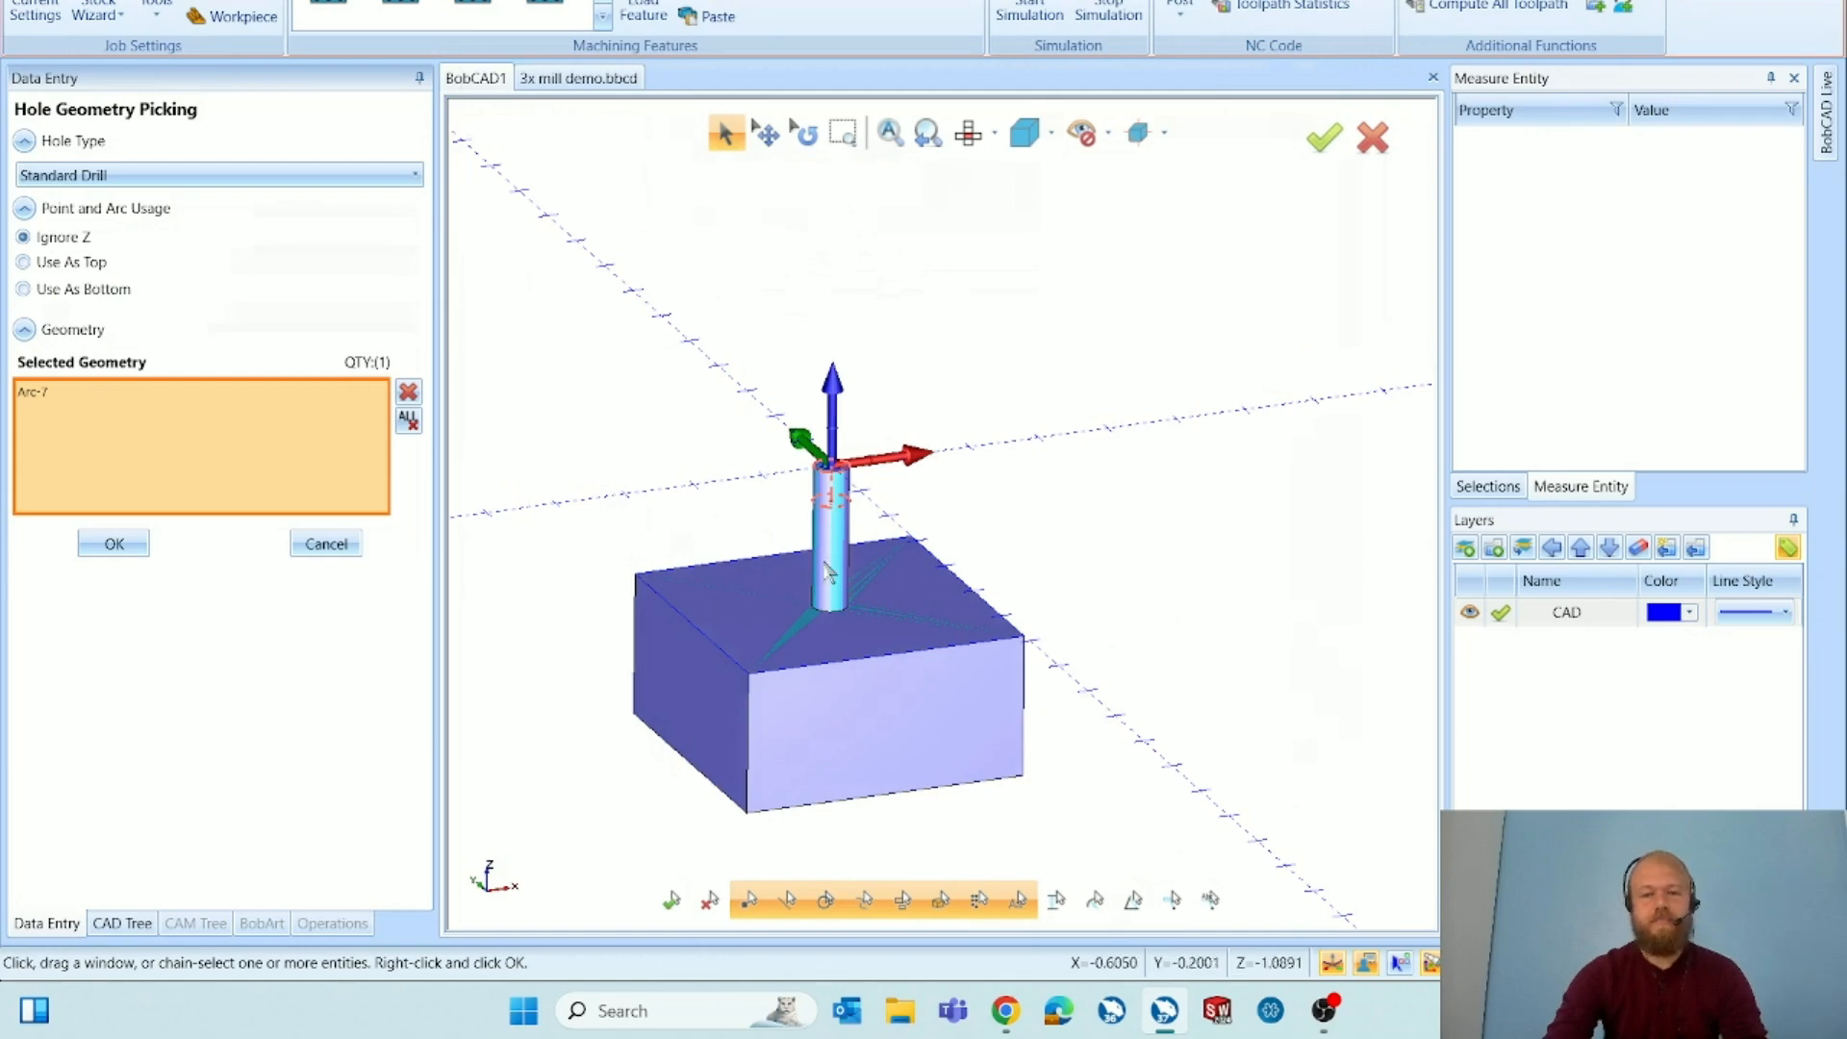
{"action": "scroll", "coordinate": [847, 558], "scroll_direction": "up", "scroll_amount": 5}
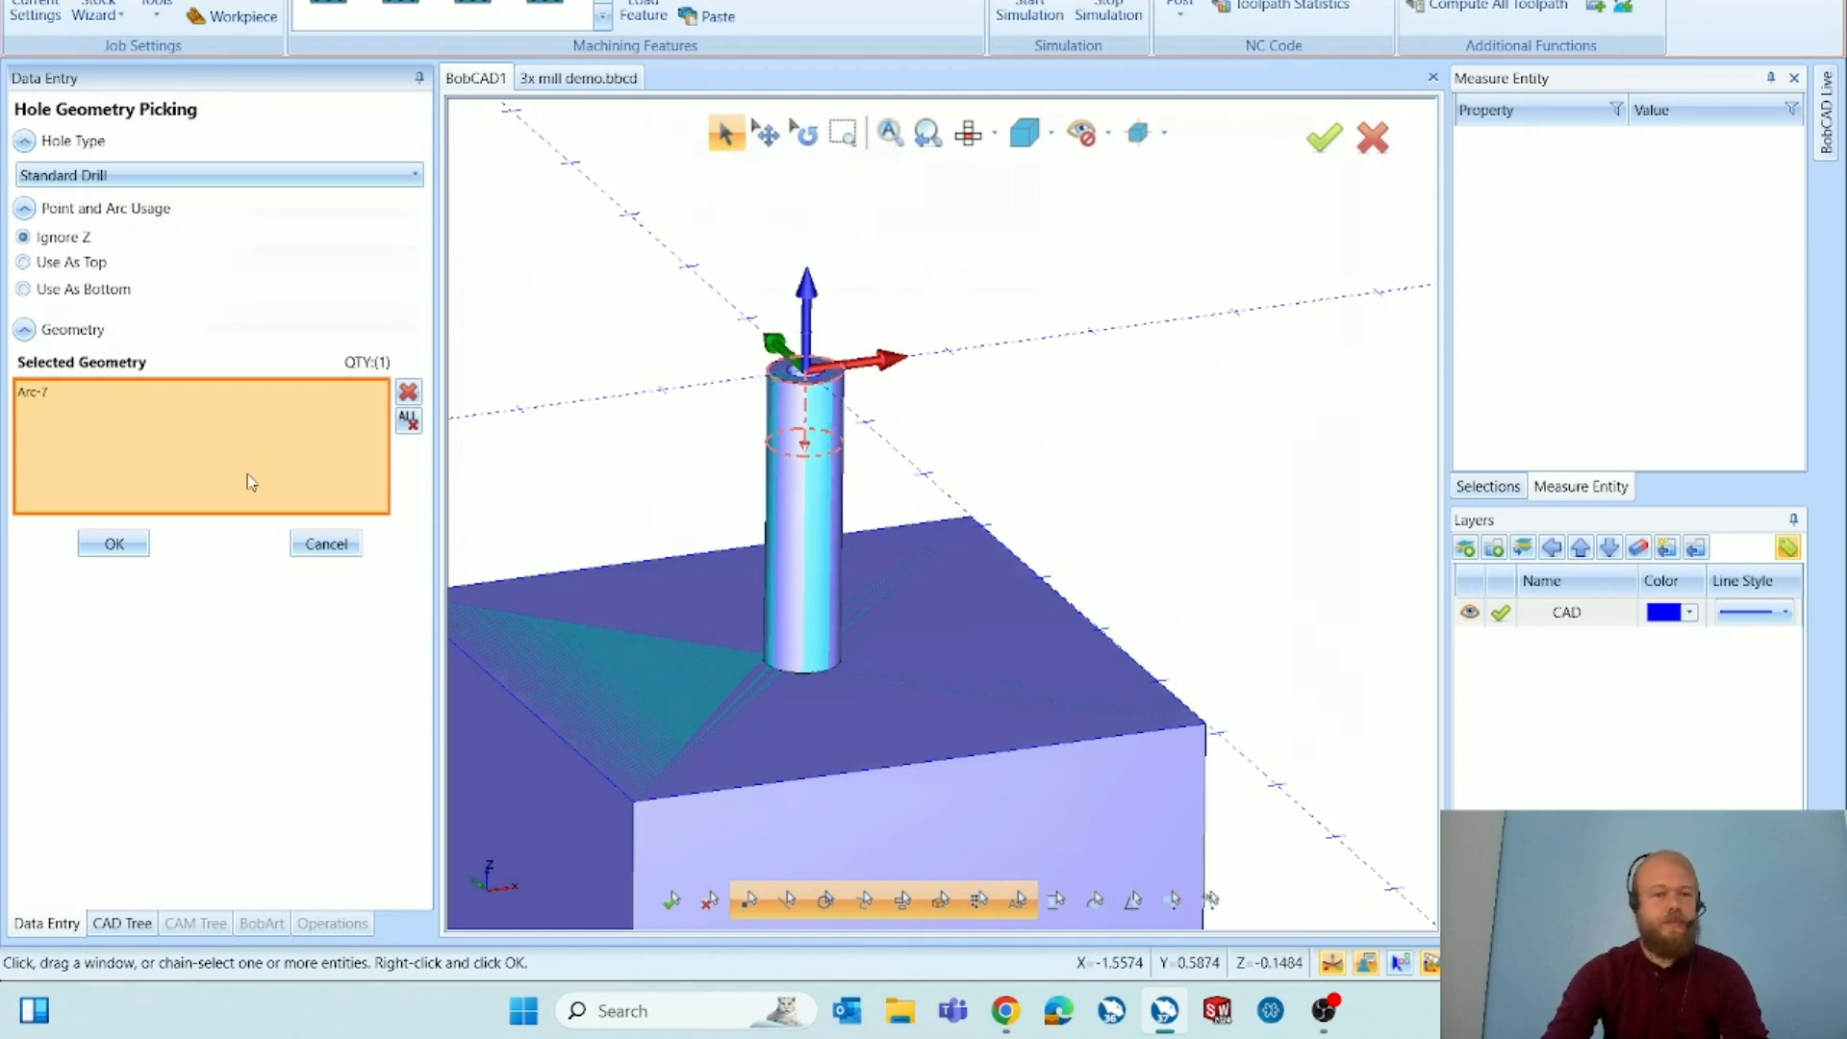
{"action": "left_click", "coordinate": [110, 556]}
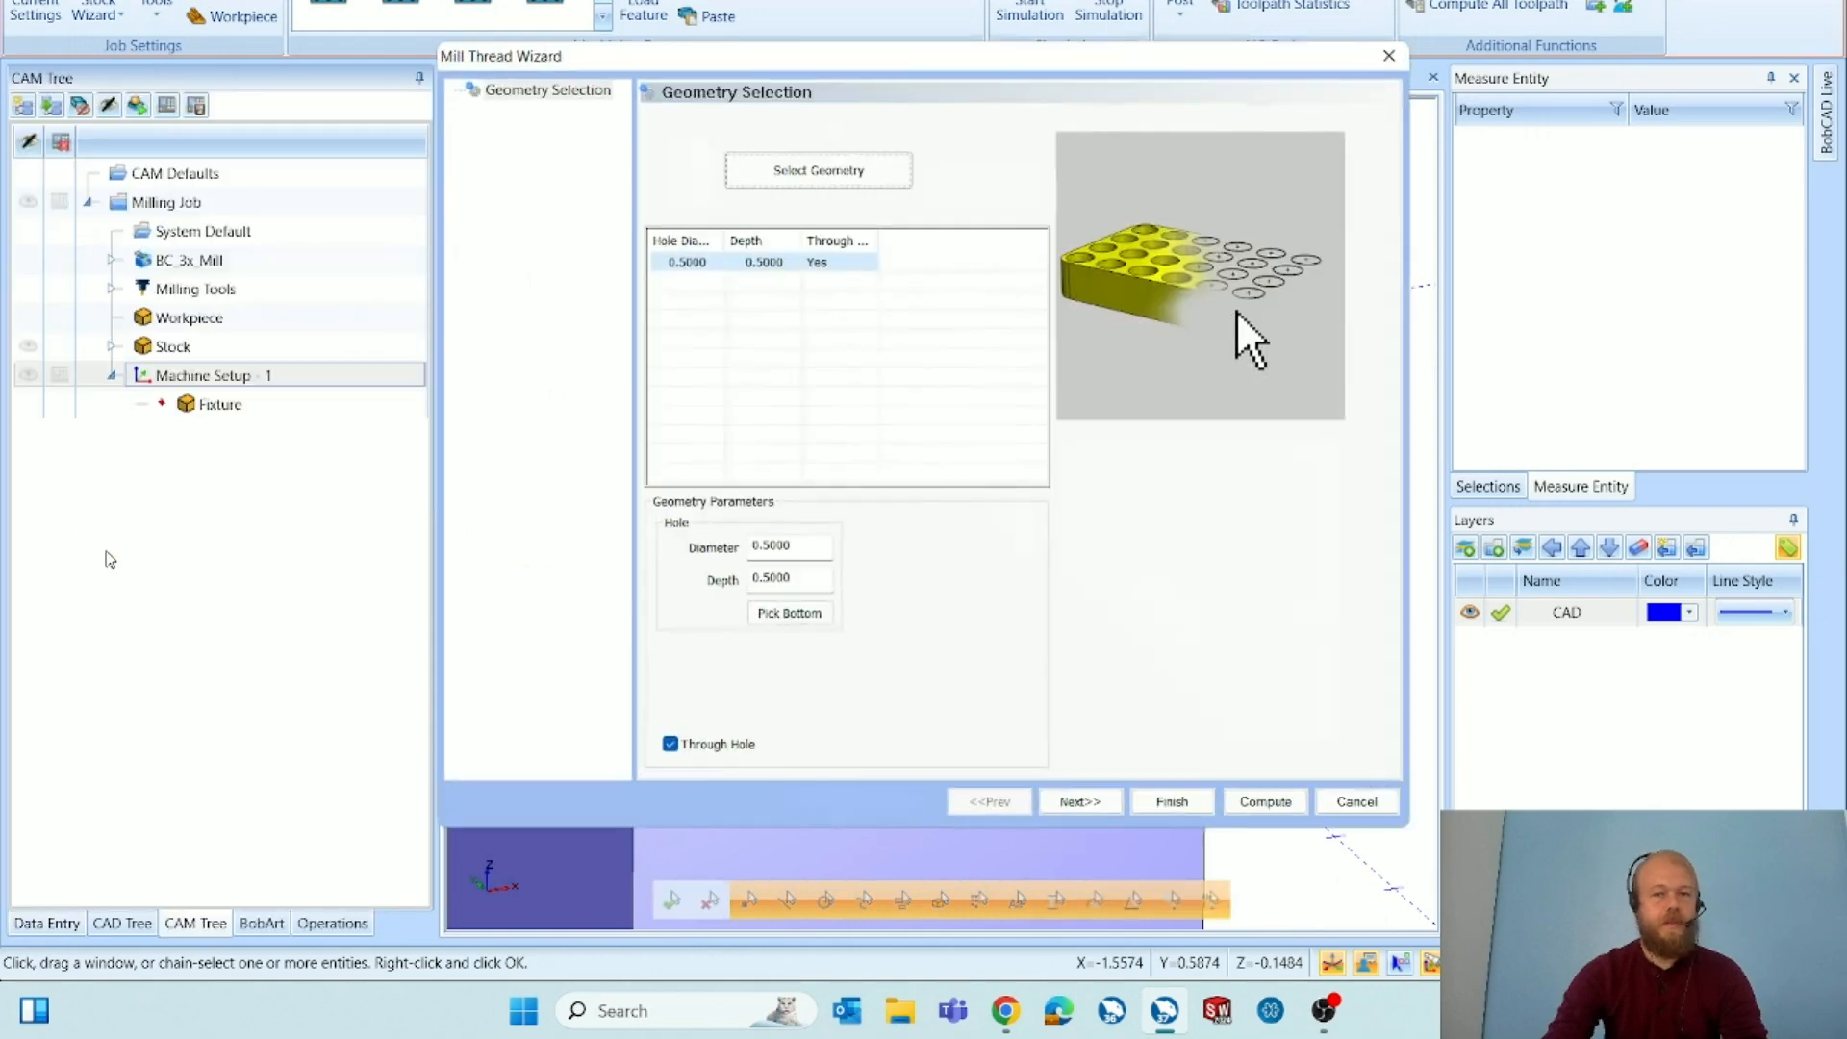
Set the thread geometry's depth to 1, turn off Through Hole, and continue through the feature settings to the machining strategy.
{"action": "left_click", "coordinate": [798, 577]}
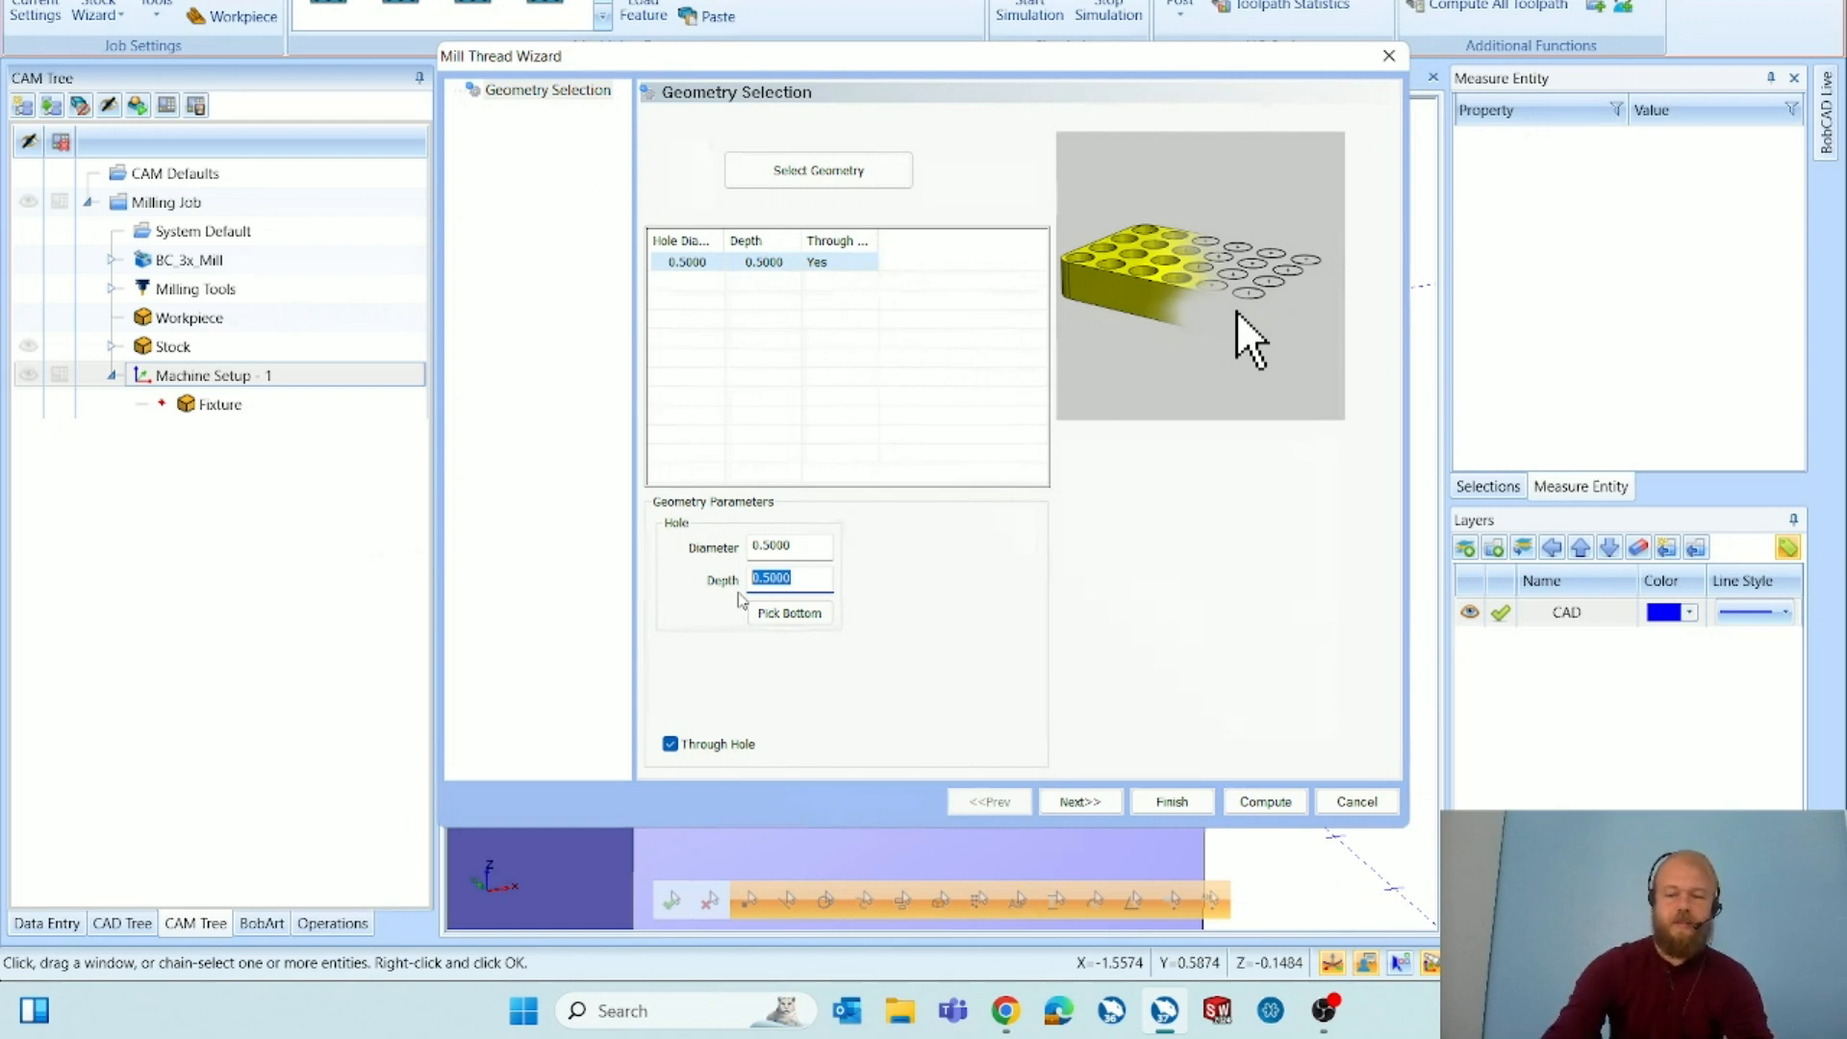
{"action": "type", "text": "1"}
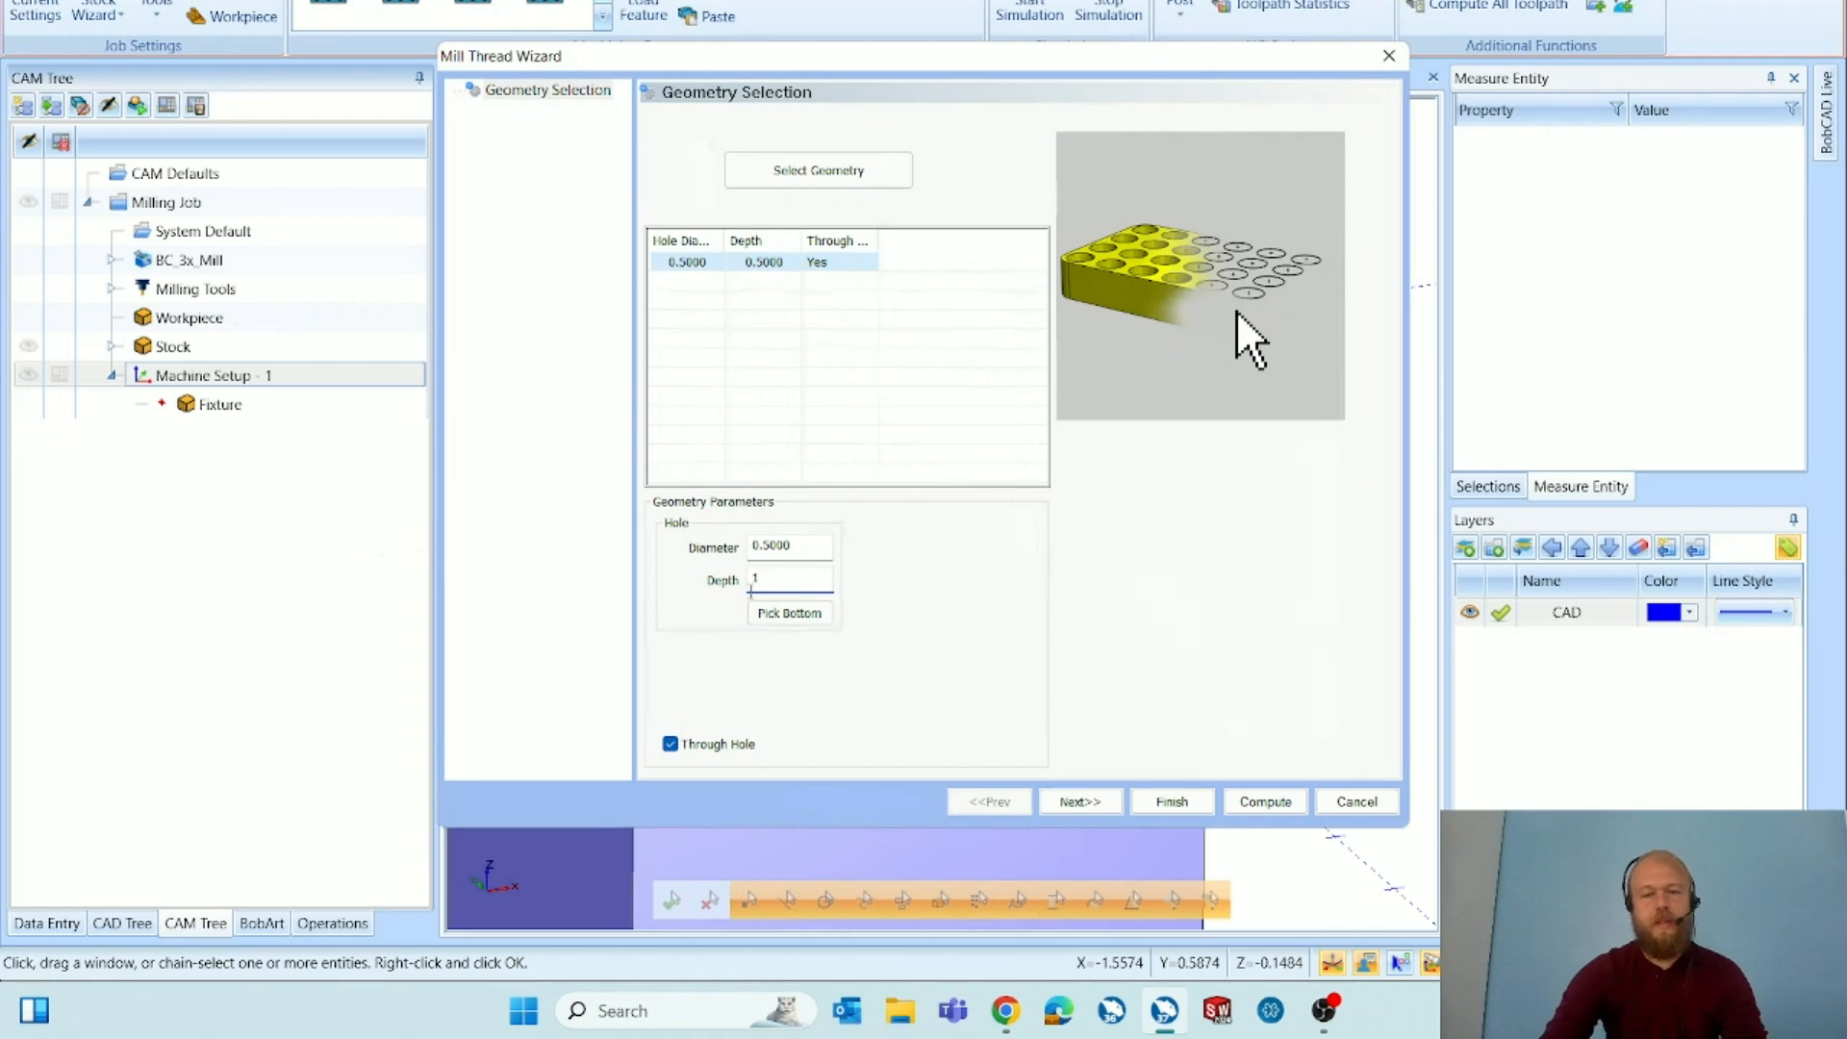
{"action": "left_click", "coordinate": [802, 545]}
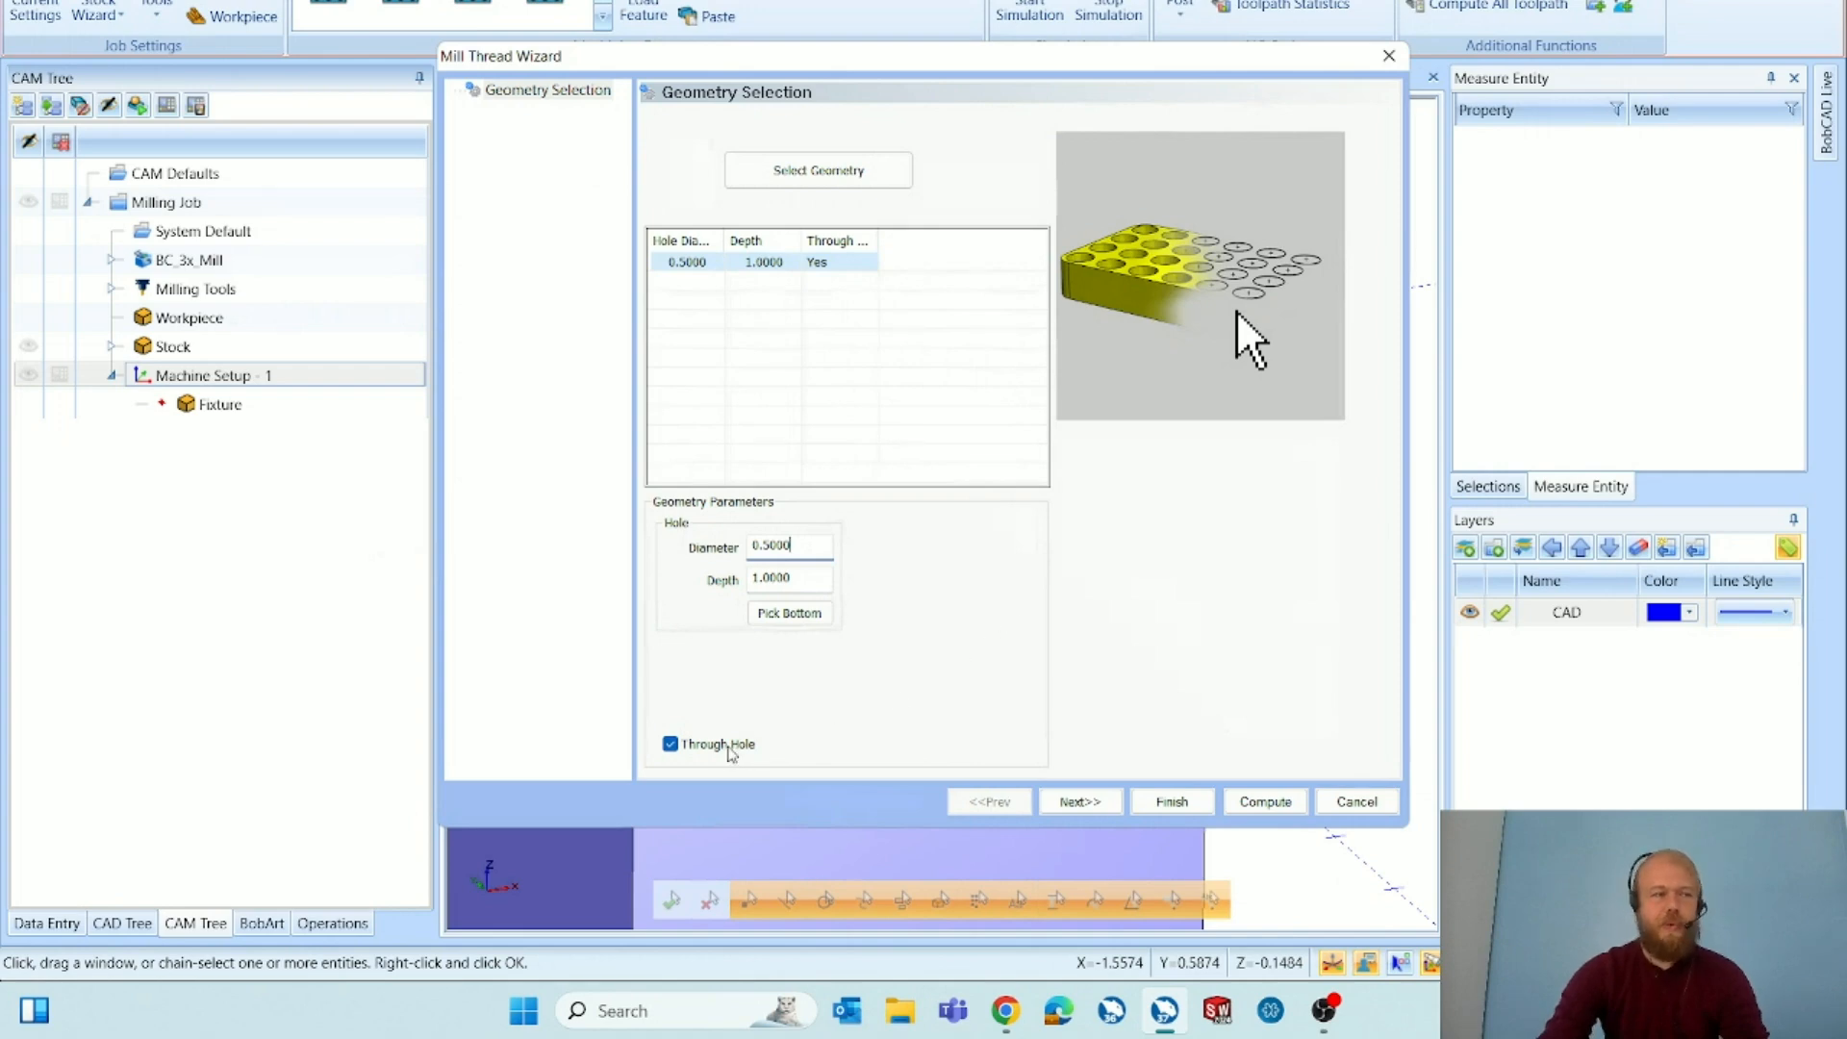
{"action": "left_click", "coordinate": [723, 745]}
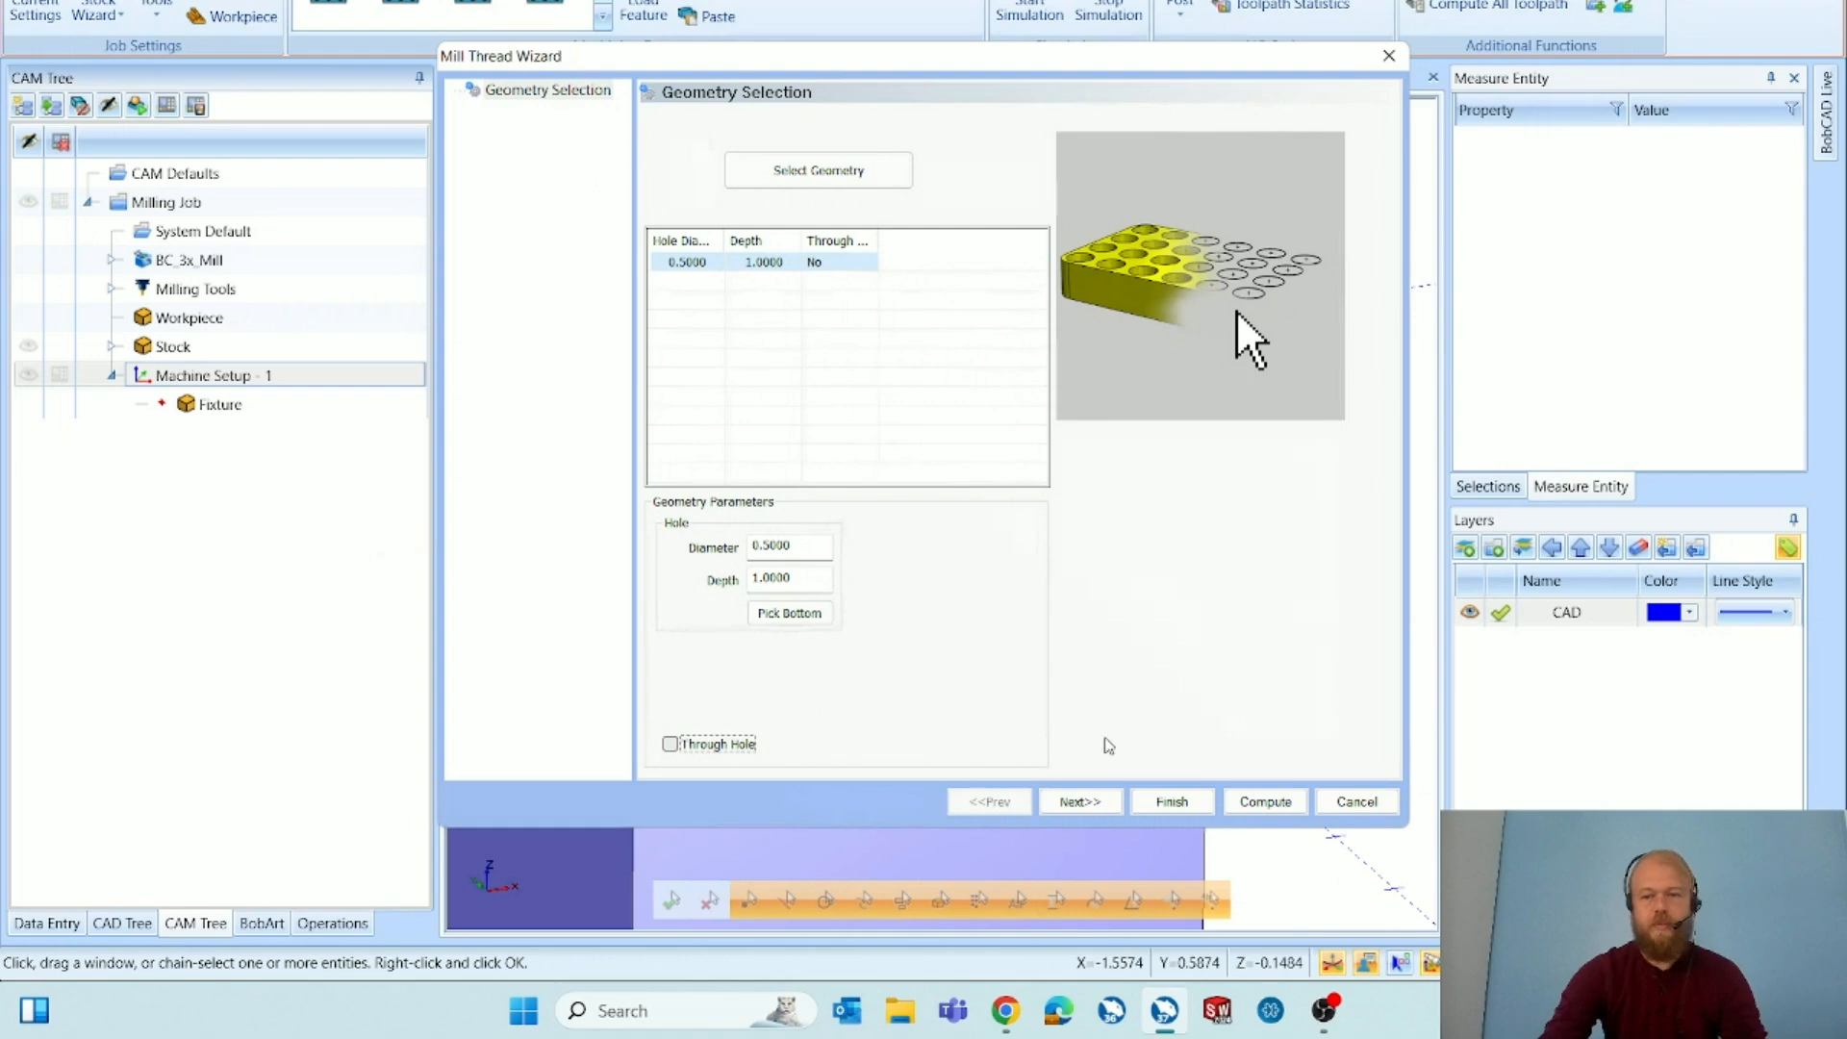
{"action": "left_click", "coordinate": [1079, 802]}
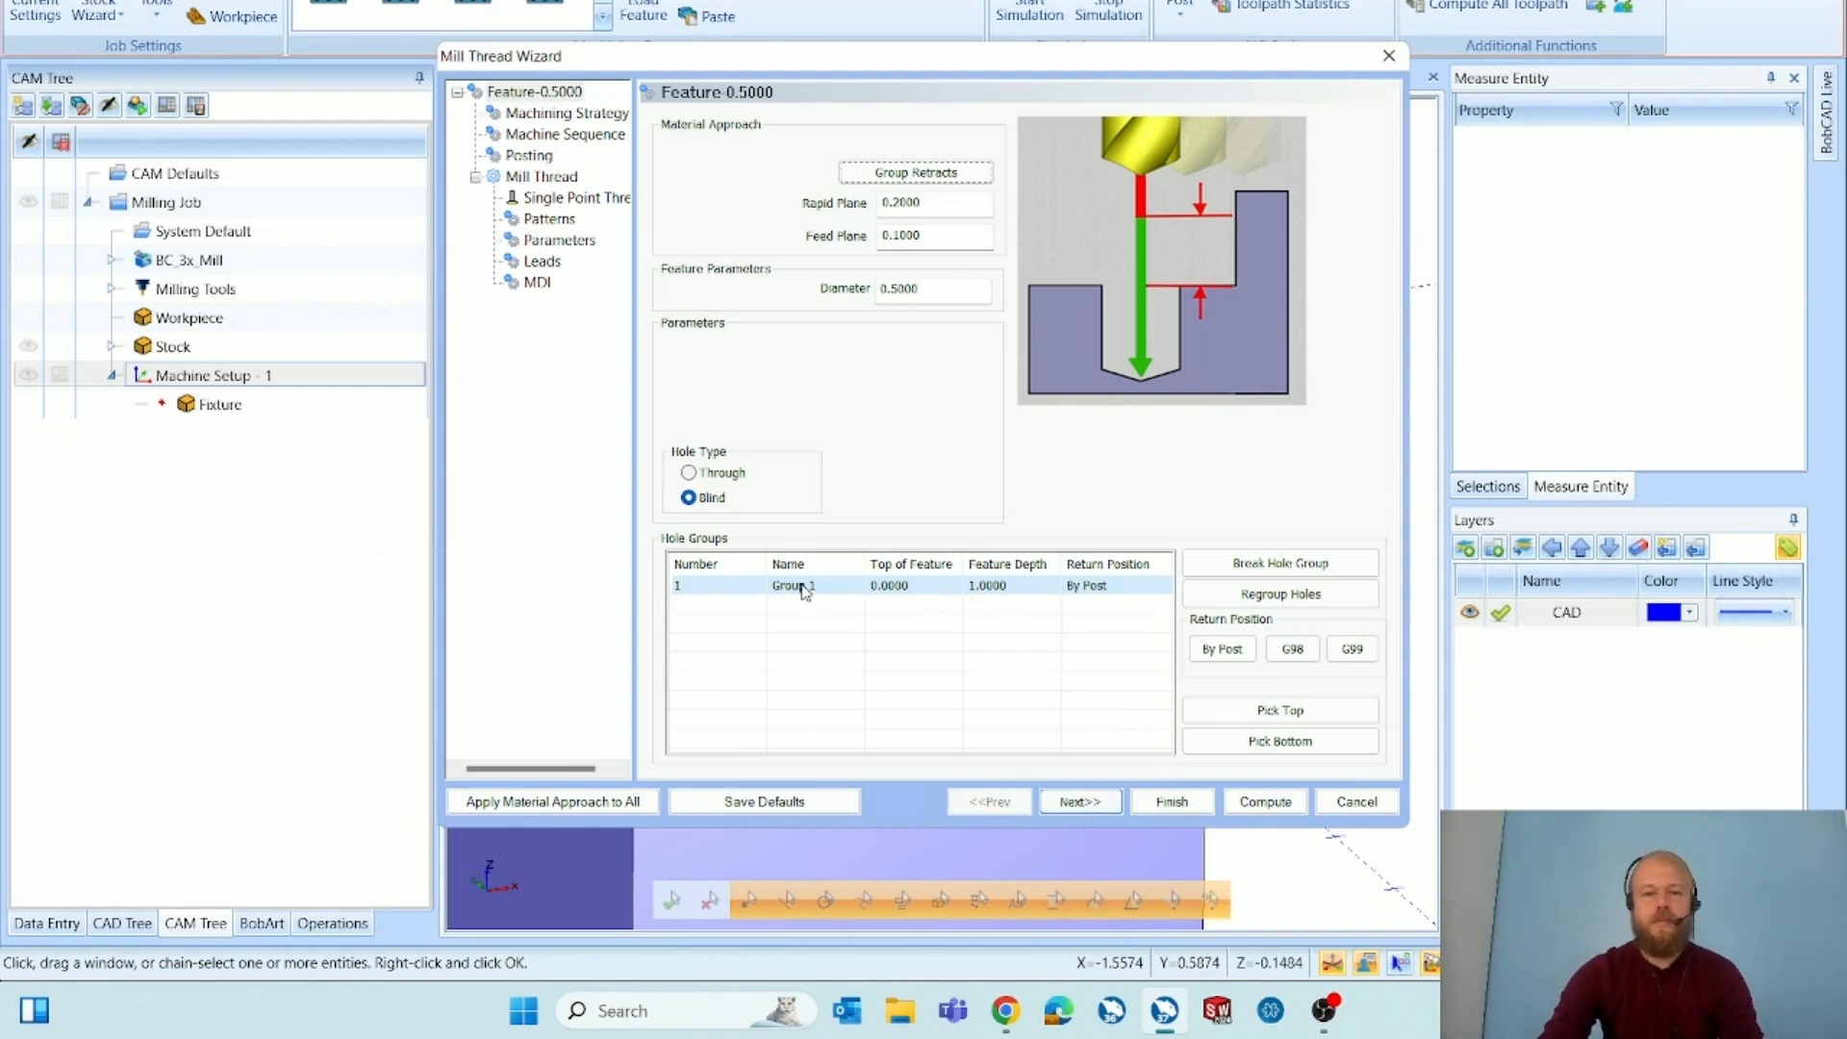
{"action": "left_click", "coordinate": [738, 589]}
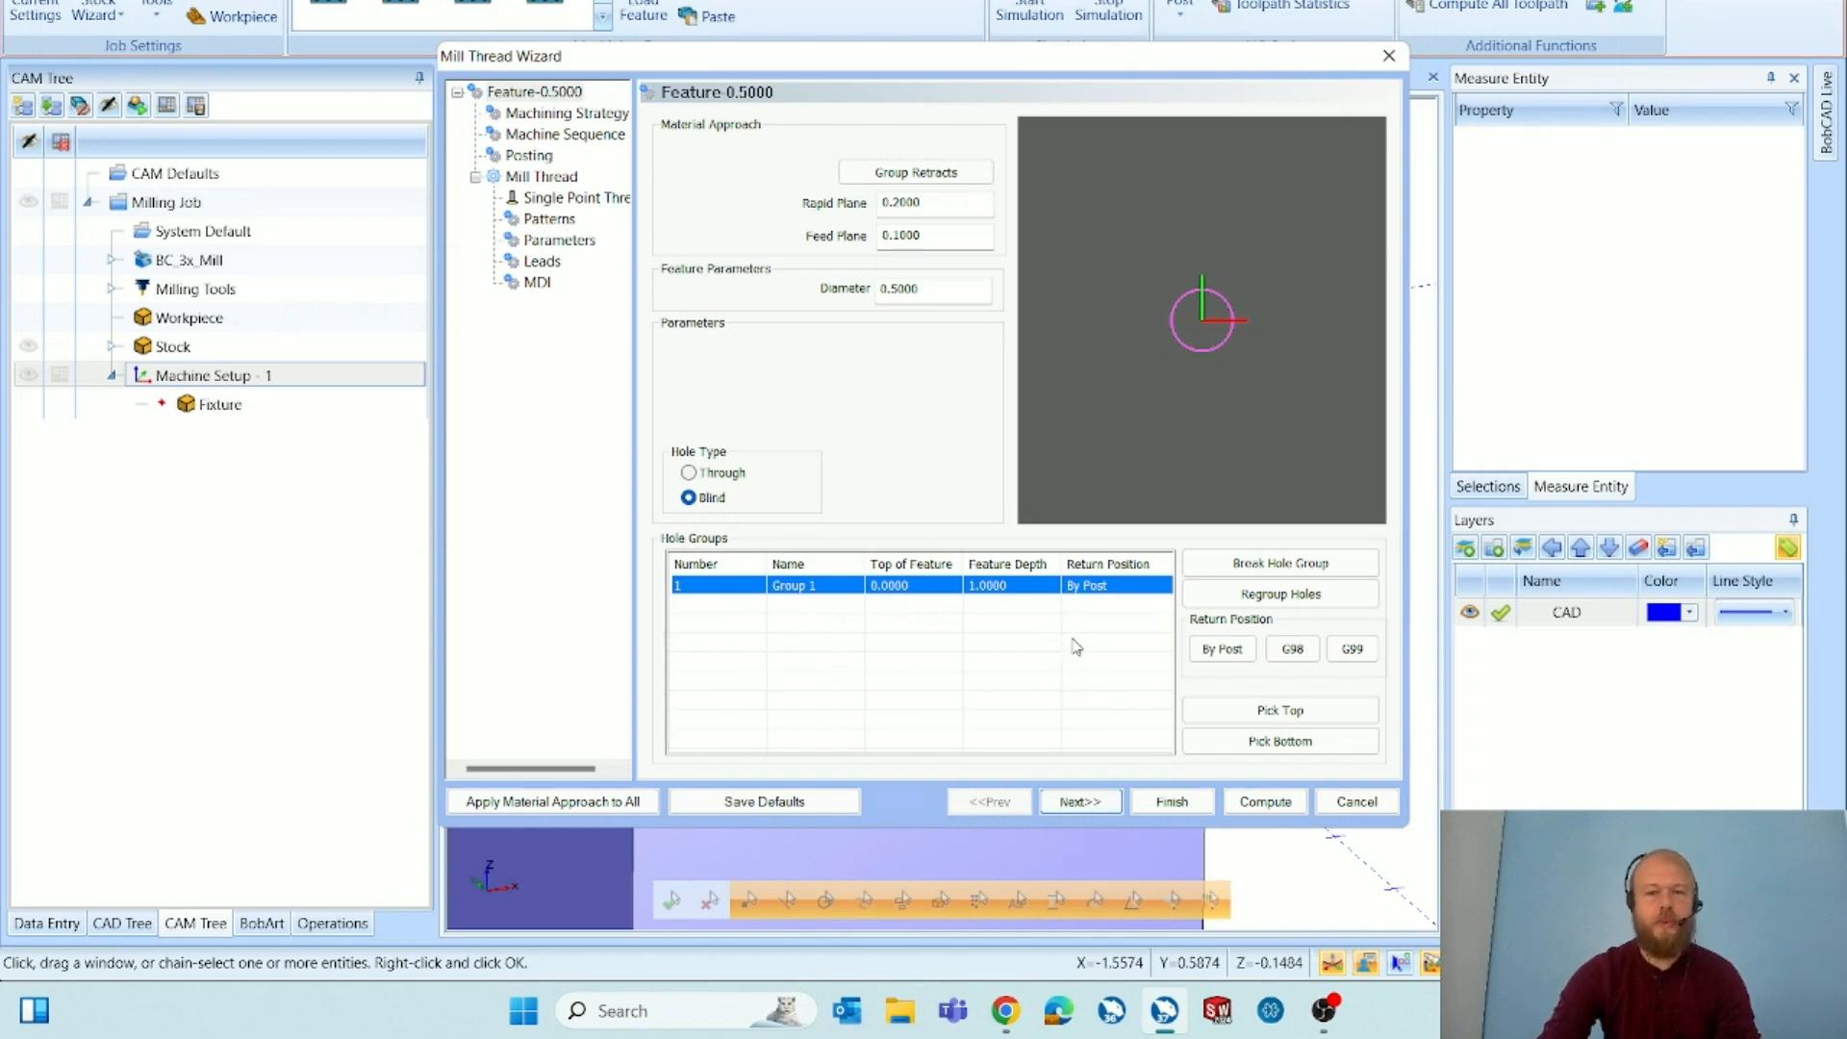
{"action": "left_click", "coordinate": [1084, 803]}
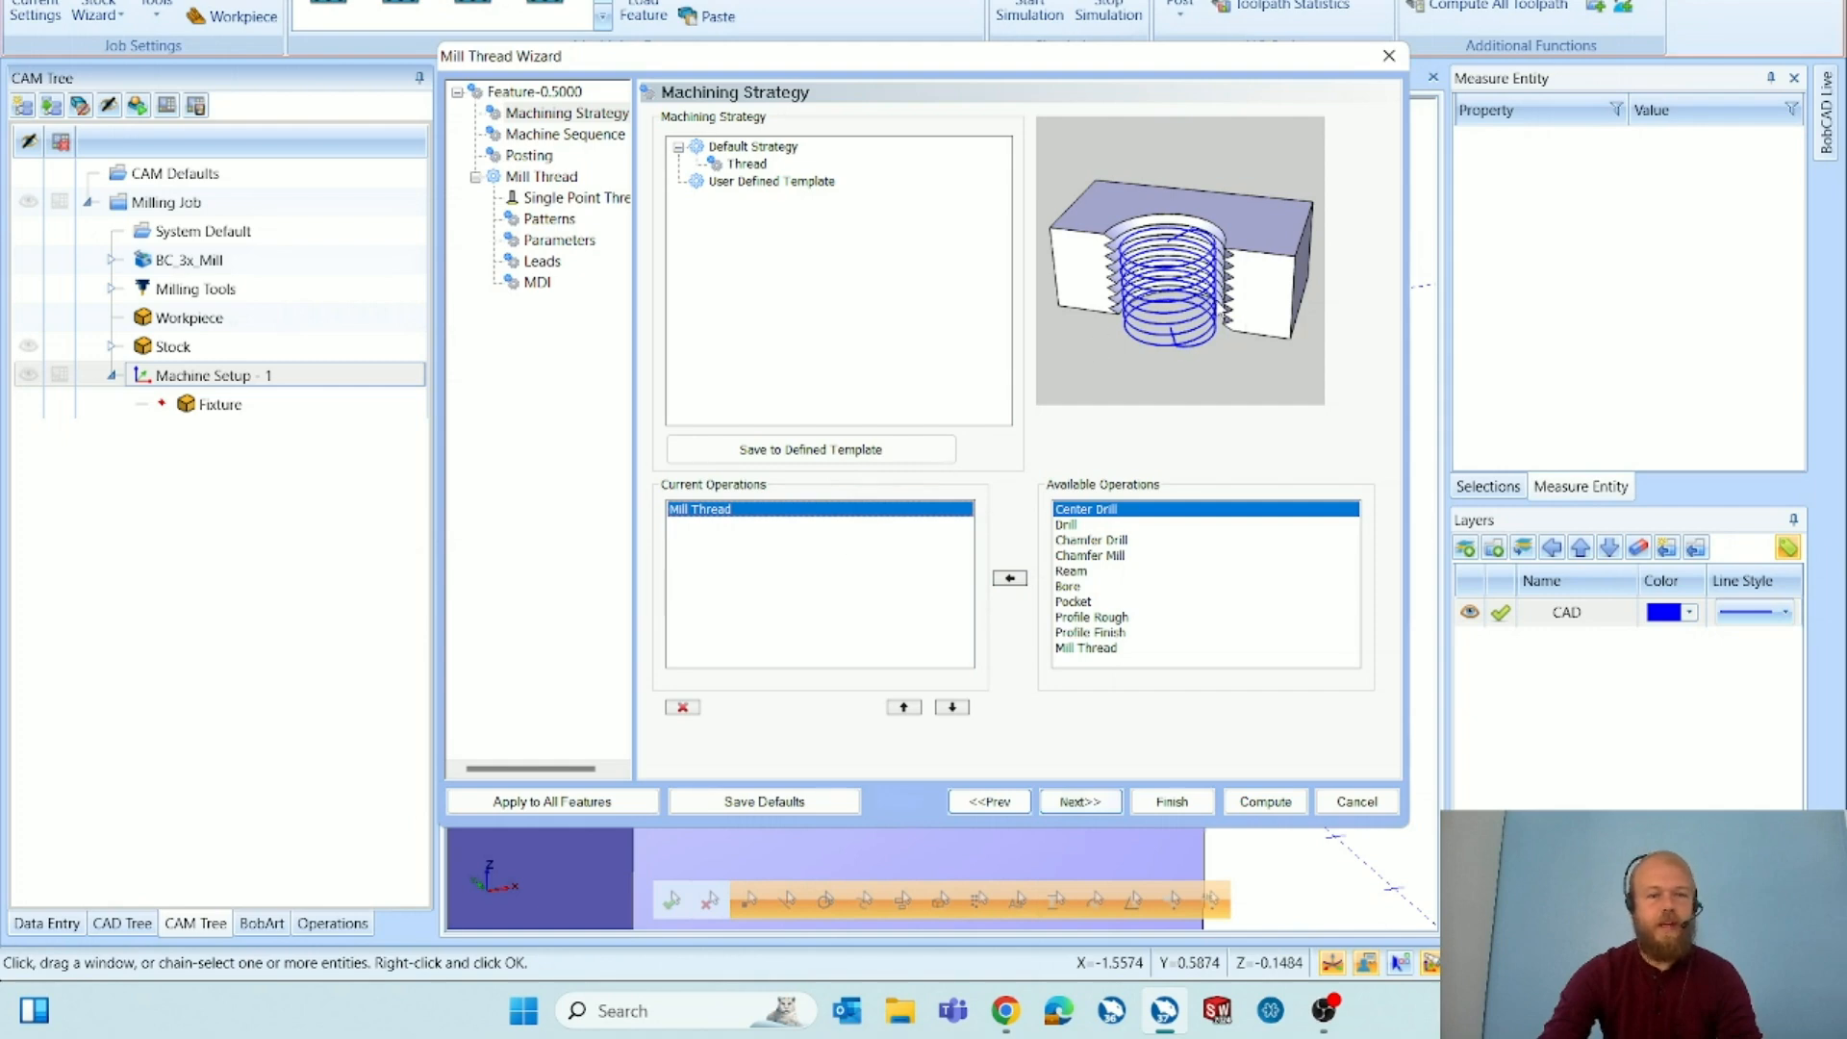
Examine the preview illustrations of the available operations, from Center Drill through Mill Thread.
{"action": "left_click", "coordinate": [1132, 510]}
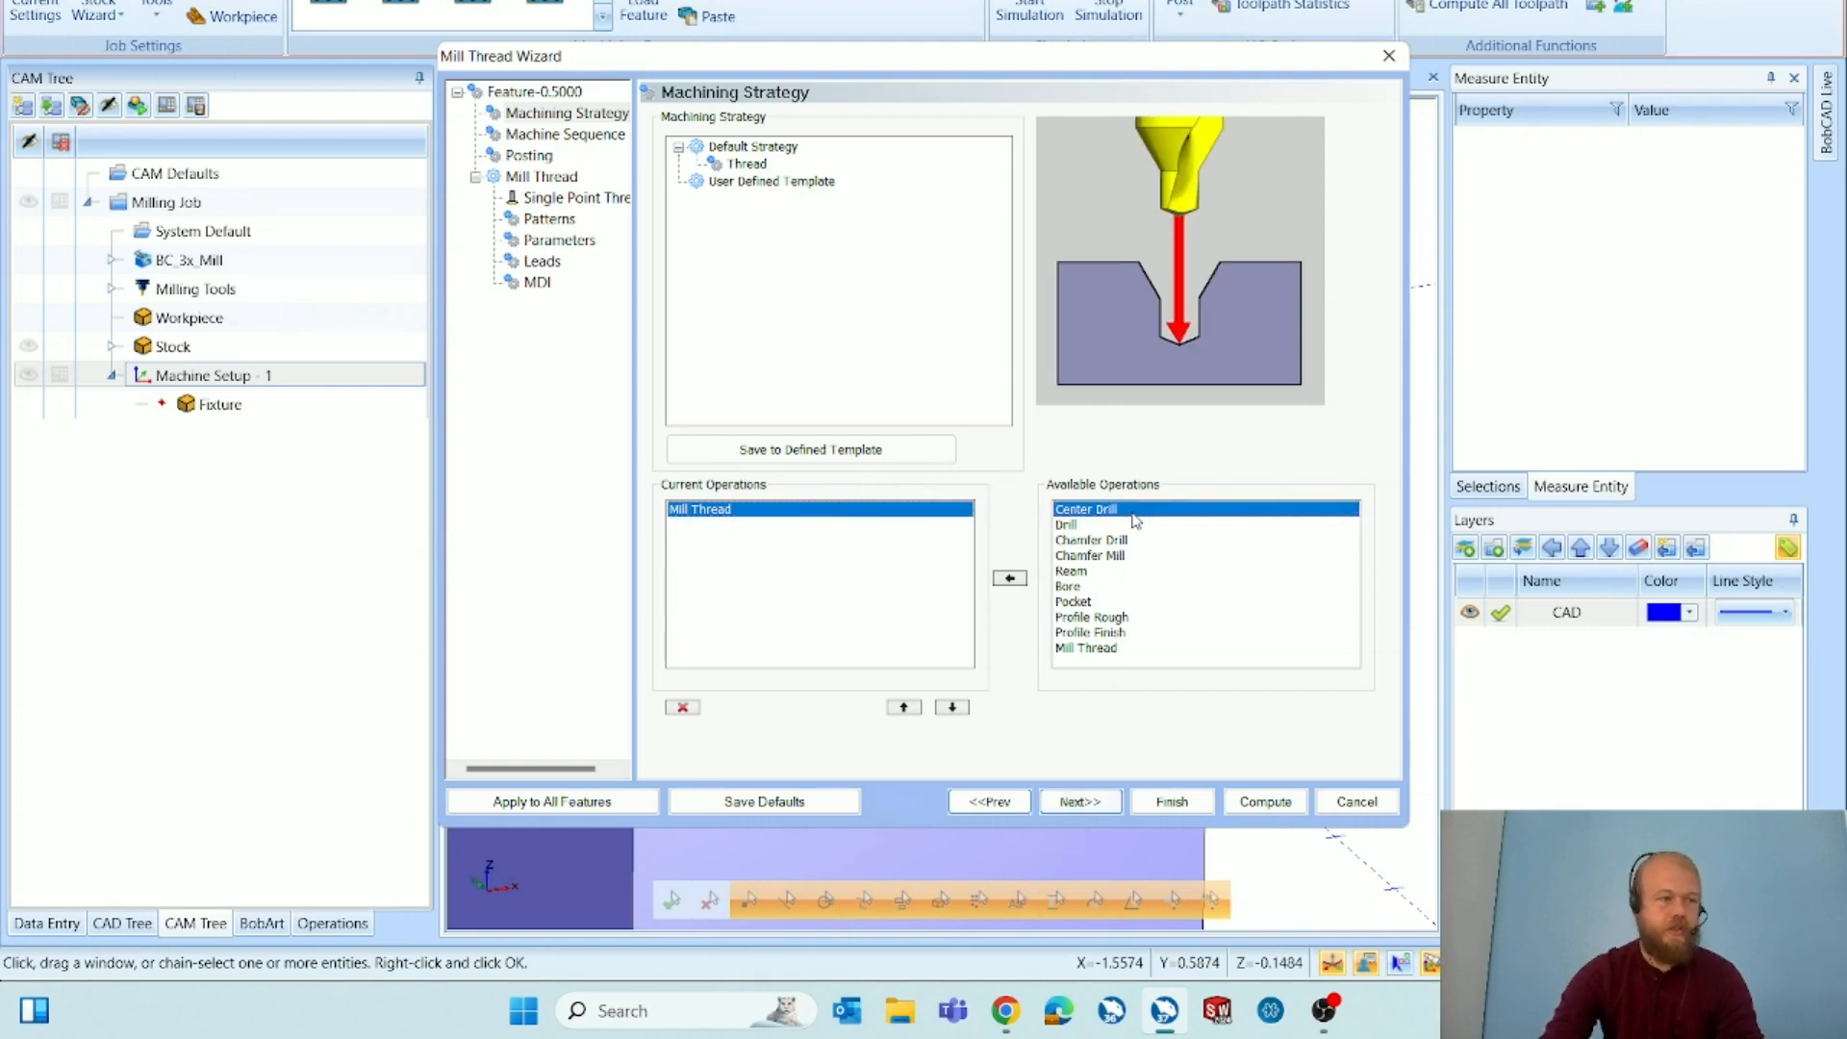
{"action": "left_click", "coordinate": [1136, 526]}
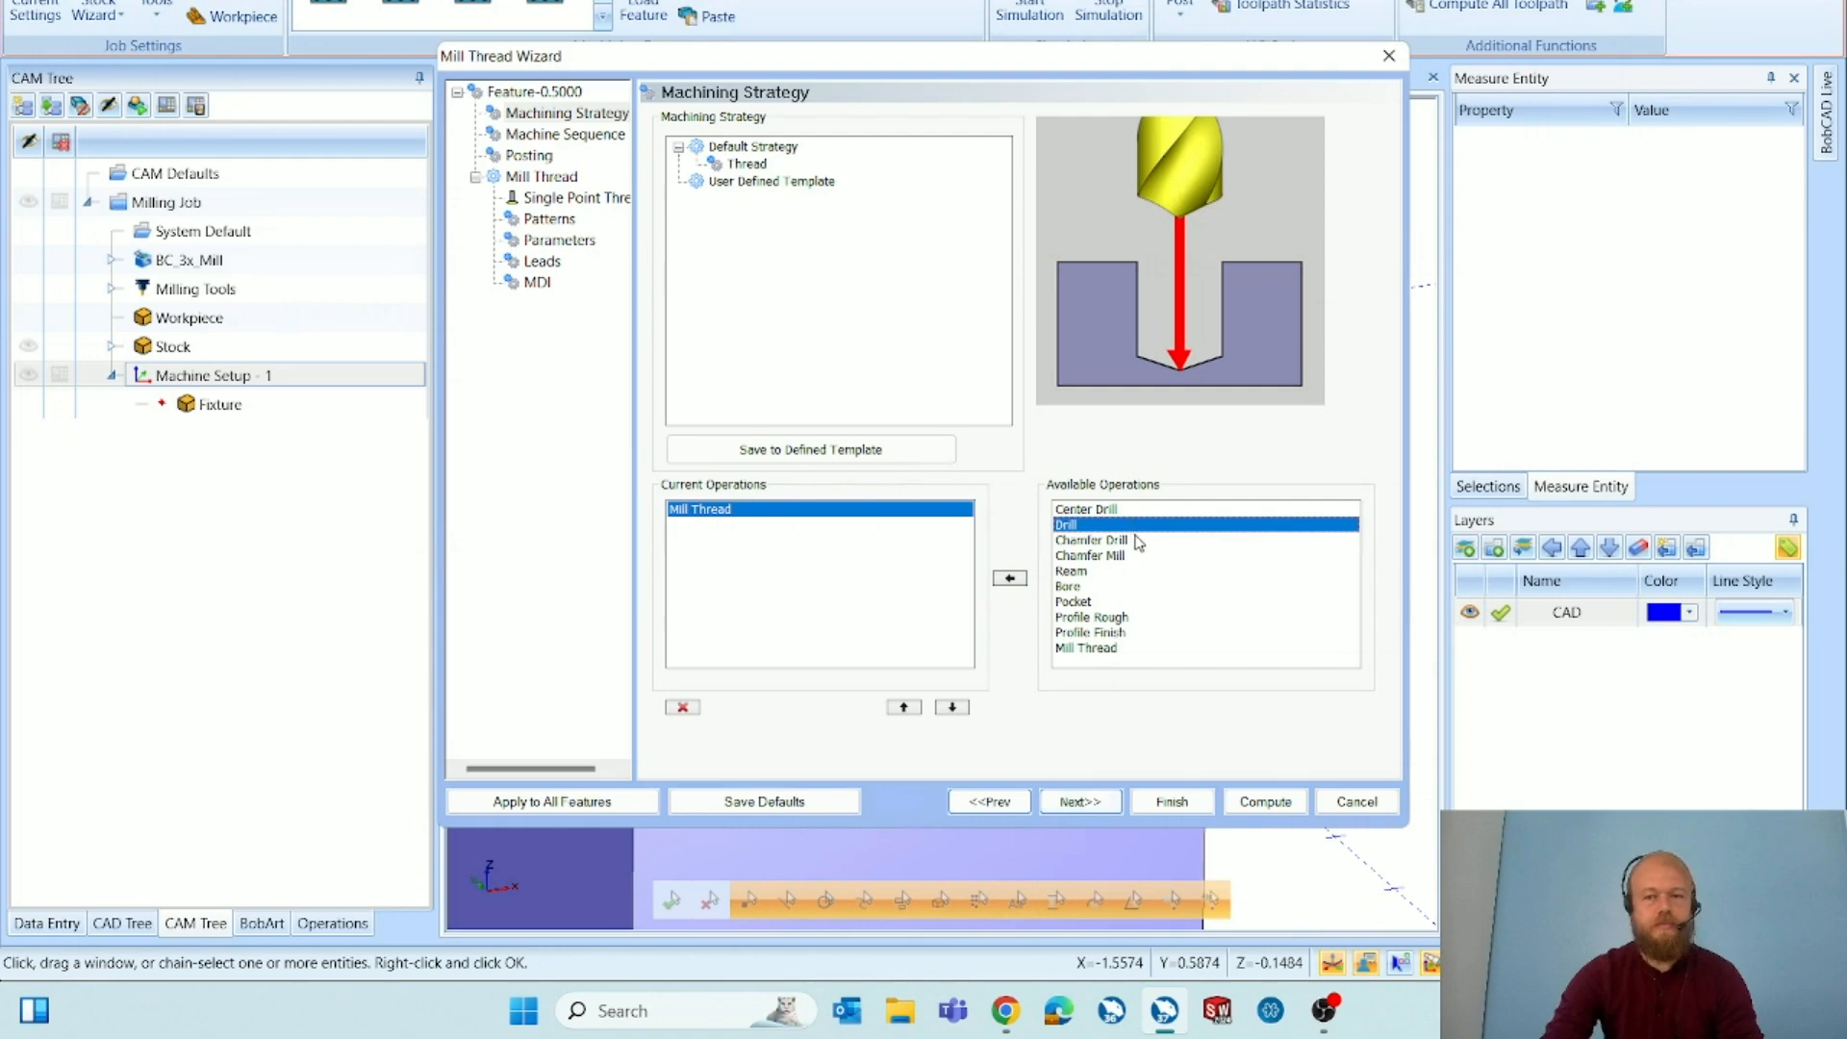
{"action": "left_click", "coordinate": [1138, 542]}
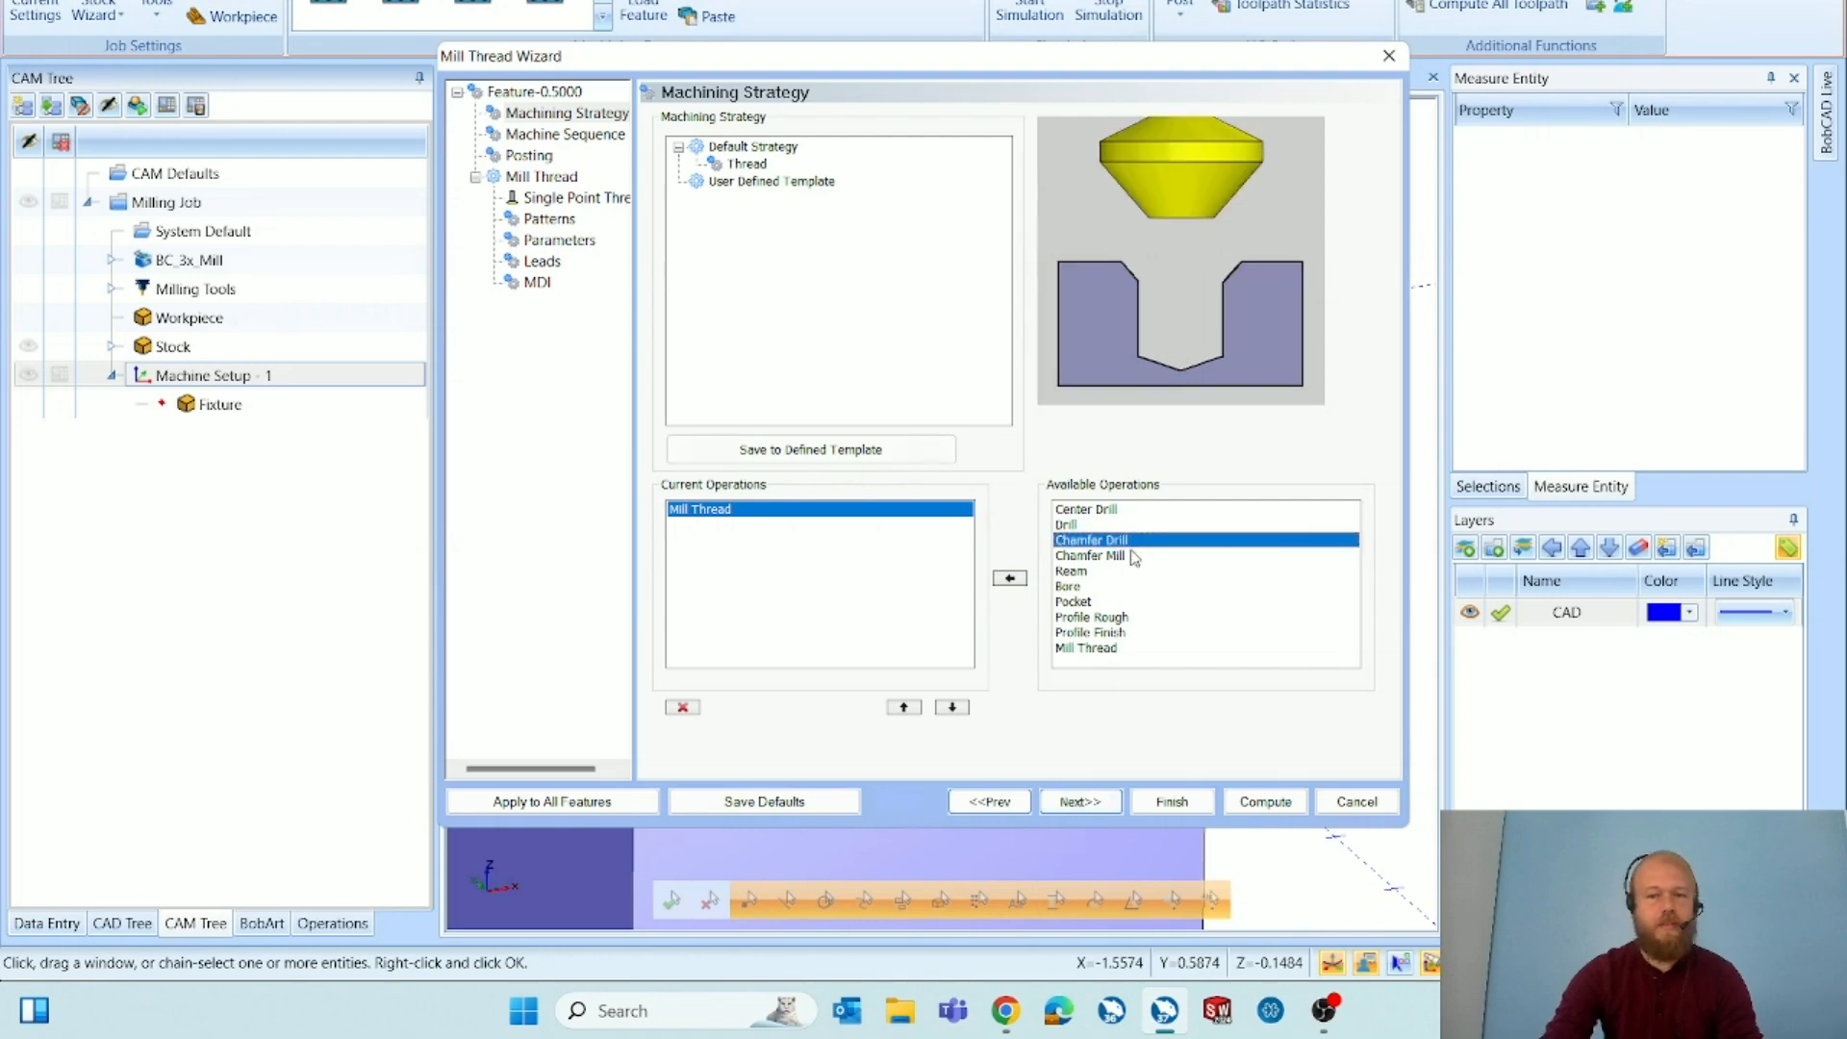
{"action": "left_click", "coordinate": [1092, 557]}
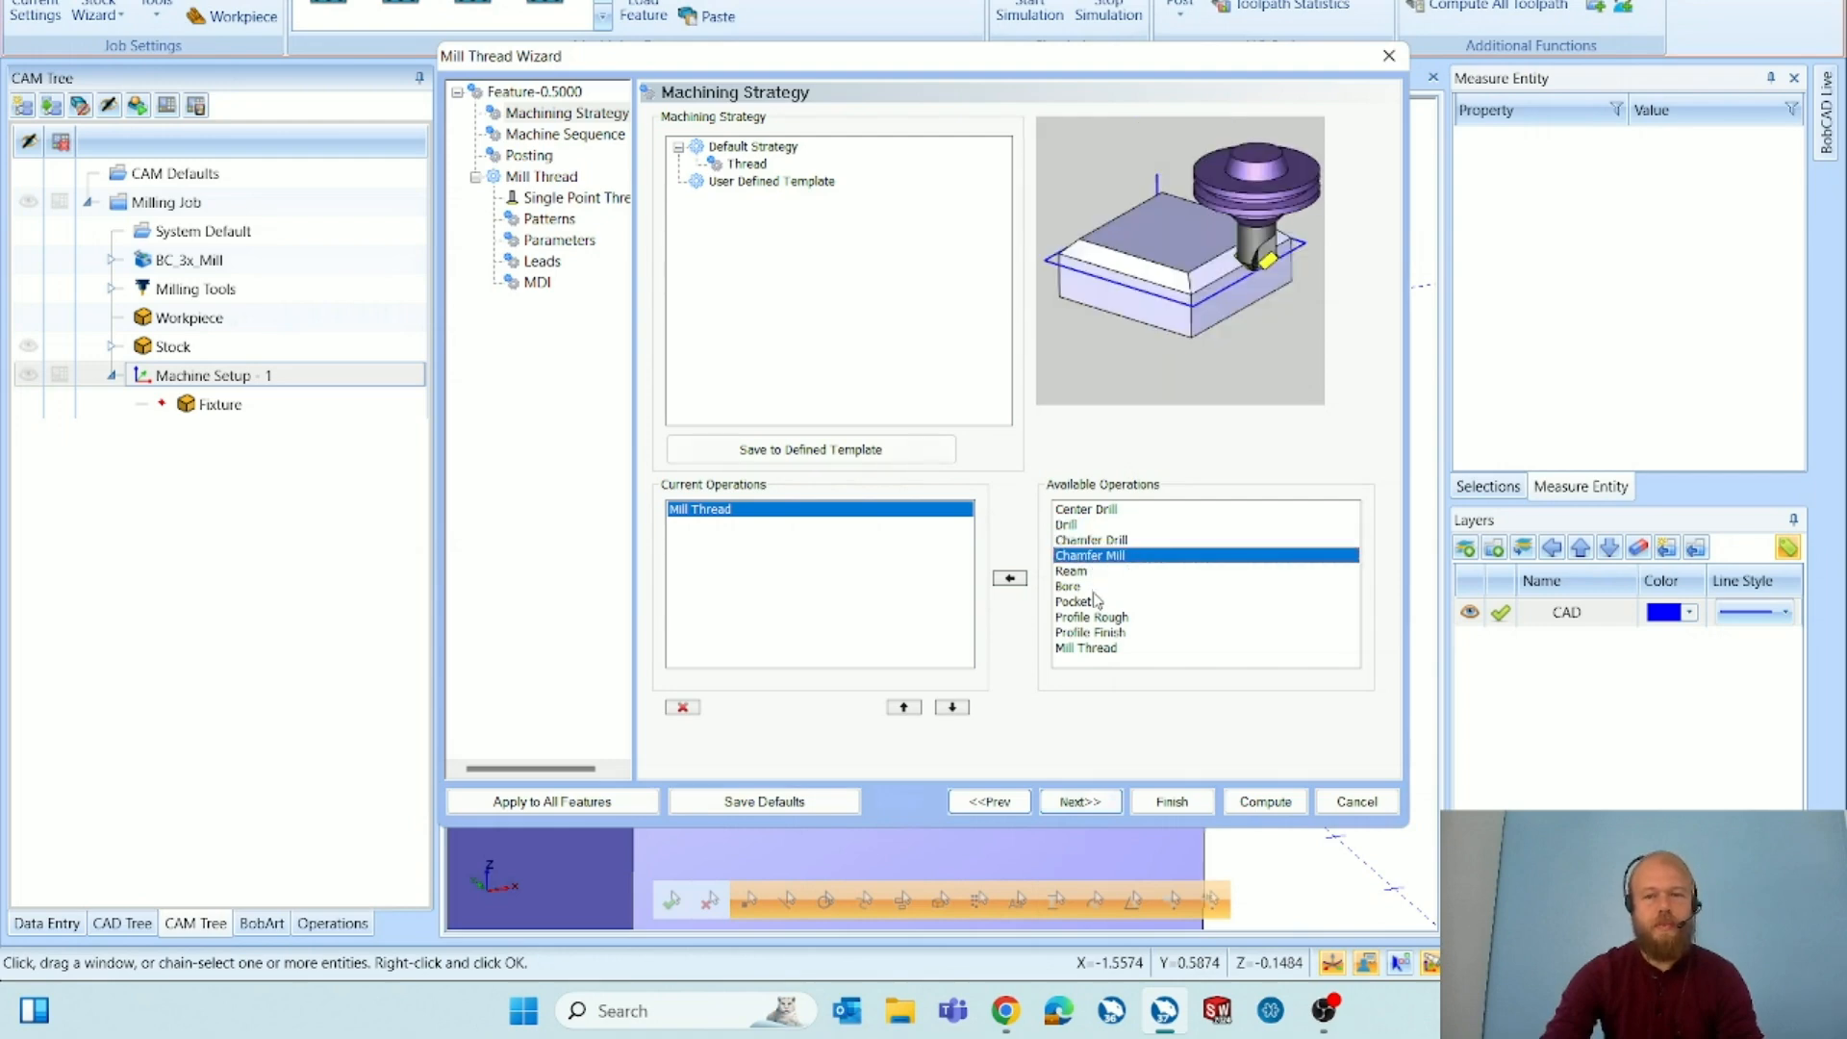
{"action": "left_click", "coordinate": [1092, 574]}
{"action": "left_click", "coordinate": [1090, 587]}
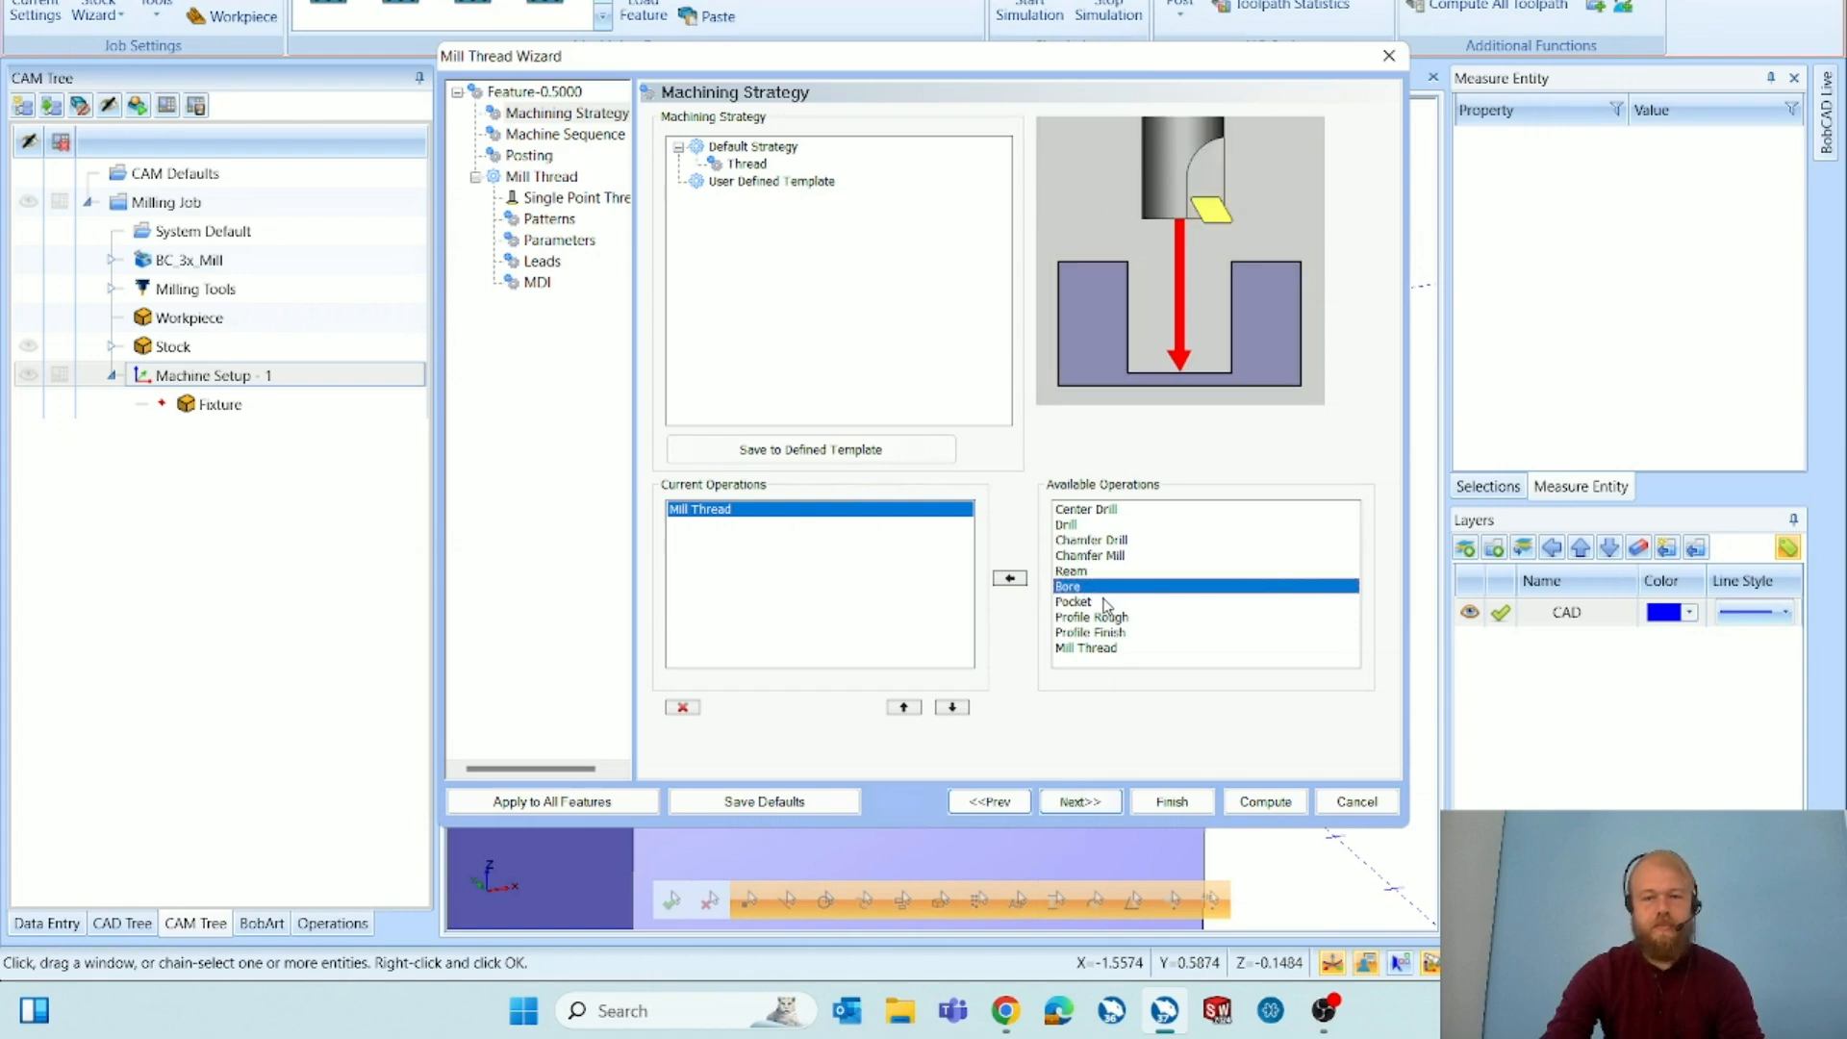
{"action": "left_click", "coordinate": [1105, 602]}
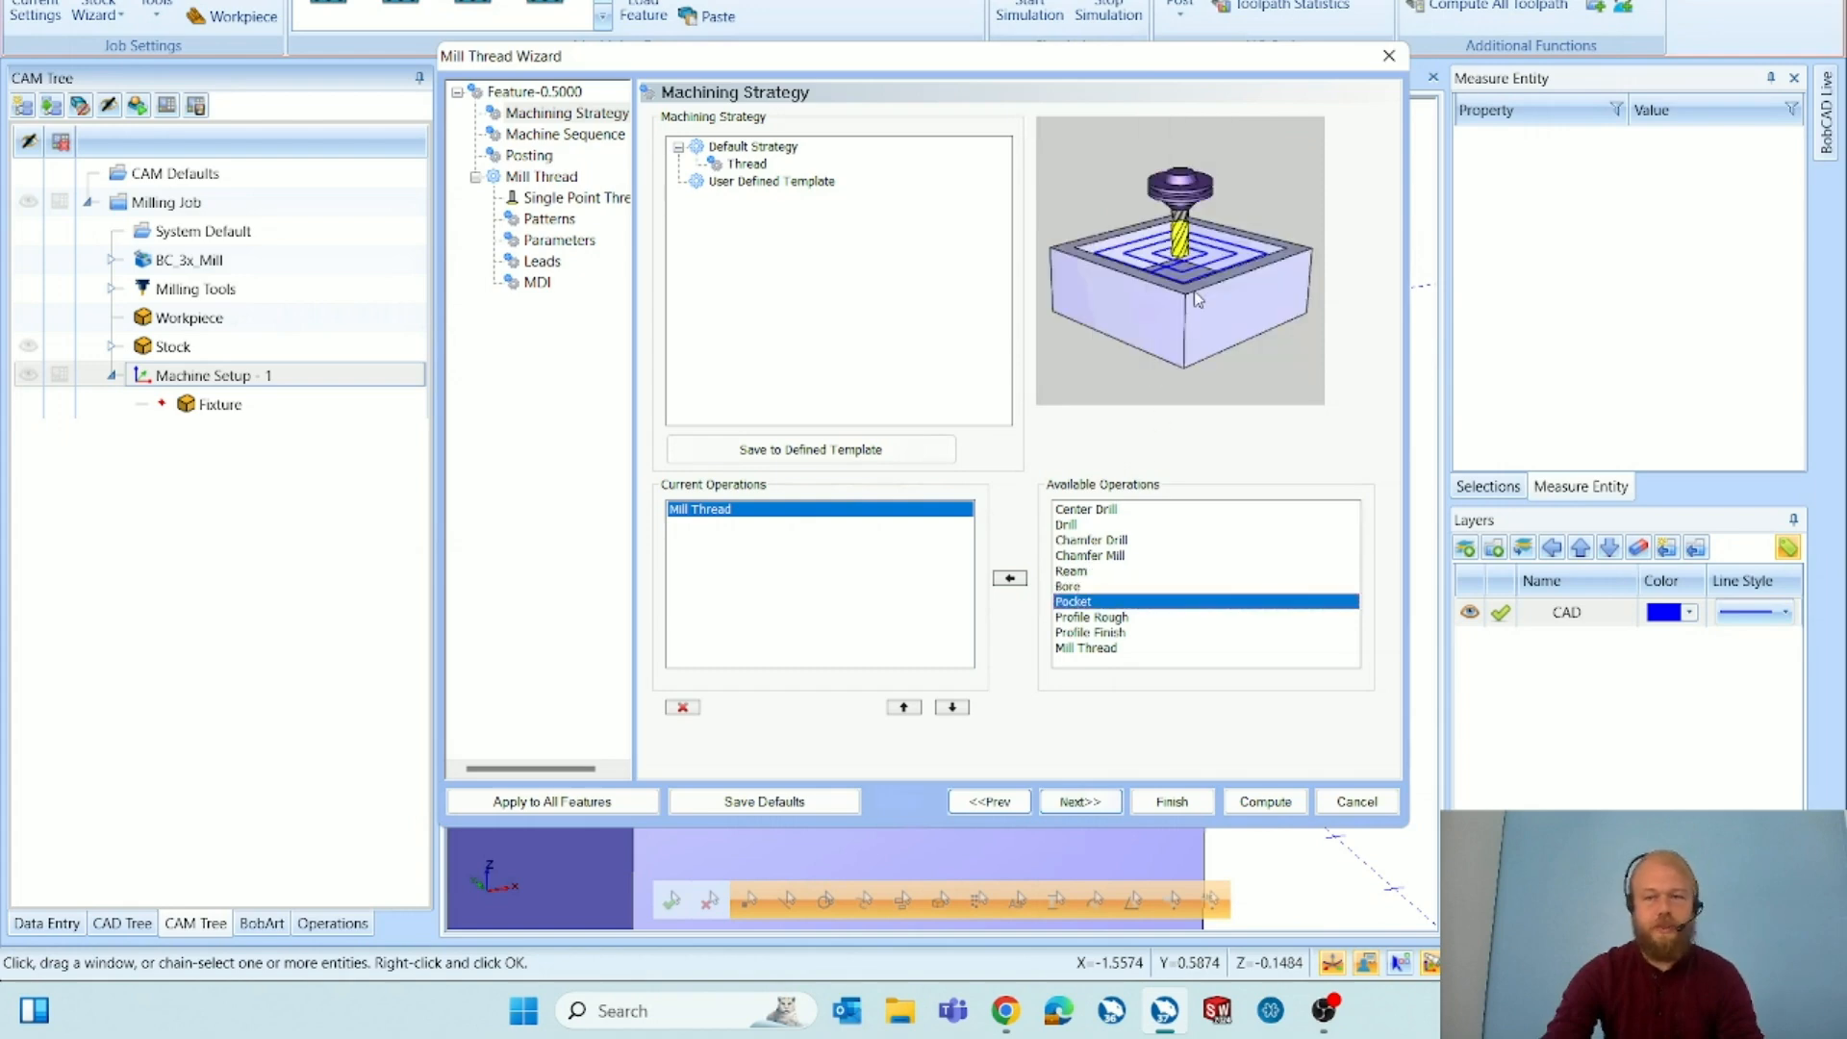
{"action": "left_click", "coordinate": [1107, 619]}
{"action": "left_click", "coordinate": [1113, 633]}
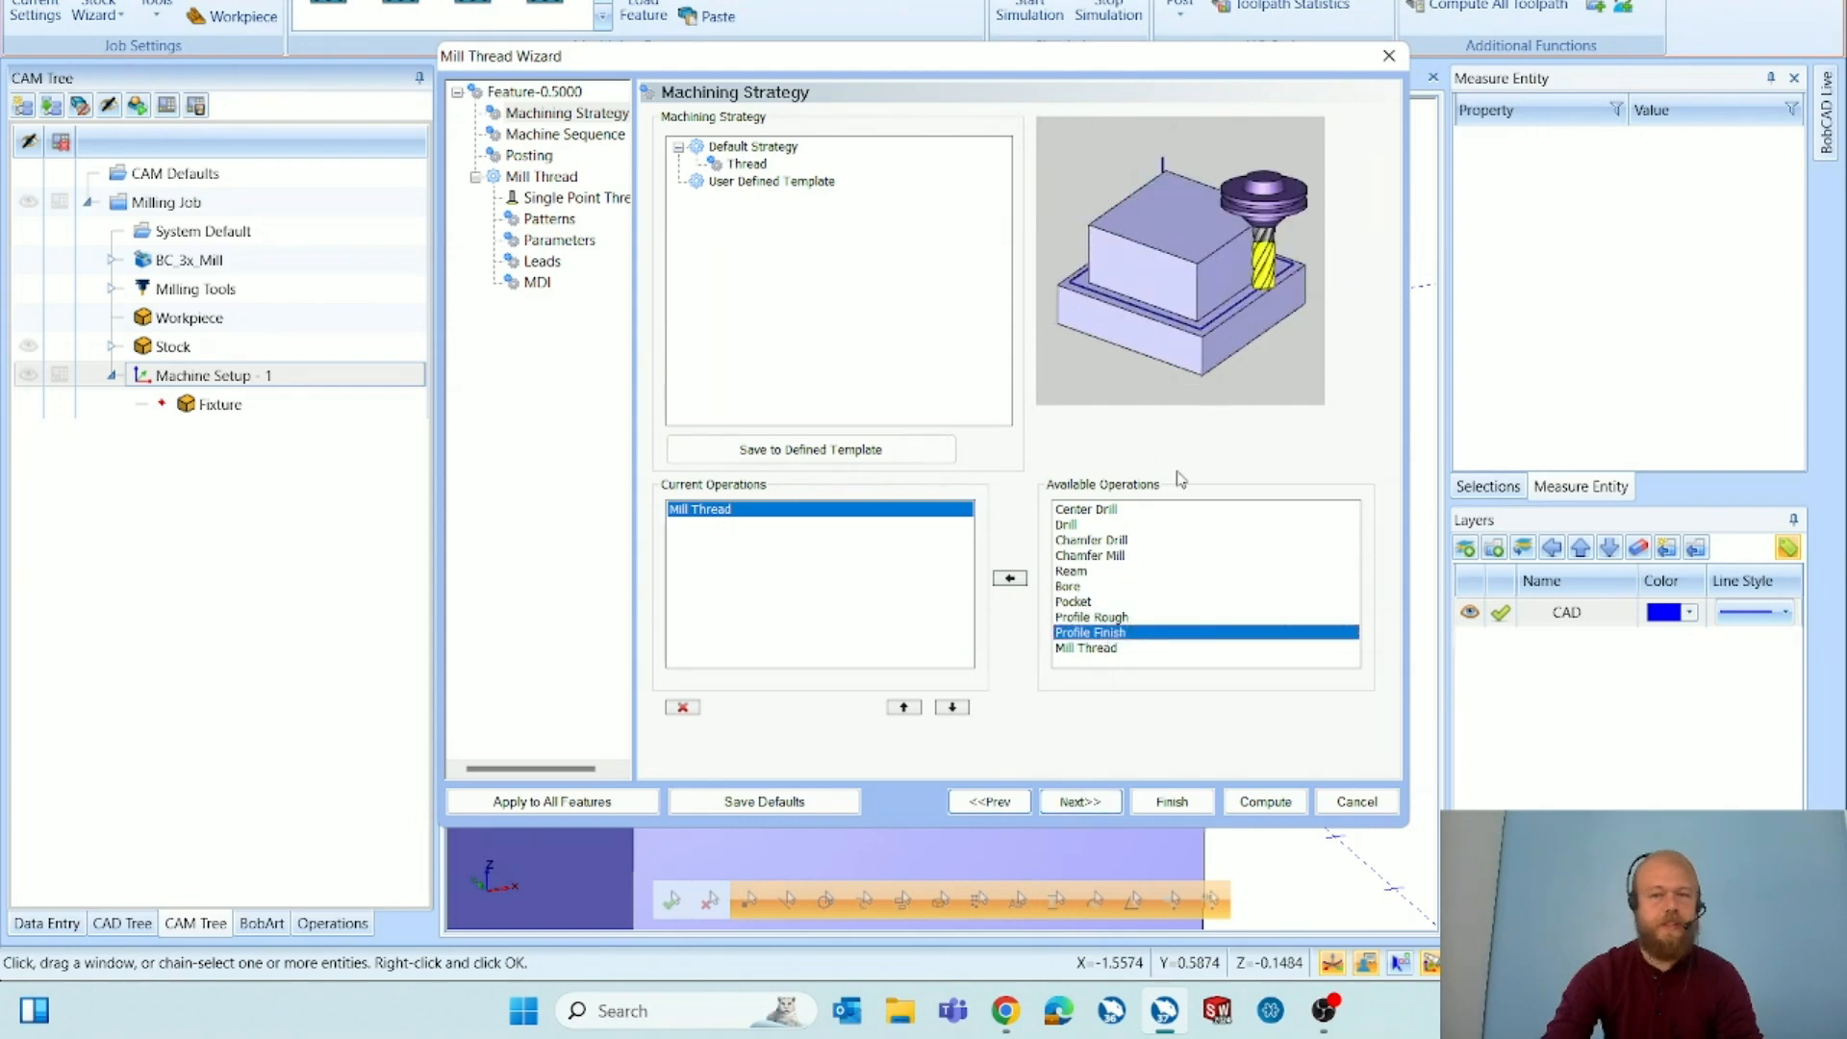
{"action": "left_click", "coordinate": [1101, 651]}
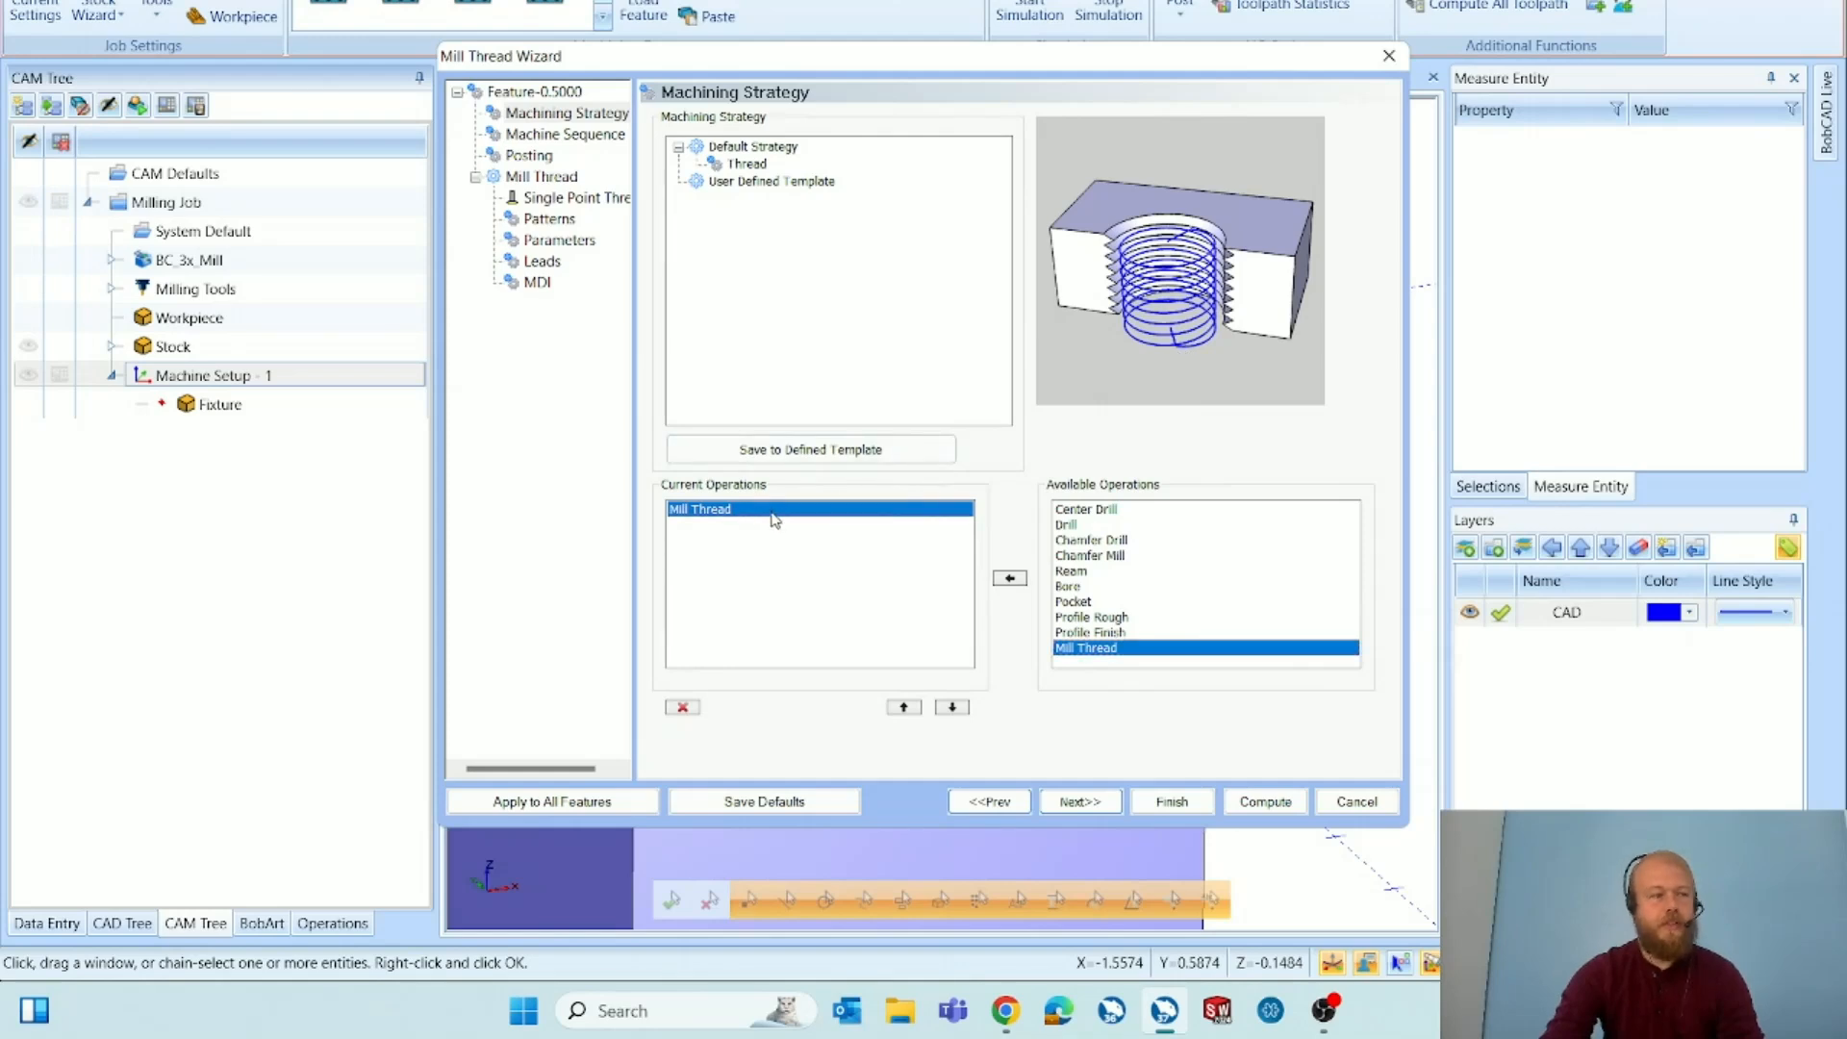
Continue to the machine sequence settings and compare the Optimized, Pick Order, X Direction and Y Direction sort orders.
{"action": "left_click", "coordinate": [1079, 803]}
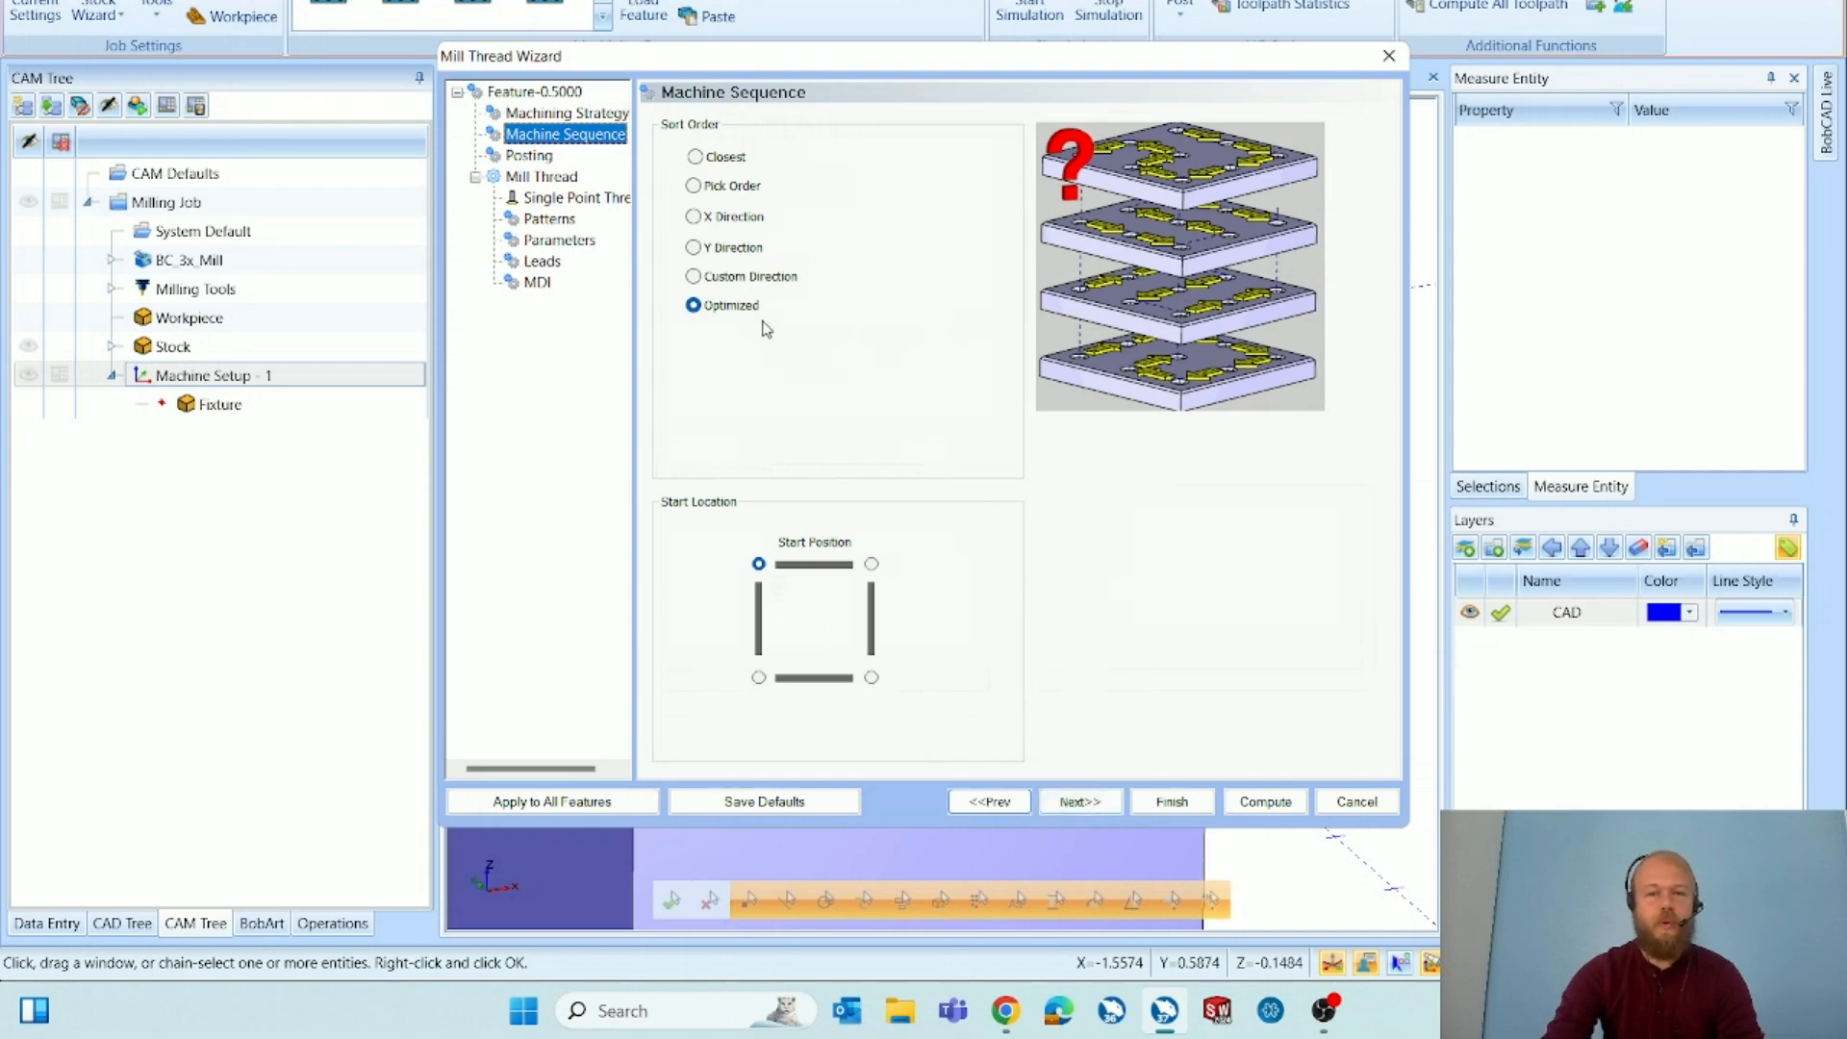
{"action": "left_click", "coordinate": [735, 310]}
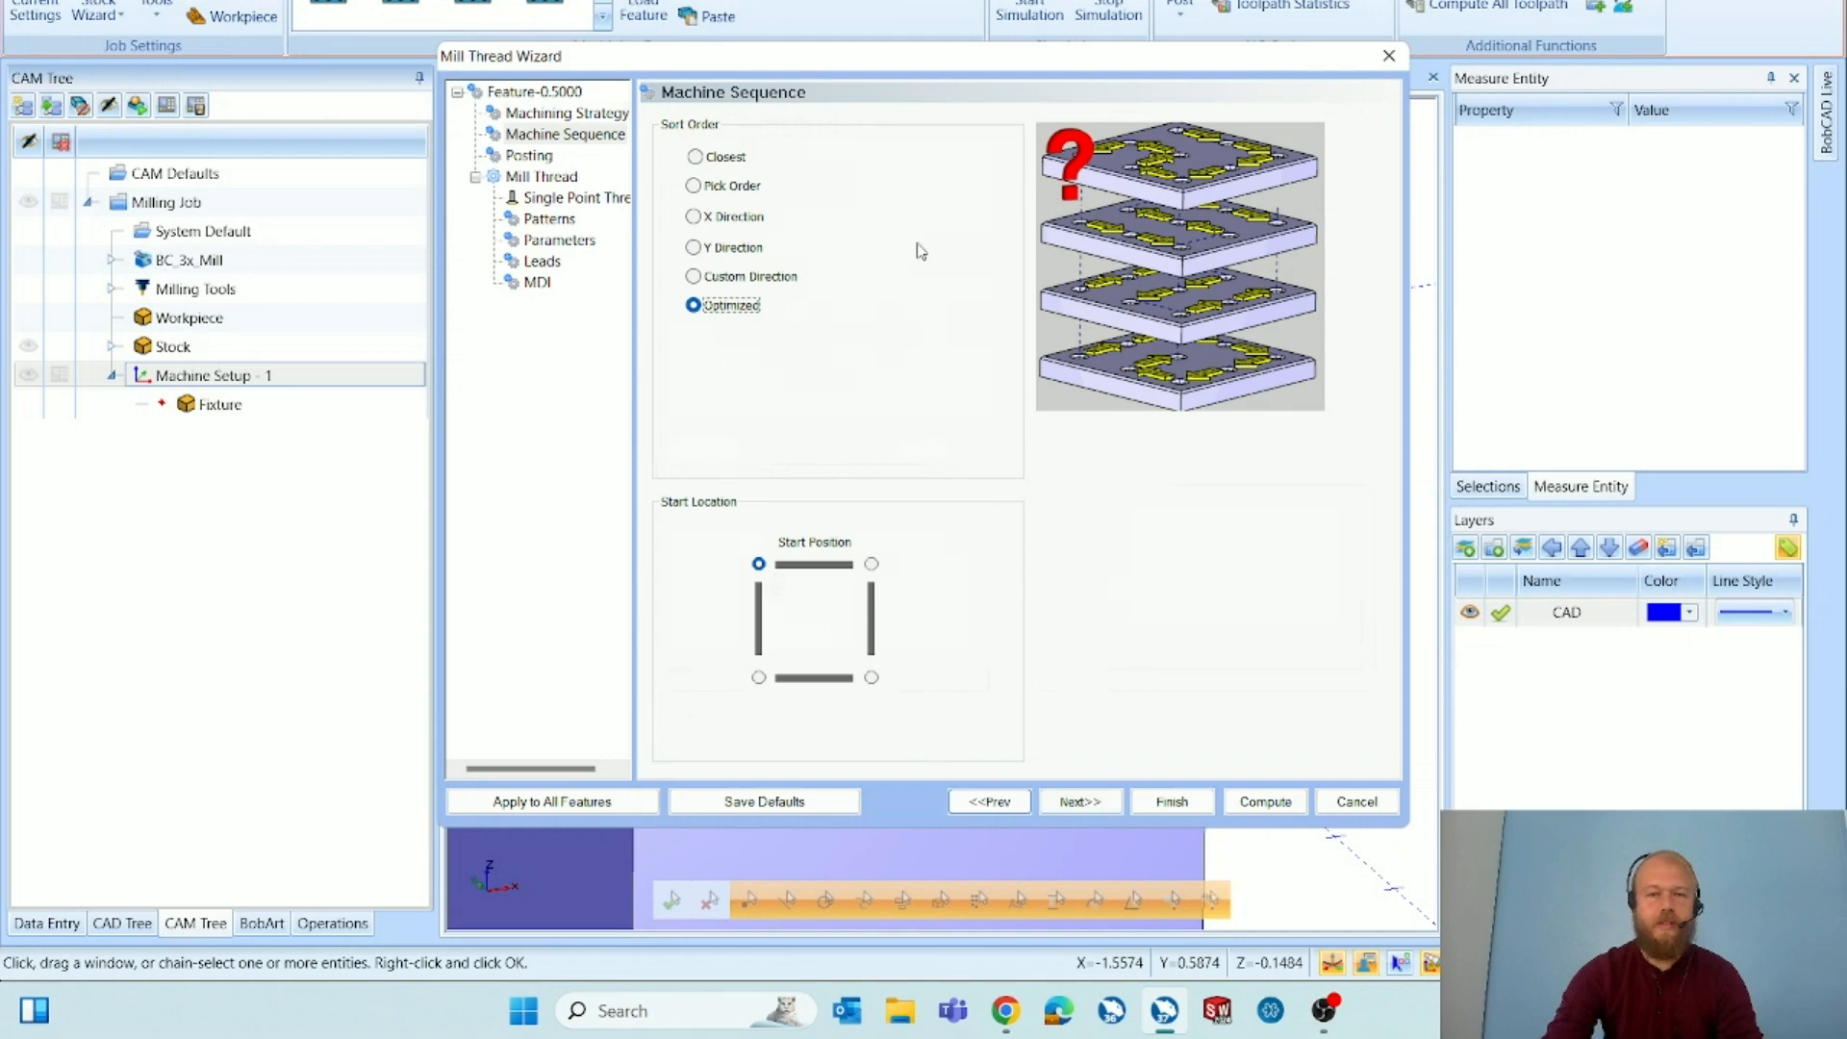
{"action": "left_click", "coordinate": [733, 186]}
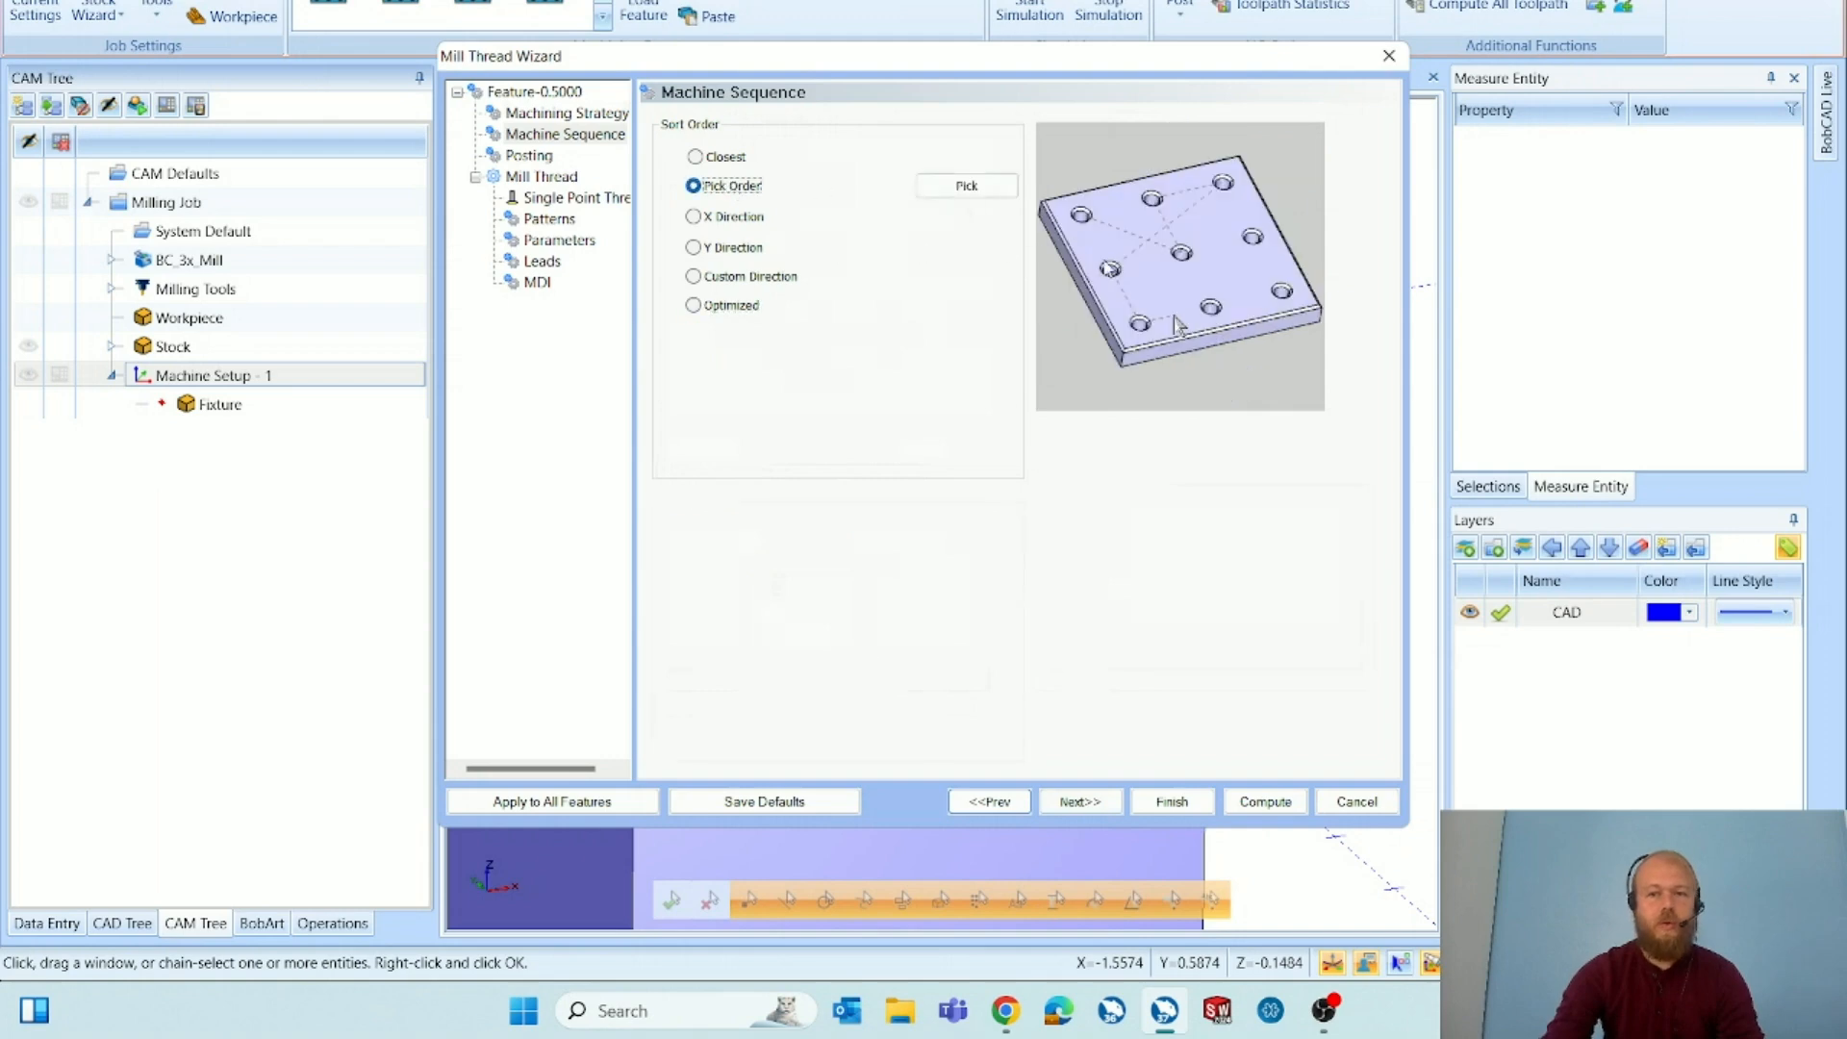
{"action": "left_click", "coordinate": [741, 218]}
{"action": "left_click", "coordinate": [744, 252]}
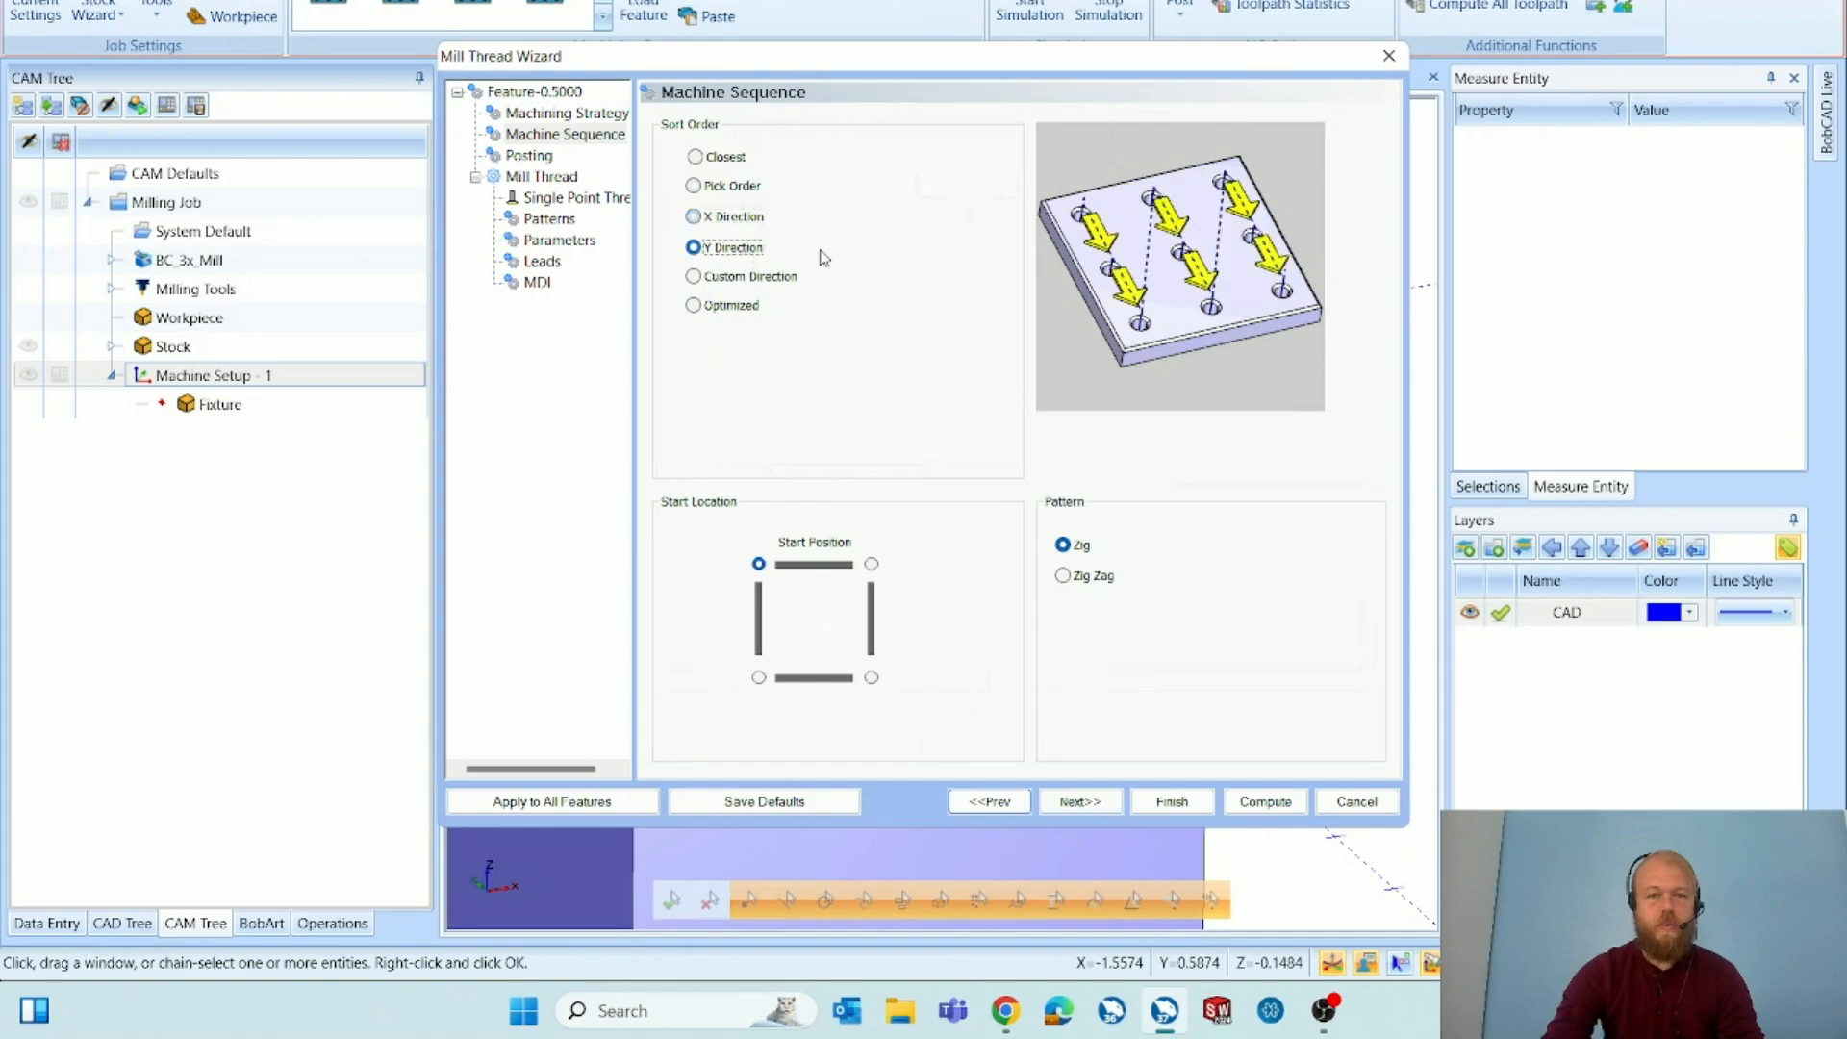
Set the sort order to Pick Order and sweep a freehand path over the post to add its hole to the sorted list.
{"action": "left_click", "coordinate": [747, 184]}
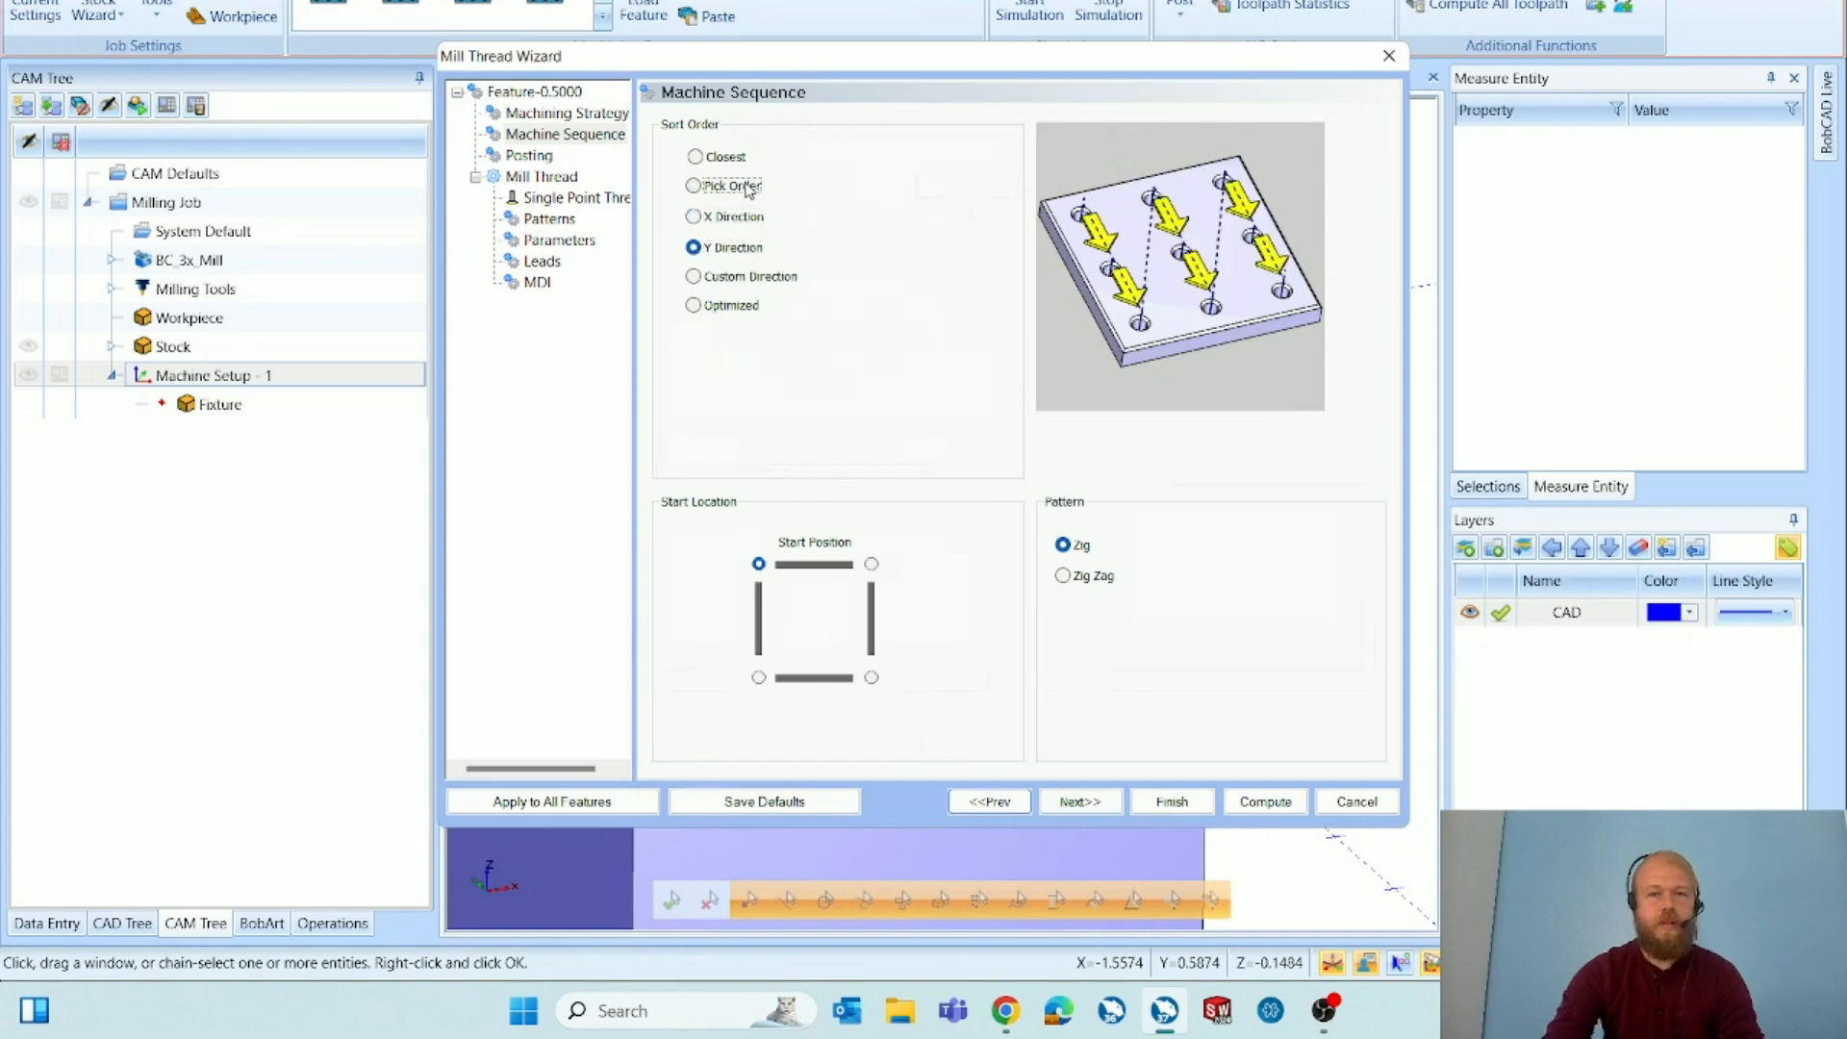
{"action": "left_click", "coordinate": [1001, 191]}
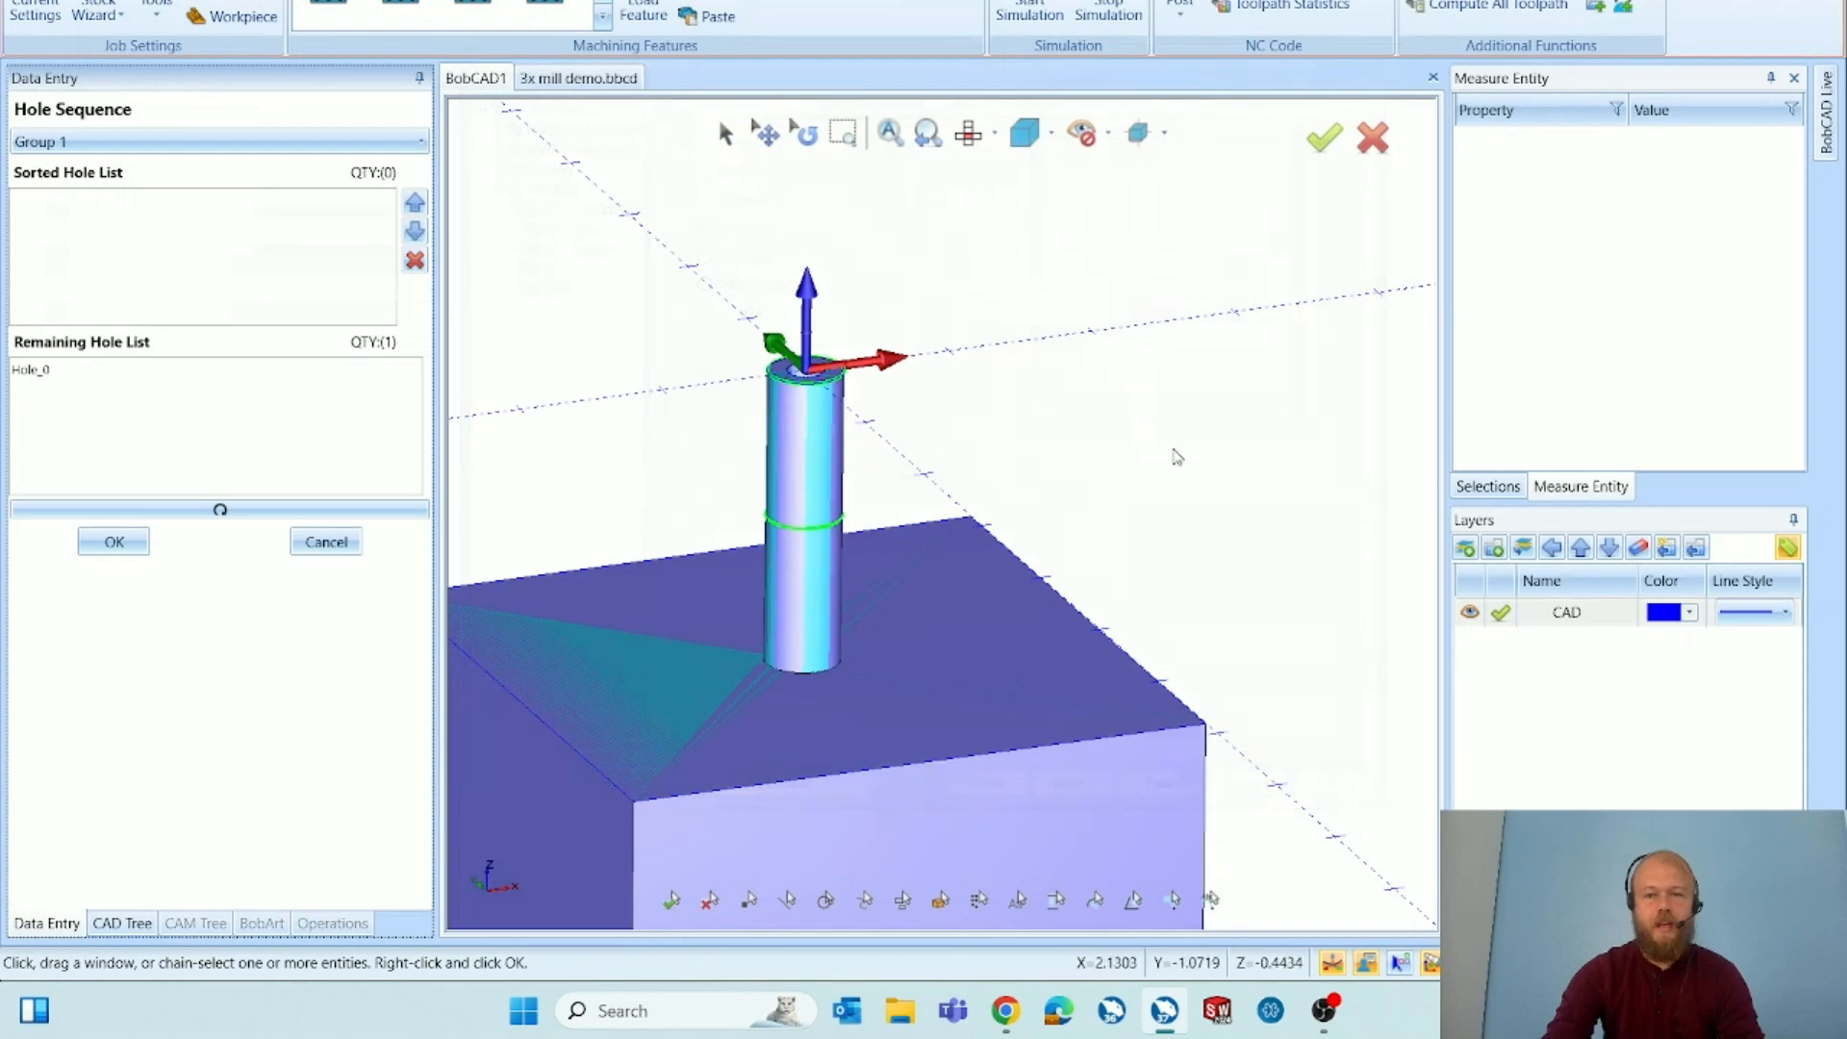
{"action": "mouse_move", "coordinate": [1168, 449]}
{"action": "left_mouse_down"}
{"action": "mouse_move", "coordinate": [1315, 437]}
{"action": "mouse_move", "coordinate": [1215, 272]}
{"action": "mouse_move", "coordinate": [1214, 385]}
{"action": "mouse_move", "coordinate": [1162, 238]}
{"action": "mouse_move", "coordinate": [1107, 256]}
{"action": "mouse_move", "coordinate": [1063, 221]}
{"action": "mouse_move", "coordinate": [1024, 284]}
{"action": "mouse_move", "coordinate": [845, 241]}
{"action": "mouse_move", "coordinate": [861, 291]}
{"action": "mouse_move", "coordinate": [834, 322]}
{"action": "mouse_move", "coordinate": [885, 420]}
{"action": "mouse_move", "coordinate": [907, 415]}
{"action": "mouse_move", "coordinate": [832, 398]}
{"action": "left_mouse_up"}
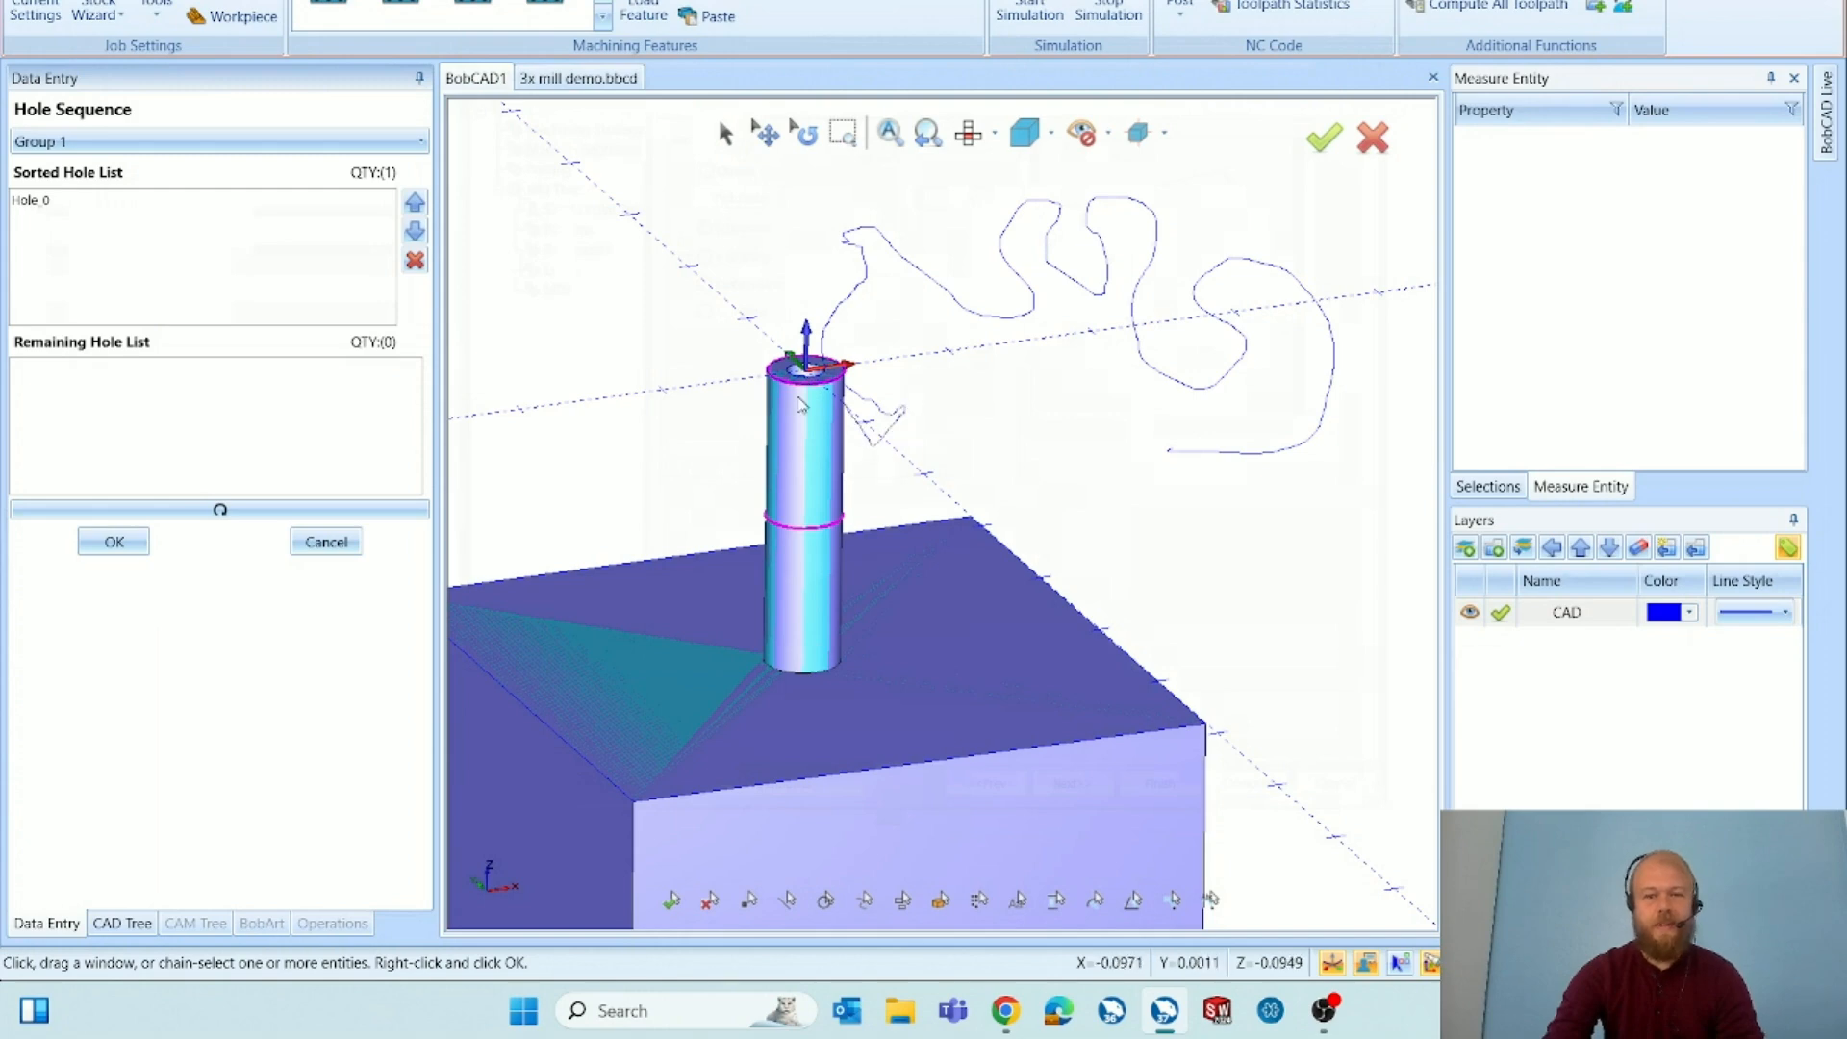
{"action": "mouse_move", "coordinate": [767, 425]}
{"action": "left_mouse_down"}
{"action": "mouse_move", "coordinate": [610, 445]}
{"action": "mouse_move", "coordinate": [541, 568]}
{"action": "mouse_move", "coordinate": [713, 667]}
{"action": "mouse_move", "coordinate": [898, 665]}
{"action": "mouse_move", "coordinate": [1023, 584]}
{"action": "left_mouse_up"}
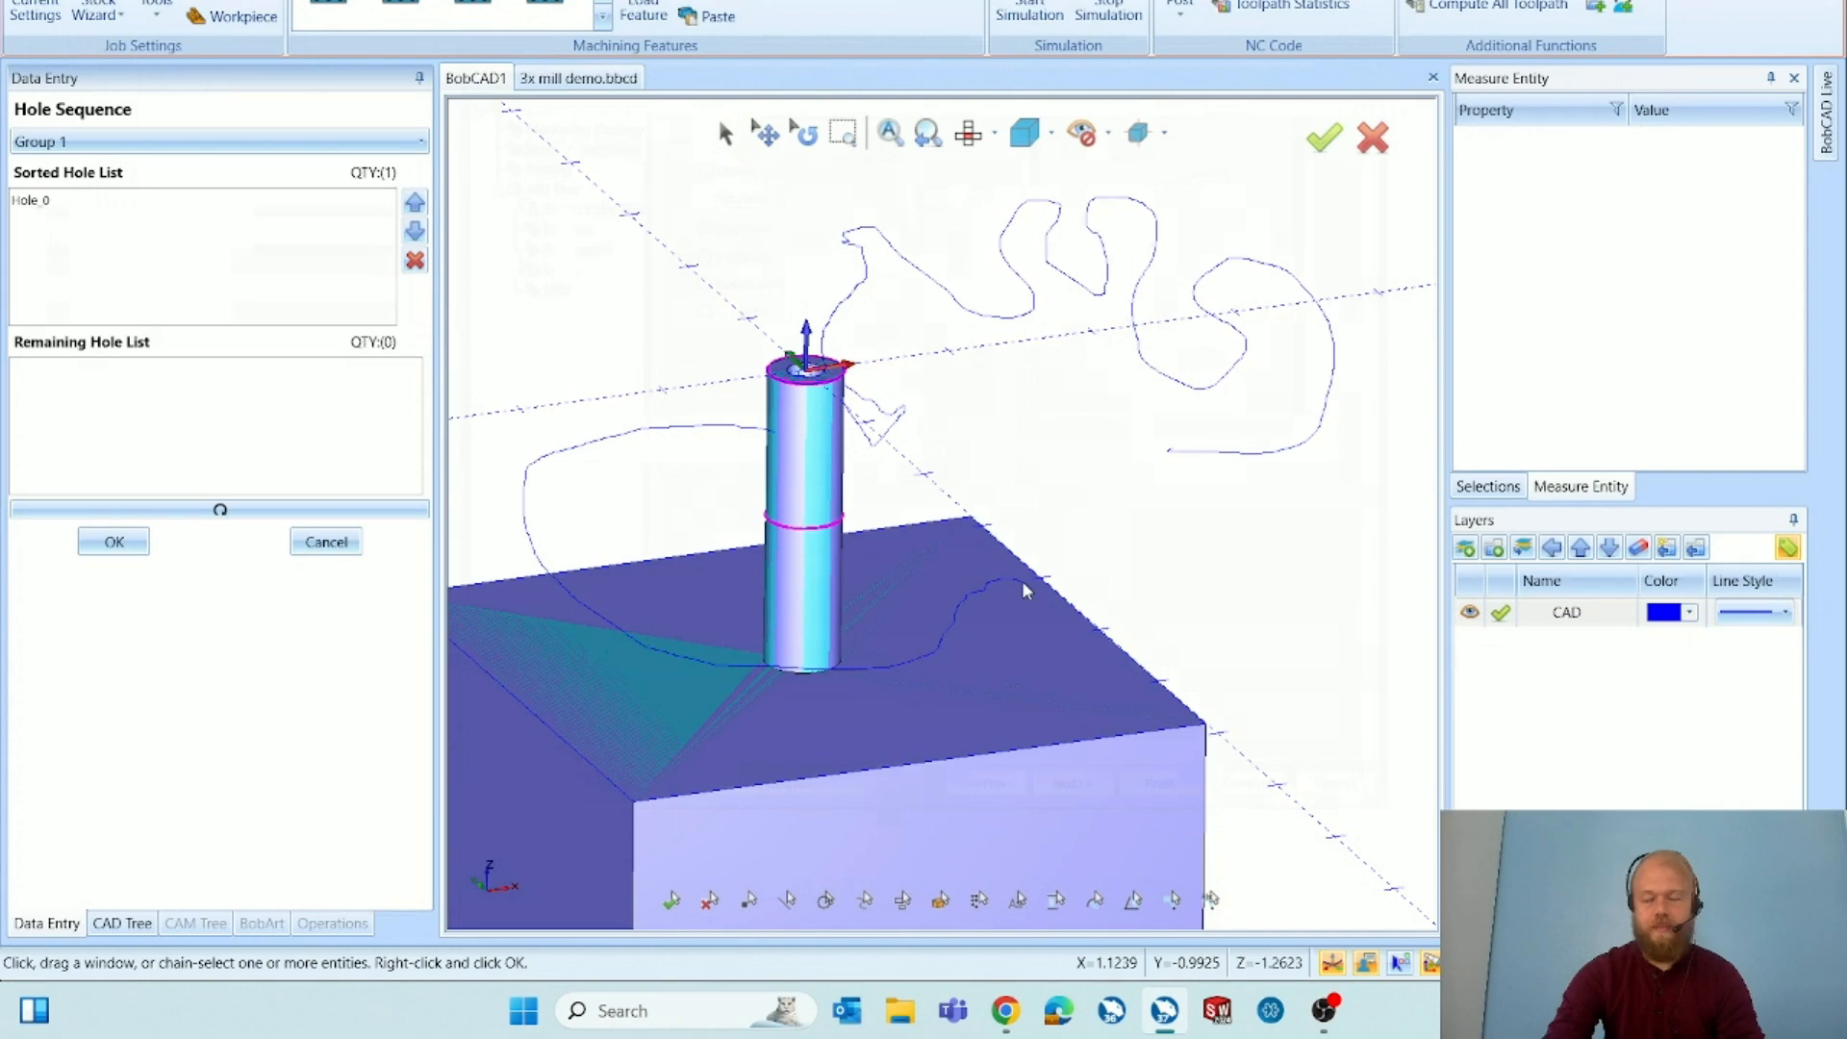
{"action": "left_click_drag", "start_coordinate": [1021, 580], "coordinate": [1021, 580]}
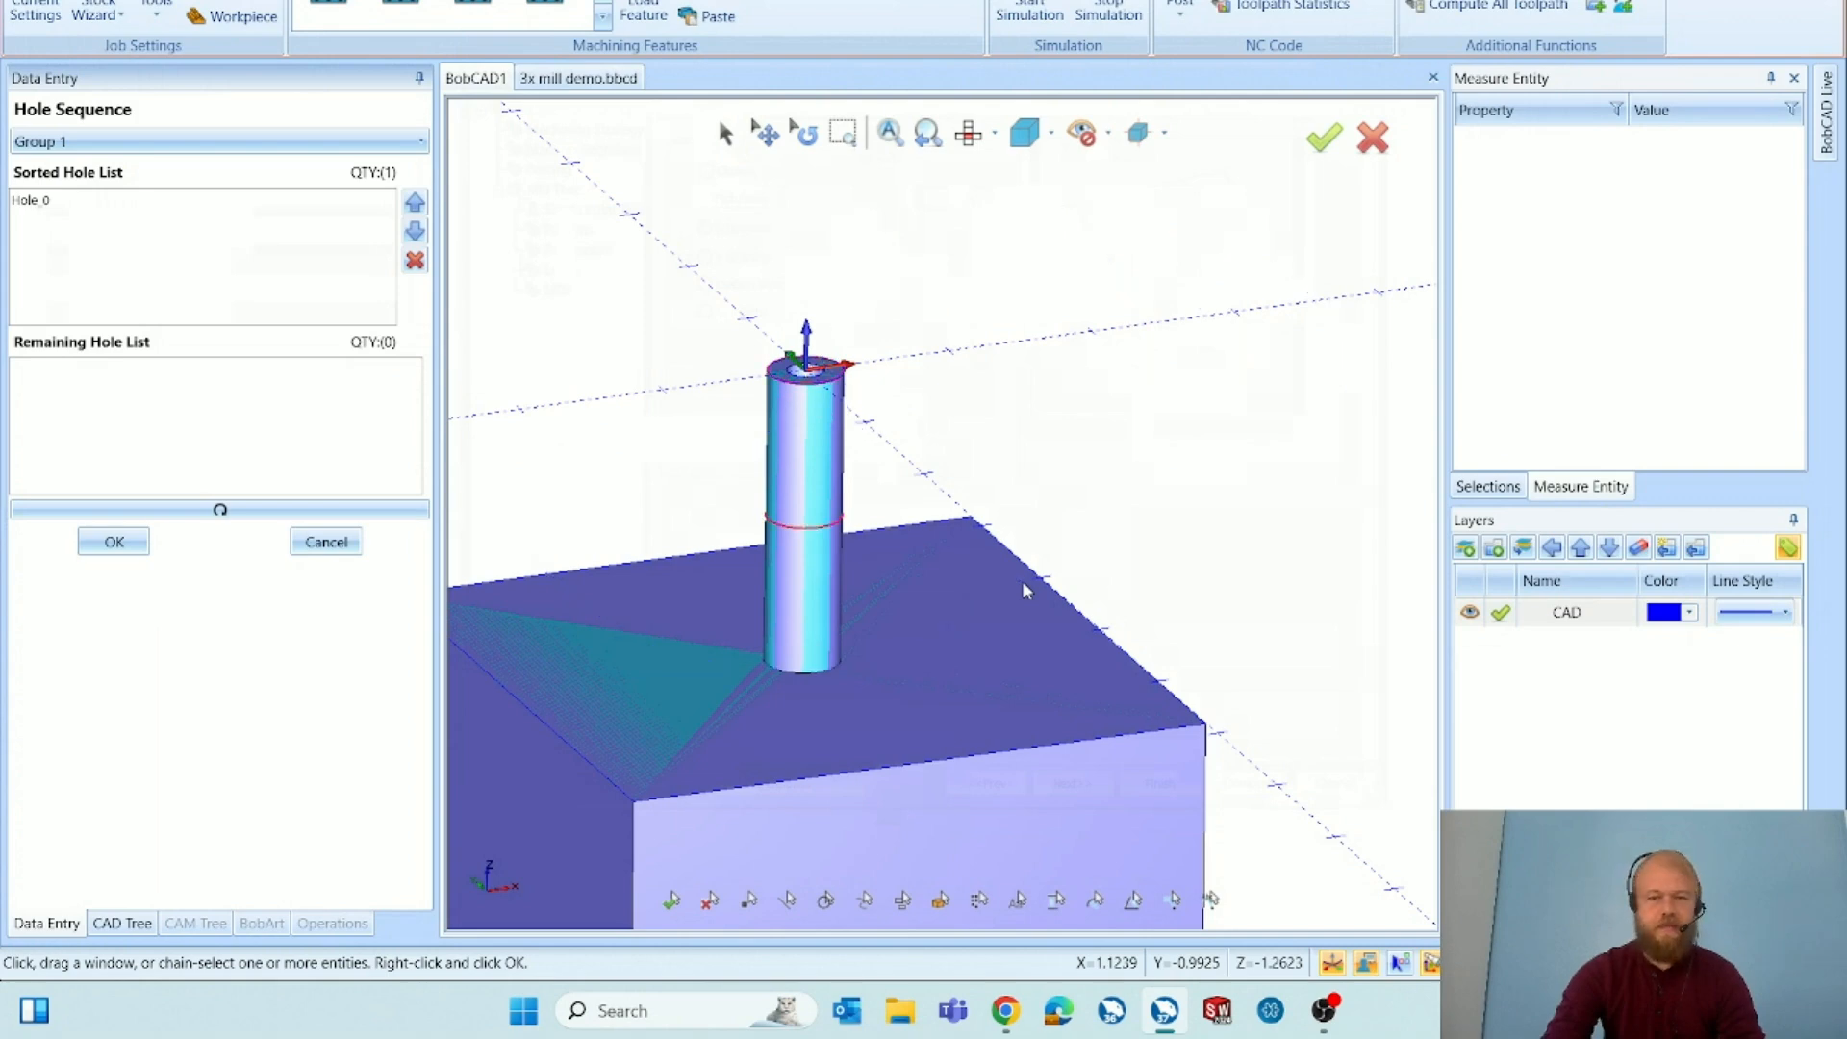
{"action": "left_click", "coordinate": [112, 543]}
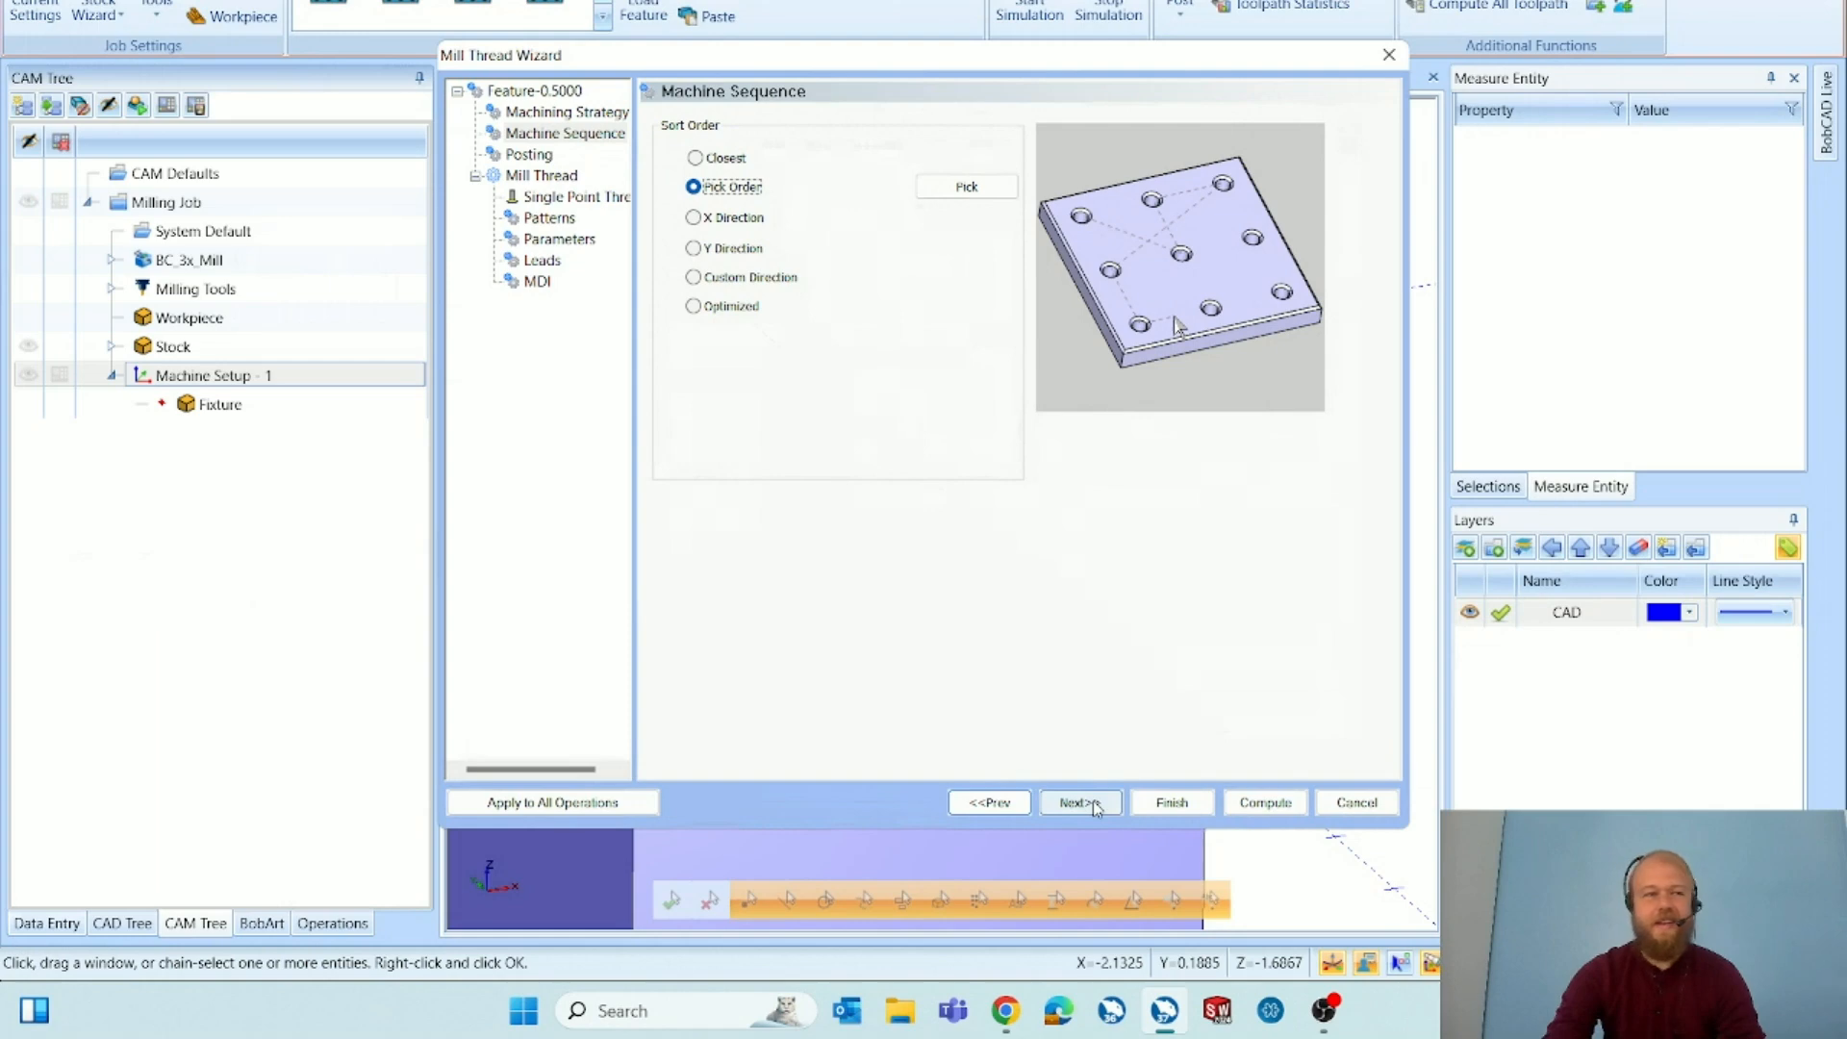
Continue to the posting settings and set the thread mill output to Arc Moves.
{"action": "left_click", "coordinate": [1093, 801]}
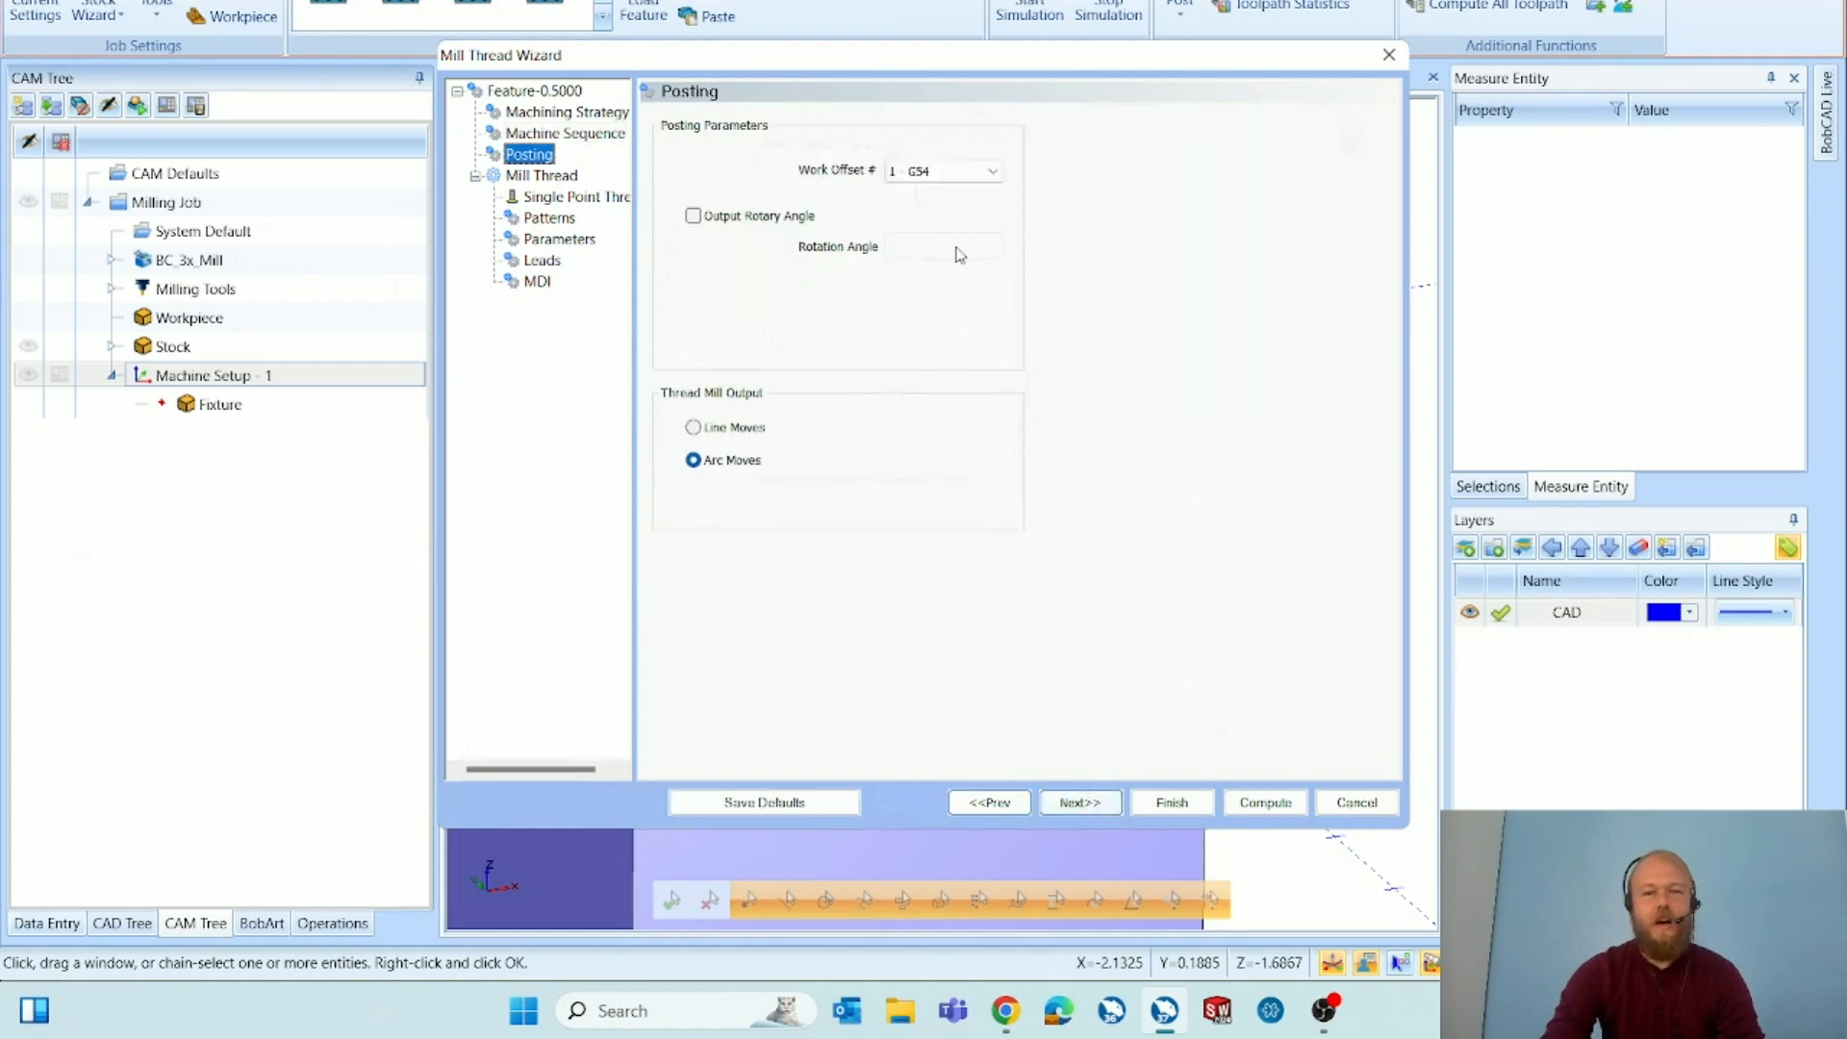
{"action": "left_click", "coordinate": [742, 430]}
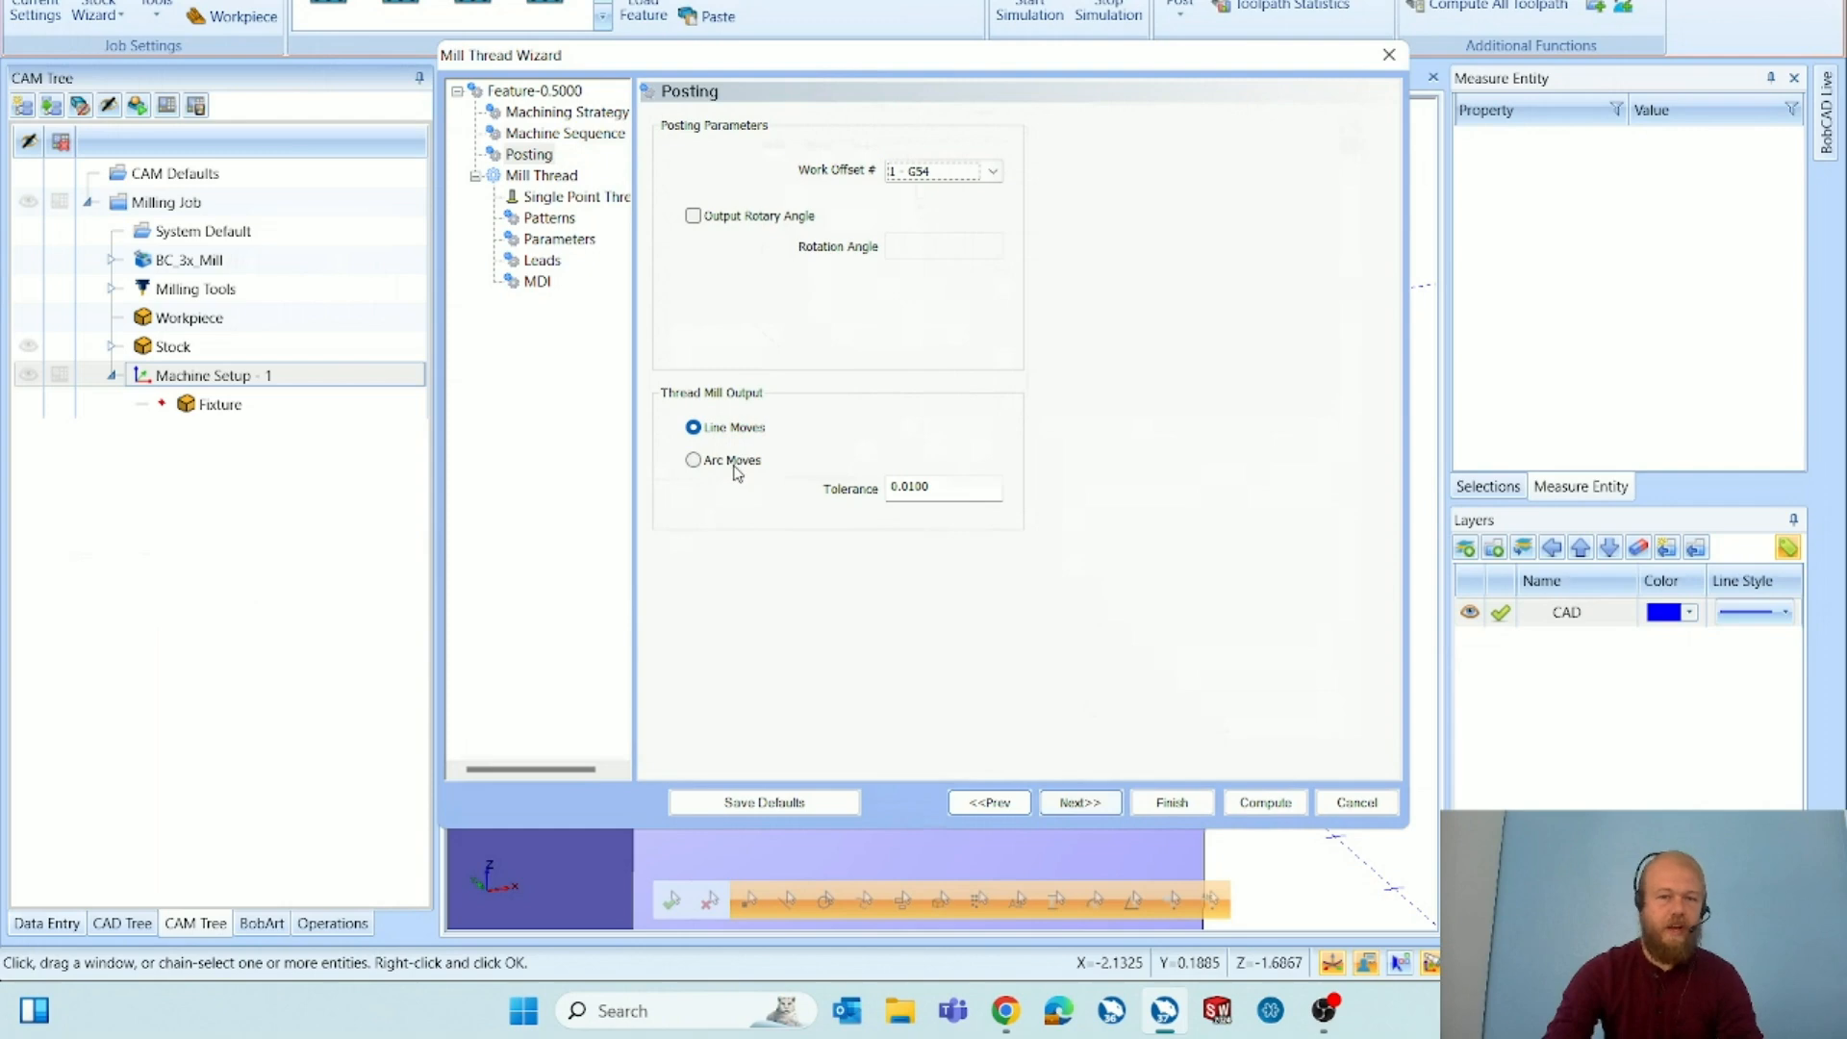
{"action": "left_click", "coordinate": [734, 464]}
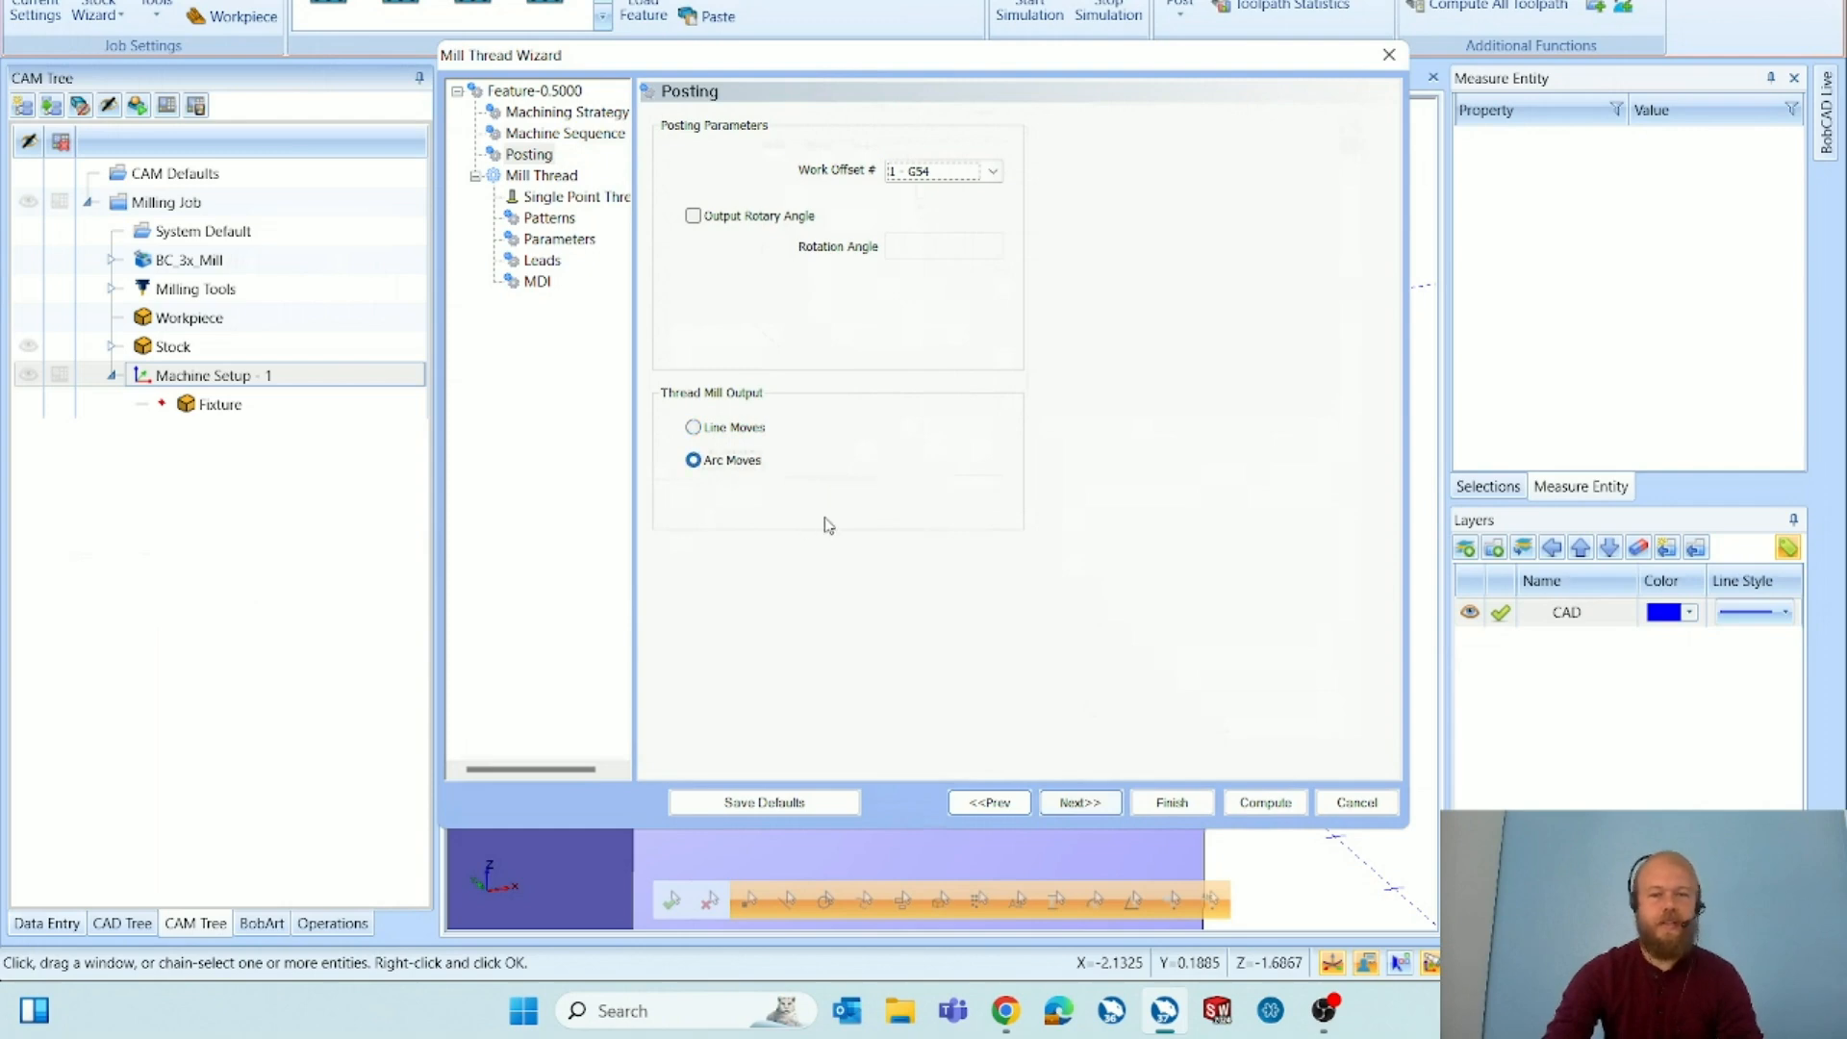
Continue to the single point thread tool, open its tool crib, and sort the Default Tool Library by diameter.
{"action": "left_click", "coordinate": [1079, 804]}
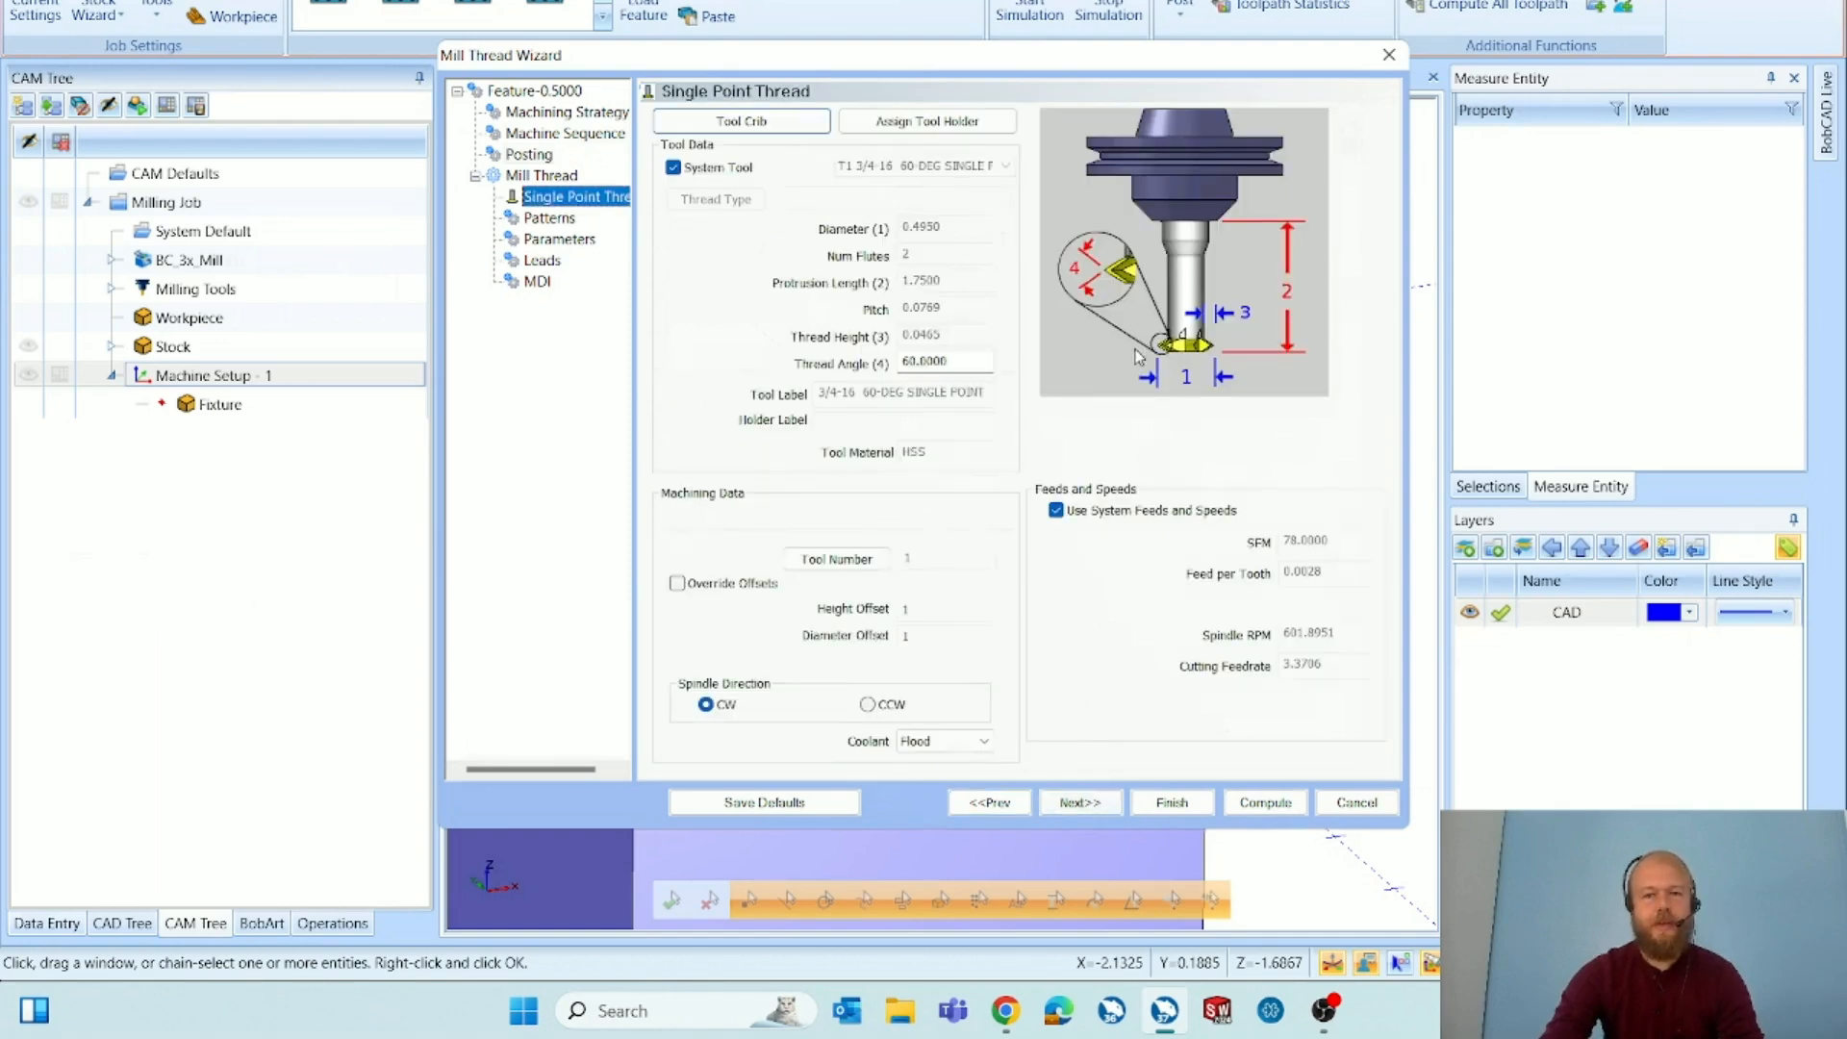
{"action": "double_click", "coordinate": [958, 366]}
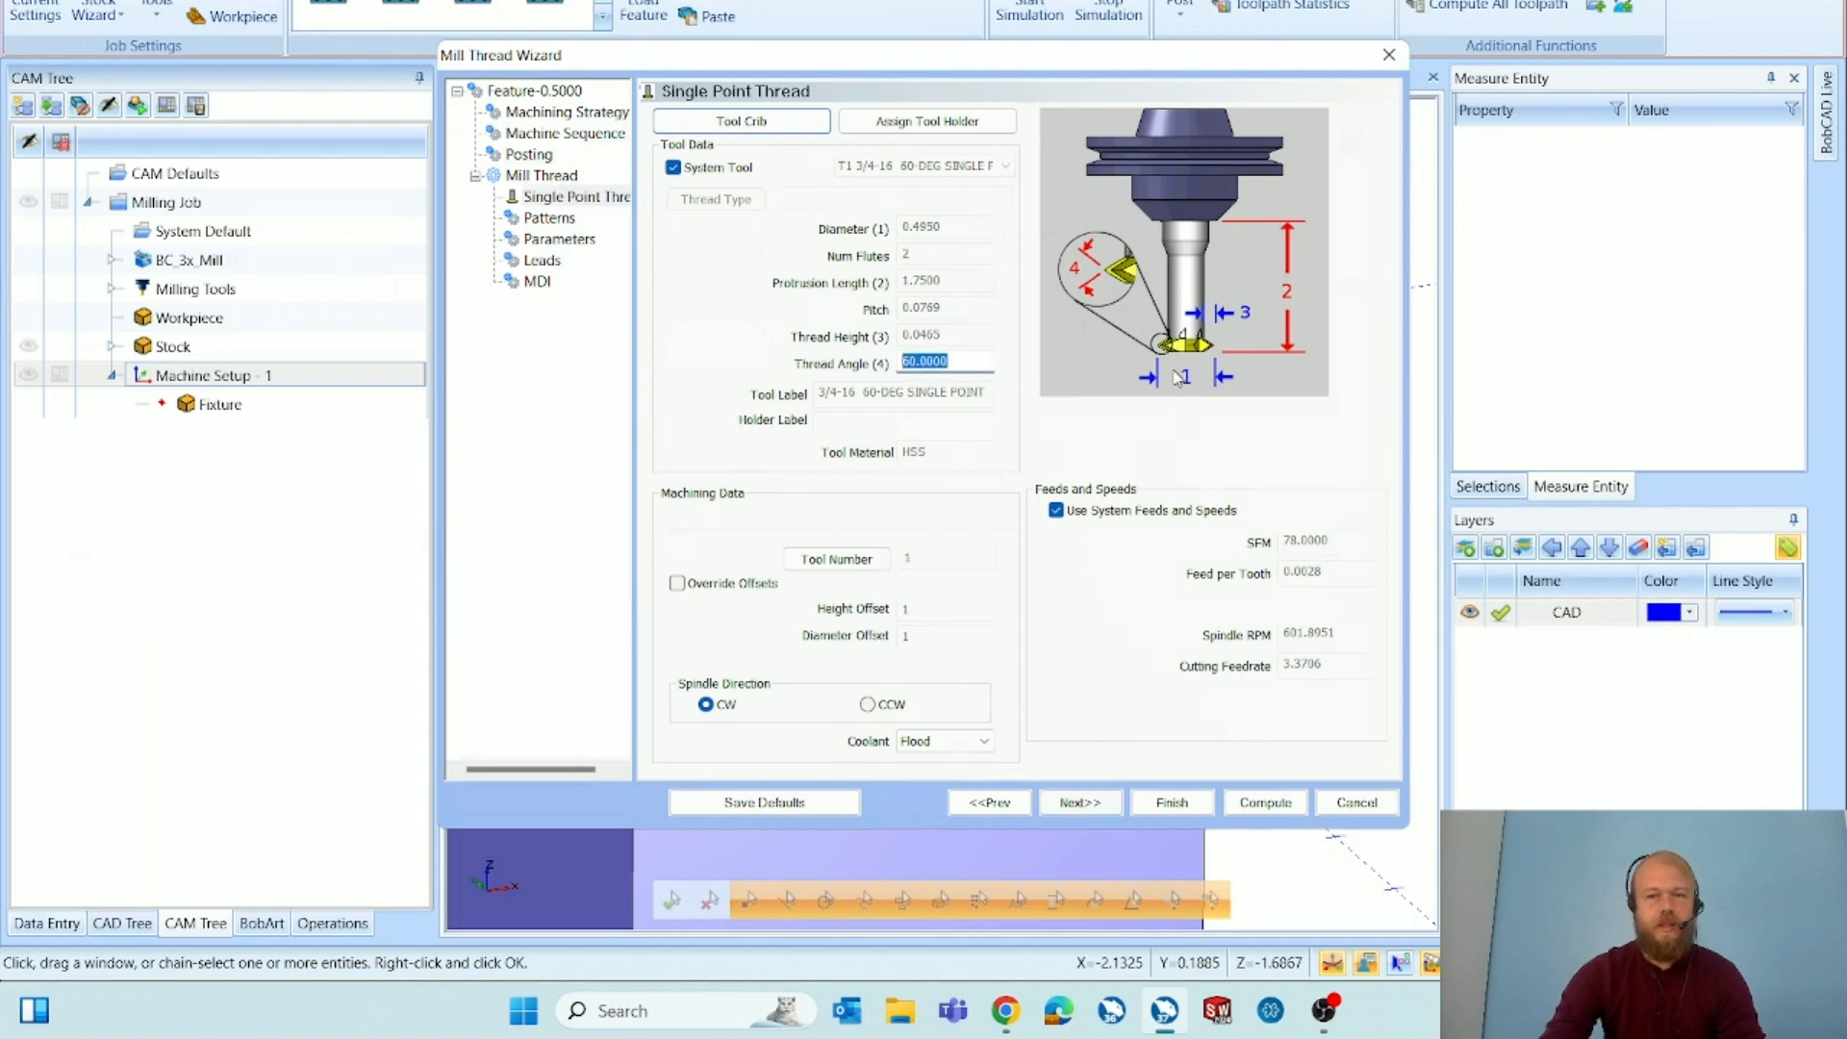
{"action": "left_click", "coordinate": [741, 120]}
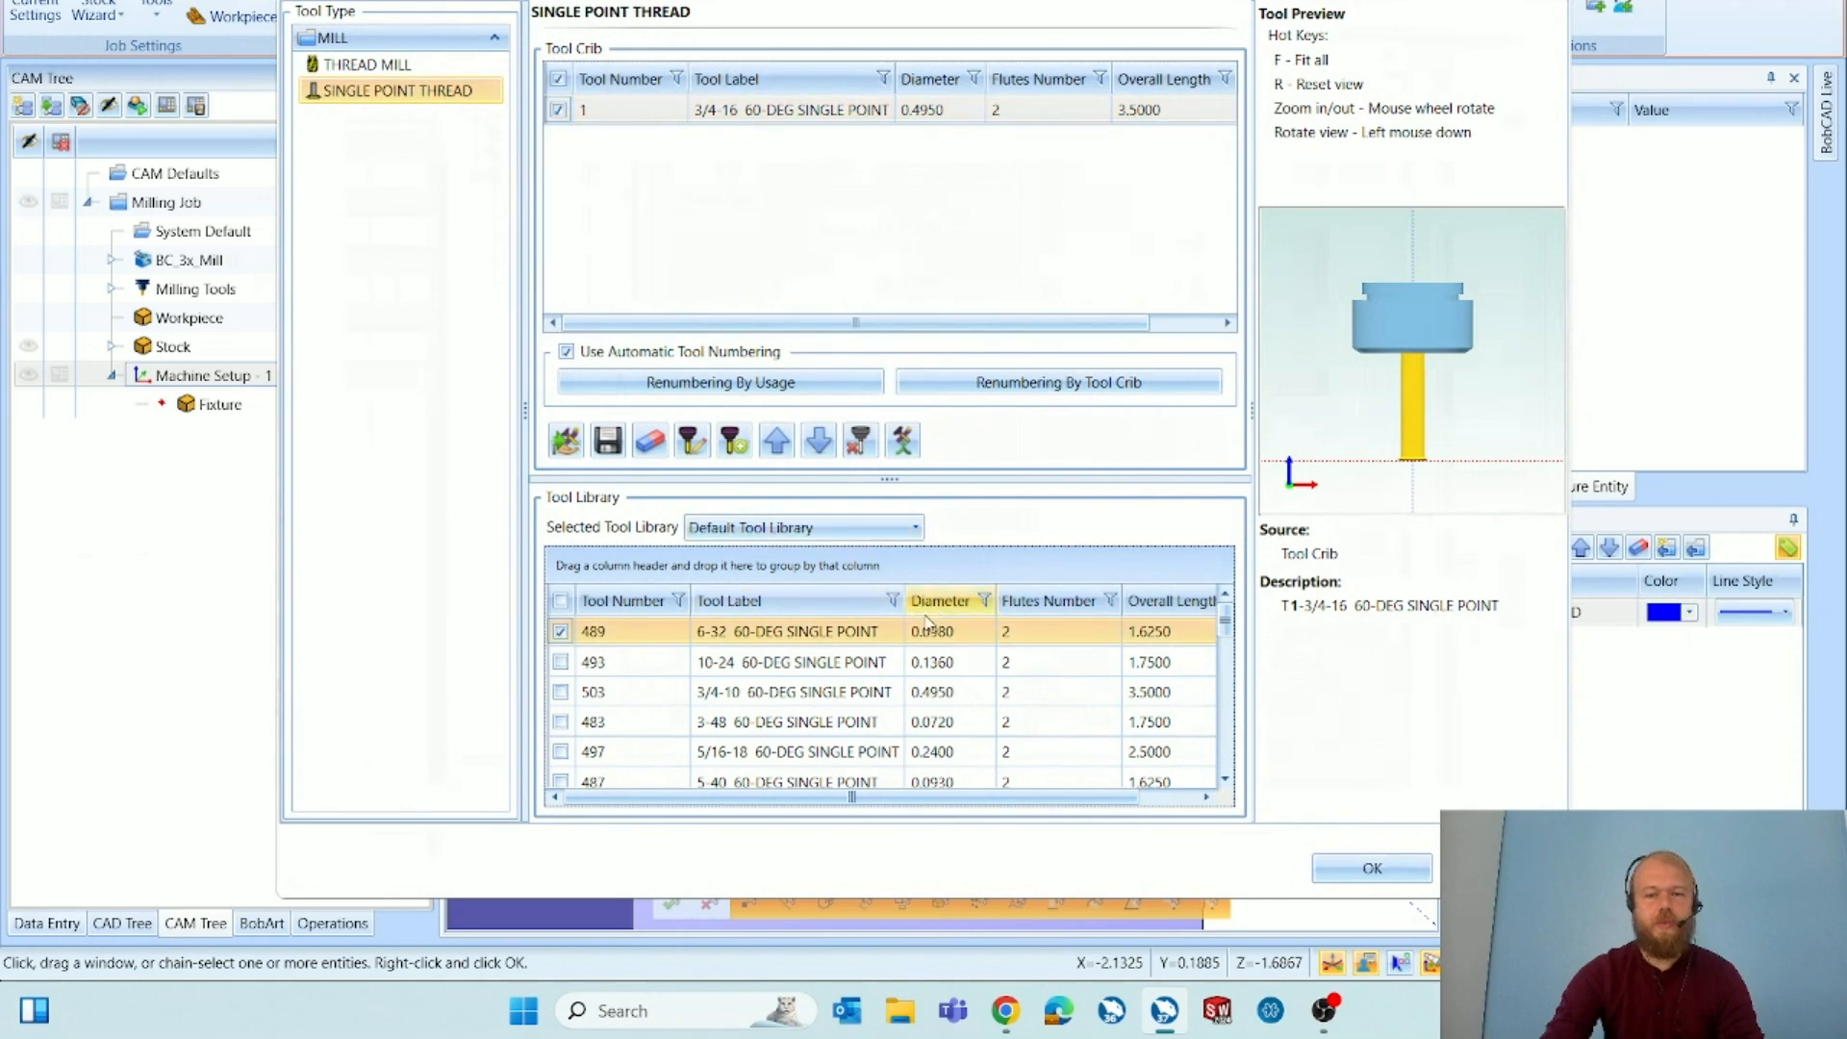
{"action": "left_click", "coordinate": [938, 599]}
Add the 1/4-20 60-DEG SINGLE POINT tool from the library to the tool crib and assign it to the operation.
{"action": "scroll", "coordinate": [837, 654], "scroll_direction": "down", "scroll_amount": 5}
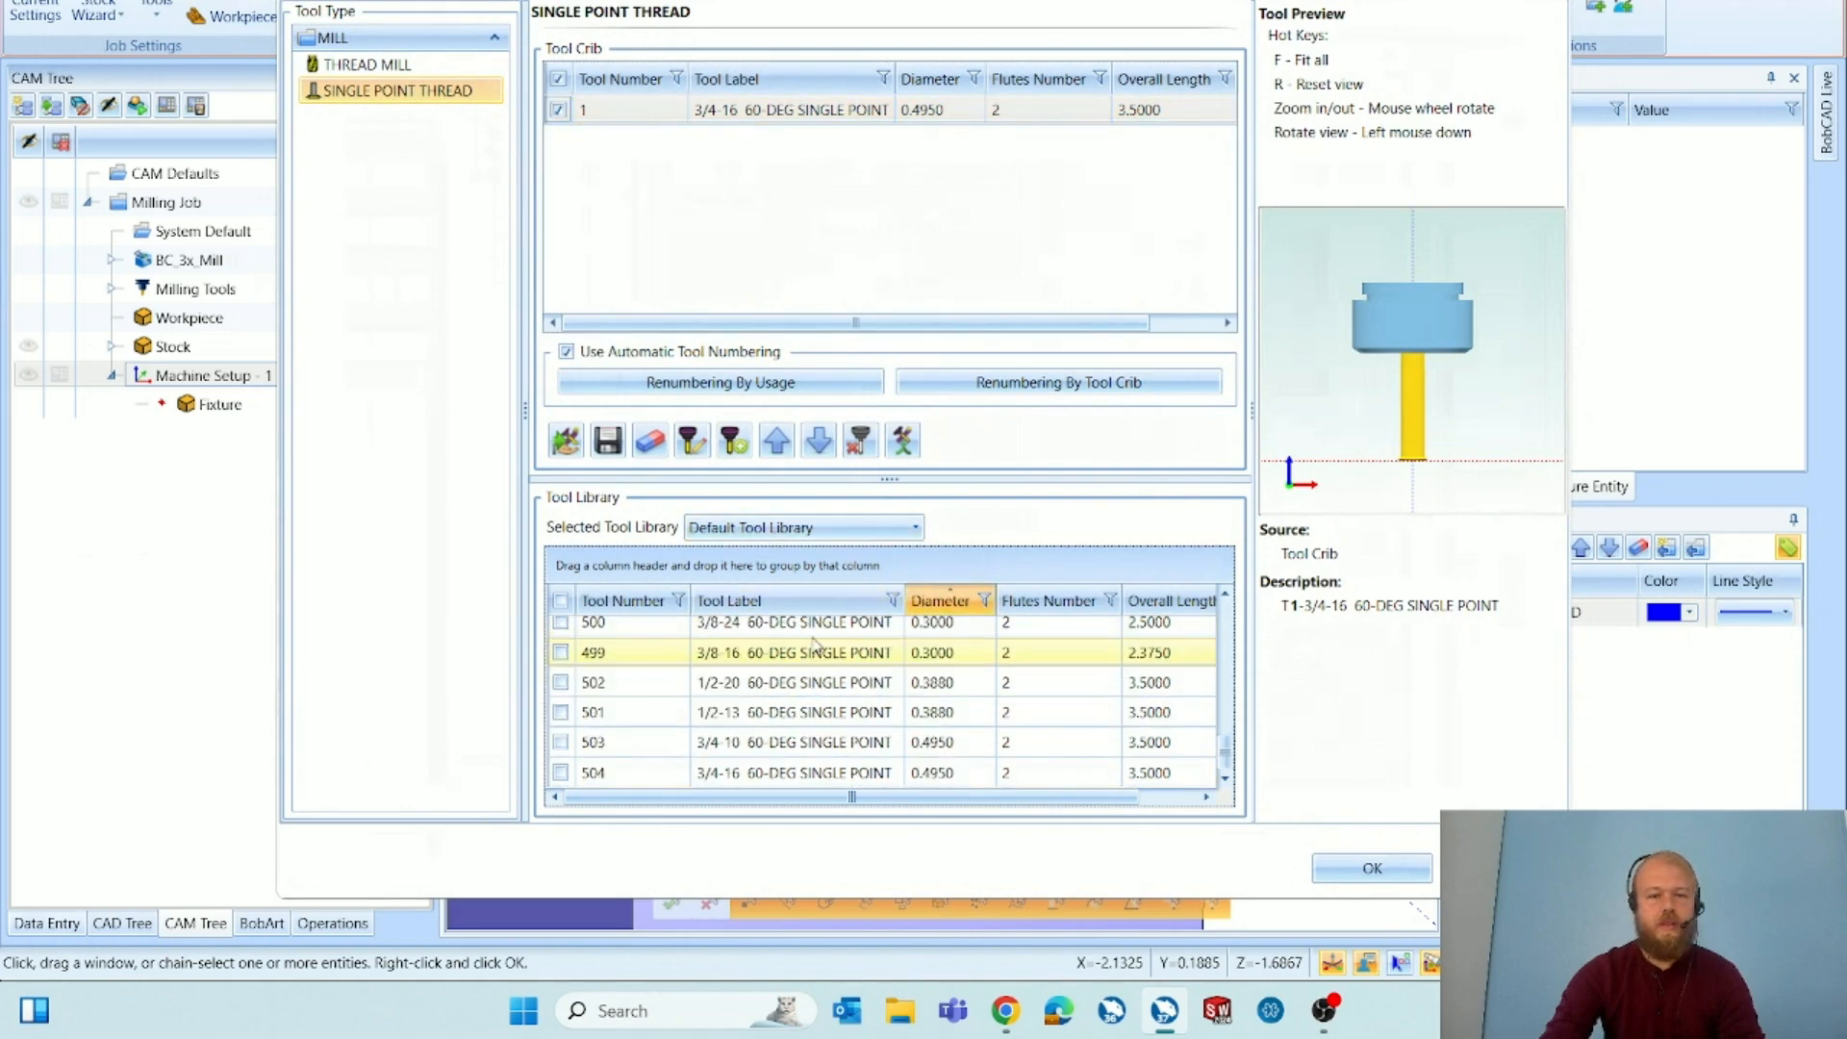
{"action": "scroll", "coordinate": [815, 642], "scroll_direction": "up", "scroll_amount": 4}
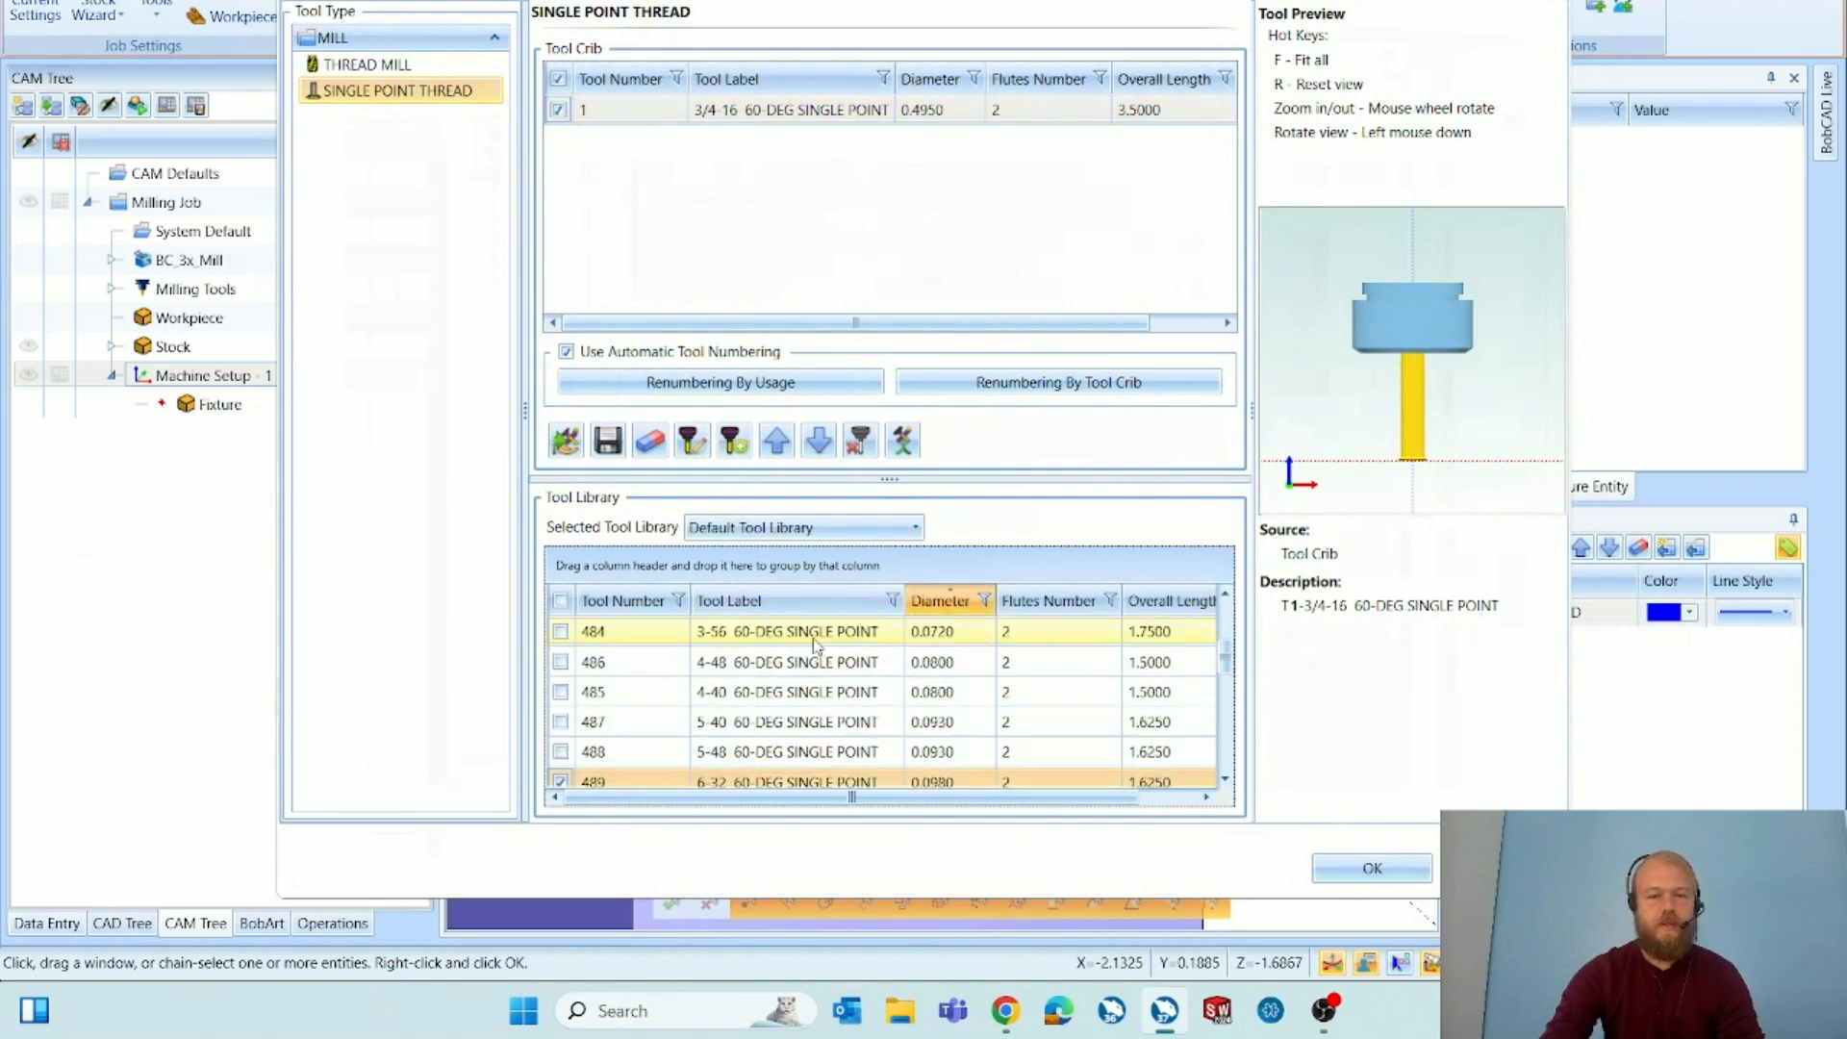
{"action": "scroll", "coordinate": [819, 654], "scroll_direction": "up", "scroll_amount": 2}
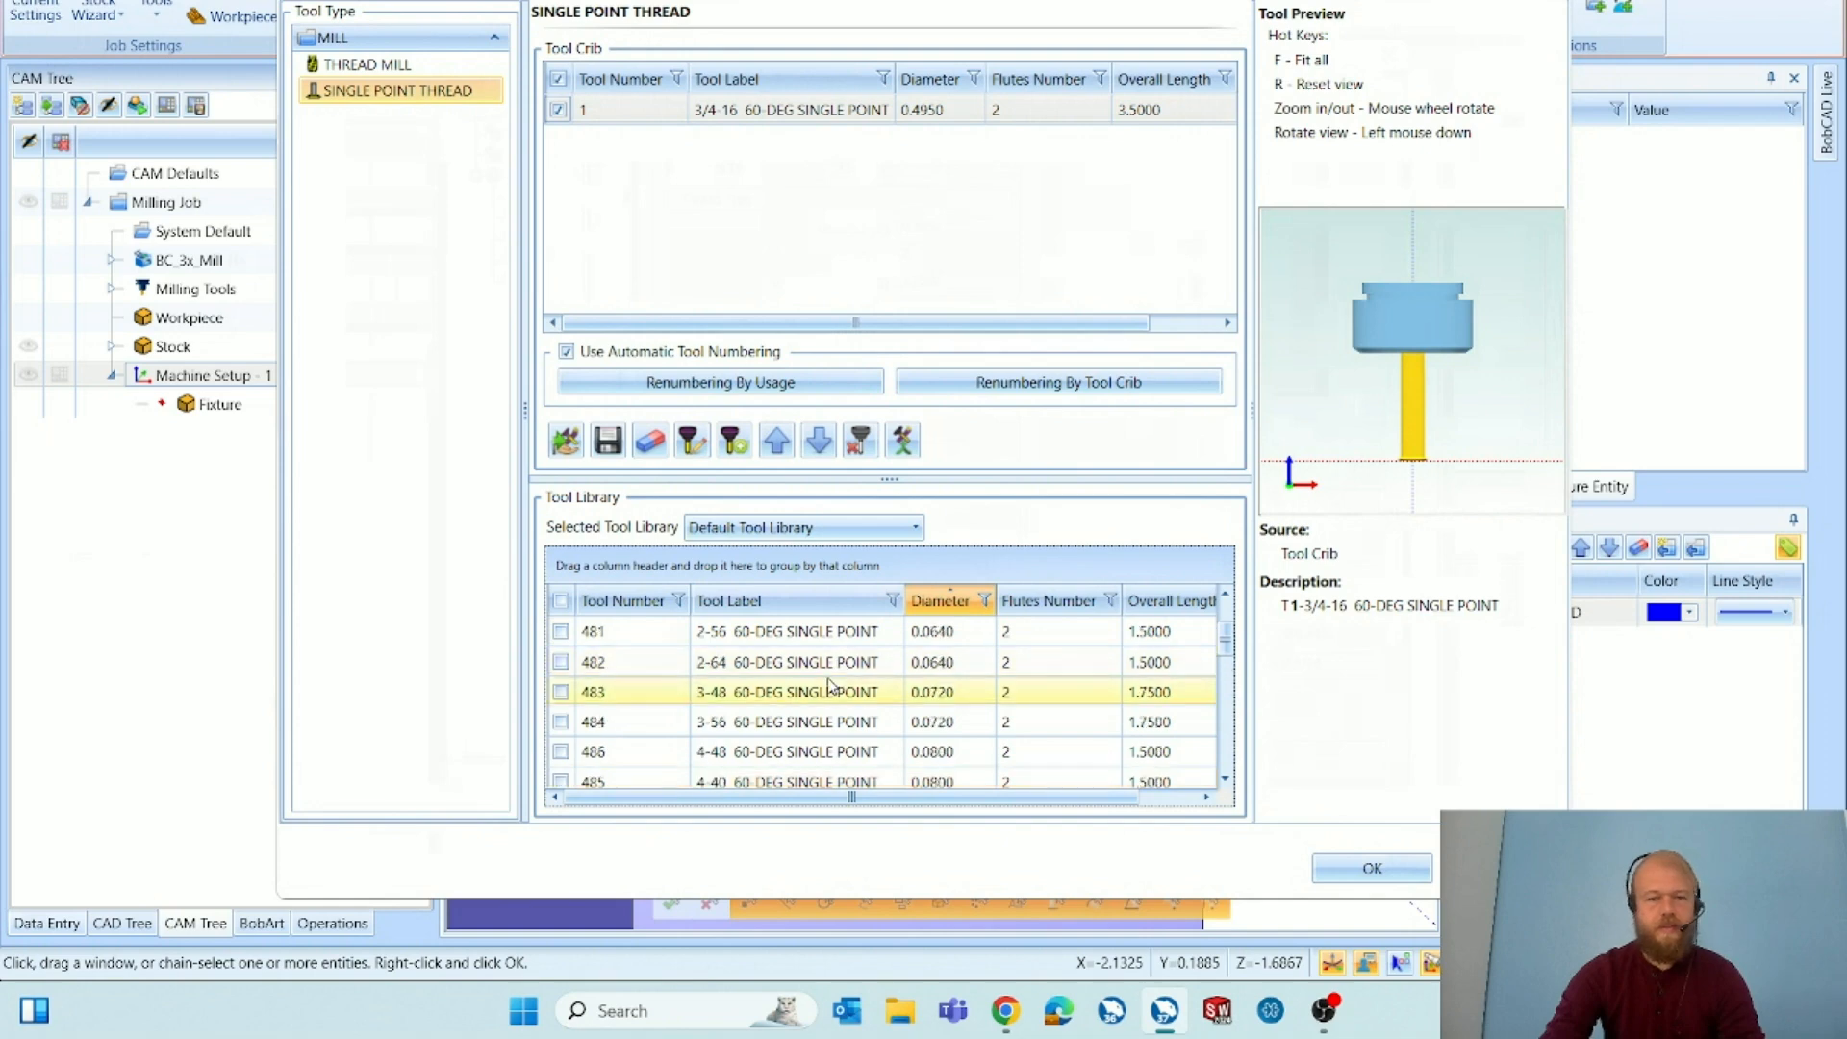
{"action": "scroll", "coordinate": [827, 685], "scroll_direction": "down", "scroll_amount": 5}
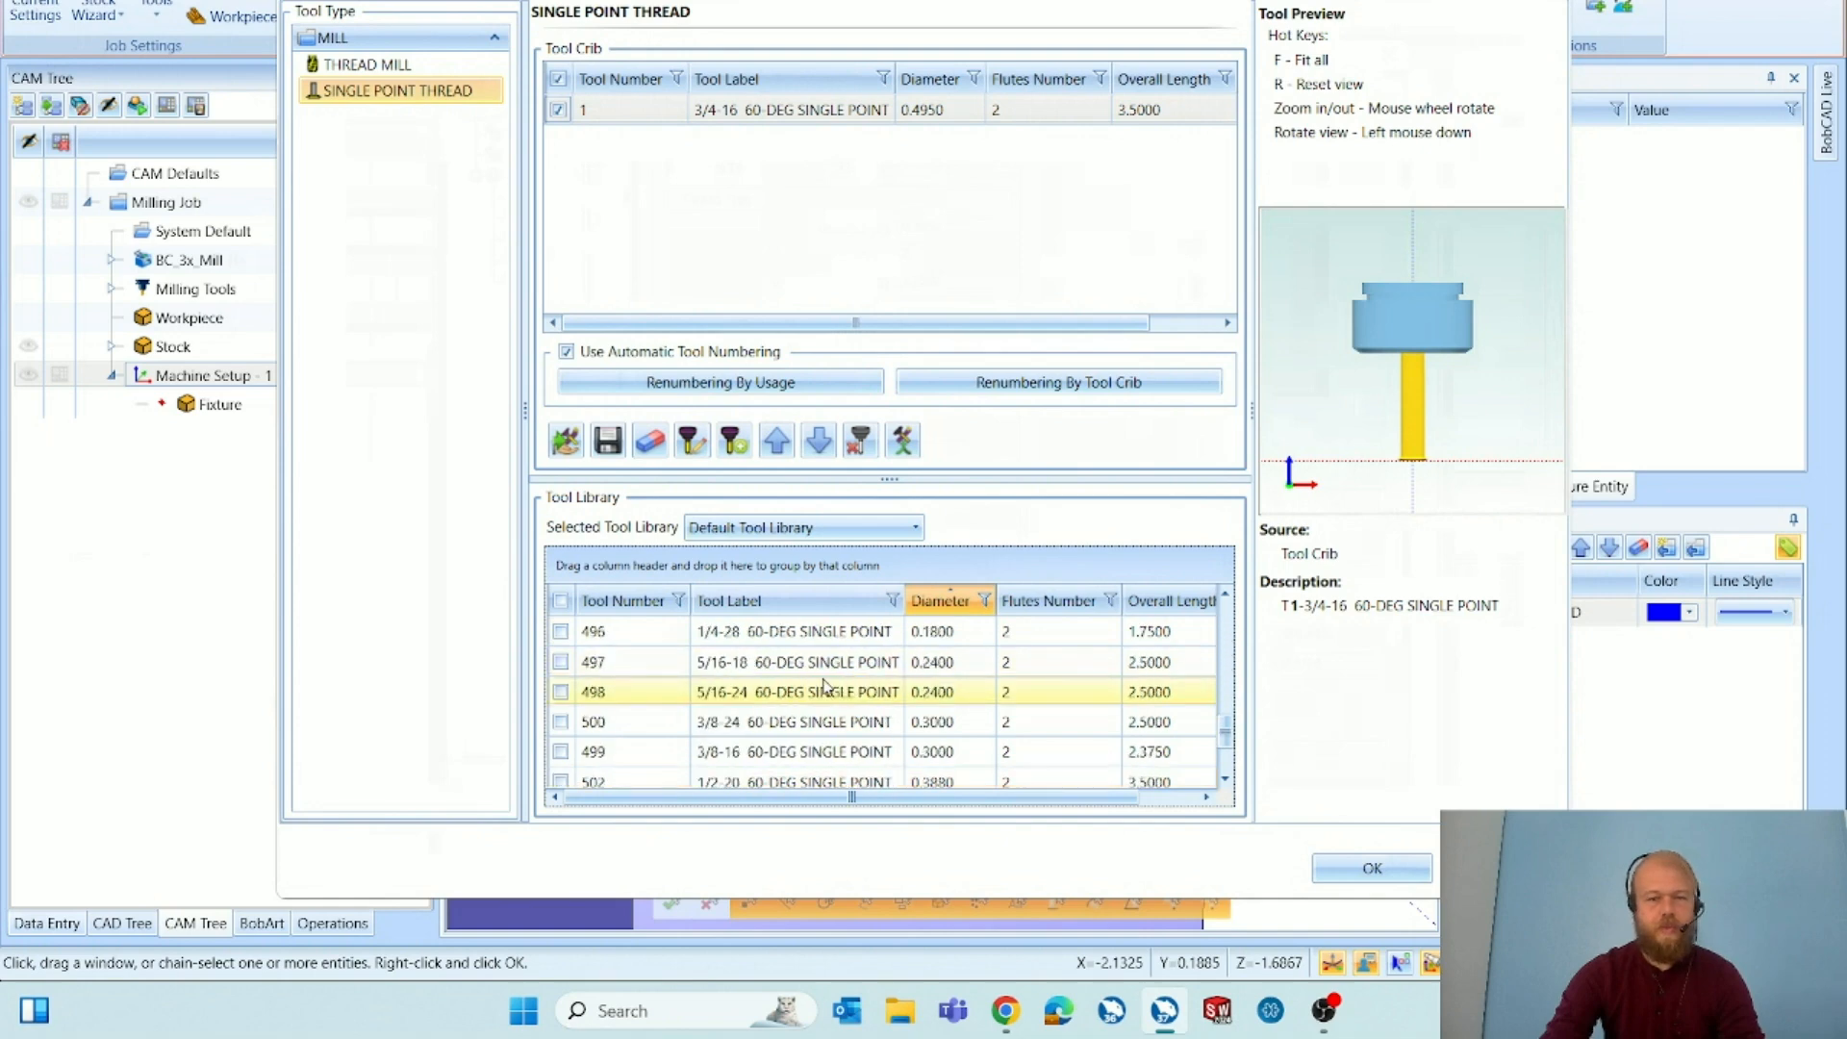
{"action": "scroll", "coordinate": [778, 674], "scroll_direction": "up", "scroll_amount": 1}
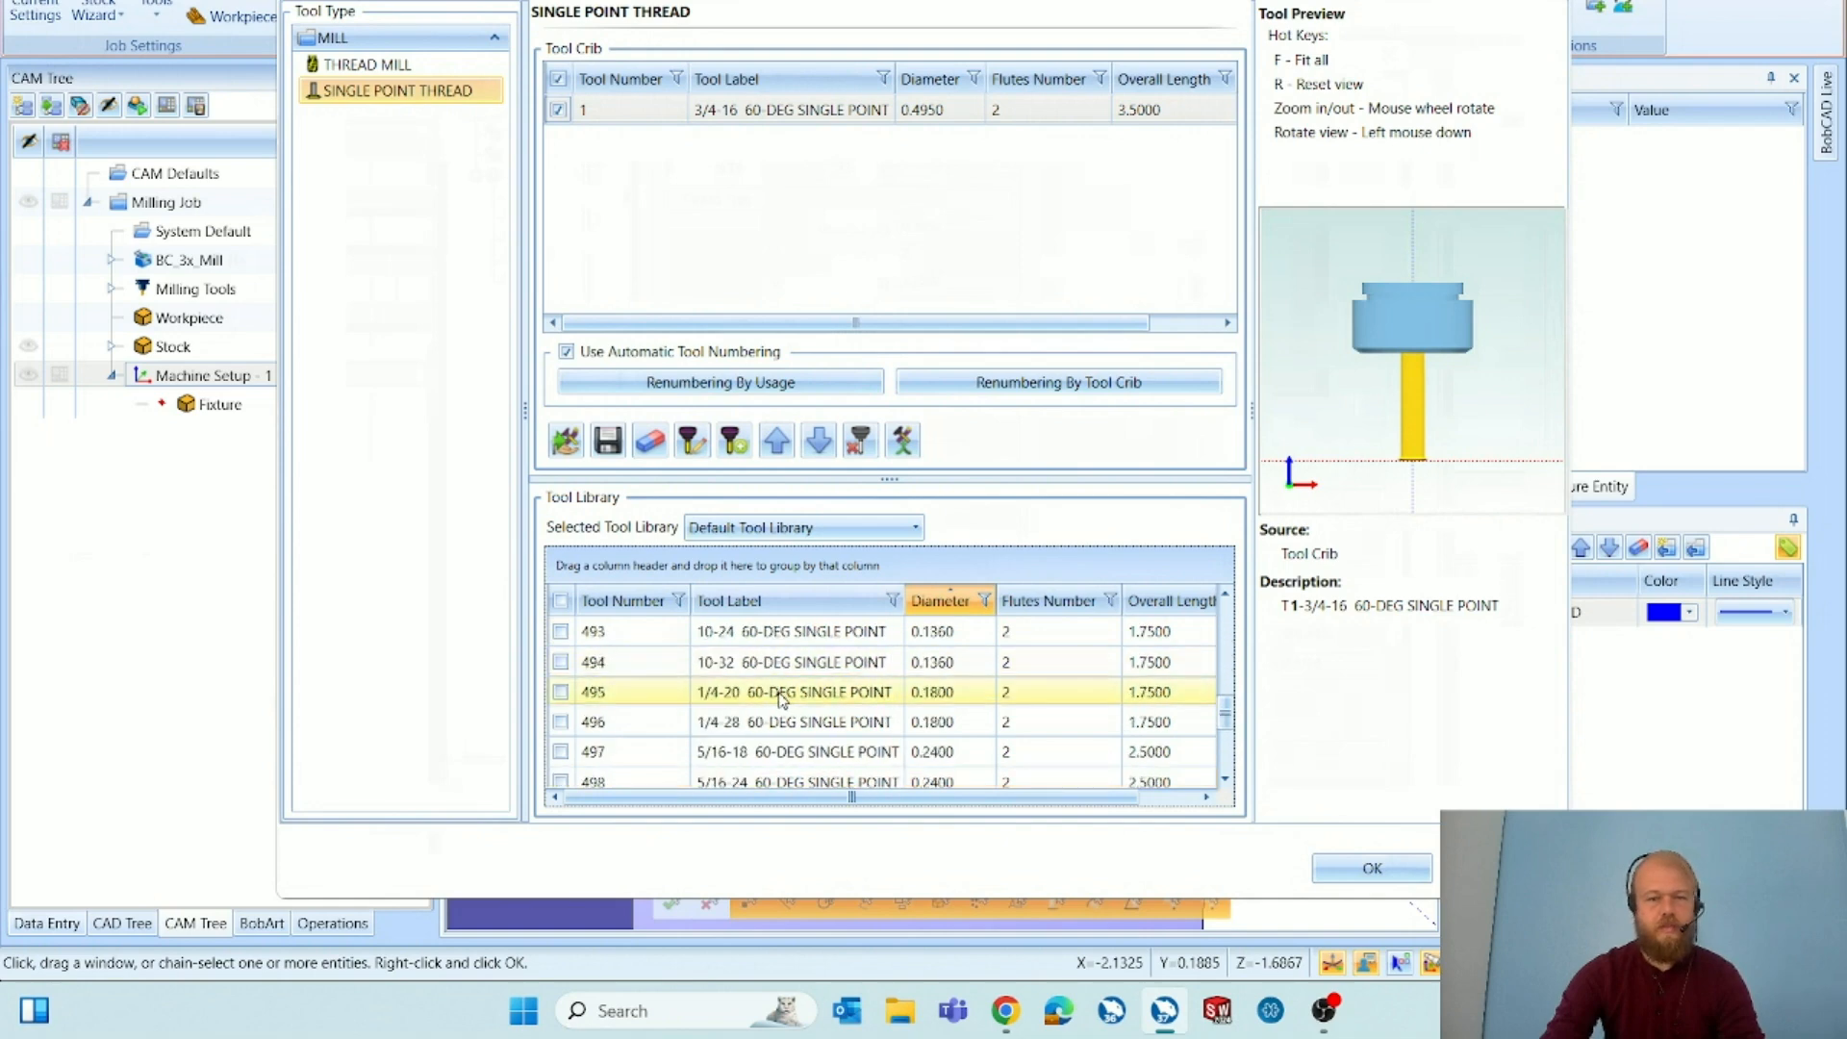
{"action": "left_click", "coordinate": [781, 696]}
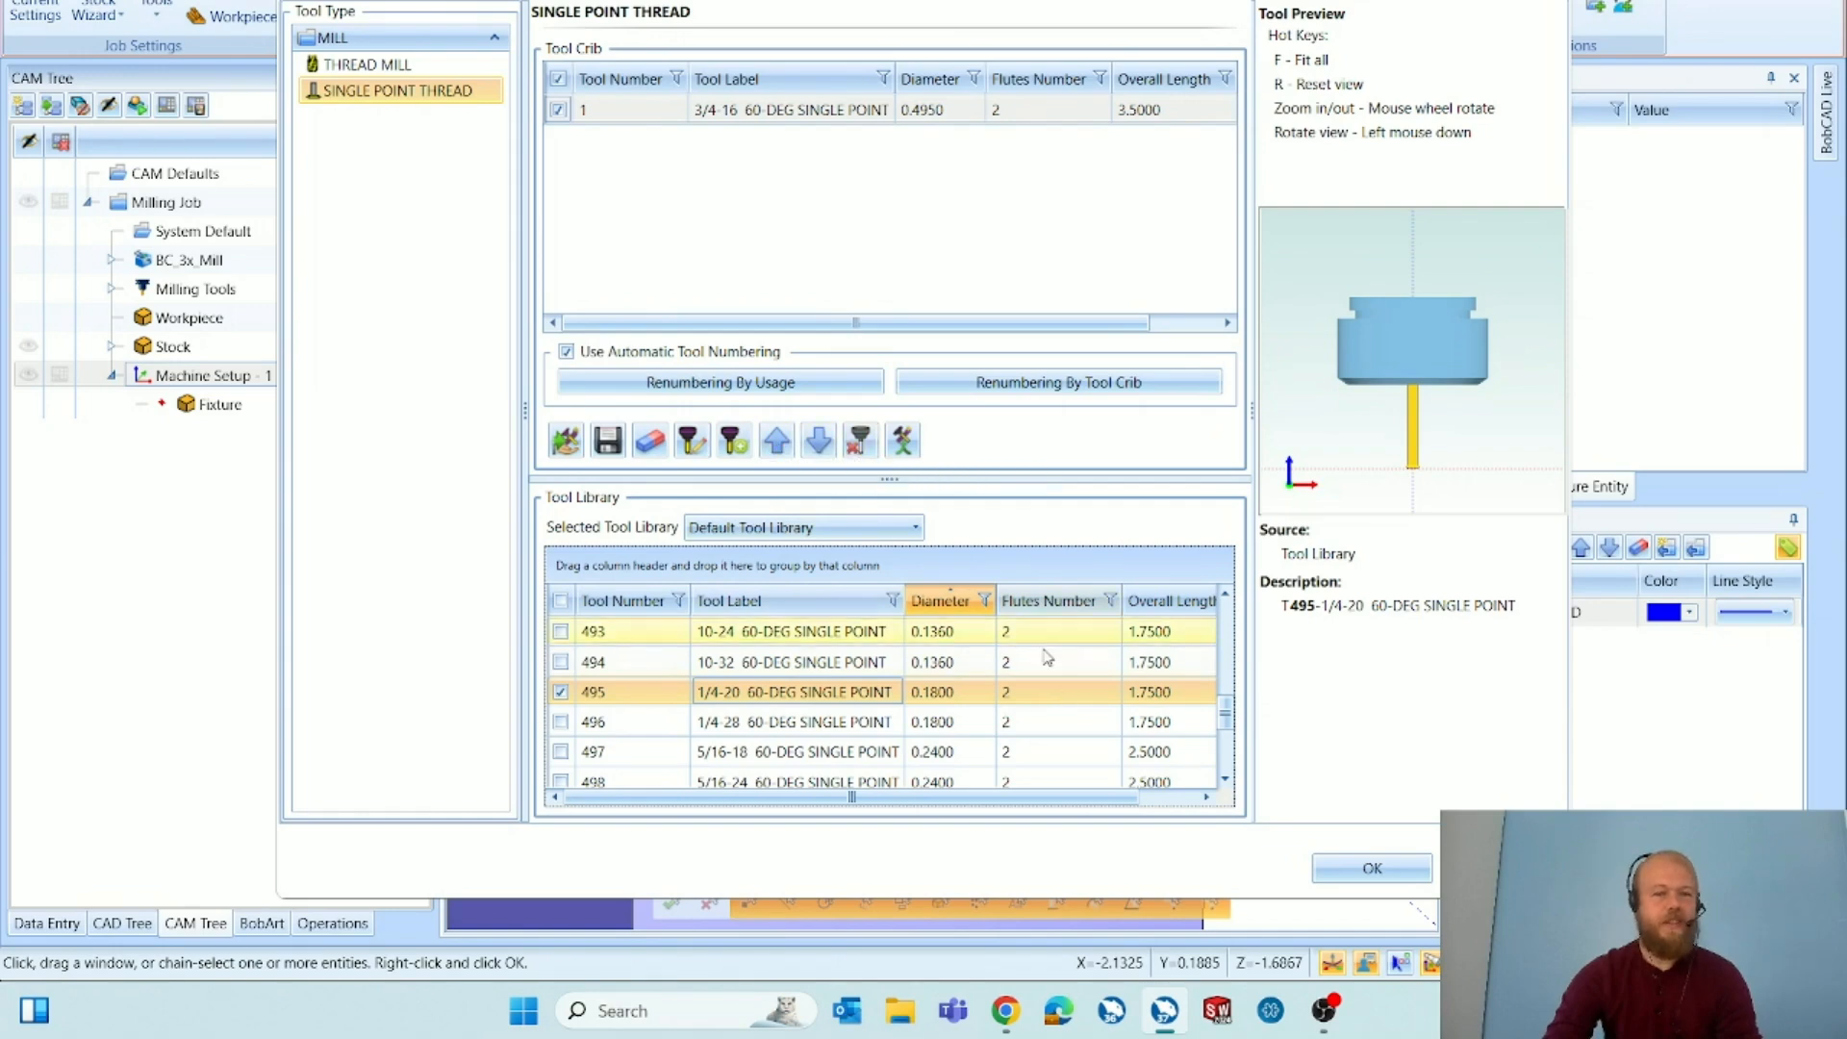
{"action": "left_click_drag", "start_coordinate": [1035, 691], "coordinate": [929, 199]}
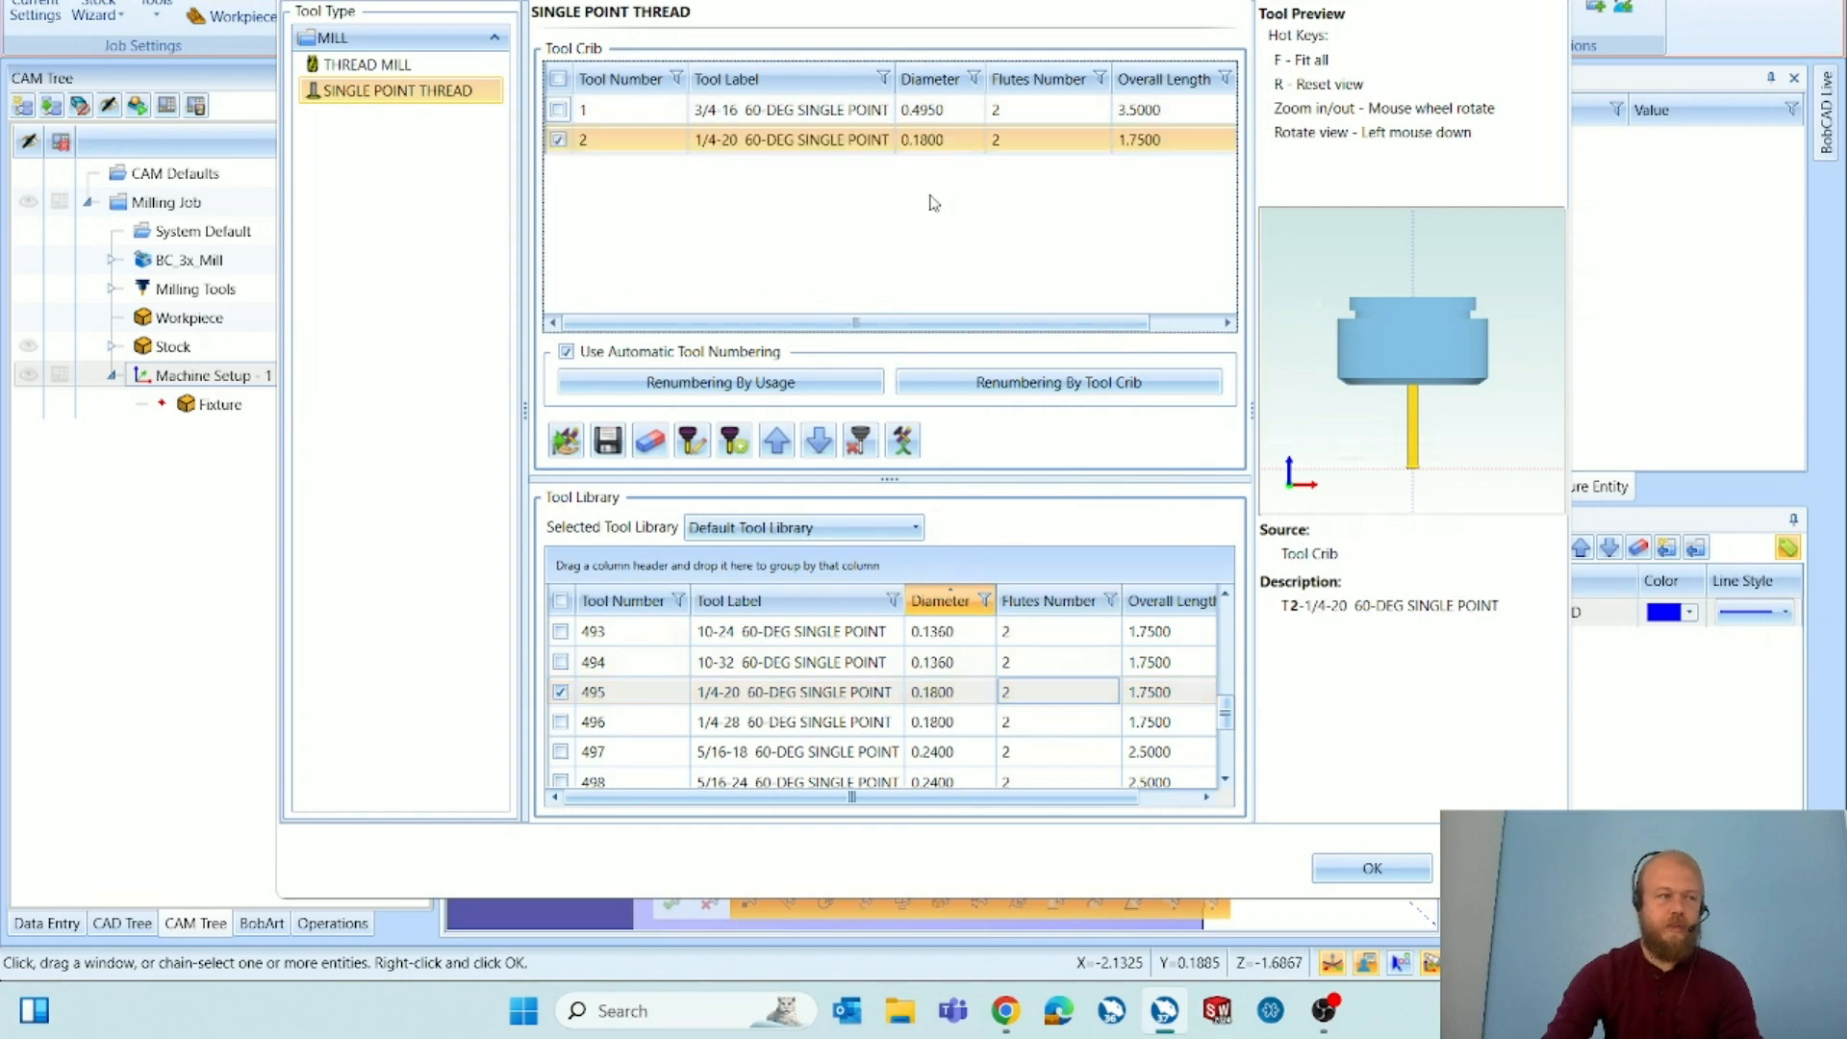
{"action": "left_click", "coordinate": [1372, 869]}
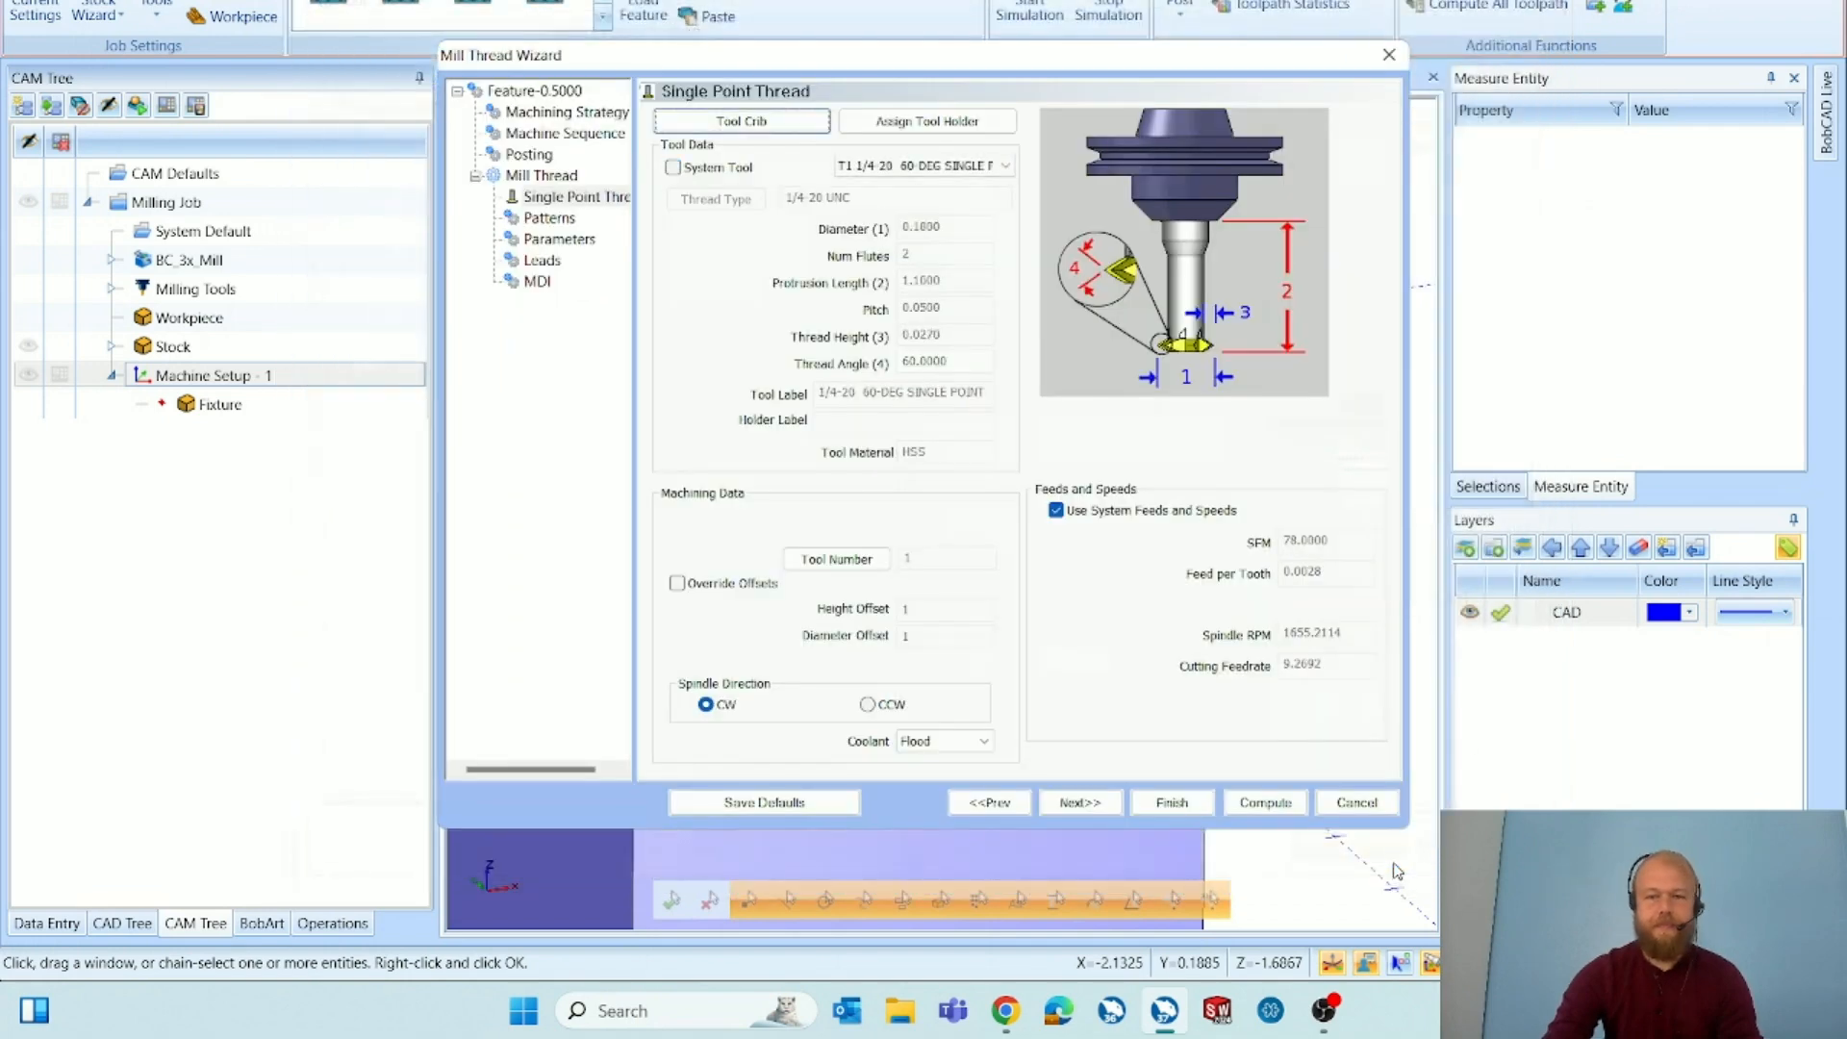
{"action": "left_click", "coordinate": [1055, 510]}
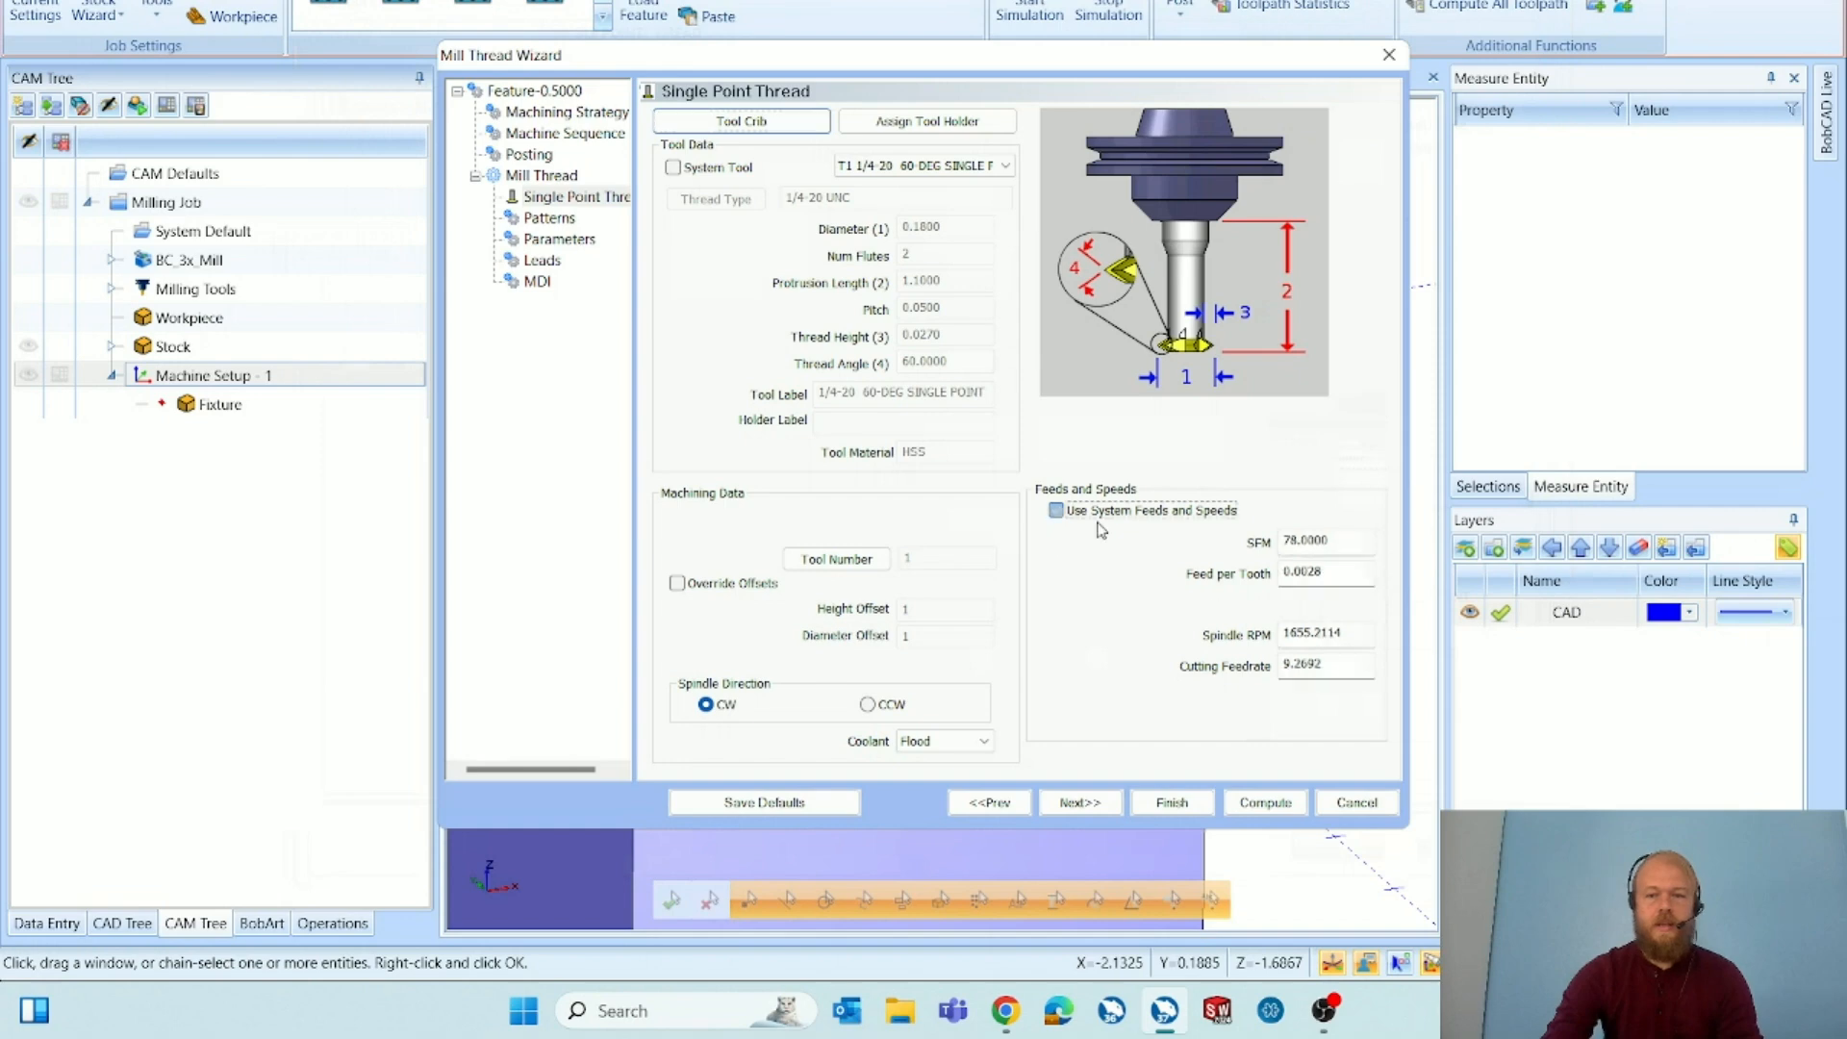
{"action": "left_click_drag", "start_coordinate": [1347, 634], "coordinate": [1243, 675]}
{"action": "left_click", "coordinate": [1056, 511]}
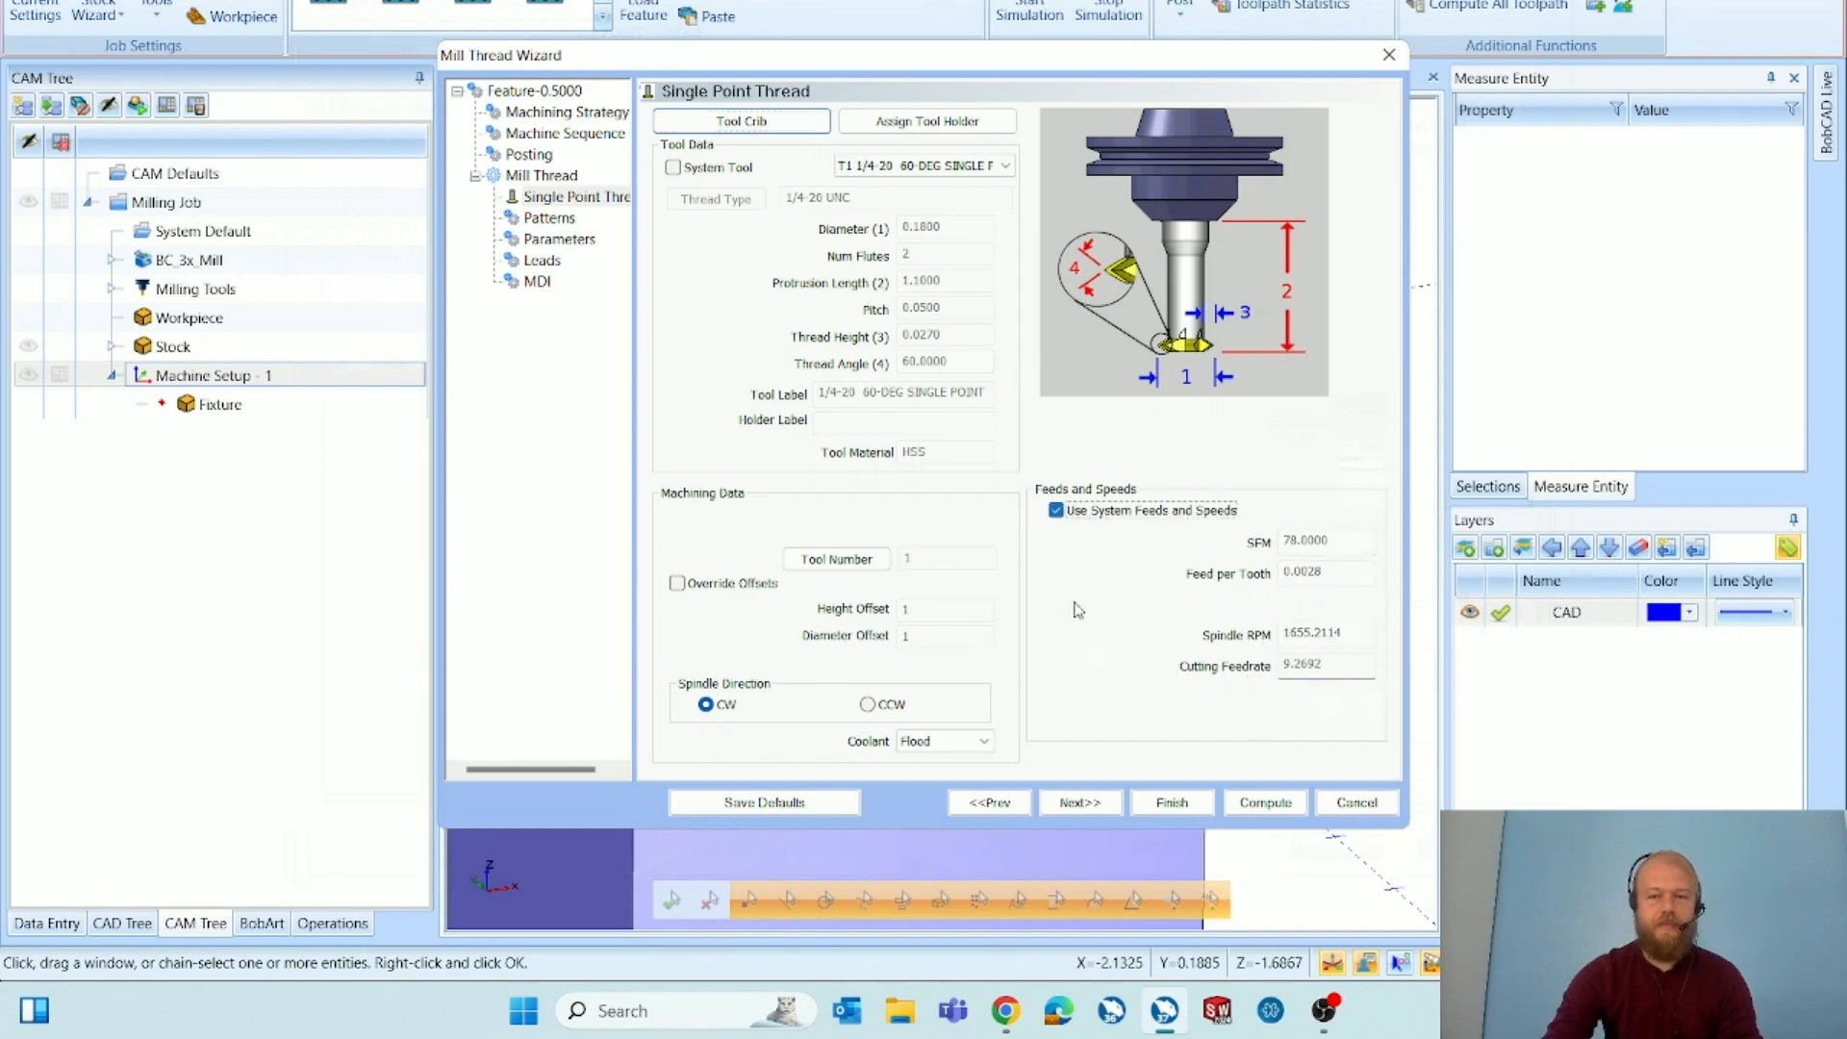
Continue to the pattern settings and choose the Top Down method with an Outside thread type.
{"action": "left_click", "coordinate": [1079, 803]}
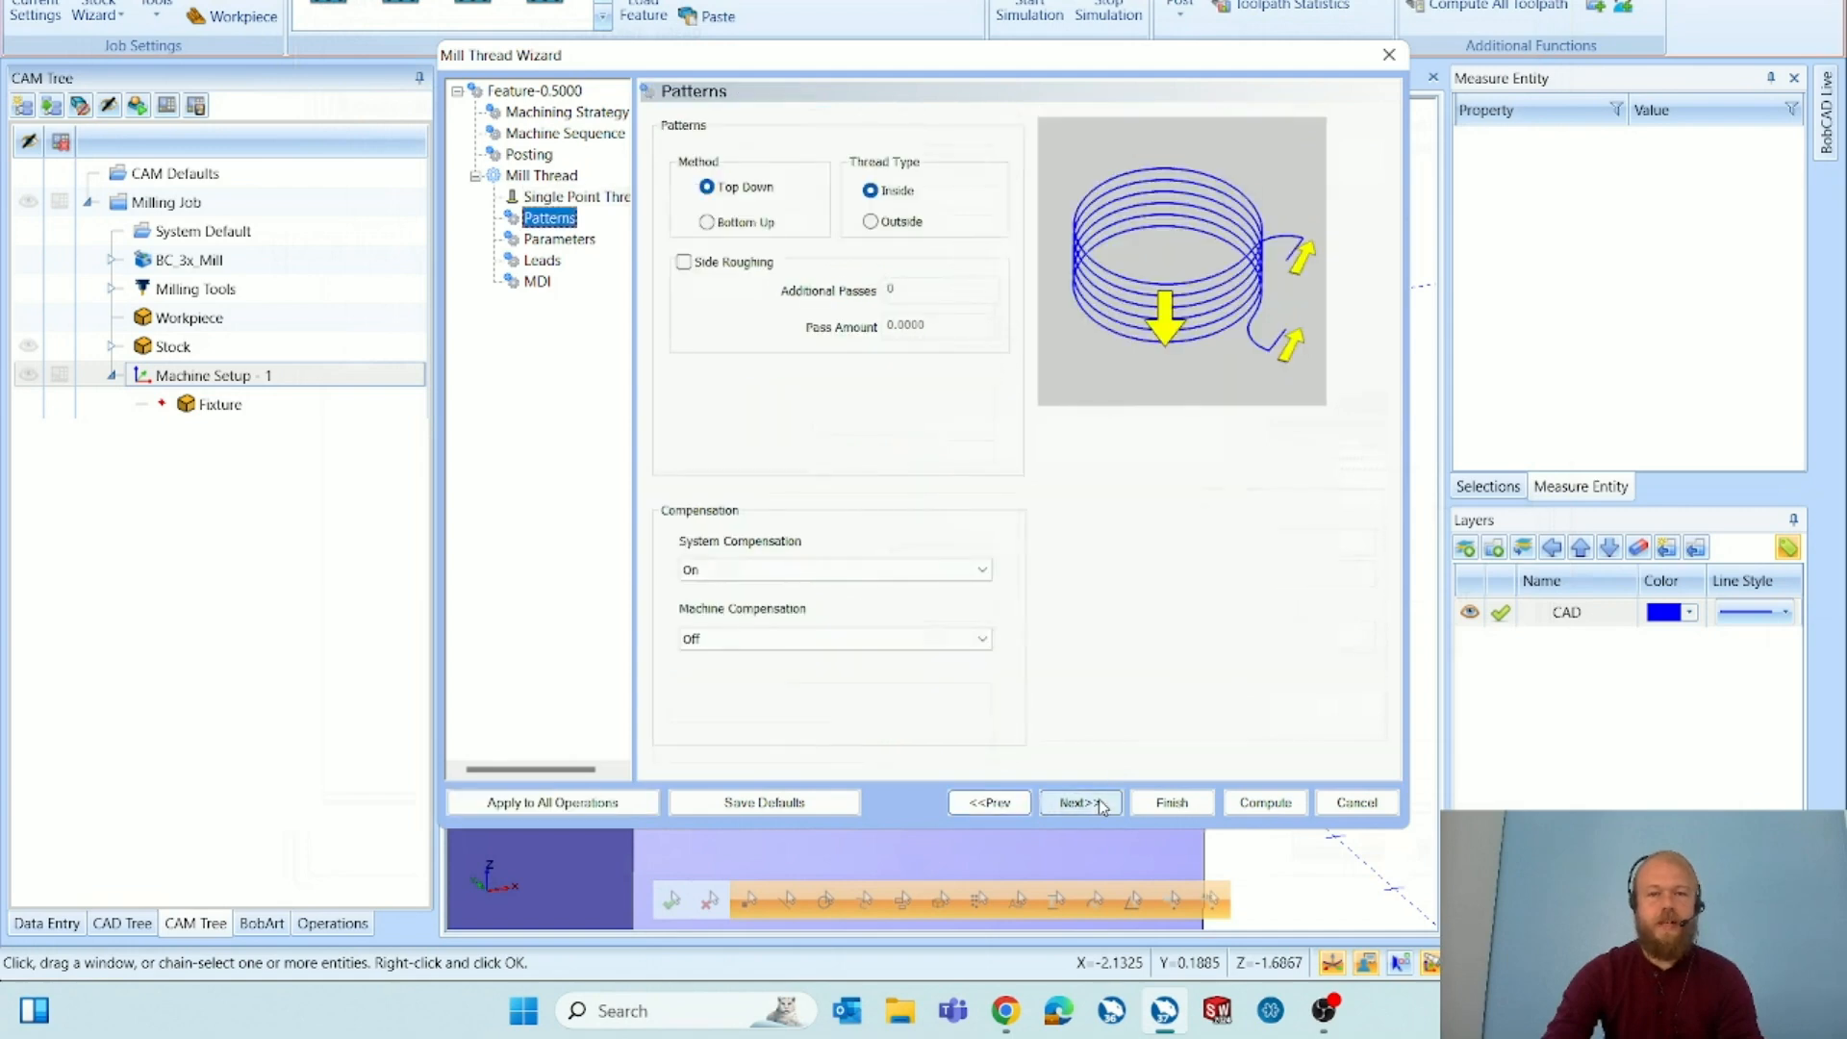
{"action": "left_click", "coordinate": [750, 191]}
{"action": "left_click", "coordinate": [751, 224]}
{"action": "left_click", "coordinate": [748, 191]}
{"action": "left_click", "coordinate": [903, 192]}
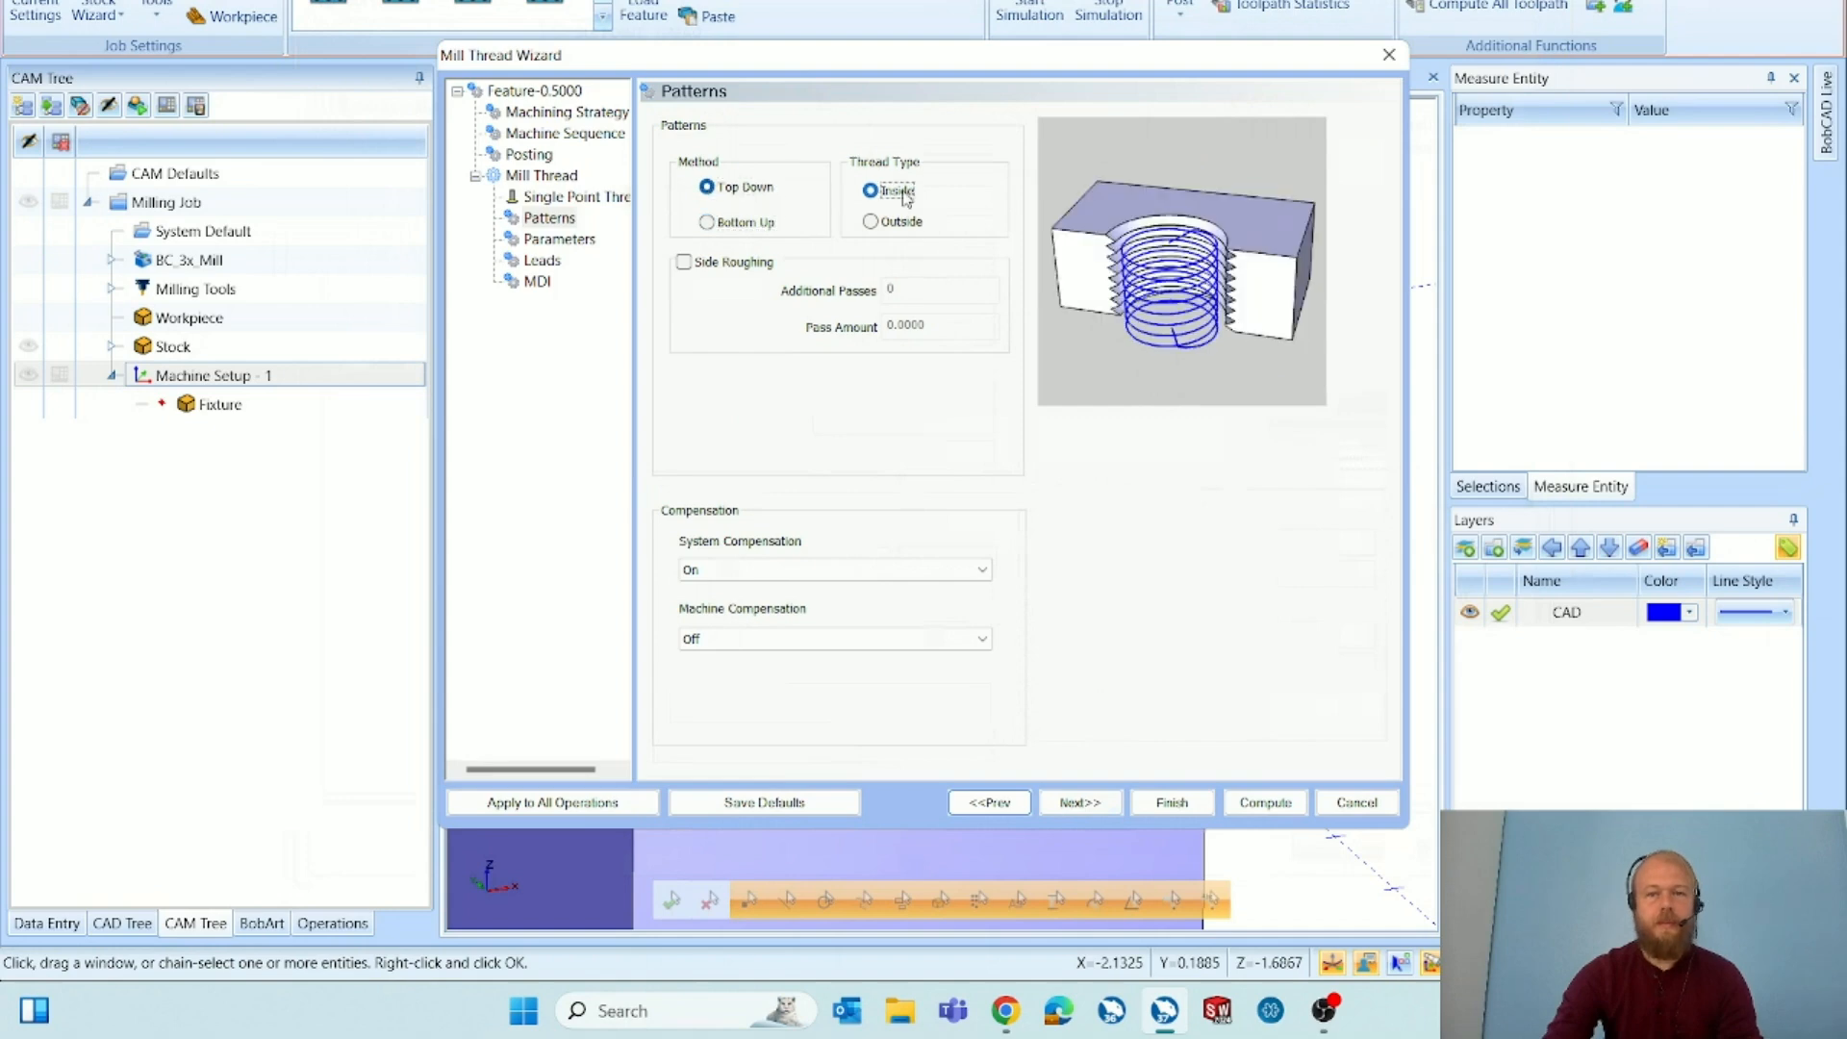
{"action": "left_click", "coordinate": [902, 223]}
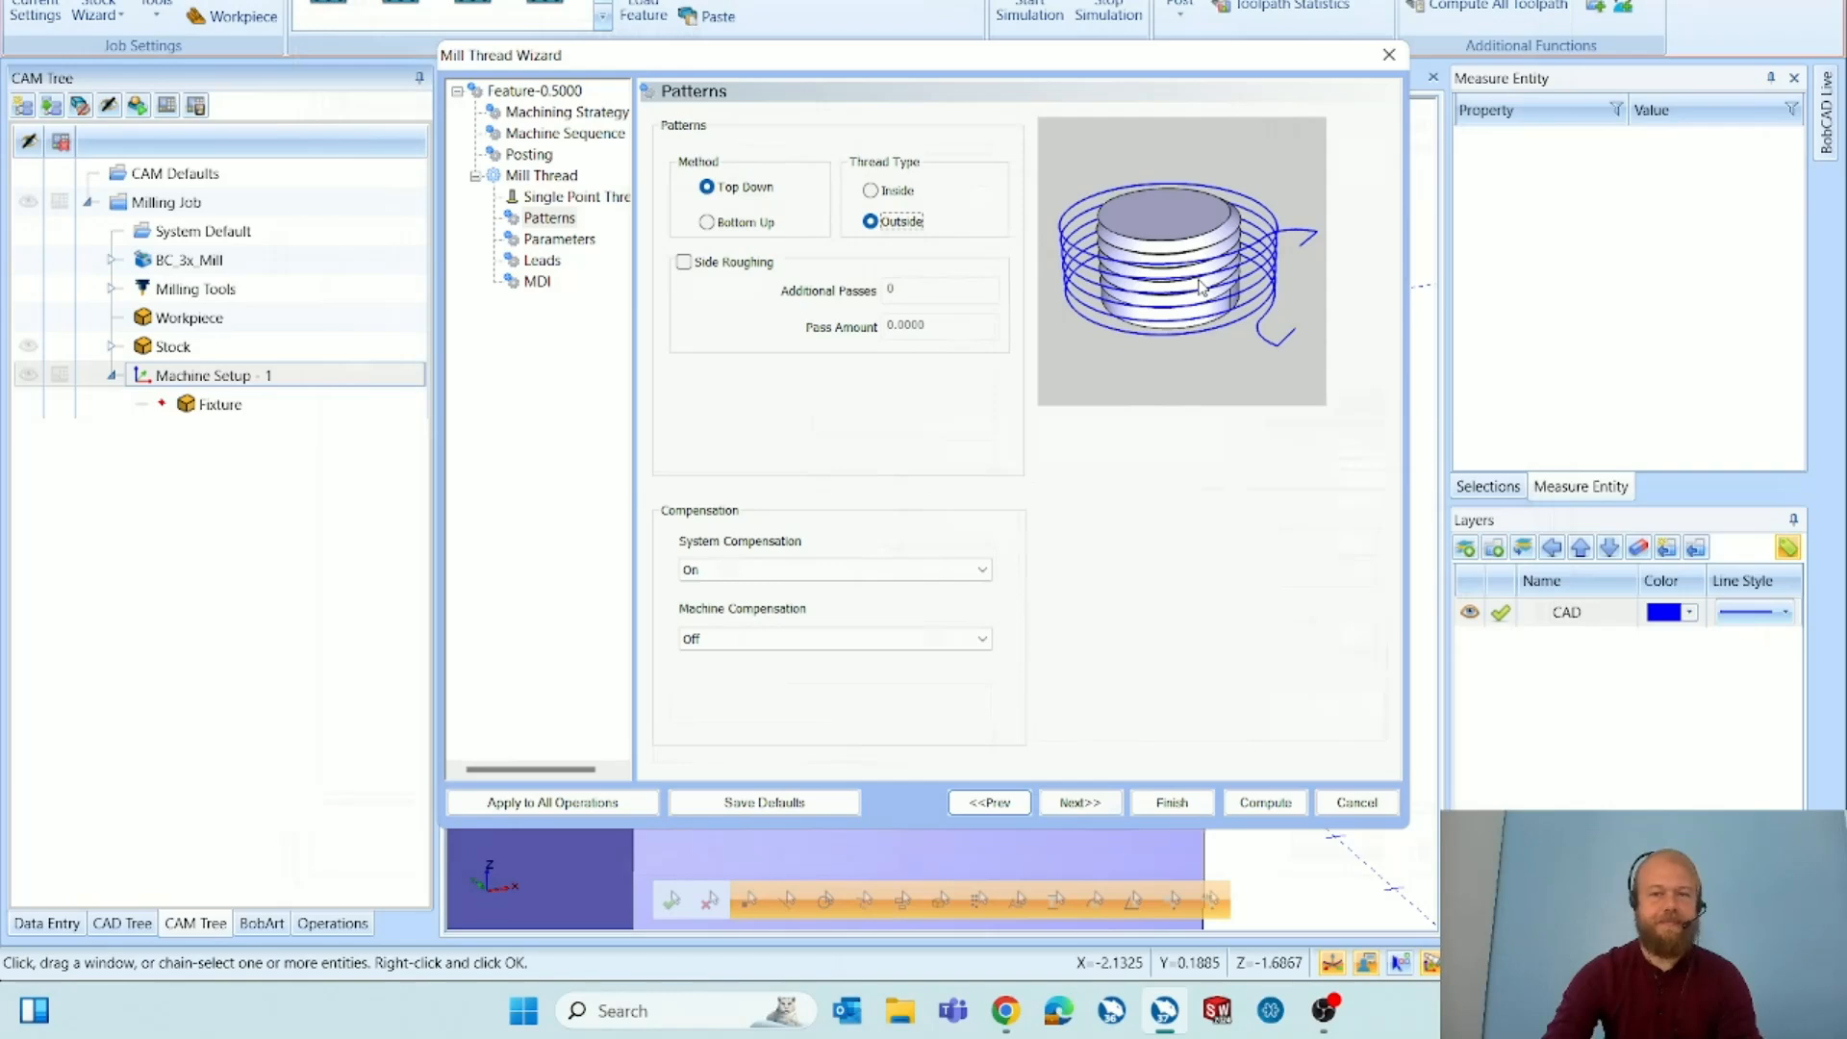
{"action": "left_click", "coordinate": [733, 275]}
{"action": "left_click", "coordinate": [946, 324]}
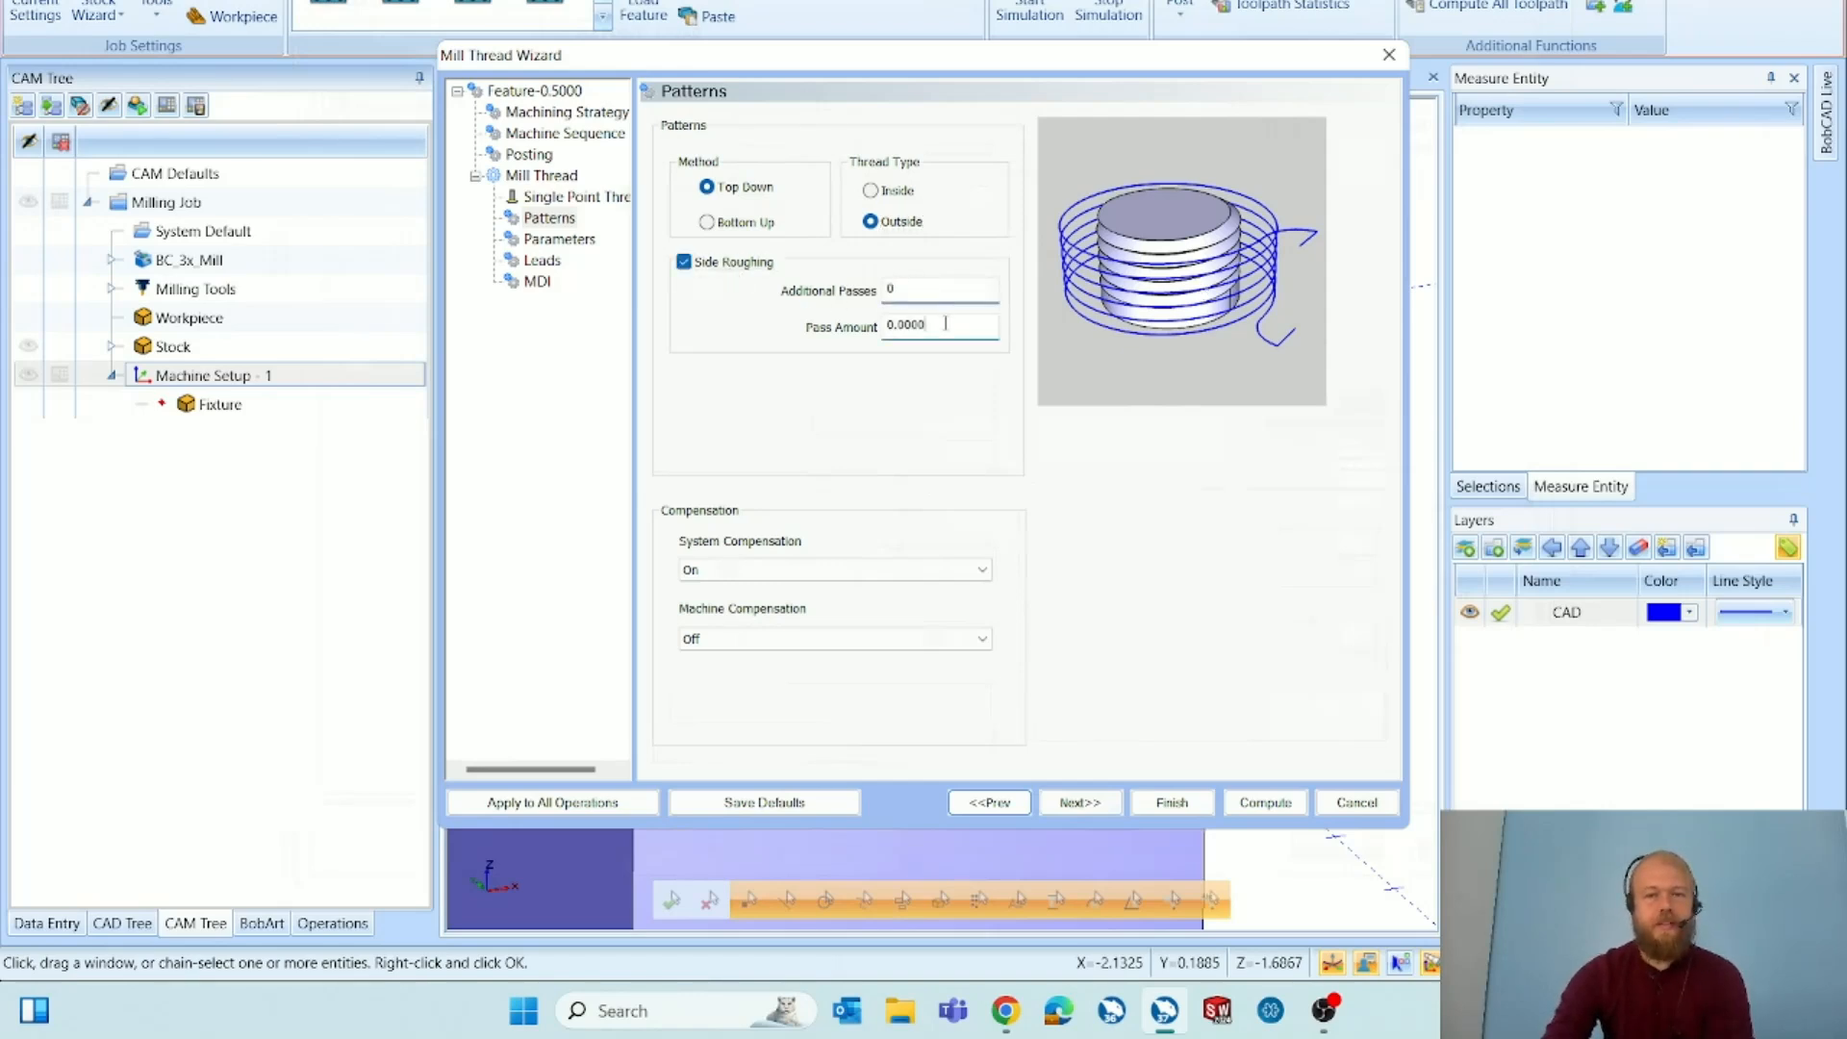
{"action": "left_click", "coordinate": [743, 266]}
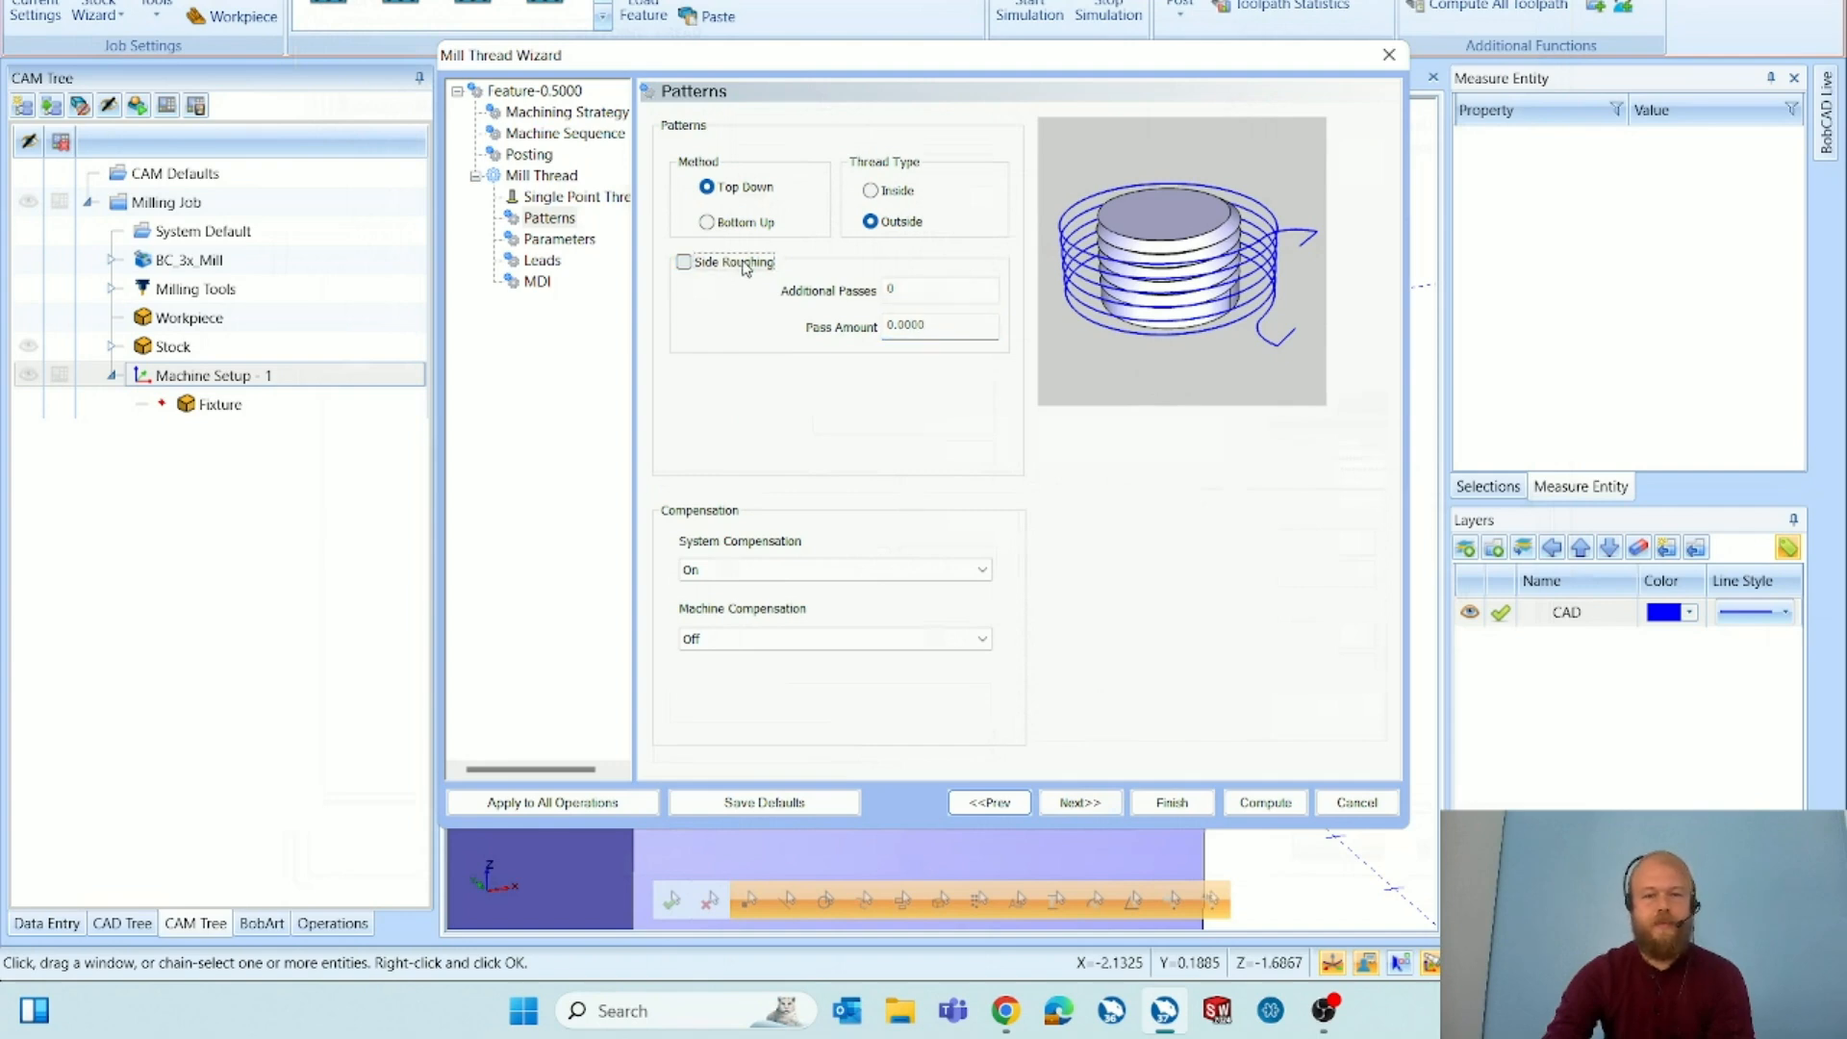
Review the compensation options, keeping System Compensation On and Machine Compensation Off.
{"action": "left_click", "coordinate": [879, 571]}
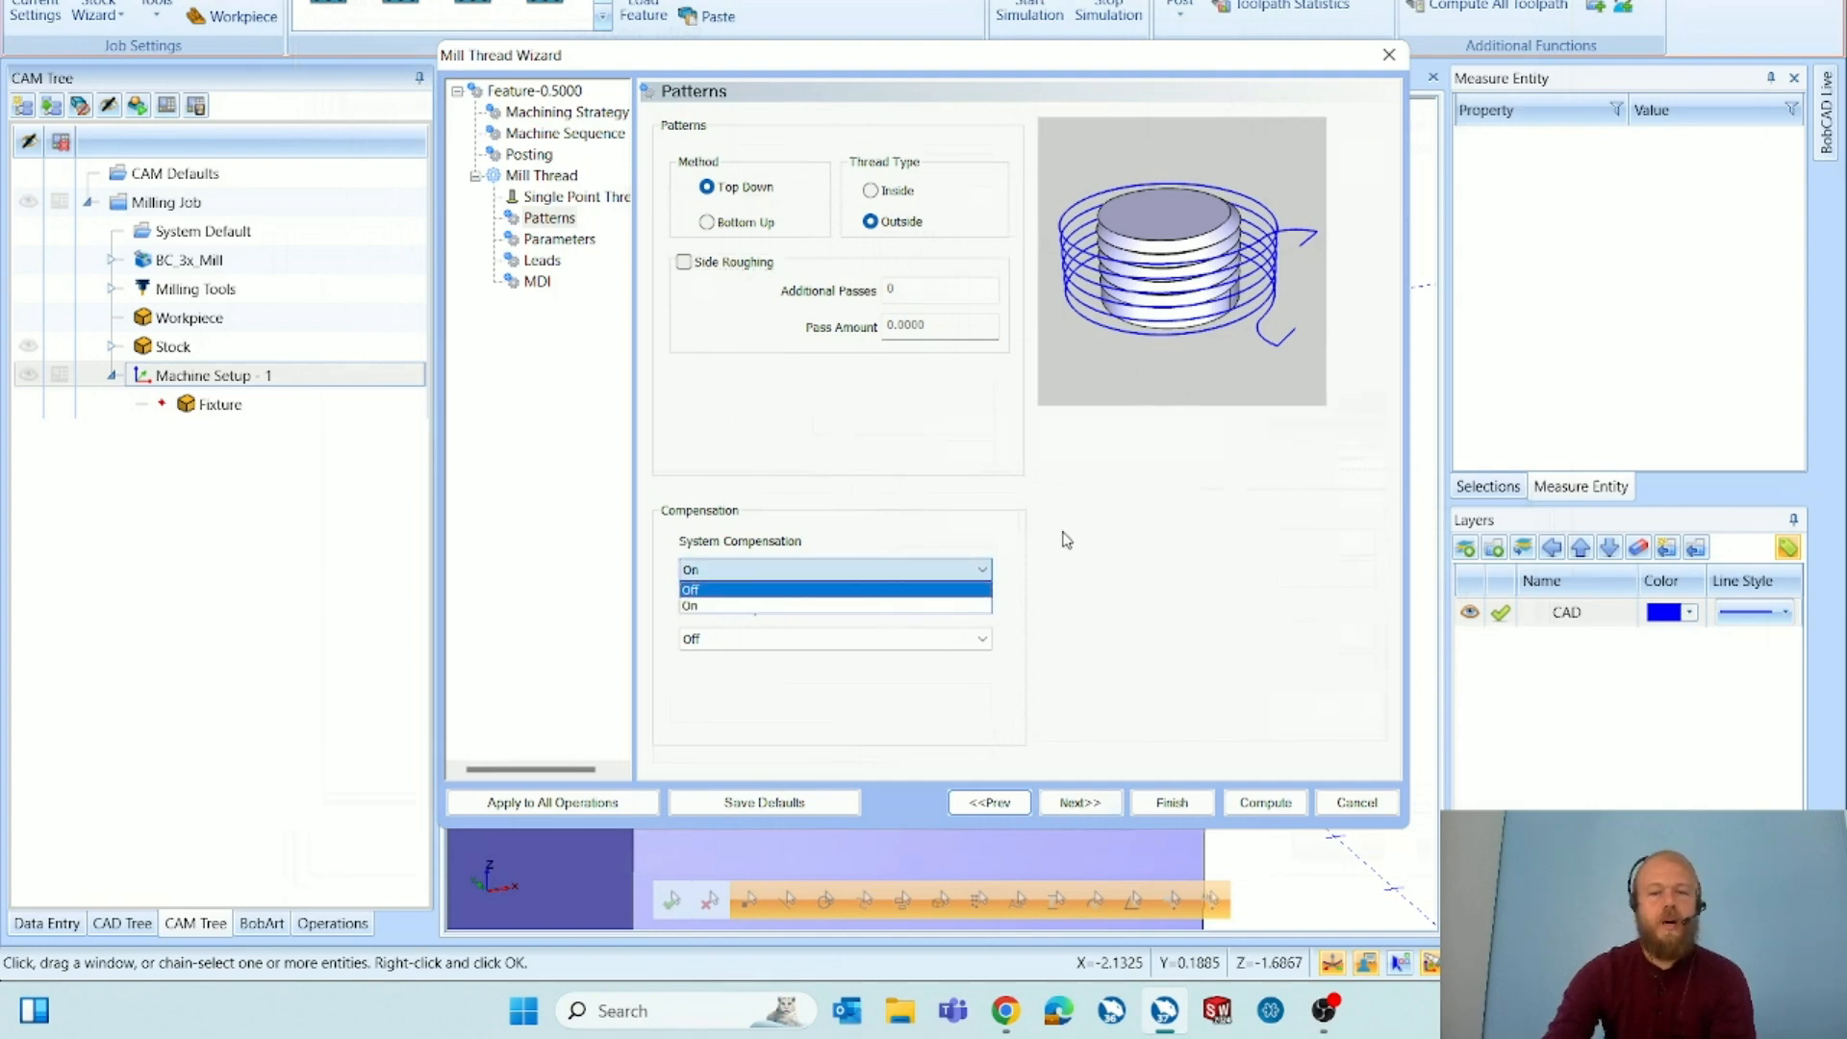
{"action": "left_click", "coordinate": [923, 605]}
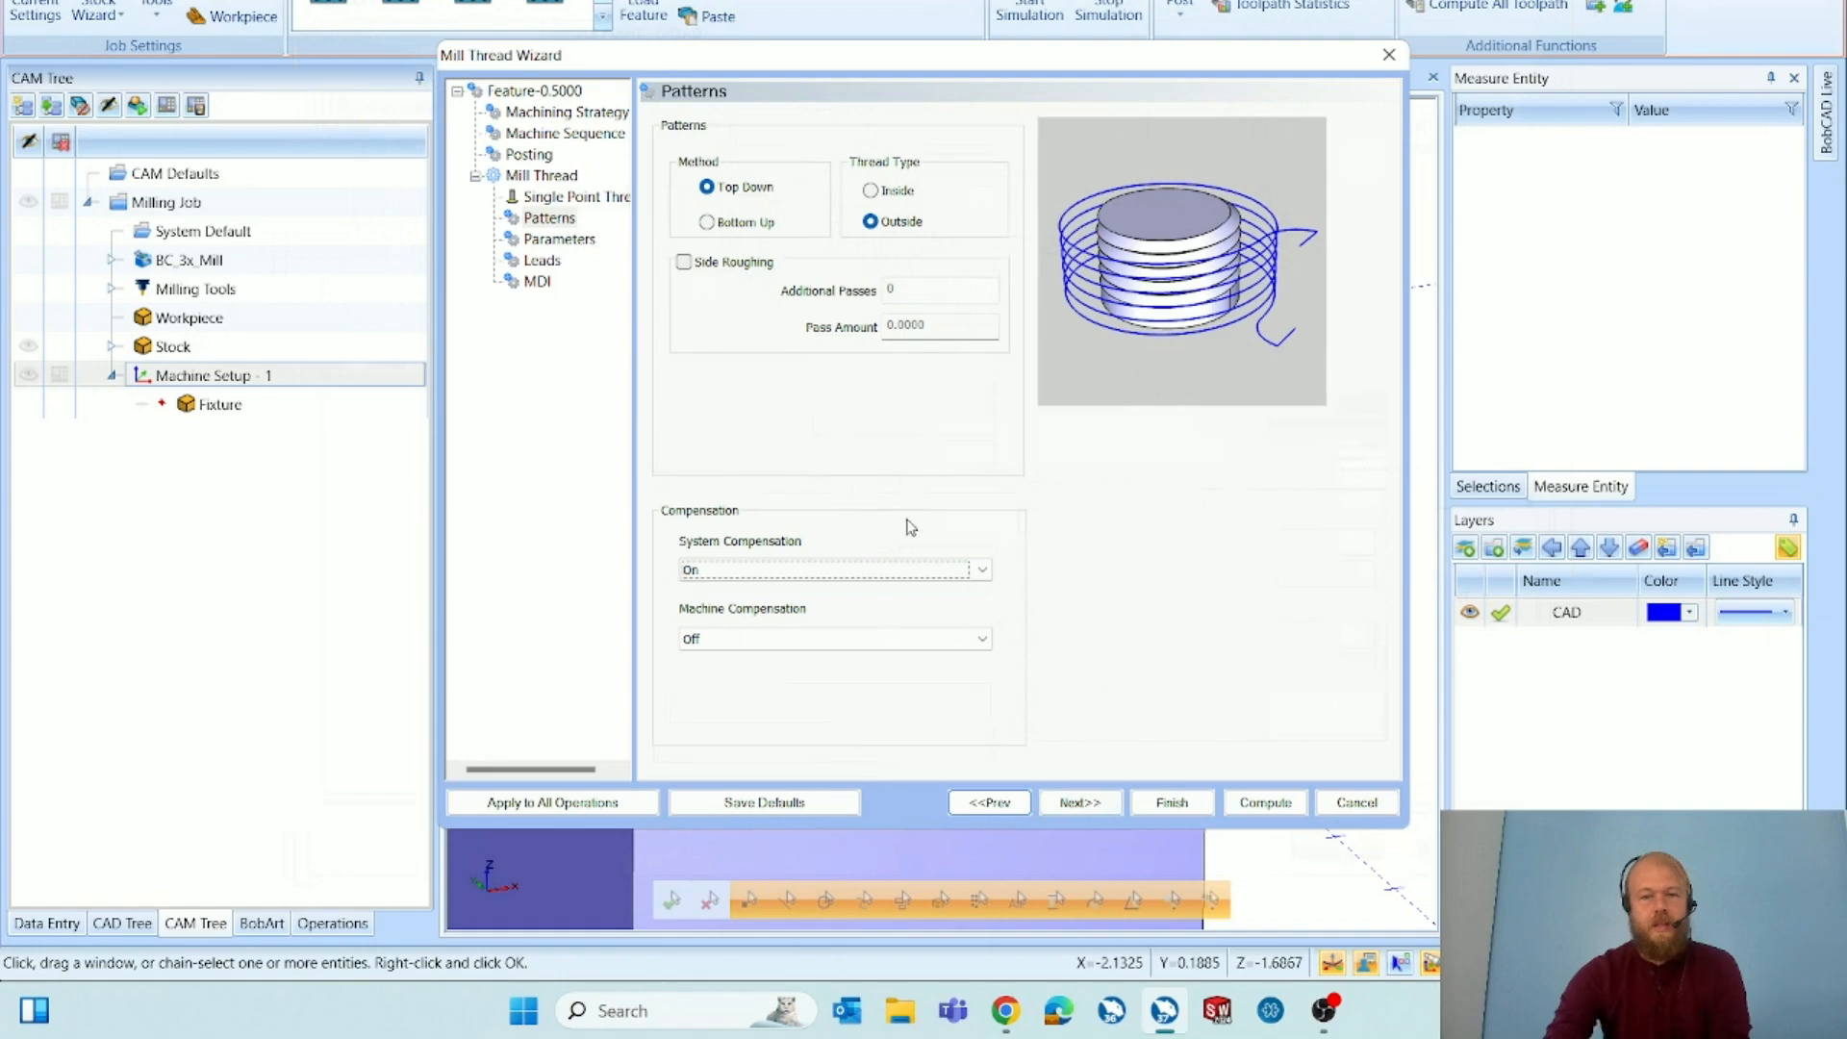
{"action": "left_click", "coordinate": [873, 641]}
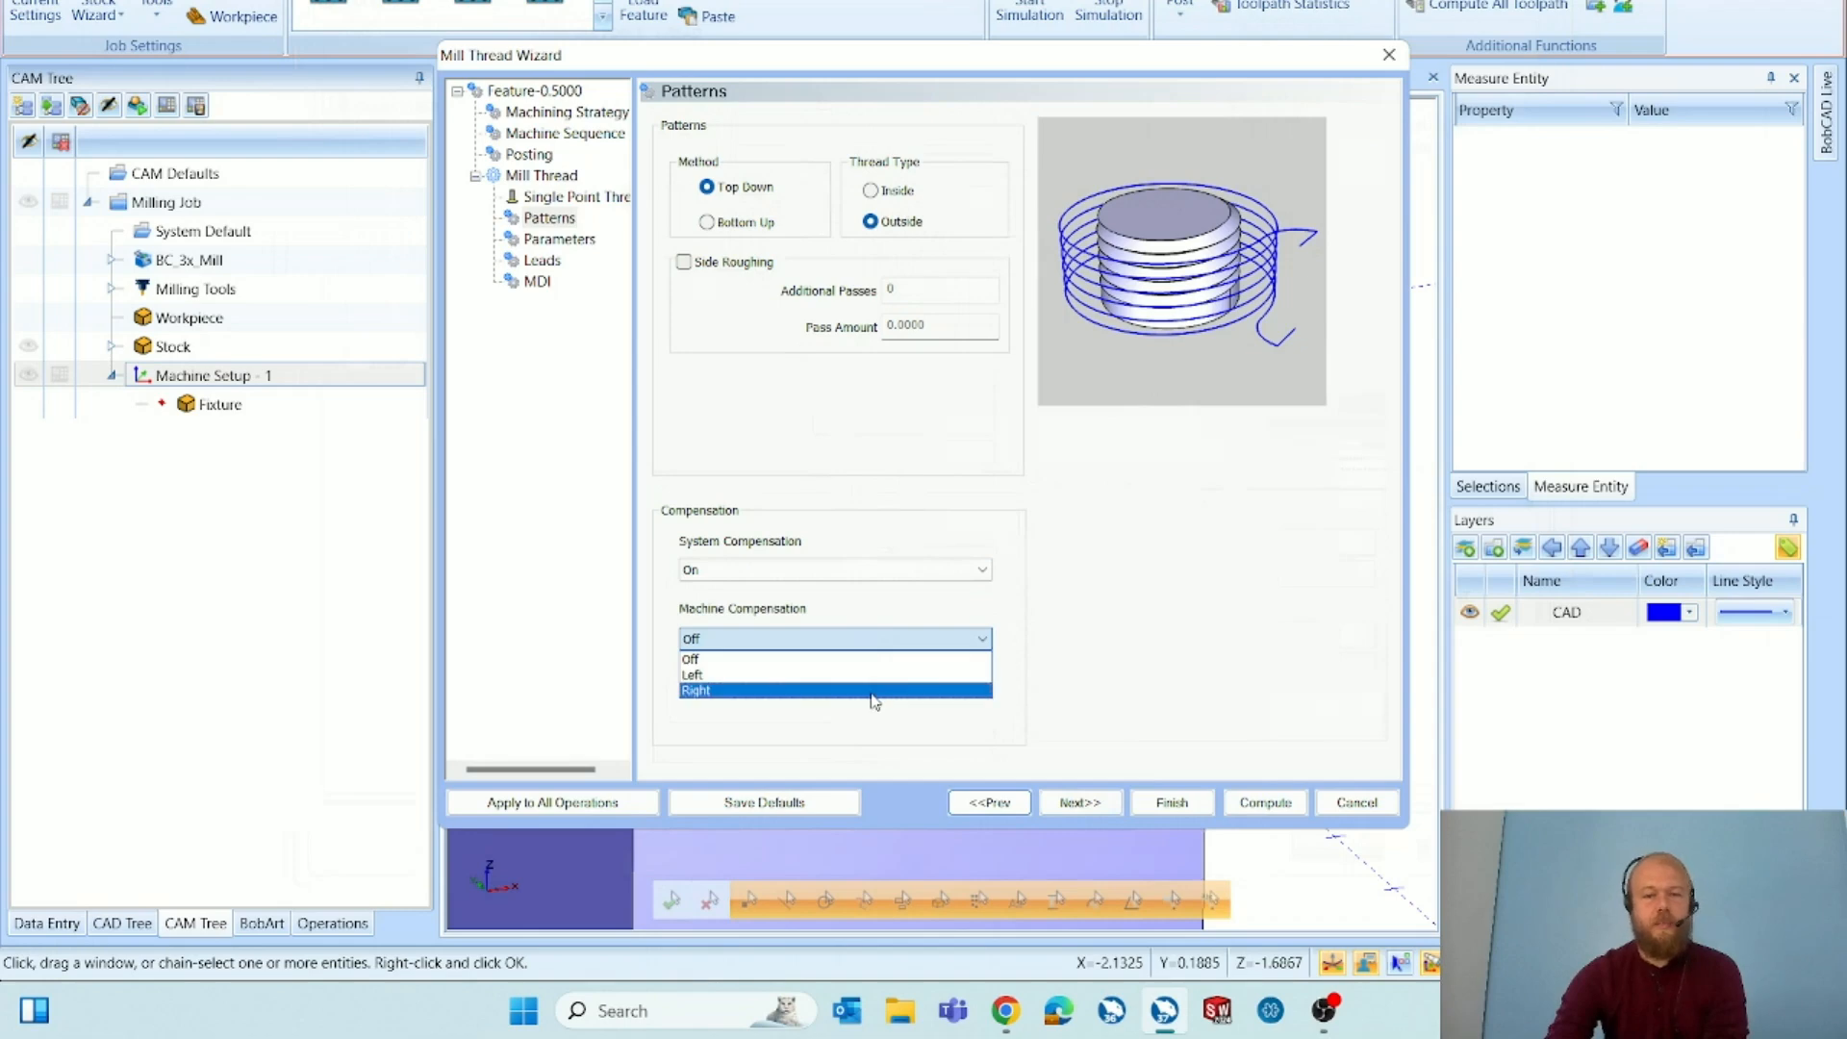
{"action": "left_click", "coordinate": [1138, 681]}
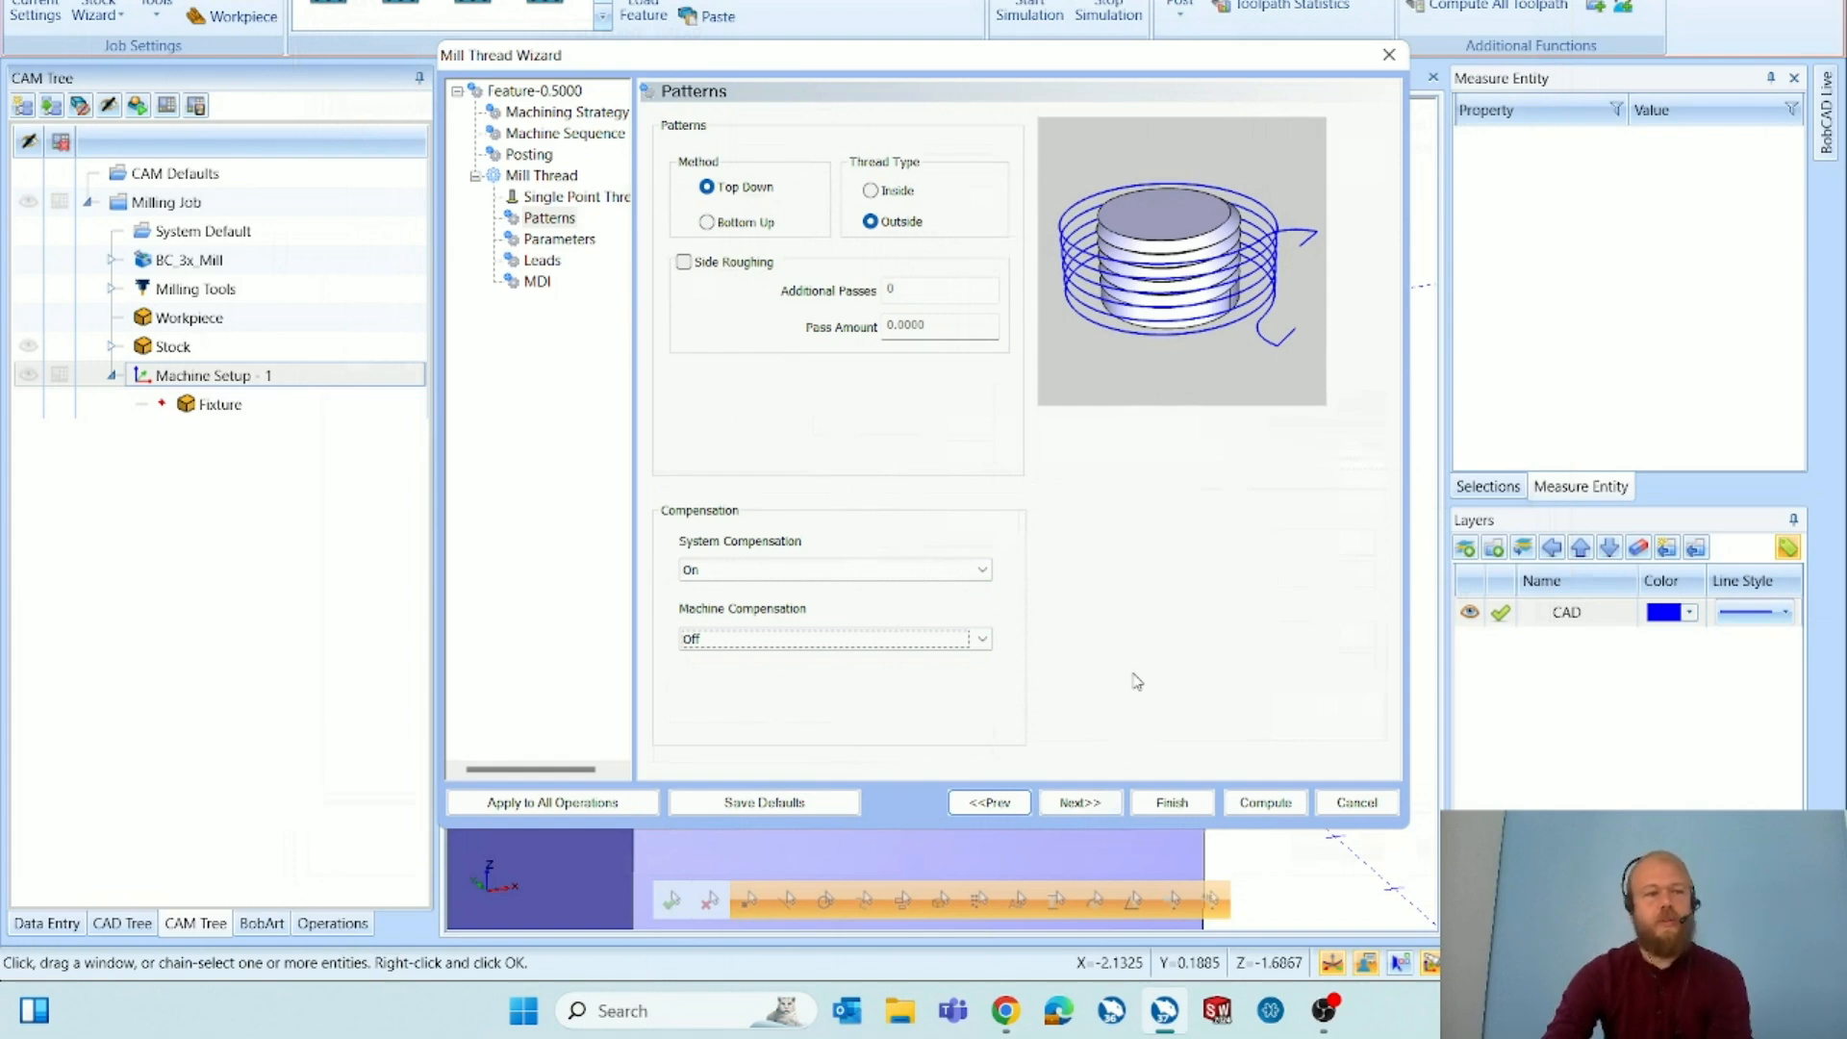
Check the Machine Compensation choices, keep it Off, and continue to the thread parameters.
{"action": "left_click", "coordinate": [980, 640]}
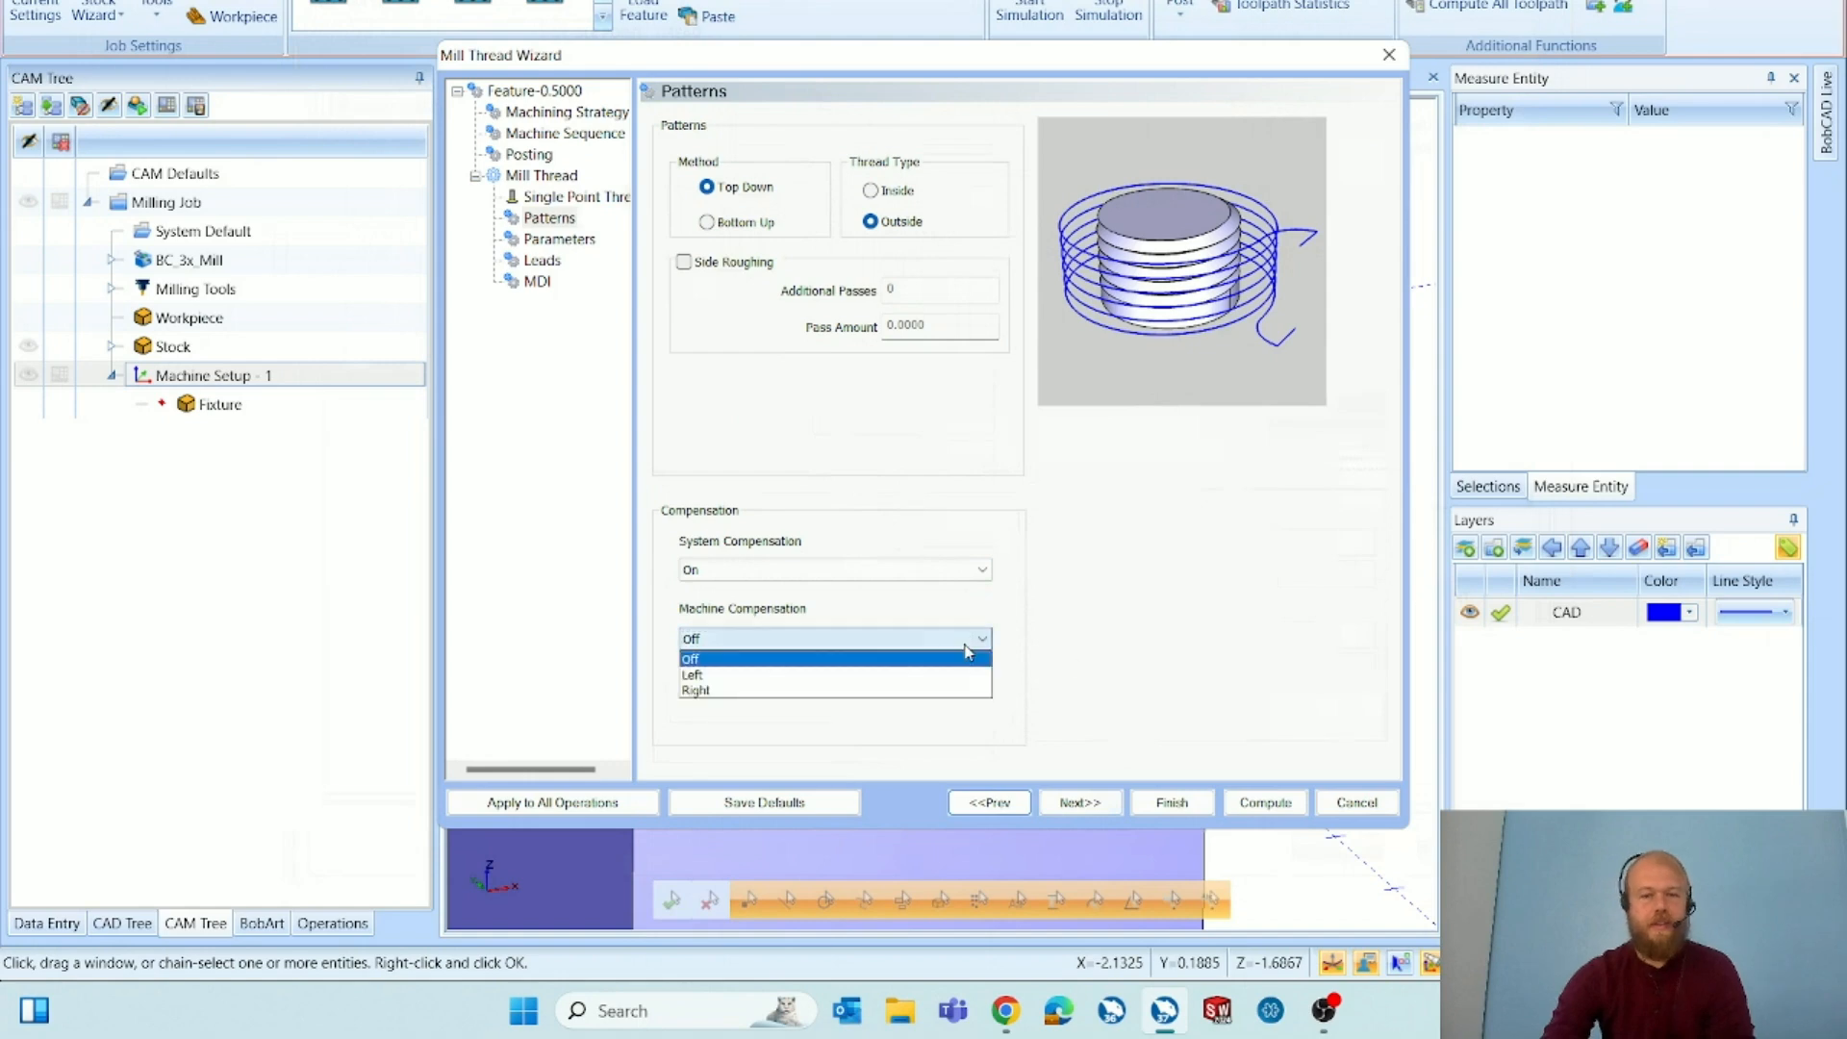
{"action": "left_click", "coordinate": [1208, 661]}
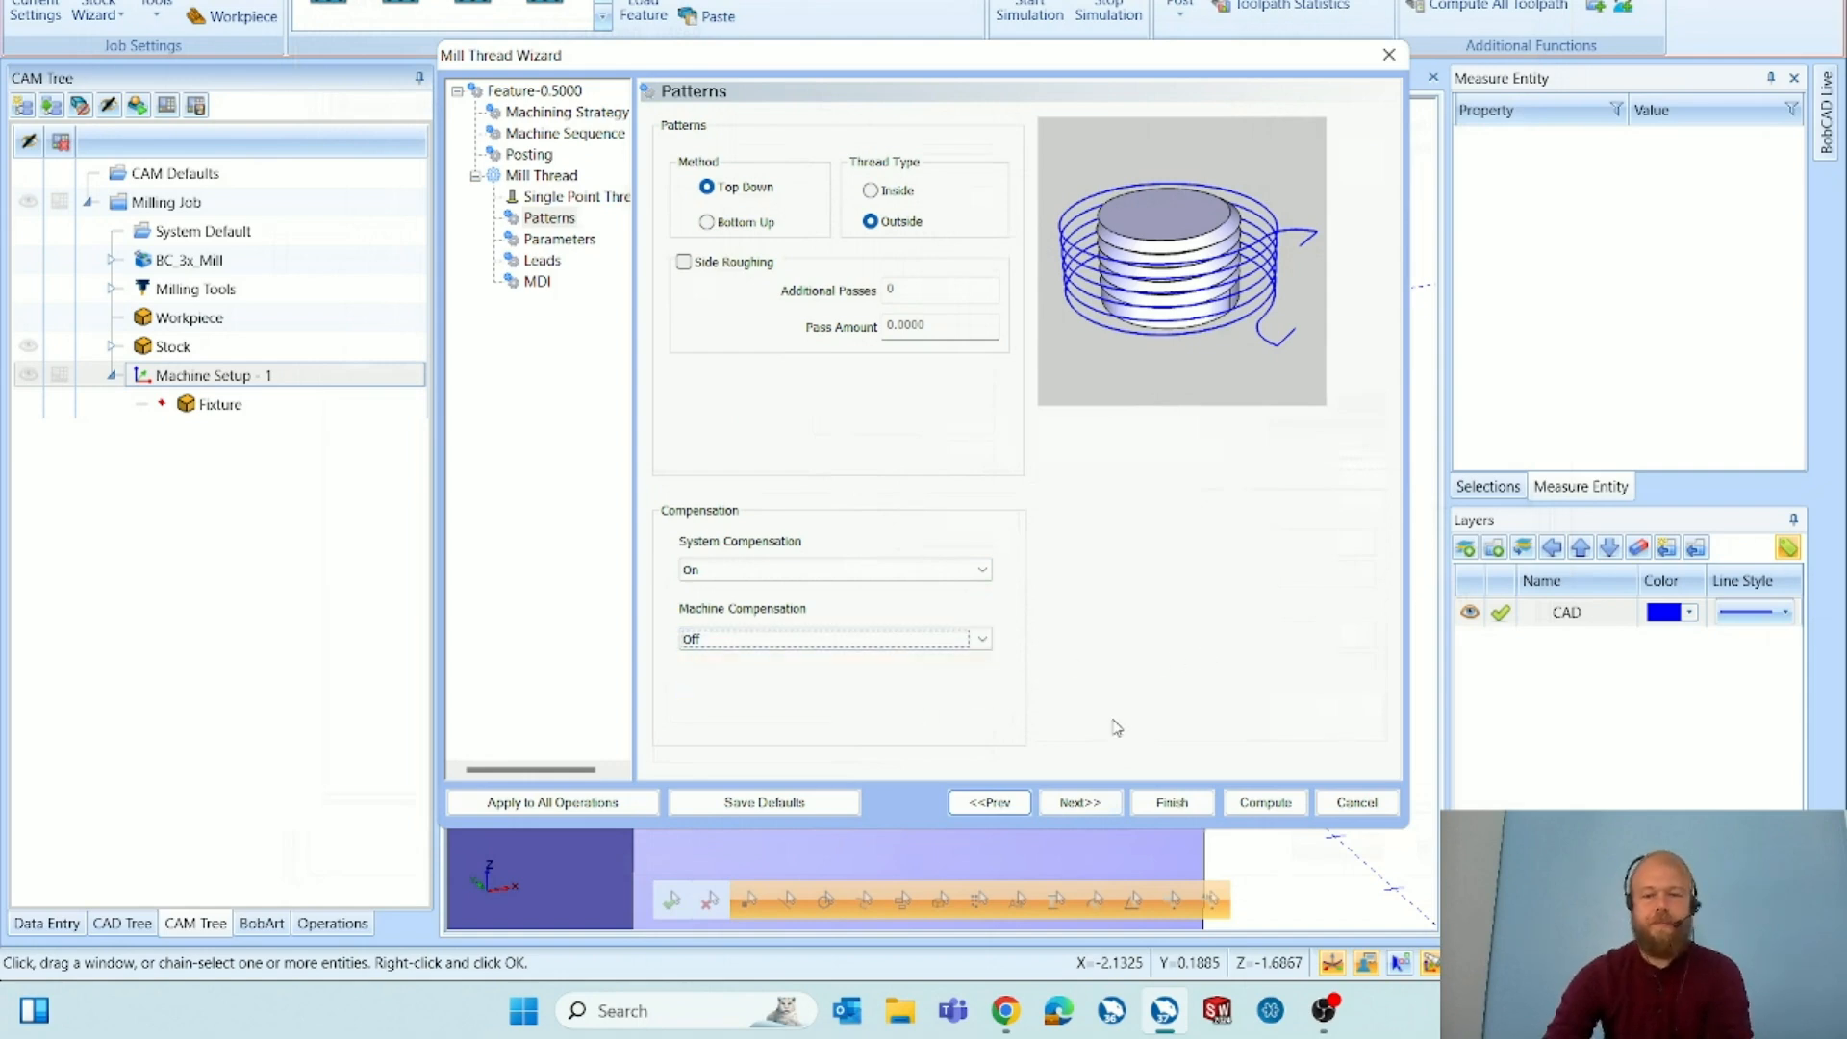
{"action": "left_click", "coordinate": [1079, 803]}
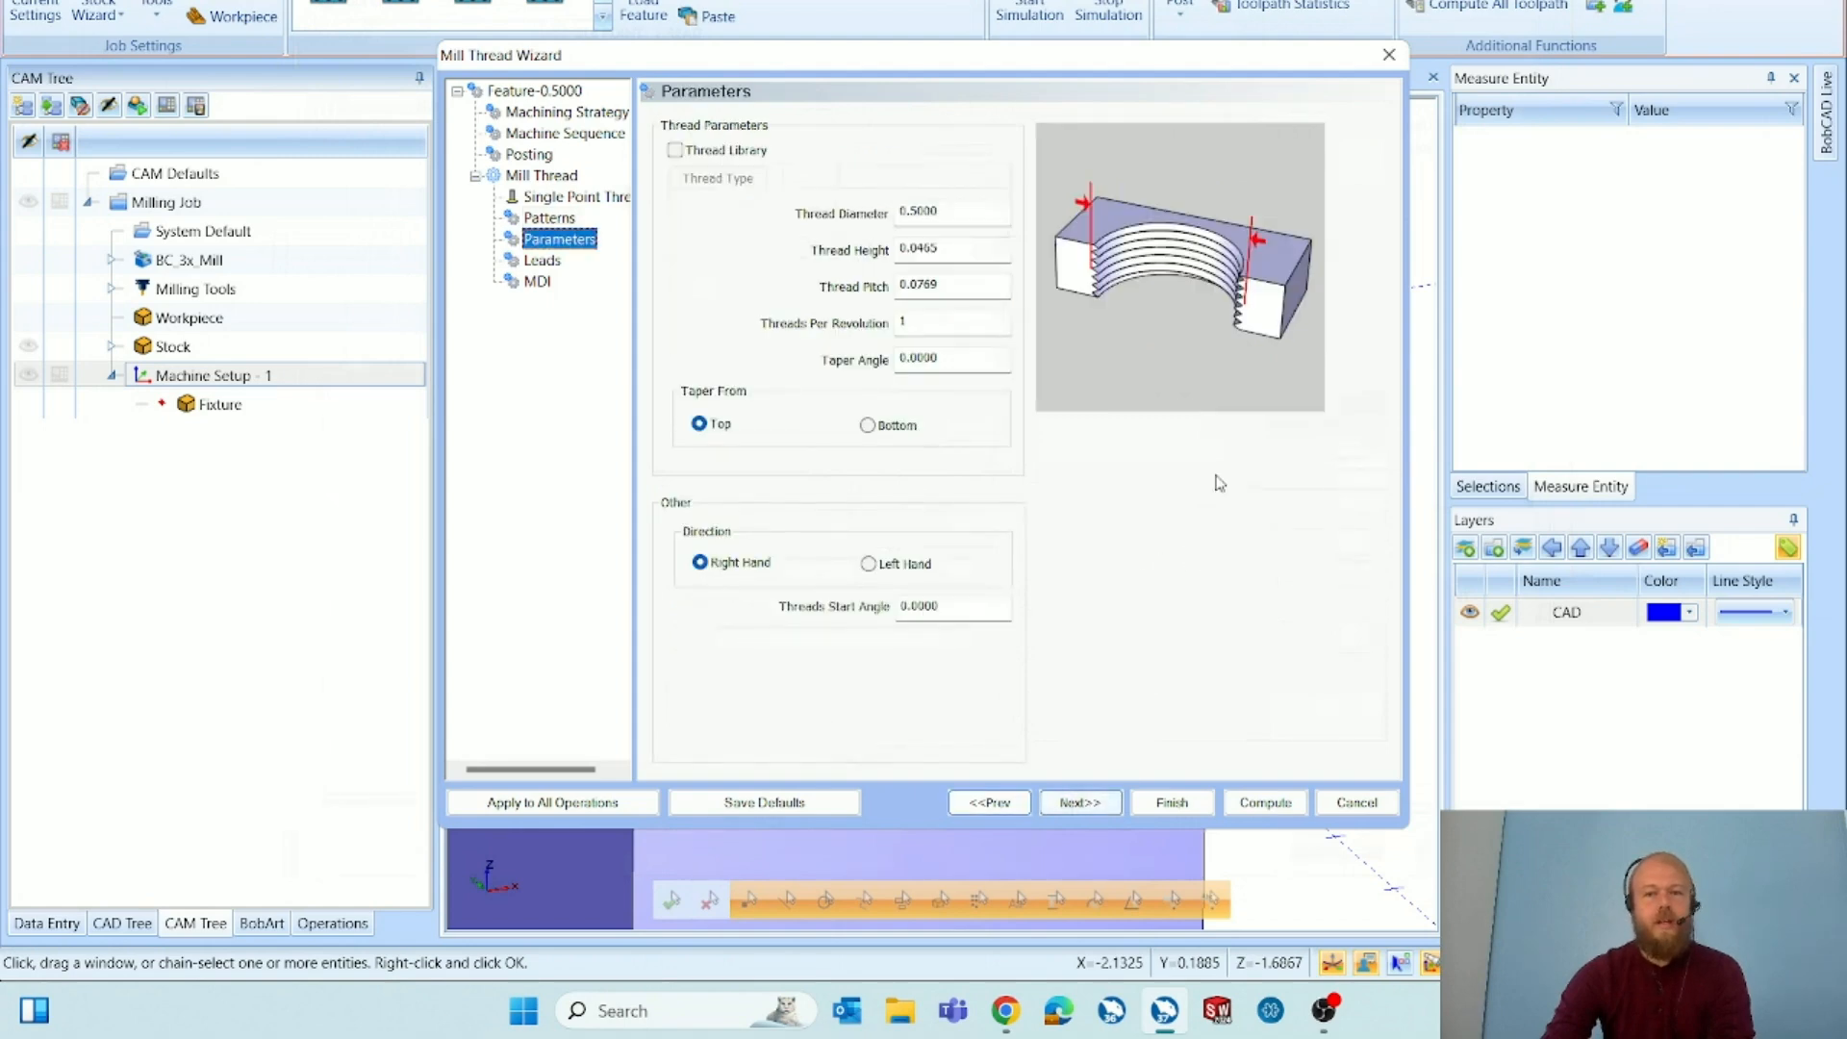
Examine the thread diameter, height, pitch, threads per revolution and taper angle settings with their preview illustrations.
{"action": "left_click", "coordinate": [966, 212]}
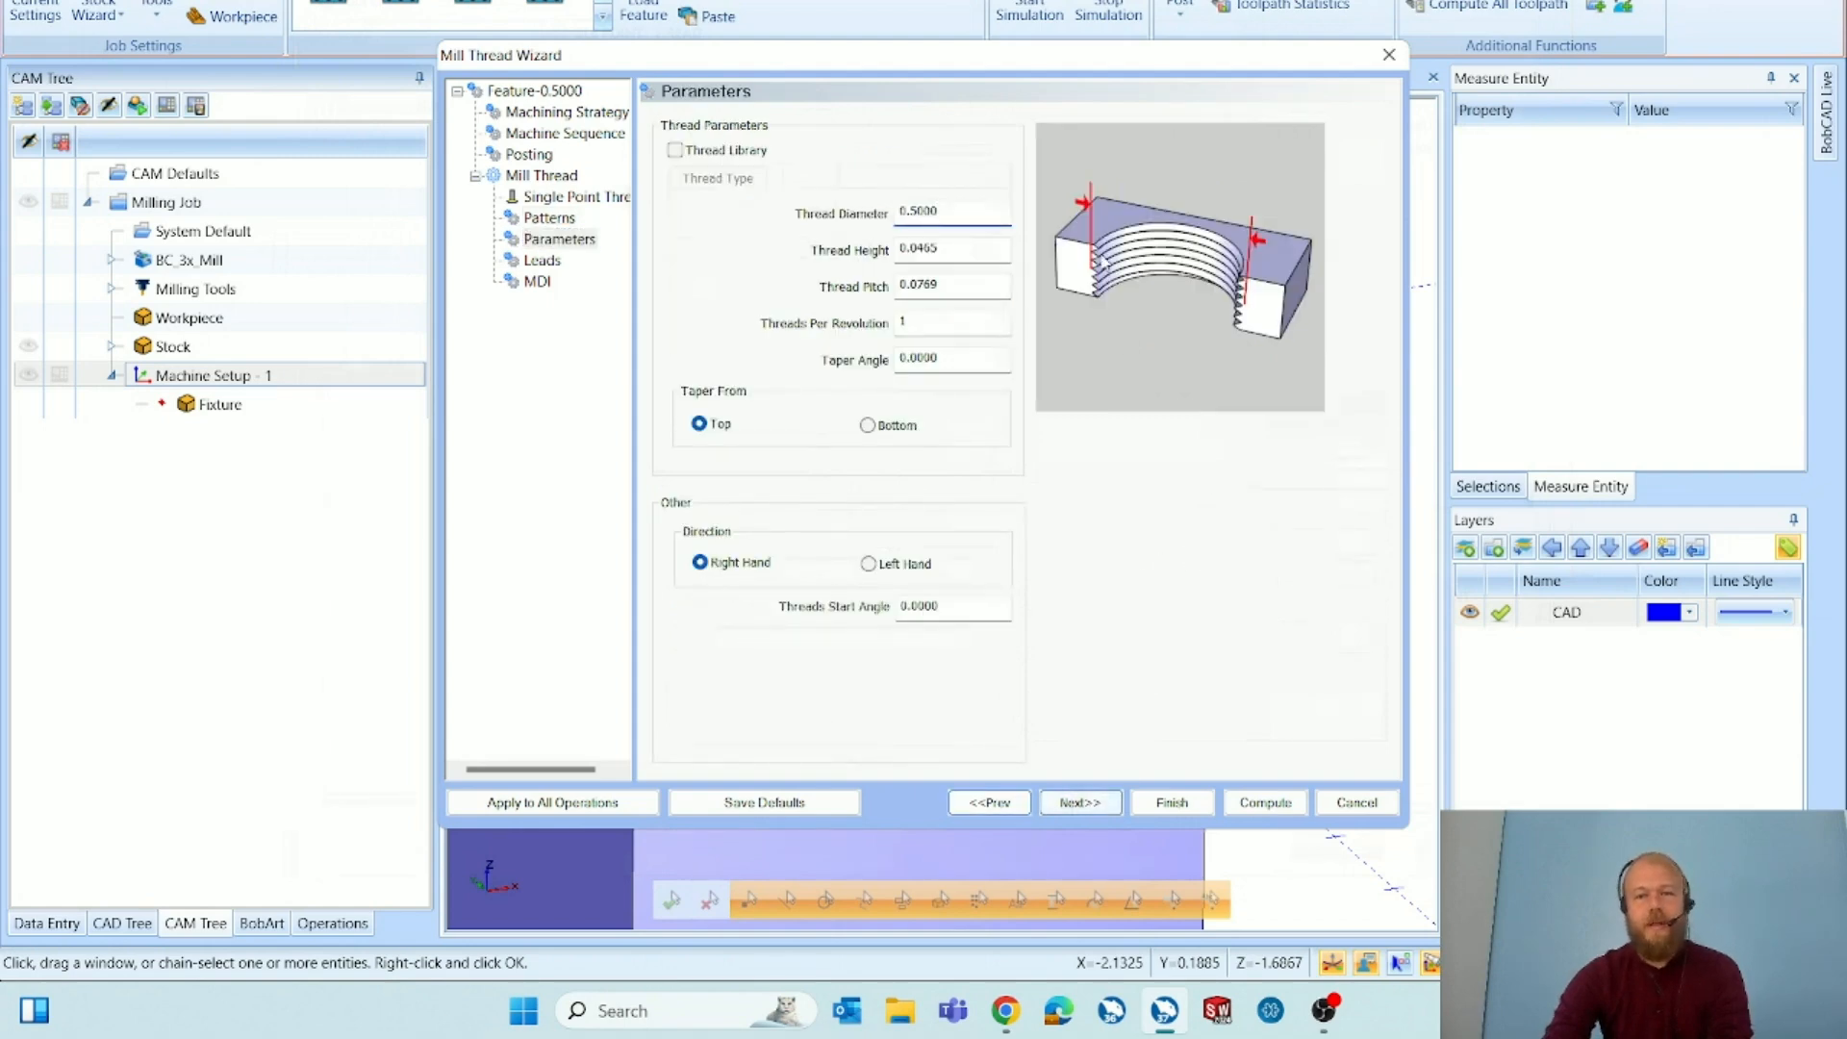
{"action": "left_click", "coordinate": [988, 246]}
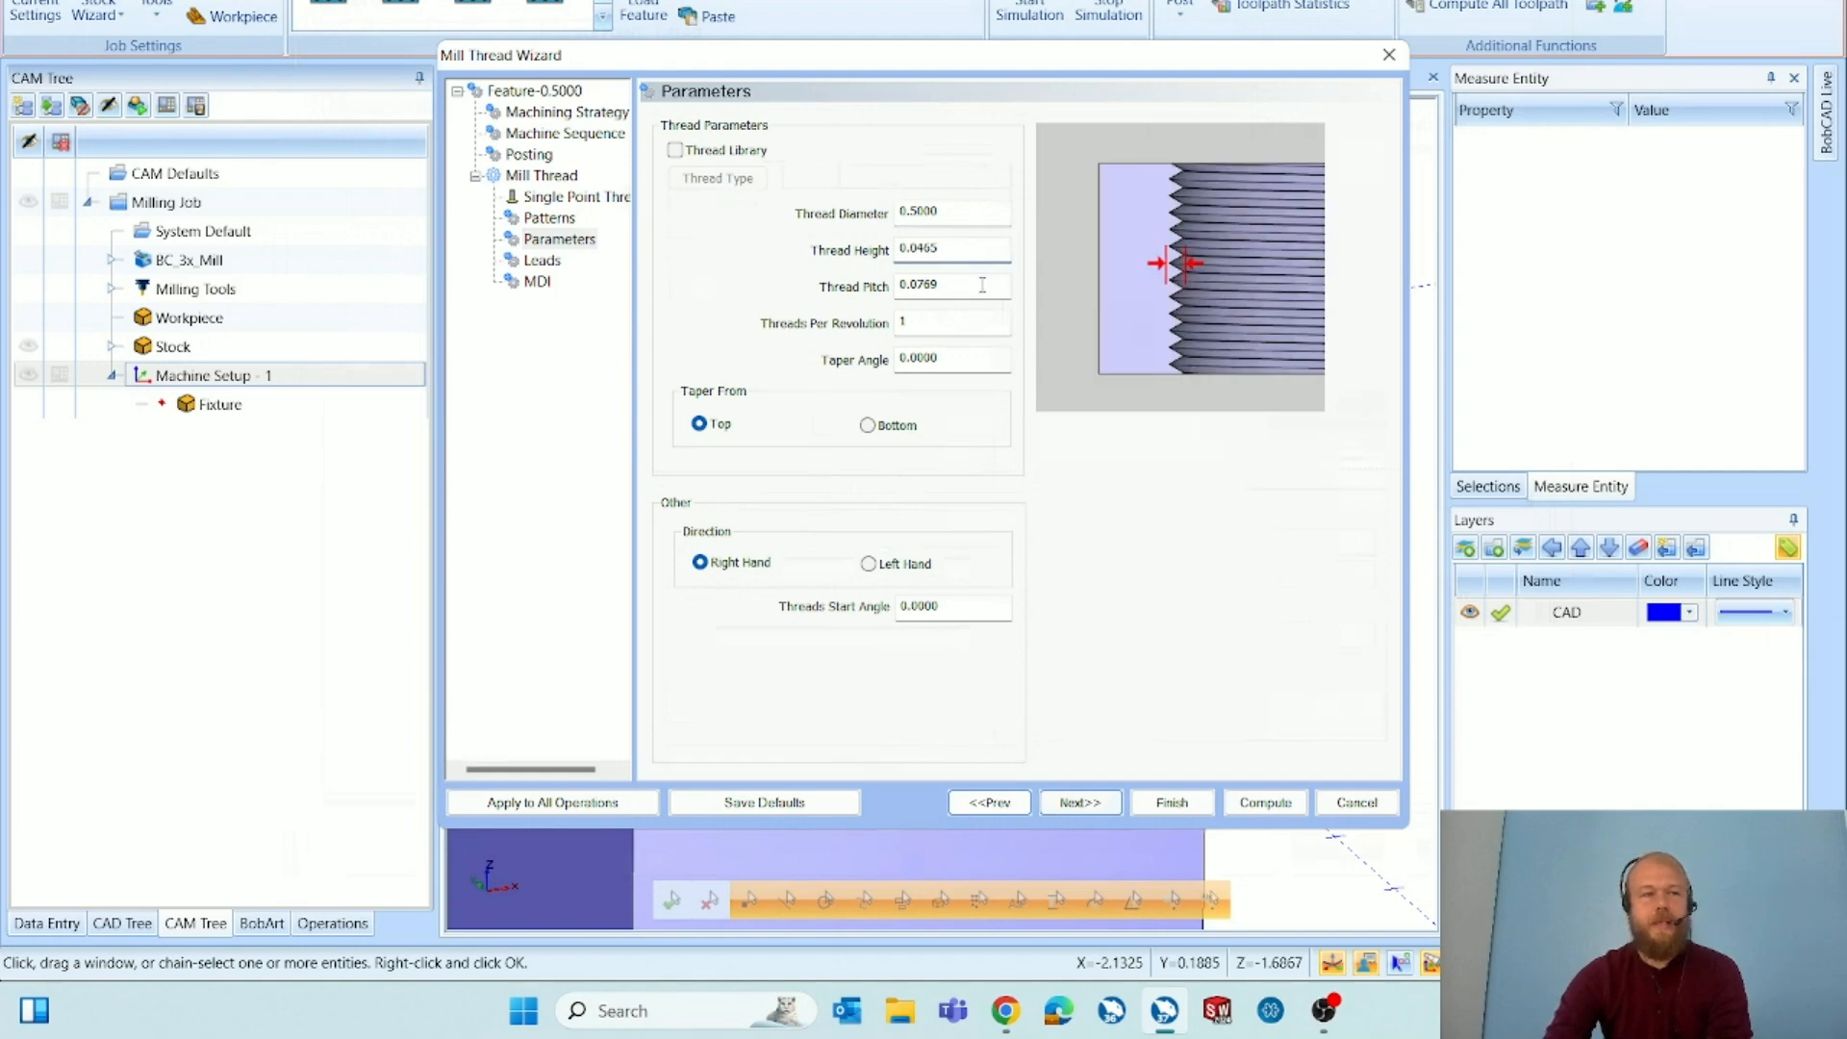
{"action": "left_click", "coordinate": [982, 285]}
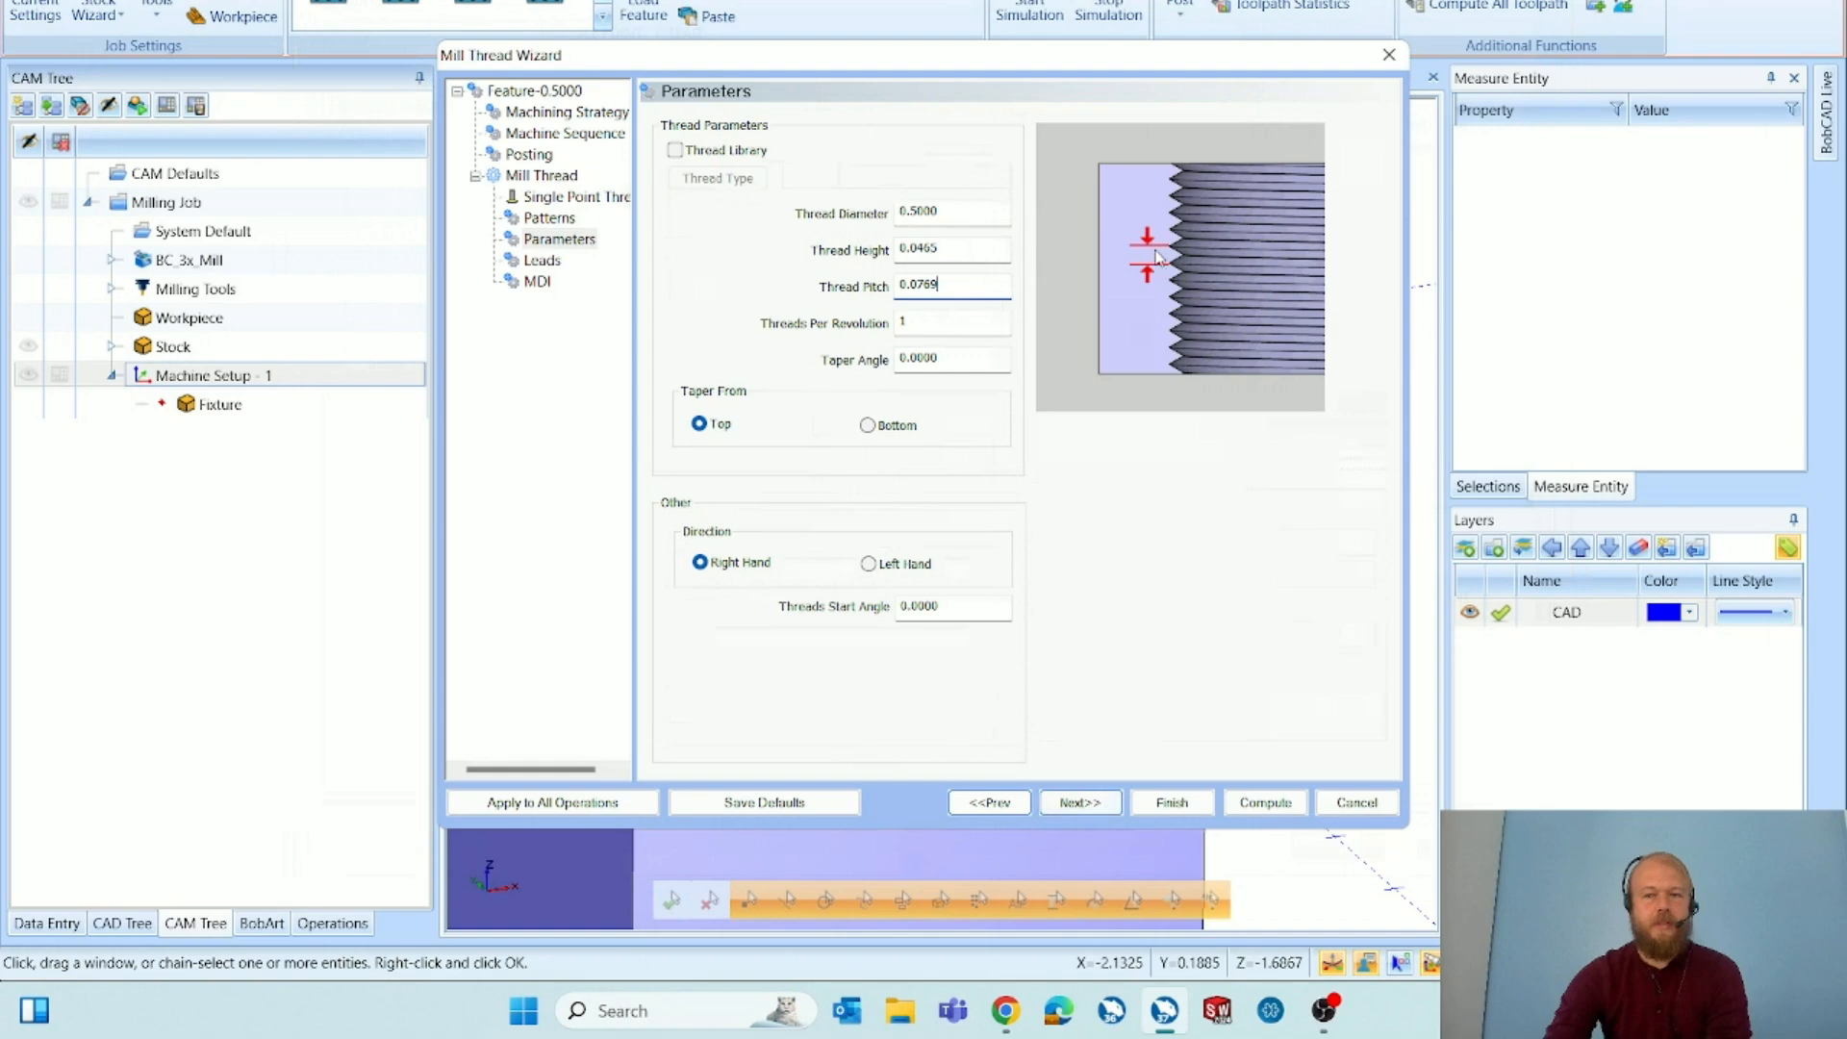
{"action": "left_click", "coordinate": [933, 320]}
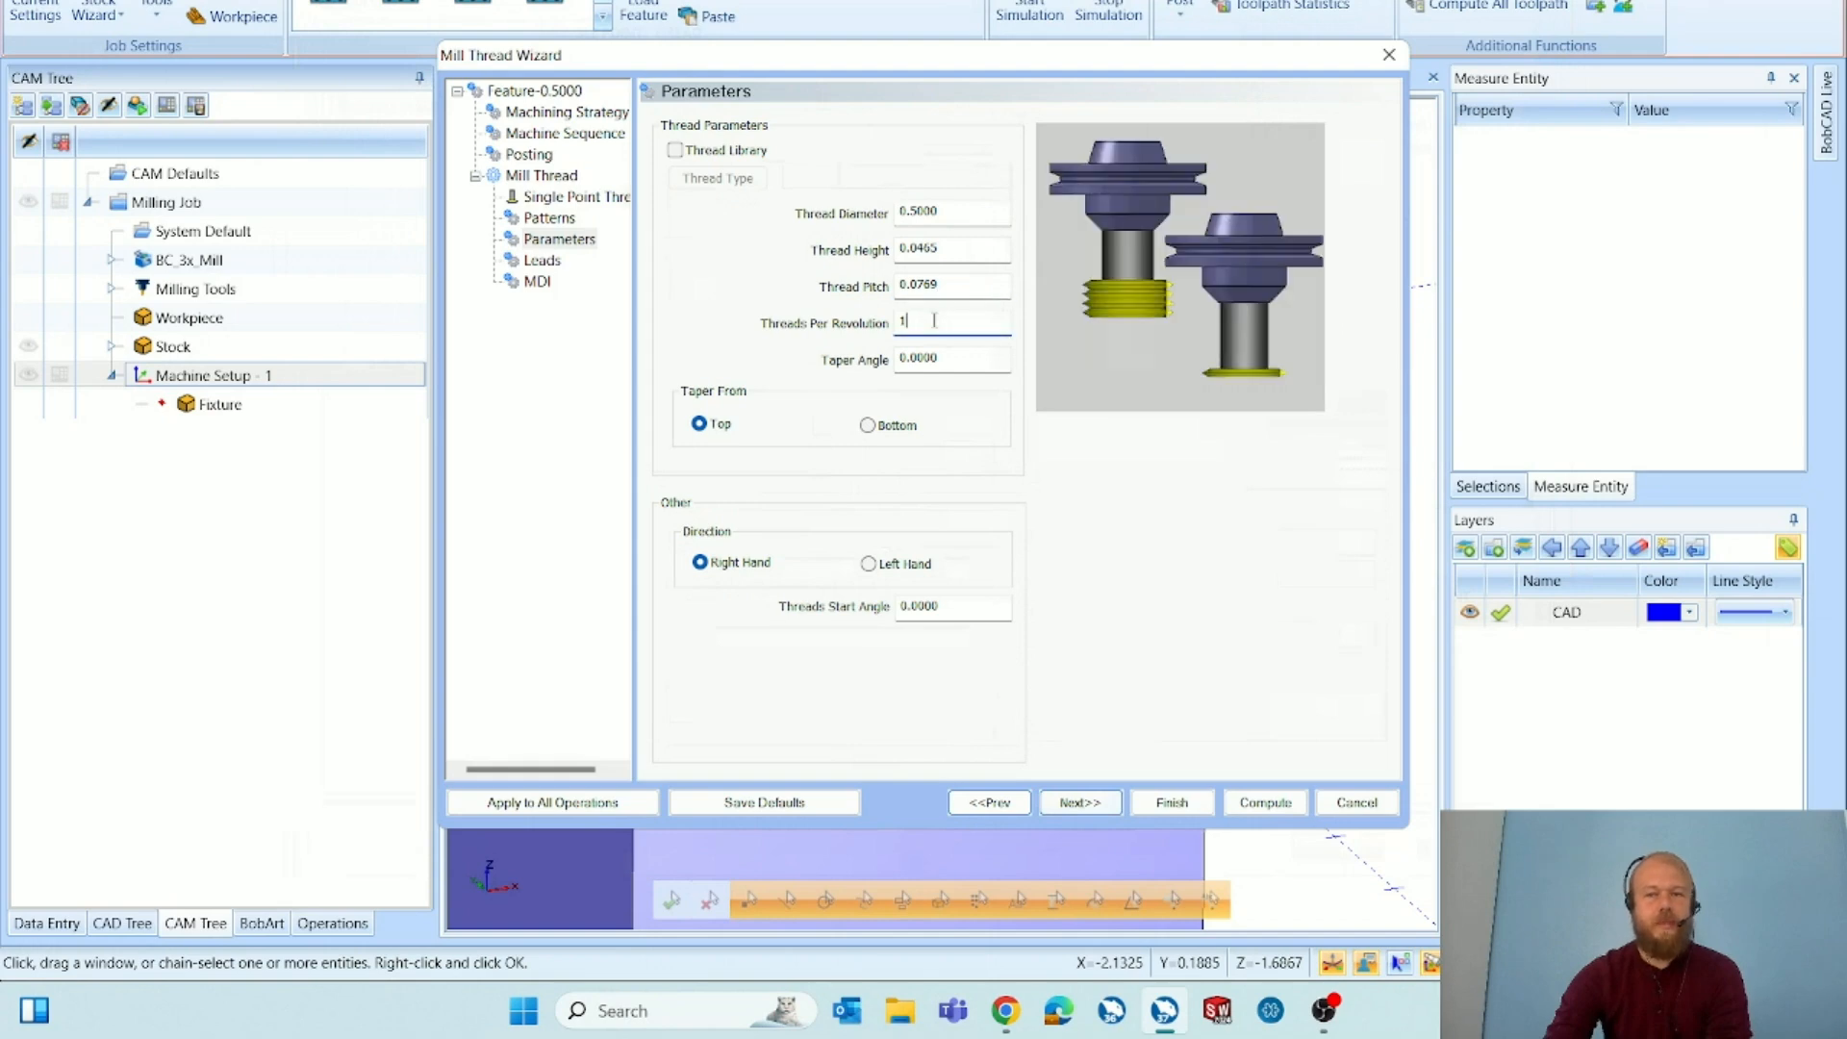
{"action": "left_click", "coordinate": [977, 355]}
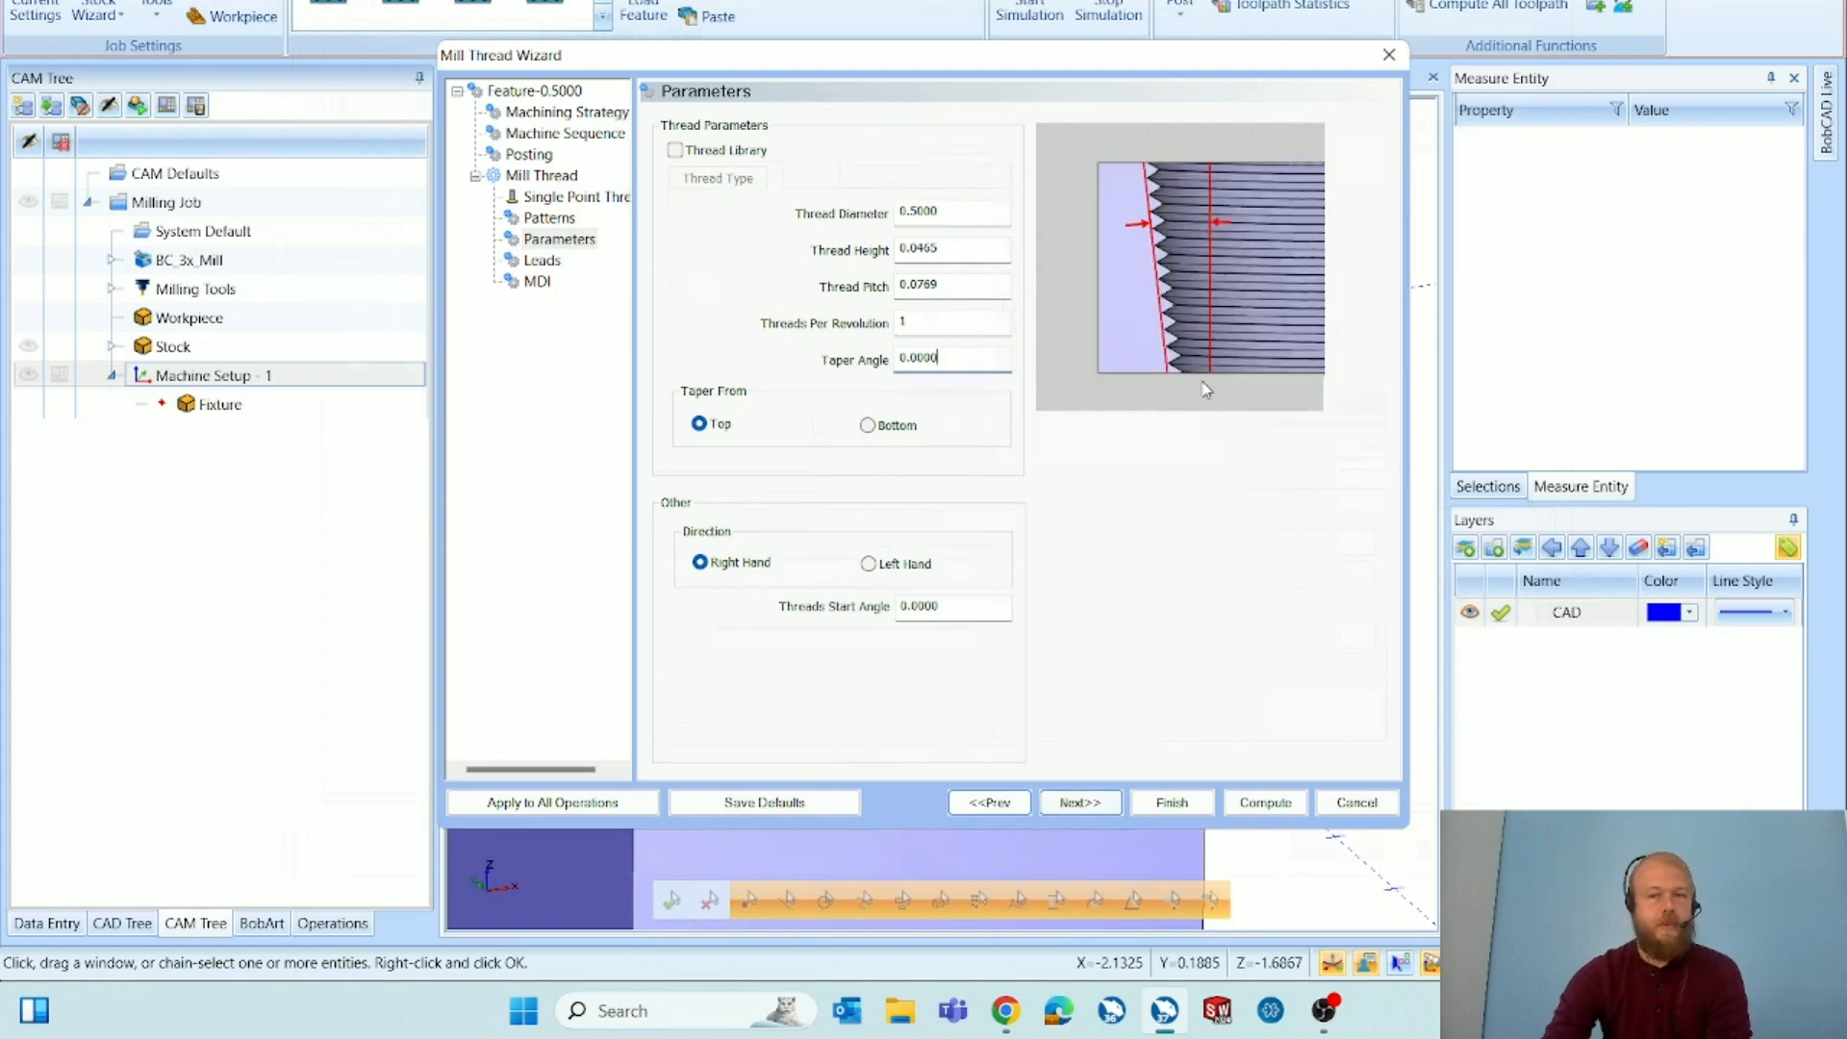
{"action": "left_click", "coordinate": [959, 253]}
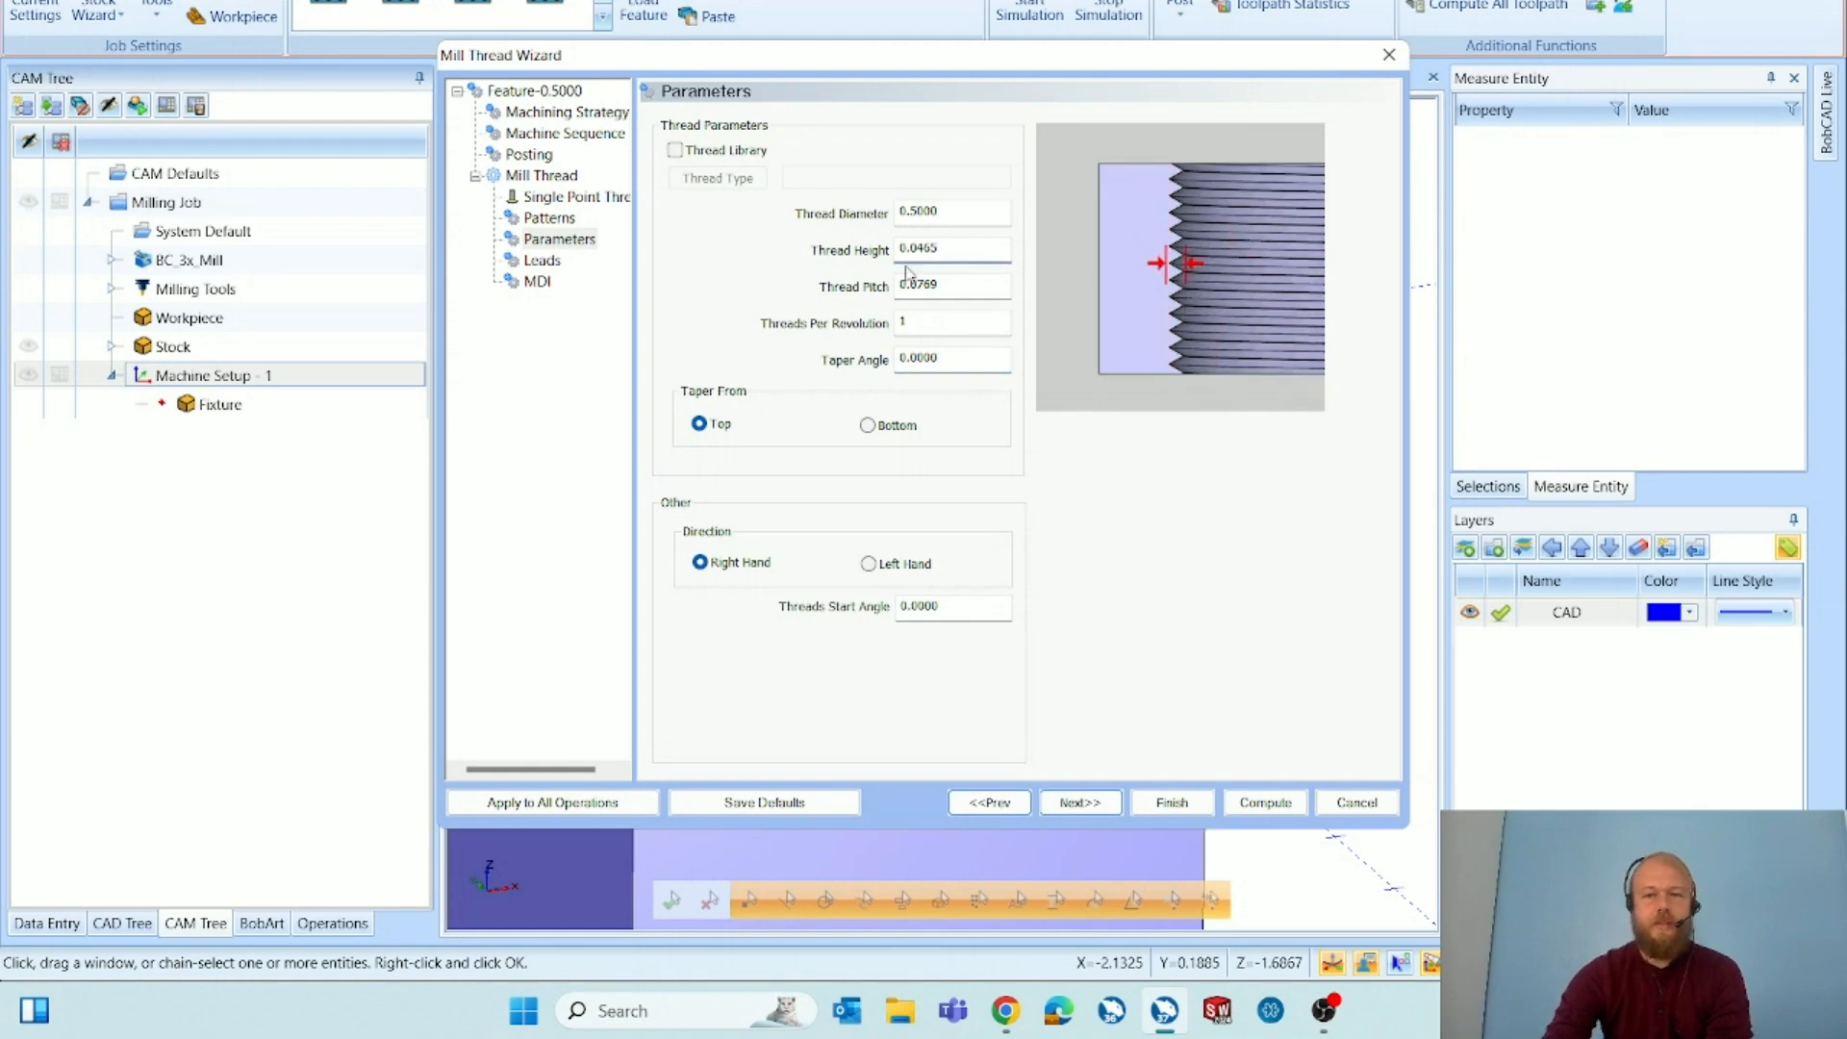
{"action": "left_click", "coordinate": [1003, 279]}
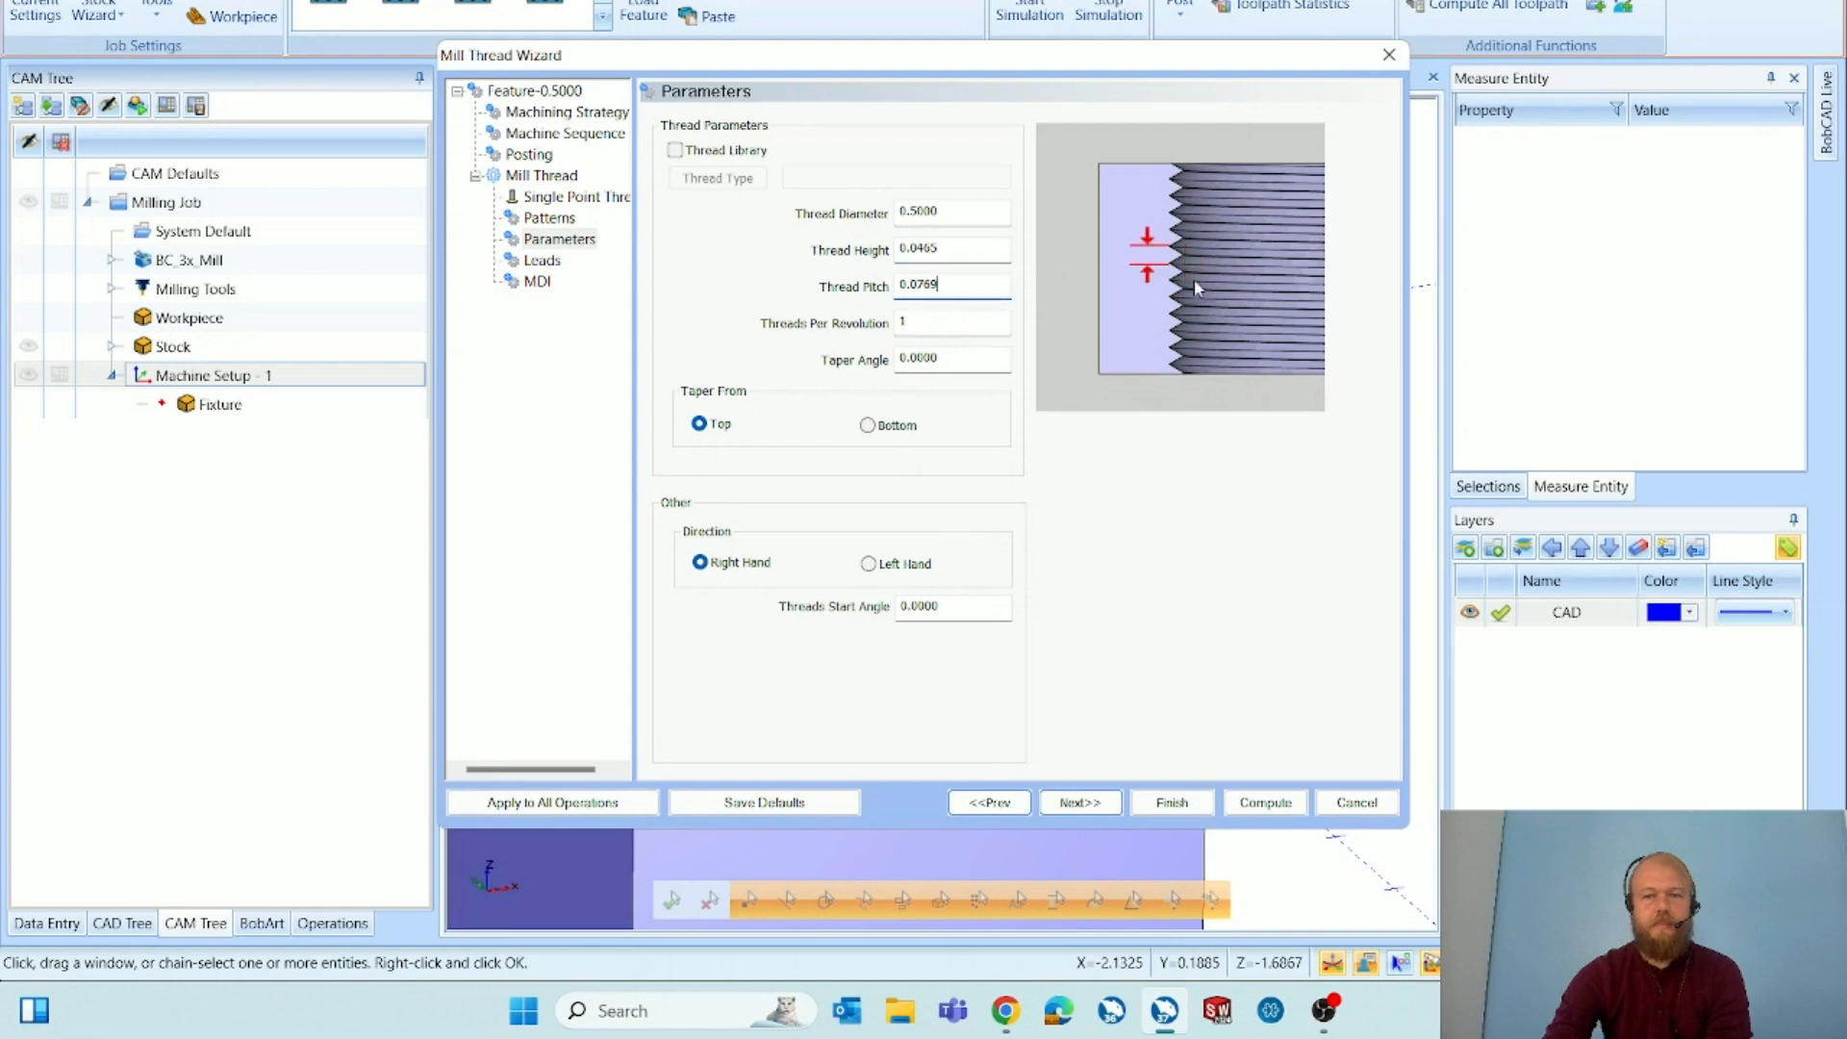
Enable the Thread Library and assign the 1/4-20 UNC thread size to the operation.
{"action": "left_click", "coordinate": [677, 152]}
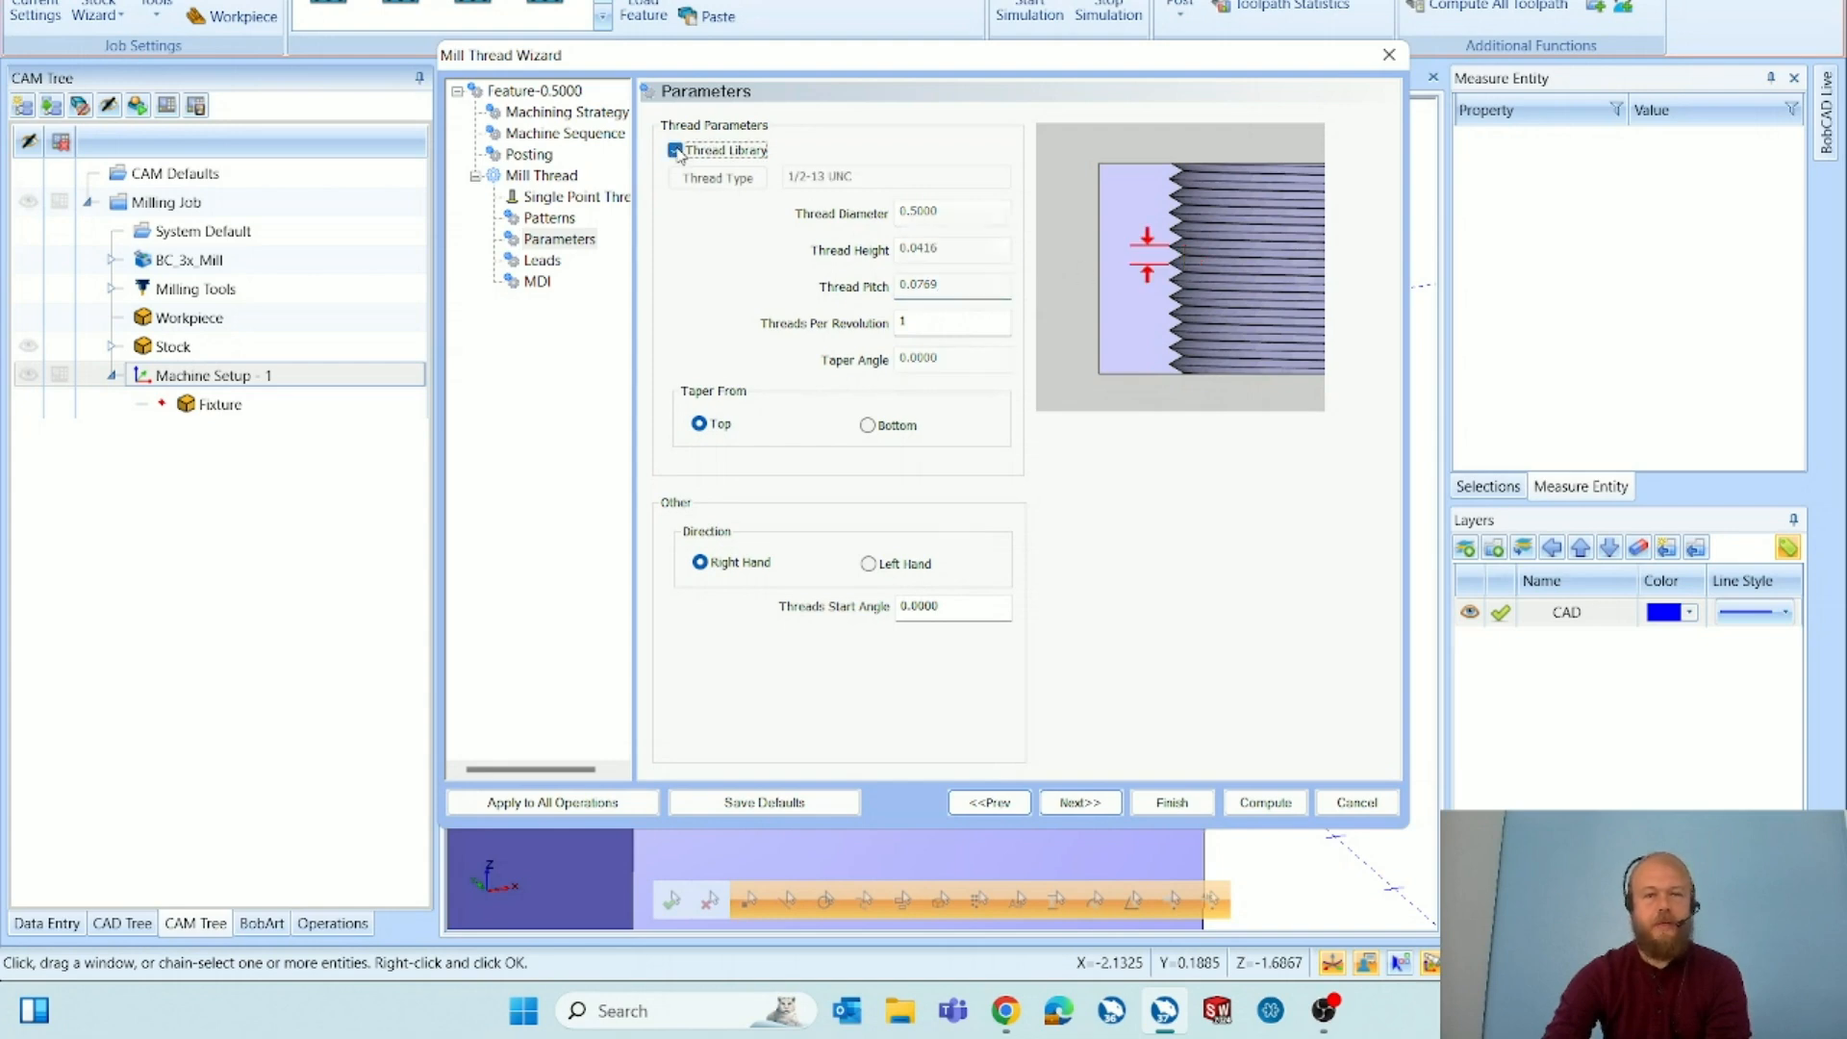
{"action": "left_click", "coordinate": [714, 179]}
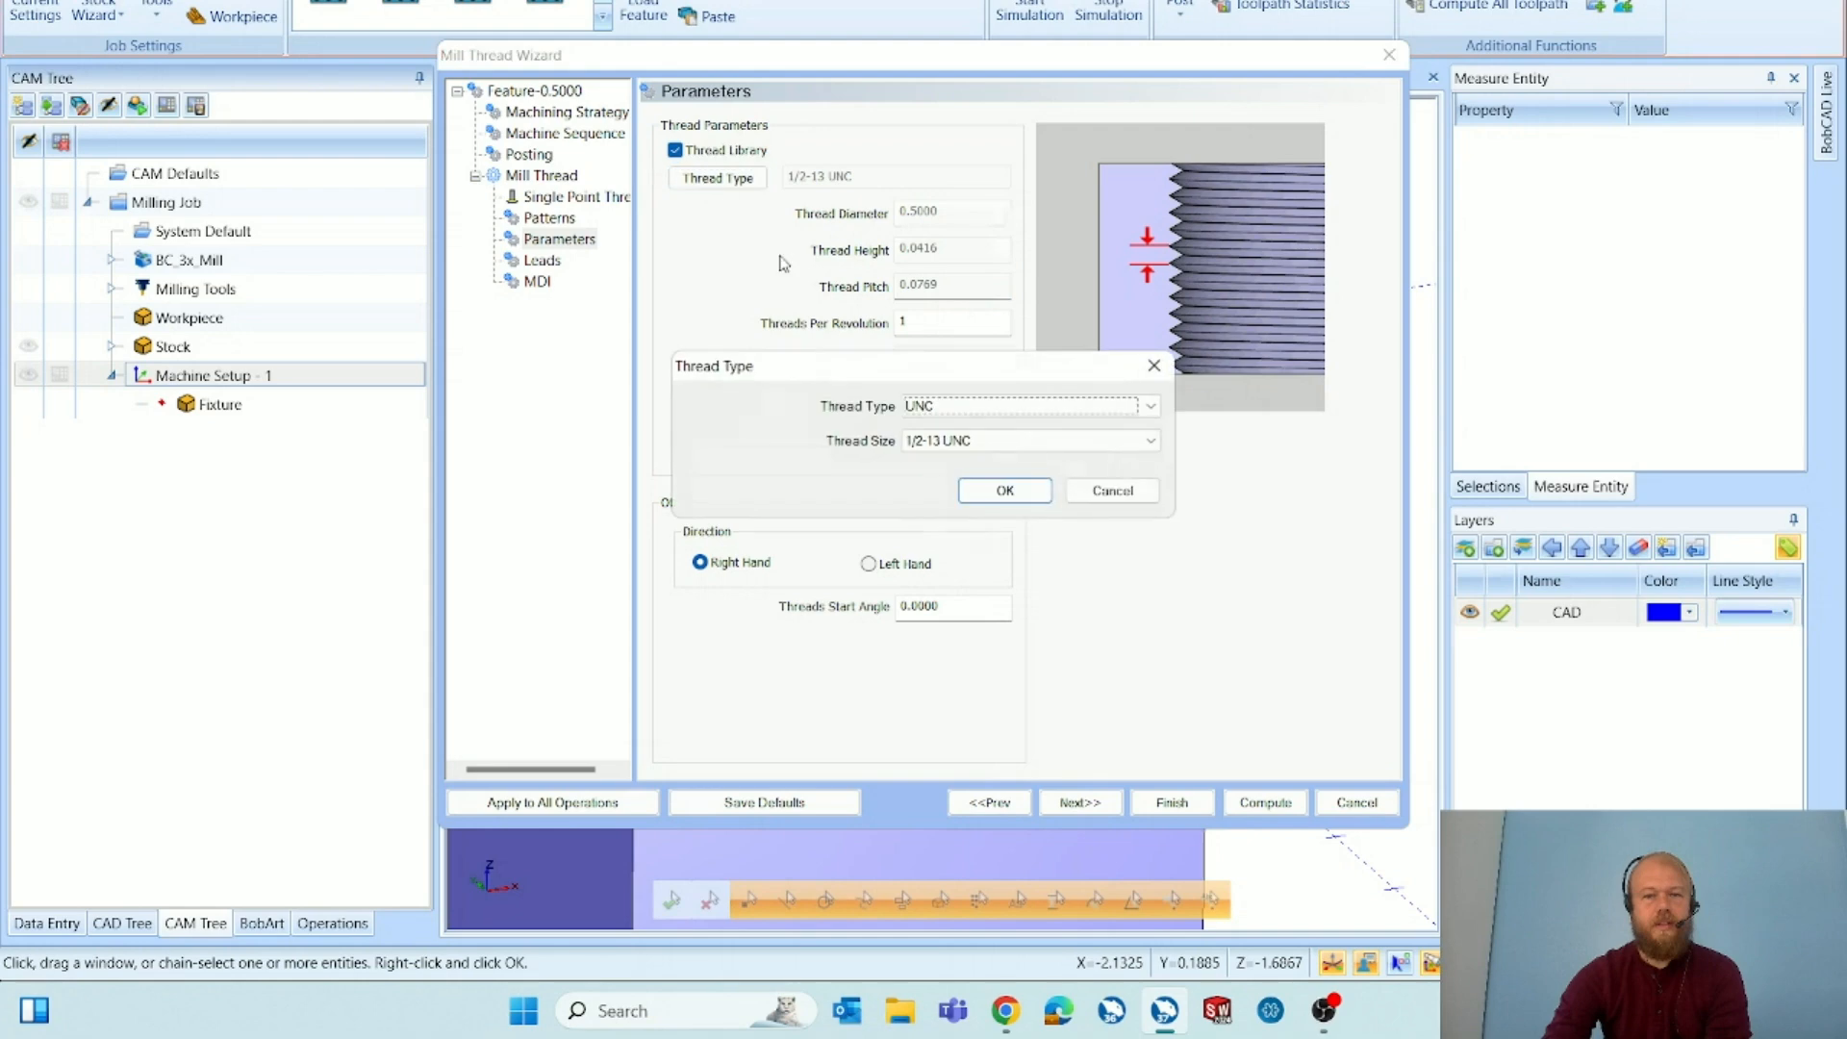
{"action": "left_click", "coordinate": [939, 443]}
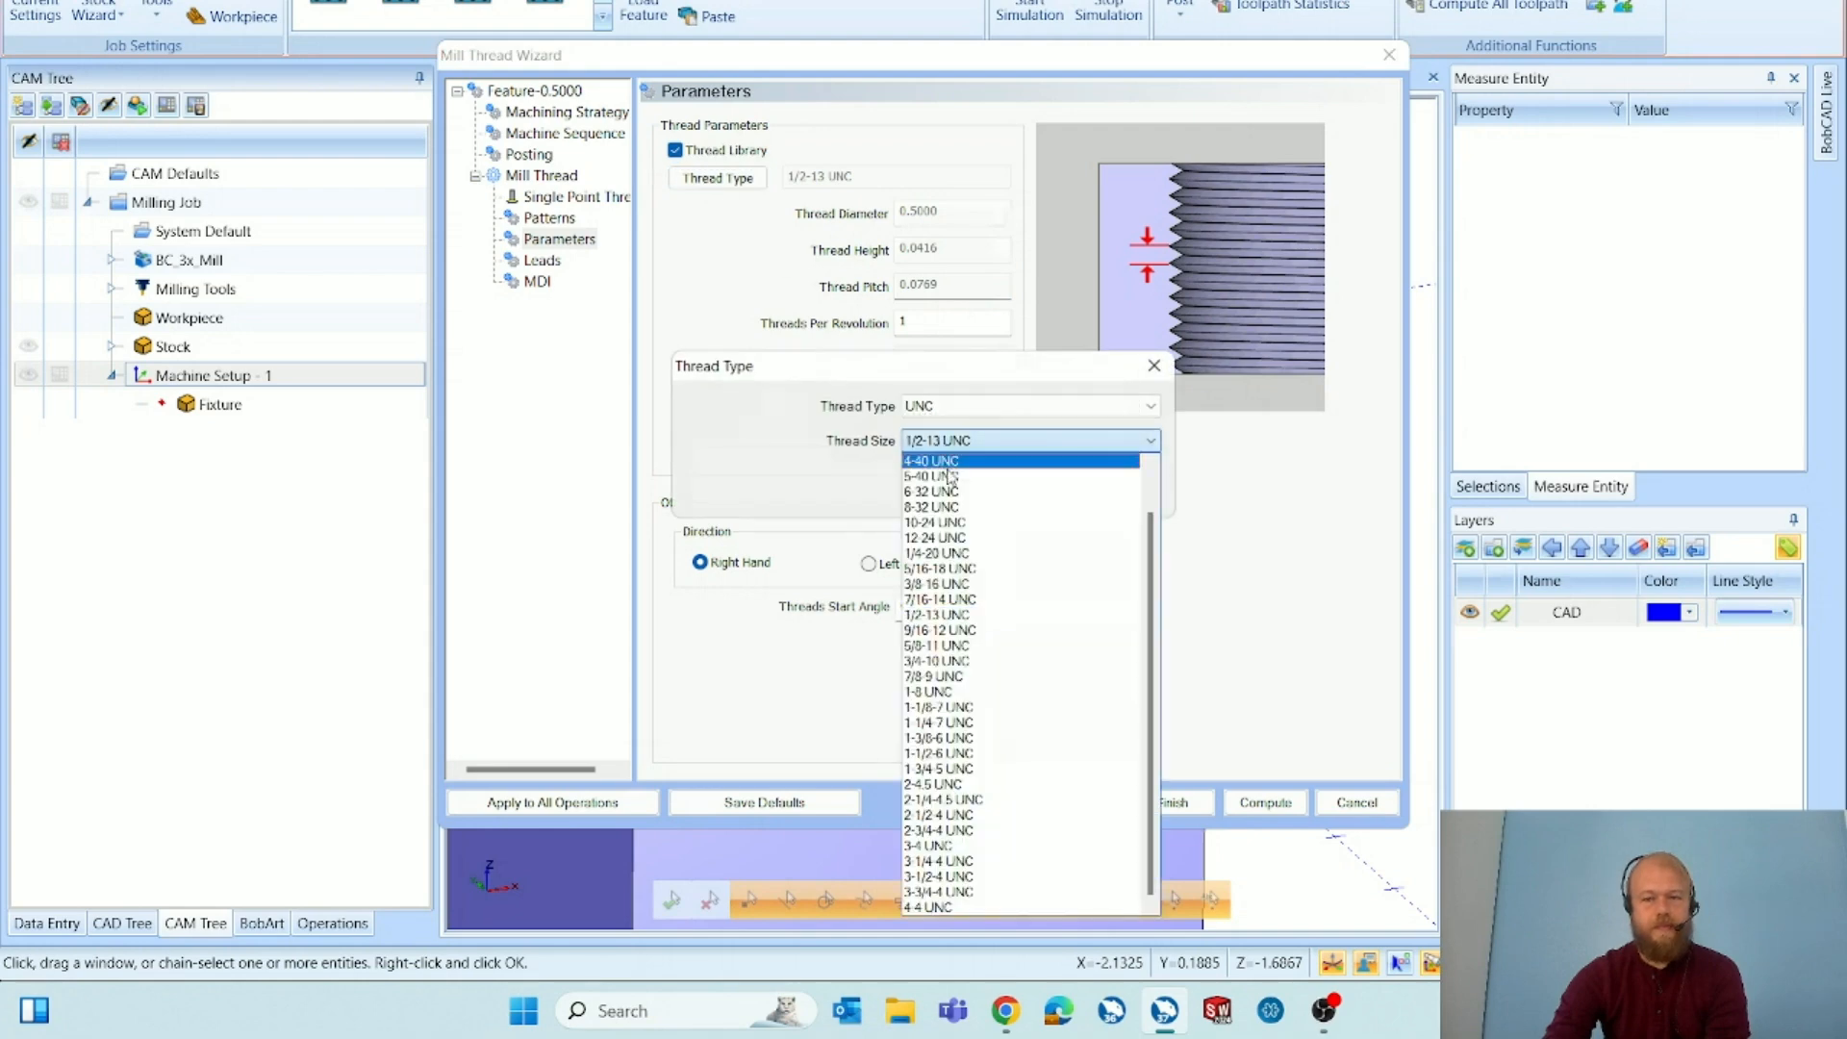
{"action": "left_click", "coordinate": [970, 554]}
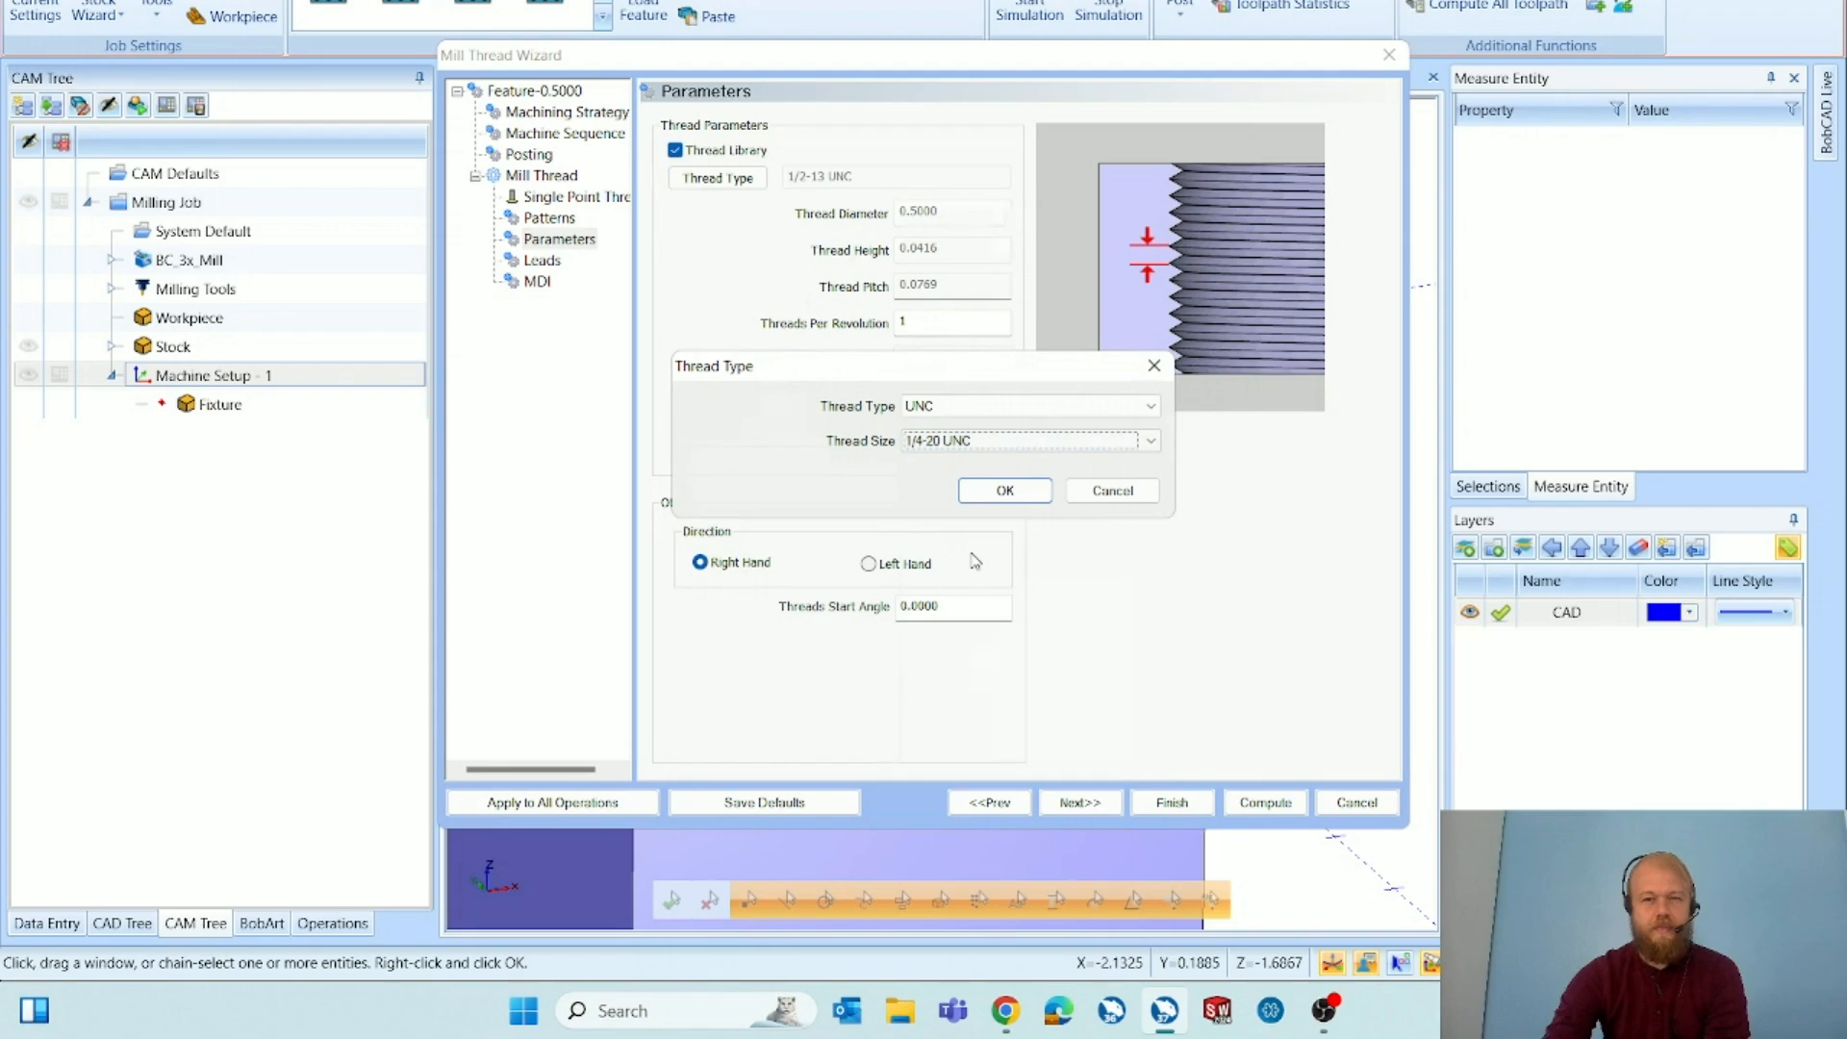
{"action": "left_click", "coordinate": [1014, 499]}
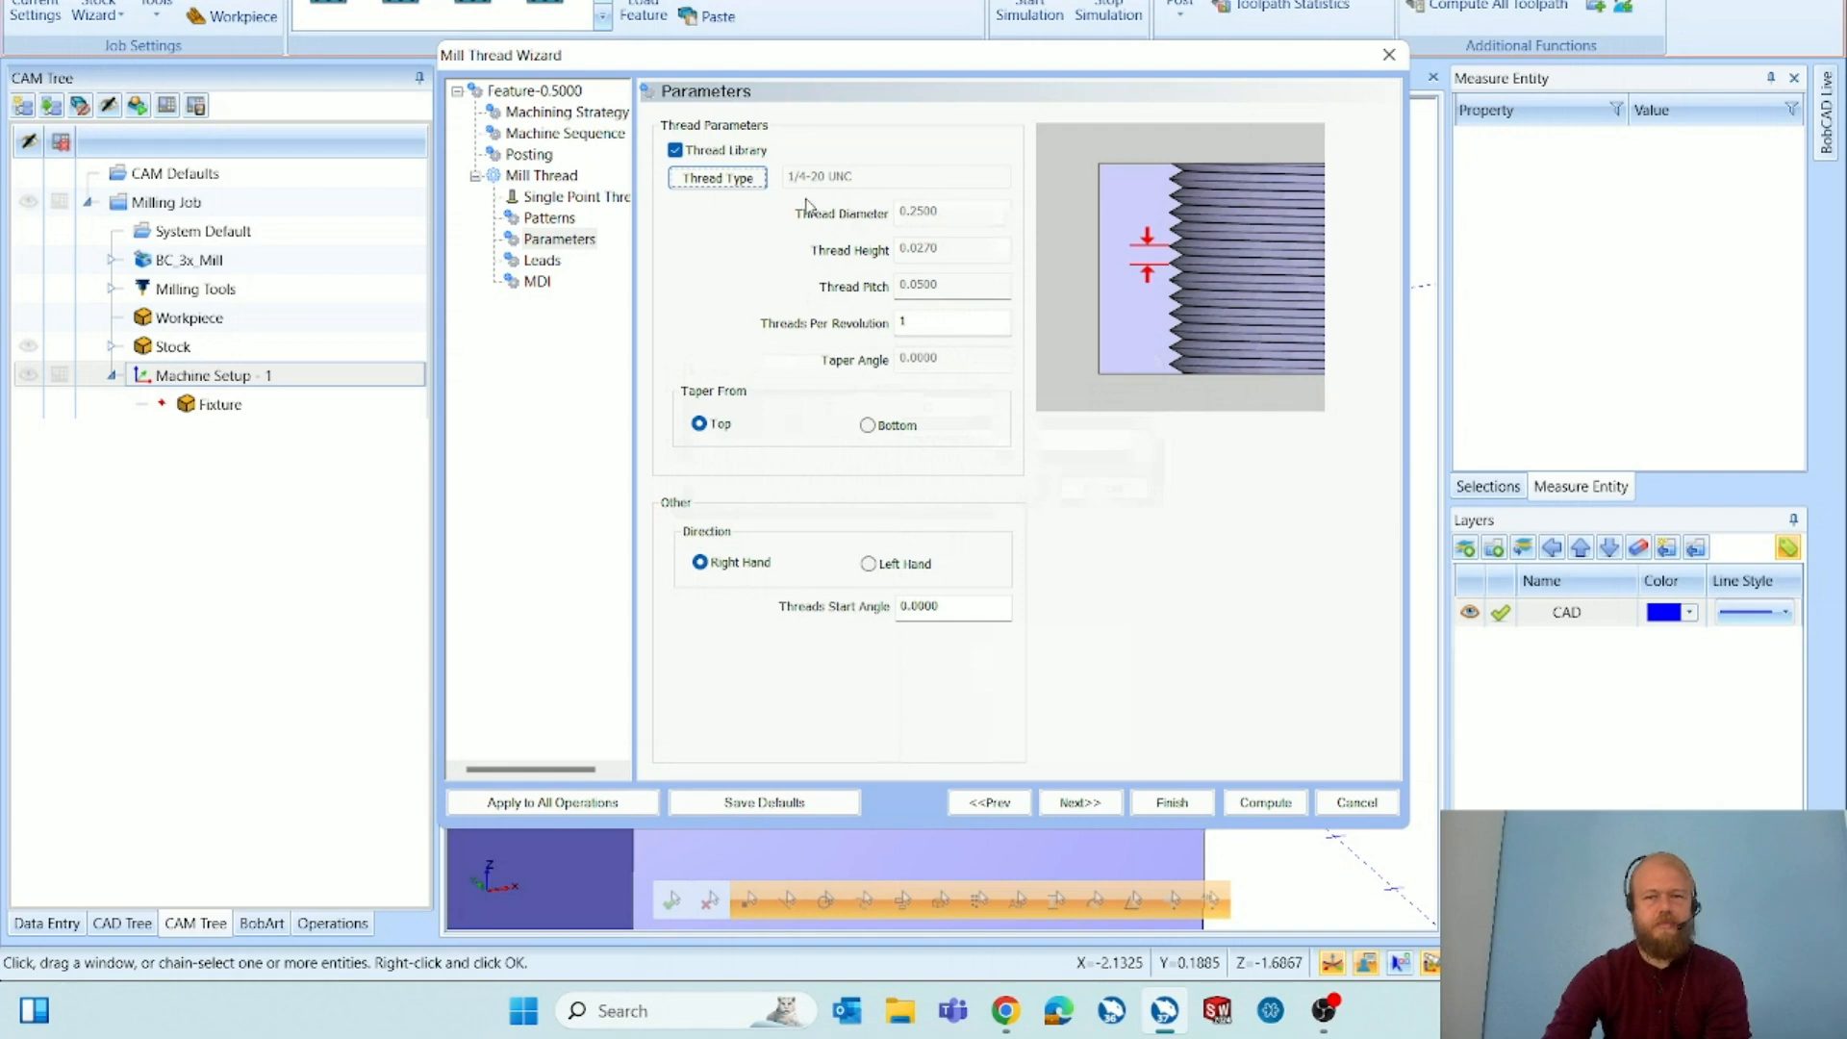
Compare the Taper From and thread Direction options, keeping Top and Right Hand.
{"action": "left_click", "coordinate": [719, 430]}
{"action": "left_click", "coordinate": [898, 429]}
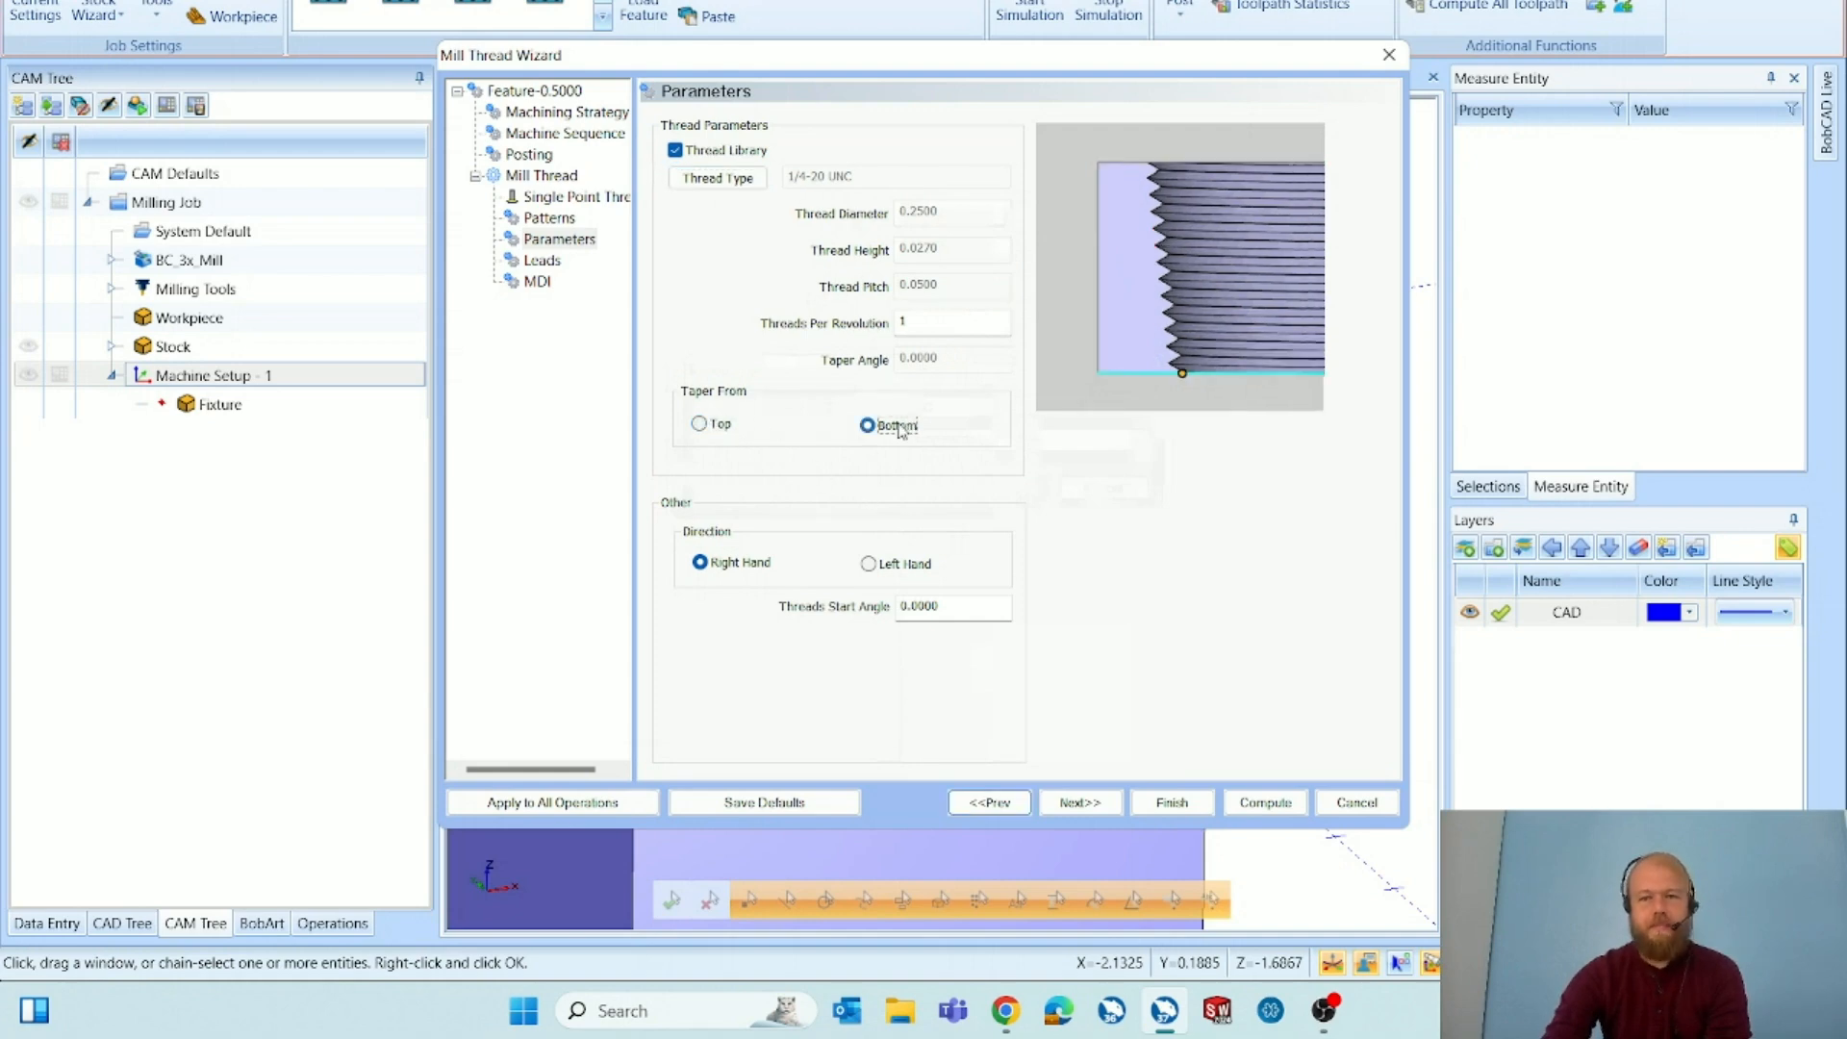
{"action": "left_click", "coordinate": [720, 426]}
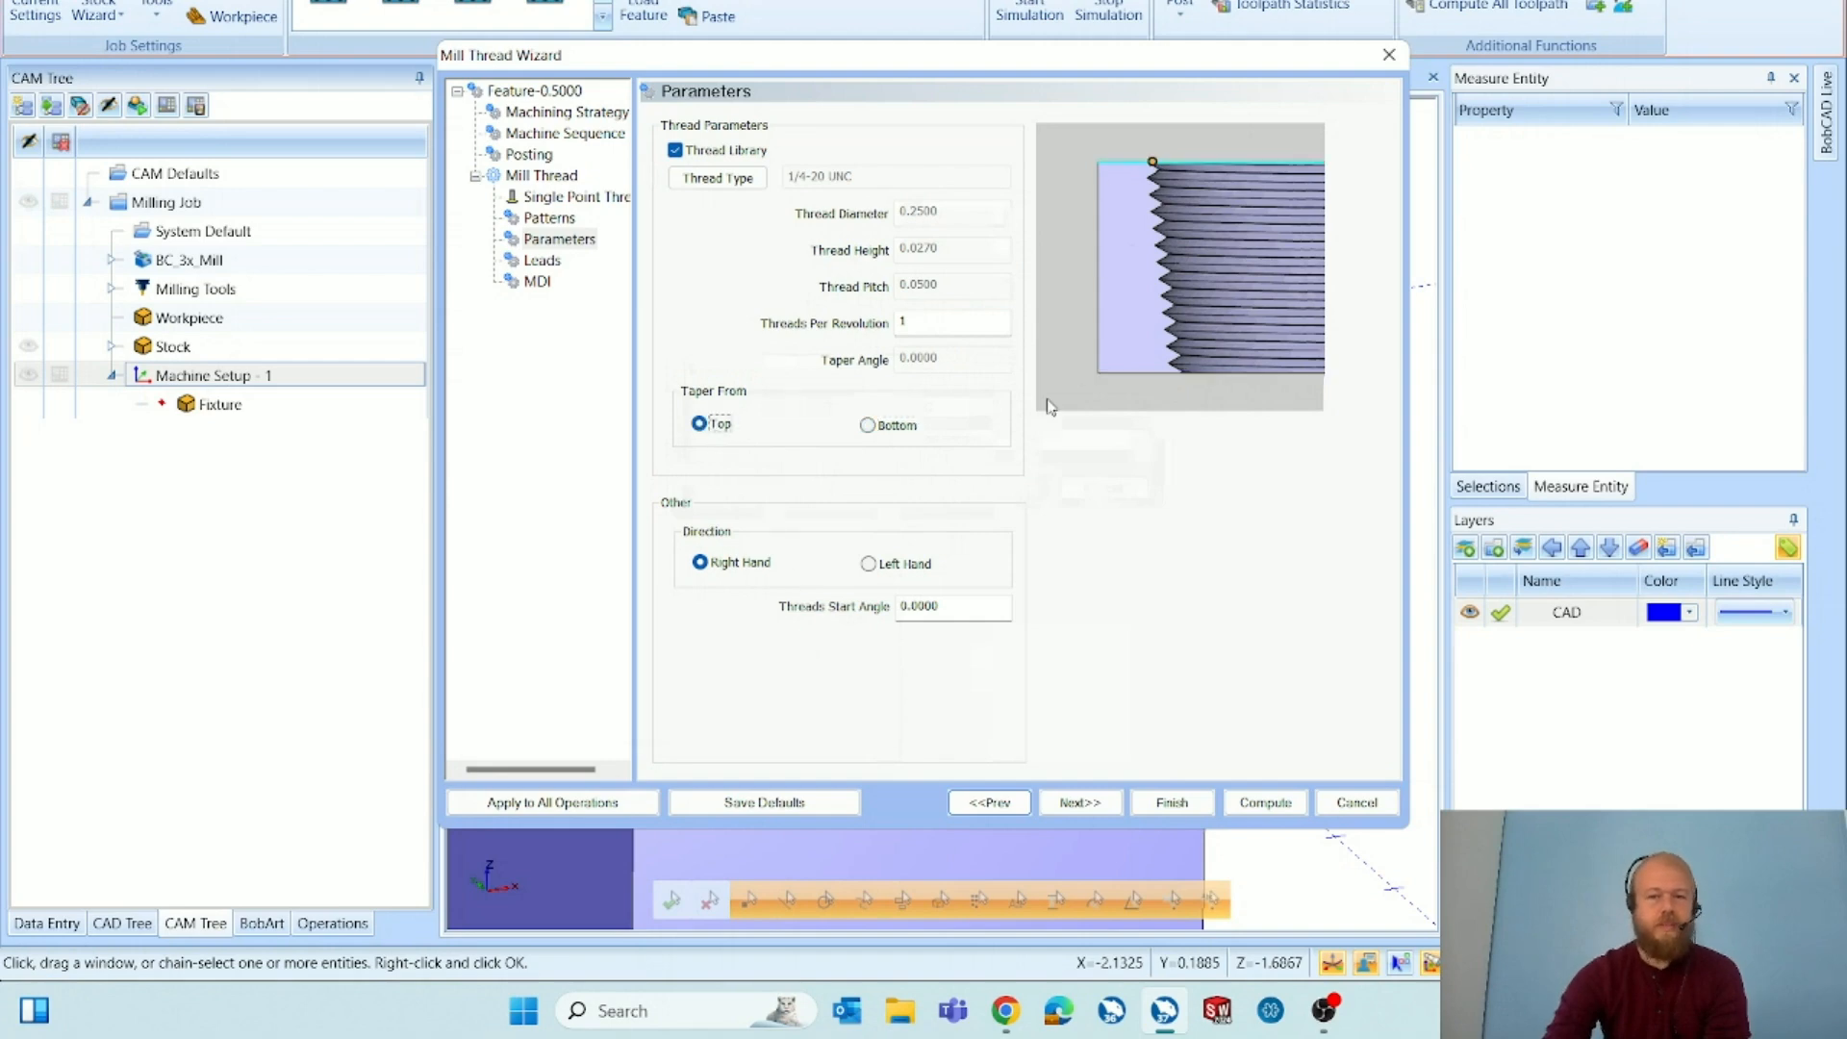
{"action": "left_click", "coordinate": [727, 566]}
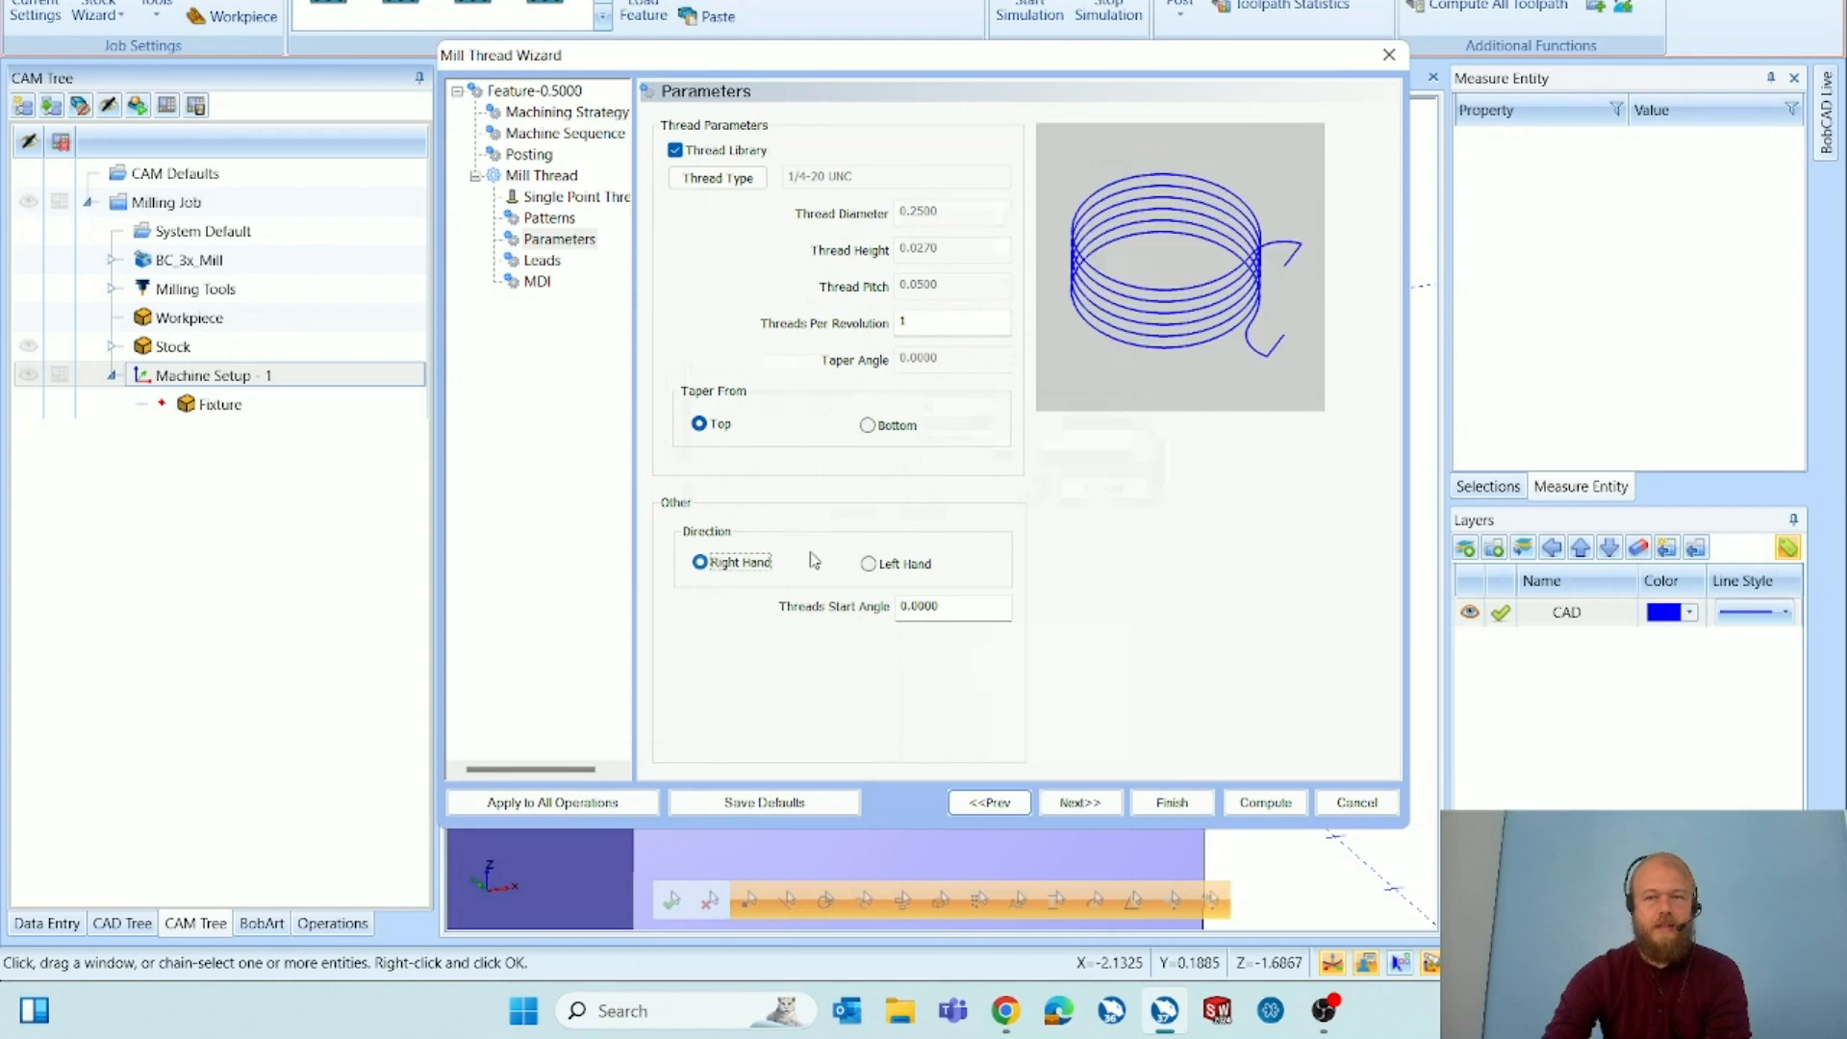
{"action": "left_click", "coordinate": [895, 565]}
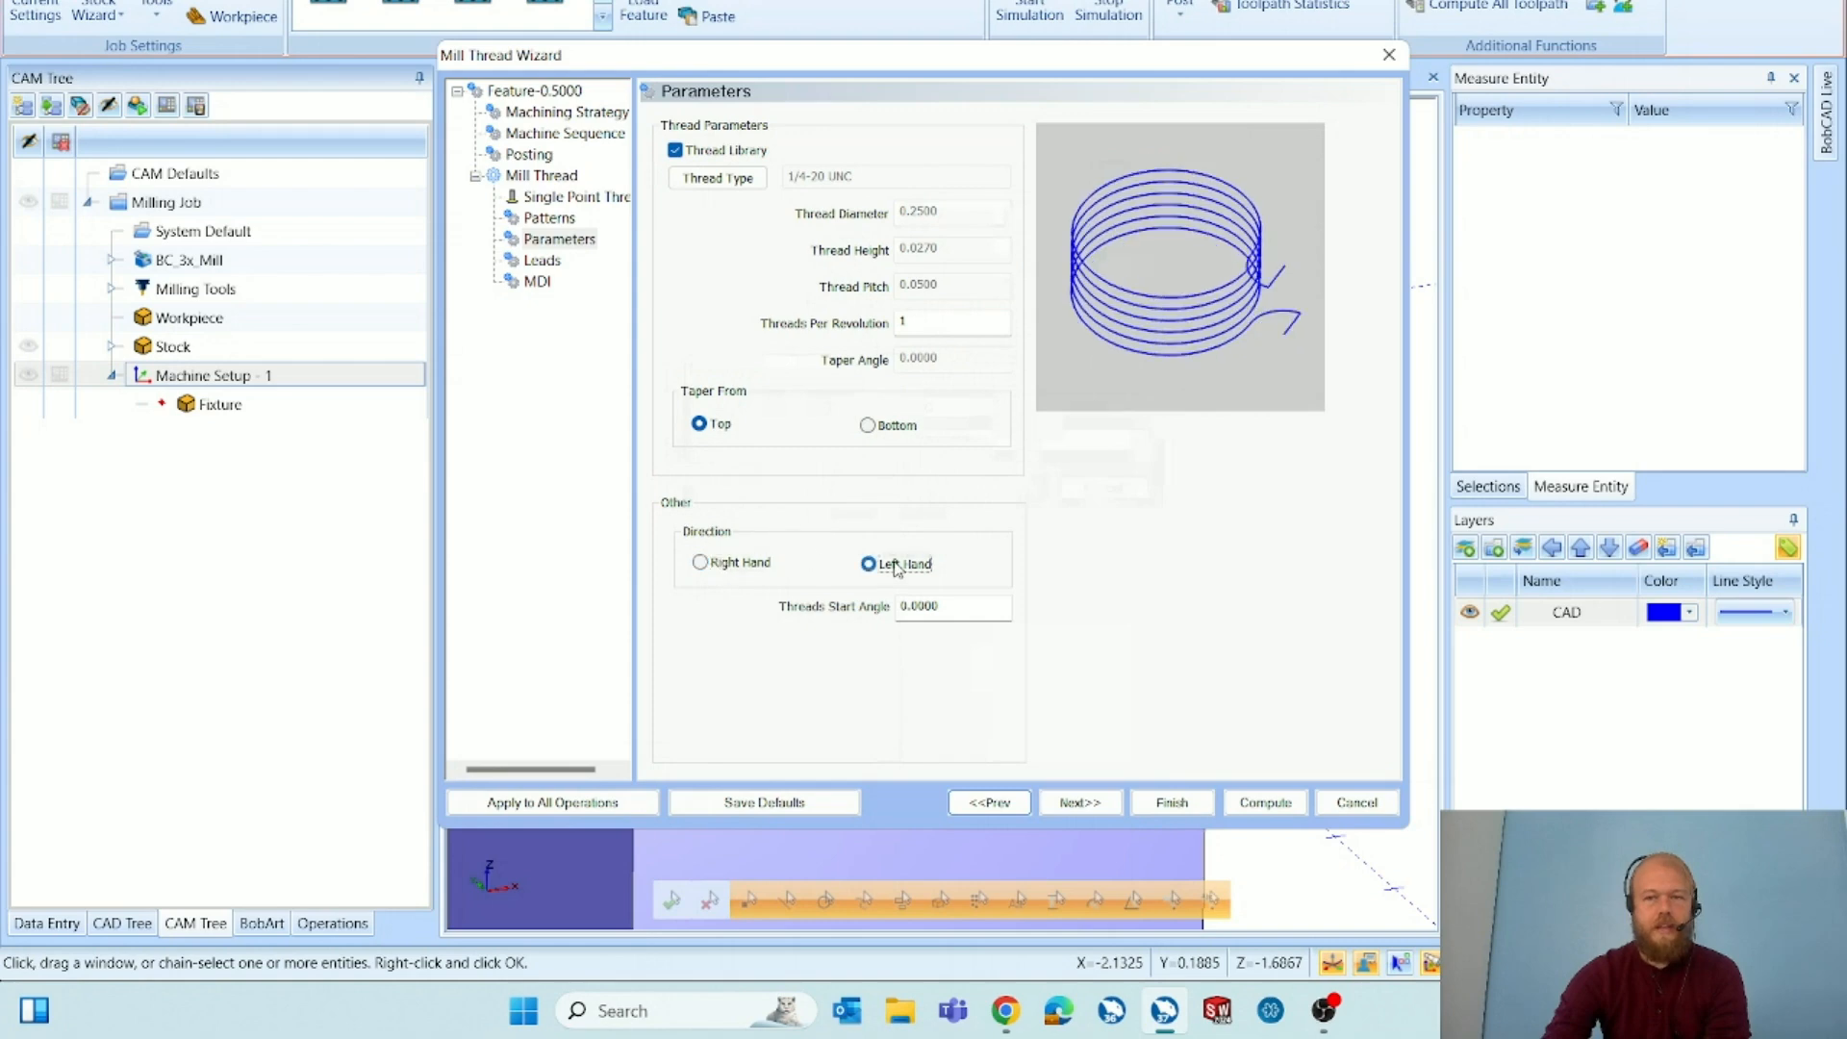
{"action": "left_click", "coordinate": [751, 565]}
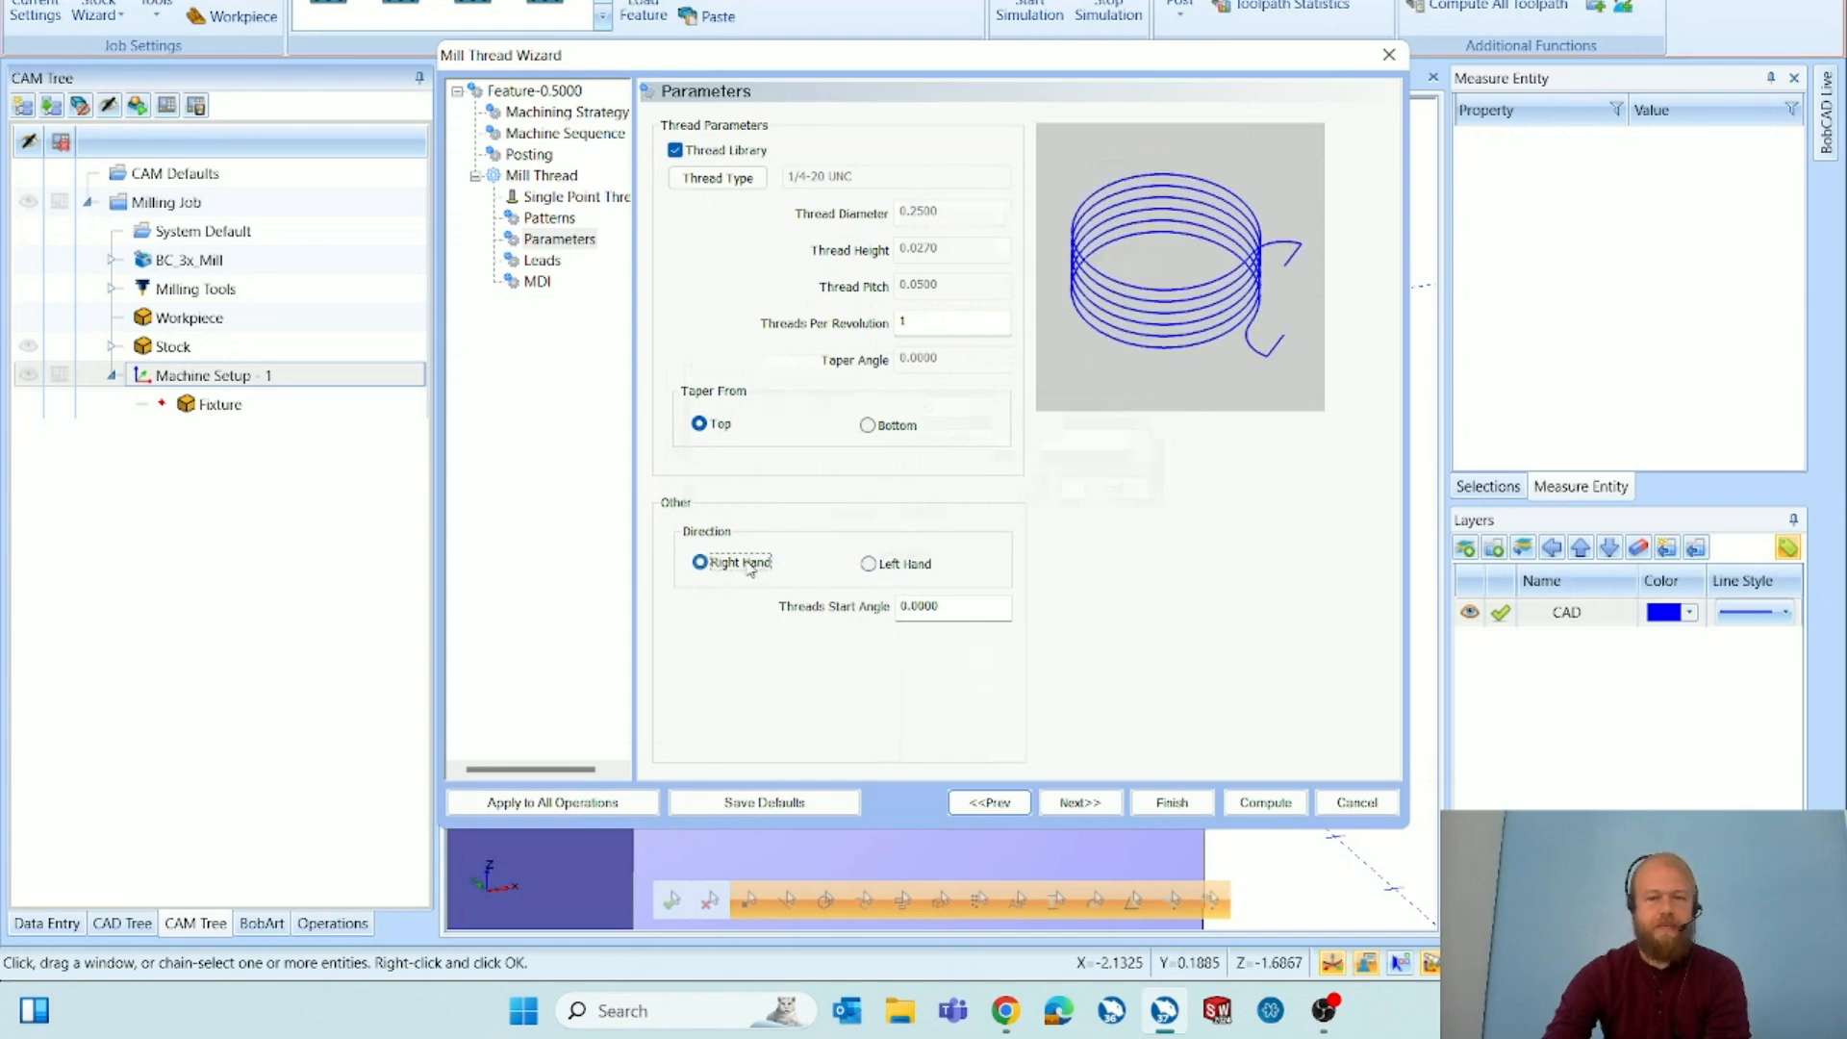
Continue to the lead settings, compare the Circular and Helical lead-in types, and choose Helical.
{"action": "left_click", "coordinate": [1091, 806]}
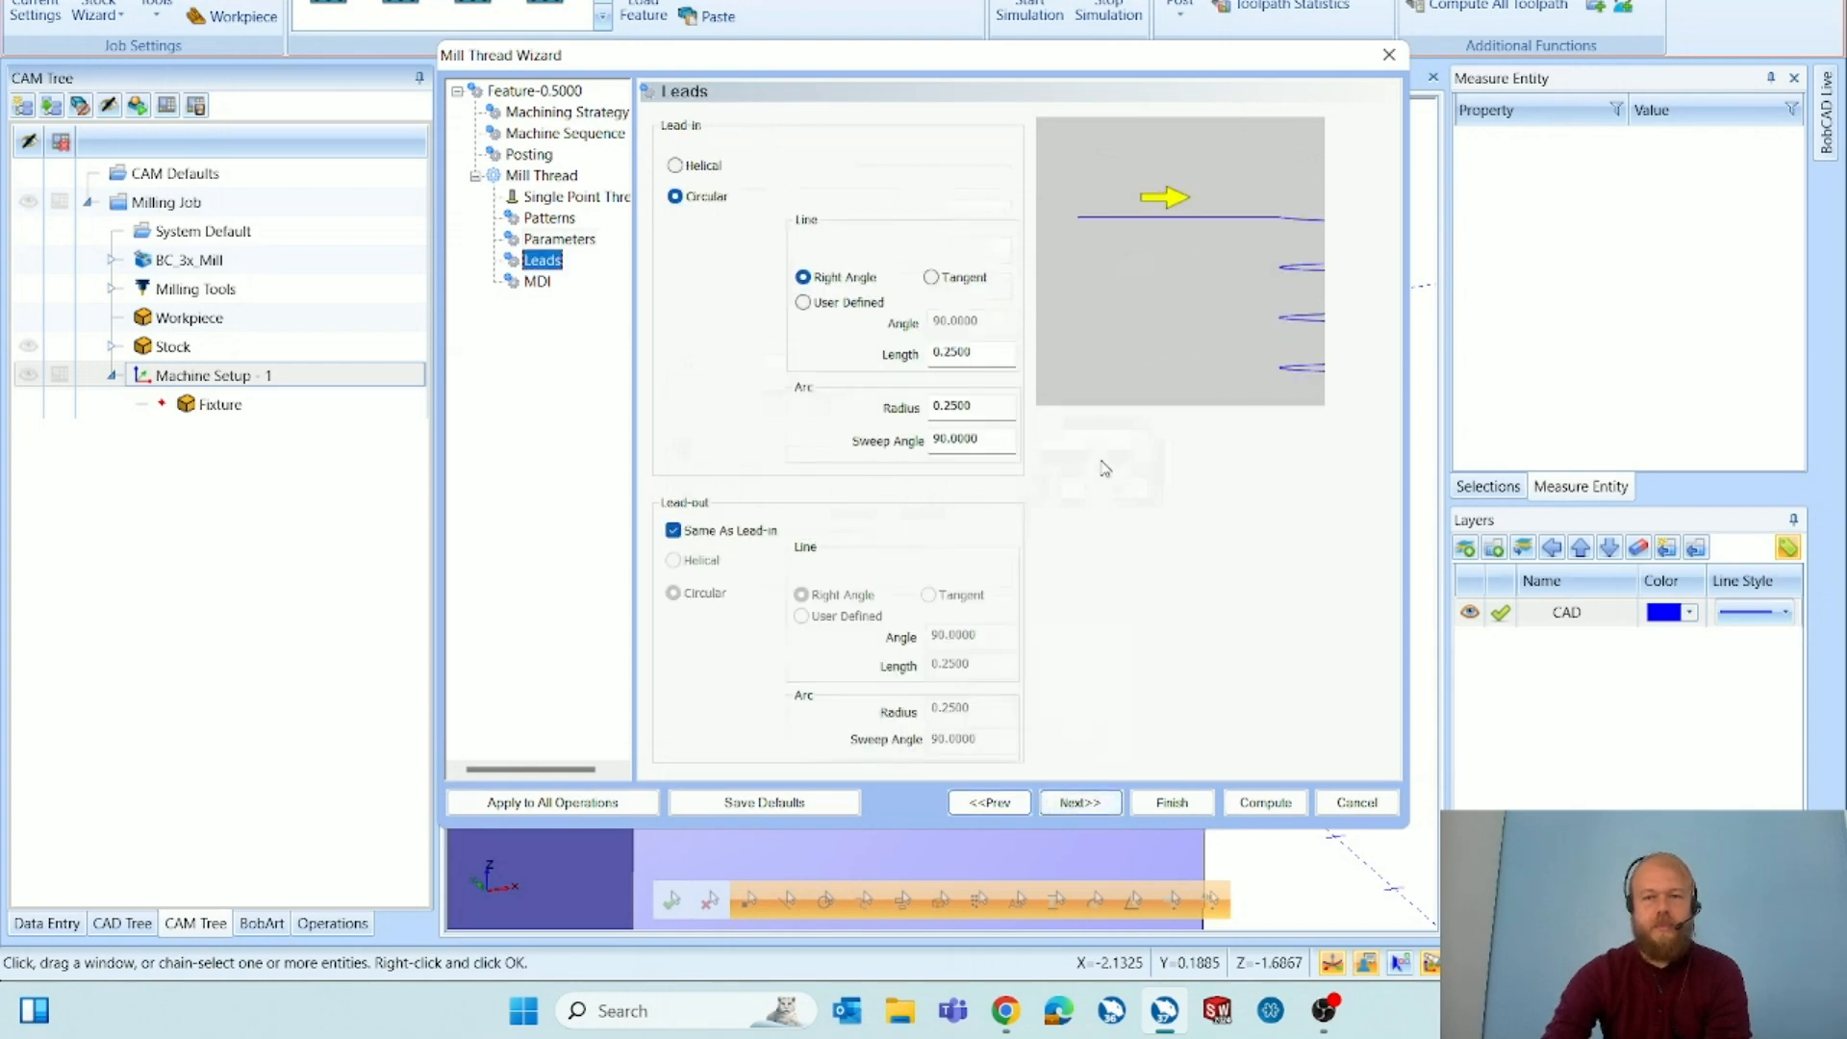
{"action": "left_click", "coordinate": [709, 198]}
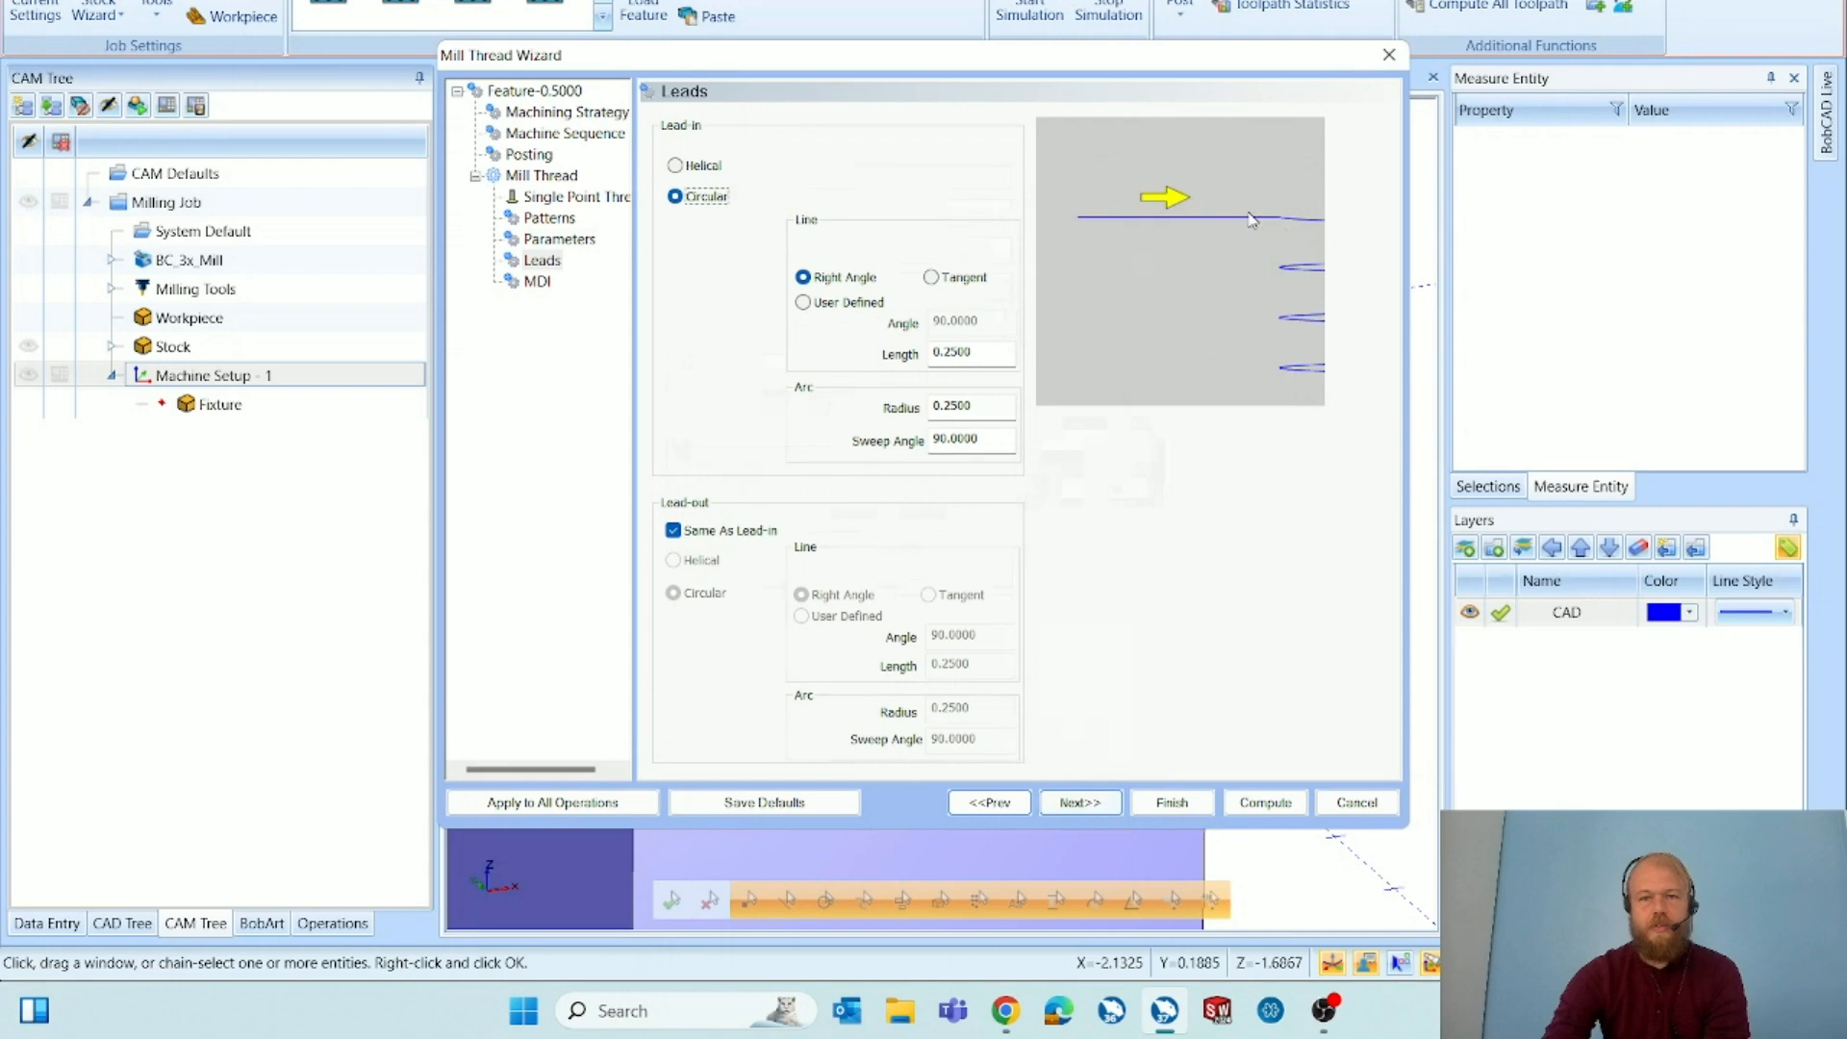
{"action": "left_click", "coordinate": [701, 166]}
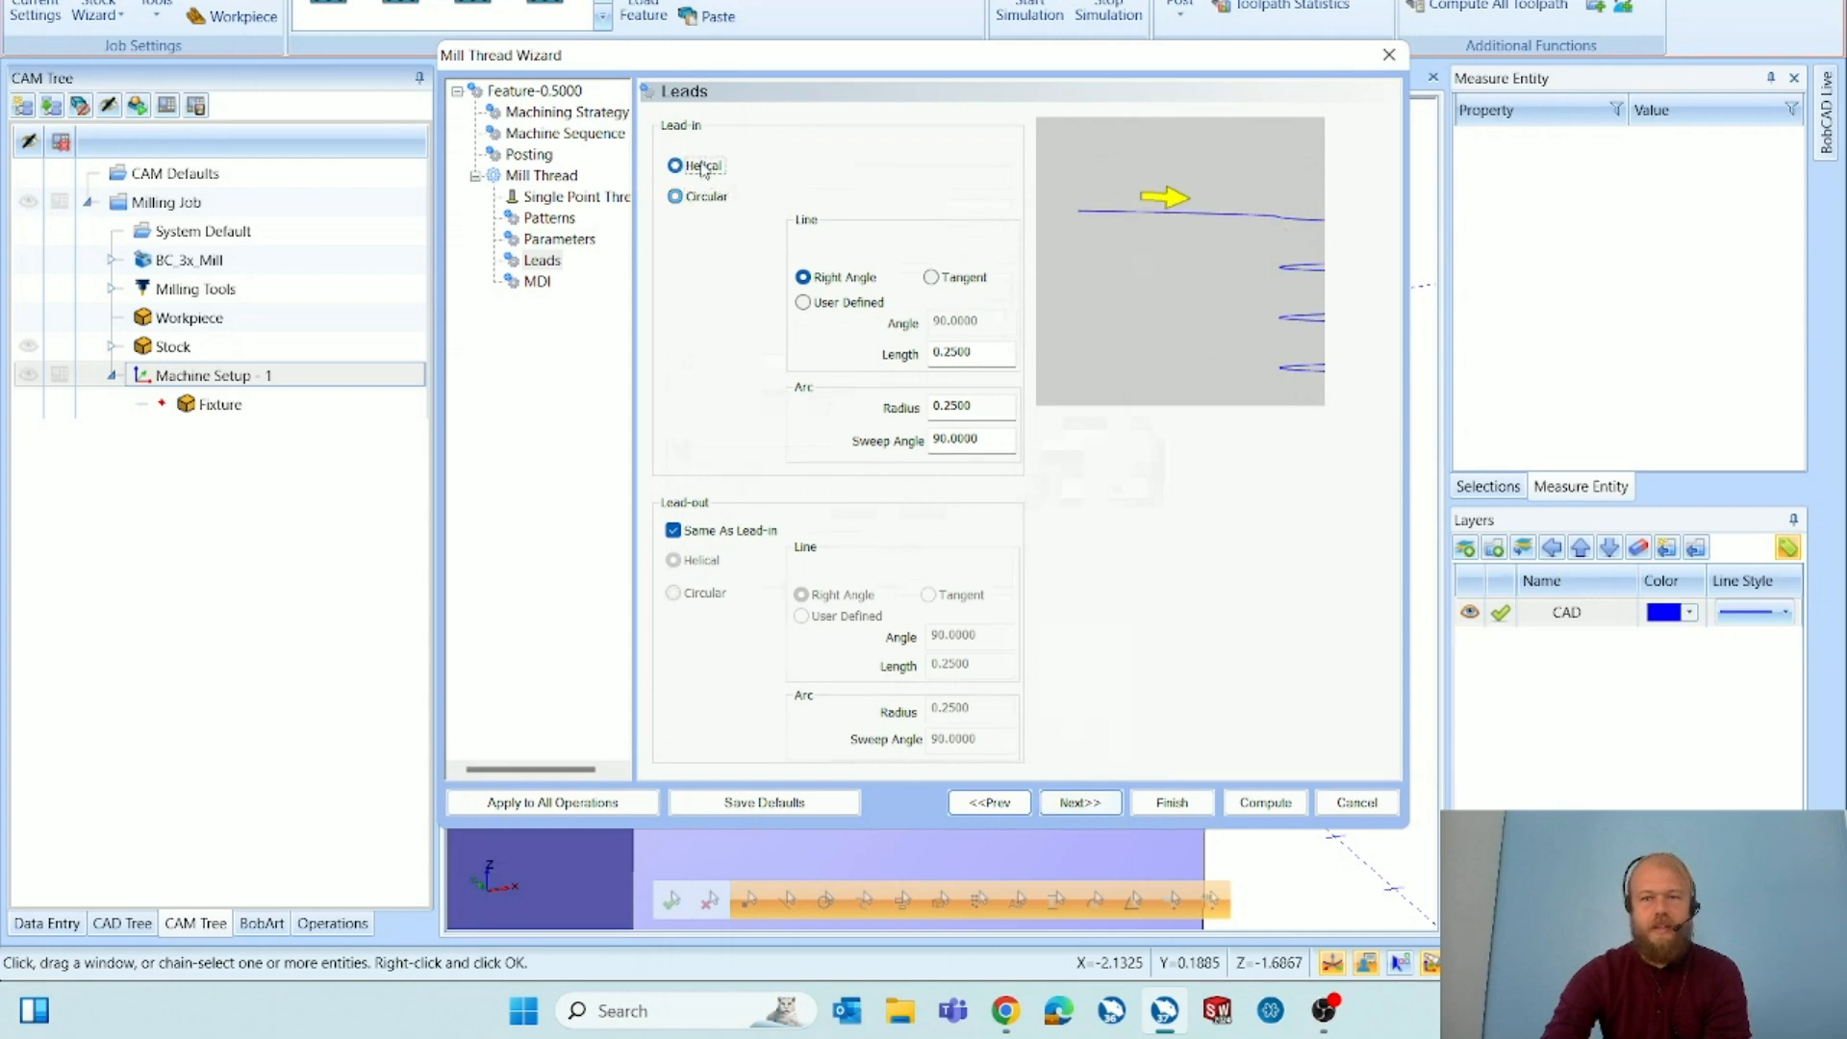
{"action": "left_click", "coordinate": [700, 197]}
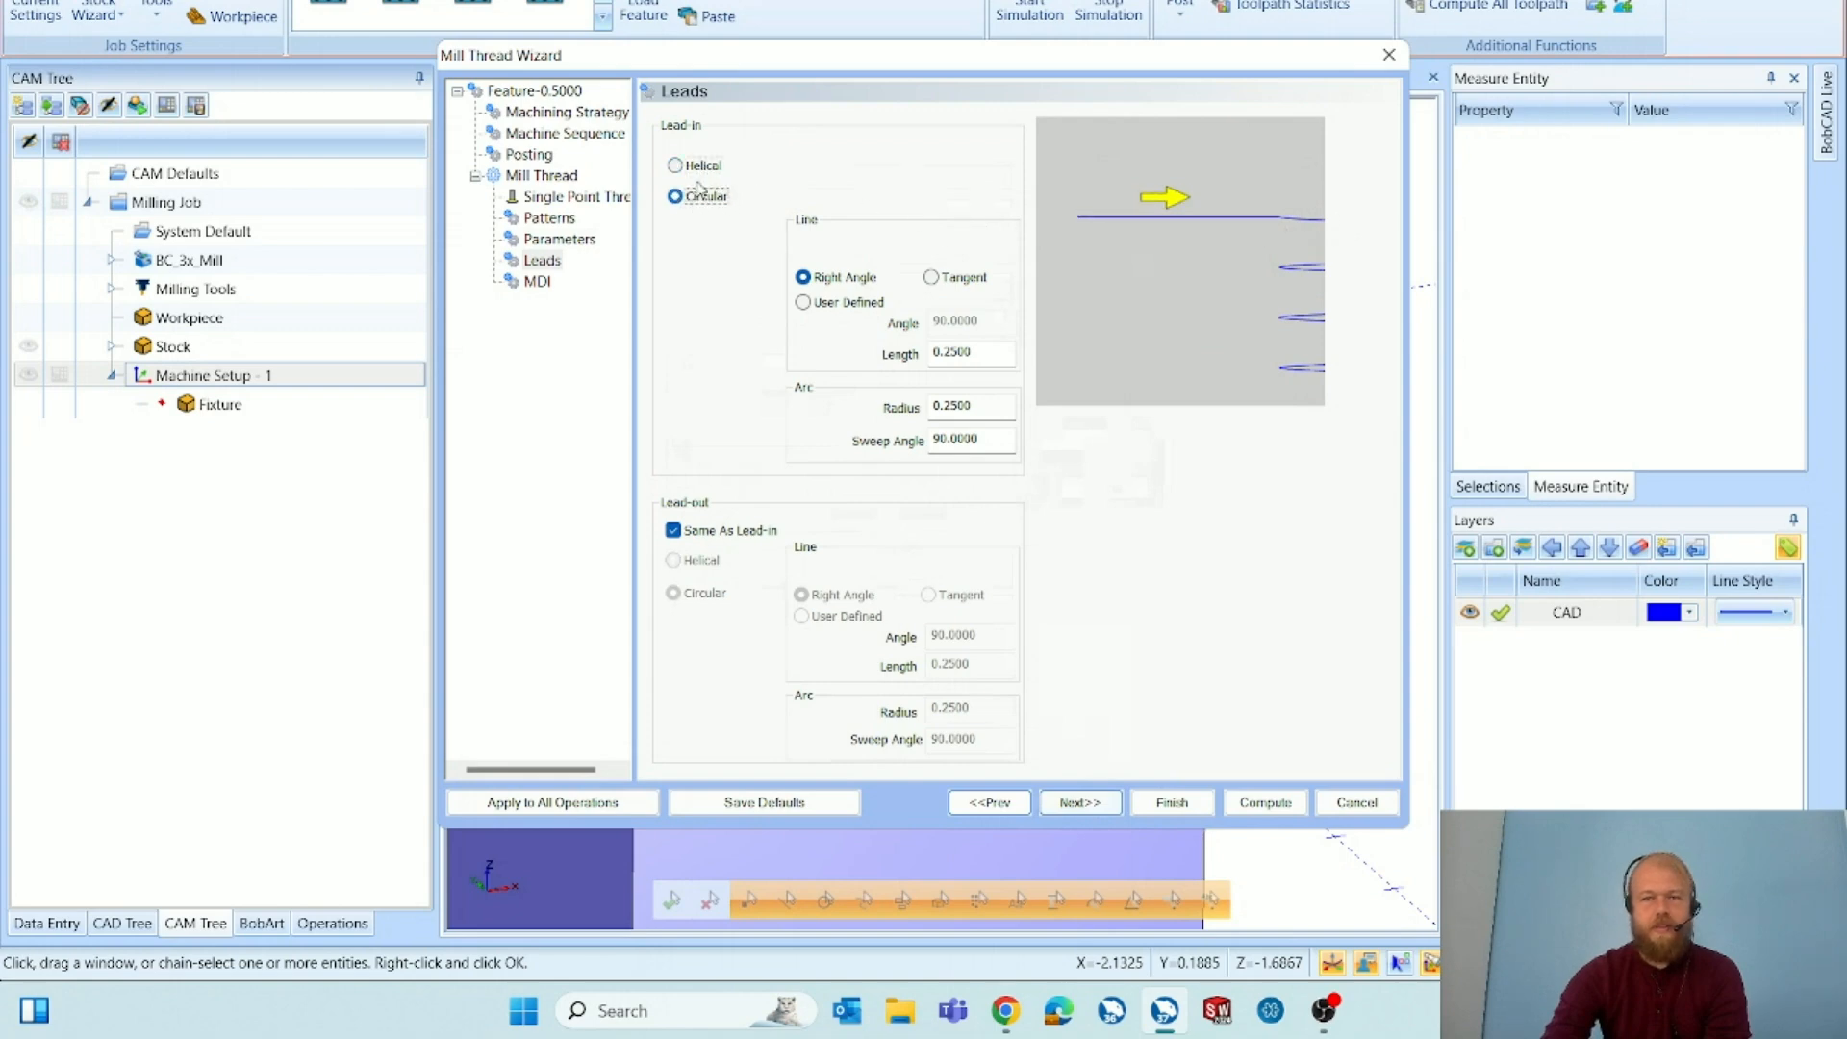
{"action": "left_click", "coordinate": [701, 168]}
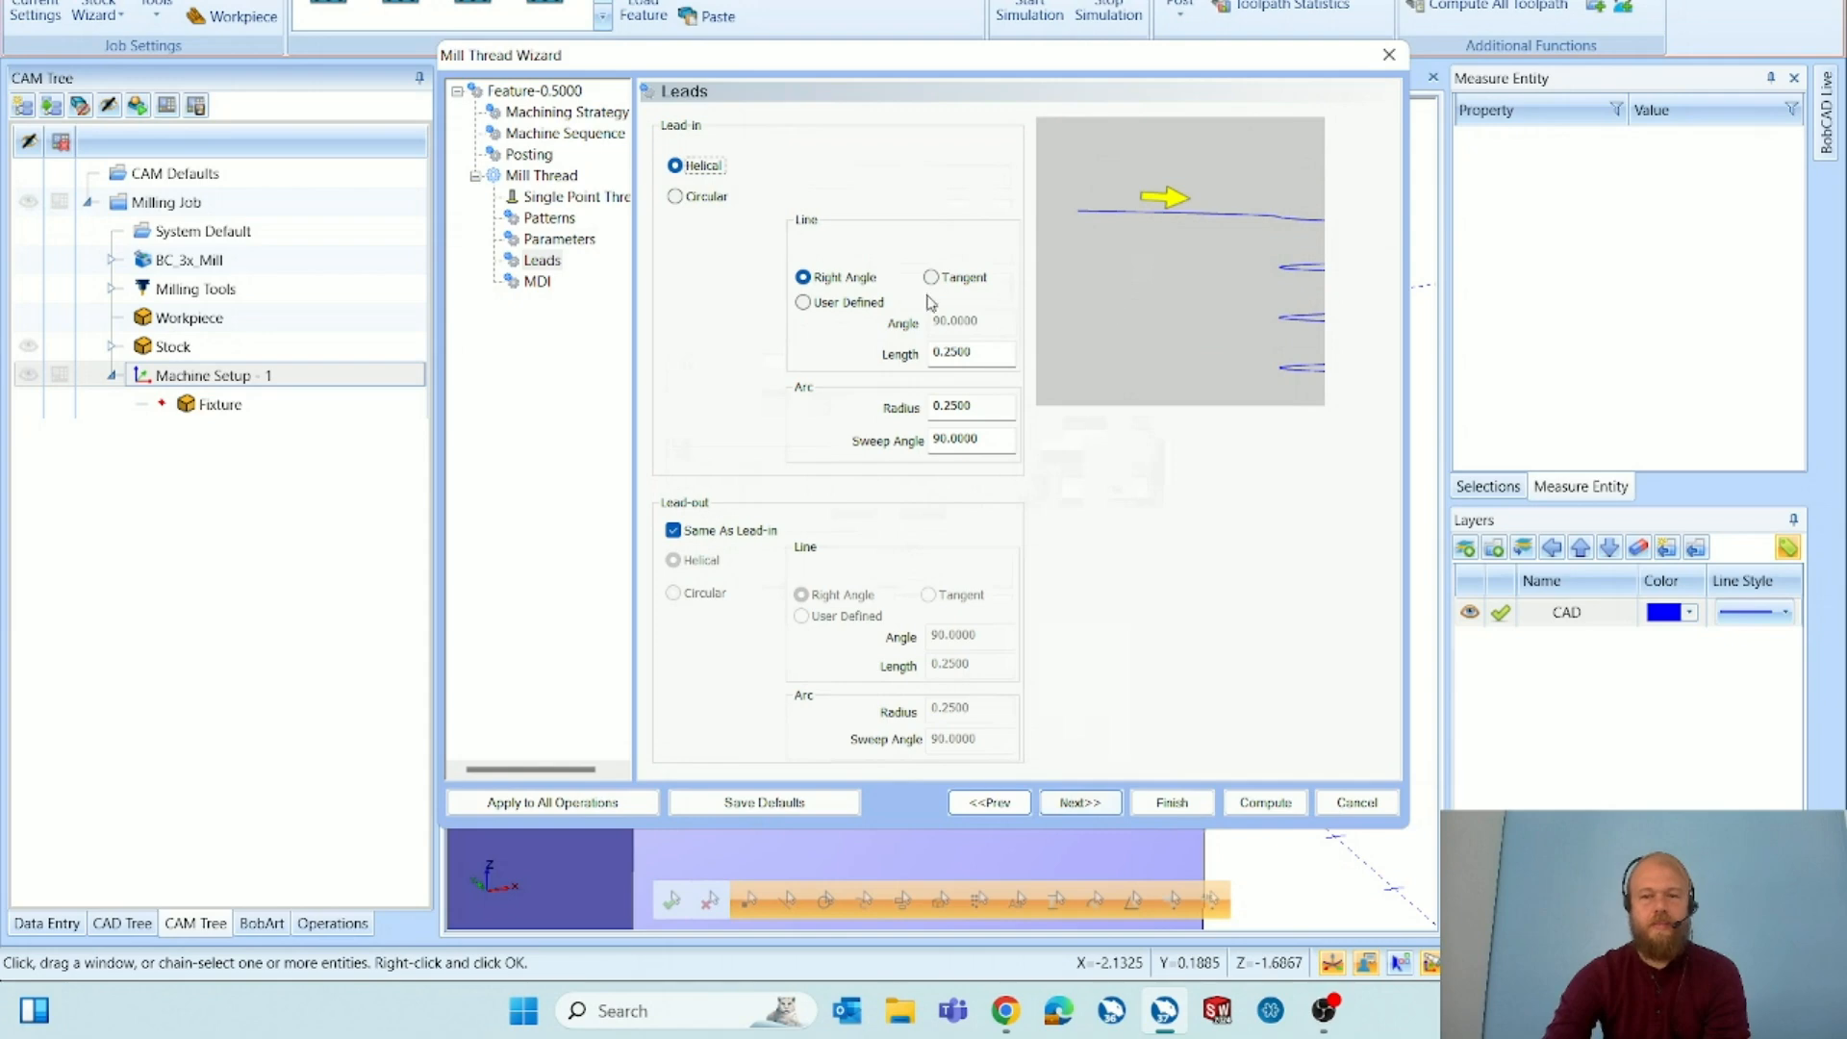
Review the lead-in line options, length, arc radius and sweep angle, keeping the Right Angle line.
{"action": "left_click", "coordinate": [838, 279]}
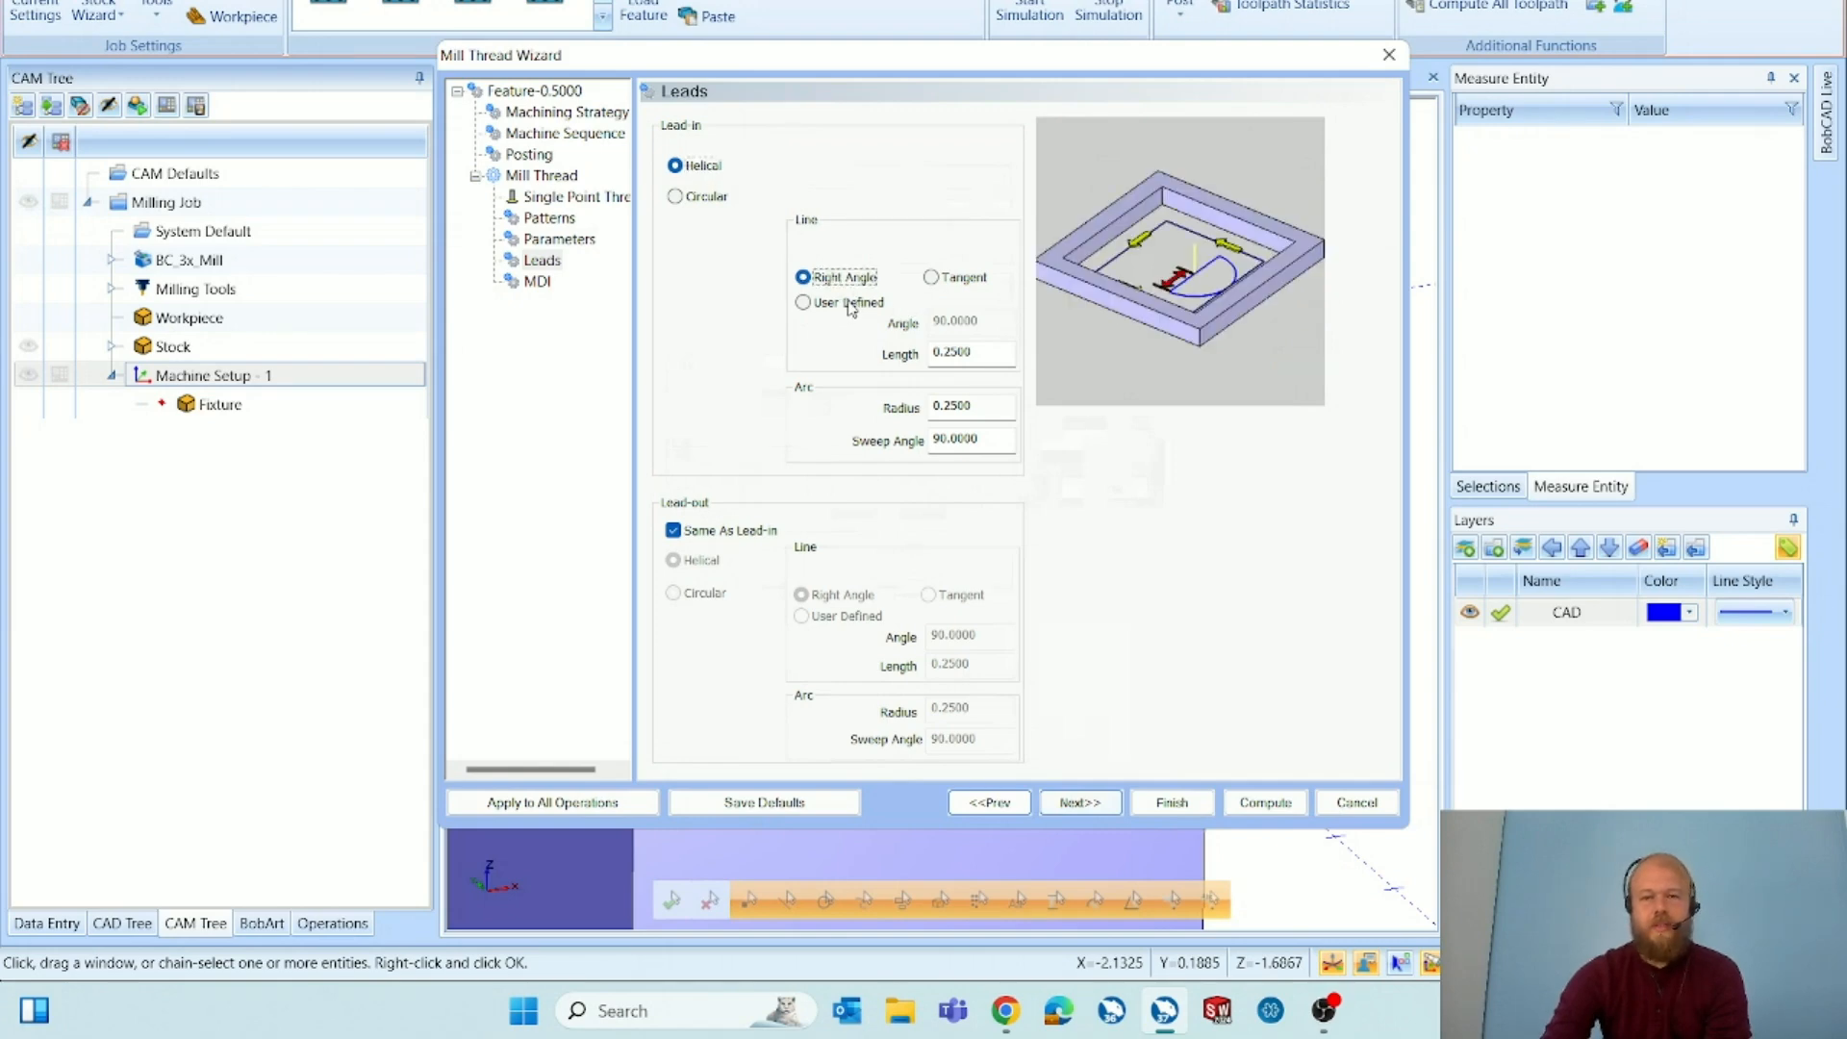
{"action": "left_click", "coordinate": [858, 306]}
{"action": "double_click", "coordinate": [979, 321]}
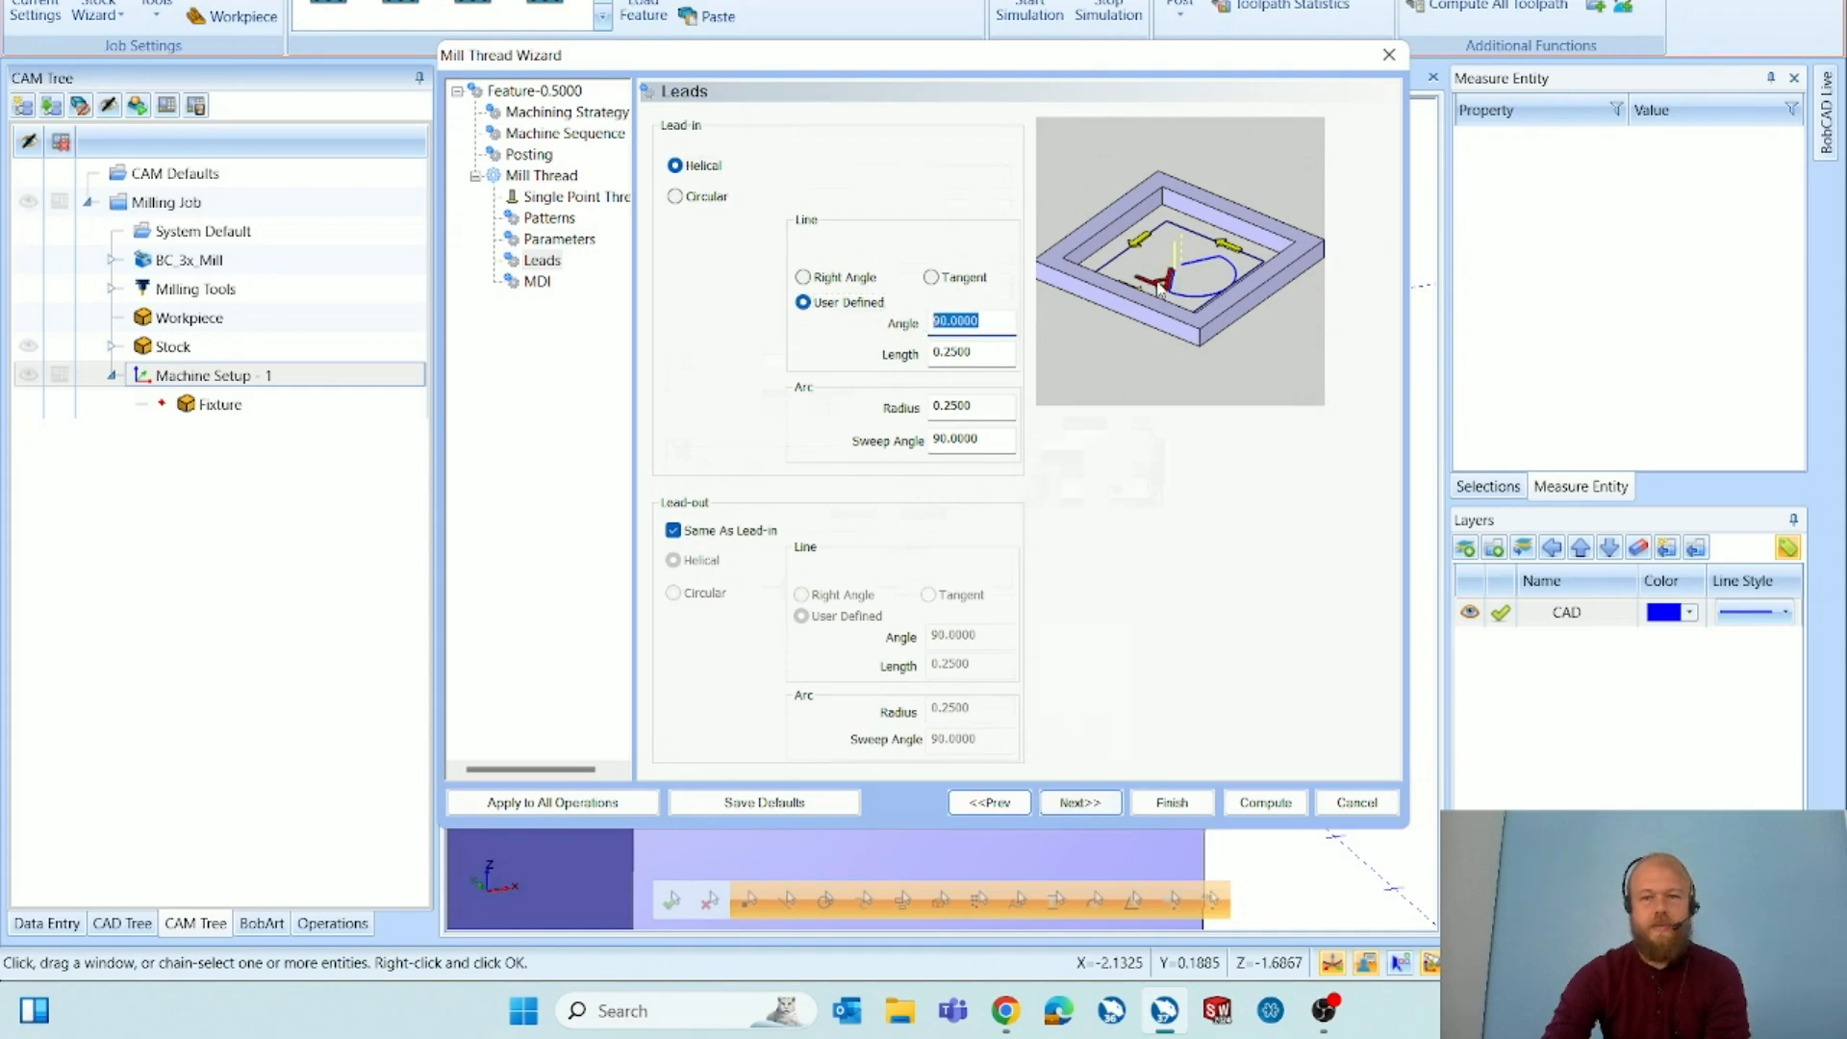
{"action": "left_click", "coordinate": [1002, 352]}
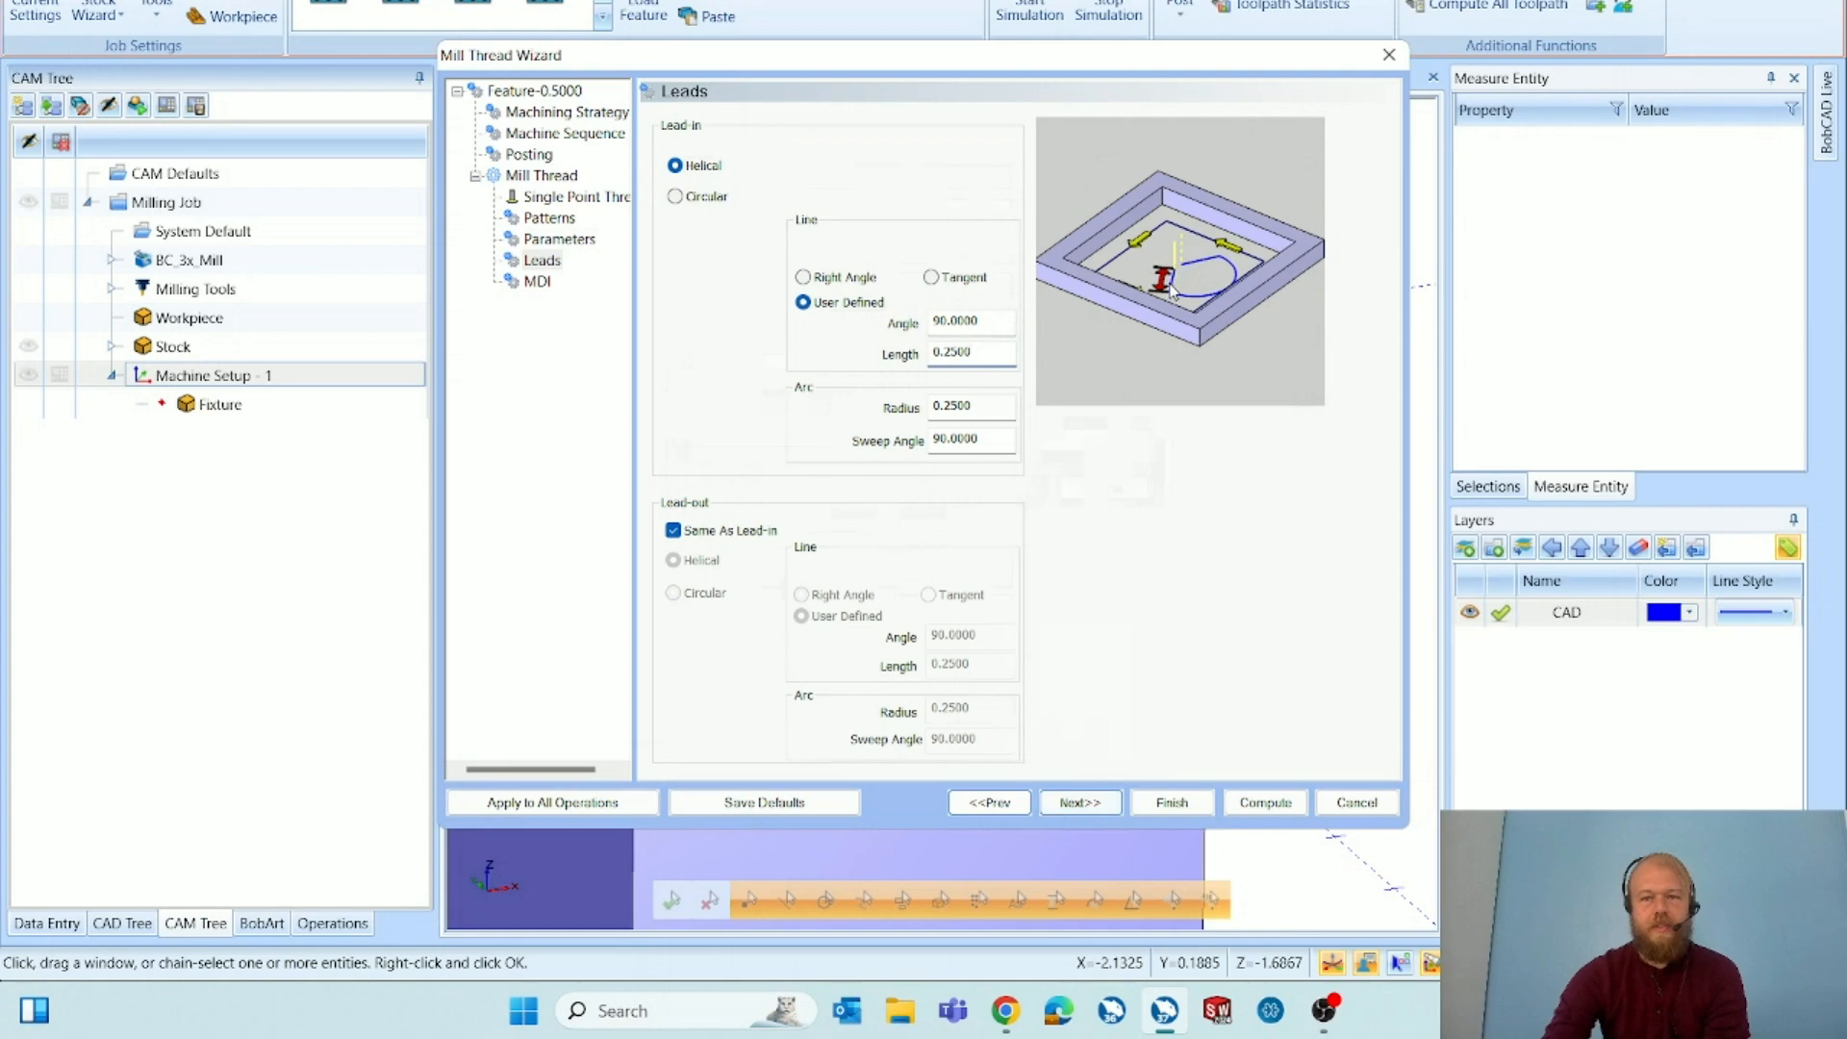
{"action": "left_click", "coordinate": [841, 281]}
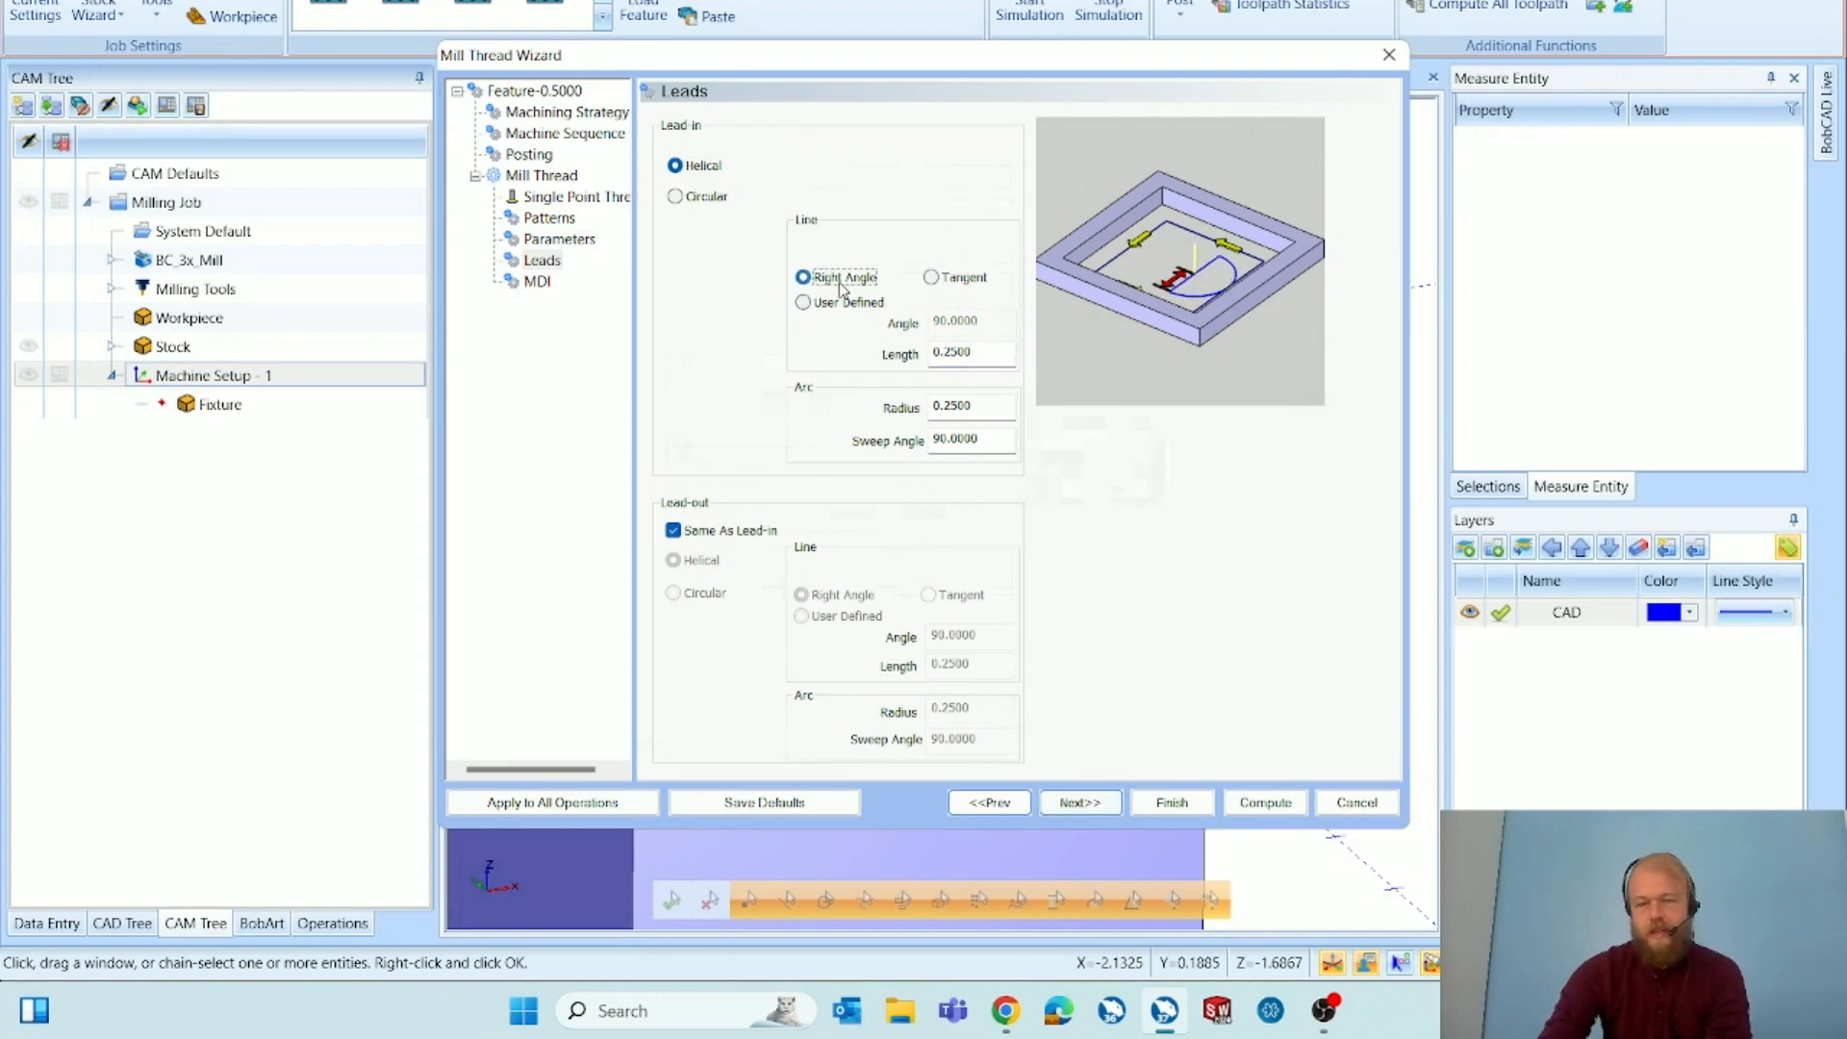
{"action": "left_click_drag", "start_coordinate": [983, 354], "coordinate": [915, 357]}
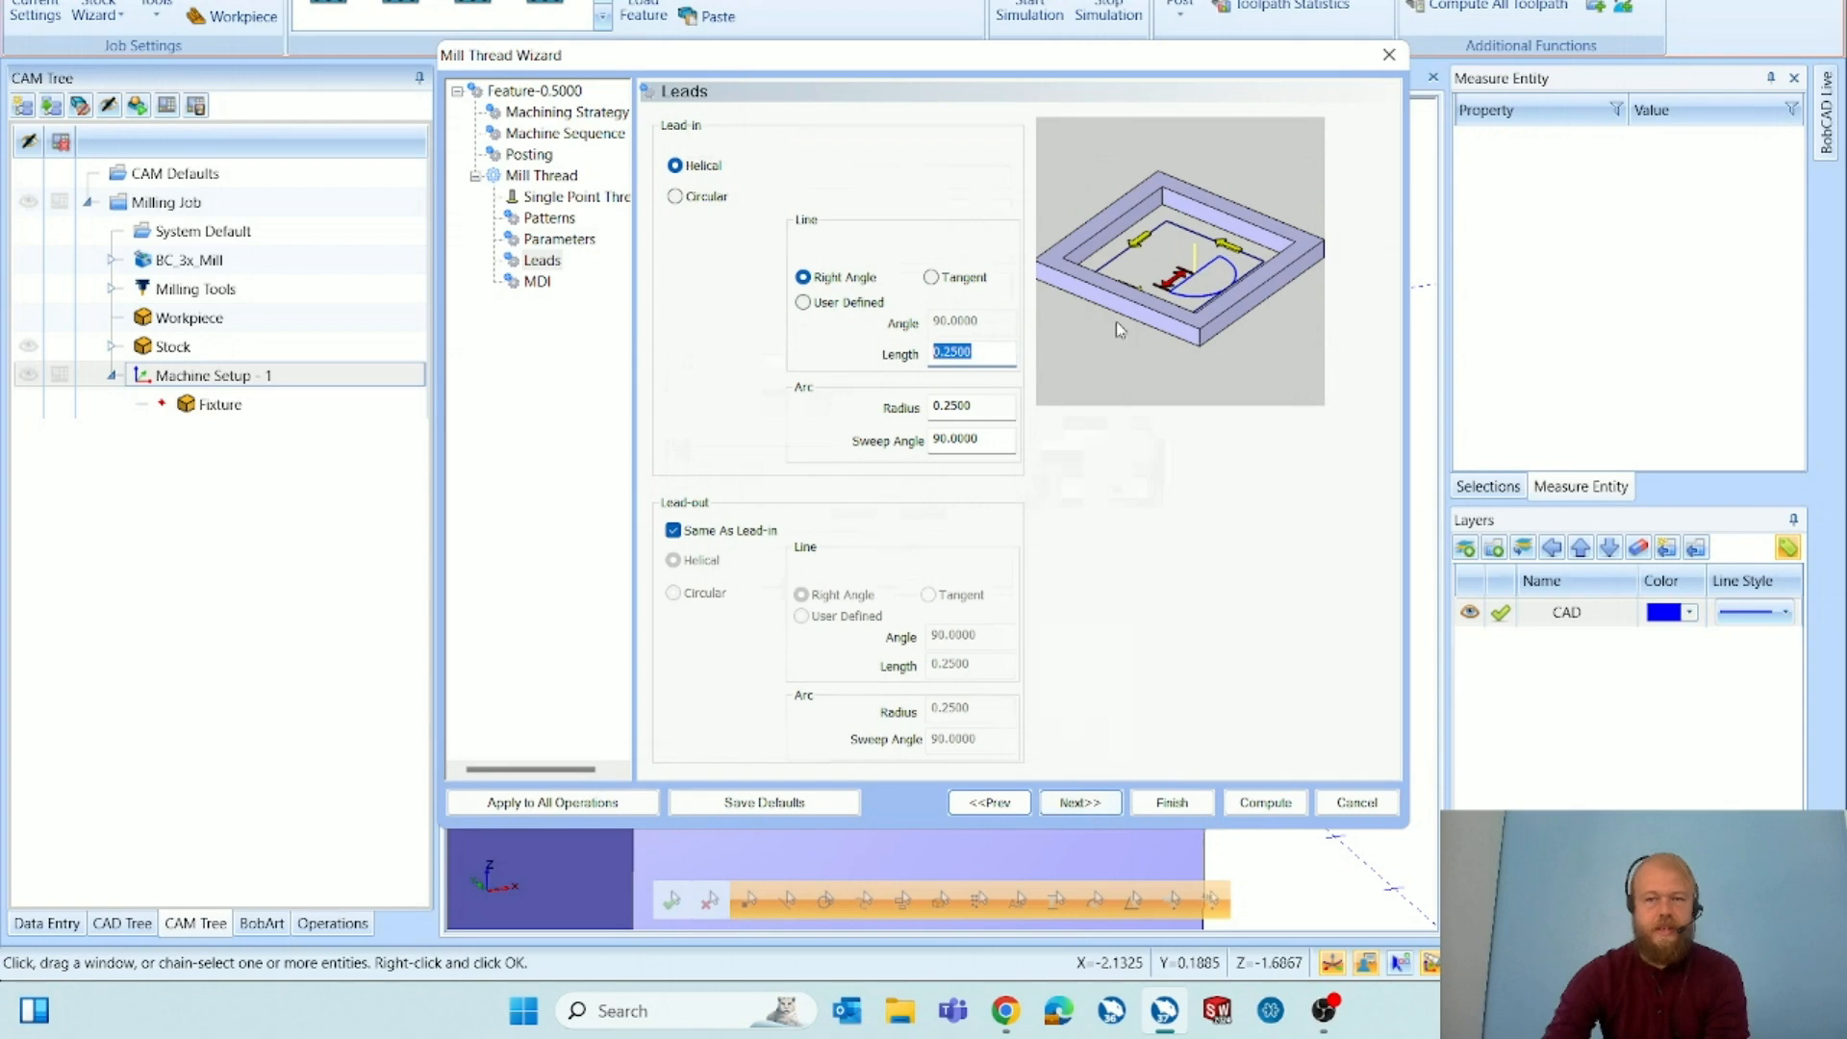
{"action": "left_click_drag", "start_coordinate": [983, 408], "coordinate": [929, 408]}
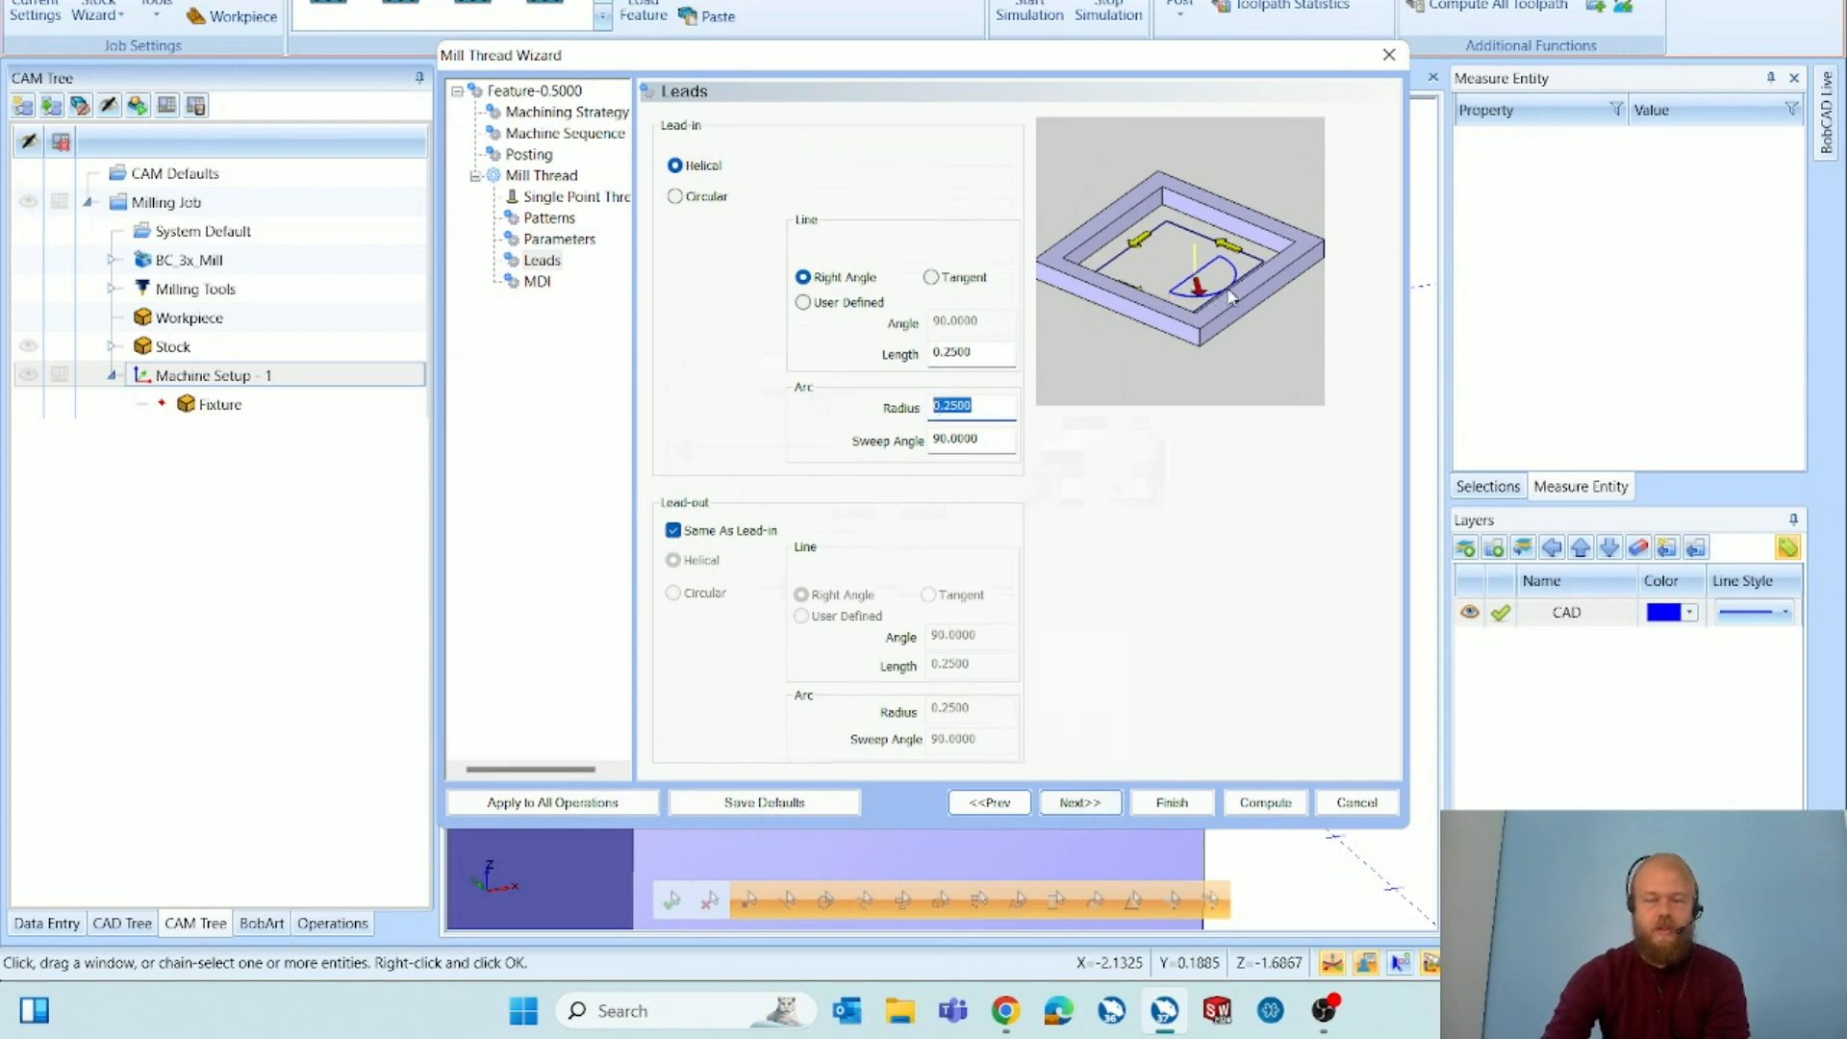
{"action": "left_click", "coordinate": [1003, 440]}
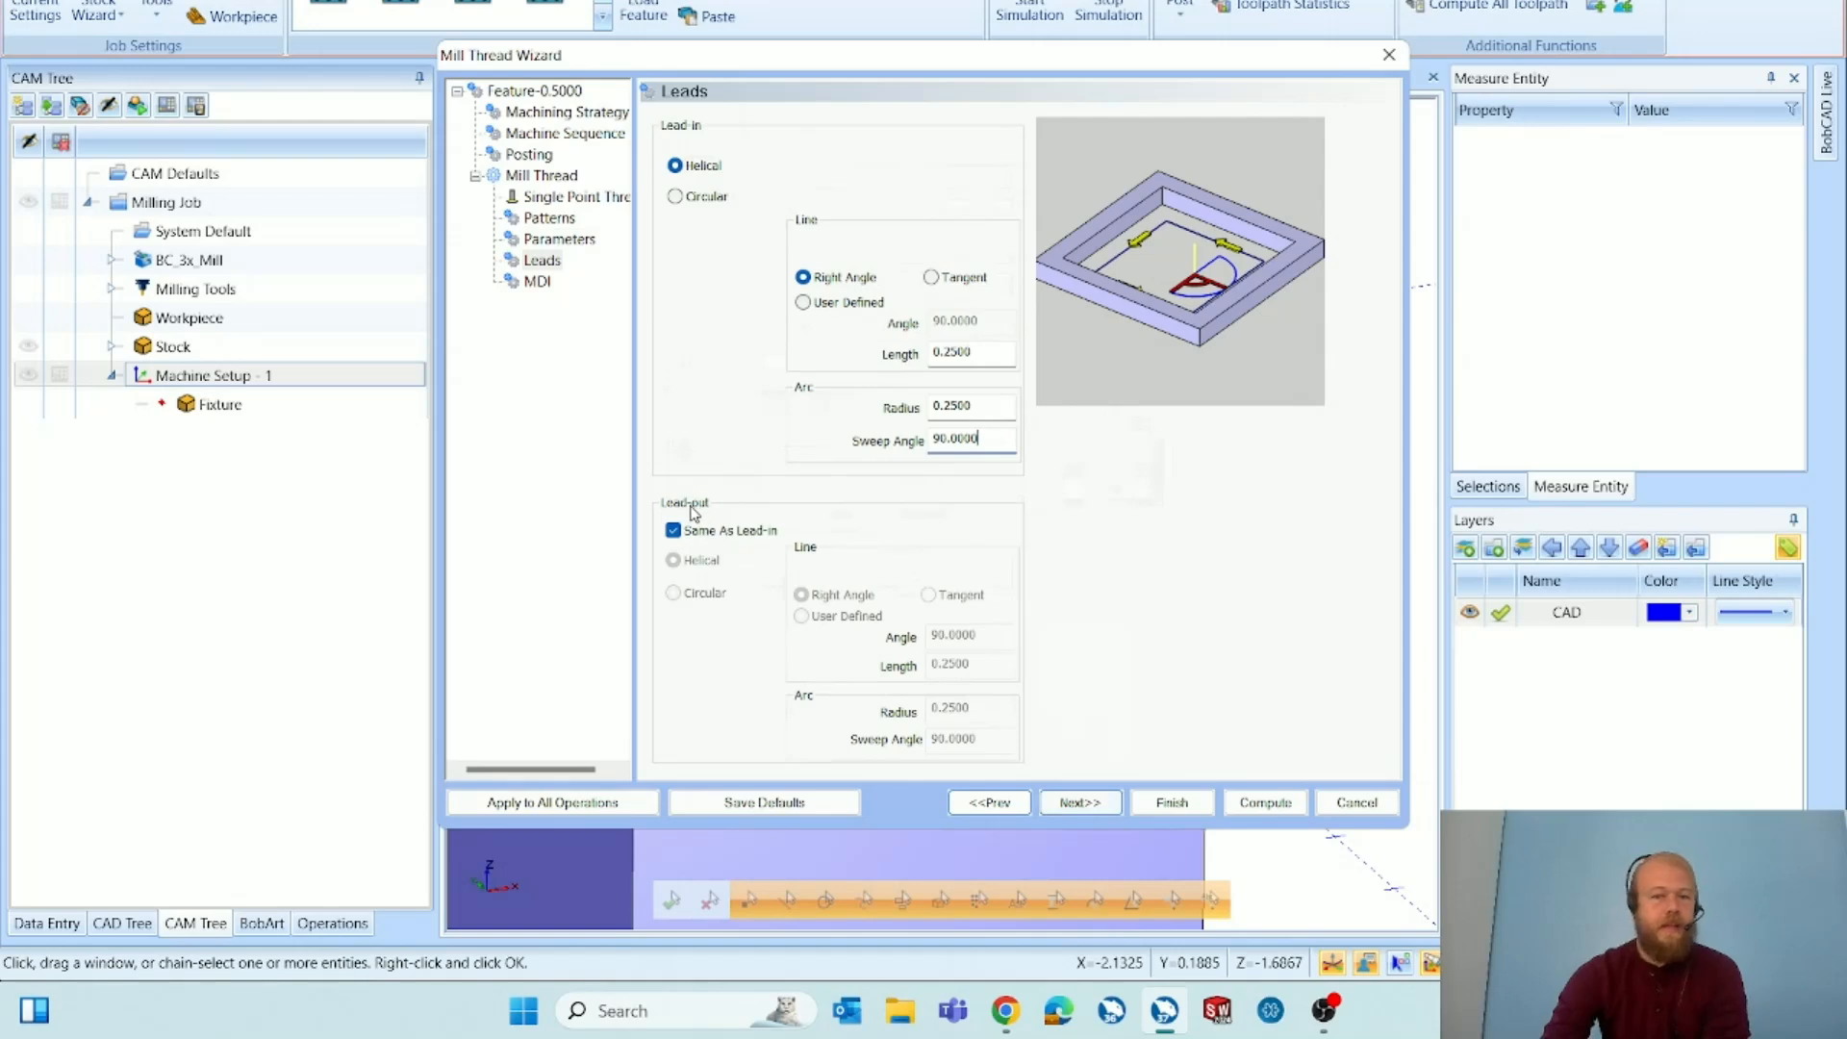
Make the lead-out independent of the lead-in and set its type to Circular.
{"action": "left_click", "coordinate": [731, 532]}
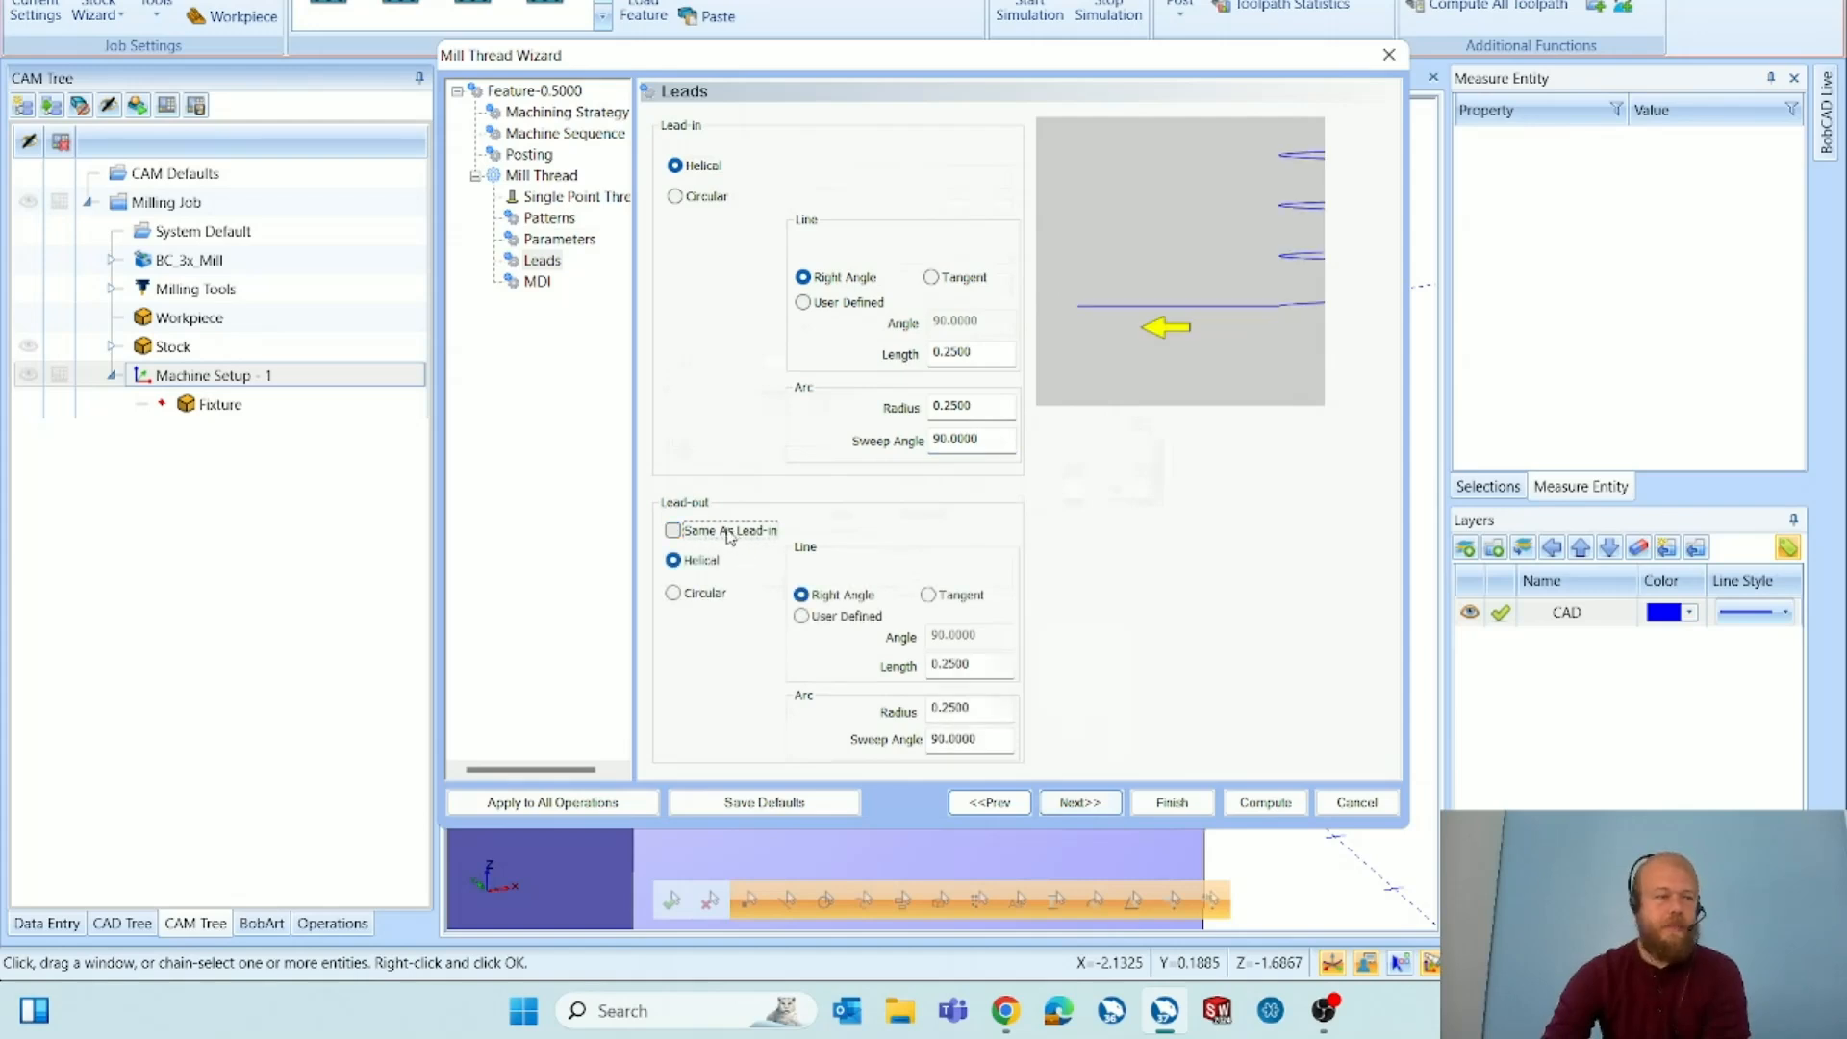
{"action": "left_click", "coordinate": [731, 537]}
{"action": "left_click", "coordinate": [730, 535]}
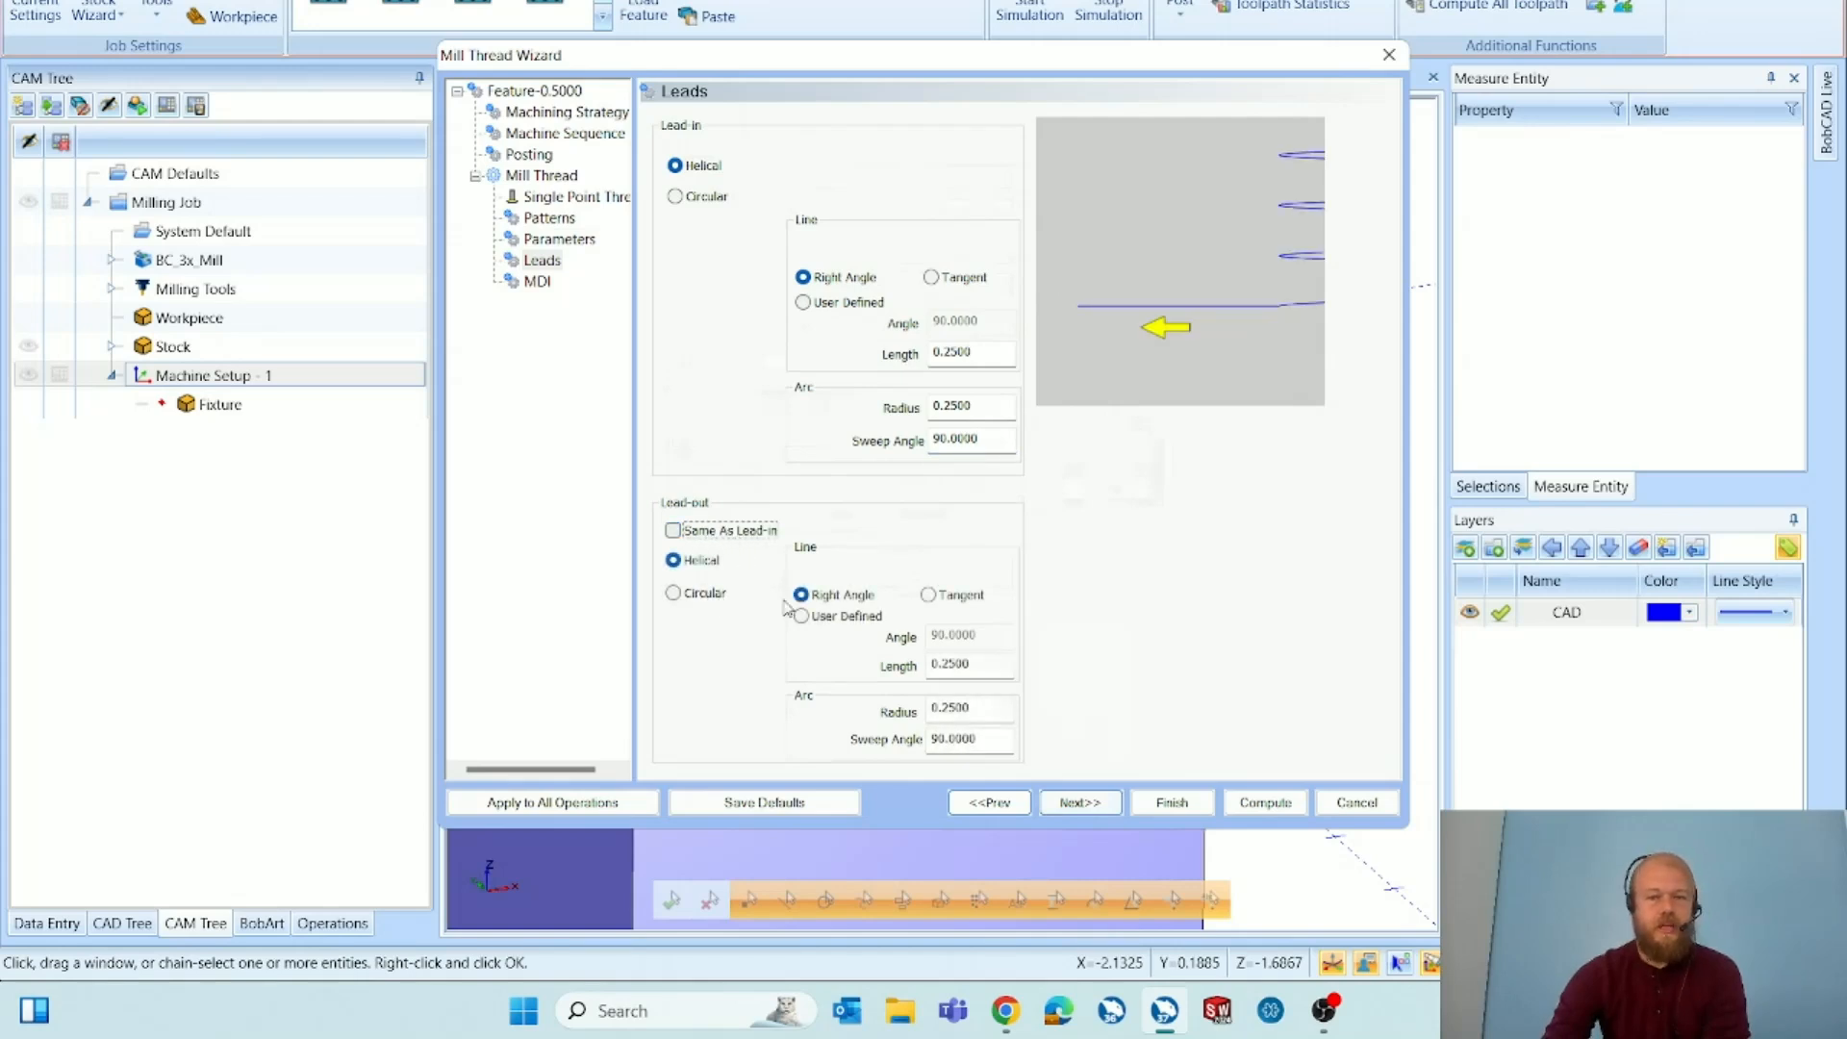
{"action": "left_click", "coordinate": [675, 593]}
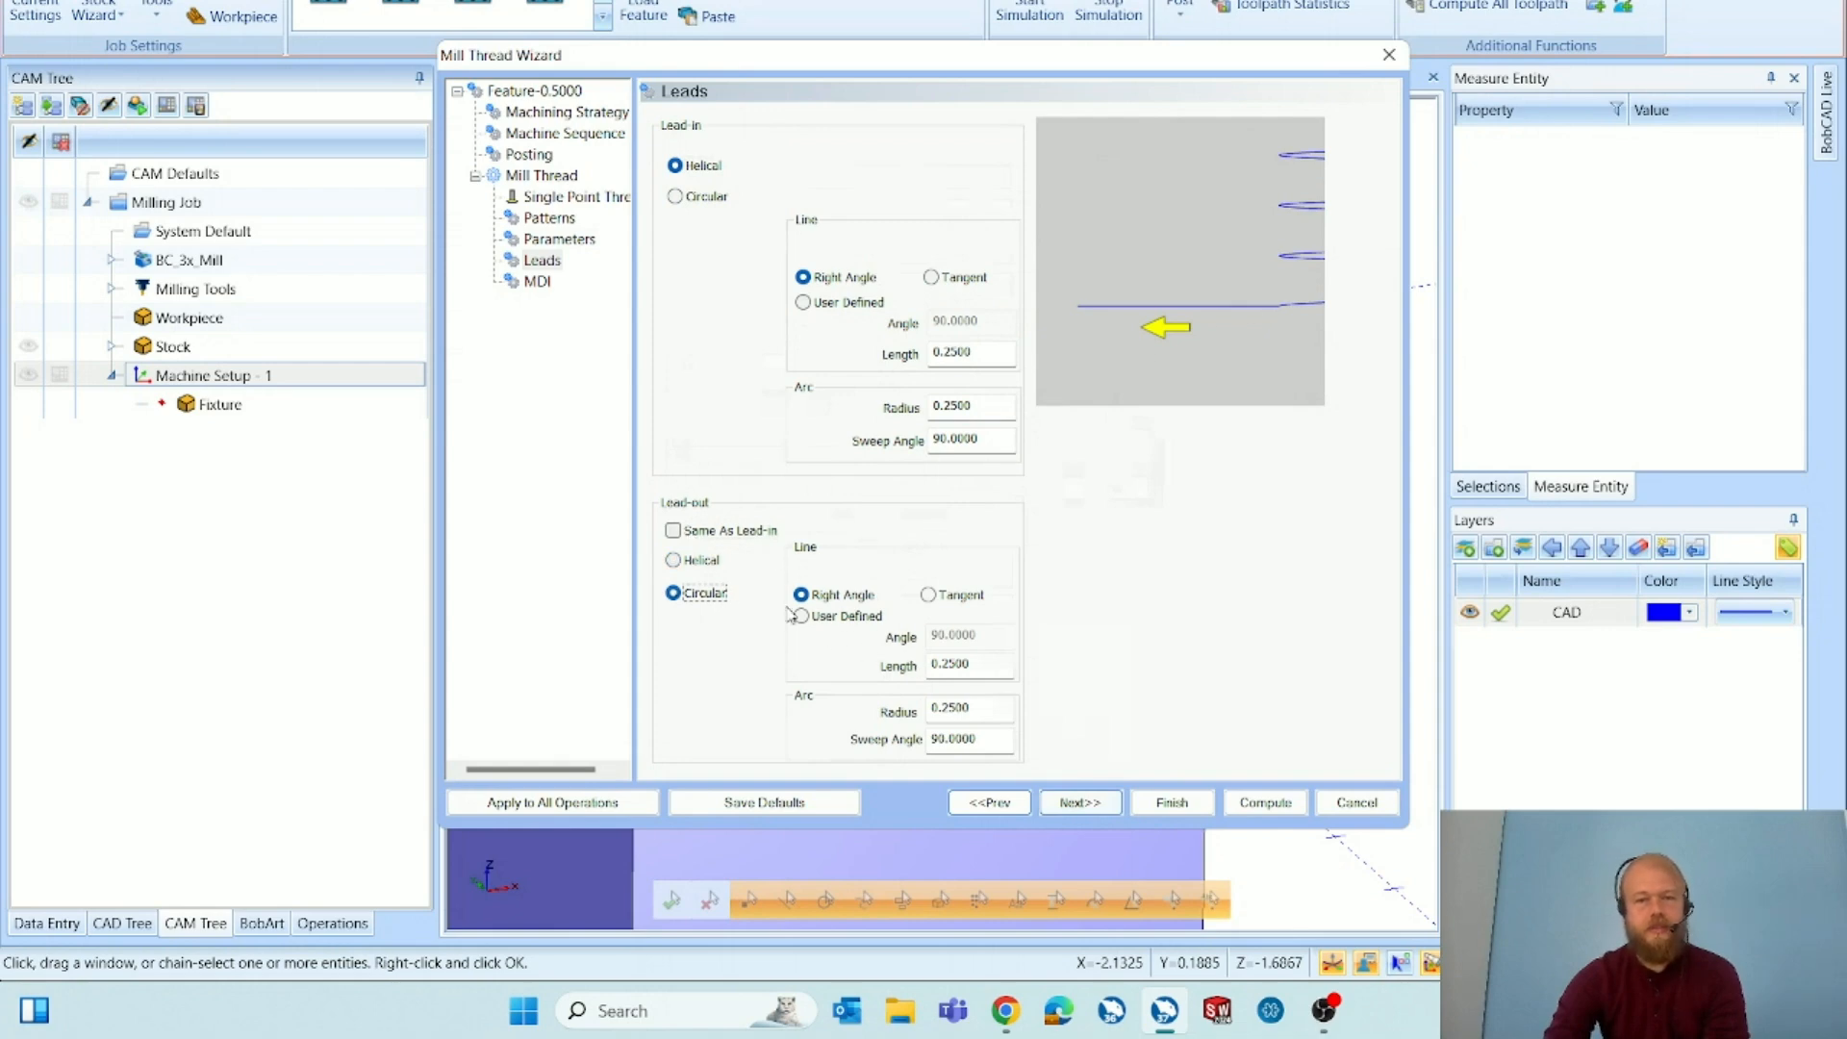
Make the lead-out the same as the lead-in again and continue to the MDI settings.
{"action": "left_click", "coordinate": [727, 532]}
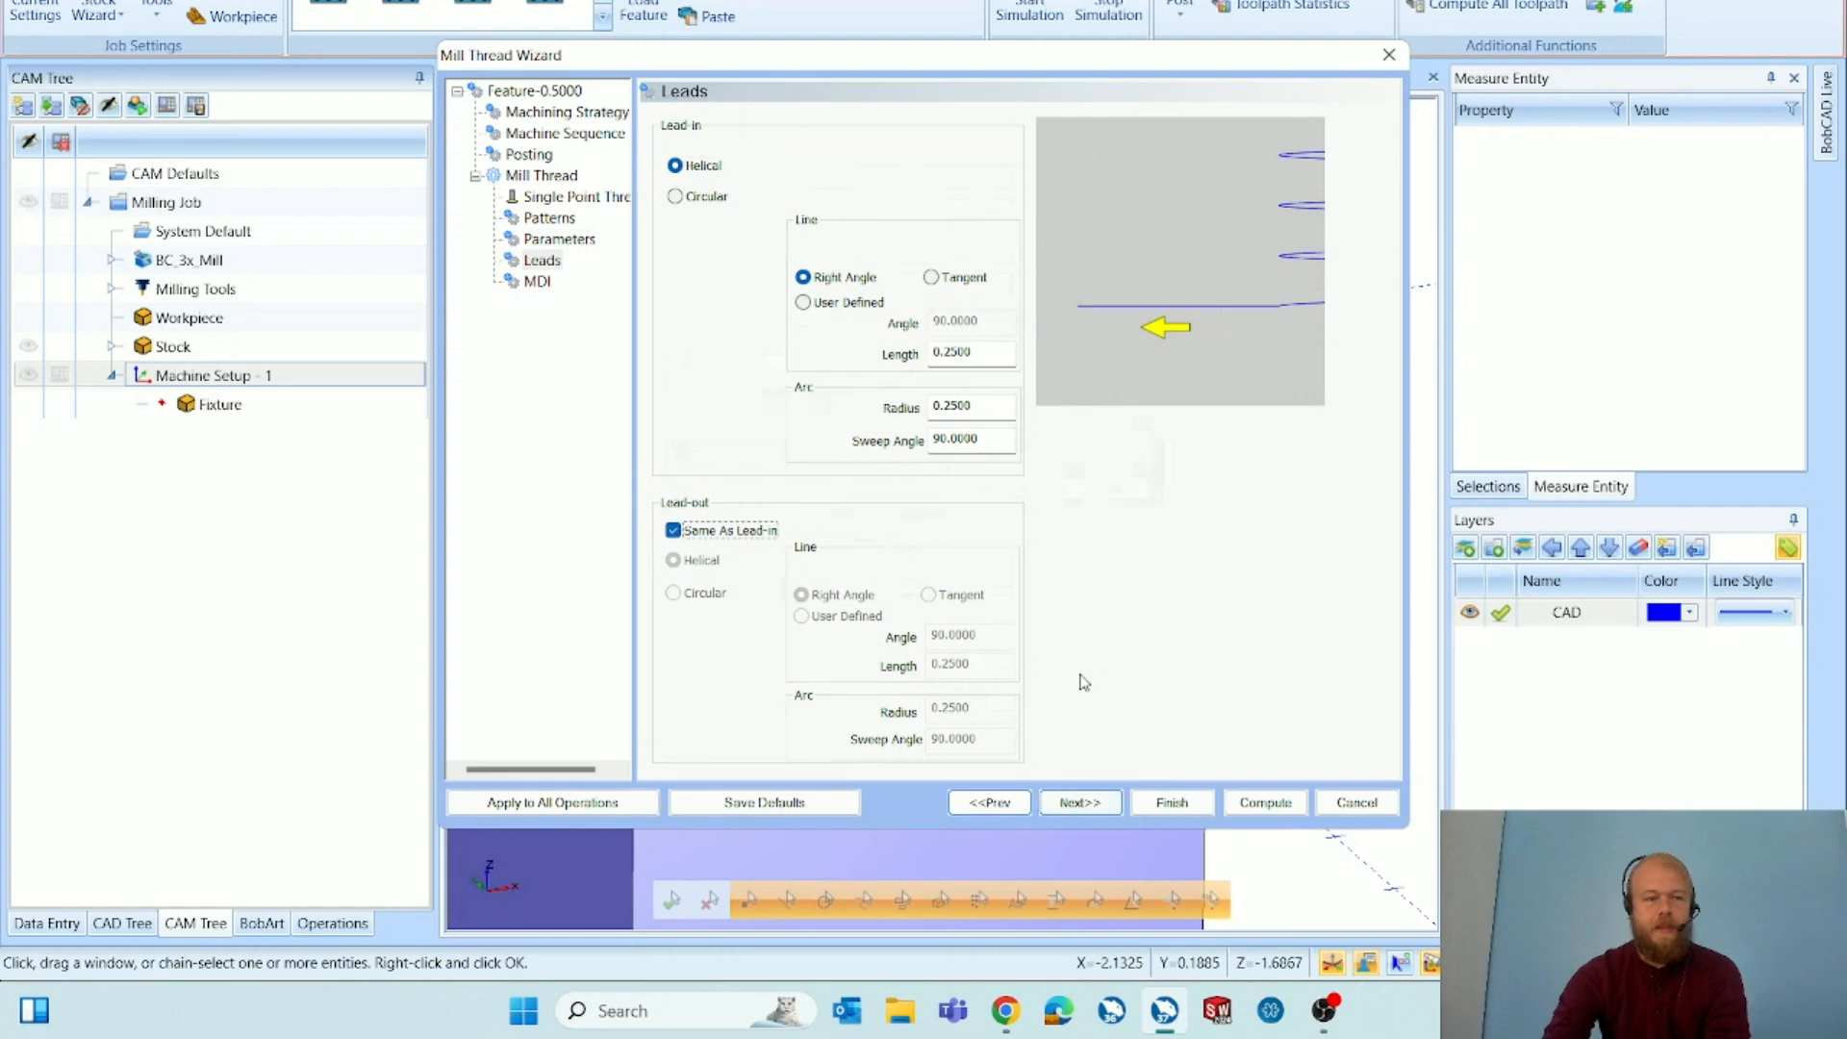
{"action": "left_click", "coordinate": [1080, 803]}
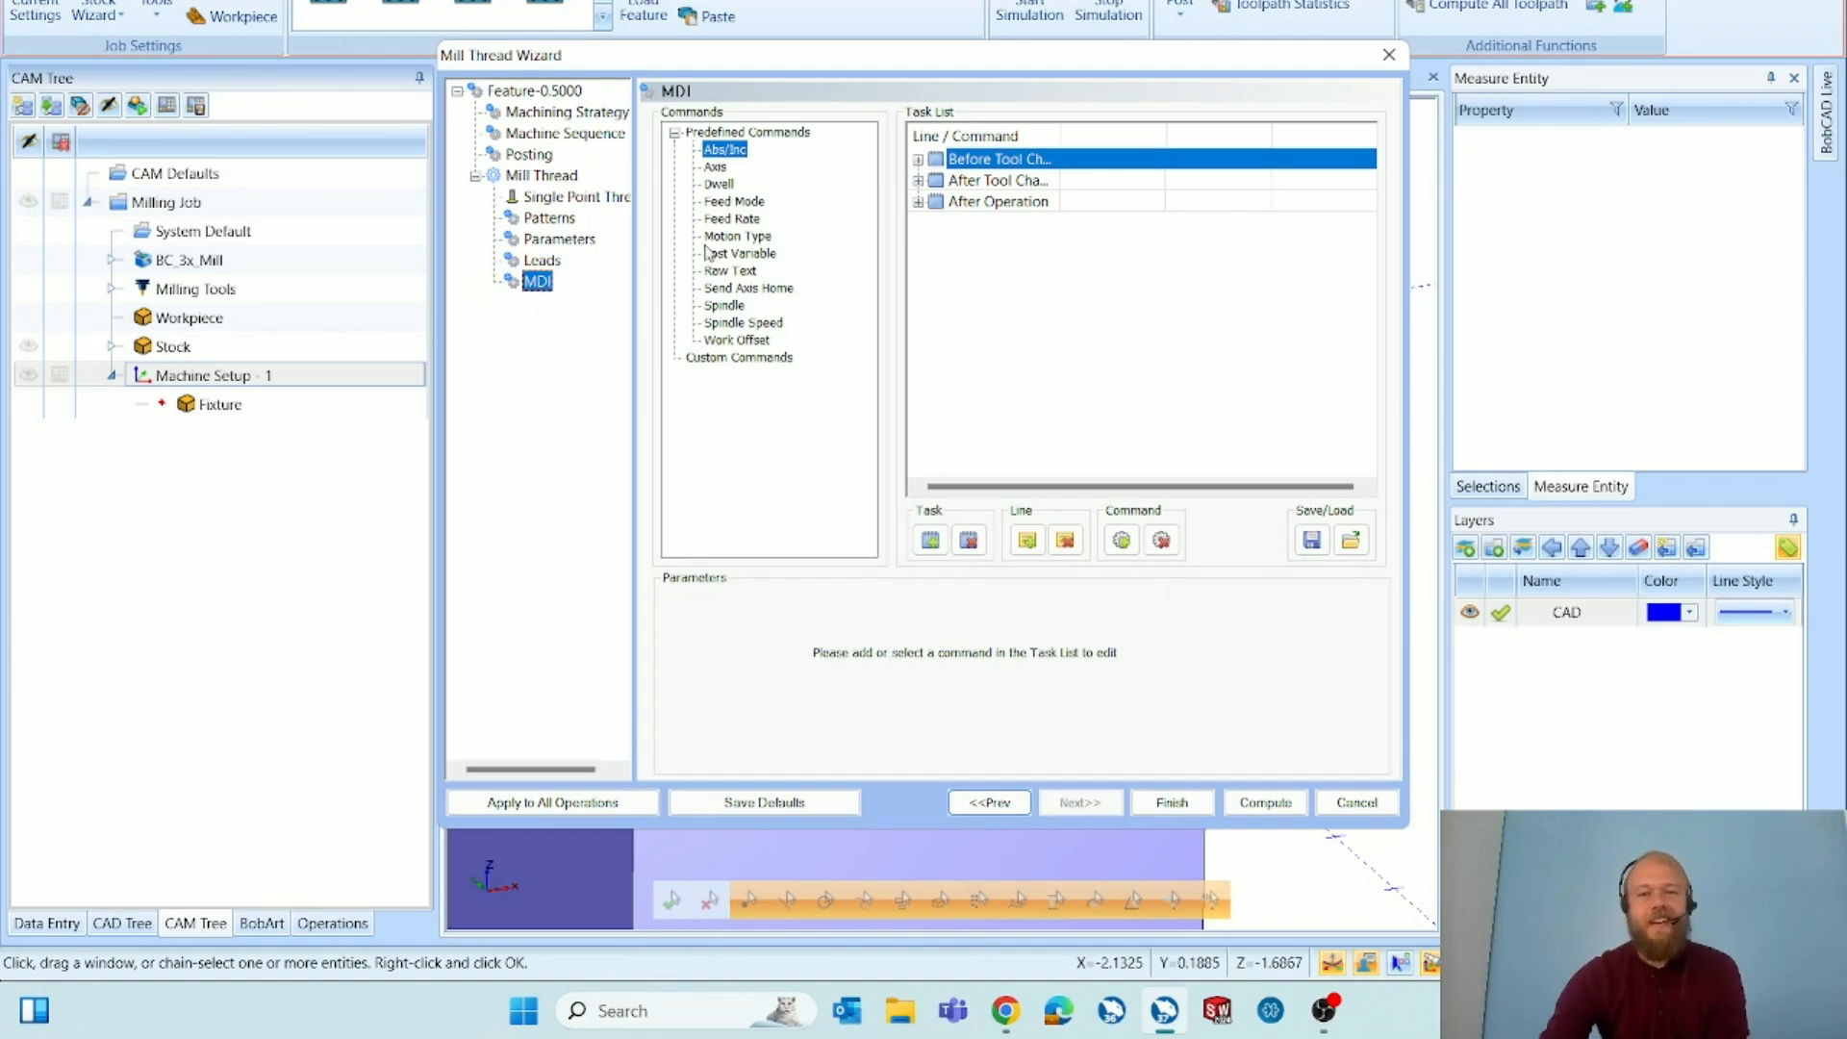
Review the MDI insertion points, choosing After Operation, and look through predefined commands such as Dwell and Work Offset.
{"action": "left_click", "coordinate": [1039, 182]}
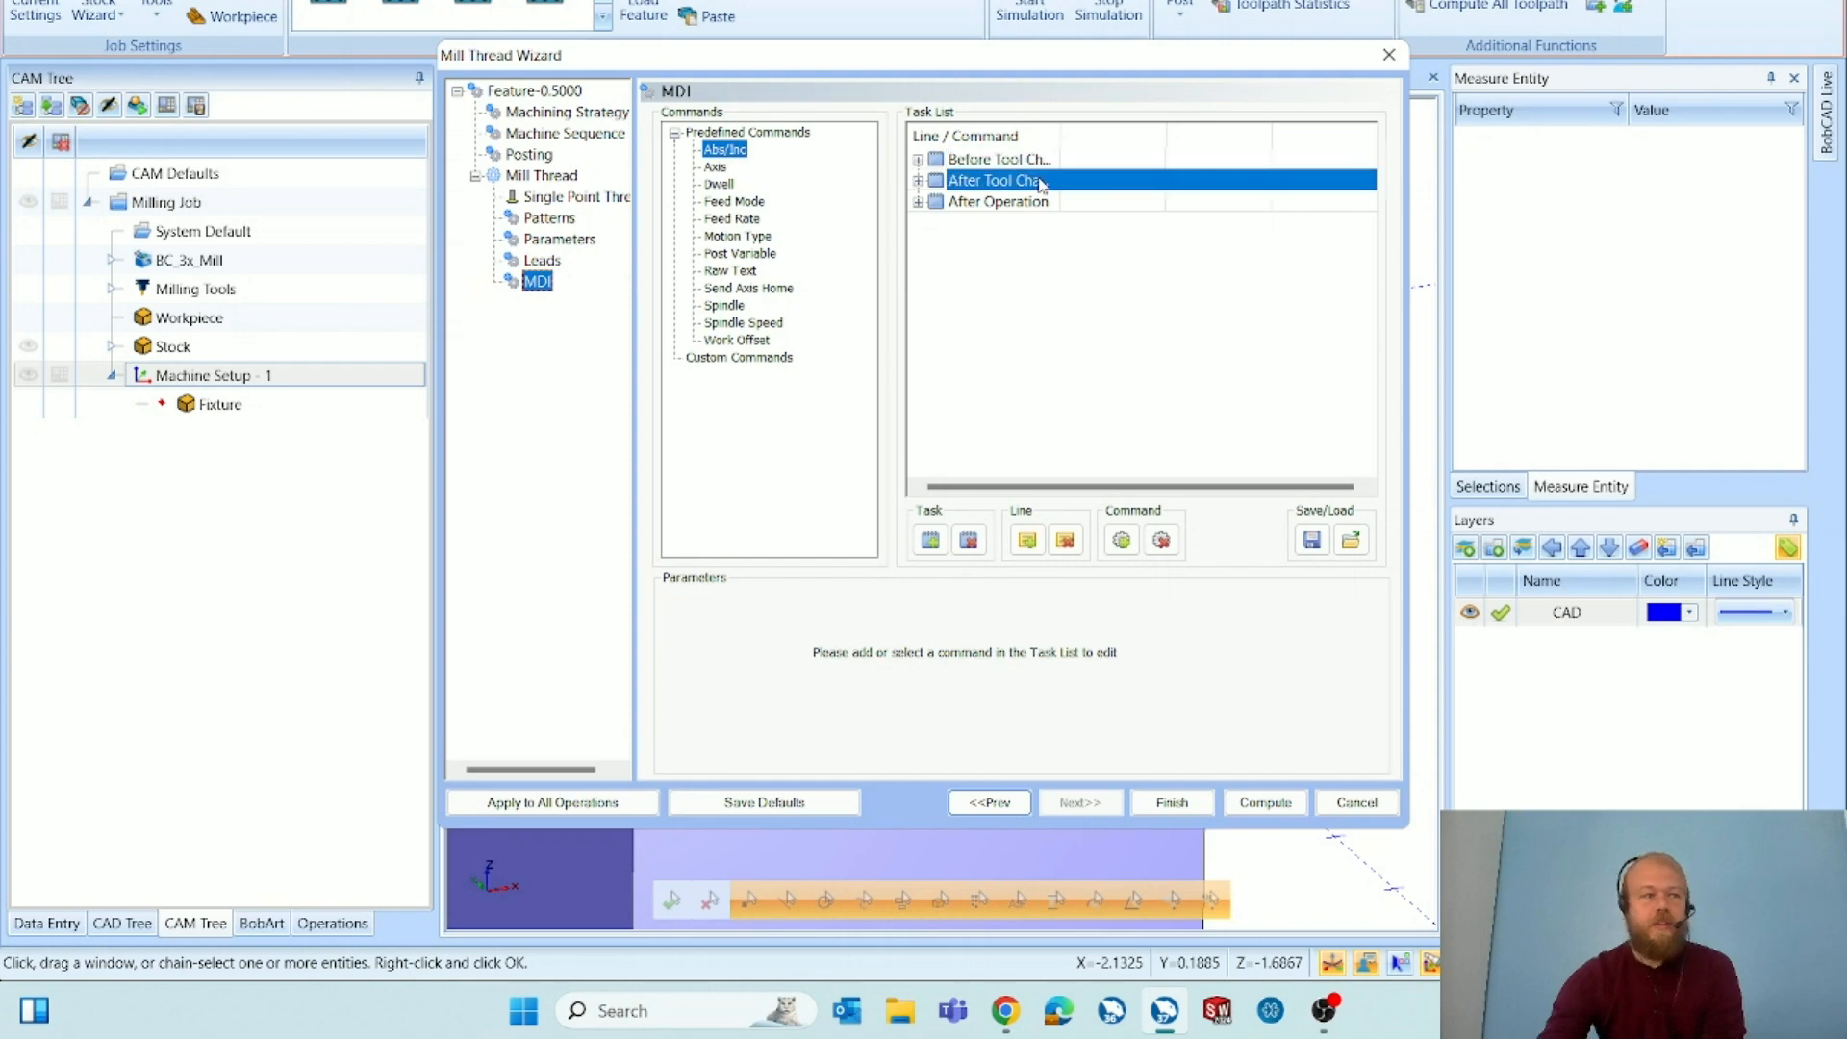
{"action": "left_click", "coordinate": [1029, 204]}
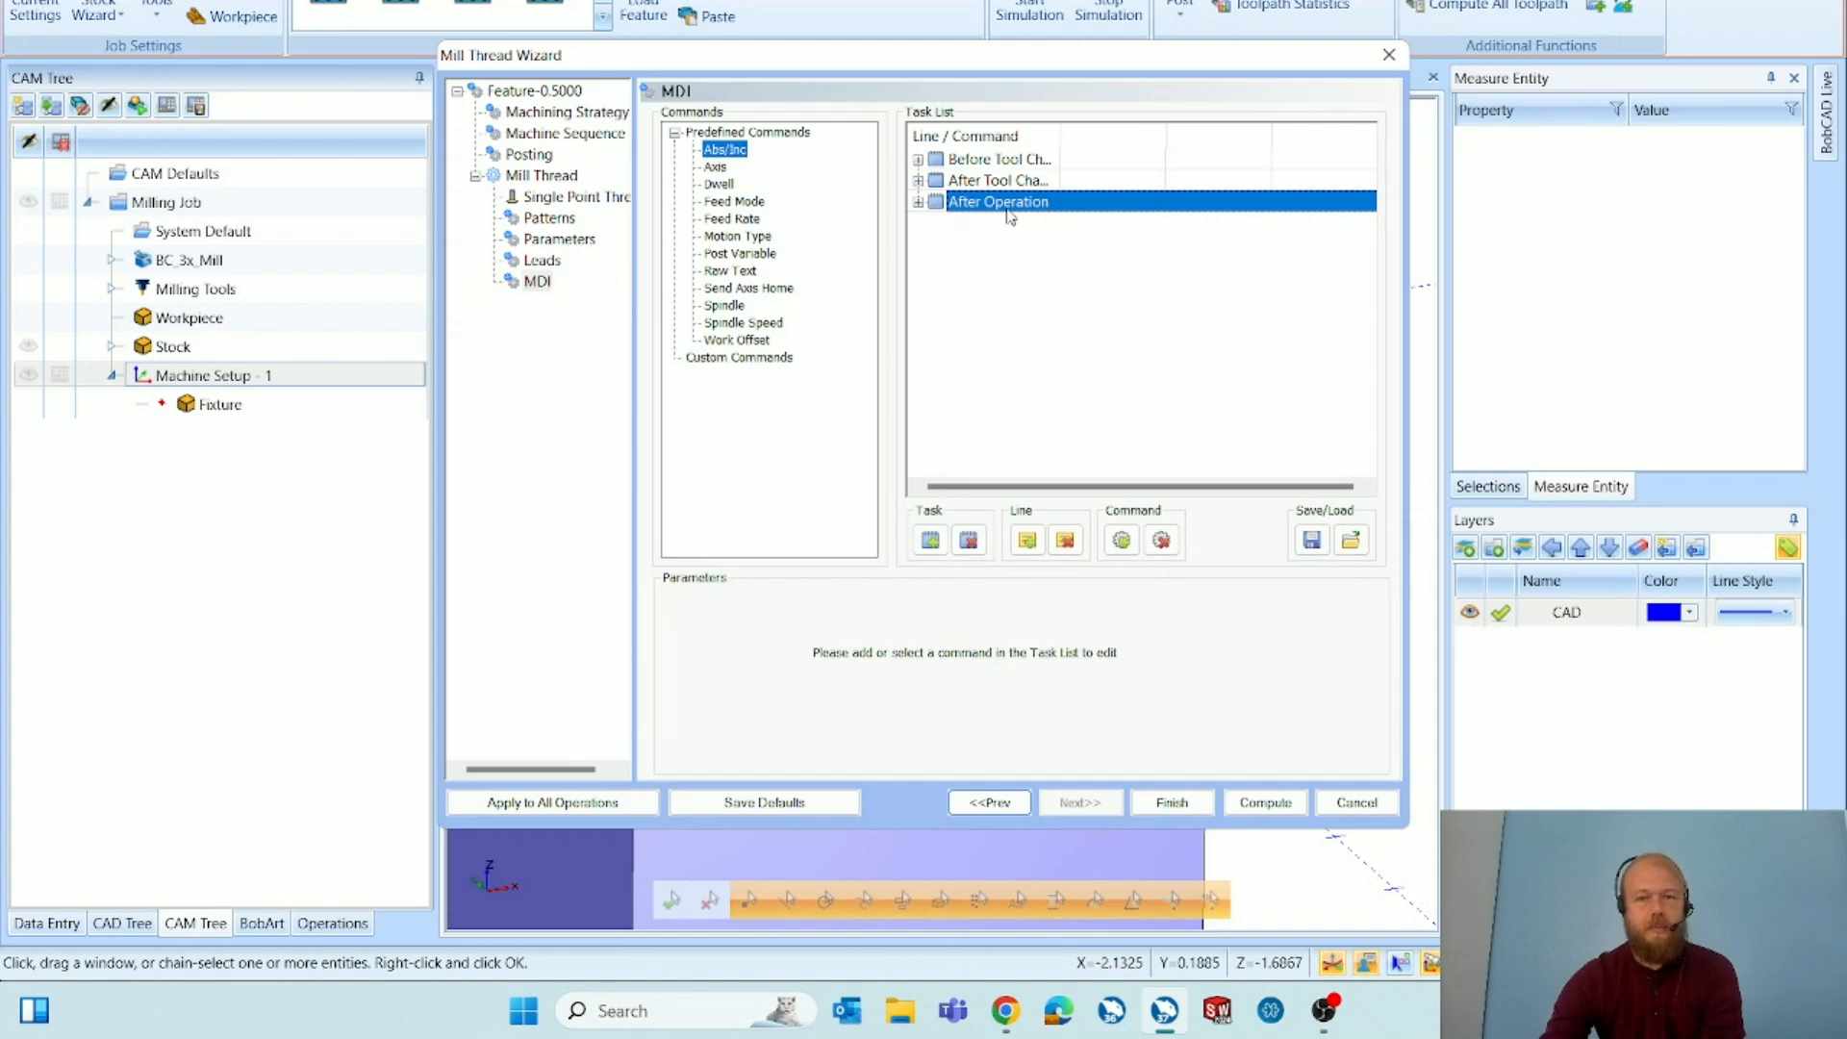
{"action": "left_click", "coordinate": [724, 185]}
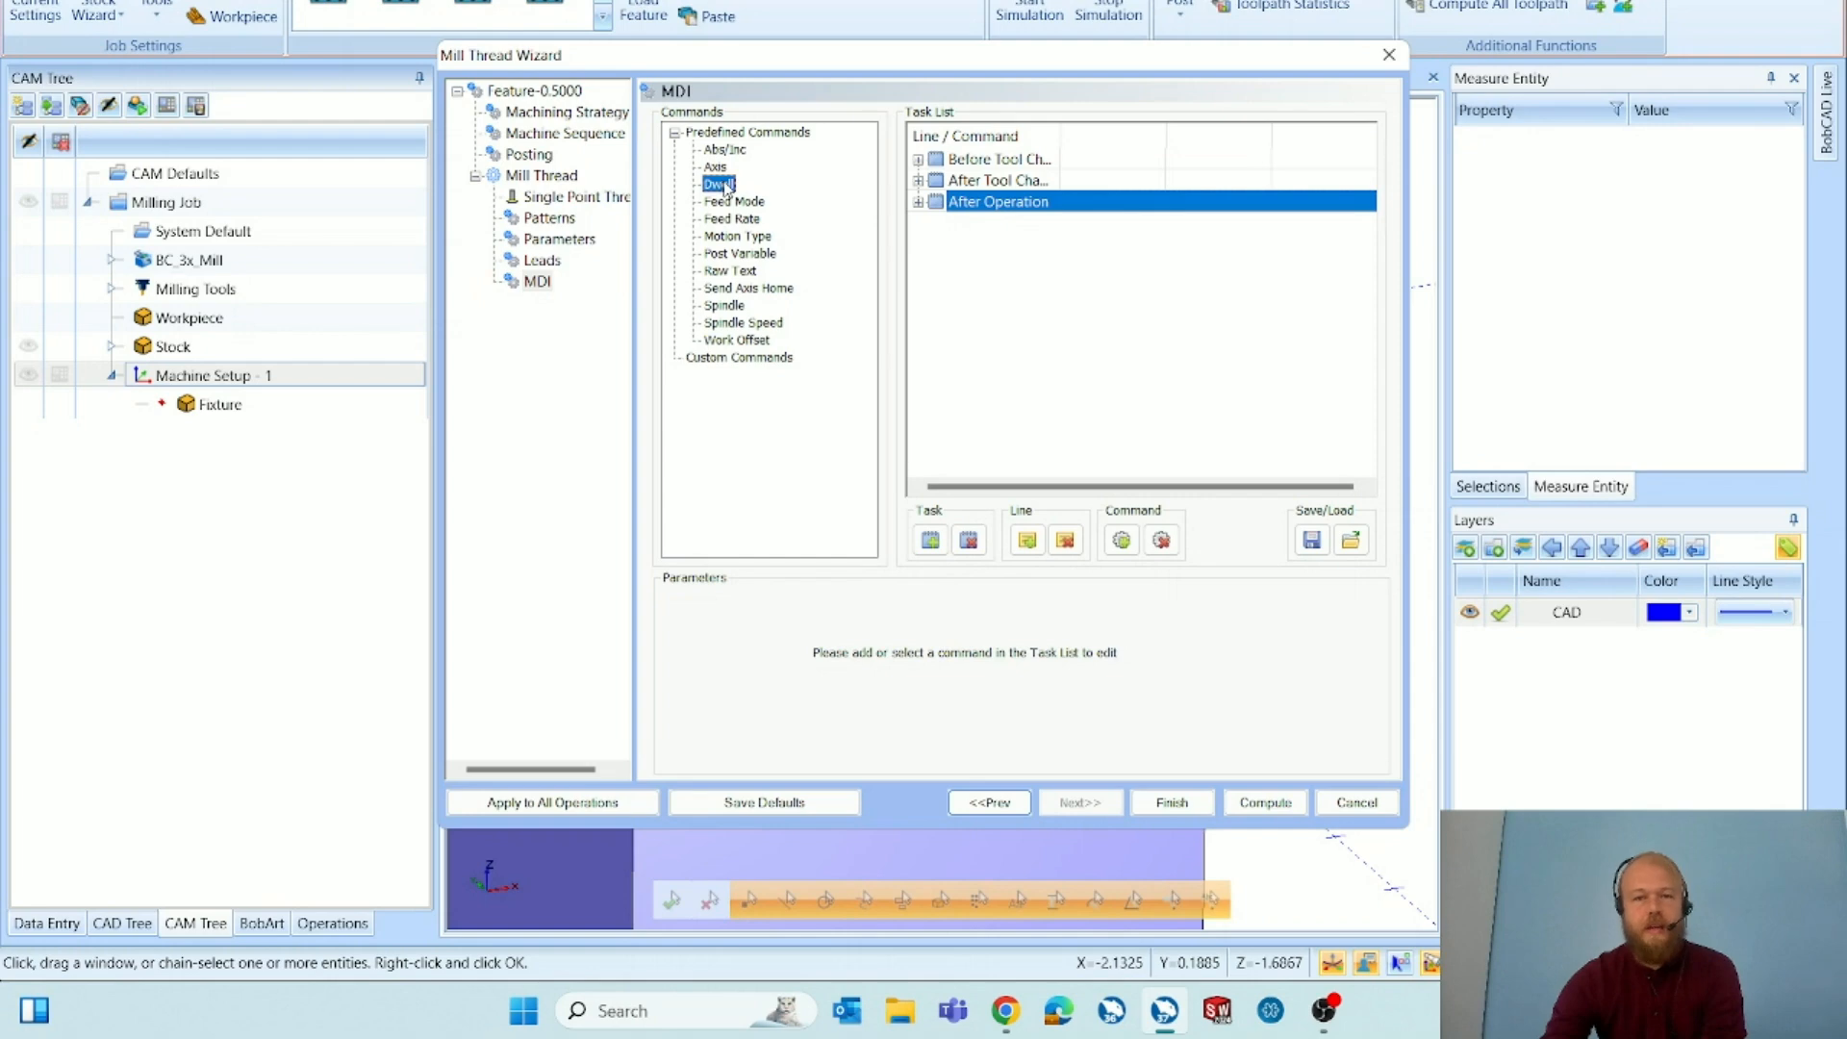
{"action": "left_click", "coordinate": [746, 342]}
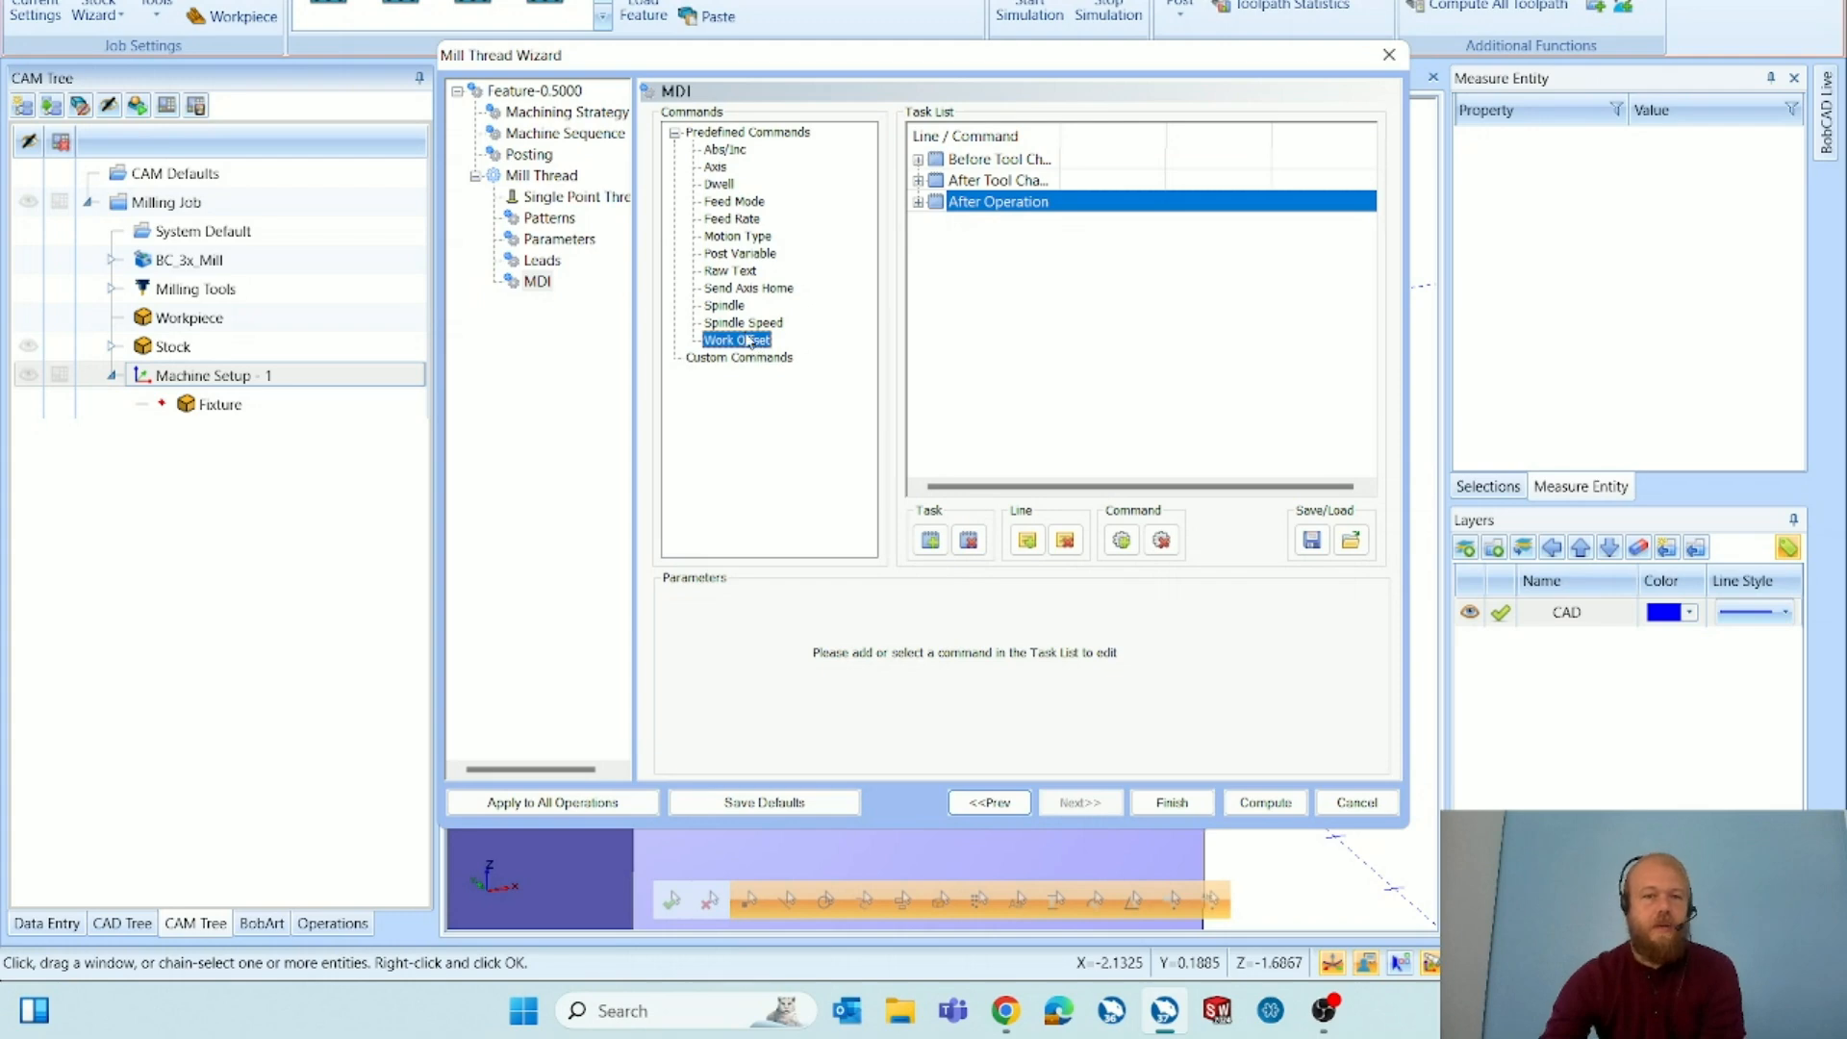
Add a Raw Text command reading "TEST COMMENT" to the After Operation task and output it as a Comment.
{"action": "left_click", "coordinate": [725, 272]}
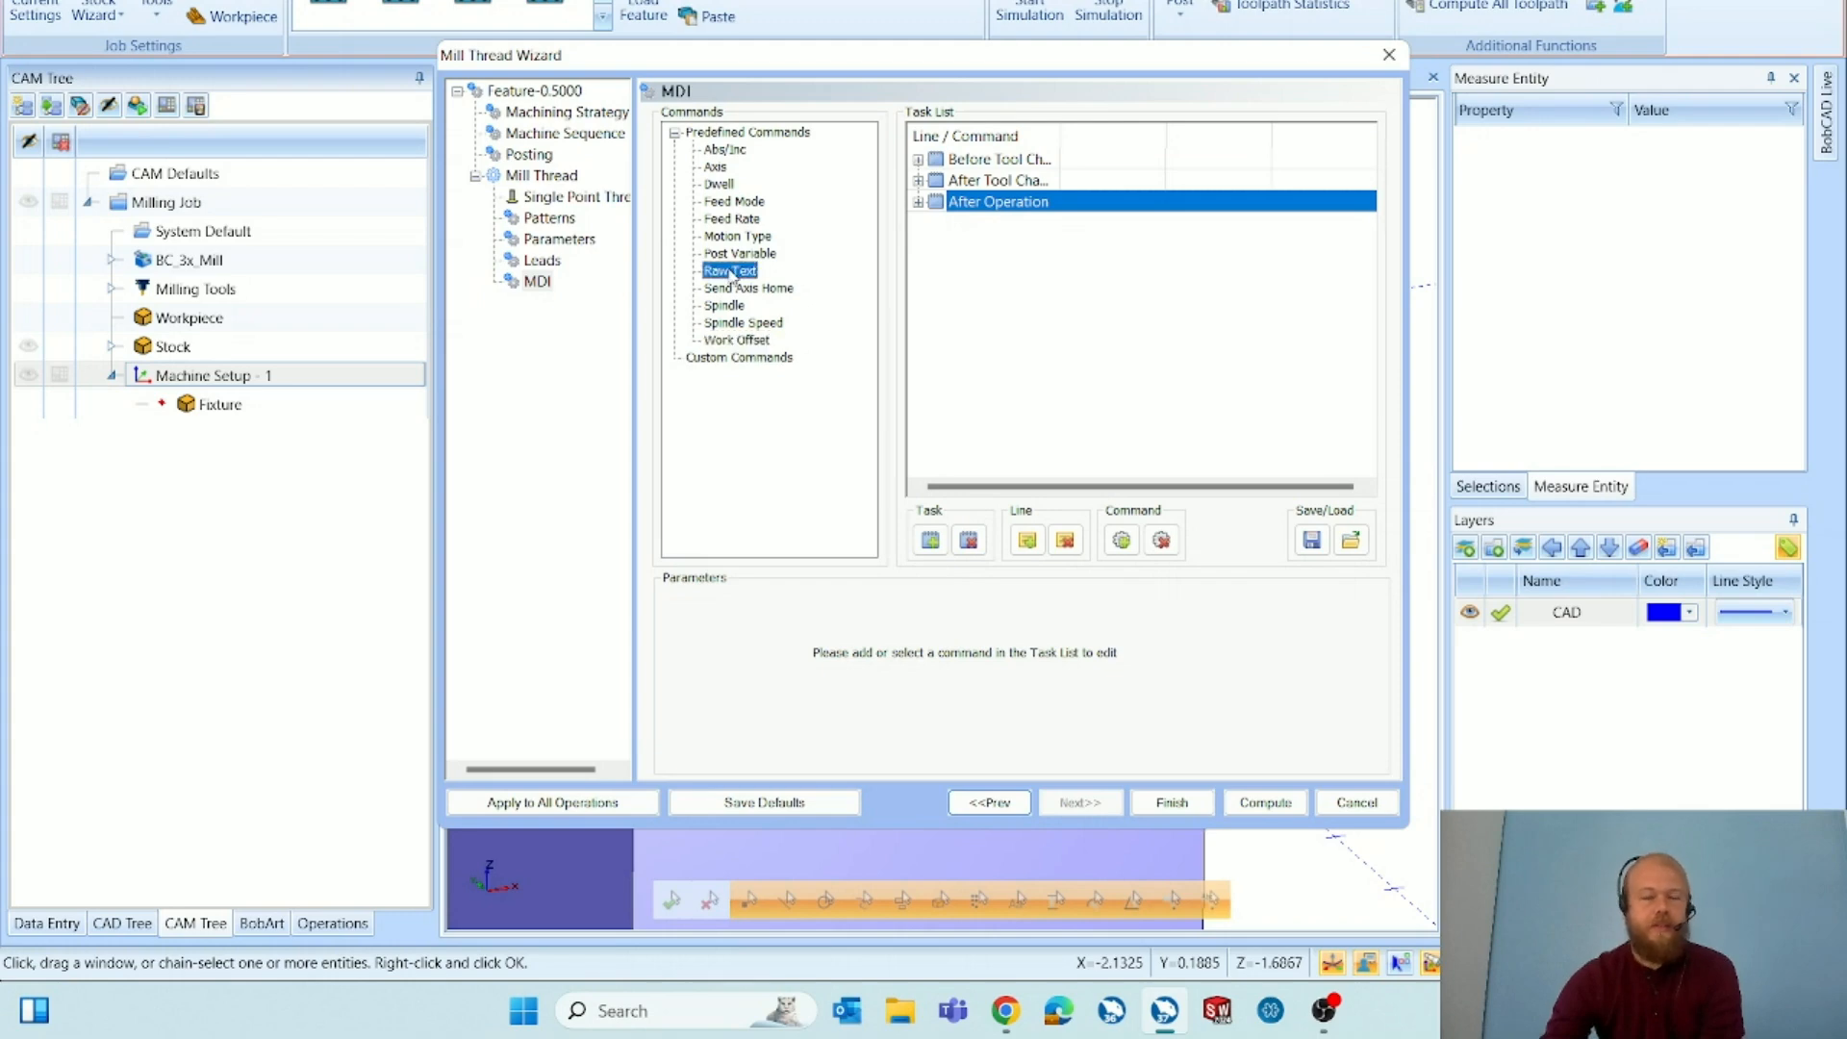
{"action": "left_click", "coordinate": [1121, 540]}
{"action": "left_click_drag", "start_coordinate": [941, 623], "coordinate": [729, 624]}
{"action": "key", "text": "Caps_Lock"}
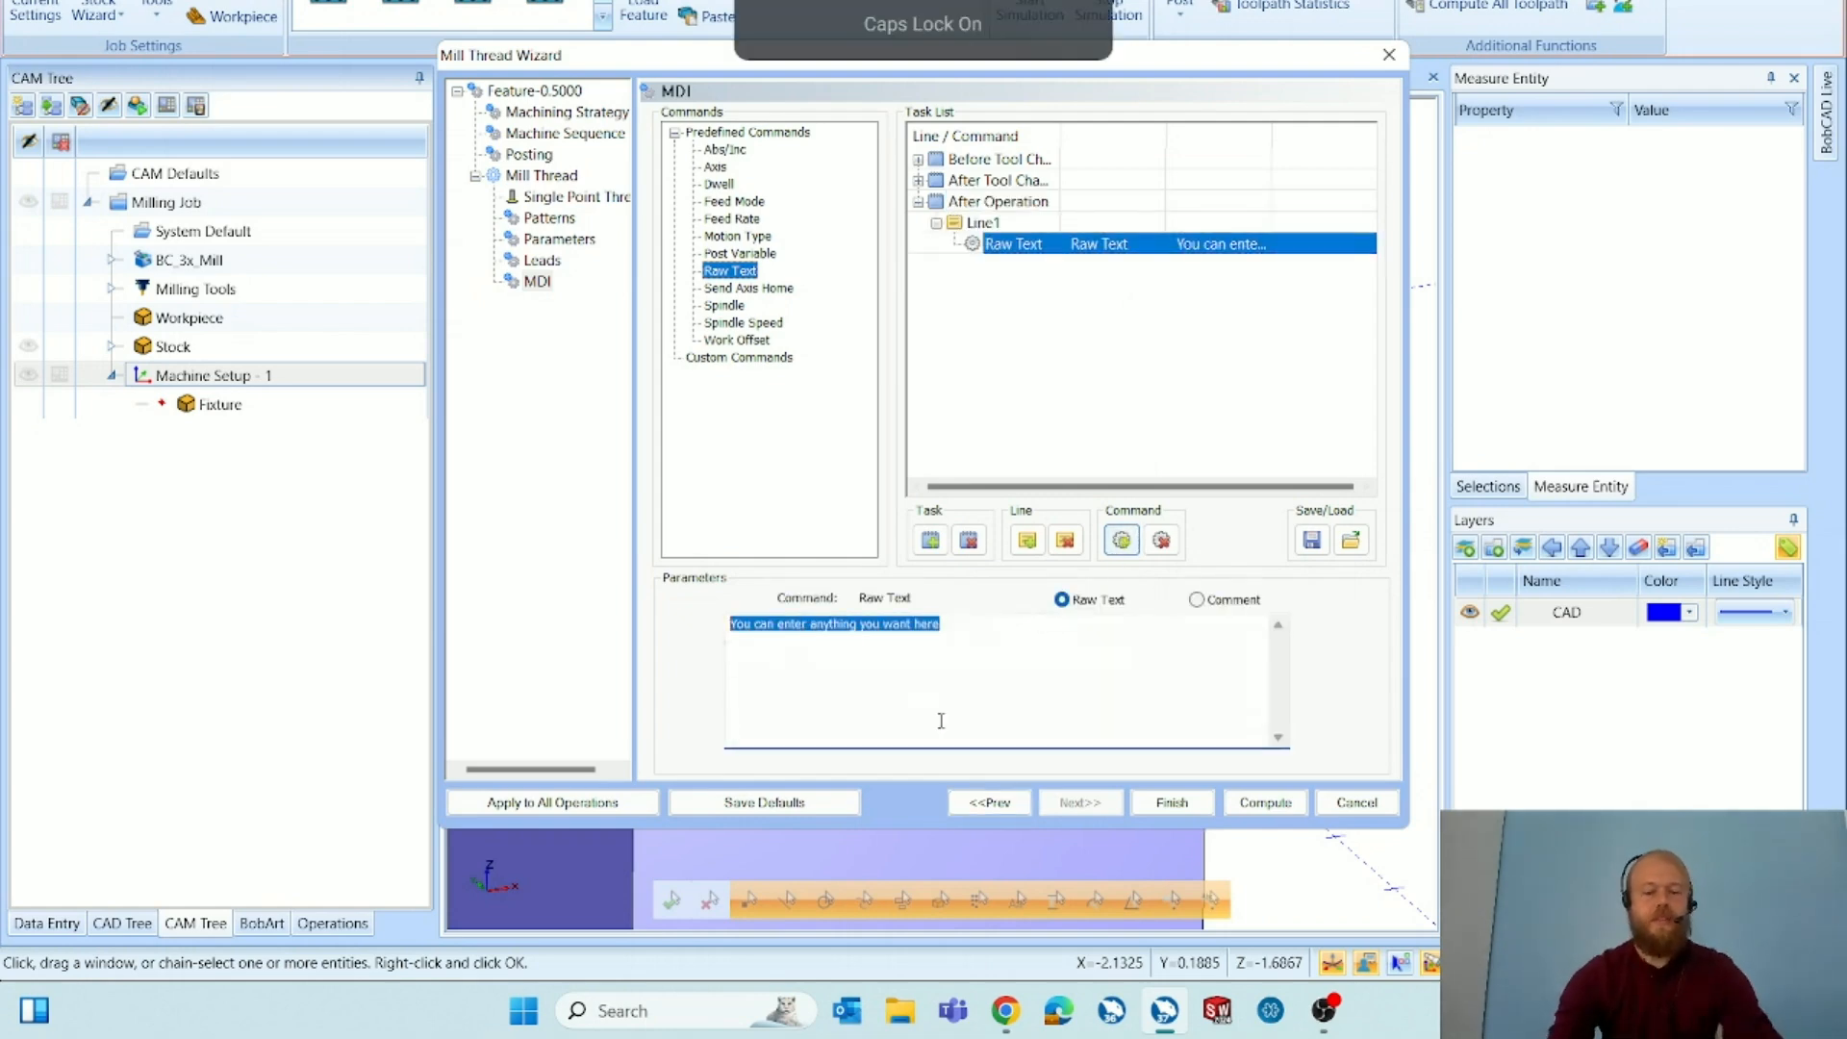
{"action": "type", "text": "TEST COMMENT"}
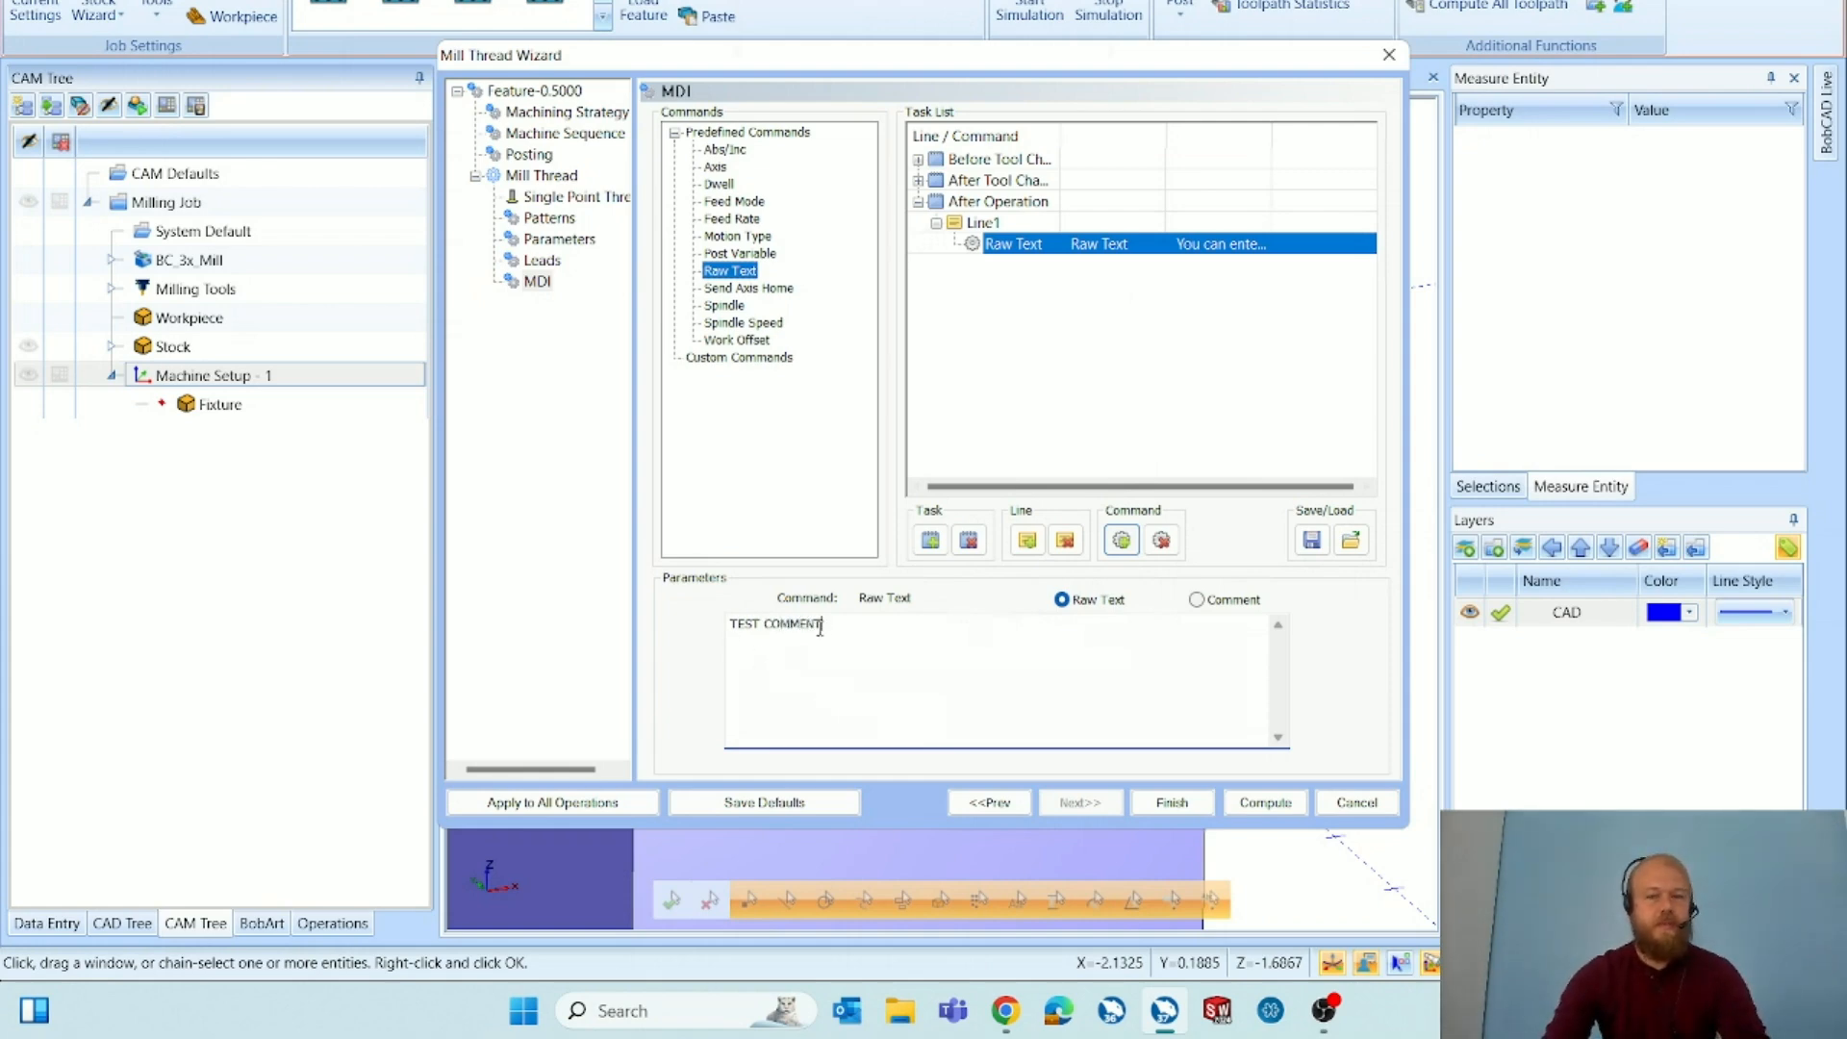
{"action": "left_click", "coordinate": [1196, 600]}
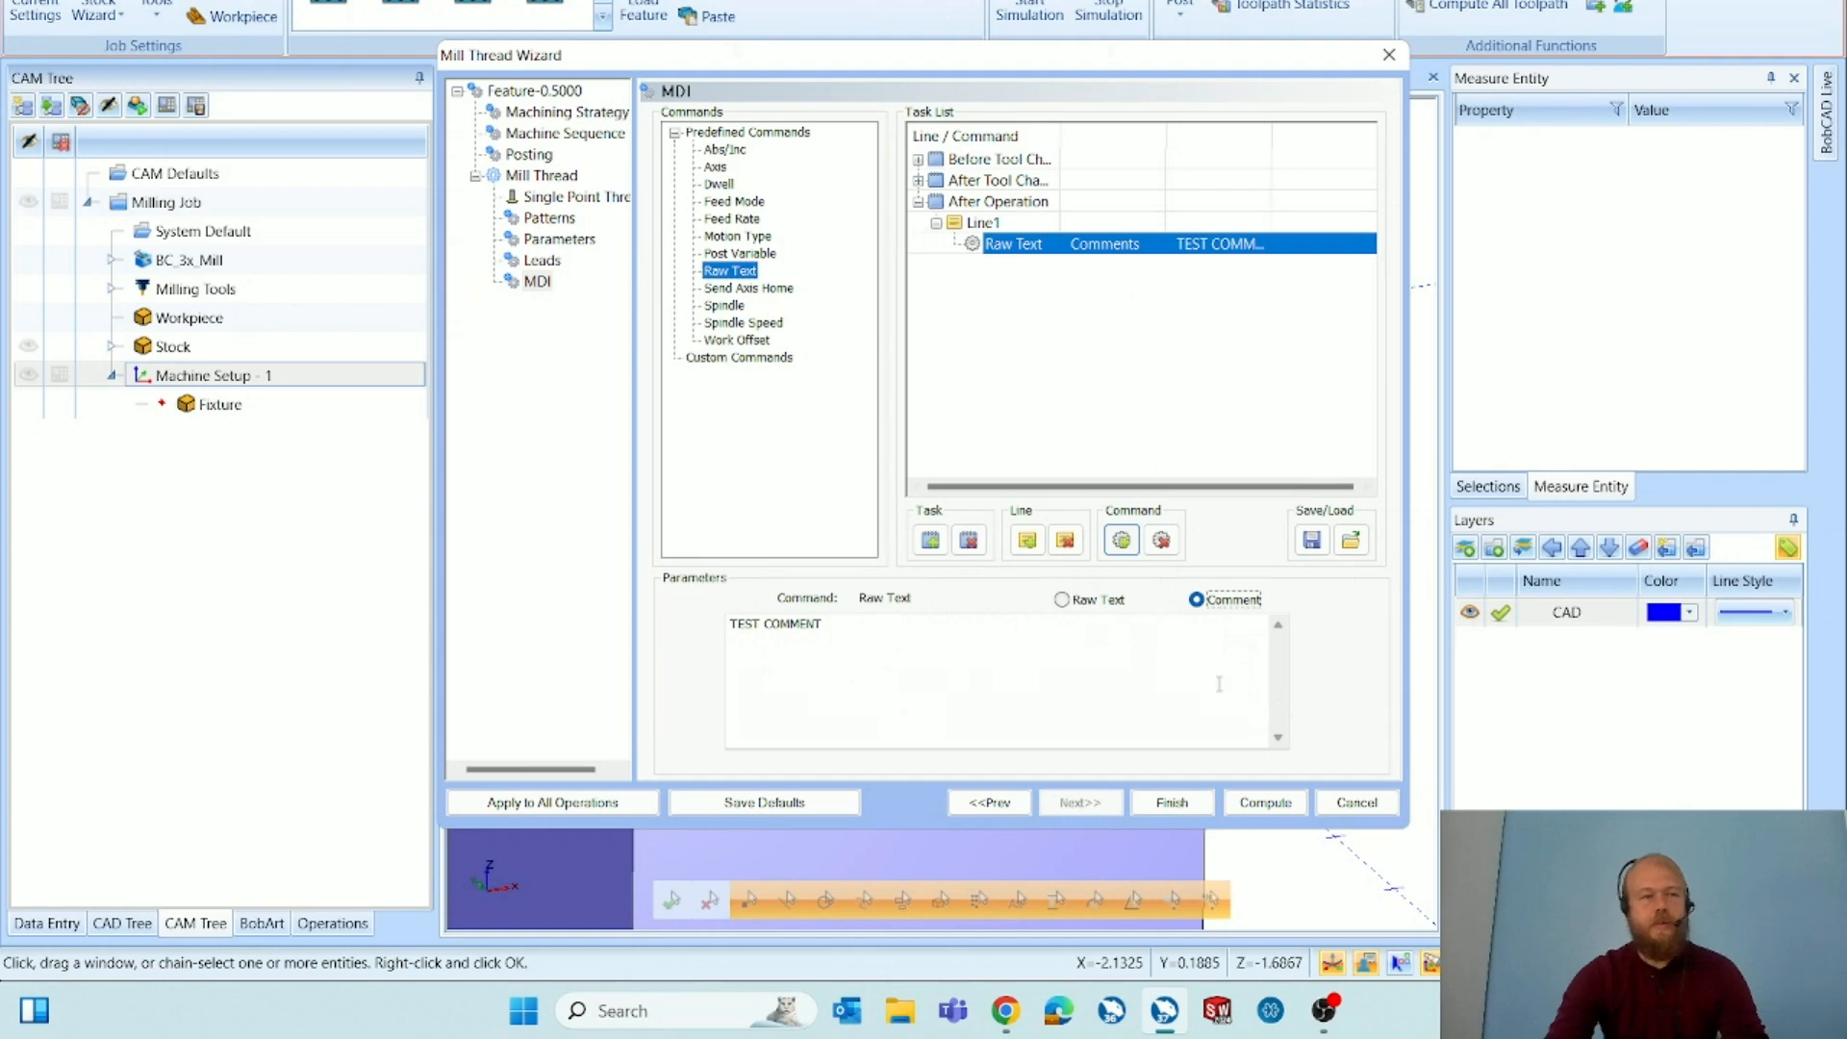
Compute the Mill Thread toolpath and inspect it closely around the post.
{"action": "left_click", "coordinate": [1266, 808]}
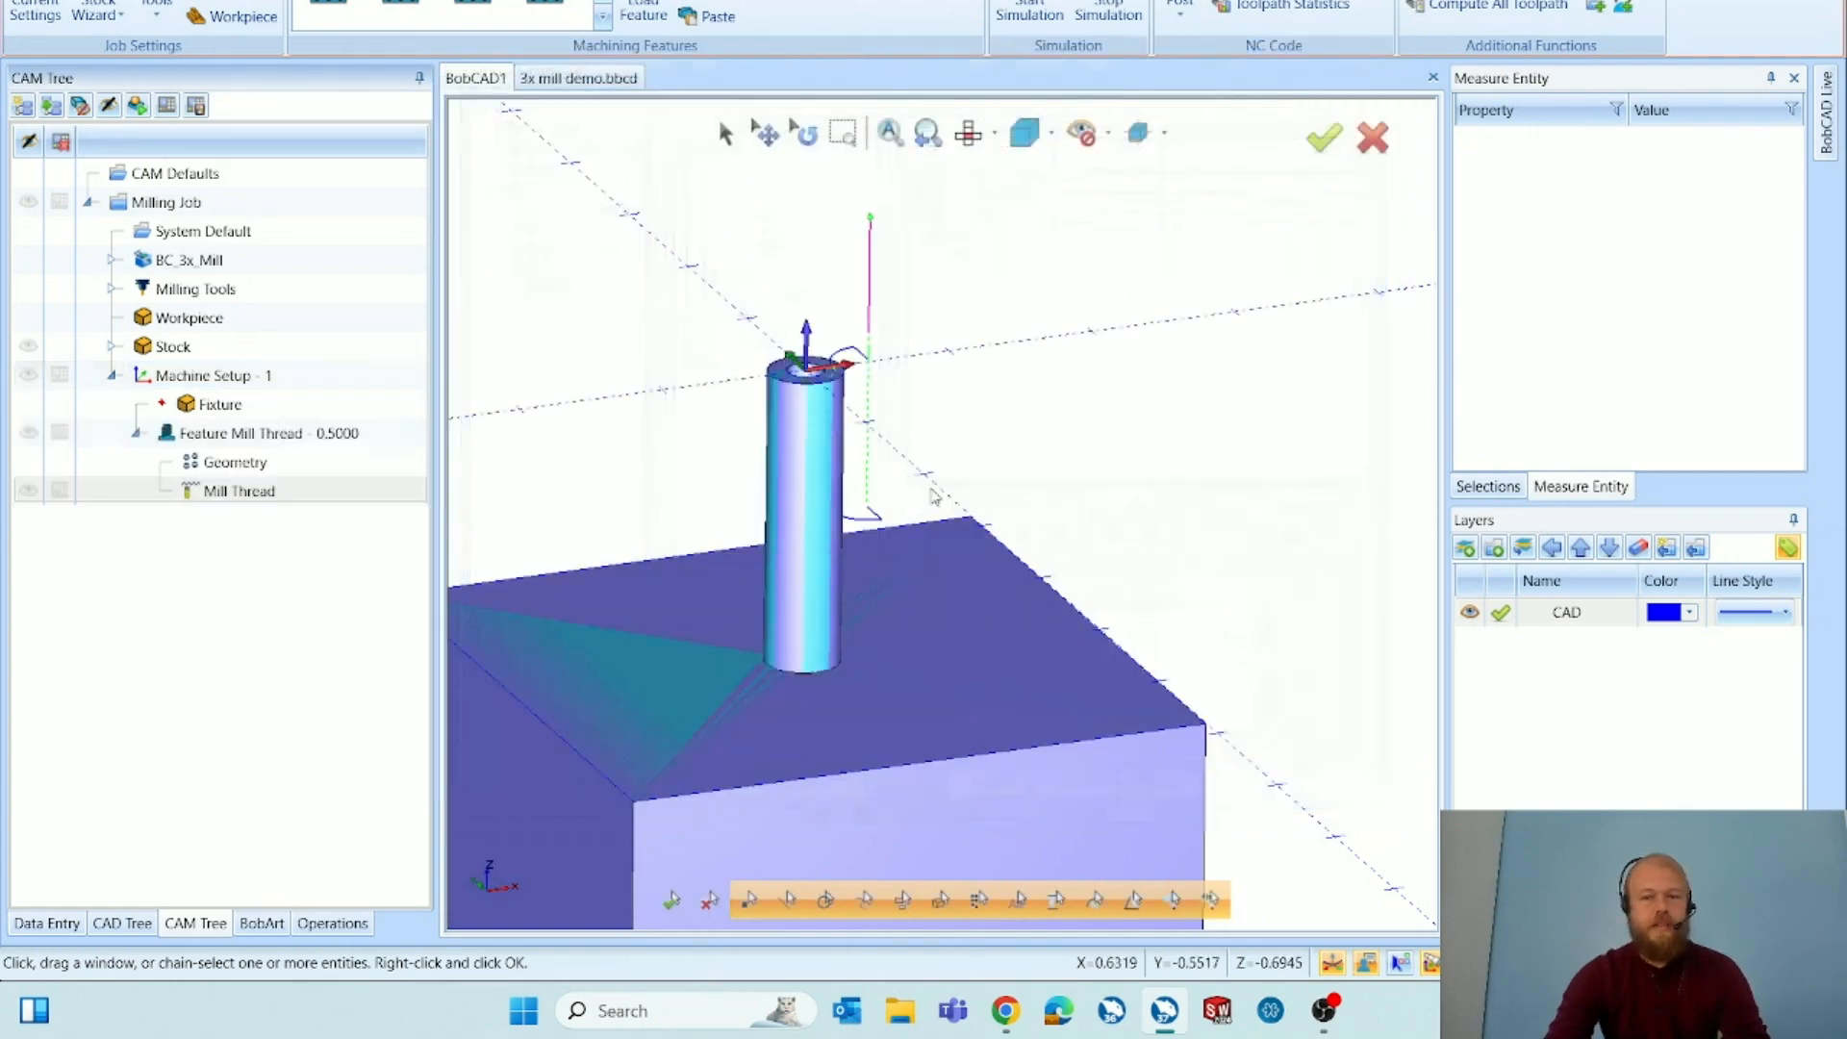
{"action": "scroll", "coordinate": [795, 399], "scroll_direction": "up", "scroll_amount": 3}
{"action": "middle_click_drag", "start_coordinate": [1126, 491], "coordinate": [1081, 575]}
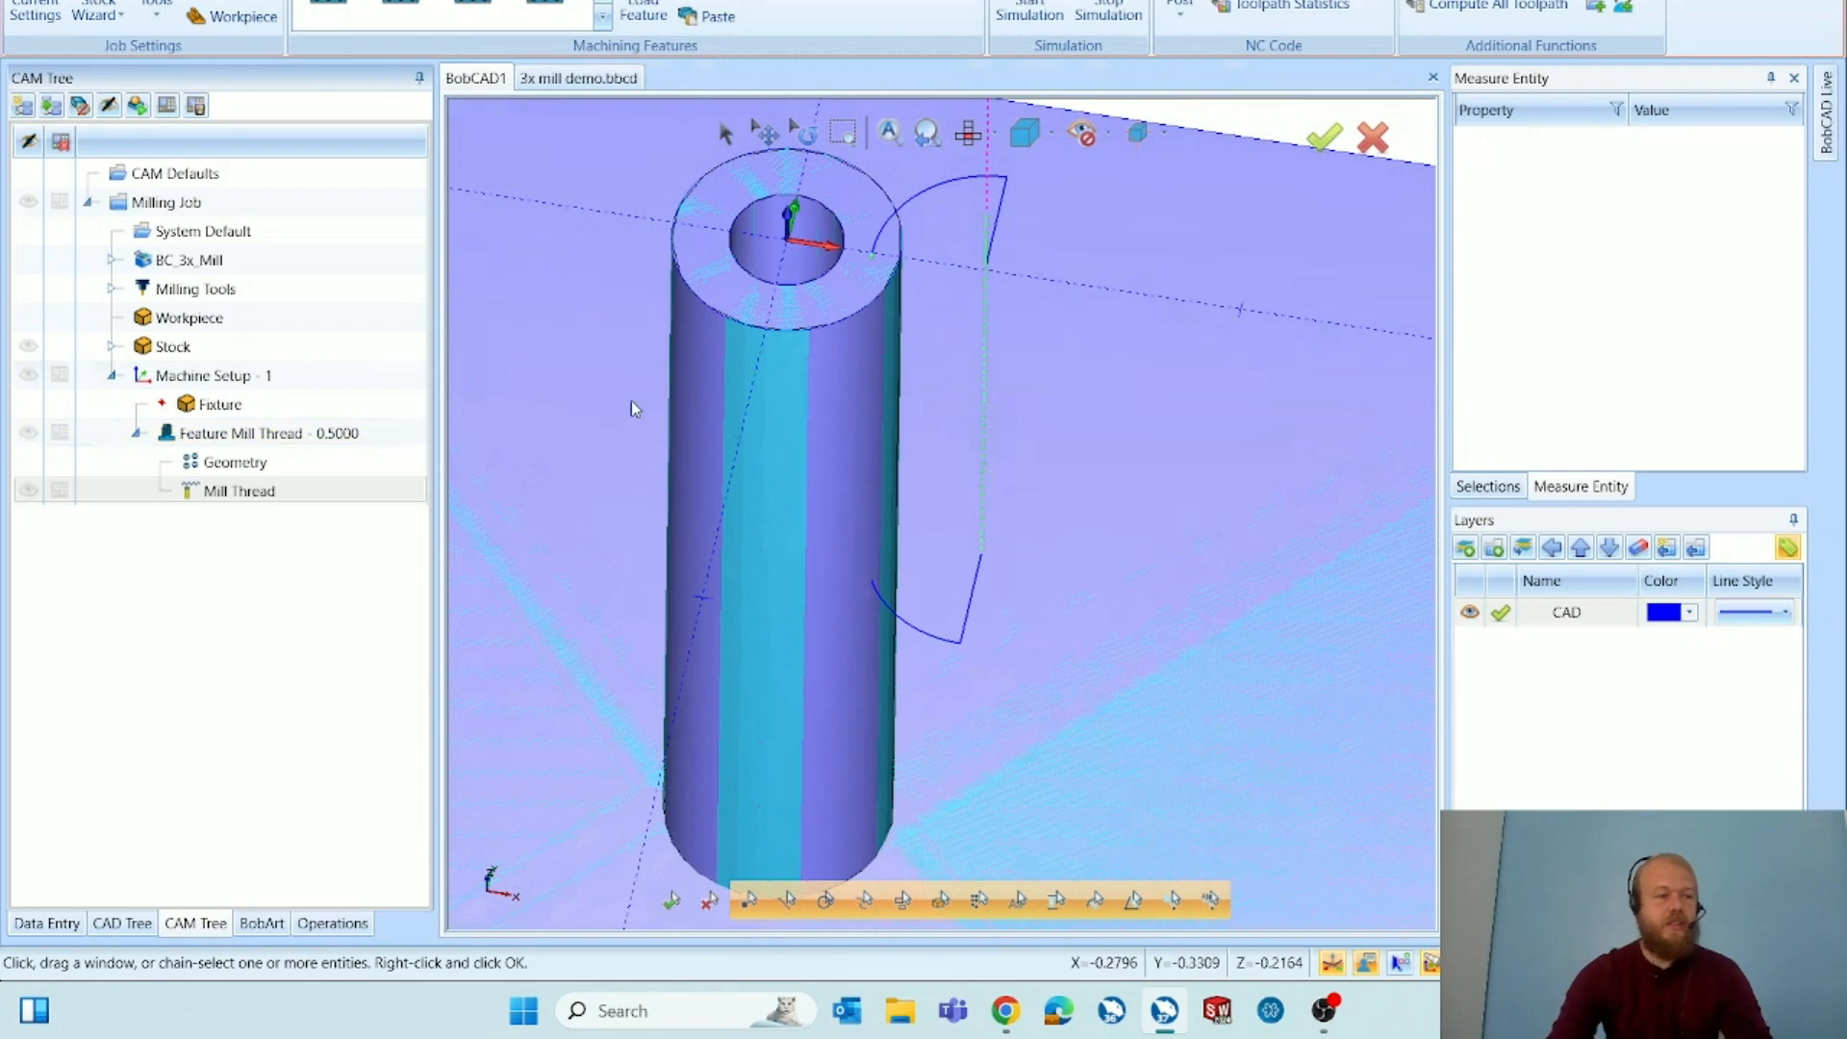
Edit the Mill Thread feature to use the 1/2-13 UNC thread size and recompute its toolpath.
{"action": "right_click", "coordinate": [372, 438]}
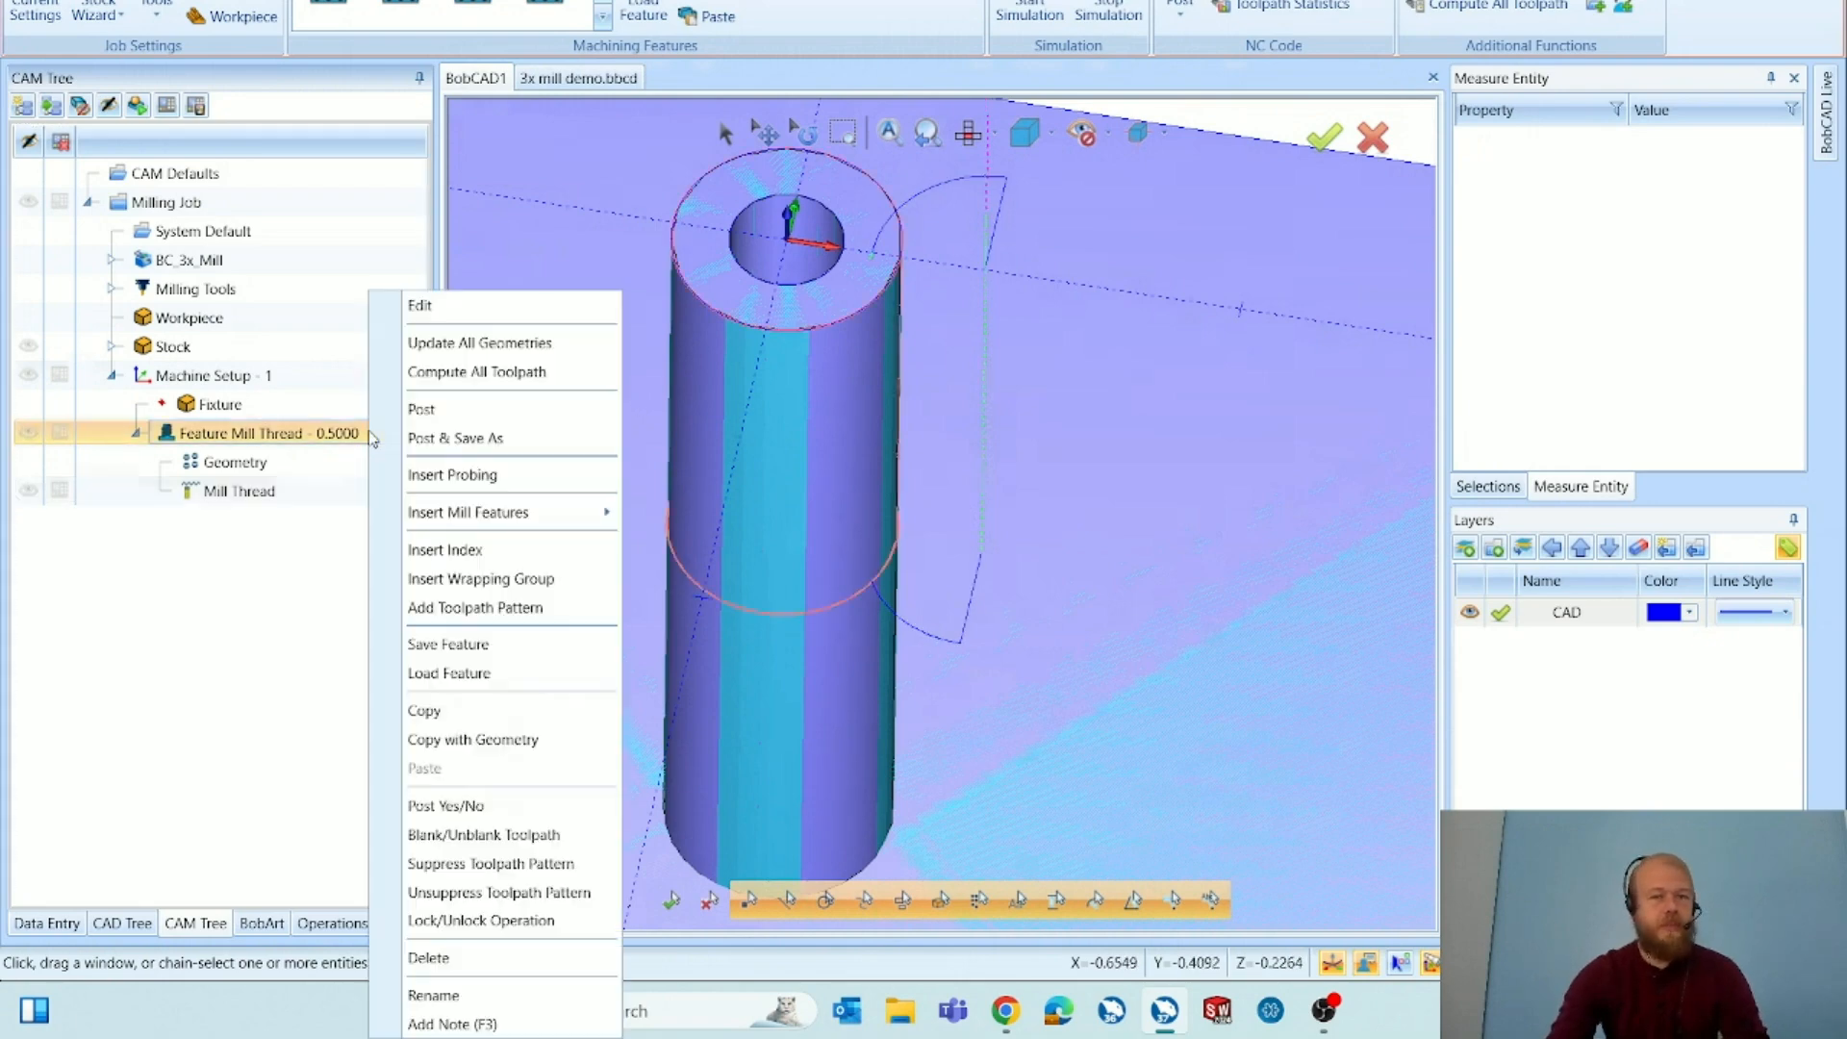
{"action": "left_click", "coordinate": [510, 308]}
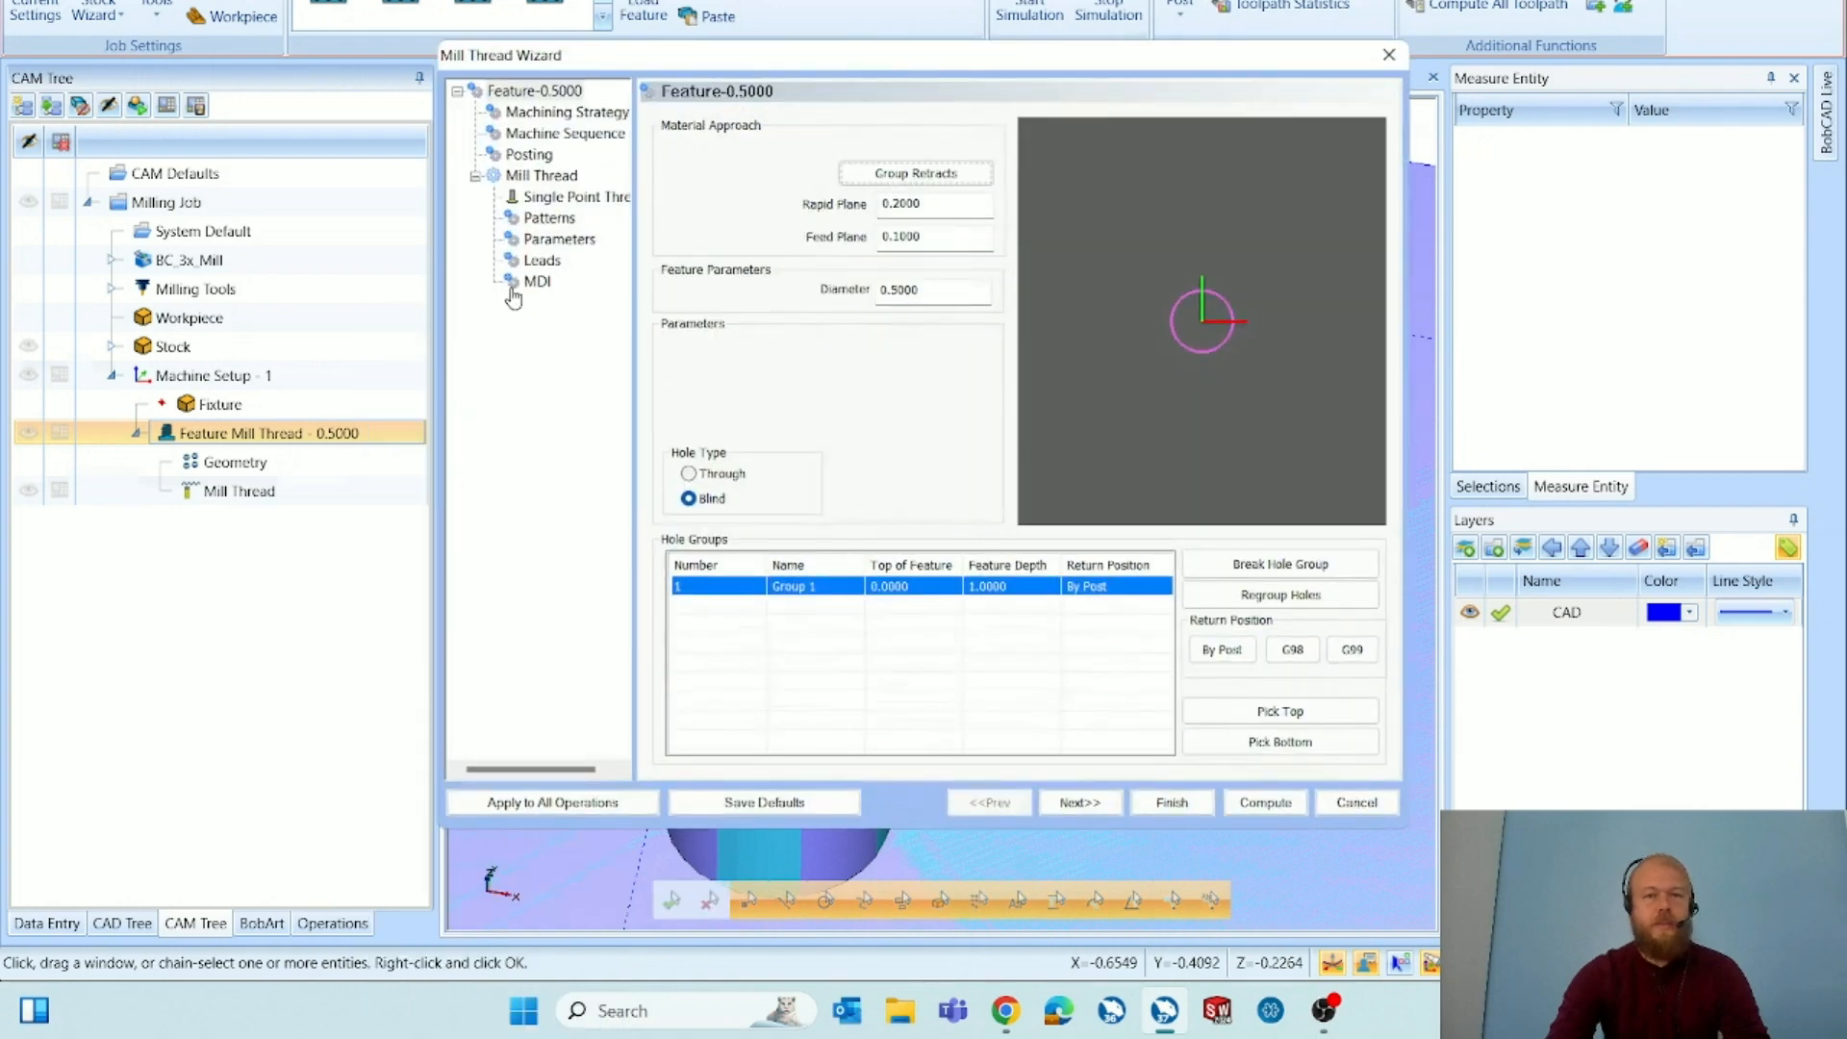
{"action": "left_click", "coordinate": [548, 218]}
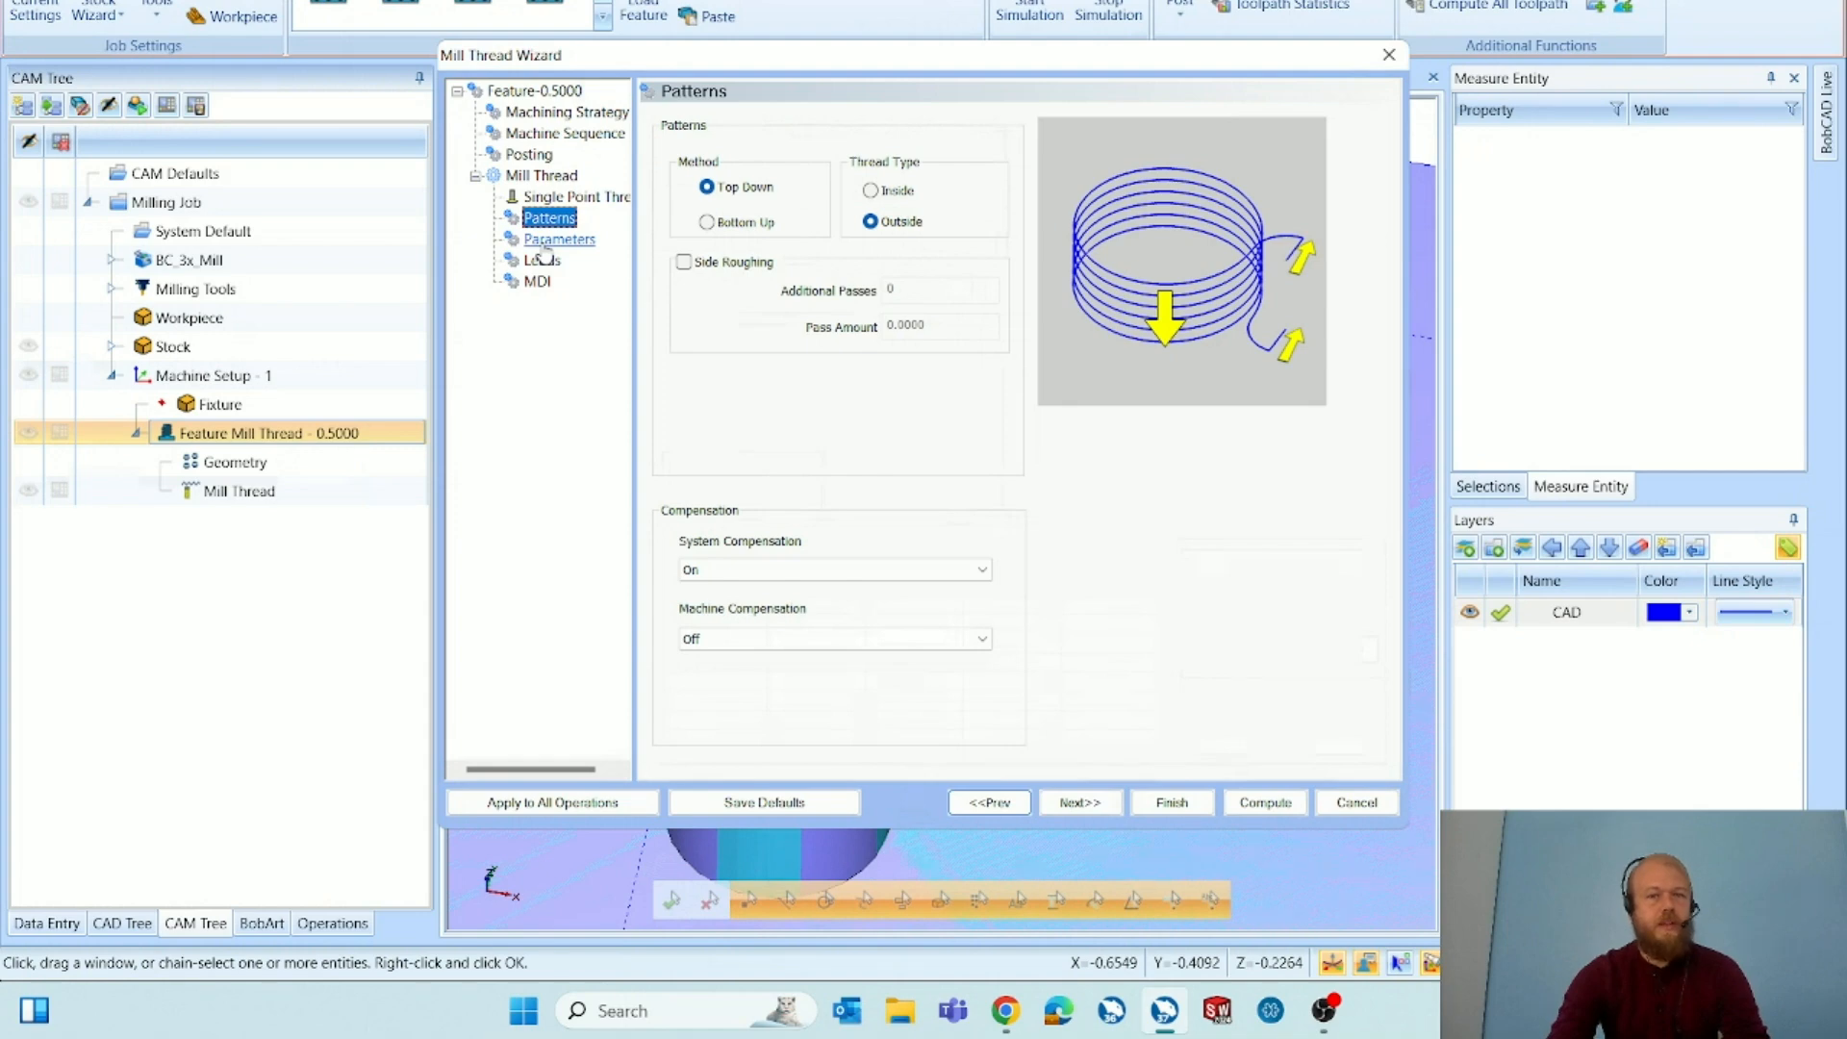
{"action": "left_click", "coordinate": [545, 246]}
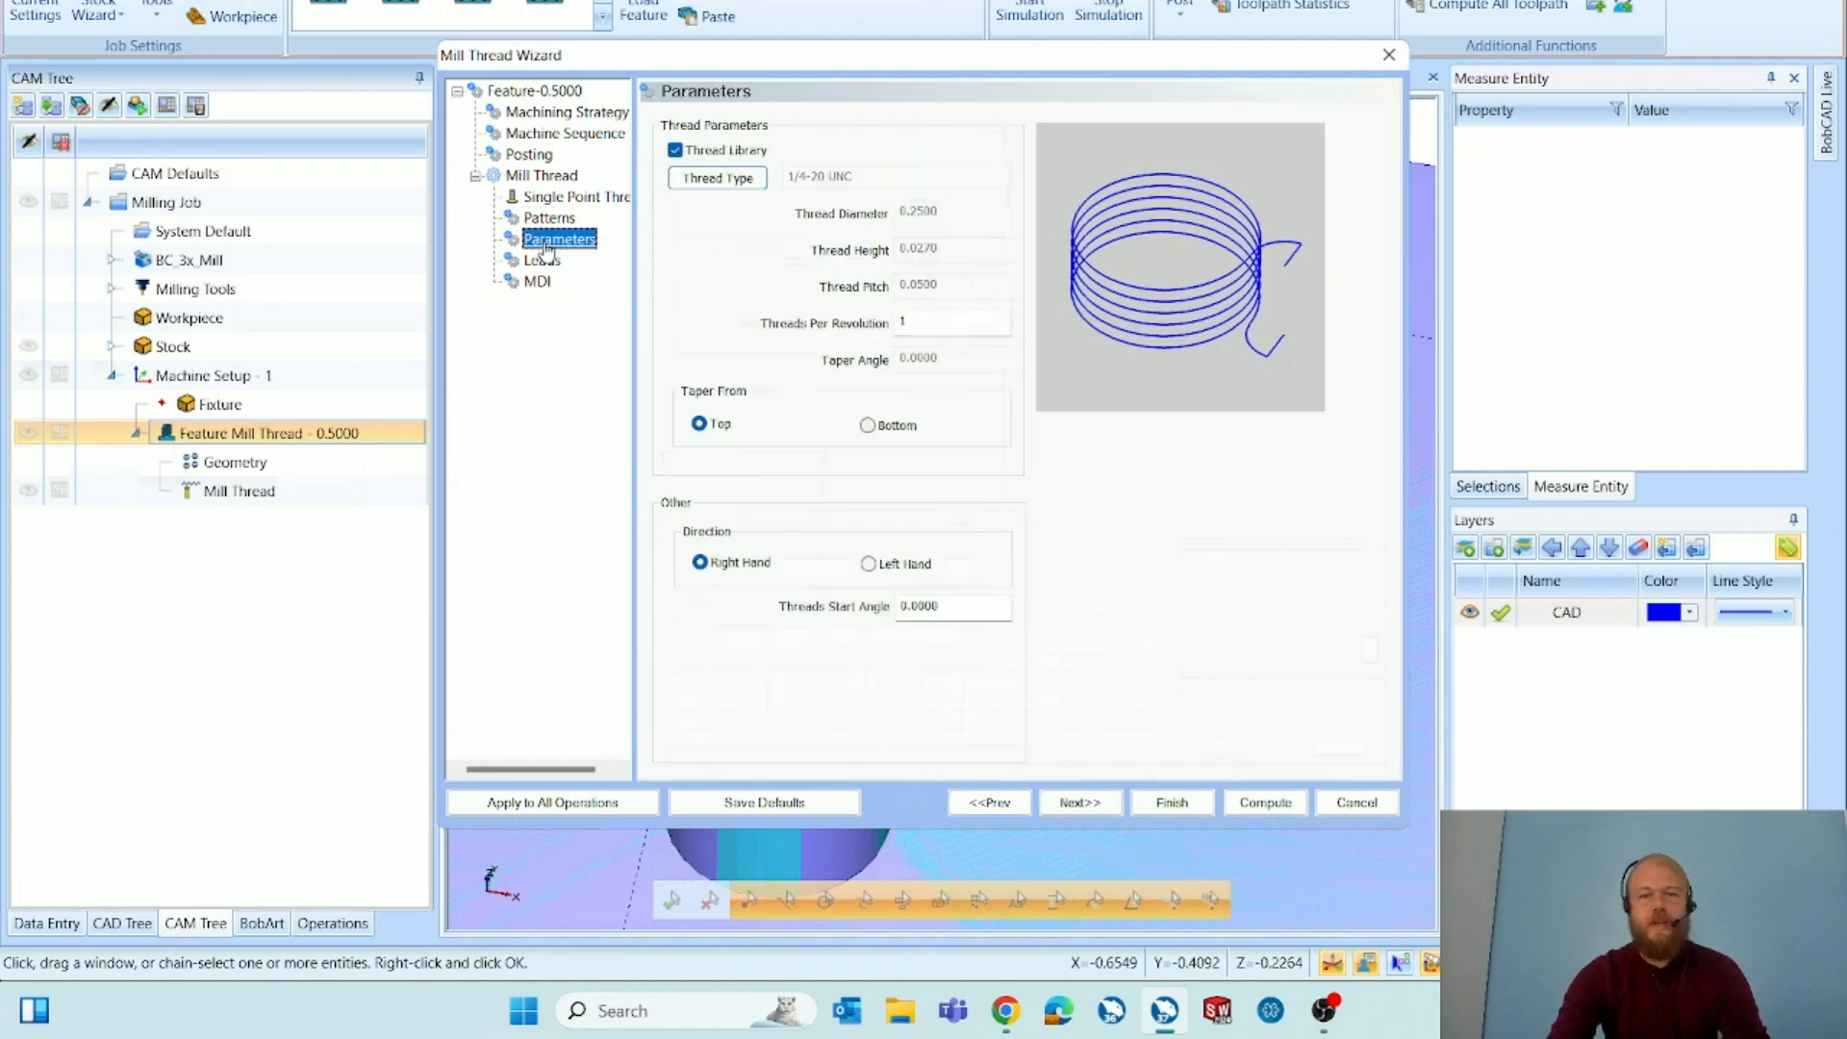
{"action": "left_click", "coordinate": [714, 179]}
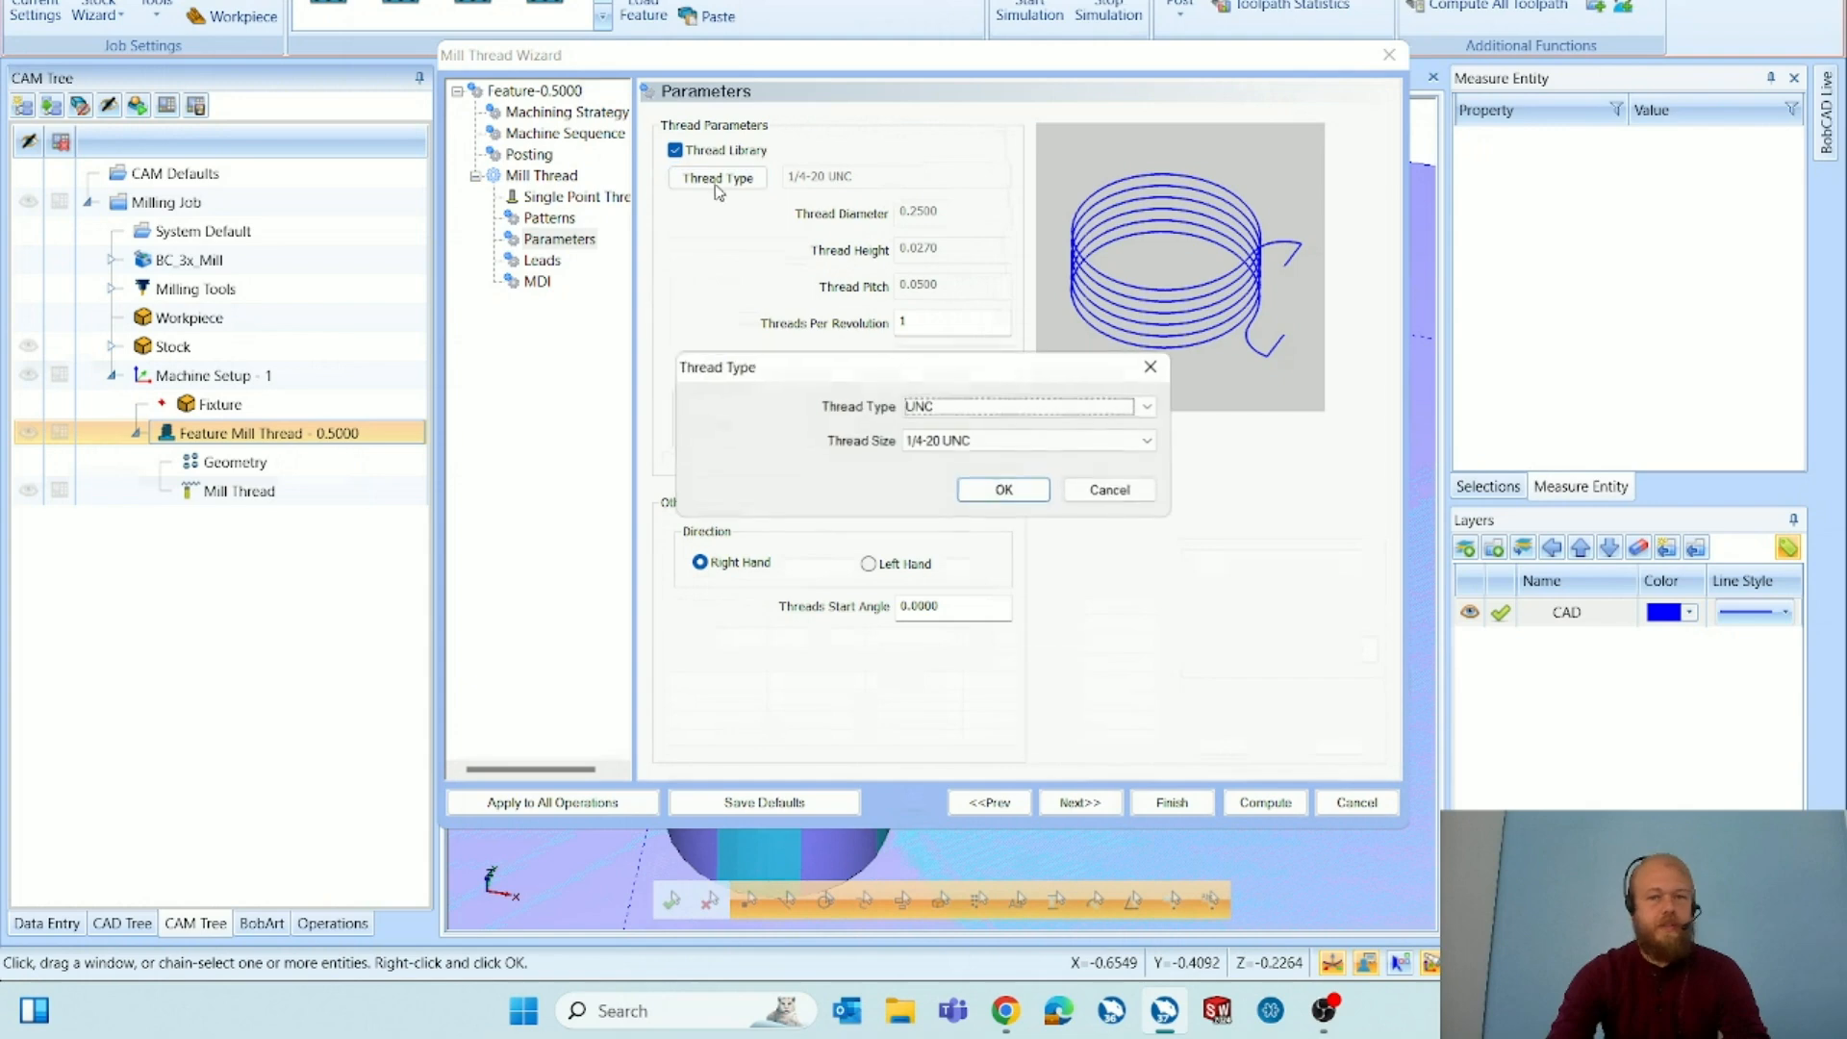
{"action": "left_click", "coordinate": [1006, 441]}
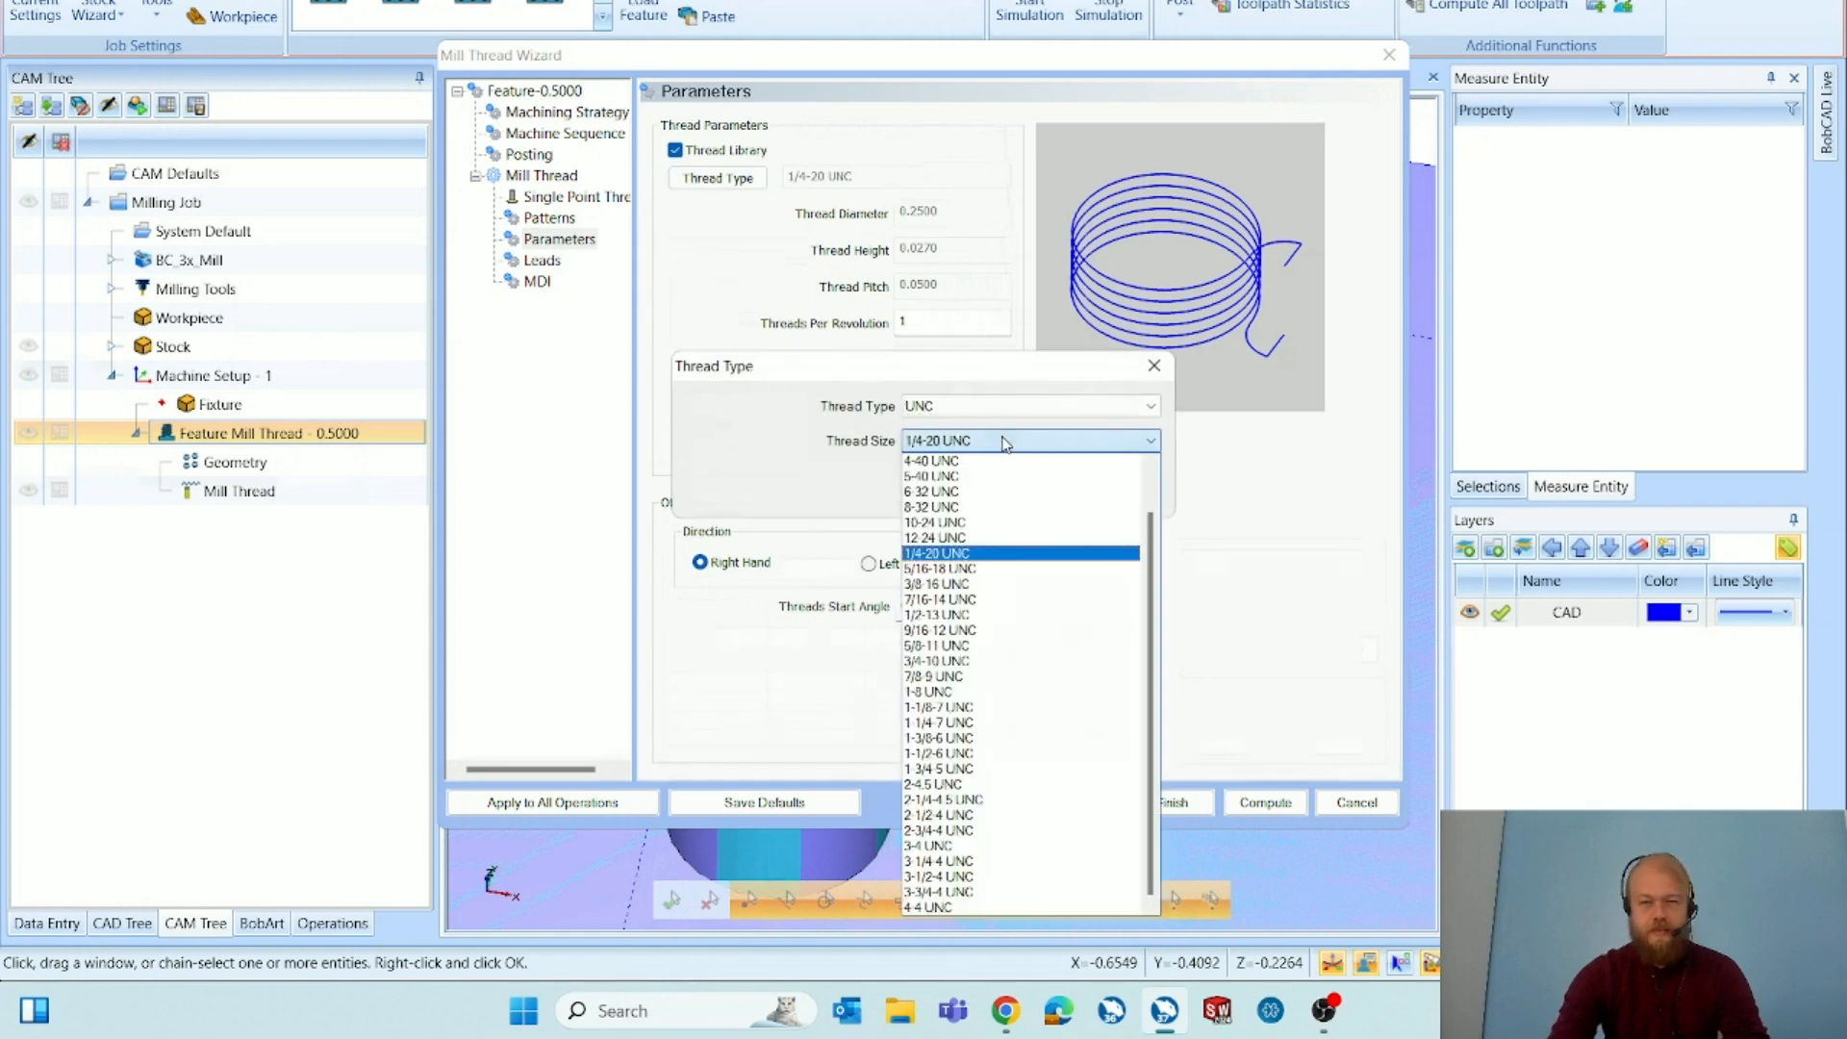
{"action": "left_click", "coordinate": [981, 615]}
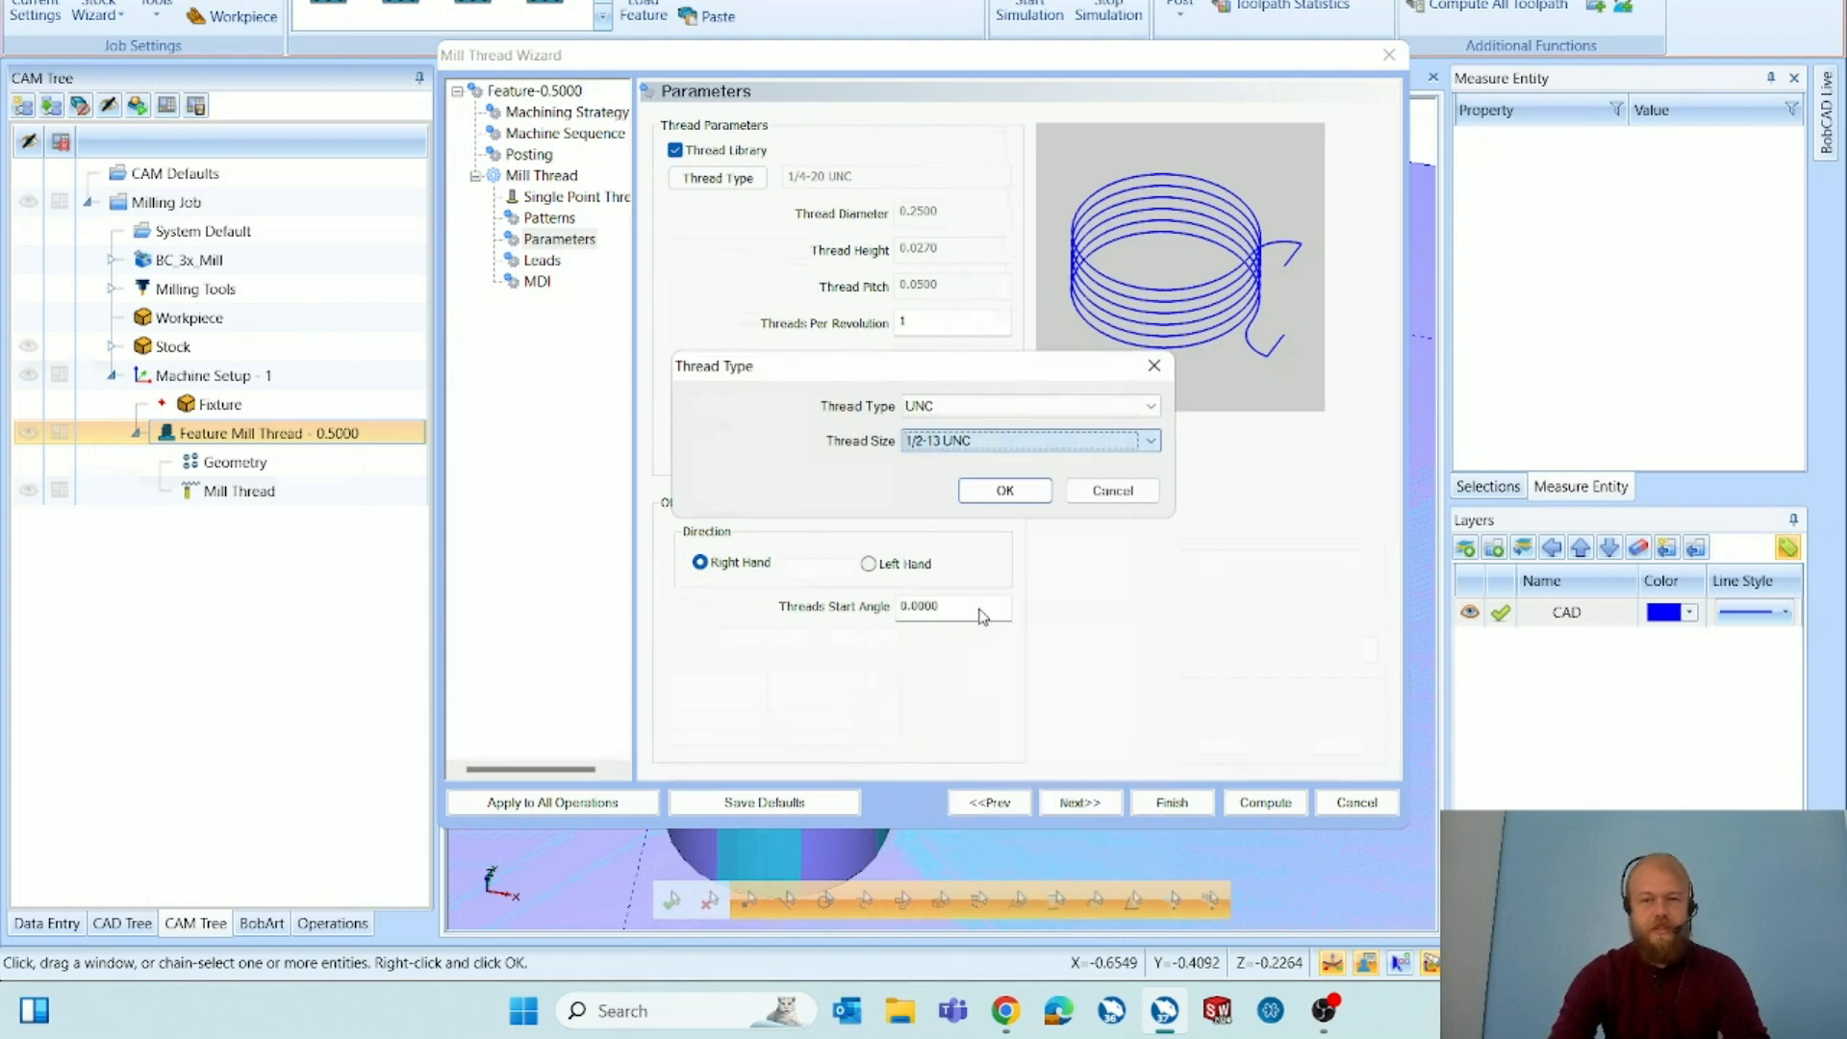
{"action": "left_click", "coordinate": [1008, 488]}
{"action": "left_click", "coordinate": [1242, 791]}
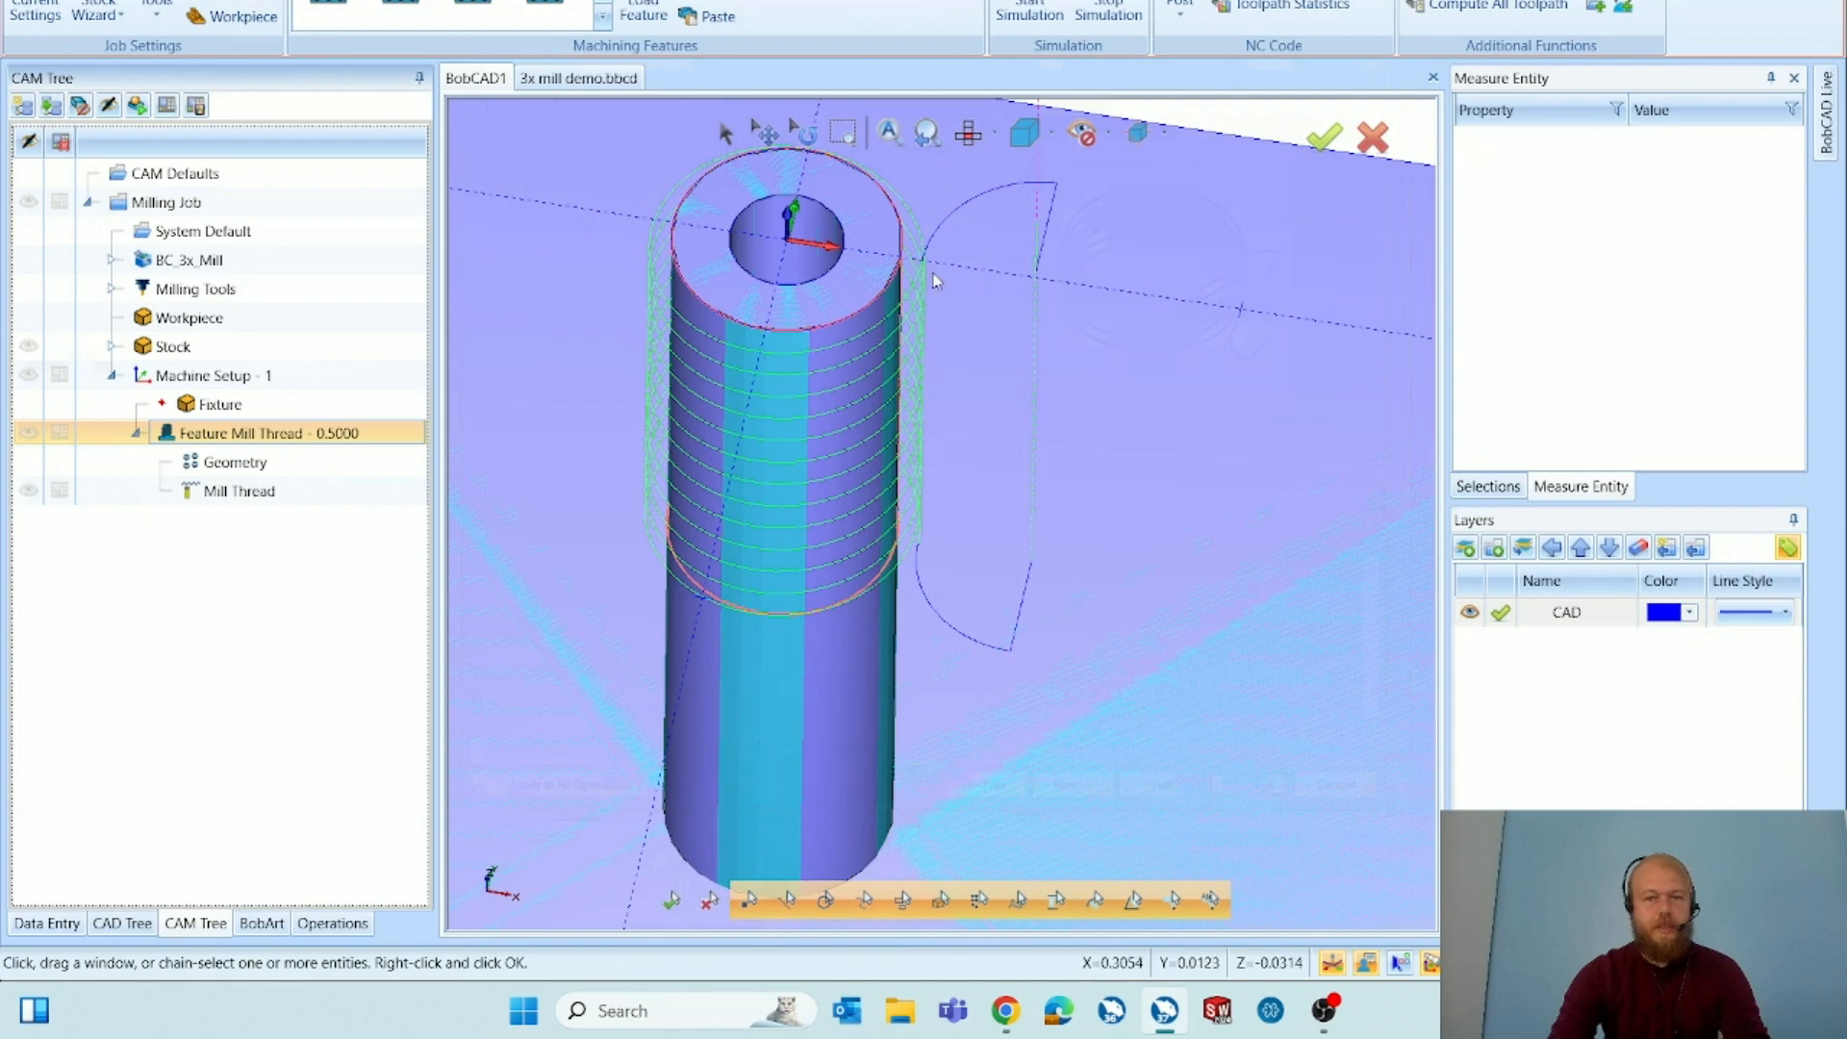
Examine the recomputed thread toolpath around the post, including its lead-in and lead-out moves, from several angles.
{"action": "mouse_move", "coordinate": [977, 479]}
{"action": "middle_mouse_down"}
{"action": "mouse_move", "coordinate": [948, 339]}
{"action": "mouse_move", "coordinate": [969, 300]}
{"action": "mouse_move", "coordinate": [970, 327]}
{"action": "middle_mouse_up"}
{"action": "scroll", "coordinate": [1022, 359], "scroll_direction": "up", "scroll_amount": 3}
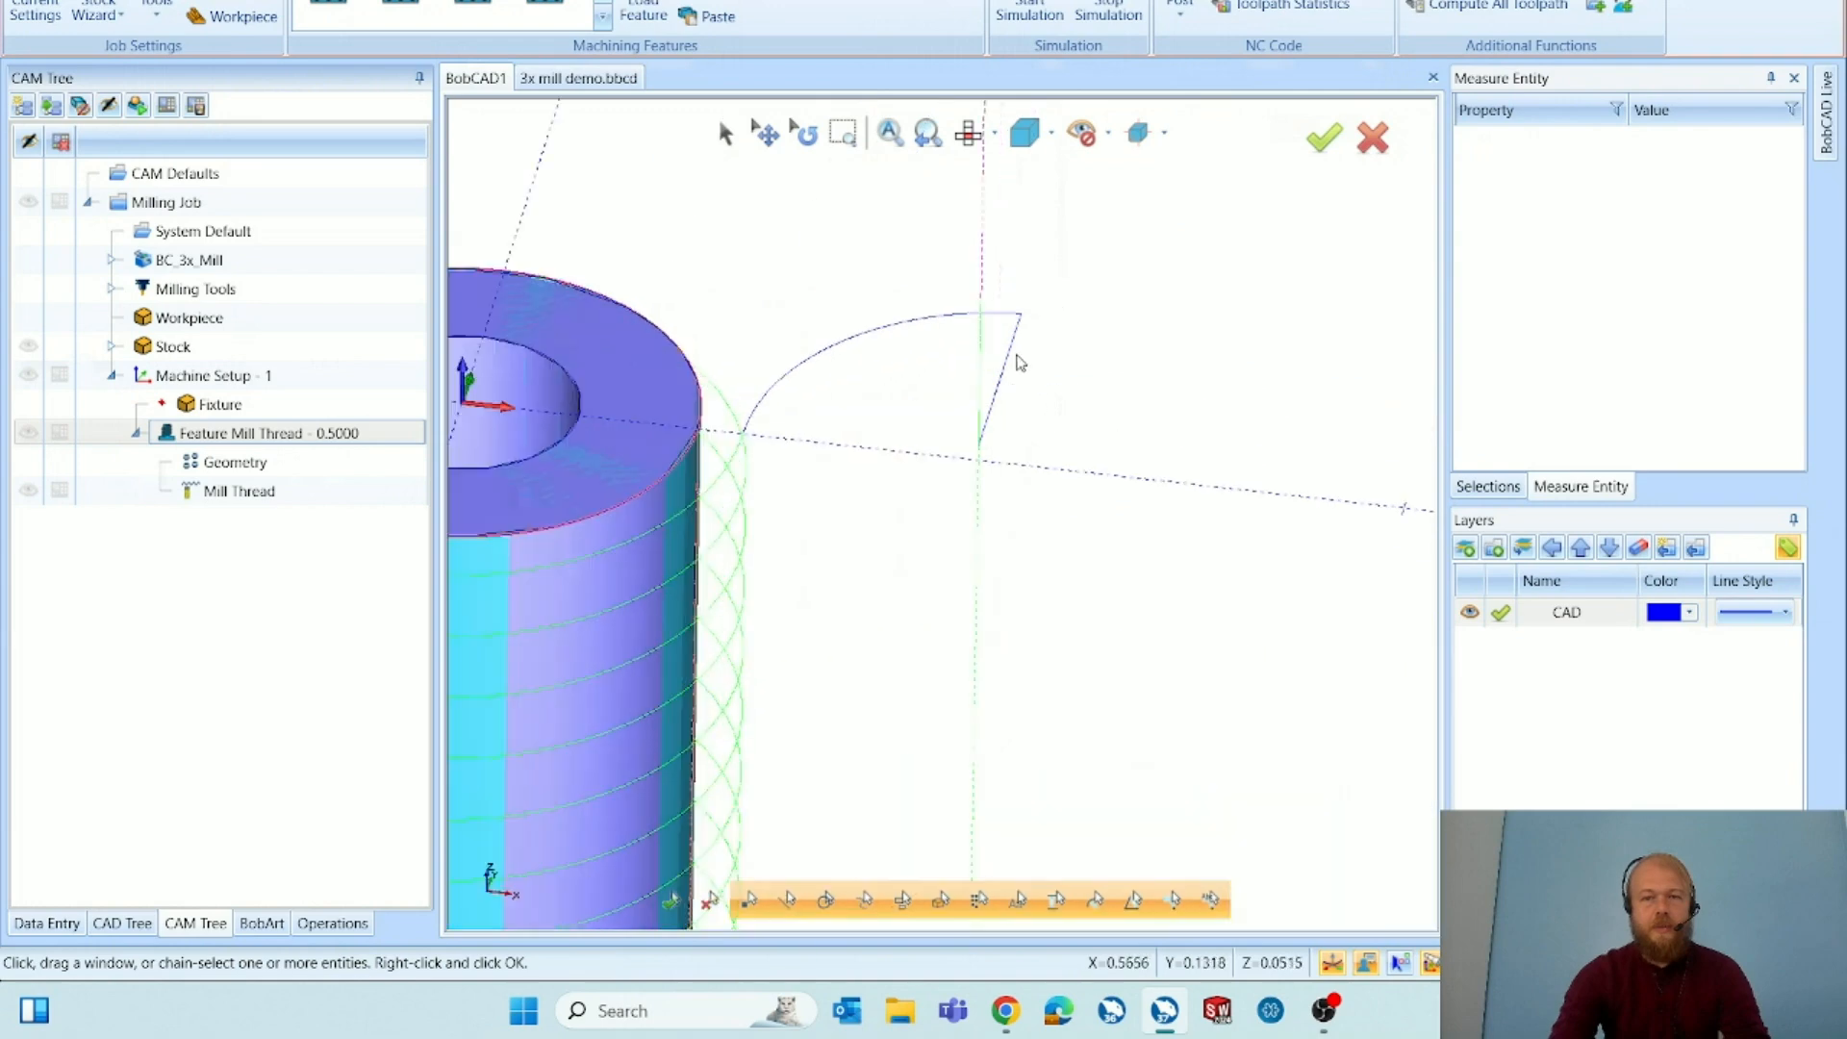
{"action": "scroll", "coordinate": [1022, 359], "scroll_direction": "up", "scroll_amount": 1}
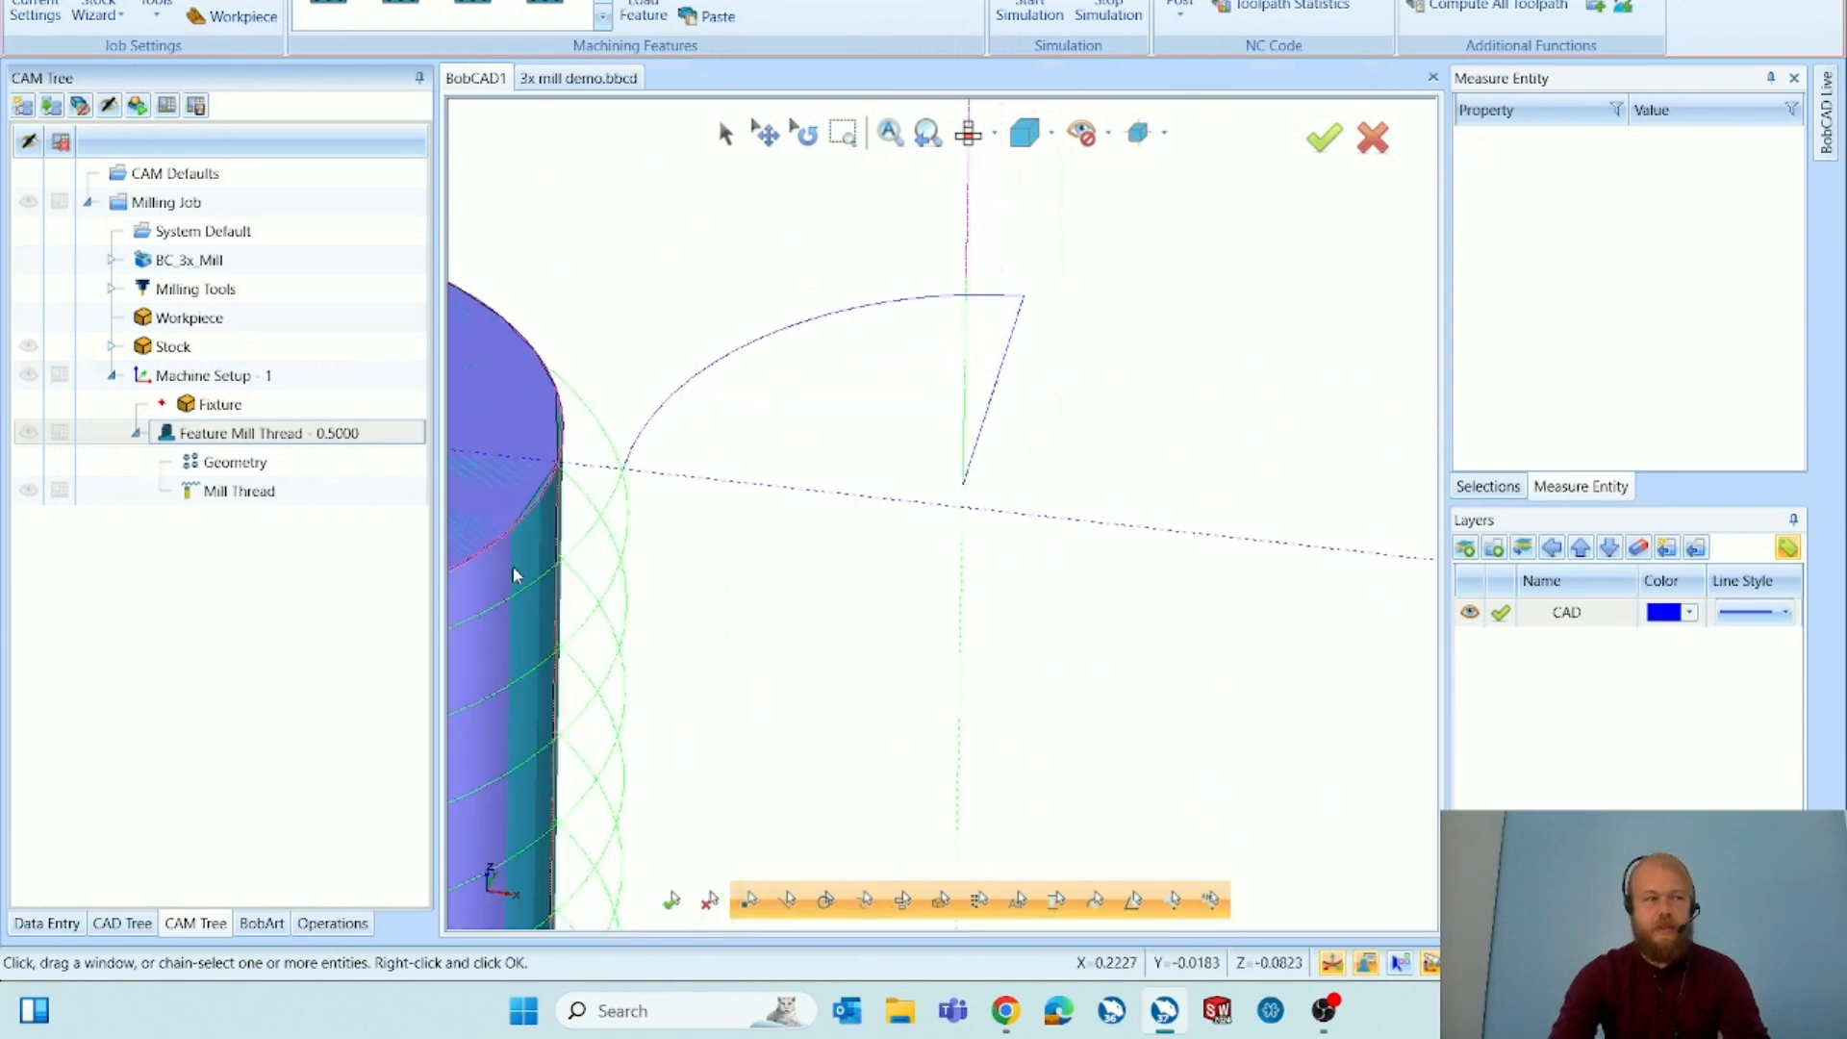
{"action": "scroll", "coordinate": [1166, 318], "scroll_direction": "down", "scroll_amount": 3}
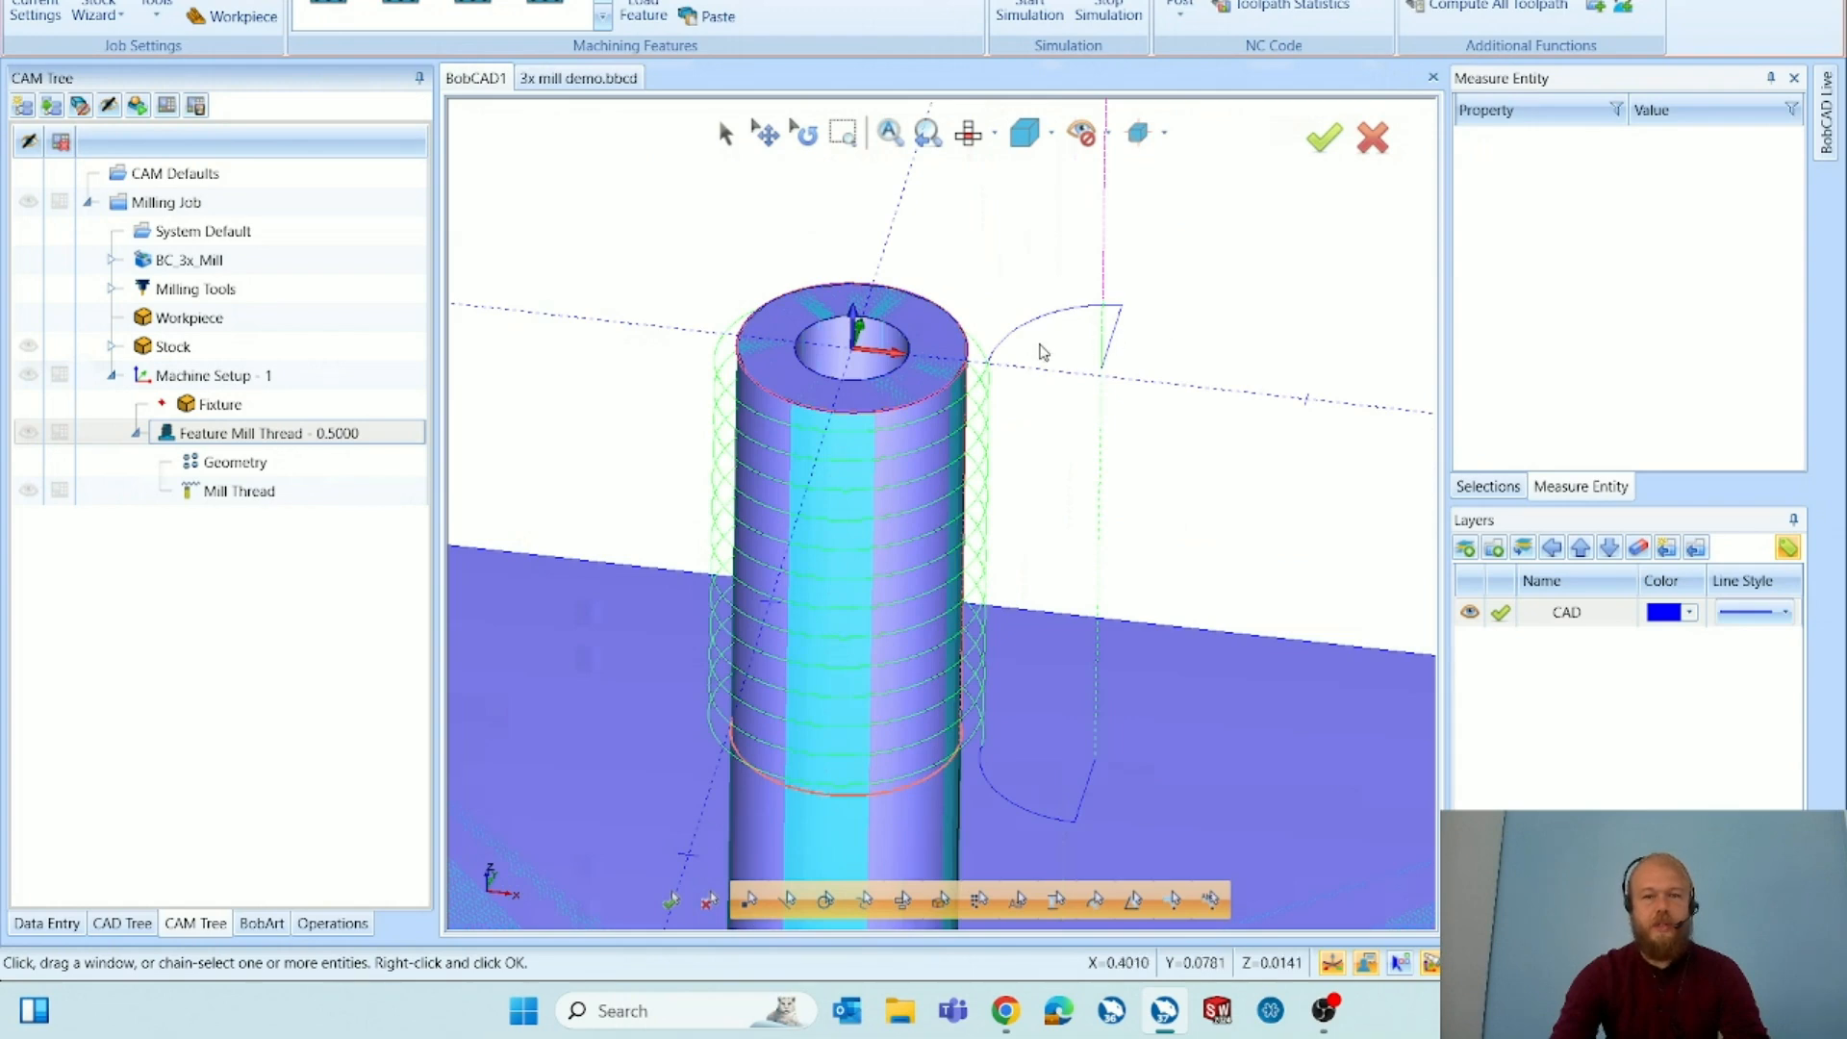
{"action": "scroll", "coordinate": [974, 351], "scroll_direction": "down", "scroll_amount": 3}
{"action": "middle_click_drag", "start_coordinate": [964, 390], "coordinate": [973, 366]}
{"action": "scroll", "coordinate": [982, 420], "scroll_direction": "up", "scroll_amount": 4}
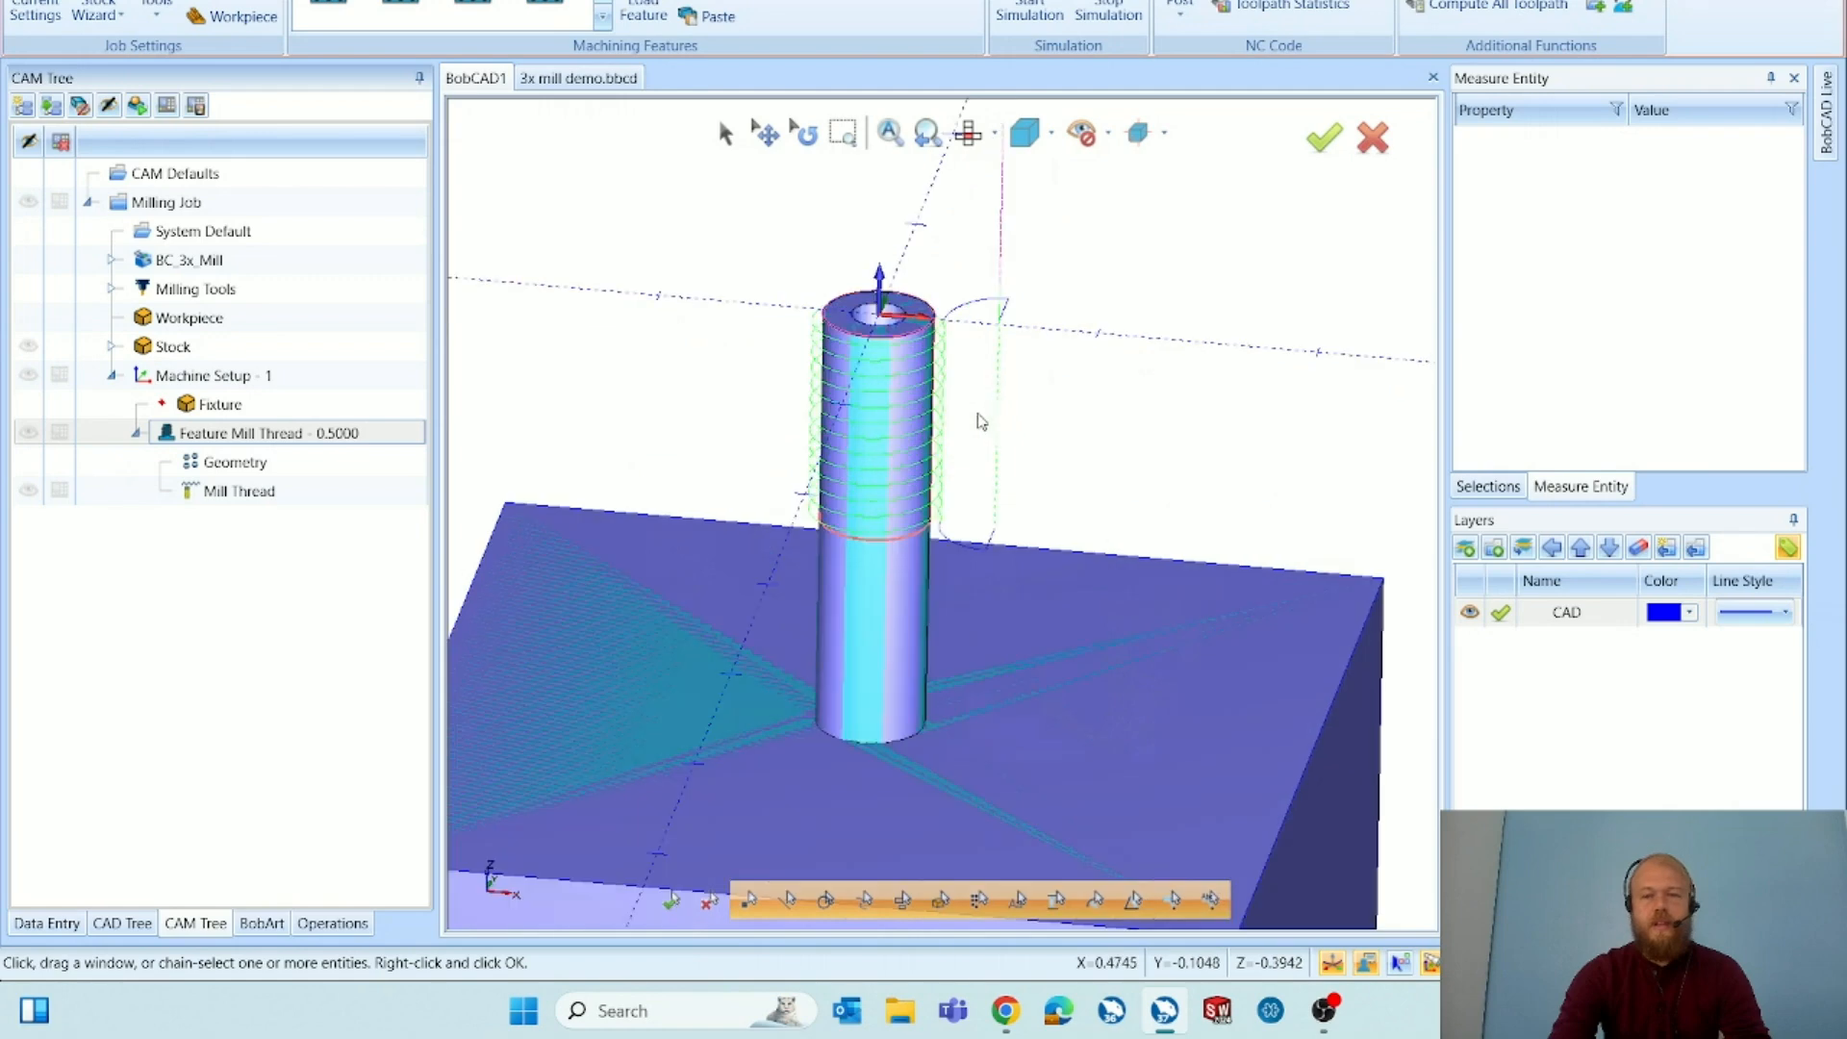
{"action": "middle_click_drag", "start_coordinate": [967, 415], "coordinate": [974, 412]}
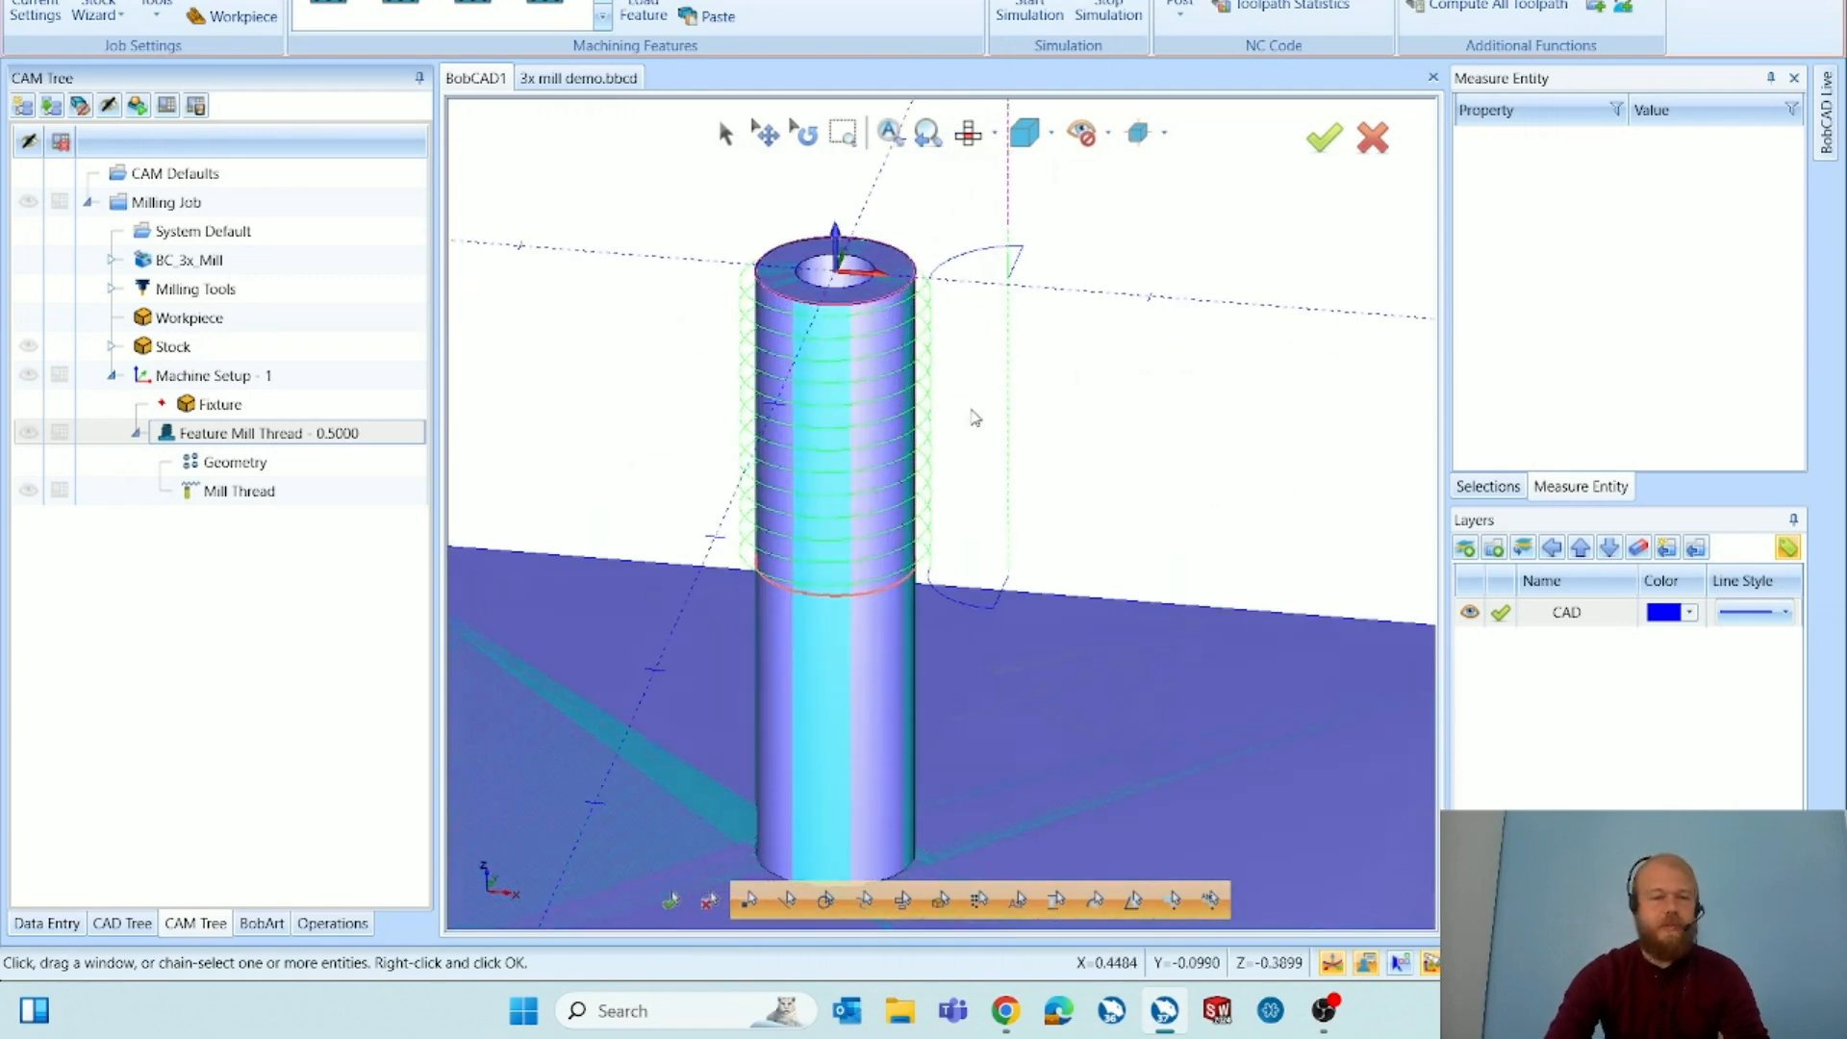
Start a backplot of the Mill Thread operation and display the tool as Shaded.
{"action": "right_click", "coordinate": [315, 508]}
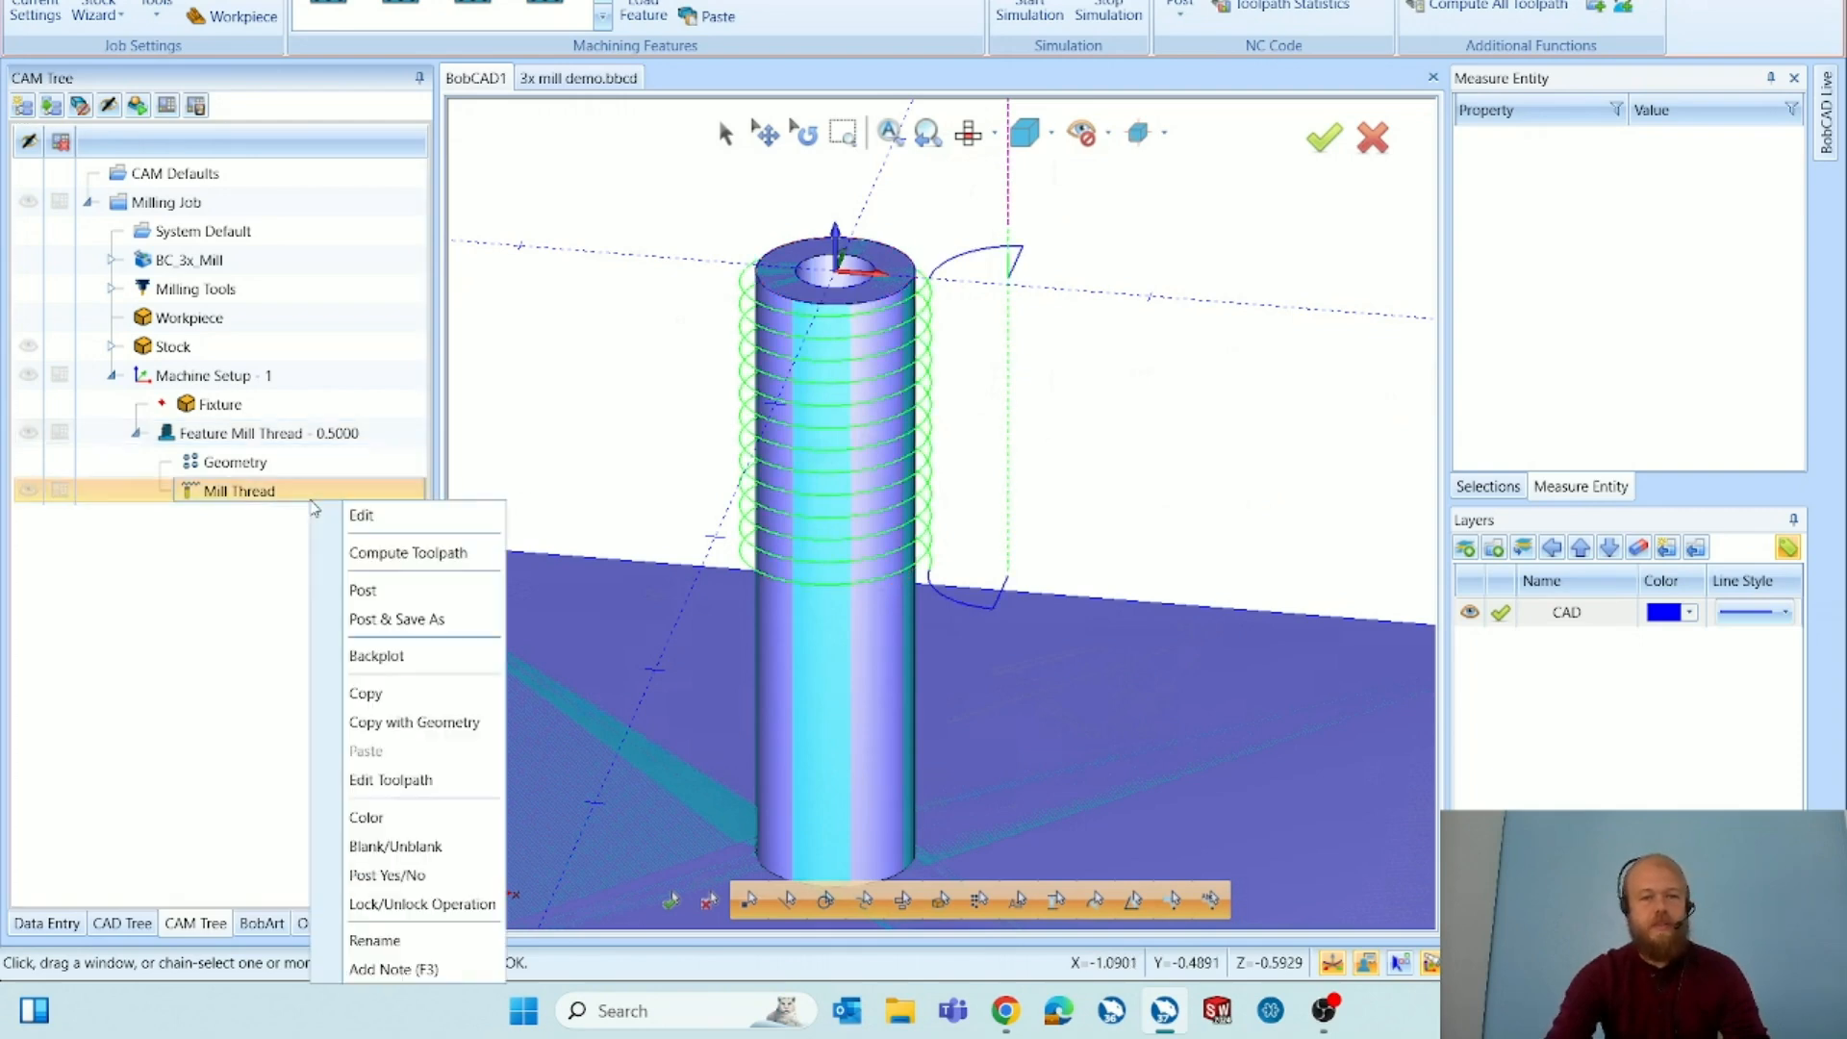
{"action": "left_click", "coordinate": [415, 662]}
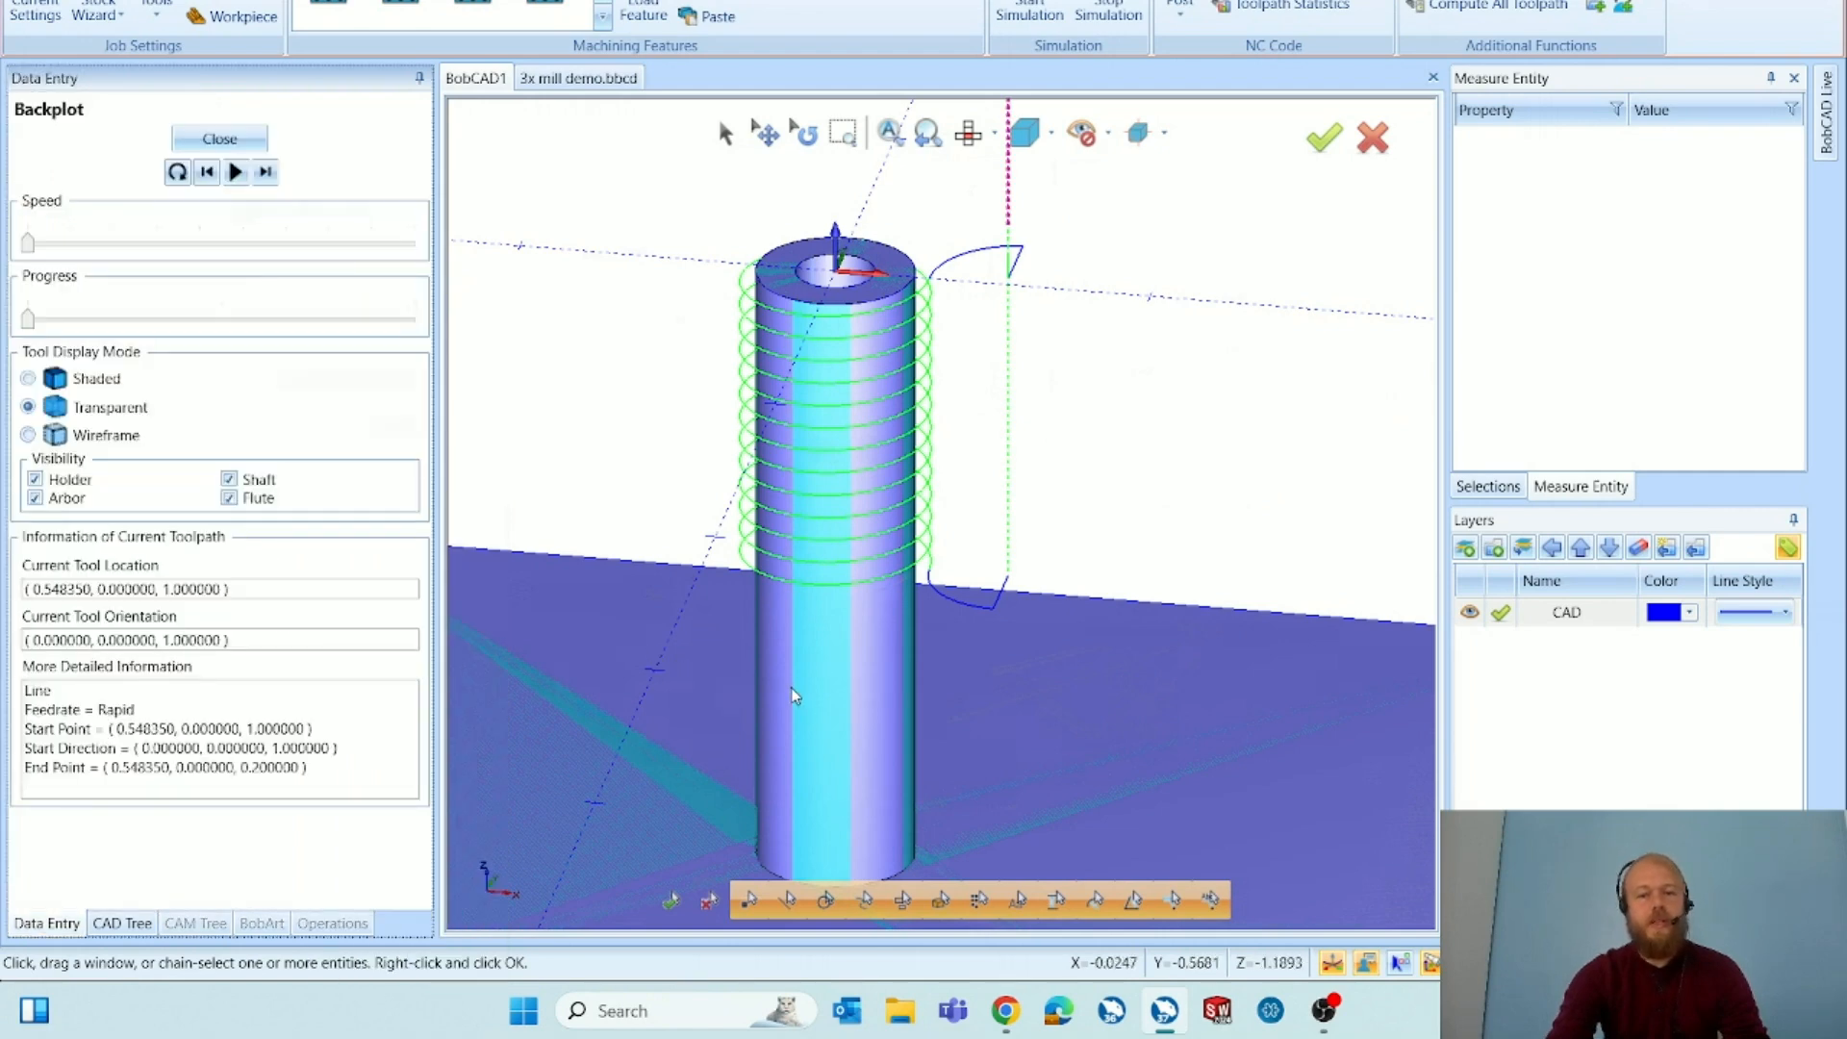
{"action": "scroll", "coordinate": [799, 703], "scroll_direction": "down", "scroll_amount": 3}
{"action": "scroll", "coordinate": [855, 590], "scroll_direction": "up", "scroll_amount": 4}
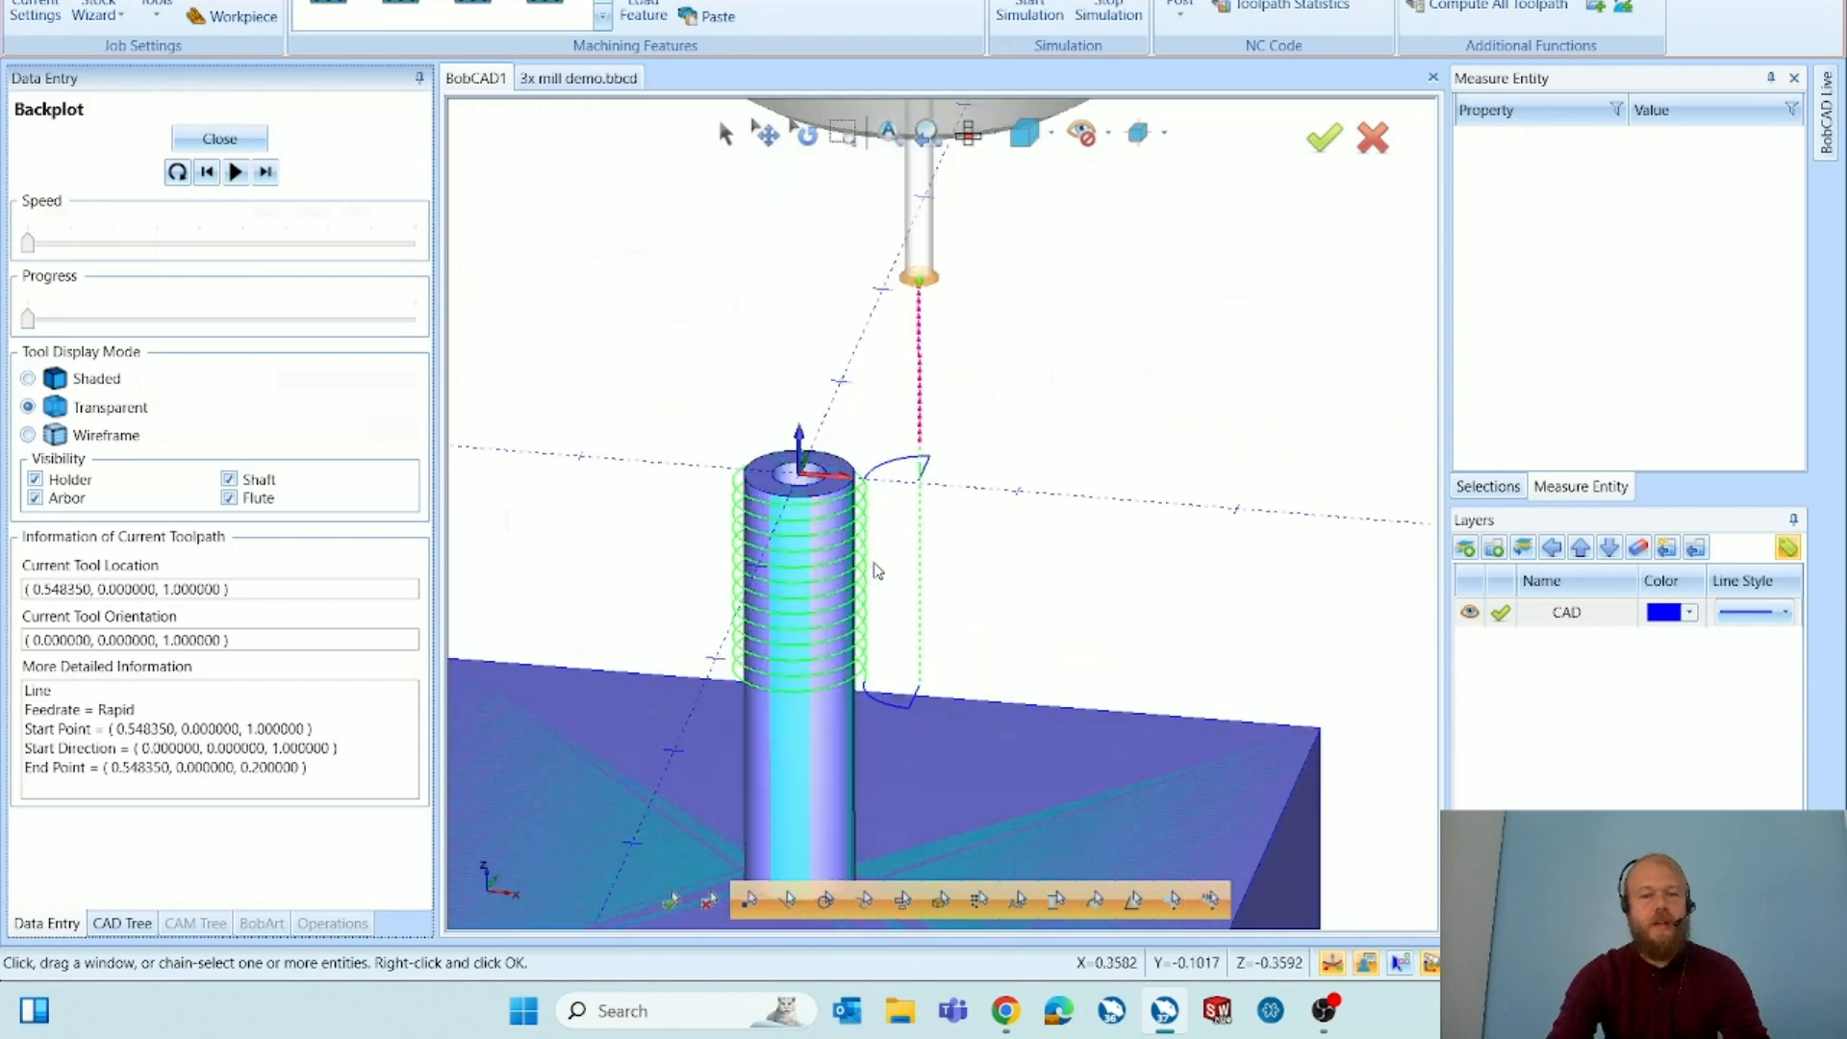
{"action": "left_click", "coordinate": [98, 380]}
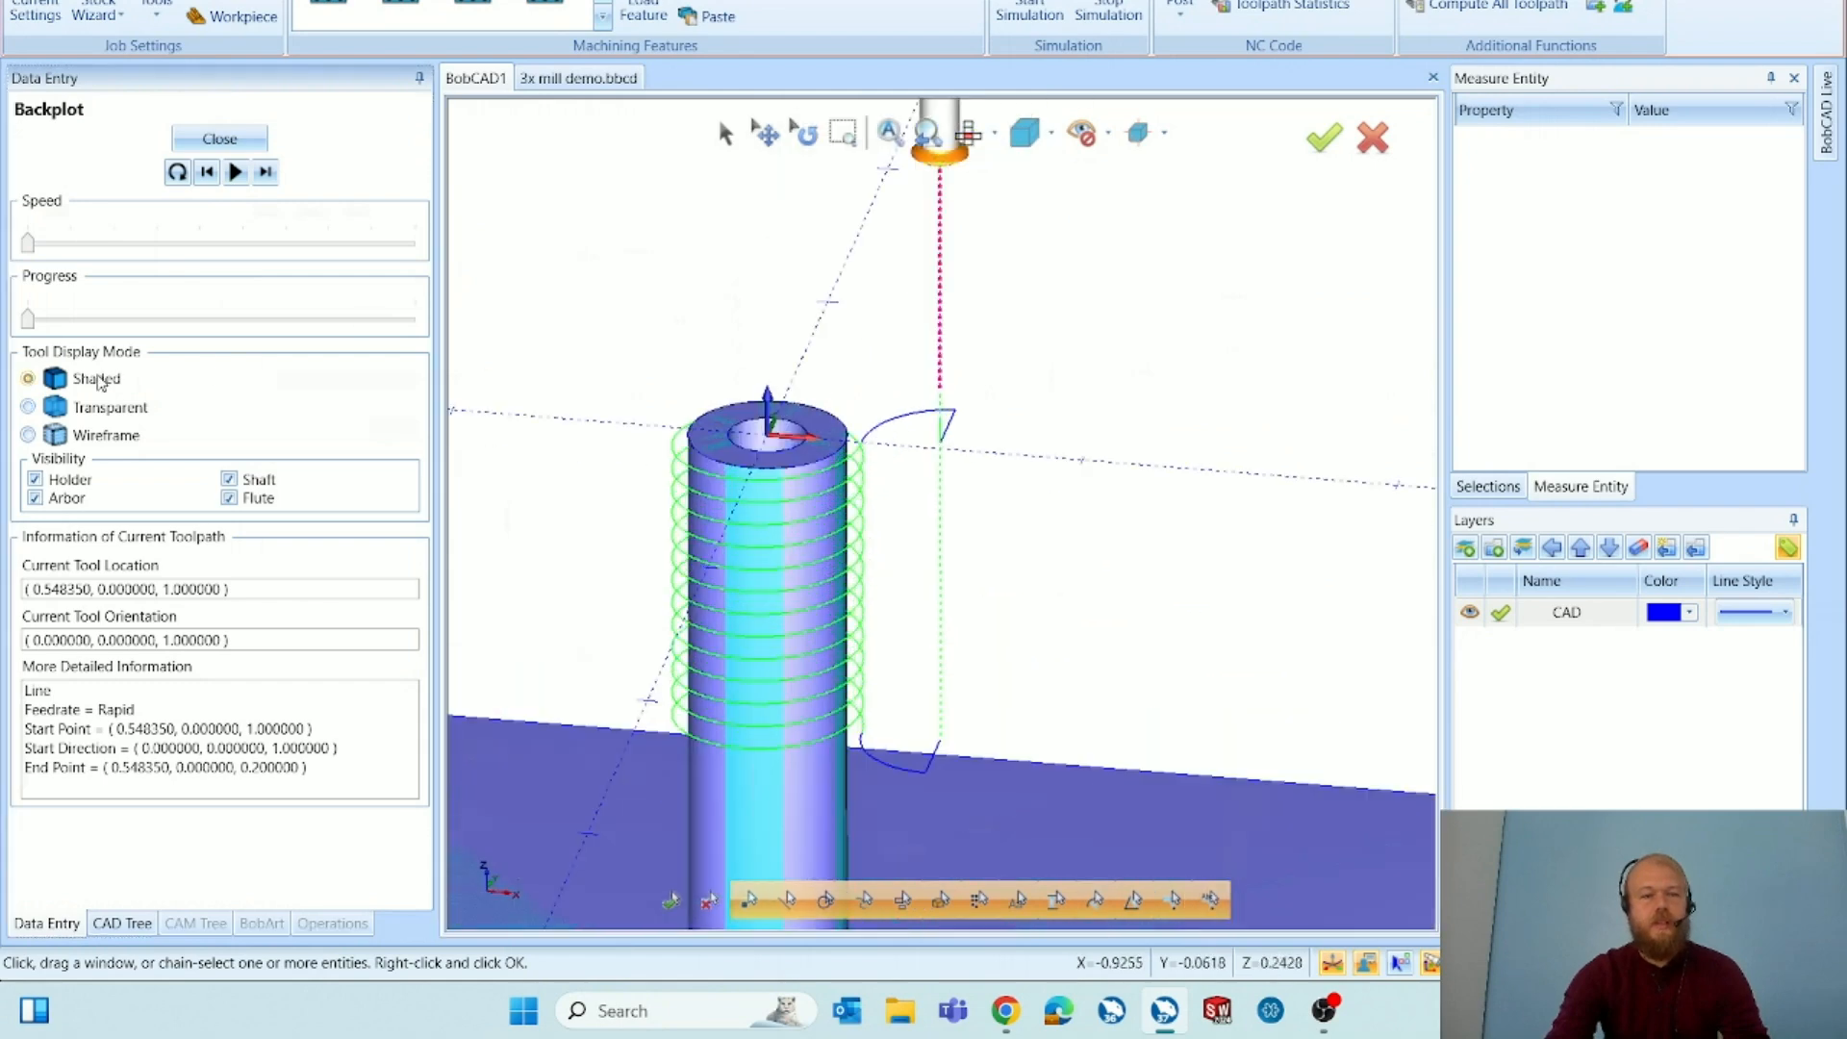
Step the backplot through the rapid, plunge and lead-in moves to the start of the thread helix.
{"action": "left_click", "coordinate": [266, 173]}
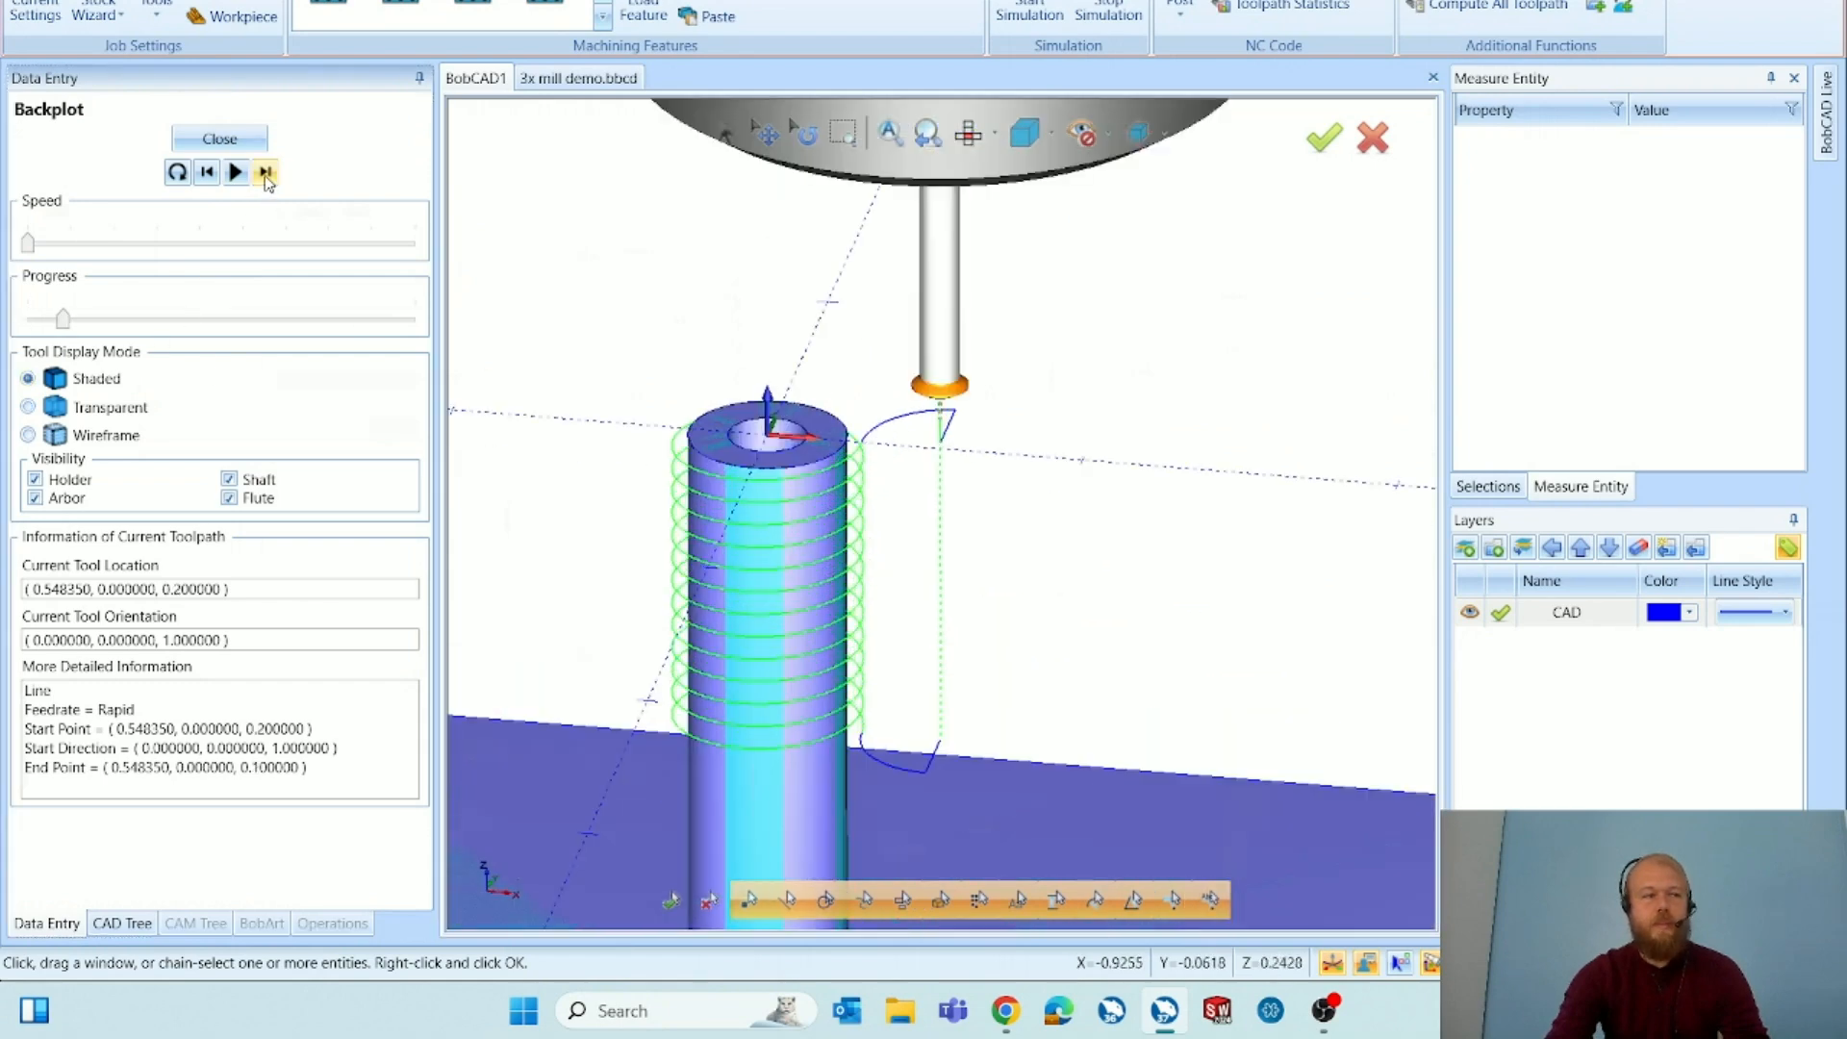
{"action": "left_click", "coordinate": [265, 173]}
{"action": "left_click", "coordinate": [265, 174]}
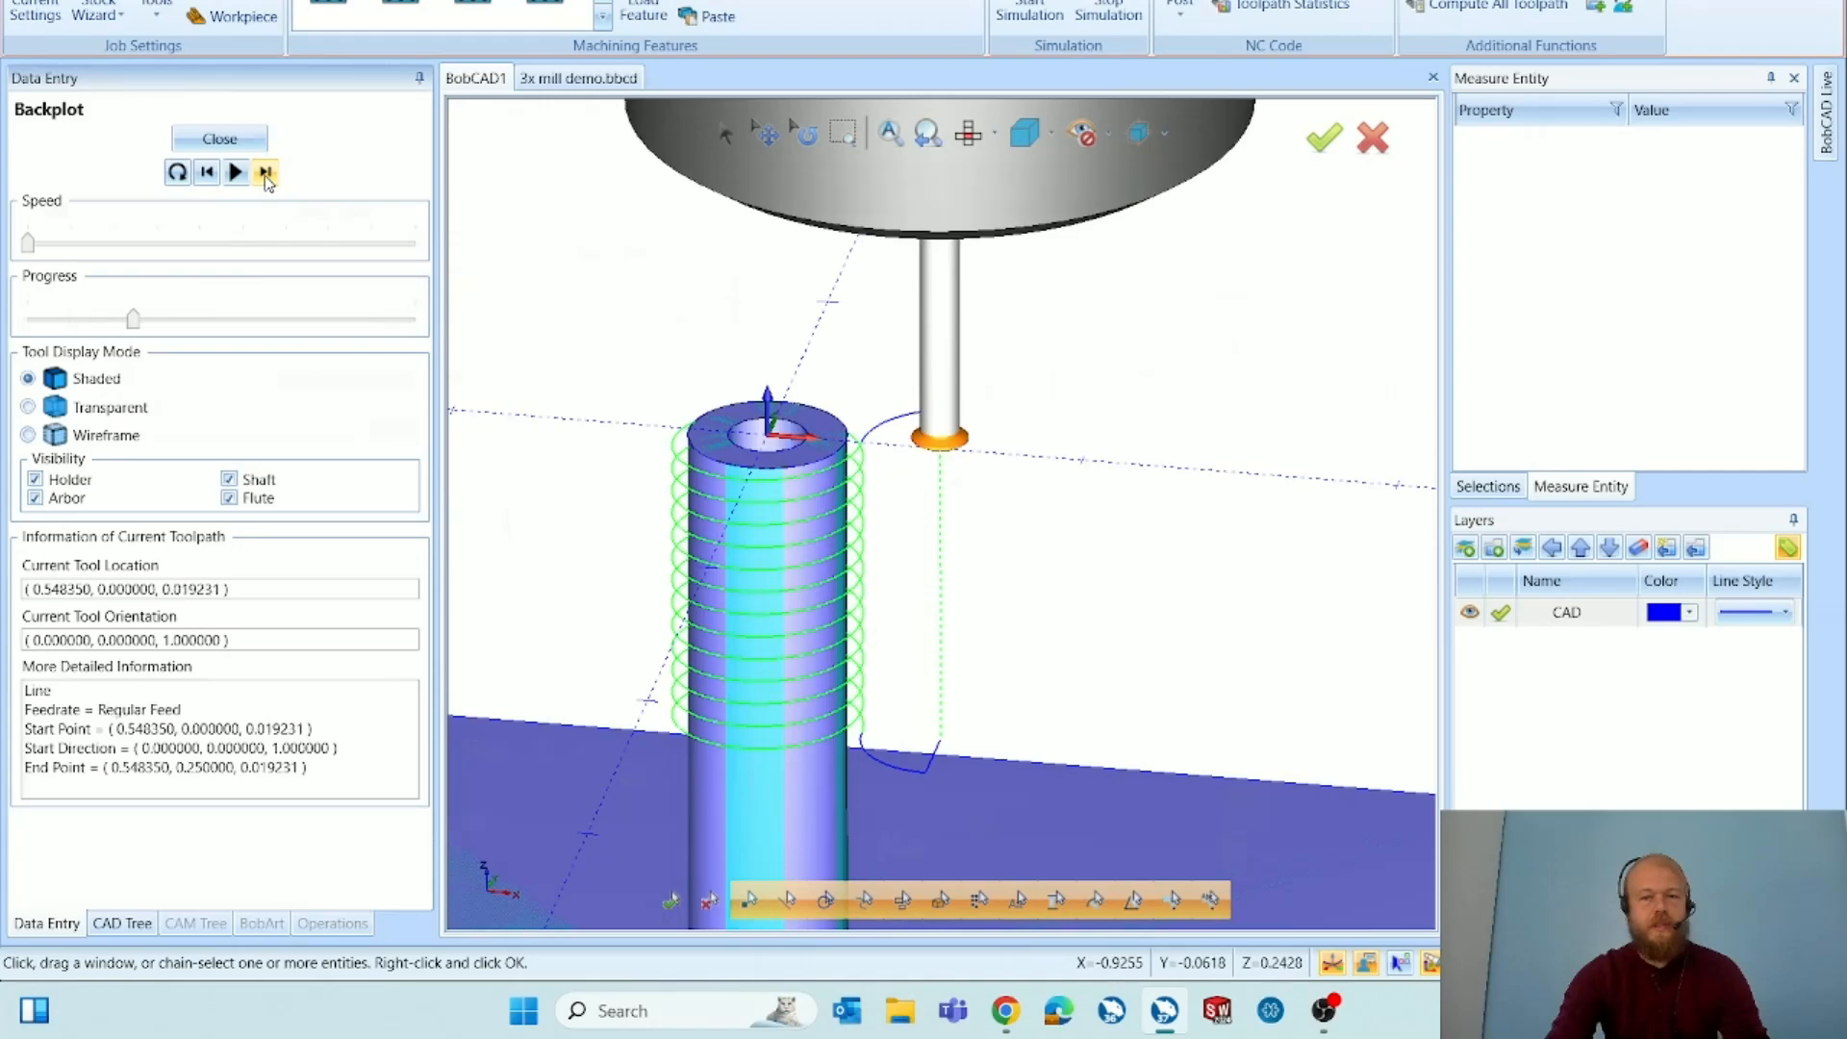
{"action": "left_click", "coordinate": [266, 173]}
{"action": "left_click", "coordinate": [266, 173]}
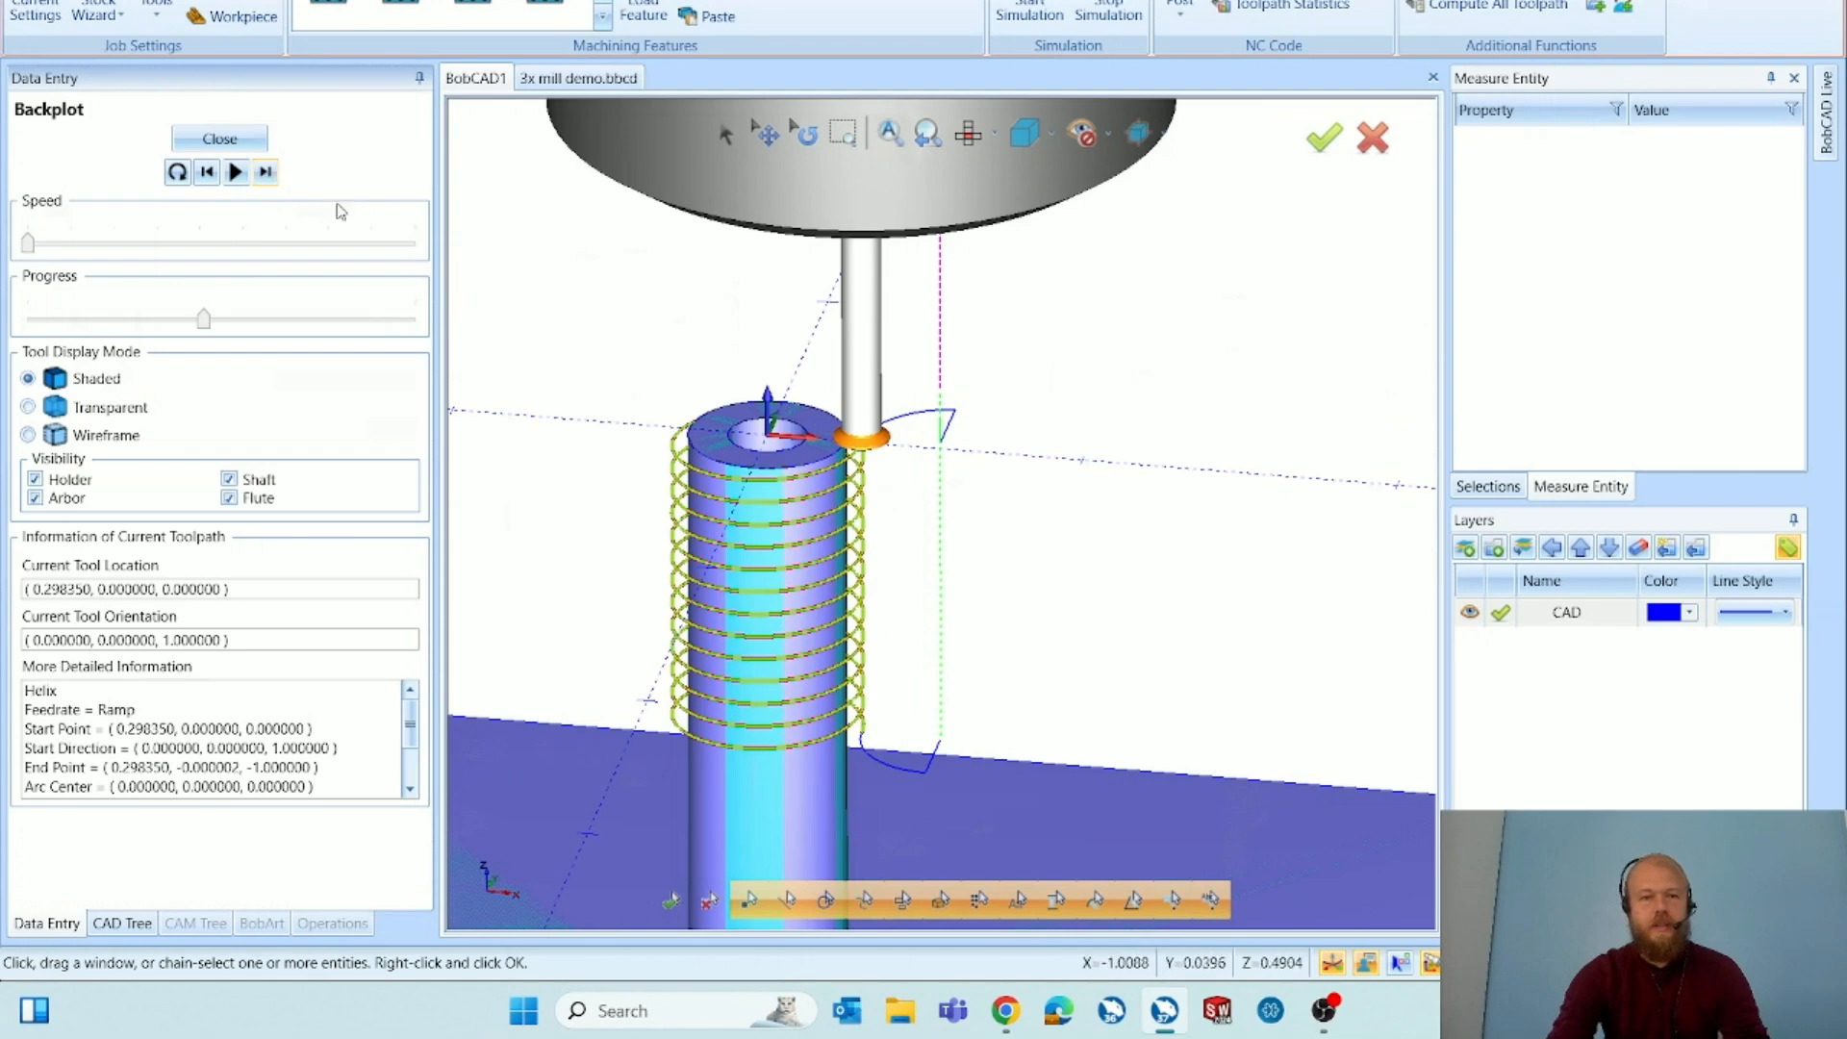
Advance the backplot to the bottom of the thread and examine the cutter along the lead-out arc.
{"action": "left_click", "coordinate": [271, 175]}
{"action": "middle_click_drag", "start_coordinate": [929, 658], "coordinate": [950, 624]}
{"action": "scroll", "coordinate": [874, 736], "scroll_direction": "up", "scroll_amount": 4}
{"action": "middle_click_drag", "start_coordinate": [878, 739], "coordinate": [973, 435]}
{"action": "scroll", "coordinate": [869, 685], "scroll_direction": "down", "scroll_amount": 4}
{"action": "scroll", "coordinate": [873, 433], "scroll_direction": "up", "scroll_amount": 5}
{"action": "scroll", "coordinate": [878, 439], "scroll_direction": "down", "scroll_amount": 5}
{"action": "scroll", "coordinate": [897, 873], "scroll_direction": "up", "scroll_amount": 5}
{"action": "scroll", "coordinate": [881, 791], "scroll_direction": "down", "scroll_amount": 5}
{"action": "middle_click_drag", "start_coordinate": [901, 666], "coordinate": [991, 848]}
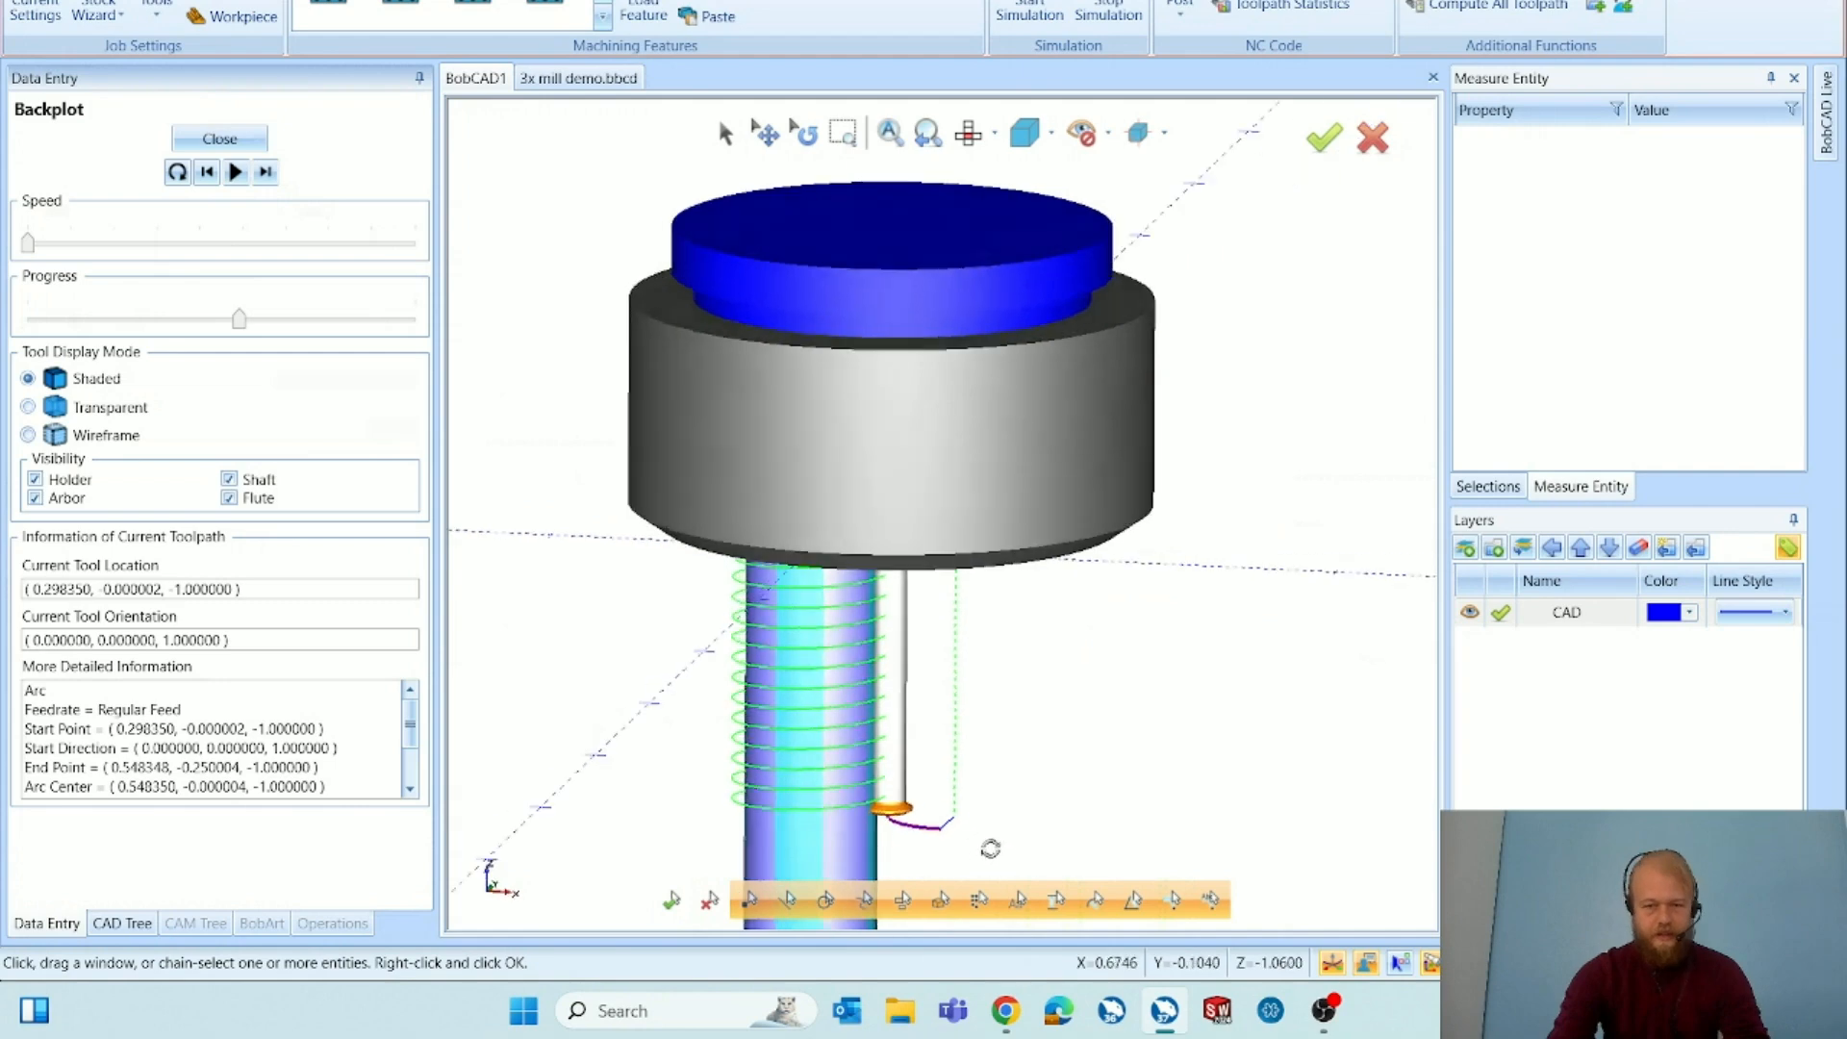
{"action": "scroll", "coordinate": [918, 846], "scroll_direction": "up", "scroll_amount": 5}
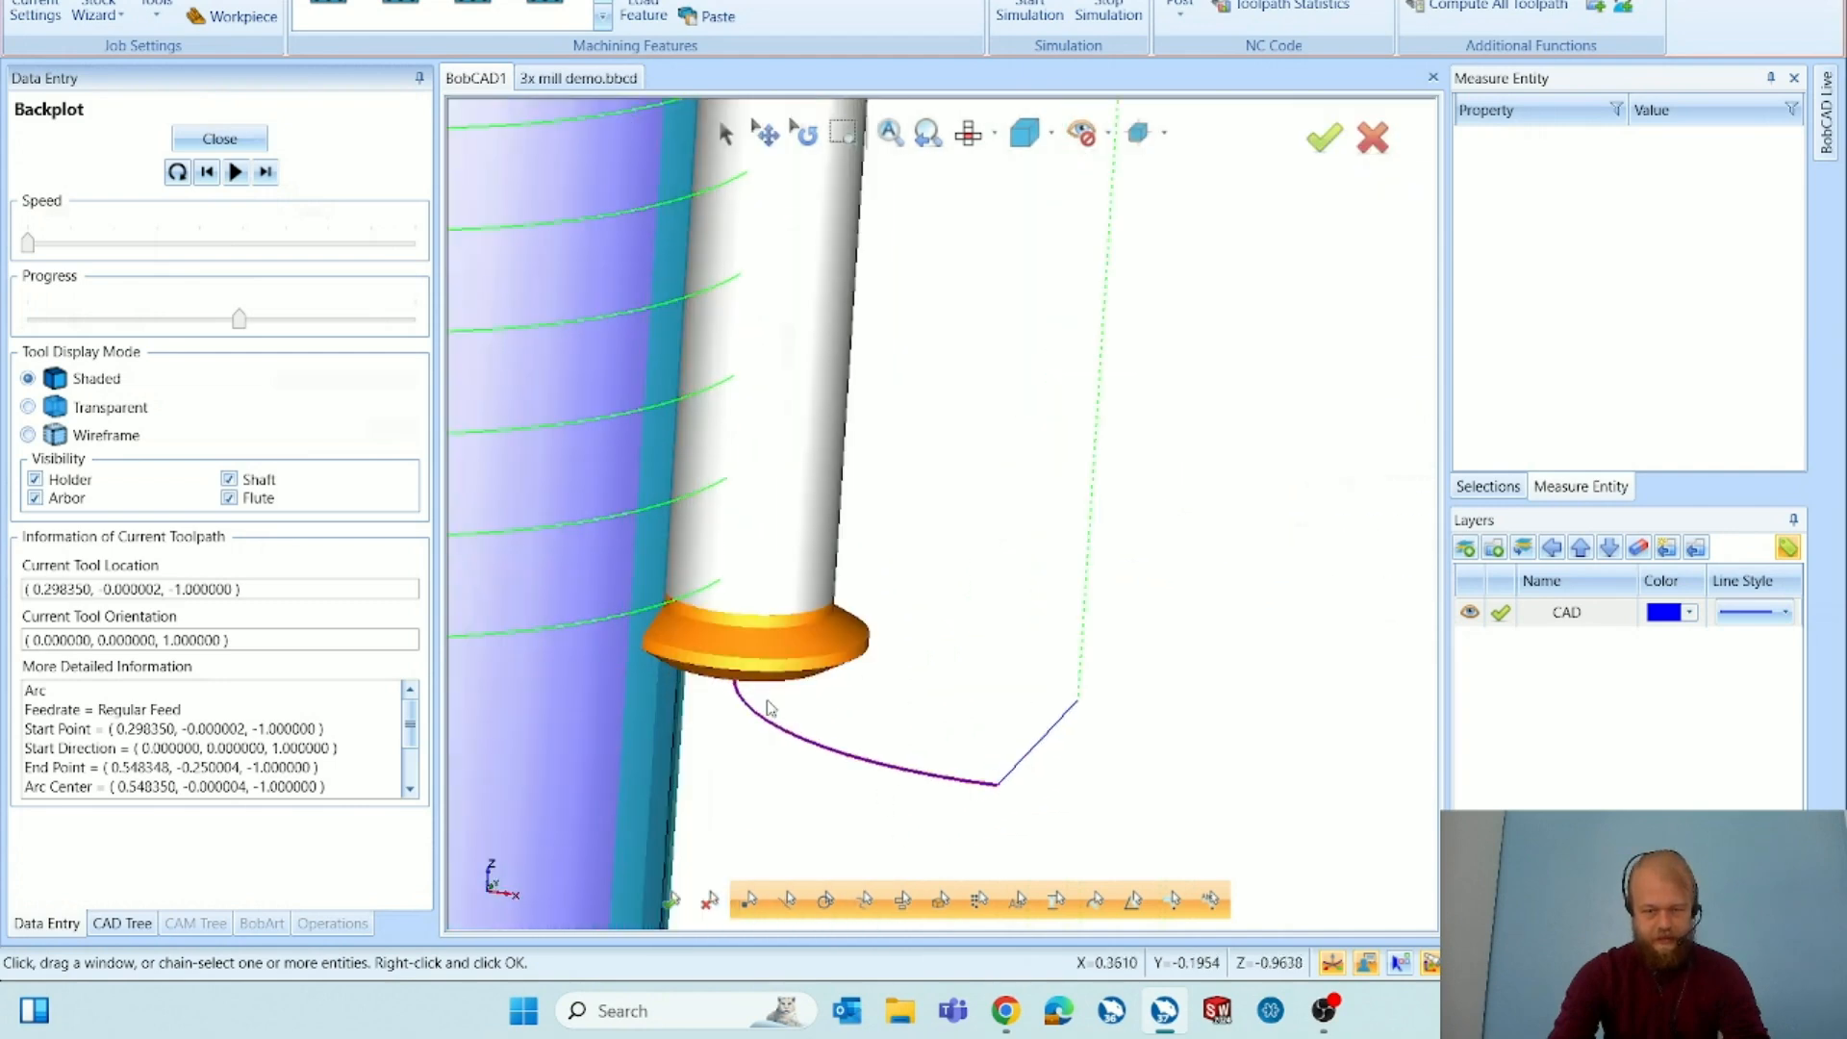
{"action": "scroll", "coordinate": [772, 548], "scroll_direction": "down", "scroll_amount": 4}
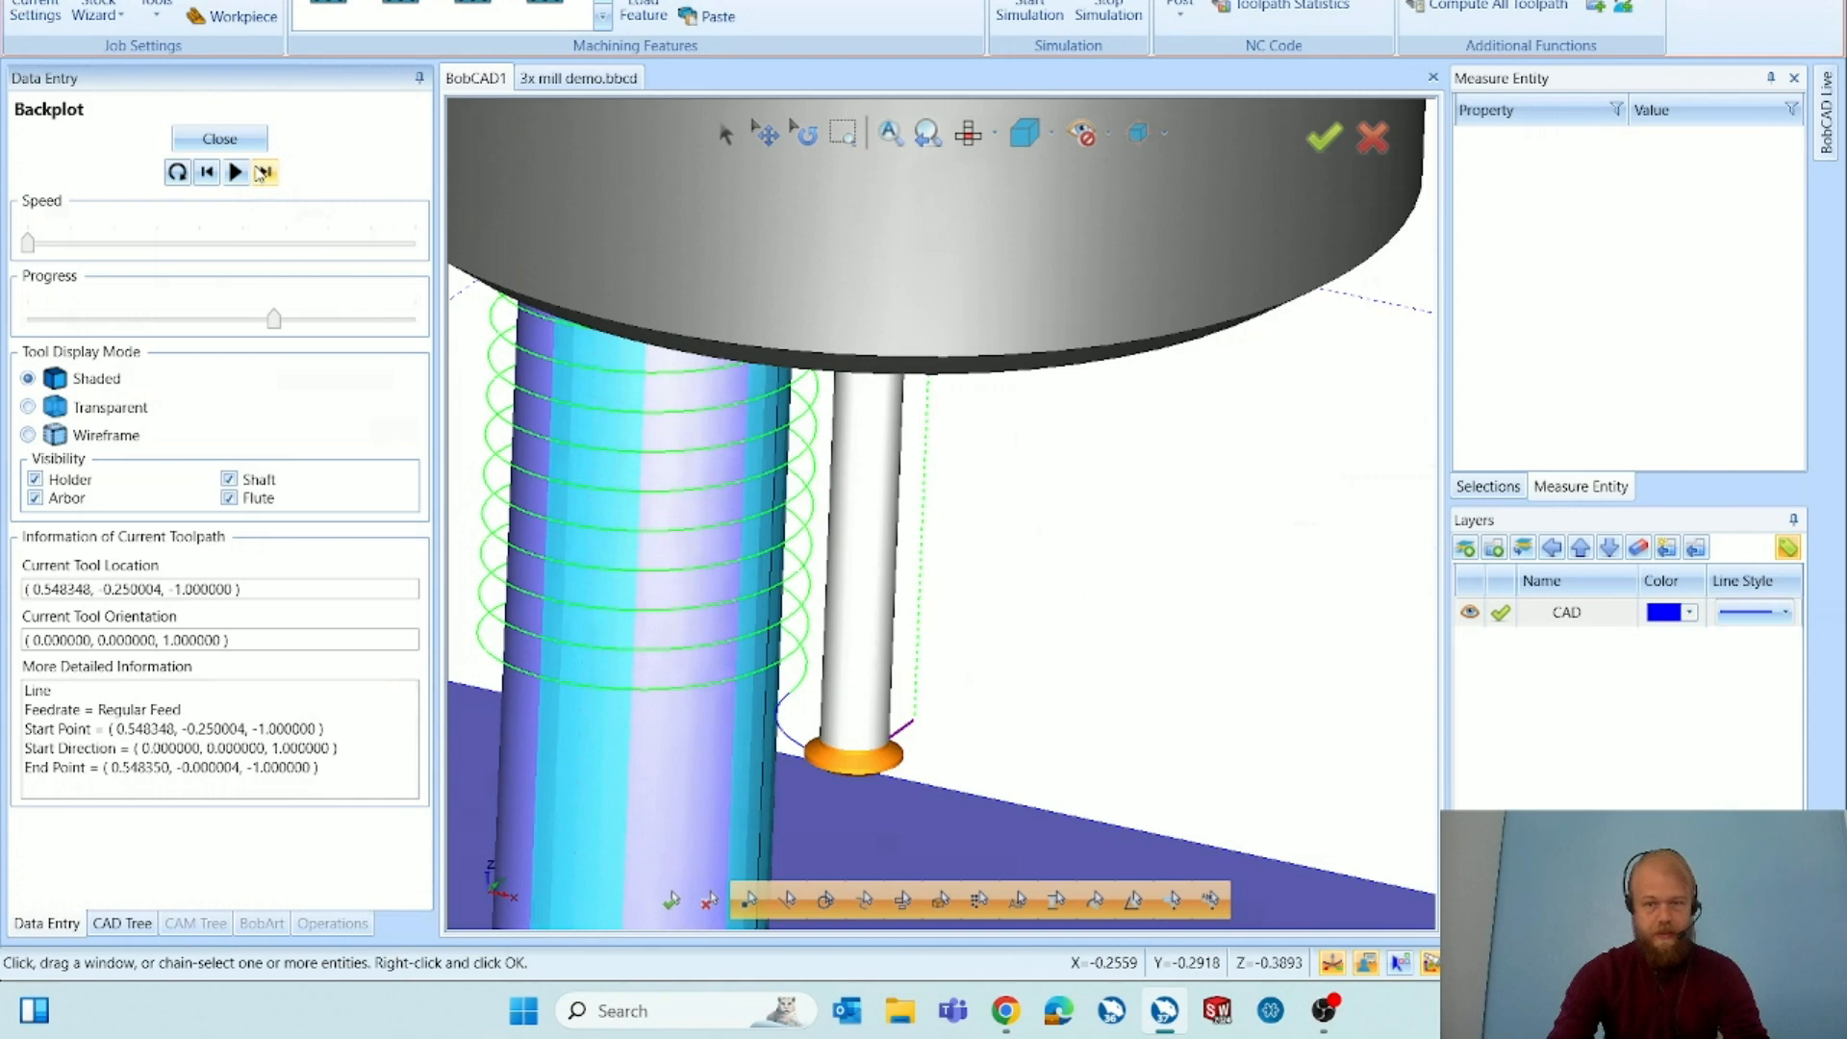
Step the backplot to the retract above the post and back to the thread bottom, and close the backplot.
{"action": "left_click", "coordinate": [260, 173]}
{"action": "scroll", "coordinate": [541, 350], "scroll_direction": "down", "scroll_amount": 5}
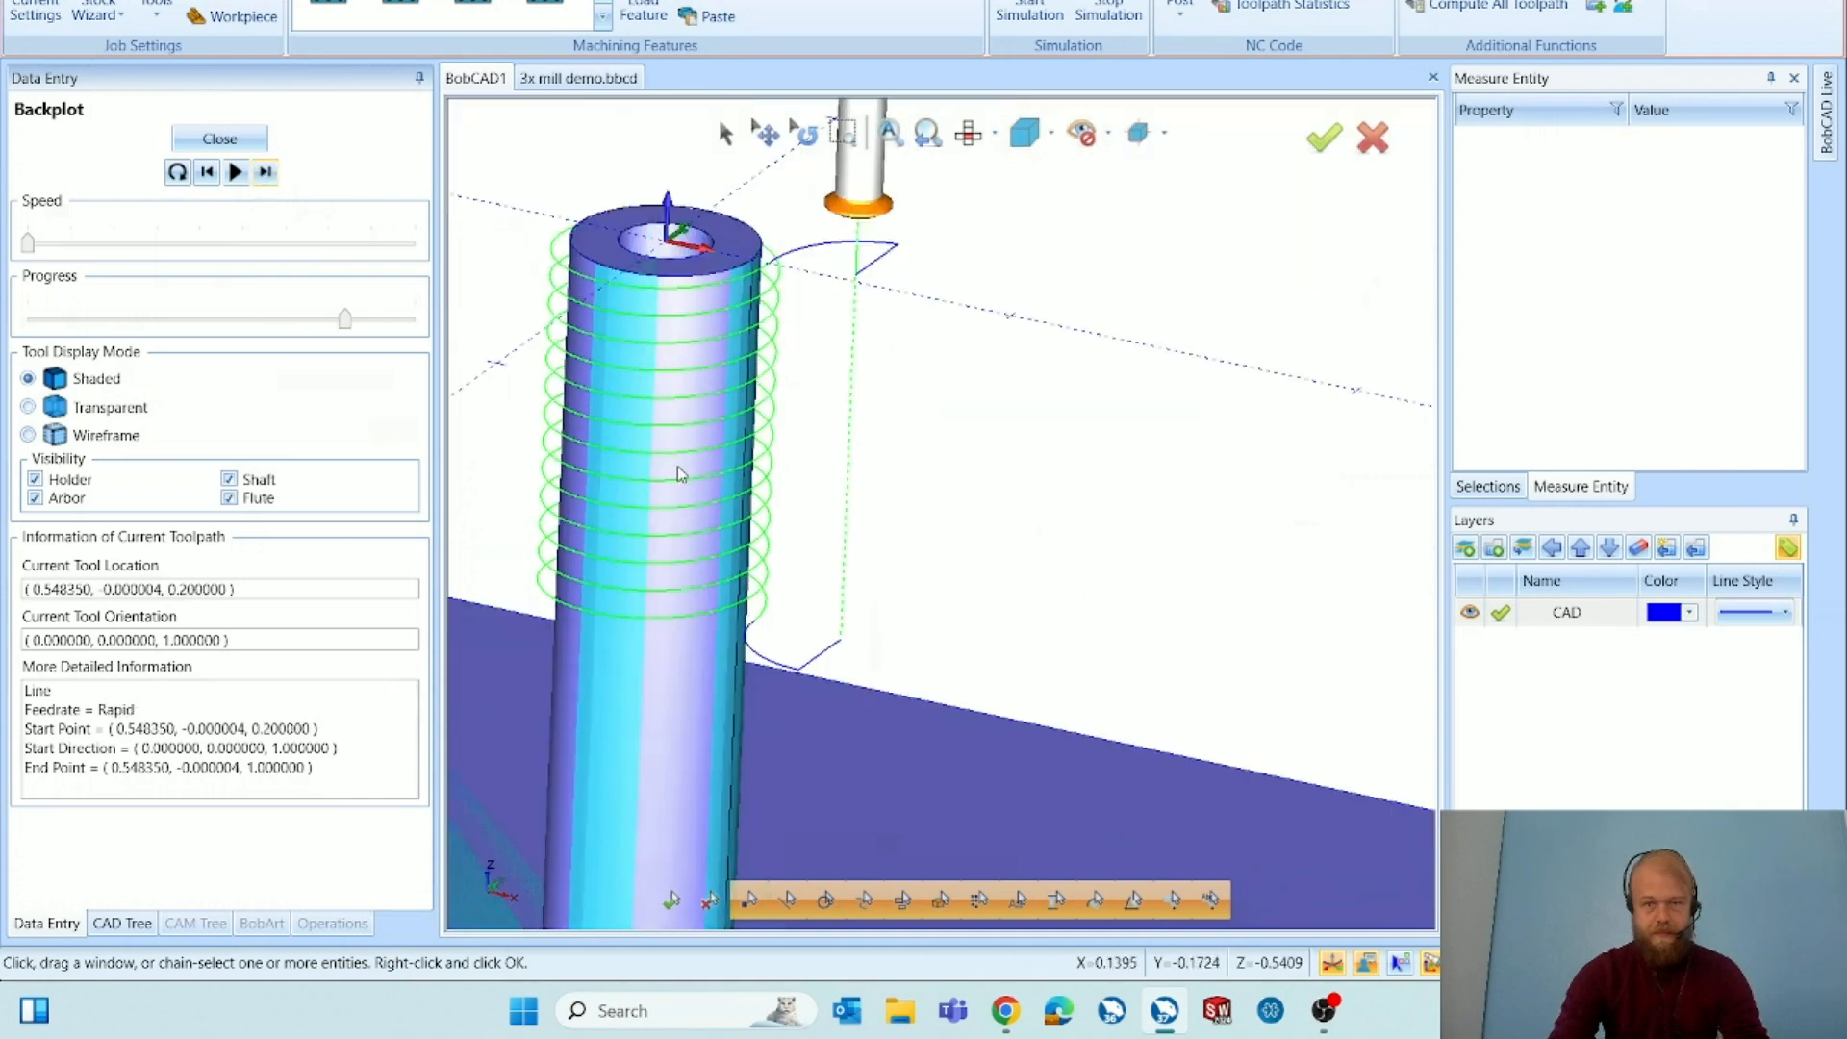
{"action": "left_click", "coordinate": [206, 171]}
{"action": "middle_click_drag", "start_coordinate": [776, 391], "coordinate": [514, 270]}
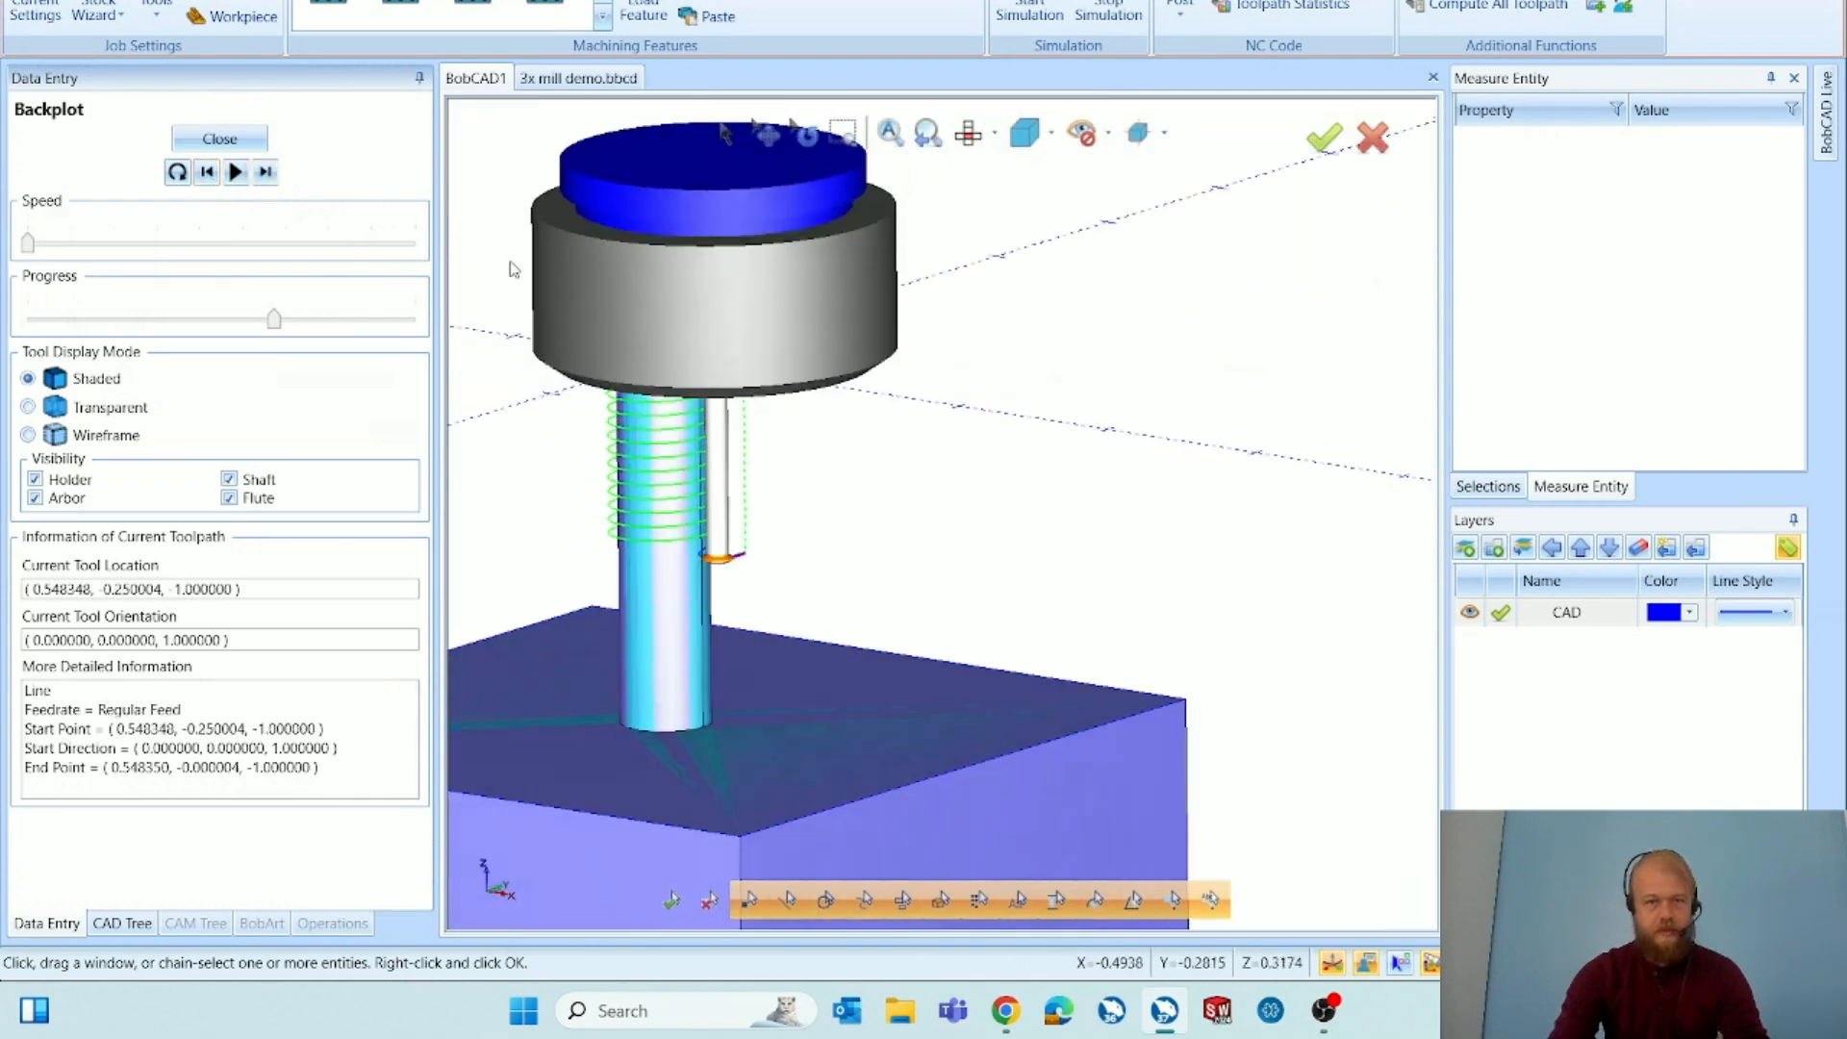
{"action": "left_click", "coordinate": [221, 140]}
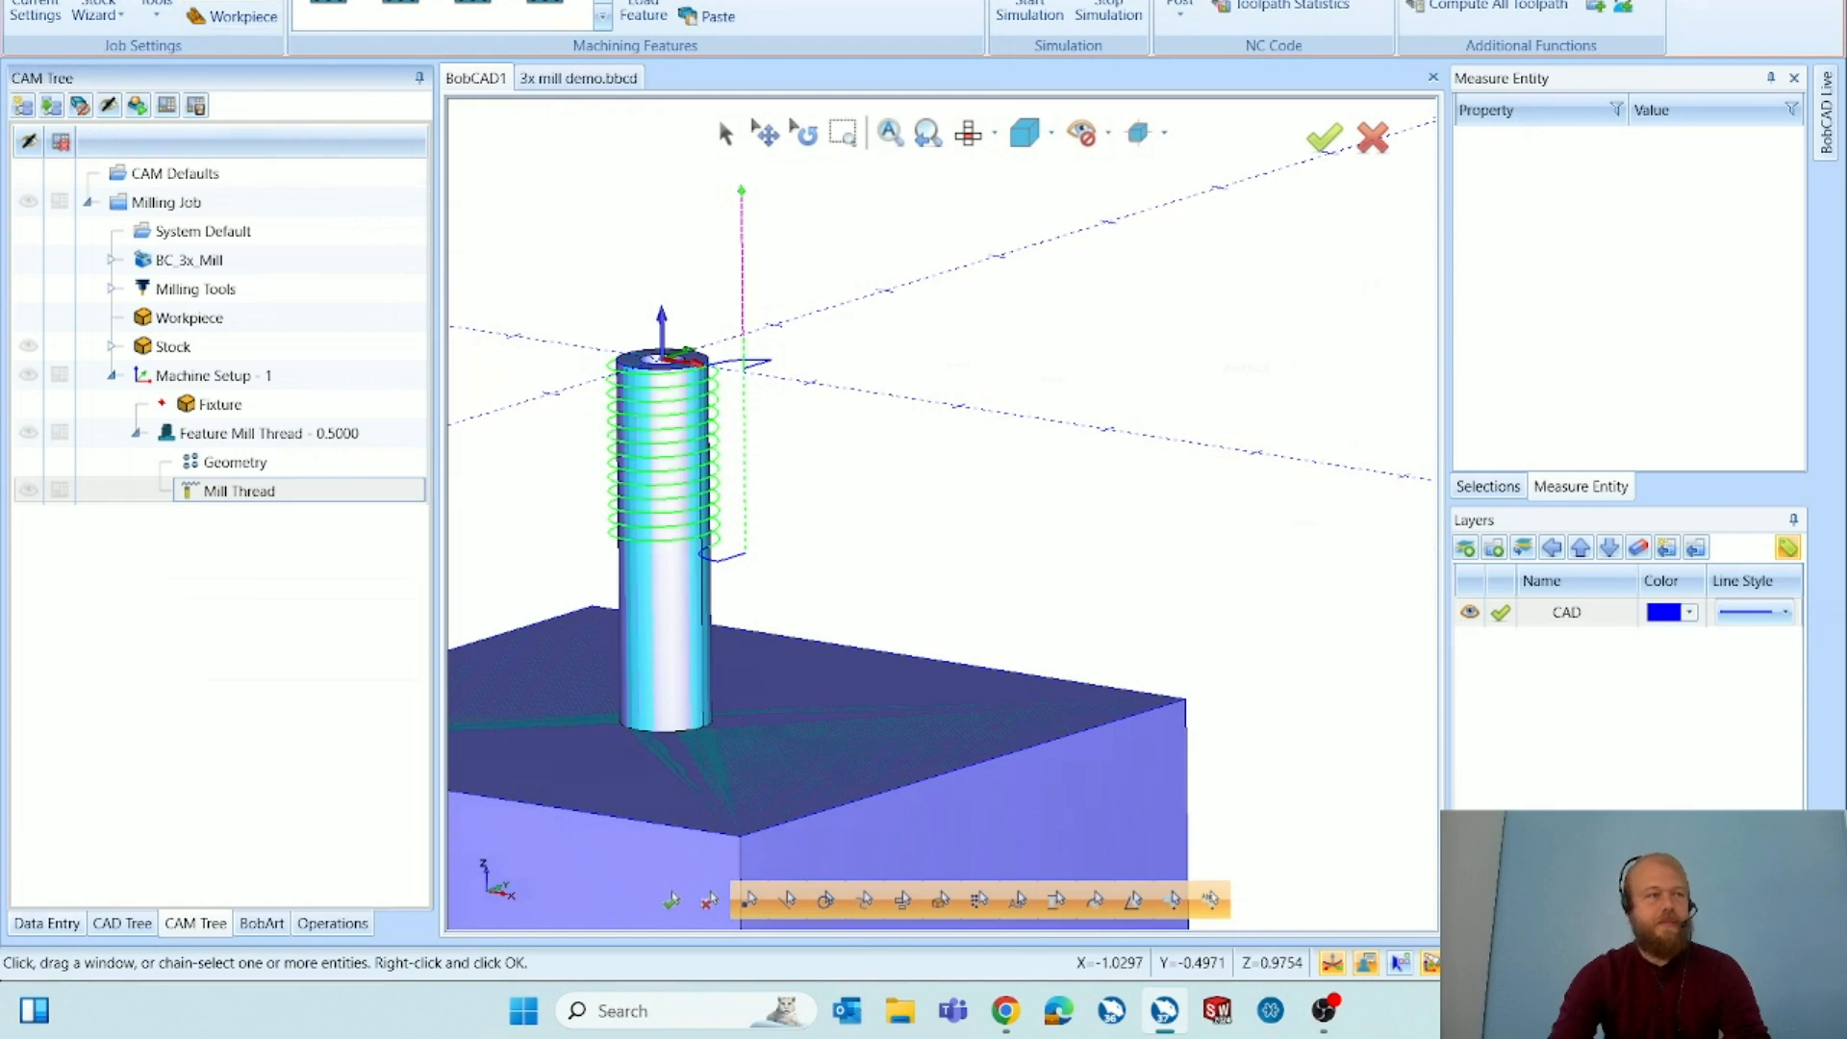
Save the part file as WEBINAR in BobCAD format.
{"action": "key", "text": "ctrl+s"}
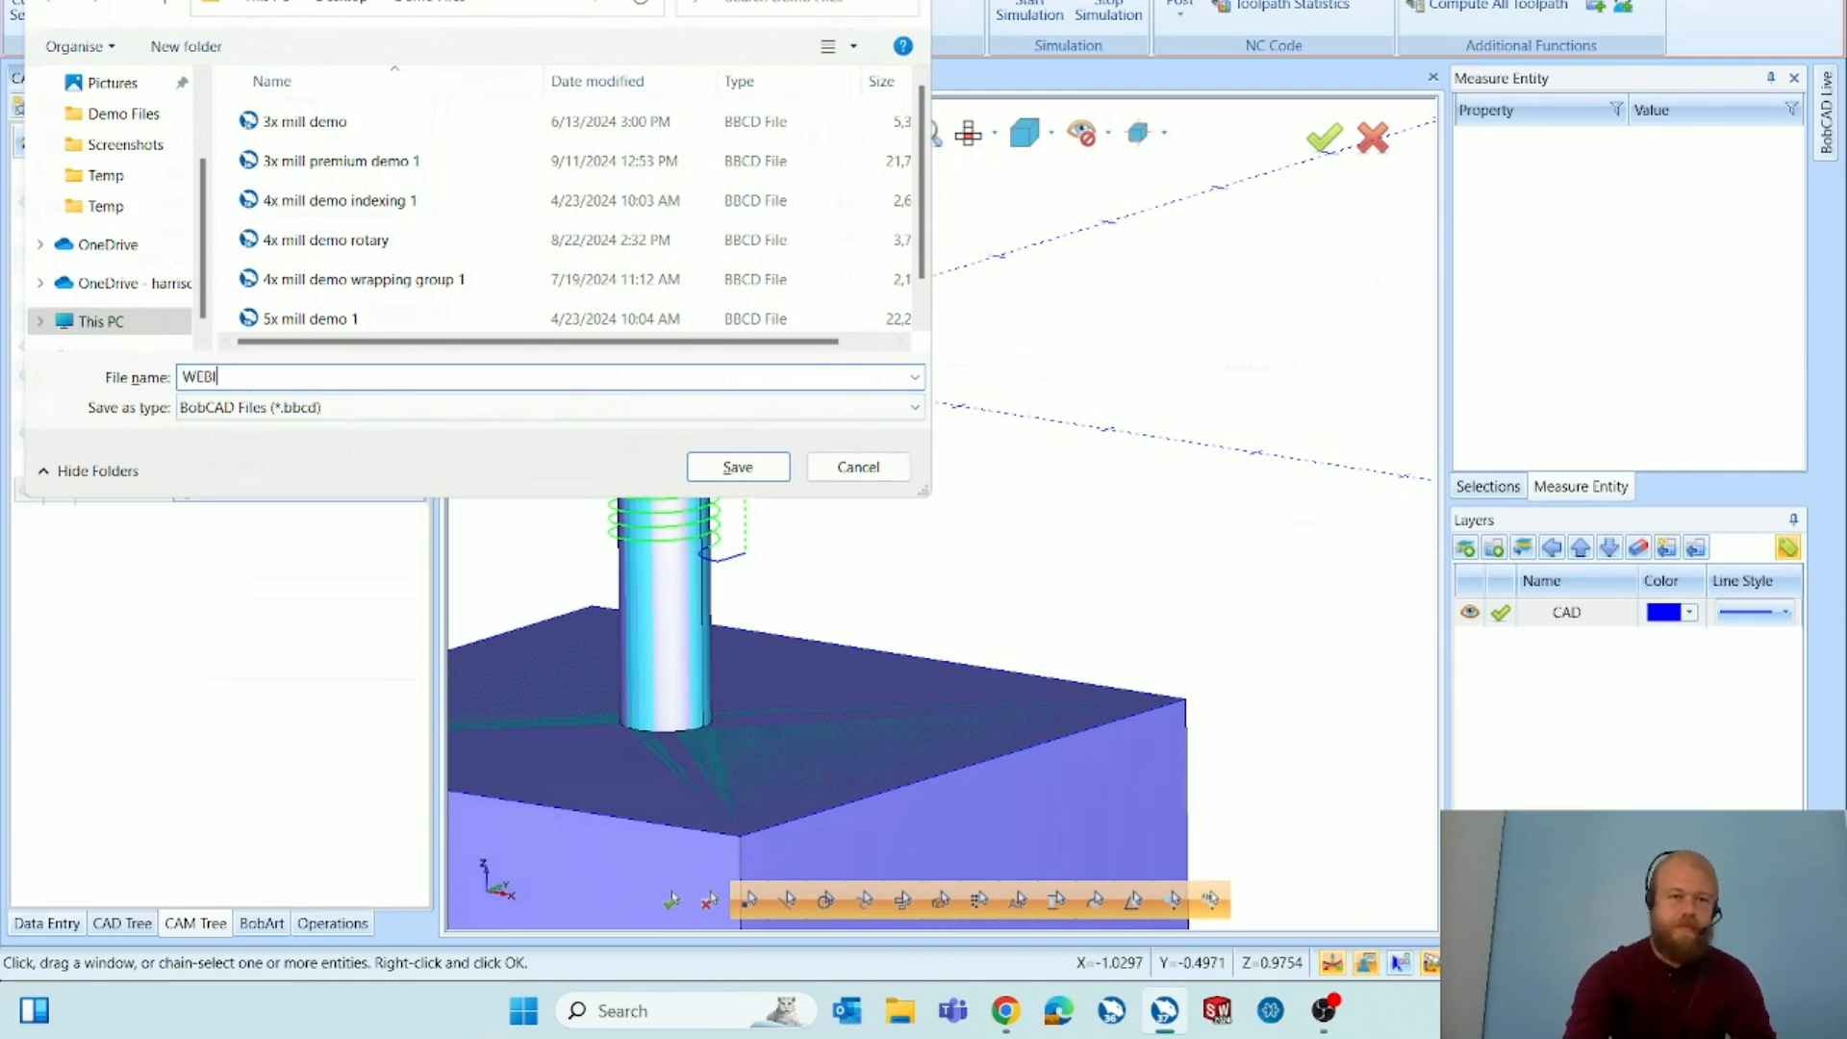
{"action": "type", "text": "WEBINAR"}
{"action": "key", "text": "Return"}
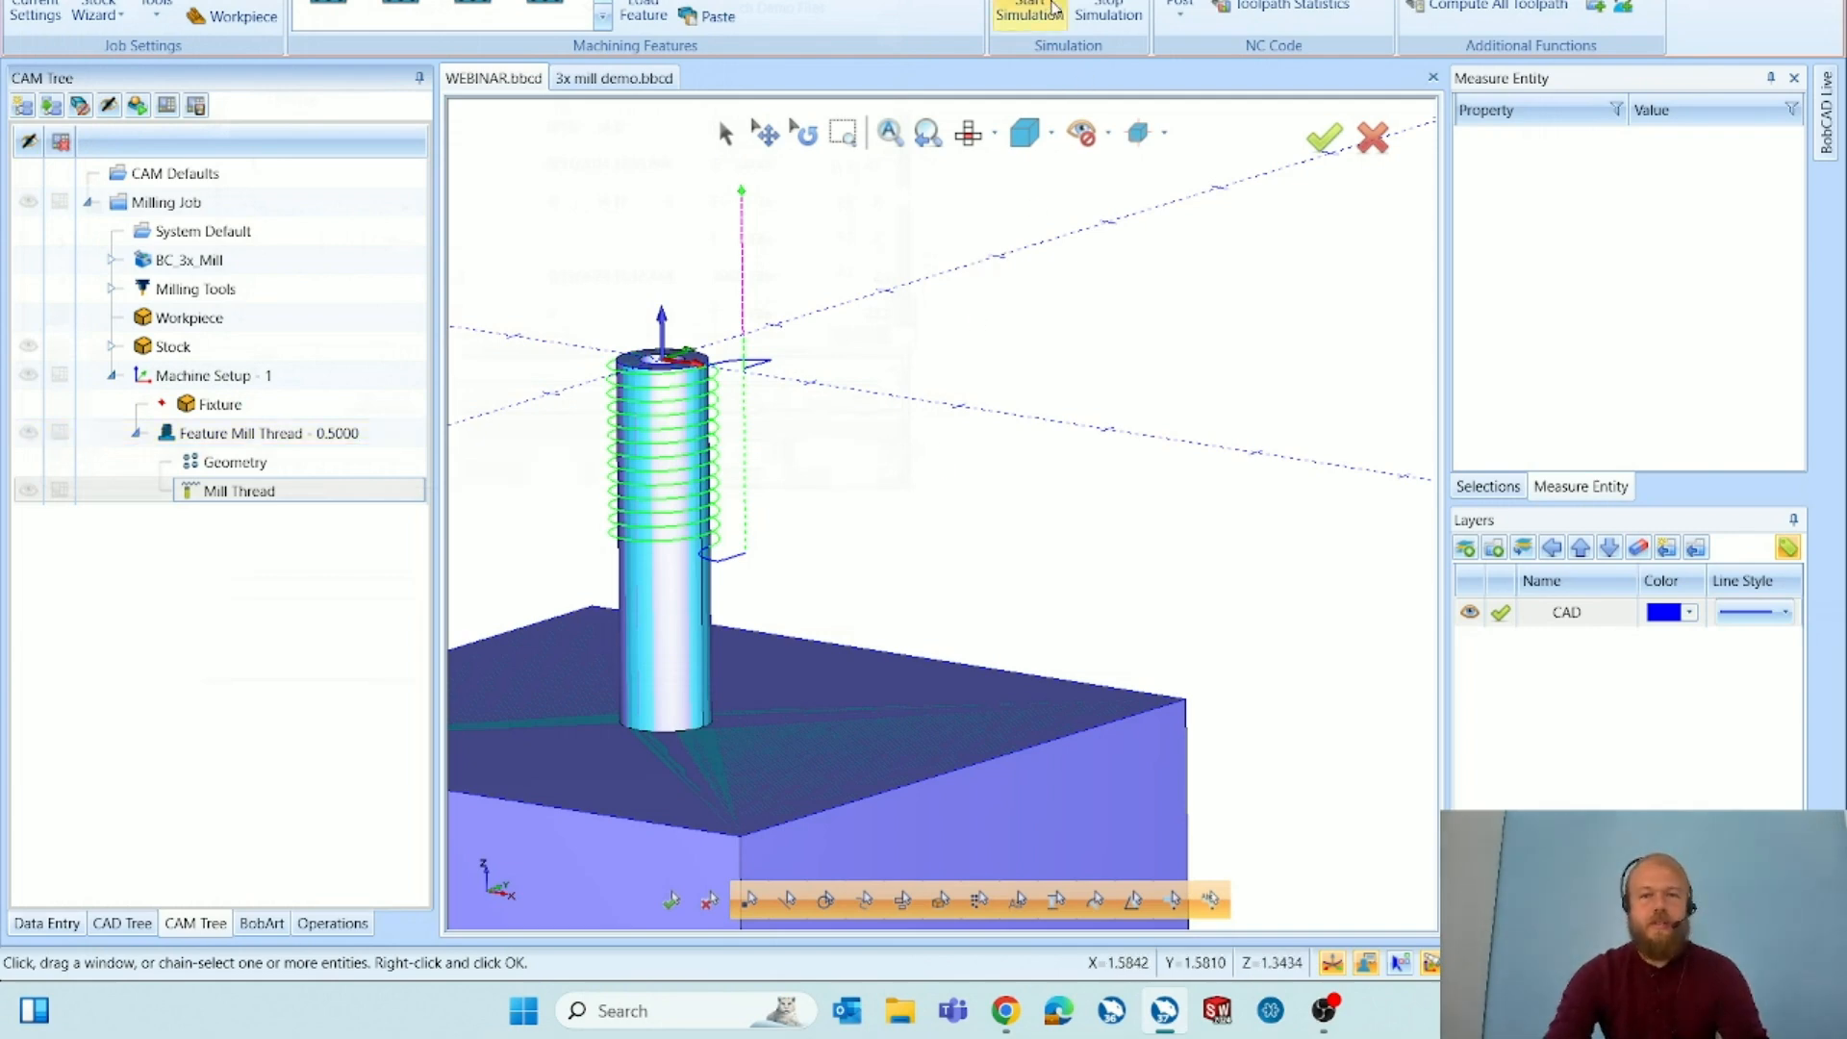
Start the machine simulation of the Mill Thread operation and run it with a close view of the post's upper end.
{"action": "left_click", "coordinate": [1048, 13]}
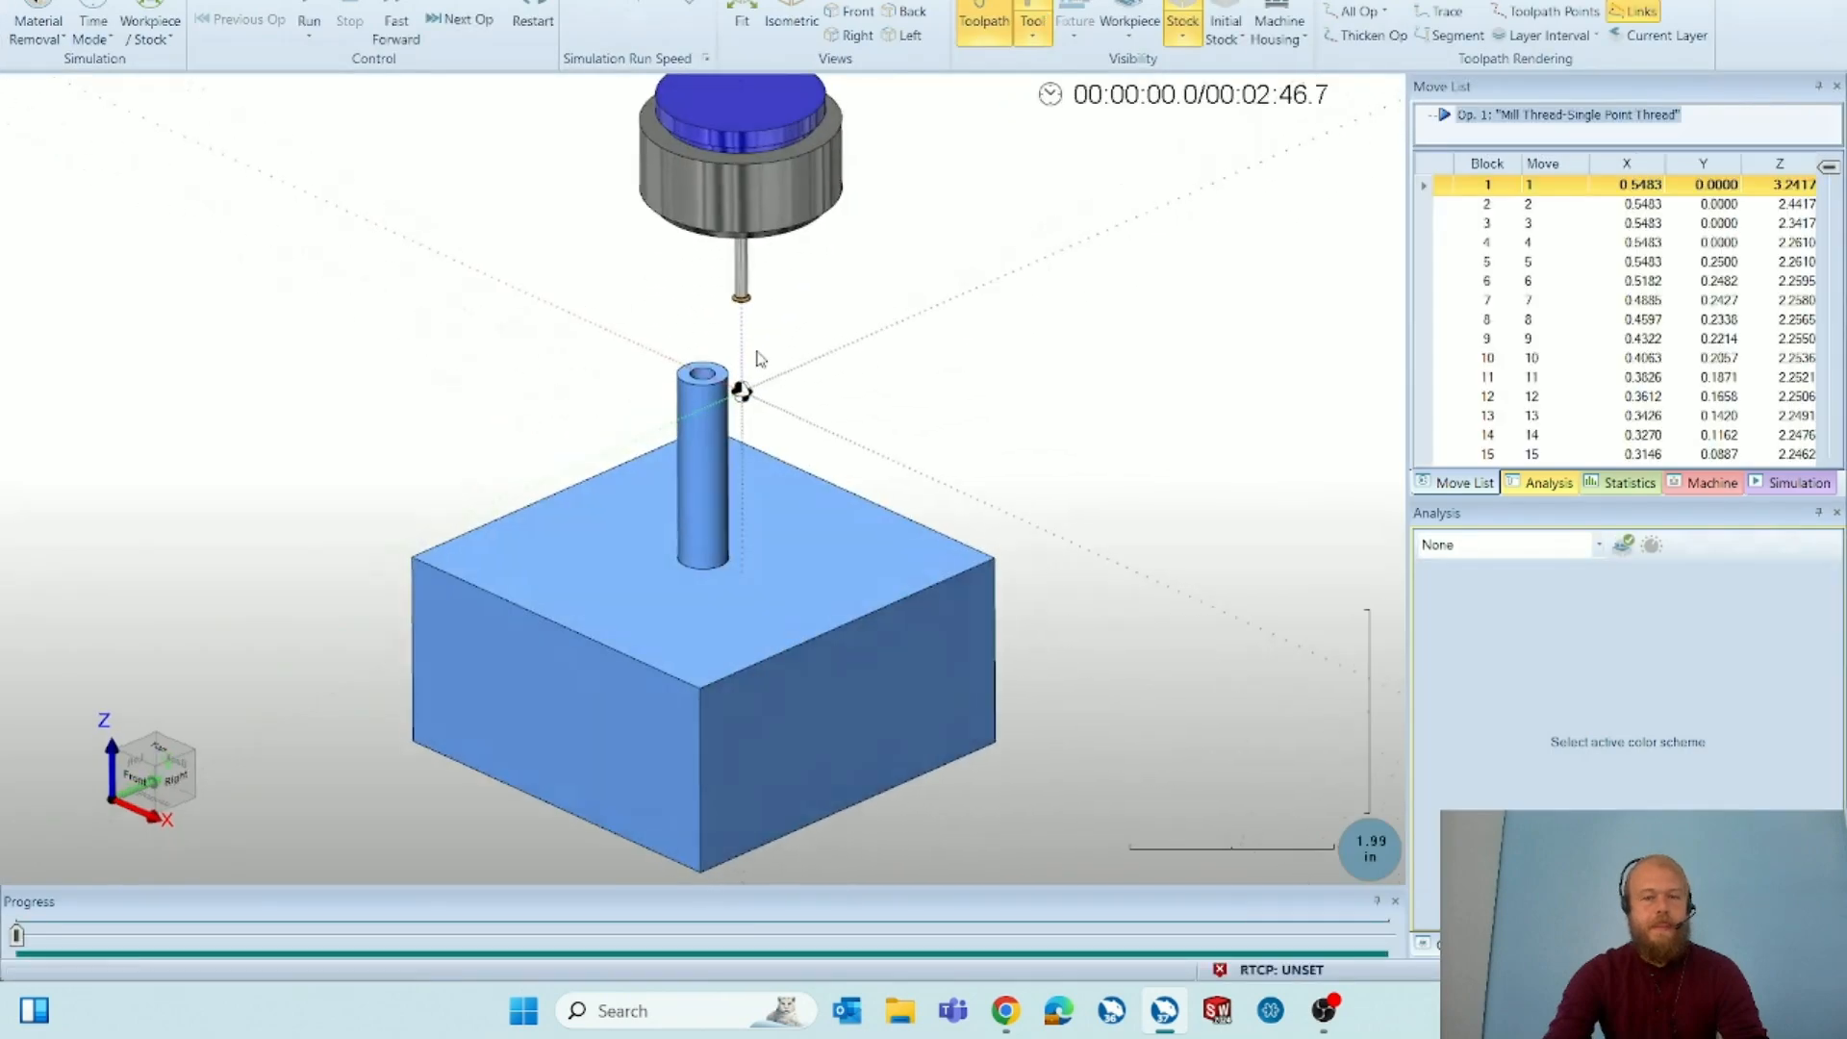
{"action": "scroll", "coordinate": [771, 359], "scroll_direction": "up", "scroll_amount": 5}
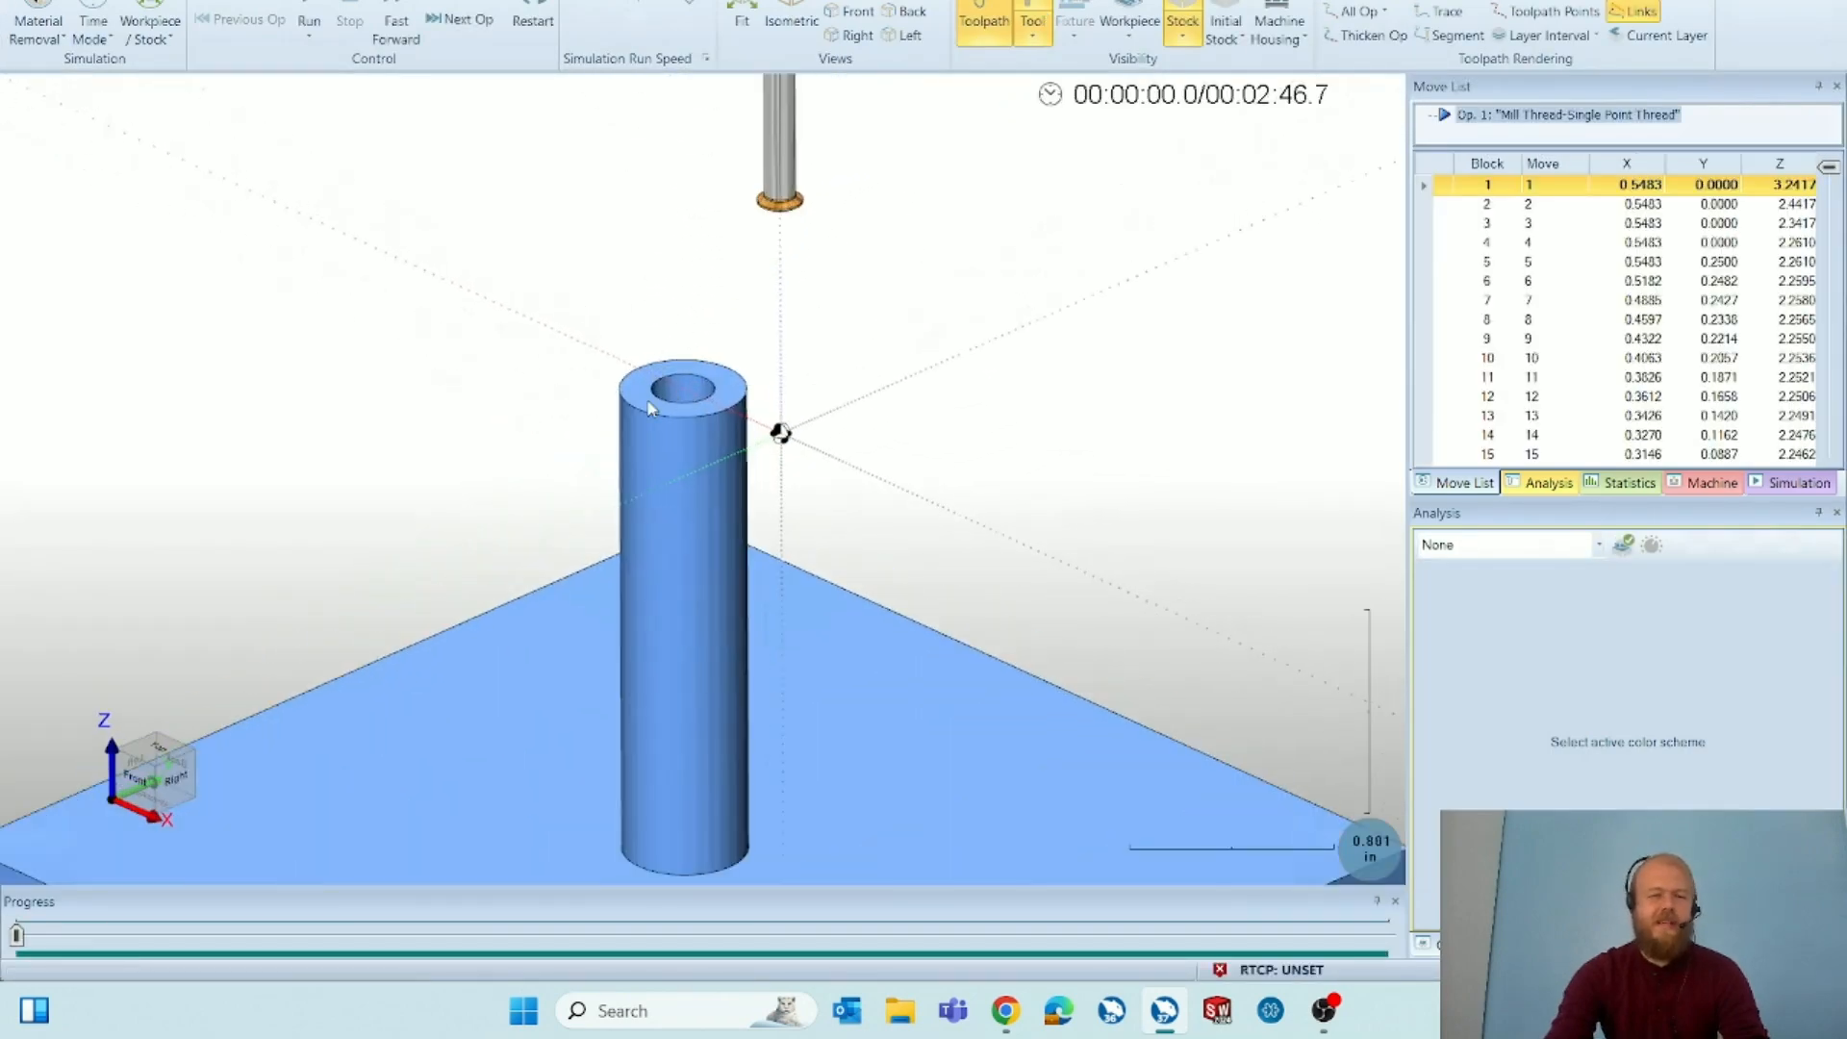
{"action": "scroll", "coordinate": [648, 404], "scroll_direction": "up", "scroll_amount": 2}
{"action": "scroll", "coordinate": [680, 412], "scroll_direction": "up", "scroll_amount": 2}
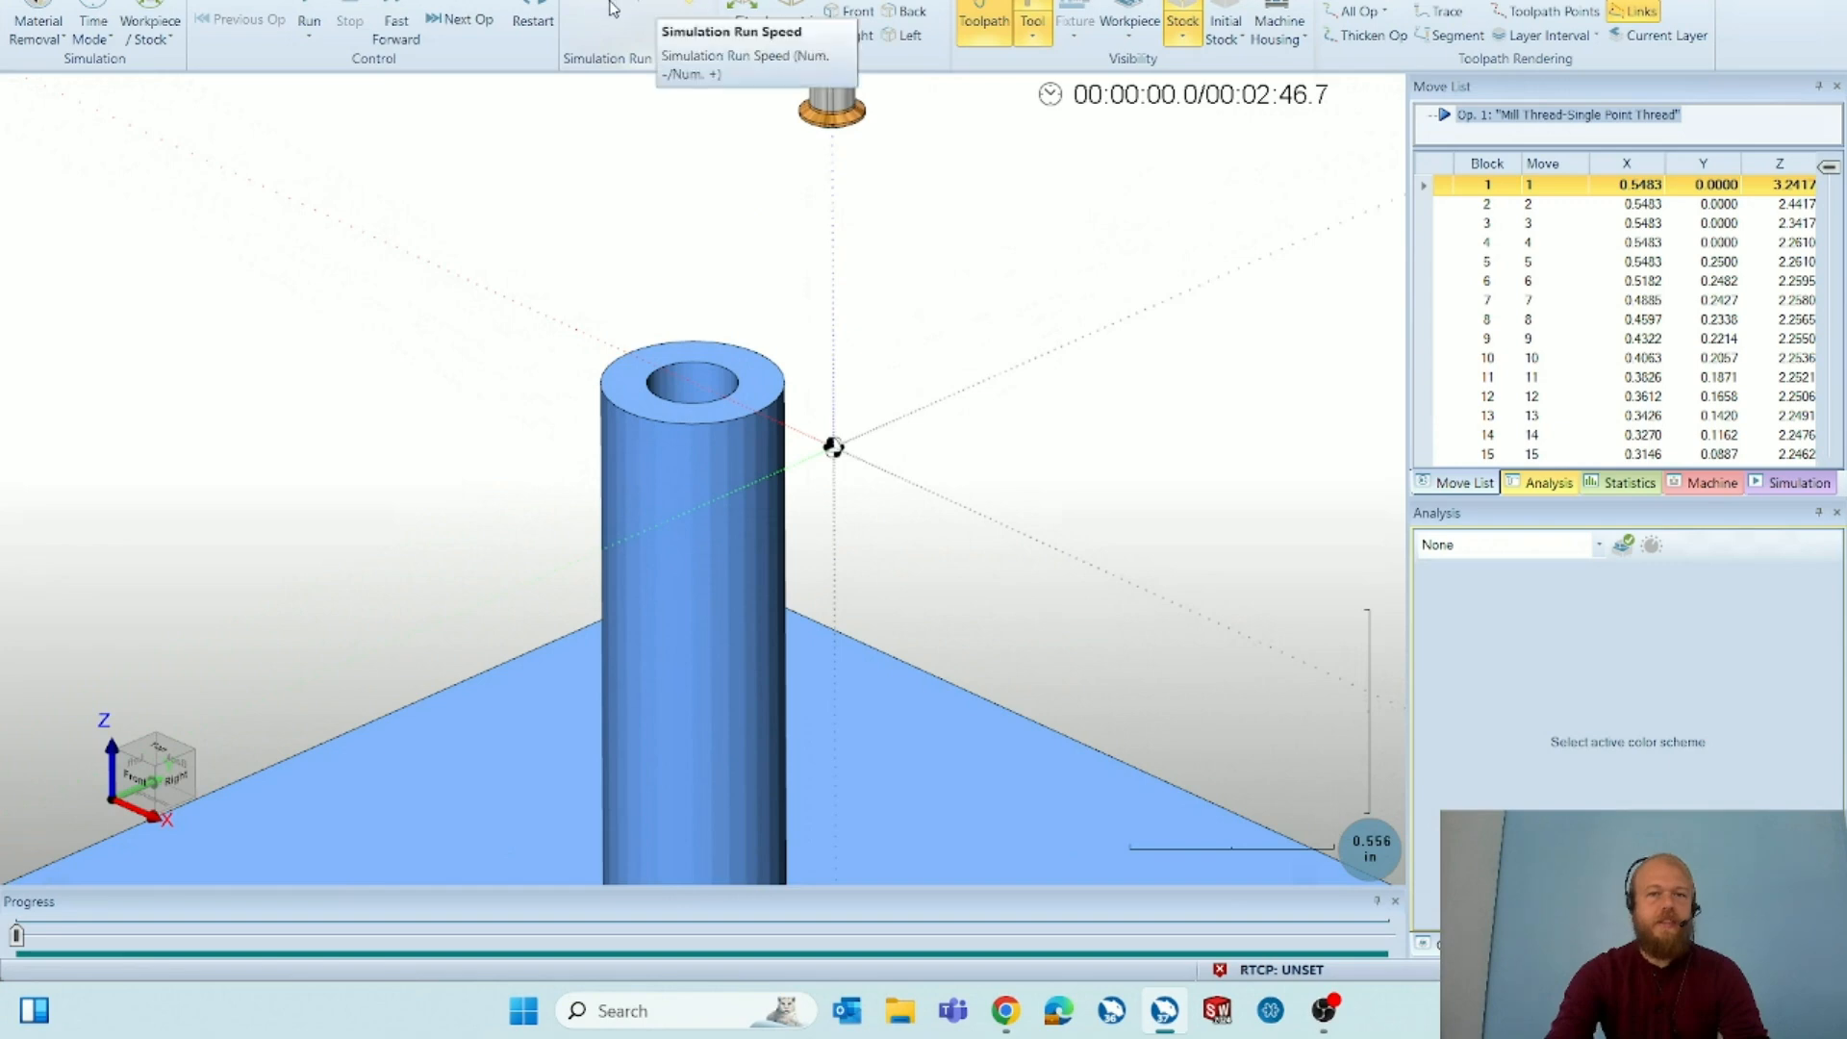
{"action": "left_click", "coordinate": [309, 14]}
{"action": "middle_click_drag", "start_coordinate": [852, 409], "coordinate": [883, 367]}
{"action": "scroll", "coordinate": [797, 476], "scroll_direction": "up", "scroll_amount": 2}
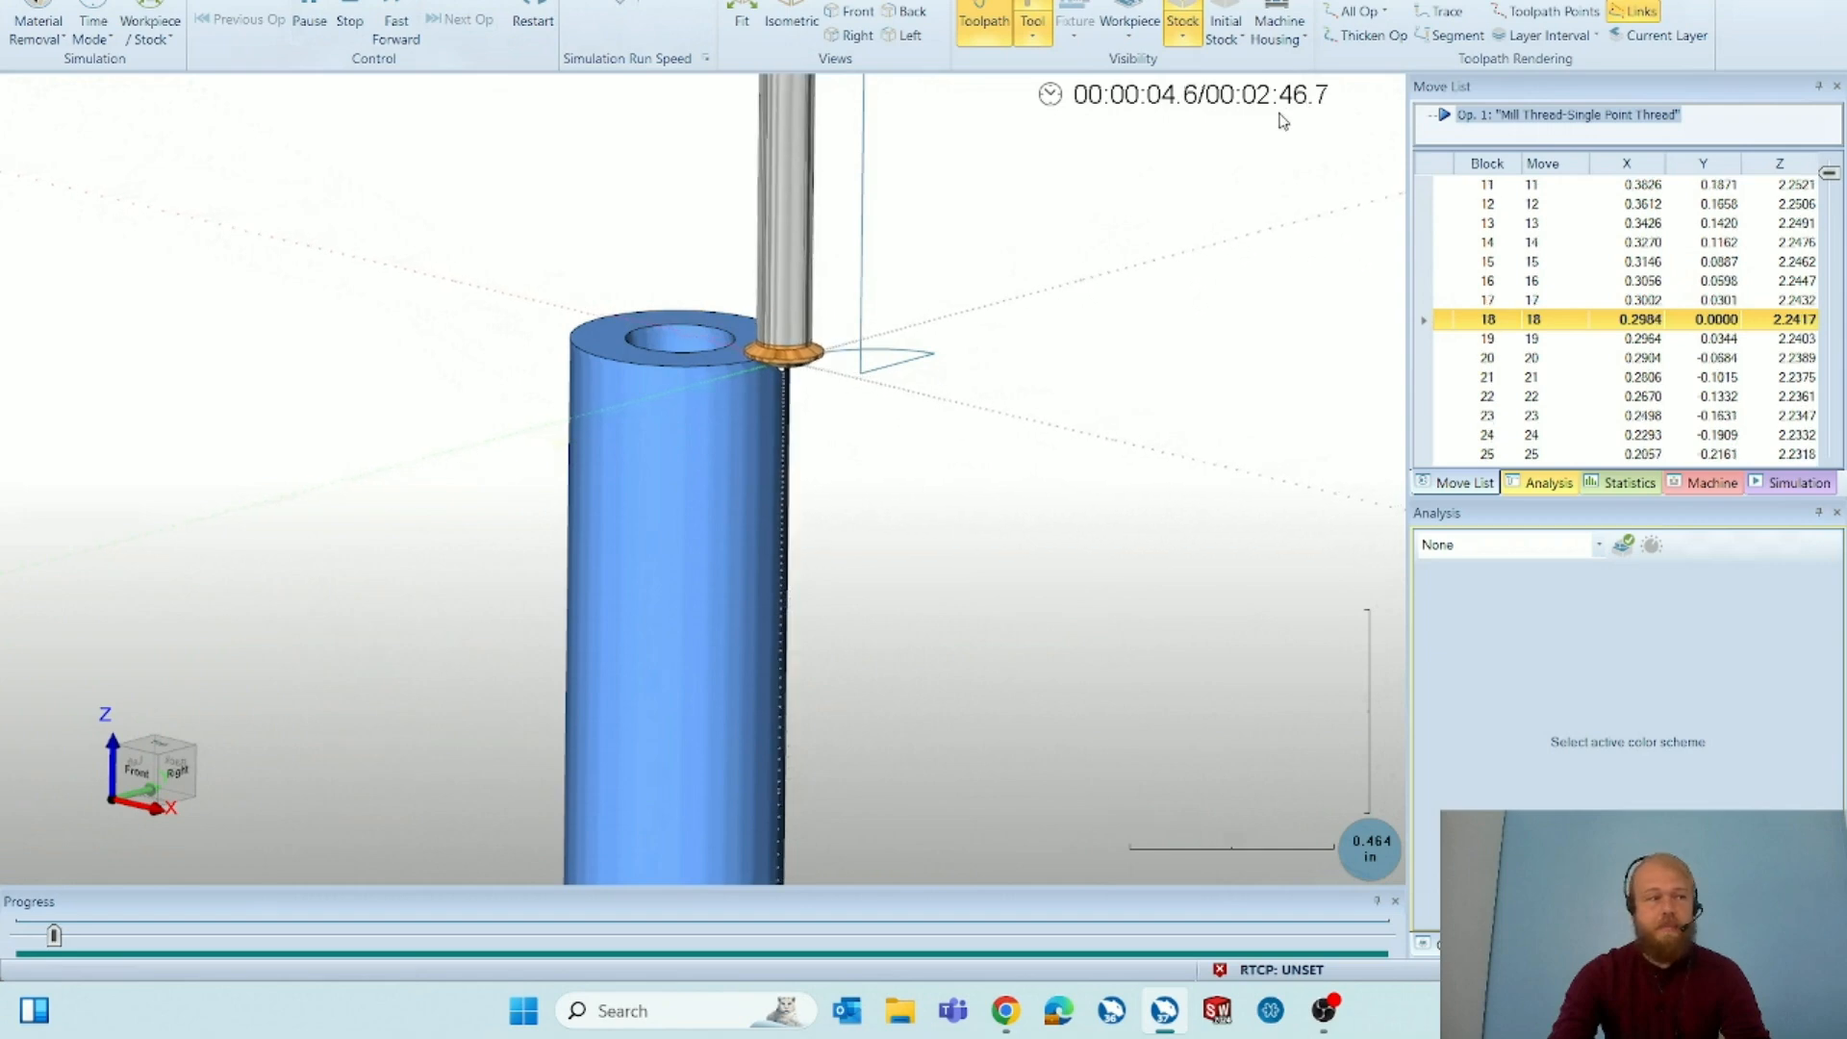
Review the simulation's alternatives to Time Mode while the thread cut is running.
{"action": "left_click", "coordinate": [91, 39]}
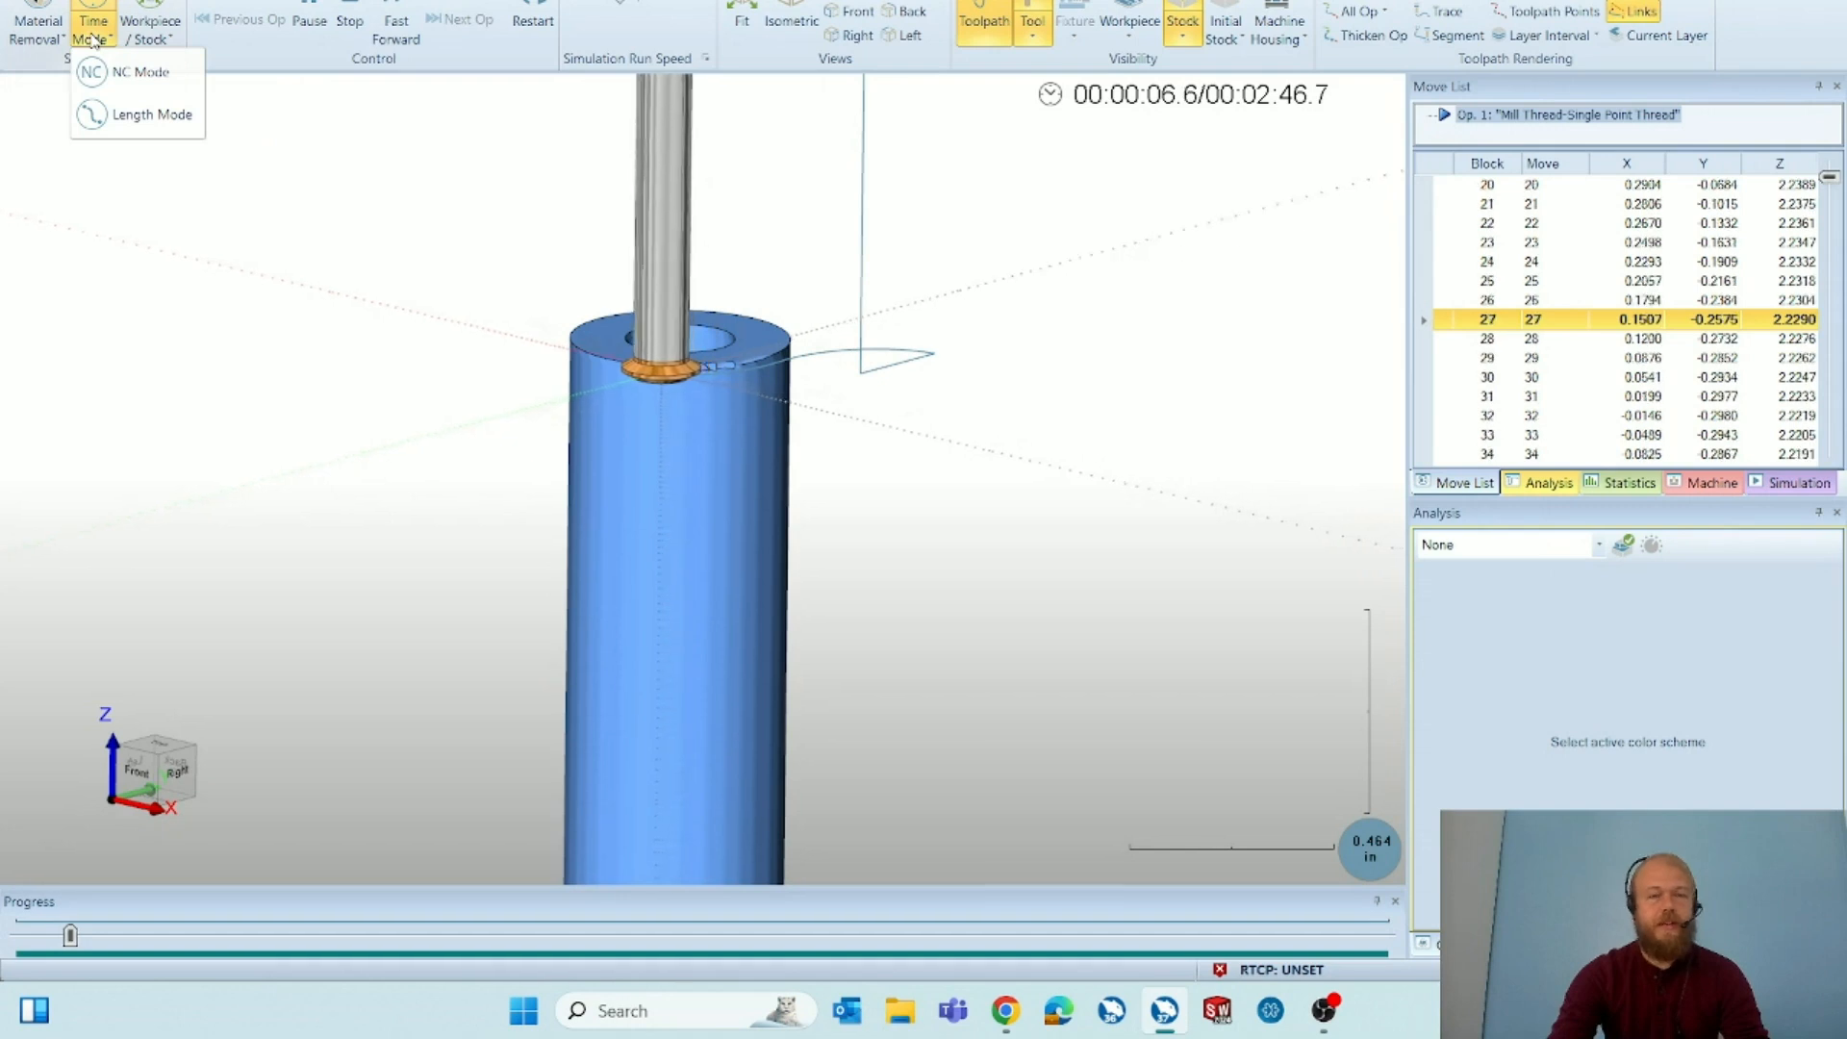
{"action": "left_click", "coordinate": [169, 124]}
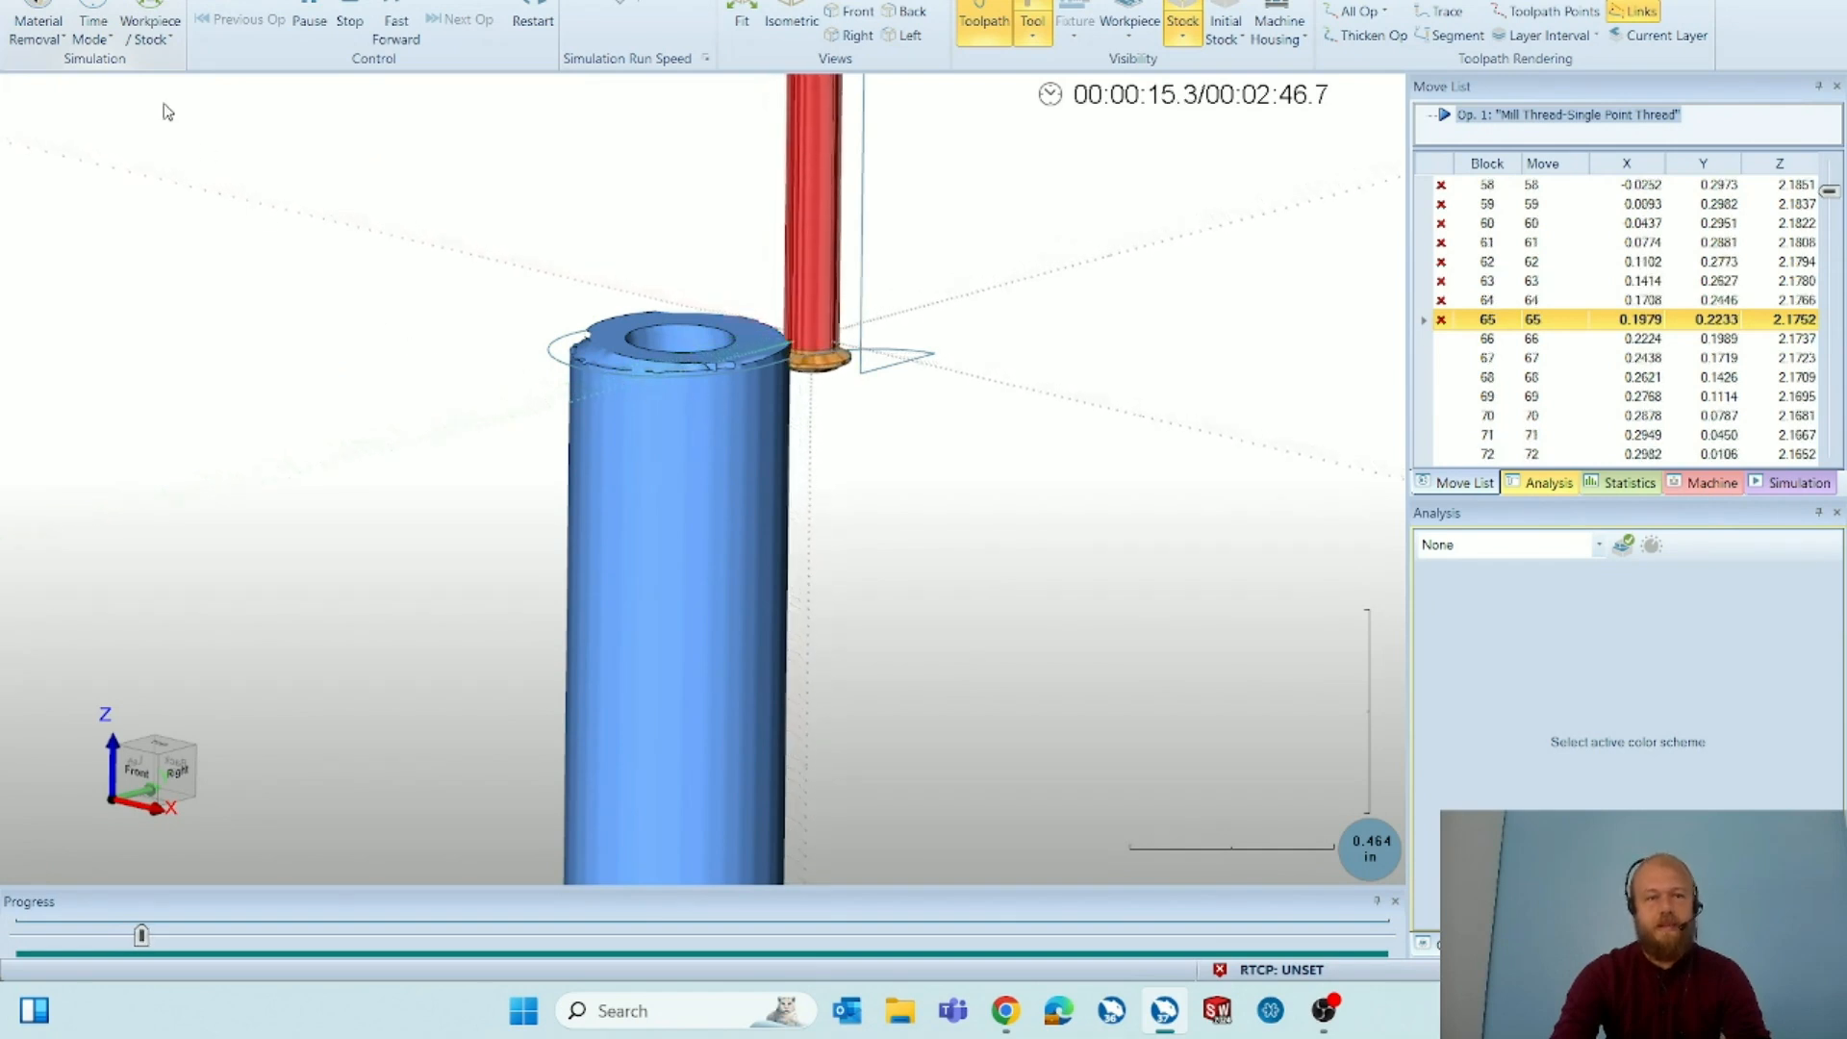
{"action": "left_click", "coordinate": [93, 29]}
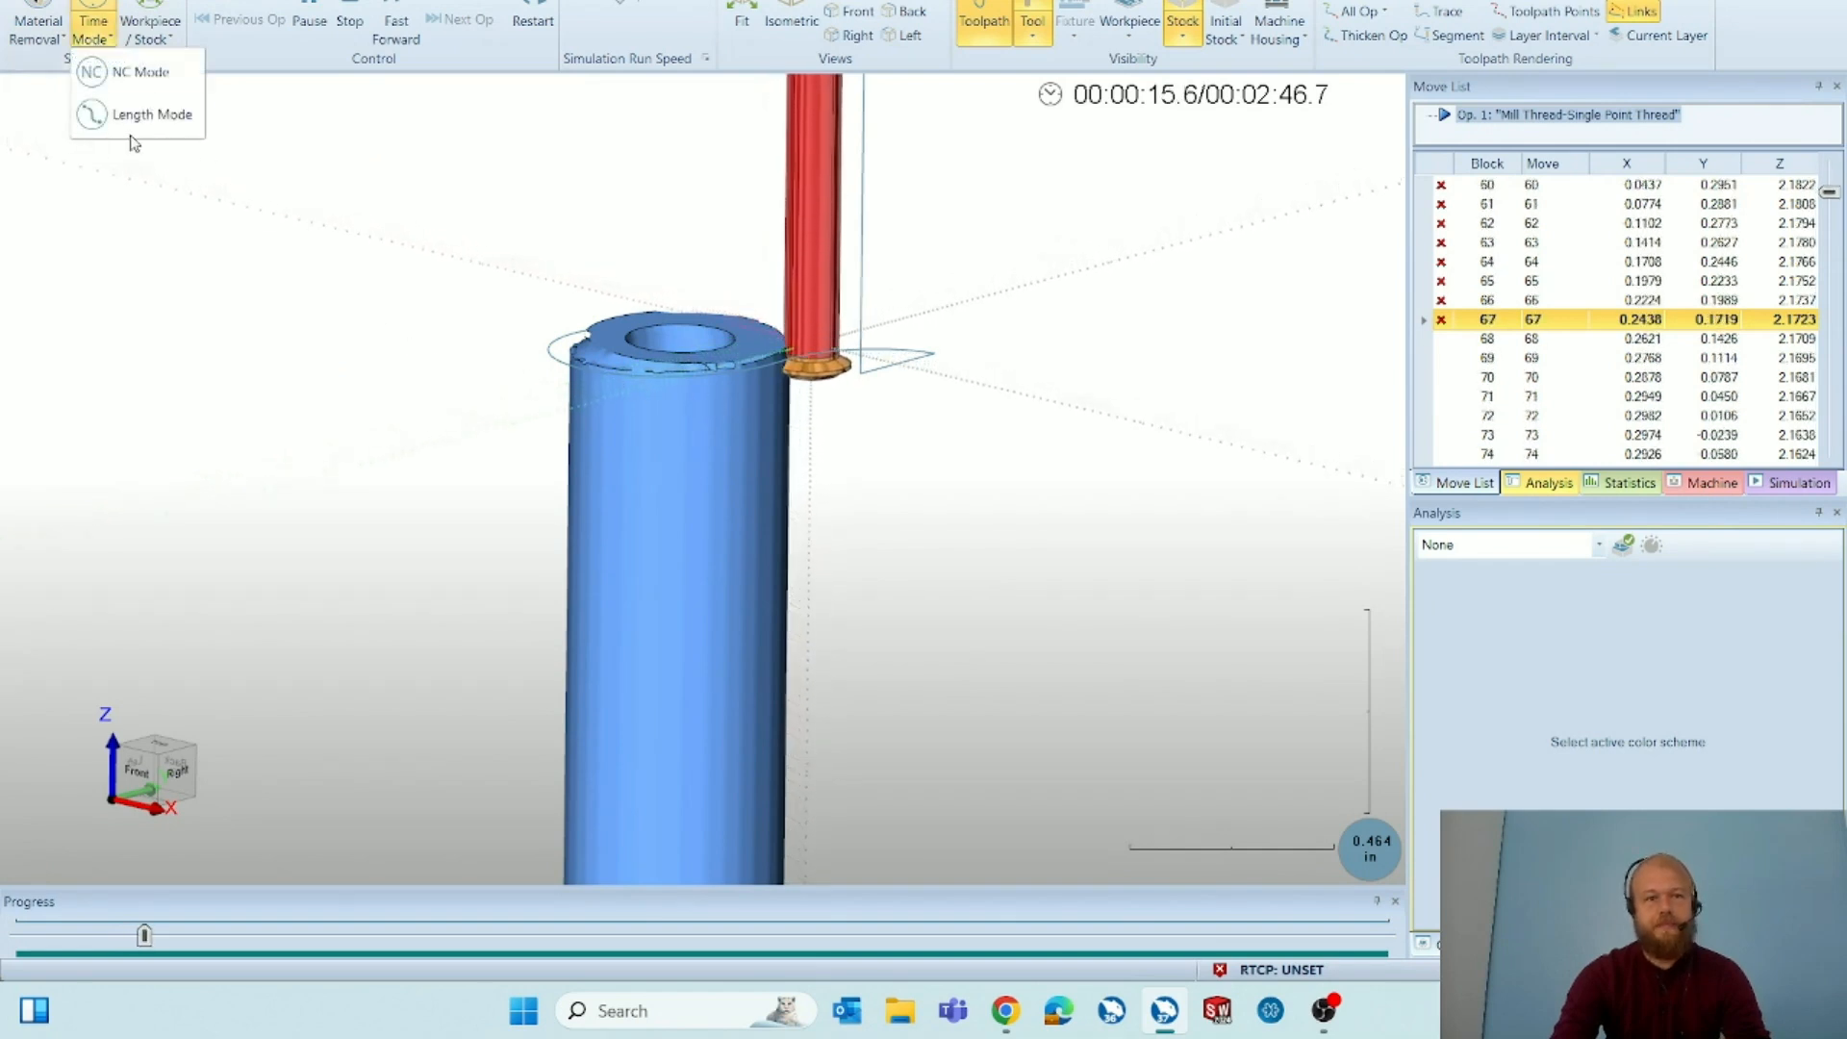
{"action": "left_click", "coordinate": [435, 253]}
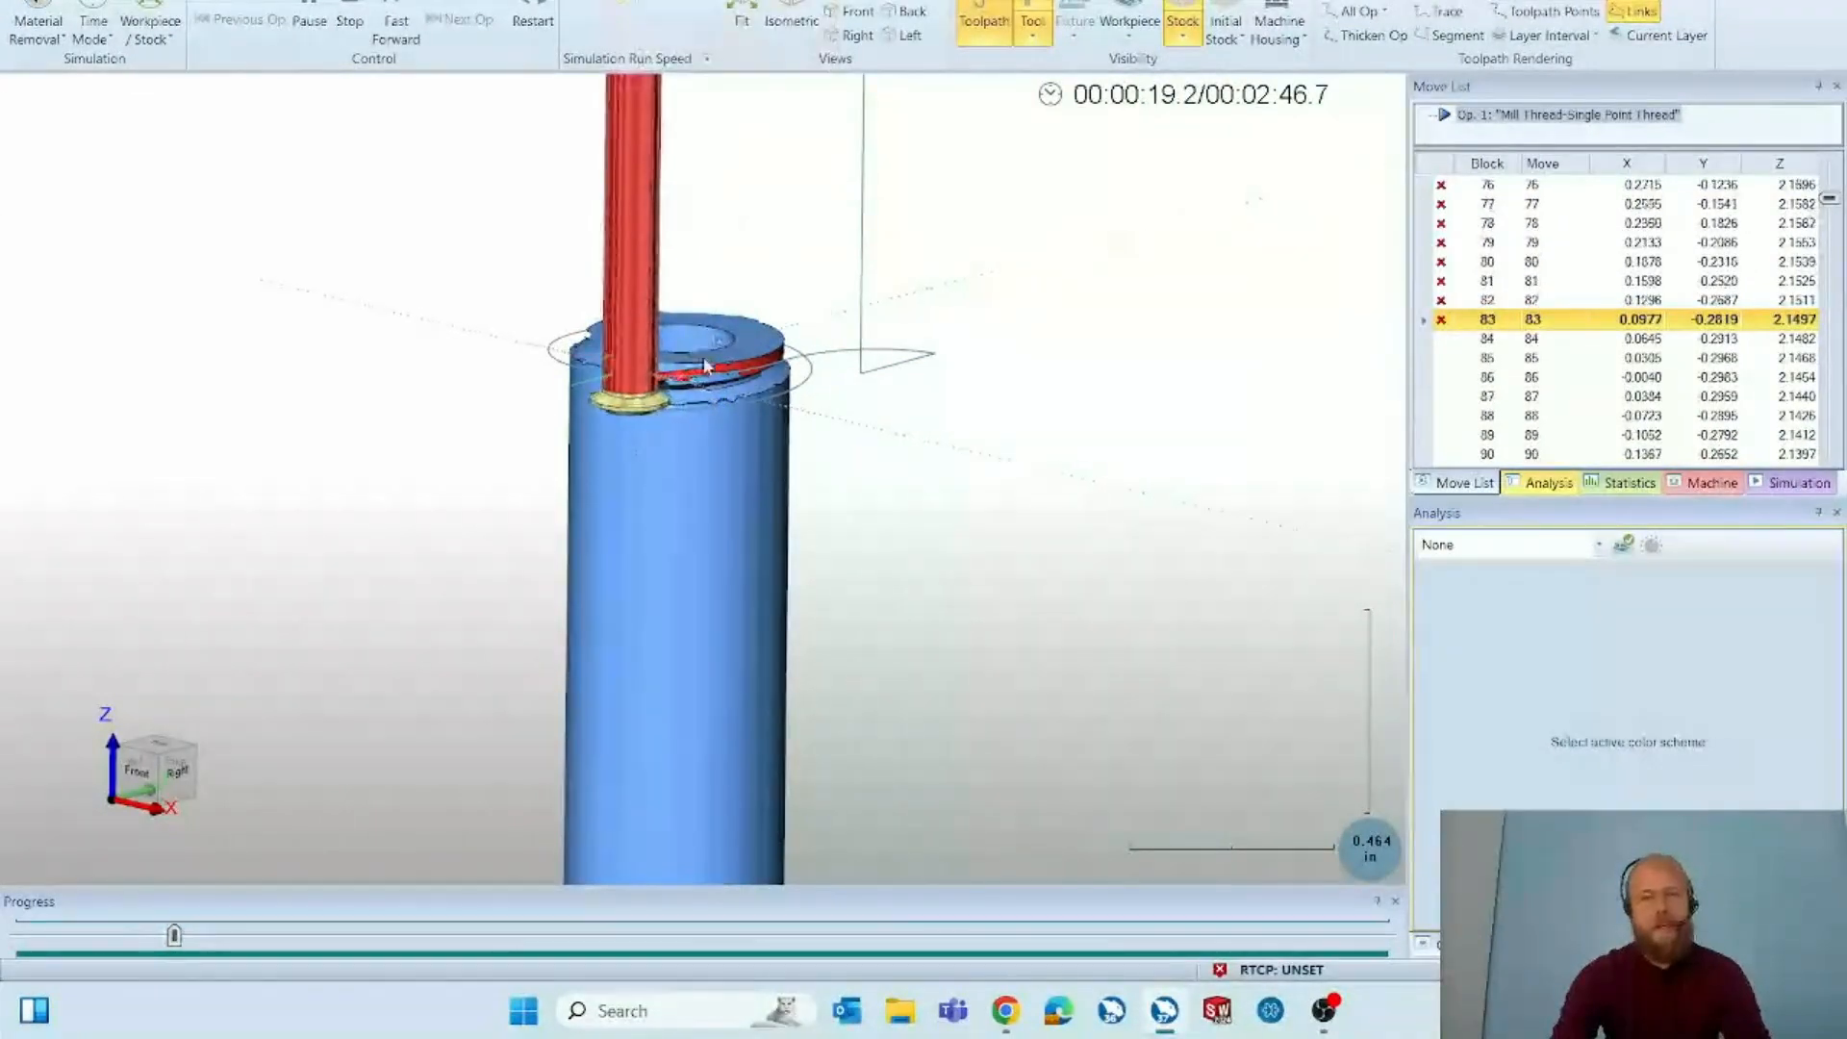
Examine the cutter, shank and first thread grooves up close for collisions, and close the simulation.
{"action": "scroll", "coordinate": [681, 381], "scroll_direction": "up", "scroll_amount": 5}
{"action": "scroll", "coordinate": [945, 333], "scroll_direction": "up", "scroll_amount": 3}
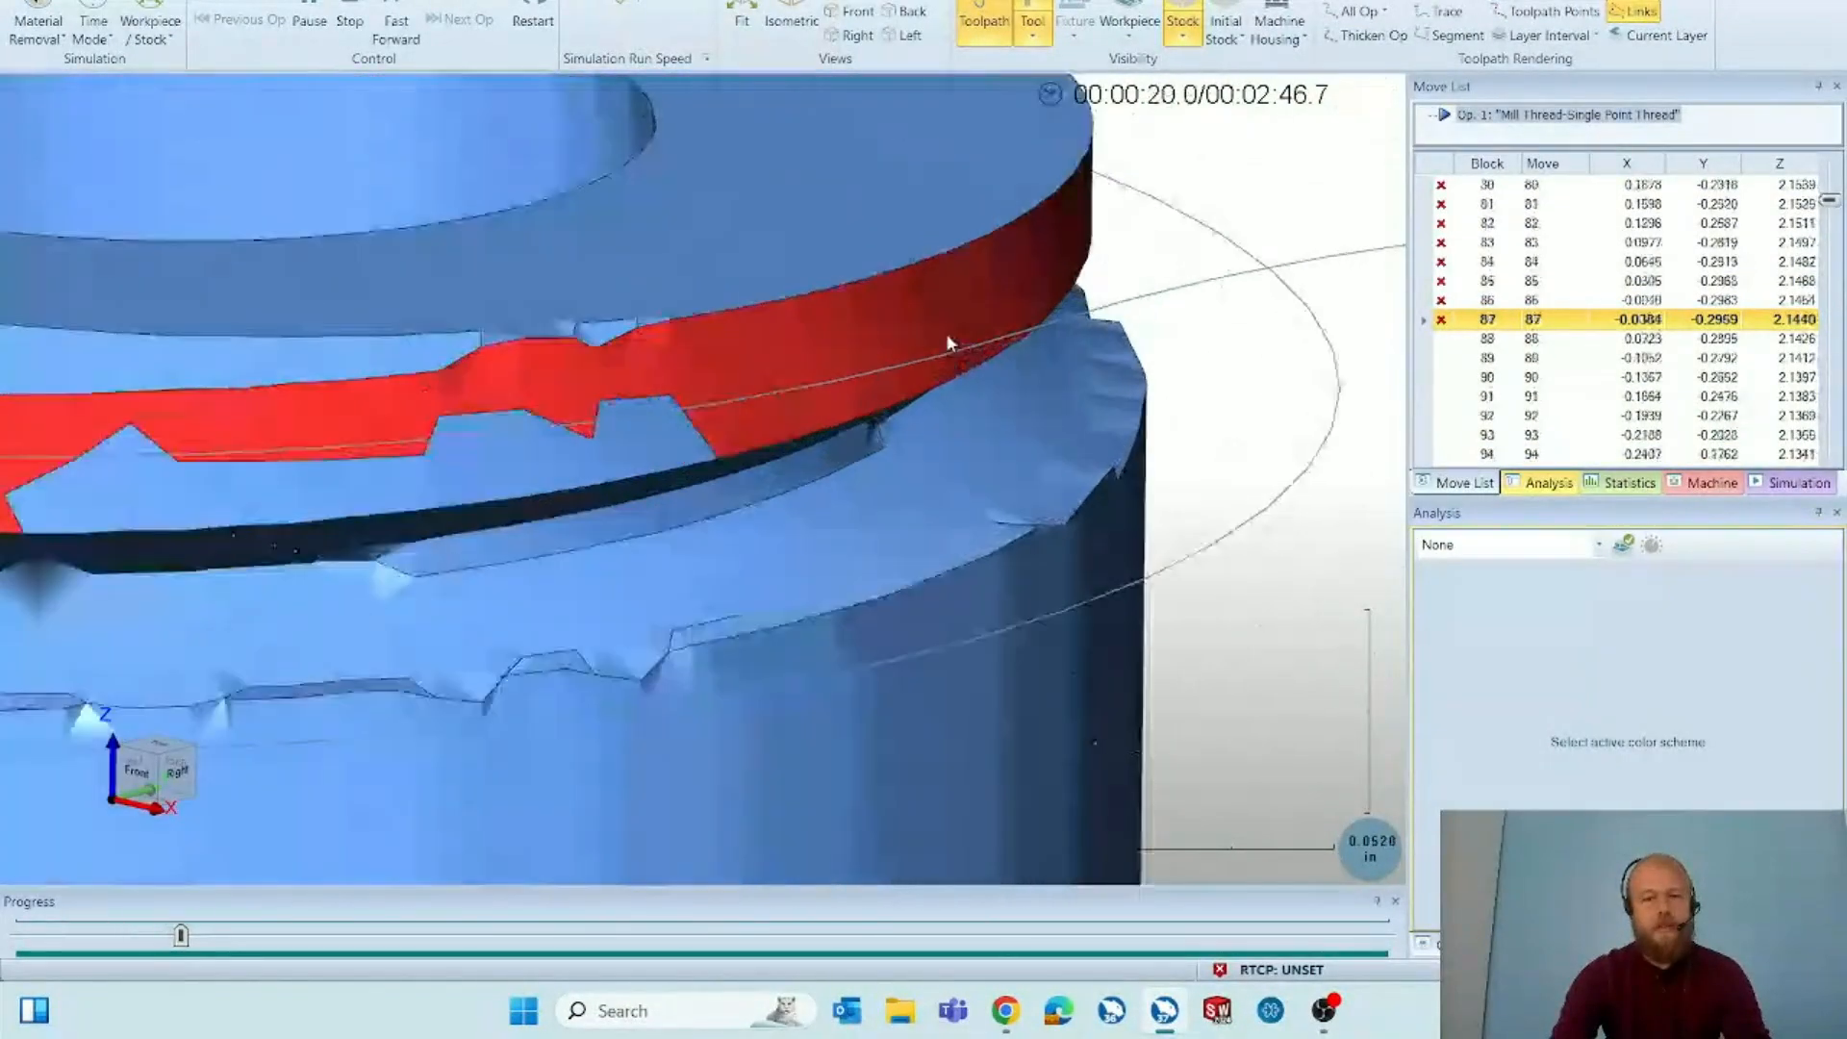
{"action": "scroll", "coordinate": [945, 333], "scroll_direction": "down", "scroll_amount": 5}
{"action": "scroll", "coordinate": [562, 231], "scroll_direction": "up", "scroll_amount": 2}
{"action": "middle_click_drag", "start_coordinate": [731, 320], "coordinate": [661, 317]}
{"action": "scroll", "coordinate": [484, 402], "scroll_direction": "down", "scroll_amount": 1}
{"action": "scroll", "coordinate": [486, 395], "scroll_direction": "up", "scroll_amount": 8}
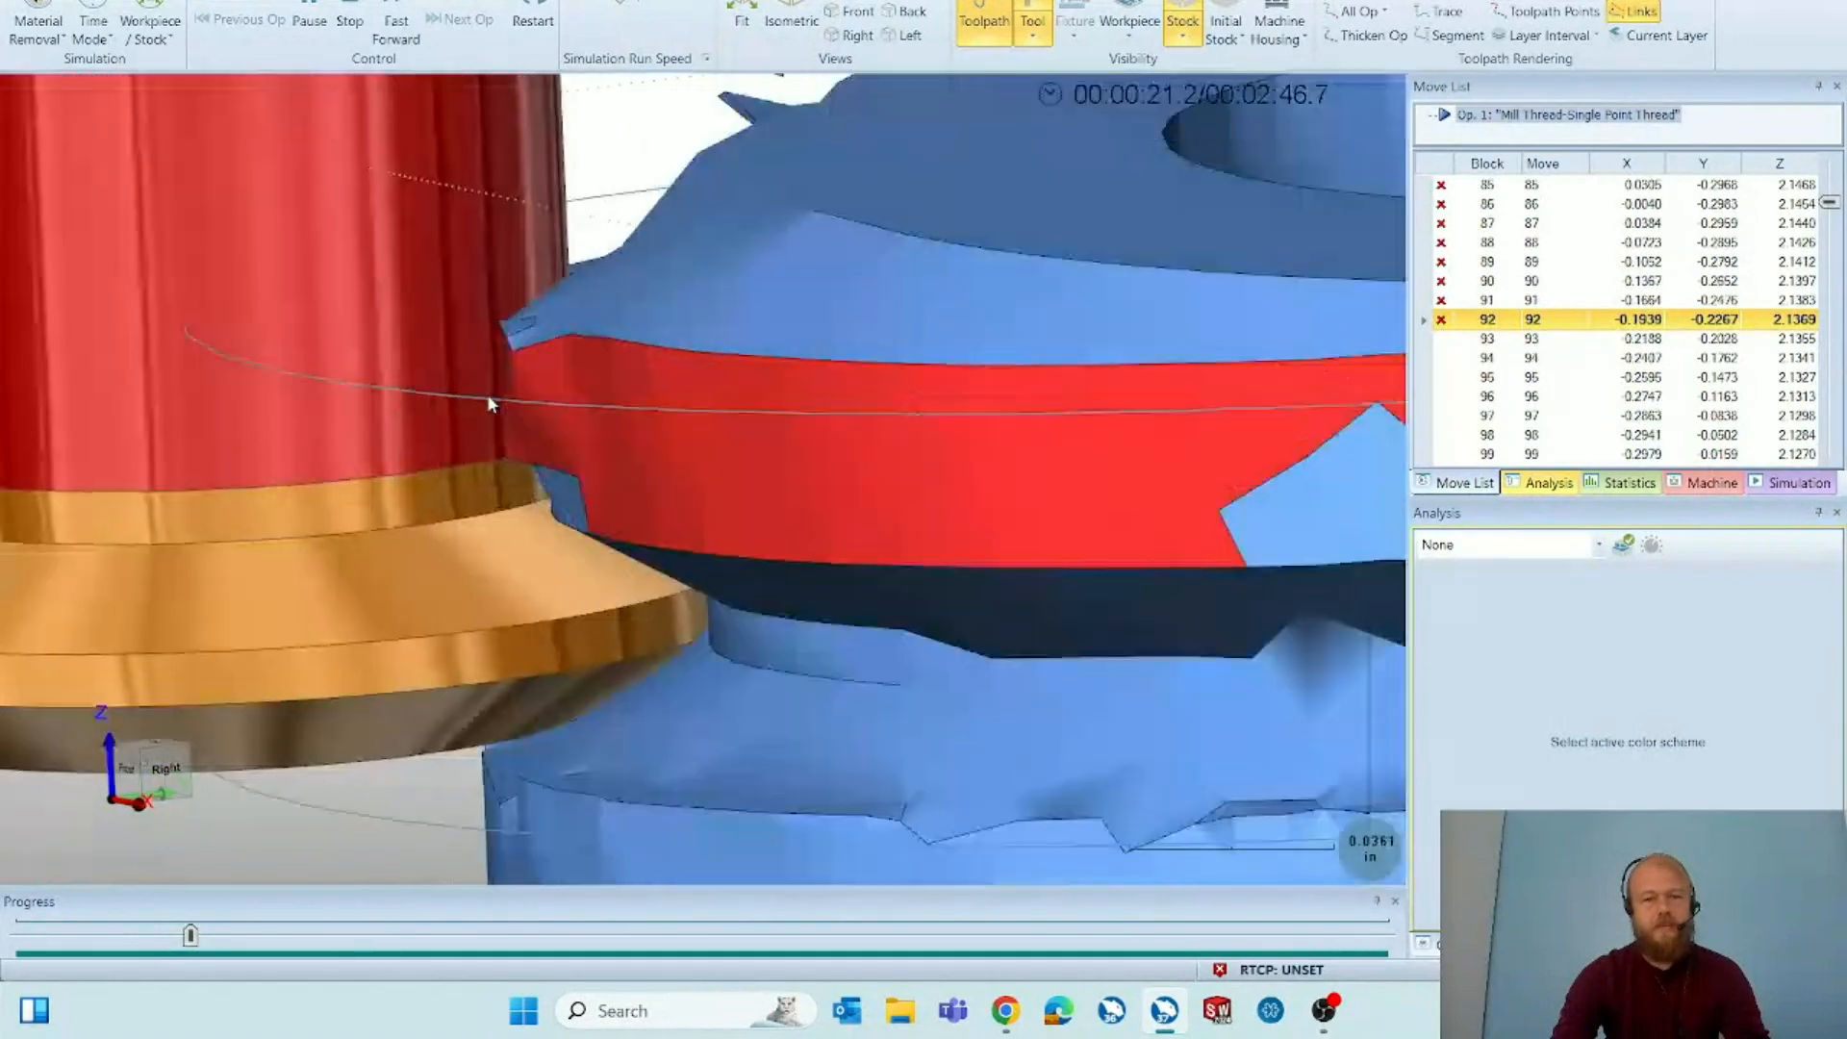
{"action": "scroll", "coordinate": [502, 384], "scroll_direction": "down", "scroll_amount": 5}
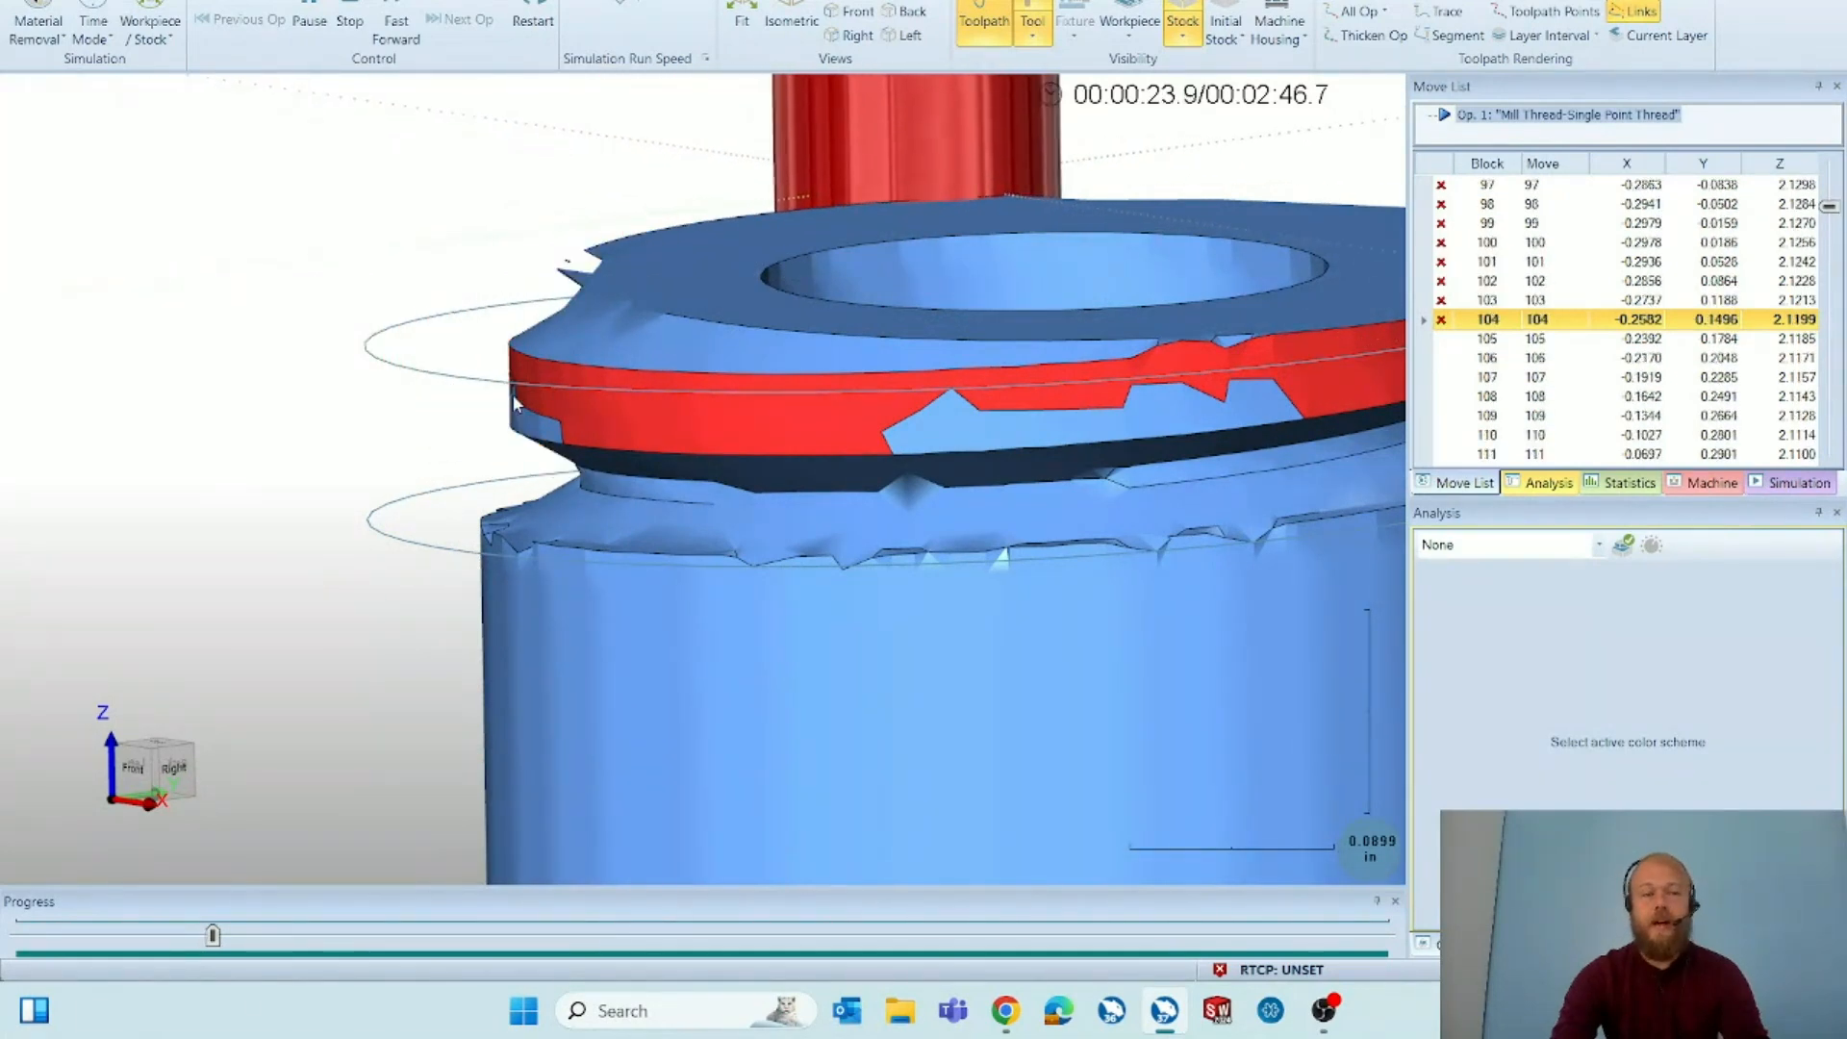
{"action": "scroll", "coordinate": [512, 395], "scroll_direction": "down", "scroll_amount": 5}
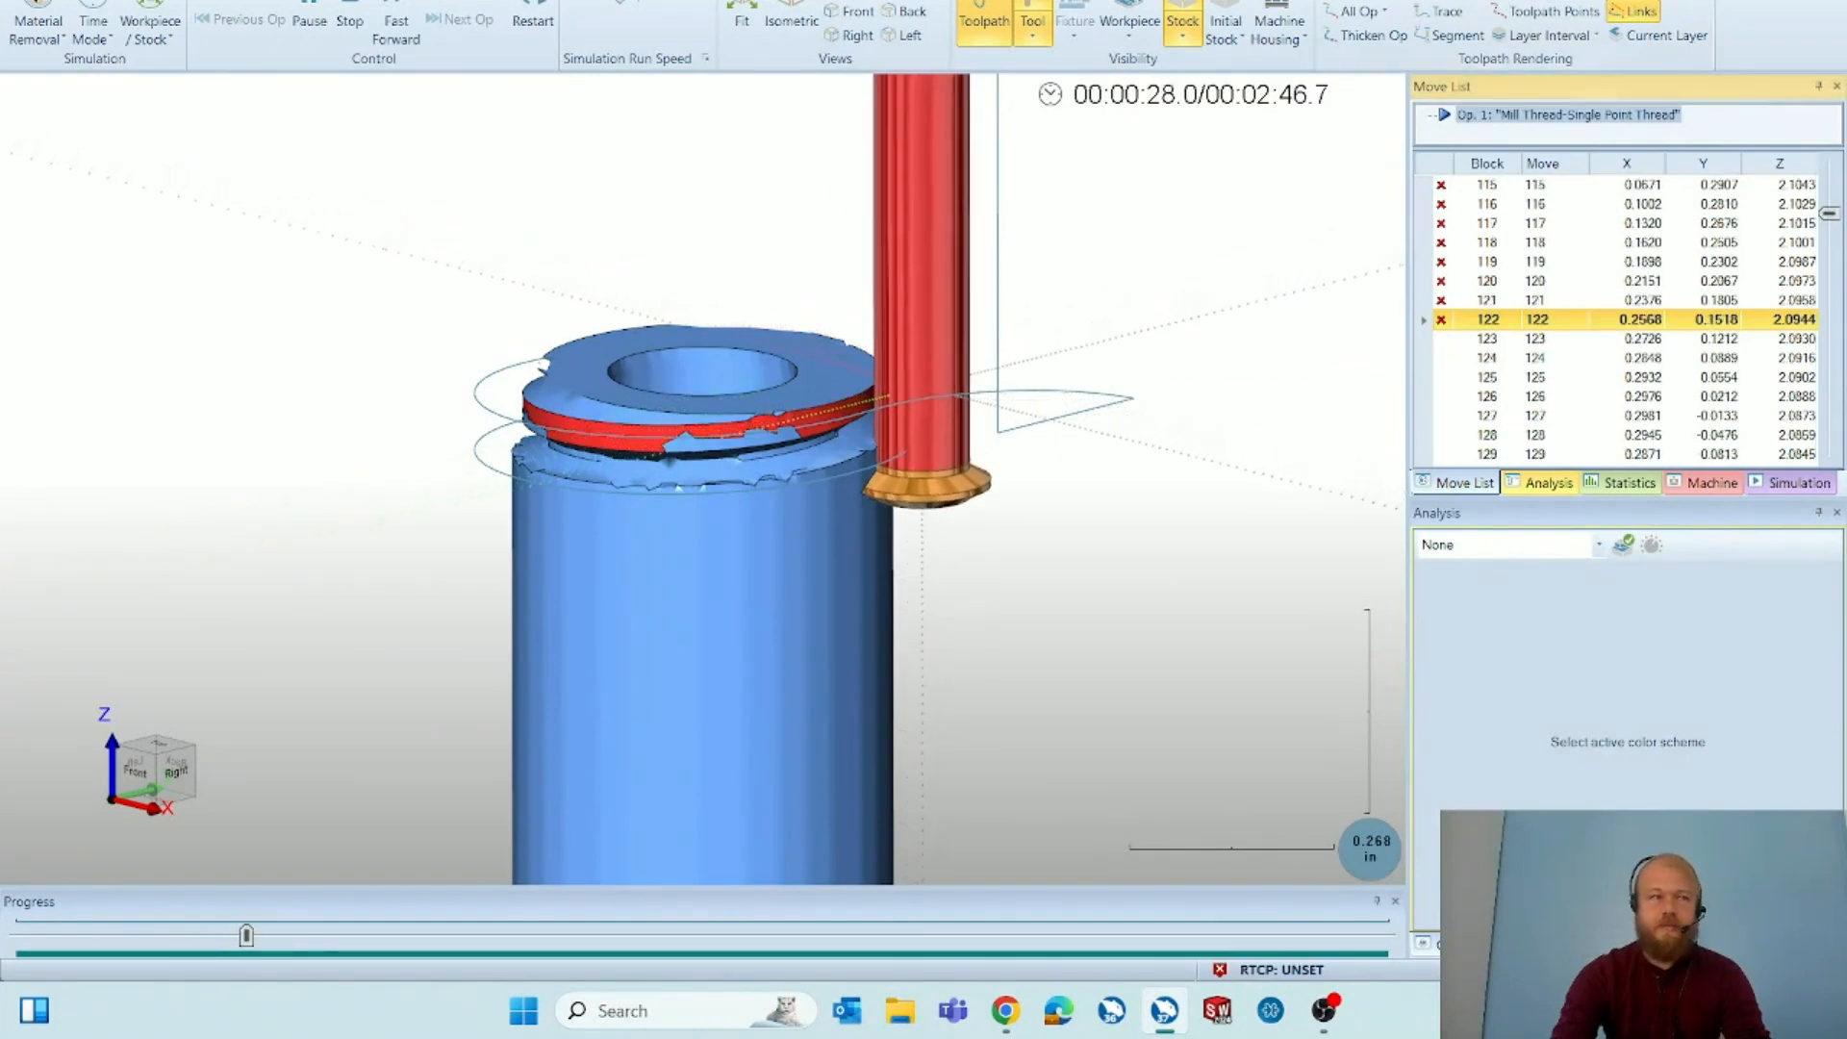
{"action": "left_click", "coordinate": [1825, 2]}
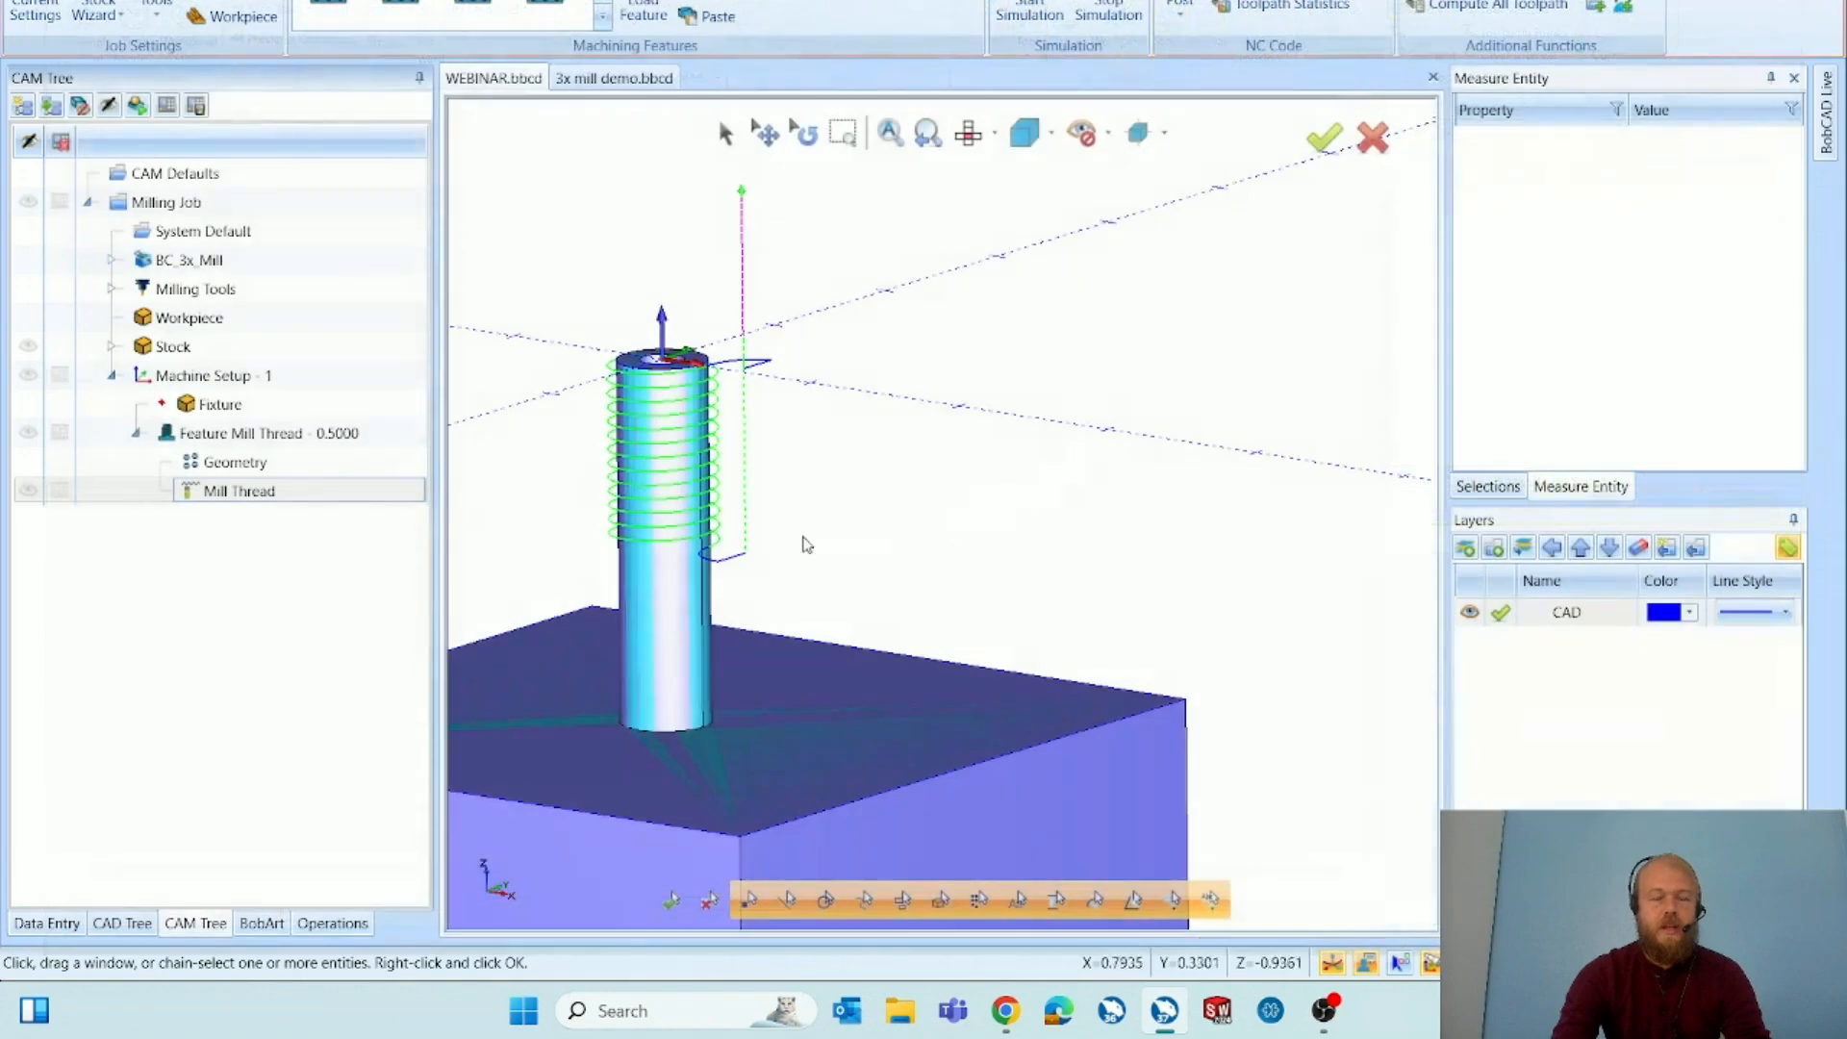
Edit the Mill Thread feature to use a custom thread height of 0.0200 instead of the Thread Library value, and recompute its toolpath.
{"action": "right_click", "coordinate": [399, 446]}
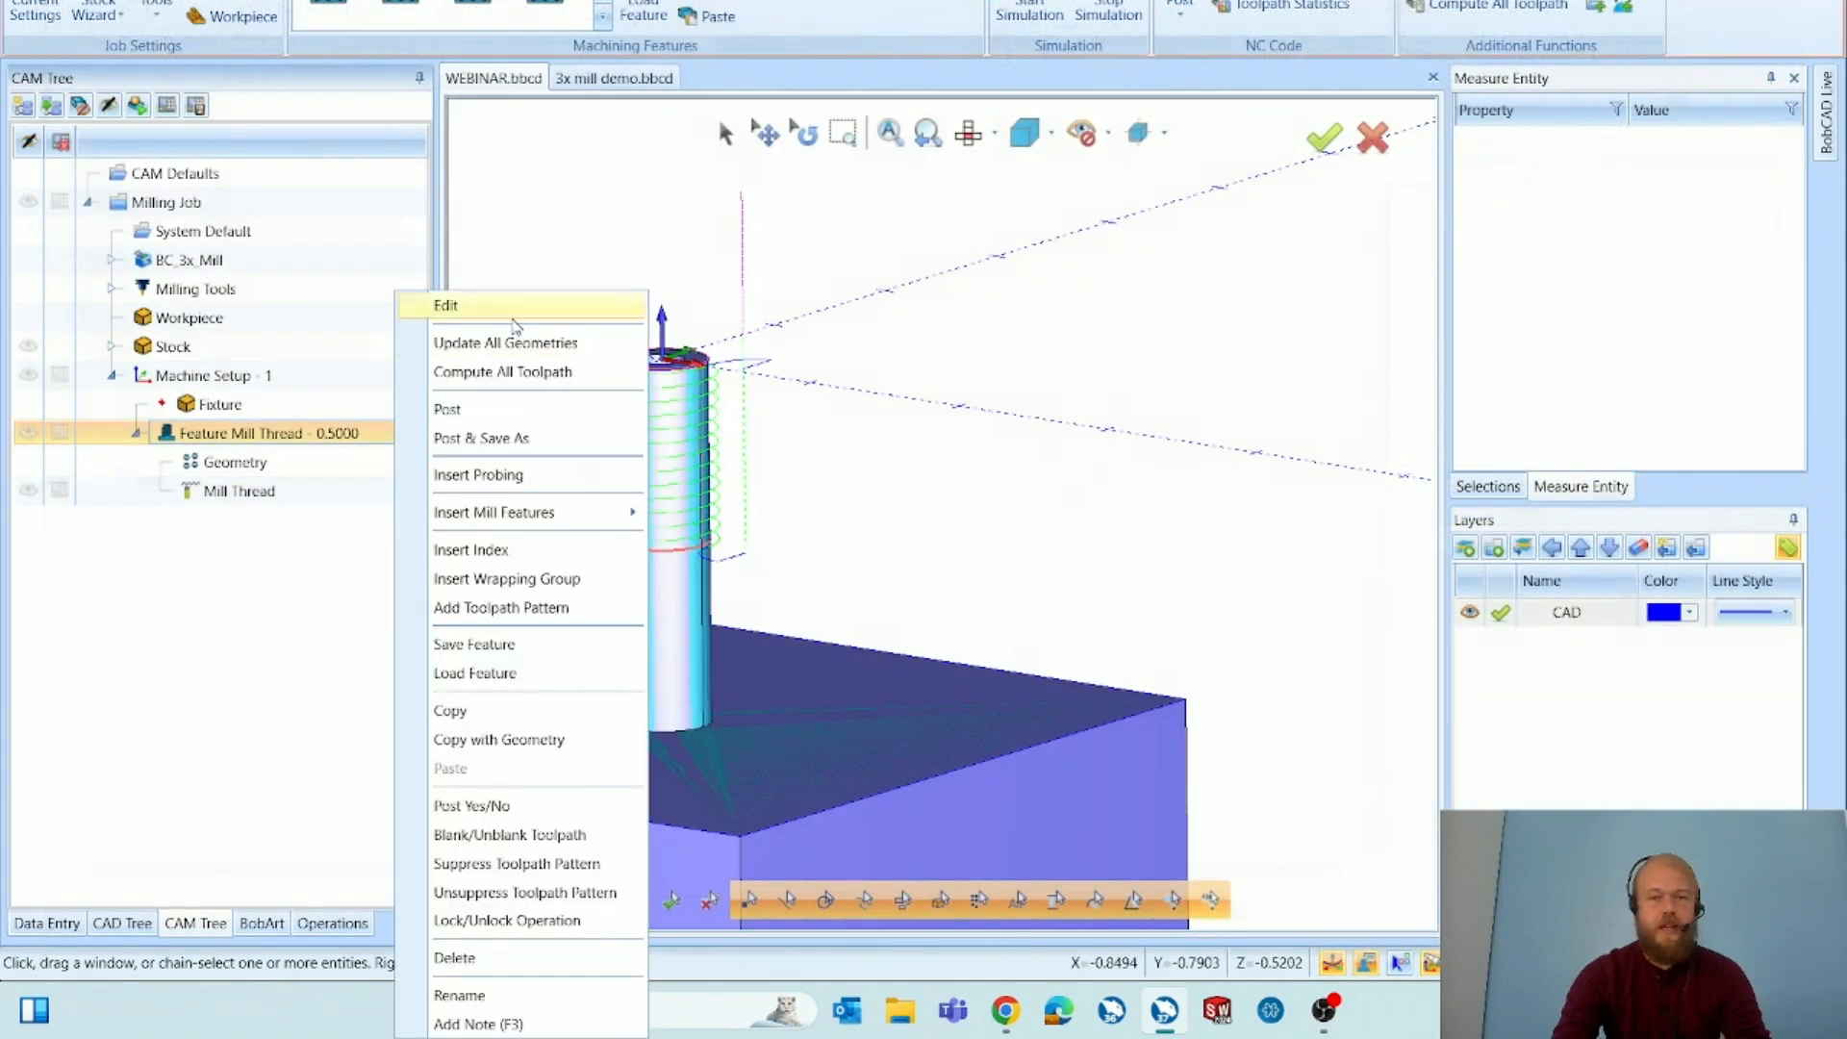
{"action": "left_click", "coordinate": [514, 306]}
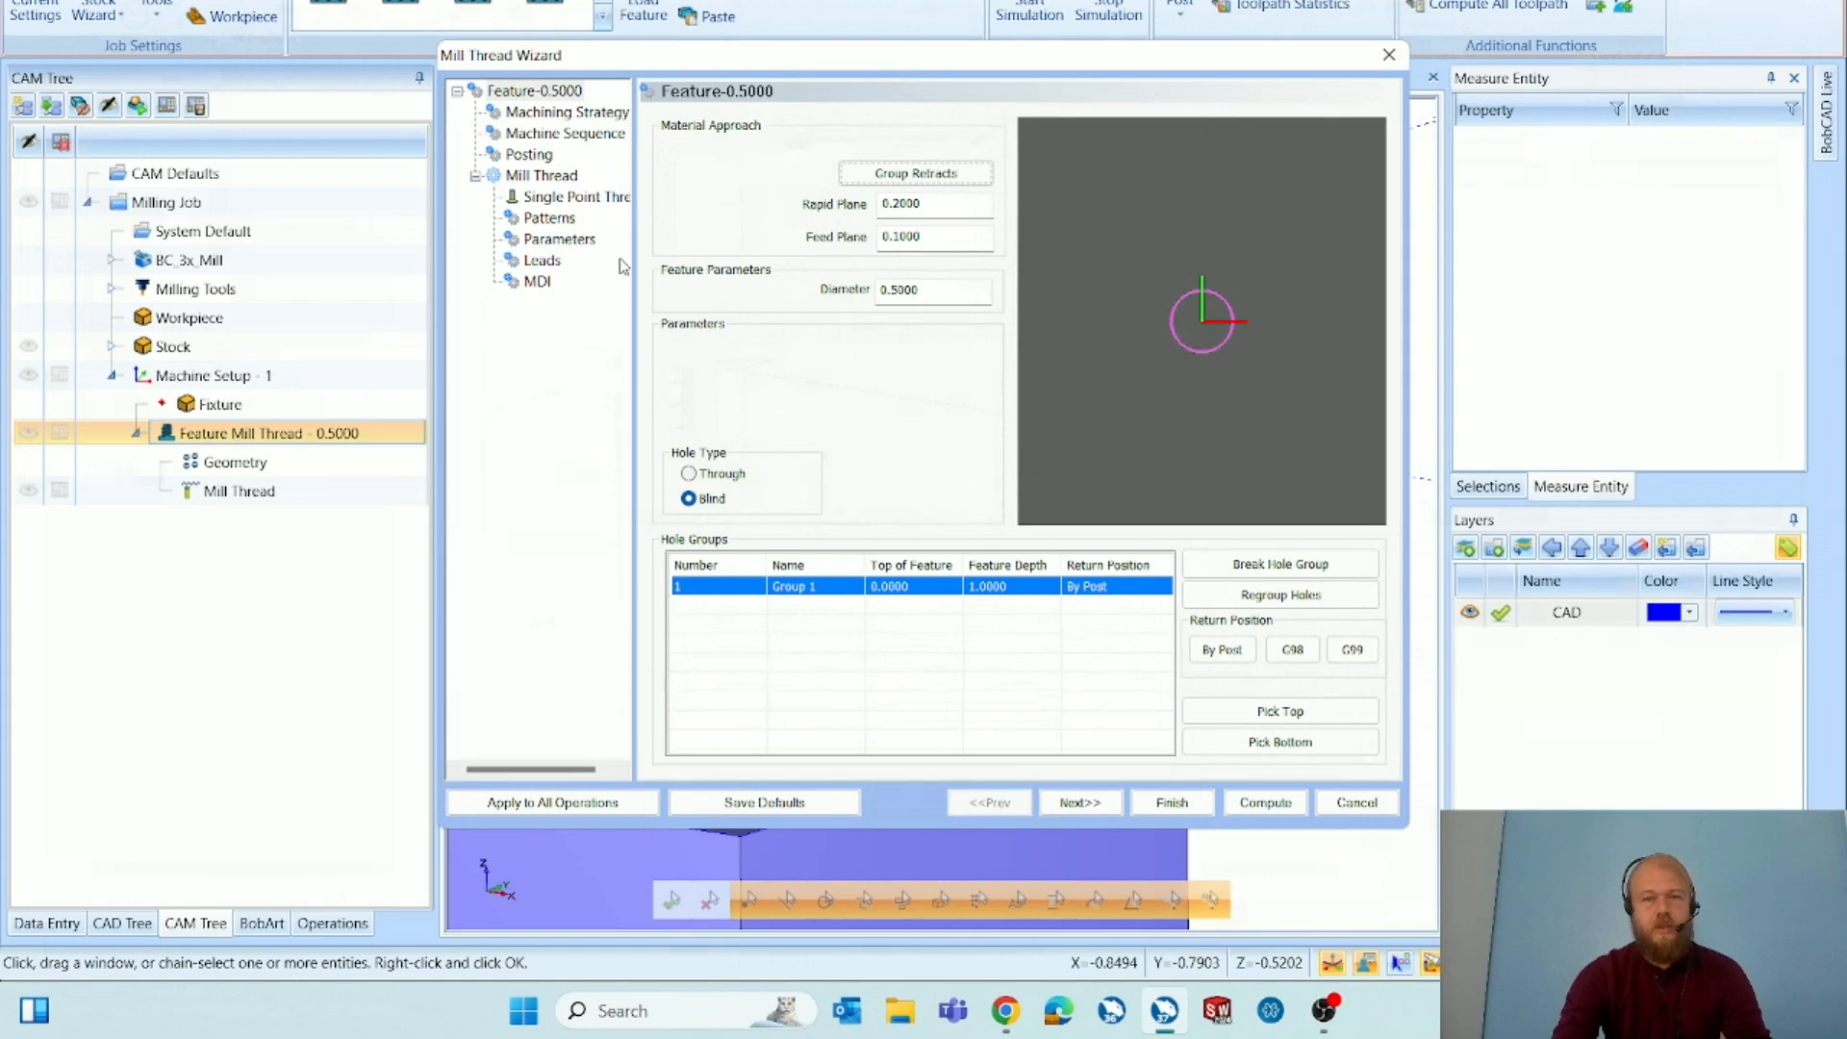
{"action": "left_click", "coordinate": [566, 243]}
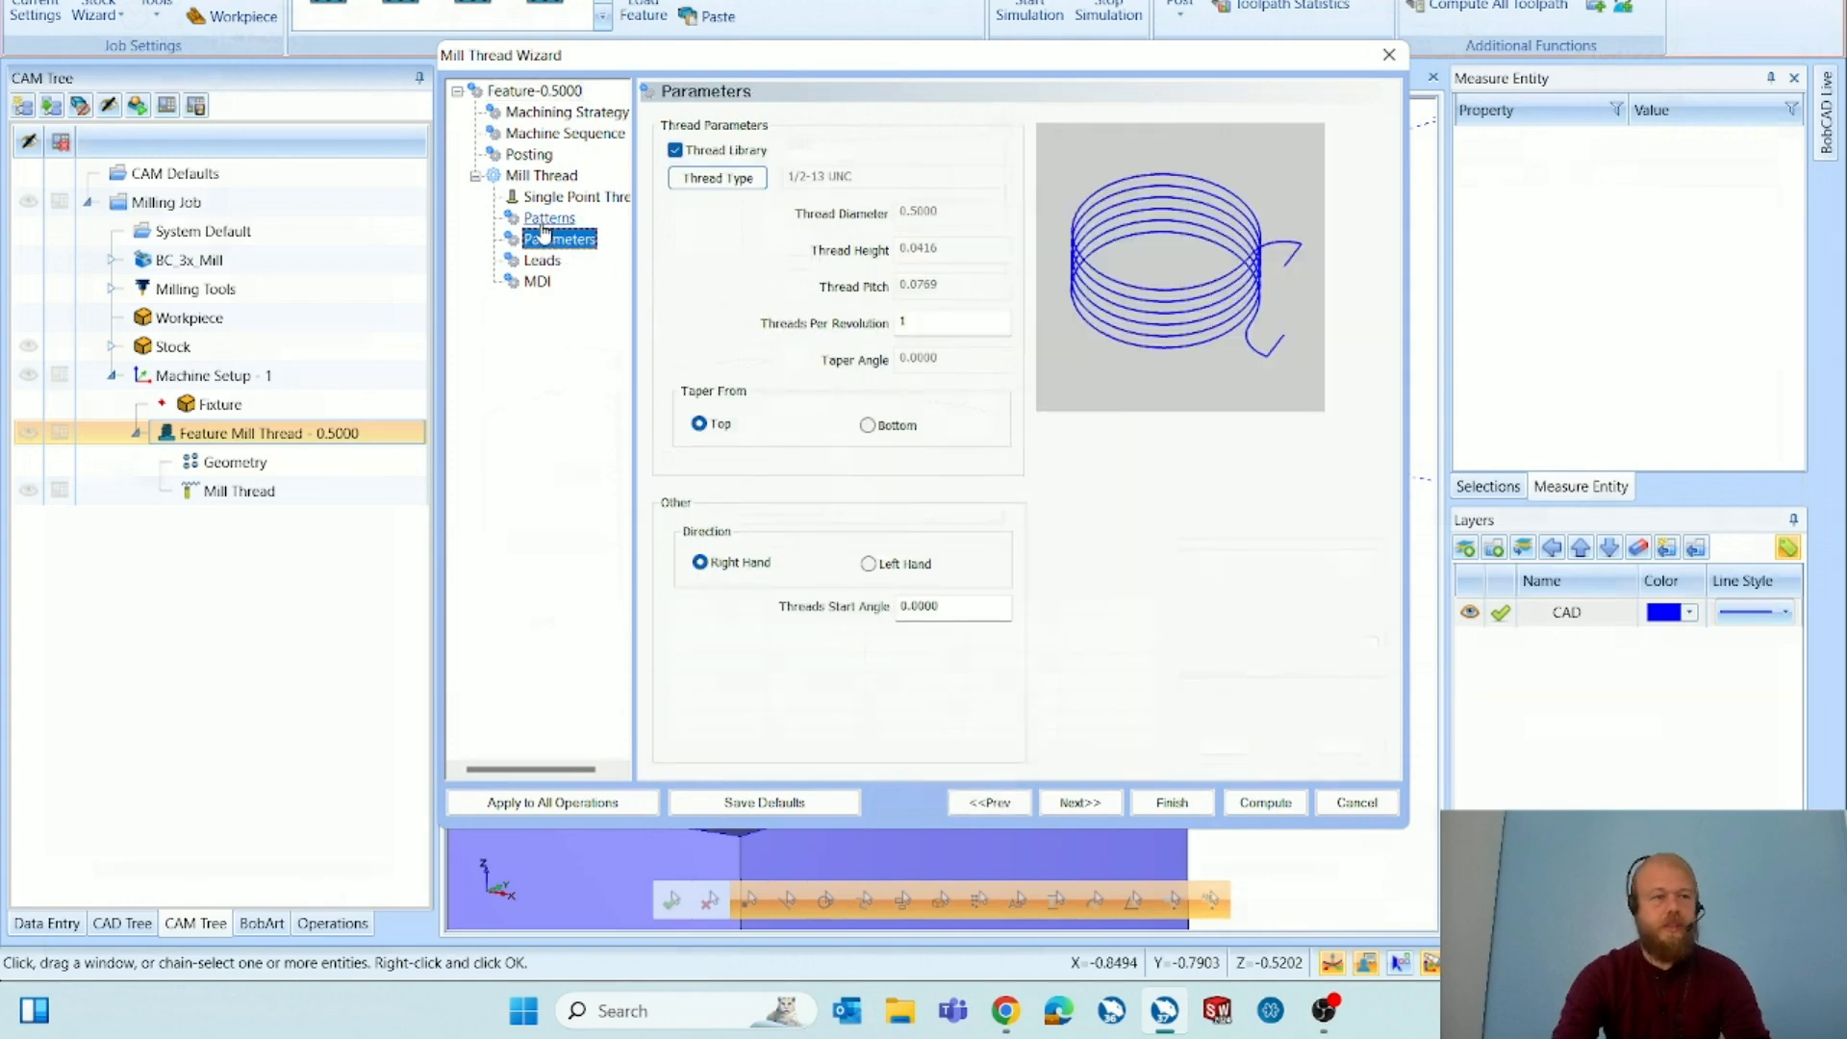
{"action": "left_click", "coordinate": [547, 220]}
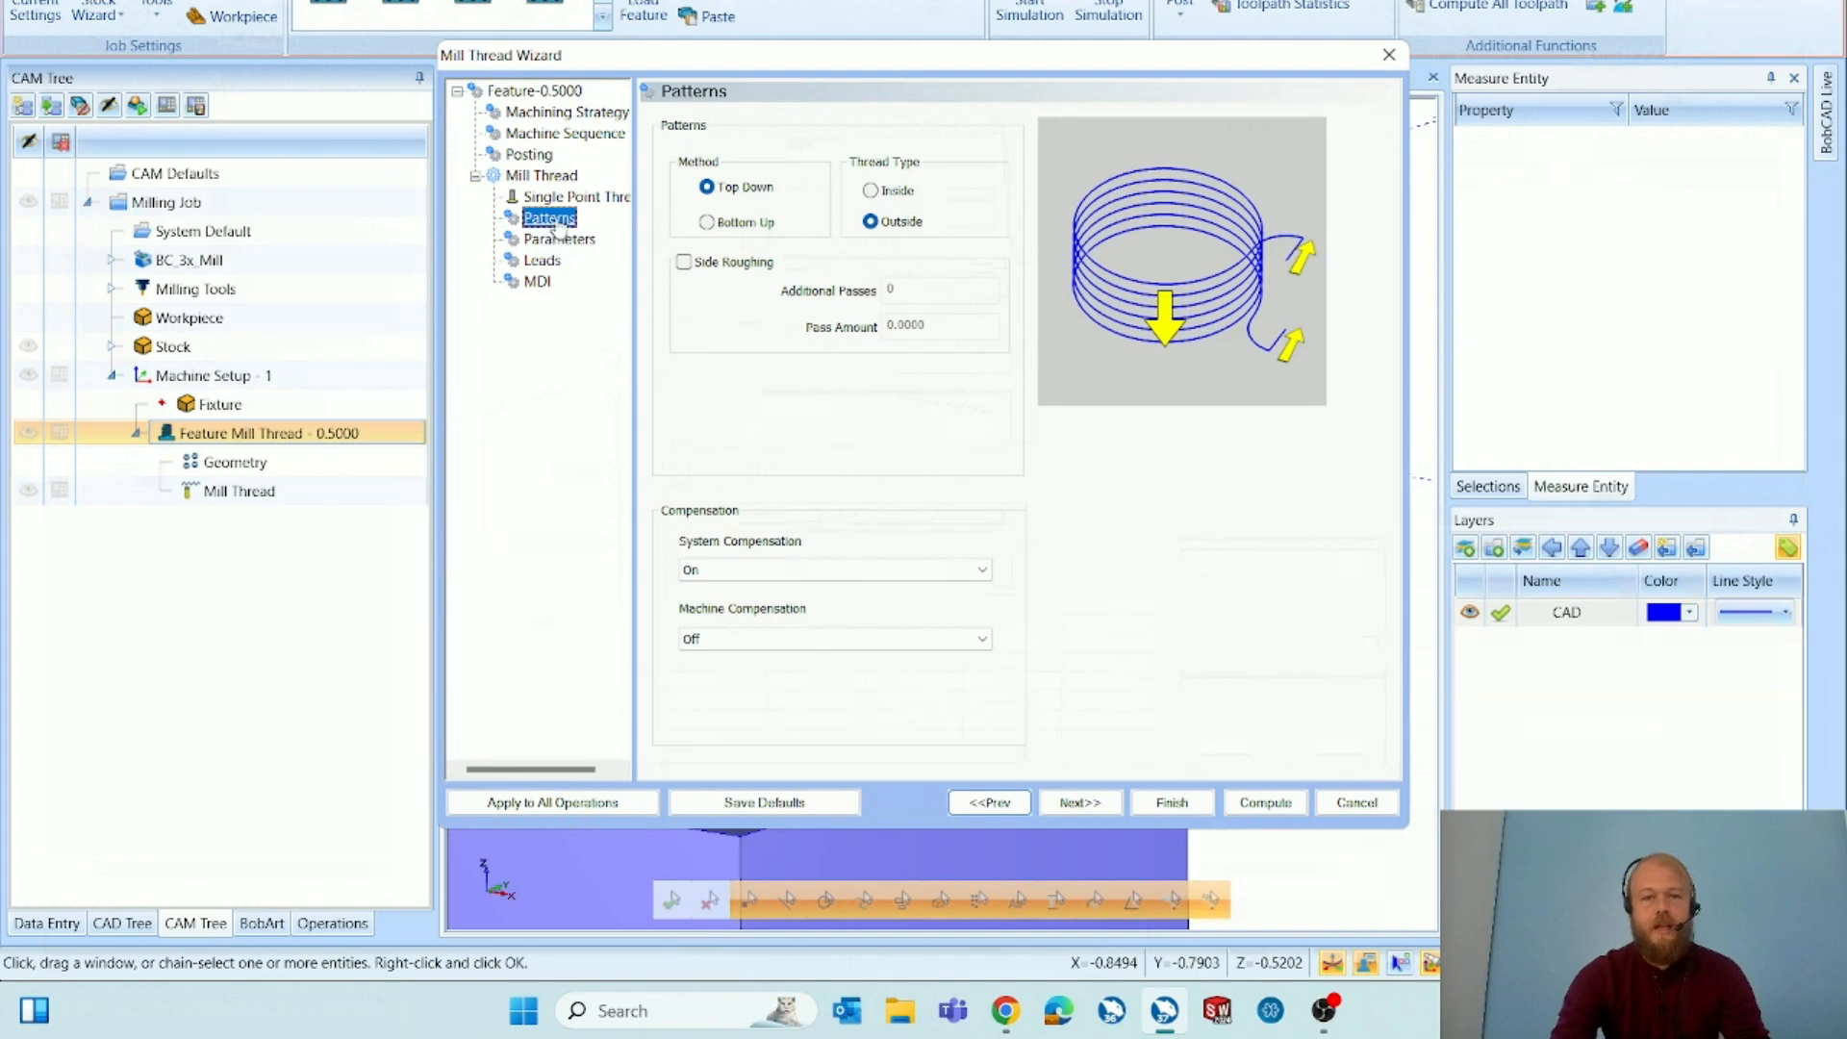
{"action": "left_click", "coordinate": [560, 241]}
{"action": "left_click", "coordinate": [552, 219]}
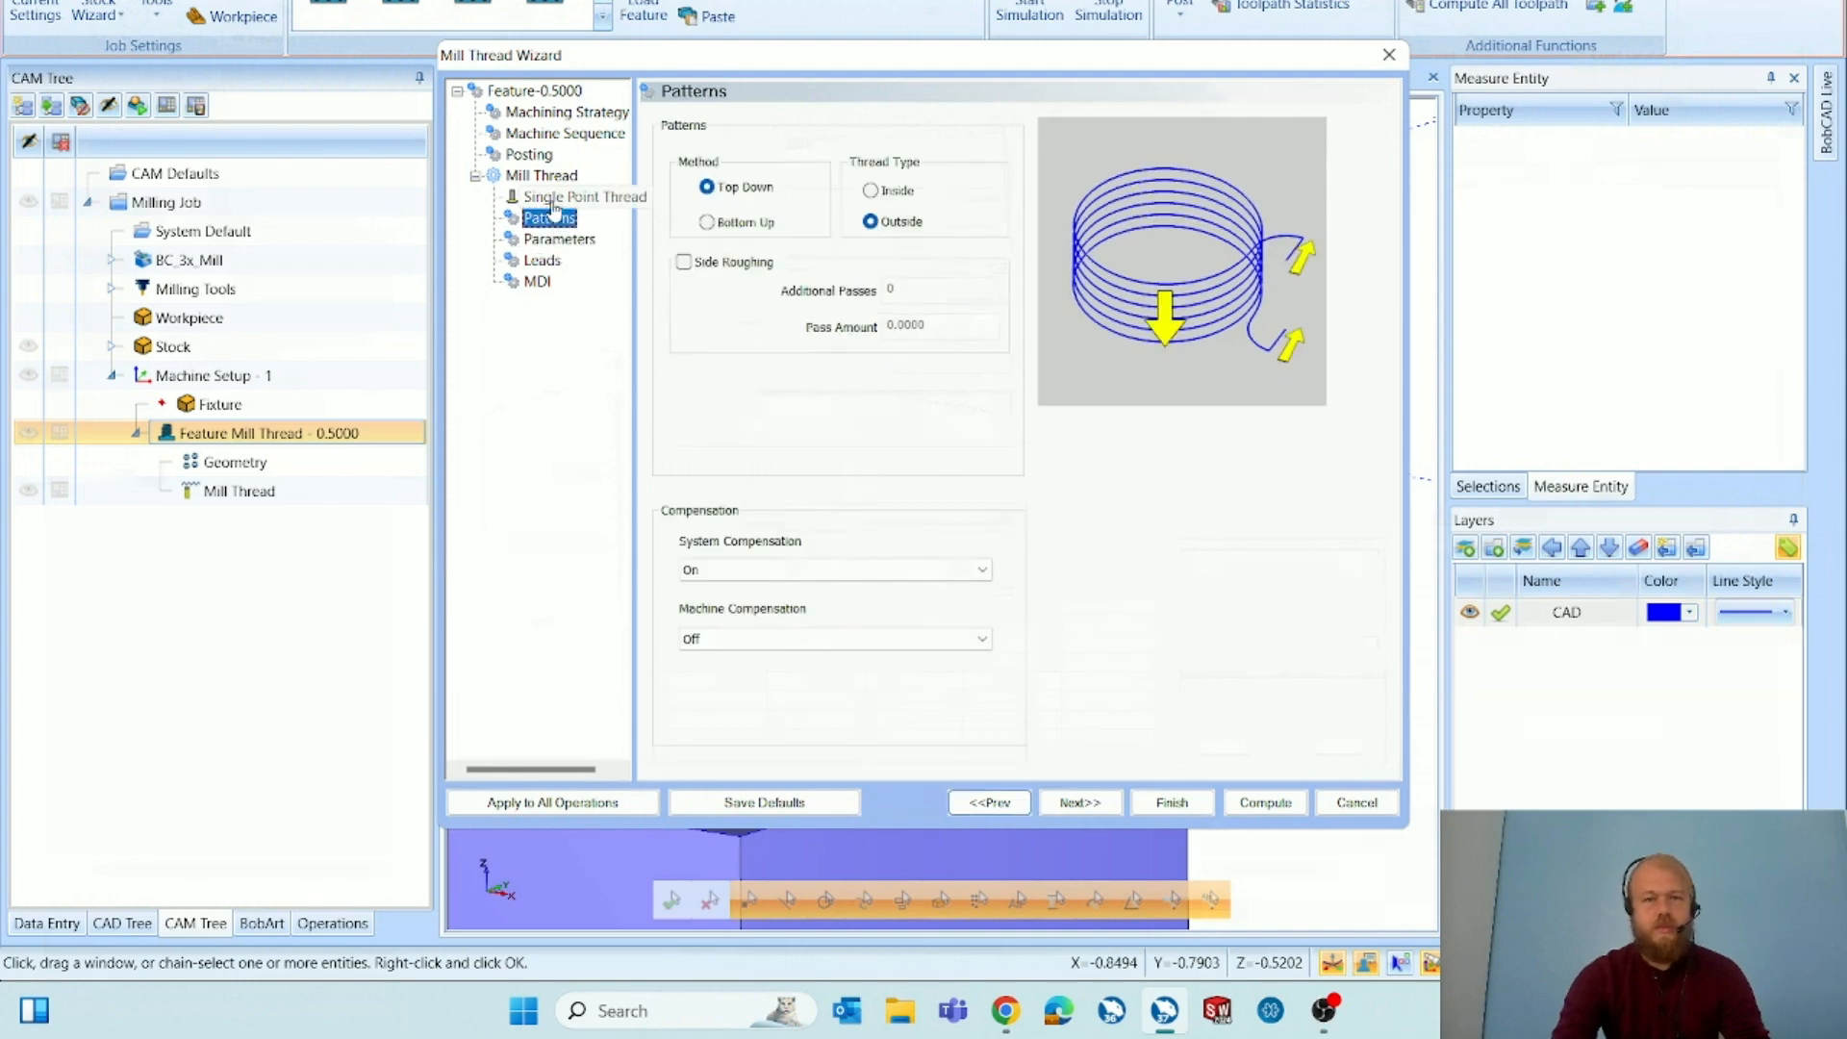
{"action": "left_click", "coordinate": [561, 239]}
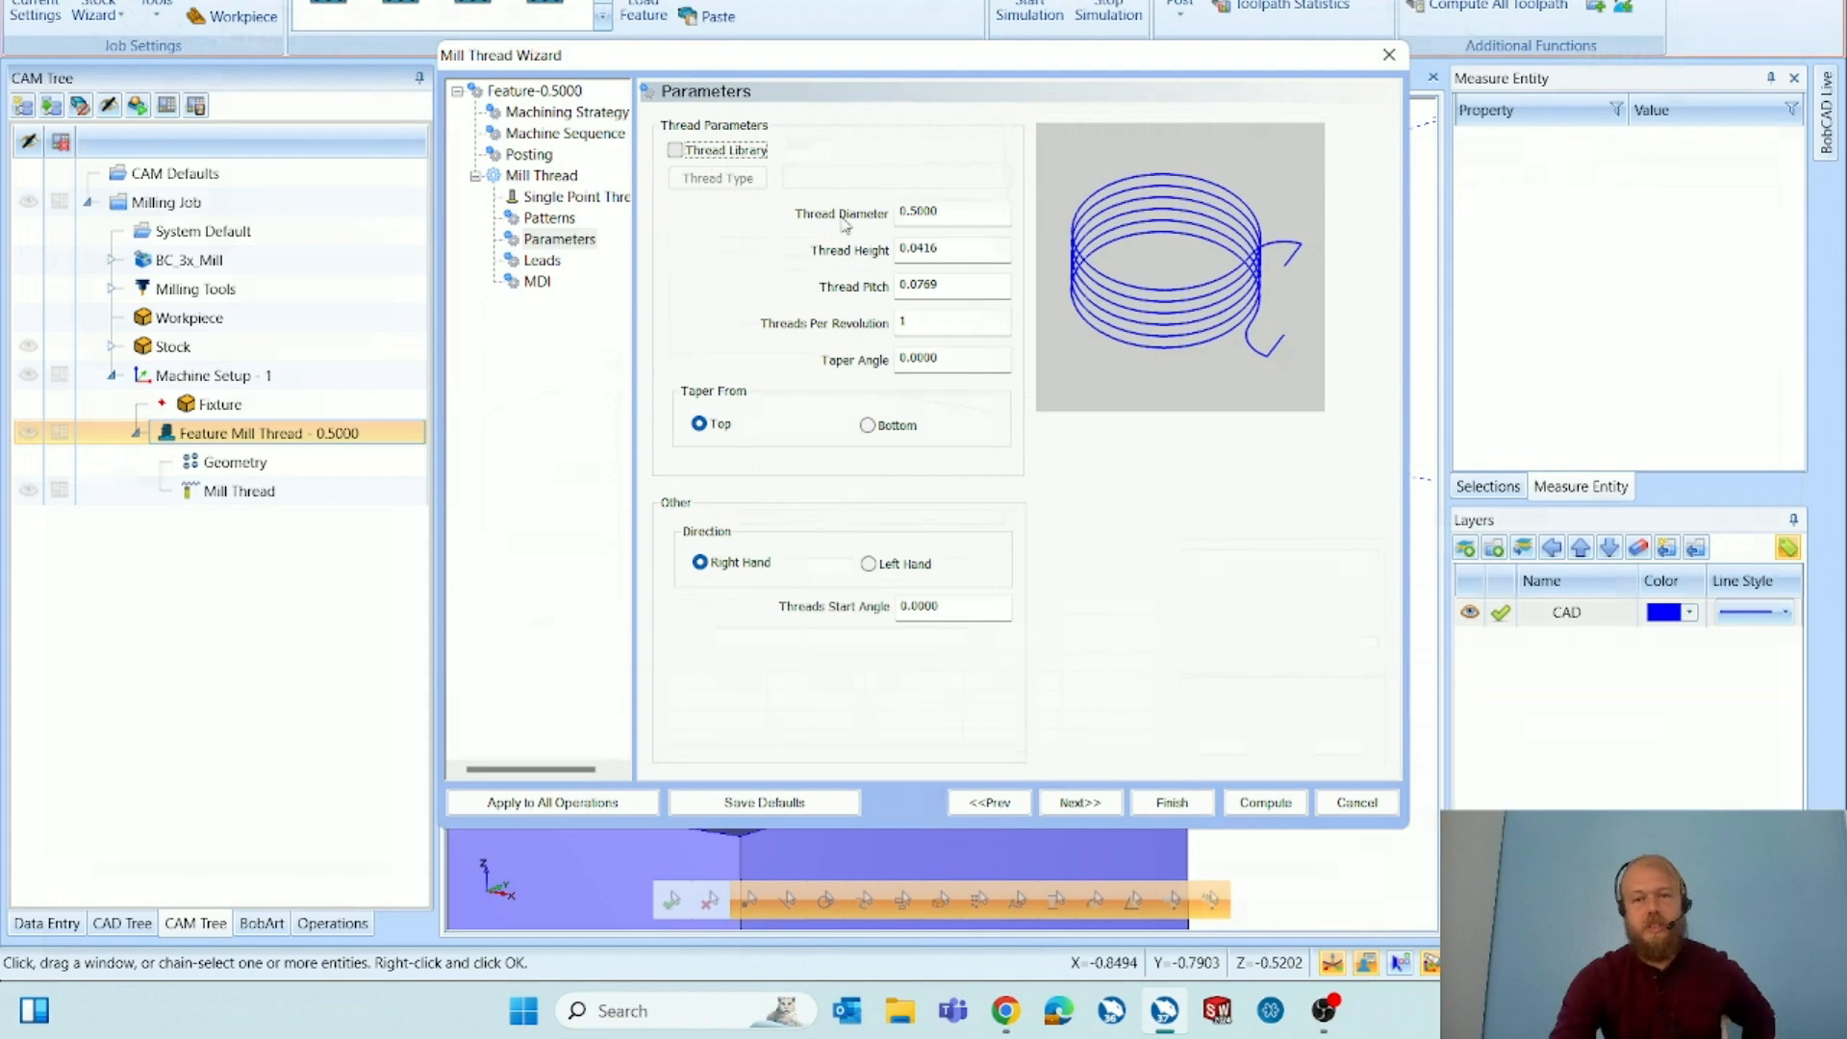
{"action": "left_click", "coordinate": [947, 249]}
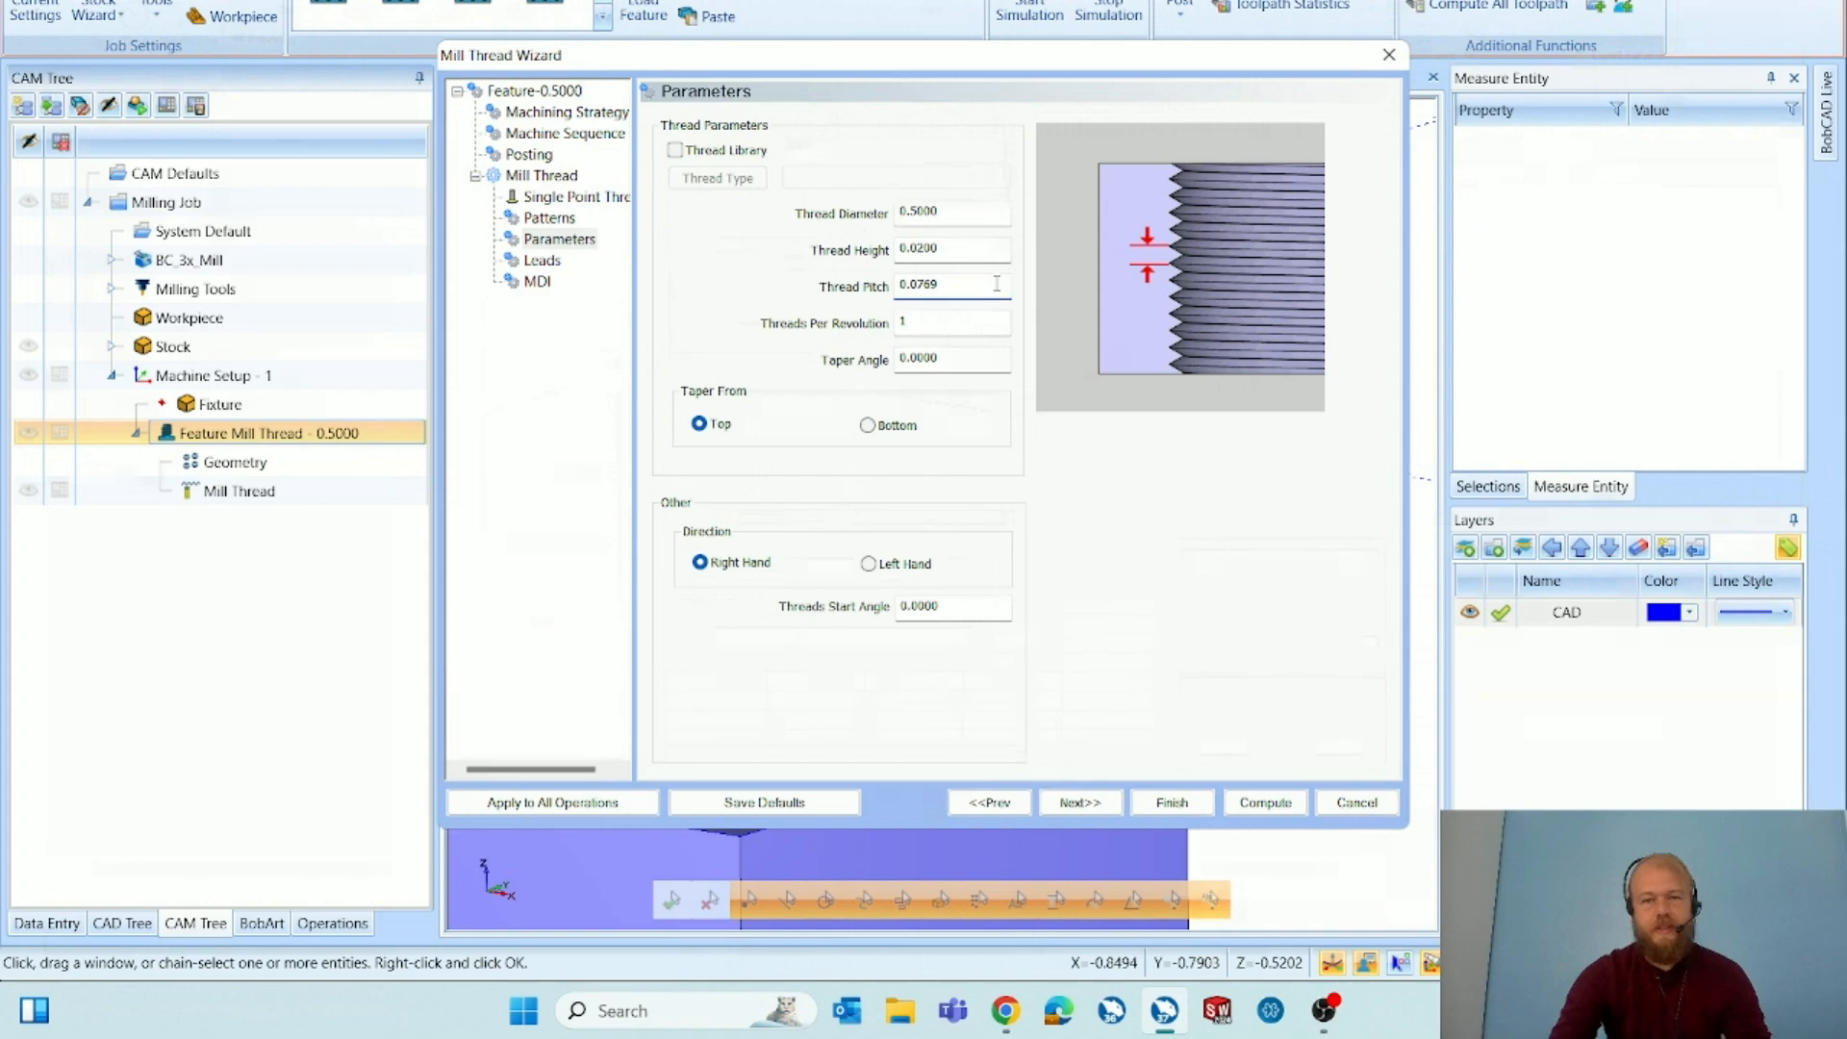
{"action": "left_click", "coordinate": [1277, 808]}
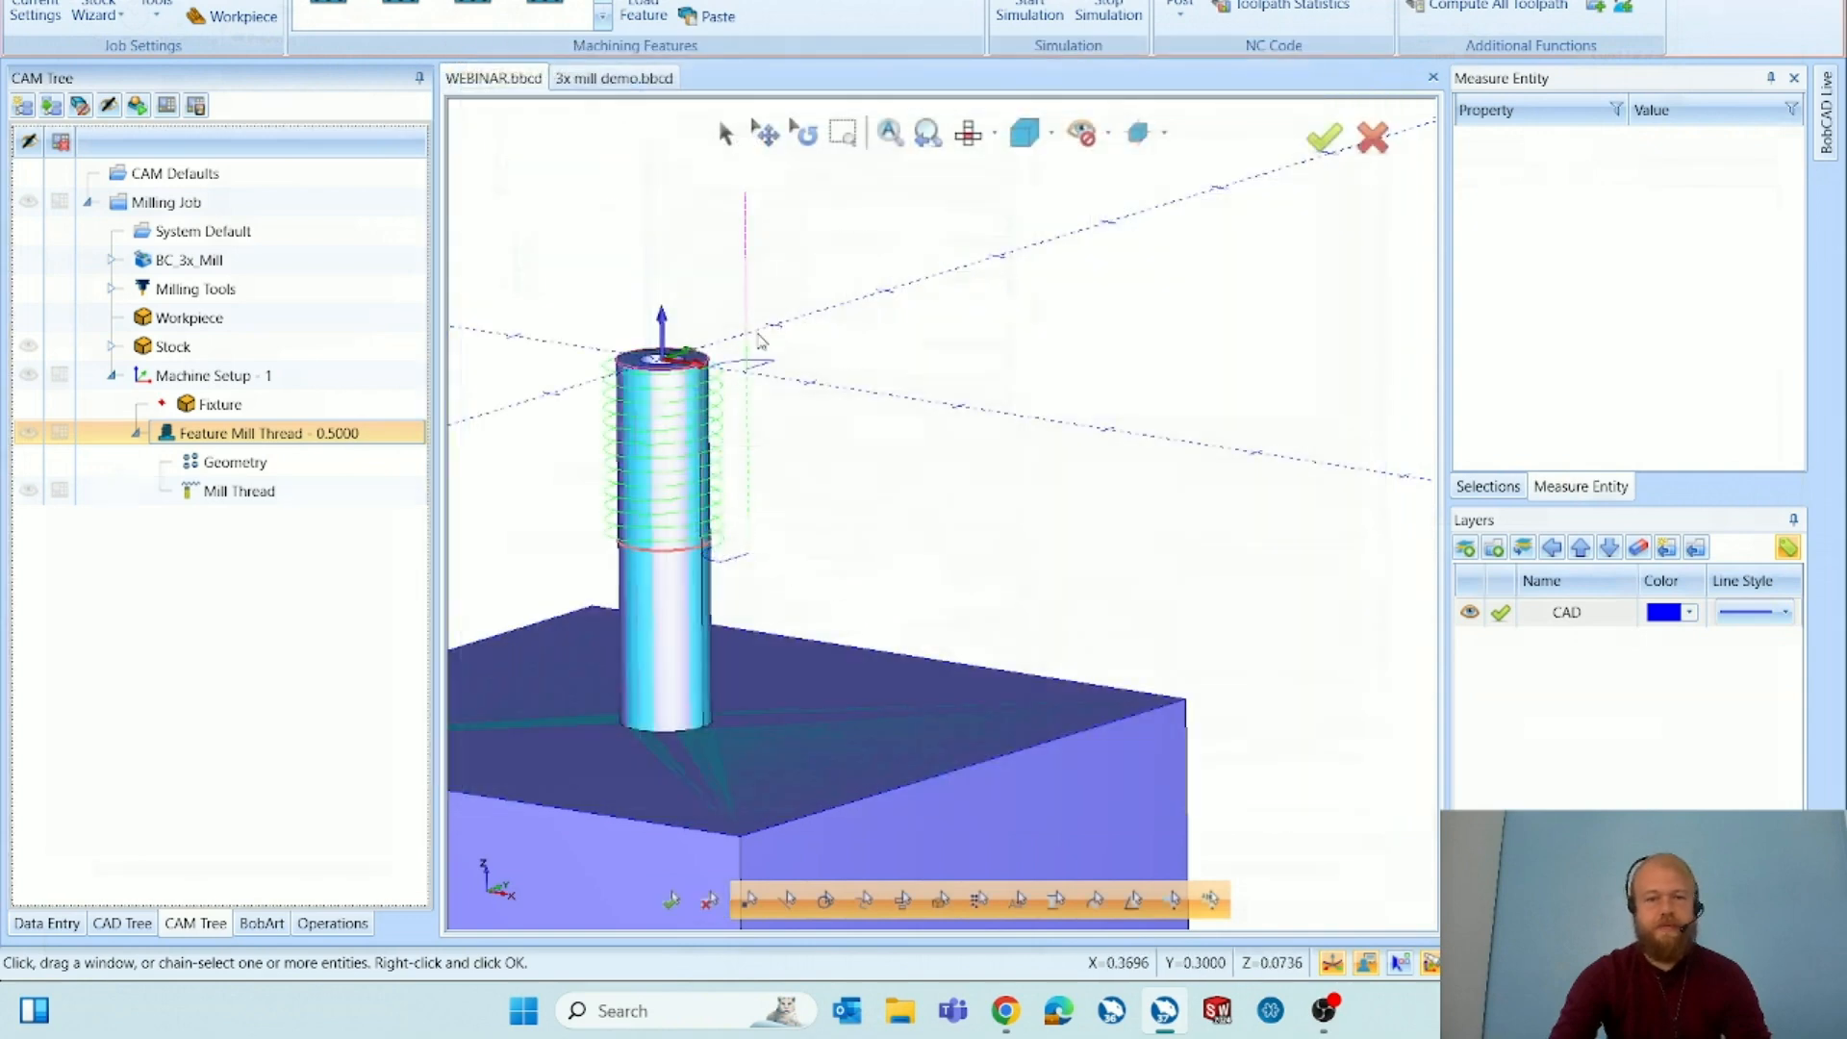
Simulate the recomputed Mill Thread operation at a faster run speed with a close view of the post's upper end.
{"action": "left_click", "coordinate": [1030, 12]}
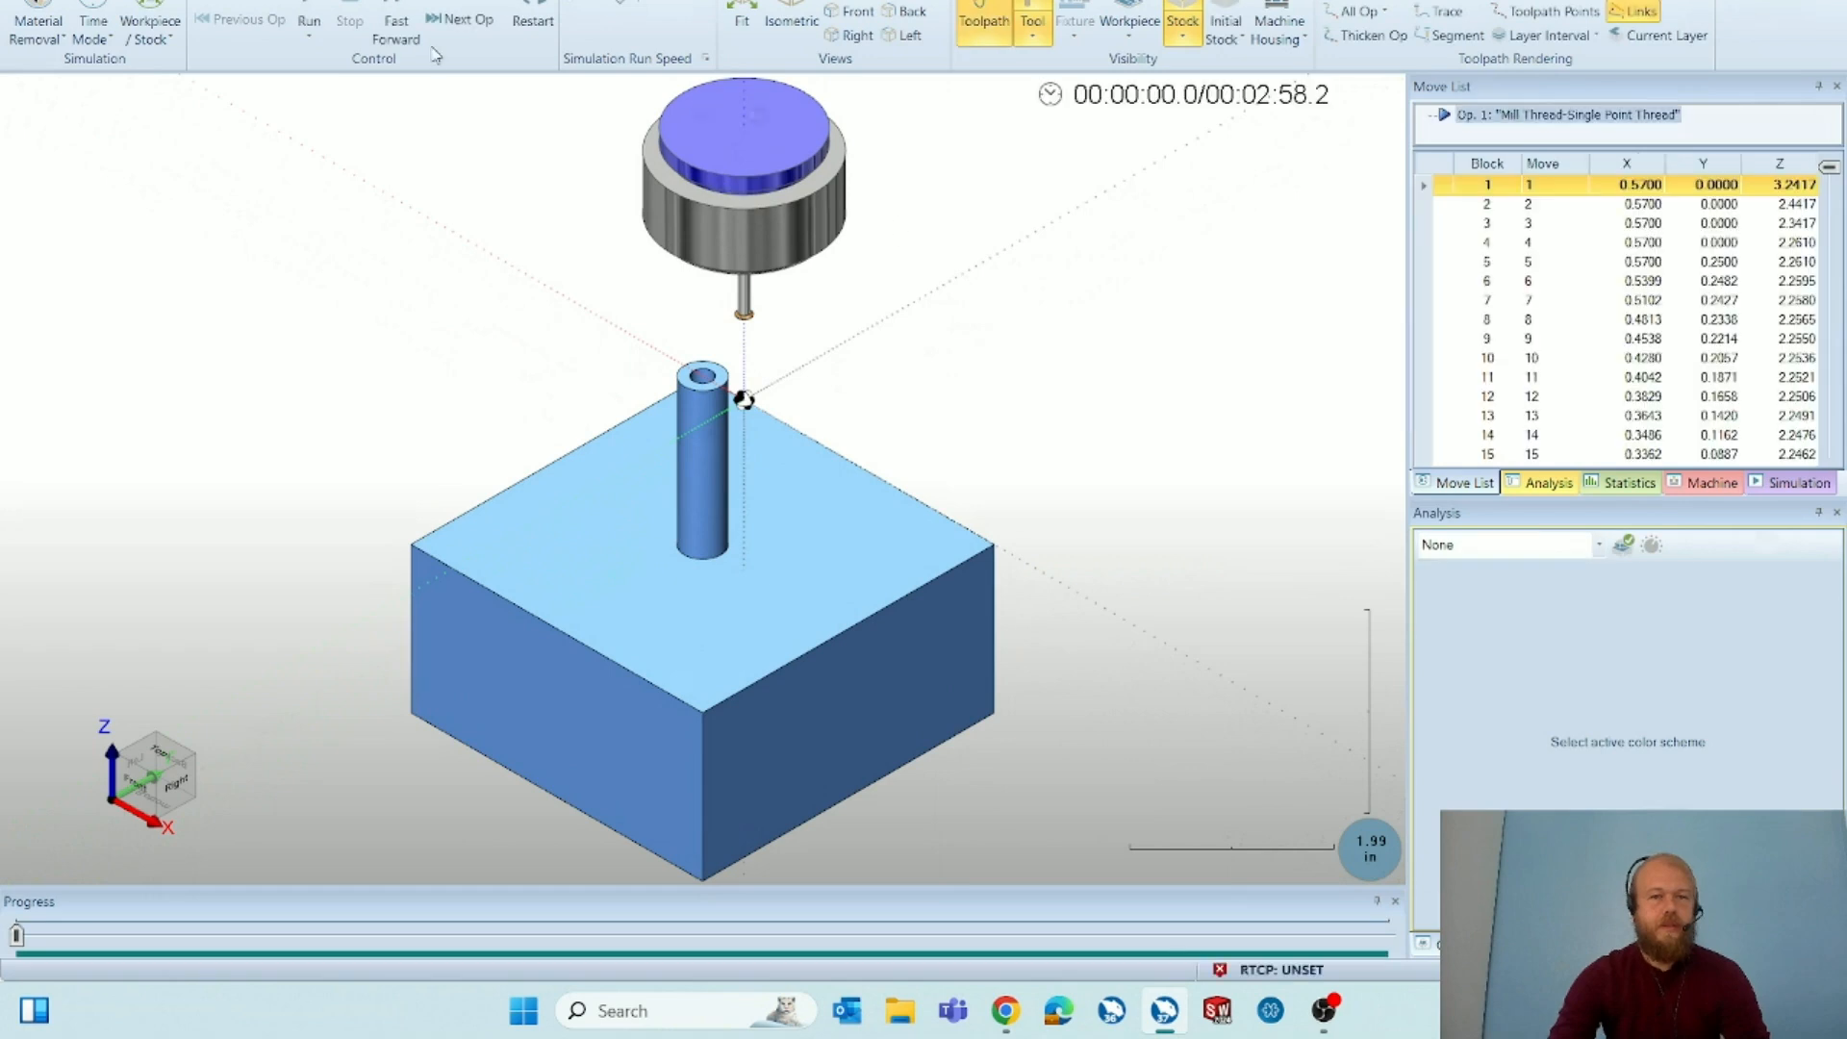
{"action": "left_click", "coordinate": [309, 21]}
{"action": "scroll", "coordinate": [713, 369], "scroll_direction": "up", "scroll_amount": 4}
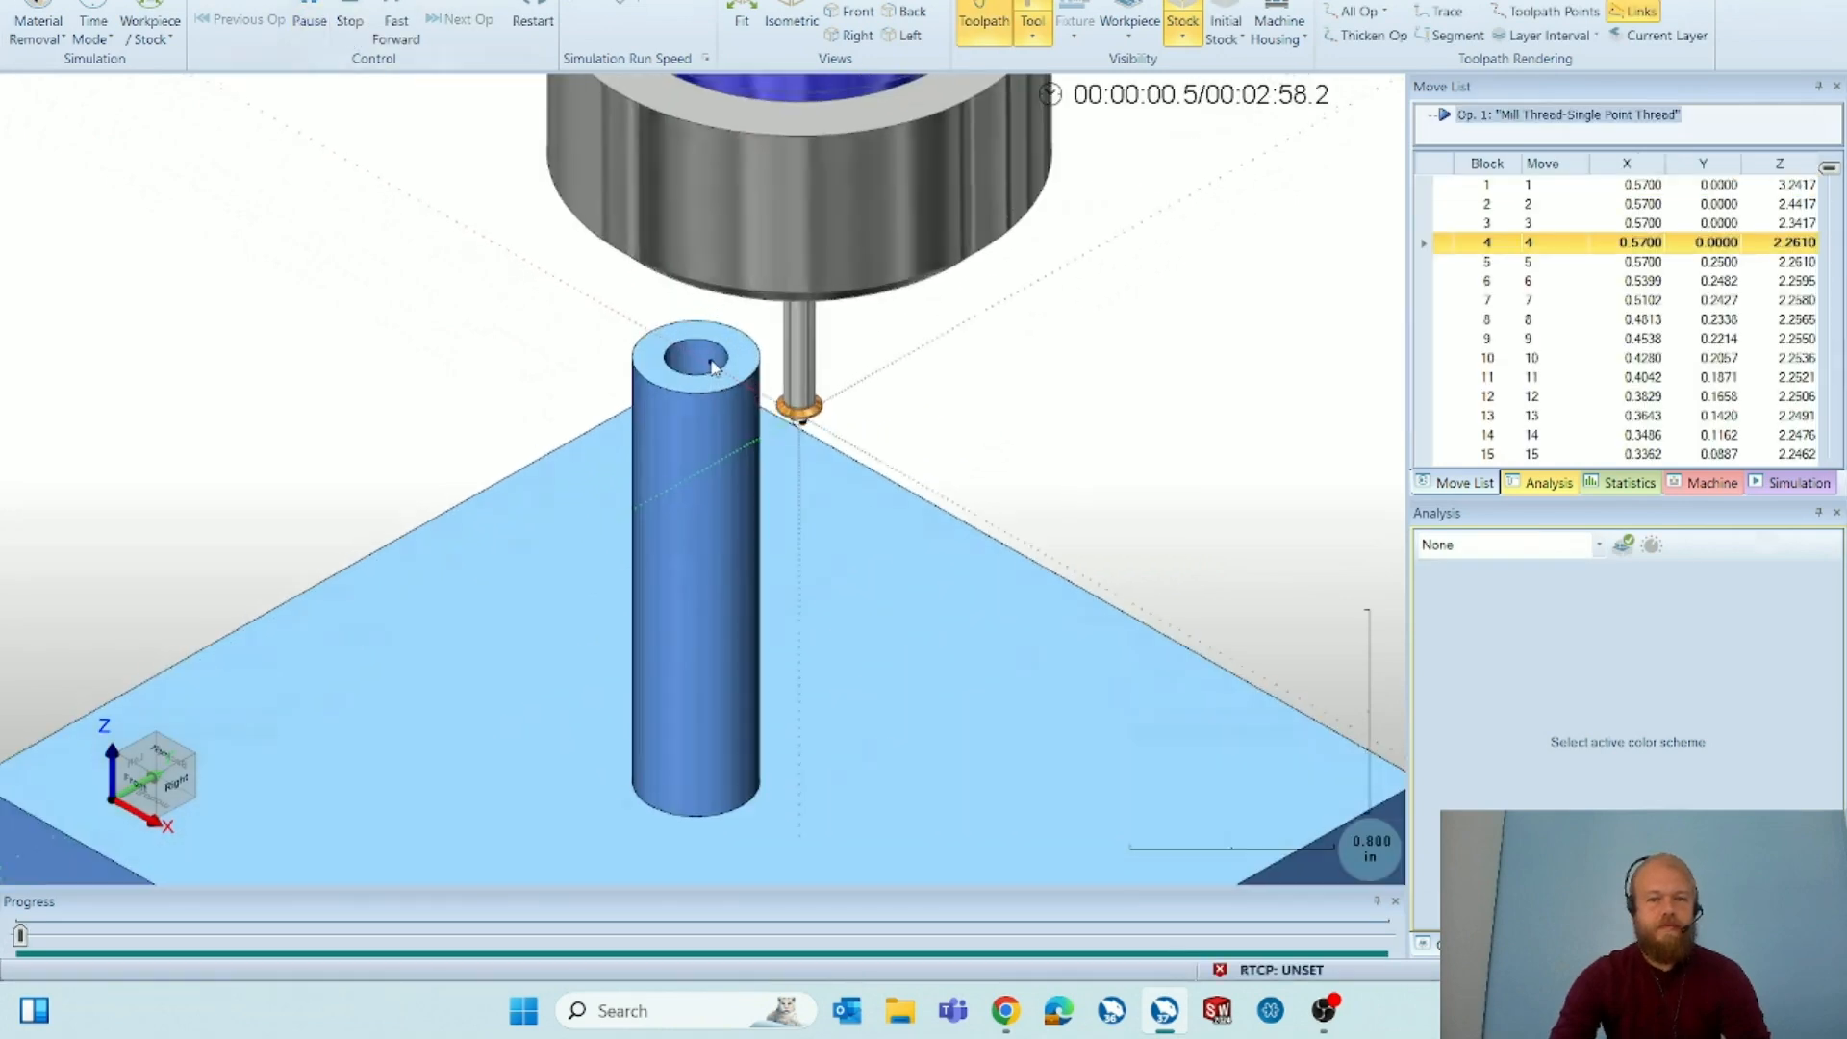
{"action": "scroll", "coordinate": [713, 369], "scroll_direction": "up", "scroll_amount": 3}
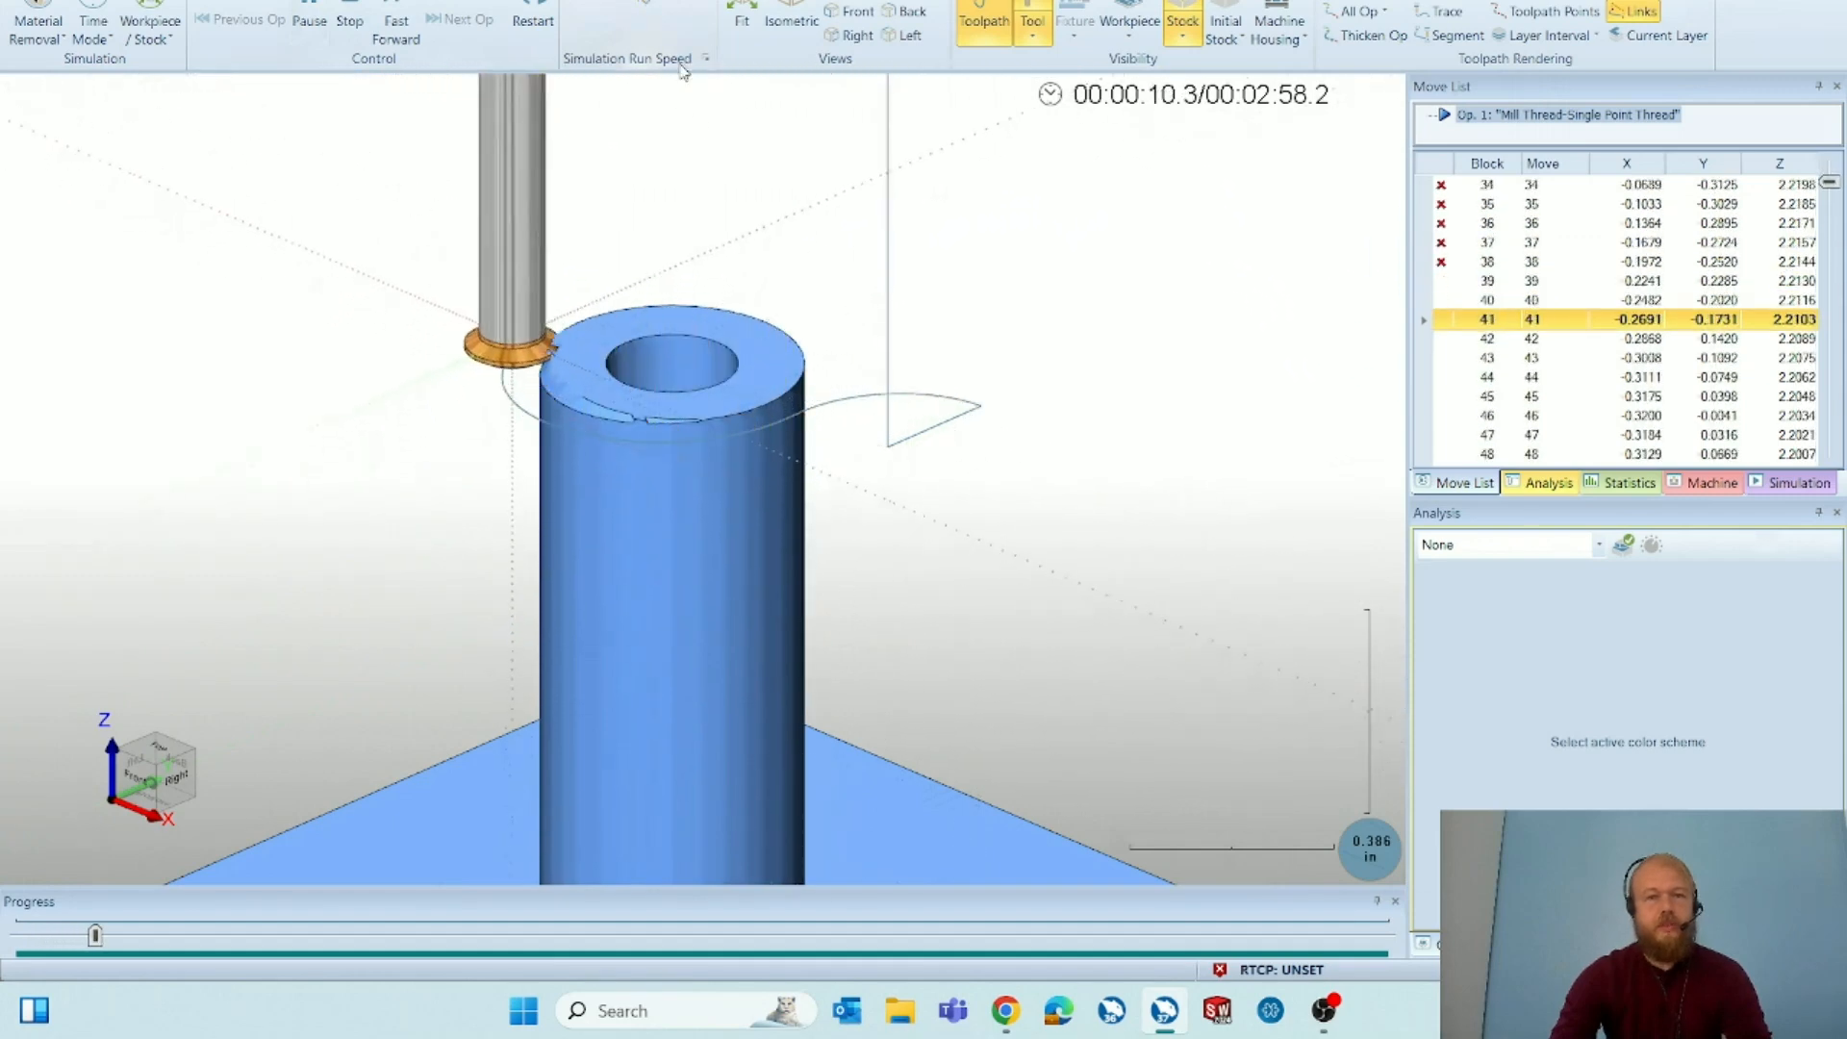
{"action": "left_click", "coordinate": [662, 2]}
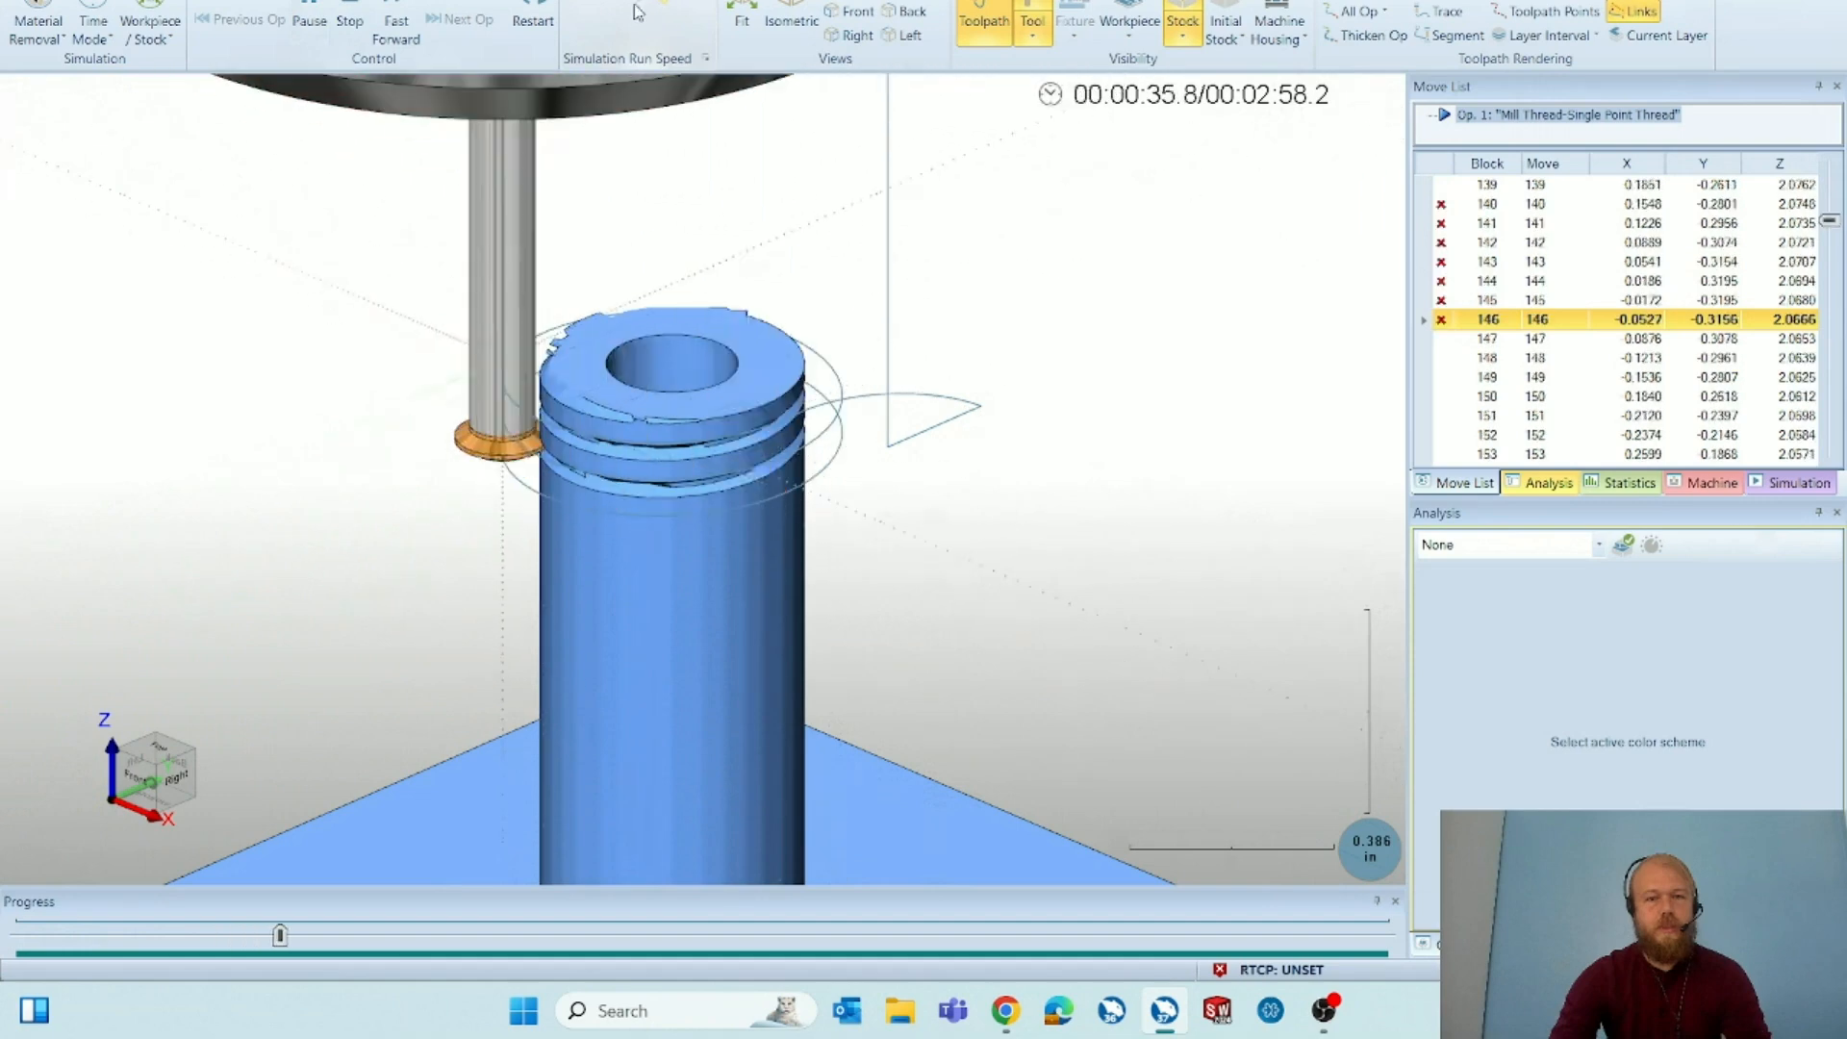
Examine the thread grooves up close as they are cut, and speed up the simulation to progress down the post.
{"action": "scroll", "coordinate": [746, 440], "scroll_direction": "up", "scroll_amount": 1}
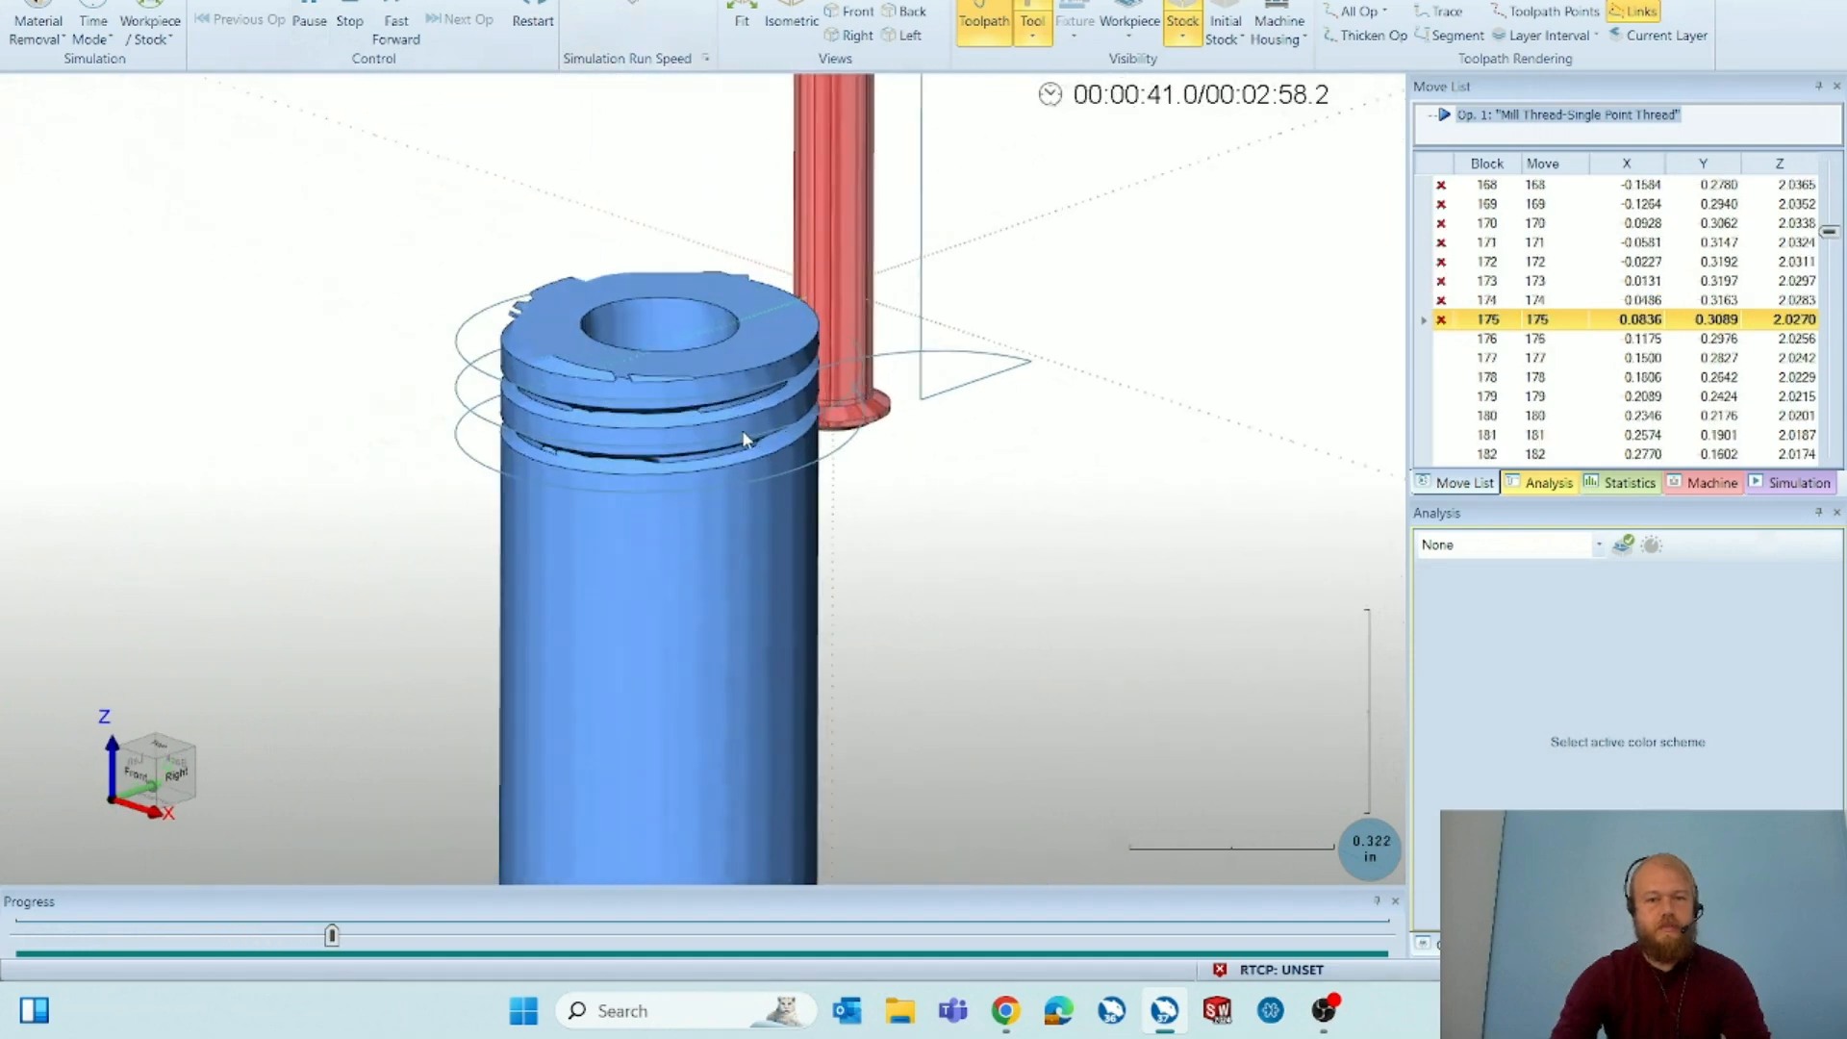
{"action": "scroll", "coordinate": [787, 435], "scroll_direction": "up", "scroll_amount": 4}
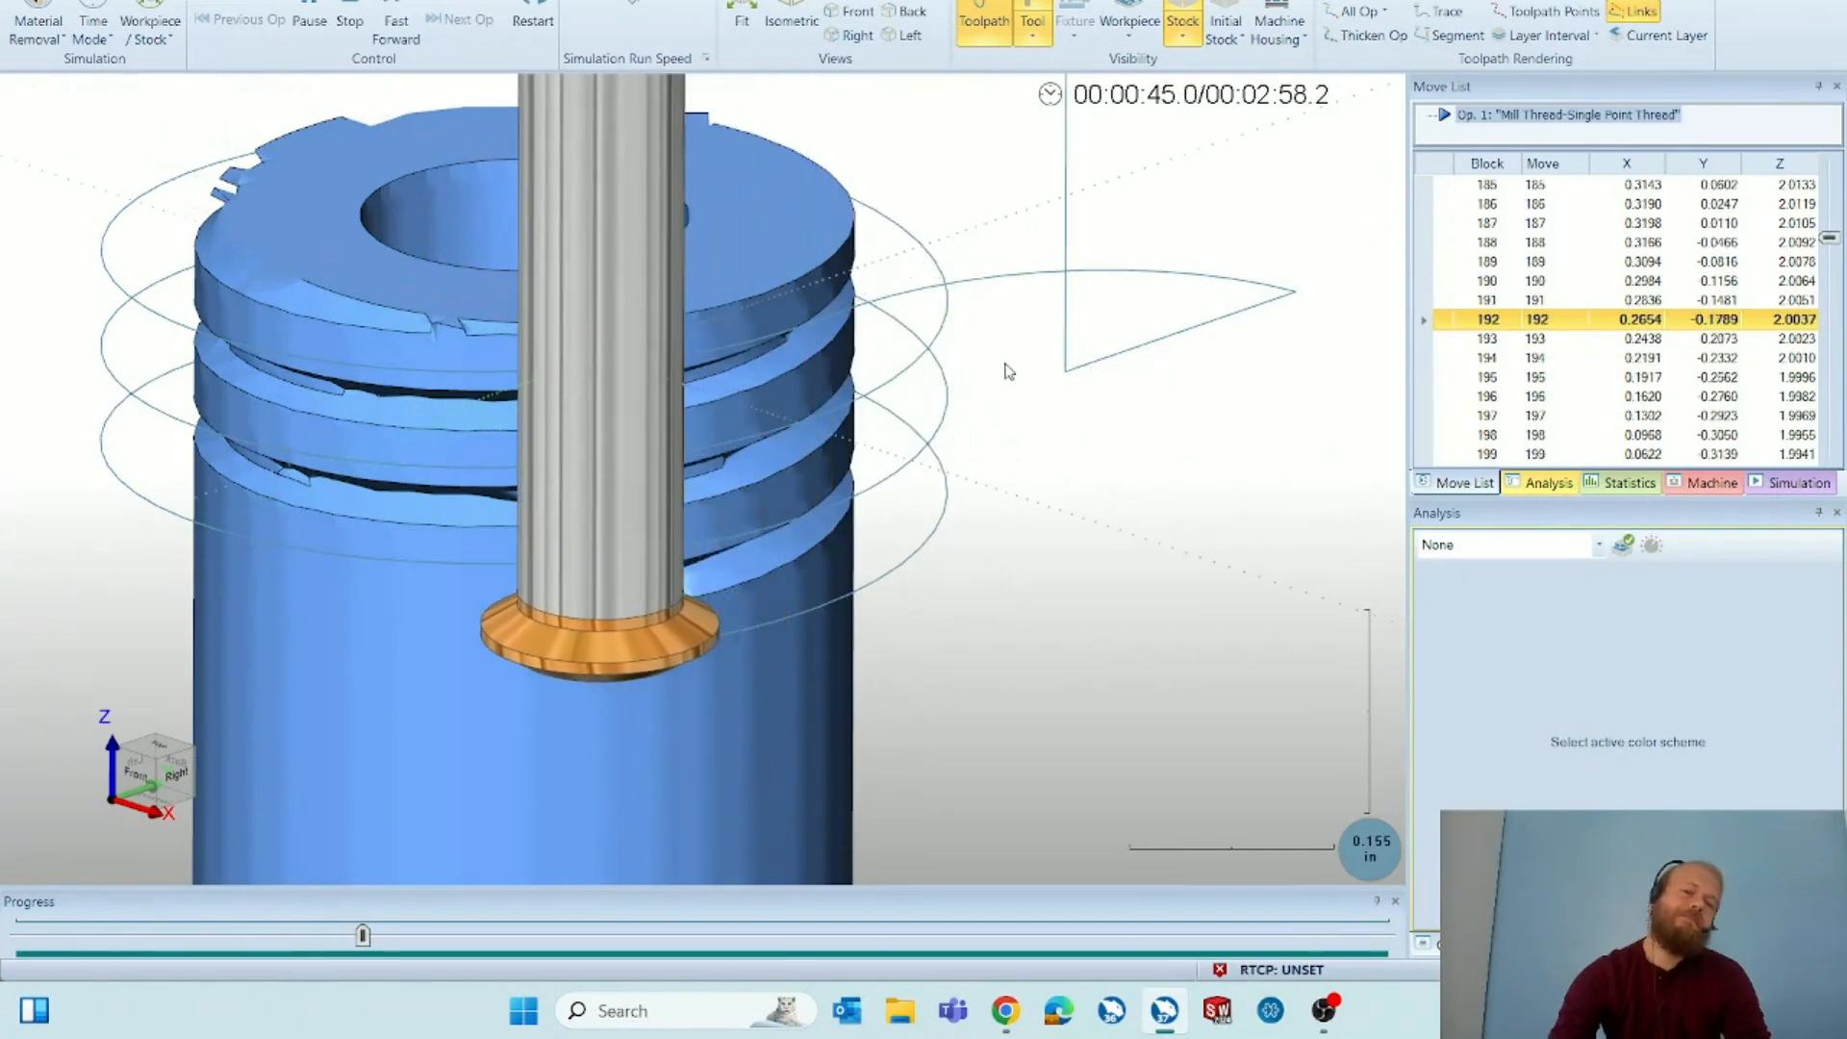
{"action": "scroll", "coordinate": [1009, 372], "scroll_direction": "down", "scroll_amount": 2}
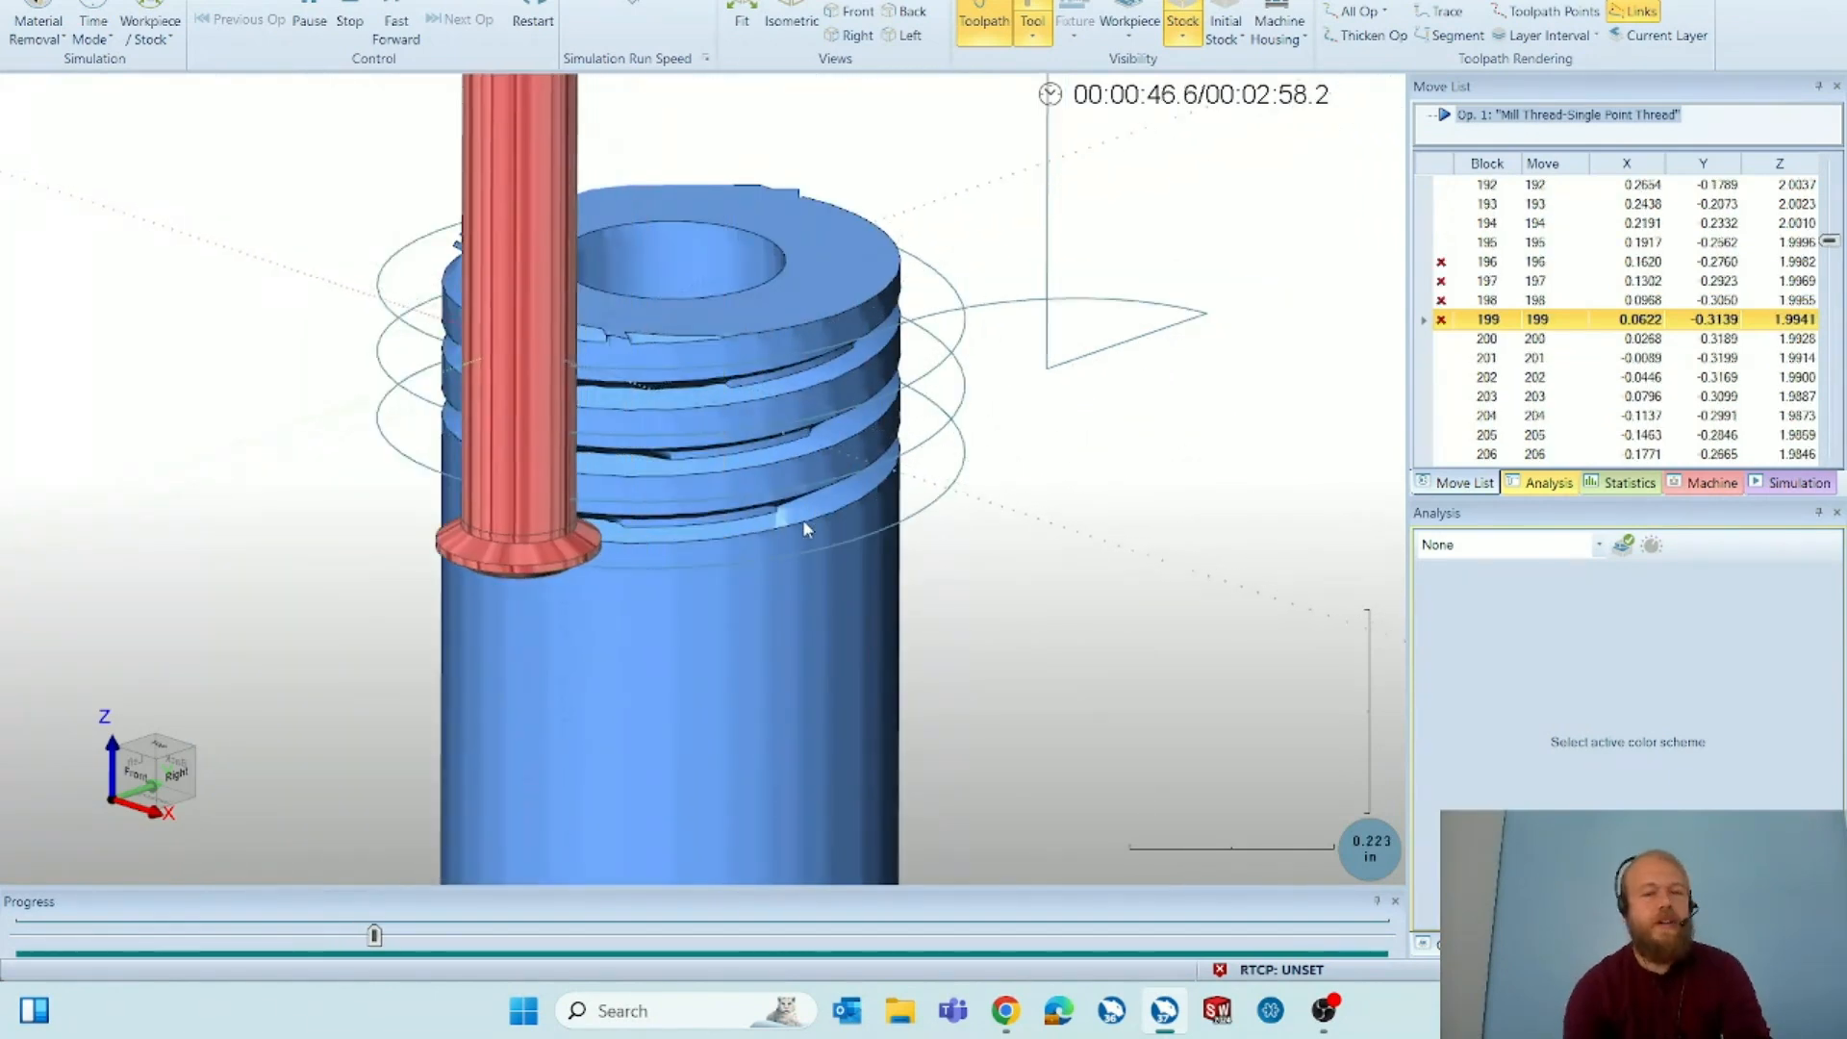
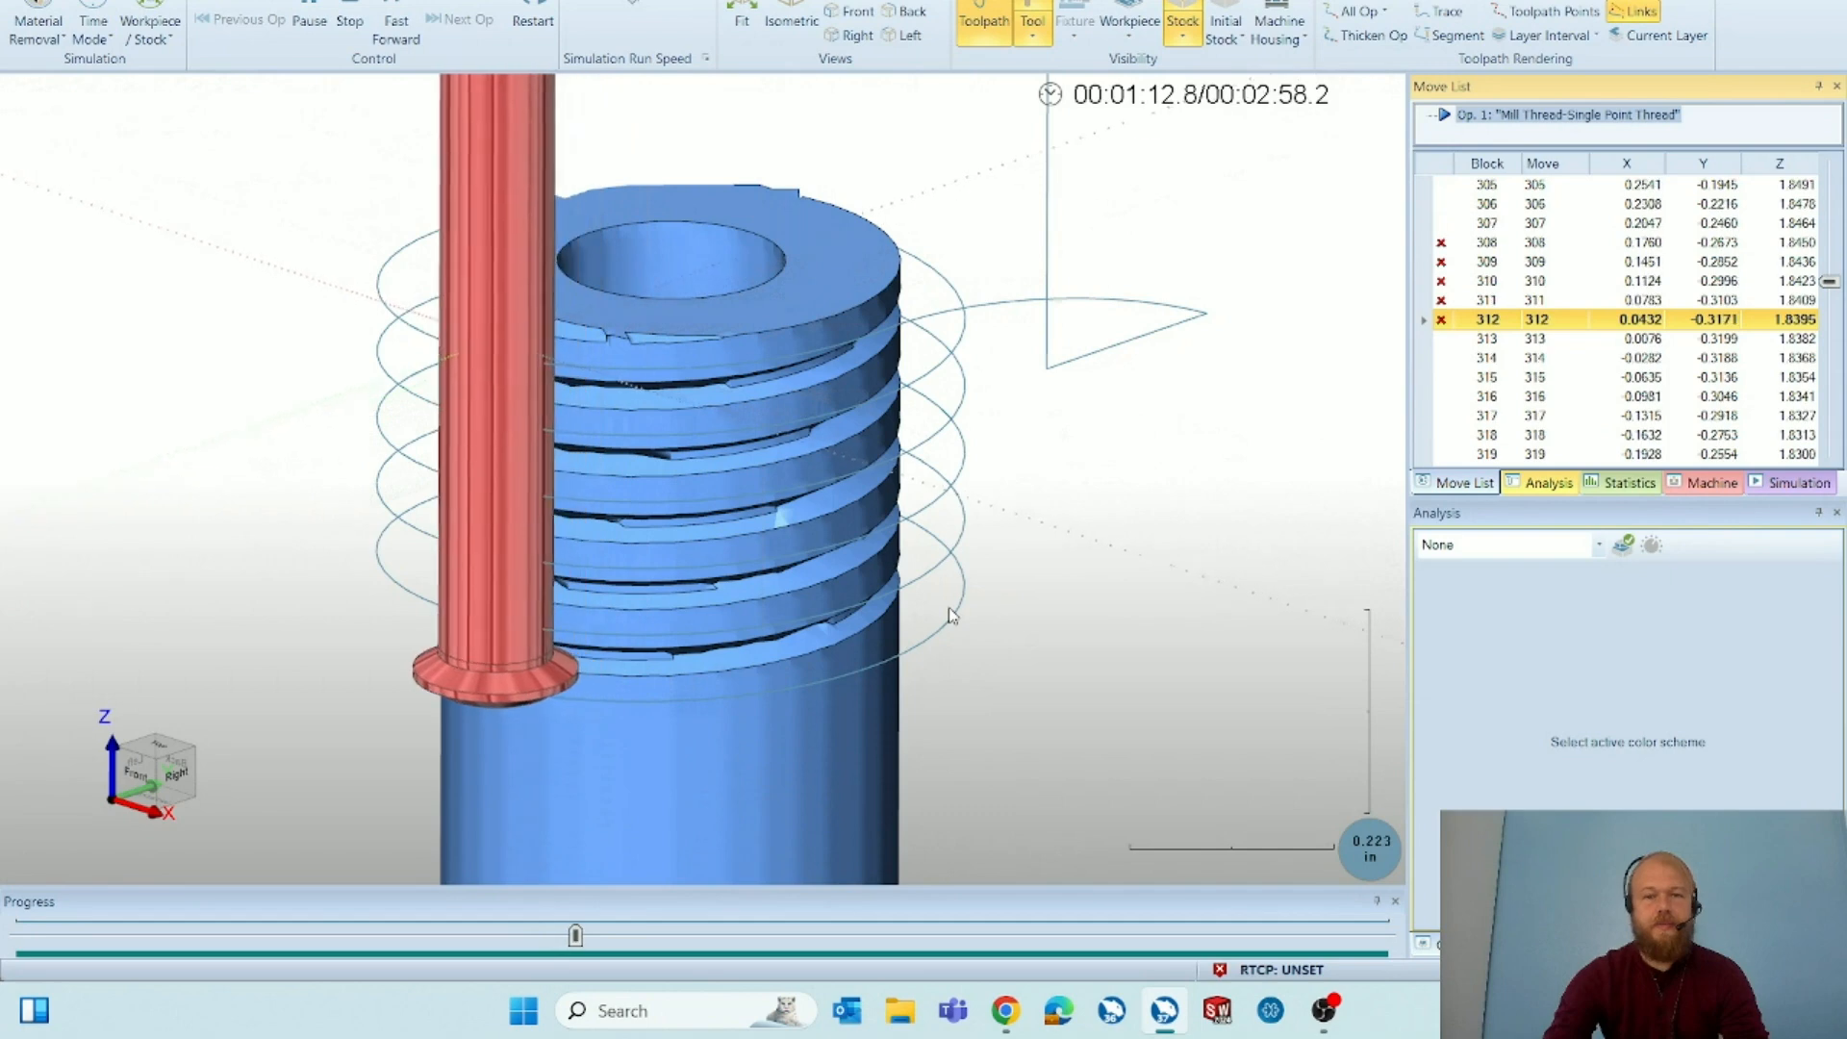
{"action": "left_click_drag", "start_coordinate": [633, 3], "coordinate": [664, 3]}
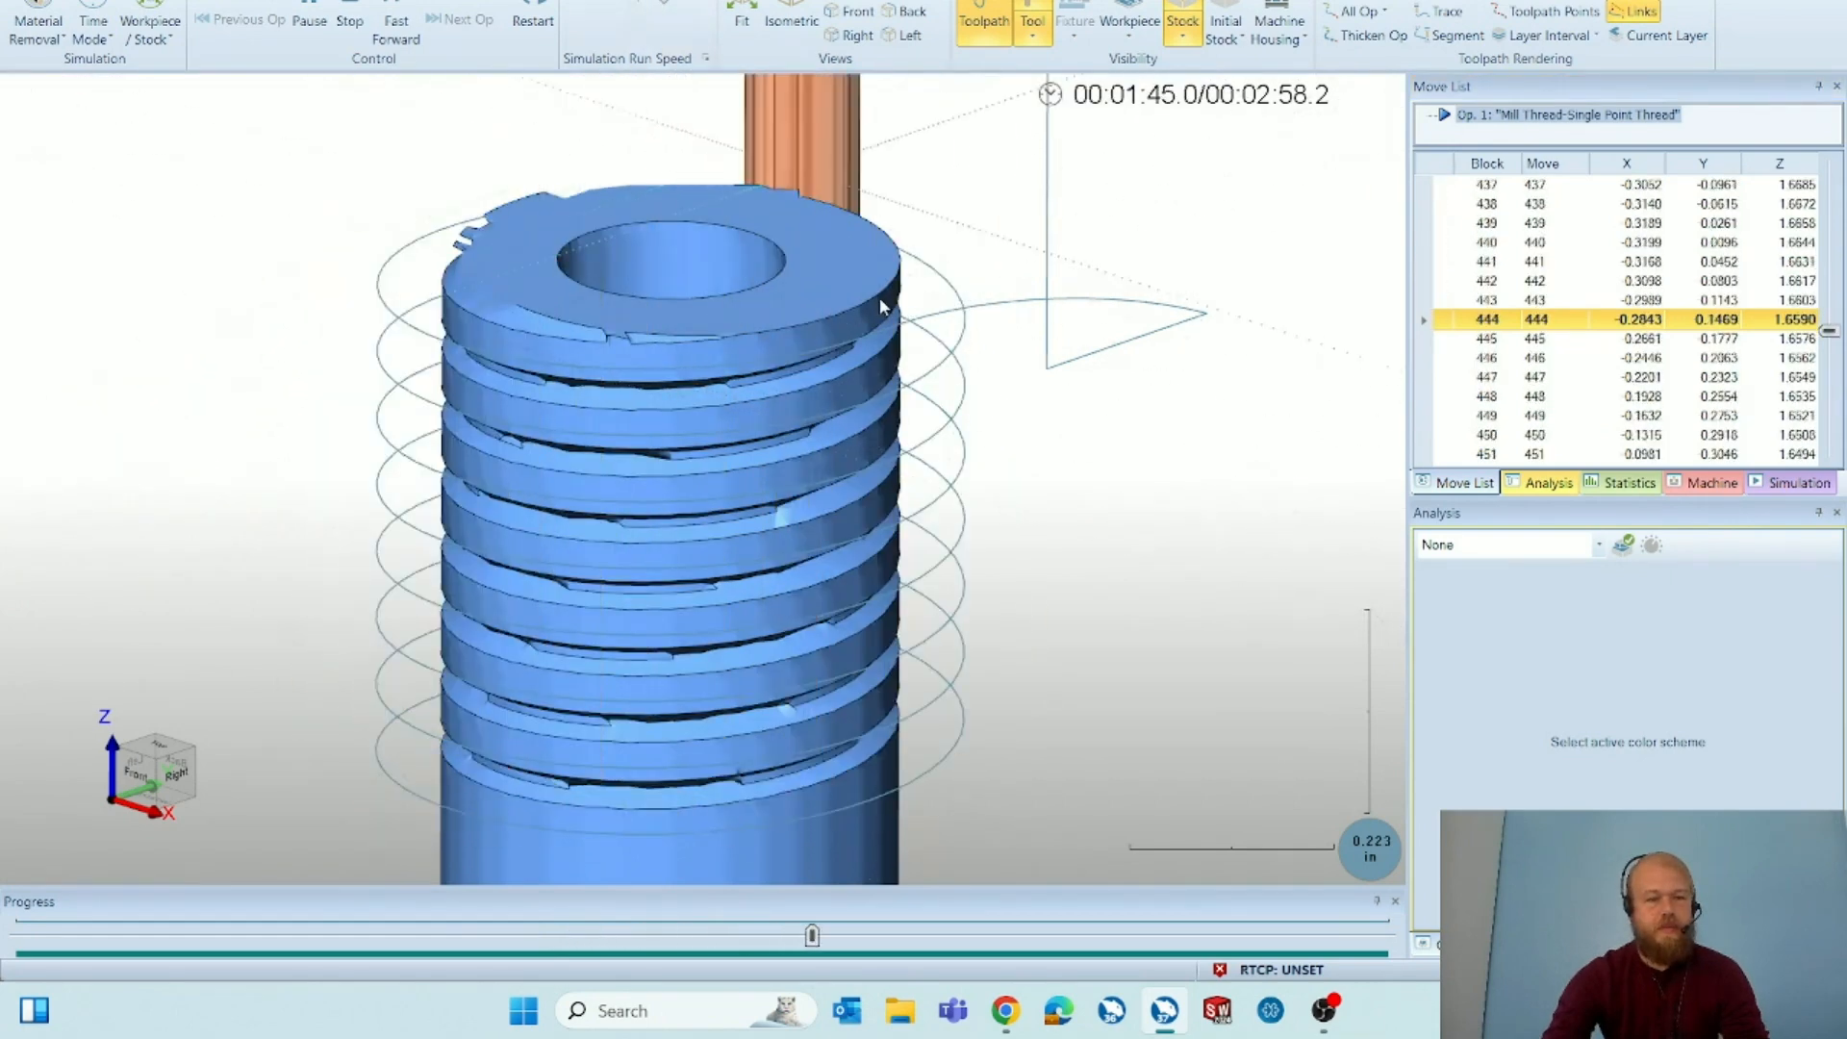
Close the simulation, post the NC code for the Mill Thread job, and review the posted program down to the TEST COMMENT line.
{"action": "scroll", "coordinate": [241, 518], "scroll_direction": "down", "scroll_amount": 3}
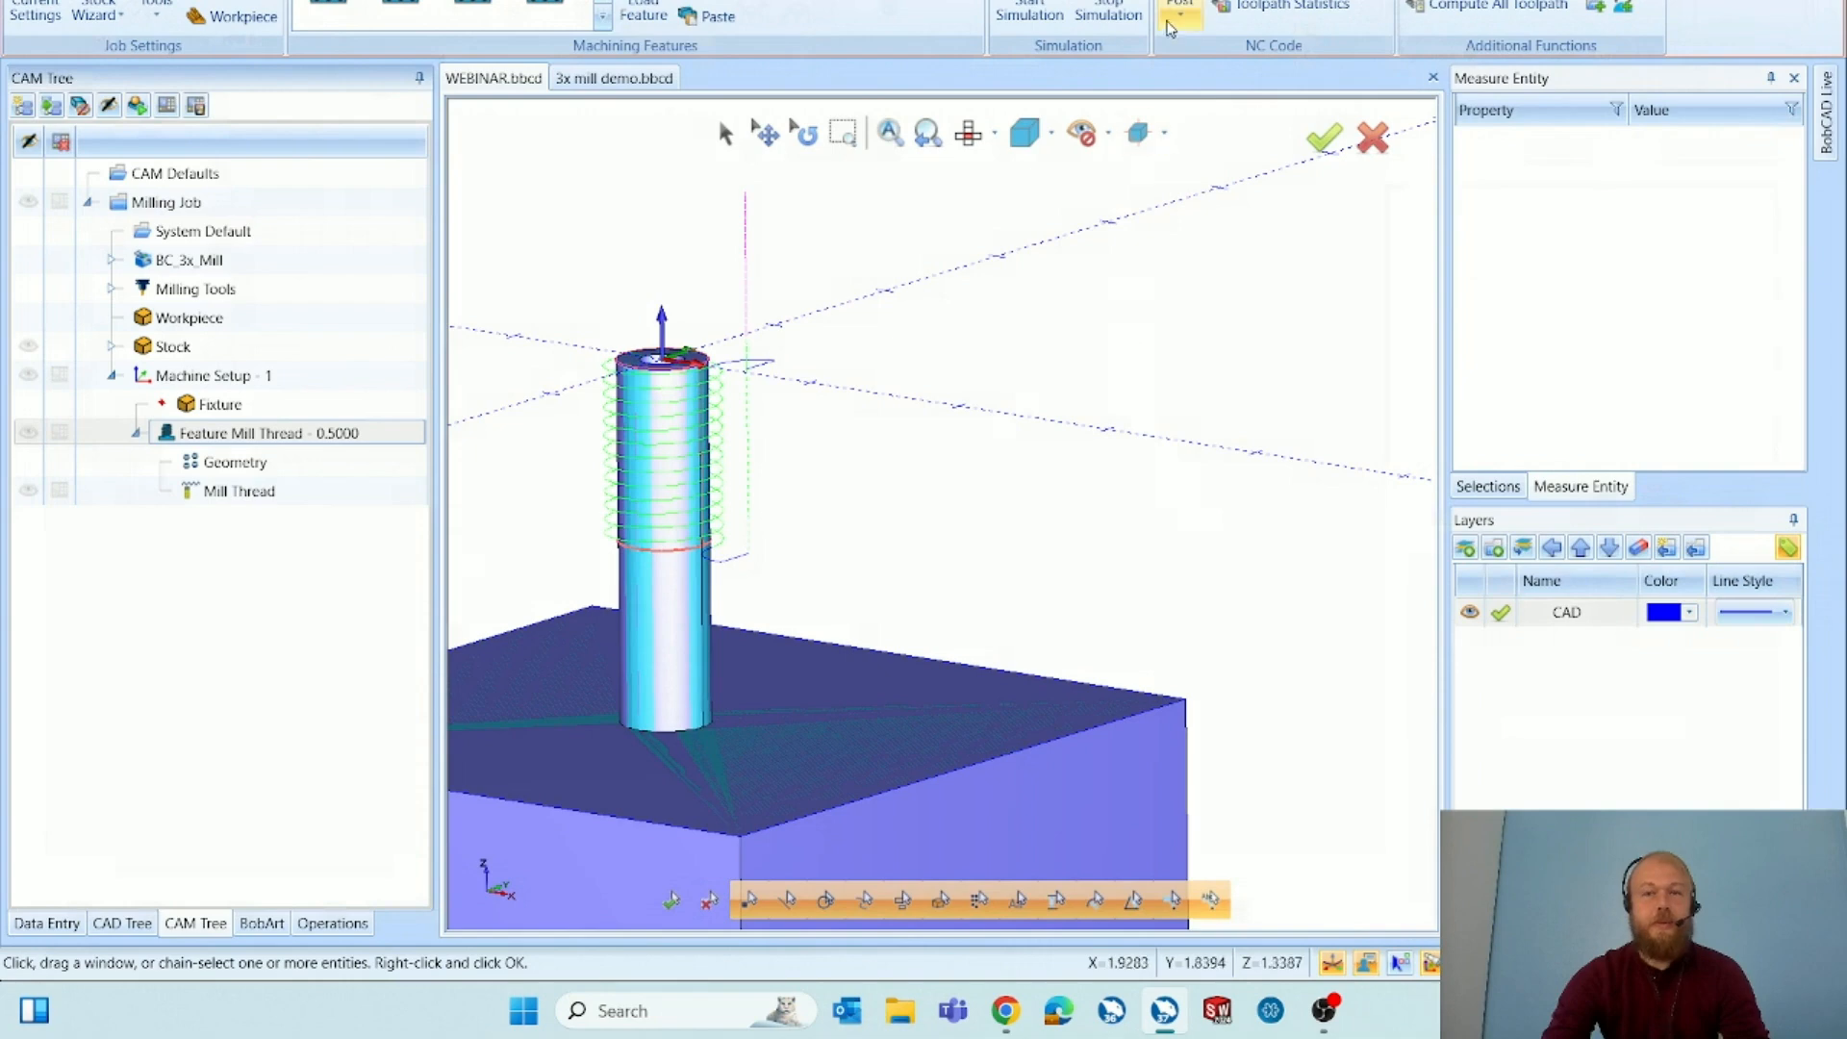
{"action": "left_click", "coordinate": [1179, 12]}
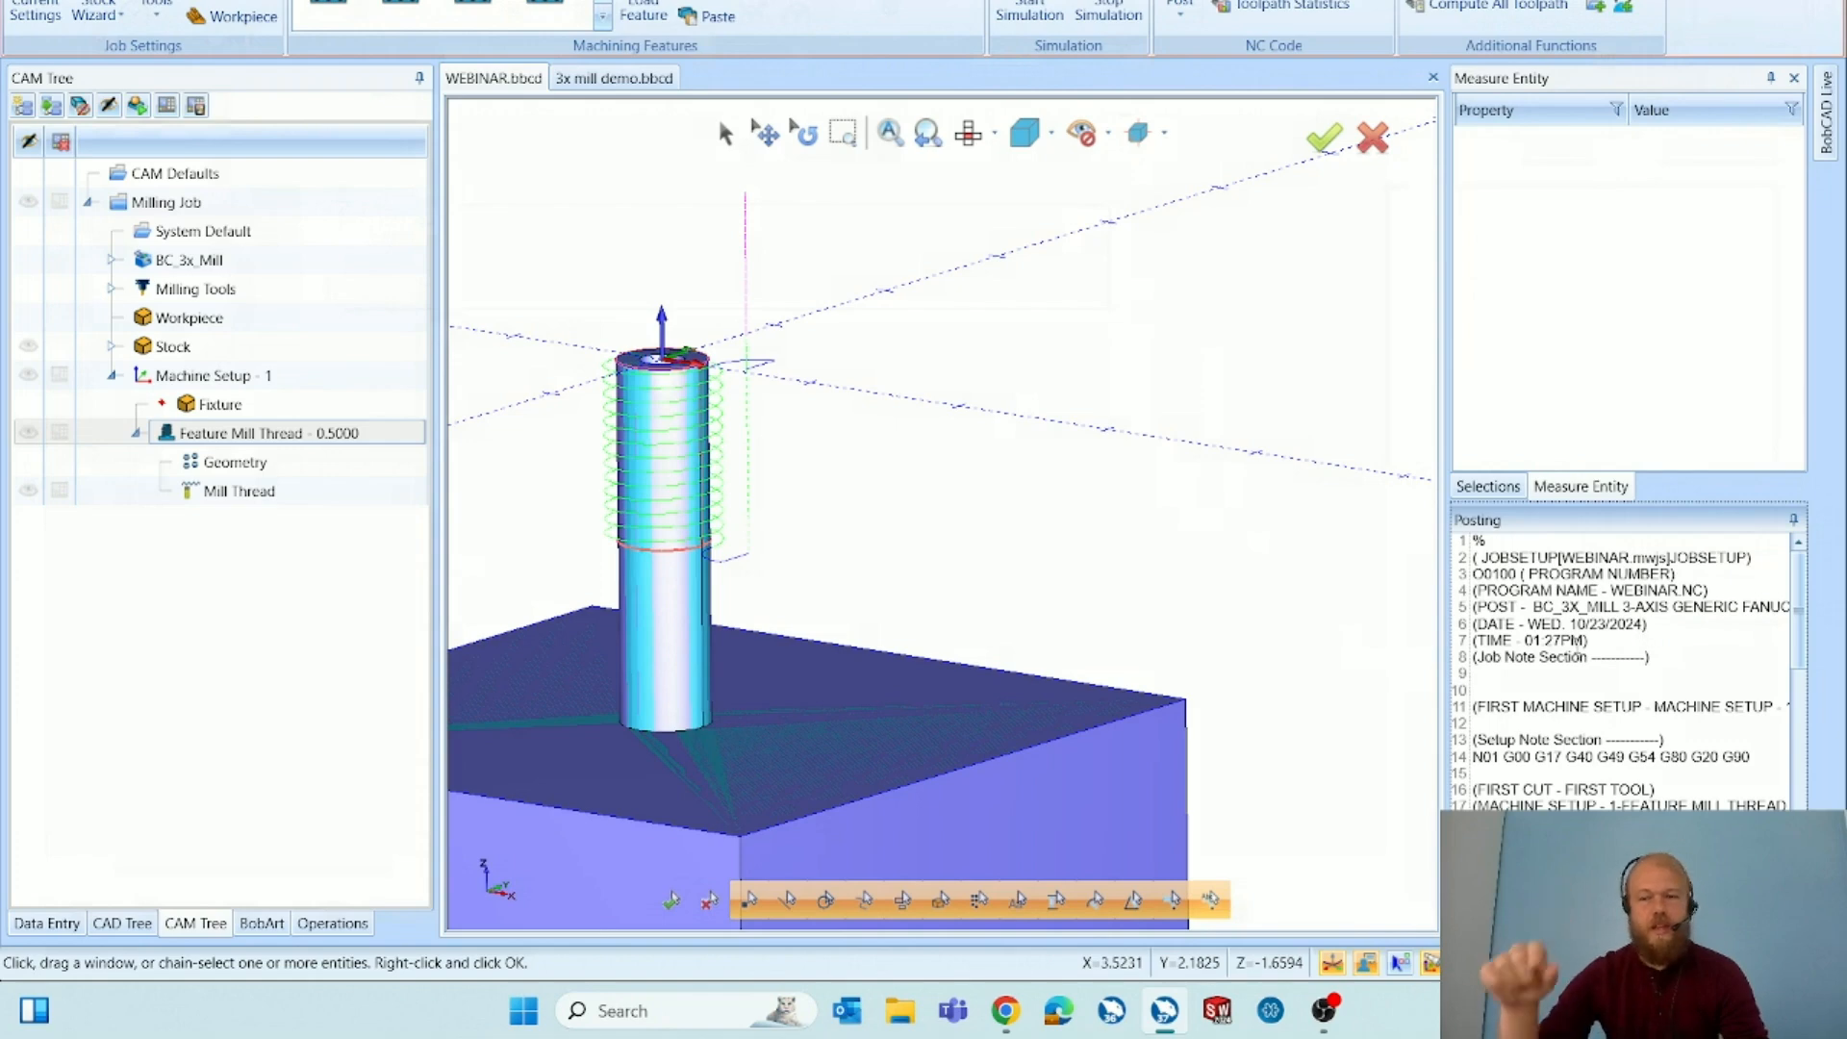
{"action": "scroll", "coordinate": [1578, 657], "scroll_direction": "down", "scroll_amount": 12}
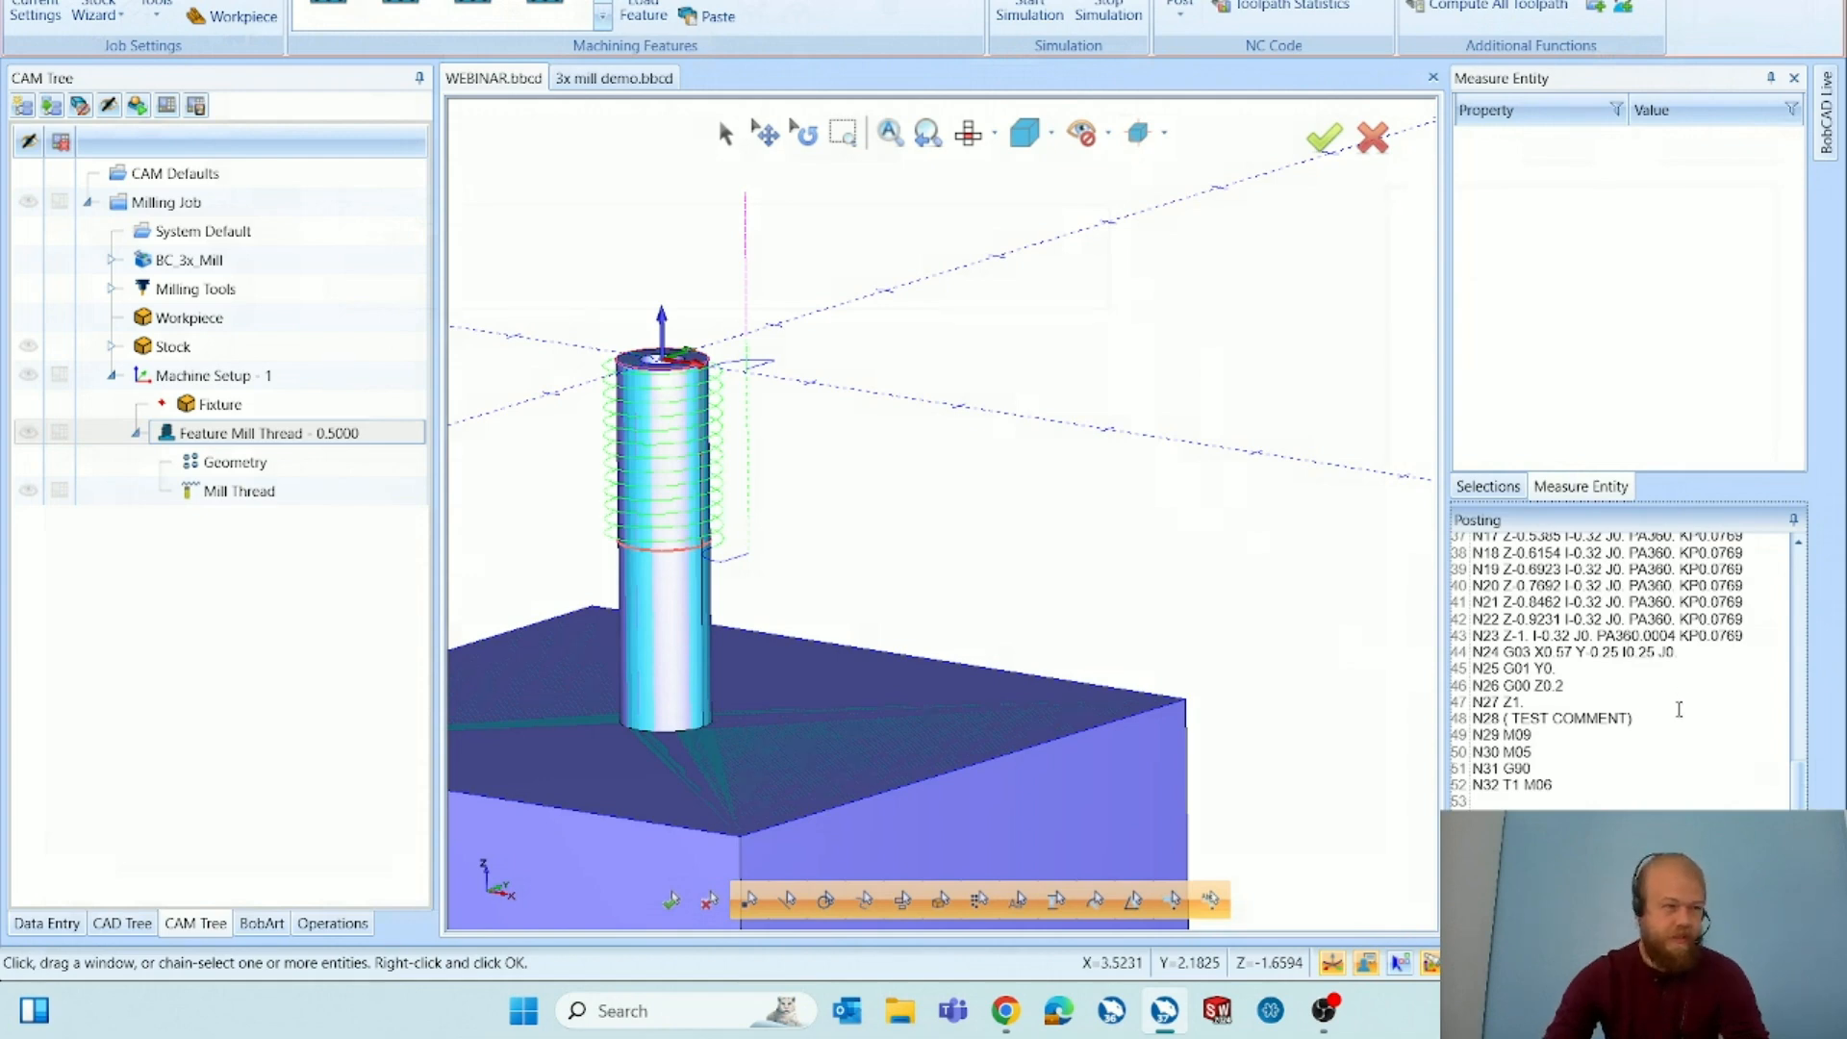
{"action": "left_click_drag", "start_coordinate": [1670, 720], "coordinate": [1521, 722]}
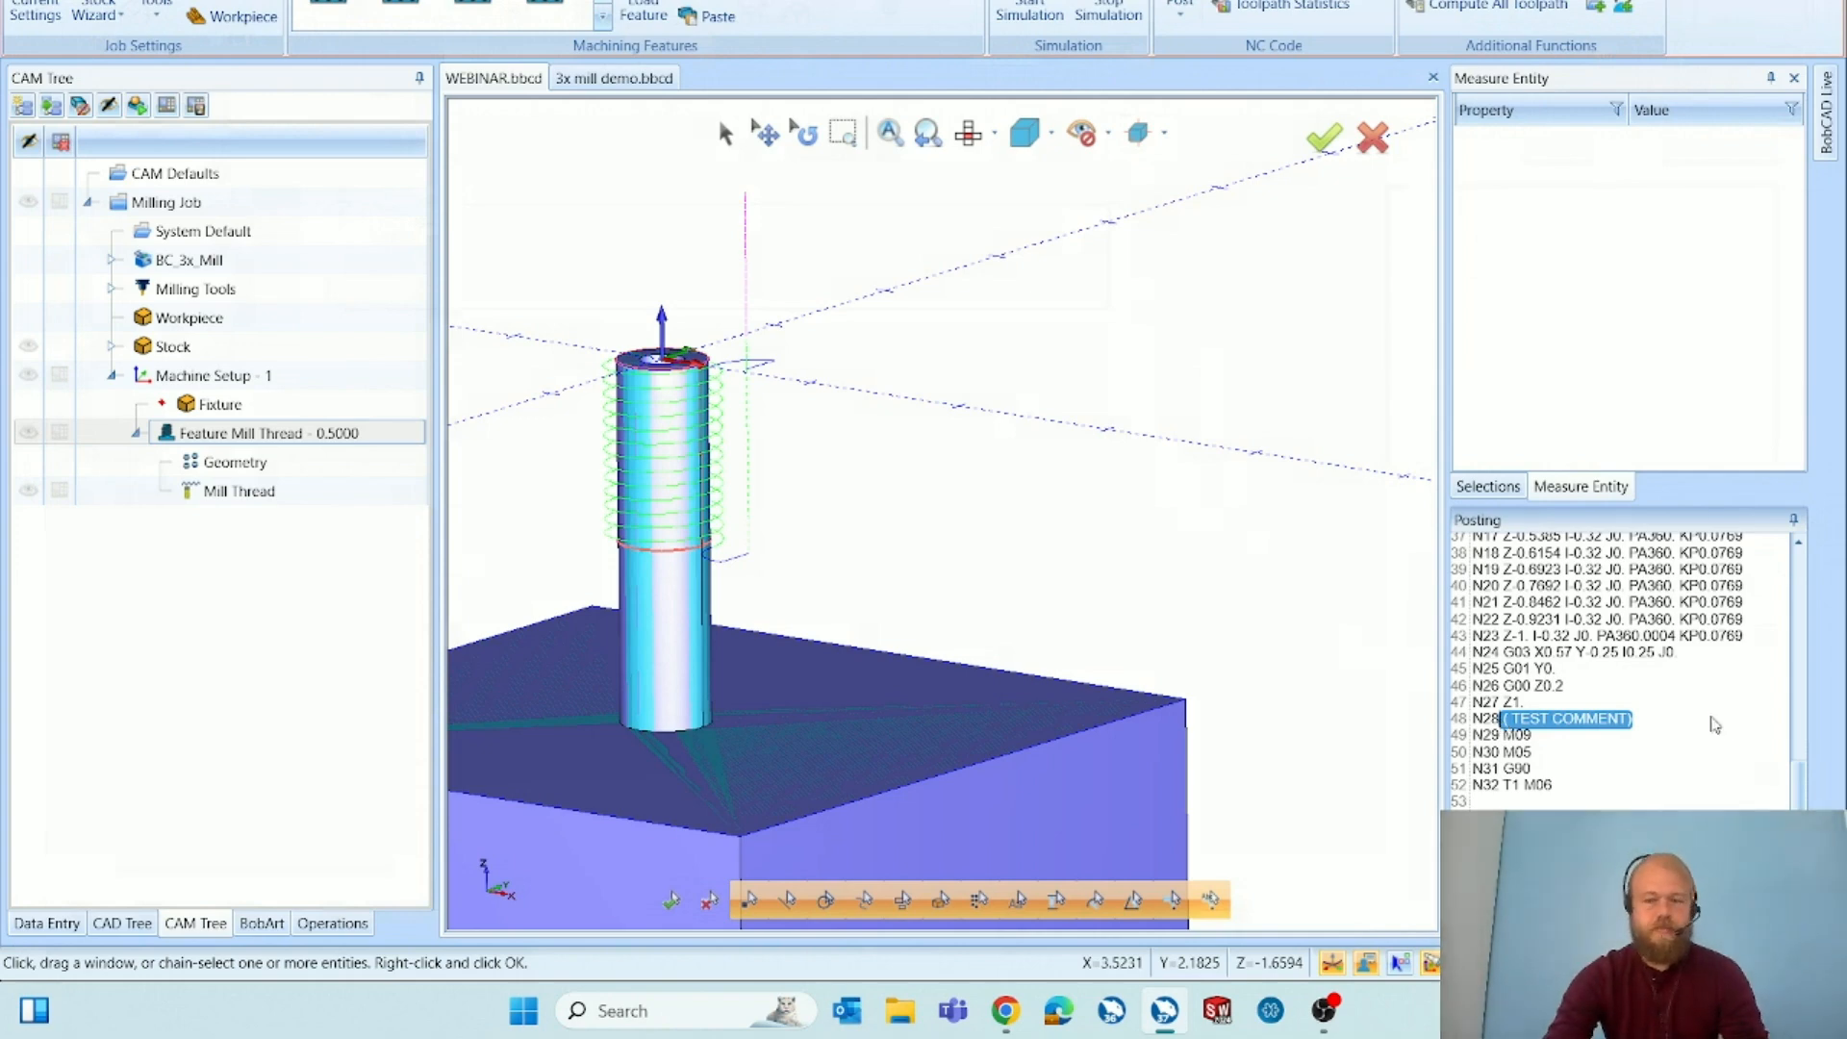
{"action": "left_click", "coordinate": [1638, 729]}
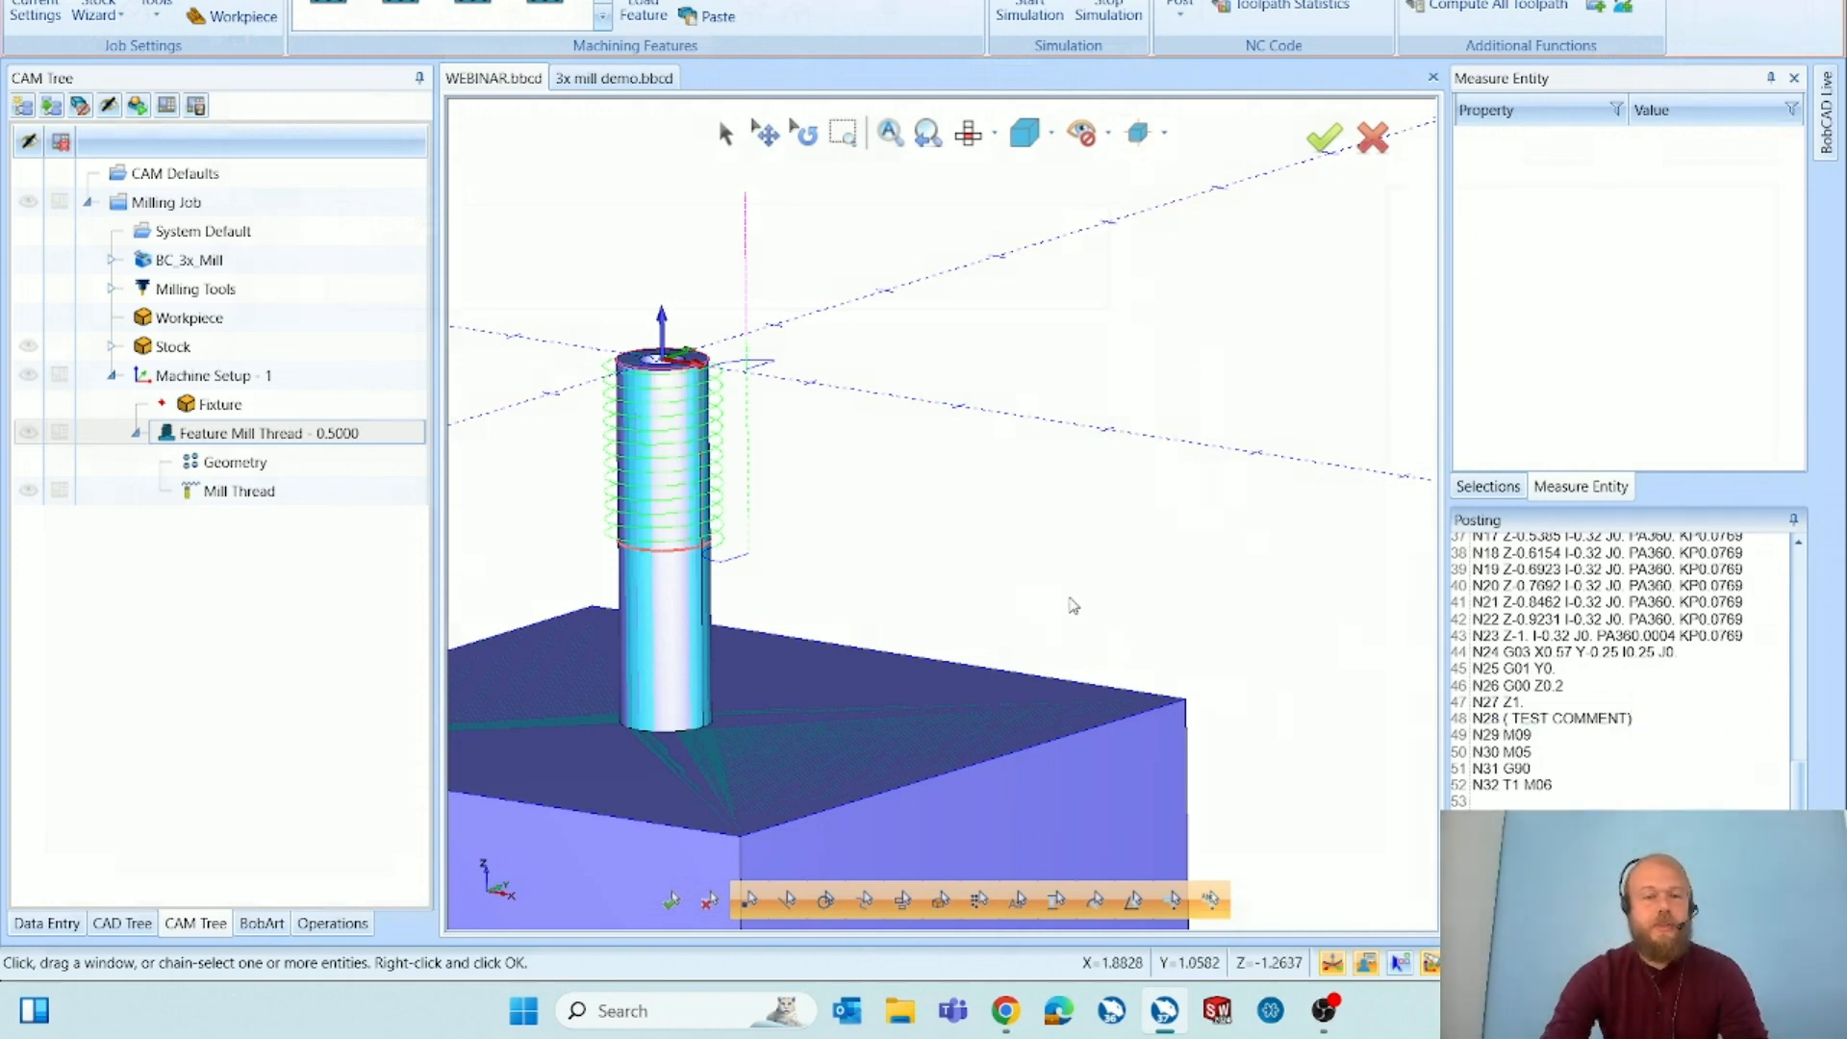
Reopen the Mill Thread feature, review its tool, pattern and parameter settings, and turn the Thread Library option back on.
{"action": "double_click", "coordinate": [352, 435]}
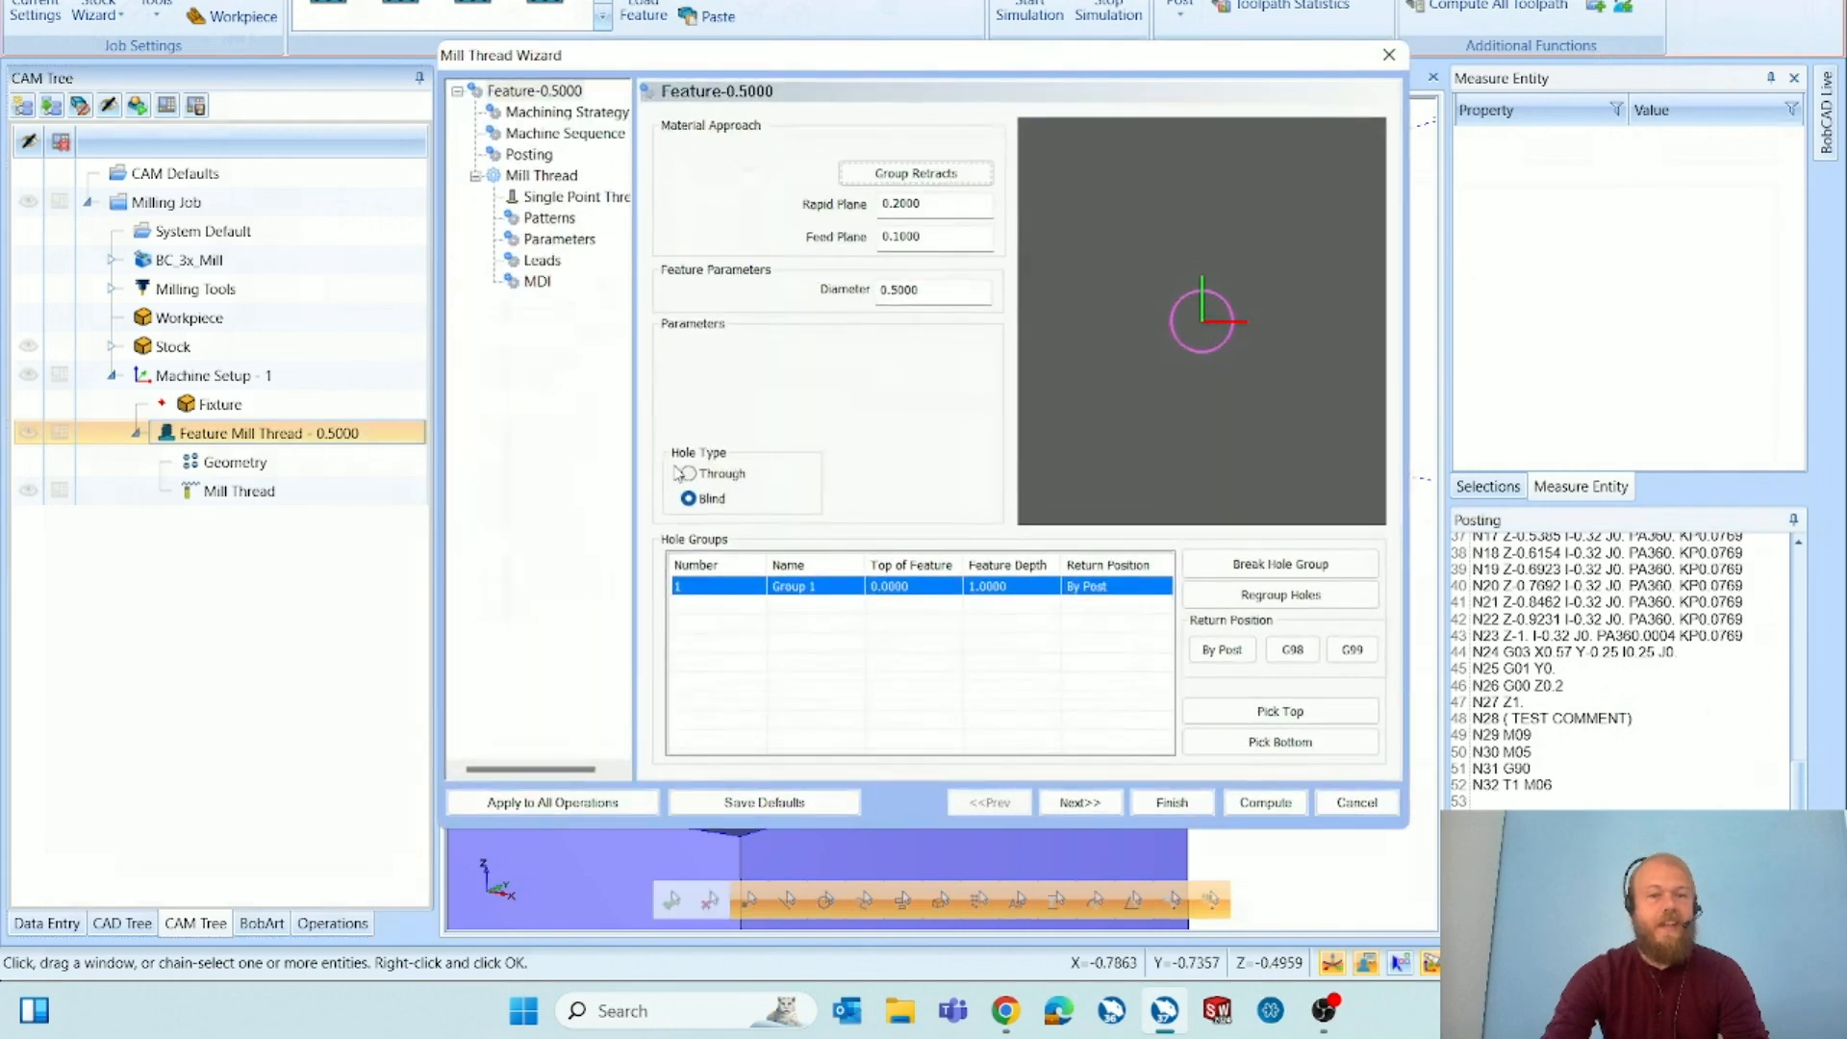
{"action": "left_click", "coordinate": [575, 196]}
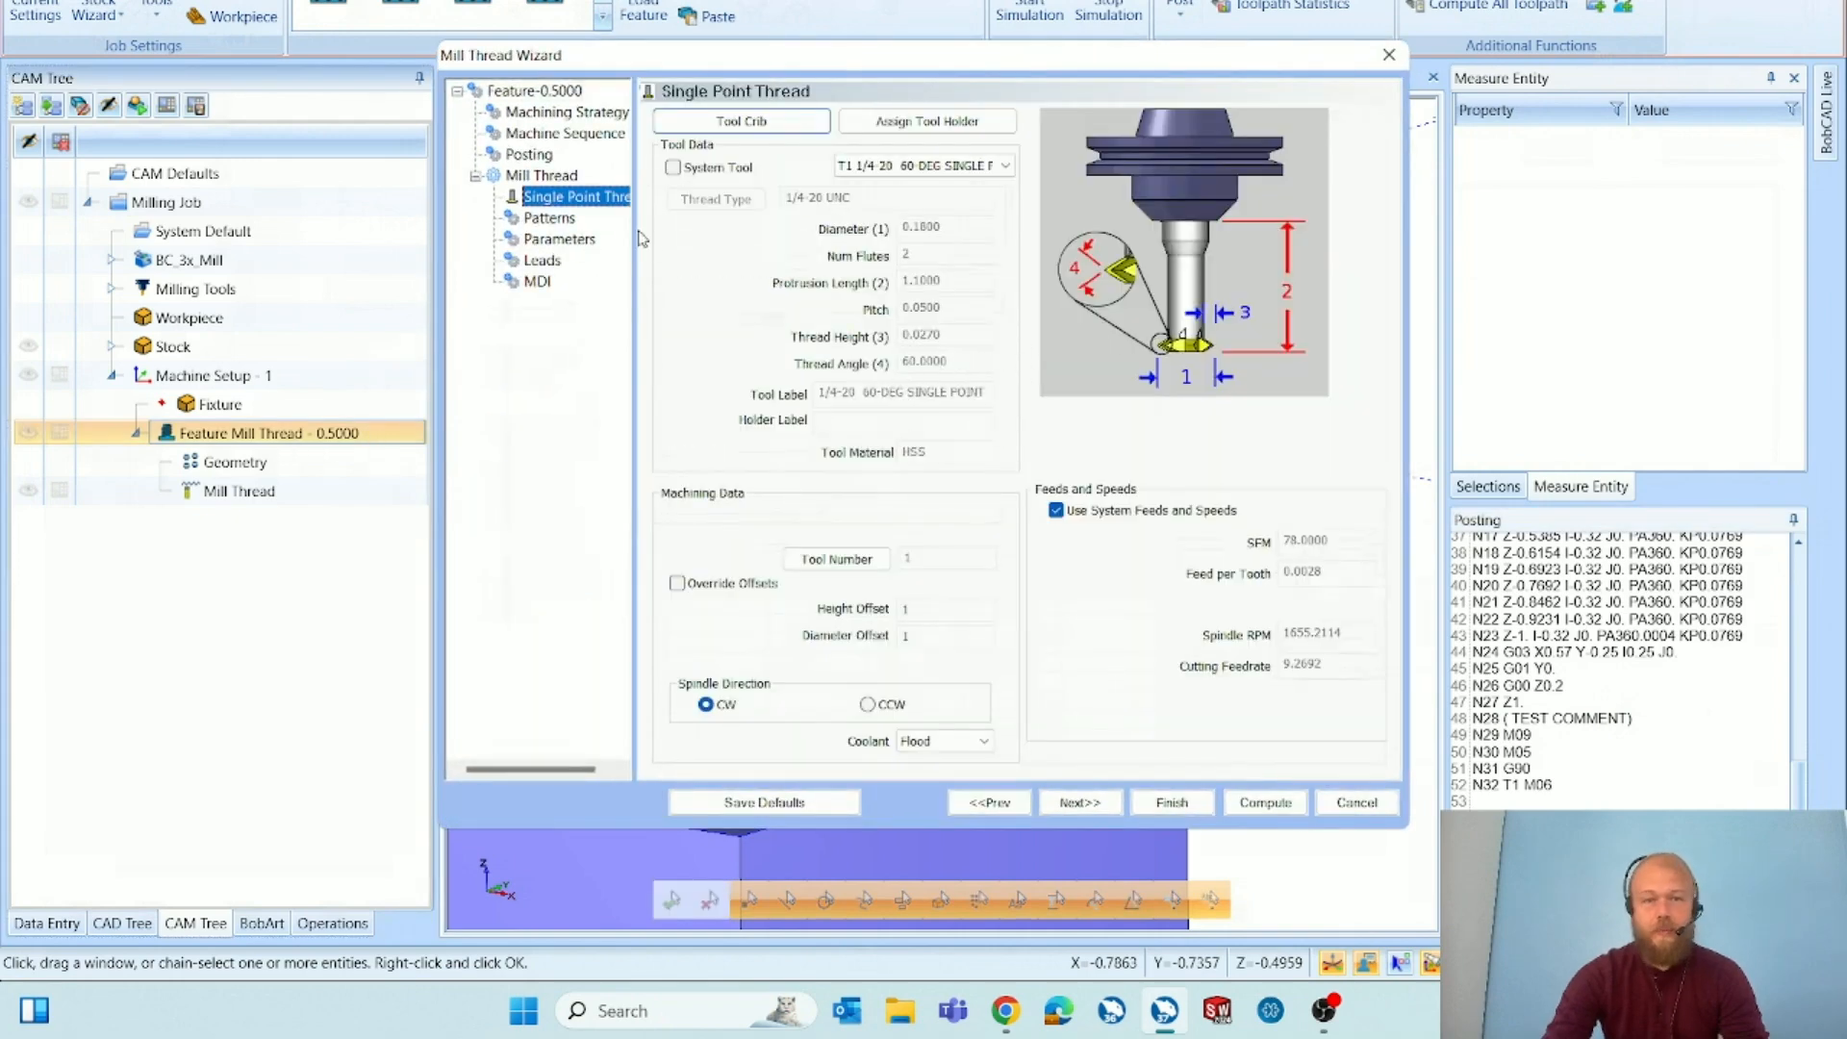
{"action": "left_click", "coordinate": [549, 218]}
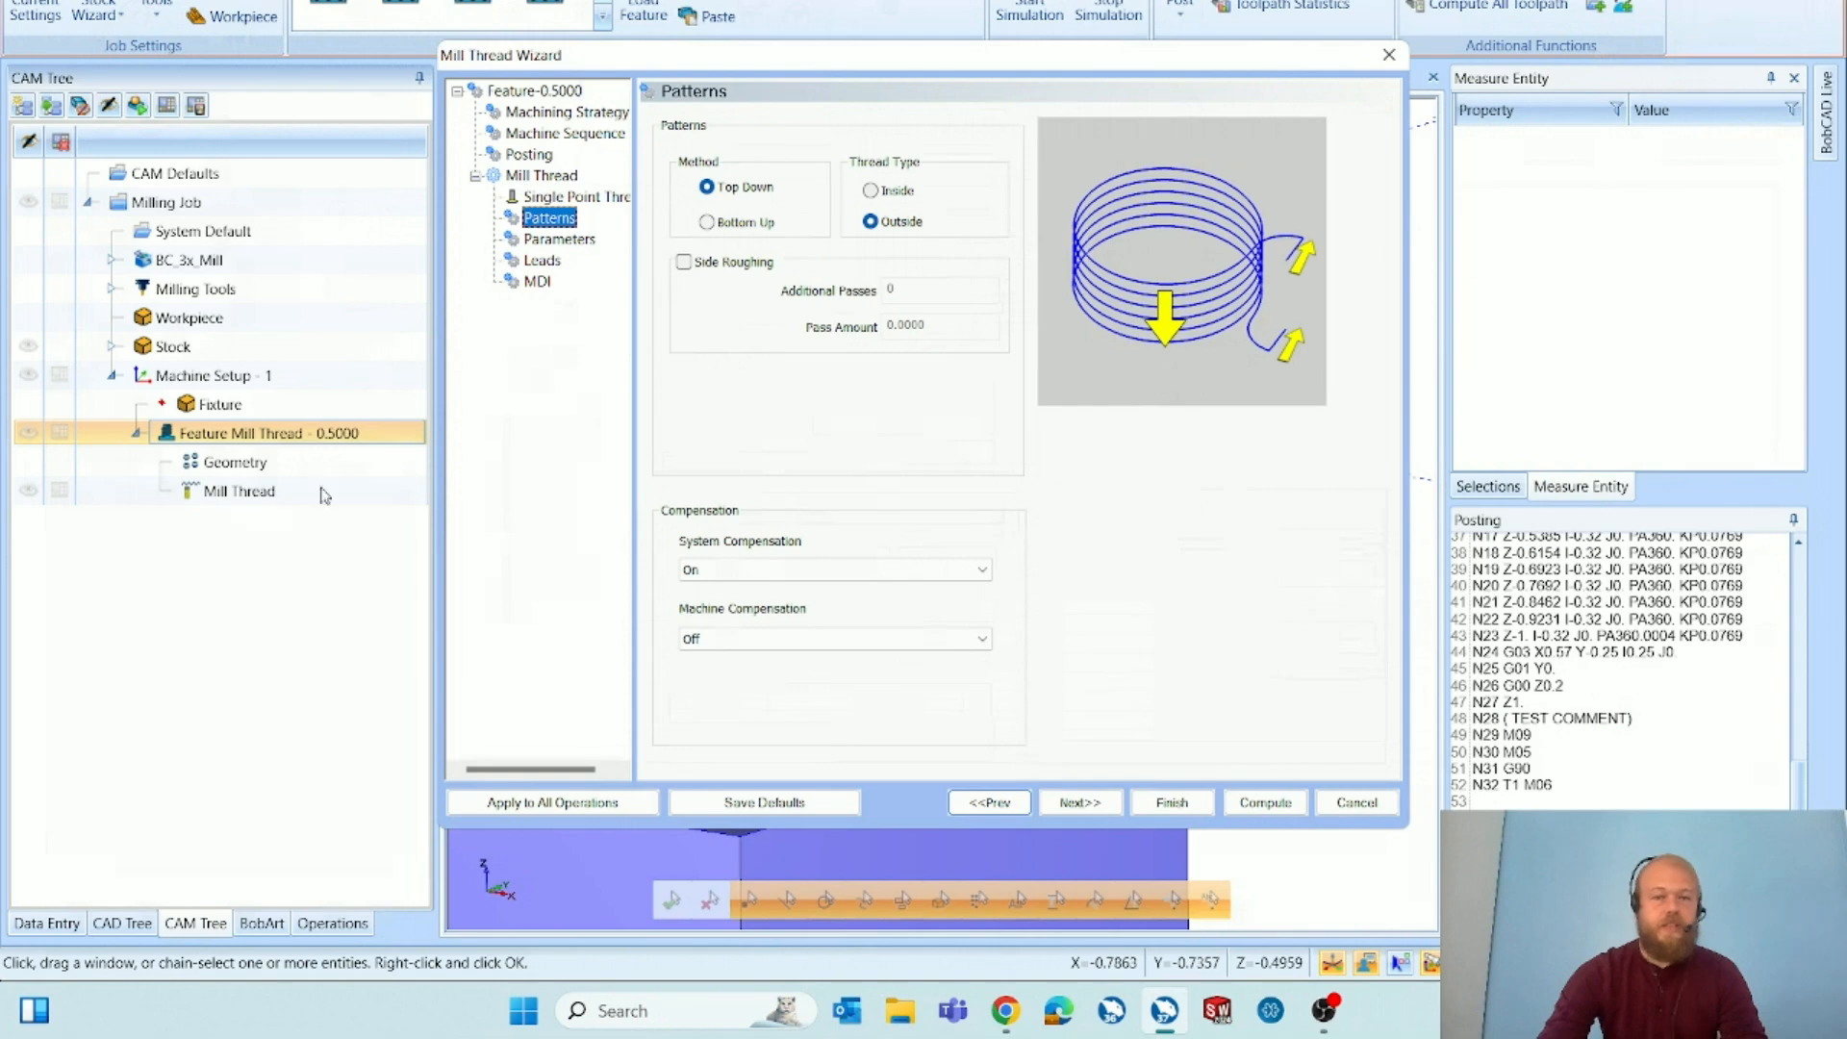
{"action": "left_click", "coordinate": [560, 239]}
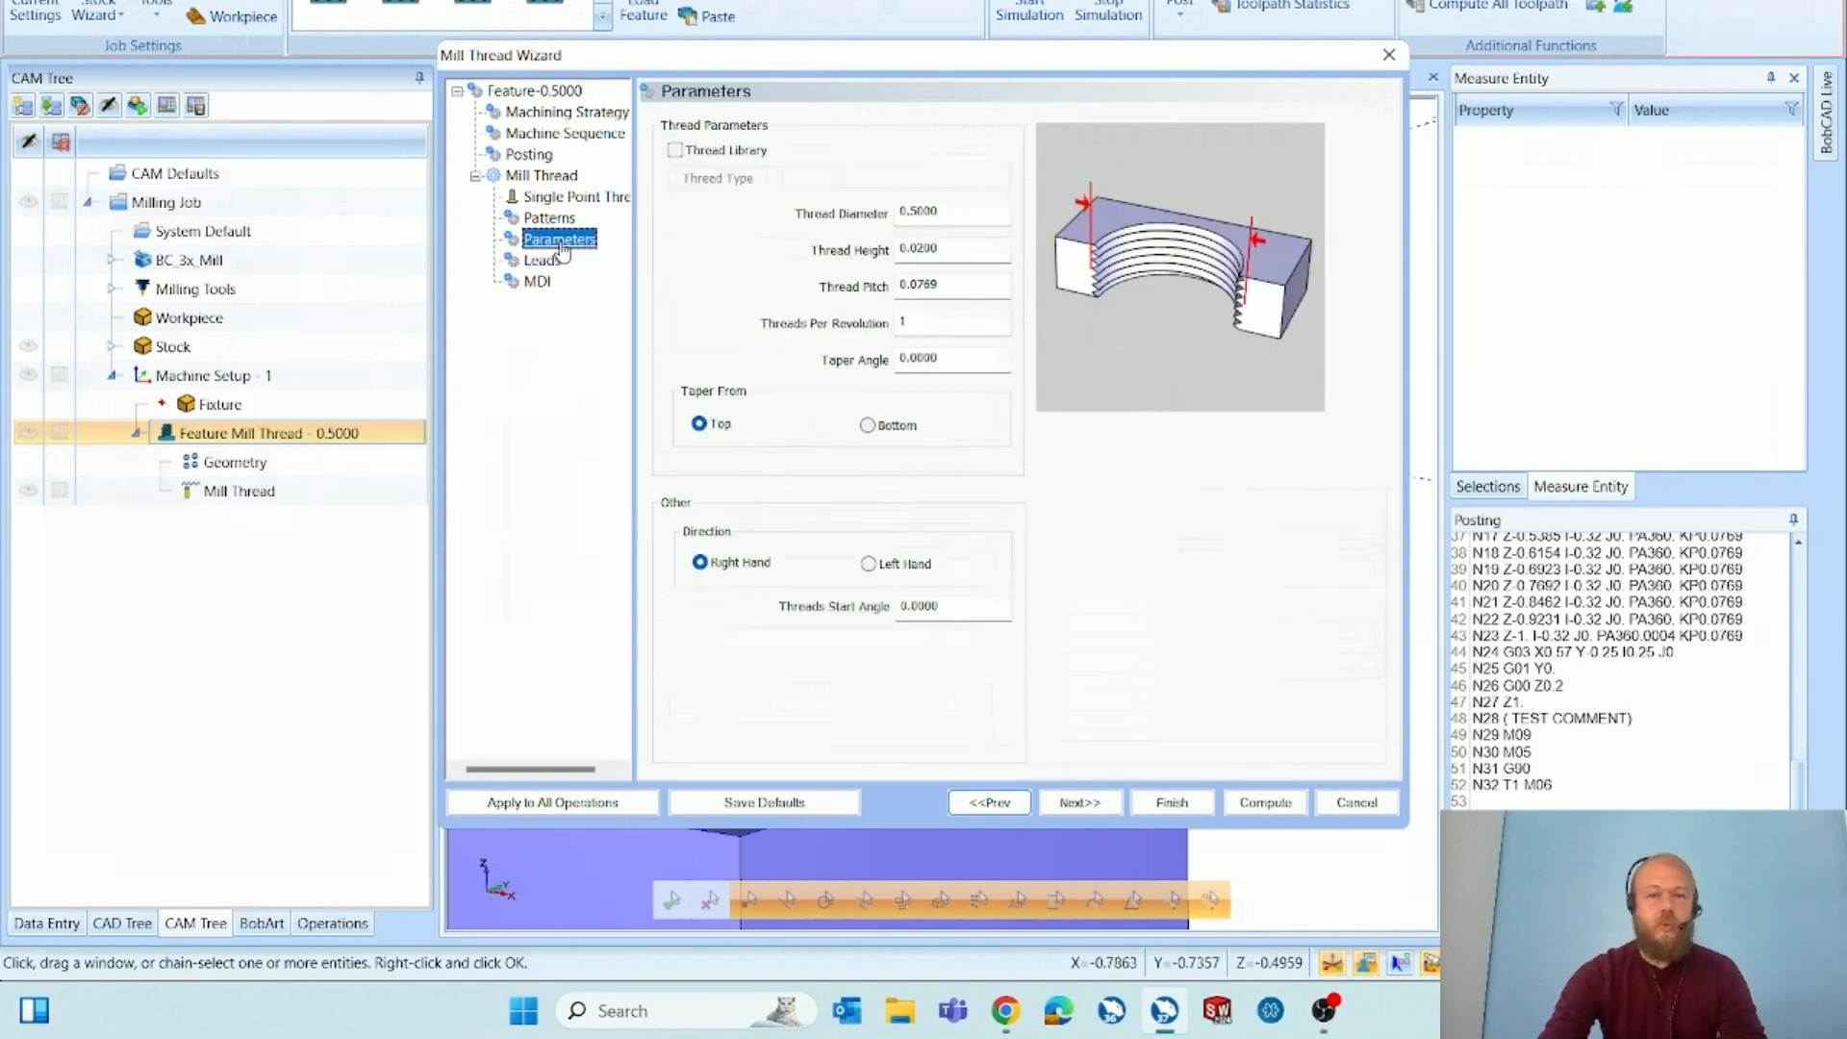
{"action": "left_click", "coordinate": [713, 154]}
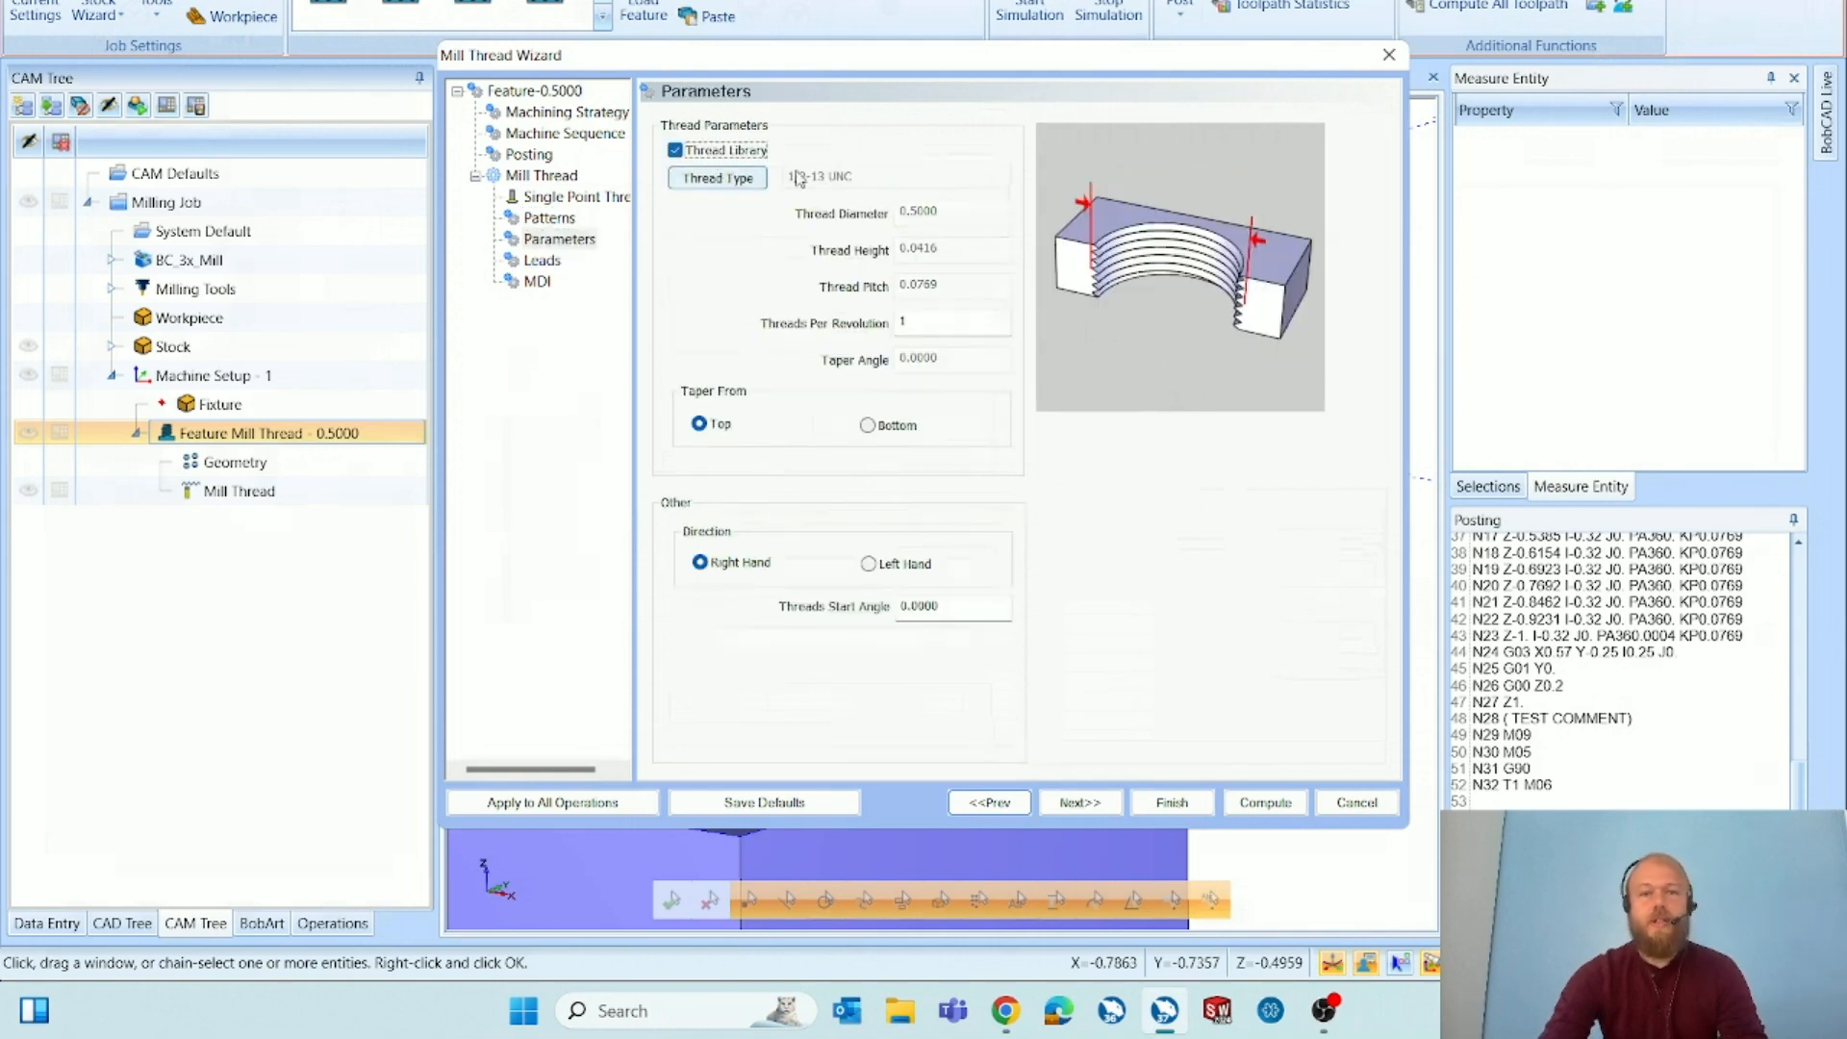
Set the library thread to type NPT, size NPT 1 -11 1/2, and recompute the toolpath.
{"action": "left_click", "coordinate": [746, 183]}
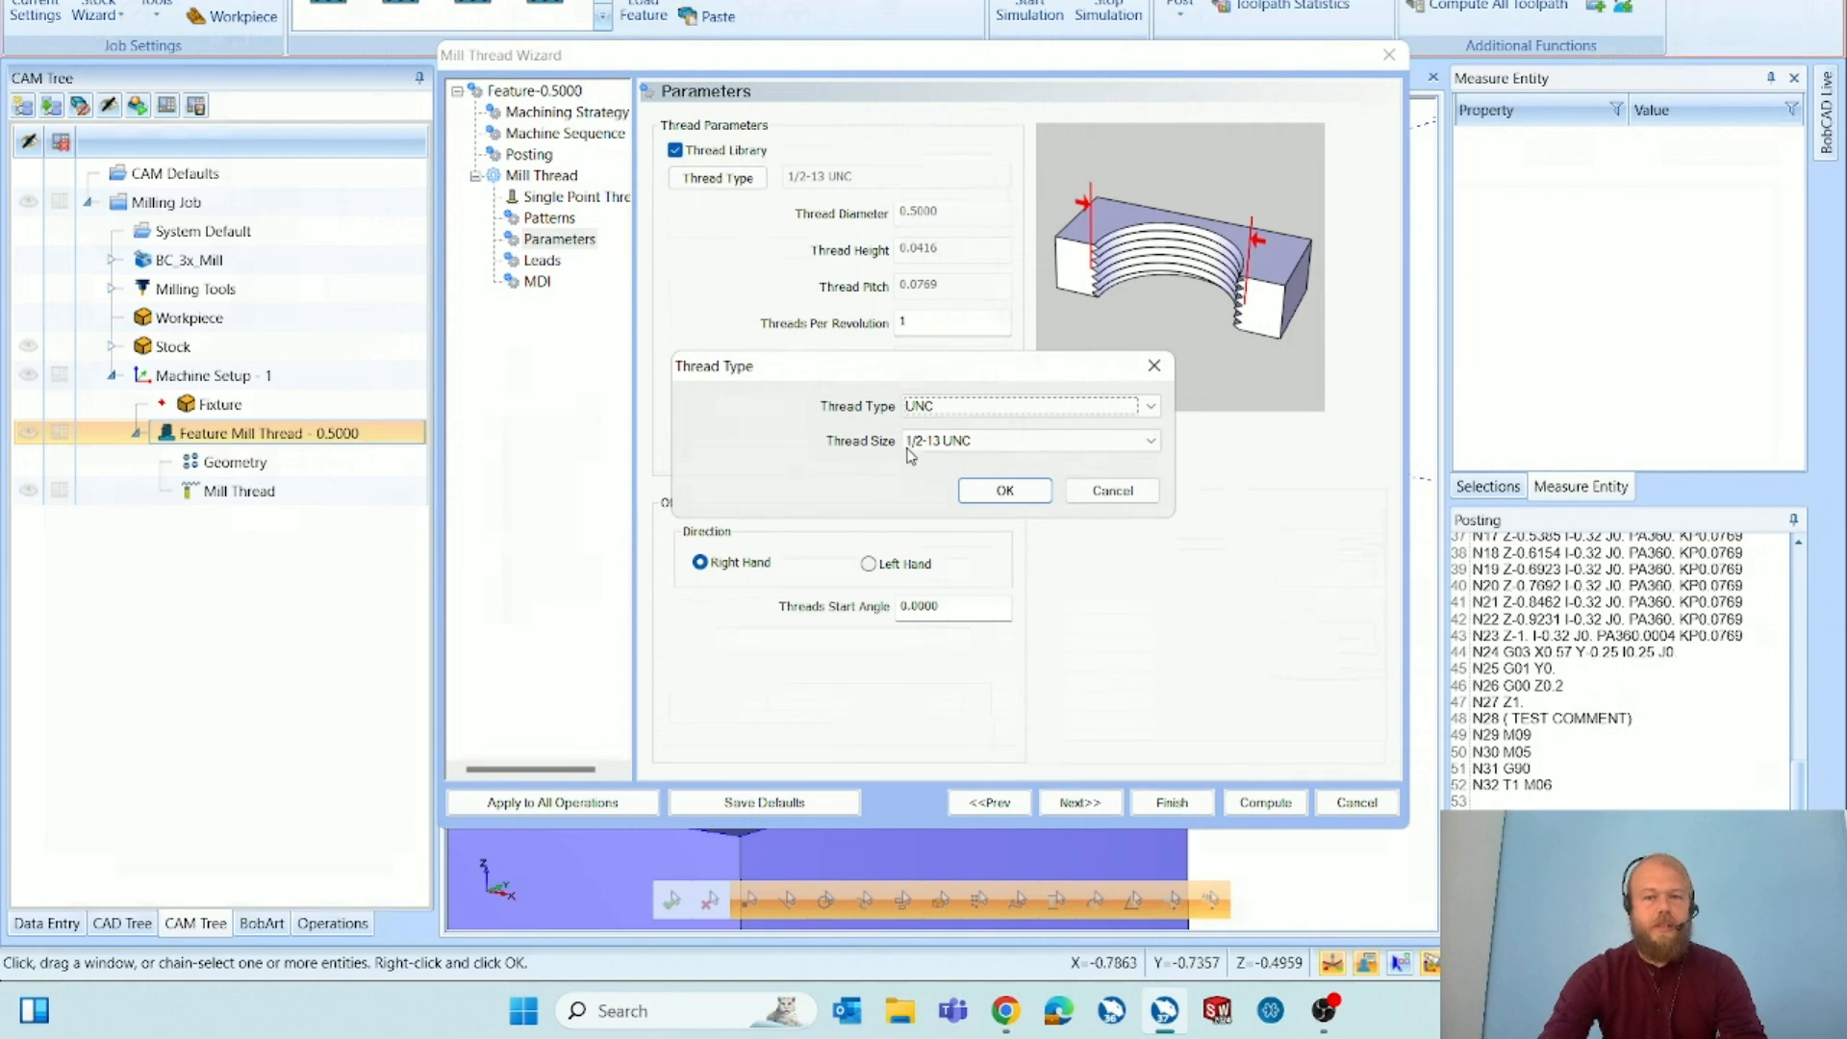
{"action": "left_click", "coordinate": [986, 442]}
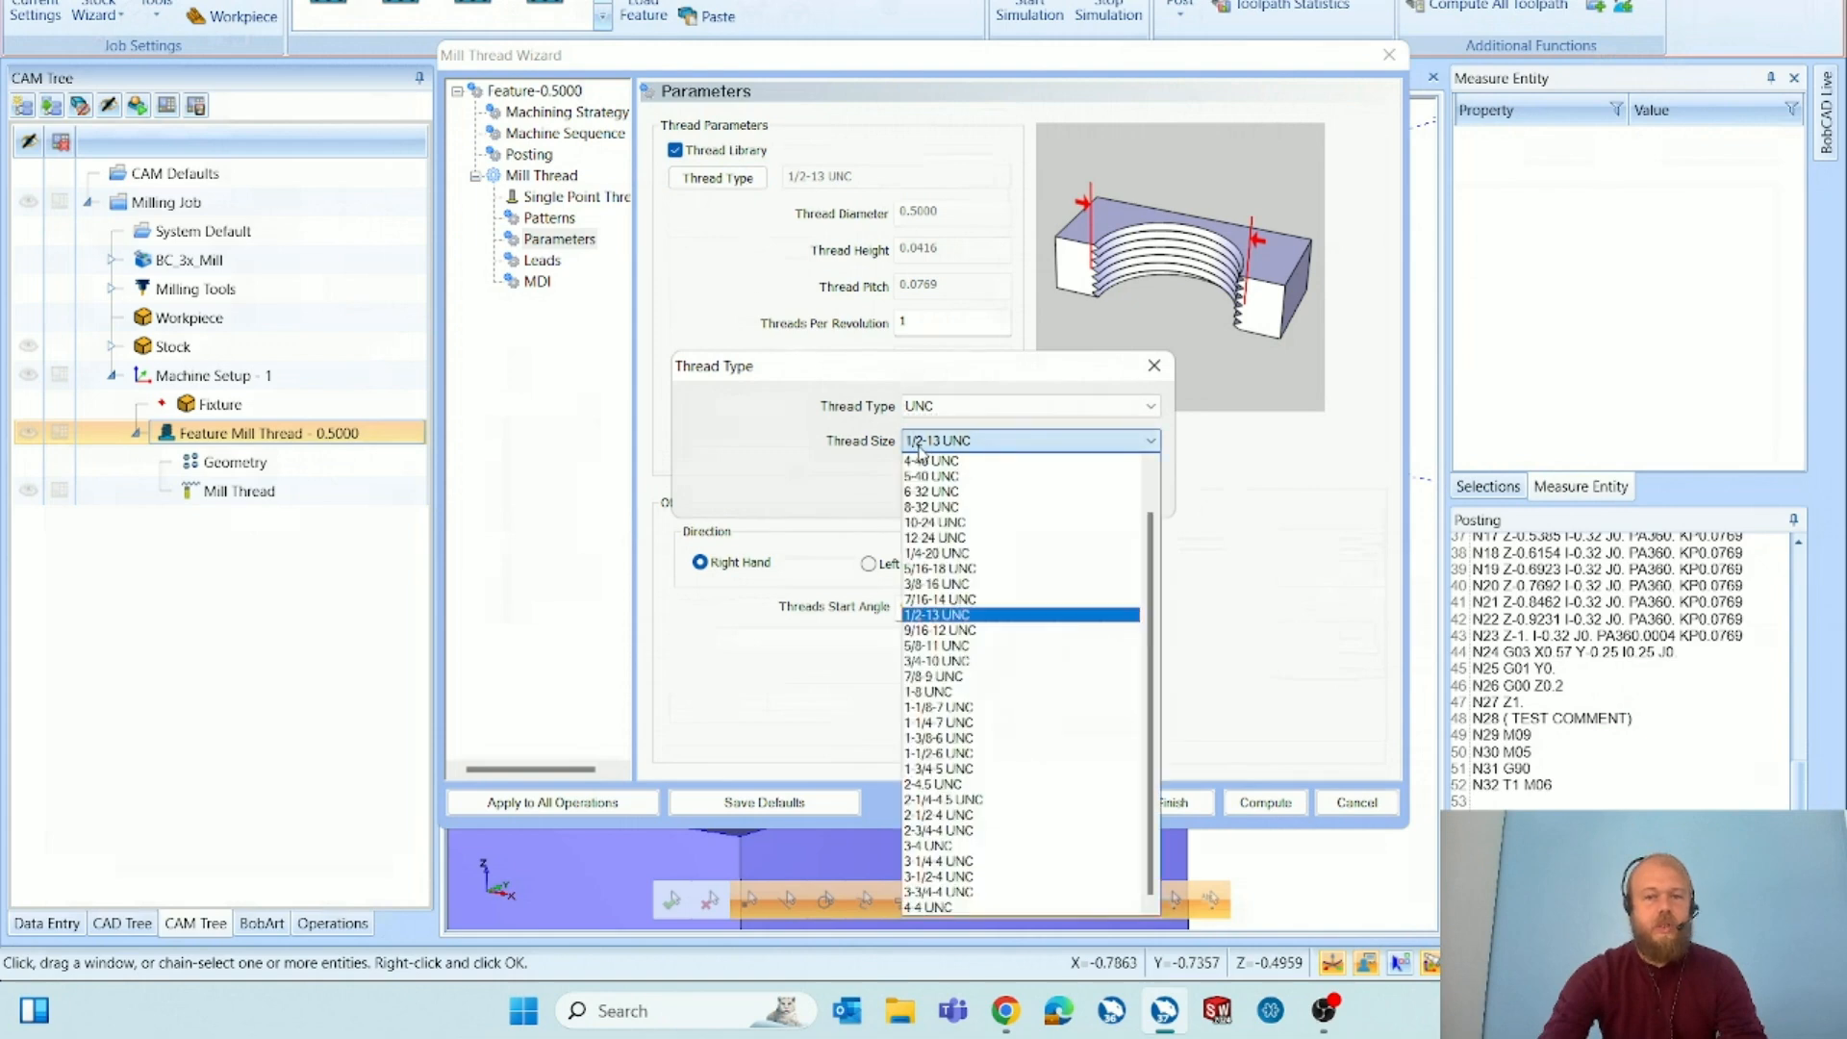
{"action": "left_click", "coordinate": [815, 479]}
{"action": "left_click", "coordinate": [931, 406]}
{"action": "key", "text": "Up"}
{"action": "key", "text": "Up"}
{"action": "key", "text": "Up"}
{"action": "key", "text": "Up"}
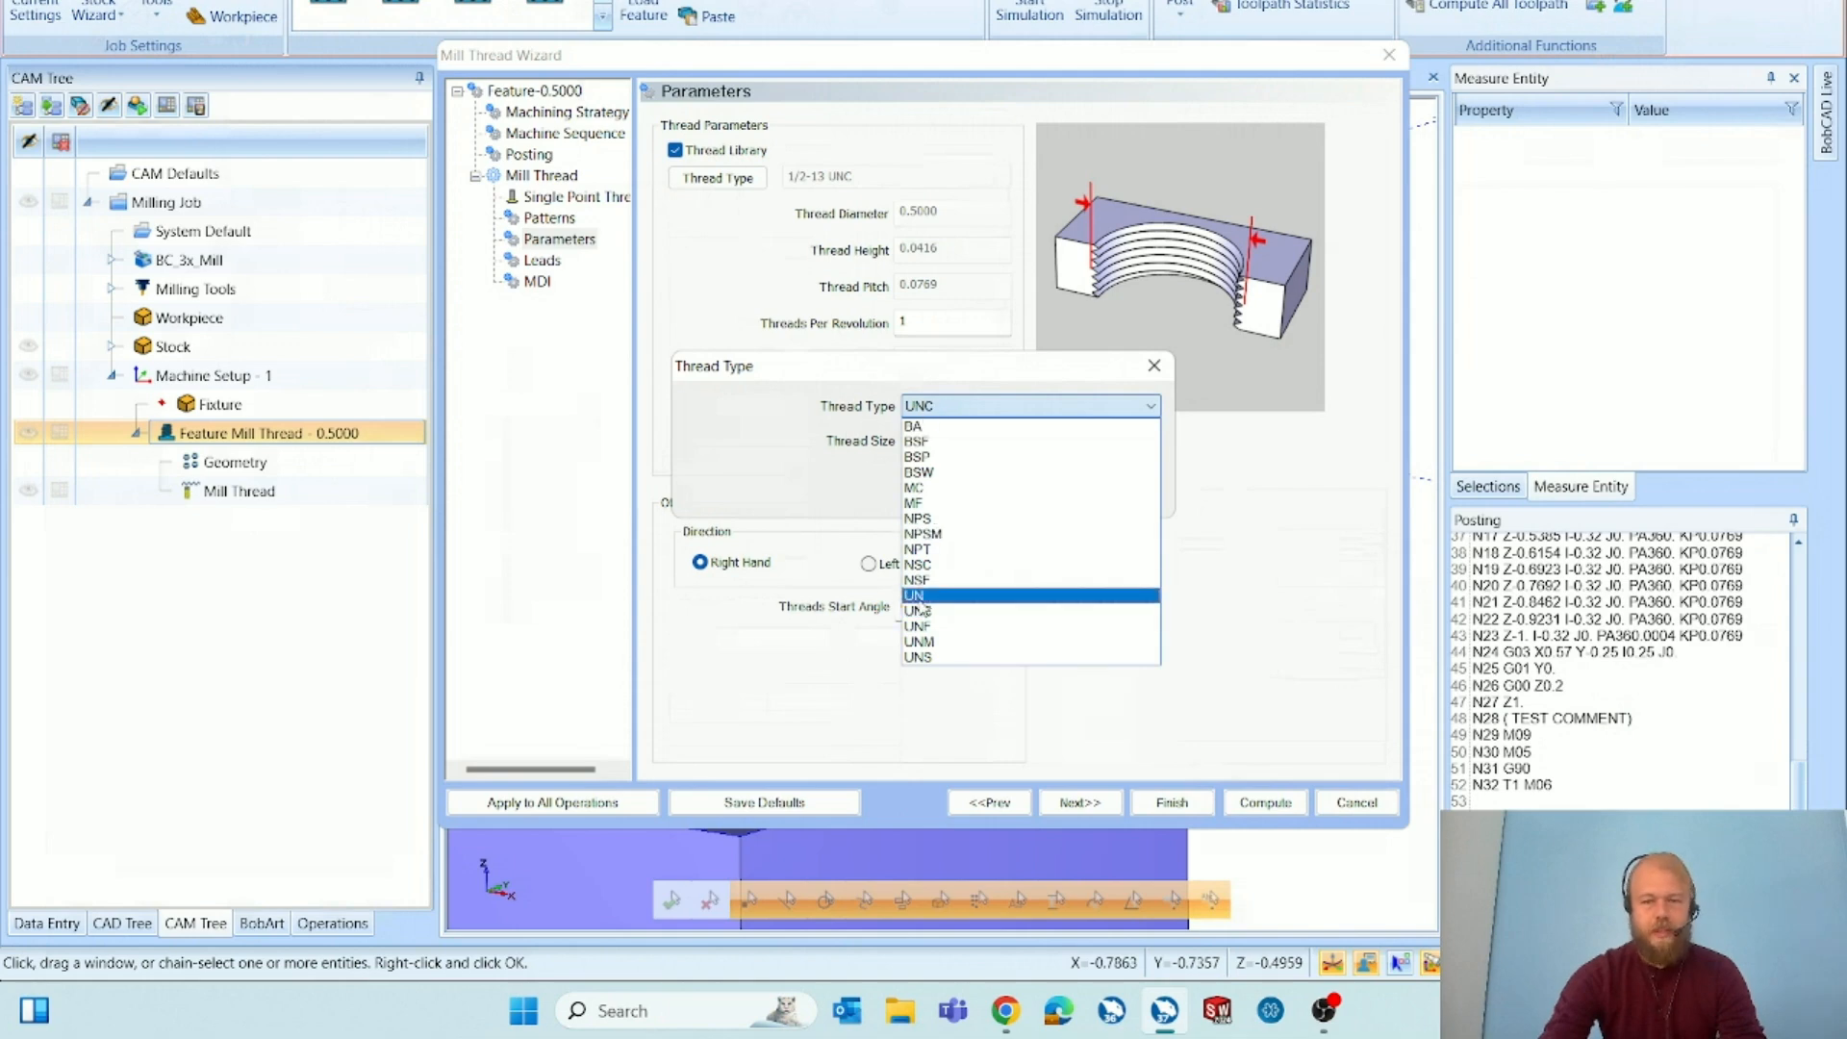
{"action": "left_click", "coordinate": [918, 556]}
{"action": "left_click", "coordinate": [939, 443]}
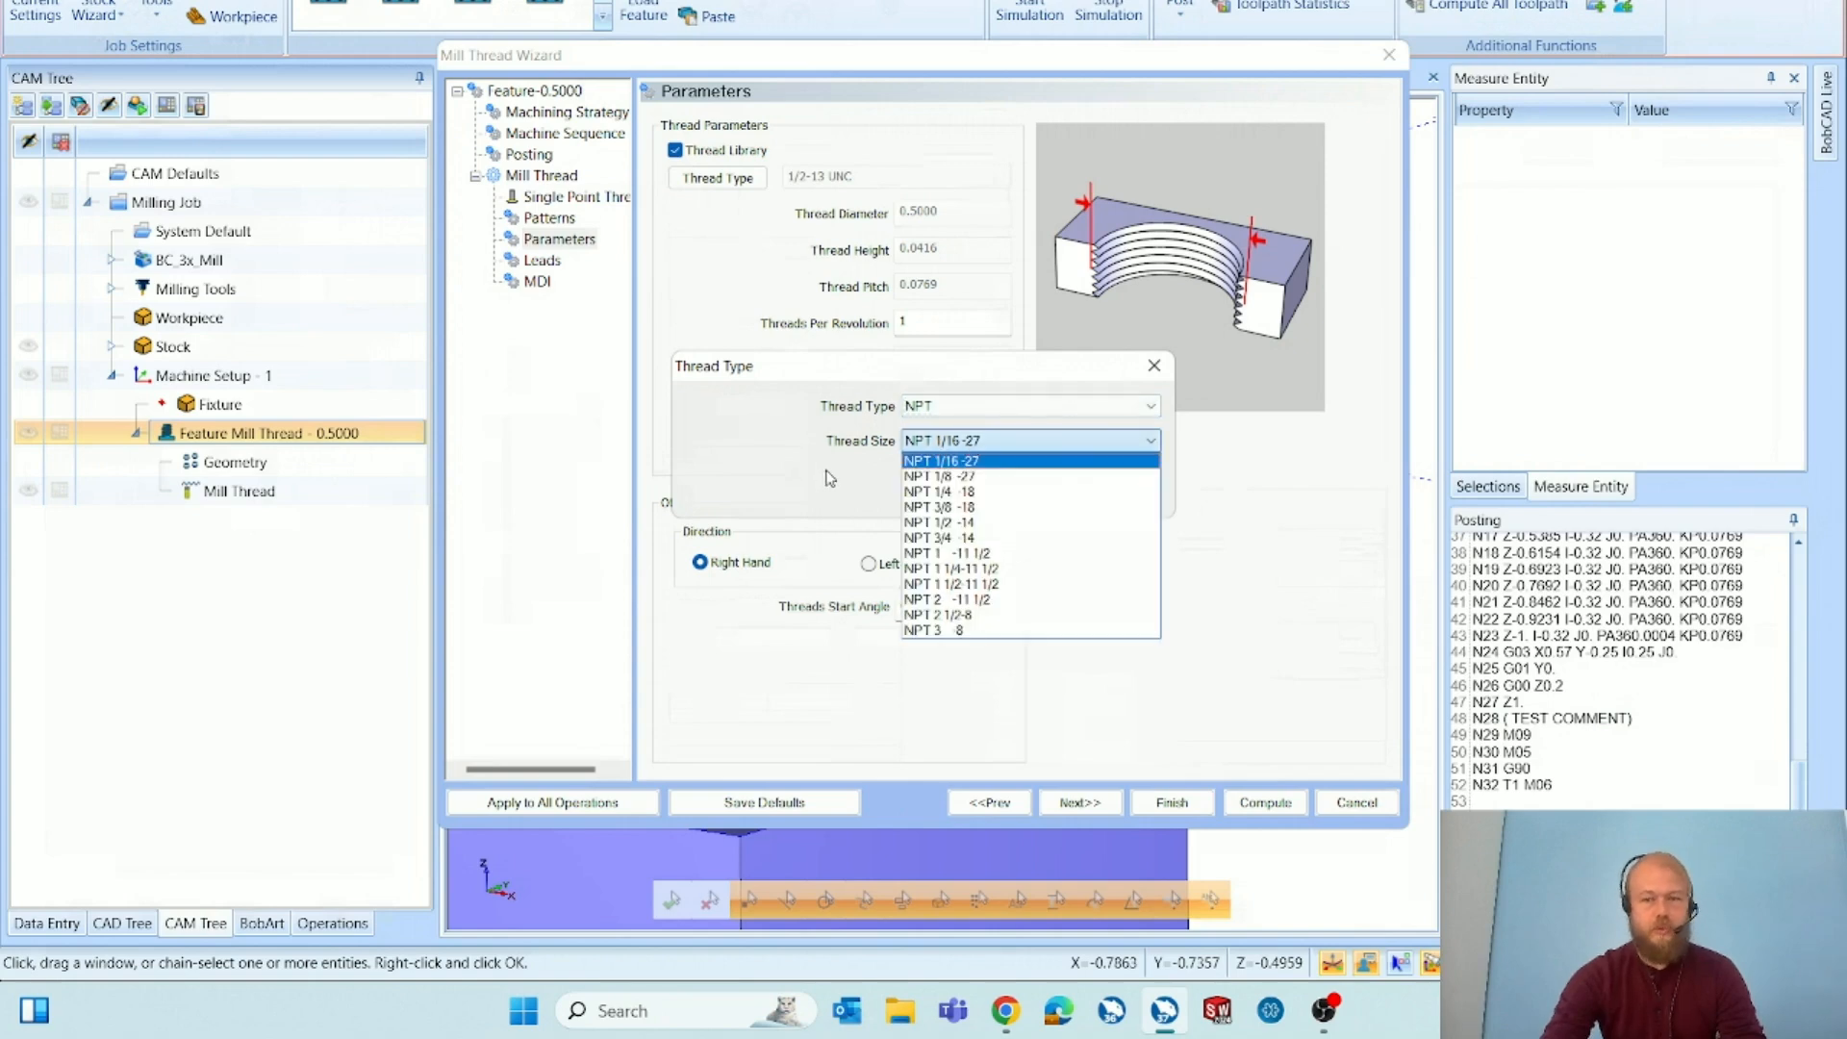
{"action": "left_click", "coordinate": [948, 553]}
{"action": "left_click", "coordinate": [1006, 491]}
{"action": "left_click", "coordinate": [1265, 802]}
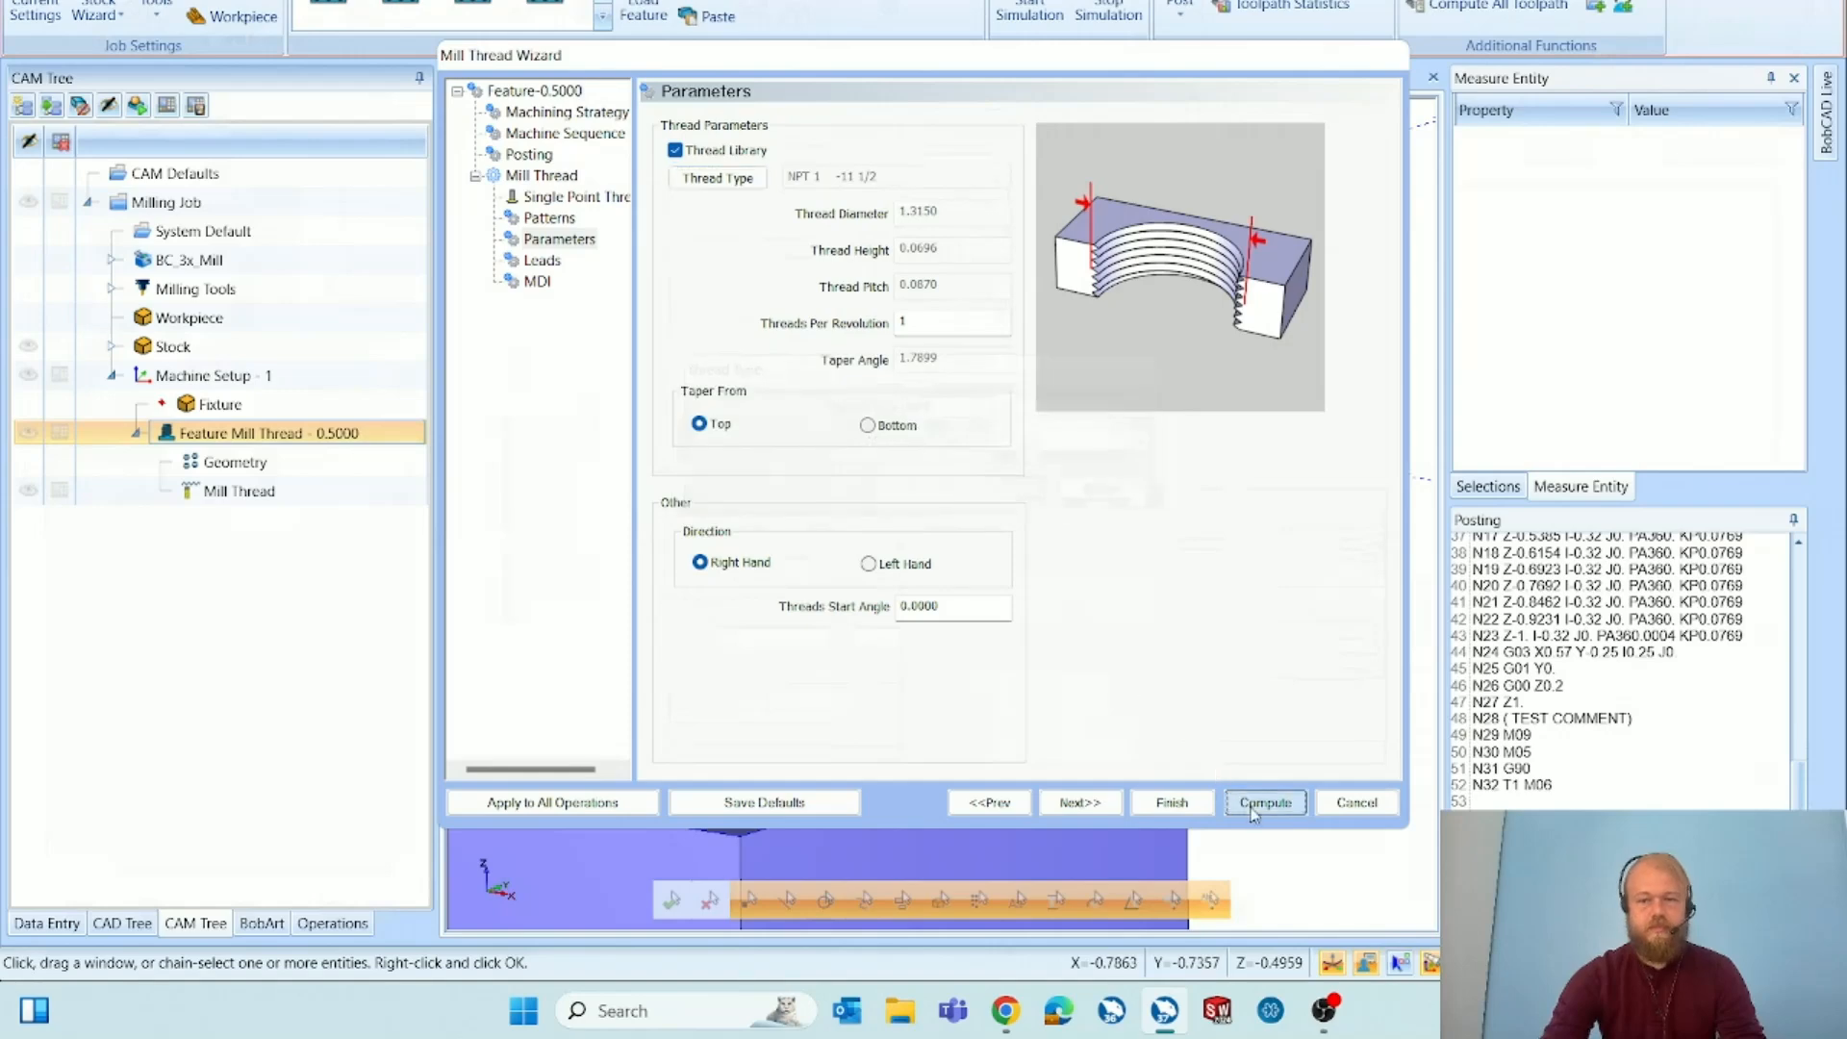
Backplot the recomputed NPT 1 -11 1/2 thread through its first helical moves, and close the backplot.
{"action": "left_click", "coordinate": [335, 496]}
{"action": "right_click", "coordinate": [336, 497]}
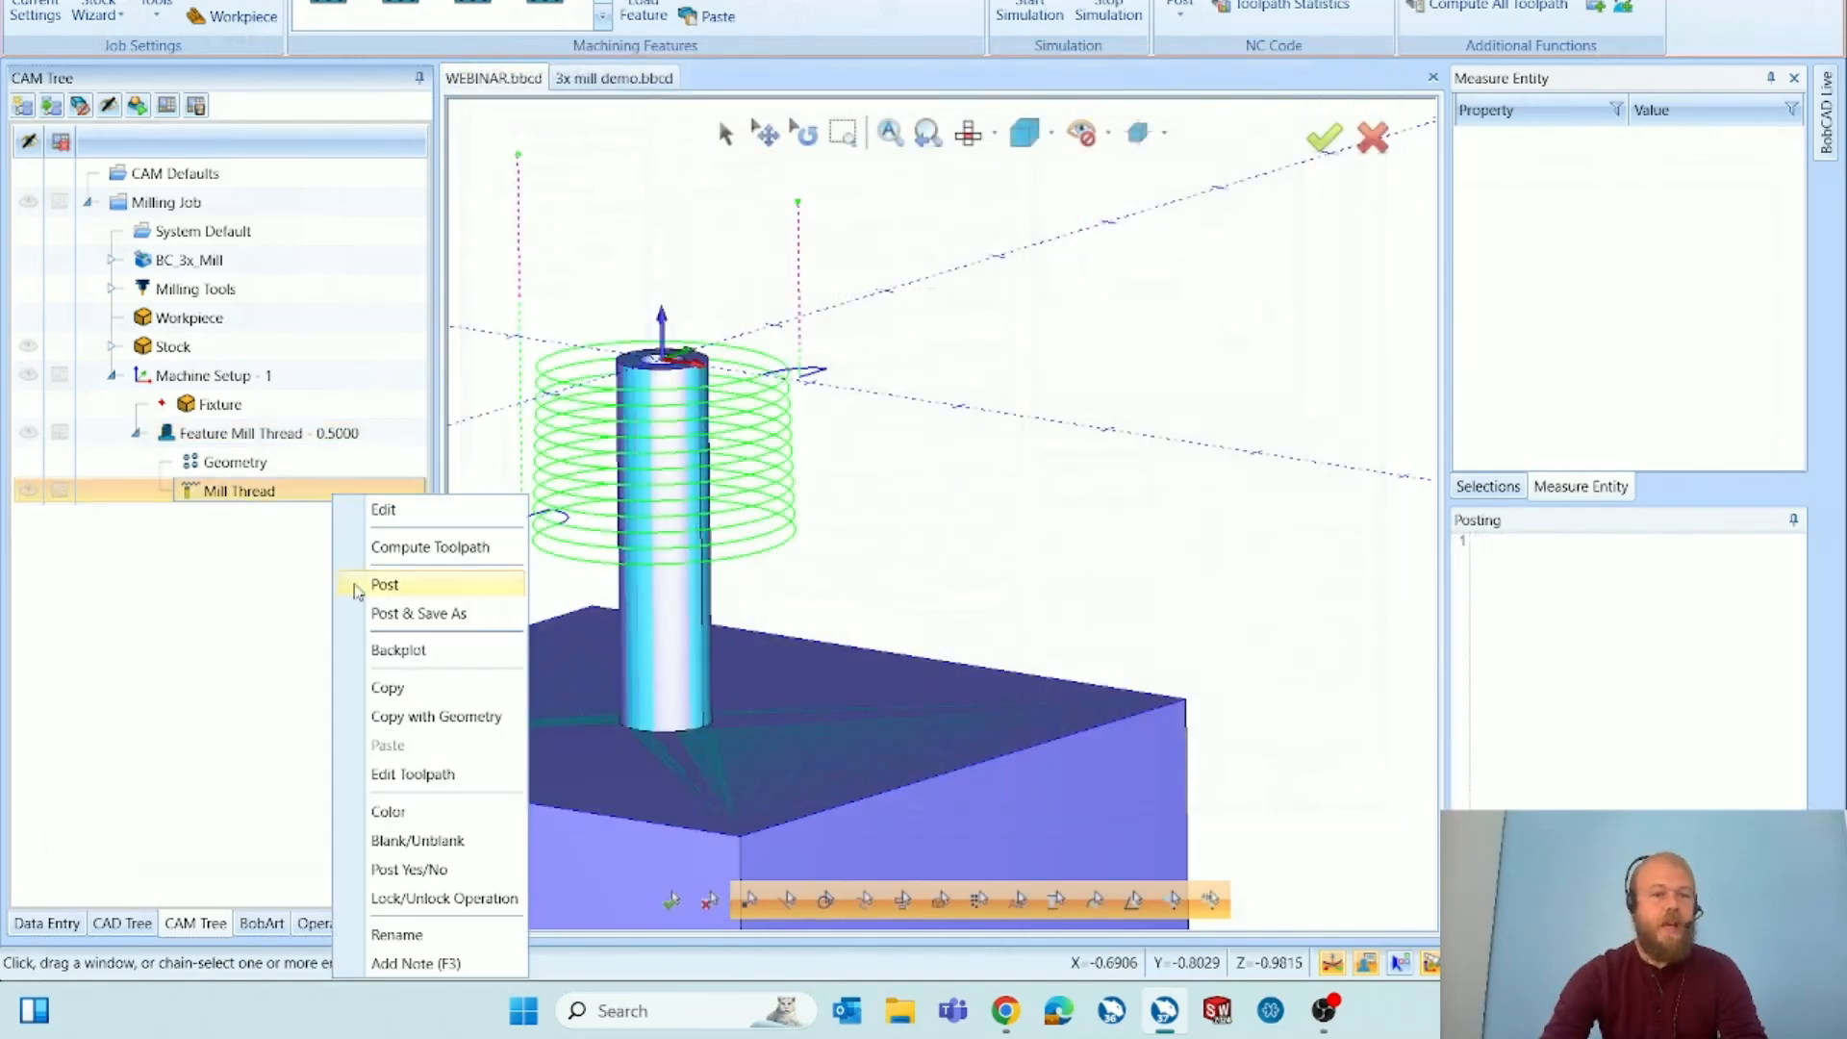
{"action": "left_click", "coordinate": [395, 648]}
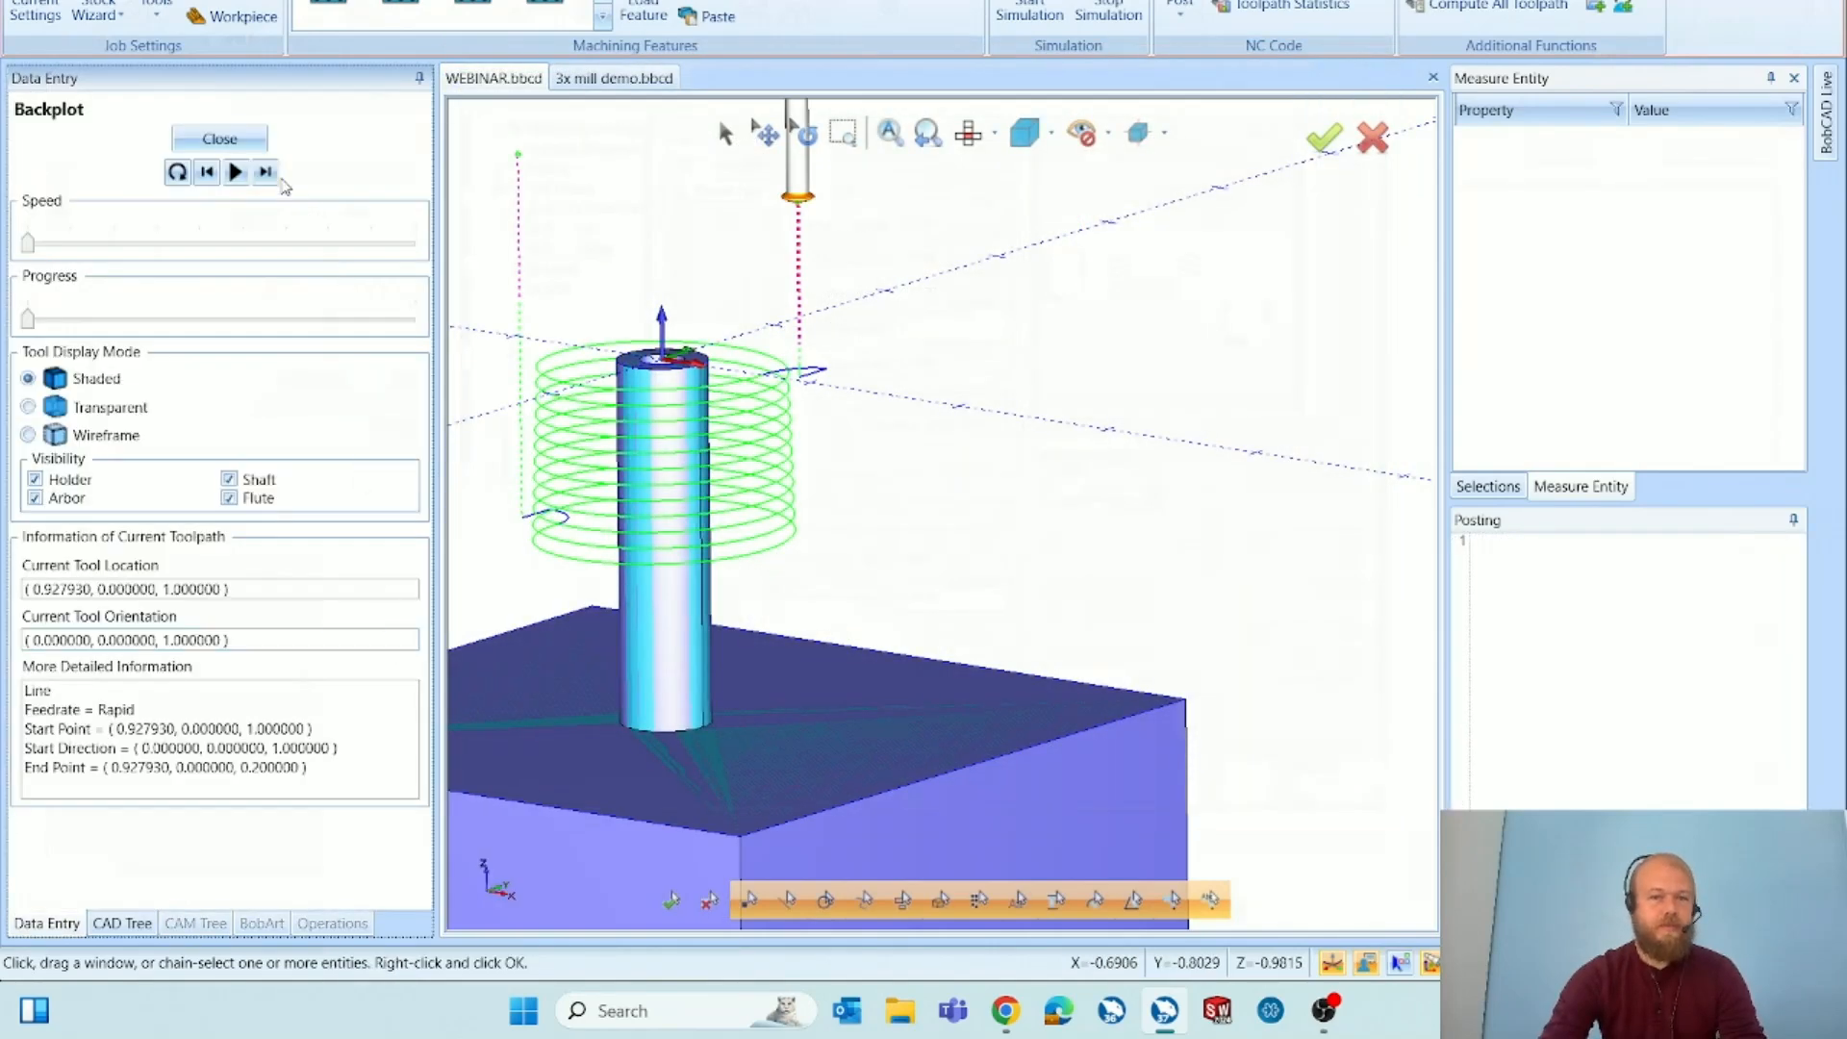
{"action": "left_click", "coordinate": [266, 172]}
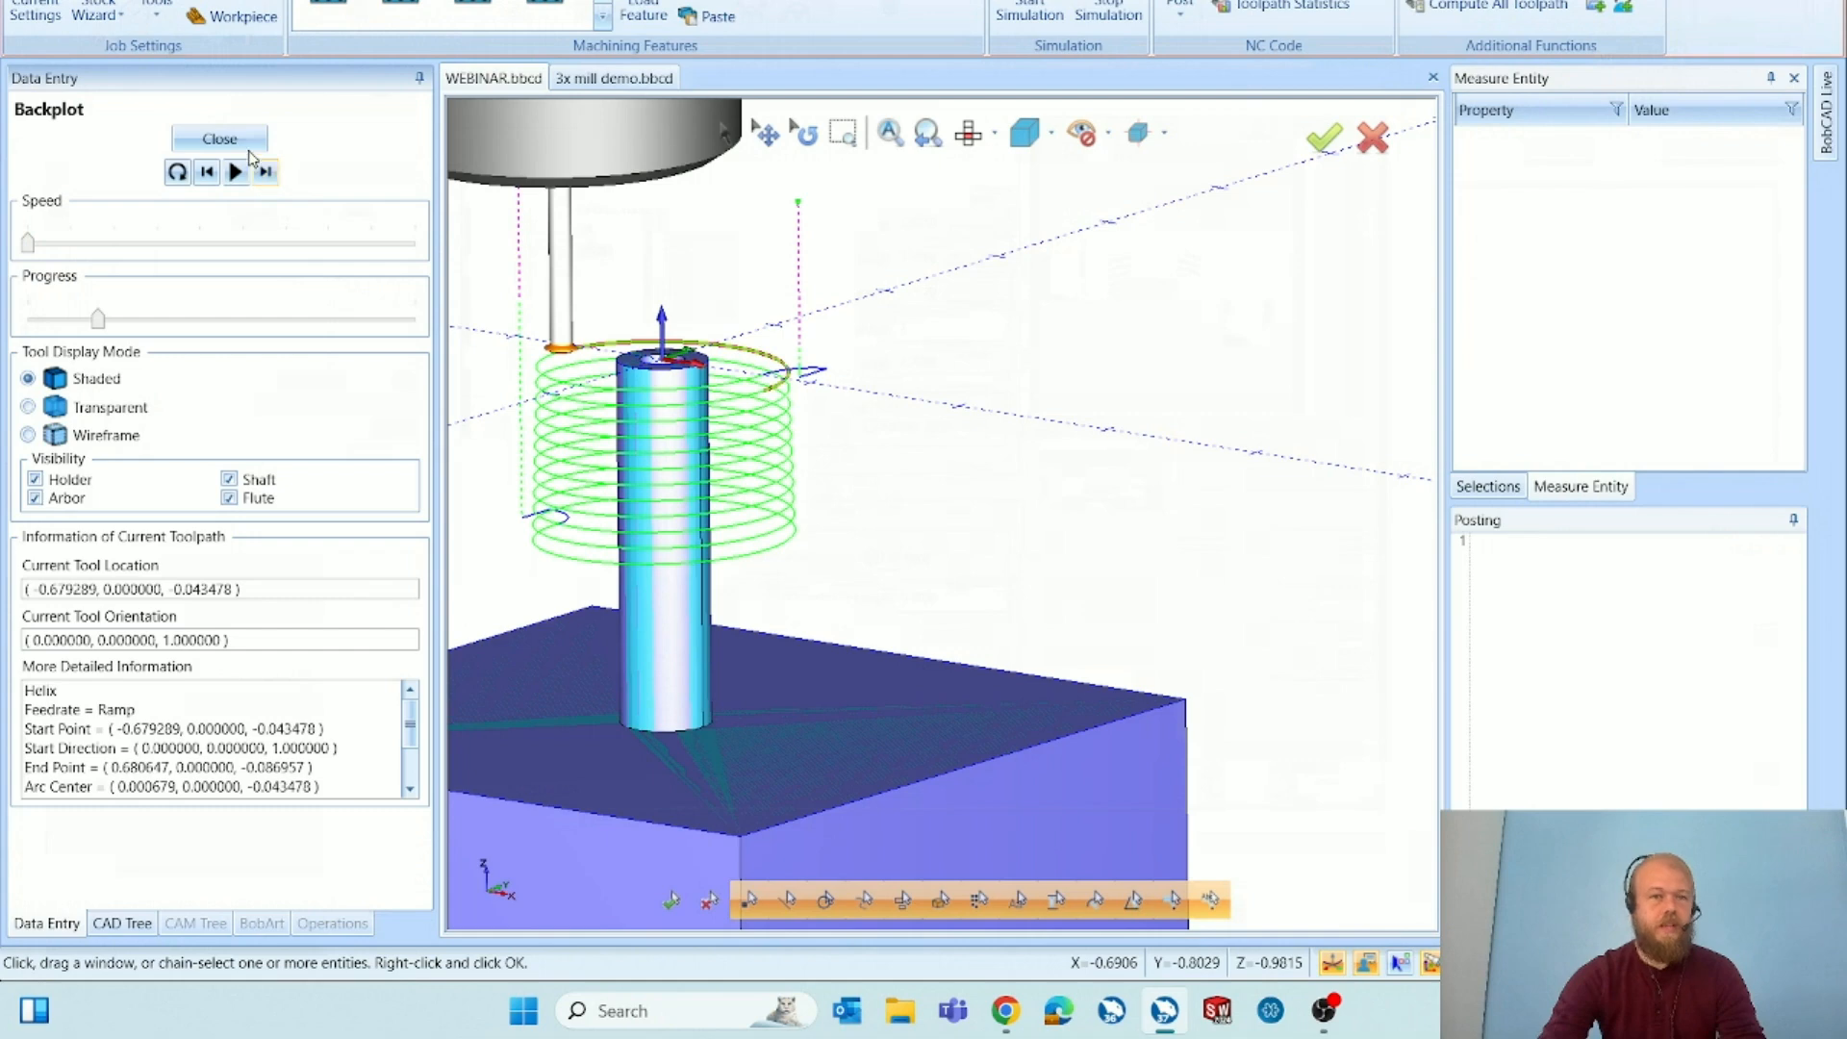
{"action": "left_click", "coordinate": [248, 144]}
Reopen the Mill Thread operation and browse the single point thread tools in the Default Tool Library, keeping the current tool.
{"action": "double_click", "coordinate": [309, 490]}
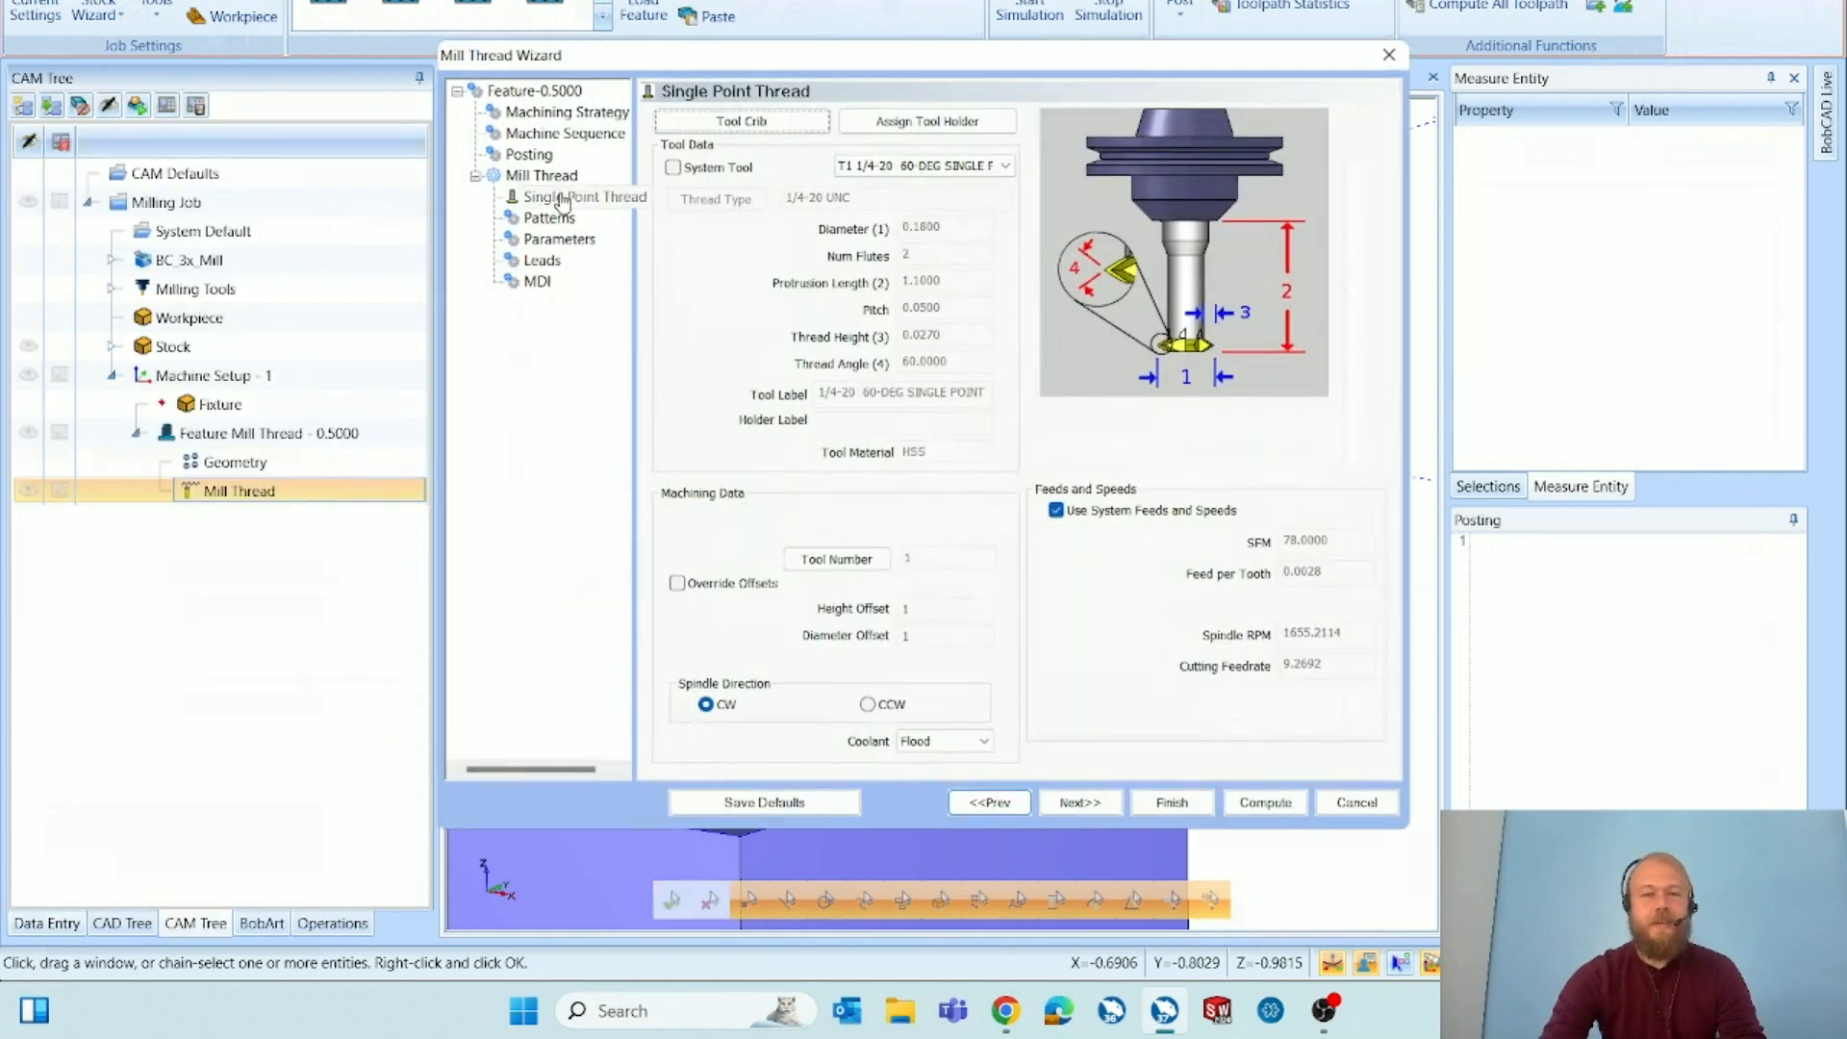
{"action": "left_click", "coordinate": [558, 239]}
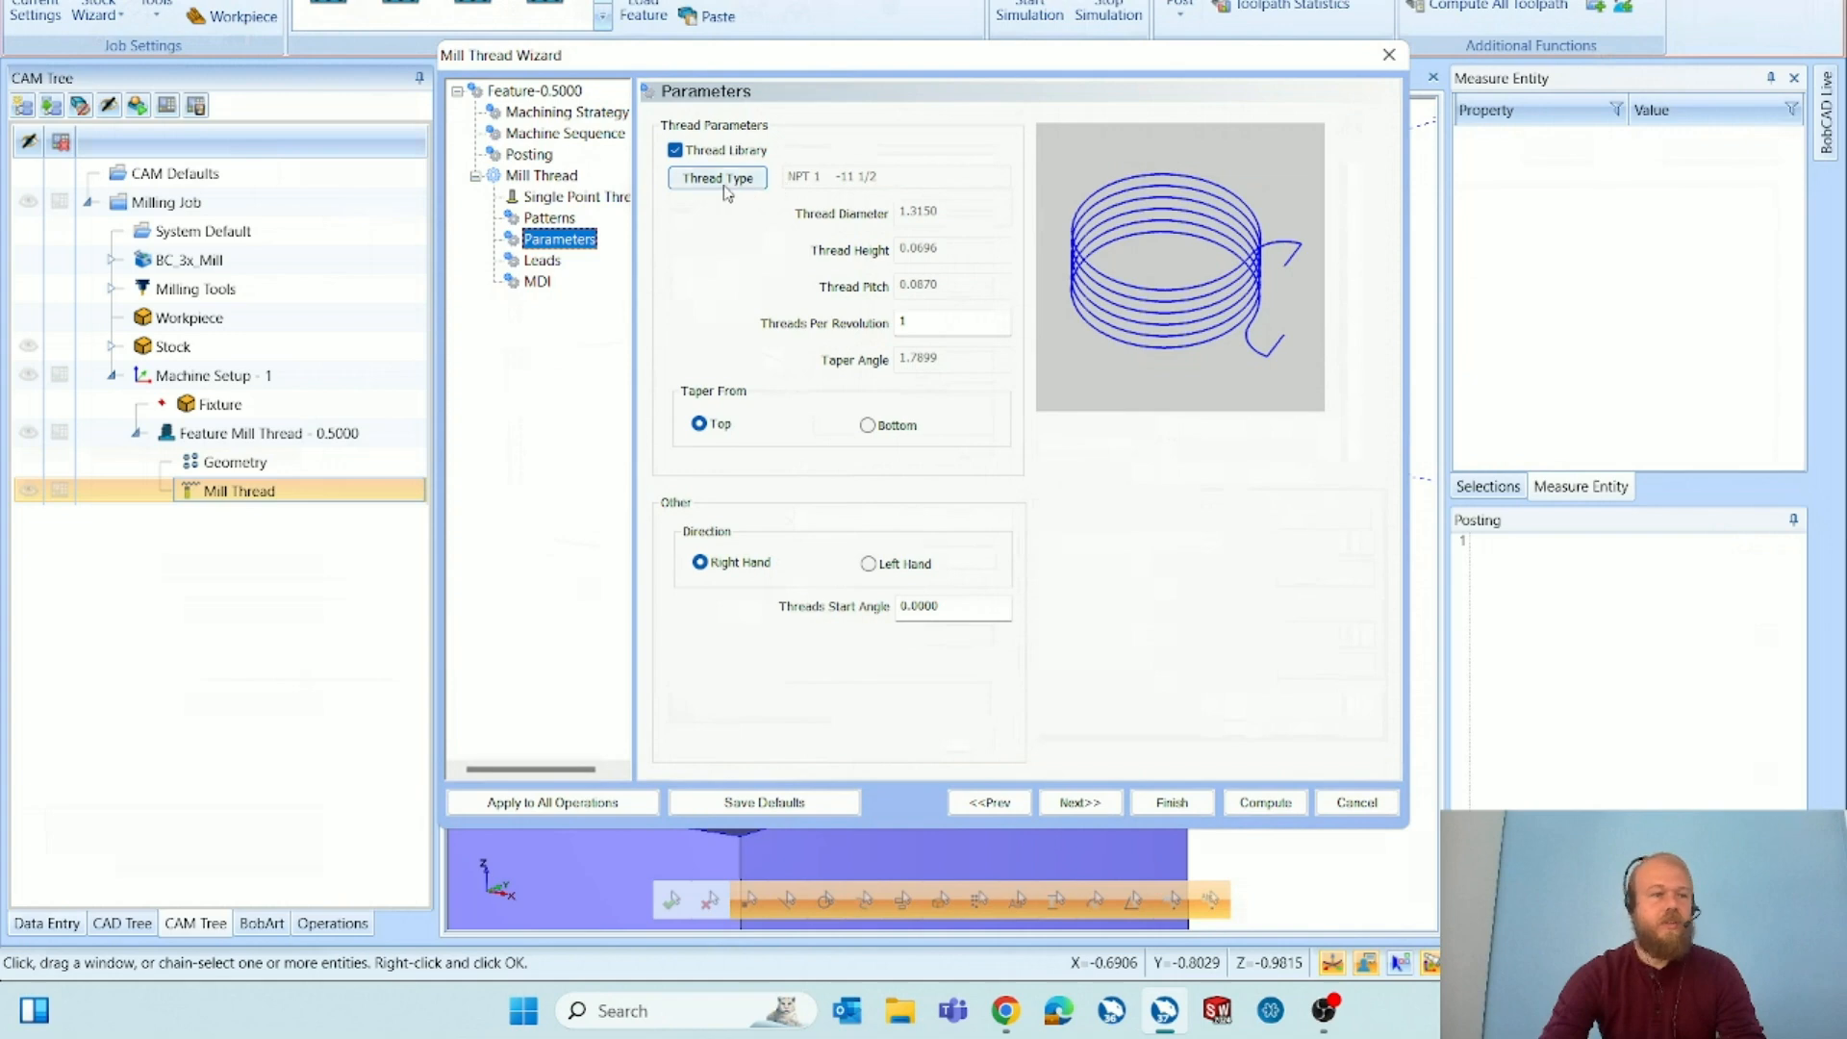
{"action": "left_click", "coordinate": [550, 197]}
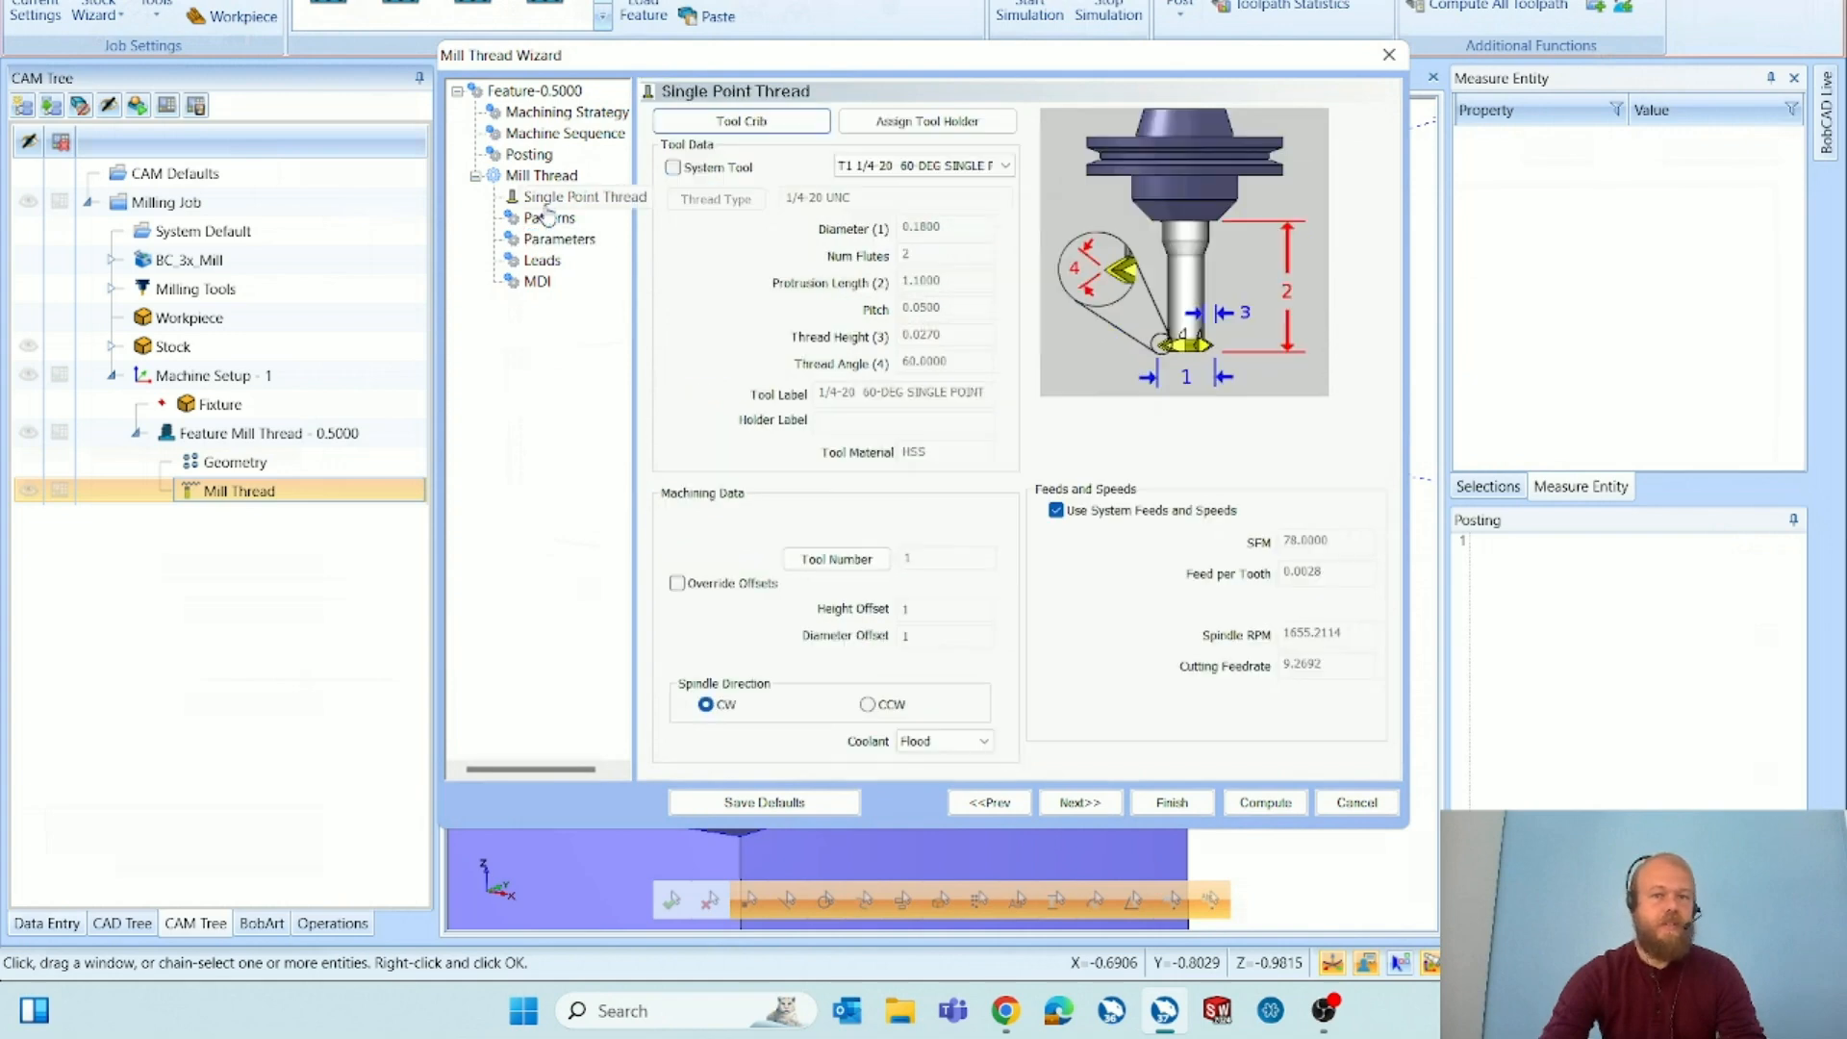
{"action": "left_click", "coordinate": [760, 121]}
{"action": "left_click", "coordinate": [775, 631]}
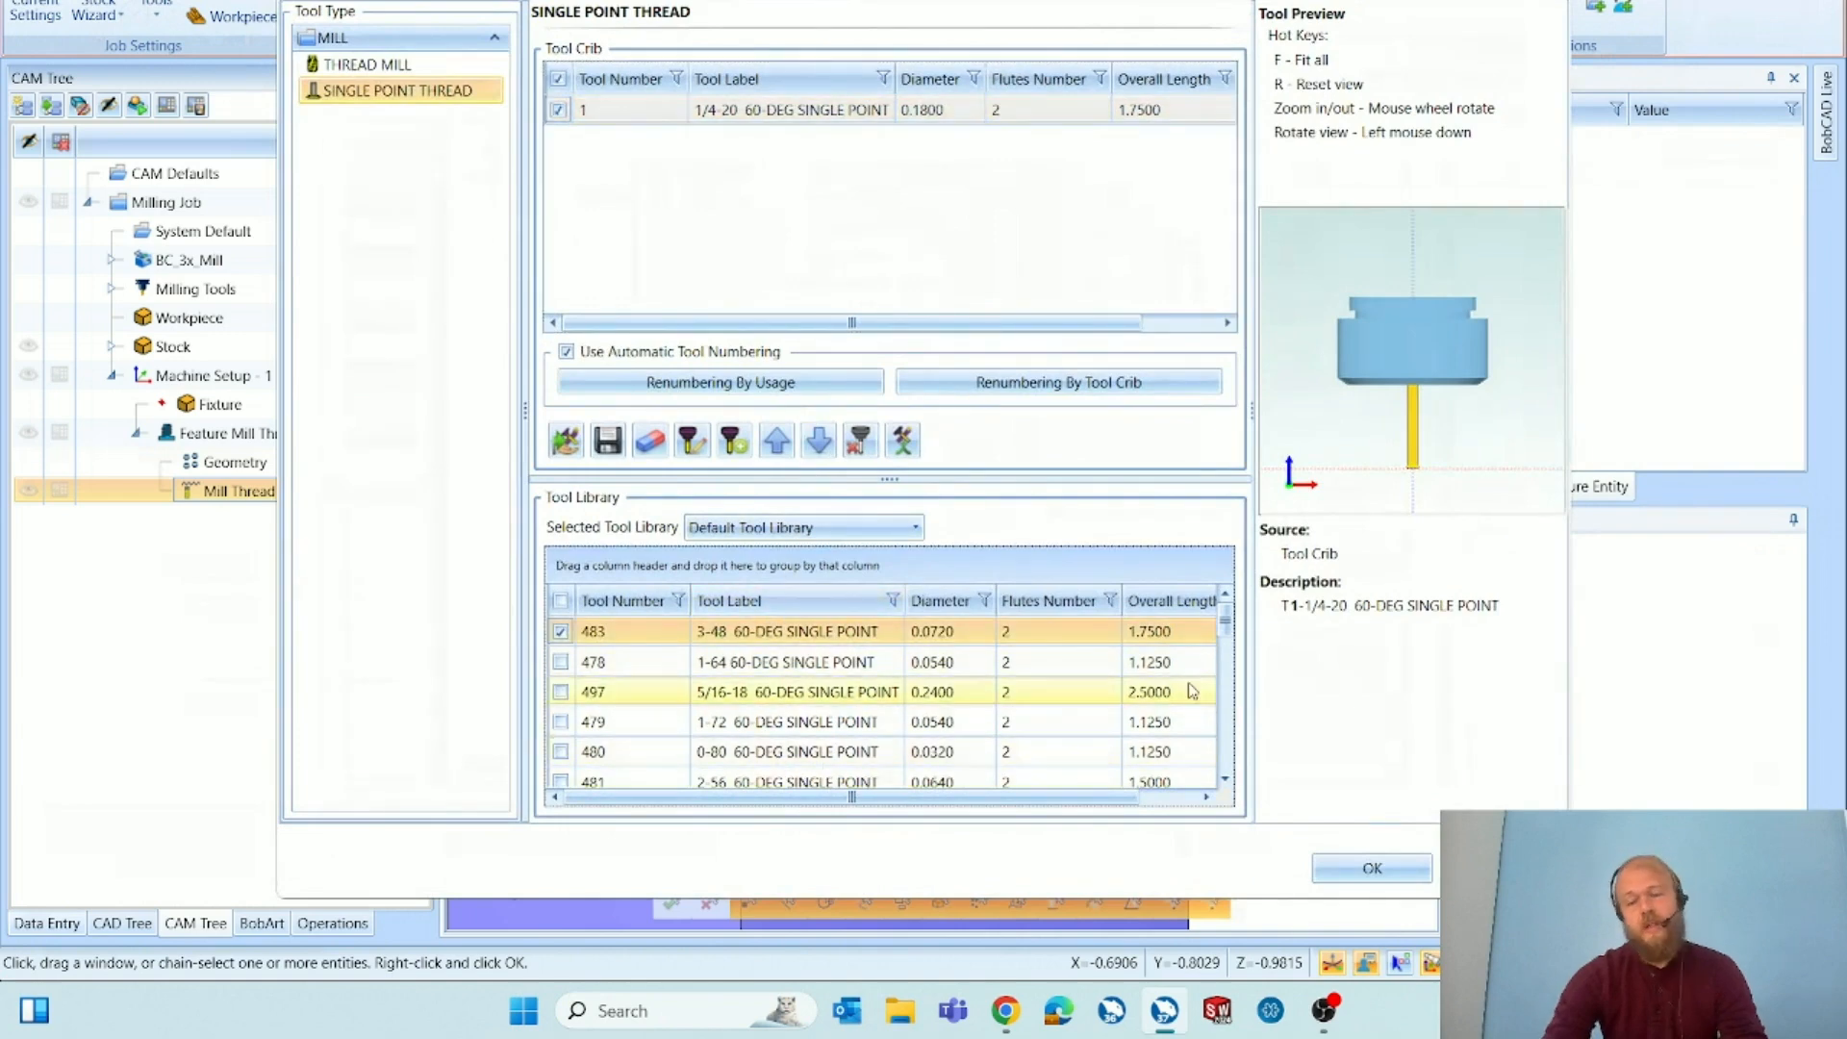
{"action": "scroll", "coordinate": [1020, 703], "scroll_direction": "up", "scroll_amount": 3}
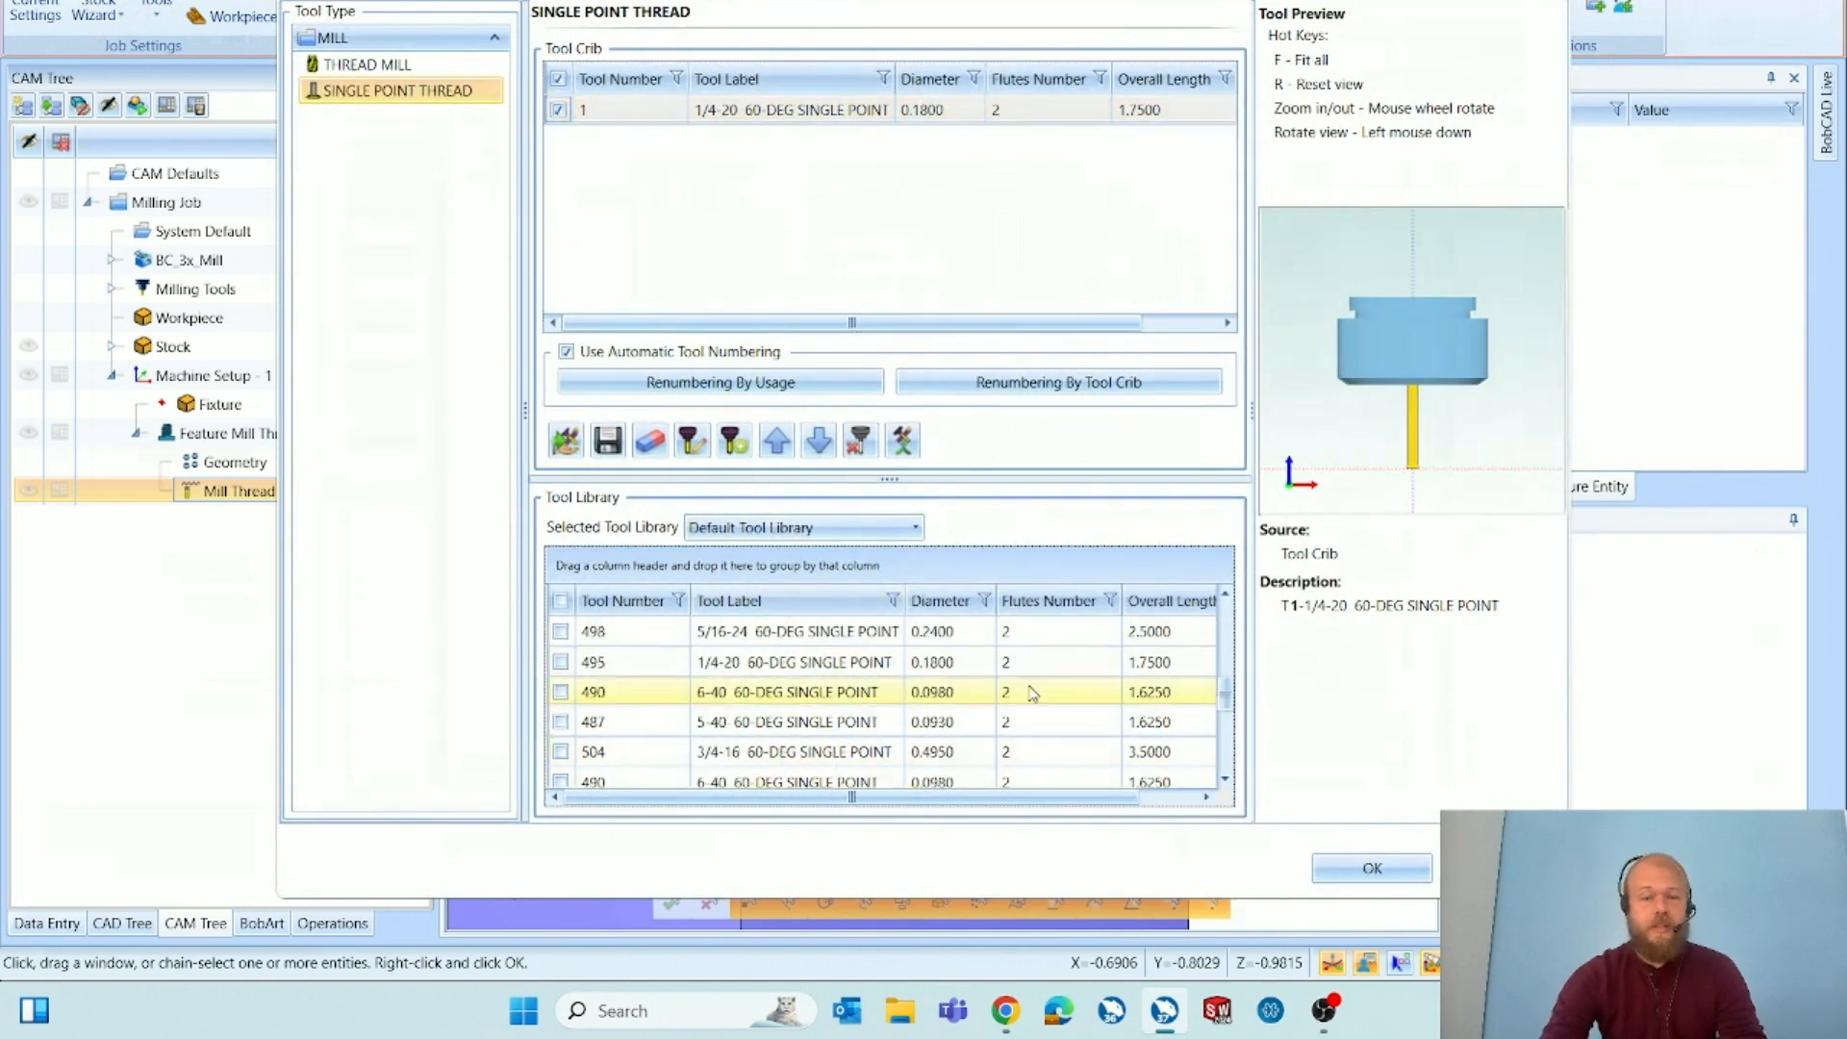
{"action": "left_click", "coordinate": [1424, 866]}
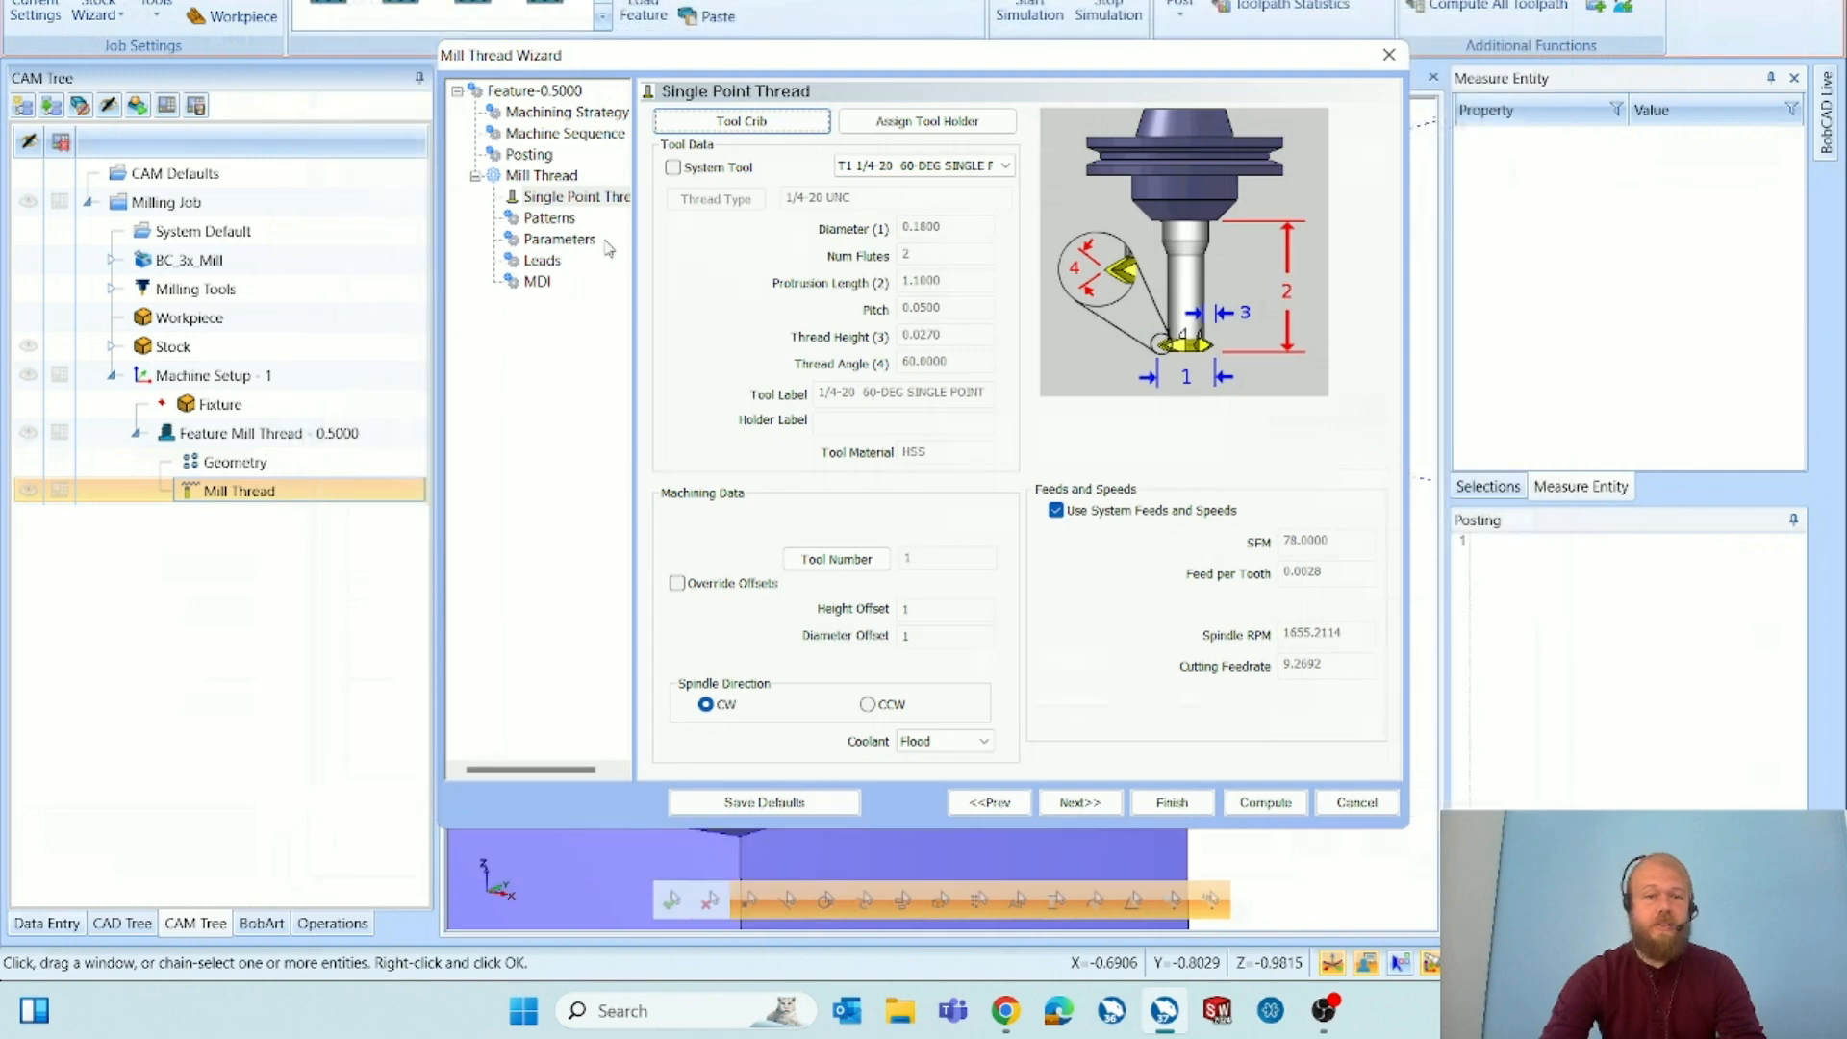
Set the Mill Thread operation's thread size to NPT 1/2 -14 and recompute the toolpath.
{"action": "left_click", "coordinate": [560, 240]}
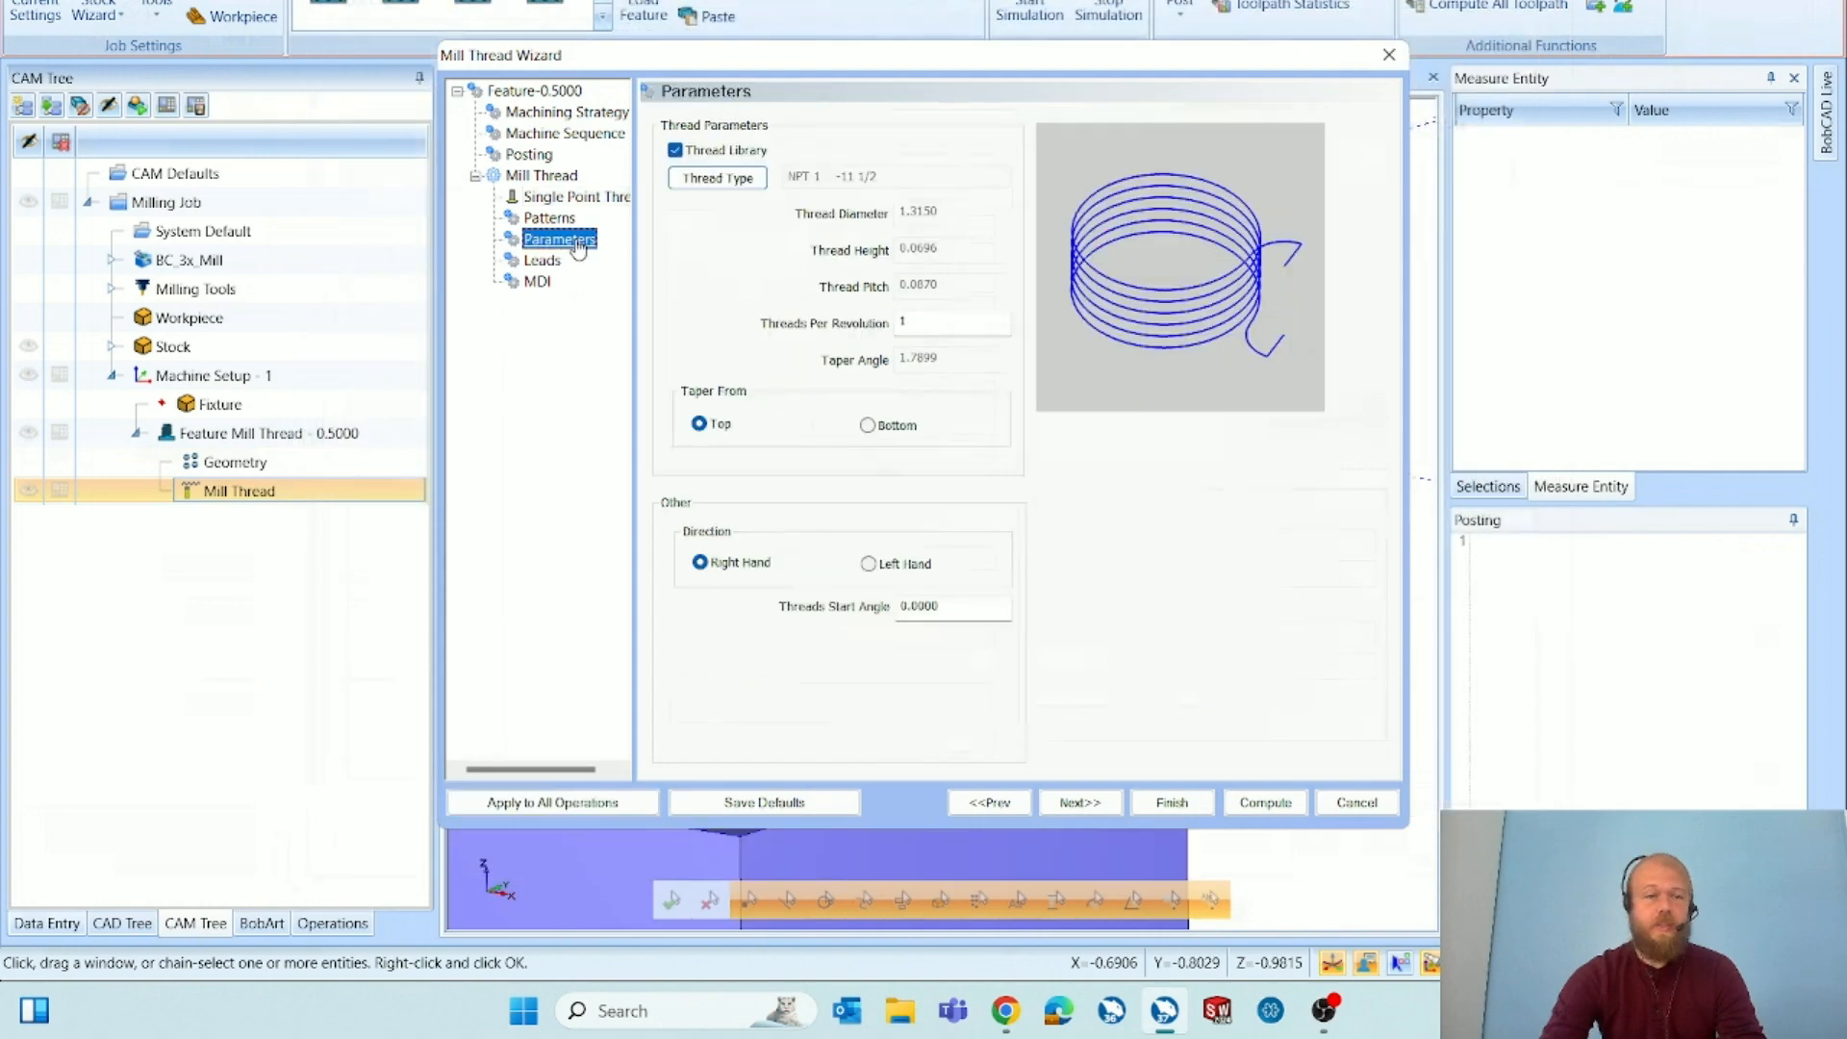
{"action": "left_click", "coordinate": [757, 180]}
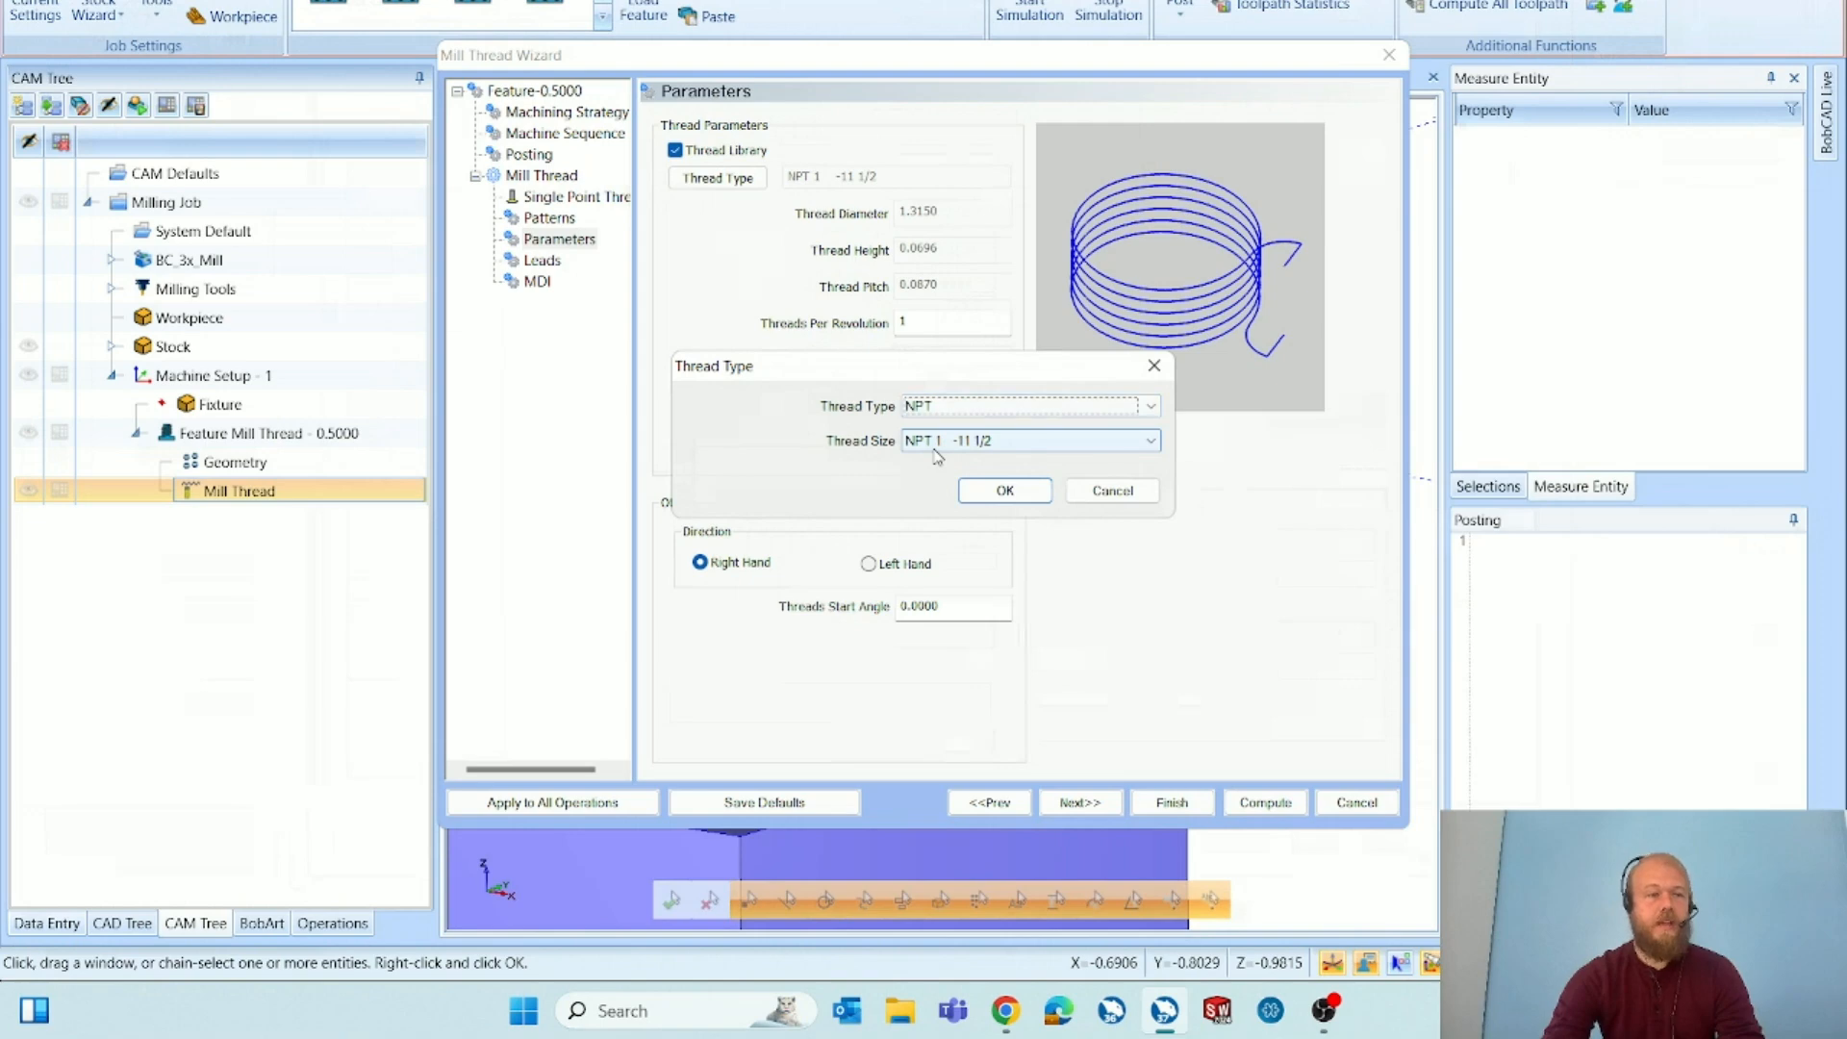
{"action": "left_click", "coordinate": [935, 443]}
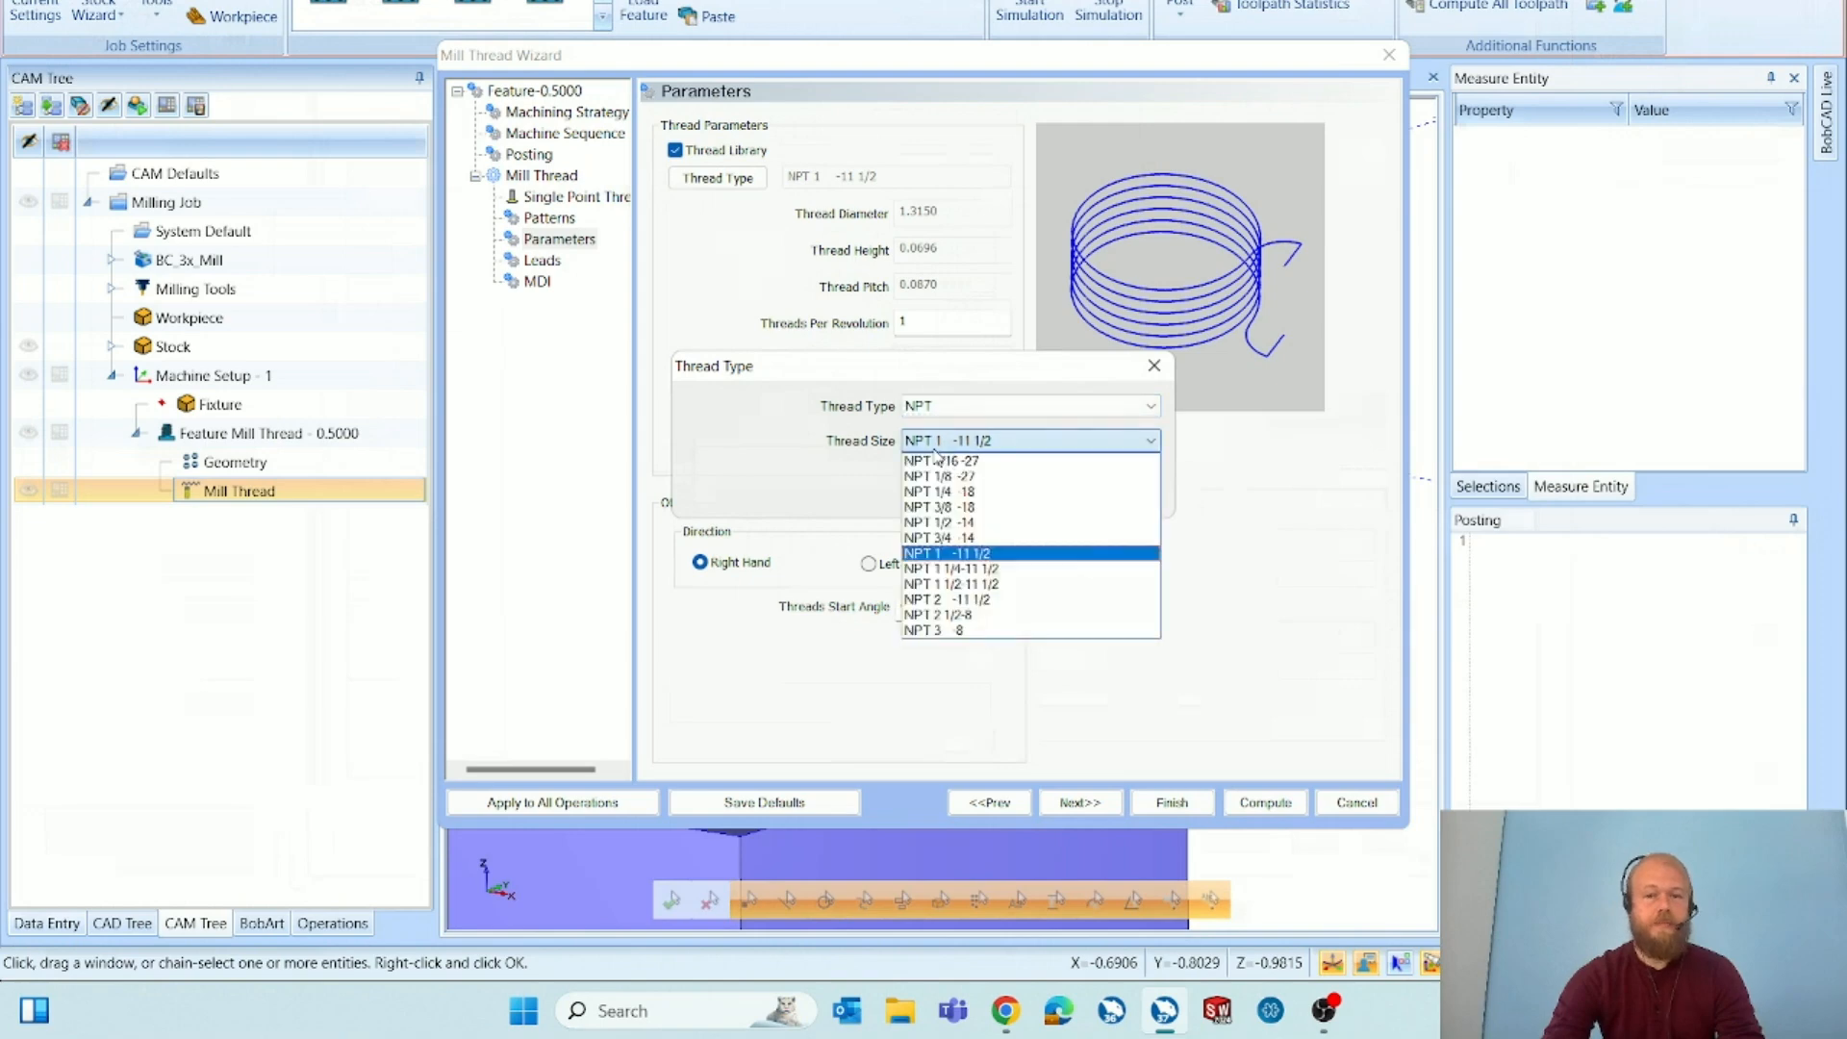
{"action": "left_click", "coordinate": [938, 523]}
{"action": "left_click", "coordinate": [1007, 492]}
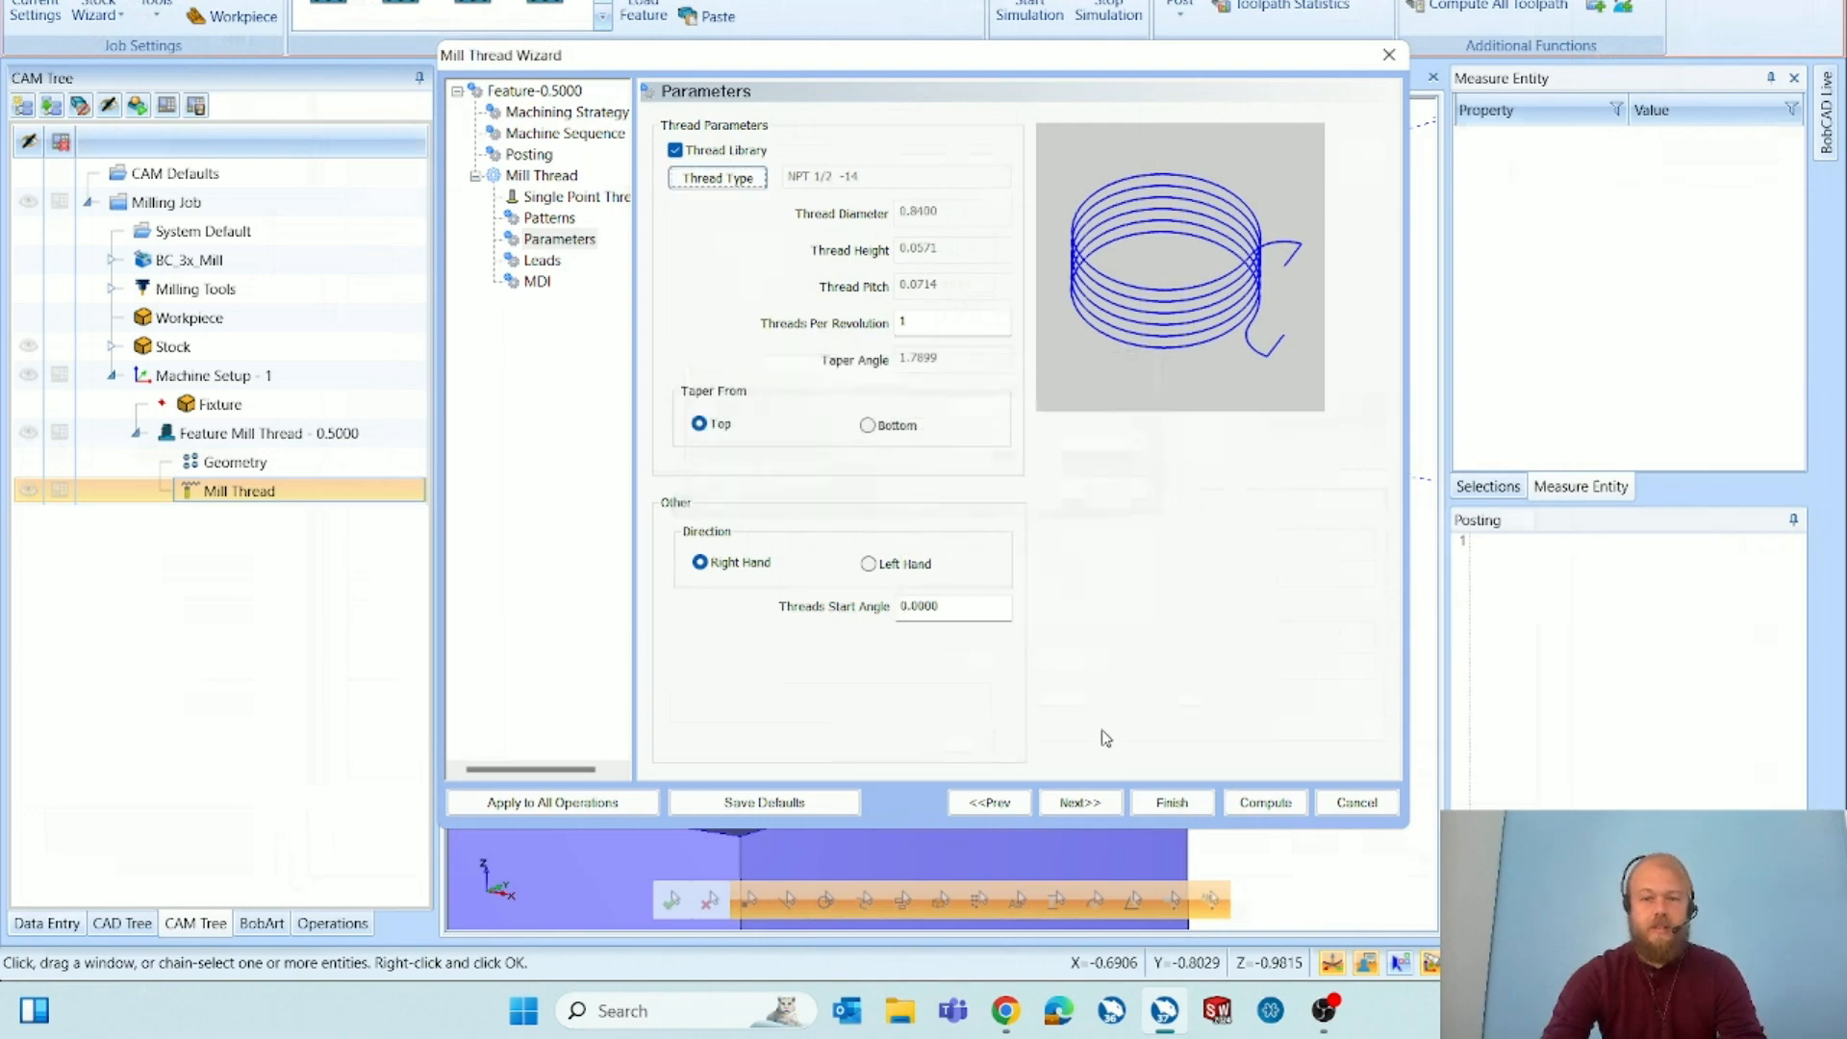
{"action": "left_click", "coordinate": [1266, 805]}
Backplot the NPT 1/2 -14 thread from the lead-in to the first helix around the post, and close the backplot.
{"action": "right_click", "coordinate": [330, 492]}
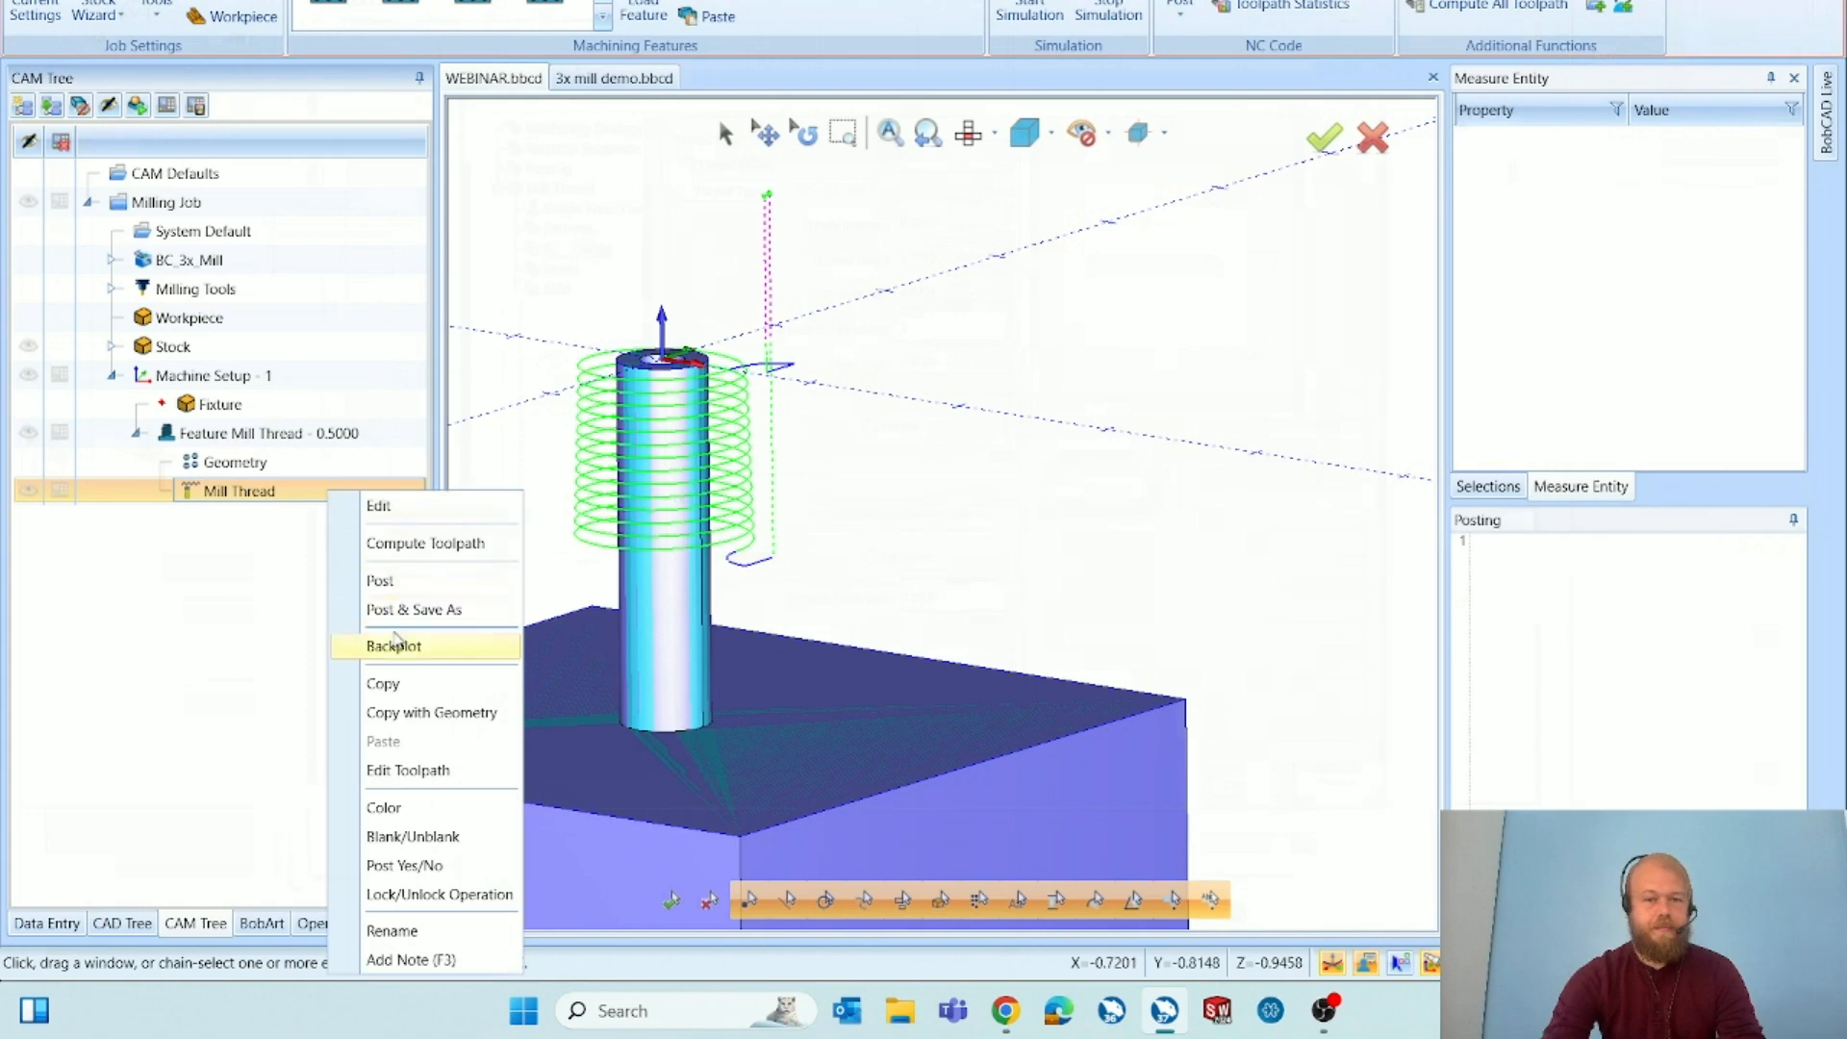
{"action": "left_click", "coordinate": [395, 645]}
{"action": "left_click", "coordinate": [266, 173]}
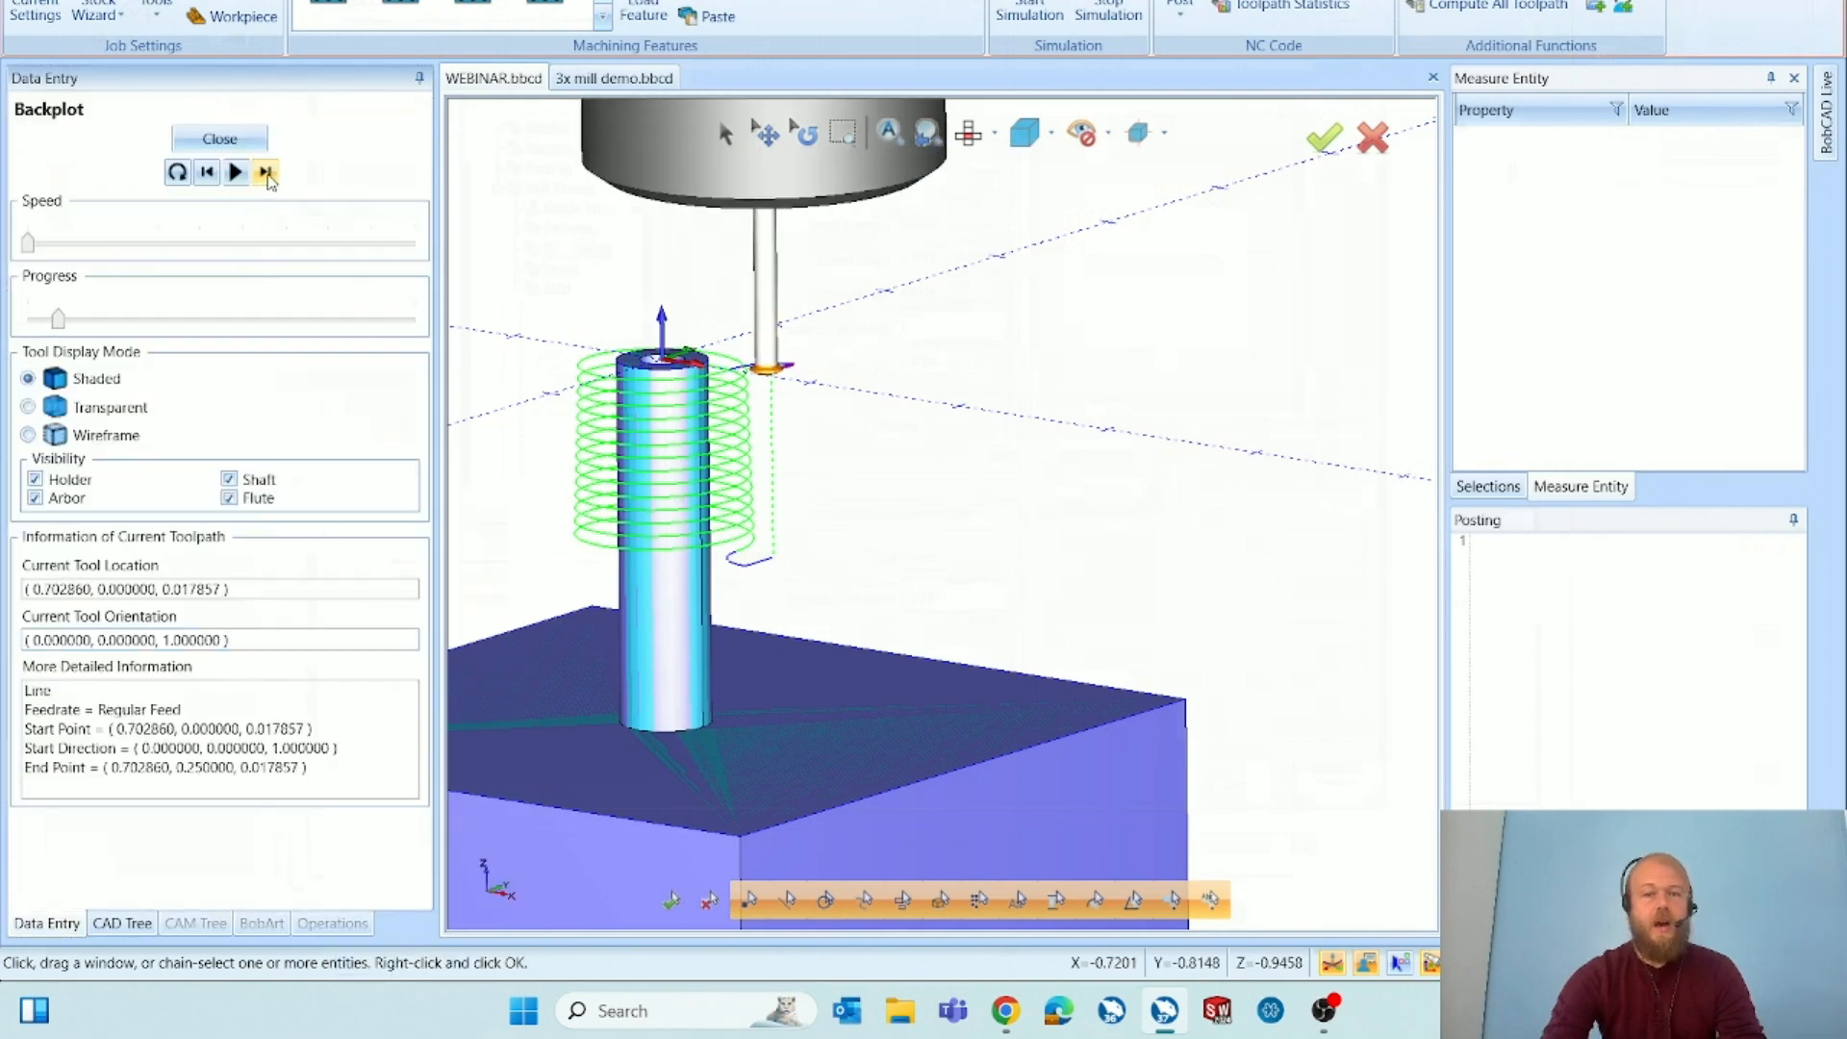
{"action": "left_click", "coordinate": [267, 173]}
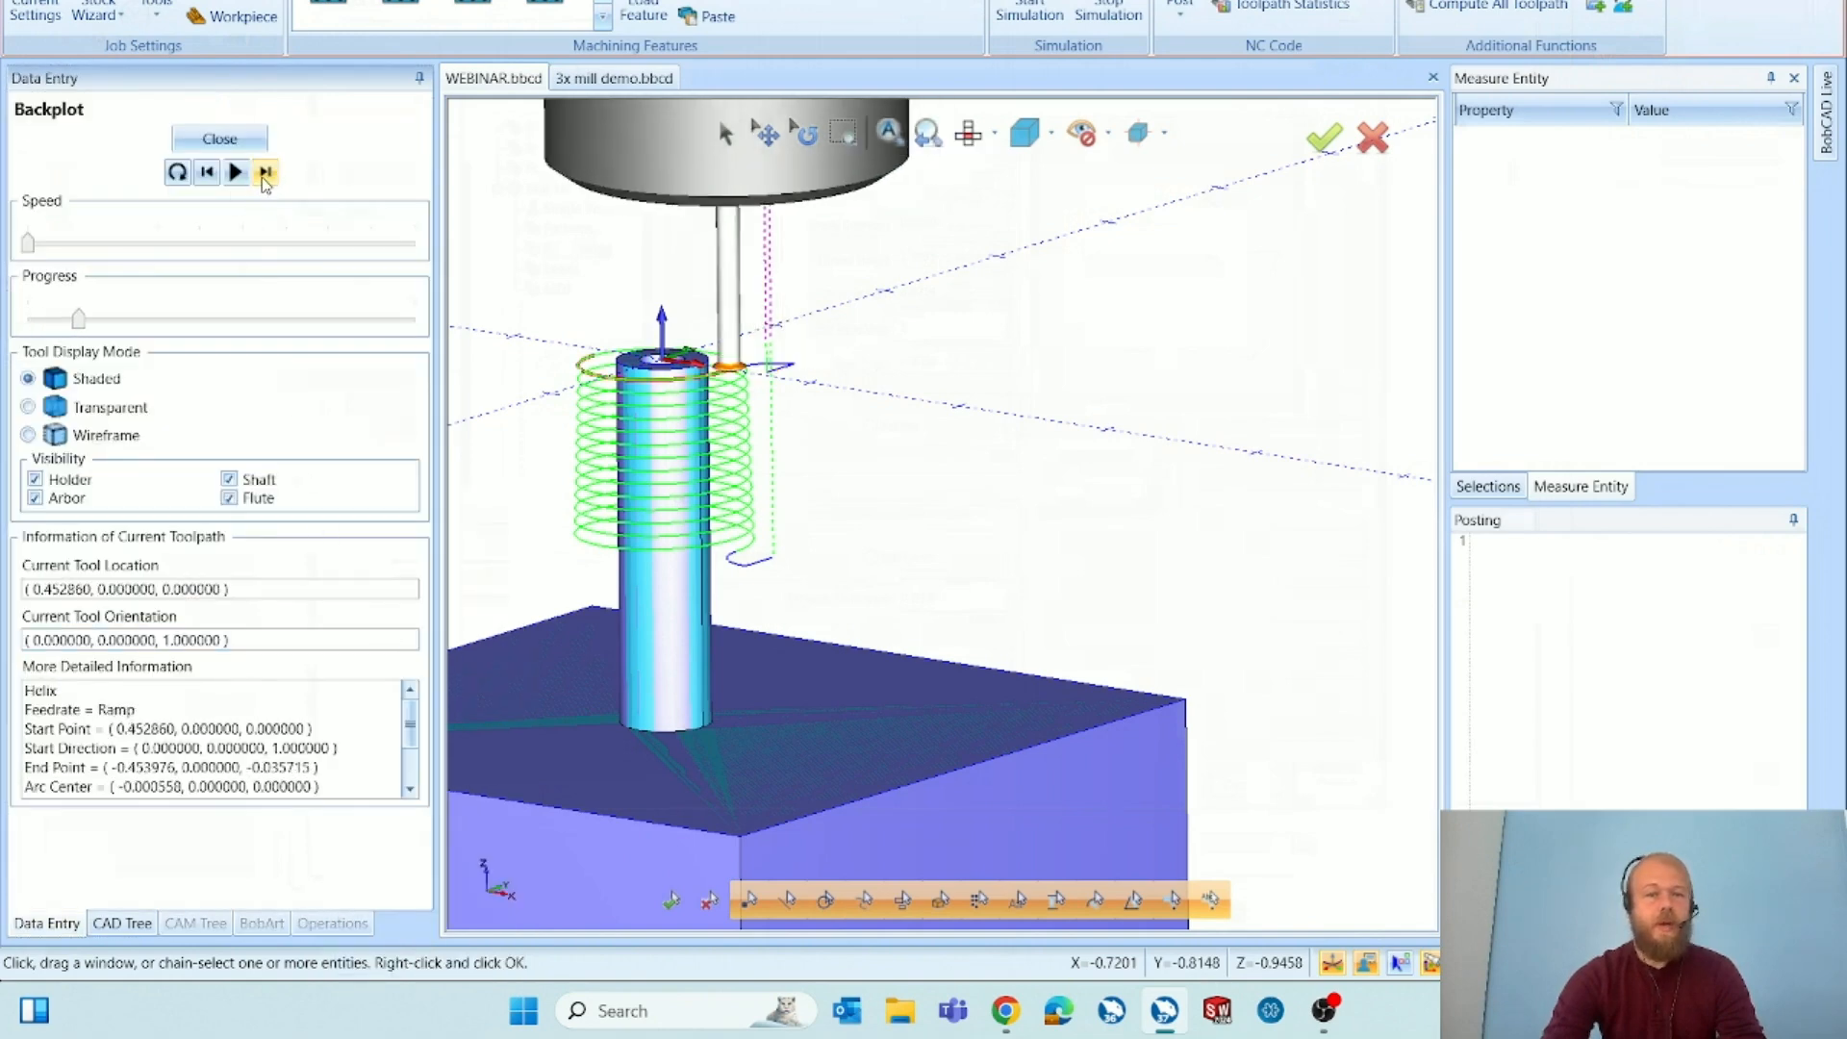
{"action": "left_click", "coordinate": [243, 152]}
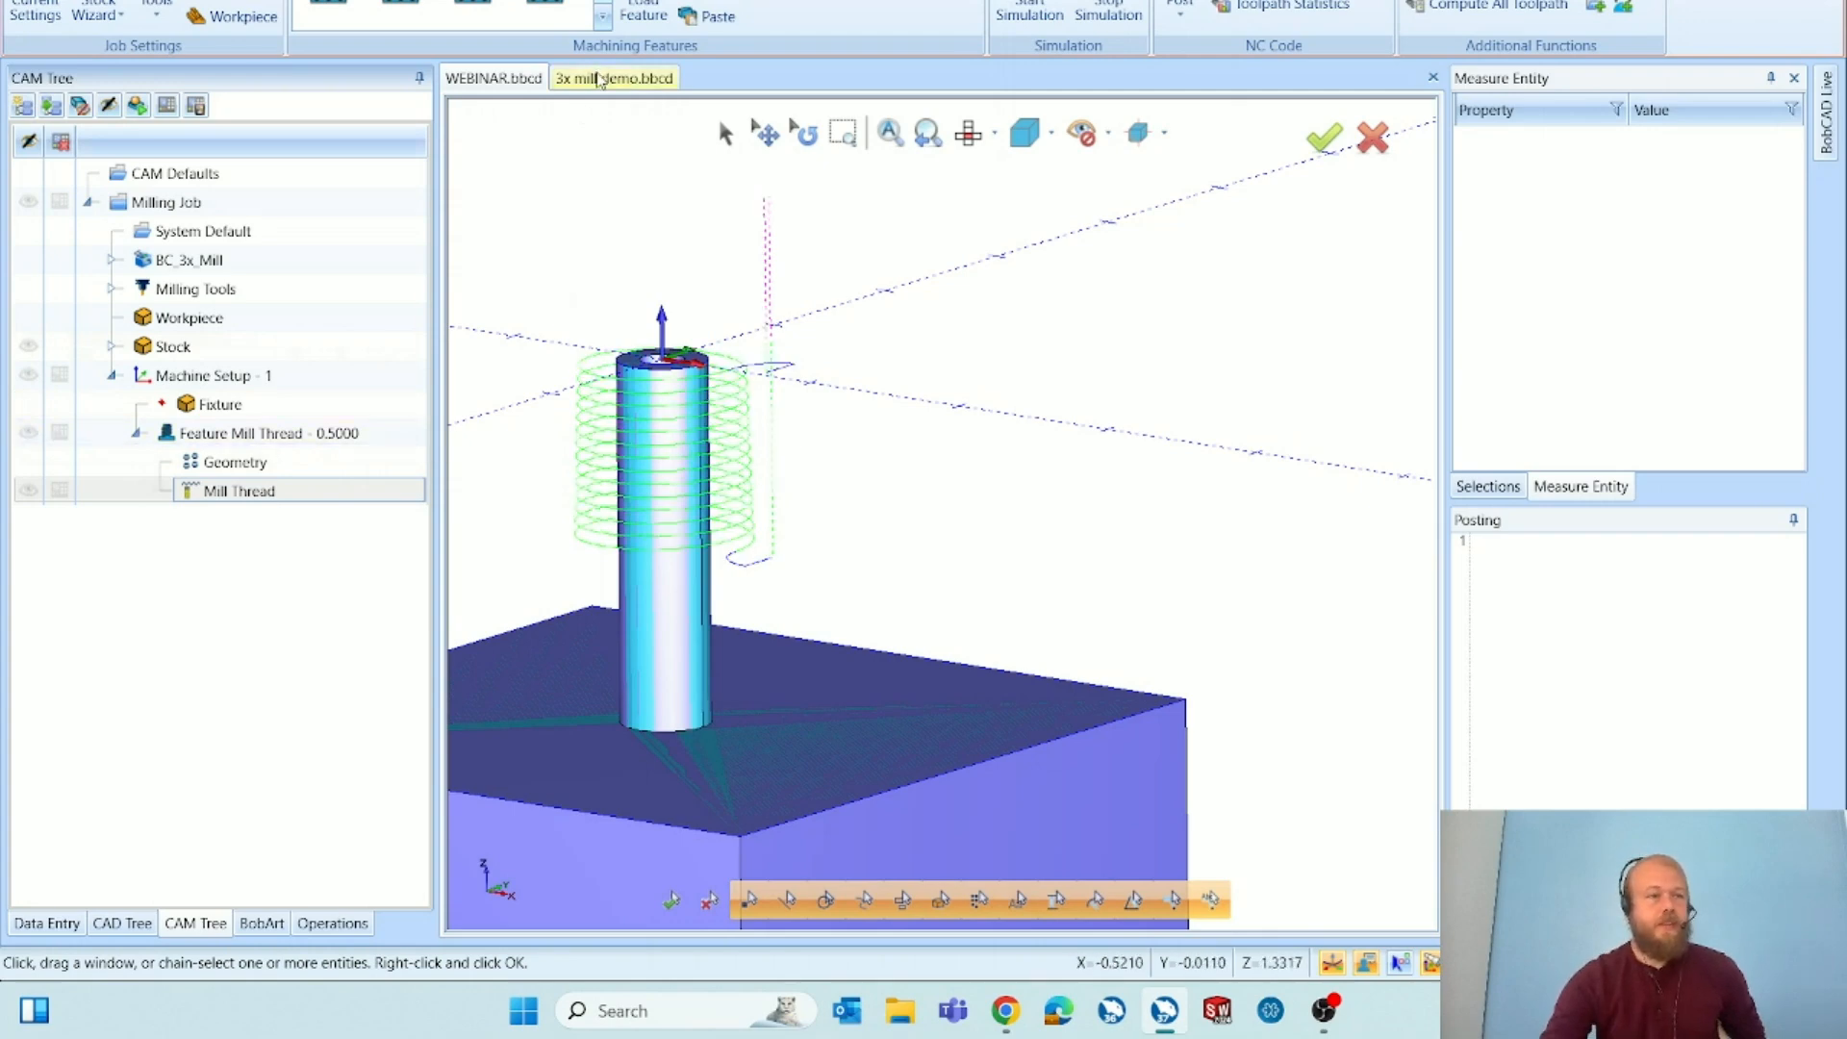
Switch to the 3x mill demo.bbcd document and inspect the block with the rounded cavity and holes.
{"action": "left_click", "coordinate": [598, 79]}
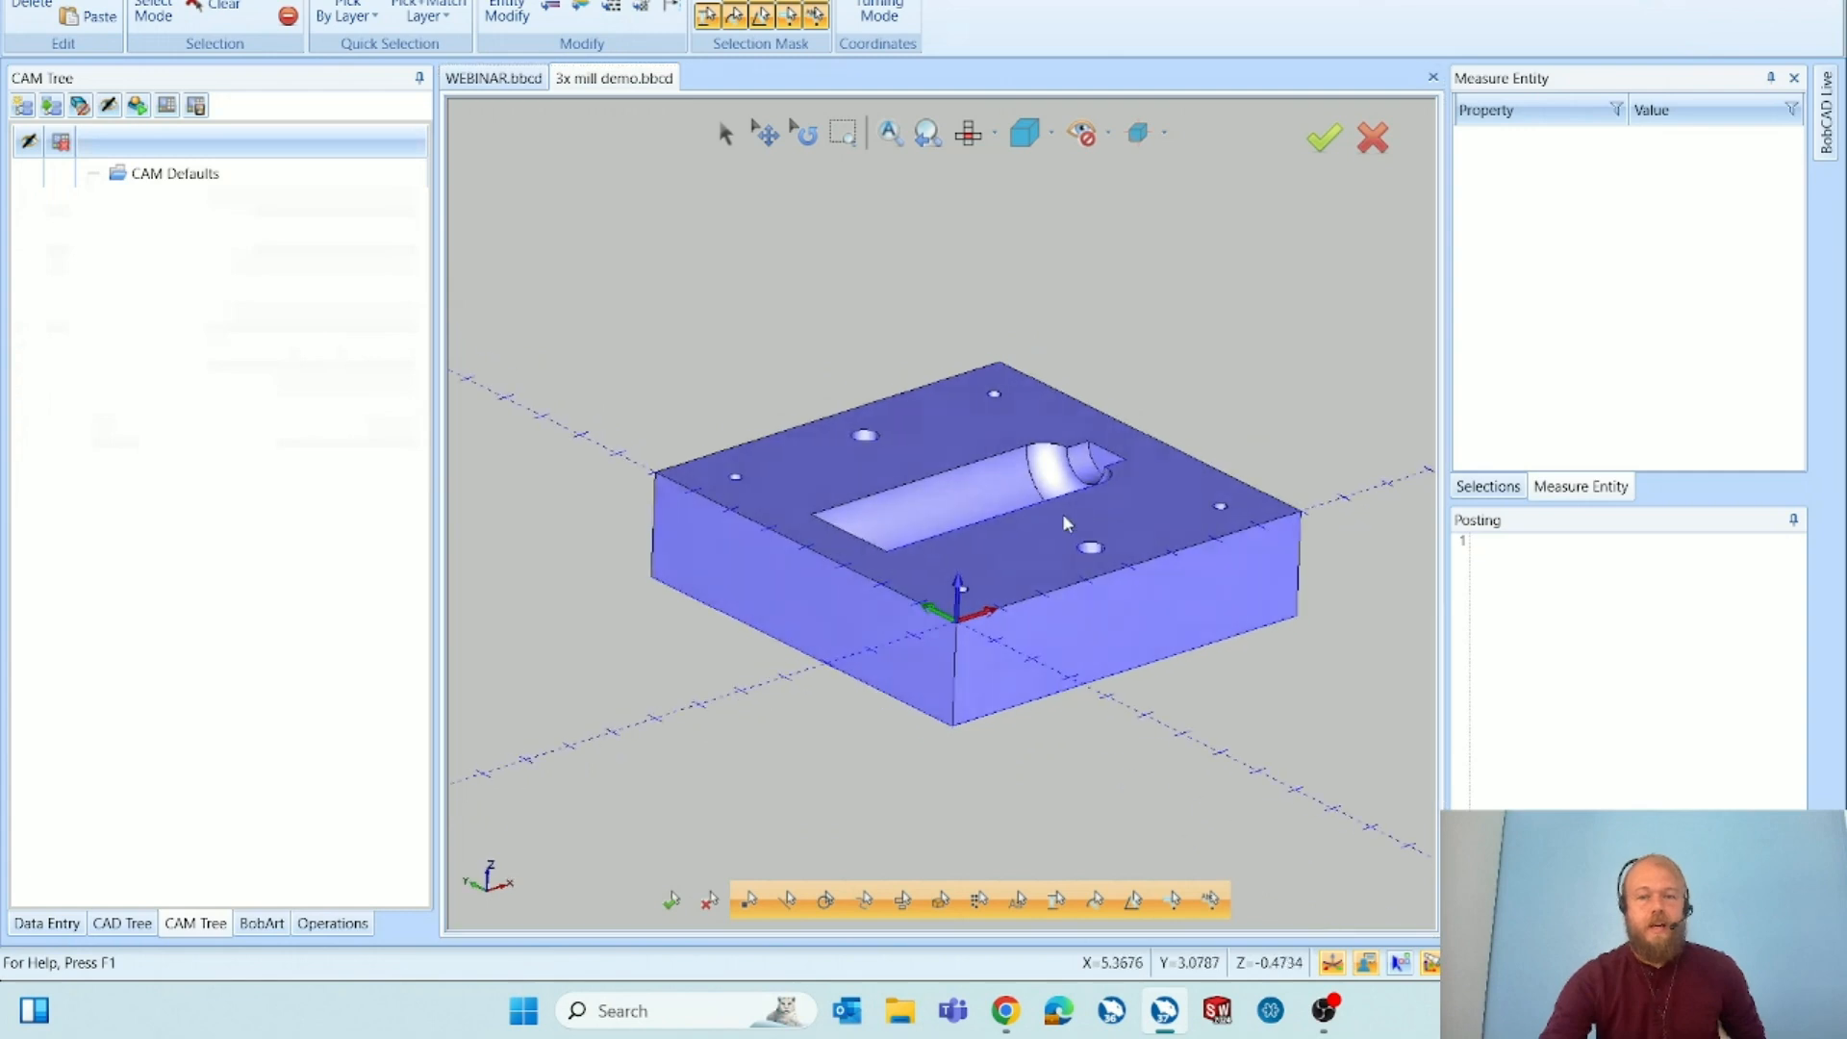
{"action": "scroll", "coordinate": [1204, 466], "scroll_direction": "up", "scroll_amount": 2}
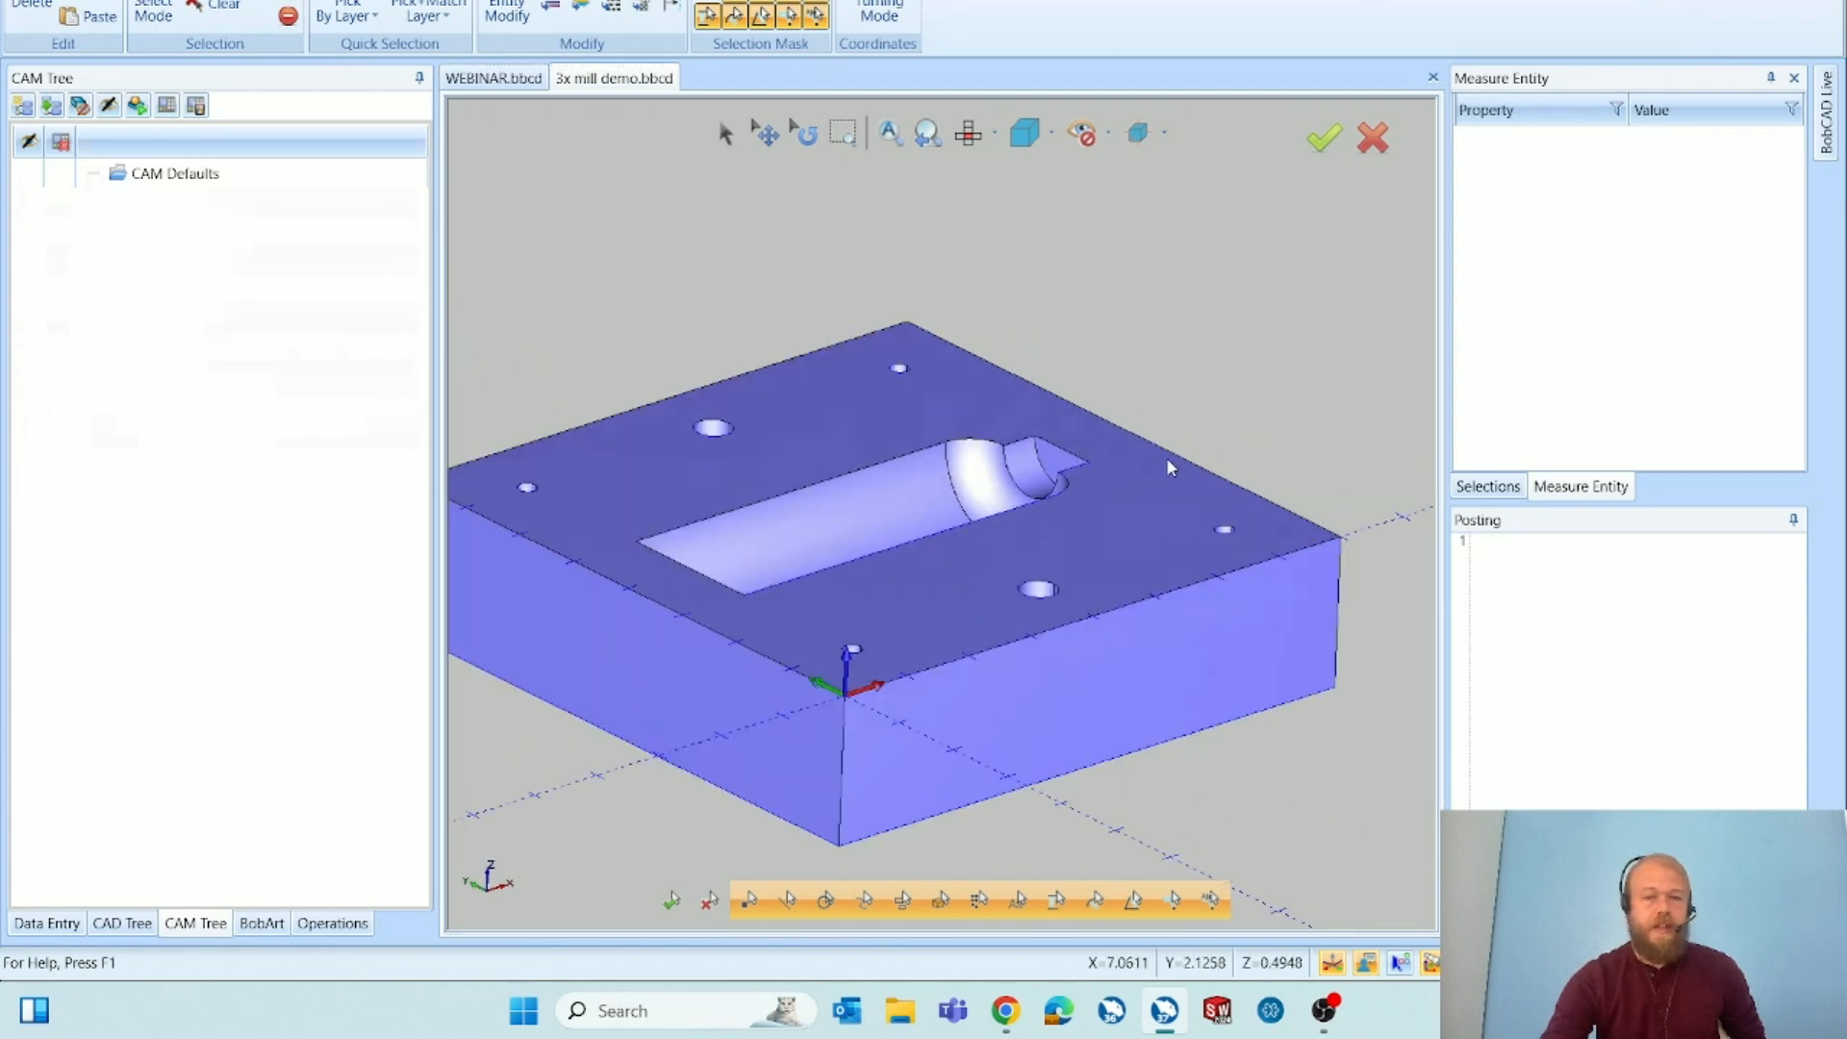
{"action": "scroll", "coordinate": [1167, 469], "scroll_direction": "down", "scroll_amount": 2}
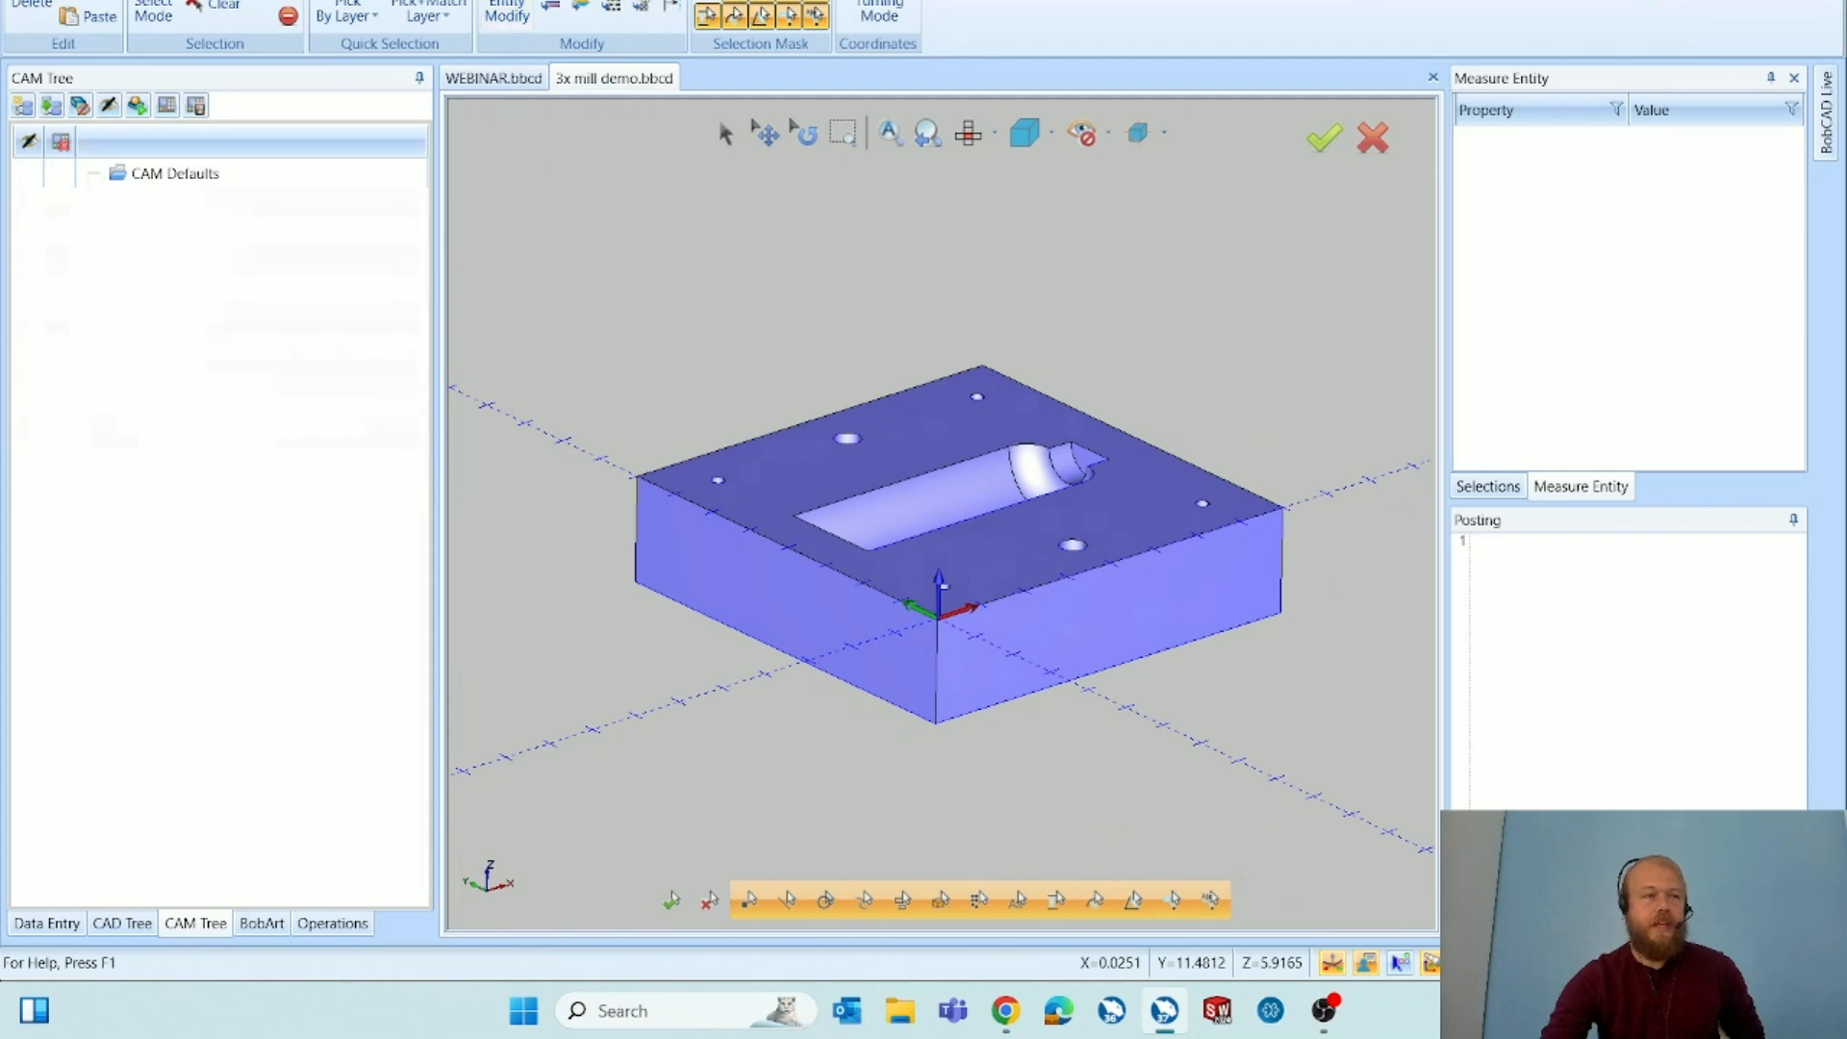
Create a milling job on the BC_3x_Mill machine with the Stock Wizard, using the block solid as the workpiece, and continue to the stock definition.
{"action": "left_click", "coordinate": [39, 0]}
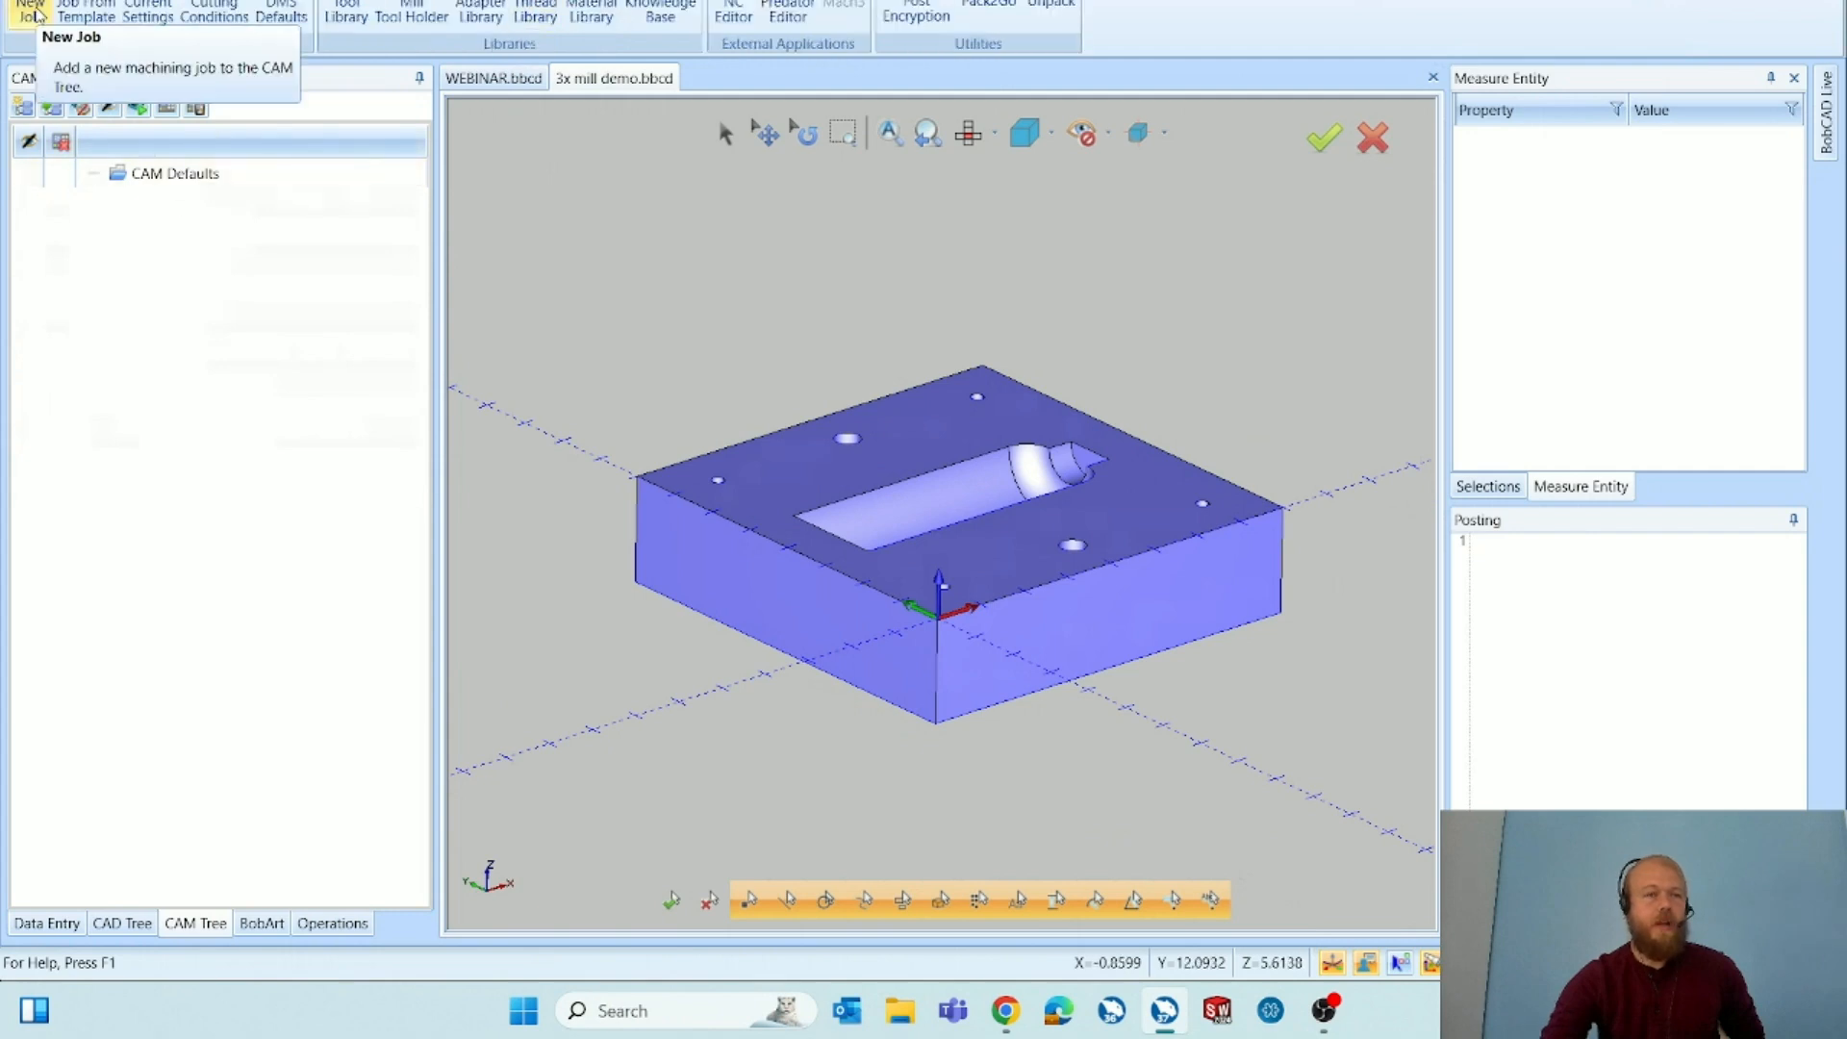
{"action": "left_click", "coordinate": [32, 14]}
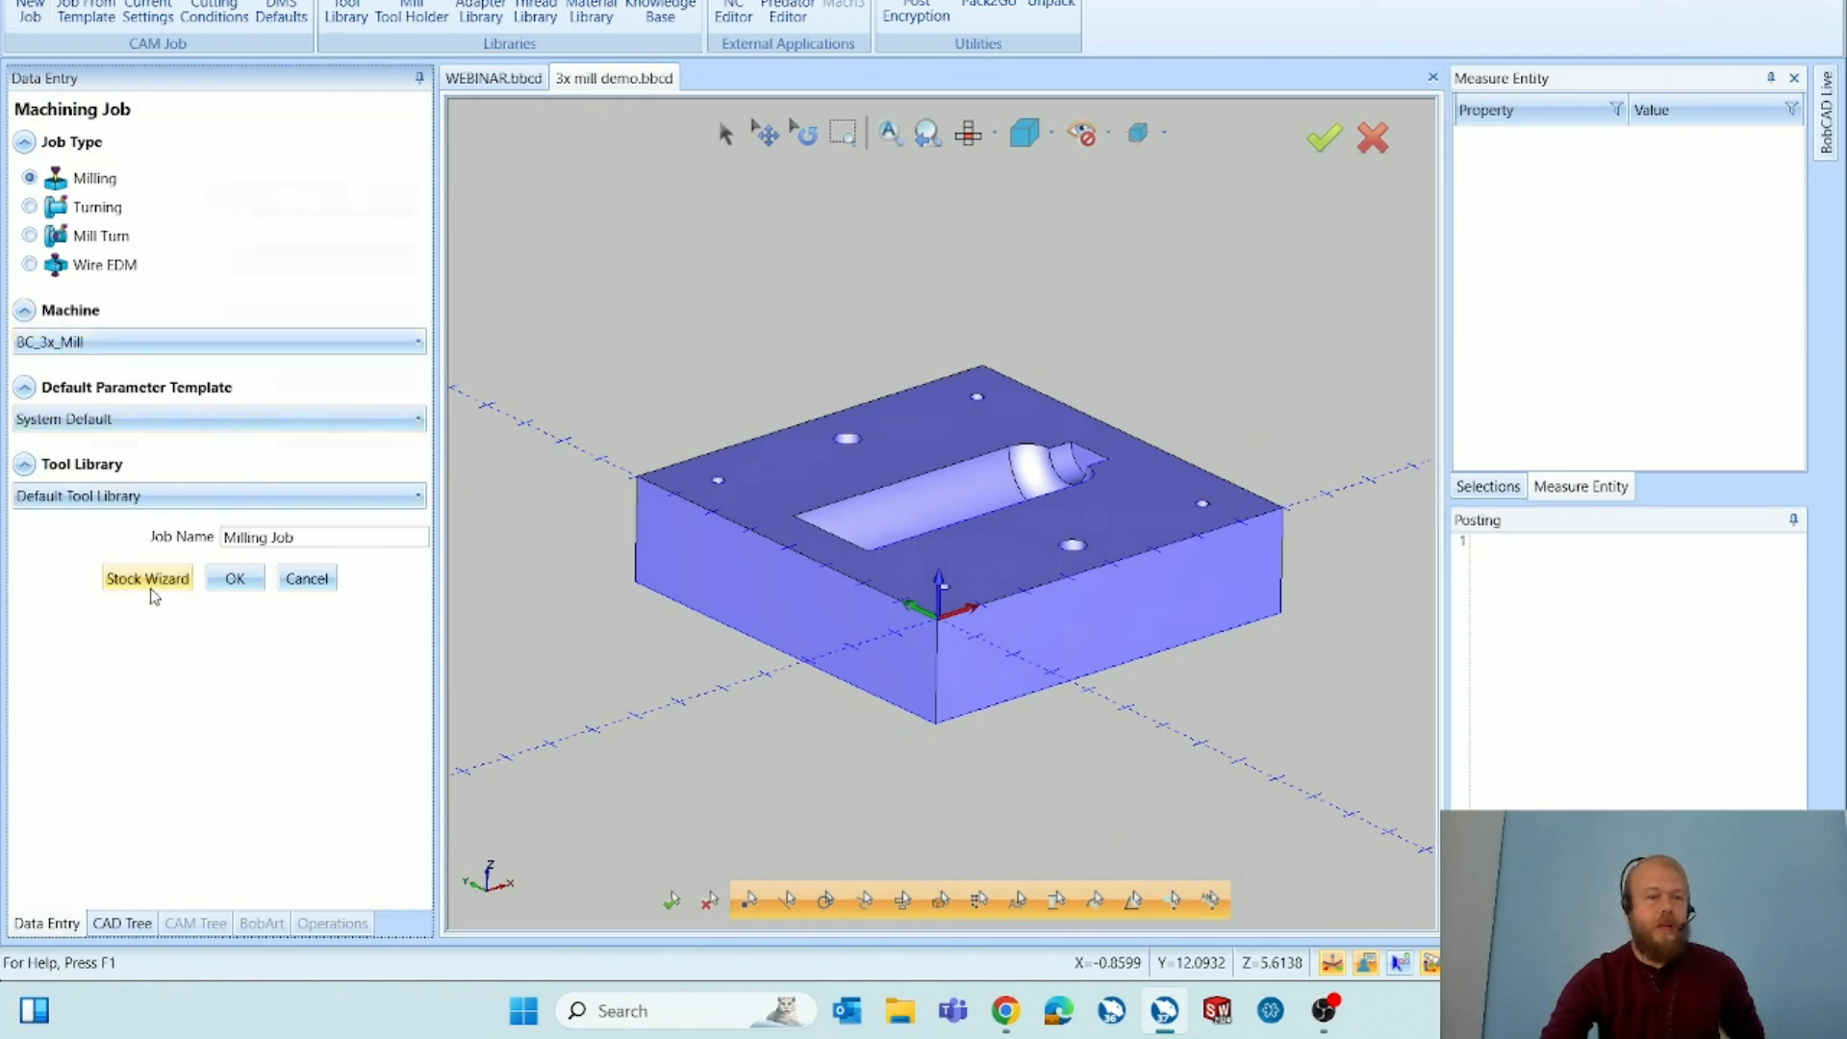
{"action": "left_click", "coordinate": [150, 585]}
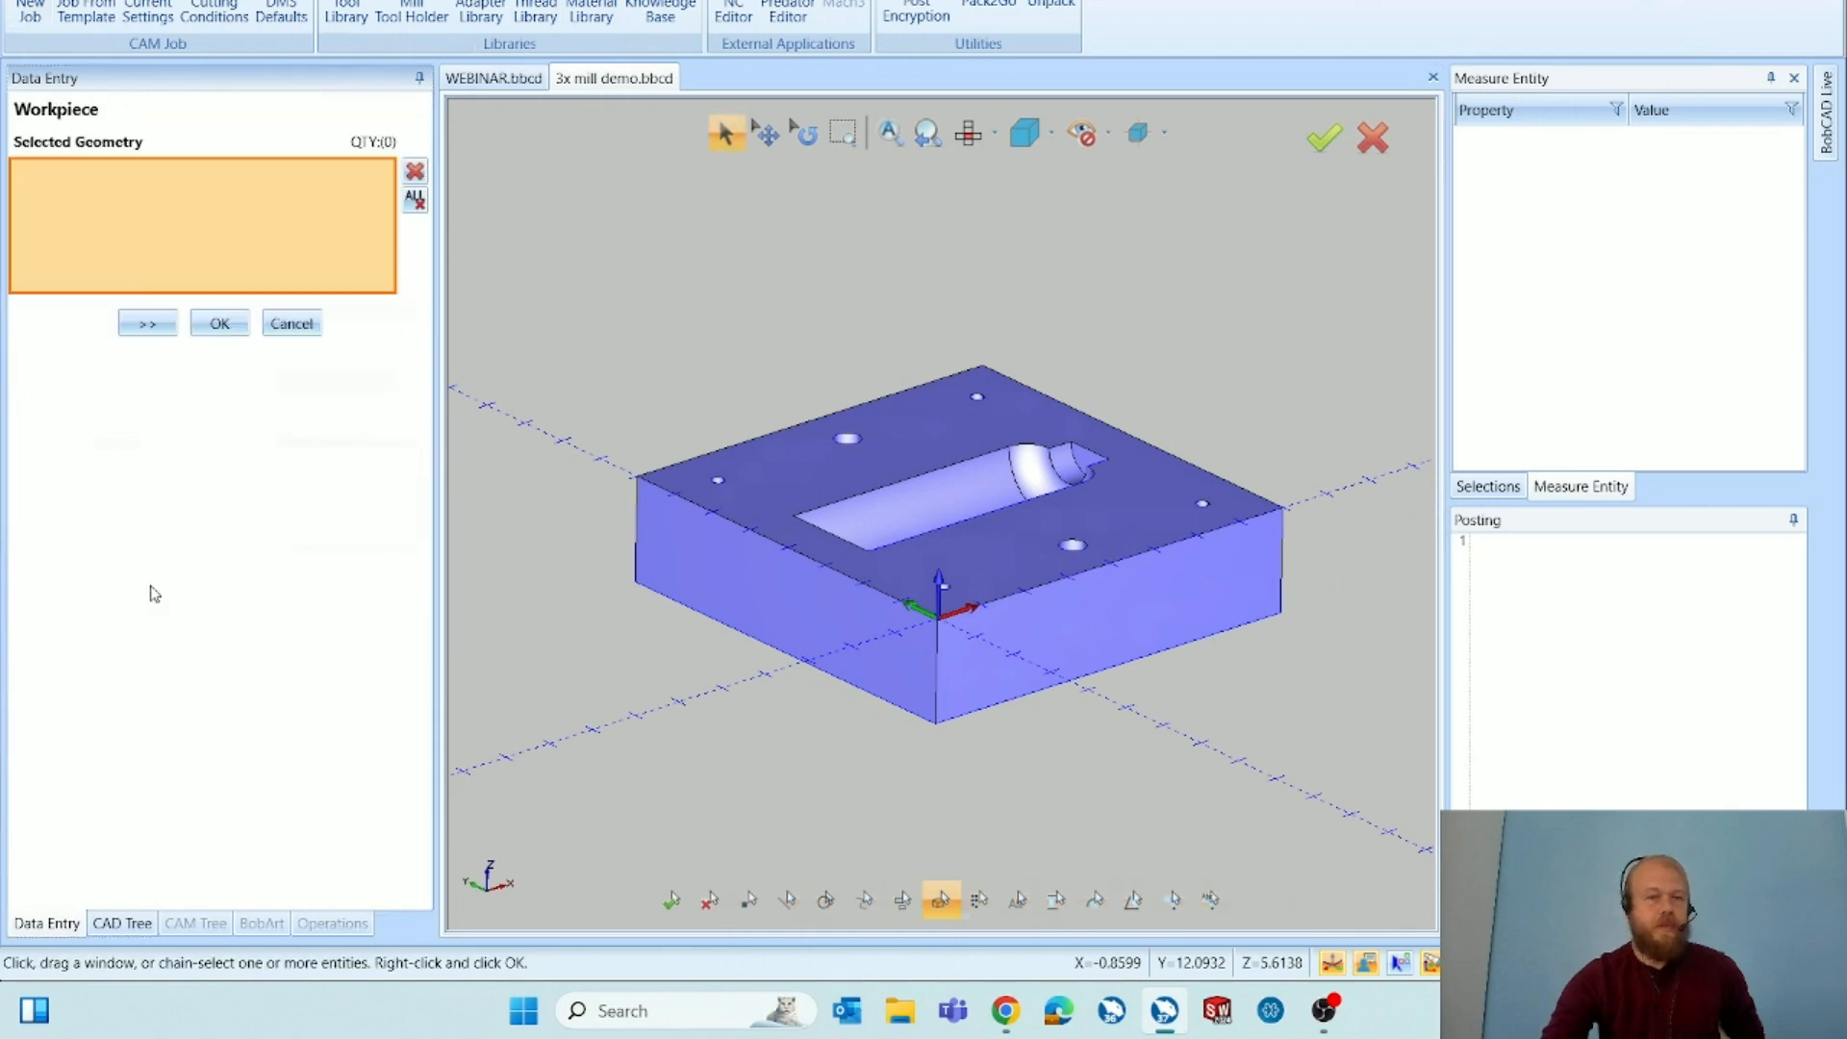
{"action": "left_click", "coordinate": [789, 610]}
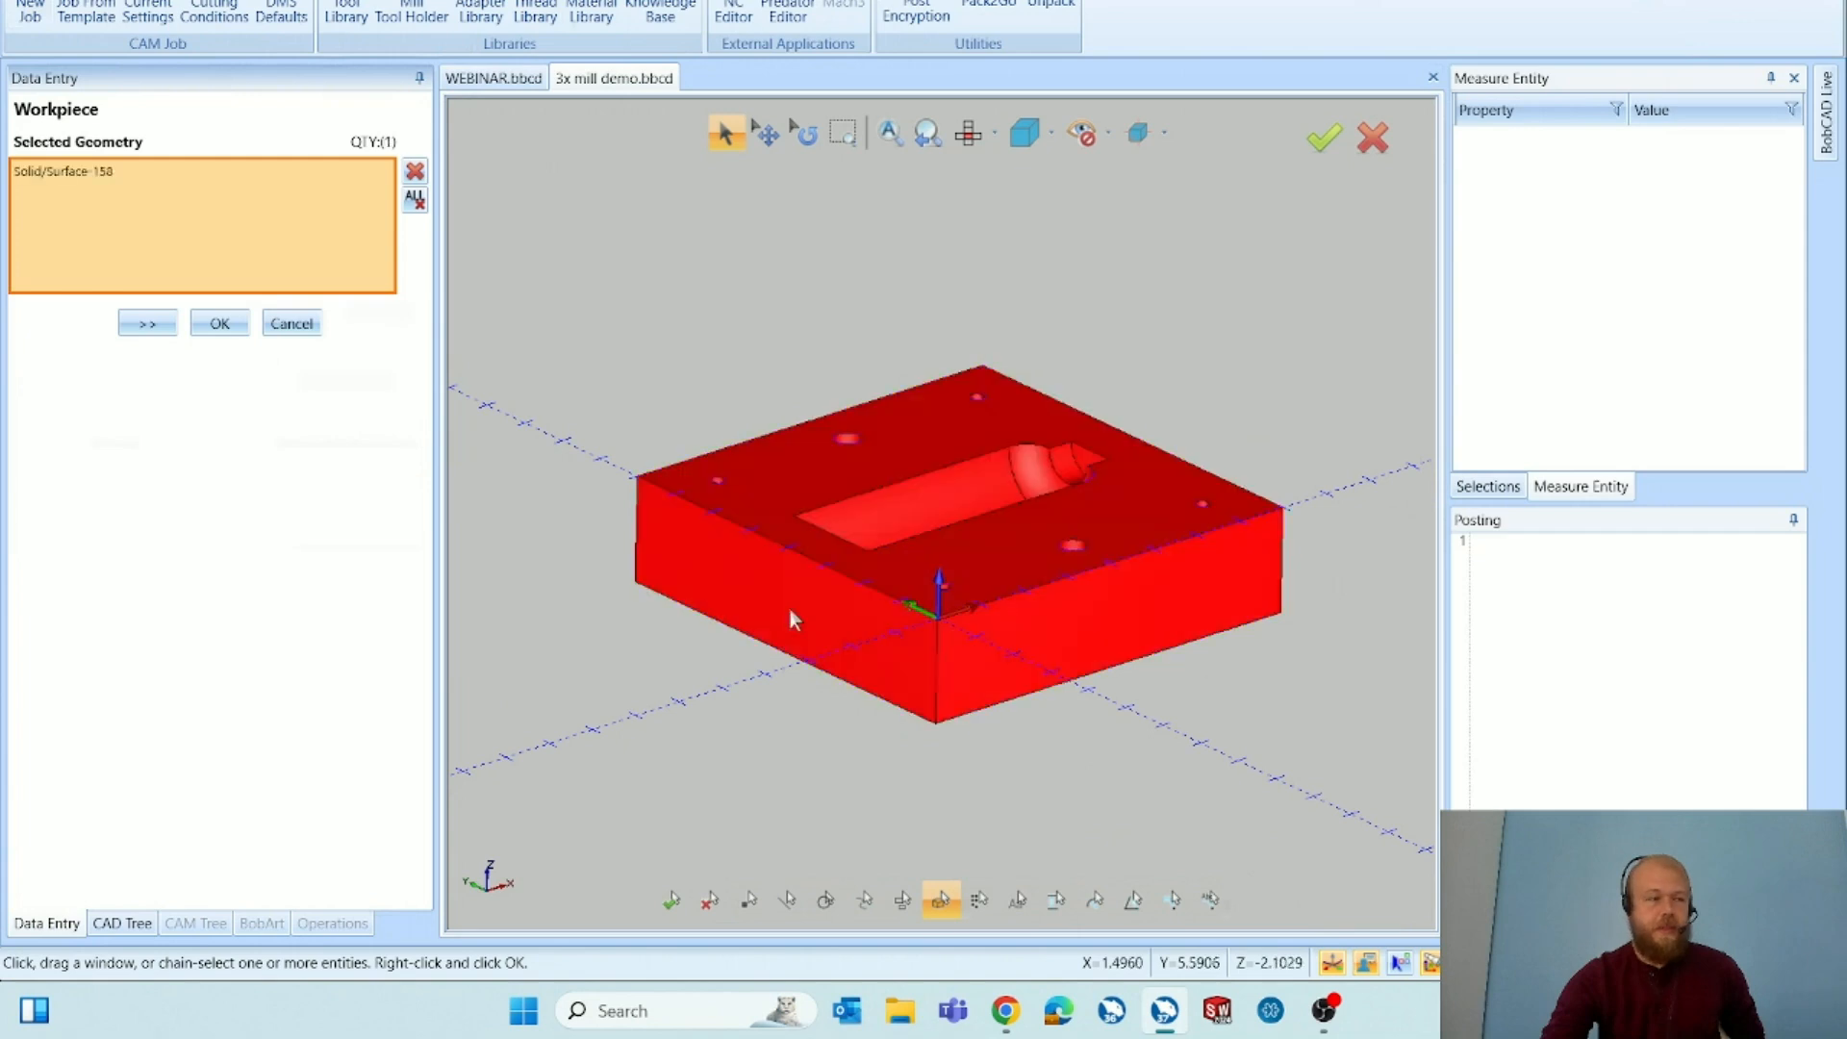
{"action": "left_click", "coordinate": [131, 325]}
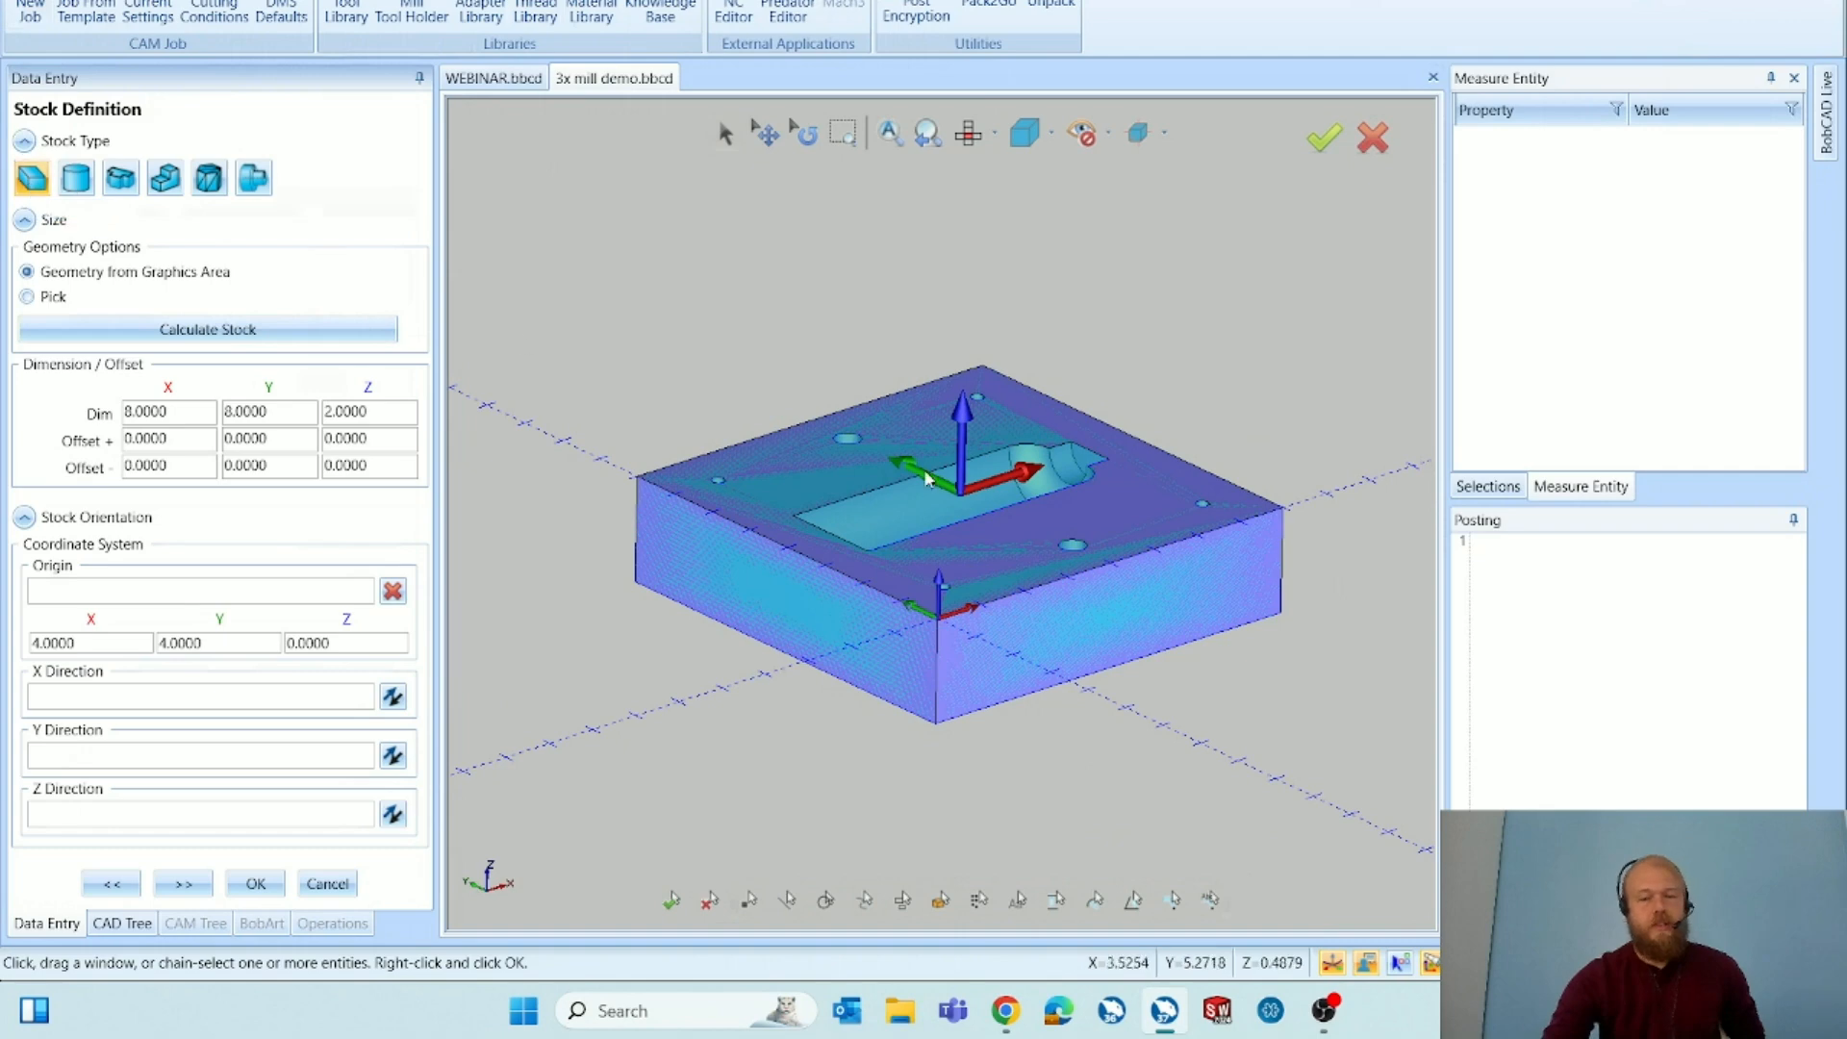
Try stock dimensions of X 10, Y 10 and Z 2.5, and recalculate the stock from the part geometry.
{"action": "scroll", "coordinate": [1046, 498], "scroll_direction": "up", "scroll_amount": 3}
{"action": "scroll", "coordinate": [1047, 497], "scroll_direction": "up", "scroll_amount": 2}
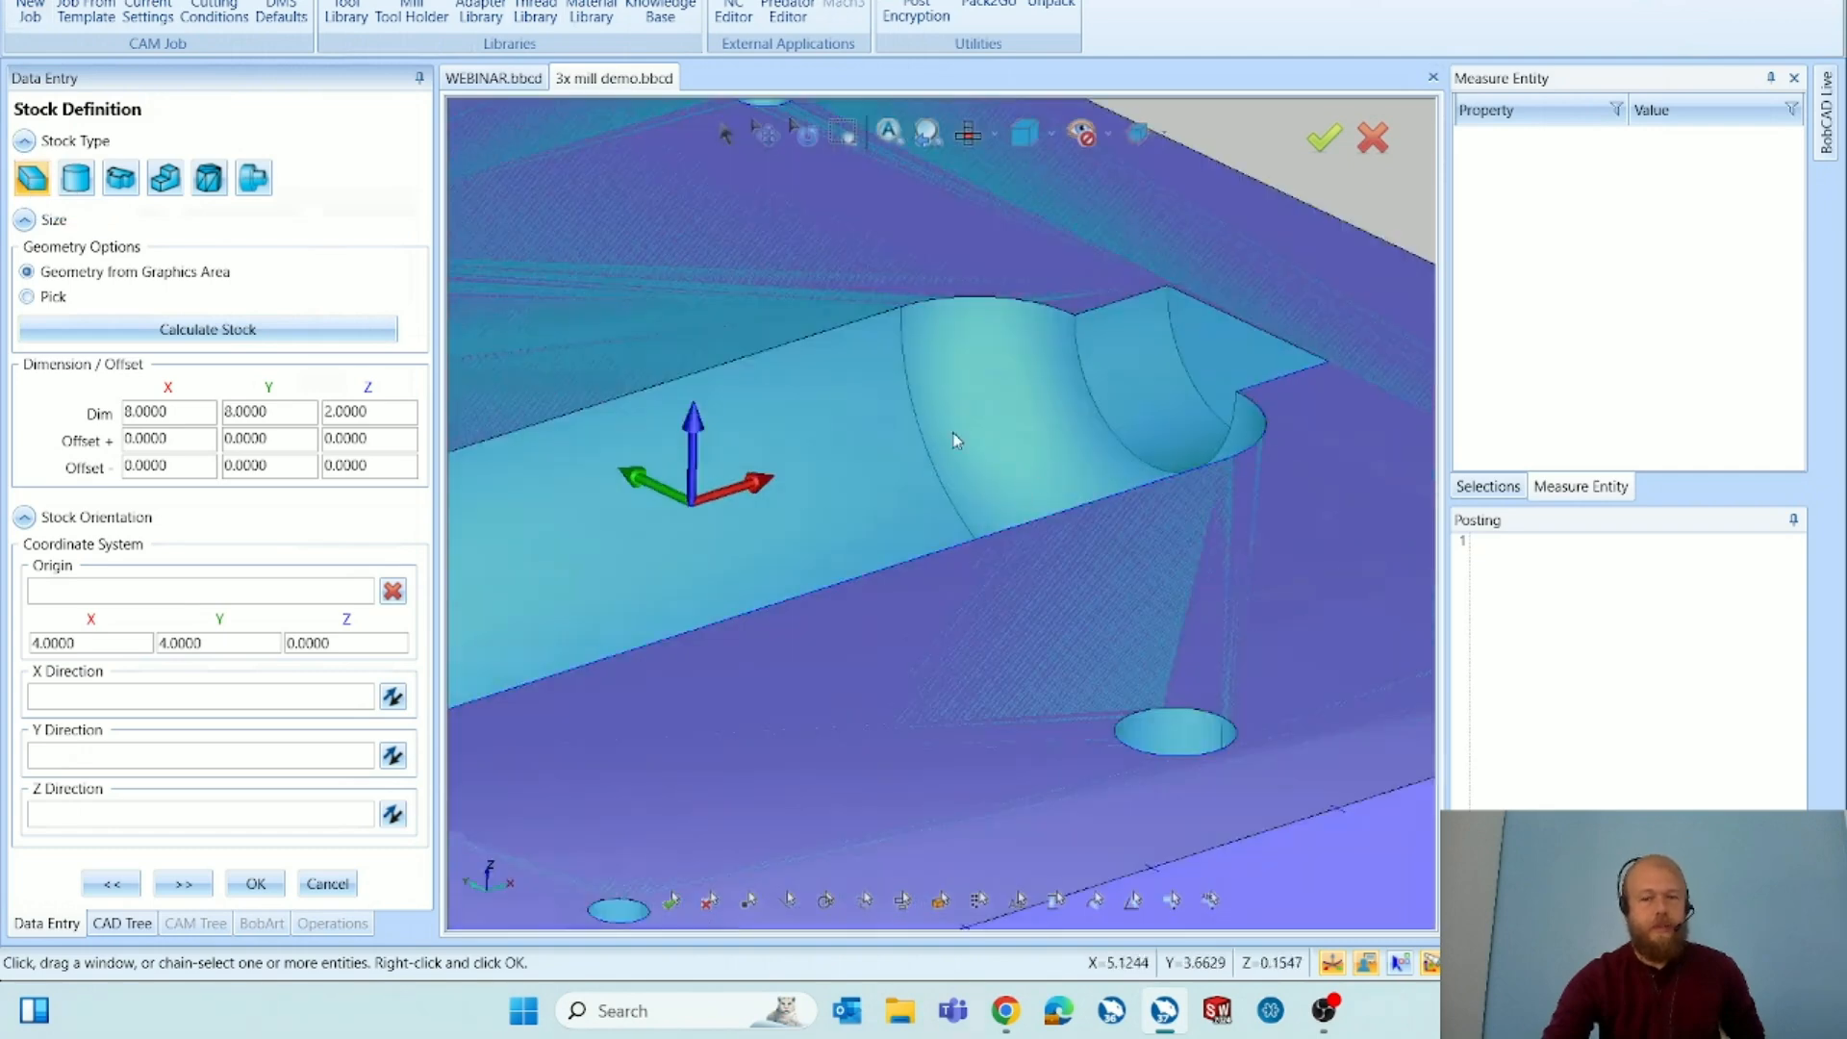
{"action": "scroll", "coordinate": [1053, 627], "scroll_direction": "down", "scroll_amount": 3}
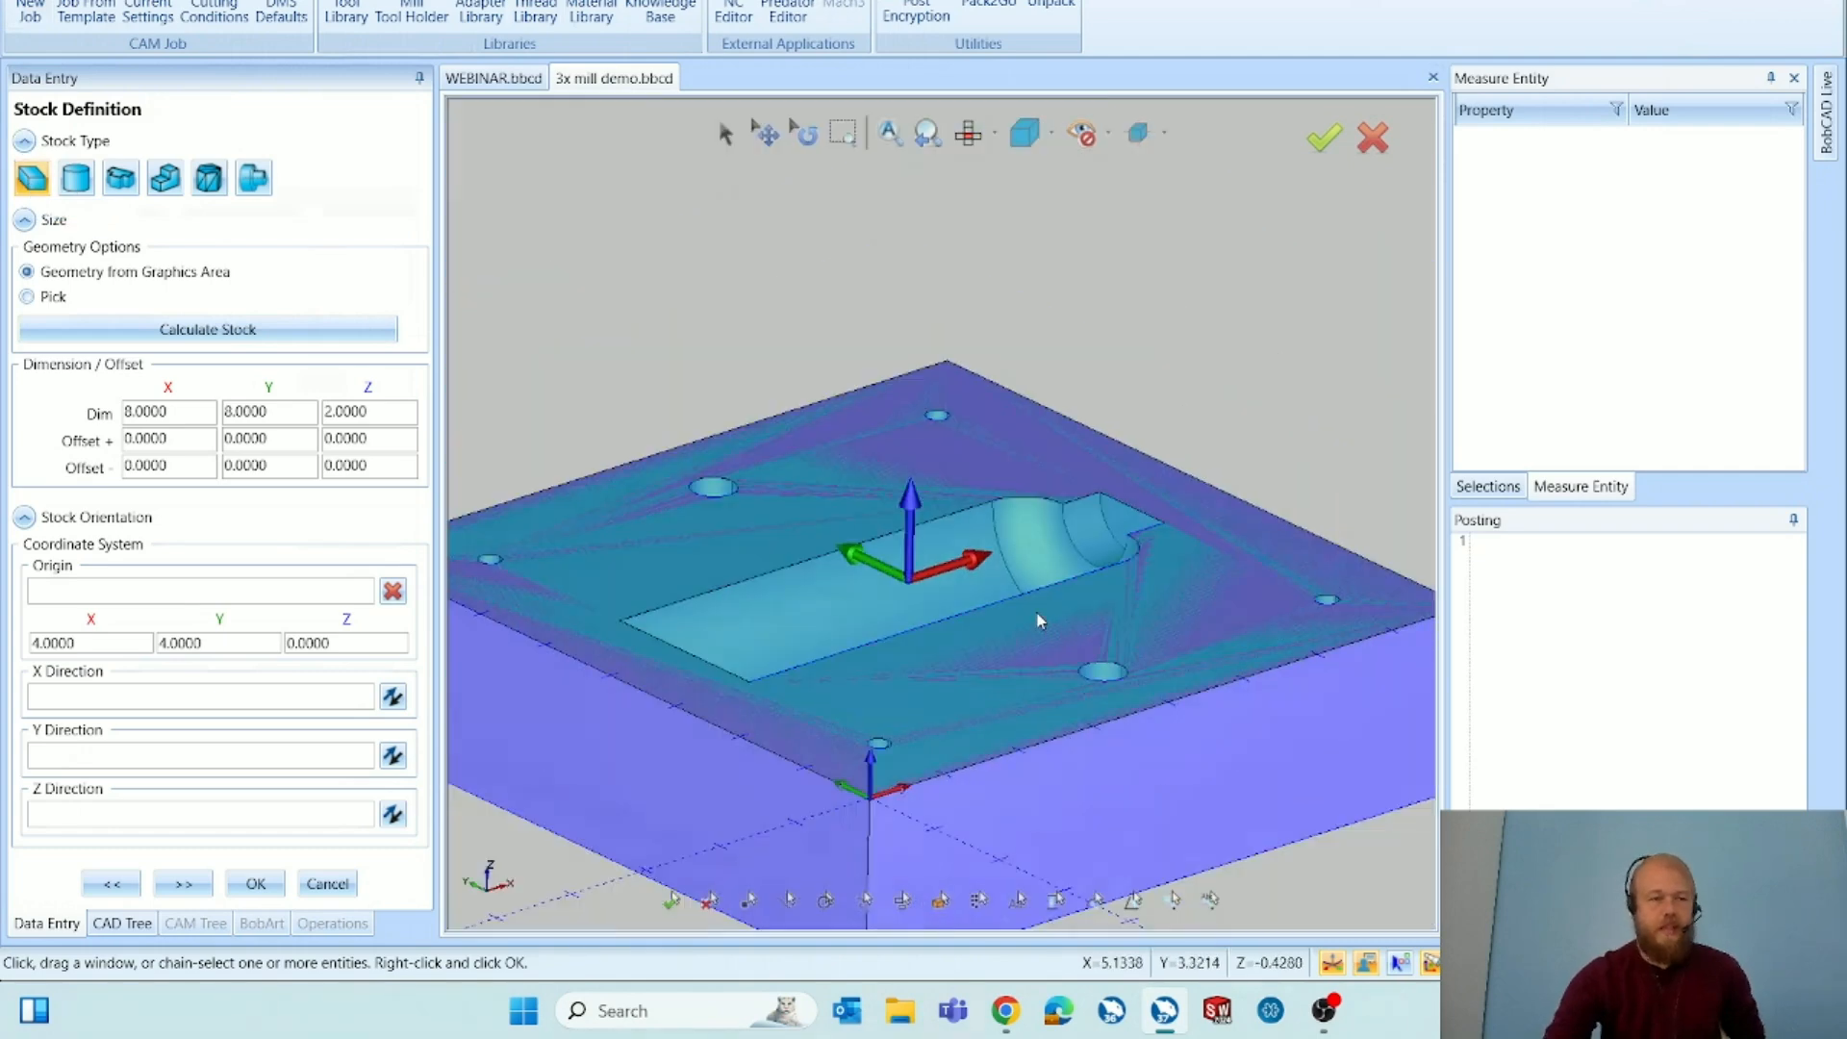
{"action": "scroll", "coordinate": [1039, 621], "scroll_direction": "down", "scroll_amount": 2}
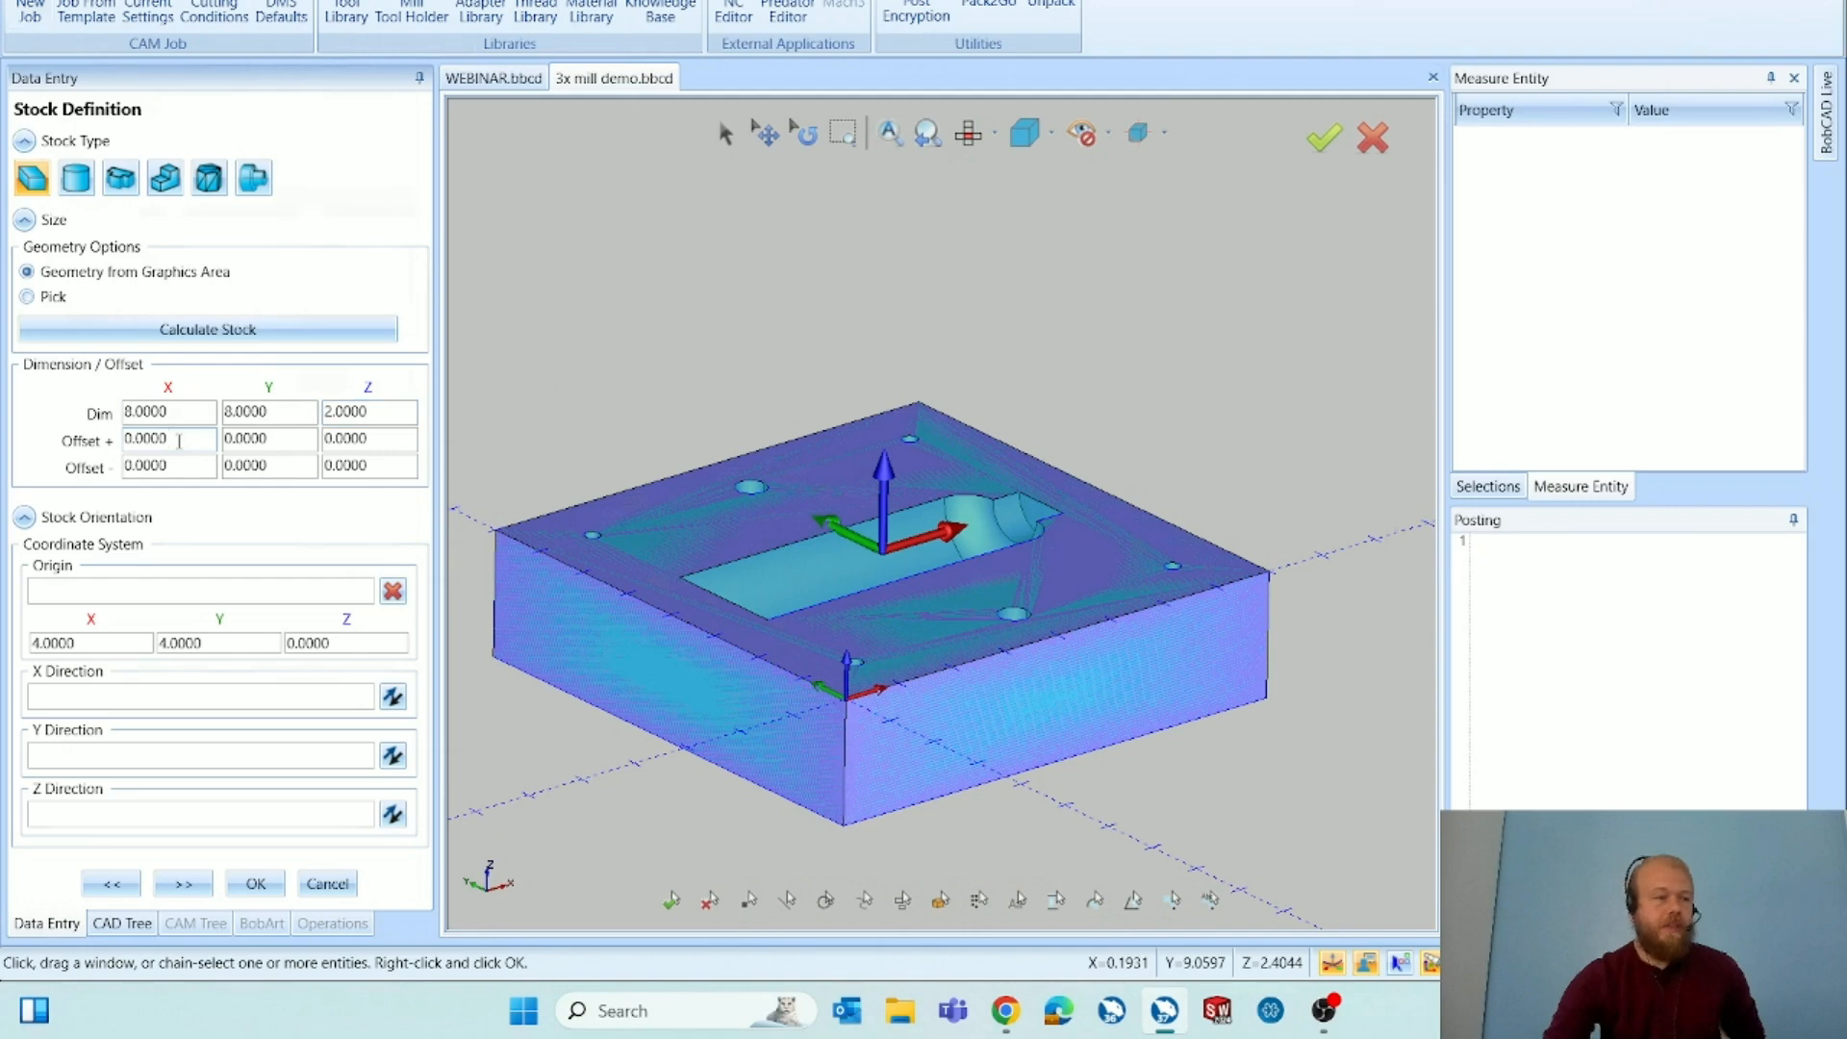
{"action": "left_click_drag", "start_coordinate": [152, 411], "coordinate": [121, 430]}
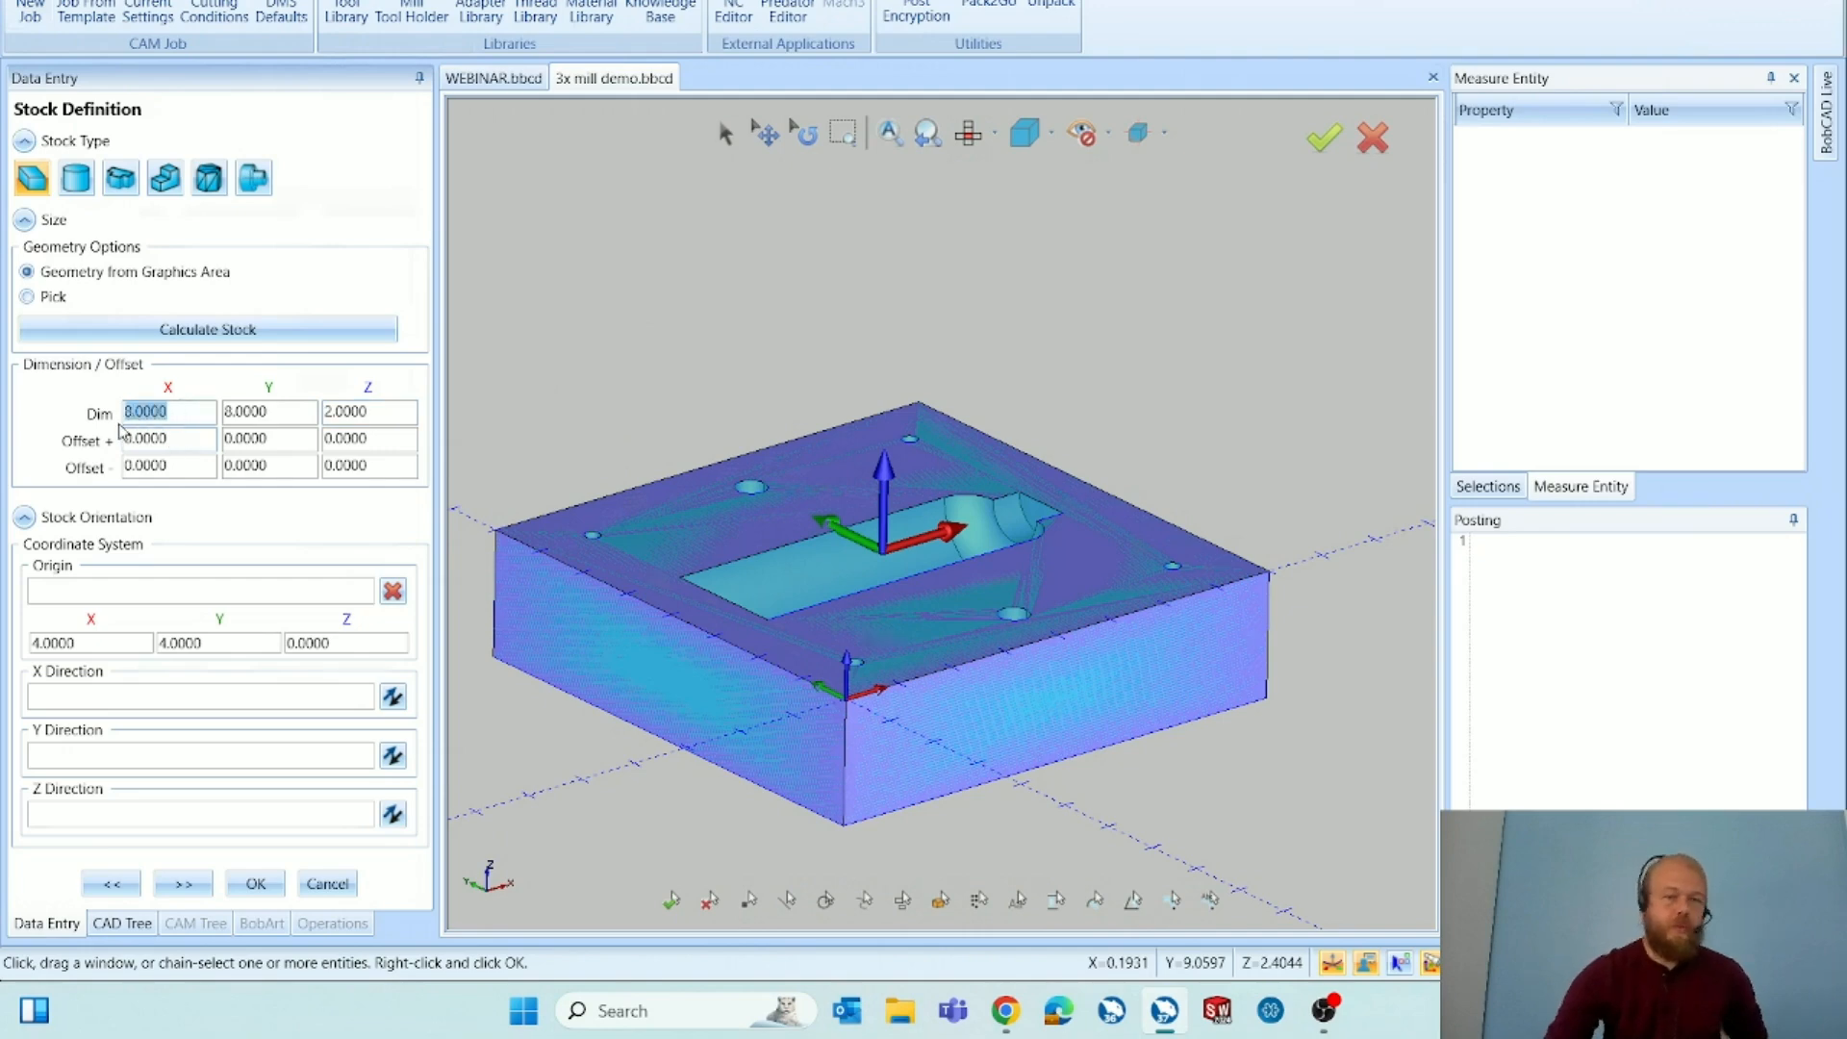
{"action": "type", "text": "10"}
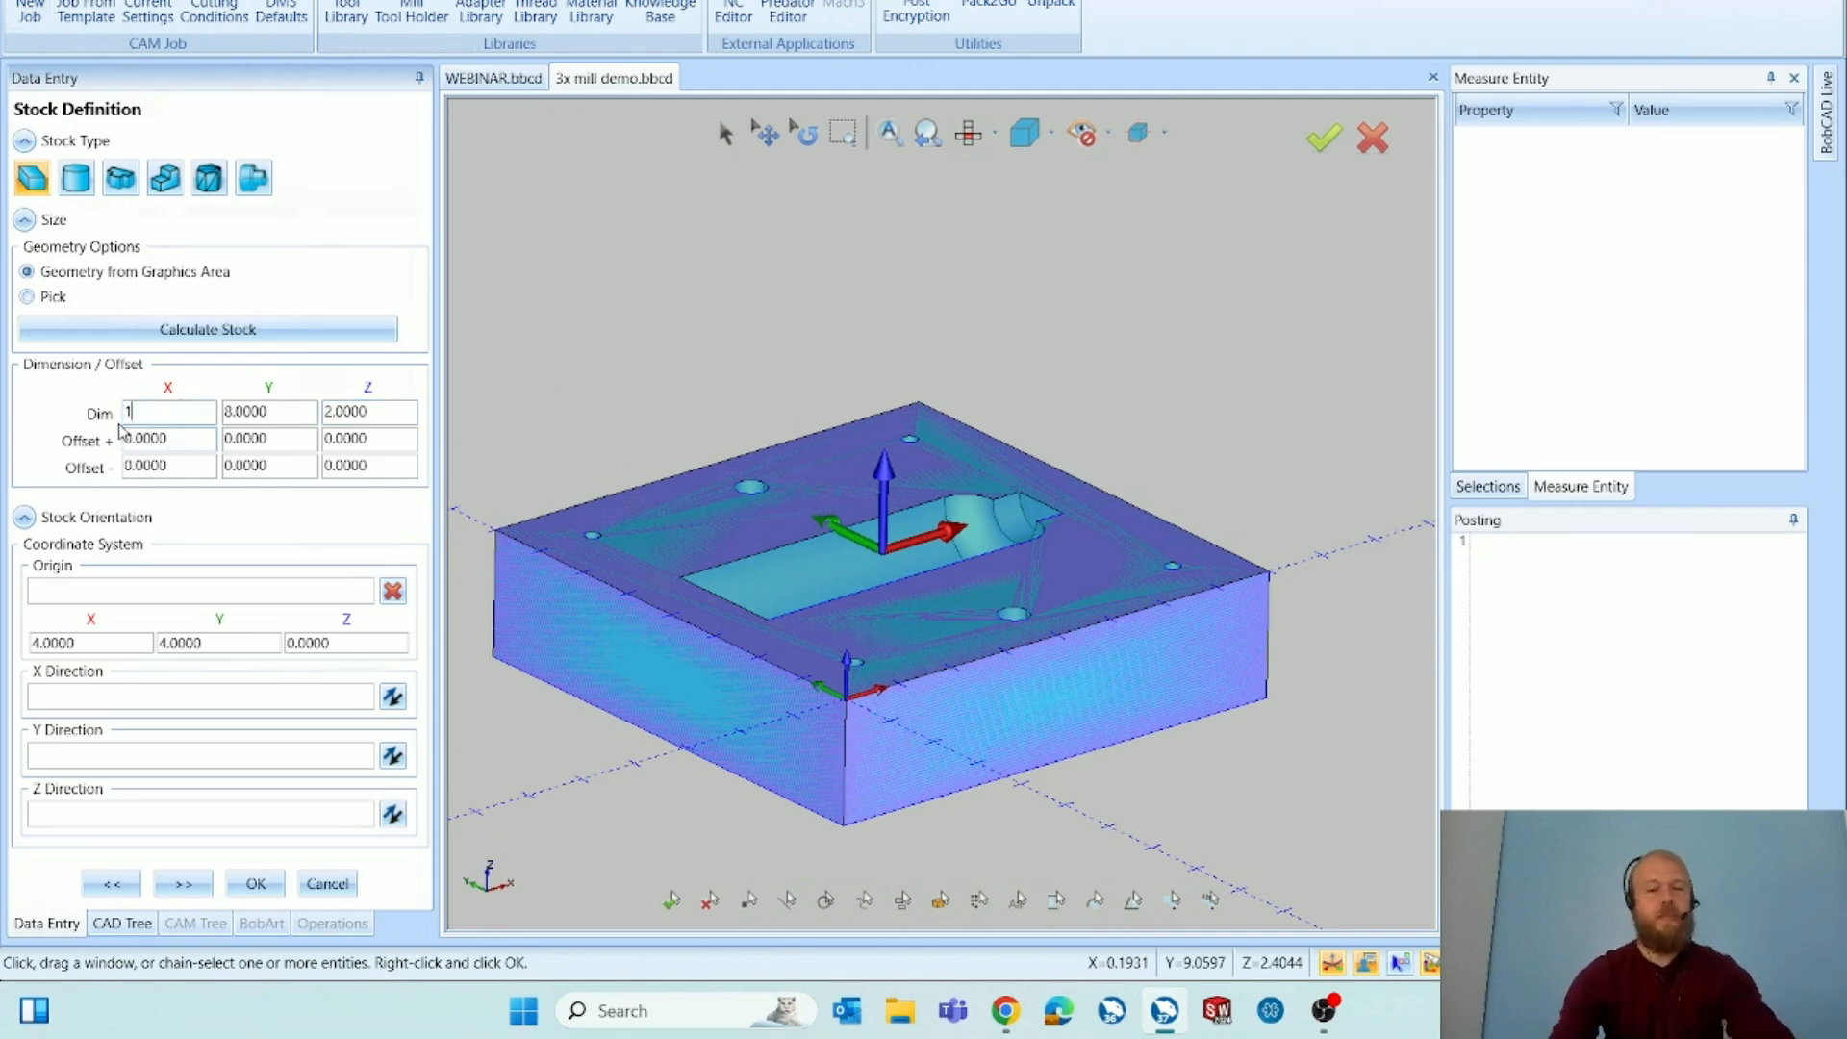
{"action": "key", "text": "Tab"}
{"action": "type", "text": "10"}
{"action": "key", "text": "Tab"}
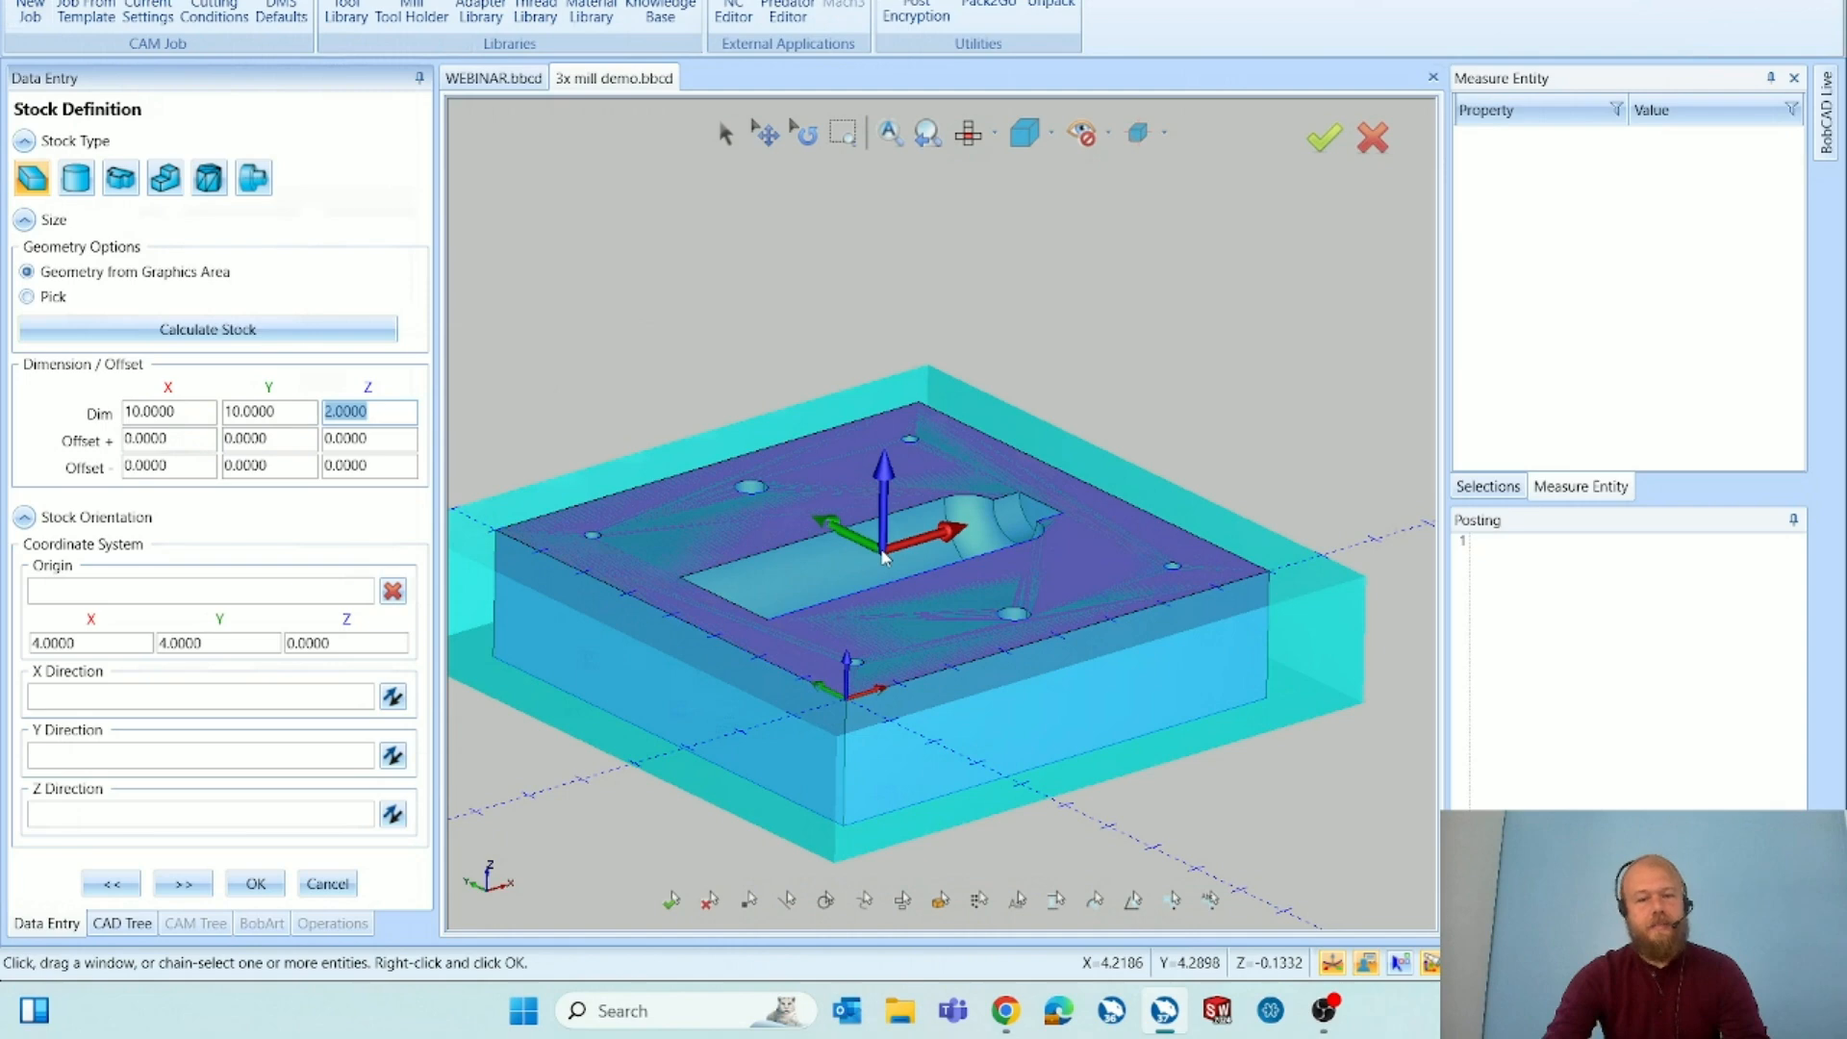
{"action": "middle_click_drag", "start_coordinate": [908, 606], "coordinate": [905, 583]}
{"action": "left_click_drag", "start_coordinate": [384, 409], "coordinate": [319, 423]}
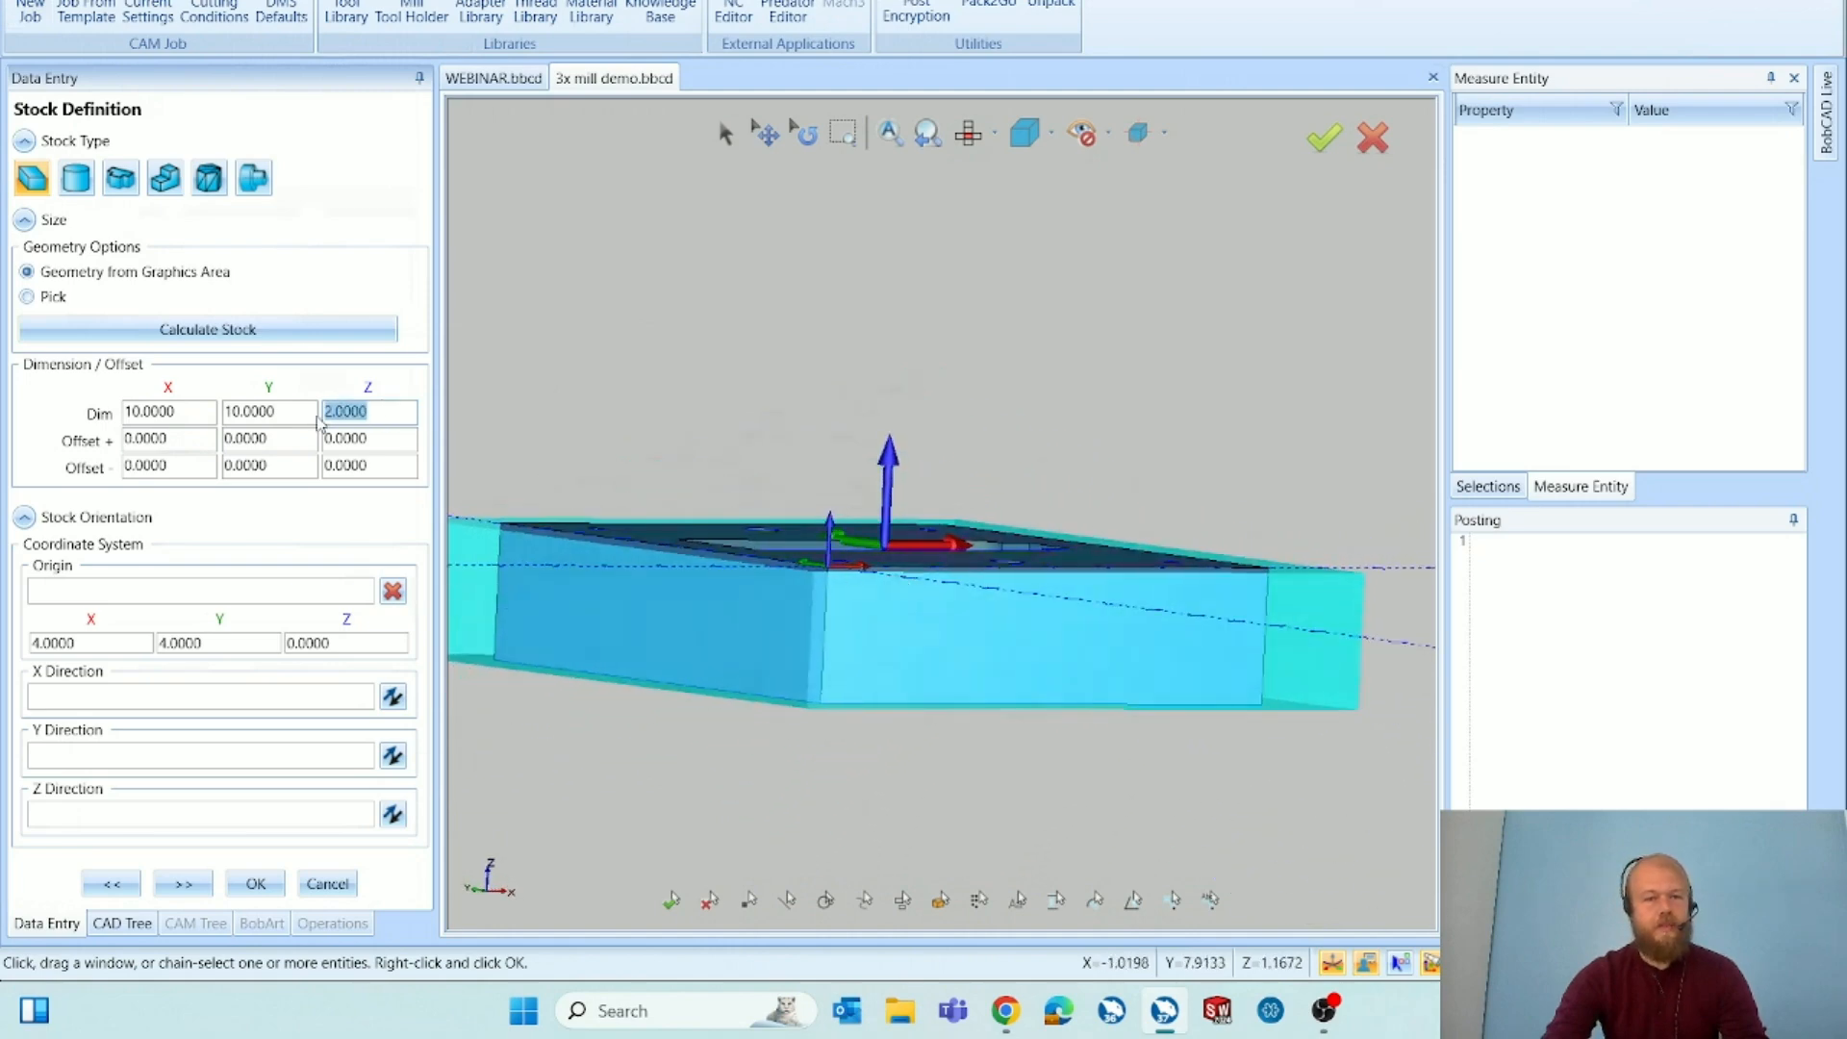
{"action": "type", "text": "2.5"}
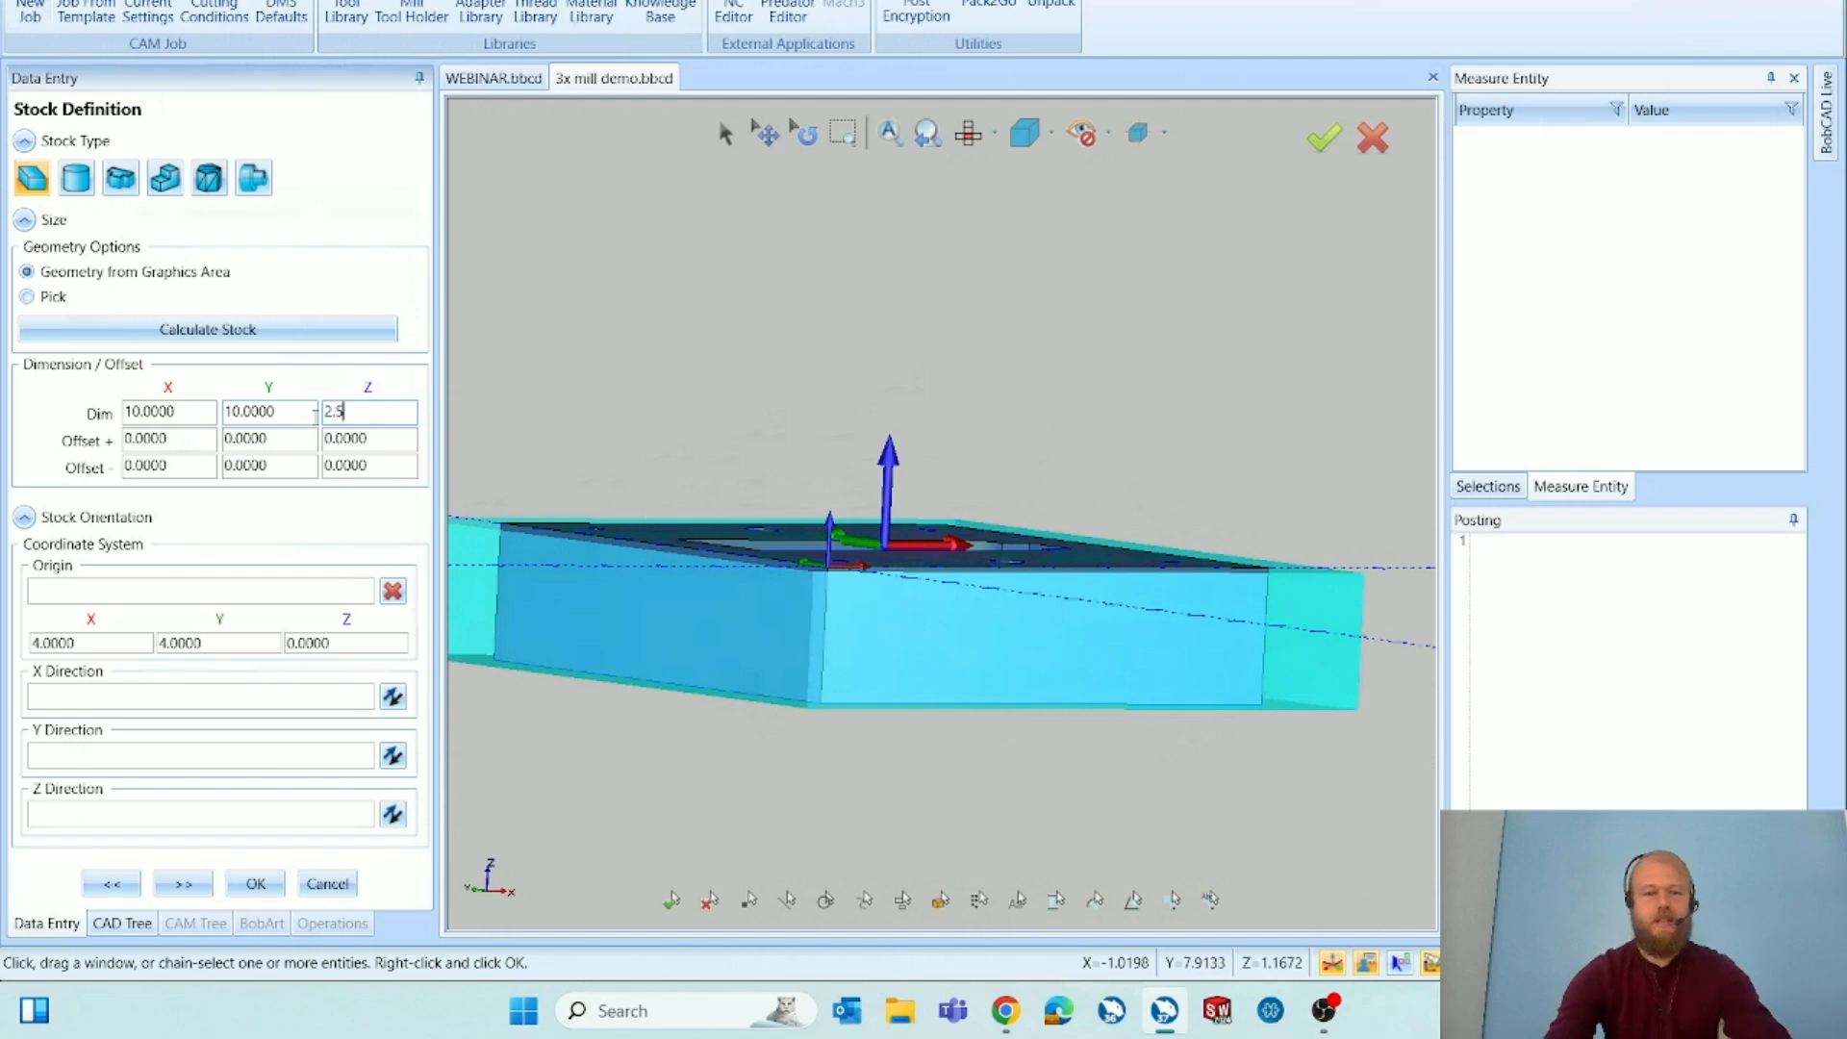
{"action": "key", "text": "Tab"}
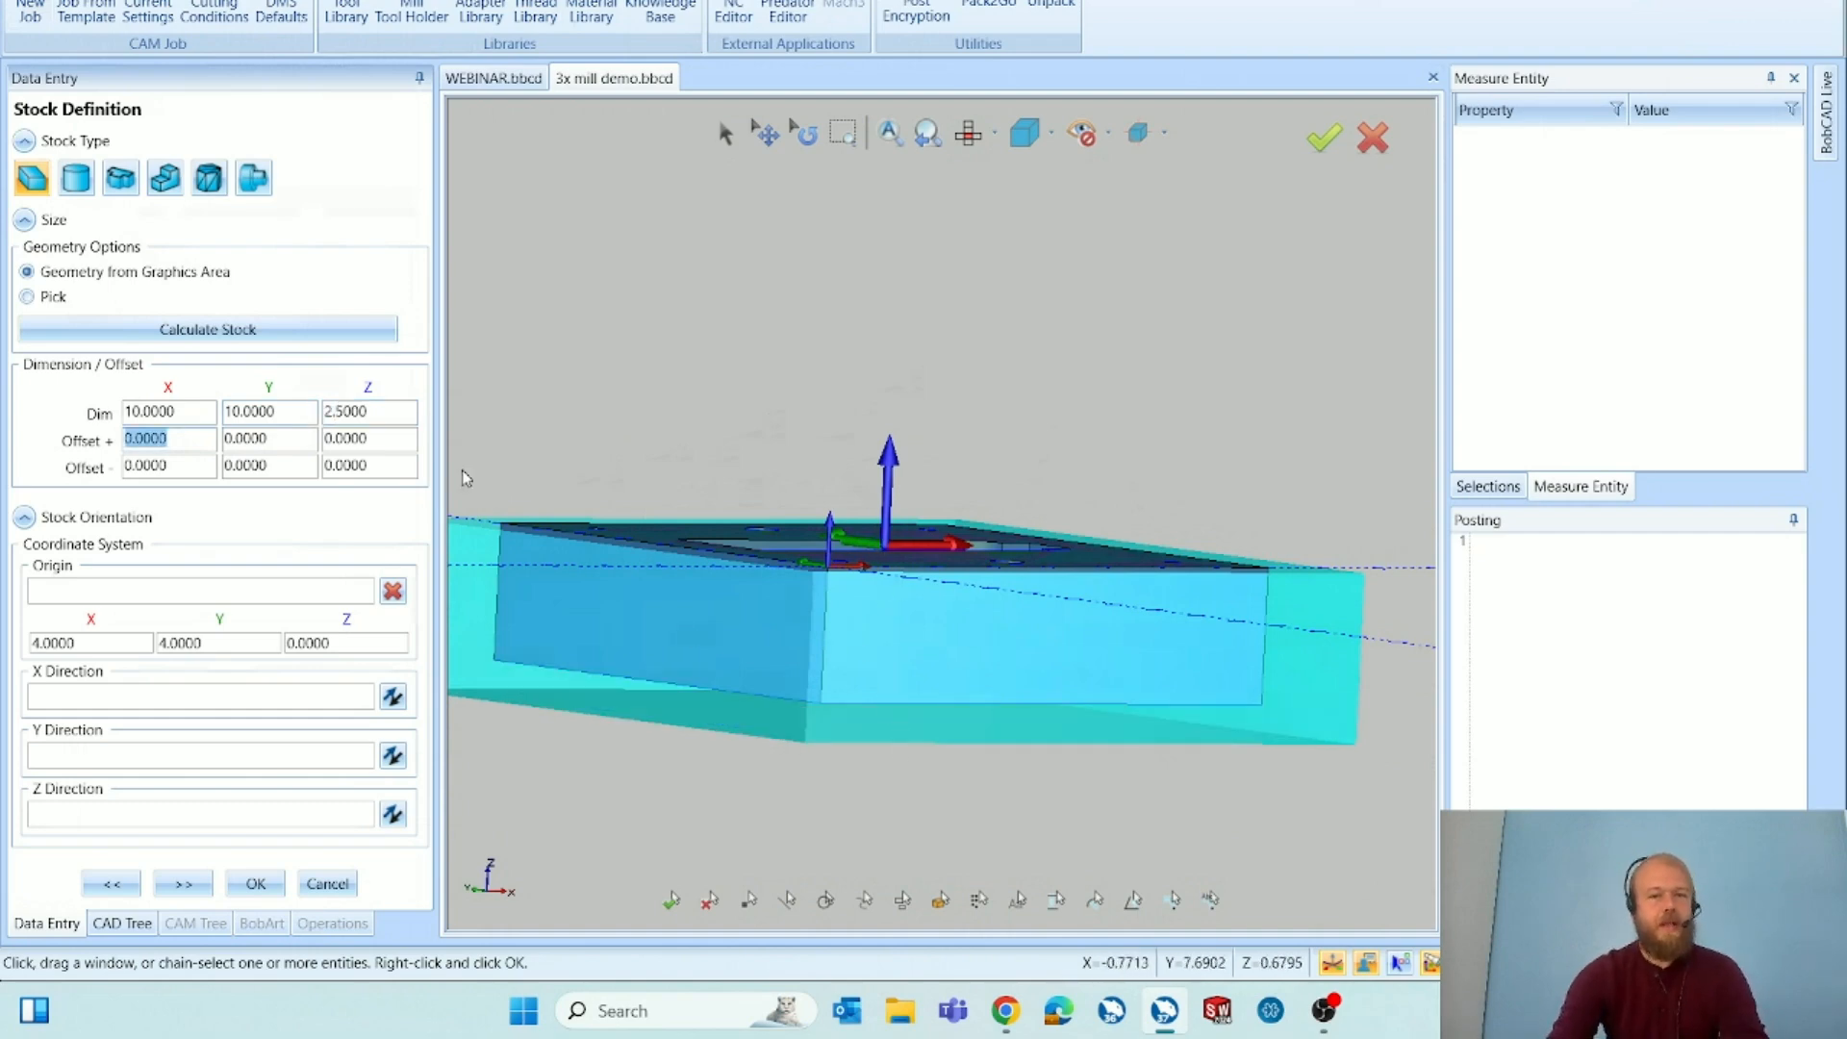
{"action": "left_click", "coordinate": [319, 333]}
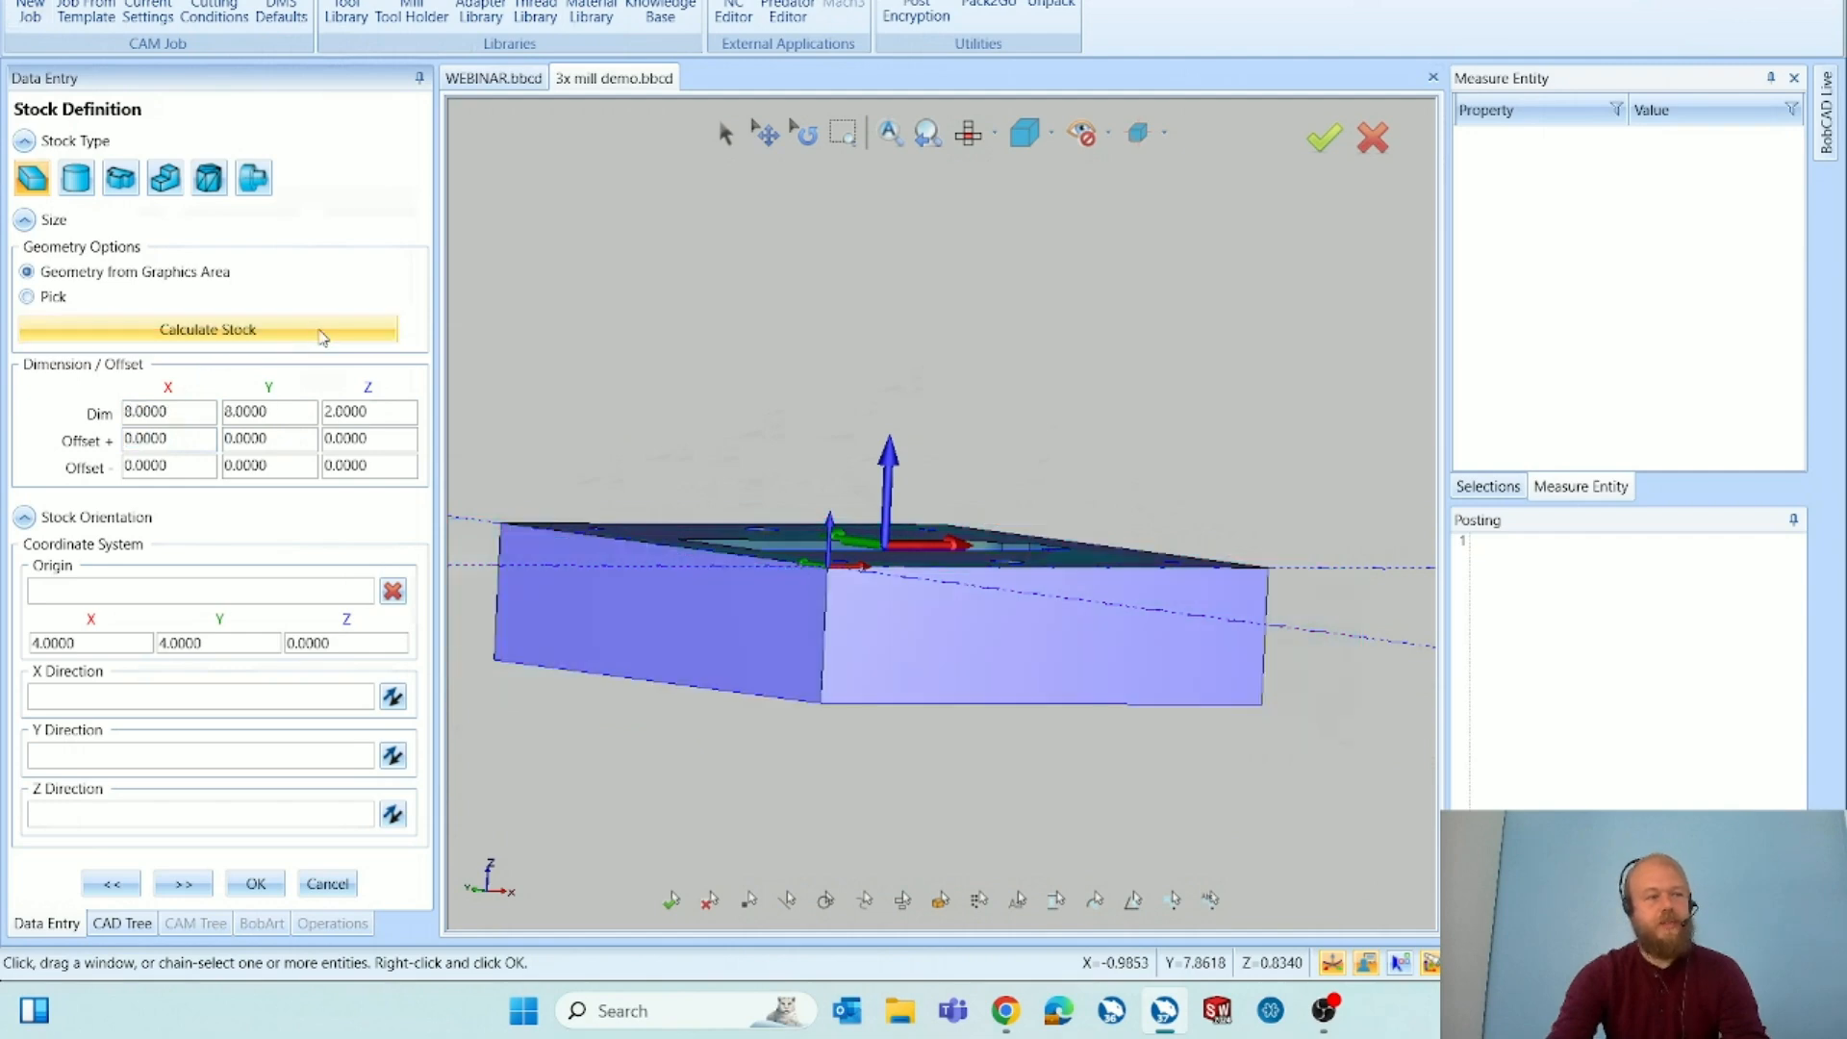
Try a positive X stock offset of 0.5 and set it back to 0.
{"action": "middle_click_drag", "start_coordinate": [920, 491], "coordinate": [919, 519]}
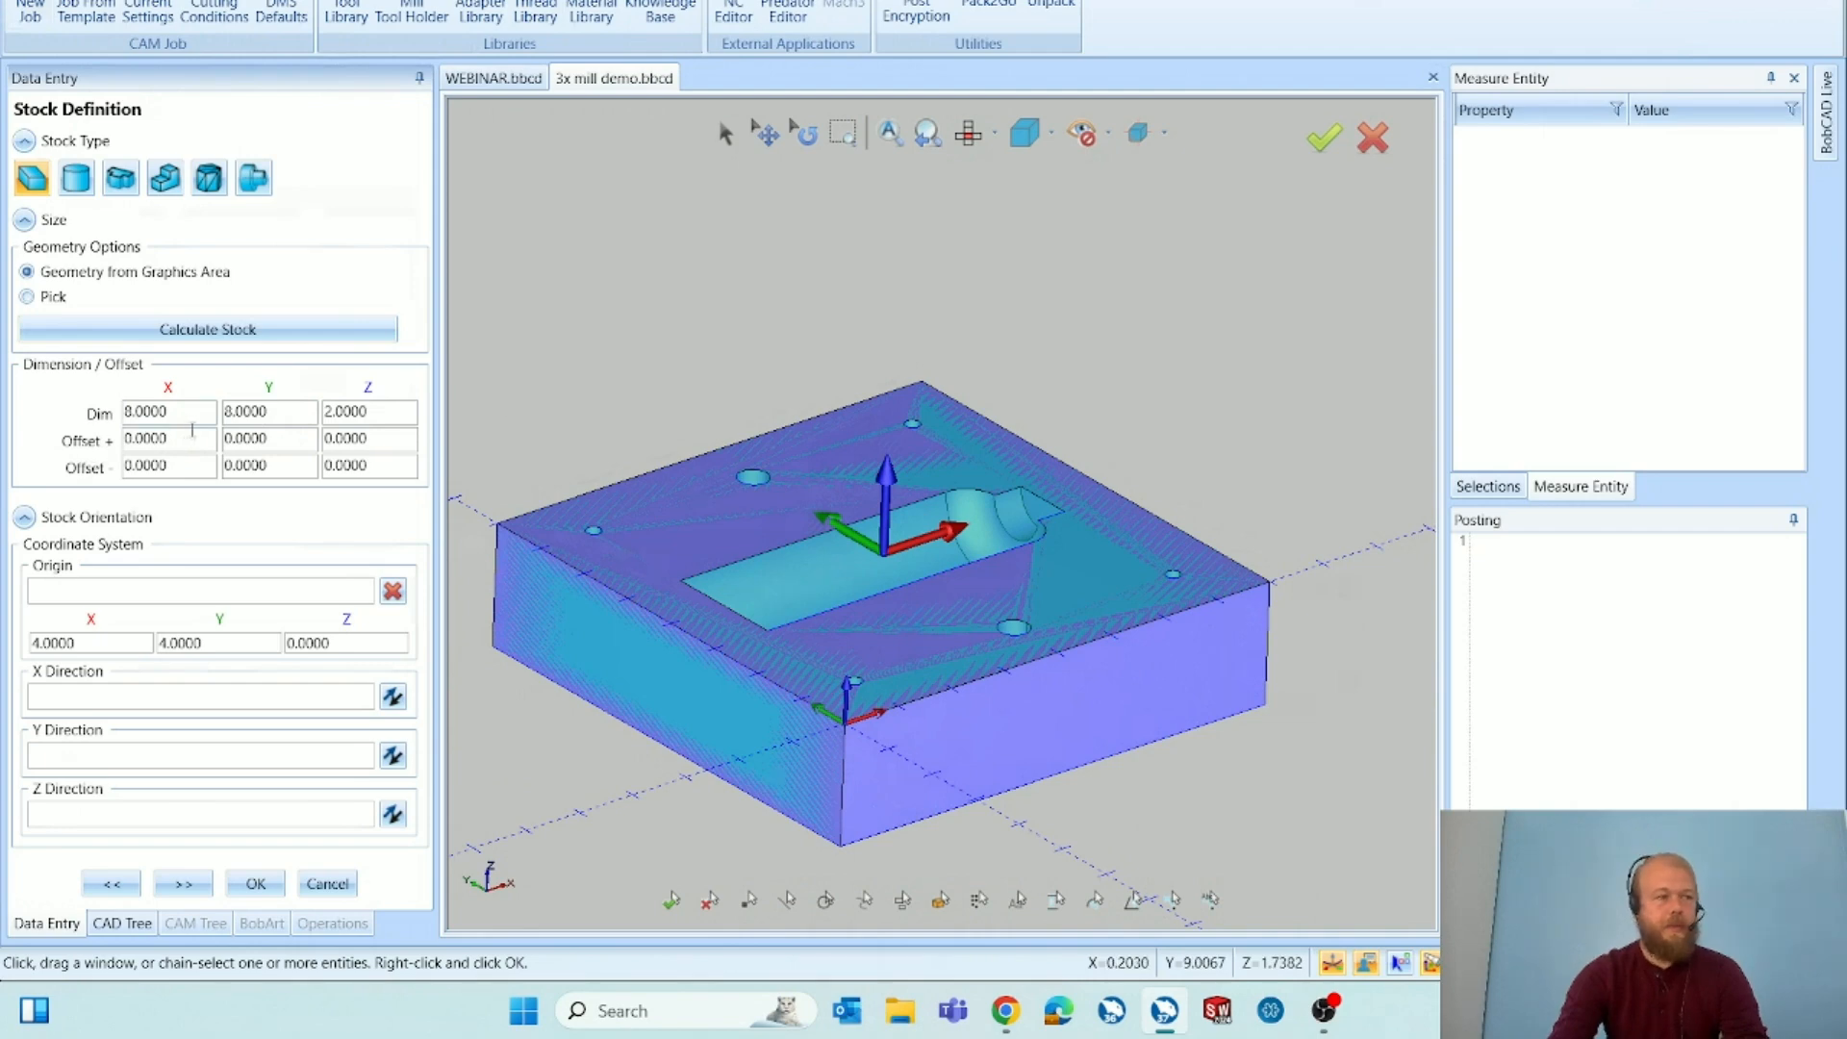
{"action": "left_click_drag", "start_coordinate": [190, 439], "coordinate": [116, 460]}
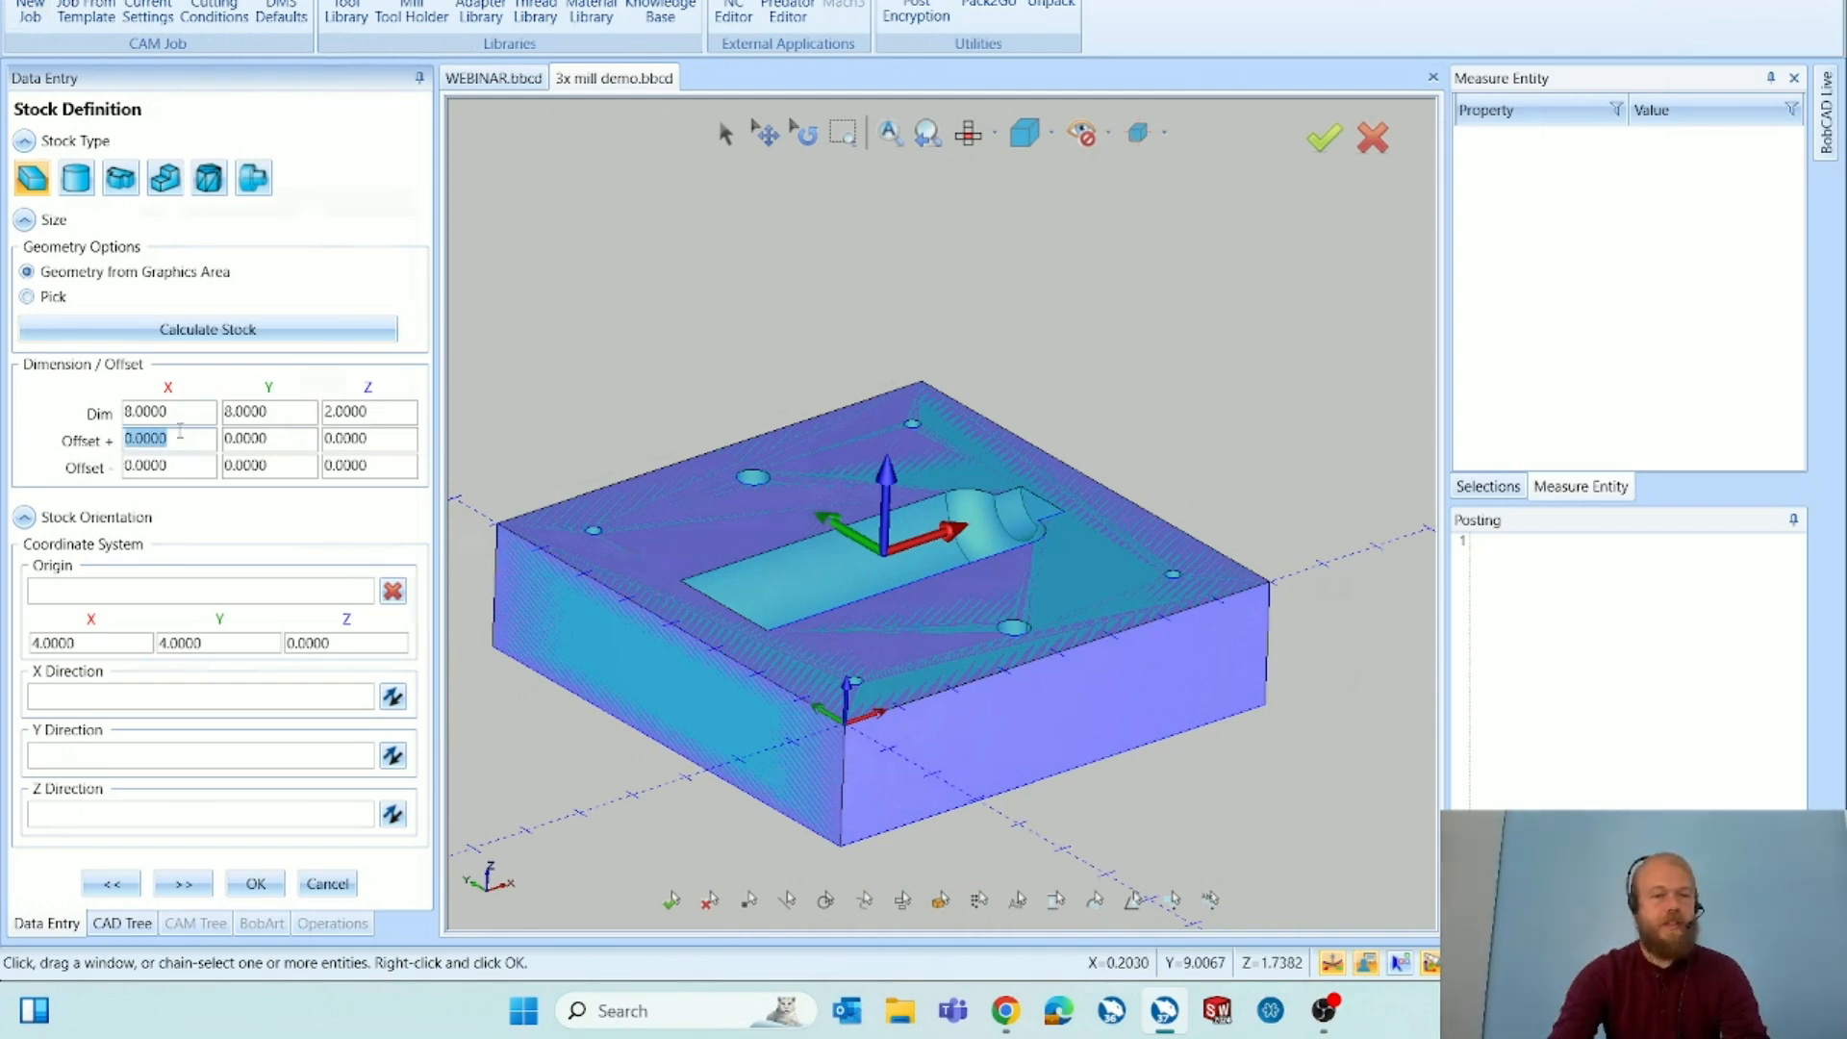
{"action": "type", "text": "0.5"}
{"action": "key", "text": "Tab"}
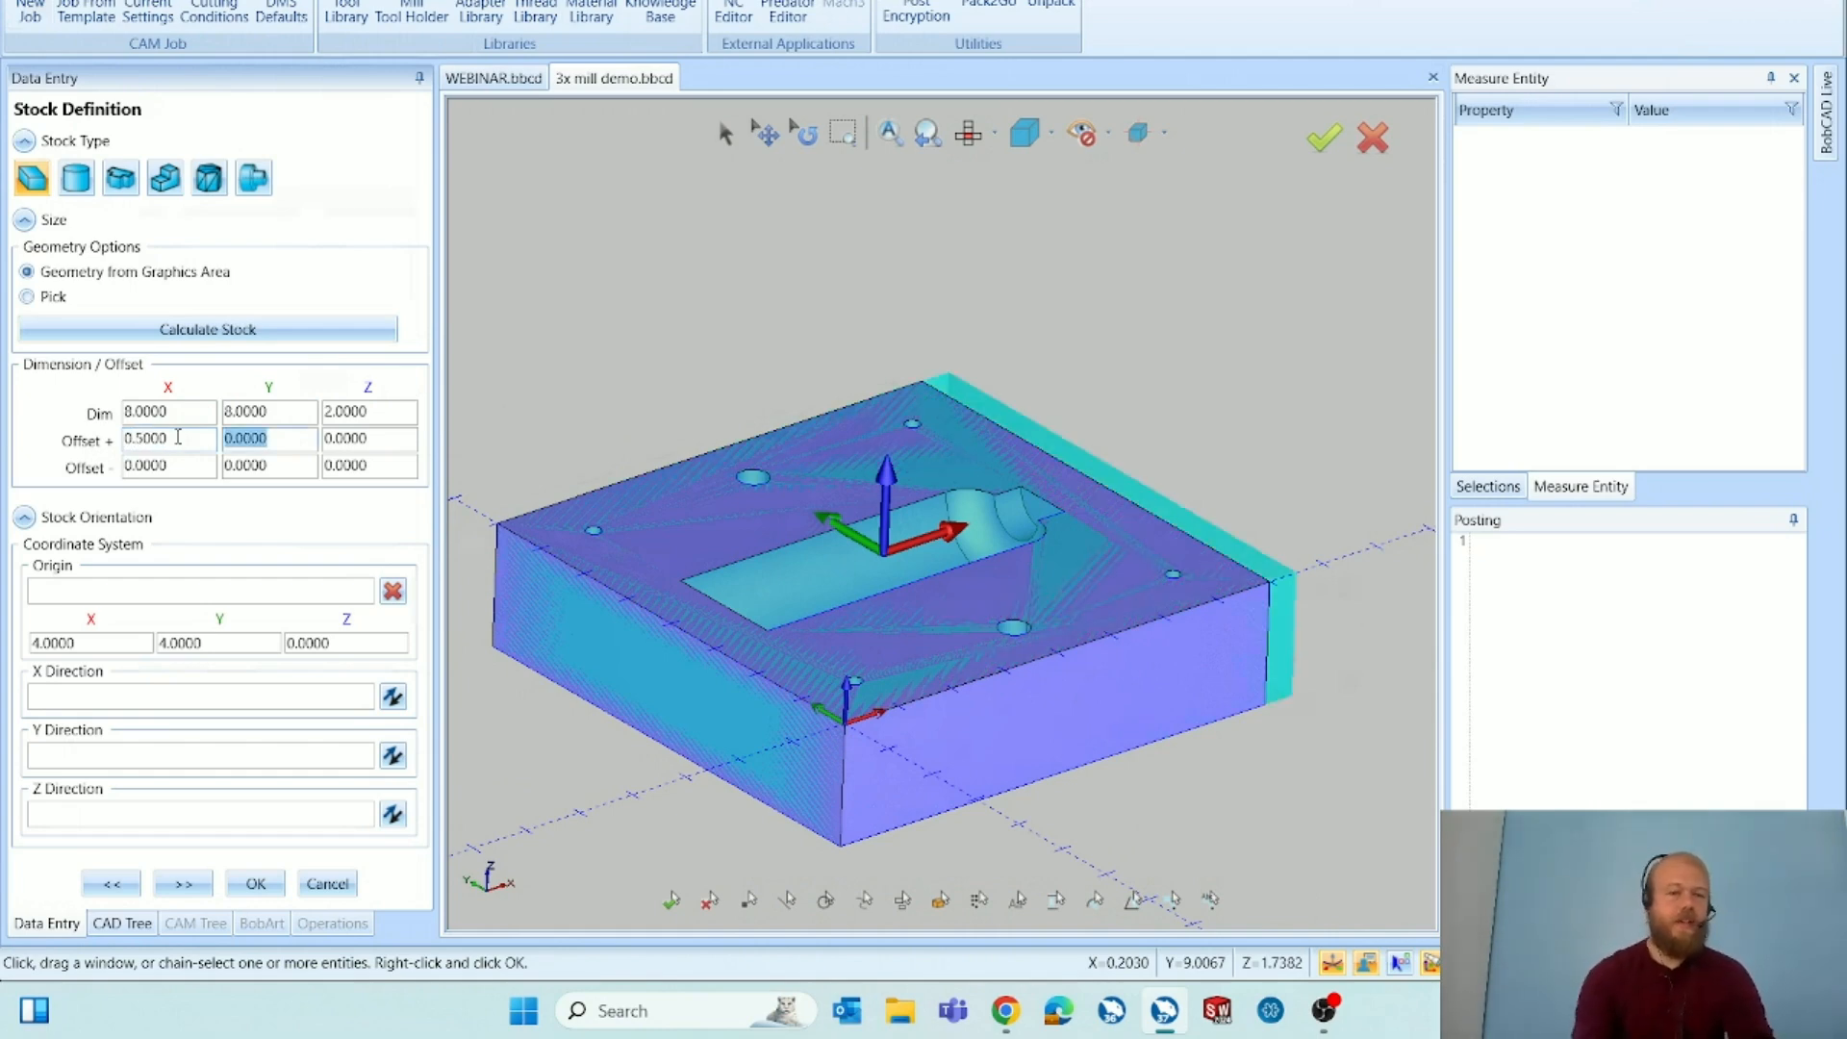
{"action": "left_click", "coordinate": [186, 459]}
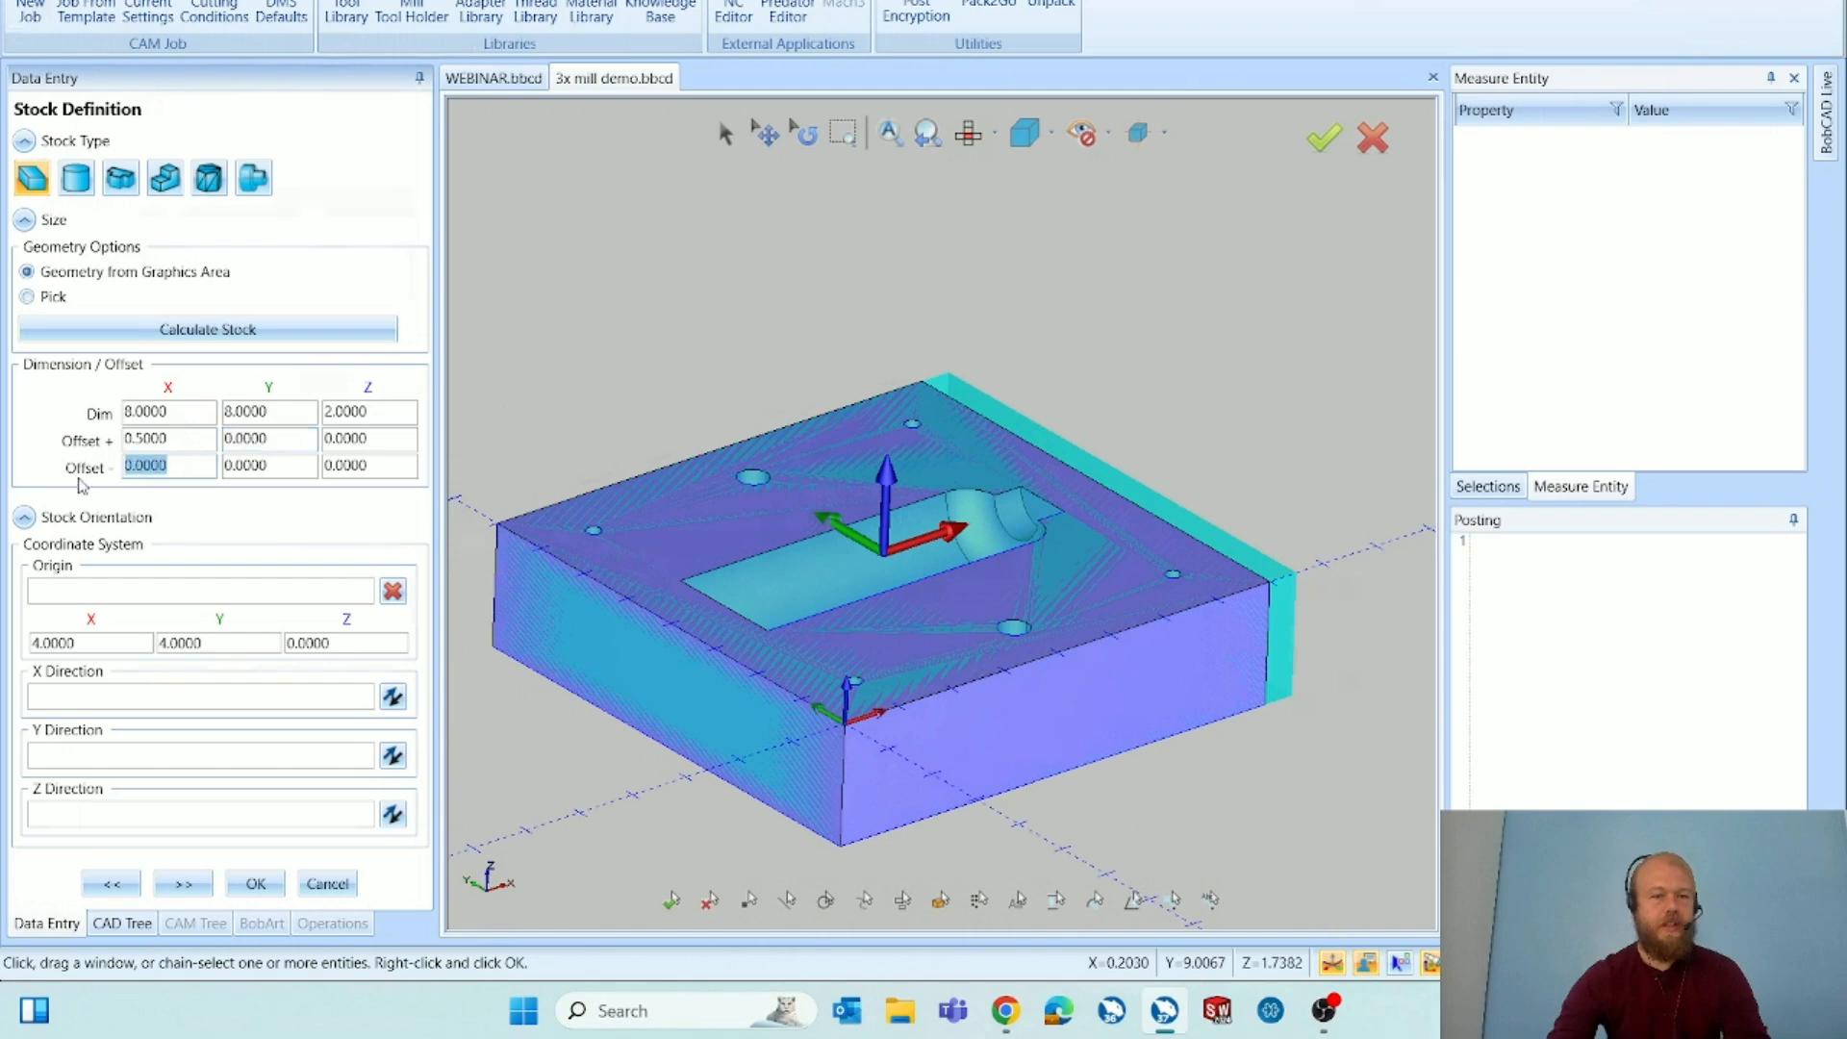
{"action": "left_click", "coordinate": [171, 439]}
{"action": "type", "text": "0"}
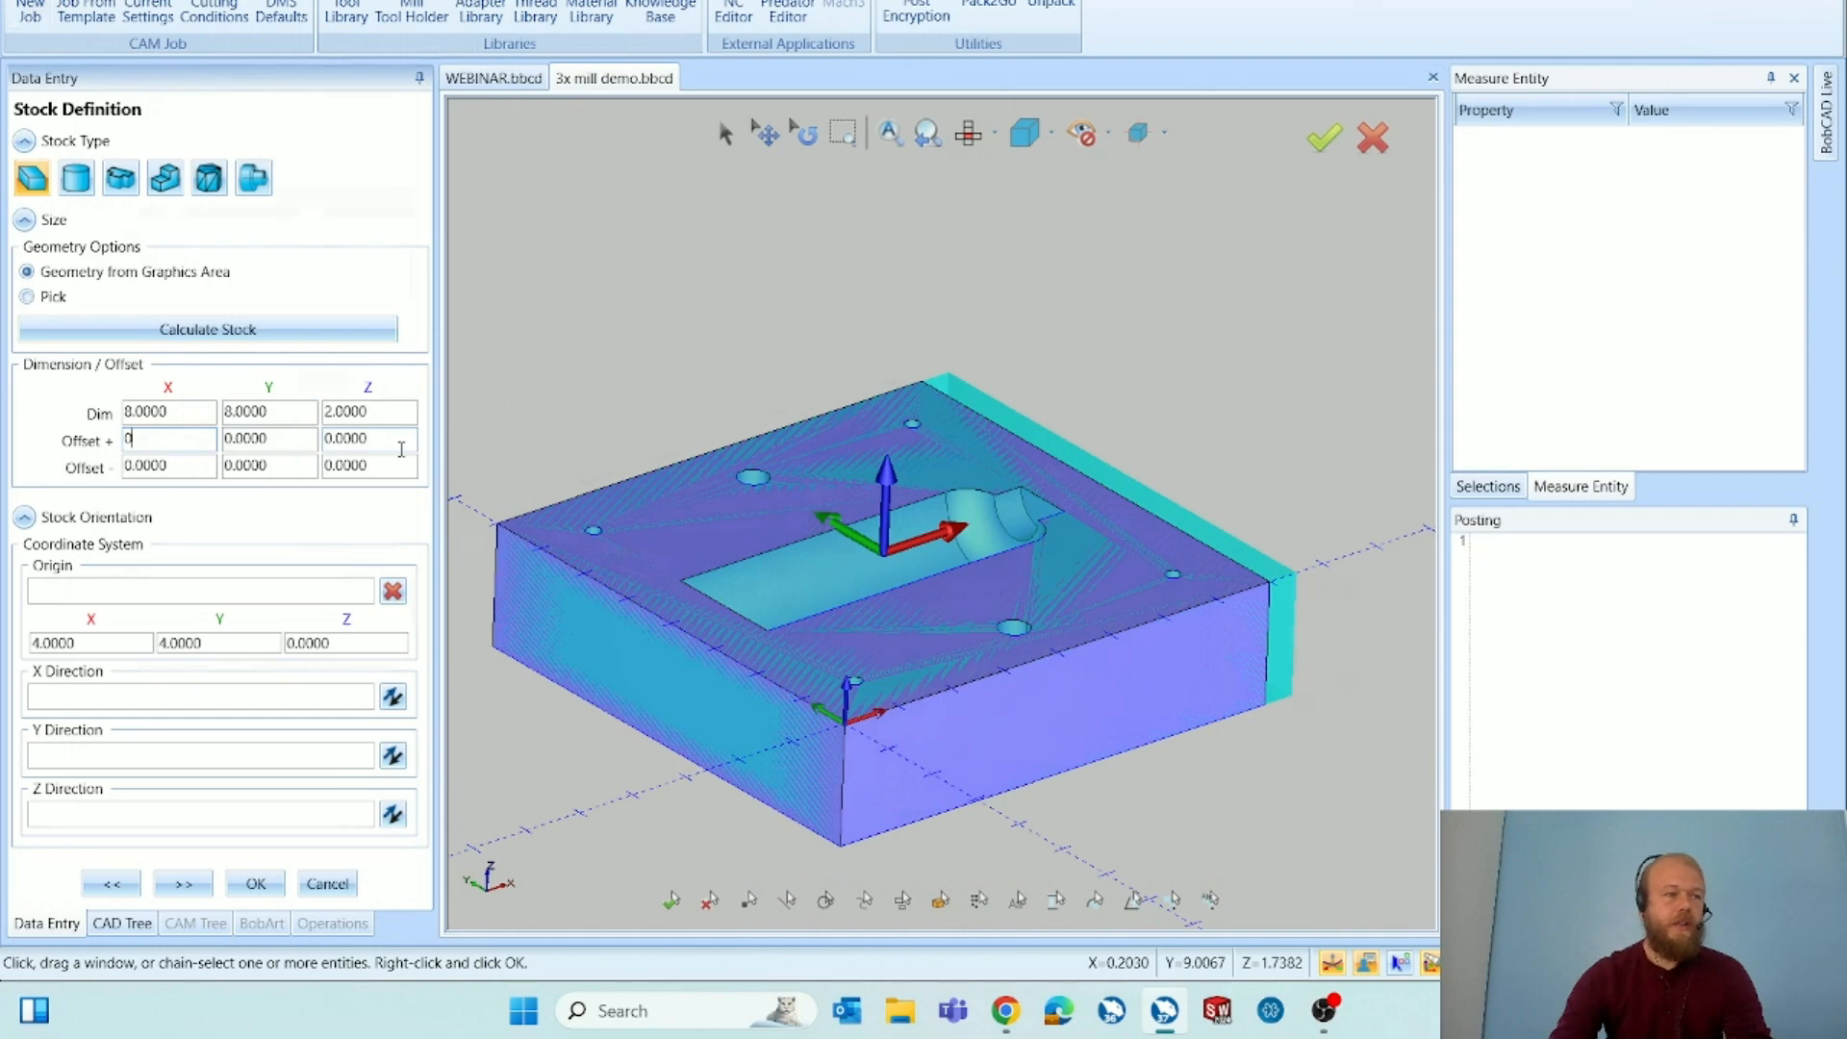
Try a positive Z stock offset of 0.1 above the block and set it back to 0.
{"action": "left_click", "coordinate": [391, 439]}
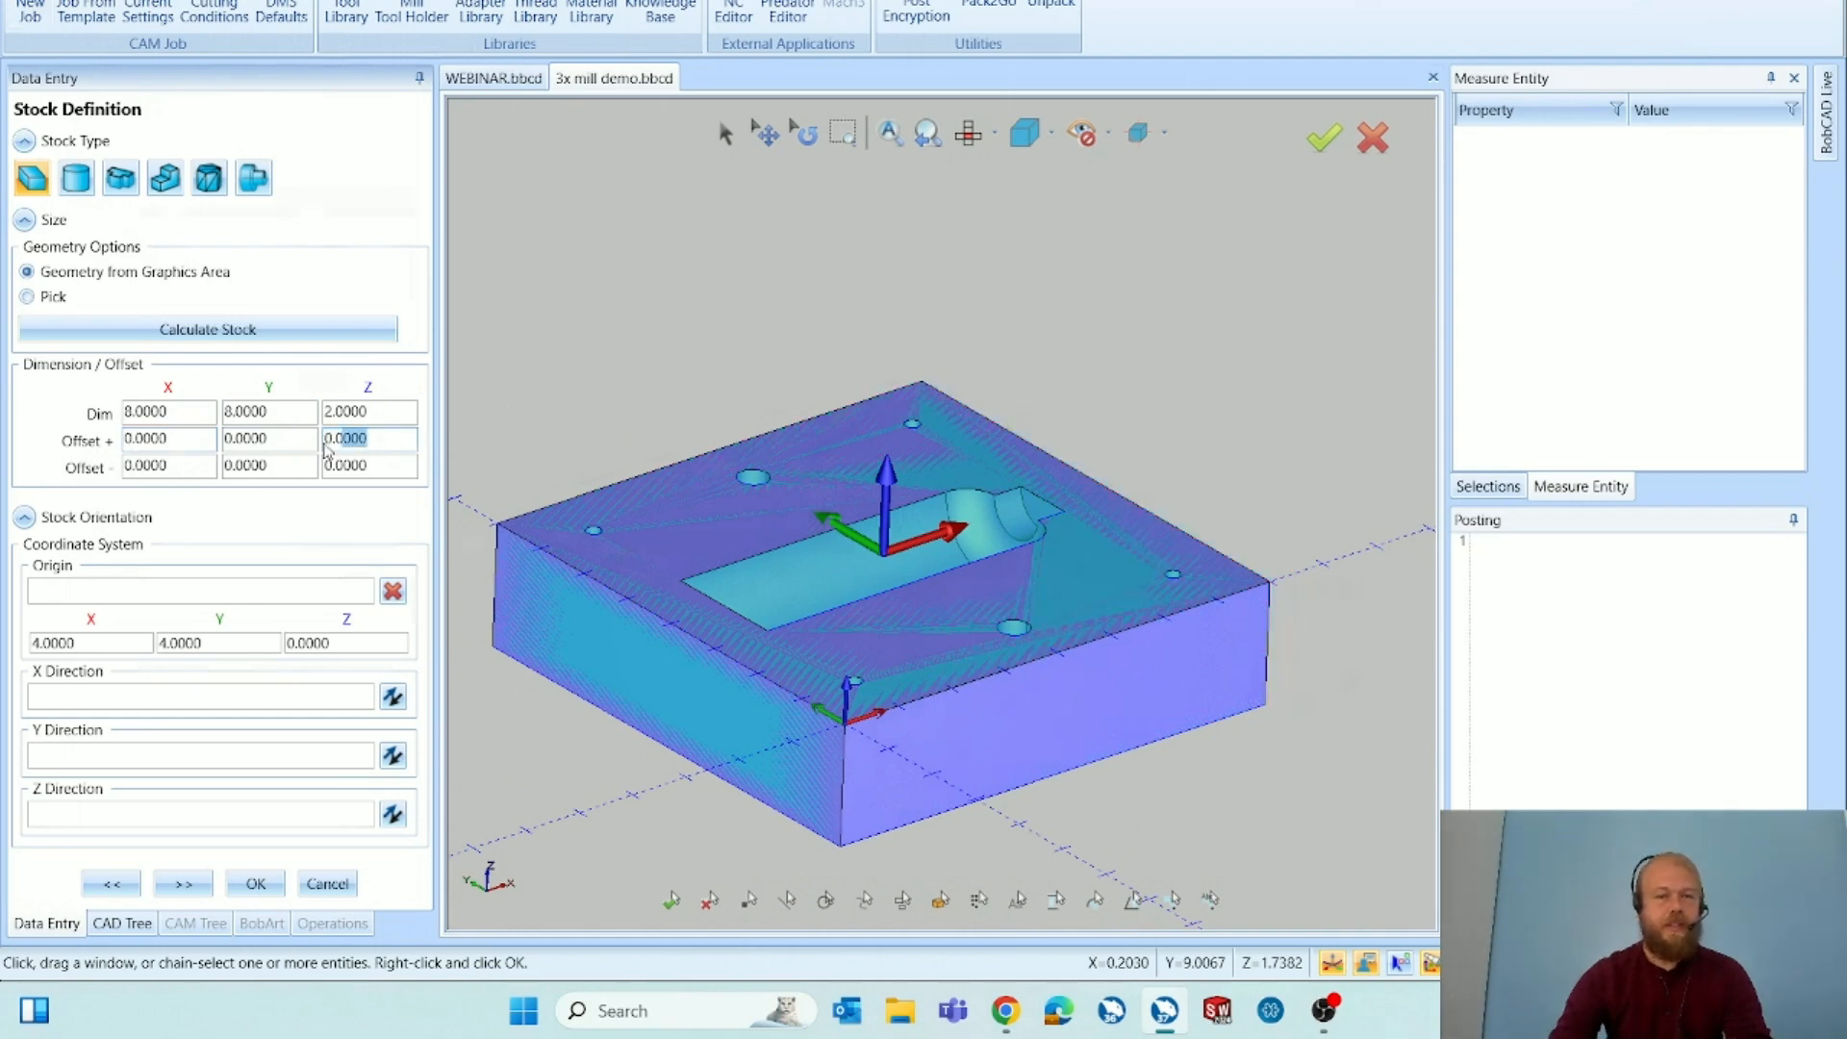
{"action": "middle_click_drag", "start_coordinate": [895, 637], "coordinate": [940, 574]}
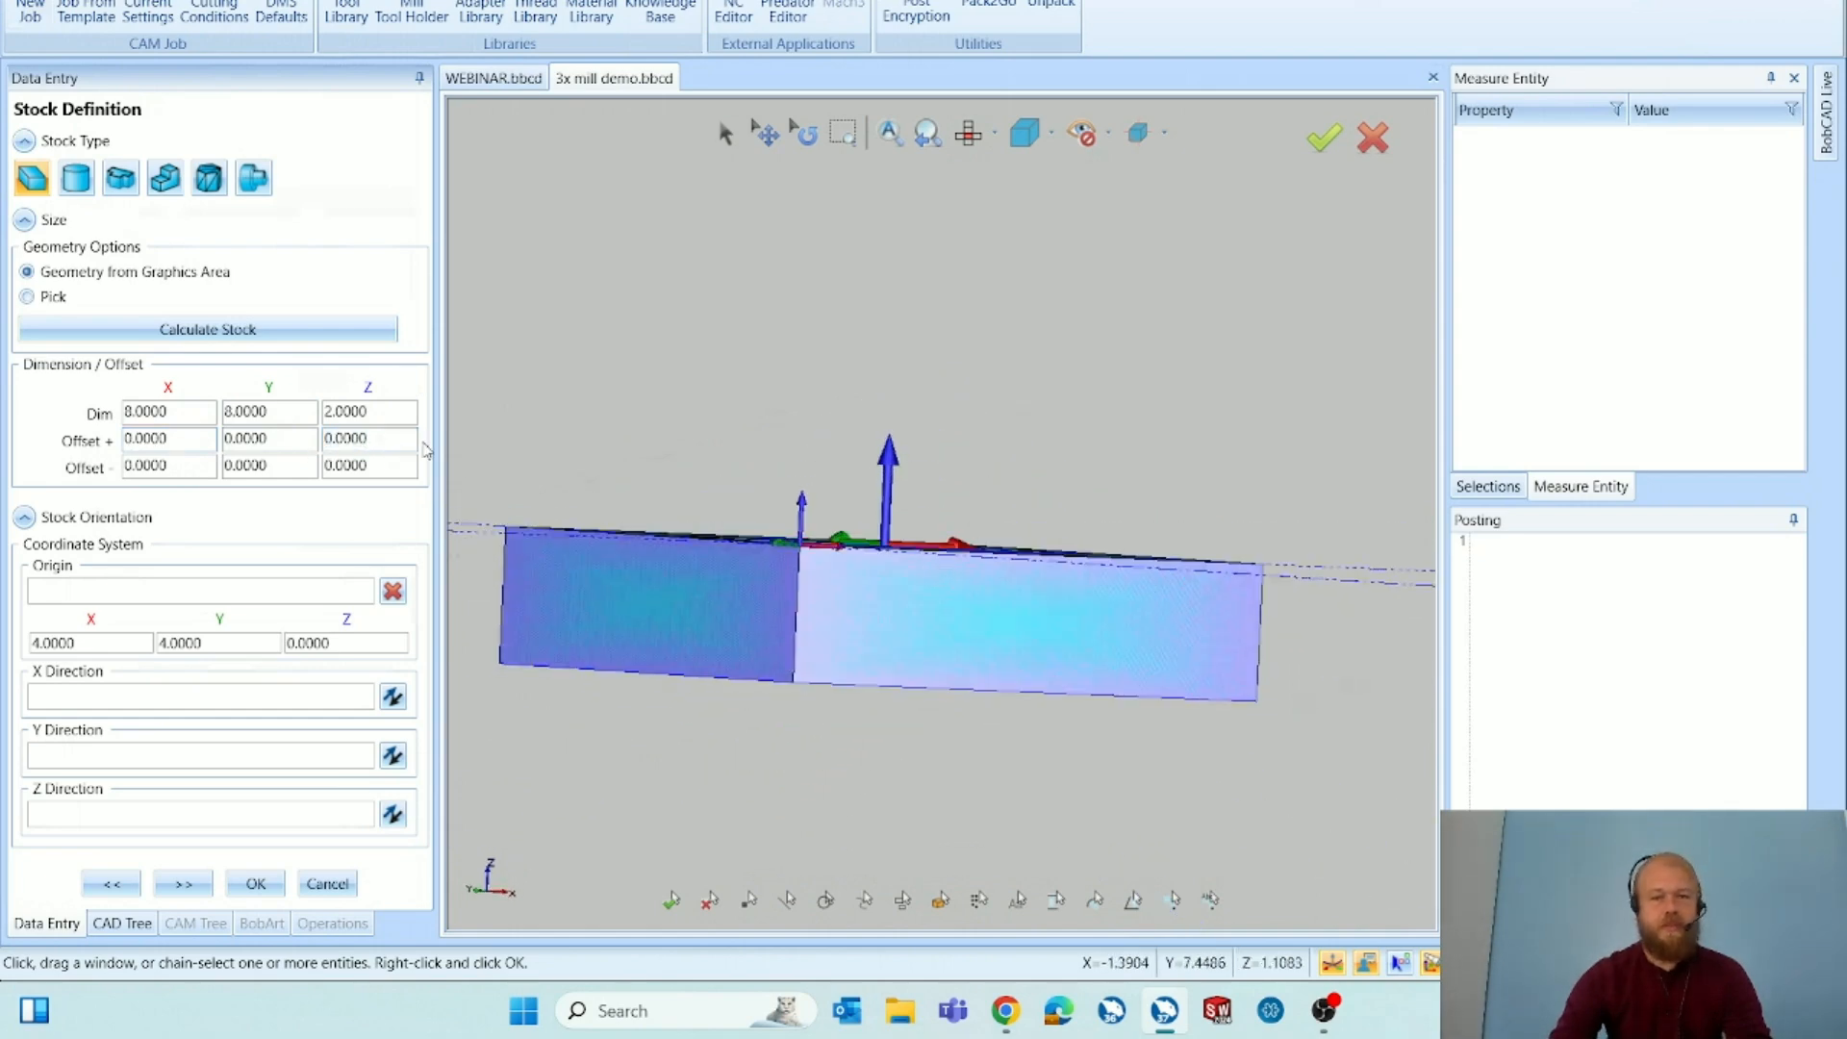
{"action": "left_click_drag", "start_coordinate": [385, 439], "coordinate": [324, 447]}
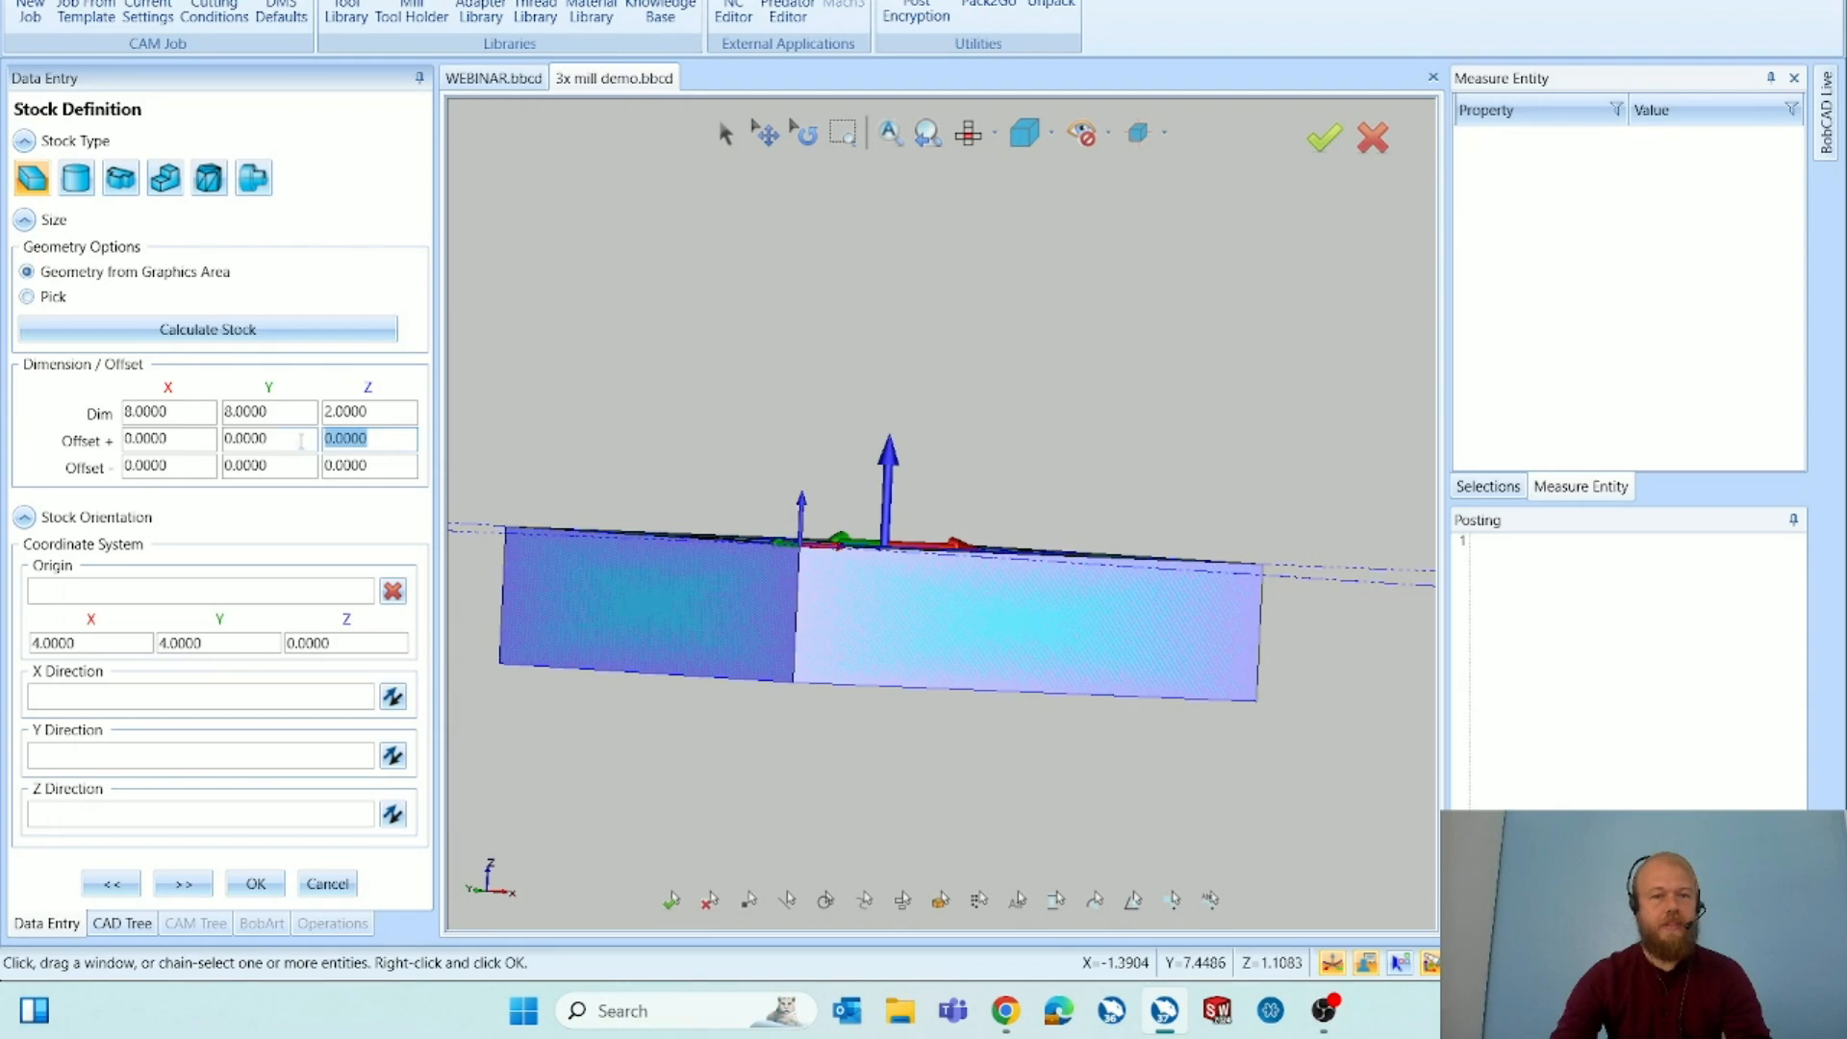
{"action": "type", "text": "."}
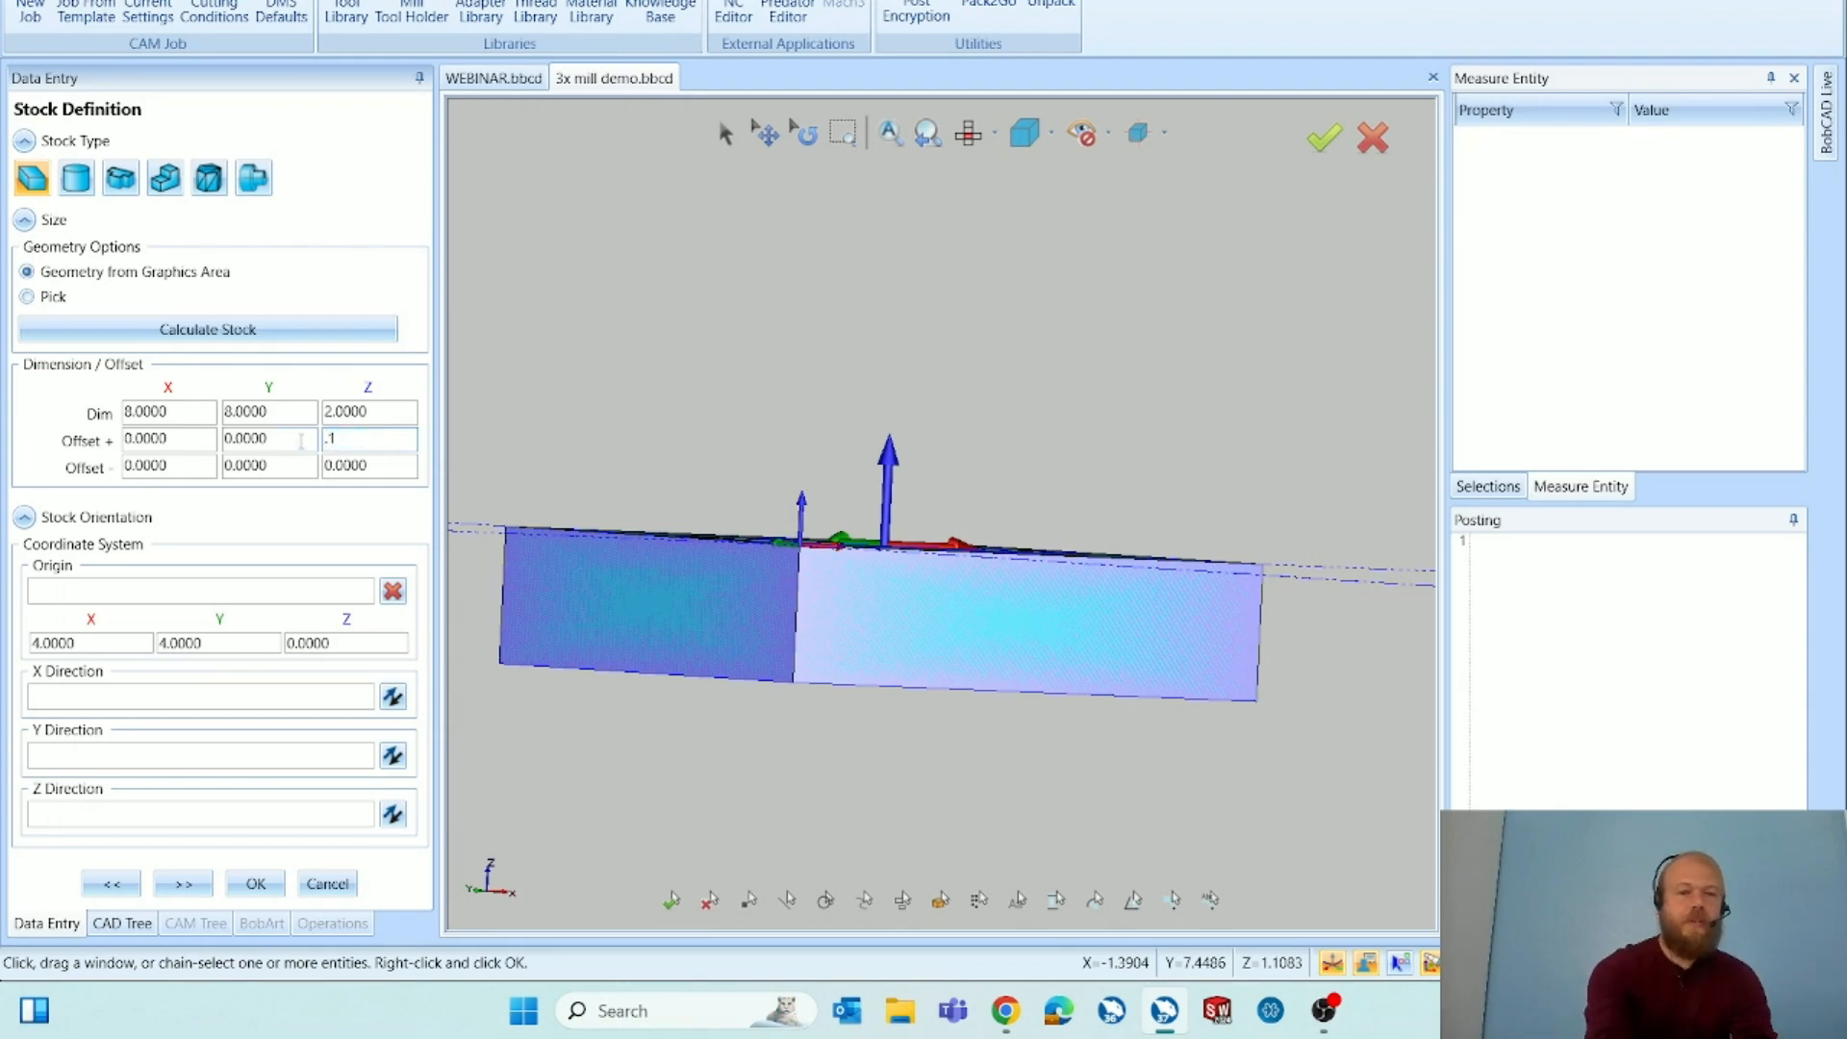
{"action": "type", "text": "1"}
{"action": "key", "text": "Tab"}
{"action": "scroll", "coordinate": [811, 516], "scroll_direction": "up", "scroll_amount": 5}
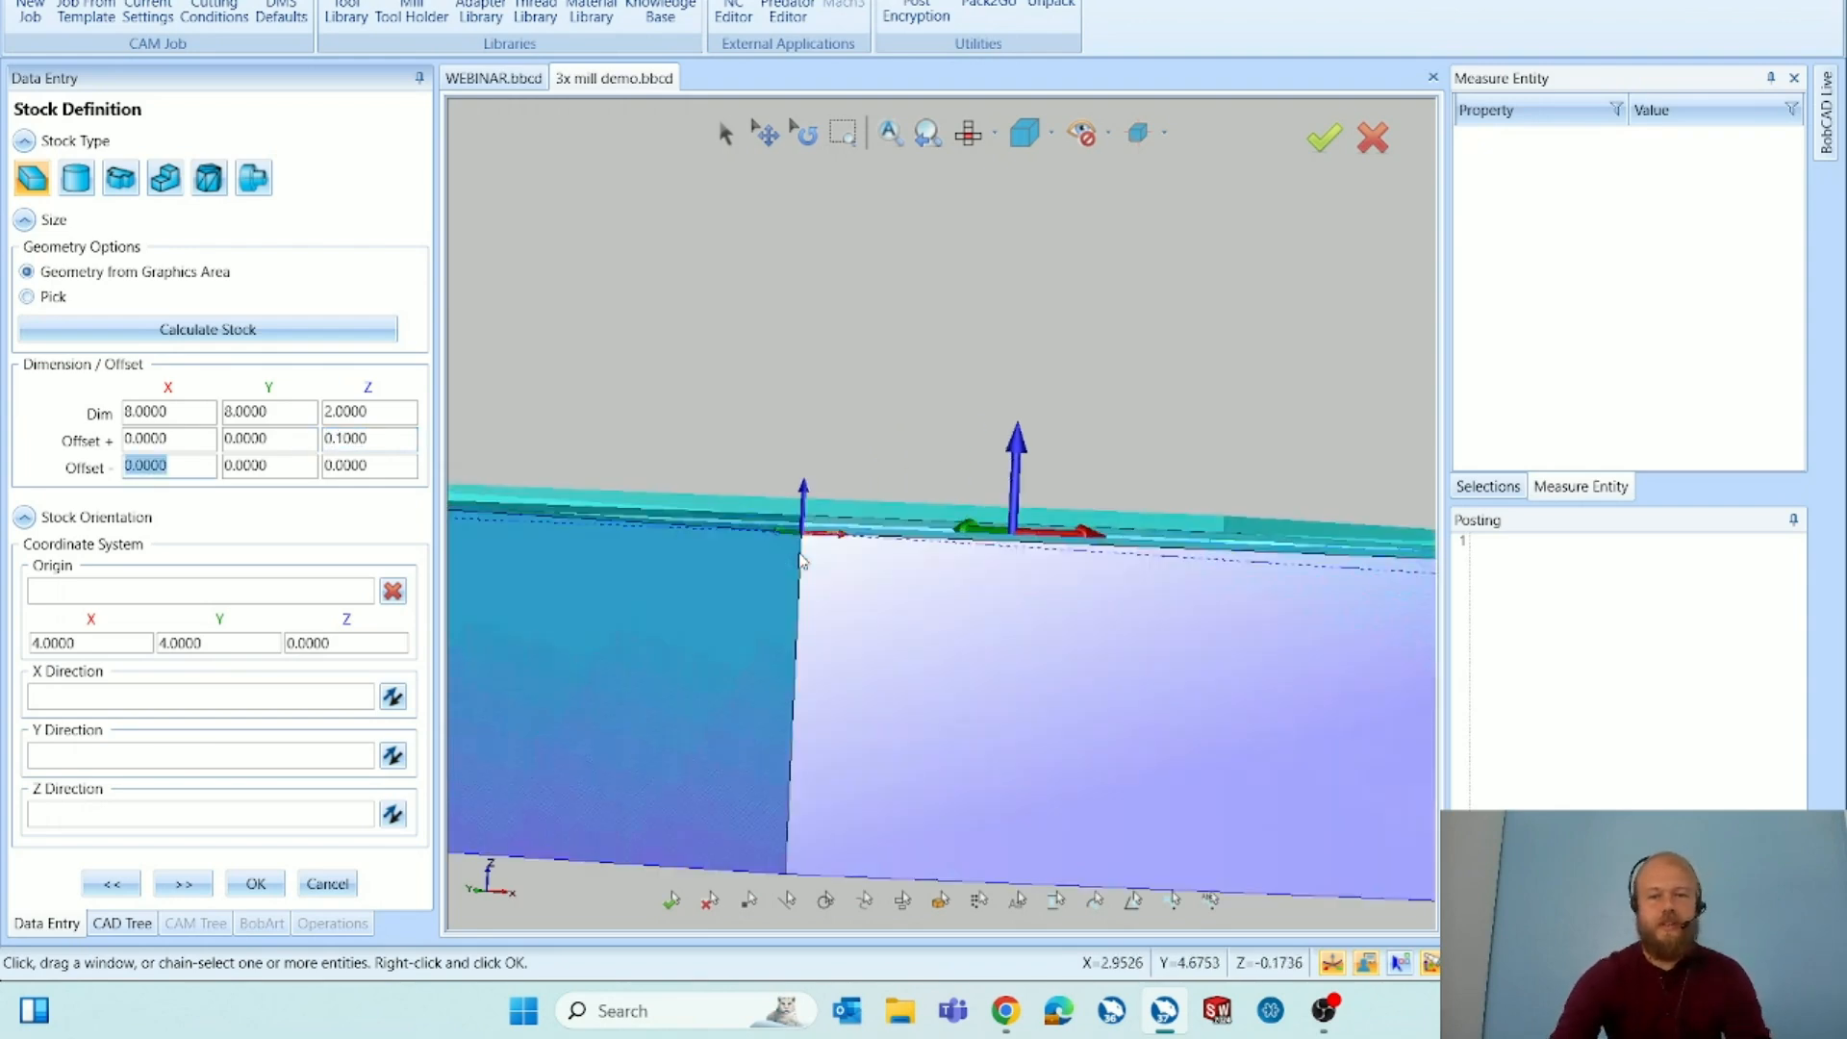
{"action": "scroll", "coordinate": [811, 516], "scroll_direction": "down", "scroll_amount": 5}
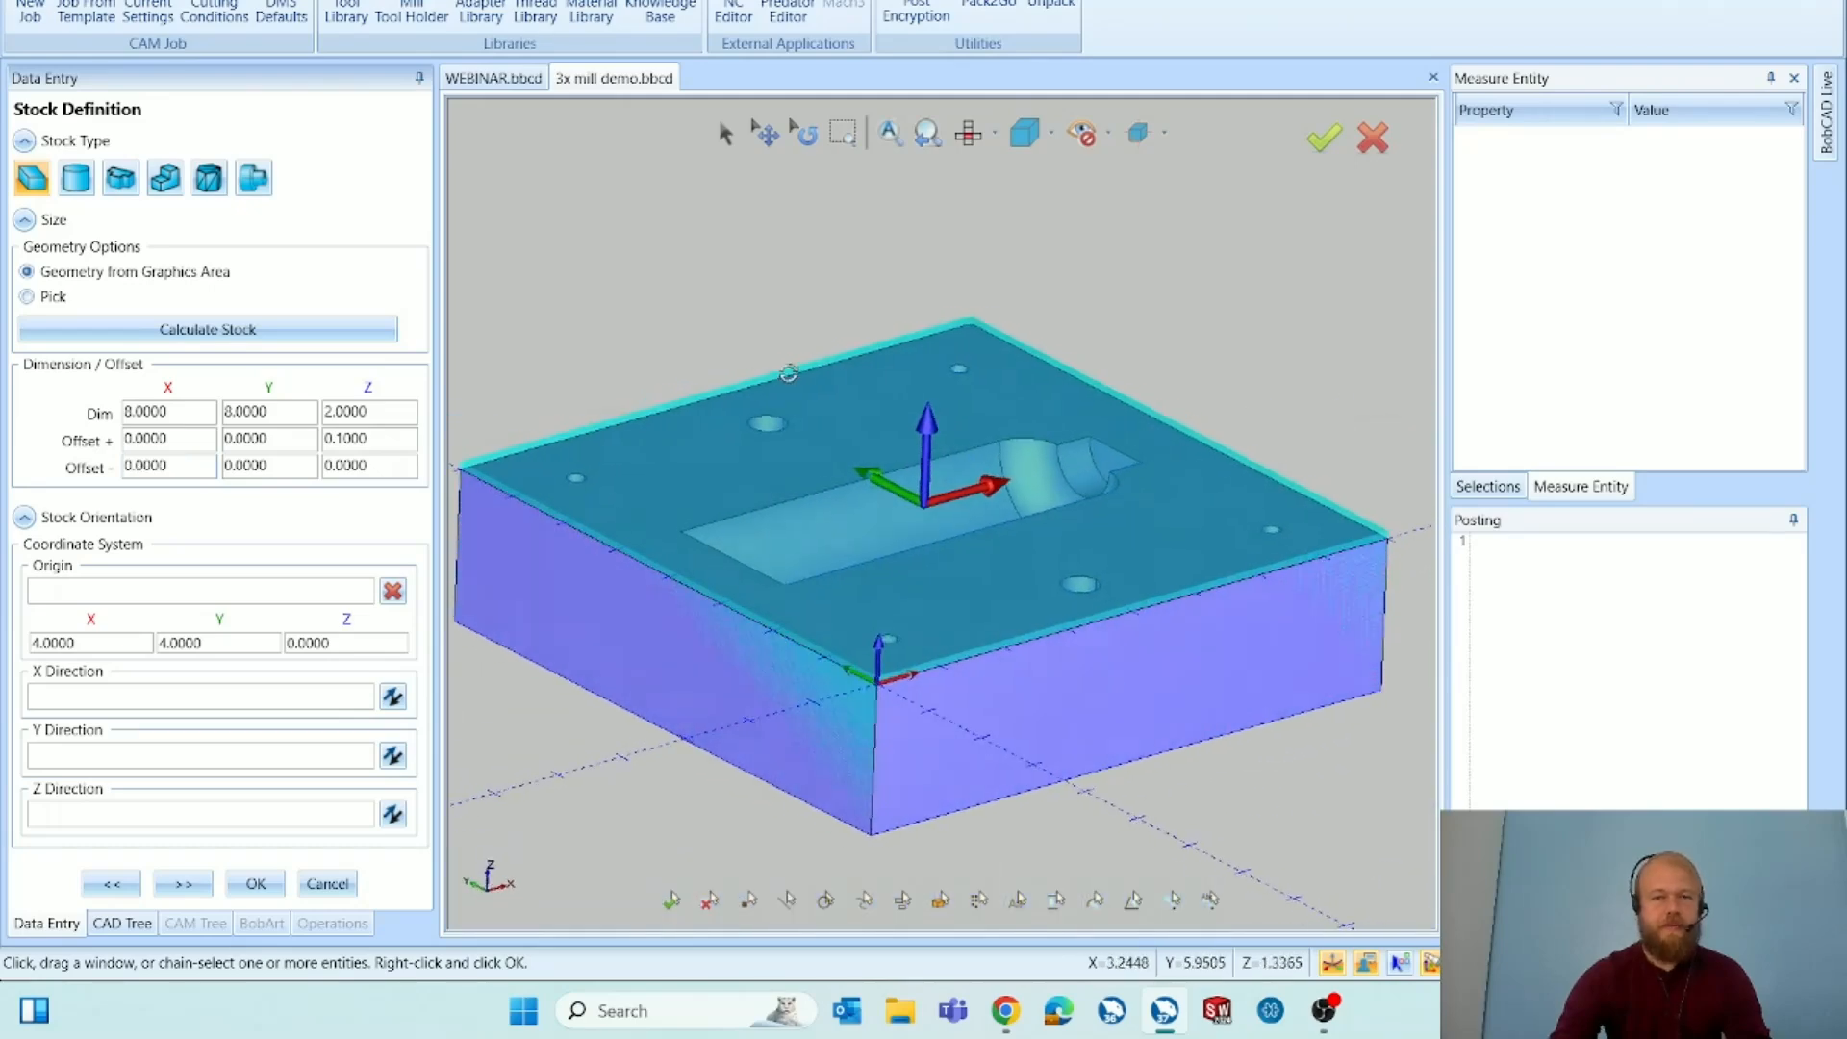
{"action": "left_click_drag", "start_coordinate": [394, 439], "coordinate": [321, 465]}
{"action": "type", "text": "0"}
{"action": "key", "text": "Tab"}
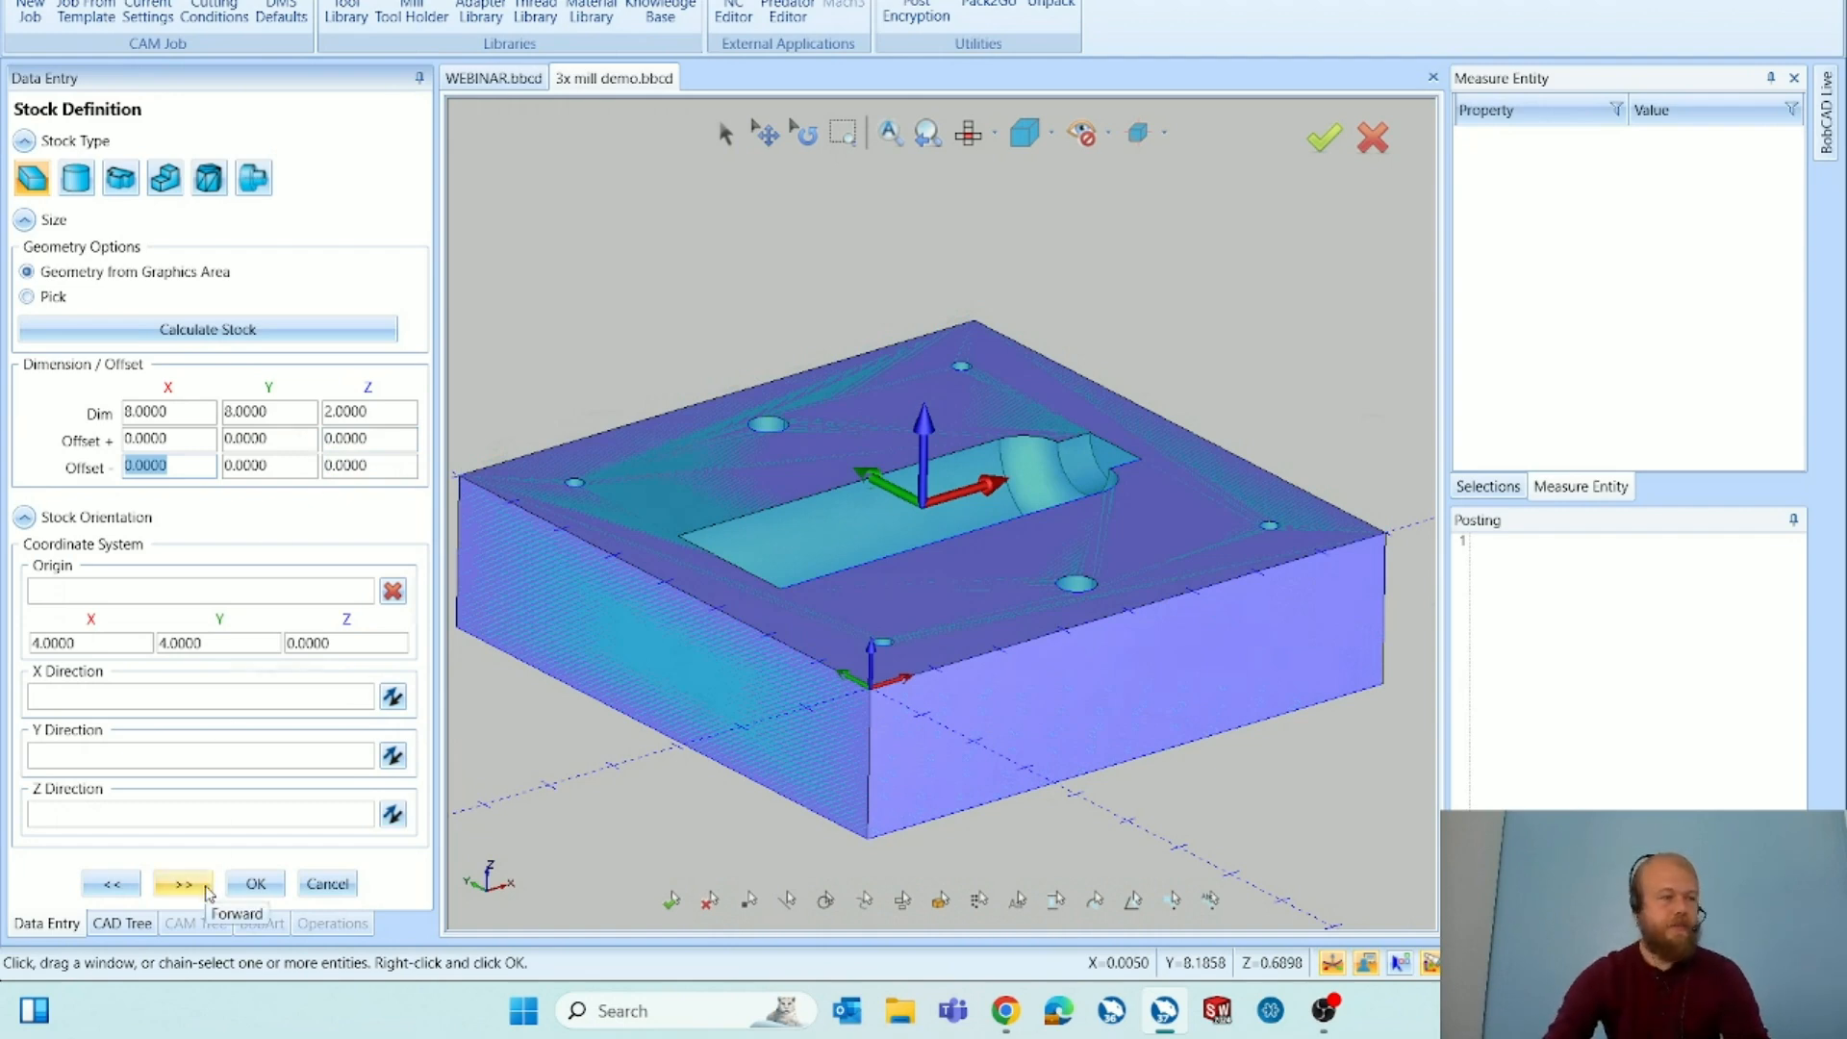
Accept the stock definition and place the machine setup origin on the block's upper corner at X 0, Y 8, Z 0.
{"action": "left_click", "coordinate": [240, 884]}
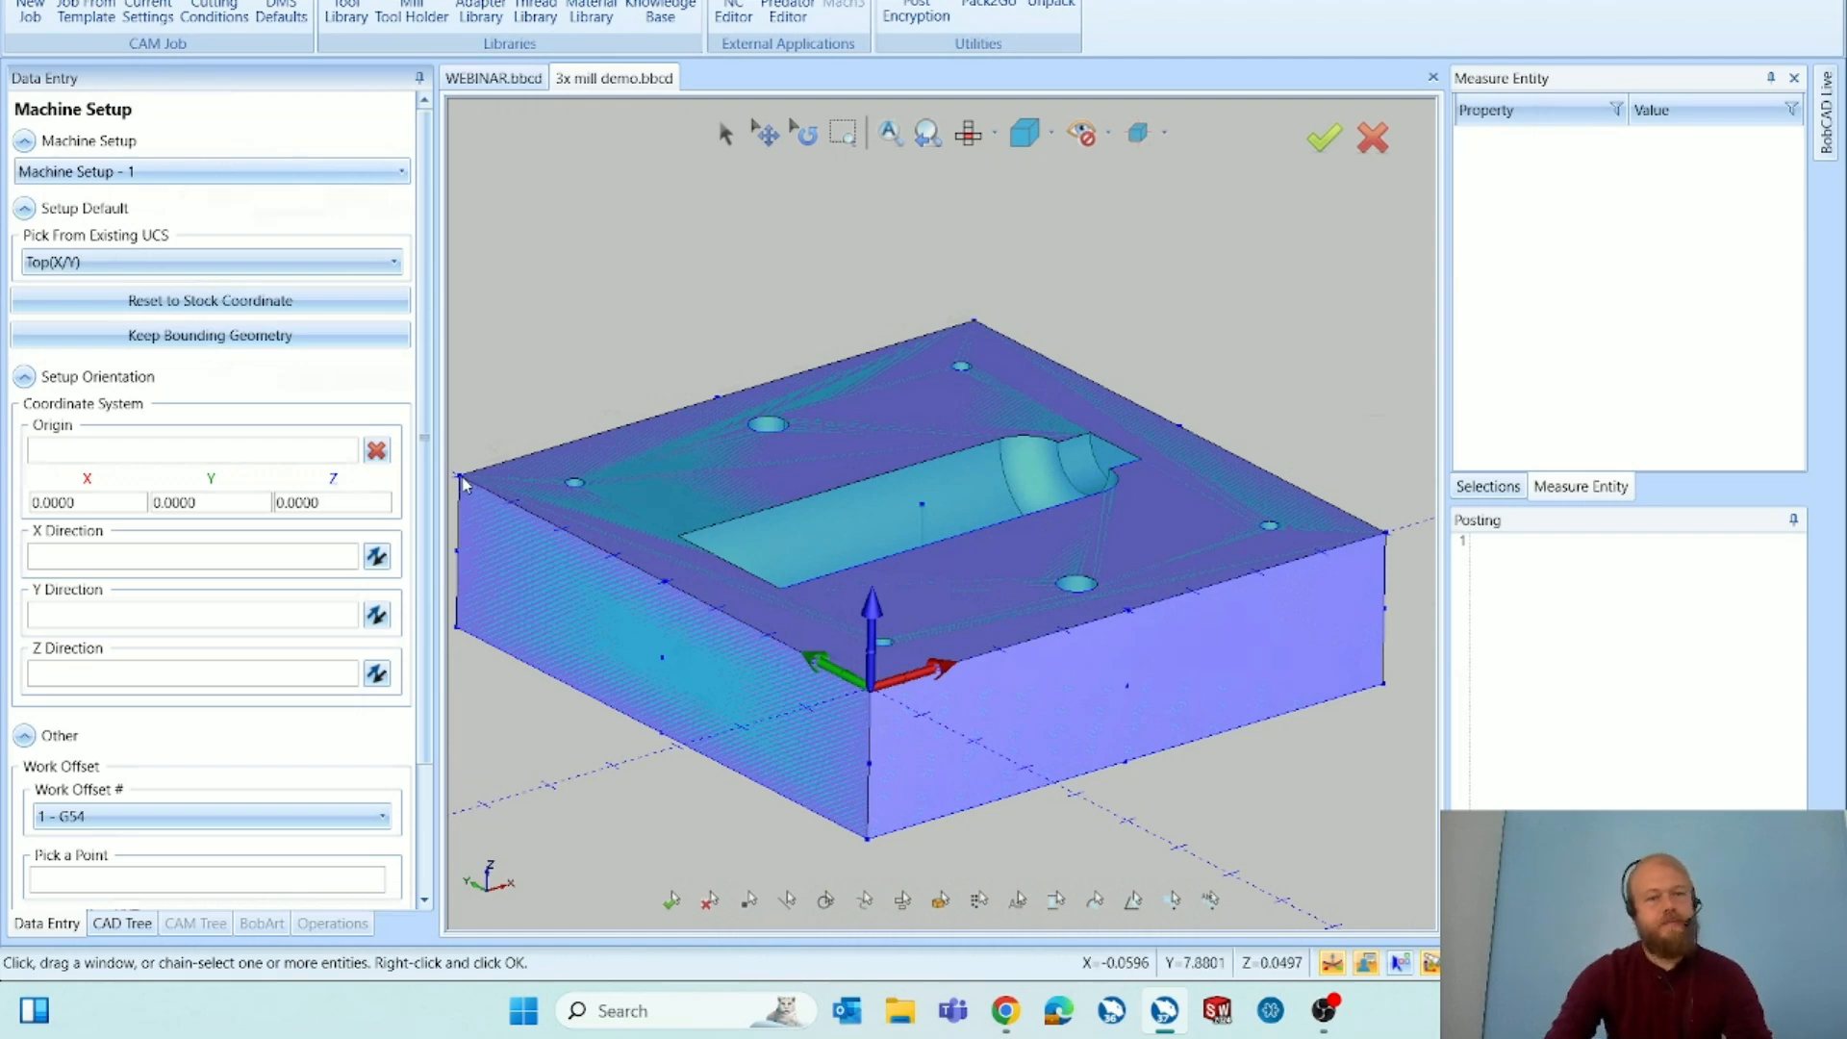
{"action": "left_click", "coordinate": [170, 458]}
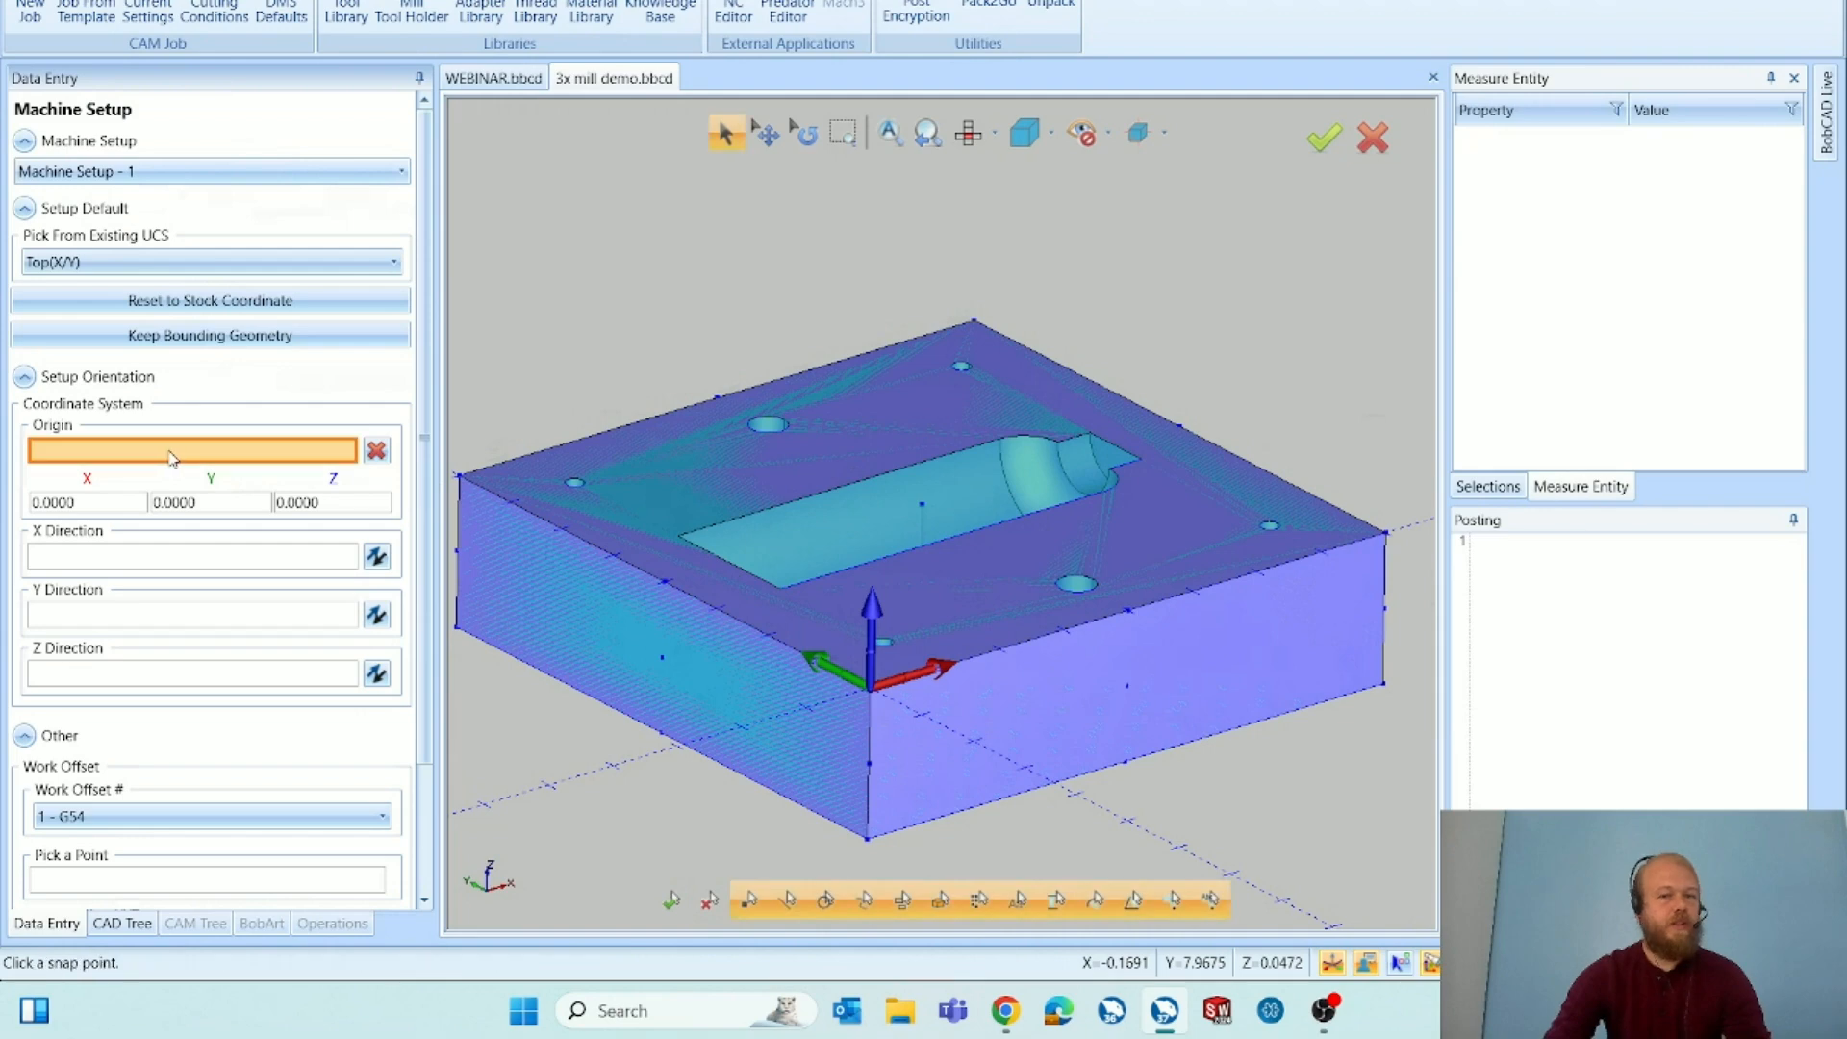
{"action": "left_click", "coordinate": [460, 481]}
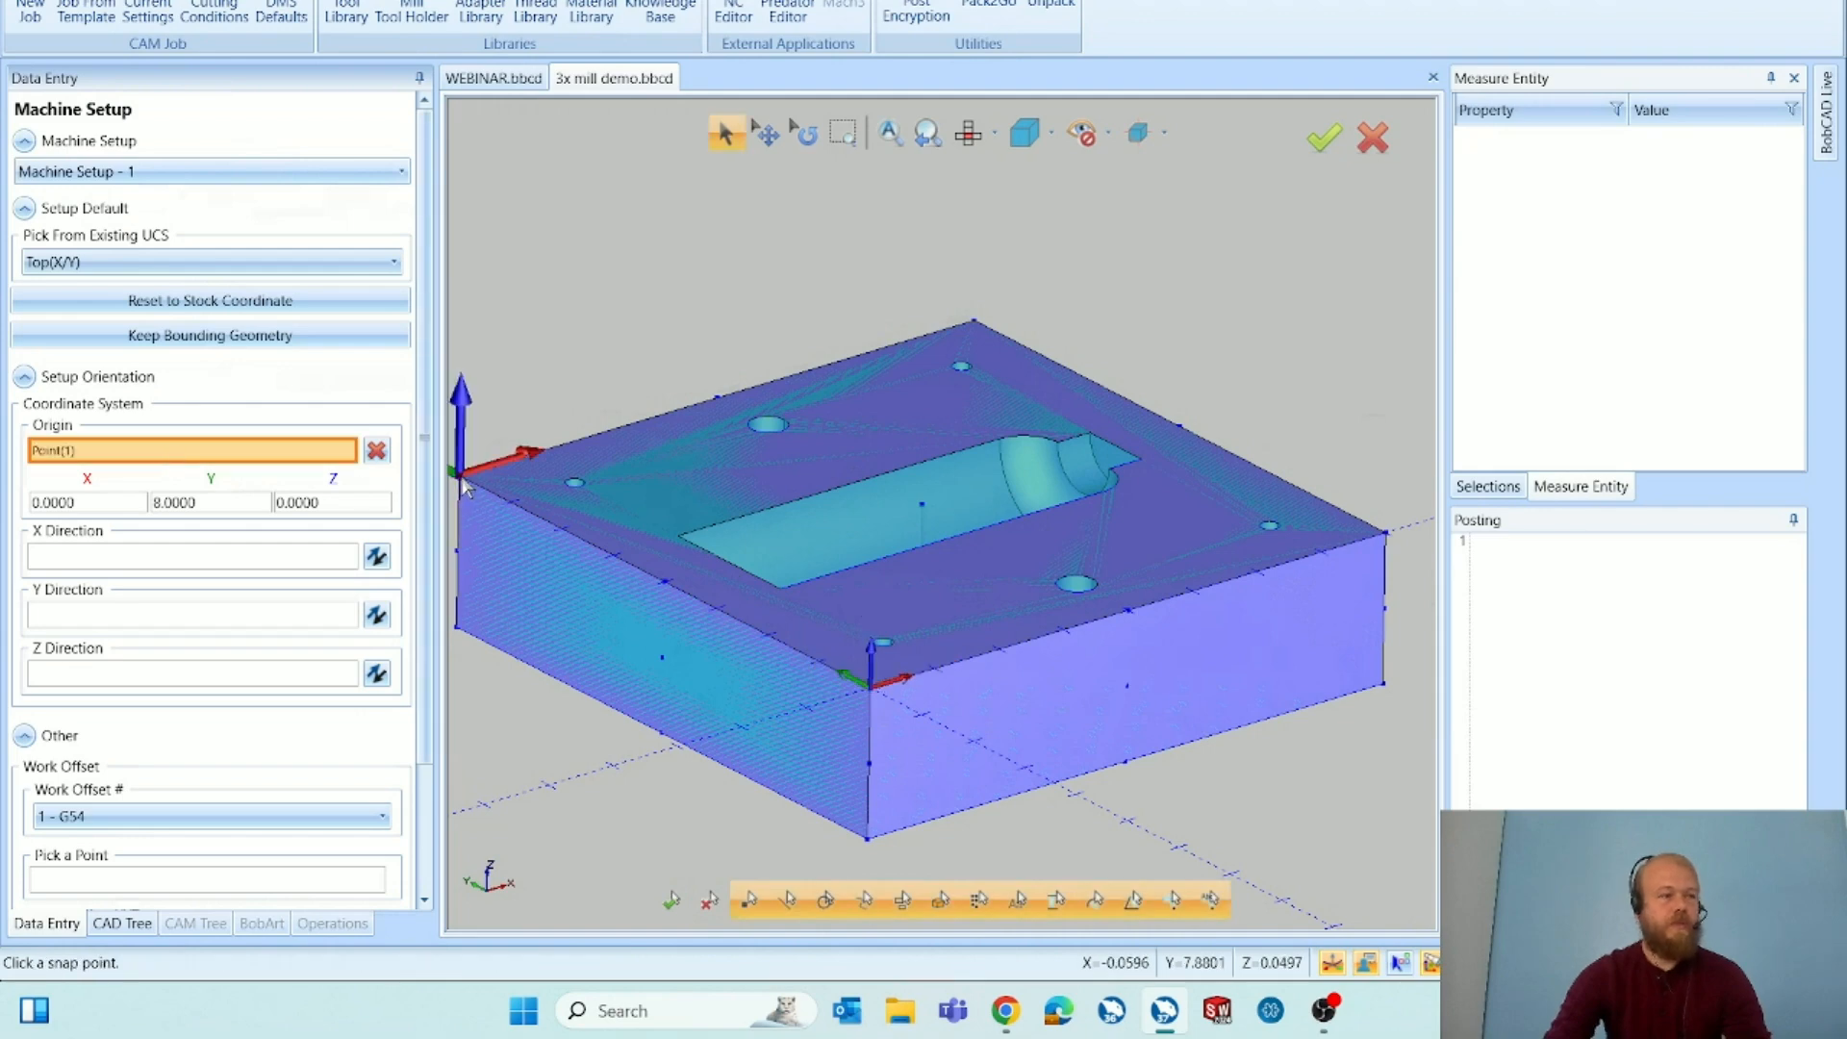
{"action": "scroll", "coordinate": [688, 534], "scroll_direction": "down", "scroll_amount": 2}
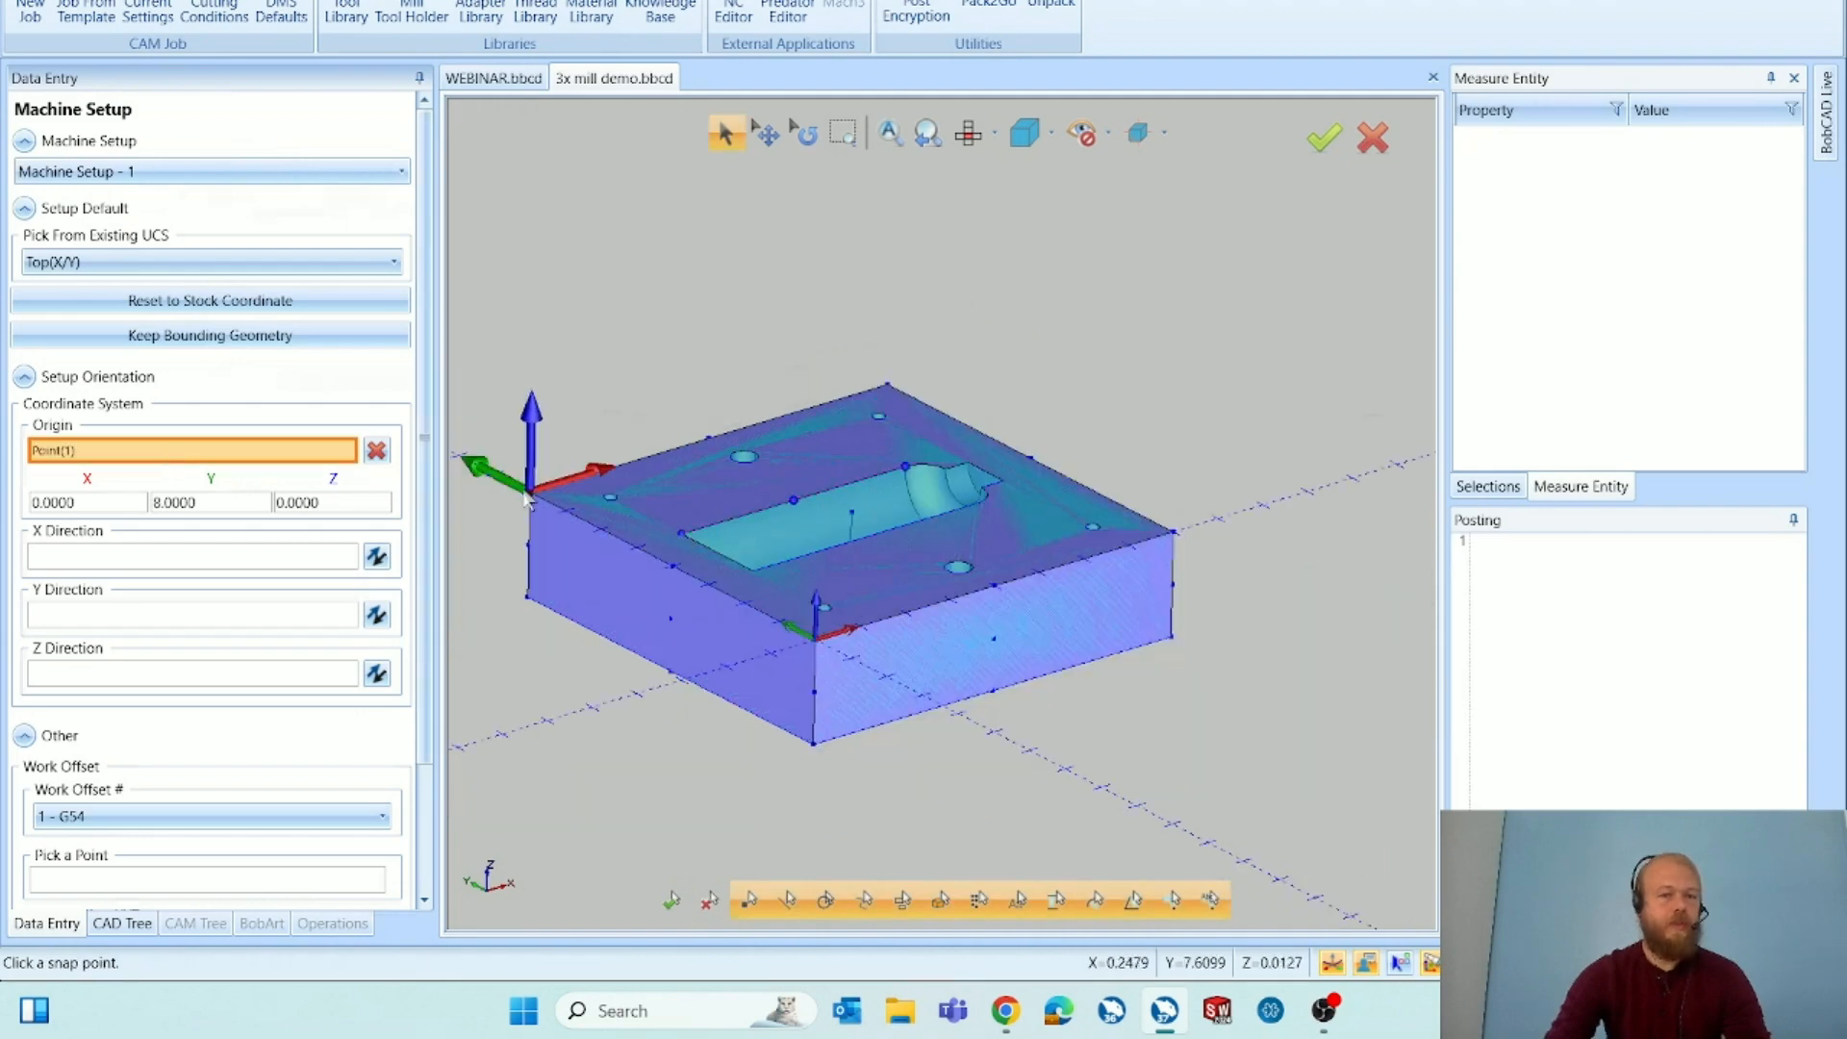
{"action": "scroll", "coordinate": [480, 502], "scroll_direction": "up", "scroll_amount": 2}
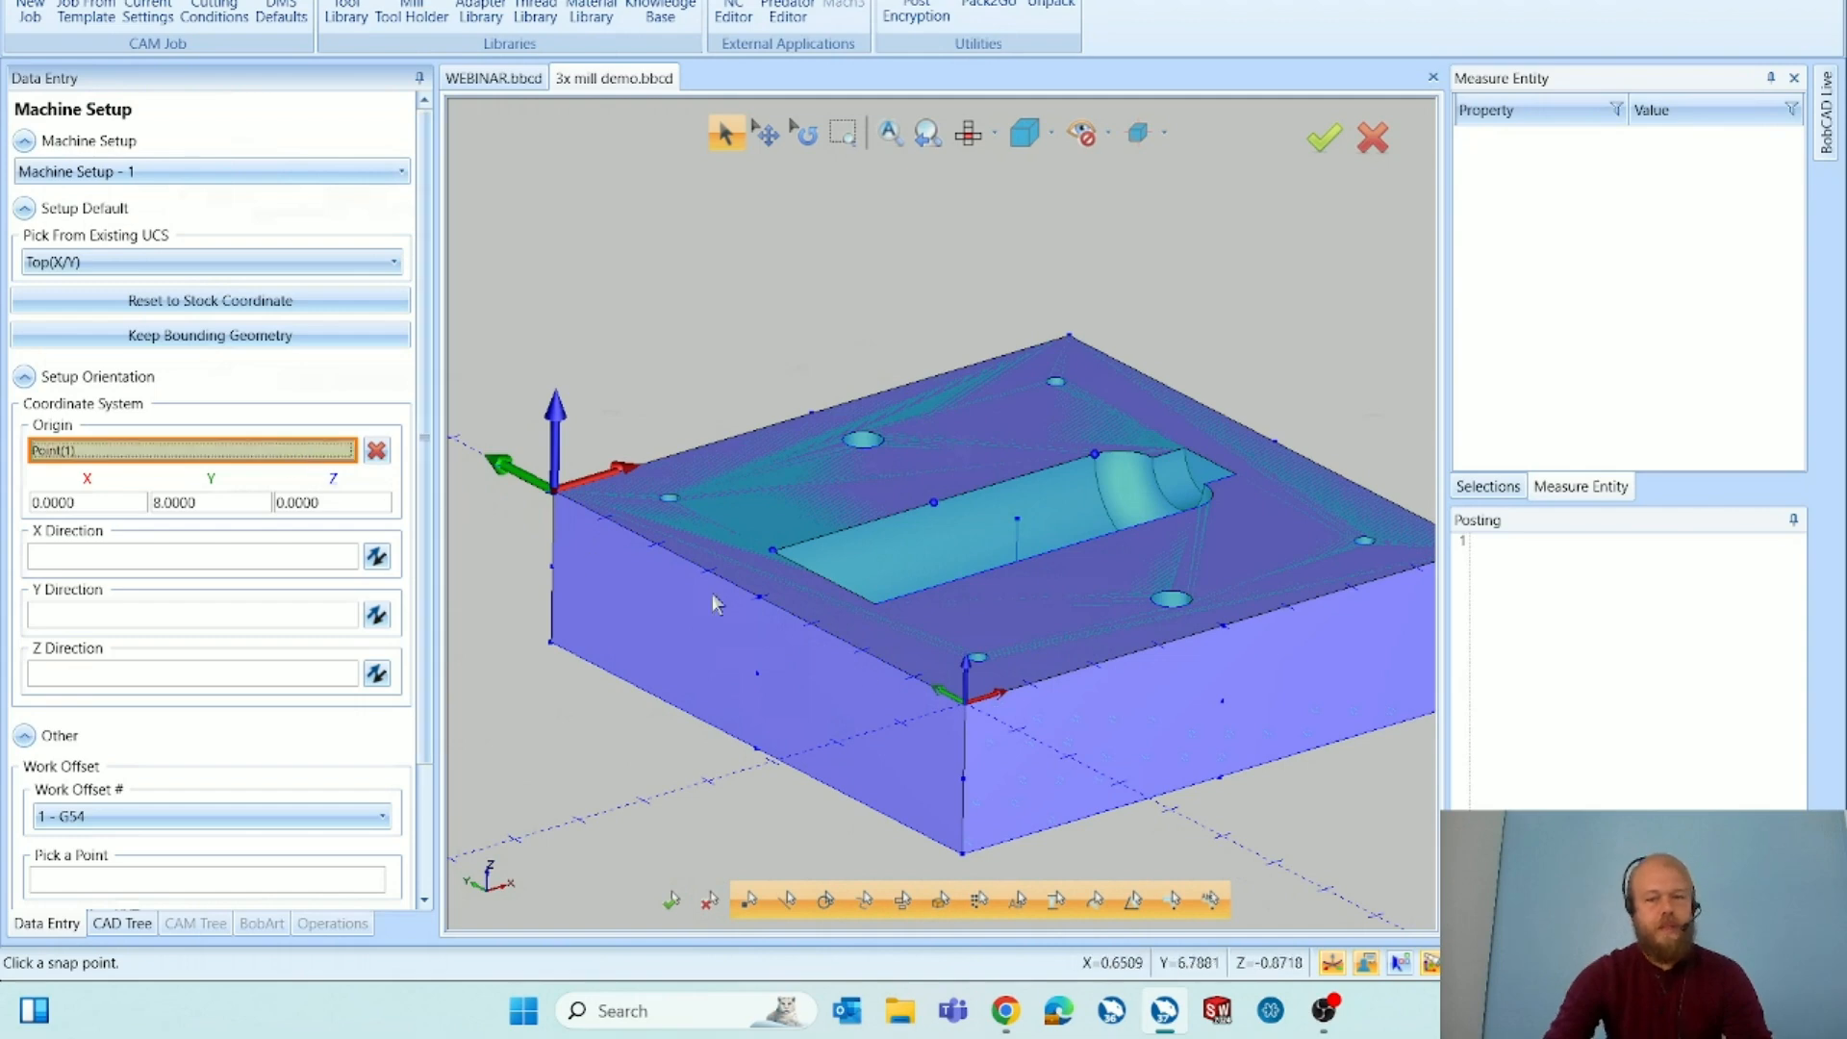
Move the machine setup origin to the block's upper corner at X 0, Y 0, Z 0 and finish the job setup.
{"action": "left_click", "coordinate": [964, 700]}
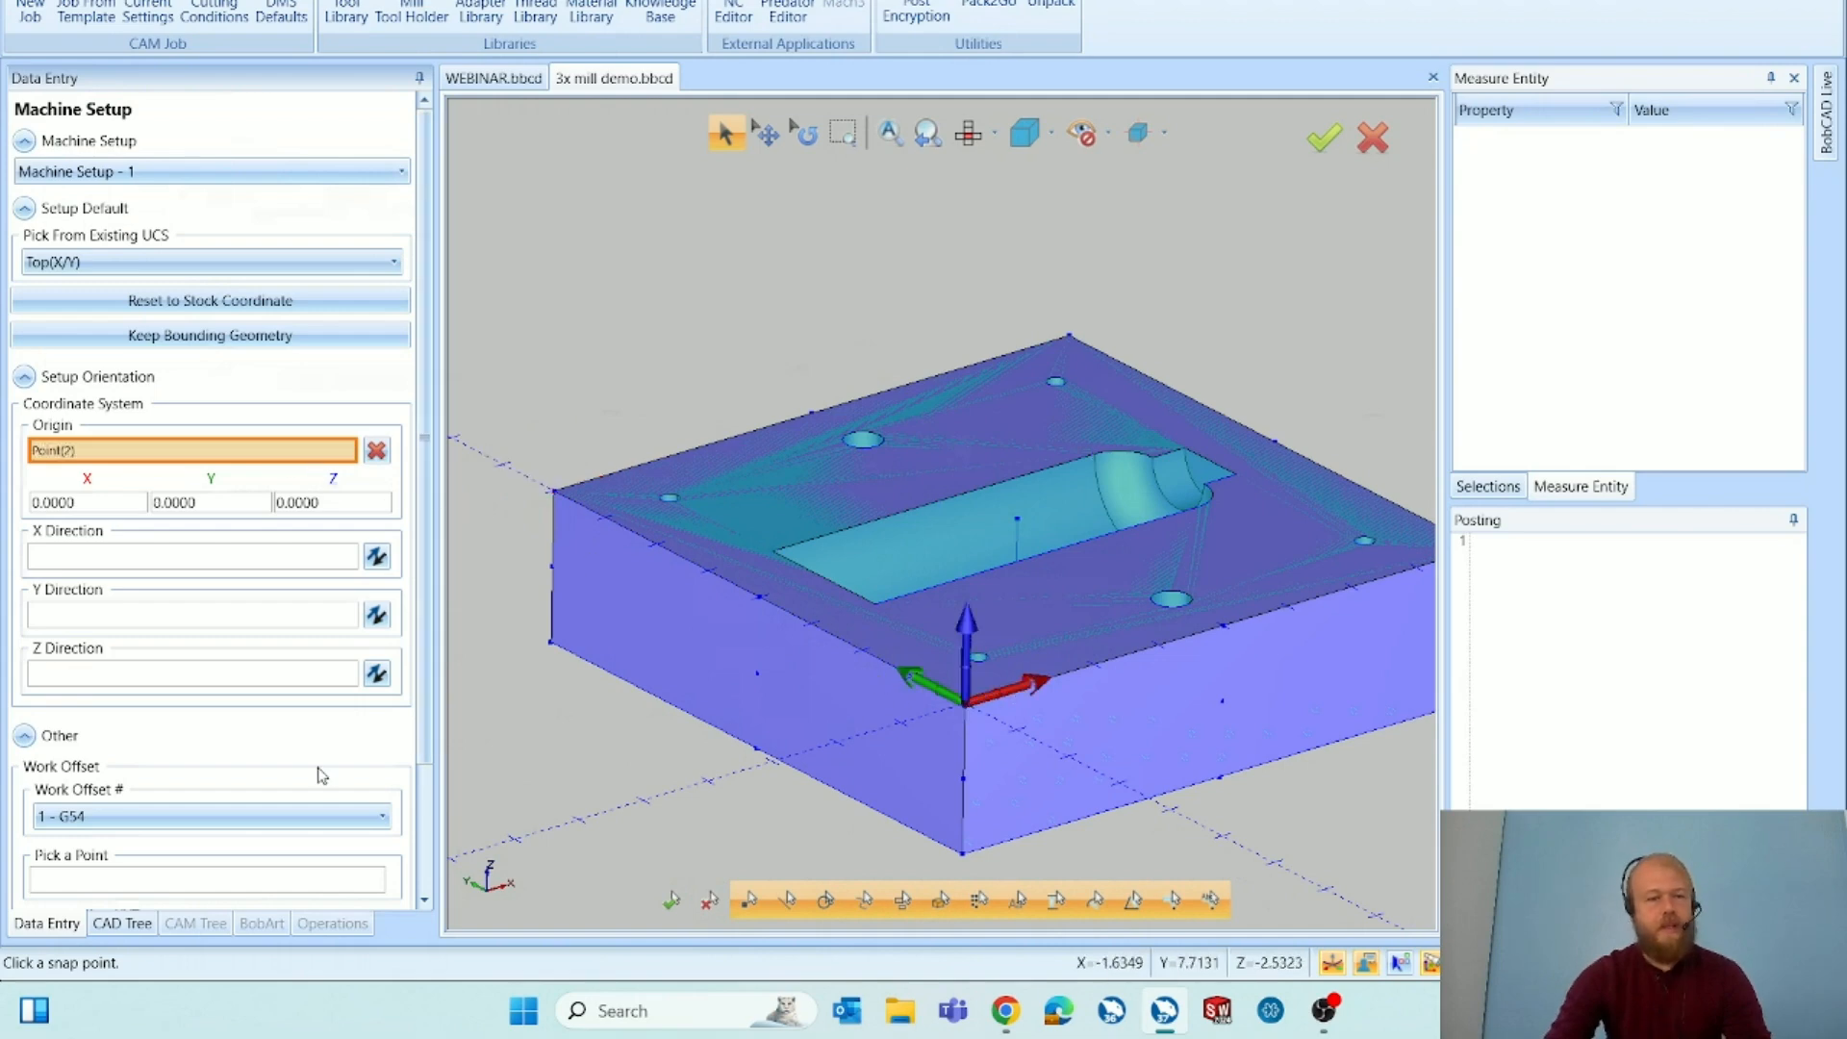
{"action": "scroll", "coordinate": [395, 767], "scroll_direction": "down", "scroll_amount": 1}
{"action": "scroll", "coordinate": [395, 767], "scroll_direction": "down", "scroll_amount": 1}
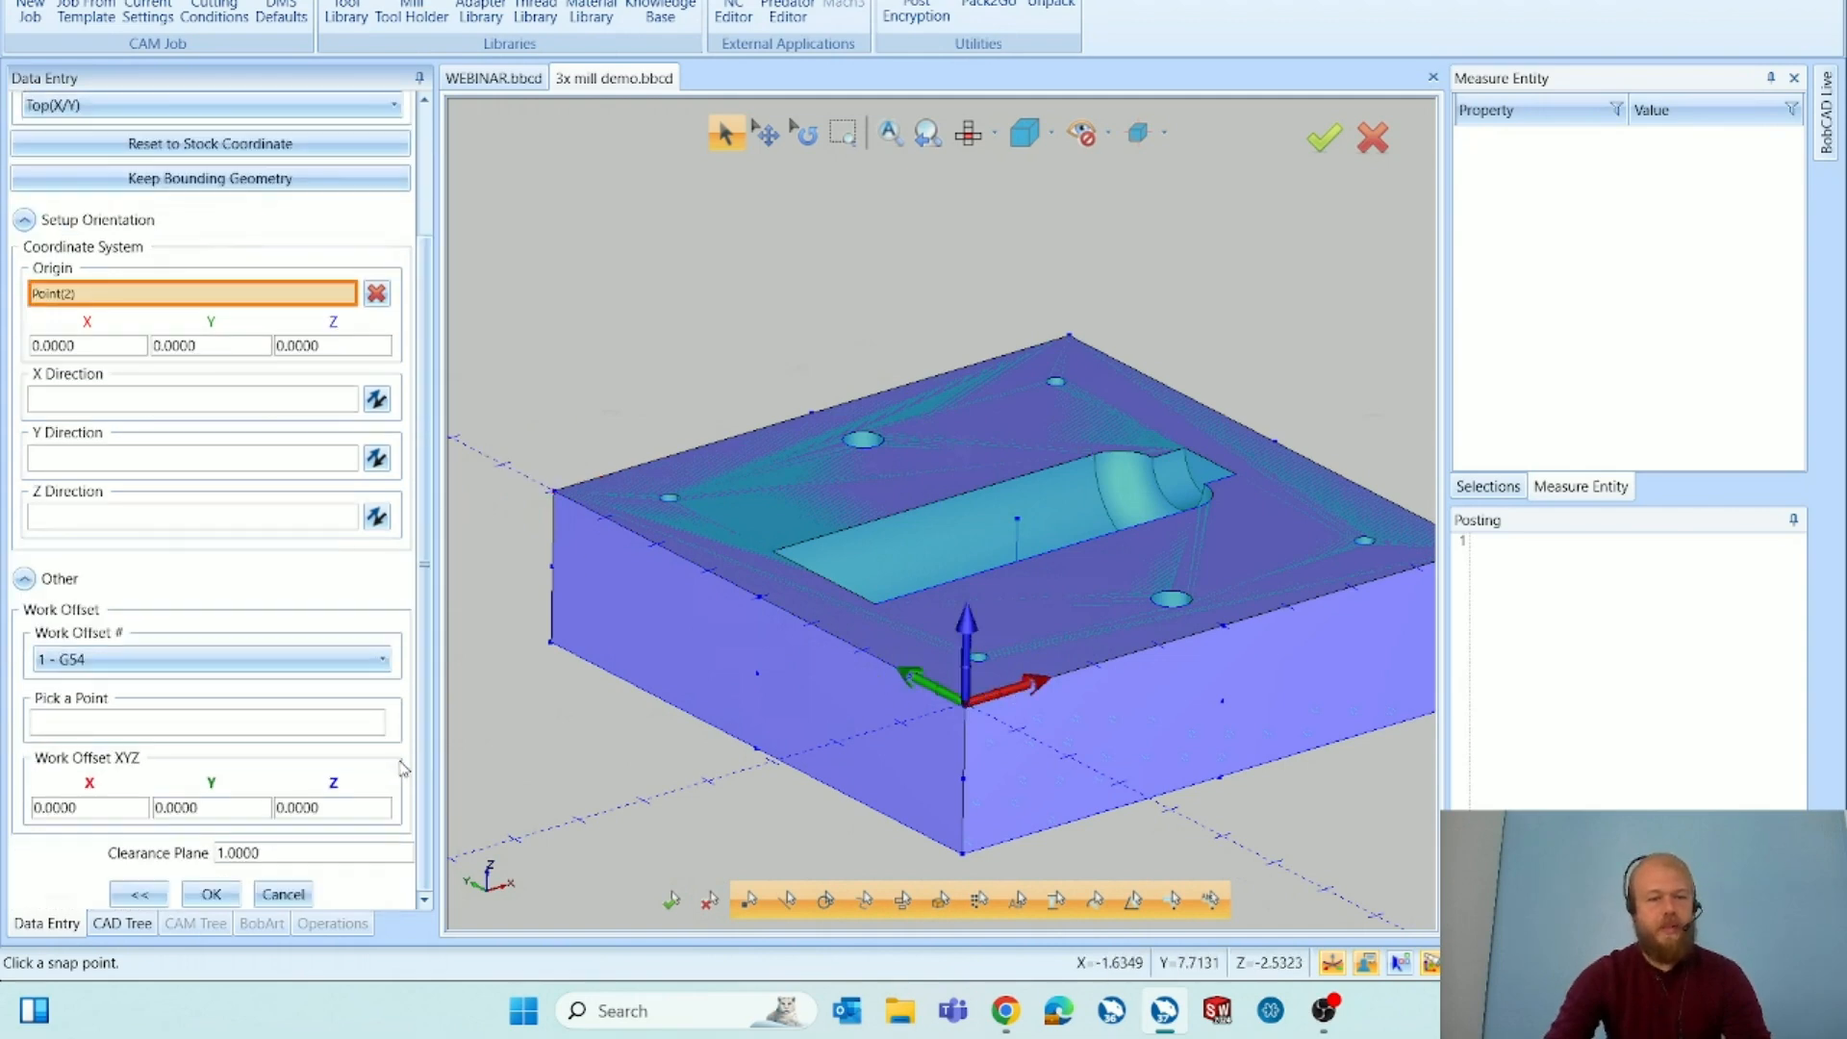
{"action": "left_click", "coordinate": [214, 895]}
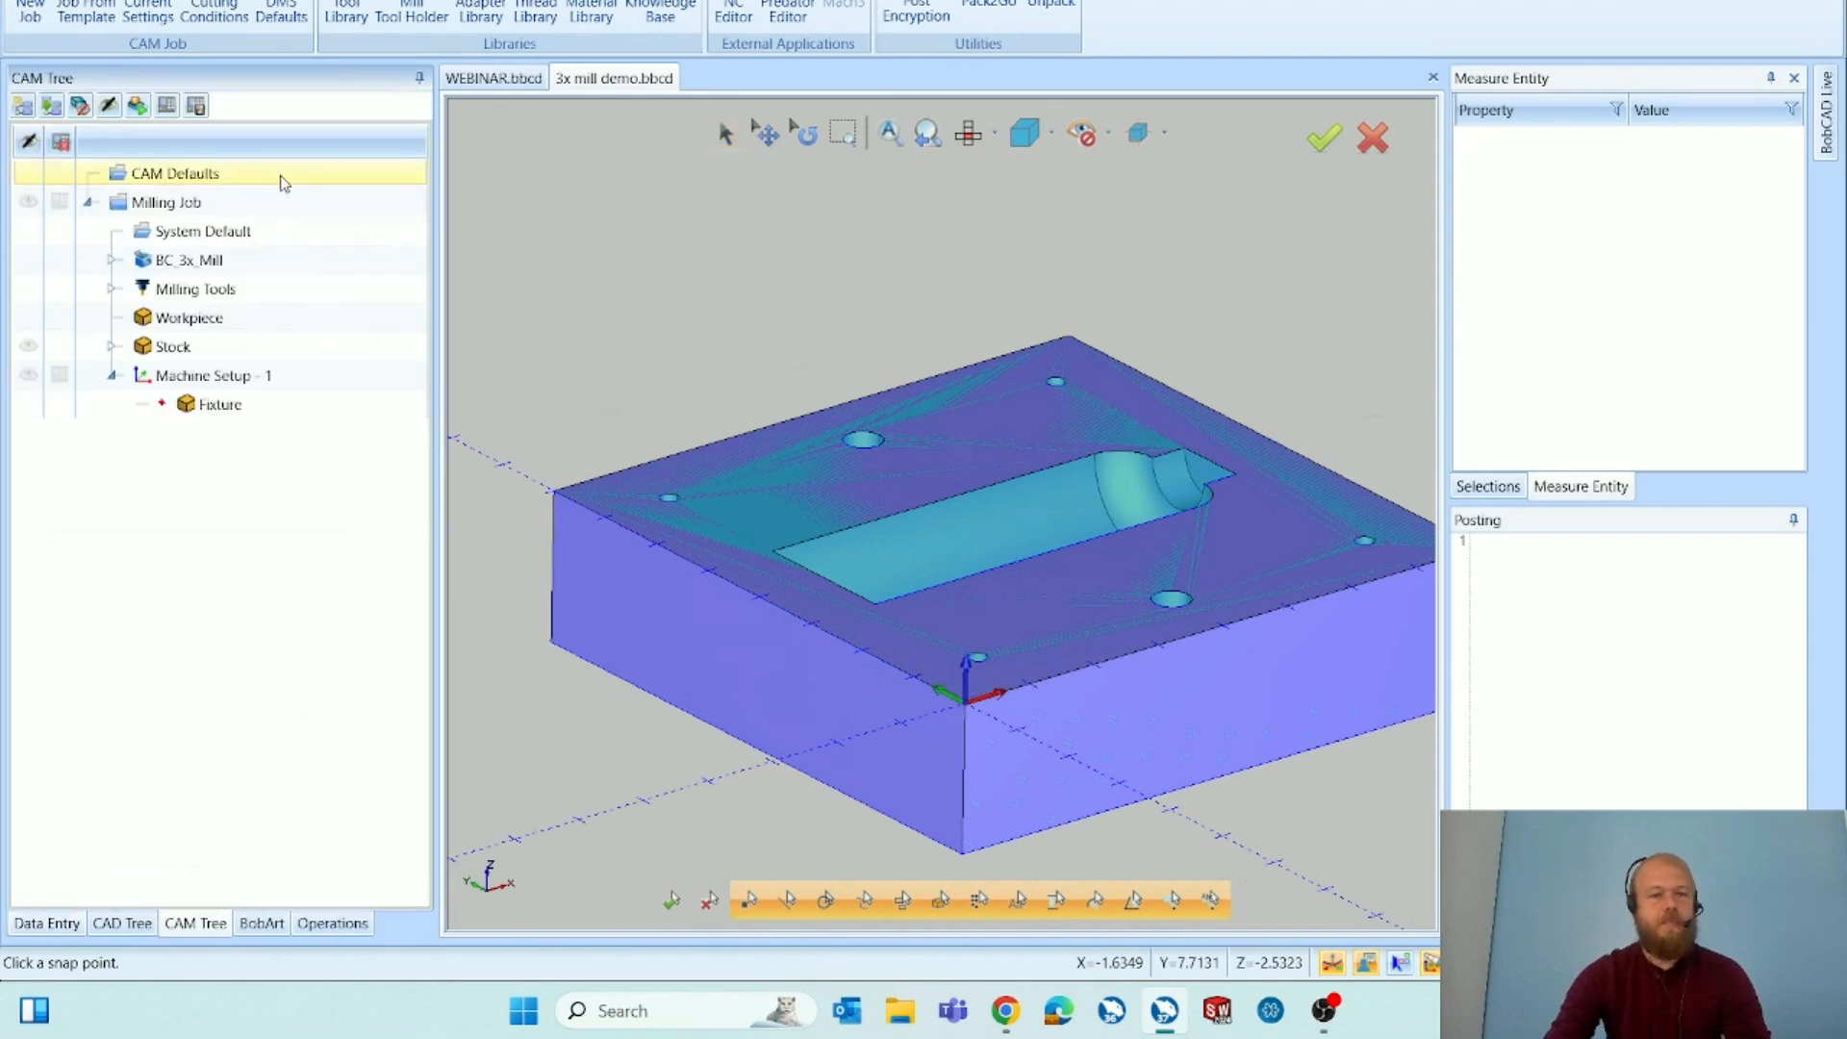
{"action": "left_click", "coordinate": [308, 350]}
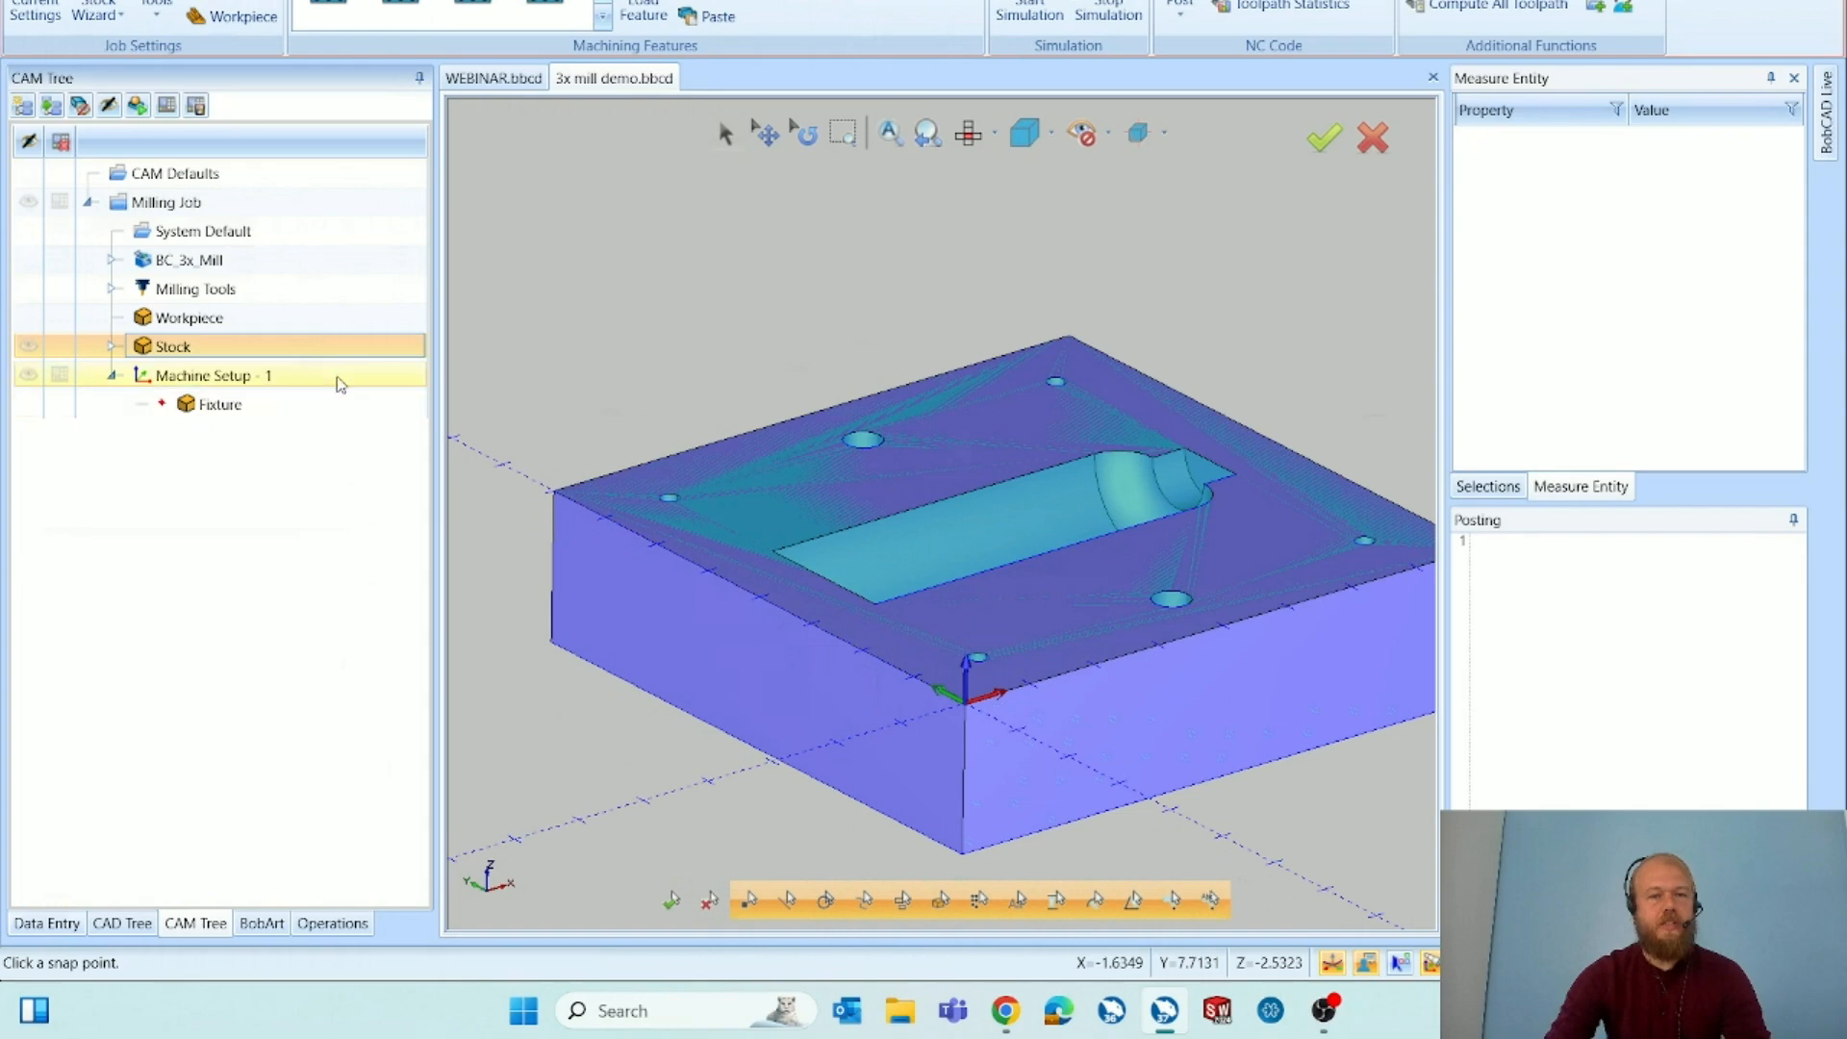
{"action": "left_click", "coordinate": [339, 380]}
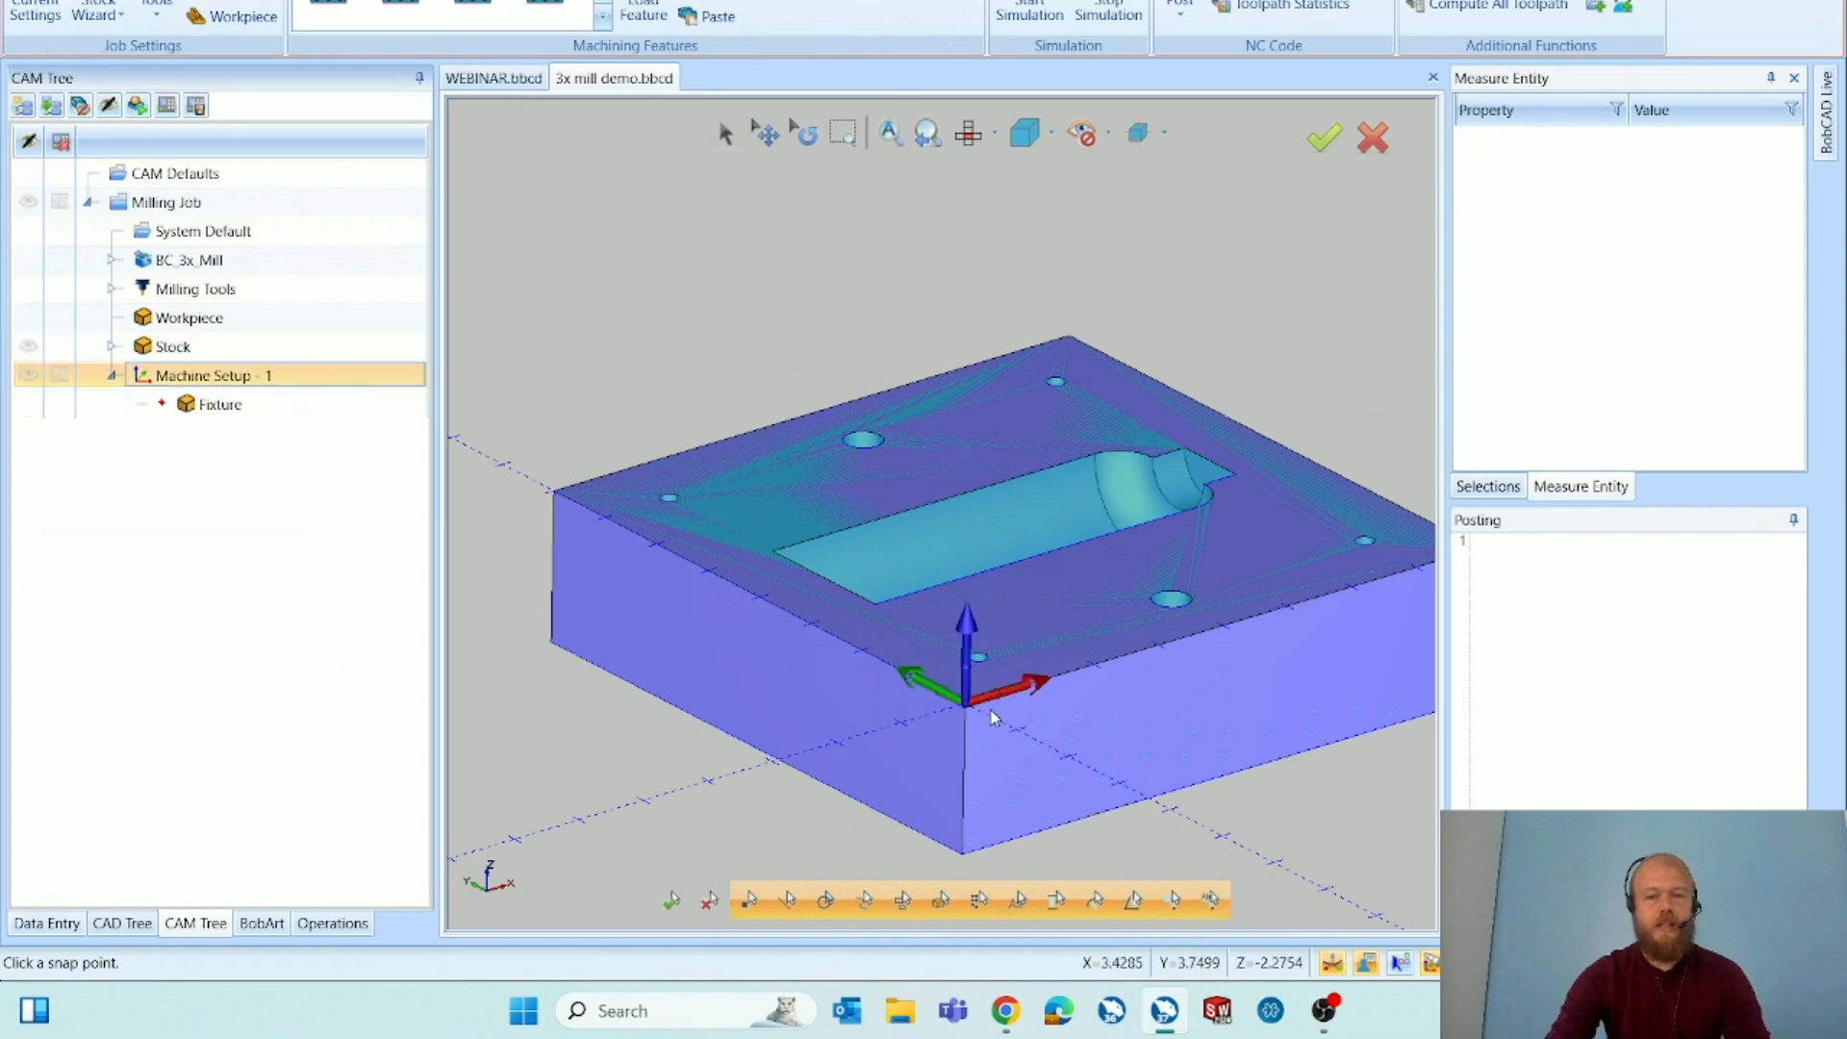
{"action": "right_click", "coordinate": [338, 378]}
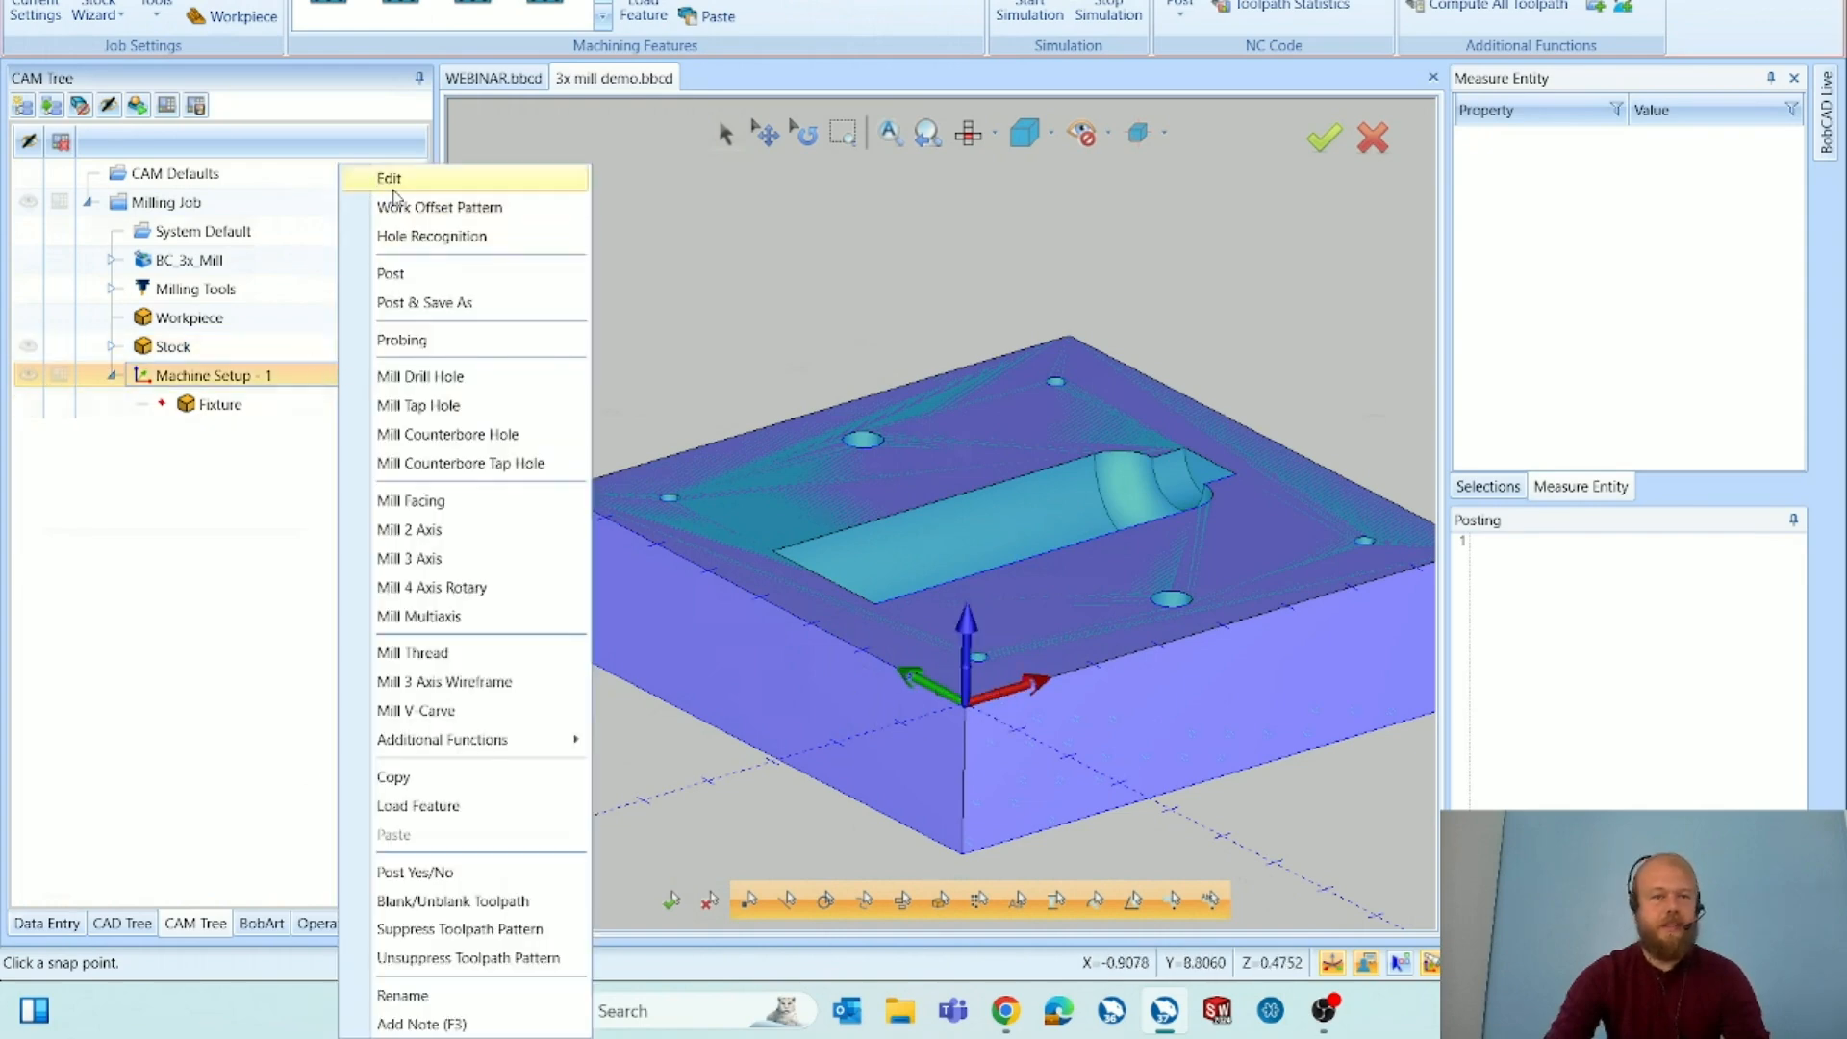
{"action": "left_click", "coordinate": [189, 569]}
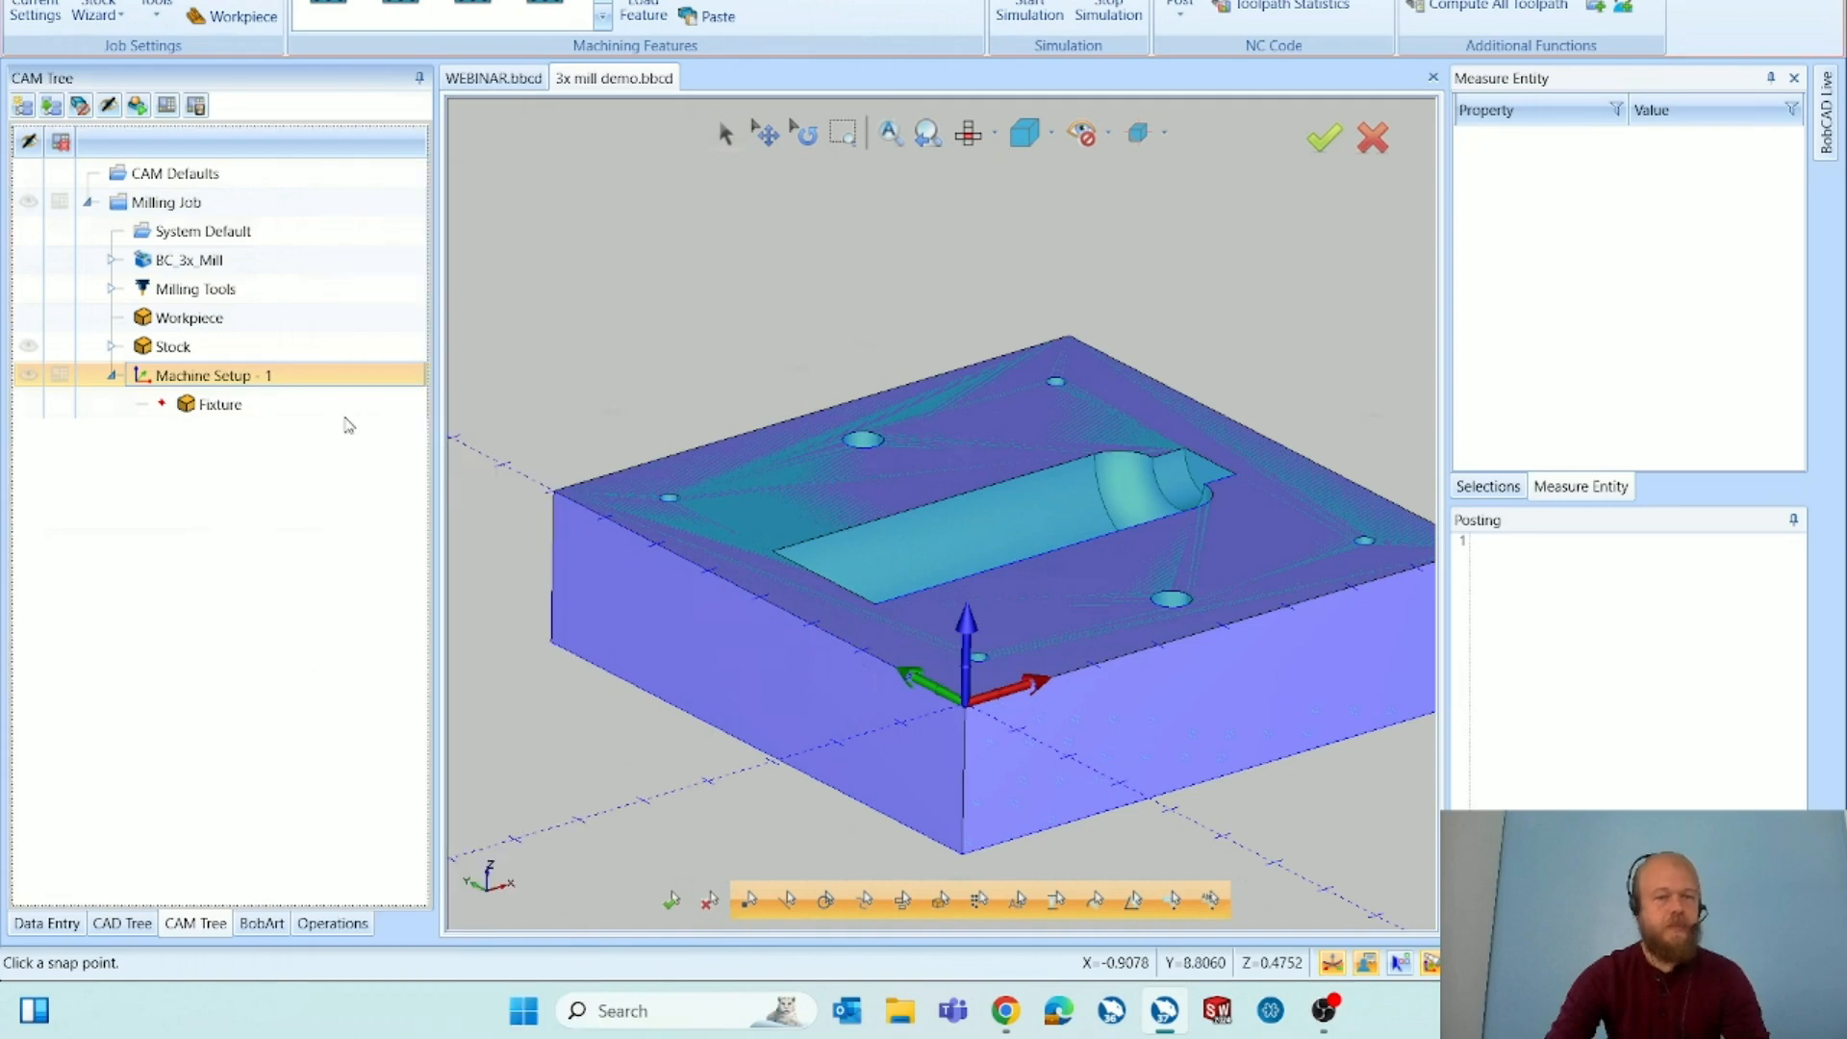
Start a Mill Drill Hole feature in Machine Setup - 1 and pick the four small corner holes as its Standard Drill geometry.
{"action": "right_click", "coordinate": [326, 380]}
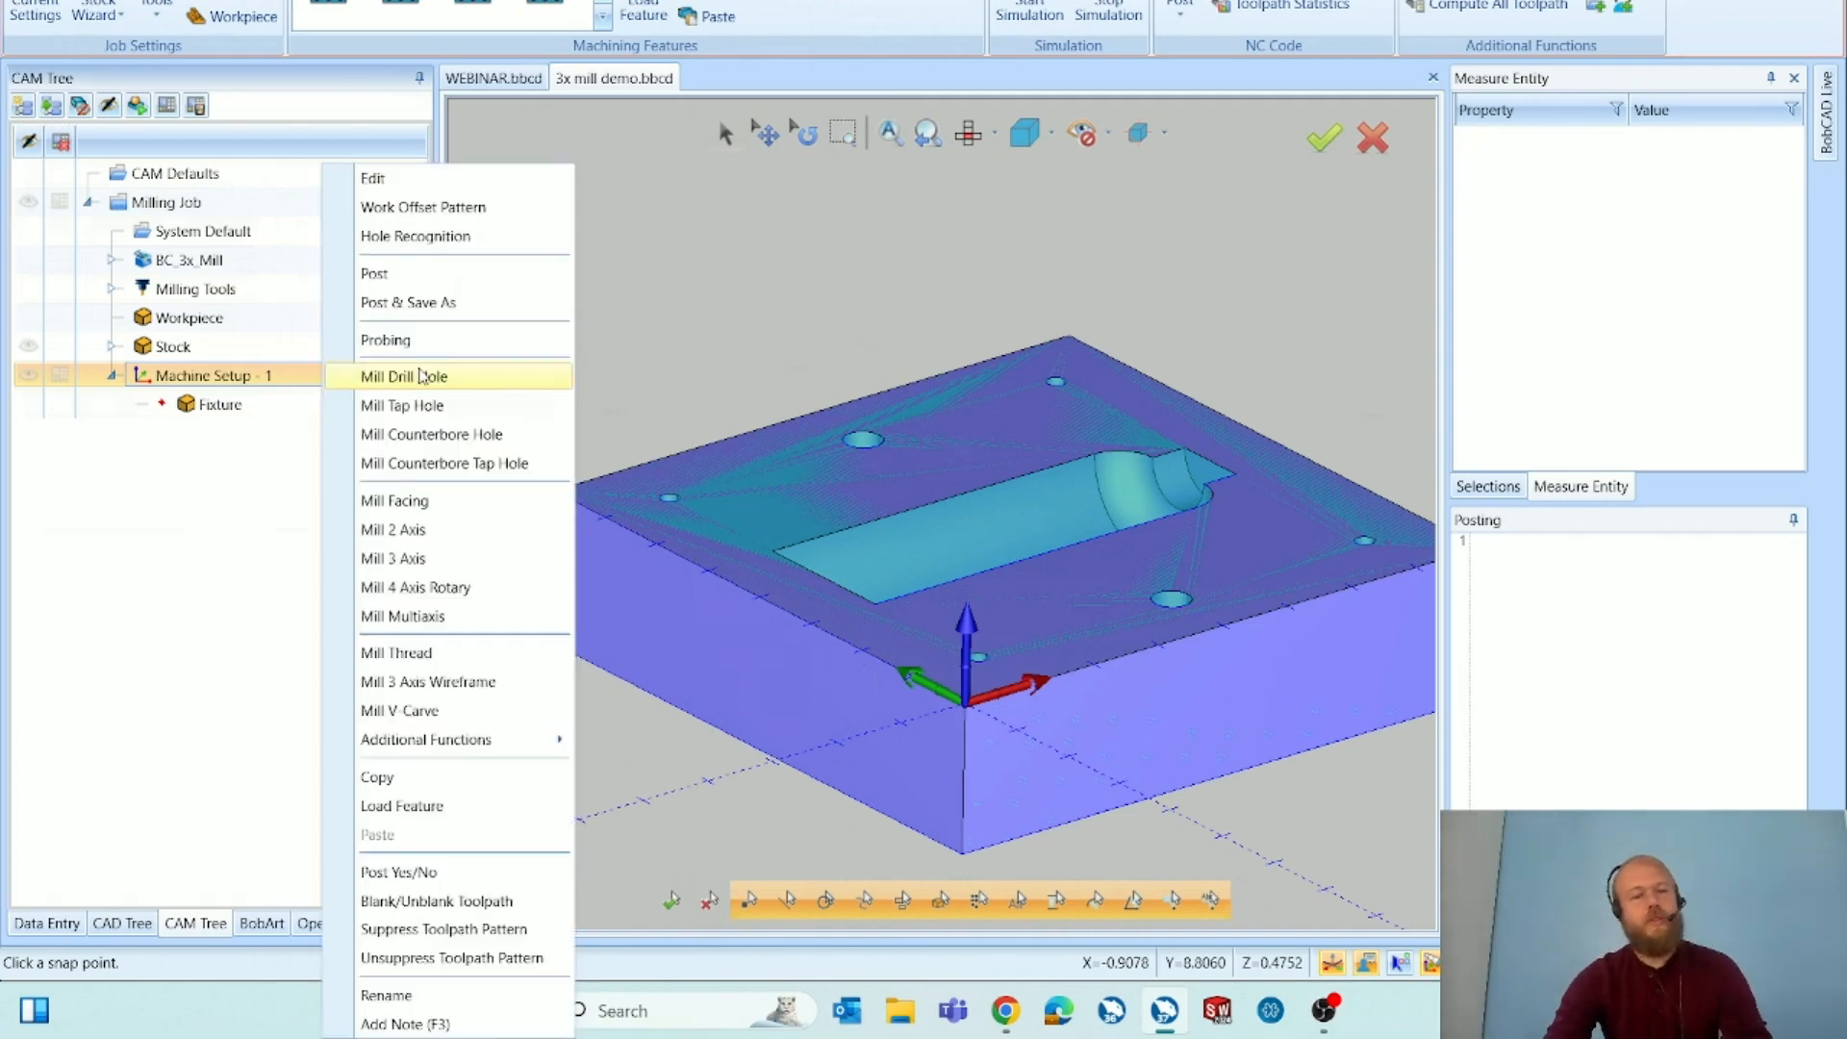
{"action": "left_click", "coordinate": [484, 385]}
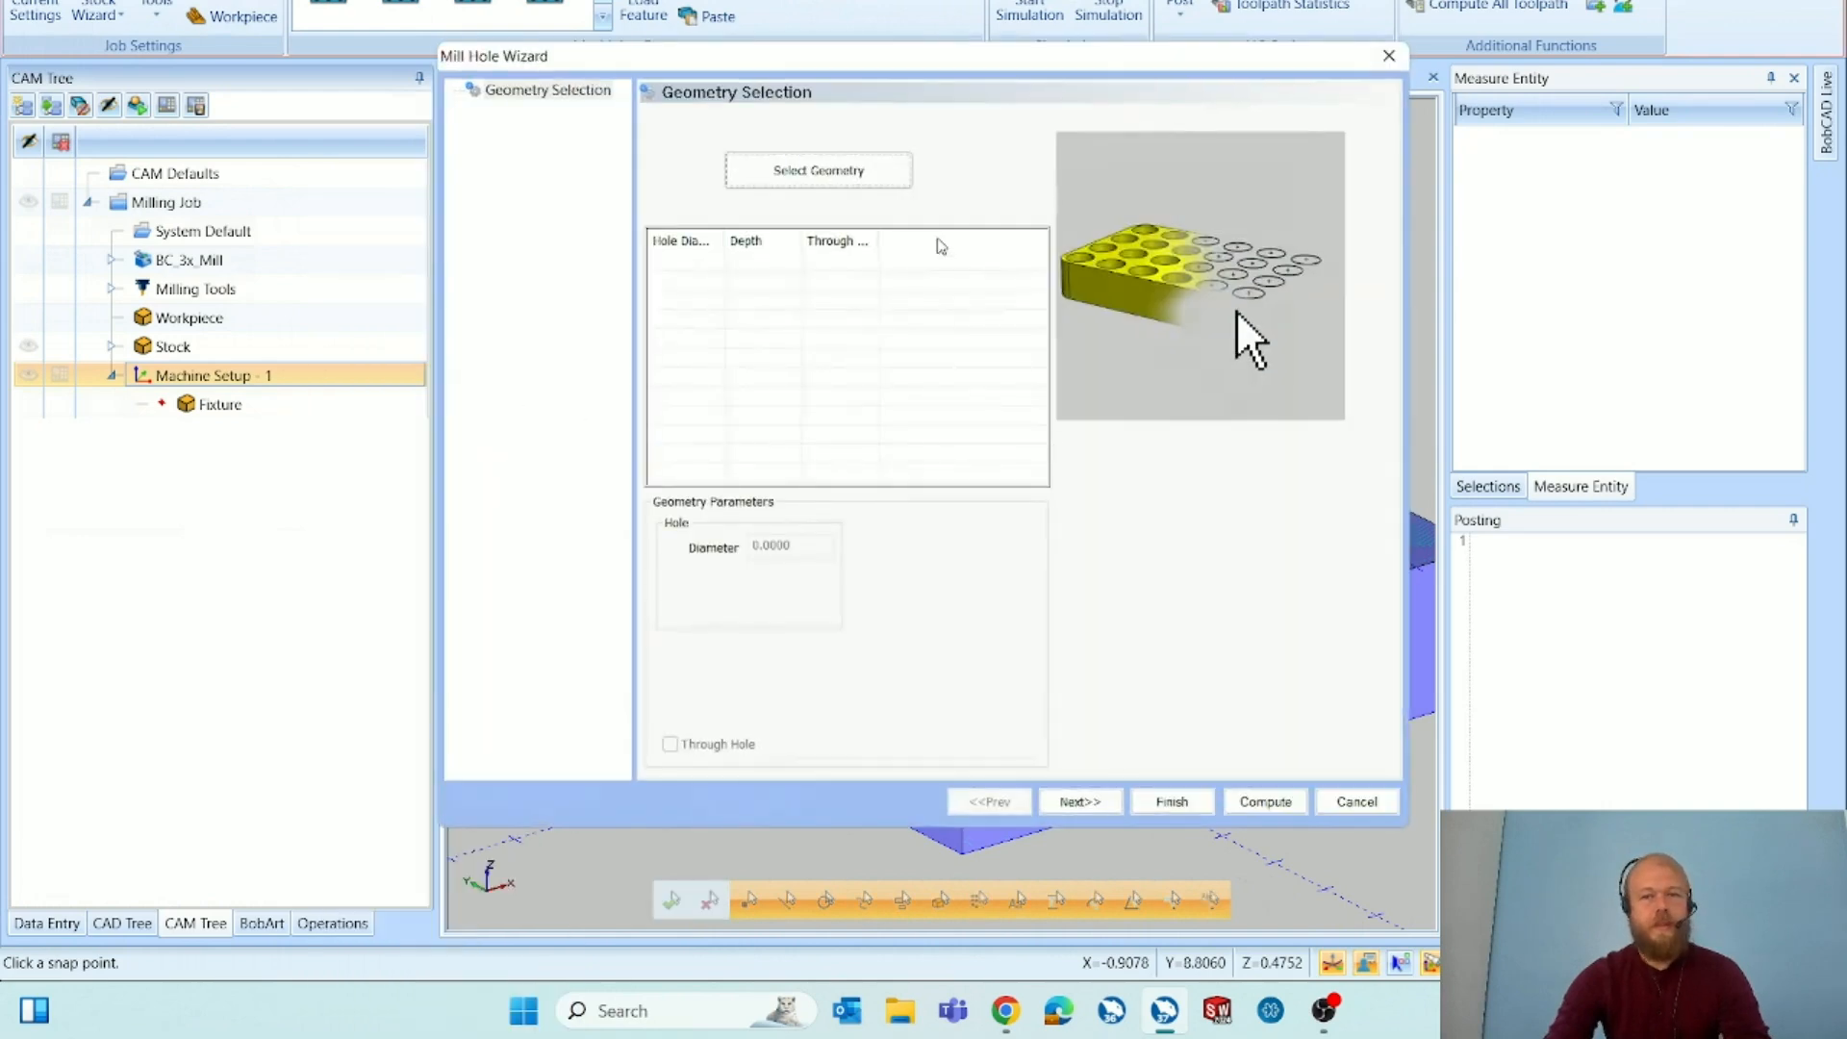
{"action": "left_click", "coordinate": [872, 176]}
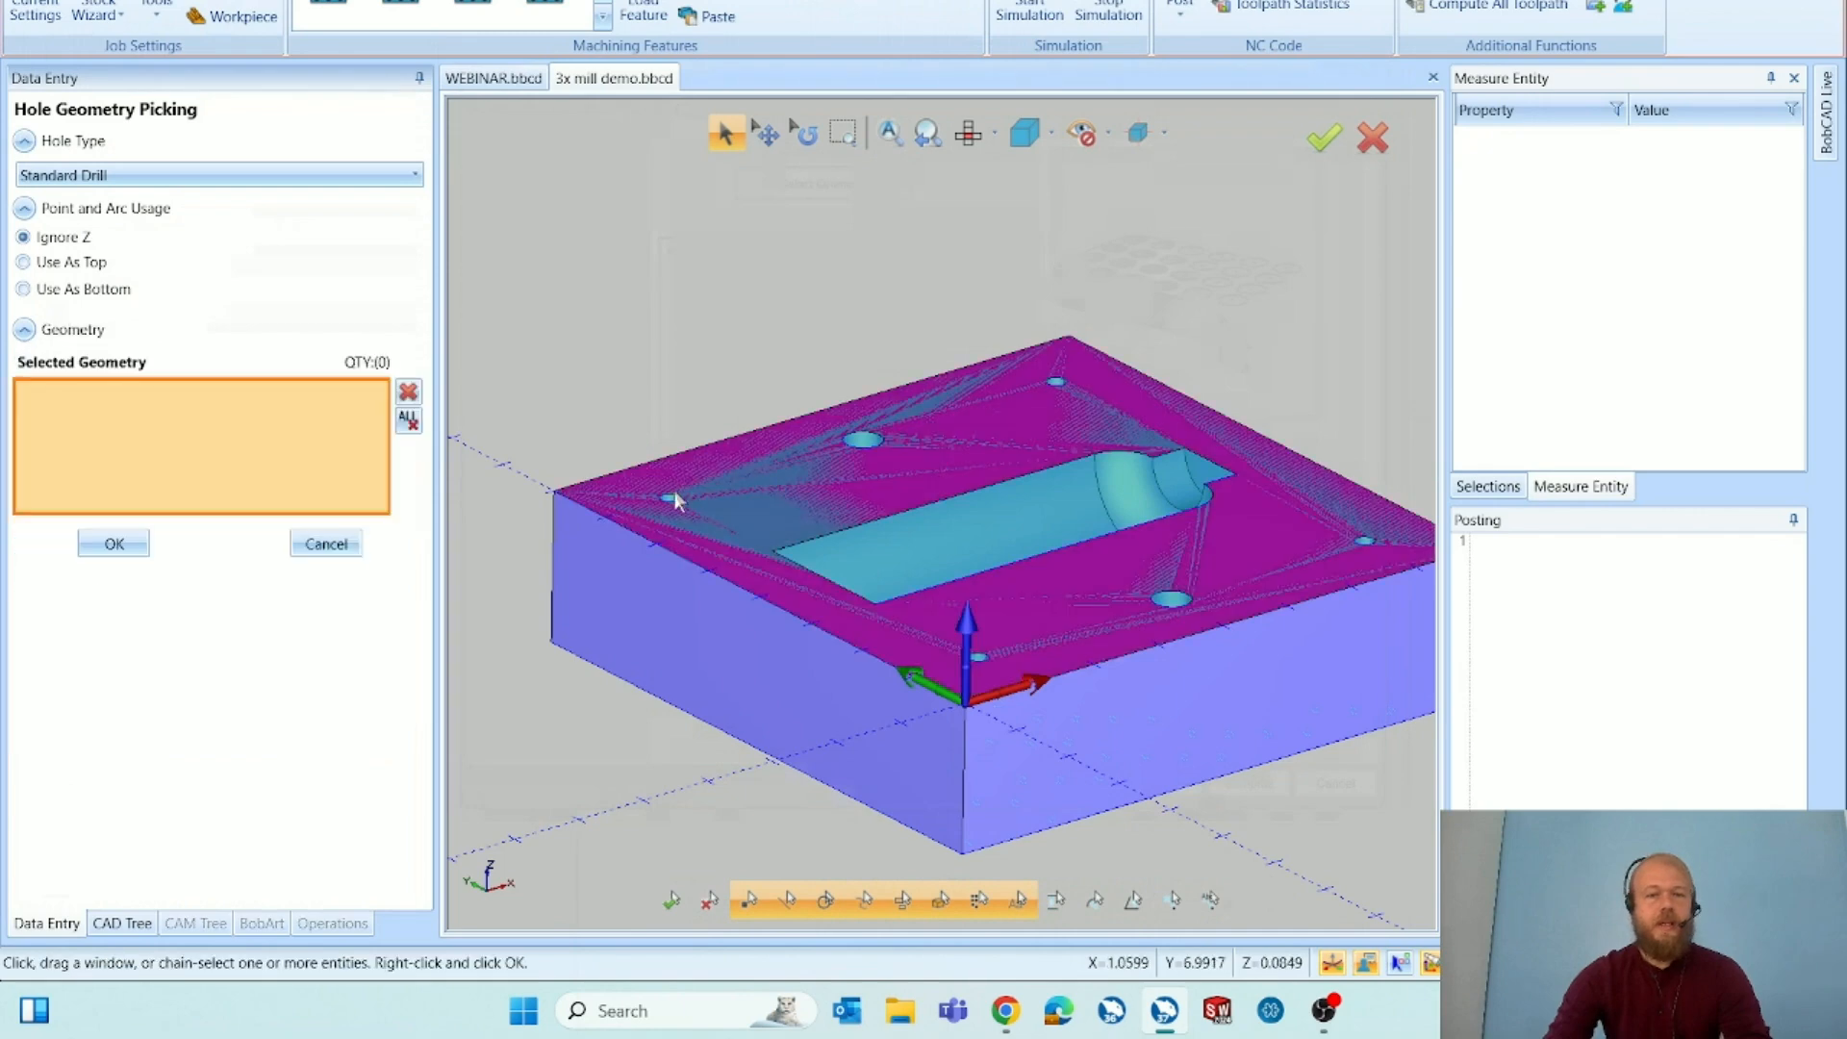
{"action": "left_click", "coordinate": [671, 497]}
{"action": "left_click", "coordinate": [1056, 382]}
{"action": "left_click", "coordinate": [1358, 542]}
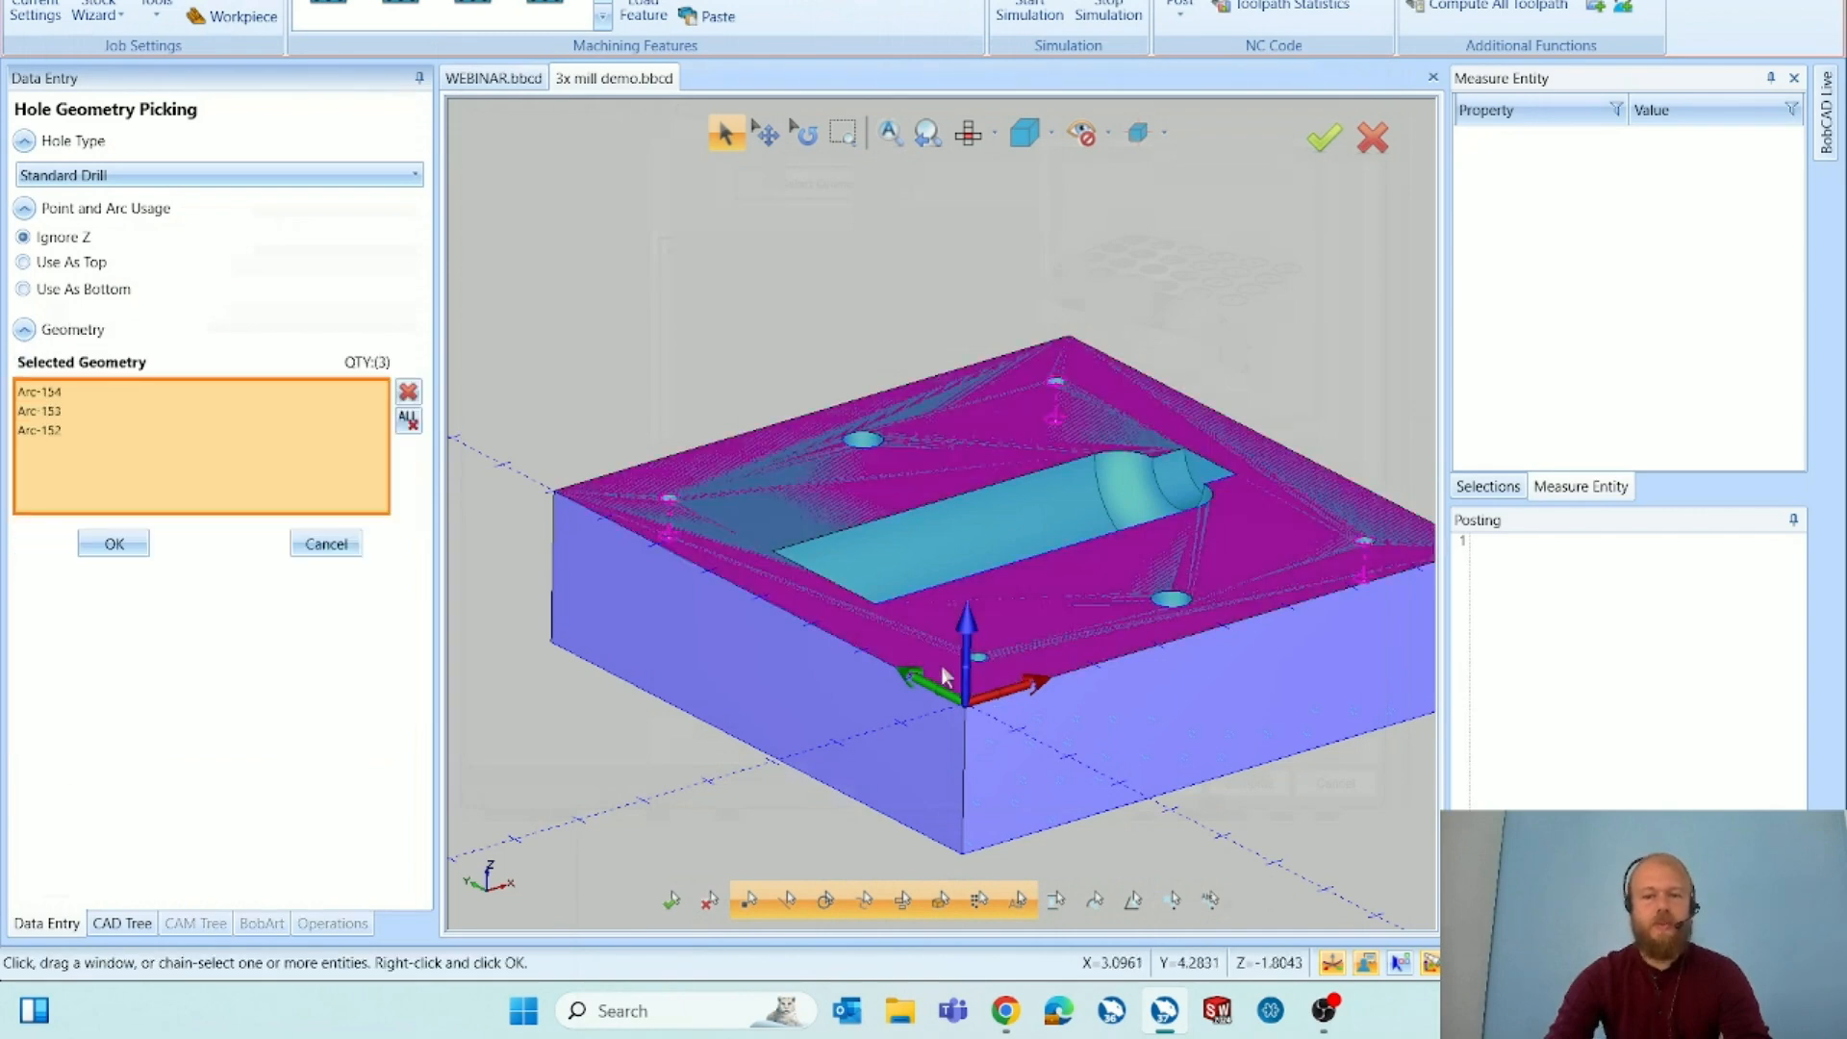
{"action": "left_click", "coordinate": [973, 657]}
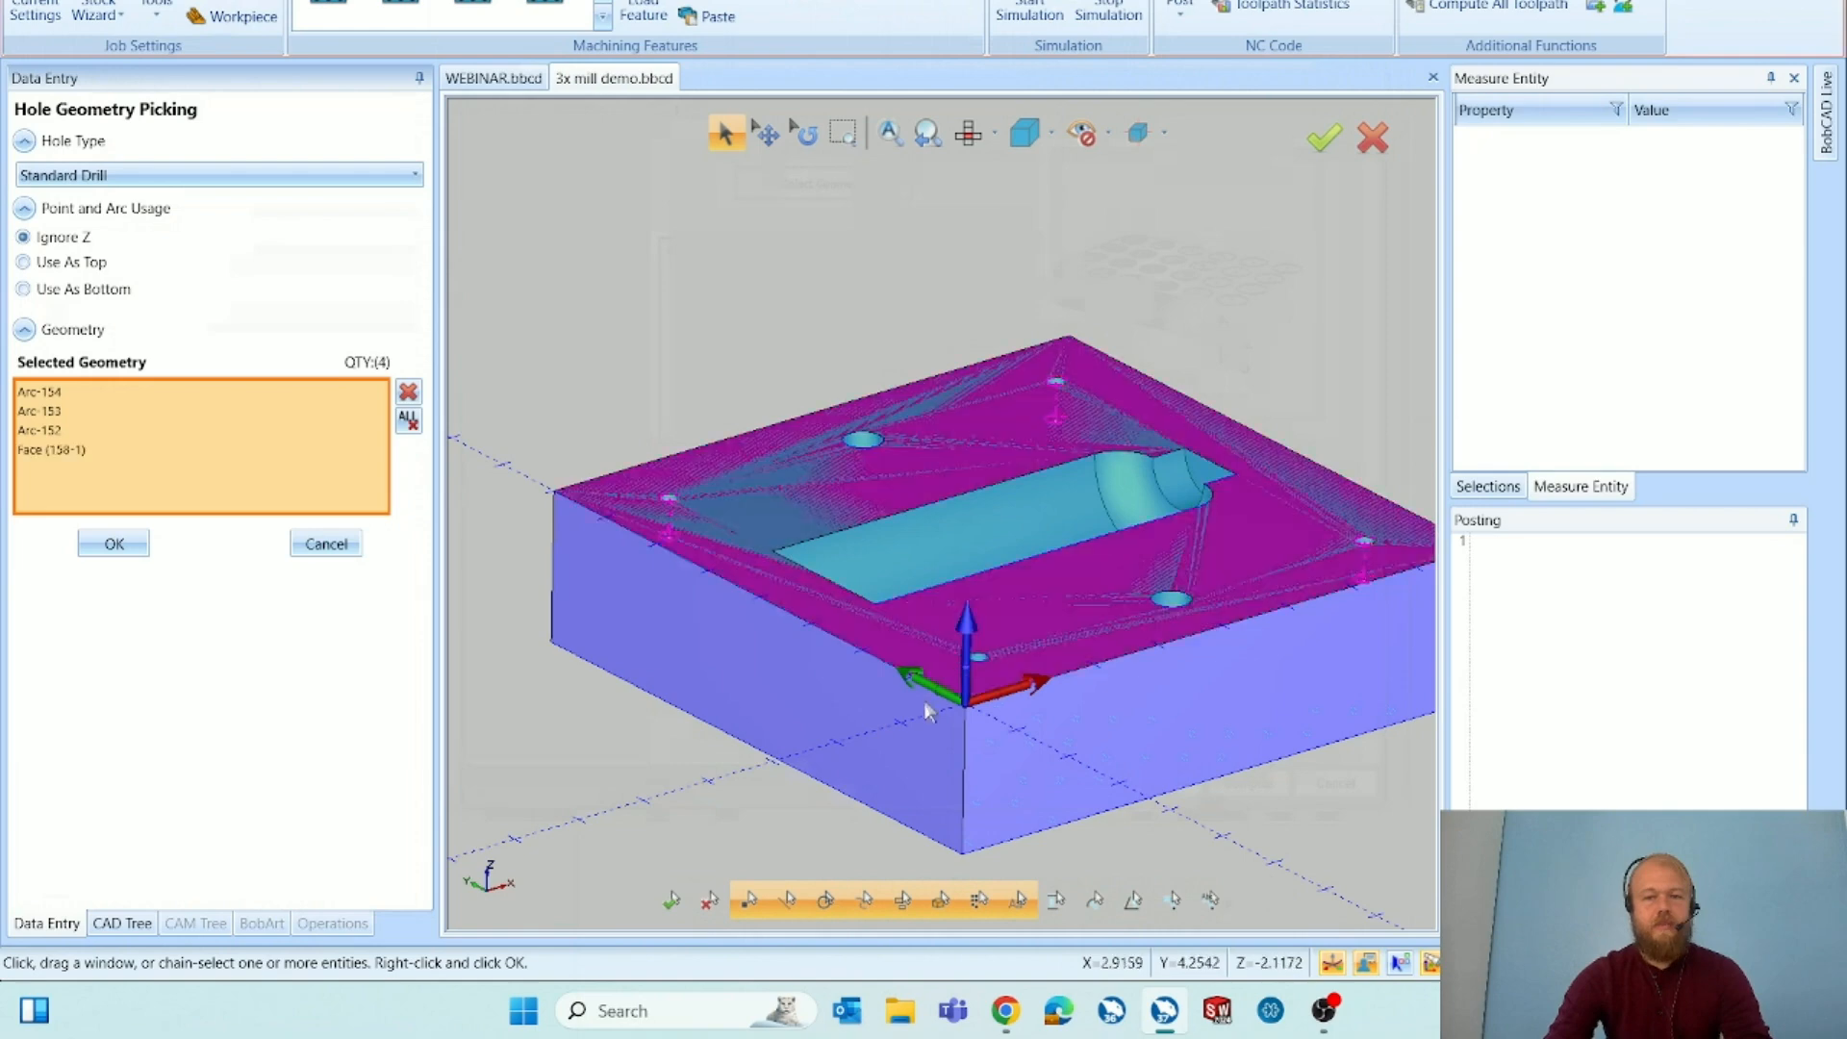
{"action": "left_click", "coordinate": [408, 392]}
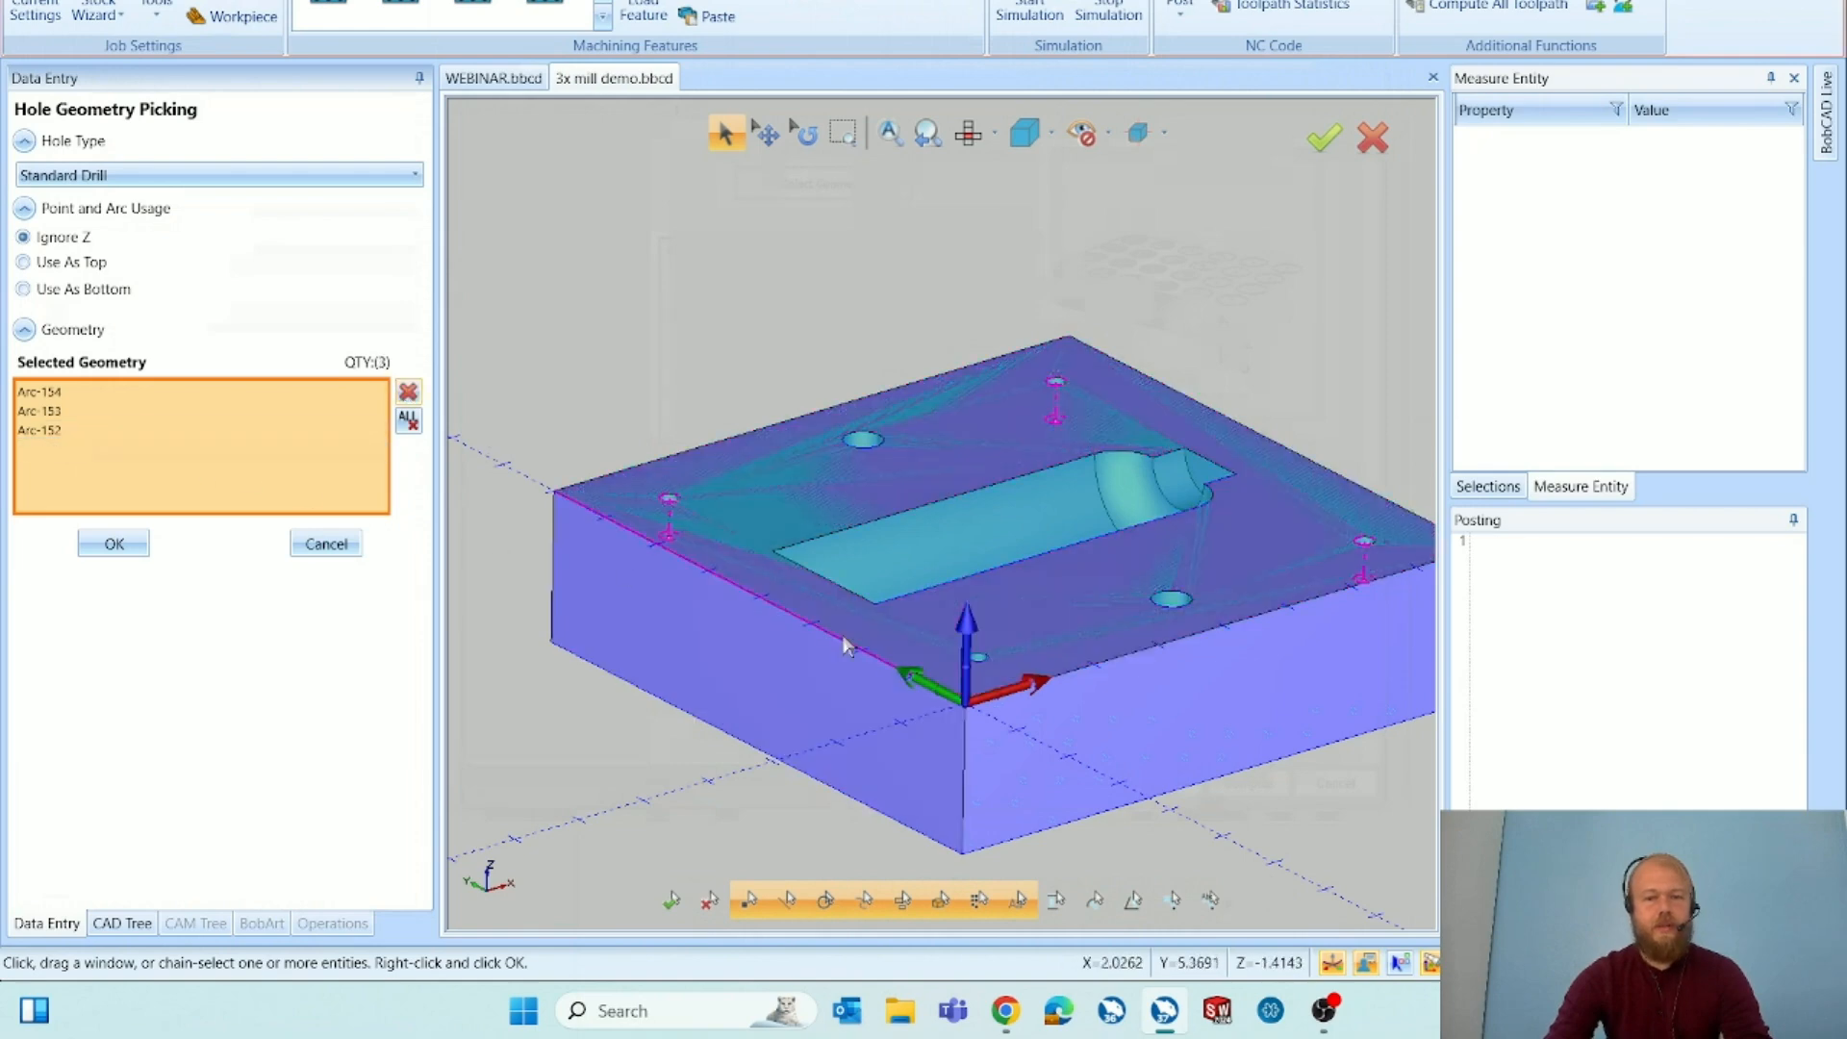
{"action": "left_click", "coordinate": [114, 543]}
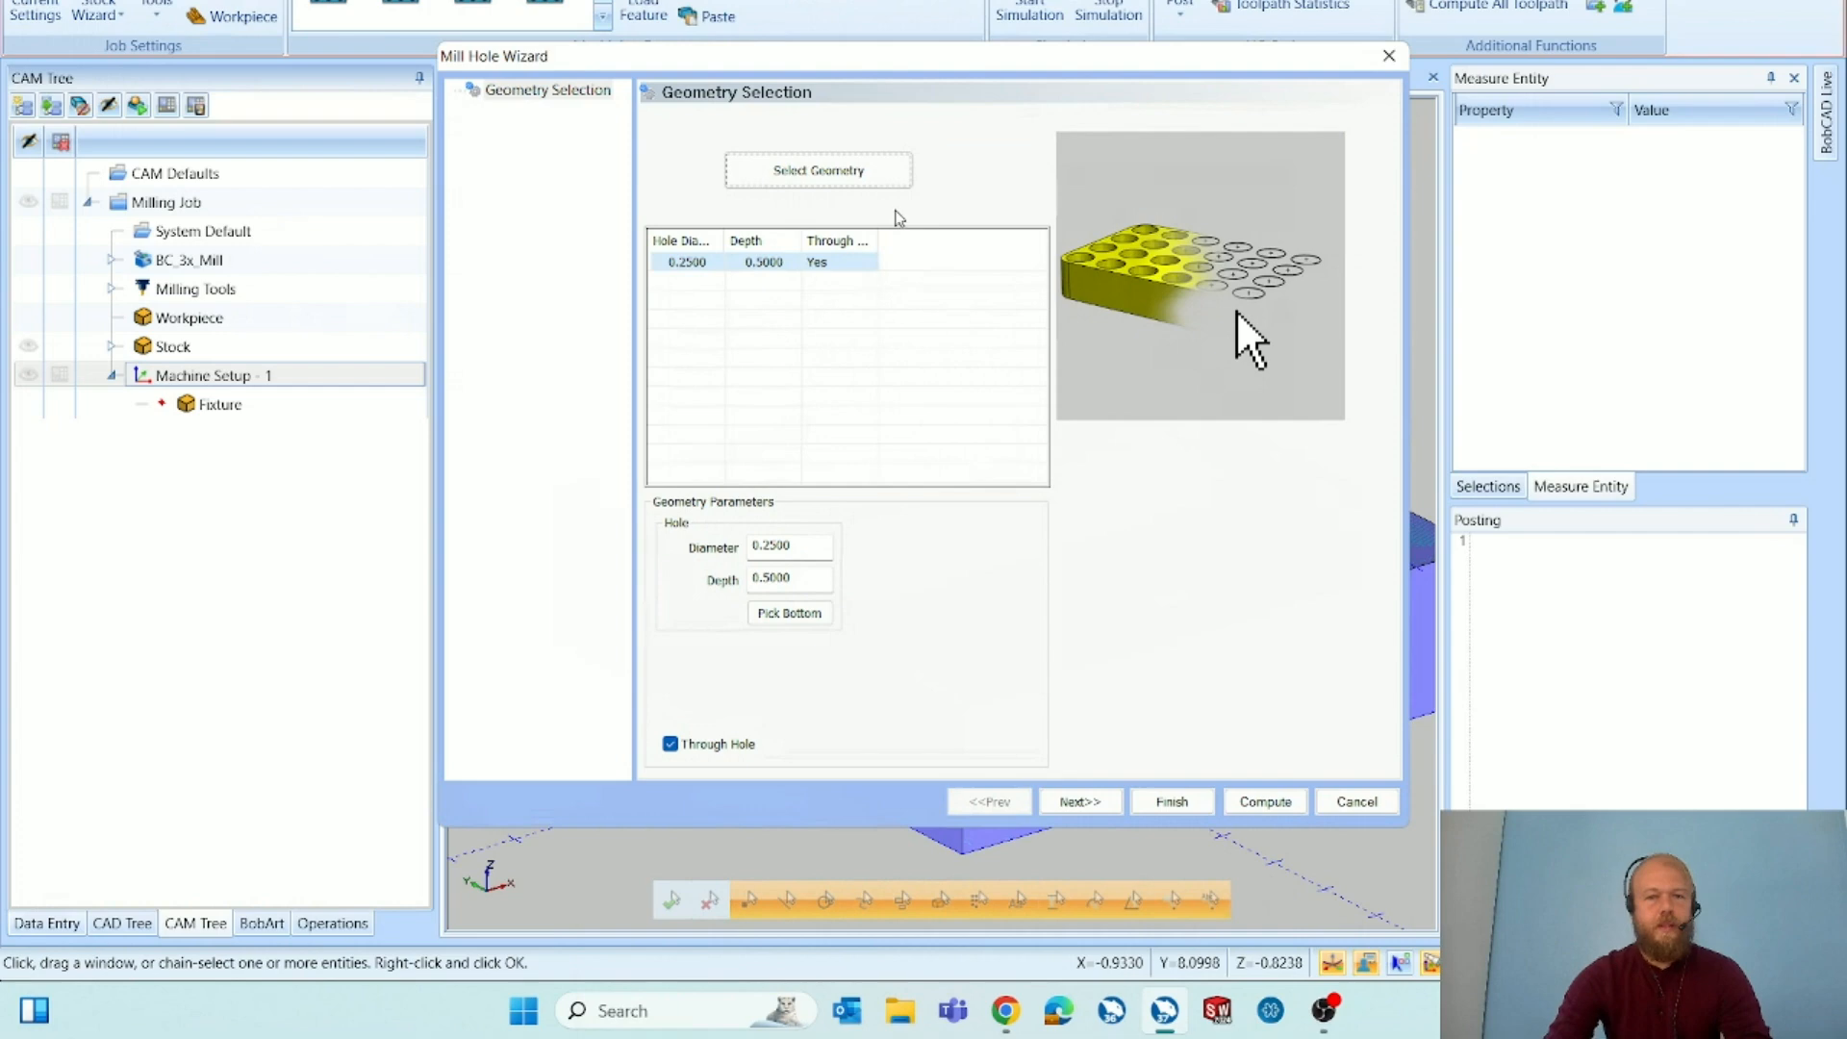
Continue to the hole feature's settings with the through-hole geometry unchanged and break Group 1 into individual hole groups.
{"action": "left_click", "coordinate": [821, 581]}
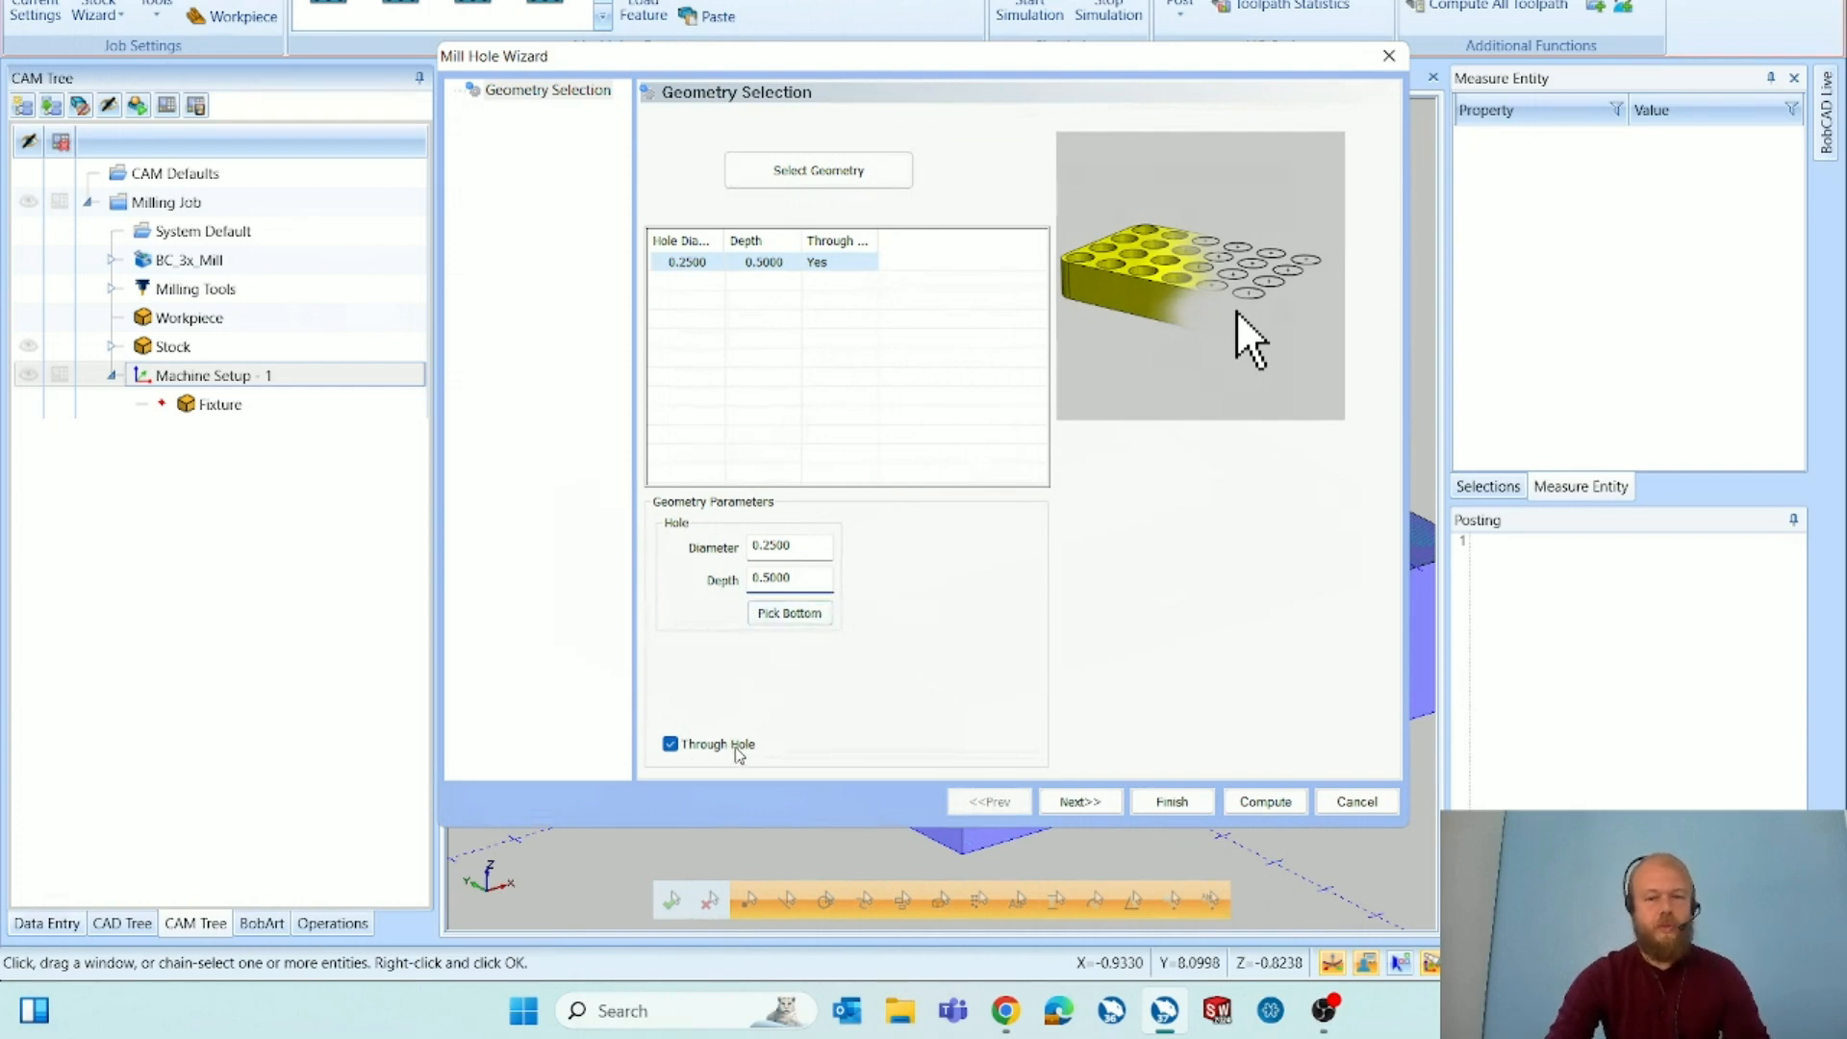
{"action": "left_click", "coordinate": [1076, 801]}
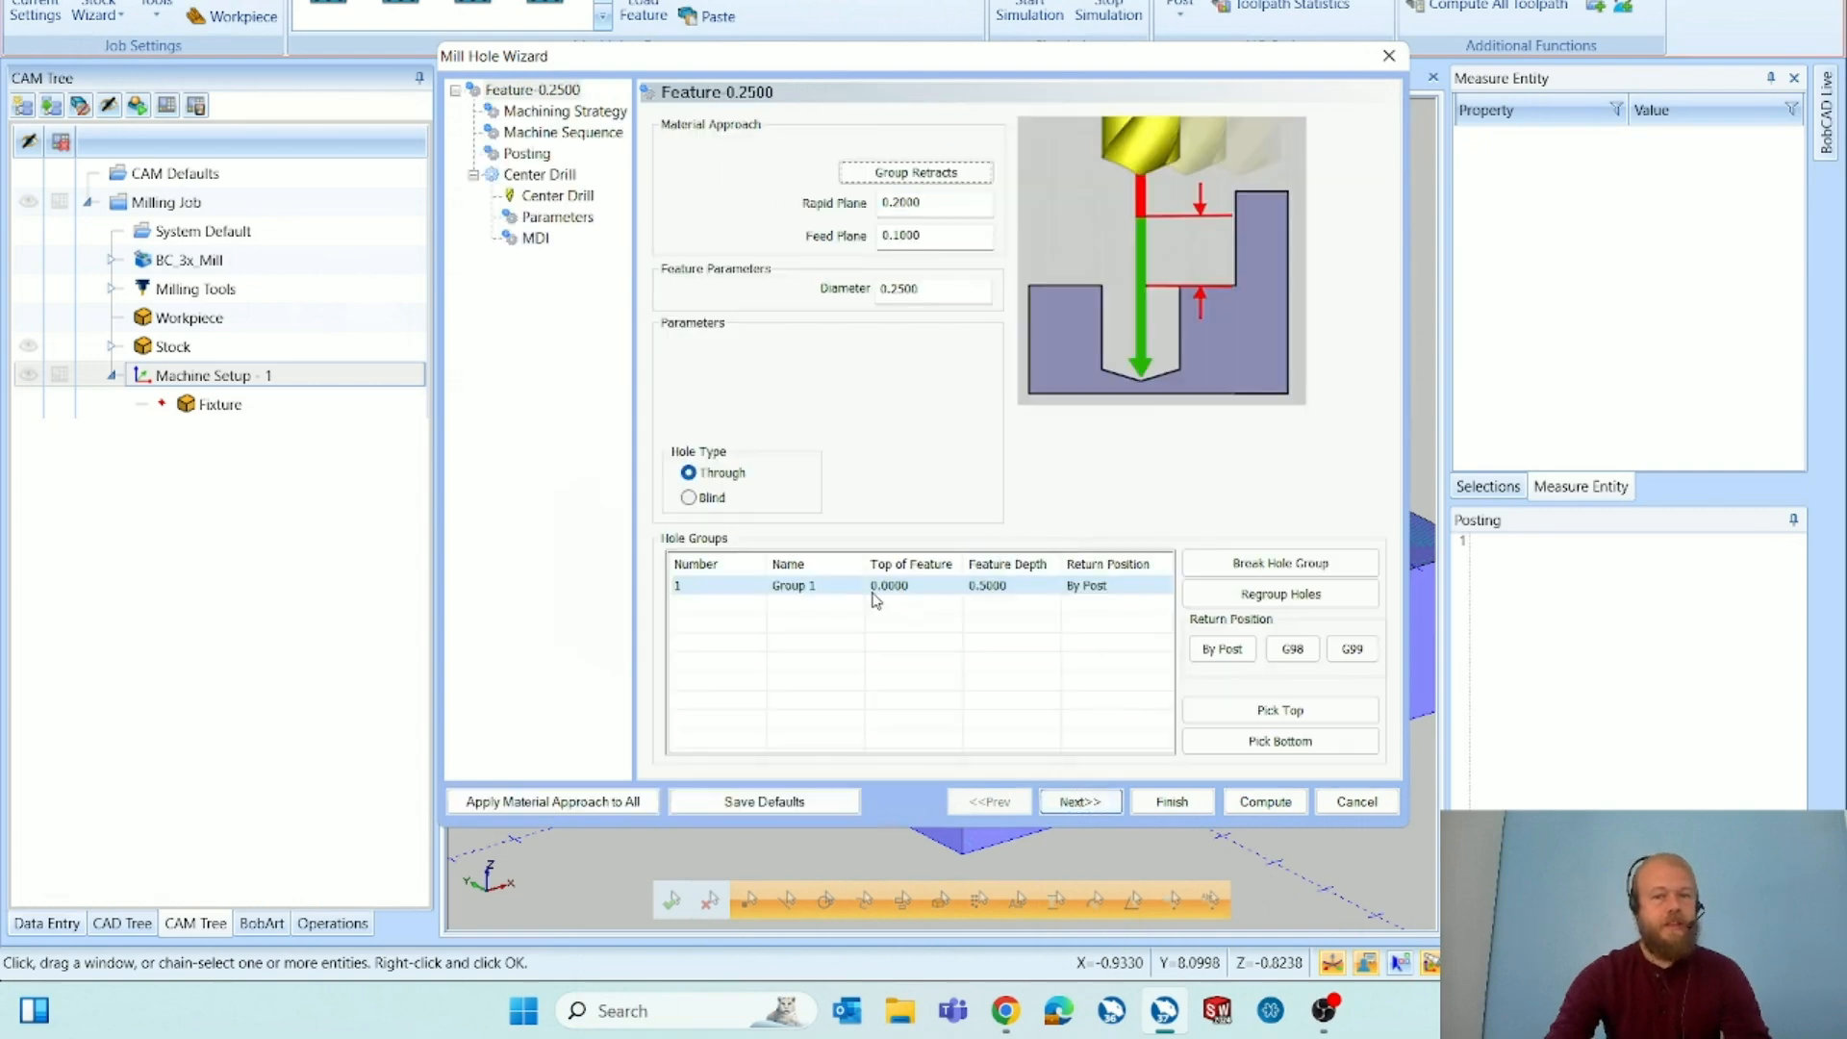
{"action": "left_click", "coordinate": [740, 590]}
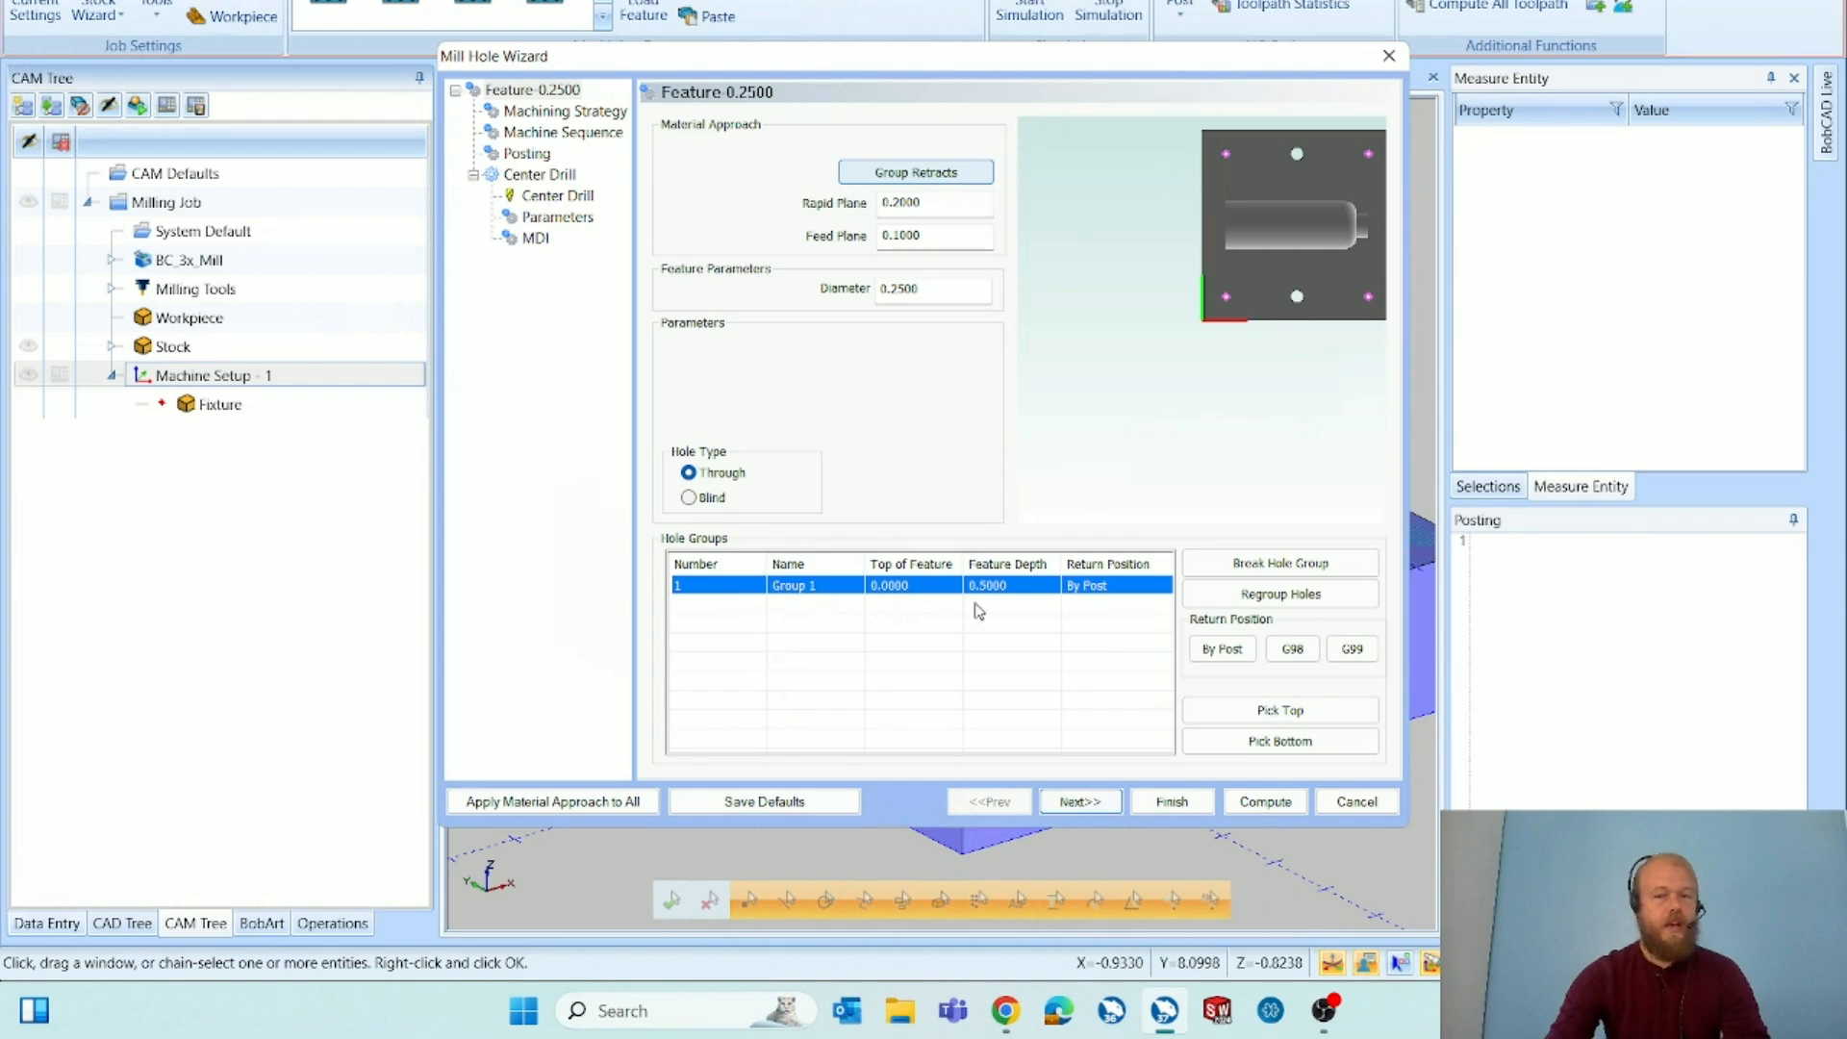
{"action": "left_click", "coordinate": [1280, 565]}
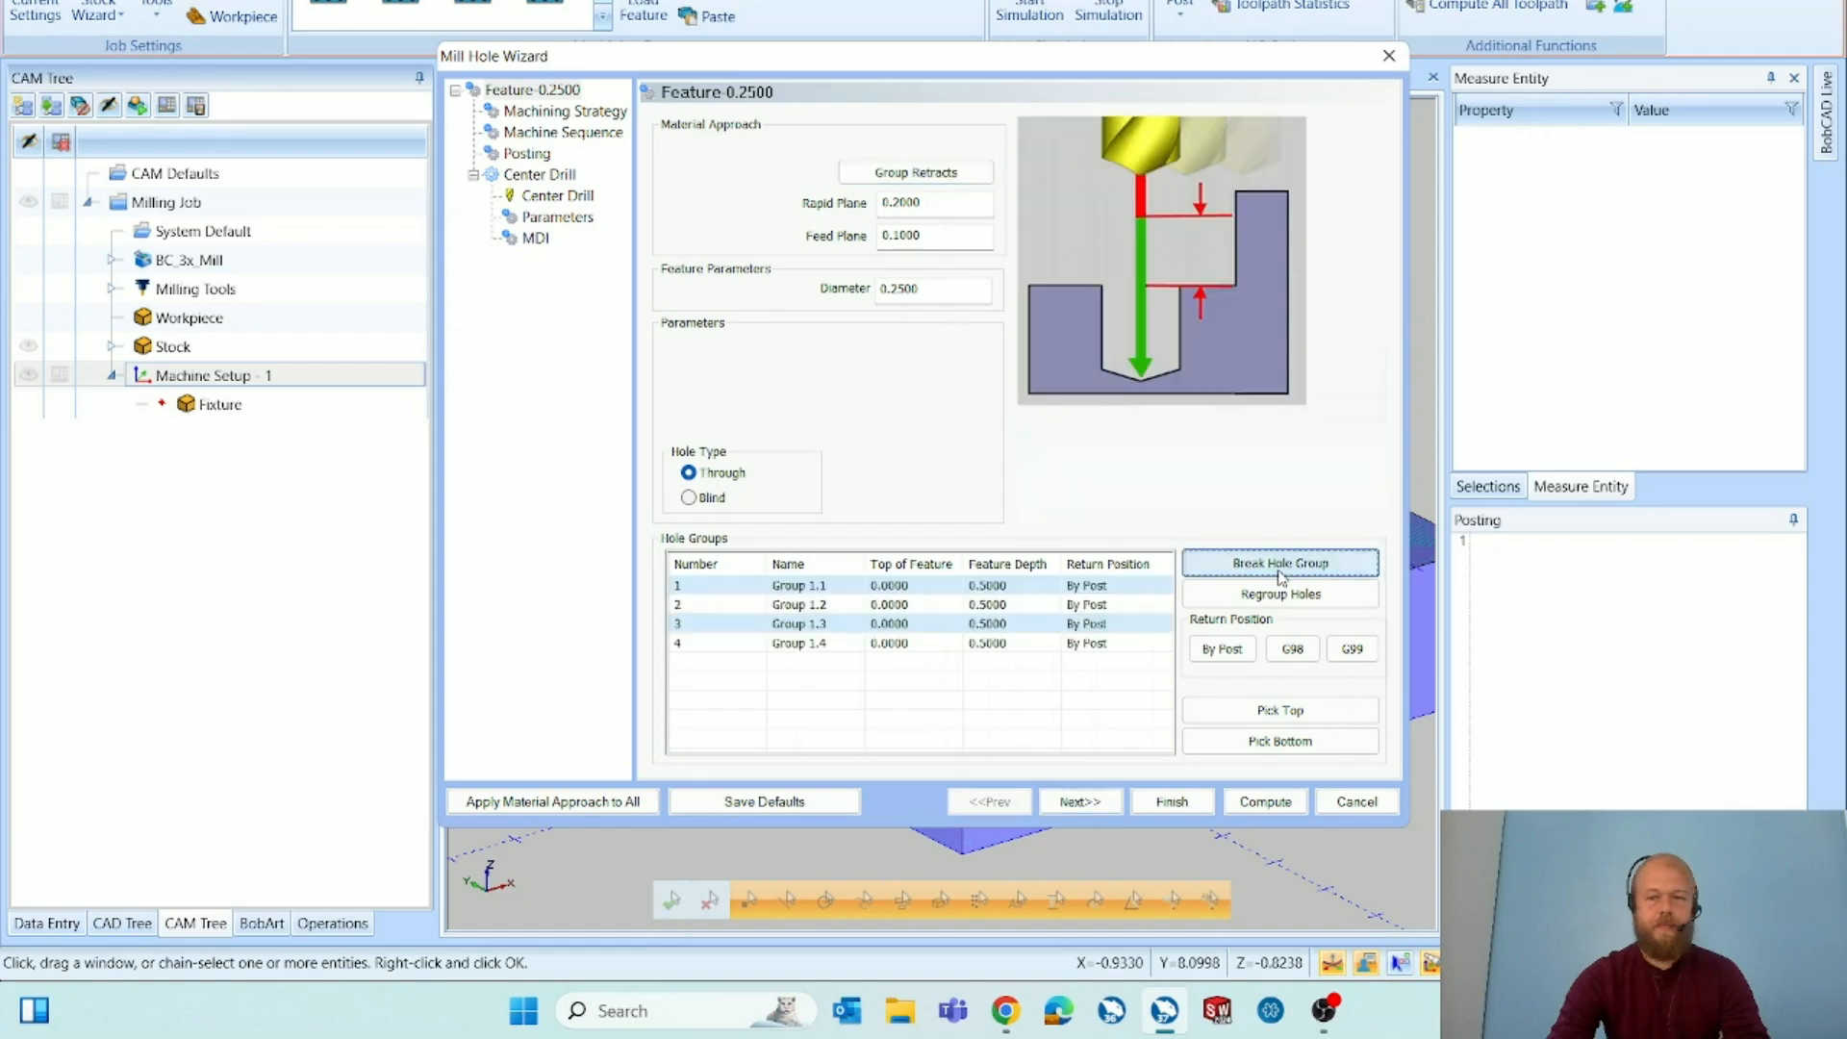
Highlight the separate hole groups one by one in the preview to identify which corner hole each represents.
{"action": "left_click", "coordinate": [734, 589]}
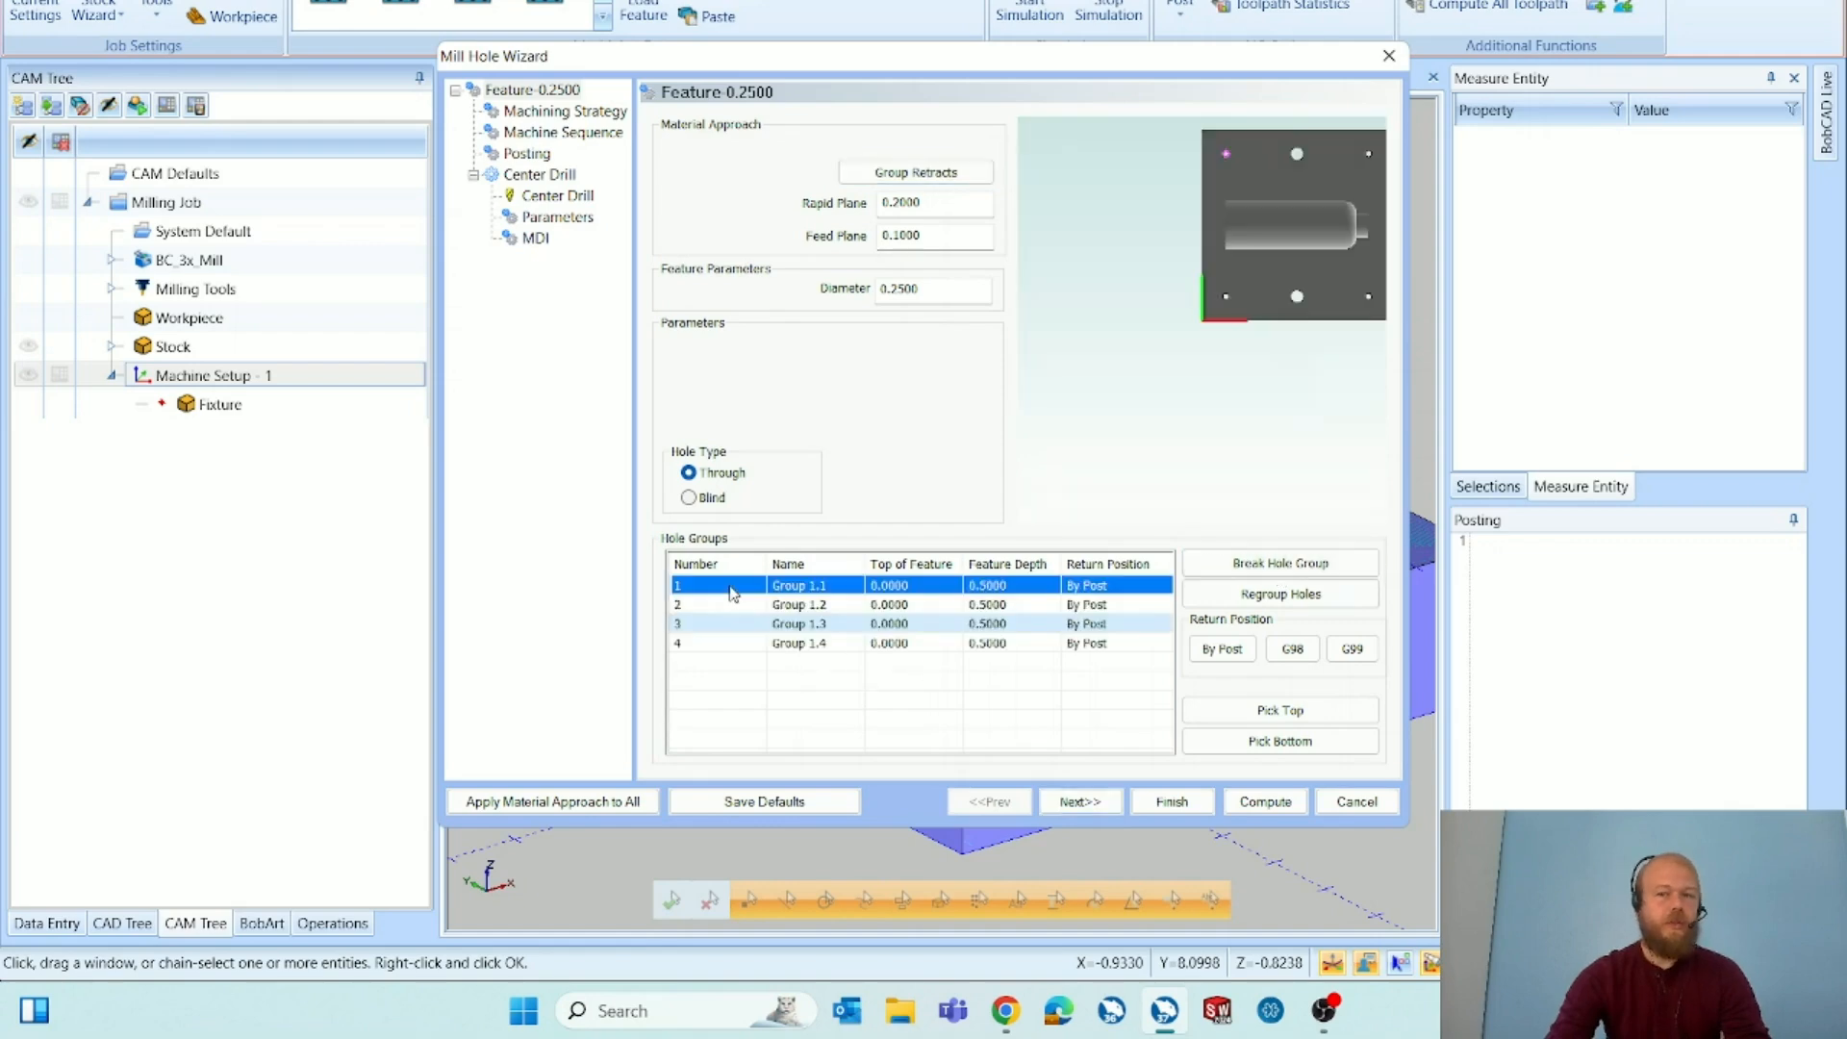
{"action": "left_click", "coordinate": [731, 606]}
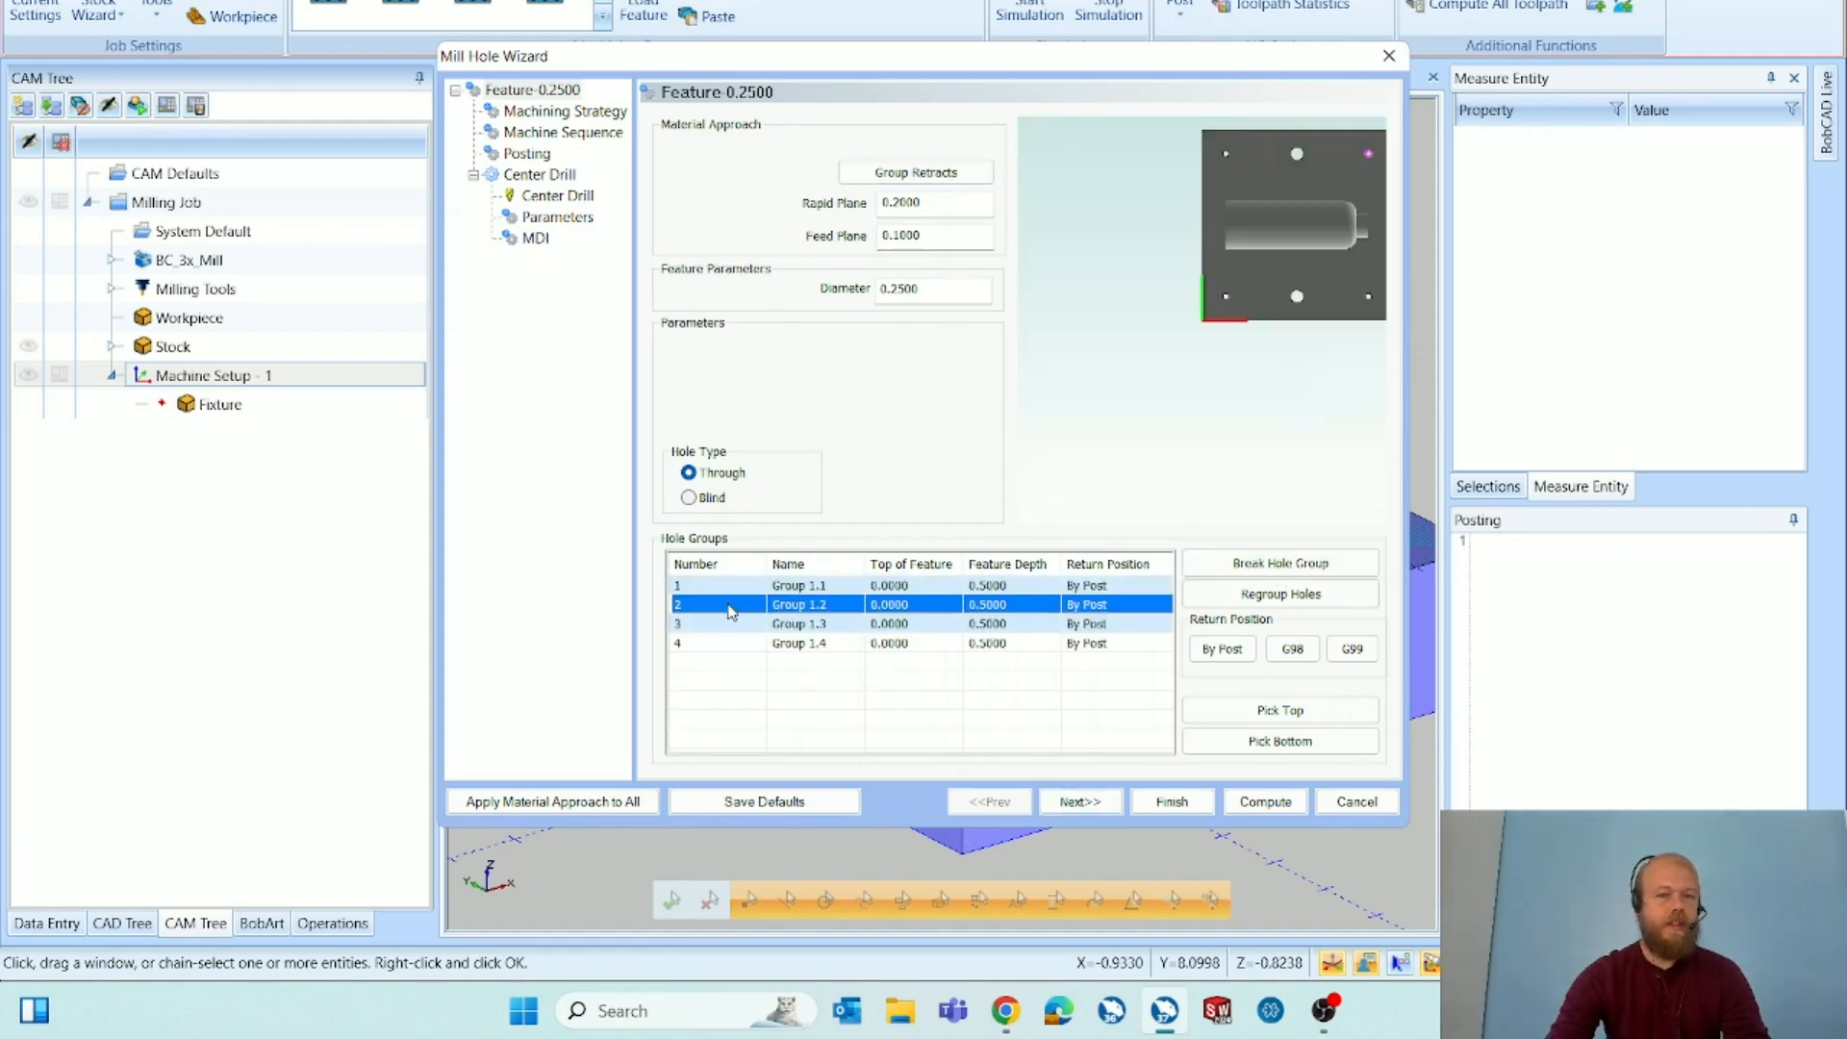
{"action": "left_click", "coordinate": [730, 626]}
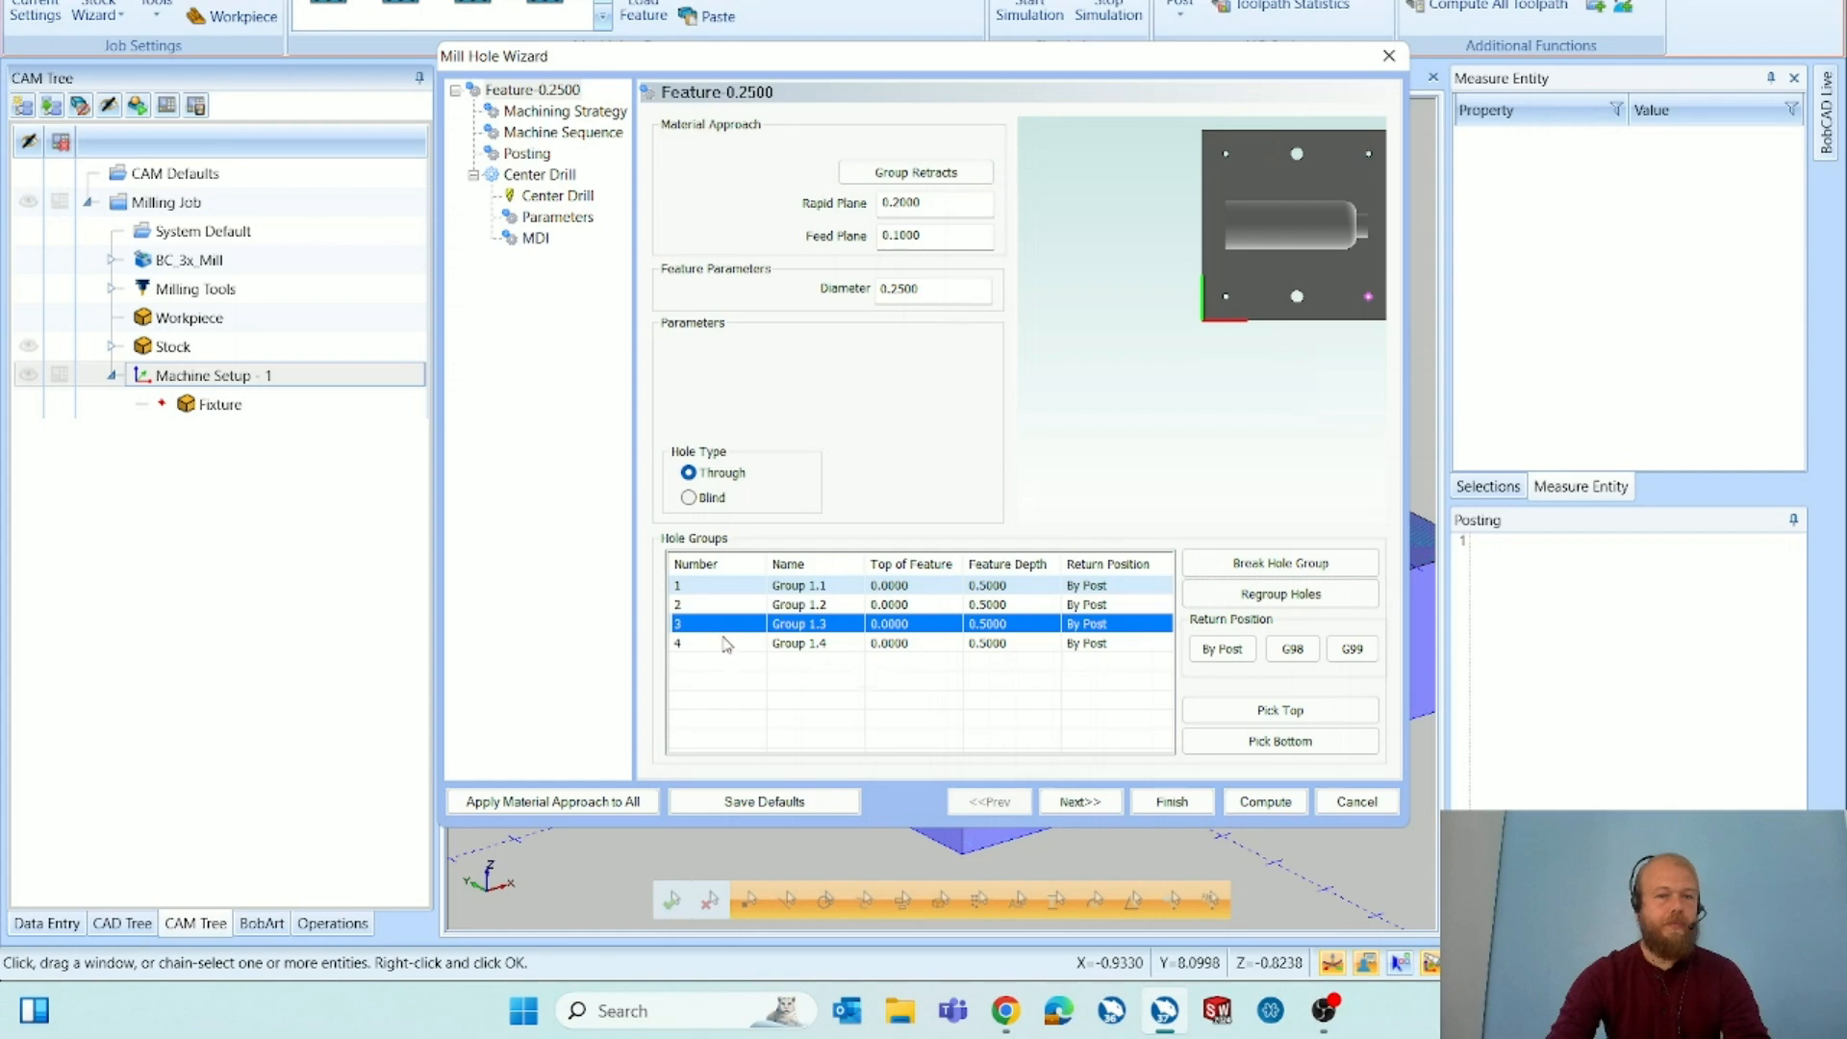
{"action": "left_click", "coordinate": [724, 645]}
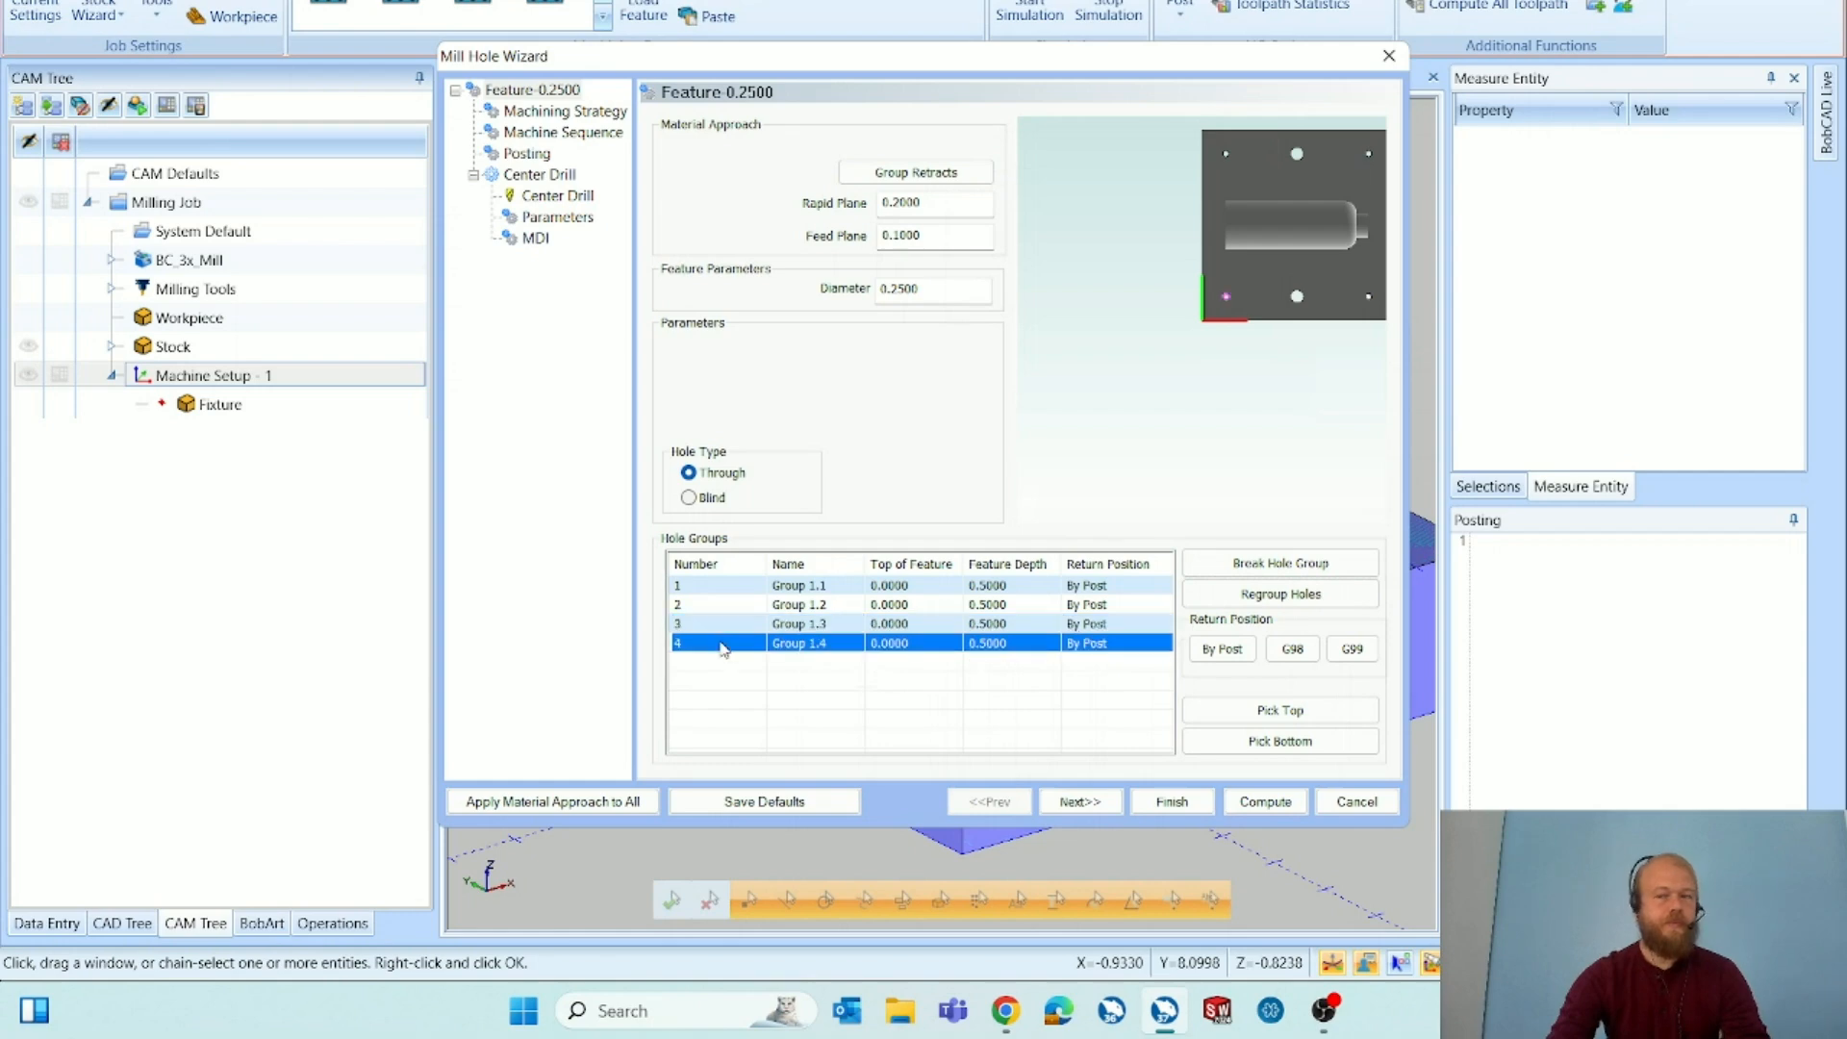
{"action": "left_click", "coordinate": [721, 589]}
{"action": "left_click", "coordinate": [721, 606]}
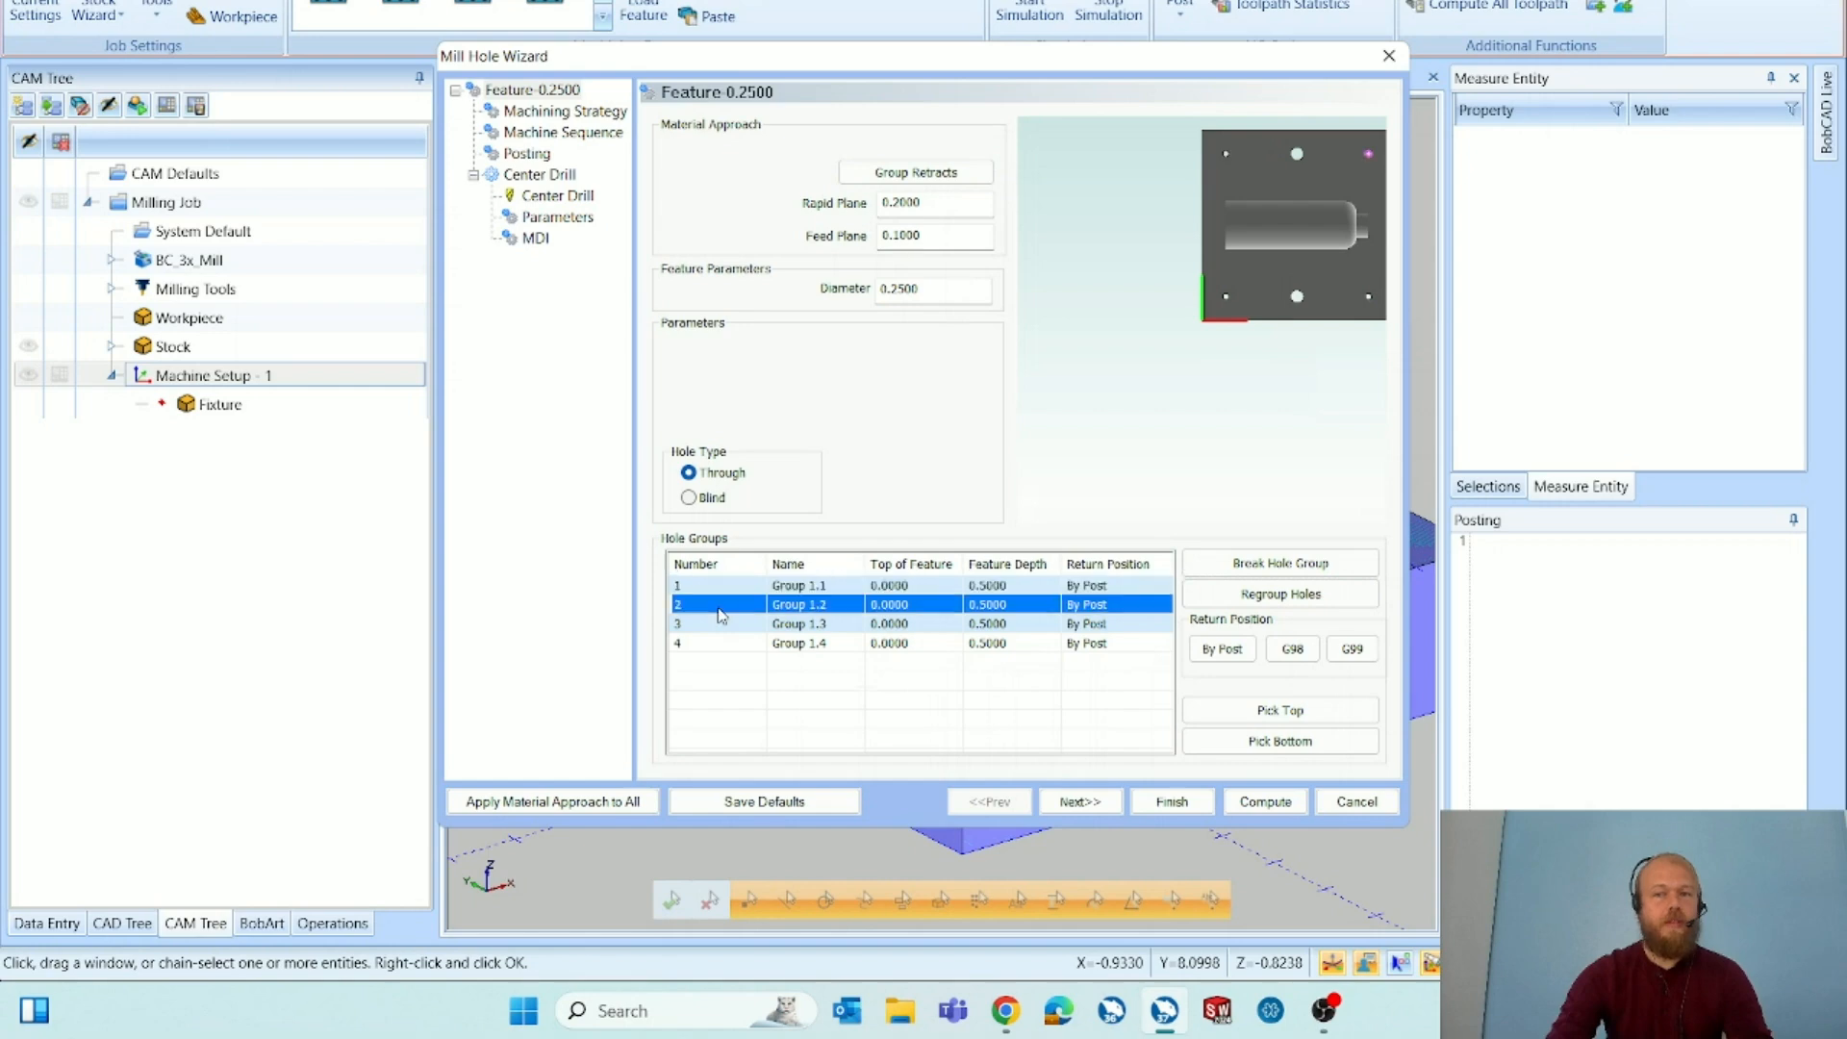
Select hole groups 1.1 and 1.2 together for regrouping.
{"action": "left_click", "coordinate": [715, 589]}
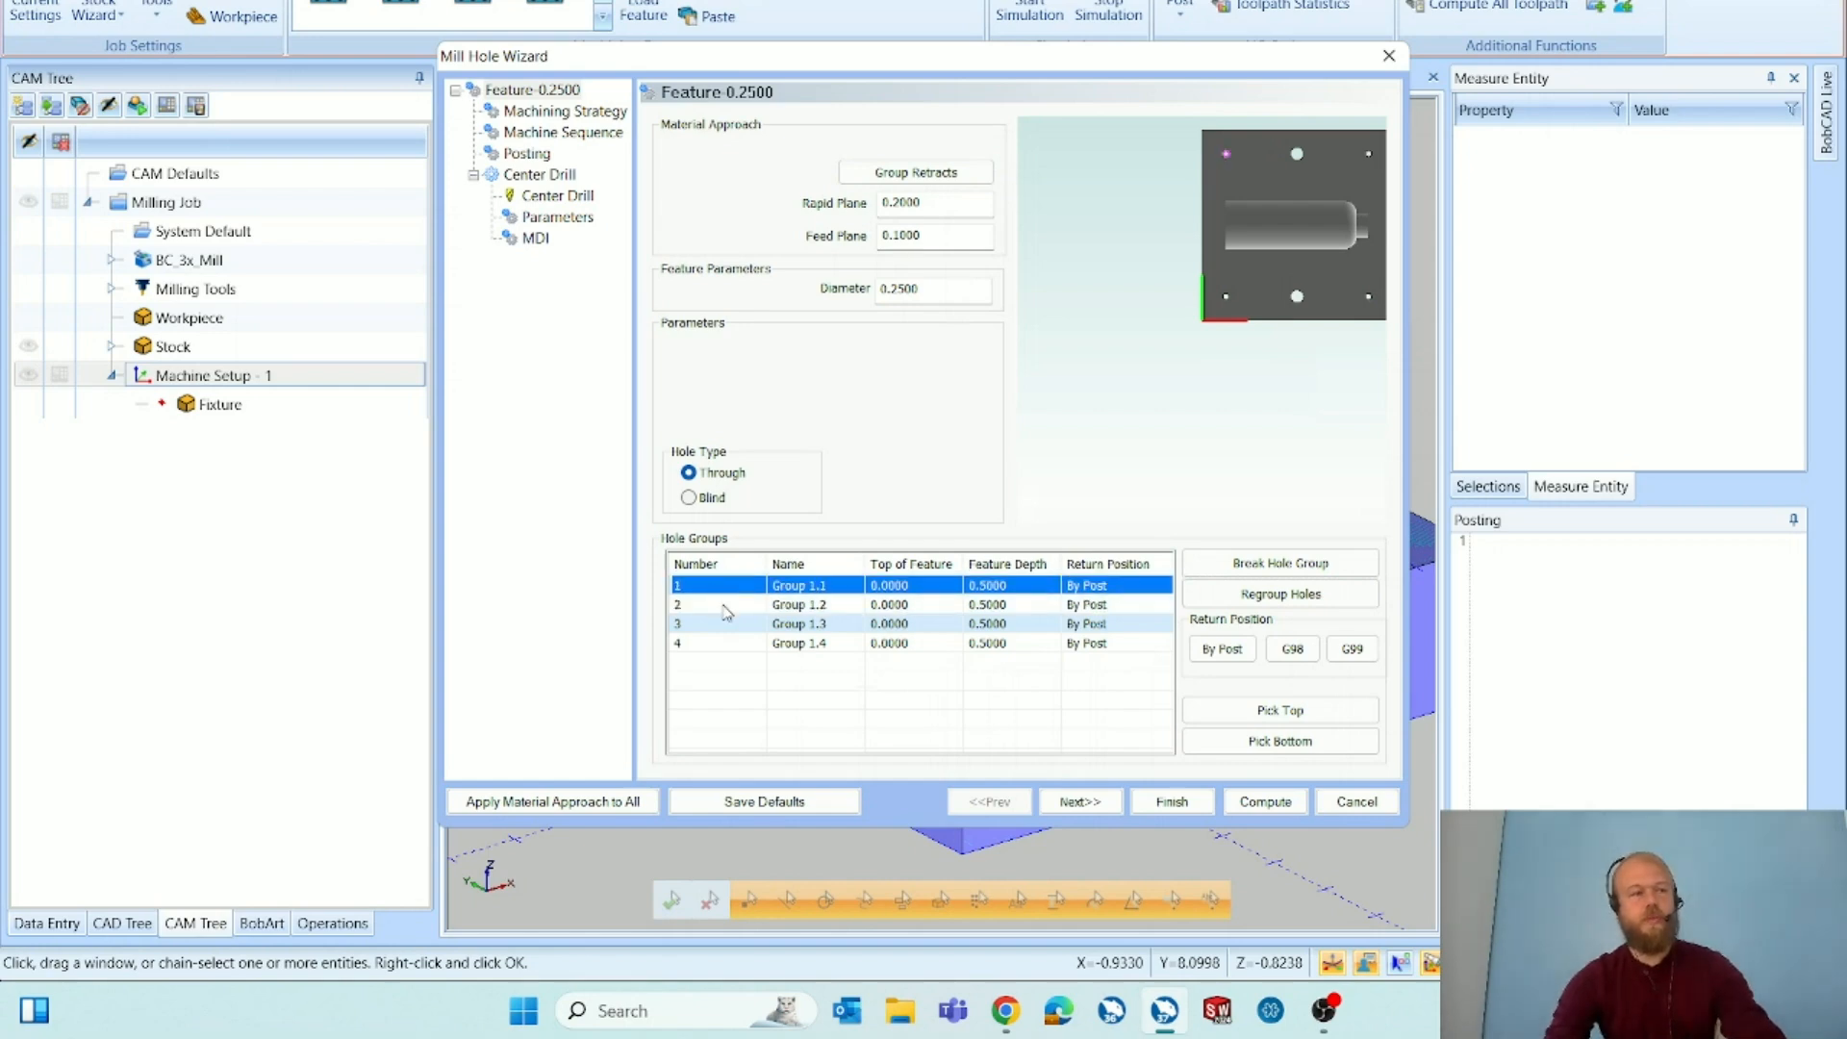
{"action": "left_click", "coordinate": [725, 606], "text": "ctrl"}
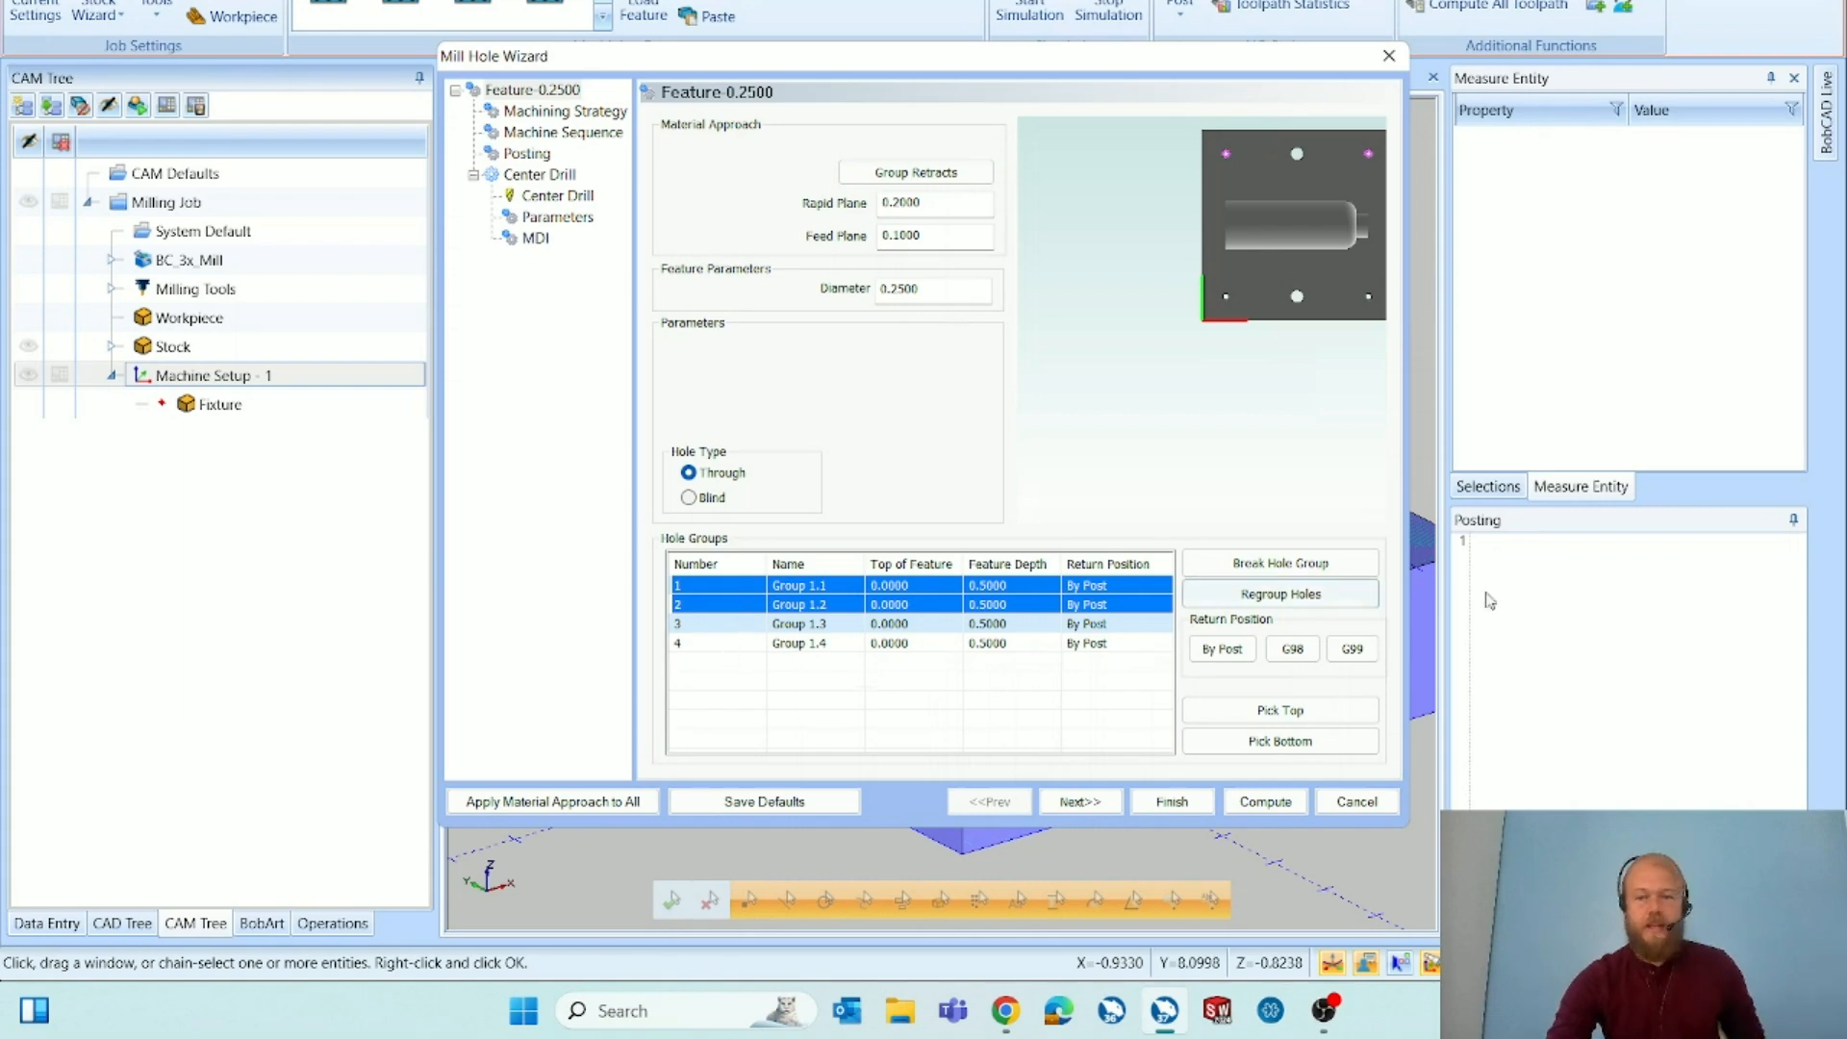
Regroup the four hole groups into two pairs, combining Group 1.1 with 1.2 and Group 1.3 with 1.4.
{"action": "left_click", "coordinate": [1331, 600]}
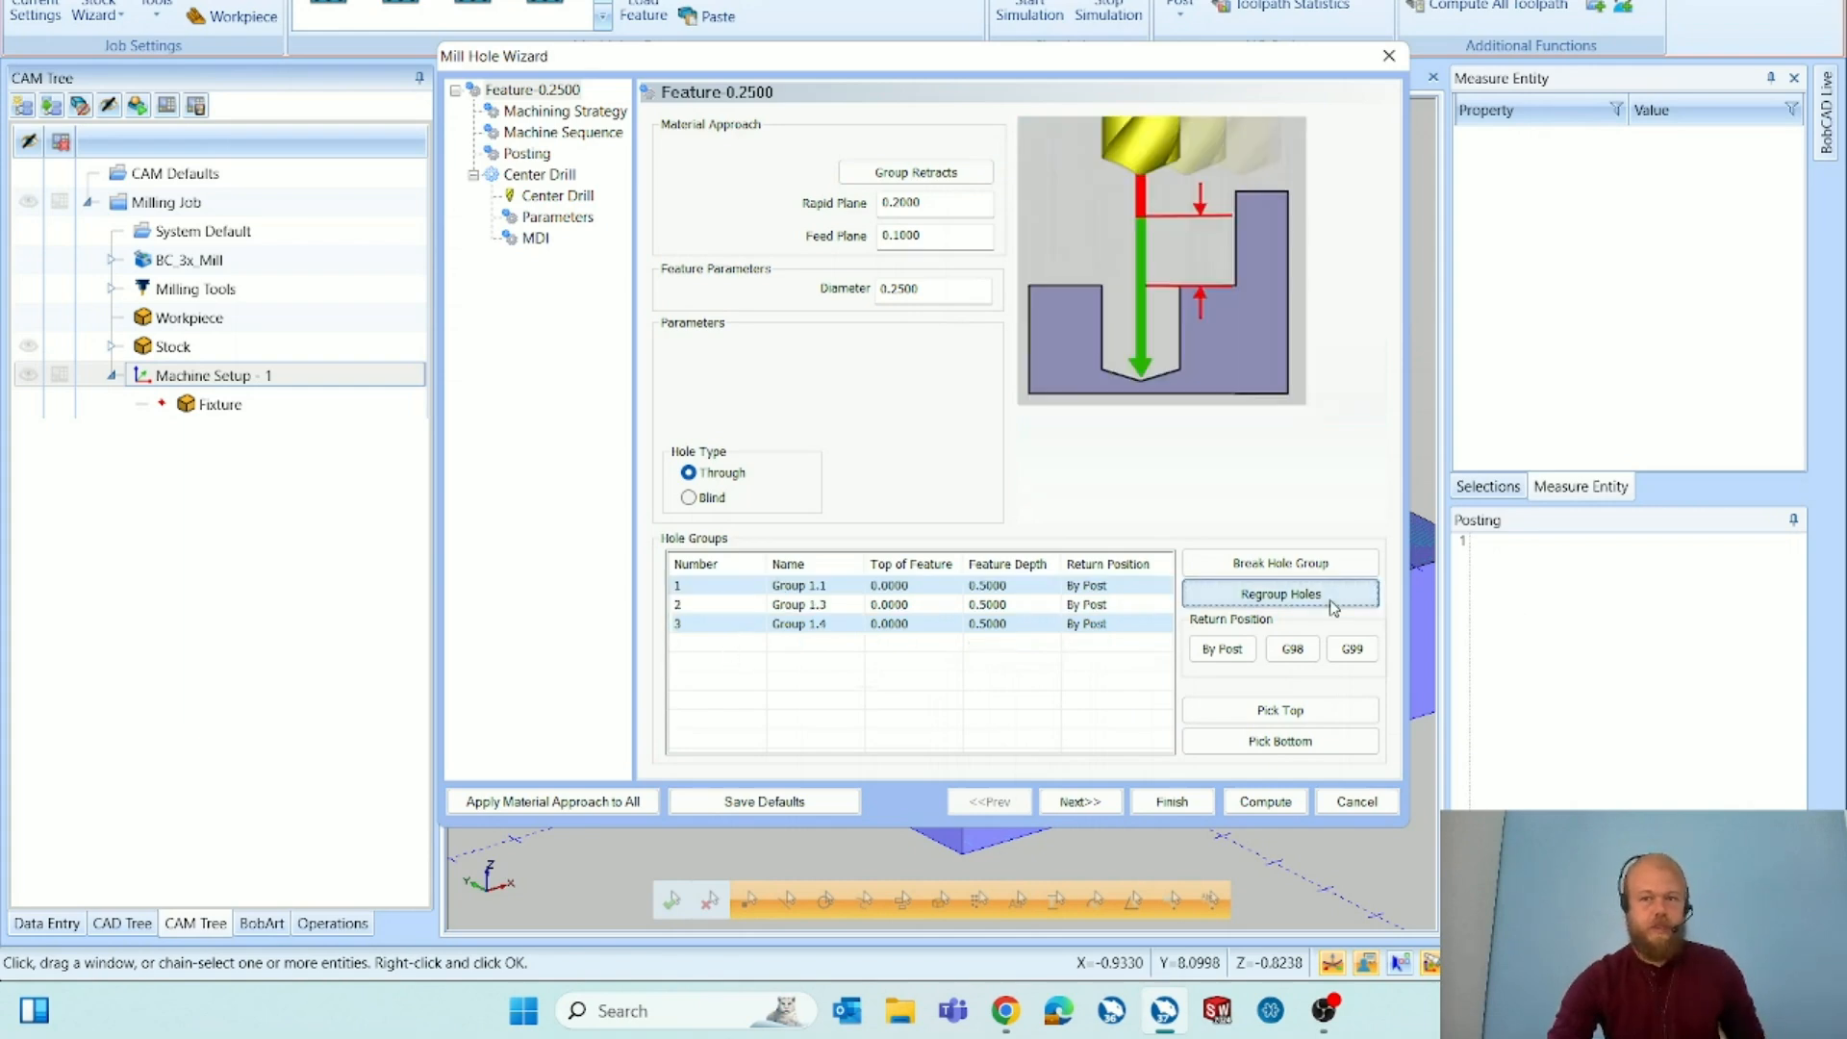
{"action": "left_click", "coordinate": [741, 606]}
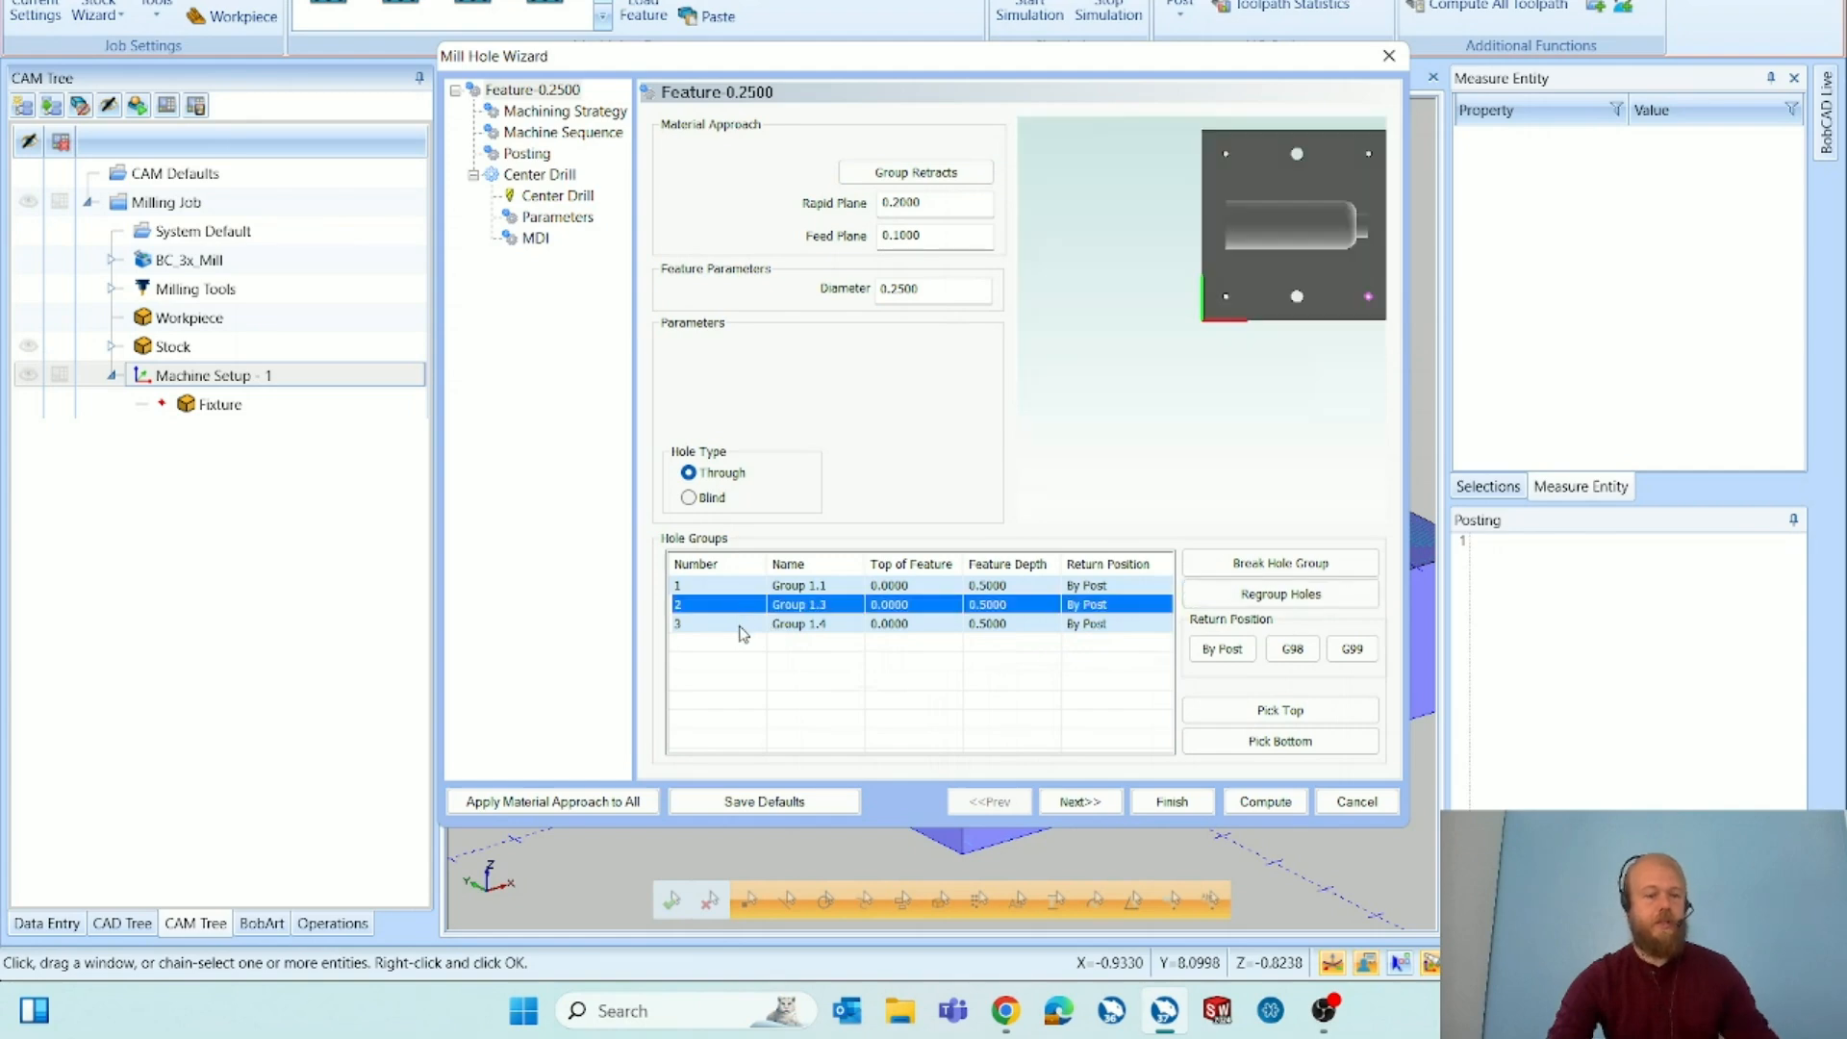
{"action": "left_click", "coordinate": [741, 625], "text": "shift"}
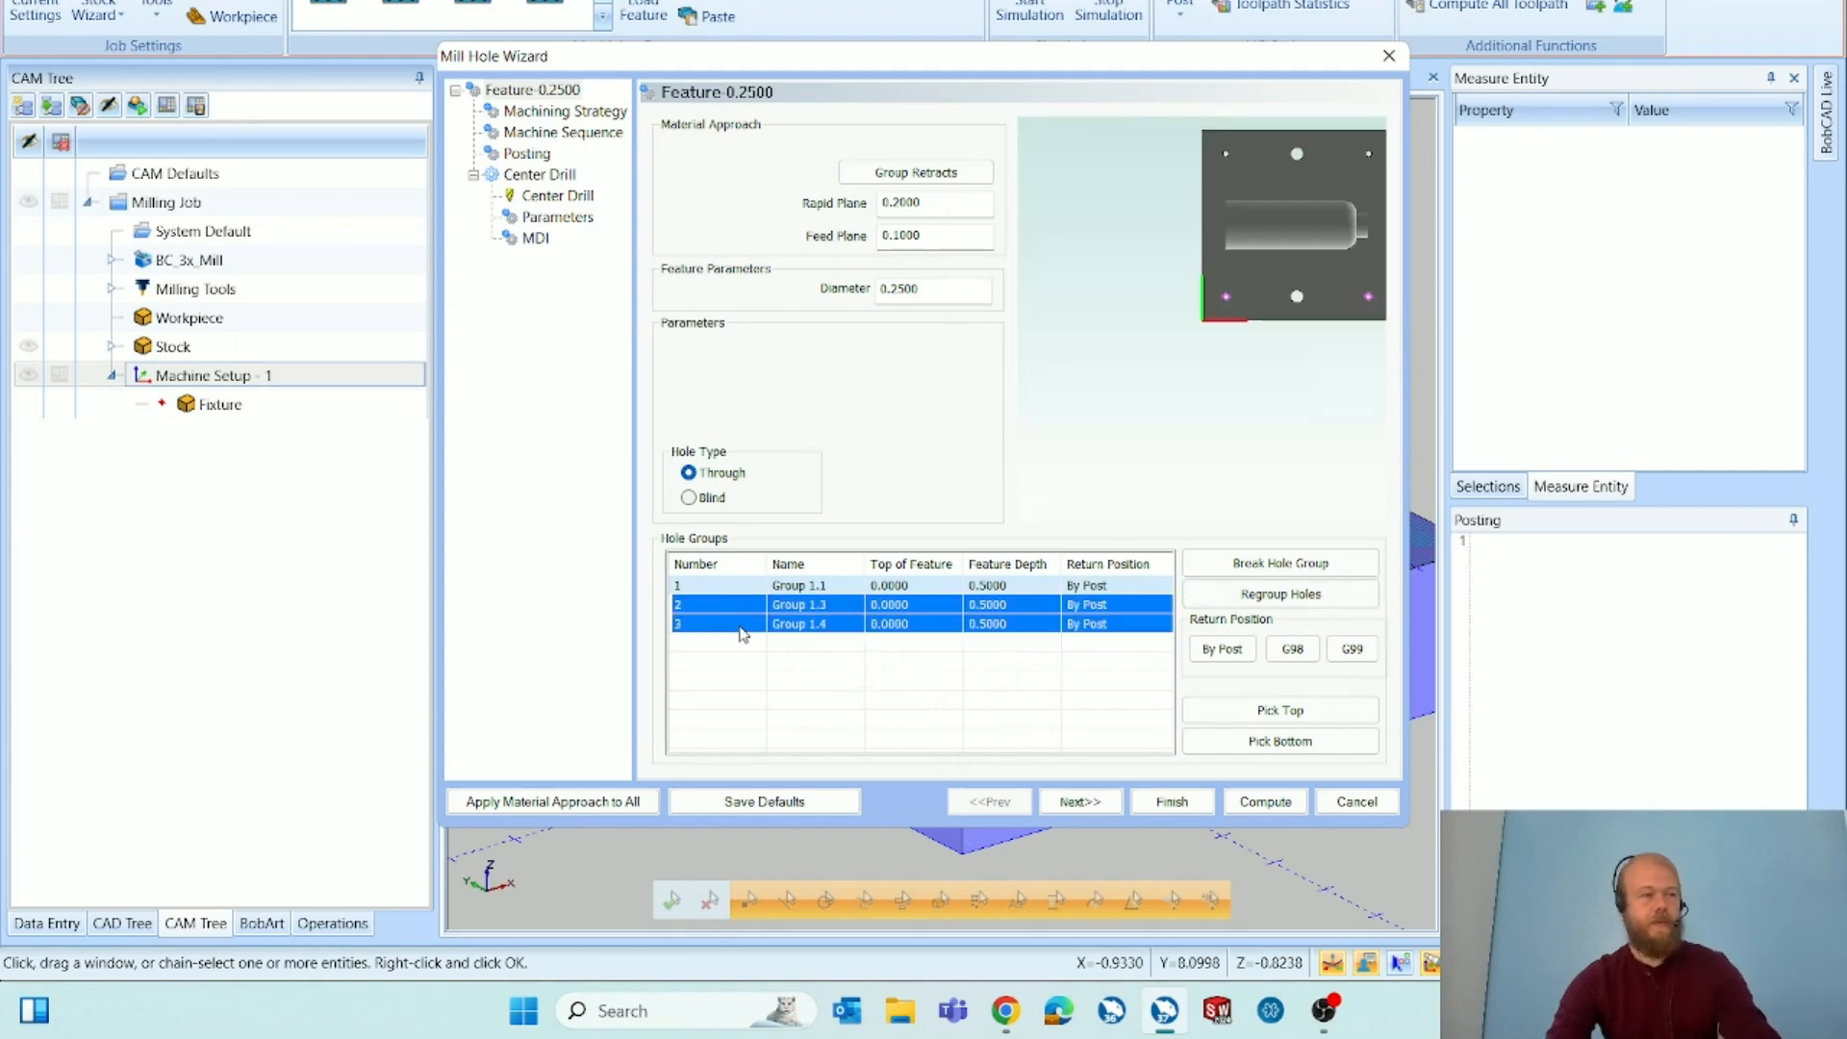
{"action": "left_click", "coordinate": [1282, 595]}
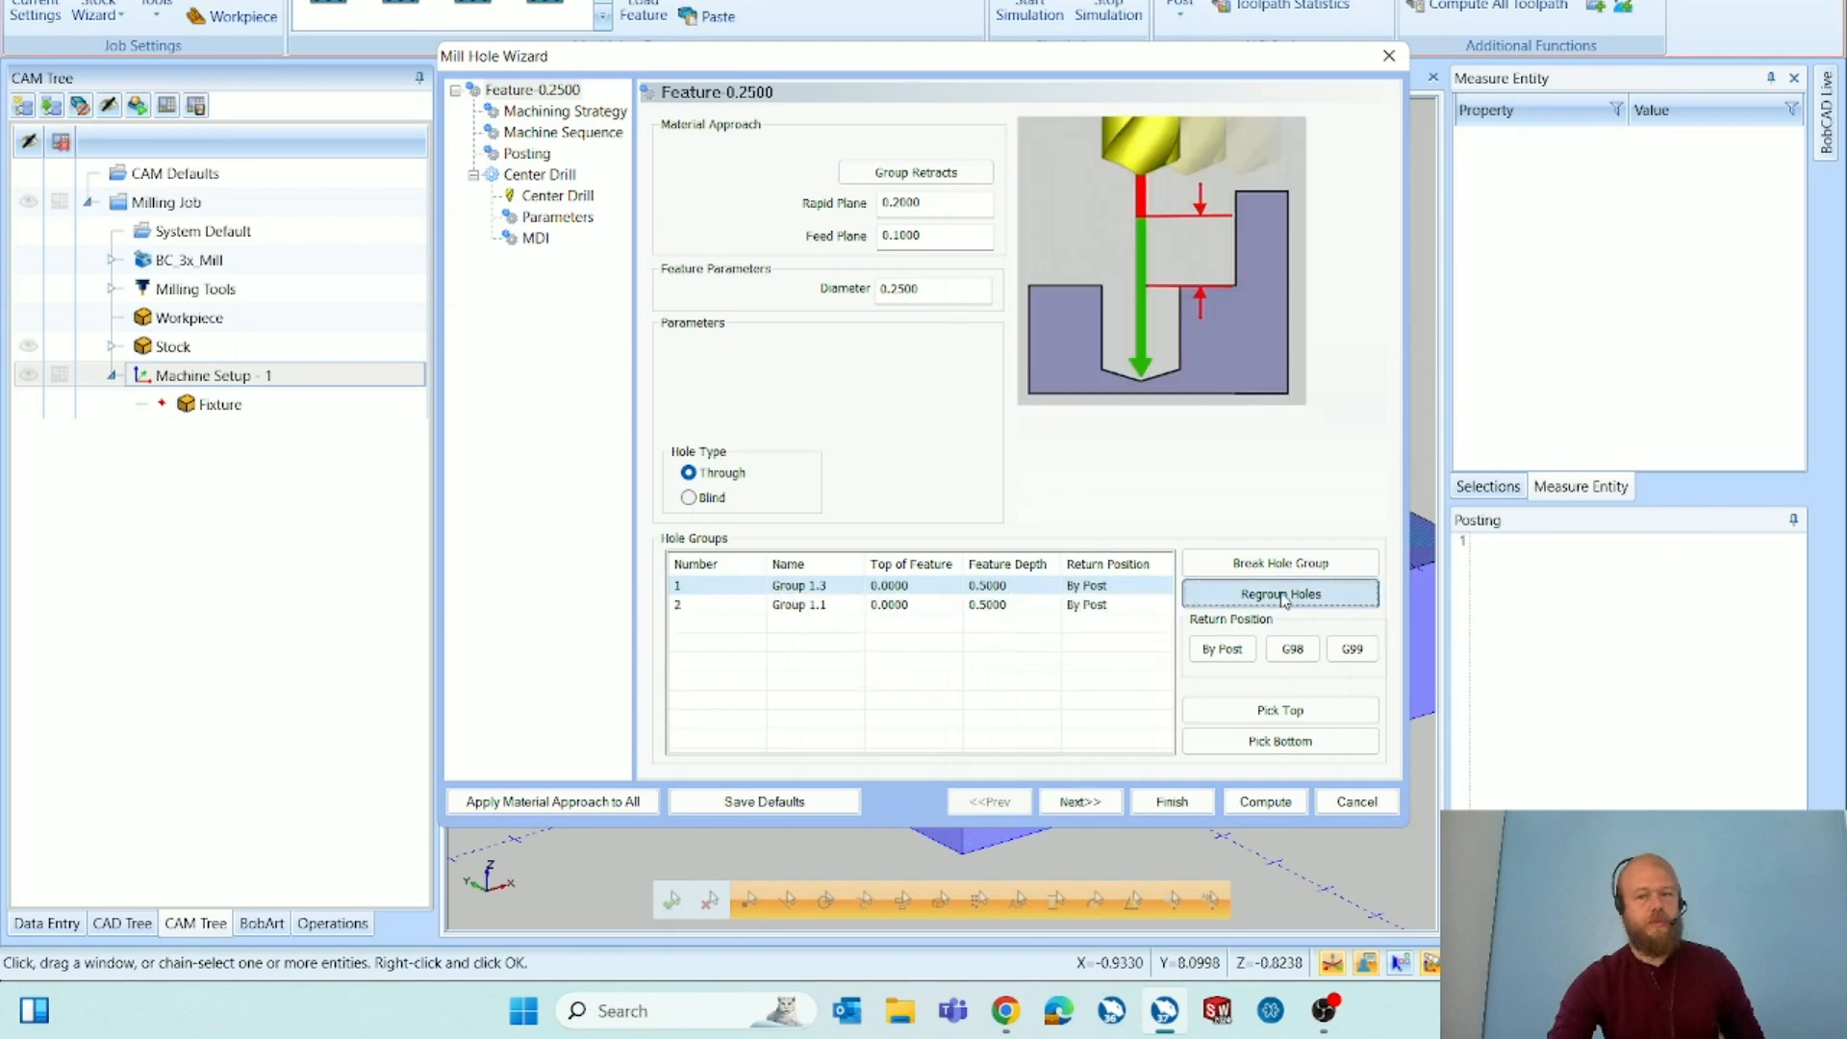
{"action": "left_click", "coordinate": [738, 589]}
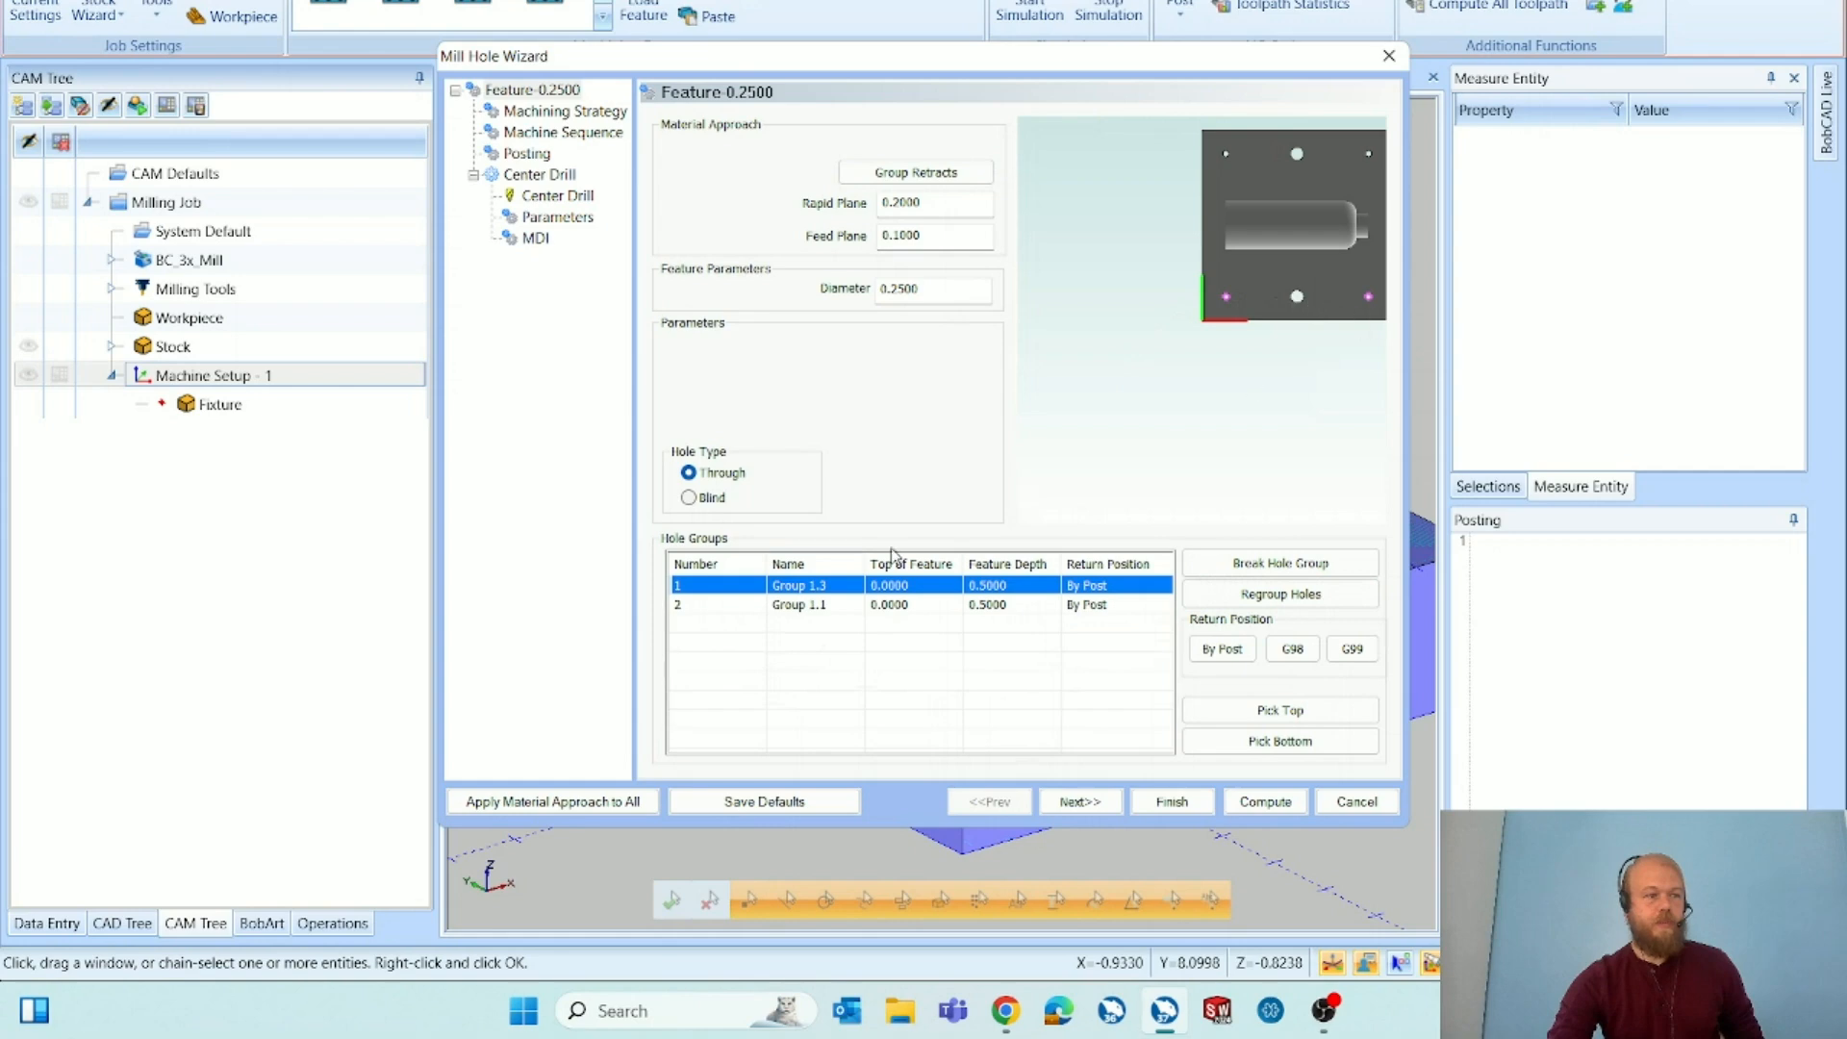
{"action": "left_click", "coordinate": [740, 606]}
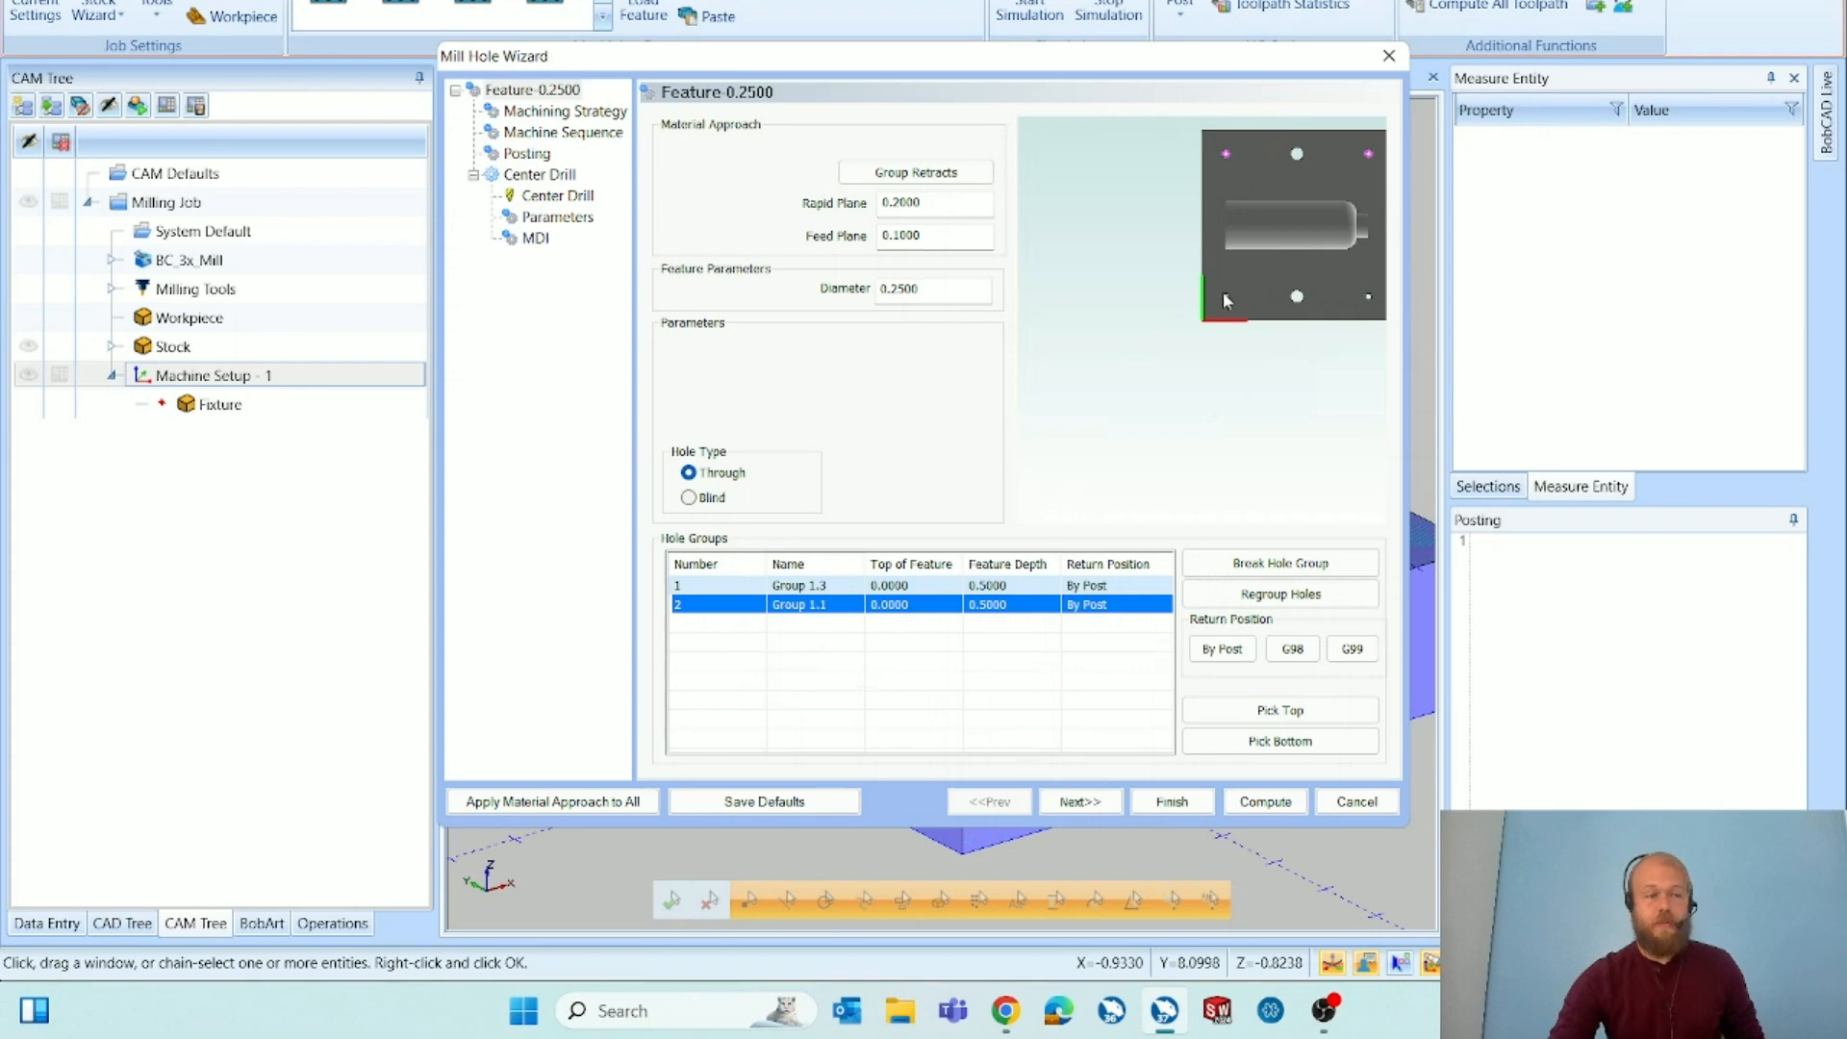
Set the Group Retracts plane height to 5 and compute the Mill Hole feature's toolpath.
{"action": "left_click", "coordinate": [970, 174]}
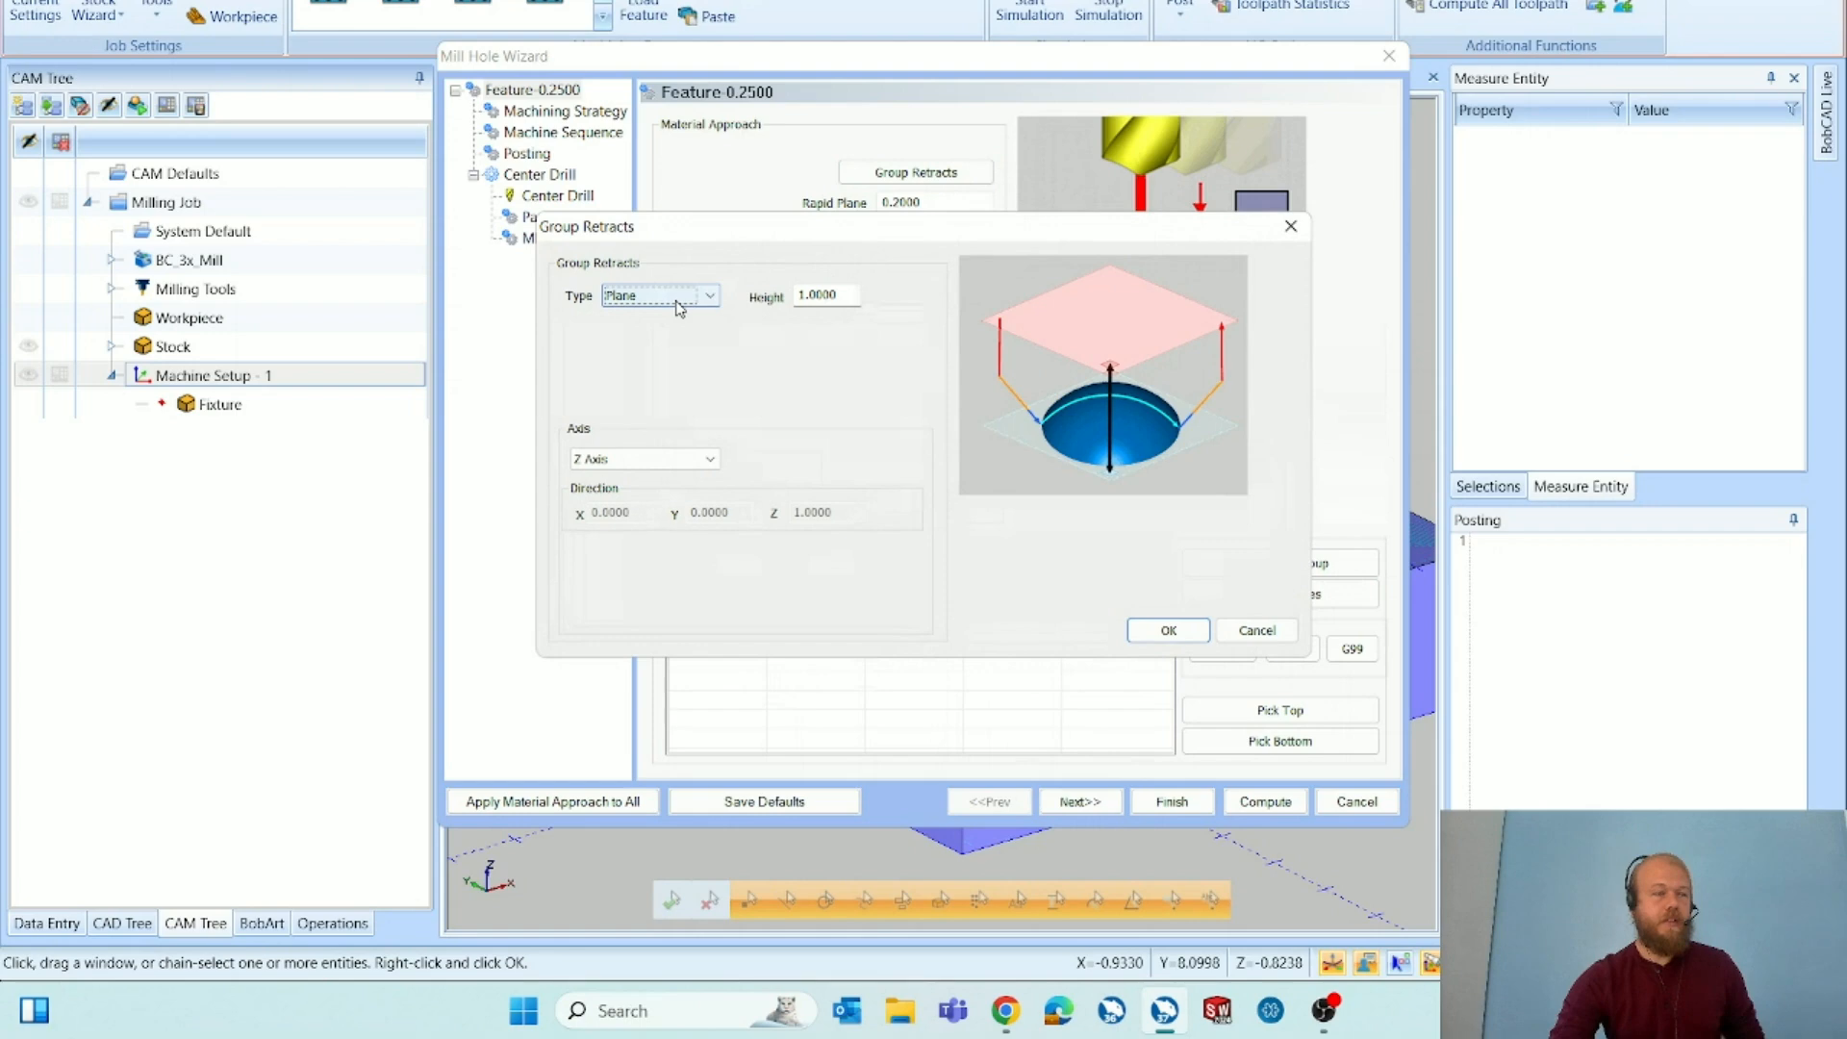
{"action": "left_click", "coordinate": [843, 298]}
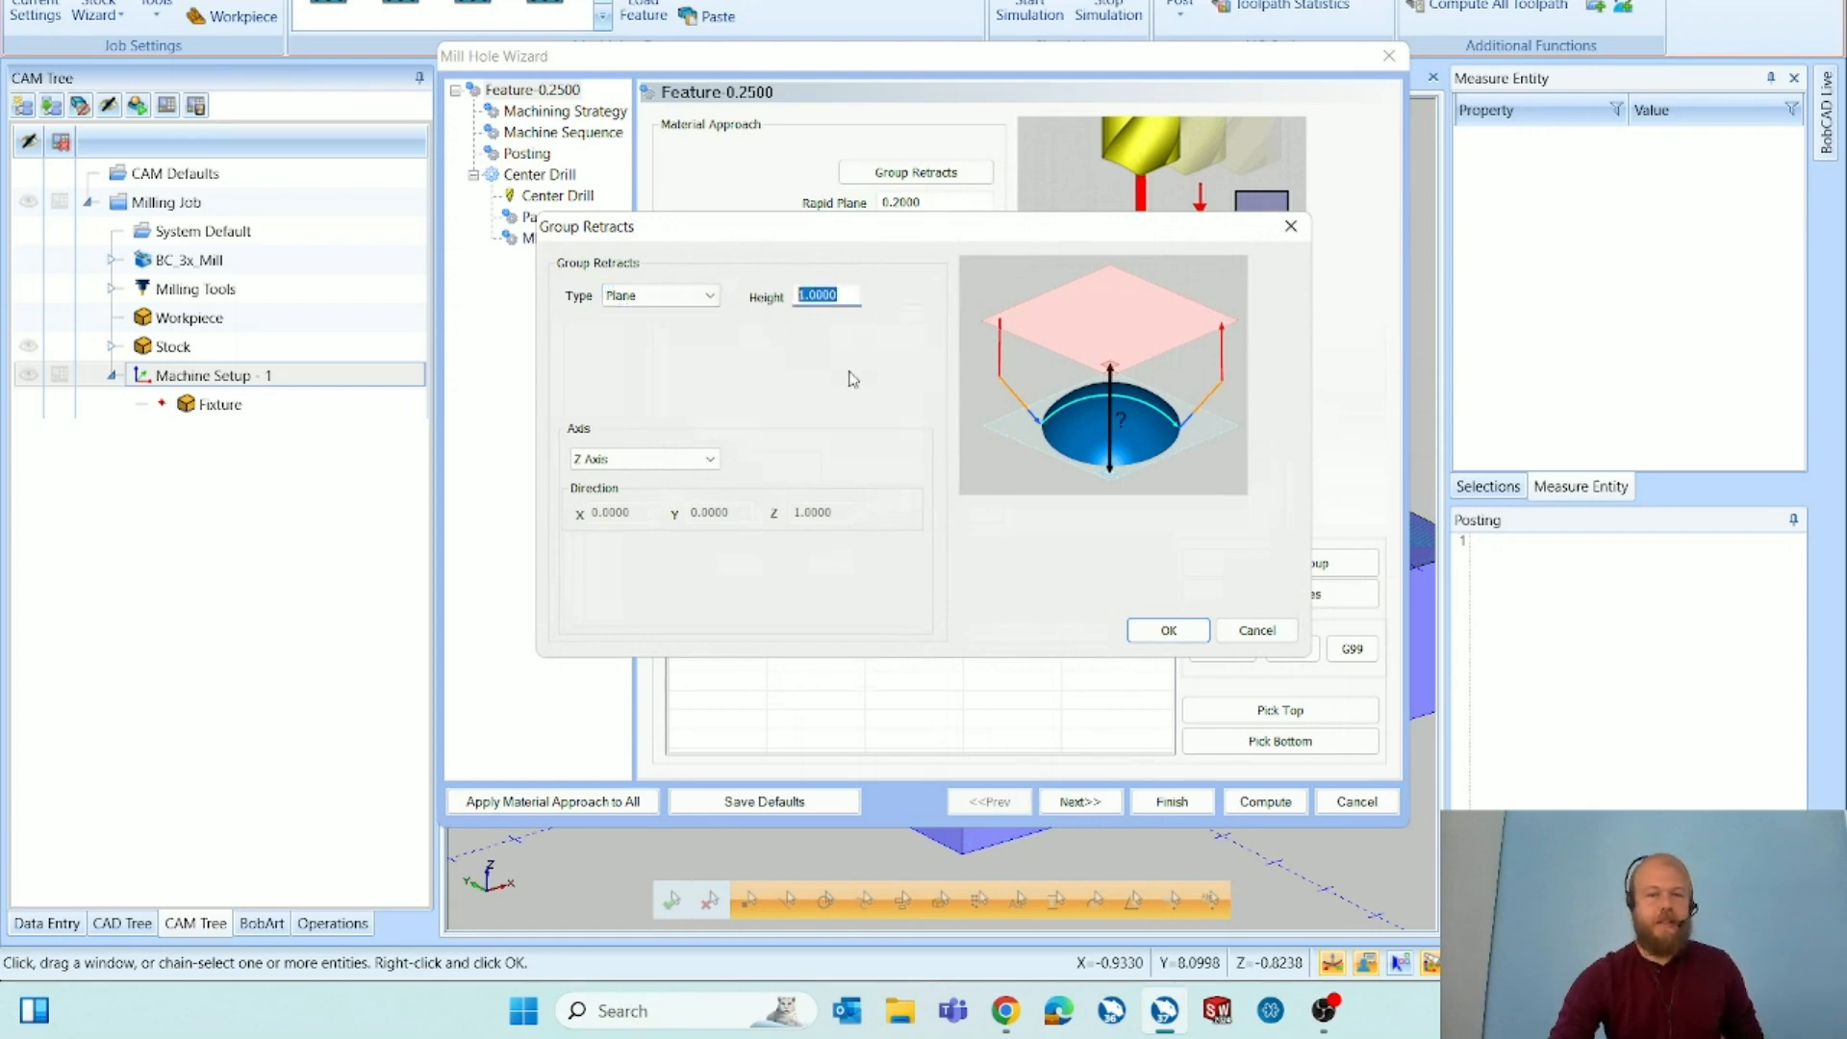
{"action": "type", "text": "5"}
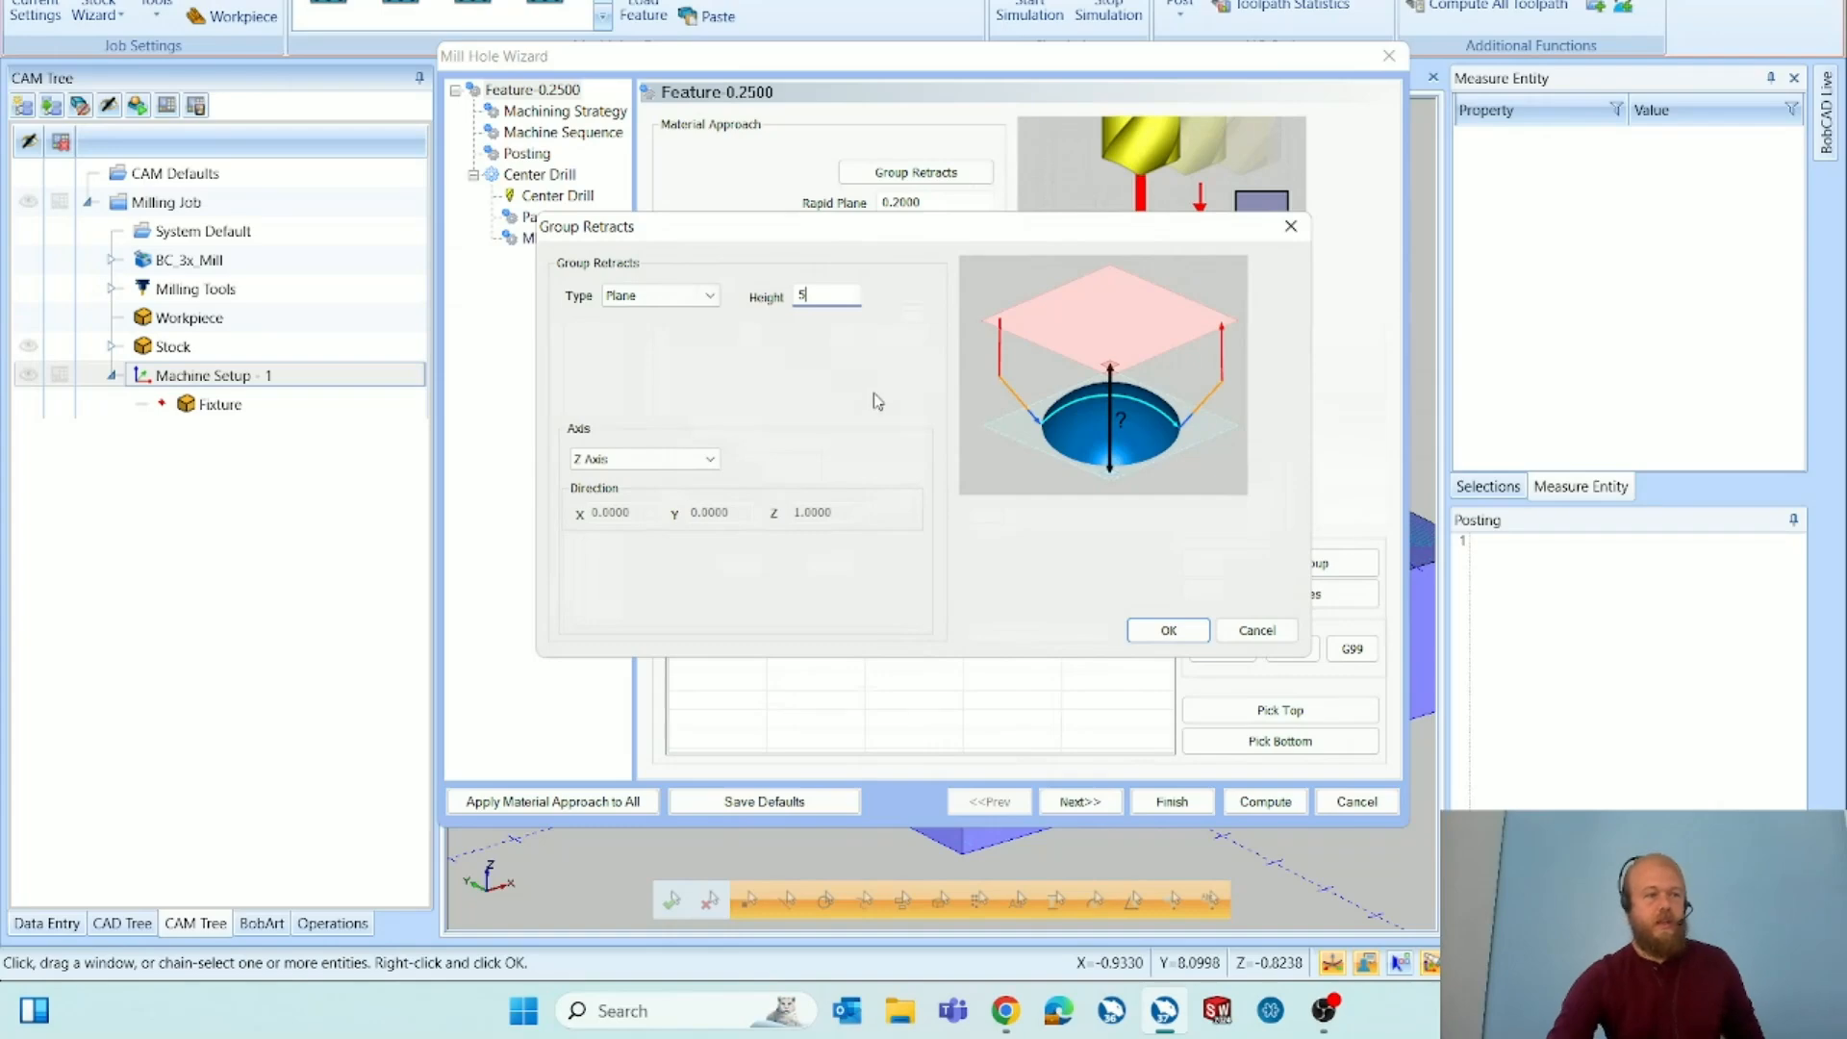
{"action": "left_click", "coordinate": [1168, 630]}
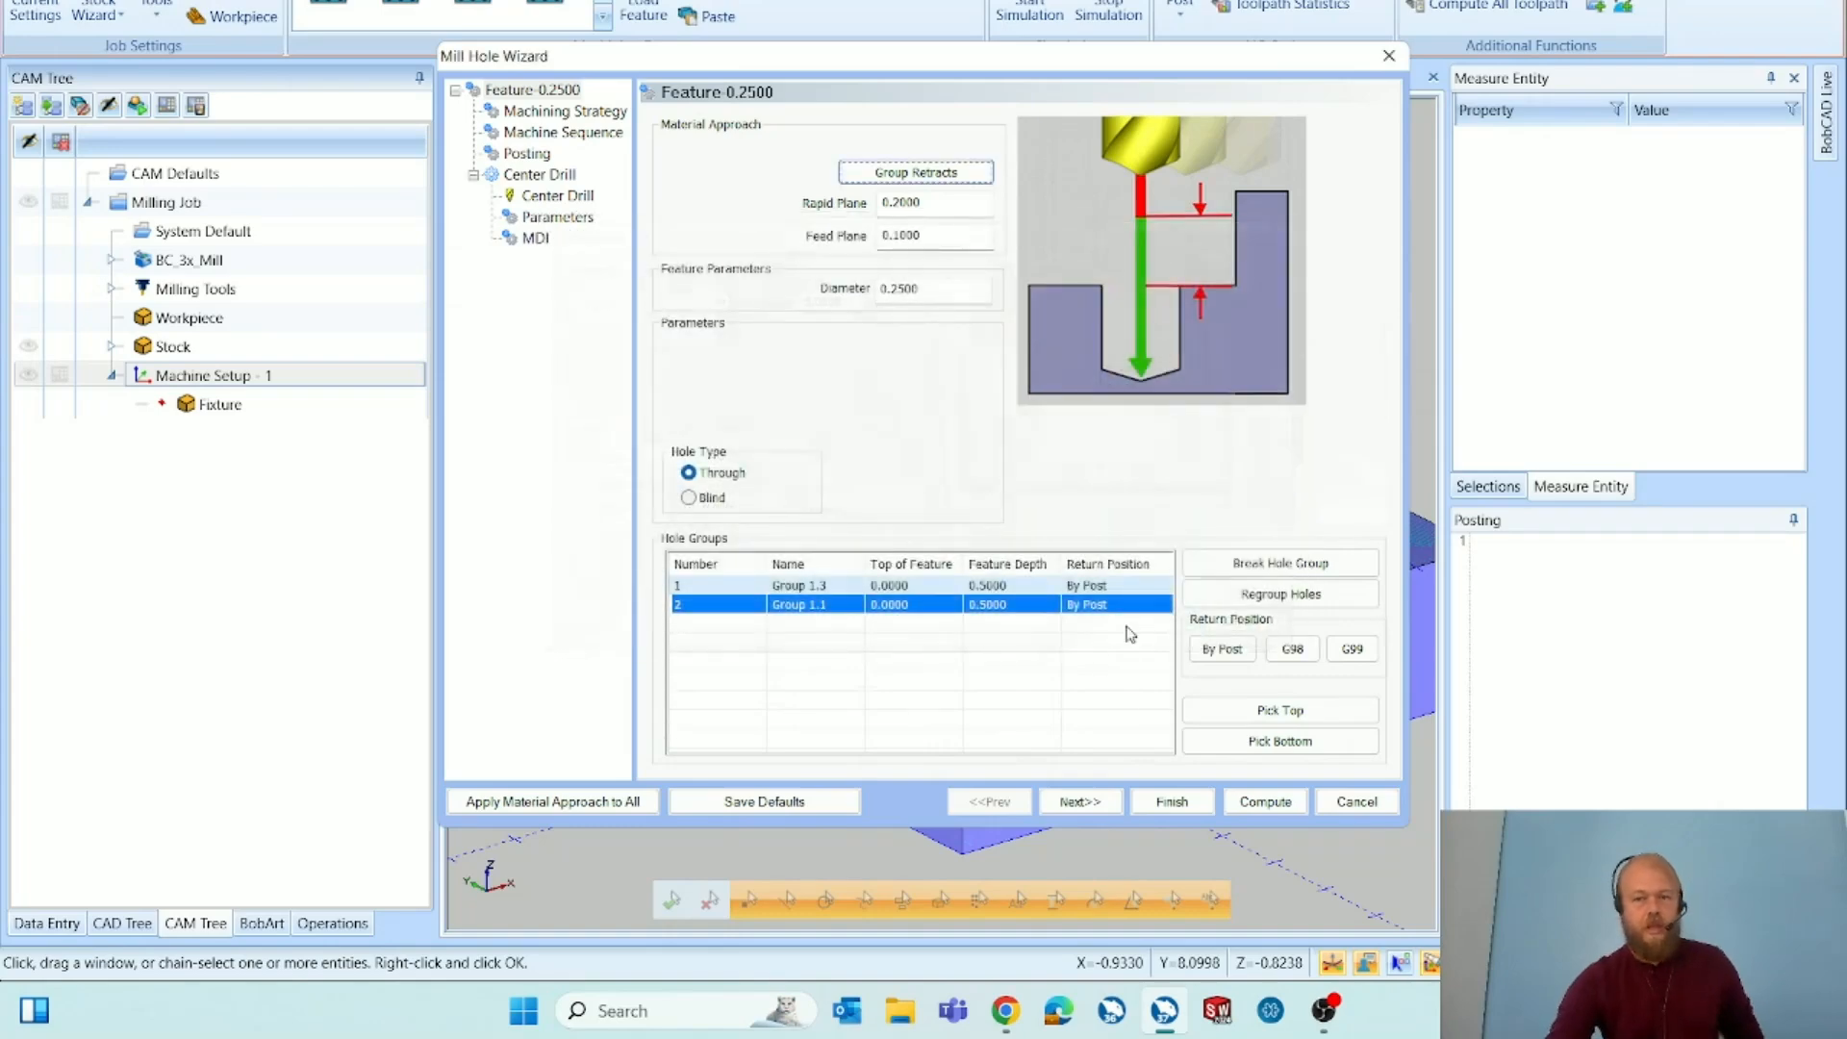
{"action": "left_click", "coordinate": [1266, 803]}
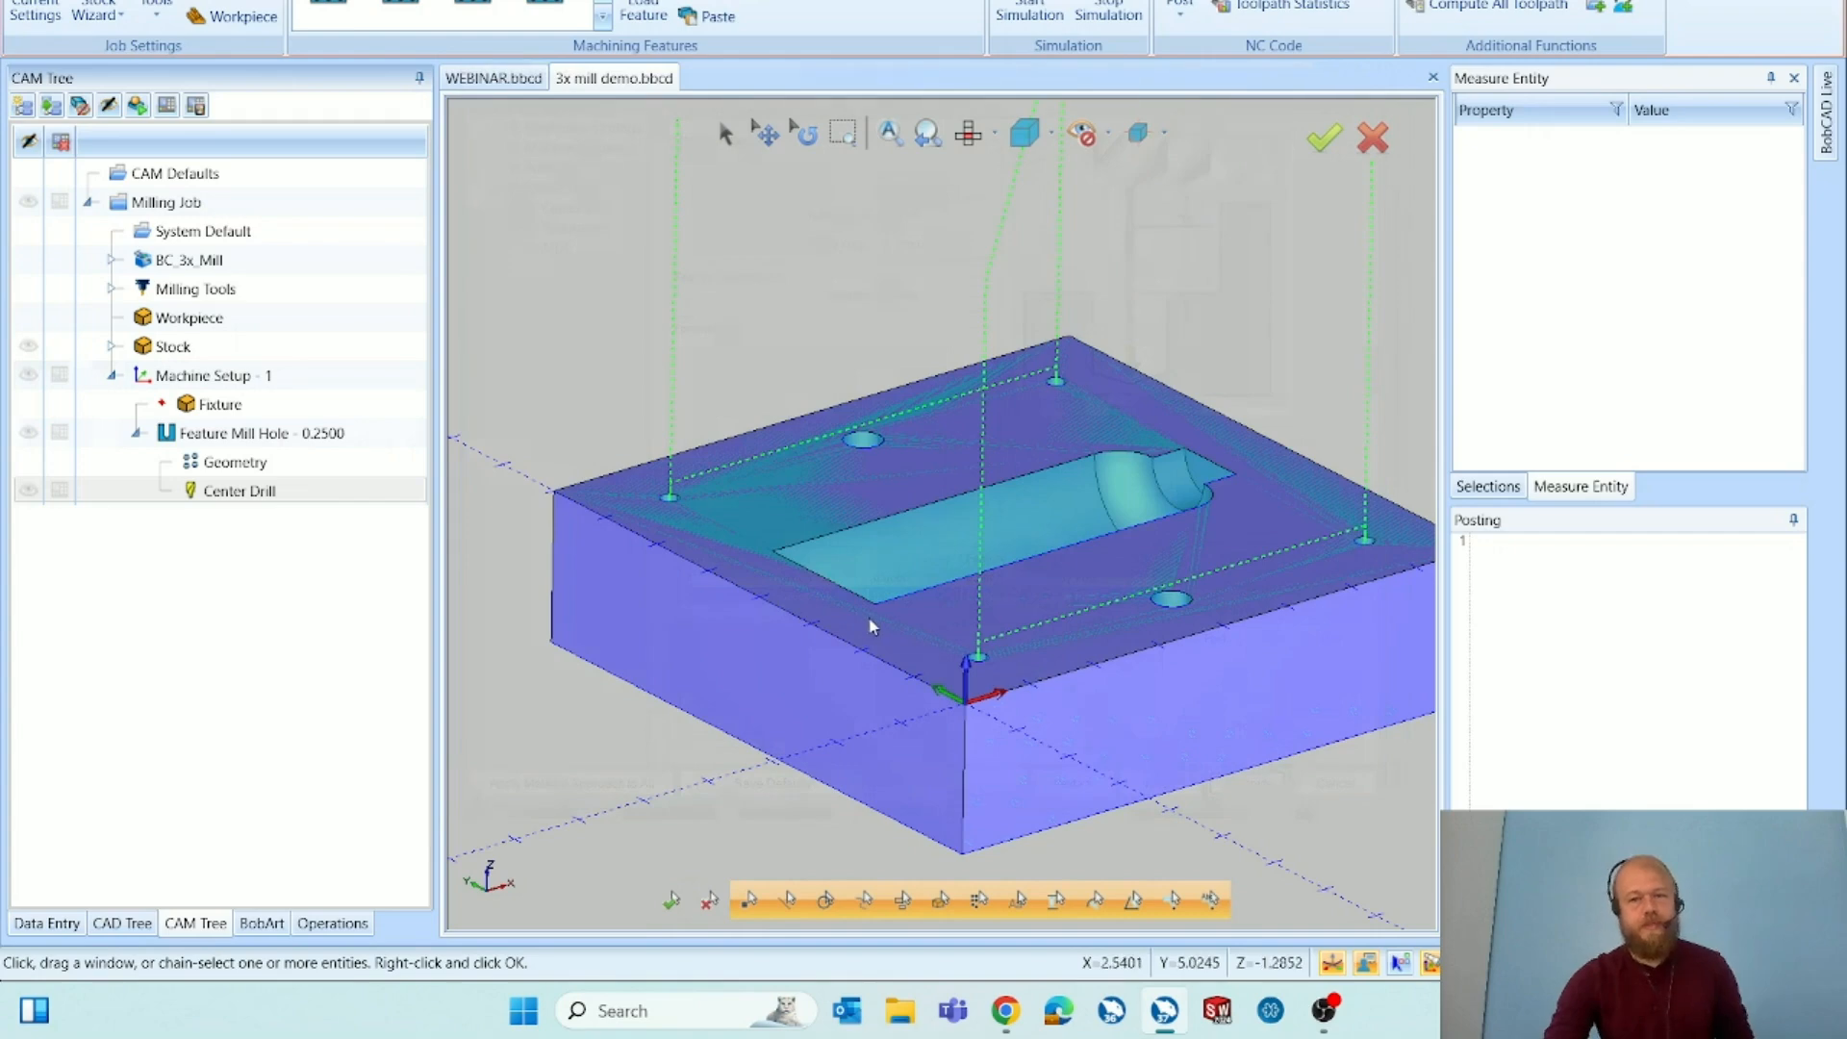
Start a backplot of the Center Drill operation and step the tool through the first pair of holes.
{"action": "right_click", "coordinate": [354, 487]}
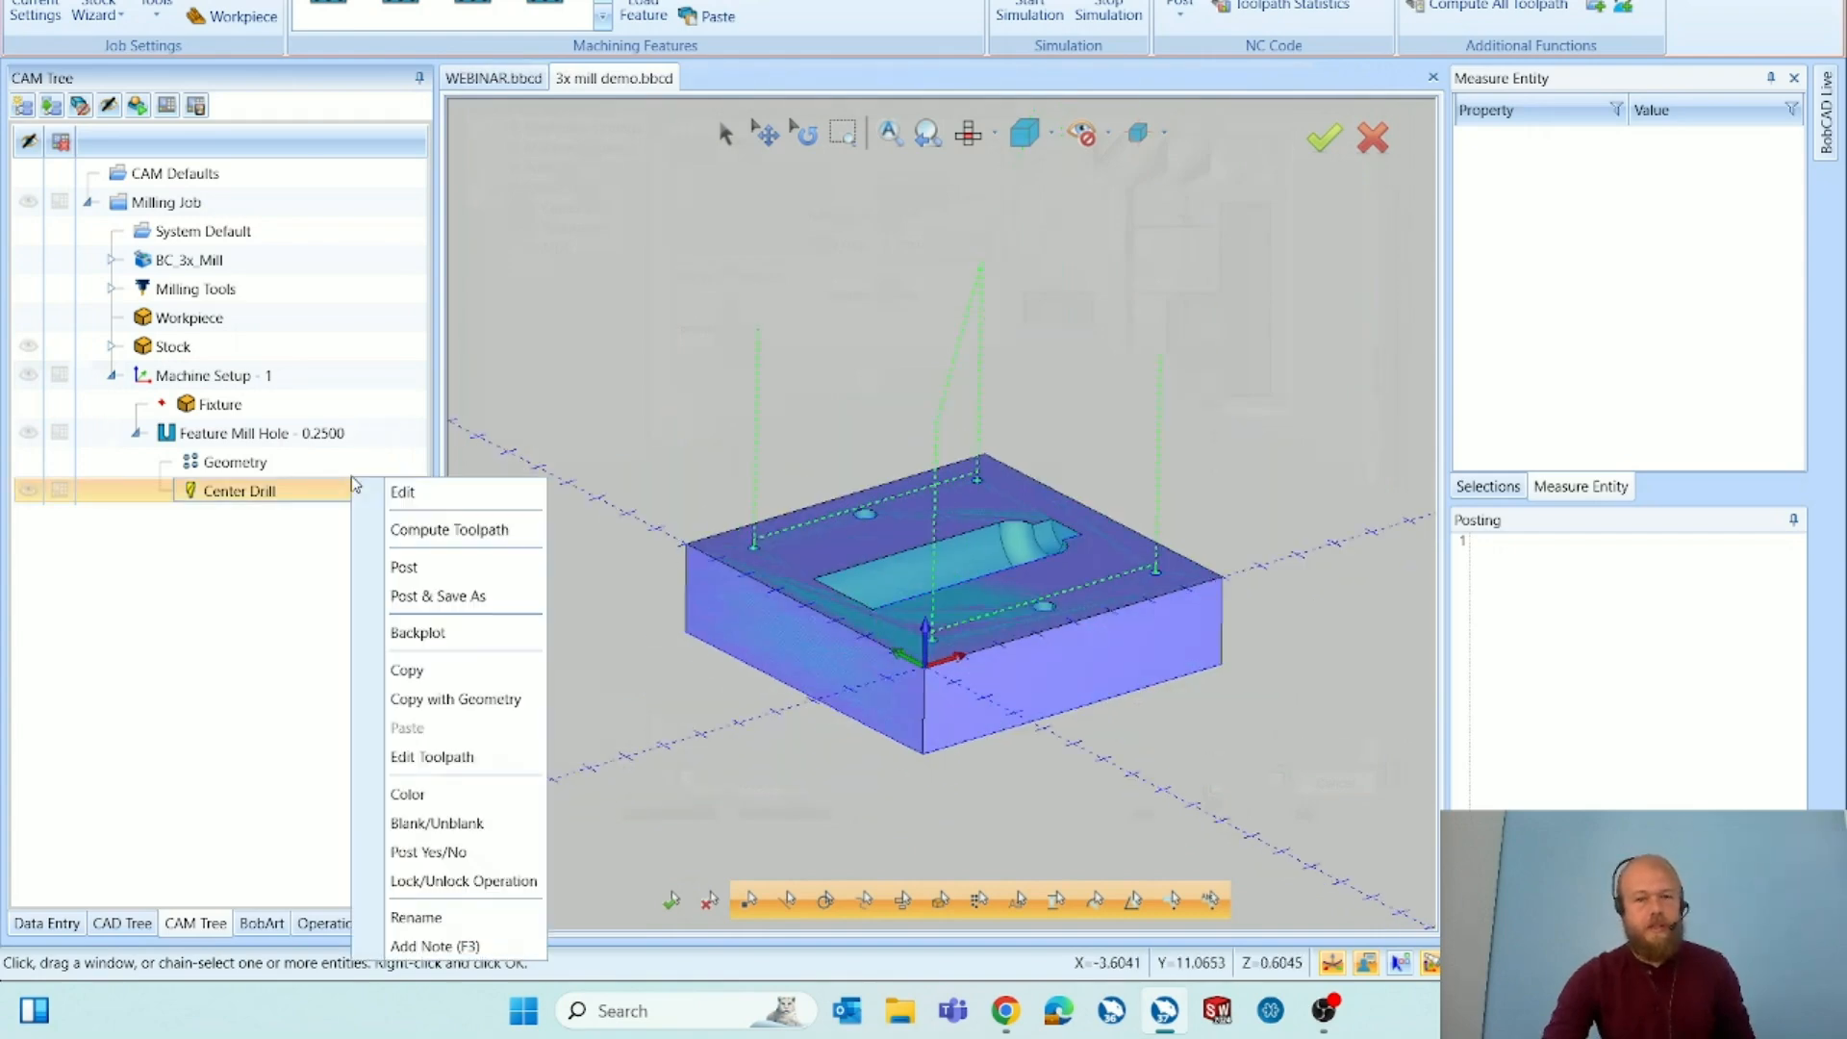
{"action": "left_click", "coordinate": [412, 633]}
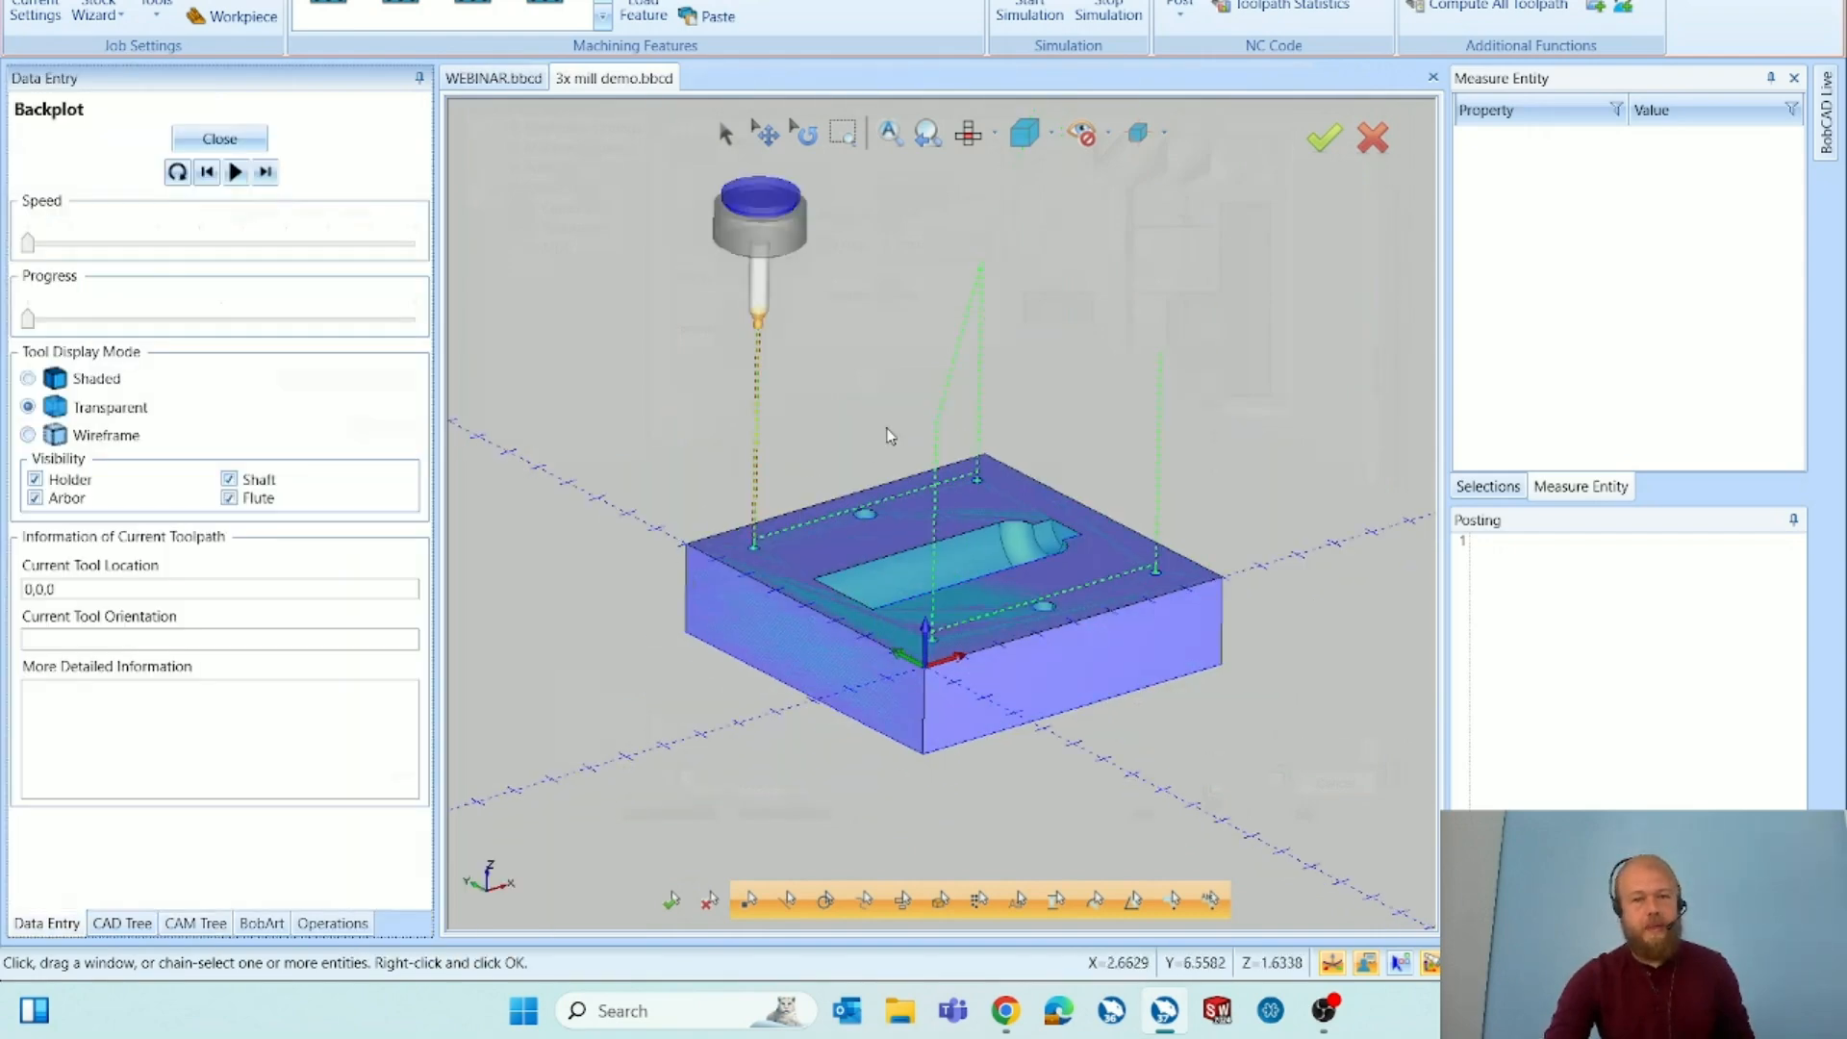
{"action": "scroll", "coordinate": [825, 447], "scroll_direction": "up", "scroll_amount": 3}
{"action": "scroll", "coordinate": [1045, 501], "scroll_direction": "down", "scroll_amount": 3}
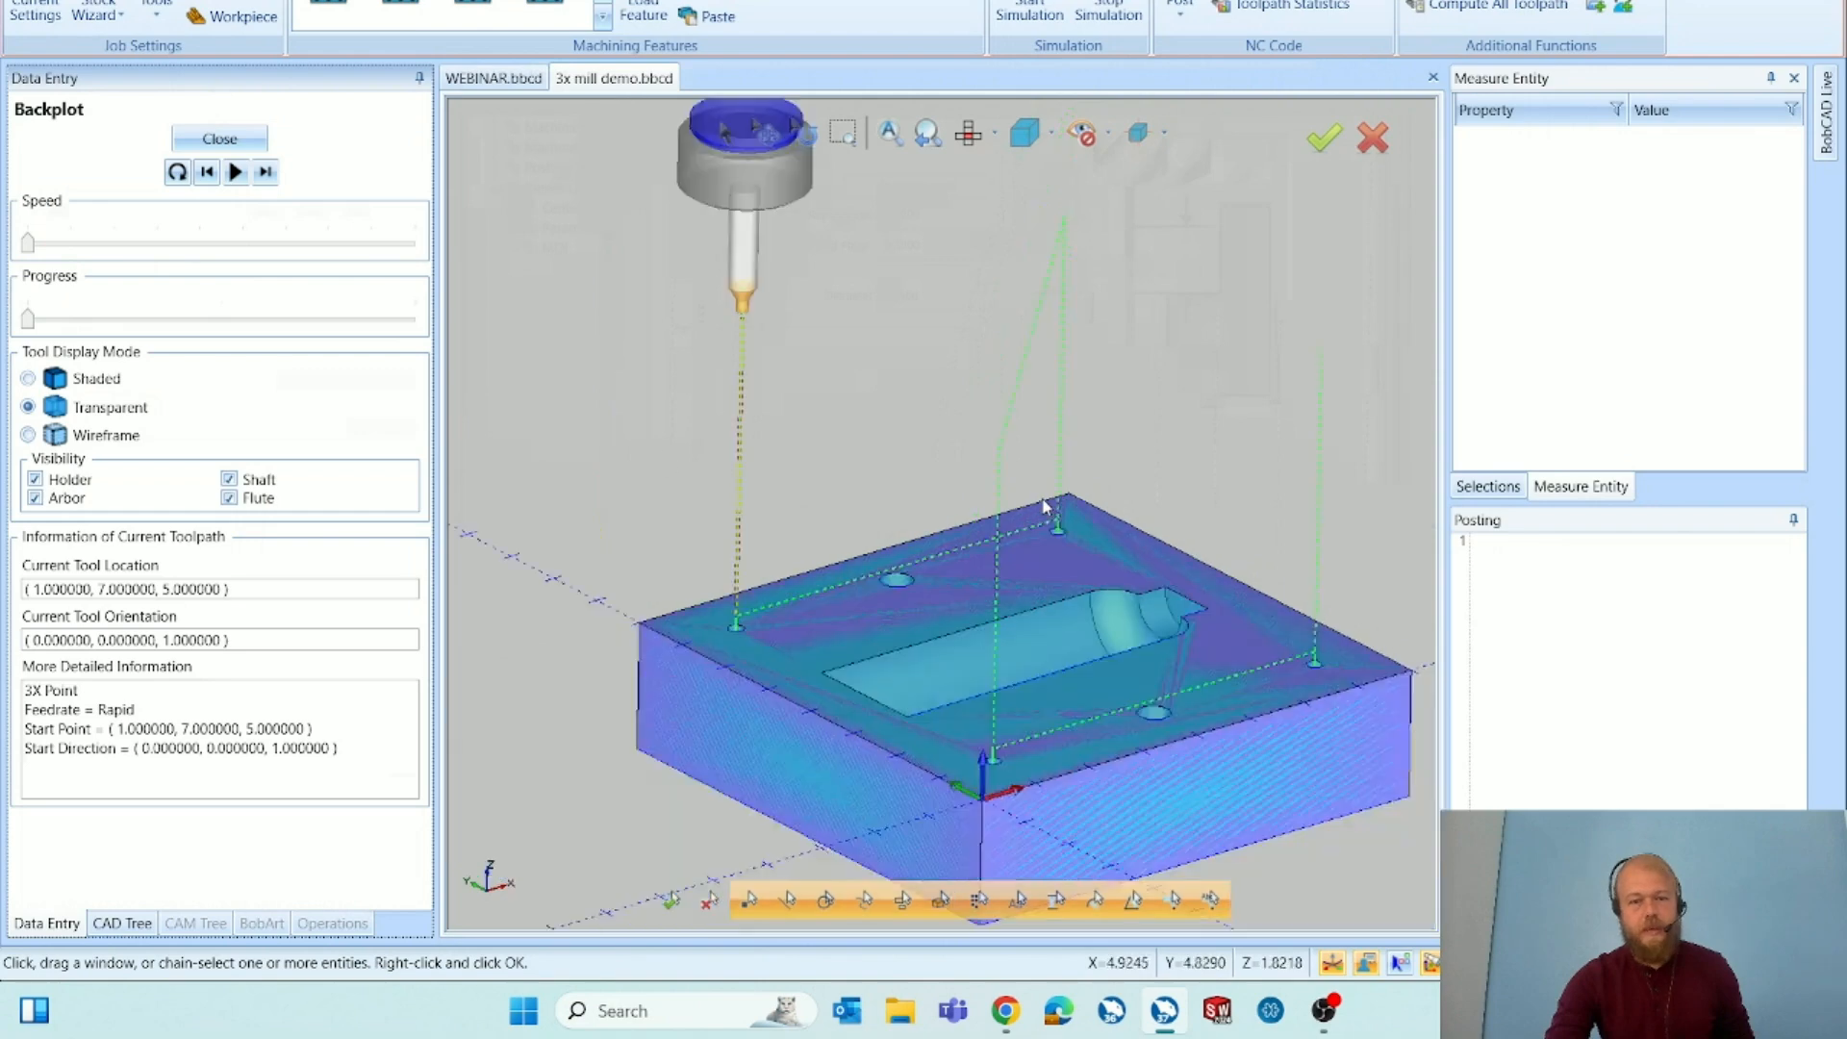
{"action": "mouse_move", "coordinate": [1044, 502]}
{"action": "middle_mouse_down"}
{"action": "mouse_move", "coordinate": [1039, 466]}
{"action": "mouse_move", "coordinate": [1011, 495]}
{"action": "mouse_move", "coordinate": [1044, 507]}
{"action": "middle_mouse_up"}
{"action": "scroll", "coordinate": [1044, 507], "scroll_direction": "up", "scroll_amount": 3}
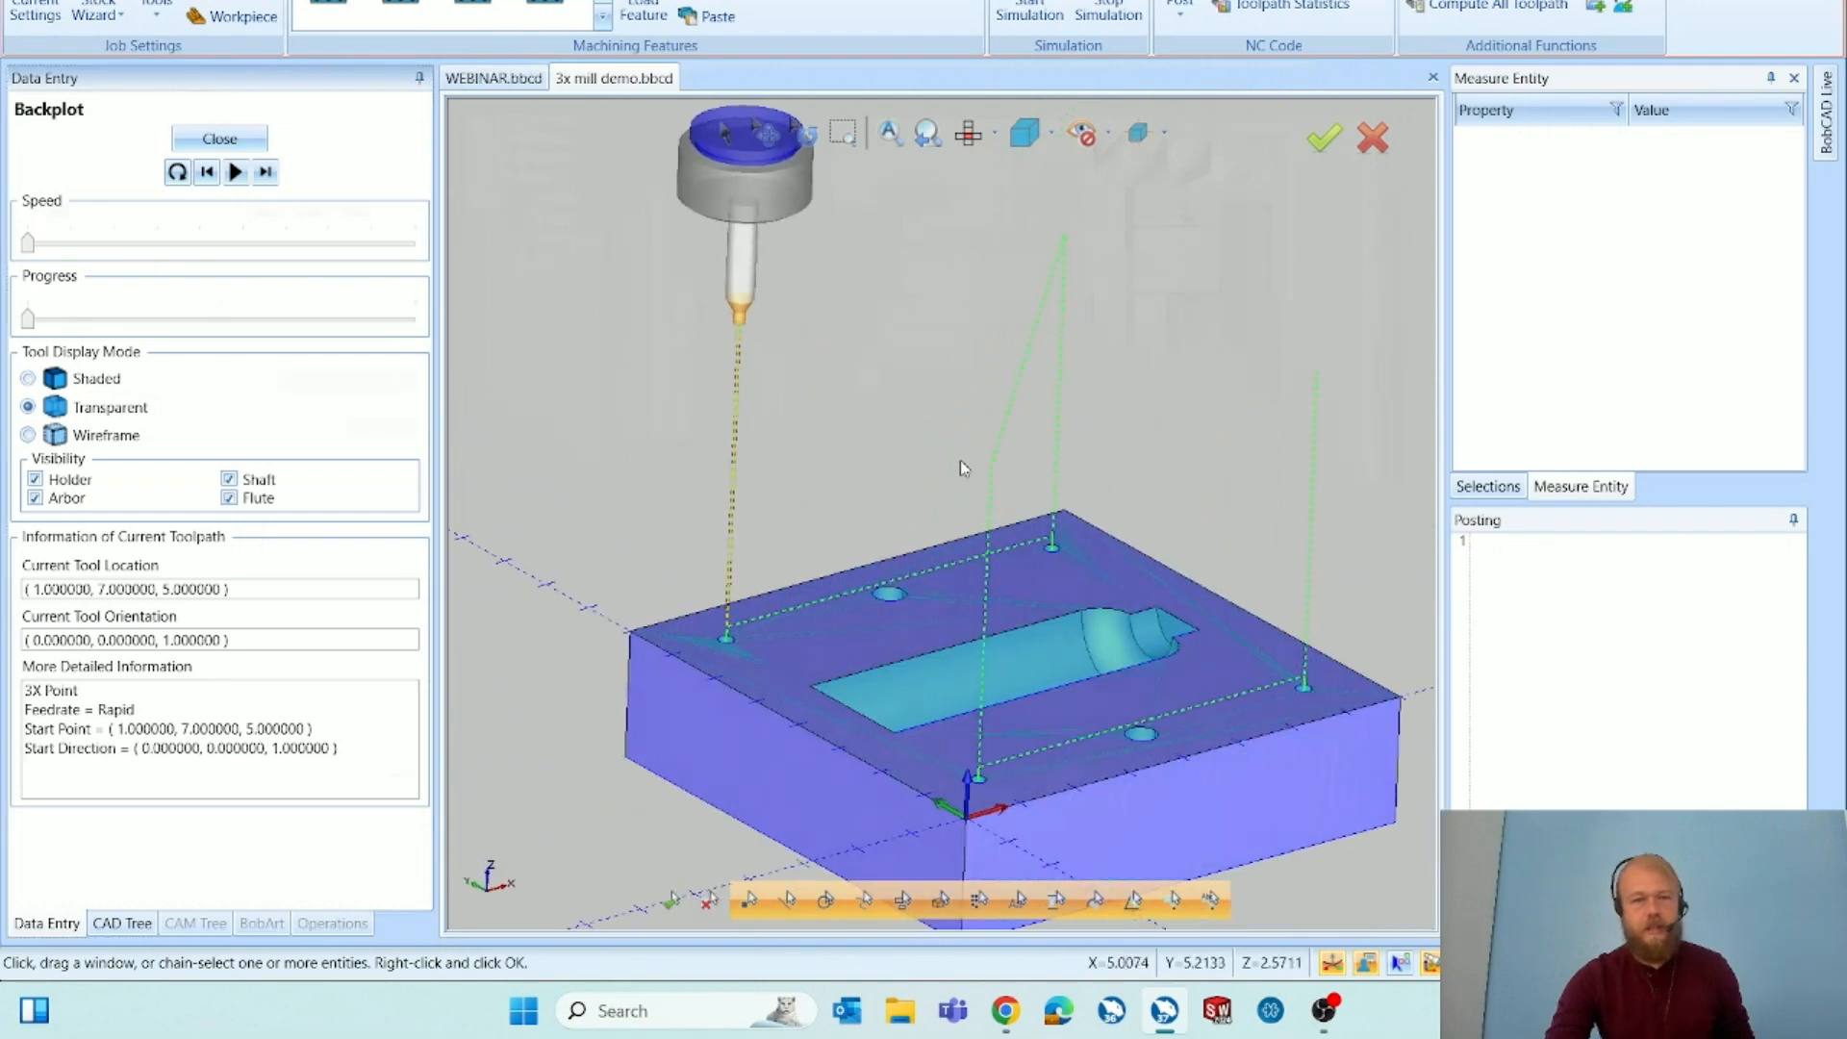
{"action": "left_click", "coordinate": [266, 172]}
{"action": "left_click", "coordinate": [265, 172]}
{"action": "left_click", "coordinate": [266, 173]}
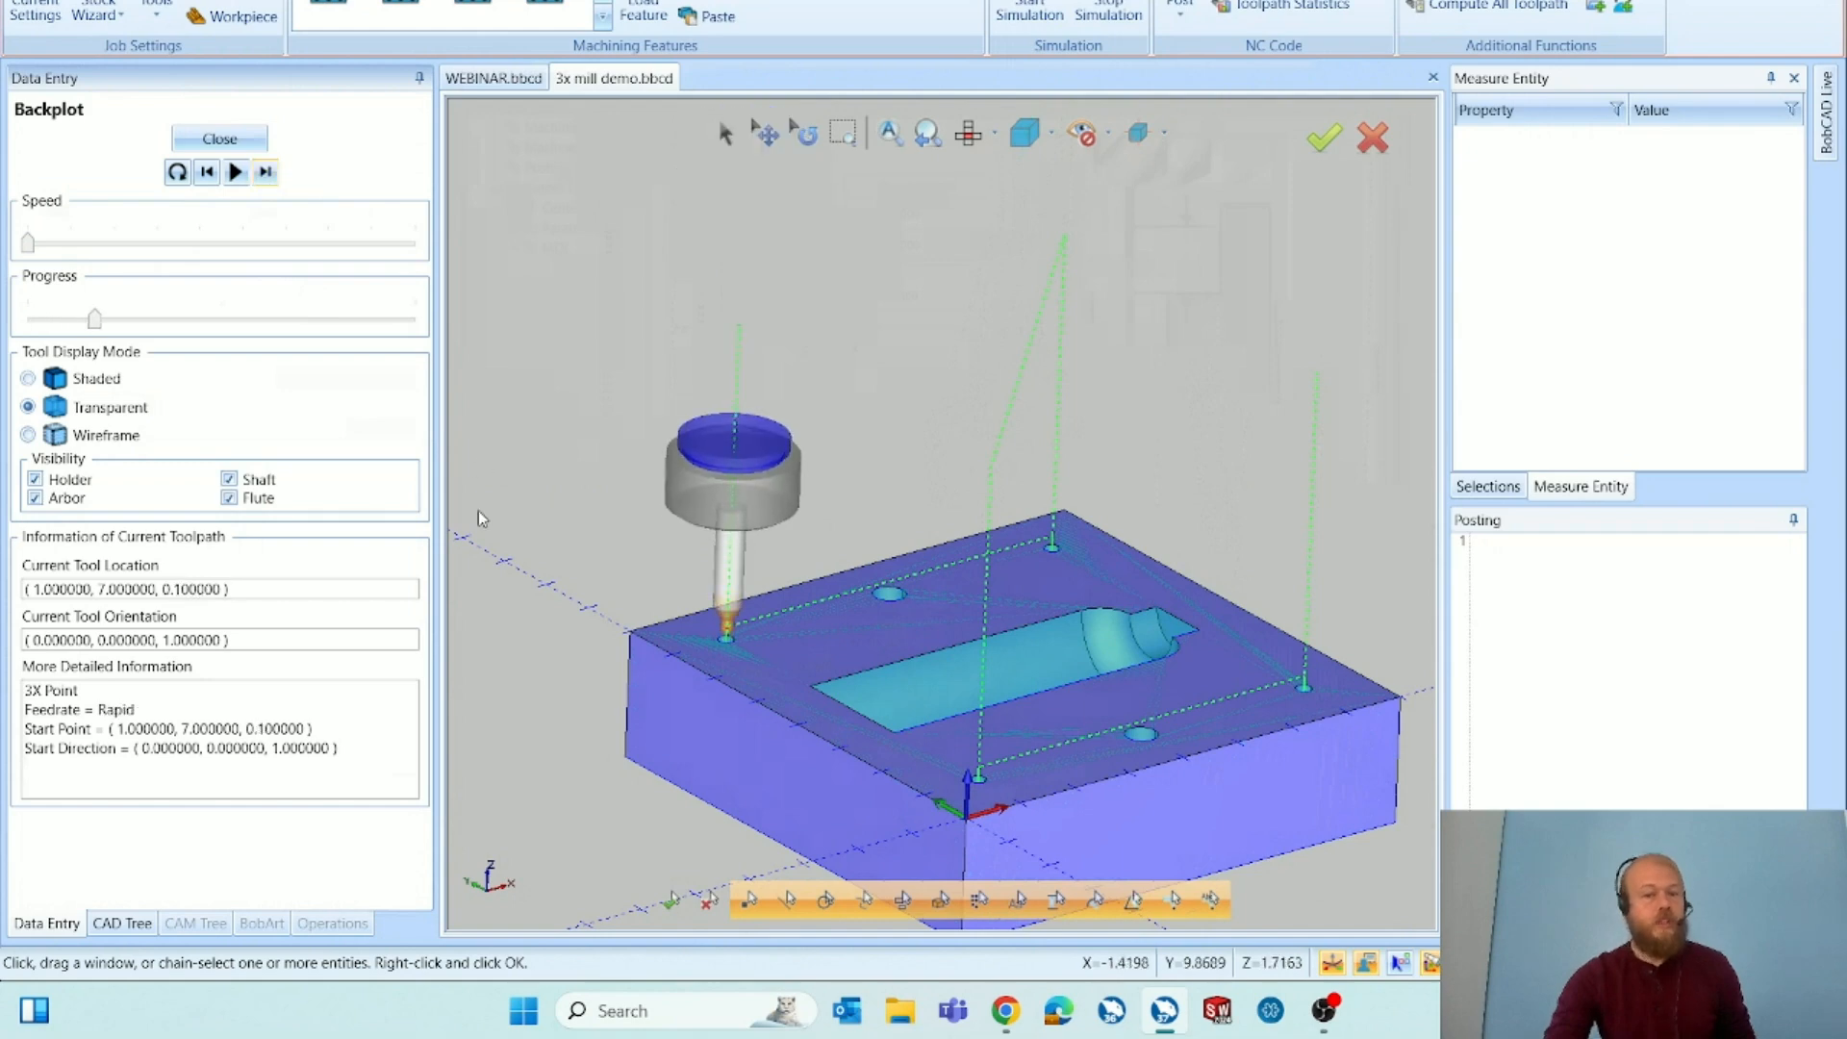
{"action": "left_click", "coordinate": [266, 172]}
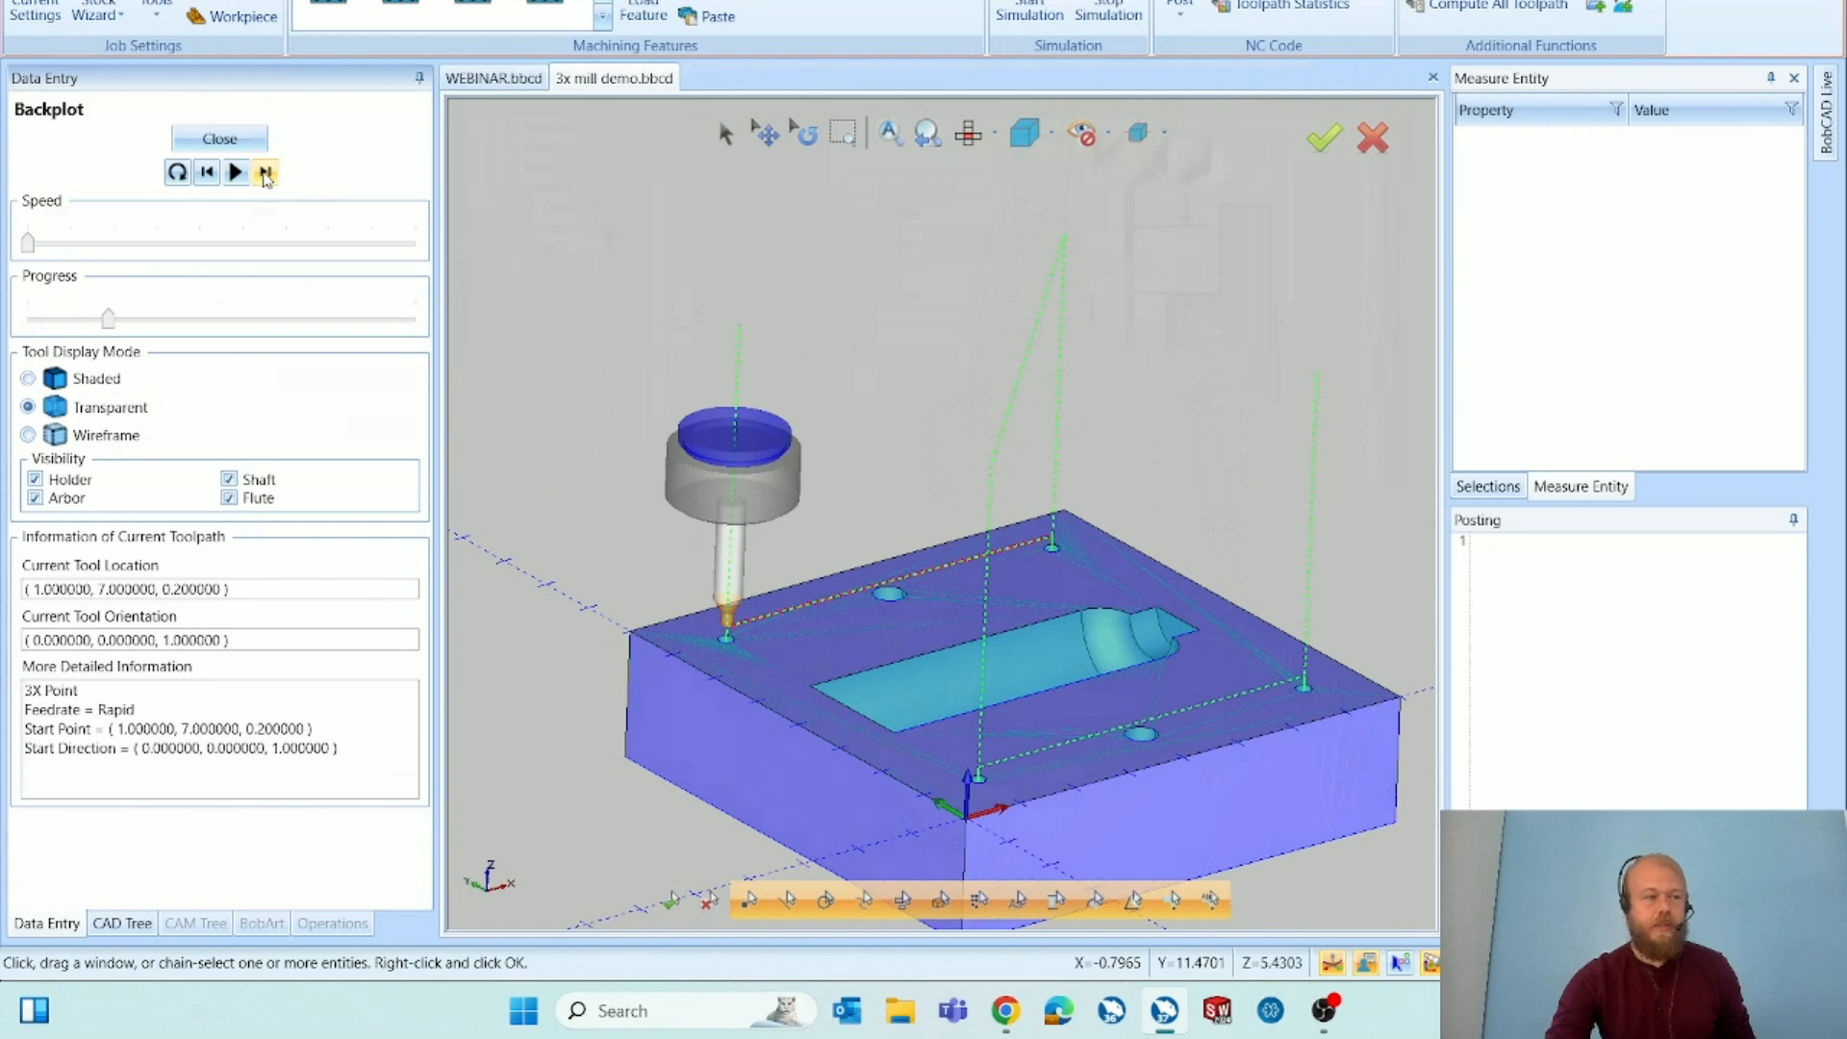
{"action": "left_click", "coordinate": [265, 172]}
{"action": "left_click", "coordinate": [266, 172]}
{"action": "left_click", "coordinate": [266, 173]}
{"action": "left_click", "coordinate": [266, 172]}
Step the backplot through the group retract and the rapid move across to the second pair of holes, examining it from several sides.
{"action": "middle_click_drag", "start_coordinate": [1020, 597], "coordinate": [996, 494]}
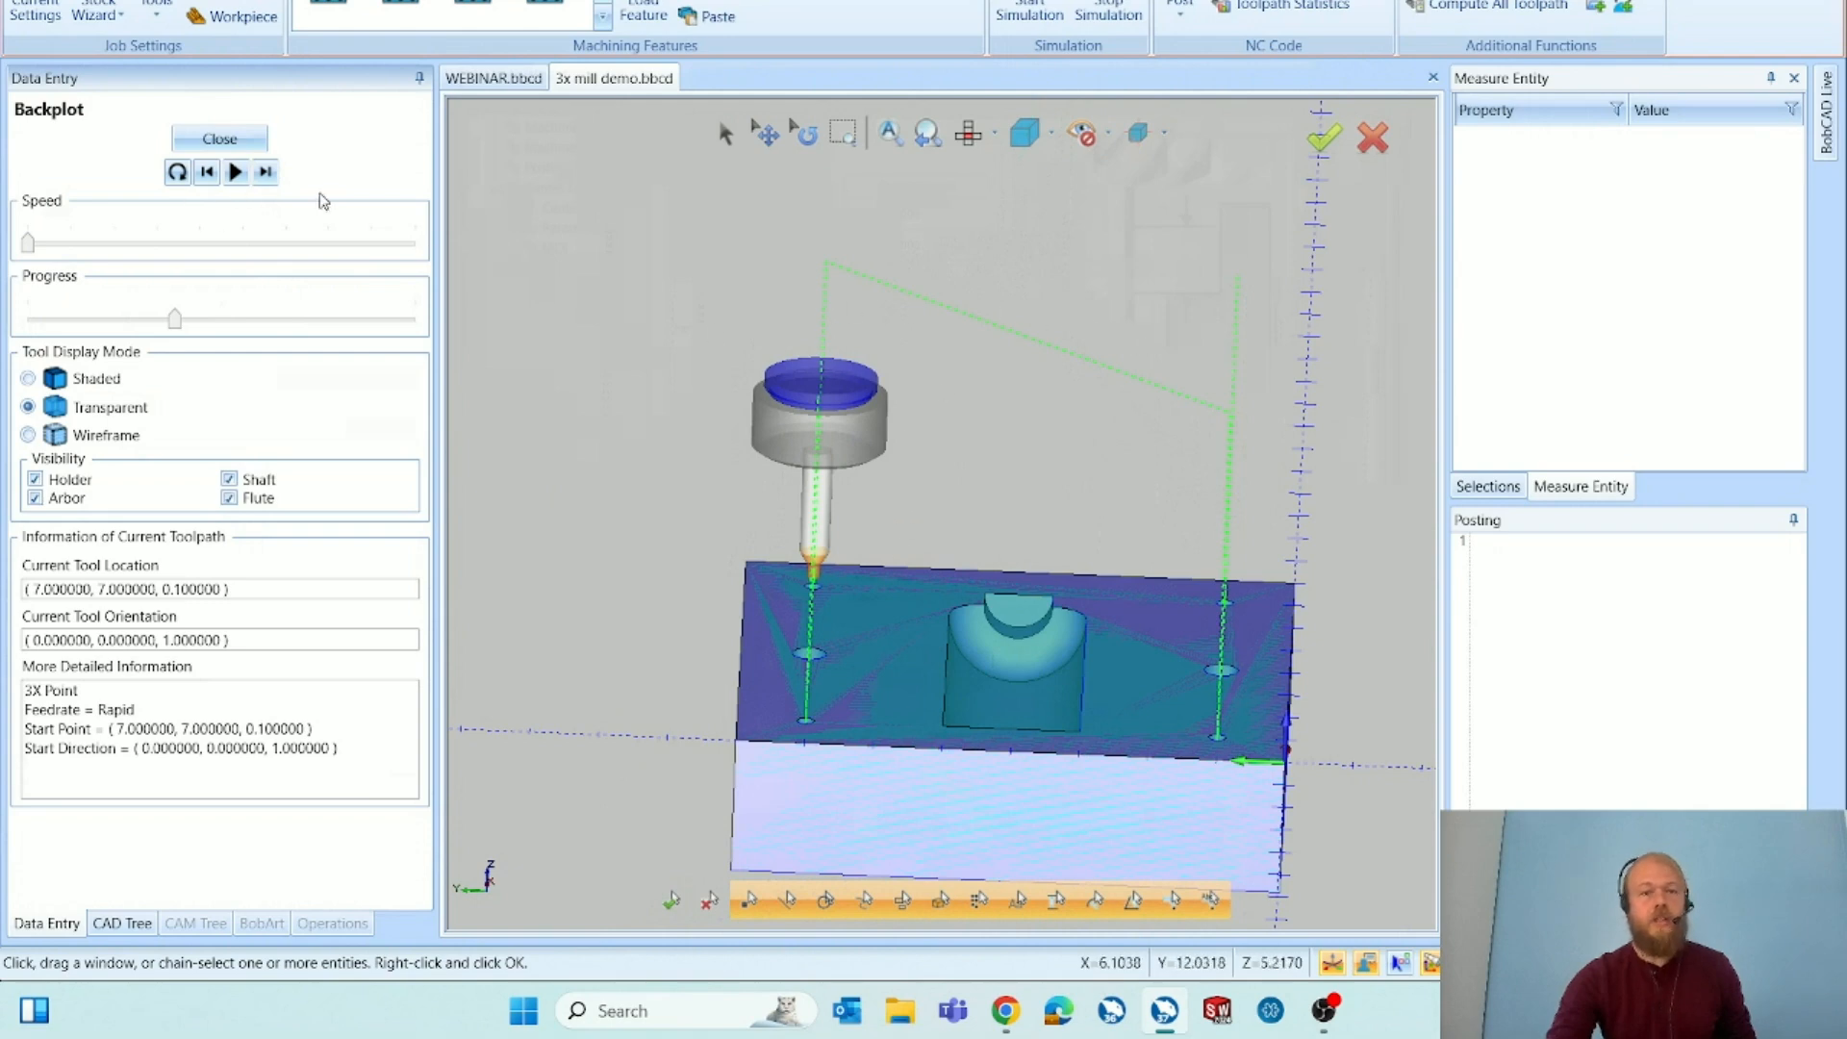
{"action": "left_click", "coordinate": [266, 172]}
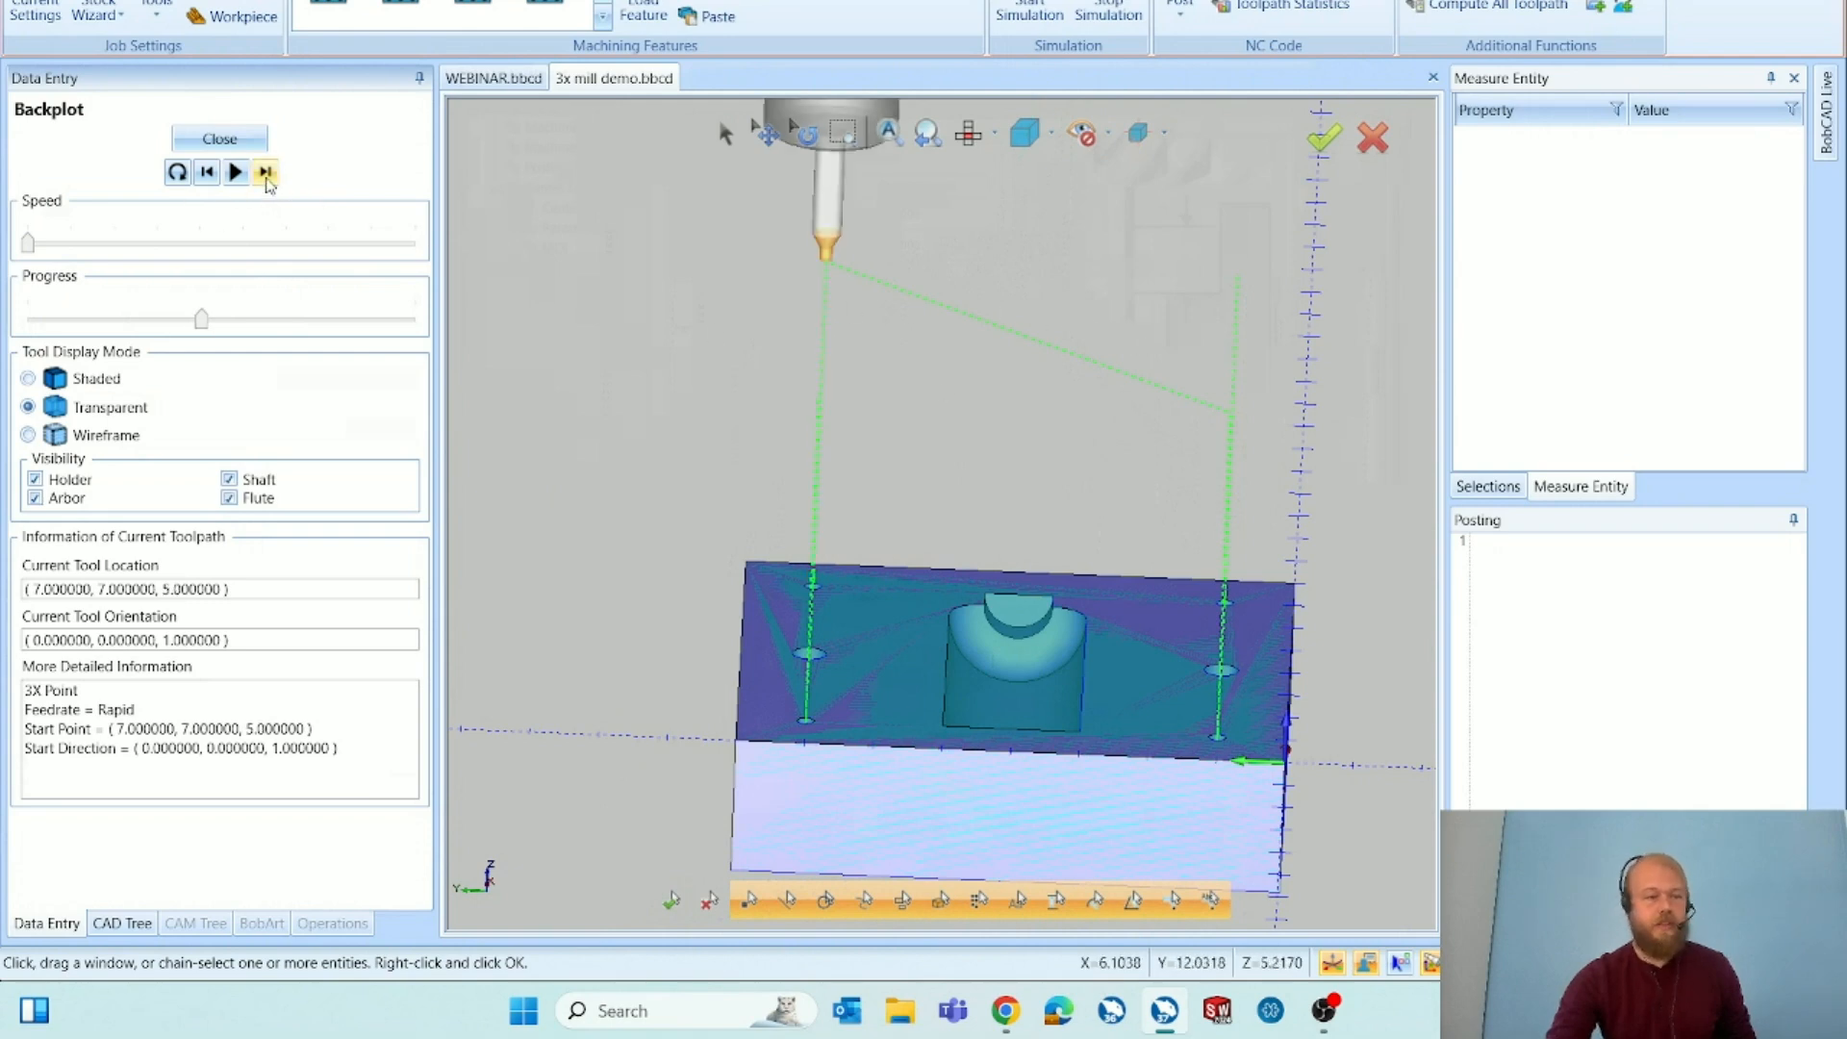
{"action": "left_click", "coordinate": [266, 172]}
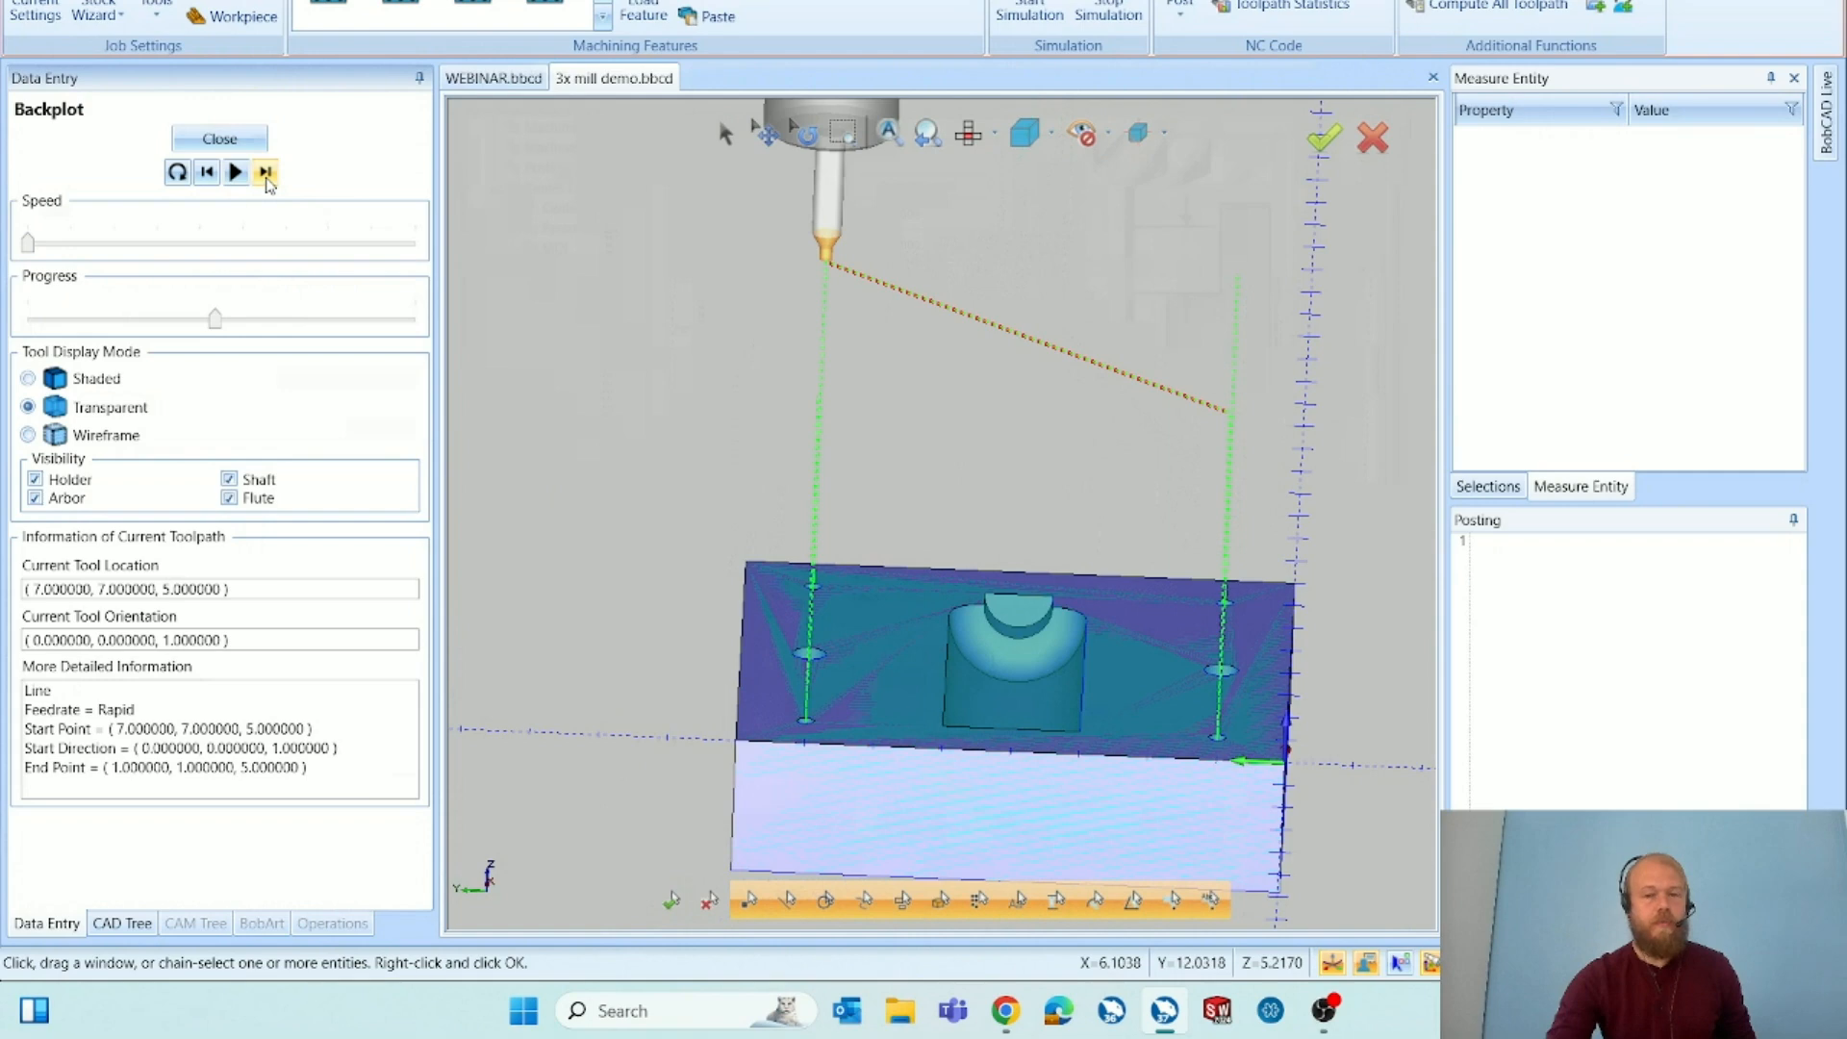
{"action": "left_click", "coordinate": [265, 172]}
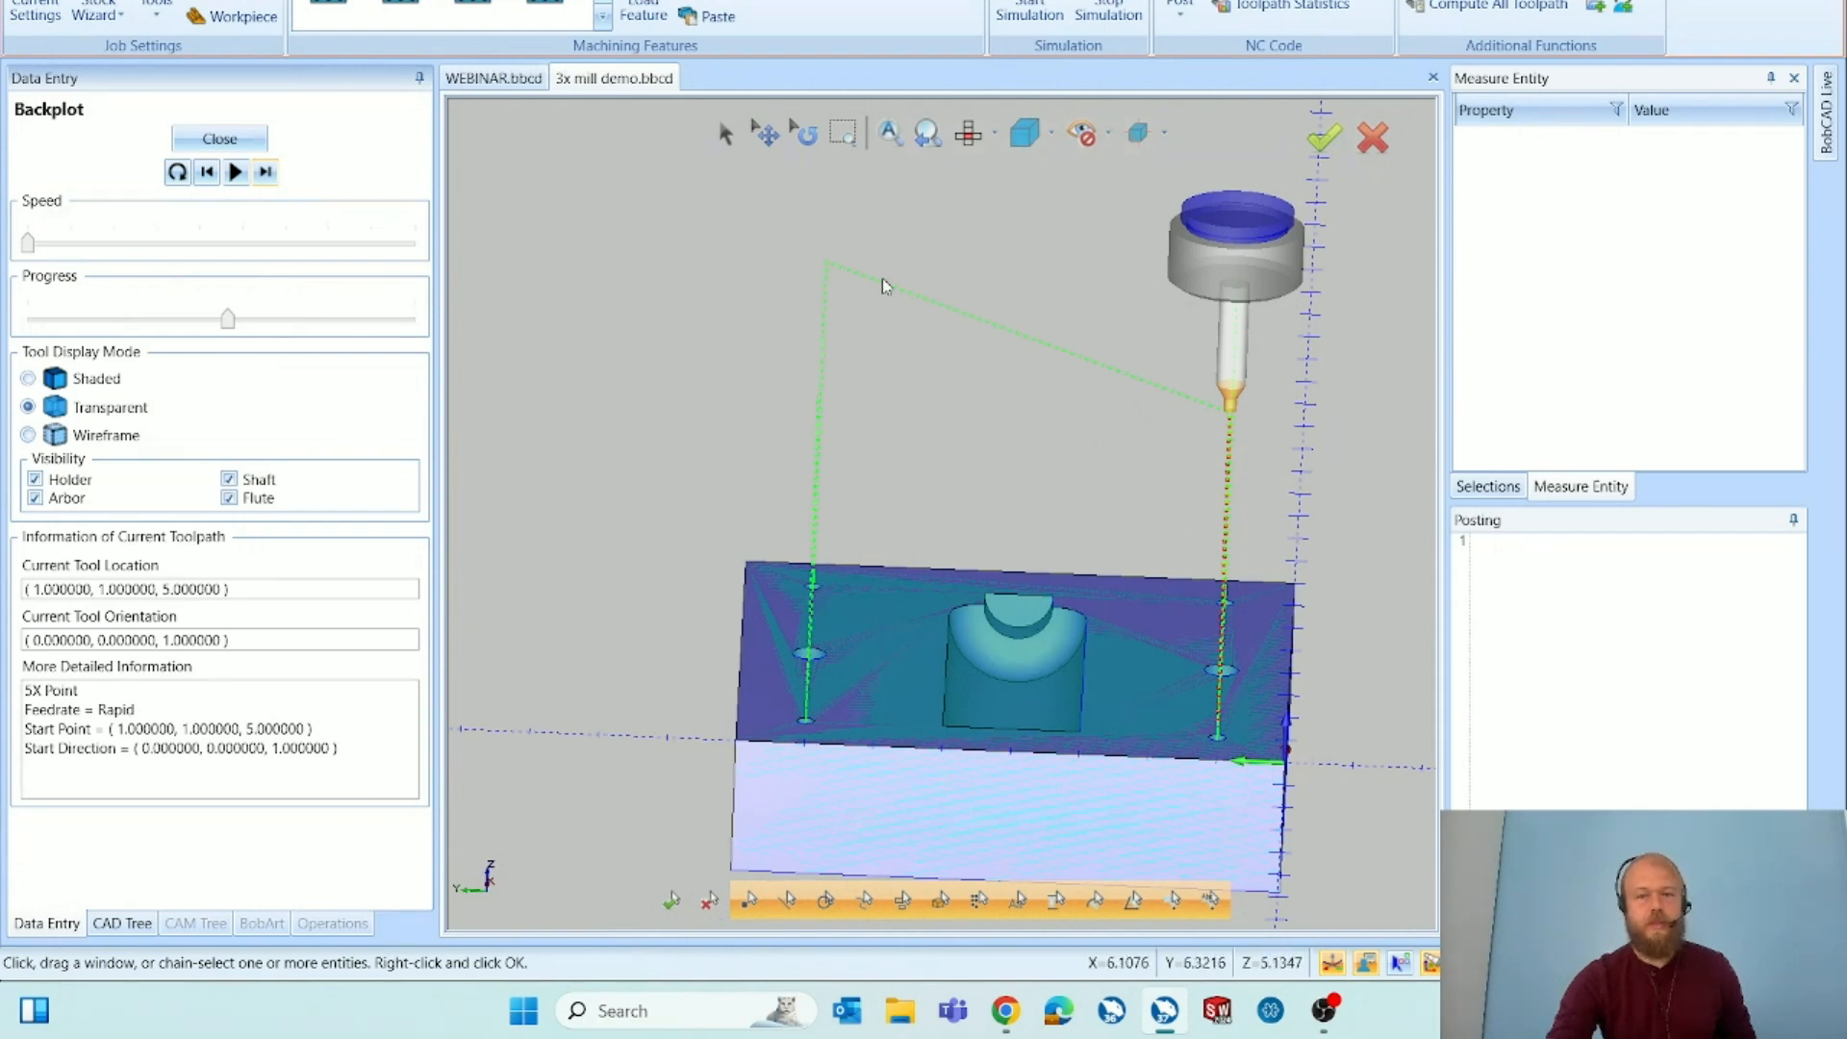
{"action": "middle_click_drag", "start_coordinate": [1145, 537], "coordinate": [1250, 501]}
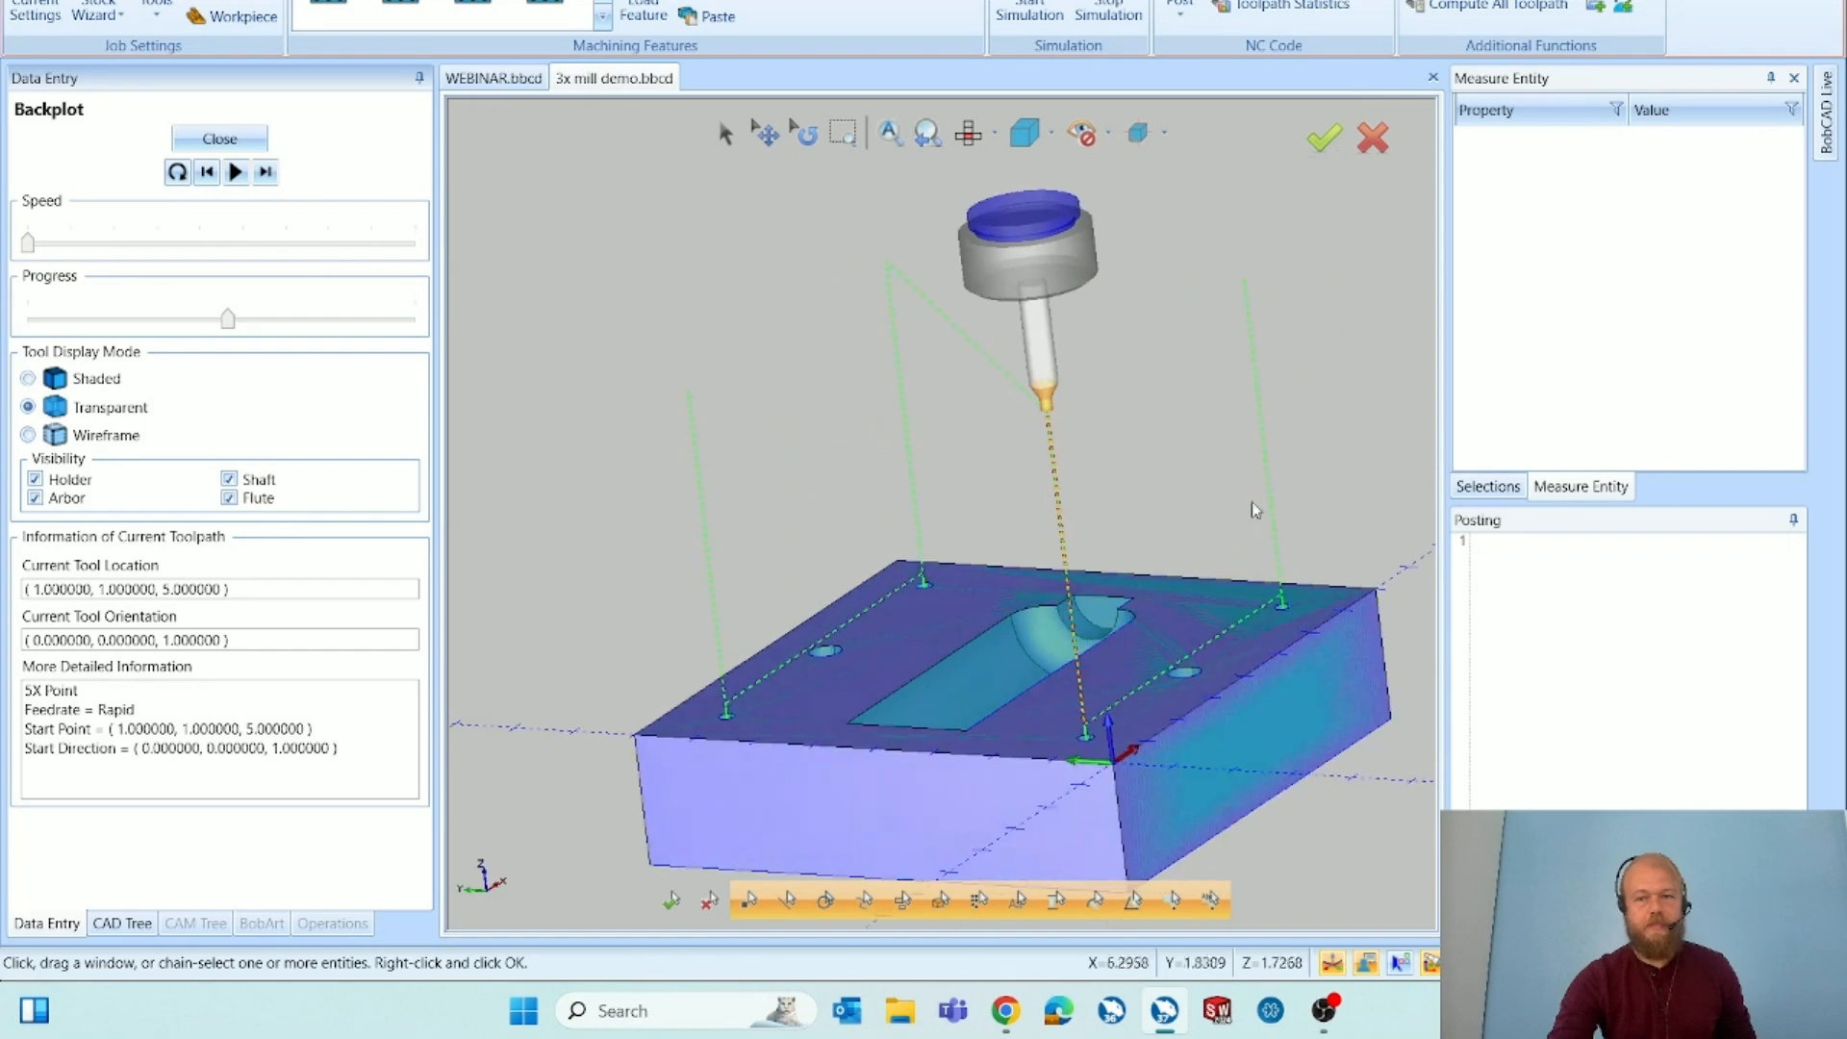
{"action": "middle_click_drag", "start_coordinate": [1304, 730], "coordinate": [1235, 724]}
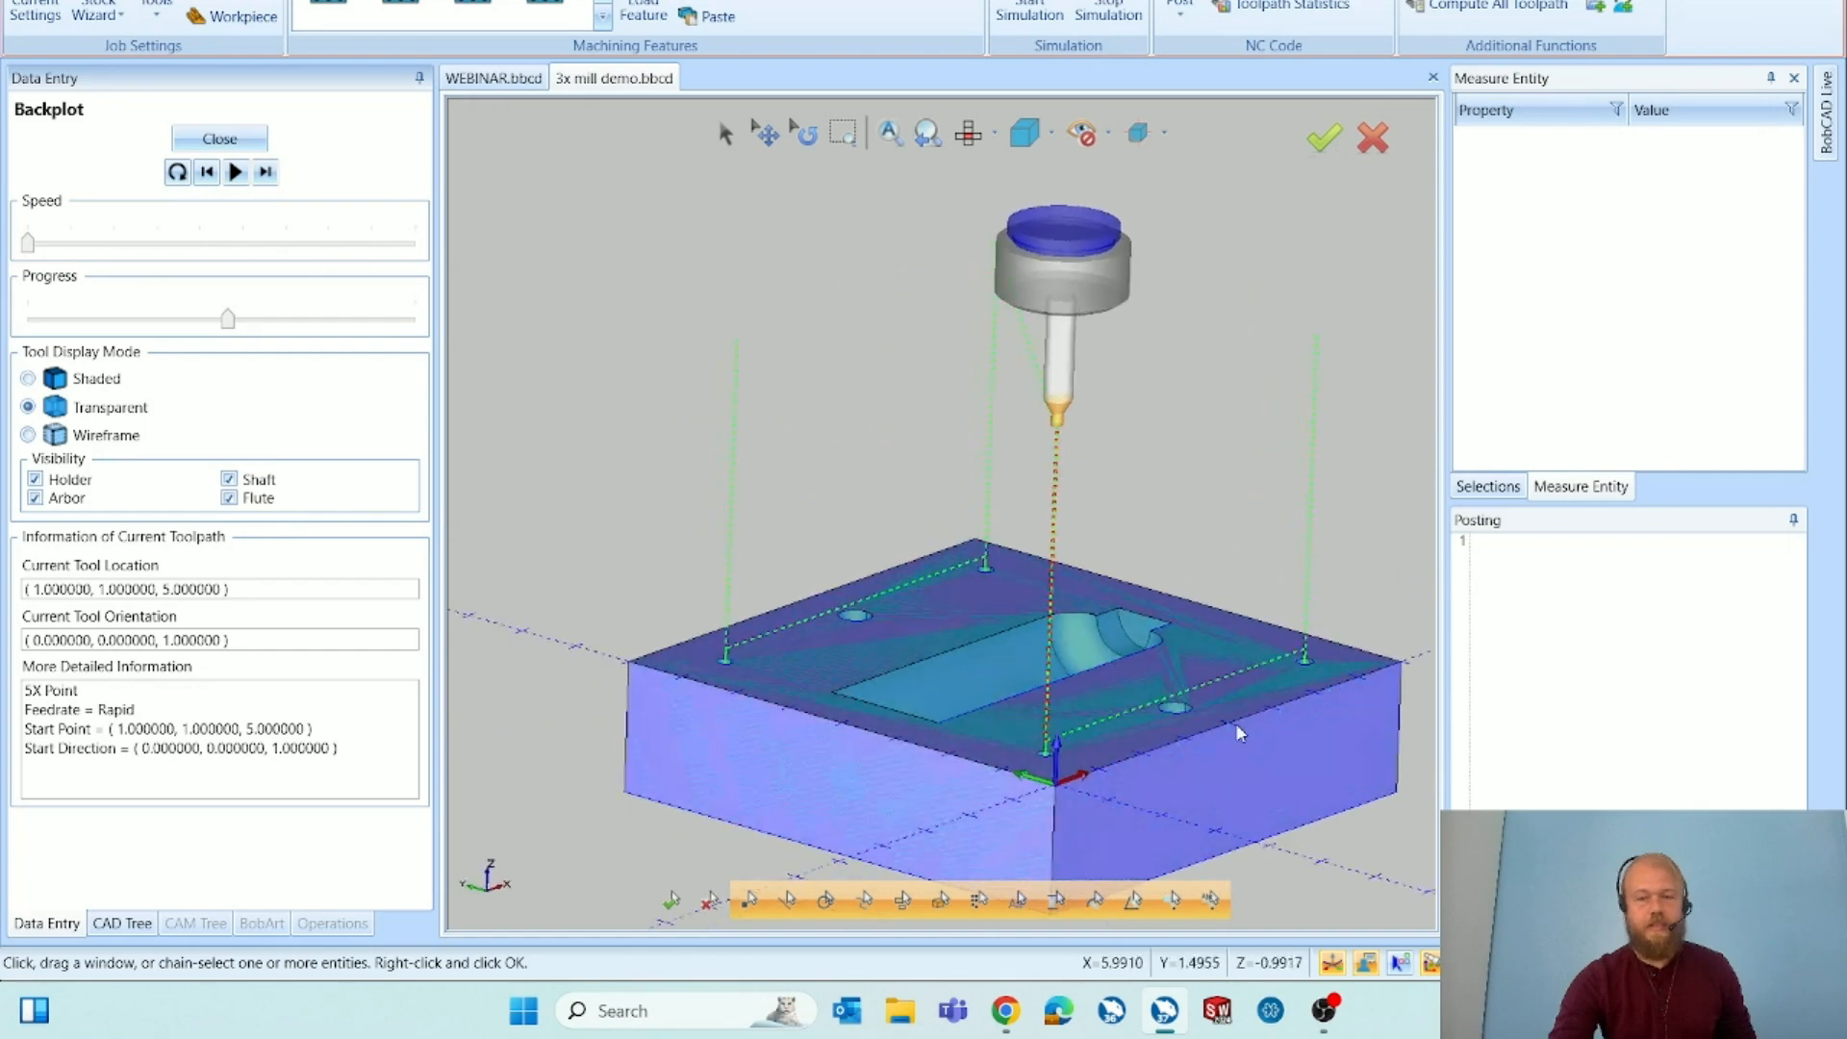
Step through the remaining backplot moves over the second pair of holes and close the backplot.
{"action": "left_click", "coordinate": [266, 172]}
{"action": "left_click", "coordinate": [267, 172]}
{"action": "left_click", "coordinate": [267, 172]}
{"action": "left_click", "coordinate": [267, 173]}
{"action": "left_click", "coordinate": [267, 172]}
{"action": "left_click", "coordinate": [266, 172]}
{"action": "left_click", "coordinate": [266, 172]}
{"action": "left_click", "coordinate": [246, 142]}
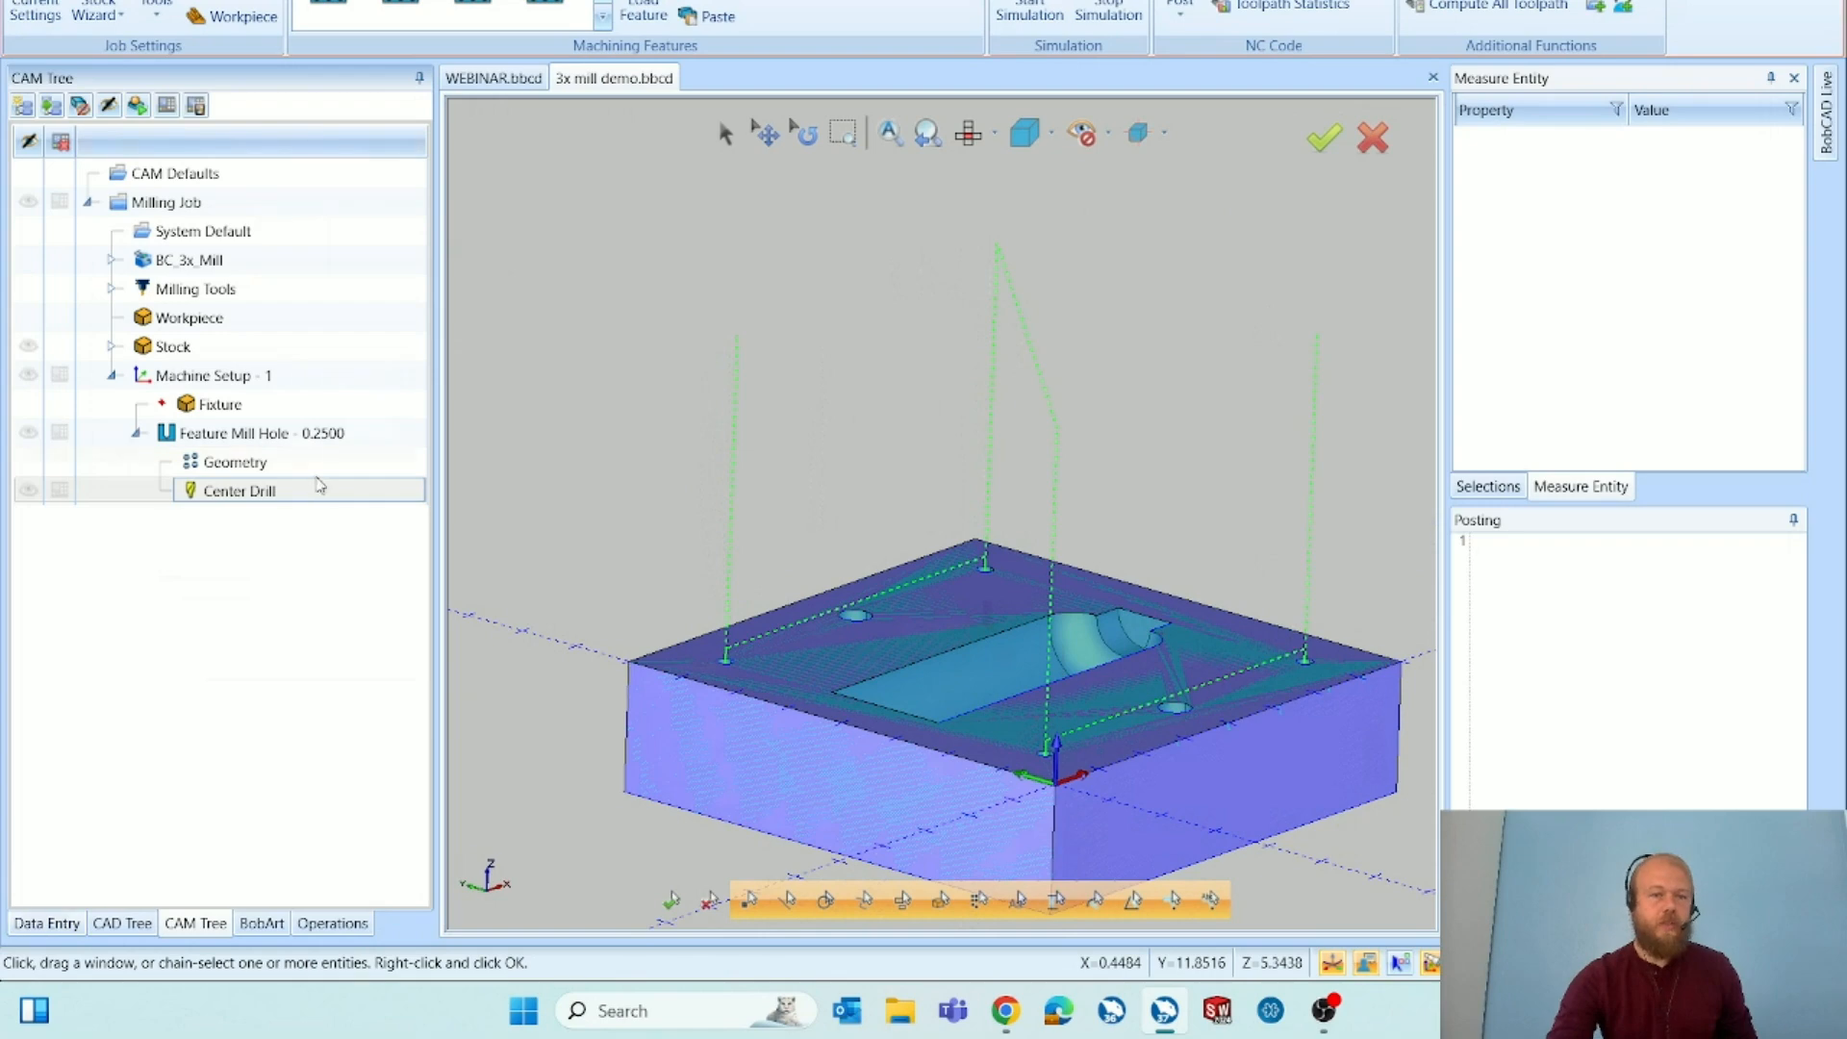
Break both hole groups of the Mill Hole feature into single-hole groups and recompute the toolpath.
{"action": "double_click", "coordinate": [357, 435]}
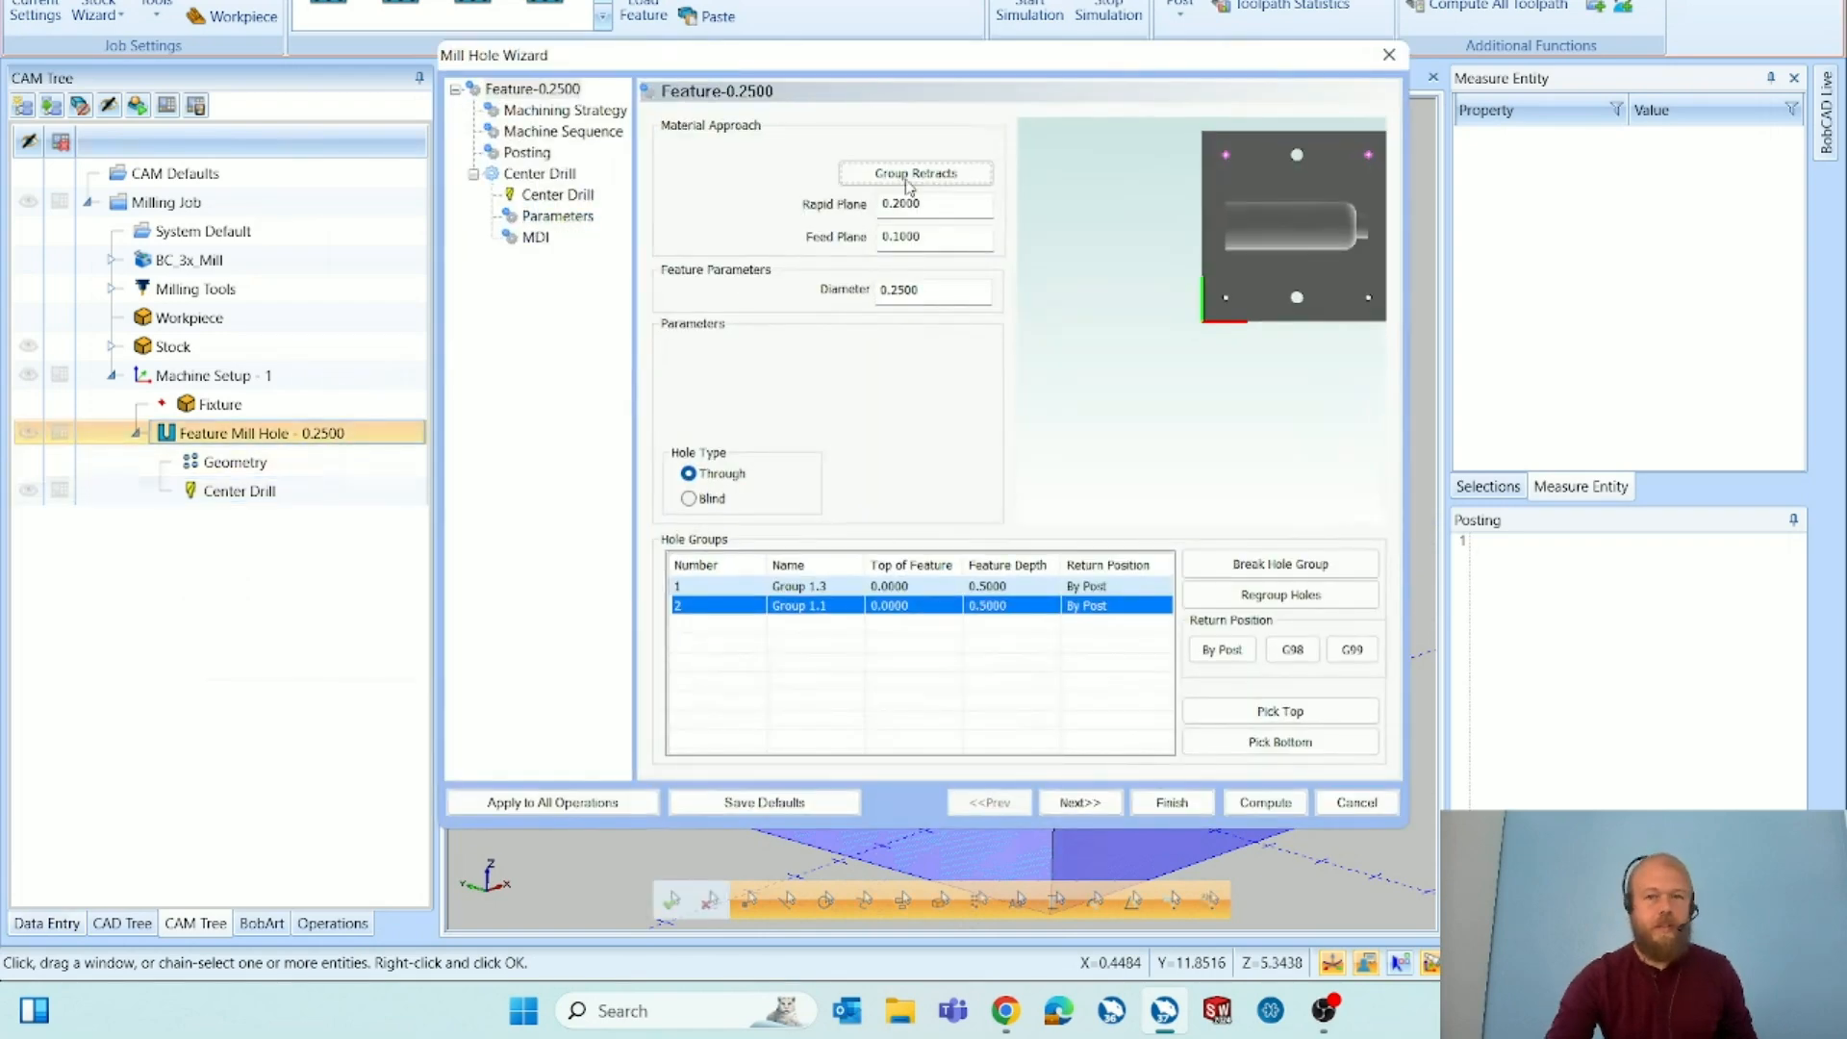
{"action": "left_click", "coordinate": [916, 181]}
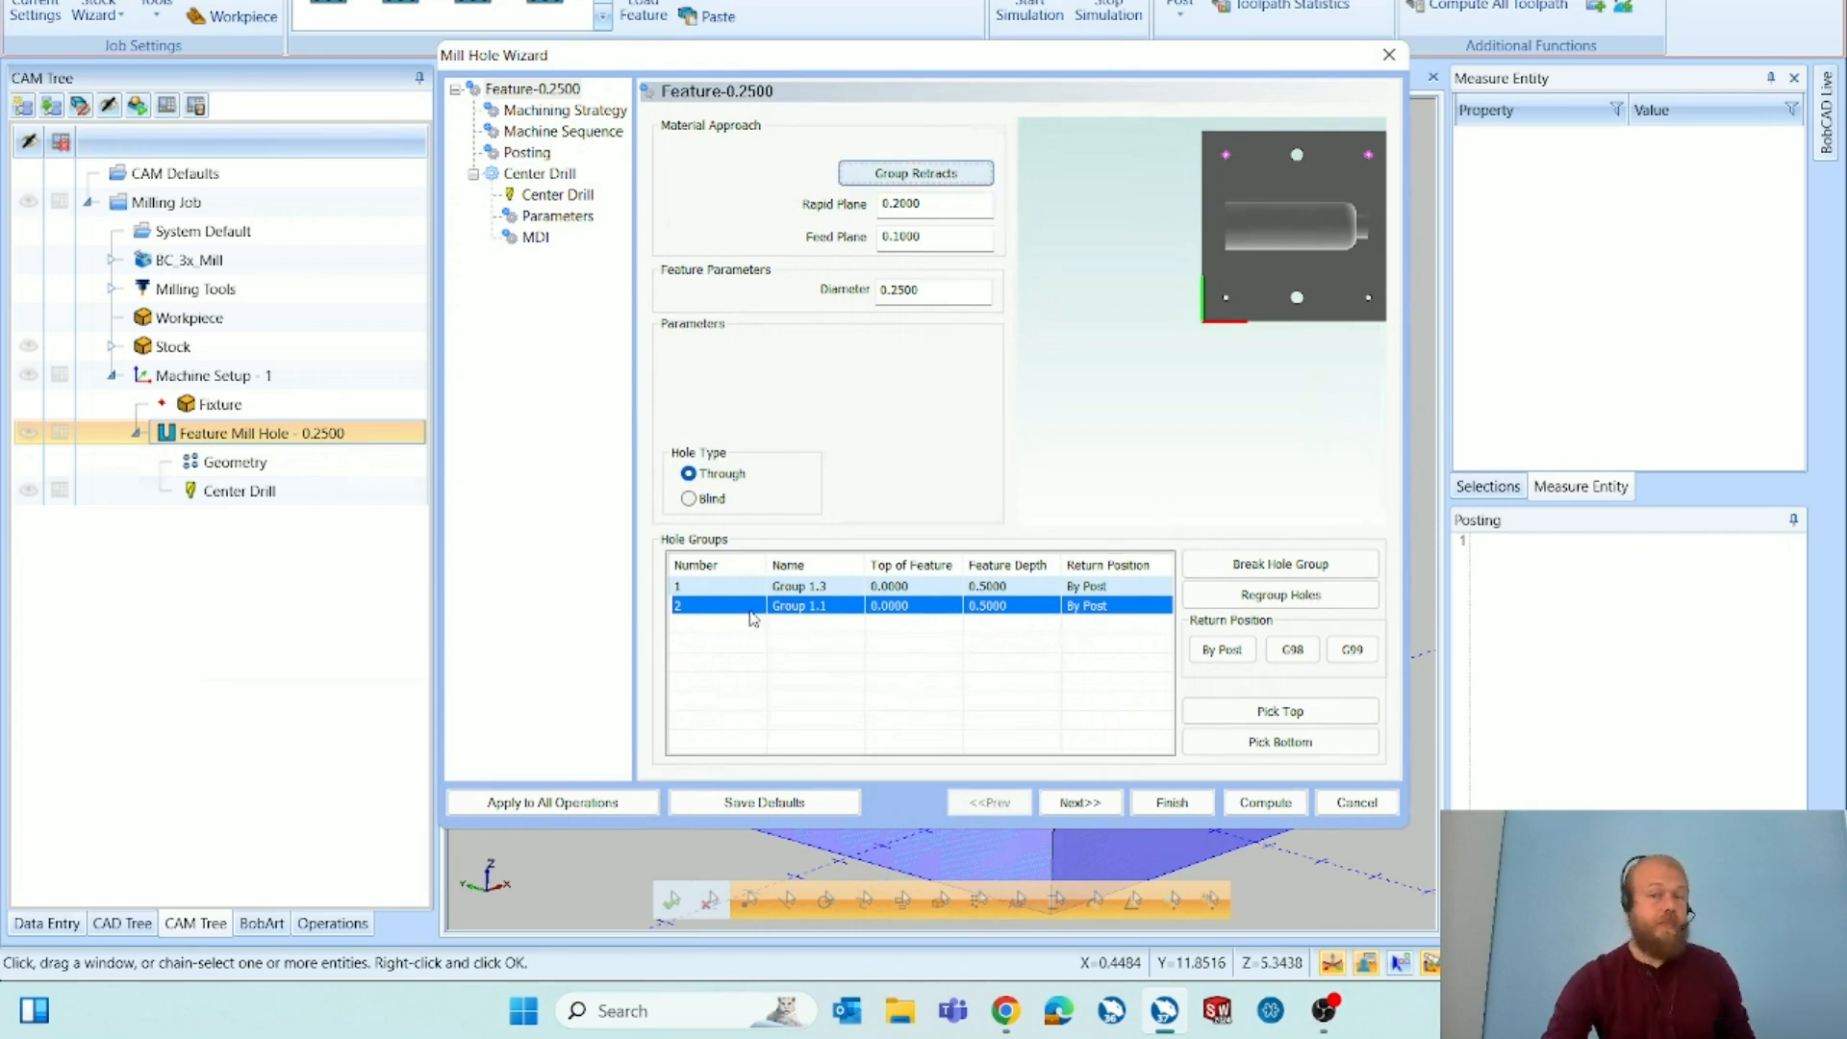
{"action": "left_click", "coordinate": [1263, 568]}
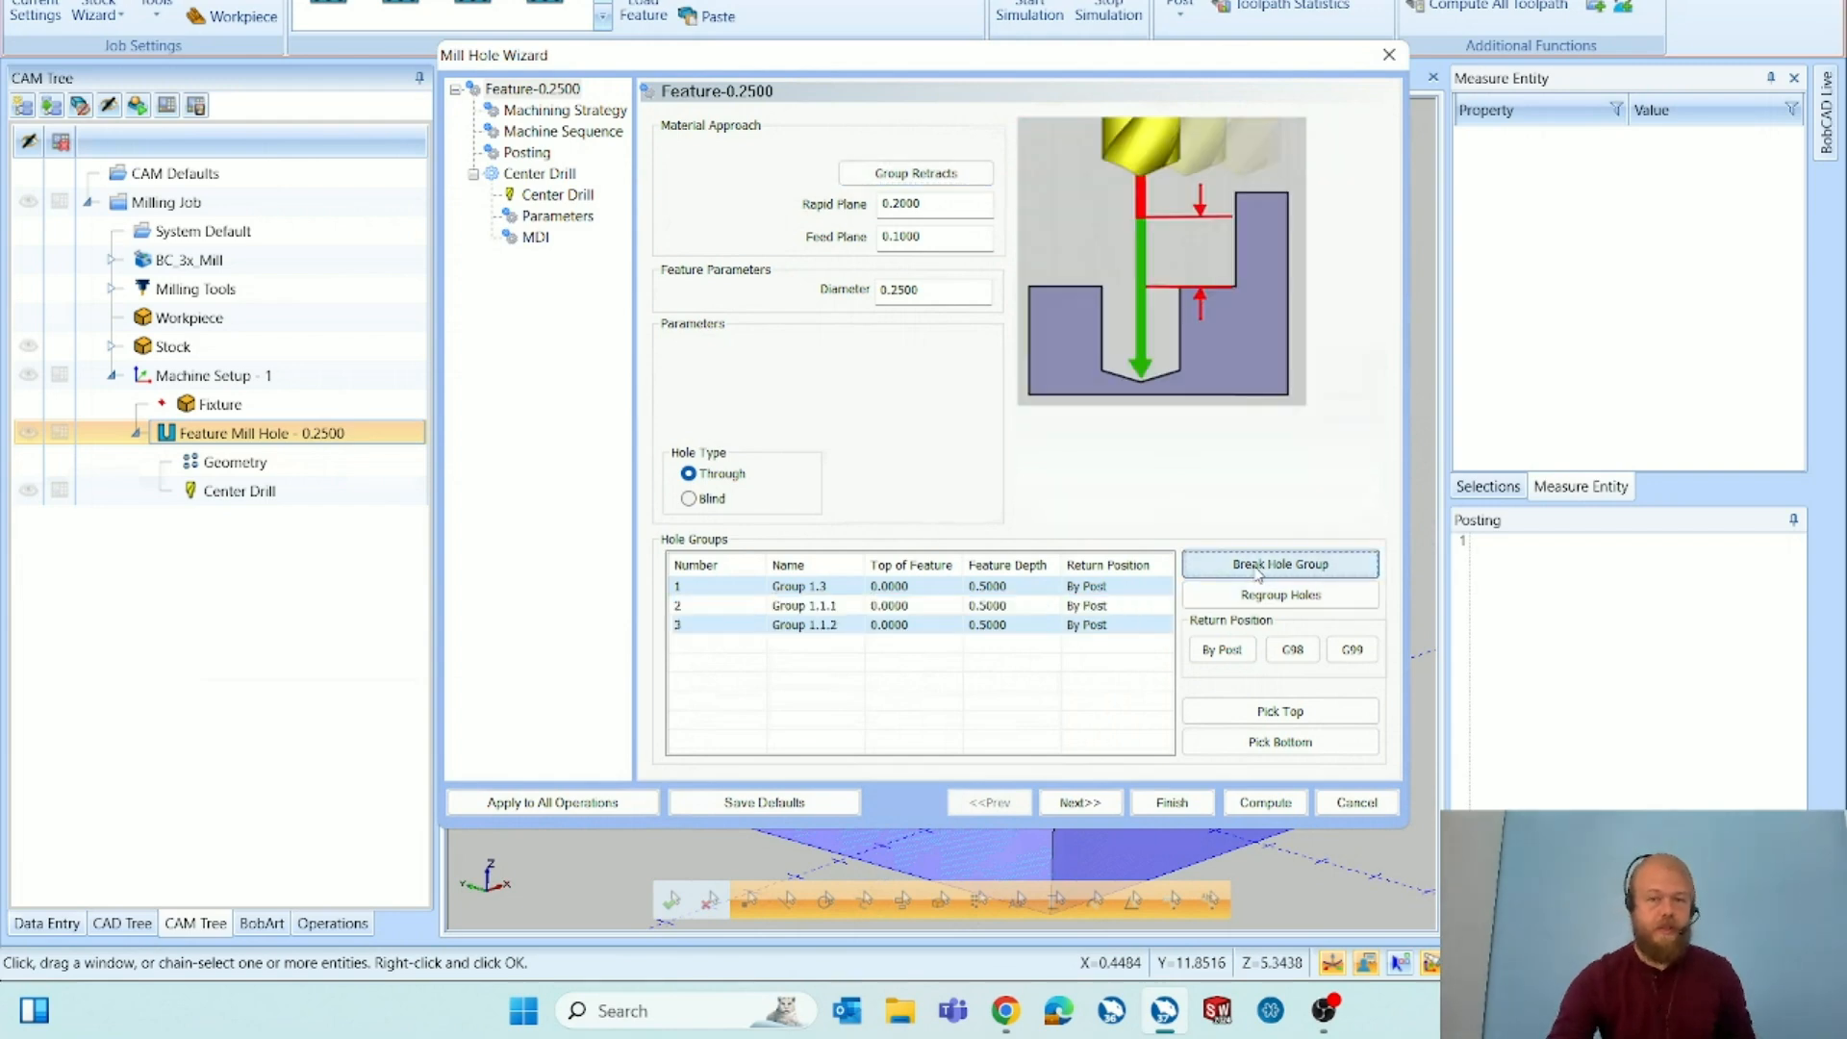
{"action": "left_click", "coordinate": [1107, 585]}
{"action": "left_click", "coordinate": [1260, 565]}
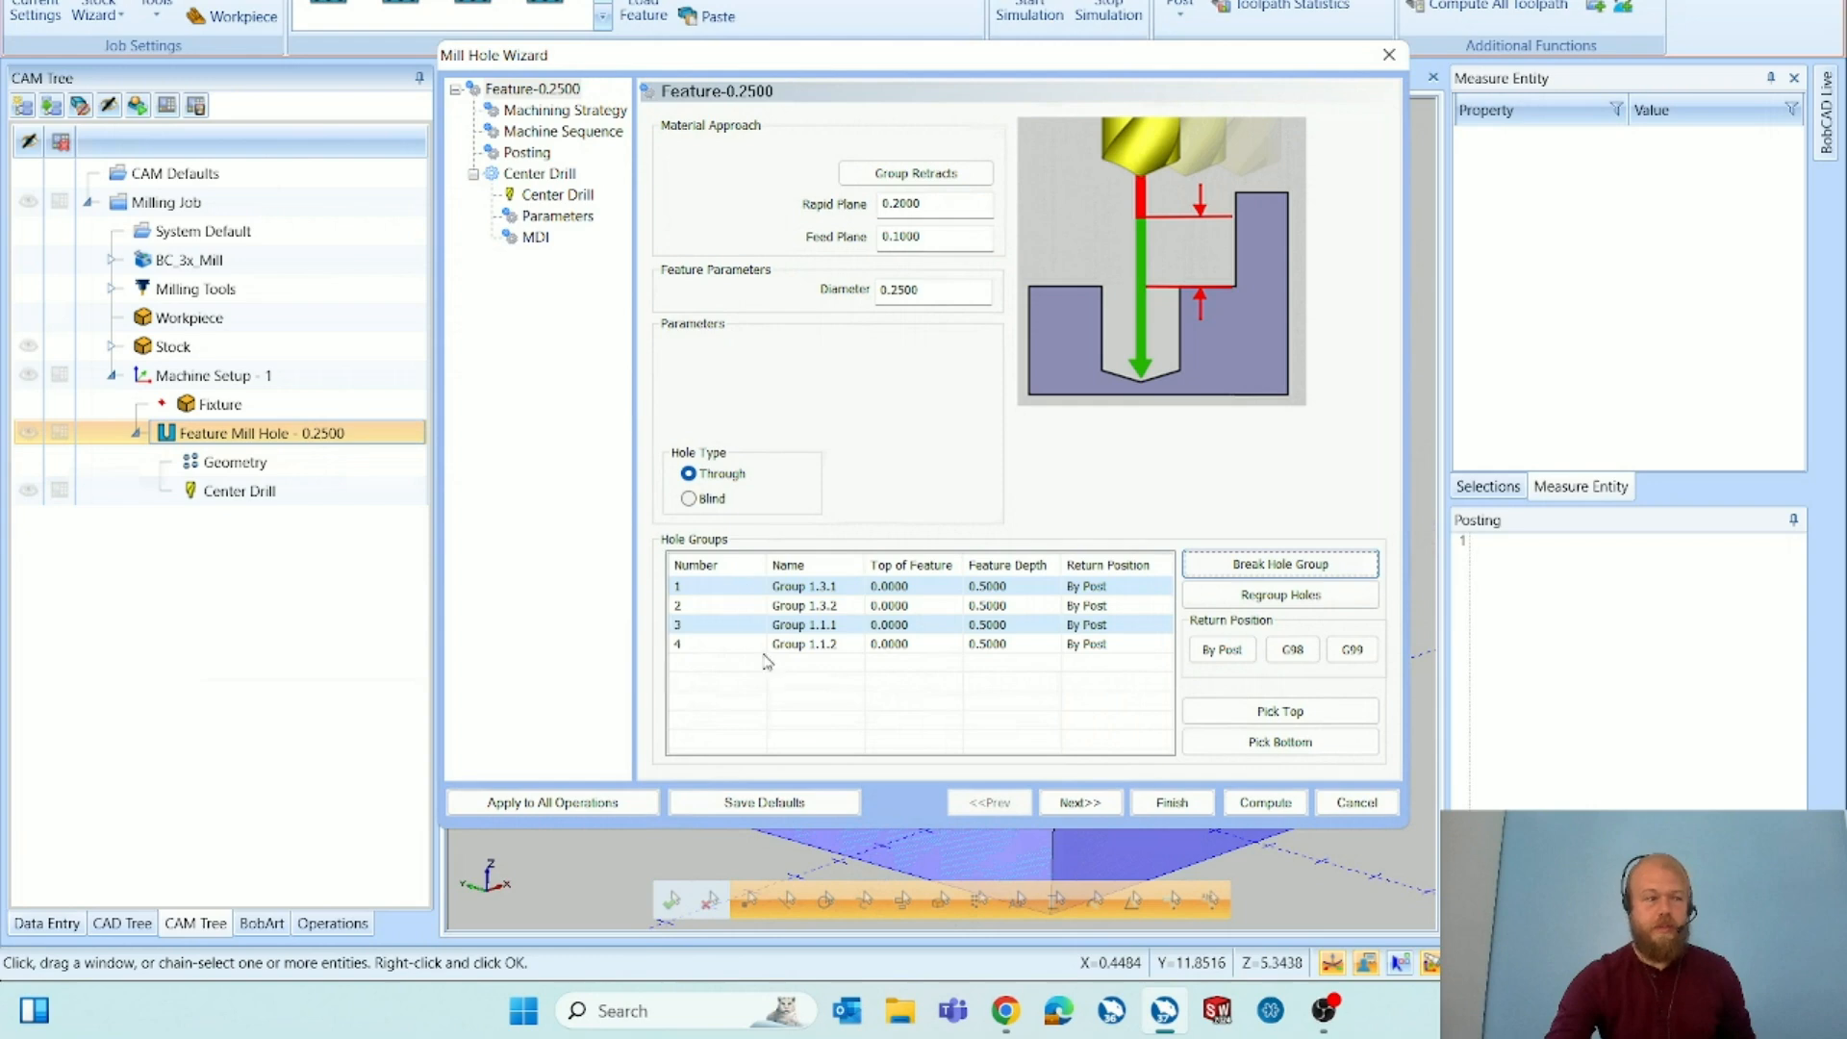
{"action": "left_click", "coordinate": [1265, 802]}
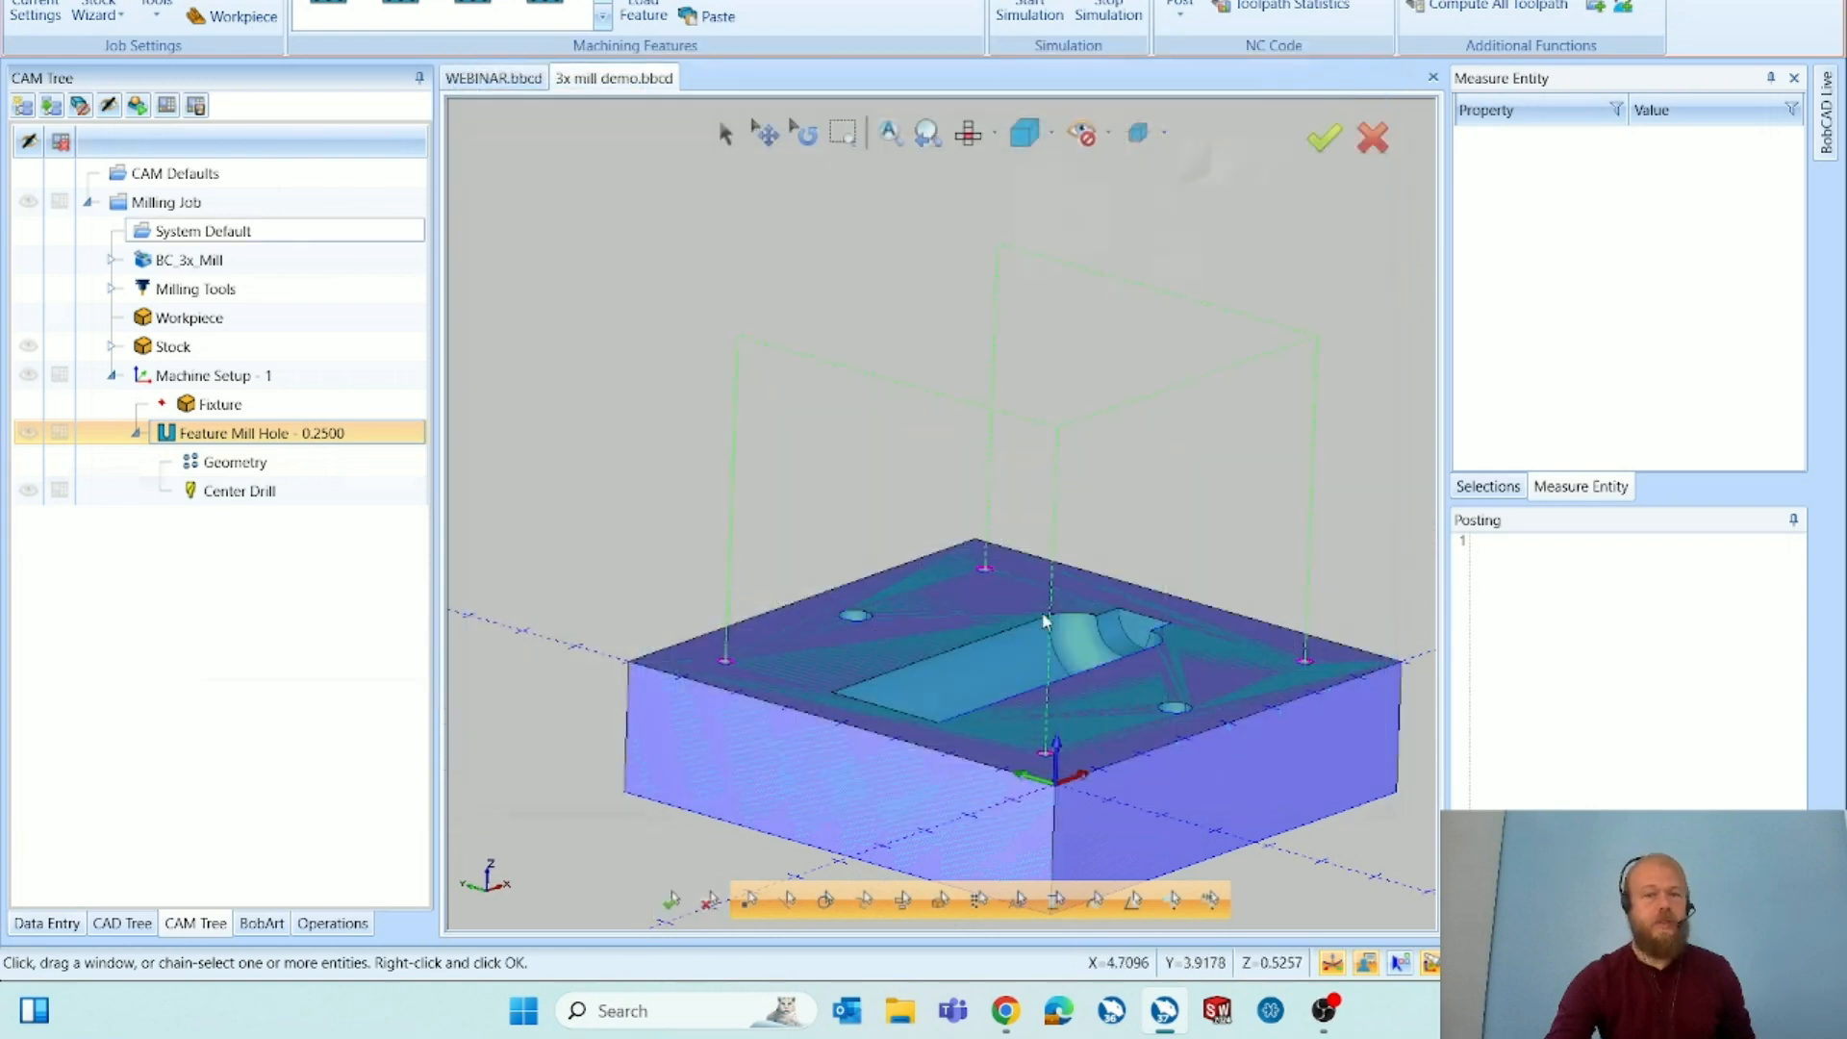
Backplot the recomputed Center Drill toolpath to its end, examining the retract between individual holes.
{"action": "mouse_move", "coordinate": [1147, 568]}
{"action": "middle_mouse_down"}
{"action": "mouse_move", "coordinate": [1106, 579]}
{"action": "mouse_move", "coordinate": [1138, 562]}
{"action": "middle_mouse_up"}
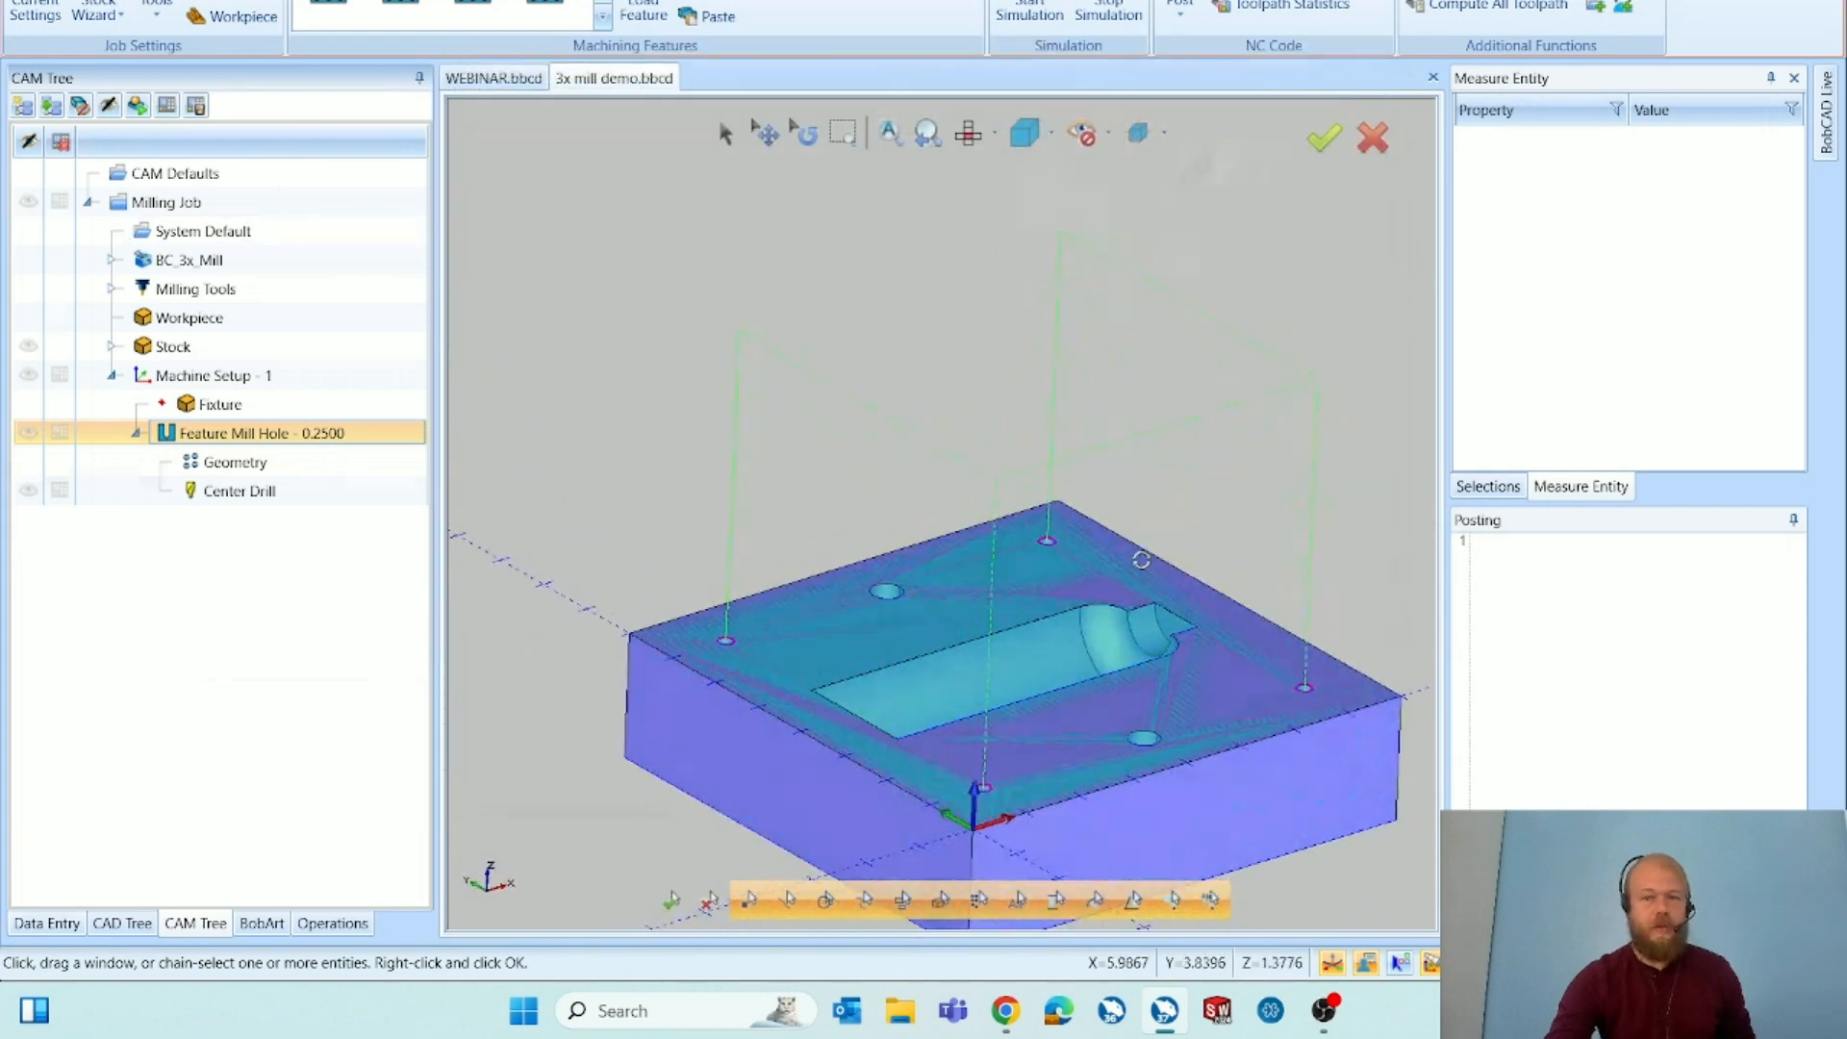
{"action": "right_click", "coordinate": [329, 503]}
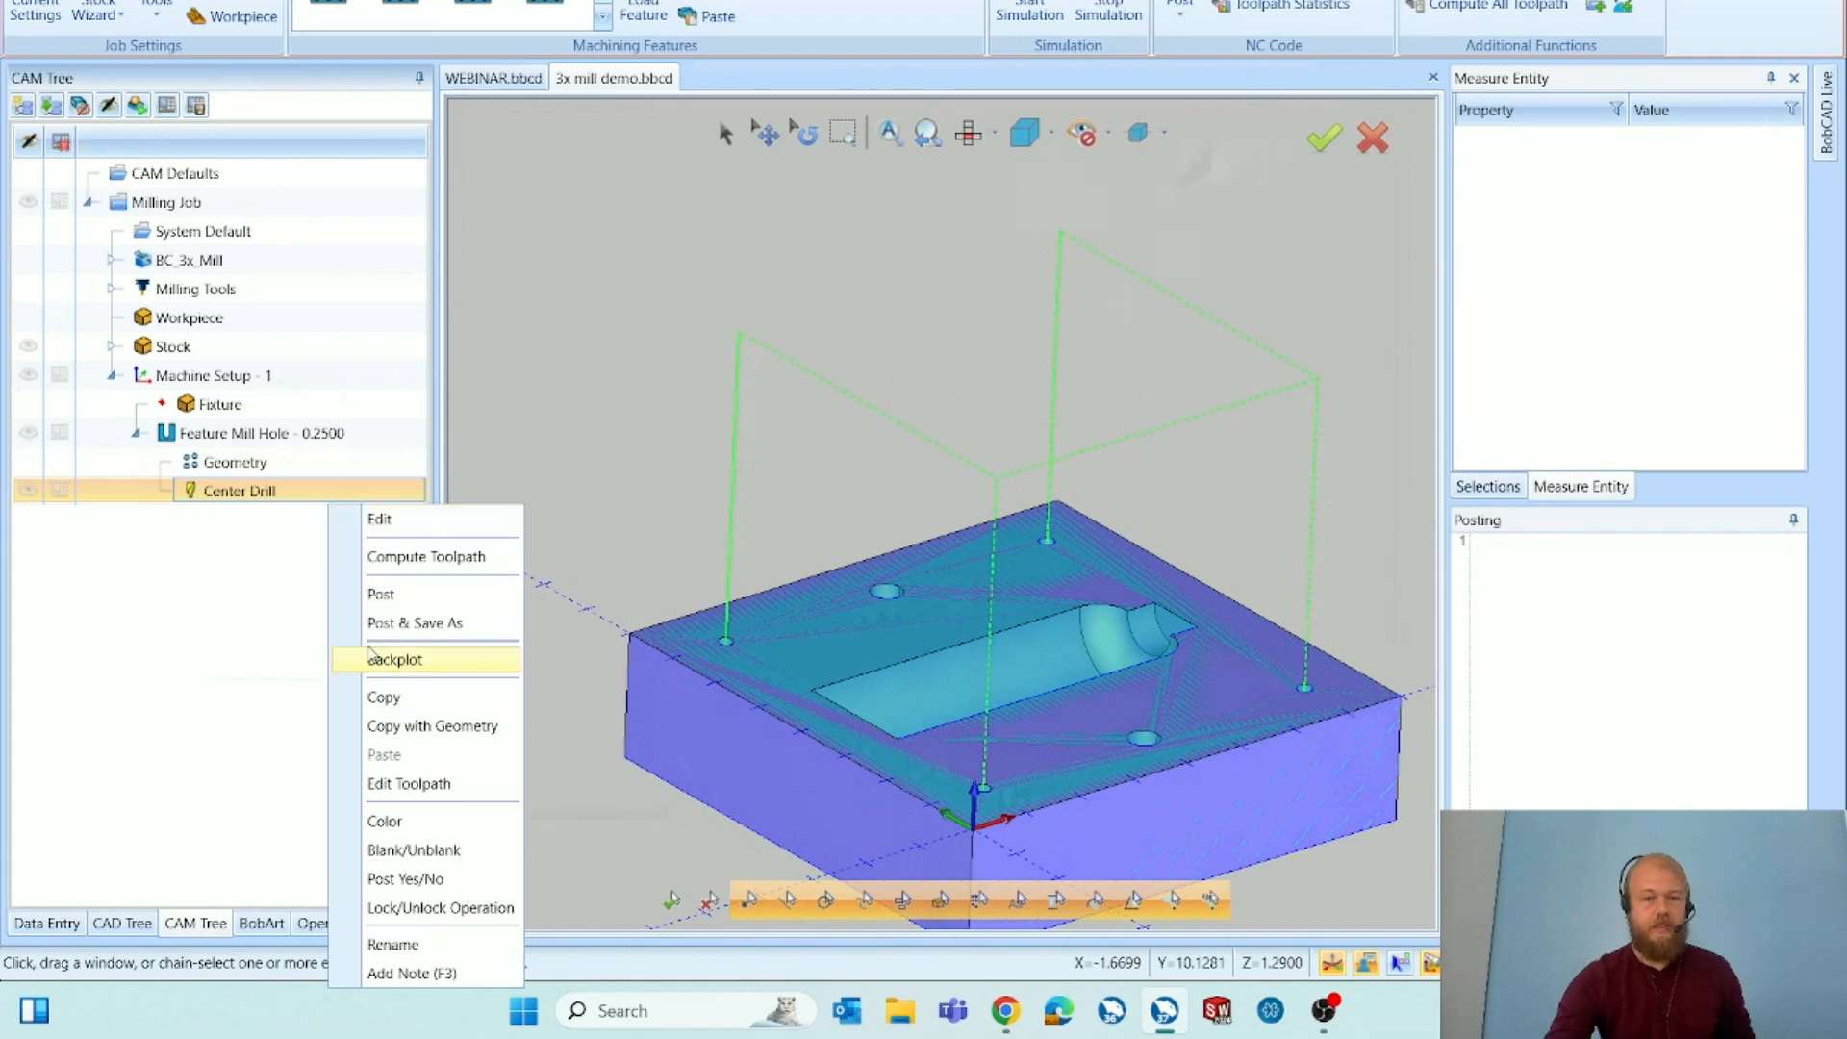
{"action": "left_click", "coordinate": [385, 656]}
{"action": "left_click", "coordinate": [266, 173]}
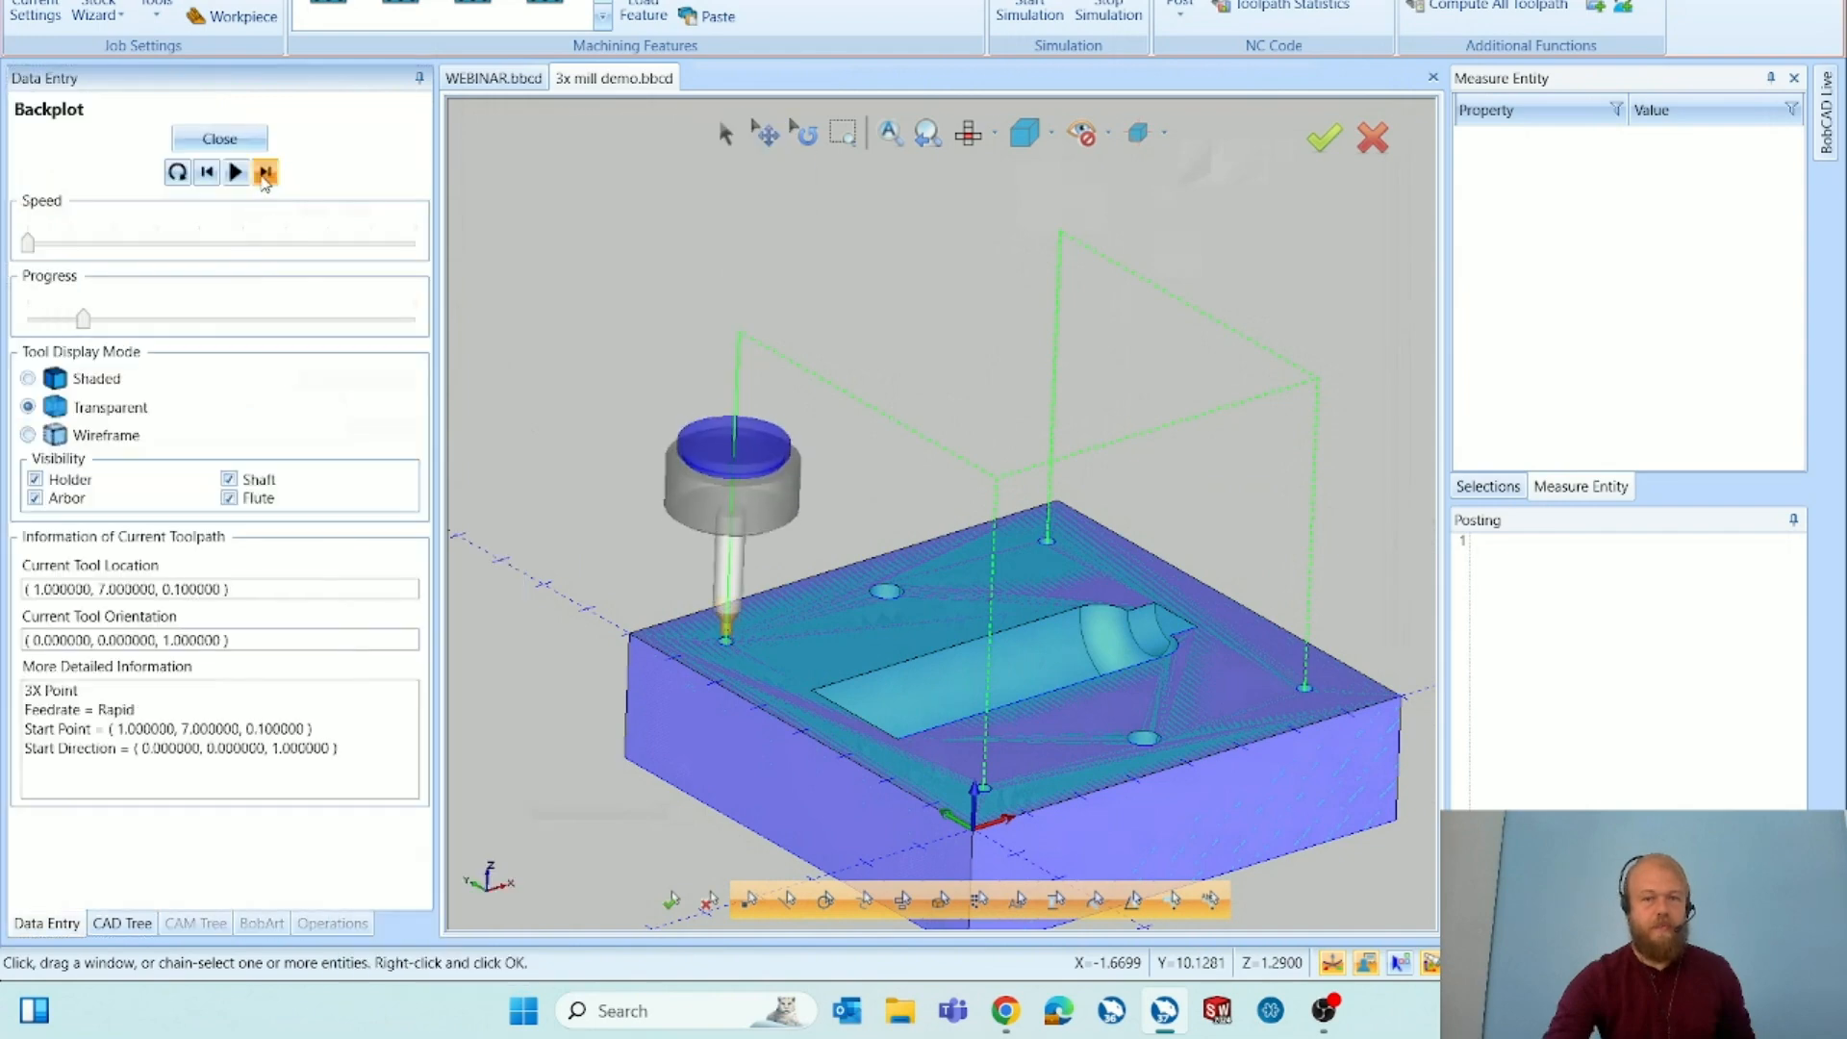
{"action": "left_click", "coordinate": [265, 173]}
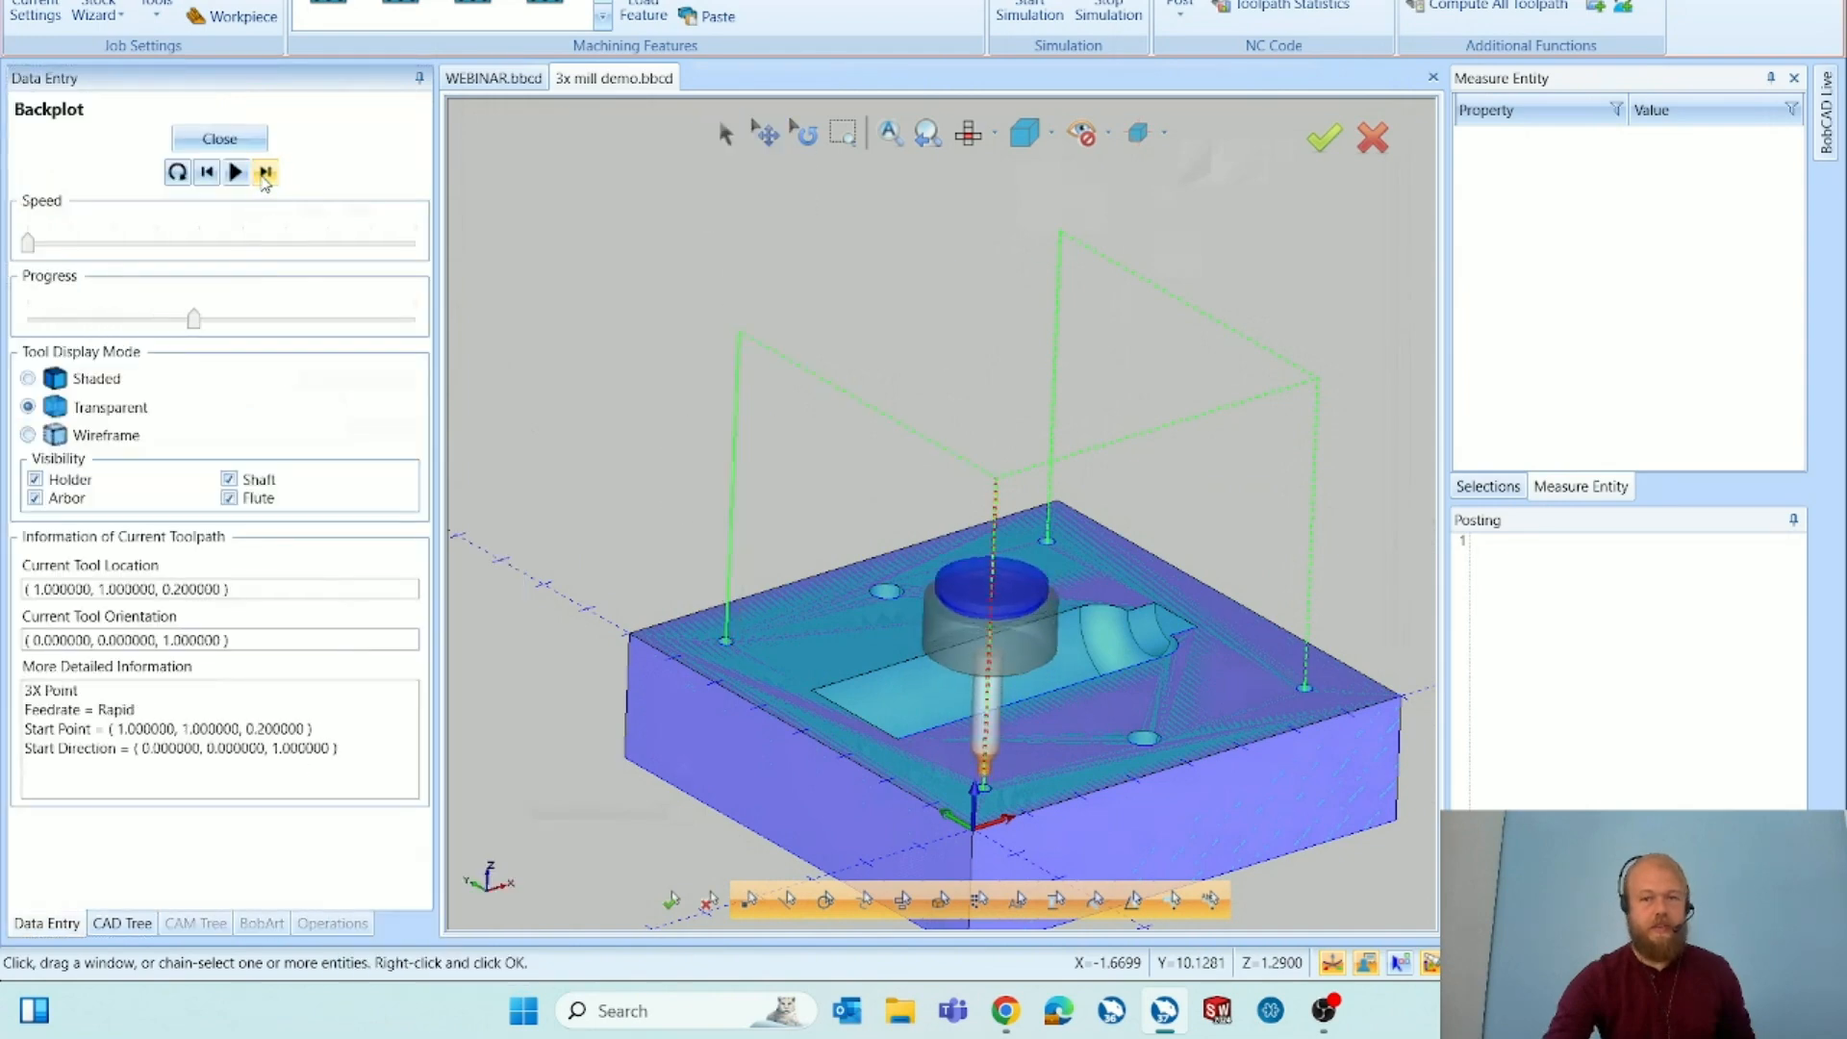
{"action": "left_click", "coordinate": [265, 173]}
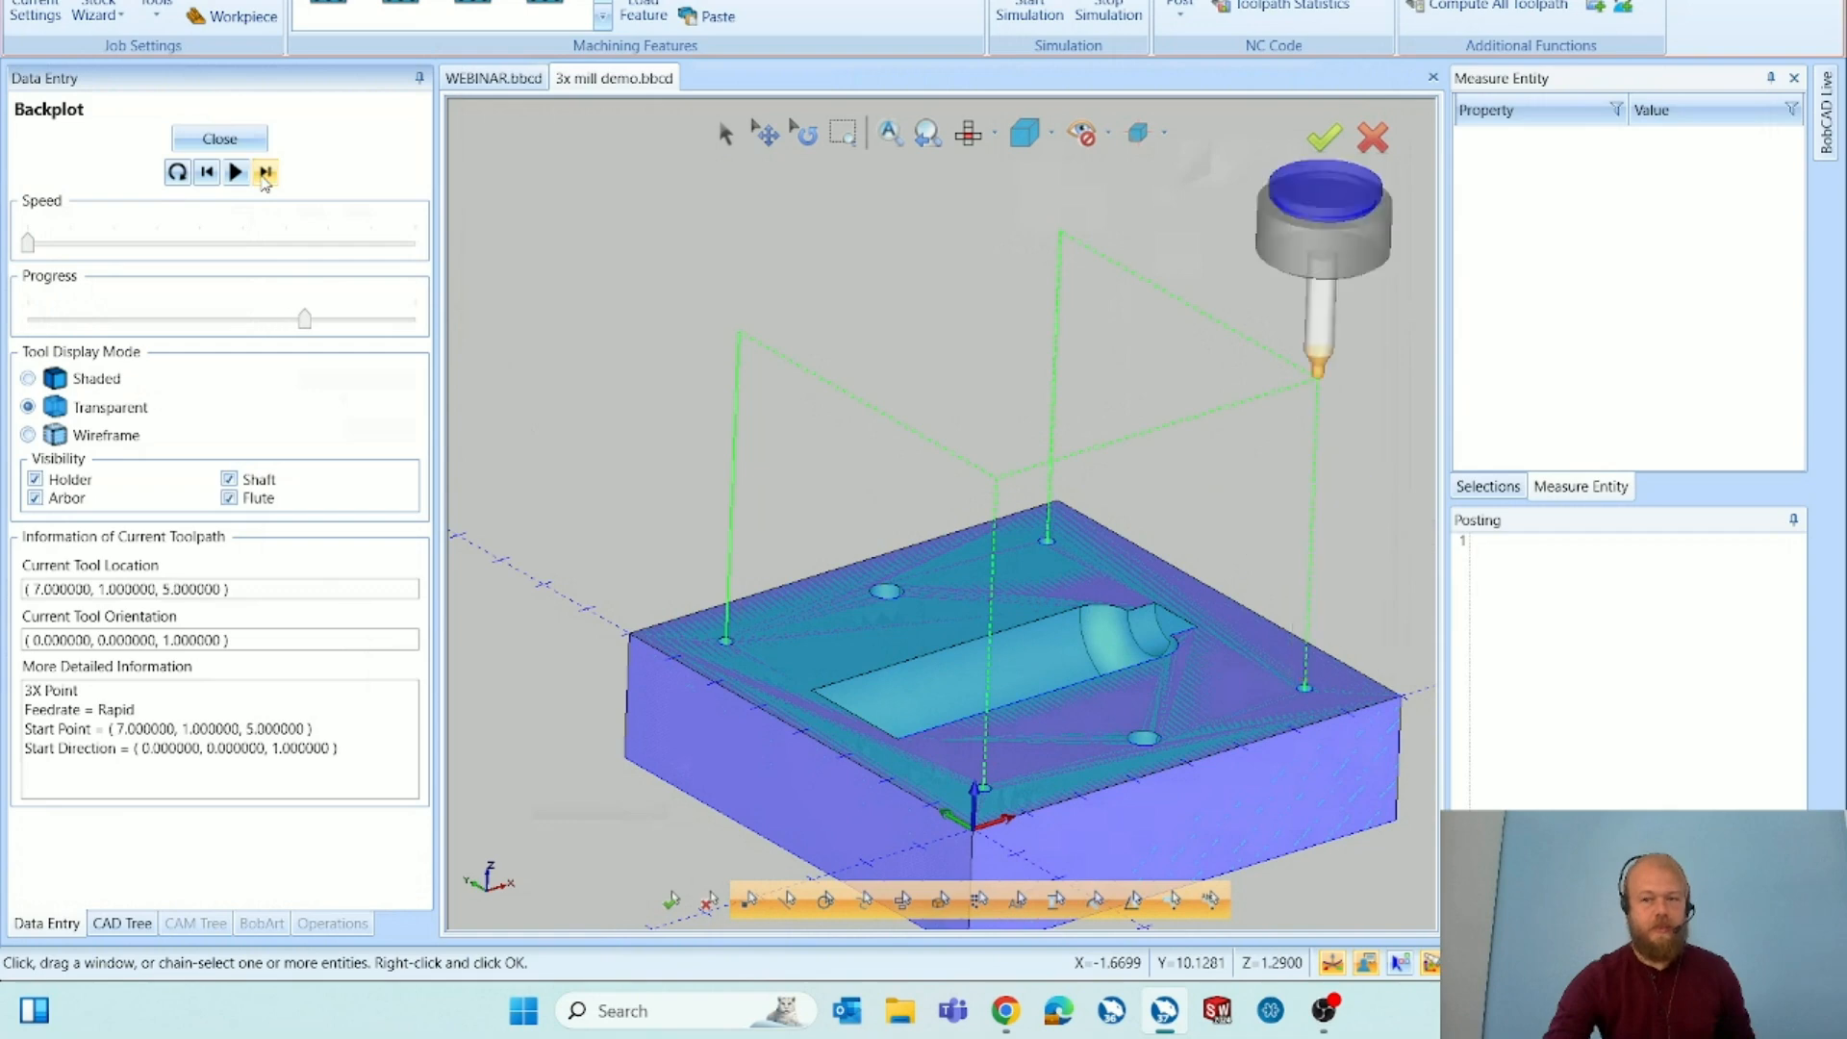
{"action": "left_click", "coordinate": [265, 173]}
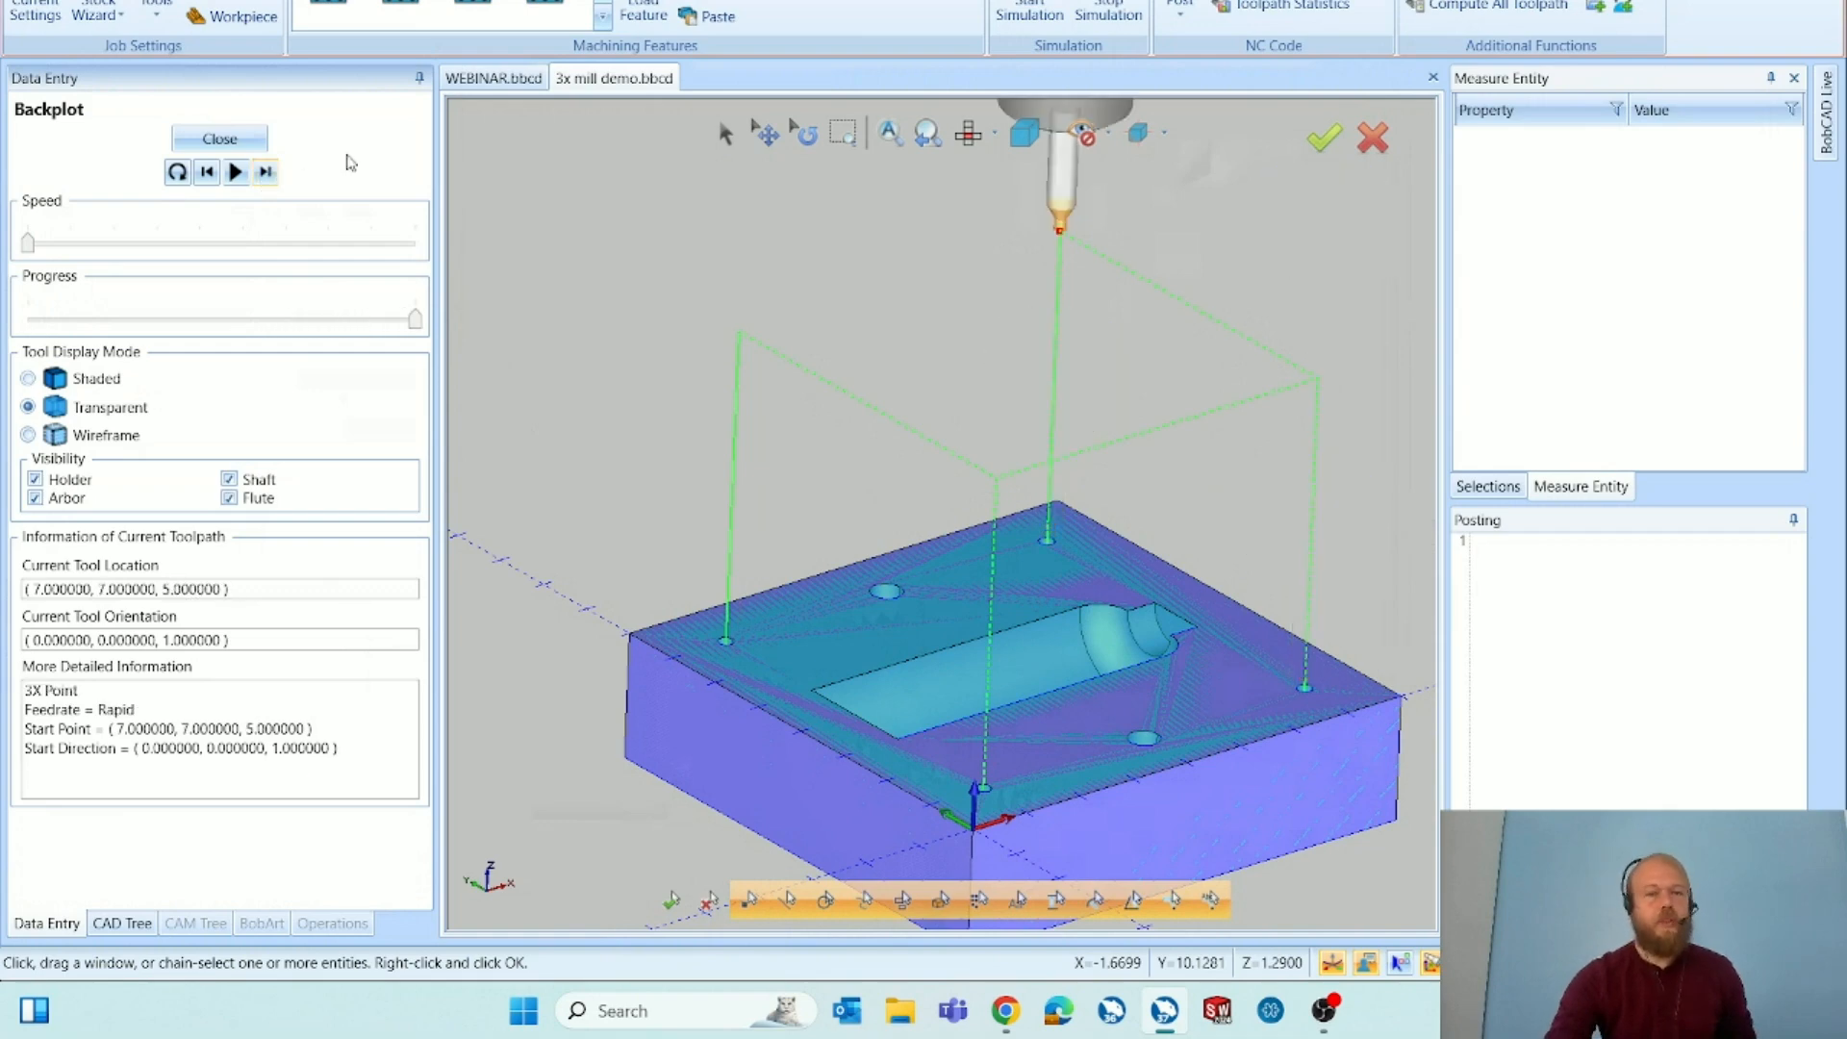
Close the backplot and delete the 0.2500 Mill Hole feature from Machine Setup - 1.
{"action": "left_click", "coordinate": [258, 142]}
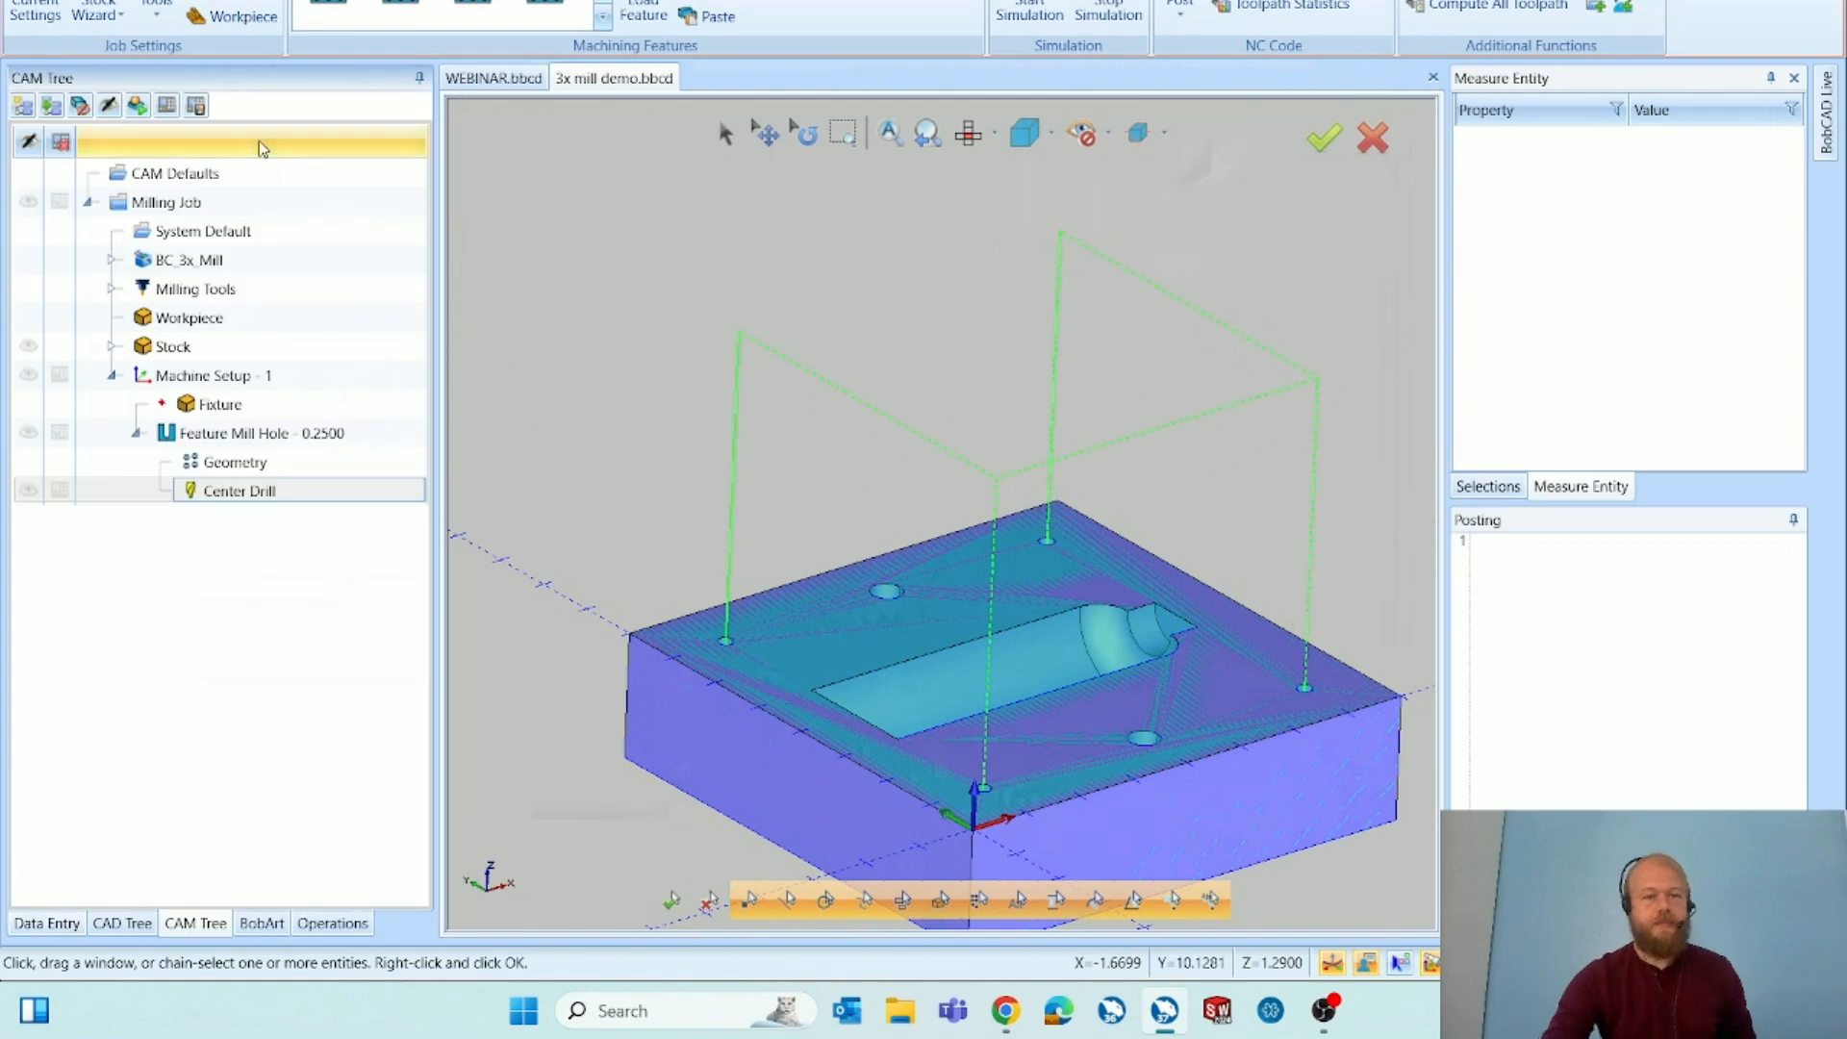
{"action": "left_click", "coordinate": [371, 441]}
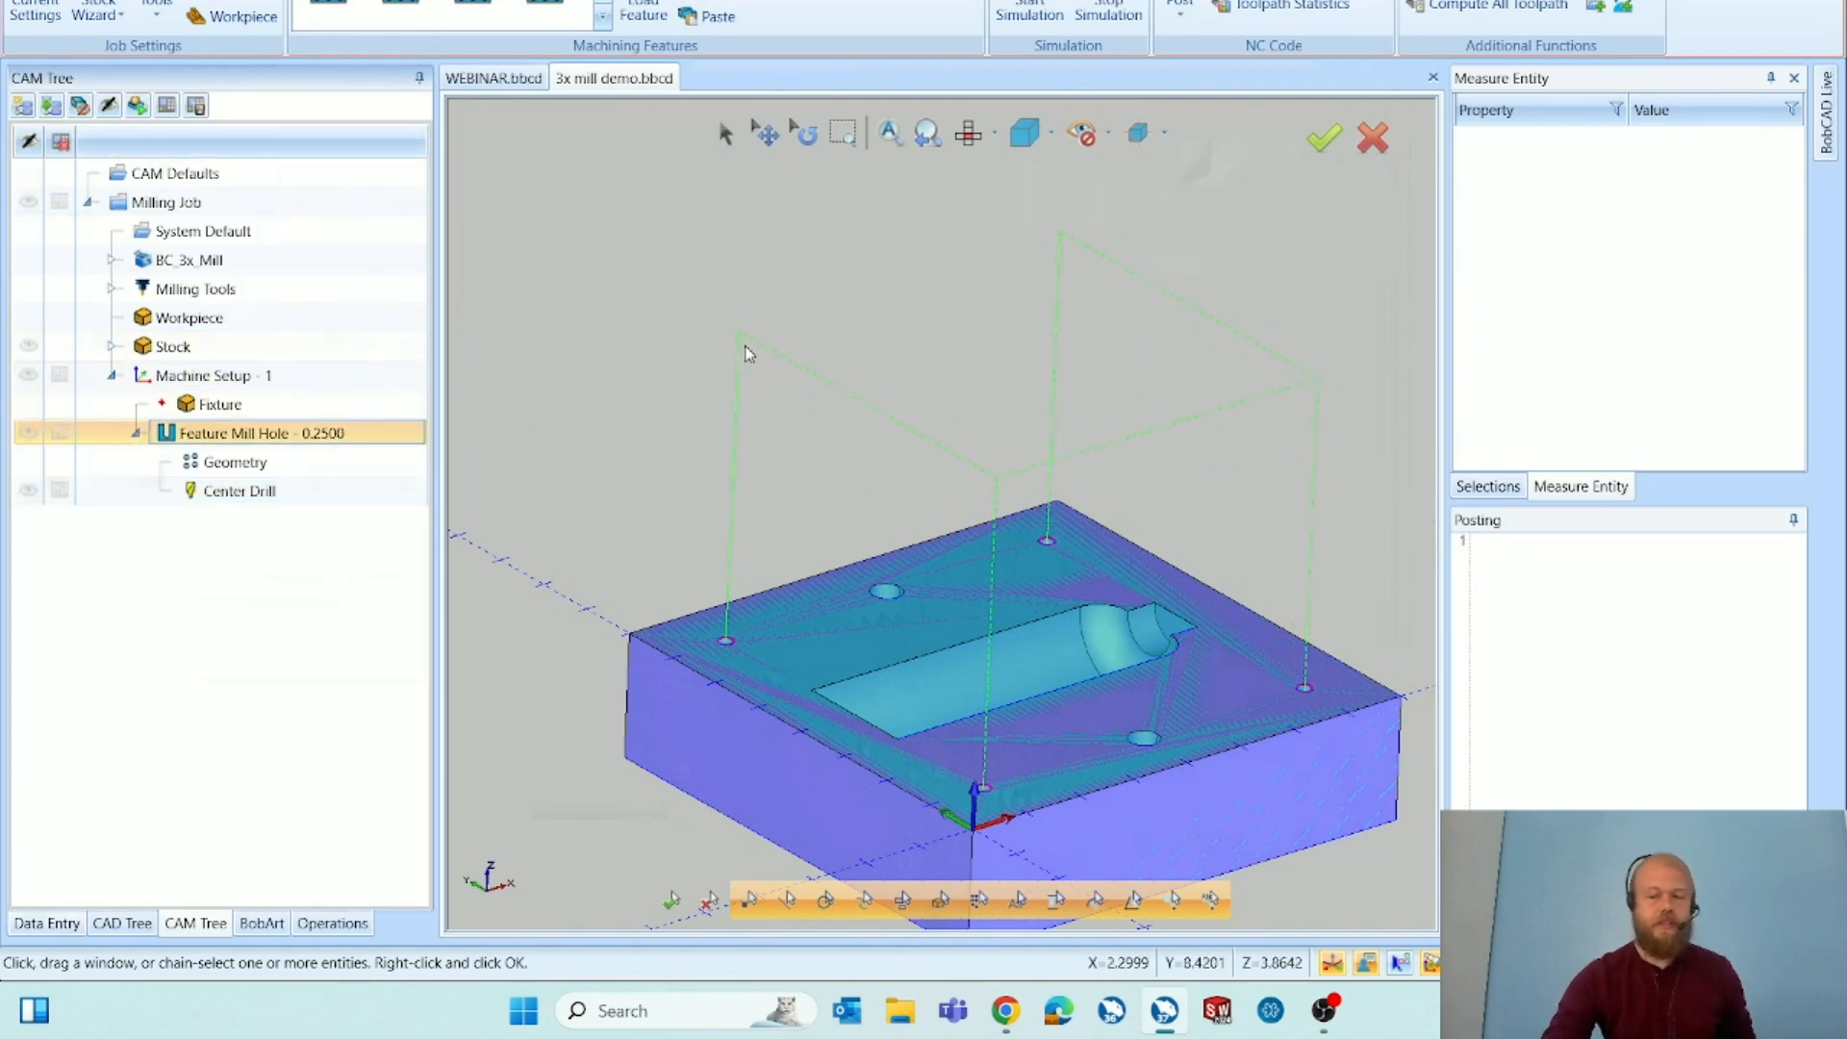
{"action": "key", "text": "Delete"}
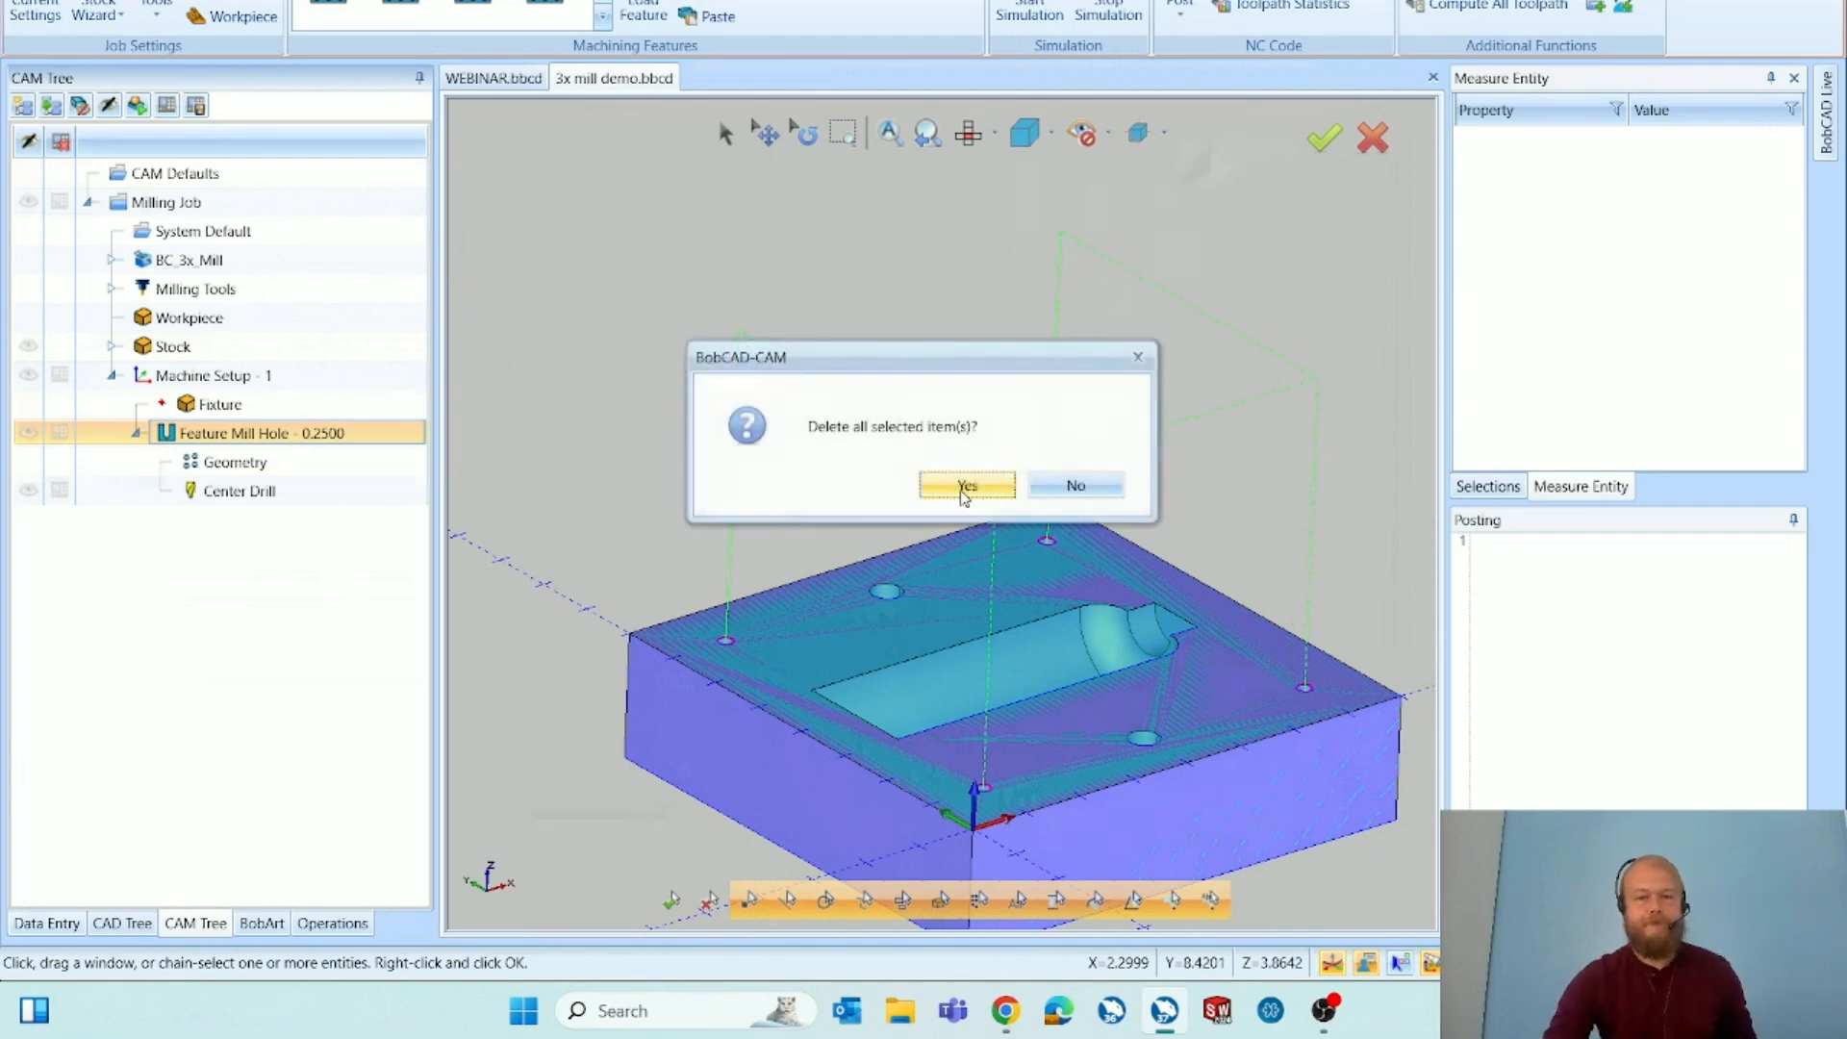
{"action": "left_click", "coordinate": [967, 487]}
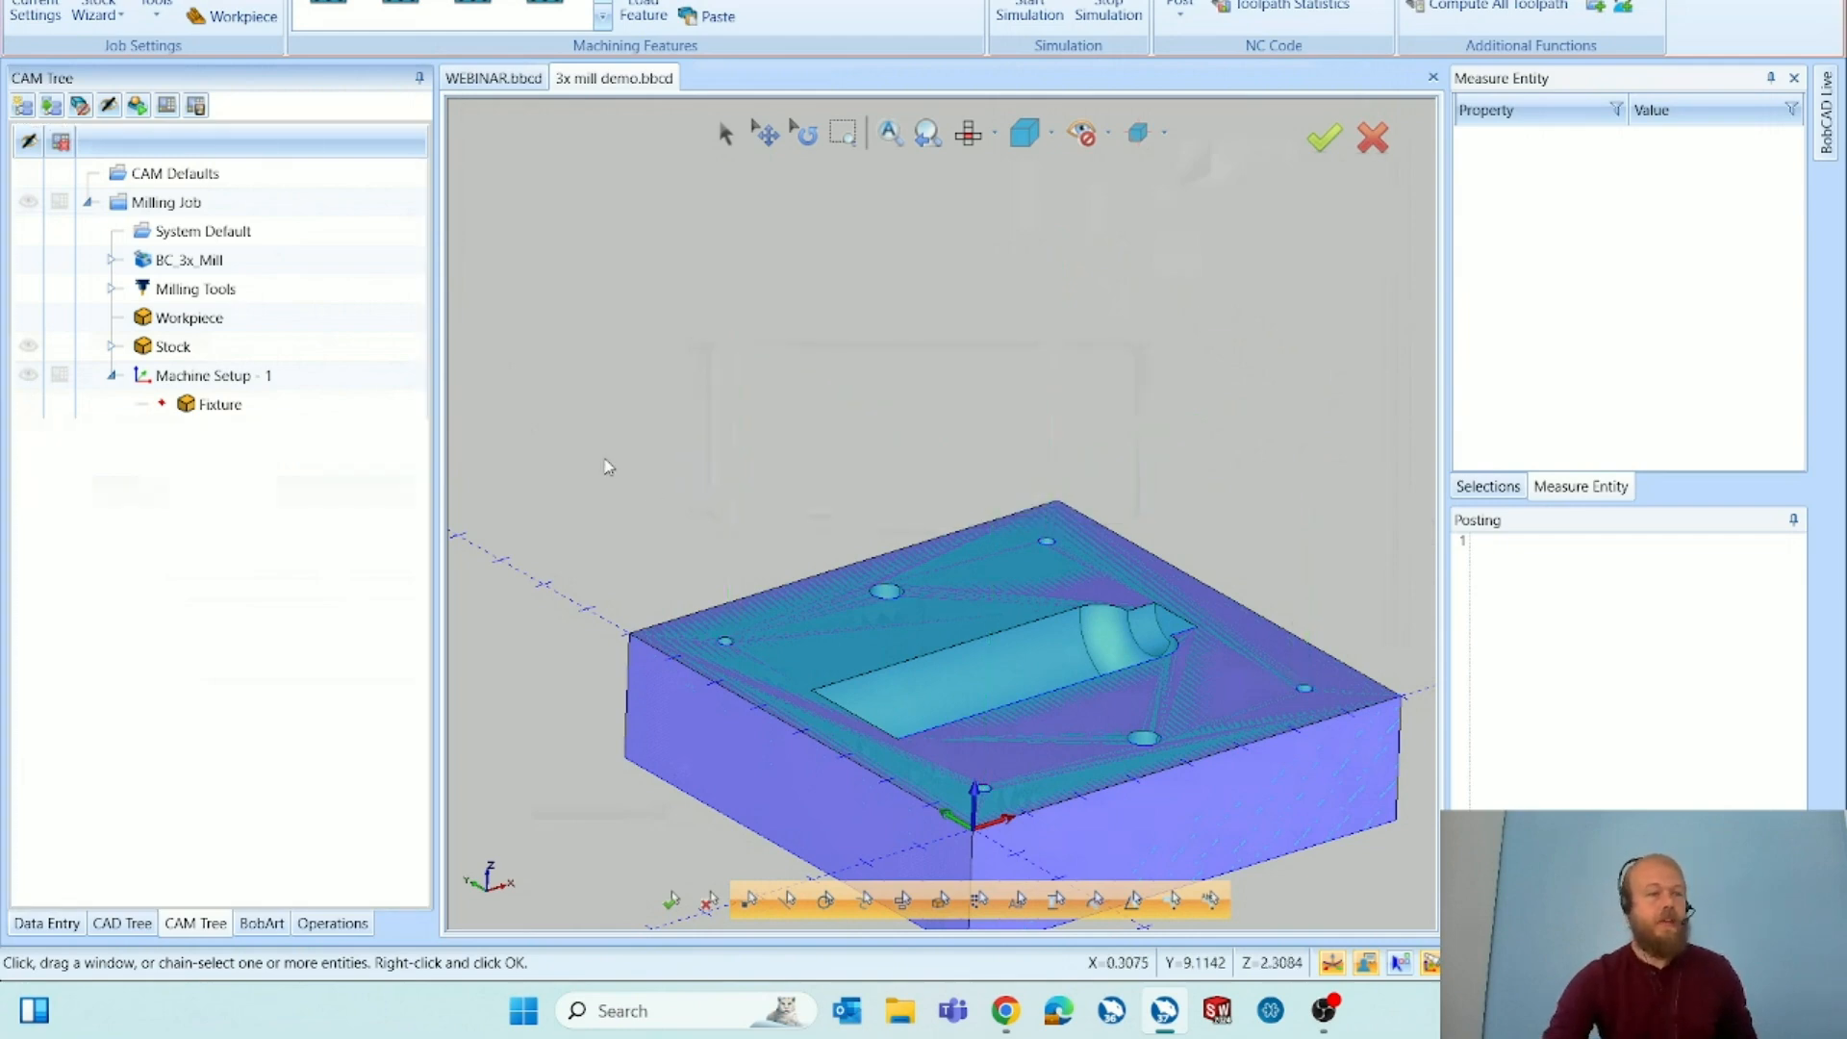
Run Hole Recognition in Machine Setup - 1 on the whole solid body with the Basic Template and default options.
{"action": "scroll", "coordinate": [631, 424], "scroll_direction": "down", "scroll_amount": 2}
{"action": "scroll", "coordinate": [731, 625], "scroll_direction": "up", "scroll_amount": 2}
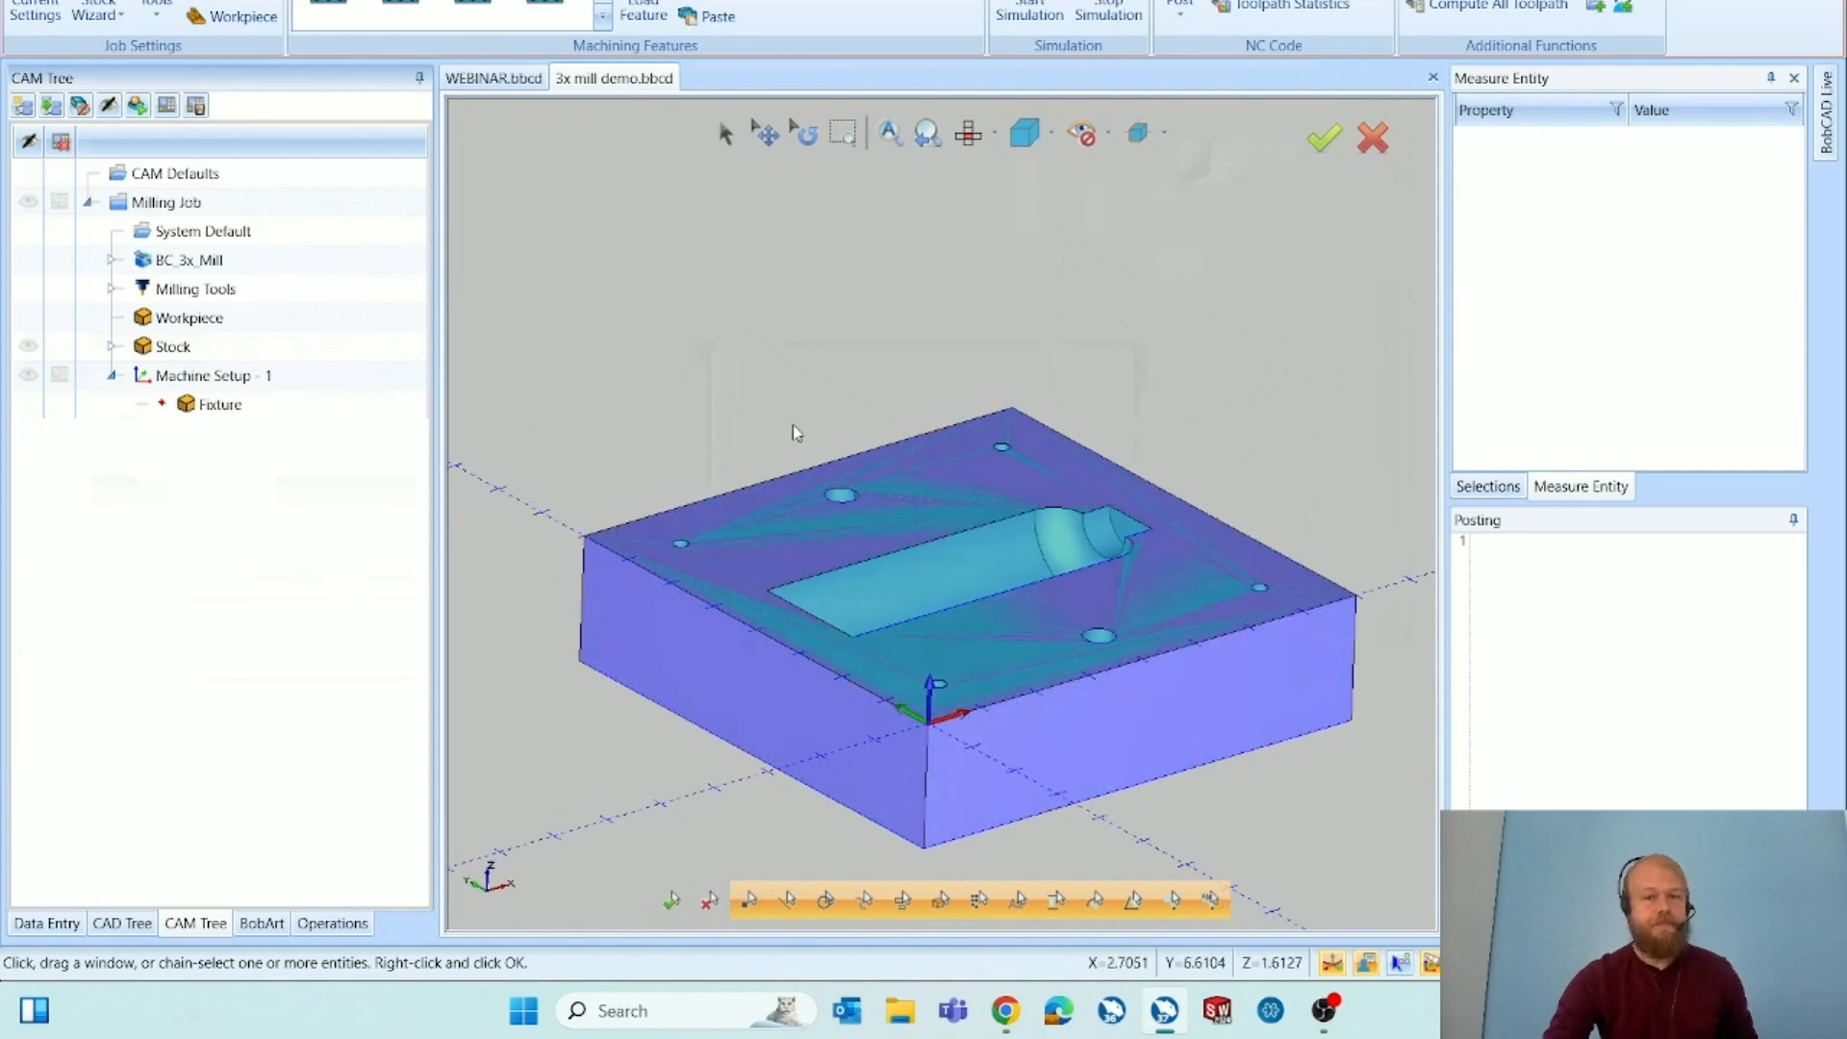
{"action": "right_click", "coordinate": [381, 387]}
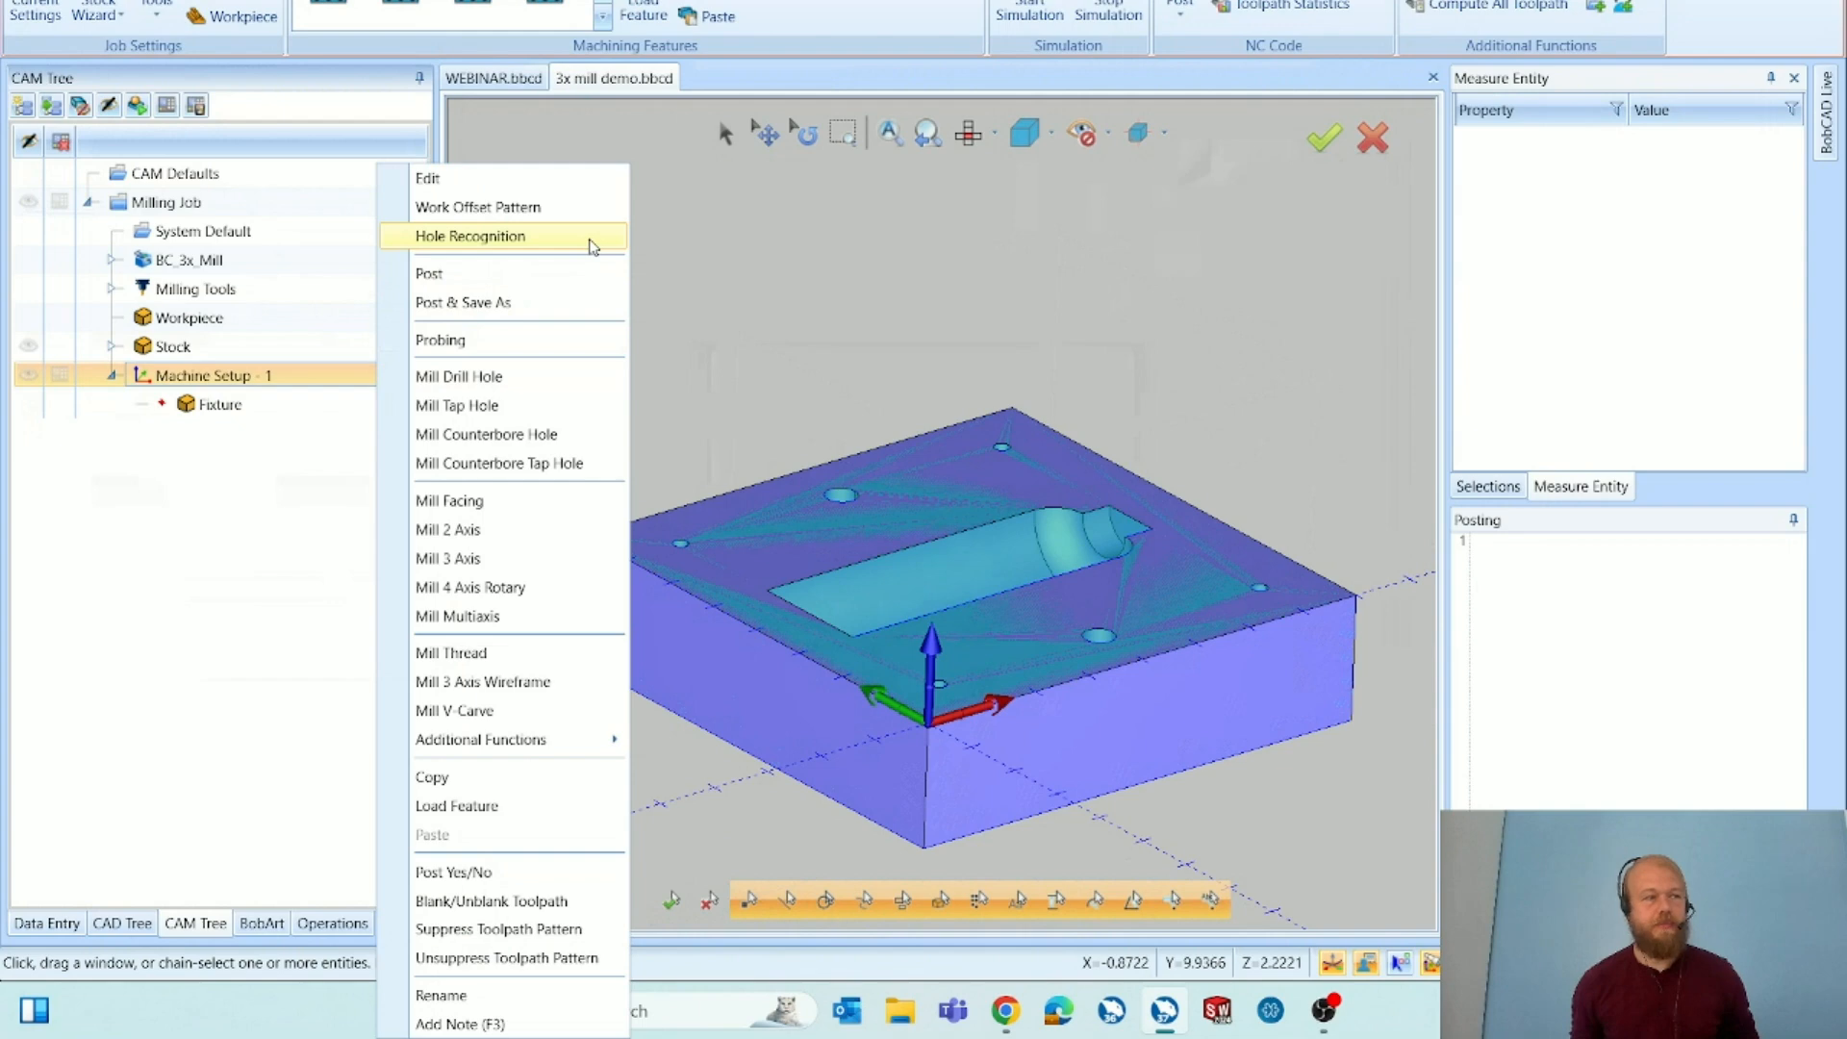
{"action": "left_click", "coordinate": [592, 246]}
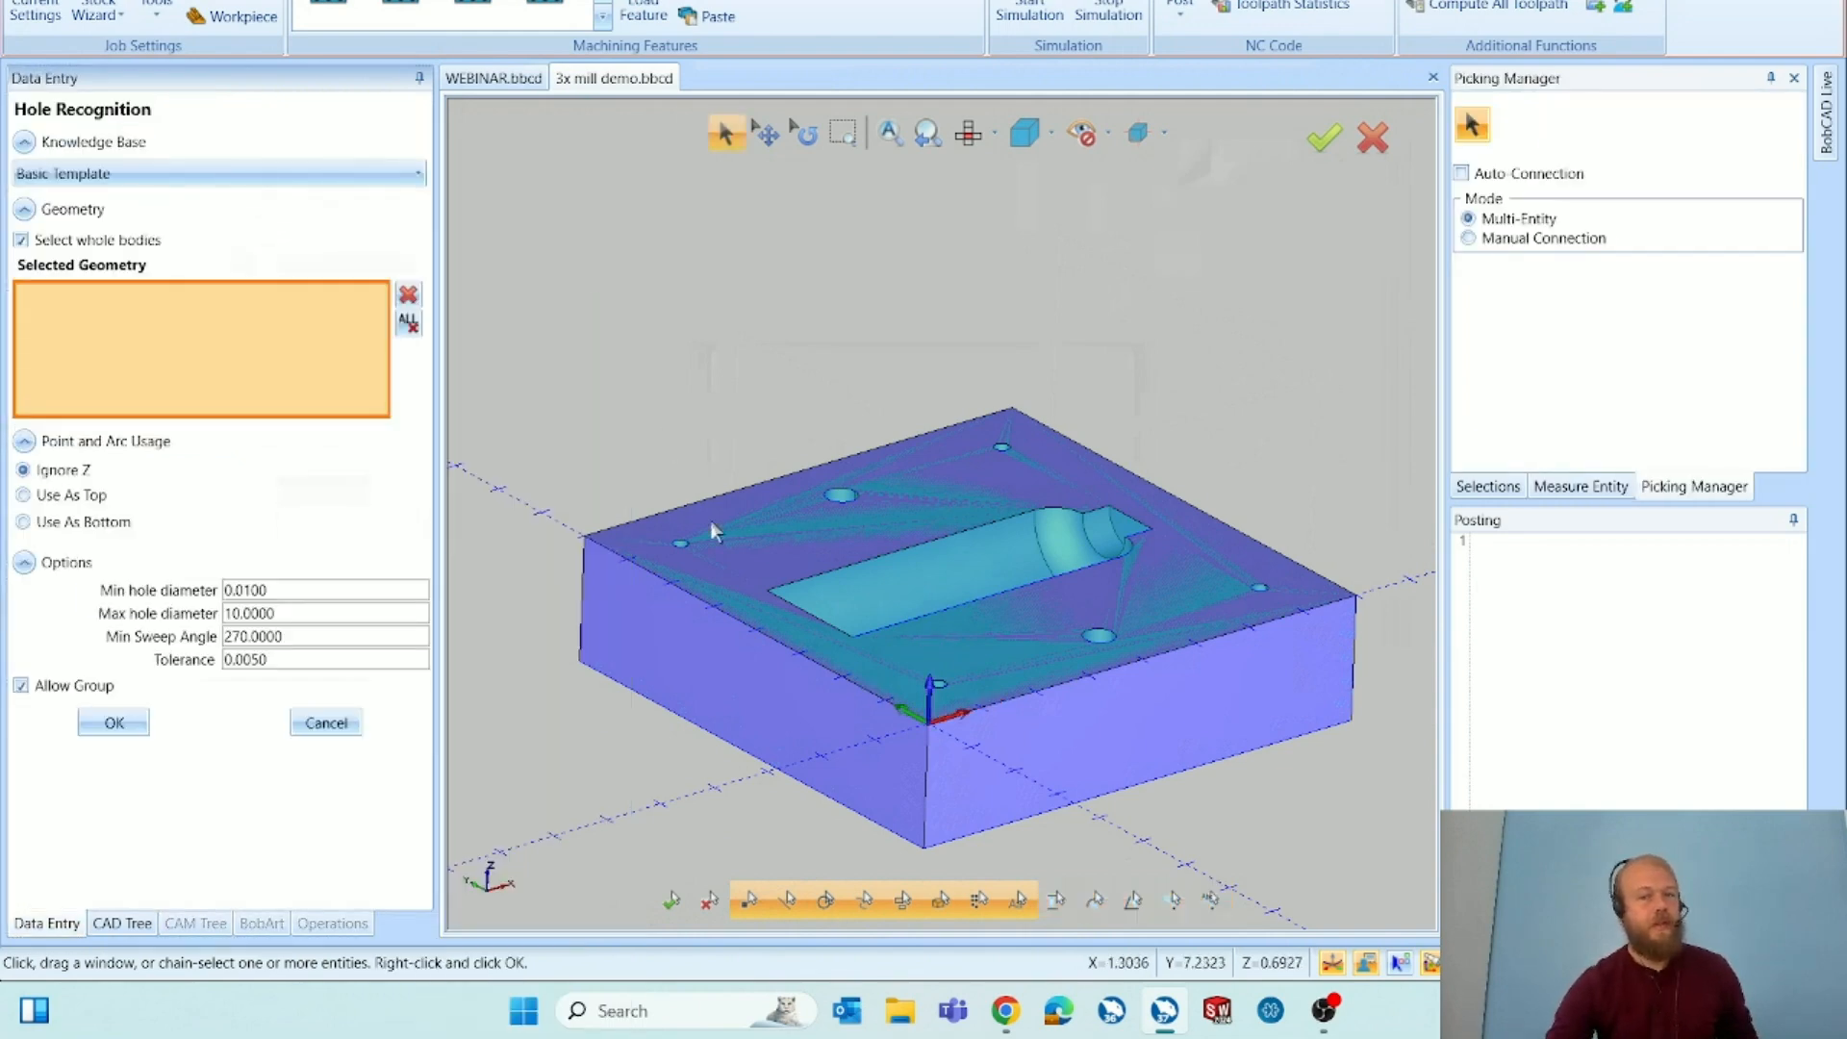
{"action": "left_click", "coordinate": [731, 554]}
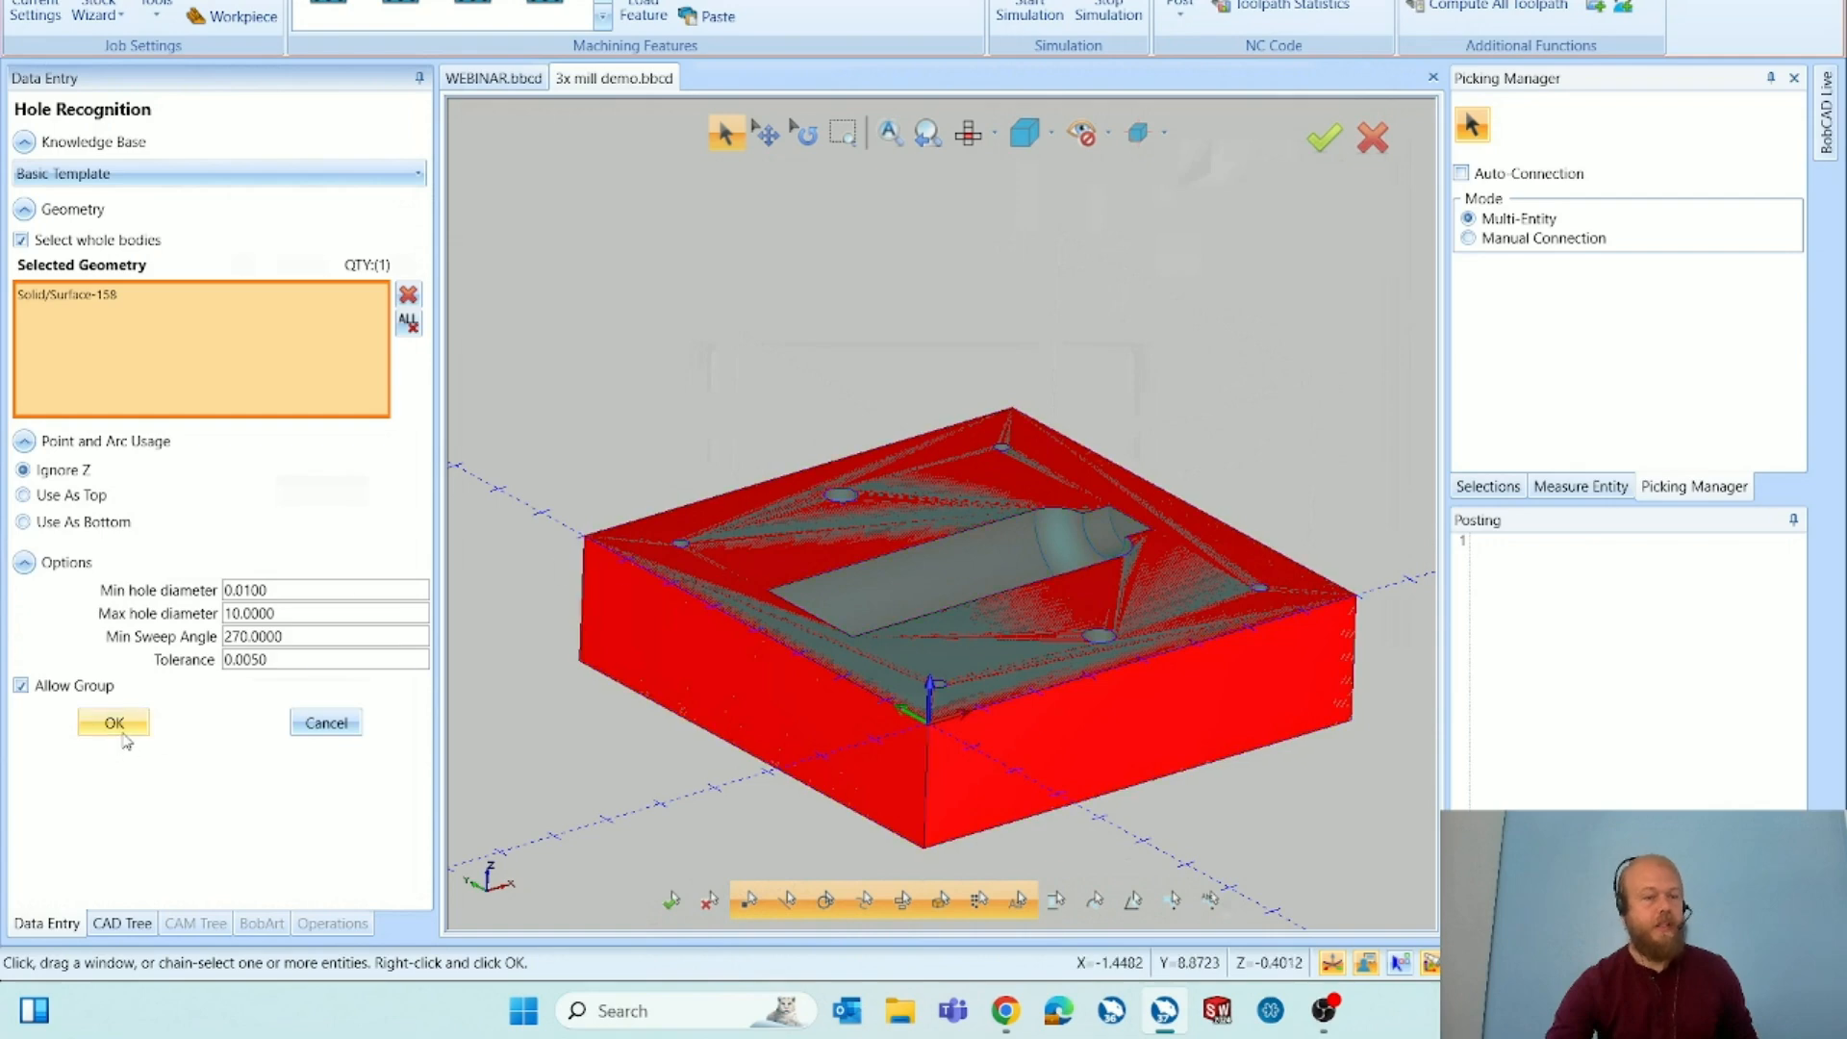
{"action": "left_click", "coordinate": [124, 733]}
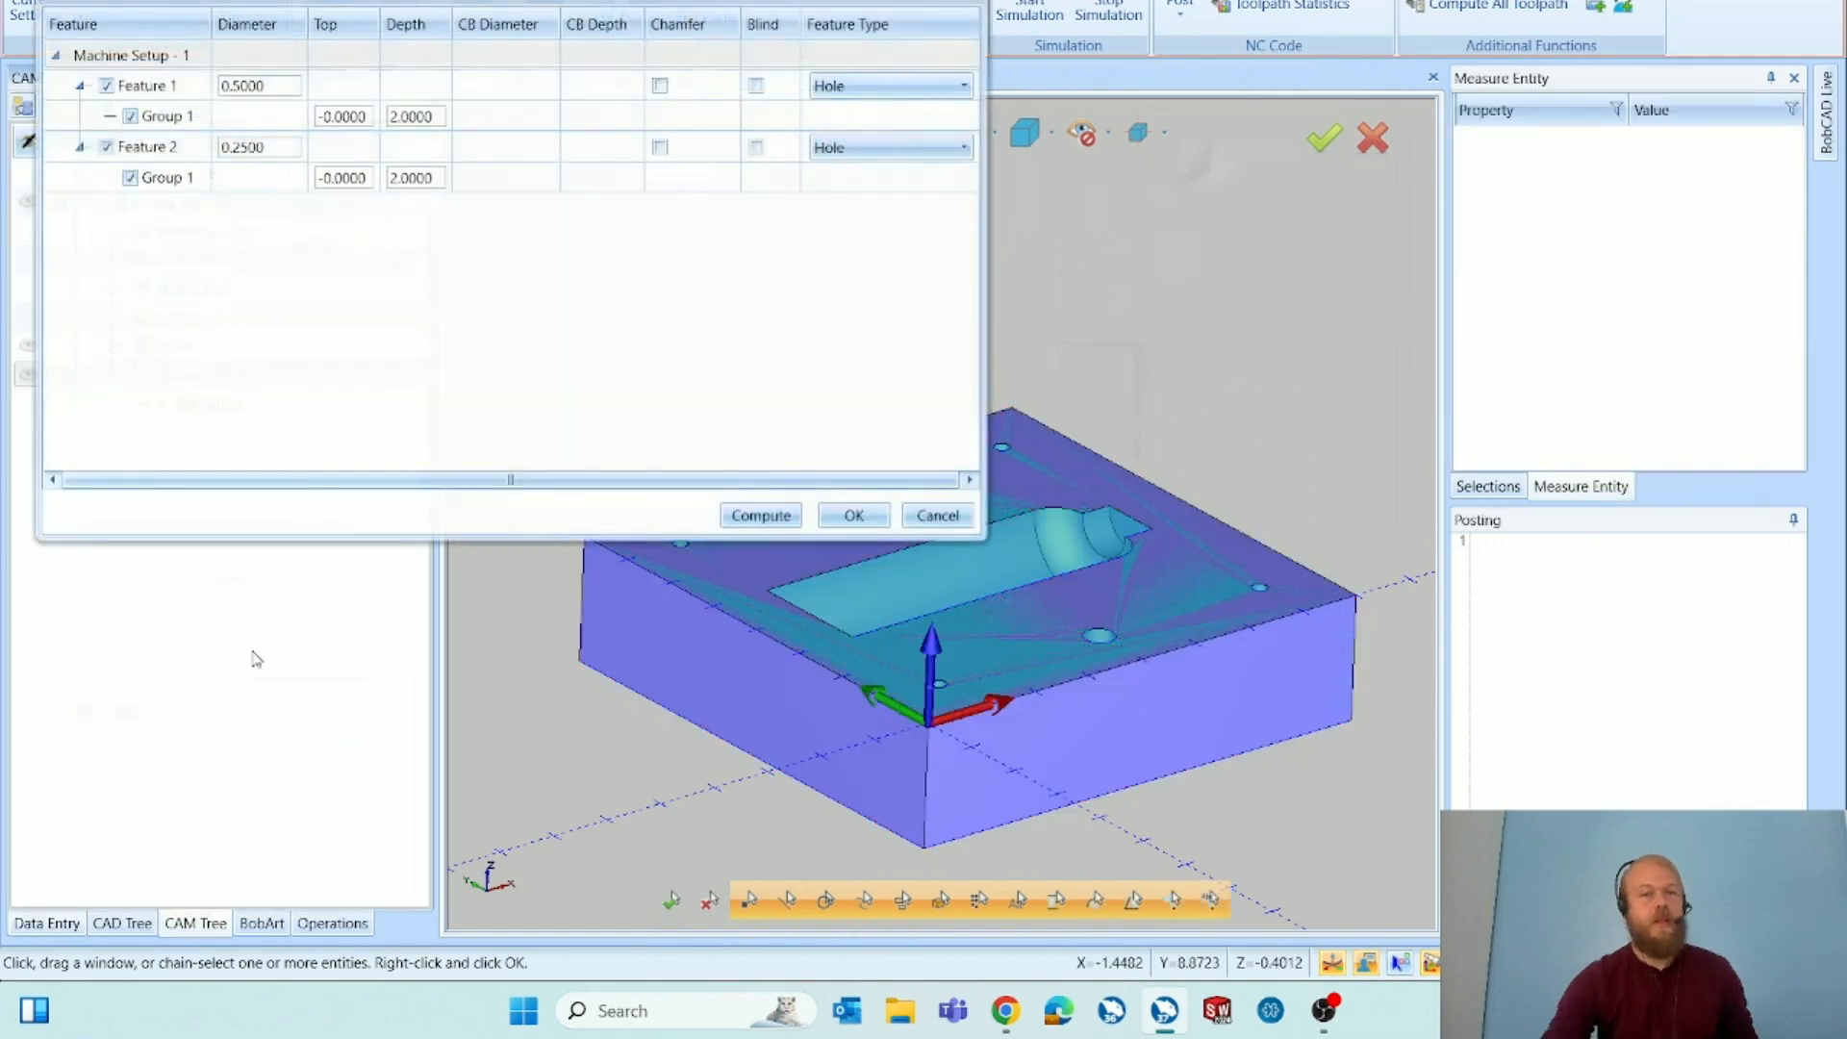
Review the recognized hole features and their feature type options, and compute both as Hole features with diameters 0.5000 and 0.2500.
{"action": "left_click_drag", "start_coordinate": [474, 6], "coordinate": [1500, 1]}
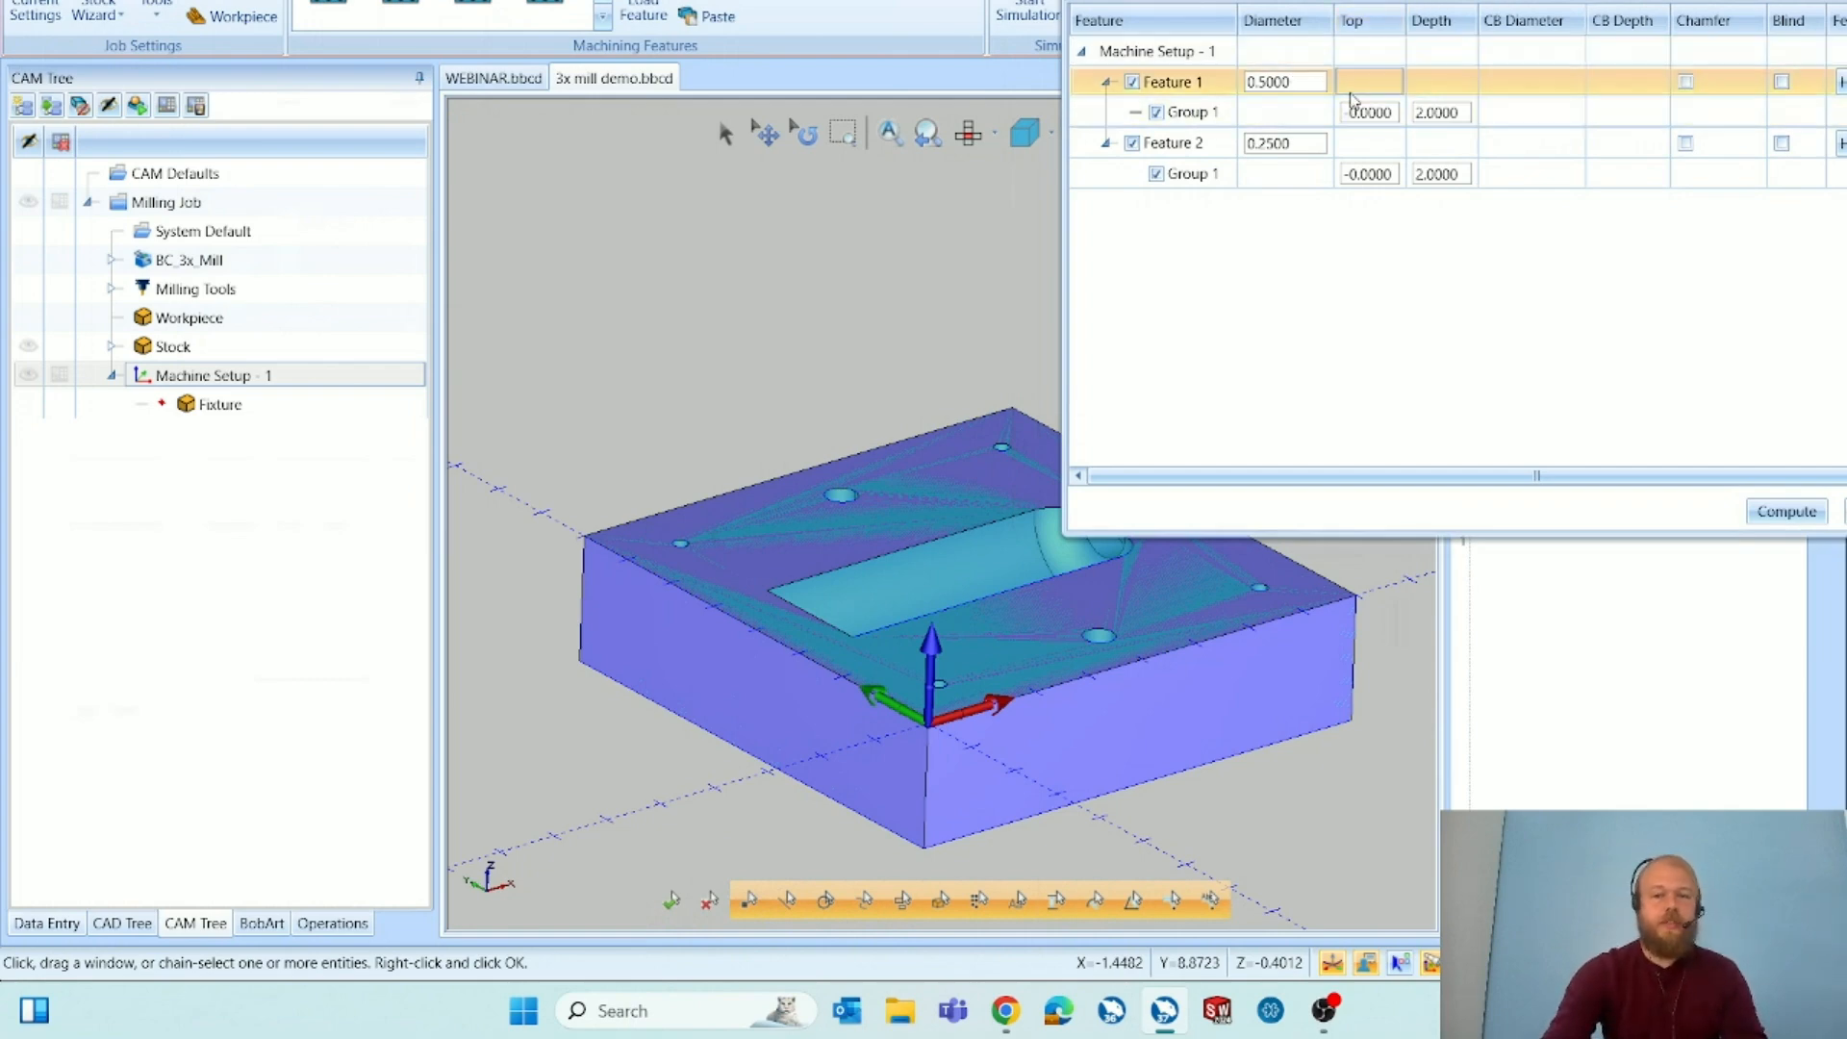
{"action": "left_click", "coordinate": [1310, 116]}
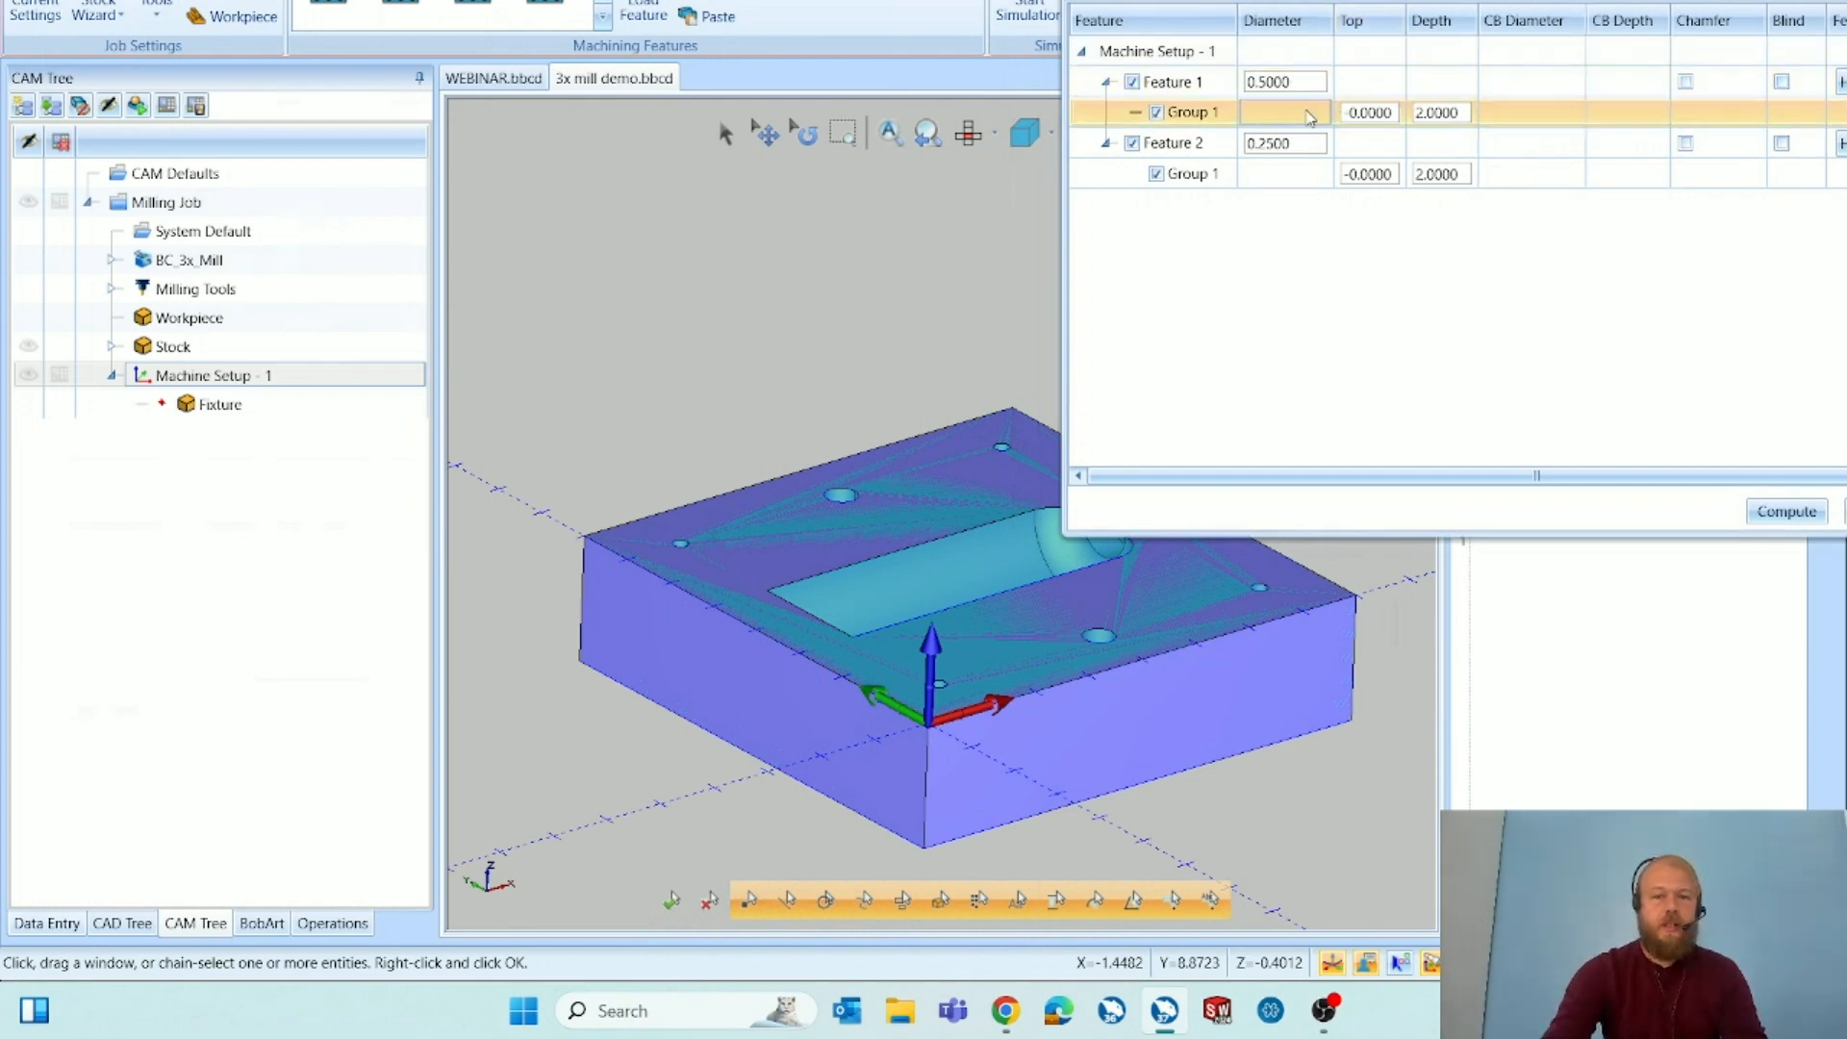
{"action": "left_click", "coordinate": [1390, 87]}
{"action": "left_click", "coordinate": [1345, 148]}
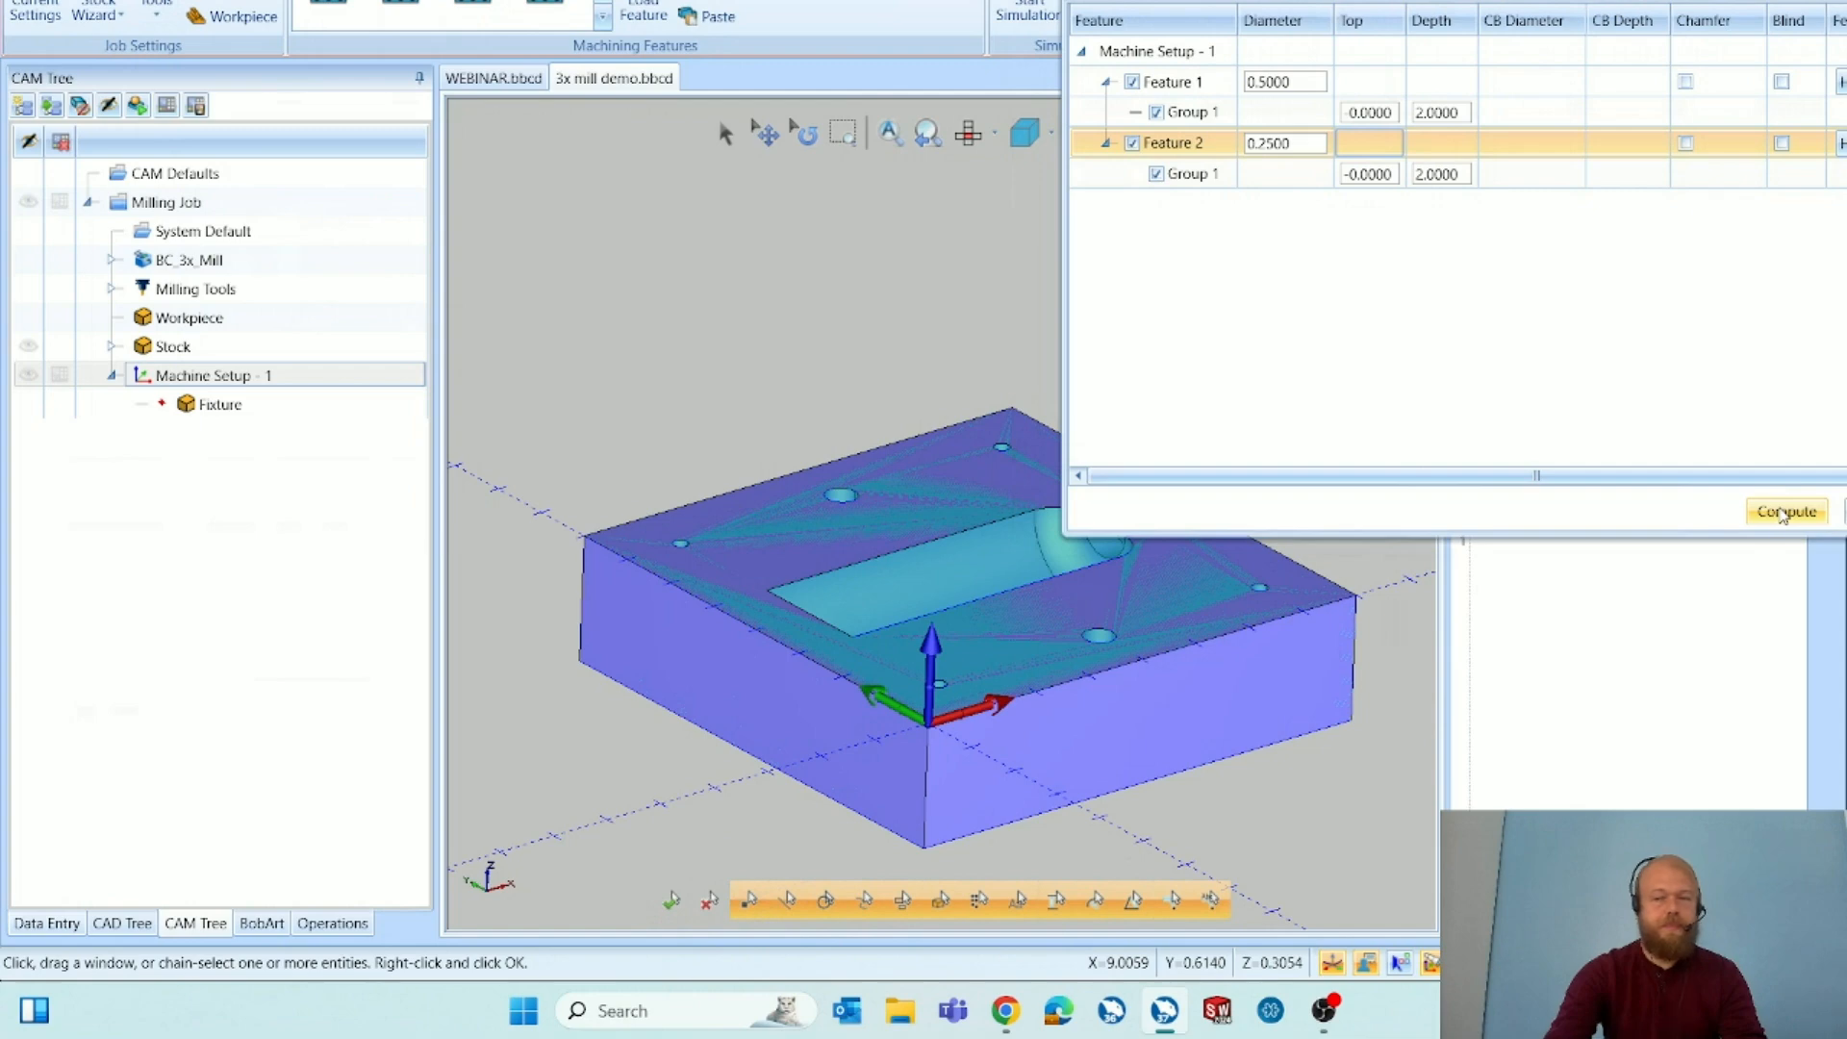
{"action": "left_click", "coordinate": [1785, 512]}
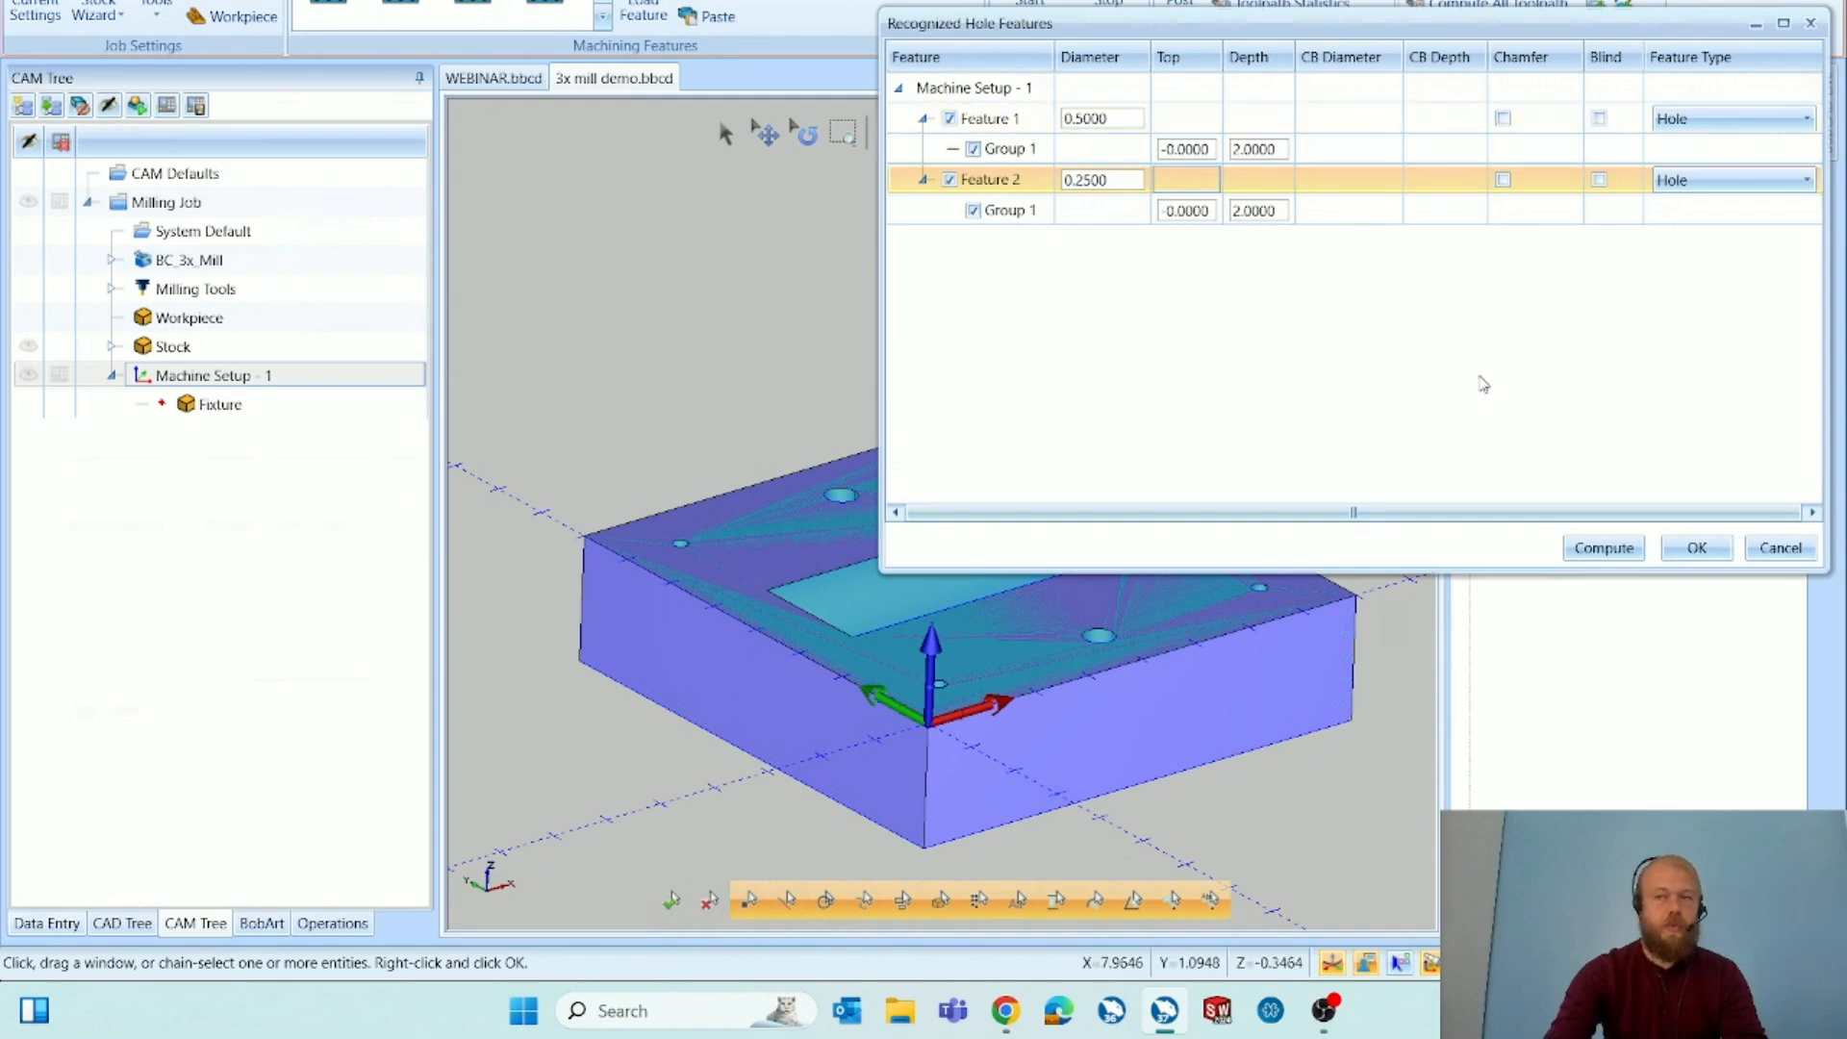
{"action": "left_click", "coordinate": [1655, 120]}
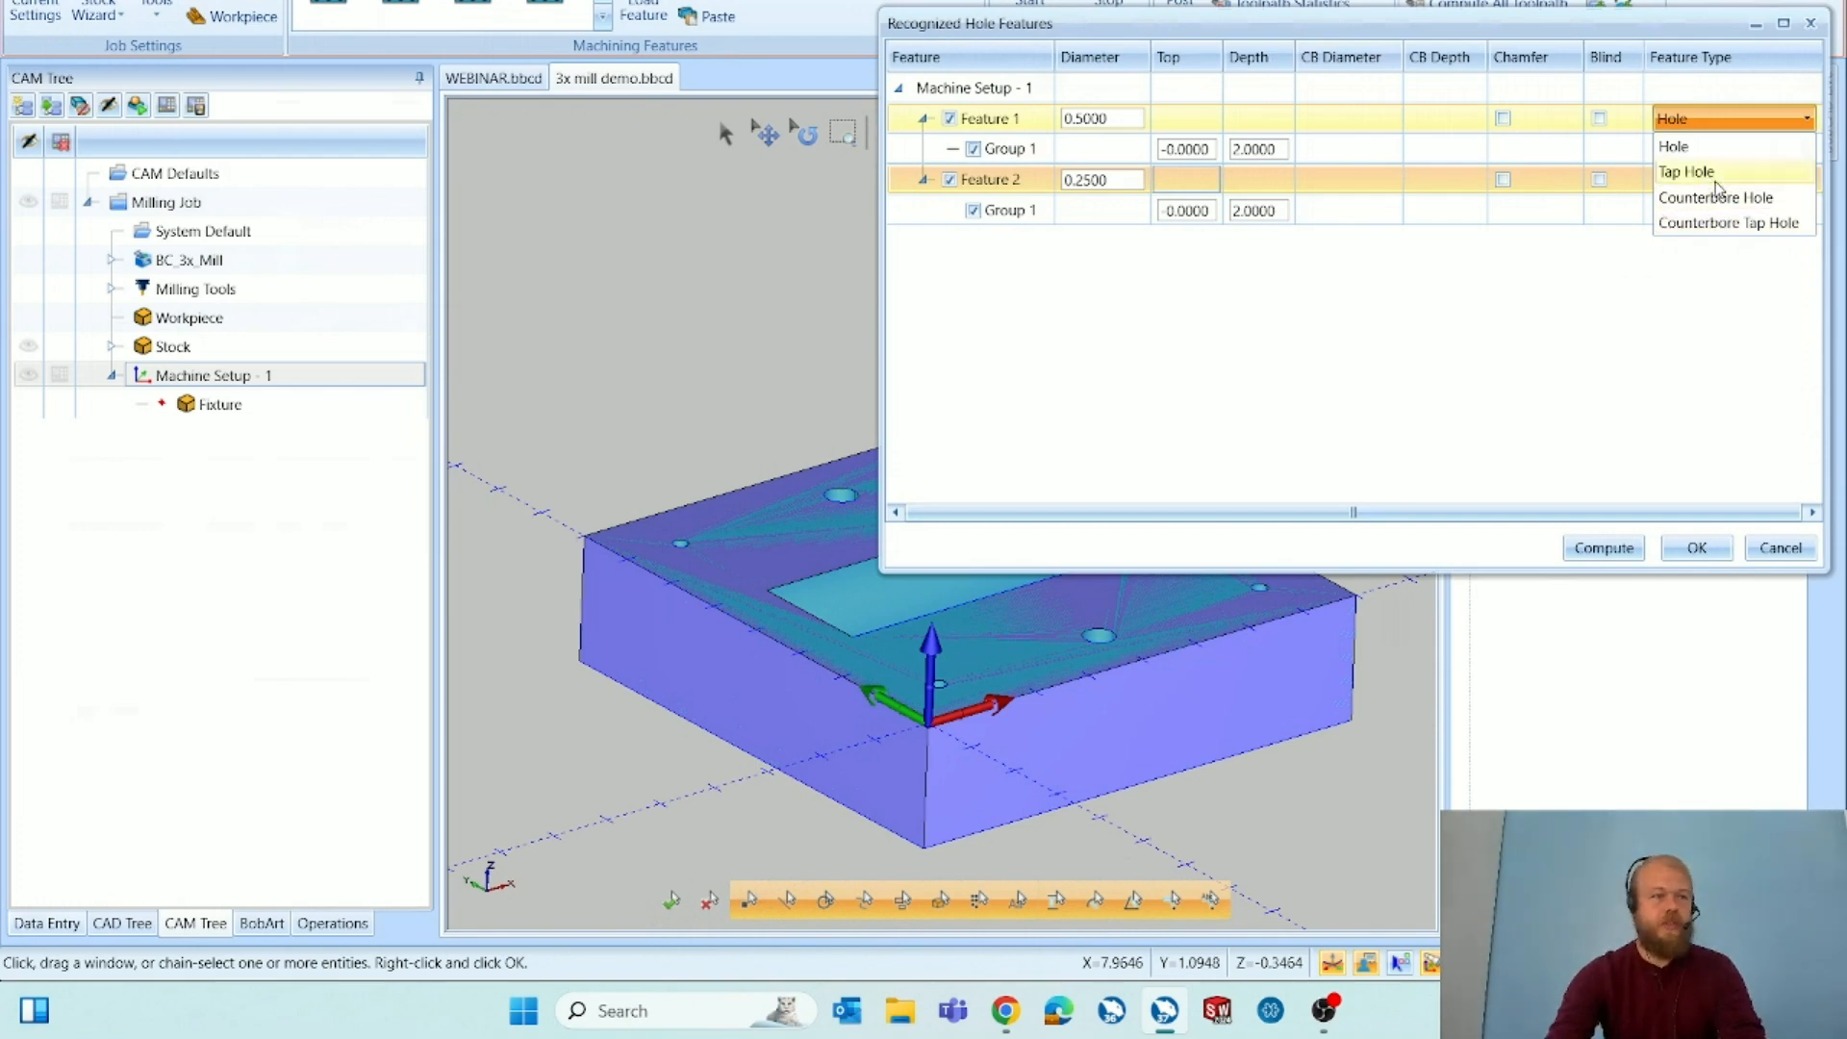
{"action": "left_click", "coordinate": [1711, 339]}
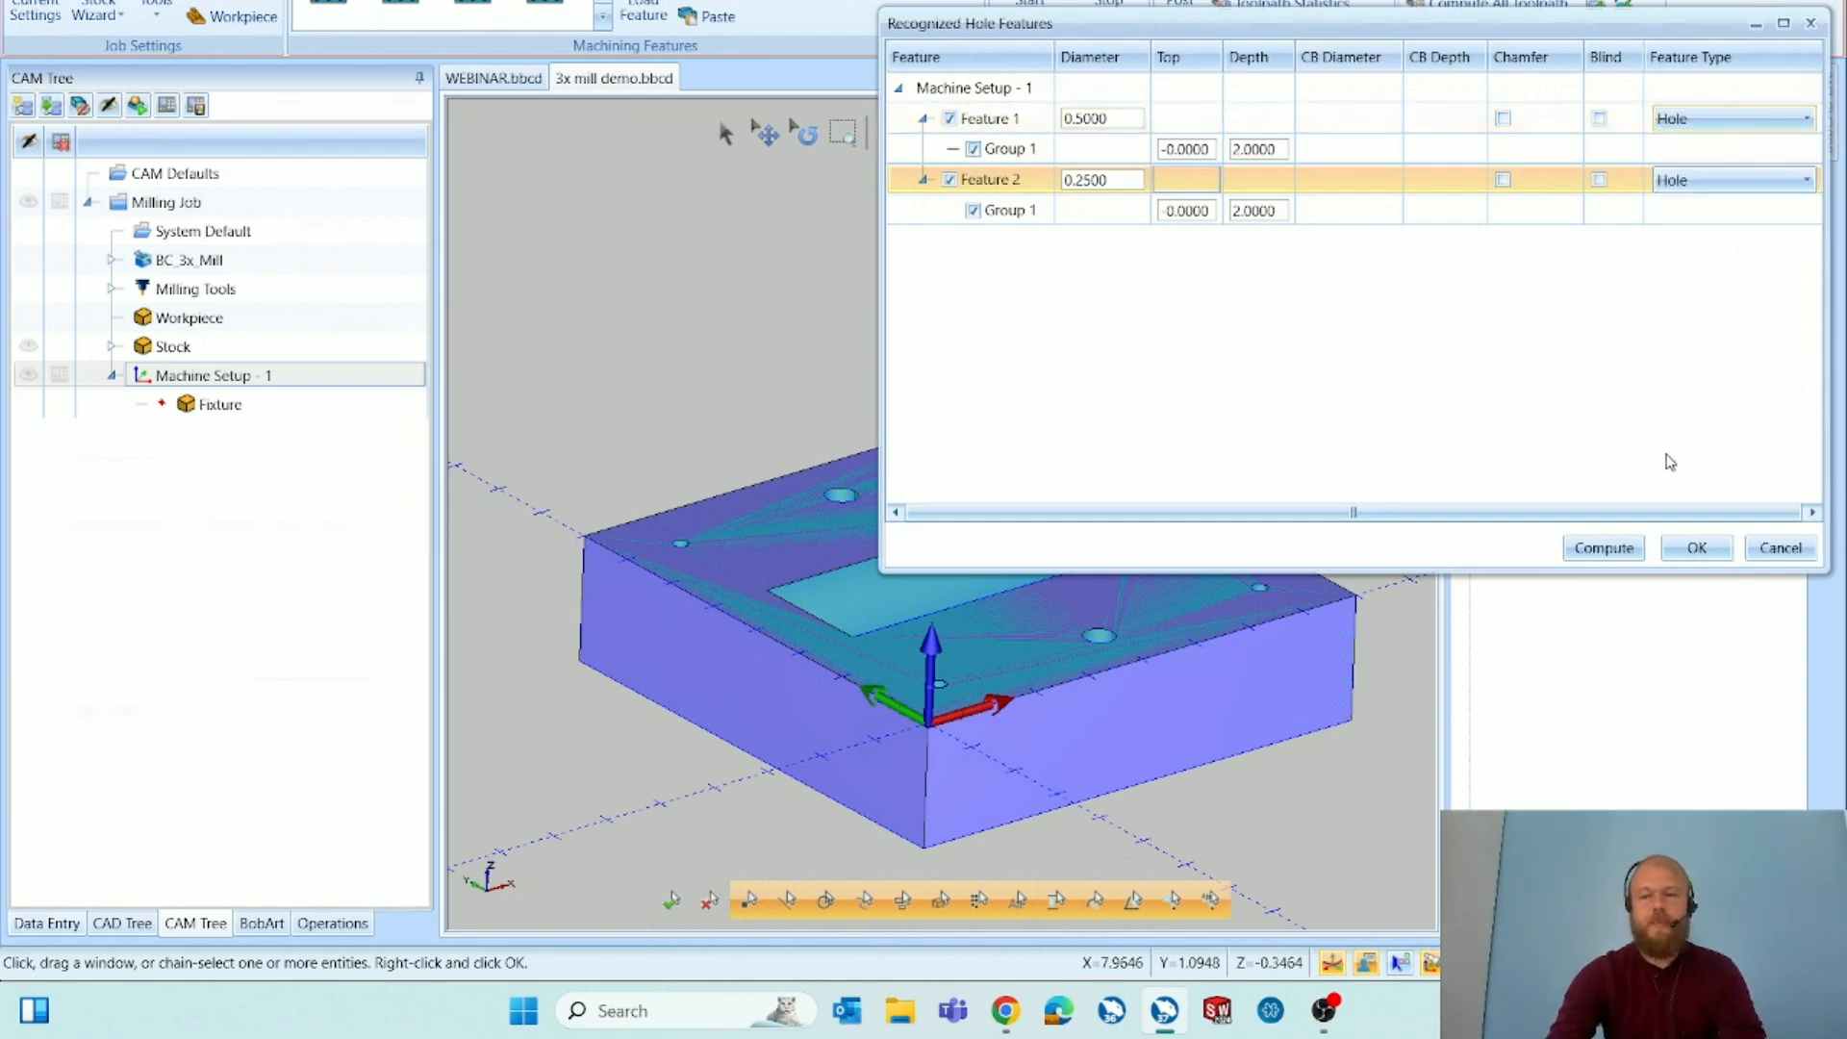
{"action": "left_click", "coordinate": [1635, 548]}
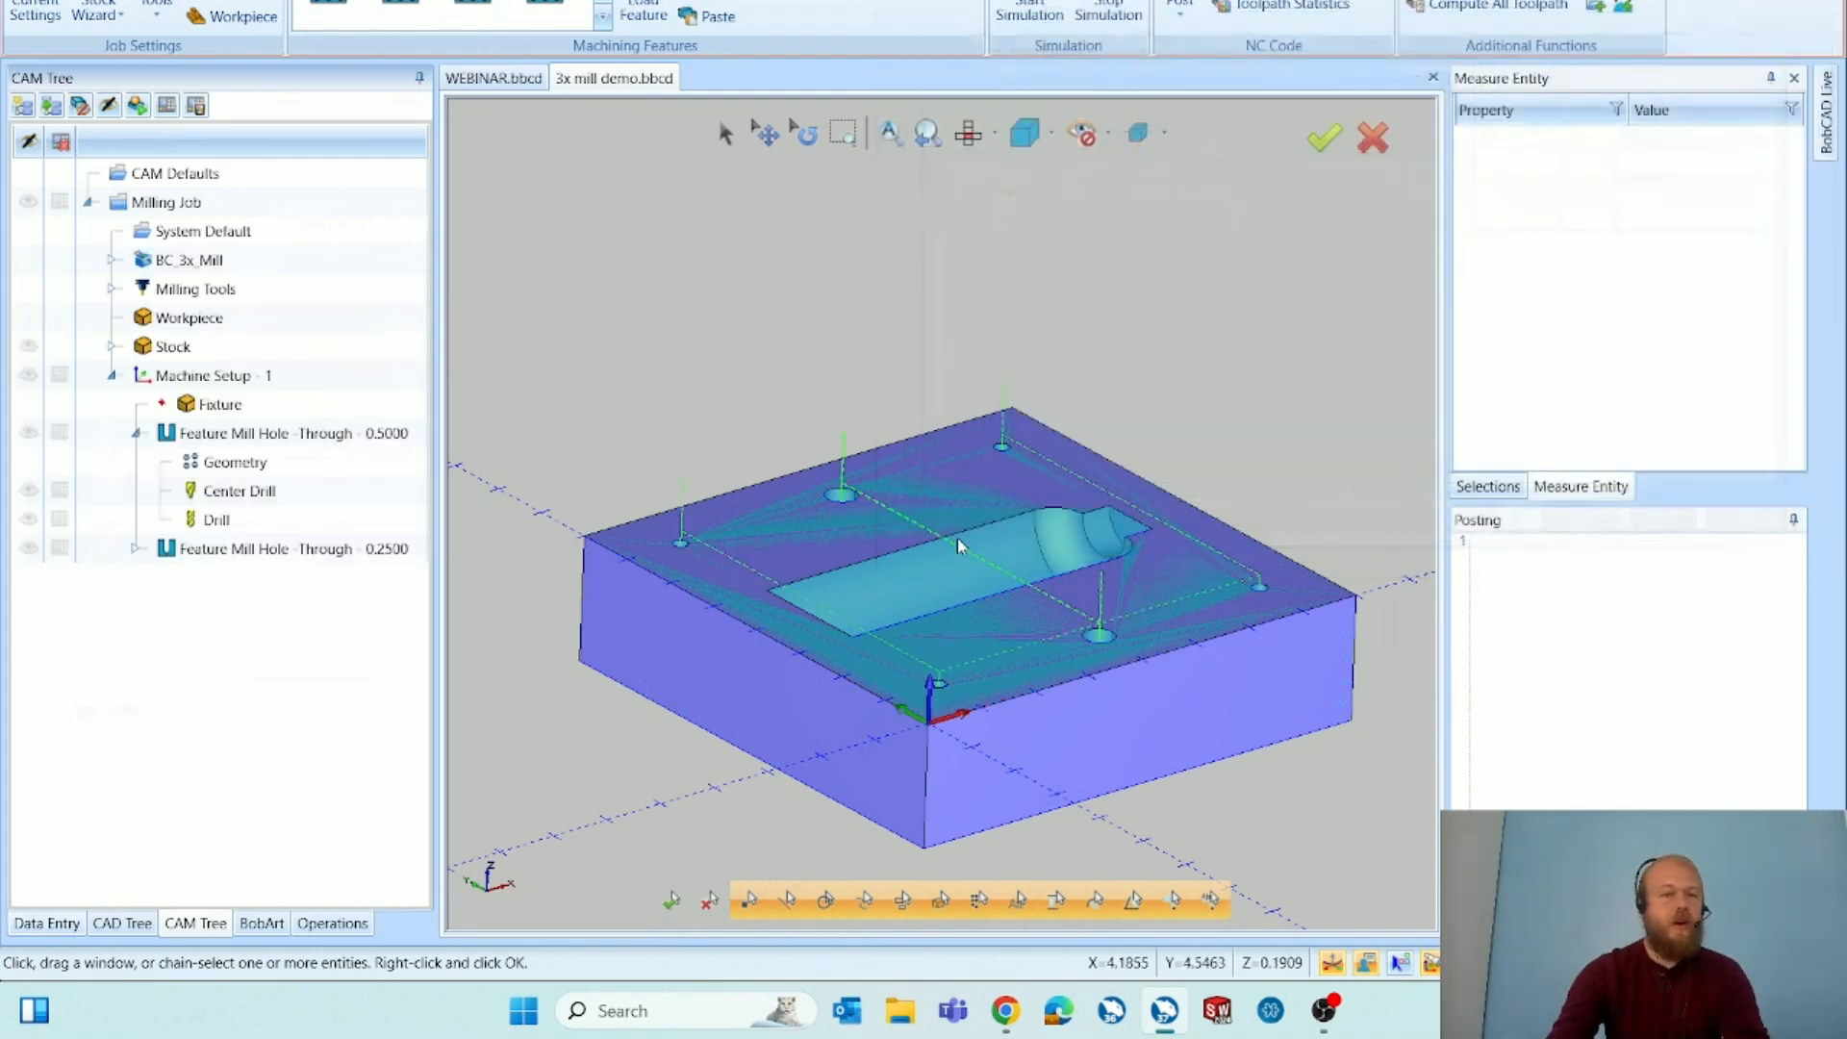
Examine the 0.5000 and 0.2500 through-hole features, checking their operations and the holes each one covers on the part.
{"action": "left_click", "coordinate": [134, 549]}
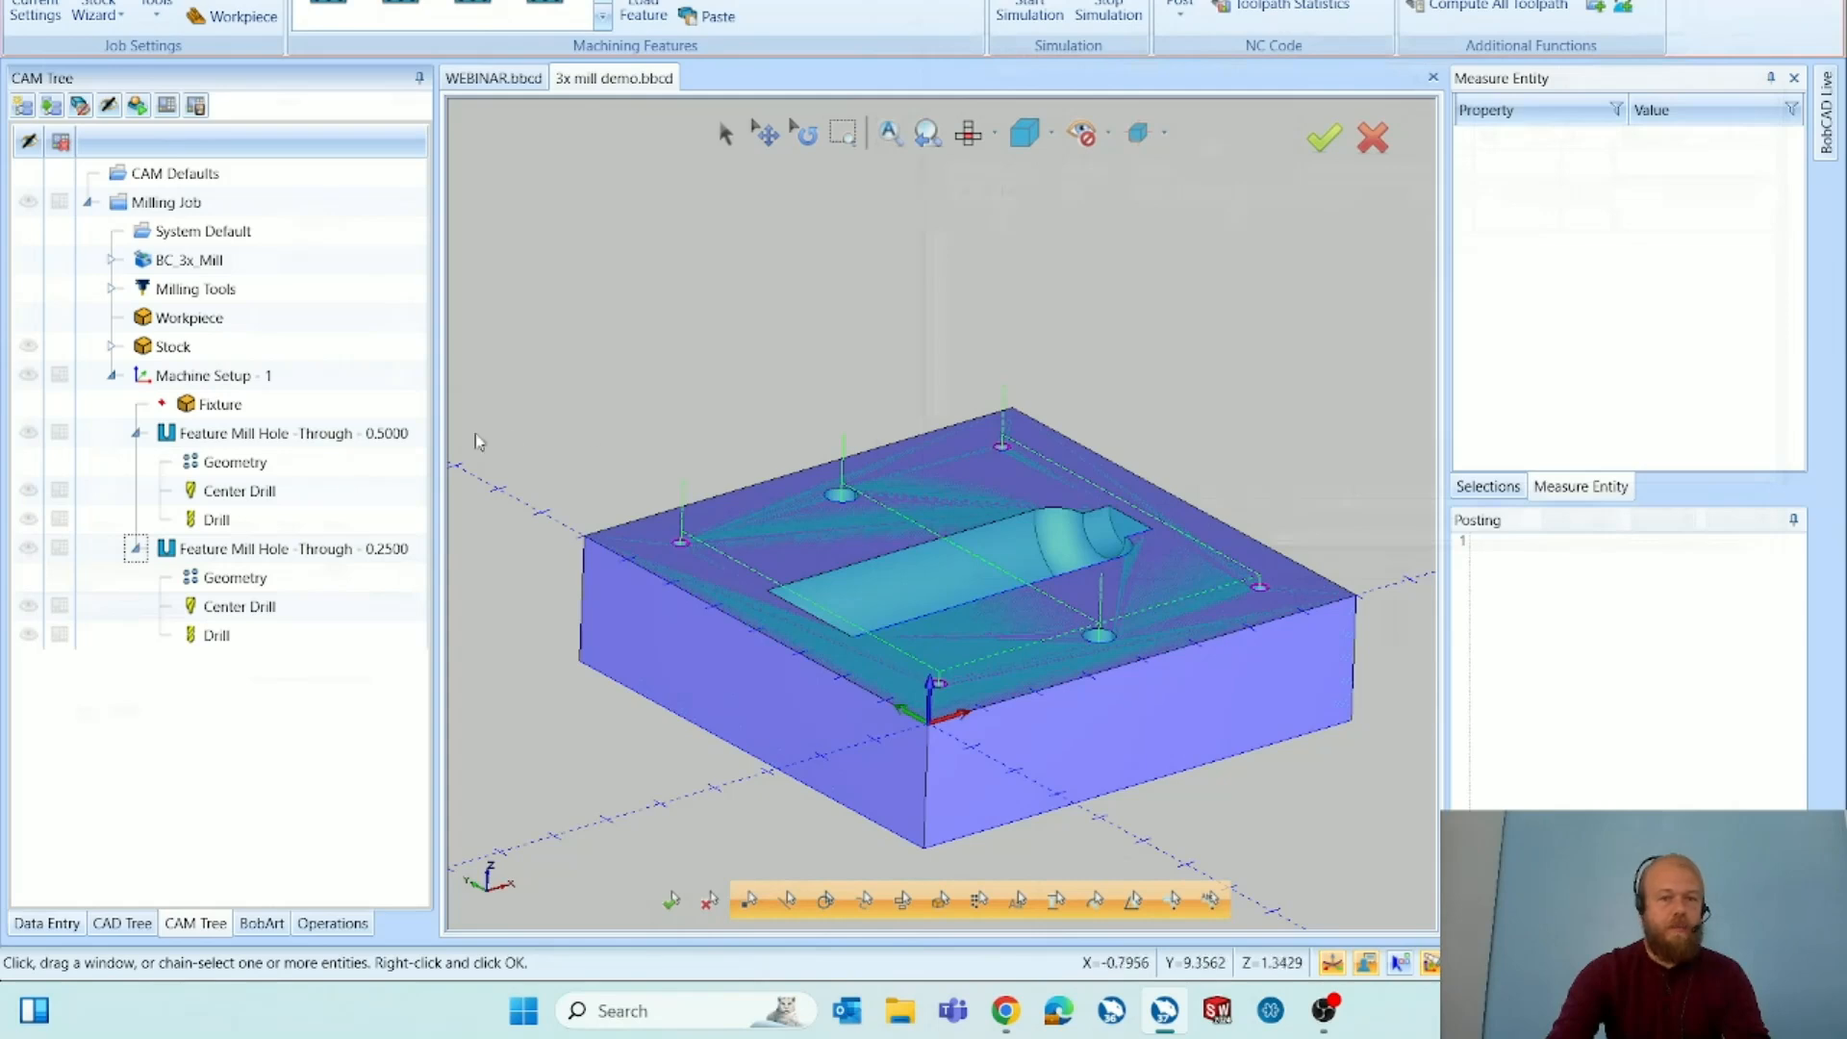
{"action": "left_click", "coordinate": [411, 440]}
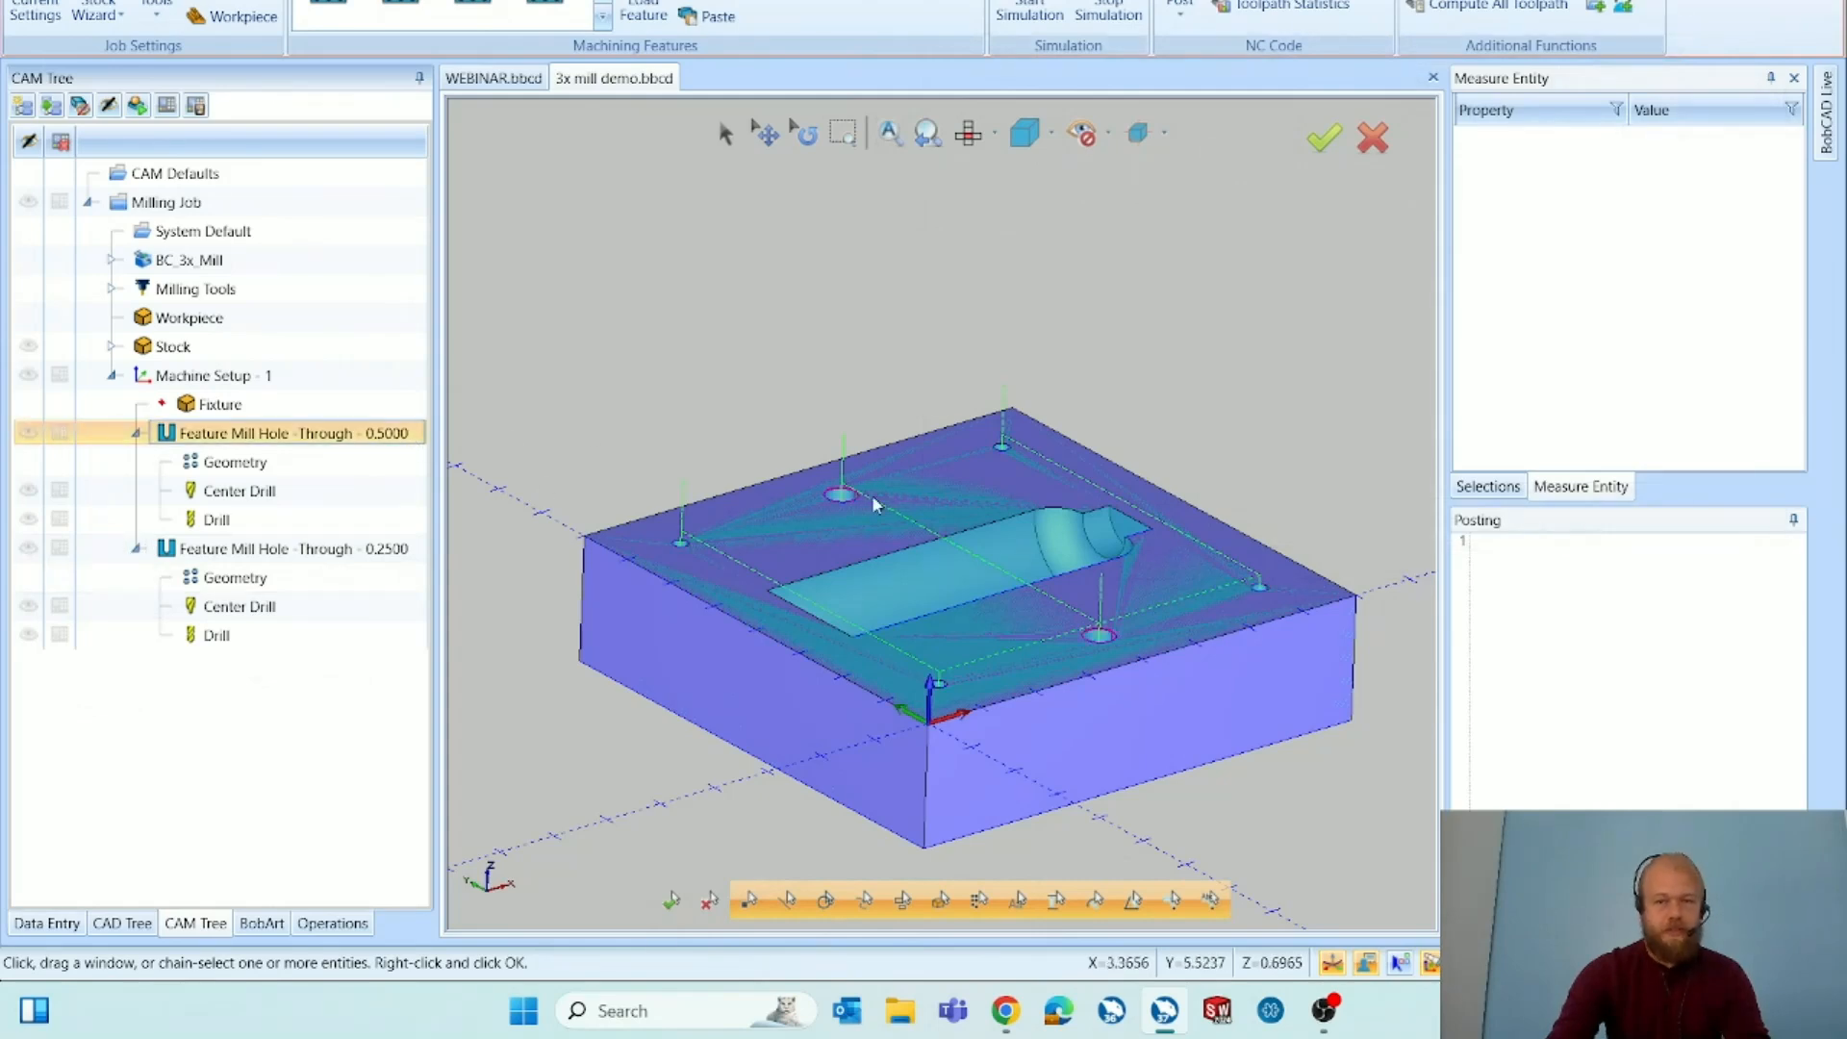
{"action": "left_click", "coordinate": [358, 548]}
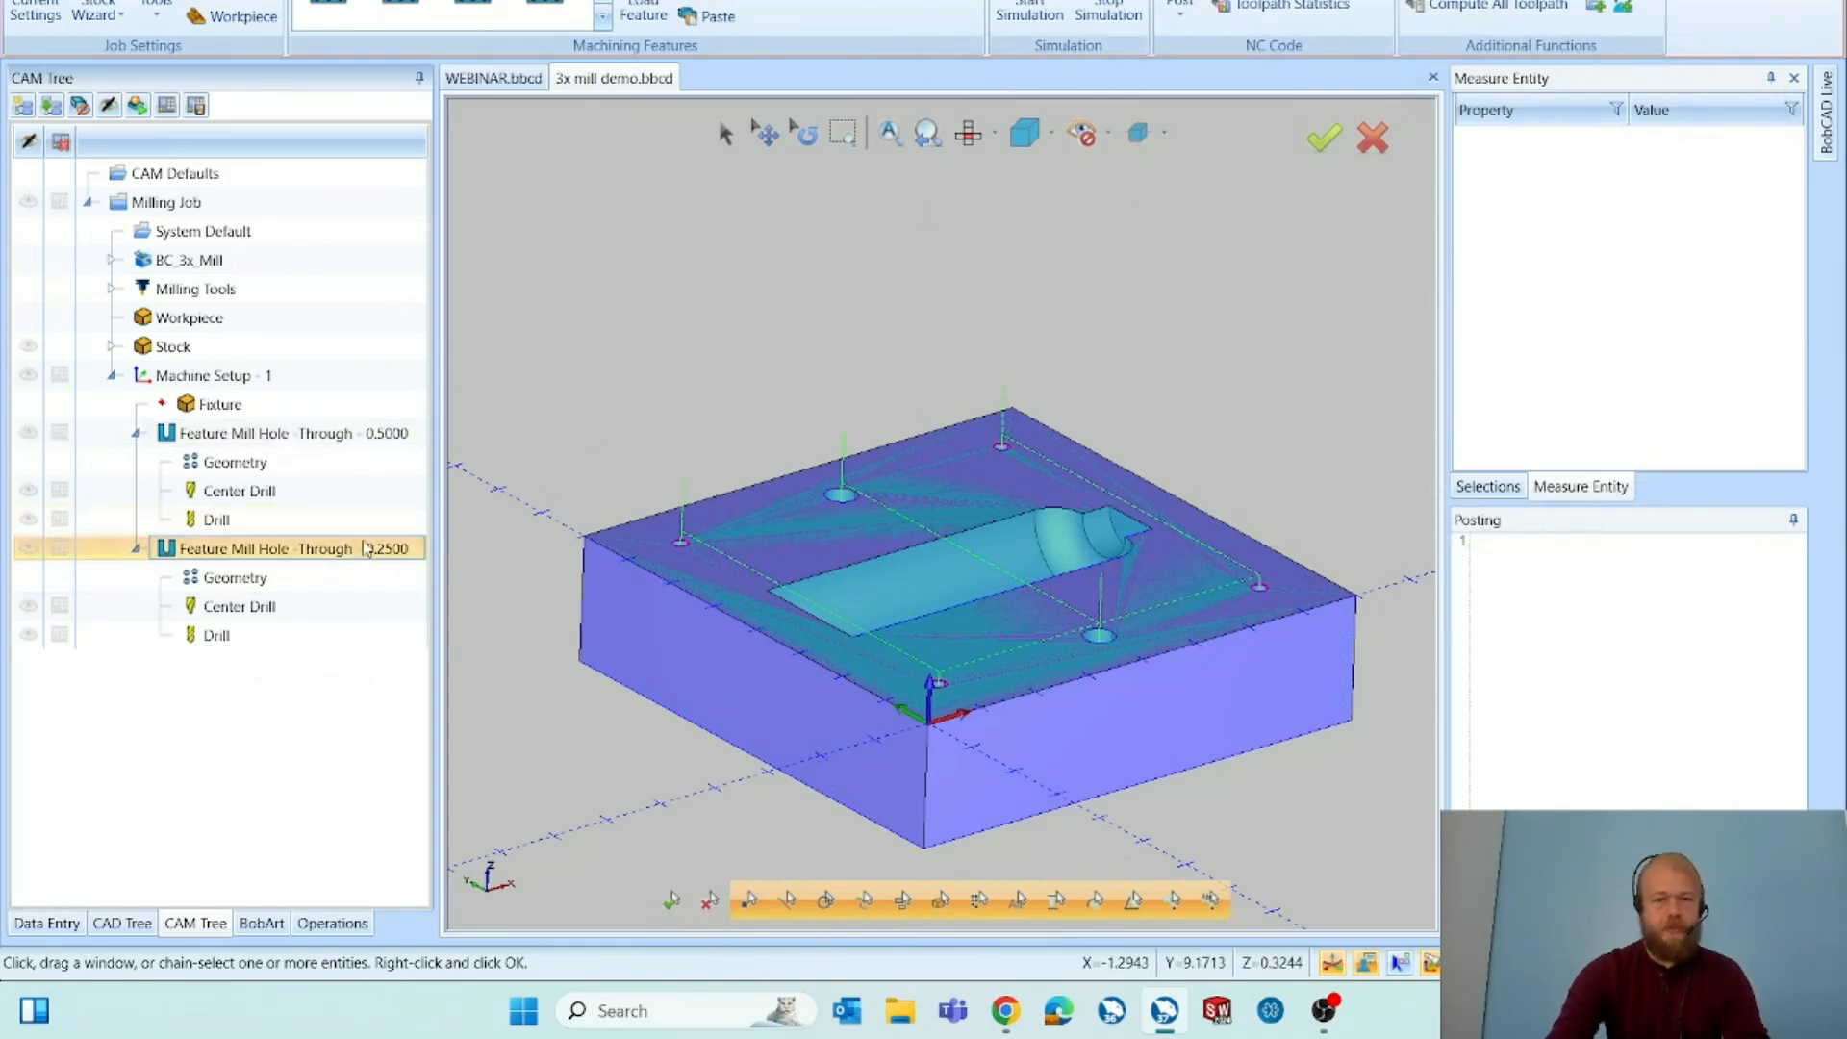
{"action": "scroll", "coordinate": [710, 664], "scroll_direction": "up", "scroll_amount": 2}
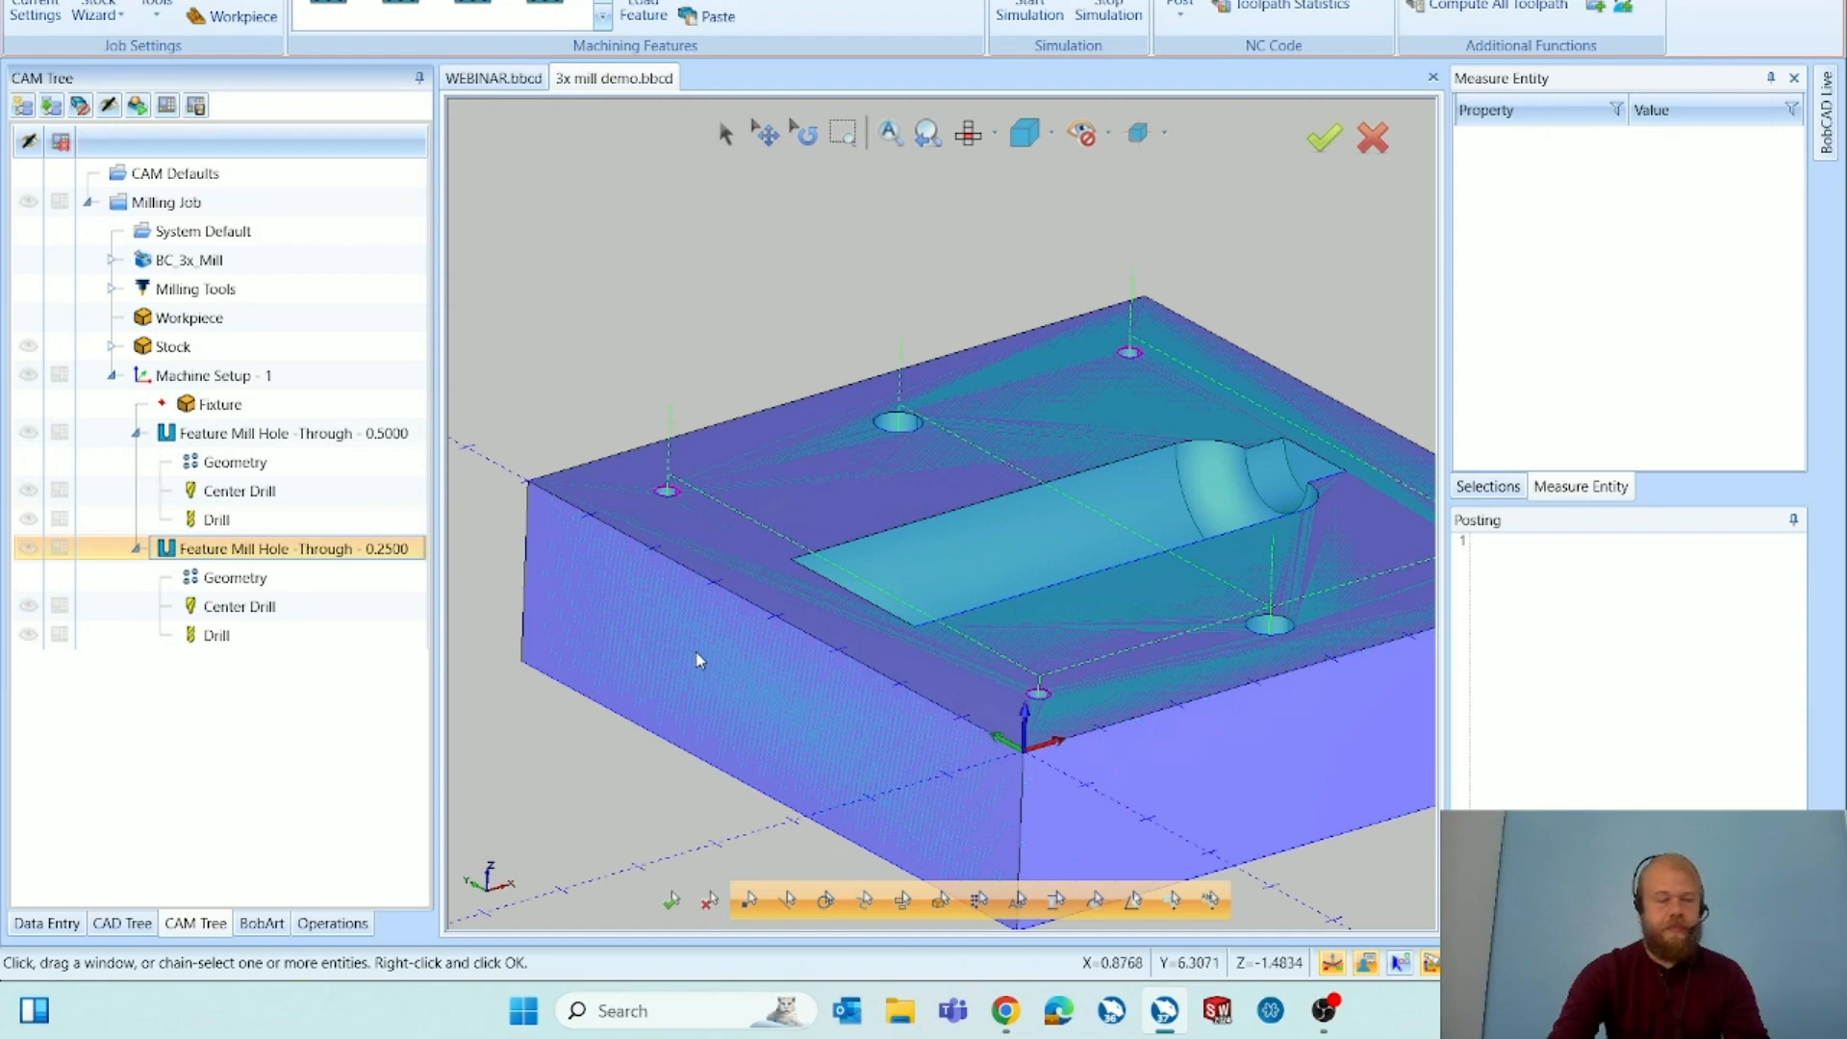
{"action": "scroll", "coordinate": [831, 523], "scroll_direction": "down", "scroll_amount": 2}
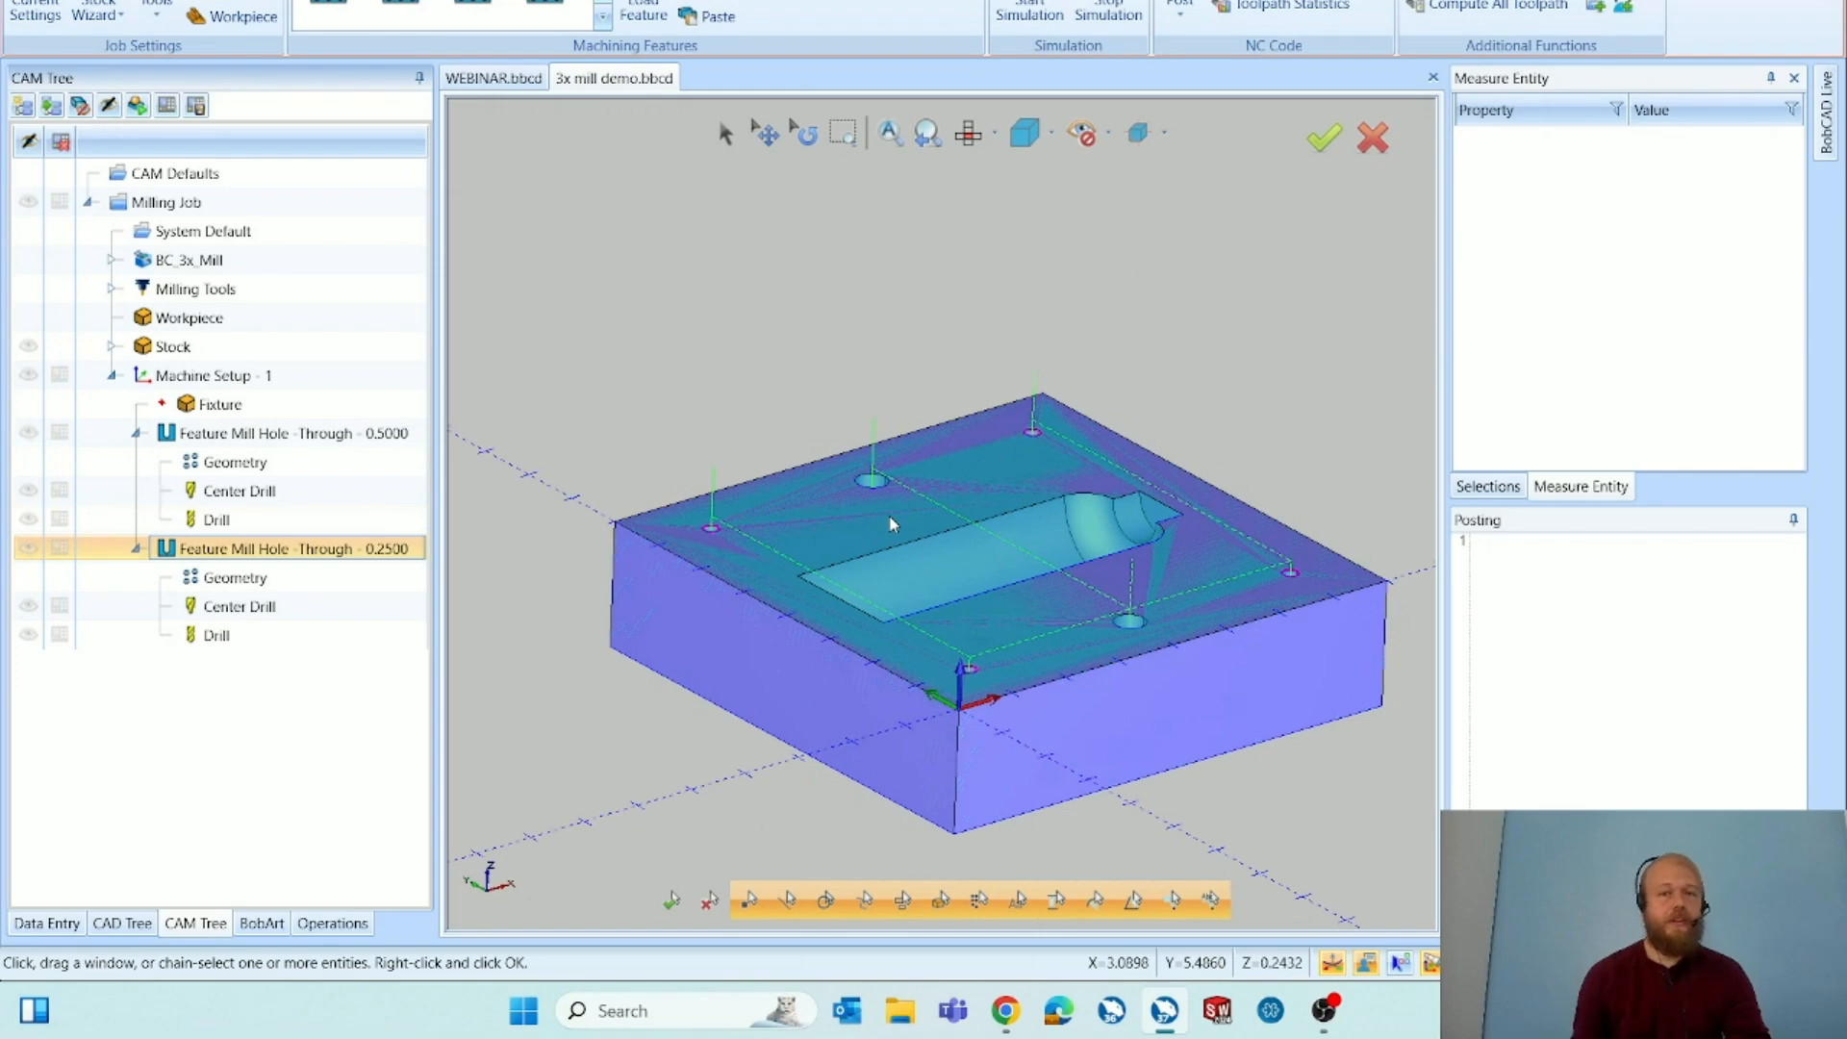
{"action": "left_click", "coordinate": [382, 377]}
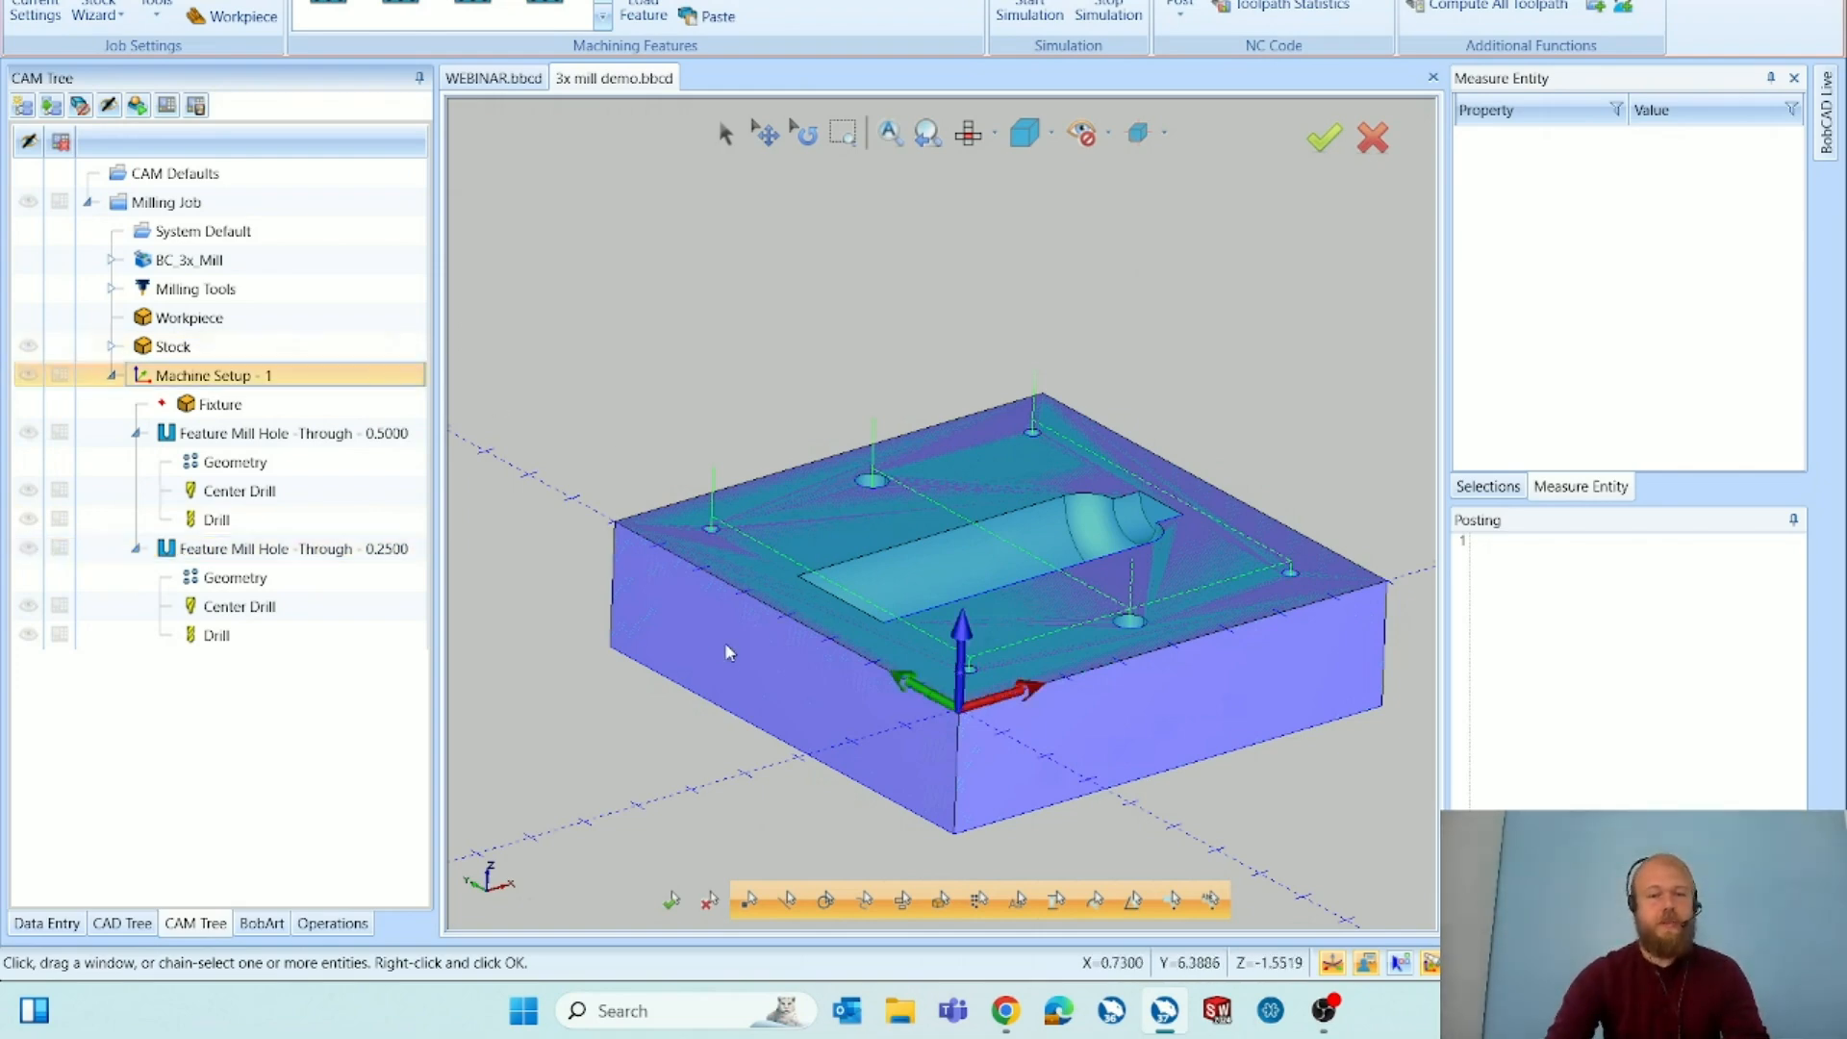
{"action": "middle_click_drag", "start_coordinate": [862, 646], "coordinate": [794, 652]}
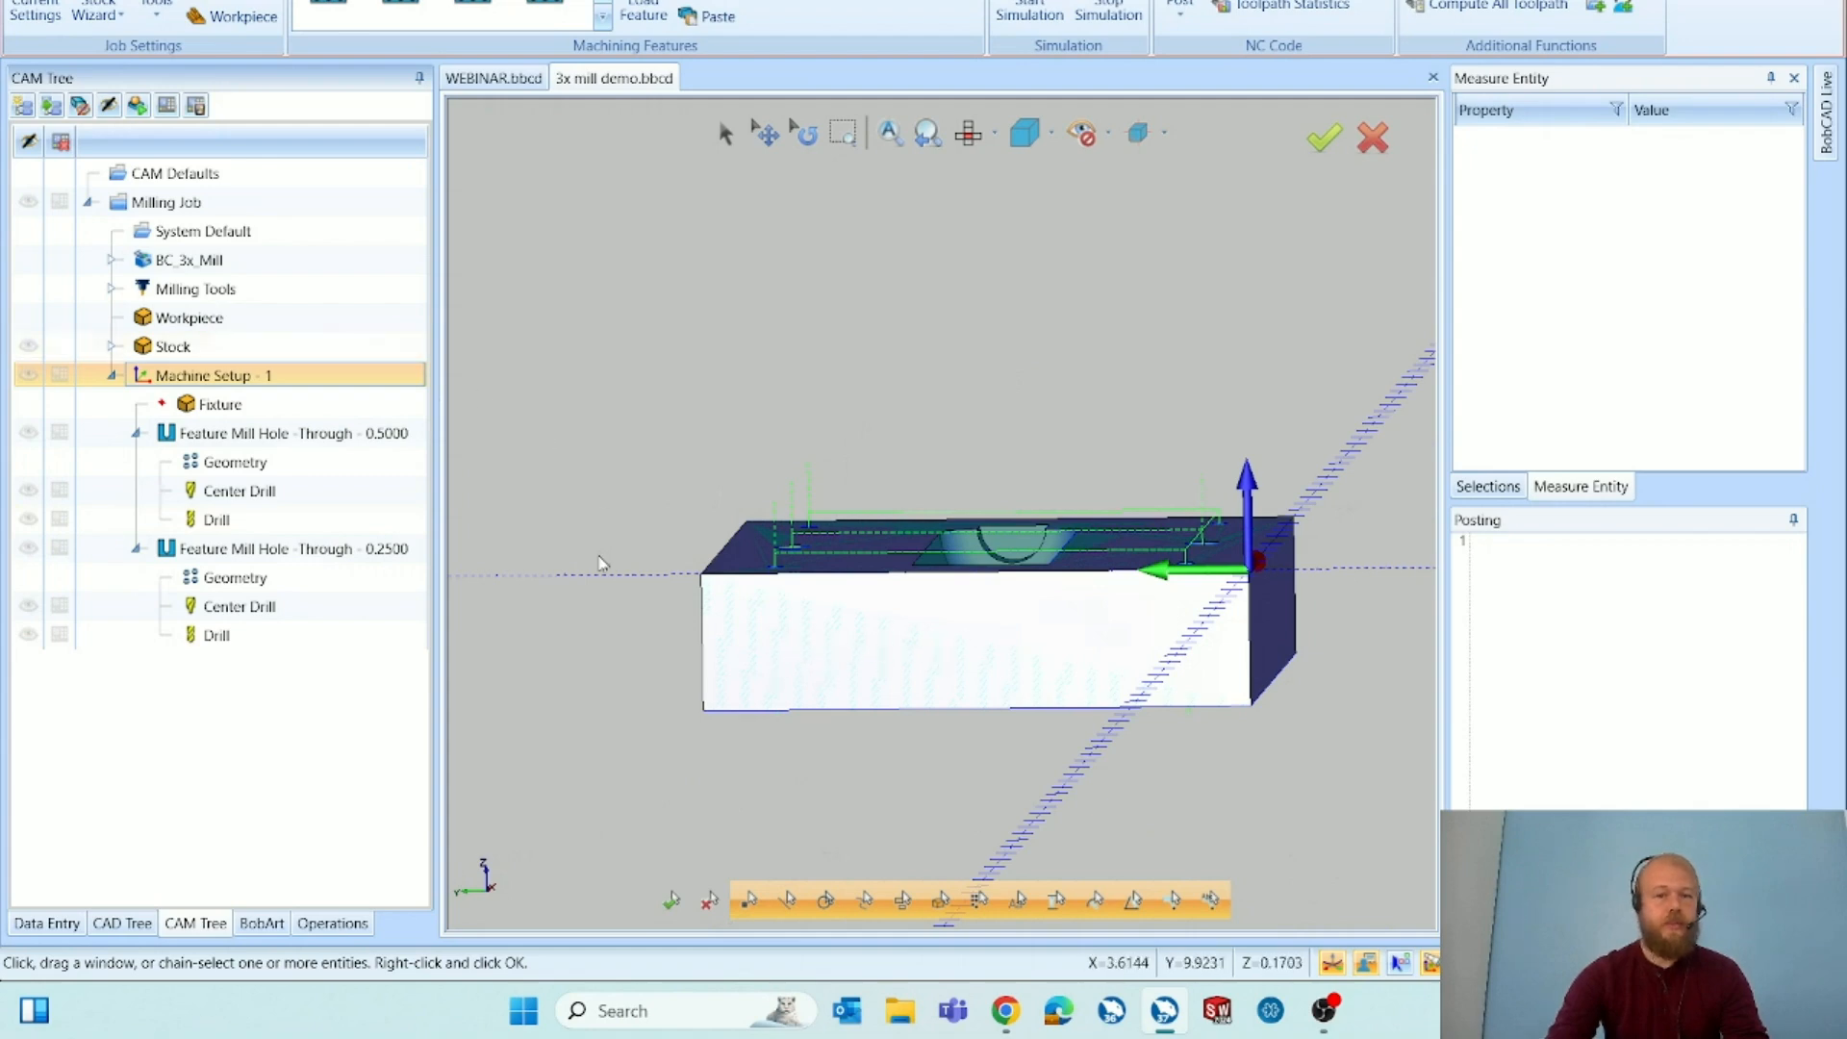
{"action": "middle_click_drag", "start_coordinate": [1137, 667], "coordinate": [1092, 798]}
{"action": "left_click", "coordinate": [300, 433]}
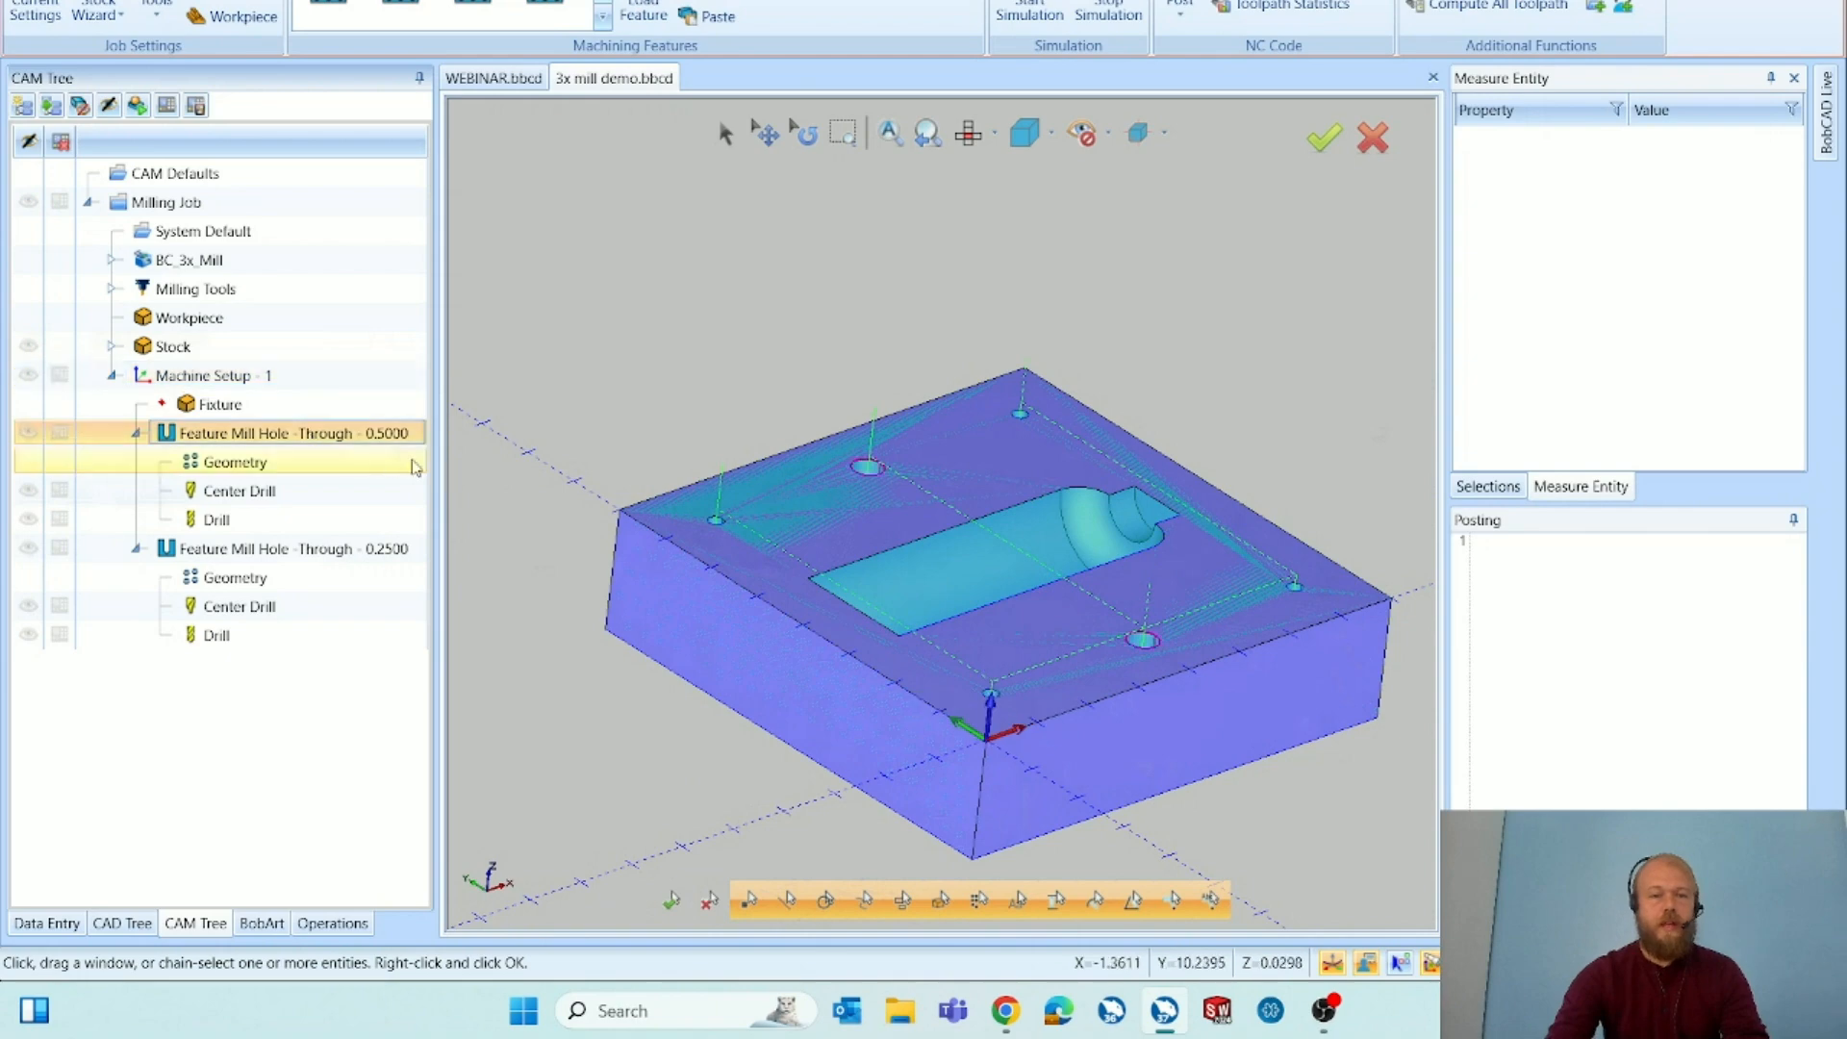
{"action": "left_click", "coordinate": [356, 493]}
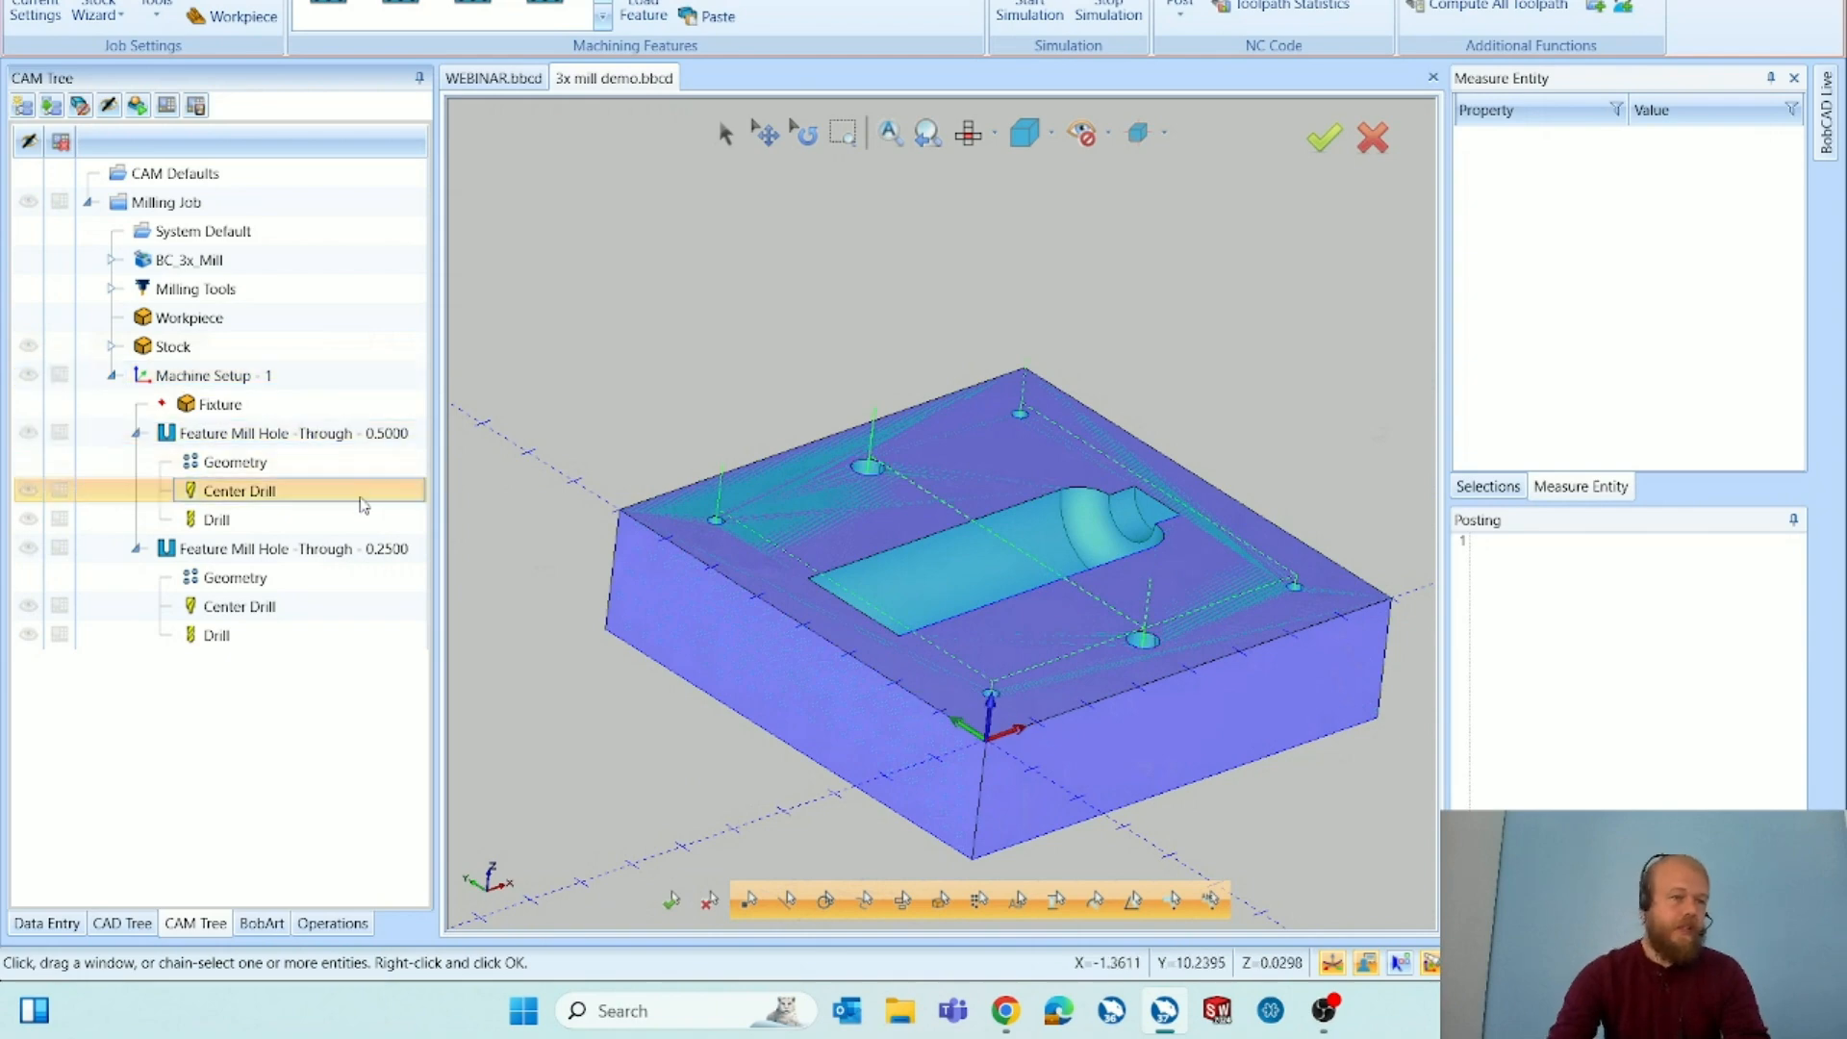
{"action": "left_click", "coordinate": [338, 521]}
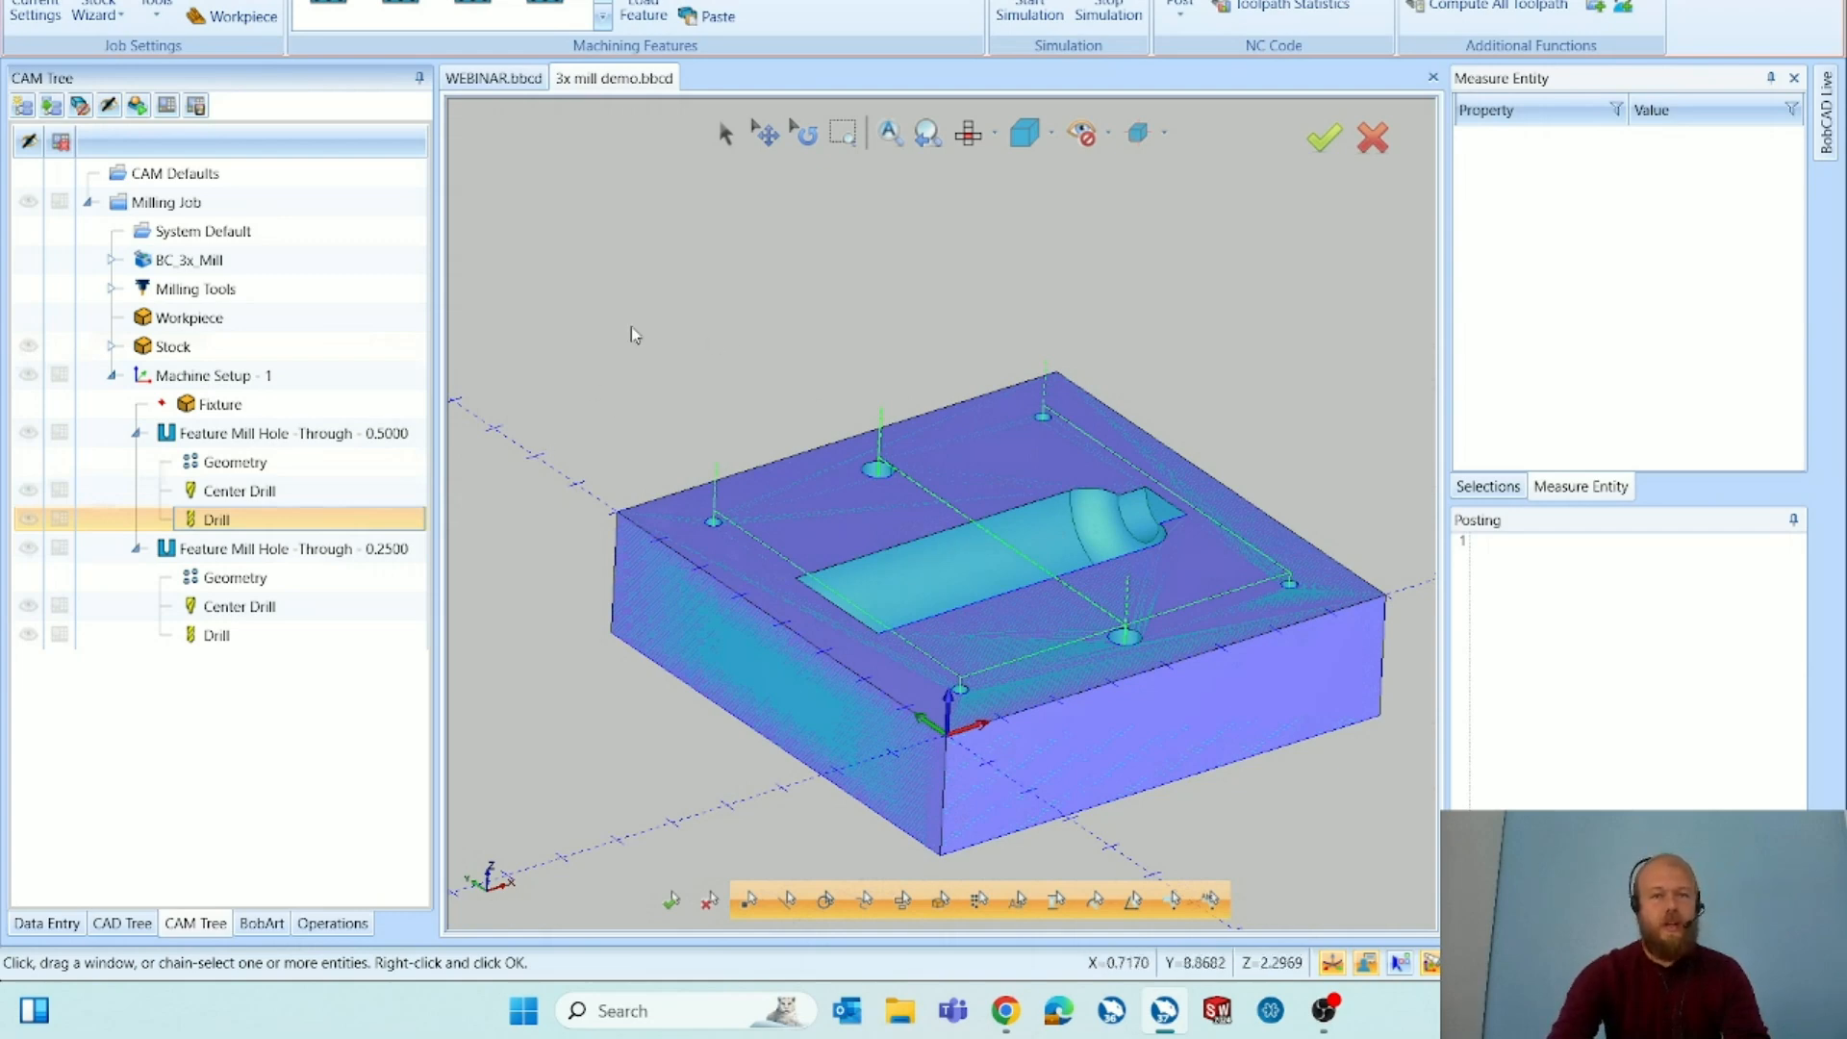
Open the Knowledge Base, examine the hole, chamfer and parameters rule groups of the Basic Template for Hole, and close it.
{"action": "left_click", "coordinate": [558, 1]}
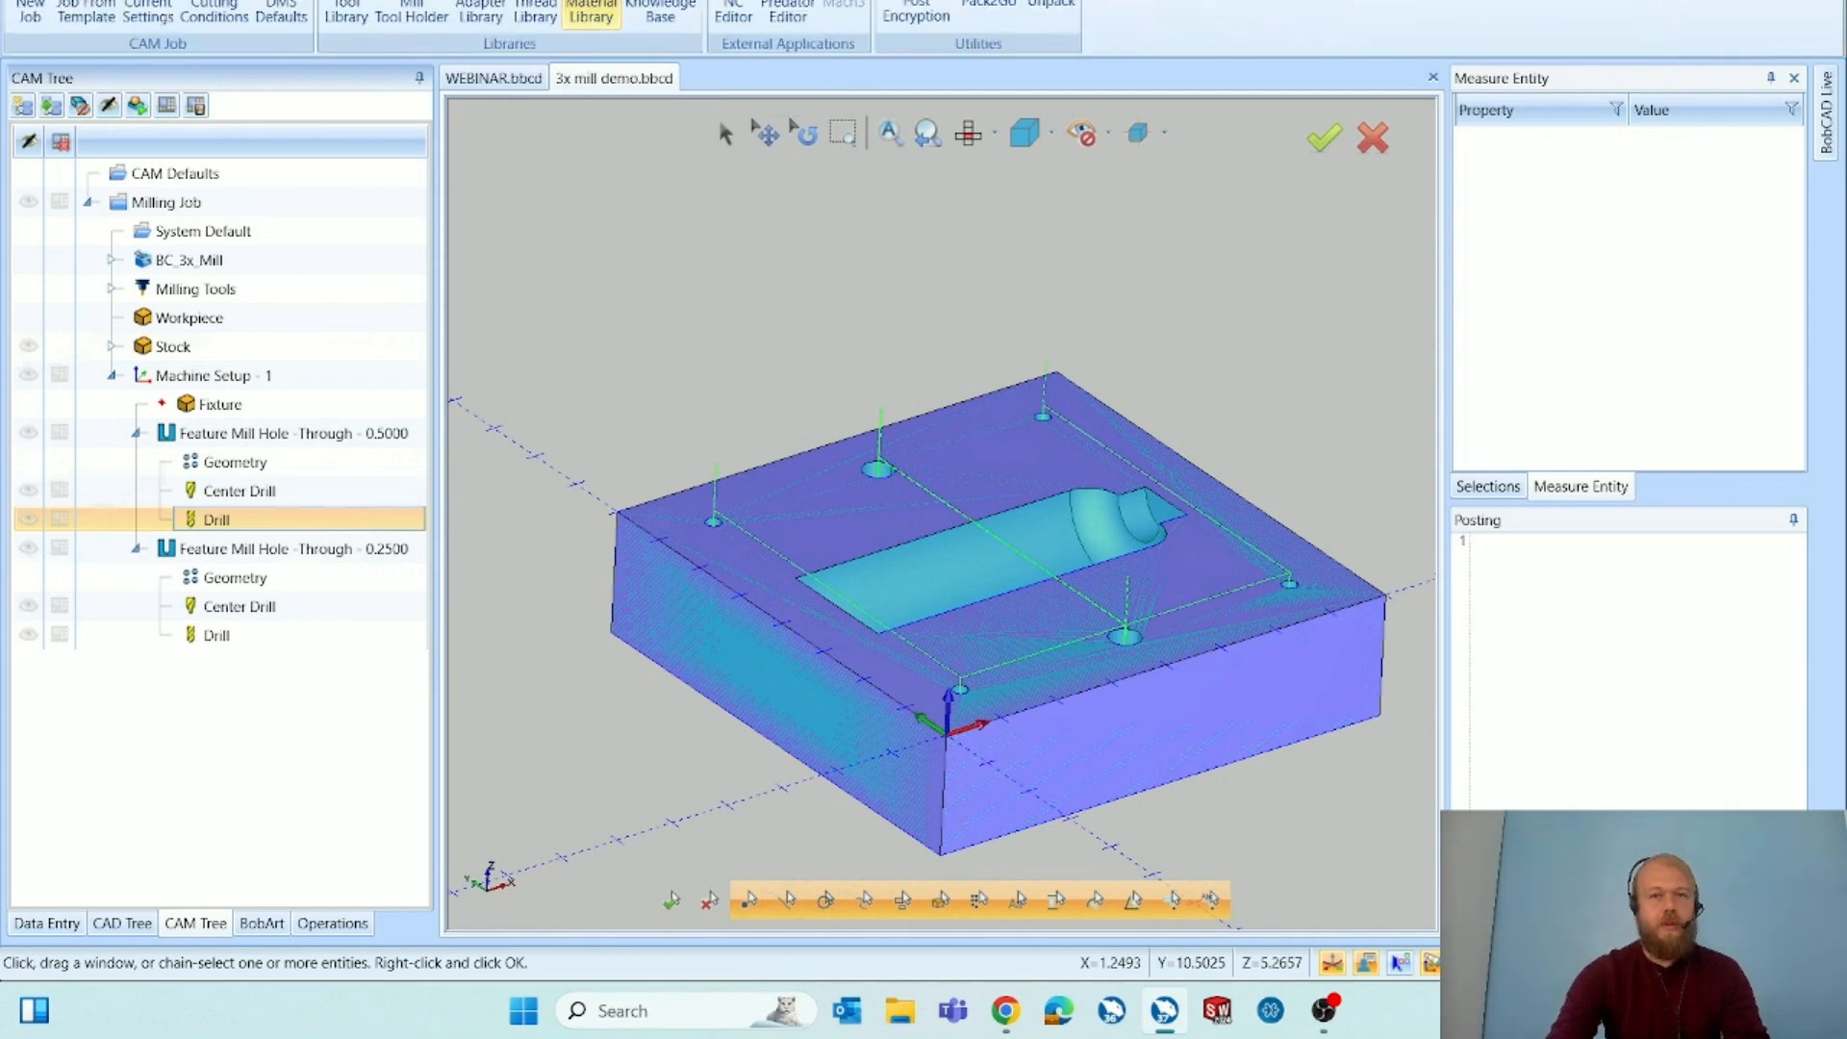
{"action": "left_click", "coordinate": [664, 10]}
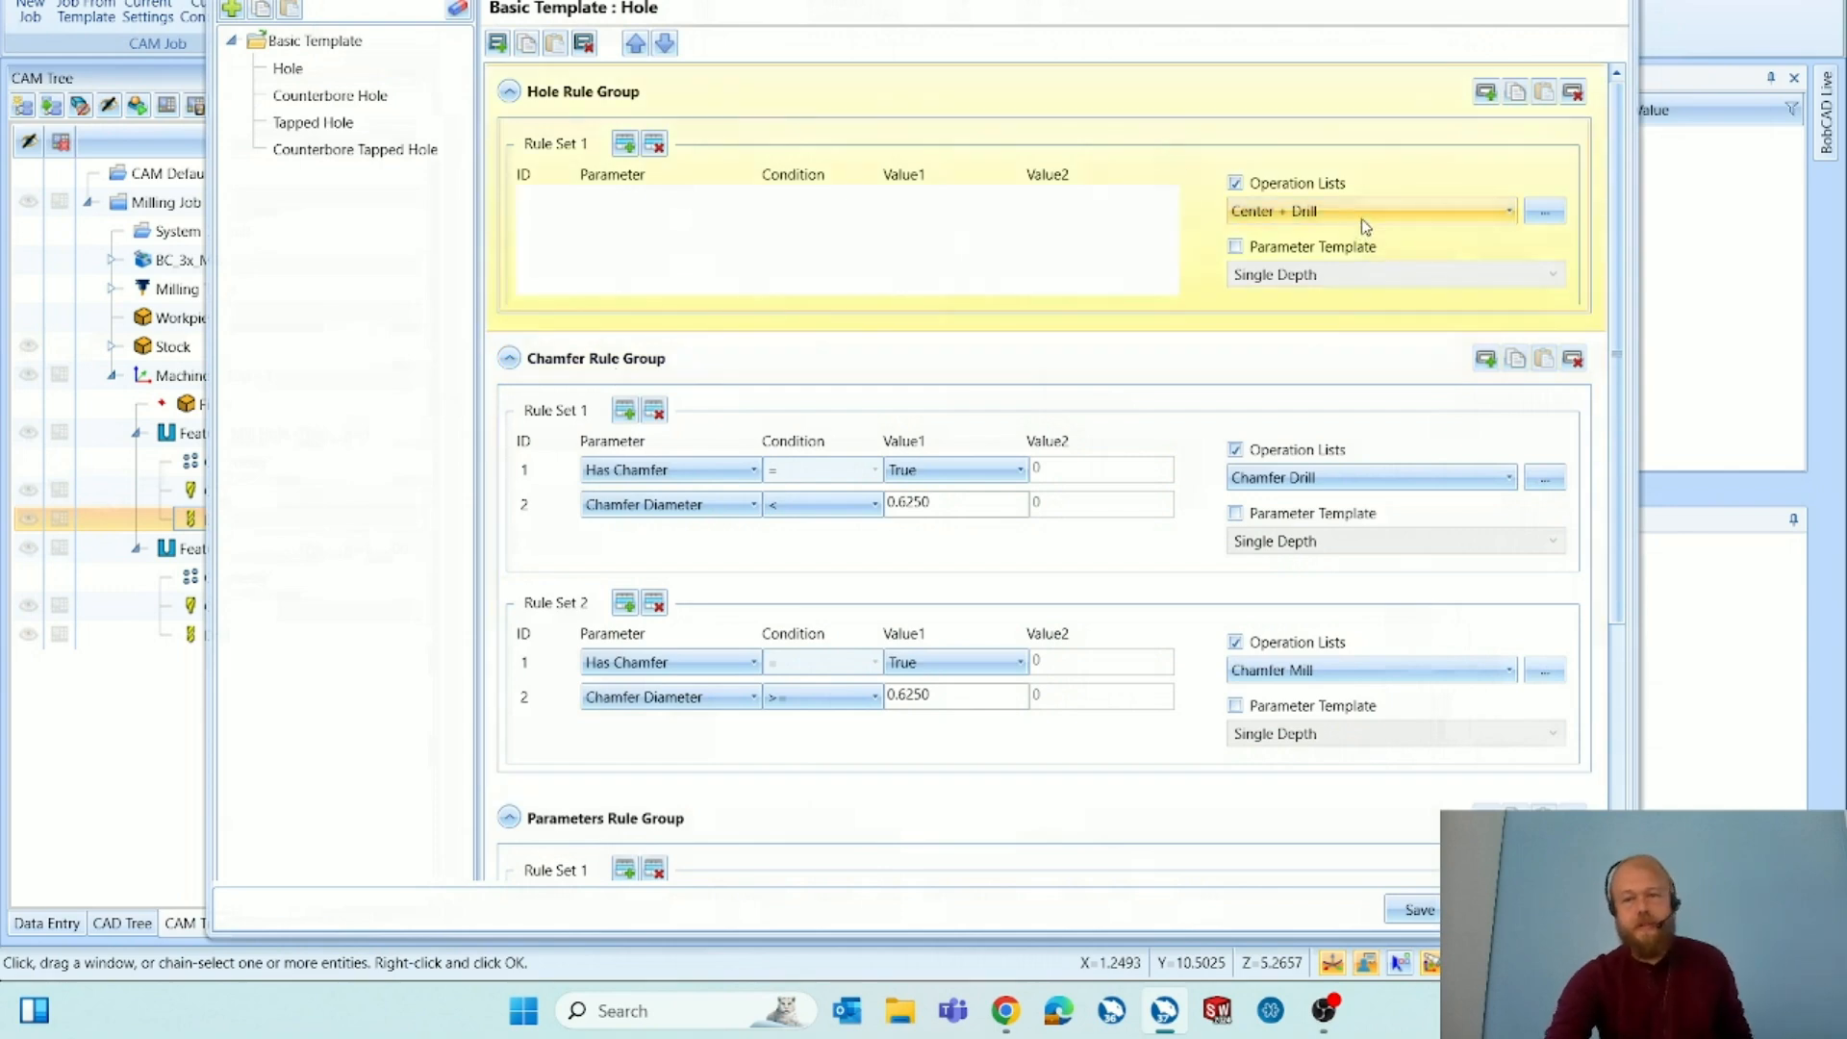
{"action": "scroll", "coordinate": [1188, 365], "scroll_direction": "down", "scroll_amount": 1}
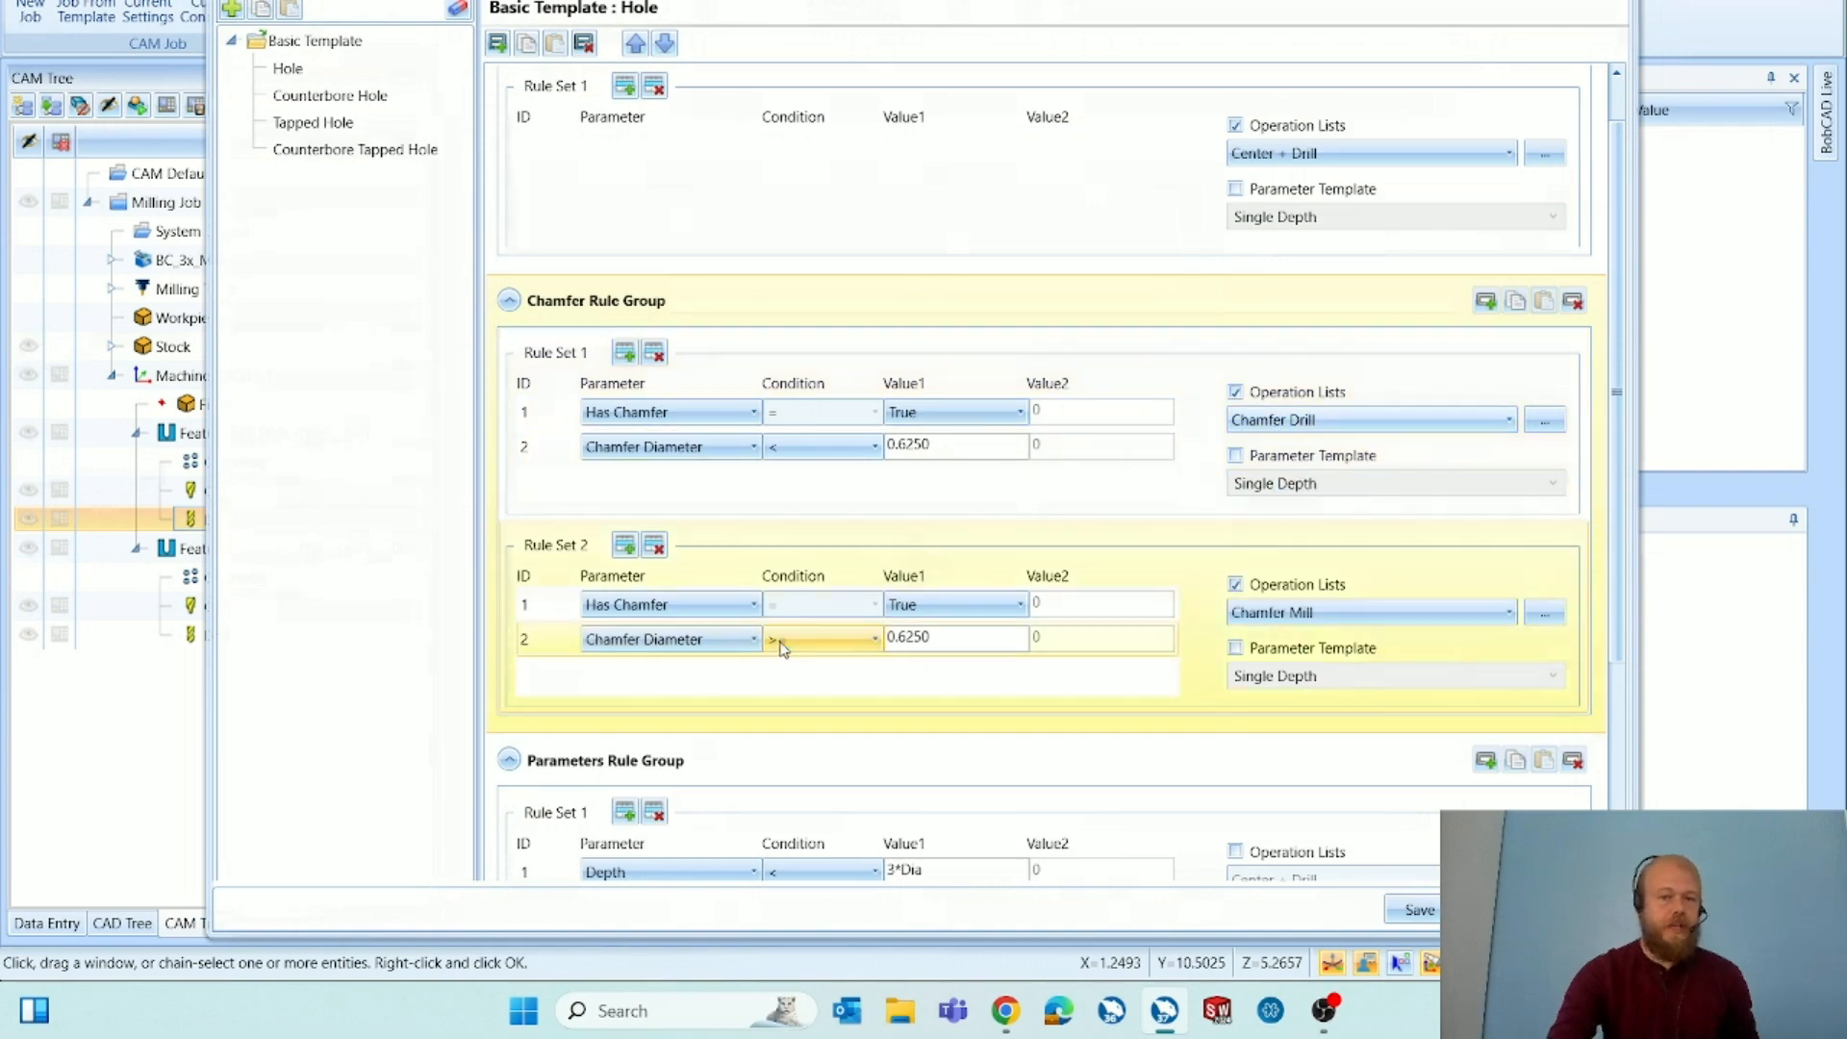
{"action": "left_click_drag", "start_coordinate": [952, 639], "coordinate": [870, 655]}
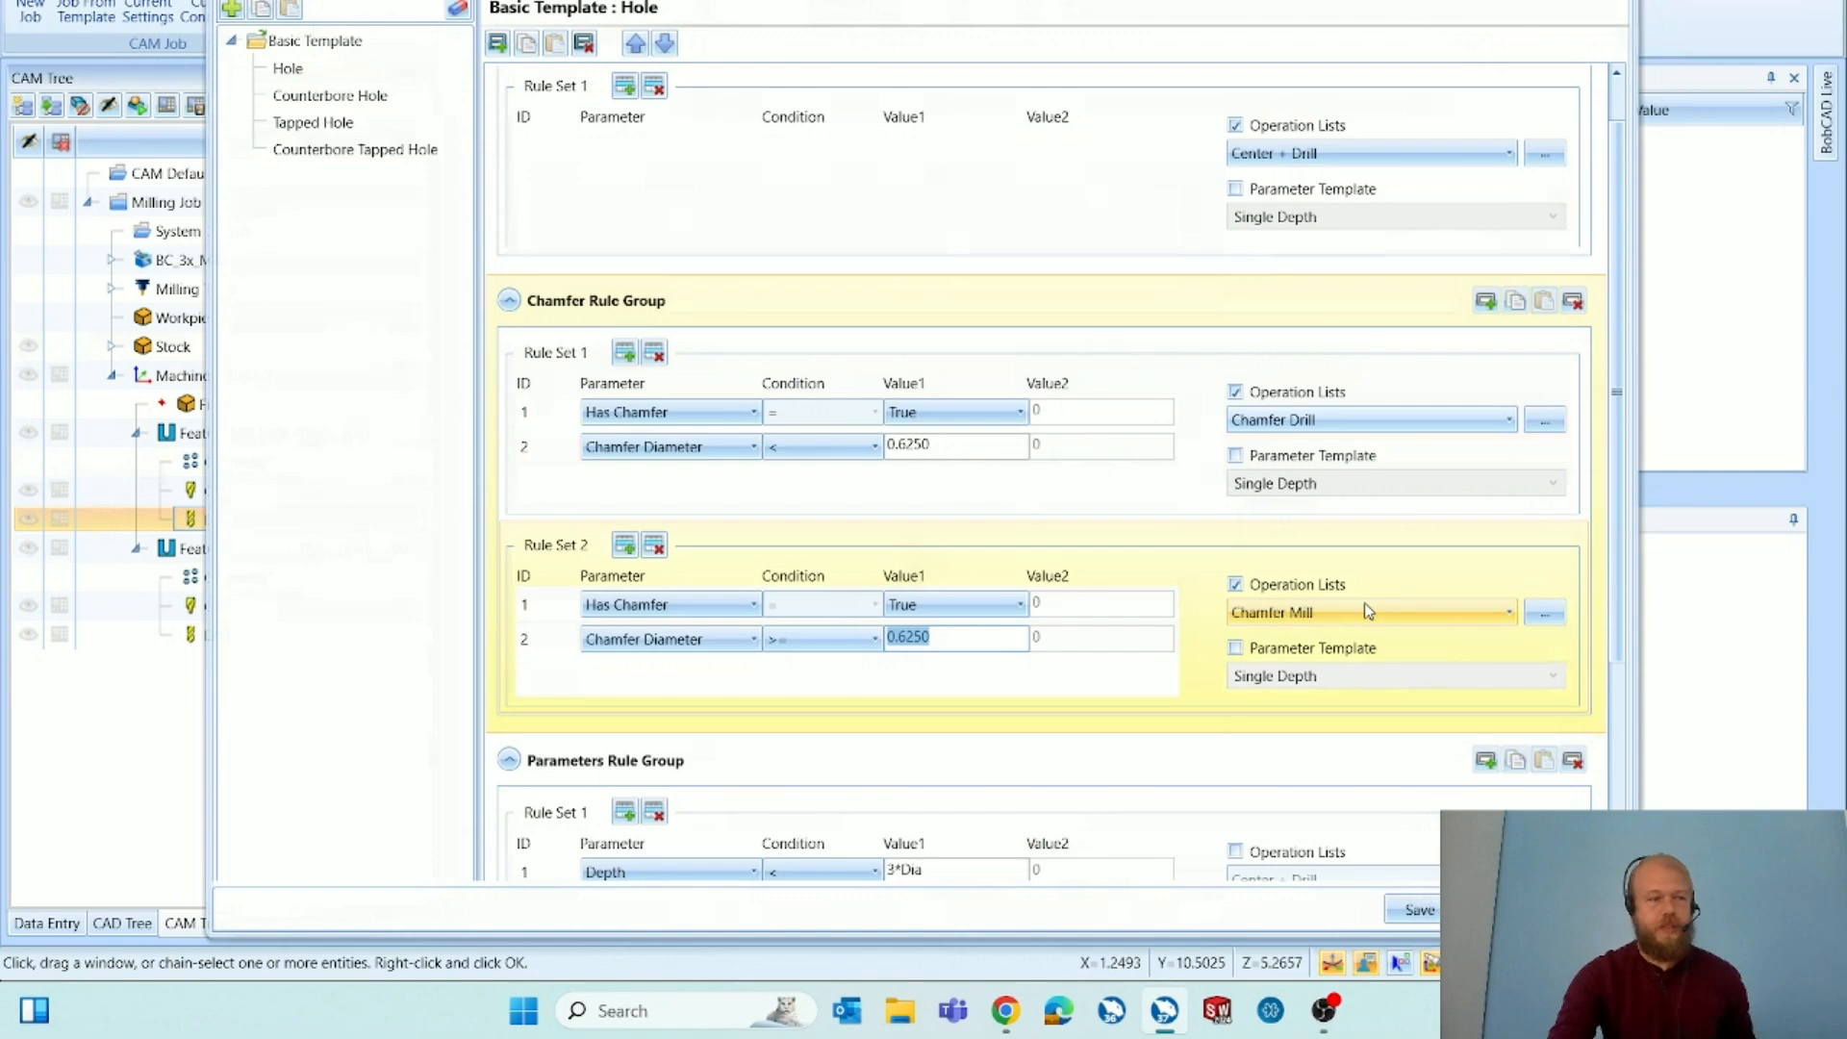
{"action": "scroll", "coordinate": [1077, 781], "scroll_direction": "down", "scroll_amount": 1}
{"action": "scroll", "coordinate": [1371, 758], "scroll_direction": "down", "scroll_amount": 3}
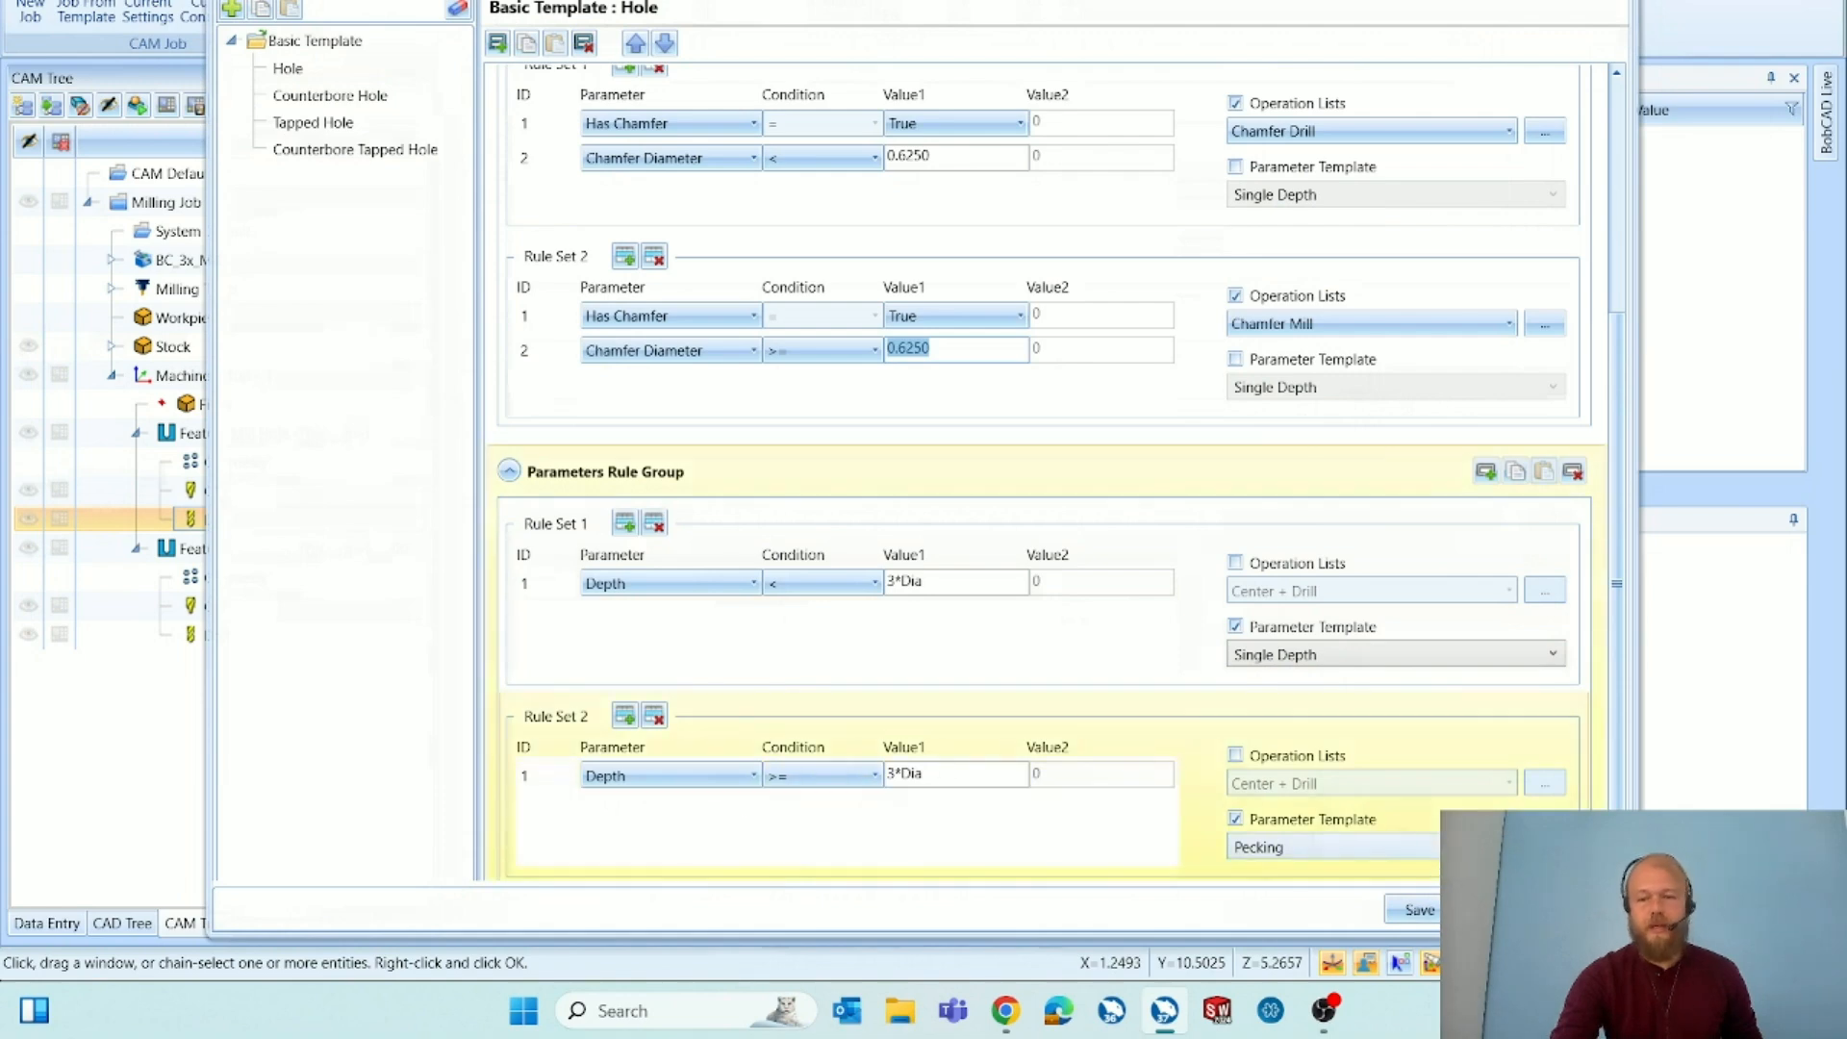
{"action": "left_click", "coordinate": [1422, 909]}
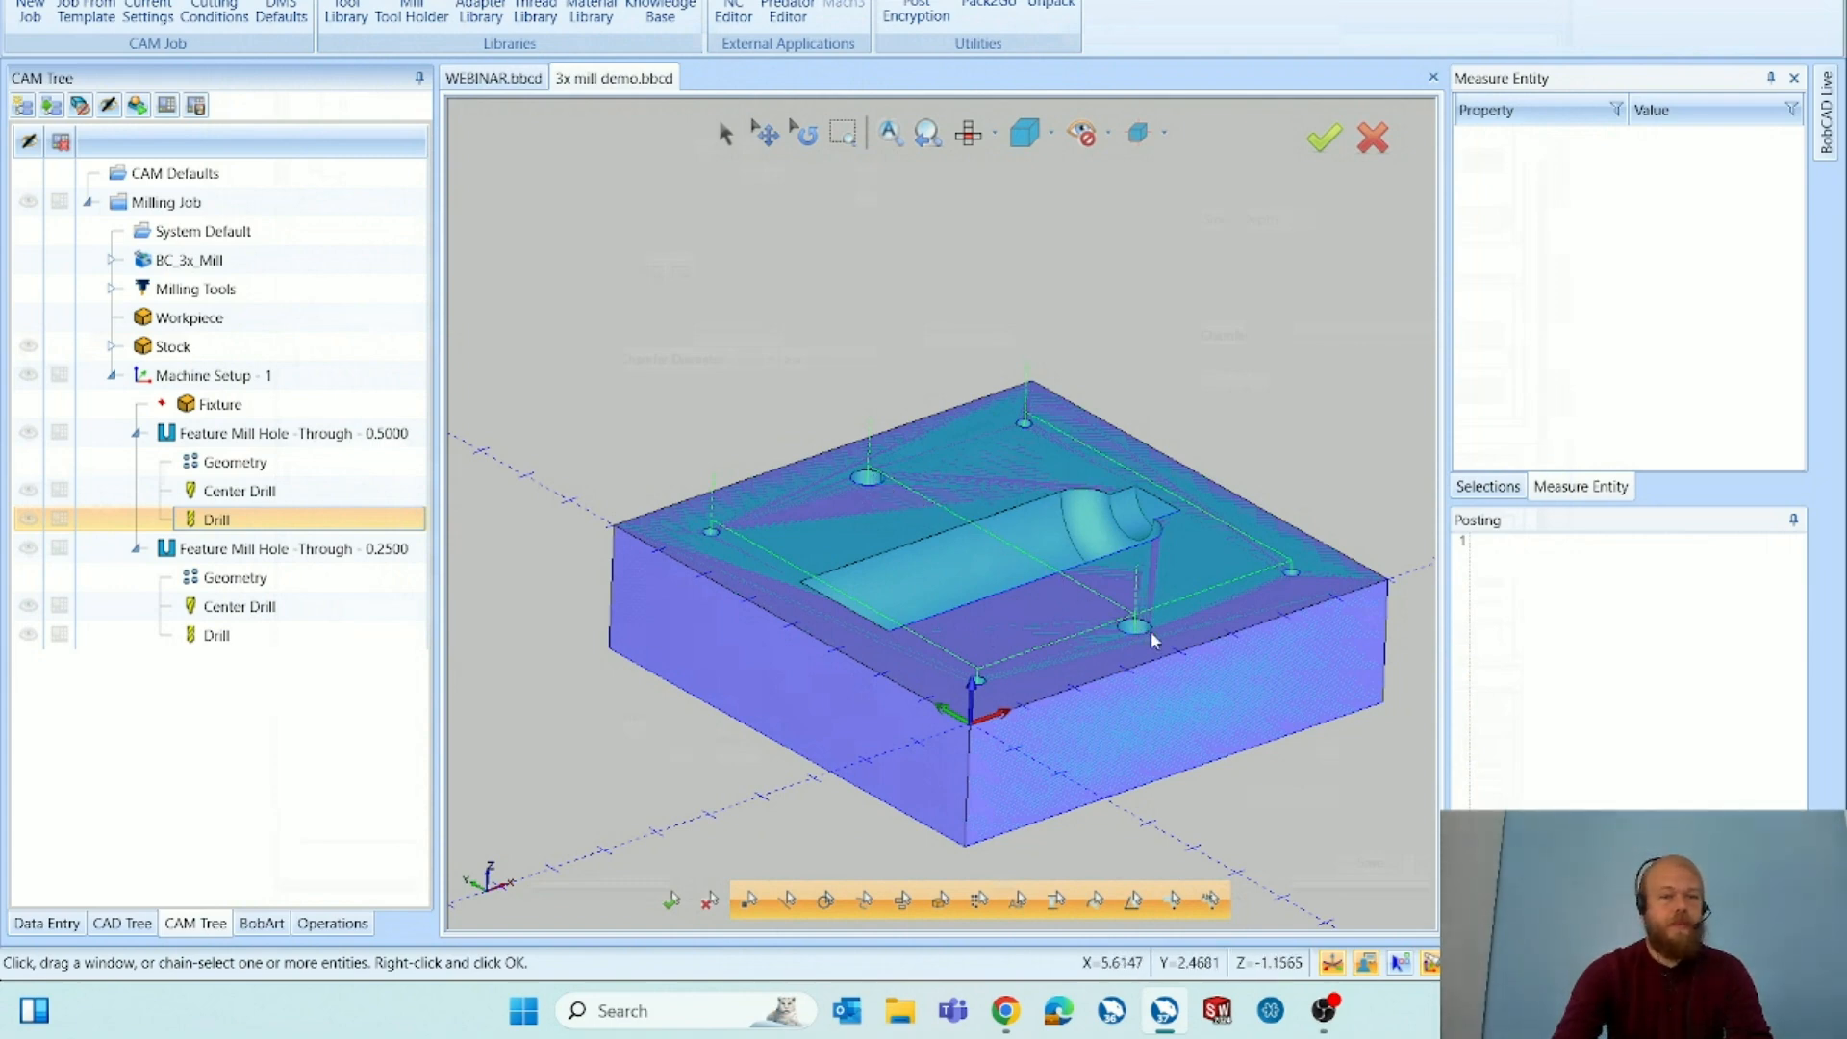
Start a Mill Thread feature in Machine Setup - 1 and select the top arcs of the two 0.5000 diameter holes as its geometry.
{"action": "right_click", "coordinate": [343, 377]}
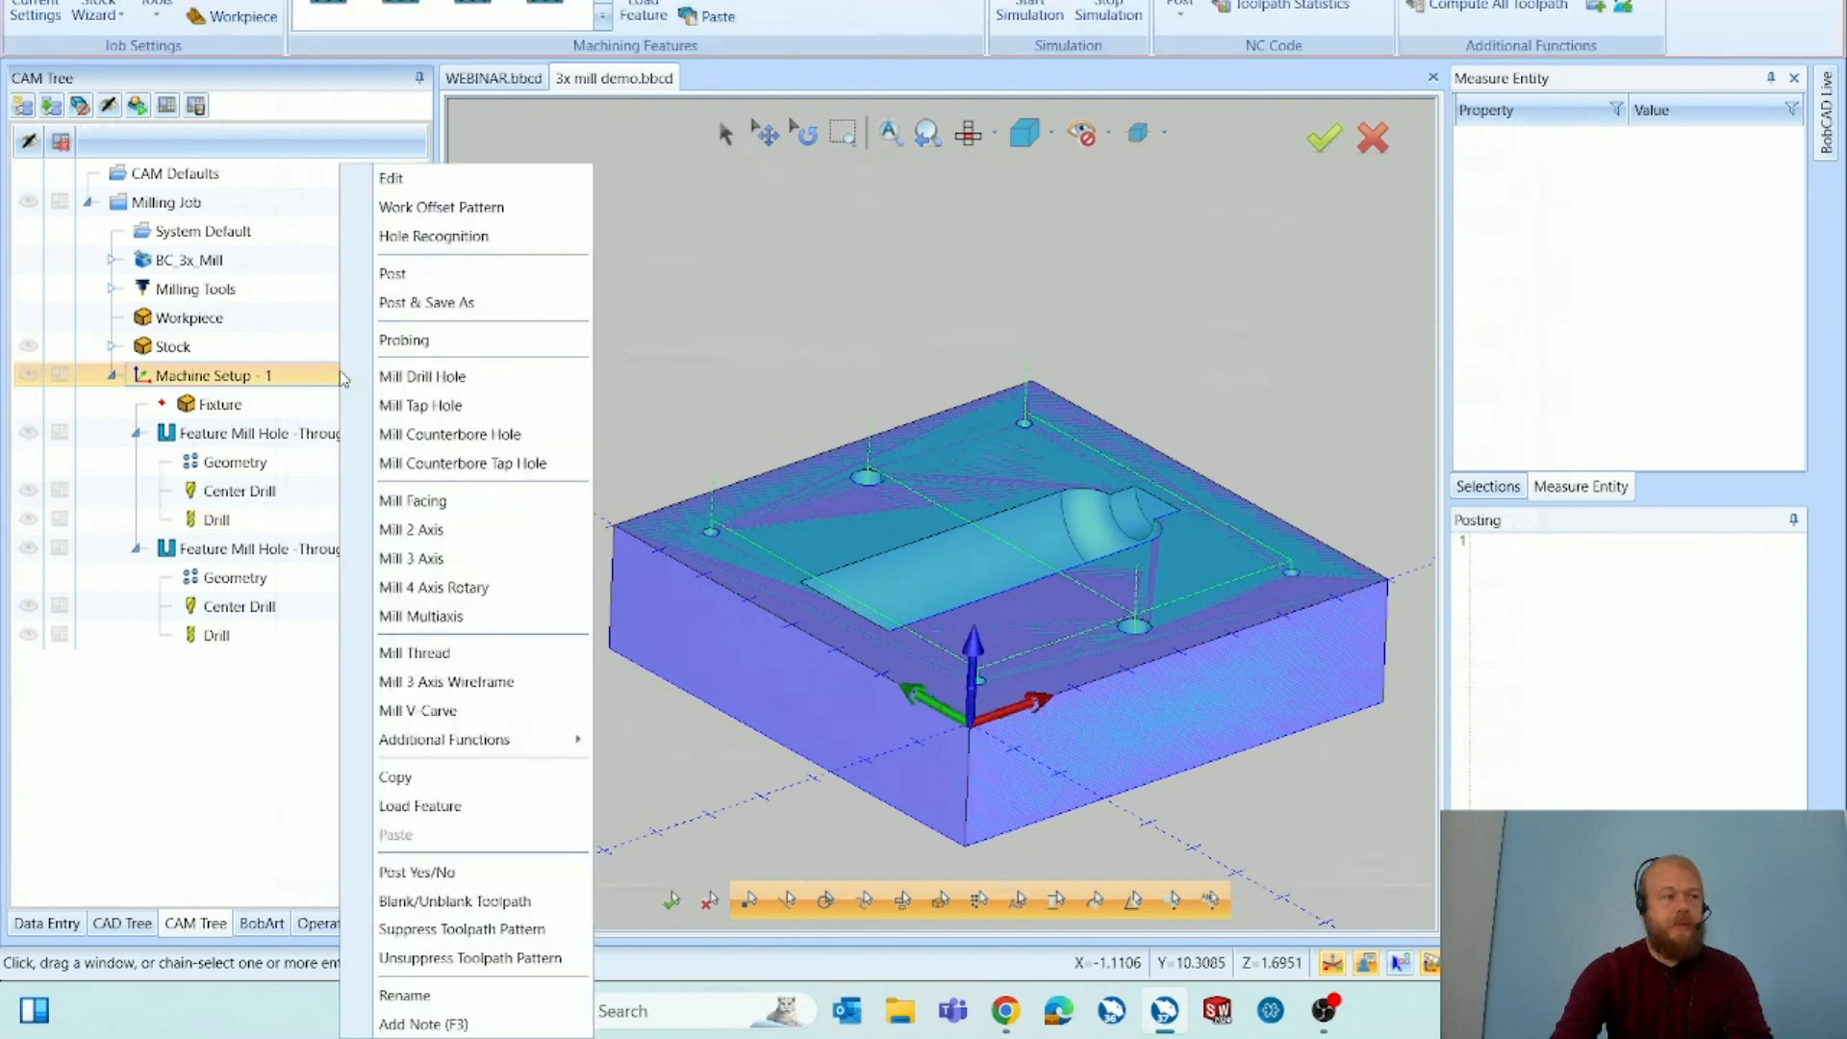
{"action": "left_click", "coordinate": [471, 661]}
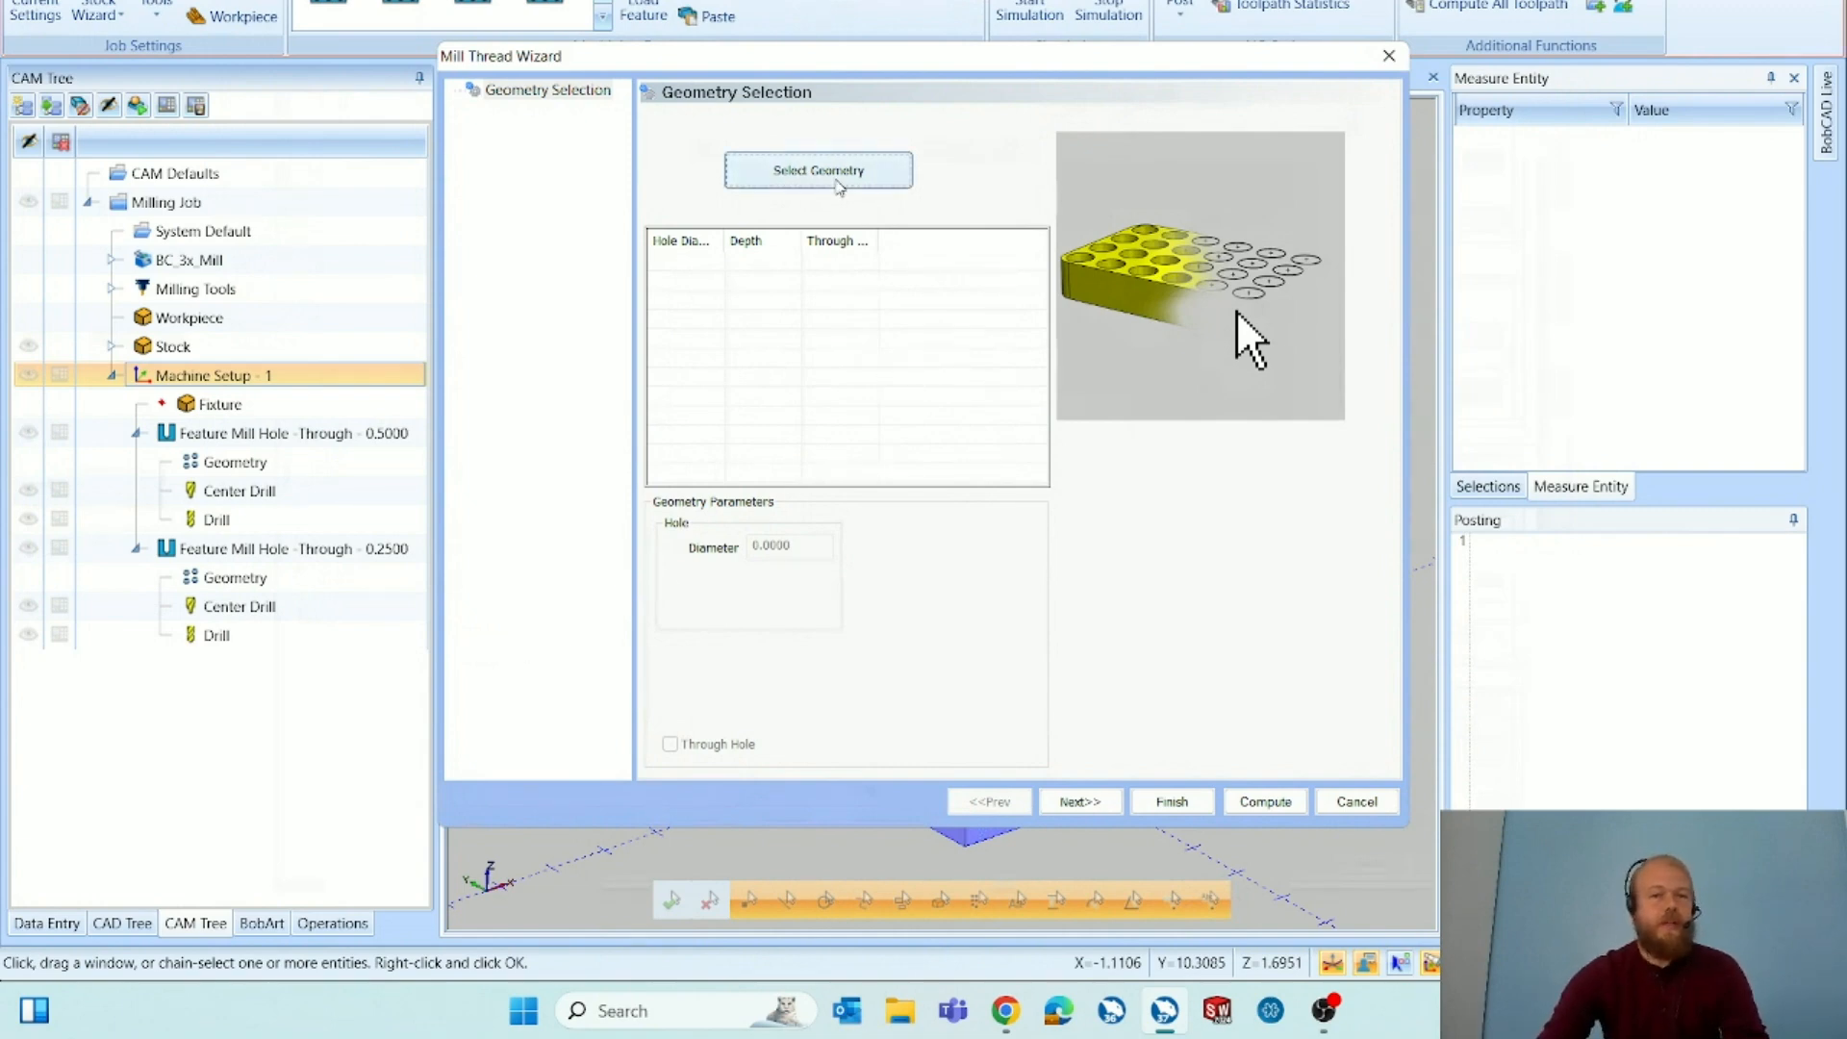
{"action": "left_click", "coordinate": [838, 183]}
{"action": "scroll", "coordinate": [859, 489], "scroll_direction": "up", "scroll_amount": 5}
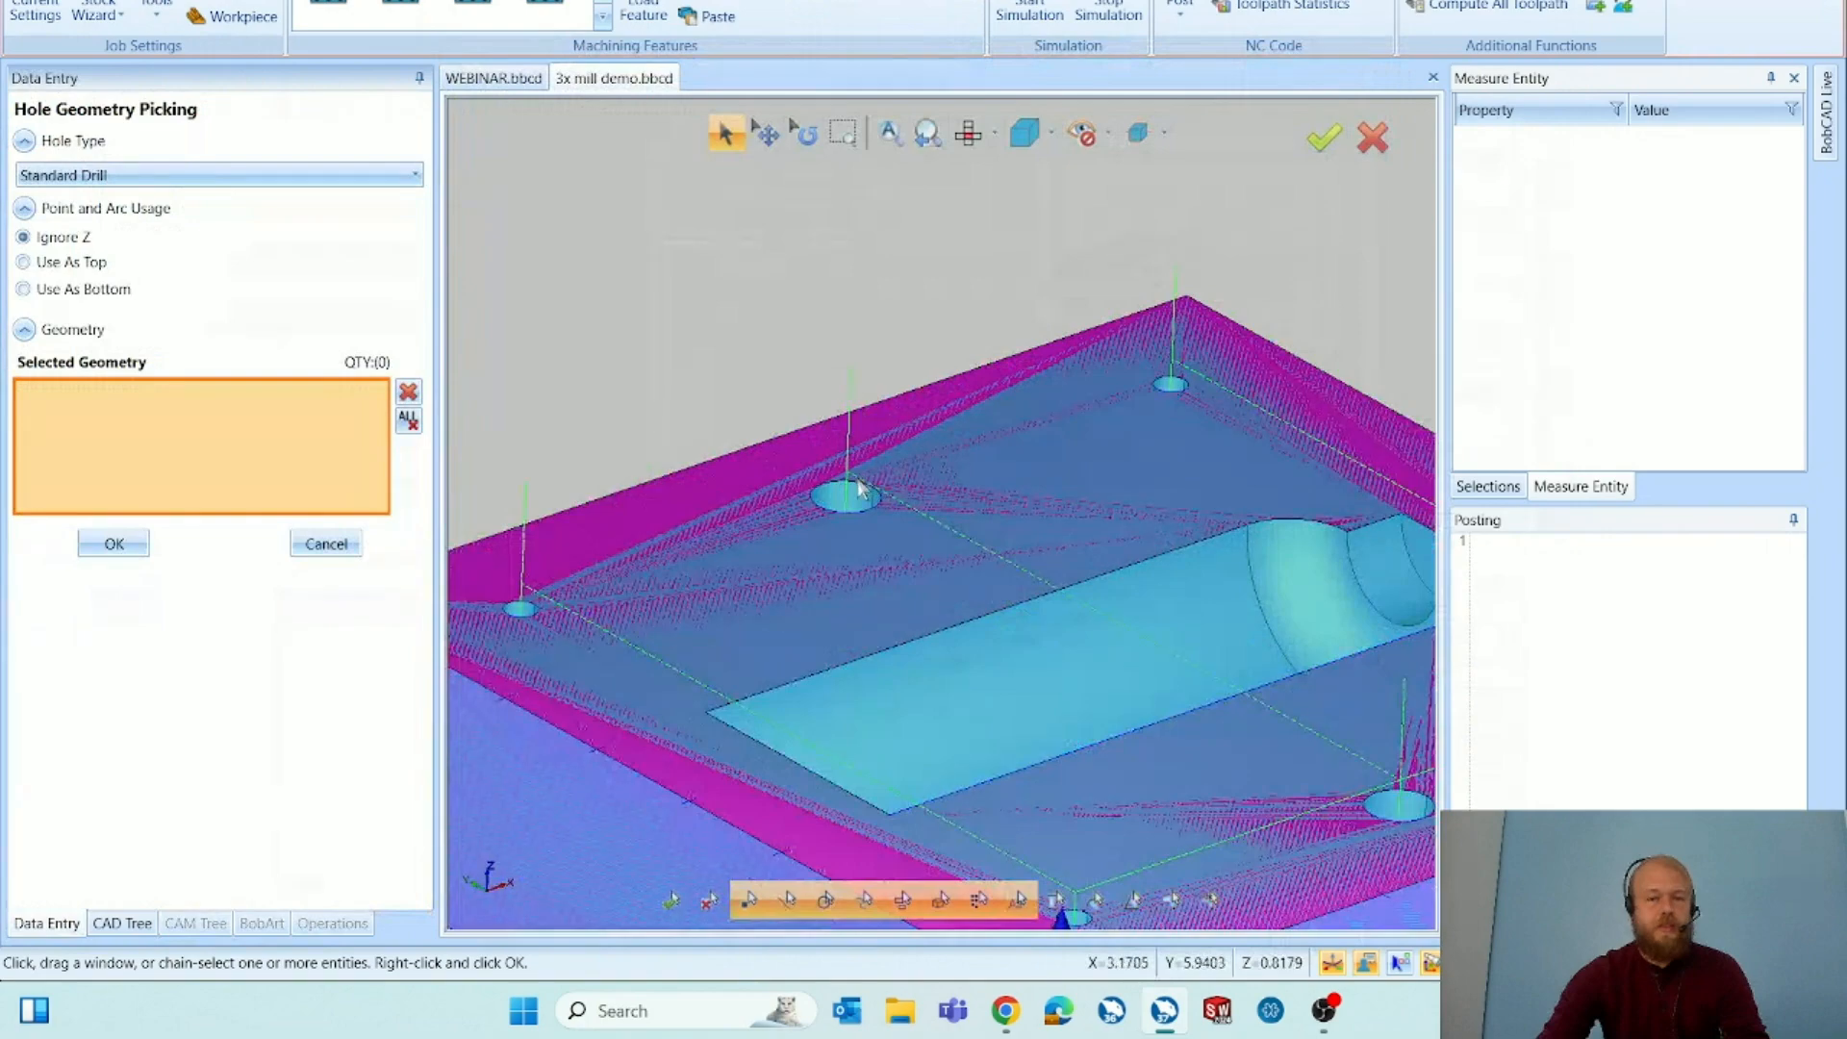
{"action": "left_click", "coordinate": [856, 493]}
{"action": "scroll", "coordinate": [847, 500], "scroll_direction": "down", "scroll_amount": 5}
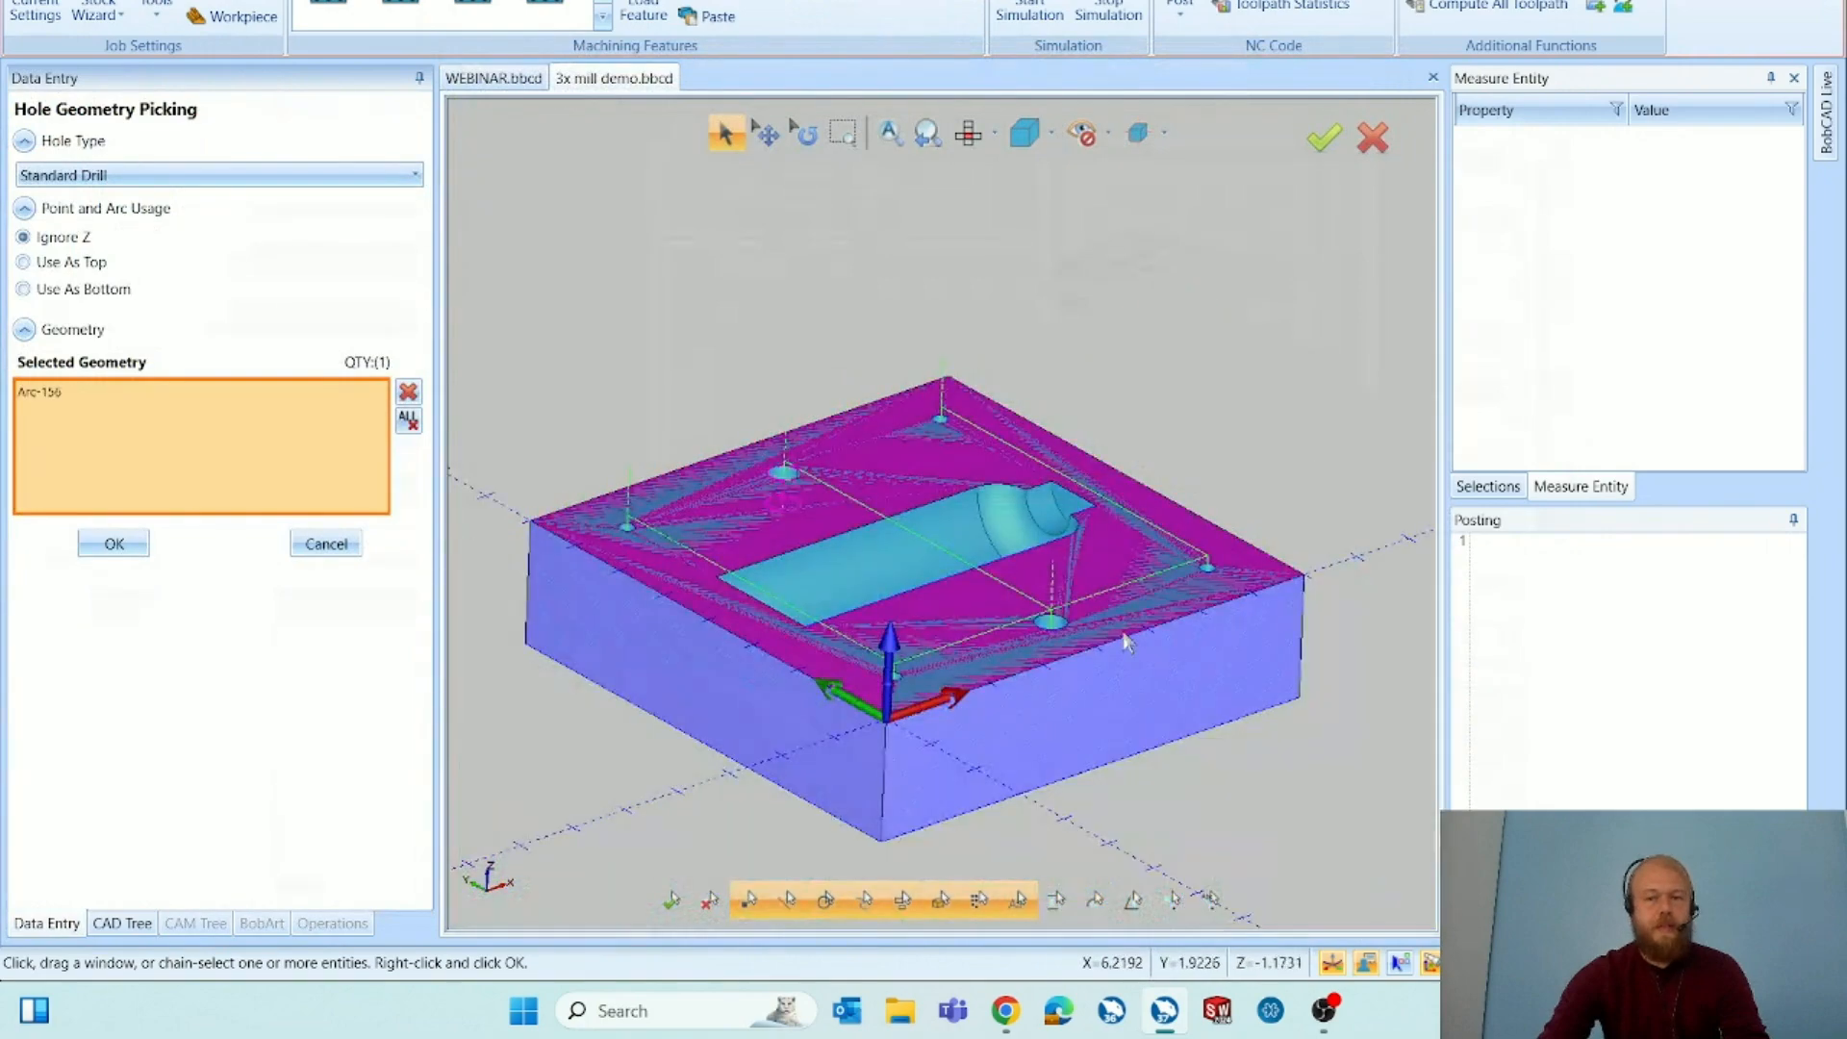
{"action": "scroll", "coordinate": [1124, 637], "scroll_direction": "up", "scroll_amount": 3}
{"action": "left_click", "coordinate": [1006, 612]}
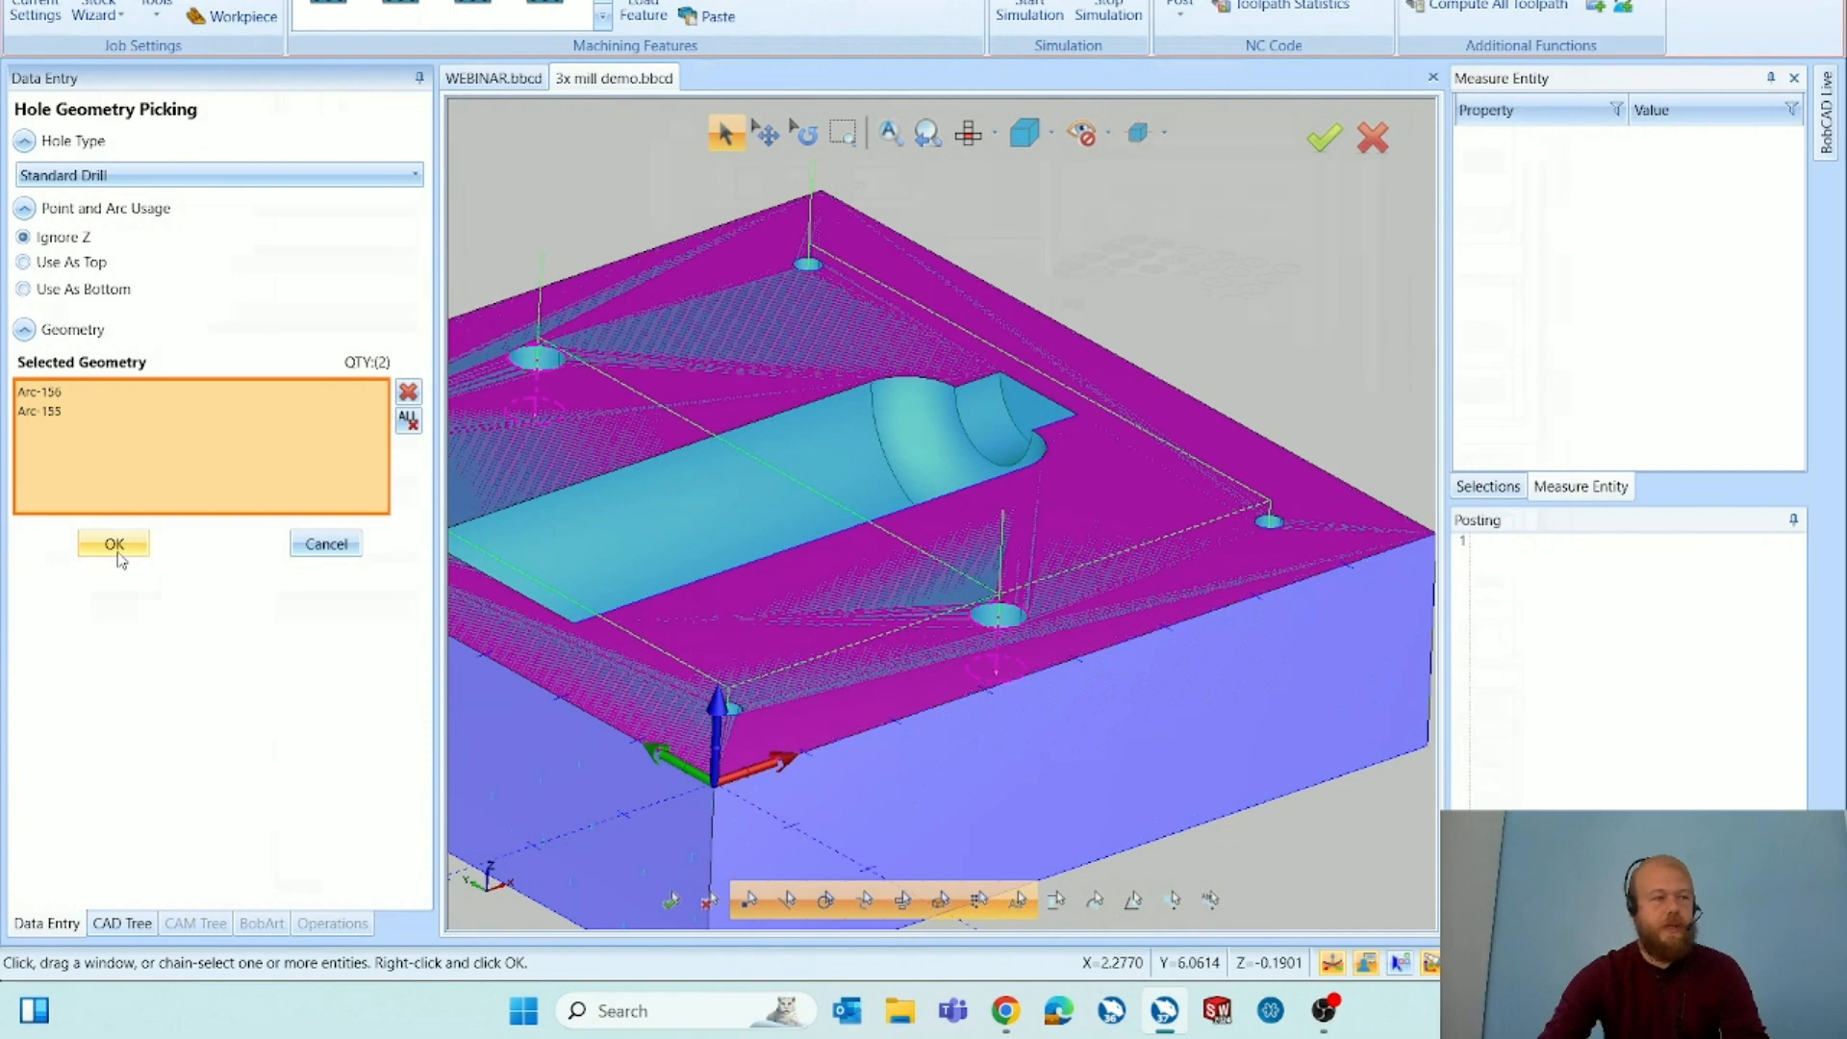
{"action": "left_click", "coordinate": [115, 546]}
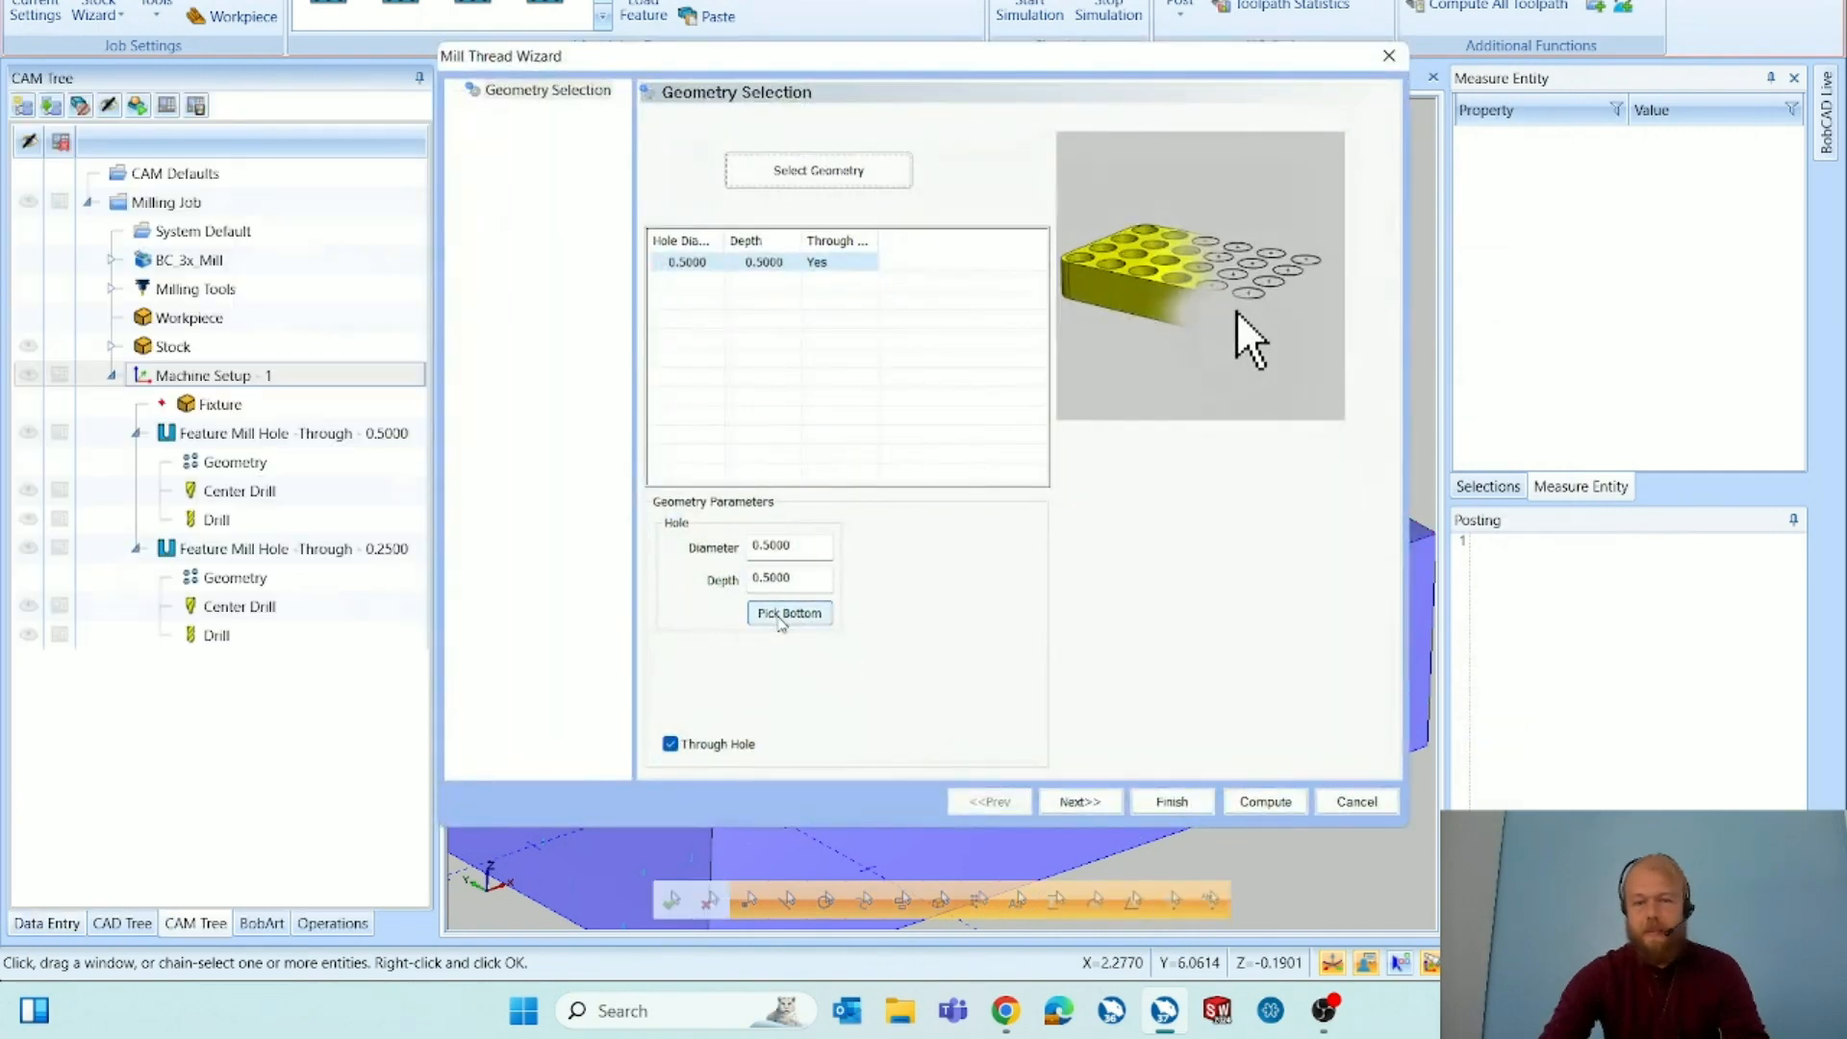
Set the hole depth to 2.0000 by picking a snap point on the bottom edge of the block.
{"action": "left_click_drag", "start_coordinate": [795, 581], "coordinate": [682, 594]}
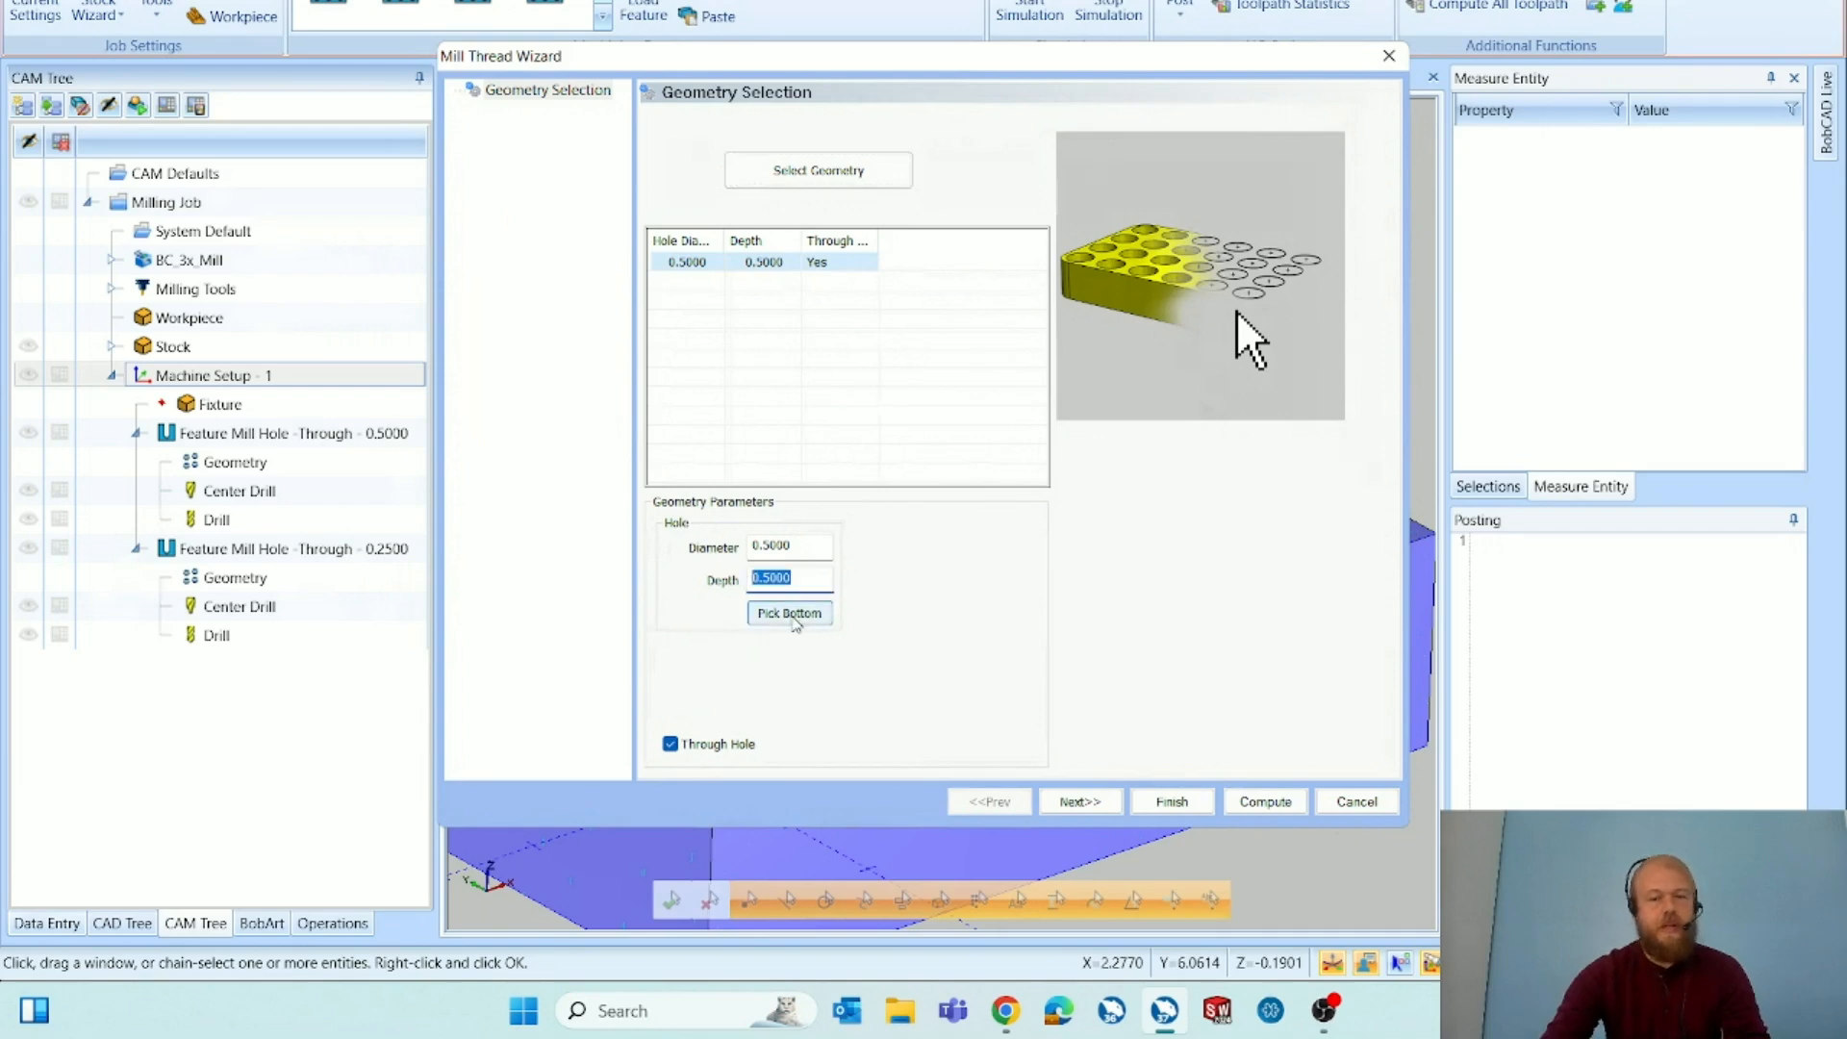
{"action": "left_click", "coordinate": [795, 621]}
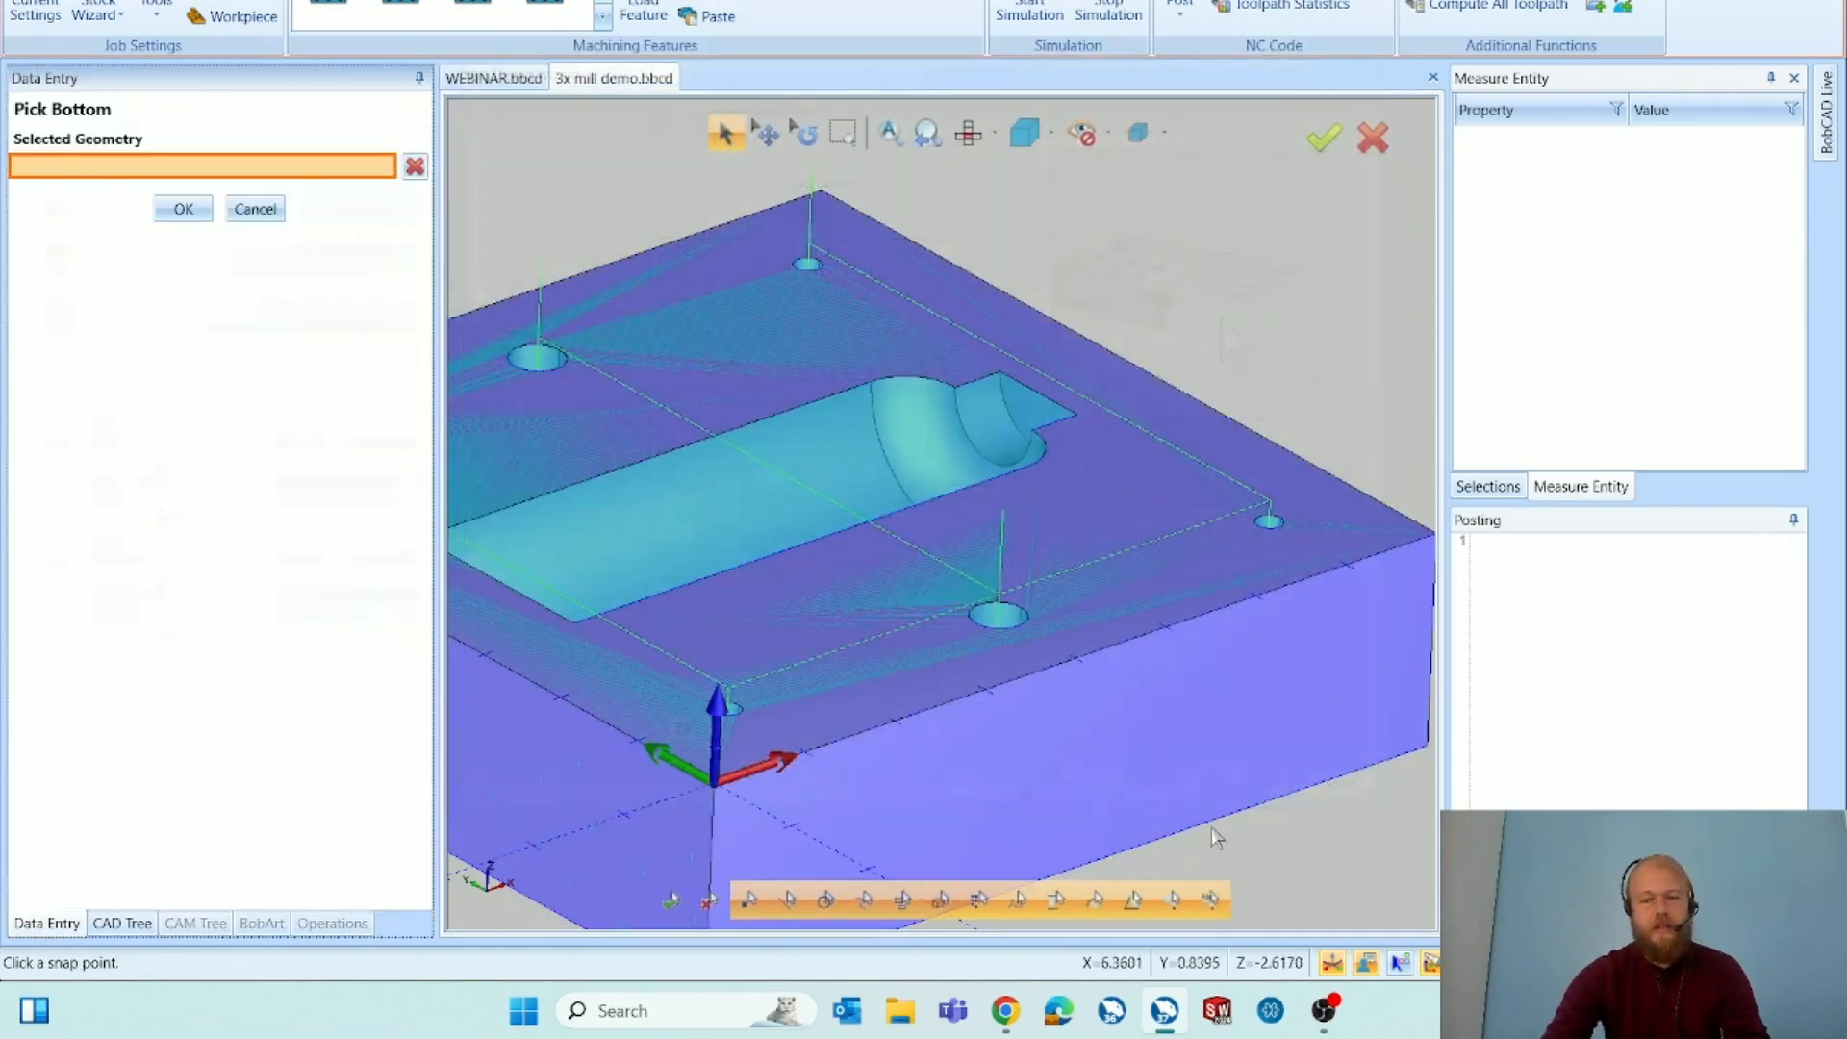
{"action": "left_click", "coordinate": [1201, 837]}
{"action": "left_click", "coordinate": [185, 208]}
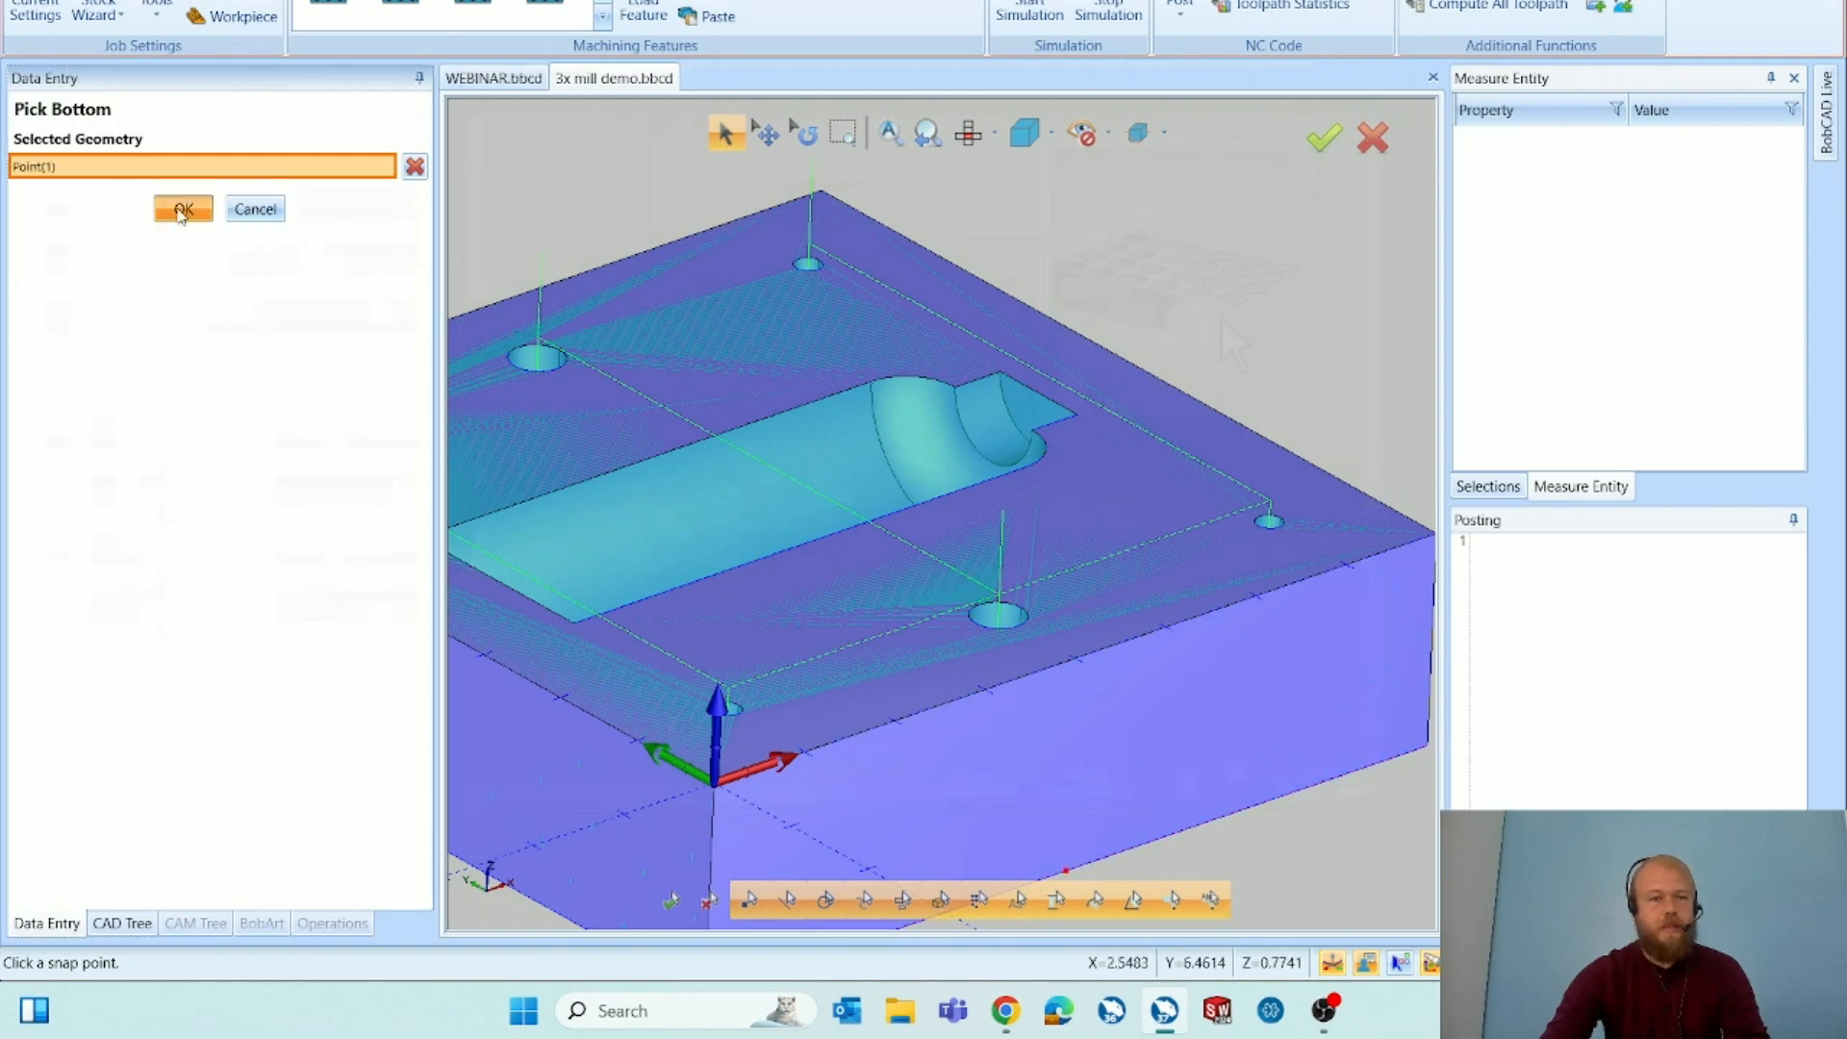
{"action": "left_click", "coordinate": [795, 581]}
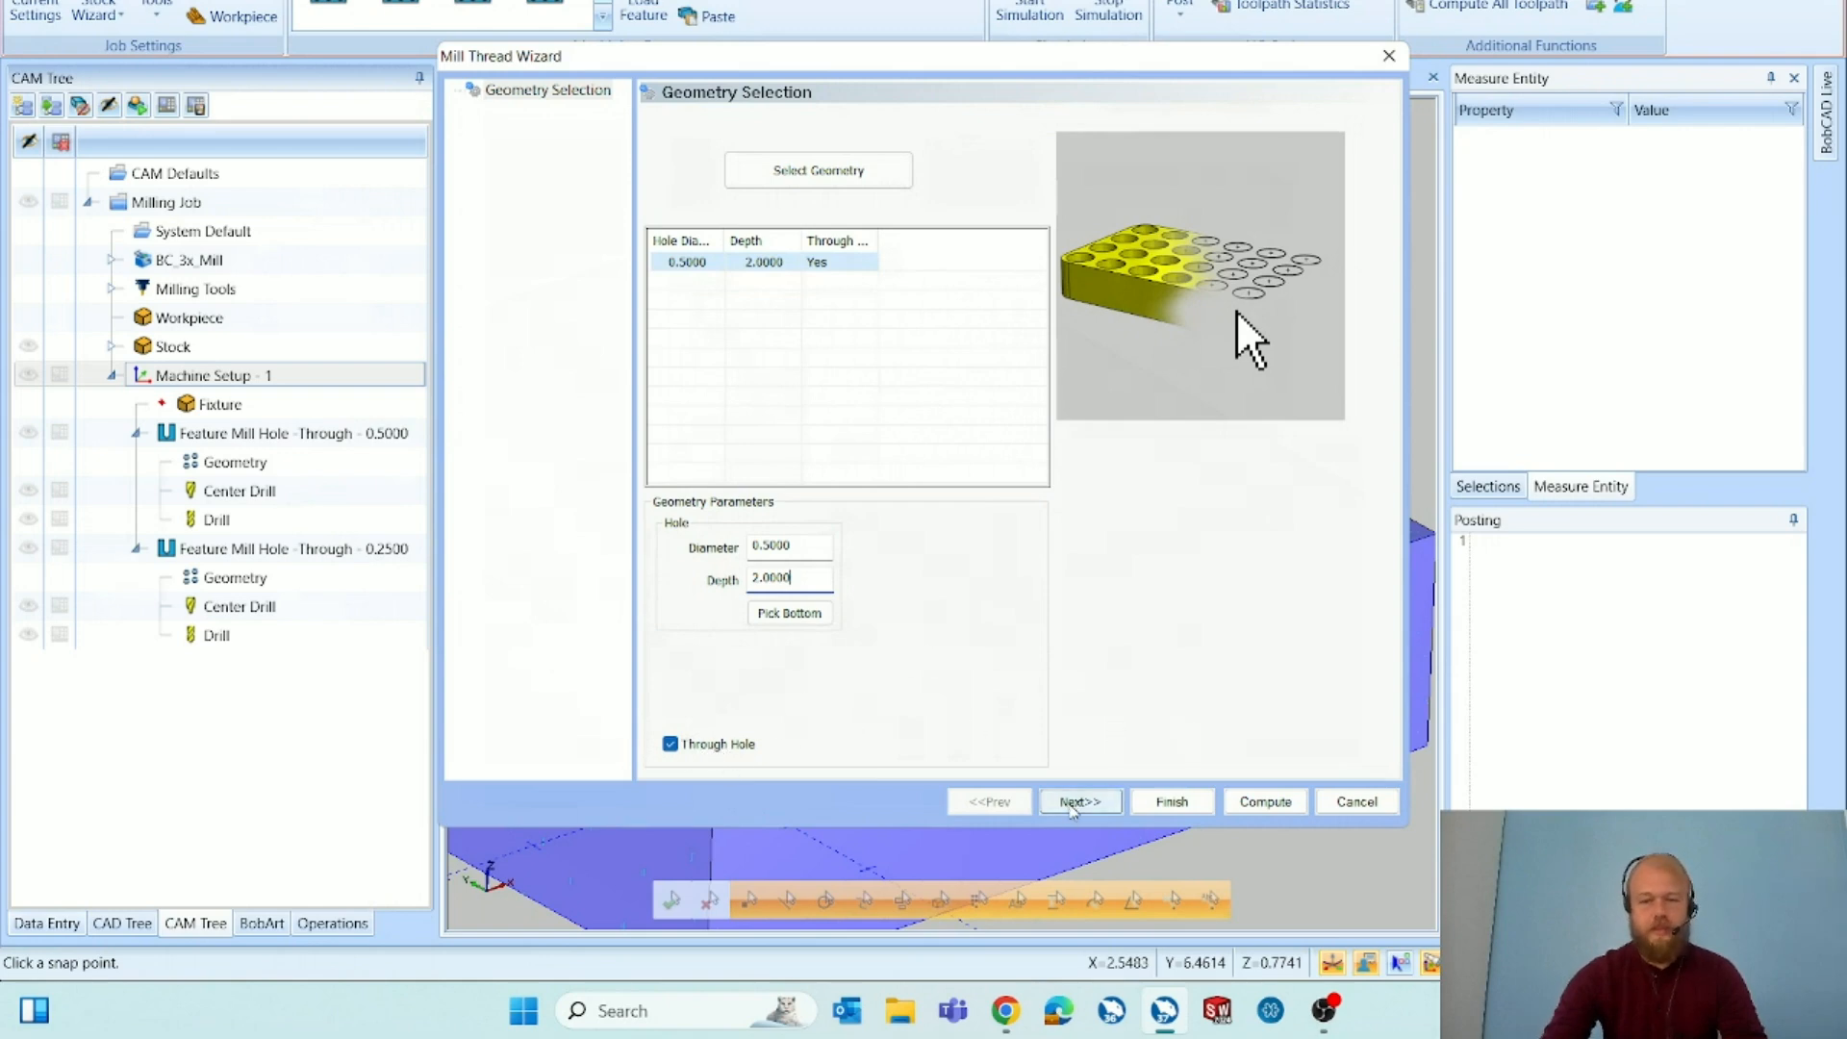
Check the 0.5000 feature's hole group and rapid plane settings and continue to the machining strategy.
{"action": "left_click", "coordinate": [1072, 804]}
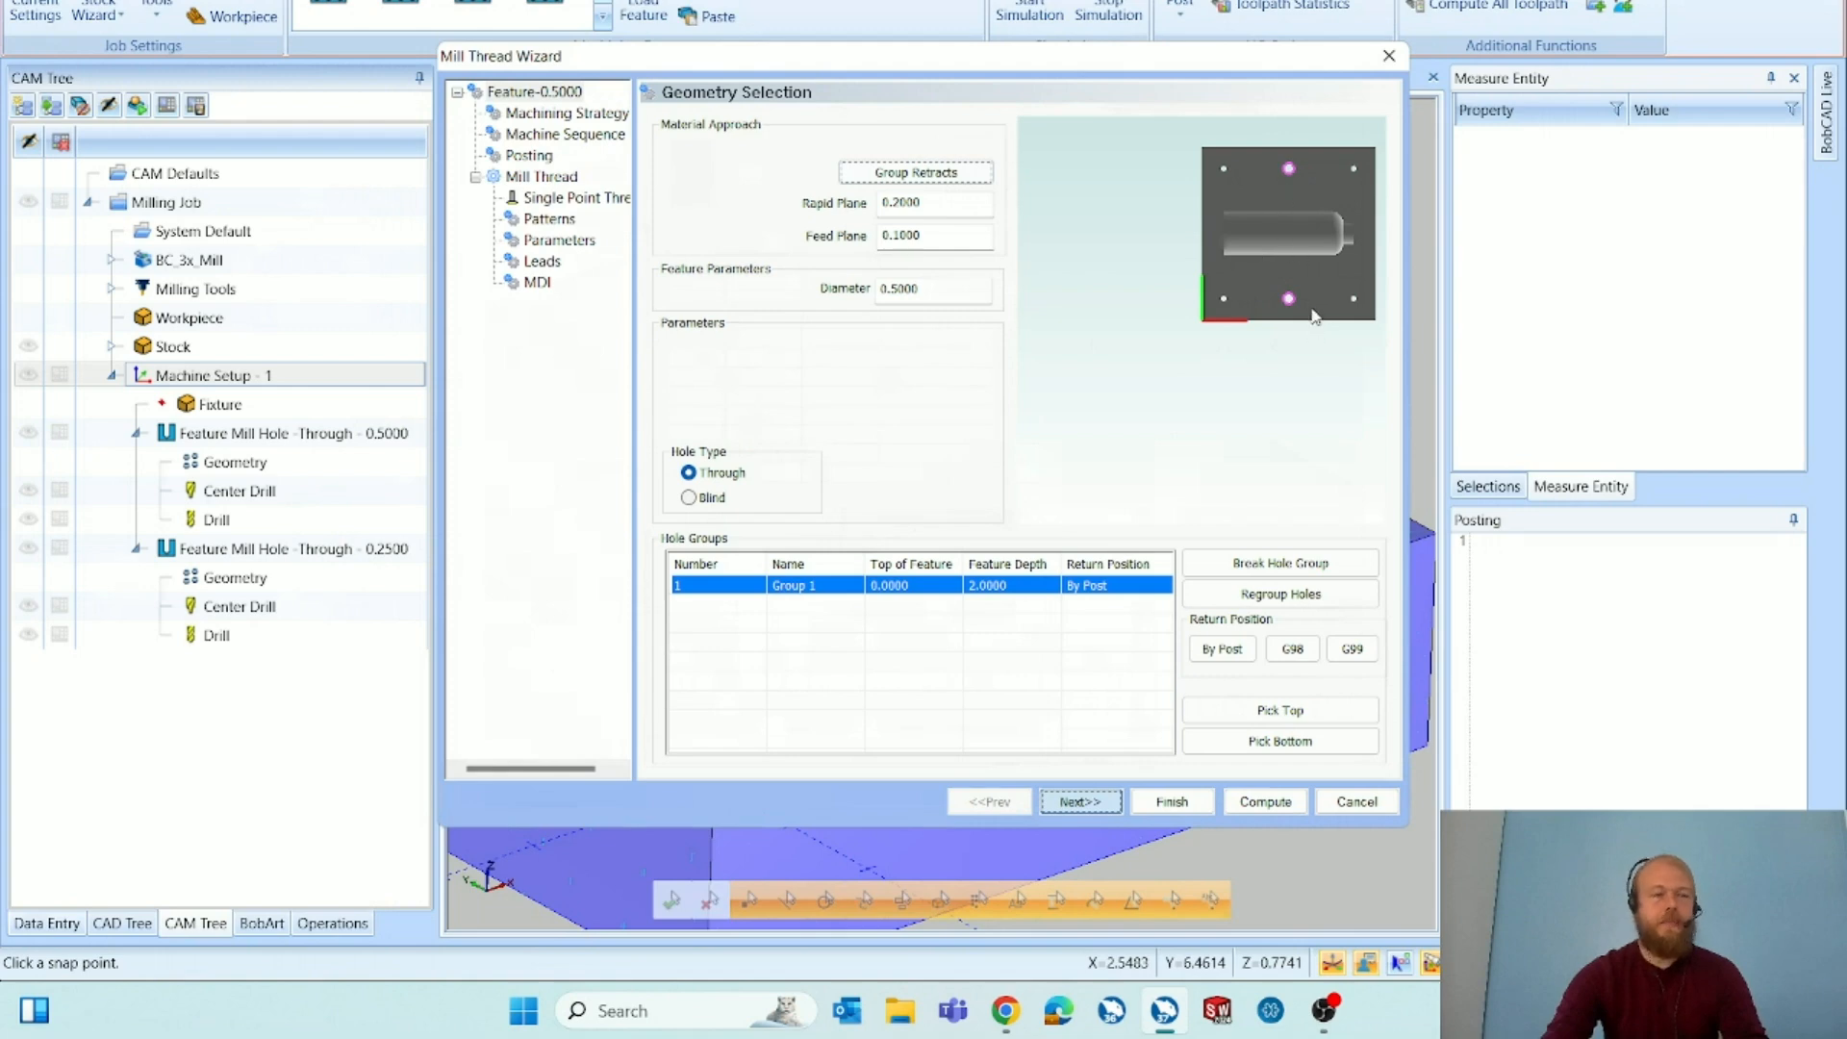
{"action": "left_click", "coordinate": [955, 203]}
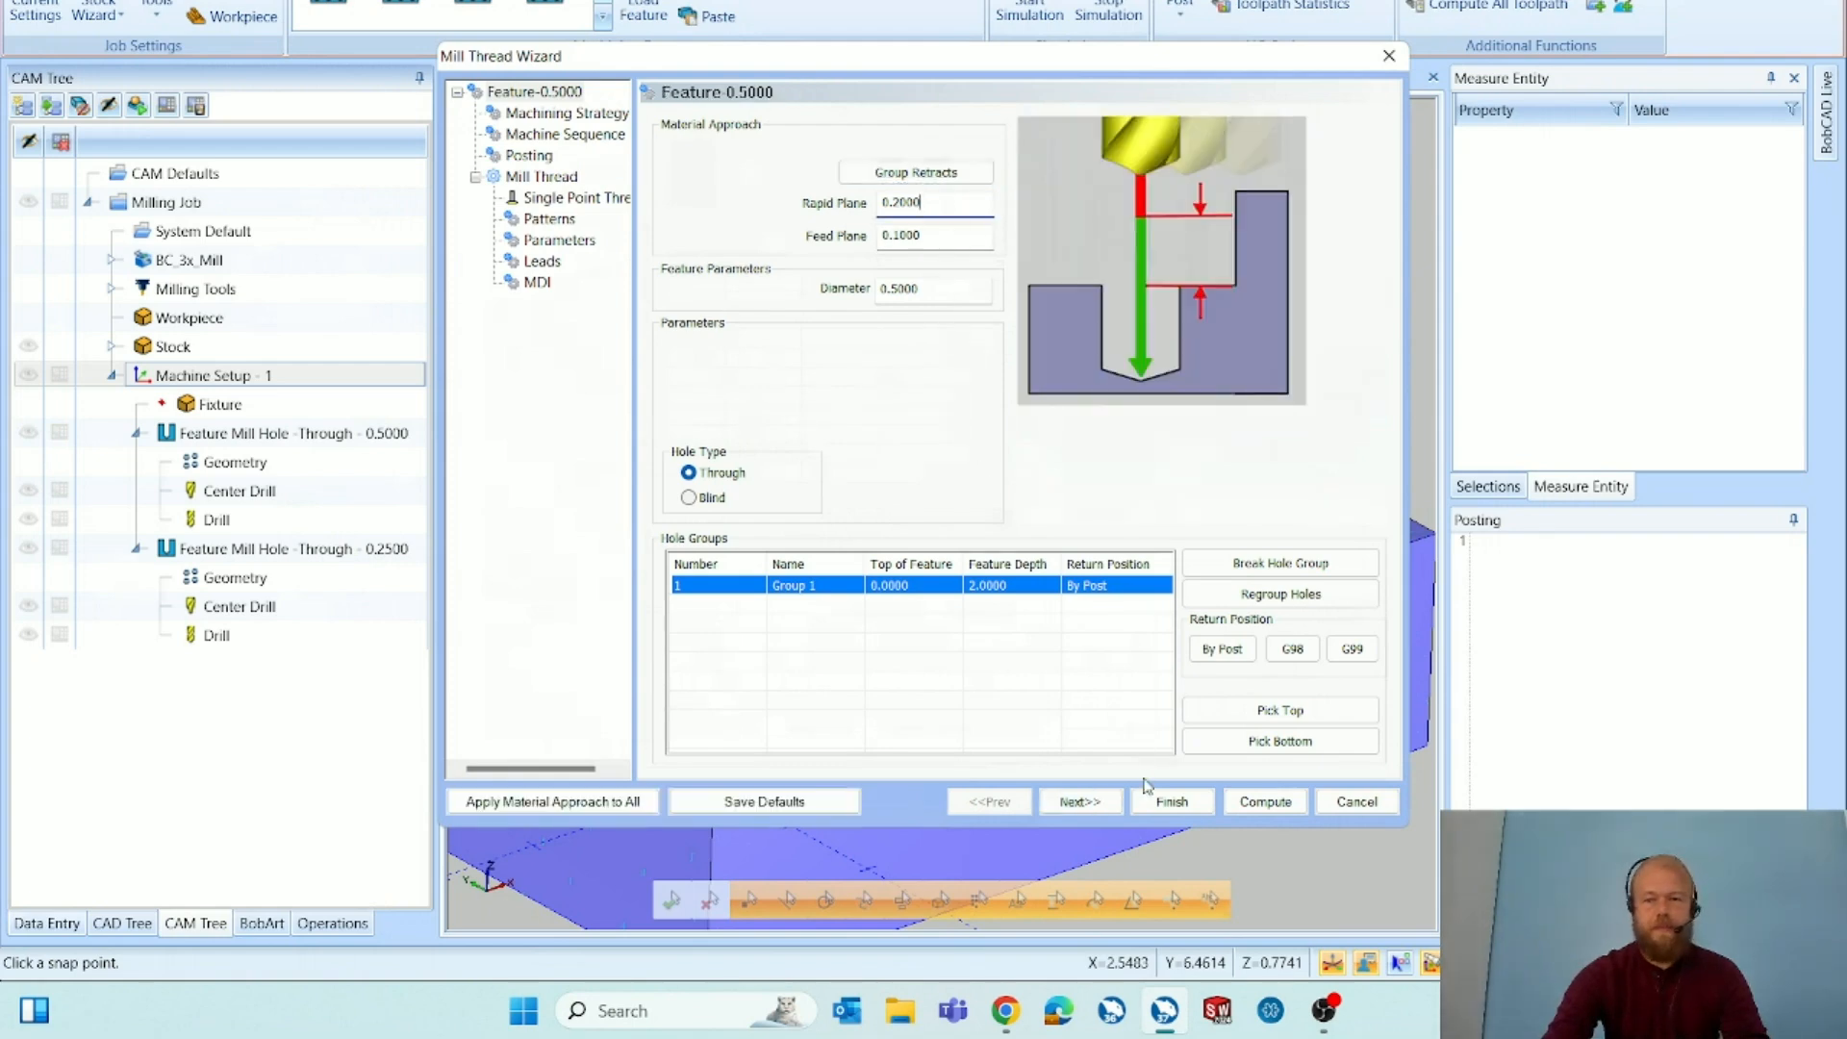
{"action": "left_click", "coordinate": [1100, 810]}
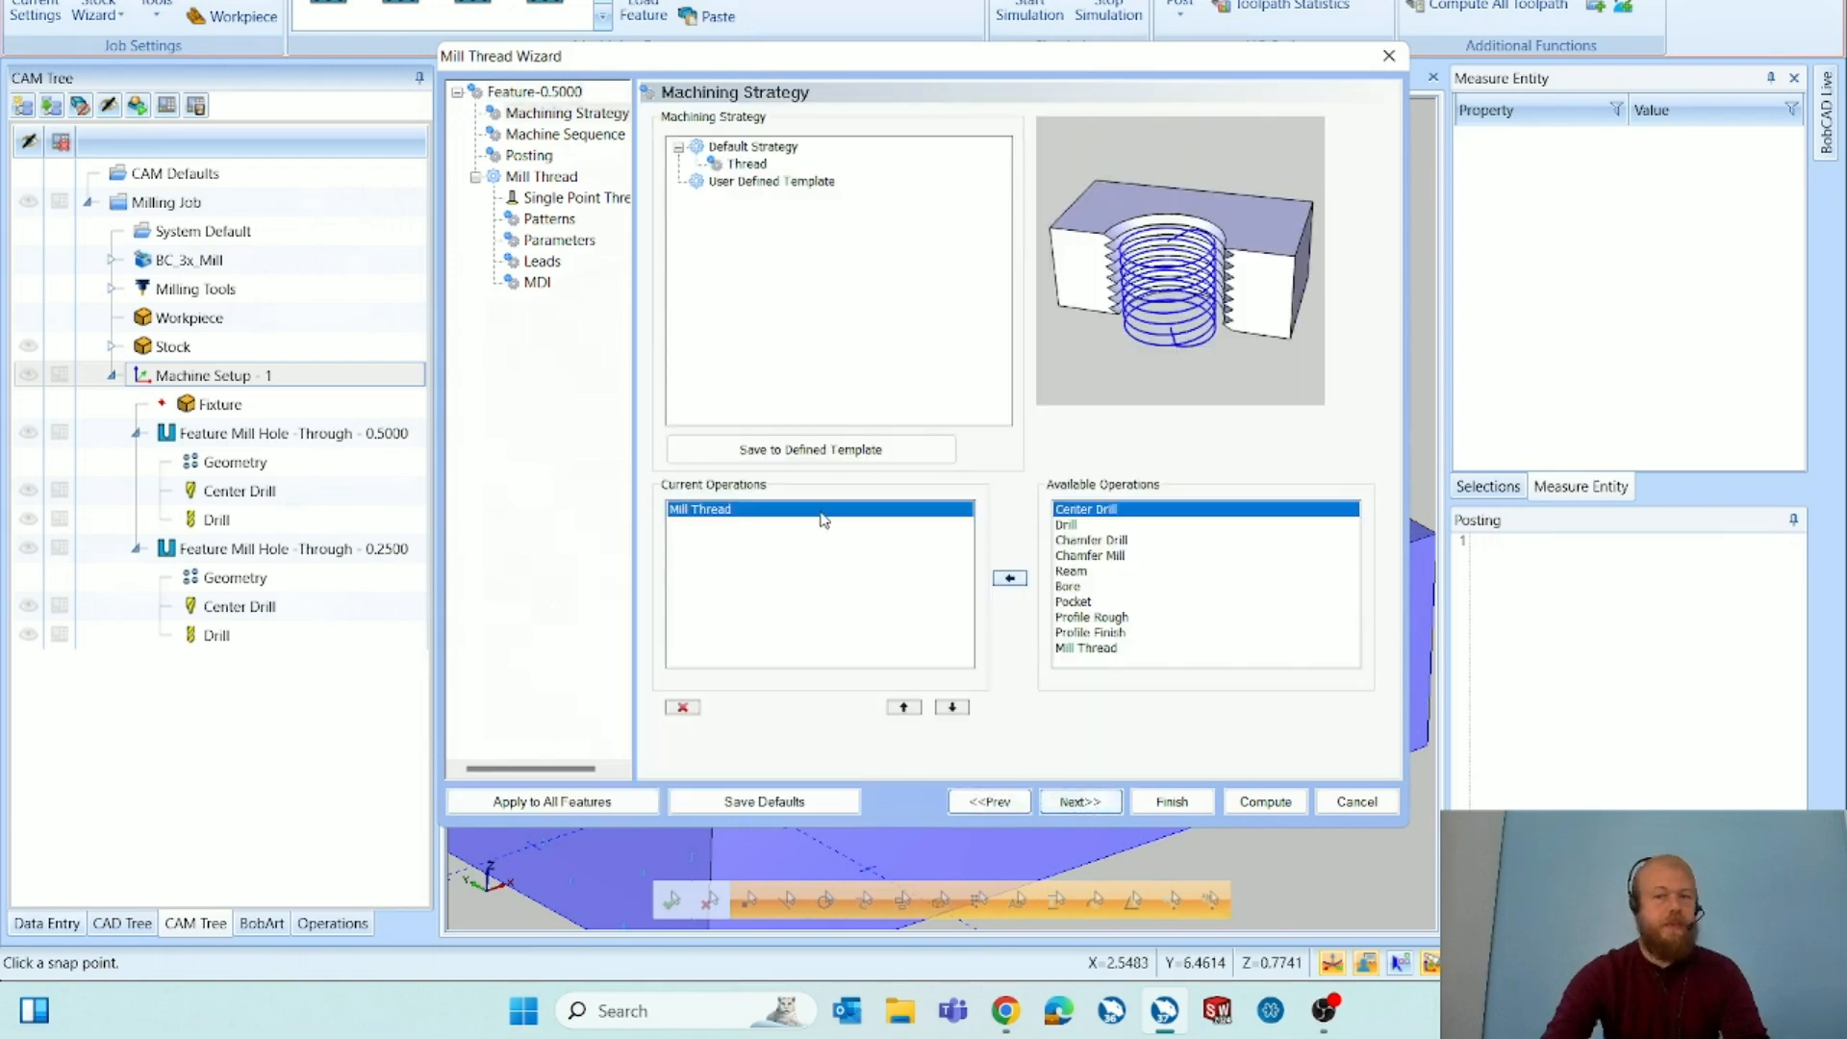
Add Center Drill and Drill to the current operations and order them as Center Drill, Drill, Mill Thread.
{"action": "left_click", "coordinate": [1084, 513]}
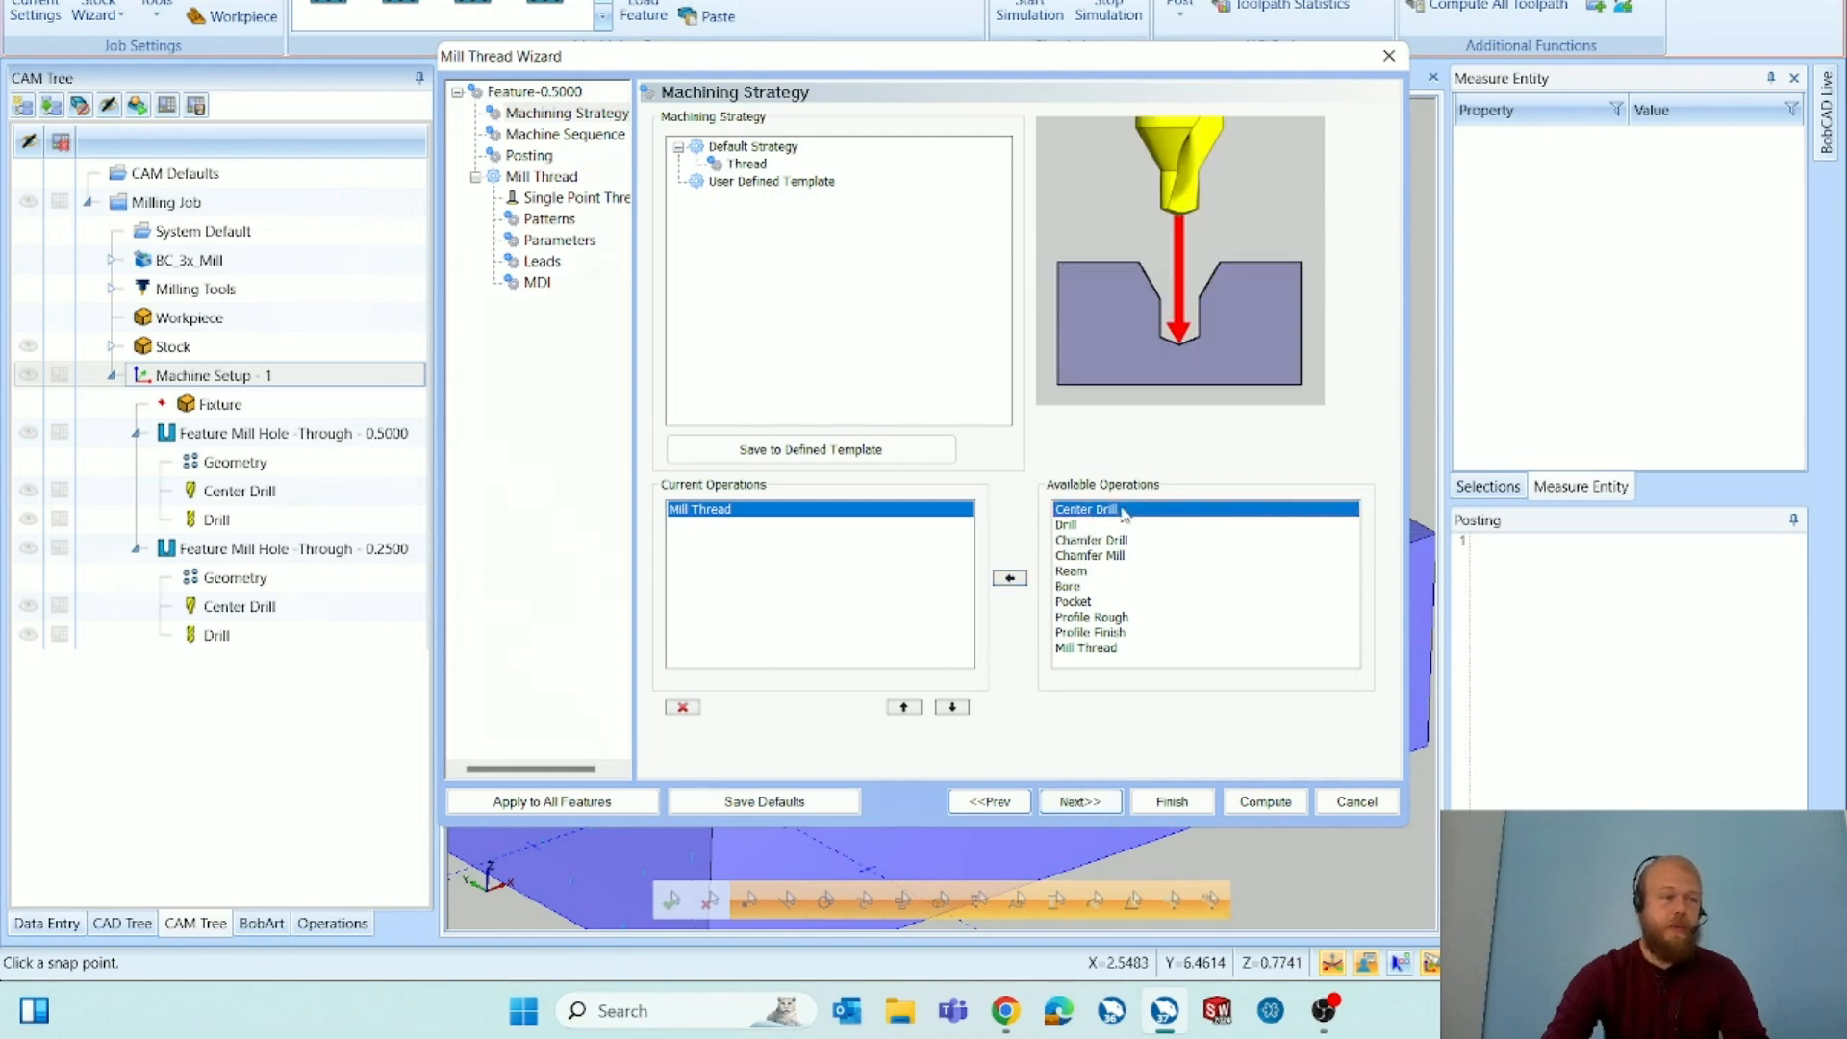
{"action": "left_click", "coordinate": [1010, 578]}
{"action": "left_click", "coordinate": [1066, 527]}
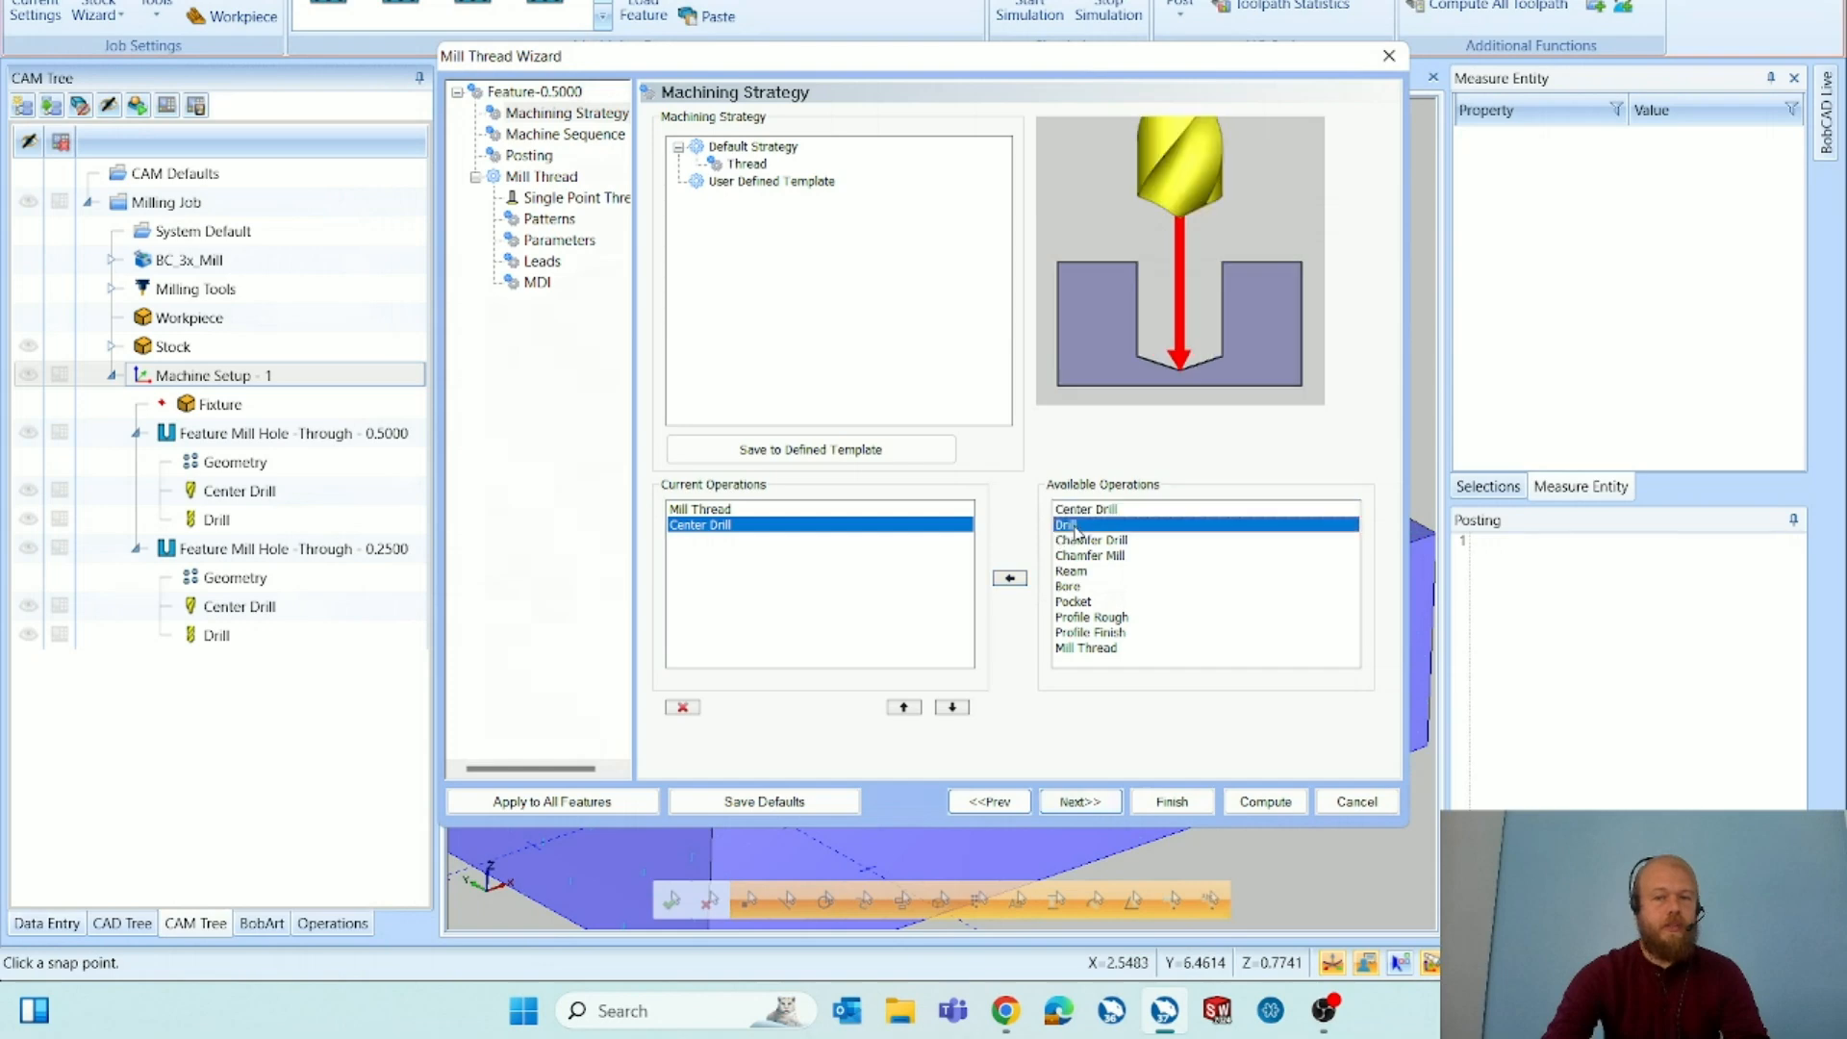
{"action": "left_click", "coordinate": [1015, 579]}
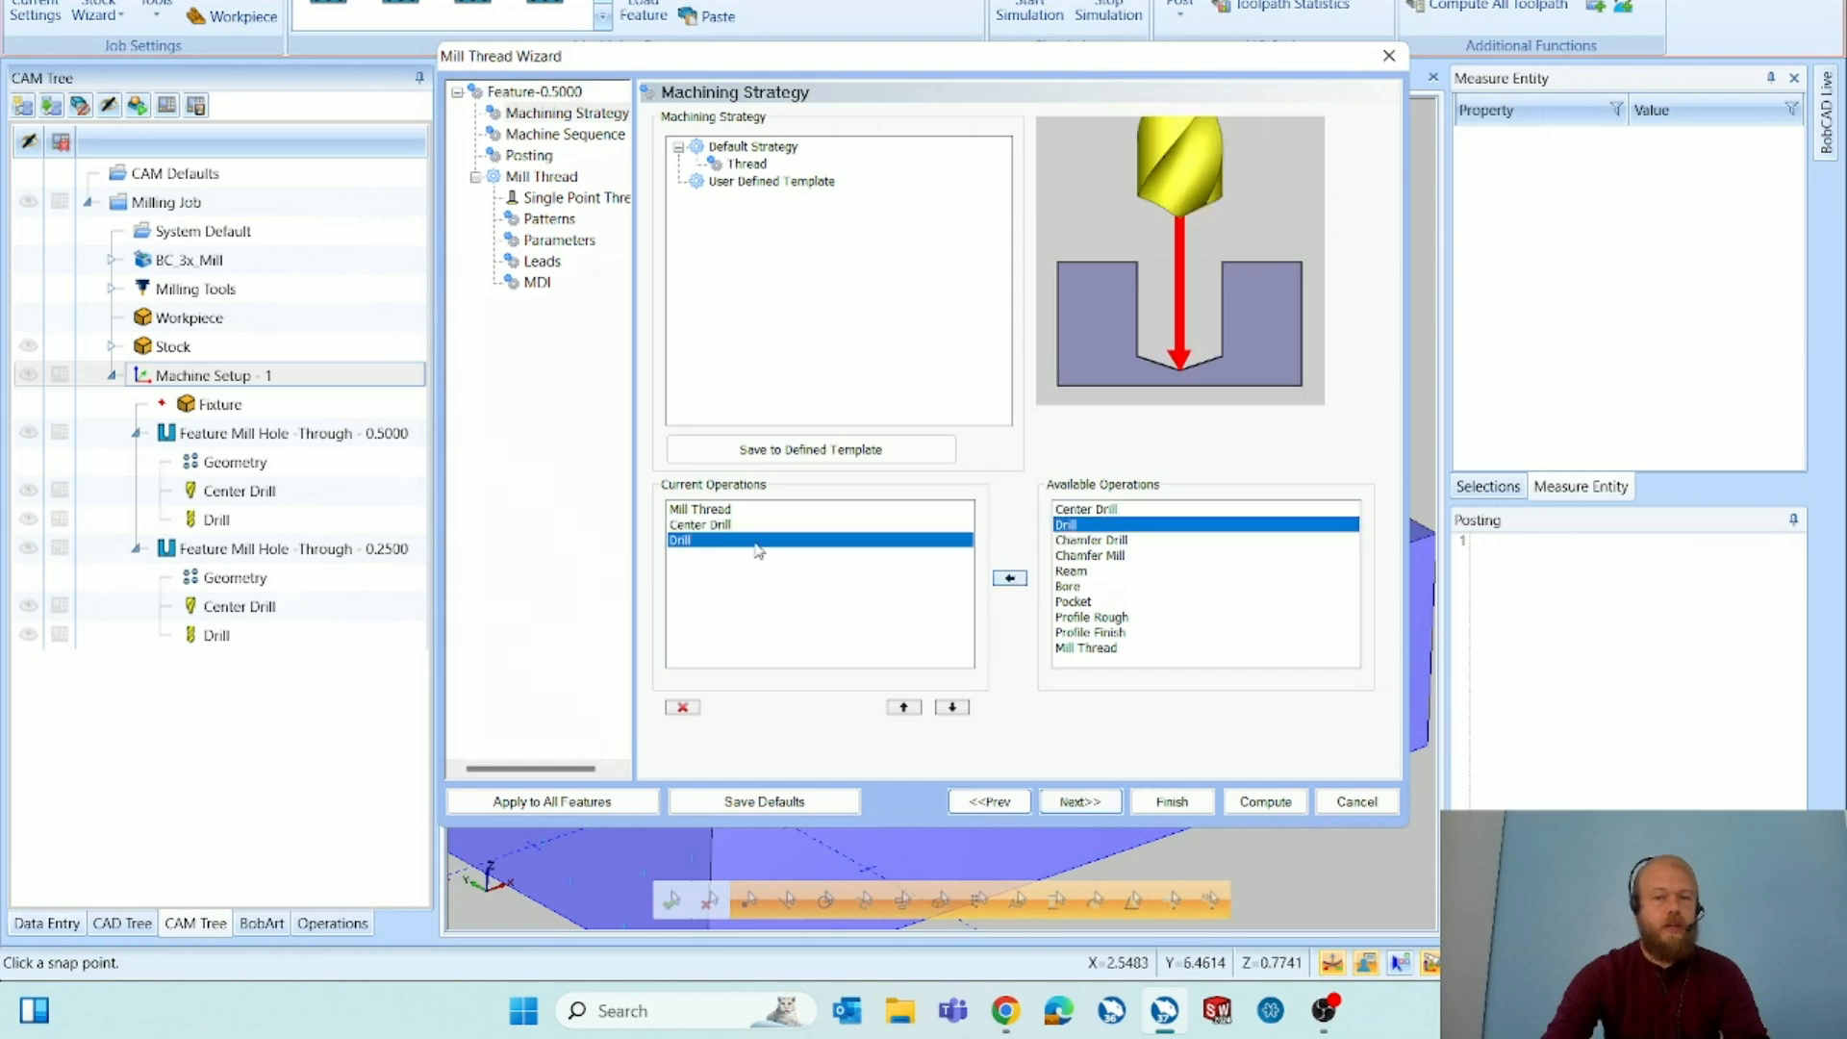
{"action": "left_click", "coordinate": [903, 708]}
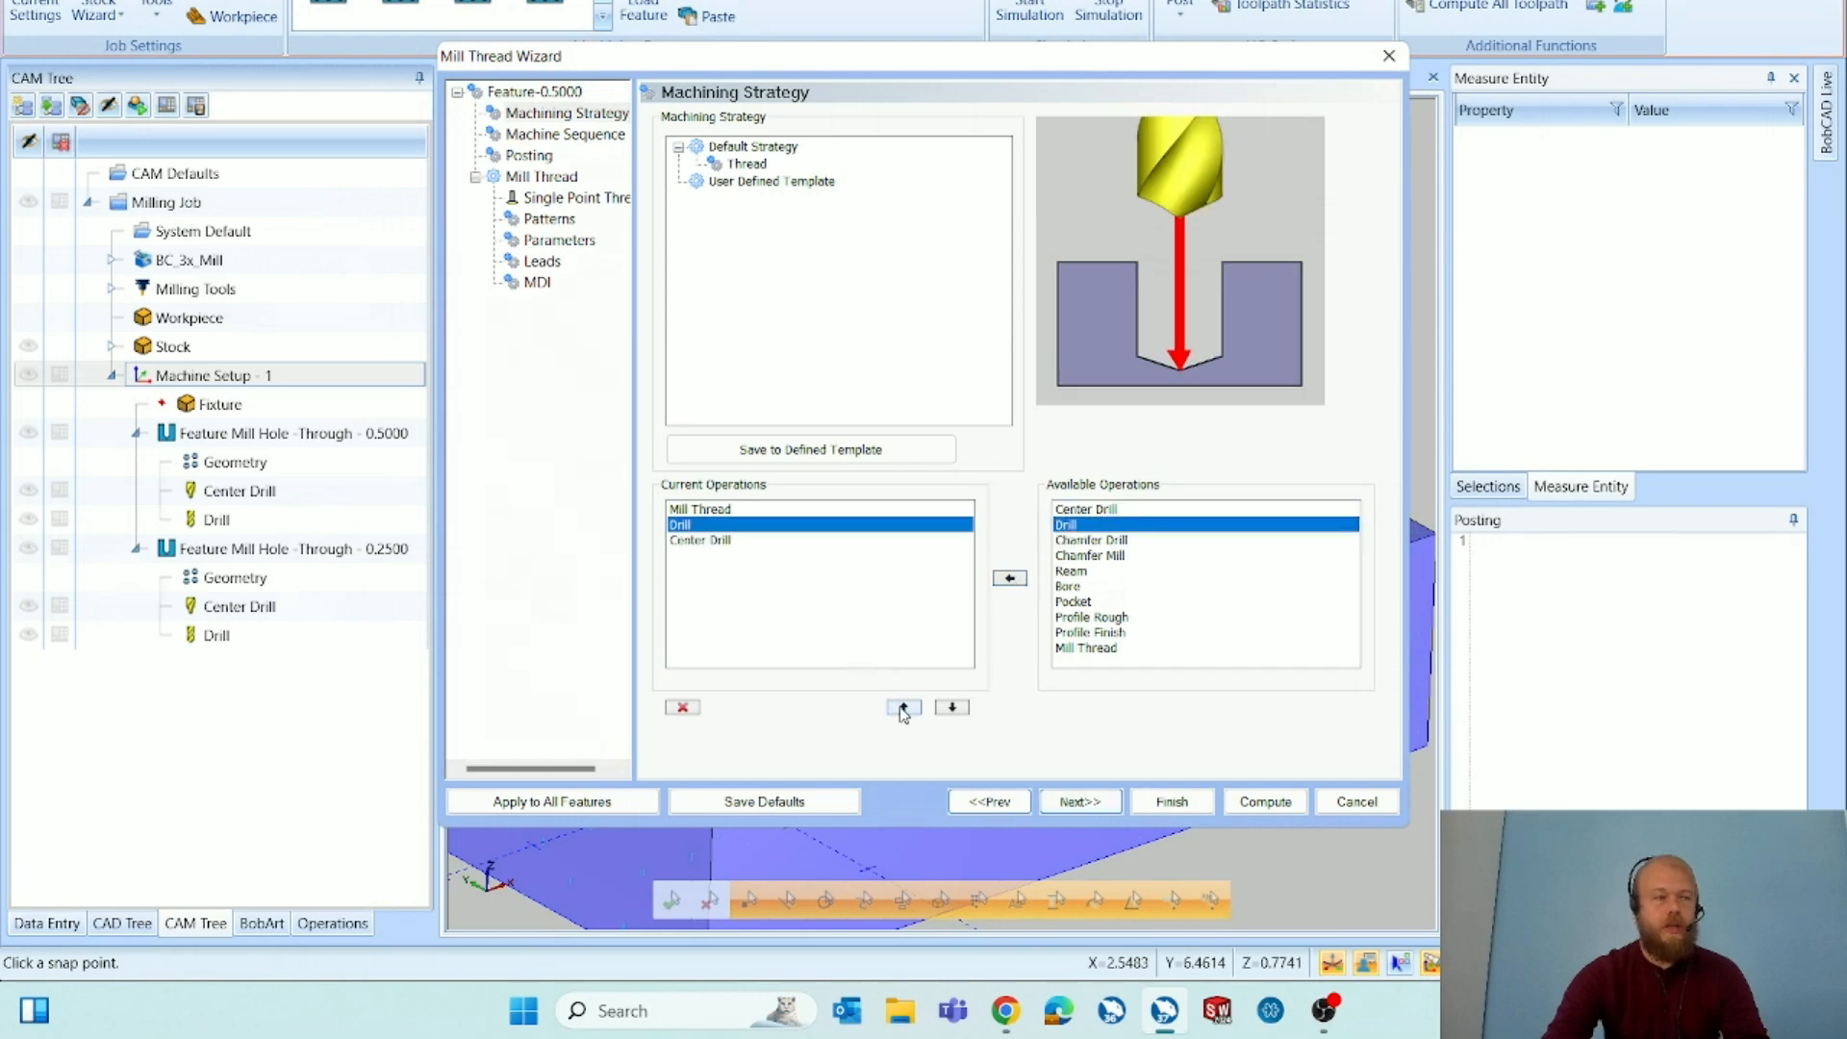
{"action": "left_click", "coordinate": [903, 708]}
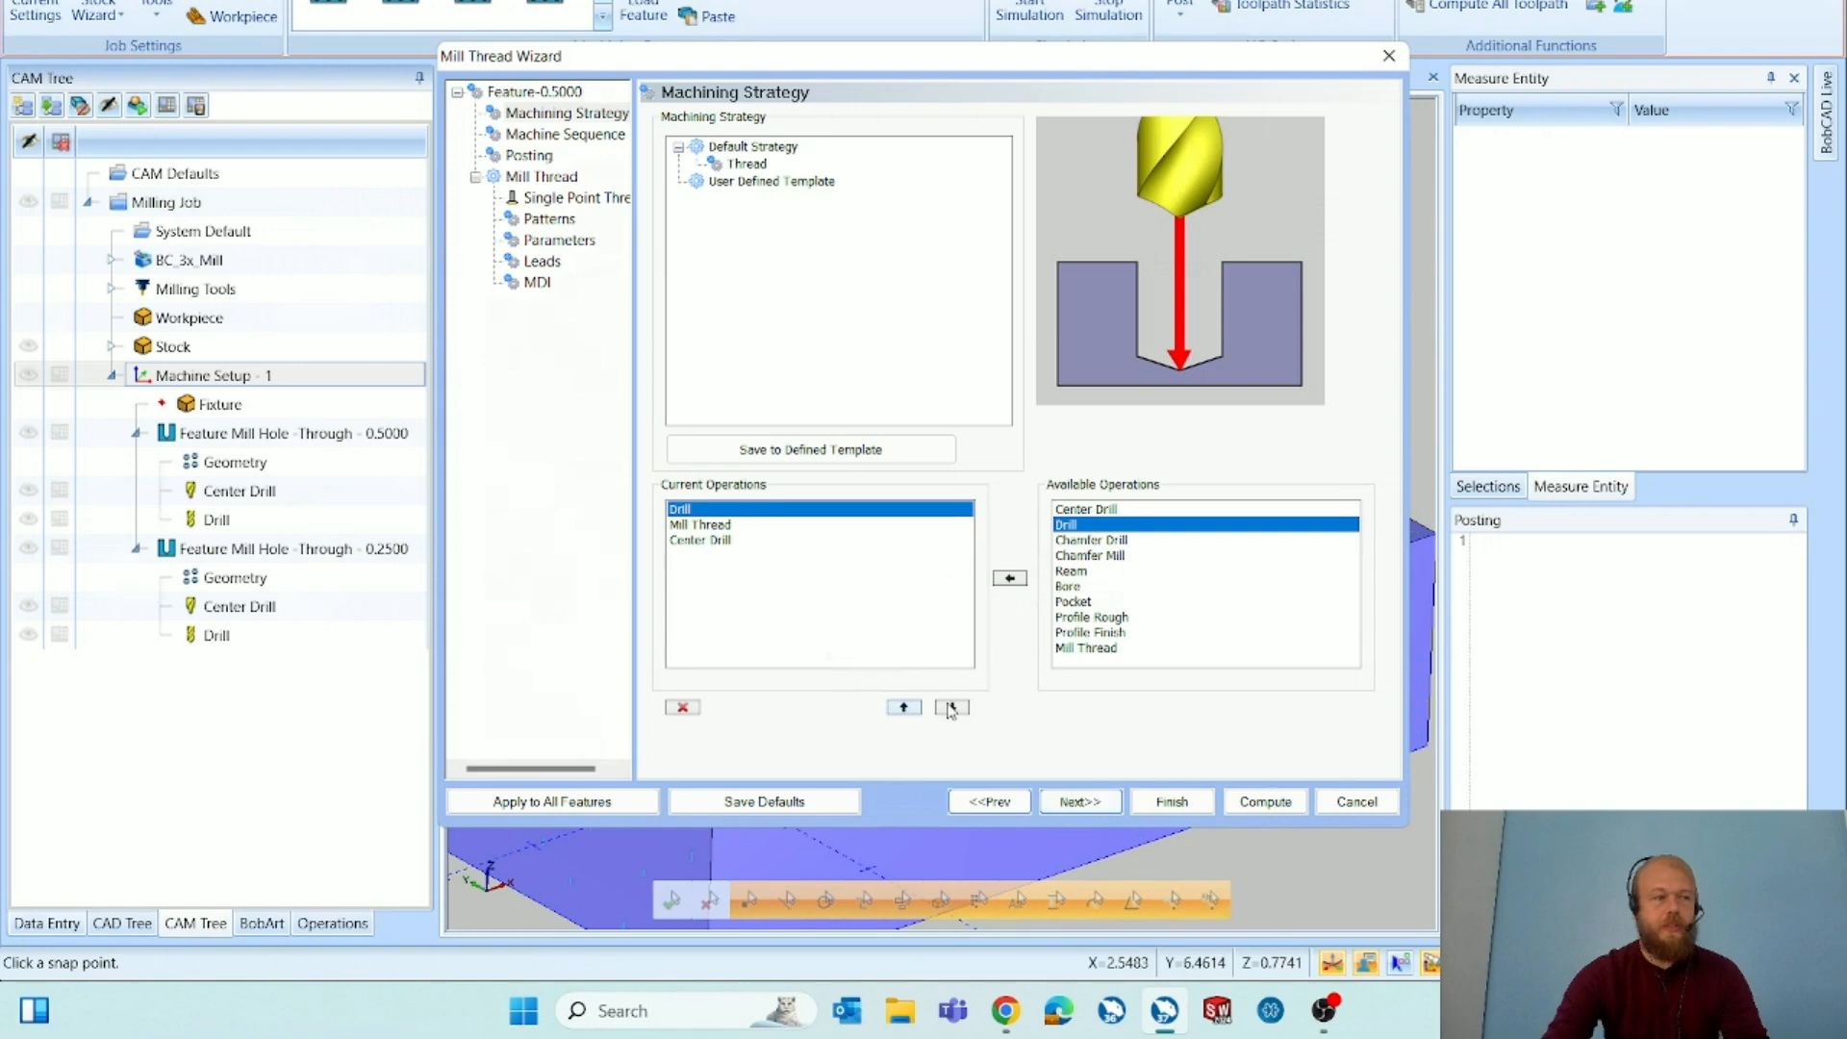
{"action": "left_click", "coordinate": [734, 541]}
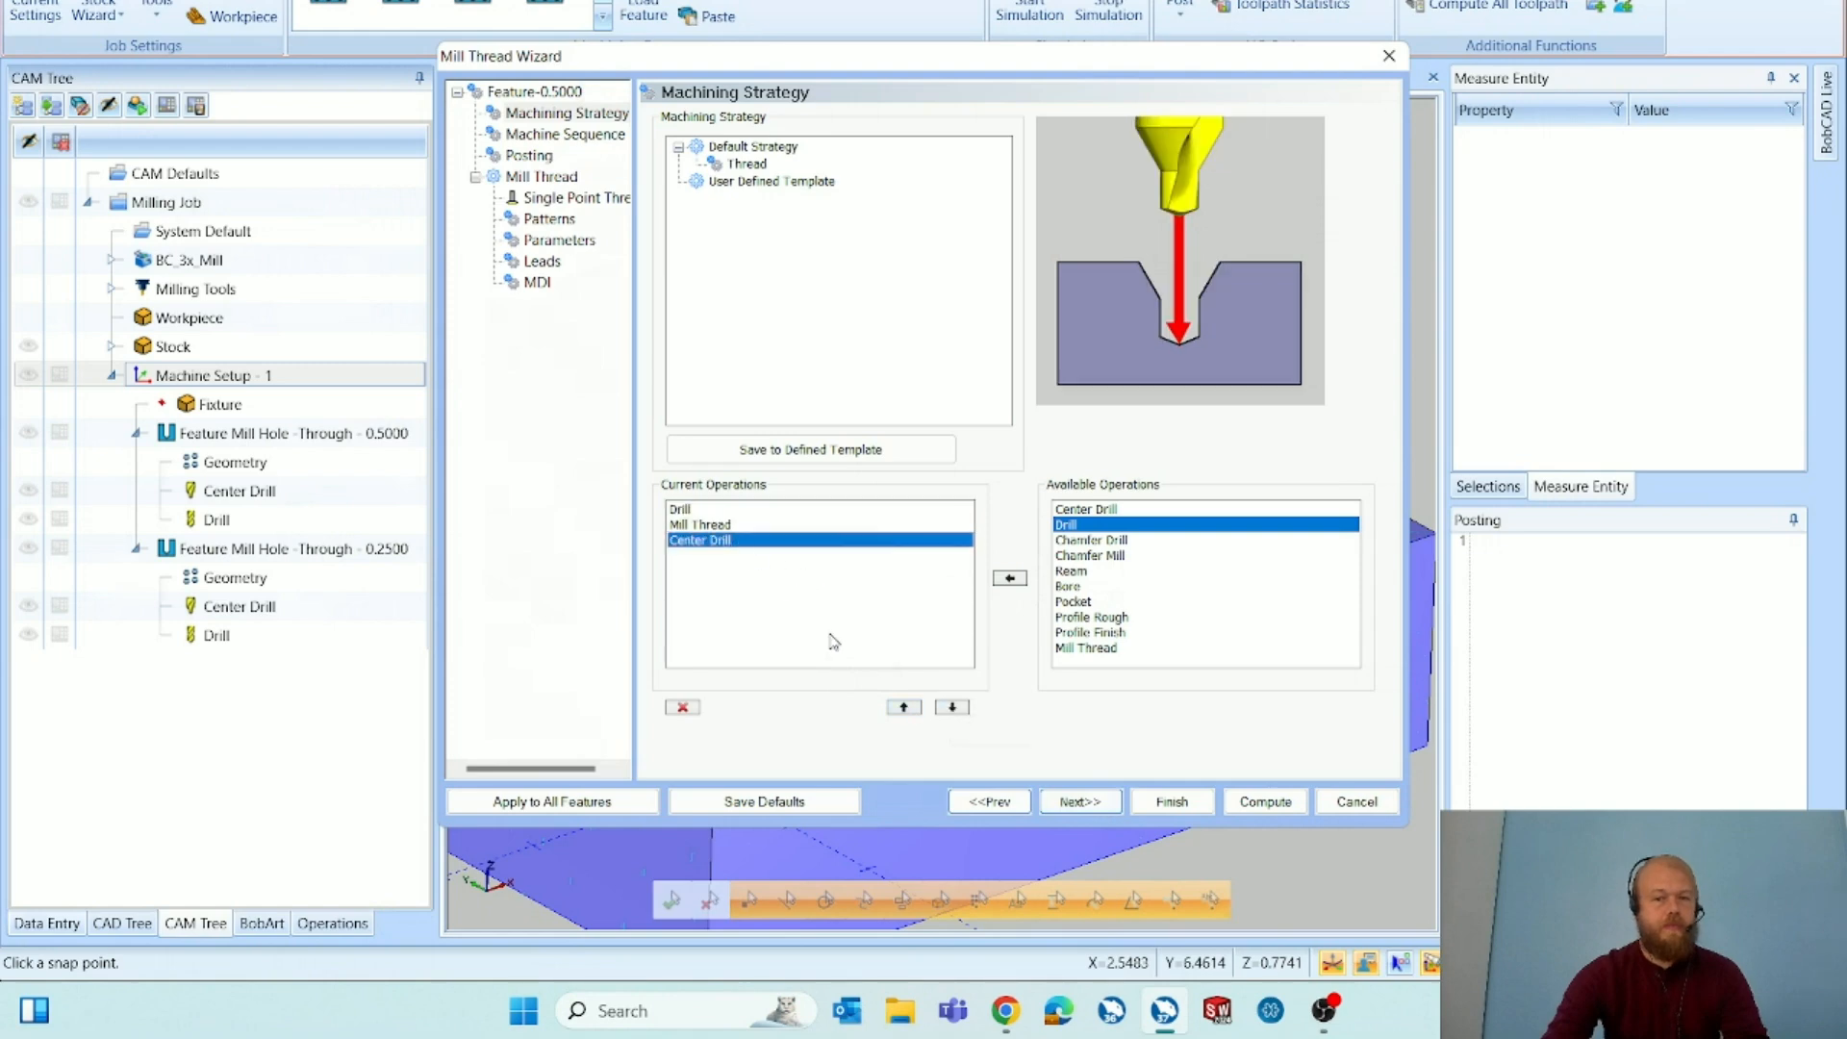
{"action": "left_click", "coordinate": [903, 708]}
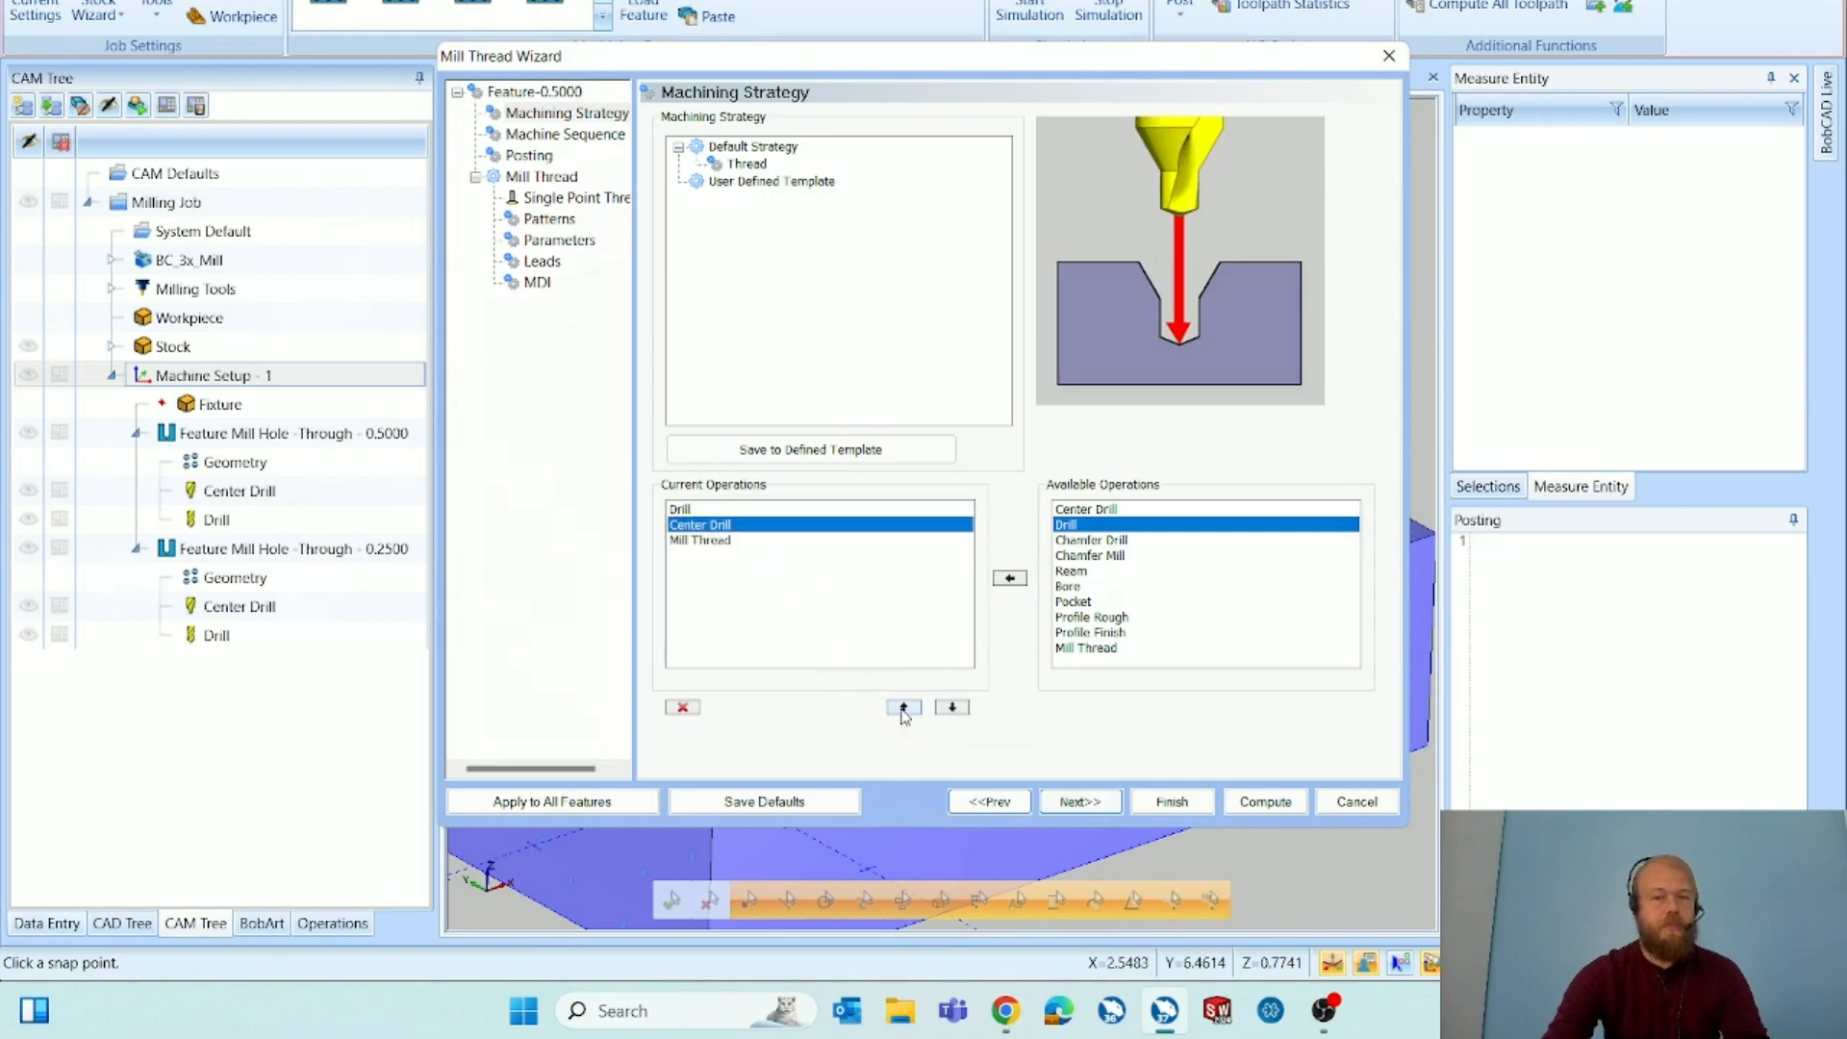
{"action": "left_click", "coordinate": [903, 708]}
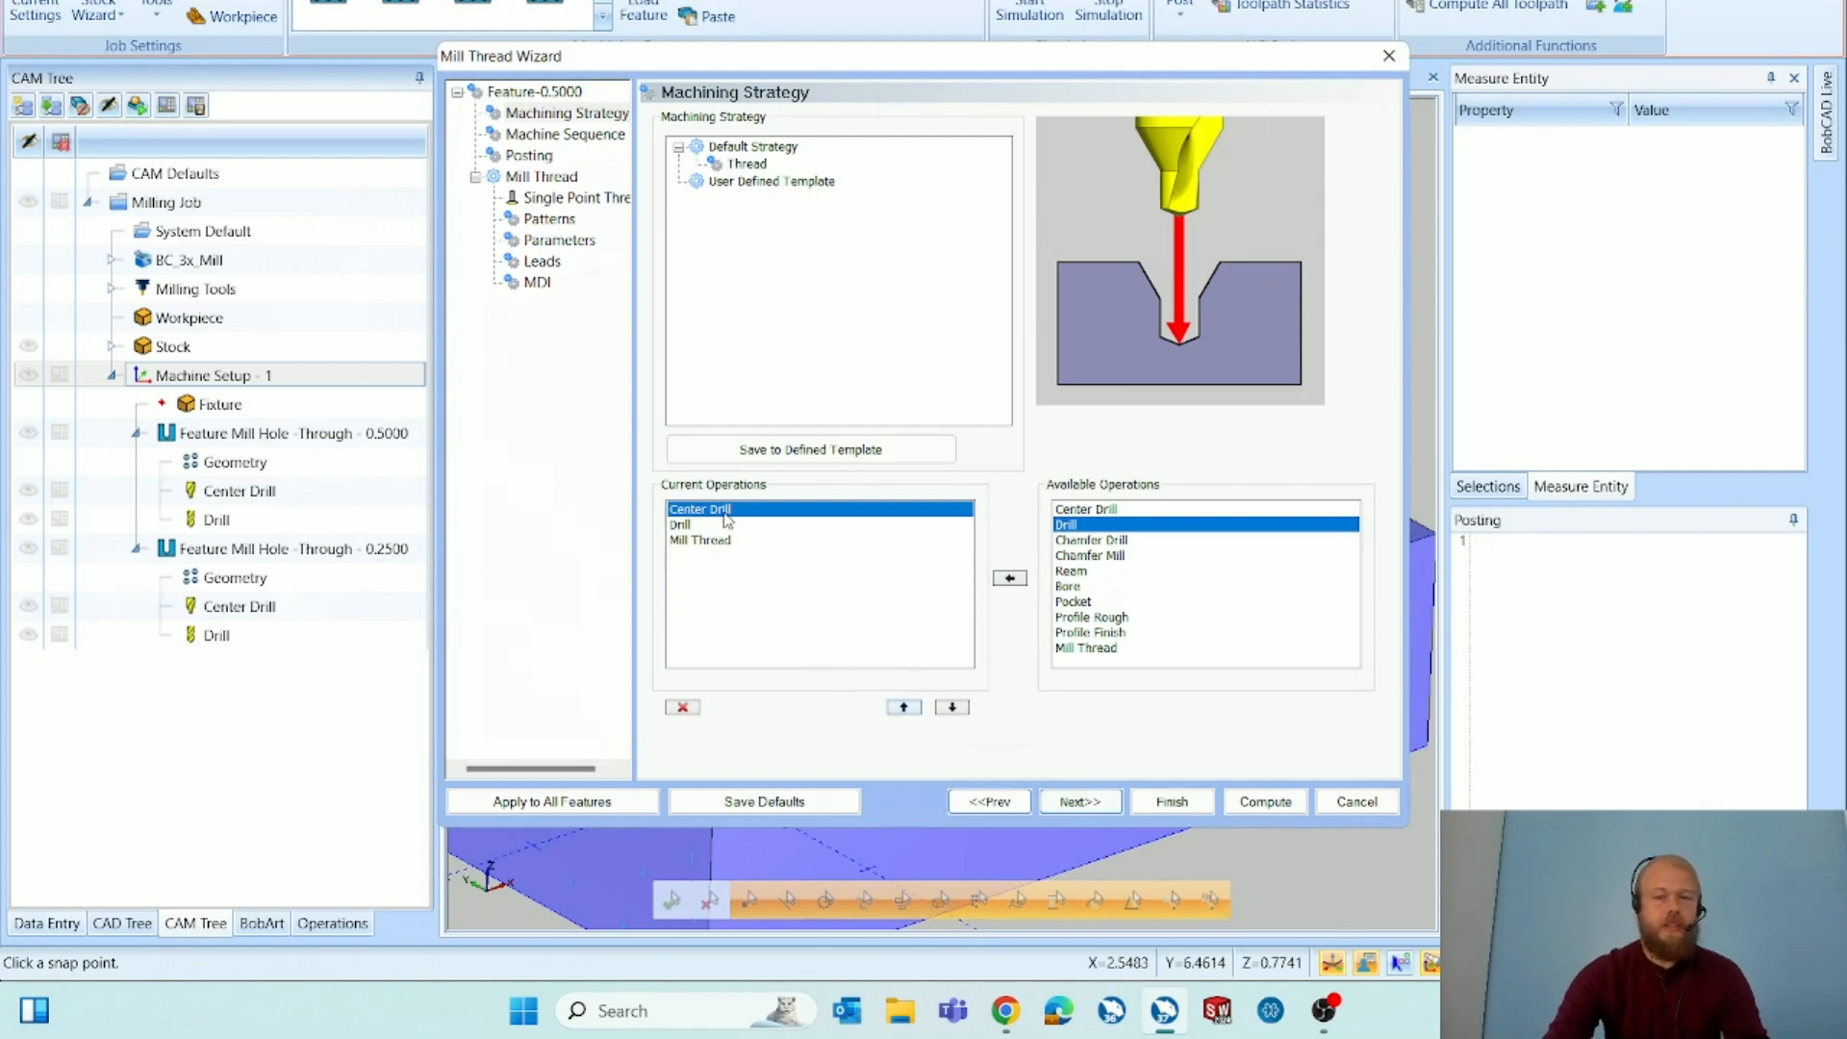
Remove the Center Drill and Drill operations from the strategy, keeping only Mill Thread.
{"action": "left_click", "coordinate": [683, 708]}
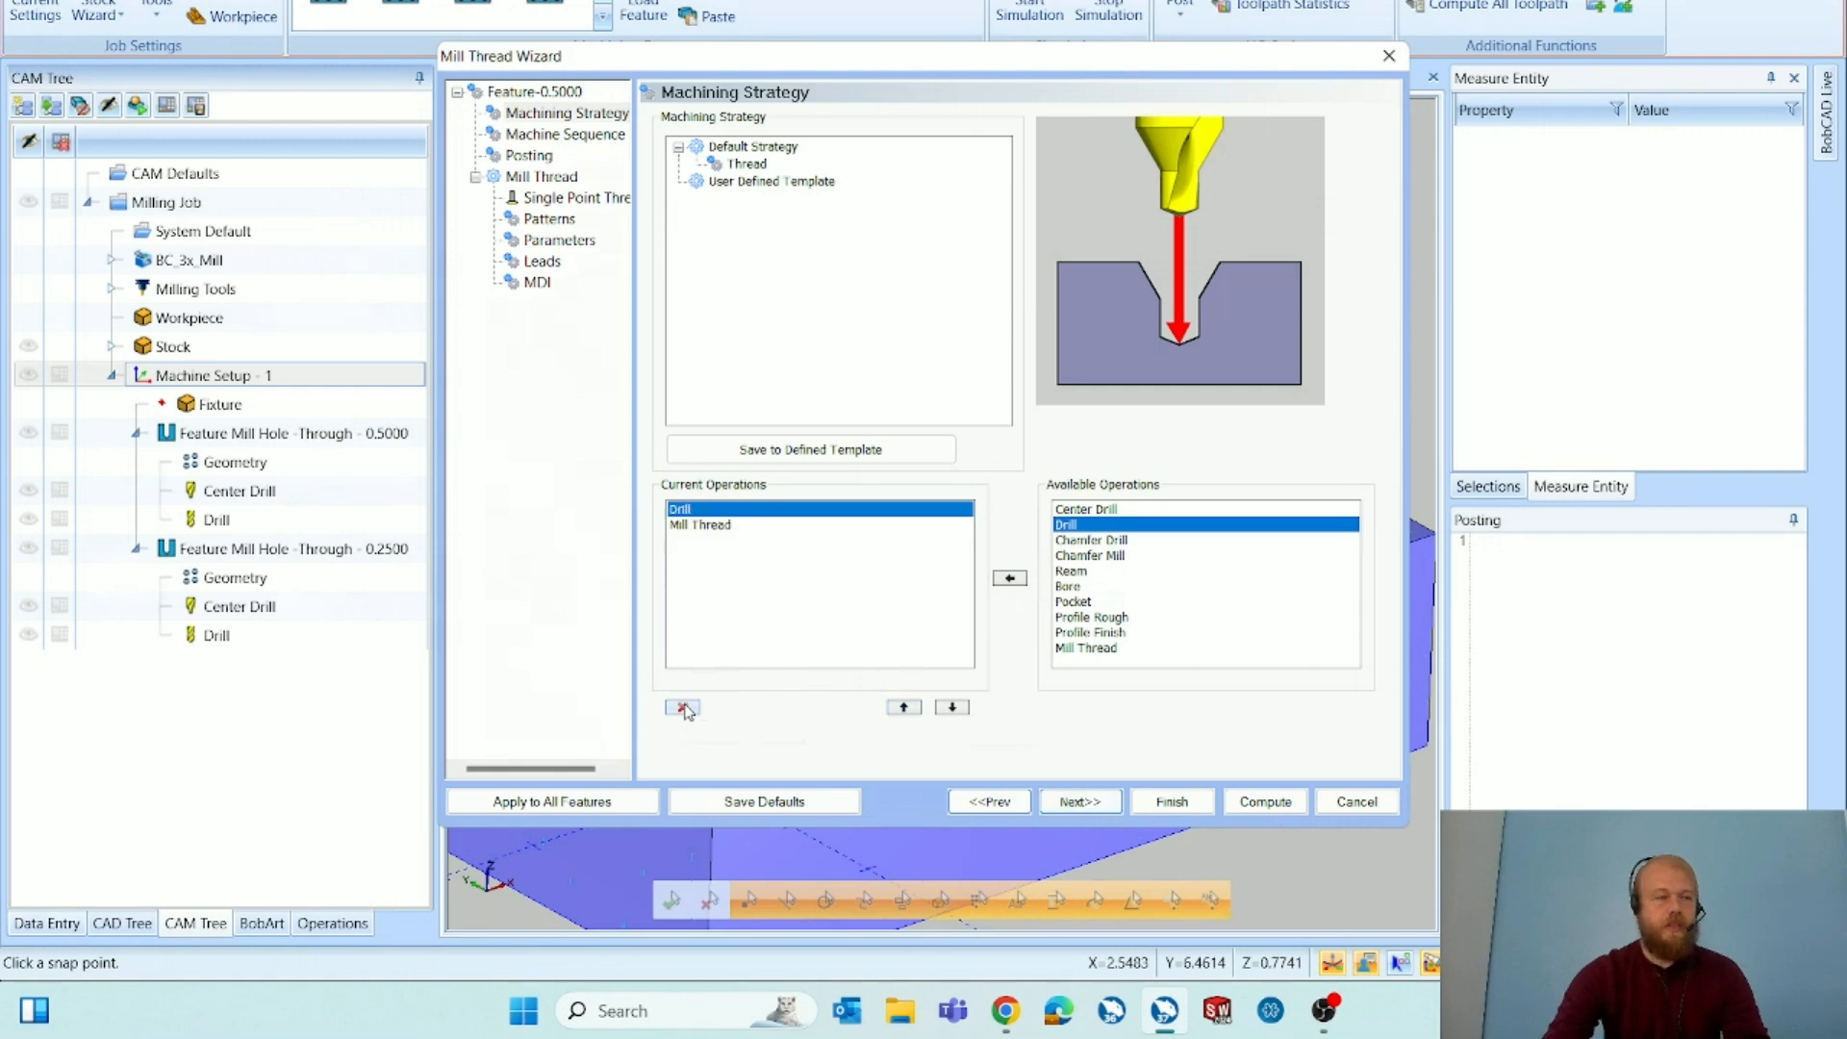
{"action": "left_click", "coordinate": [683, 708]}
{"action": "left_click", "coordinate": [760, 513]}
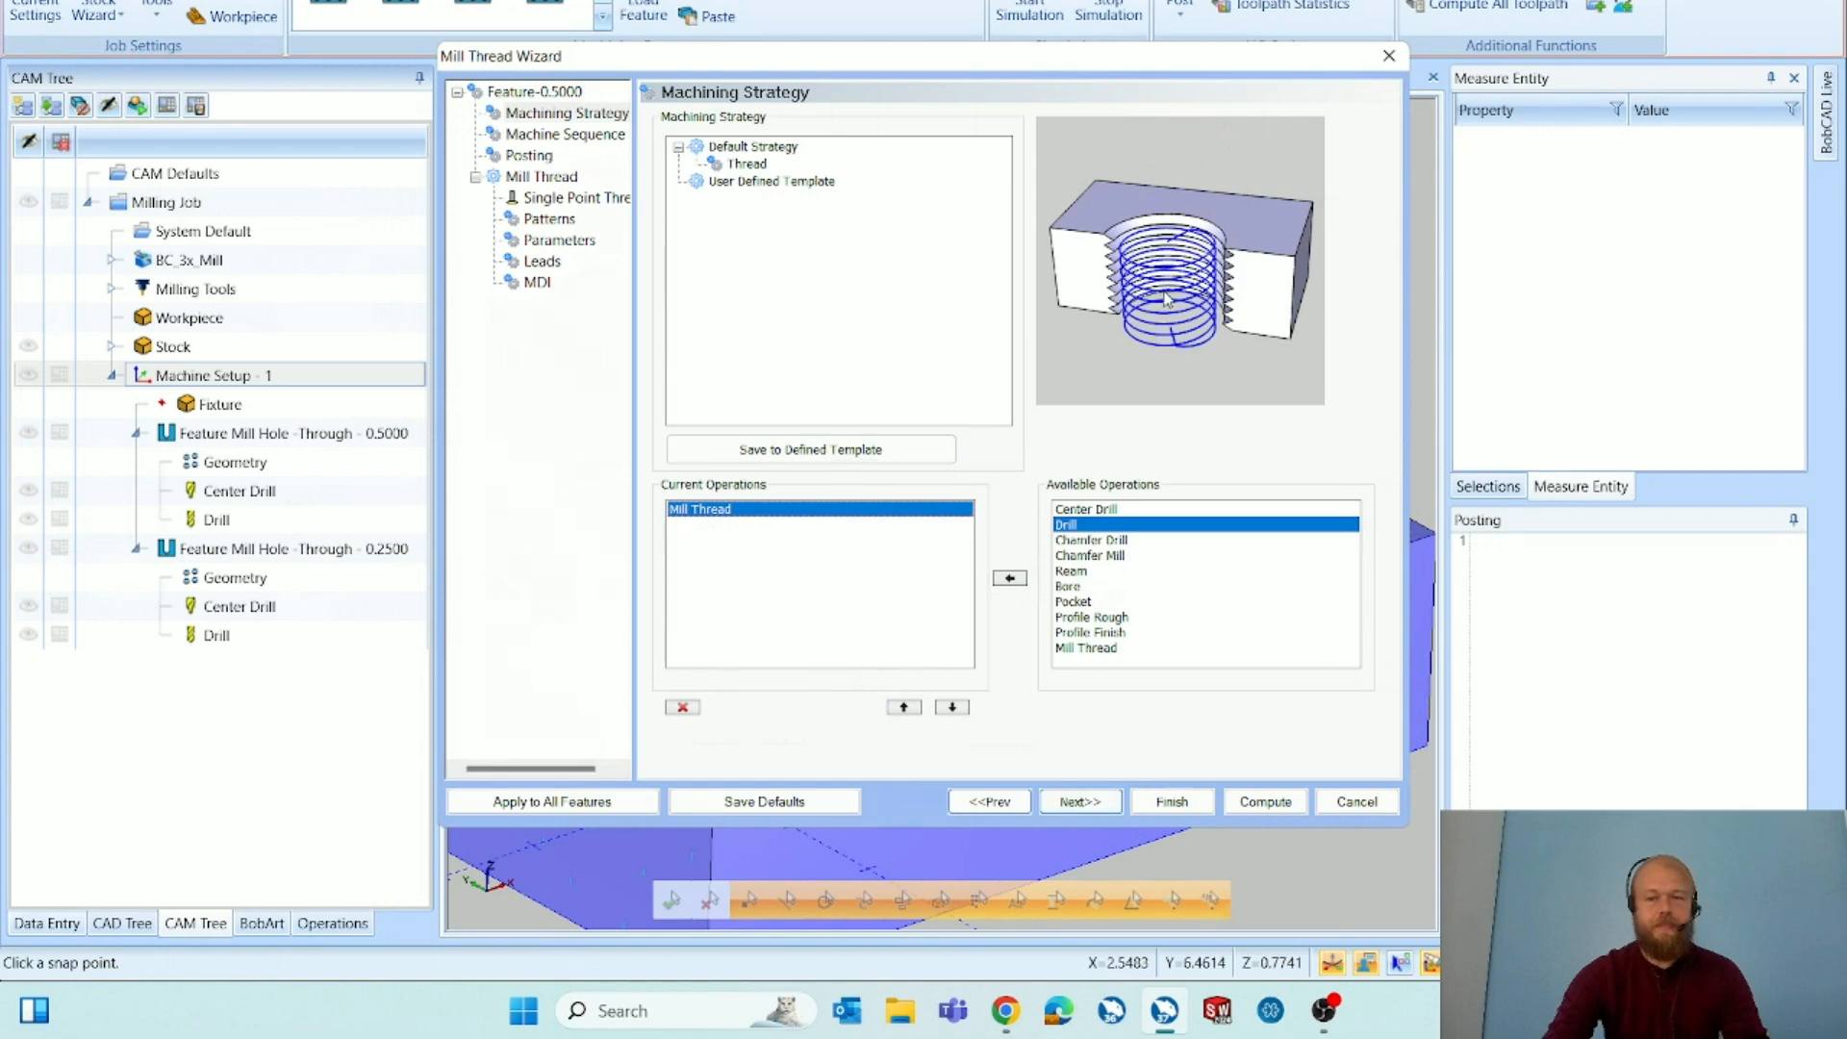
Keep the Optimized sort order and Arc Moves thread mill output, and proceed to the single point thread tool settings.
{"action": "left_click", "coordinate": [1077, 803]}
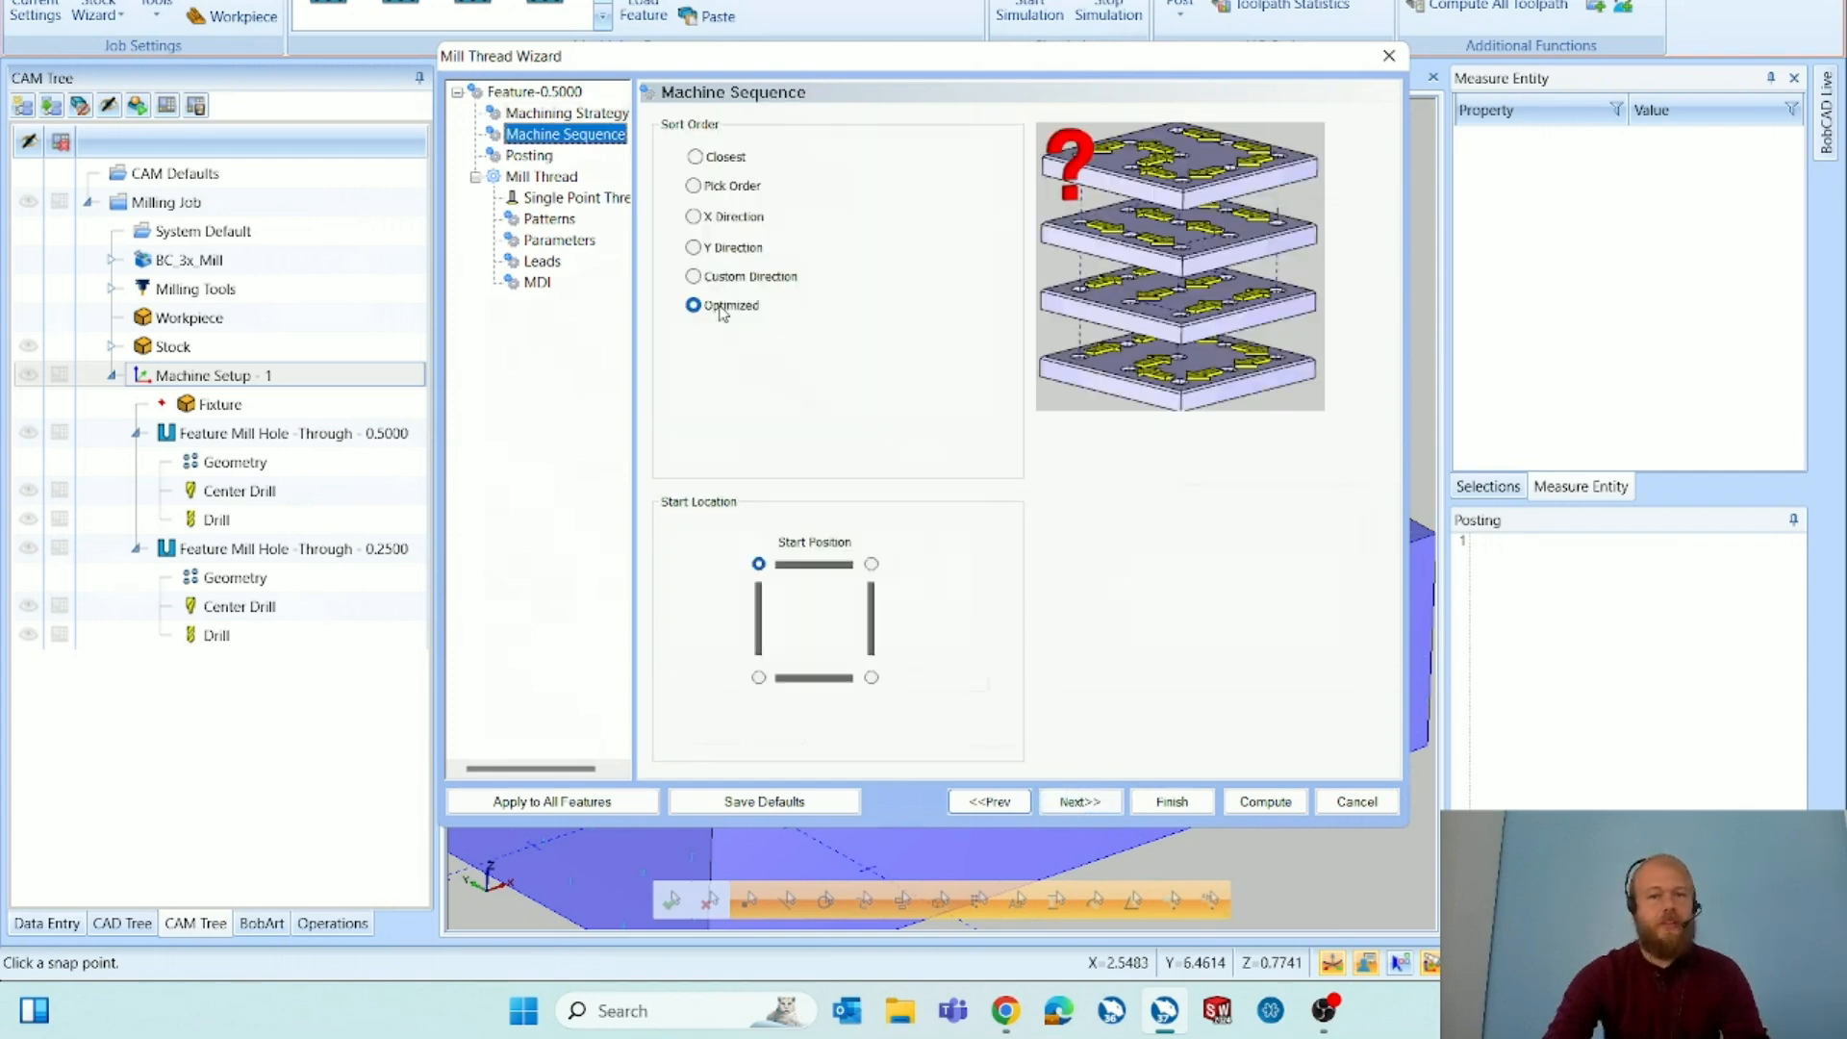
{"action": "left_click", "coordinate": [1100, 804]}
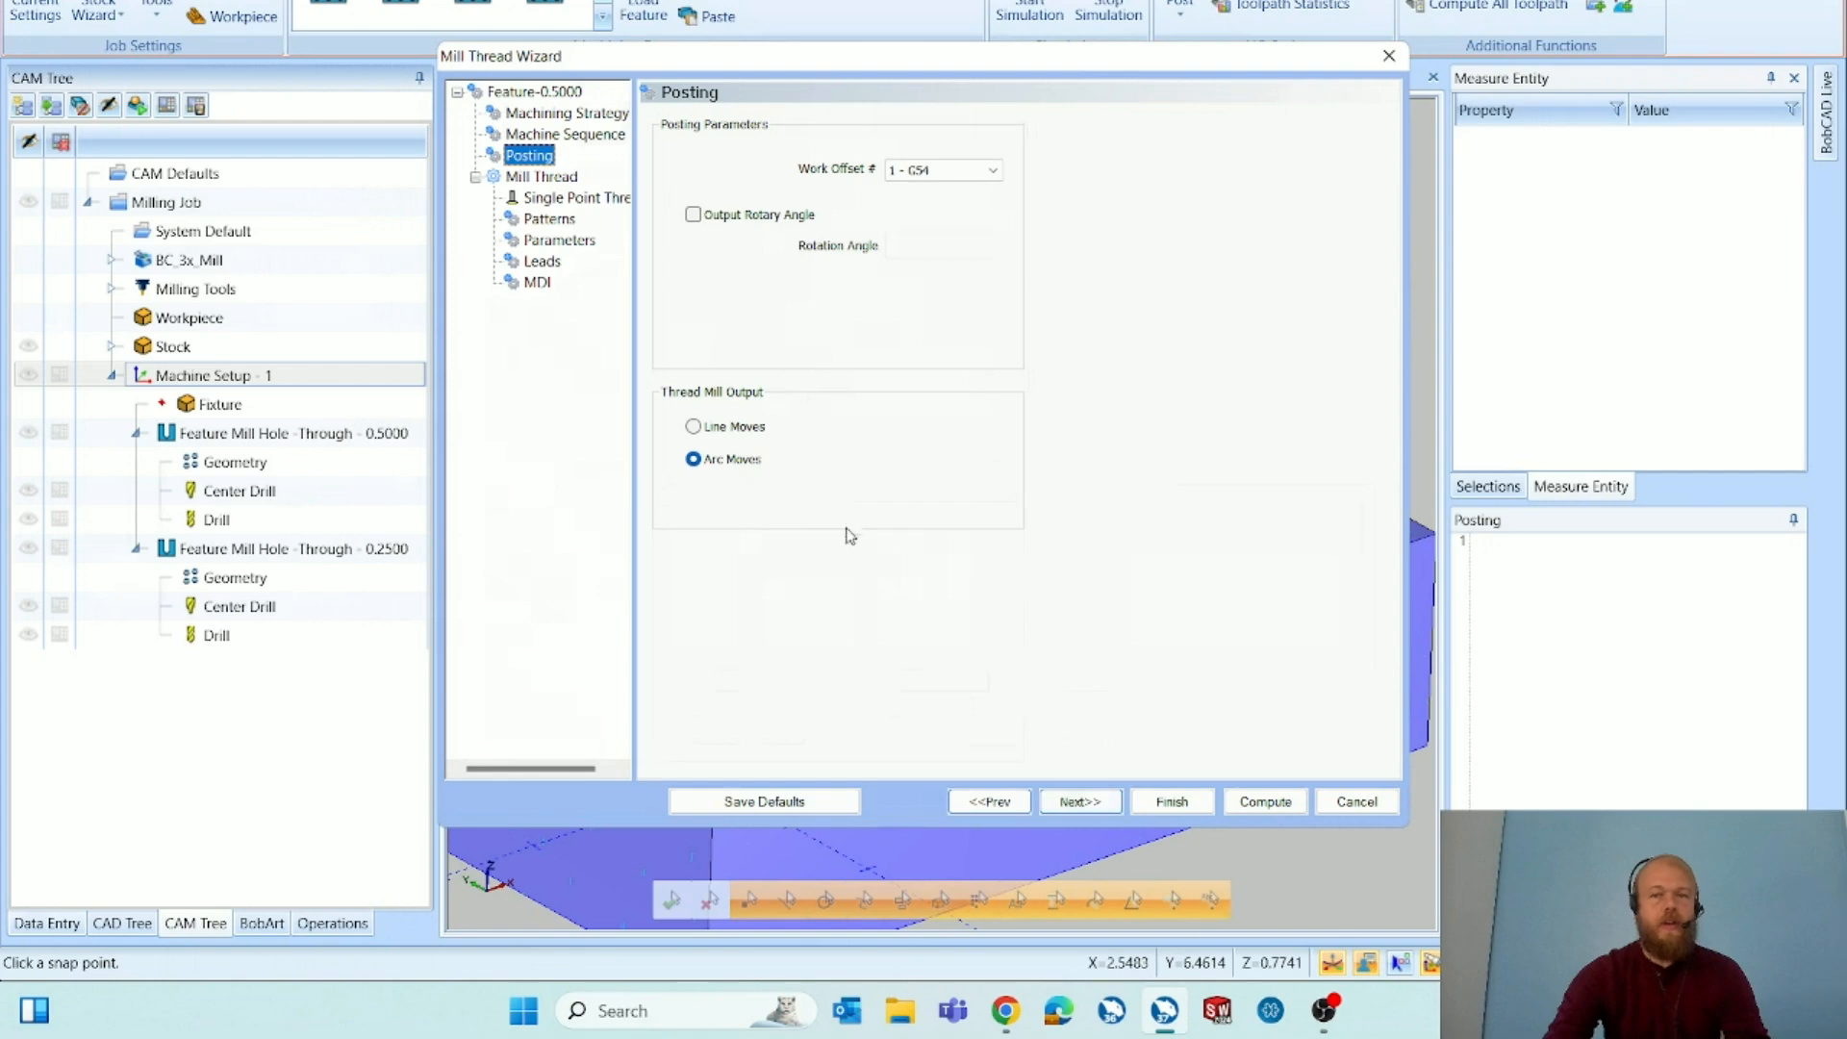
{"action": "left_click", "coordinate": [1102, 806]}
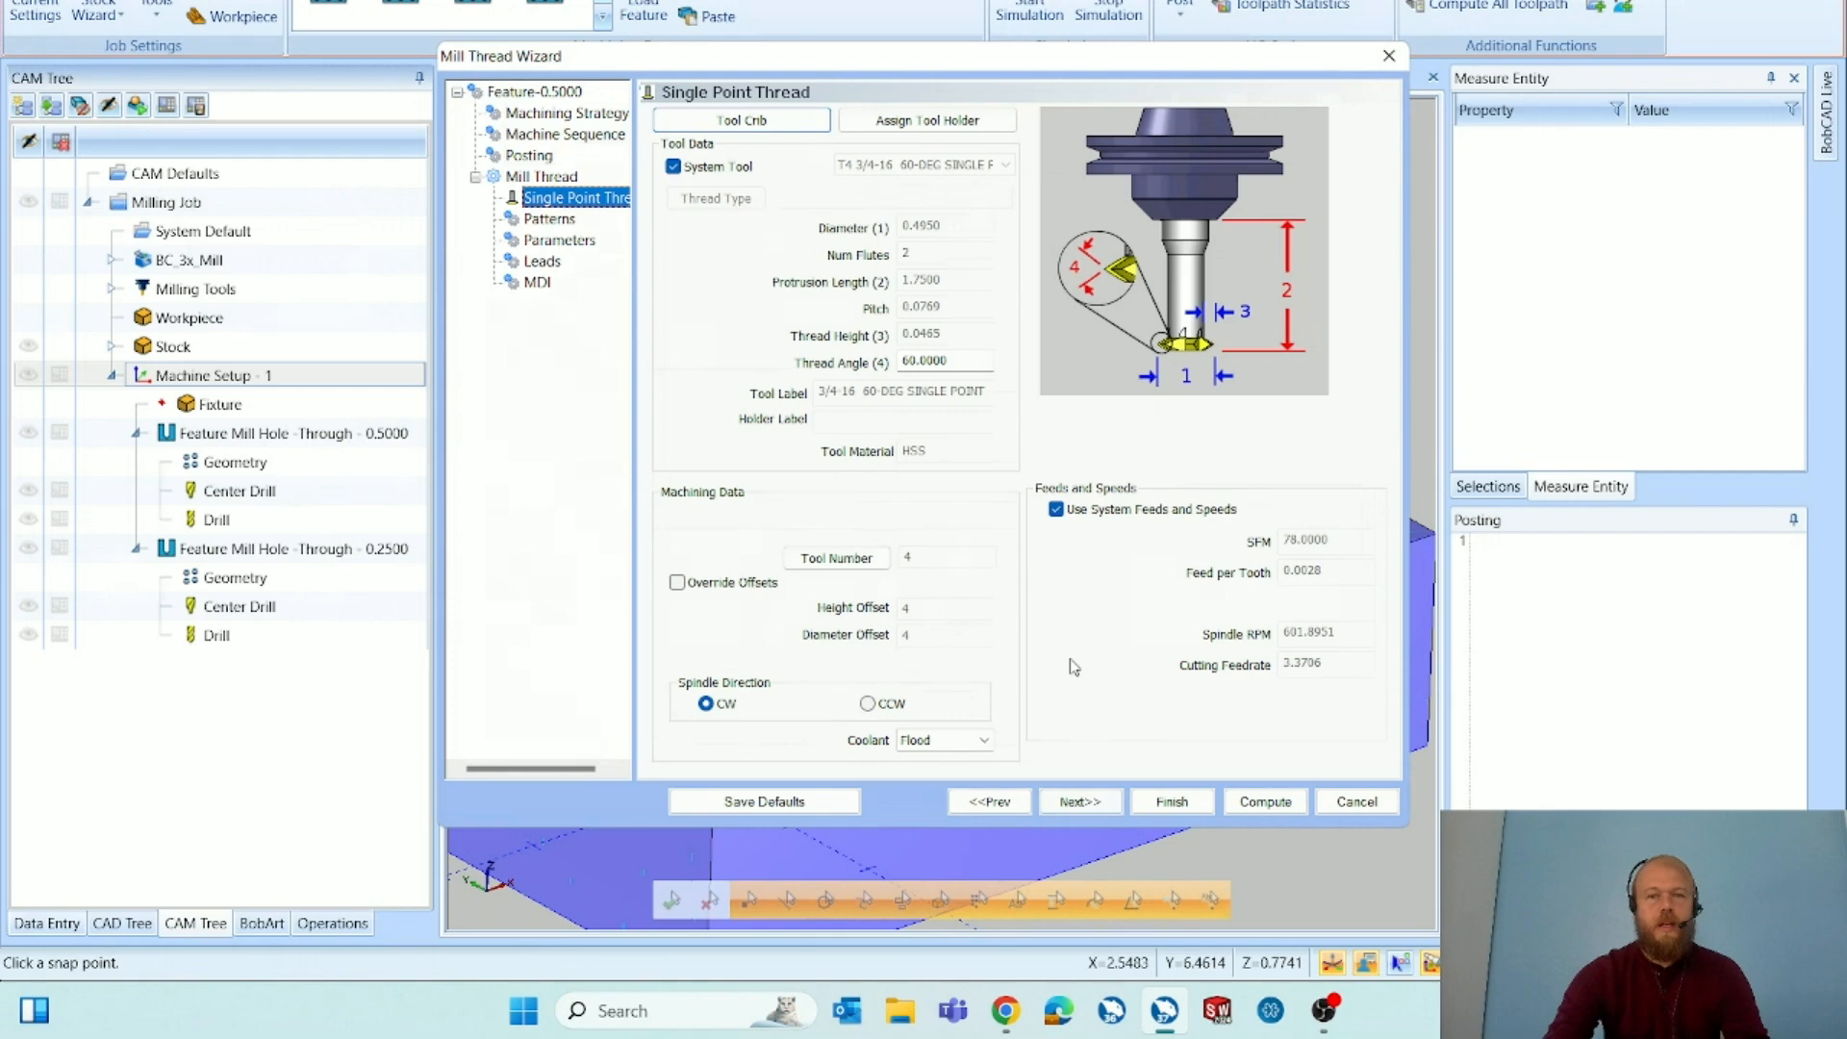
Open the tool crib and browse the single point thread tools of the default library sorted by diameter.
{"action": "left_click", "coordinate": [746, 127]}
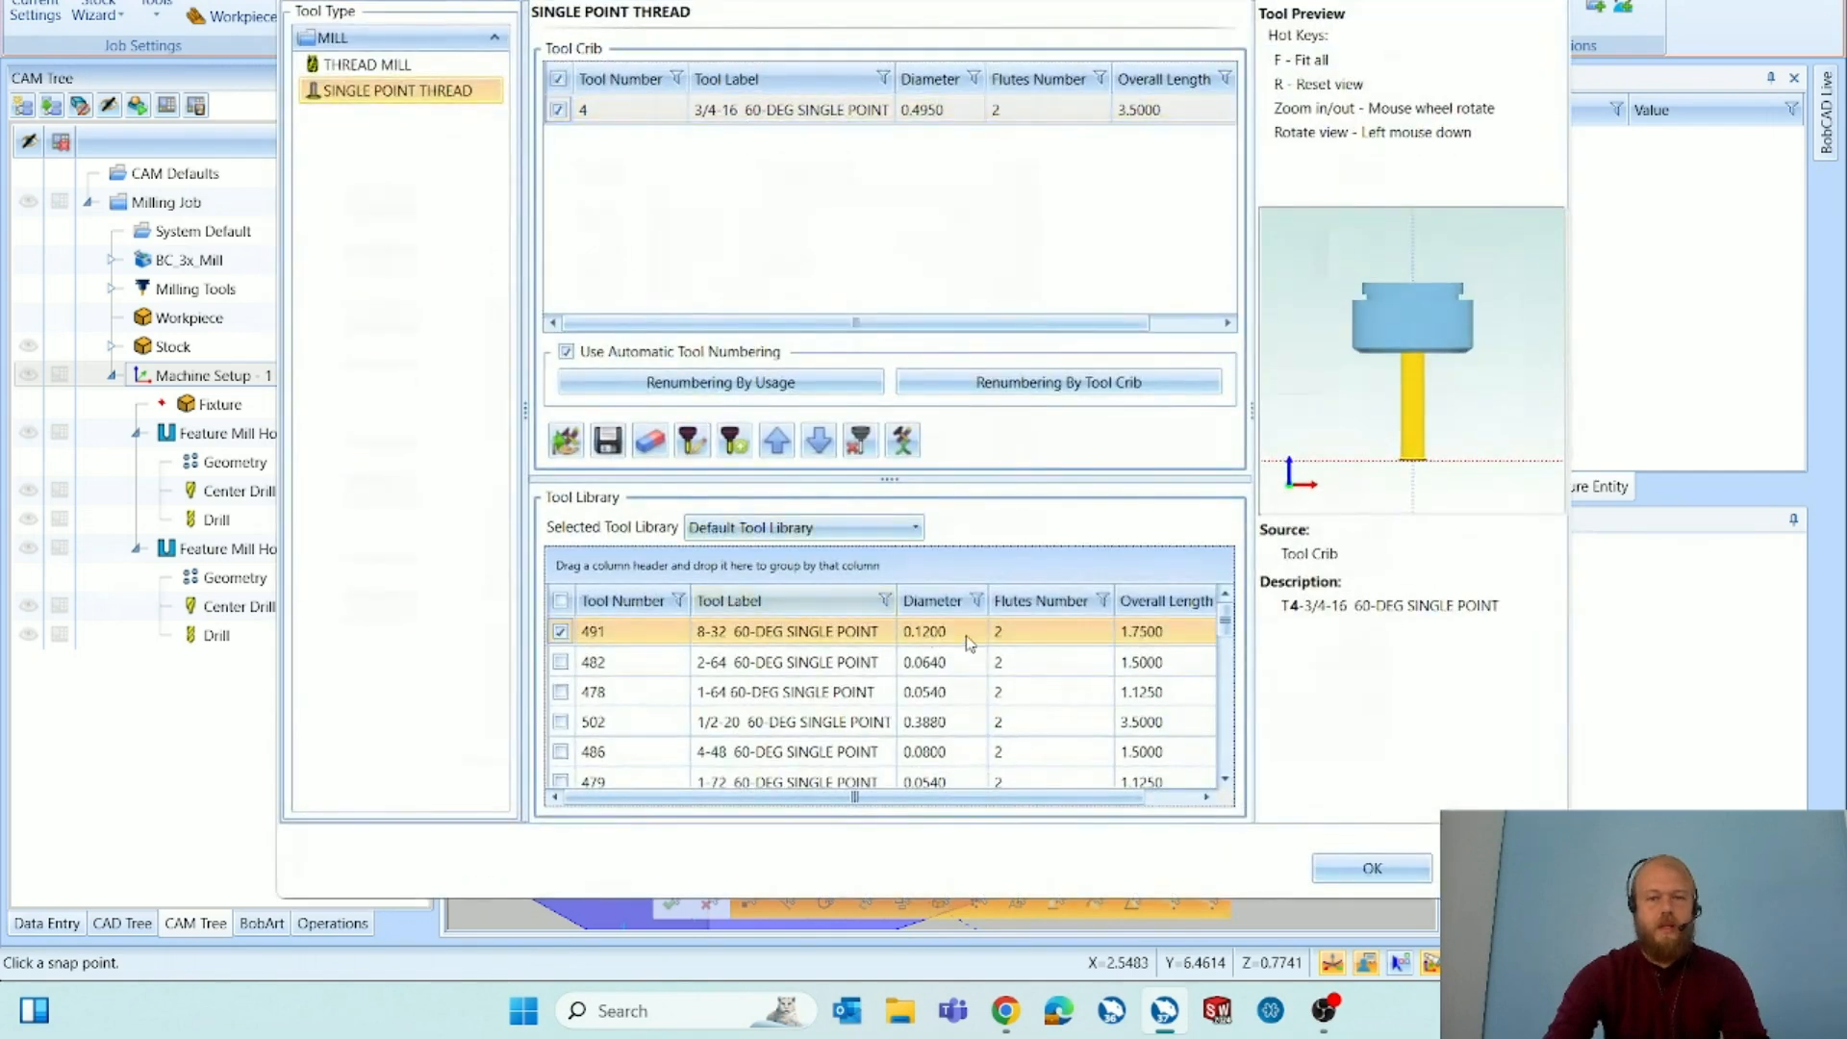
{"action": "left_click", "coordinate": [932, 600]}
{"action": "scroll", "coordinate": [861, 661], "scroll_direction": "down", "scroll_amount": 5}
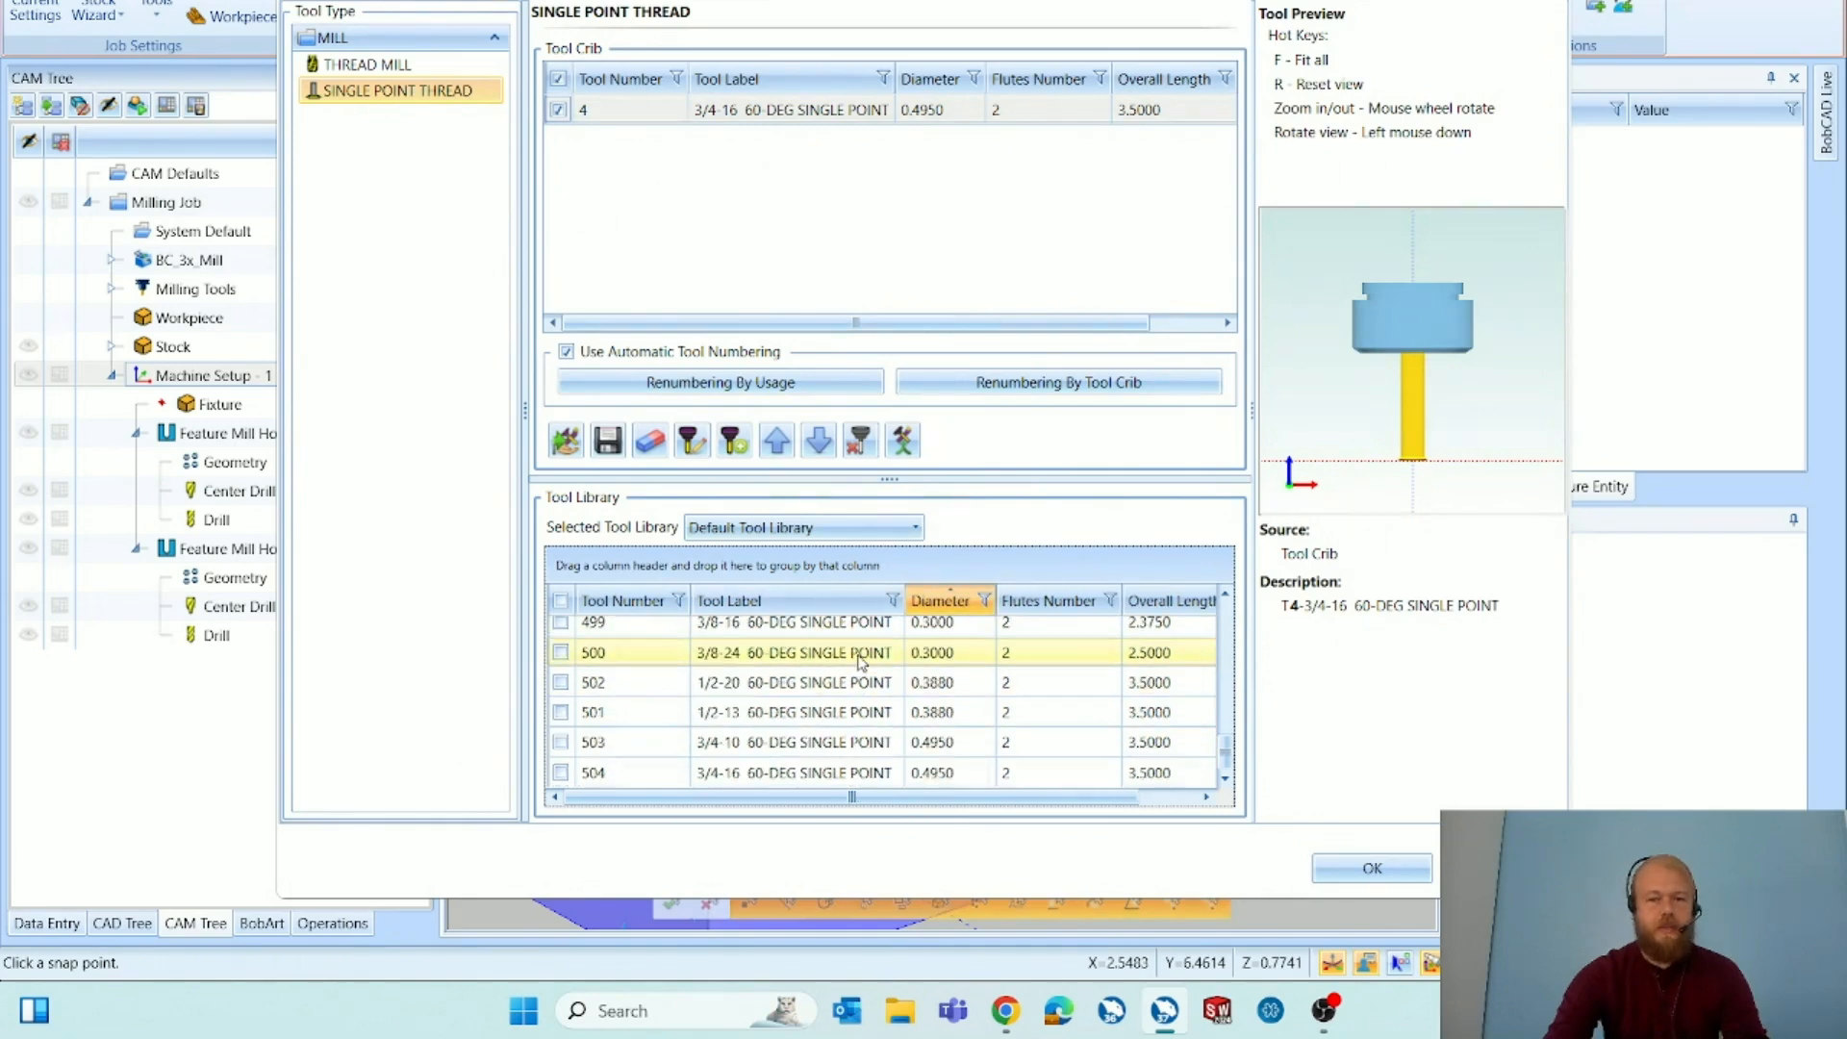
{"action": "scroll", "coordinate": [861, 662], "scroll_direction": "up", "scroll_amount": 3}
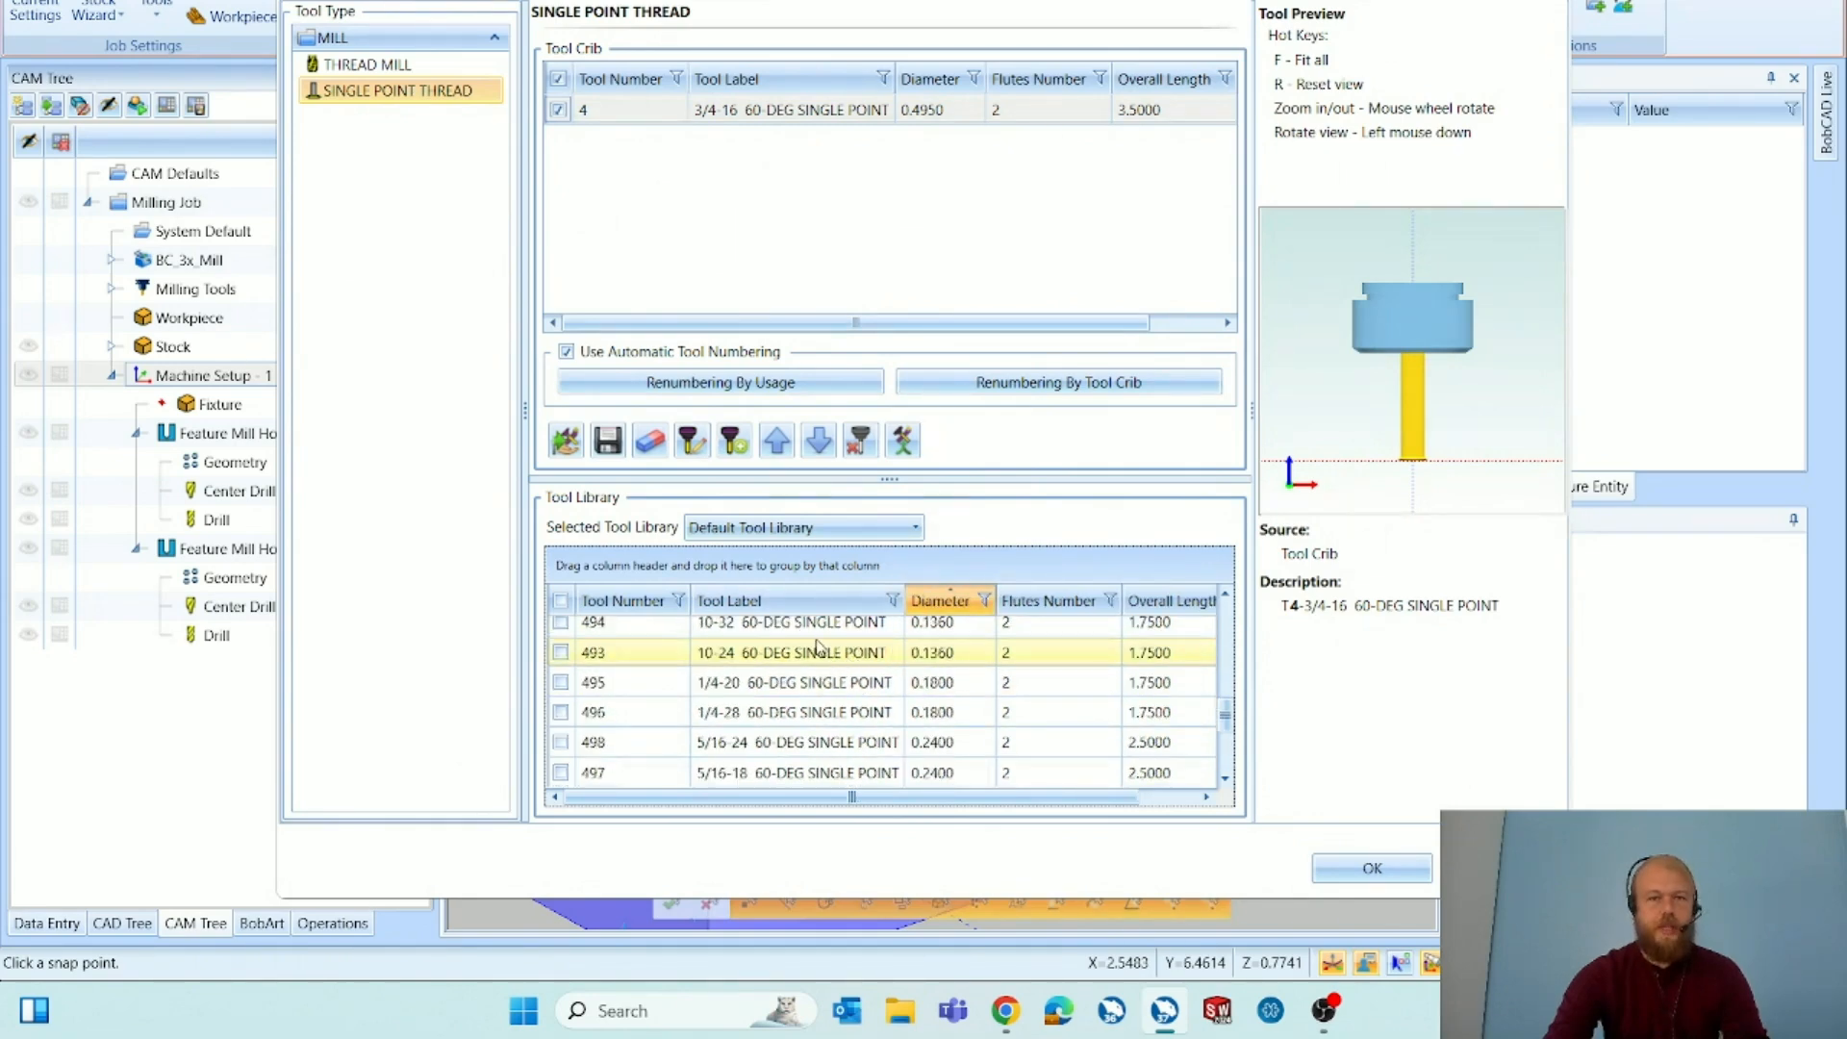
Browse the thread mill tools sorted by diameter, preview the 1/2-20 UN THREAD MILL - STANDARD, and return to the single point thread tools.
{"action": "left_click", "coordinate": [406, 75]}
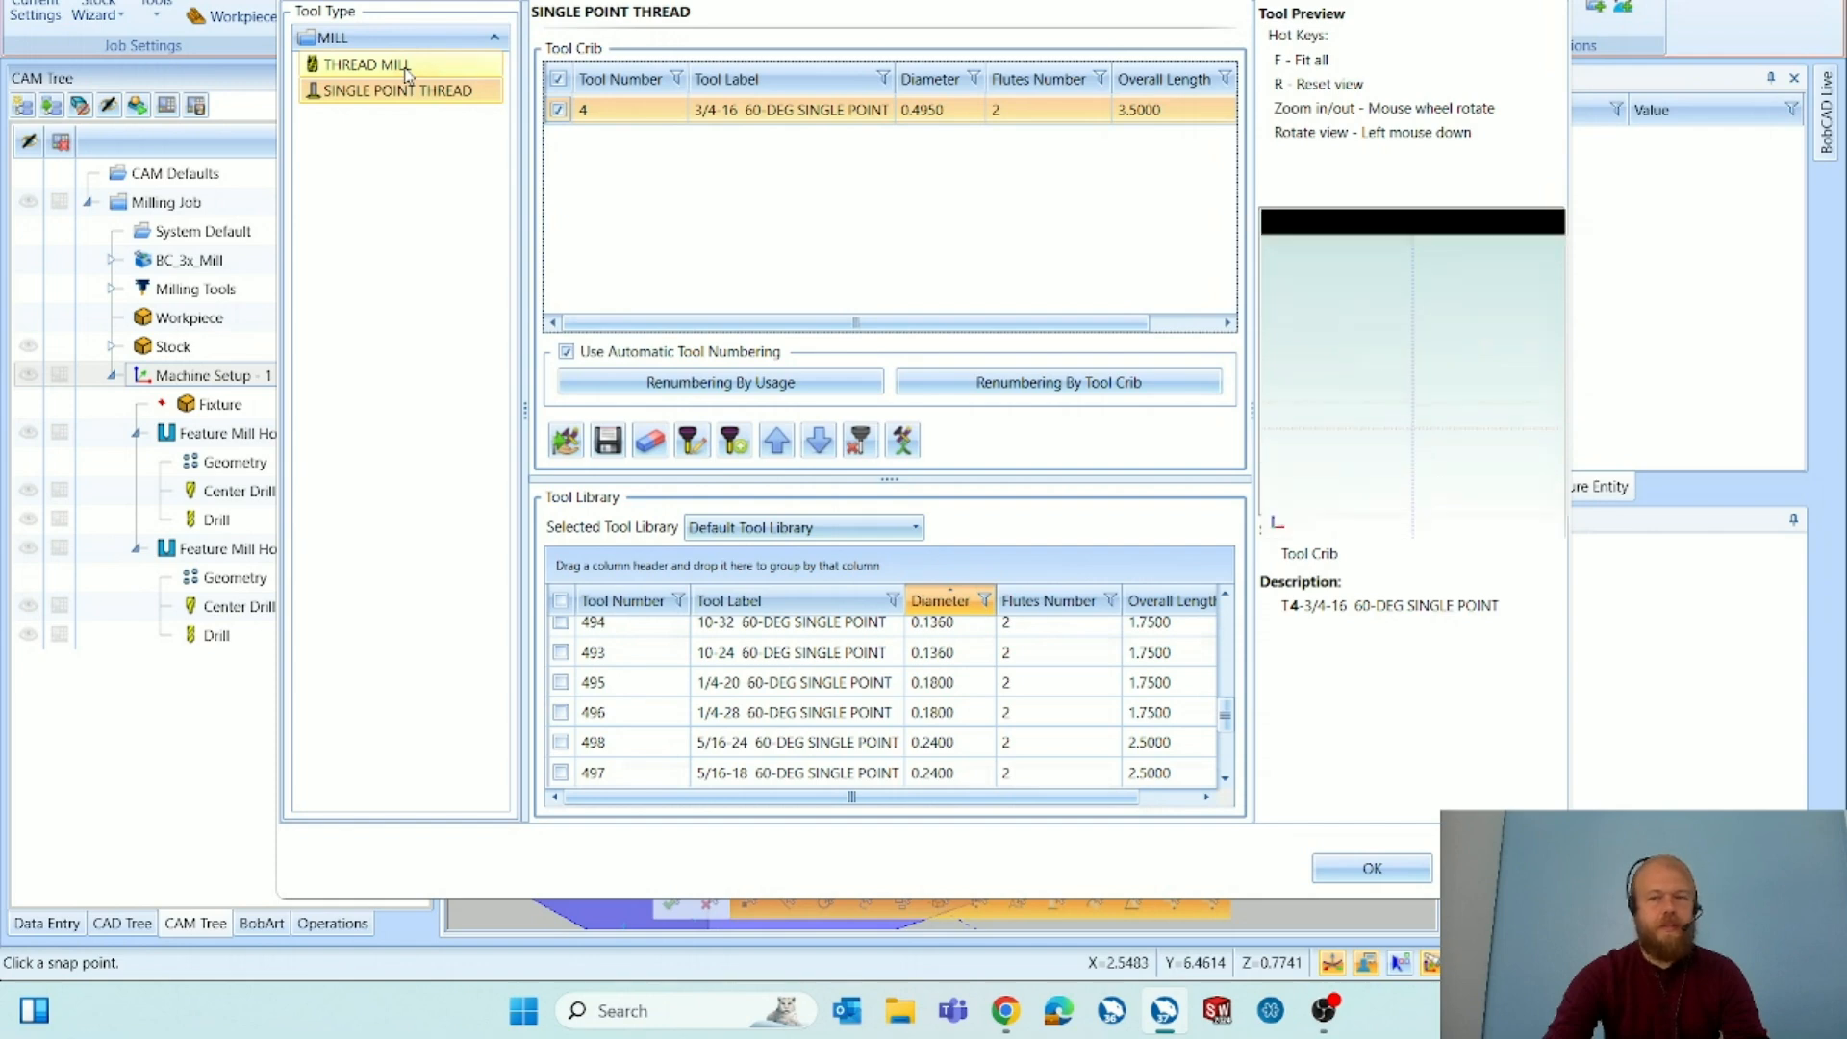
{"action": "left_click", "coordinate": [987, 606]}
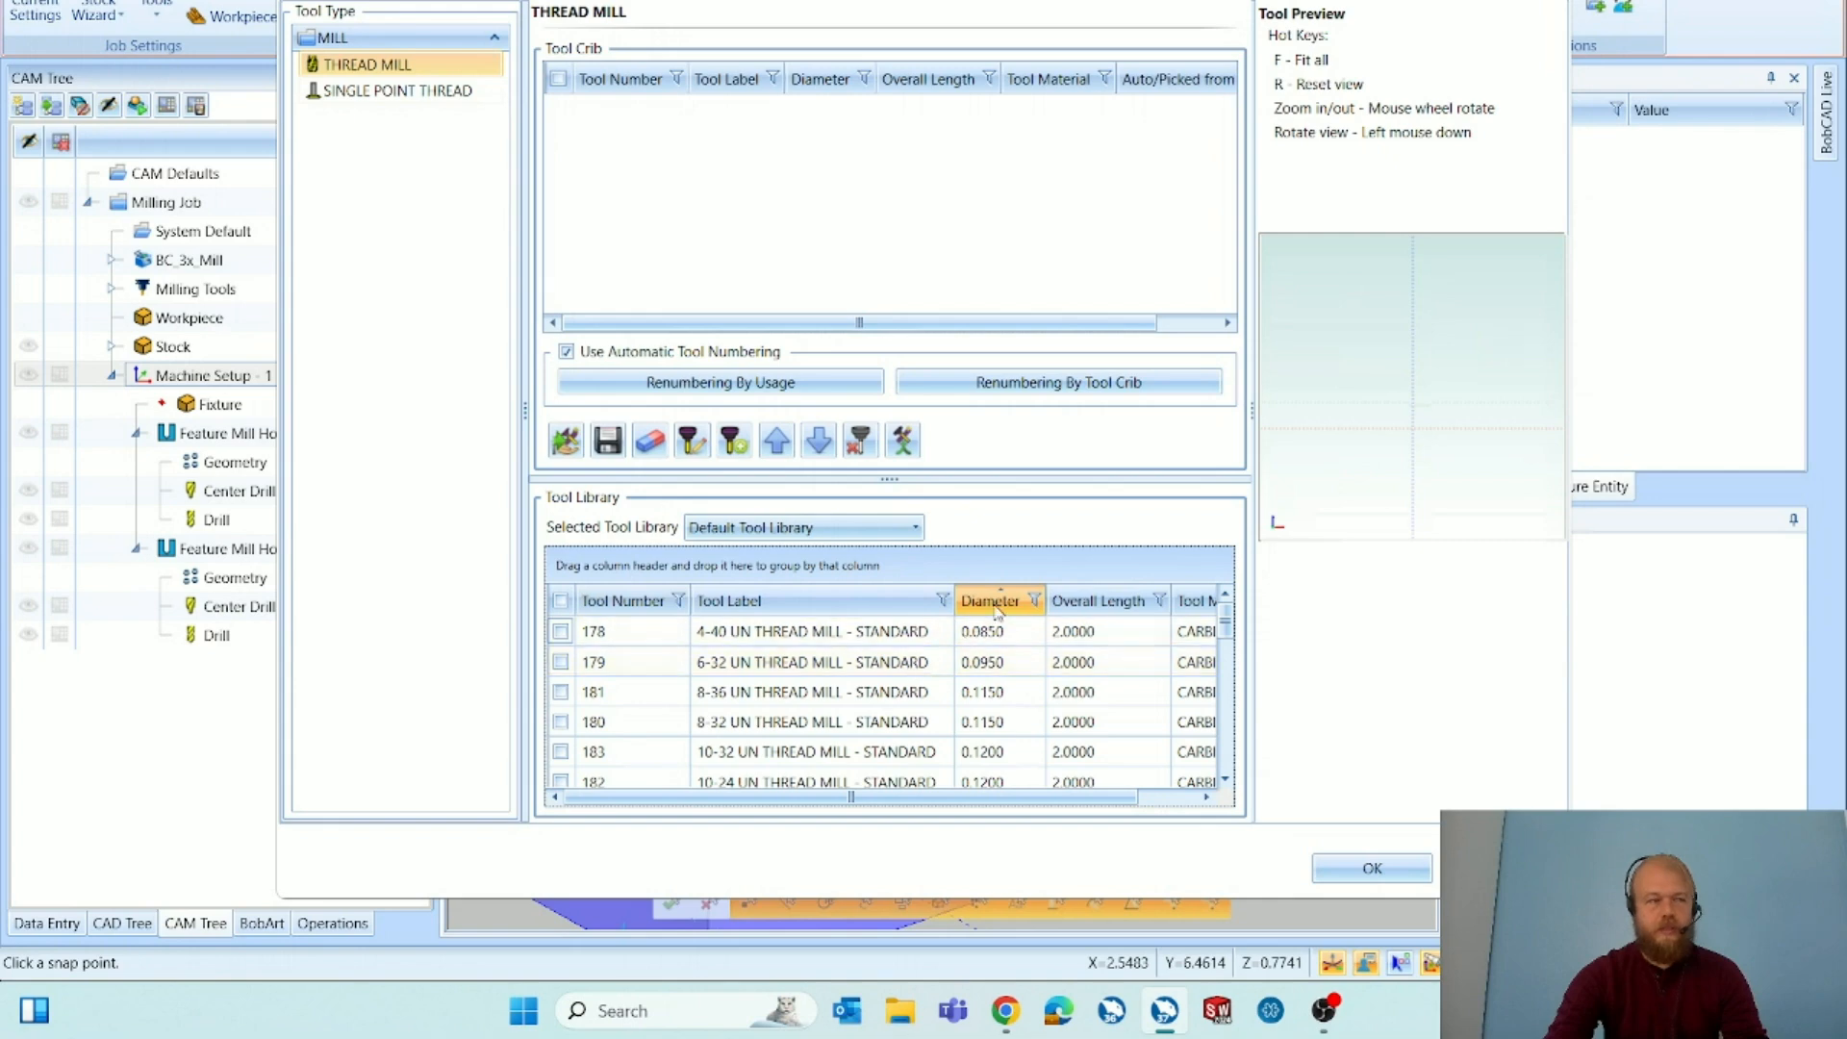
{"action": "scroll", "coordinate": [997, 662], "scroll_direction": "down", "scroll_amount": 3}
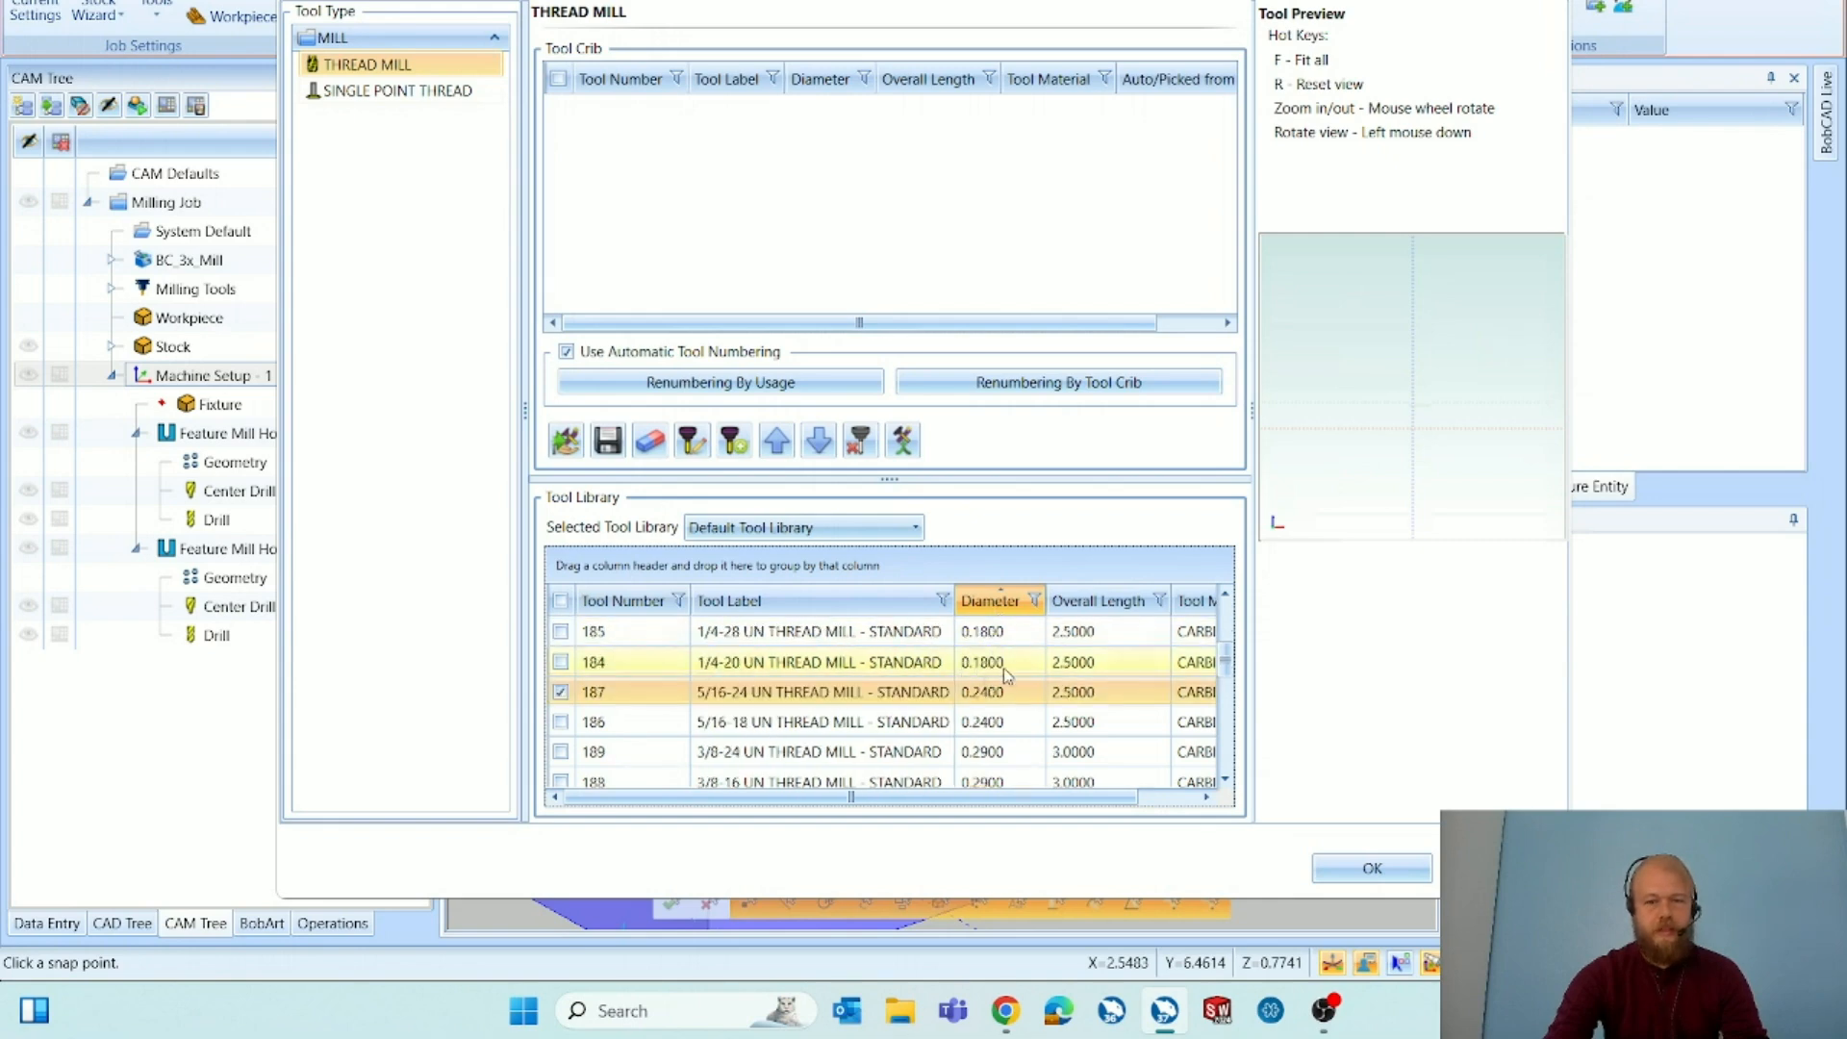
{"action": "scroll", "coordinate": [1003, 668], "scroll_direction": "down", "scroll_amount": 1}
{"action": "scroll", "coordinate": [1006, 676], "scroll_direction": "down", "scroll_amount": 1}
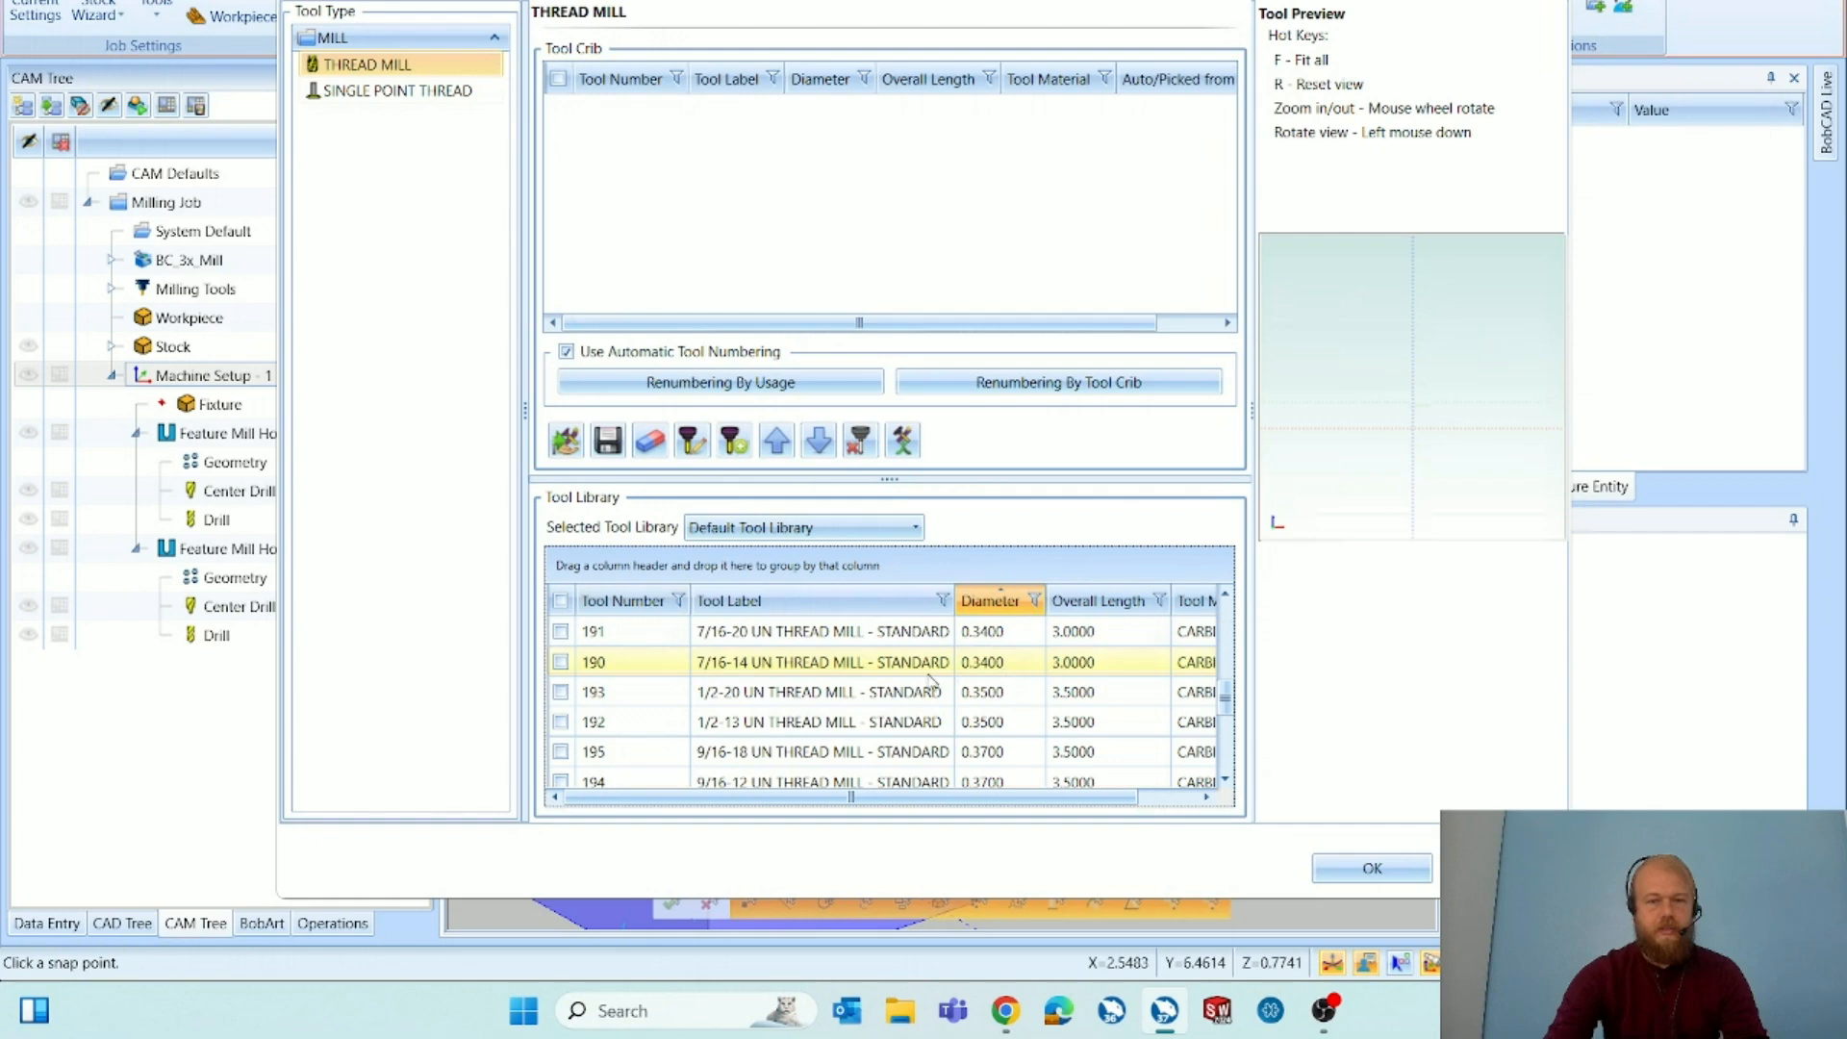
{"action": "left_click", "coordinate": [873, 695]}
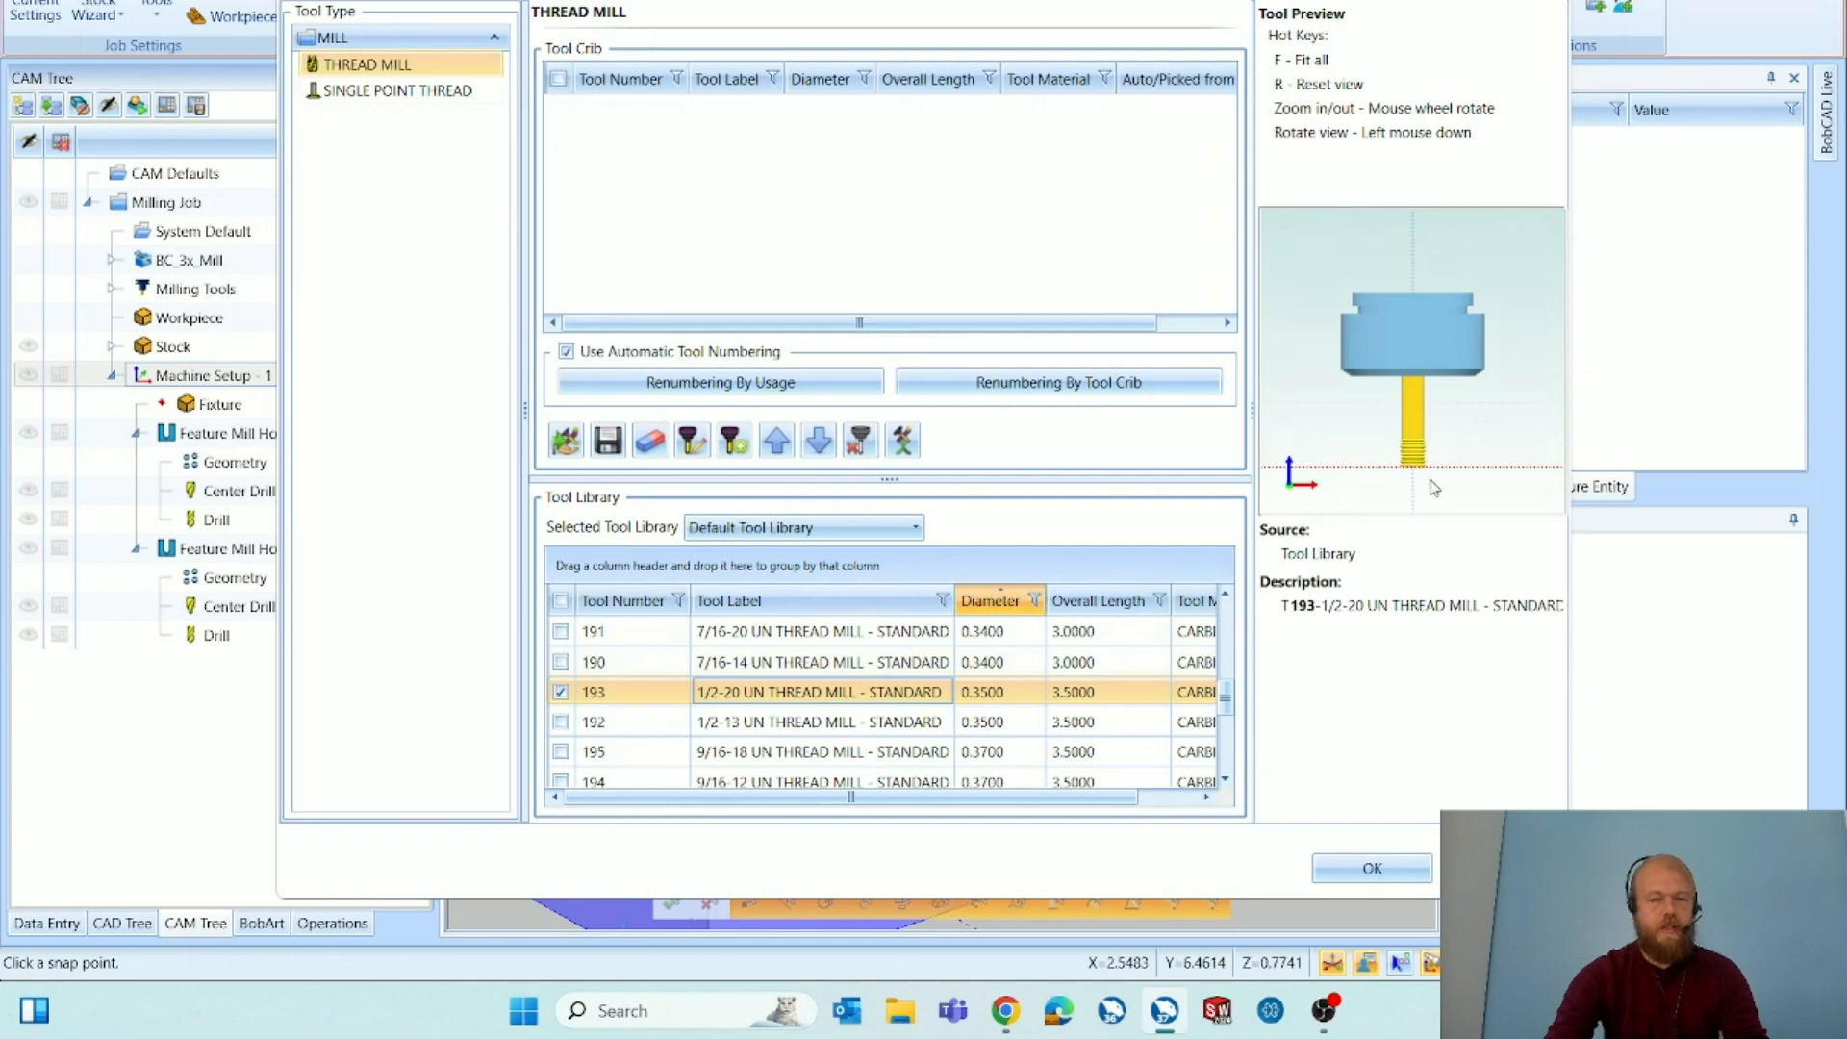
{"action": "left_click", "coordinate": [440, 96]}
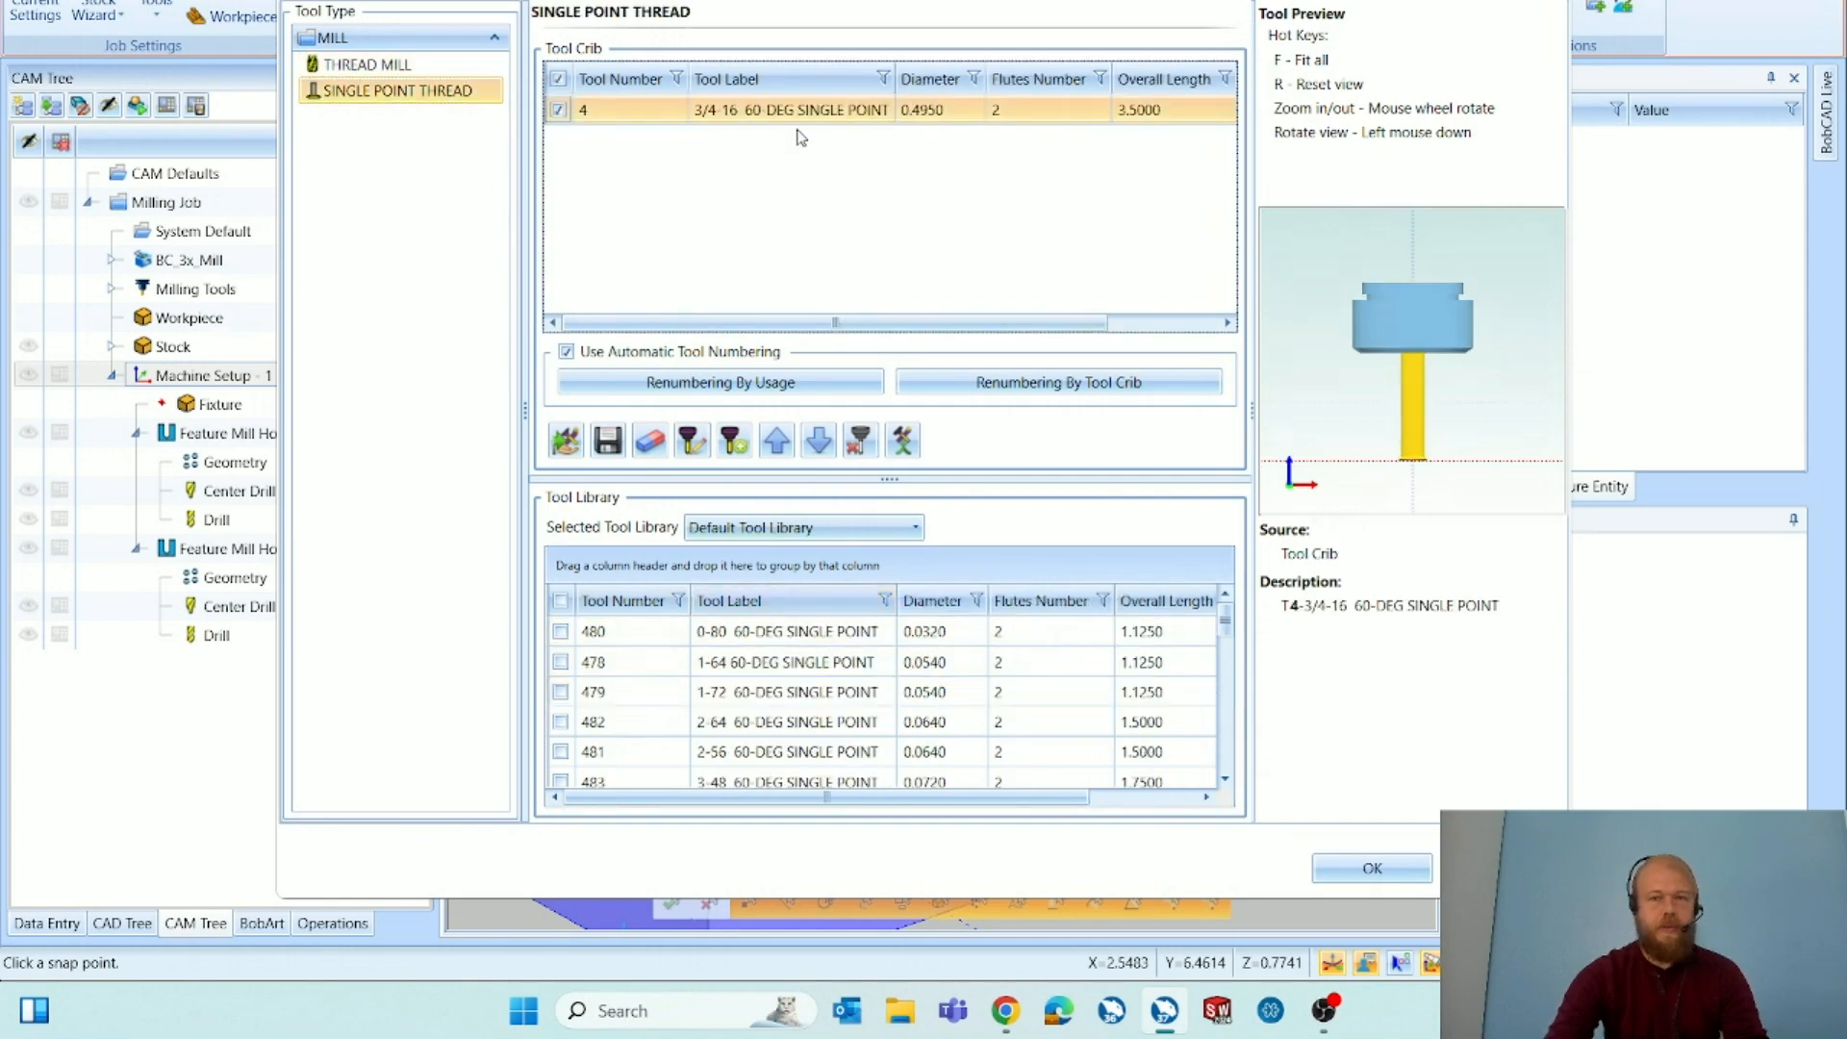
Add the 1/2-20 UN THREAD MILL - STANDARD from the default library, sorted by diameter, to the tool crib and accept it.
{"action": "left_click", "coordinate": [366, 65]}
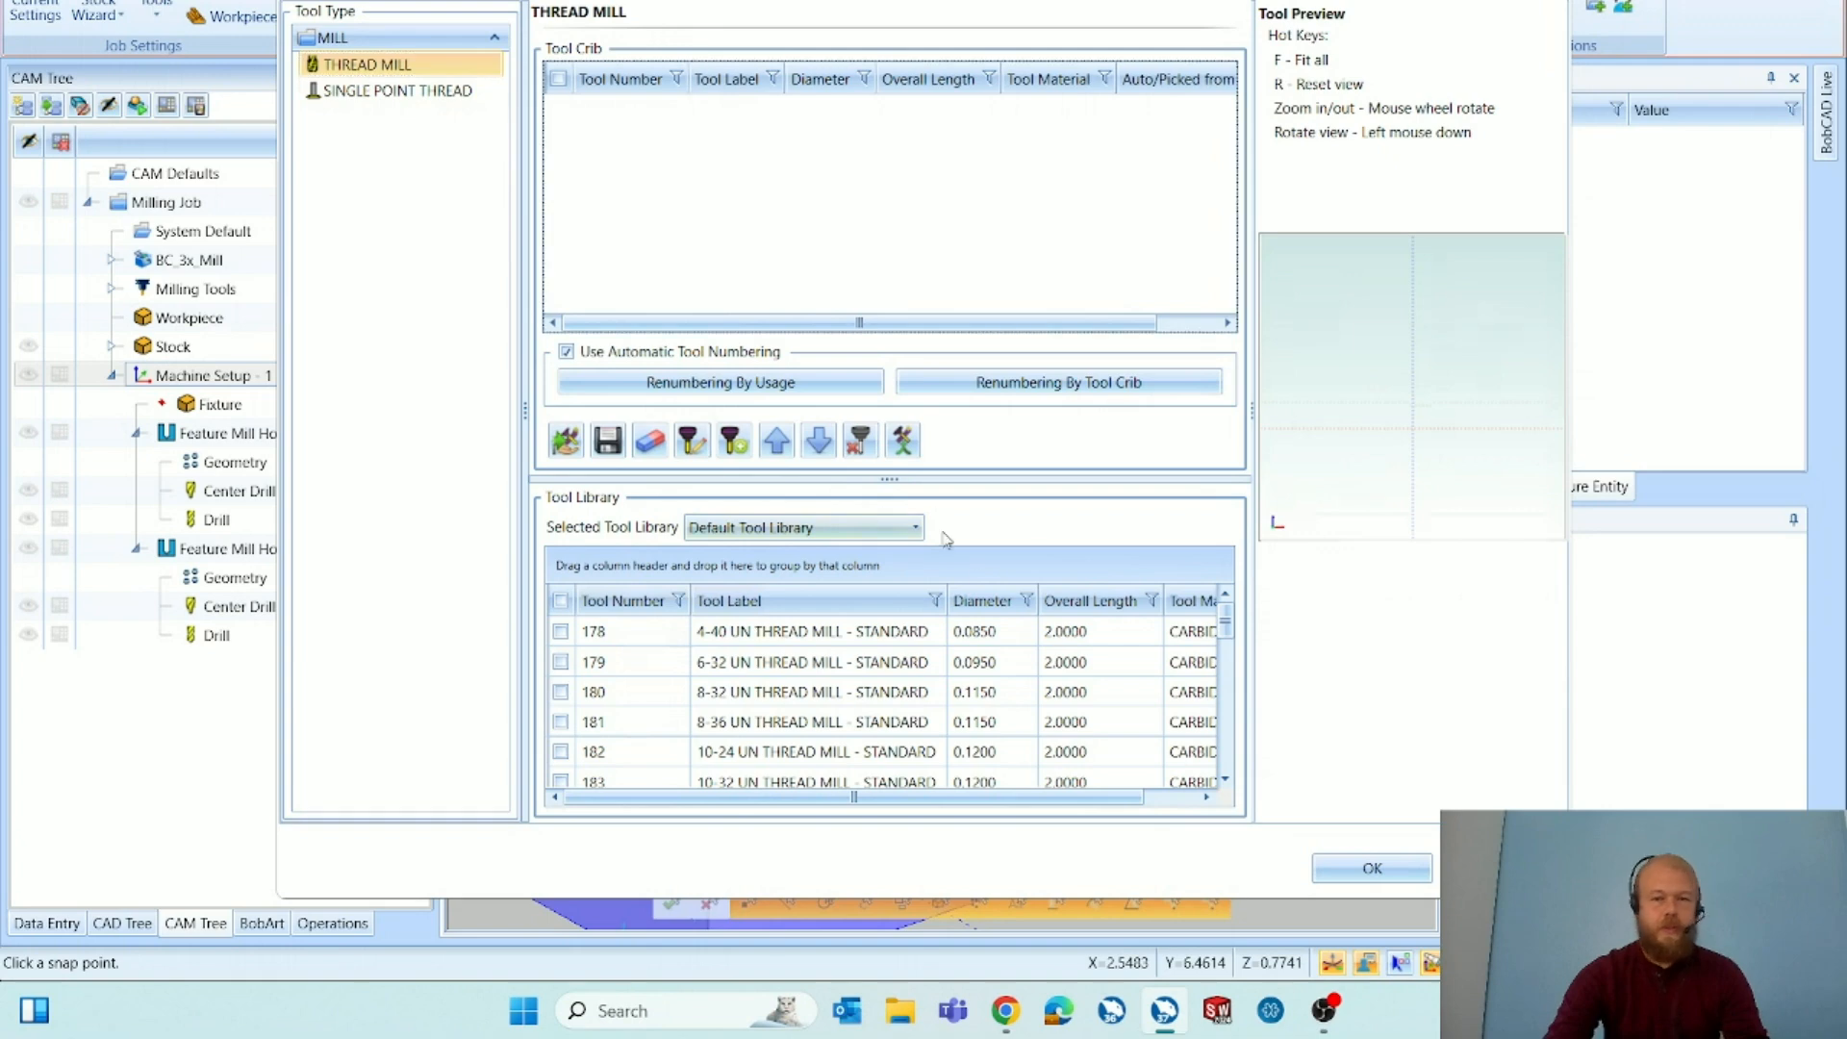
{"action": "left_click", "coordinate": [983, 600]}
{"action": "scroll", "coordinate": [911, 685], "scroll_direction": "down", "scroll_amount": 2}
{"action": "left_click", "coordinate": [911, 685]}
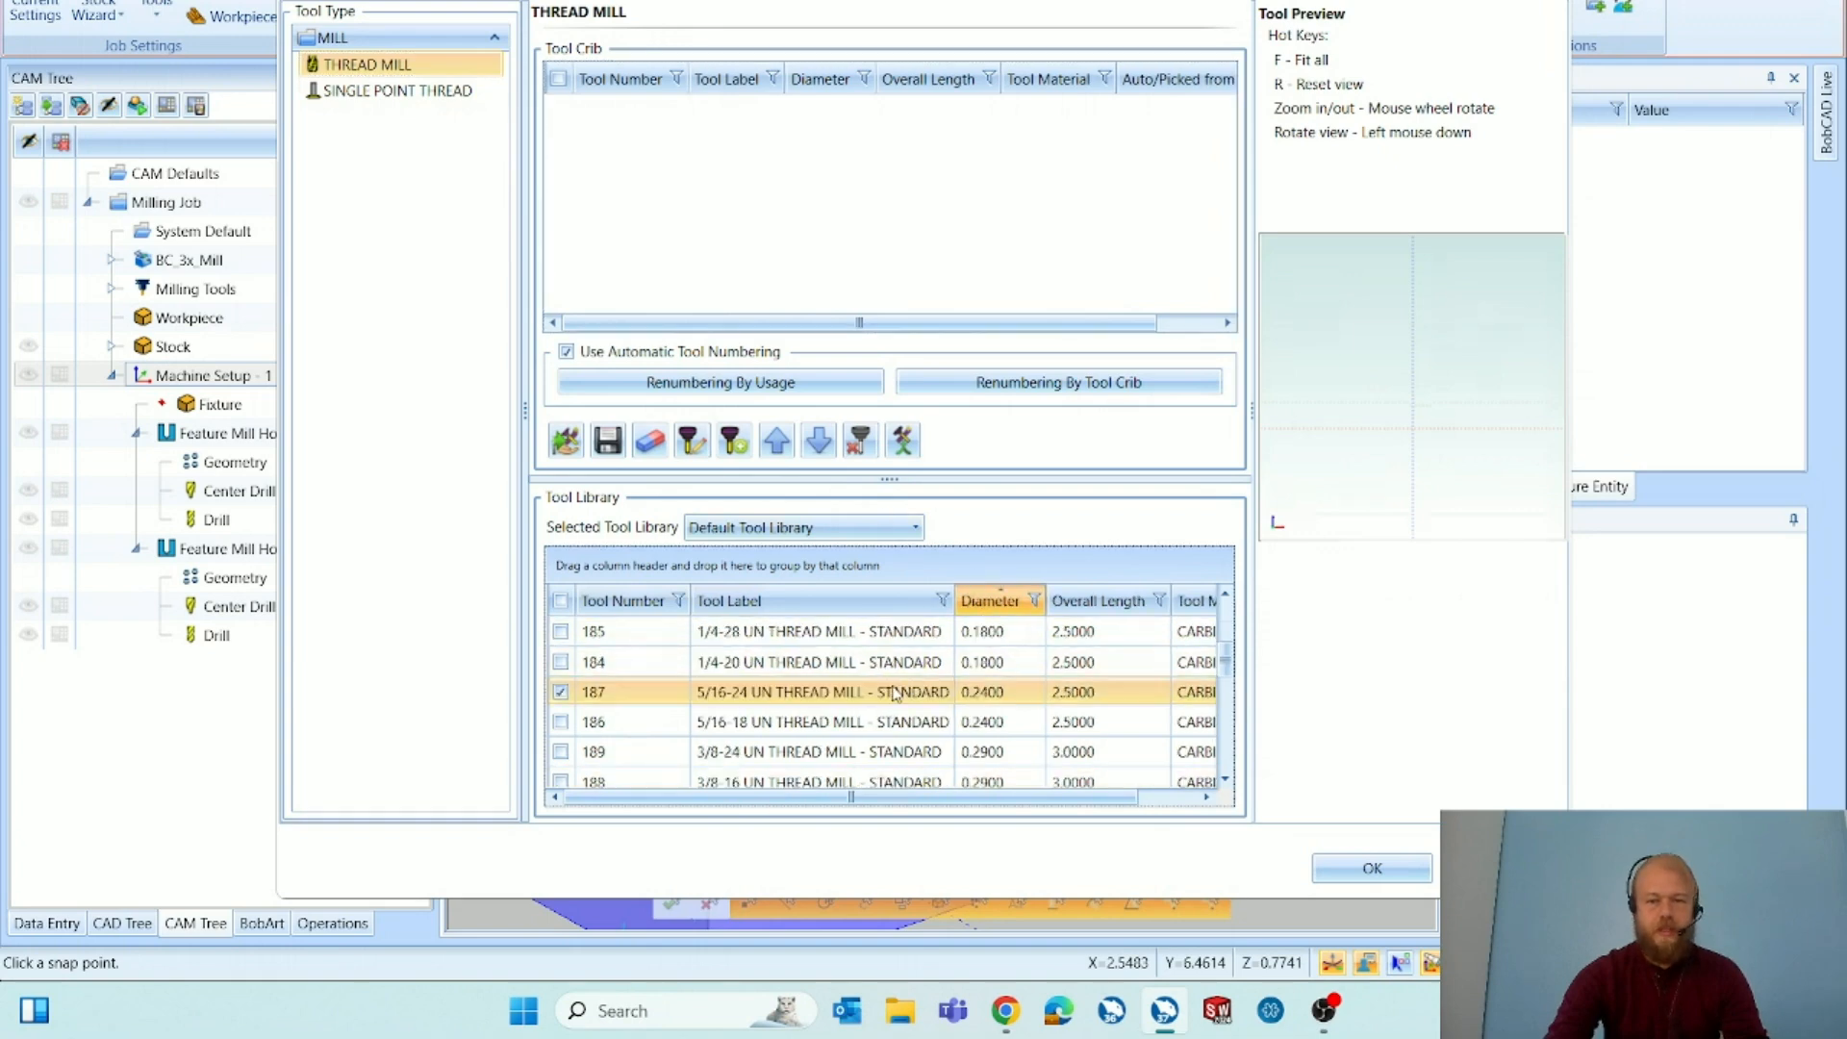
{"action": "scroll", "coordinate": [760, 710], "scroll_direction": "down", "scroll_amount": 2}
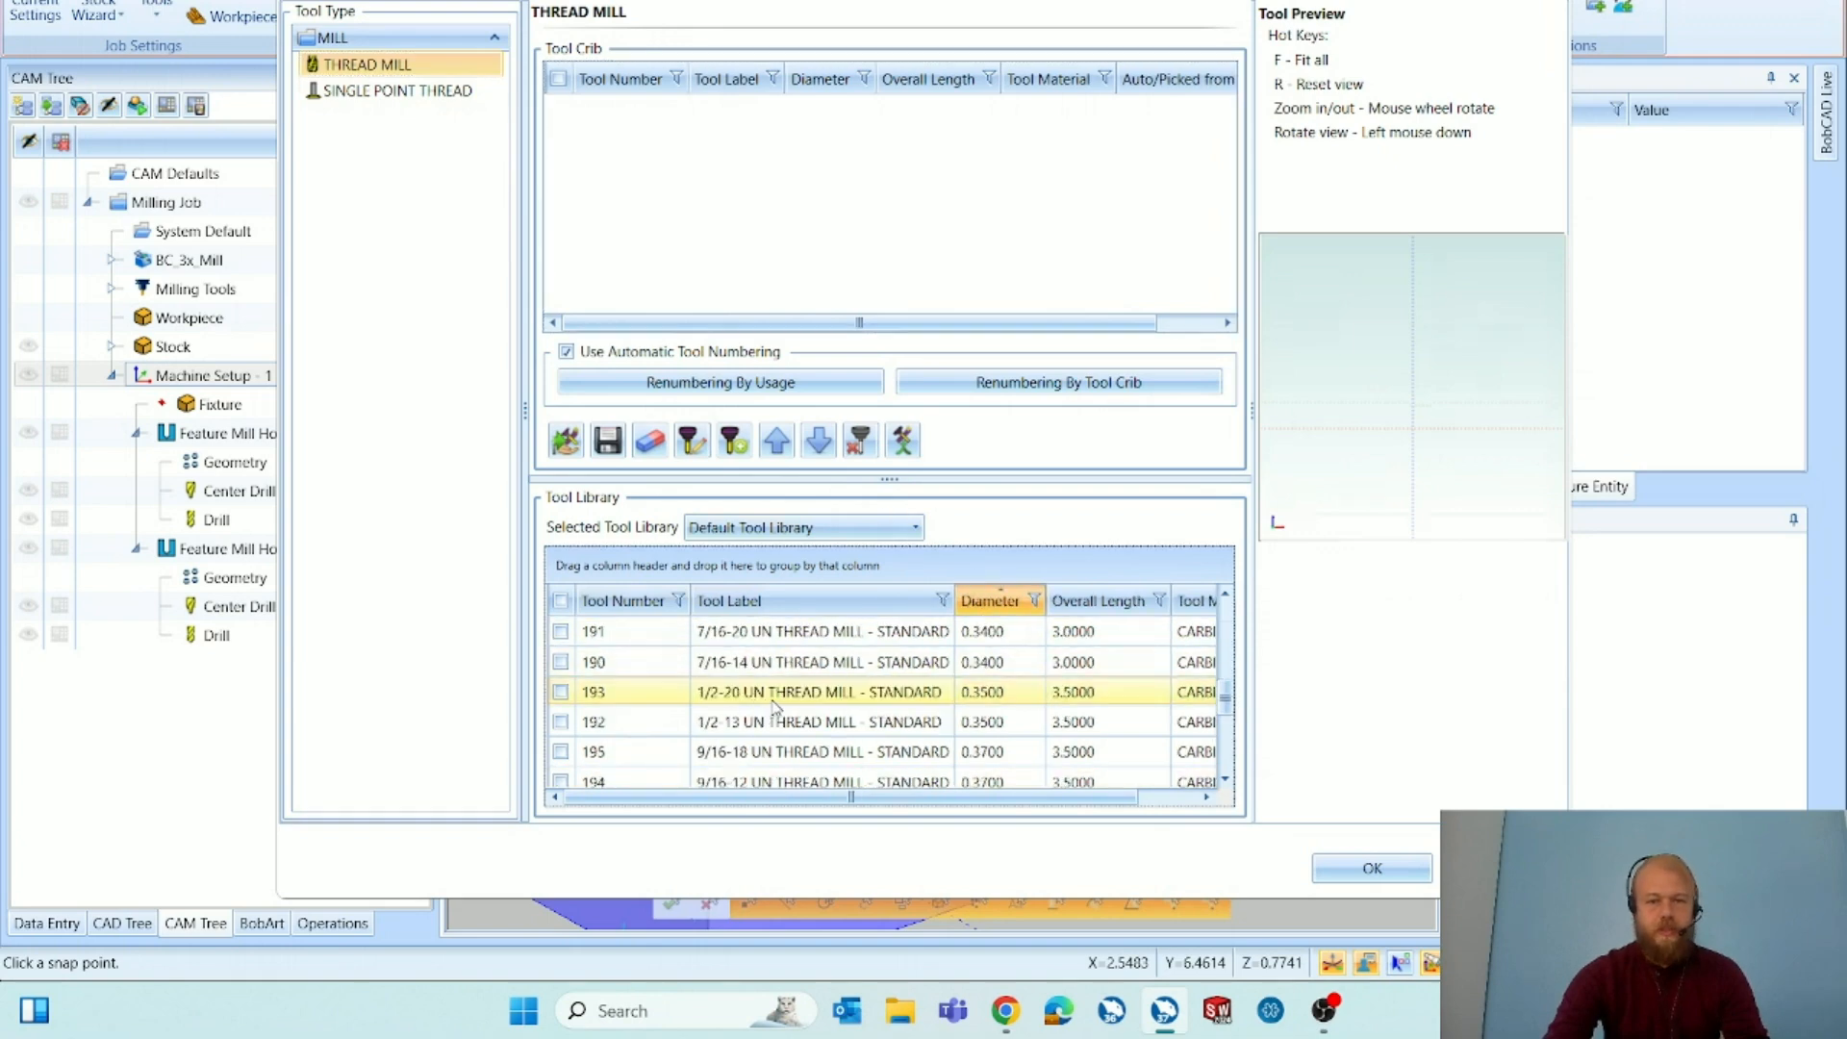
{"action": "left_click", "coordinate": [828, 704]}
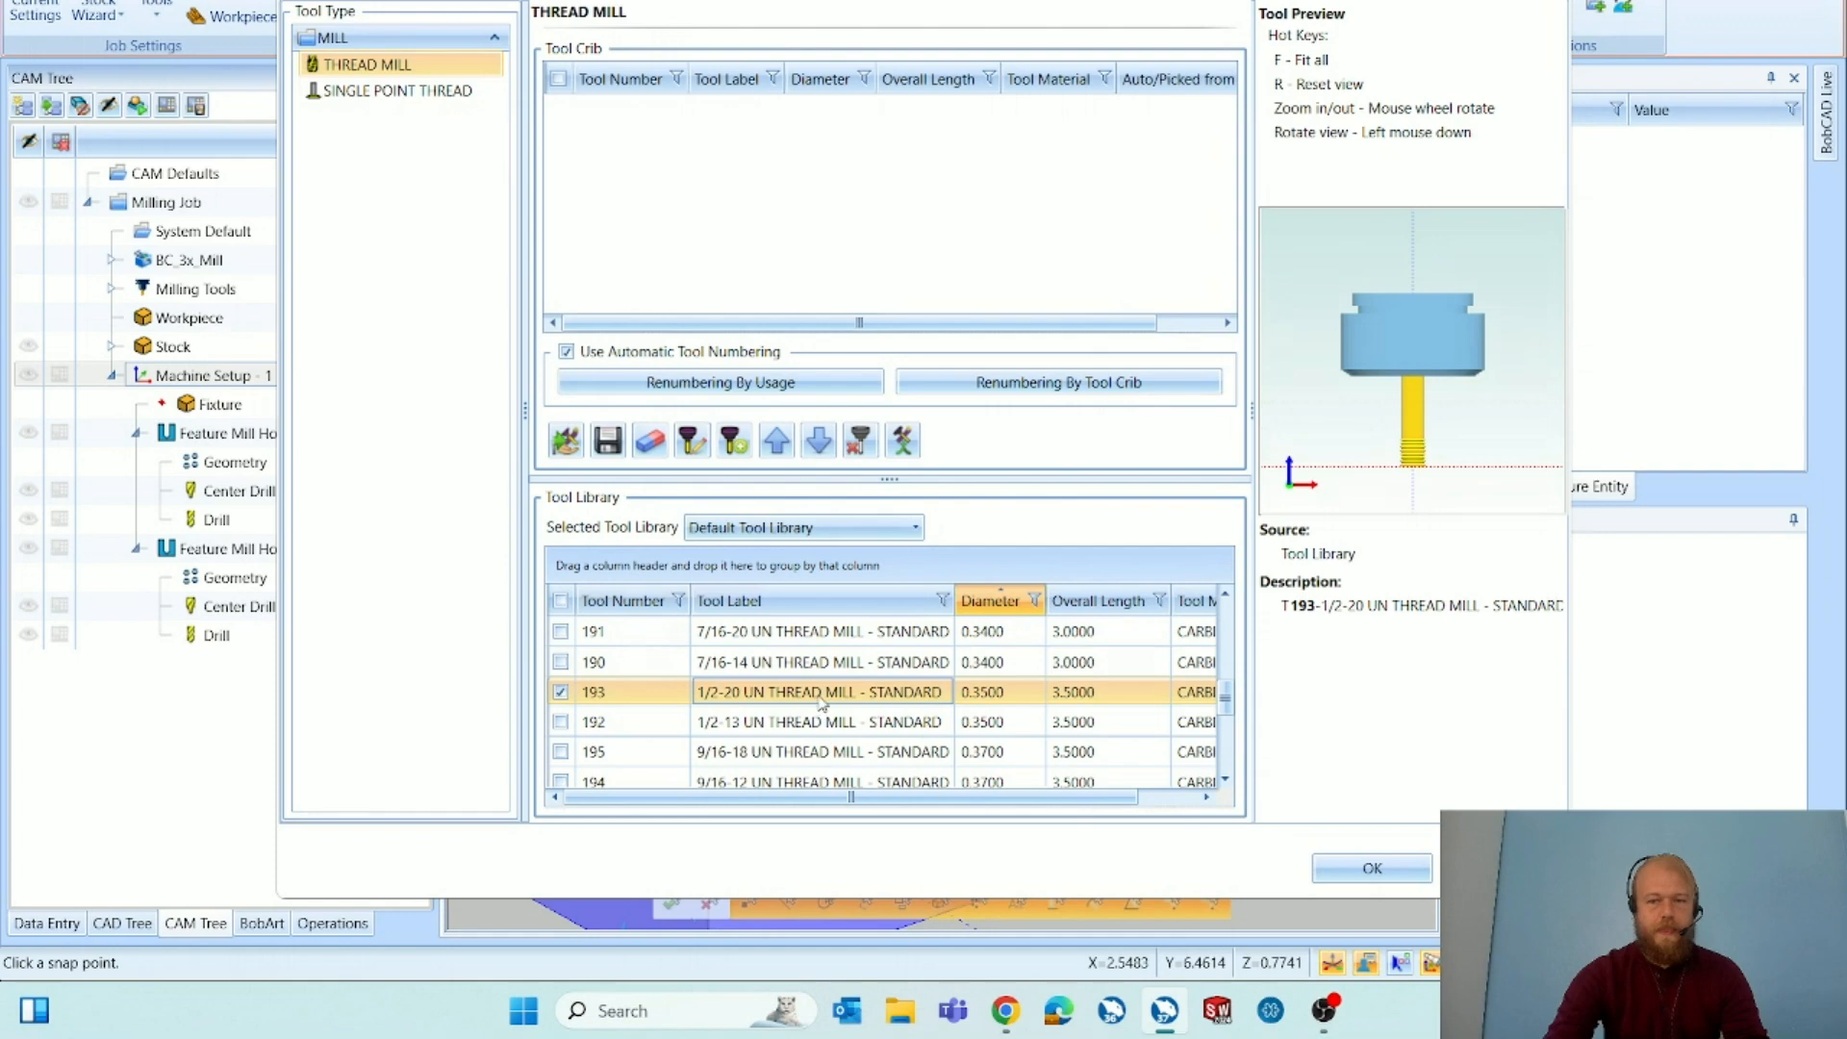
{"action": "left_click_drag", "start_coordinate": [815, 700], "coordinate": [854, 214]}
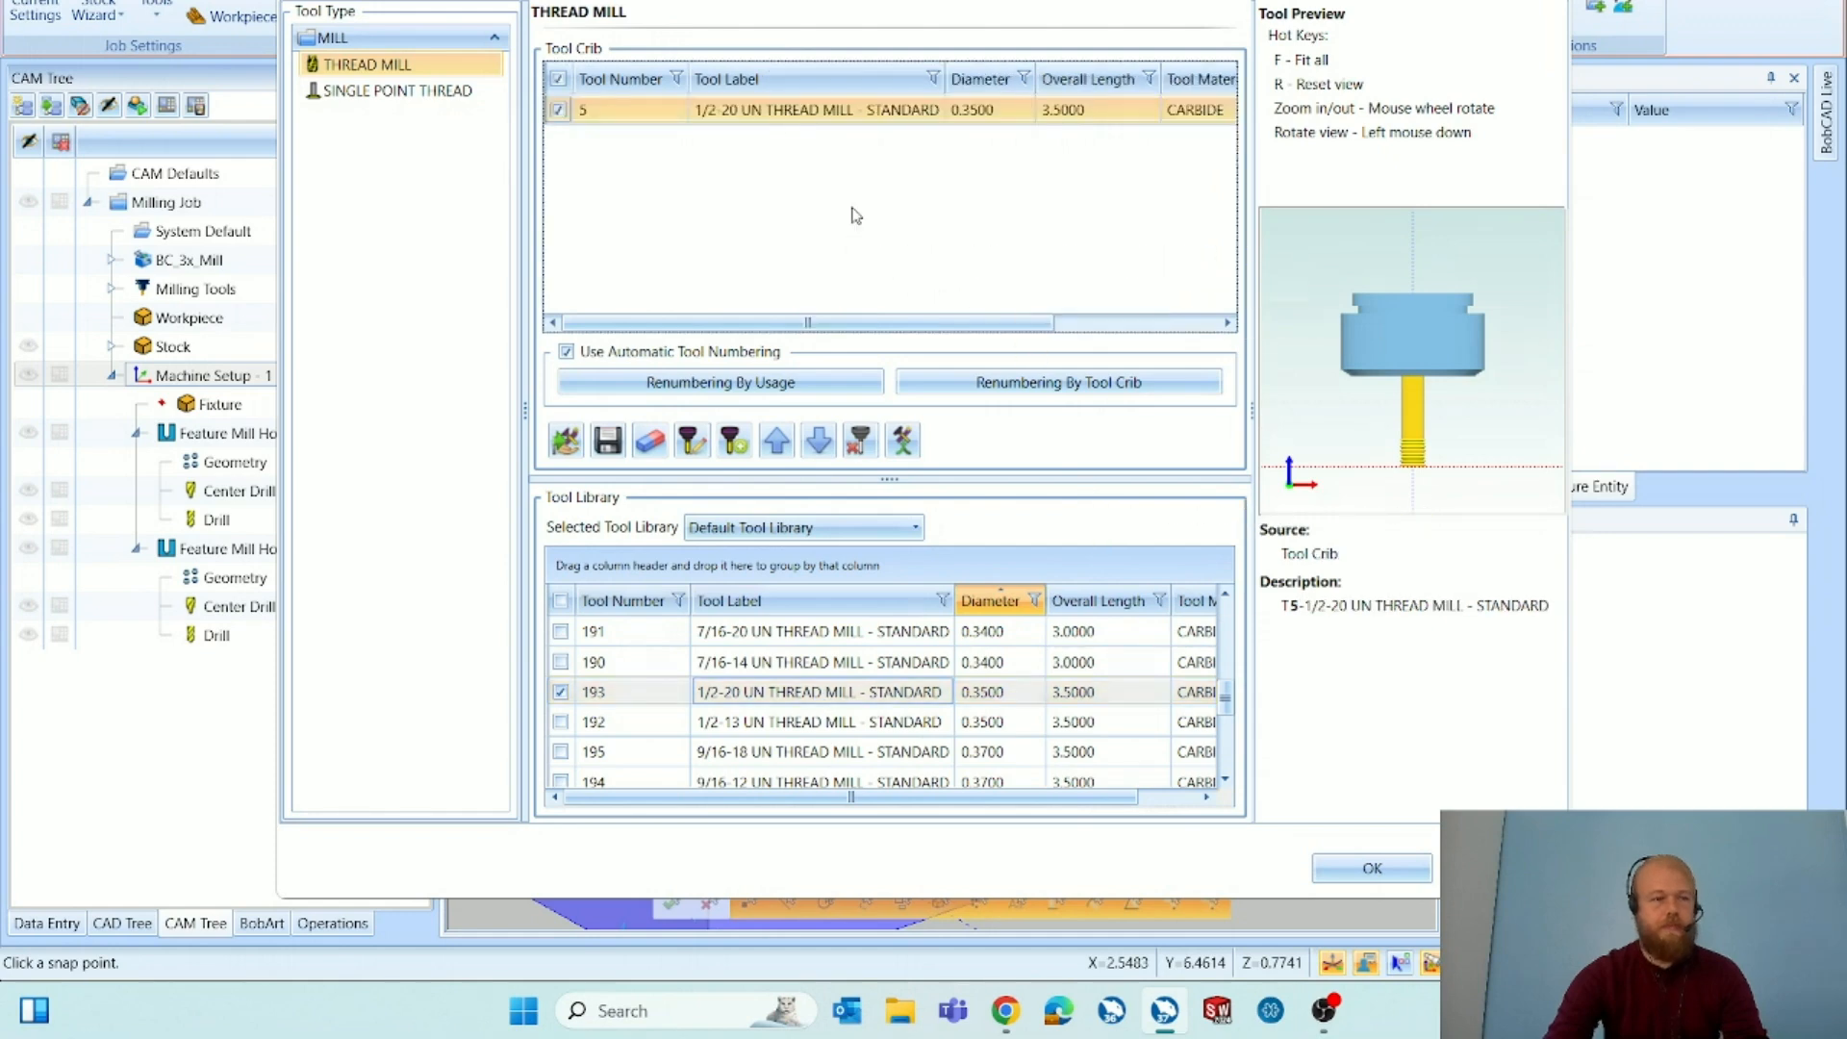
{"action": "left_click", "coordinate": [1376, 876]}
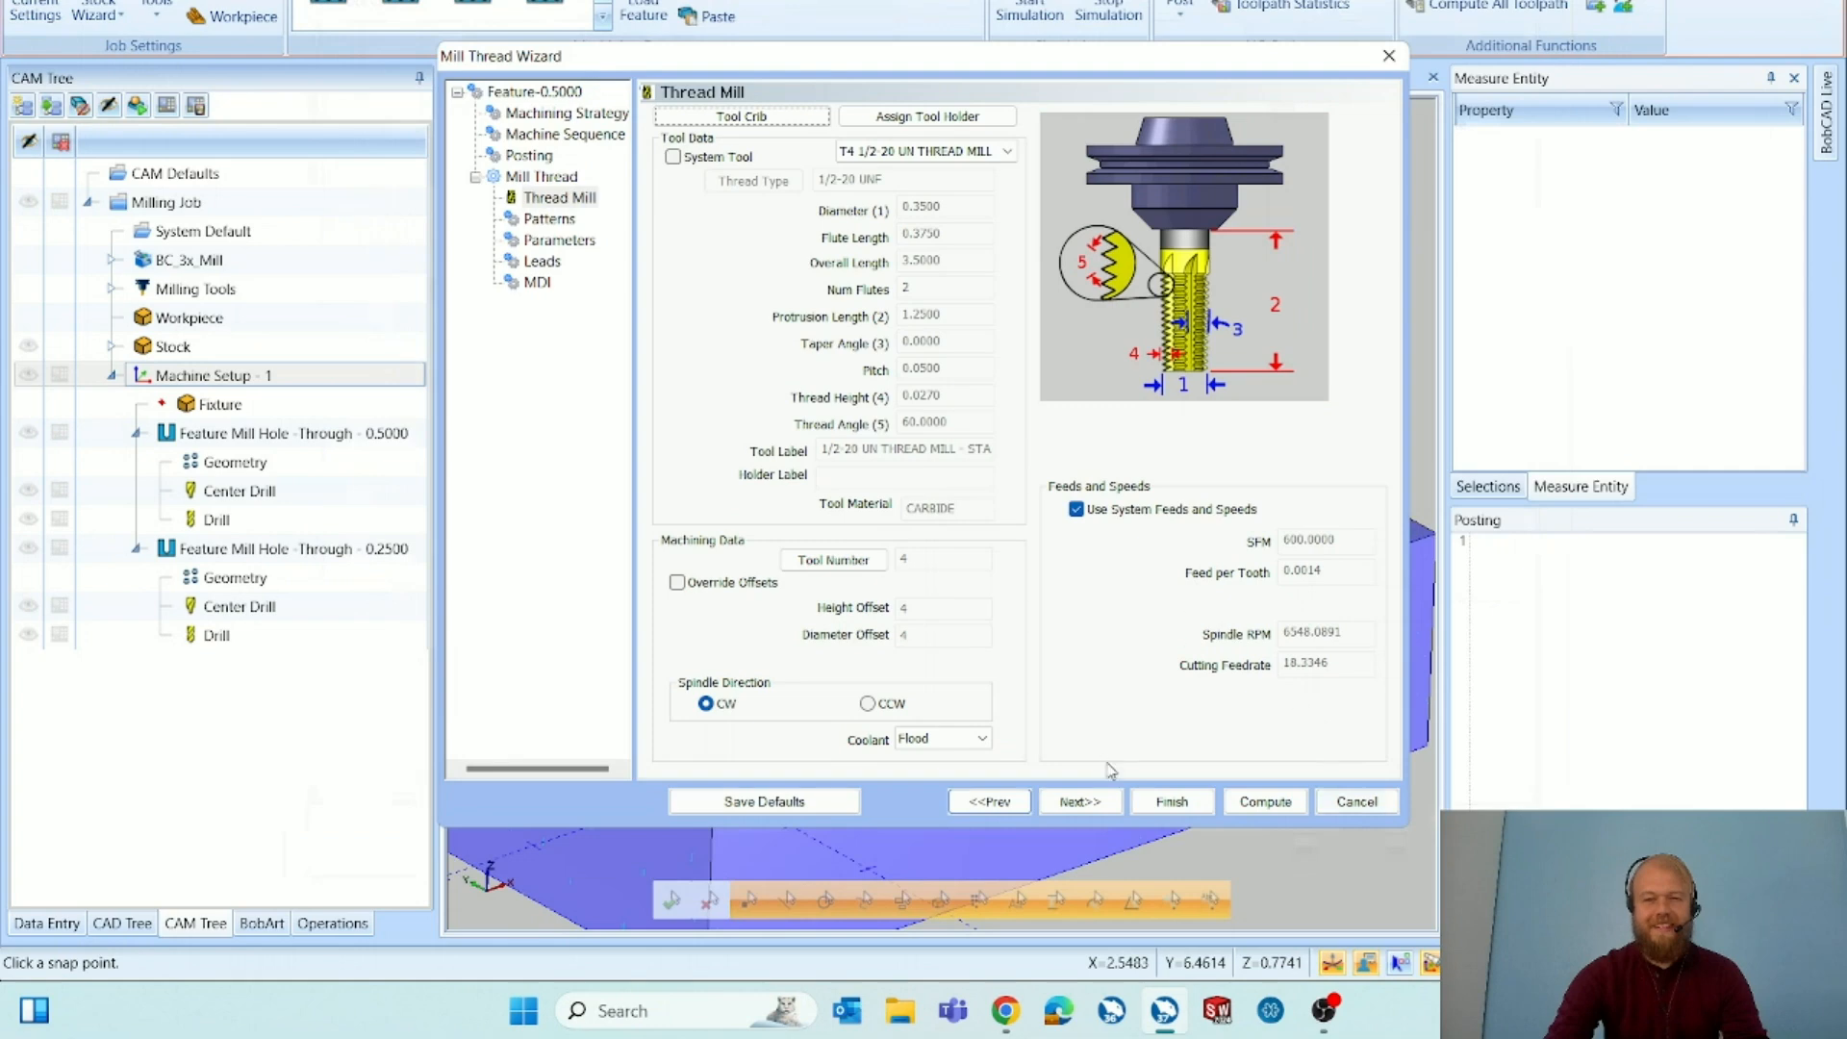
Keep the Top Down method and Inside thread type in the thread patterns, trying Side Roughing but leaving it off.
{"action": "left_click", "coordinate": [1076, 802]}
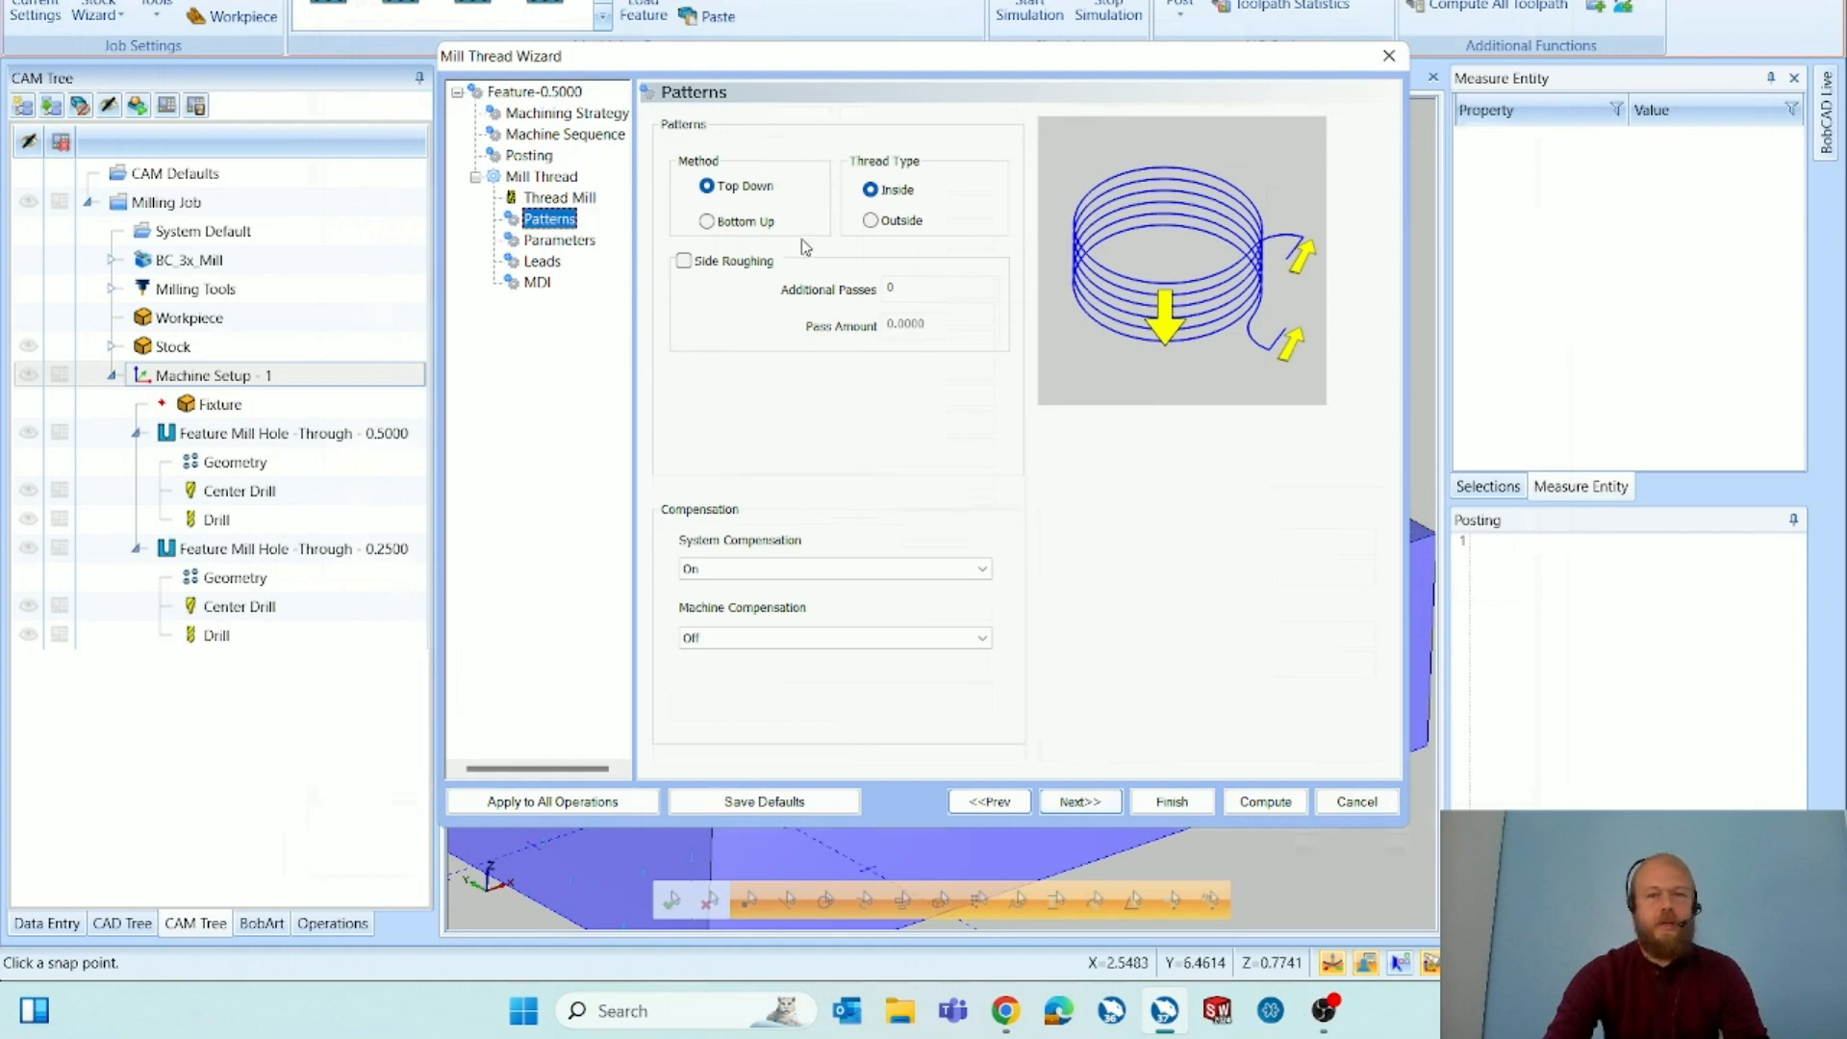
{"action": "left_click", "coordinate": [749, 192]}
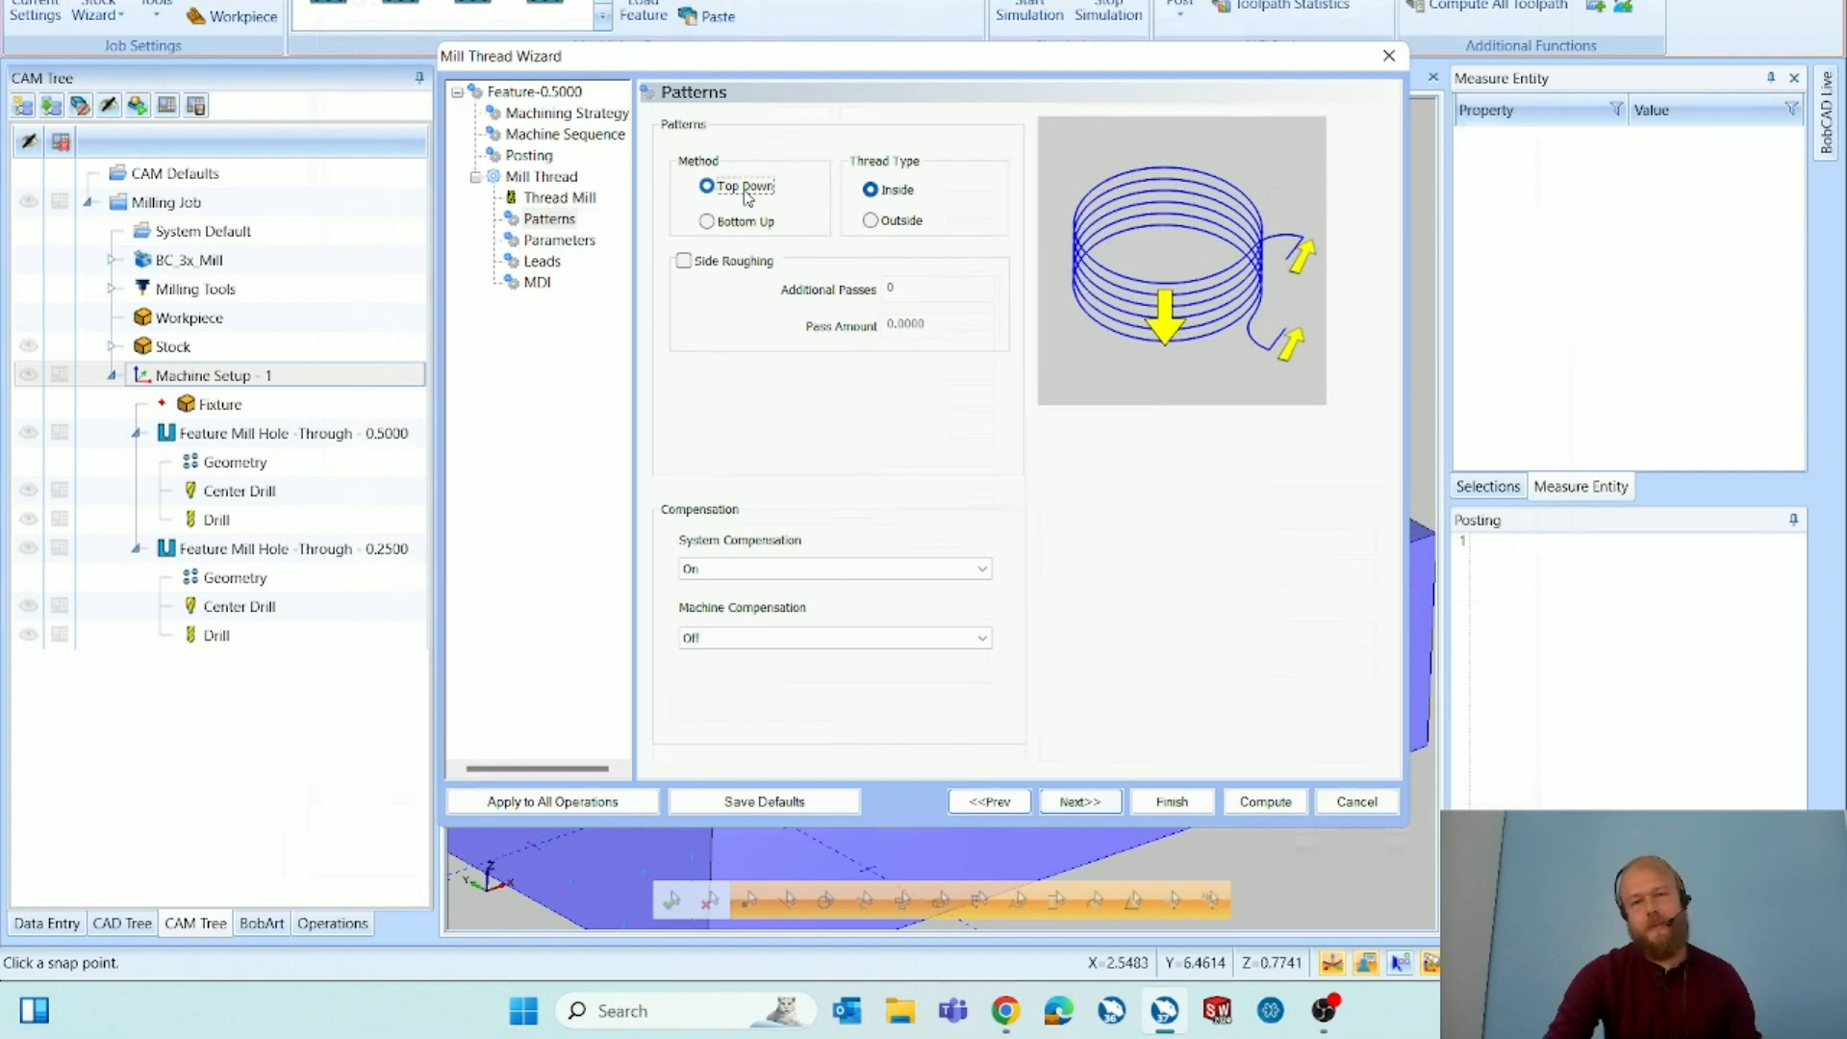
{"action": "left_click", "coordinate": [905, 191]}
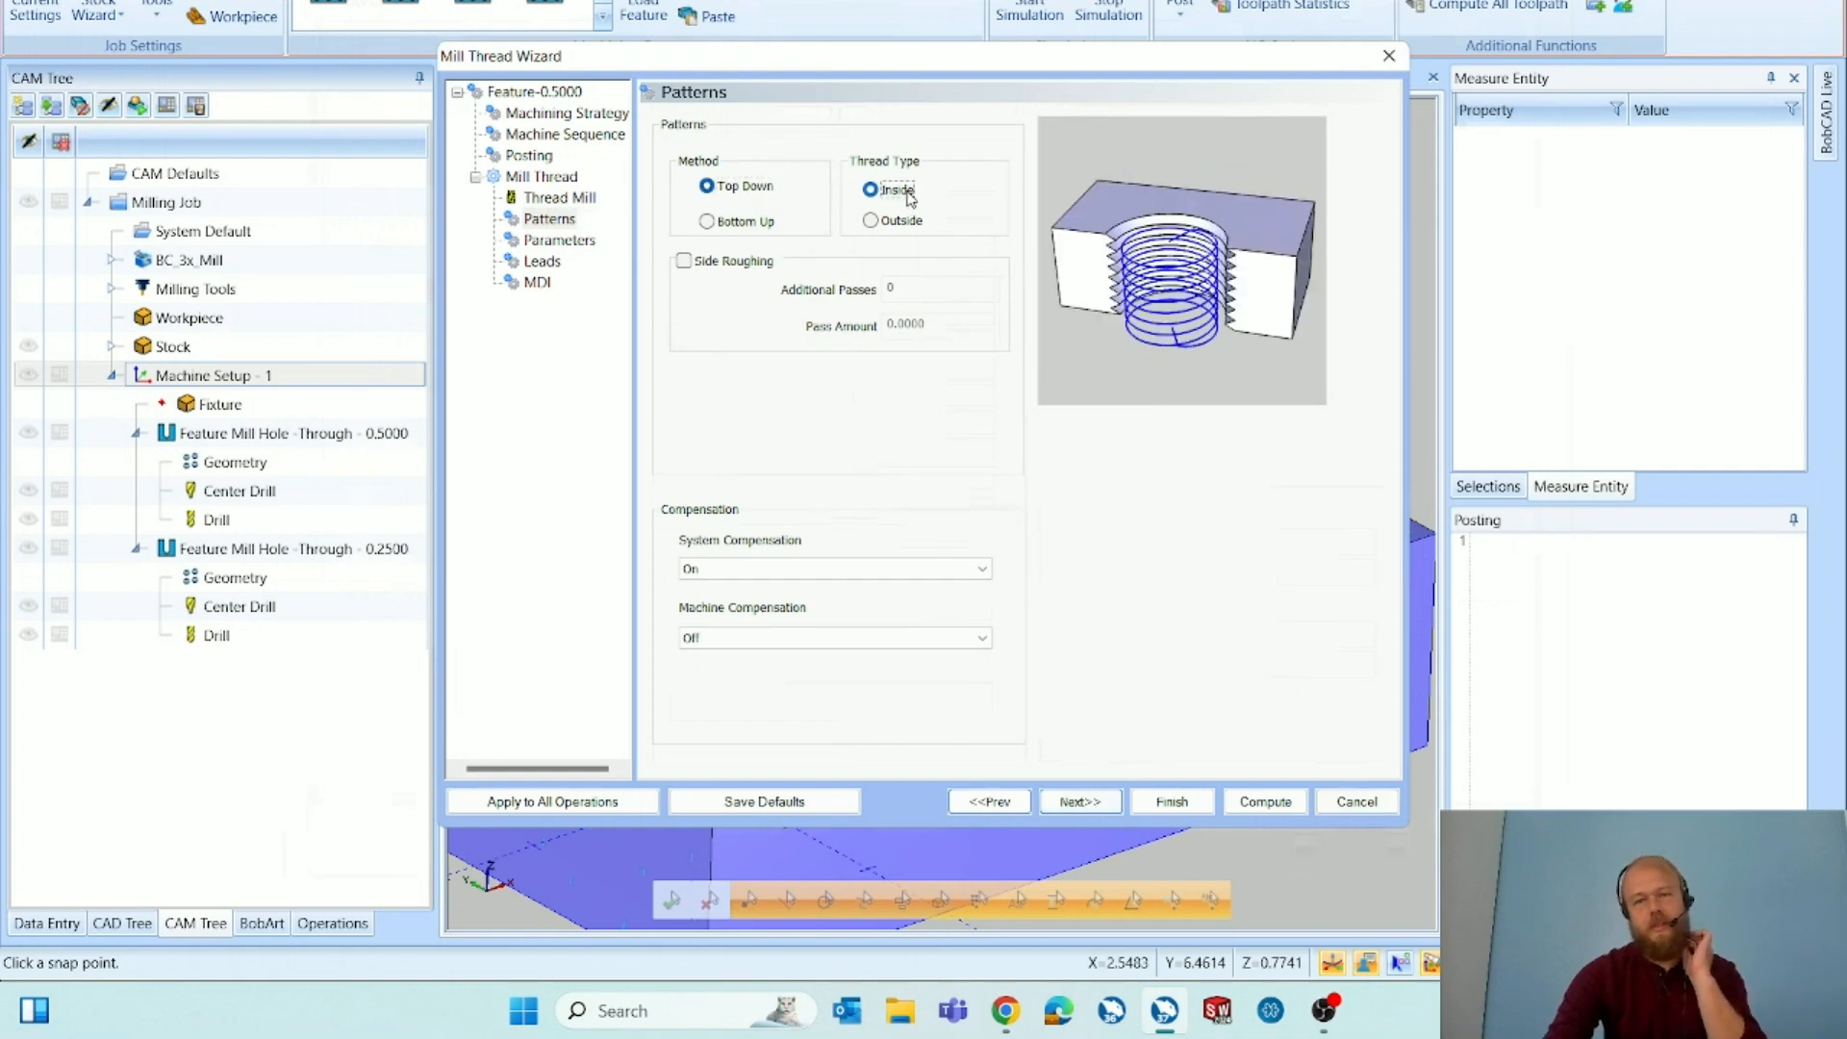
{"action": "left_click", "coordinate": [731, 261]}
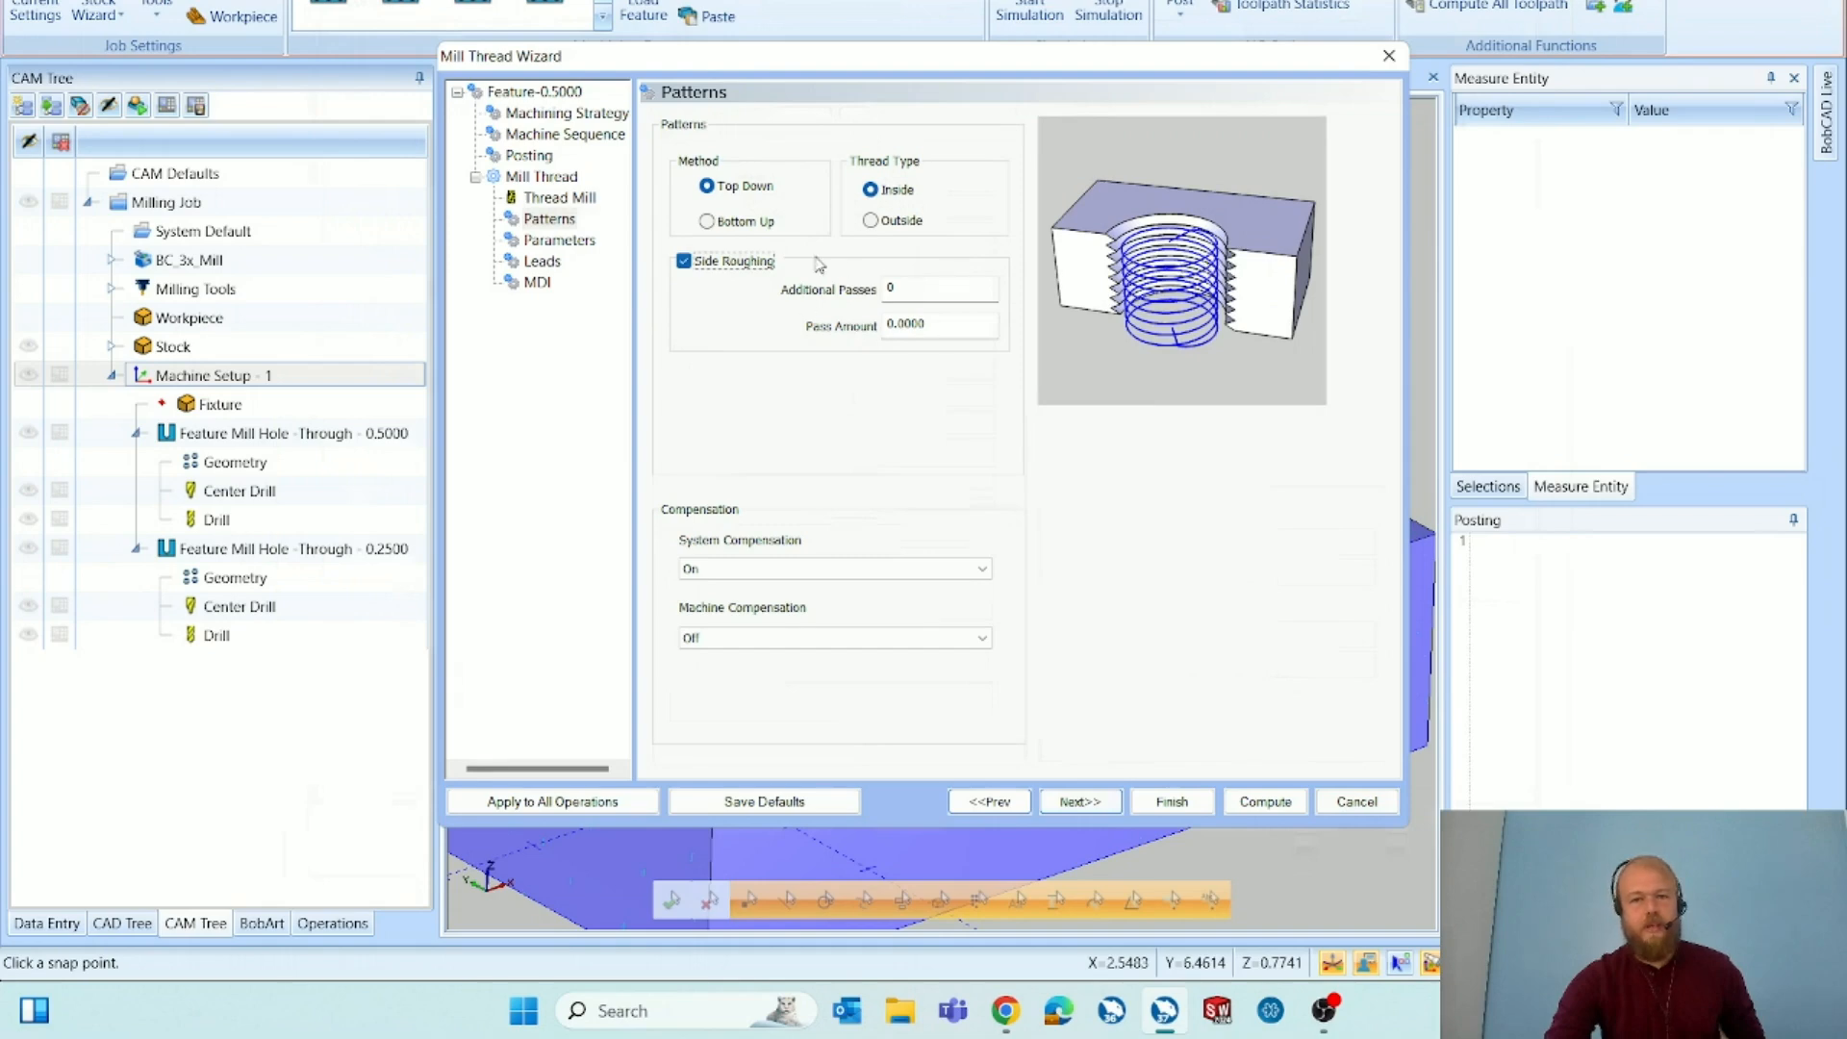
{"action": "left_click", "coordinate": [754, 269]}
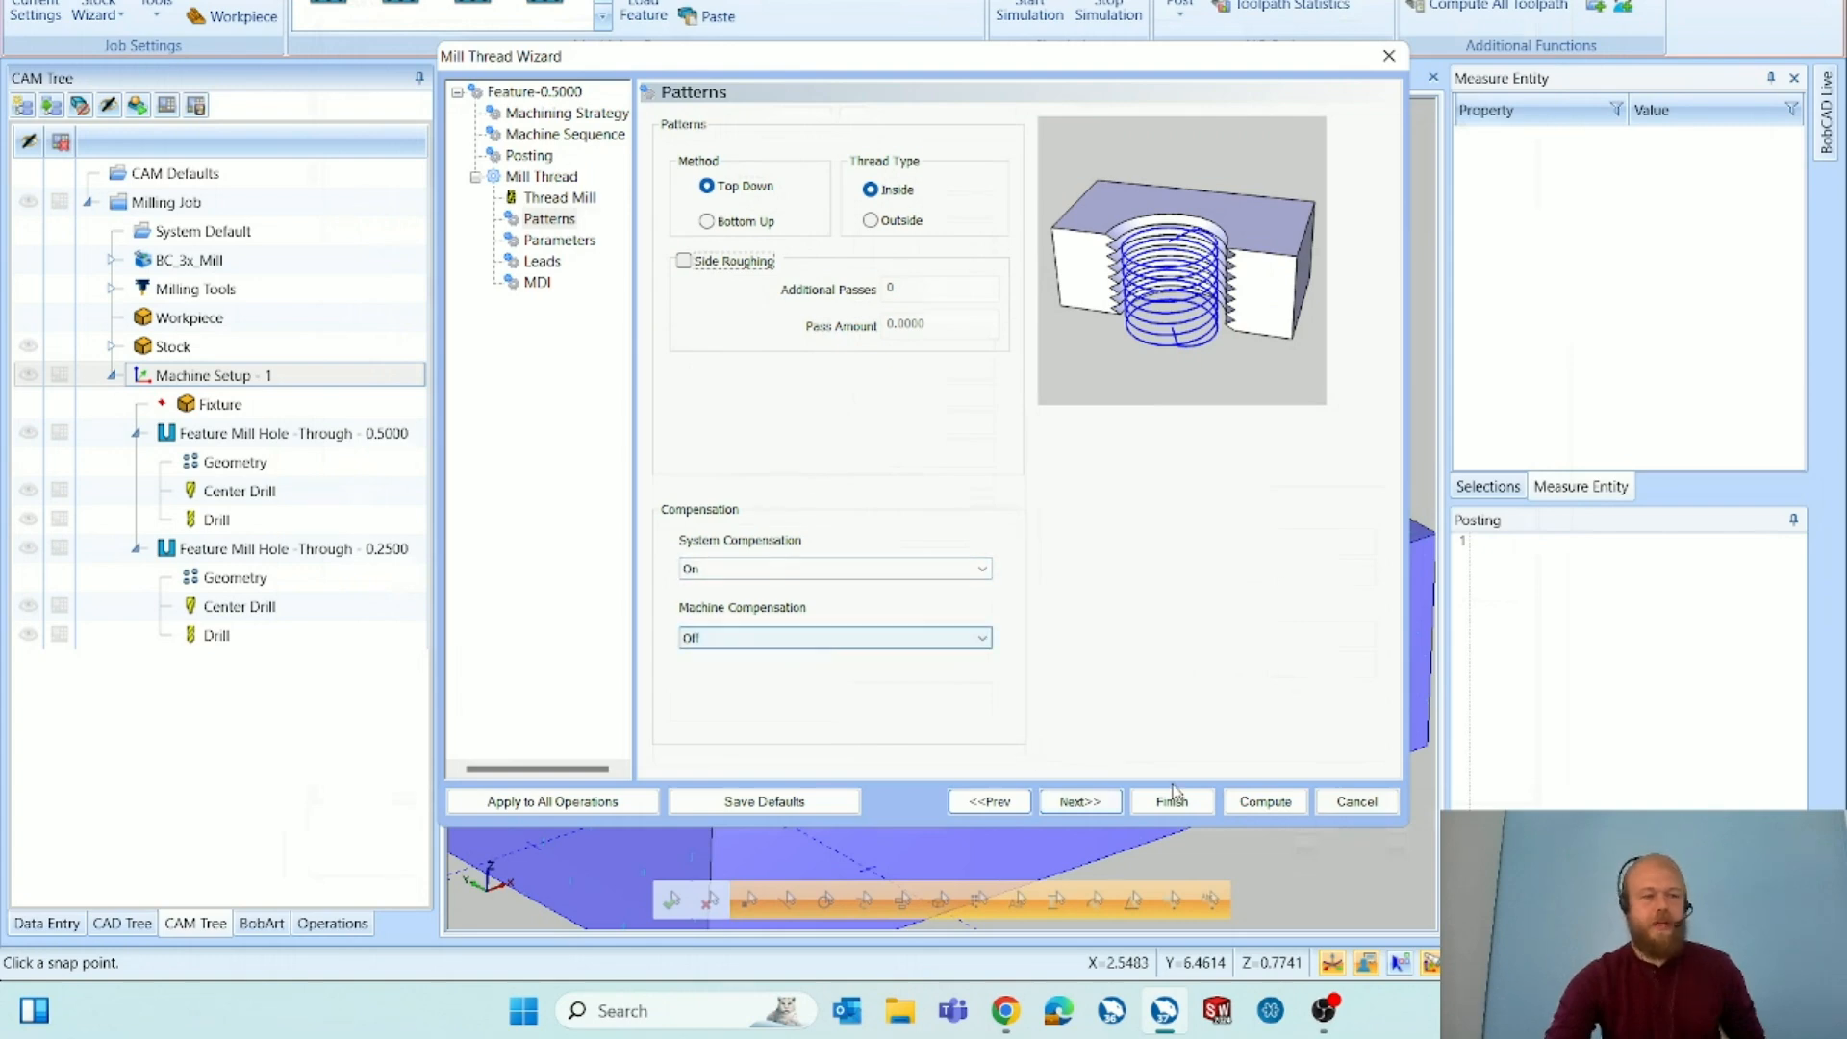
Take the thread parameters from the Thread Library, using thread type UNC and size 1/2-13 UNC.
{"action": "left_click", "coordinate": [1079, 803]}
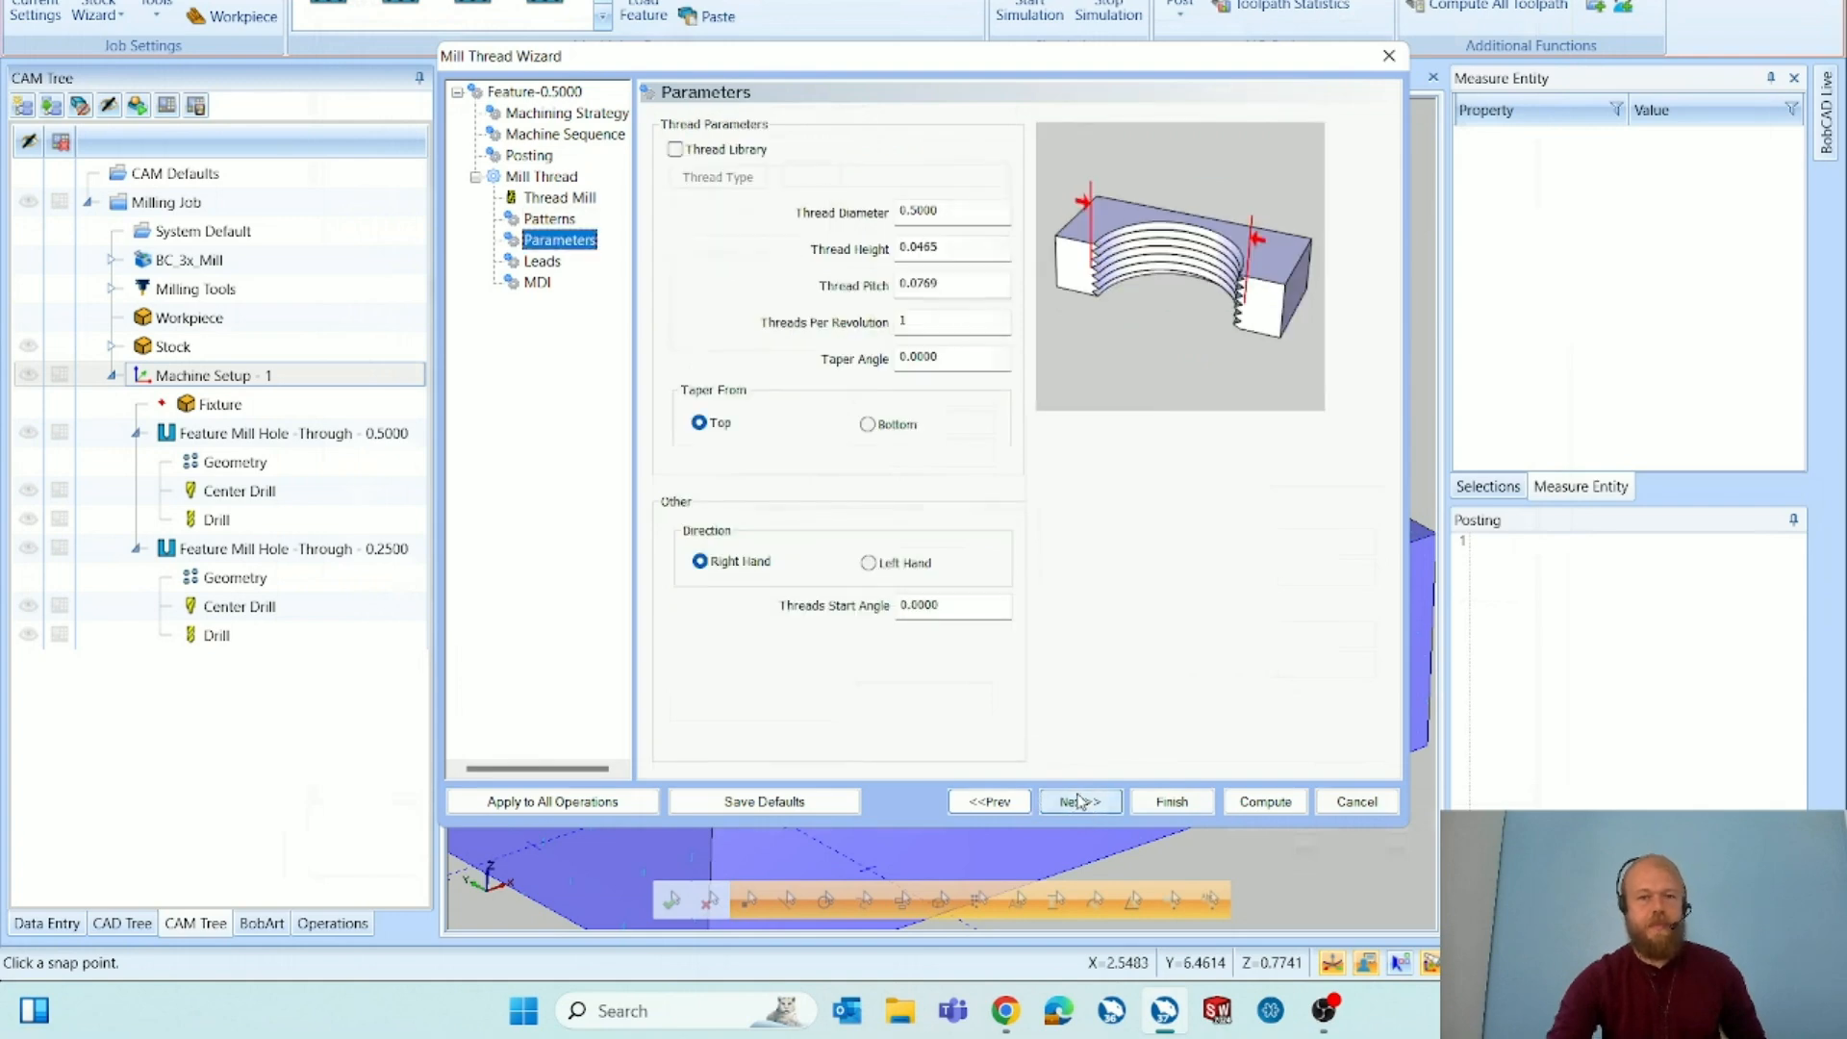
{"action": "left_click", "coordinate": [729, 152]}
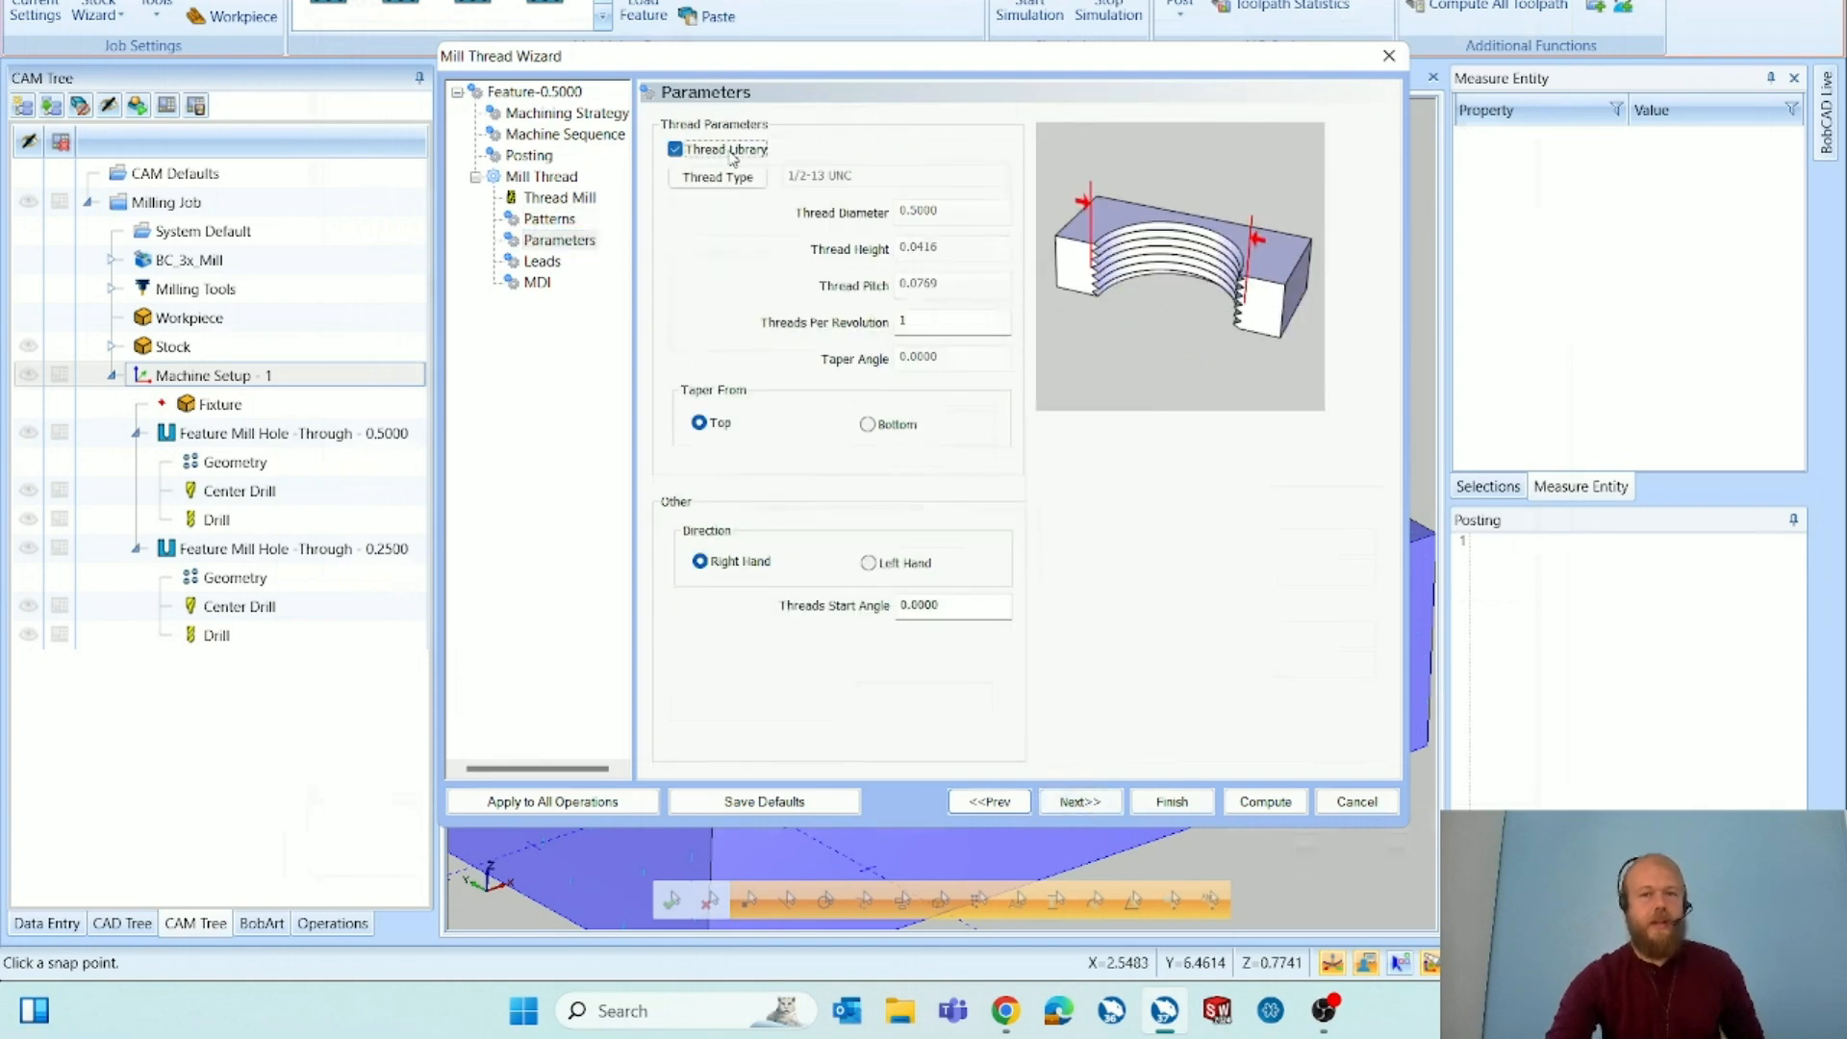
{"action": "left_click", "coordinate": [742, 186]}
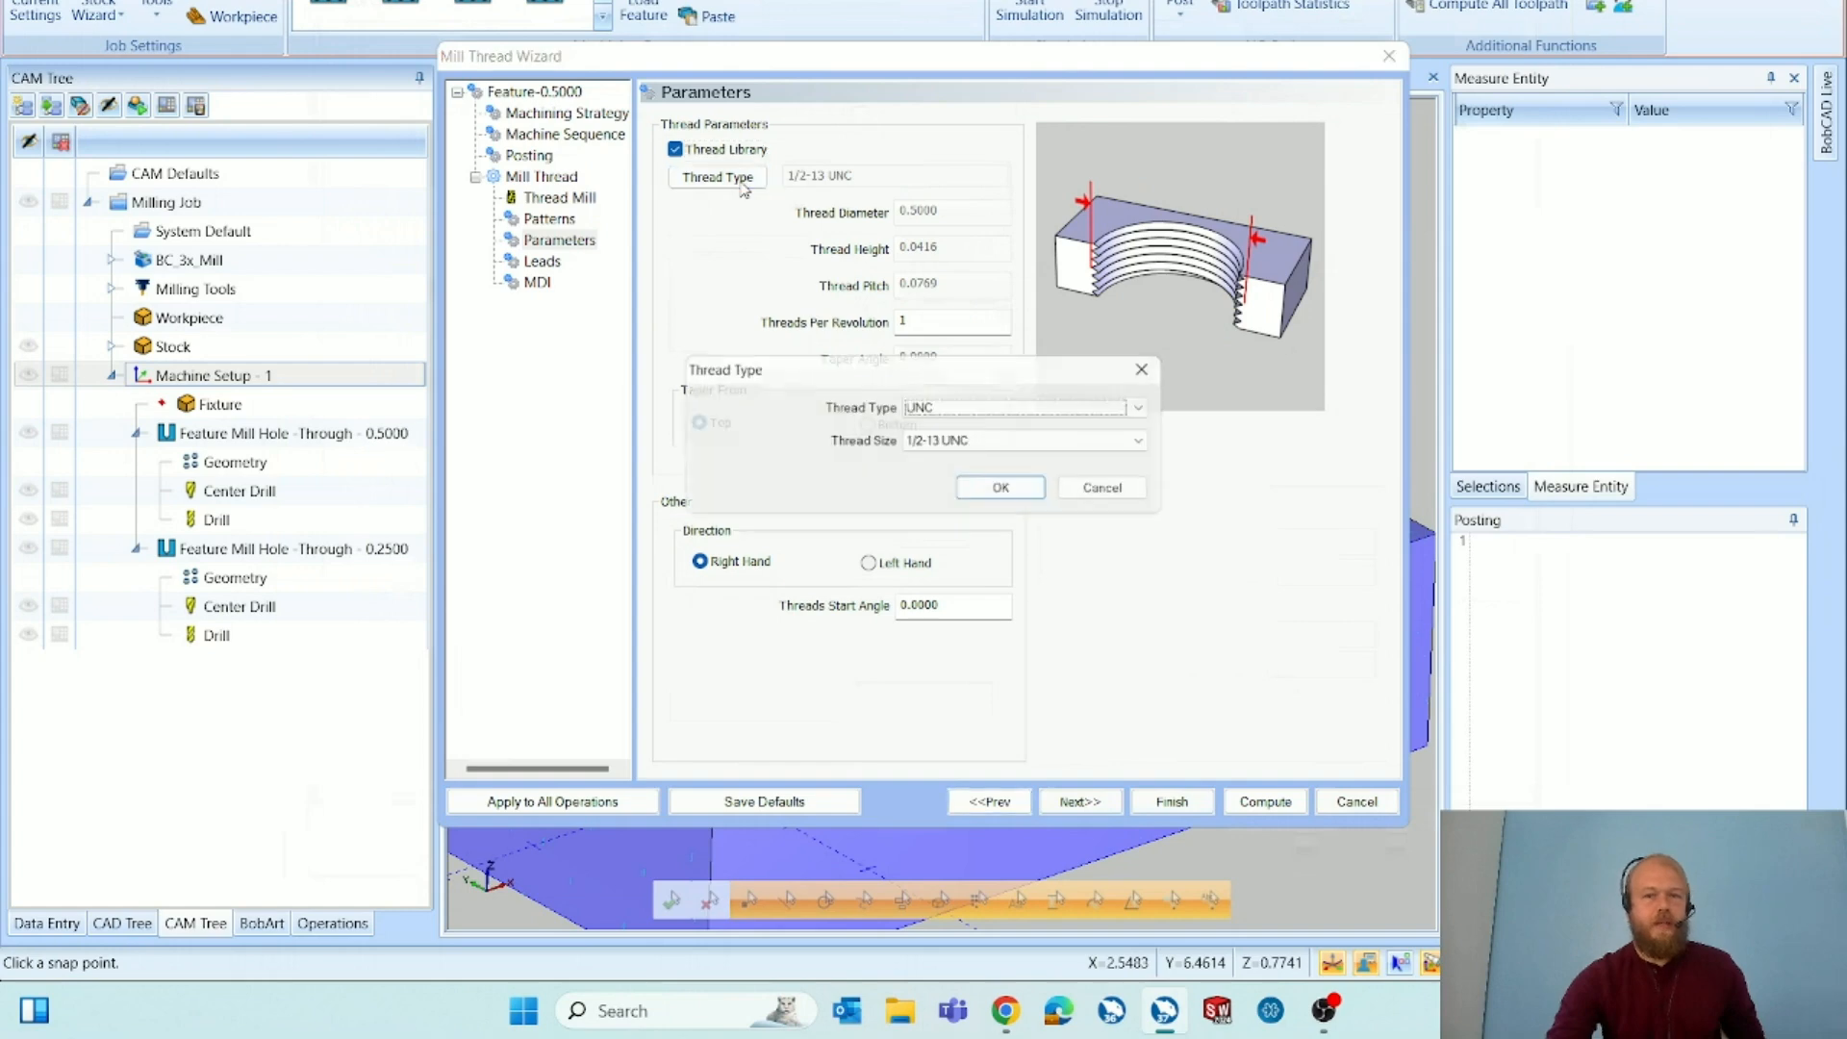
{"action": "left_click", "coordinate": [976, 442]}
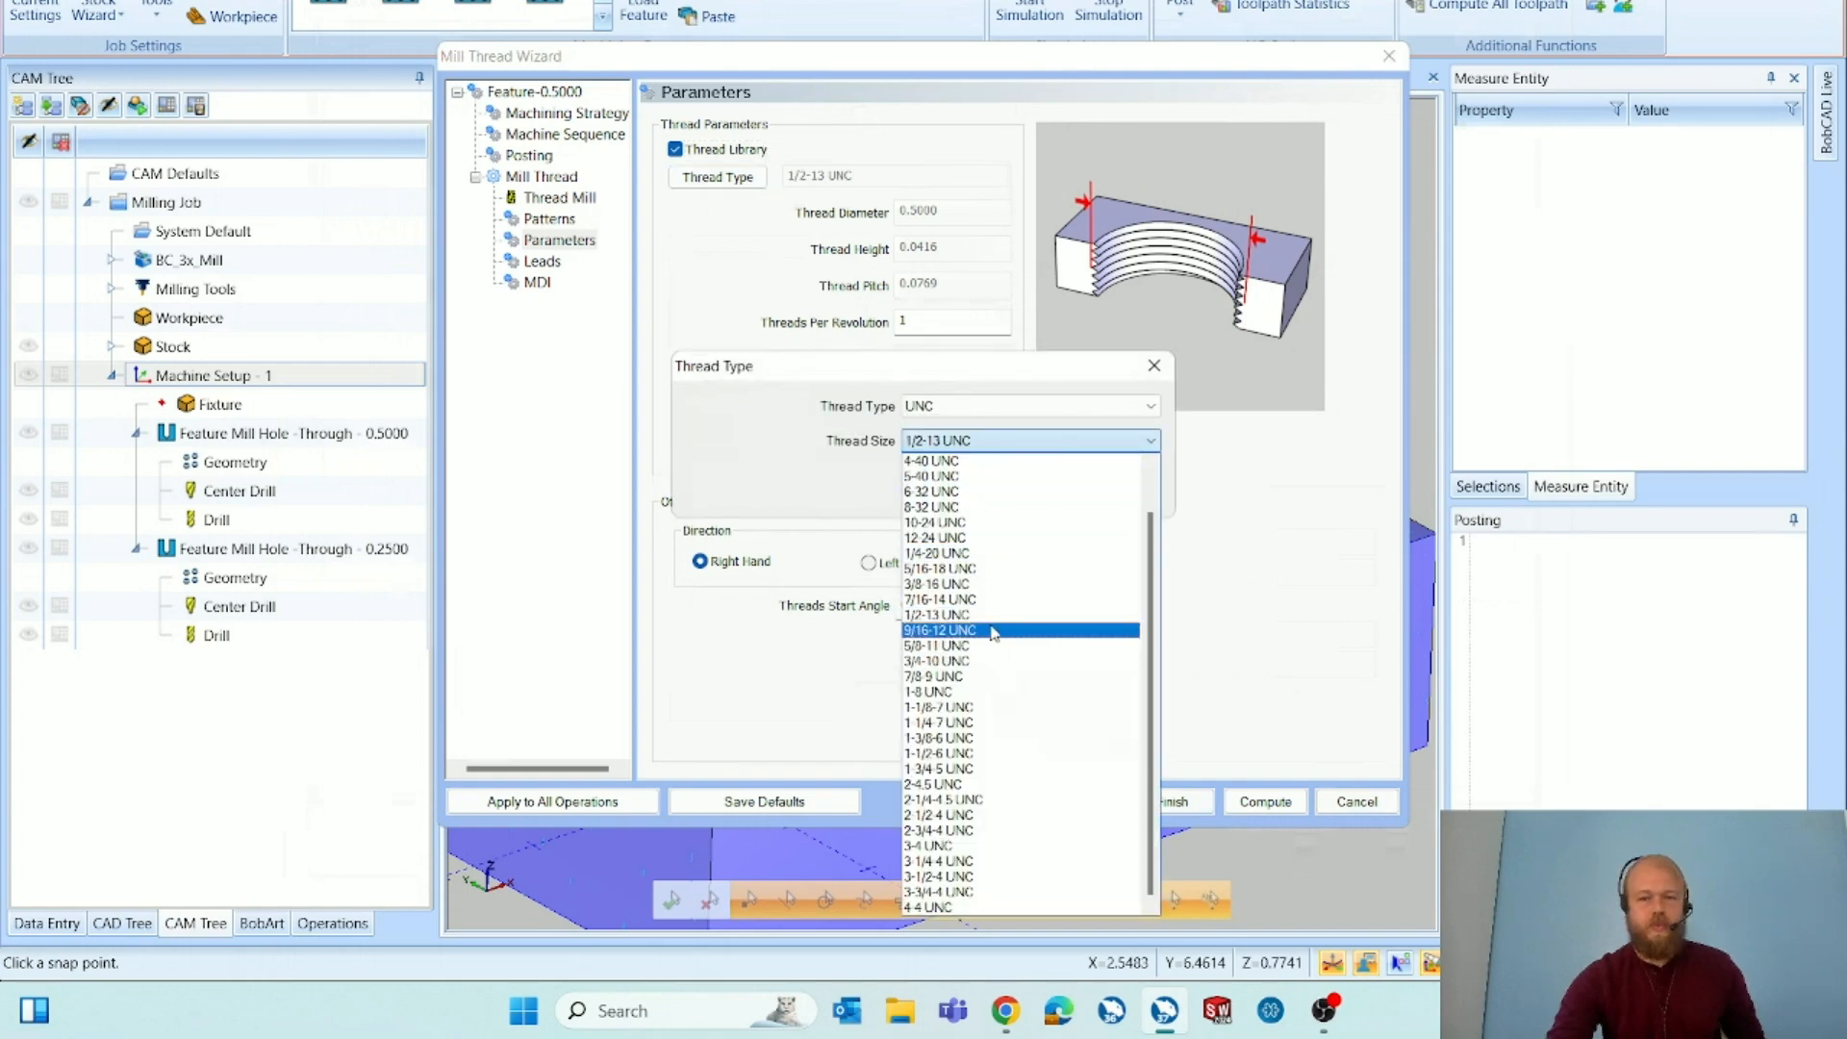
{"action": "left_click", "coordinate": [977, 440]}
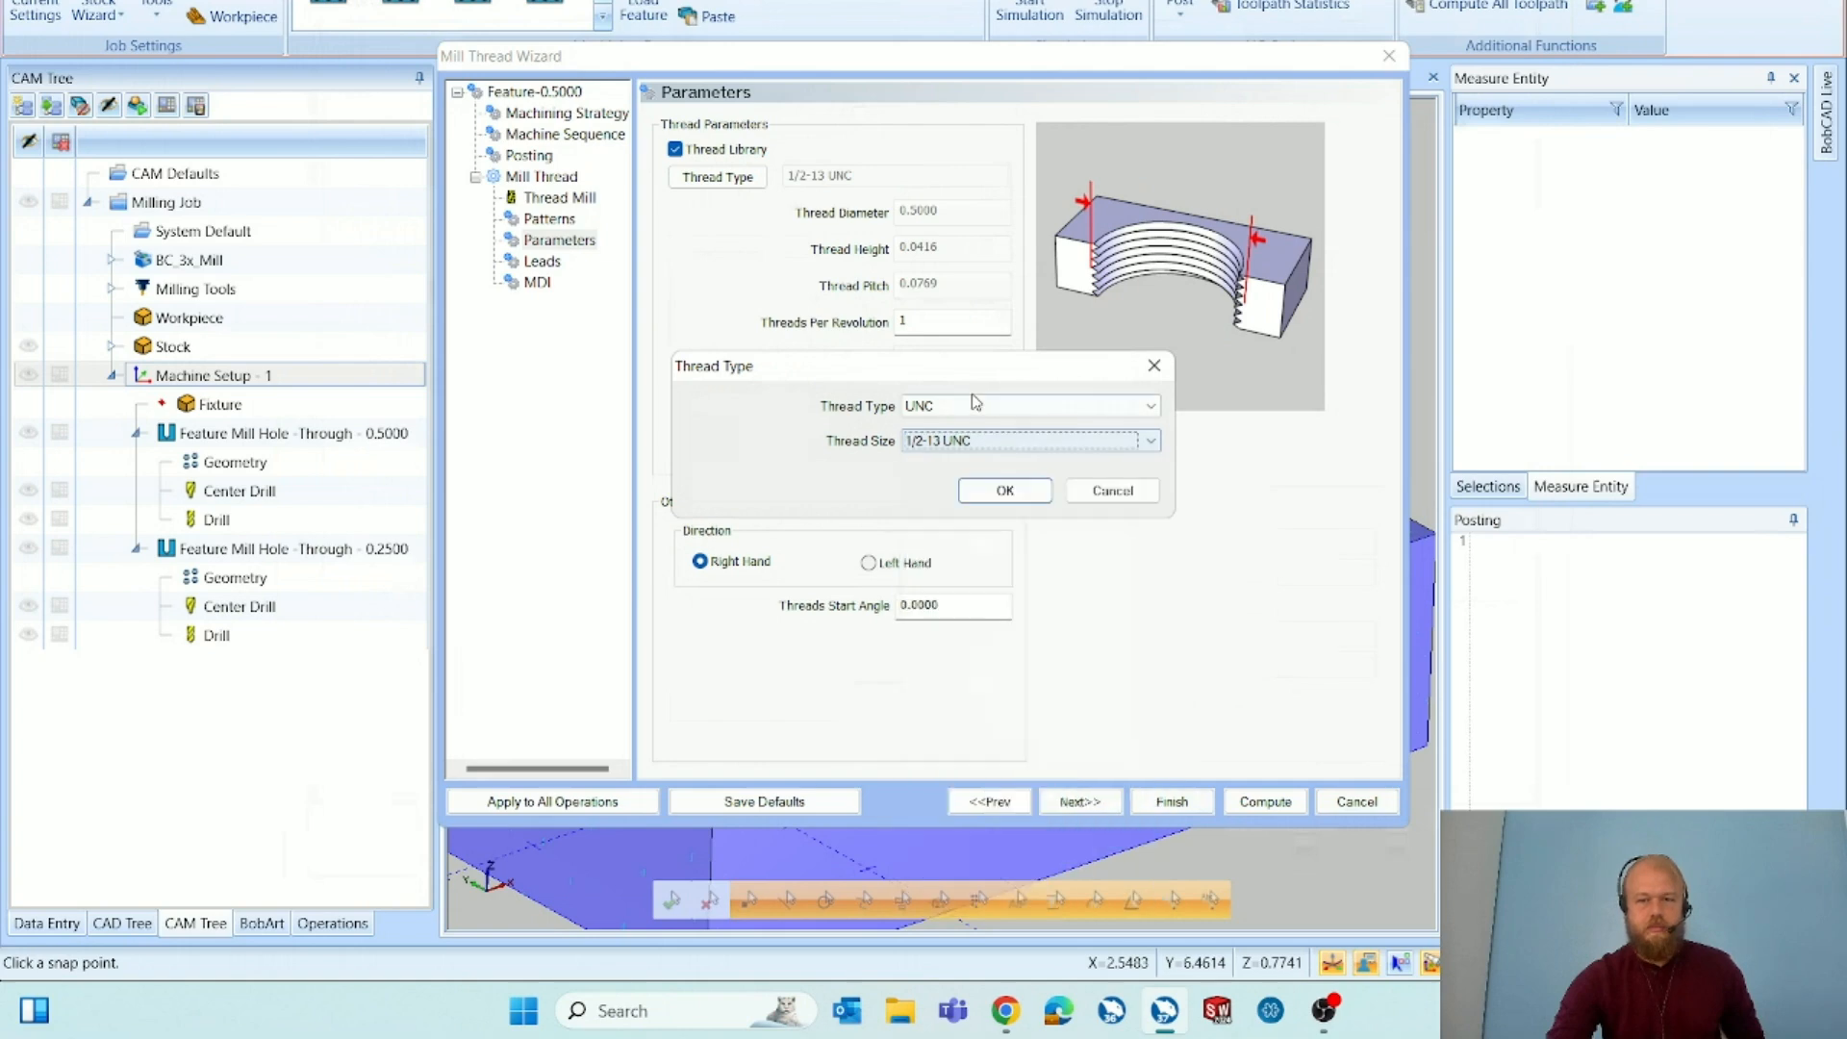
{"action": "left_click", "coordinate": [981, 490]}
Add the 1/2-13 UN THREAD MILL - STANDARD to the tool crib and use it as the thread mill for the operation.
{"action": "left_click", "coordinate": [558, 198]}
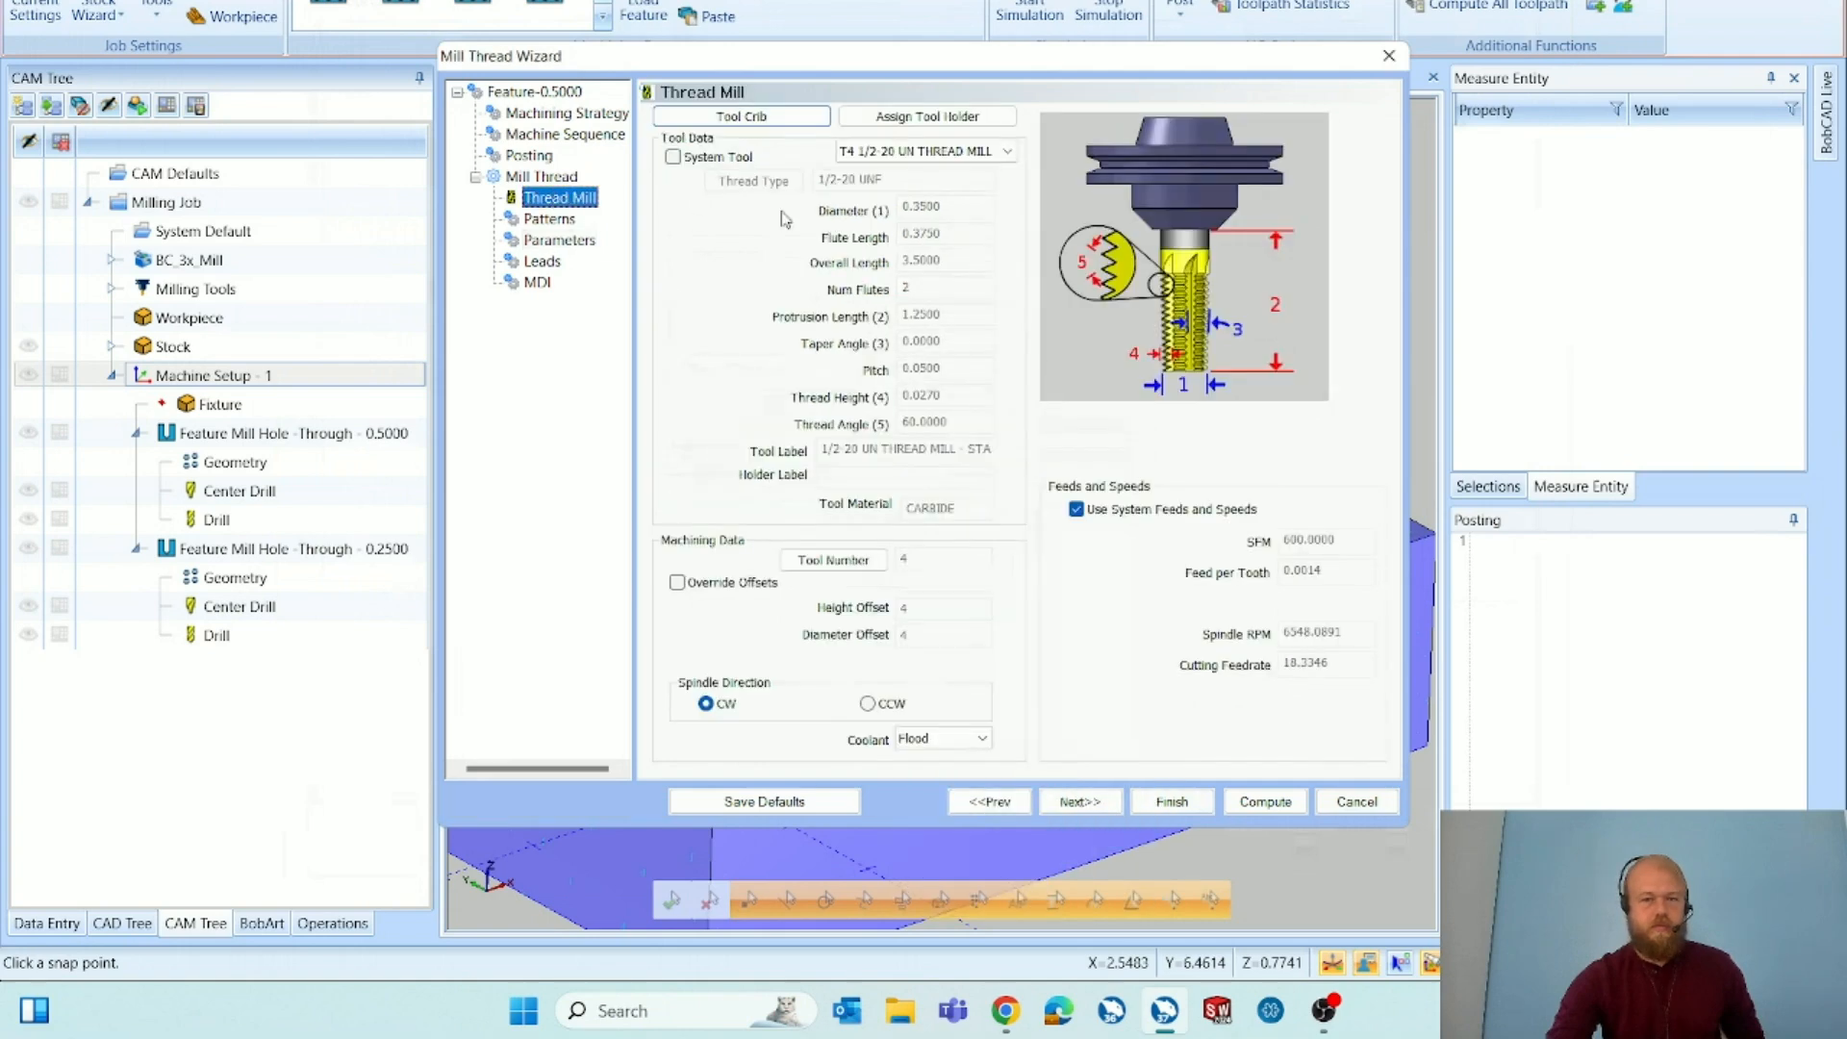
{"action": "left_click", "coordinate": [833, 560]}
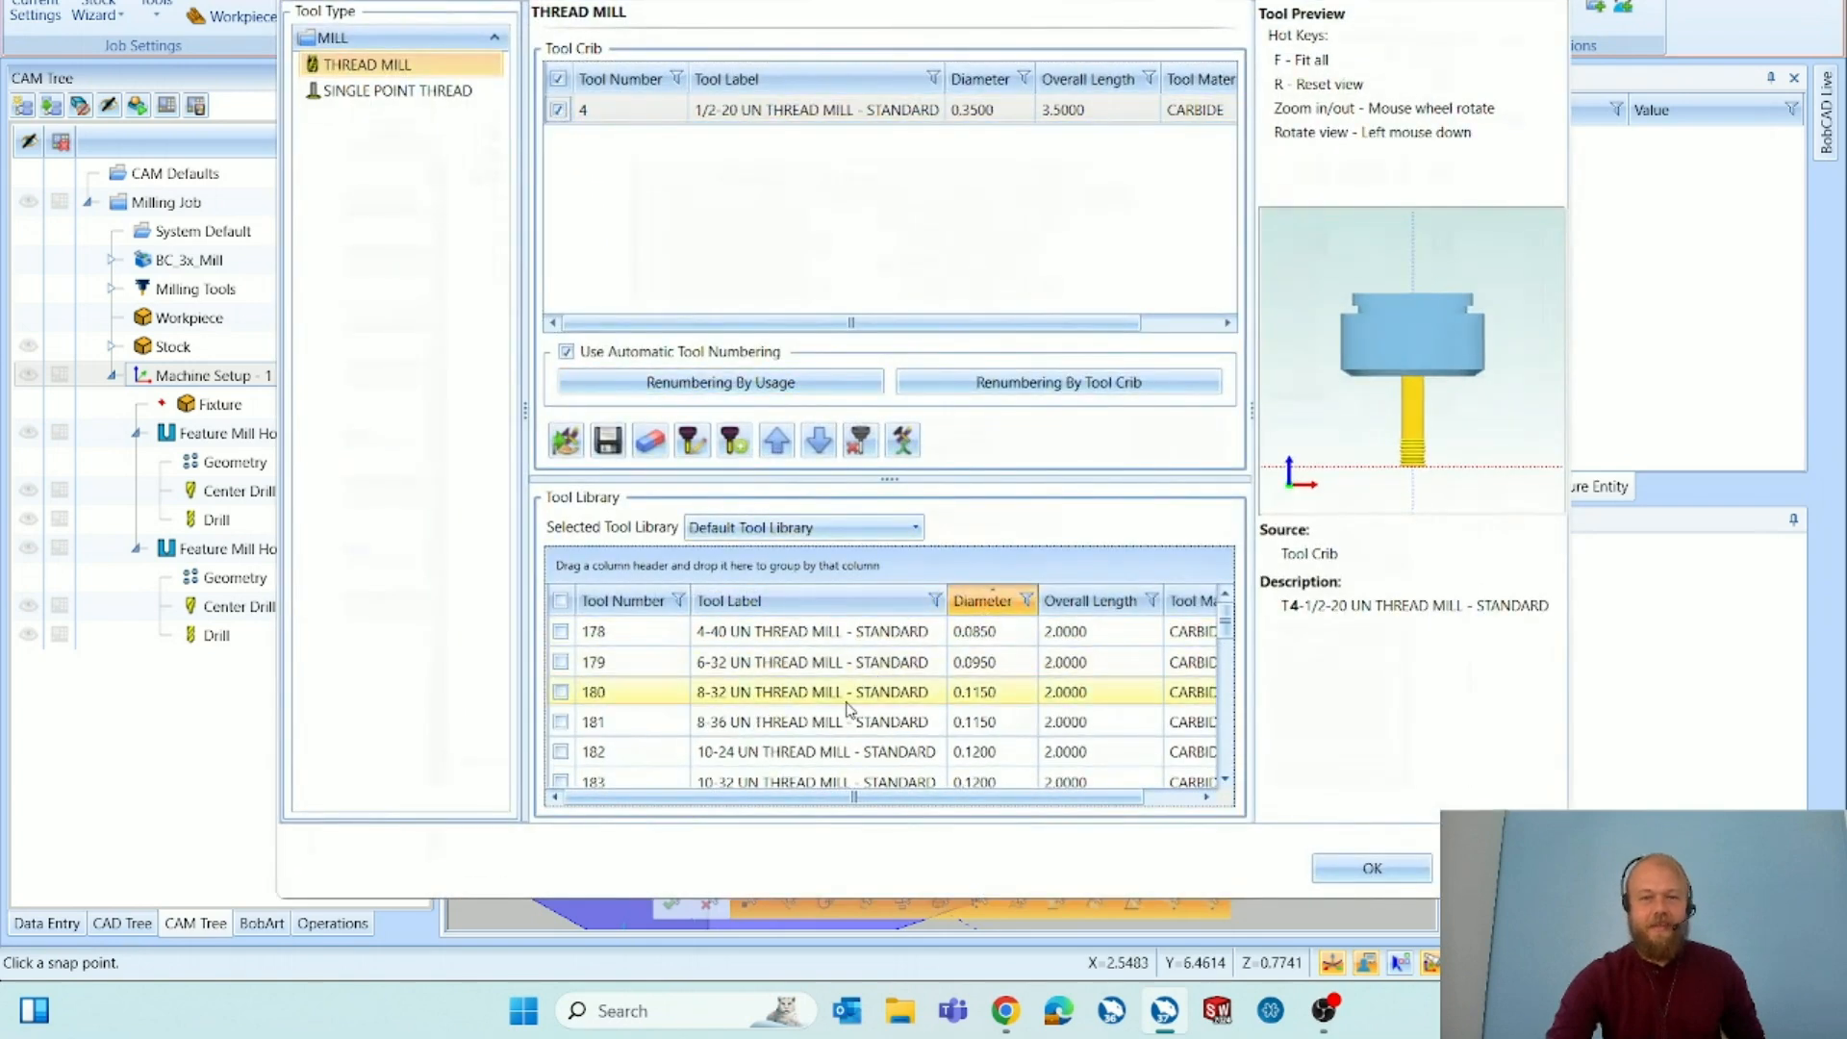
{"action": "scroll", "coordinate": [849, 710], "scroll_direction": "down", "scroll_amount": 3}
{"action": "scroll", "coordinate": [849, 714], "scroll_direction": "down", "scroll_amount": 1}
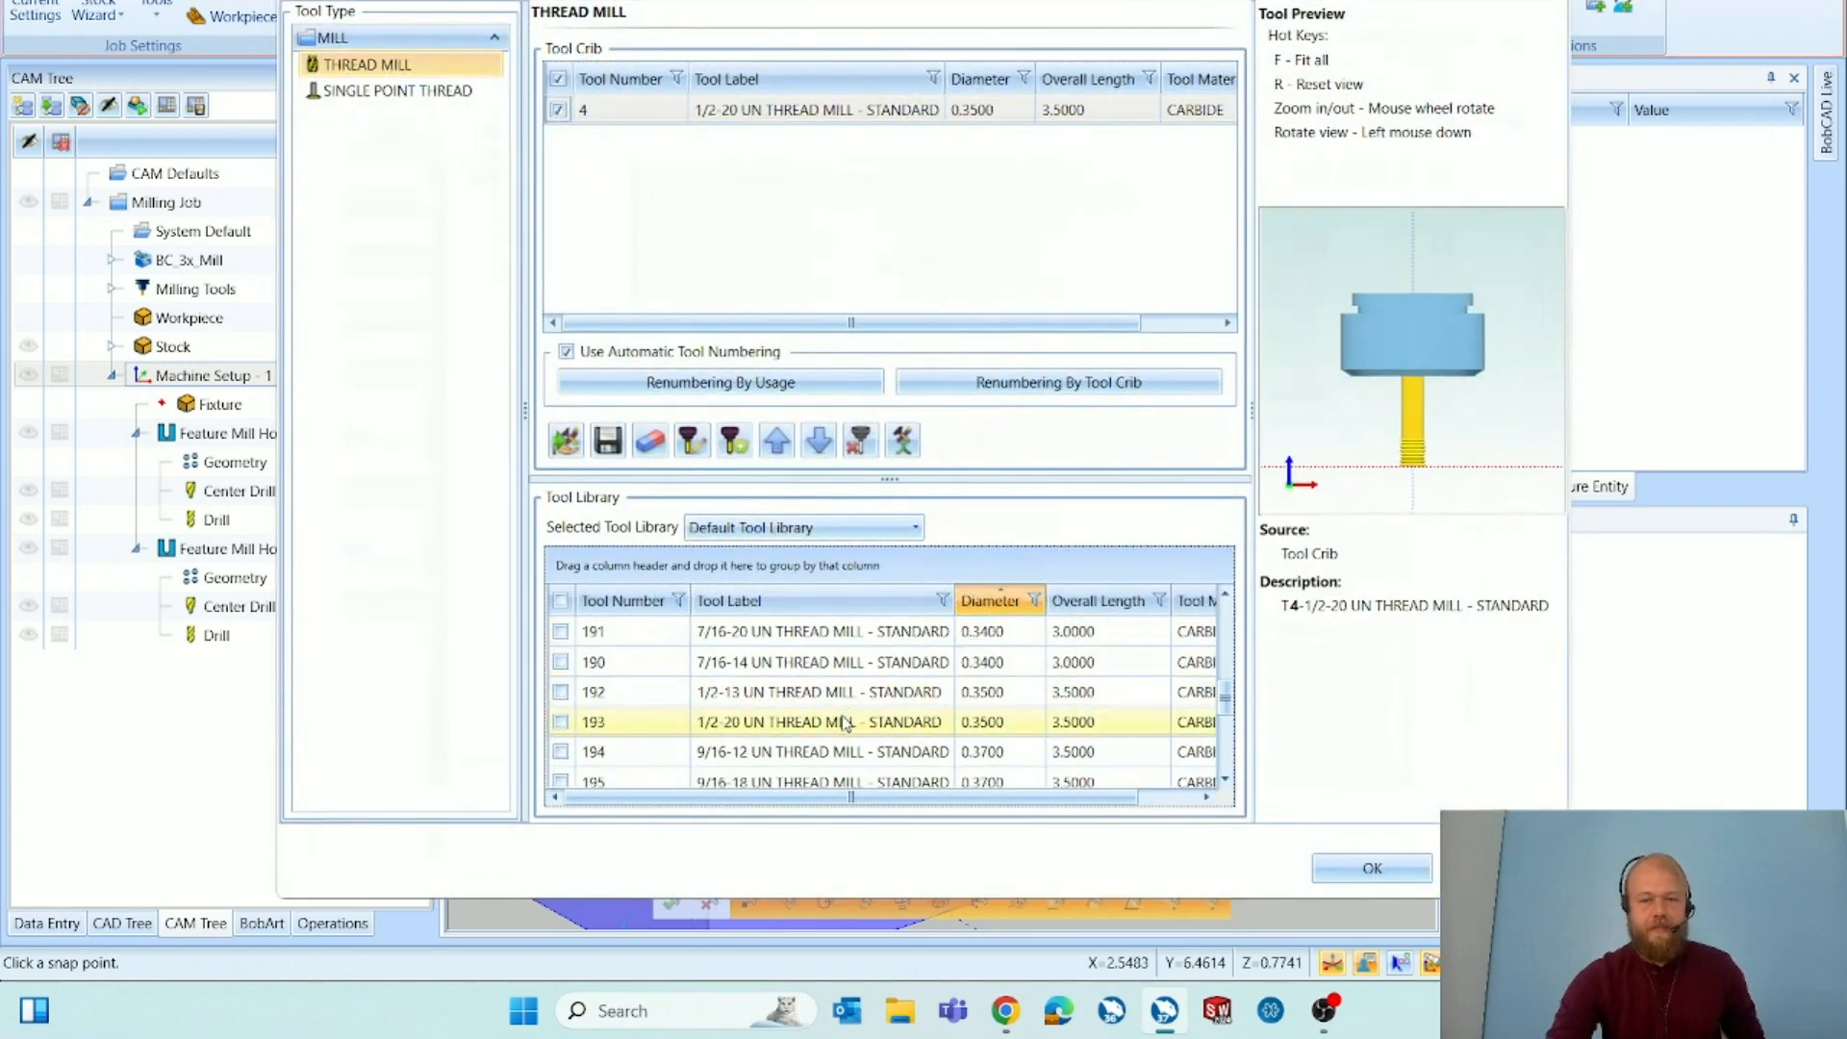
{"action": "left_click", "coordinate": [801, 697]}
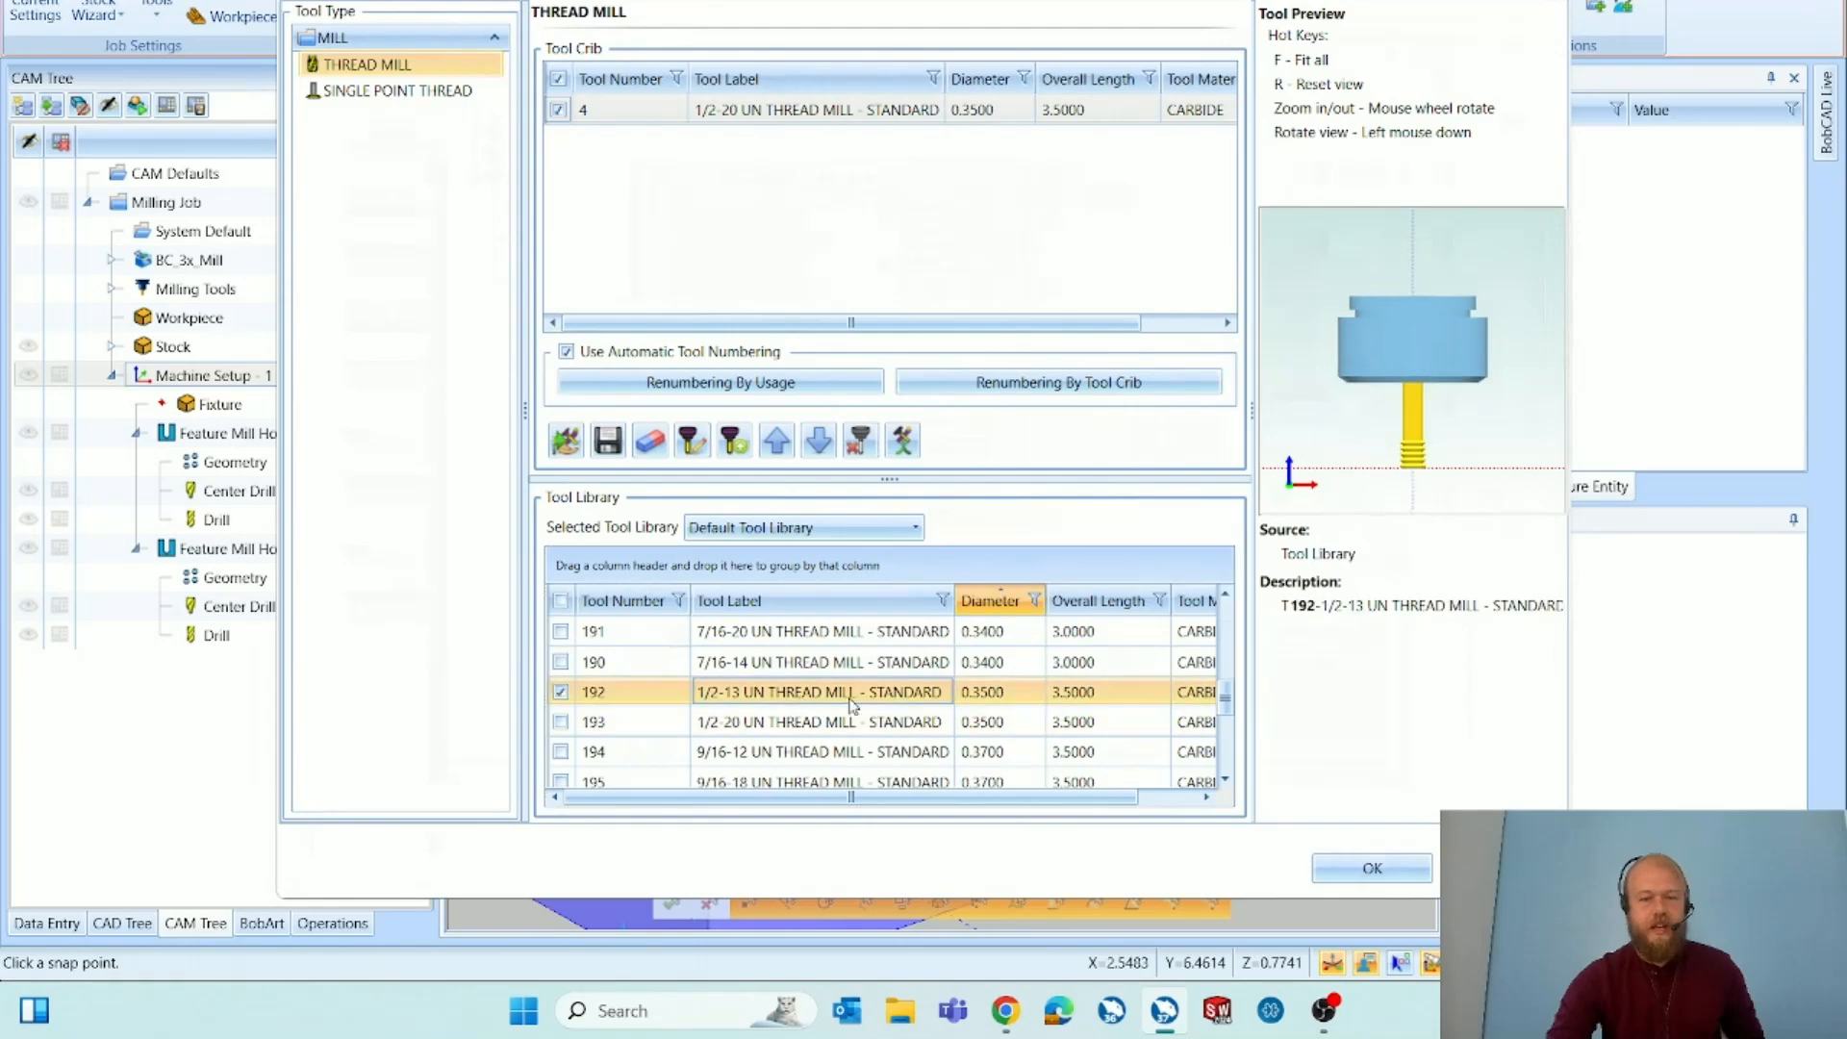
{"action": "left_click_drag", "start_coordinate": [1042, 699], "coordinate": [981, 192]}
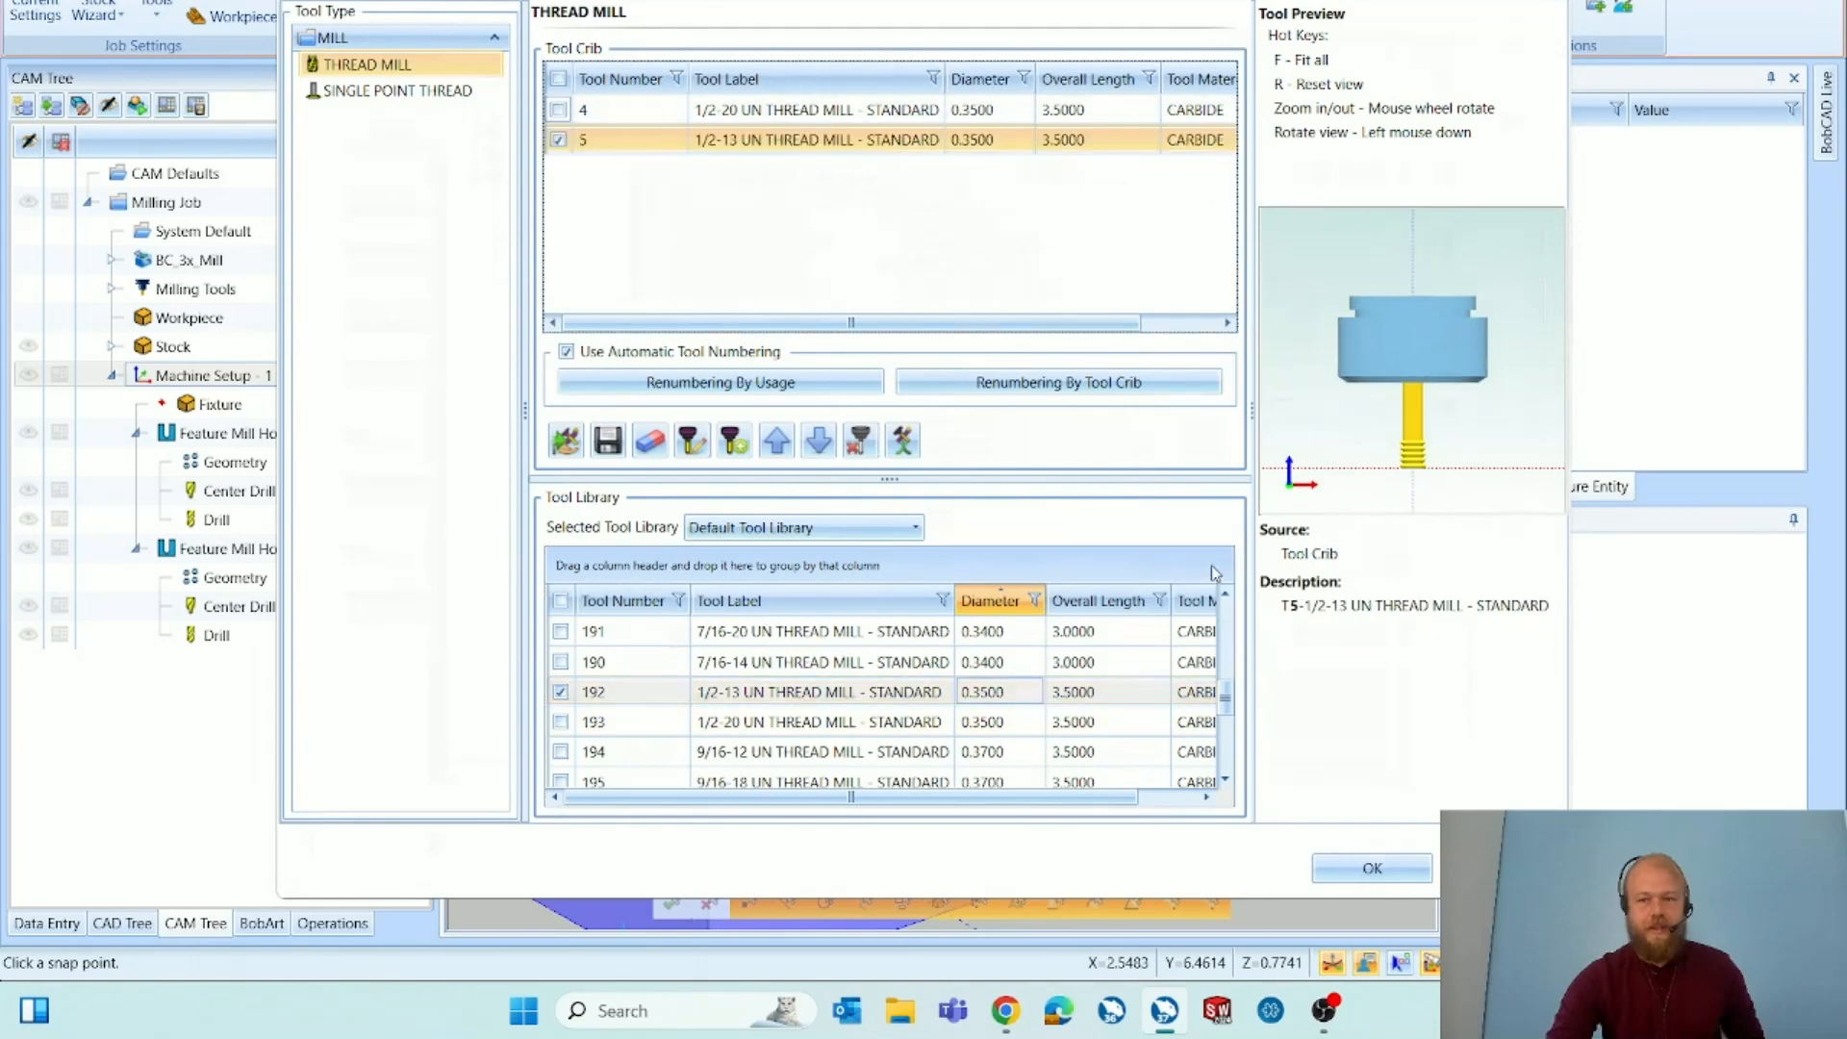
{"action": "left_click", "coordinate": [1372, 870]}
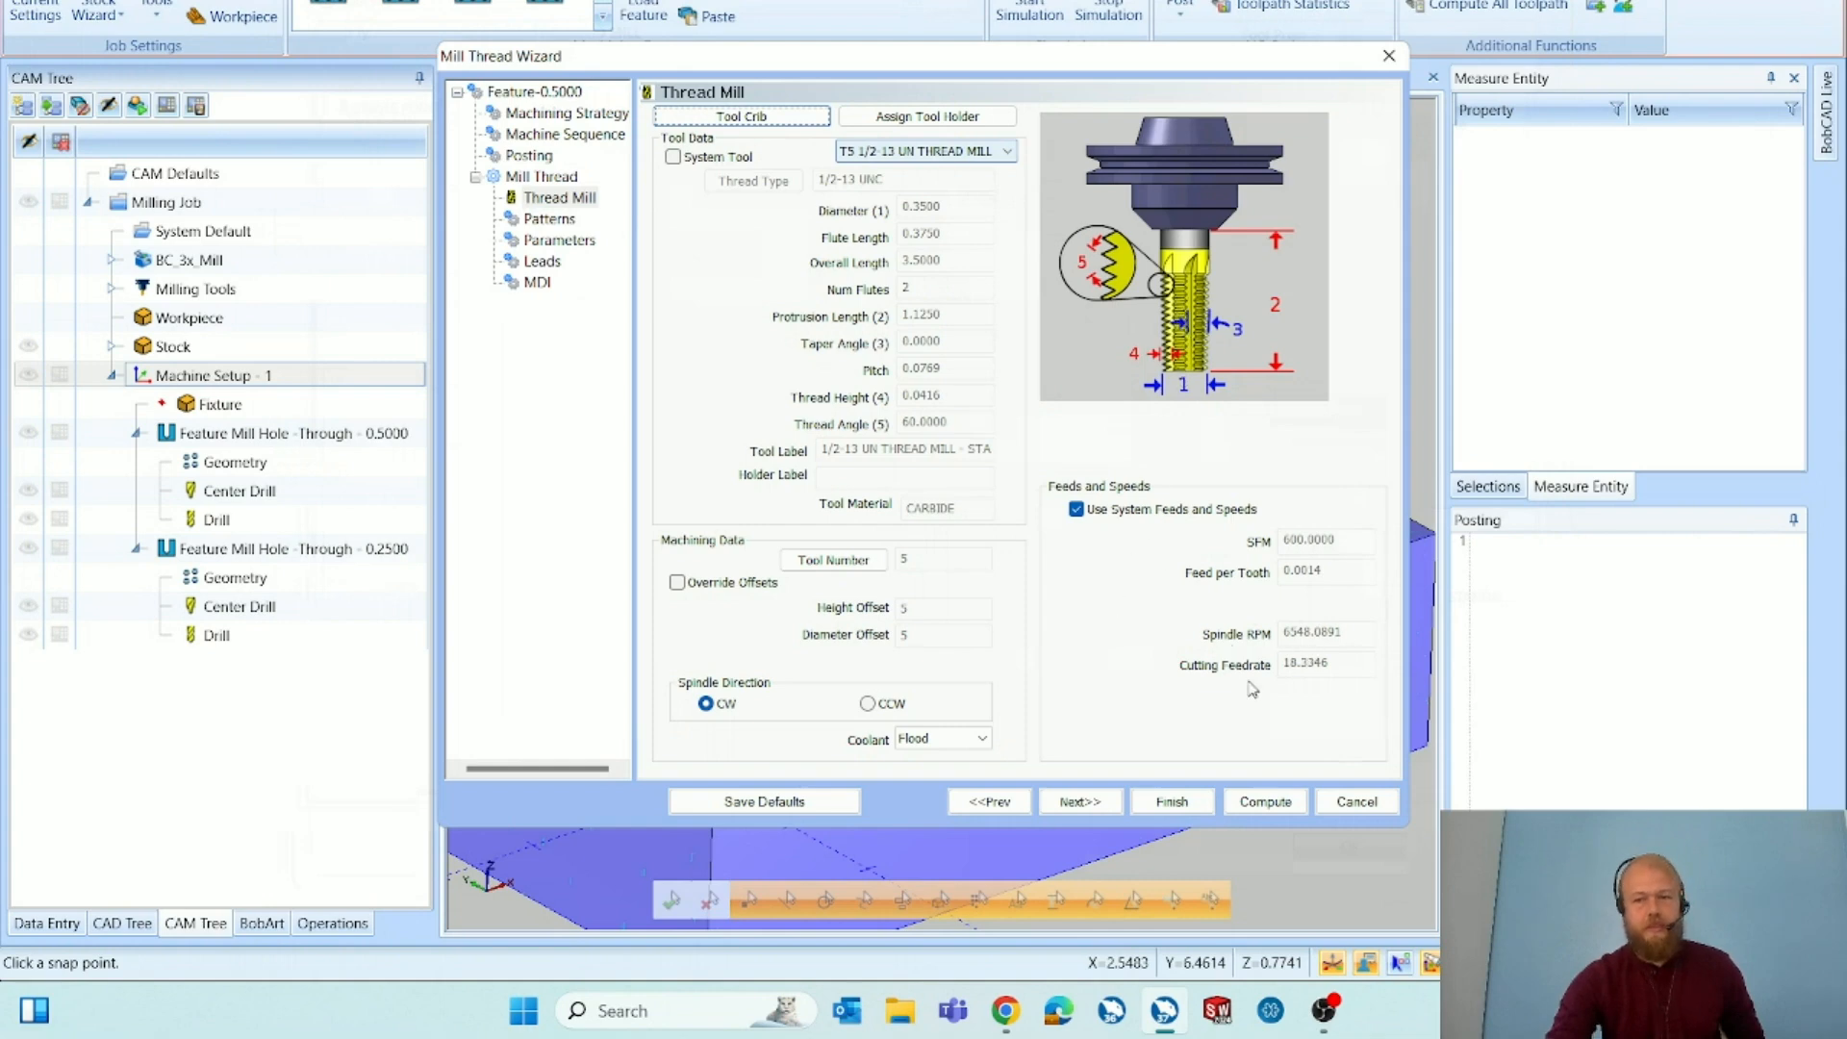
Keep the thread parameters at 1 thread per revolution, taper from Top and Right Hand direction.
{"action": "left_click", "coordinate": [1080, 802]}
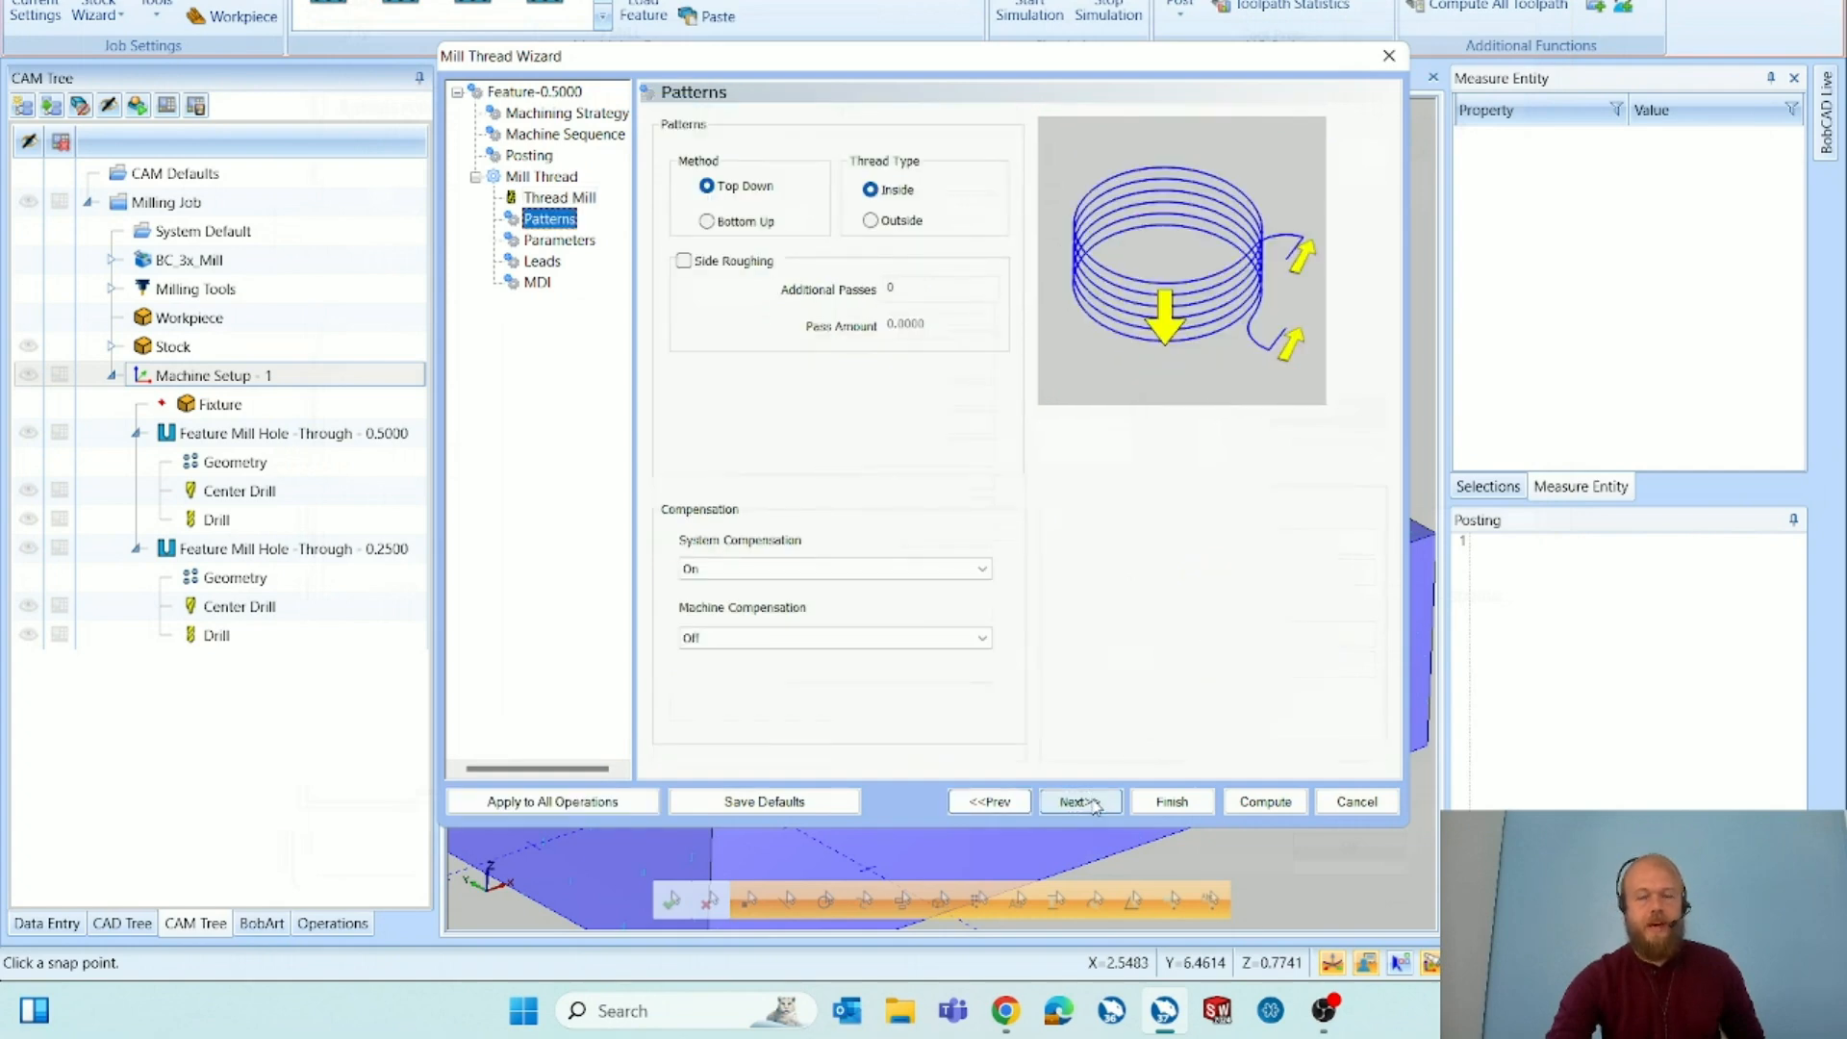
{"action": "left_click", "coordinate": [1096, 805]}
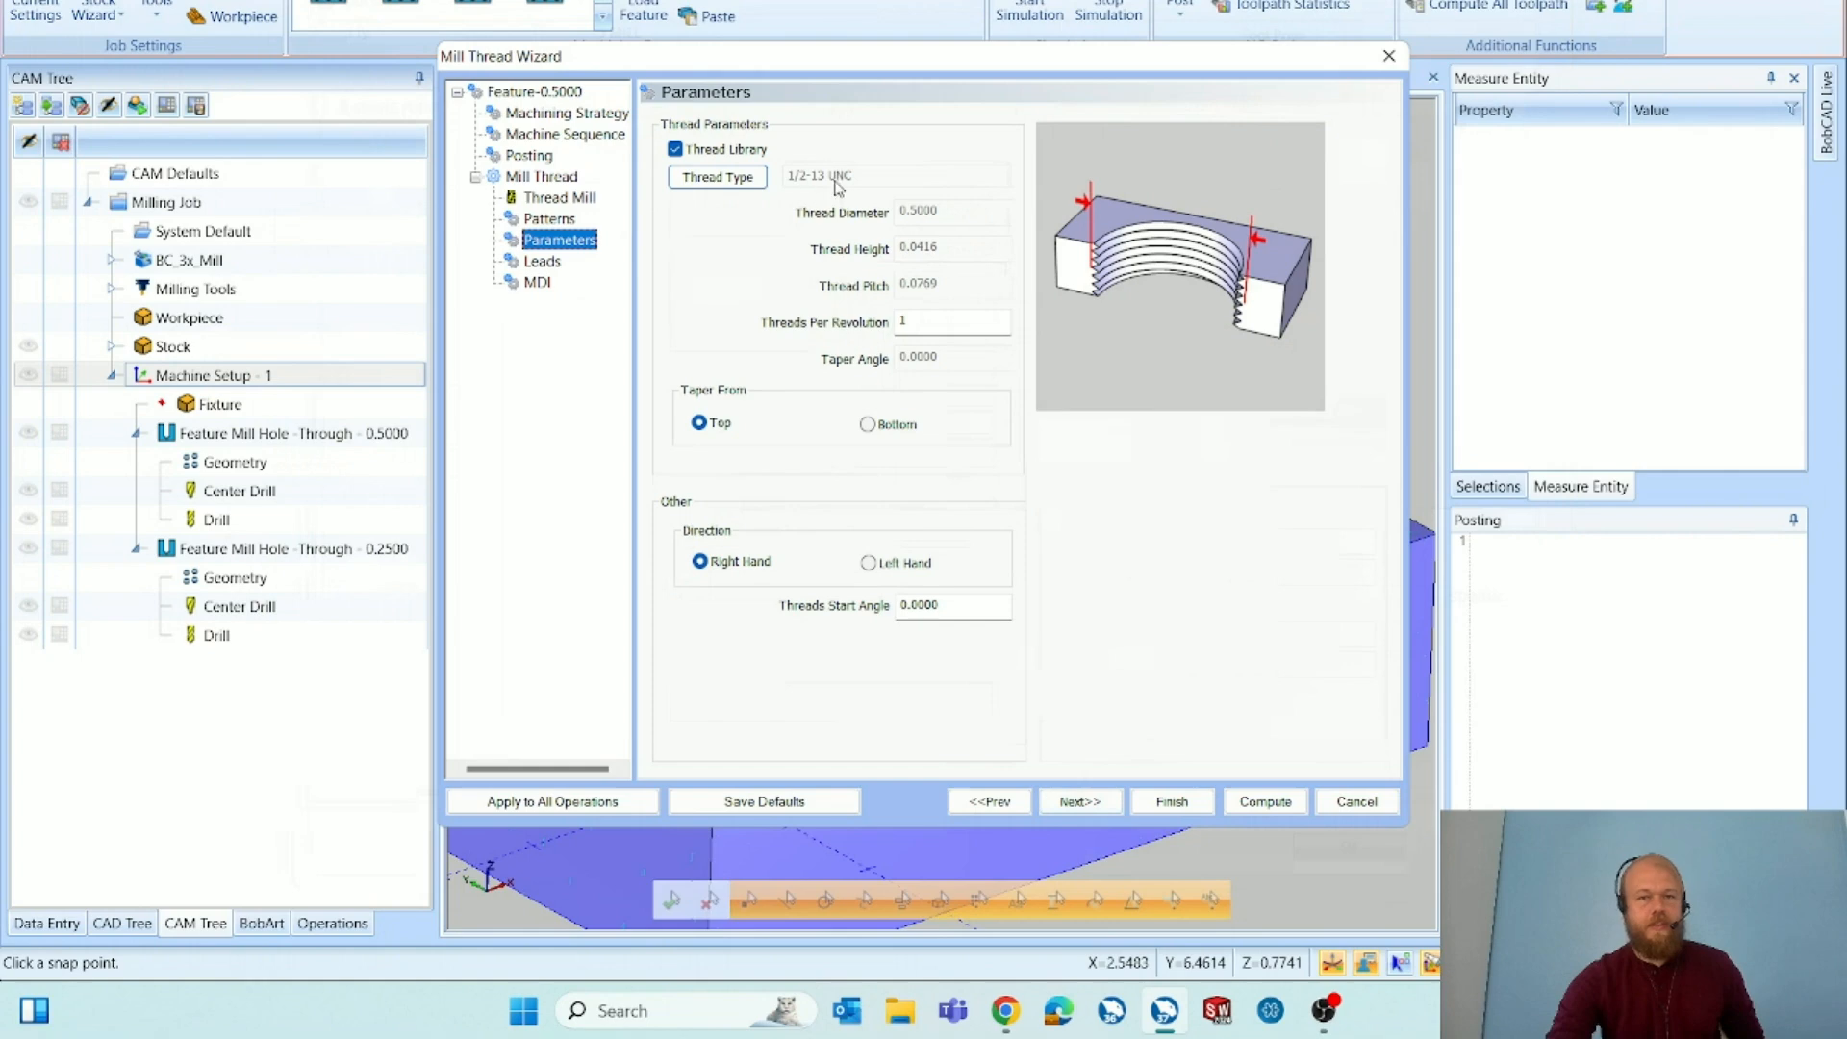
{"action": "left_click", "coordinate": [935, 324]}
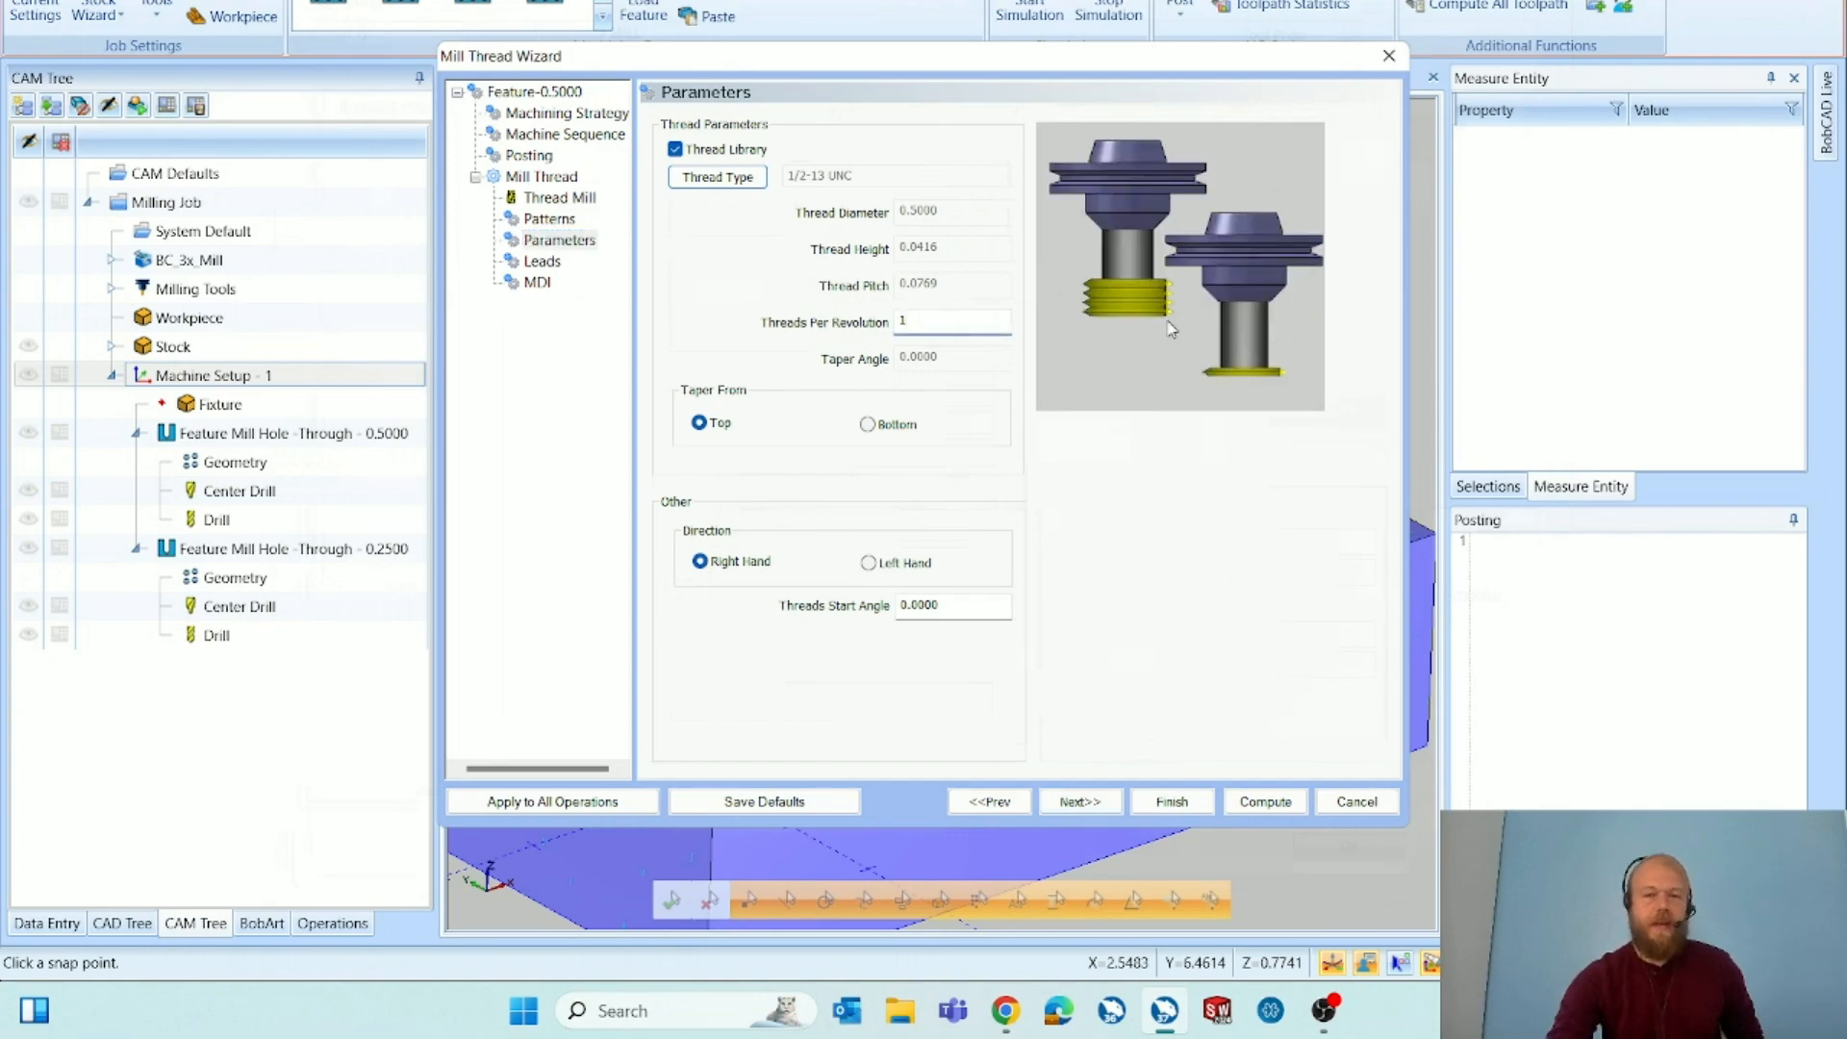
{"action": "left_click", "coordinate": [720, 427]}
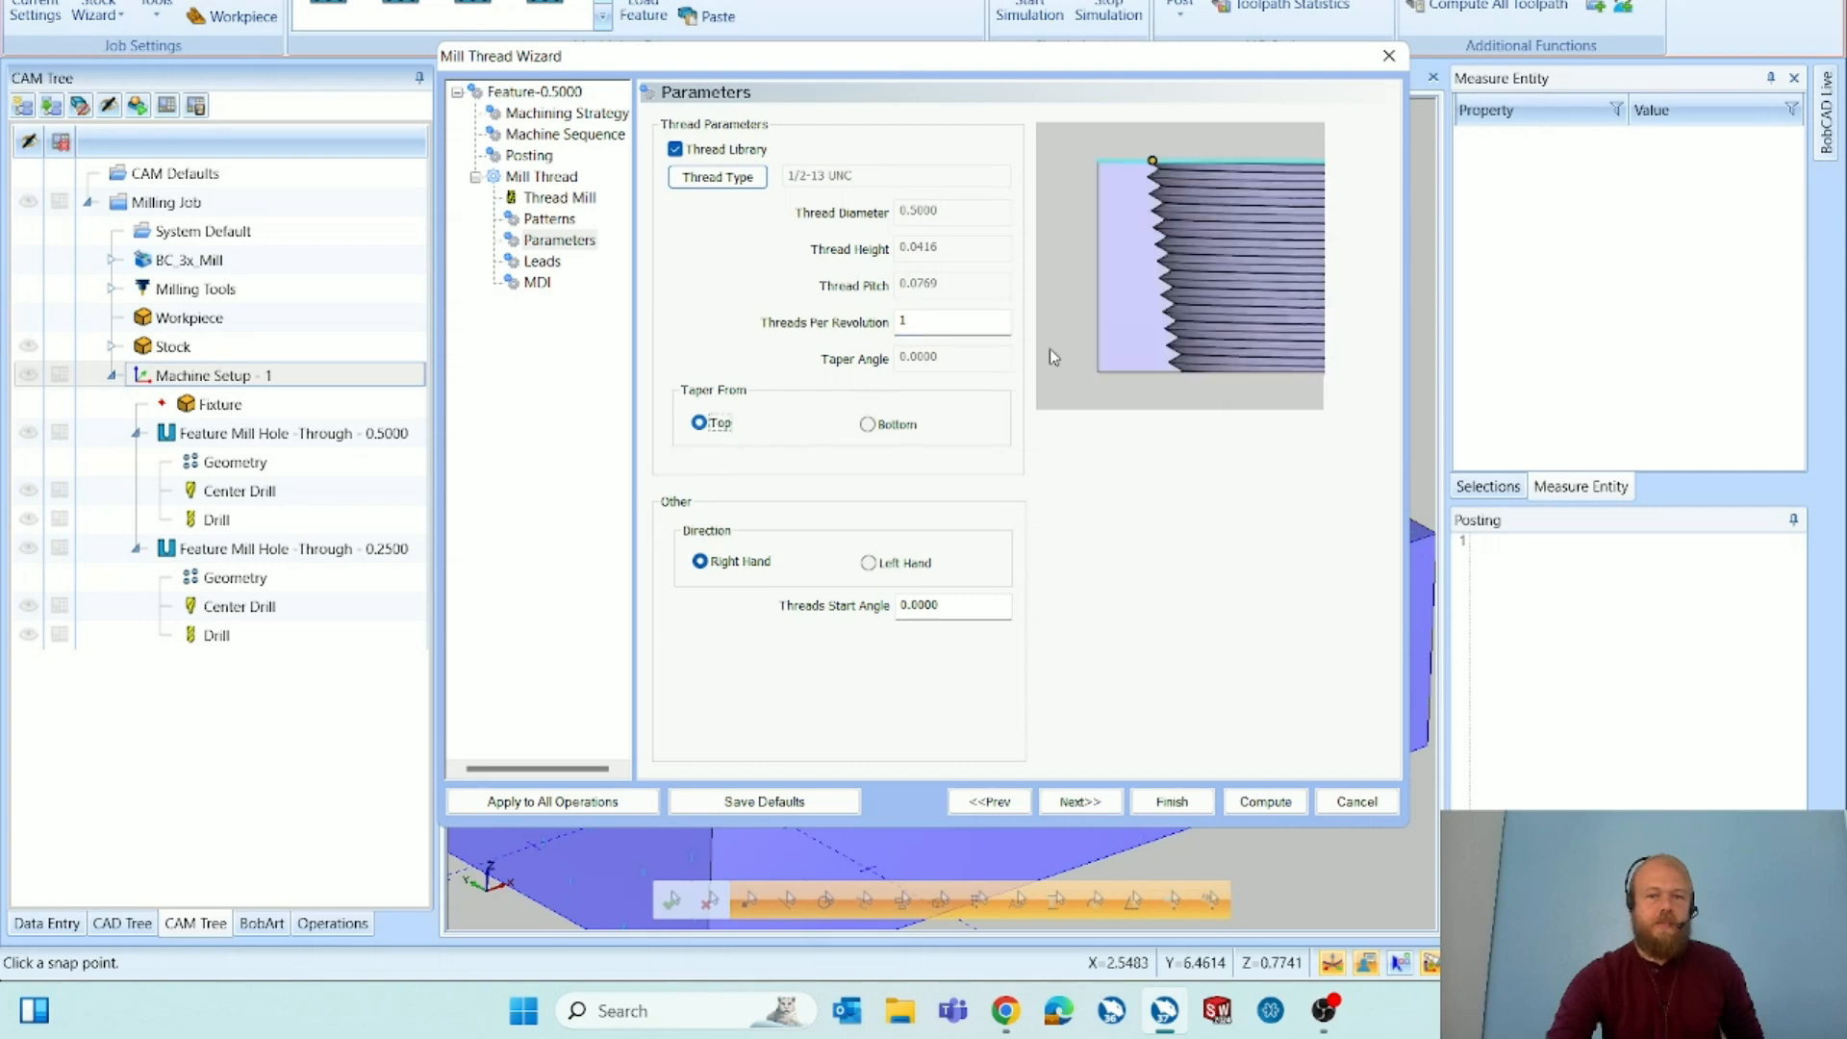
{"action": "left_click", "coordinate": [868, 424]}
{"action": "left_click", "coordinate": [701, 424]}
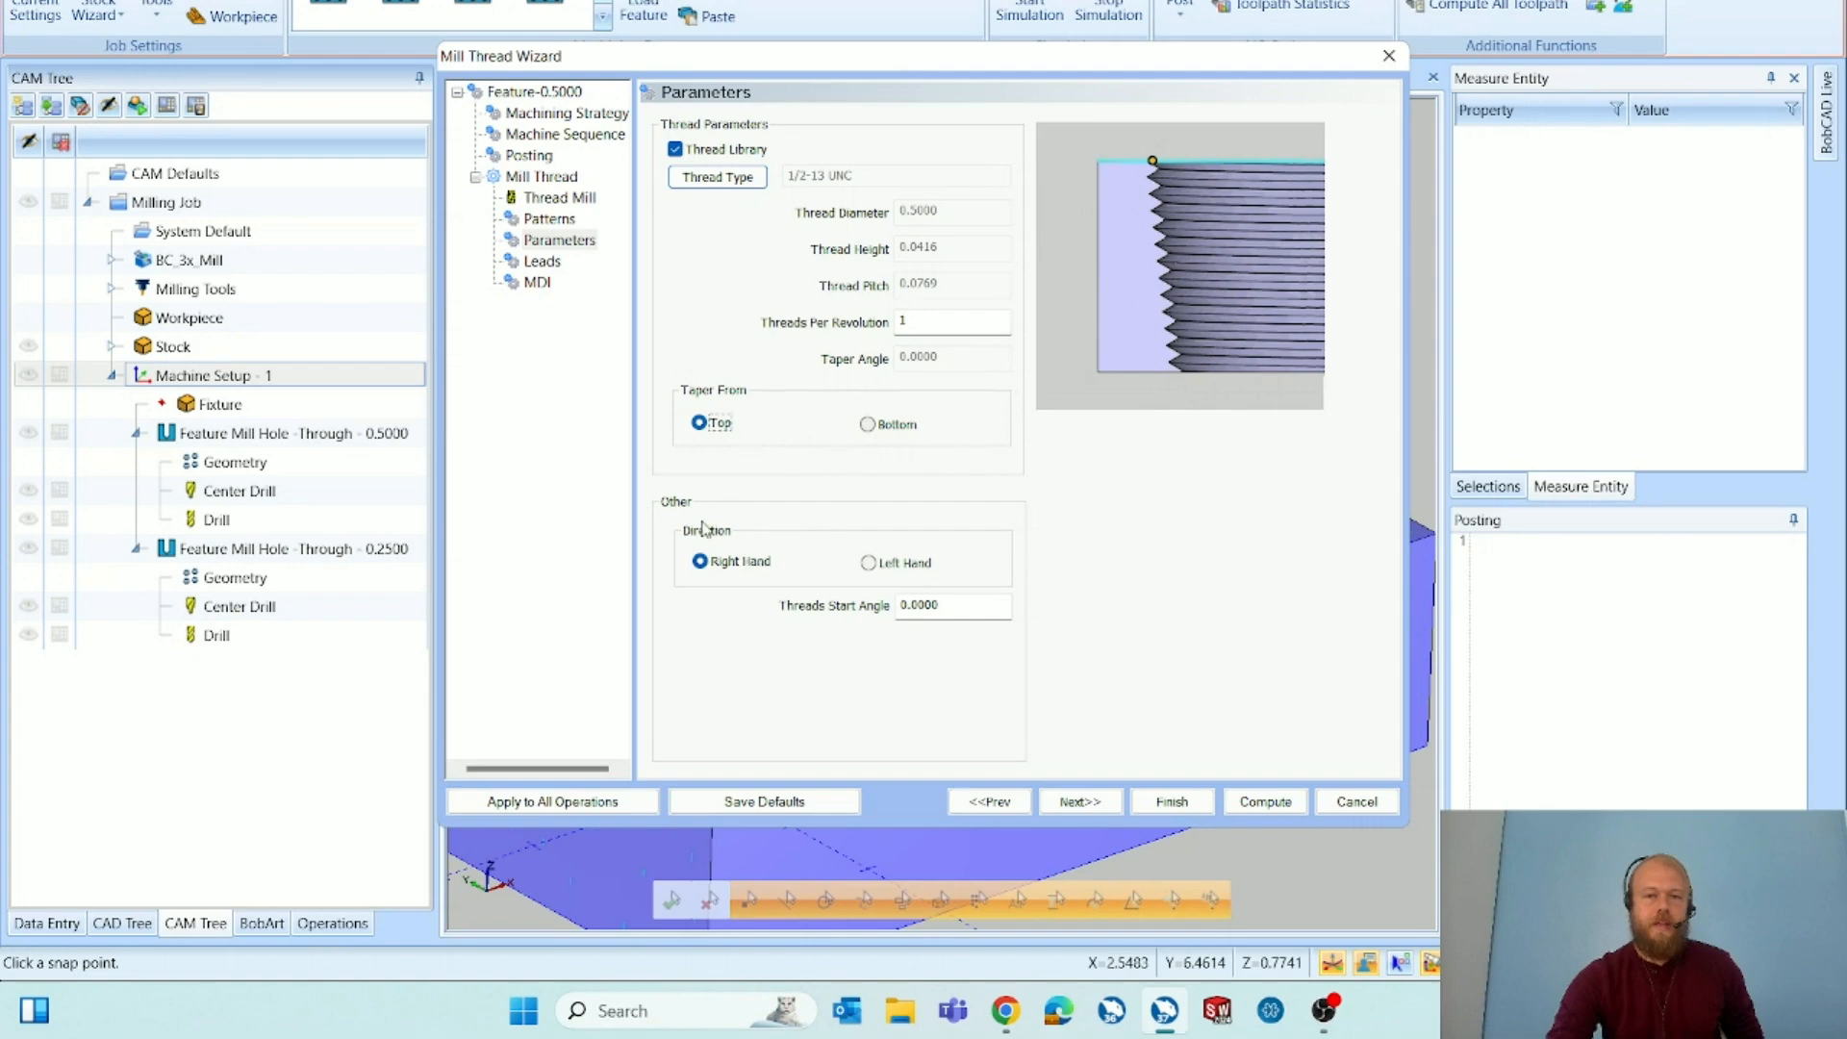
{"action": "left_click", "coordinate": [723, 562]}
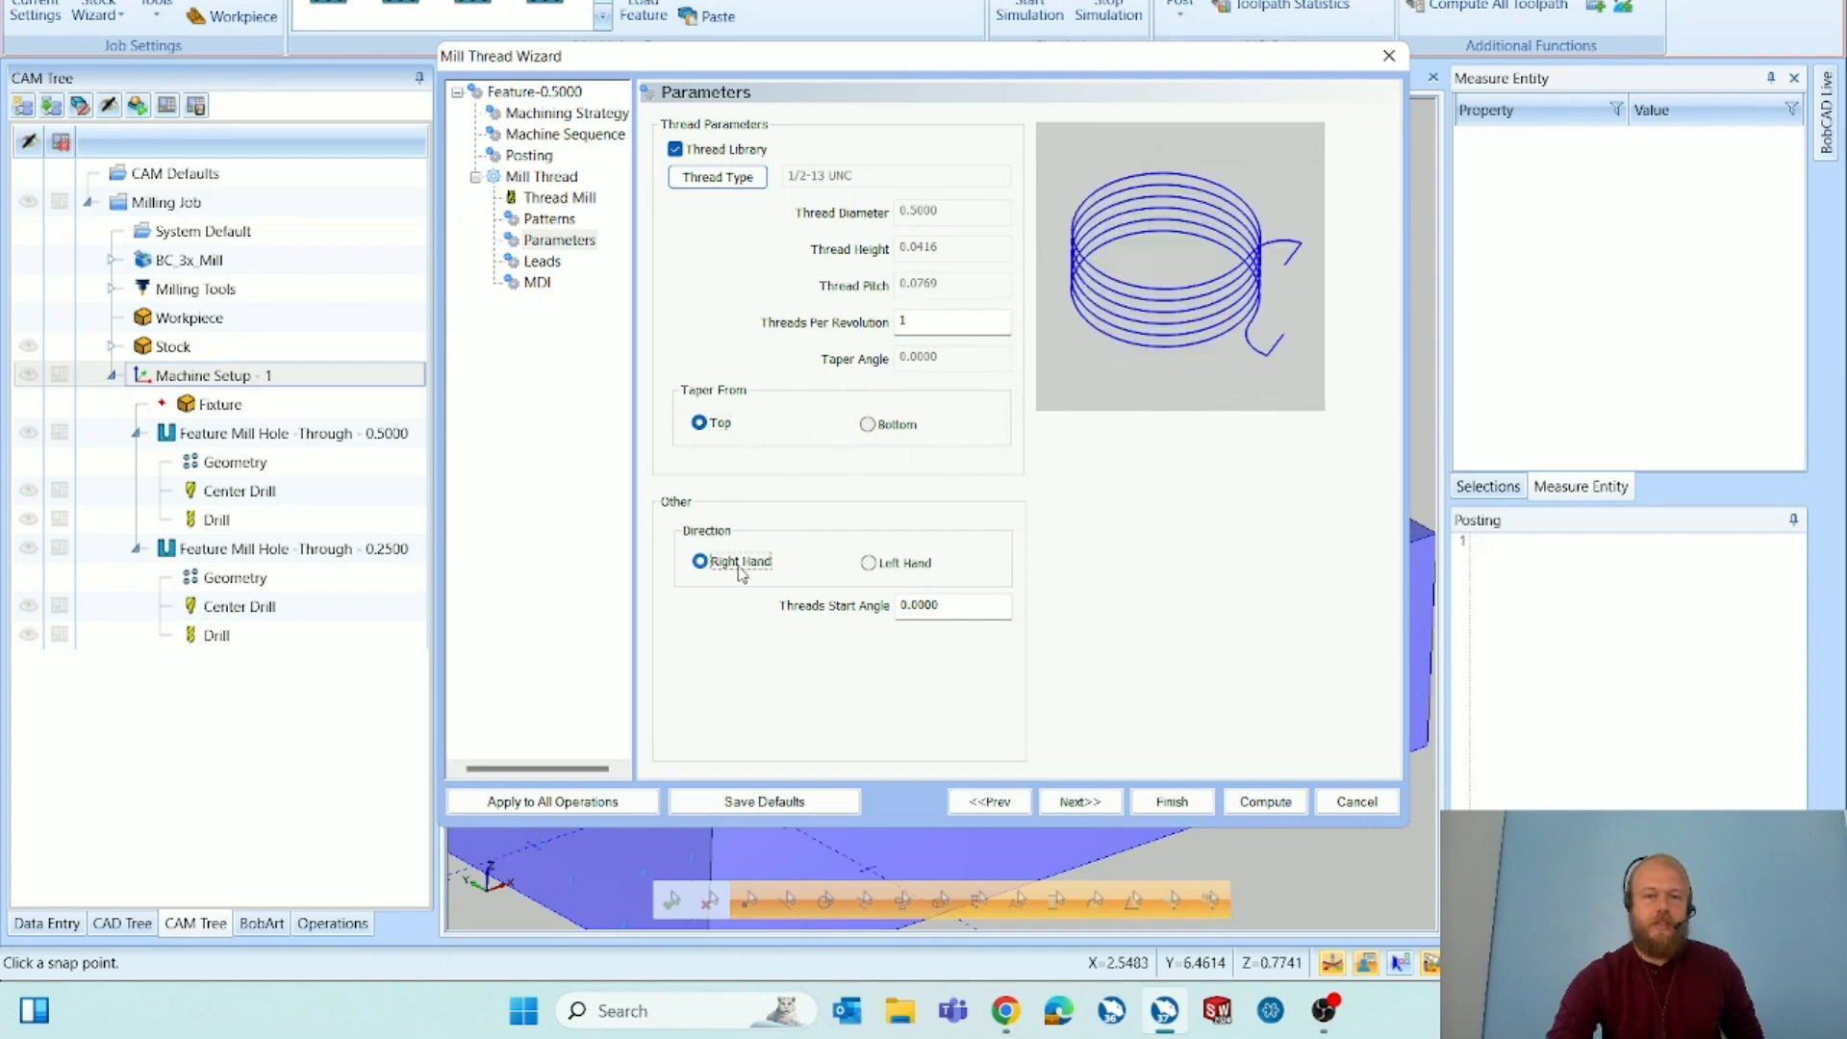
Set the thread milling lead-in to Helical, keeping the lead-out the same as the lead-in.
{"action": "left_click", "coordinate": [1091, 811]}
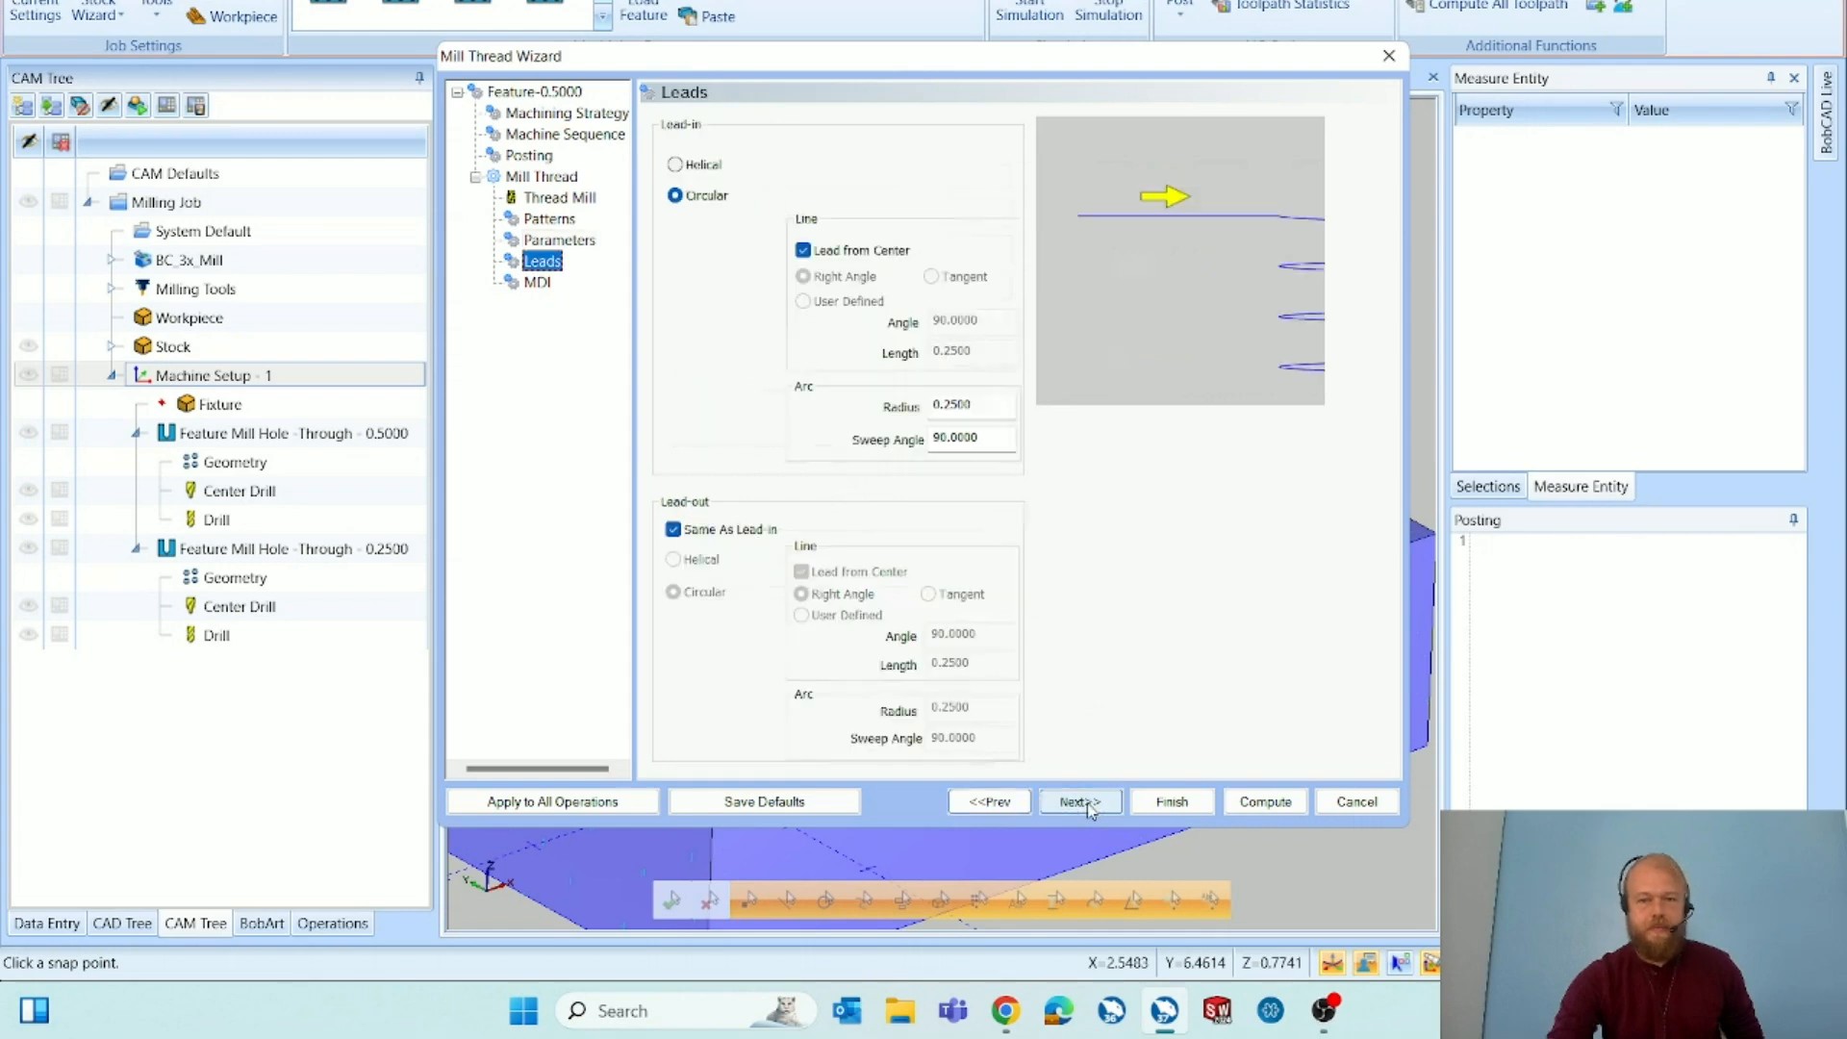
{"action": "left_click", "coordinate": [697, 169]}
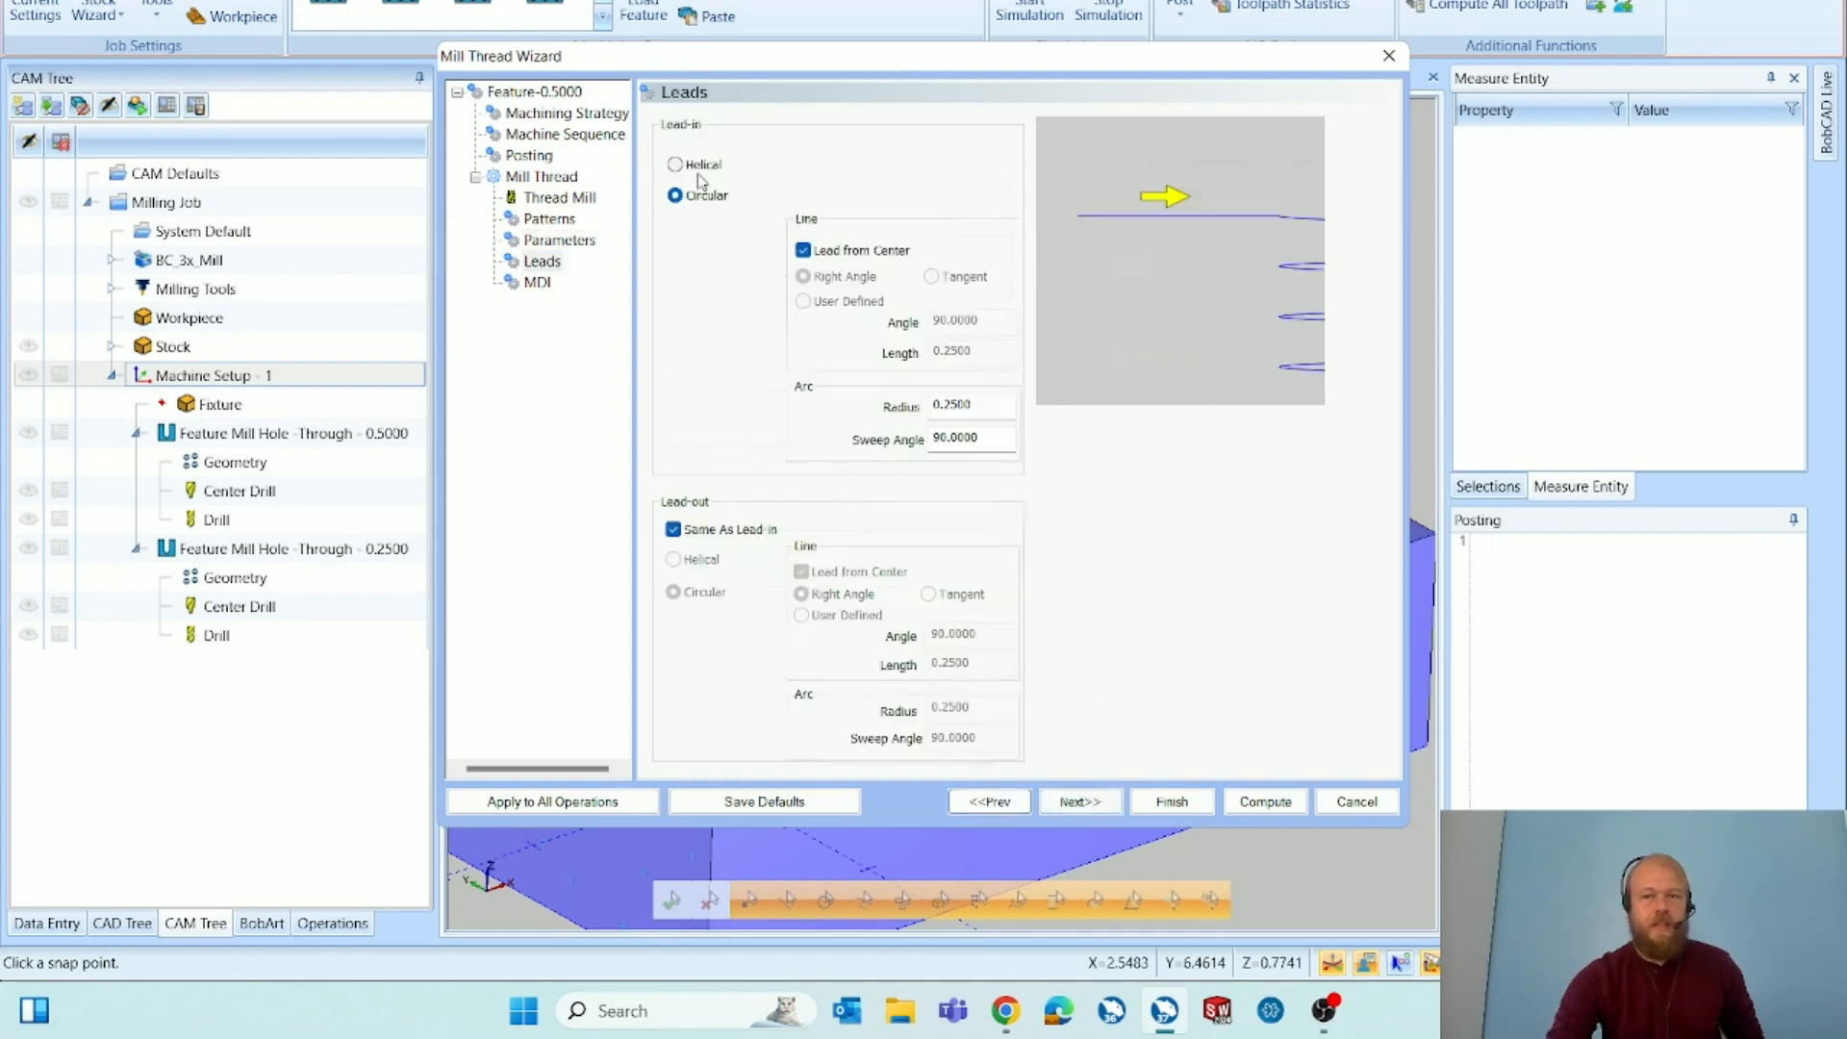
{"action": "left_click", "coordinate": [681, 199]}
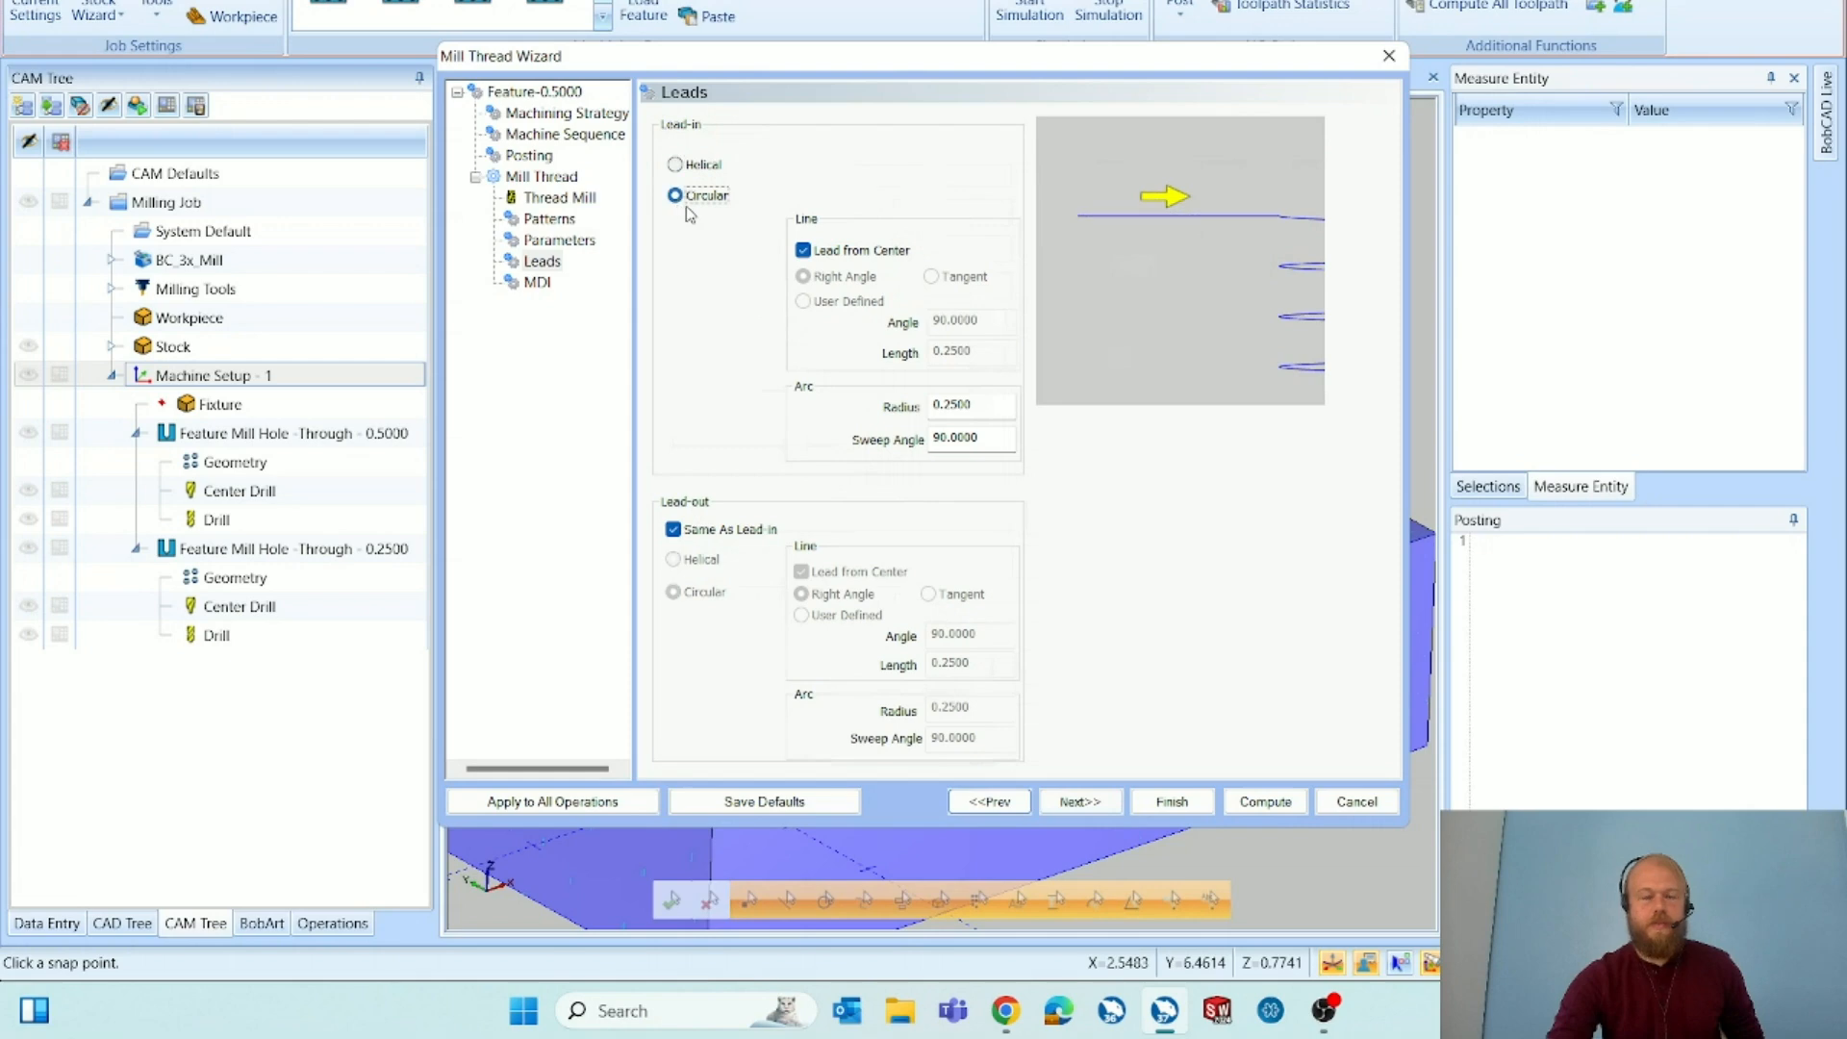
{"action": "left_click", "coordinate": [702, 169]}
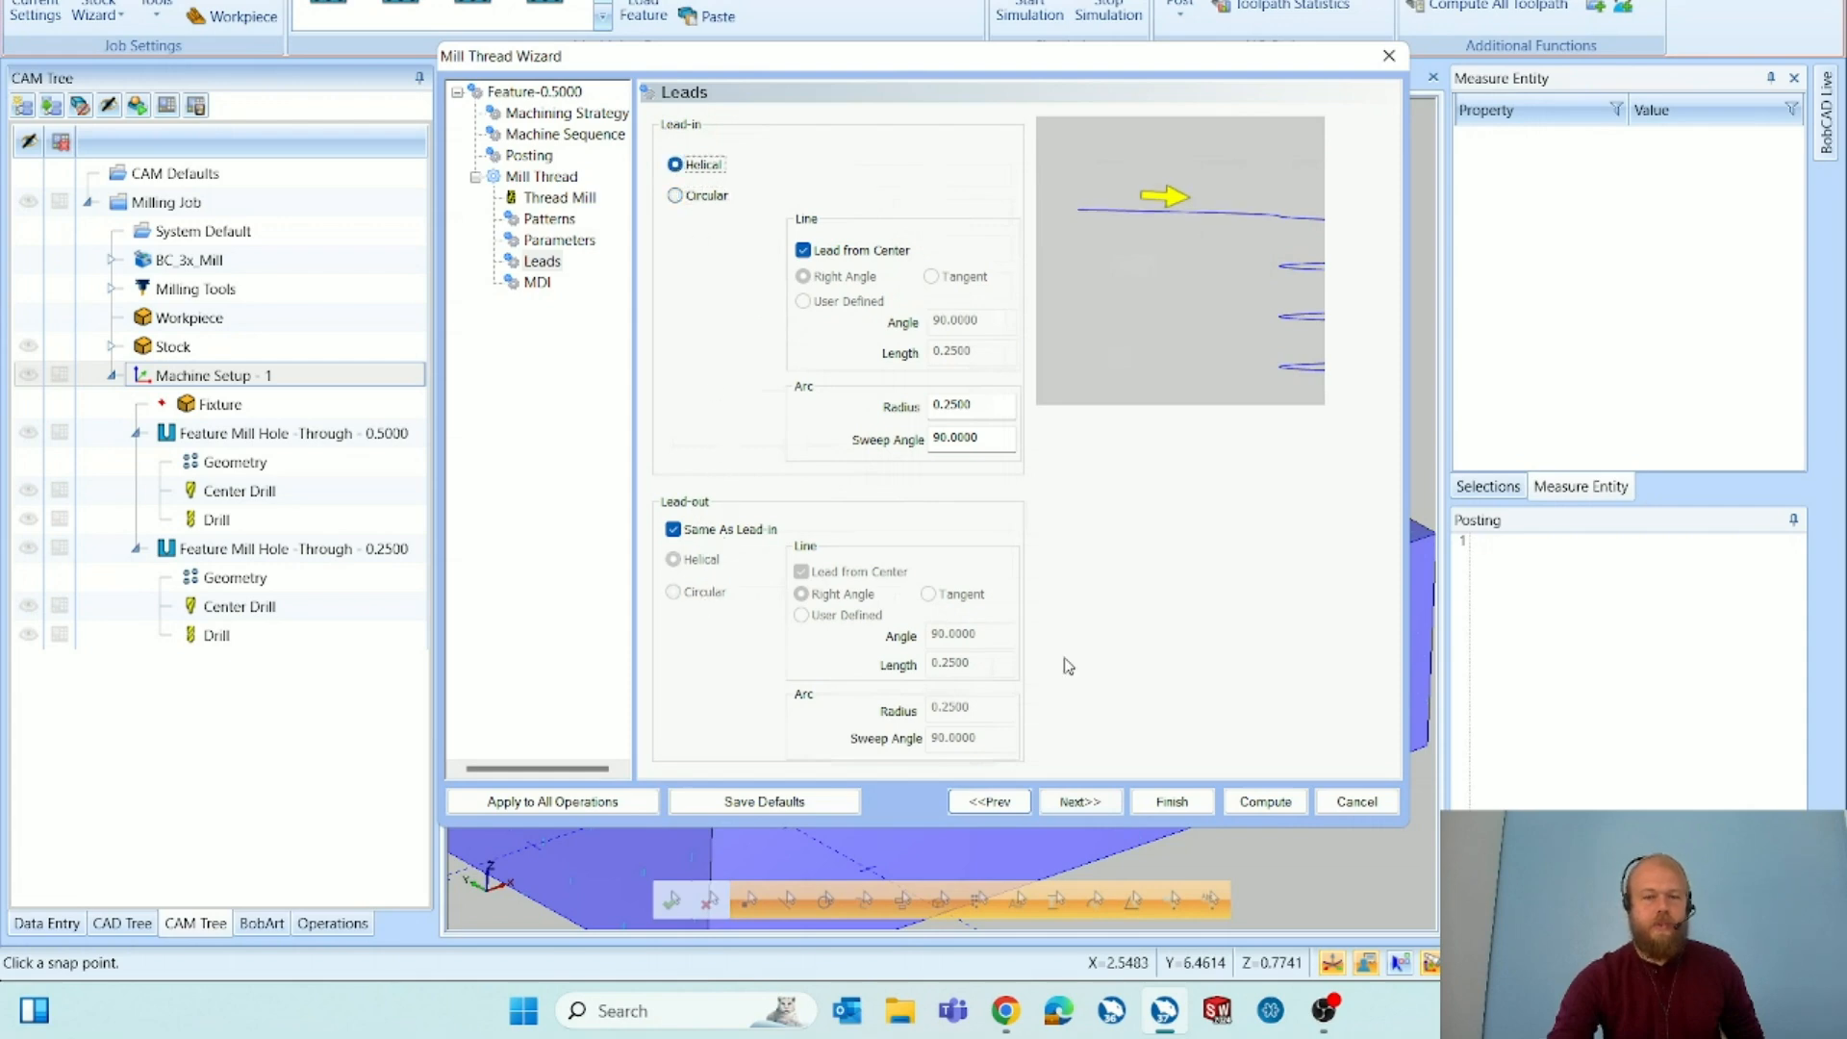
Skip the MDI commands, compute the Mill Thread toolpath and inspect it at the hole.
{"action": "left_click", "coordinate": [1093, 805]}
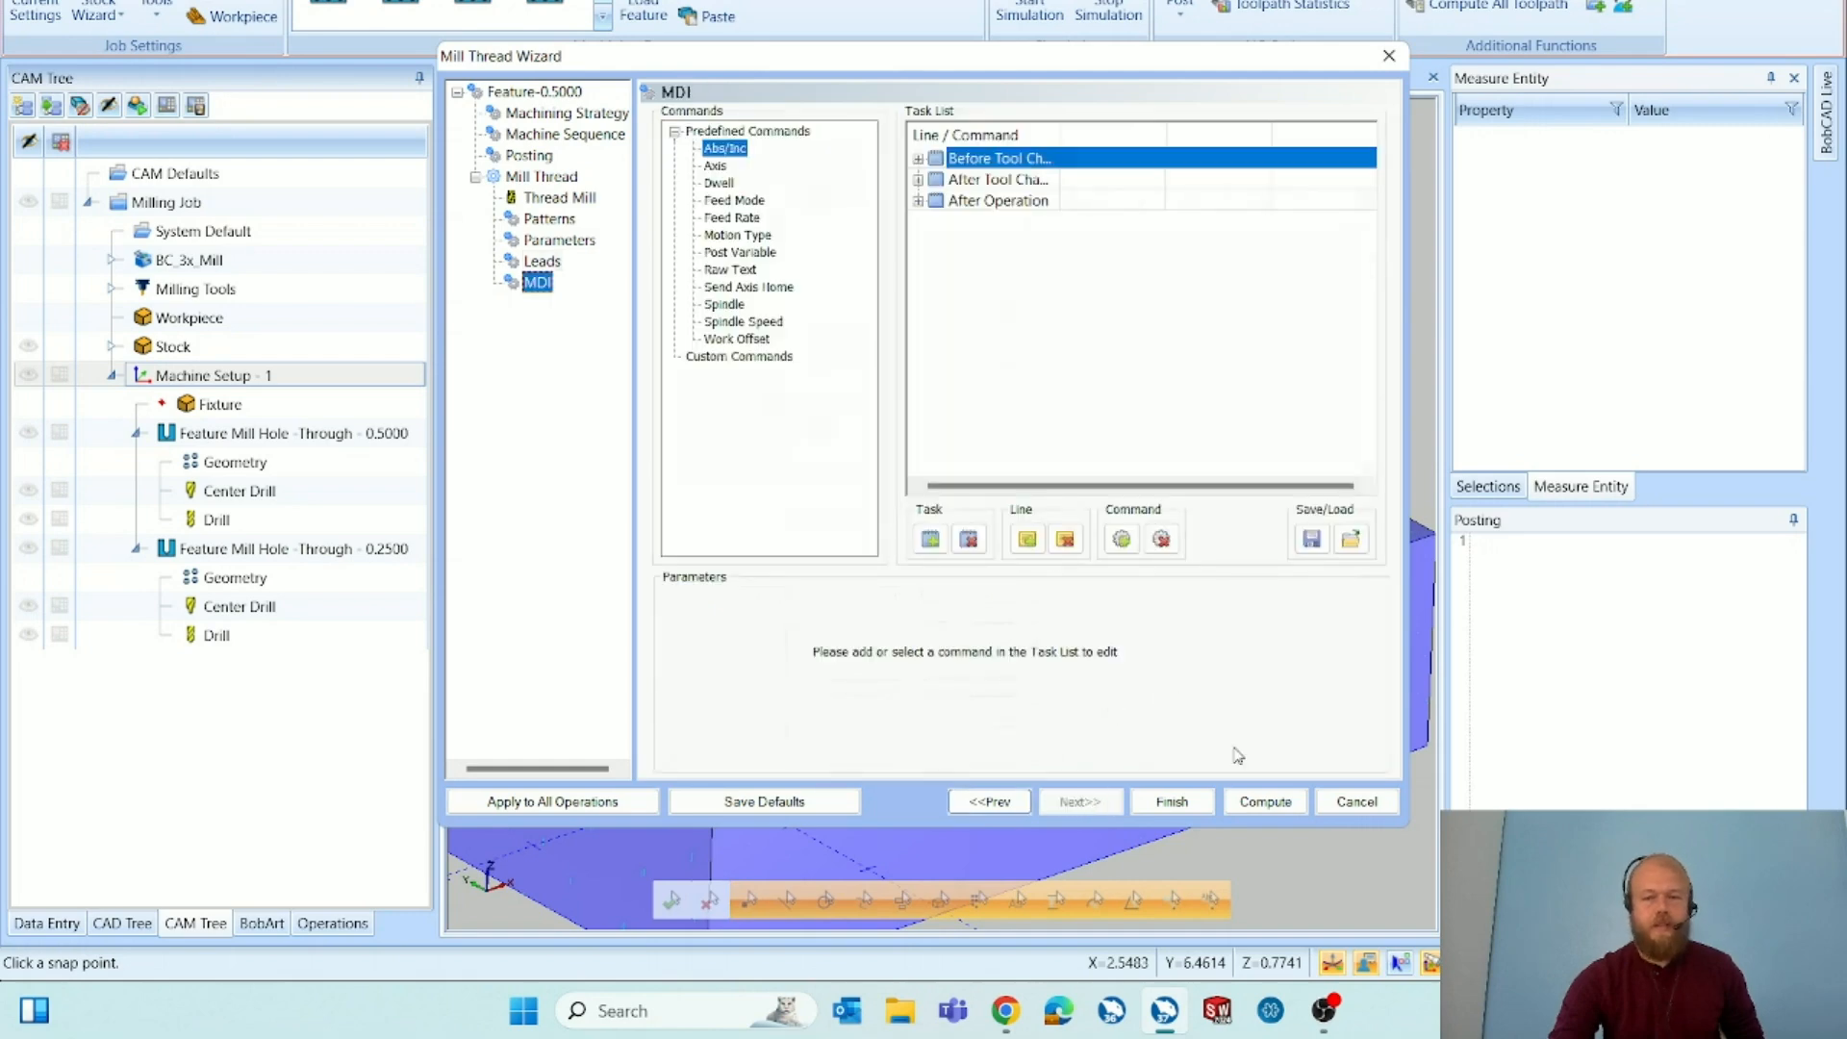
{"action": "left_click", "coordinate": [1265, 802]}
{"action": "scroll", "coordinate": [1001, 621], "scroll_direction": "up", "scroll_amount": 5}
{"action": "scroll", "coordinate": [1000, 621], "scroll_direction": "up", "scroll_amount": 2}
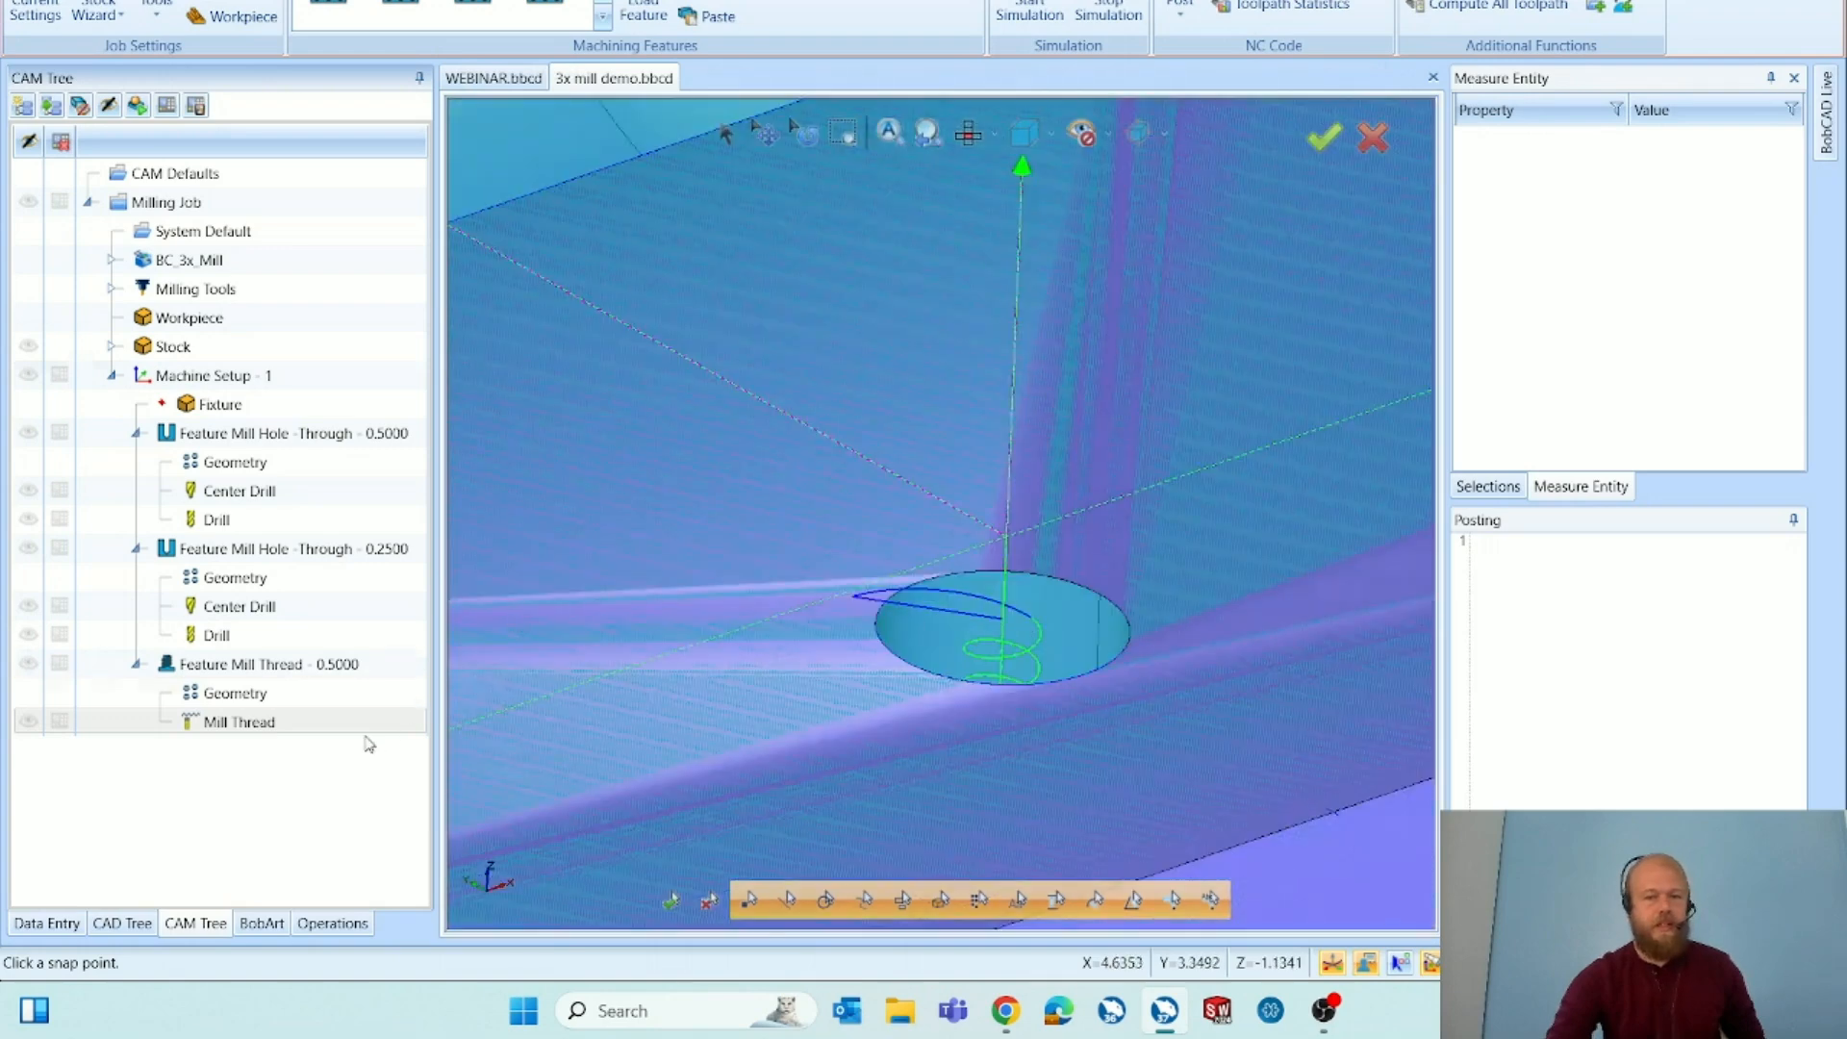
Start a backplot of the Mill Thread operation with the thread mill shown at the hole.
{"action": "right_click", "coordinate": [347, 730]}
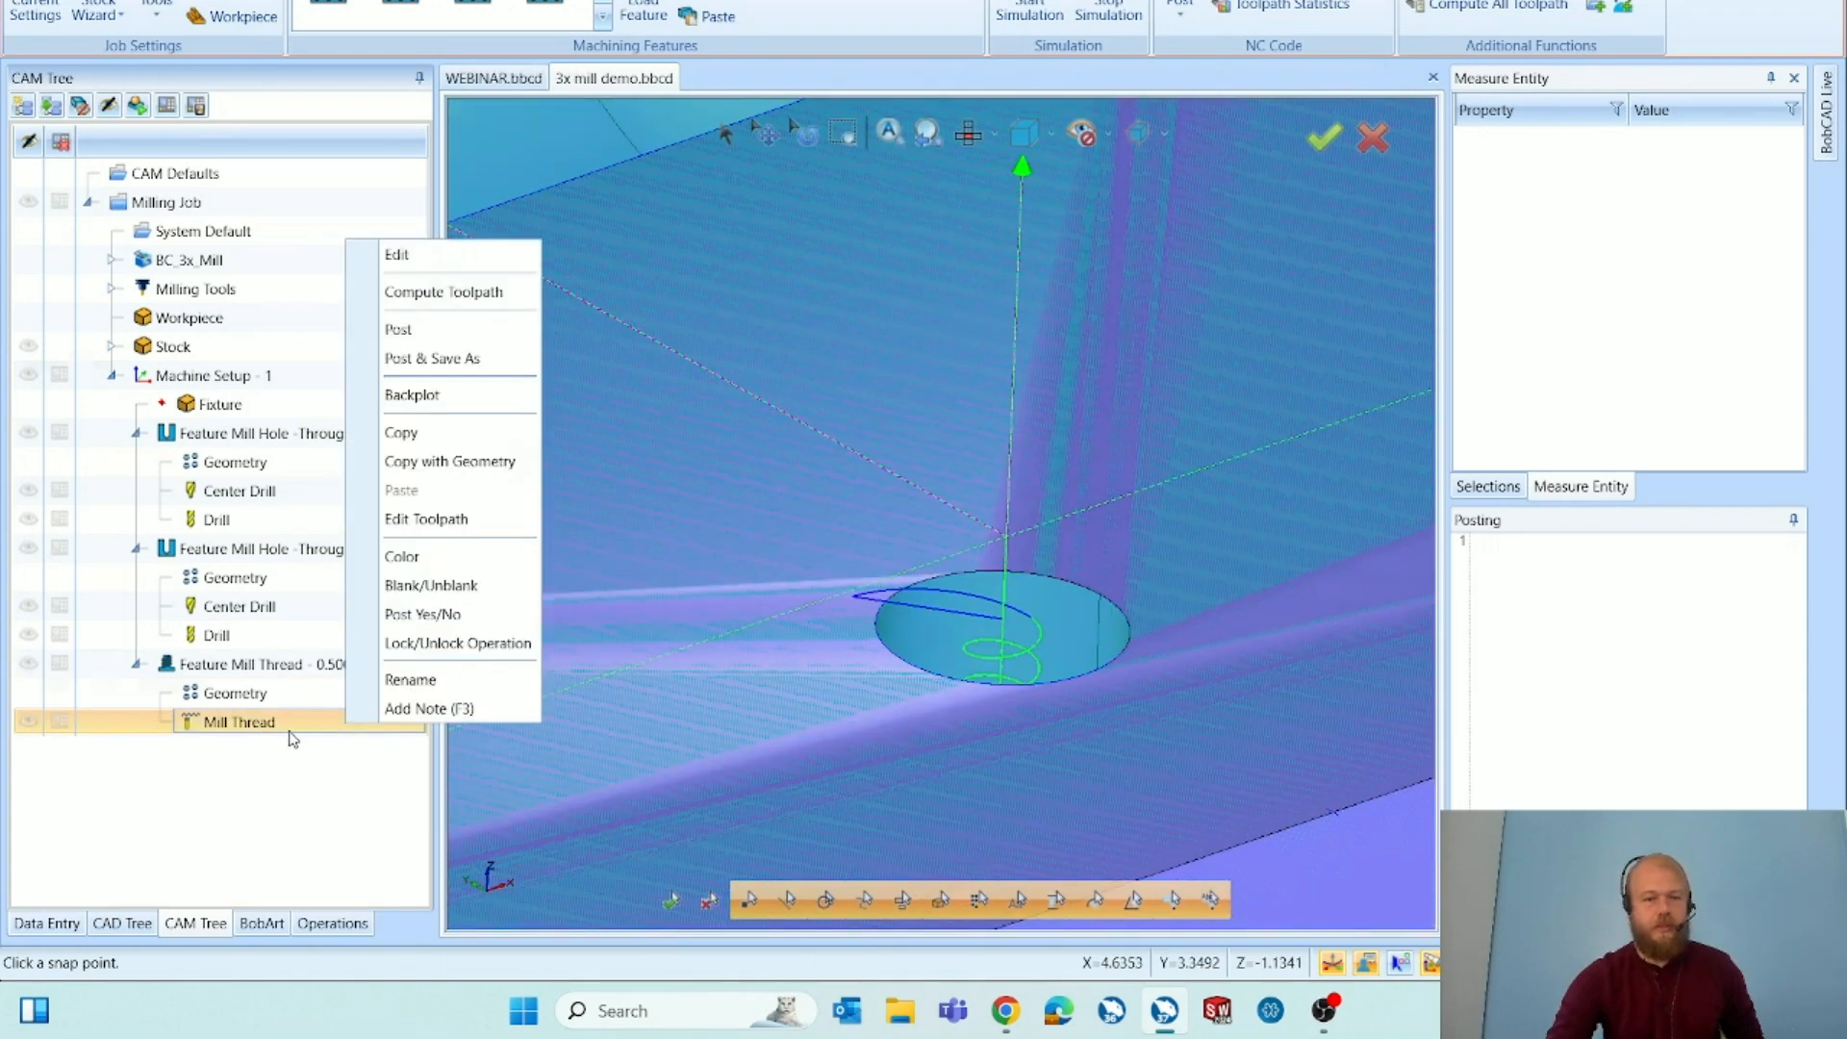
{"action": "left_click", "coordinate": [468, 396]}
{"action": "scroll", "coordinate": [577, 428], "scroll_direction": "down", "scroll_amount": 5}
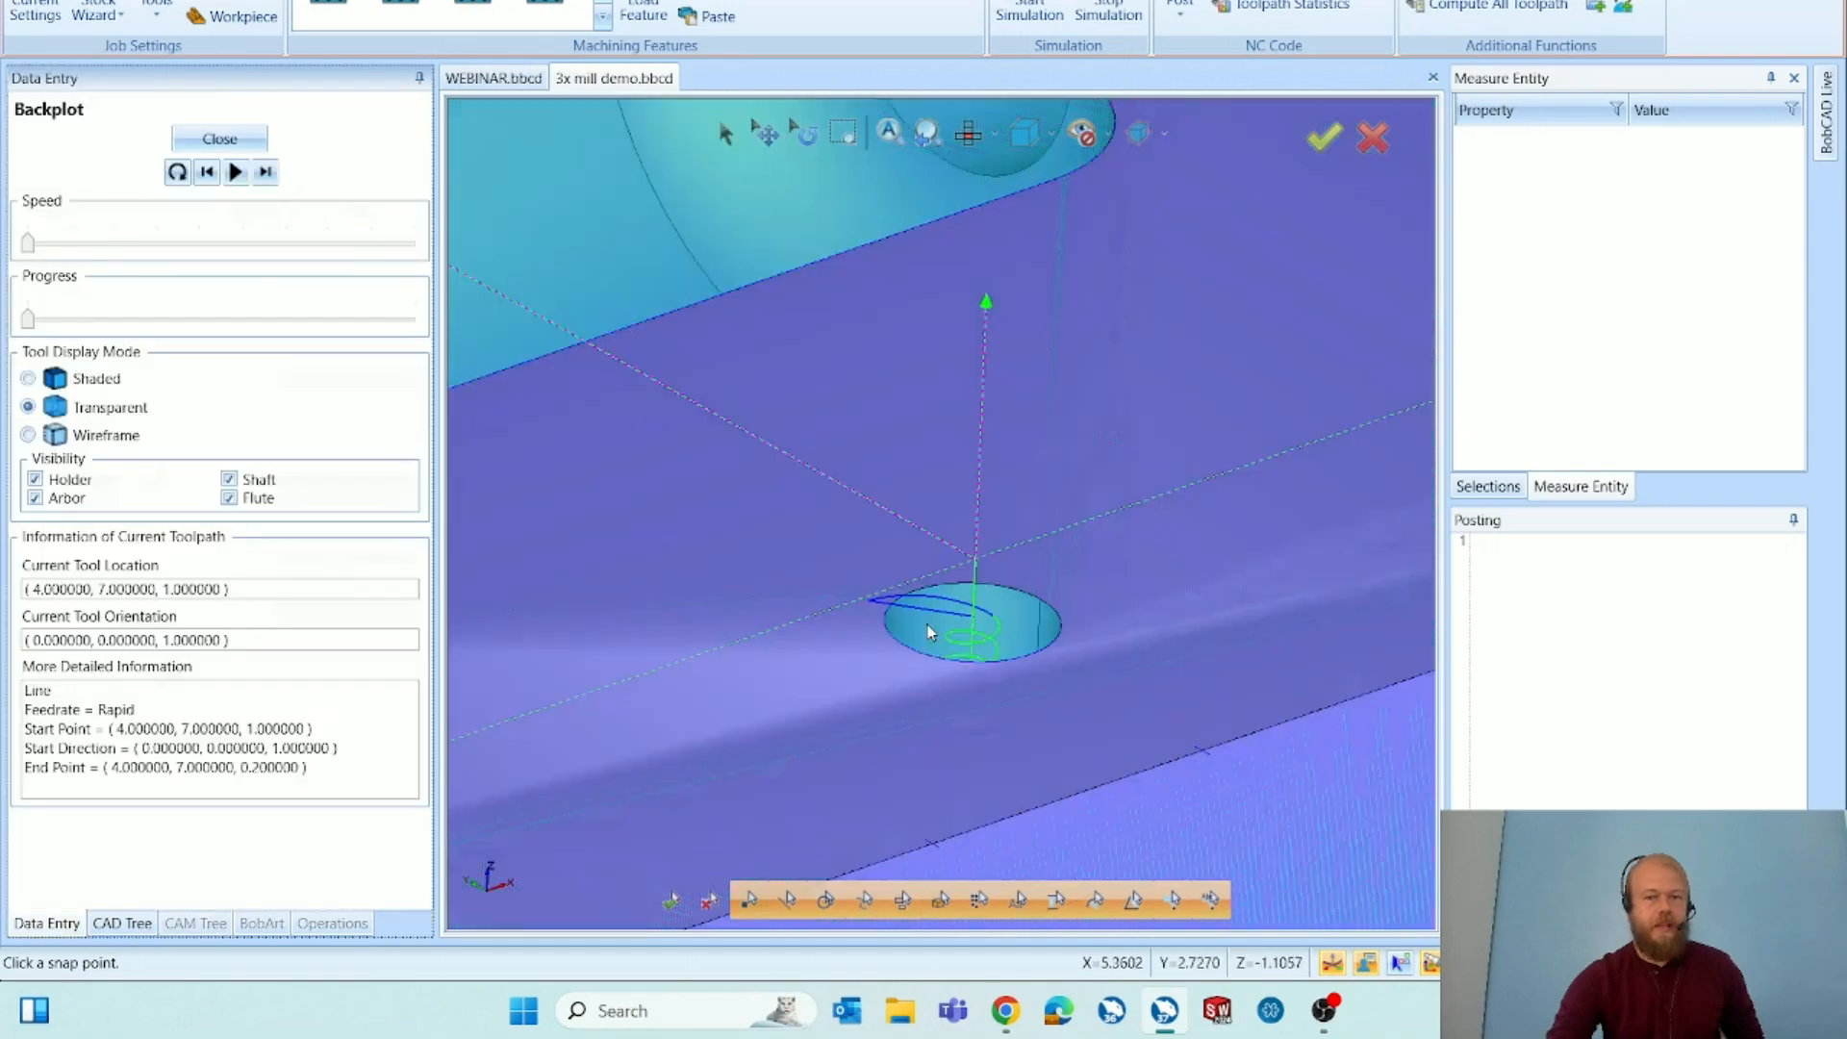
{"action": "scroll", "coordinate": [690, 470], "scroll_direction": "up", "scroll_amount": 6}
{"action": "scroll", "coordinate": [691, 470], "scroll_direction": "up", "scroll_amount": 3}
{"action": "scroll", "coordinate": [813, 549], "scroll_direction": "down", "scroll_amount": 3}
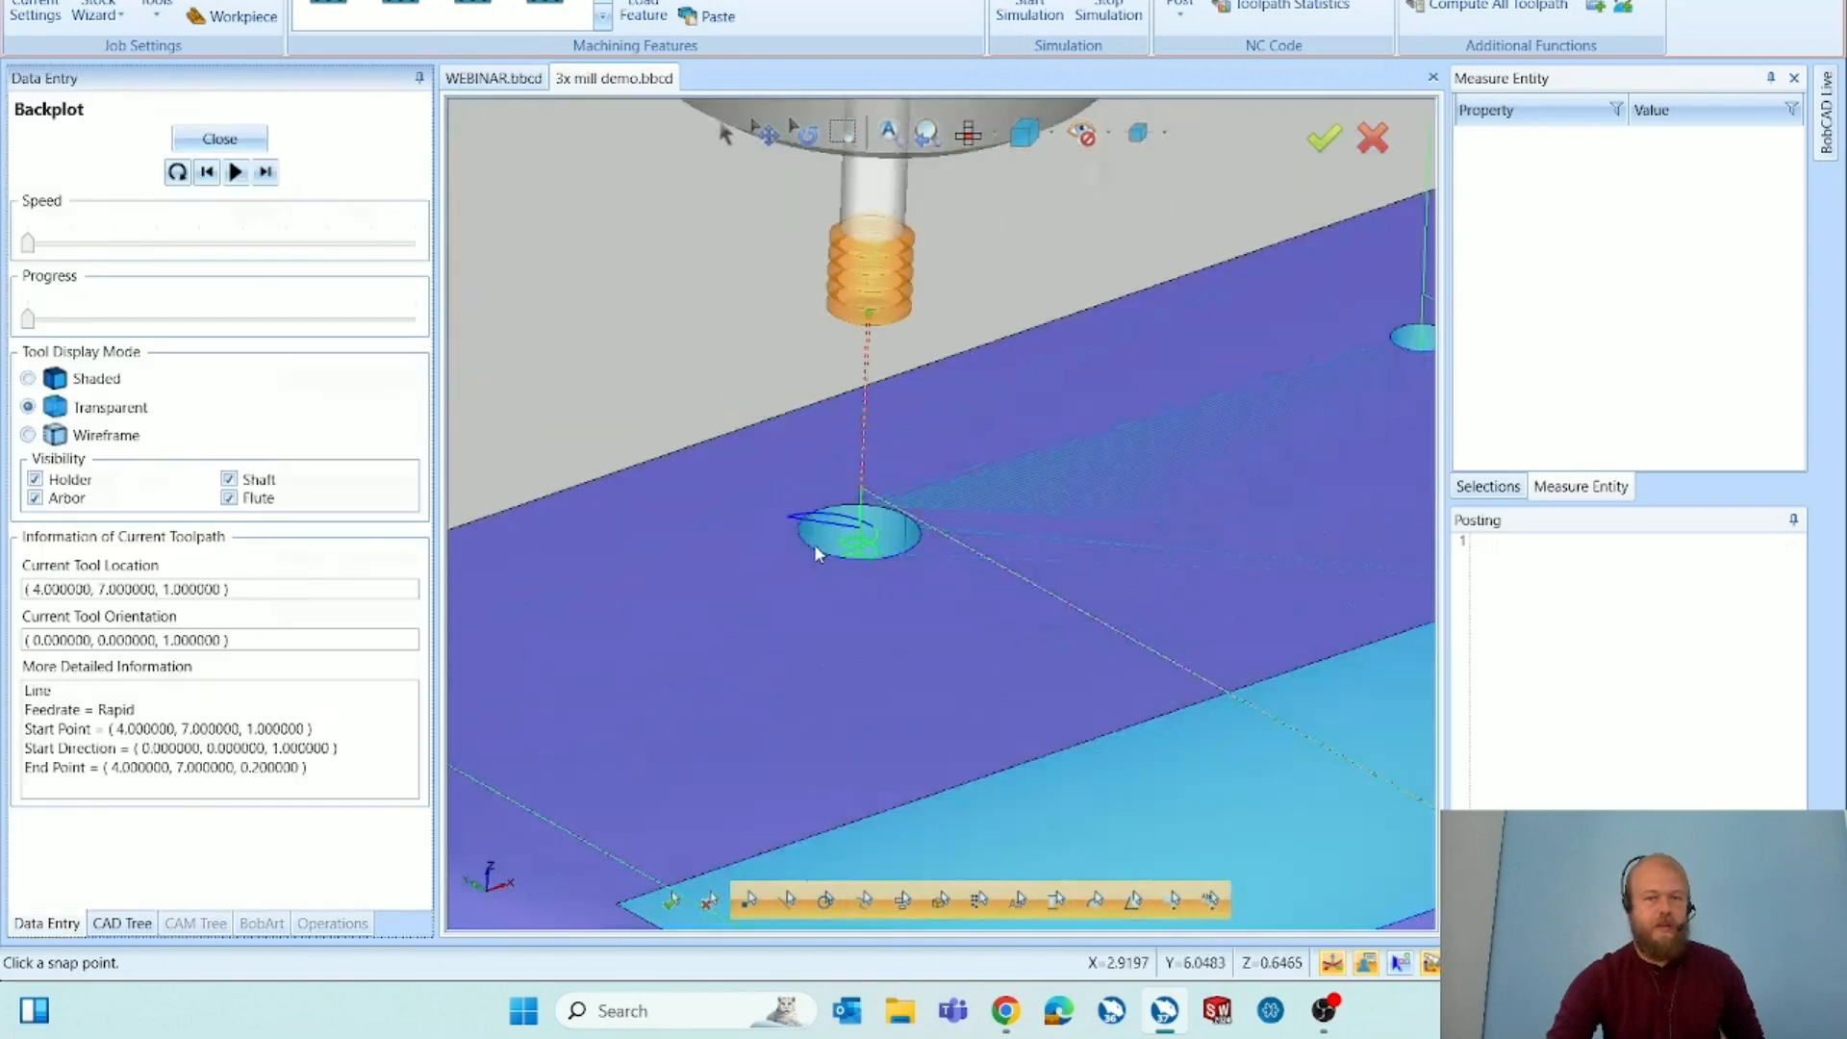
{"action": "scroll", "coordinate": [813, 549], "scroll_direction": "up", "scroll_amount": 5}
Step the Mill Thread backplot forward move by move through the plunge, leads and helical thread to the final retract.
{"action": "left_click", "coordinate": [267, 173]}
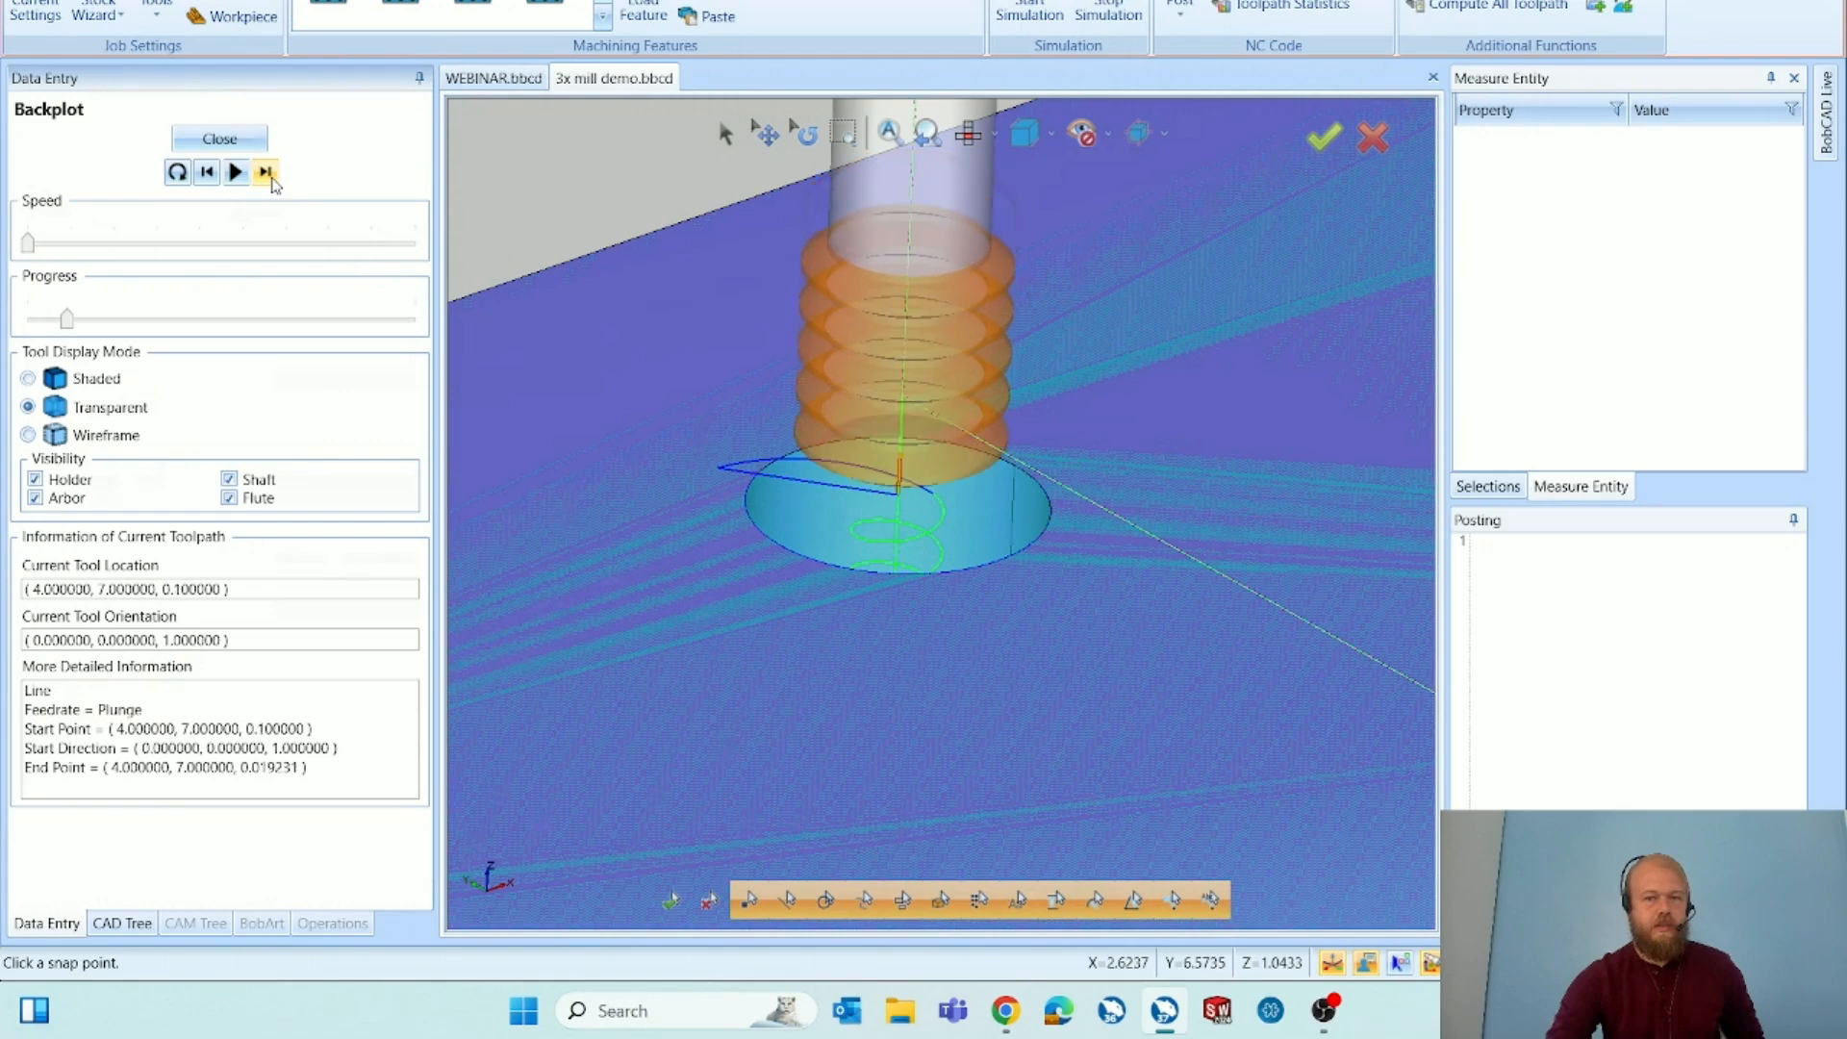
{"action": "left_click", "coordinate": [266, 174]}
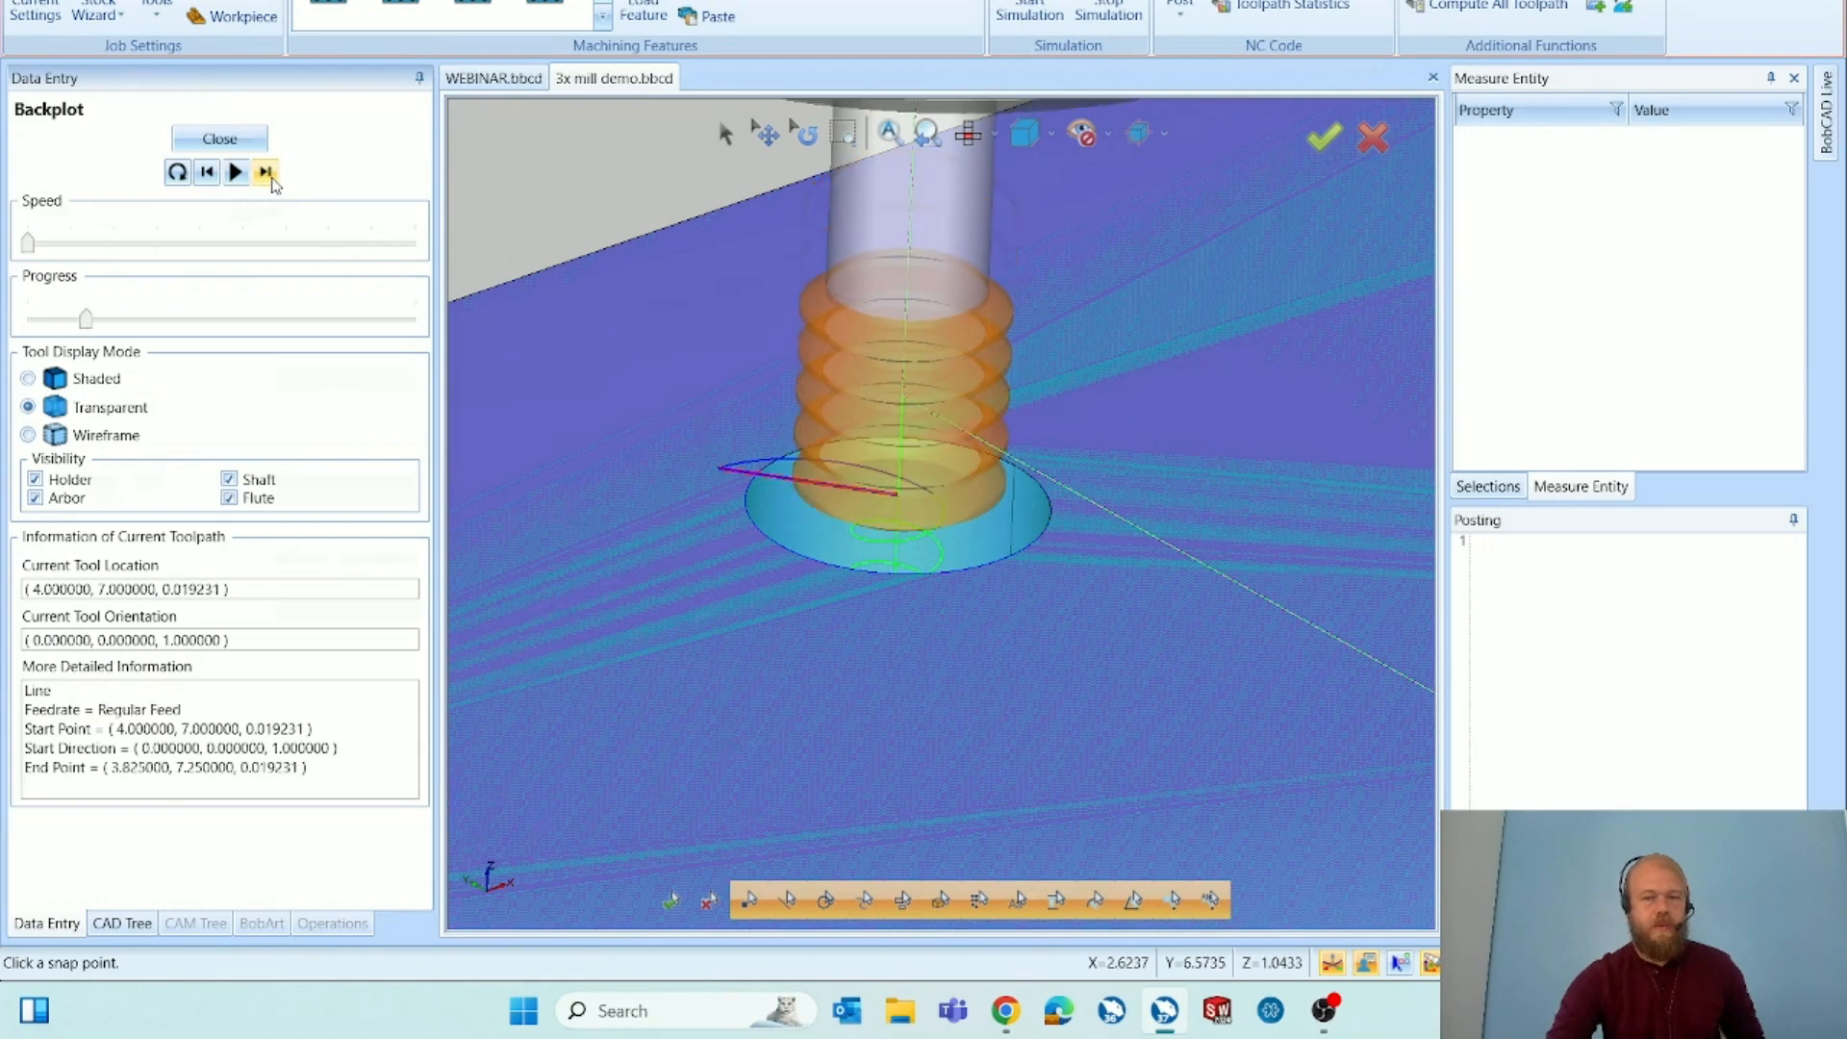
{"action": "left_click", "coordinate": [272, 177]}
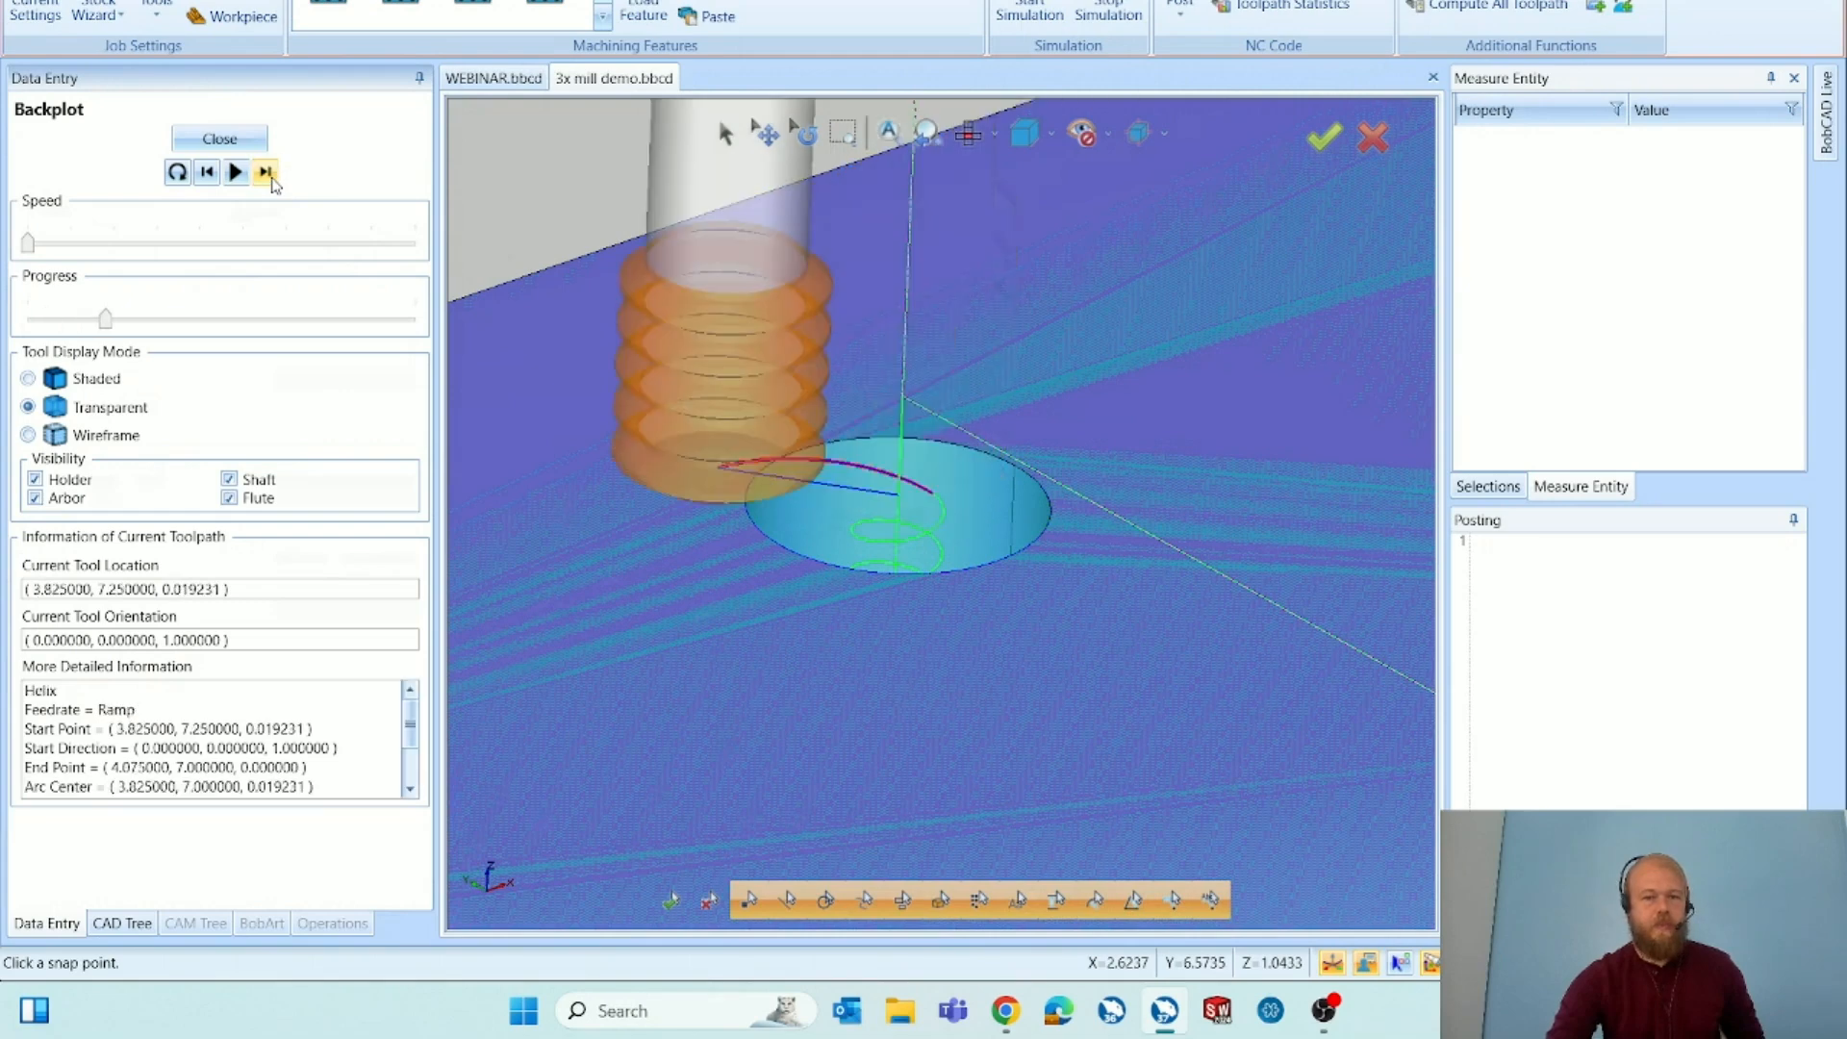
{"action": "left_click", "coordinate": [267, 173]}
{"action": "left_click", "coordinate": [267, 173]}
{"action": "left_click", "coordinate": [266, 173]}
{"action": "left_click", "coordinate": [267, 174]}
{"action": "left_click", "coordinate": [271, 176]}
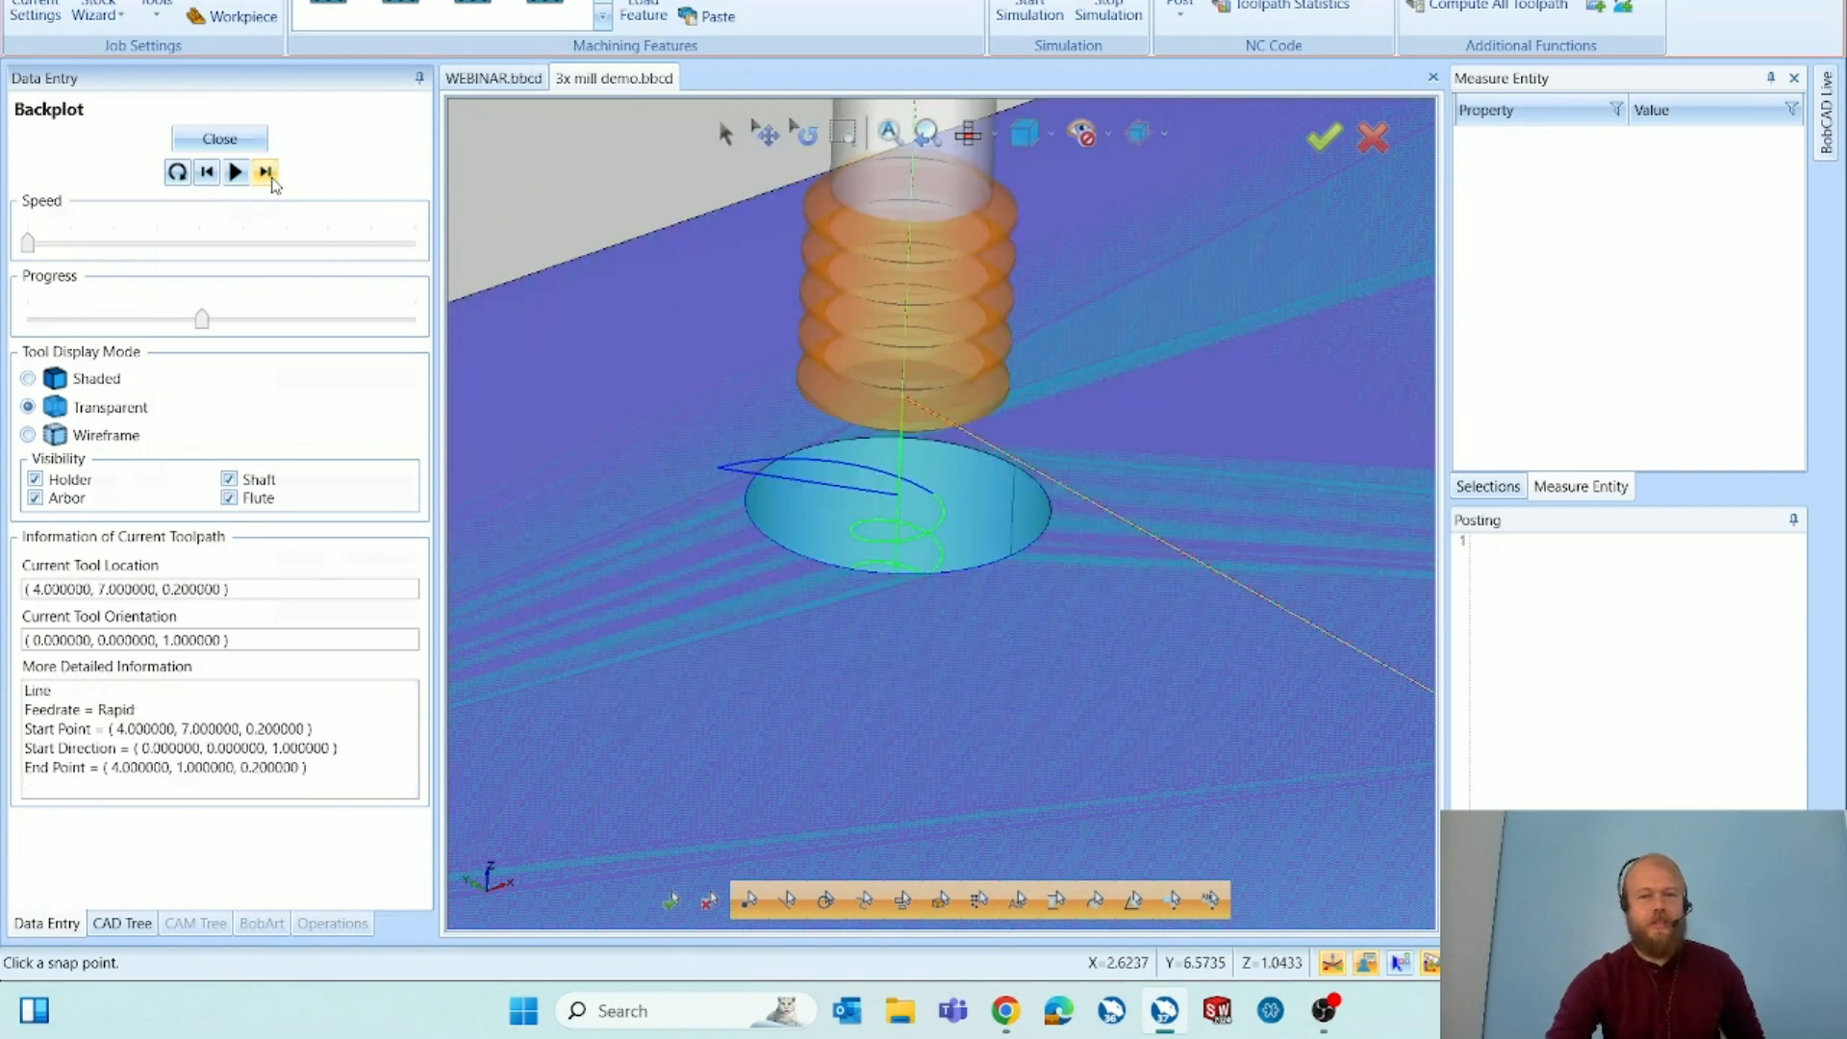
Step the backplot back to the lead-out at the hole bottom, check the tool in Shaded display, and close the backplot.
{"action": "left_click", "coordinate": [206, 172]}
{"action": "scroll", "coordinate": [926, 452], "scroll_direction": "down", "scroll_amount": 5}
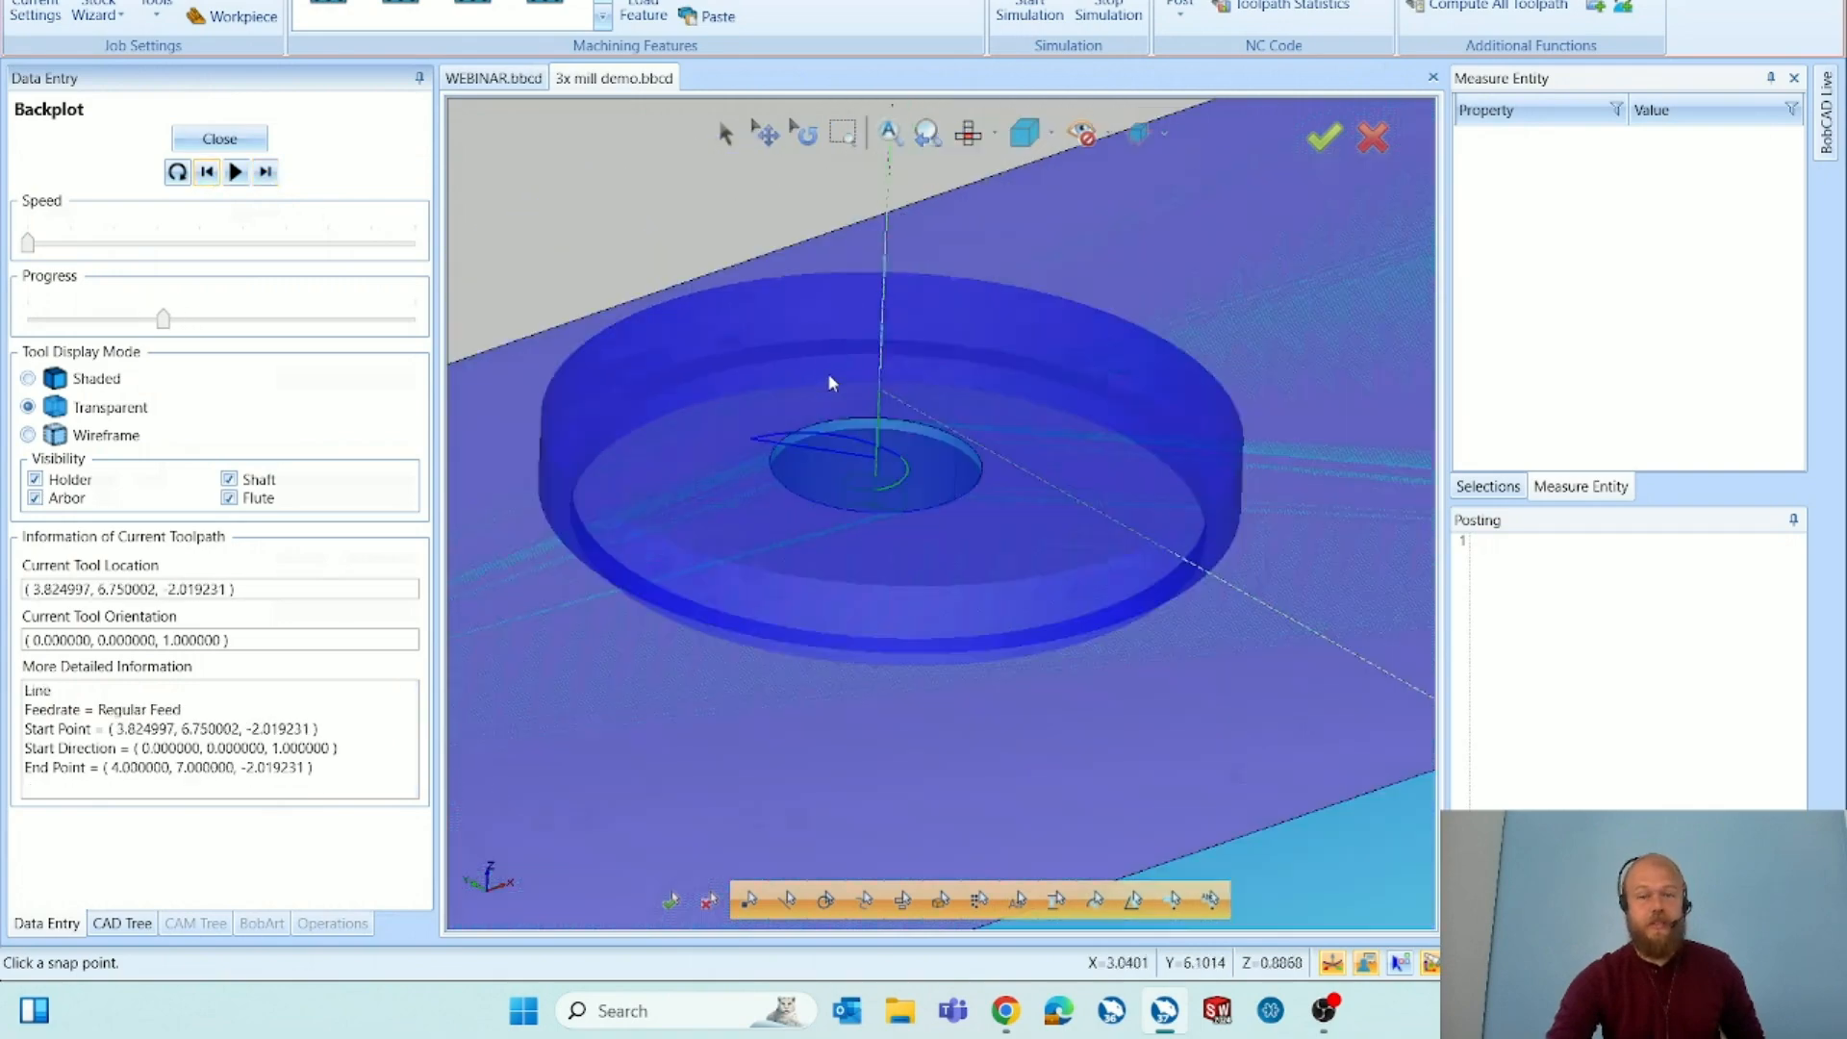
{"action": "scroll", "coordinate": [926, 452], "scroll_direction": "down", "scroll_amount": 5}
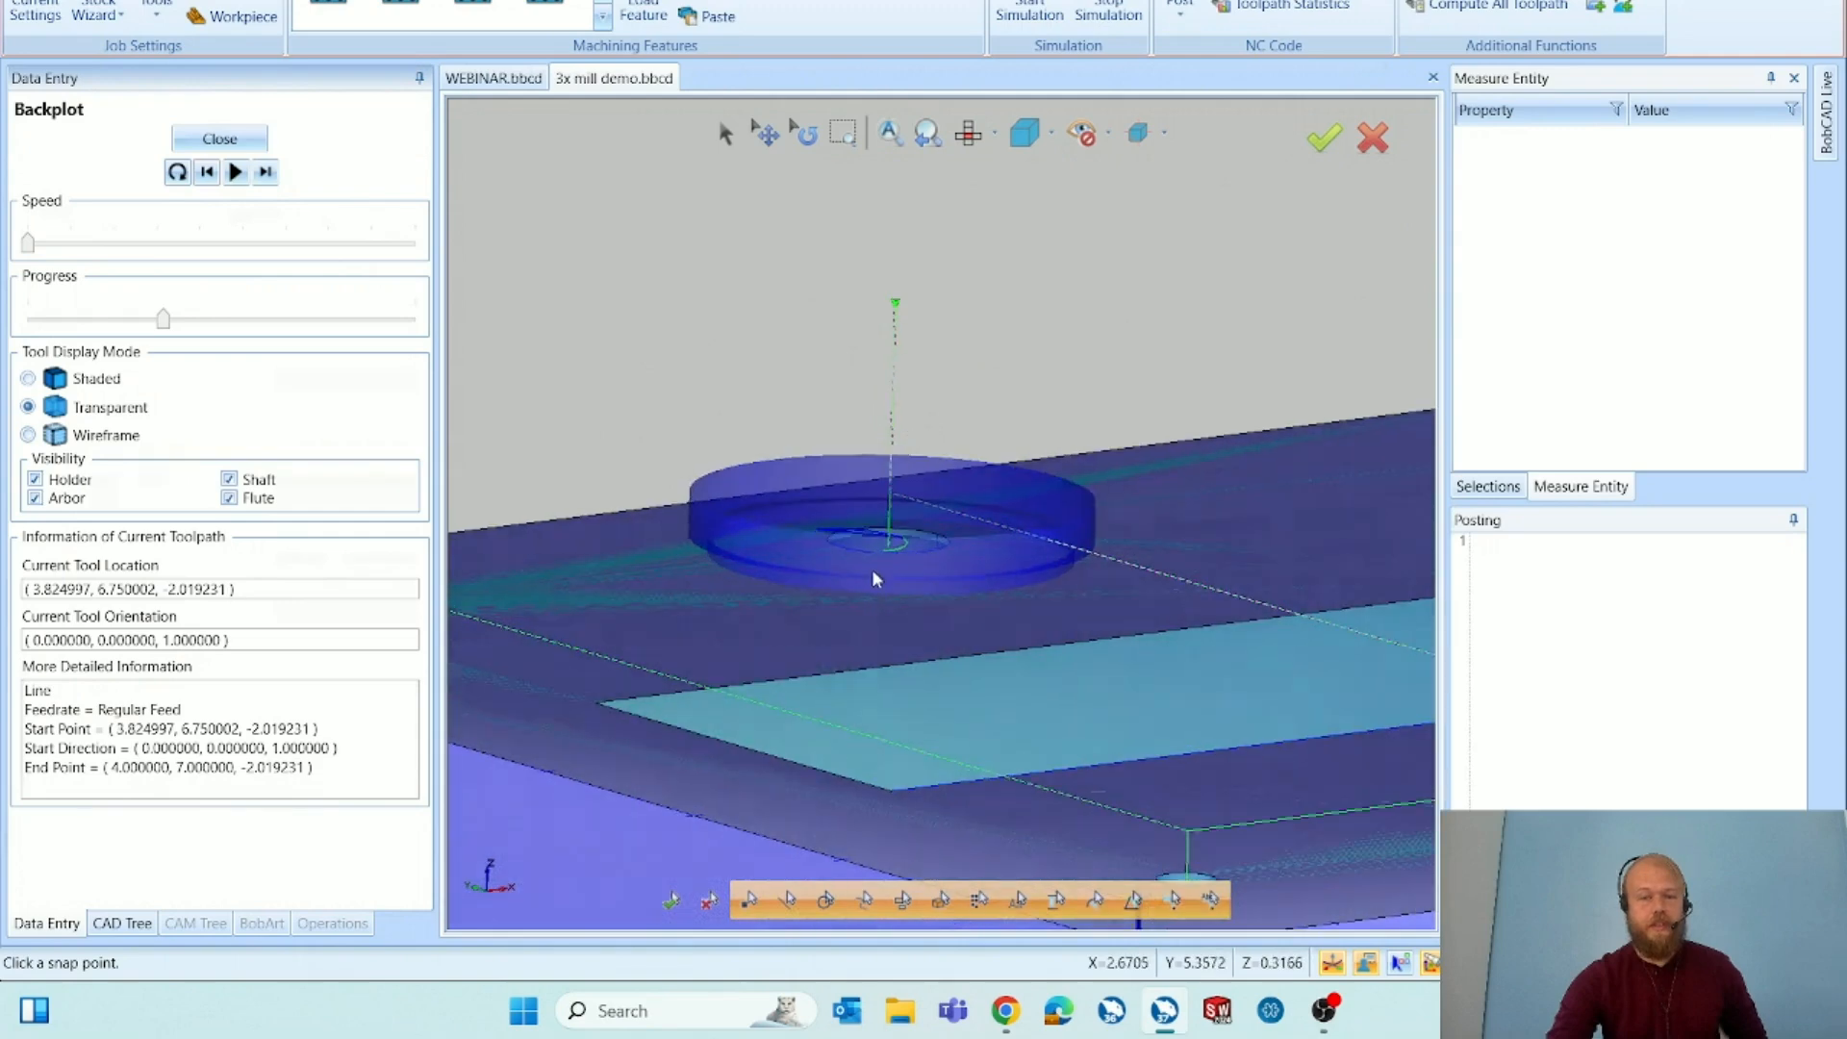
{"action": "left_click", "coordinate": [115, 380]}
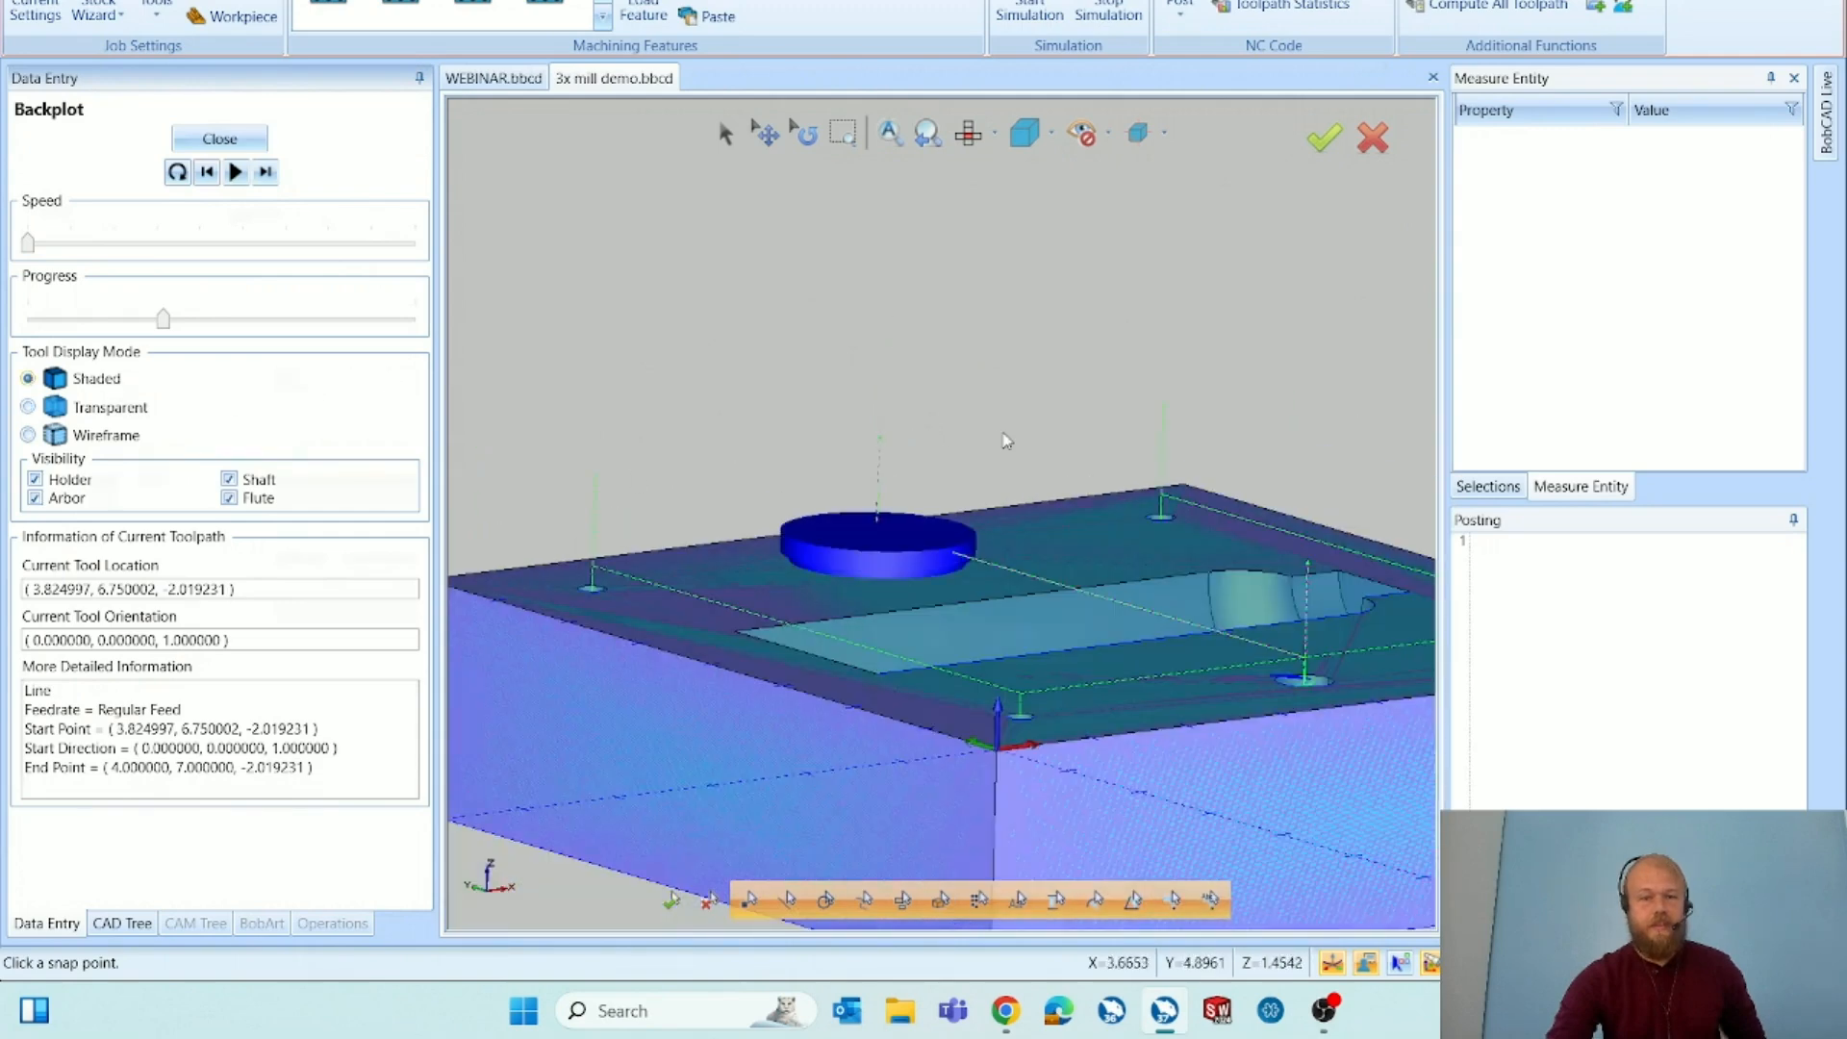
{"action": "middle_click_drag", "start_coordinate": [1001, 441], "coordinate": [979, 451]}
{"action": "left_click", "coordinate": [219, 141]}
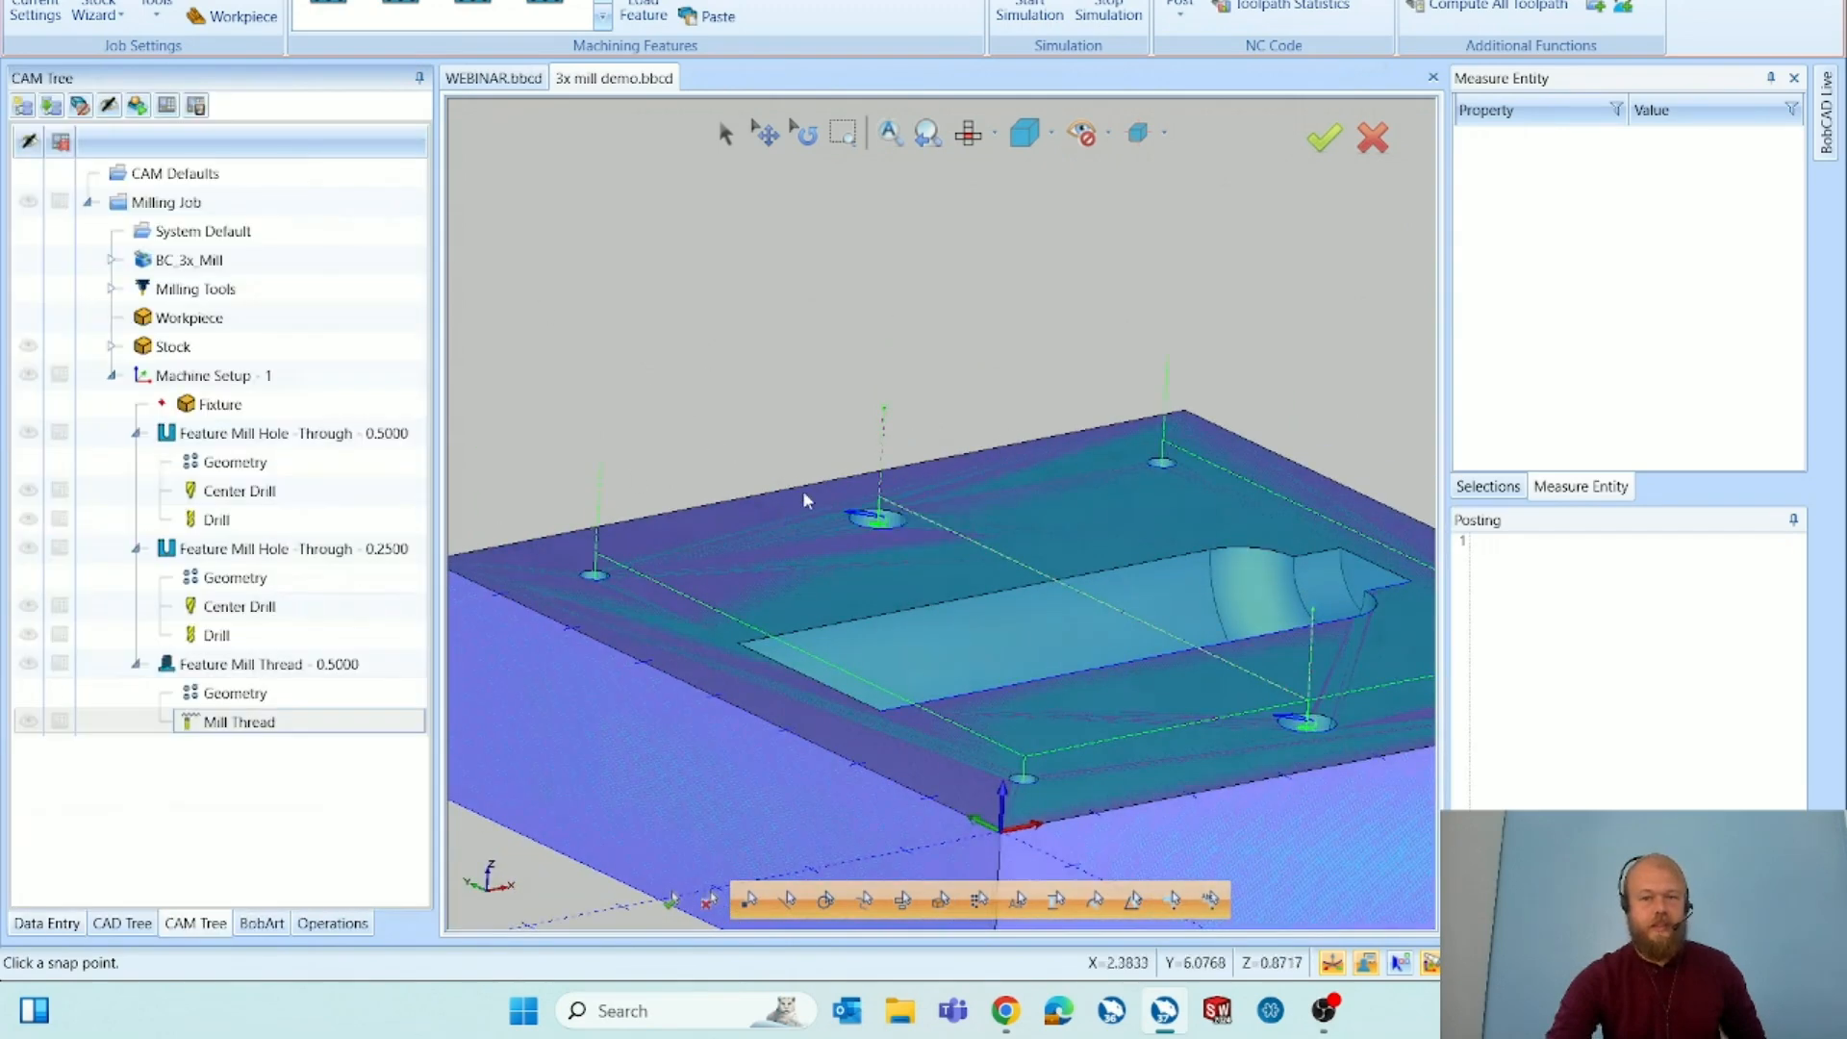
Modify the 1/2-13 UN thread mill used by the Mill Thread feature, setting its protrusion length to 2.5.
{"action": "scroll", "coordinate": [869, 524], "scroll_direction": "up", "scroll_amount": 10}
{"action": "scroll", "coordinate": [869, 525], "scroll_direction": "up", "scroll_amount": 4}
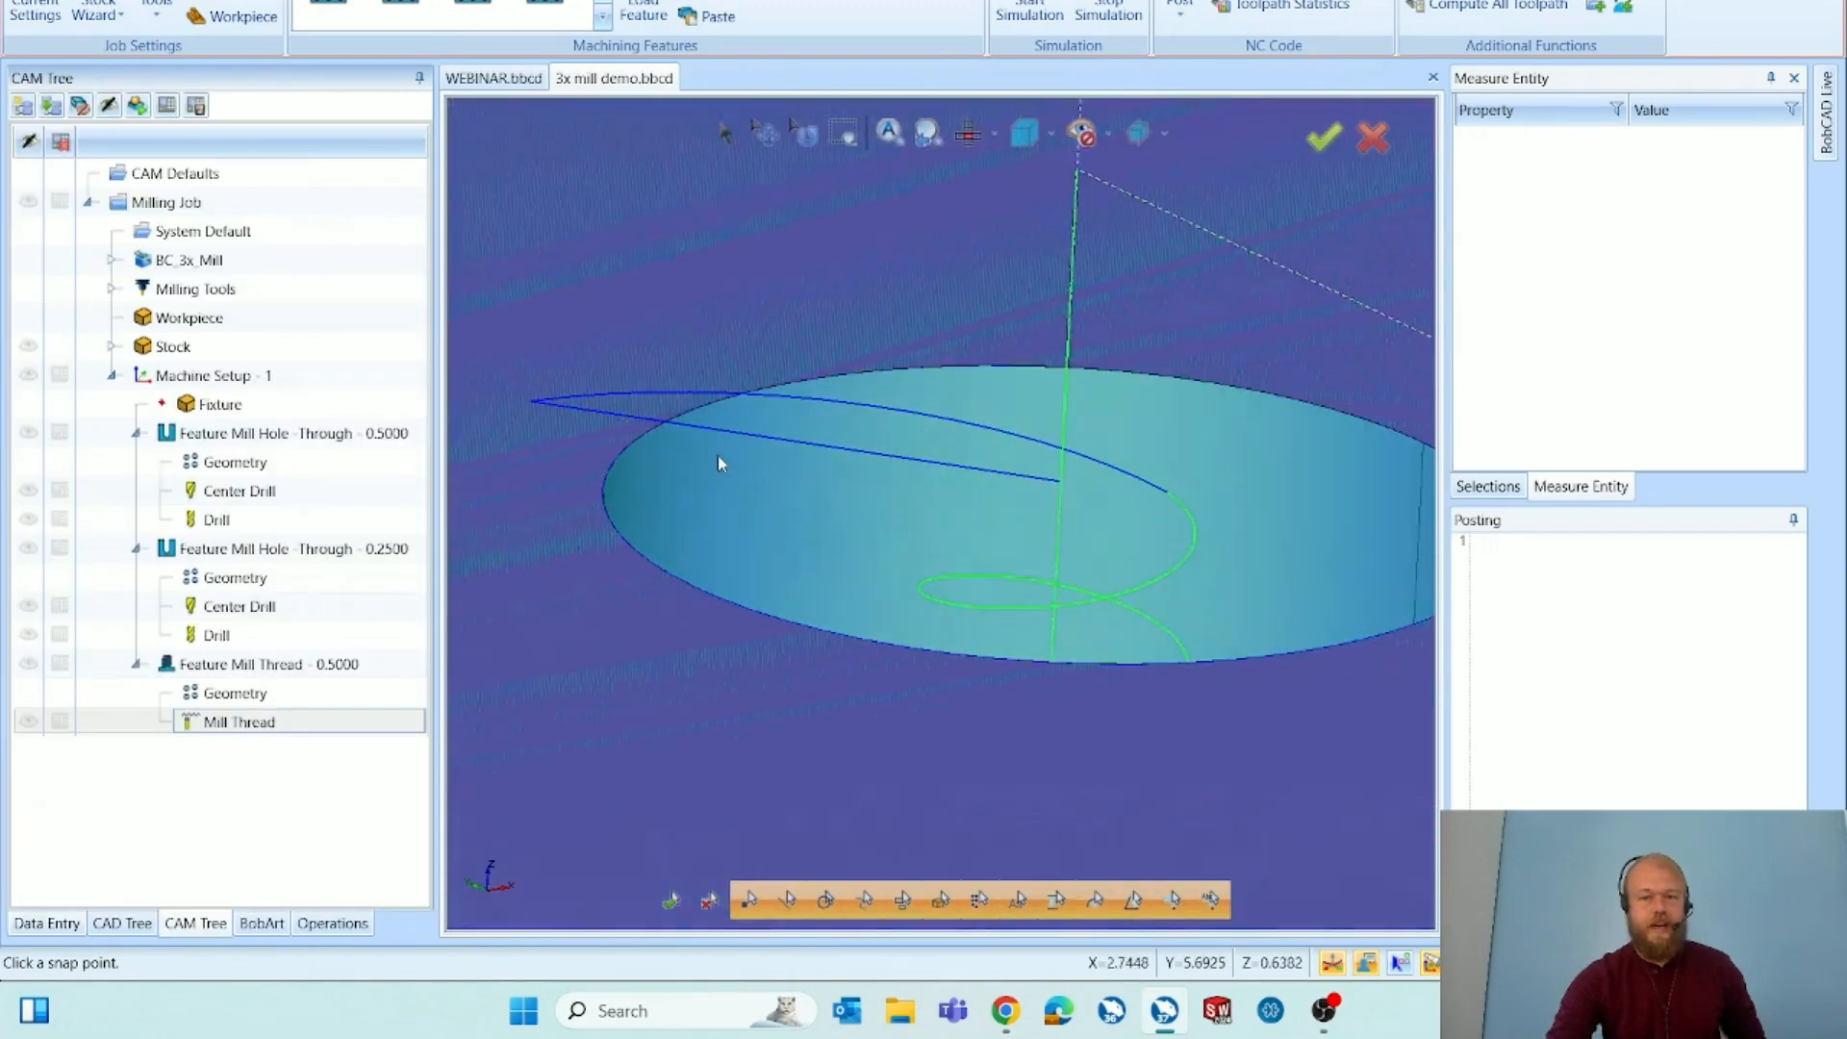
{"action": "left_click", "coordinate": [390, 664]}
{"action": "double_click", "coordinate": [390, 664]}
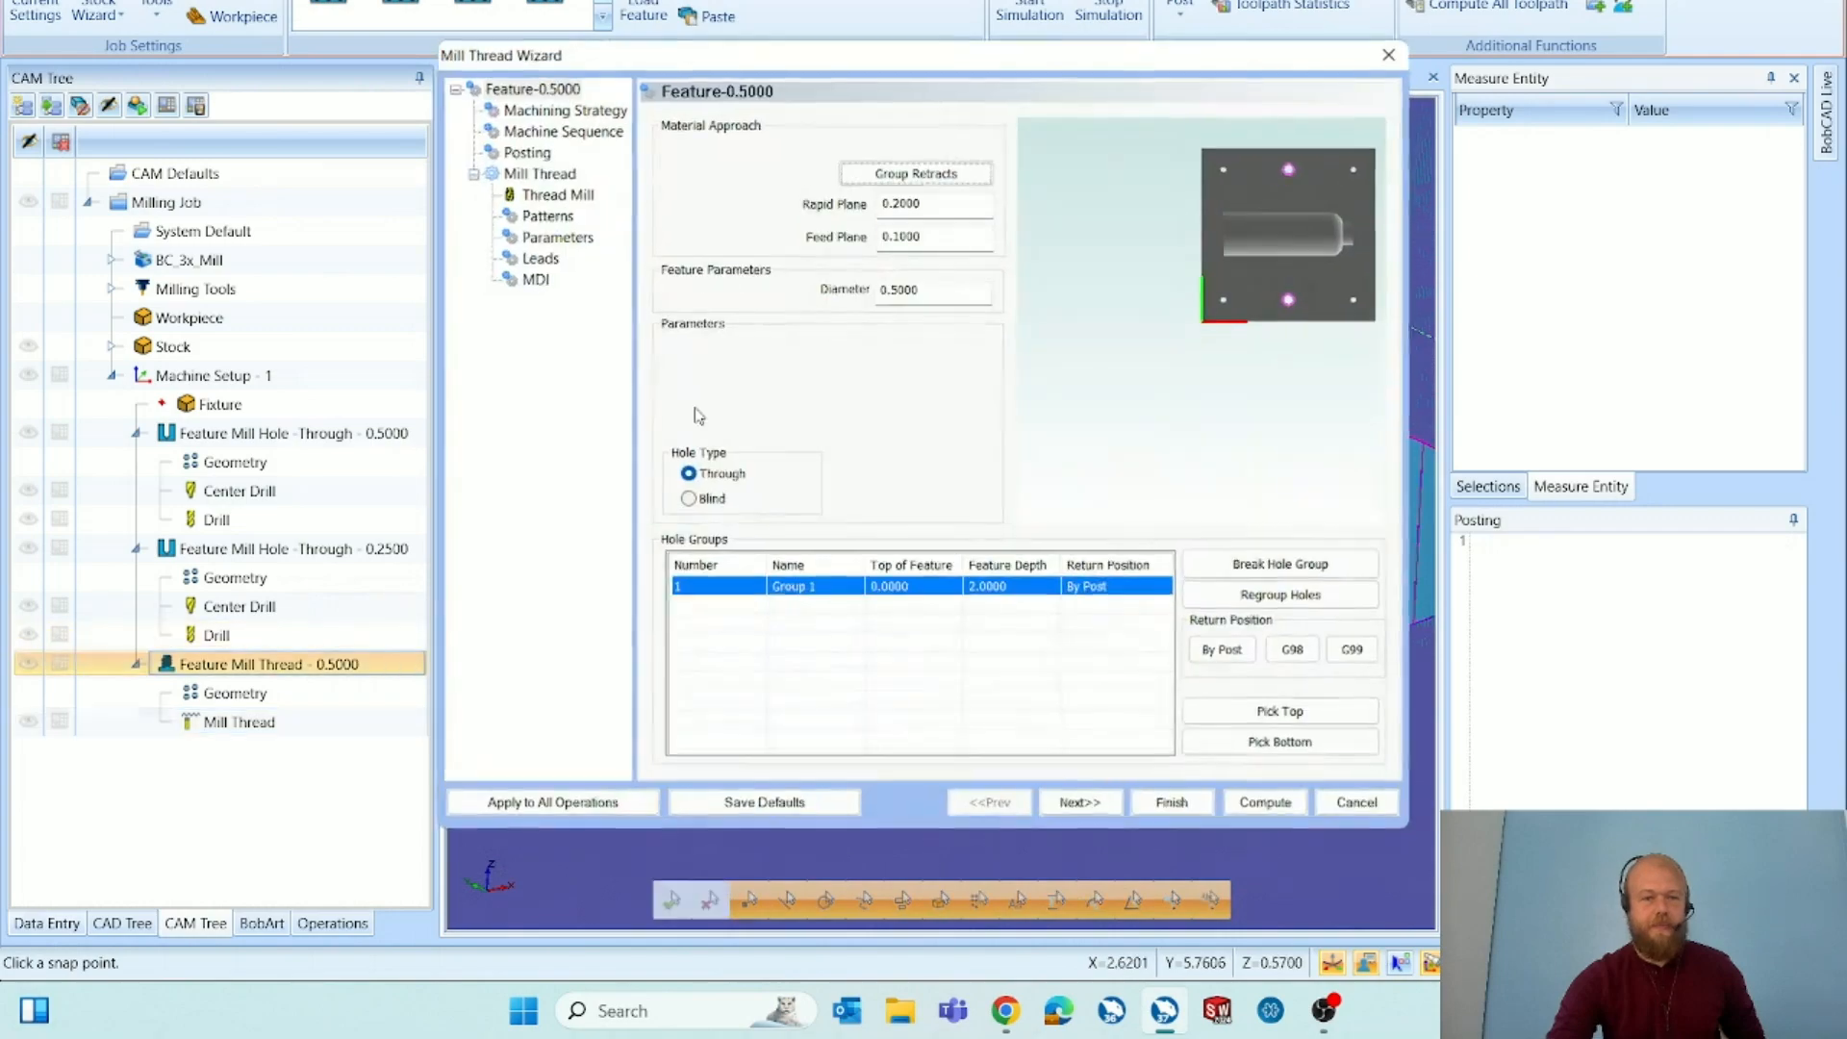
{"action": "left_click", "coordinate": [564, 198]}
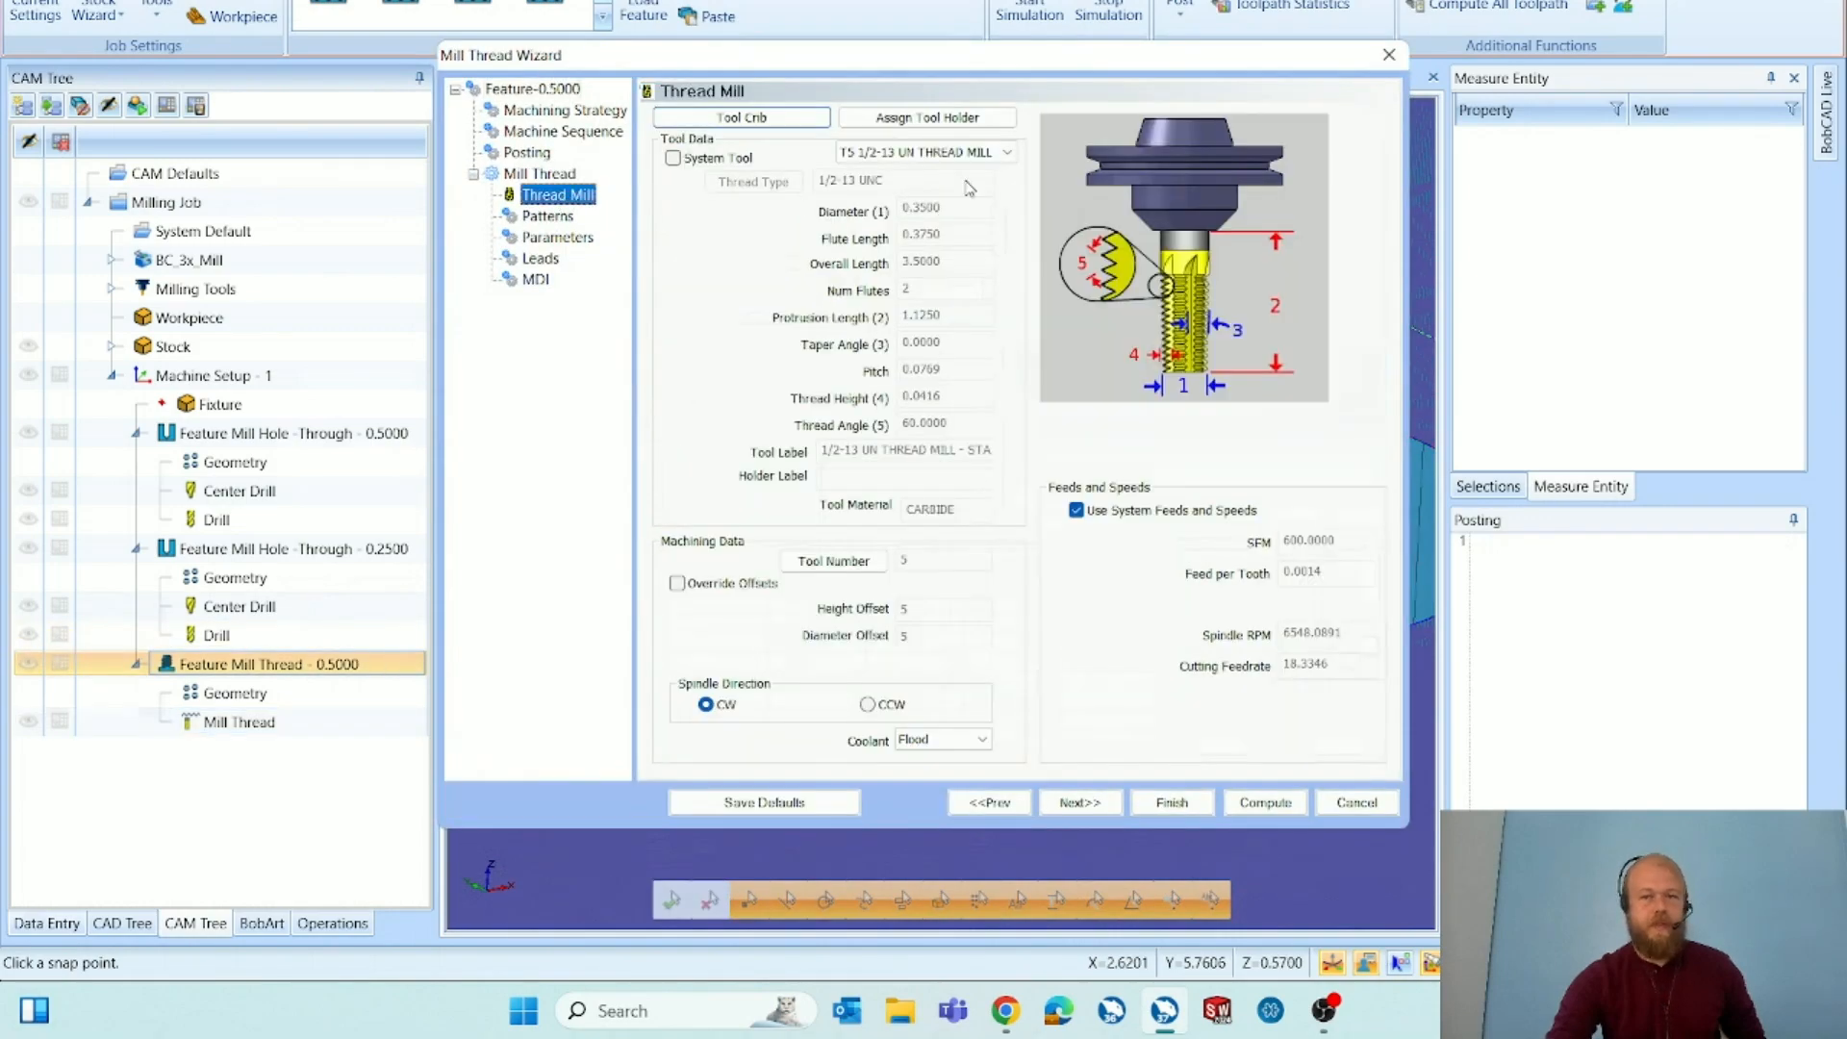
{"action": "left_click", "coordinate": [996, 158]}
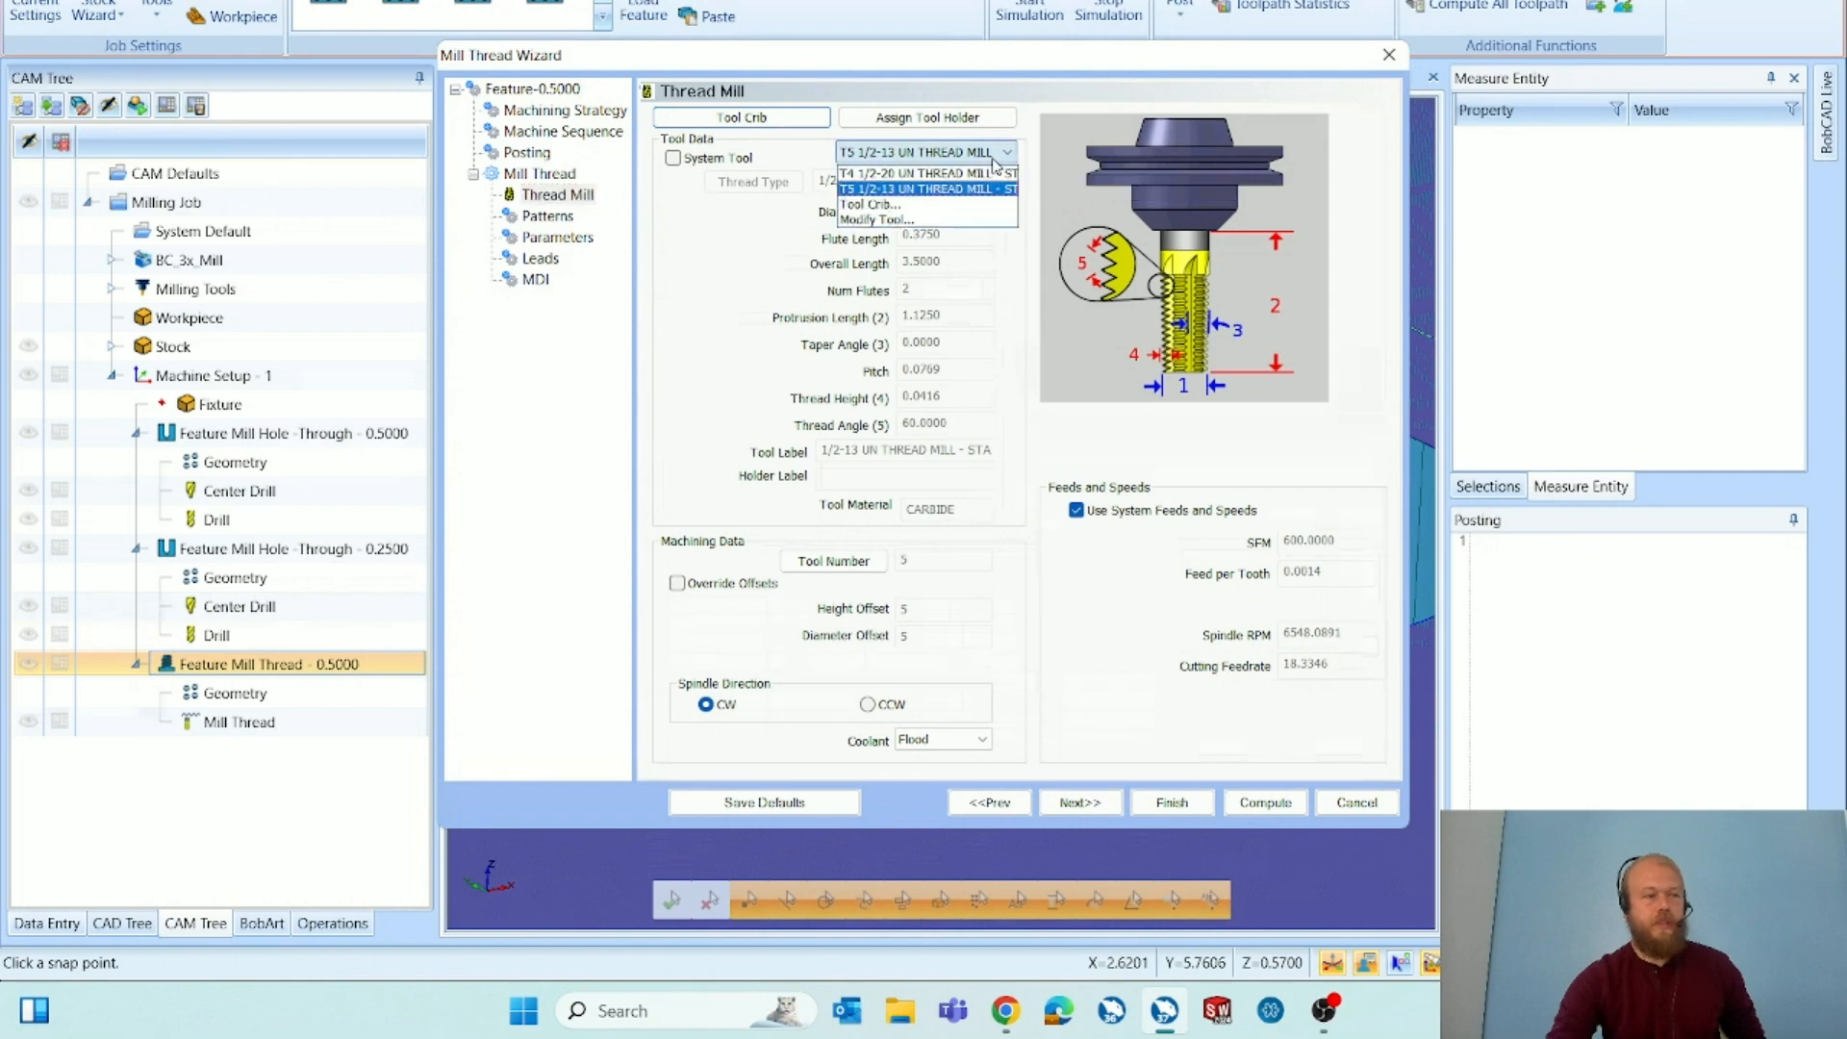
{"action": "left_click", "coordinate": [900, 221]}
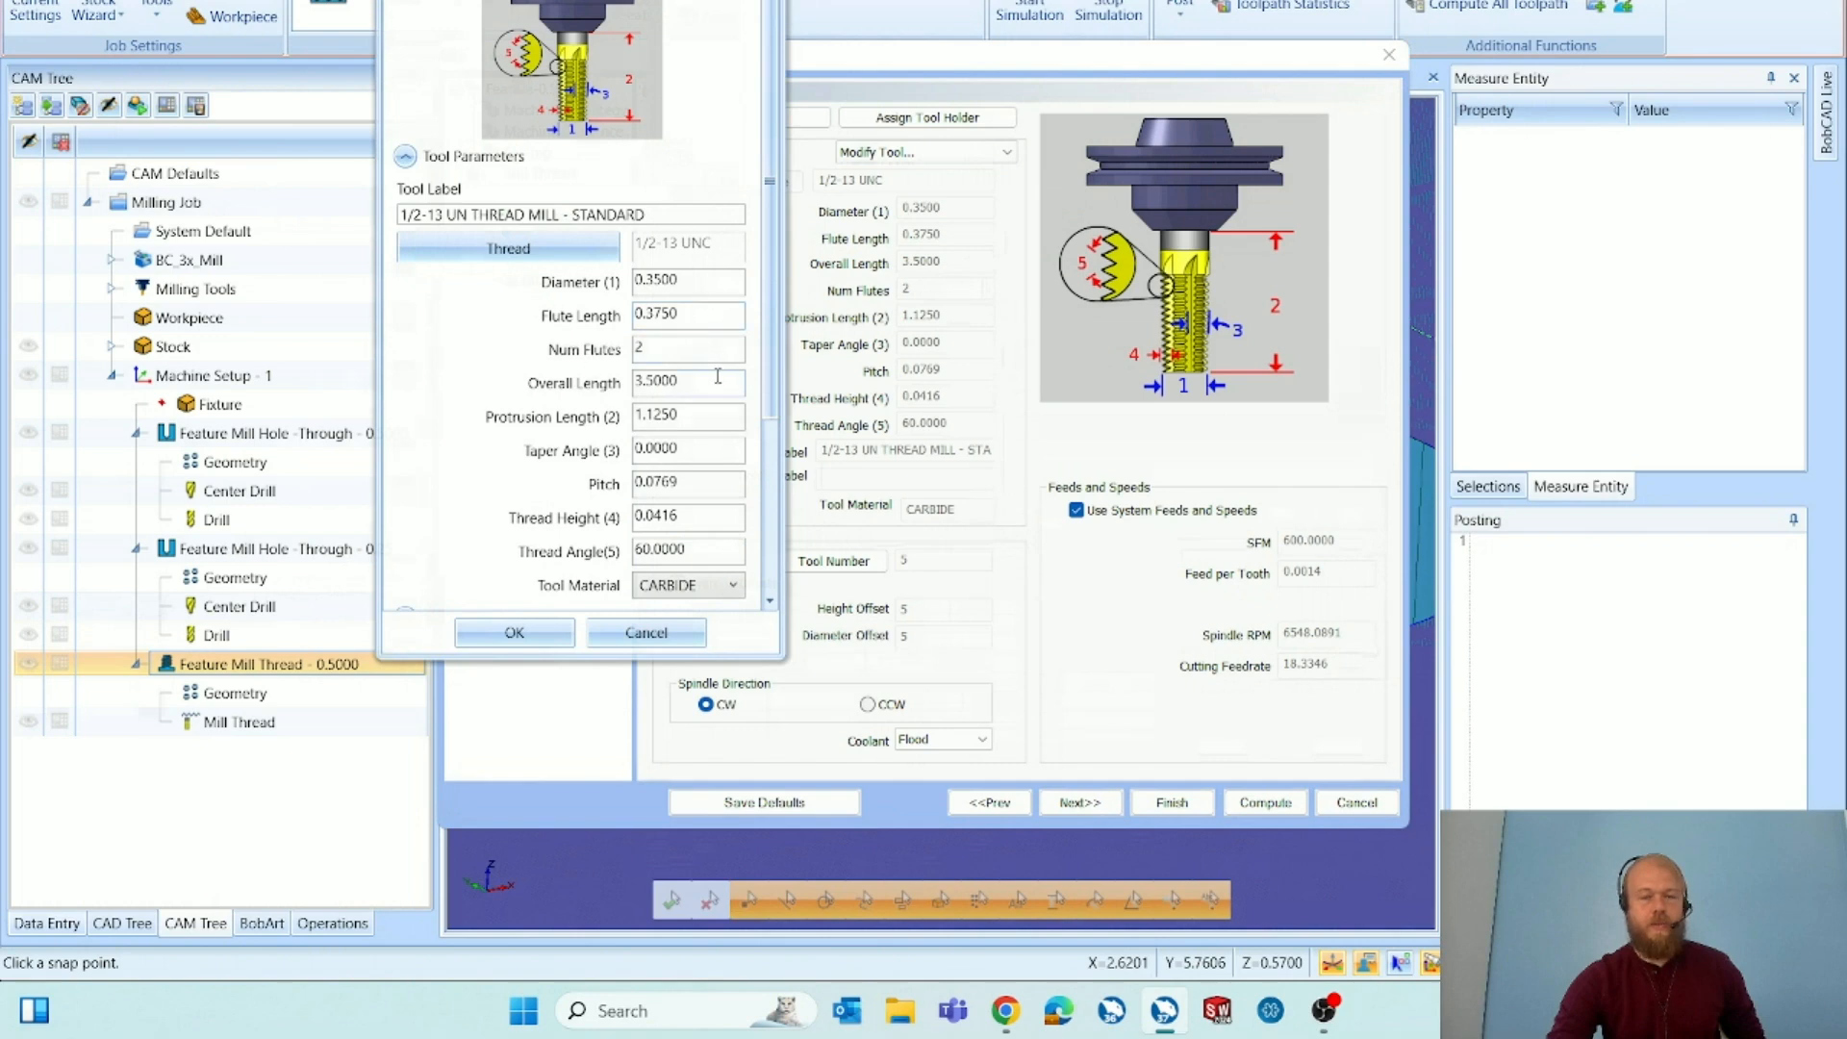
{"action": "scroll", "coordinate": [528, 417], "scroll_direction": "down", "scroll_amount": 2}
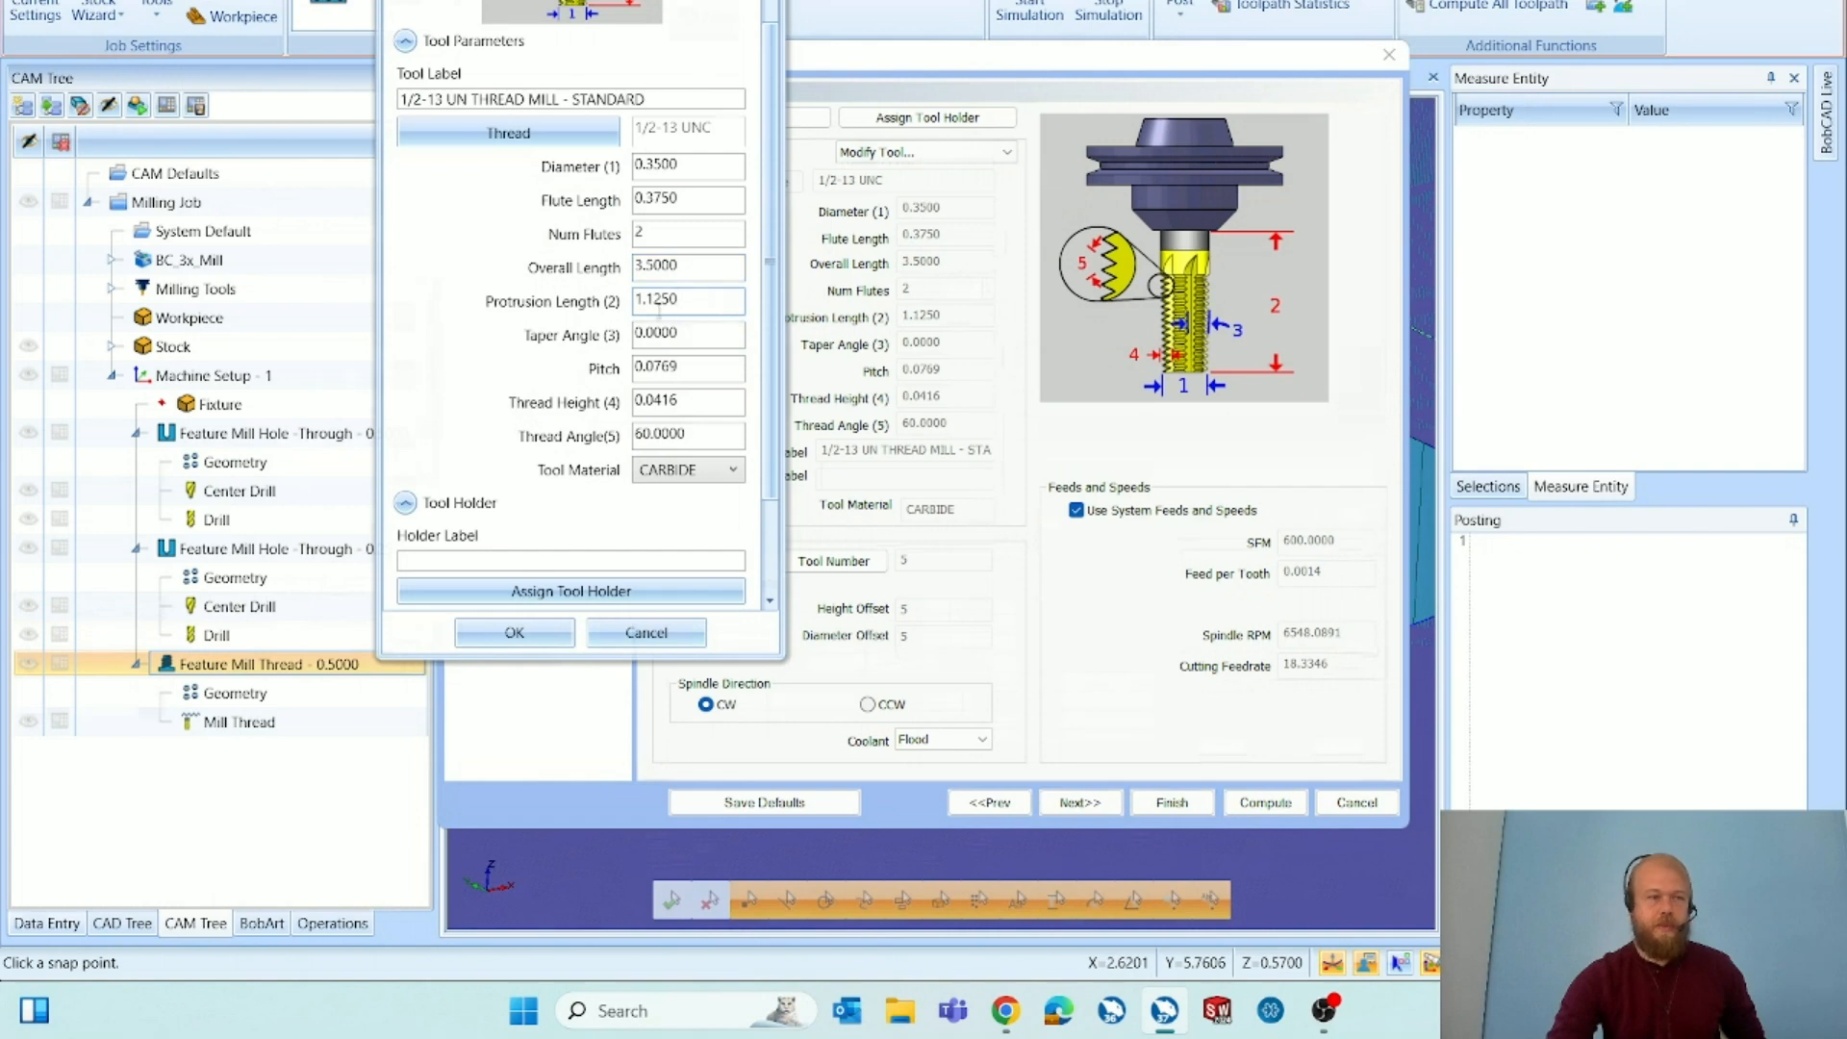
{"action": "double_click", "coordinate": [698, 306]}
{"action": "type", "text": "2.5"}
{"action": "key", "text": "Tab"}
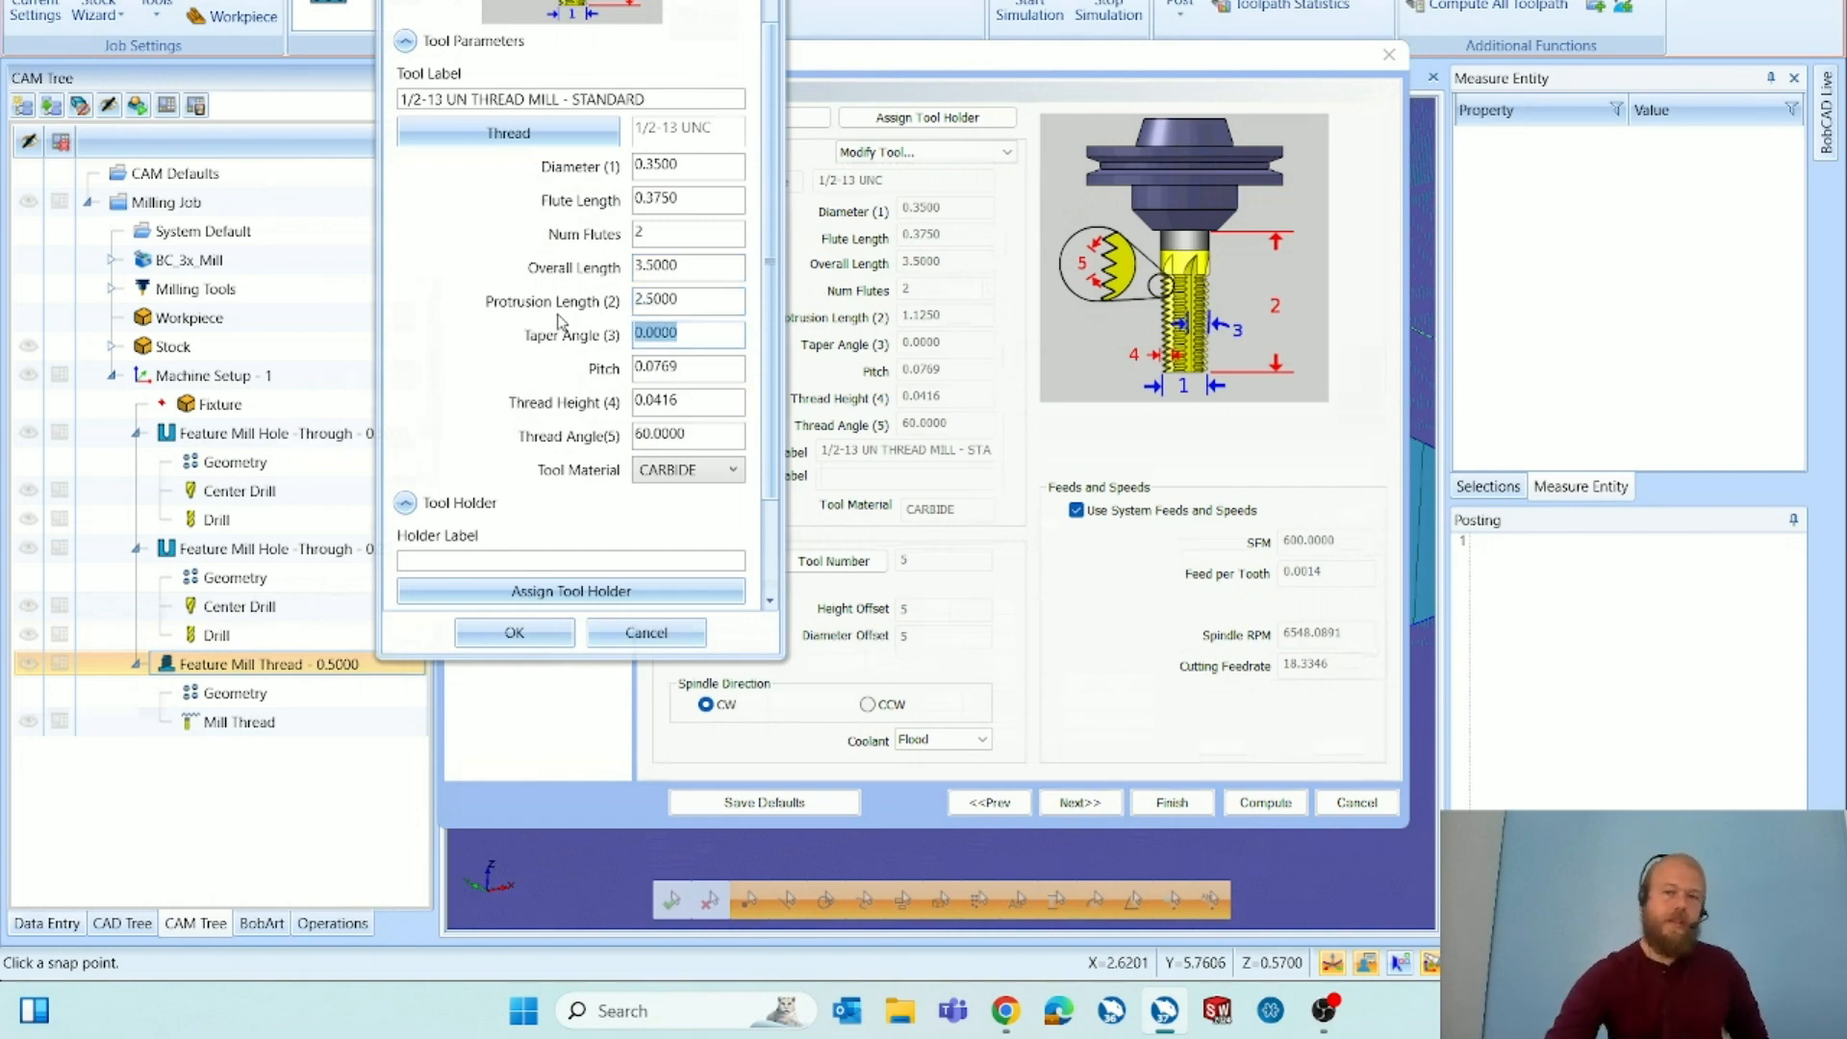
{"action": "left_click", "coordinate": [561, 635]}
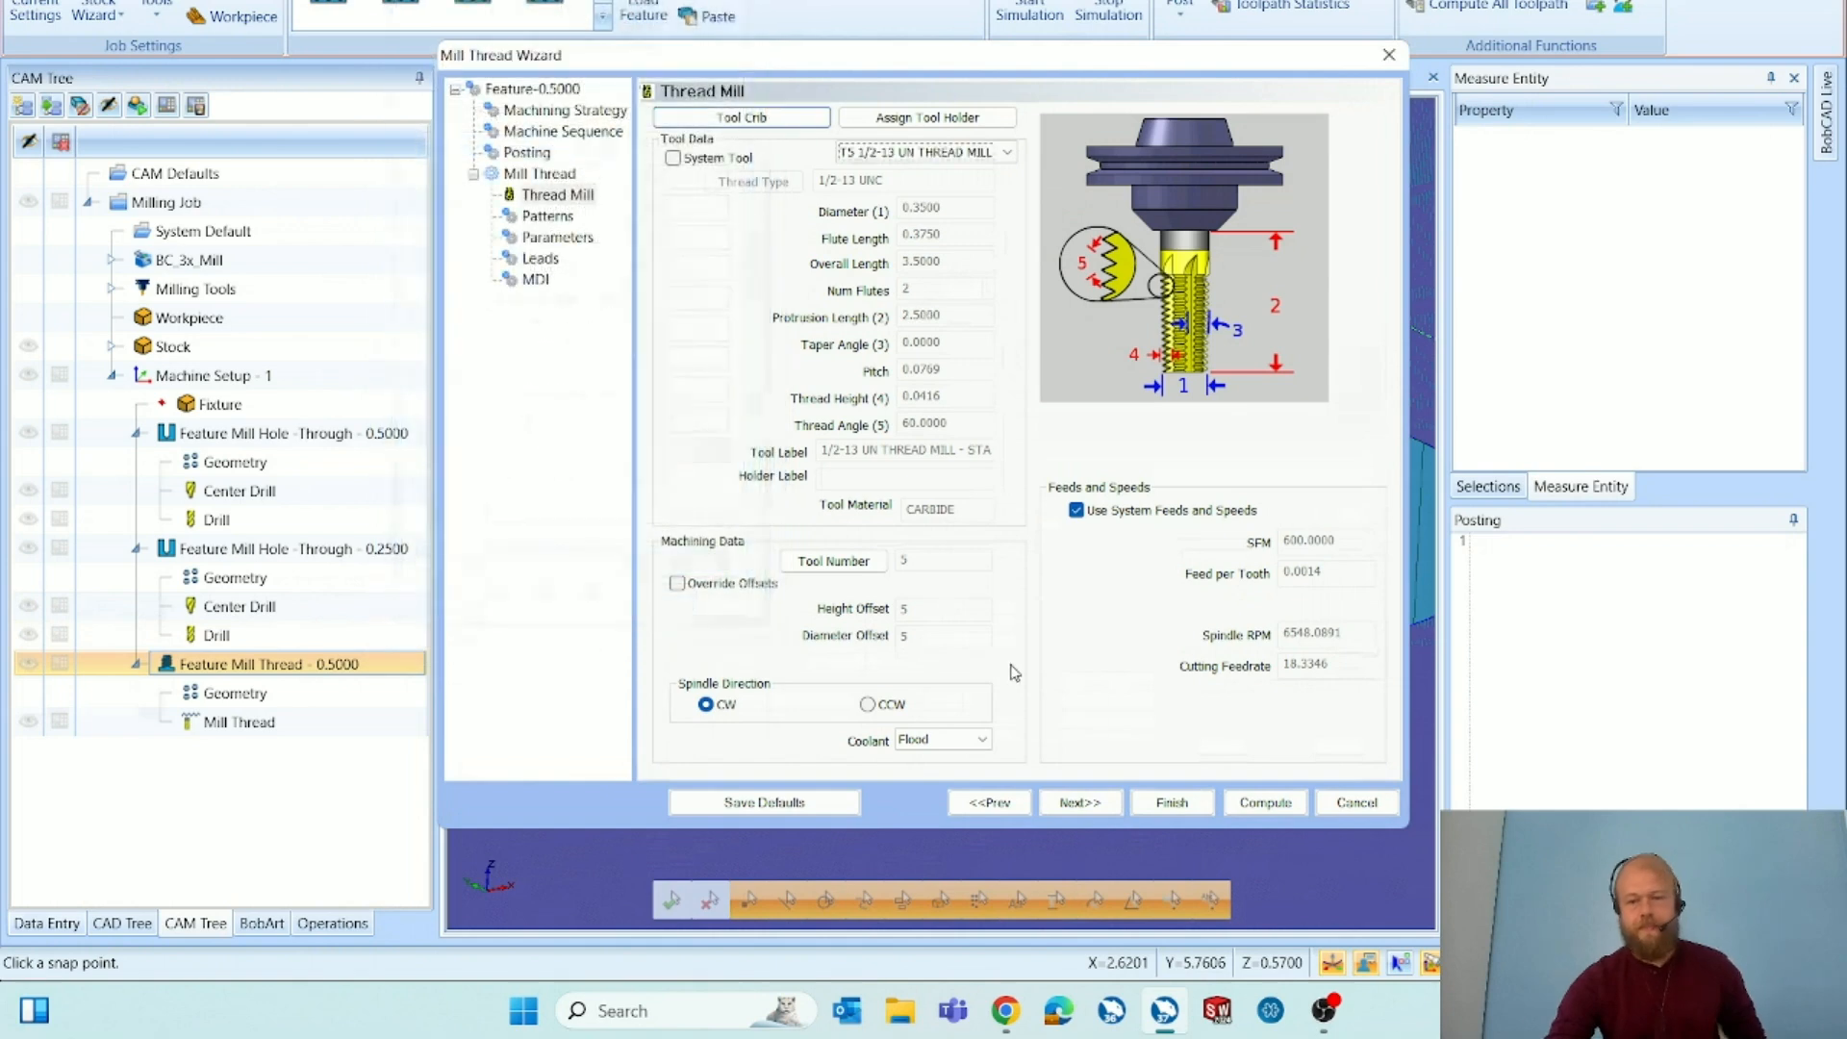
Set the thread milling lead-in arc radius to 0.1, recompute the toolpath and inspect the lead arcs from the top.
{"action": "left_click", "coordinate": [1077, 802]}
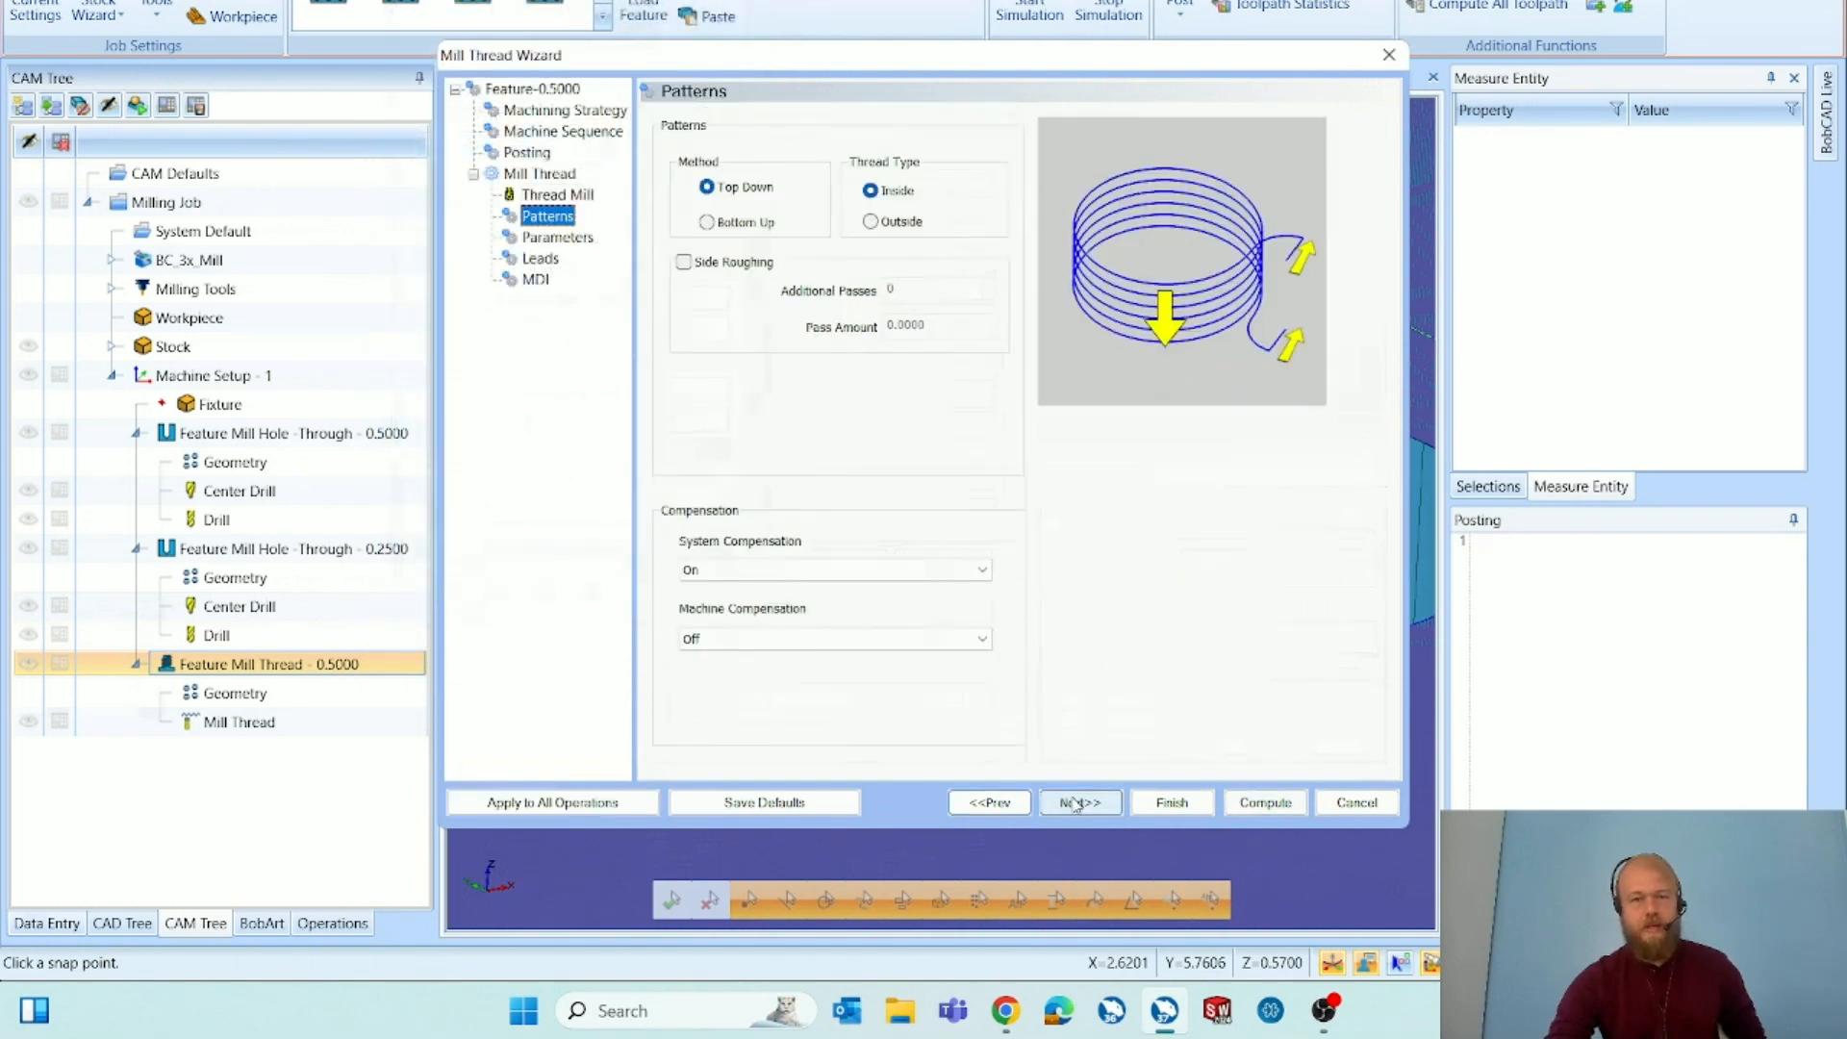
{"action": "left_click", "coordinate": [1076, 802]}
{"action": "left_click", "coordinate": [1078, 802]}
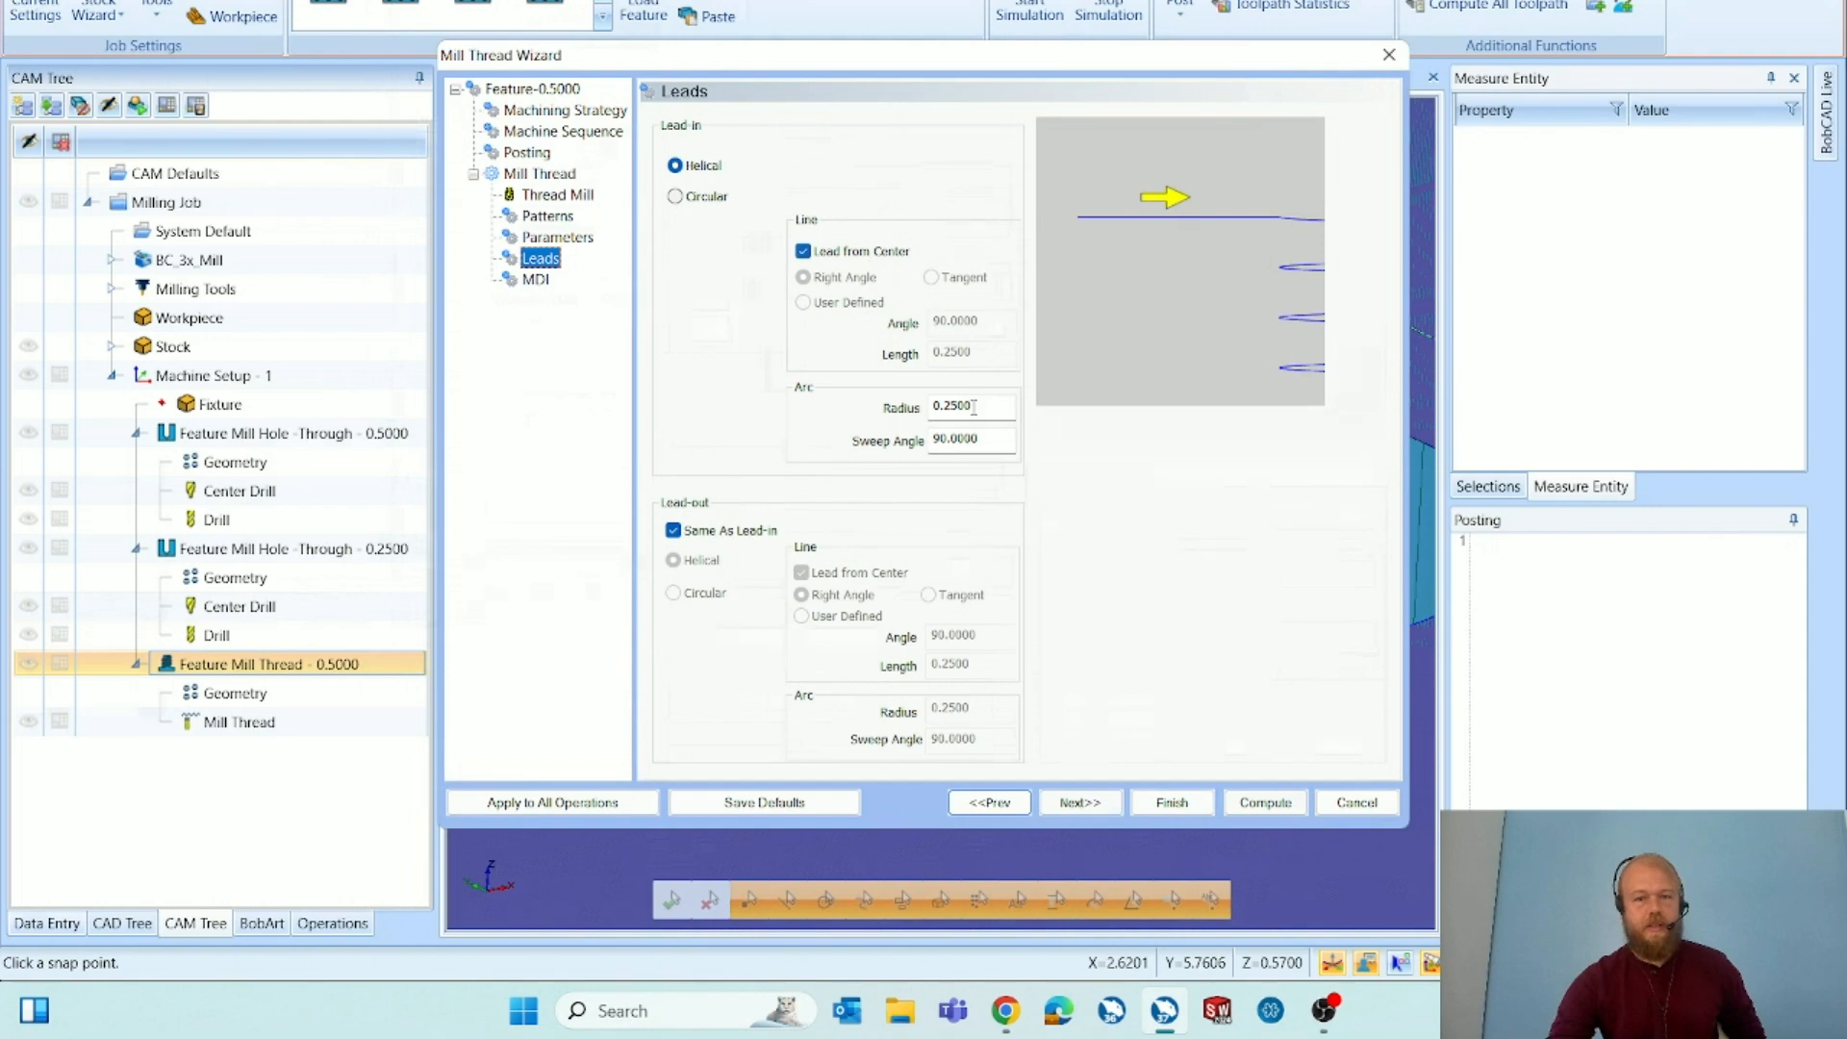
{"action": "left_click", "coordinate": [999, 444]}
{"action": "left_click", "coordinate": [991, 412]}
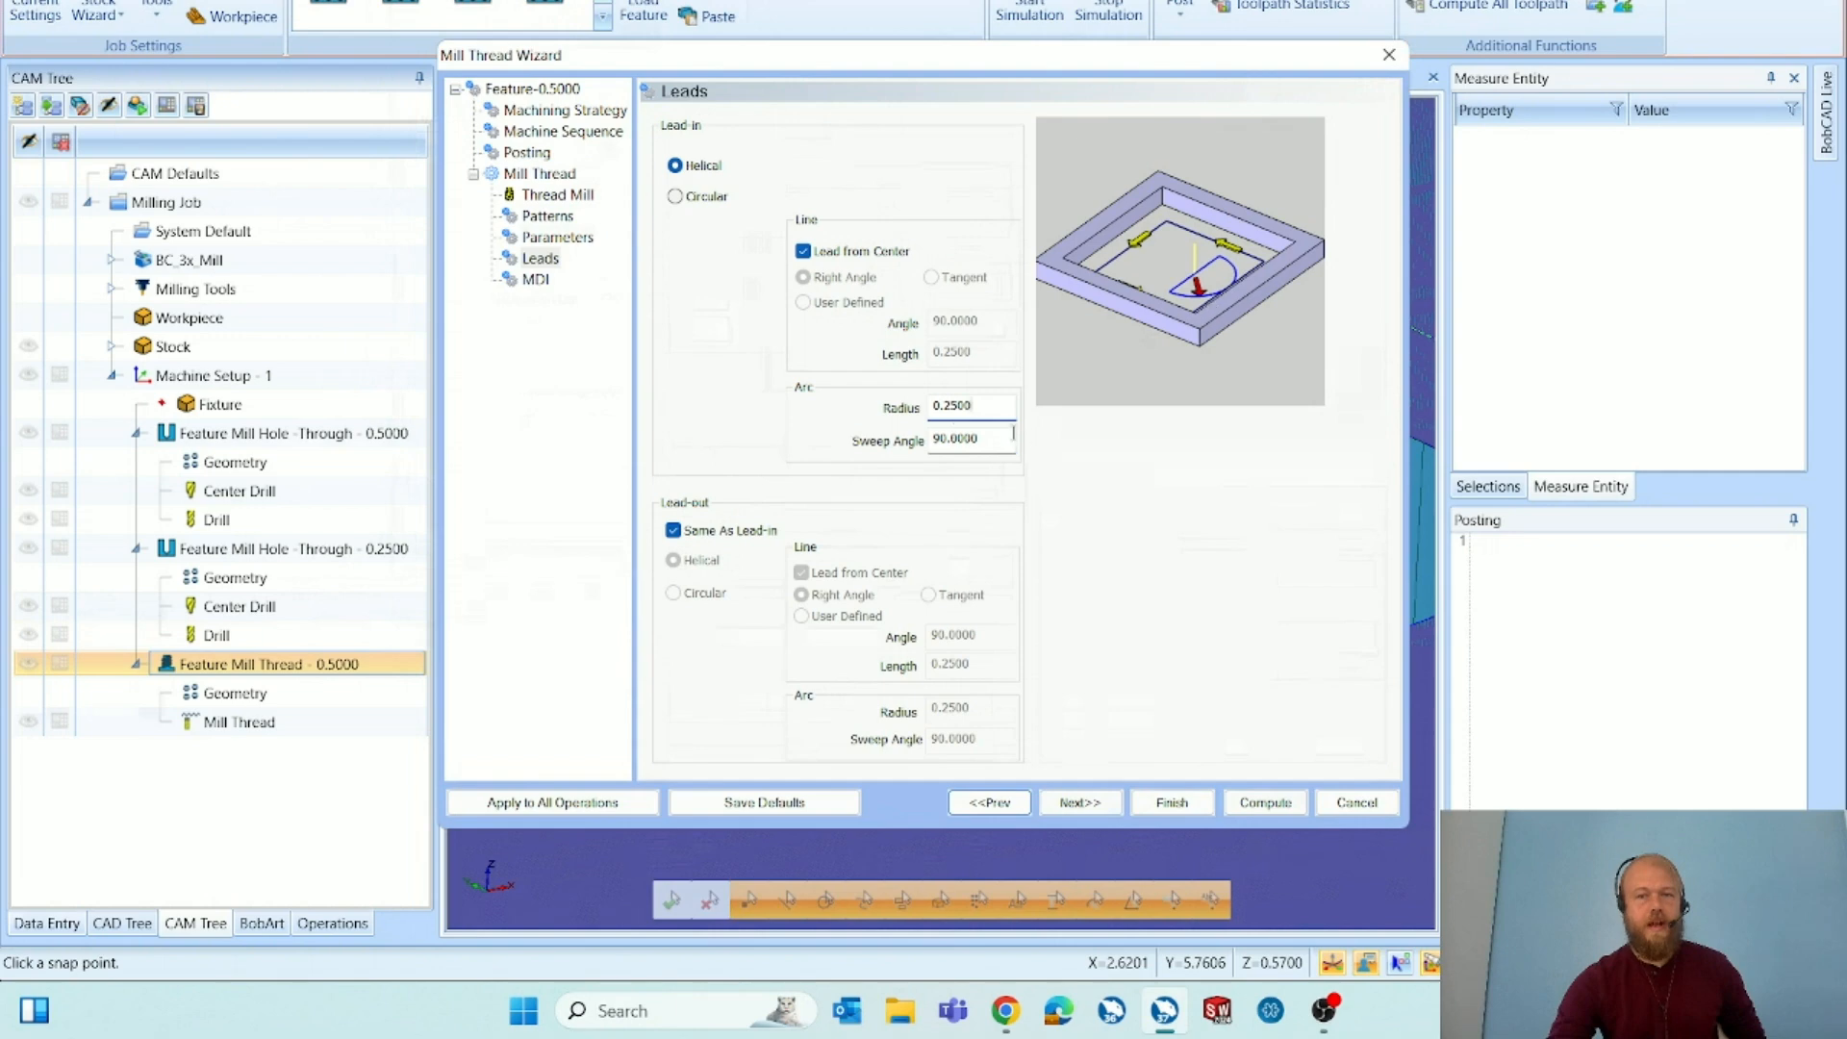
{"action": "double_click", "coordinate": [979, 408]}
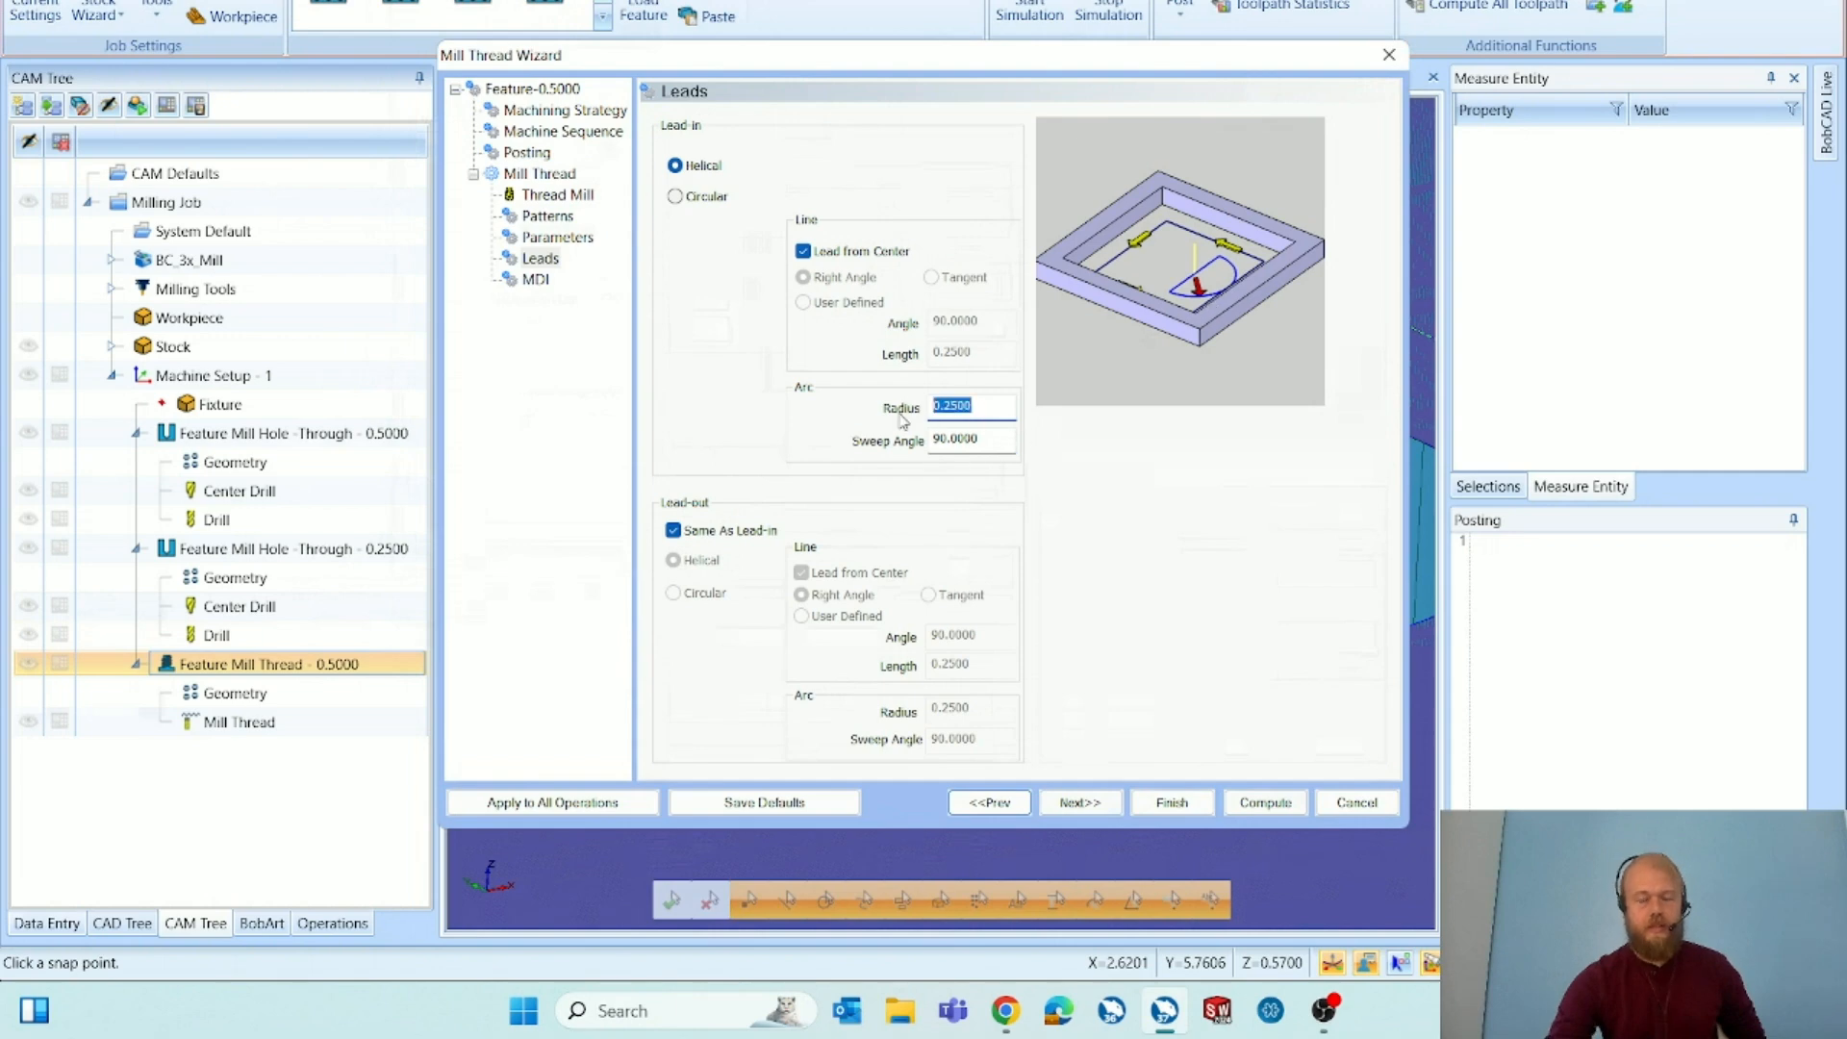
{"action": "type", "text": ".1"}
{"action": "key", "text": "Tab"}
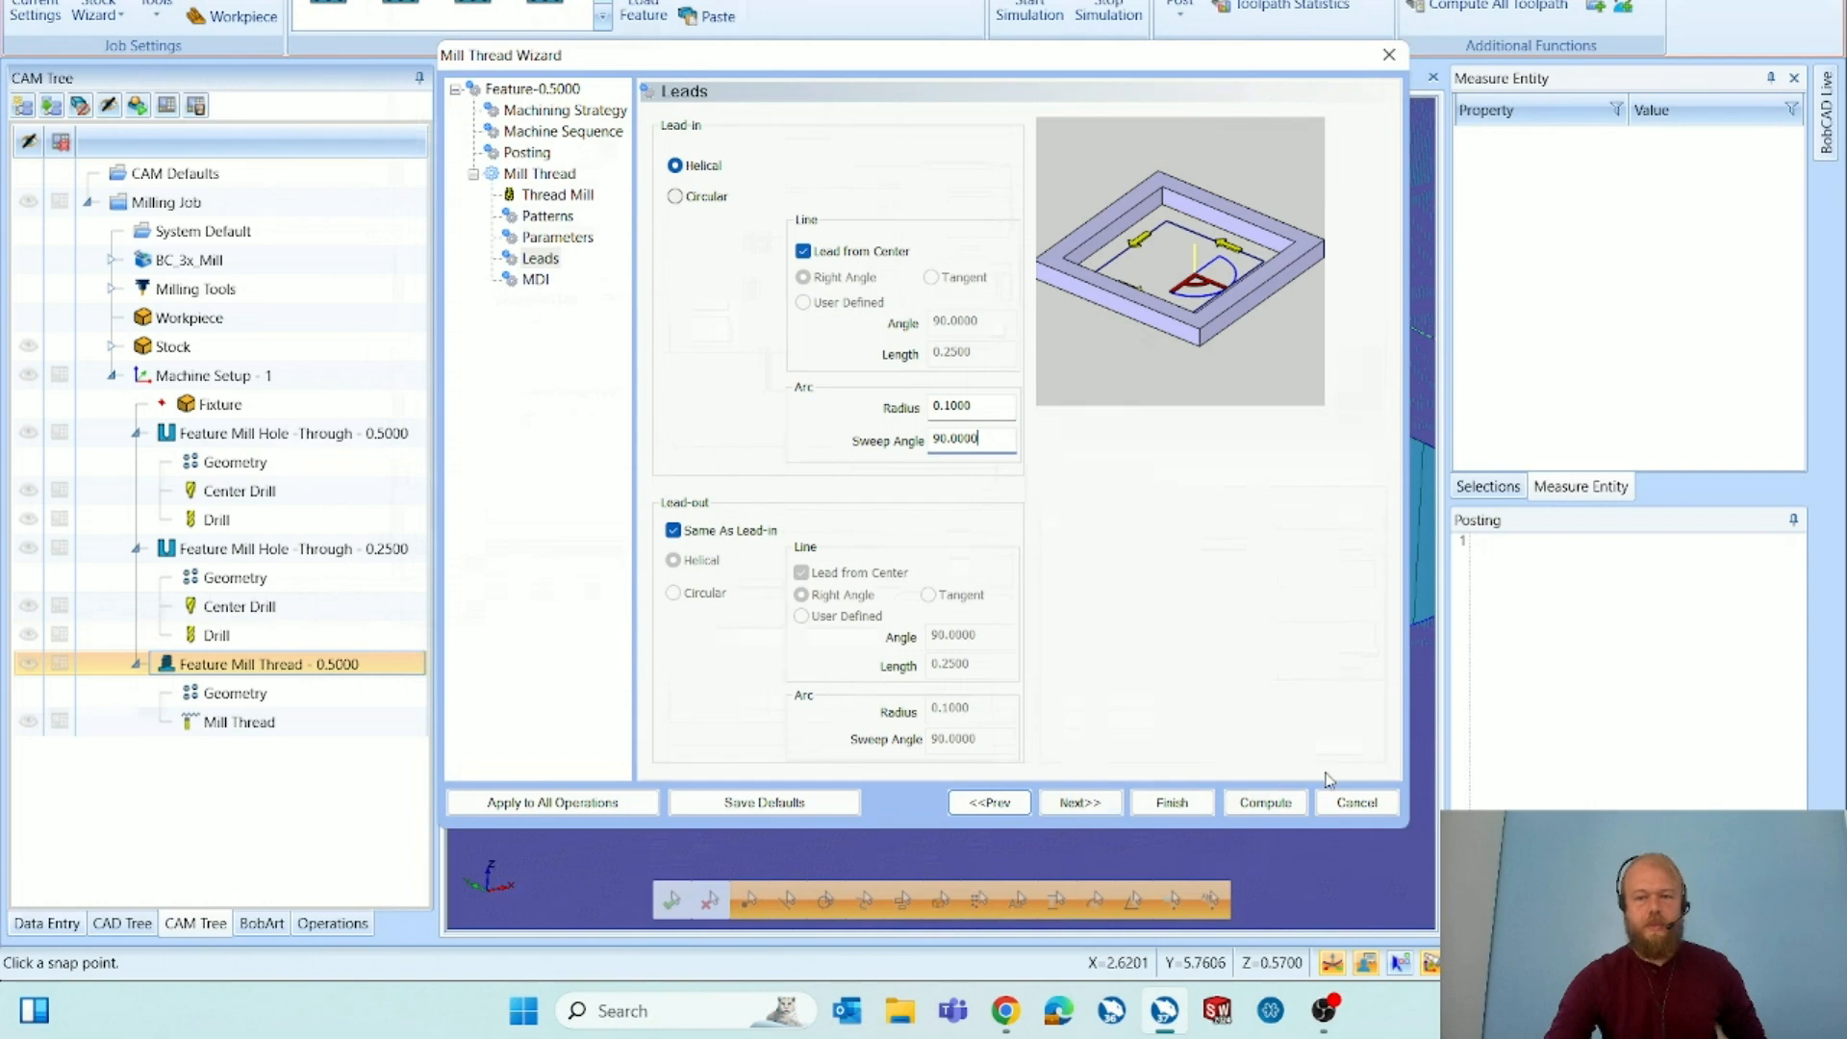
{"action": "left_click", "coordinate": [1264, 803]}
{"action": "scroll", "coordinate": [1012, 501], "scroll_direction": "down", "scroll_amount": 2}
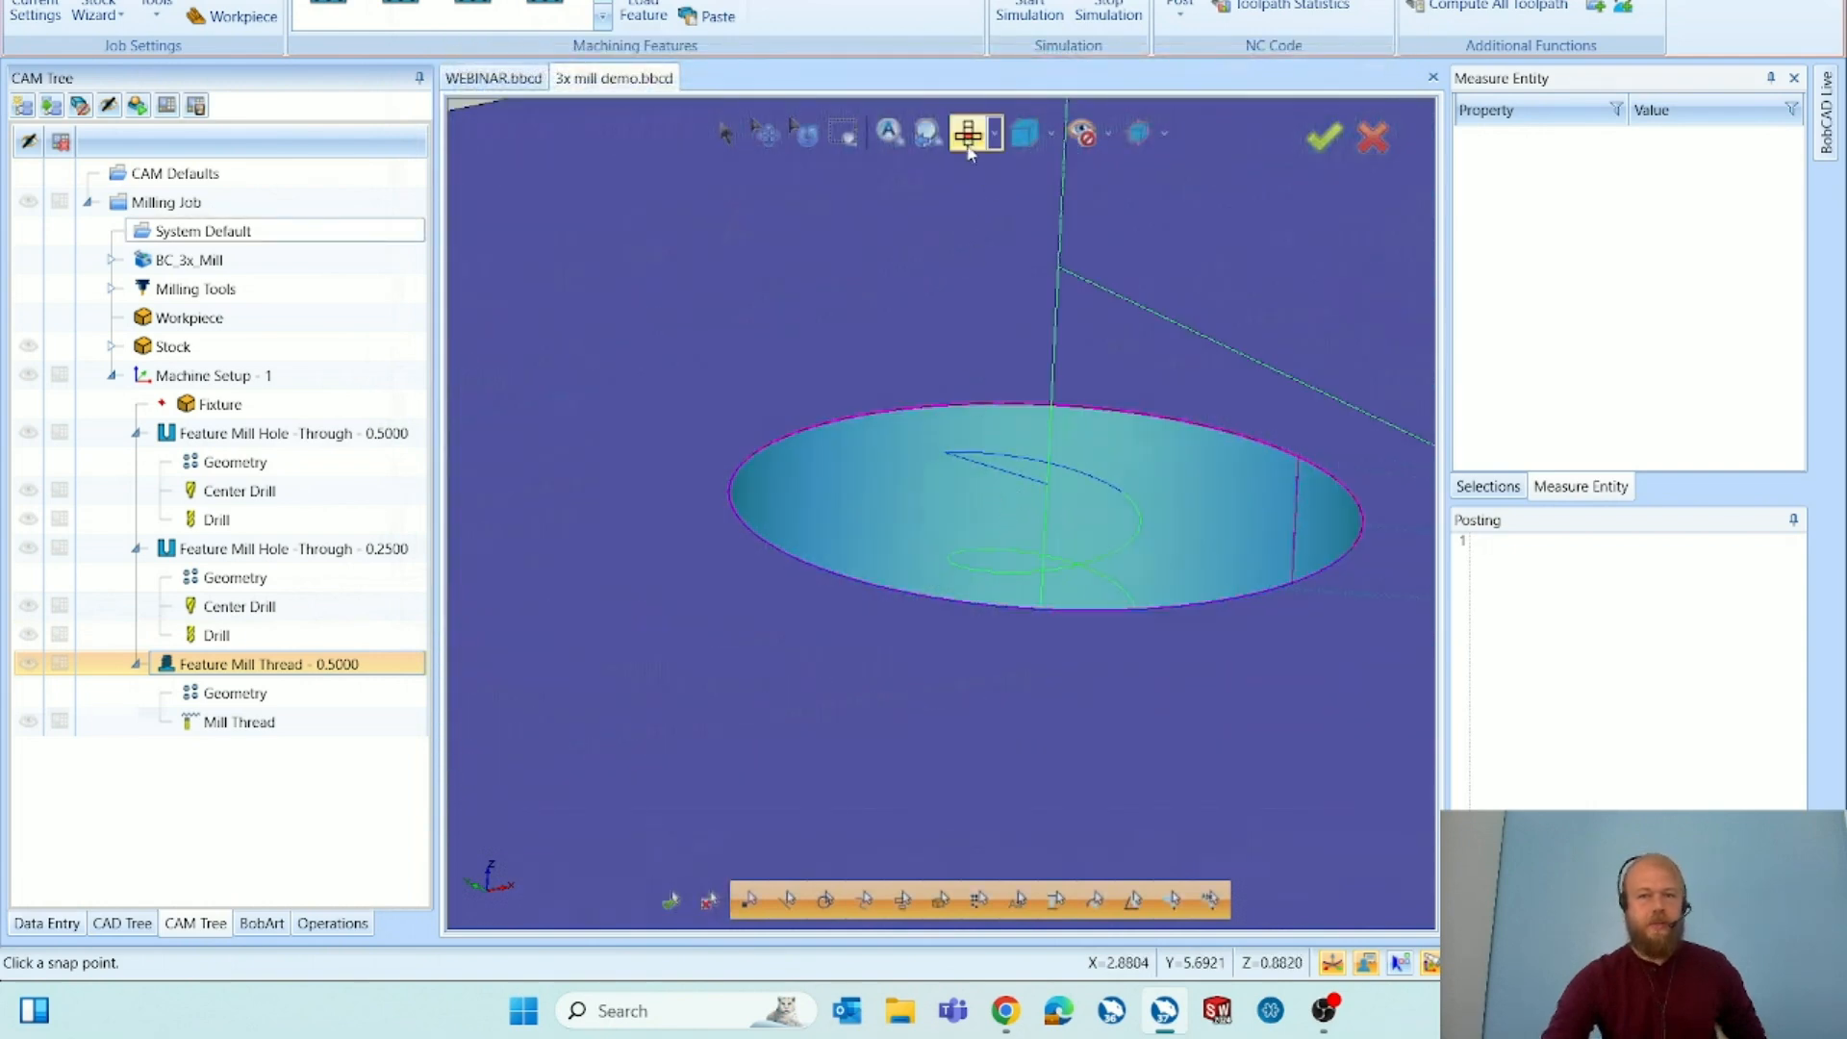
{"action": "left_click", "coordinate": [969, 140]}
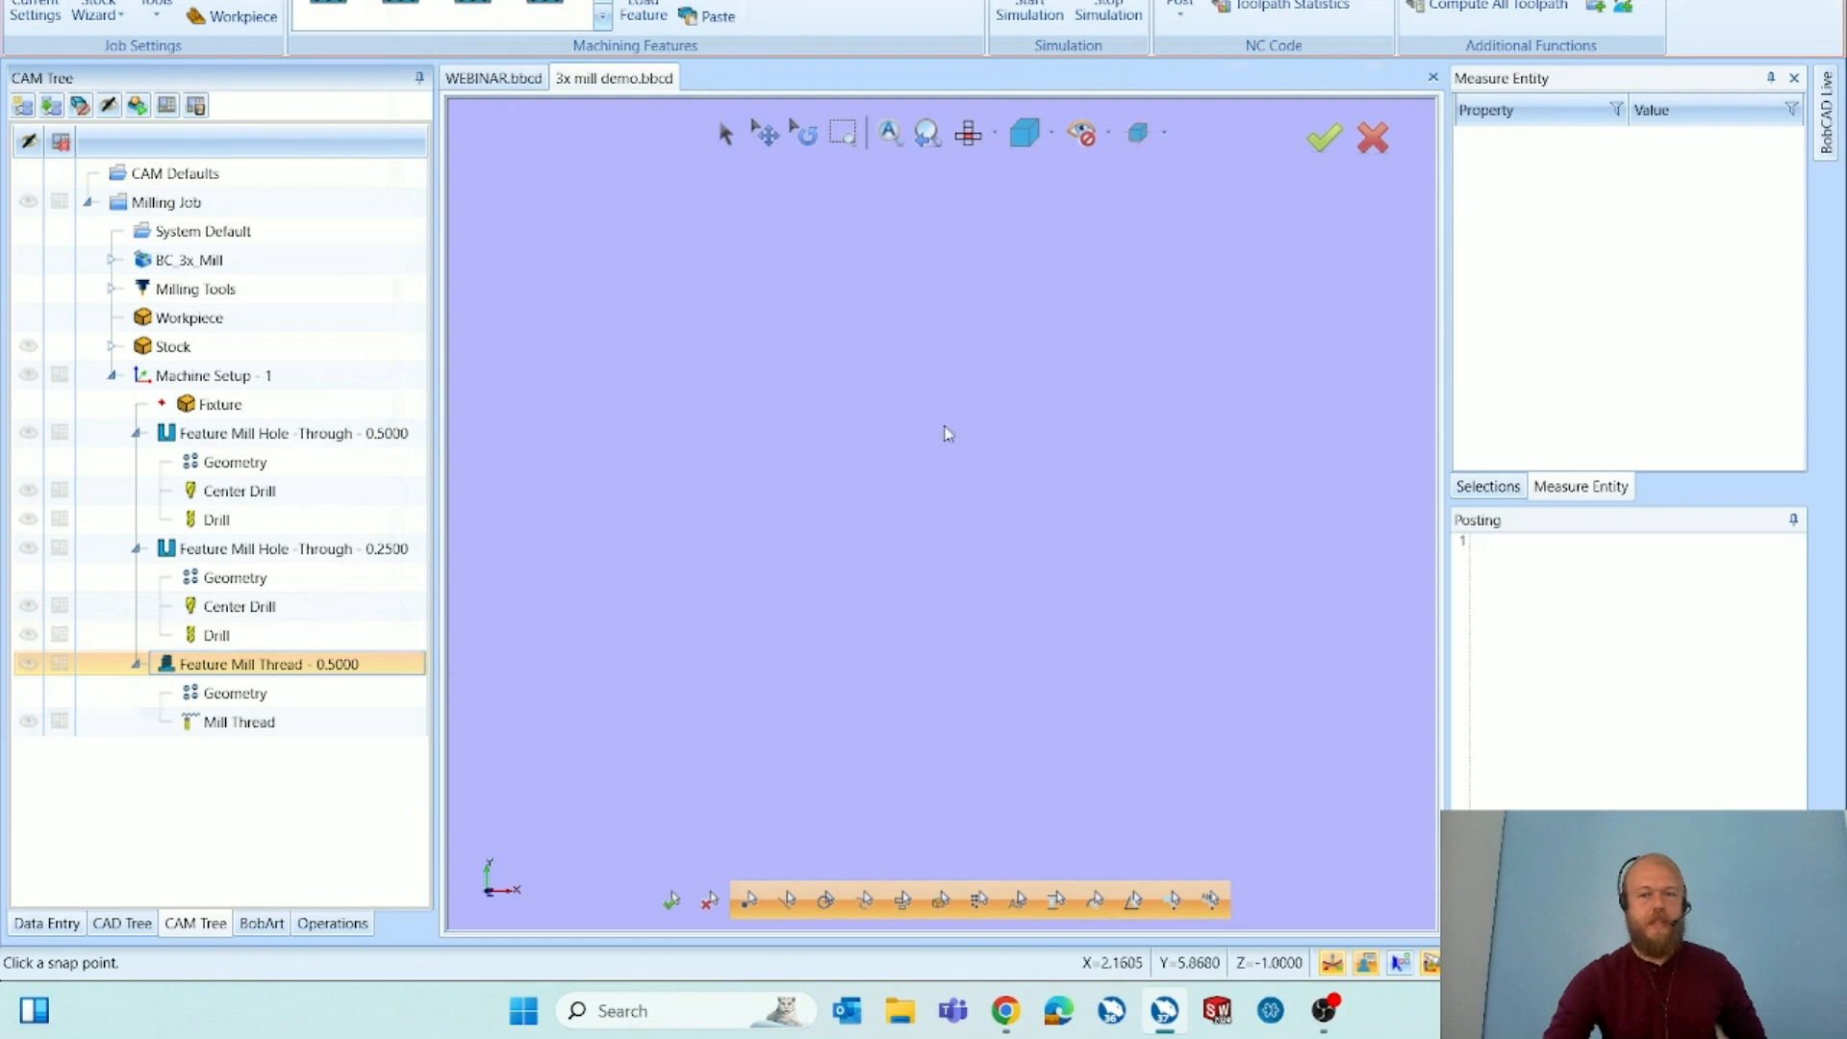
{"action": "scroll", "coordinate": [1145, 429], "scroll_direction": "up", "scroll_amount": 3}
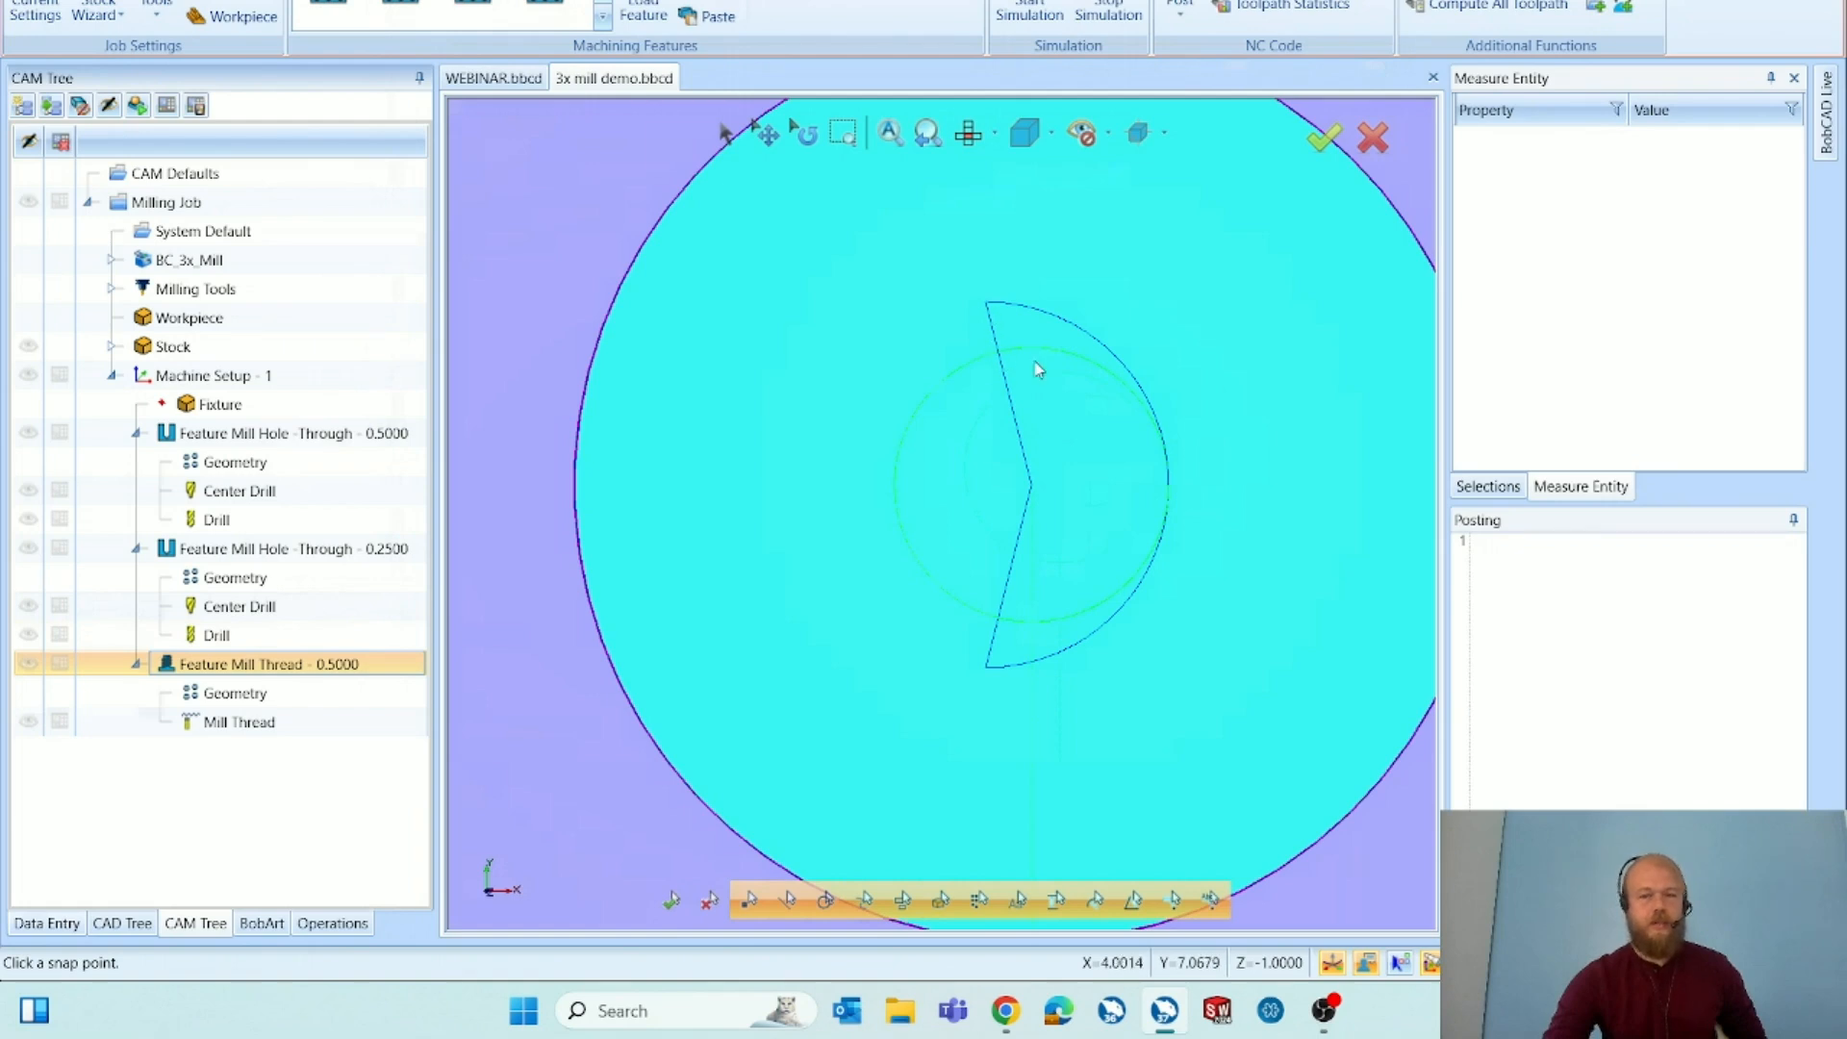
Set the Mill Thread feature's lead-in arc radius to 0.05 and recompute the toolpath.
{"action": "double_click", "coordinate": [383, 673]}
{"action": "left_click", "coordinate": [540, 258]}
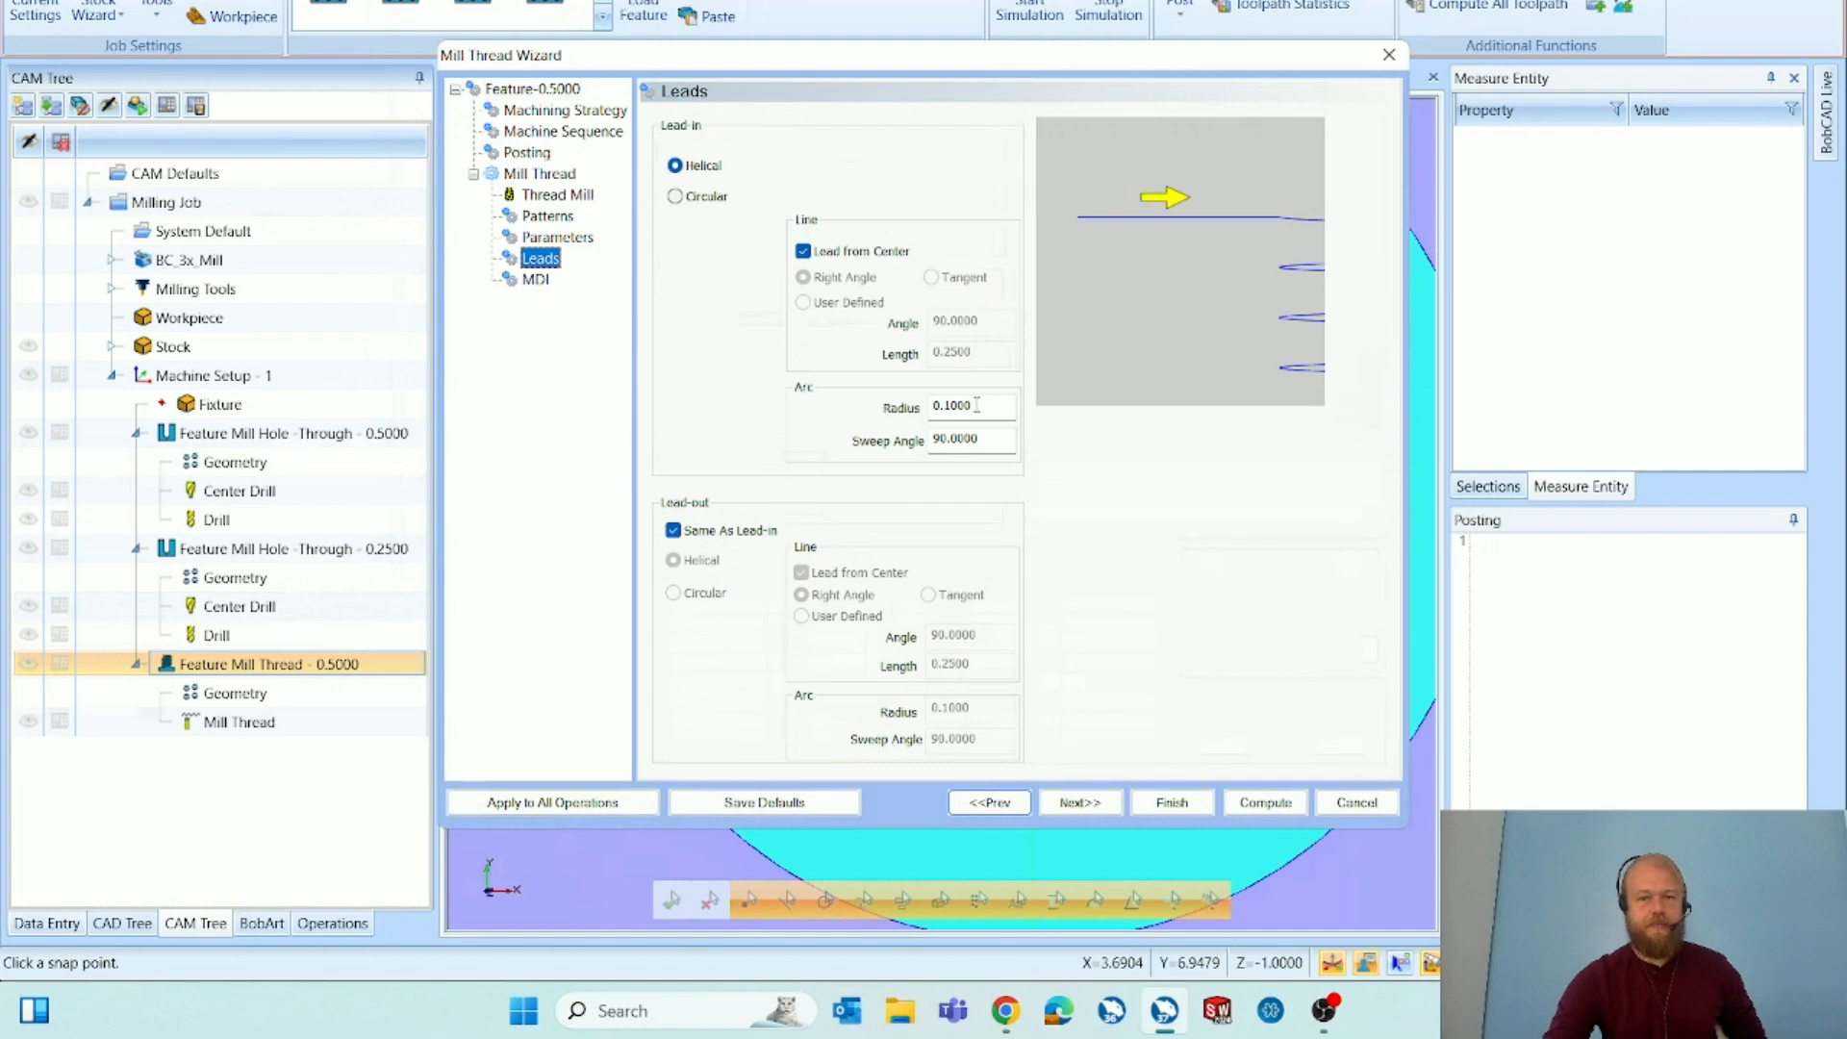
{"action": "left_click_drag", "start_coordinate": [977, 405], "coordinate": [934, 406]}
{"action": "key", "text": "BackSpace"}
{"action": "type", "text": ".5"}
{"action": "key", "text": "BackSpace"}
{"action": "type", "text": "05"}
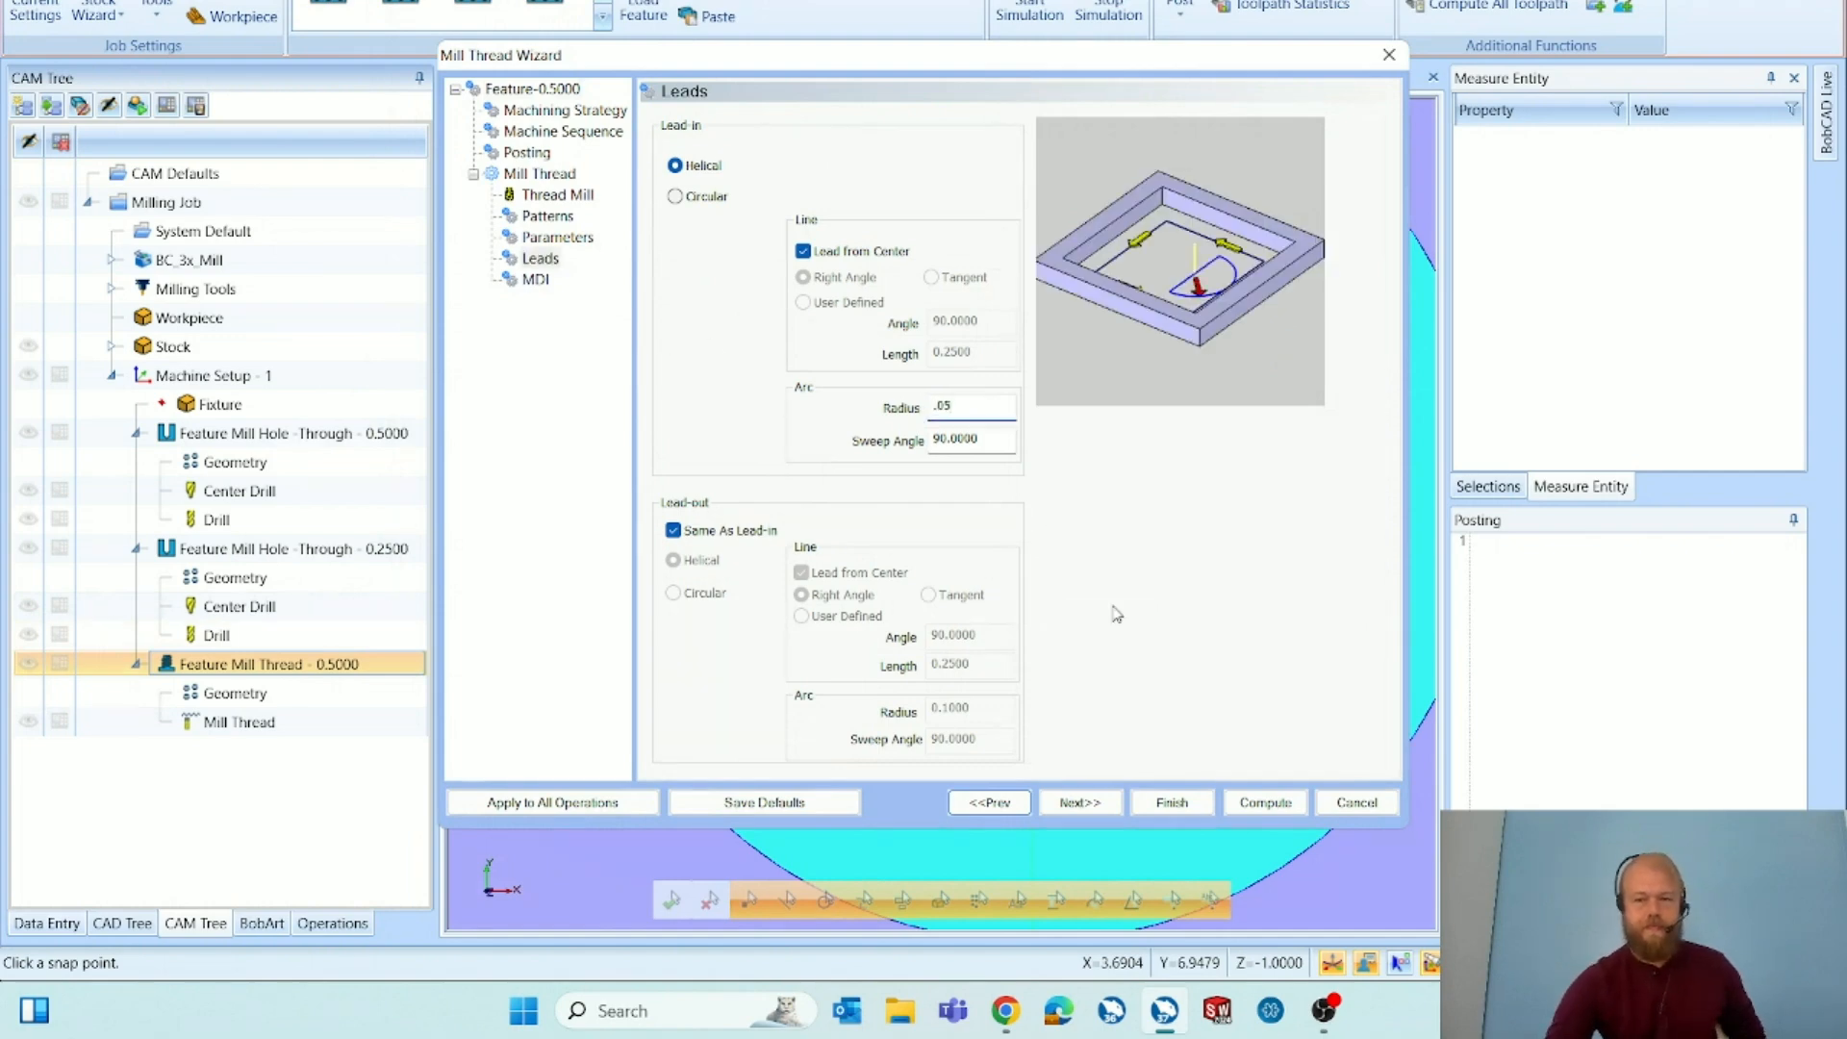
{"action": "left_click", "coordinate": [1263, 802]}
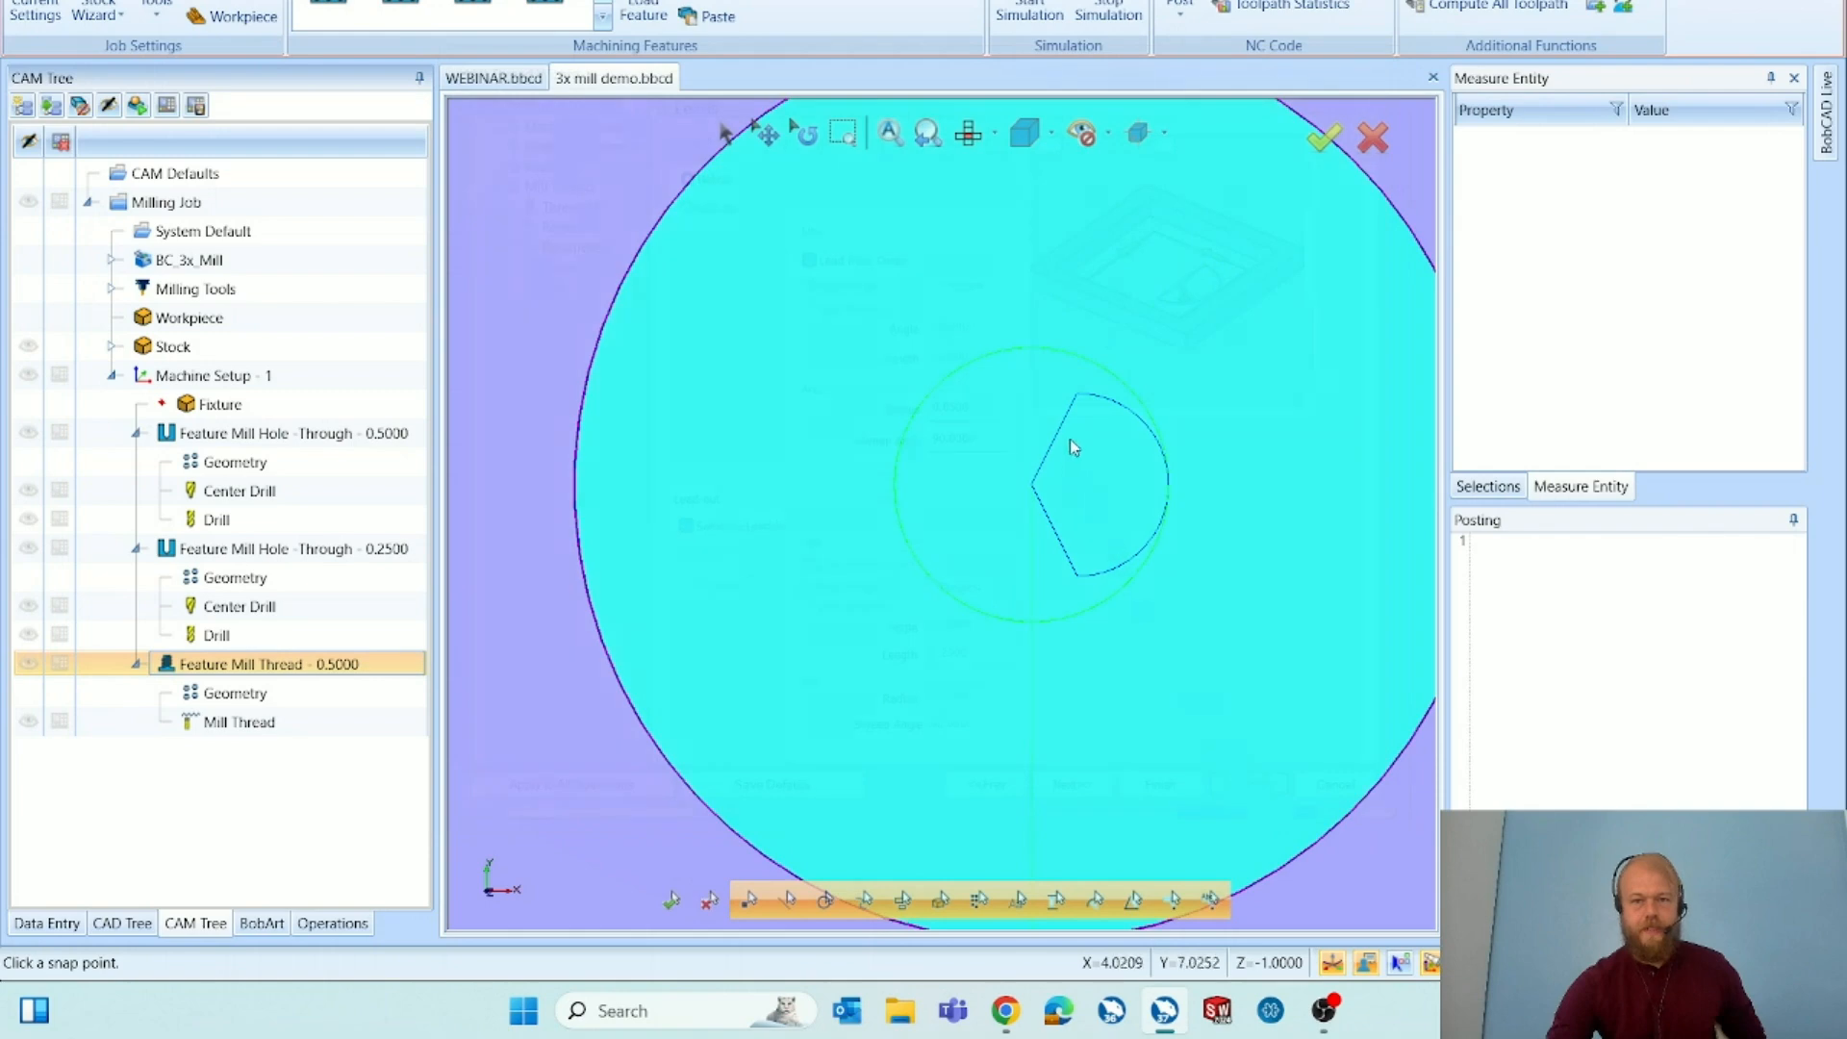
Launch the simulation of the whole machining job, run it from the start and increase the run speed.
{"action": "scroll", "coordinate": [1002, 476], "scroll_direction": "down", "scroll_amount": 5}
{"action": "middle_click_drag", "start_coordinate": [1102, 566], "coordinate": [1179, 497]}
{"action": "scroll", "coordinate": [1035, 486], "scroll_direction": "down", "scroll_amount": 6}
{"action": "middle_click_drag", "start_coordinate": [1053, 534], "coordinate": [1147, 482]}
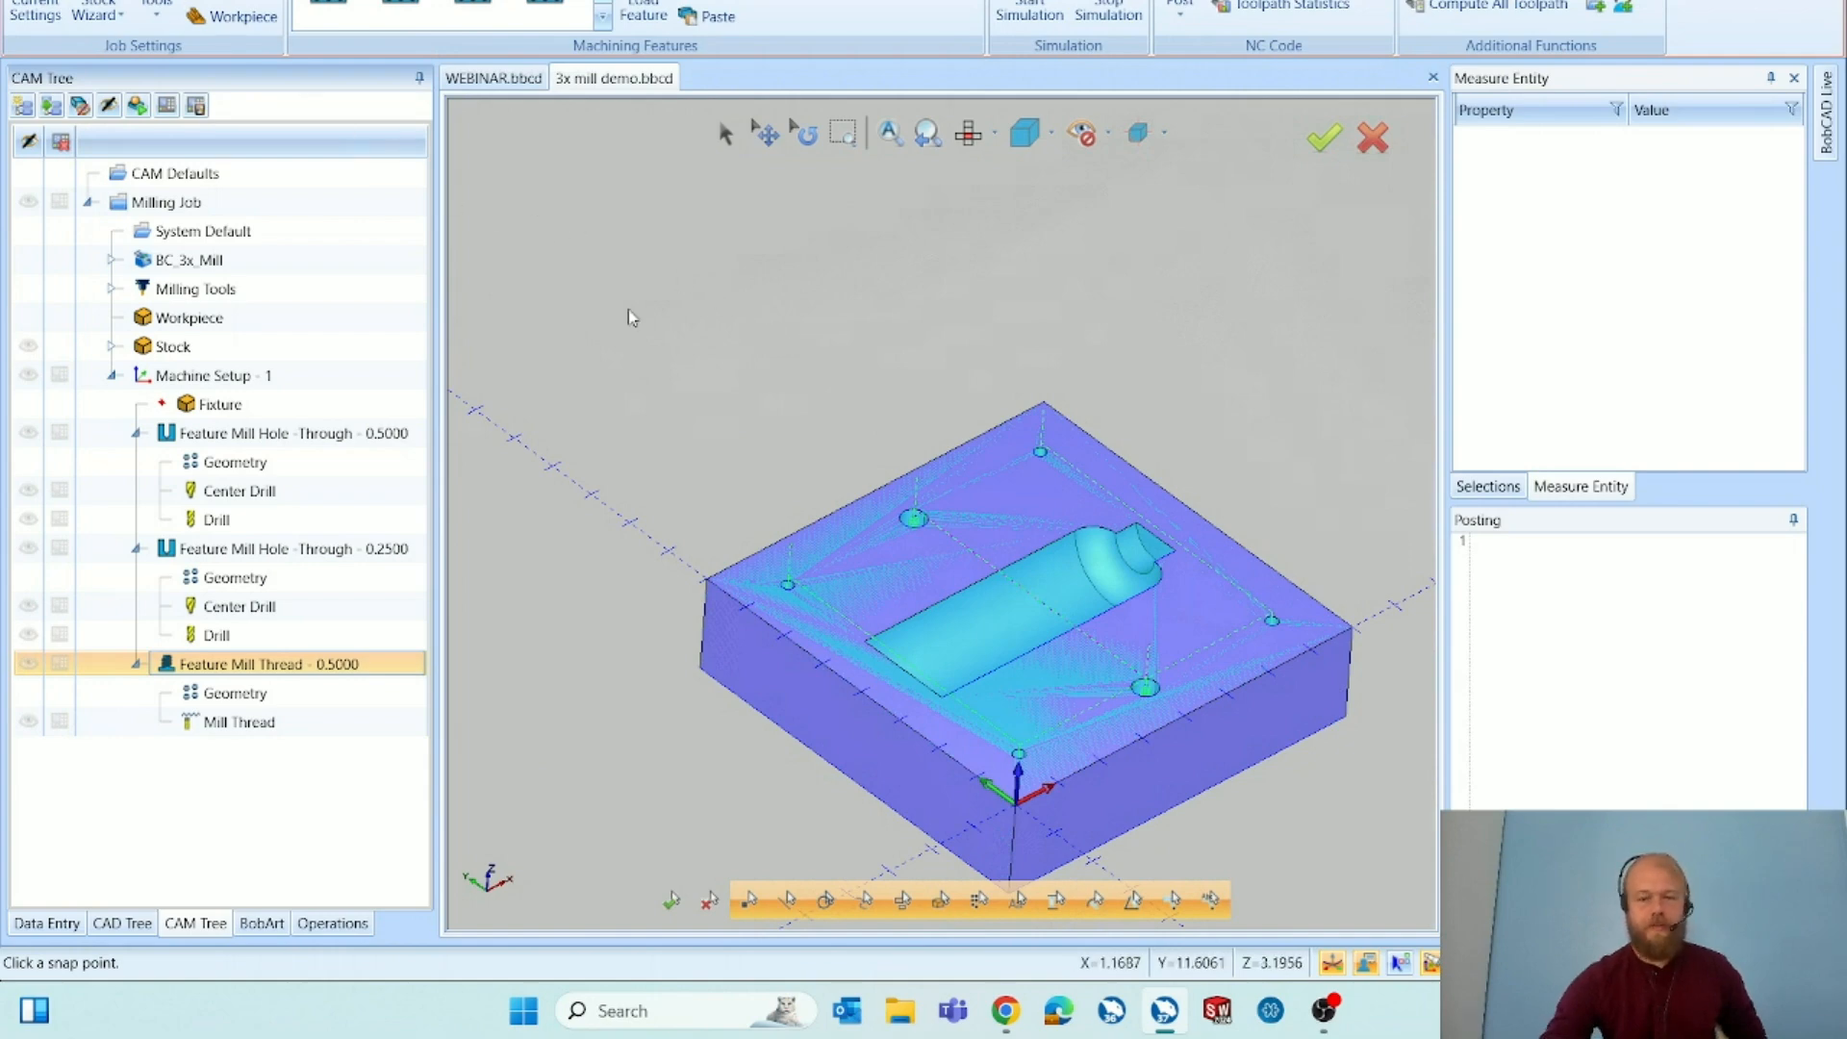
{"action": "mouse_move", "coordinate": [1008, 595]}
{"action": "middle_mouse_down"}
{"action": "mouse_move", "coordinate": [1007, 616]}
{"action": "mouse_move", "coordinate": [1012, 560]}
{"action": "middle_mouse_up"}
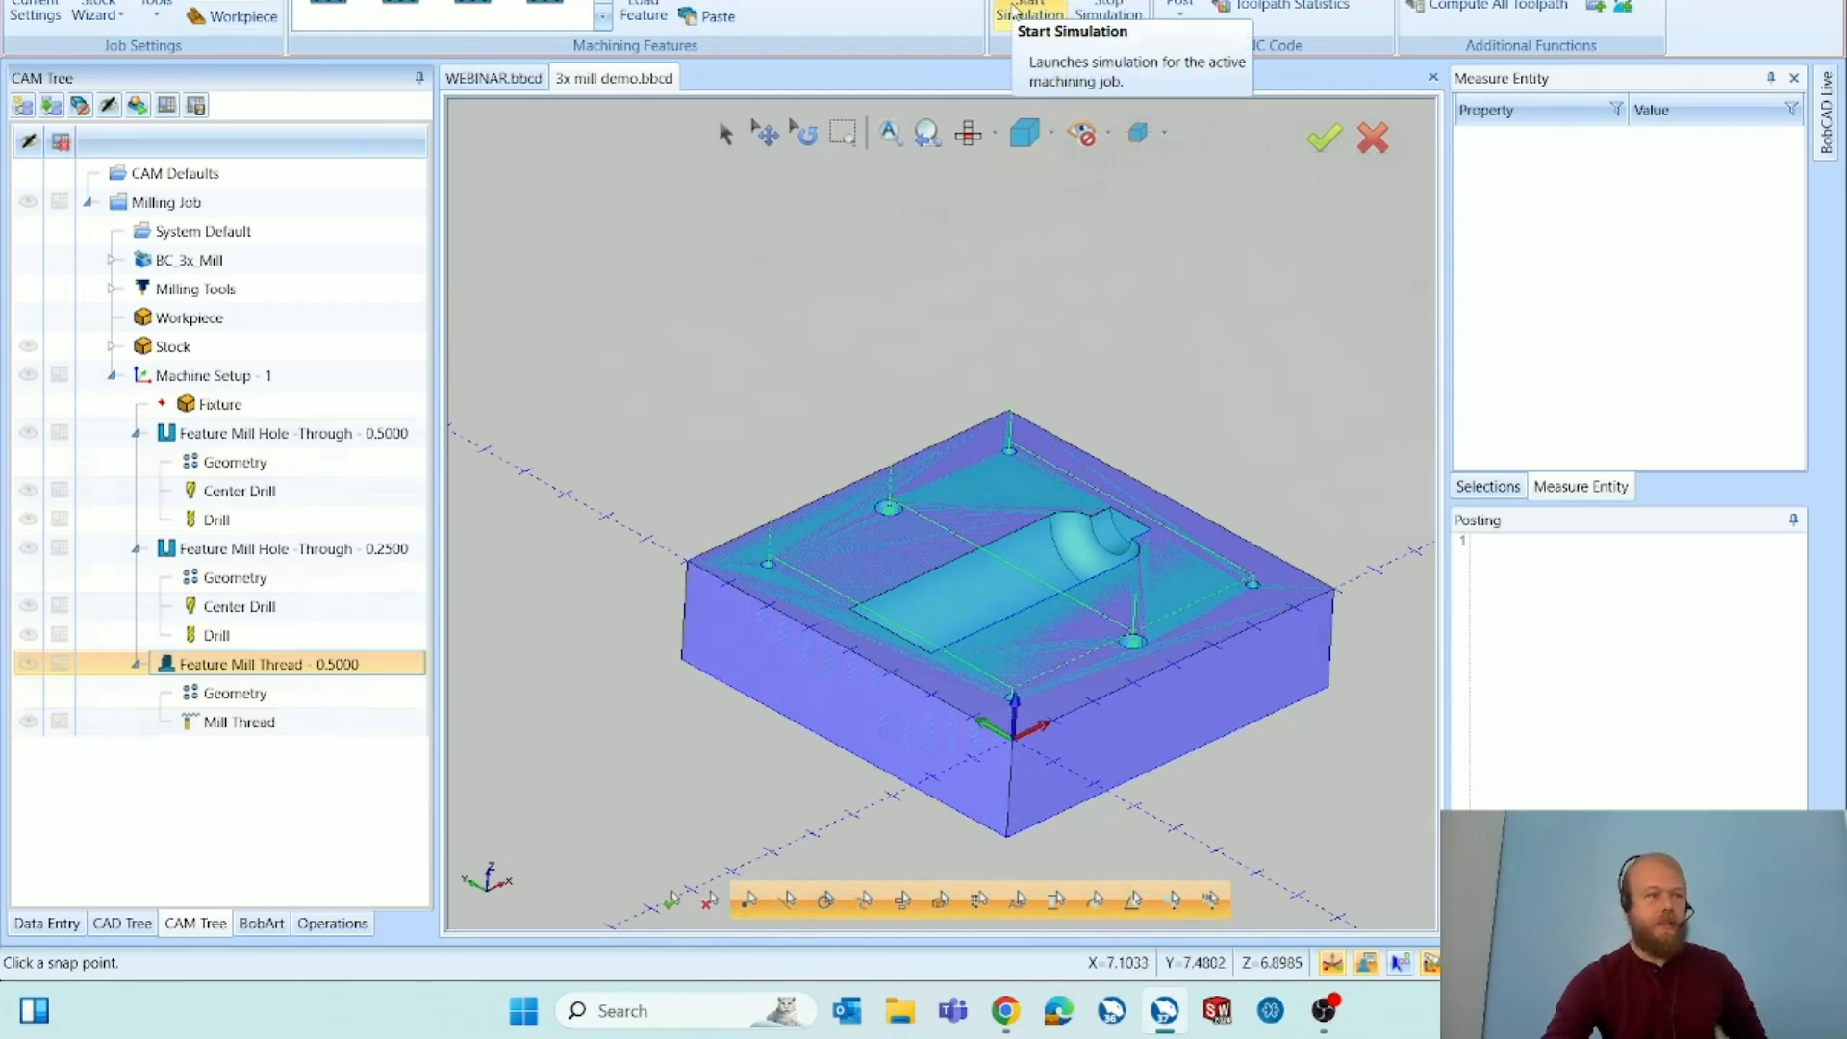
{"action": "left_click", "coordinate": [1015, 10]}
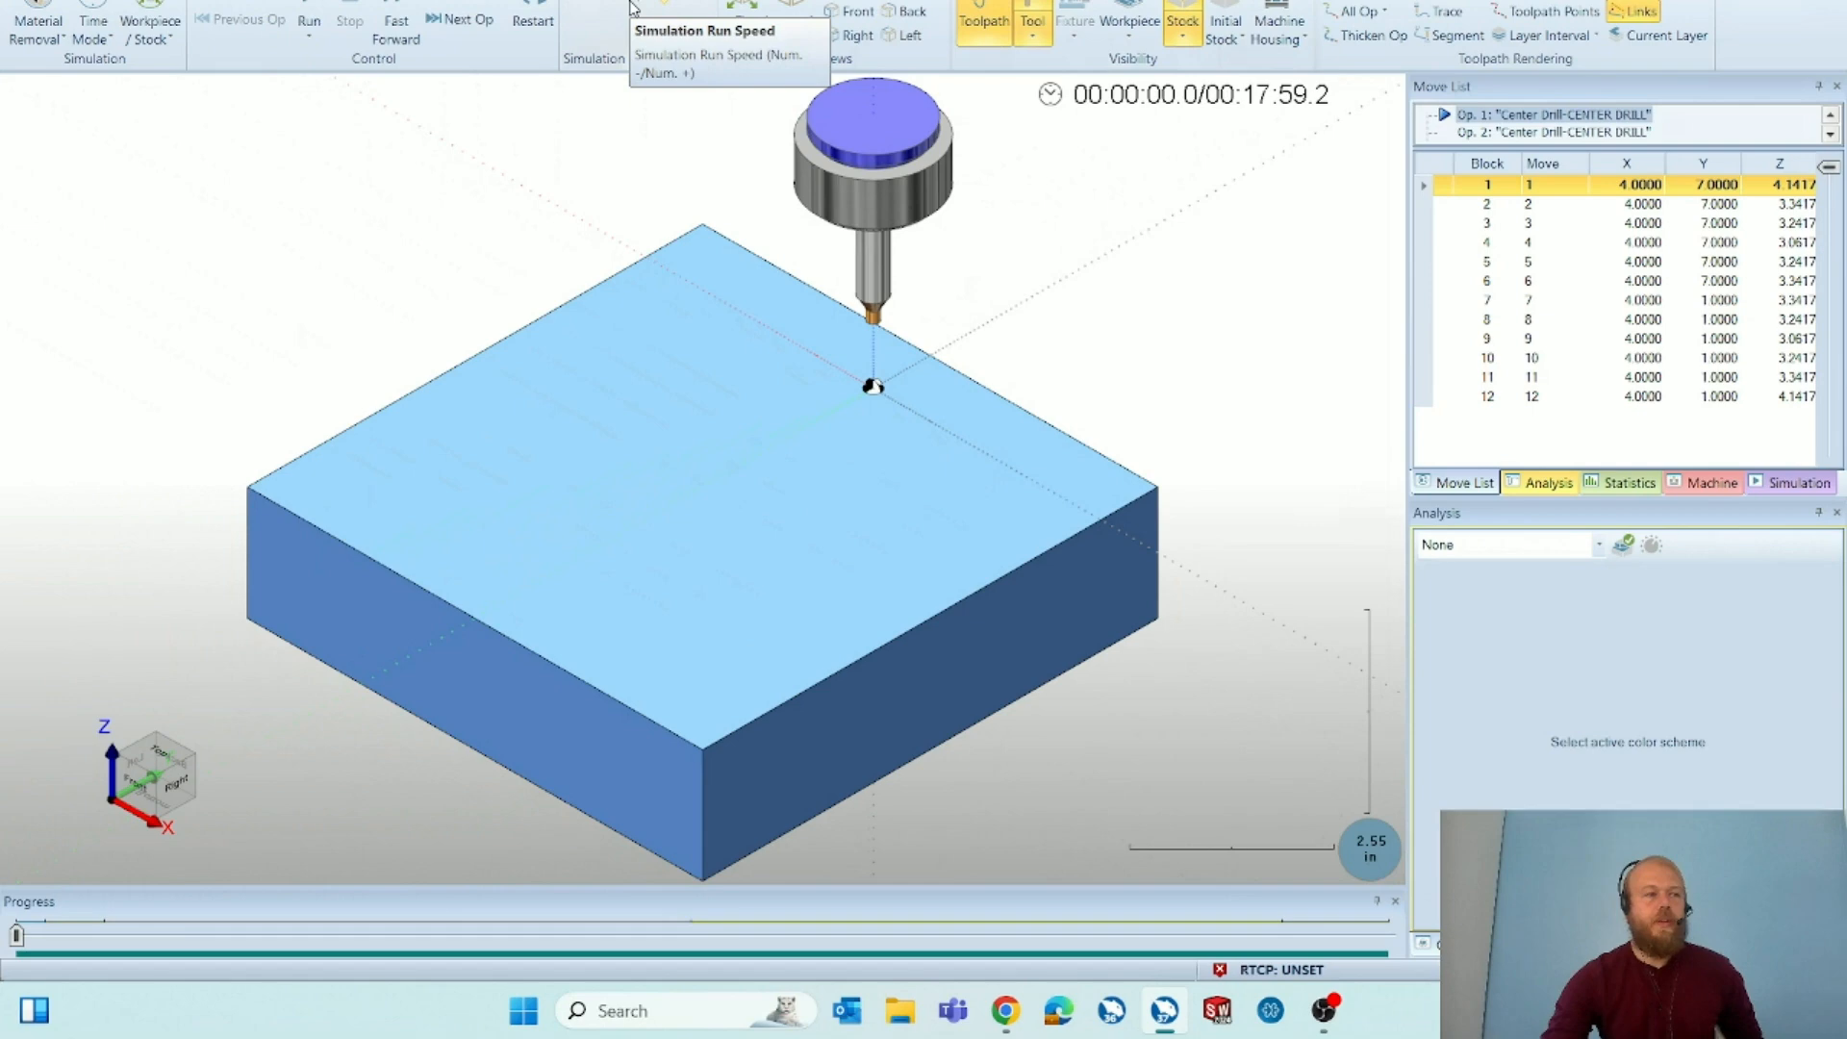
{"action": "left_click", "coordinate": [312, 8]}
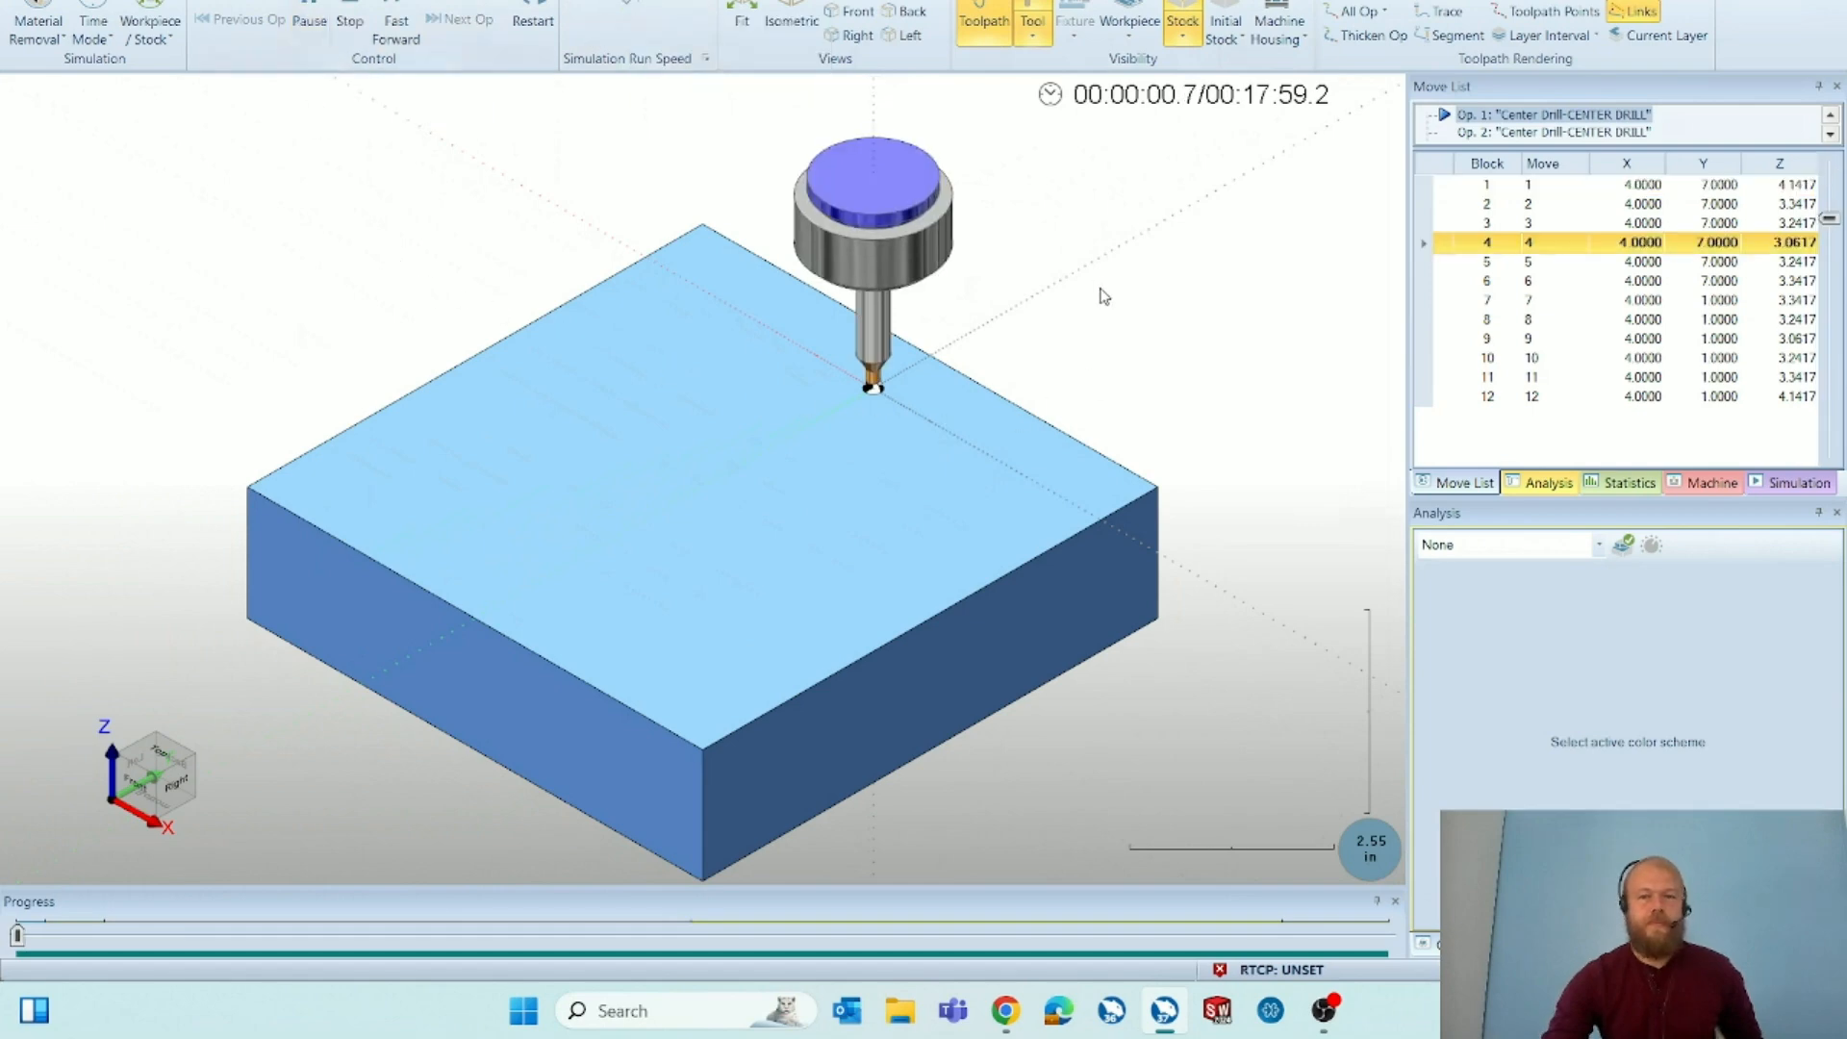
{"action": "left_click_drag", "start_coordinate": [662, 2], "coordinate": [682, 1]}
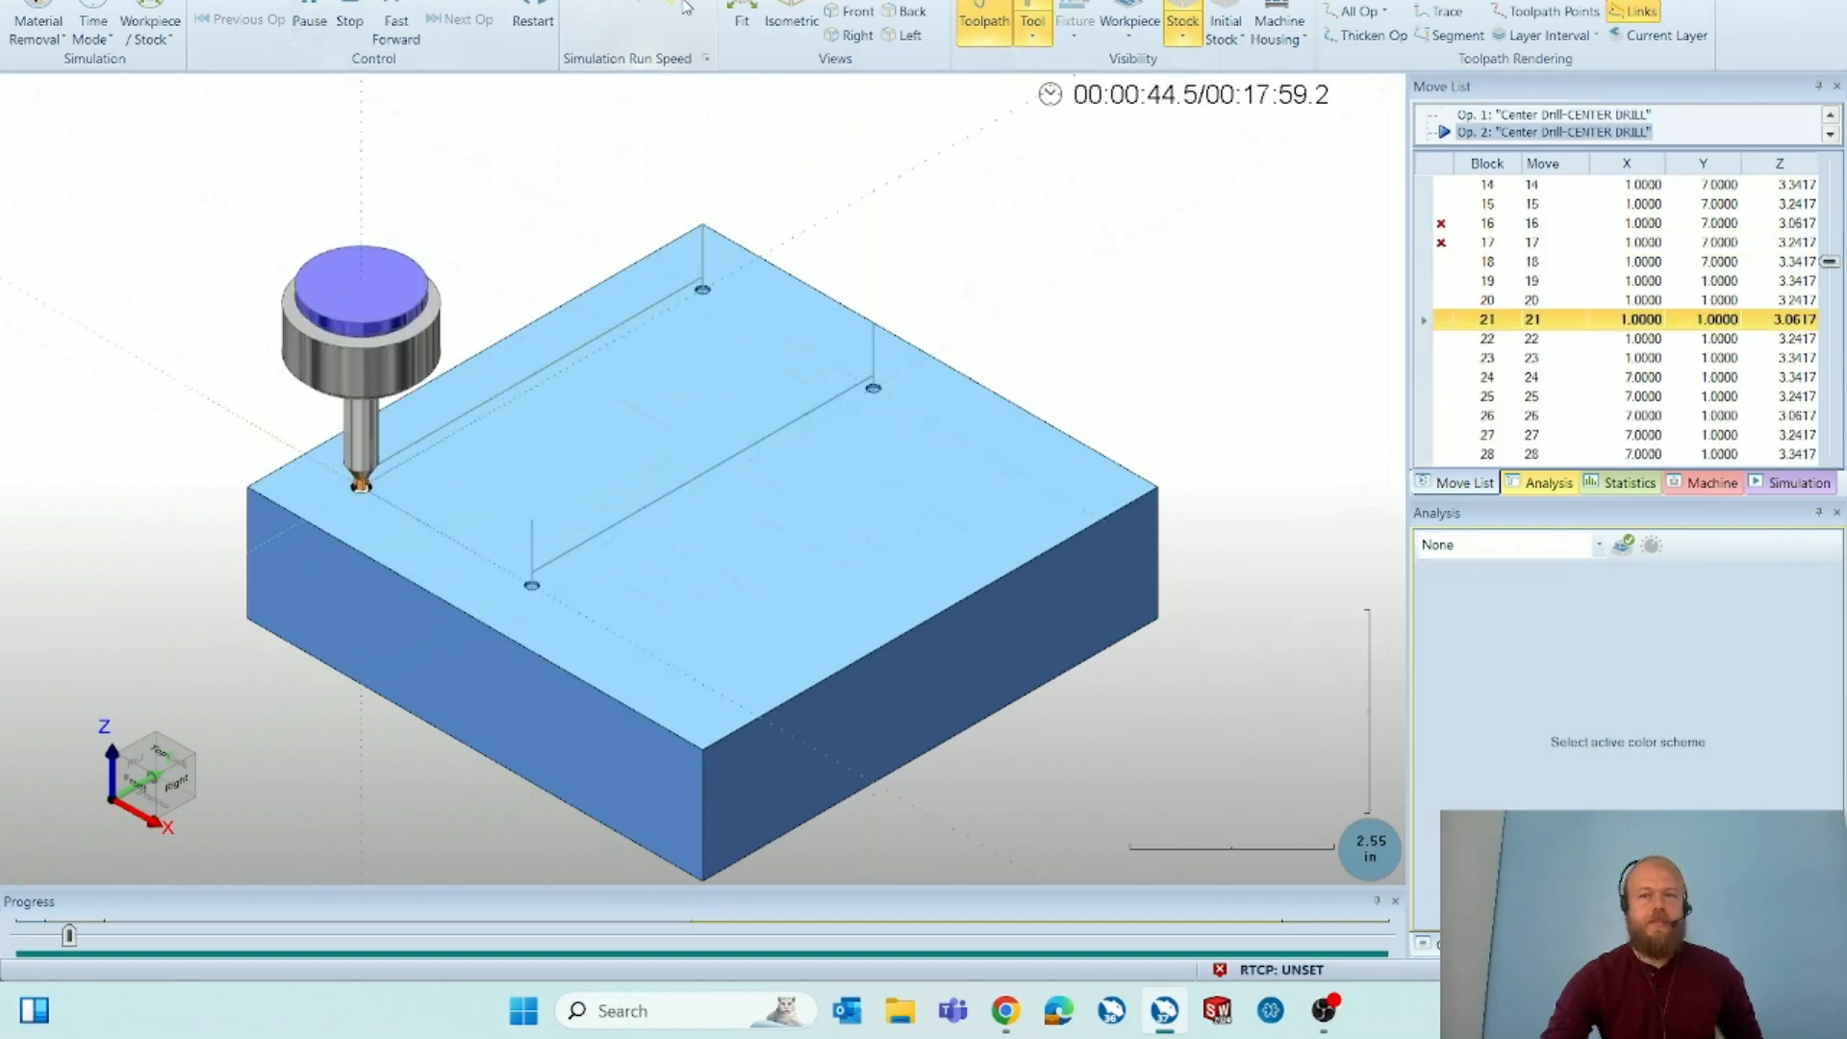
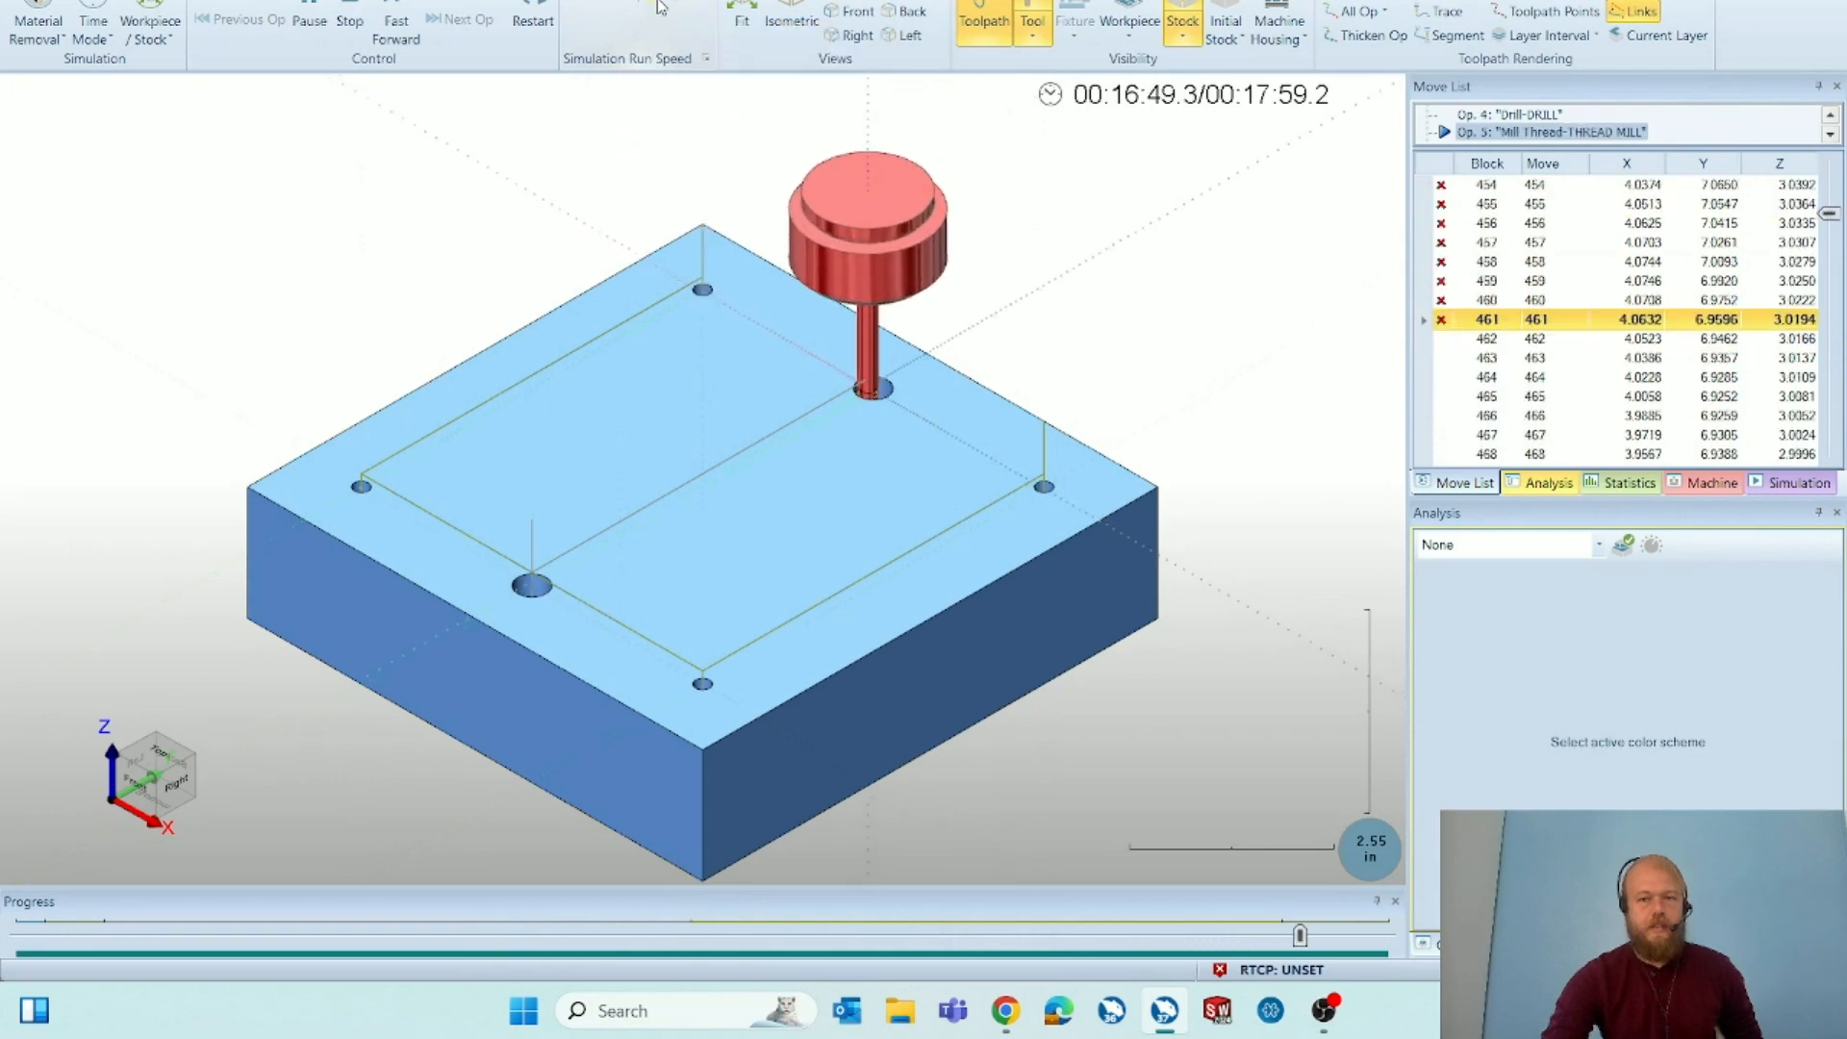
Inspect the thread milling of both 0.5000 holes in the running simulation up close, speeding up the run to its end.
{"action": "scroll", "coordinate": [953, 411], "scroll_direction": "up", "scroll_amount": 5}
{"action": "middle_click_drag", "start_coordinate": [951, 409], "coordinate": [894, 430]}
{"action": "scroll", "coordinate": [970, 433], "scroll_direction": "down", "scroll_amount": 5}
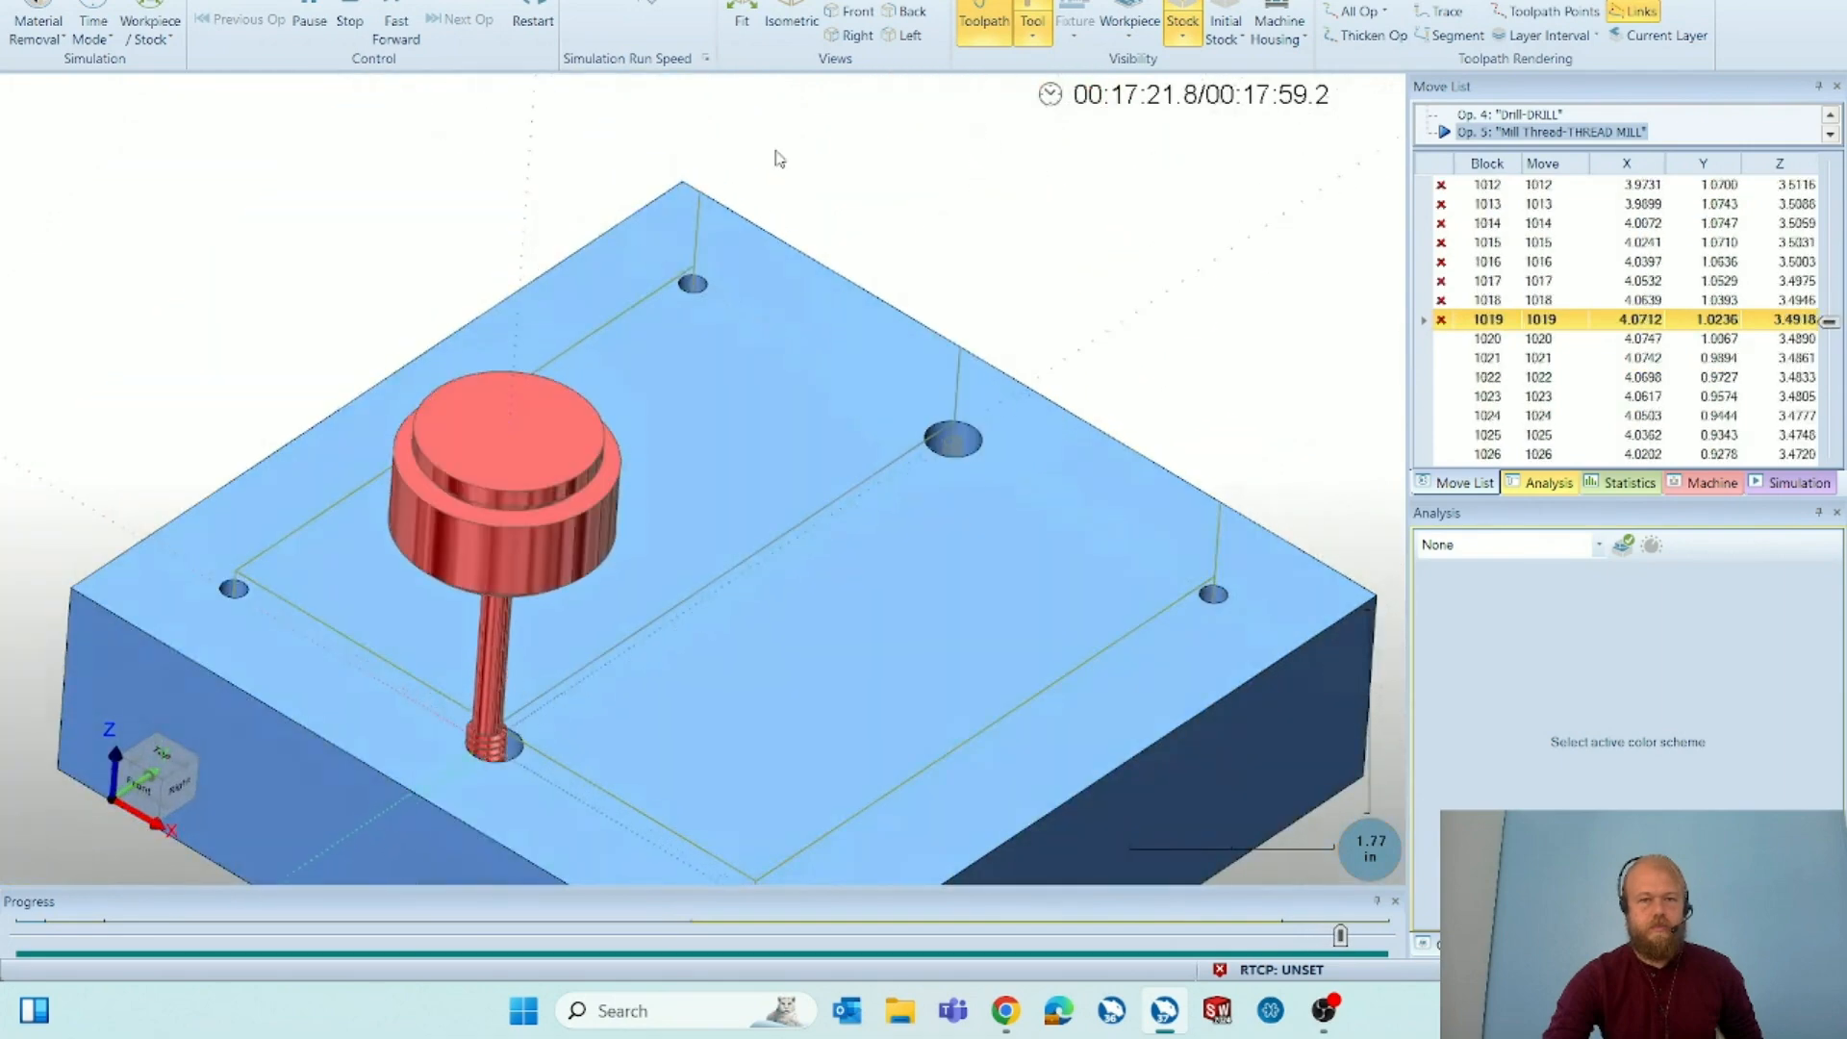
{"action": "left_click", "coordinate": [672, 12]}
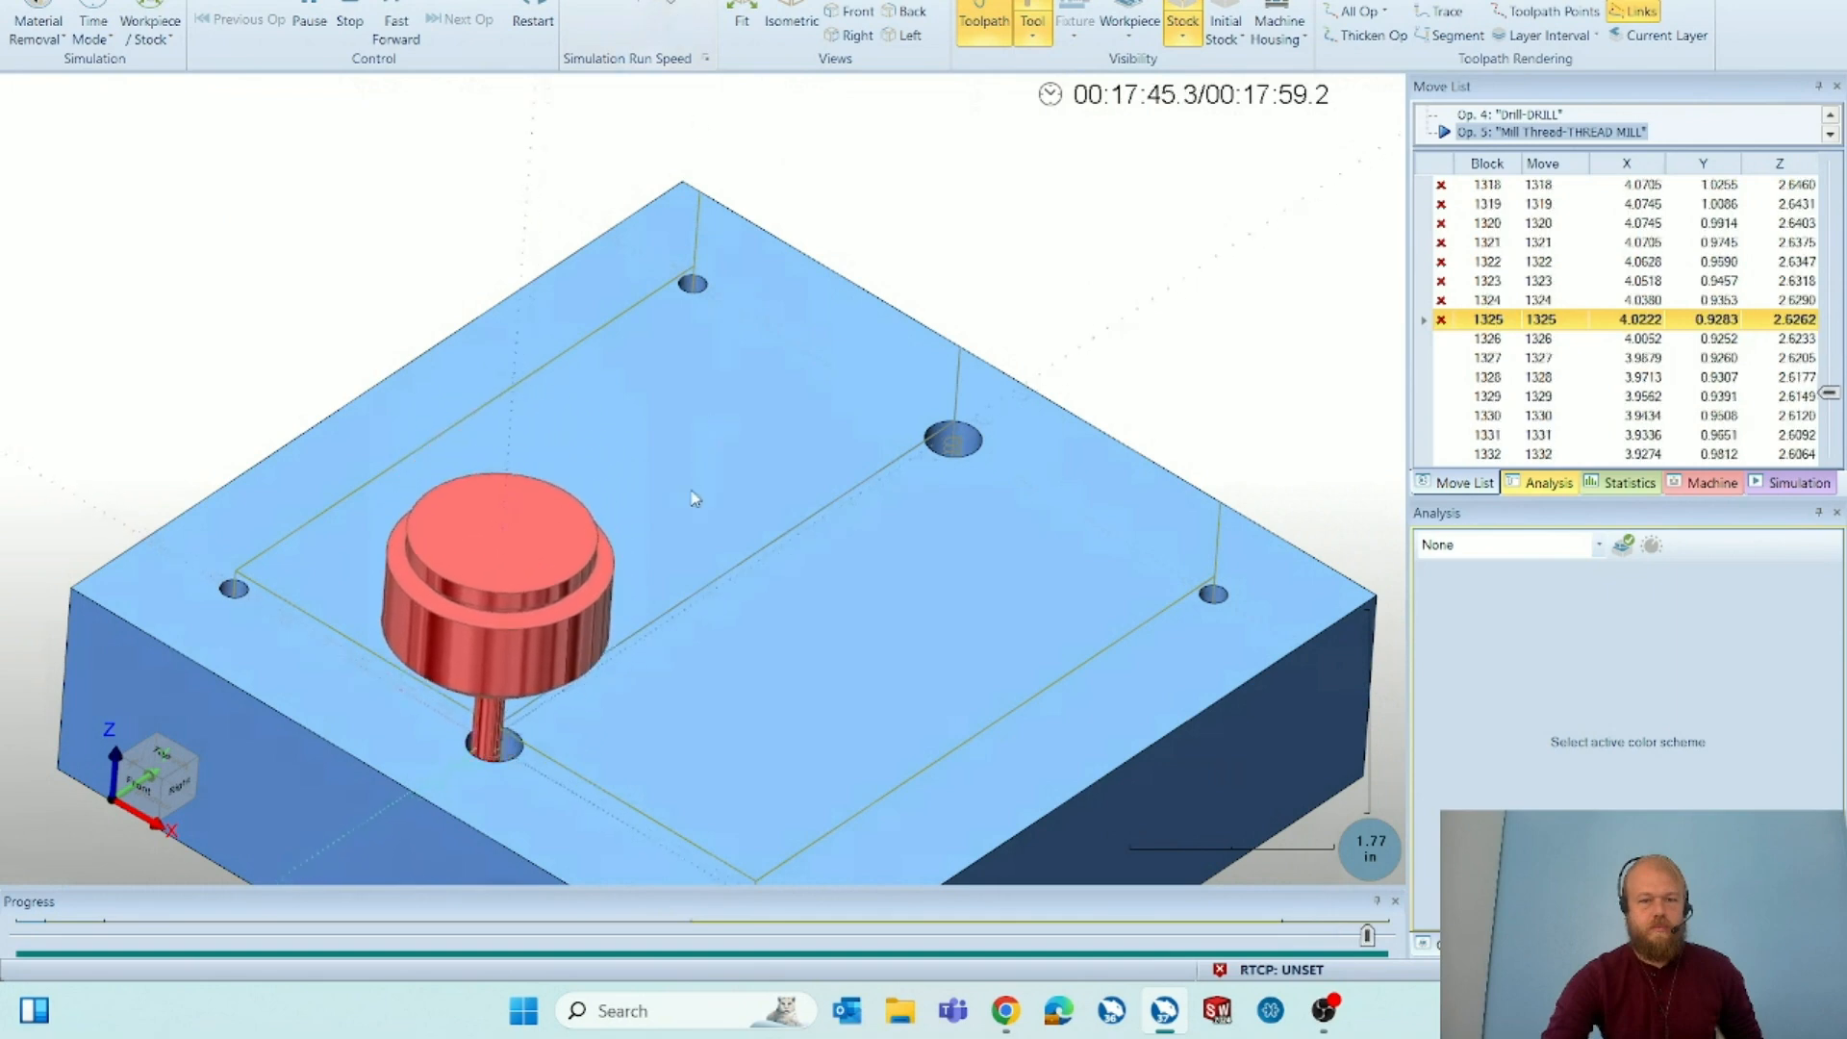
{"action": "scroll", "coordinate": [981, 428], "scroll_direction": "up", "scroll_amount": 3}
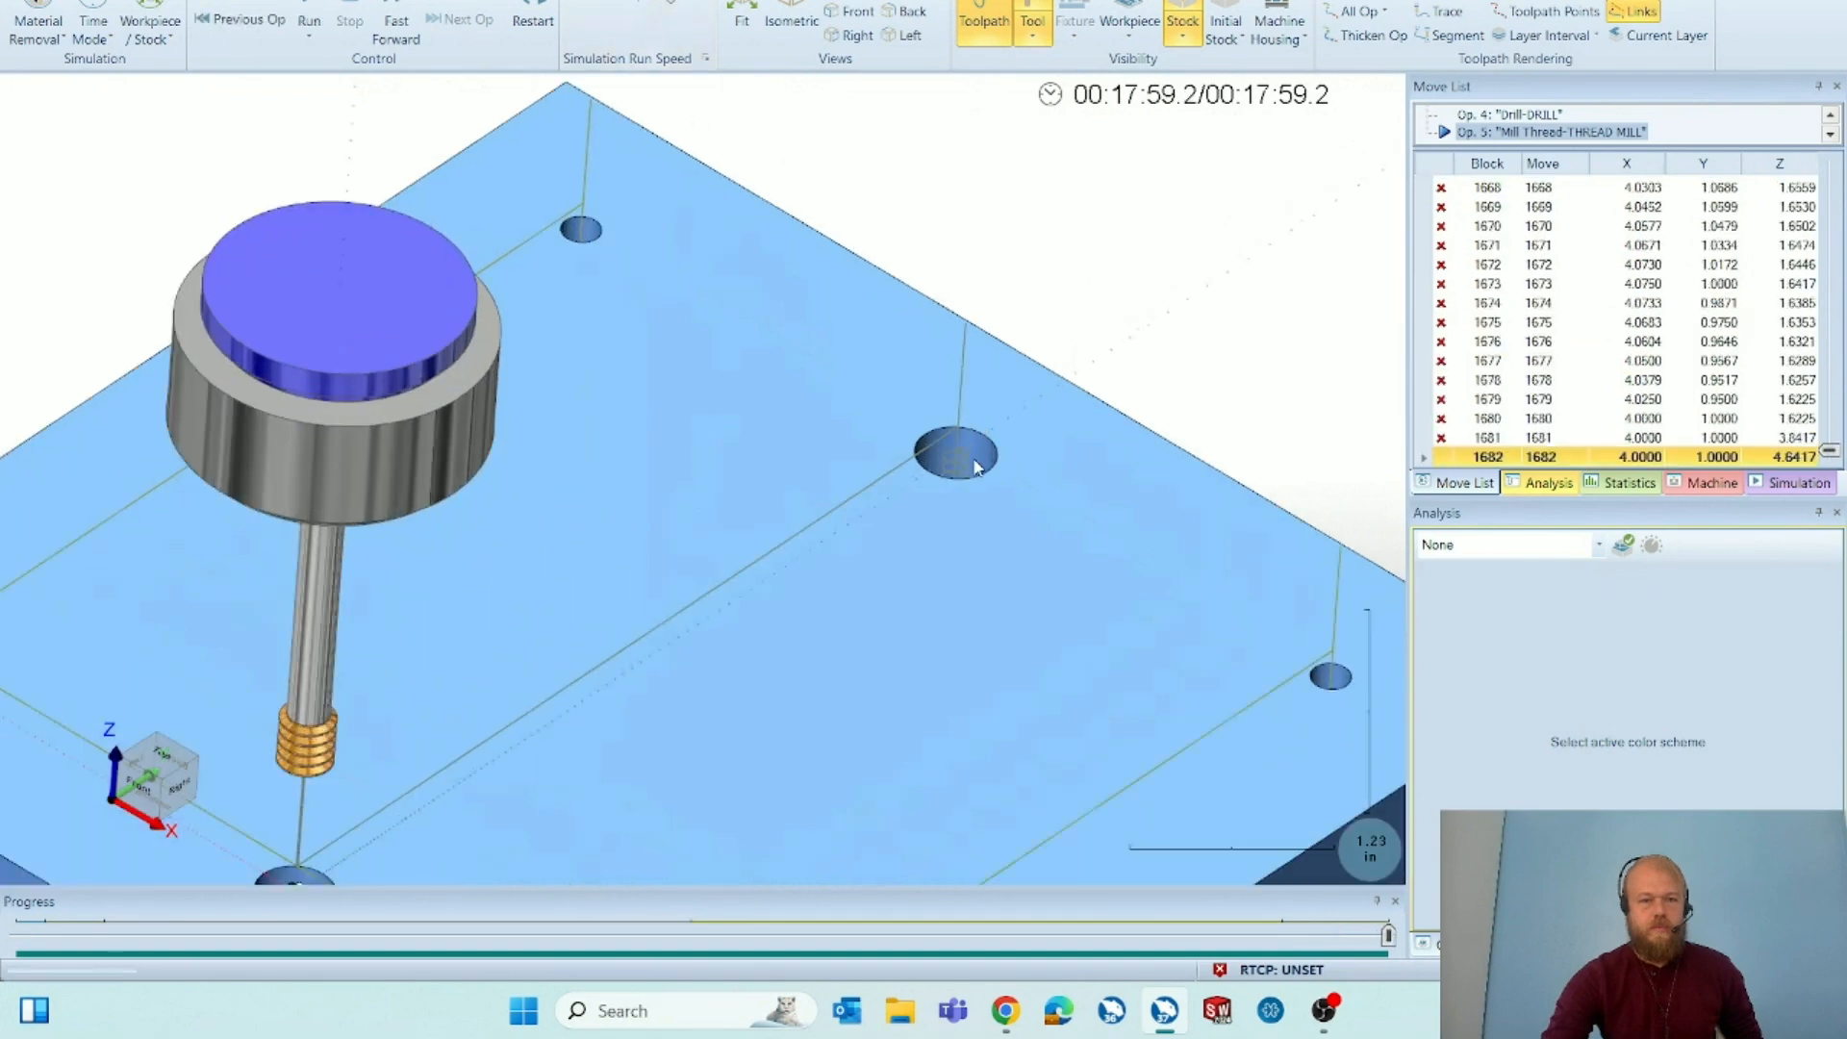
{"action": "middle_click_drag", "start_coordinate": [977, 462], "coordinate": [842, 469]}
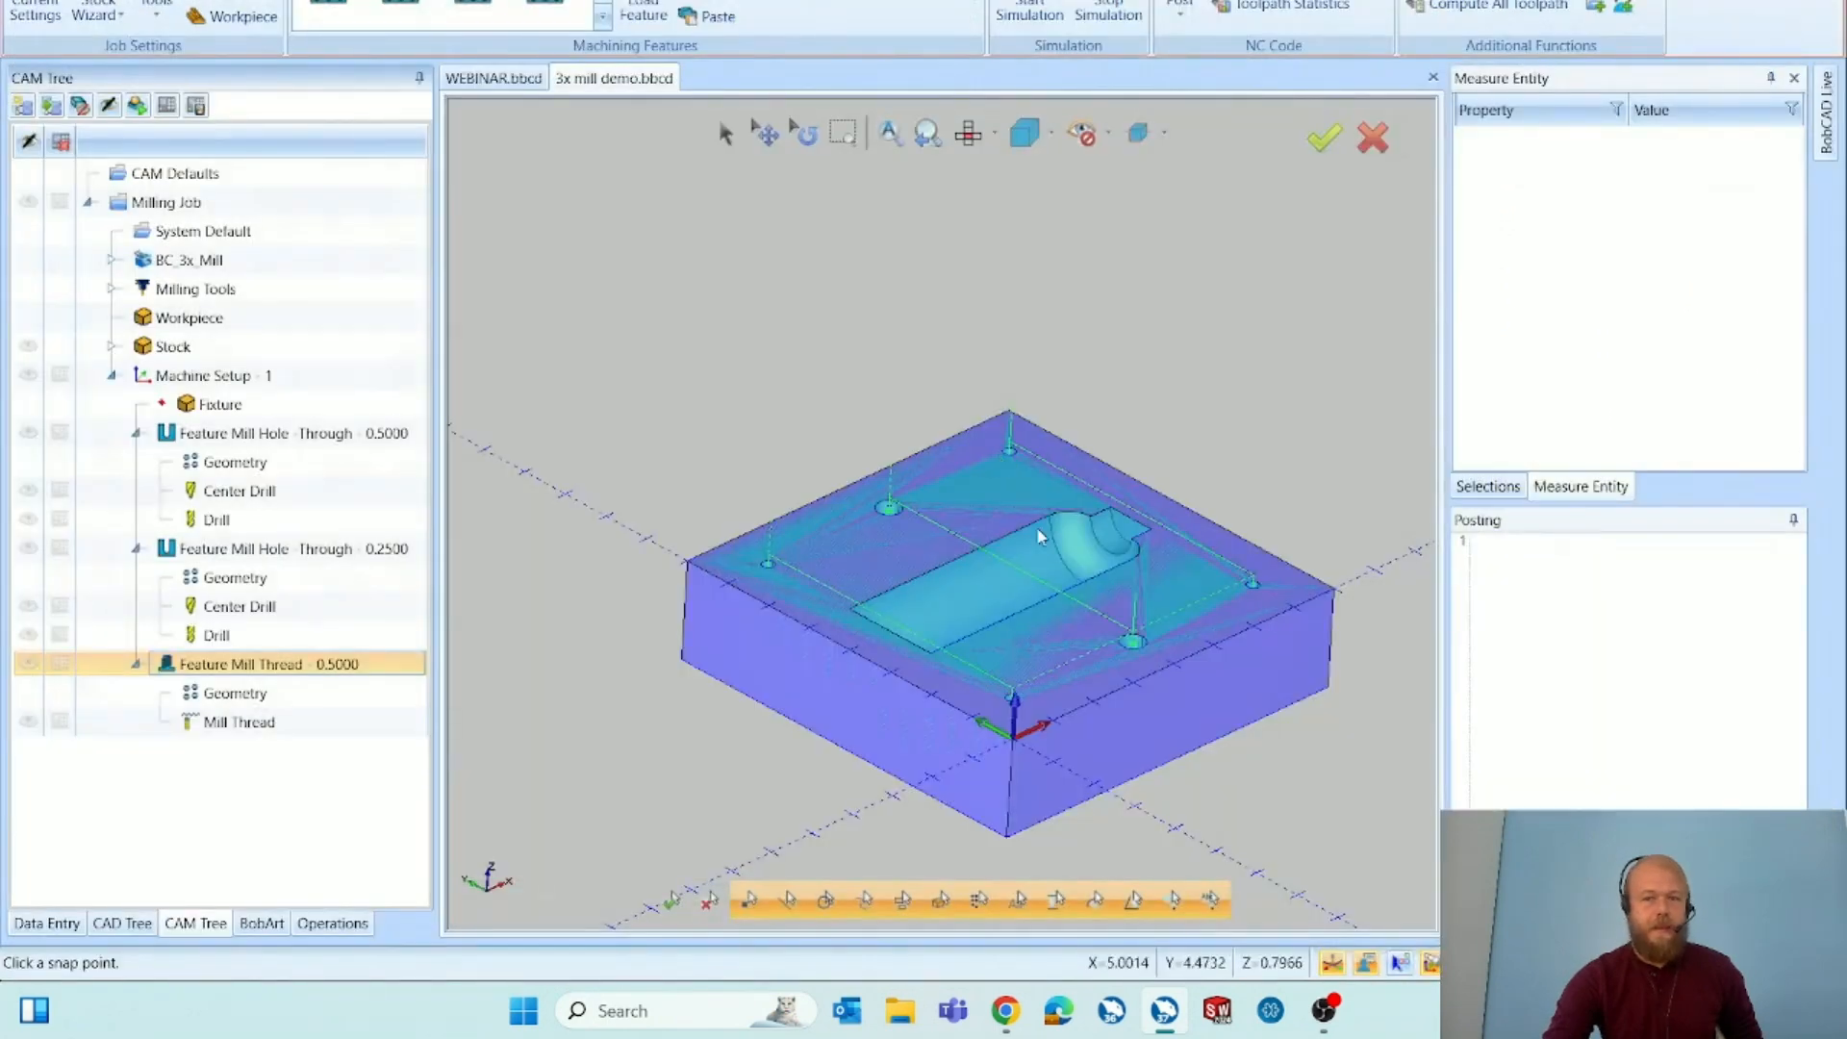
Try disabling system feeds and speeds for the Mill Thread tool to expose spindle RPM and cutting feedrate, re-enable them and recompute.
{"action": "double_click", "coordinate": [343, 727]}
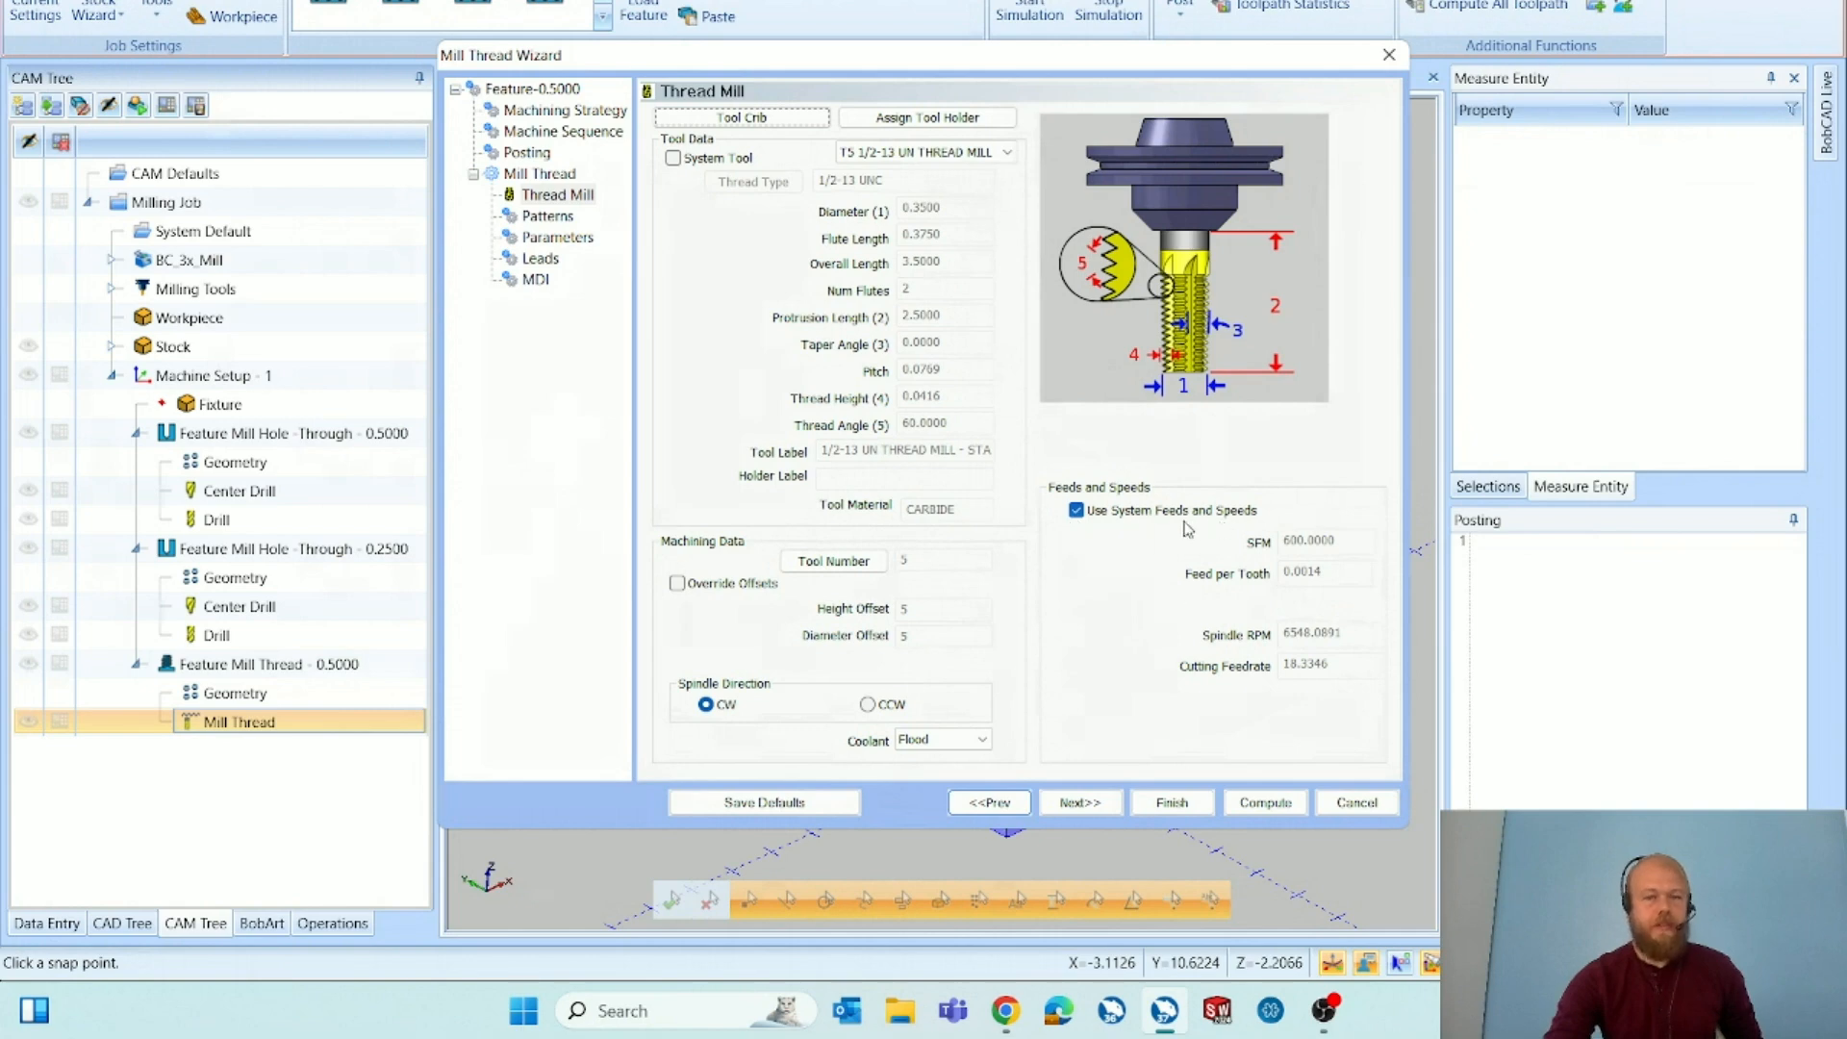
{"action": "left_click", "coordinate": [1076, 512]}
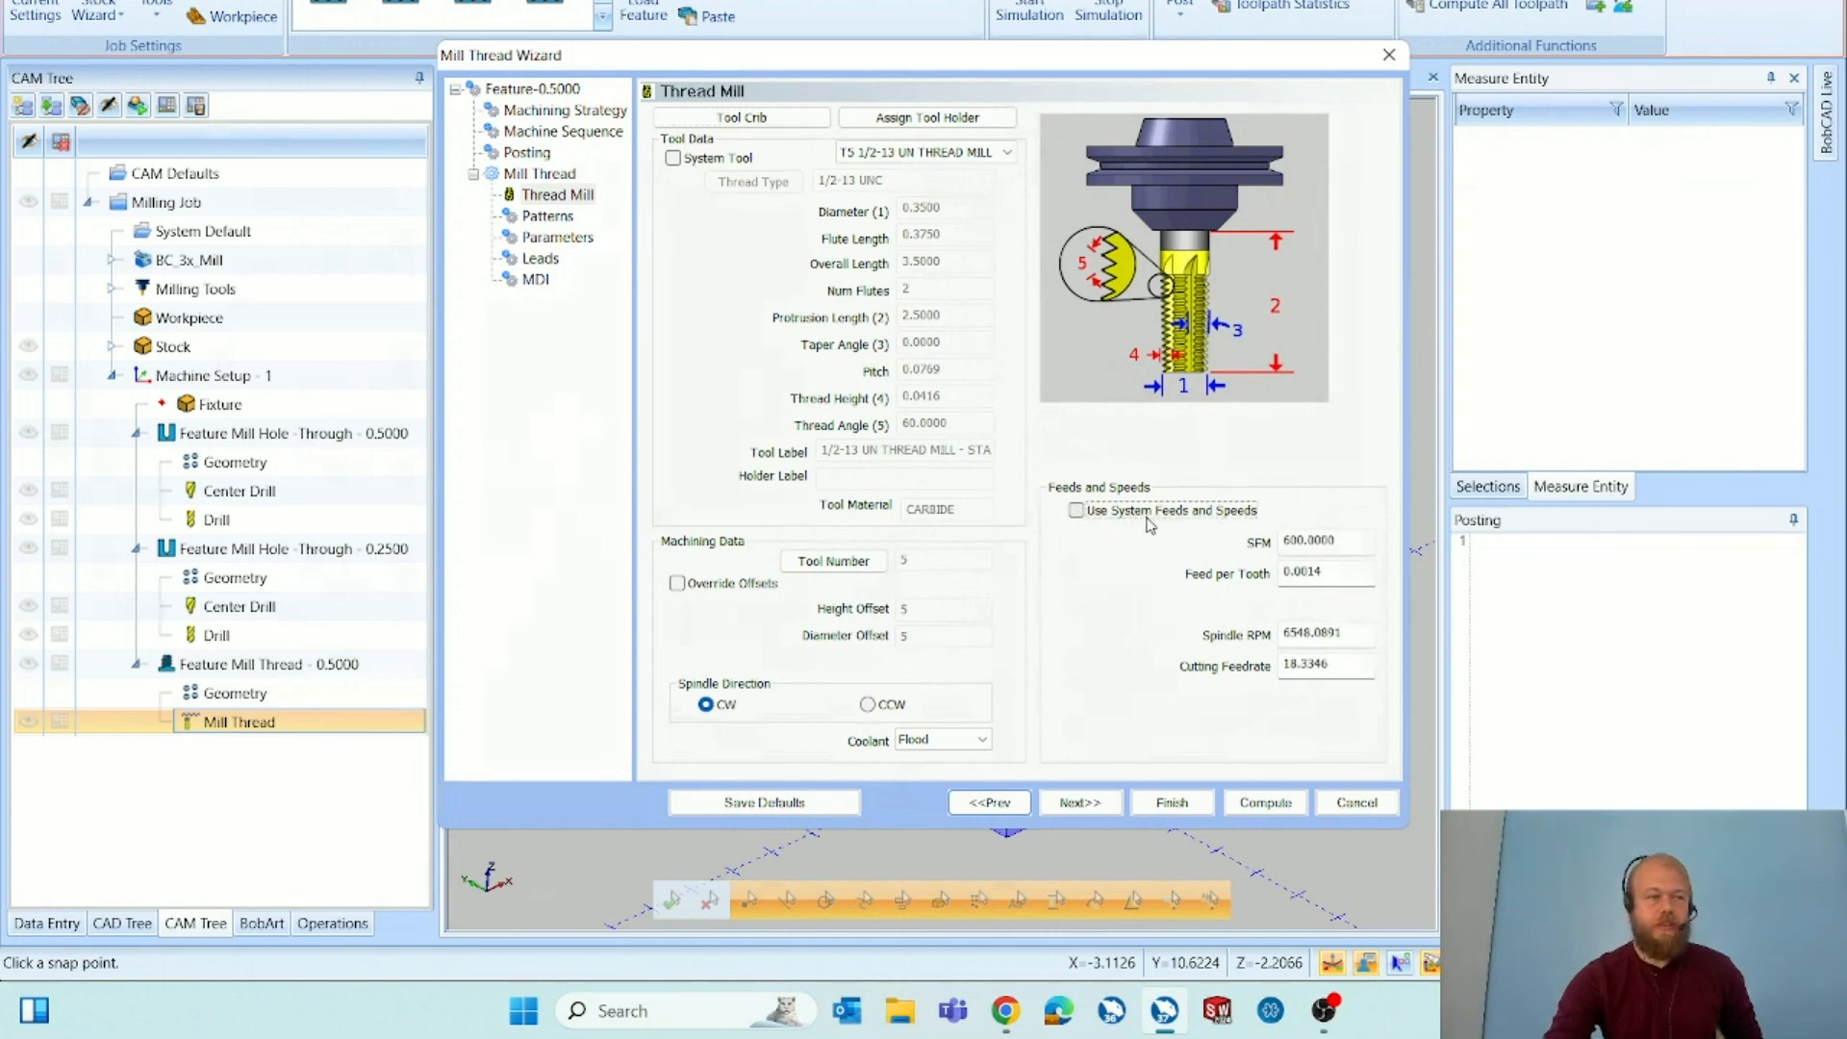
{"action": "double_click", "coordinate": [1350, 631]}
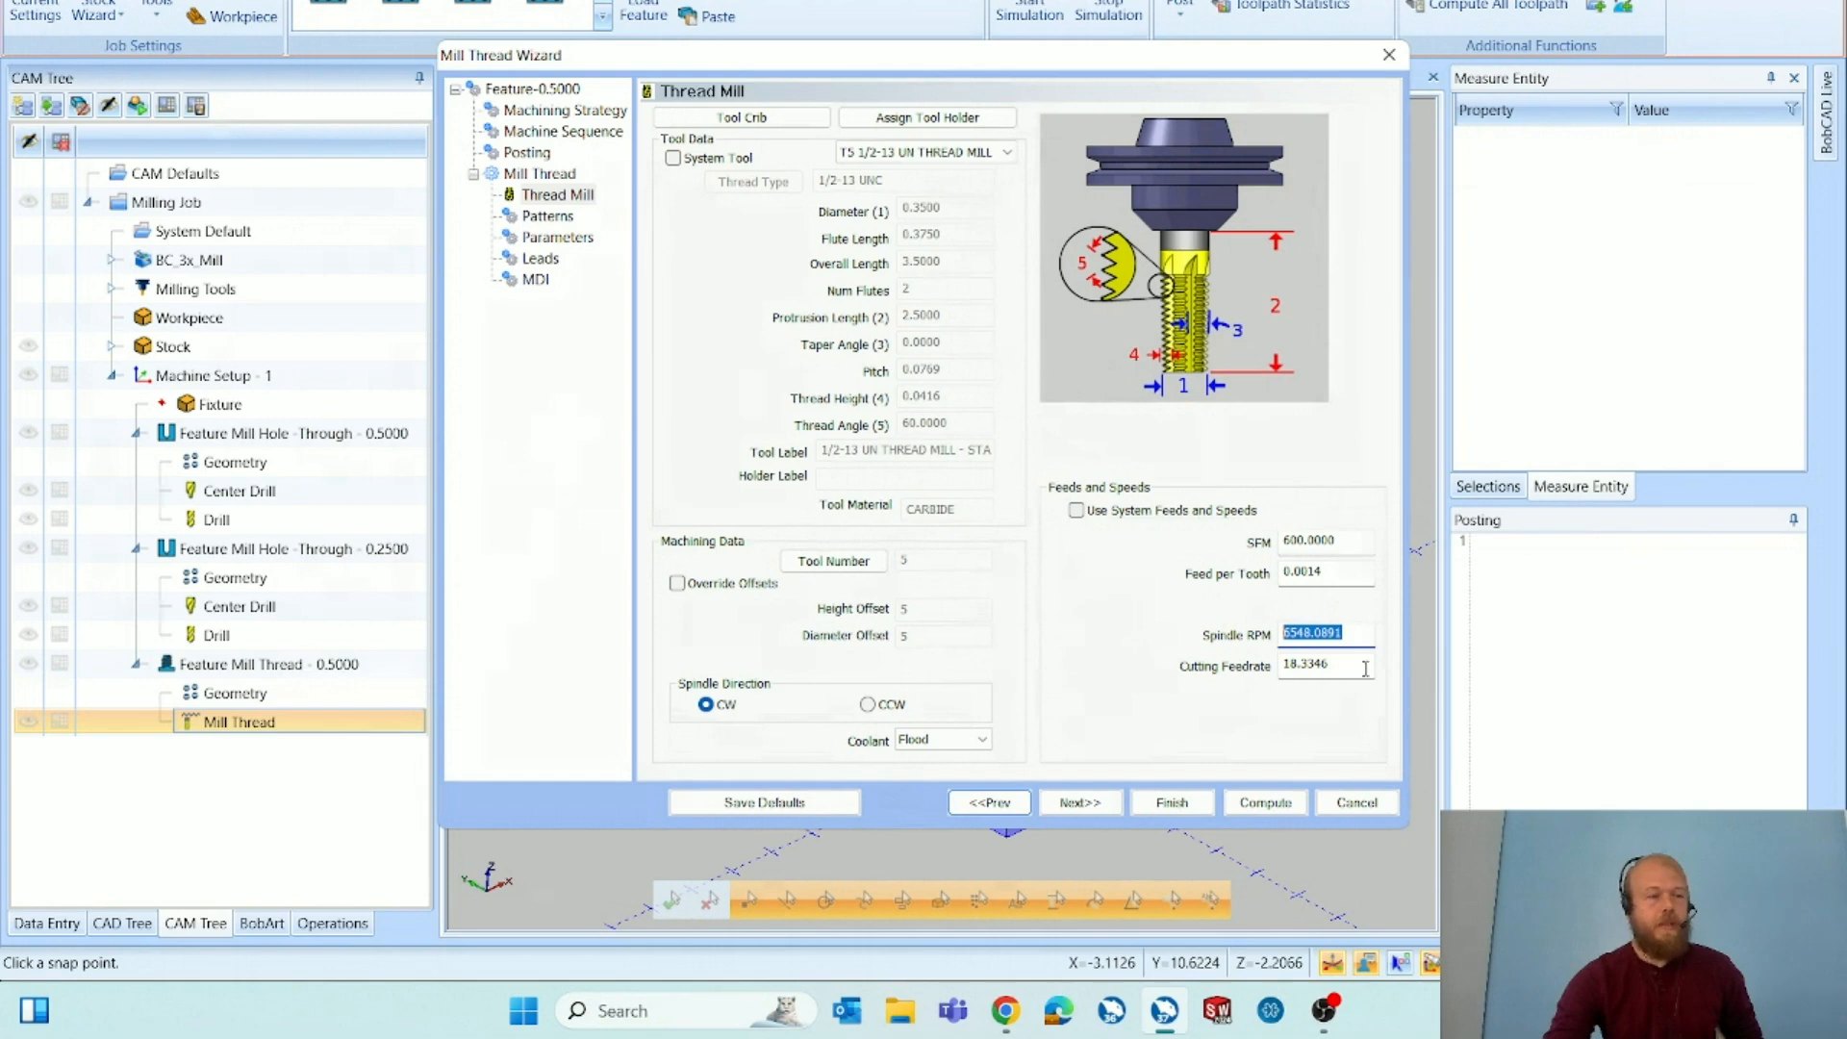
{"action": "double_click", "coordinate": [1320, 664]}
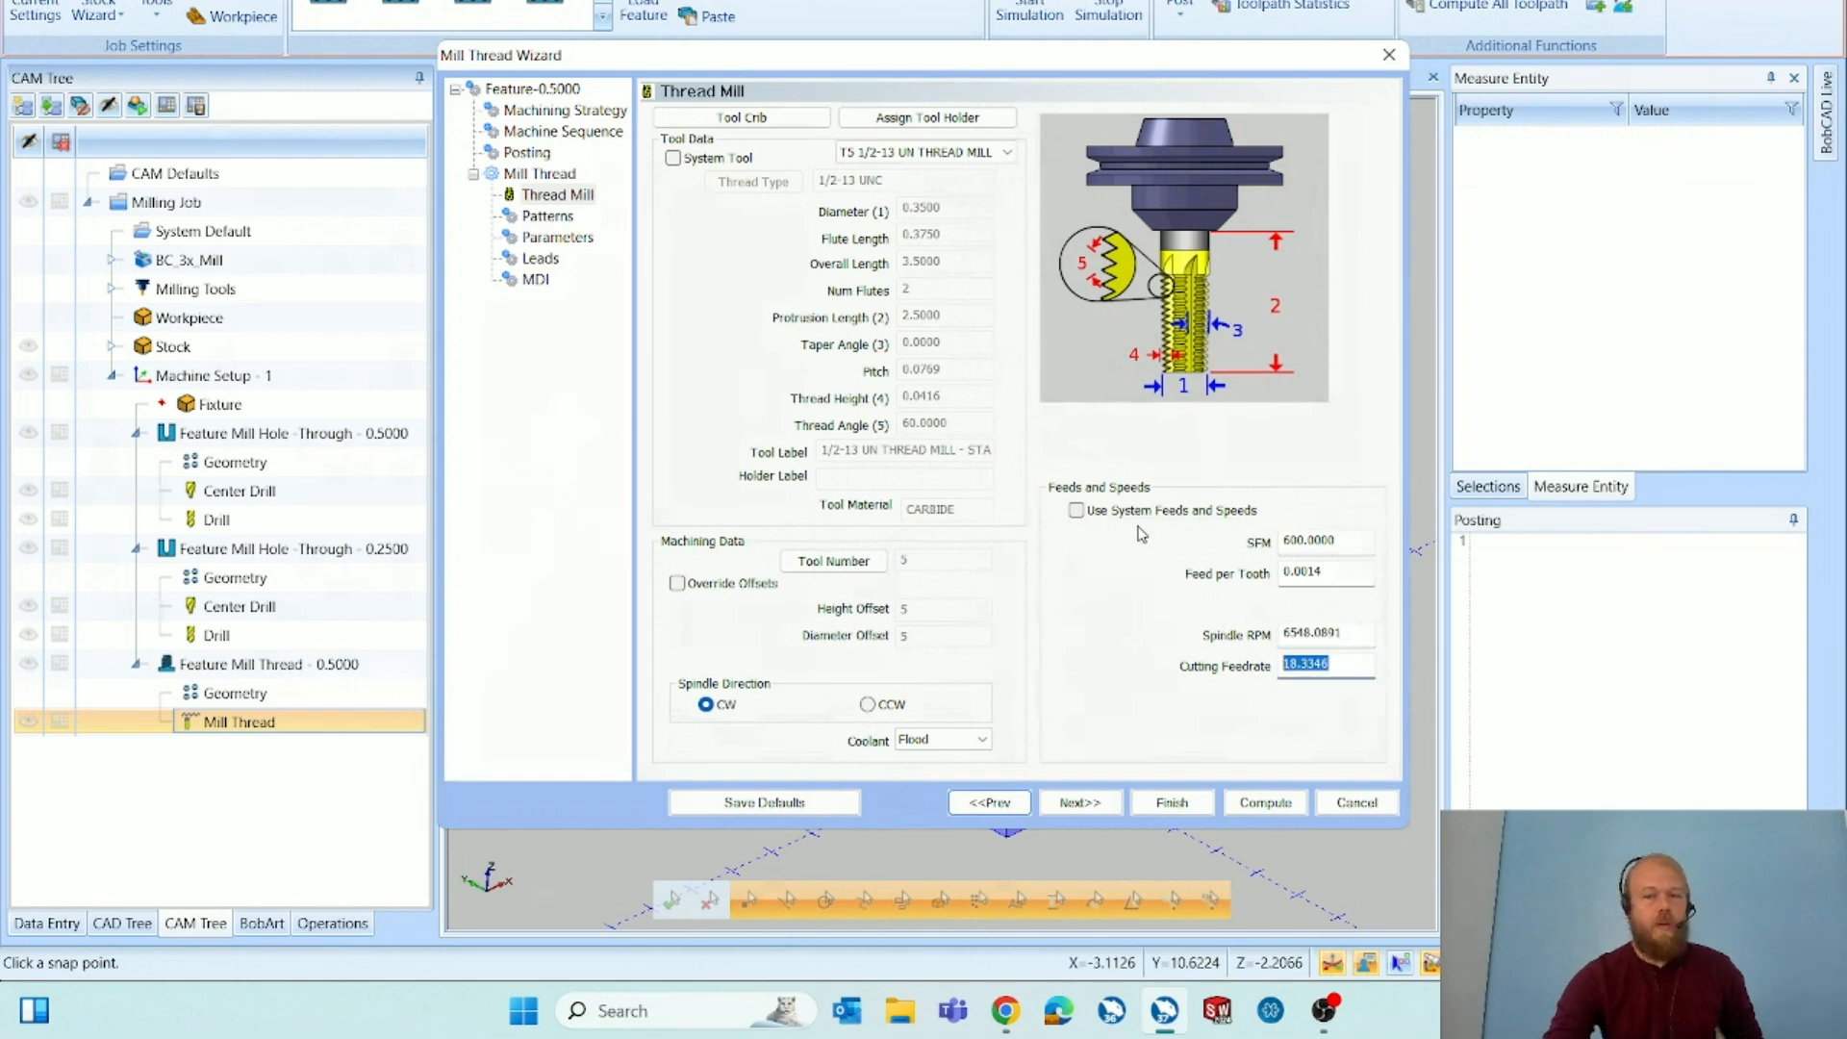
{"action": "left_click", "coordinate": [1076, 513]}
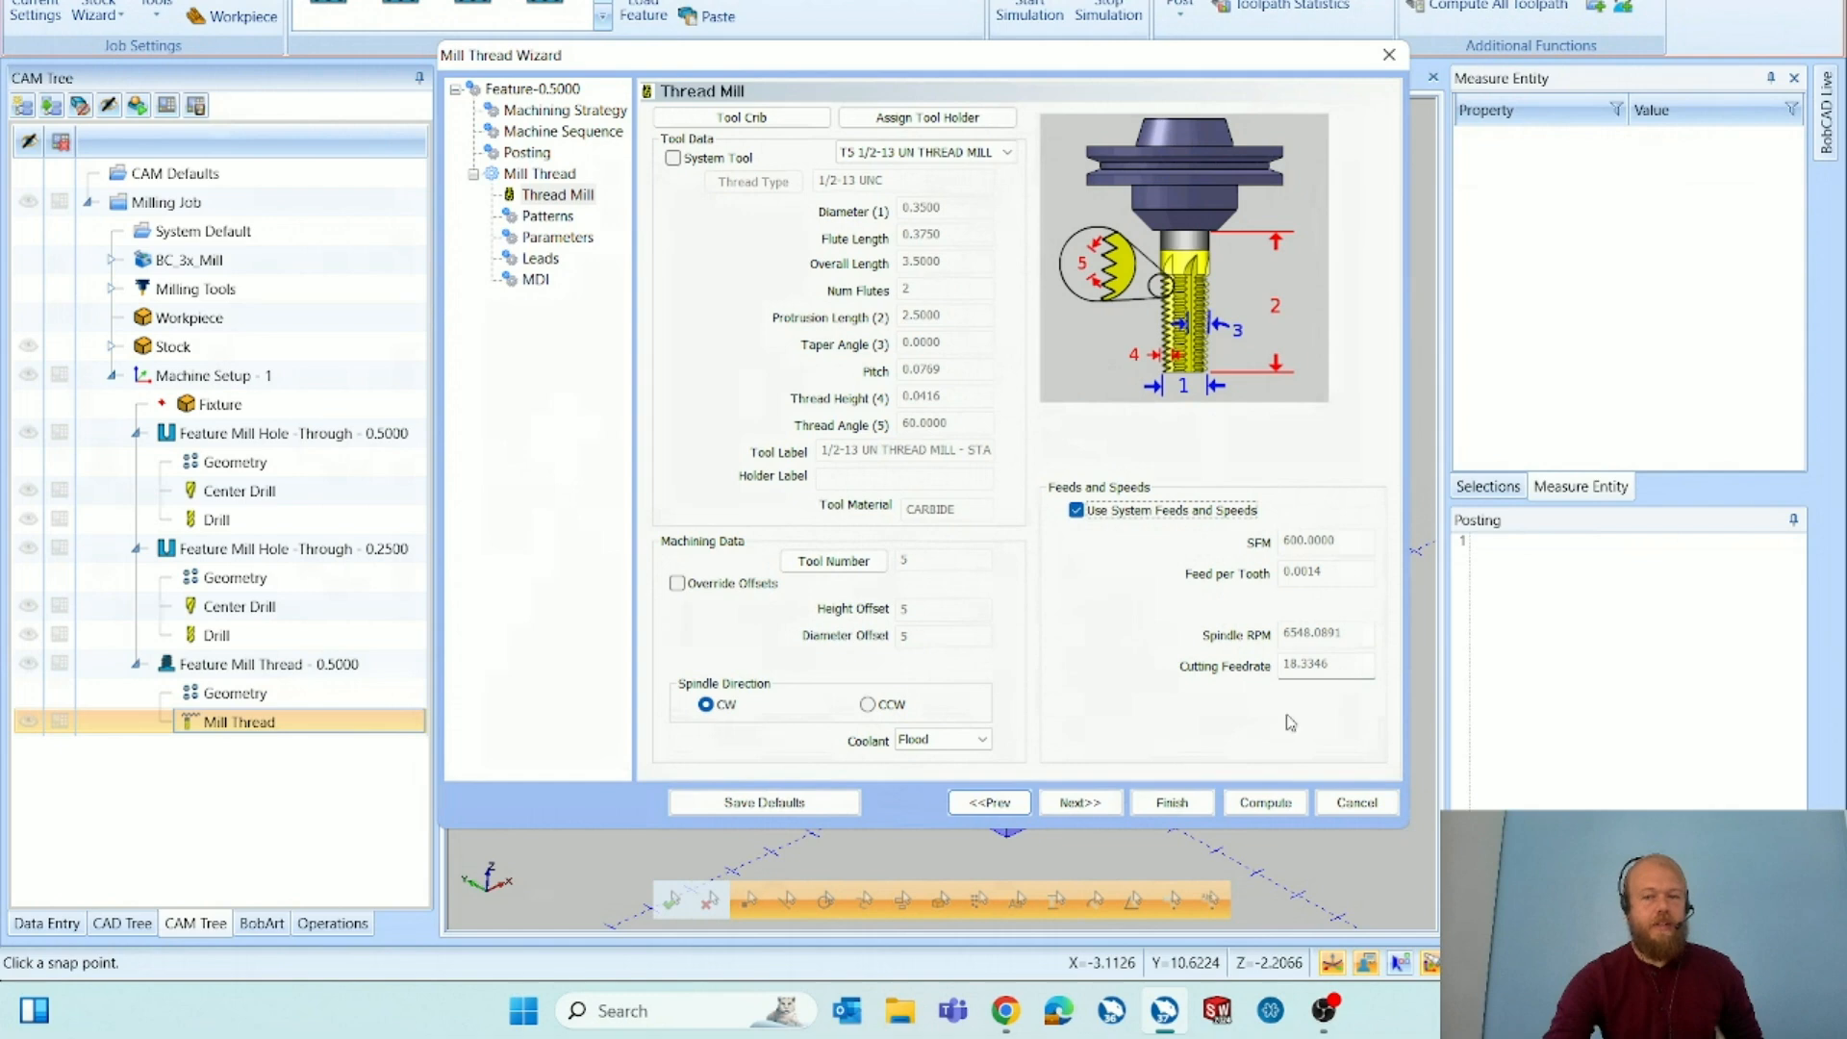
{"action": "left_click", "coordinate": [1266, 803]}
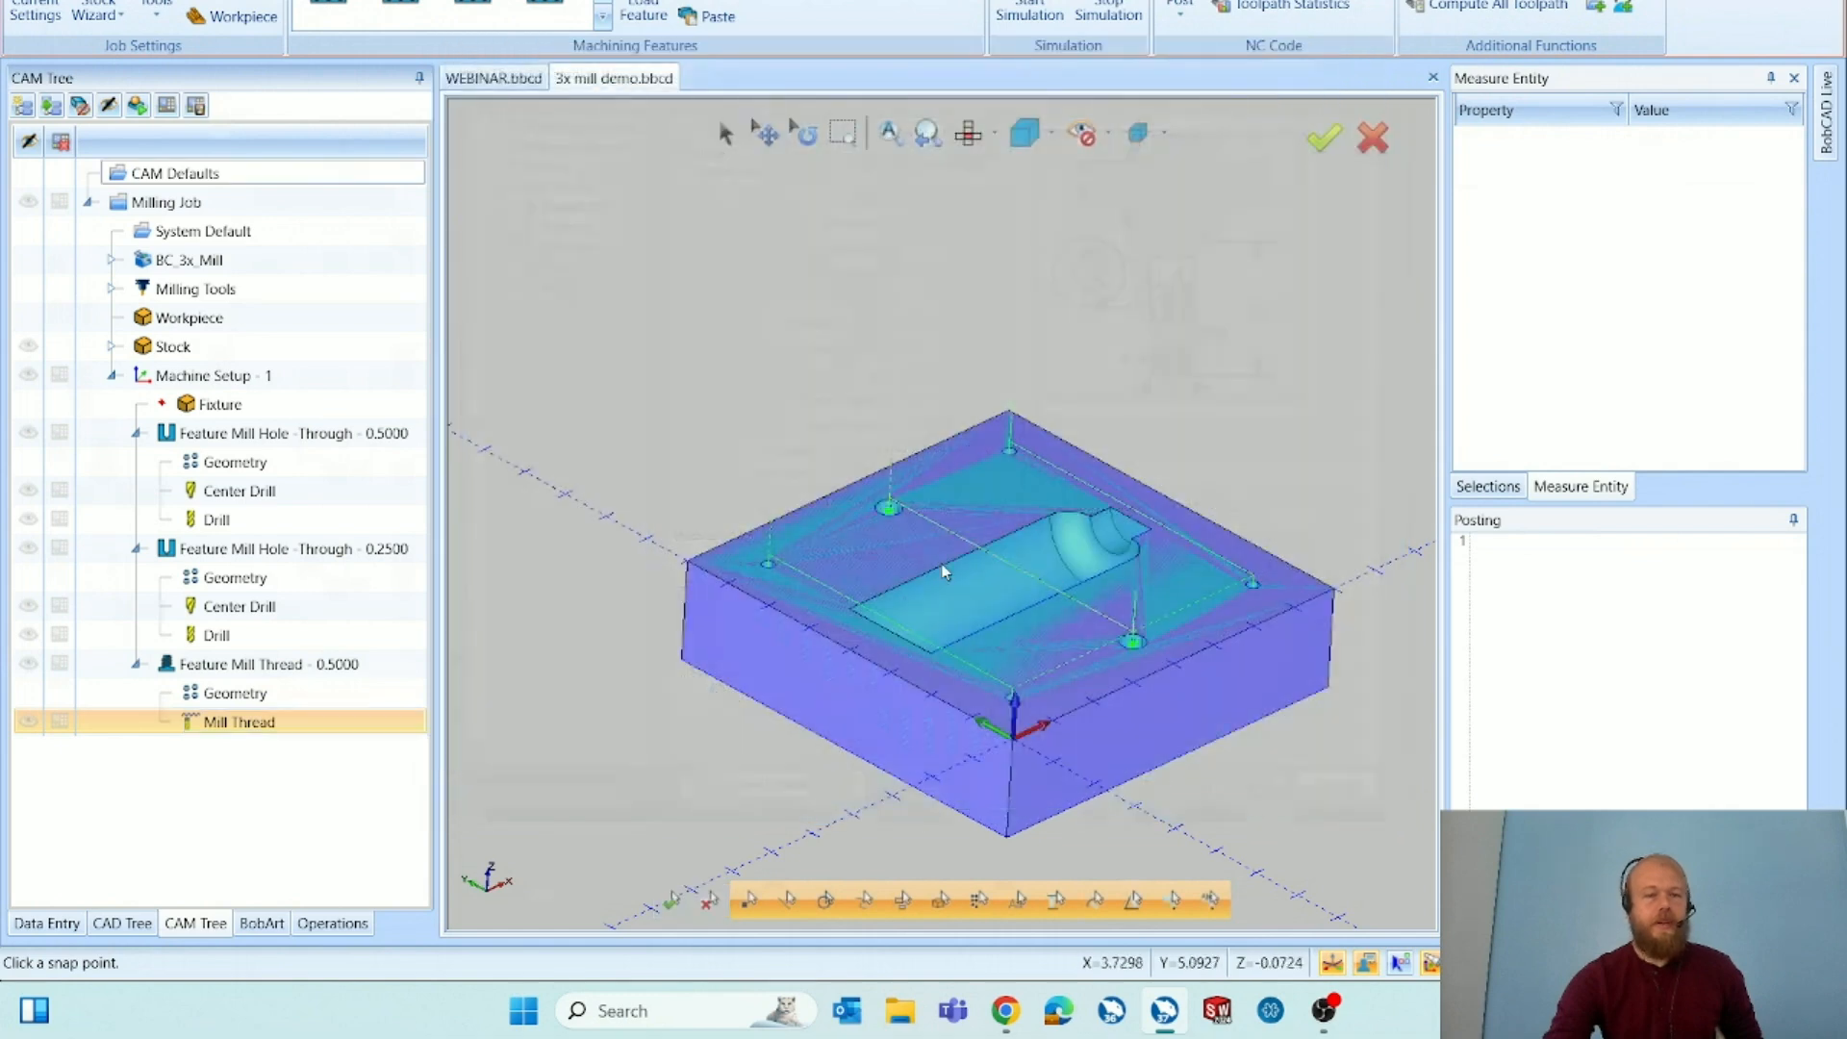
Edit the stock material and select Cast Alum 295.0-T4 (60 HB) from the Aluminum group of the material library.
{"action": "mouse_move", "coordinate": [1140, 633]}
{"action": "middle_mouse_down"}
{"action": "mouse_move", "coordinate": [1105, 596]}
{"action": "mouse_move", "coordinate": [1108, 625]}
{"action": "middle_mouse_up"}
{"action": "scroll", "coordinate": [1108, 626], "scroll_direction": "up", "scroll_amount": 2}
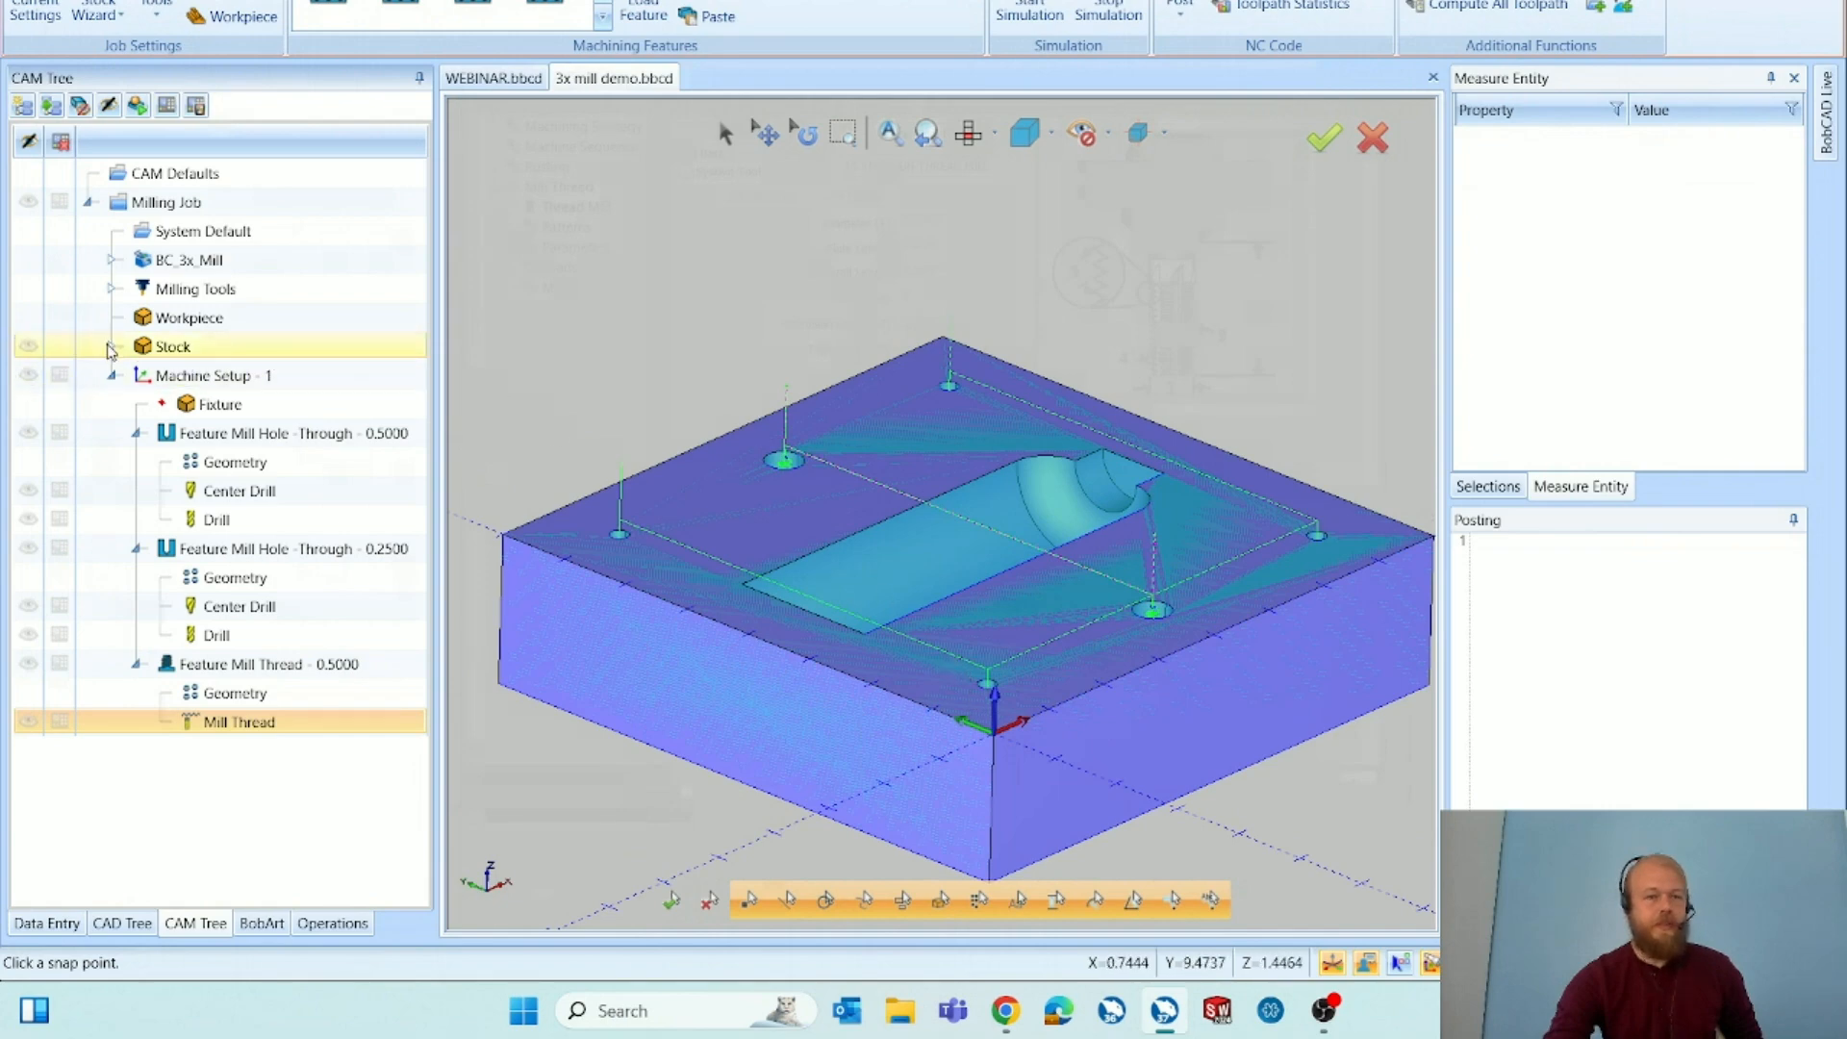
{"action": "left_click", "coordinate": [111, 348]}
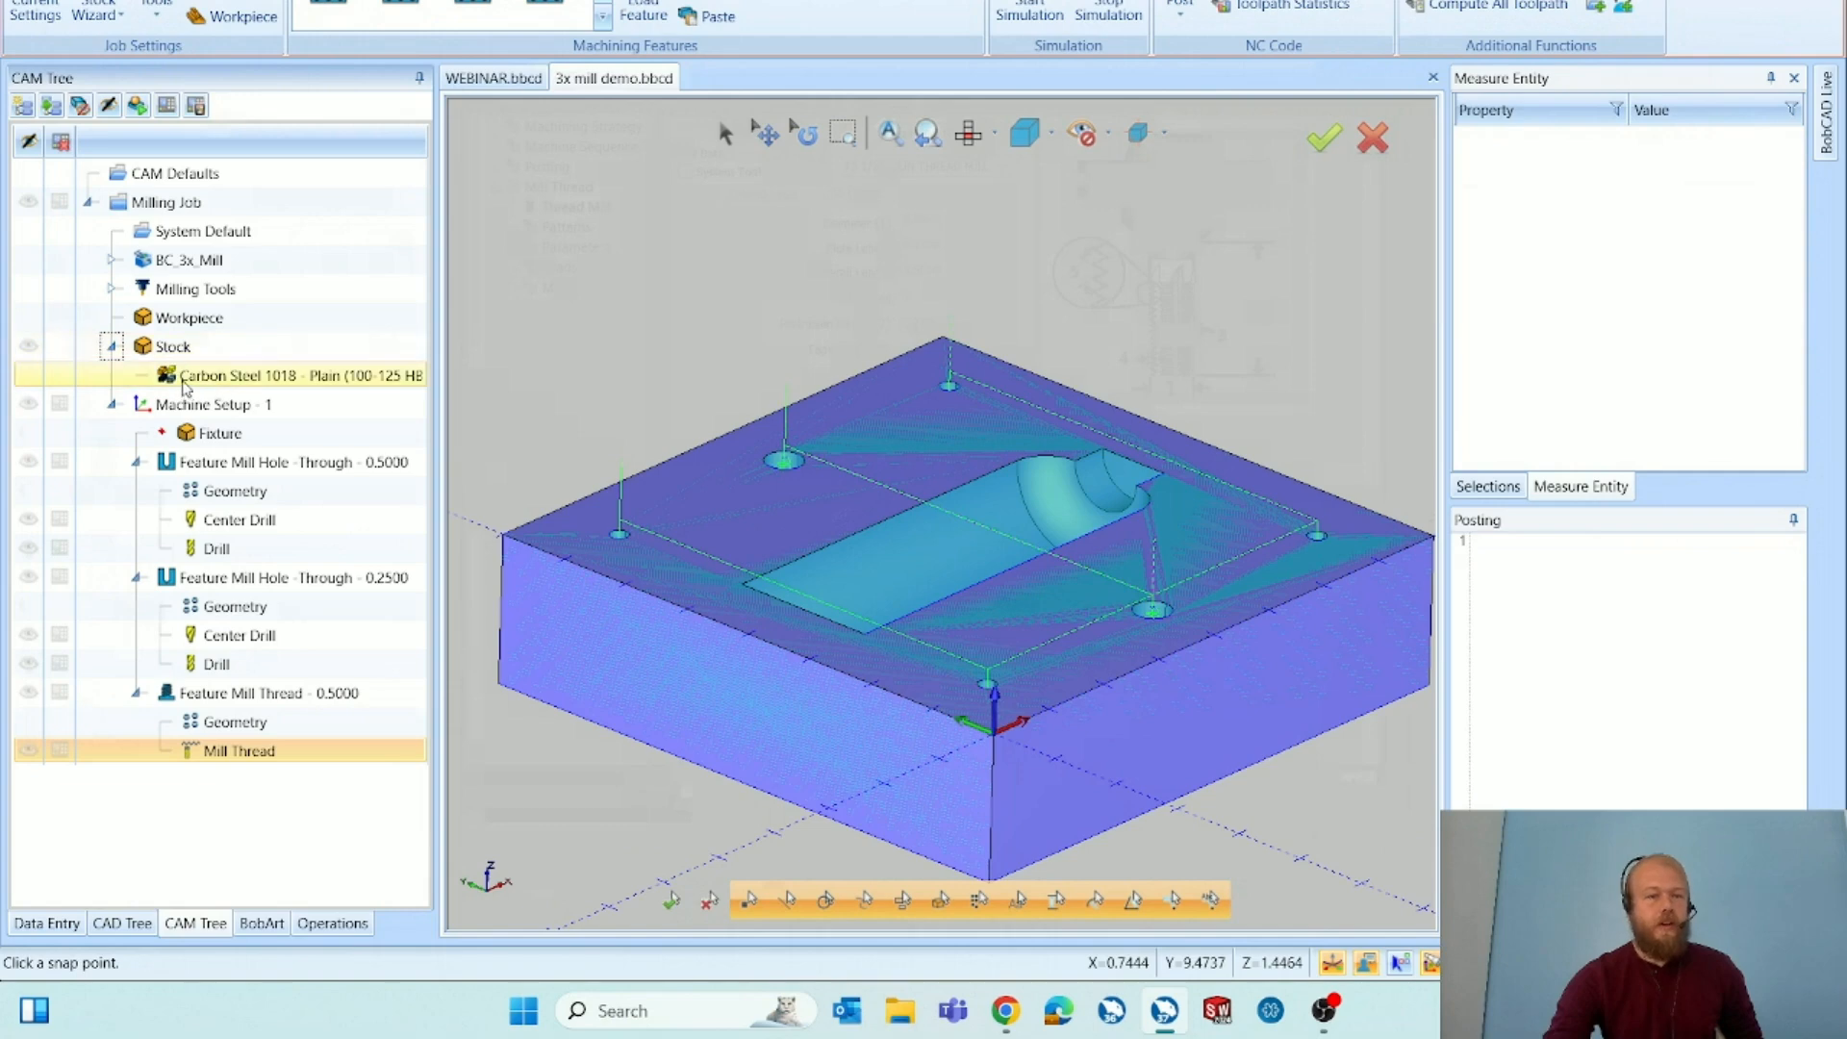
{"action": "left_click", "coordinate": [278, 380]}
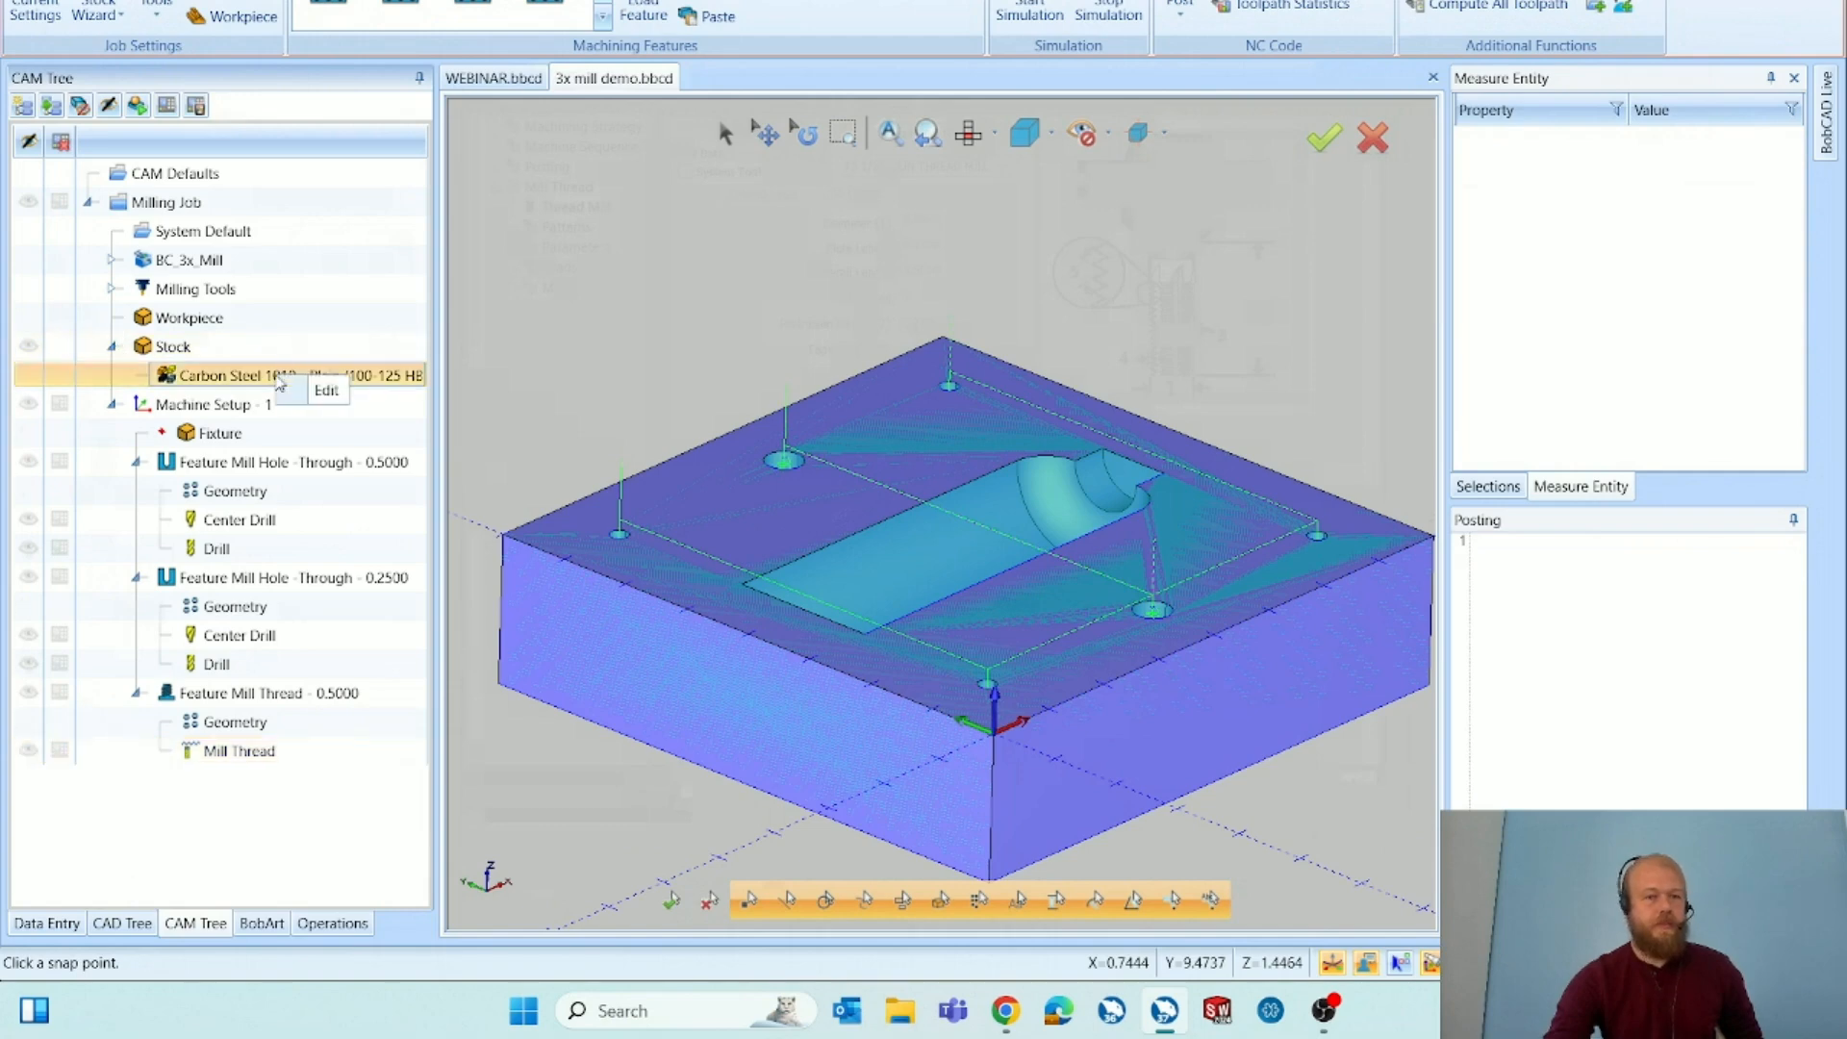
{"action": "left_click", "coordinate": [326, 392]}
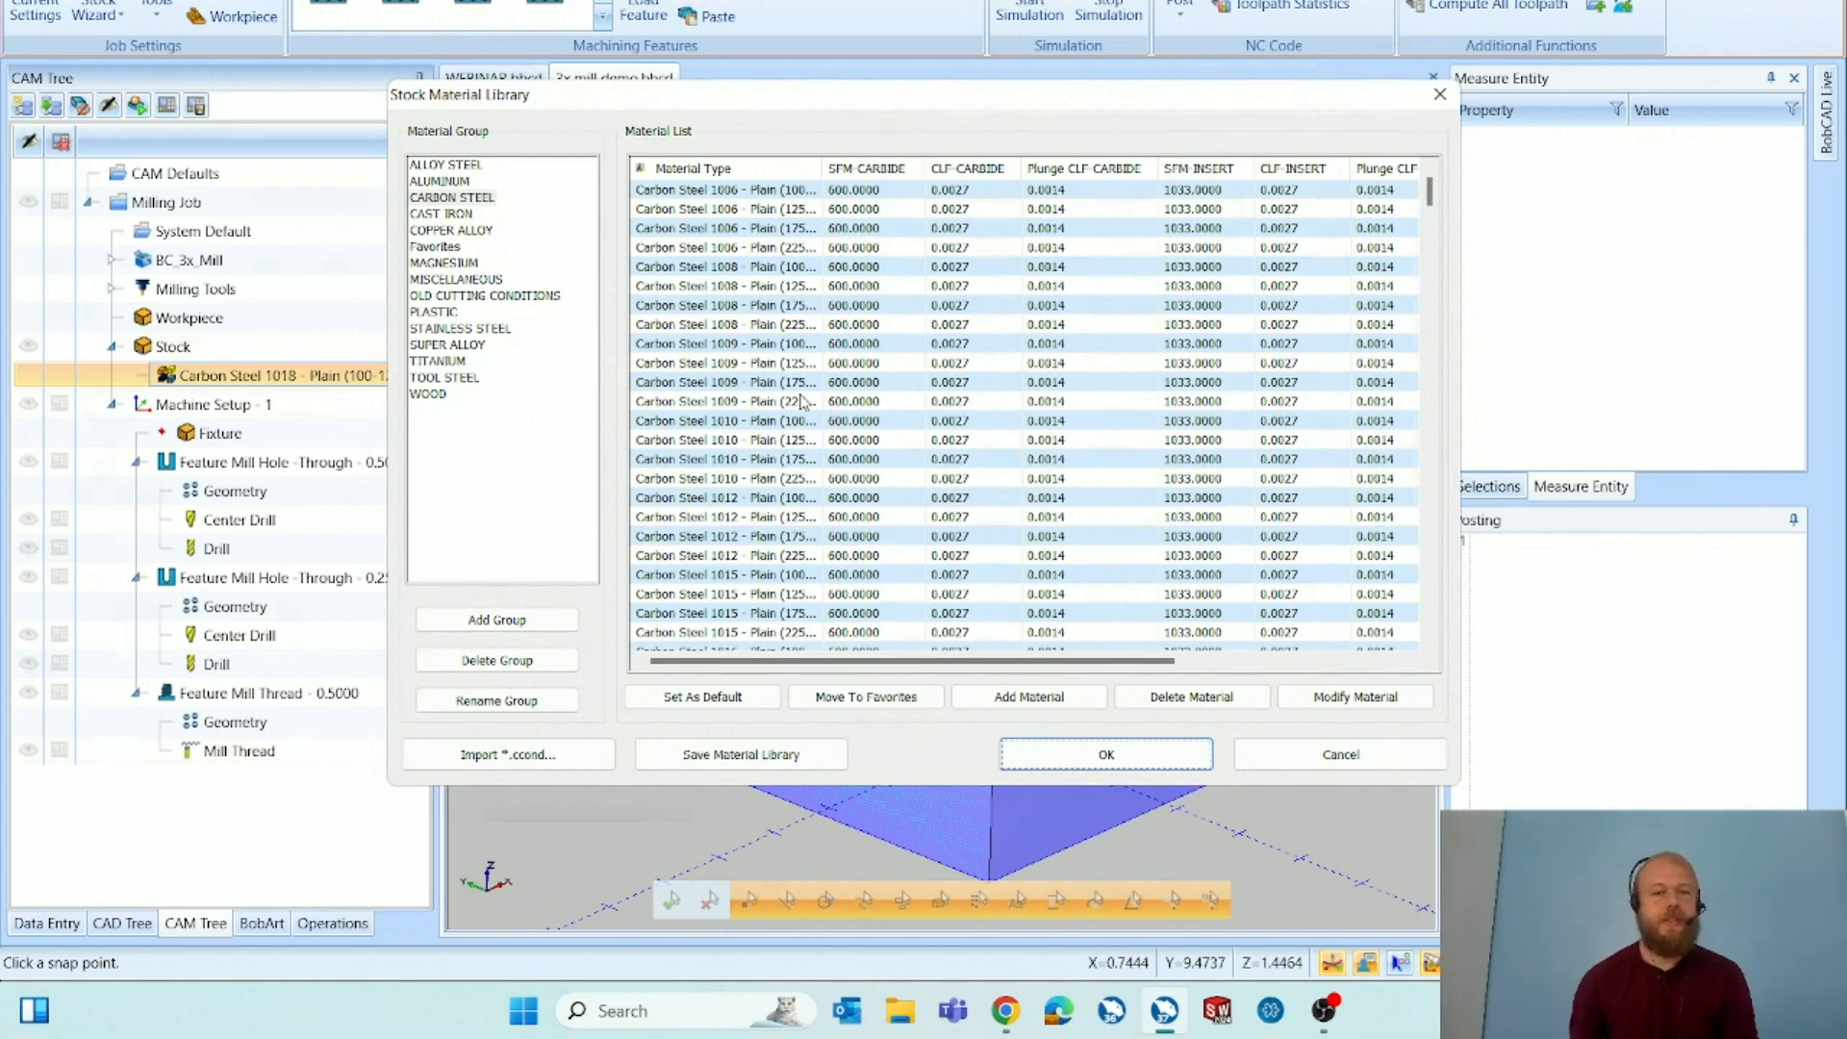
{"action": "left_click", "coordinate": [738, 385]}
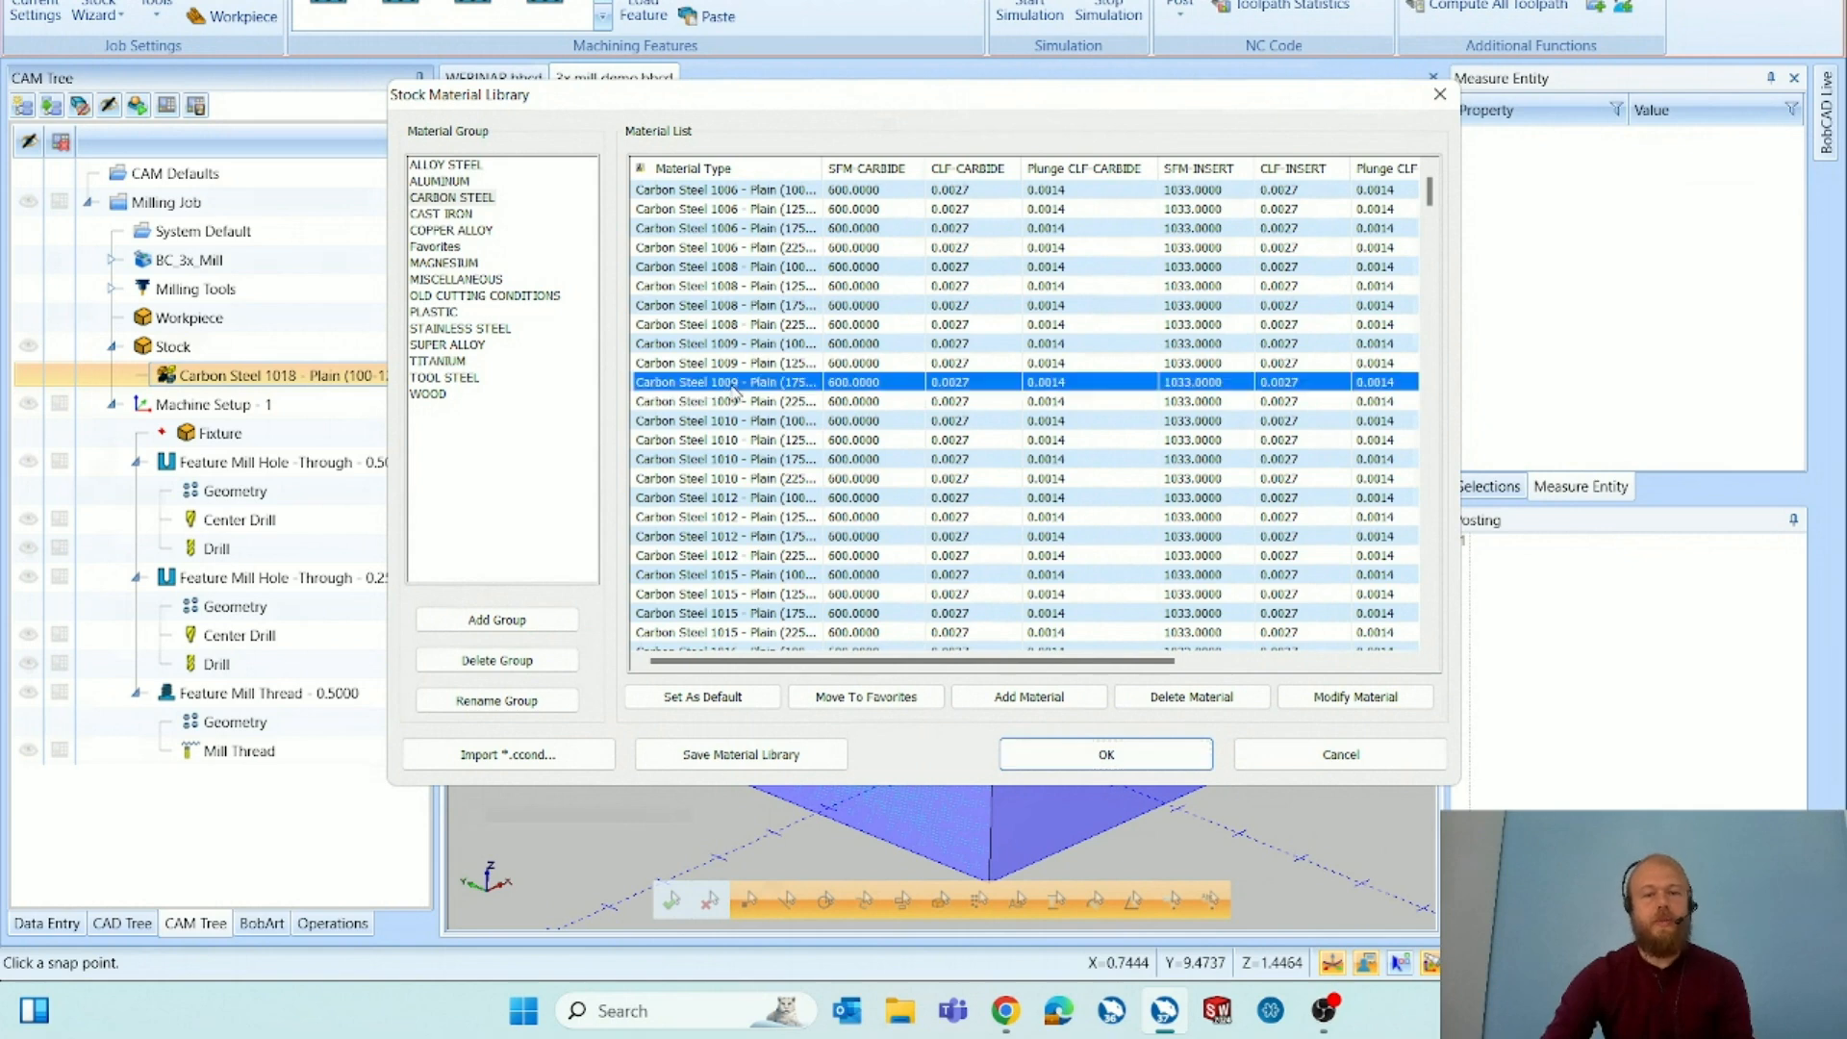
{"action": "left_click", "coordinate": [447, 183]}
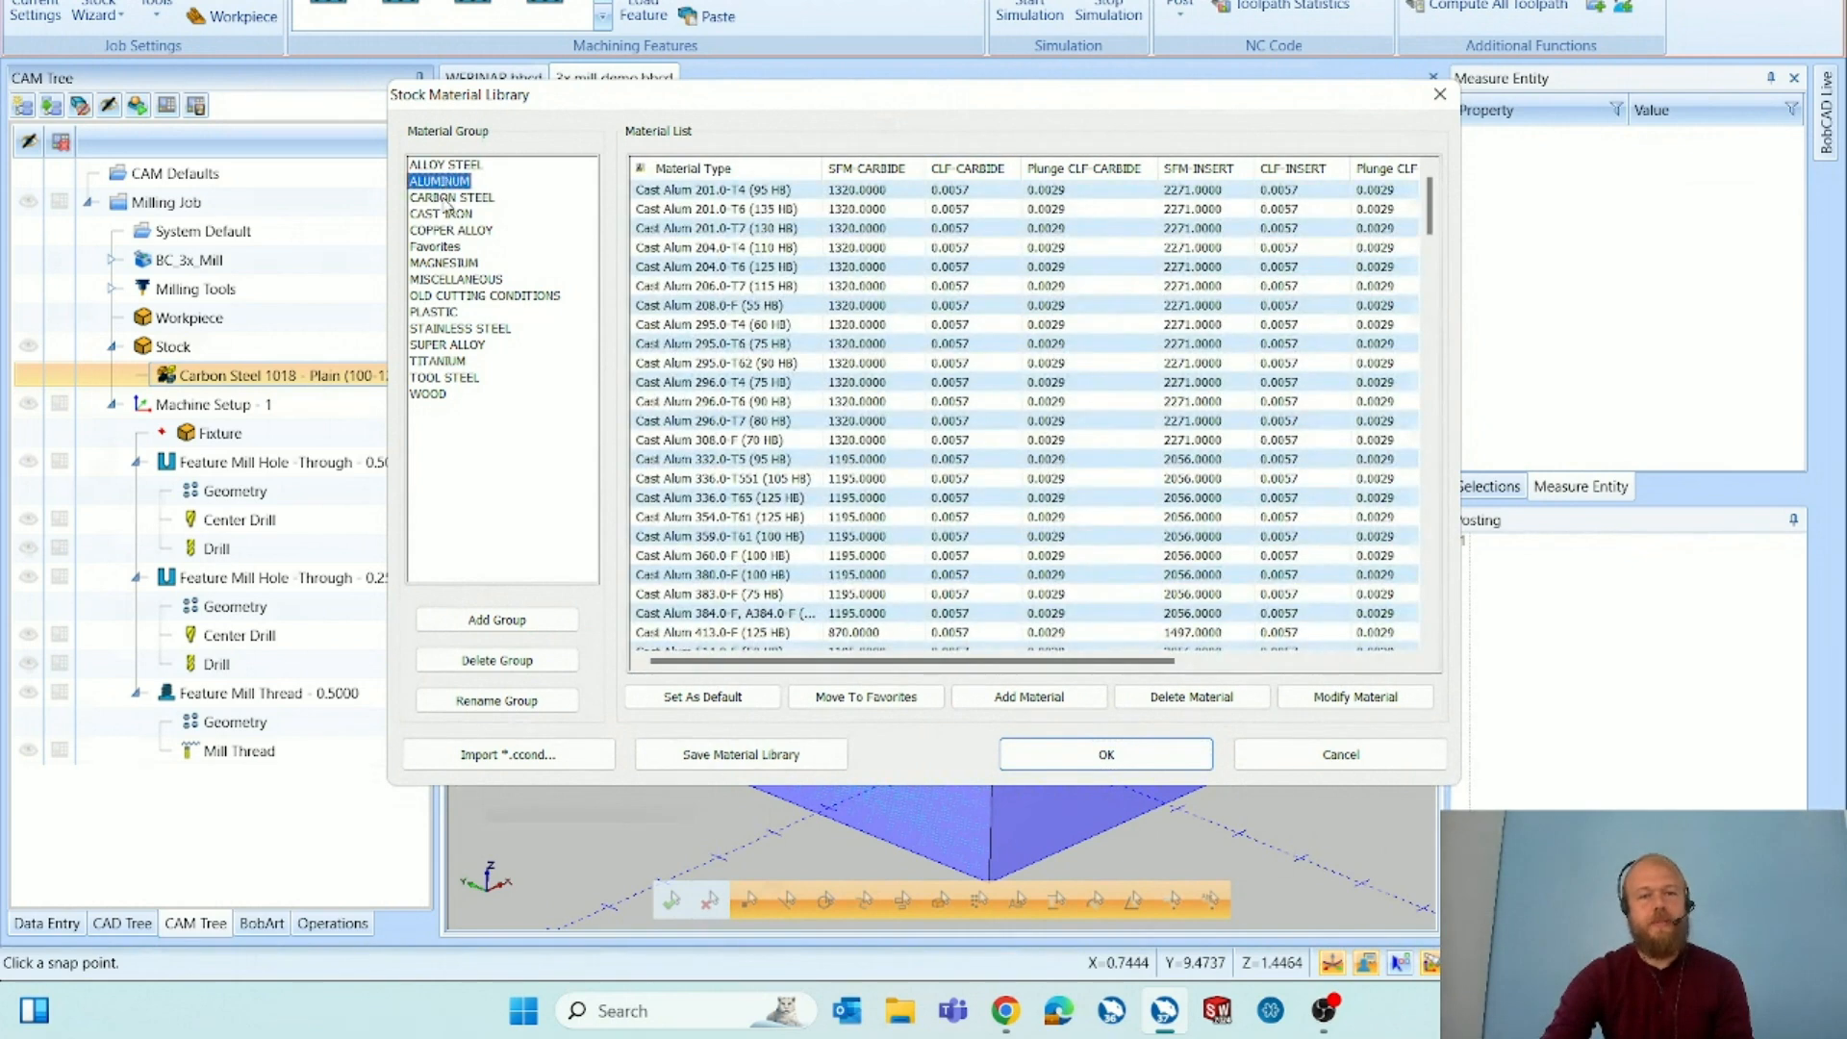
{"action": "left_click", "coordinate": [856, 325]}
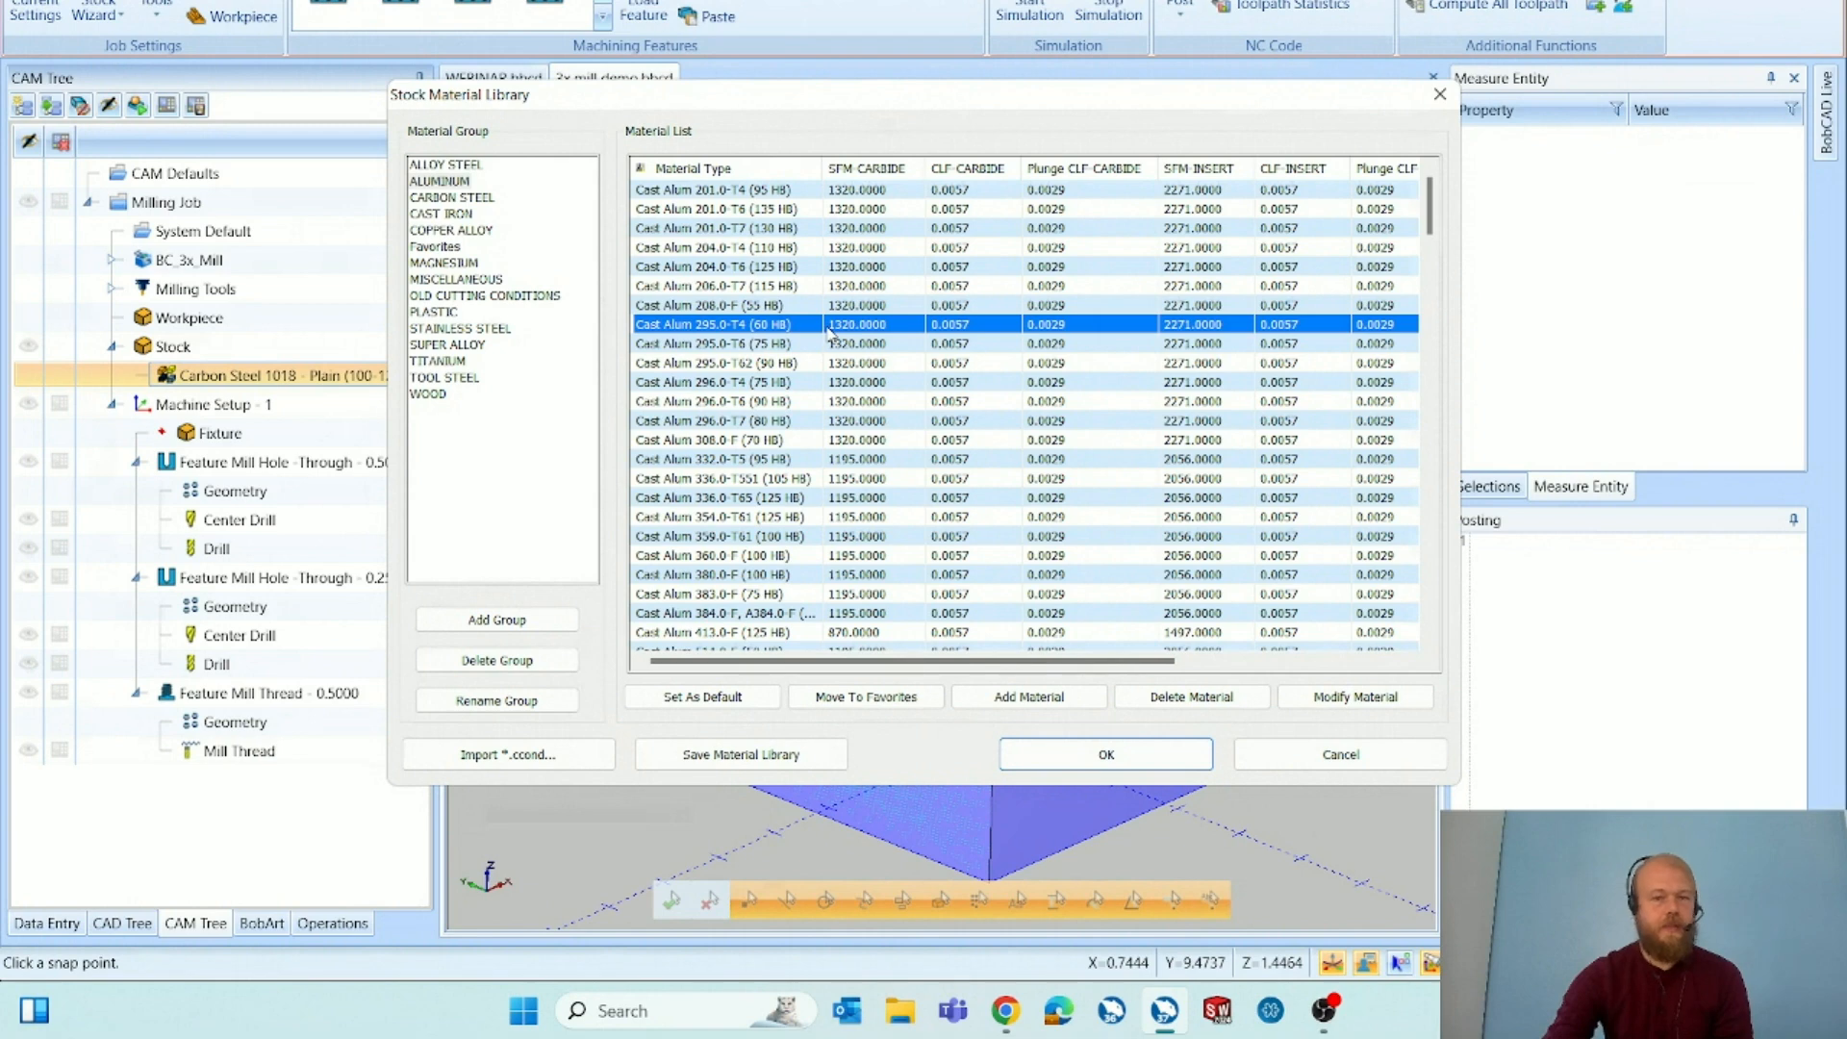
Review the selected aluminum's general feeds and speeds for carbide, insert and HSS tools, and apply it as the stock material.
{"action": "double_click", "coordinate": [831, 327]}
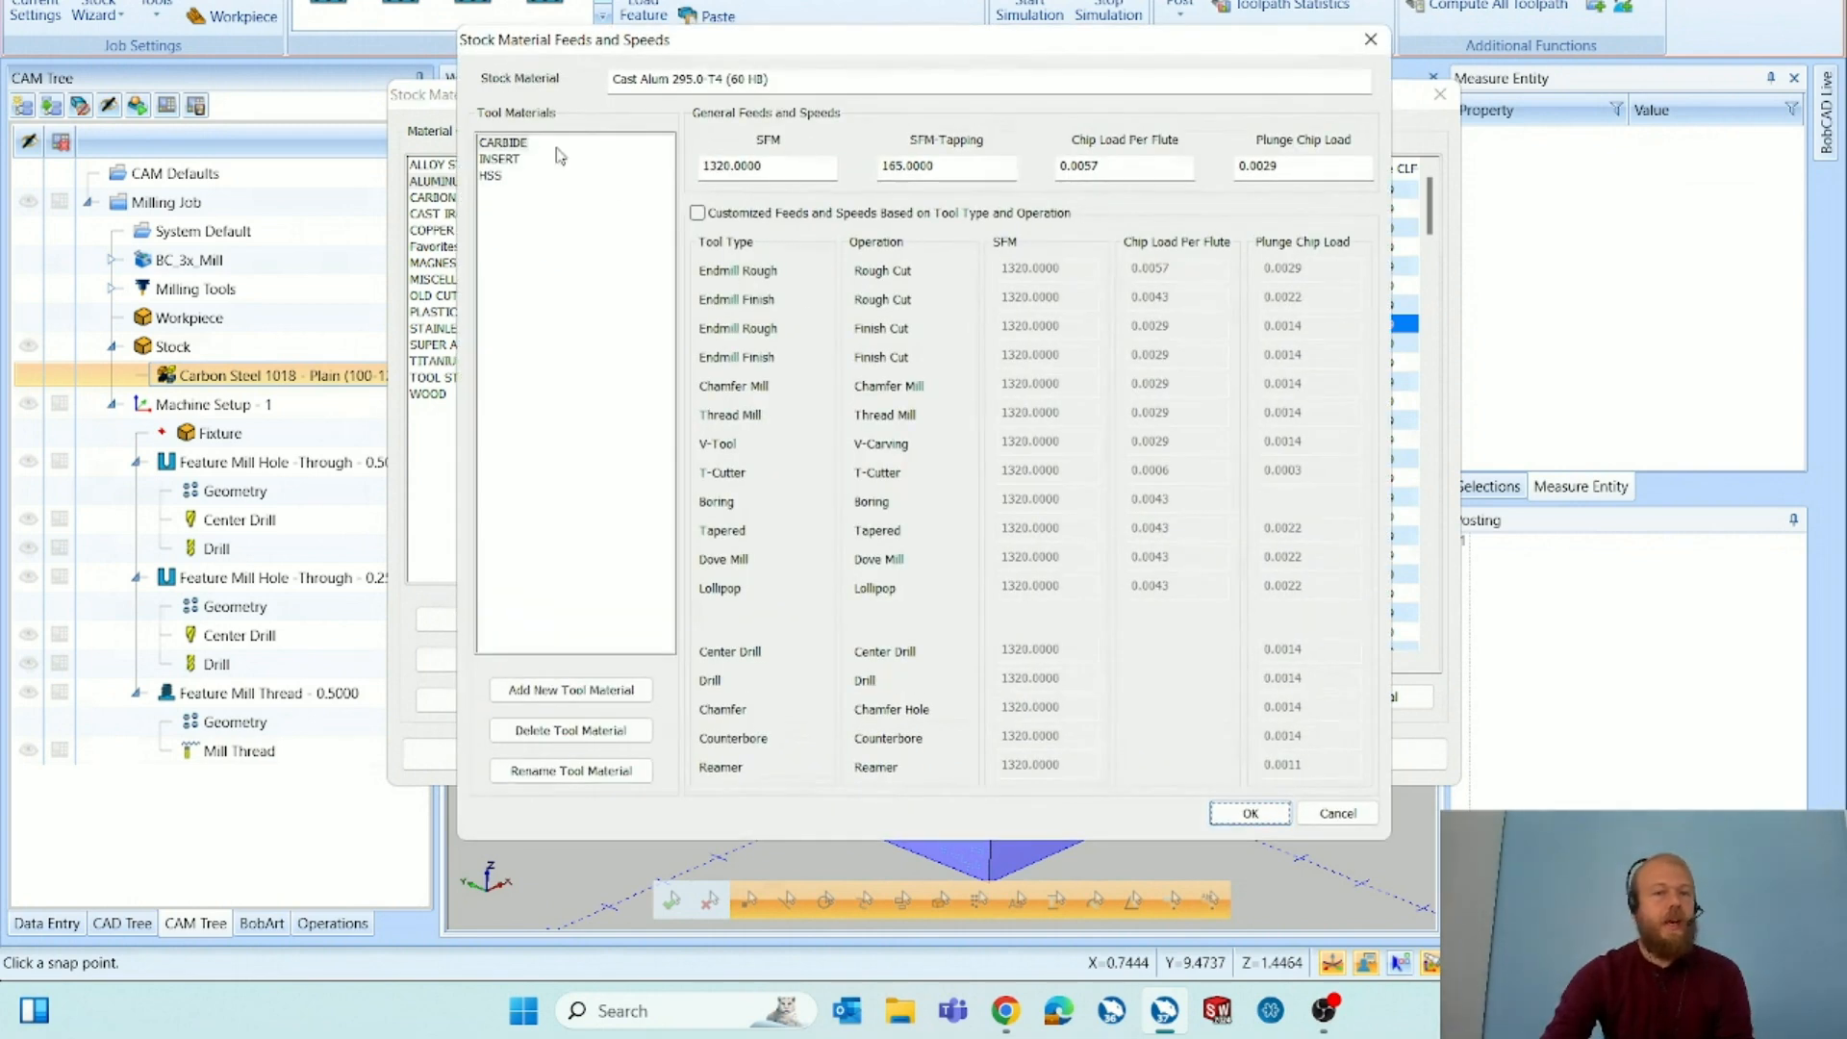
{"action": "left_click", "coordinate": [503, 144]}
{"action": "left_click", "coordinate": [503, 161]}
{"action": "left_click", "coordinate": [498, 176]}
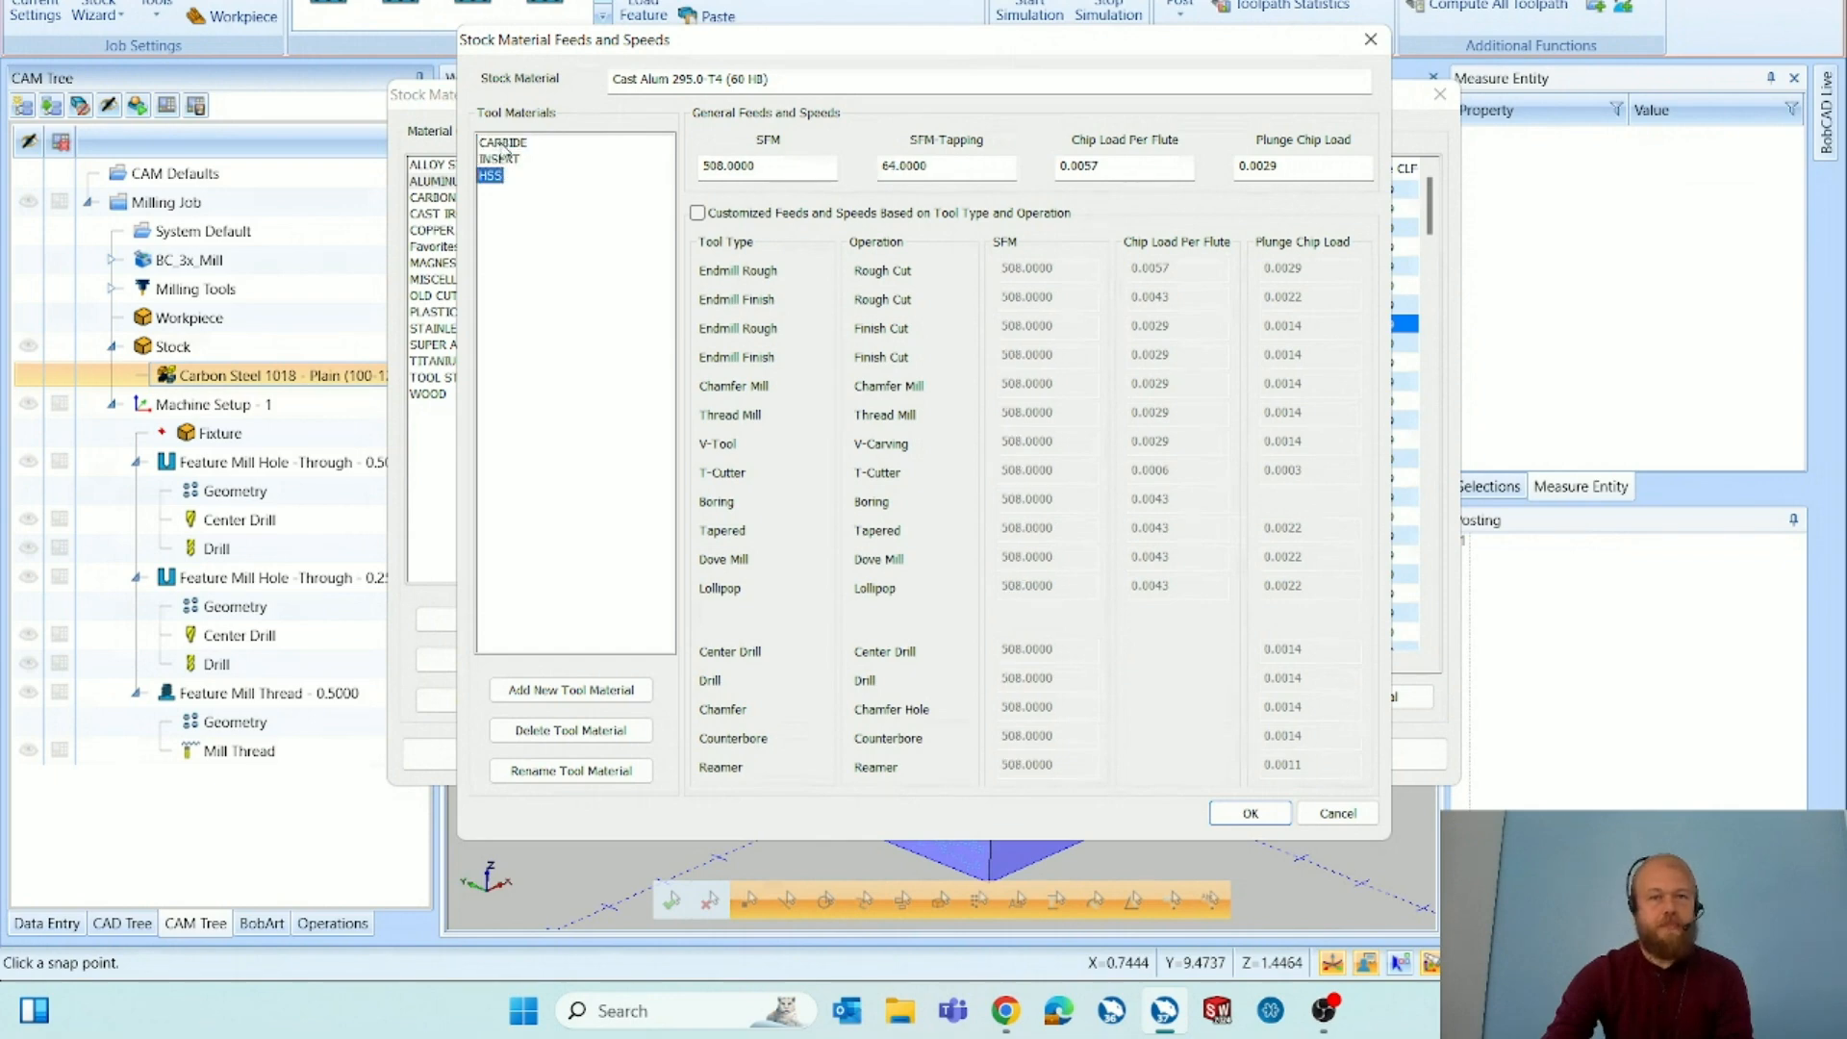
{"action": "left_click", "coordinate": [502, 143]}
{"action": "double_click", "coordinate": [782, 167]}
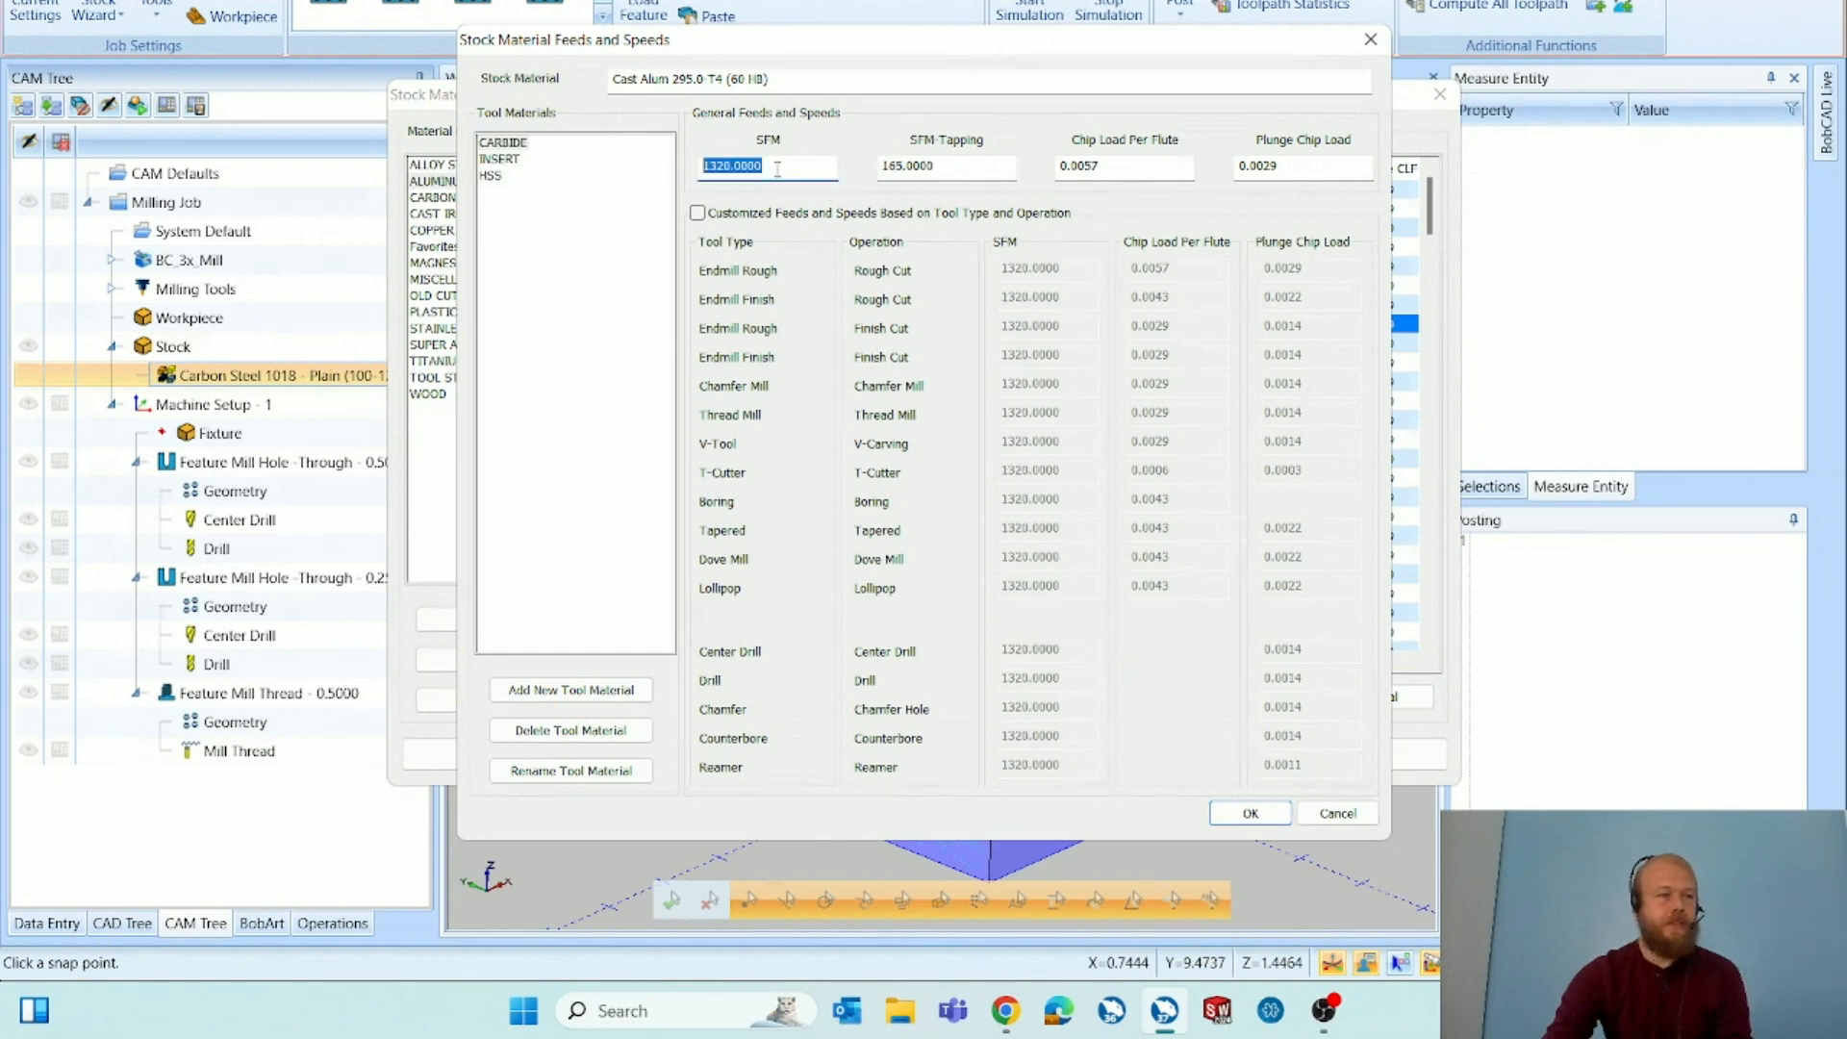
{"action": "double_click", "coordinate": [951, 166]}
{"action": "left_click", "coordinate": [1123, 167]}
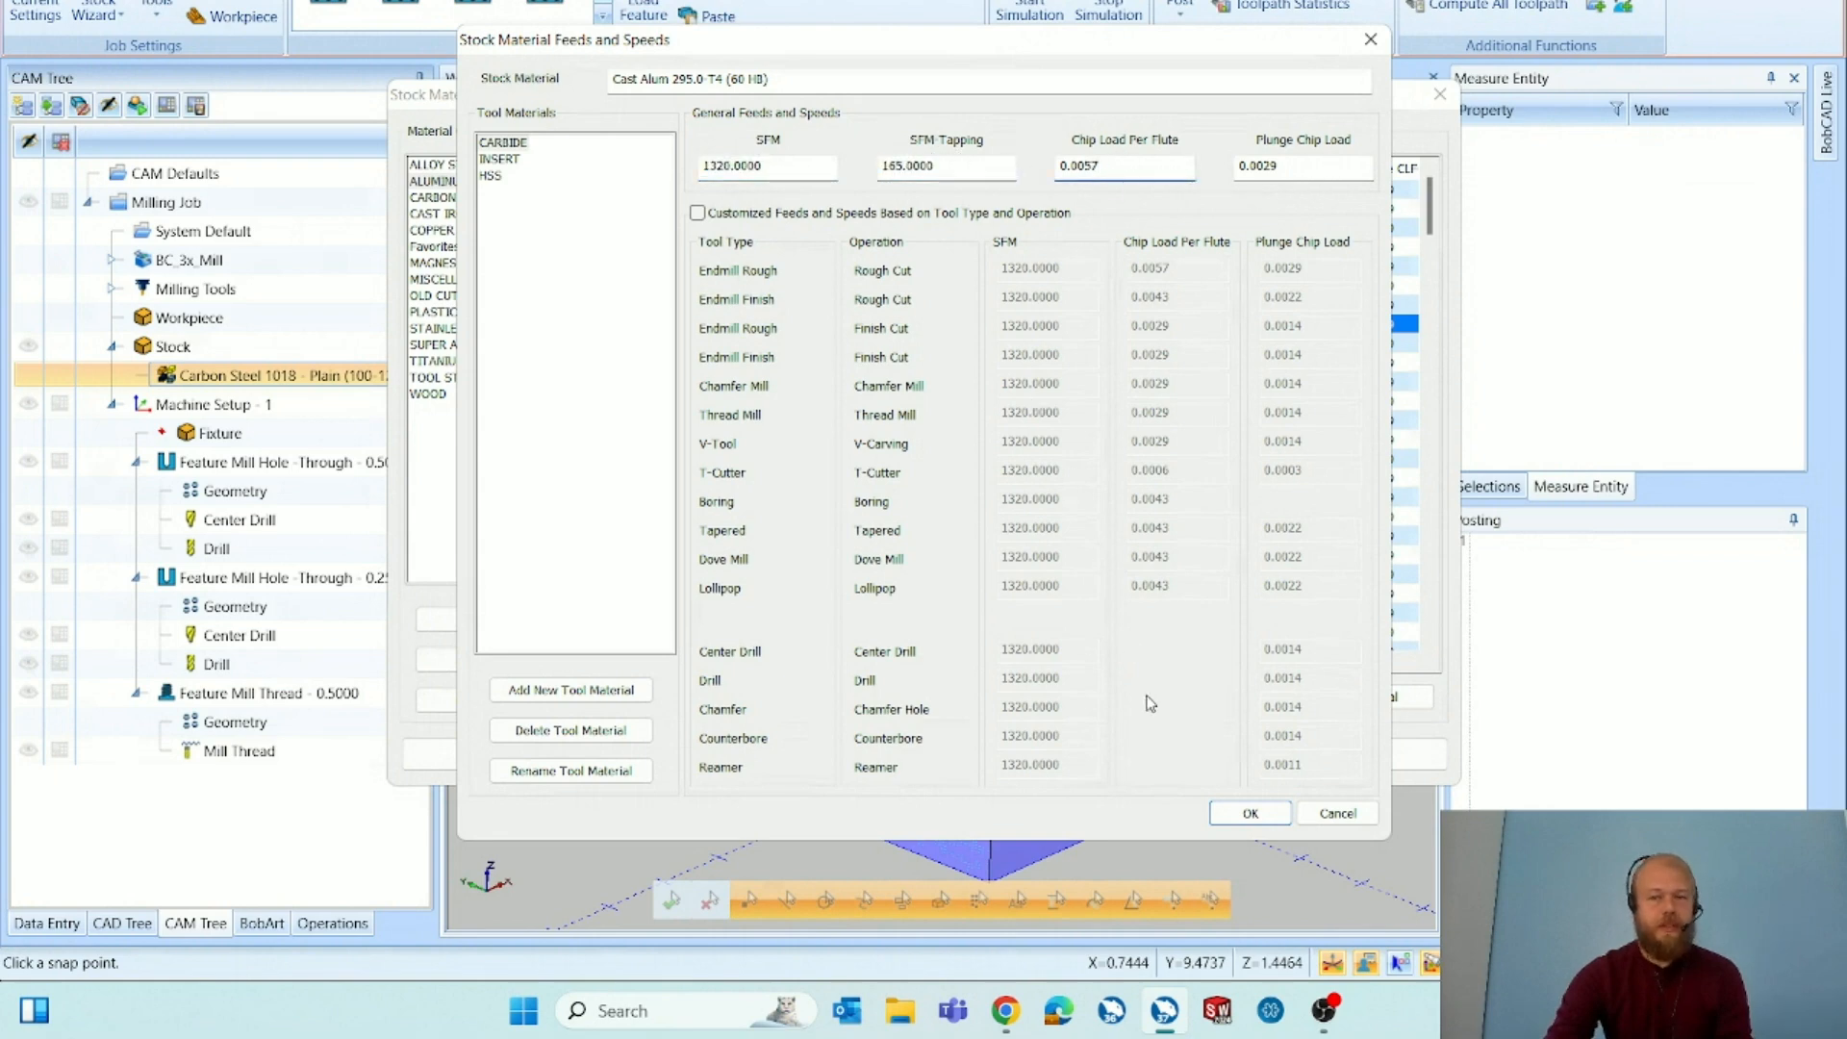
{"action": "left_click", "coordinate": [1246, 813]}
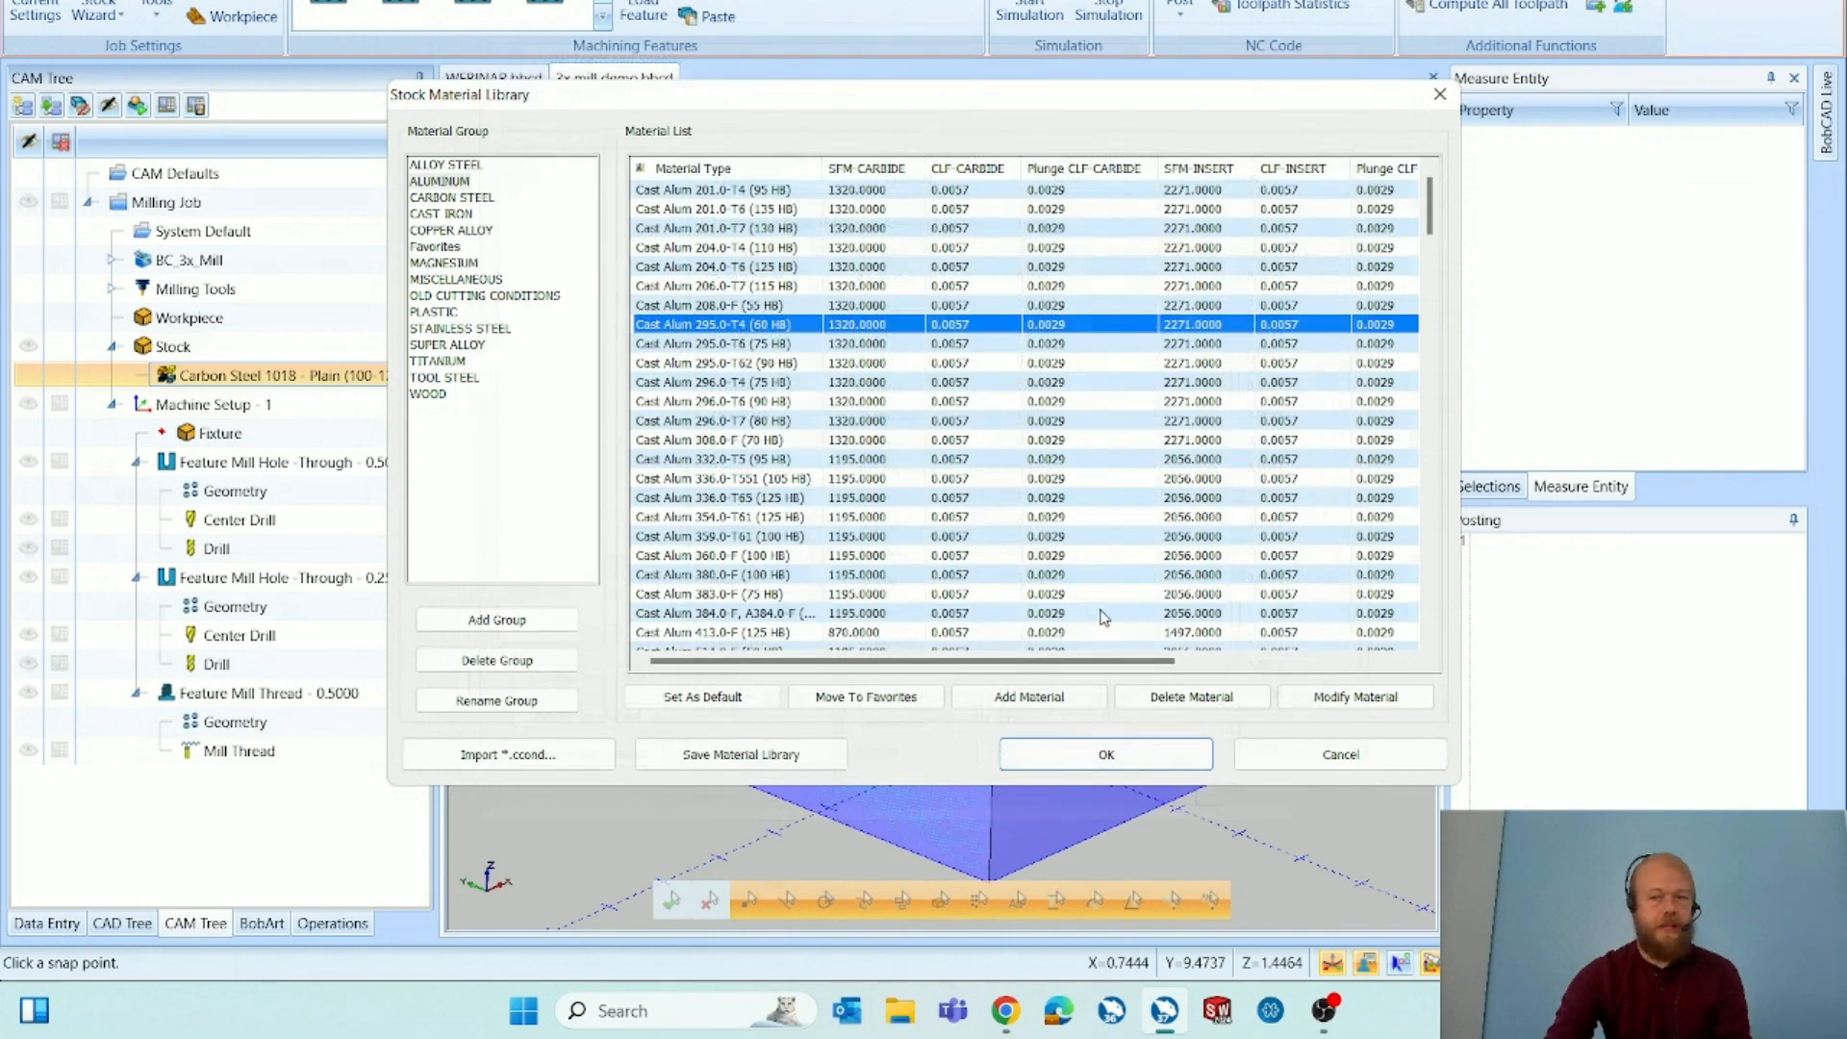
{"action": "left_click", "coordinate": [1106, 755]}
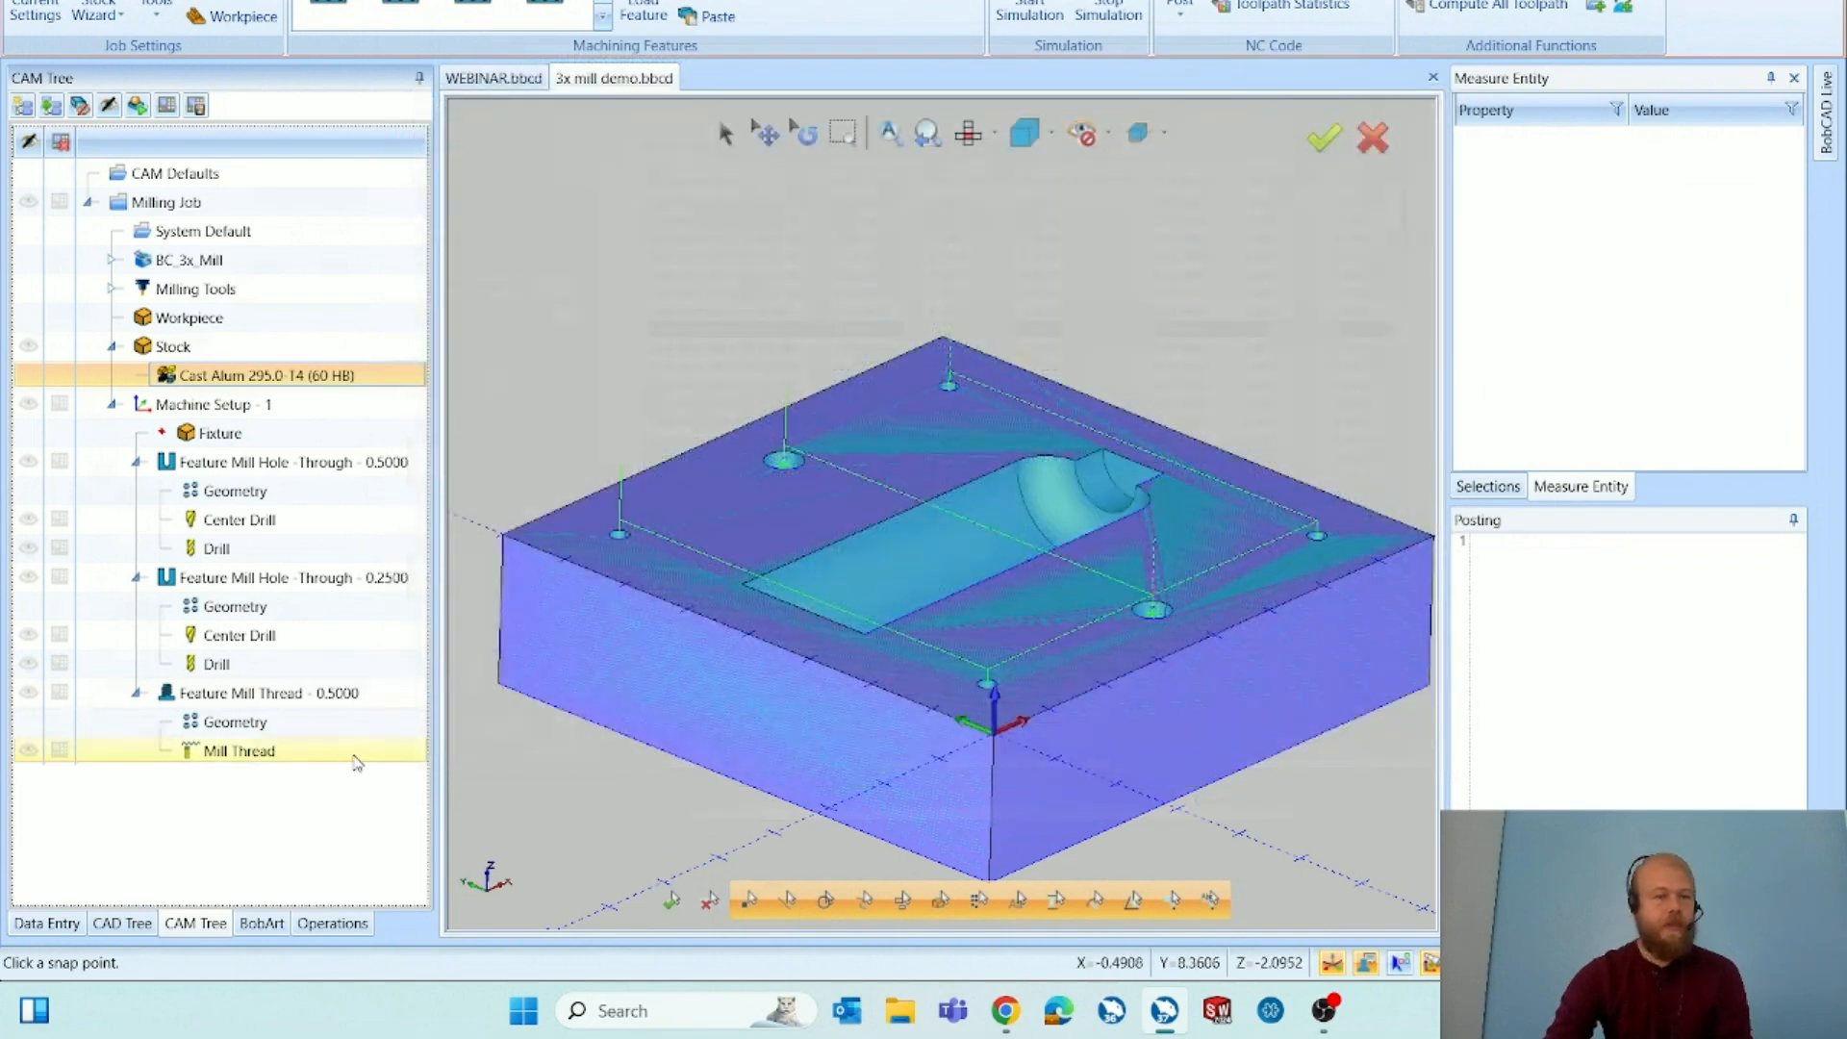
Check the Mill Thread operation's system feeds and speeds for the aluminum stock, recompute its toolpath and run the job simulation again.
{"action": "double_click", "coordinate": [356, 759]}
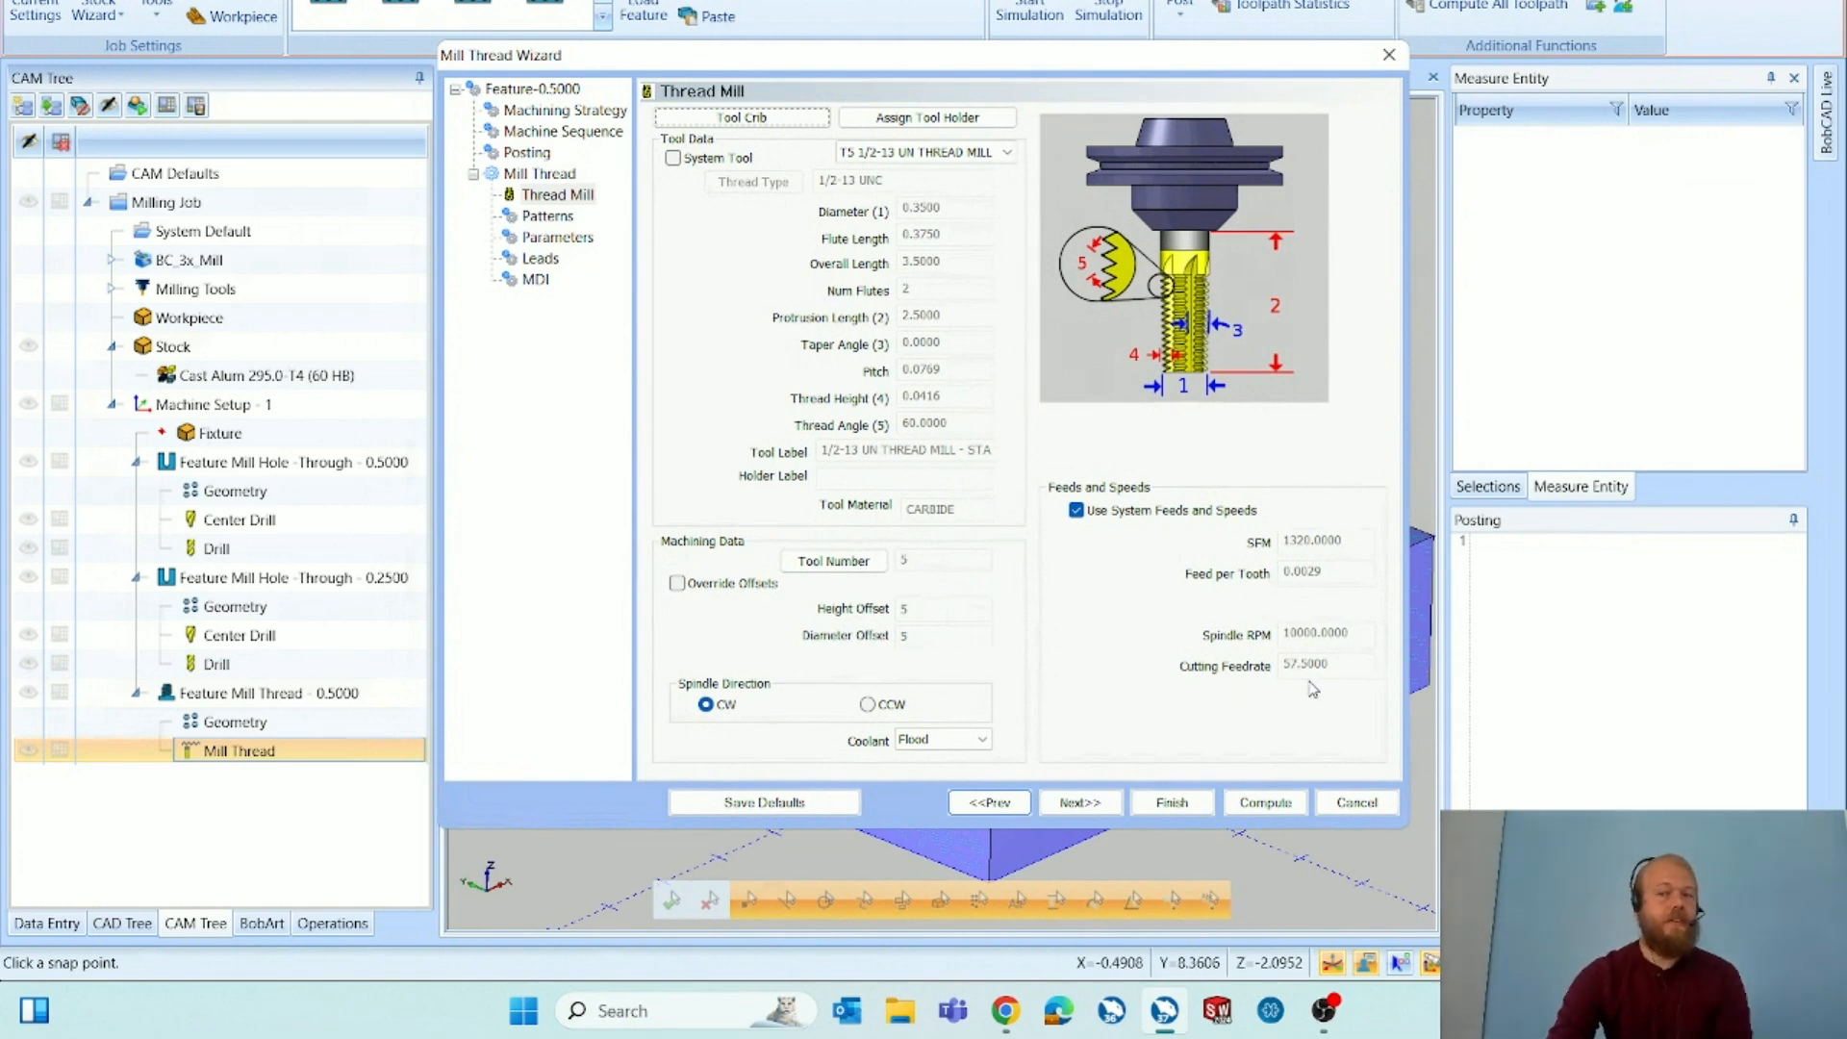
{"action": "left_click", "coordinate": [1258, 806]}
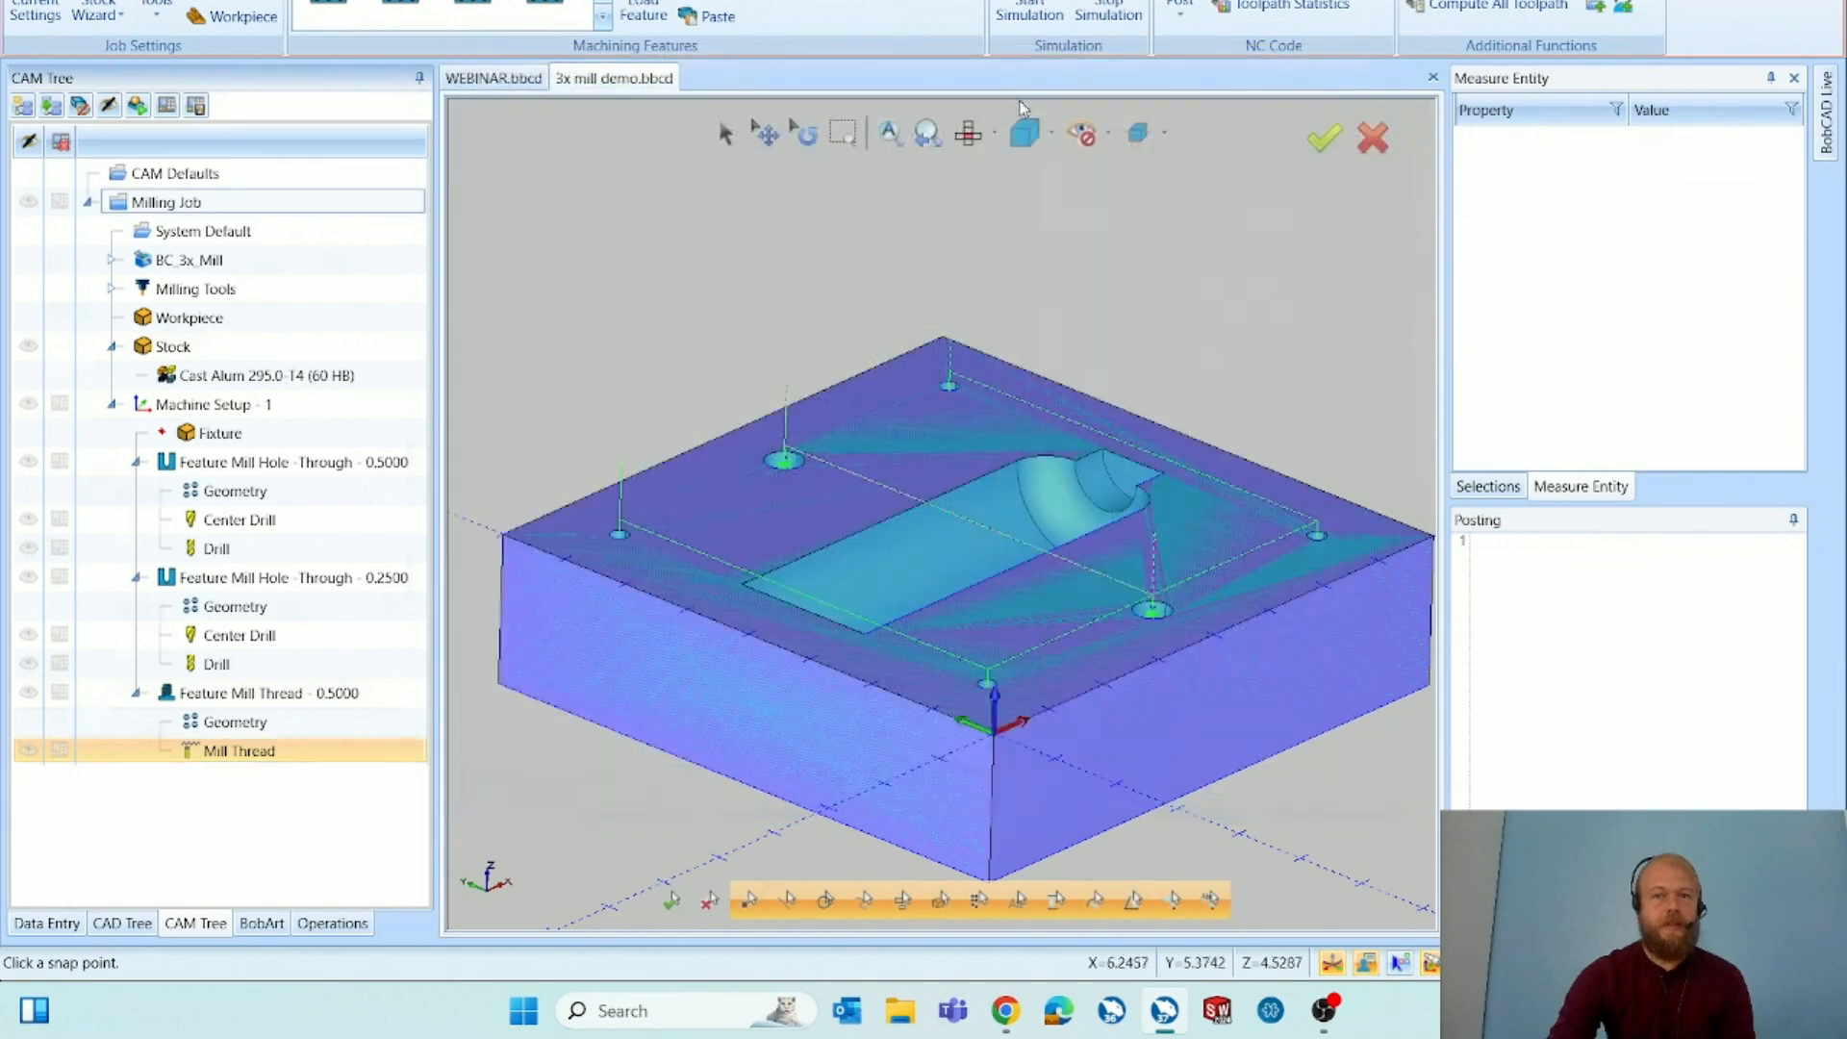
{"action": "left_click", "coordinate": [1032, 28]}
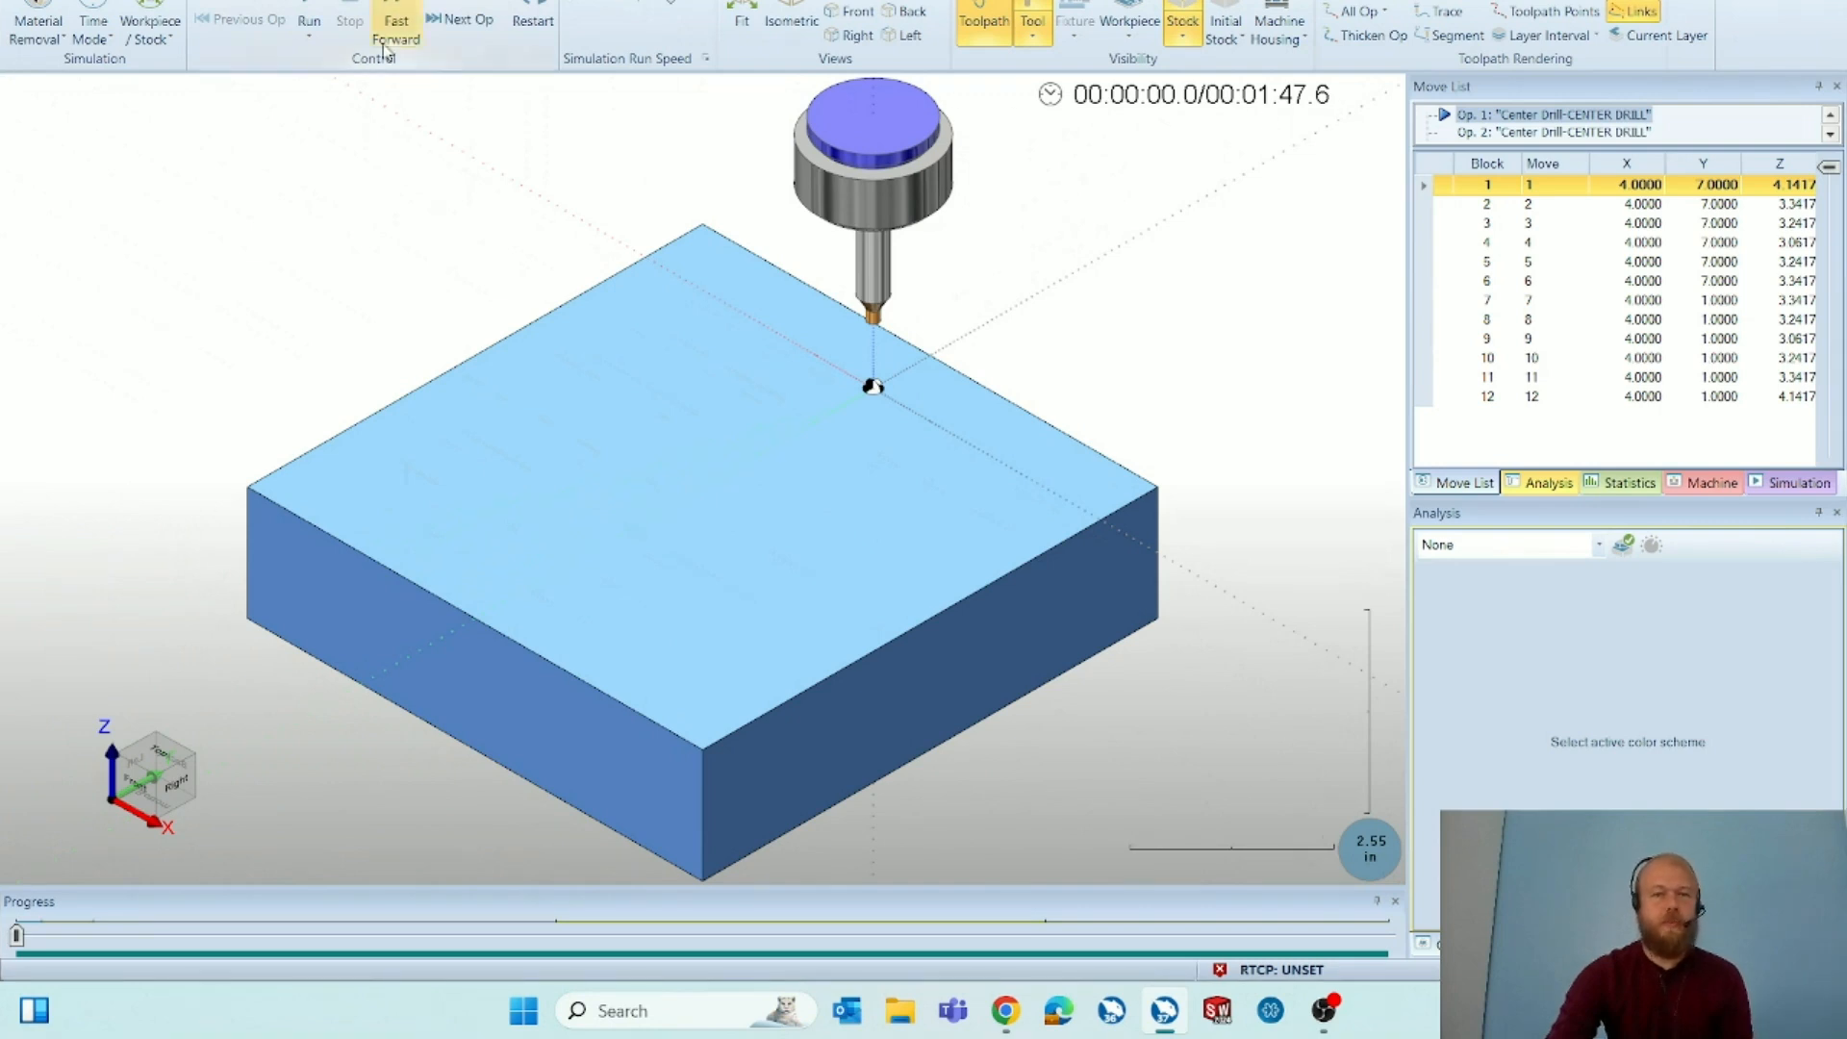
{"action": "left_click", "coordinate": [310, 21]}
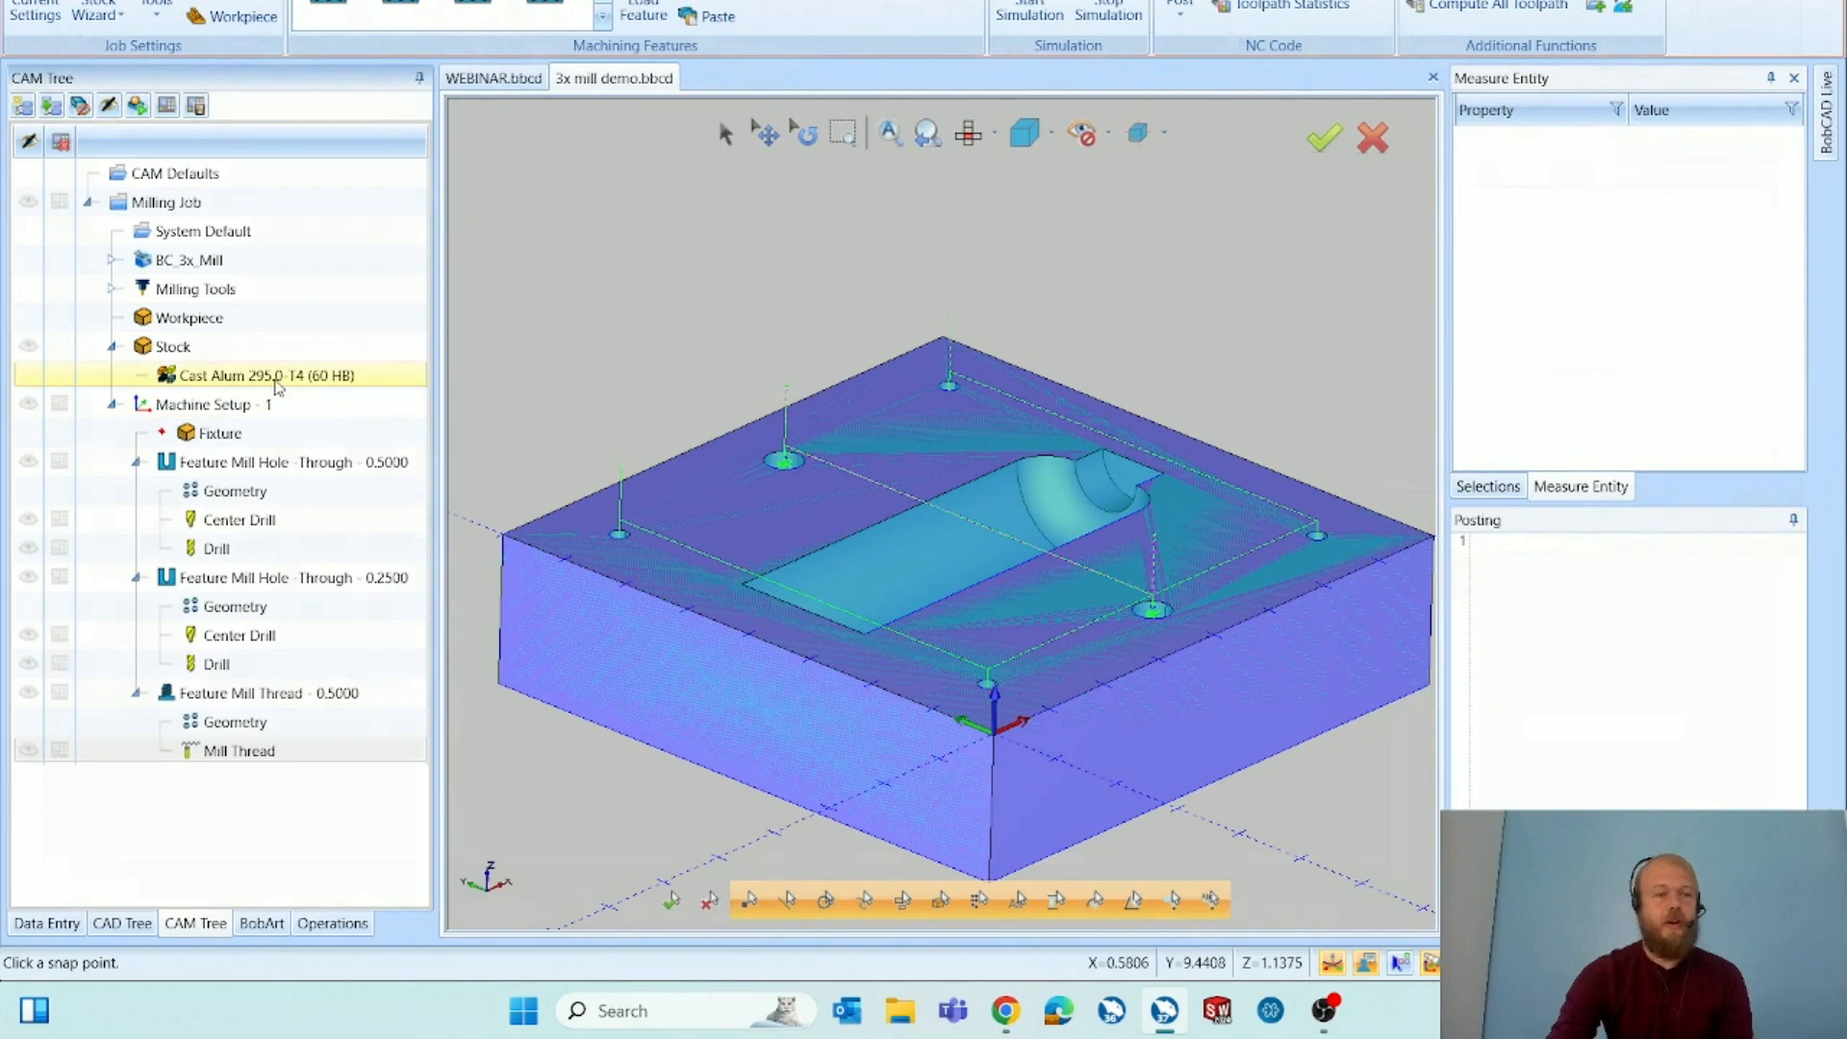
Review the general and per-operation feeds and speeds of the assigned Cast Alum 295.0-T4 stock material.
{"action": "double_click", "coordinate": [374, 378]}
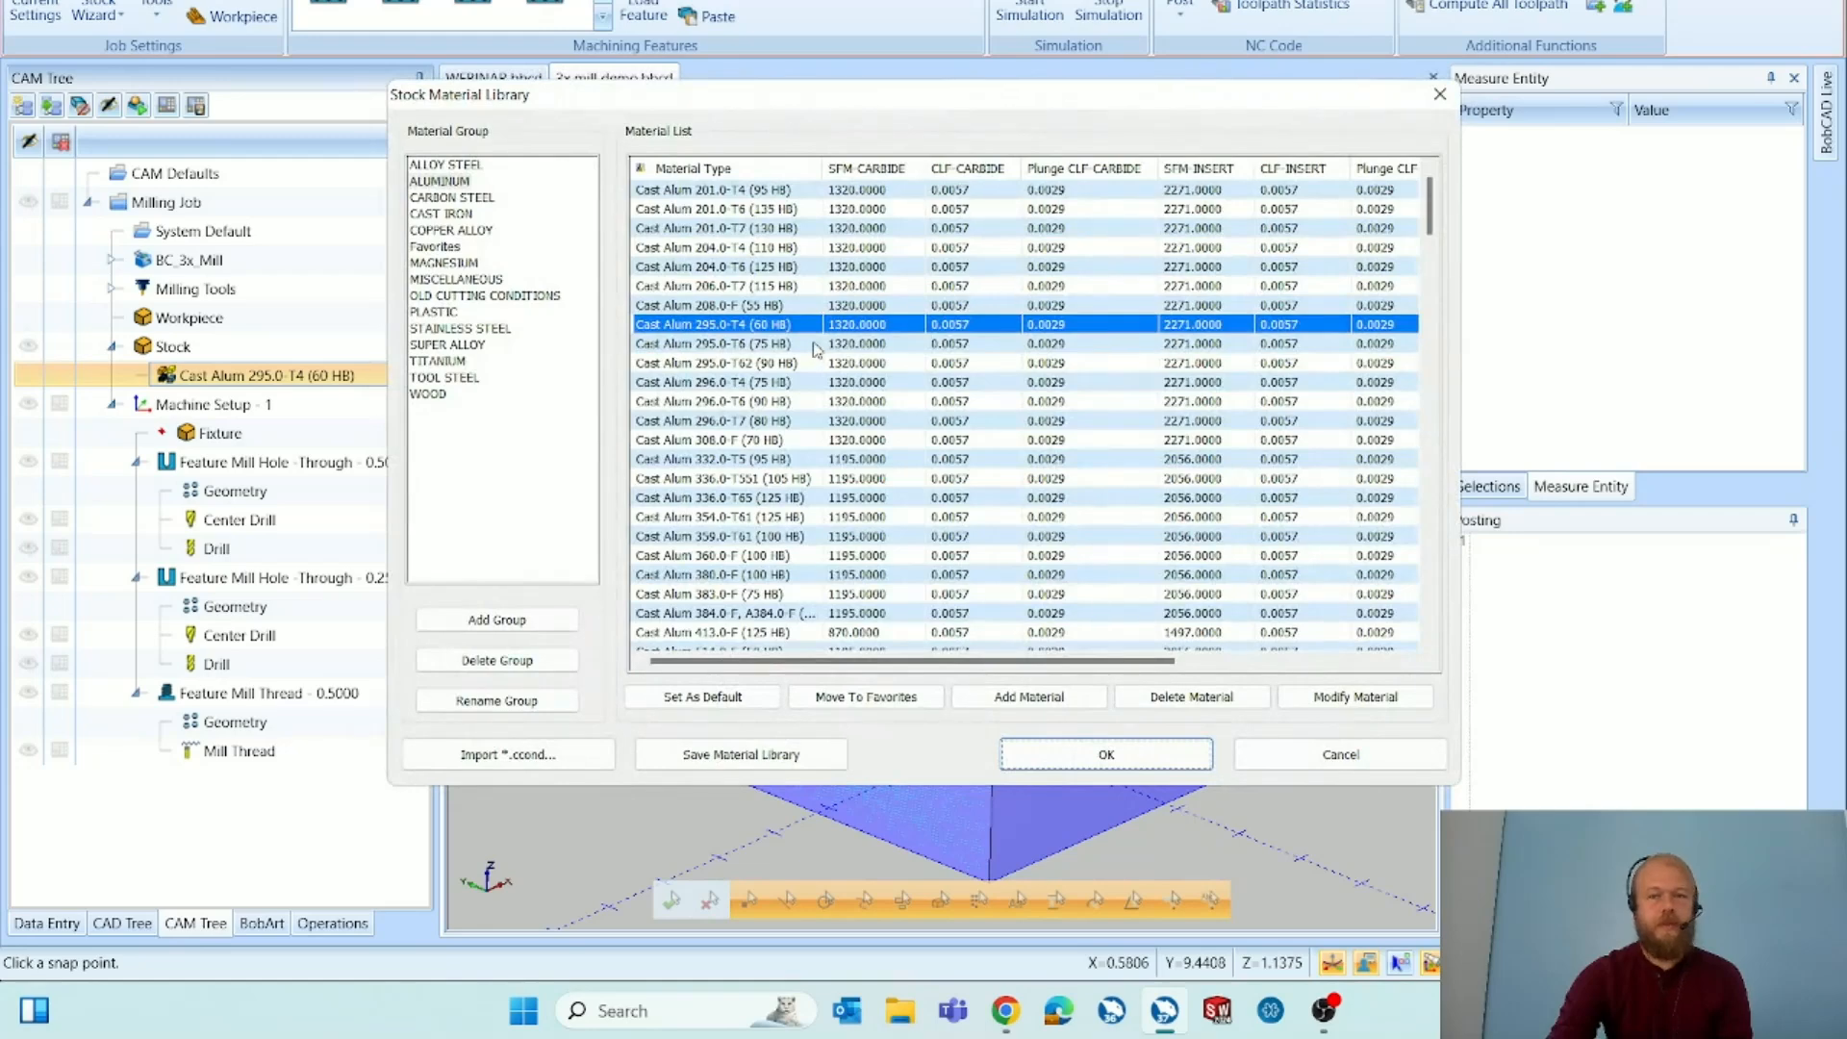
{"action": "double_click", "coordinate": [806, 330]}
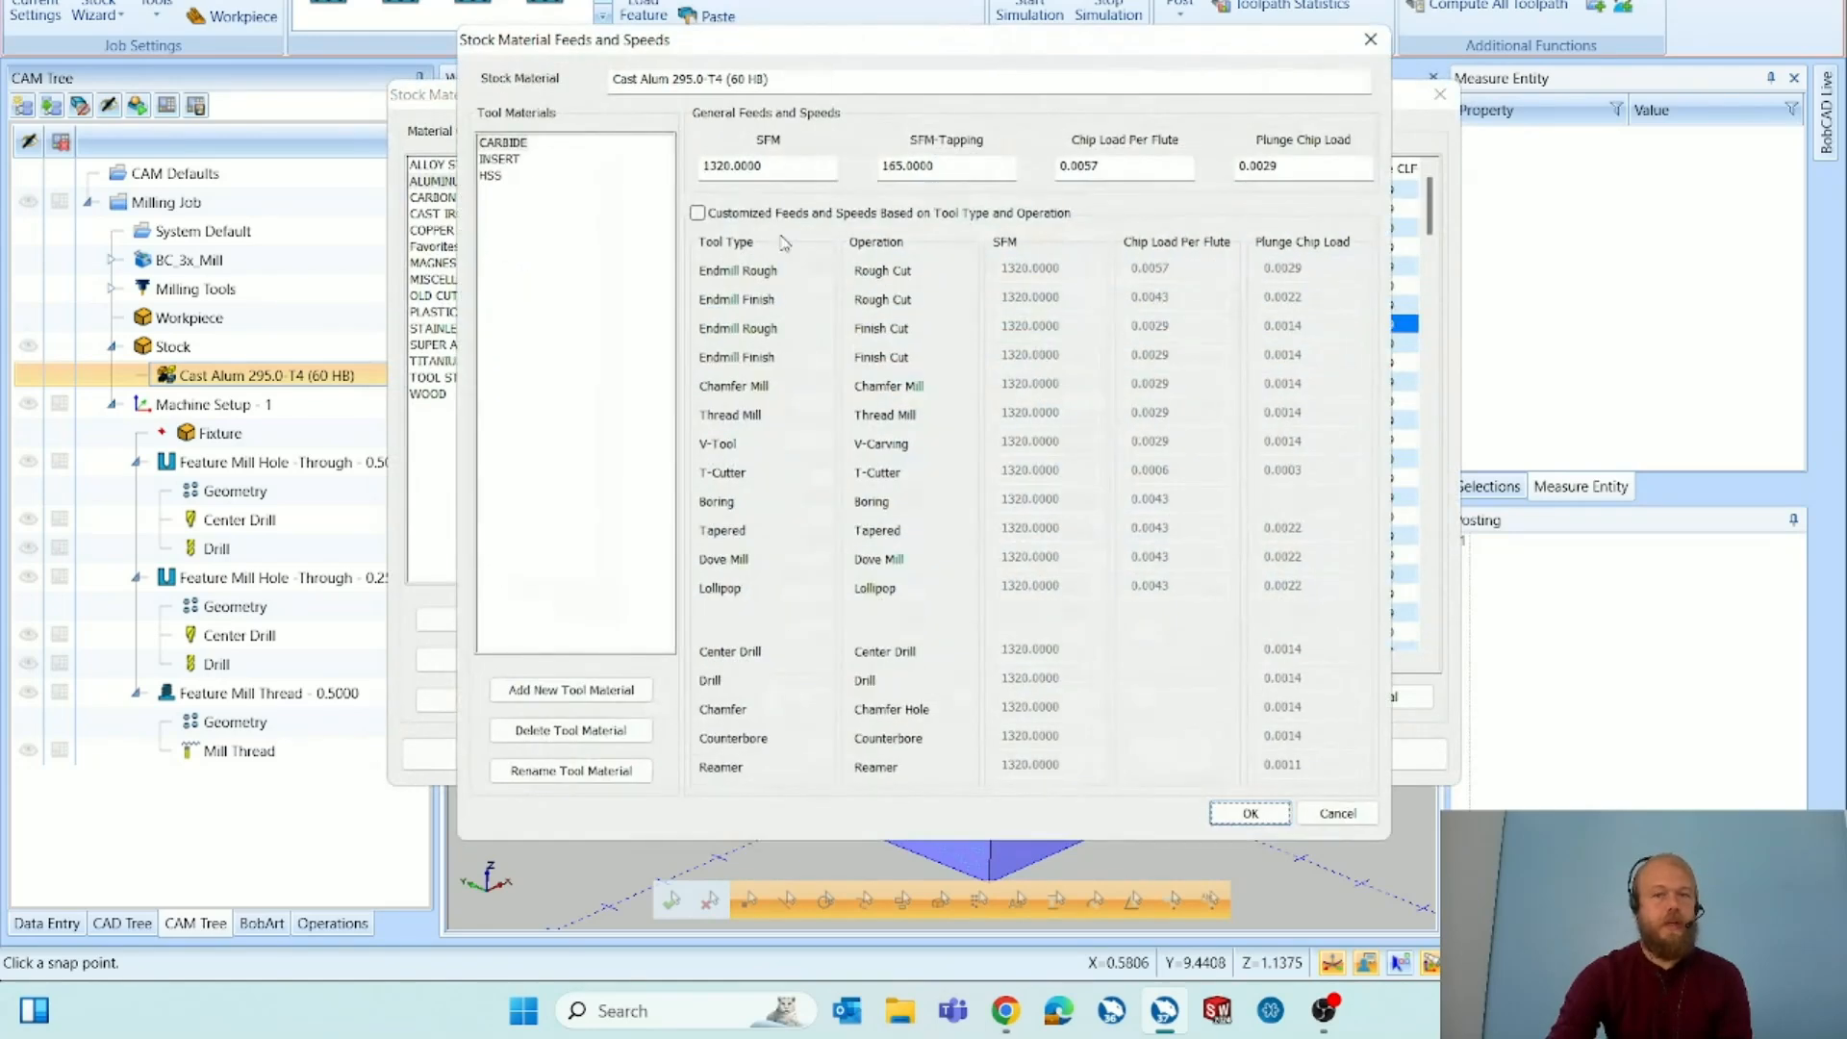
{"action": "left_click", "coordinate": [1250, 813]}
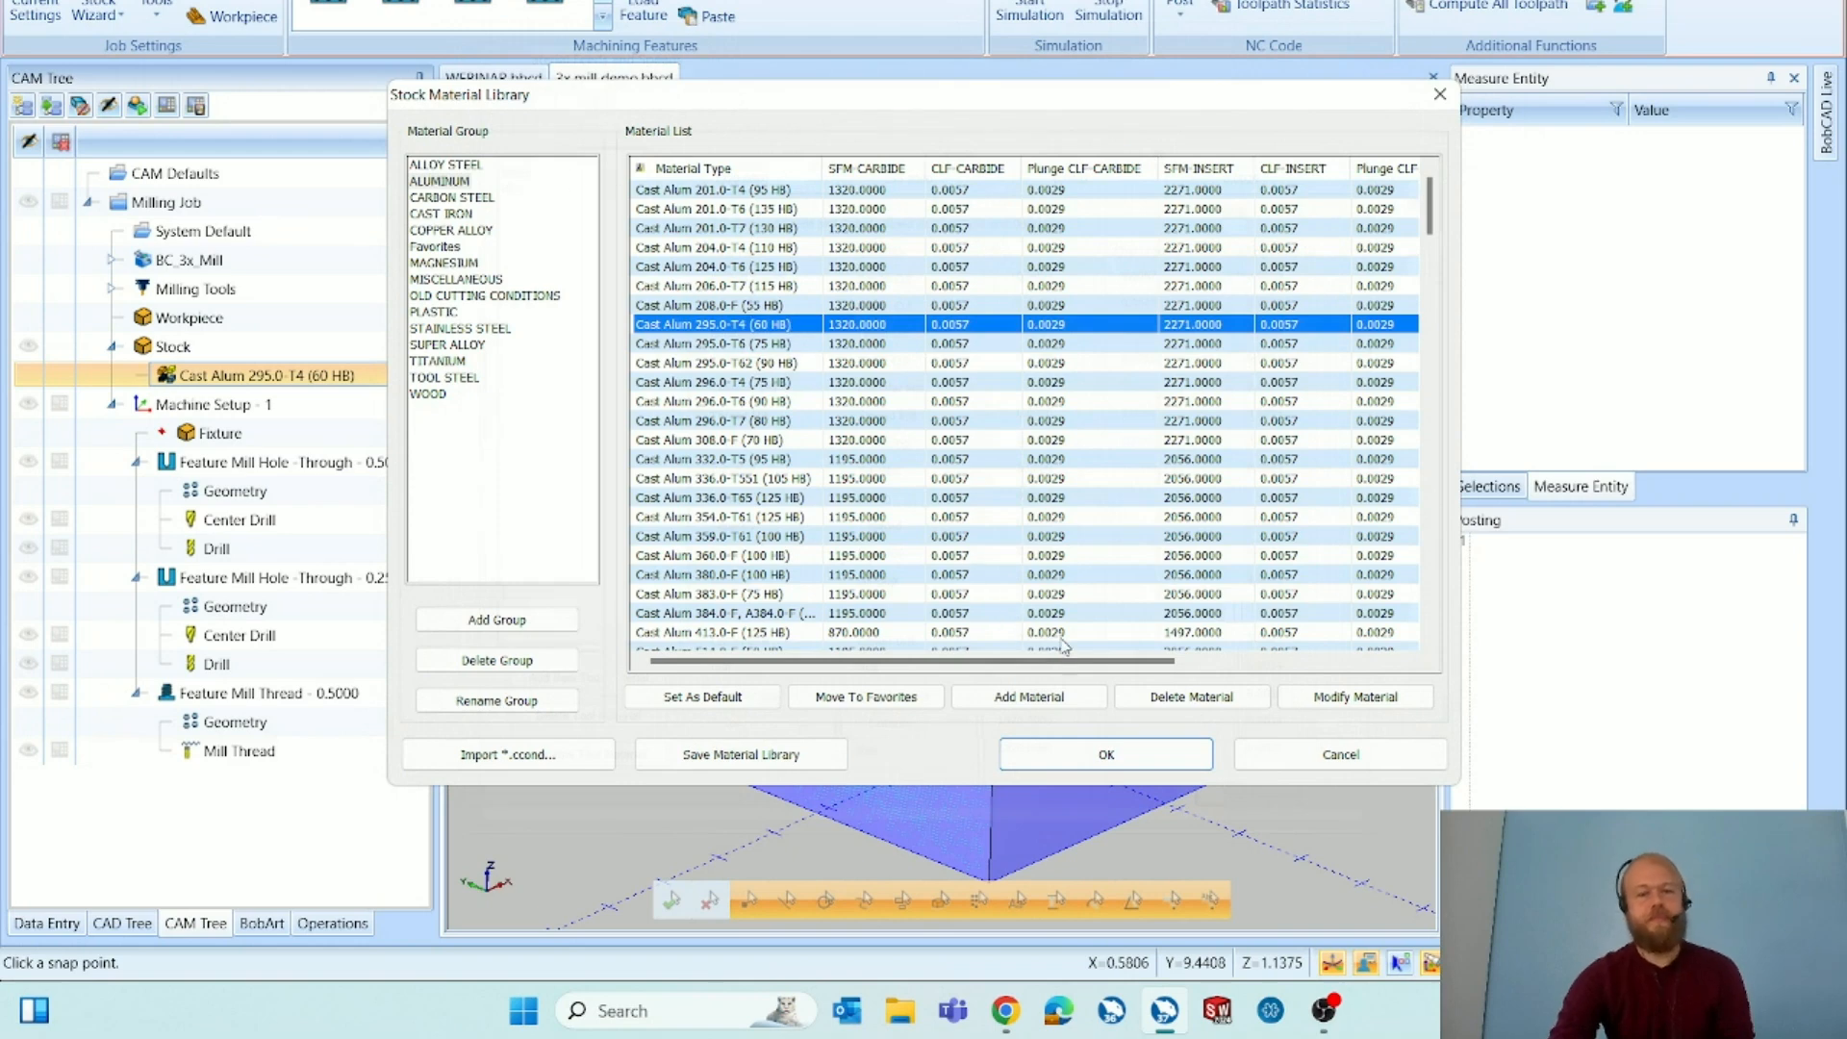
{"action": "left_click", "coordinate": [1077, 754]}
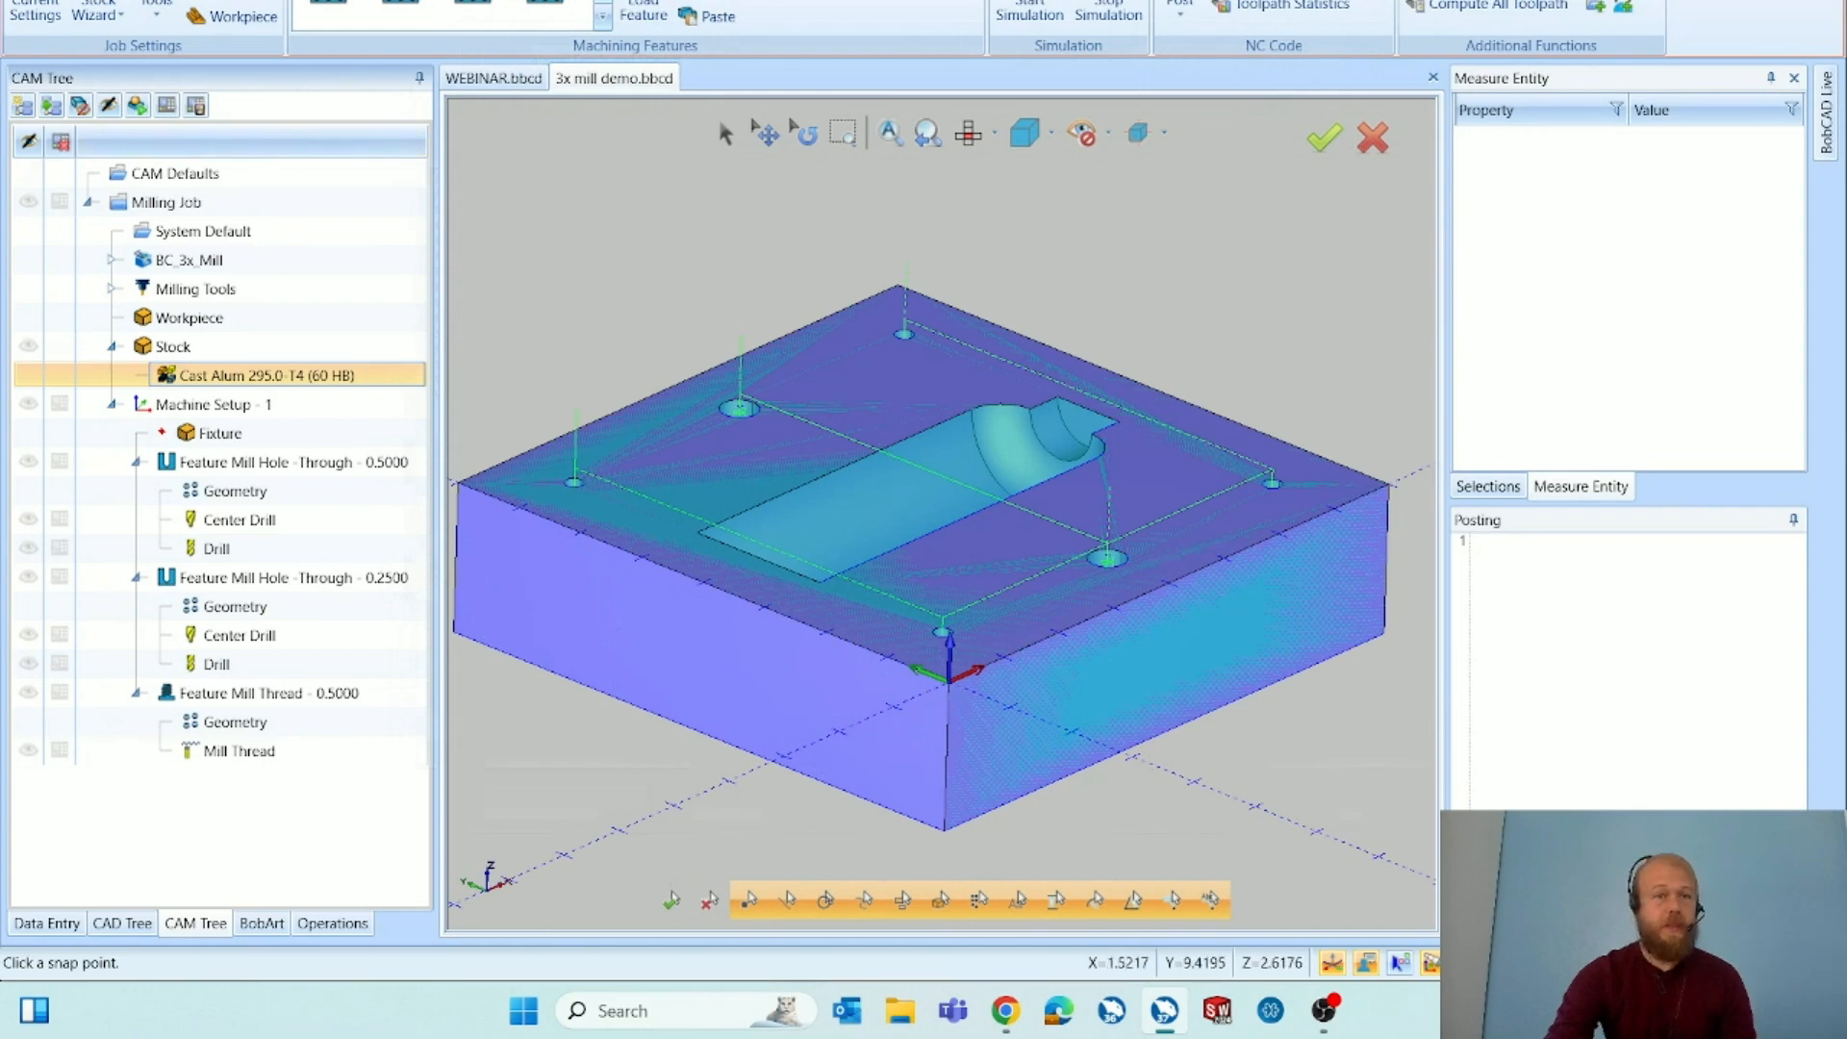
Save the part as "3x mill demo" in the Demo Files folder, replacing the existing file.
{"action": "key", "text": "ctrl+s"}
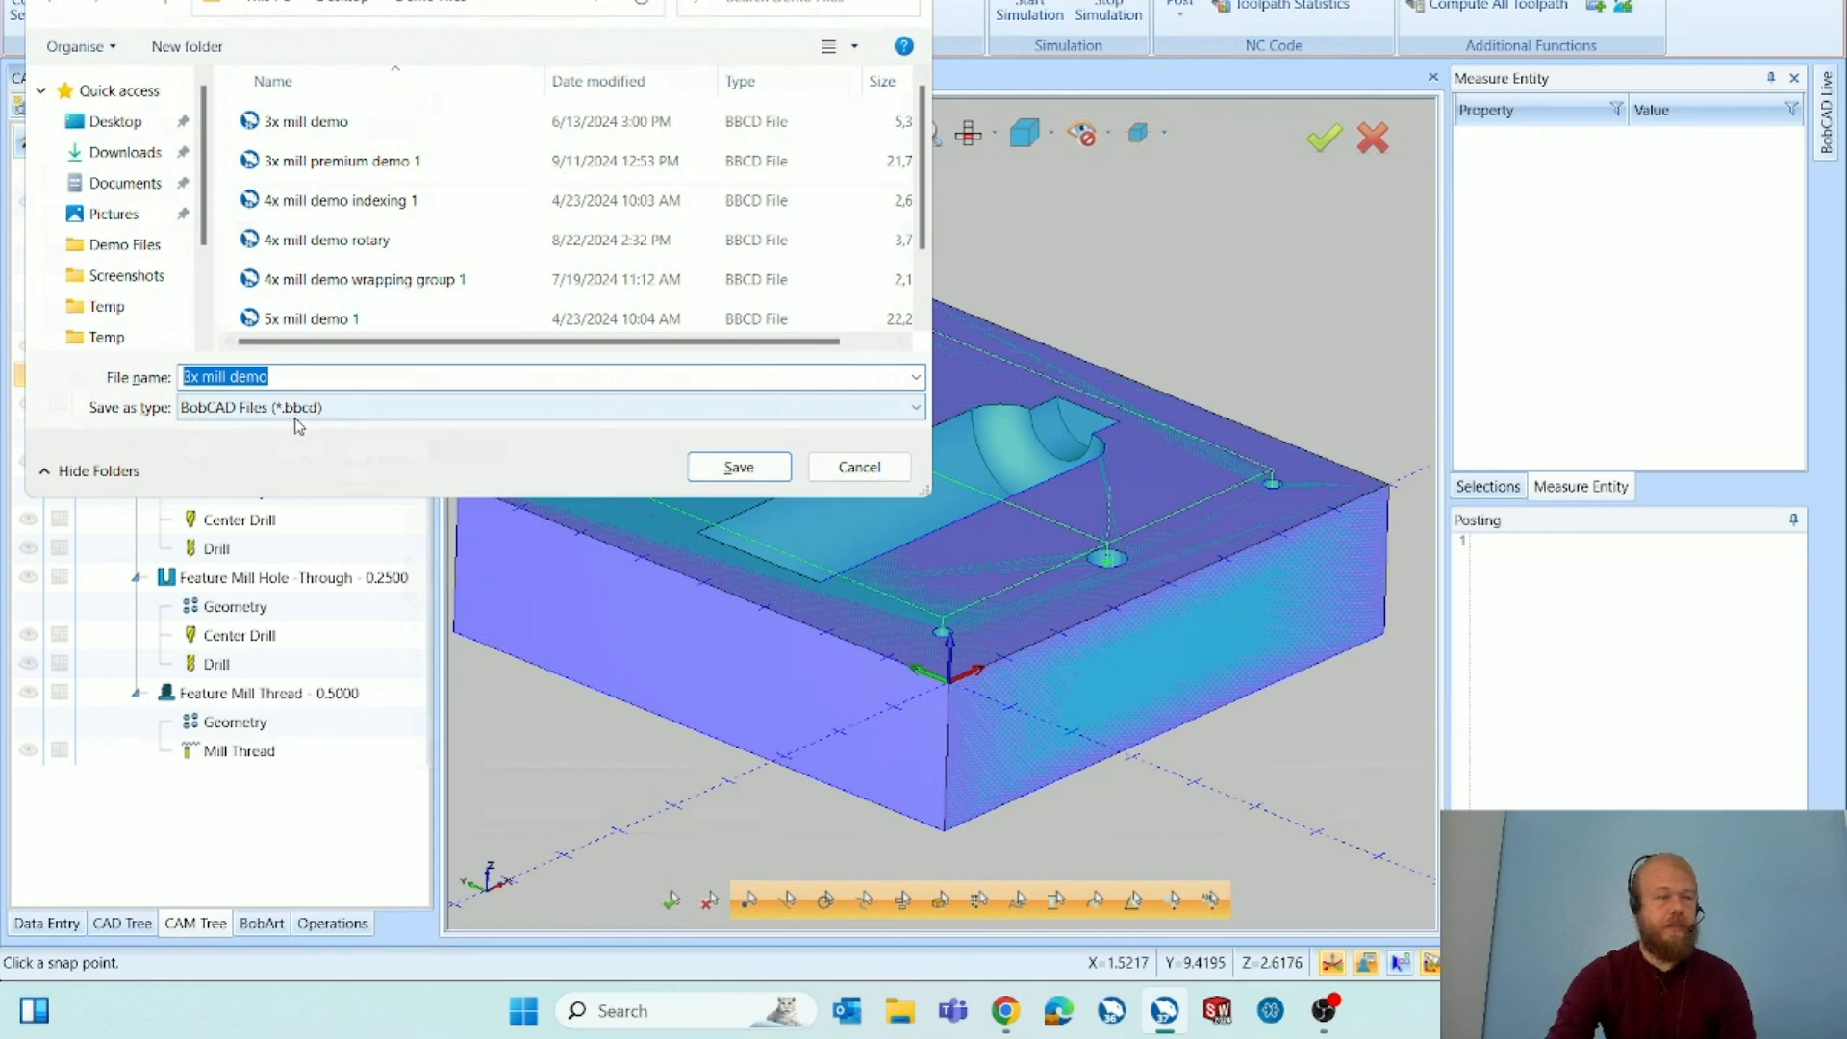
{"action": "left_click", "coordinate": [756, 471]}
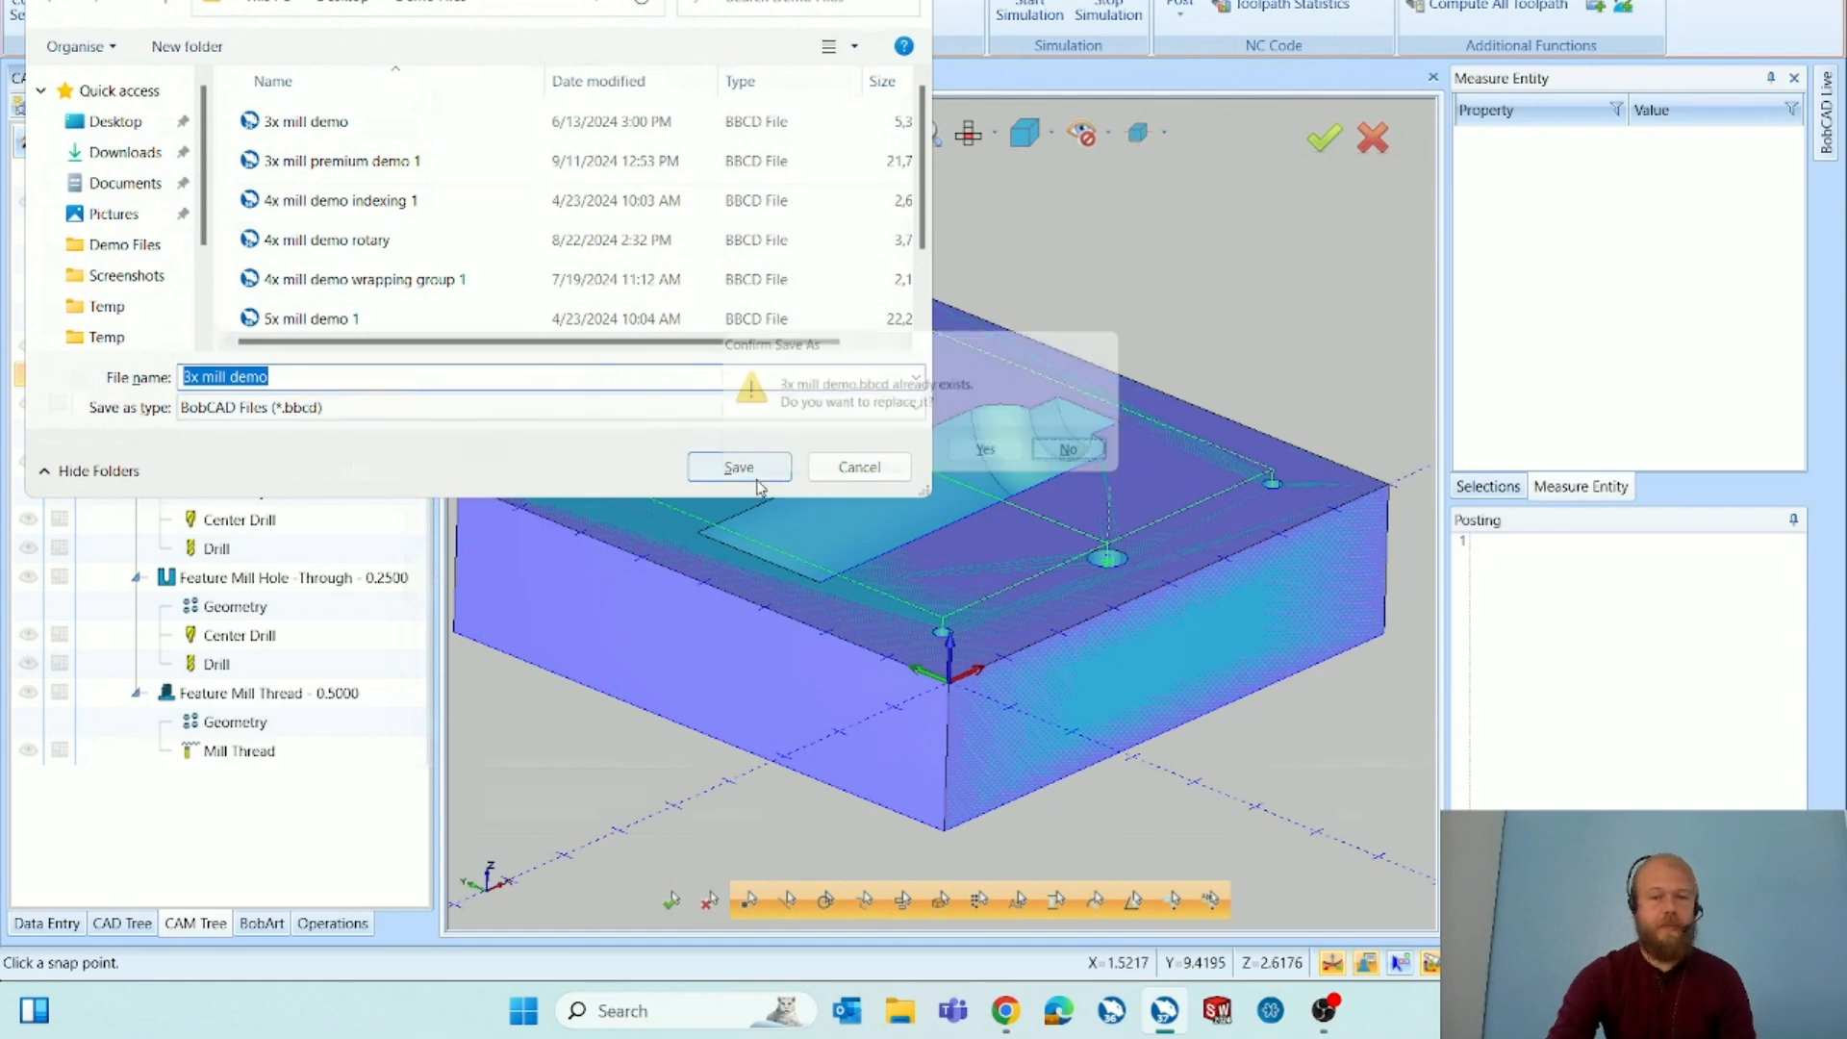
{"action": "left_click", "coordinate": [992, 454]}
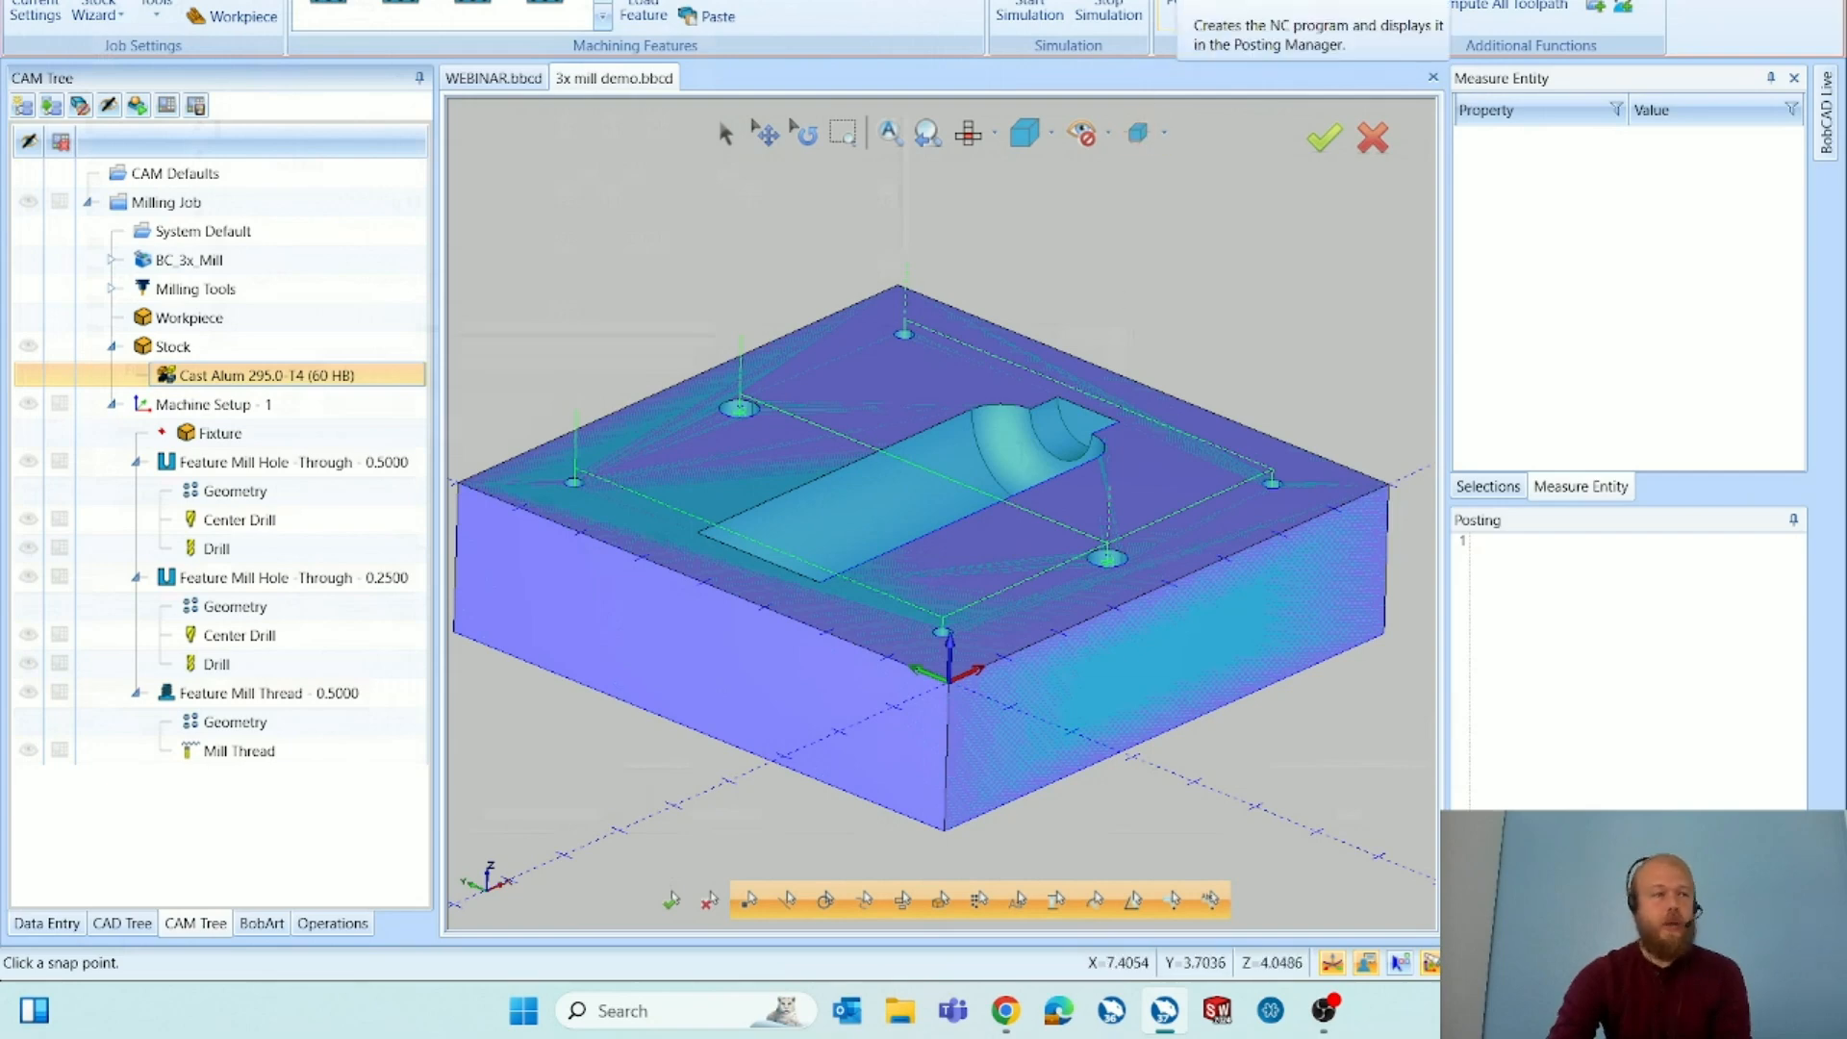
Post the milling job's NC program and check how the posted code can be saved as an NC file, without saving it.
{"action": "left_click", "coordinate": [1180, 7]}
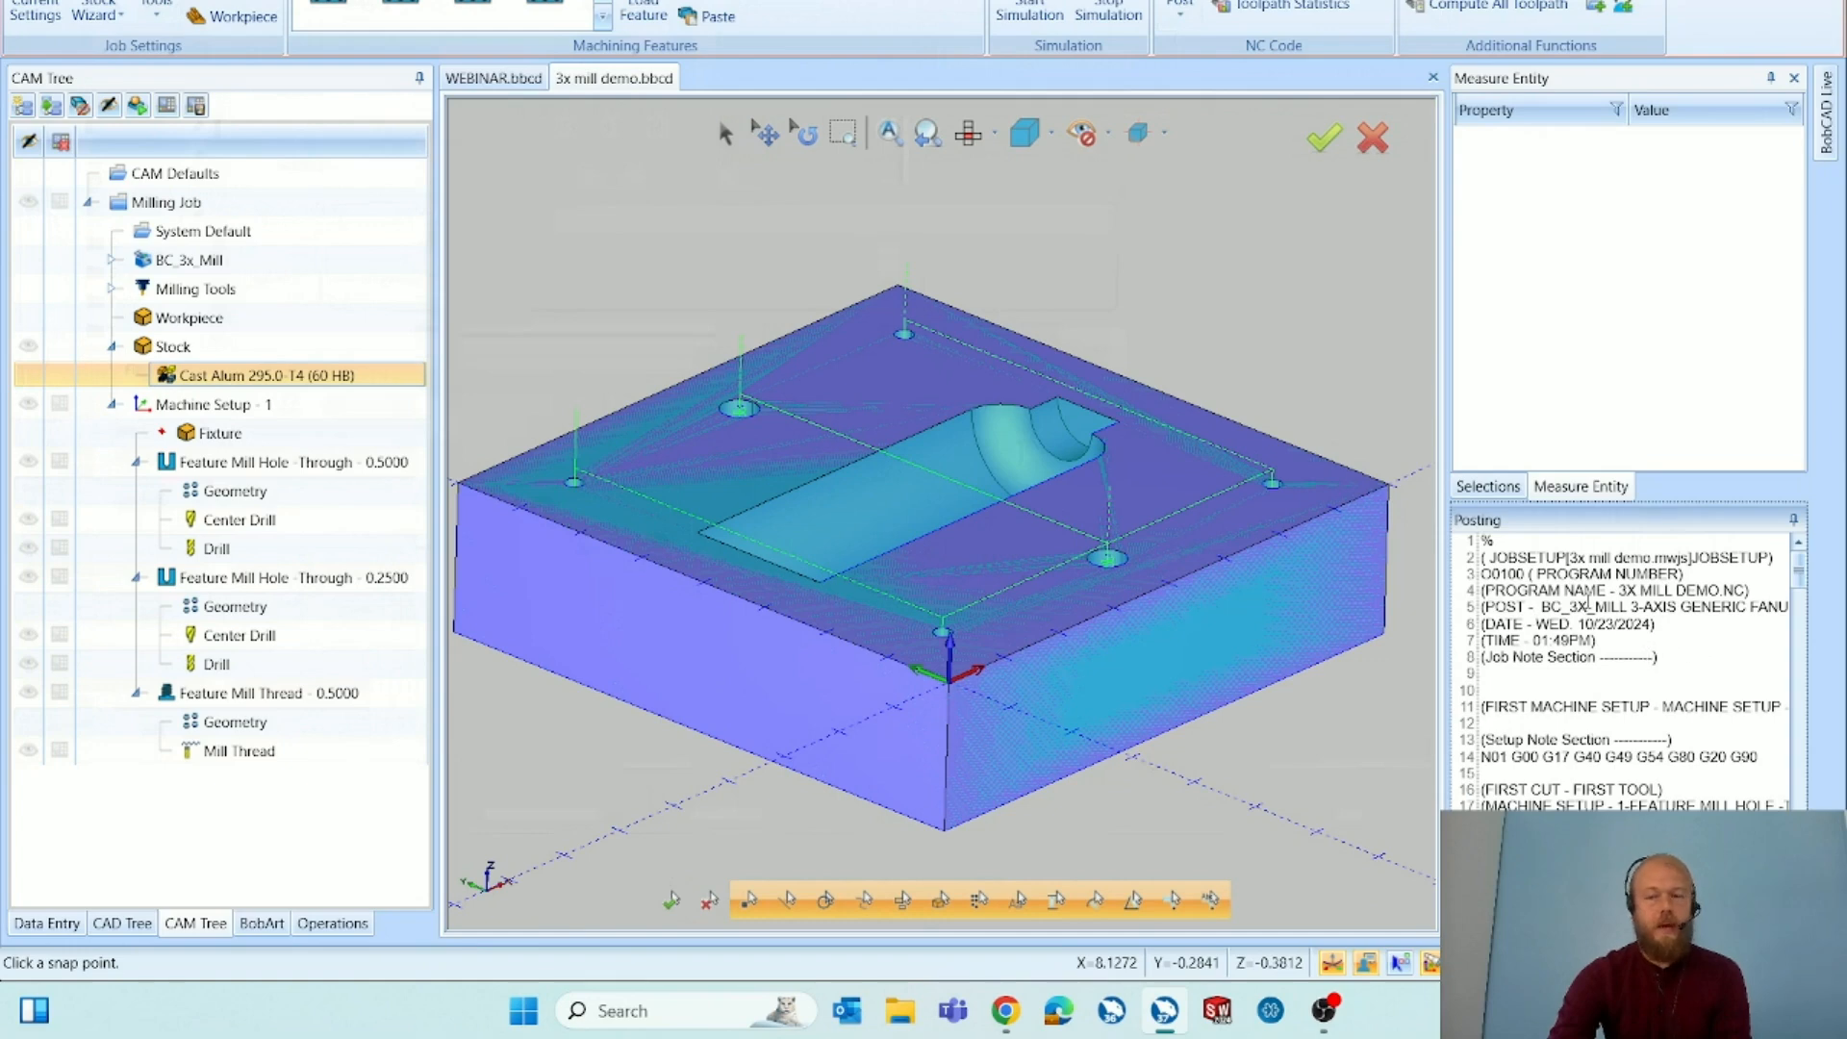
{"action": "right_click", "coordinate": [1528, 557]}
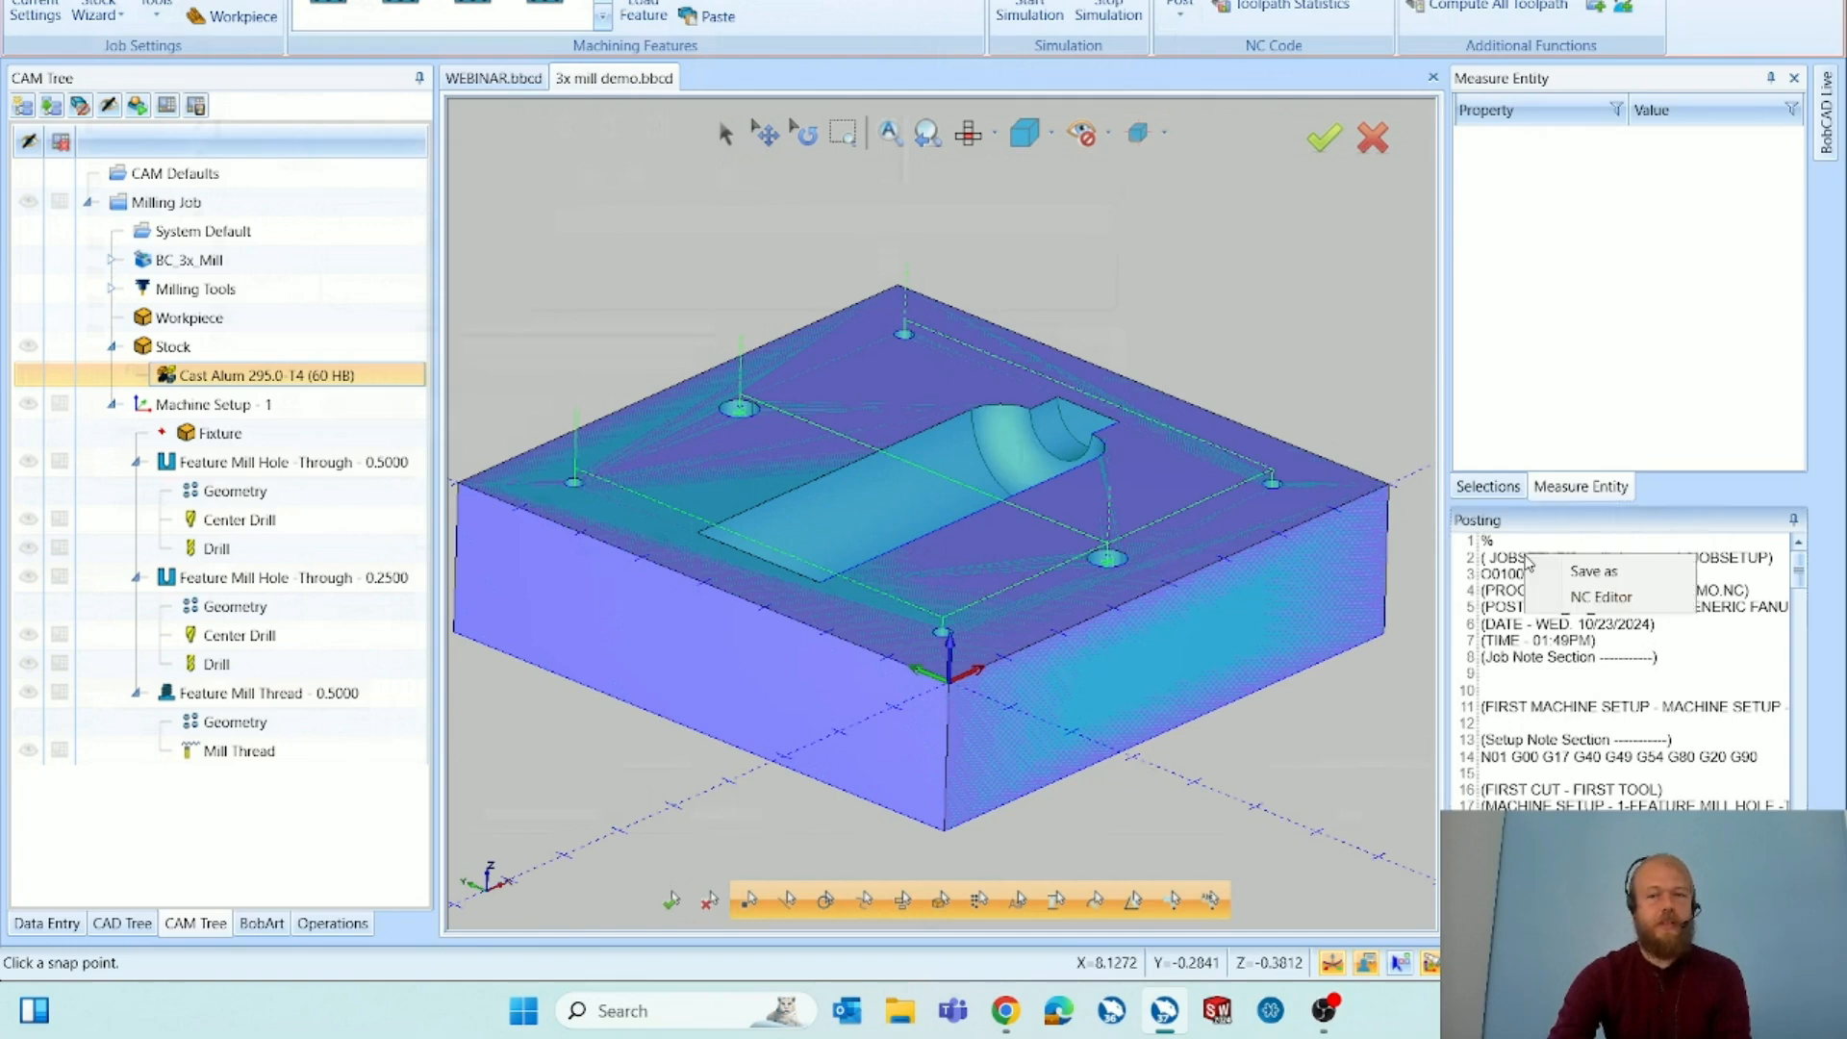
{"action": "left_click", "coordinate": [1660, 574]}
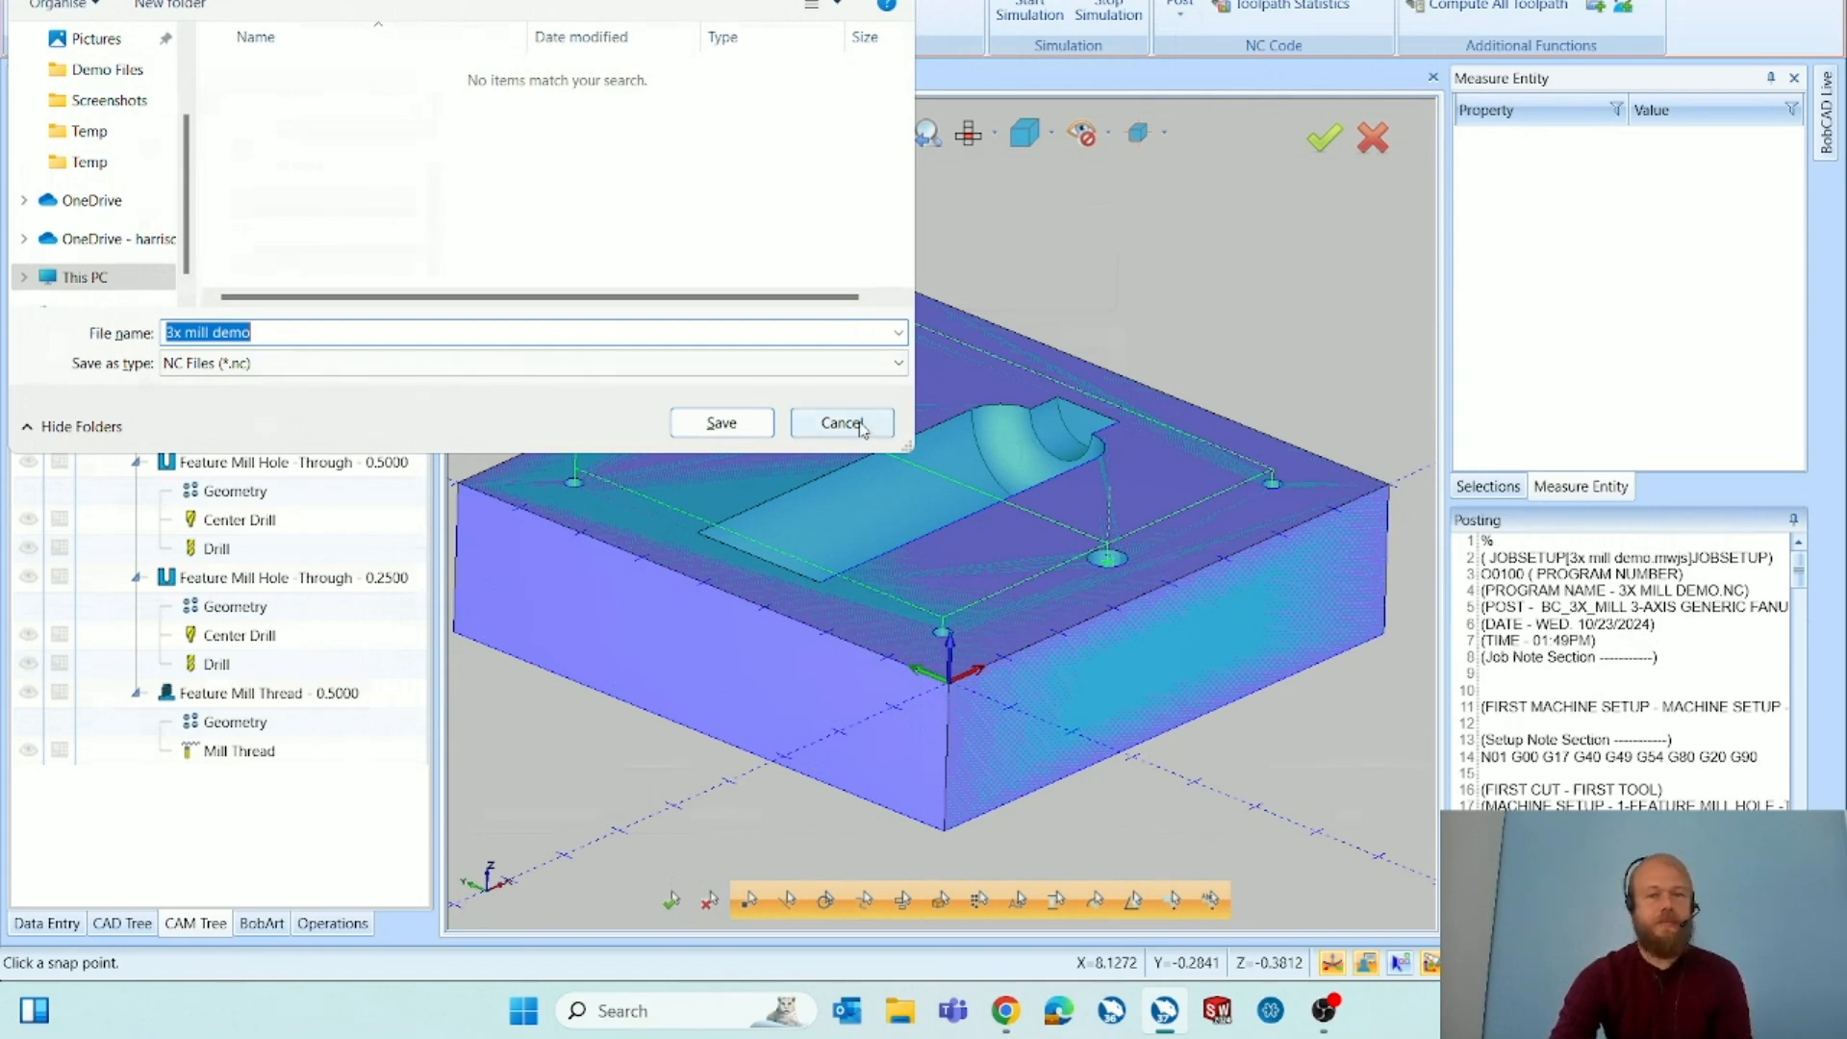
{"action": "left_click", "coordinate": [841, 423]}
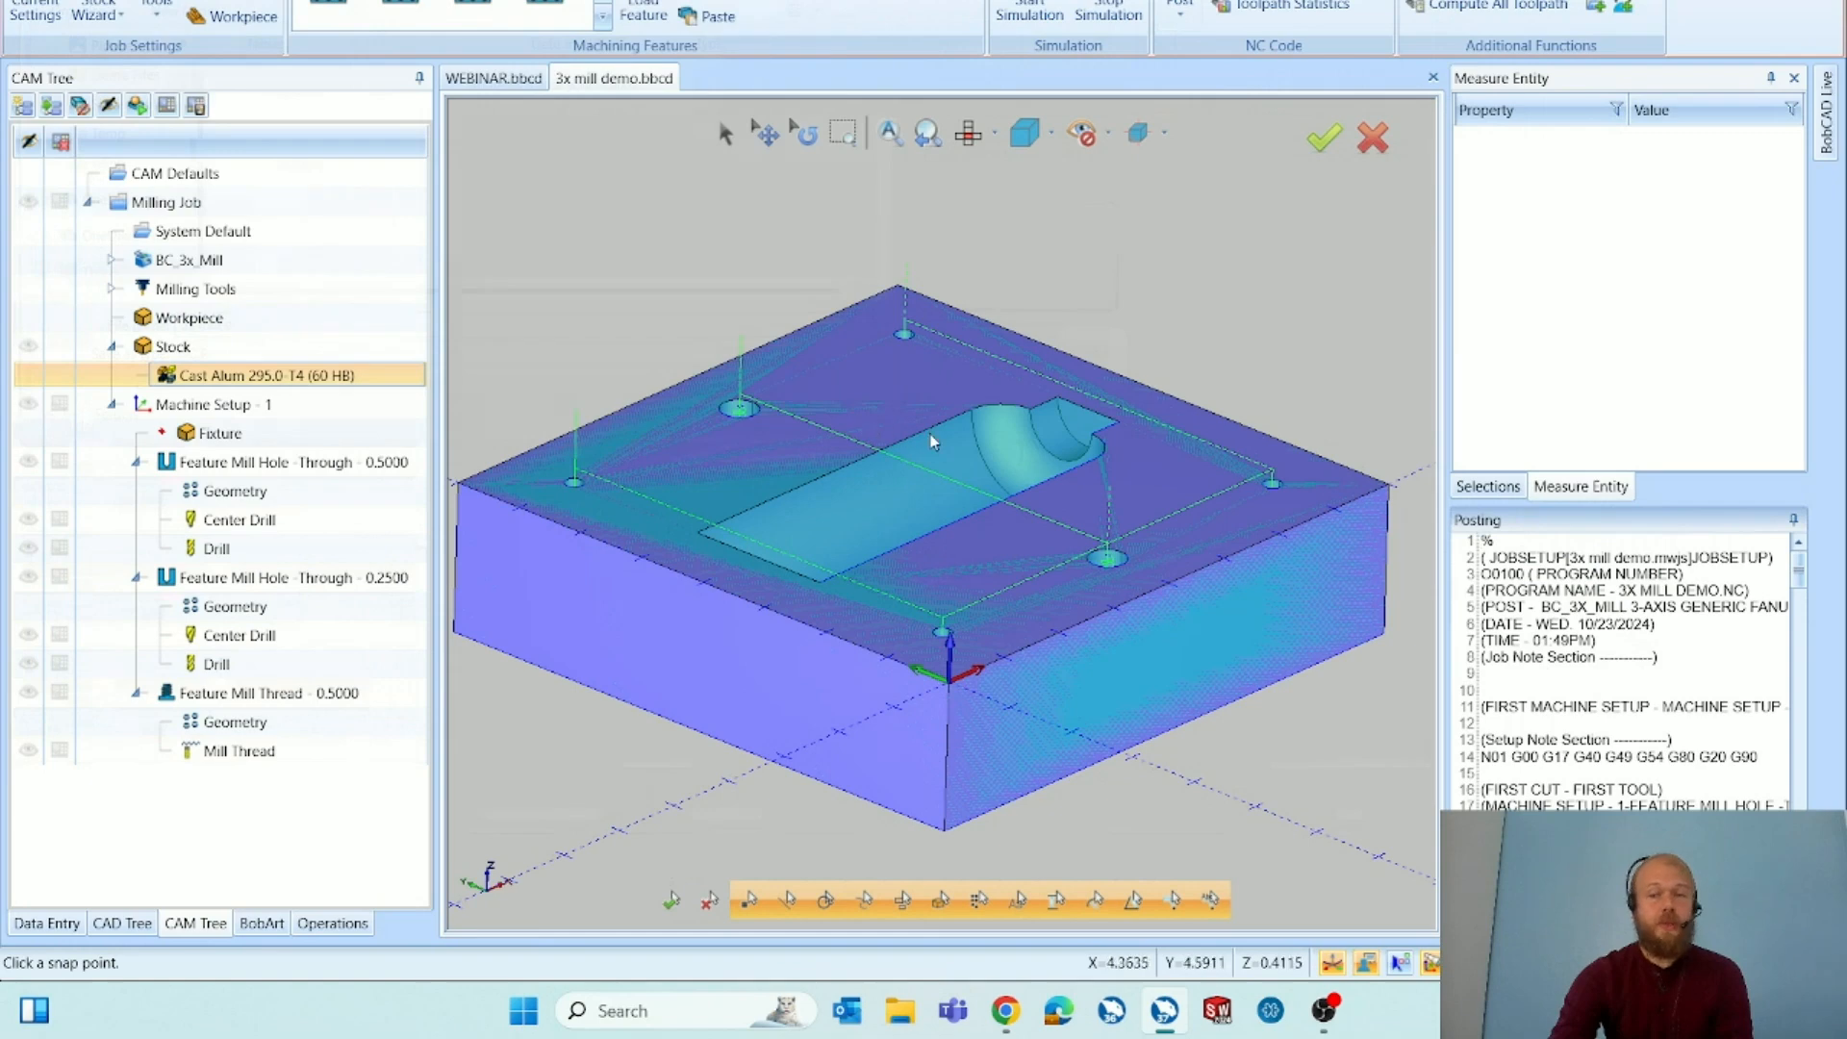
Open the posted program in the NC Editor and review its code and toolpath plot in a reduced window.
{"action": "right_click", "coordinate": [1556, 574]}
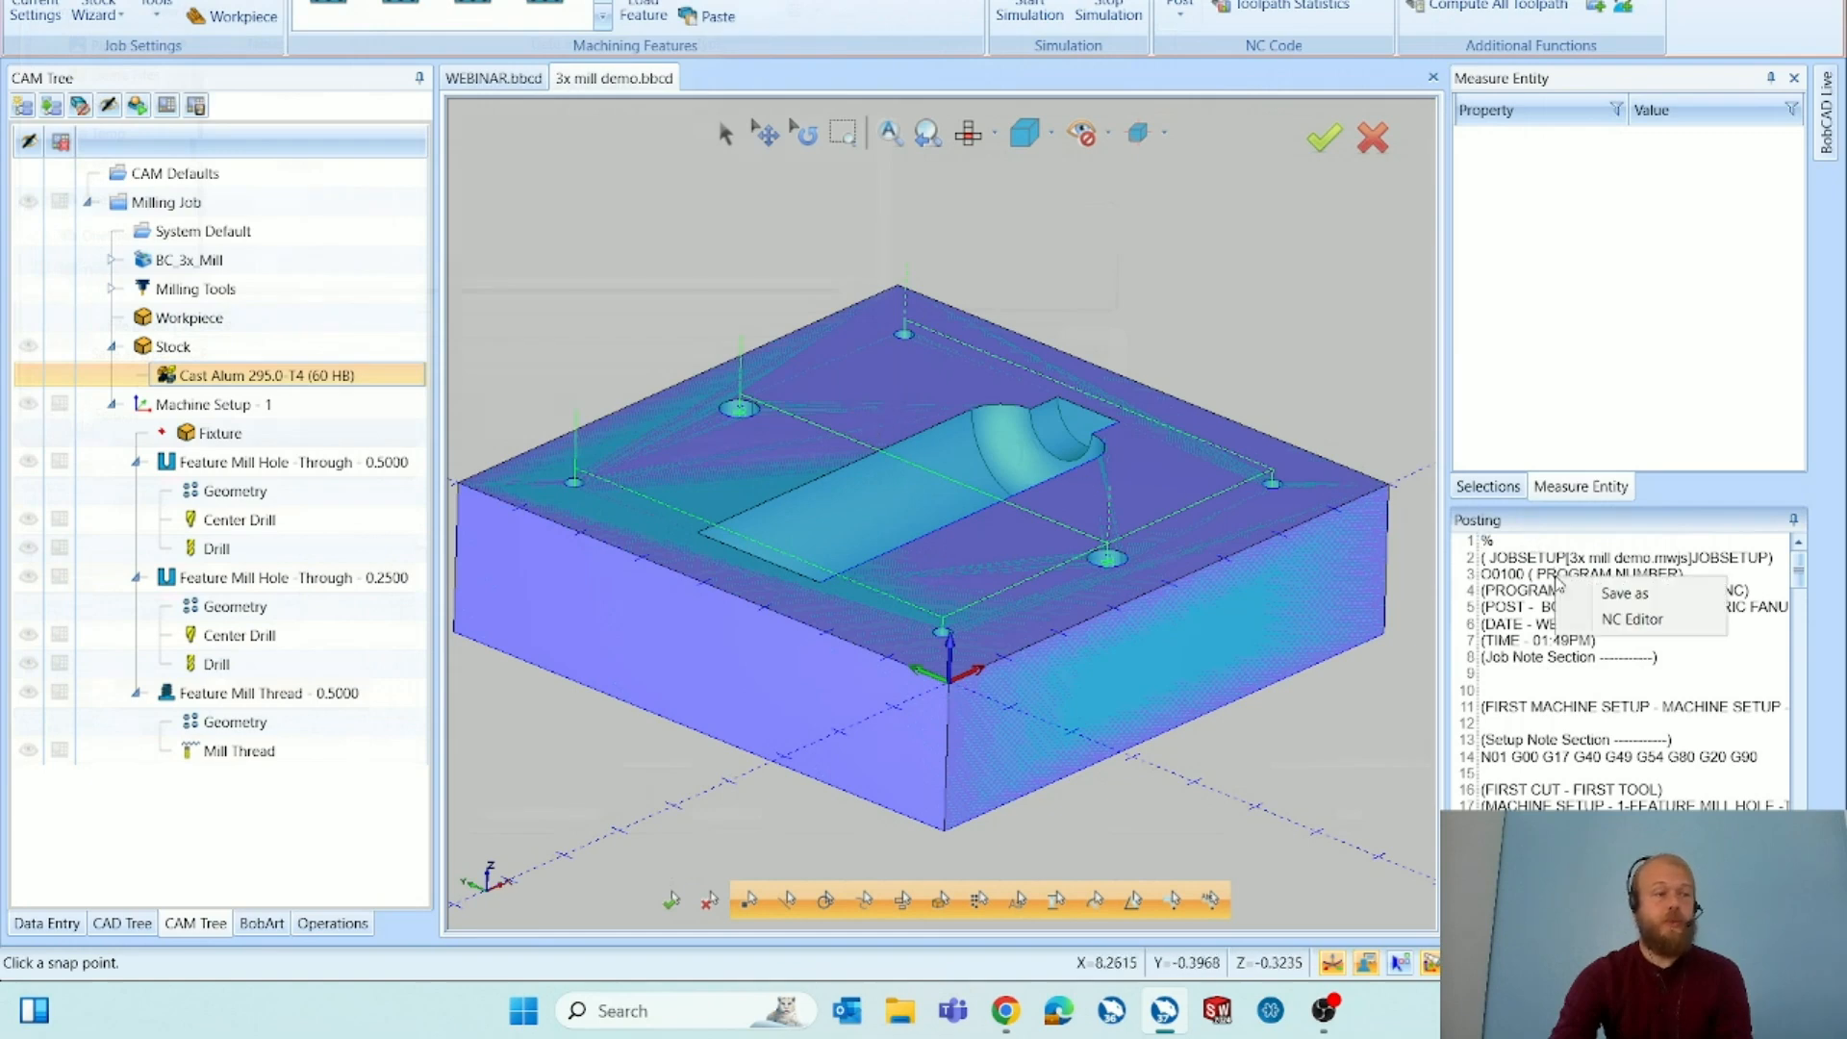
{"action": "left_click", "coordinate": [1593, 626]}
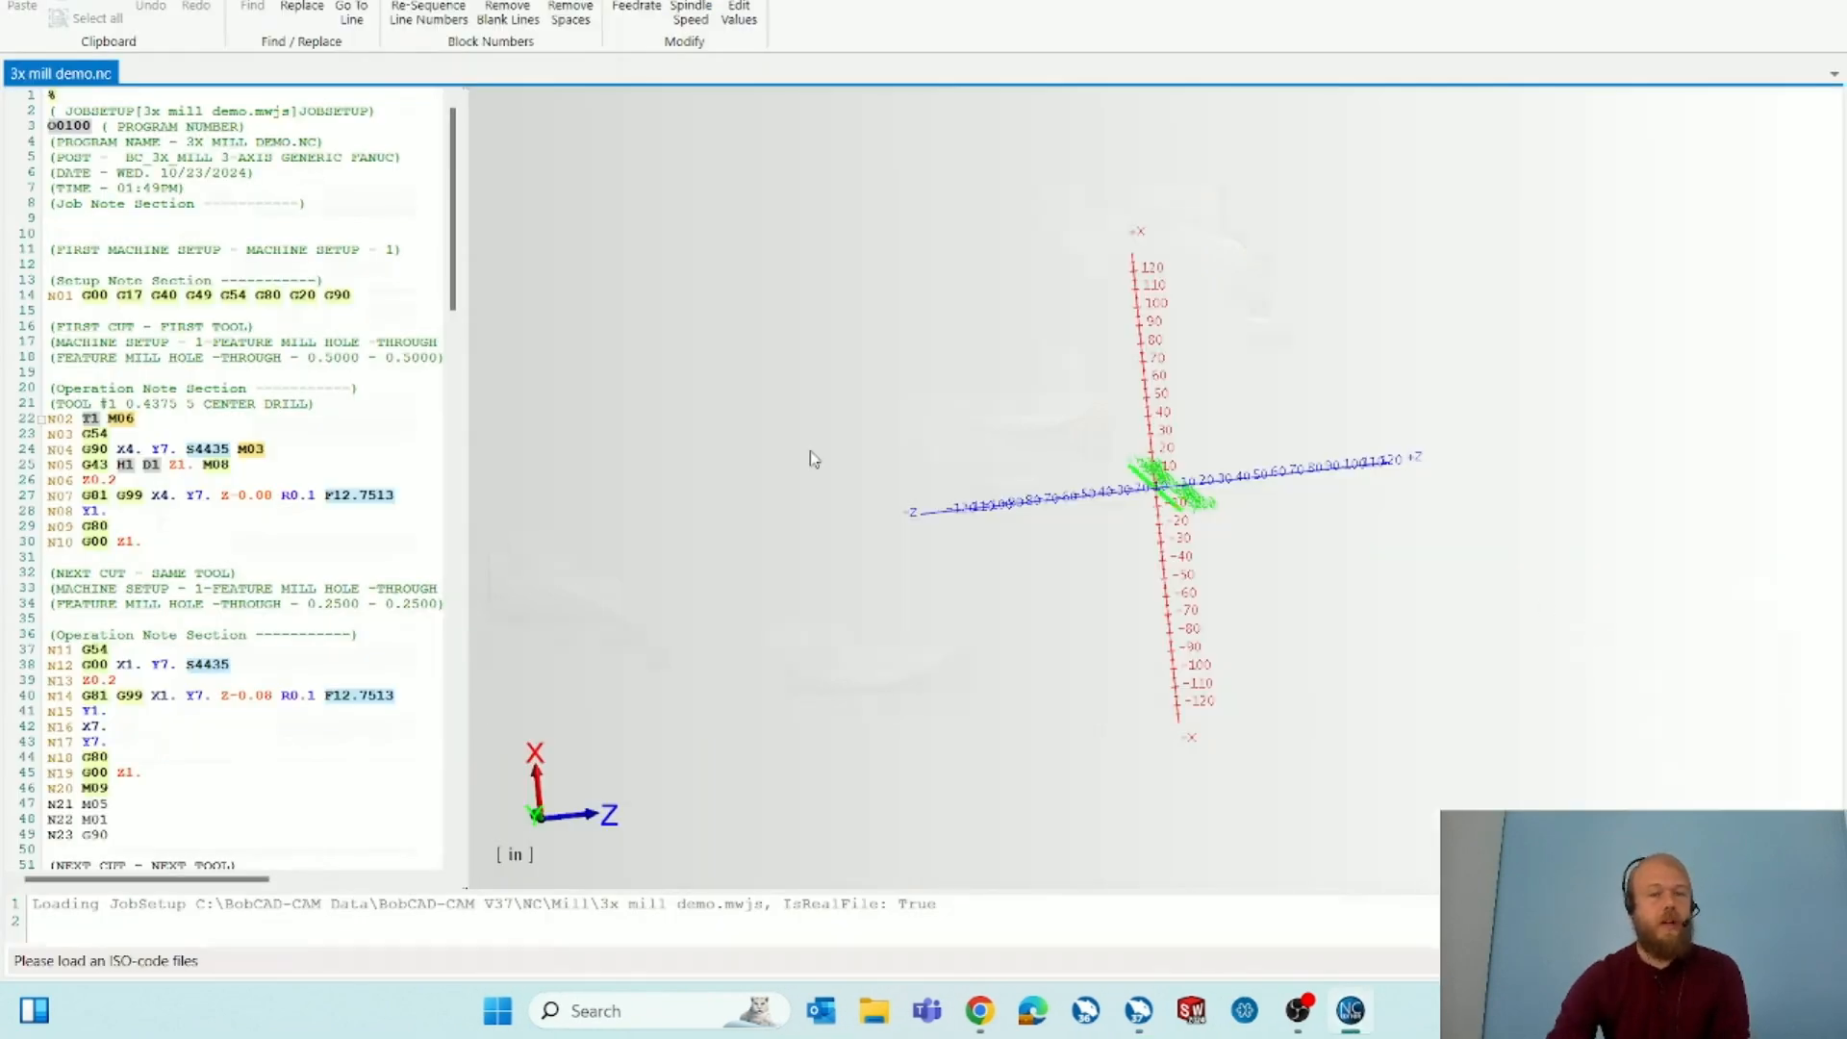
{"action": "left_click_drag", "start_coordinate": [331, 416], "coordinate": [85, 327]}
{"action": "left_click", "coordinate": [201, 464]}
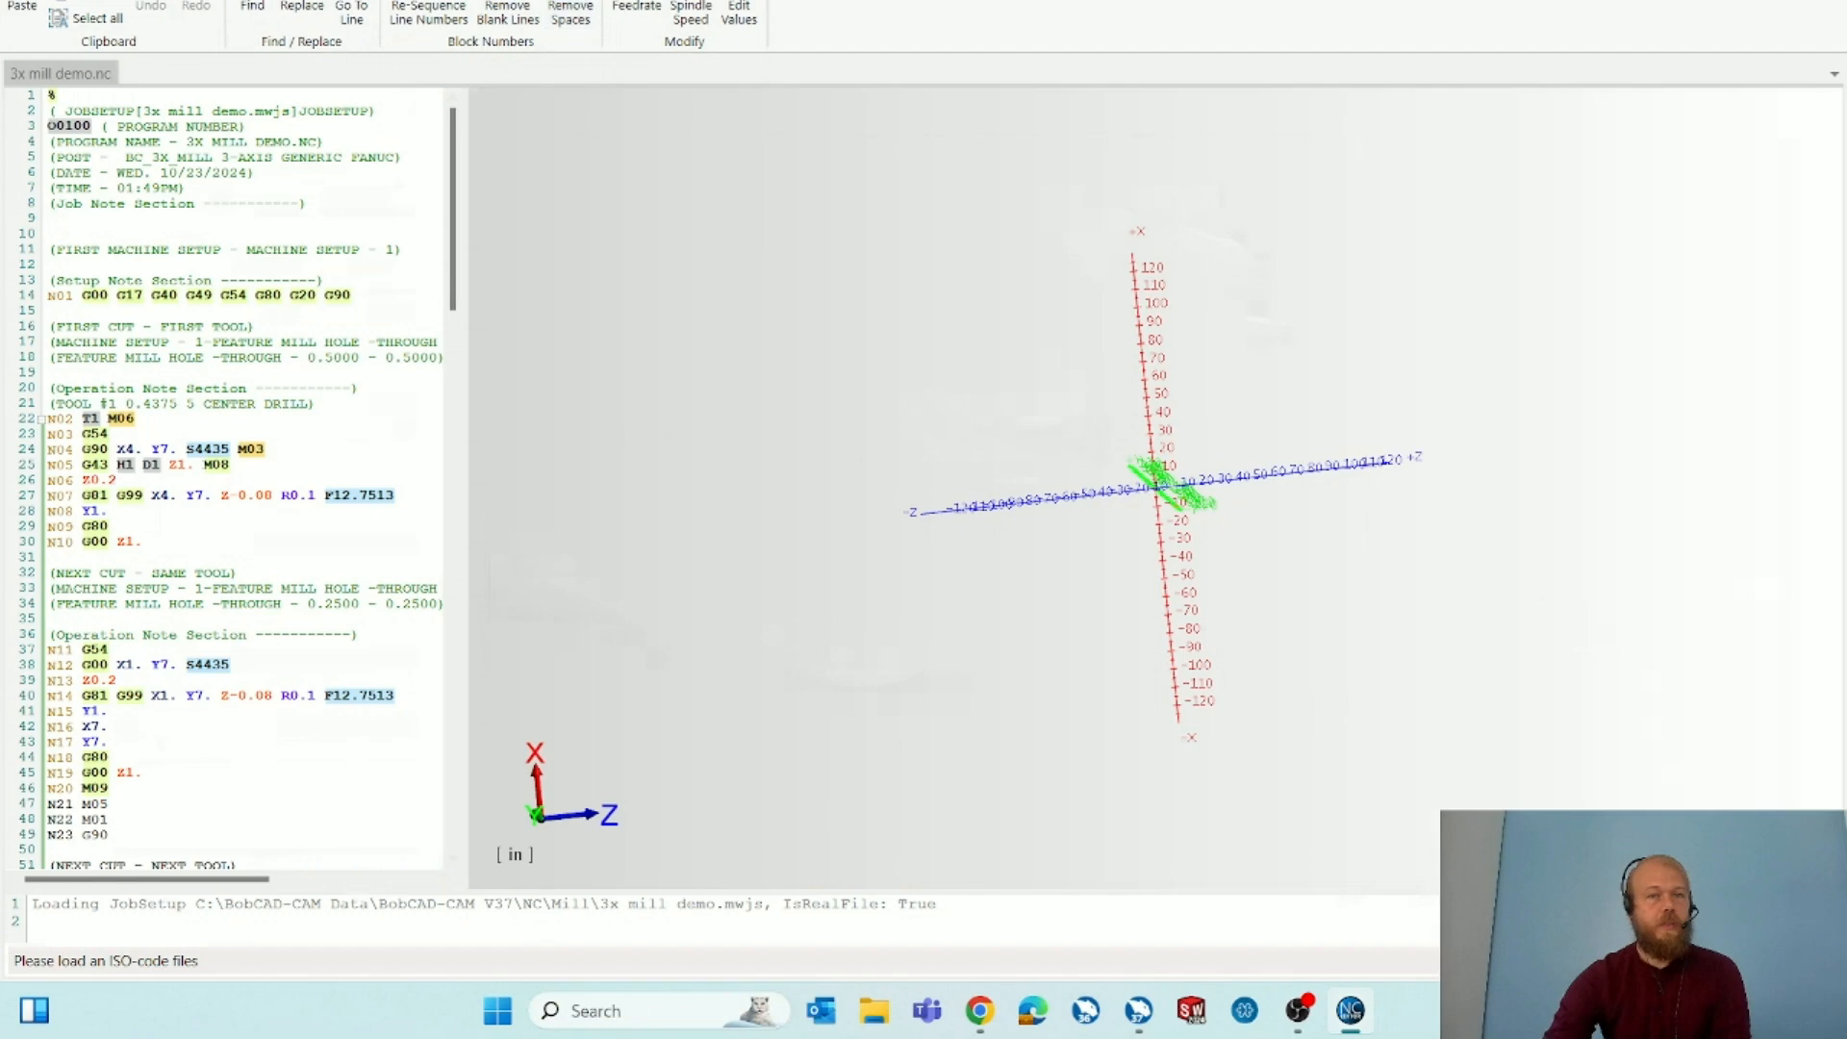
{"action": "key", "text": "super+Down"}
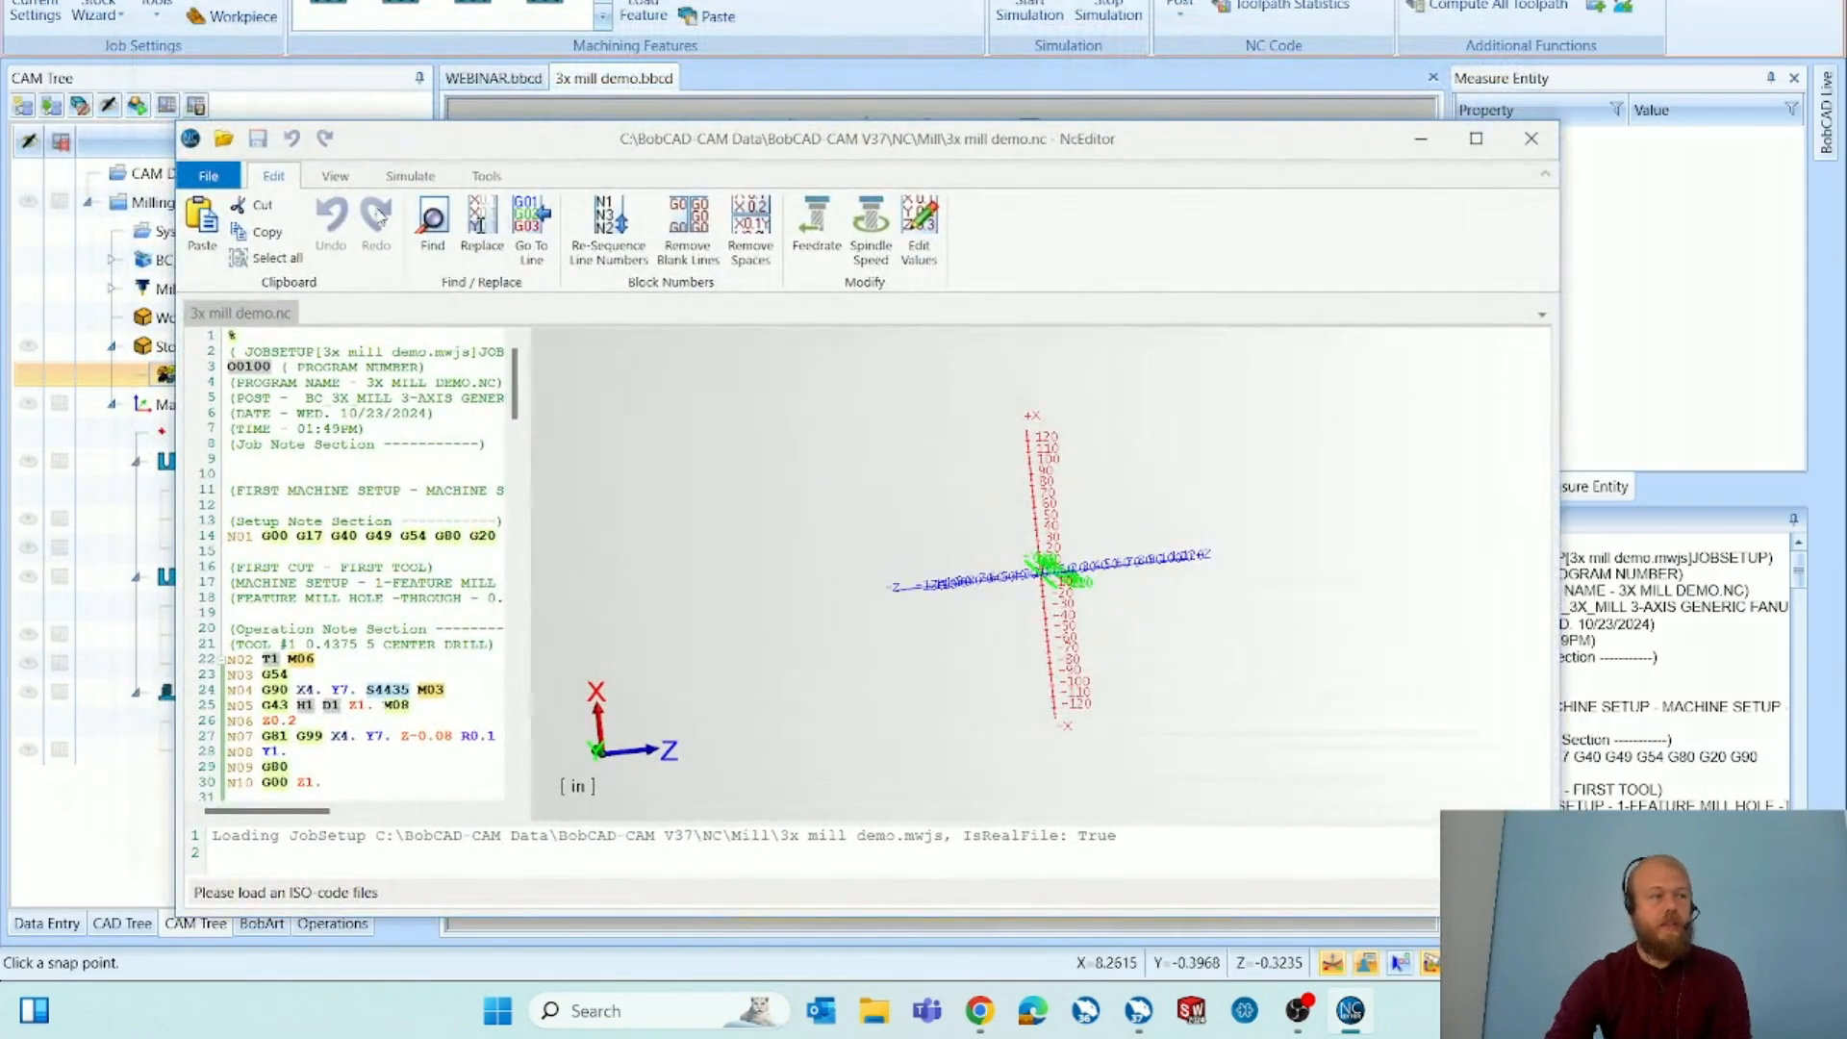
Review the NC Editor's DNC transfer settings for the serial connection and close the editor.
{"action": "left_click", "coordinate": [487, 177]}
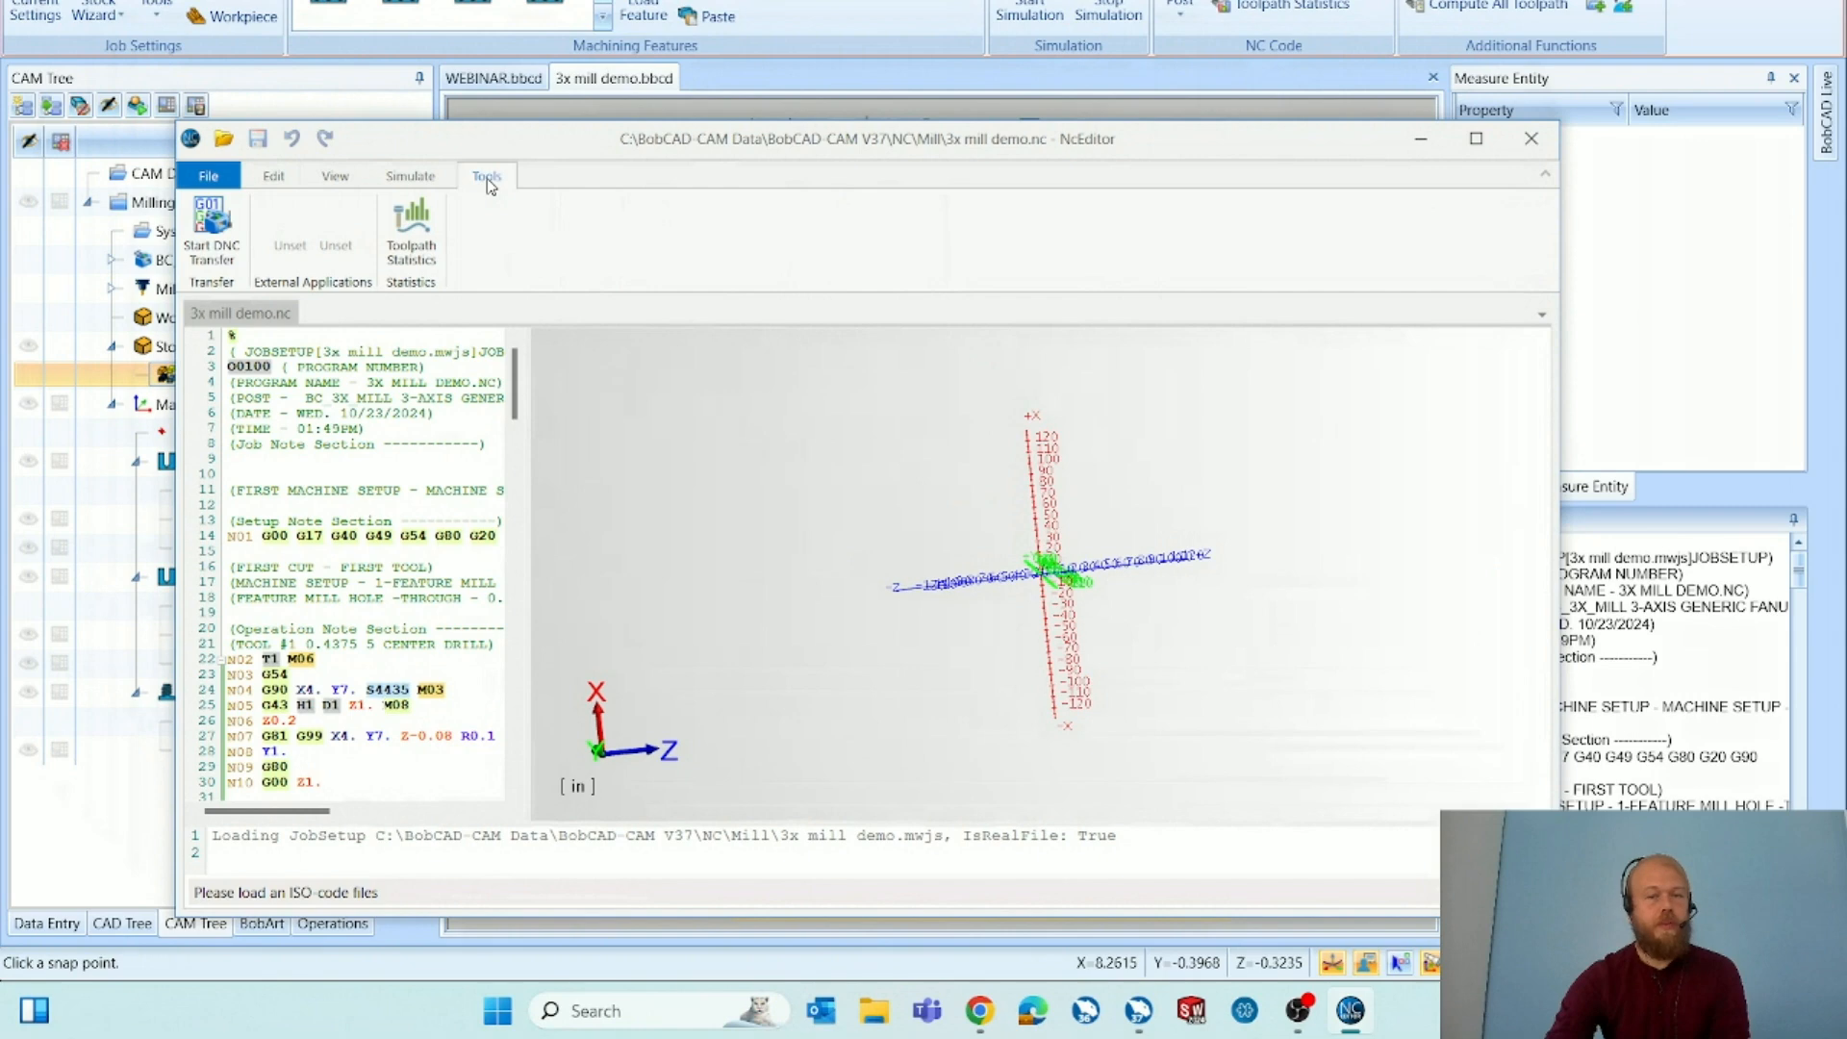
{"action": "left_click", "coordinate": [213, 253]}
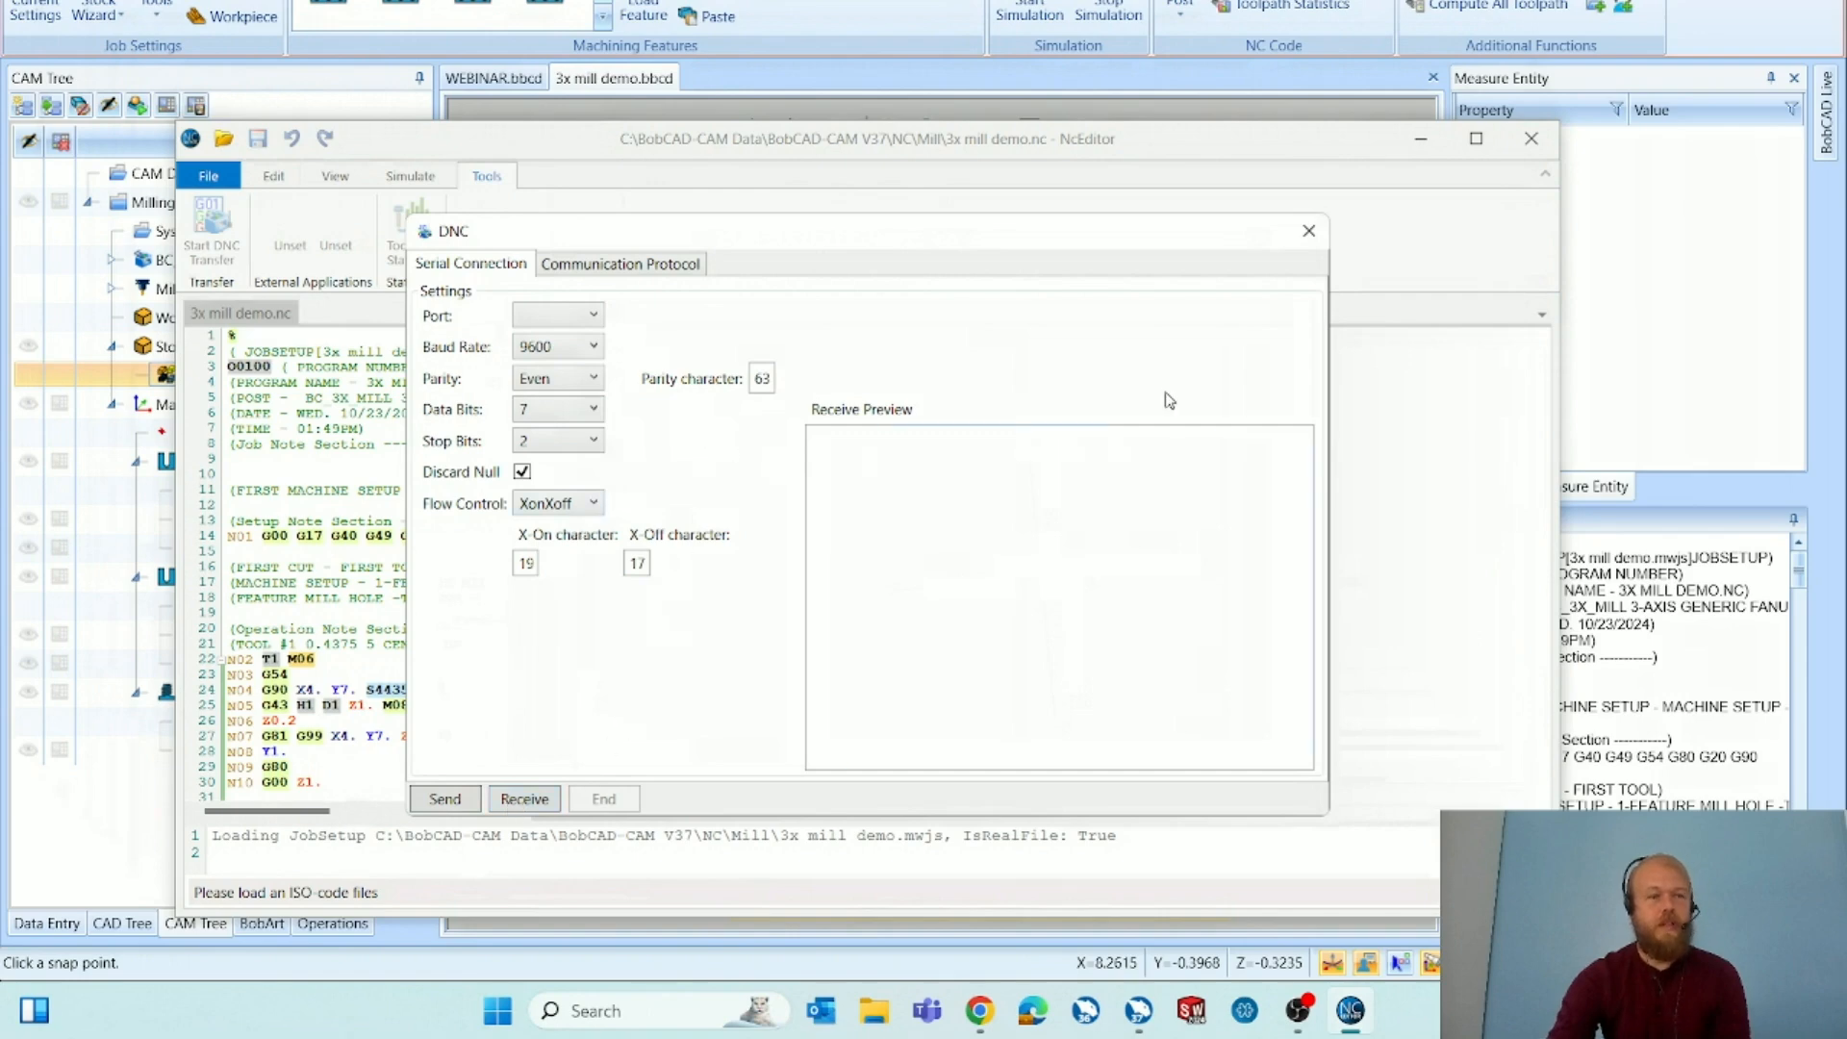
{"action": "left_click", "coordinate": [1308, 232]}
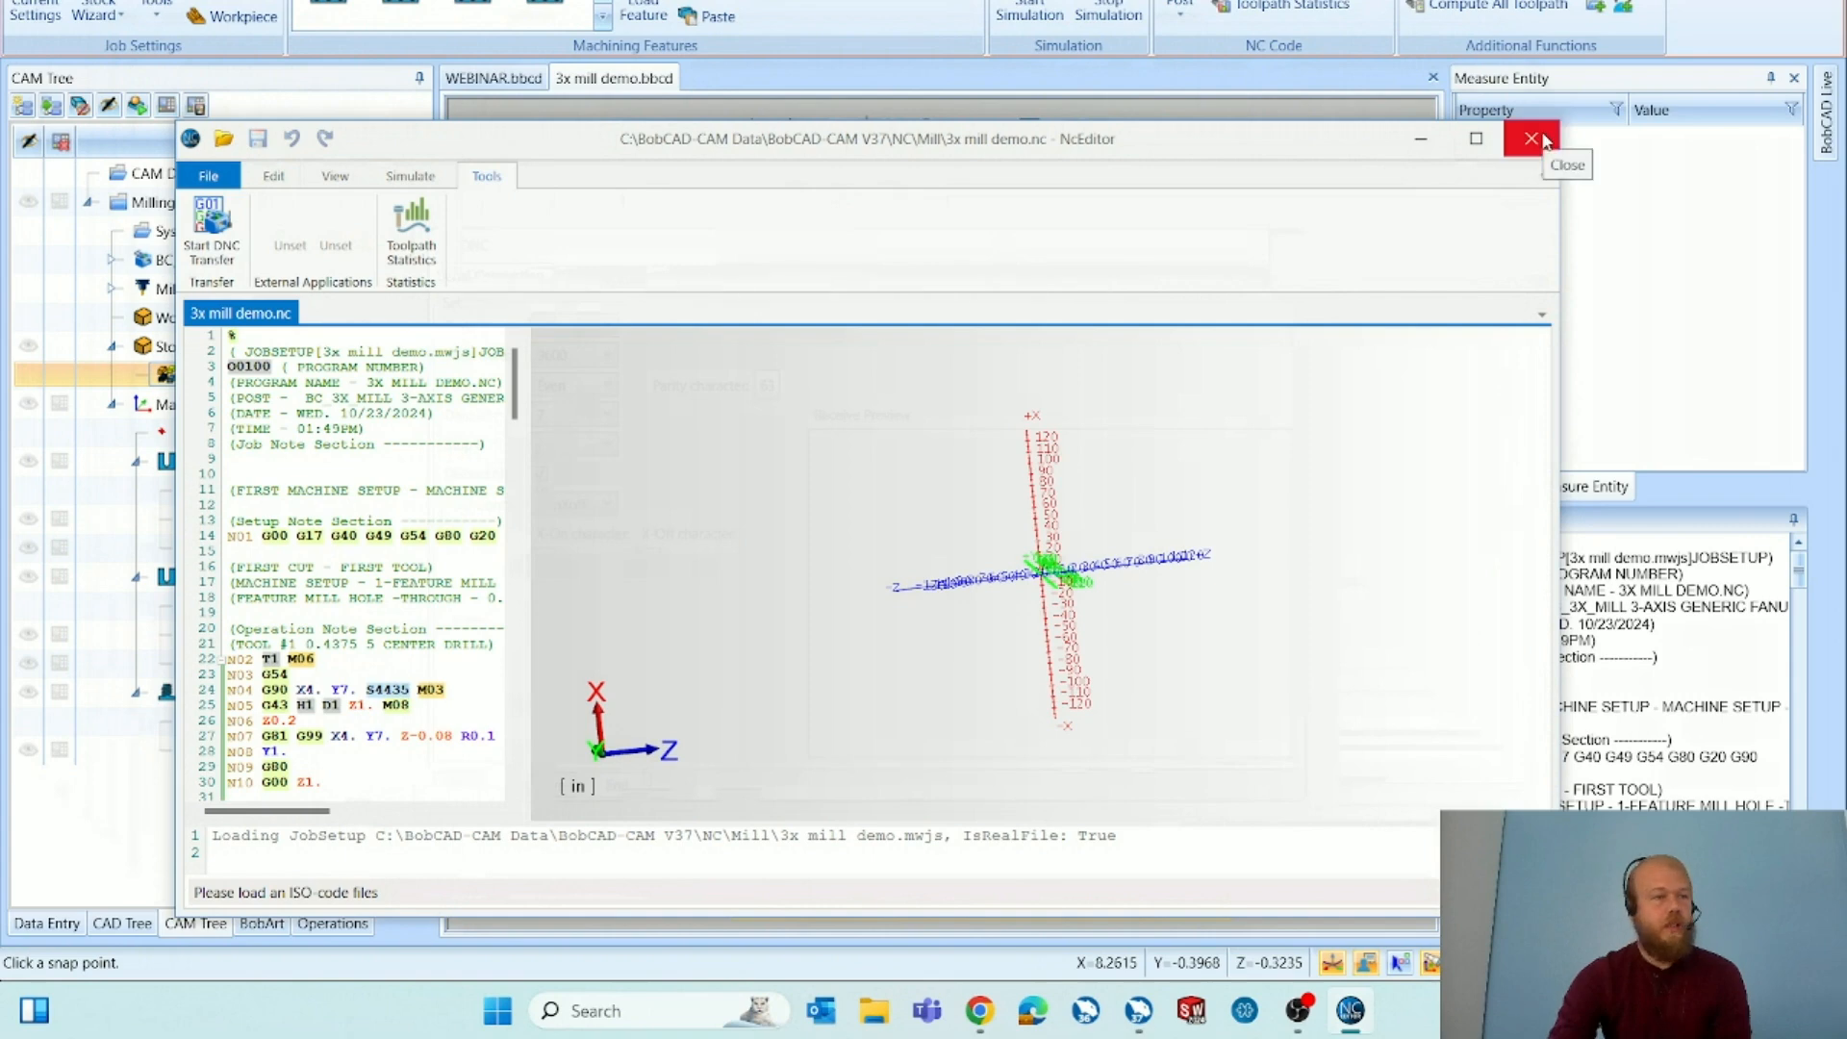
{"action": "left_click", "coordinate": [1532, 140]}
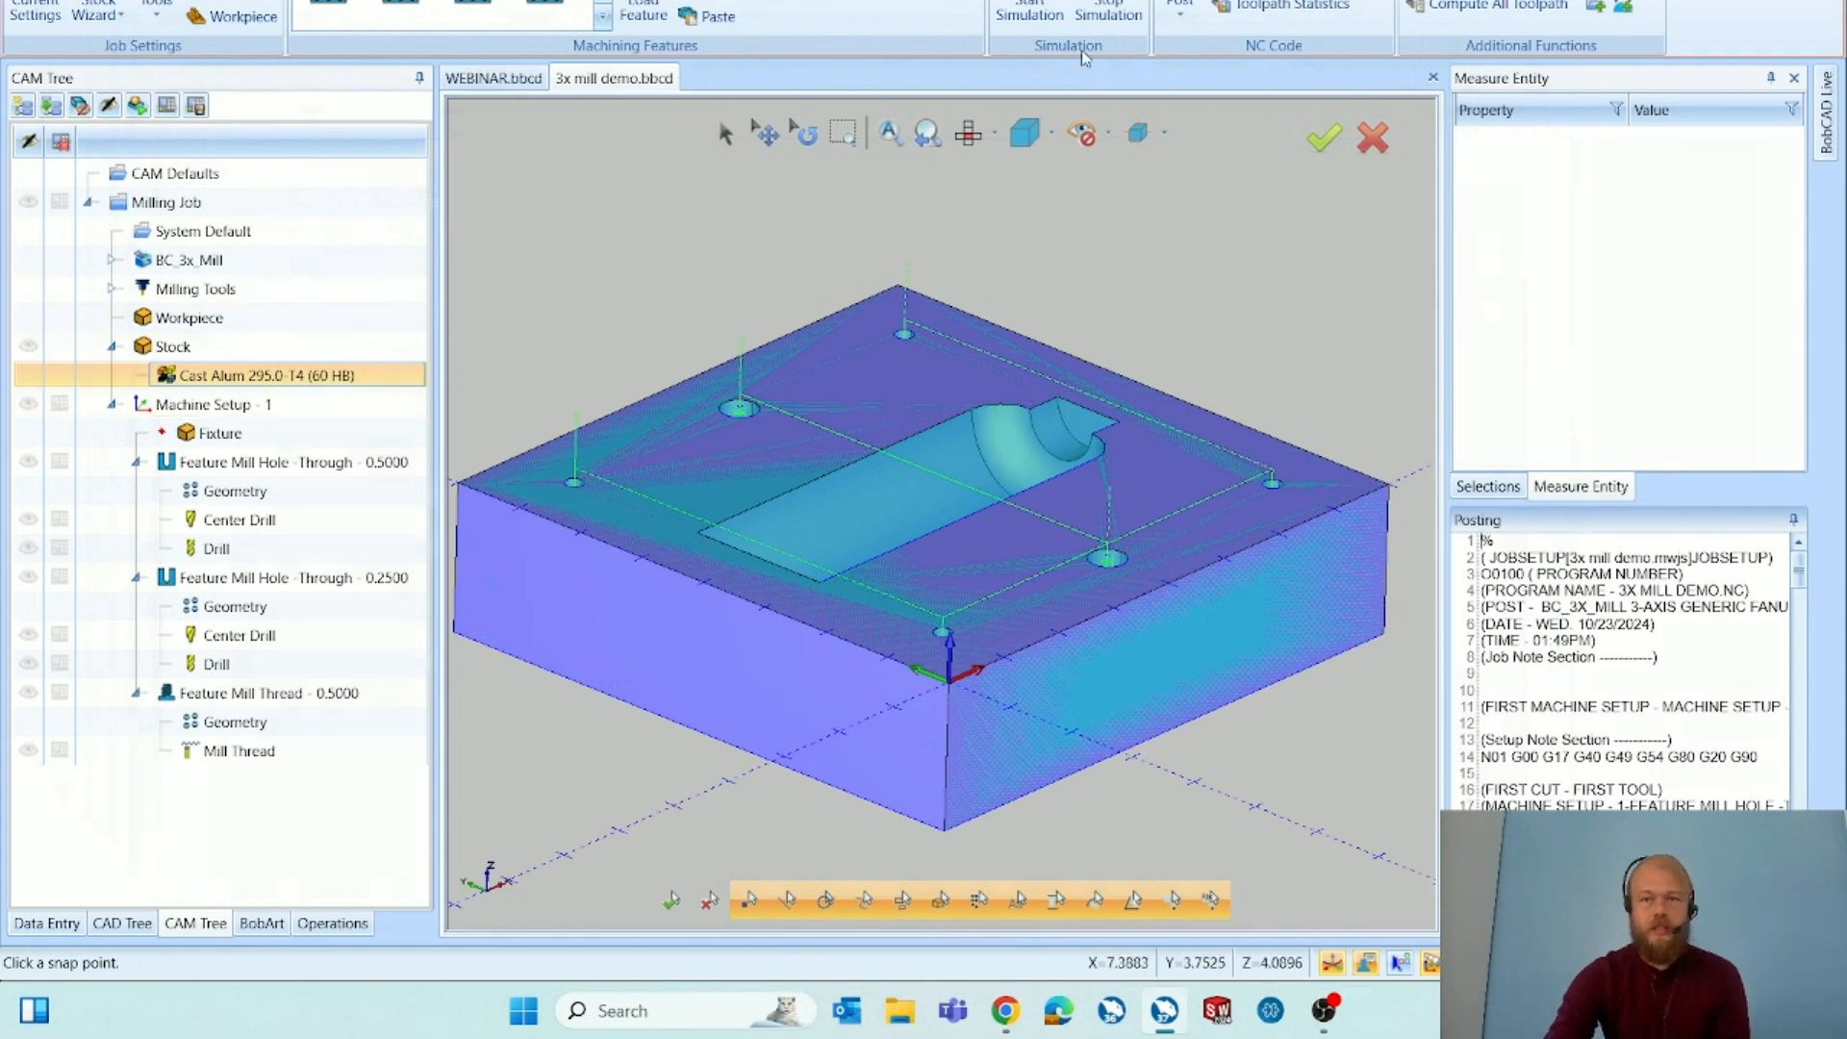
Run the job simulation into the first drilling operation, pause it and shrink the simulation window to show all controls.
{"action": "left_click", "coordinate": [1054, 24]}
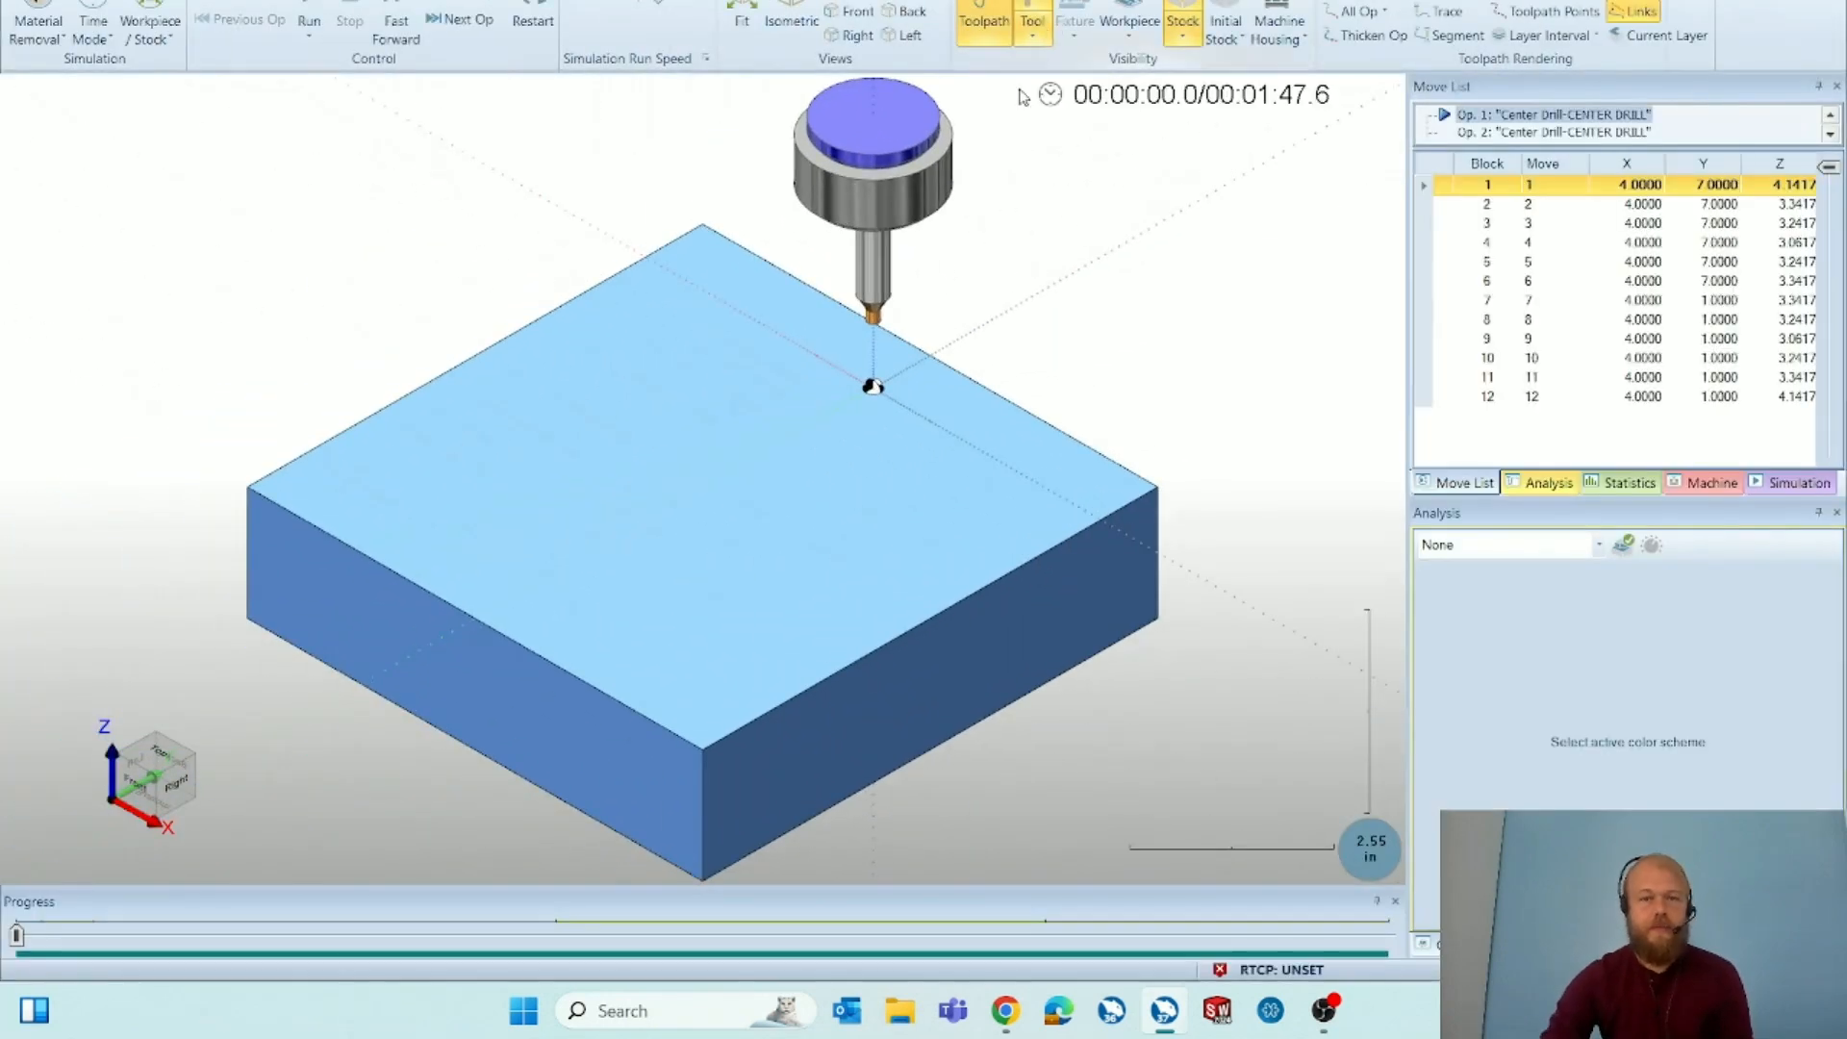
{"action": "left_click", "coordinate": [308, 20]}
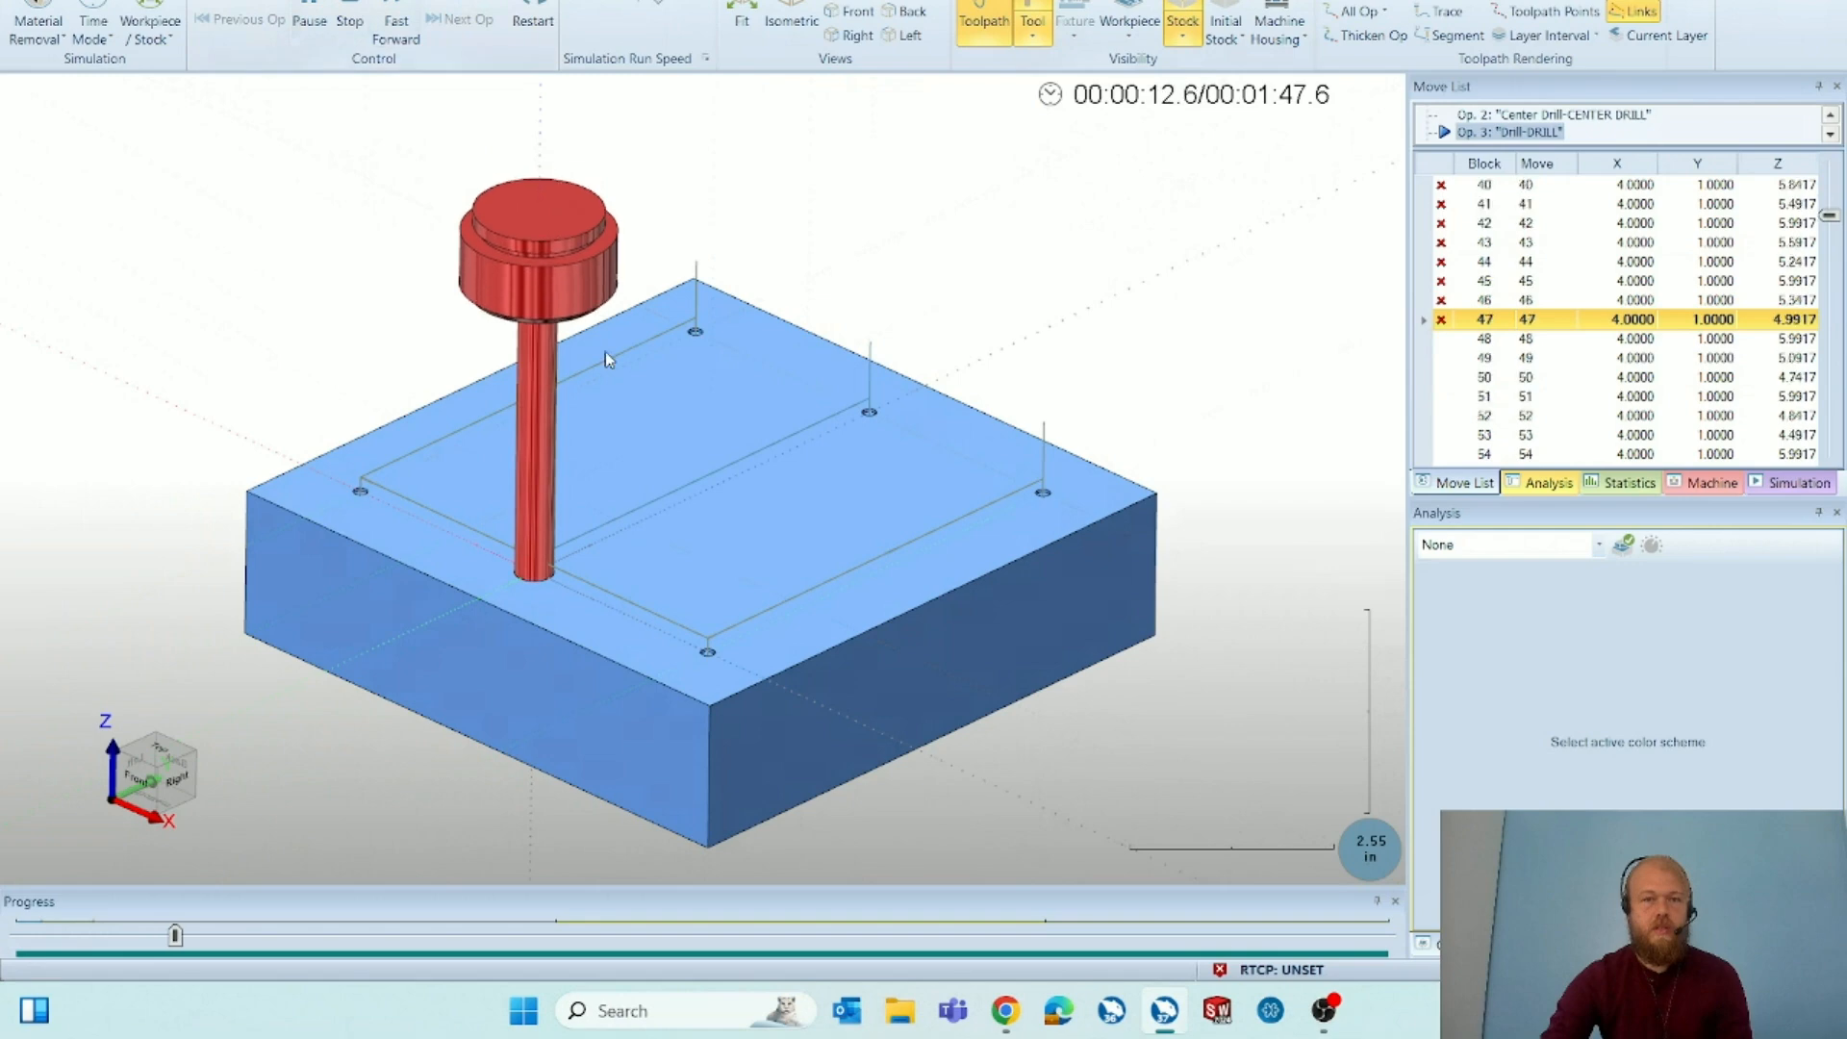
{"action": "left_click", "coordinate": [309, 20]}
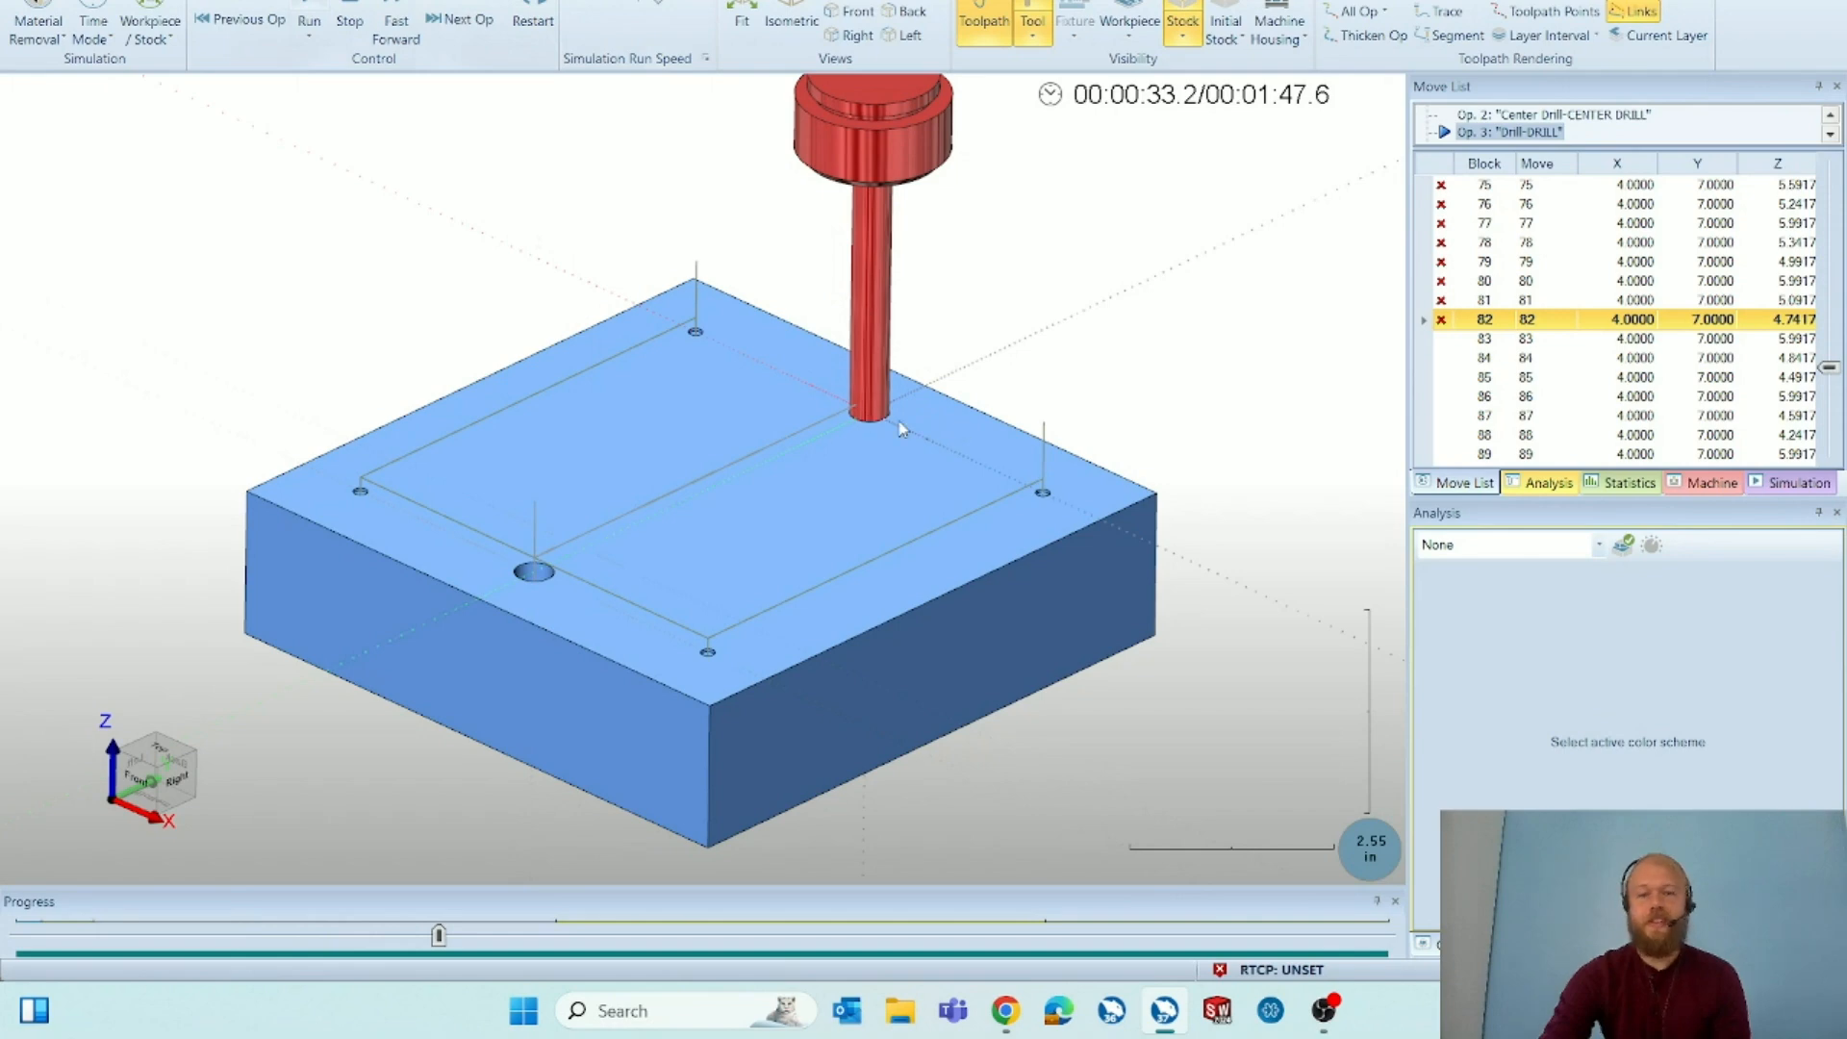
{"action": "mouse_move", "coordinate": [835, 404]}
{"action": "middle_mouse_down"}
{"action": "mouse_move", "coordinate": [824, 376]}
{"action": "mouse_move", "coordinate": [839, 395]}
{"action": "middle_mouse_up"}
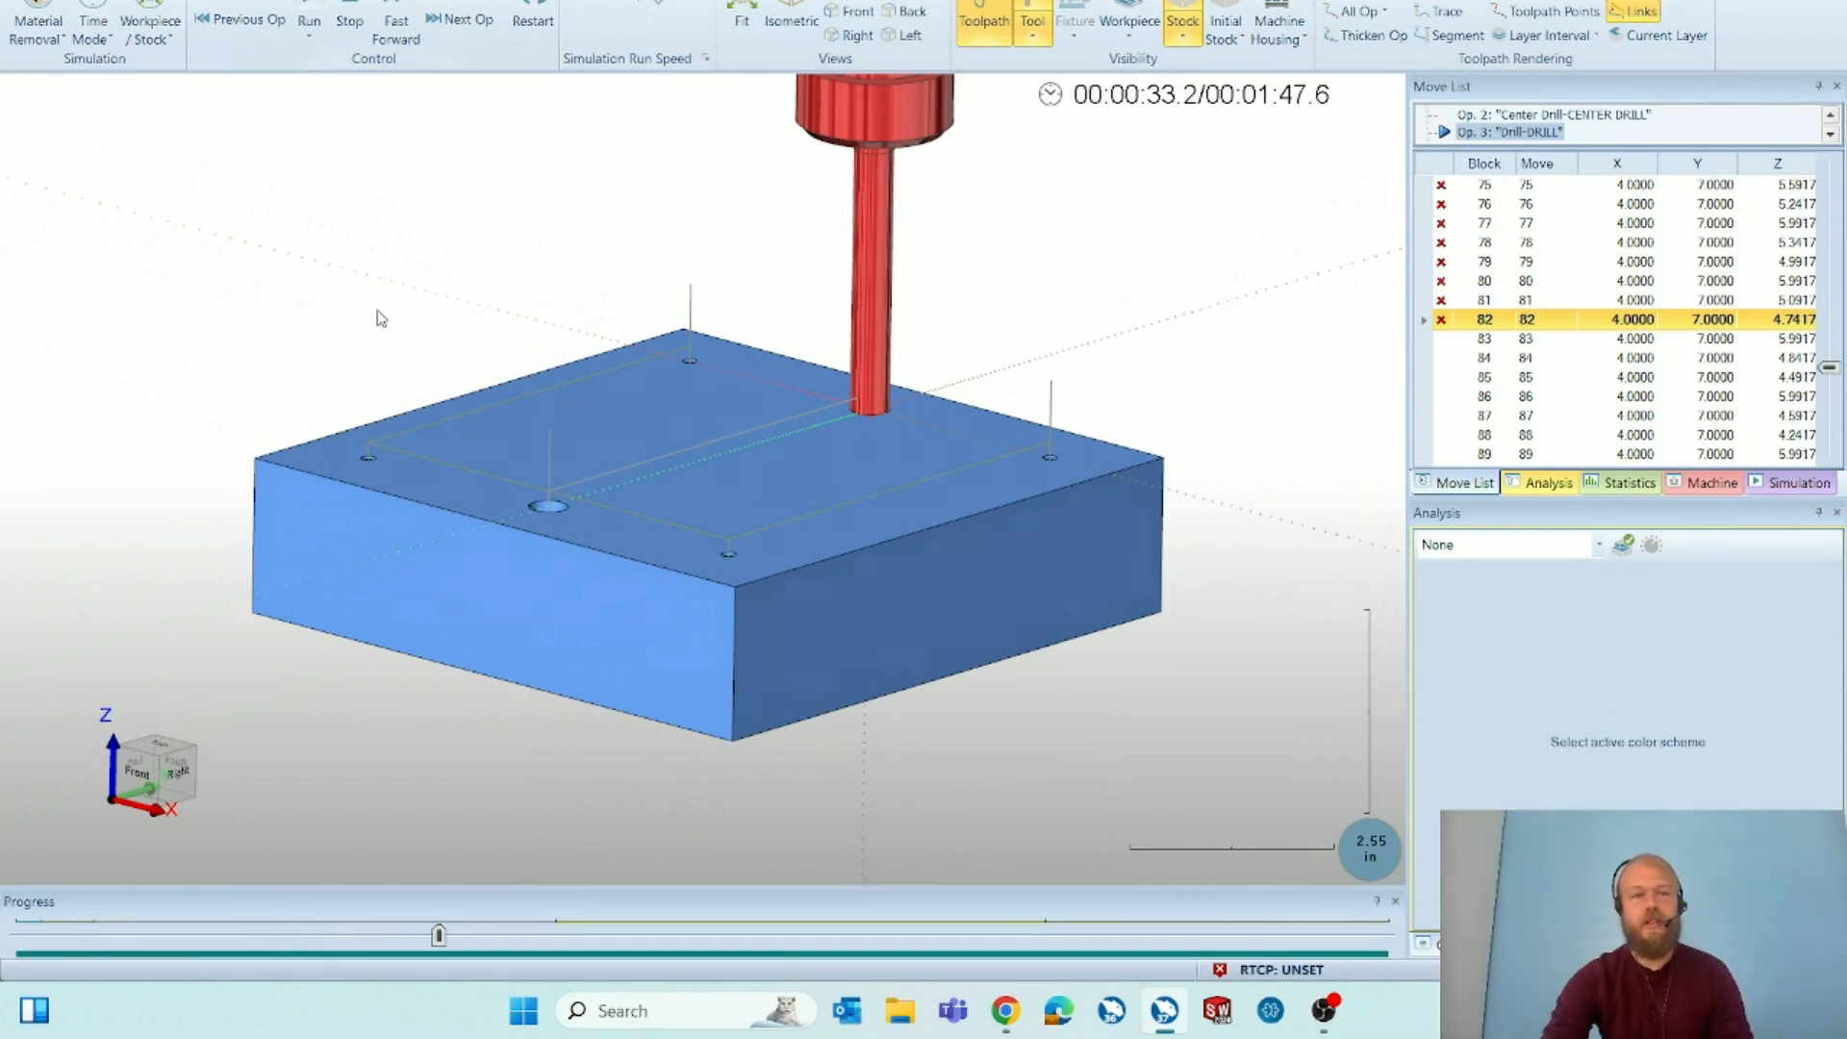
{"action": "left_click_drag", "start_coordinate": [433, 2], "coordinate": [594, 68]}
{"action": "left_click_drag", "start_coordinate": [922, 473], "coordinate": [1624, 916]}
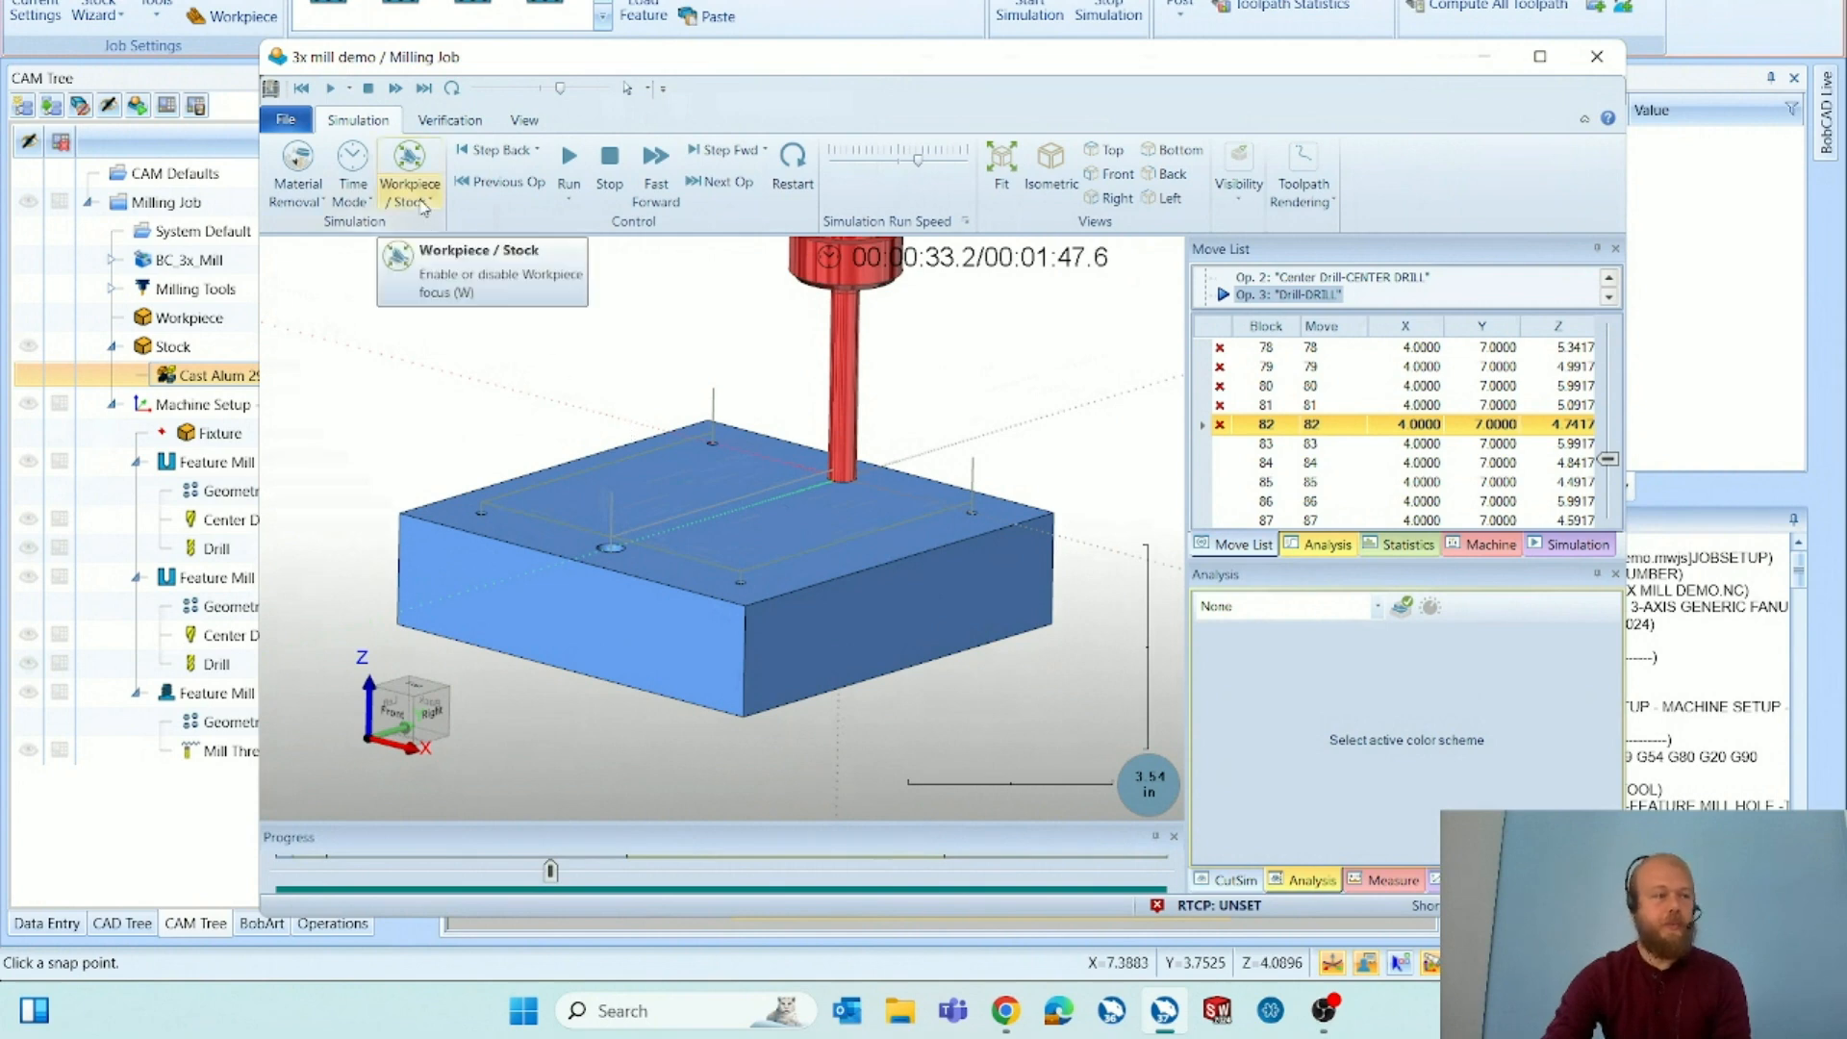
Switch the simulation focus to Machine, inspect how the stock sits on the machine table, and close the simulation.
{"action": "left_click", "coordinate": [424, 204]}
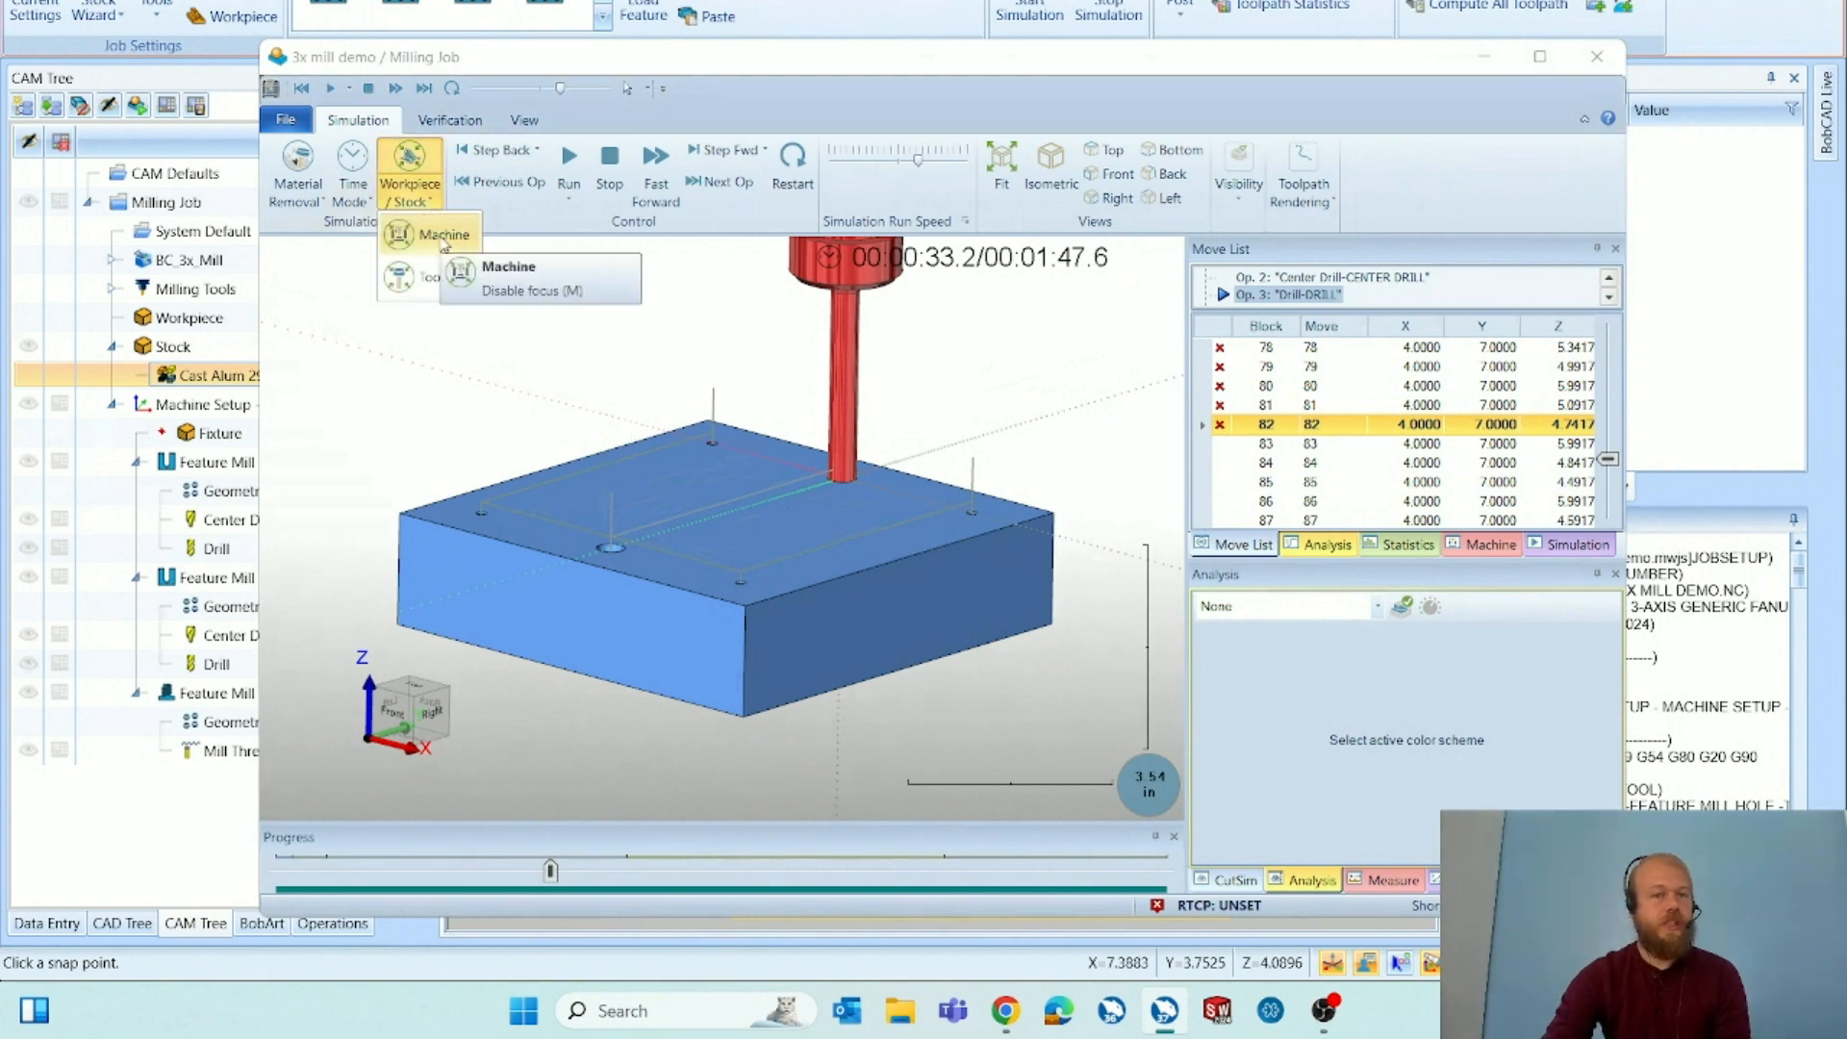
{"action": "left_click", "coordinate": [444, 236]}
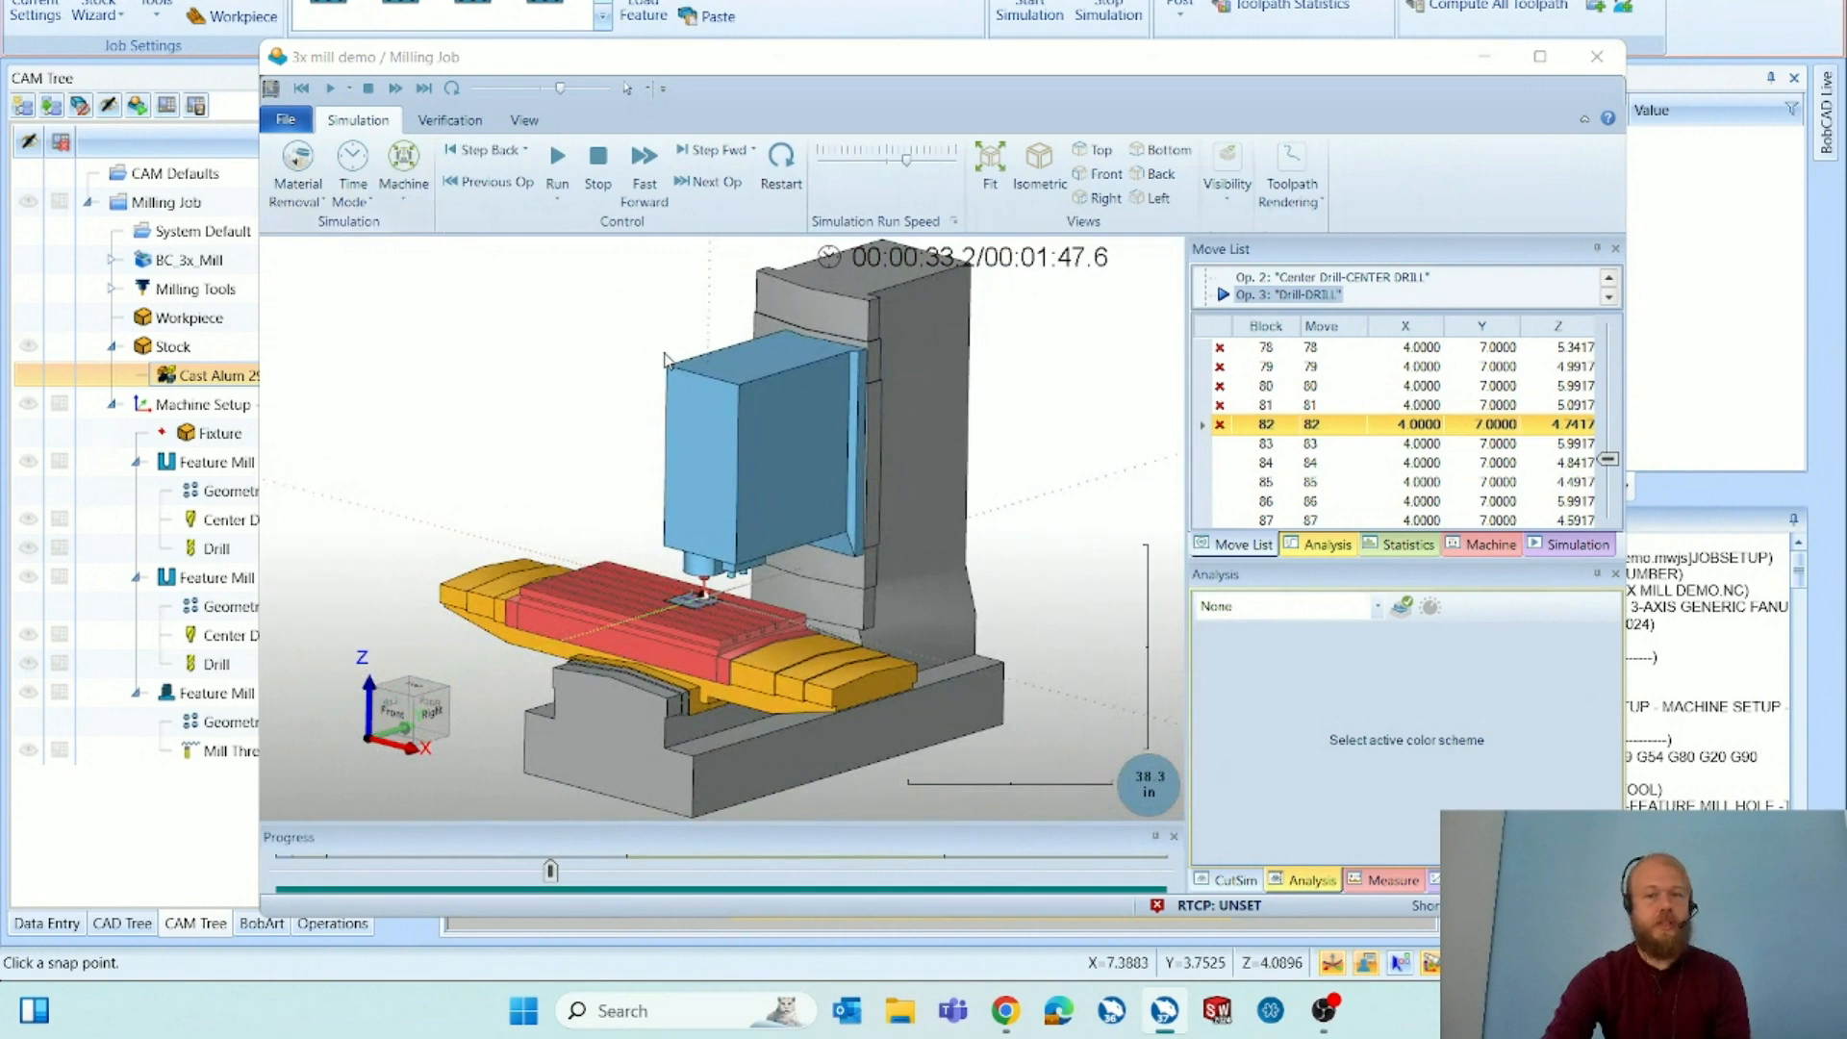
{"action": "scroll", "coordinate": [701, 618], "scroll_direction": "up", "scroll_amount": 10}
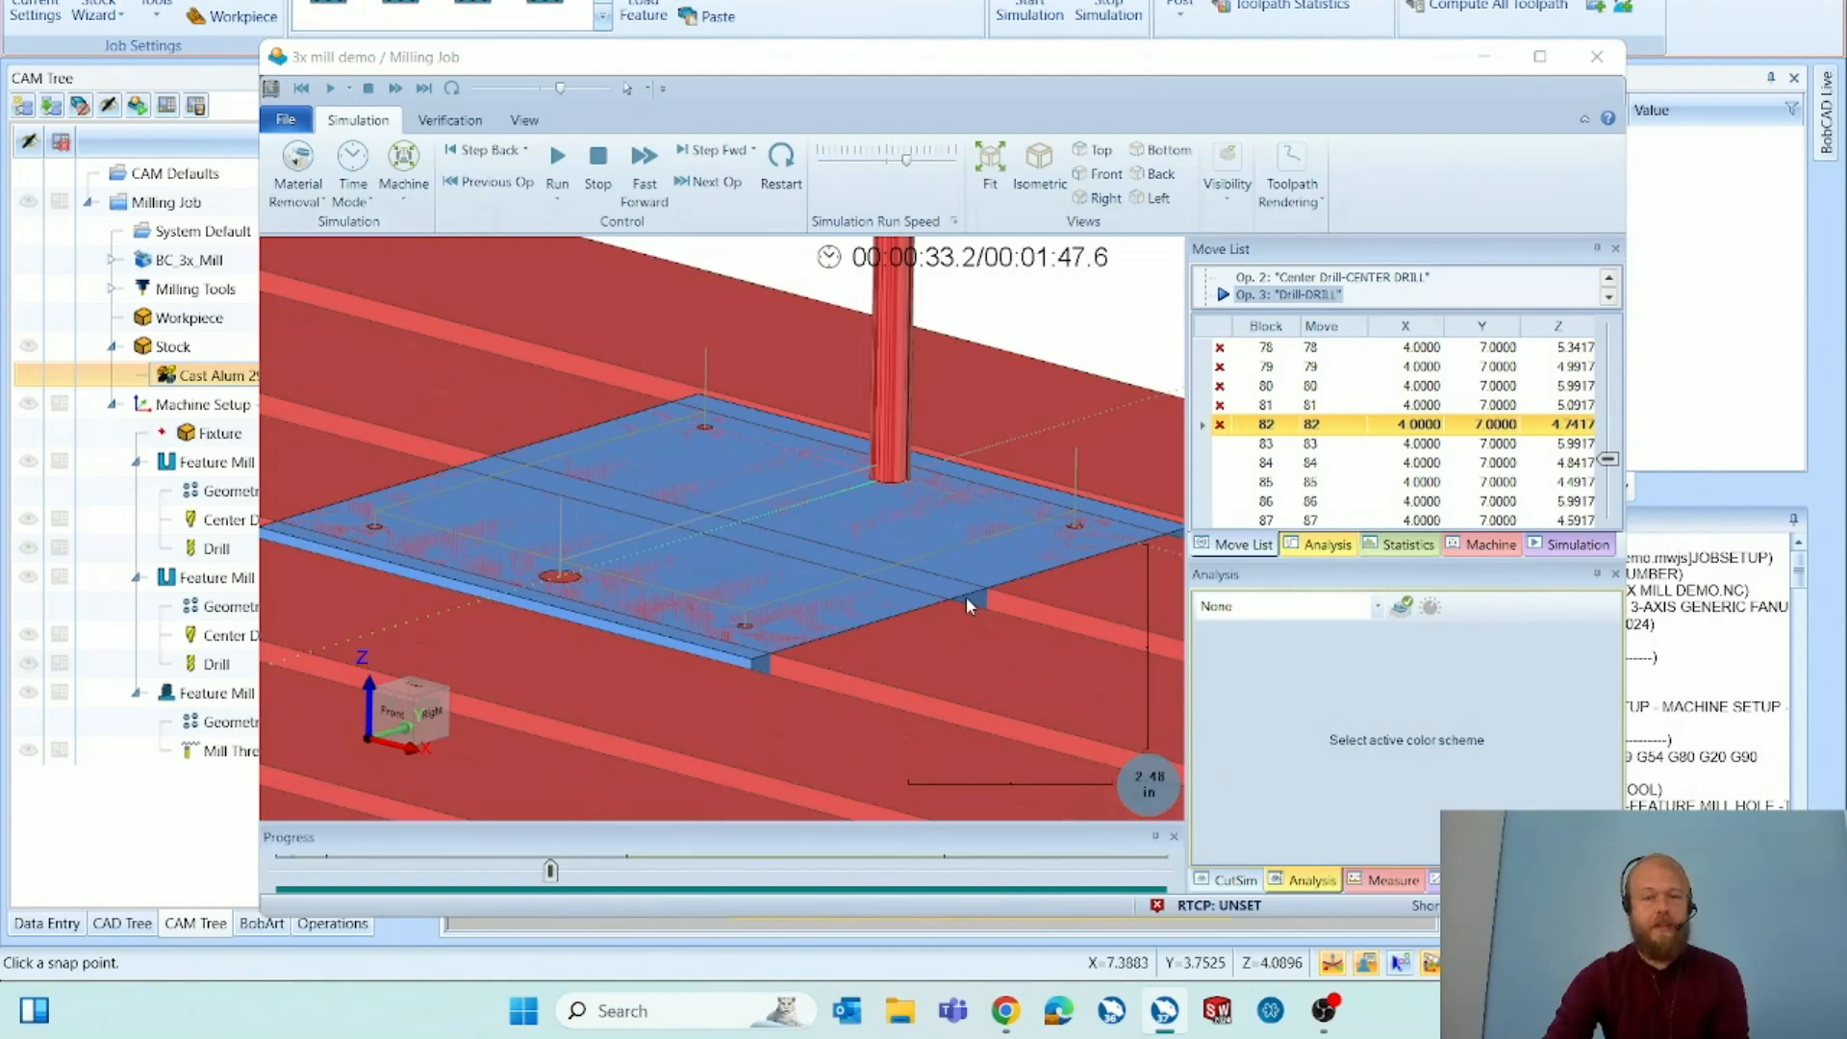
{"action": "scroll", "coordinate": [777, 544], "scroll_direction": "down", "scroll_amount": 2}
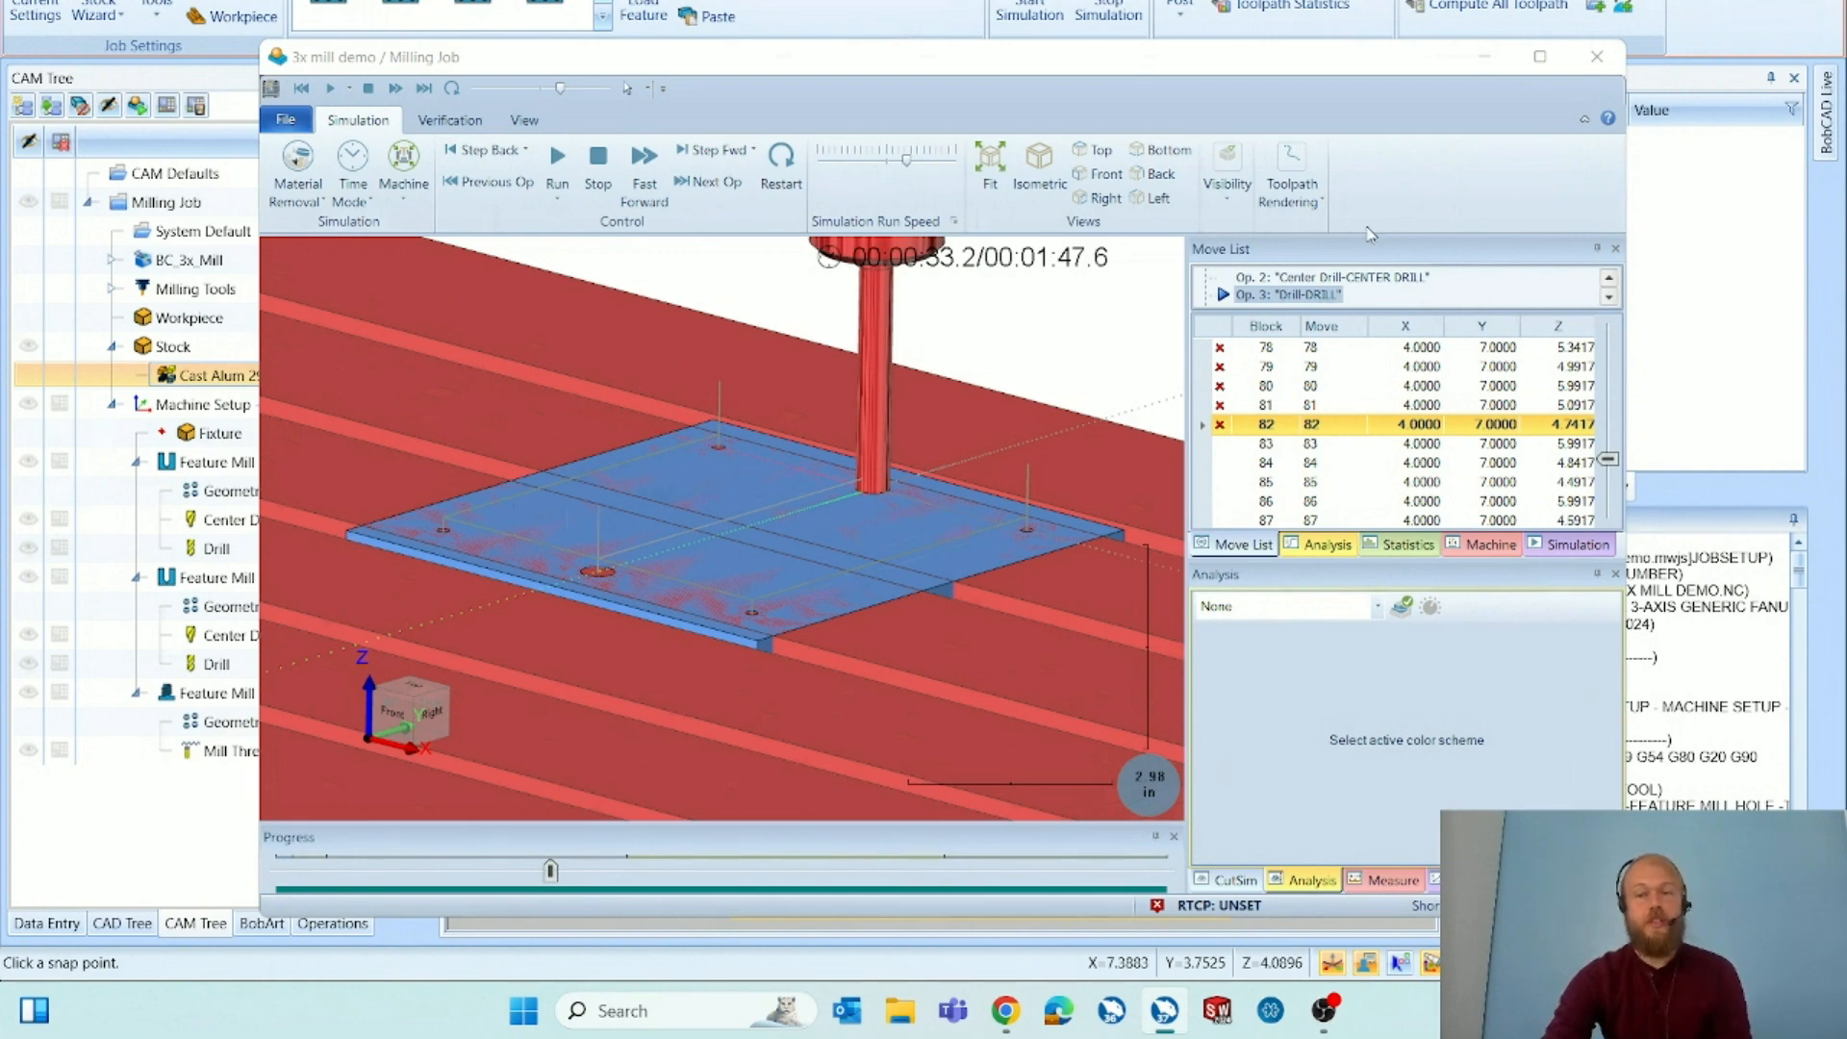
{"action": "left_click", "coordinate": [1597, 65]}
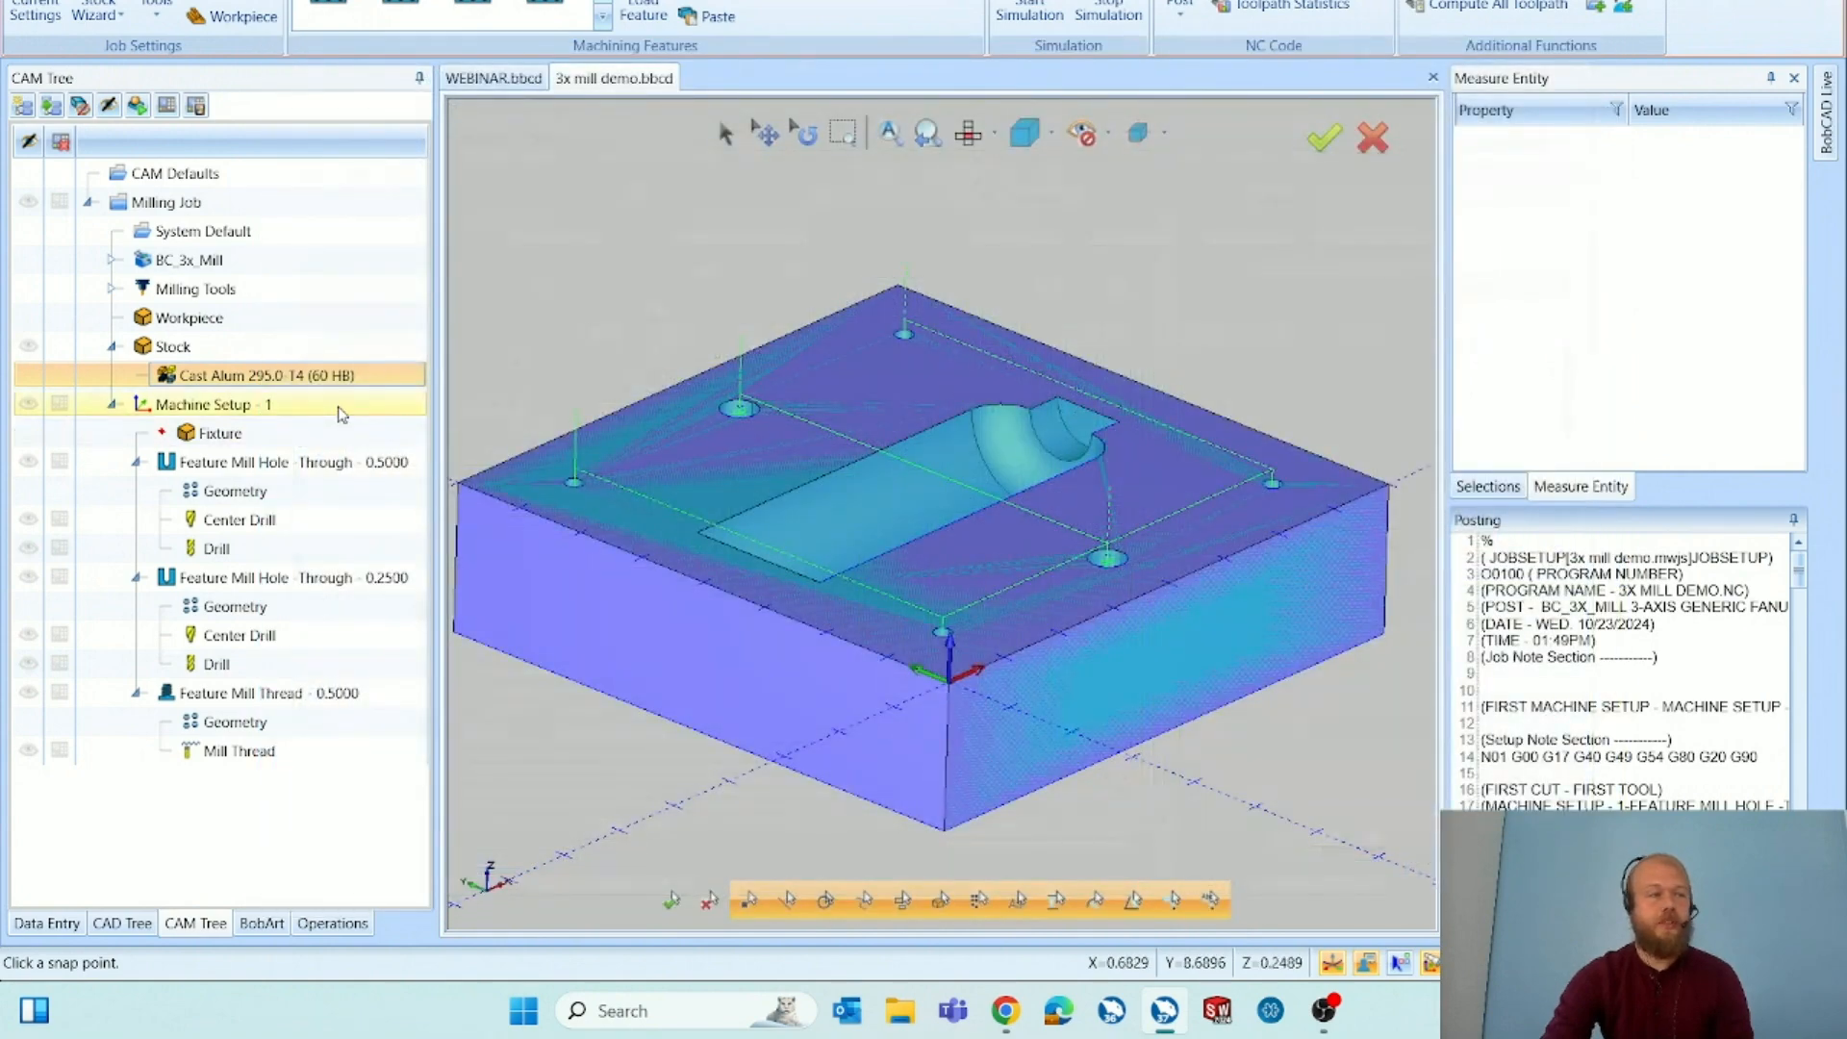
Edit Machine Setup - 1, review the available work offset numbers, keep G54 and set the work offset Z to 2.
{"action": "right_click", "coordinate": [341, 414]}
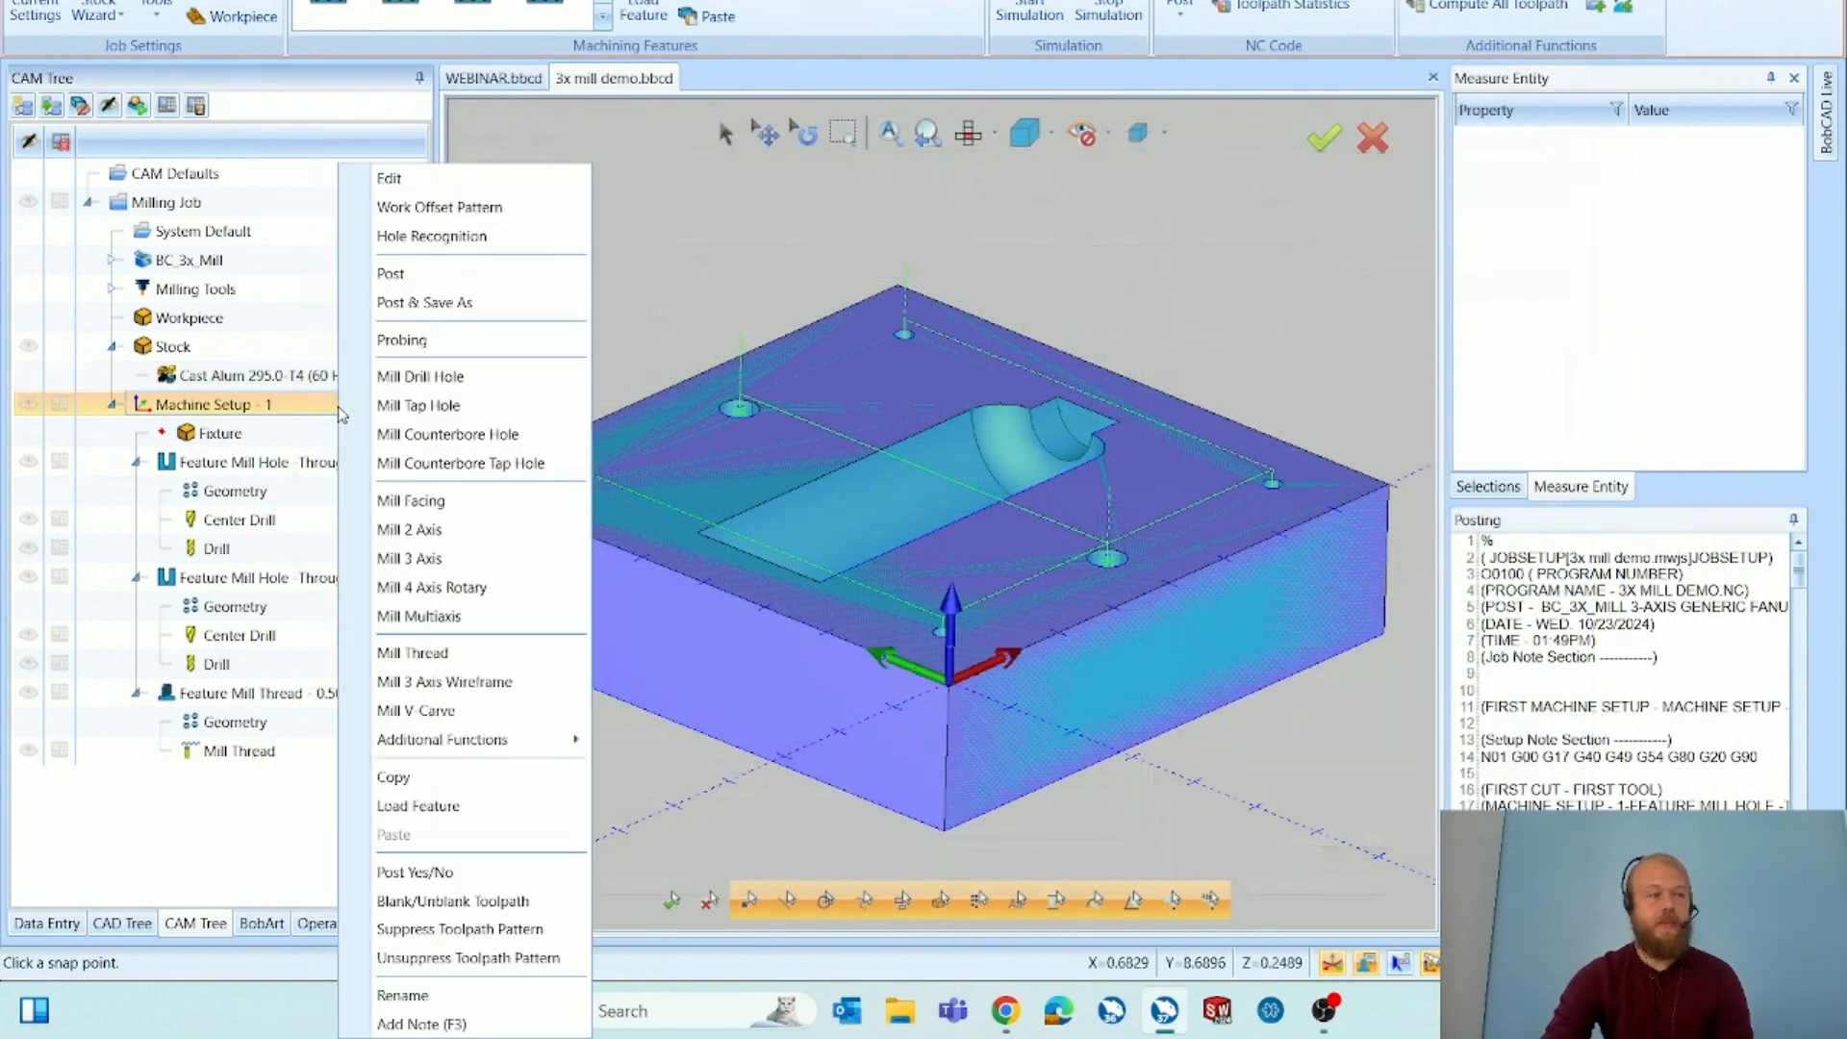
{"action": "left_click", "coordinate": [539, 189]}
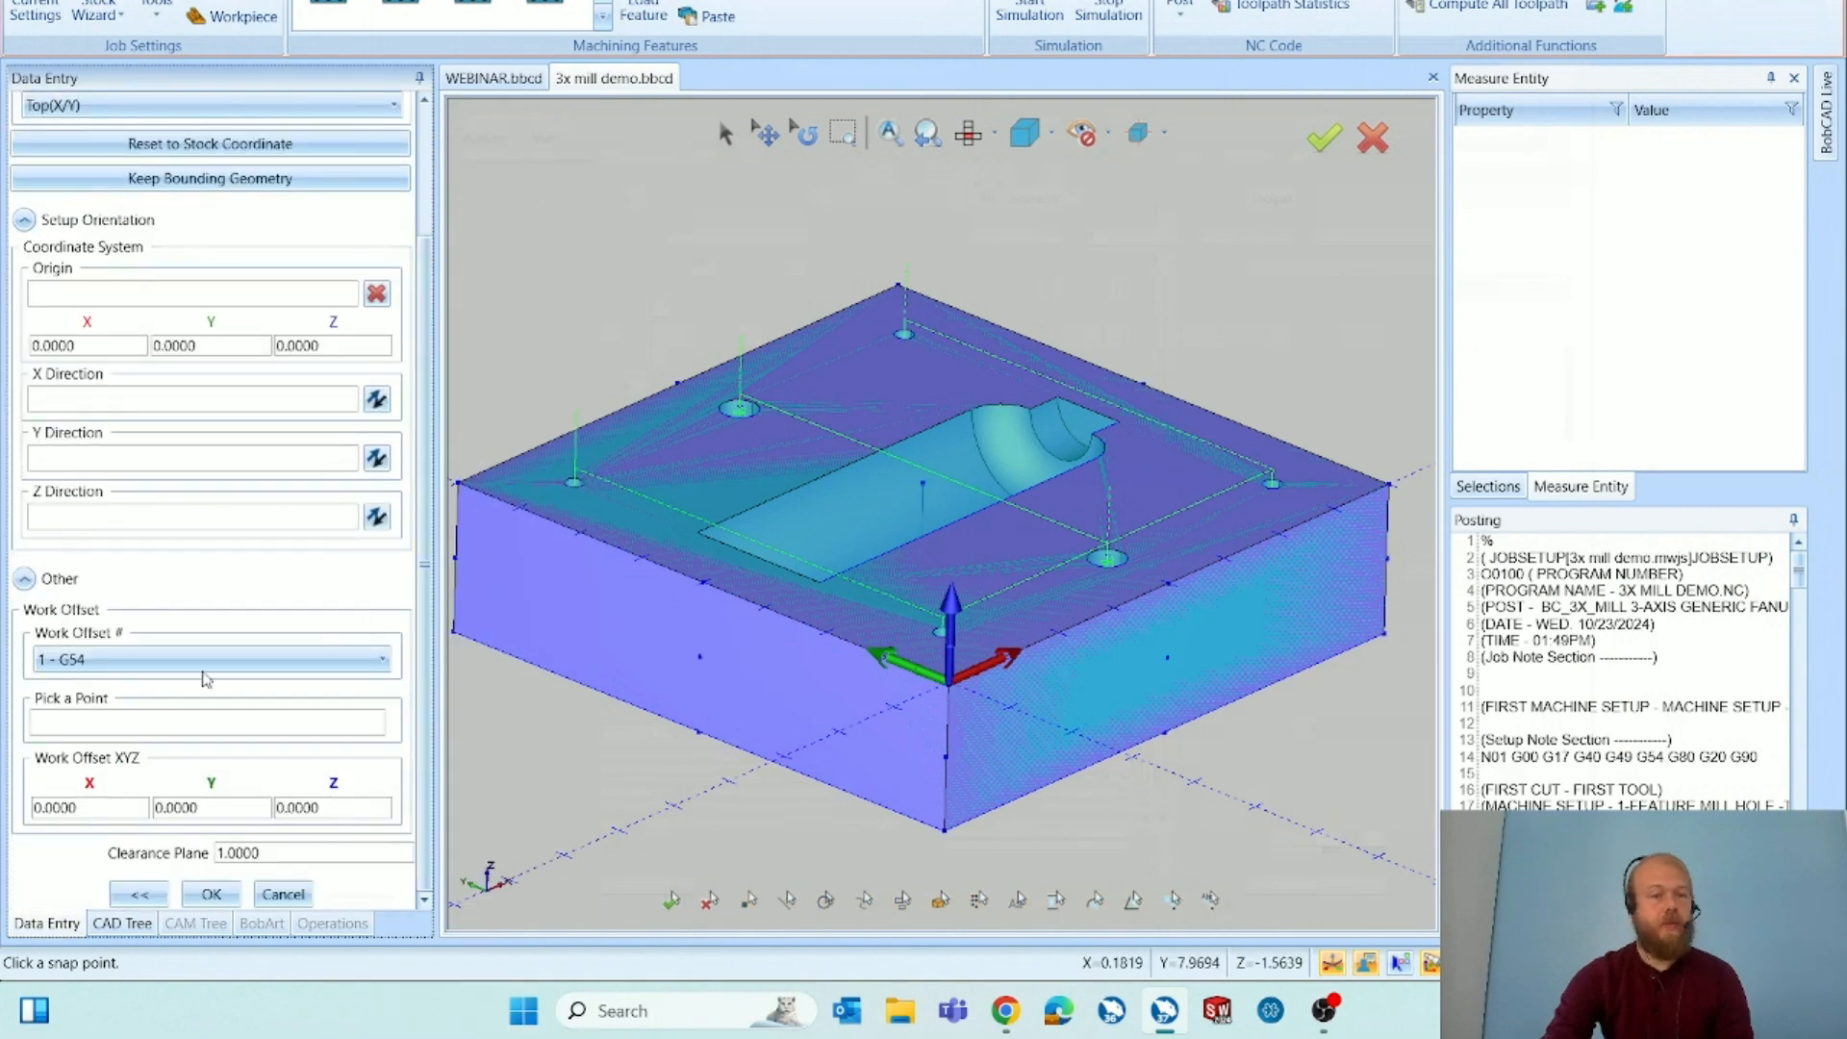
{"action": "left_click", "coordinate": [101, 667]}
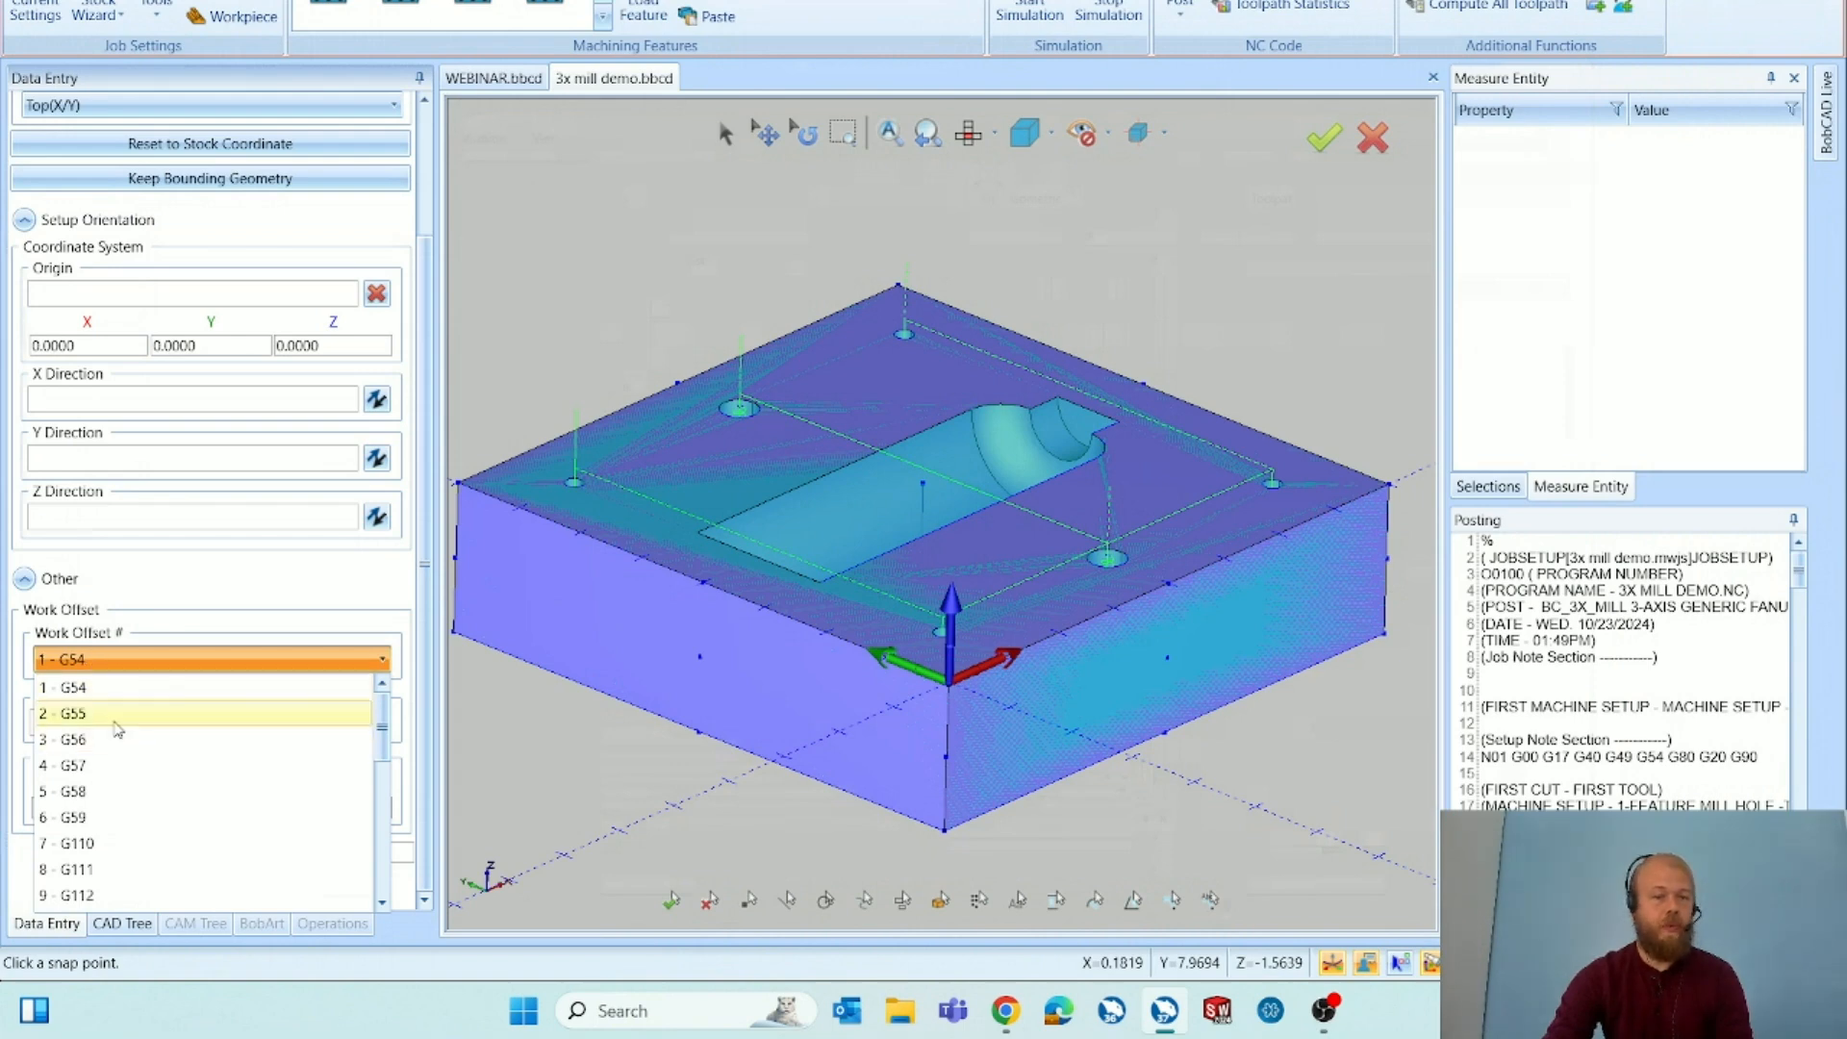
{"action": "left_click", "coordinate": [287, 596]}
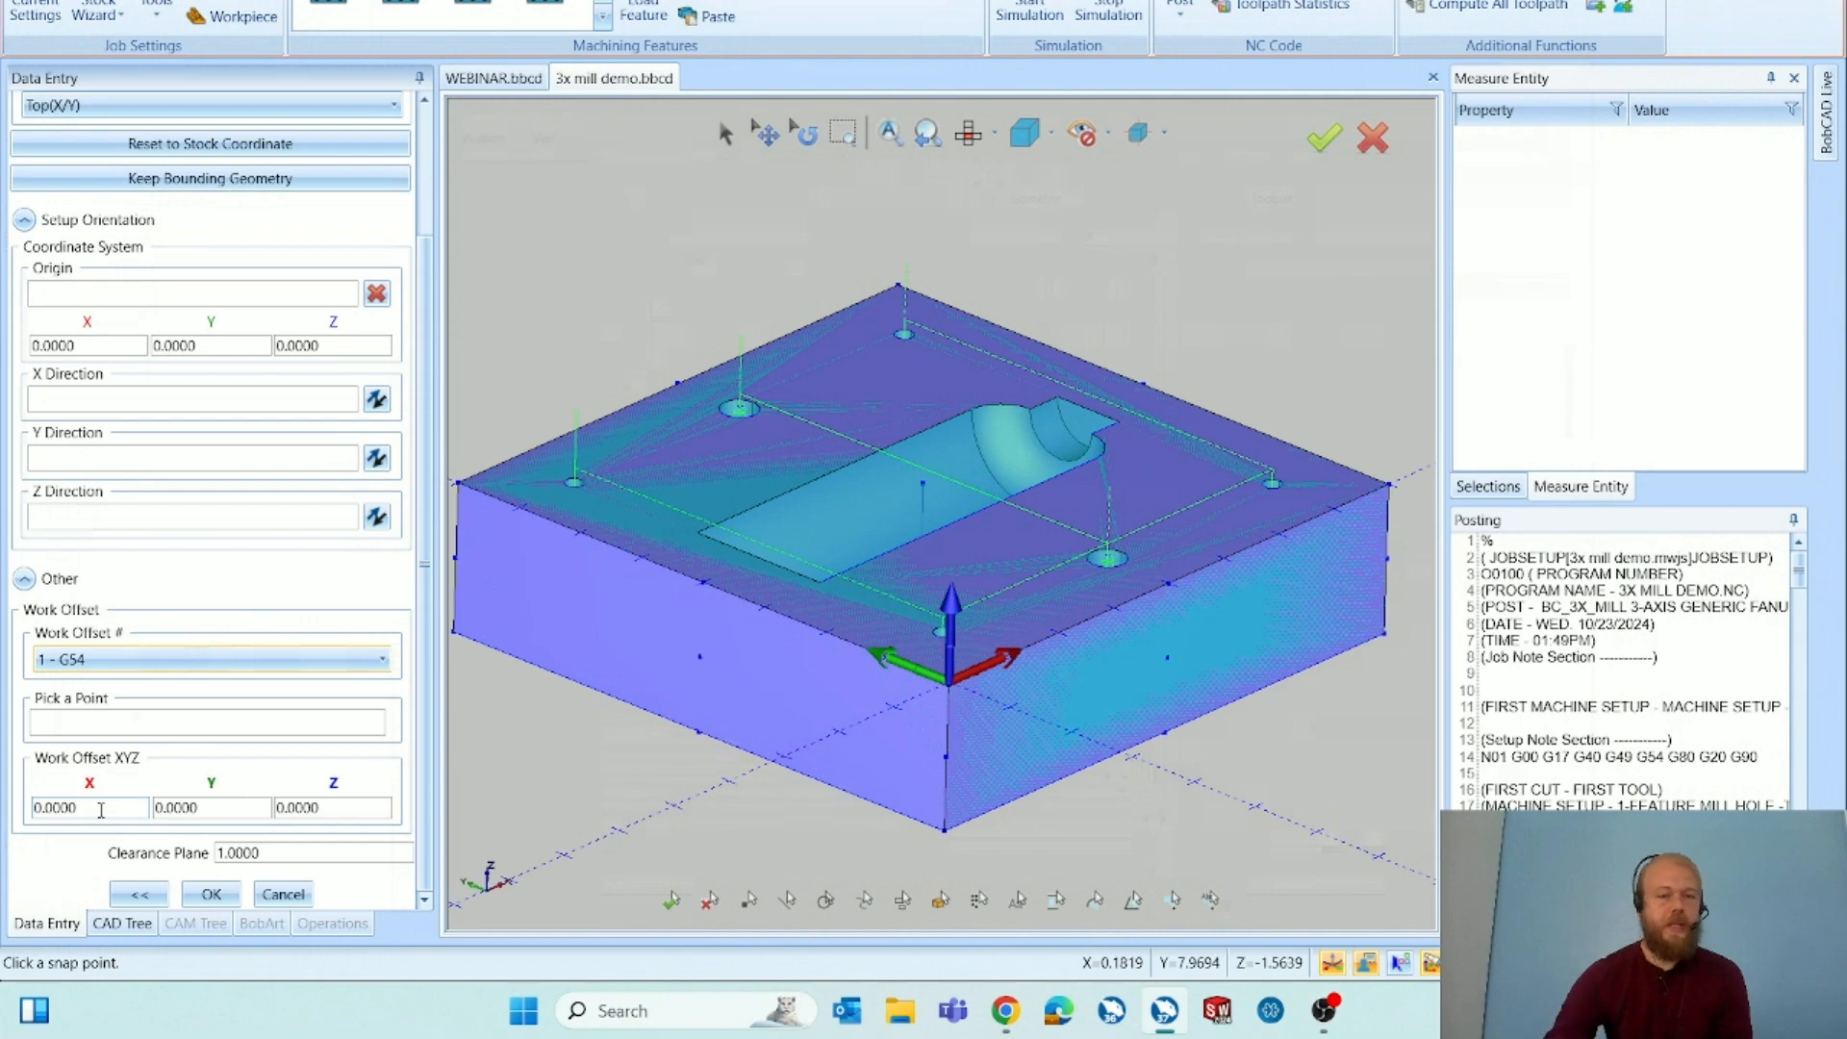
{"action": "left_click_drag", "start_coordinate": [338, 806], "coordinate": [244, 801]}
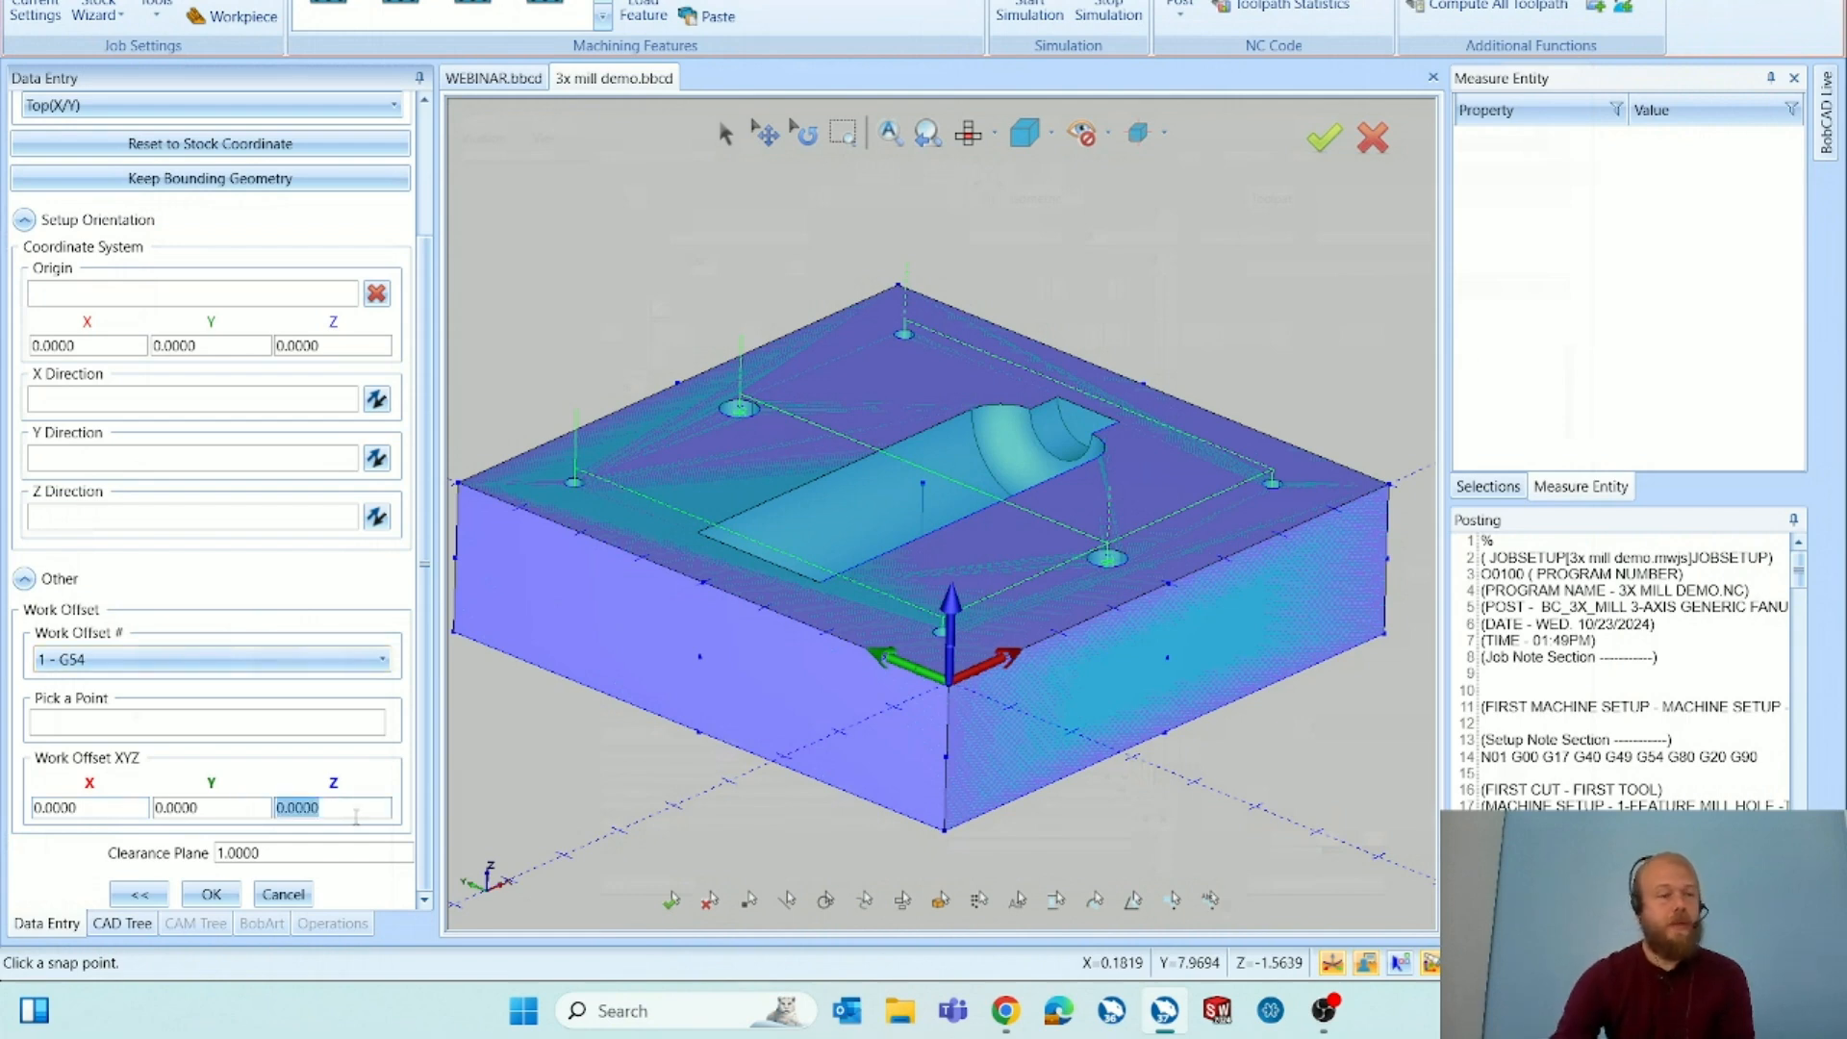
{"action": "type", "text": "2"}
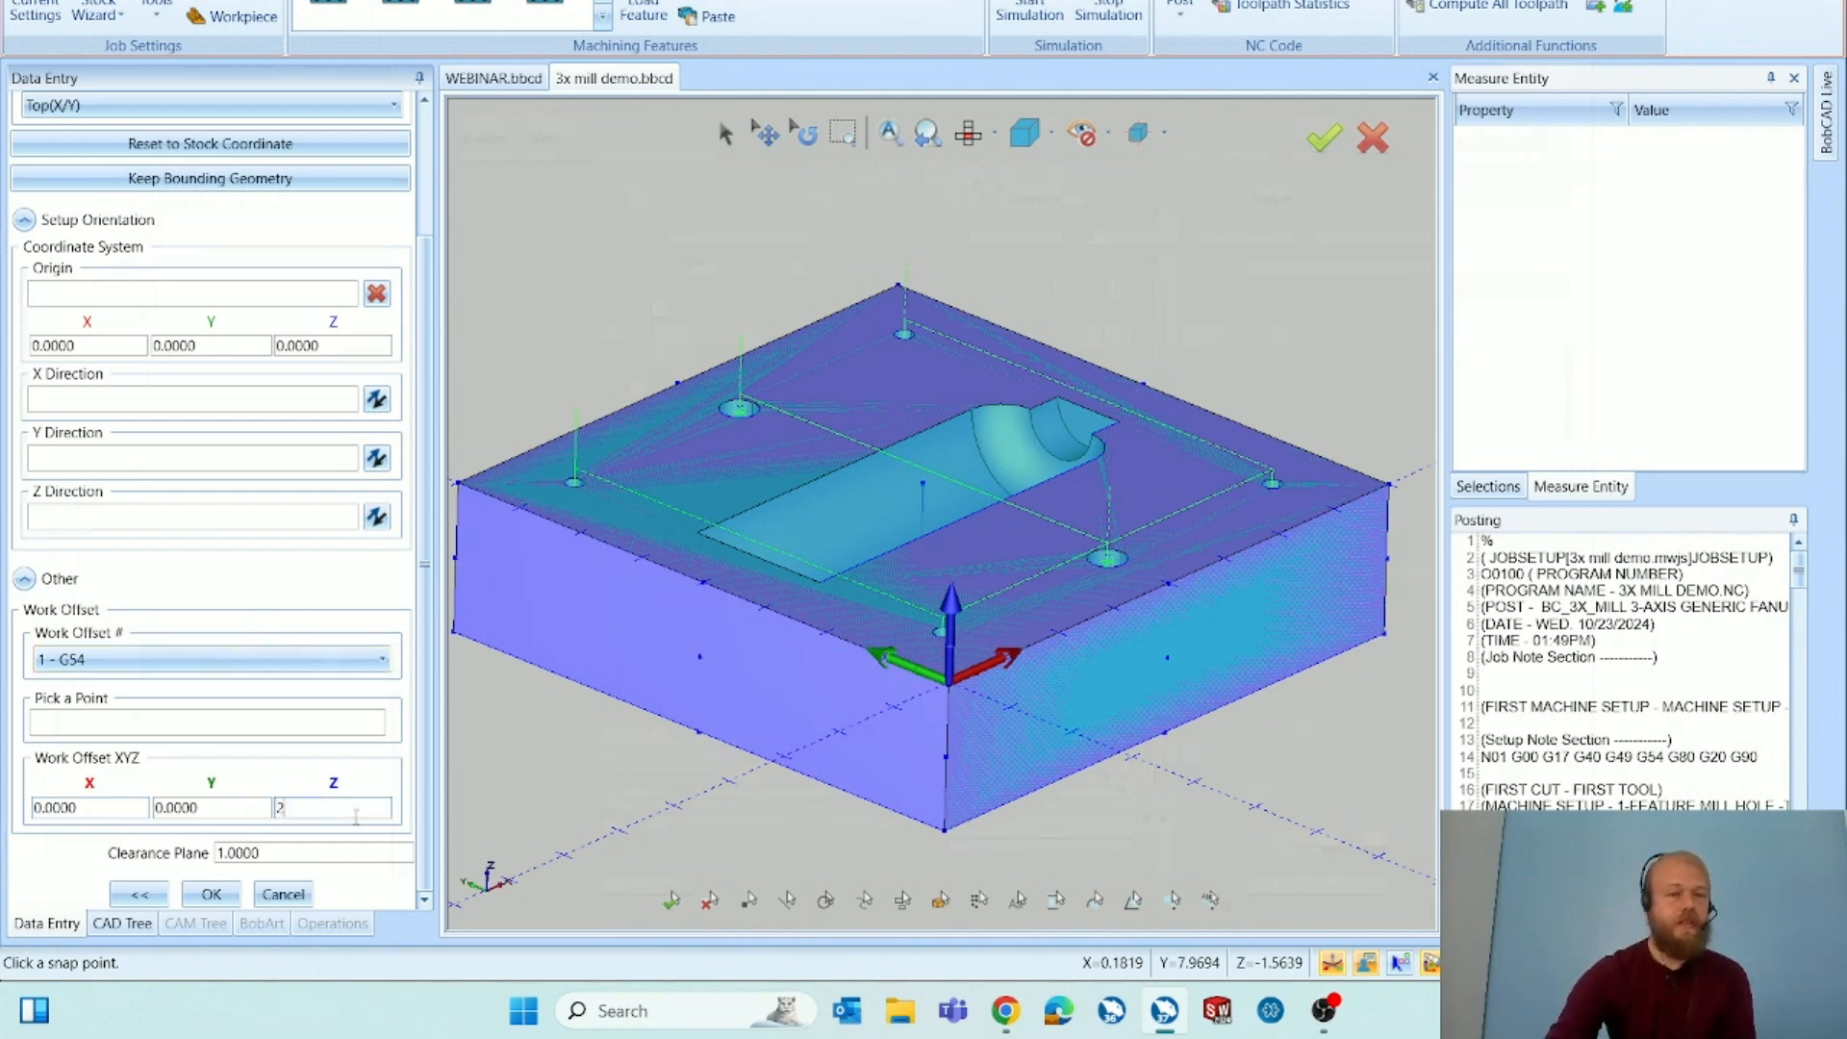
{"action": "left_click", "coordinate": [211, 895]}
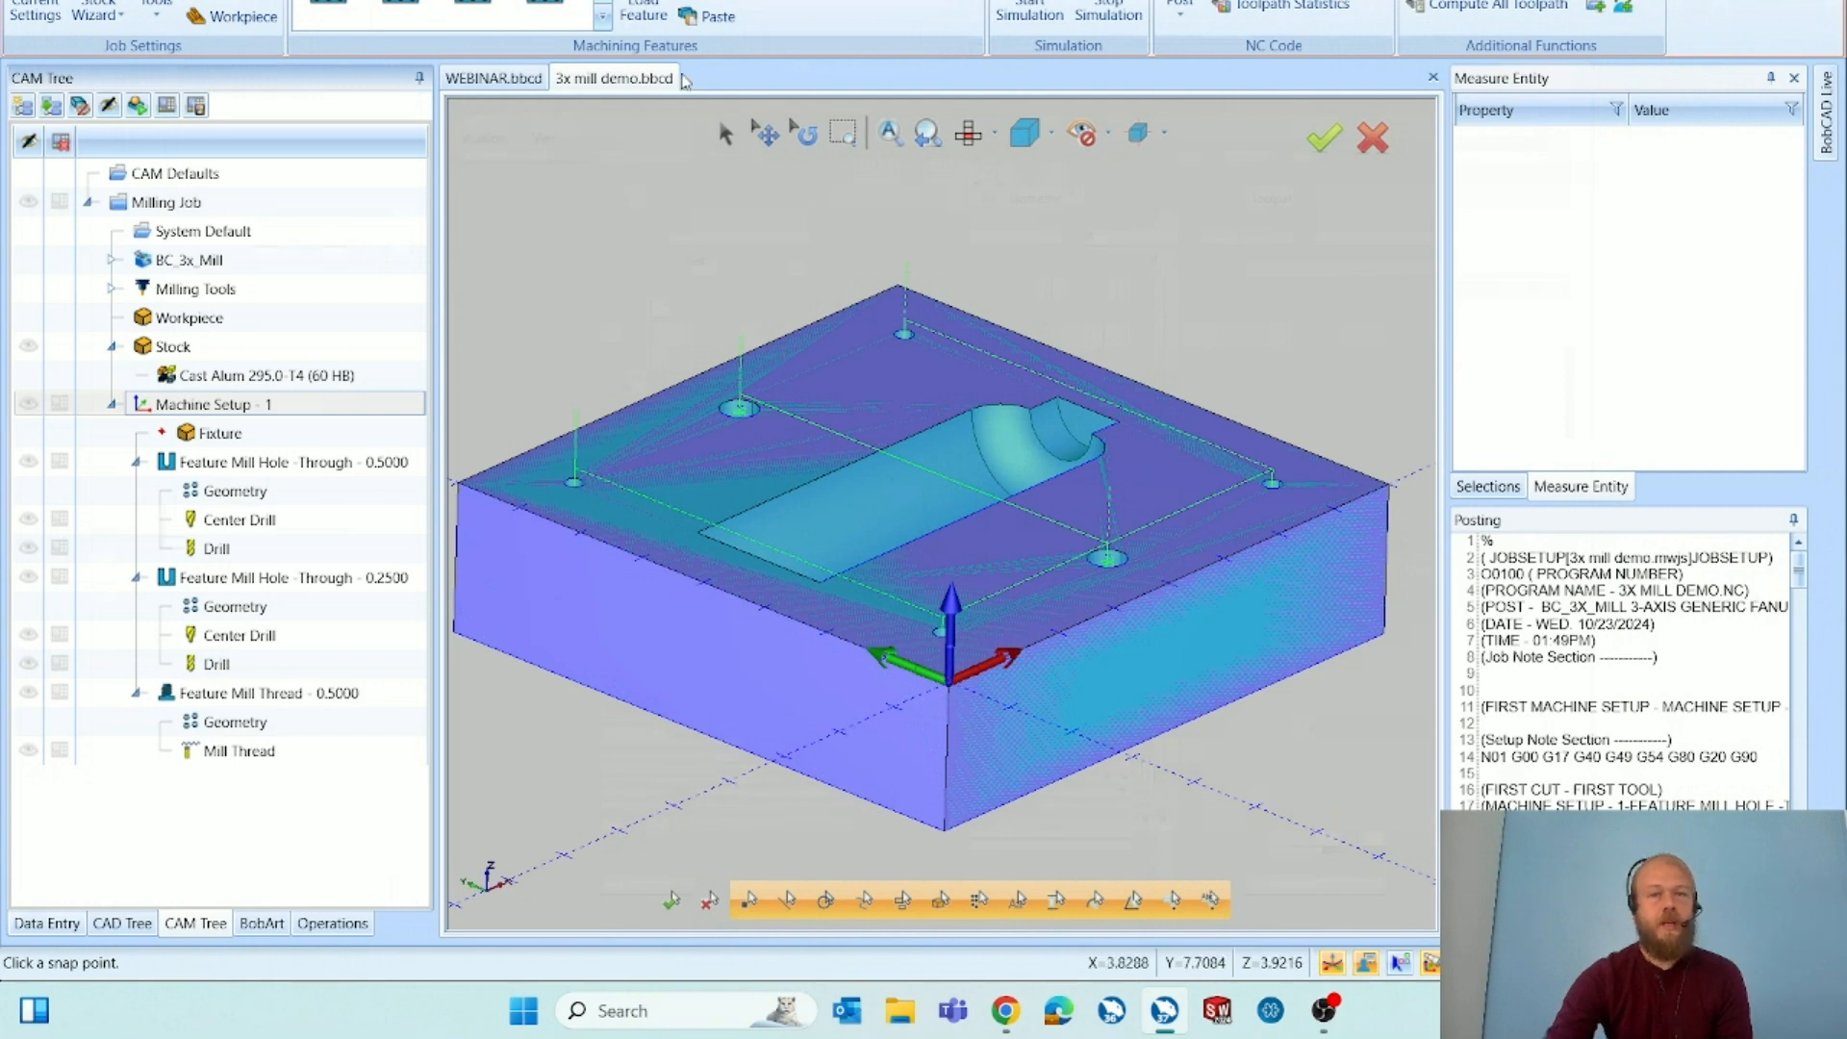
Restart the machine simulation and examine the stock's position relative to the table and the tool.
{"action": "left_click", "coordinate": [1022, 10]}
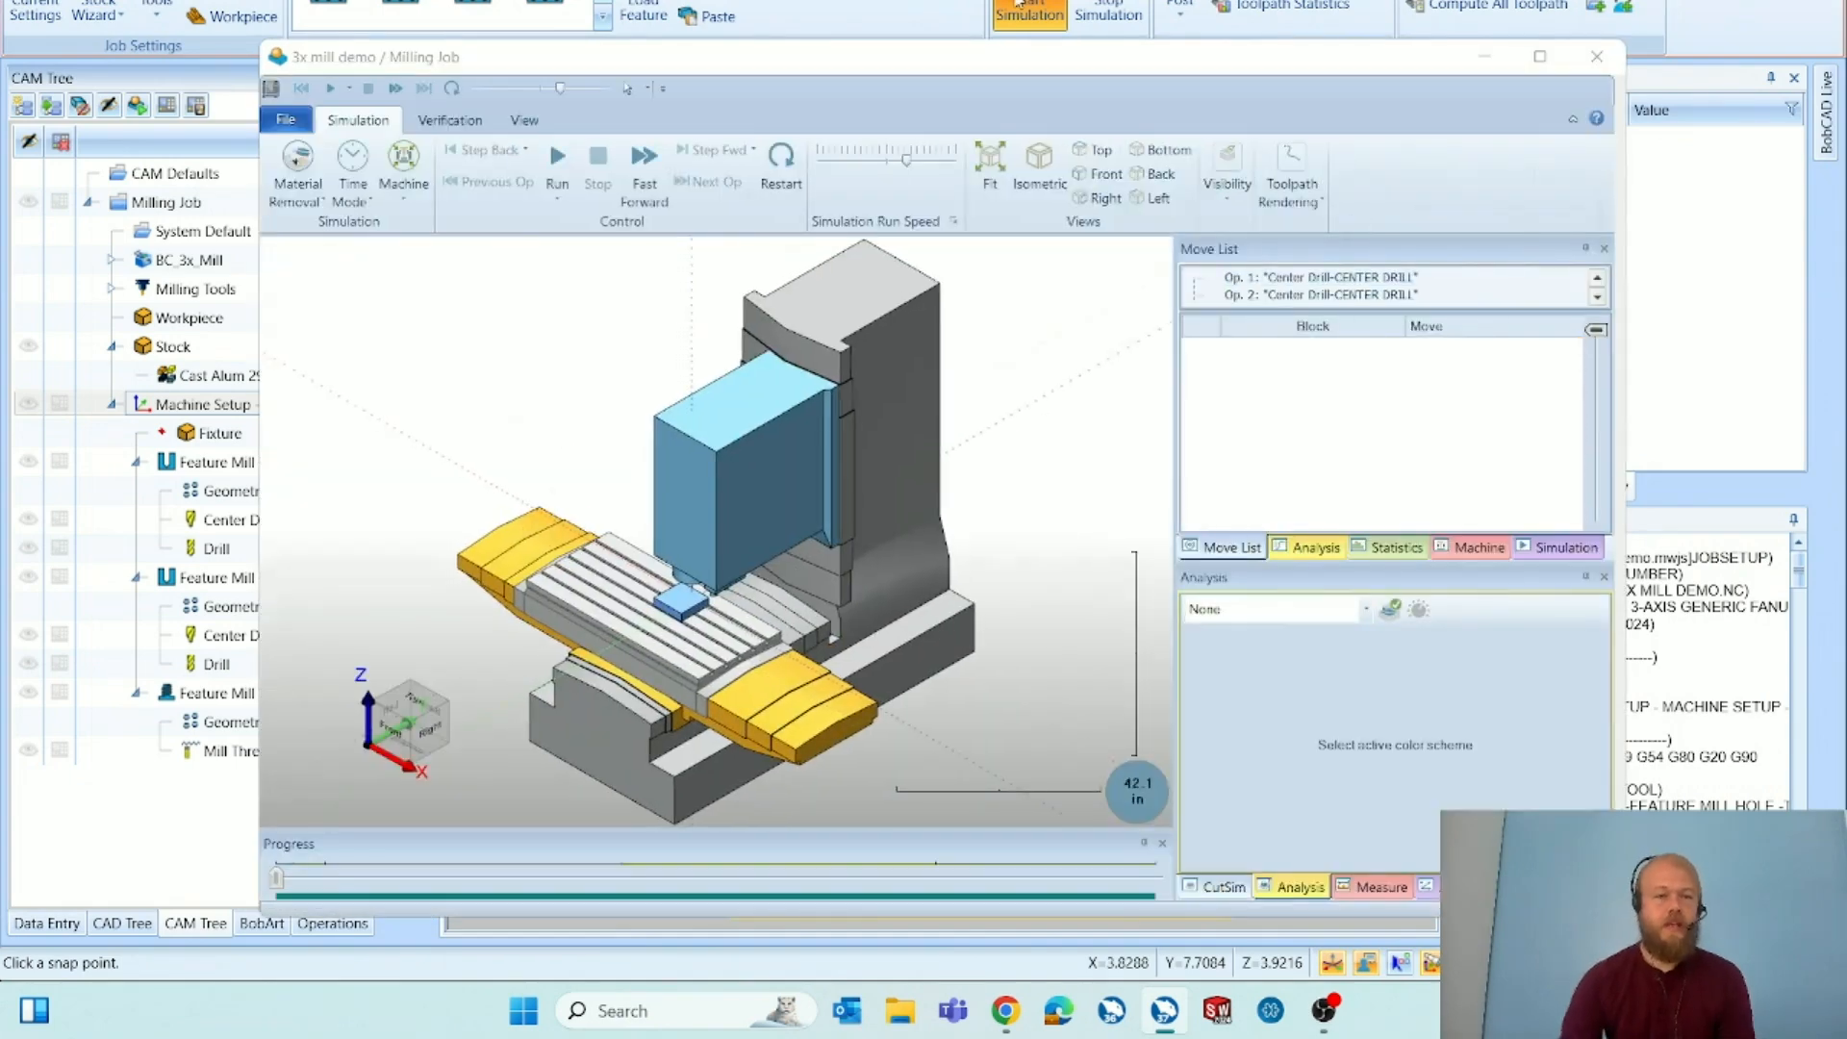
{"action": "scroll", "coordinate": [715, 589], "scroll_direction": "up", "scroll_amount": 5}
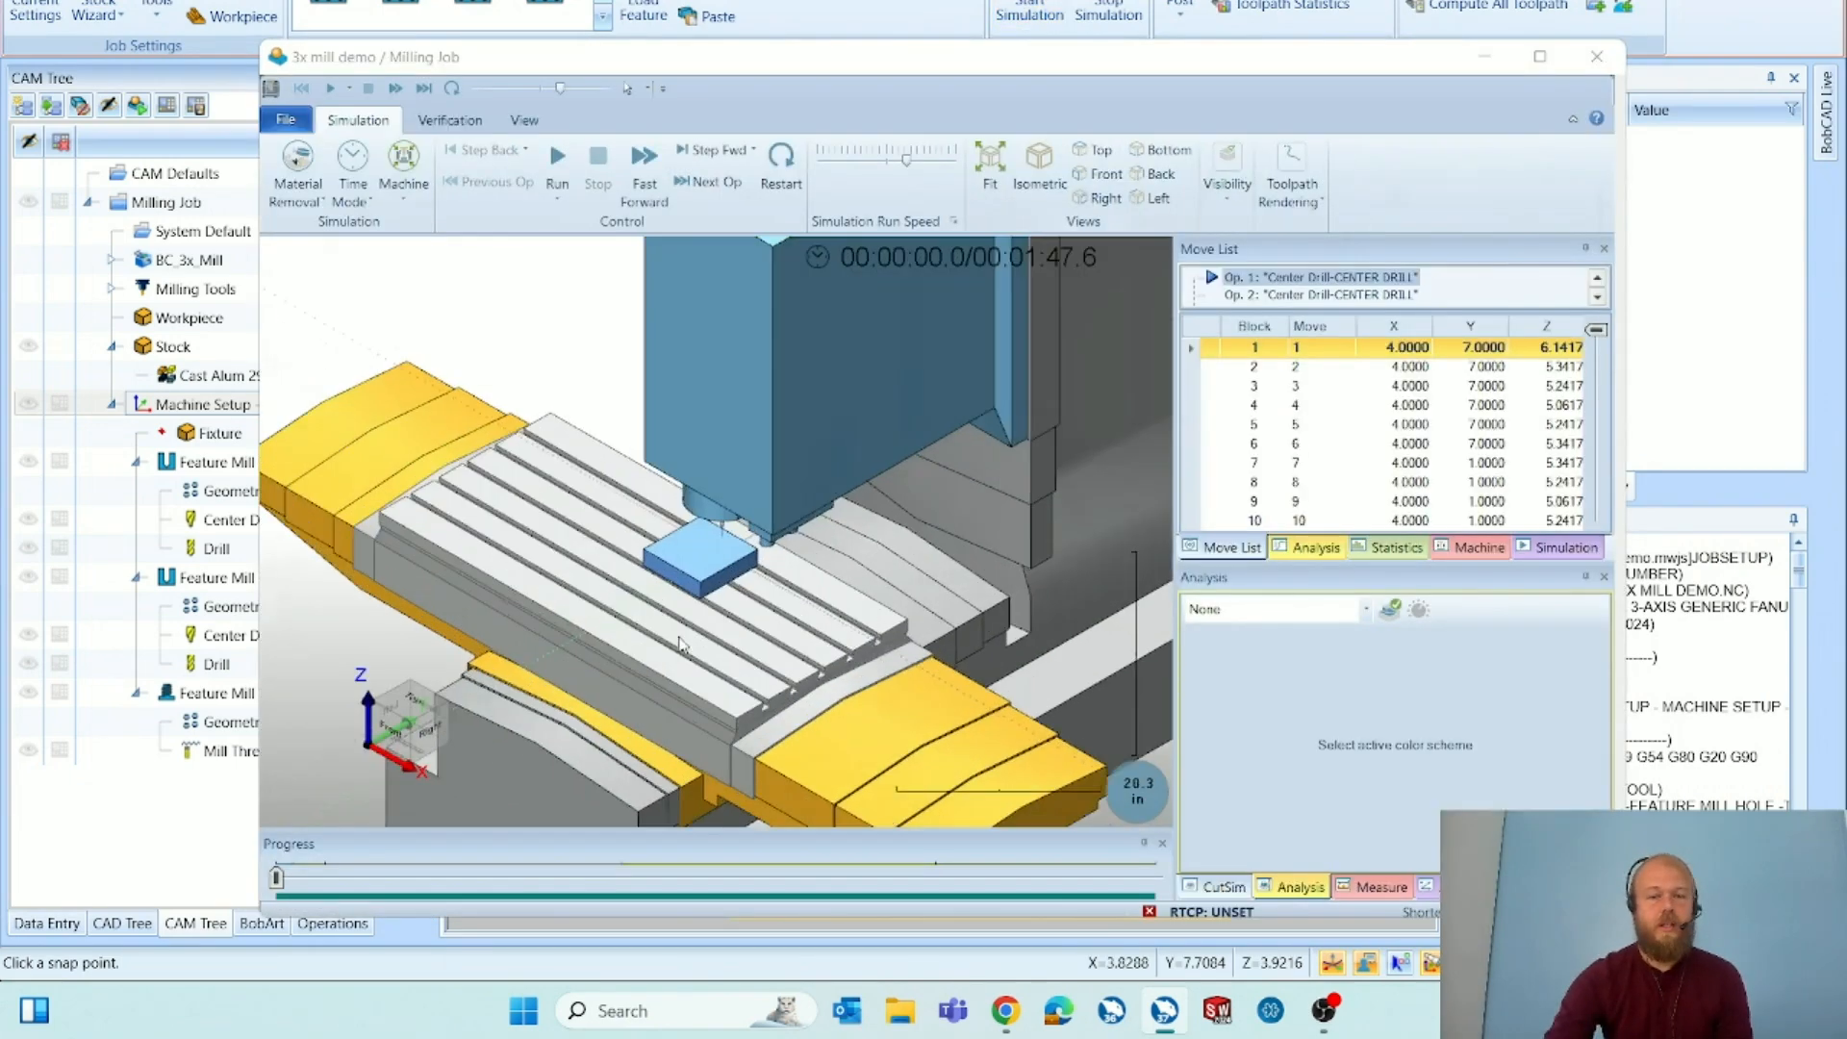
{"action": "scroll", "coordinate": [716, 590], "scroll_direction": "down", "scroll_amount": 3}
{"action": "scroll", "coordinate": [690, 595], "scroll_direction": "up", "scroll_amount": 8}
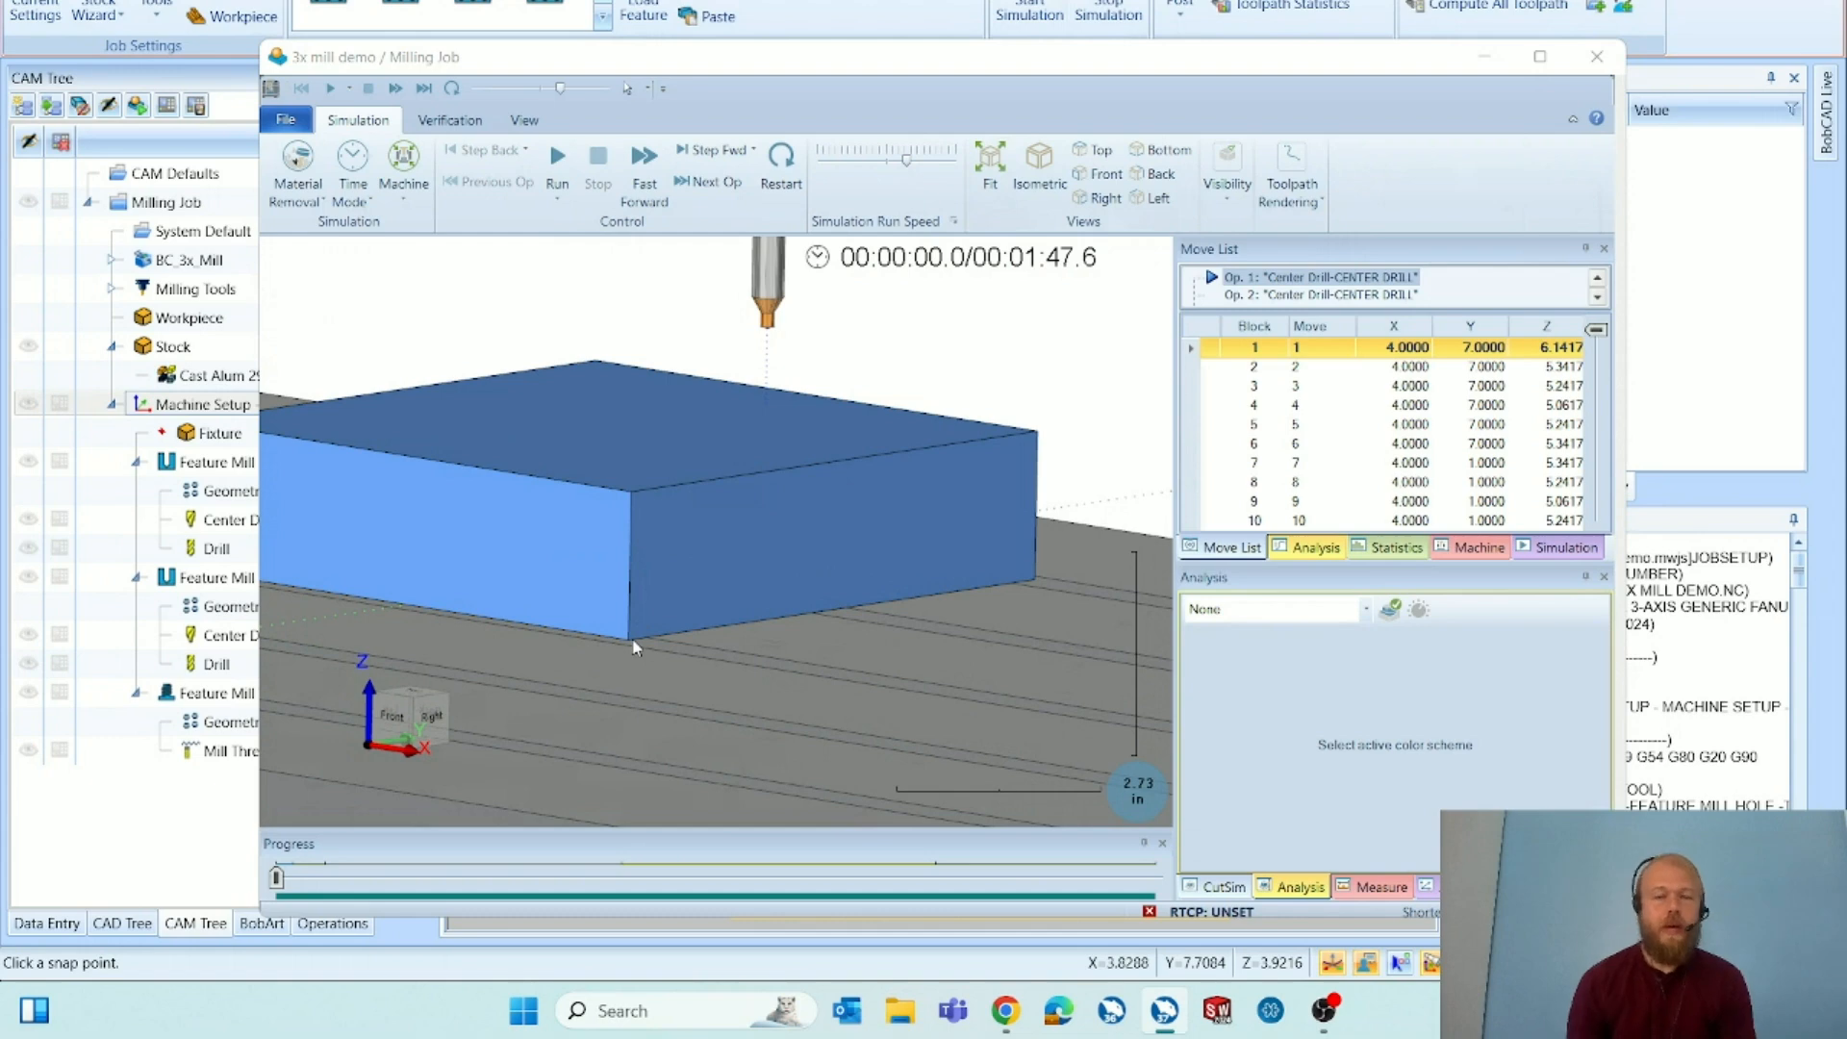
{"action": "scroll", "coordinate": [808, 569], "scroll_direction": "down", "scroll_amount": 5}
{"action": "scroll", "coordinate": [816, 363], "scroll_direction": "up", "scroll_amount": 4}
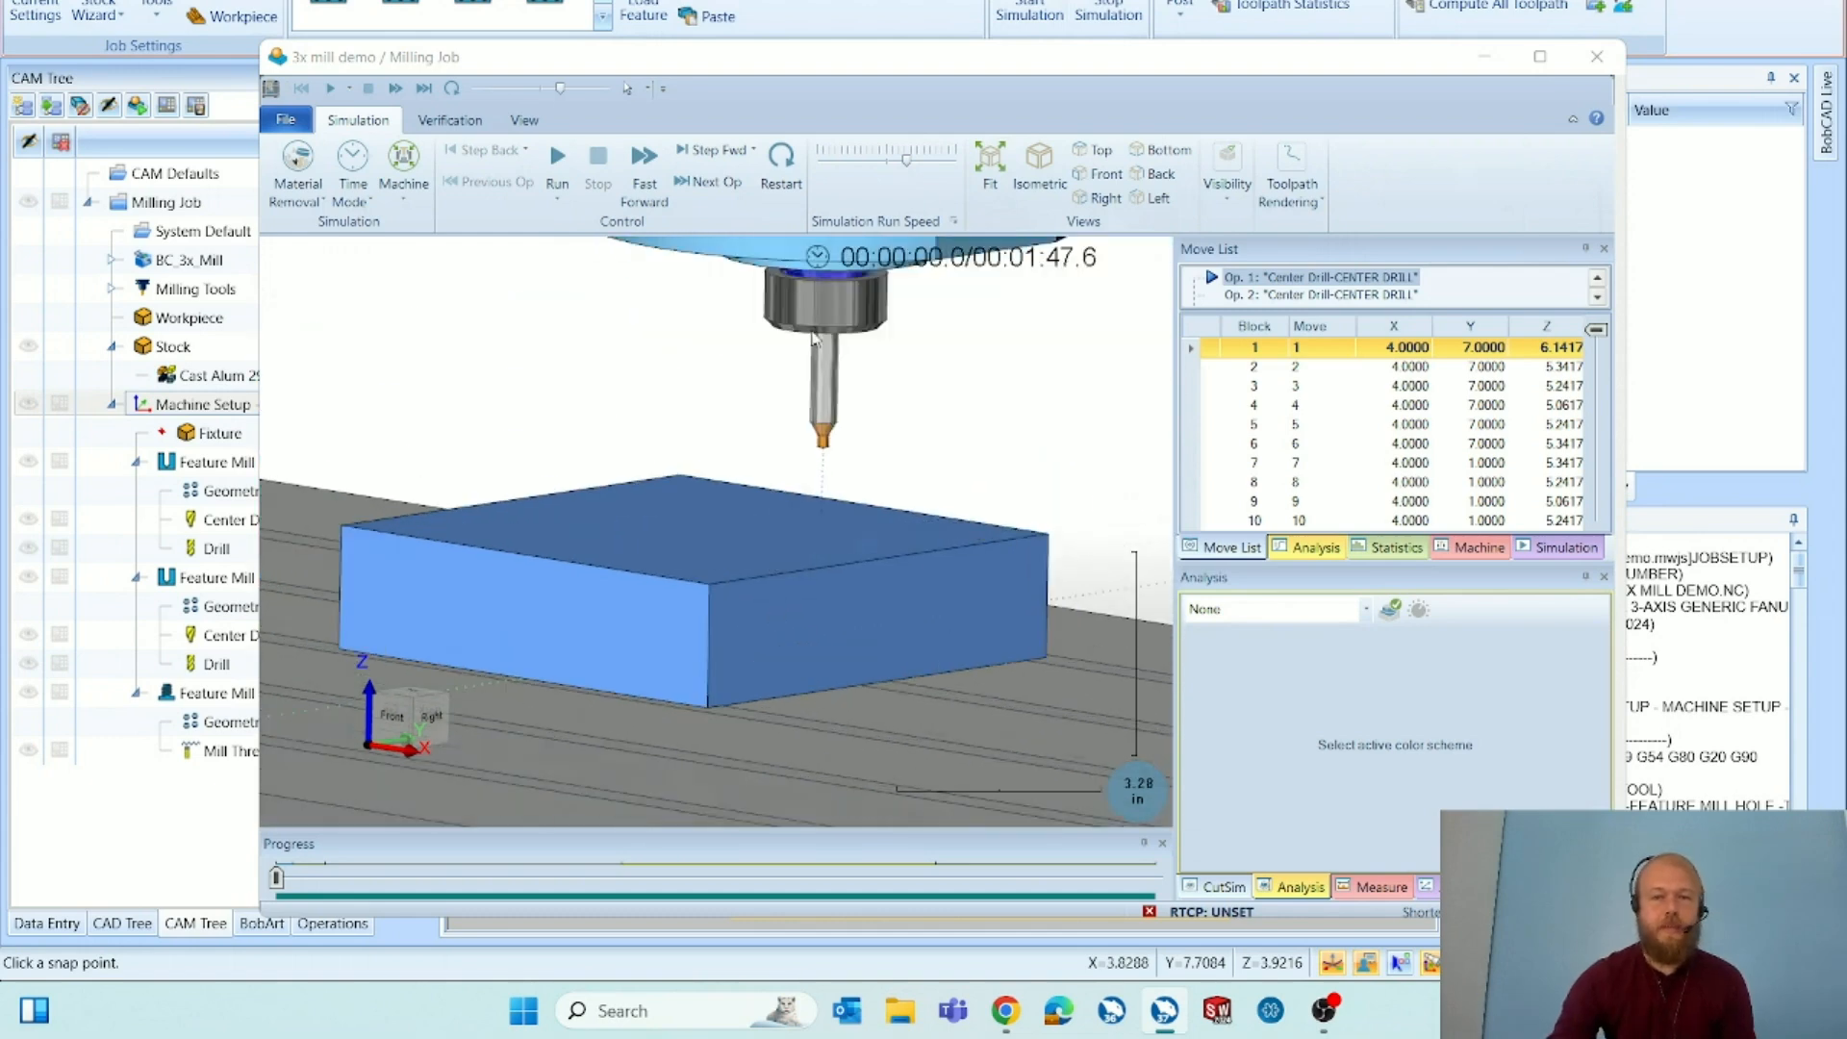
Run the machine simulation at a reduced speed to watch the center drilling operations.
{"action": "left_click", "coordinate": [861, 175]}
{"action": "left_click", "coordinate": [557, 162]}
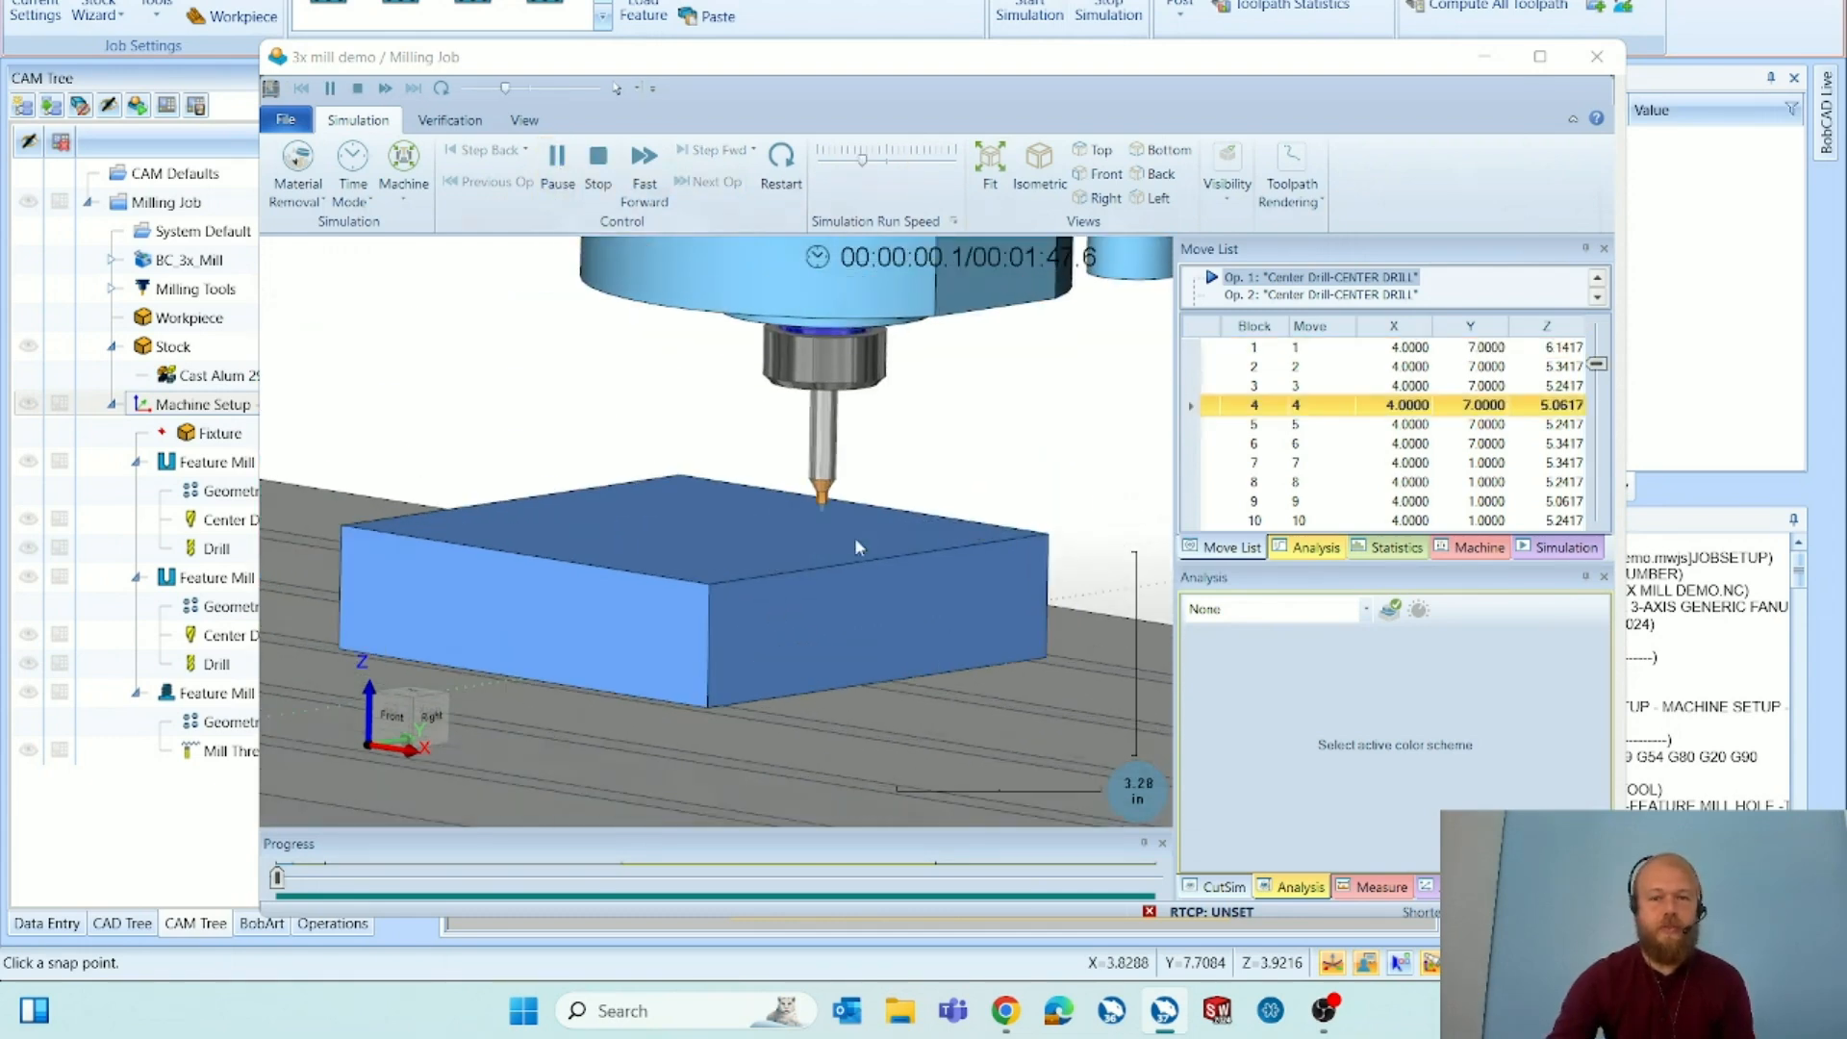
{"action": "left_click", "coordinate": [876, 156]}
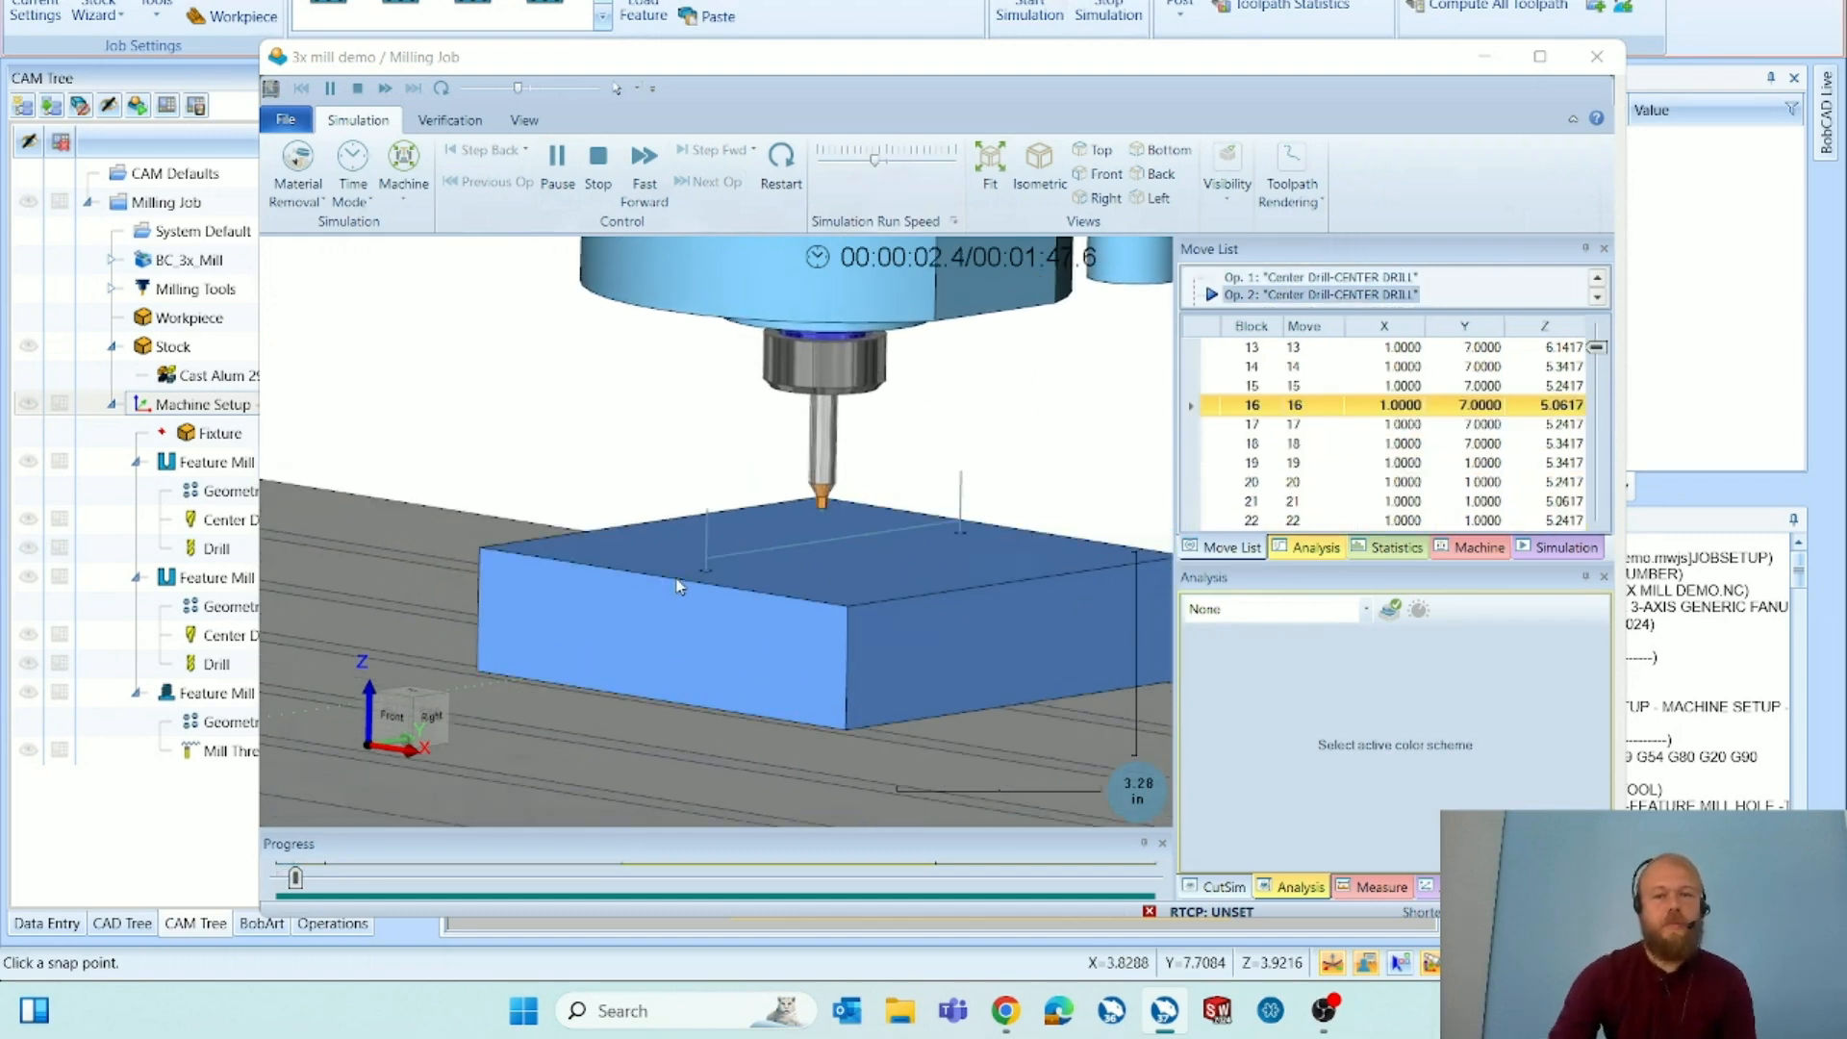
Watch the simulation of the first through-hole drilling operation and examine how the stock, table and spindle move on the whole machine.
{"action": "scroll", "coordinate": [625, 598], "scroll_direction": "down", "scroll_amount": 5}
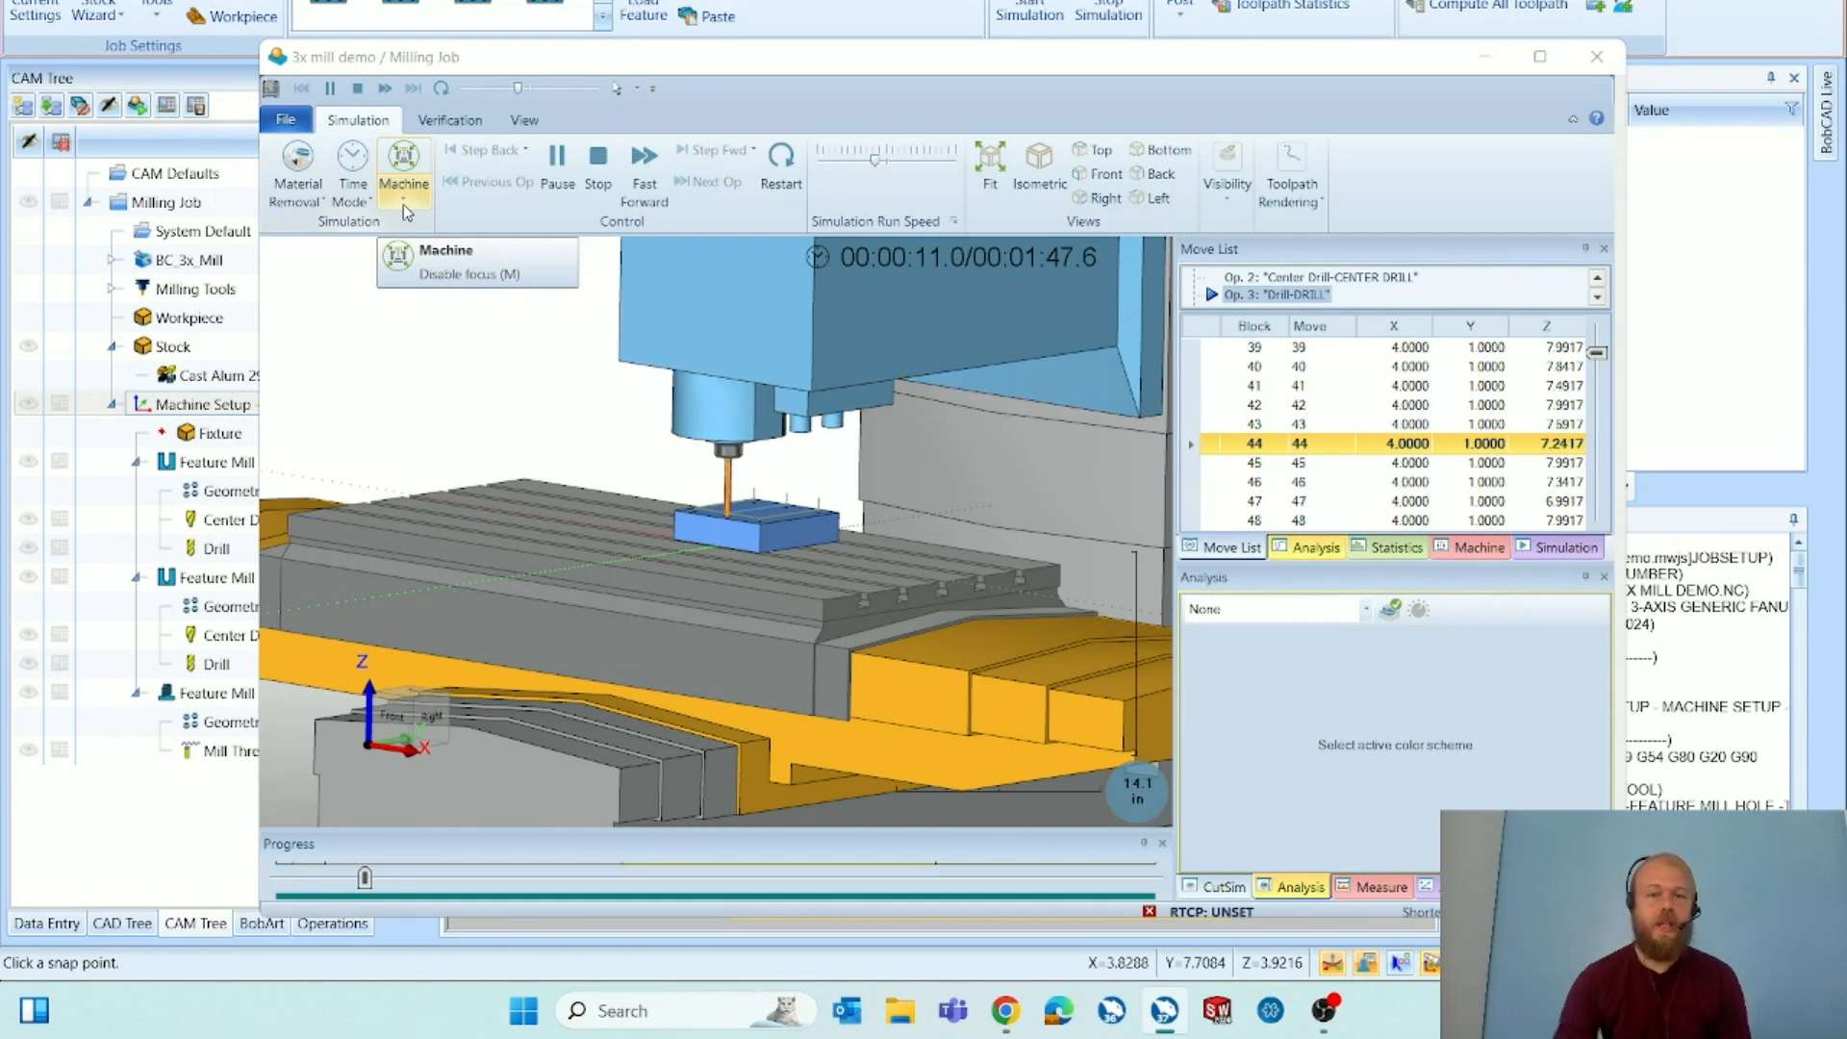
{"action": "scroll", "coordinate": [633, 637], "scroll_direction": "down", "scroll_amount": 3}
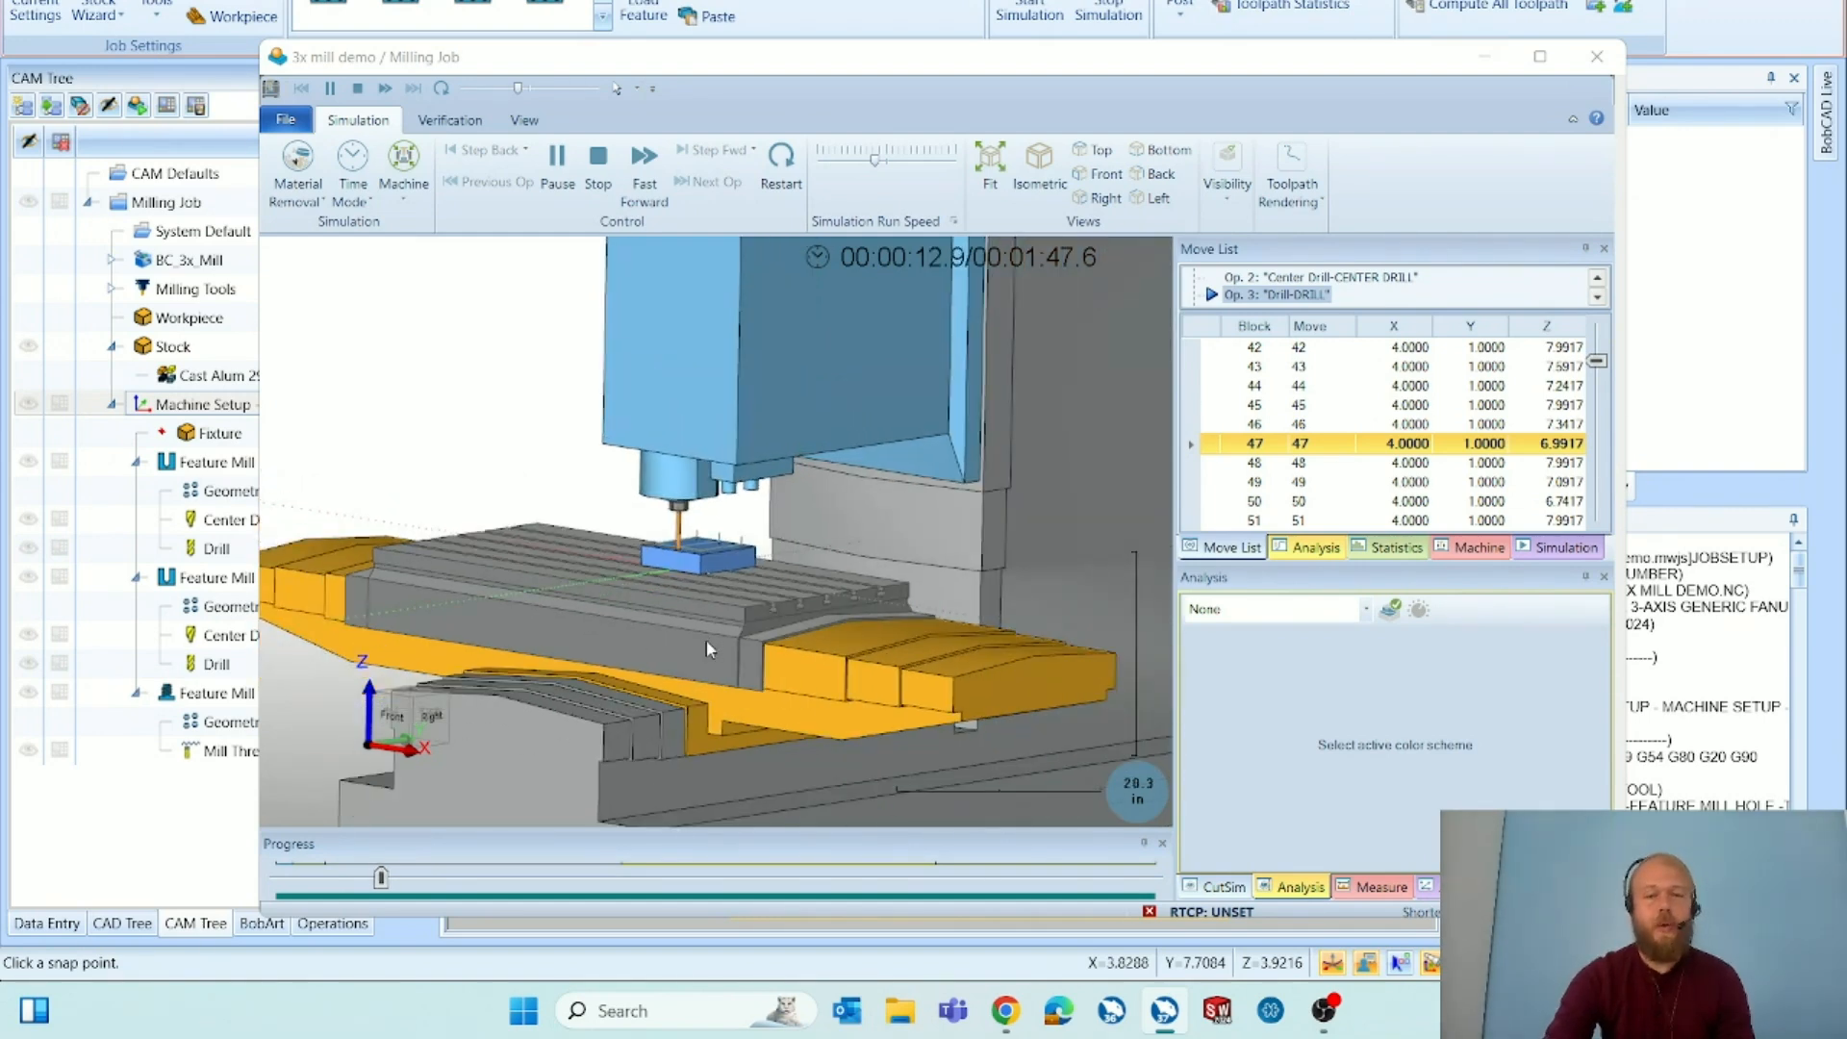
{"action": "scroll", "coordinate": [701, 631], "scroll_direction": "down", "scroll_amount": 3}
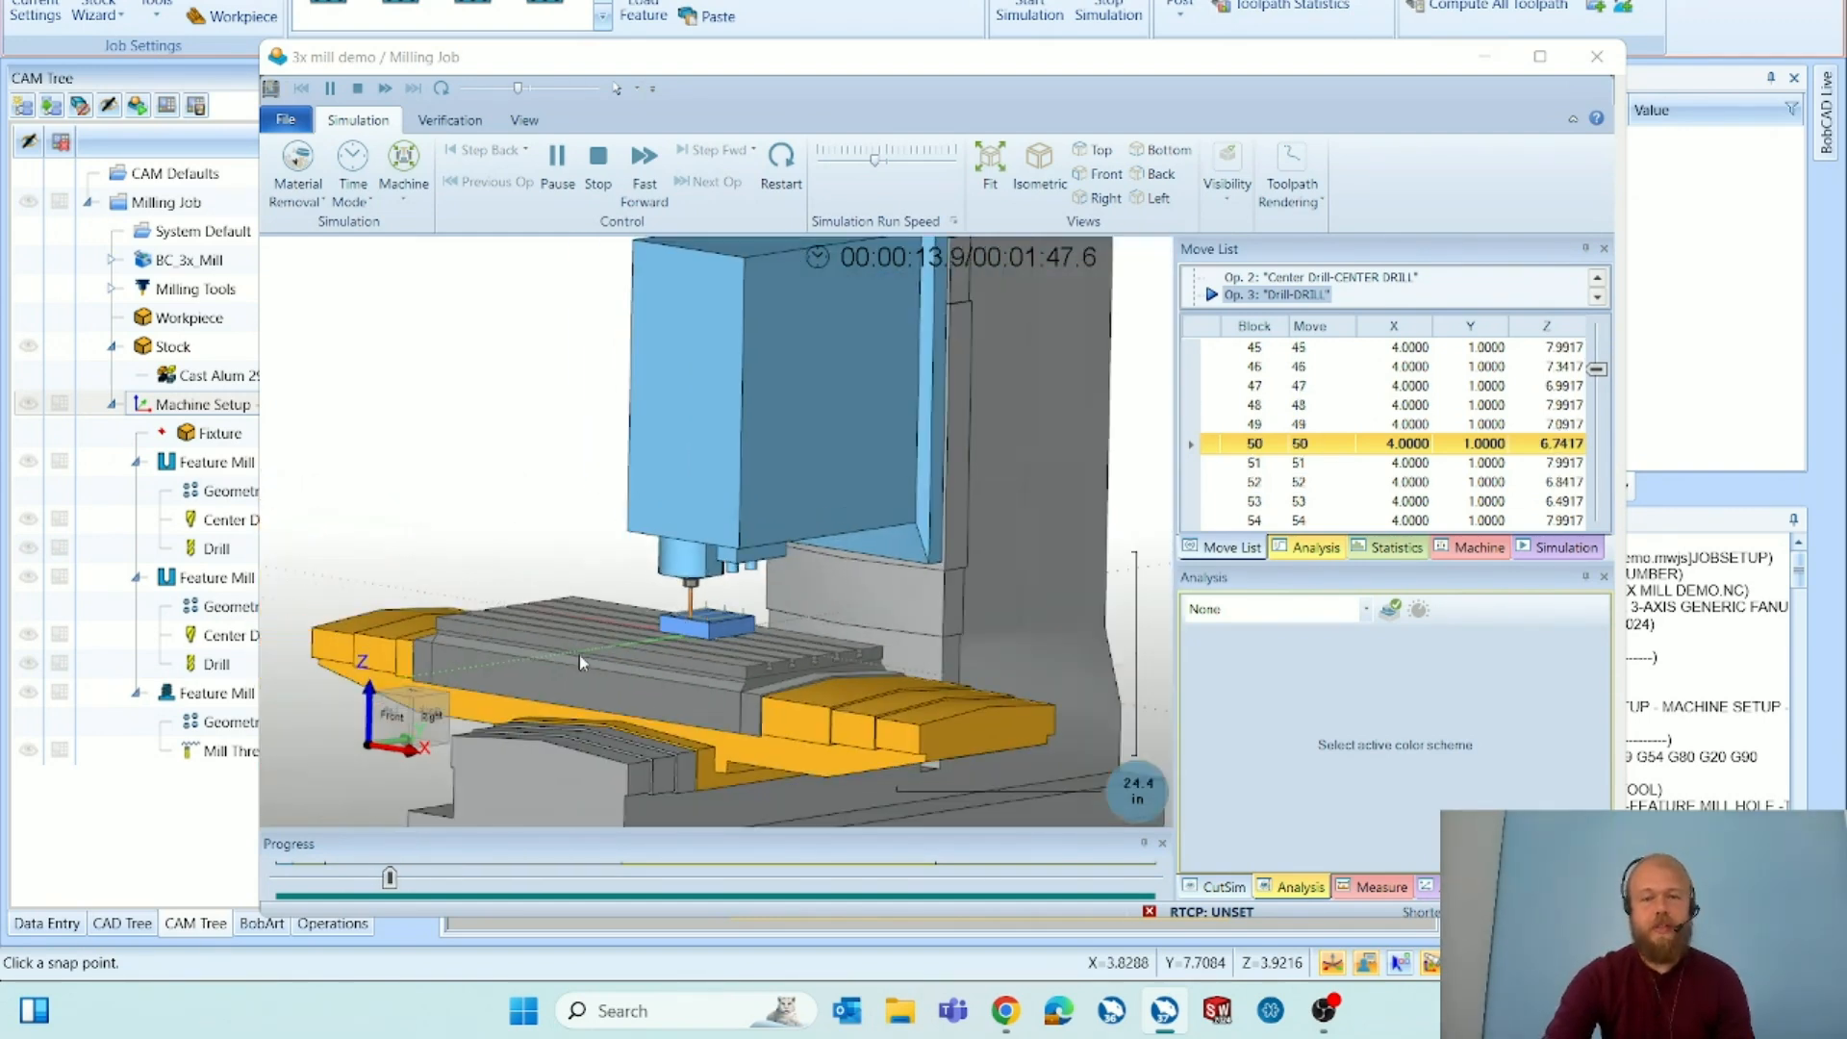
{"action": "scroll", "coordinate": [667, 543], "scroll_direction": "down", "scroll_amount": 3}
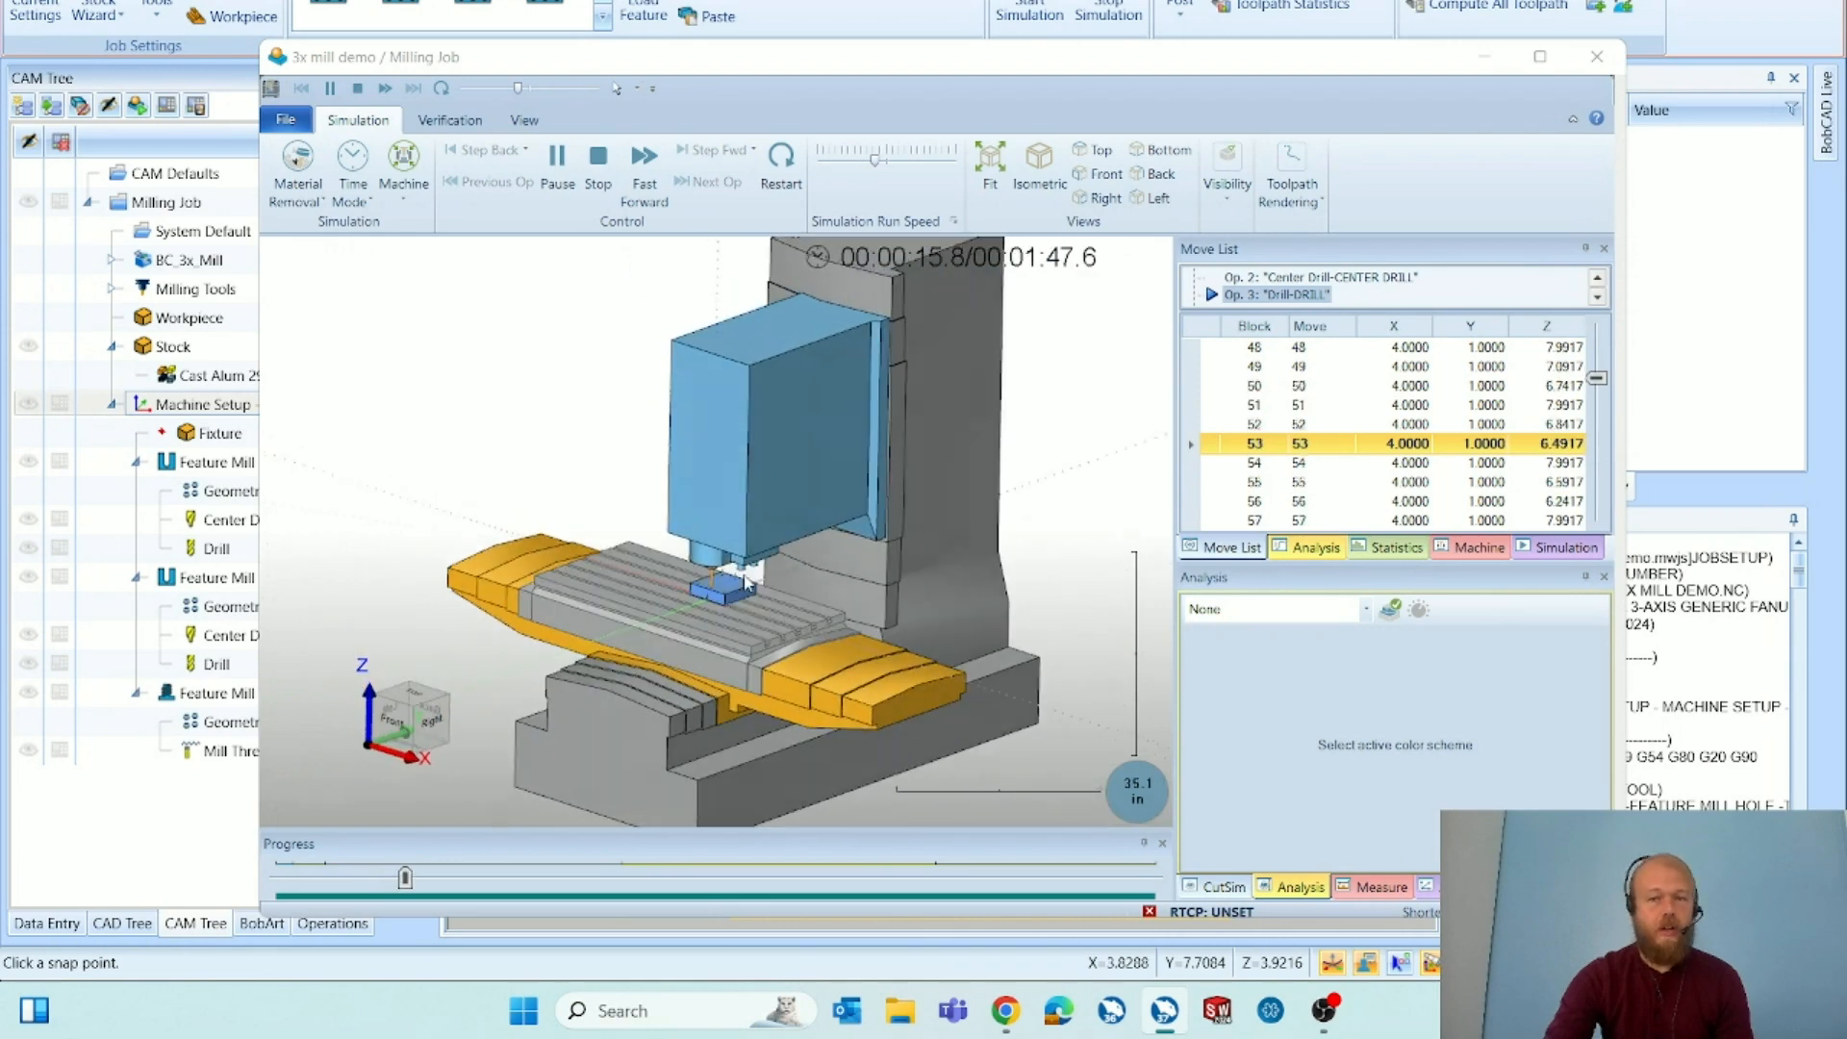
{"action": "scroll", "coordinate": [747, 583], "scroll_direction": "up", "scroll_amount": 3}
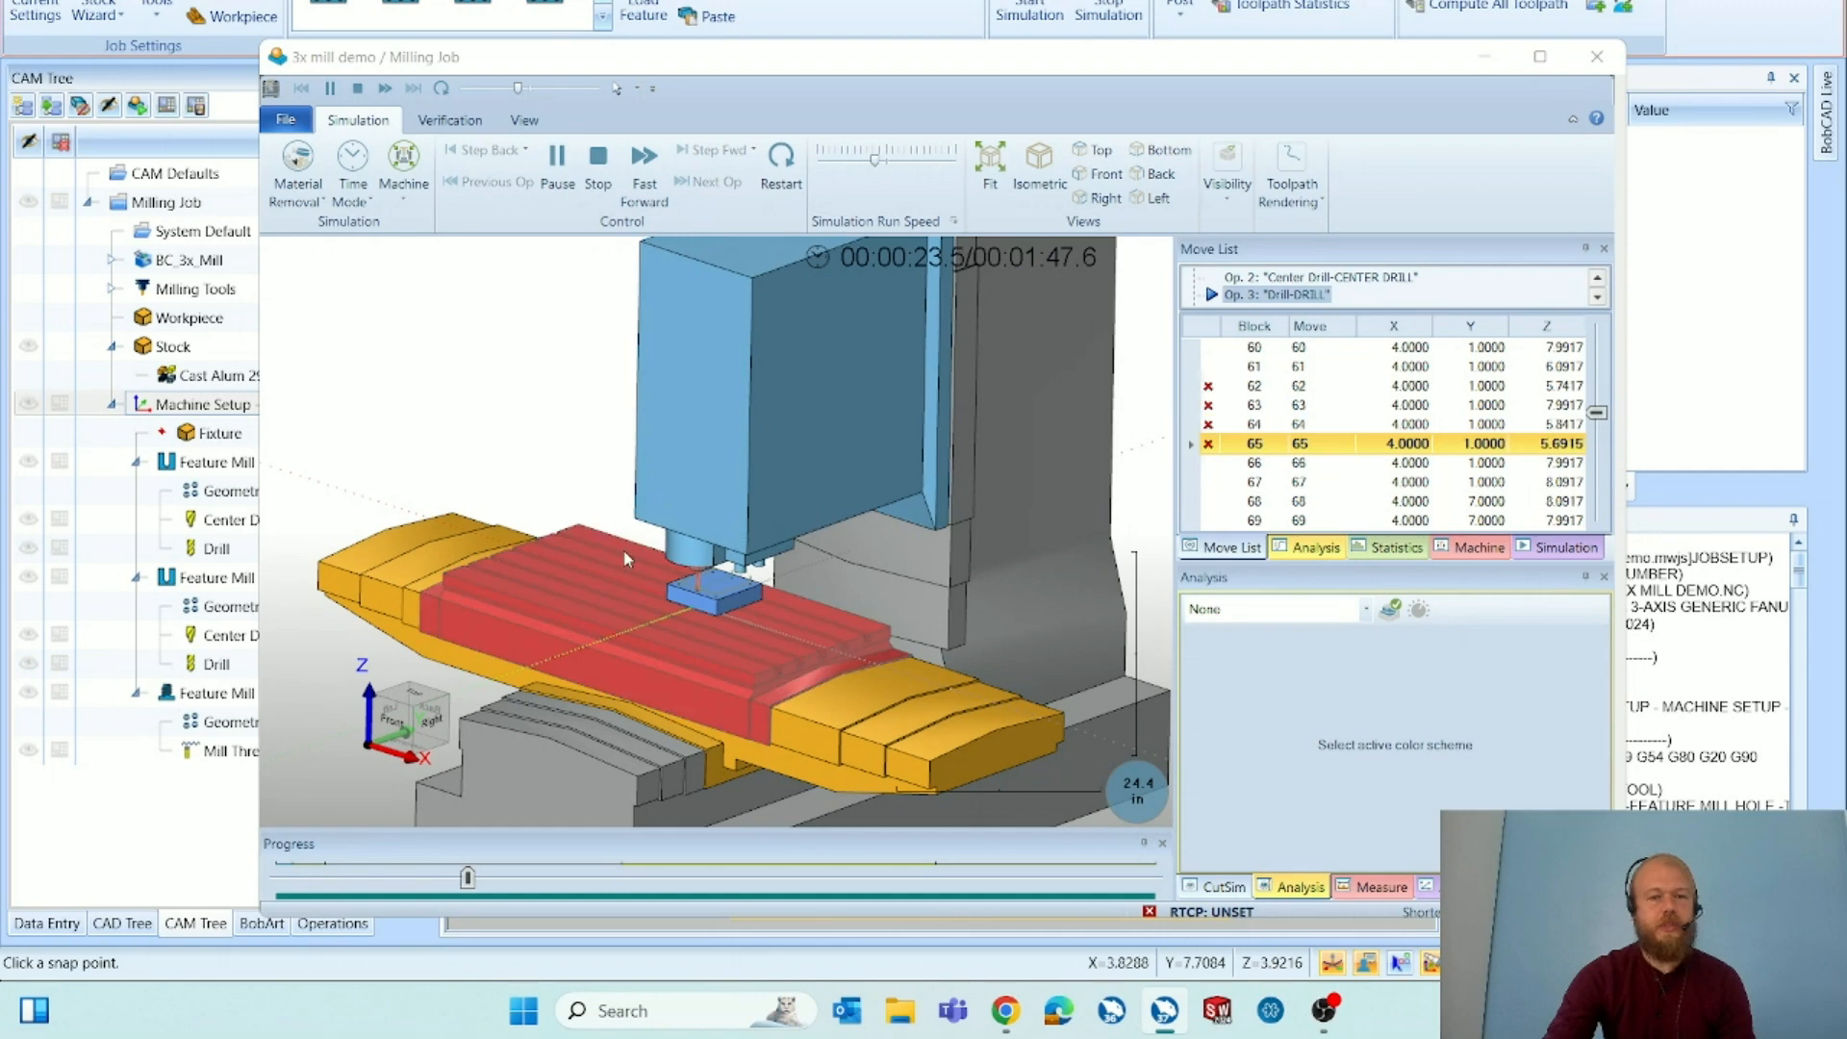
Follow the remaining through-hole drilling on the stock both close up and across the whole machine, and close the simulation.
{"action": "scroll", "coordinate": [707, 604], "scroll_direction": "up", "scroll_amount": 8}
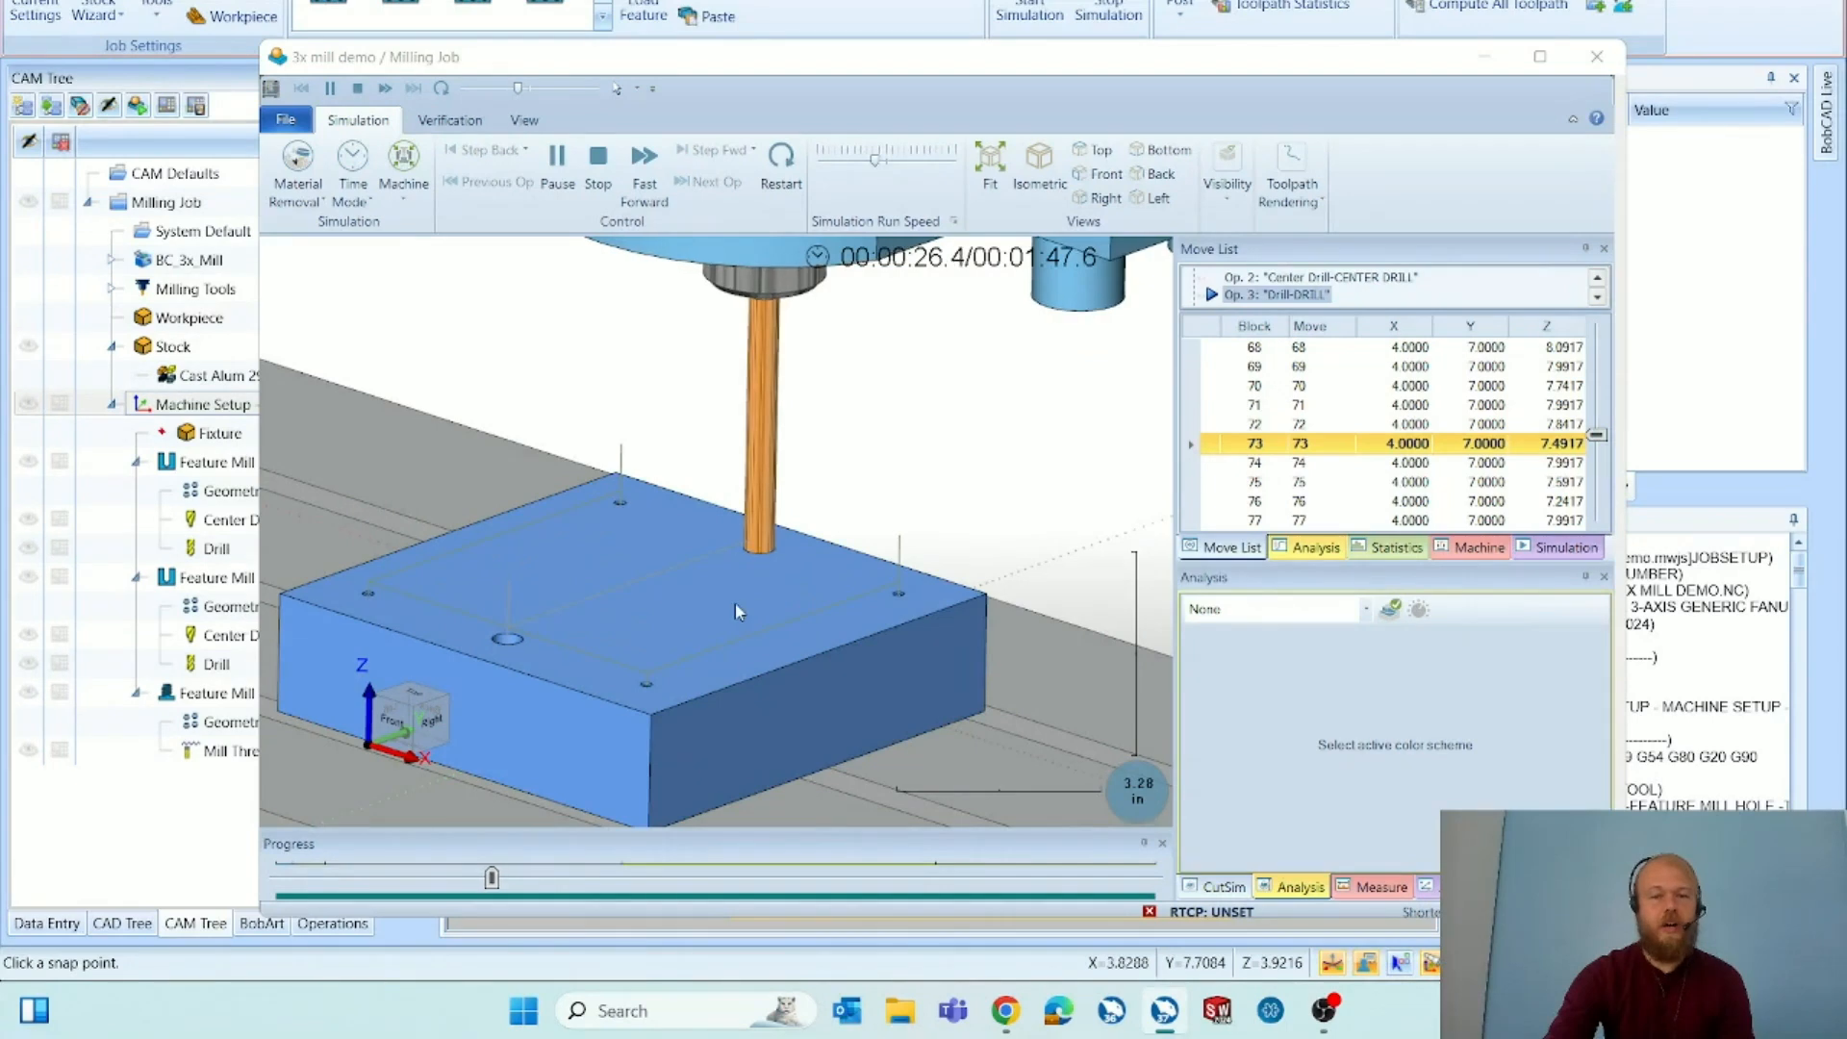
{"action": "scroll", "coordinate": [712, 578], "scroll_direction": "down", "scroll_amount": 2}
{"action": "scroll", "coordinate": [707, 571], "scroll_direction": "down", "scroll_amount": 6}
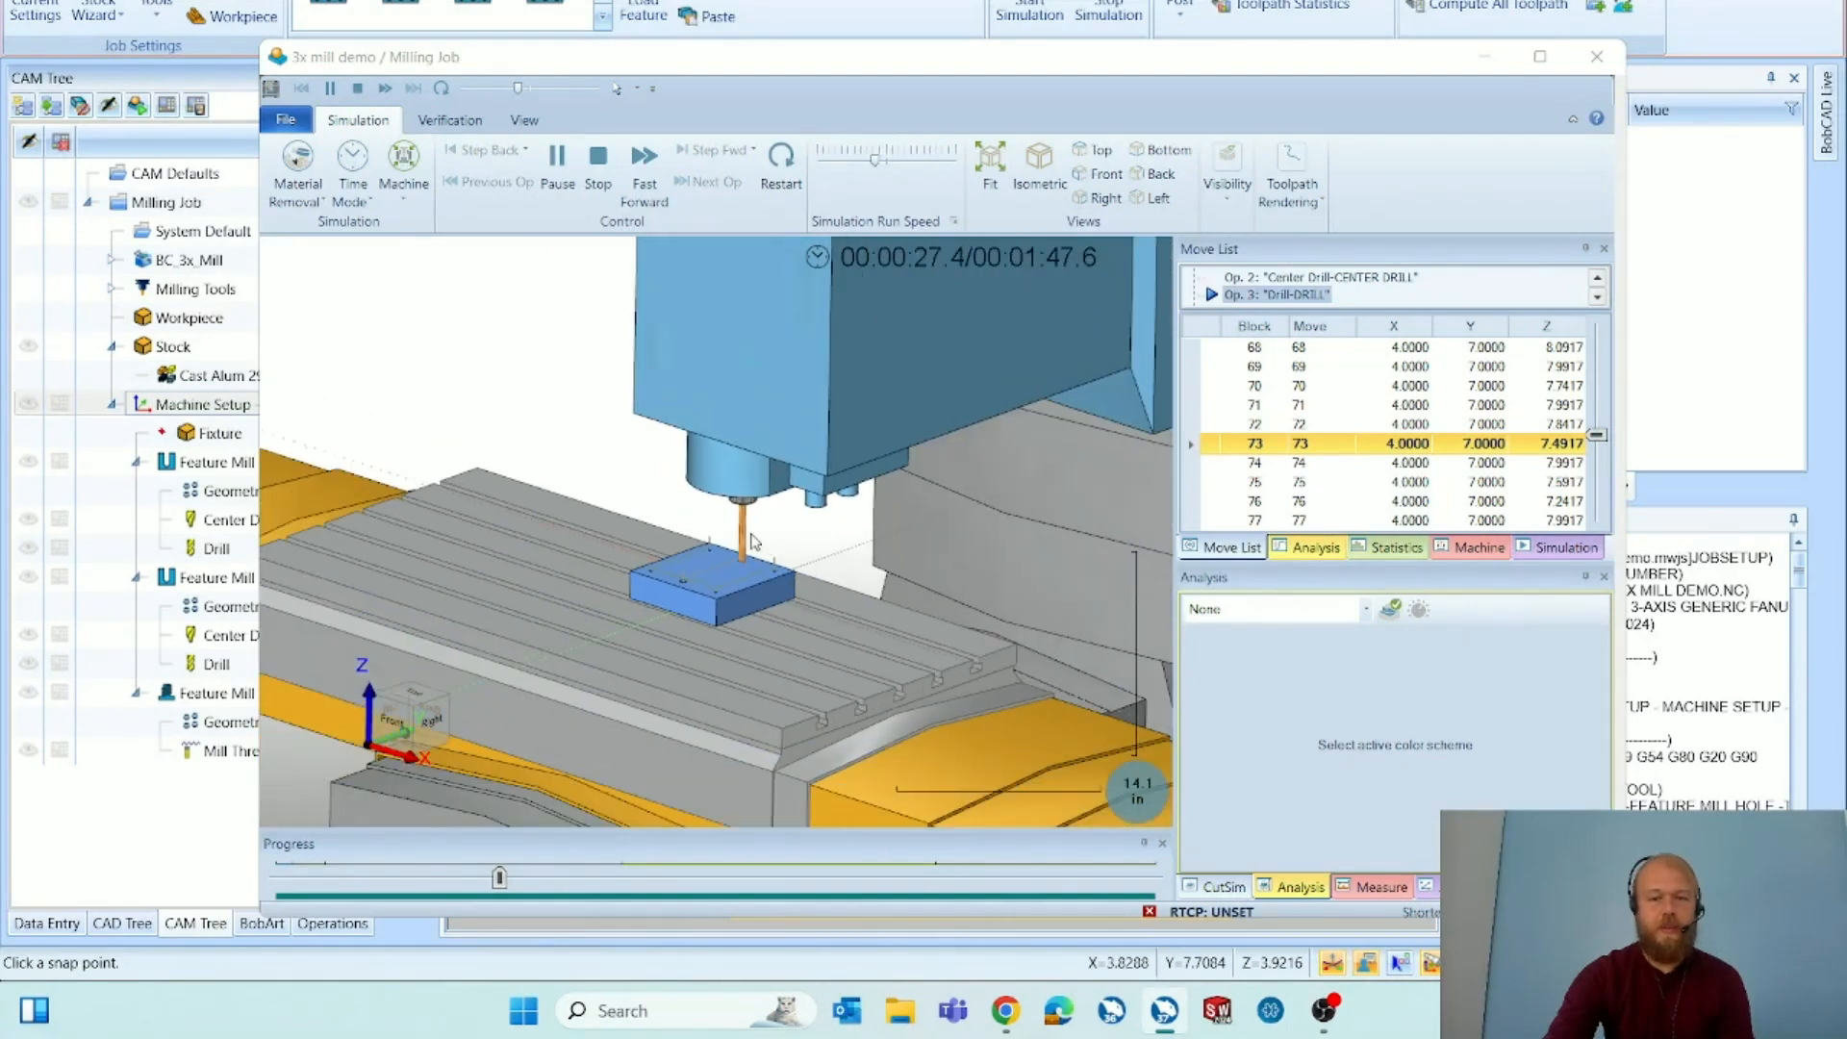
{"action": "scroll", "coordinate": [763, 563], "scroll_direction": "up", "scroll_amount": 5}
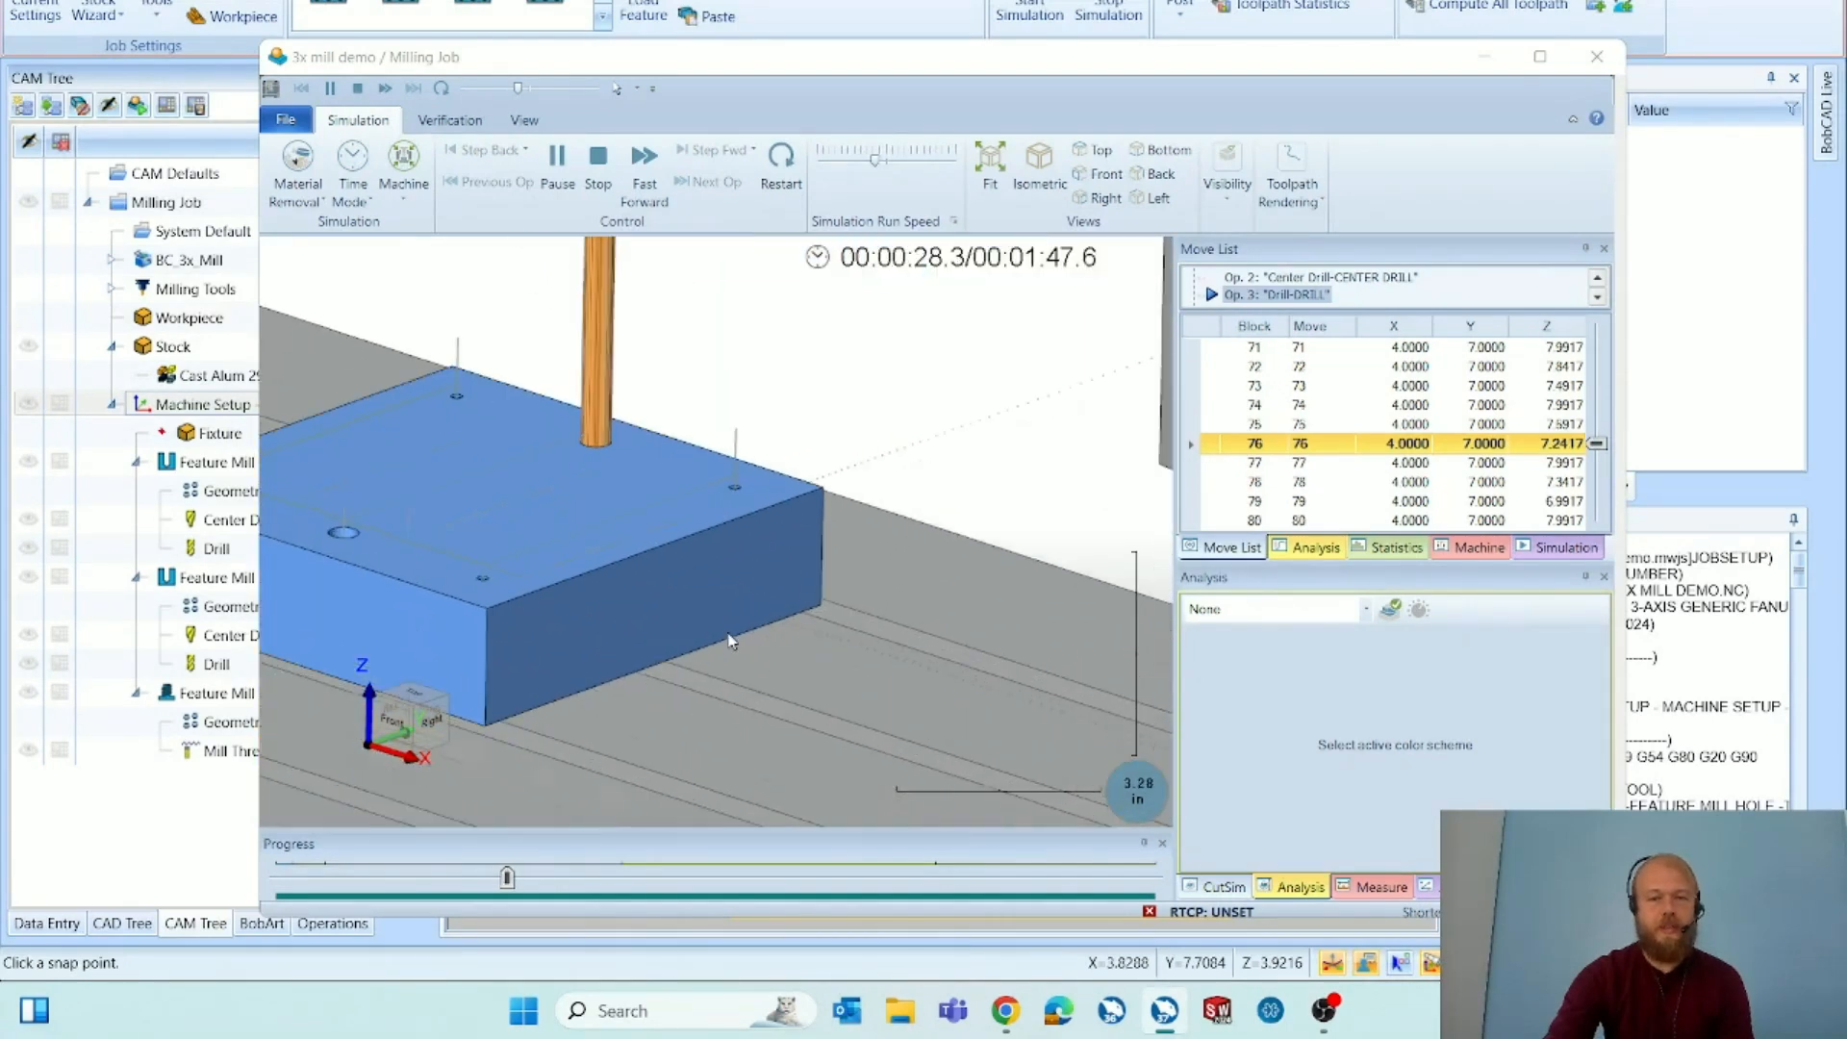
{"action": "scroll", "coordinate": [716, 616], "scroll_direction": "up", "scroll_amount": 1}
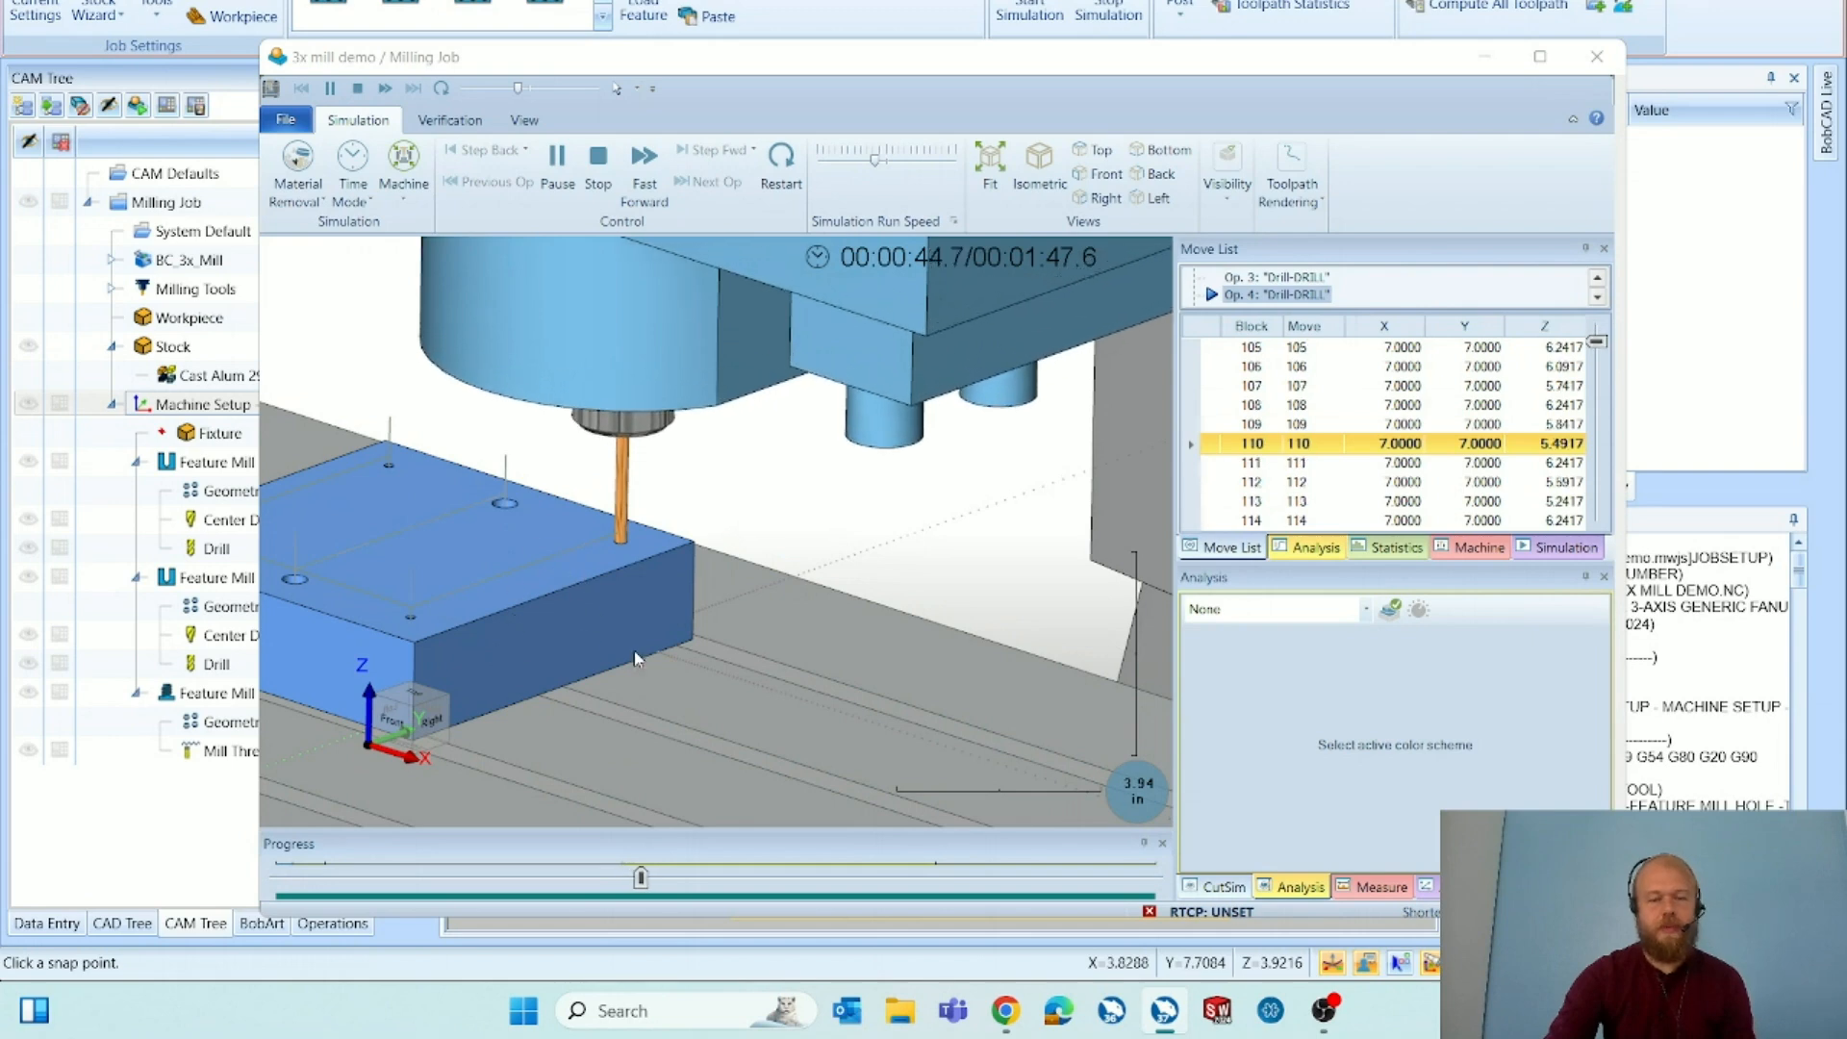
{"action": "scroll", "coordinate": [674, 691], "scroll_direction": "down", "scroll_amount": 4}
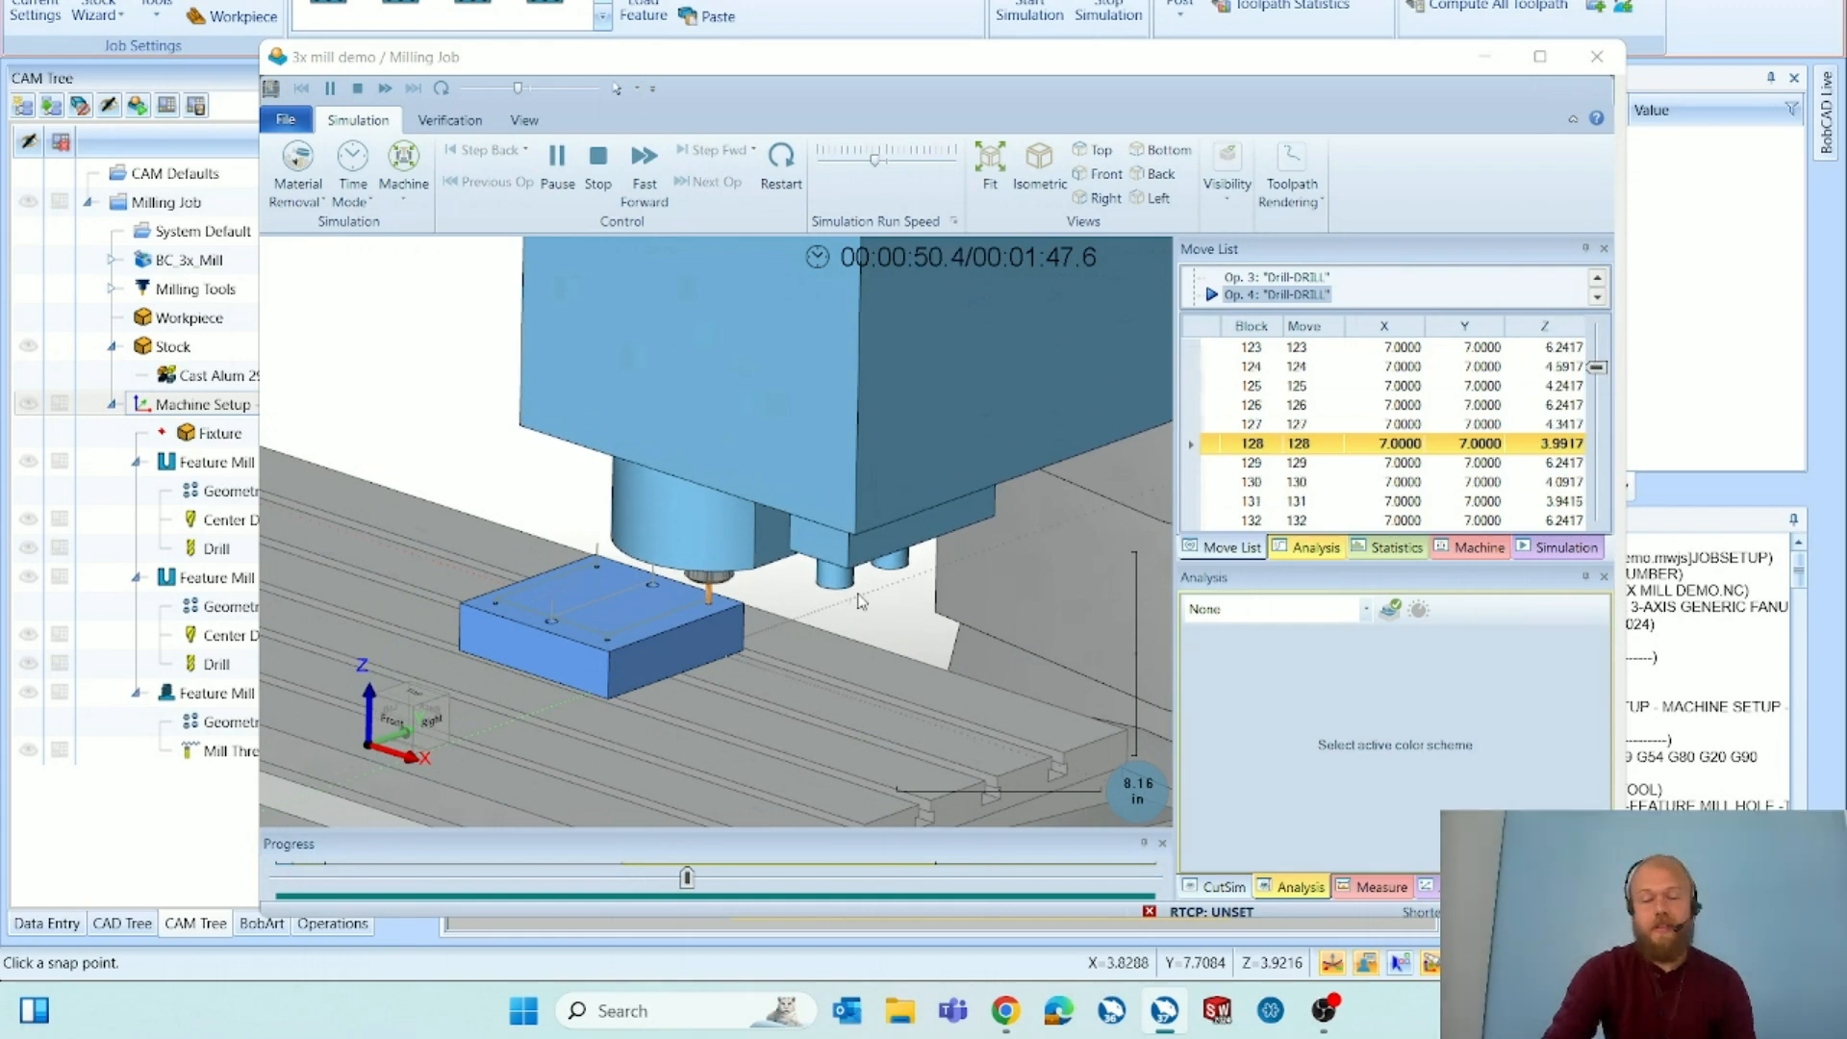
{"action": "scroll", "coordinate": [610, 517], "scroll_direction": "down", "scroll_amount": 5}
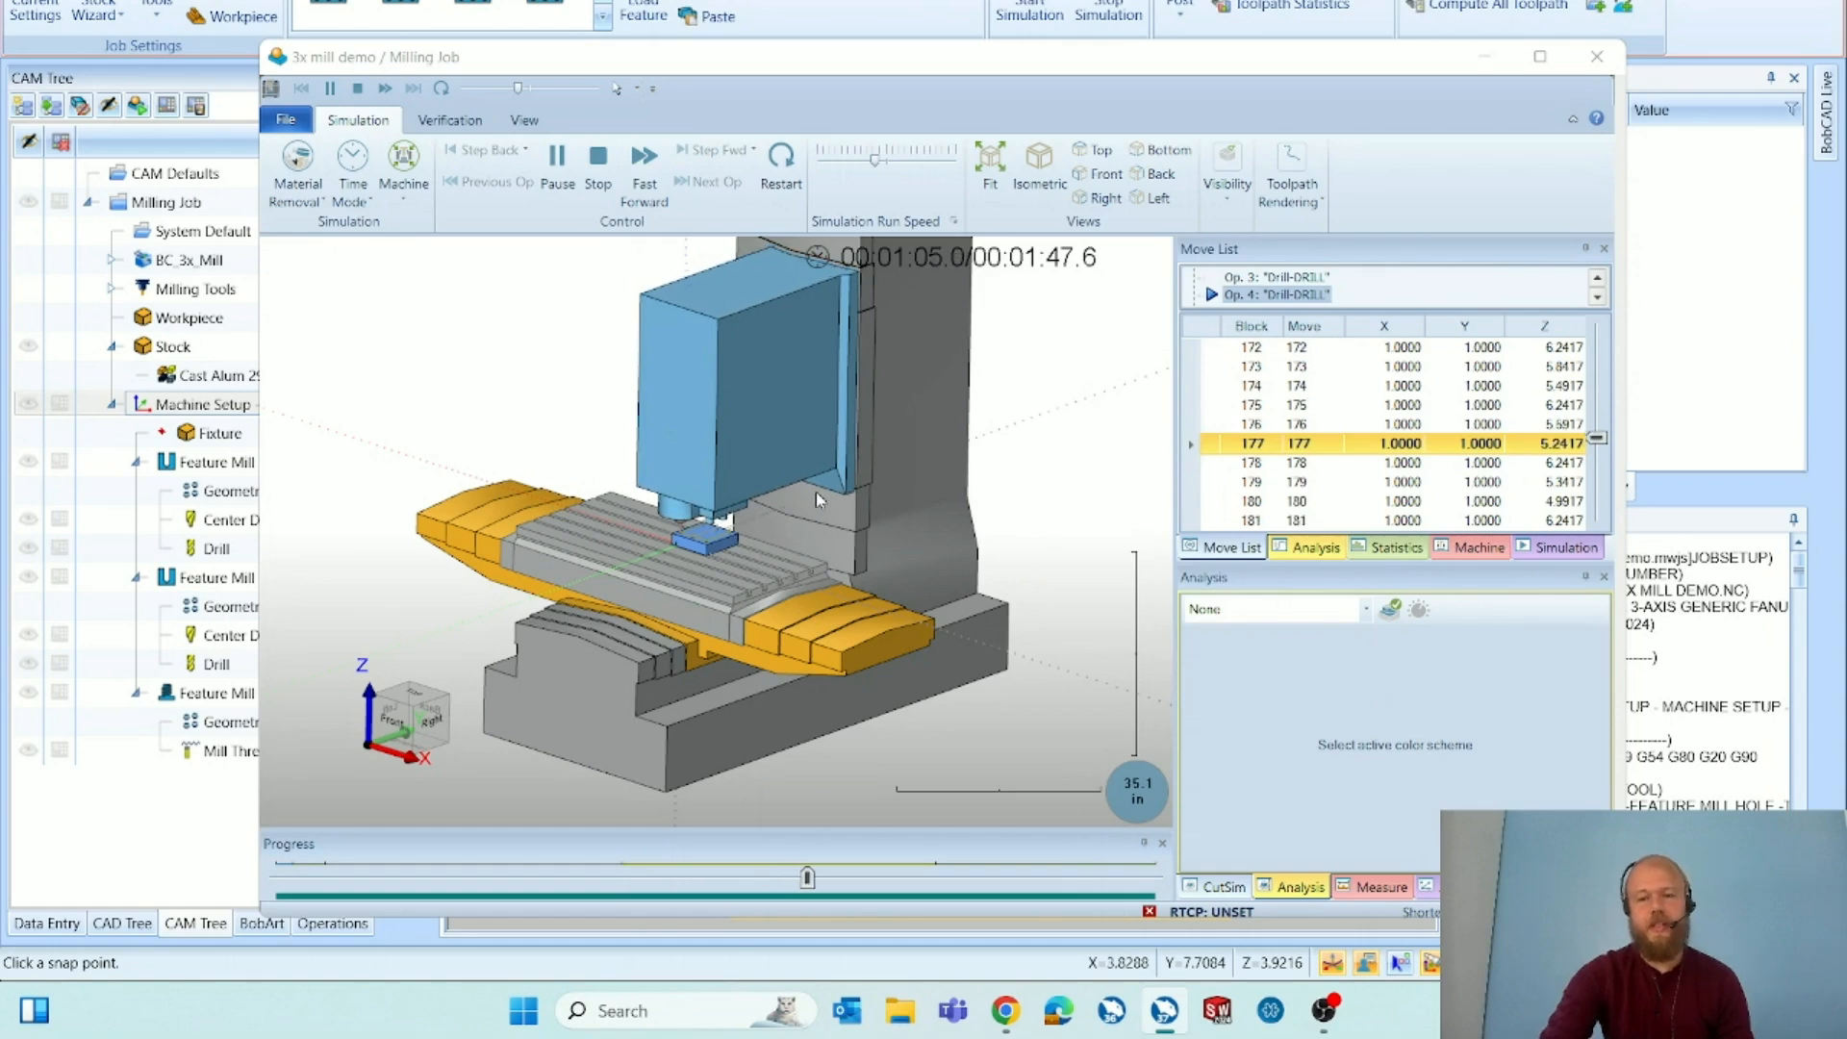
{"action": "left_click", "coordinate": [1597, 58]}
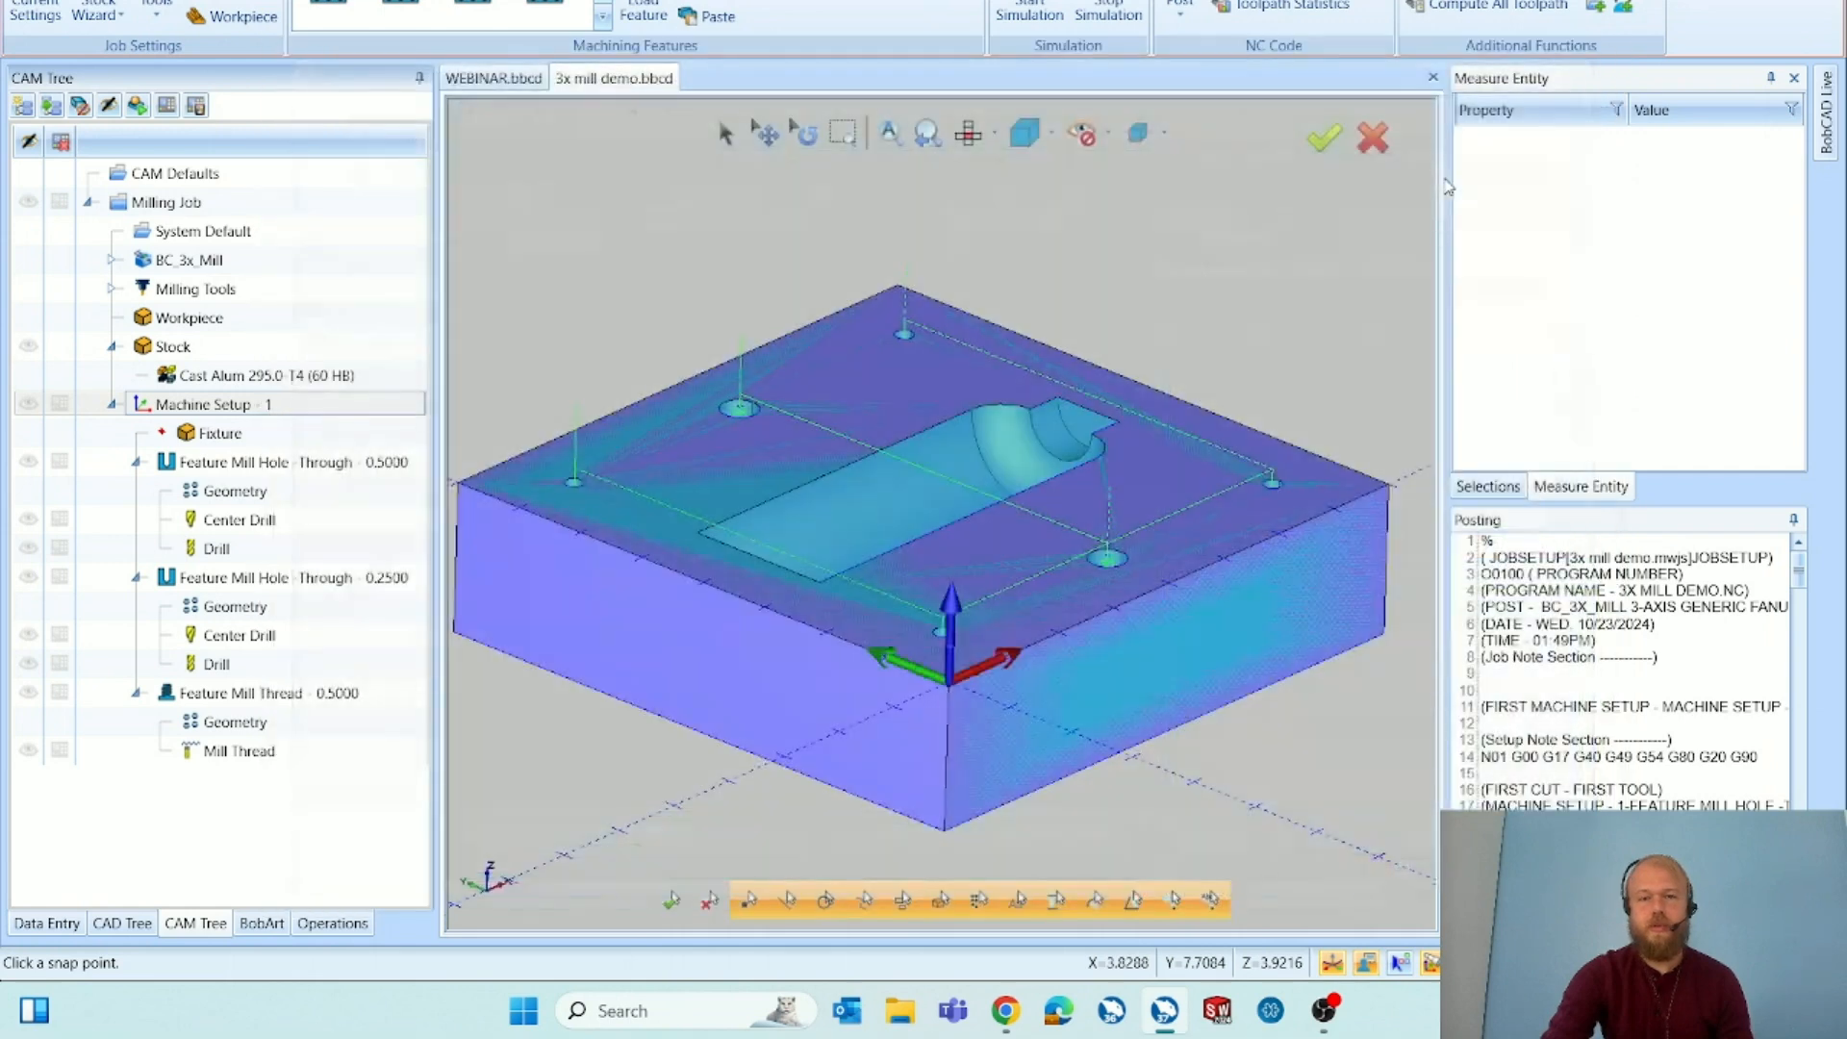
Switch to the WEBINAR.bbcd file, simulate its thread milling job to inspect the part's position on the table, and close the simulation.
{"action": "left_click", "coordinate": [504, 78]}
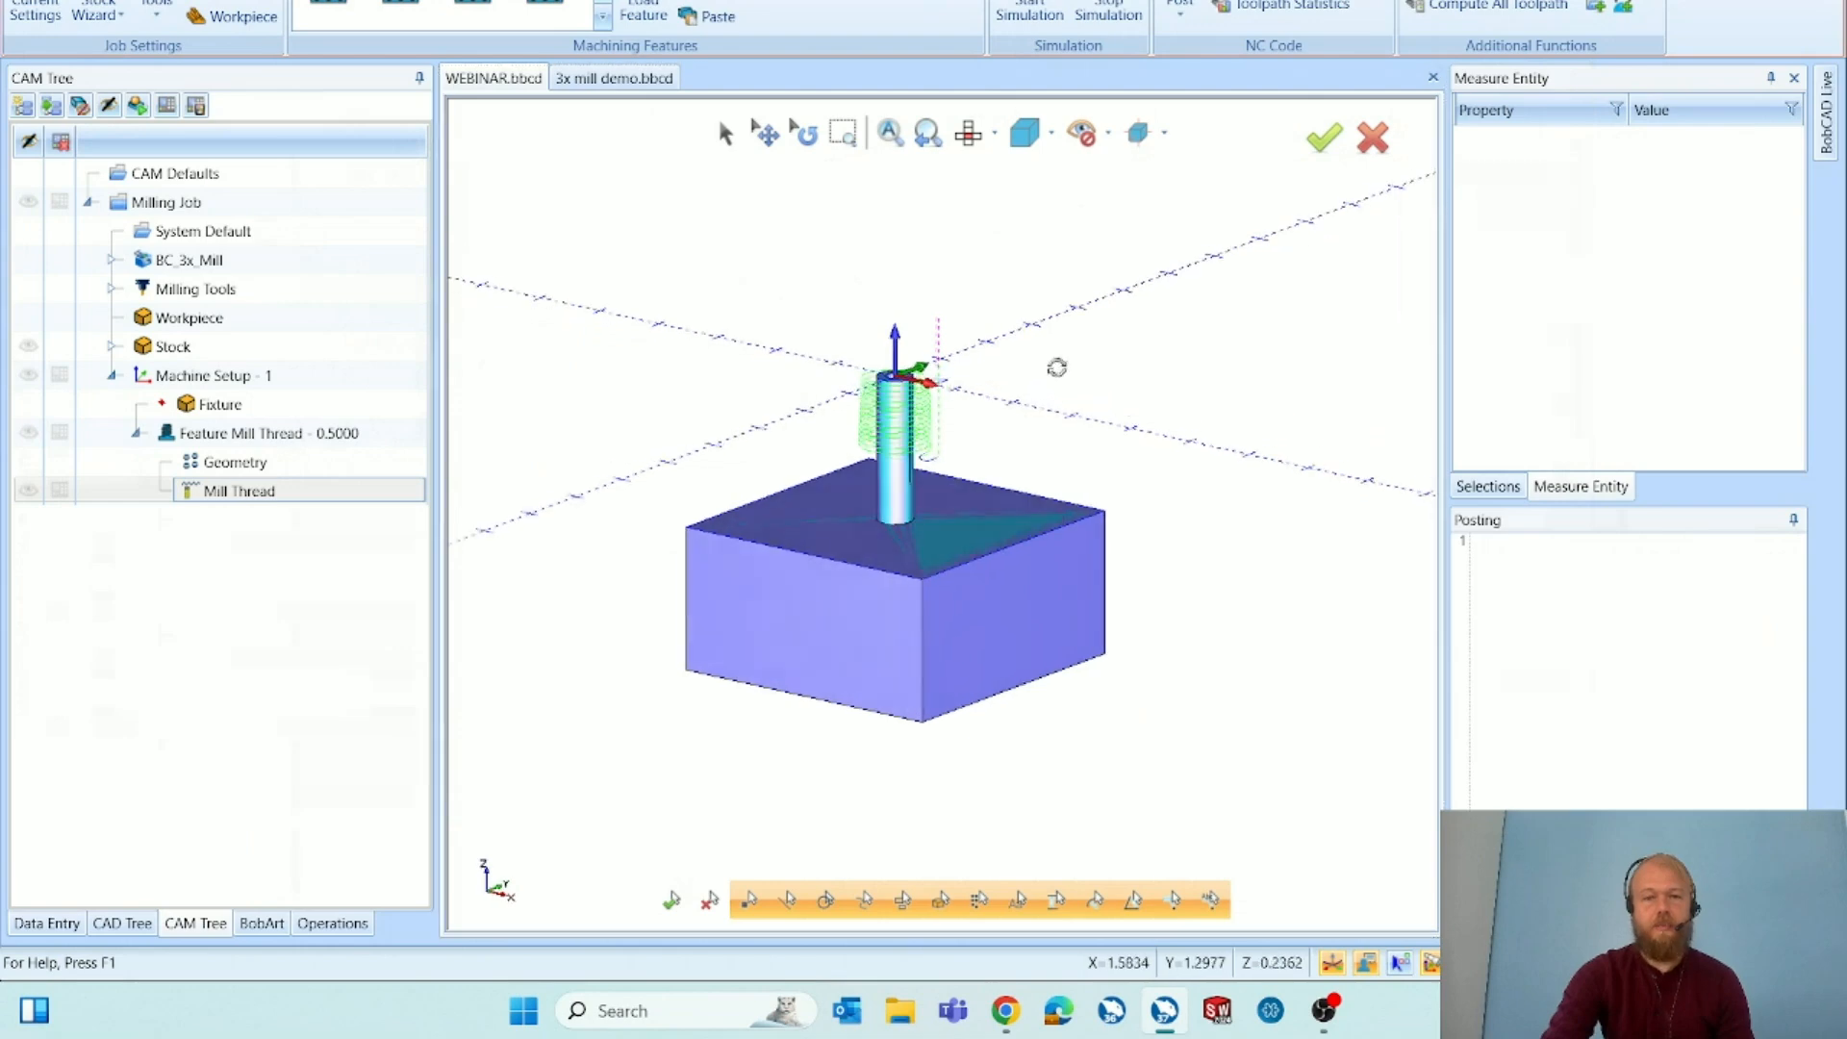
{"action": "scroll", "coordinate": [828, 530], "scroll_direction": "up", "scroll_amount": 2}
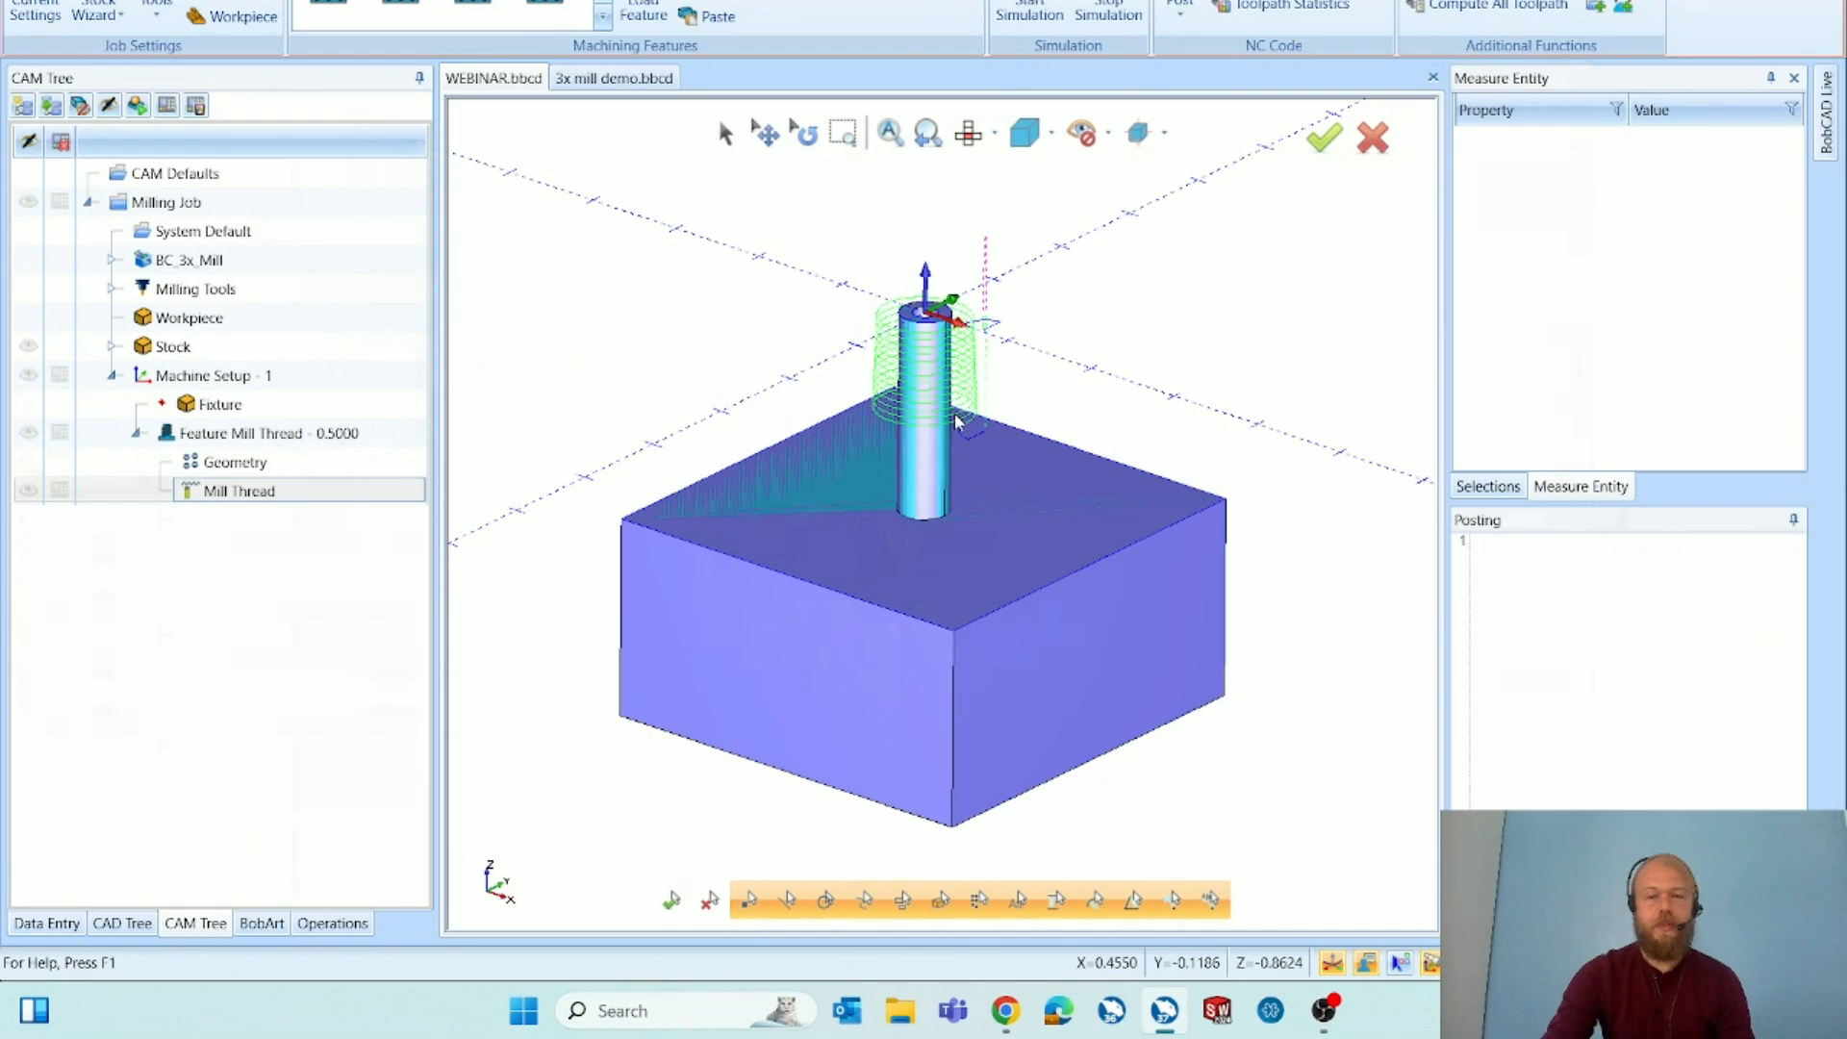
{"action": "left_click", "coordinate": [1035, 26]}
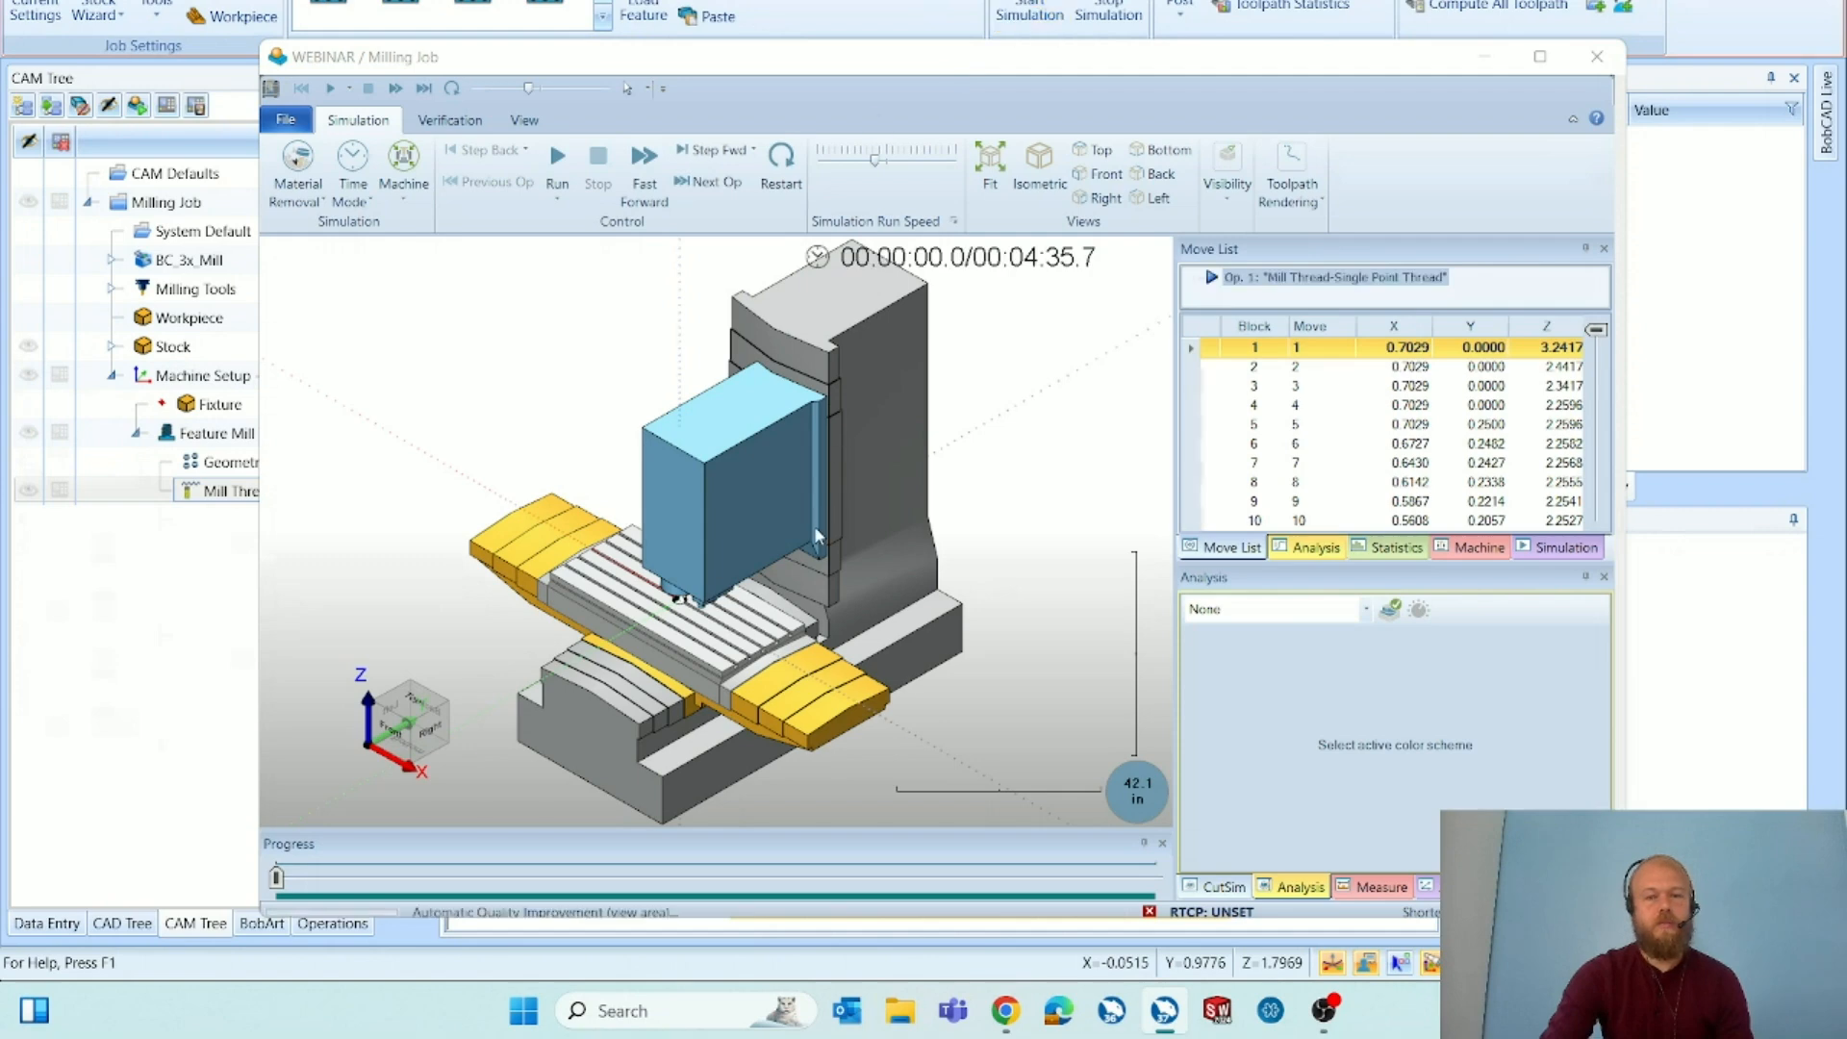
{"action": "scroll", "coordinate": [814, 529], "scroll_direction": "up", "scroll_amount": 4}
{"action": "scroll", "coordinate": [714, 575], "scroll_direction": "up", "scroll_amount": 6}
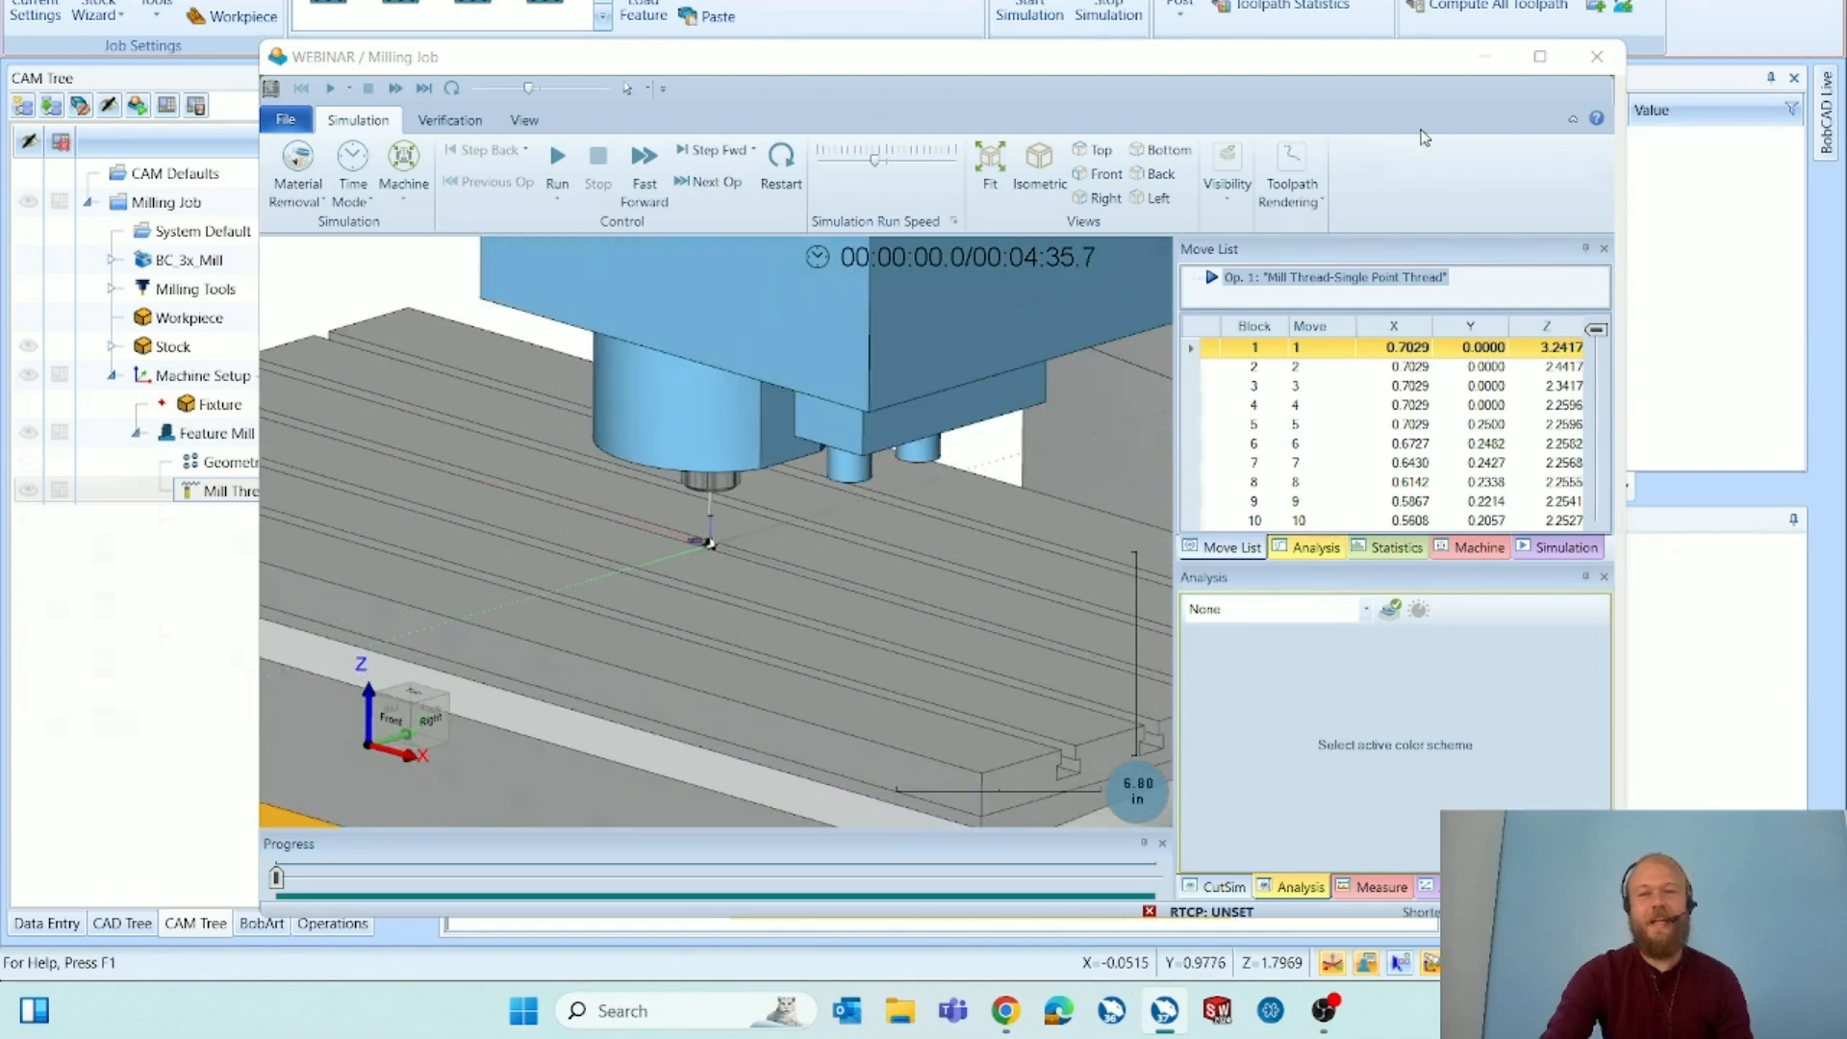
{"action": "left_click", "coordinate": [1592, 60]}
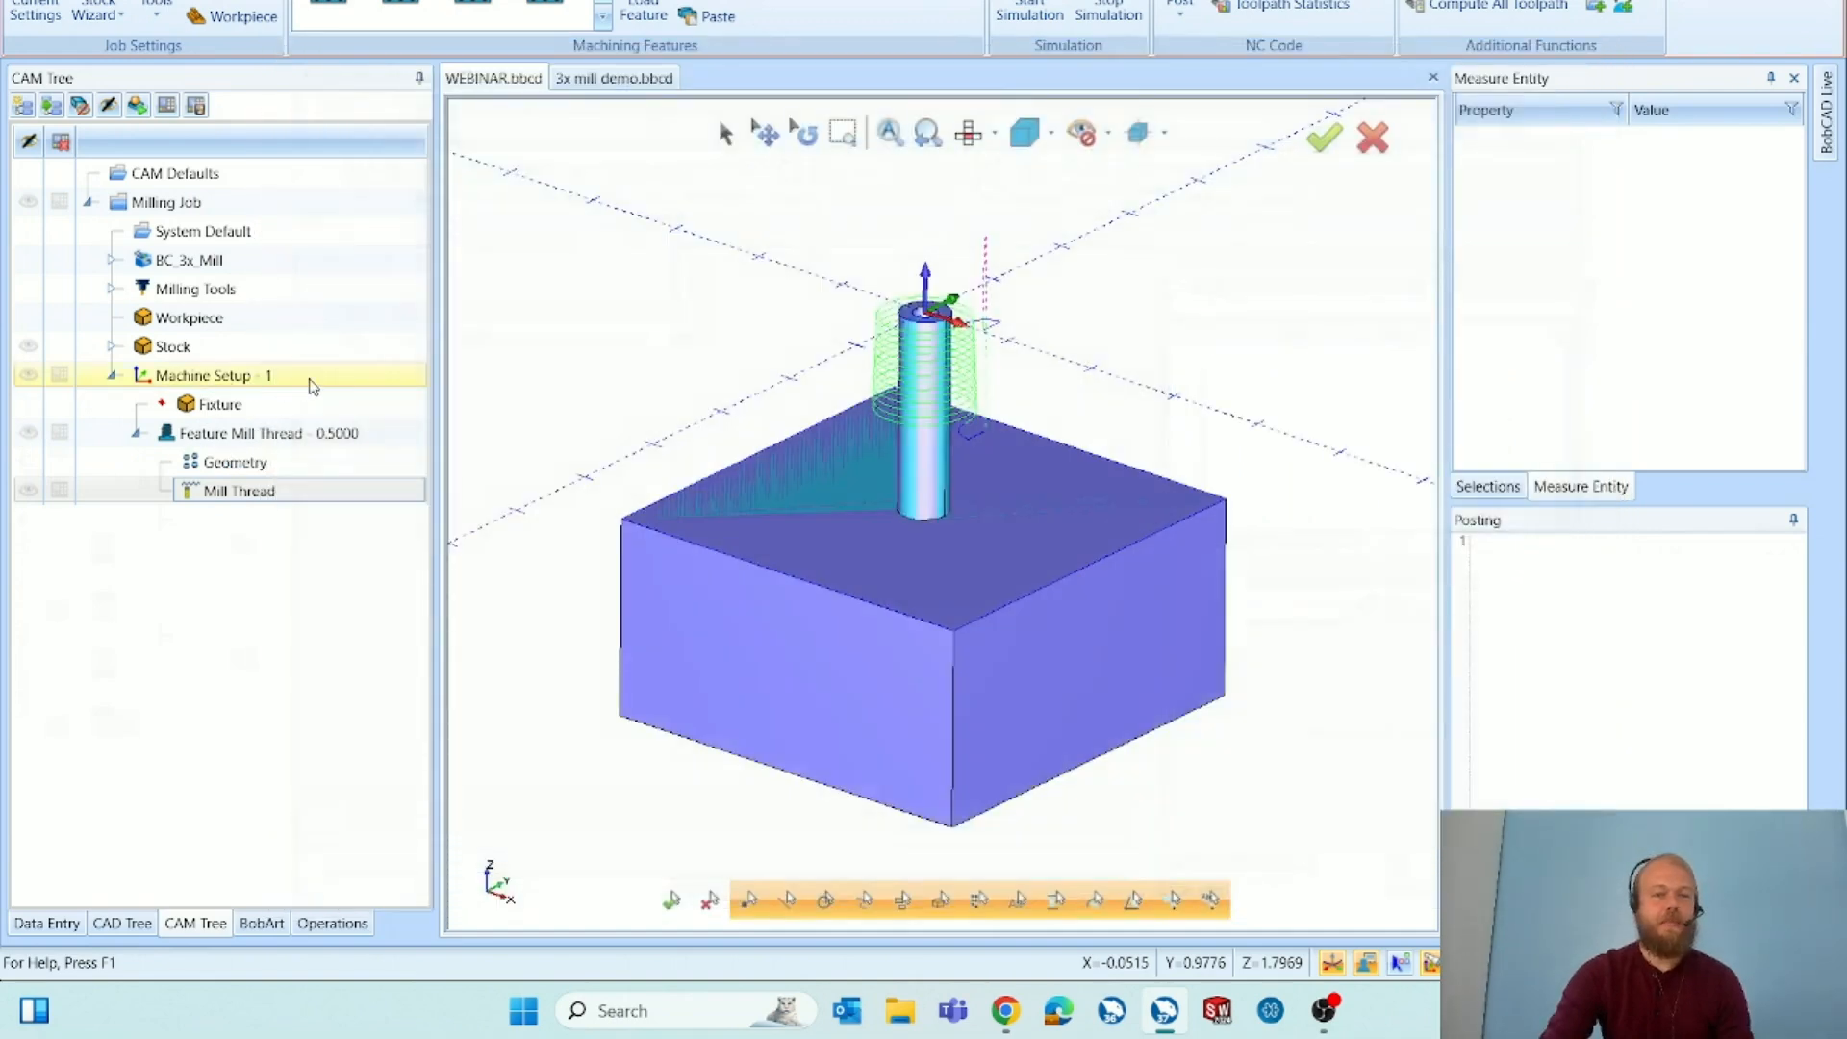
Edit Machine Setup - 1 of the thread milling job and set the work offset Z to 4.
{"action": "right_click", "coordinate": [310, 383]}
{"action": "left_click", "coordinate": [474, 181]}
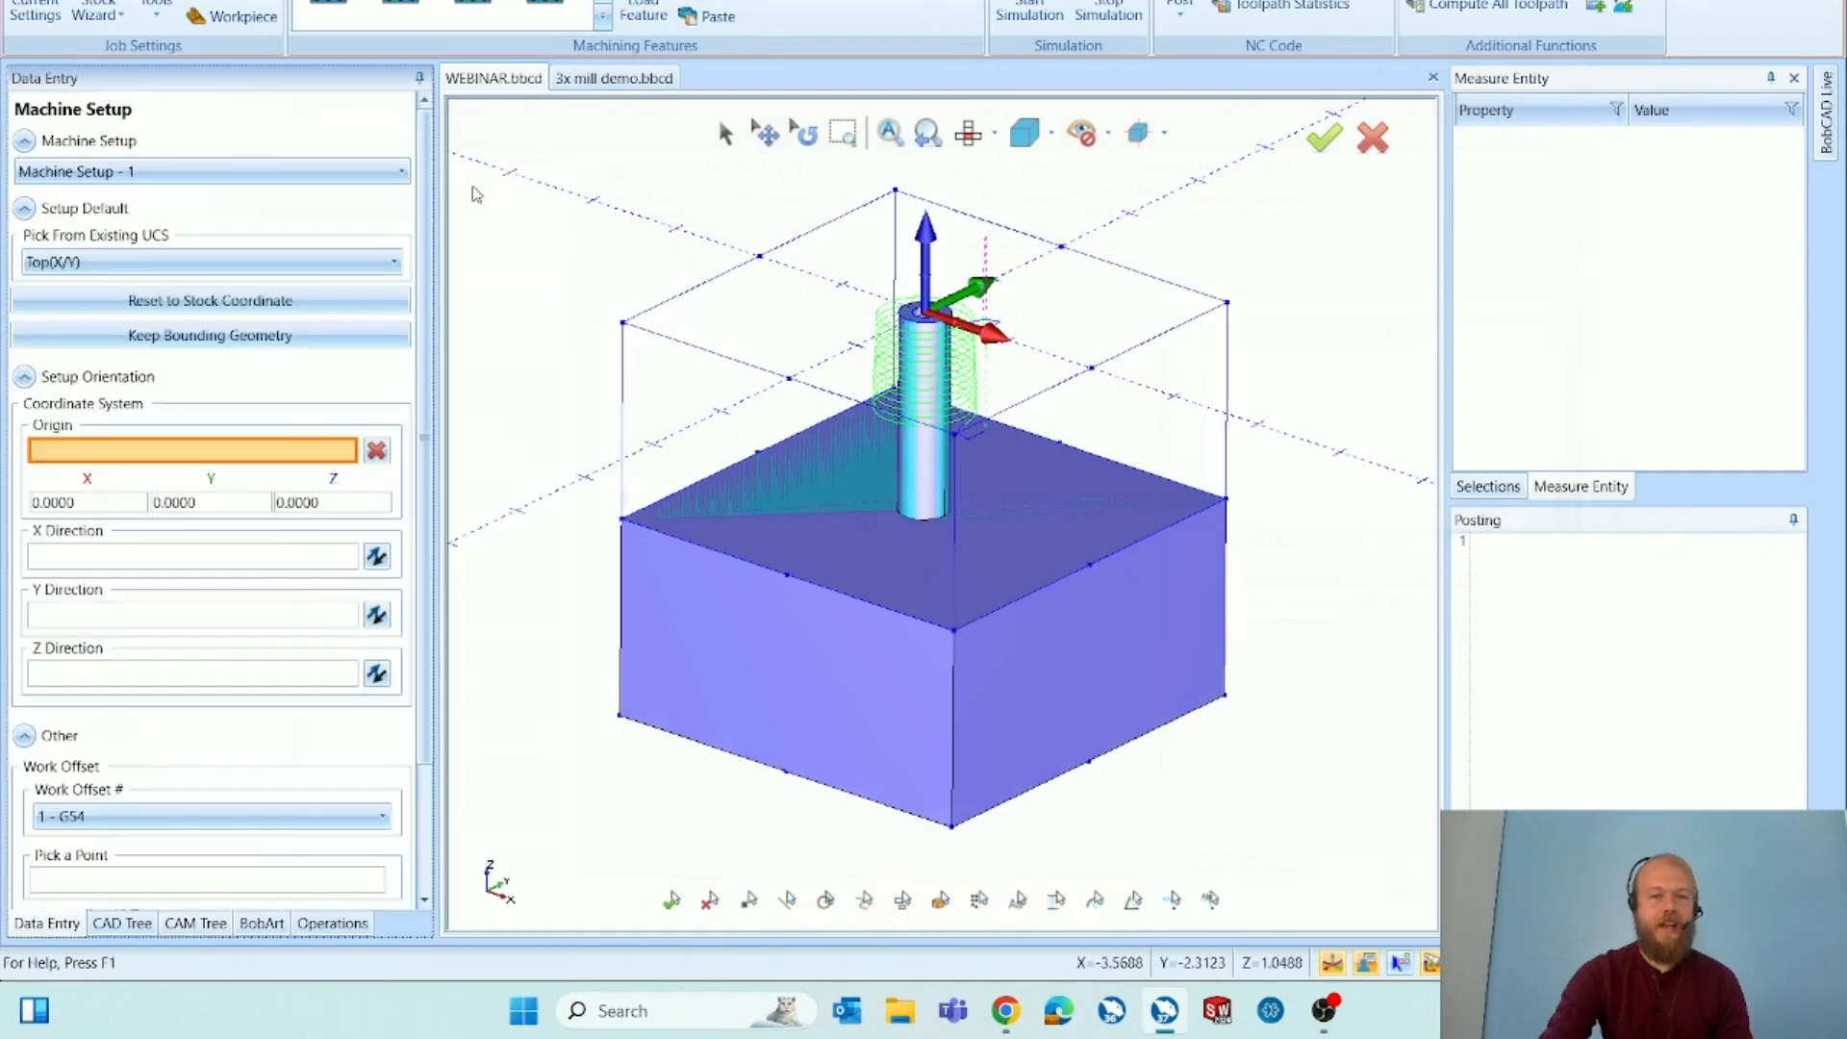
{"action": "scroll", "coordinate": [253, 741], "scroll_direction": "down", "scroll_amount": 3}
{"action": "double_click", "coordinate": [334, 807]}
{"action": "type", "text": "4"}
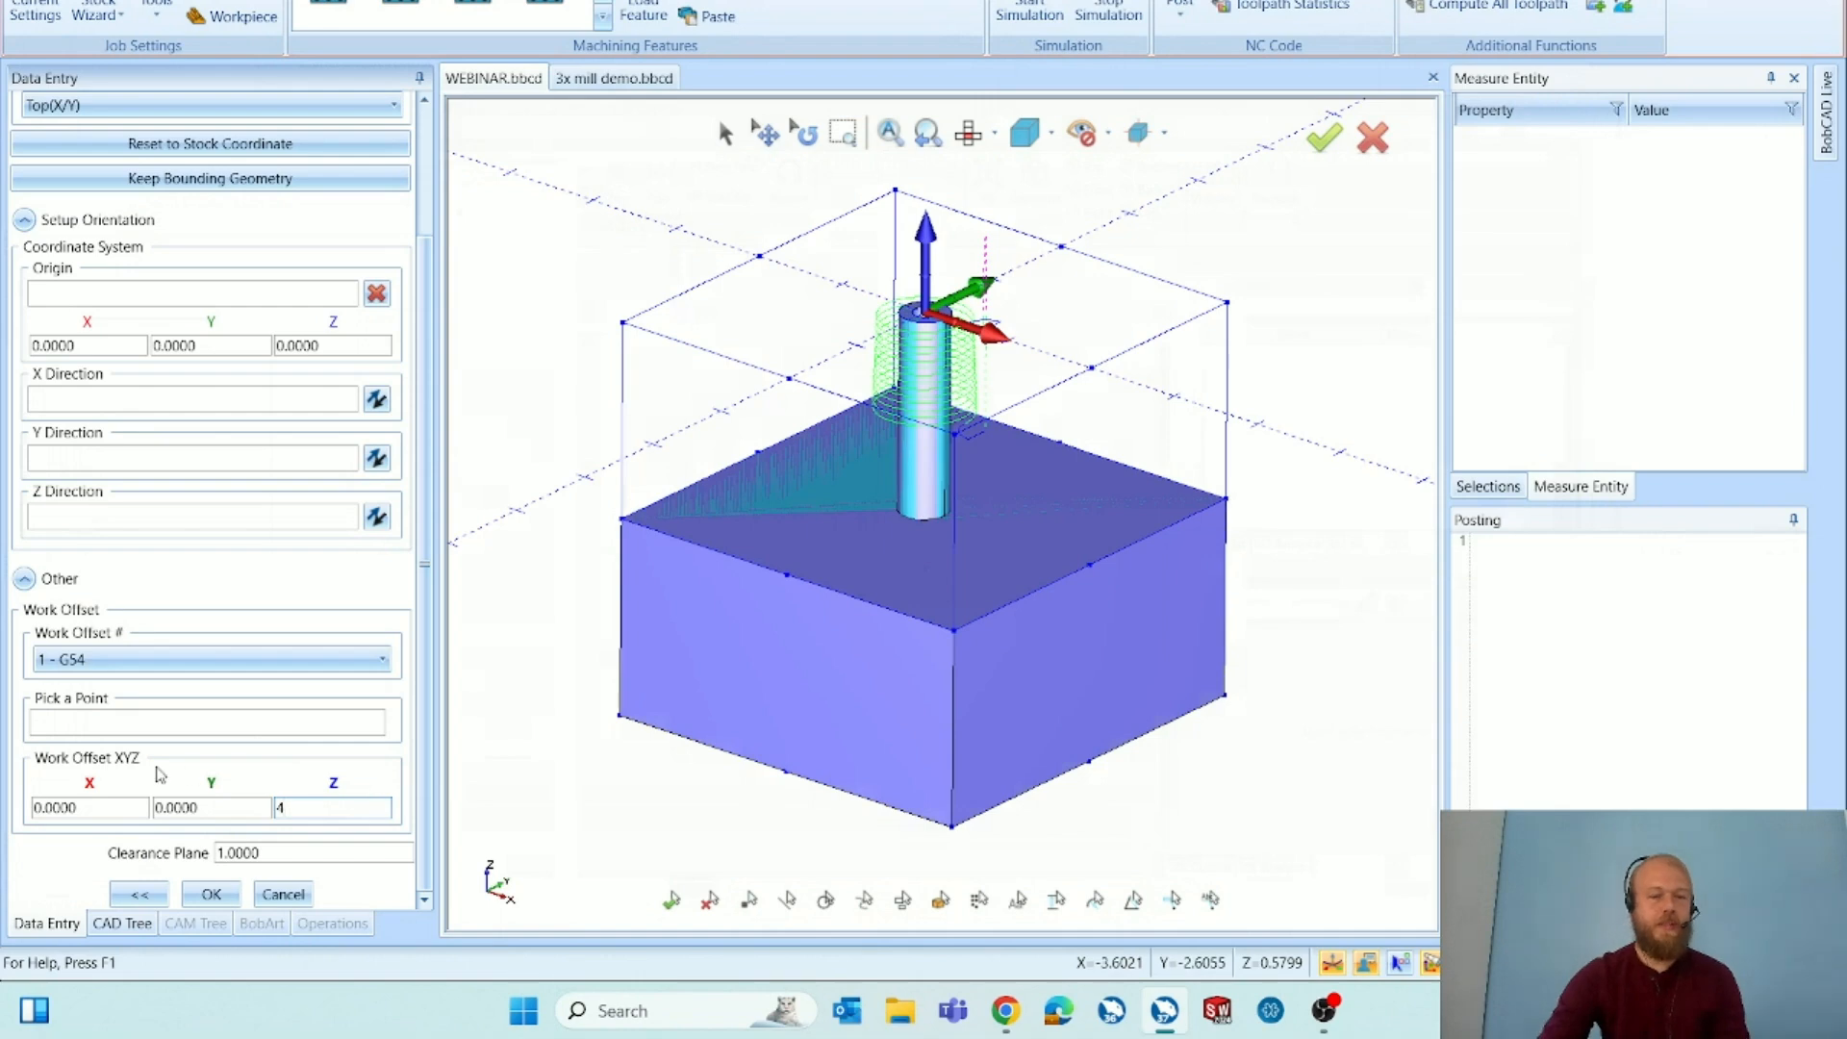
{"action": "left_click", "coordinate": [217, 895]}
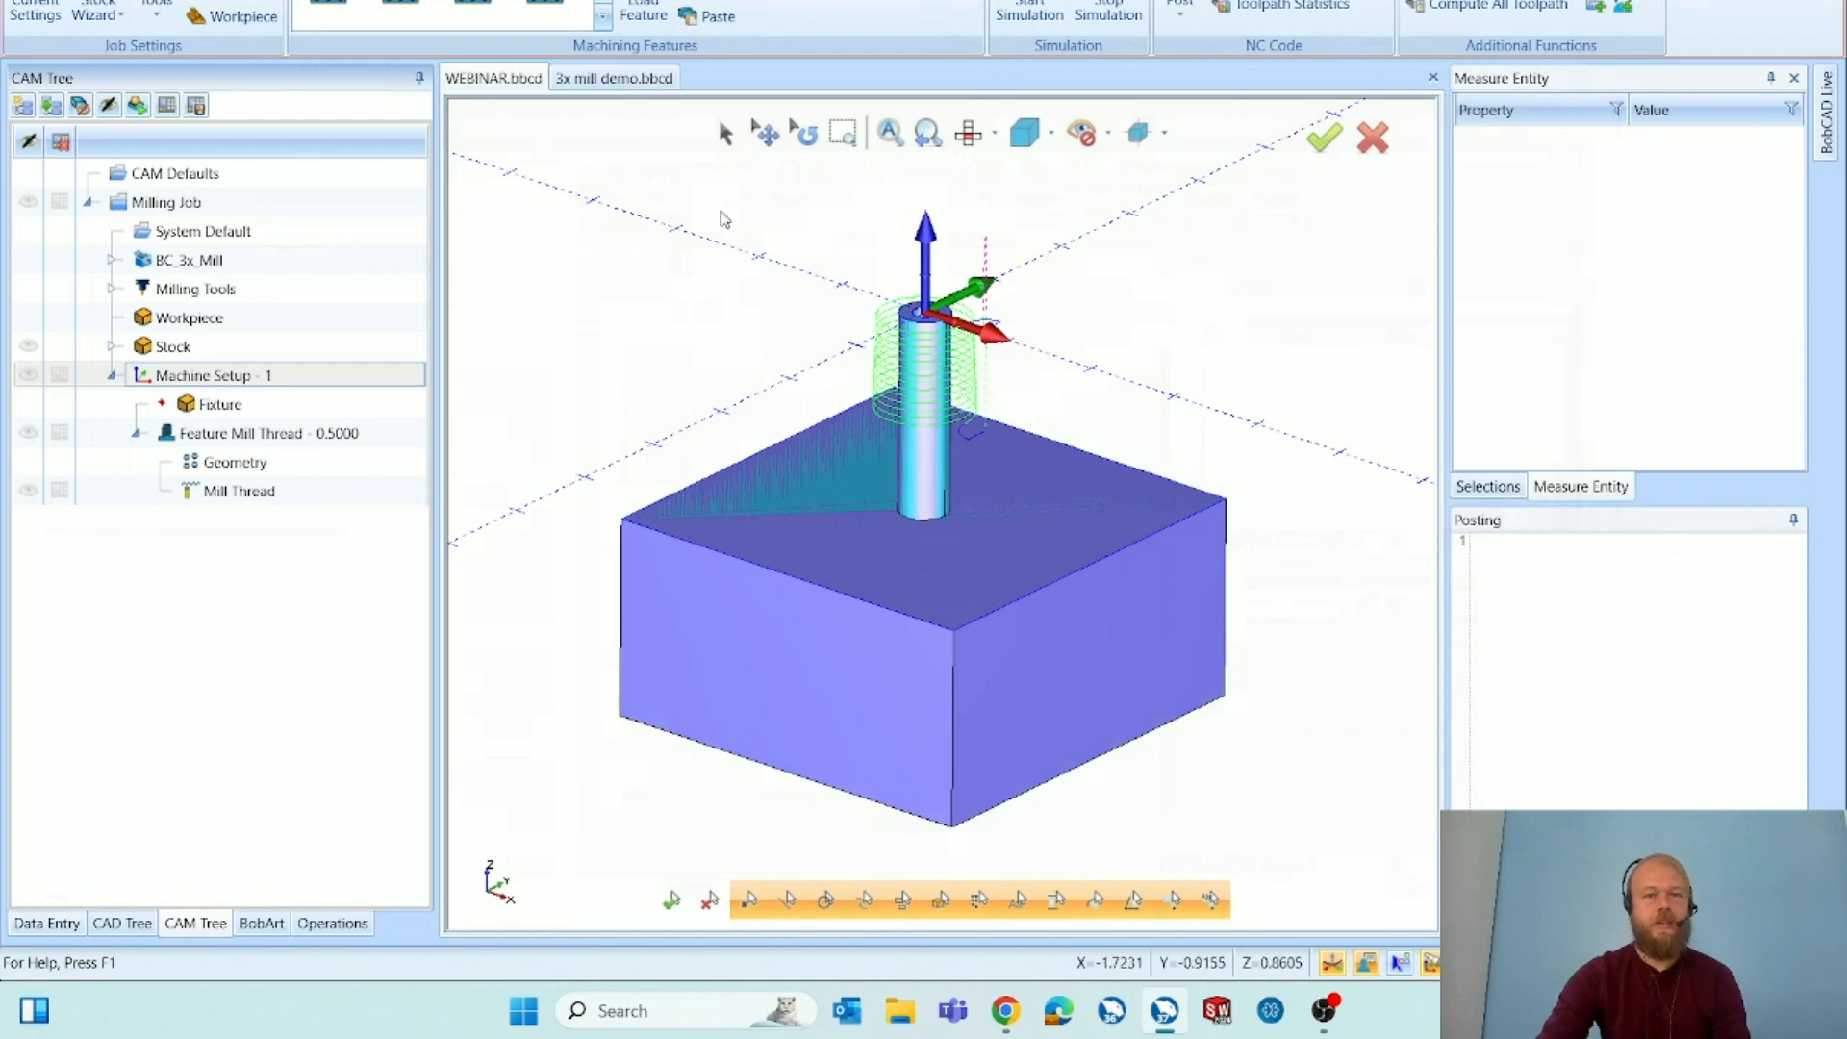
Simulate the thread milling job at an increased run speed, pause to check the tool path around the post, and close the simulation.
{"action": "left_click", "coordinate": [1042, 19]}
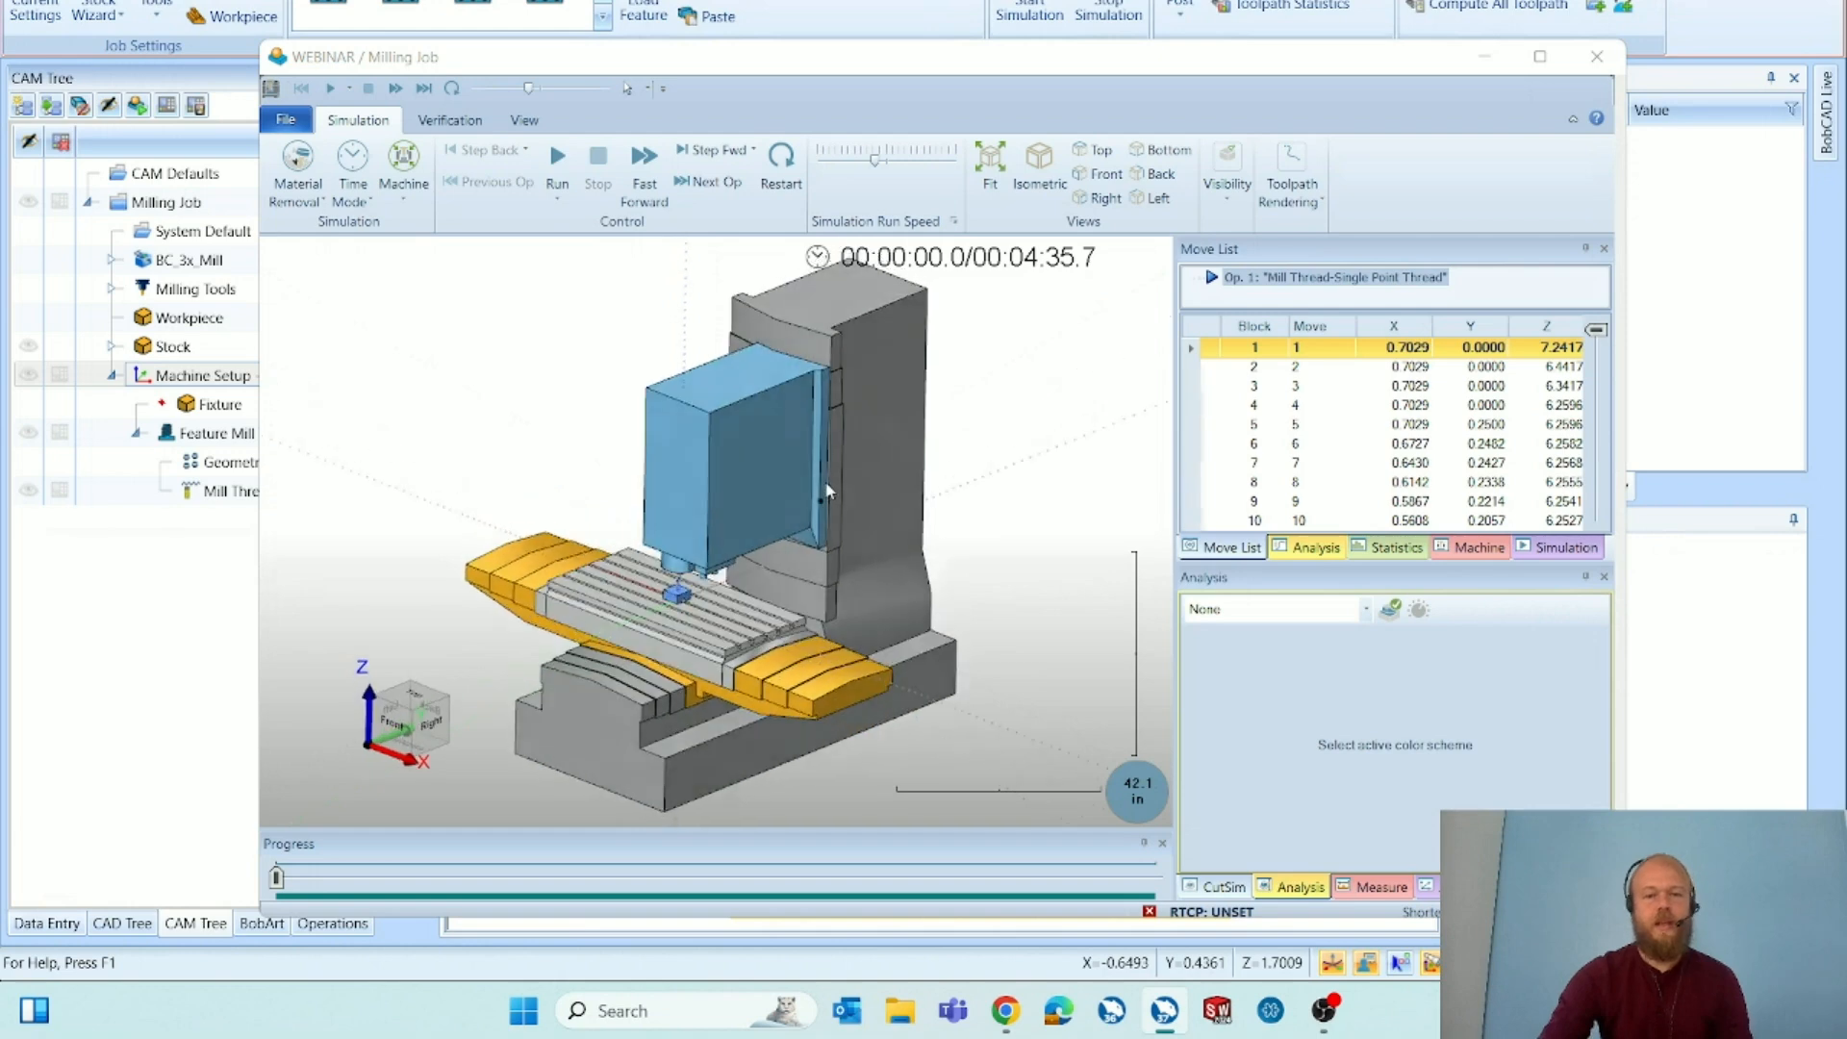
{"action": "scroll", "coordinate": [826, 482], "scroll_direction": "up", "scroll_amount": 8}
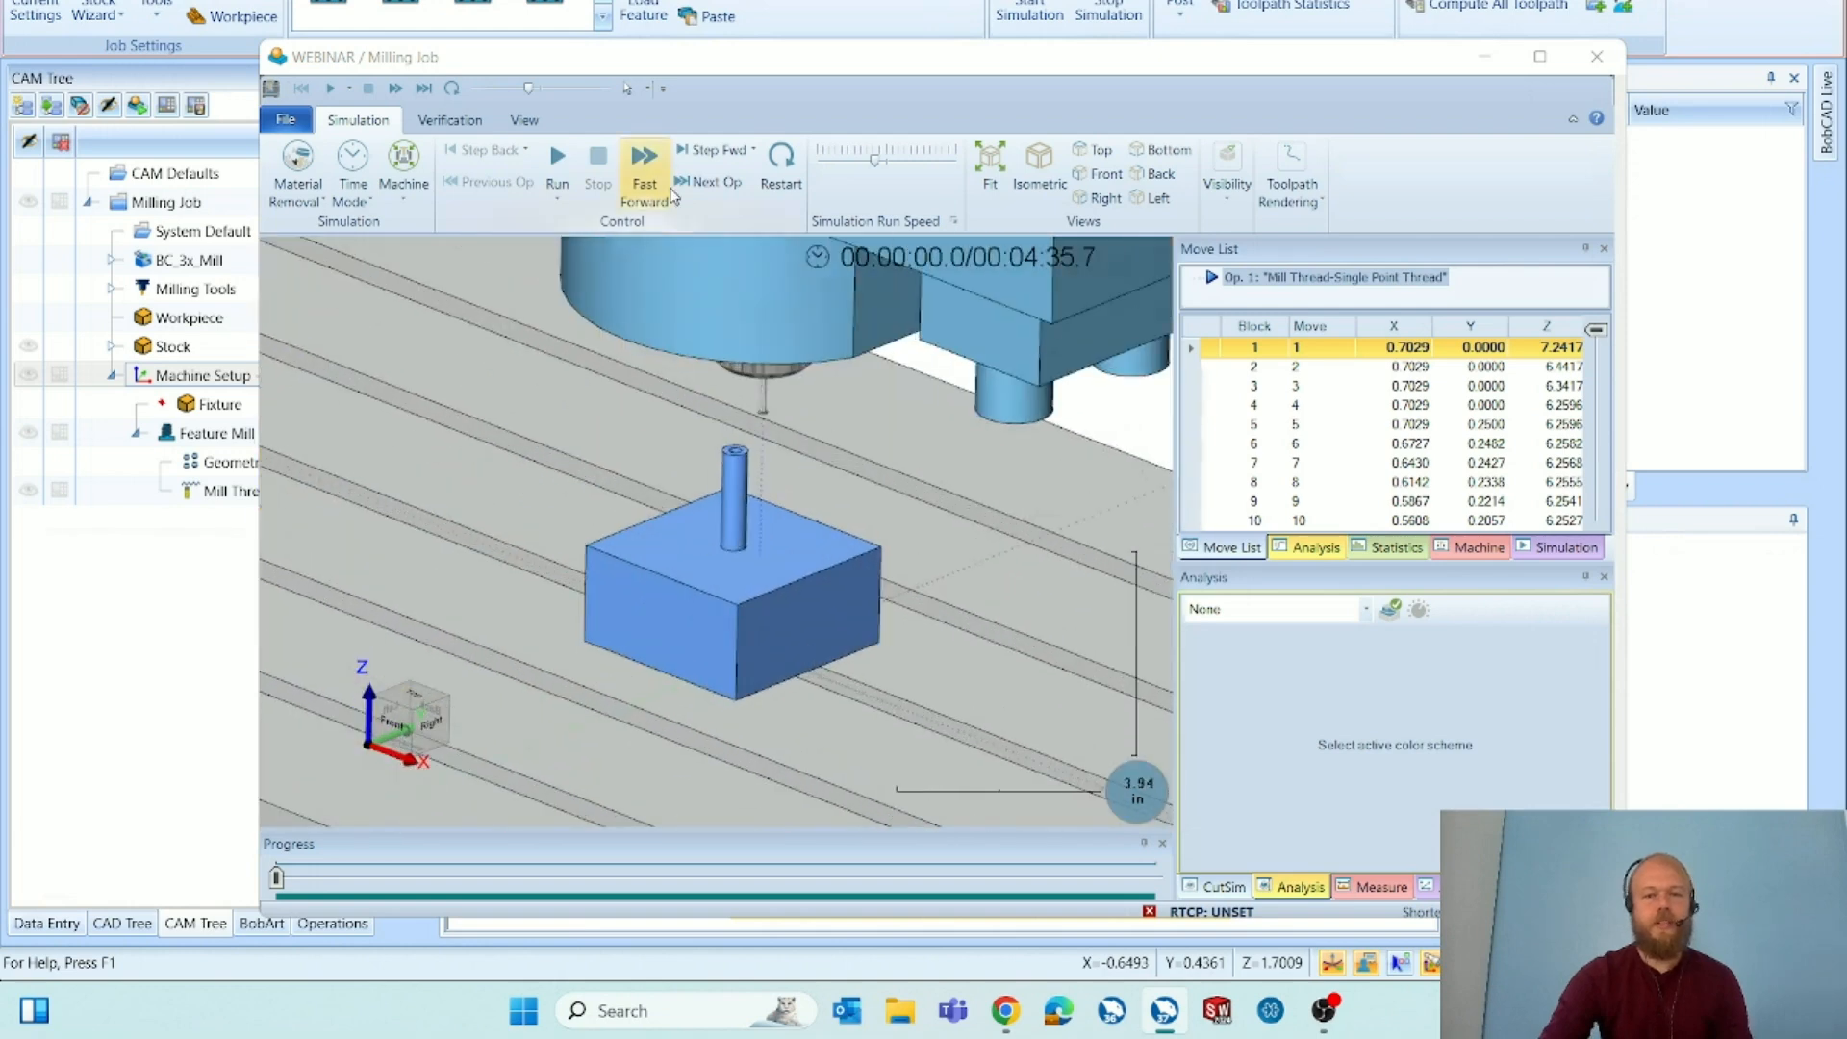
{"action": "left_click", "coordinate": [557, 164]}
{"action": "scroll", "coordinate": [769, 577], "scroll_direction": "up", "scroll_amount": 3}
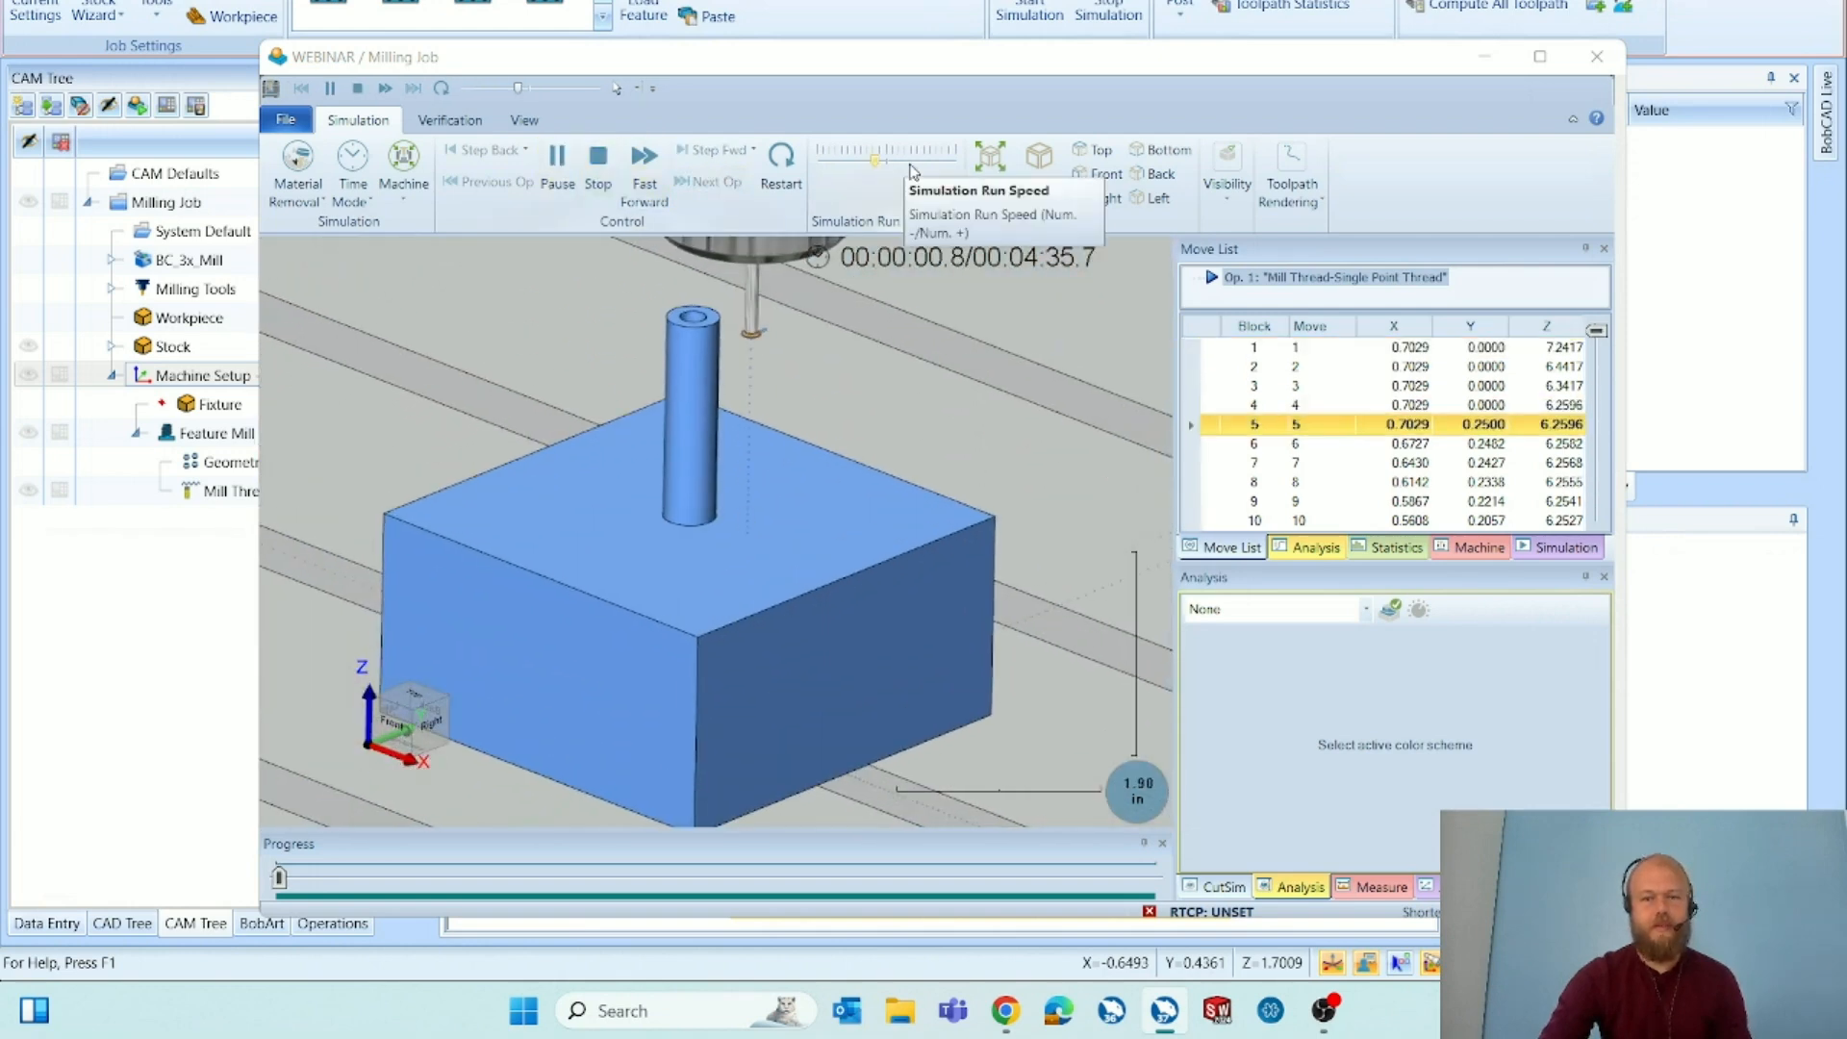
{"action": "left_click_drag", "start_coordinate": [863, 156], "coordinate": [910, 166]}
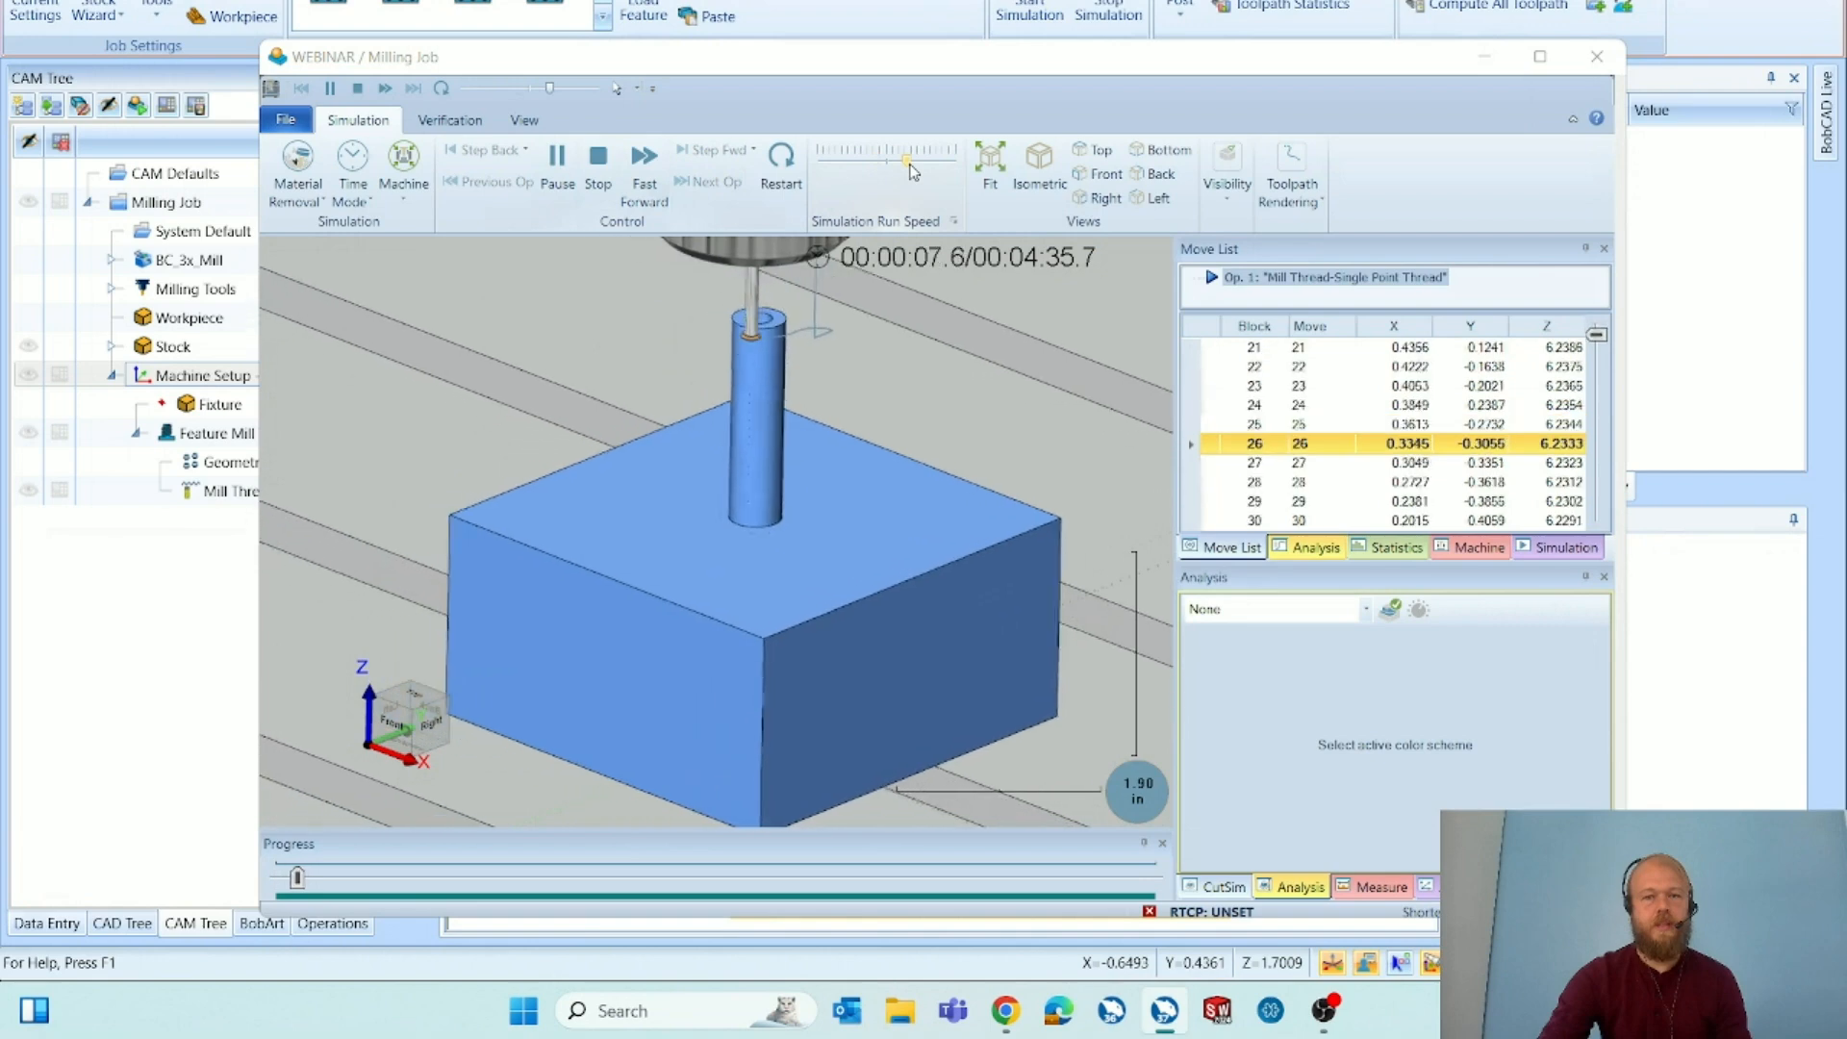
{"action": "left_click", "coordinate": [557, 164]}
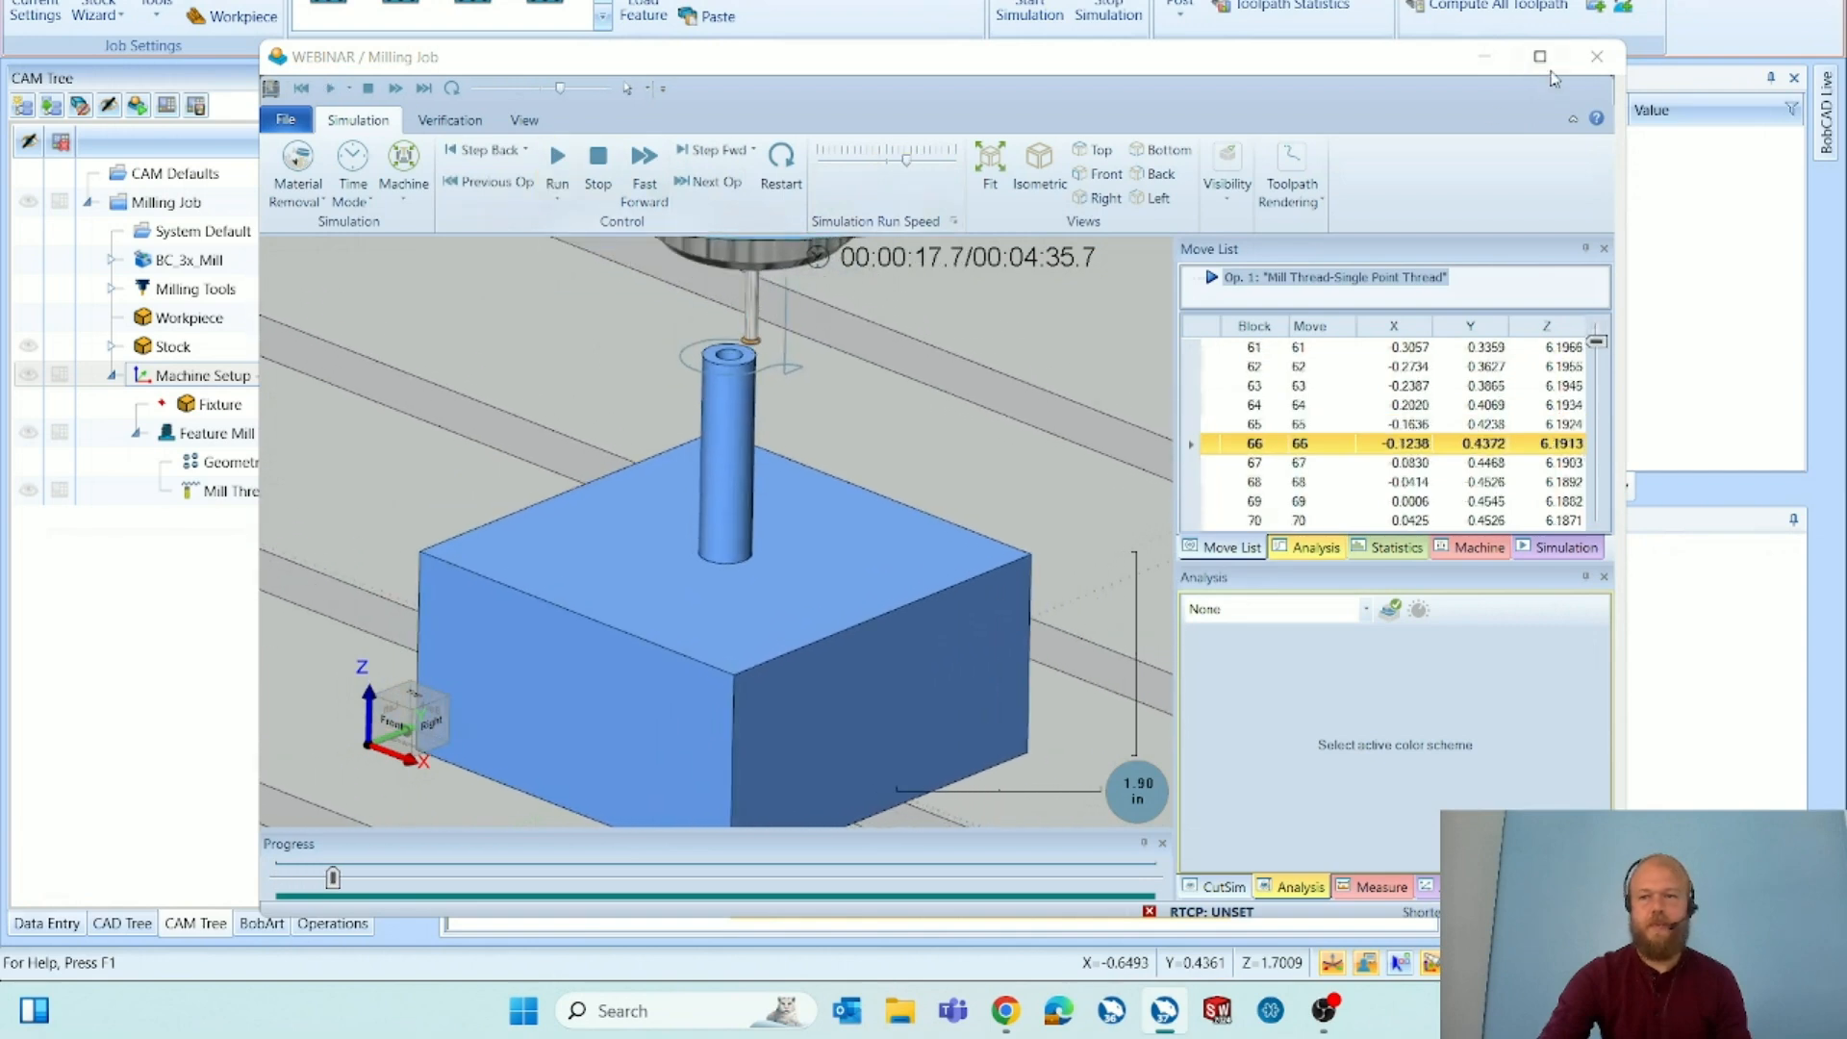
{"action": "left_click", "coordinate": [1597, 56]}
Edit the 0.5000 Mill Thread feature, set the thread type to UNC with size 1/2-13 UNC, and recompute the toolpath.
{"action": "double_click", "coordinate": [246, 435]}
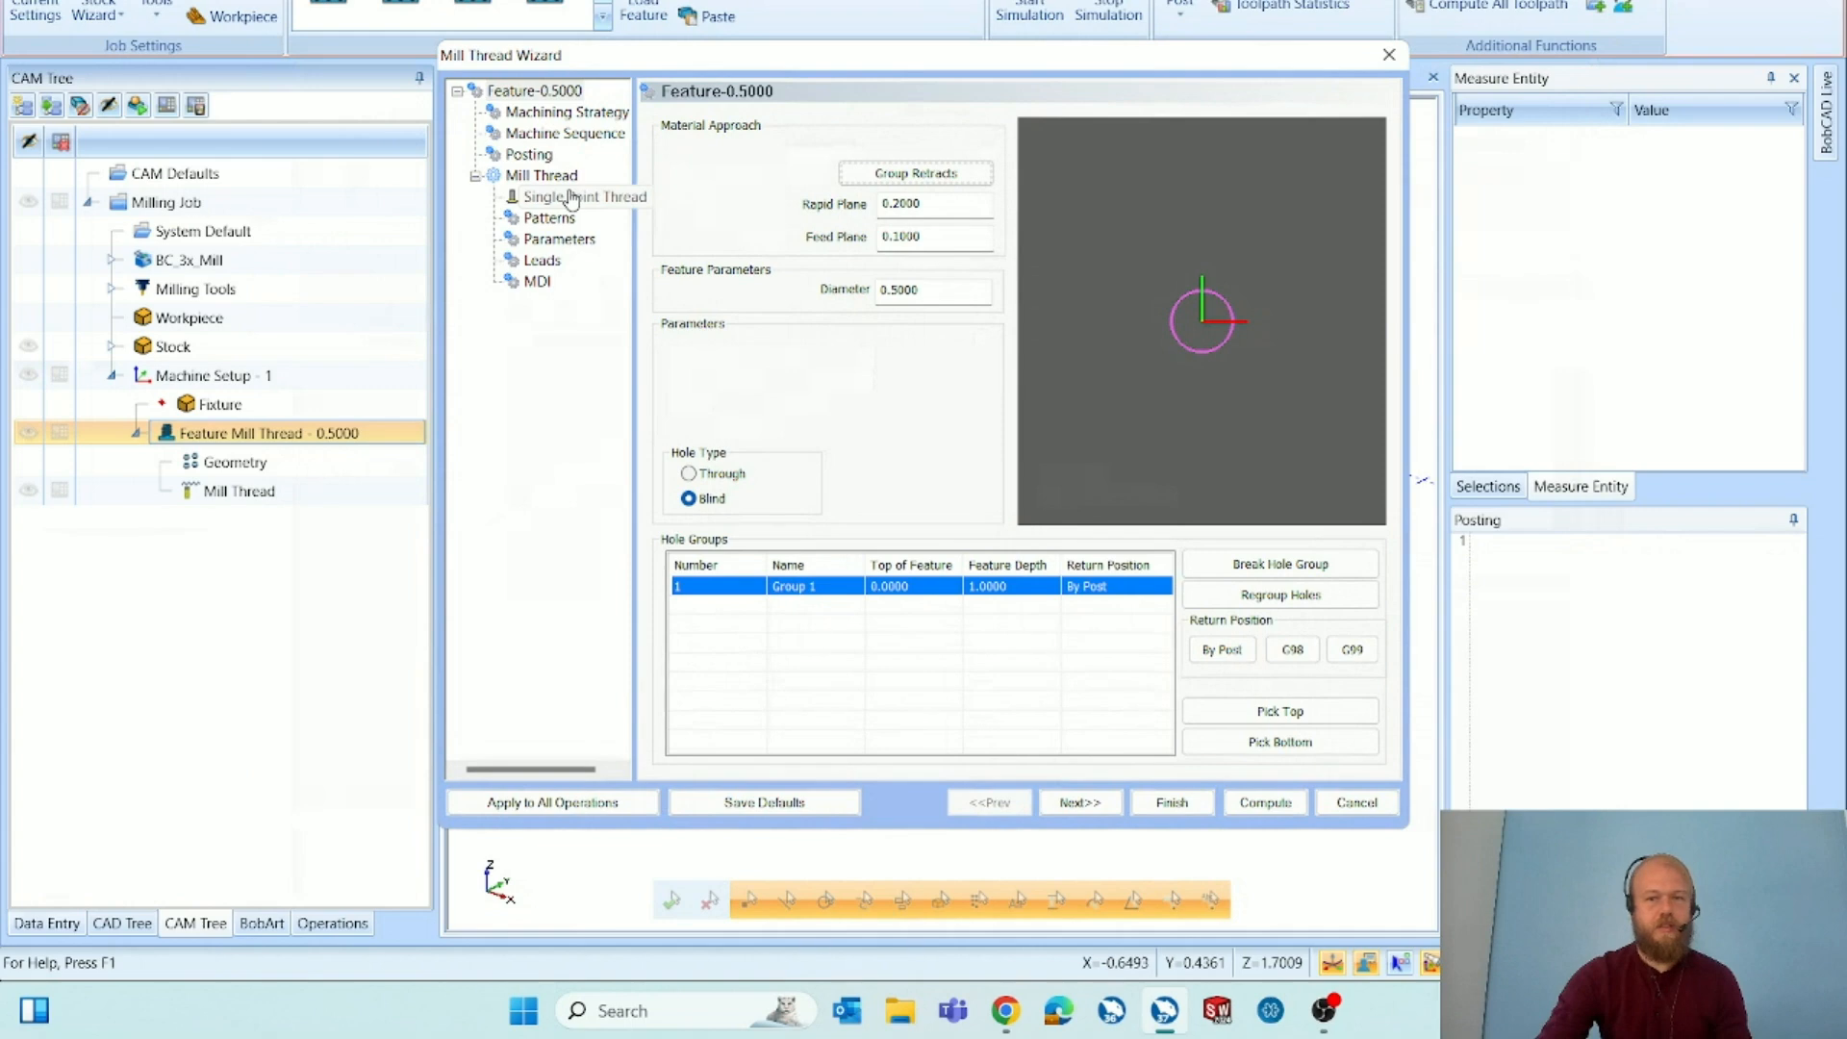
{"action": "left_click", "coordinate": [572, 198]}
{"action": "left_click", "coordinate": [544, 244]}
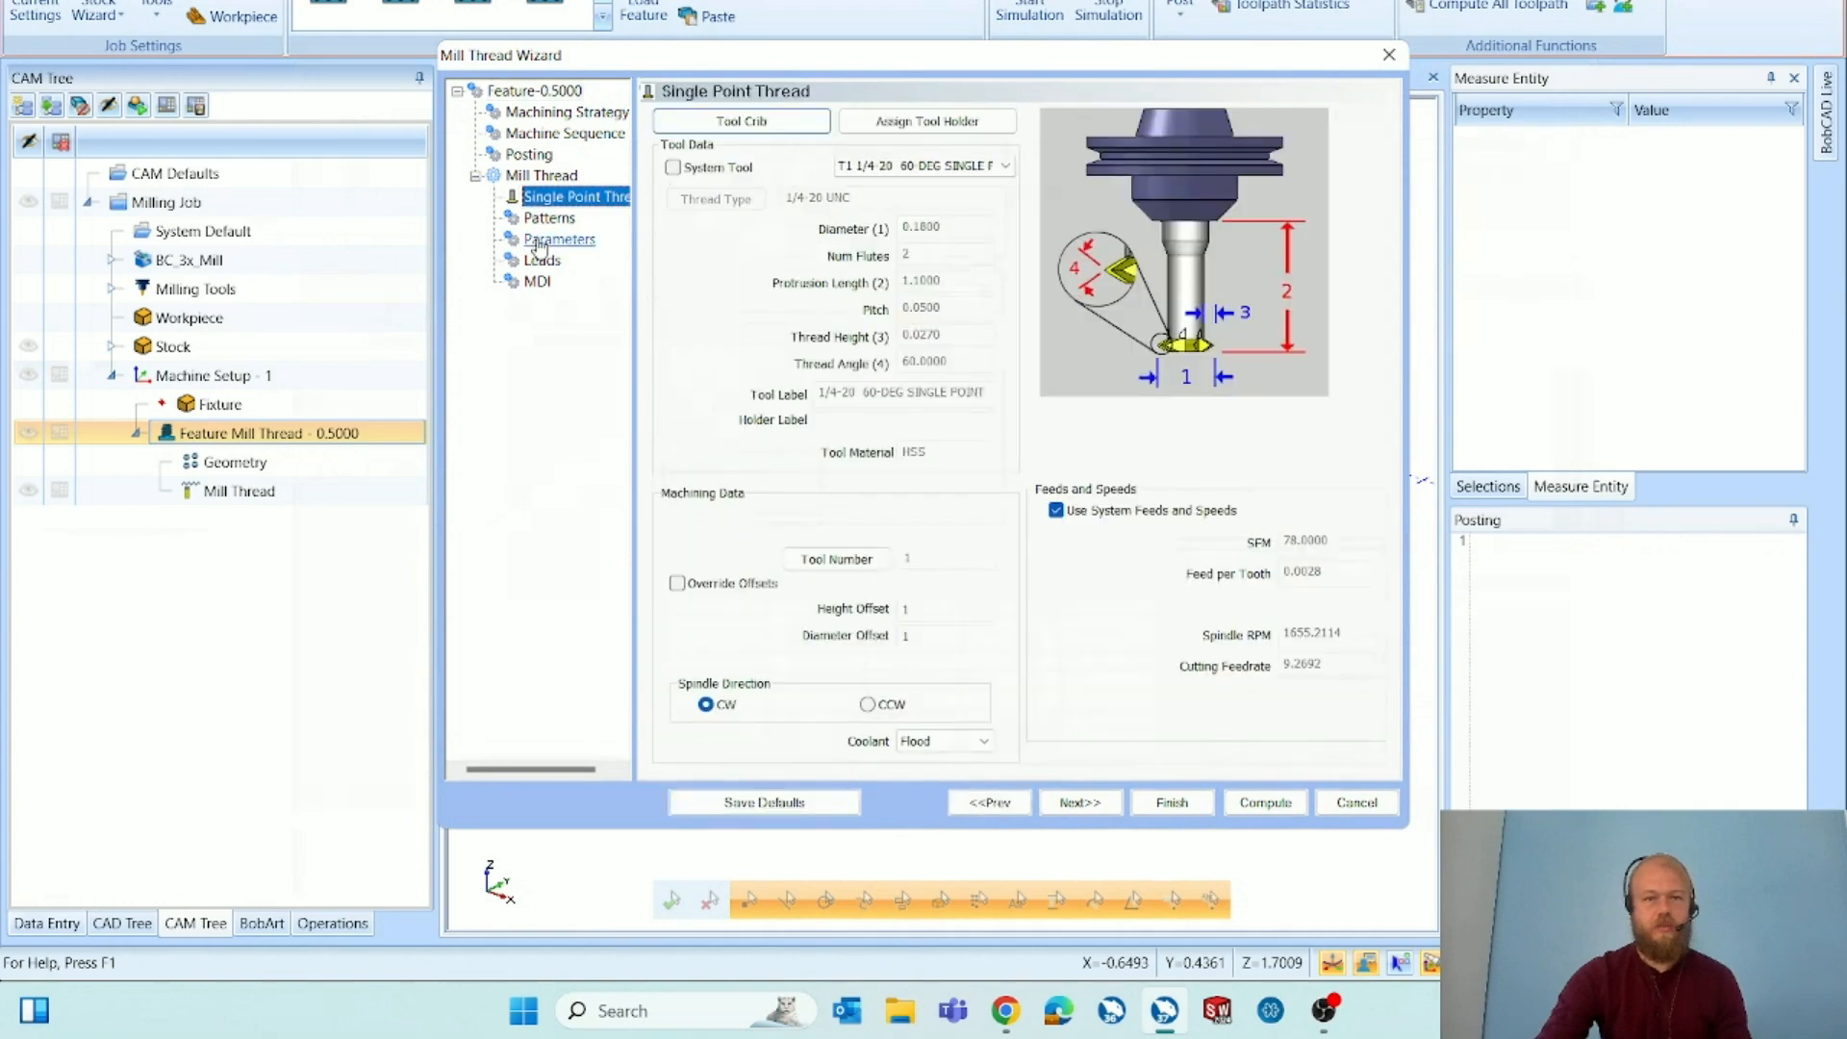
{"action": "left_click", "coordinate": [744, 178]}
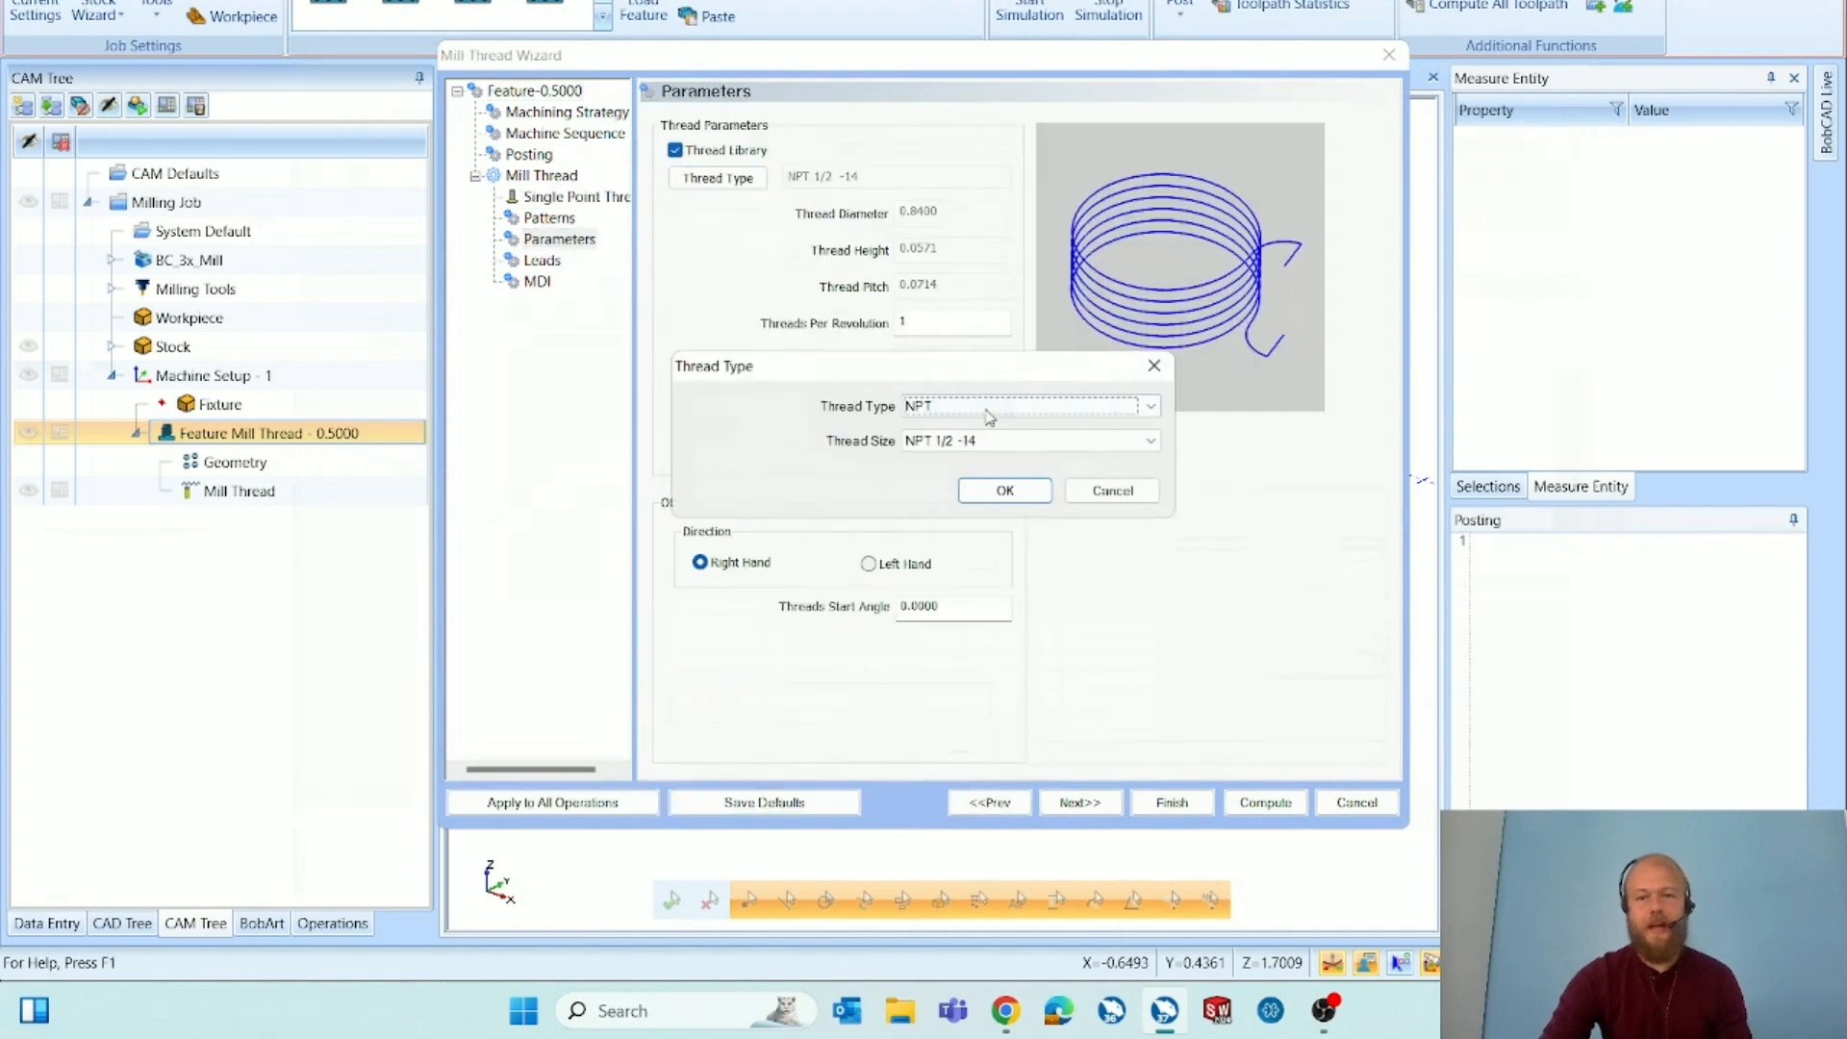
{"action": "left_click", "coordinate": [989, 409]}
{"action": "left_click", "coordinate": [982, 611]}
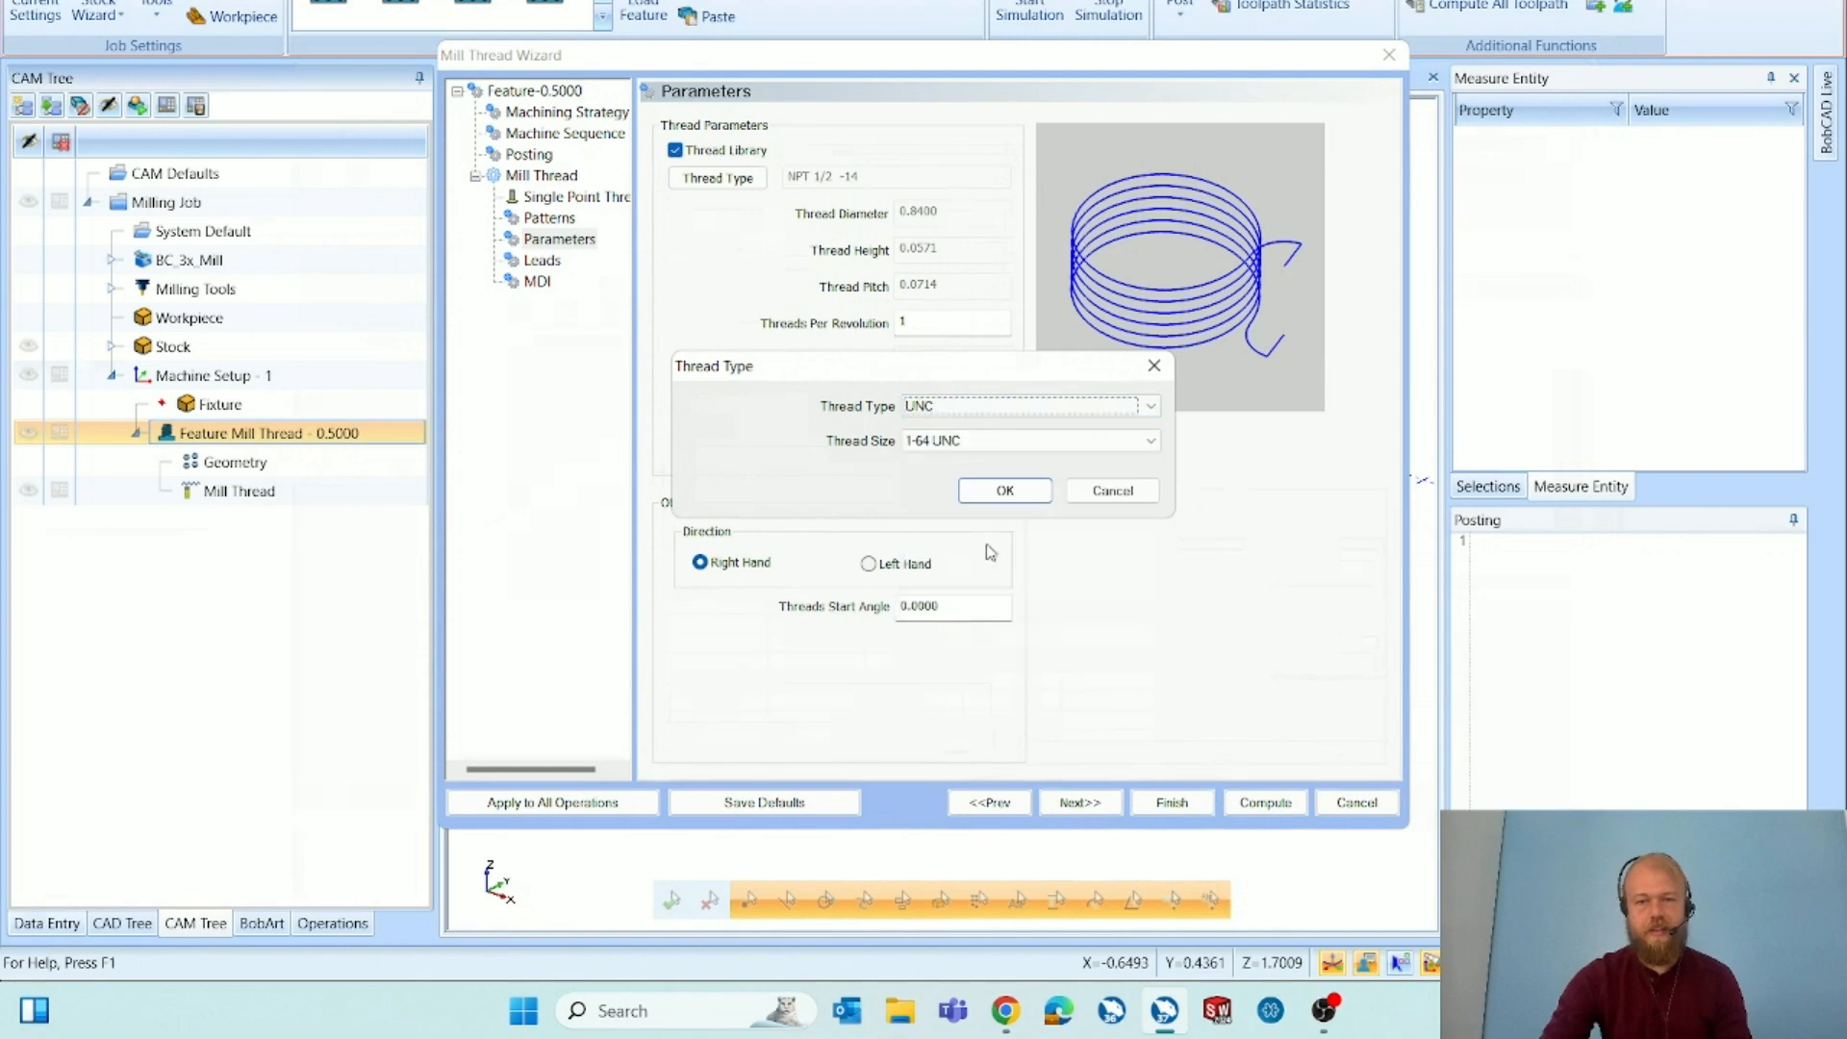
{"action": "left_click", "coordinate": [970, 441]}
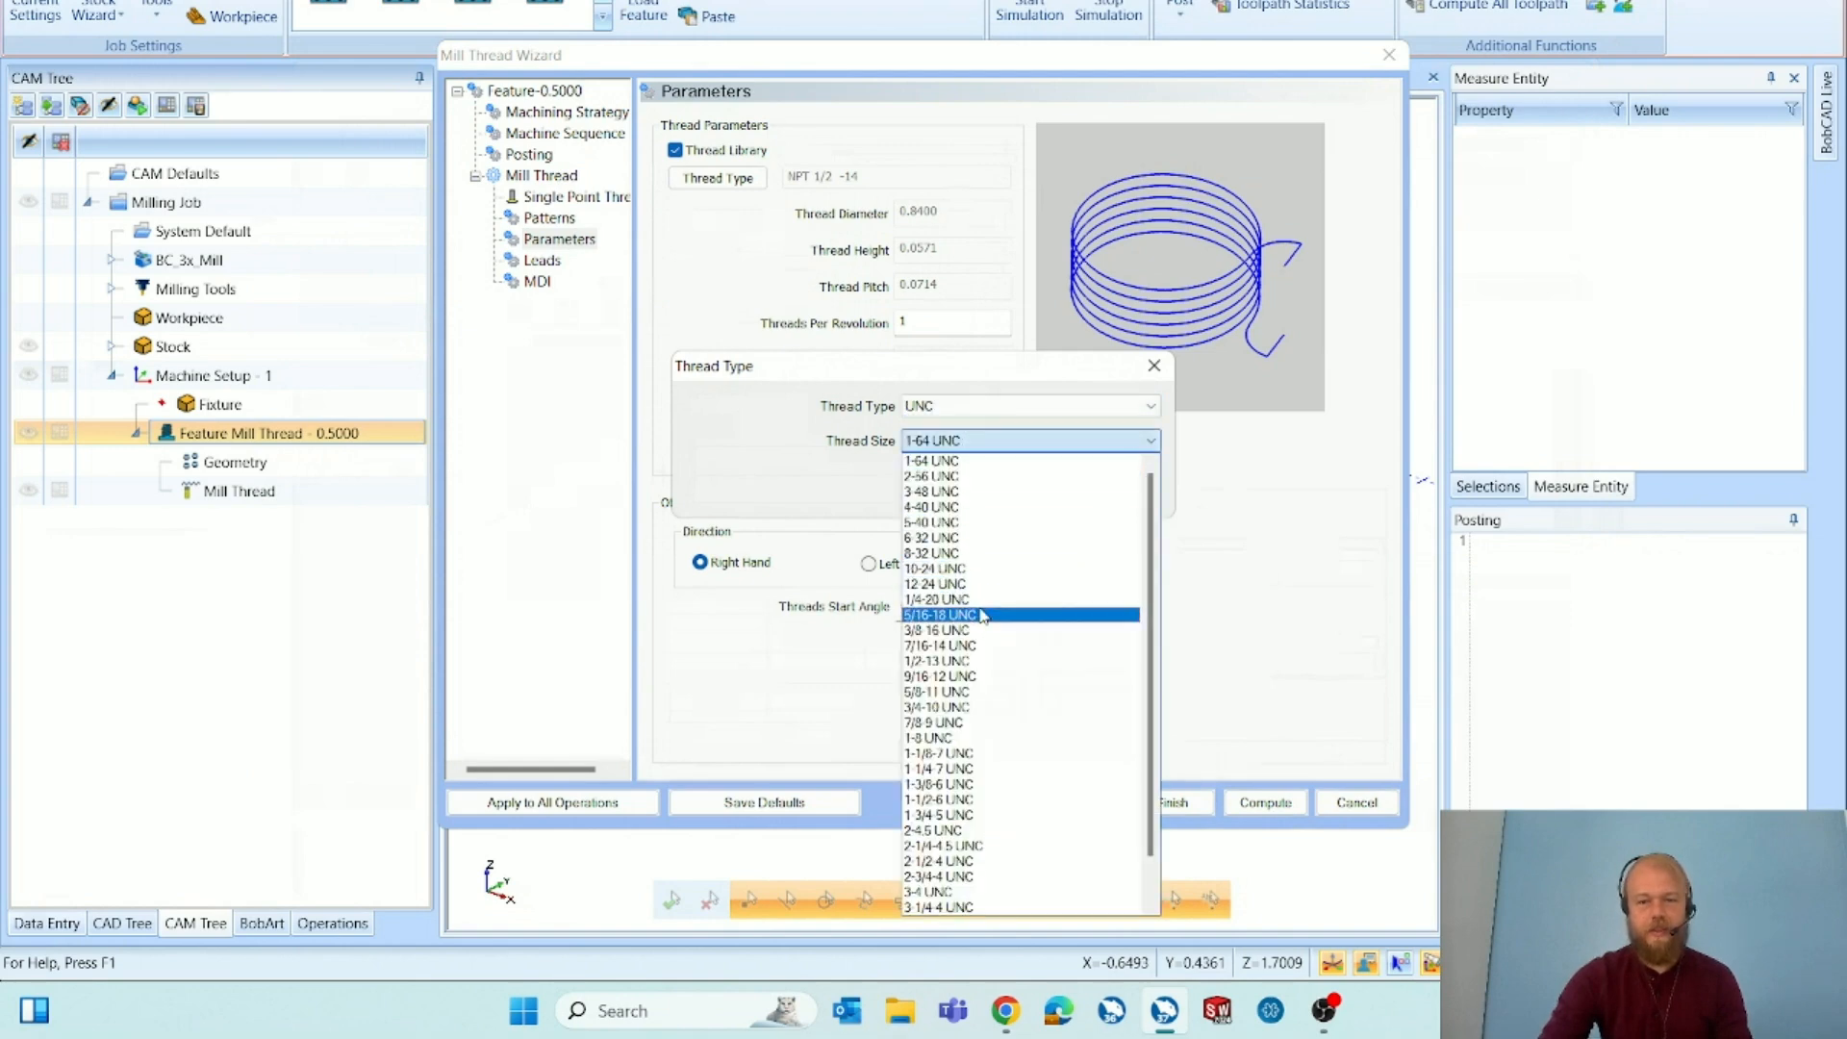
{"action": "left_click", "coordinate": [981, 663]}
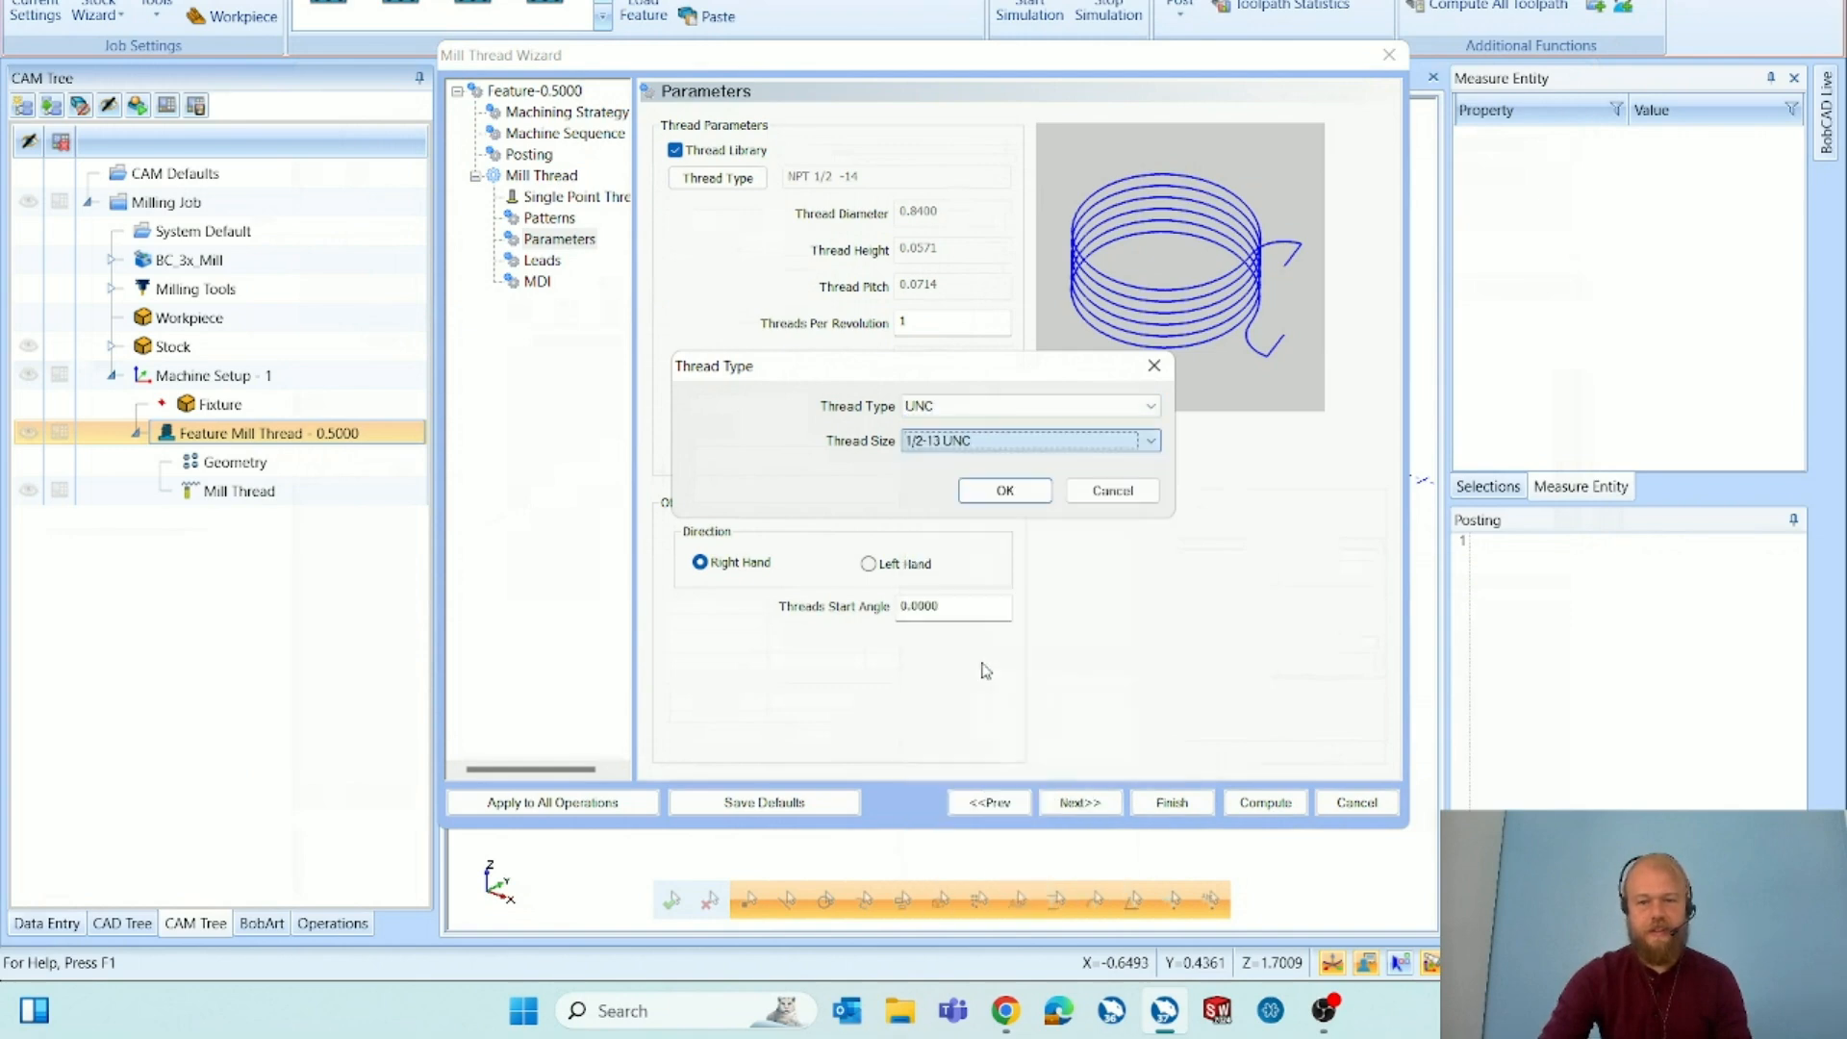
{"action": "left_click", "coordinate": [1006, 491]}
{"action": "left_click", "coordinate": [1263, 802]}
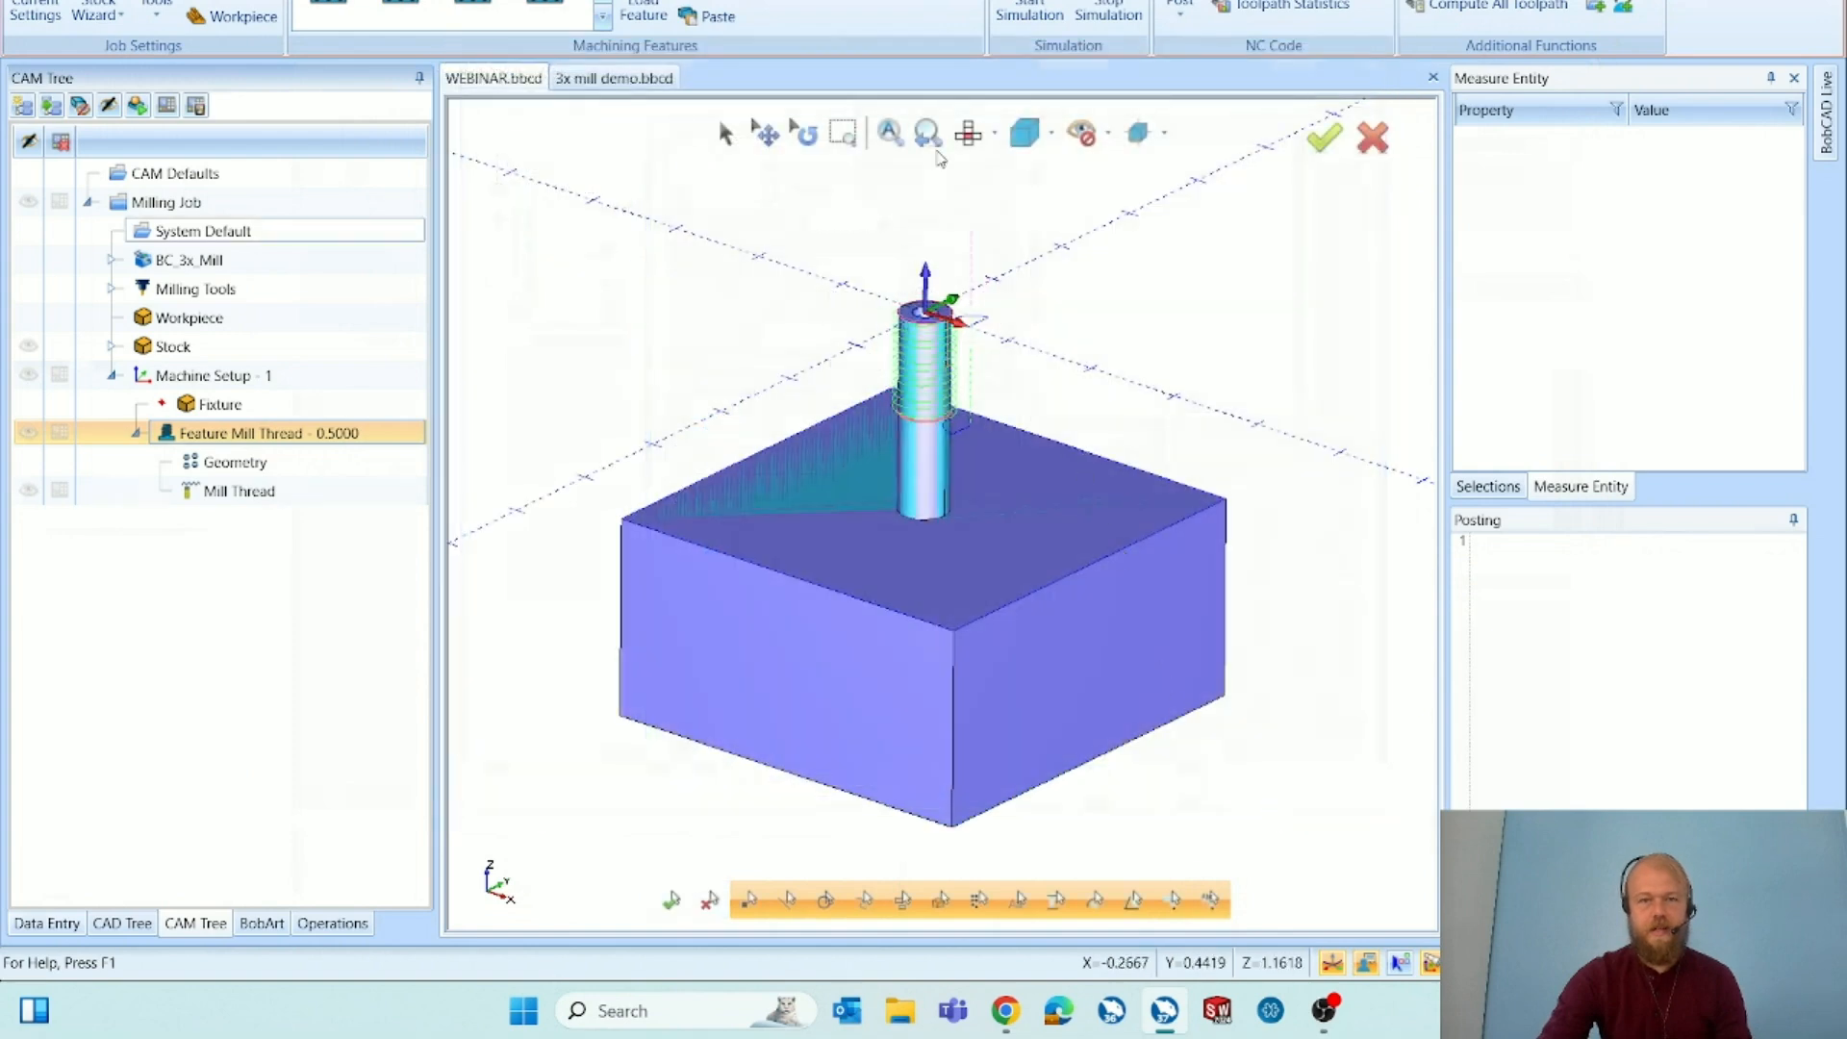
Simulate the thread milling job, check the cut around the post up close, and close the simulation.
{"action": "left_click", "coordinate": [1030, 13]}
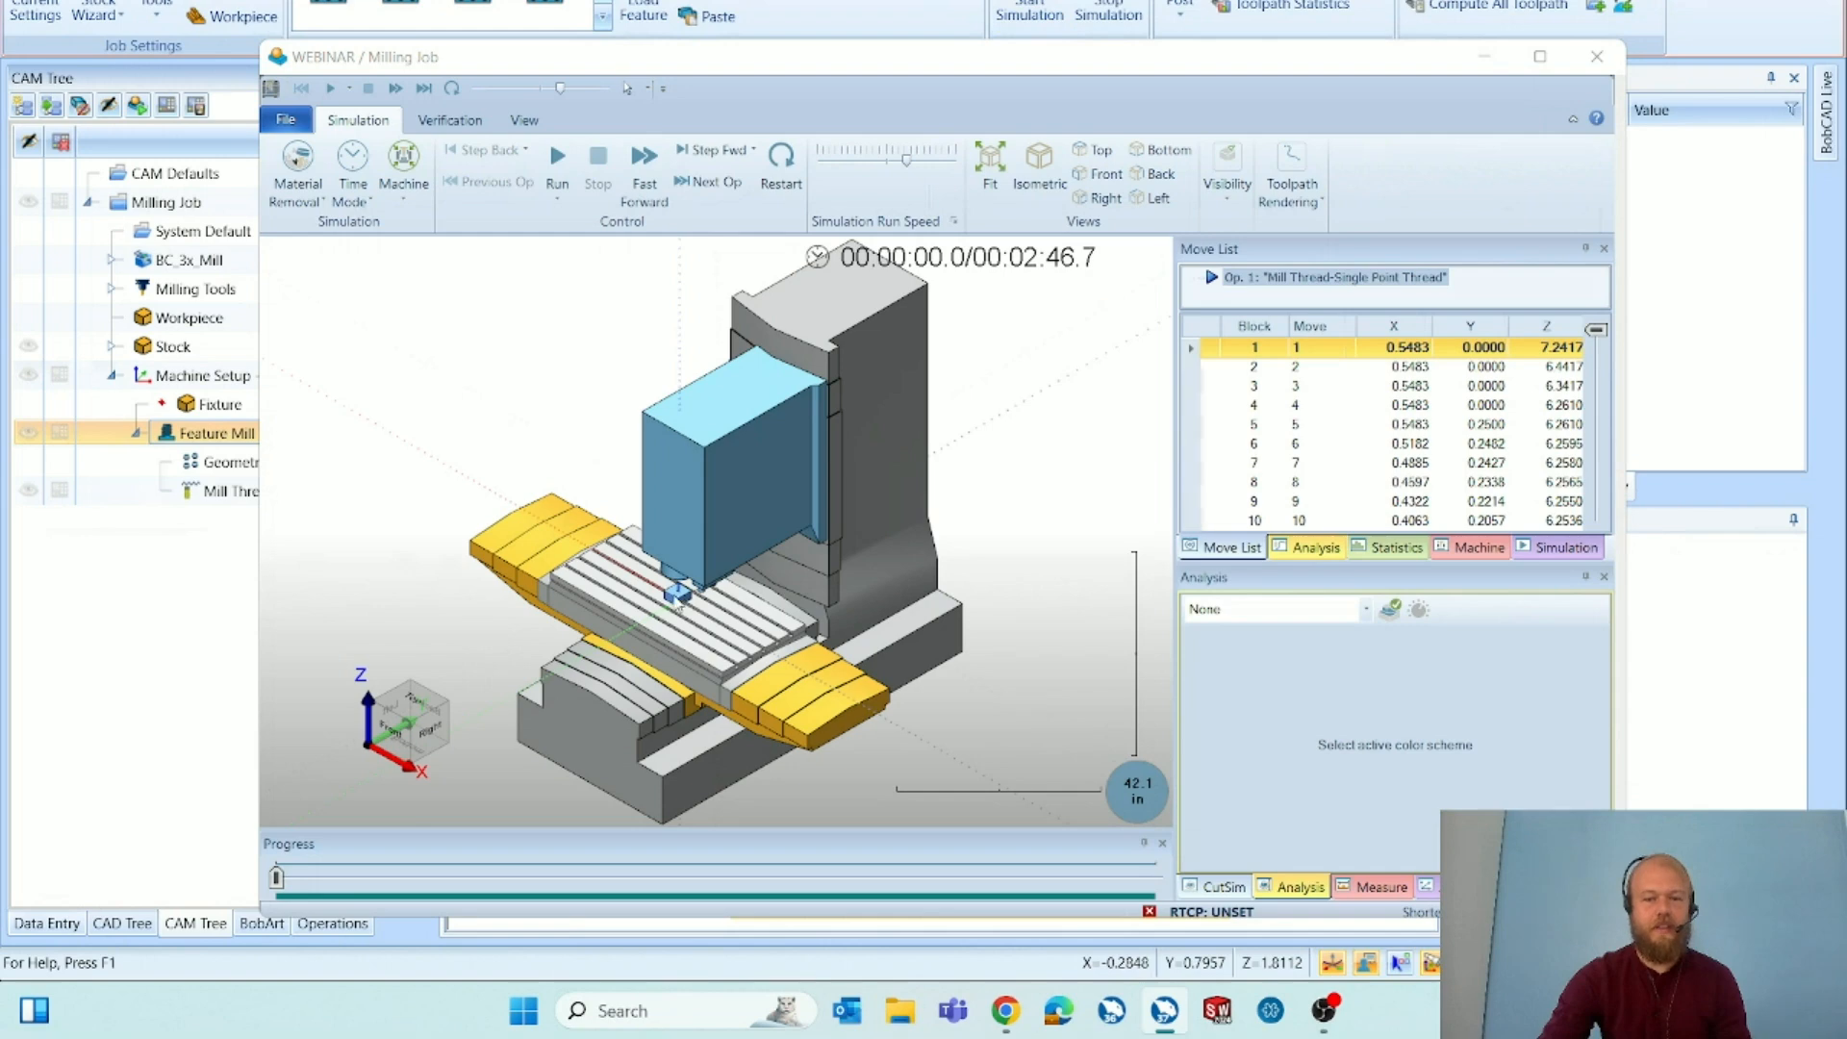
{"action": "scroll", "coordinate": [680, 604], "scroll_direction": "up", "scroll_amount": 10}
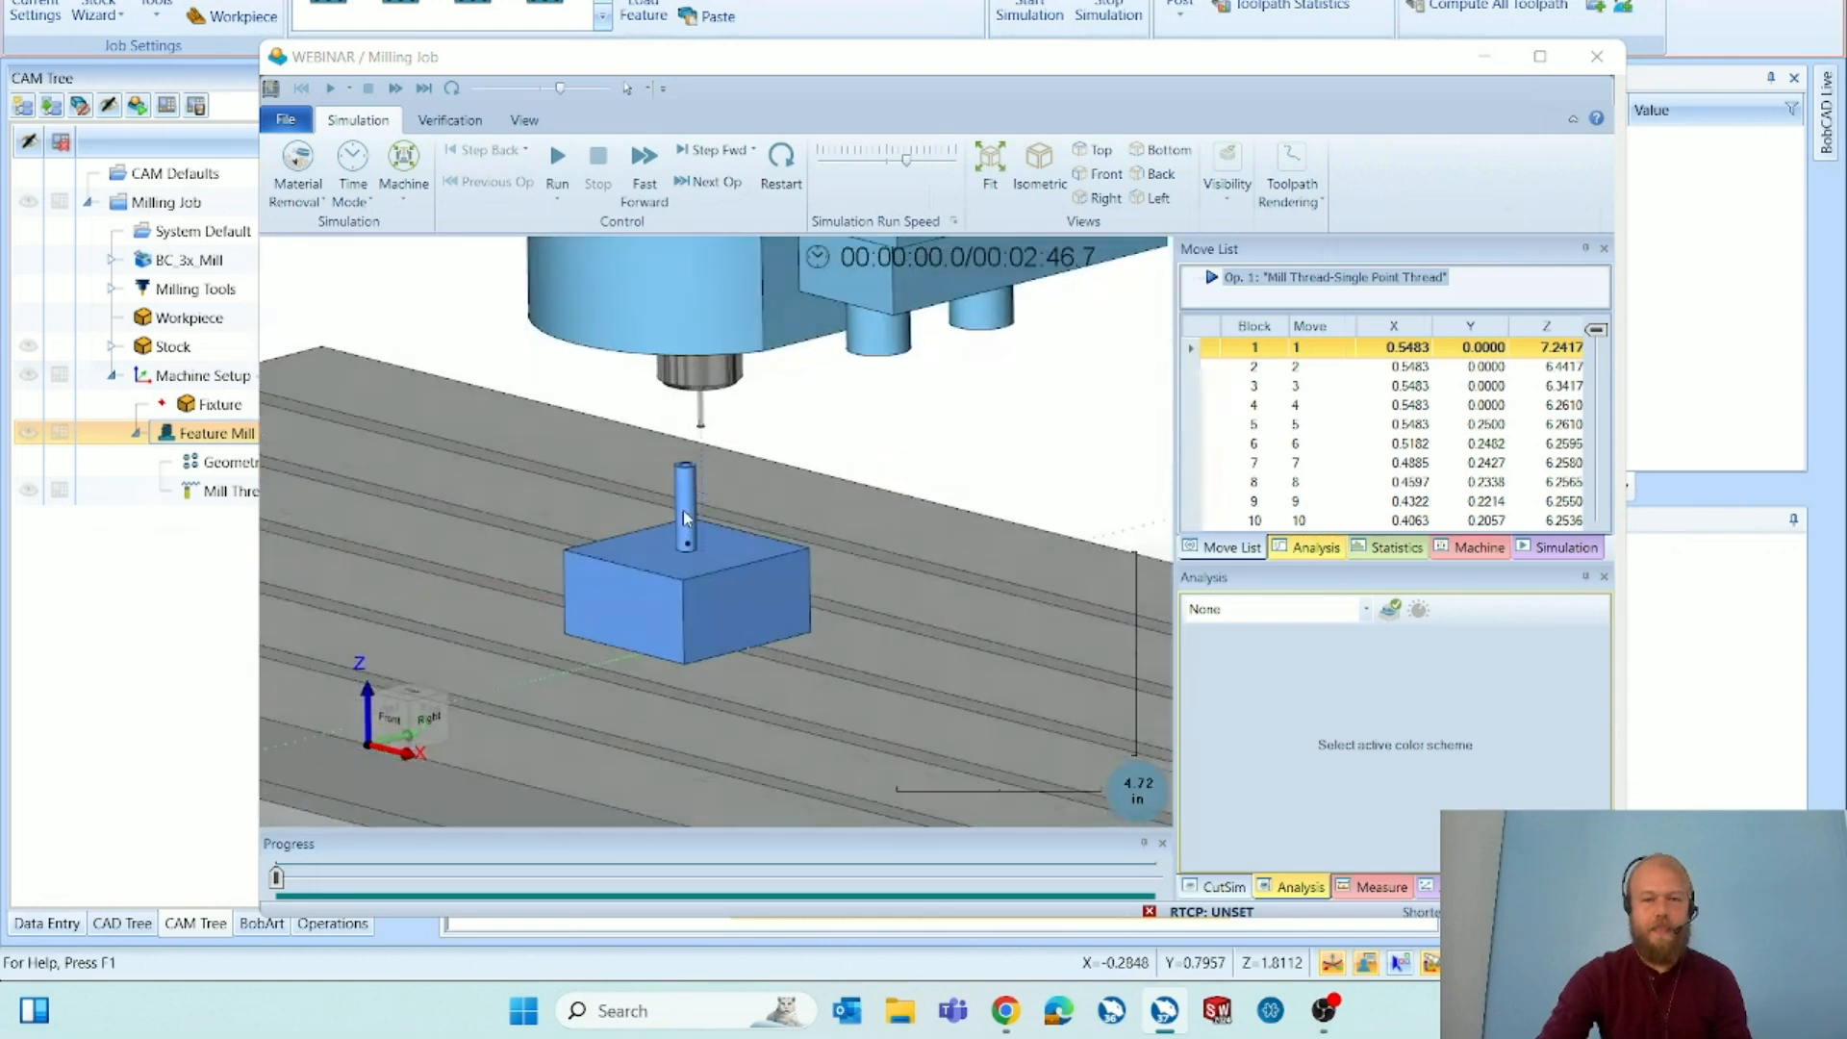
{"action": "scroll", "coordinate": [689, 511], "scroll_direction": "up", "scroll_amount": 3}
{"action": "left_click", "coordinate": [557, 160]}
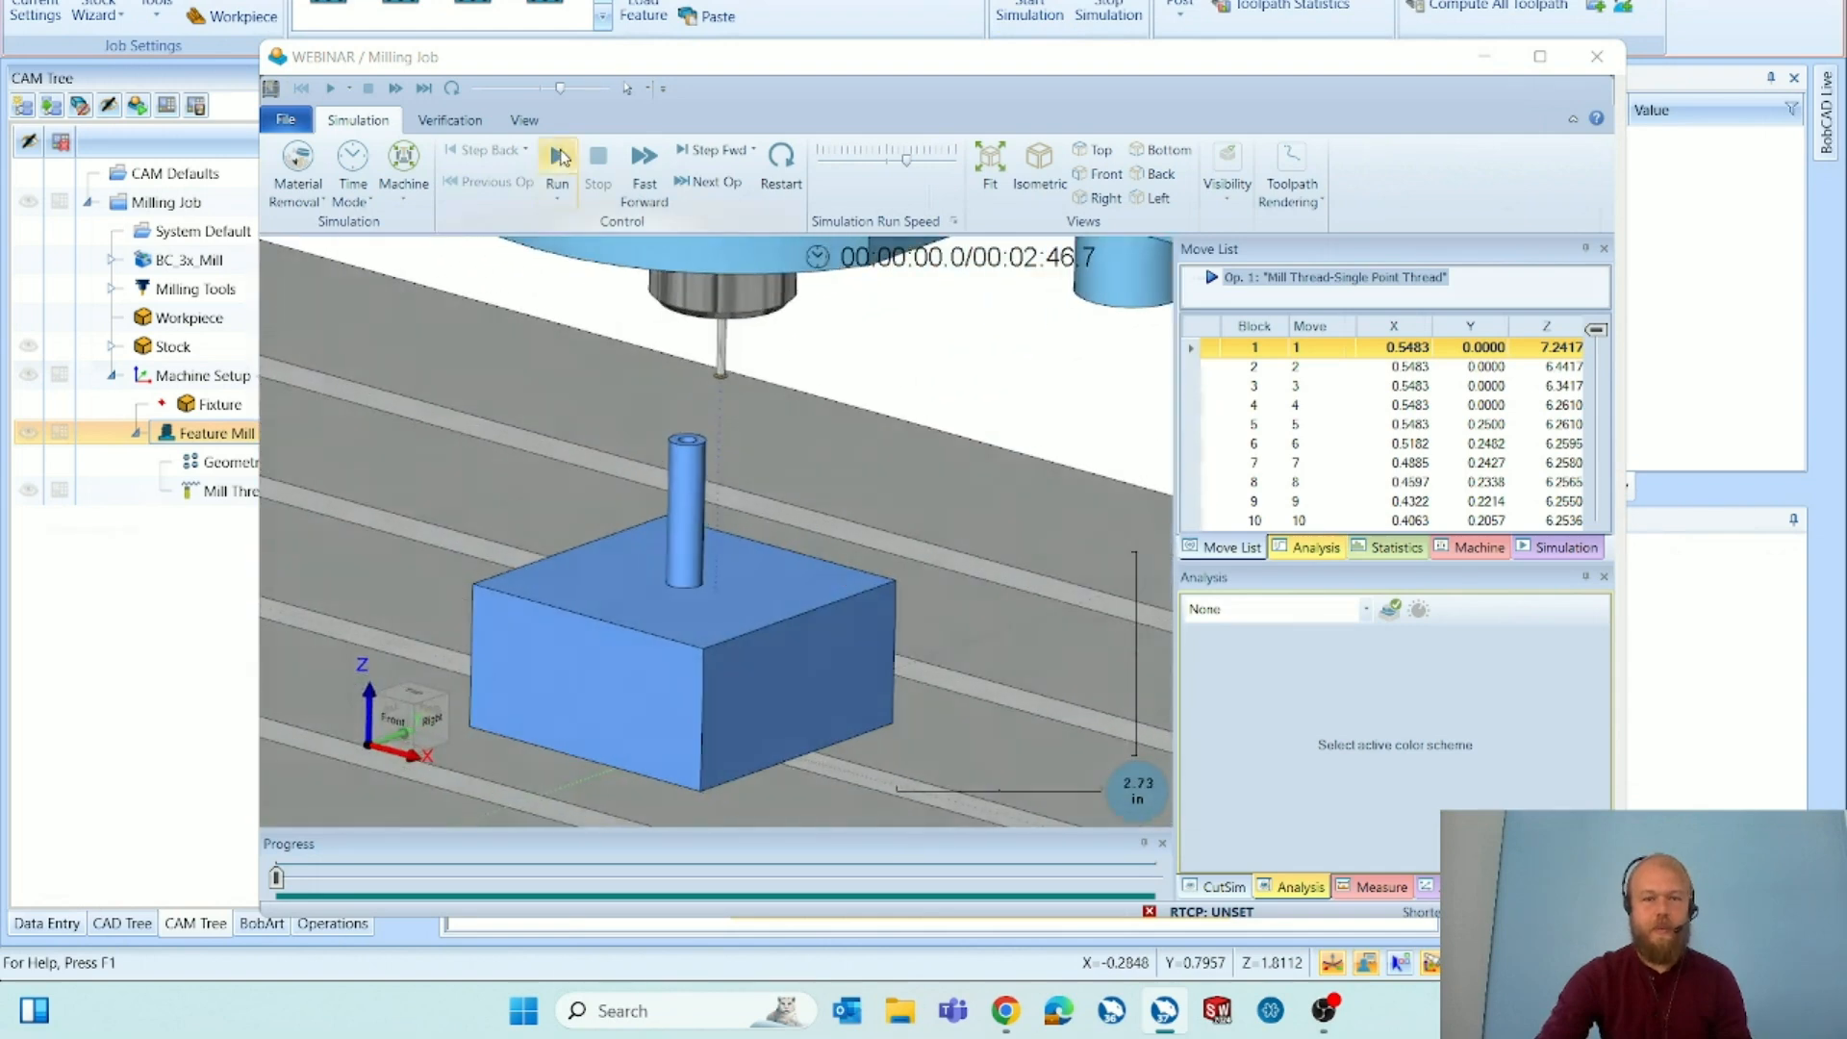
{"action": "scroll", "coordinate": [730, 349], "scroll_direction": "up", "scroll_amount": 3}
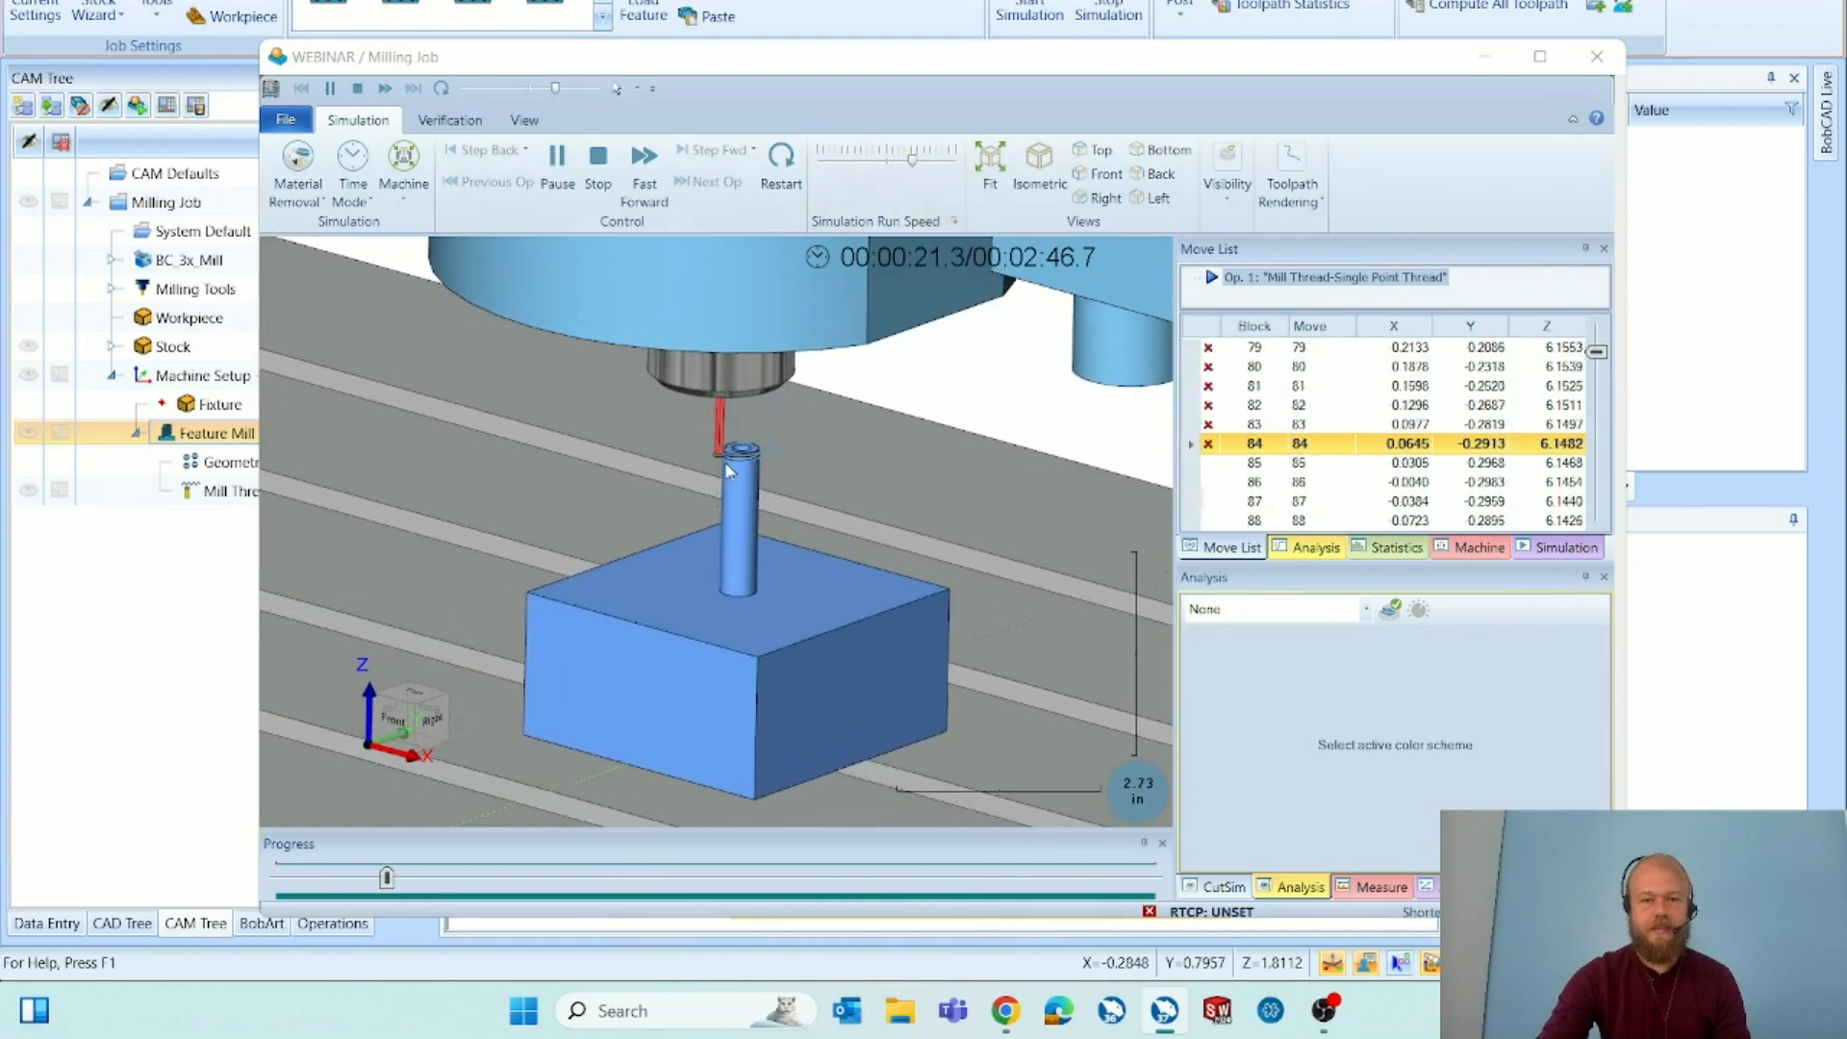
{"action": "scroll", "coordinate": [693, 483], "scroll_direction": "up", "scroll_amount": 4}
{"action": "scroll", "coordinate": [535, 361], "scroll_direction": "up", "scroll_amount": 2}
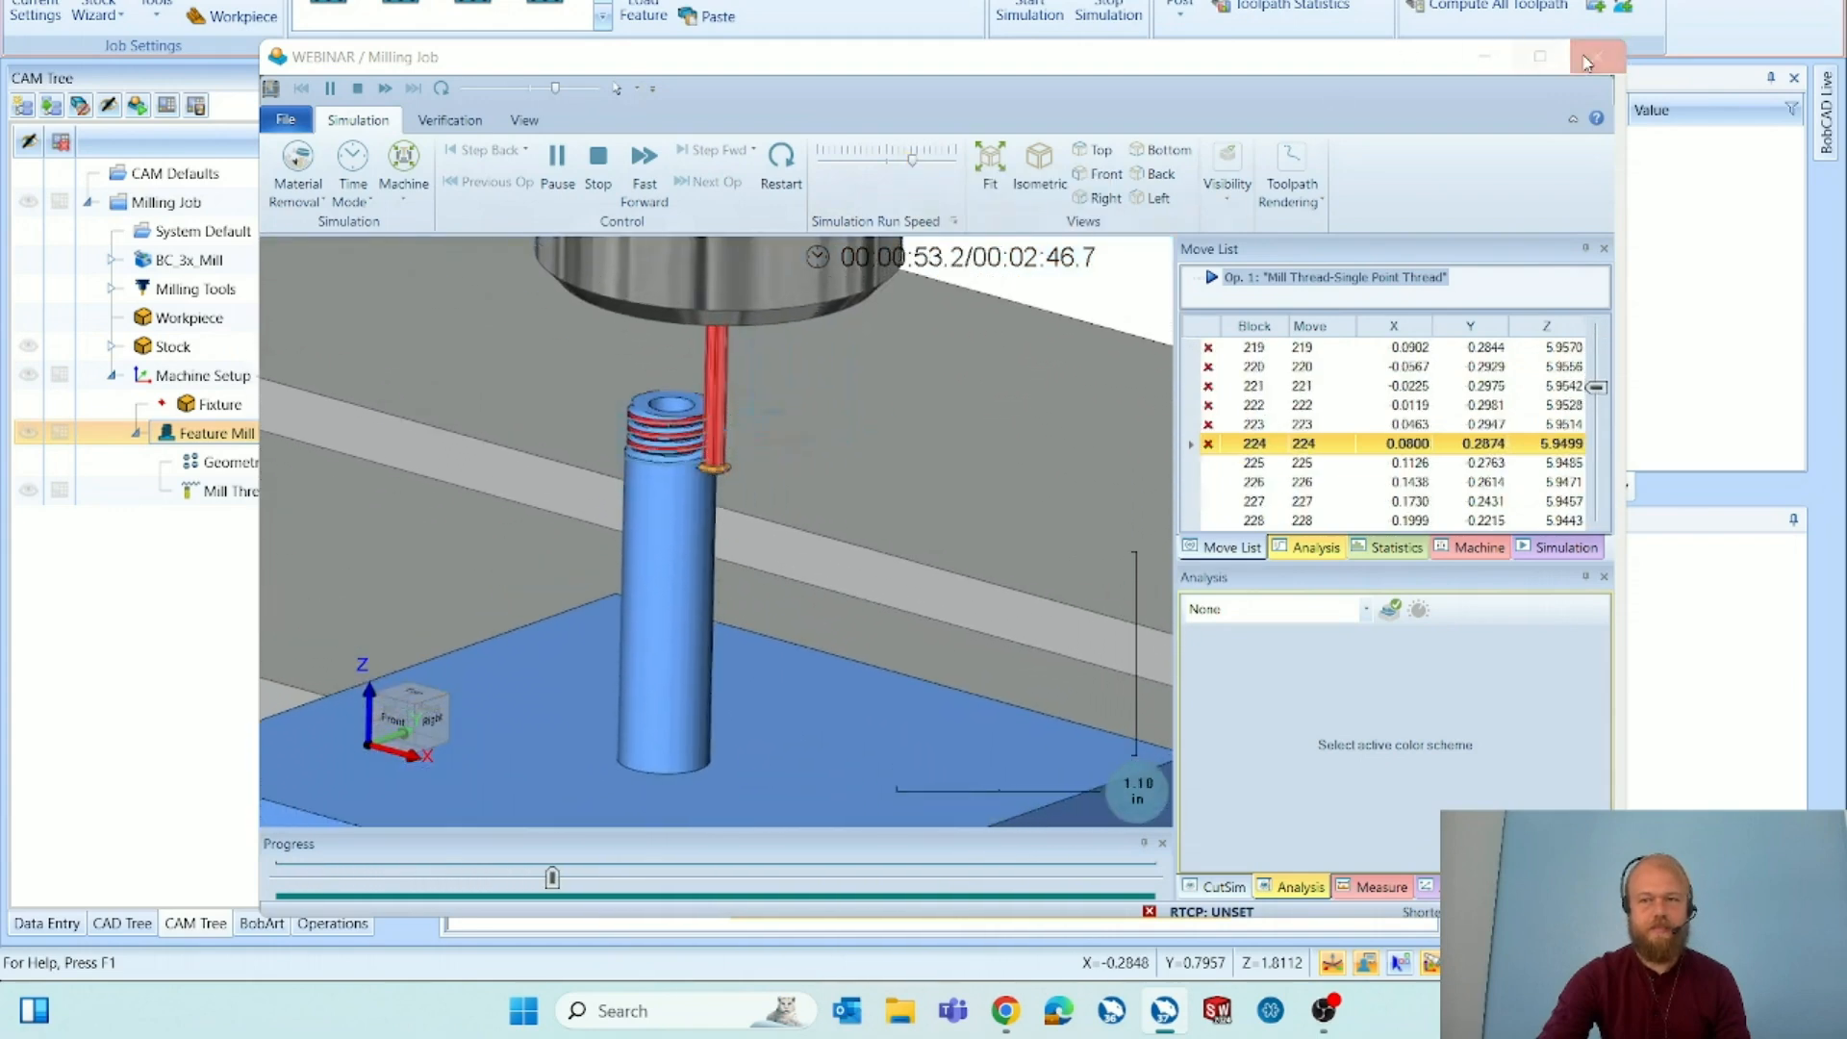
Edit the 0.5000 Mill Thread feature, turn off the thread library, set the thread height to .02, and recompute the toolpath.
{"action": "double_click", "coordinate": [203, 432]}
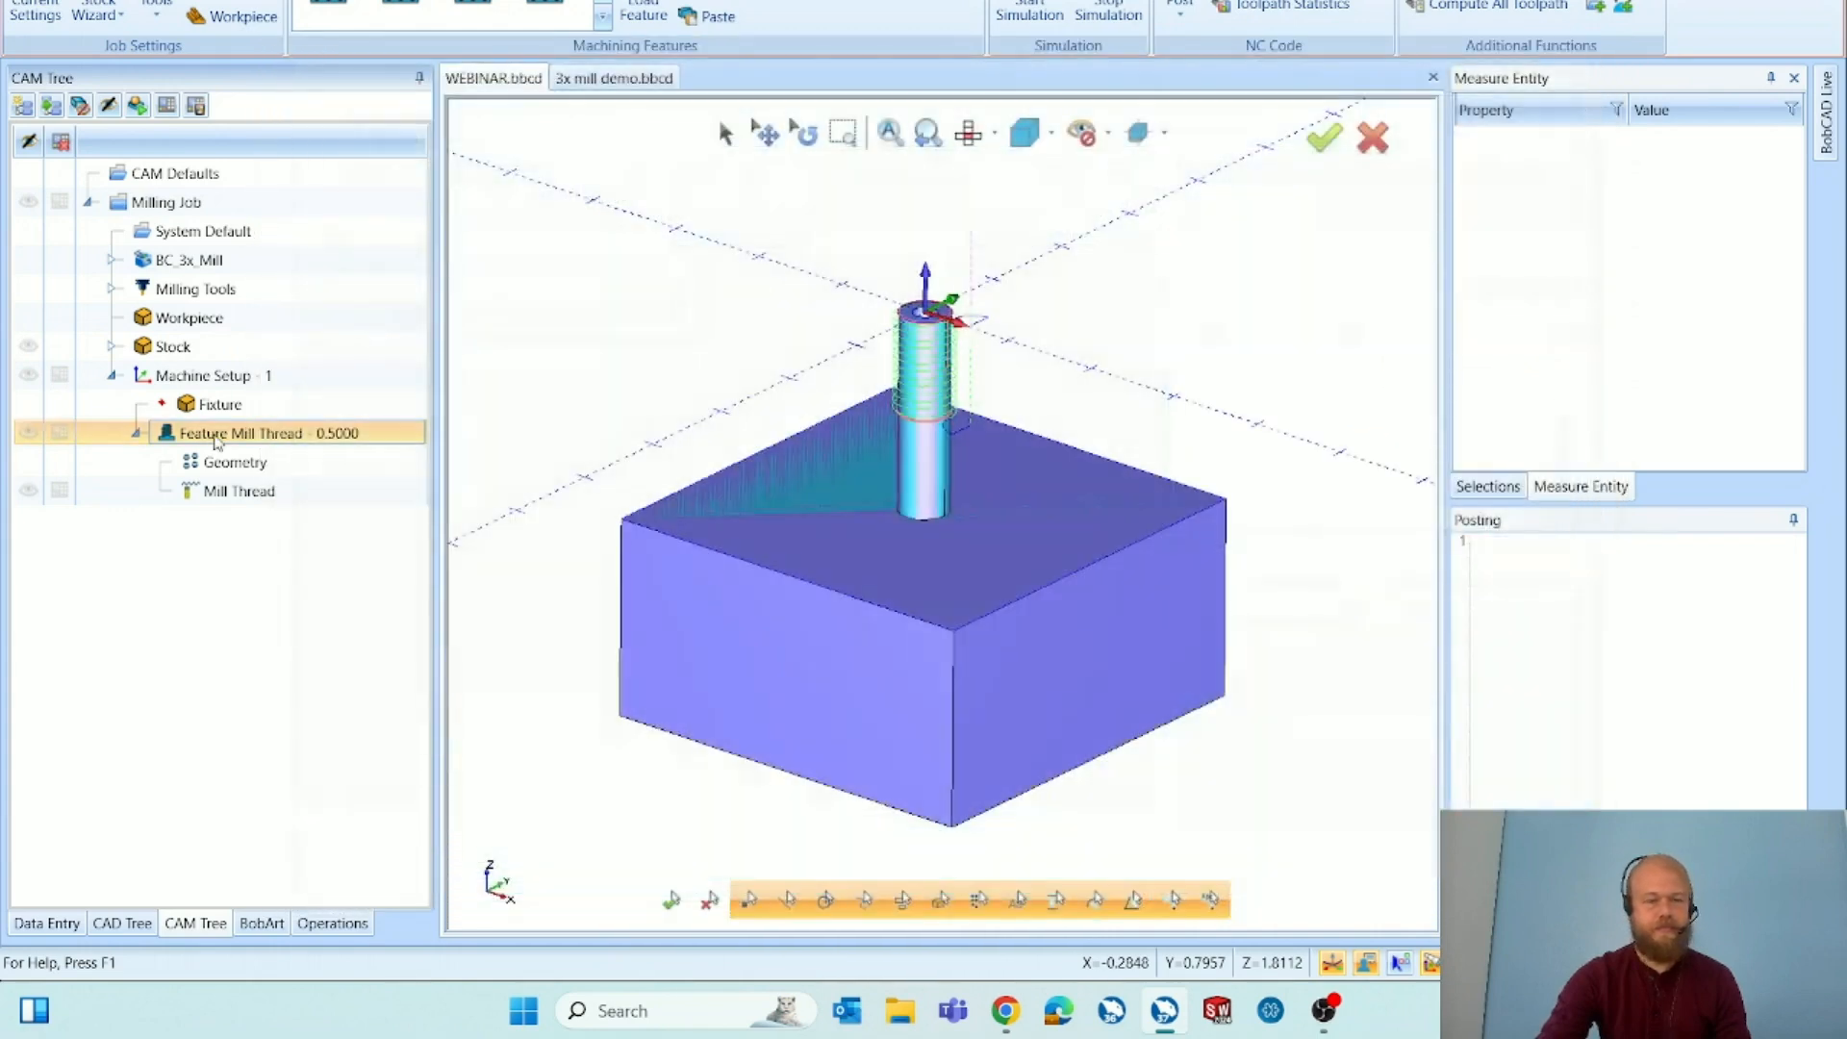
{"action": "left_click", "coordinate": [560, 239]}
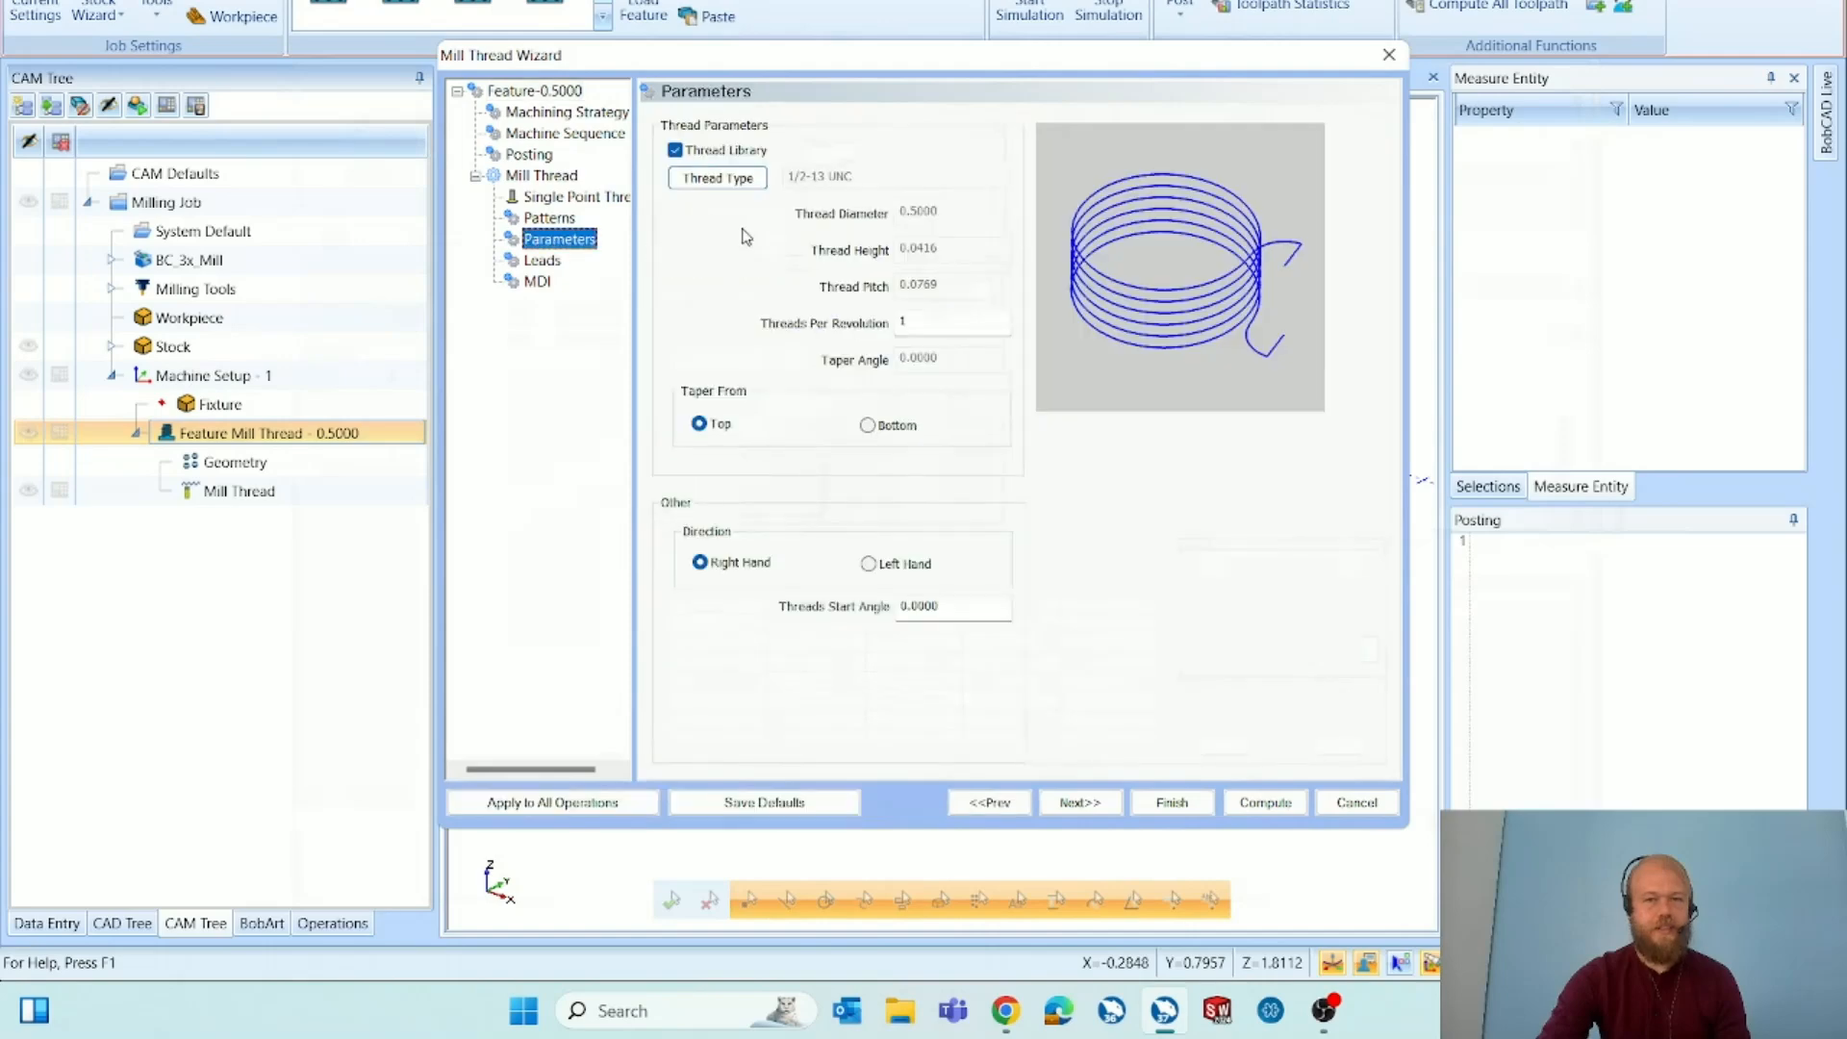
{"action": "left_click", "coordinate": [549, 217]}
{"action": "left_click", "coordinate": [560, 240]}
{"action": "left_click", "coordinate": [720, 150]}
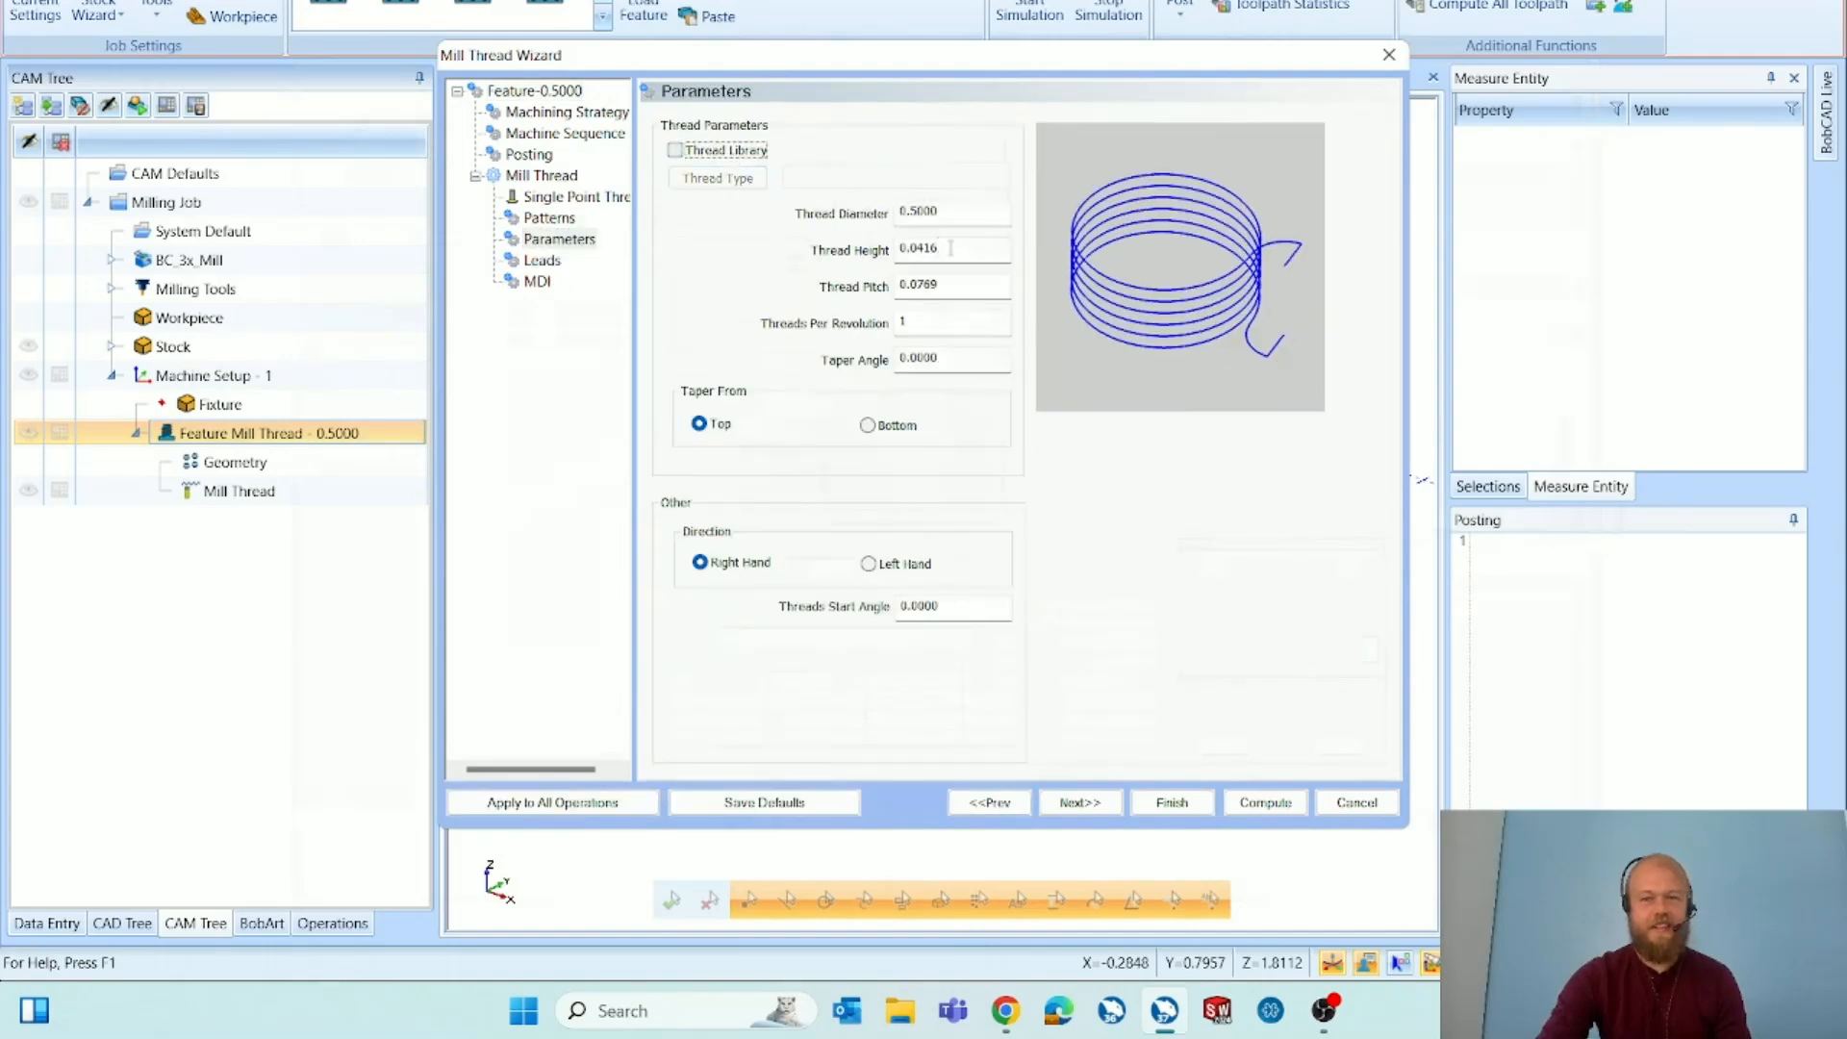
{"action": "double_click", "coordinate": [919, 249]}
{"action": "type", "text": ".02"}
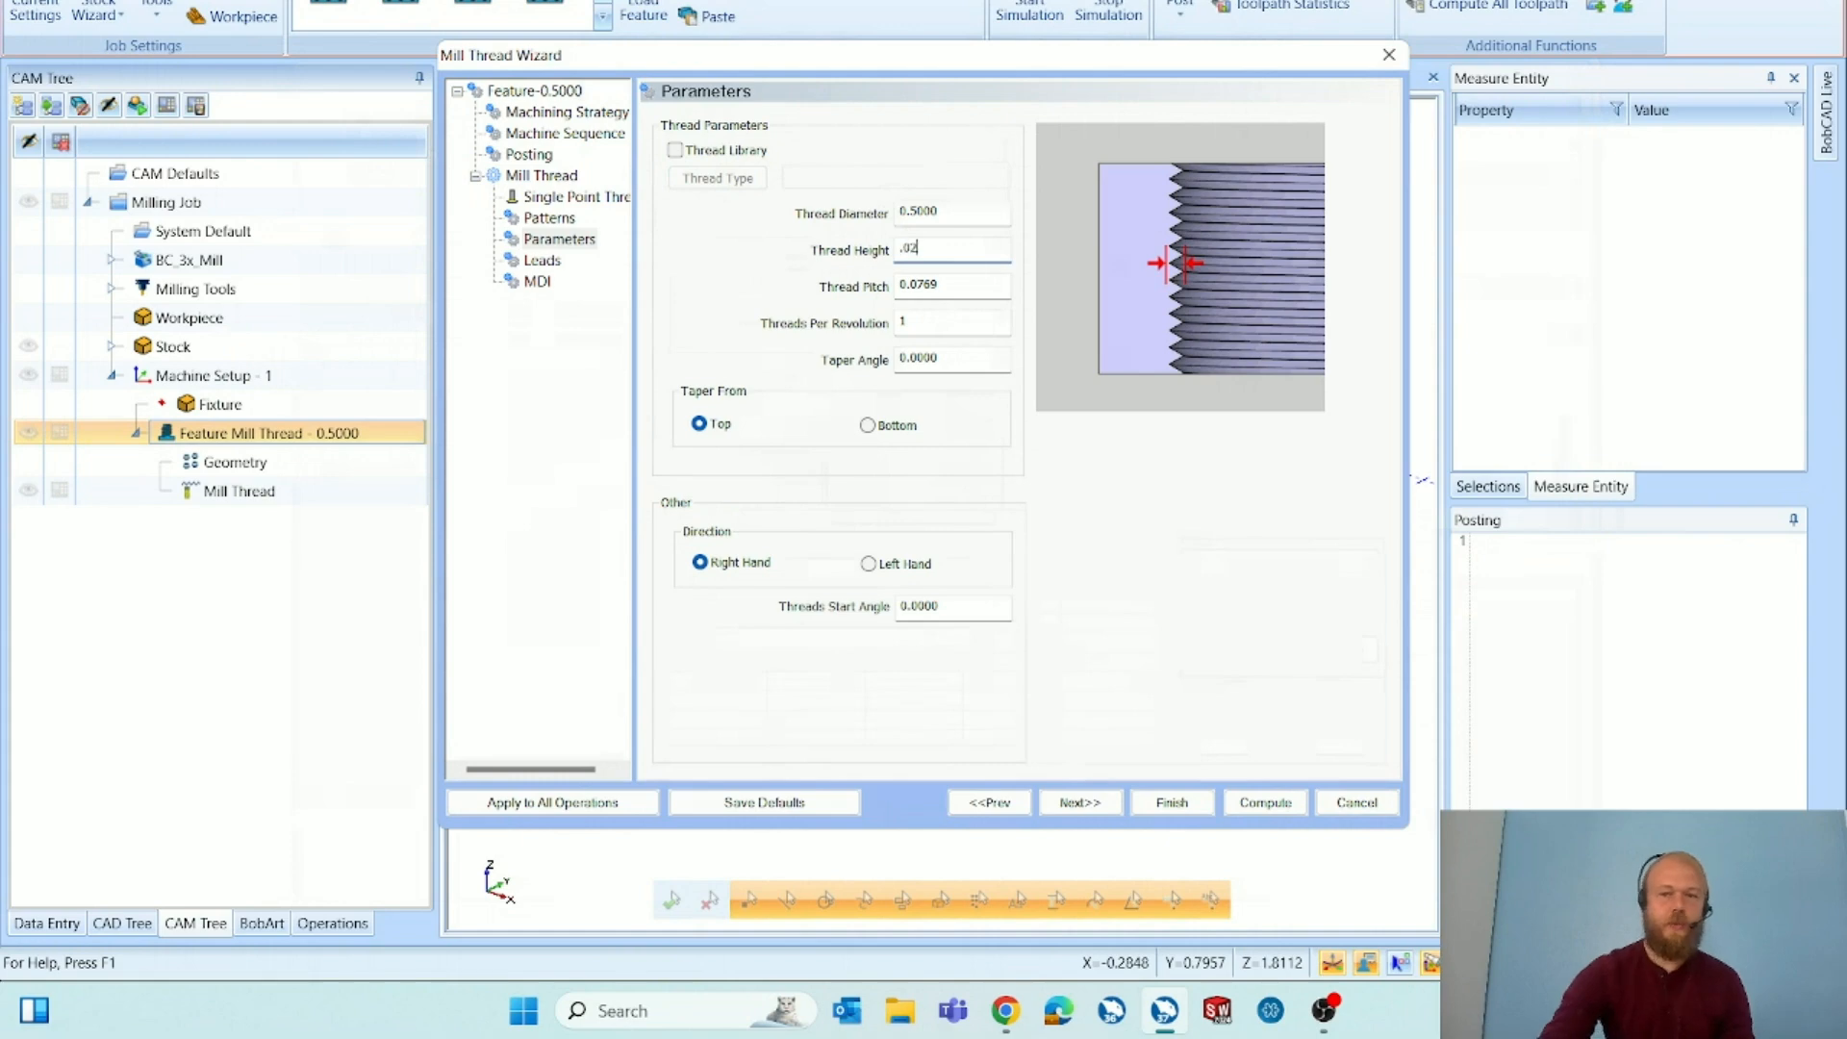
{"action": "left_click", "coordinate": [1267, 810]}
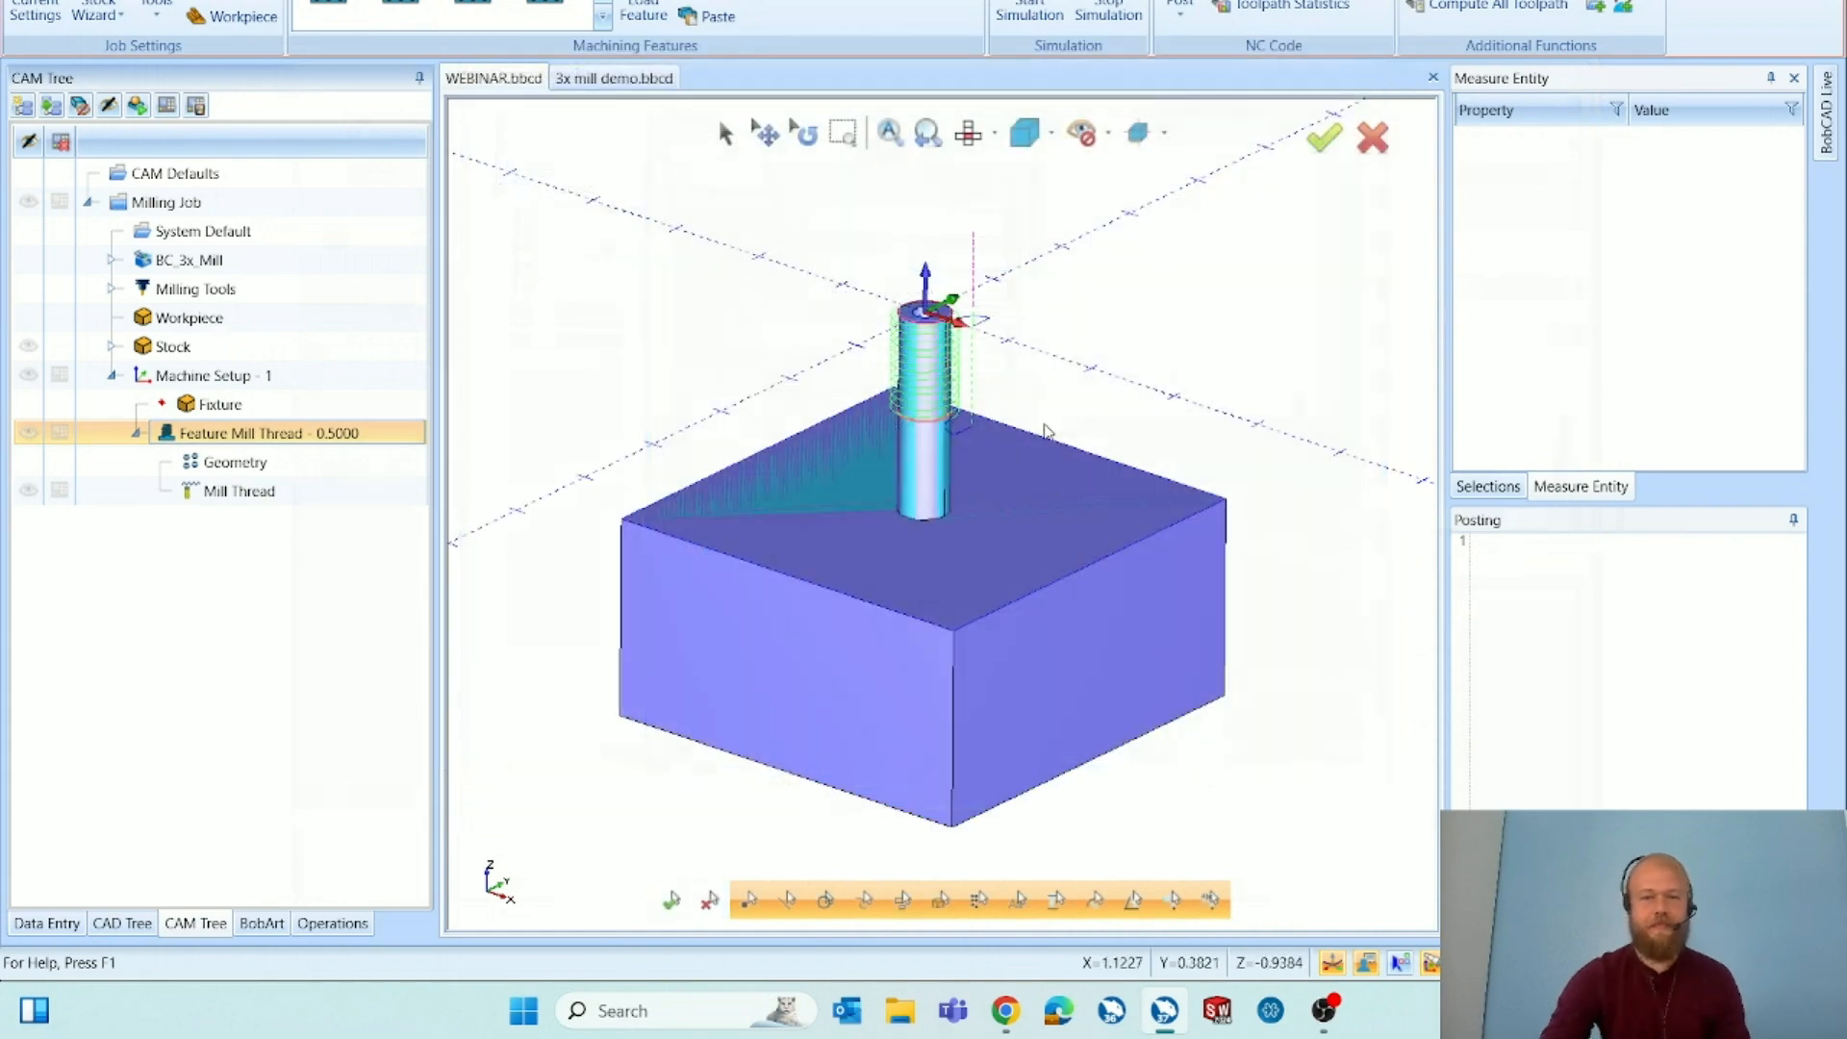
Simulate the thread milling job through to the end and examine the threads cut on the post.
{"action": "left_click", "coordinate": [1028, 27]}
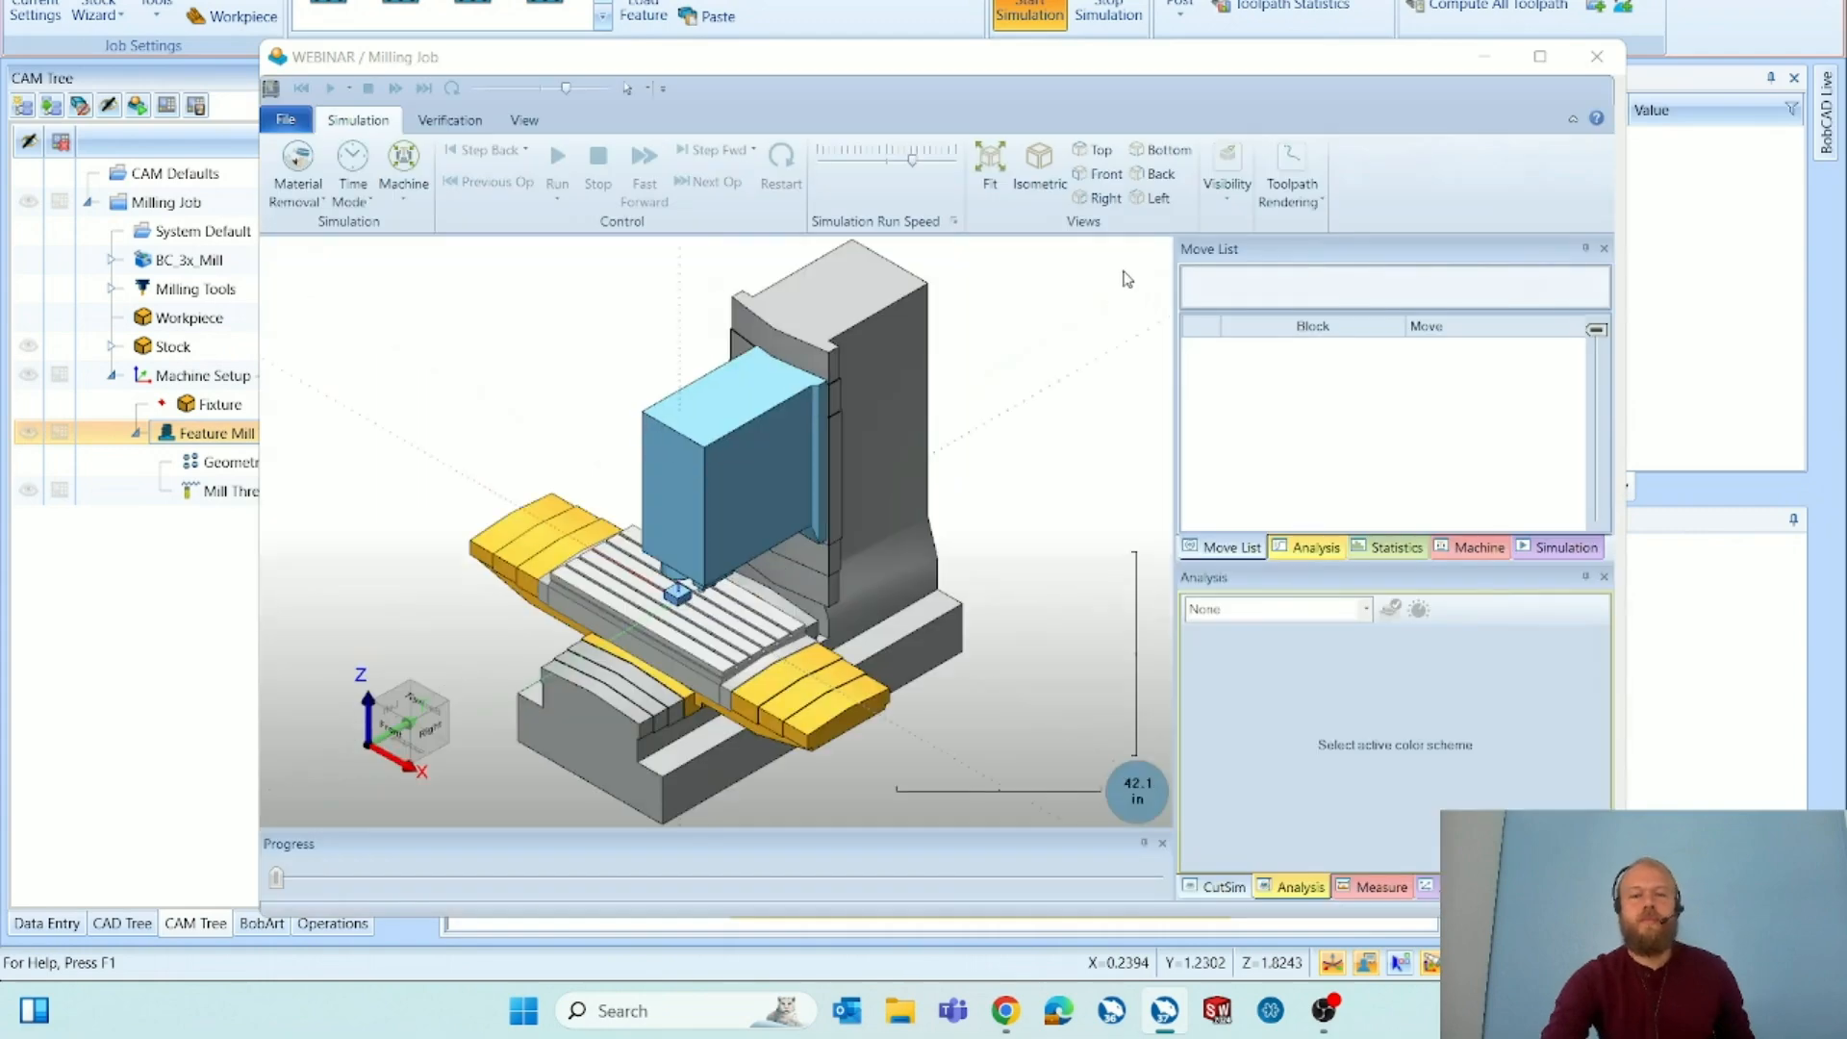
{"action": "left_click", "coordinate": [557, 157]}
{"action": "scroll", "coordinate": [616, 500], "scroll_direction": "up", "scroll_amount": 5}
{"action": "scroll", "coordinate": [600, 446], "scroll_direction": "up", "scroll_amount": 5}
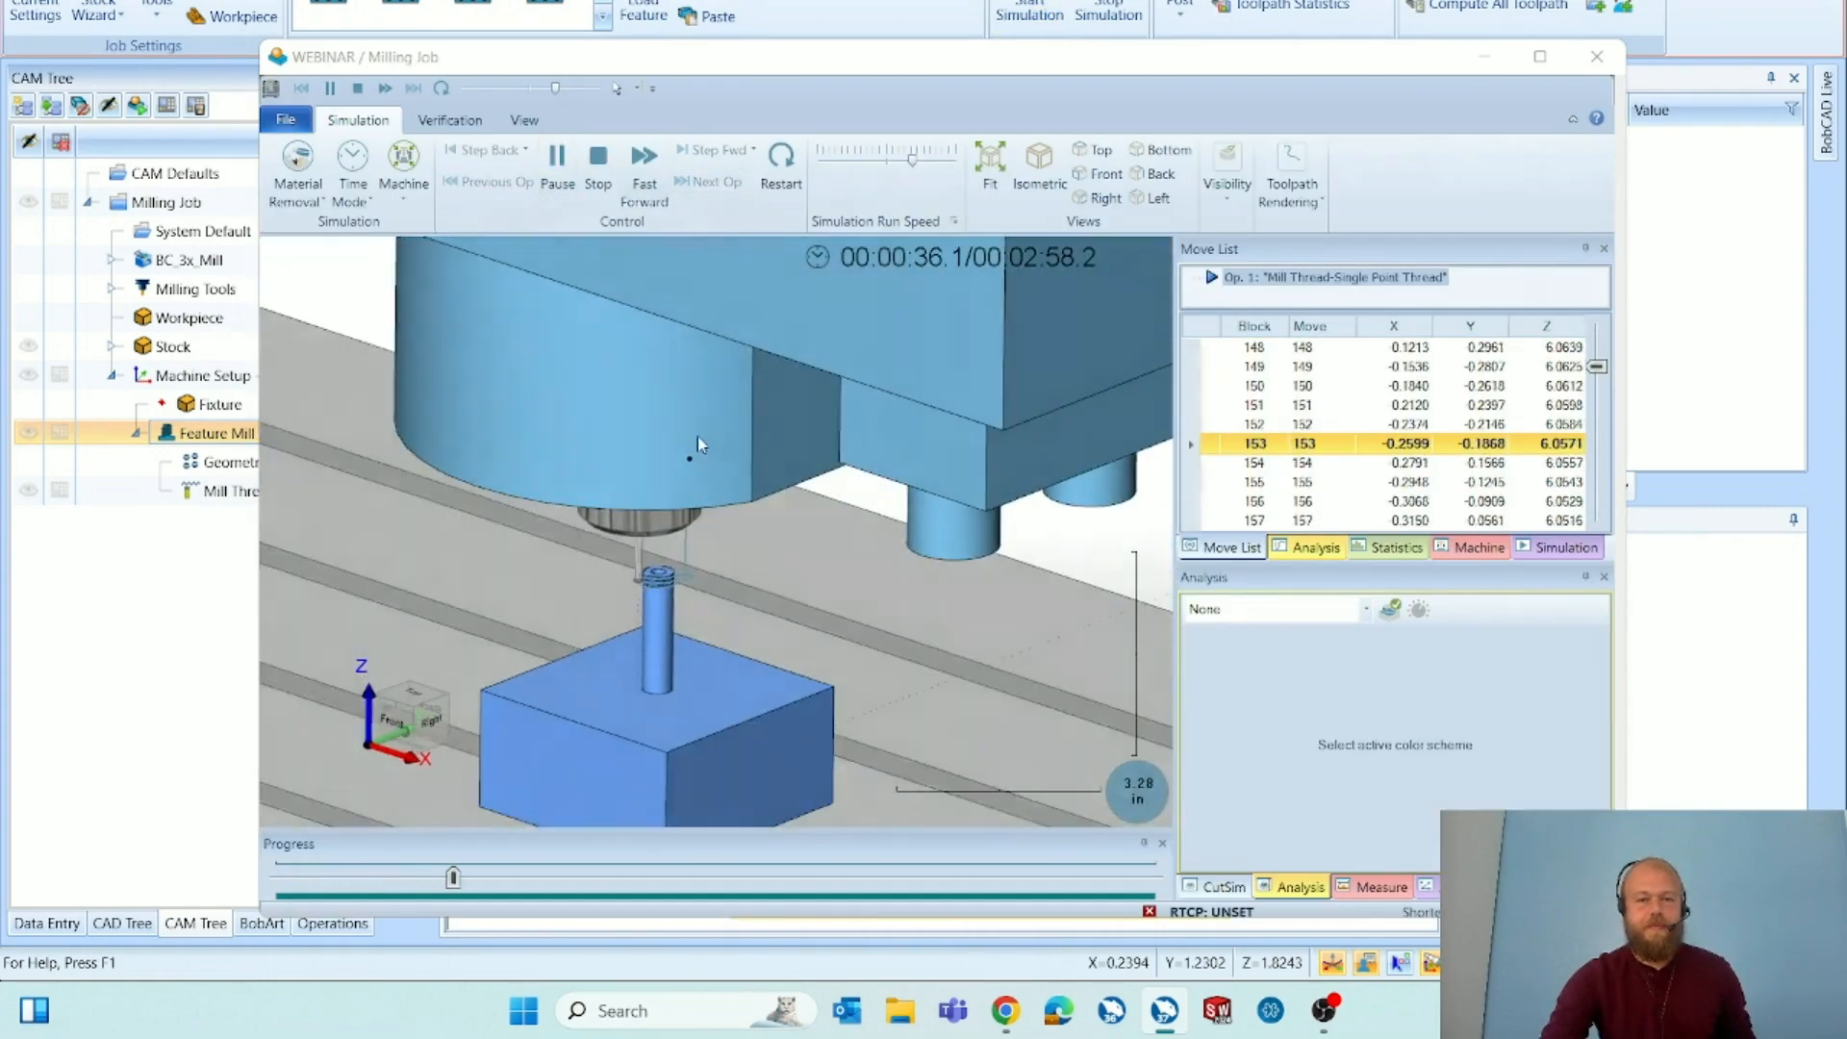
{"action": "scroll", "coordinate": [616, 635], "scroll_direction": "up", "scroll_amount": 3}
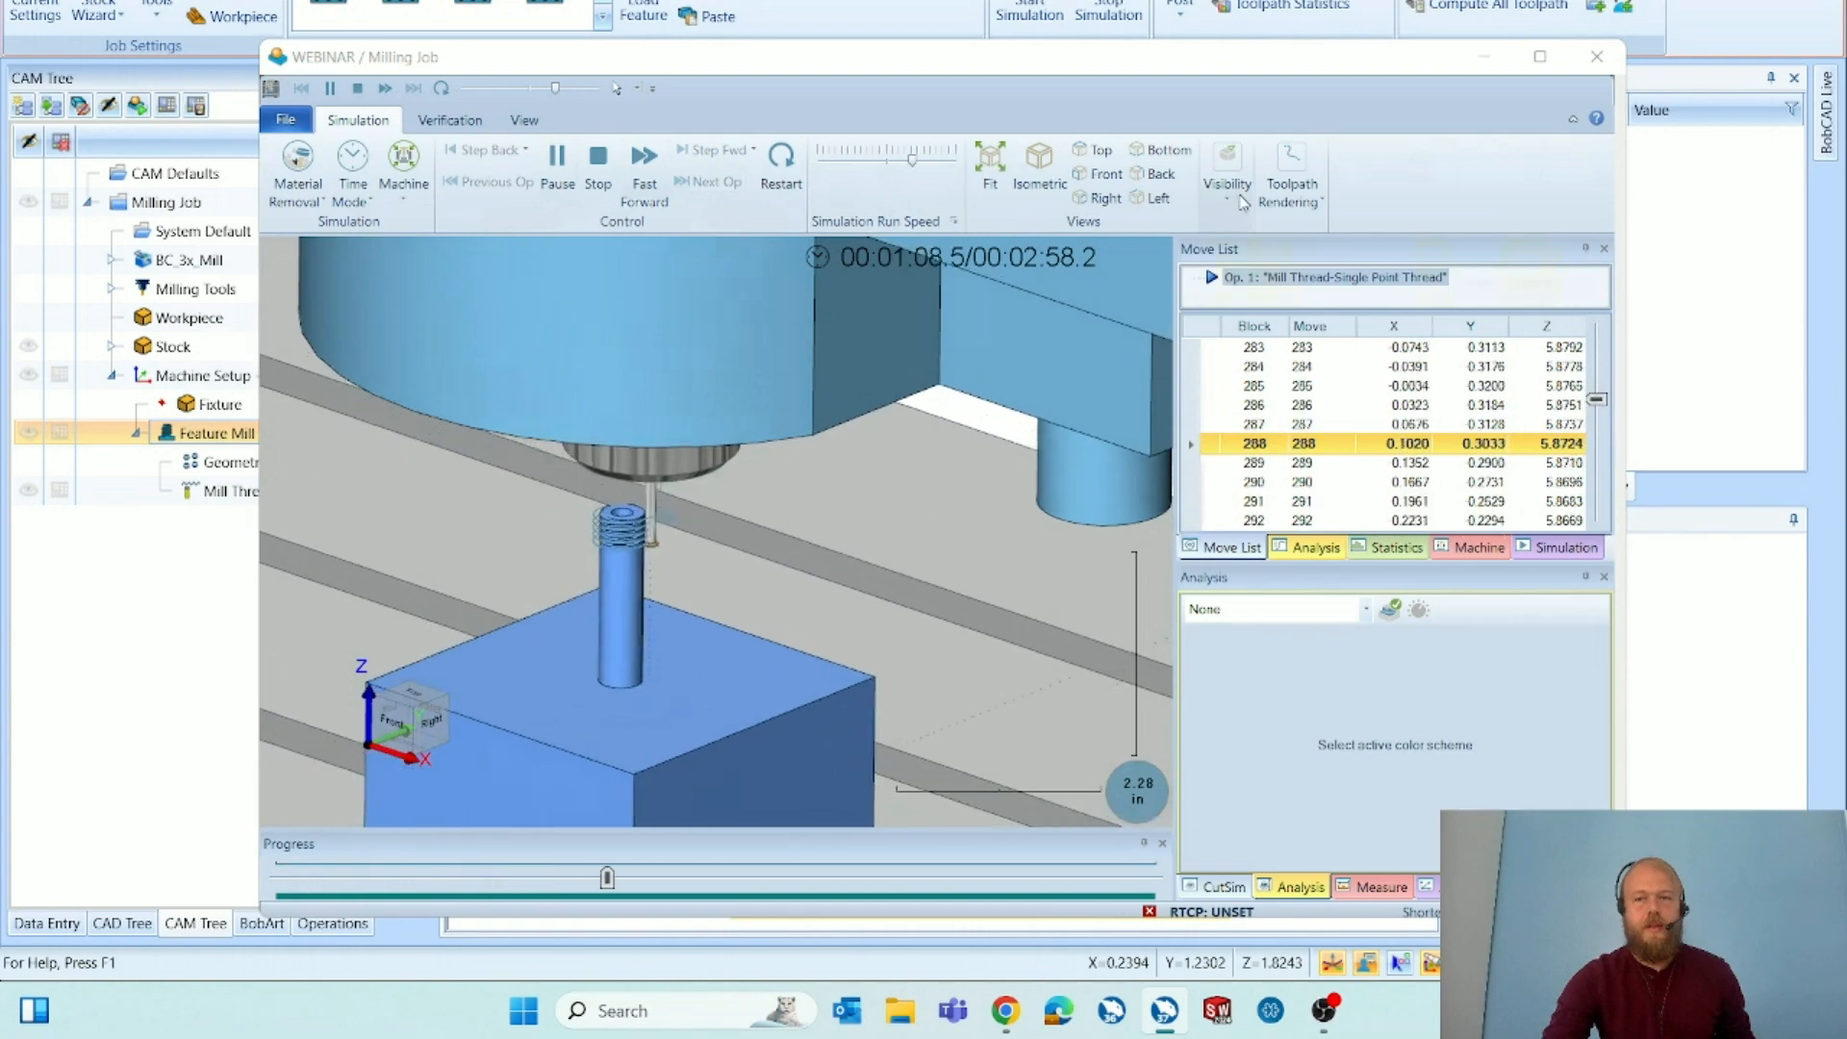
{"action": "scroll", "coordinate": [666, 567], "scroll_direction": "up", "scroll_amount": 3}
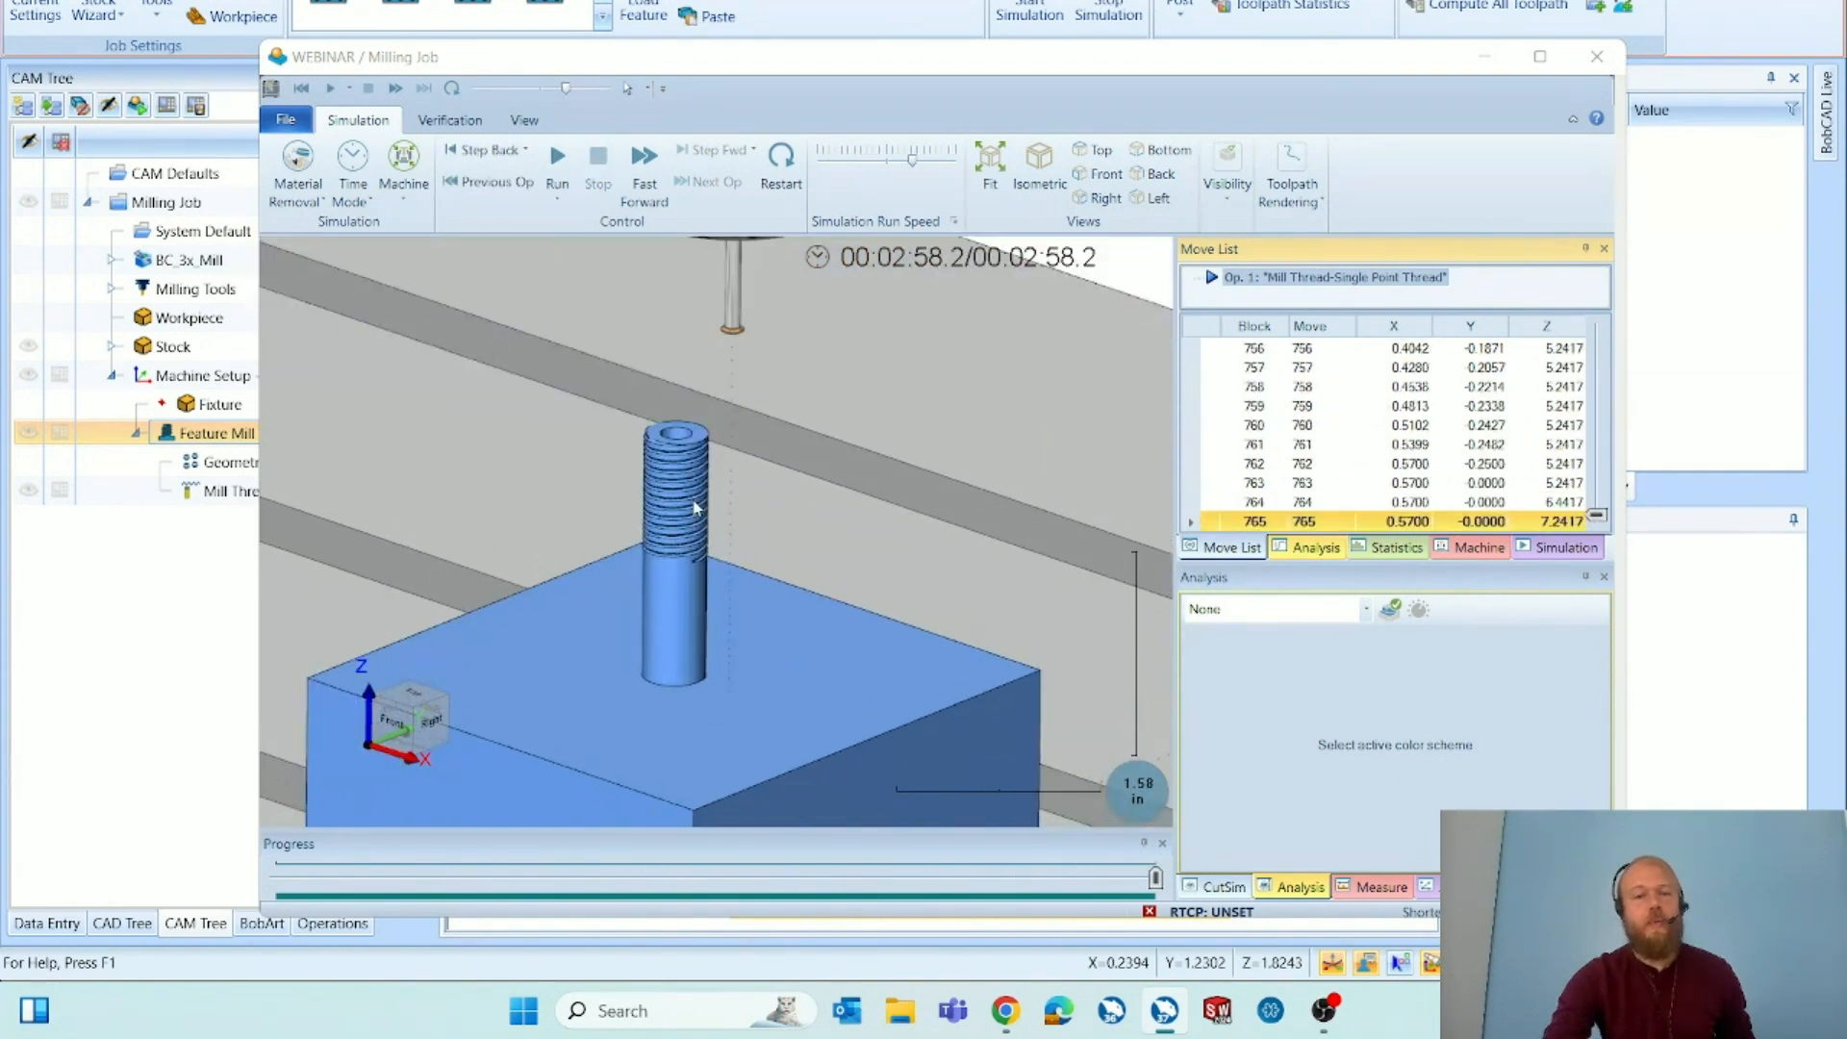
{"action": "scroll", "coordinate": [844, 446], "scroll_direction": "down", "scroll_amount": 2}
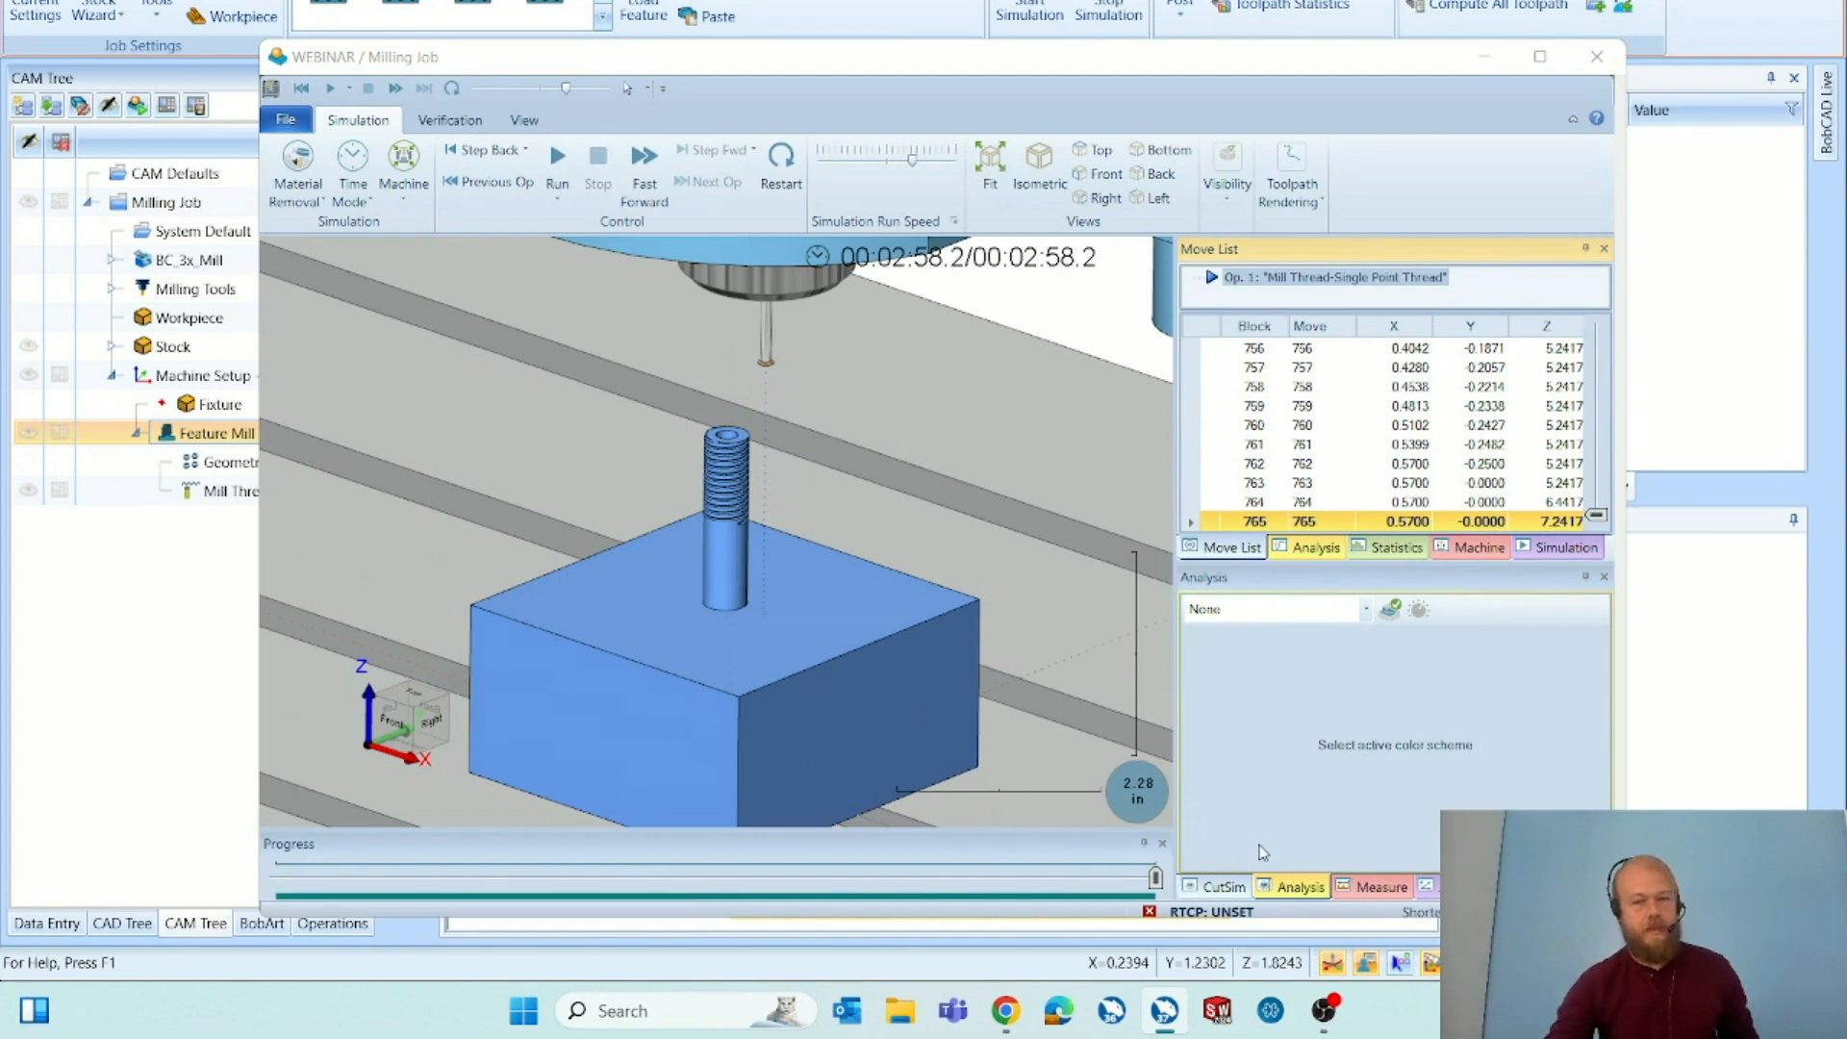
Export the simulated stock to the Downloads folder as an STL file named stock123, and close the simulation.
{"action": "left_click", "coordinate": [1291, 889]}
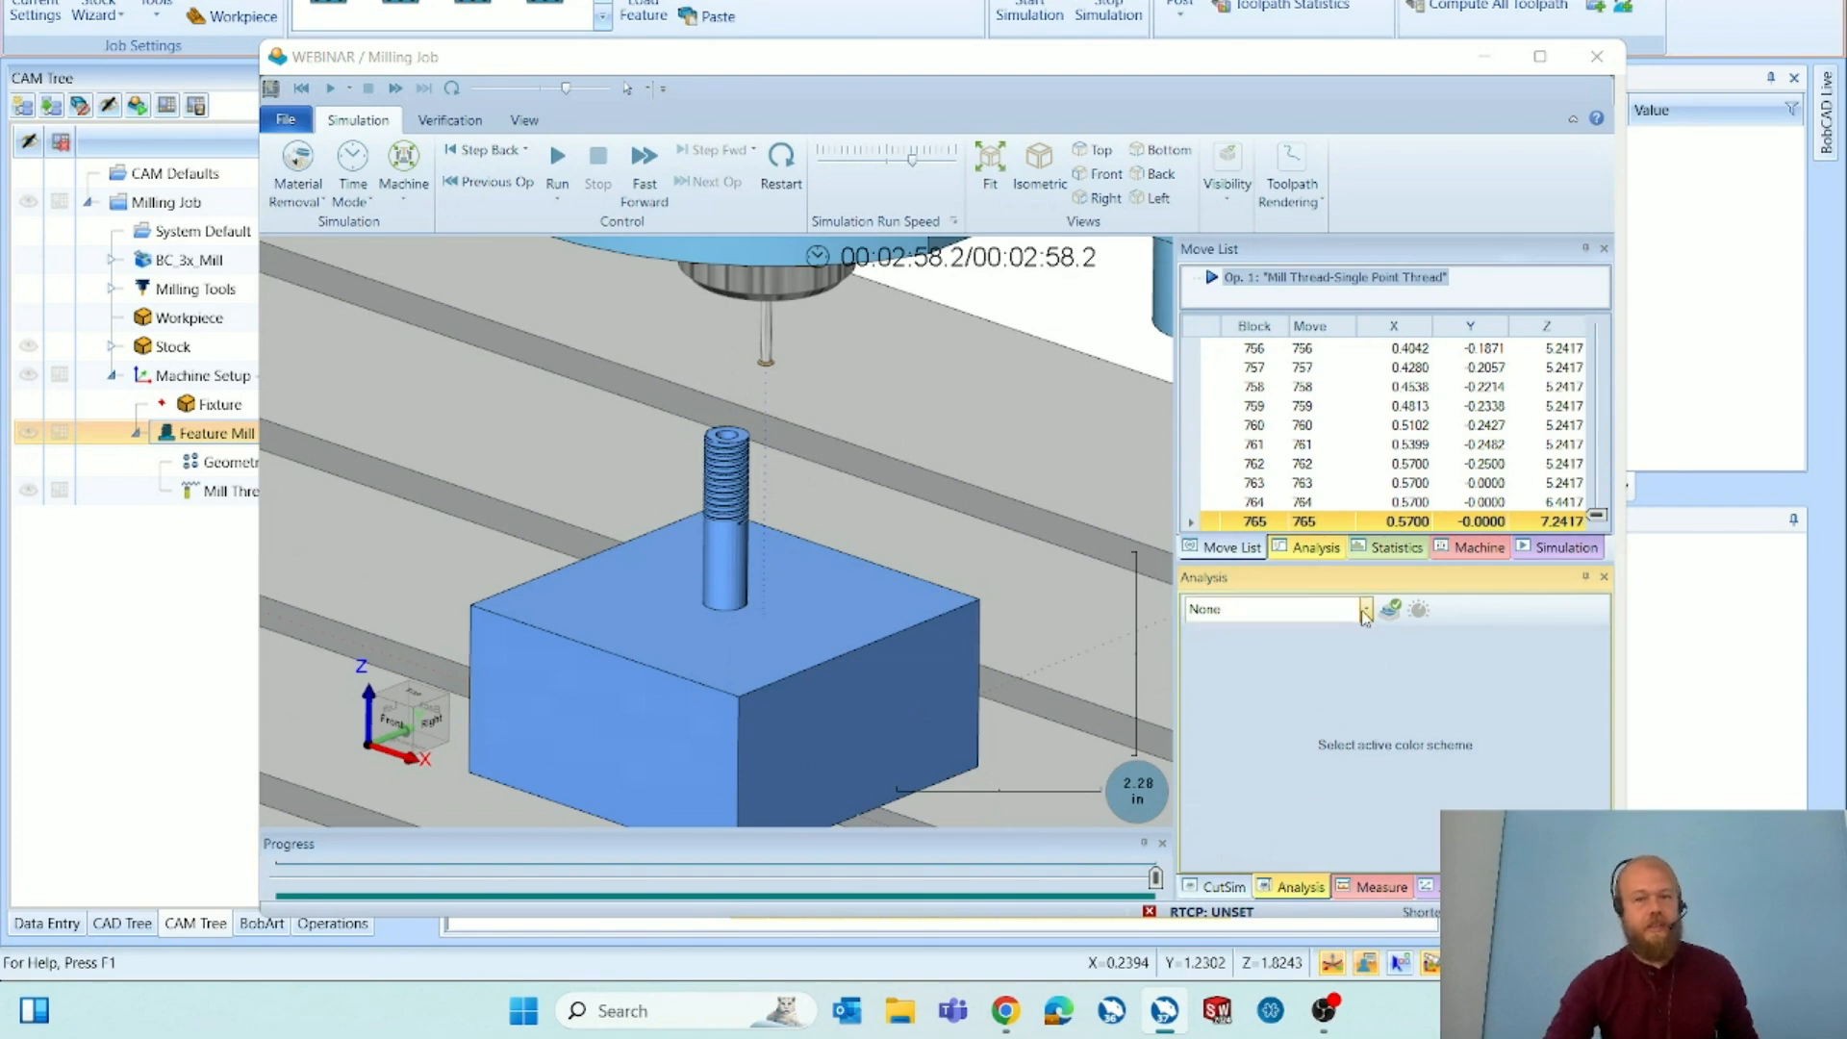
{"action": "left_click", "coordinate": [1228, 887]}
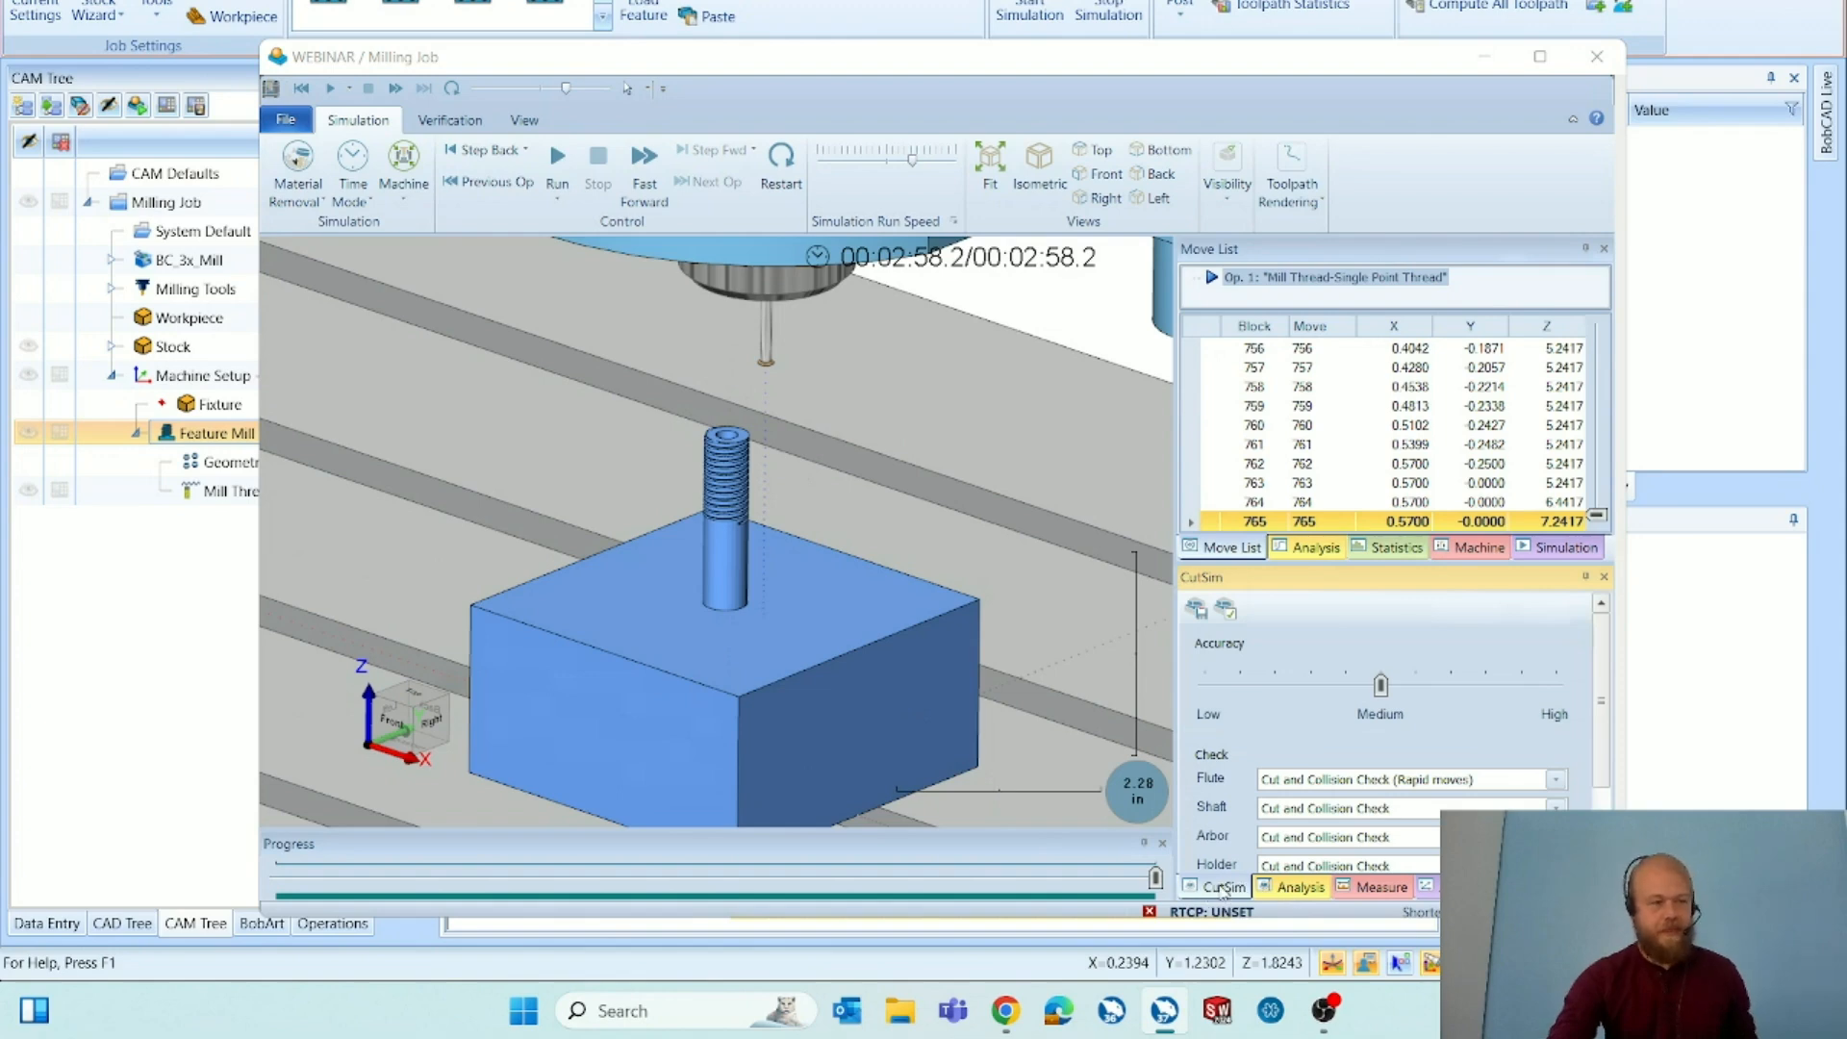
{"action": "left_click", "coordinate": [1196, 608]}
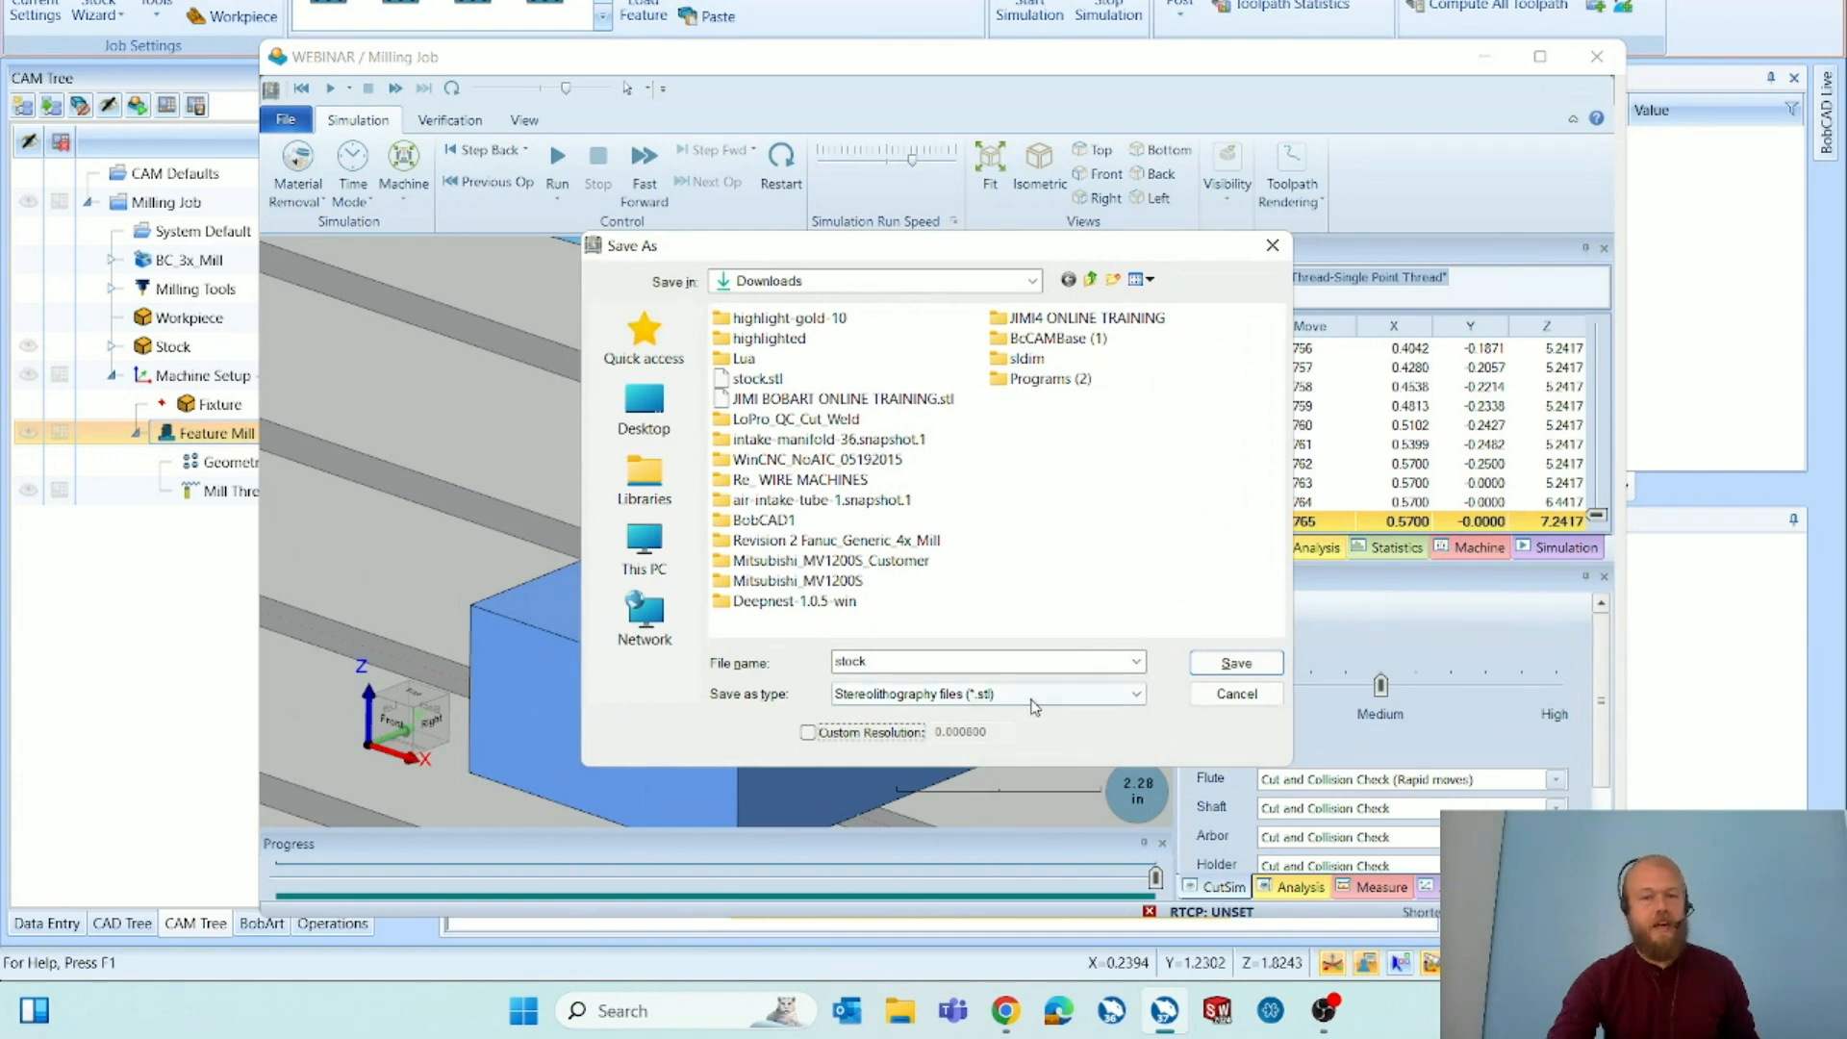
{"action": "double_click", "coordinate": [1010, 655]}
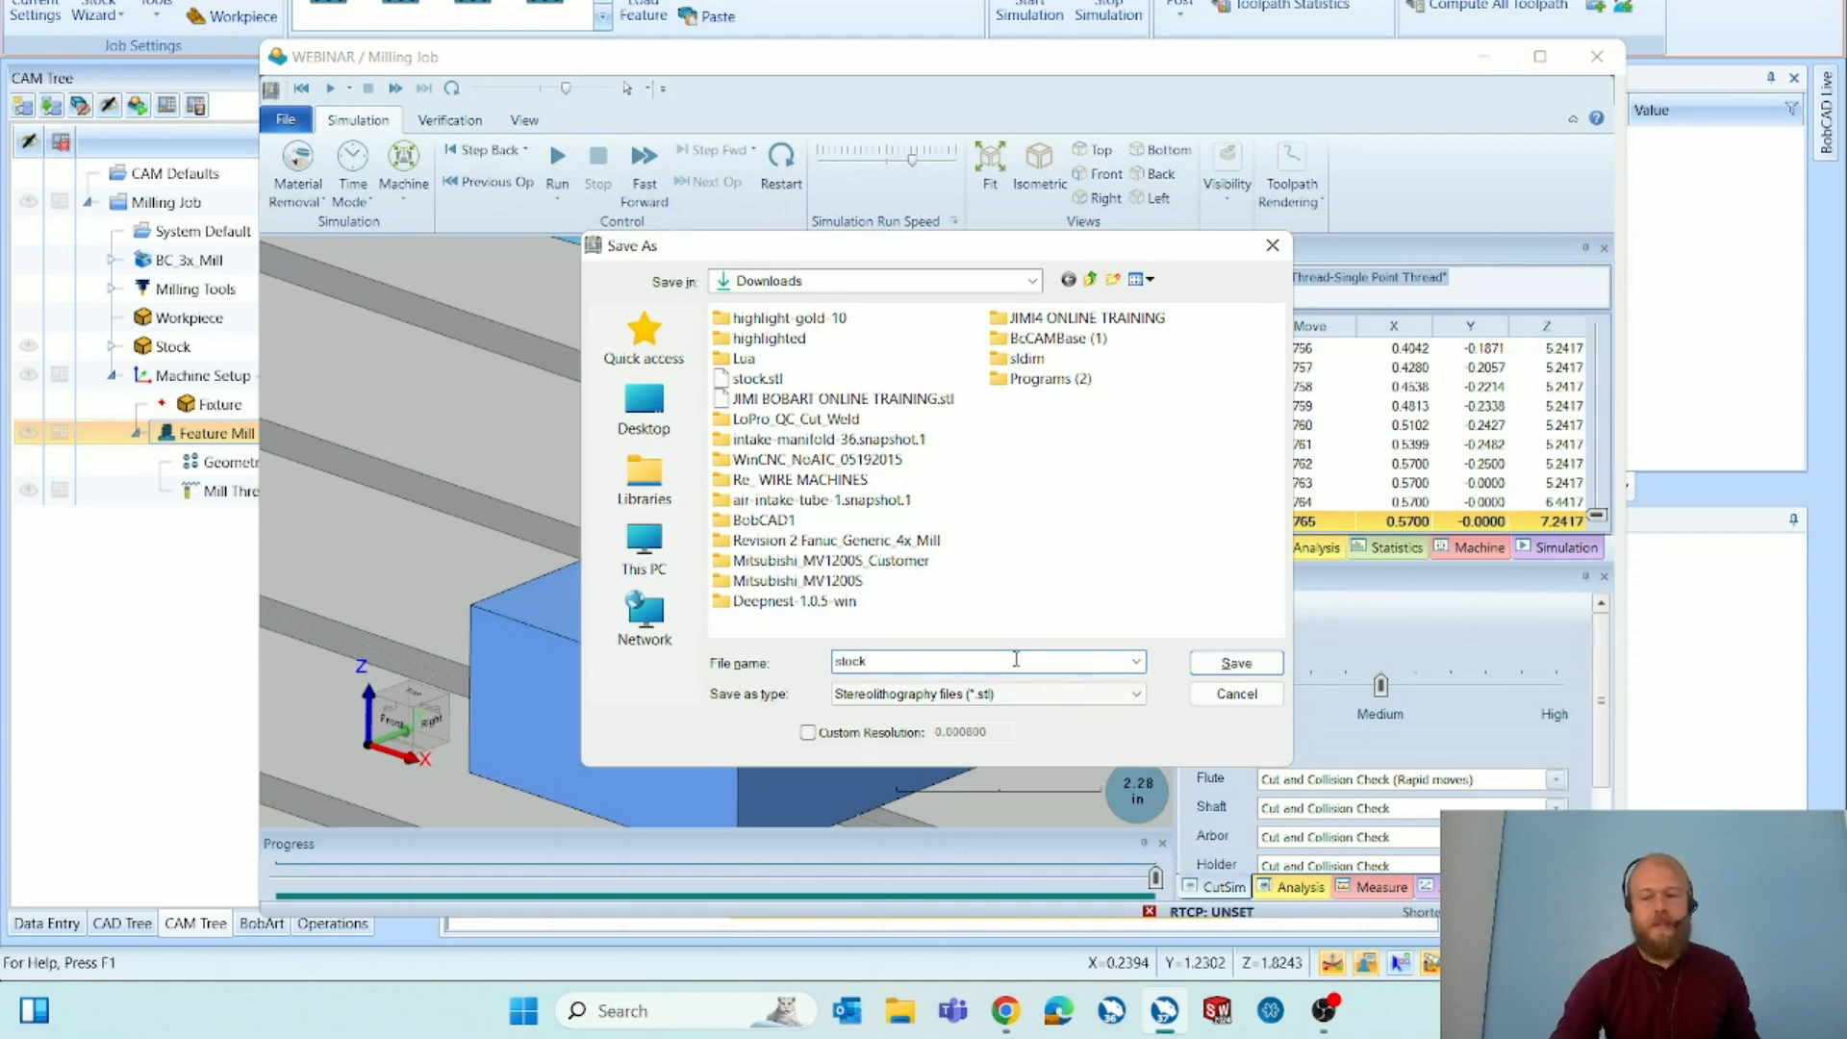
{"action": "left_click", "coordinate": [1218, 664]}
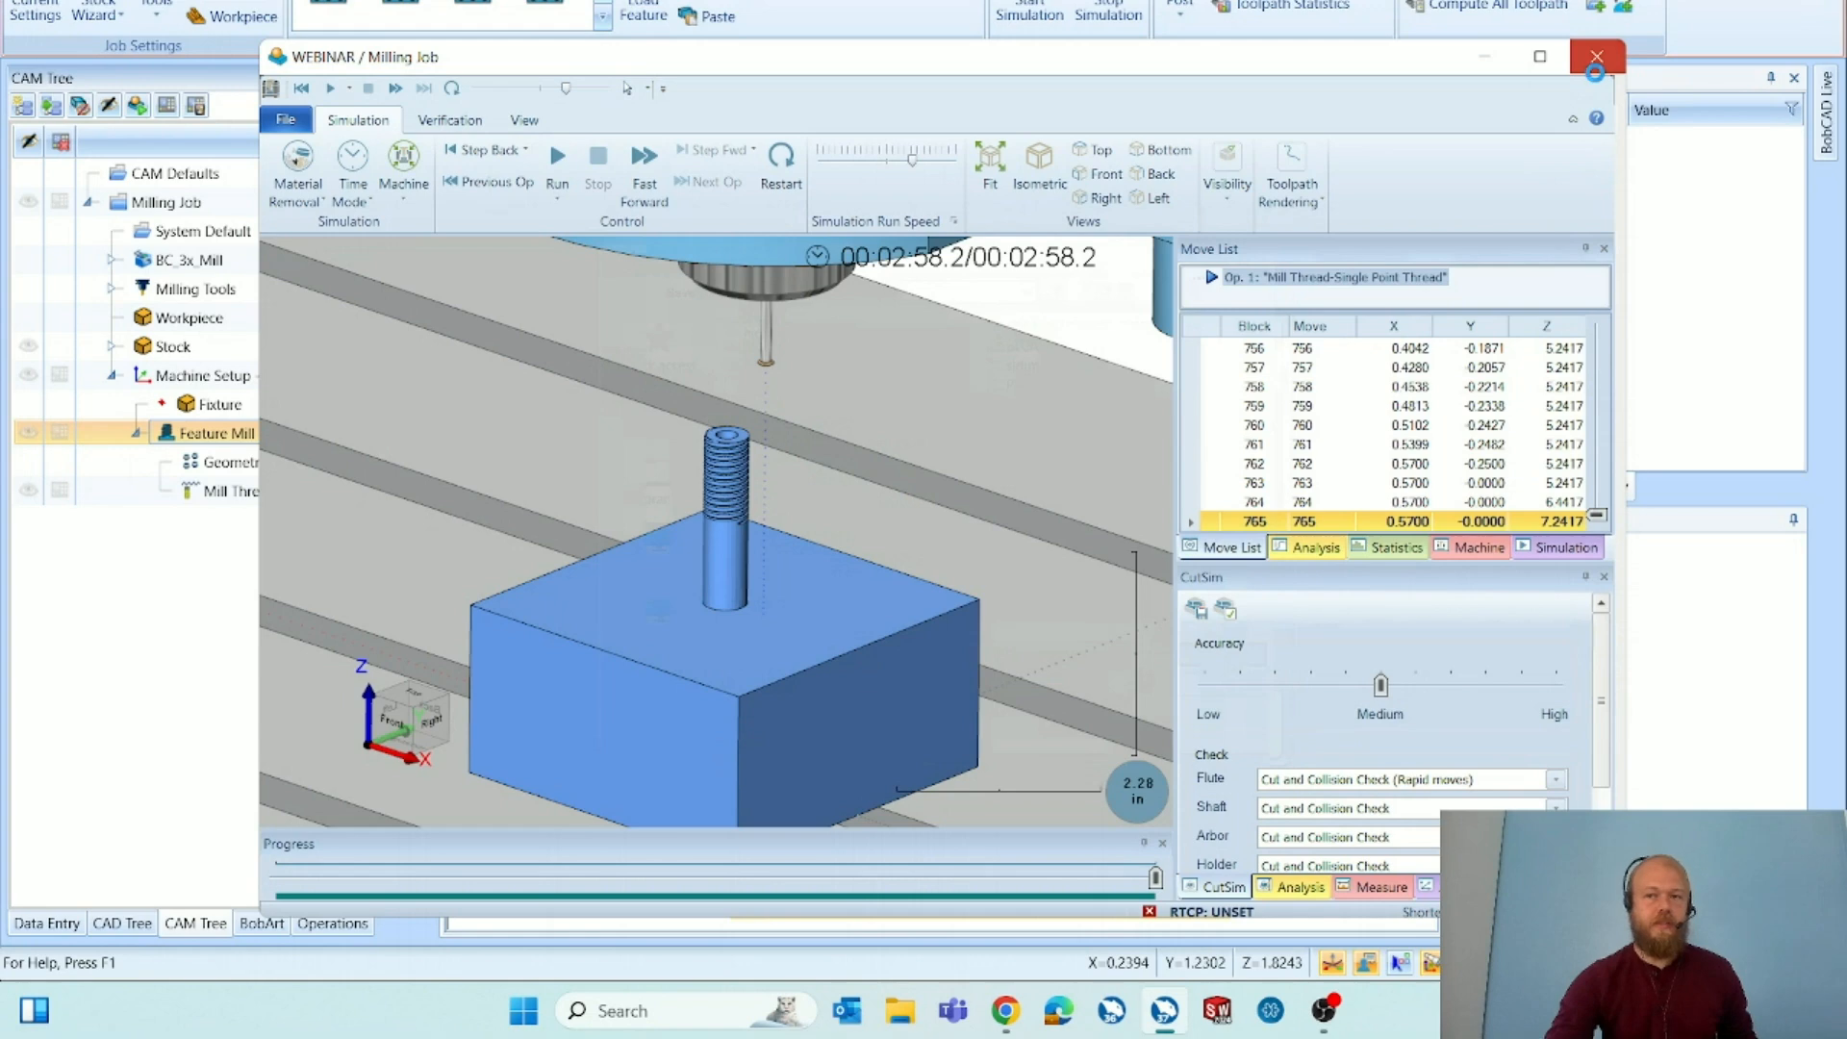
{"action": "left_click", "coordinate": [1596, 62]}
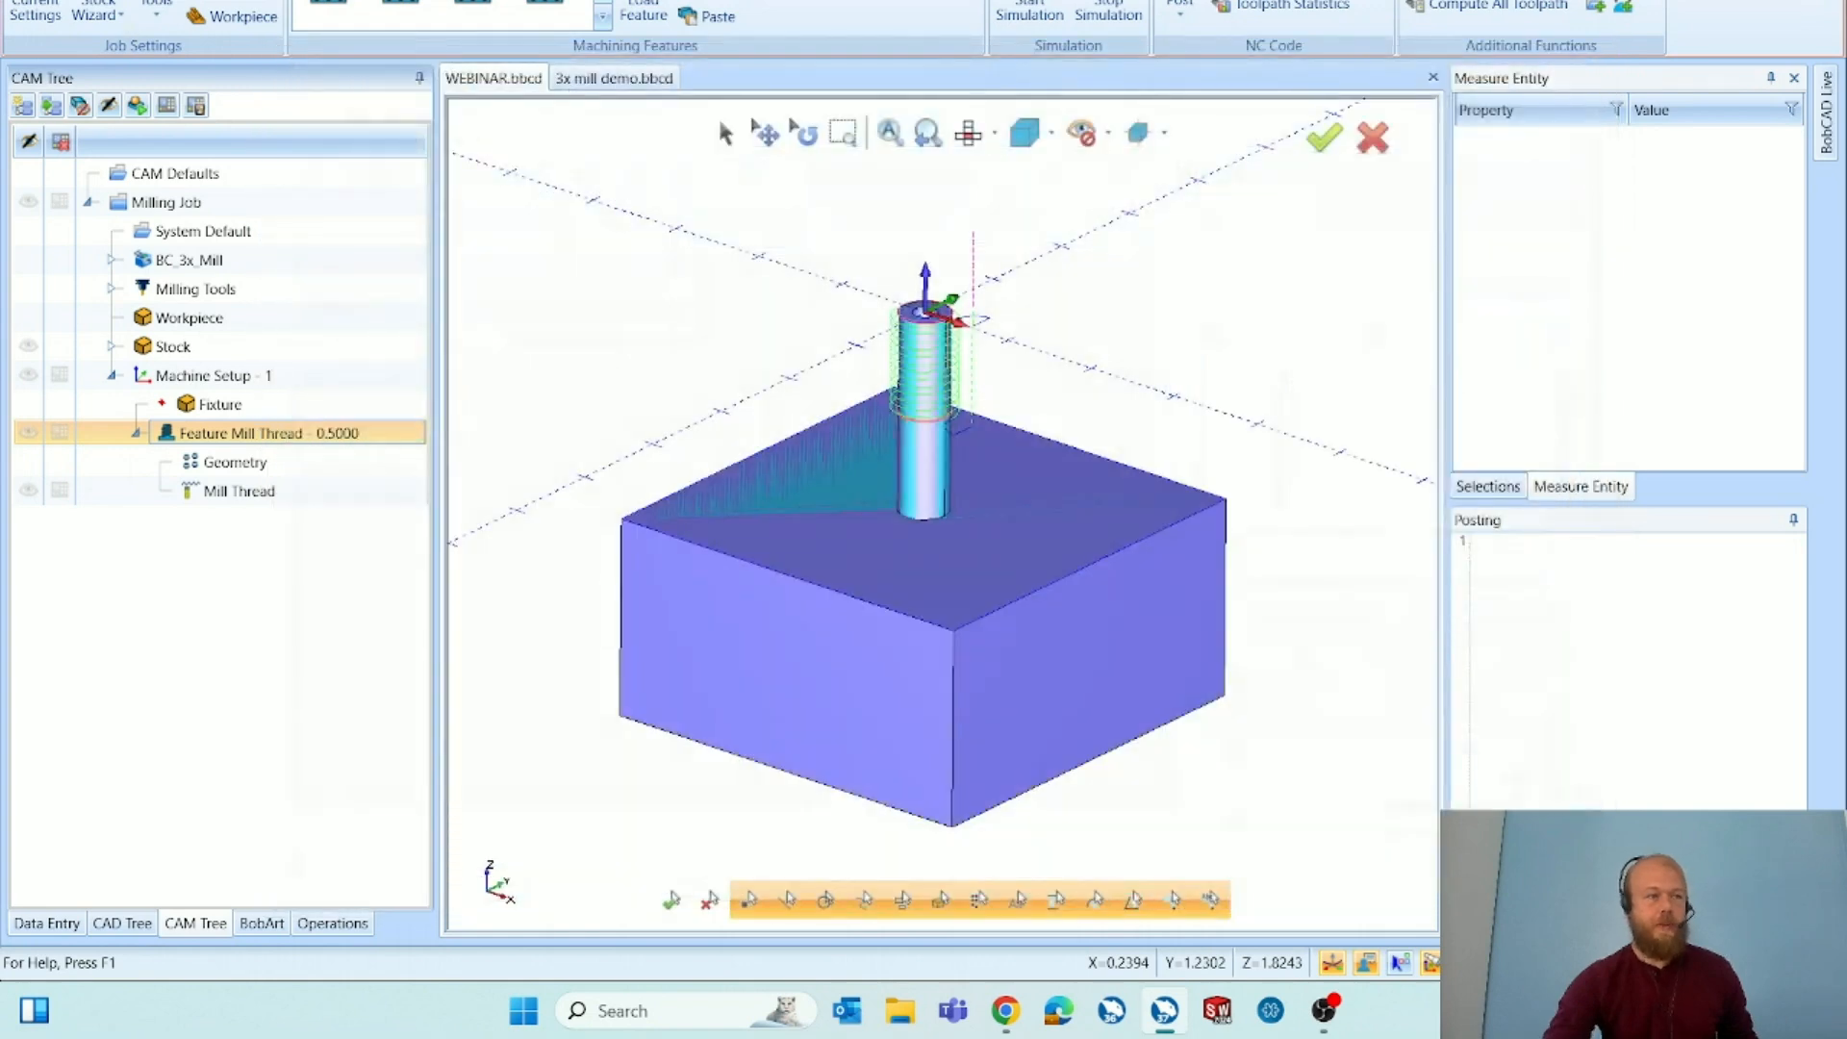
Open stock123.stl from the Downloads folder with inches as the file unit, and examine the threaded post.
{"action": "key", "text": "ctrl+o"}
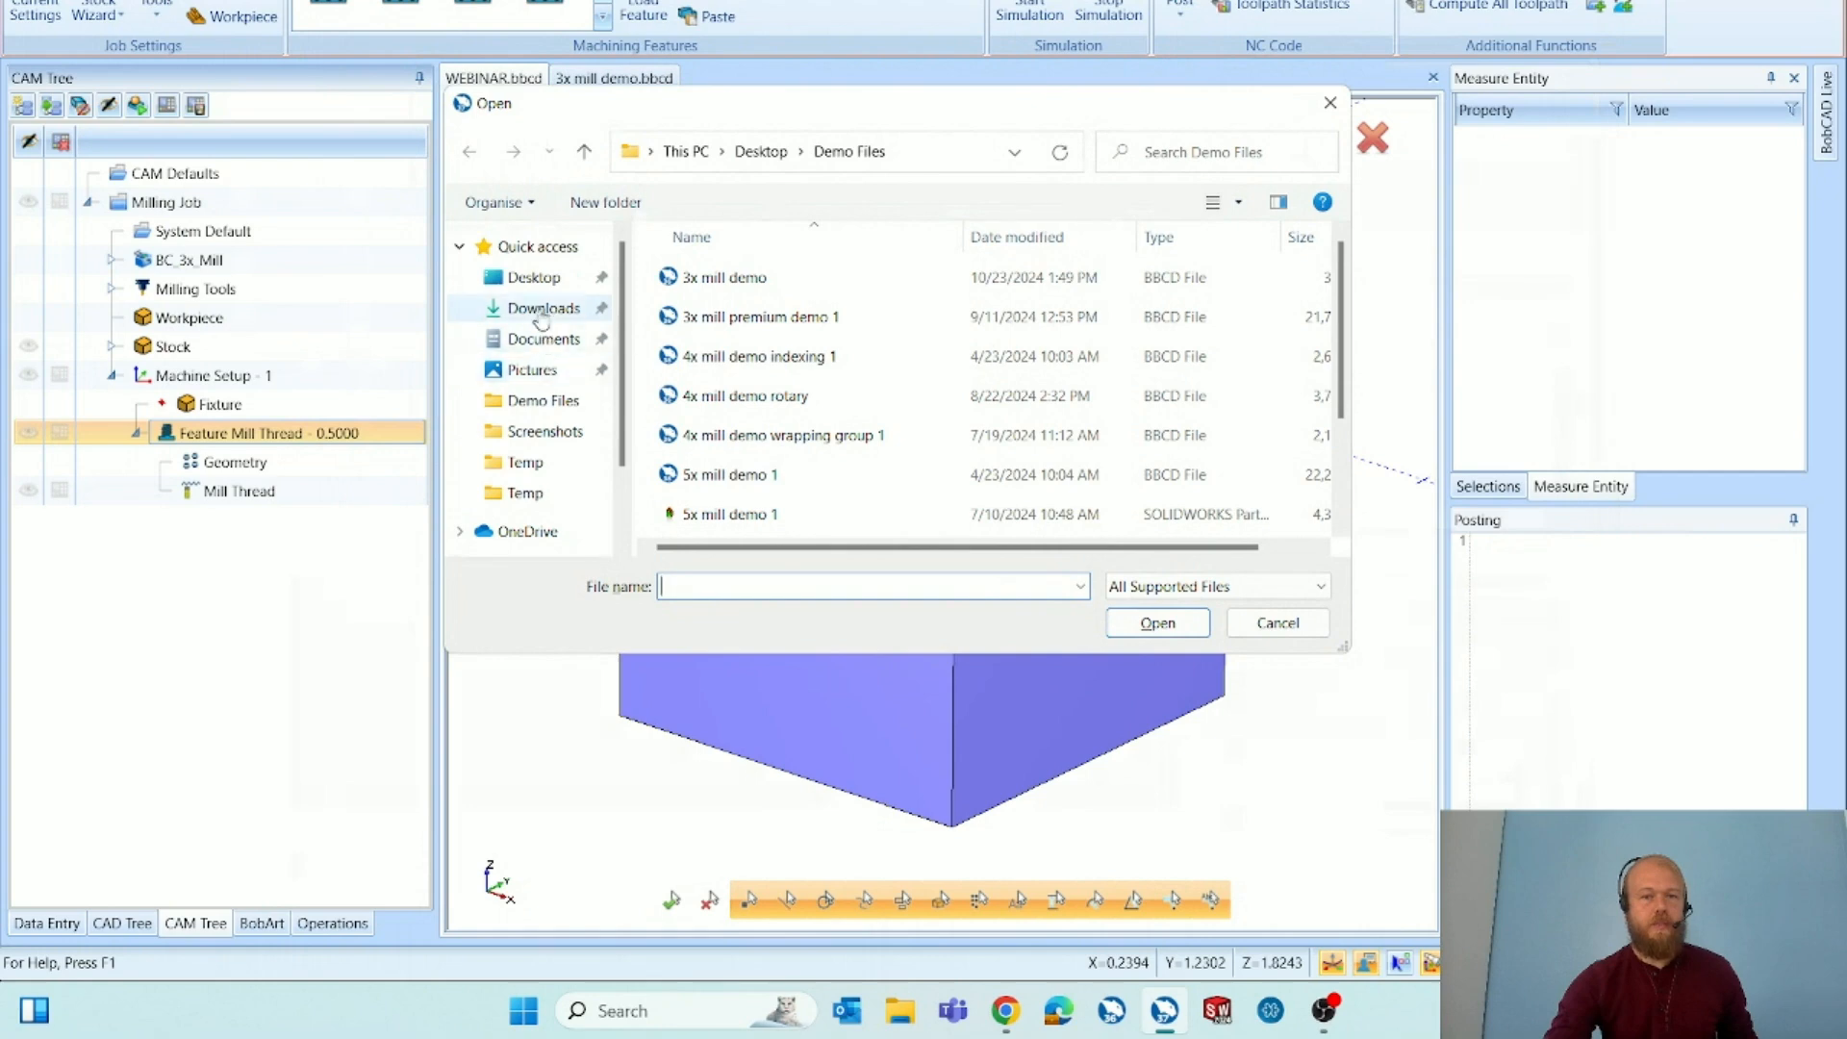
{"action": "left_click", "coordinate": [544, 308]}
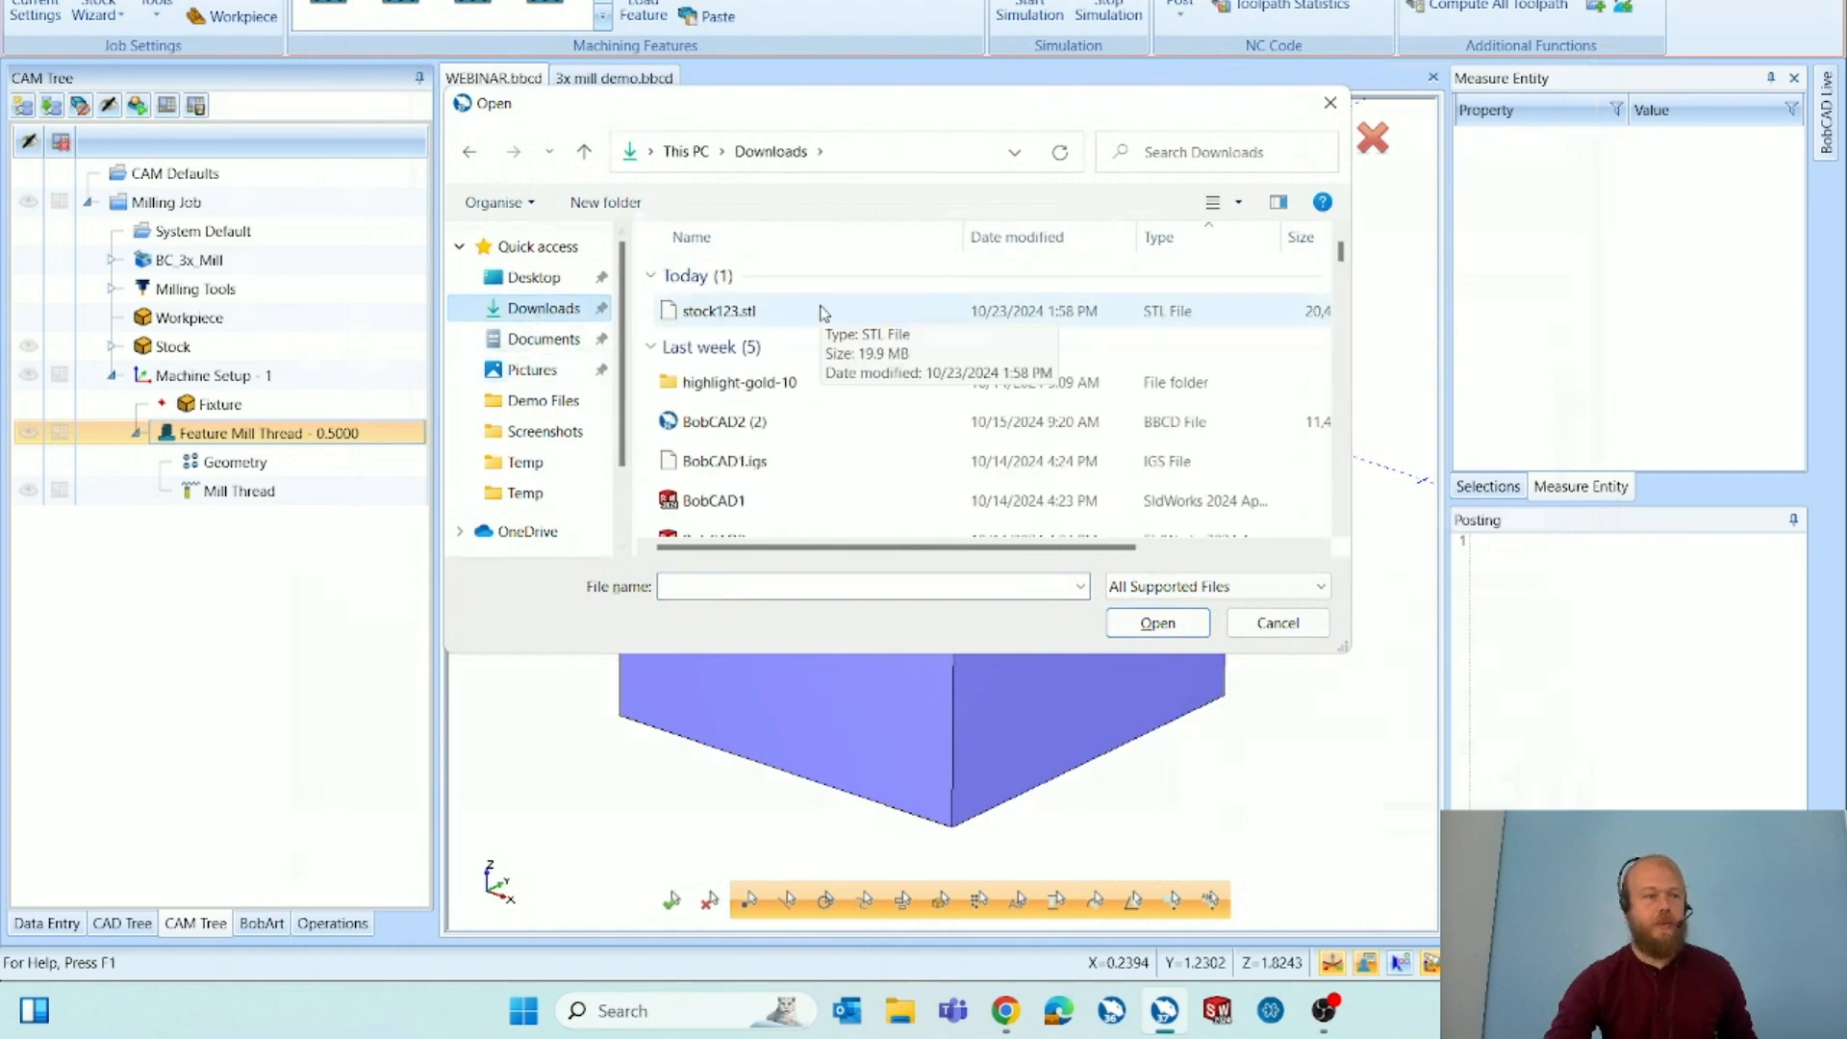
{"action": "double_click", "coordinate": [721, 311]}
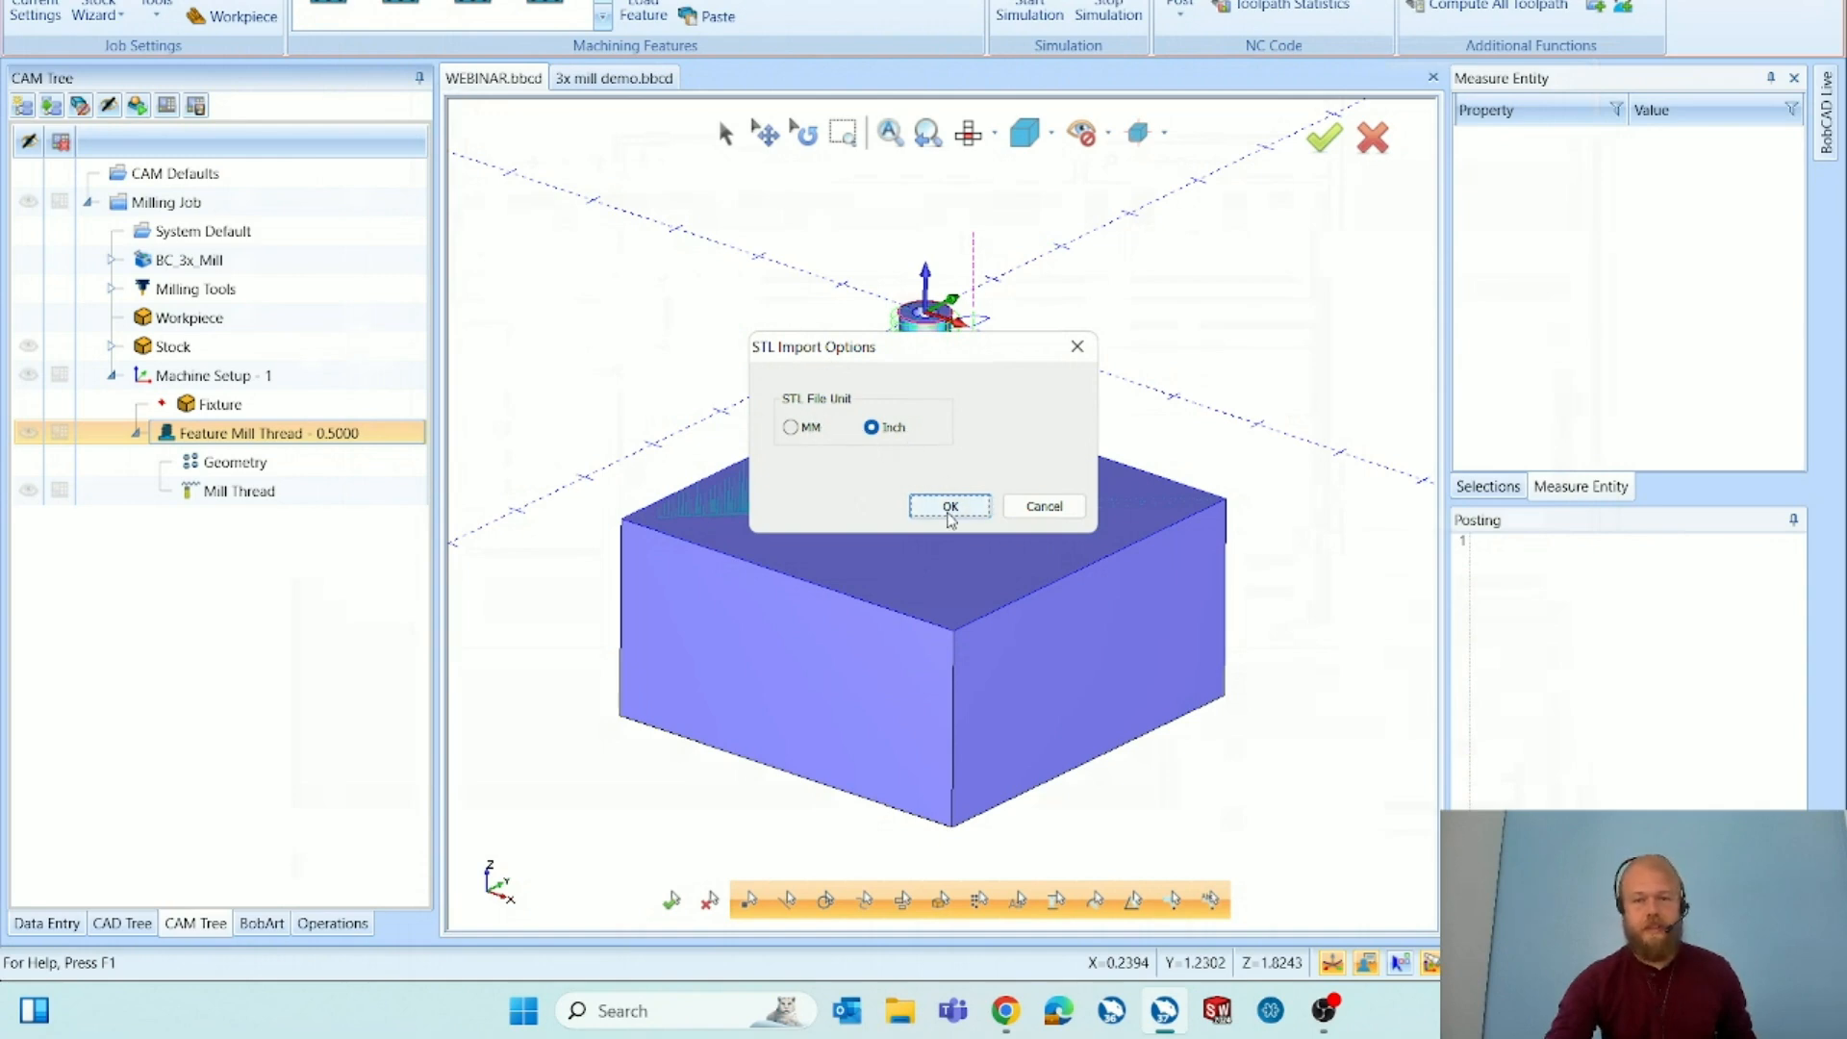
{"action": "left_click", "coordinate": [950, 510]}
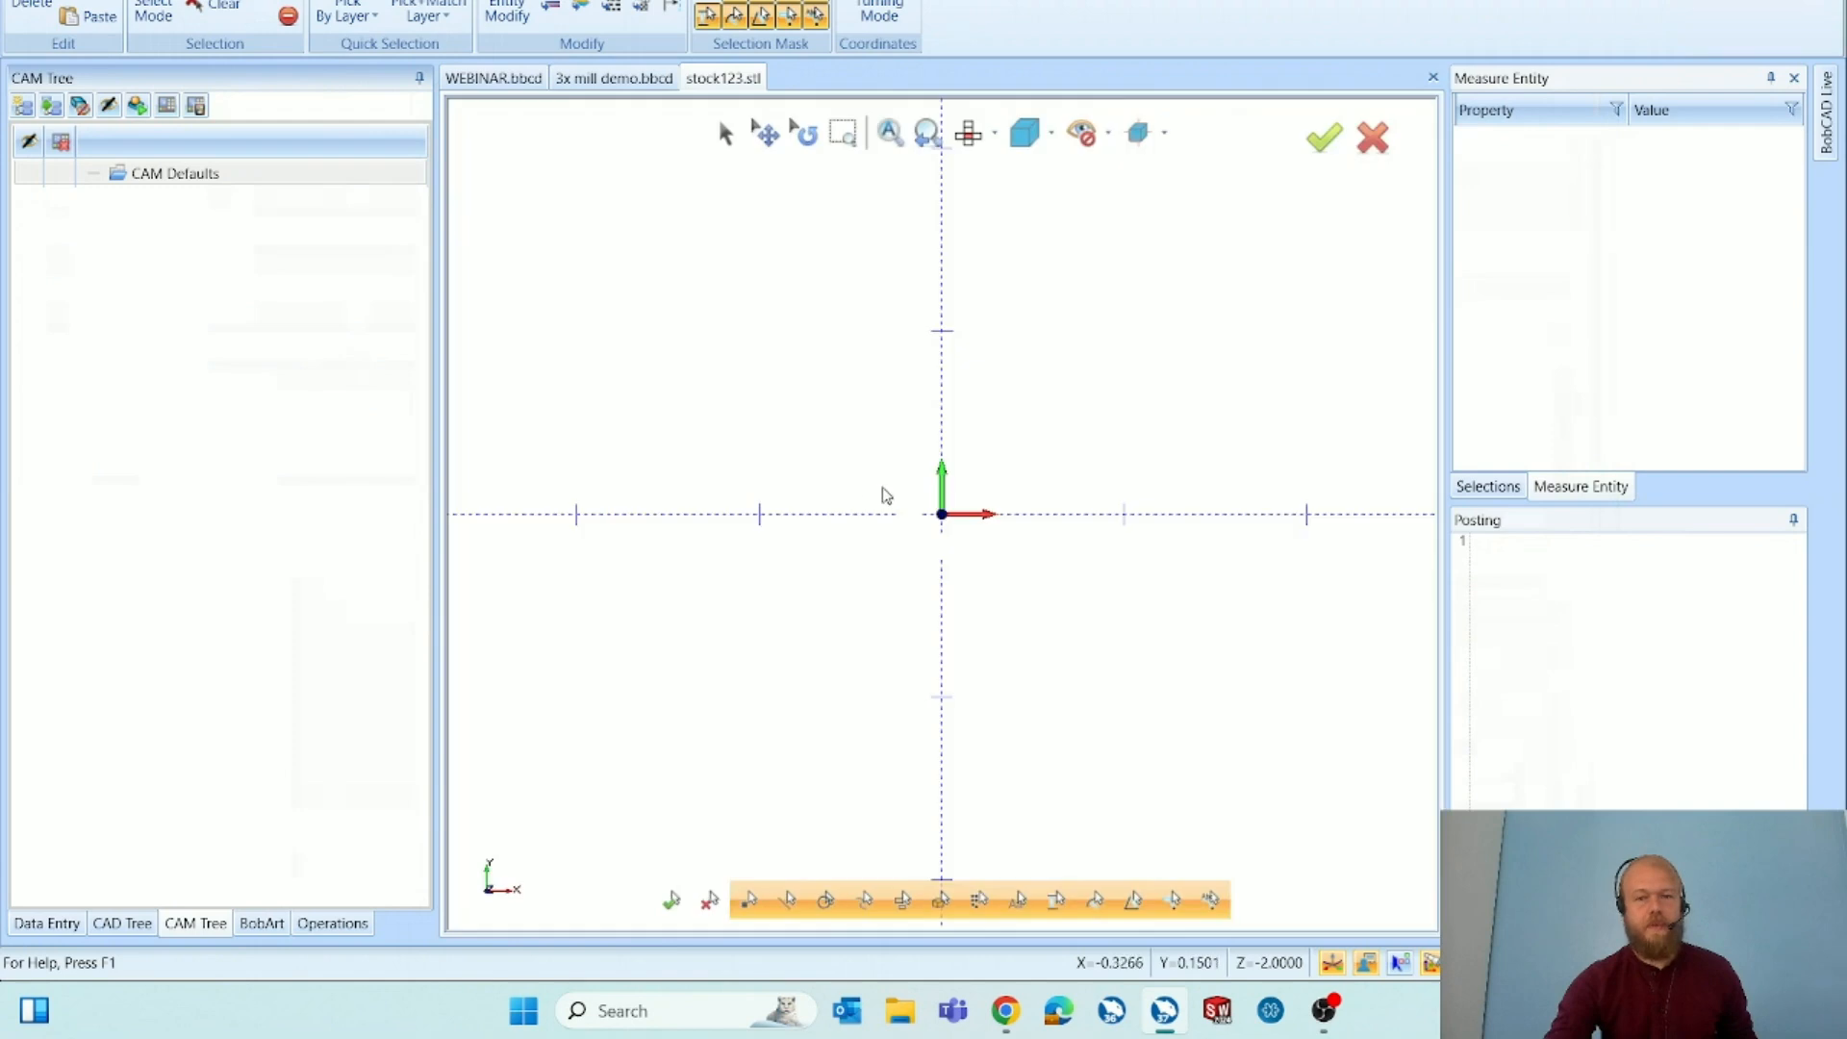
{"action": "middle_click_drag", "start_coordinate": [1026, 576], "coordinate": [1050, 384]}
{"action": "middle_click_drag", "start_coordinate": [784, 622], "coordinate": [825, 639]}
{"action": "middle_click_drag", "start_coordinate": [1026, 474], "coordinate": [1026, 461]}
{"action": "scroll", "coordinate": [924, 392], "scroll_direction": "up", "scroll_amount": 5}
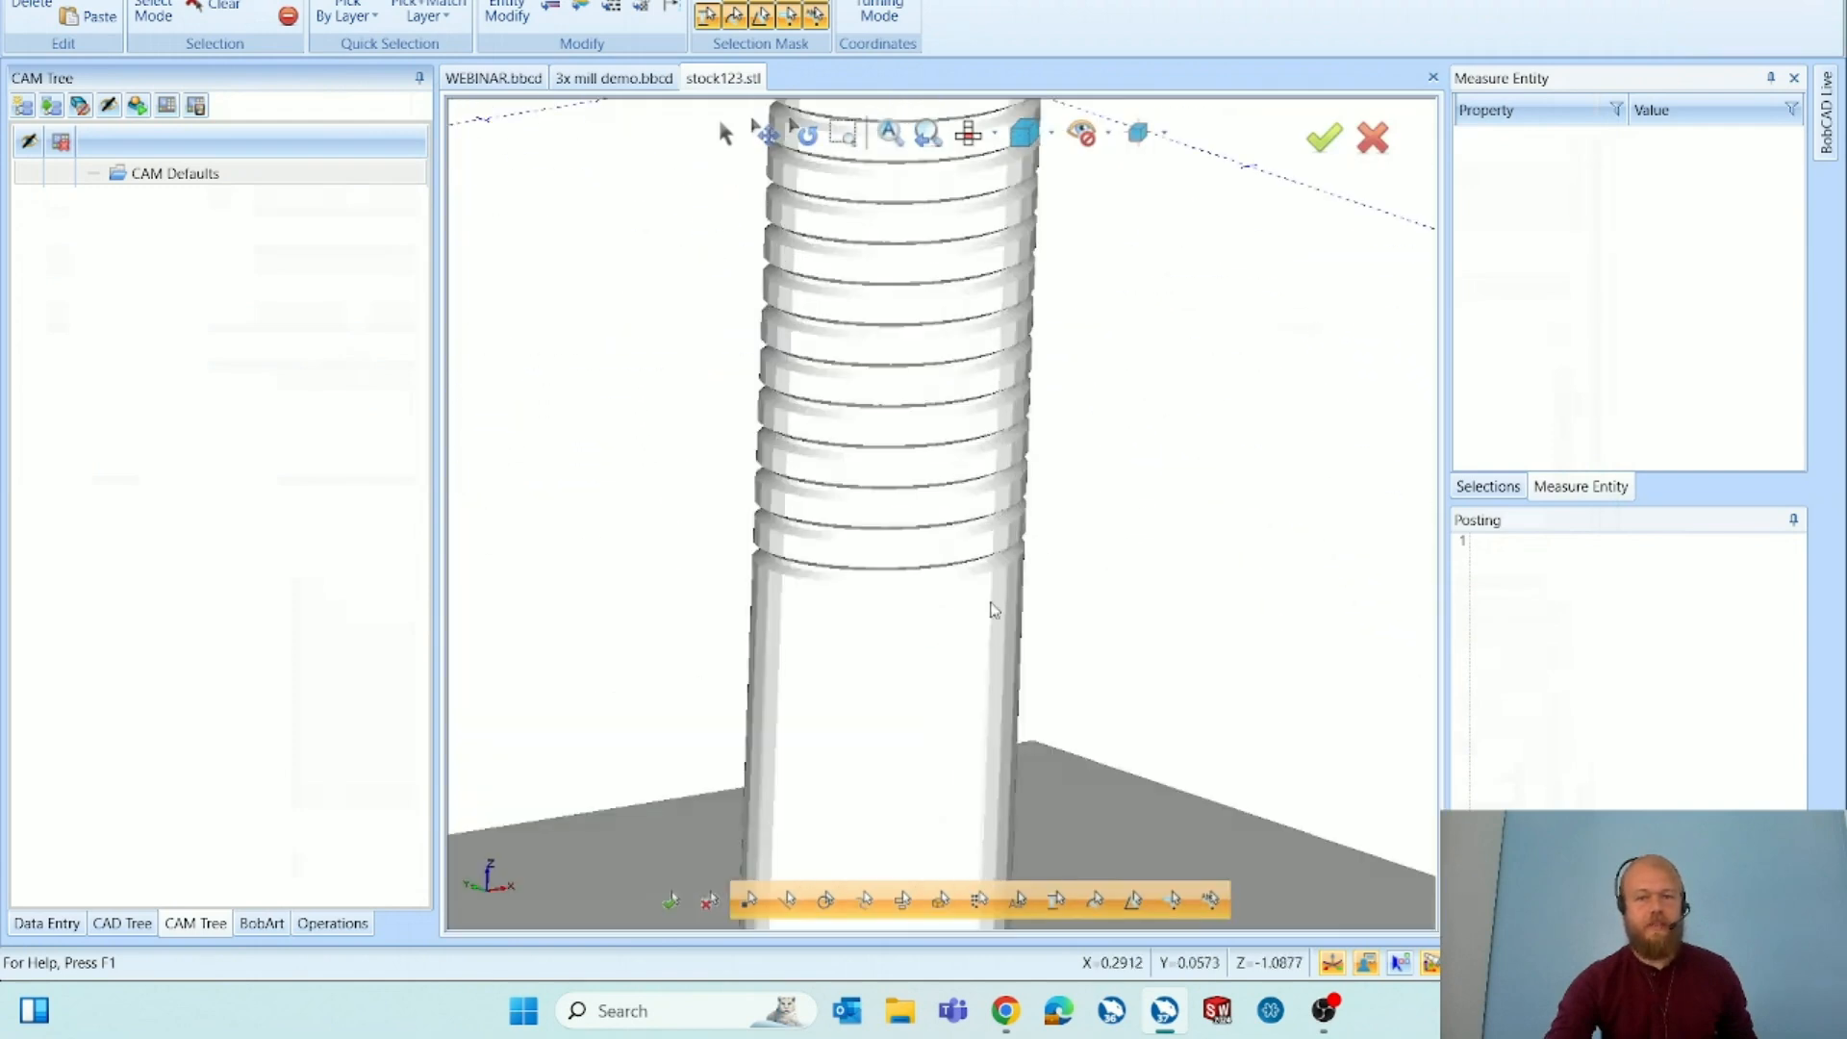
{"action": "scroll", "coordinate": [987, 601], "scroll_direction": "down", "scroll_amount": 2}
{"action": "scroll", "coordinate": [1055, 470], "scroll_direction": "down", "scroll_amount": 3}
{"action": "middle_click_drag", "start_coordinate": [817, 548], "coordinate": [778, 553]}
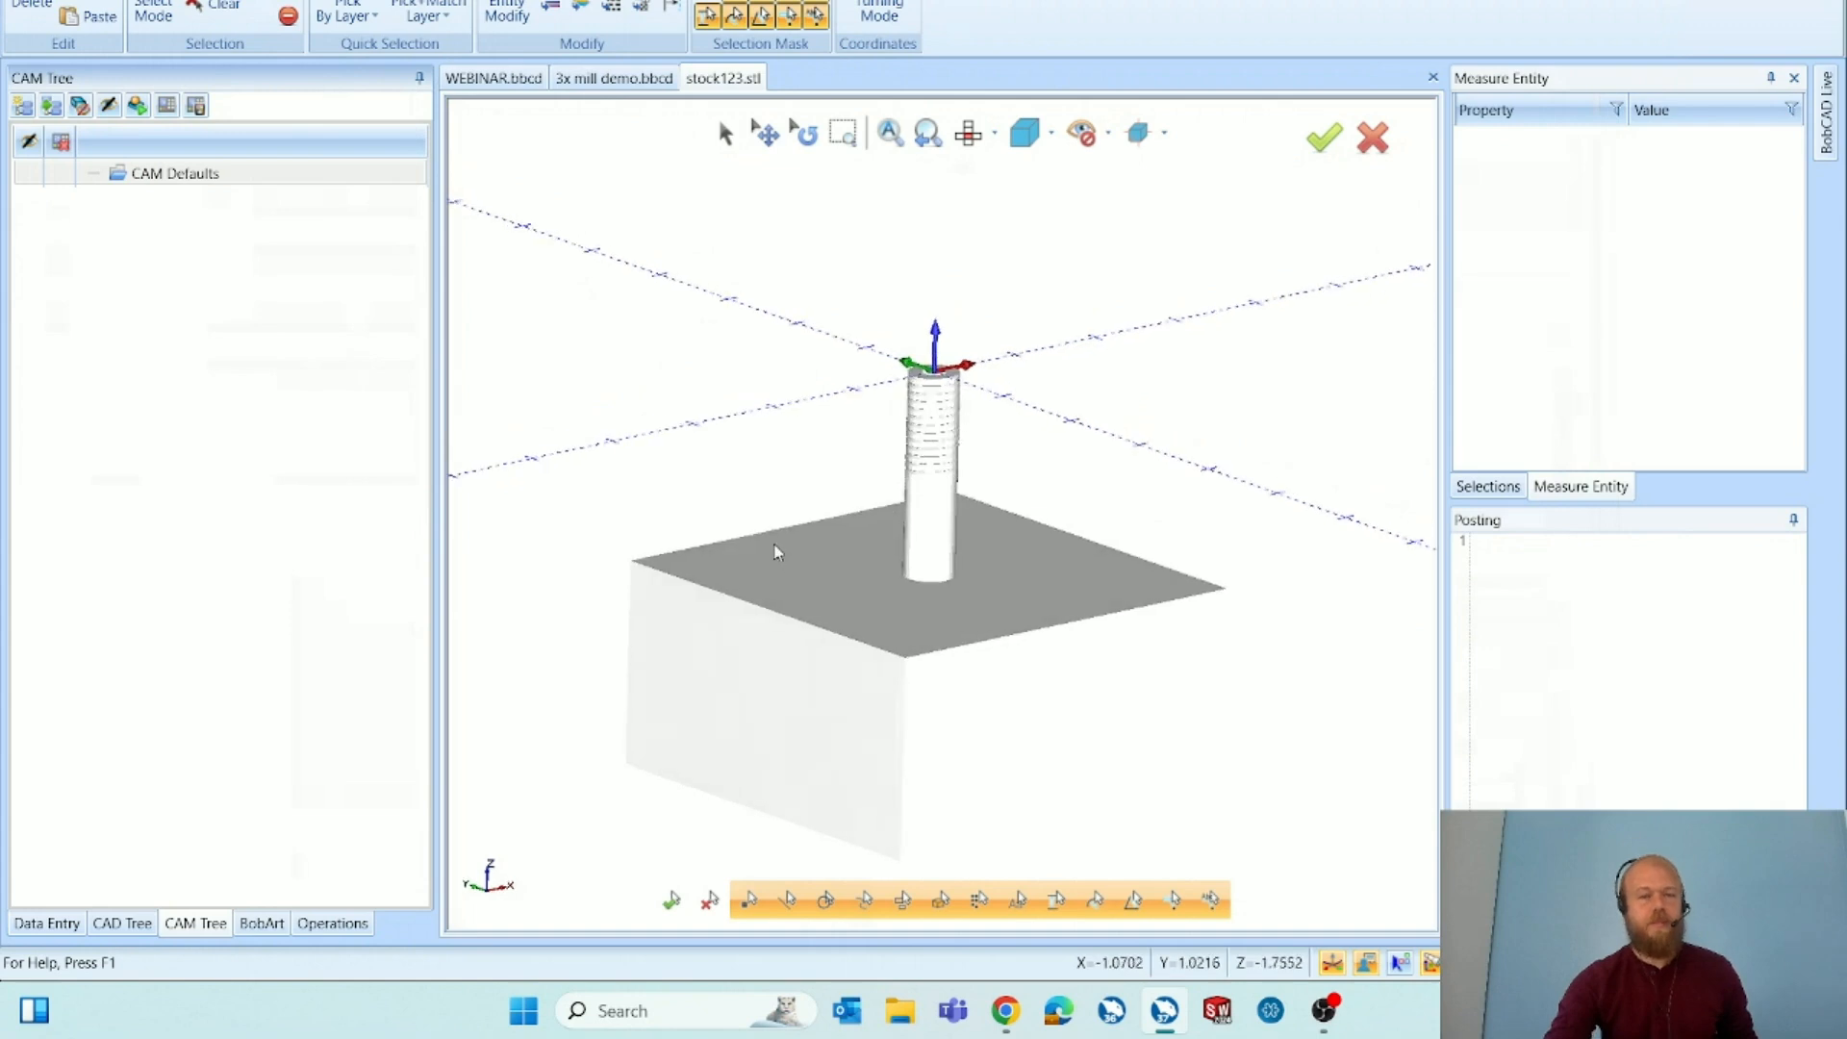
Change the imported stock model's color to gray, and examine the threads on the post.
{"action": "left_click", "coordinate": [726, 136]}
{"action": "left_click", "coordinate": [820, 658]}
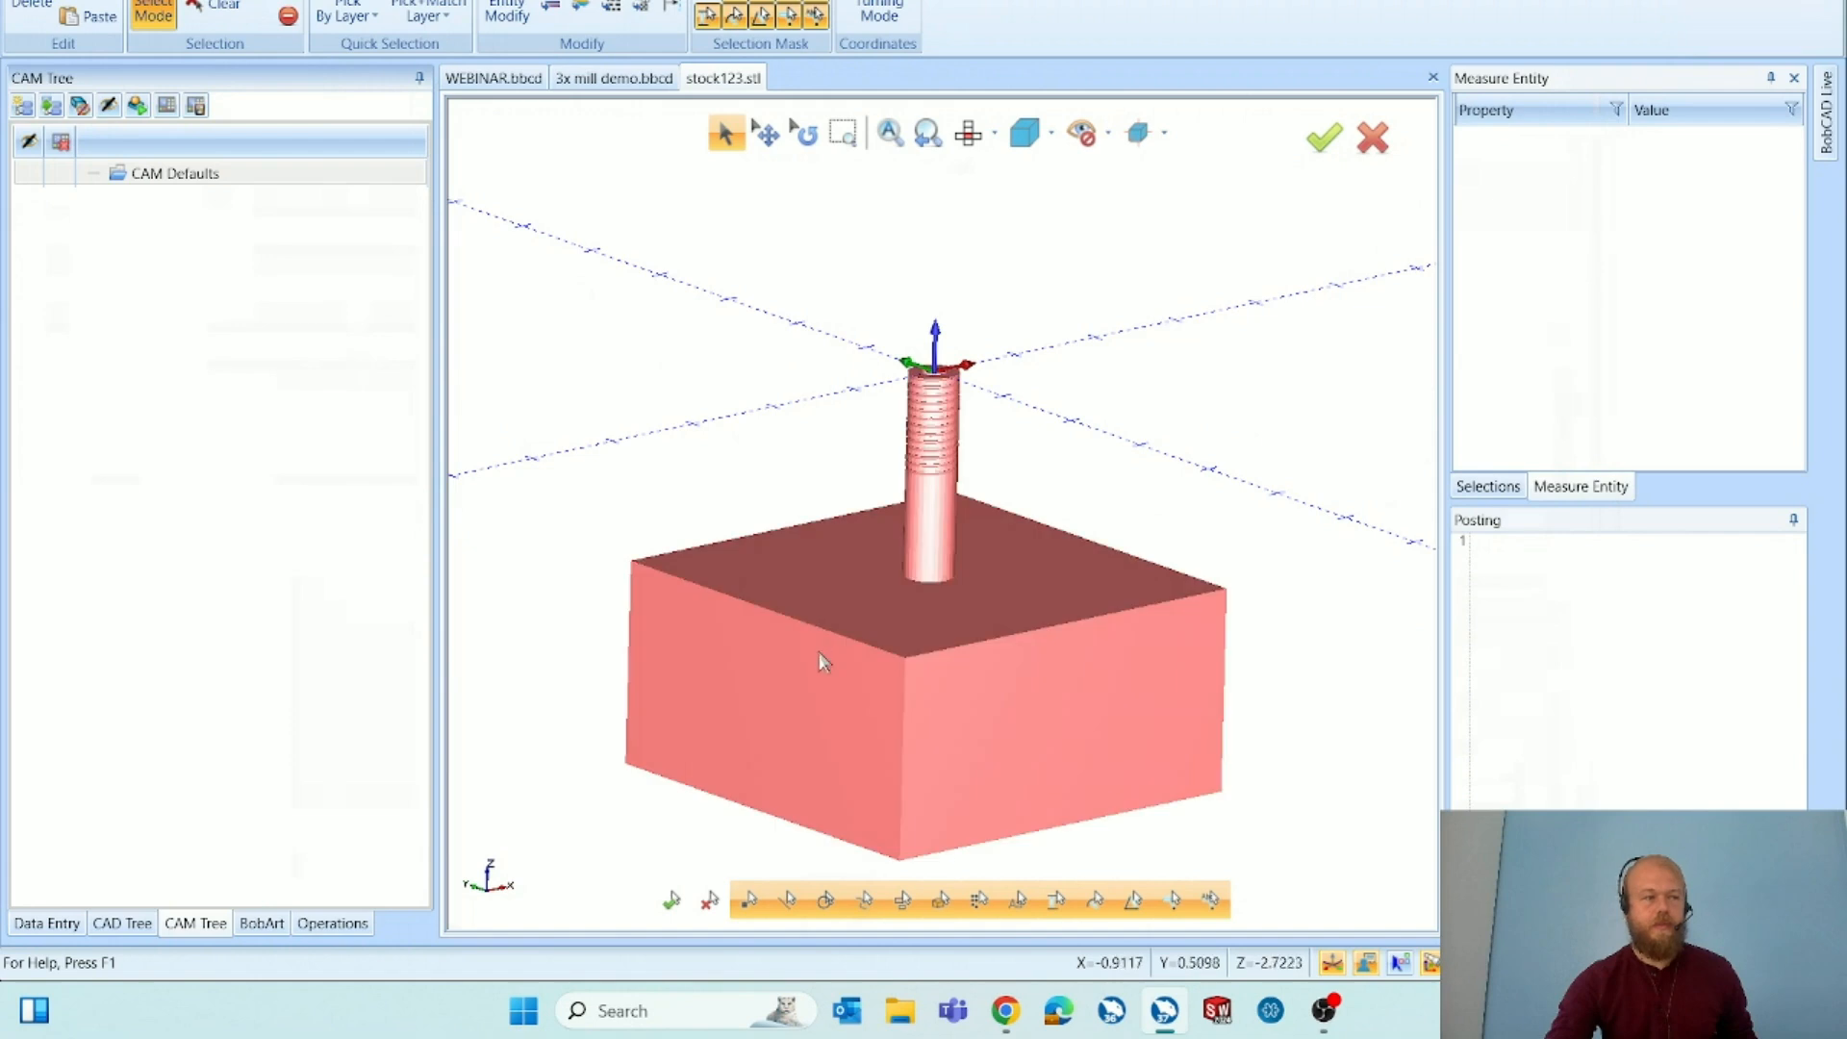
{"action": "right_click", "coordinate": [591, 293]}
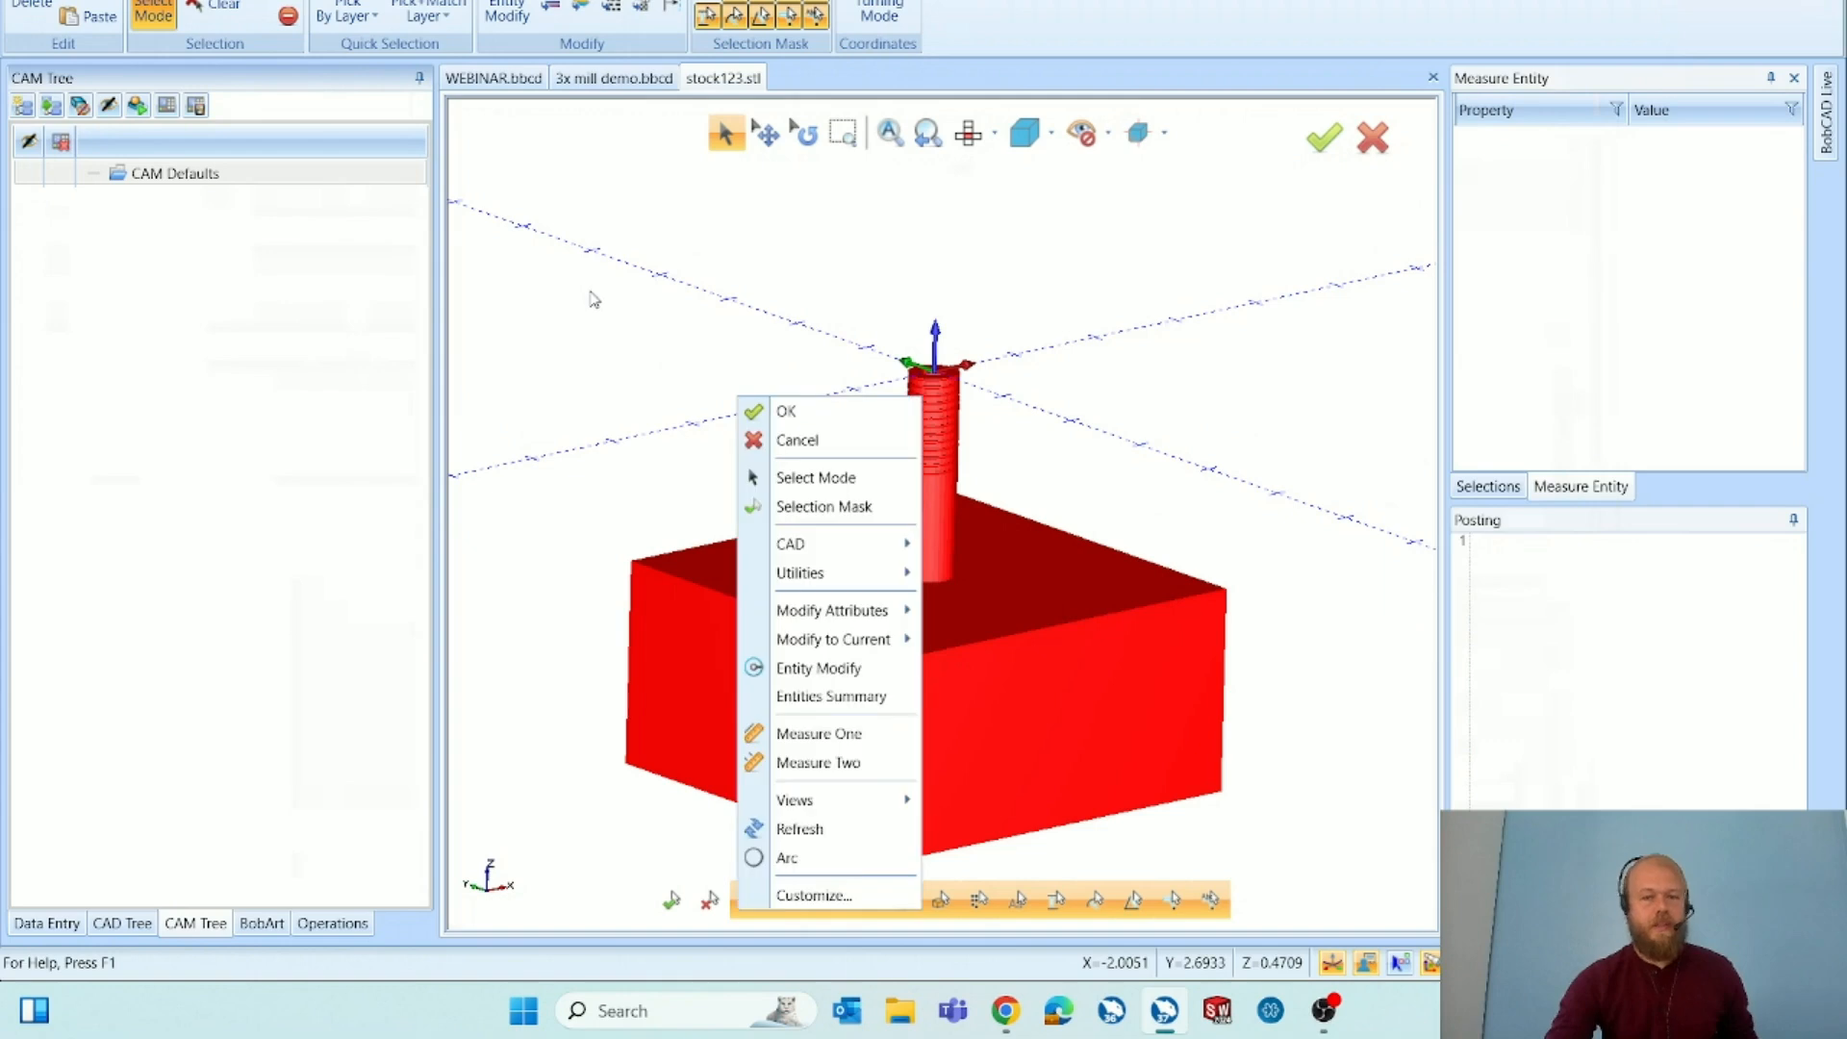
{"action": "mouse_move", "coordinate": [845, 623]}
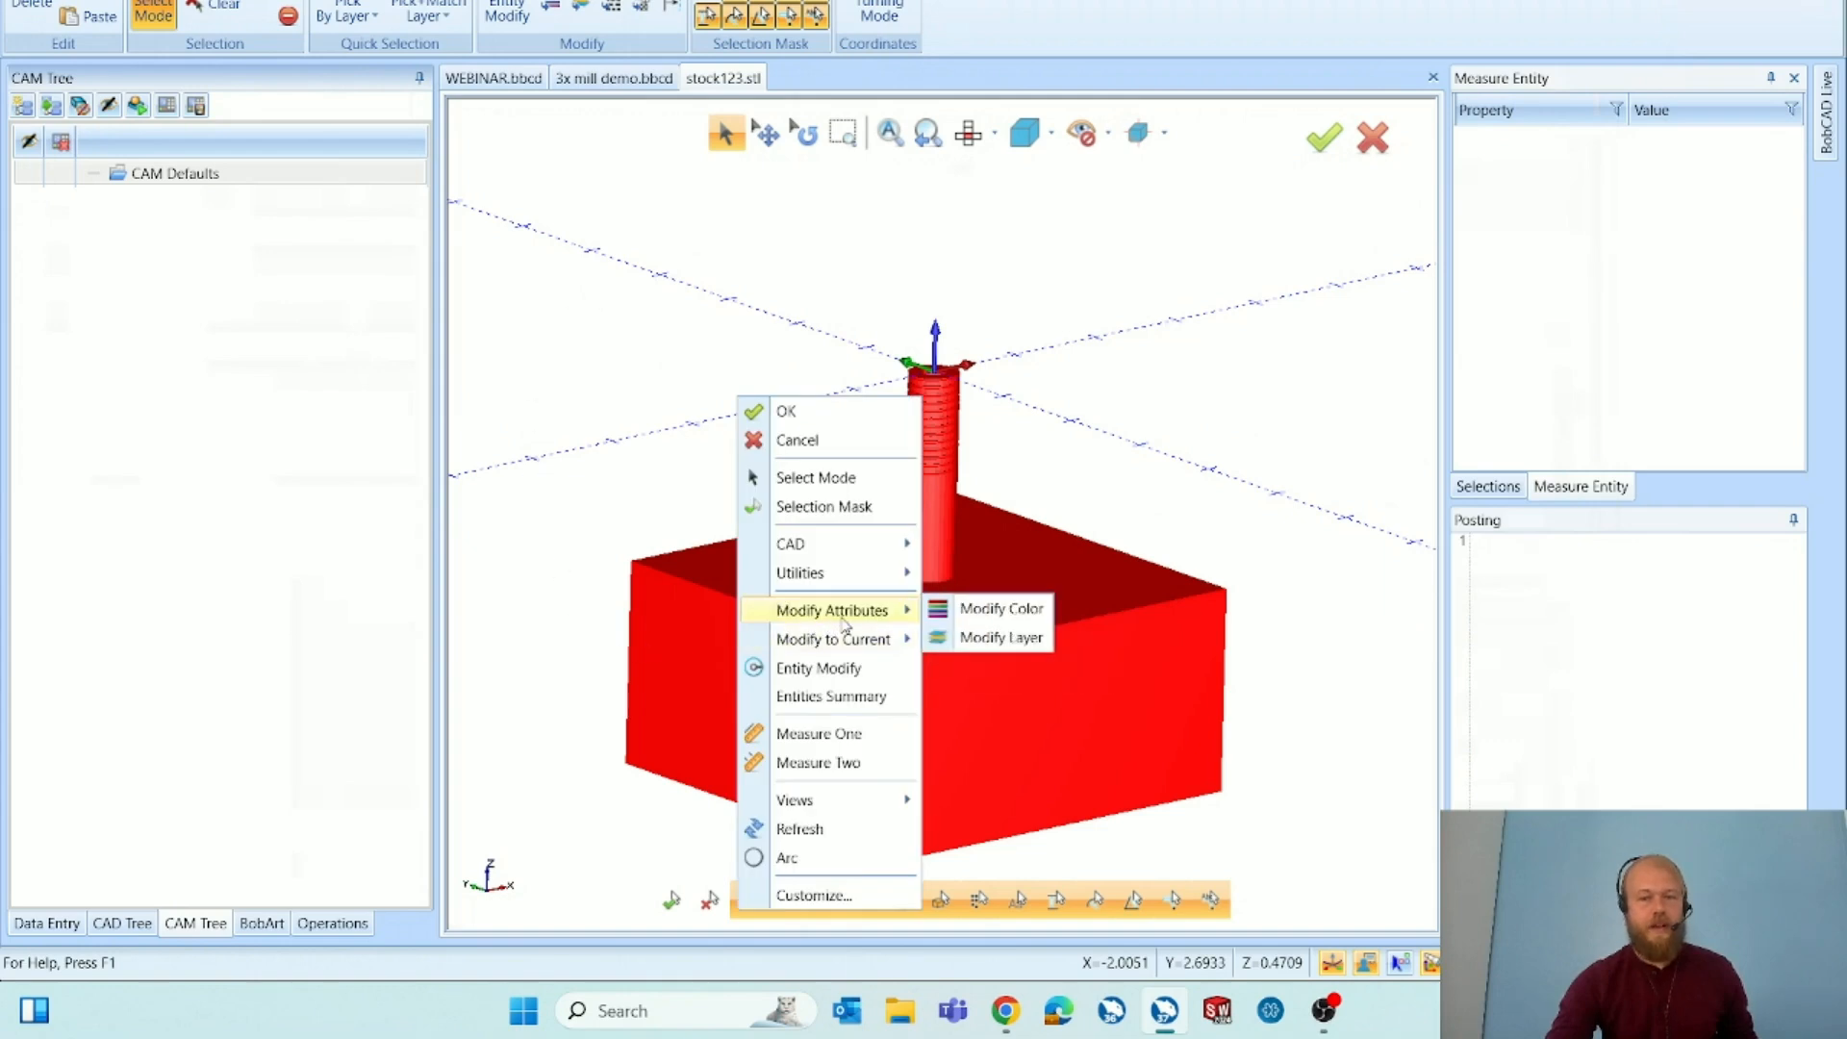
{"action": "left_click", "coordinate": [992, 613]}
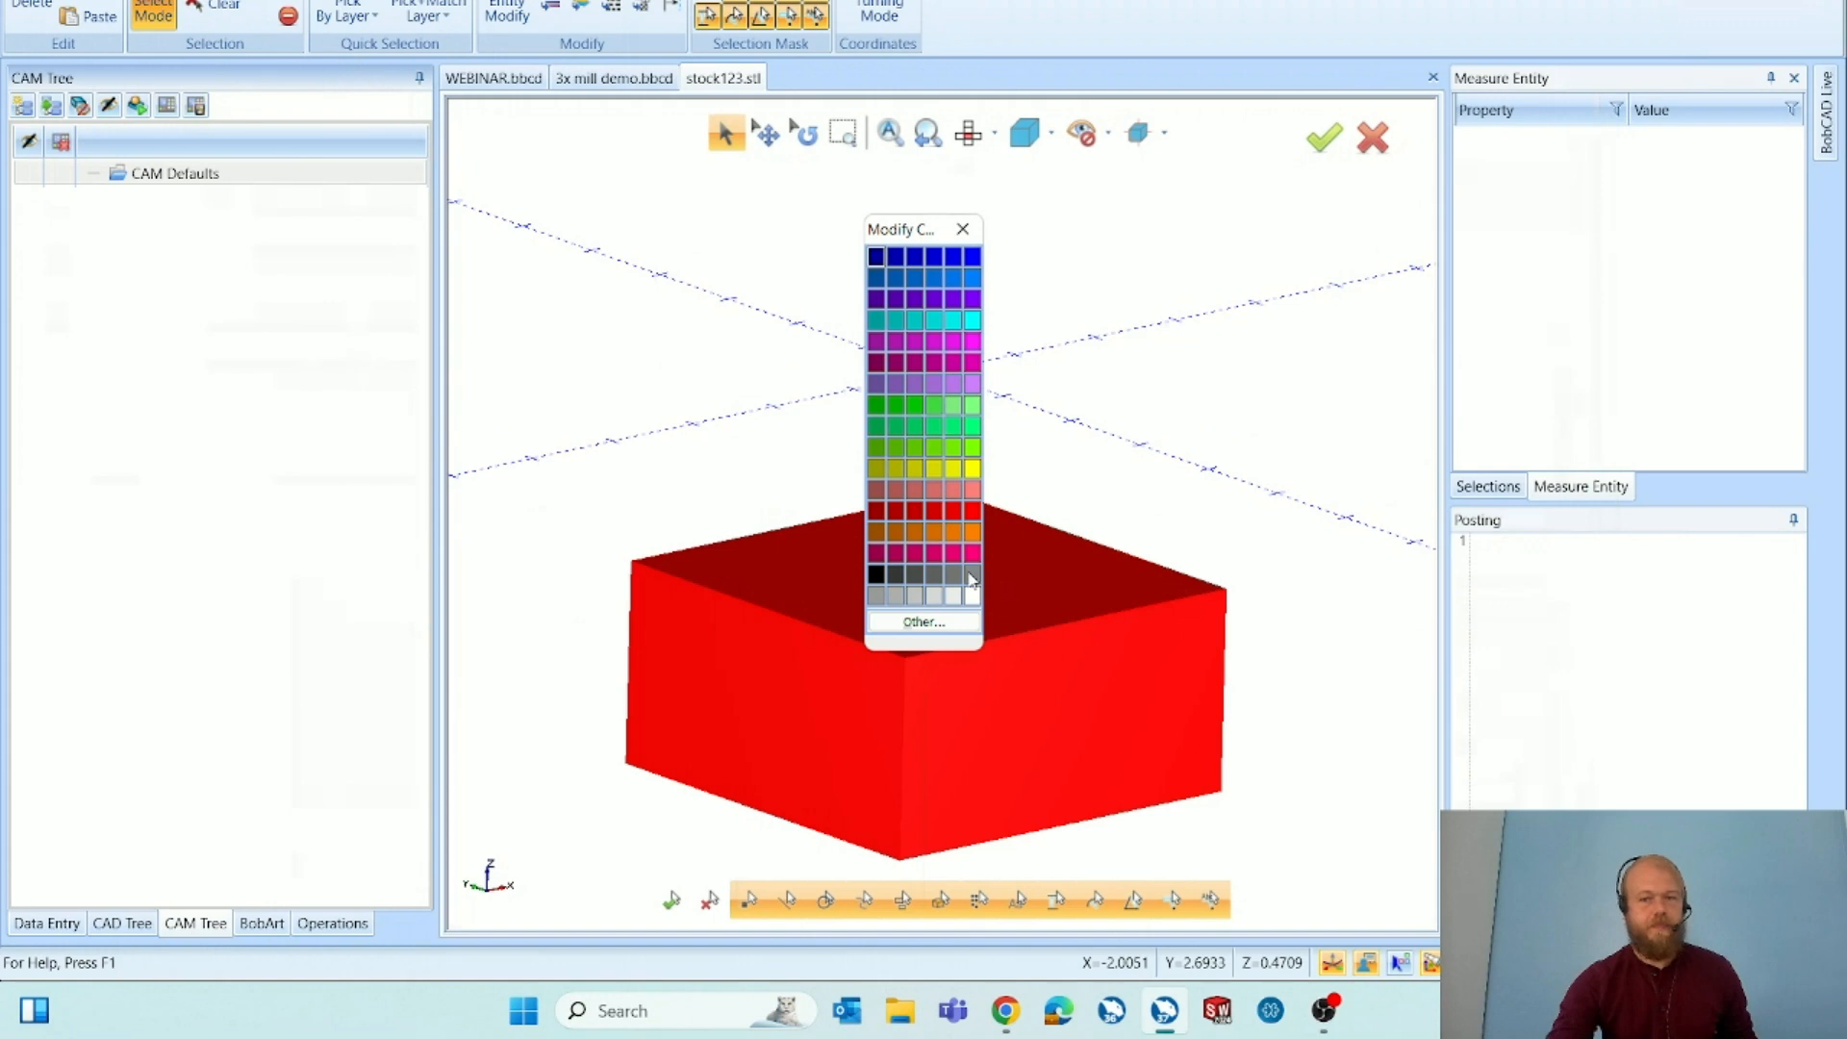
{"action": "left_click", "coordinate": [971, 575]}
{"action": "middle_click_drag", "start_coordinate": [1247, 439], "coordinate": [1002, 643]}
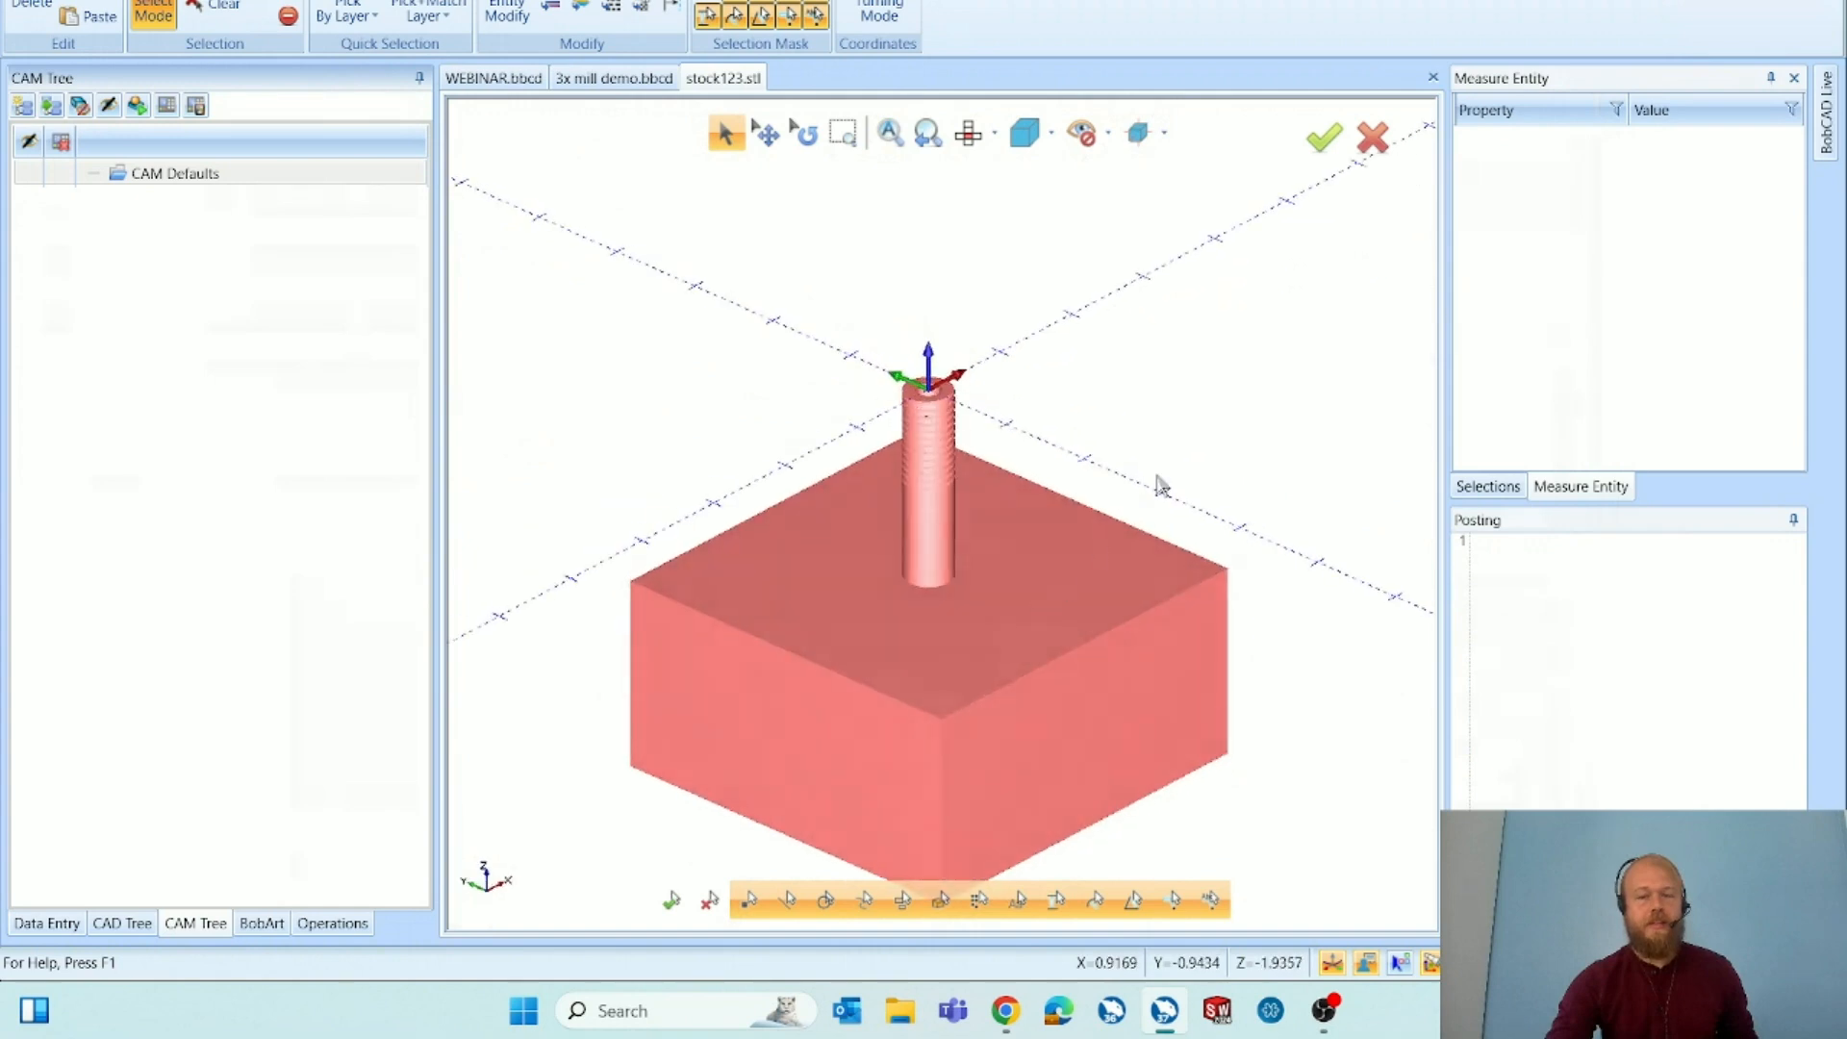
{"action": "right_click", "coordinate": [1250, 399]}
{"action": "left_click", "coordinate": [1617, 563]}
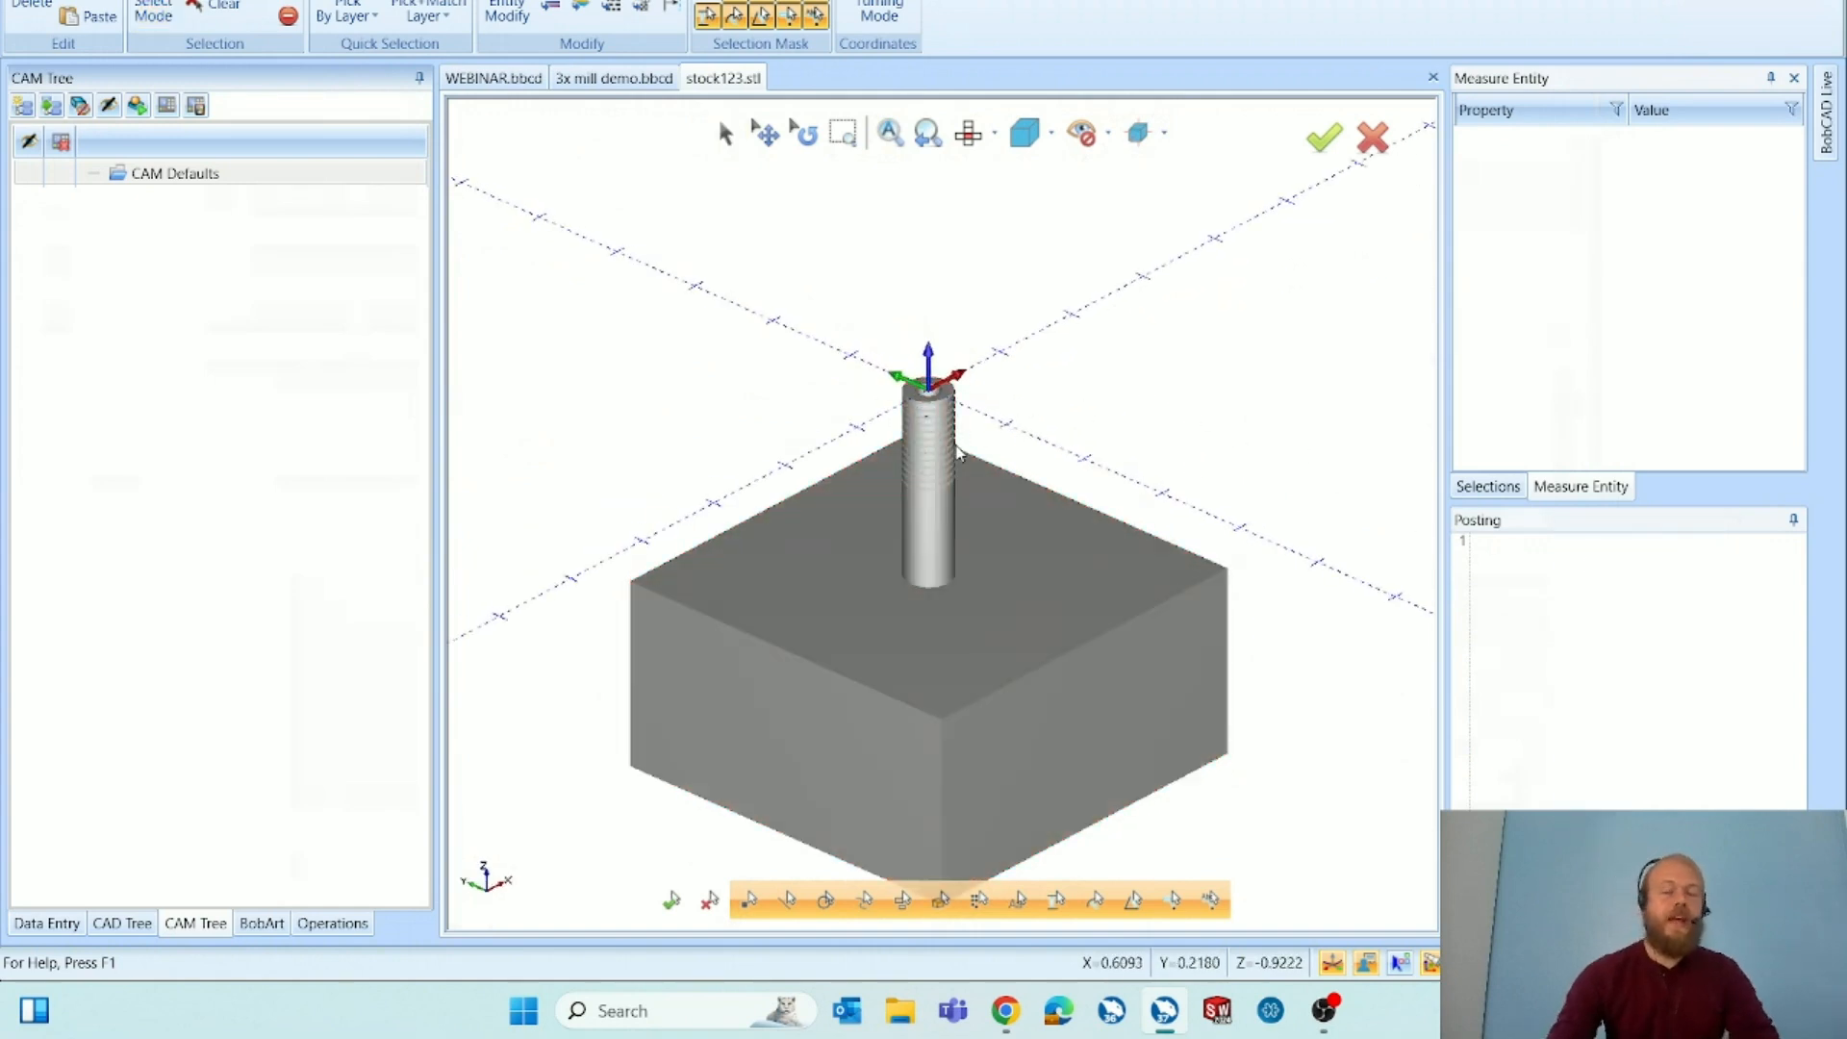
{"action": "scroll", "coordinate": [959, 455], "scroll_direction": "up", "scroll_amount": 5}
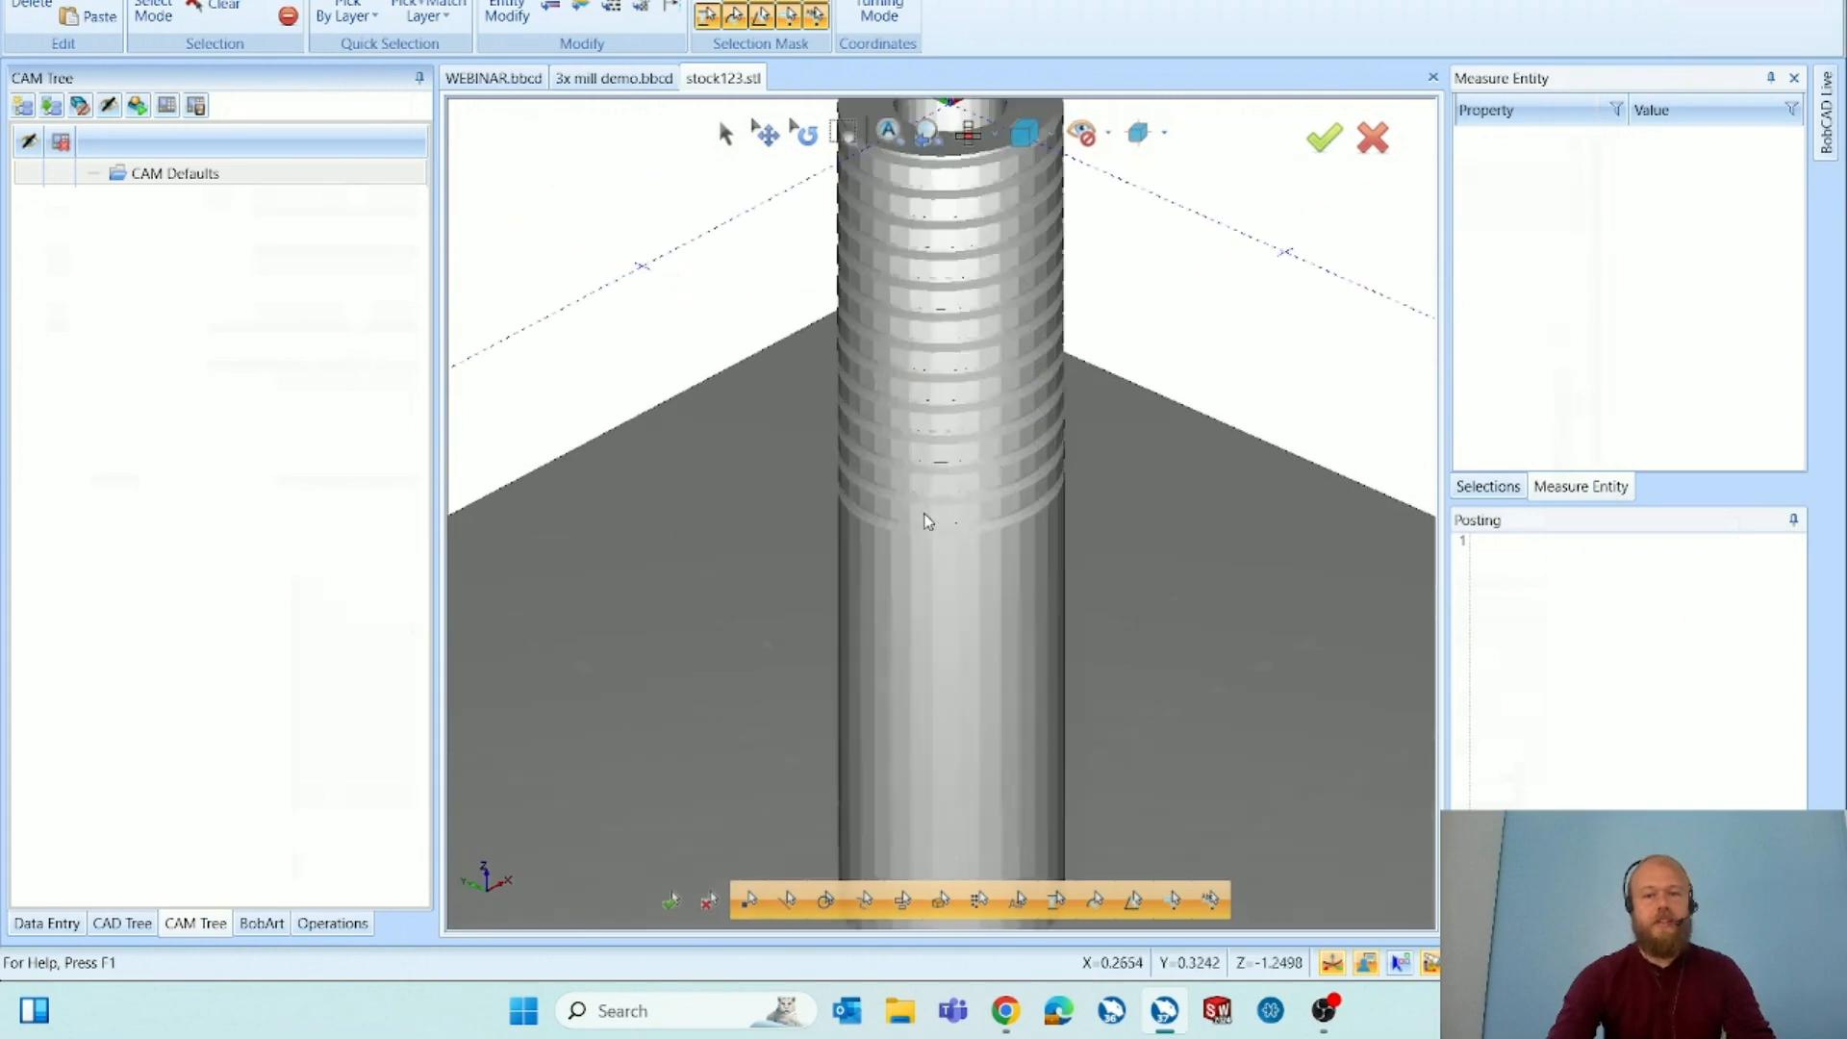
{"action": "scroll", "coordinate": [895, 546], "scroll_direction": "down", "scroll_amount": 5}
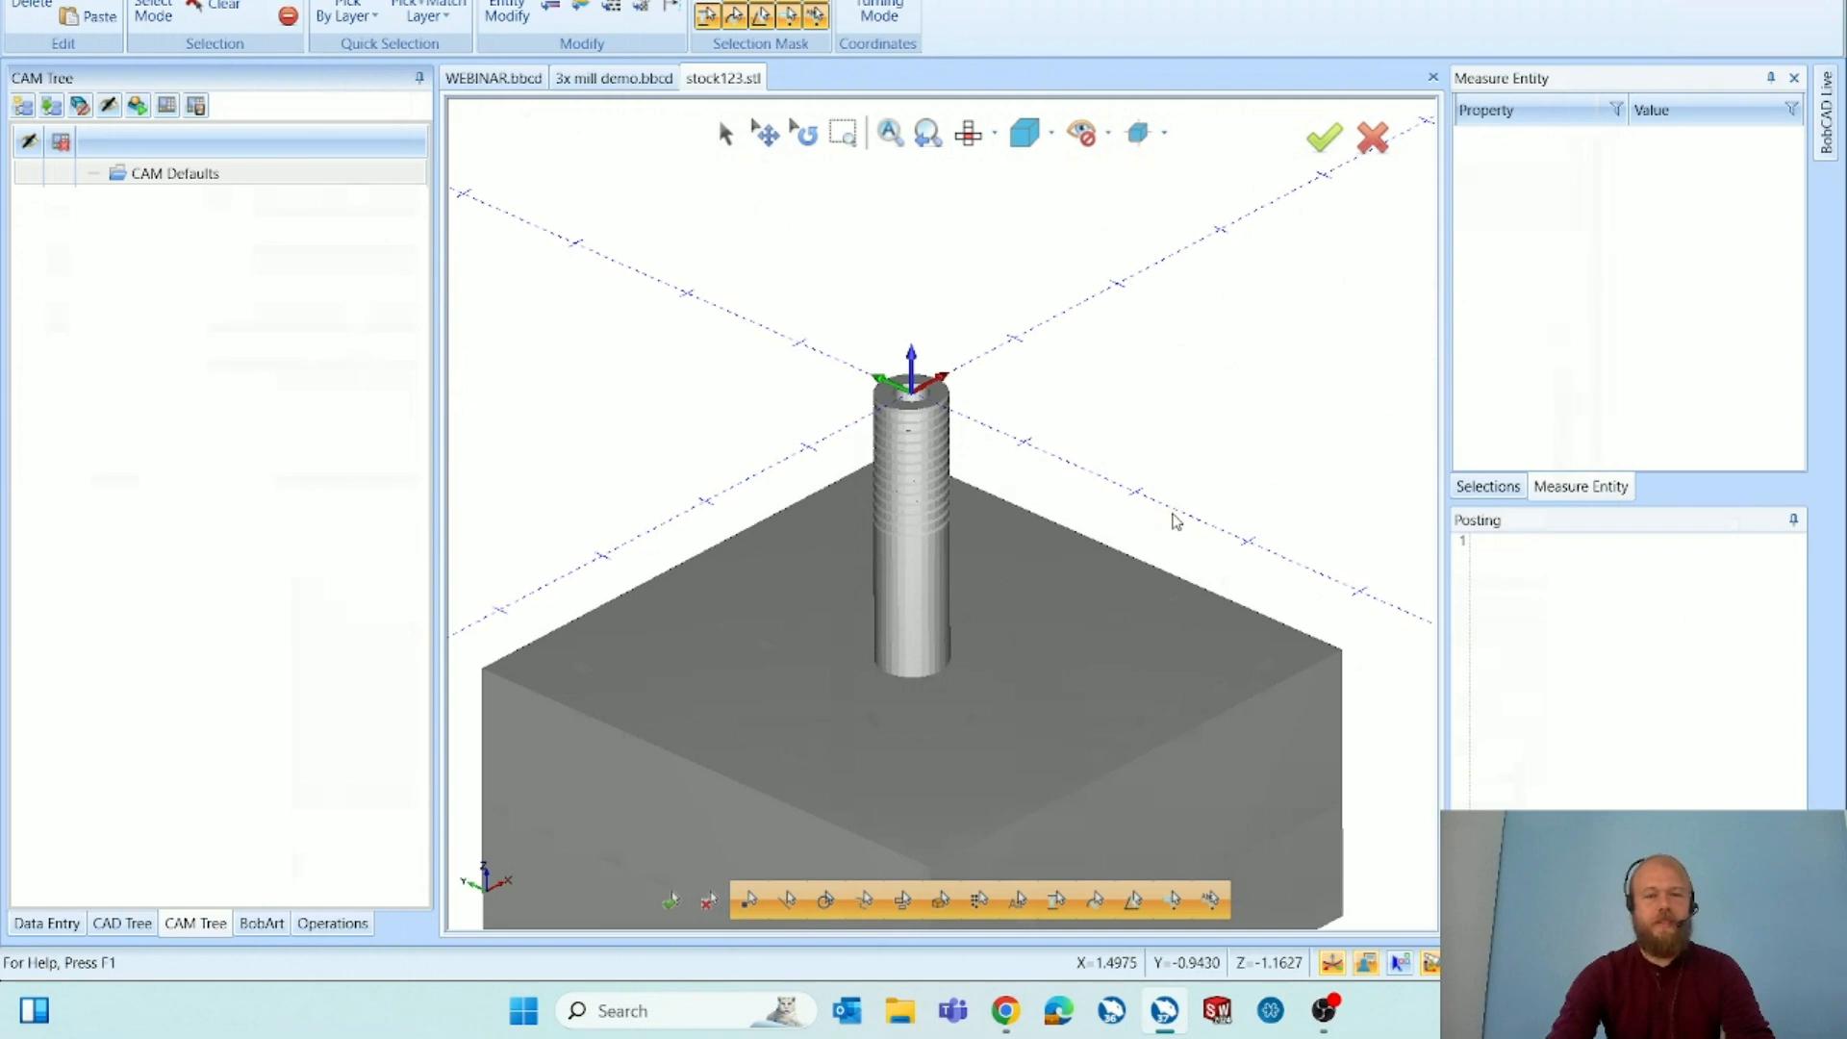
{"action": "scroll", "coordinate": [1030, 475], "scroll_direction": "up", "scroll_amount": 2}
{"action": "scroll", "coordinate": [1039, 577], "scroll_direction": "down", "scroll_amount": 3}
{"action": "middle_click_drag", "start_coordinate": [1039, 577], "coordinate": [1057, 616]}
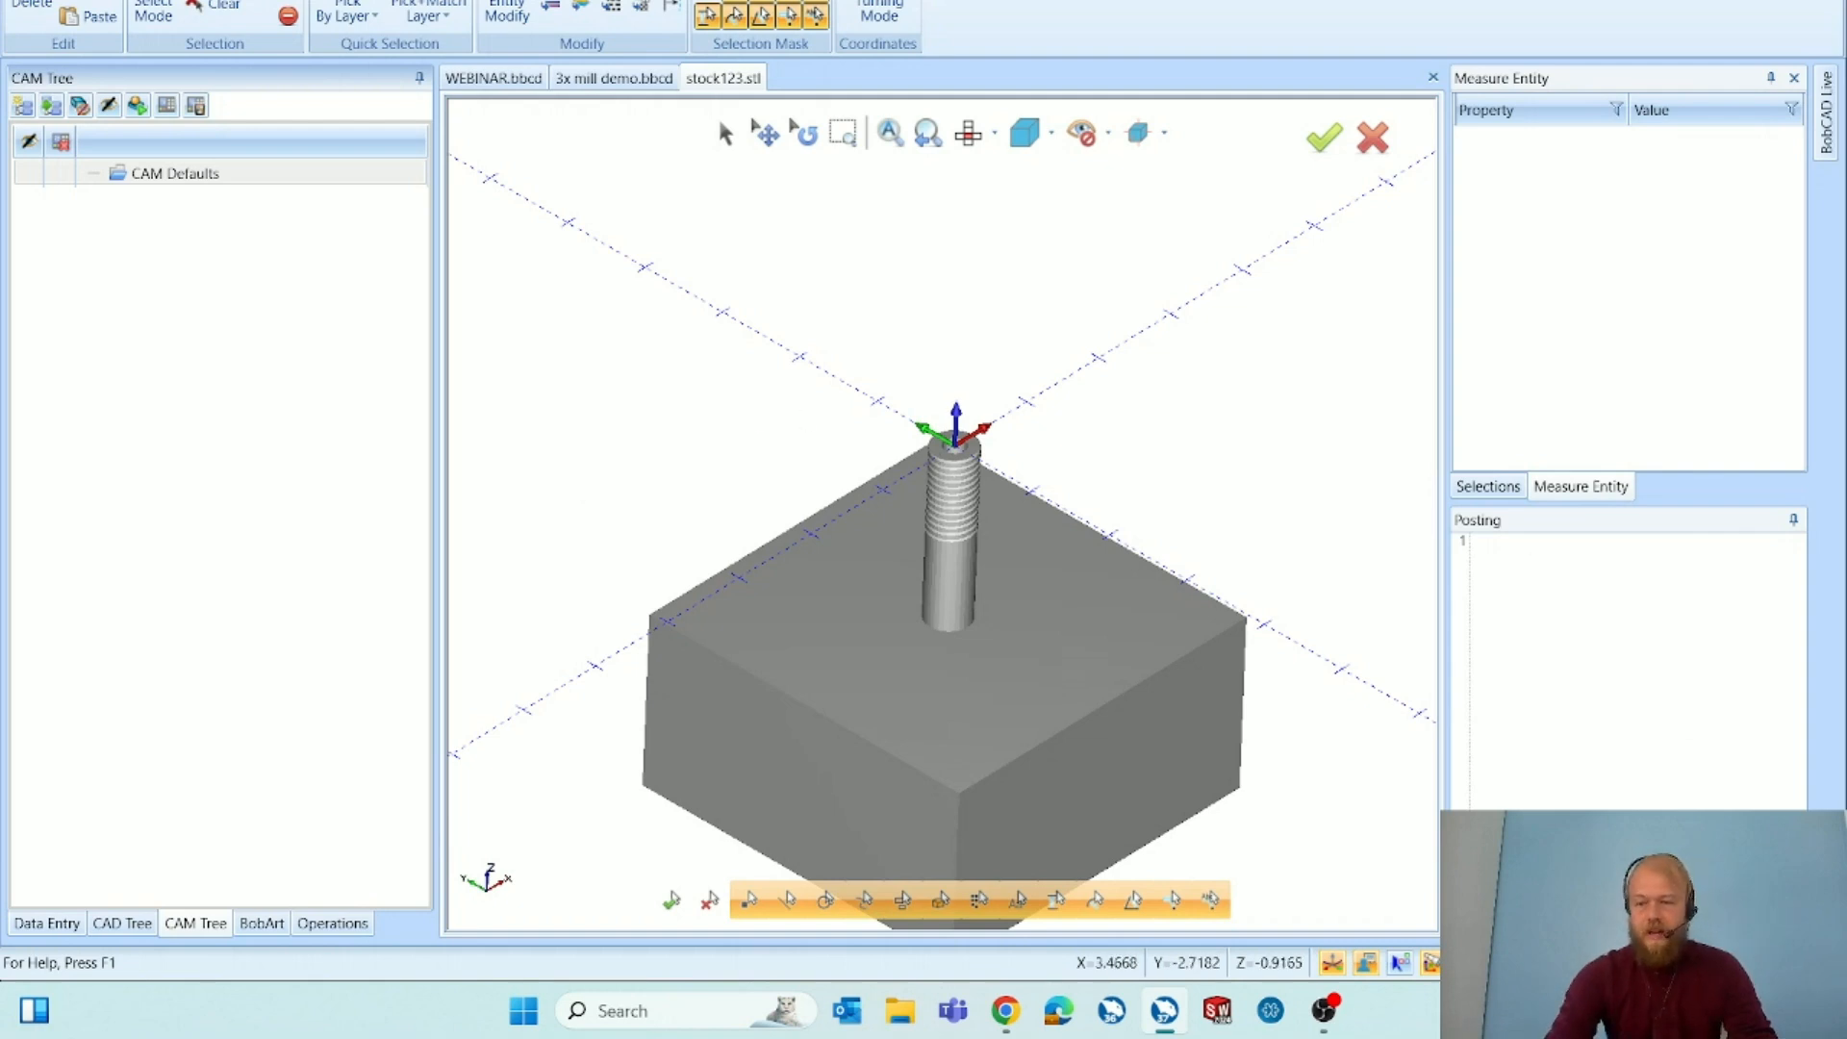
Check the November 2024 dates in the system calendar, and close it.
{"action": "key", "text": "super+n"}
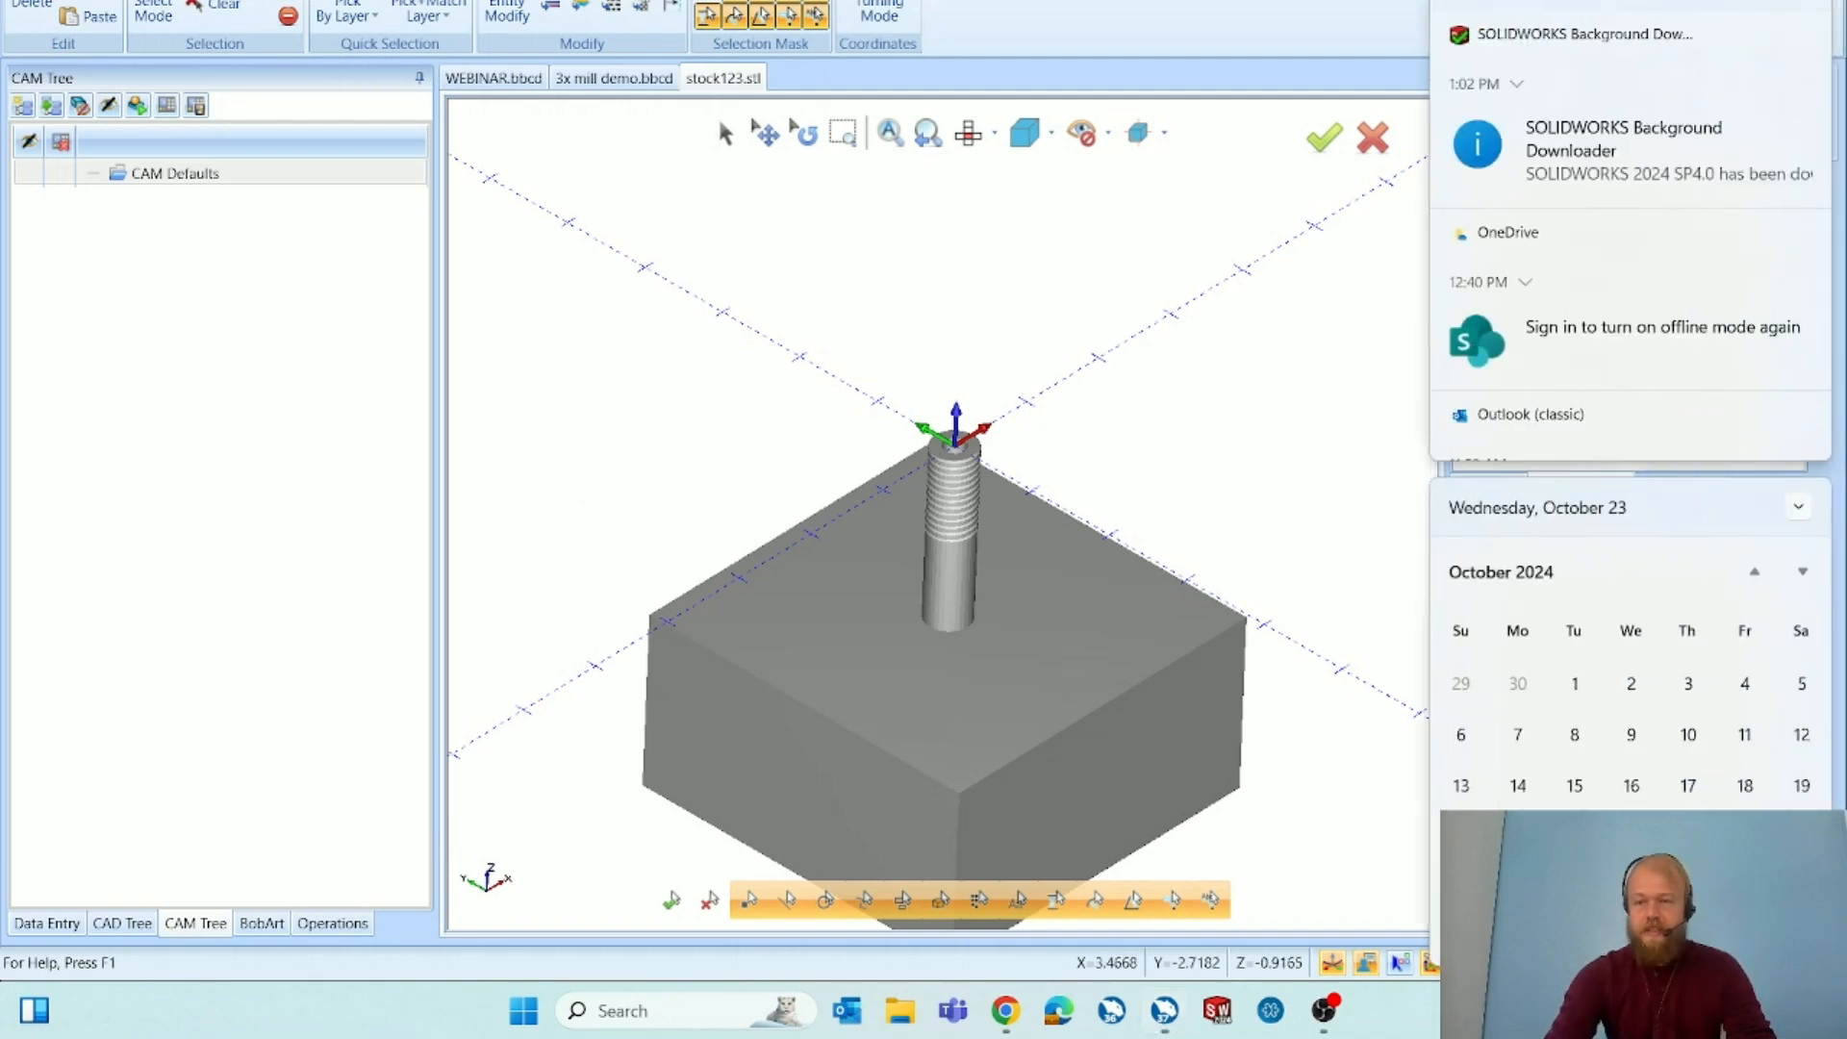
{"action": "scroll", "coordinate": [1690, 801], "scroll_direction": "down", "scroll_amount": 3}
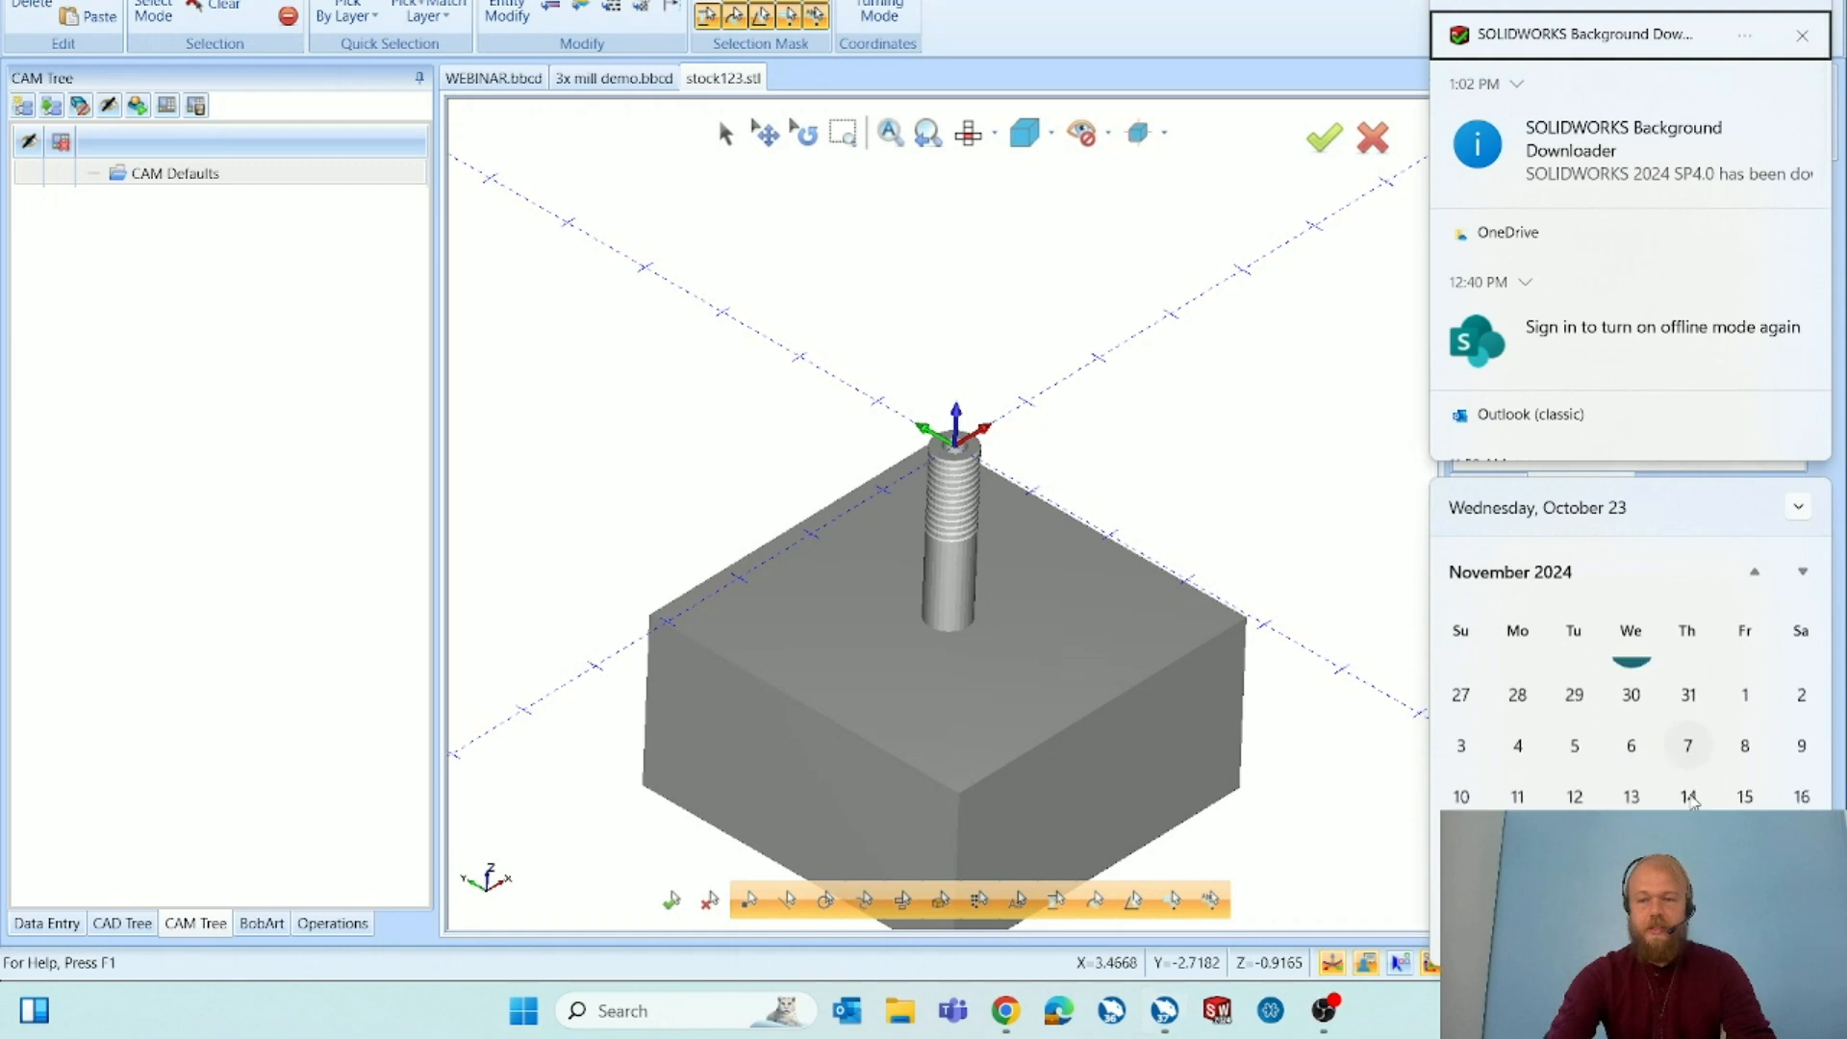
{"action": "scroll", "coordinate": [1690, 801], "scroll_direction": "up", "scroll_amount": 1}
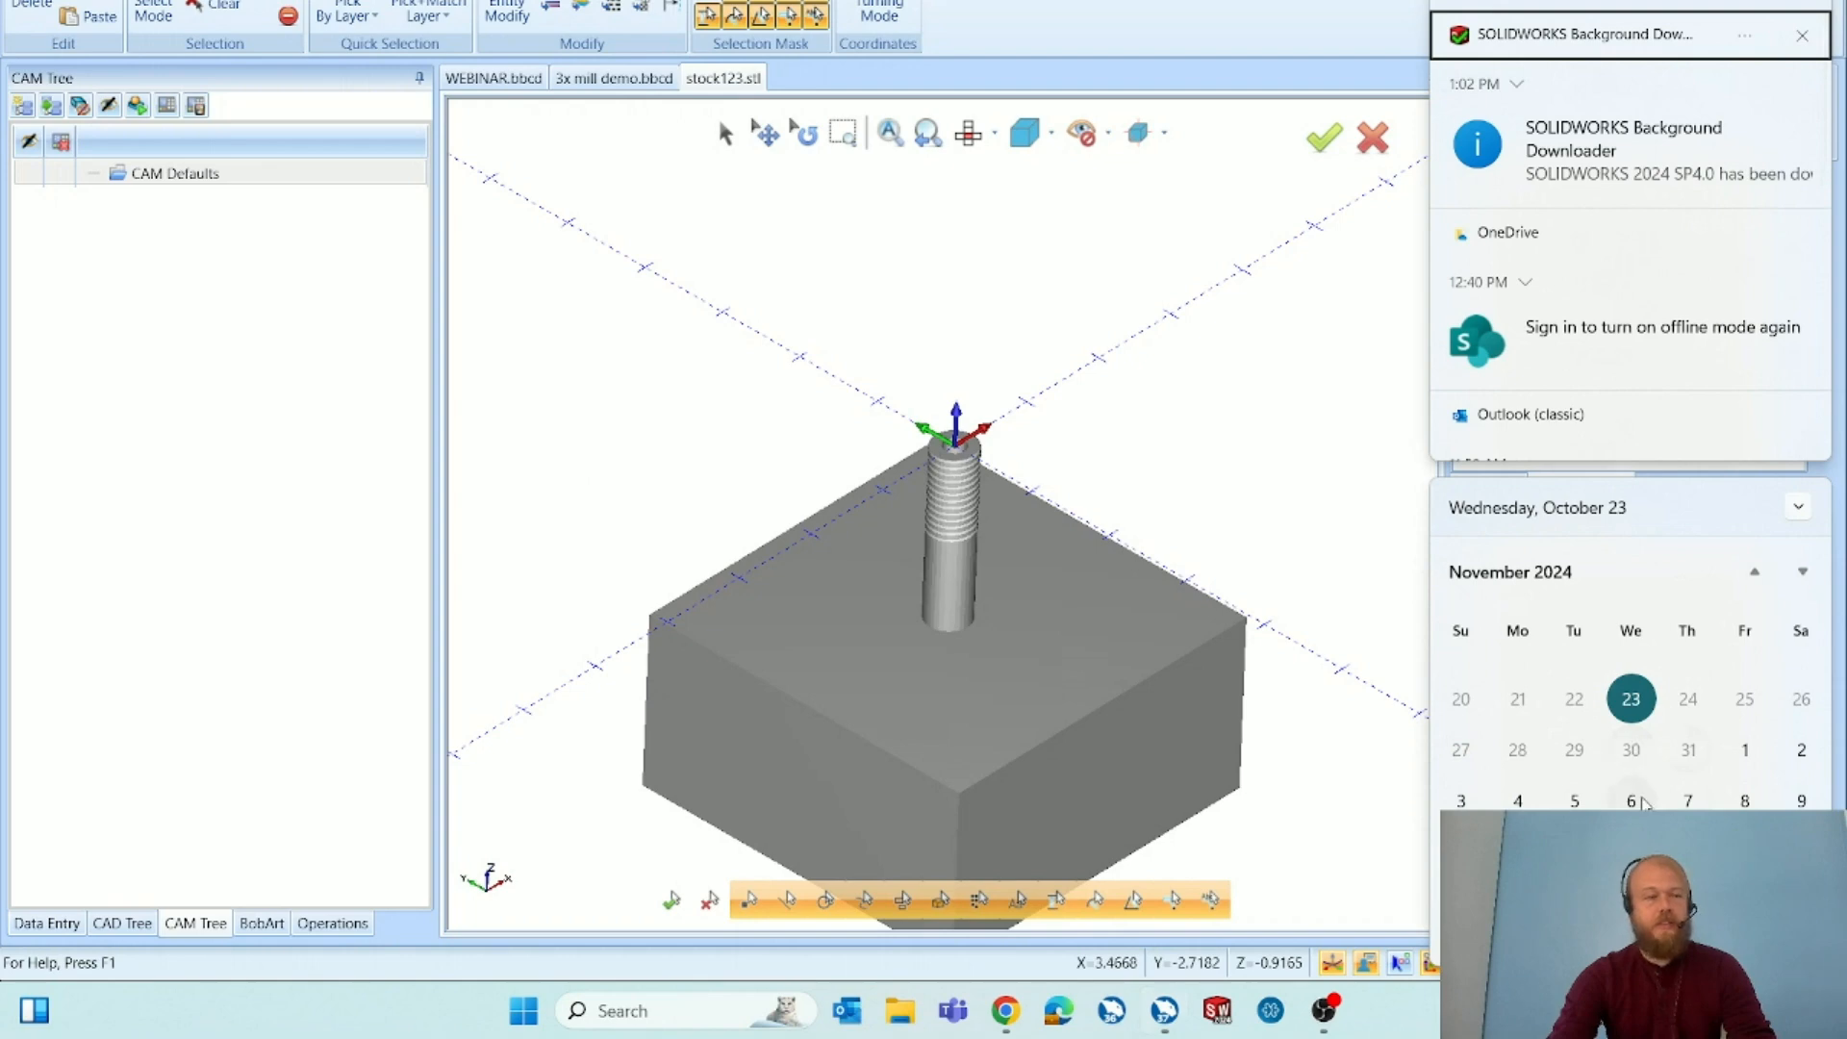
{"action": "scroll", "coordinate": [1643, 804], "scroll_direction": "down", "scroll_amount": 1}
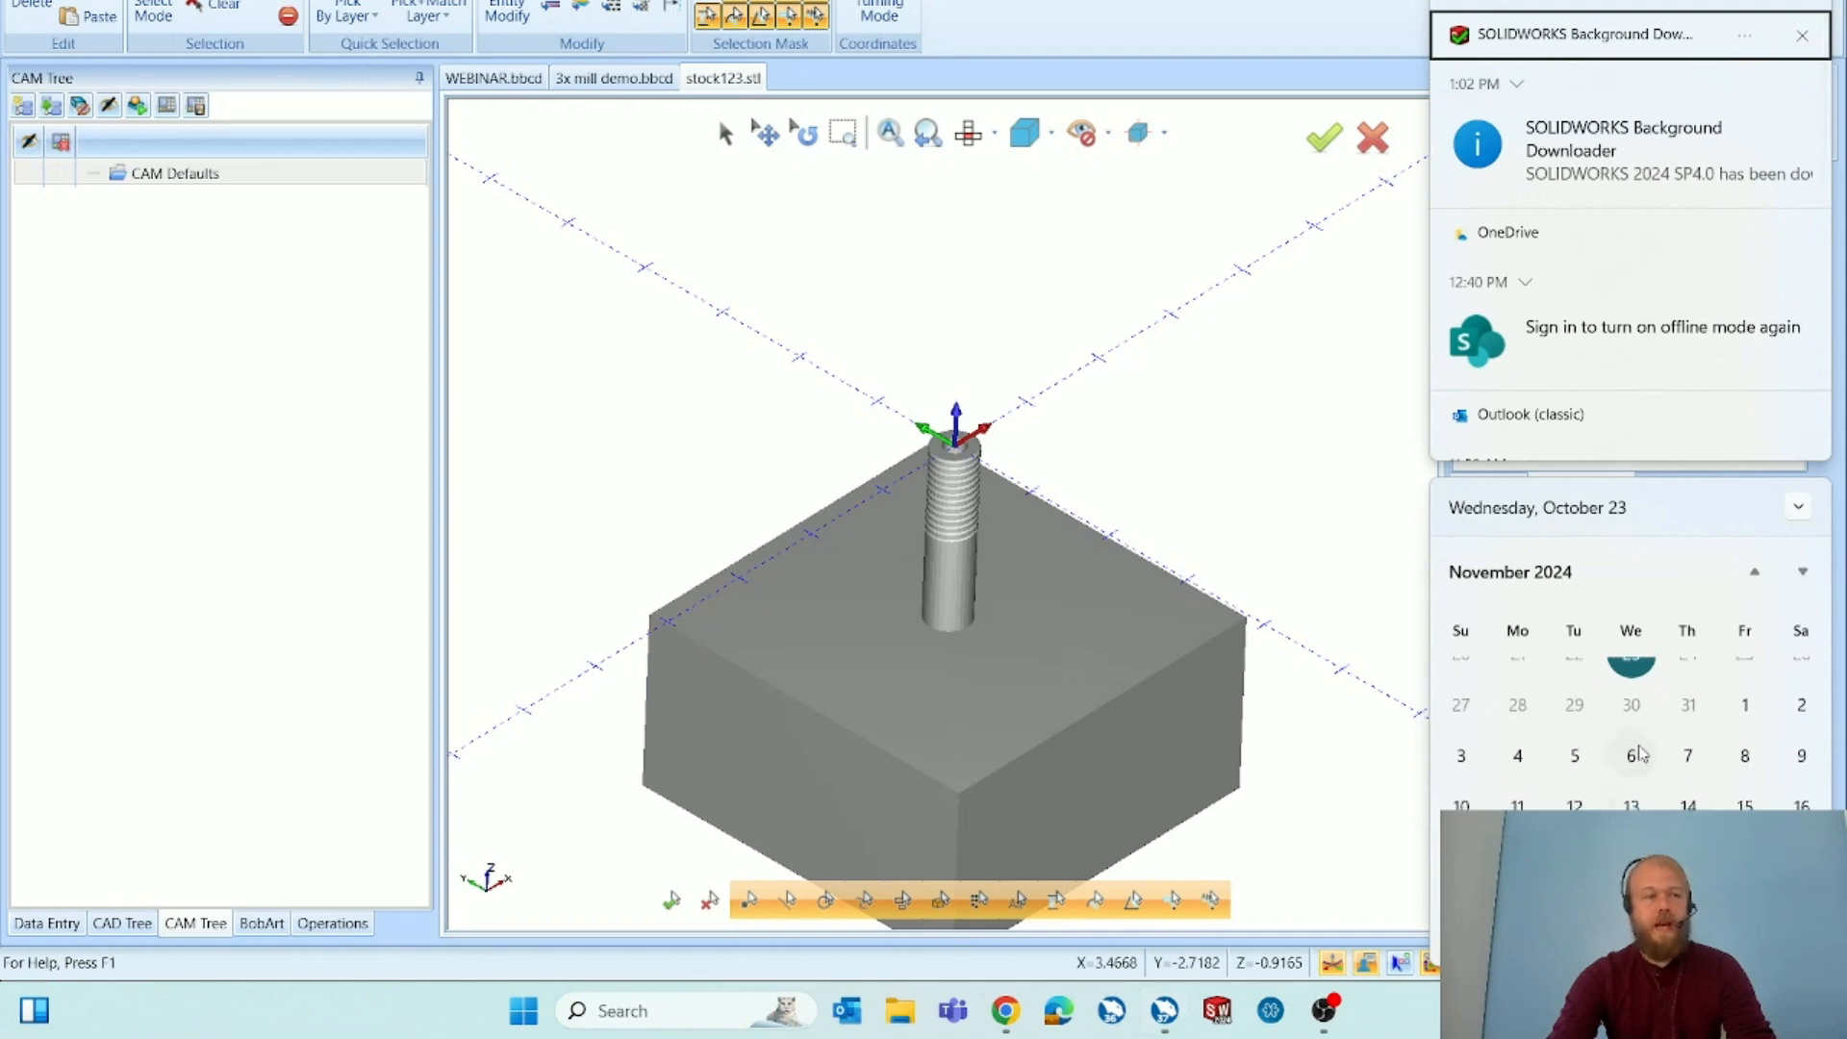
{"action": "left_click", "coordinate": [1298, 638]}
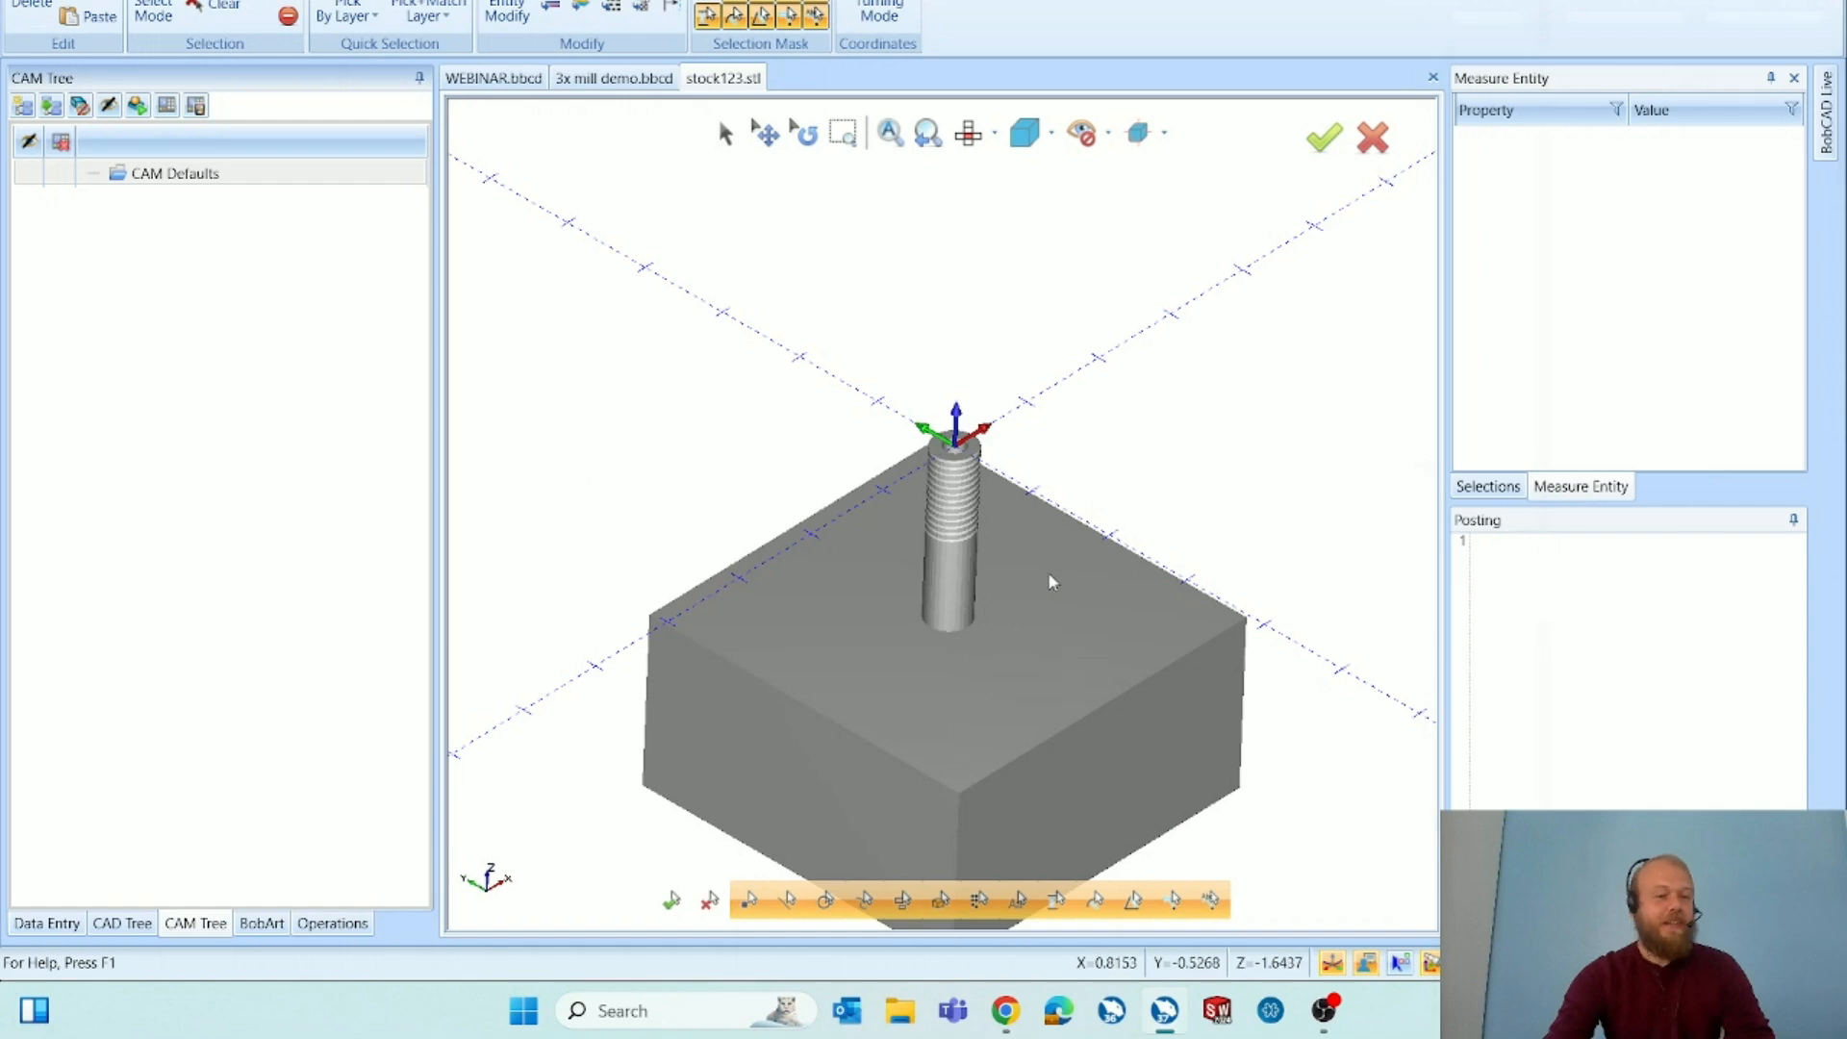
Select the entire imported stock model.
{"action": "left_click", "coordinate": [726, 132]}
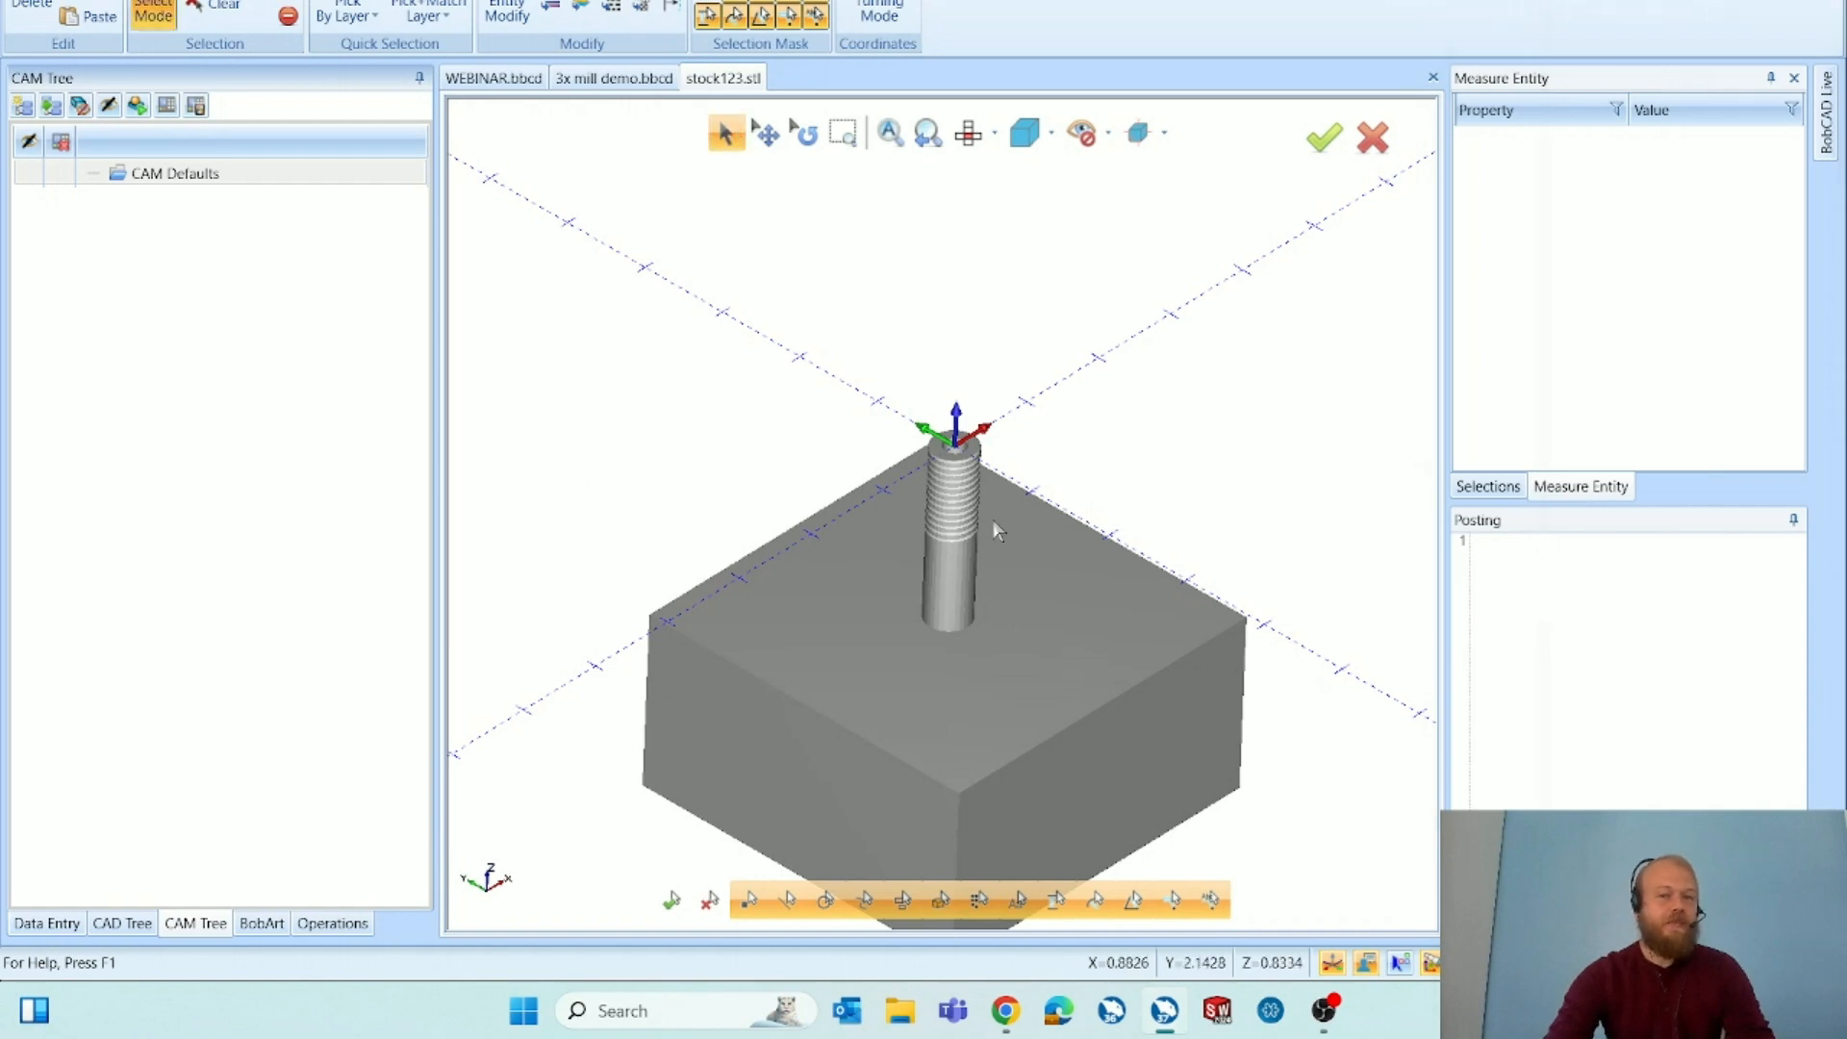
{"action": "left_click", "coordinate": [1019, 617]}
{"action": "left_click", "coordinate": [1163, 362]}
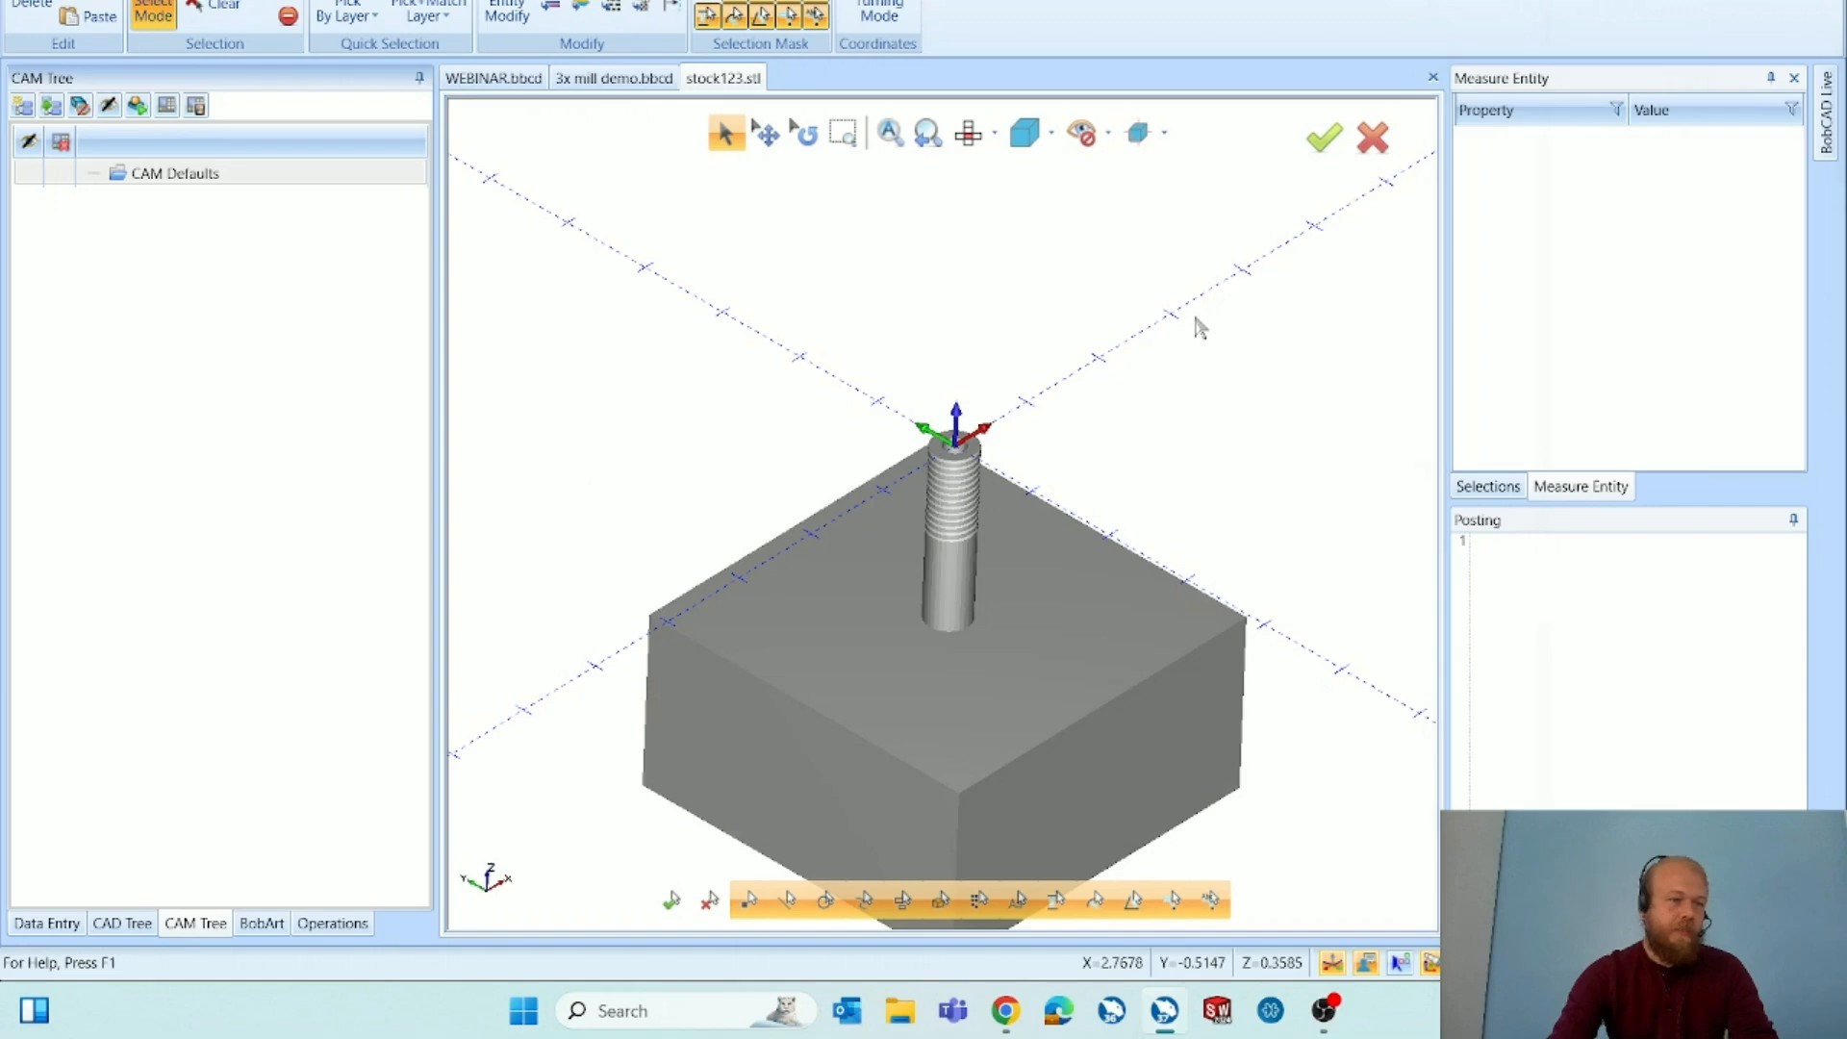
{"action": "key", "text": "ctrl+a"}
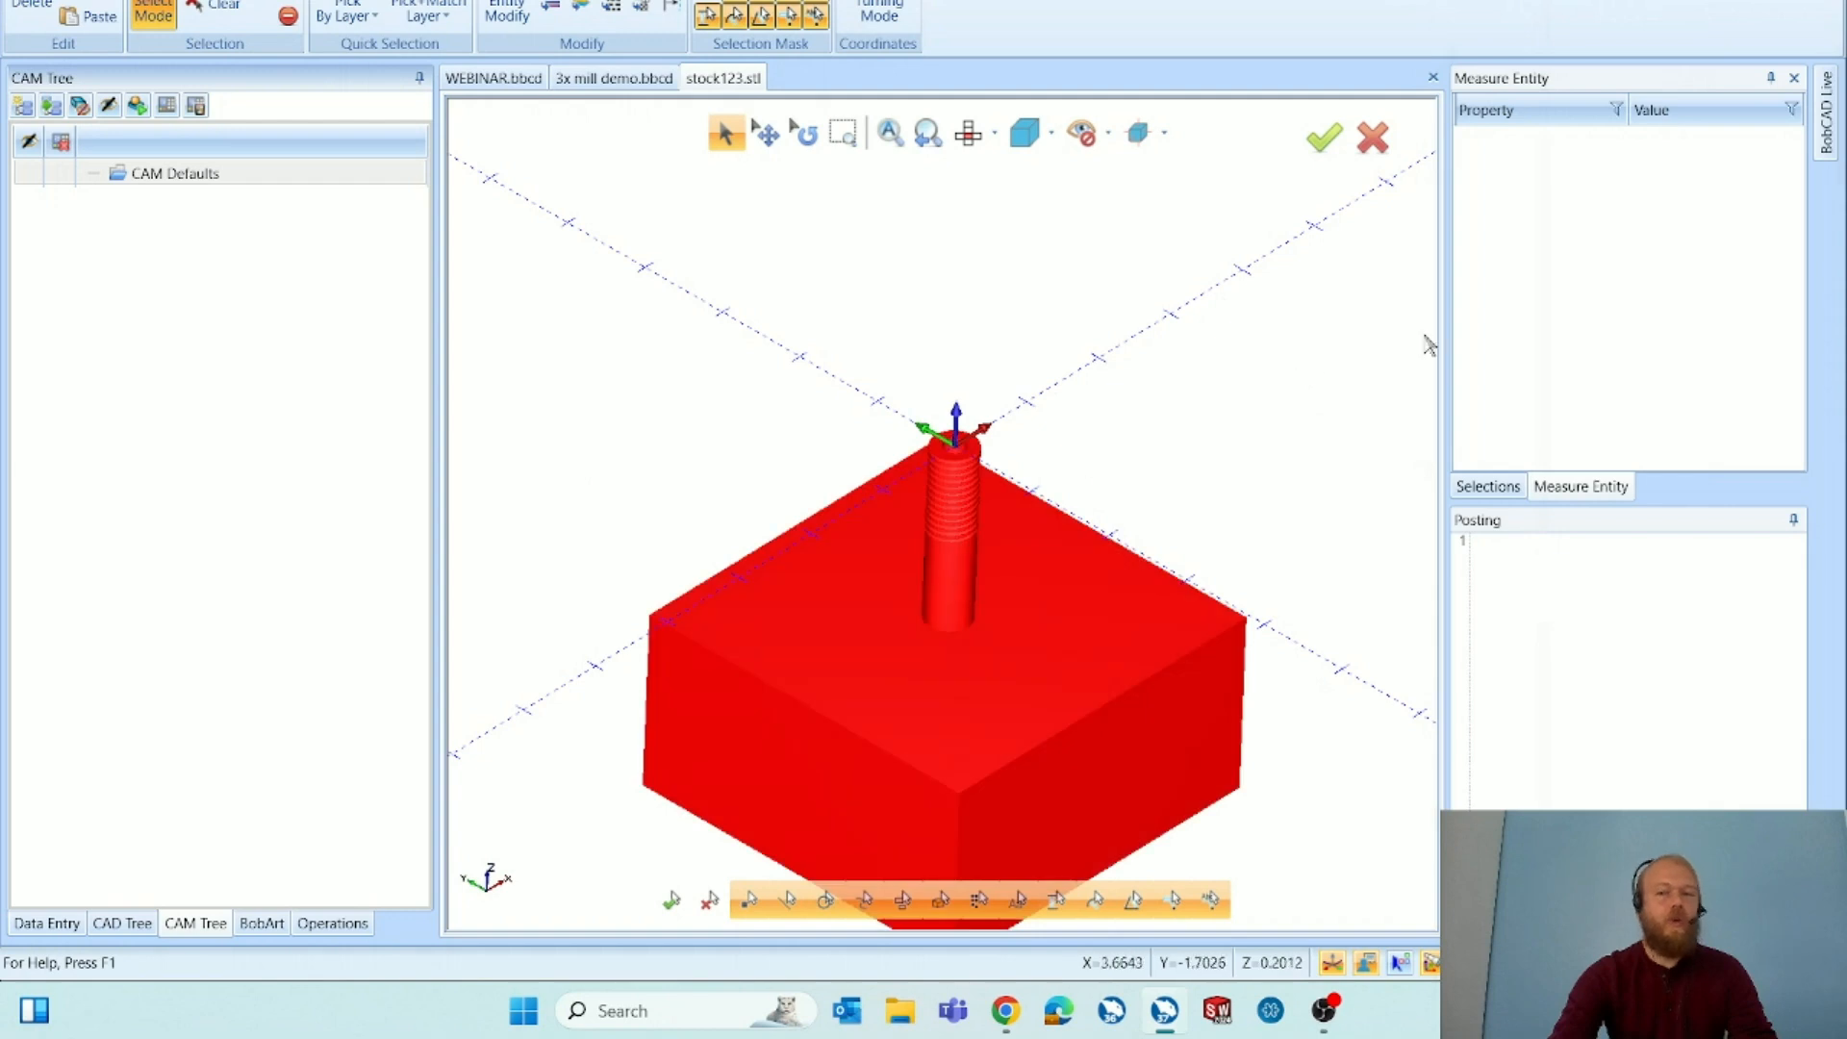
Display the layer list, and cancel the selection of the stock model.
{"action": "left_click", "coordinate": [1795, 795]}
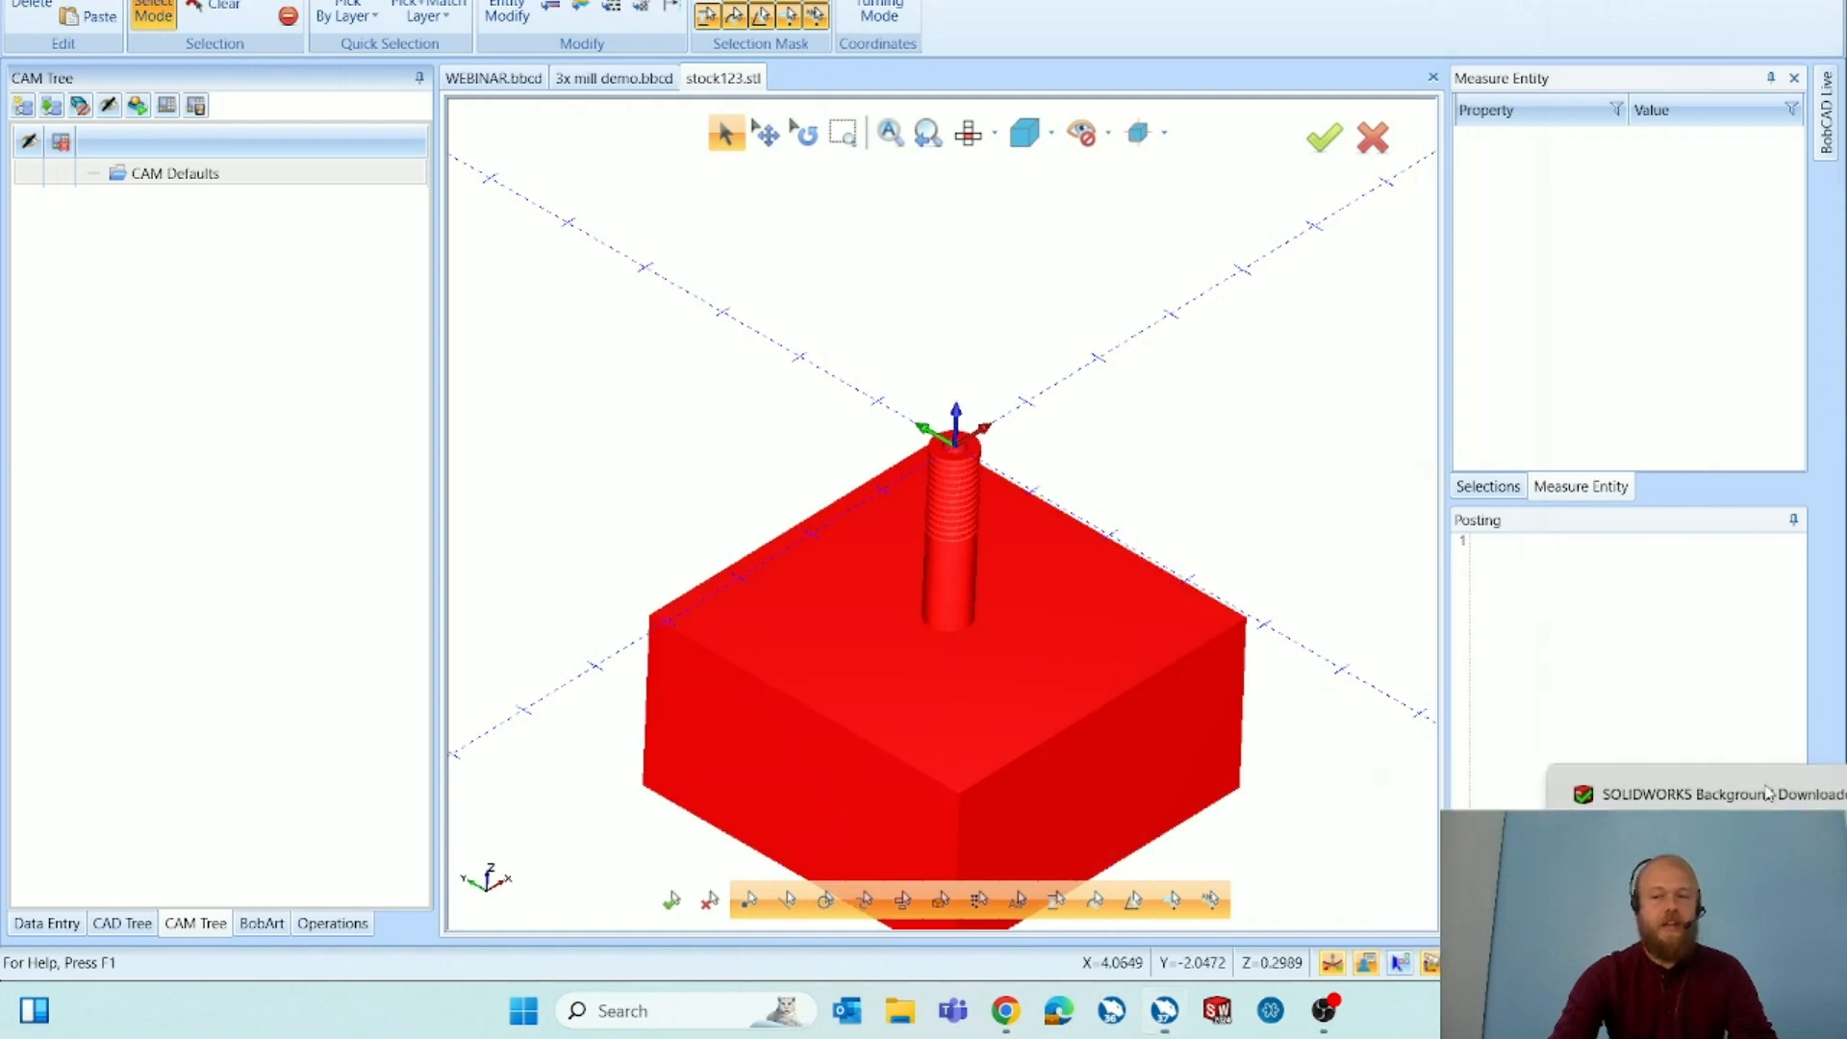
{"action": "left_click", "coordinate": [1477, 923]}
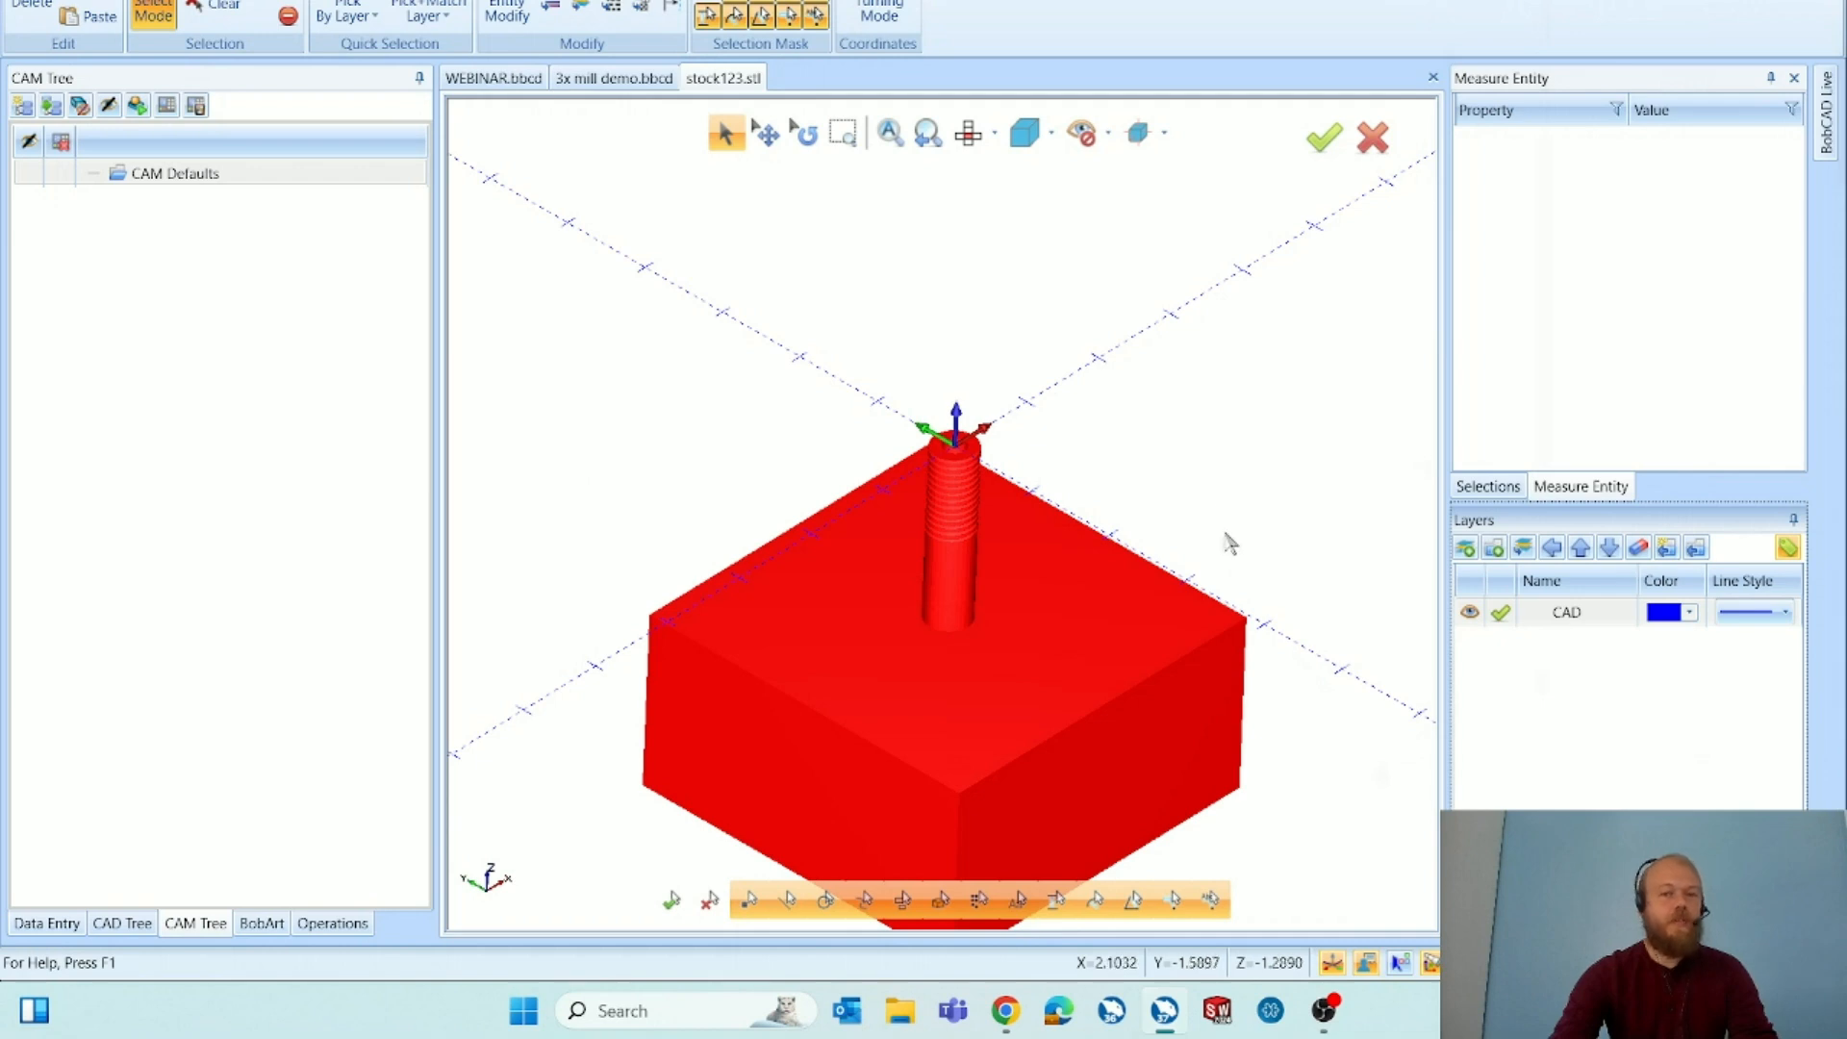
{"action": "right_click", "coordinate": [1526, 525]}
{"action": "left_click", "coordinate": [1592, 569]}
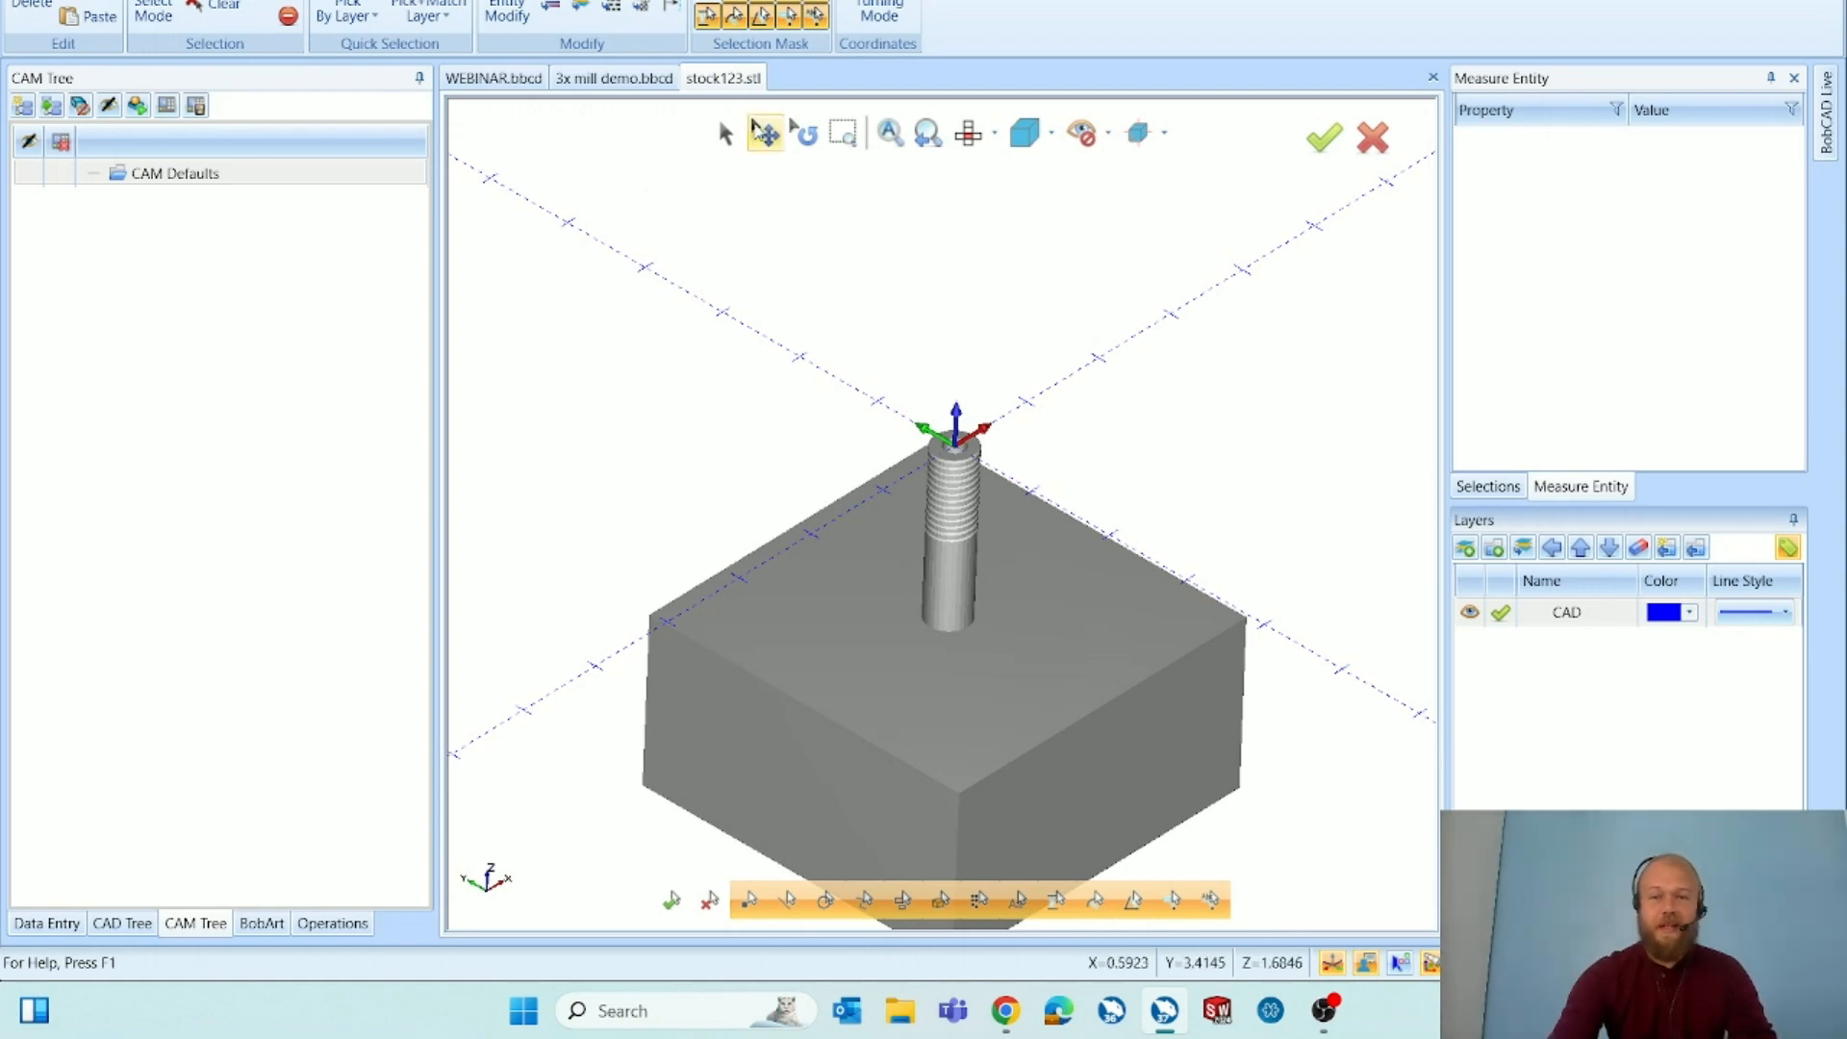
Select the whole stock model again and review the commands offered for the selection.
{"action": "left_click", "coordinate": [724, 138]}
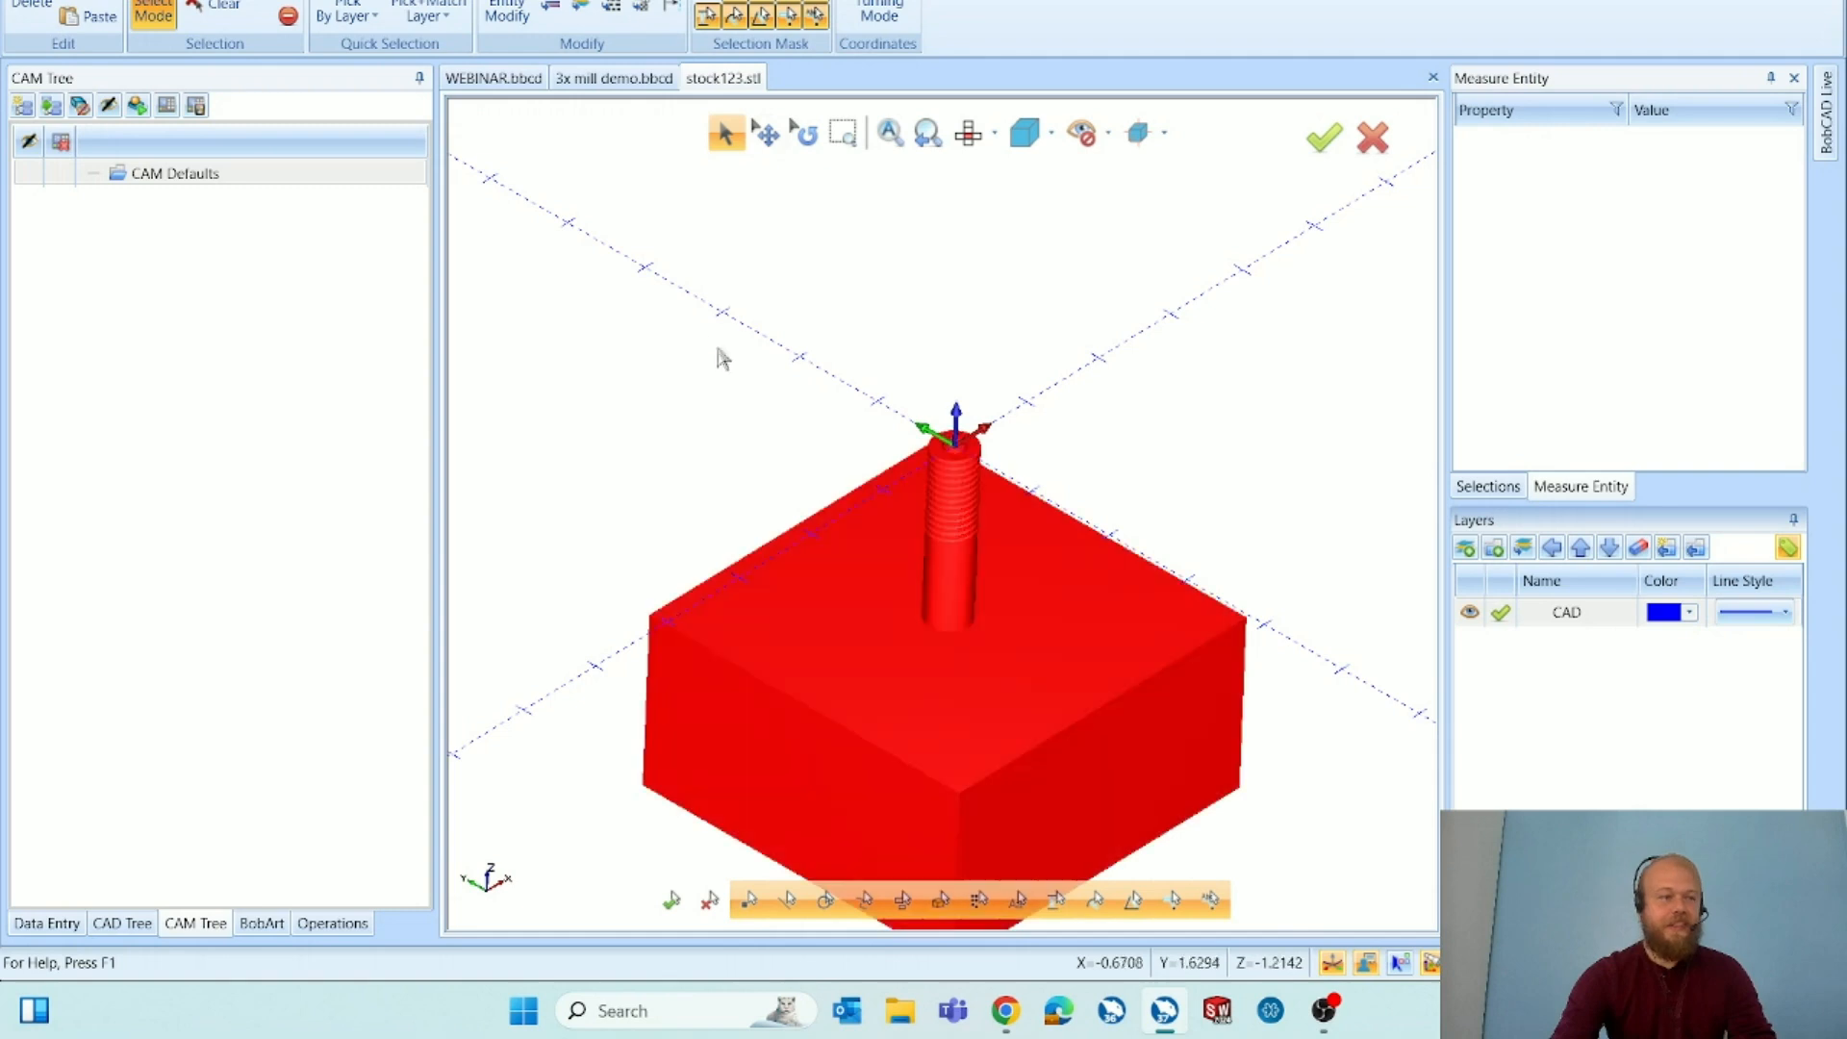
{"action": "right_click", "coordinate": [692, 300]}
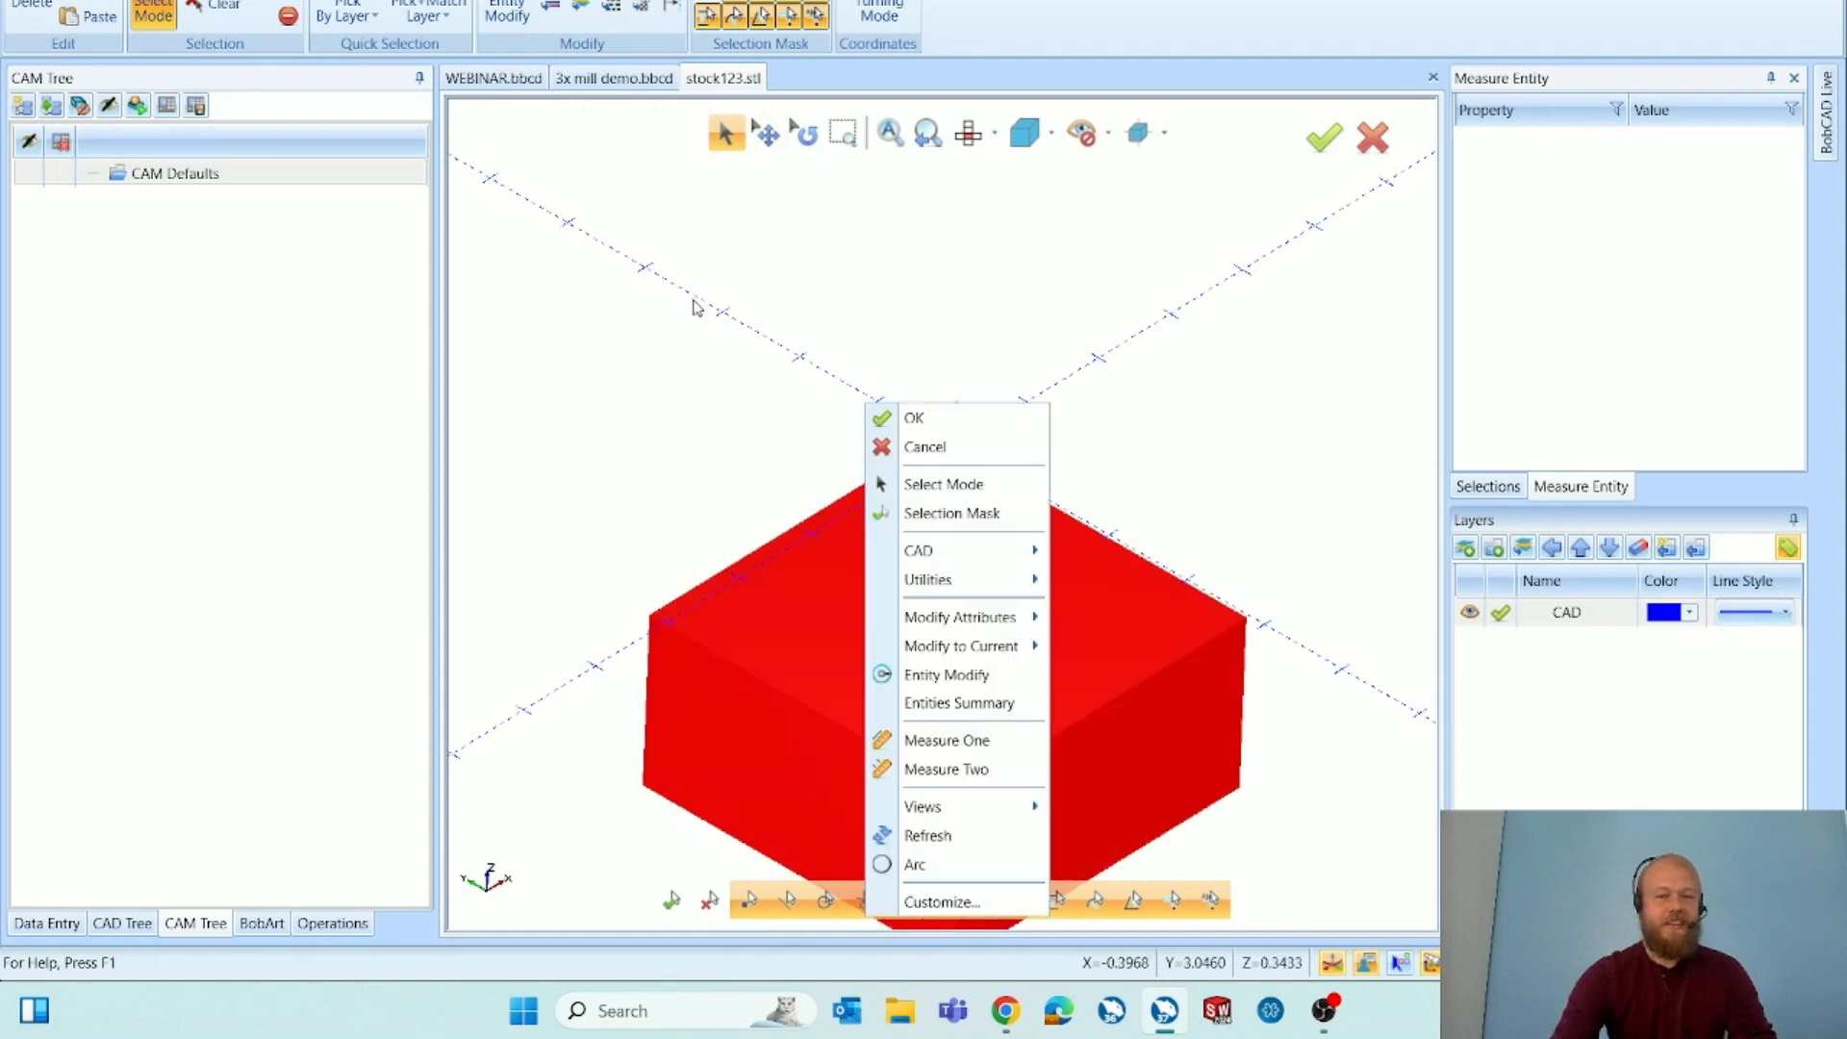
{"action": "left_click", "coordinate": [723, 322]}
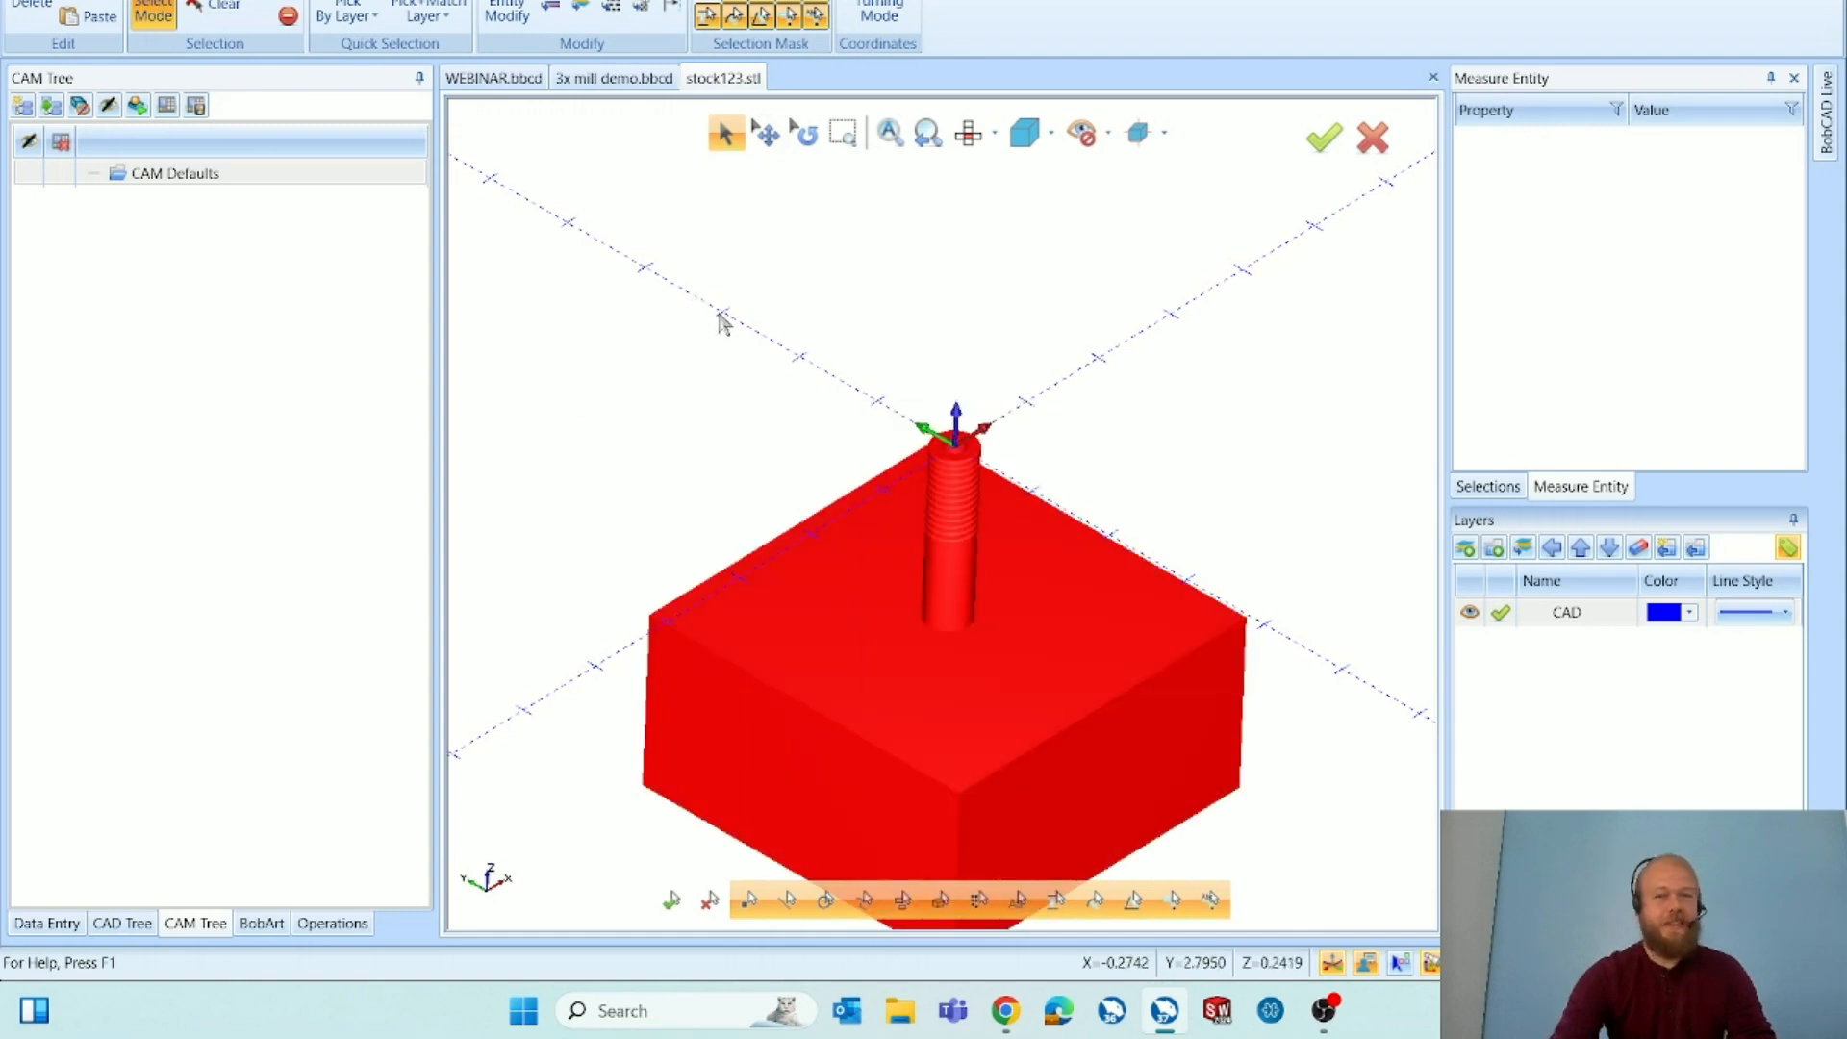
Create a 2 × 2 × 2 cube beside the threaded stock, with its origin at X 2.6875, Y -0.3125, Z 0.
{"action": "left_click", "coordinate": [227, 0]}
{"action": "left_click", "coordinate": [30, 6]}
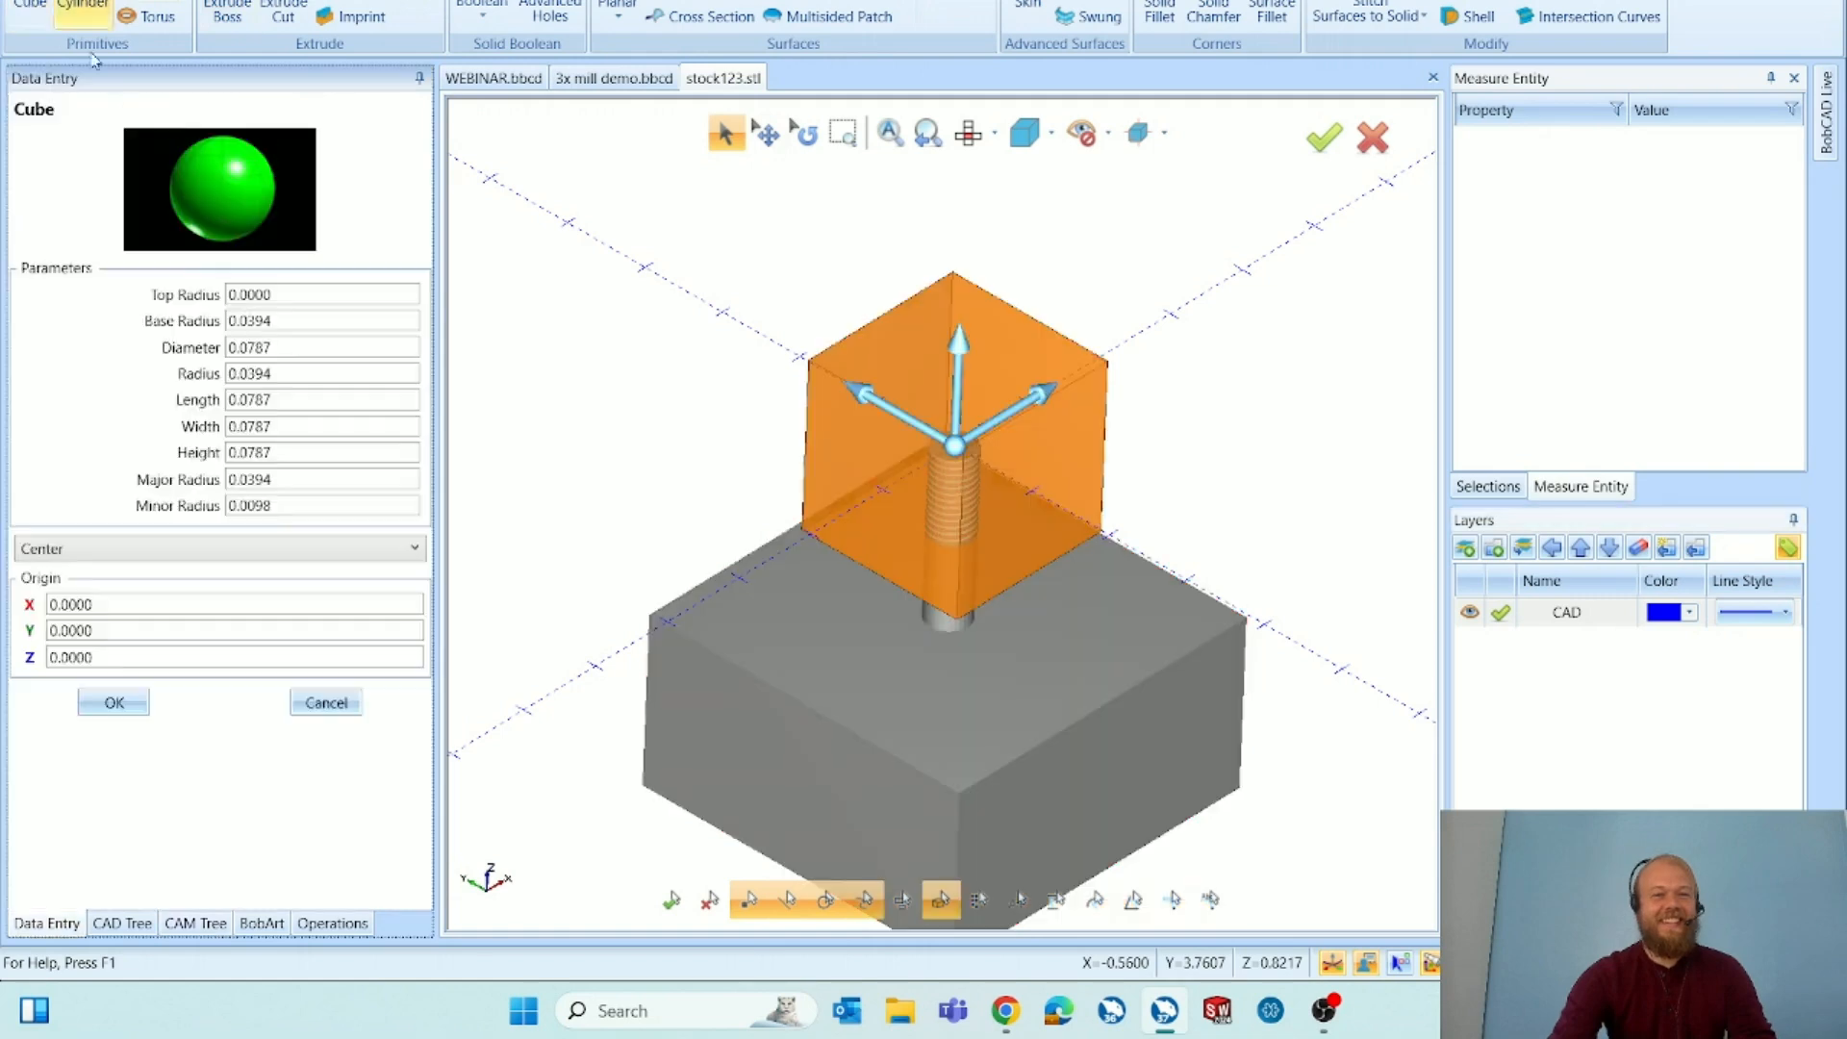
{"action": "left_click_drag", "start_coordinate": [1047, 402], "coordinate": [1265, 298]}
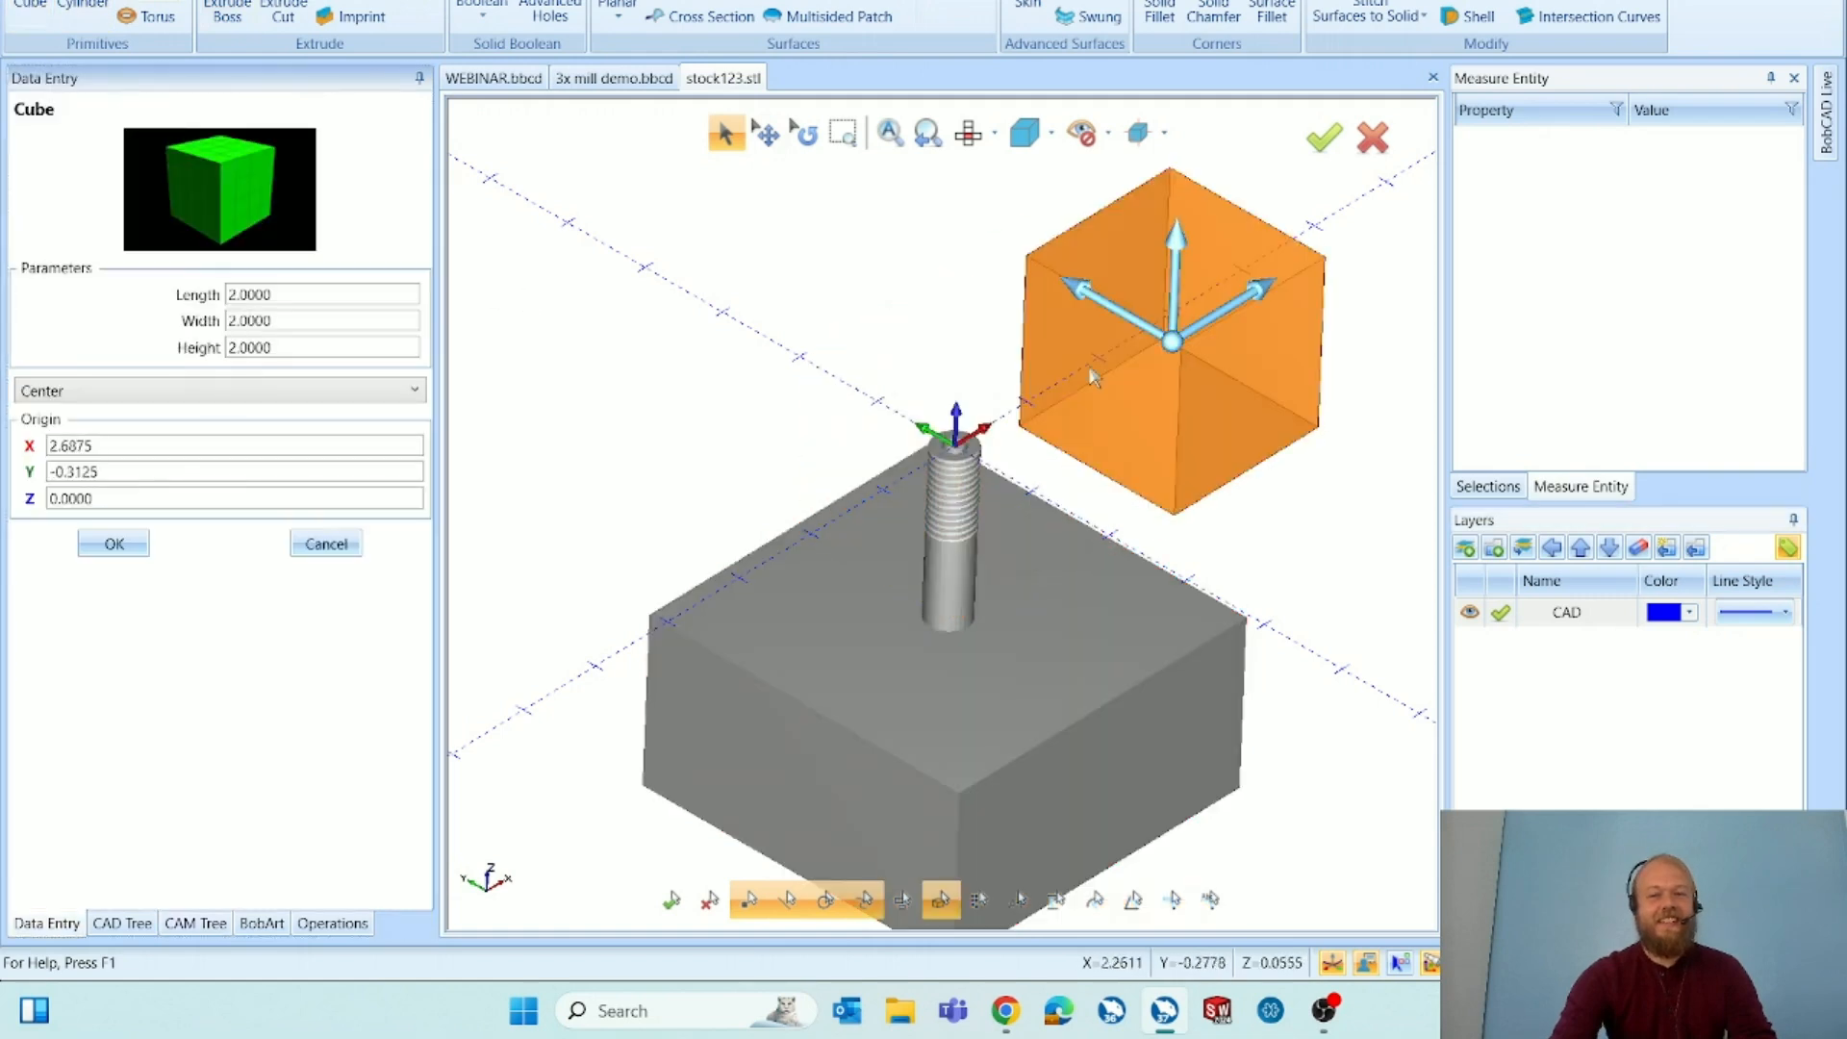
{"action": "left_click", "coordinate": [340, 545]}
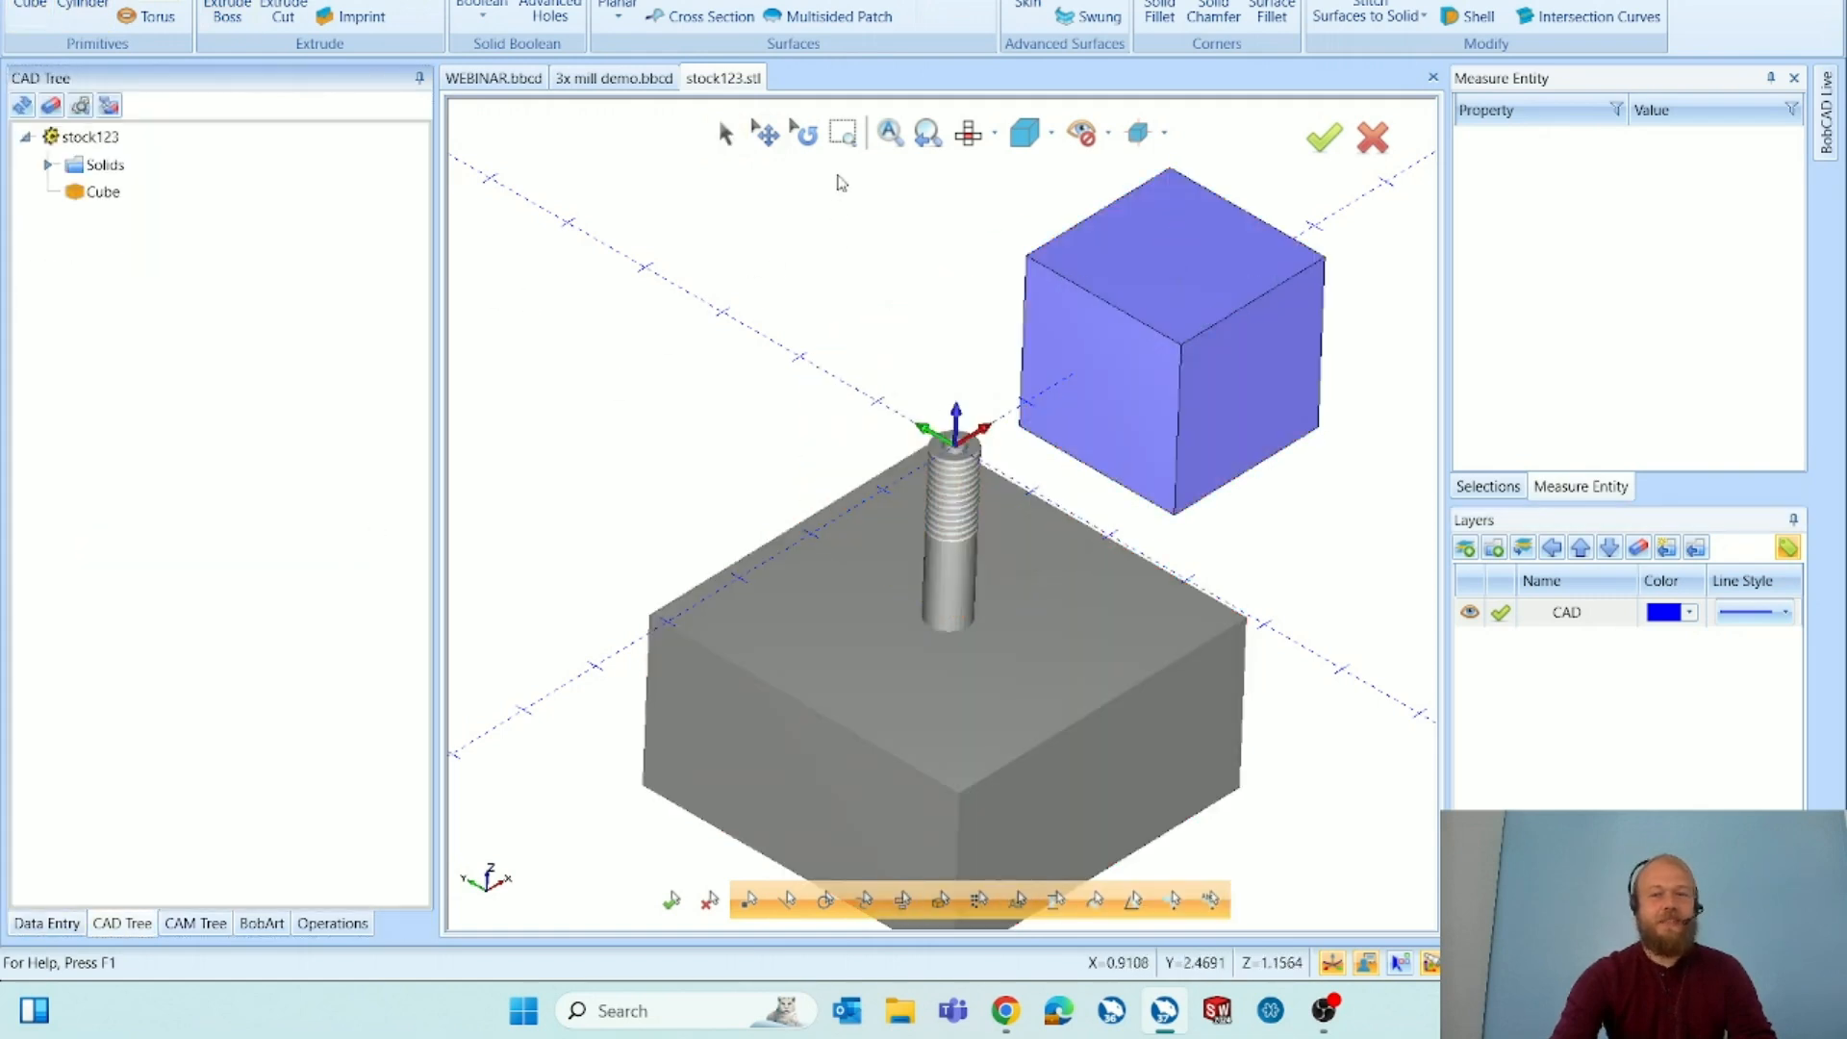
Select the cube and the stock model together, review the commands offered for both, and clear the selection.
{"action": "left_click_drag", "start_coordinate": [883, 275], "coordinate": [1107, 555]}
{"action": "right_click", "coordinate": [724, 390]}
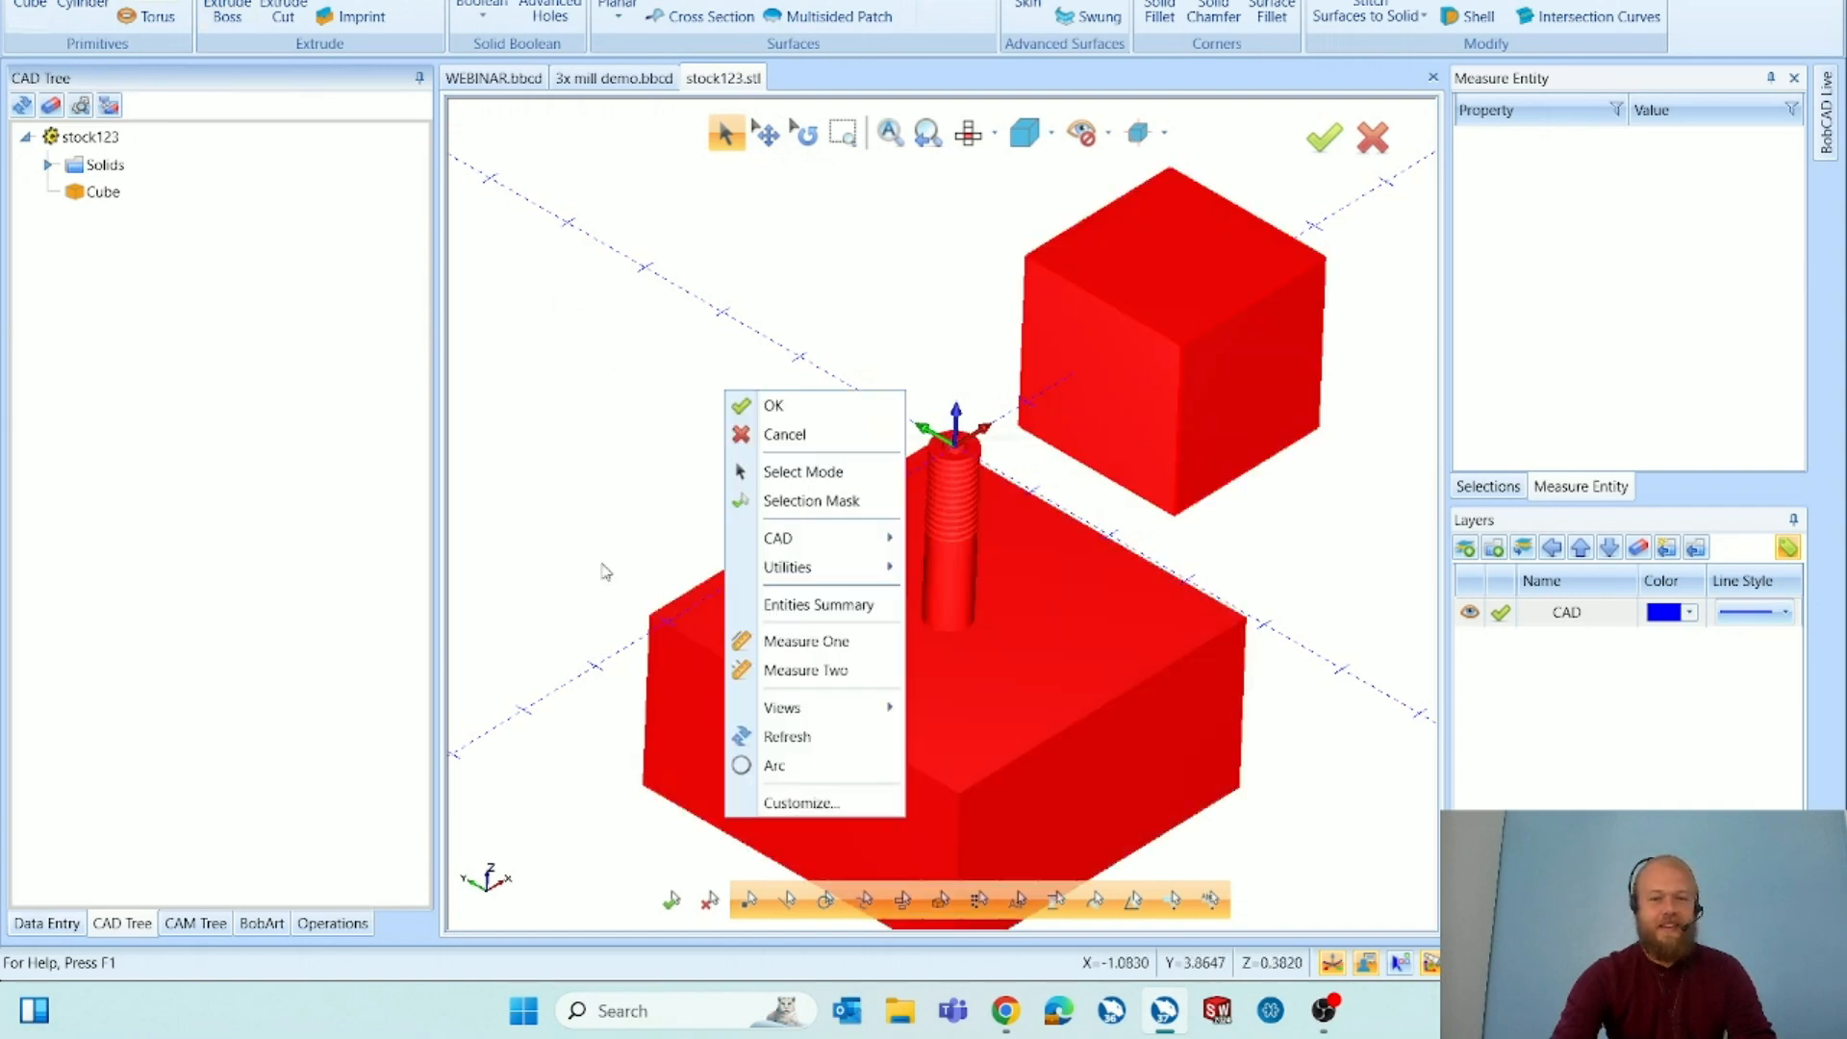
{"action": "left_click", "coordinate": [551, 491]}
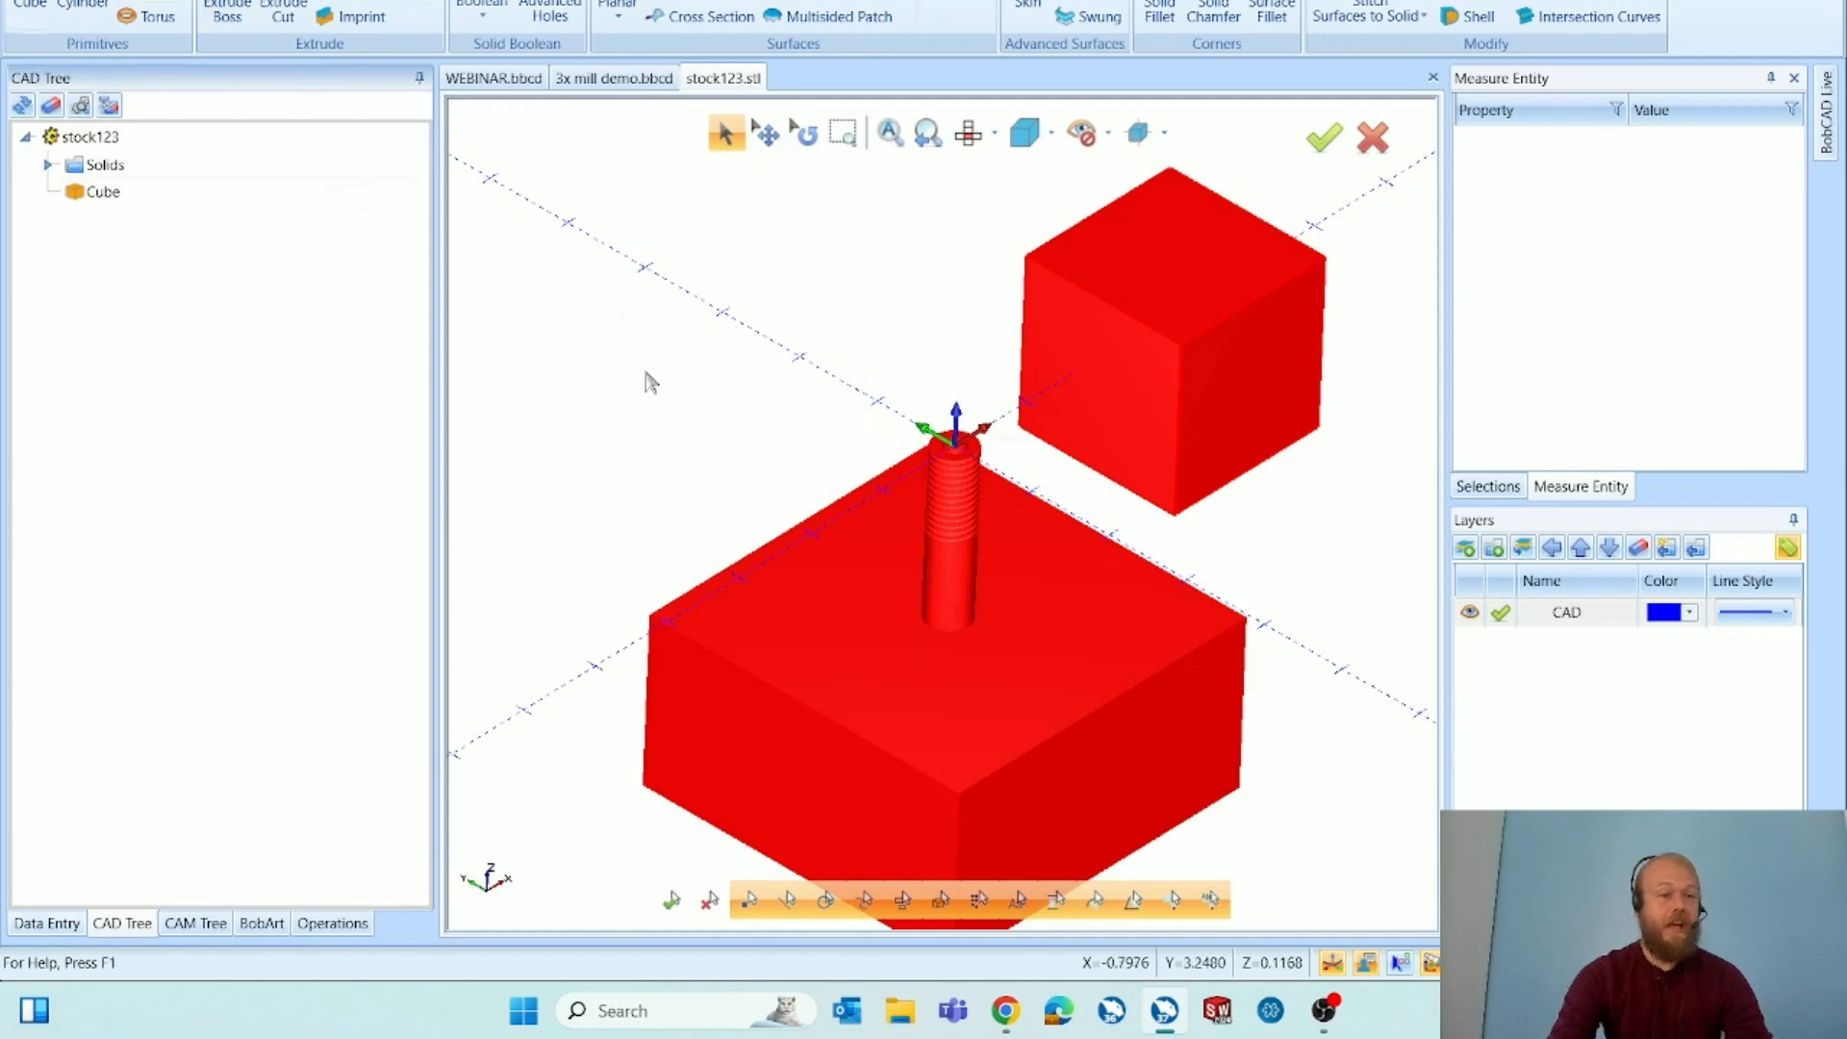
{"action": "right_click", "coordinate": [676, 282]}
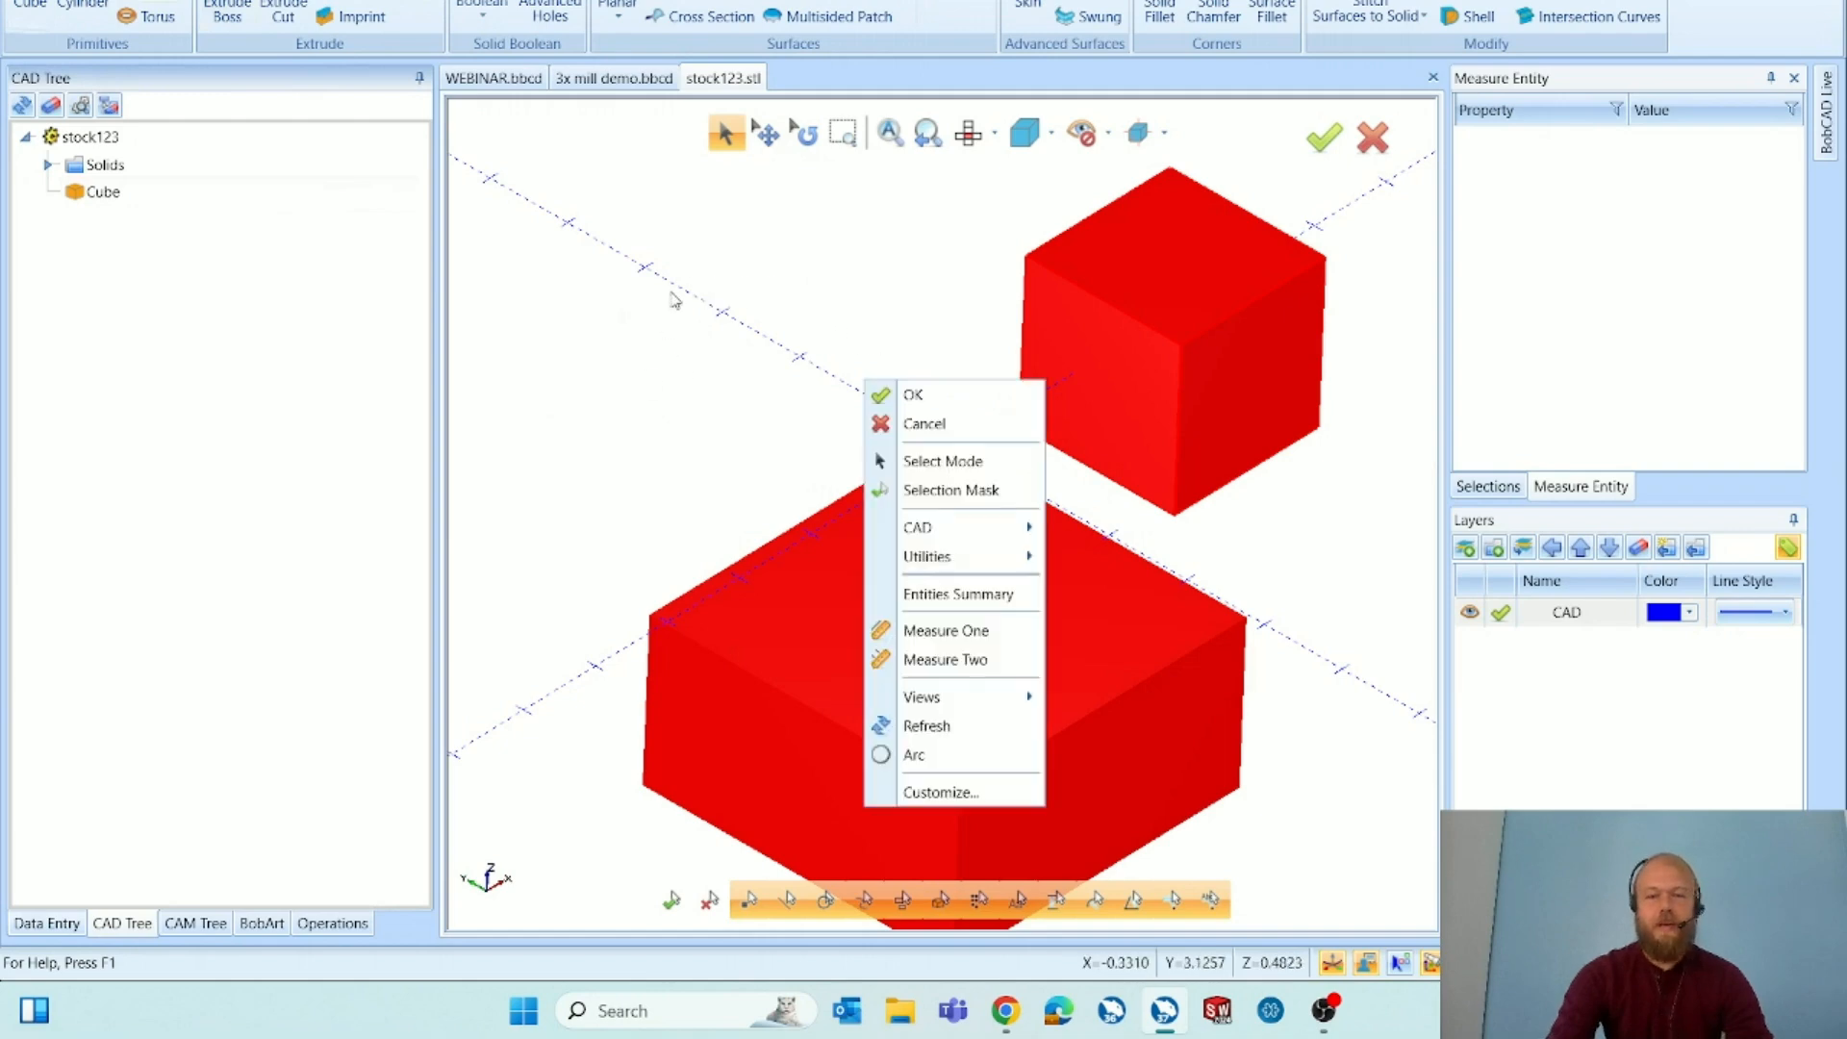
{"action": "left_click", "coordinate": [668, 459]}
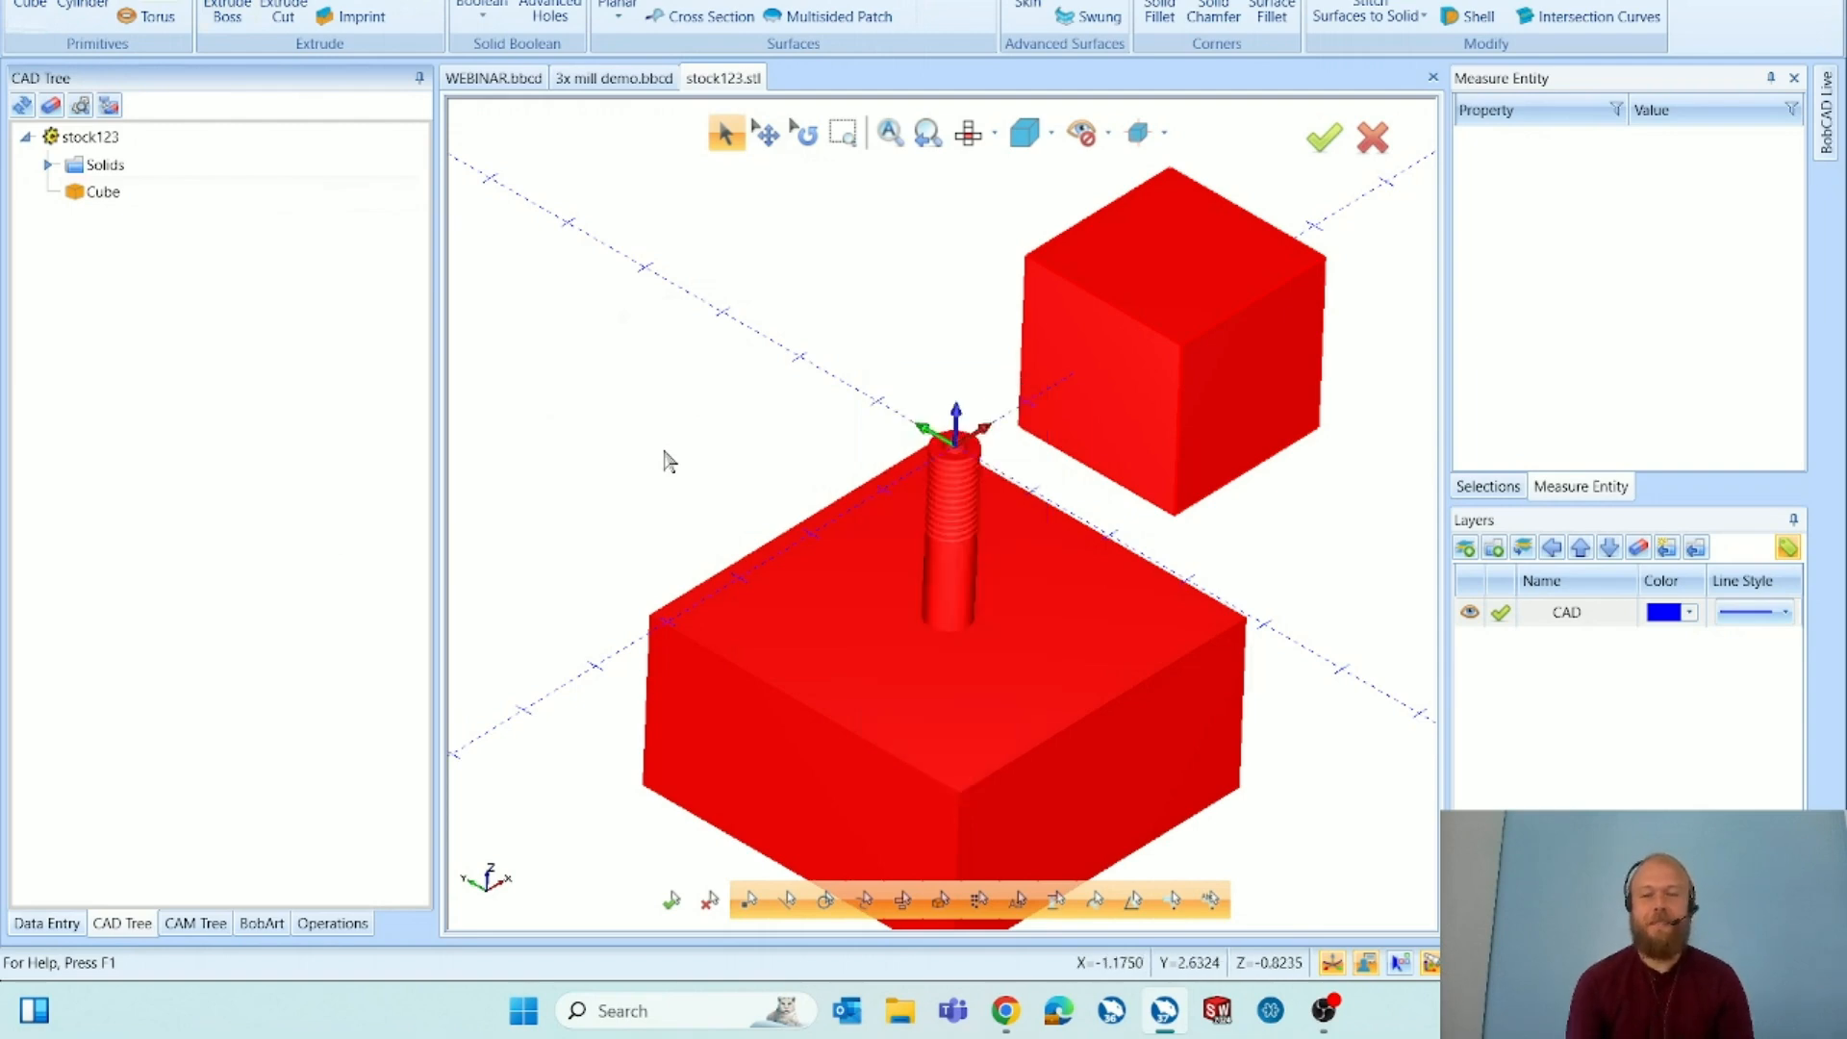
{"action": "right_click", "coordinate": [666, 460]}
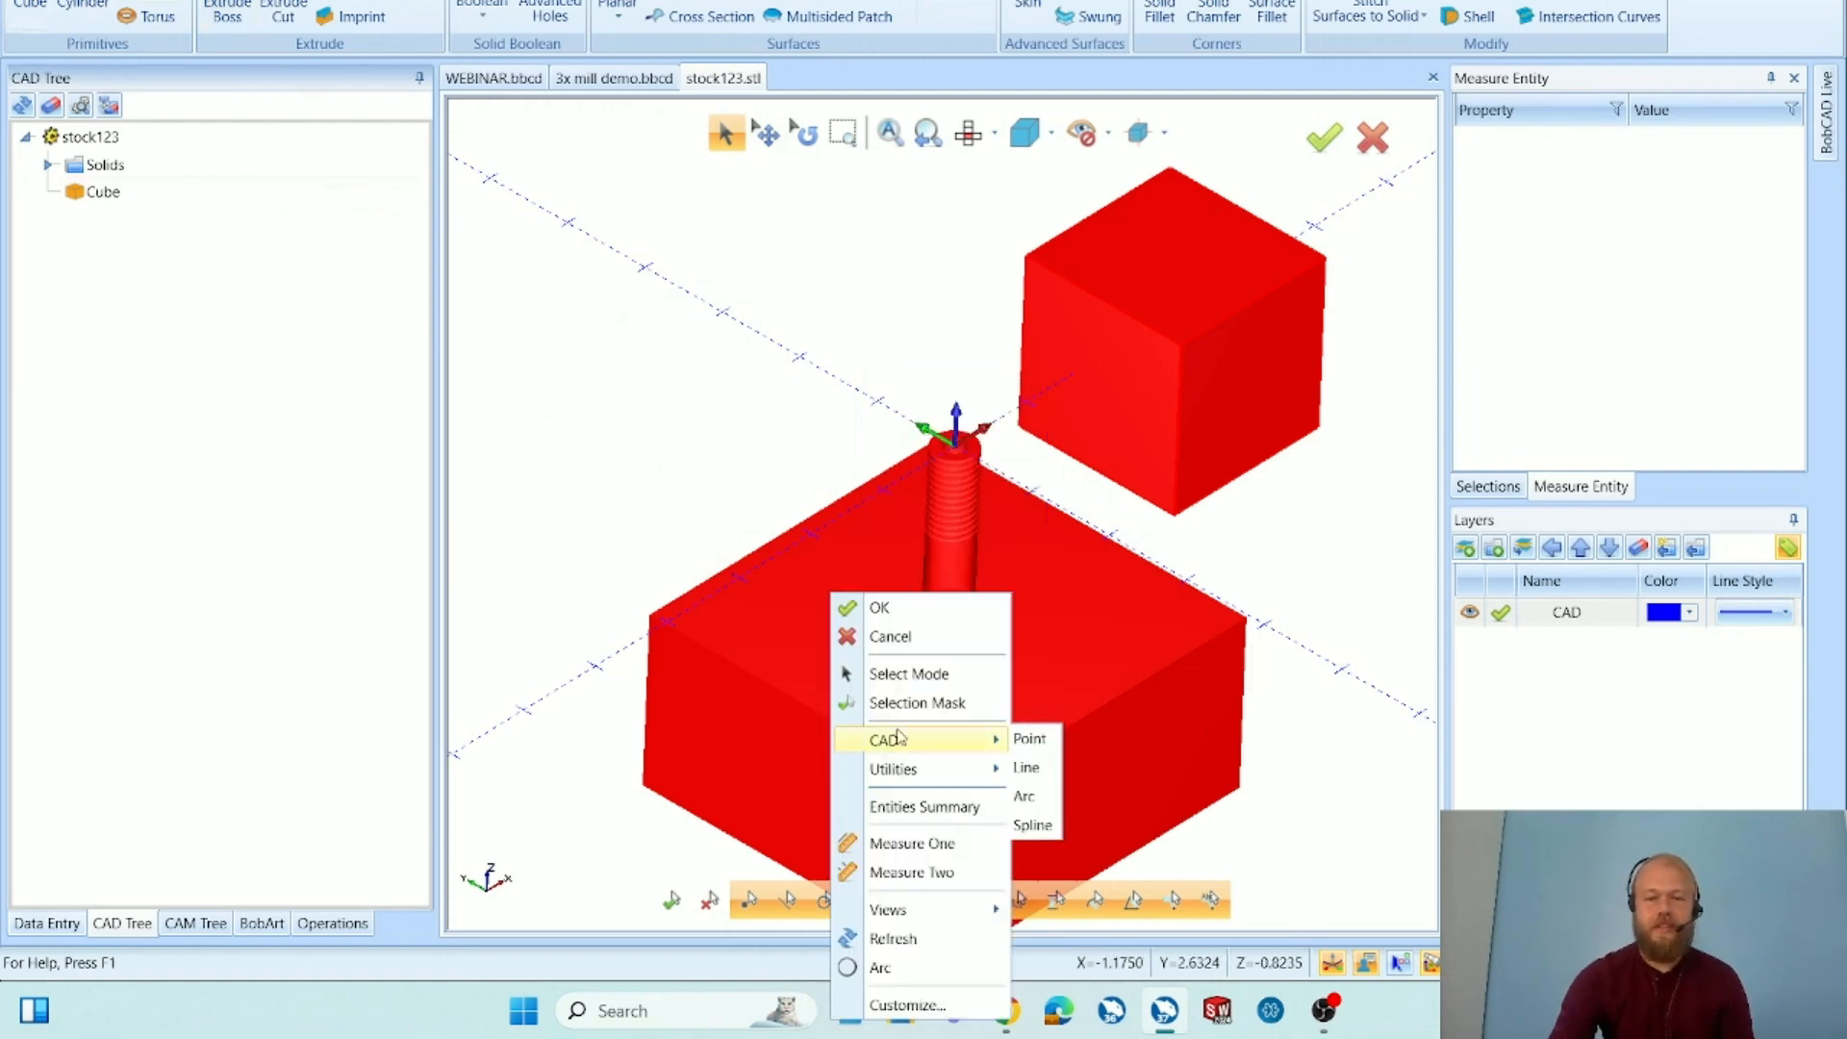
{"action": "left_click", "coordinate": [908, 673]}
{"action": "left_click", "coordinate": [730, 140]}
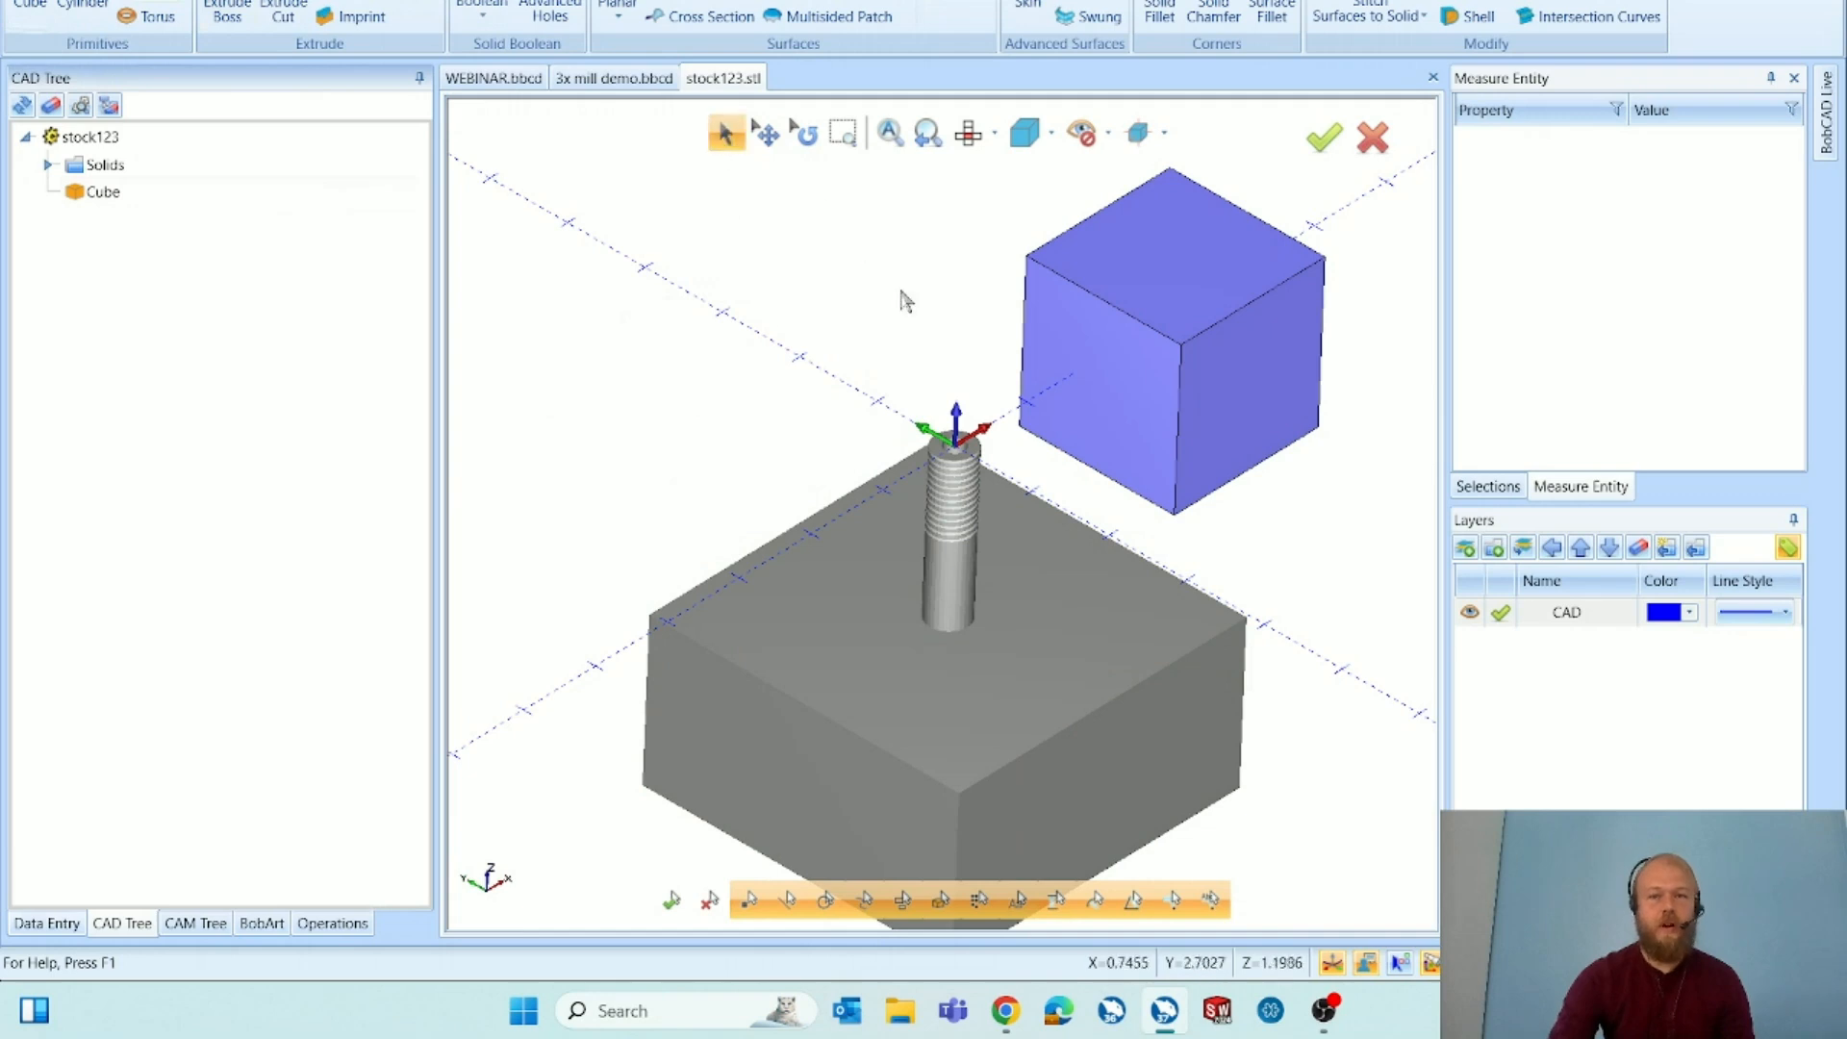
Select only the cube, review the commands offered for it, and cancel the selection.
{"action": "left_click", "coordinate": [1062, 382]}
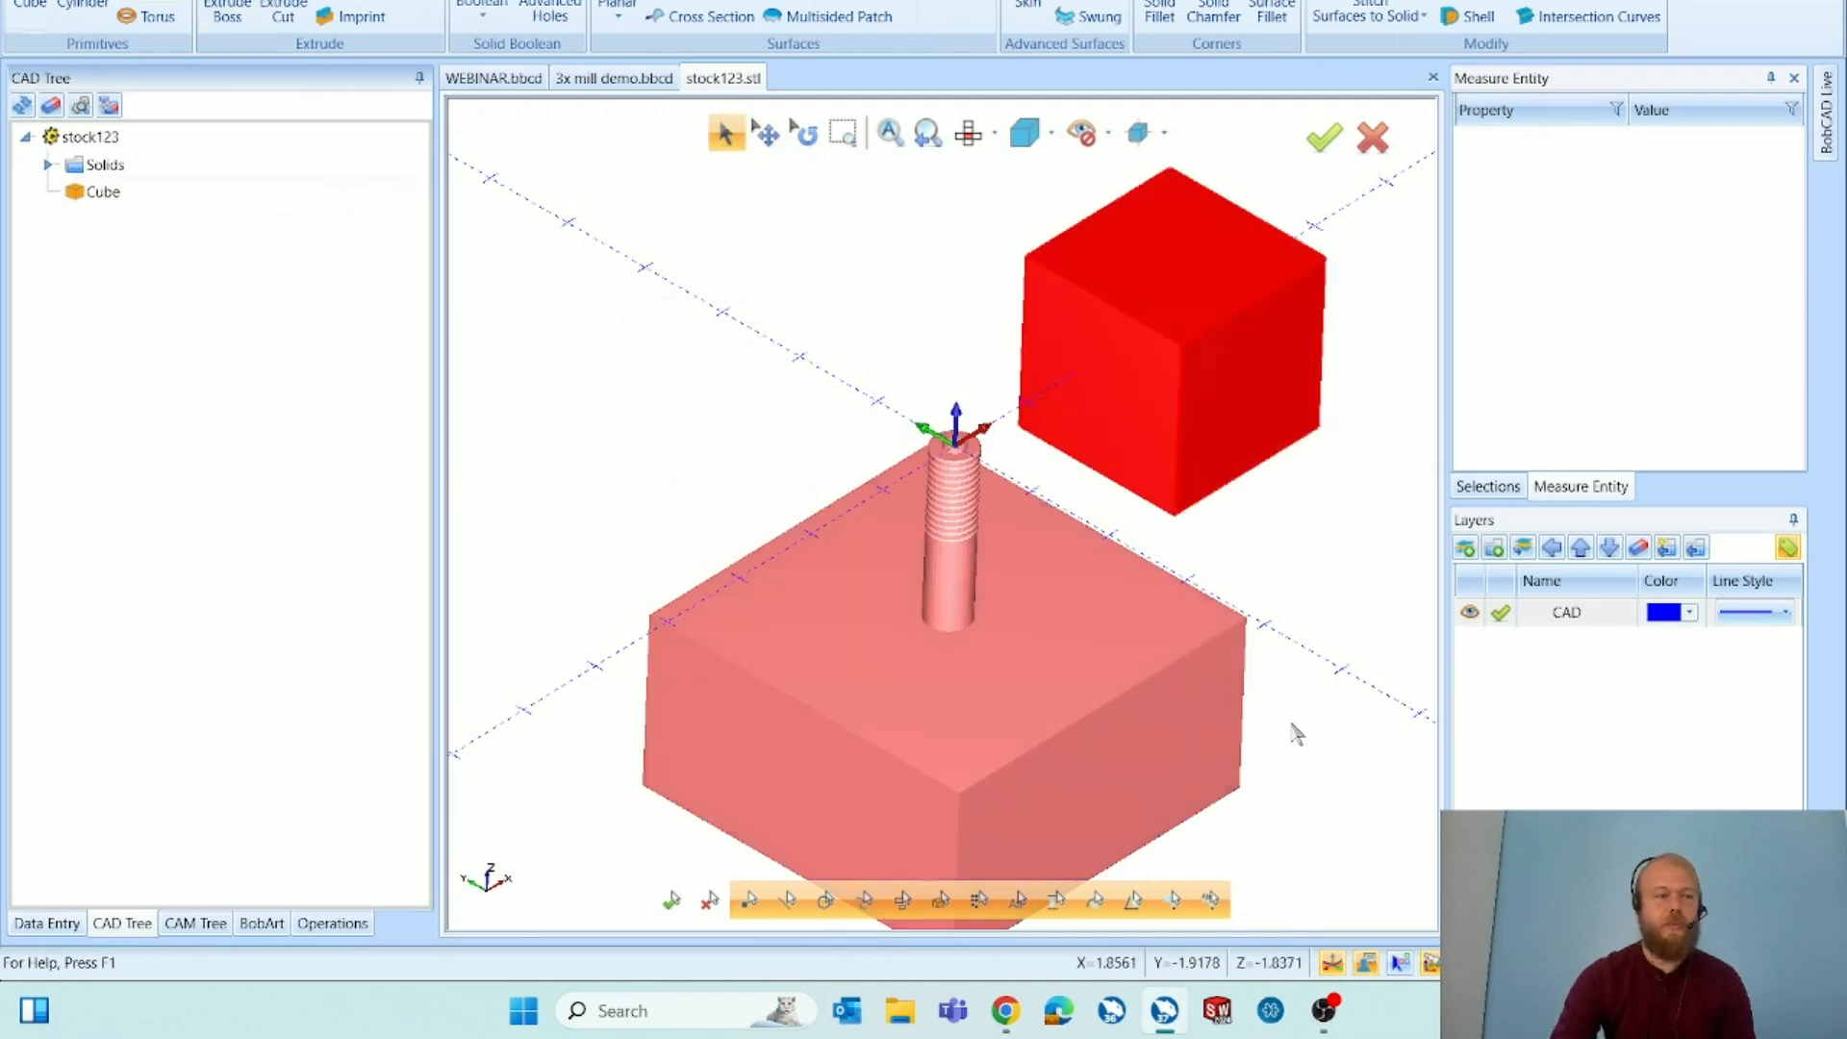
{"action": "right_click", "coordinate": [1602, 589]}
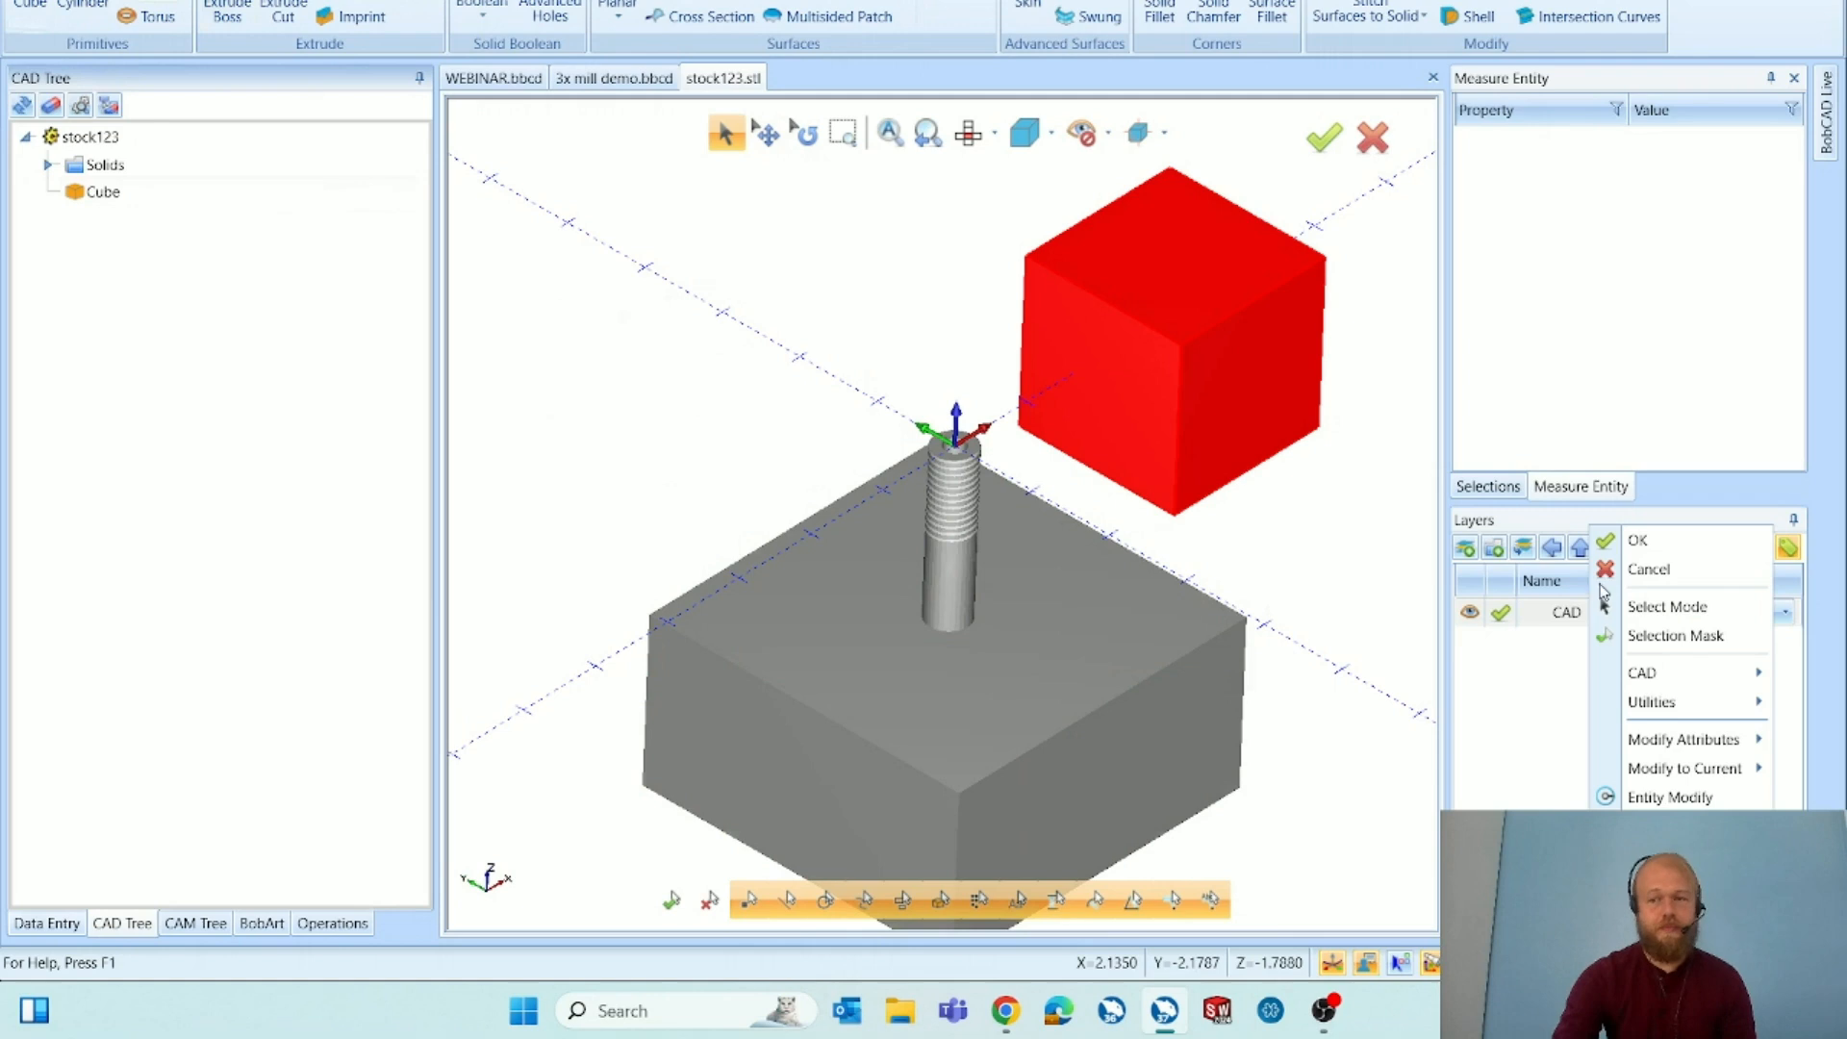
{"action": "left_click", "coordinate": [1672, 570]}
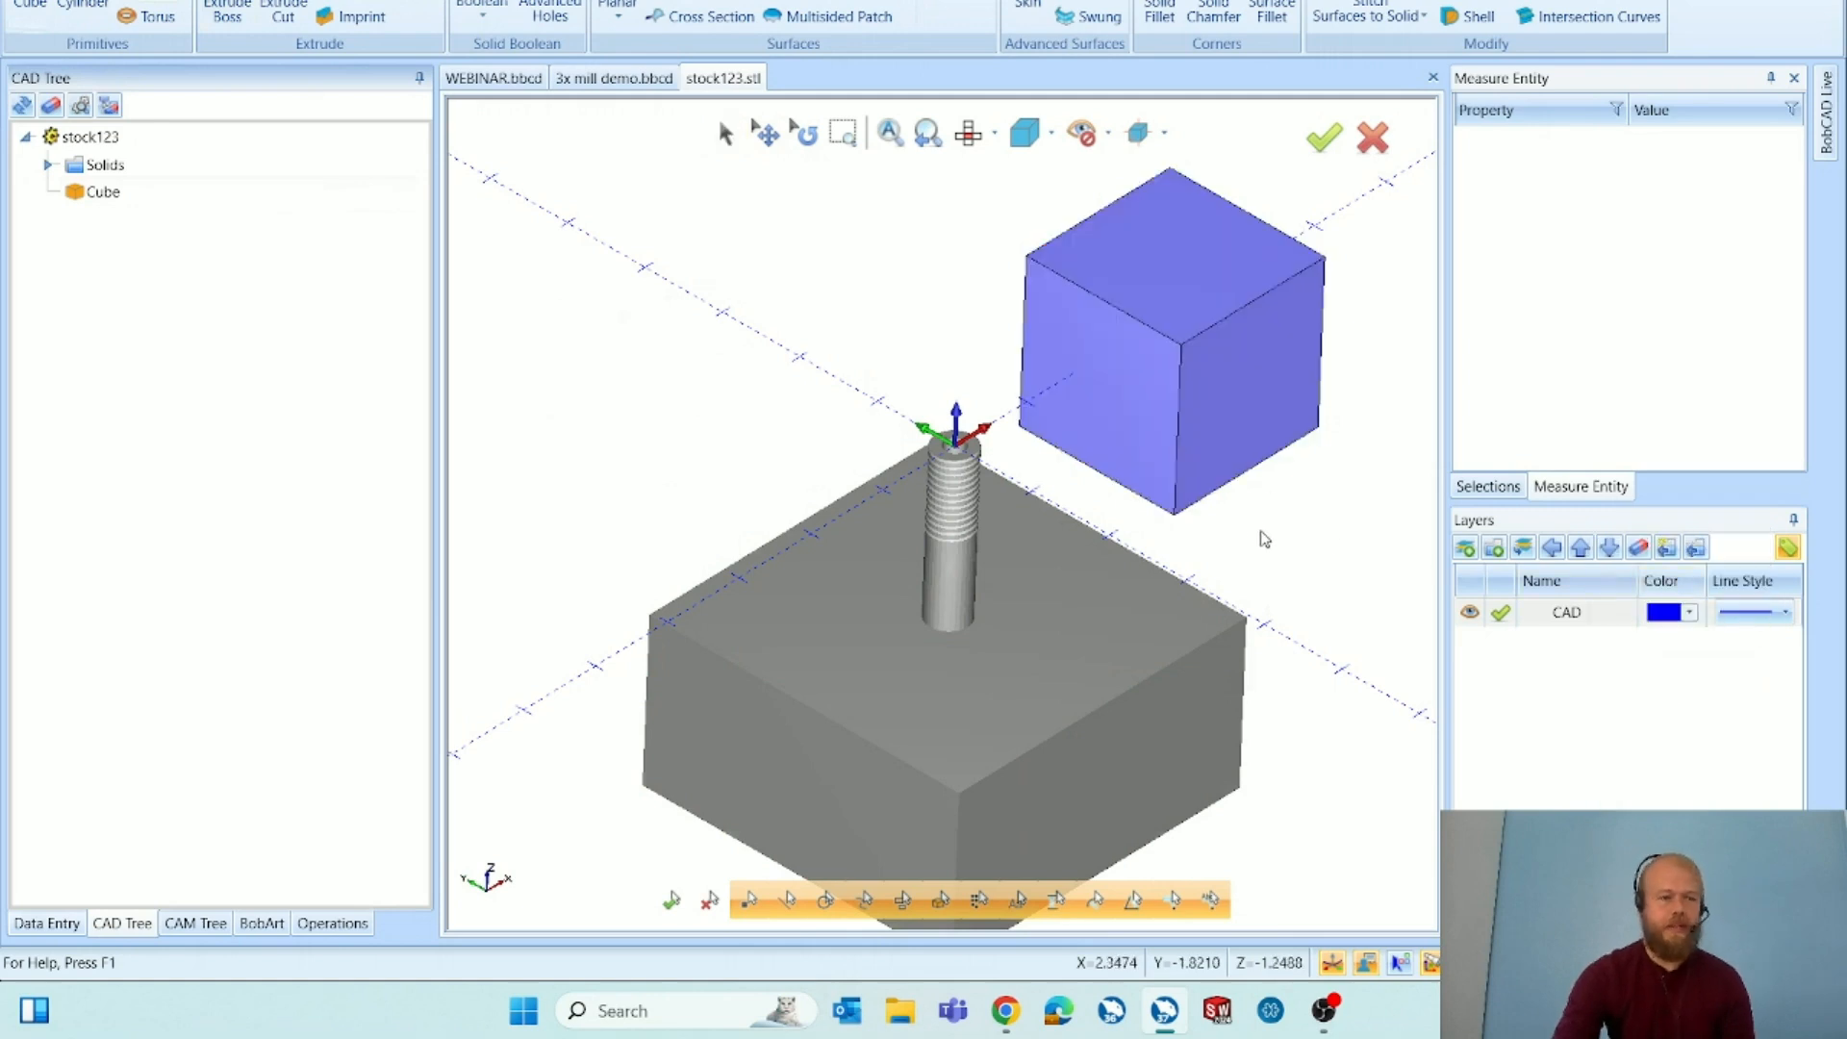